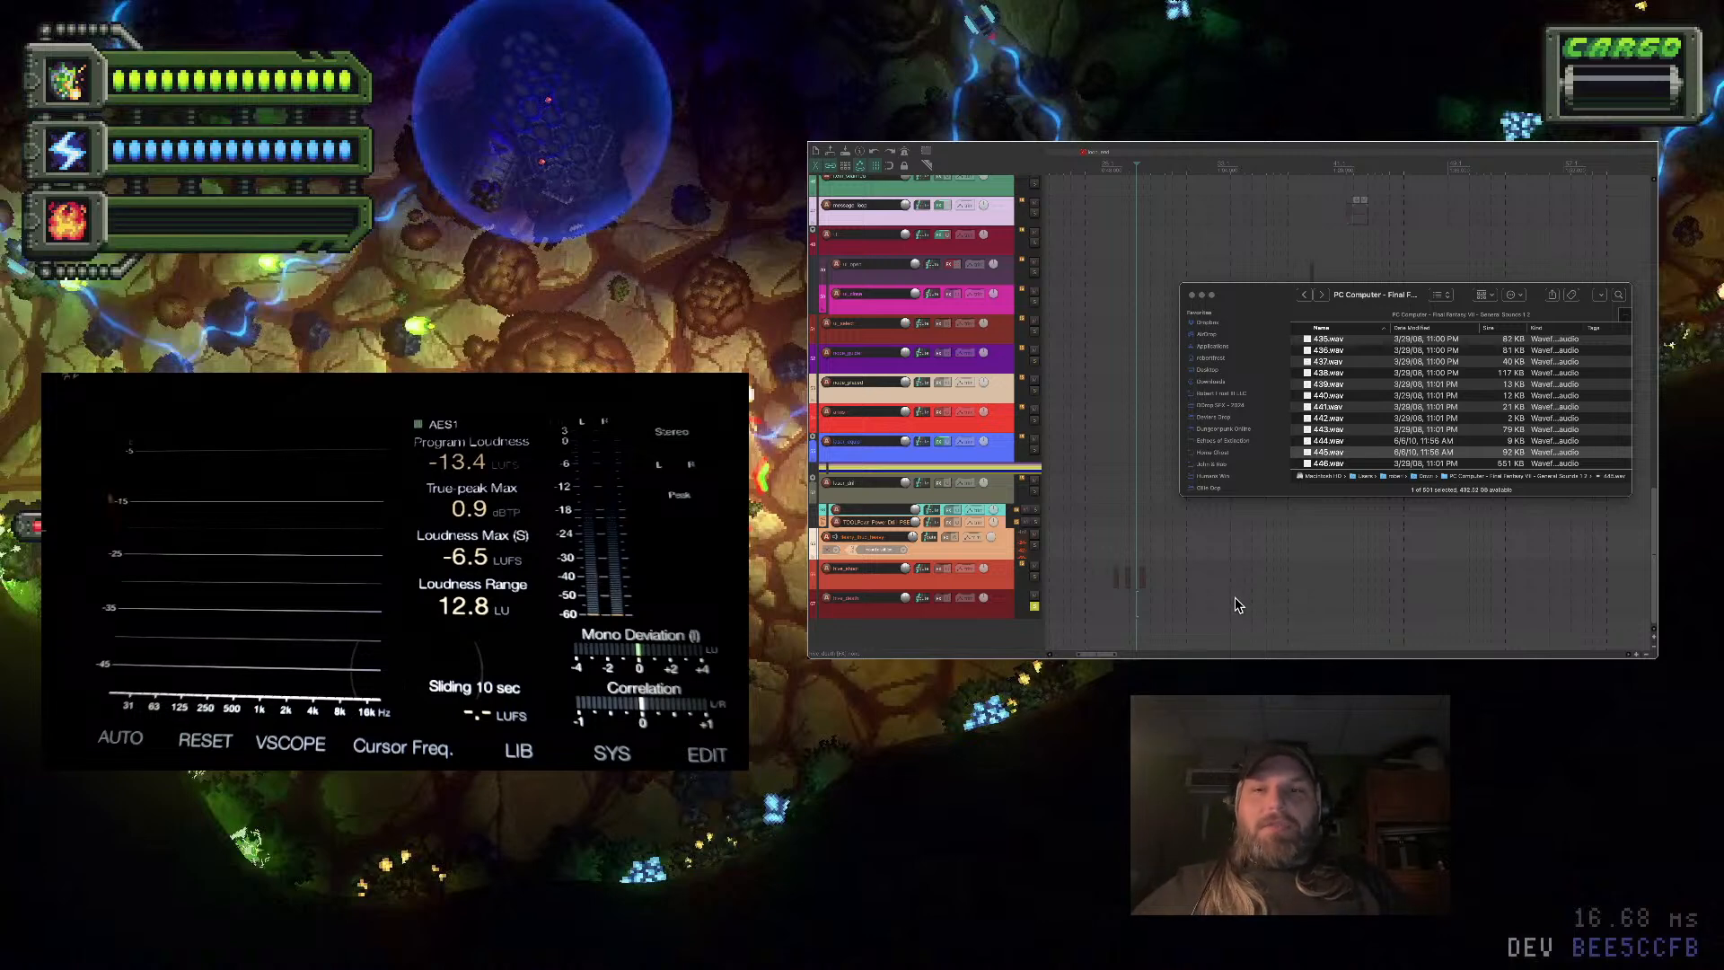
# Open the veridian-expanse-alpha folder inside the Veridian Expanse project folder and launch the Veridian Expanse game
pyautogui.scroll(-5, 1257, 451)
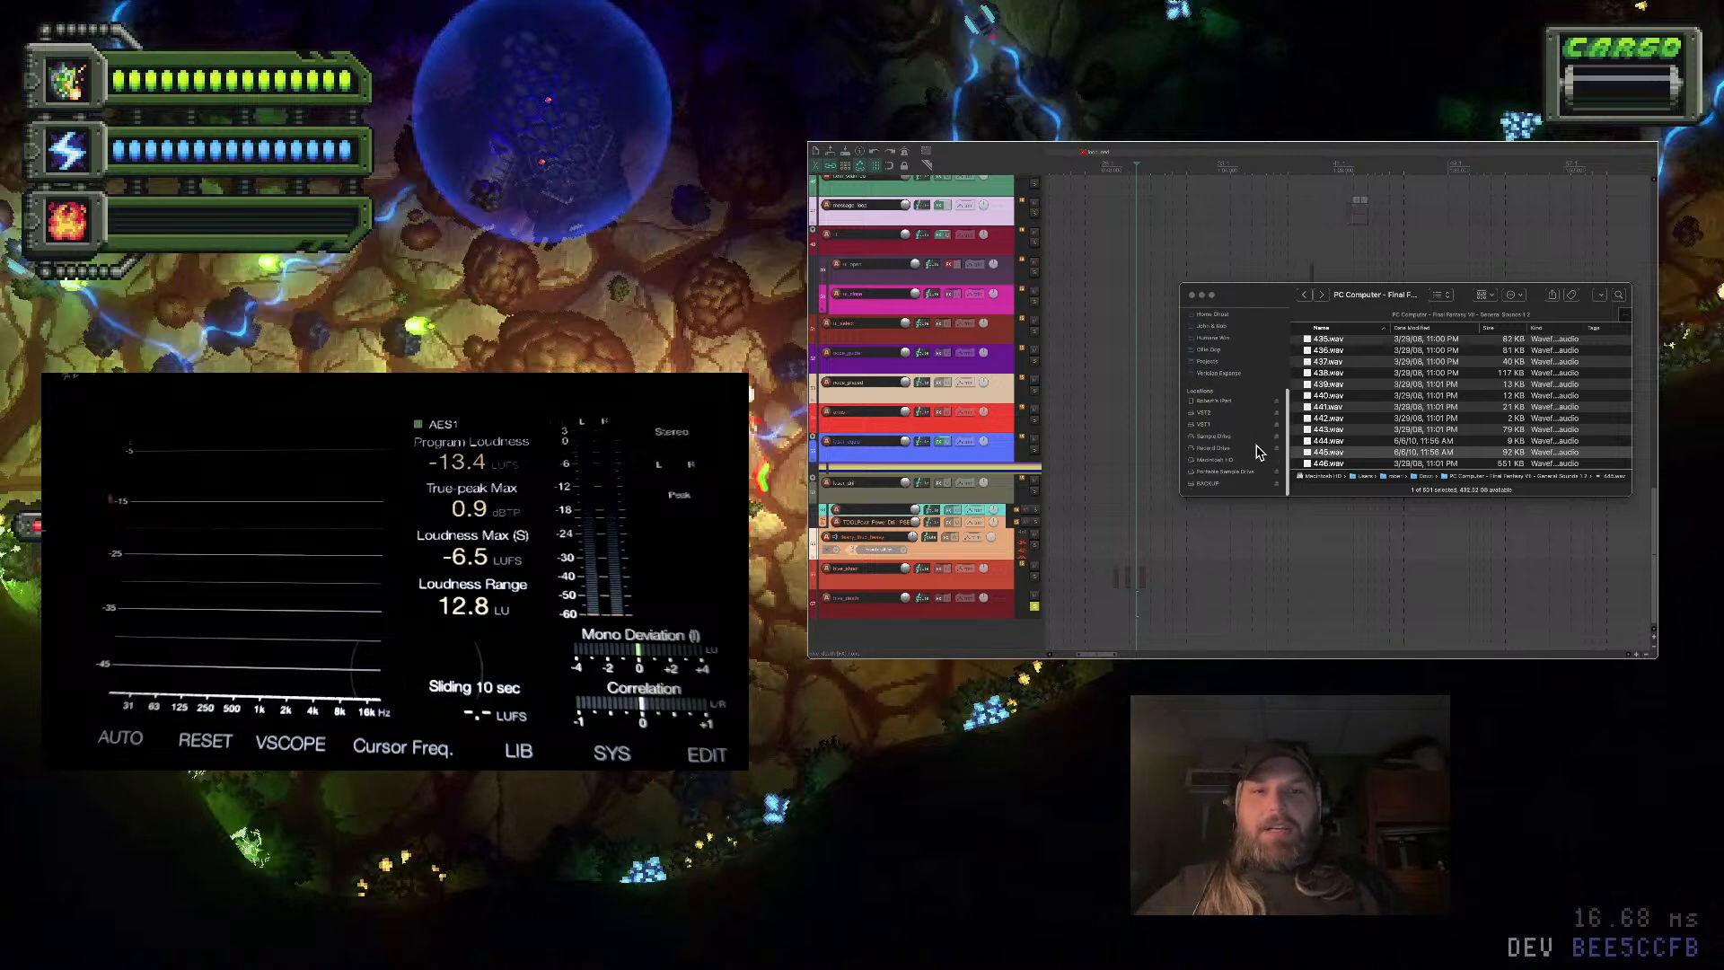
pyautogui.click(1237, 377)
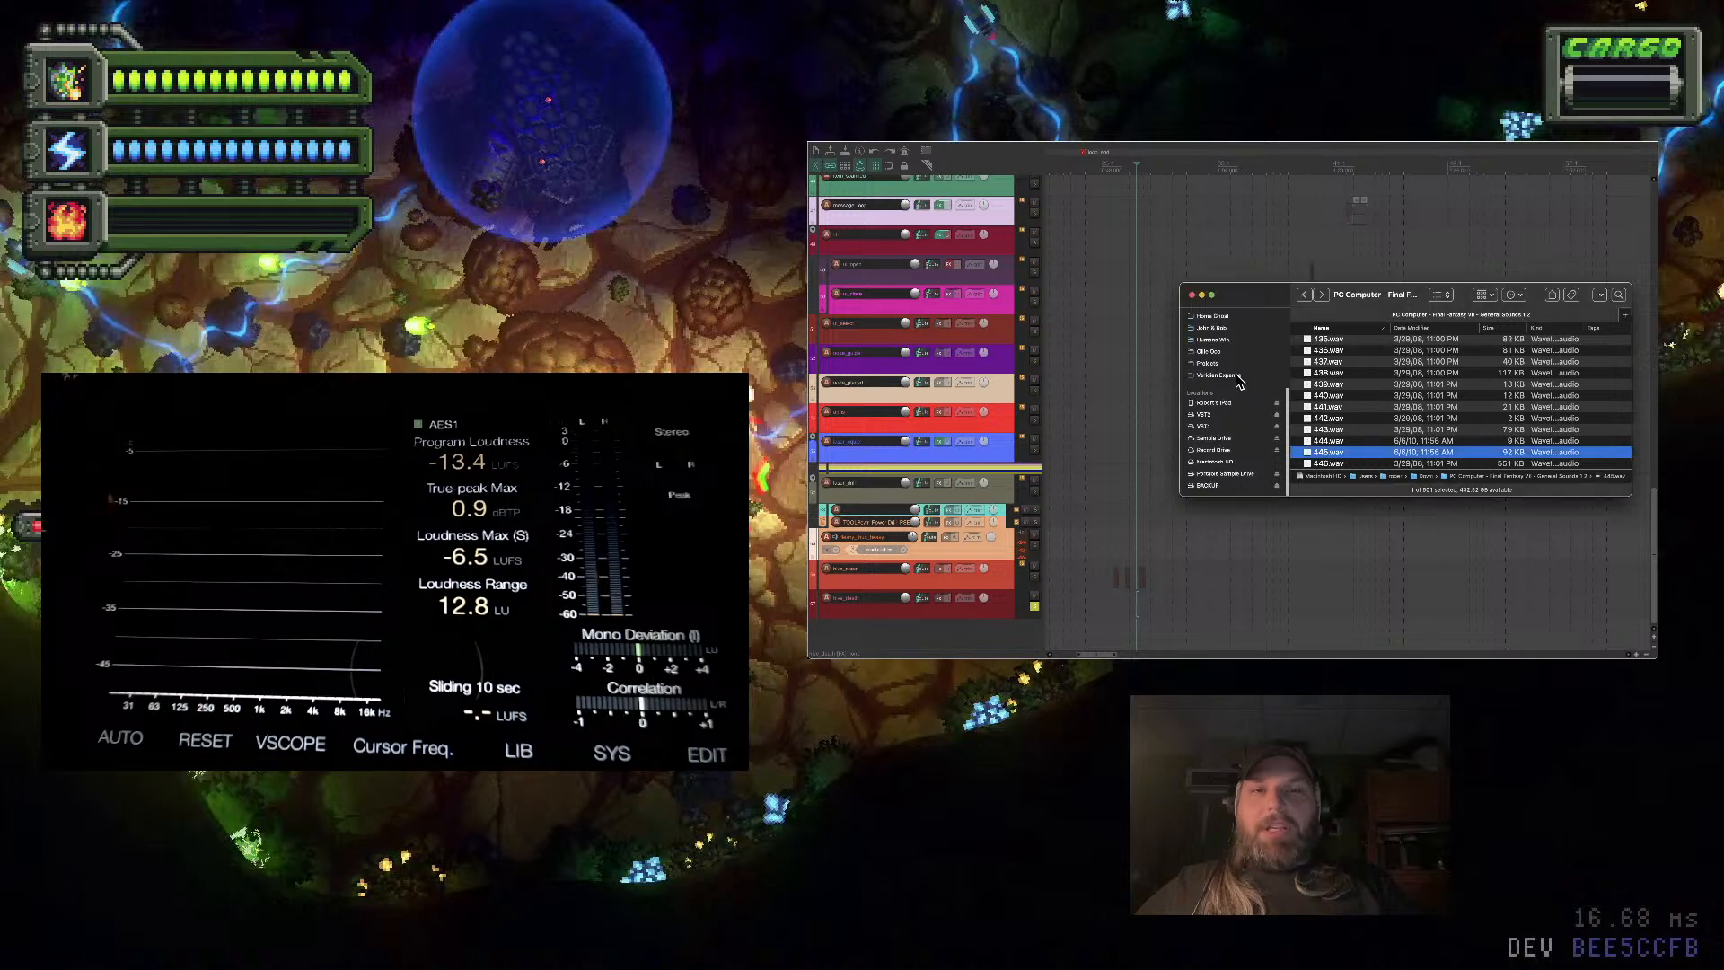
pyautogui.click(1230, 375)
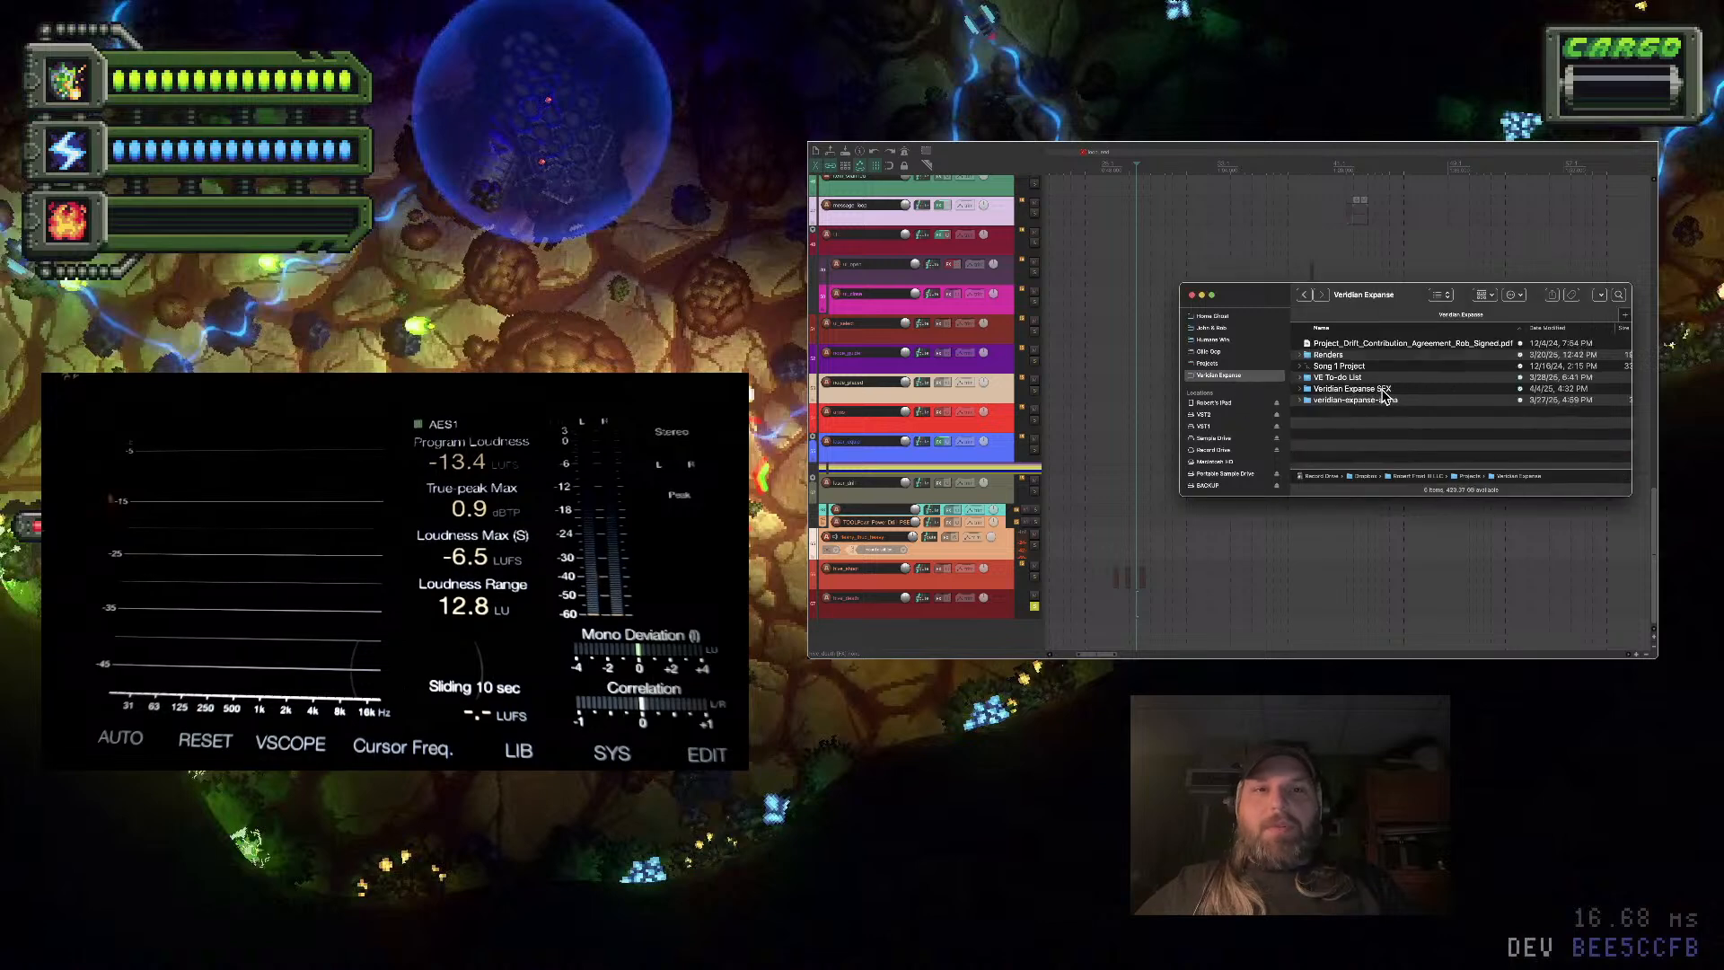
pyautogui.doubleClick(1383, 401)
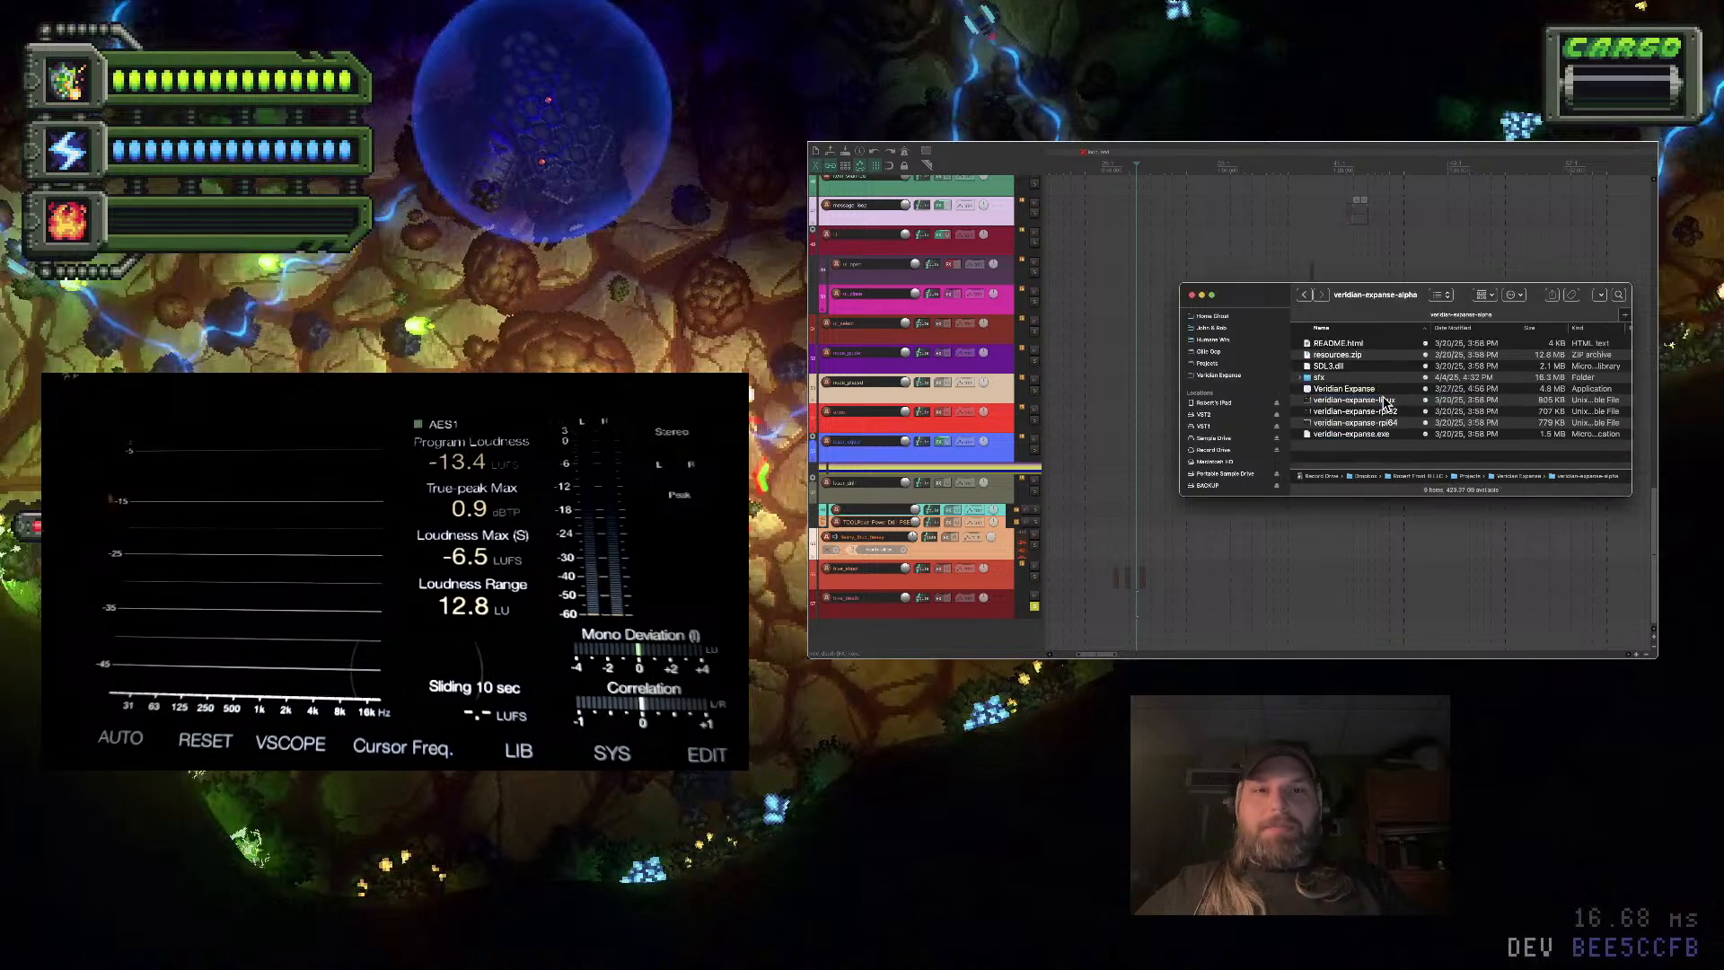
pyautogui.doubleClick(1339, 391)
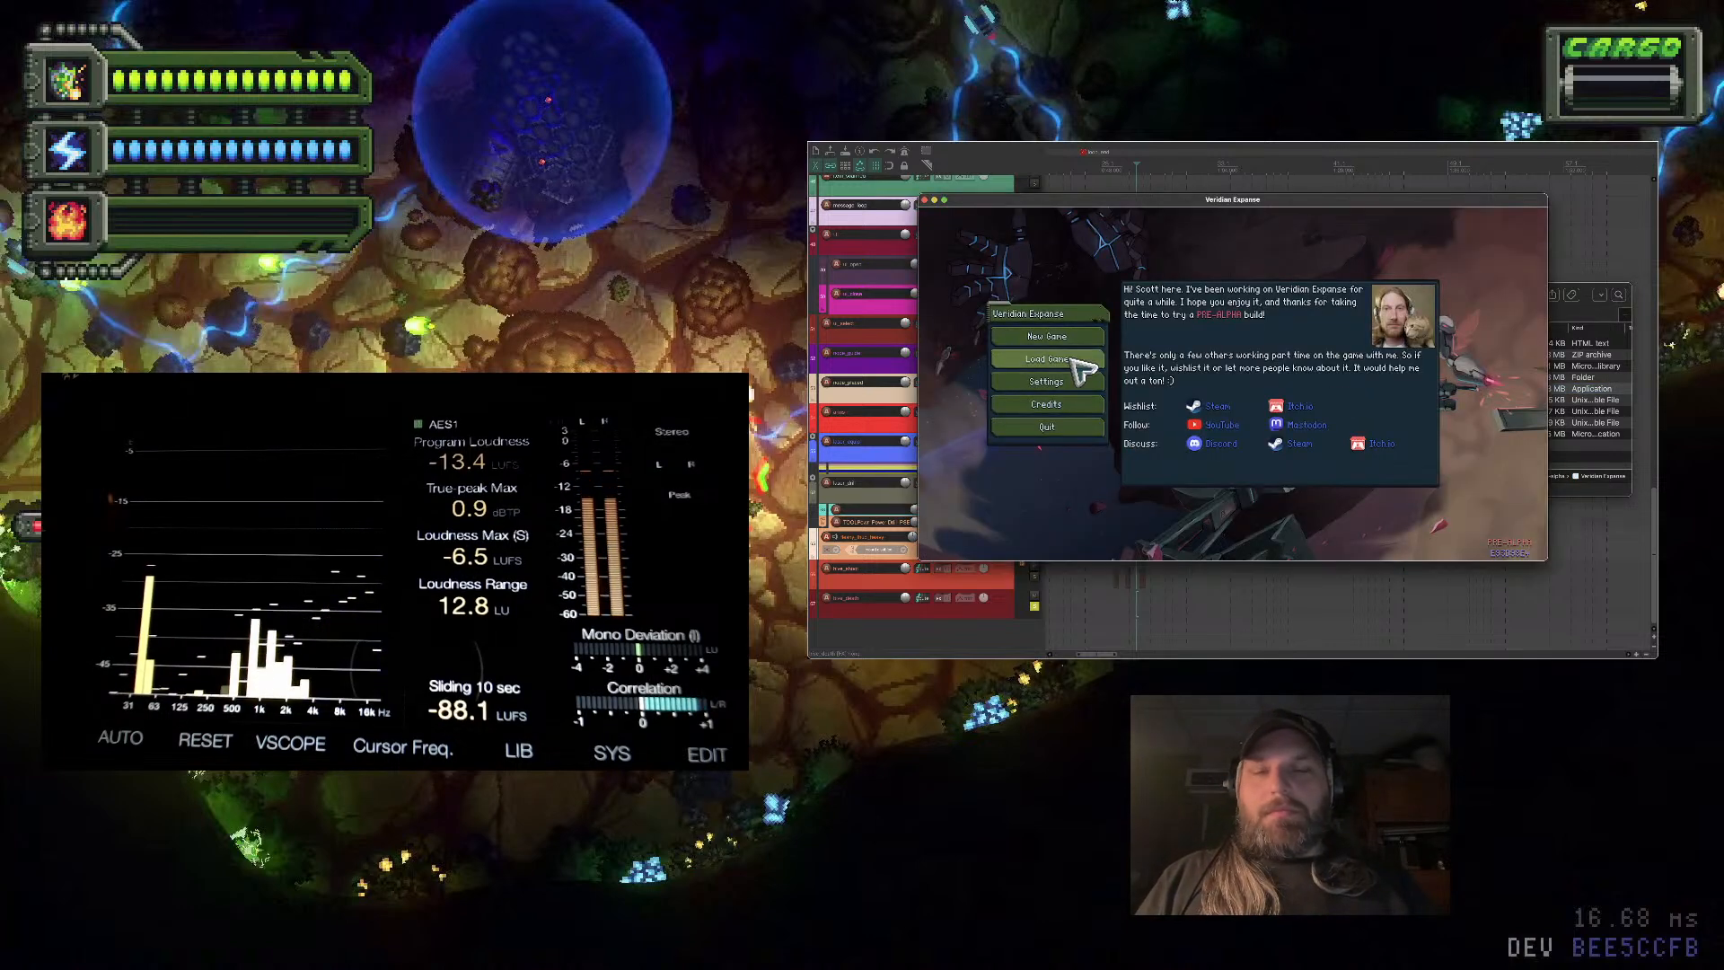
# Load a saved game and fly the ship through the cave to reach the area for testing the sound effects
pyautogui.click(1073, 359)
pyautogui.click(1257, 236)
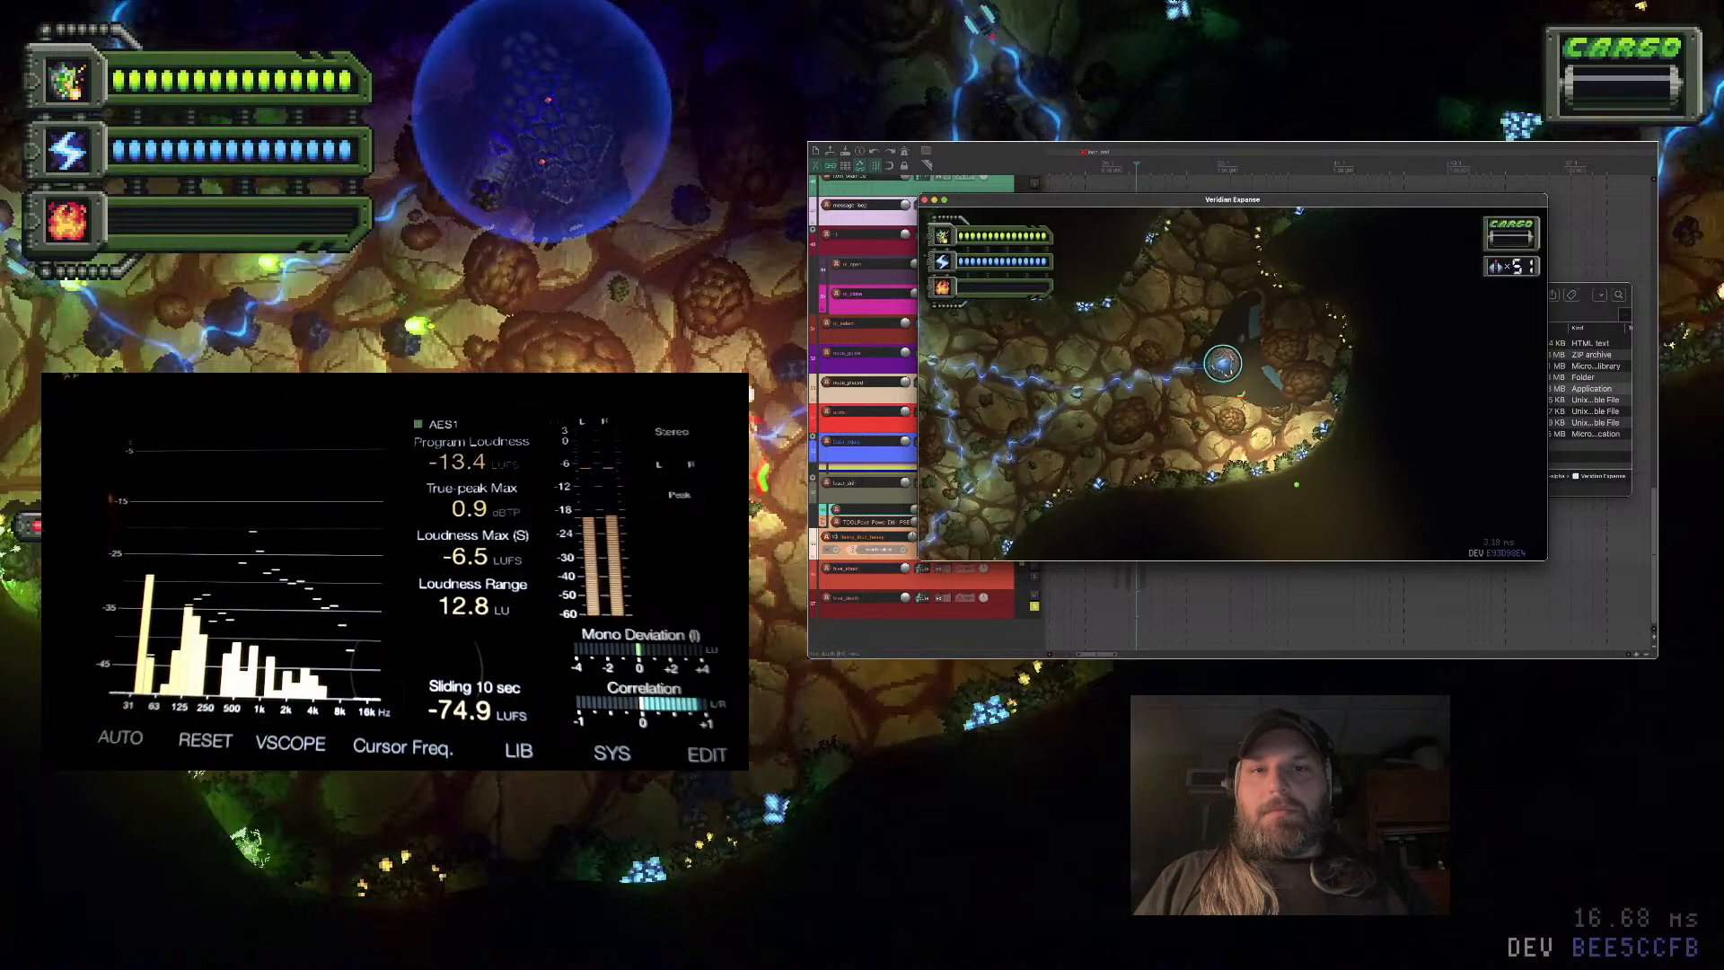
pyautogui.press('w')
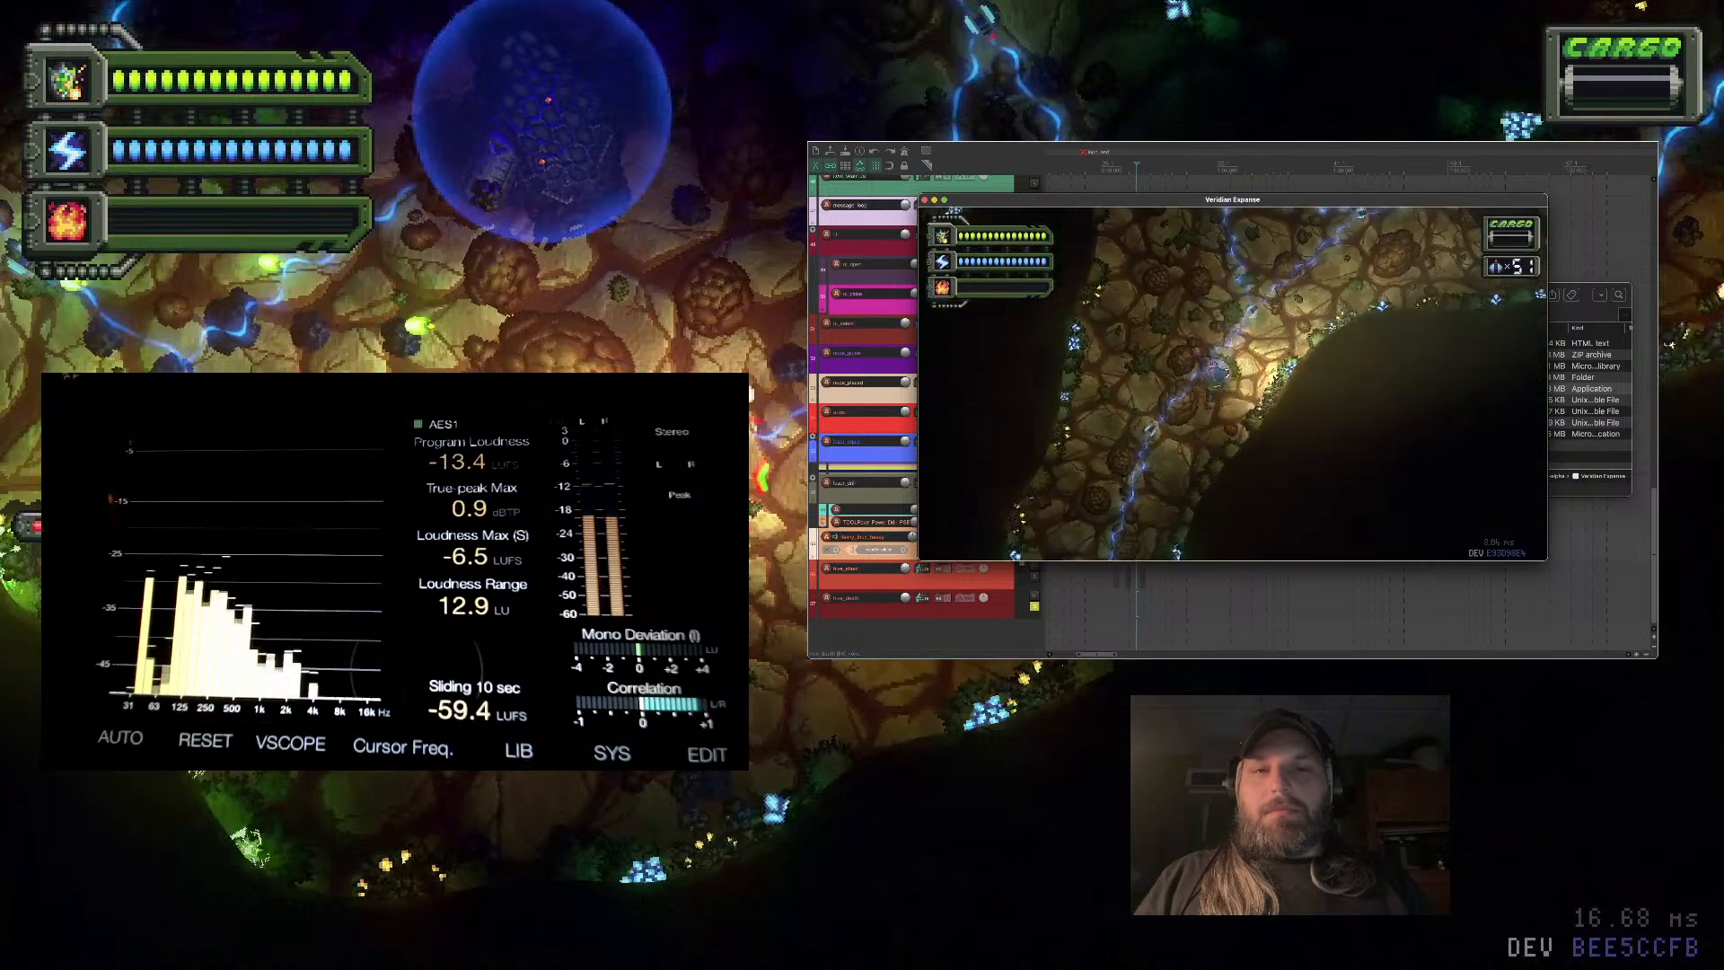
pyautogui.press('a')
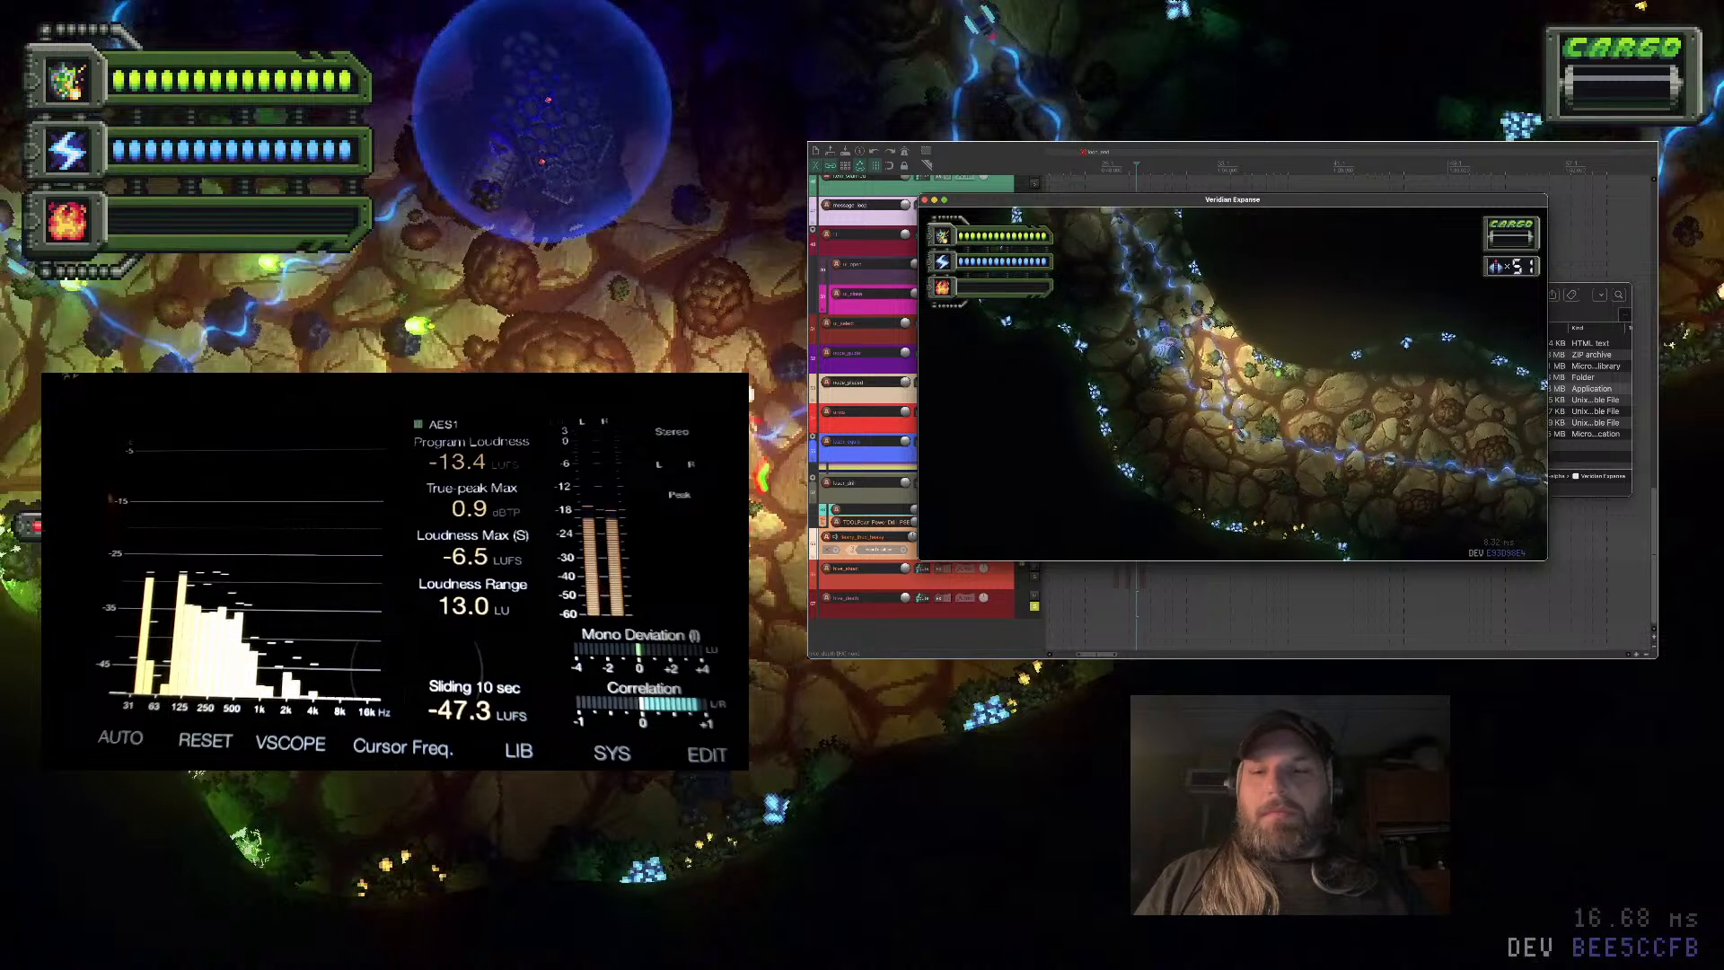
pyautogui.click(1132, 221)
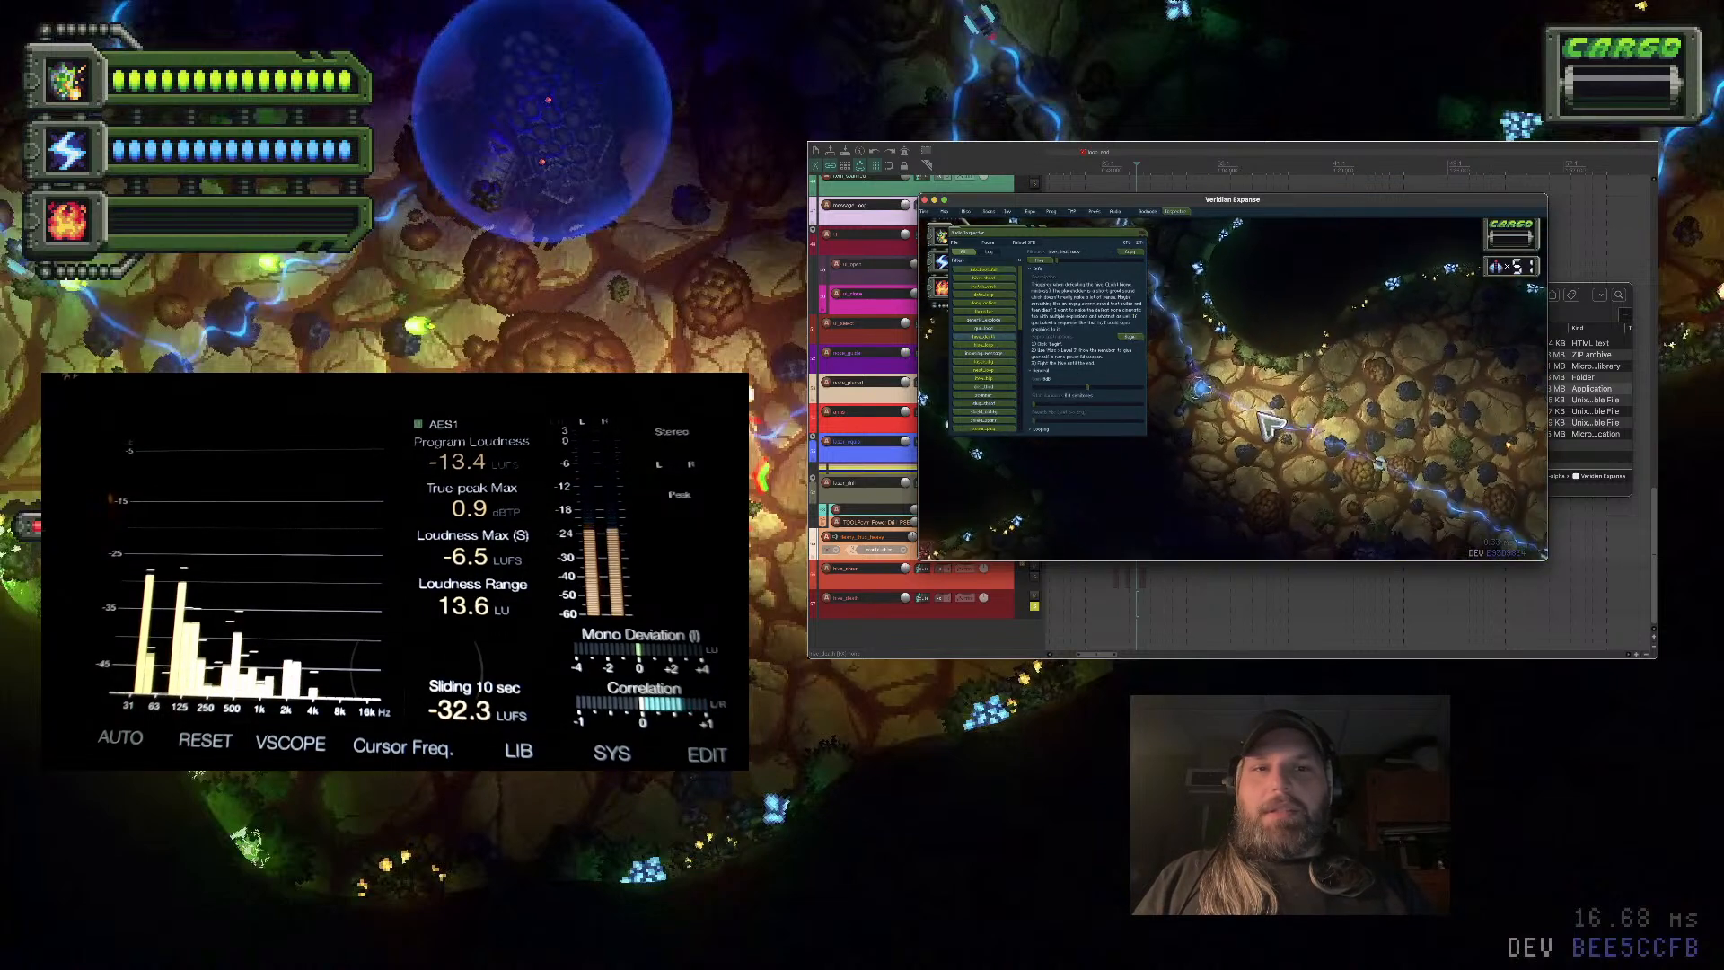
# Return from the in-game editor overlay to gameplay, listen to the temperature effect, pause, and quit the game
pyautogui.press('Escape')
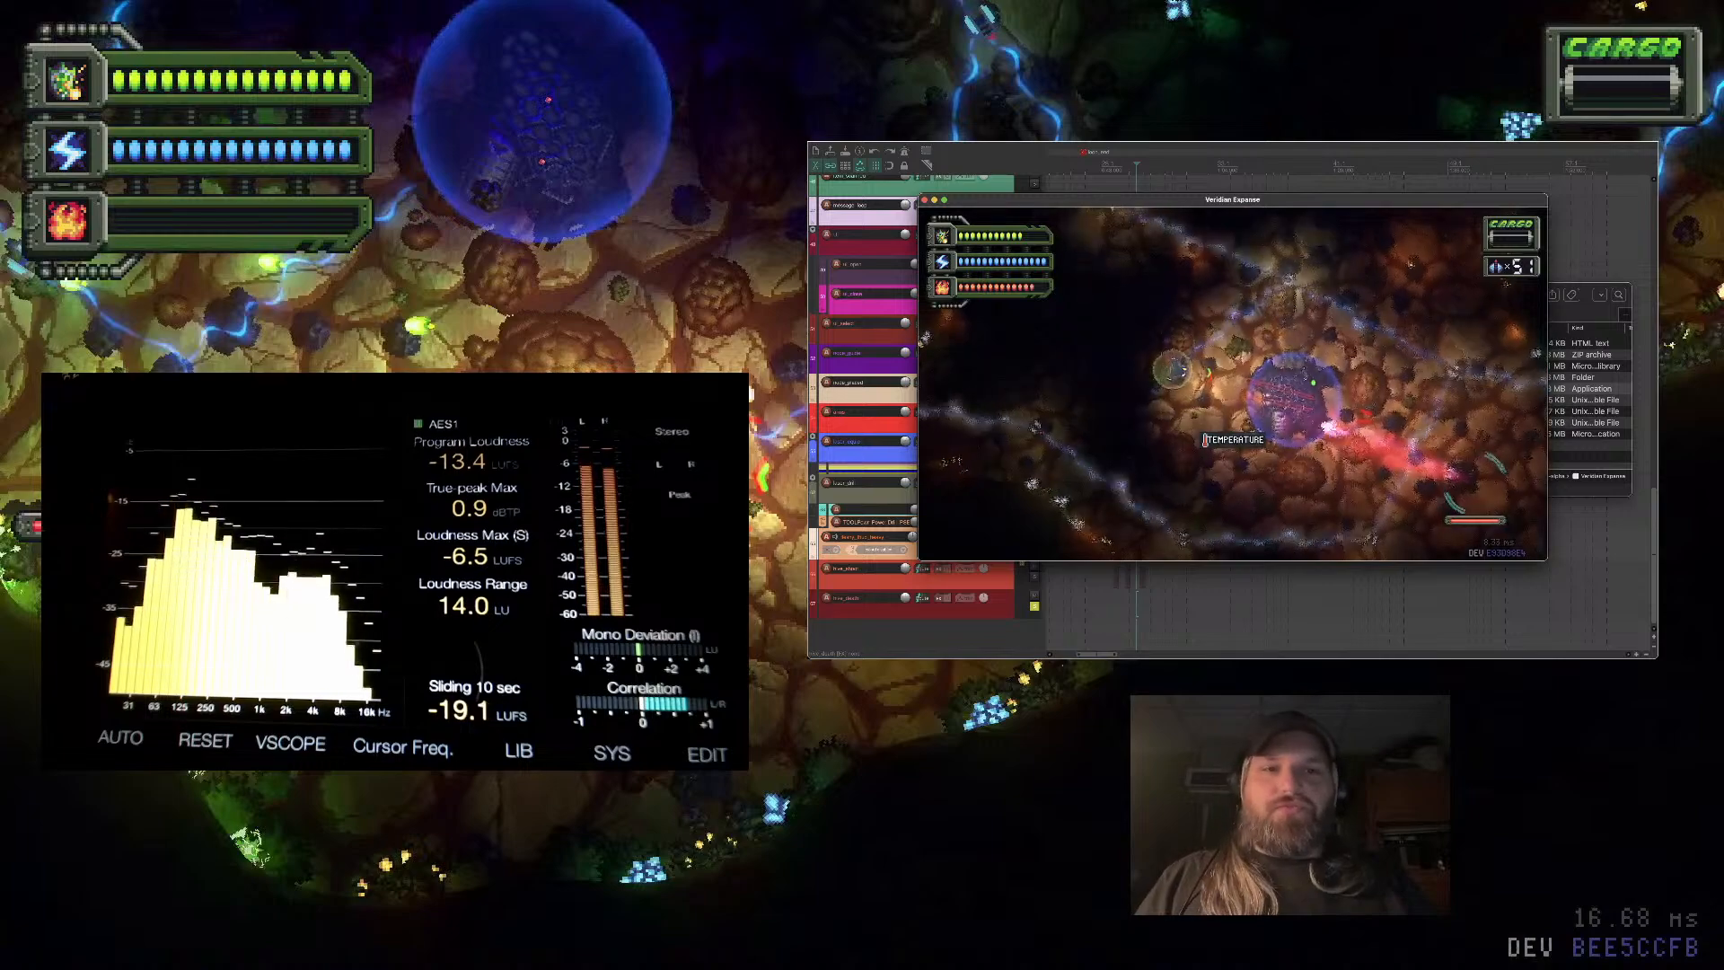
pyautogui.press('Escape')
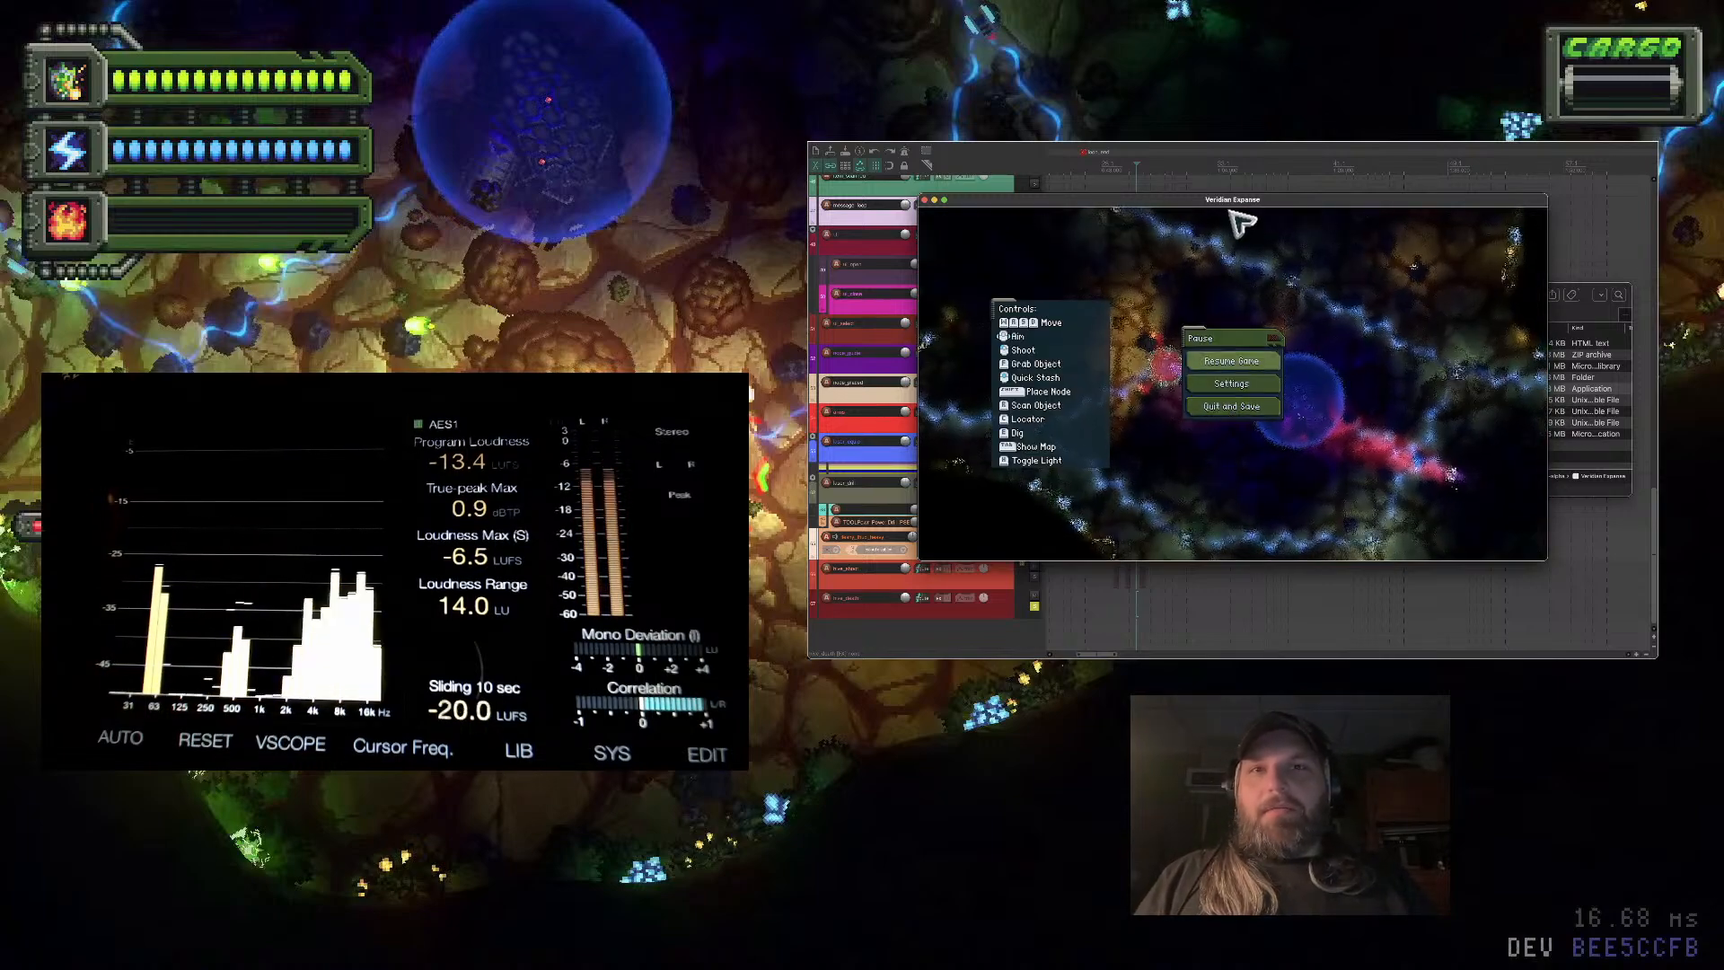
pyautogui.press('super+q')
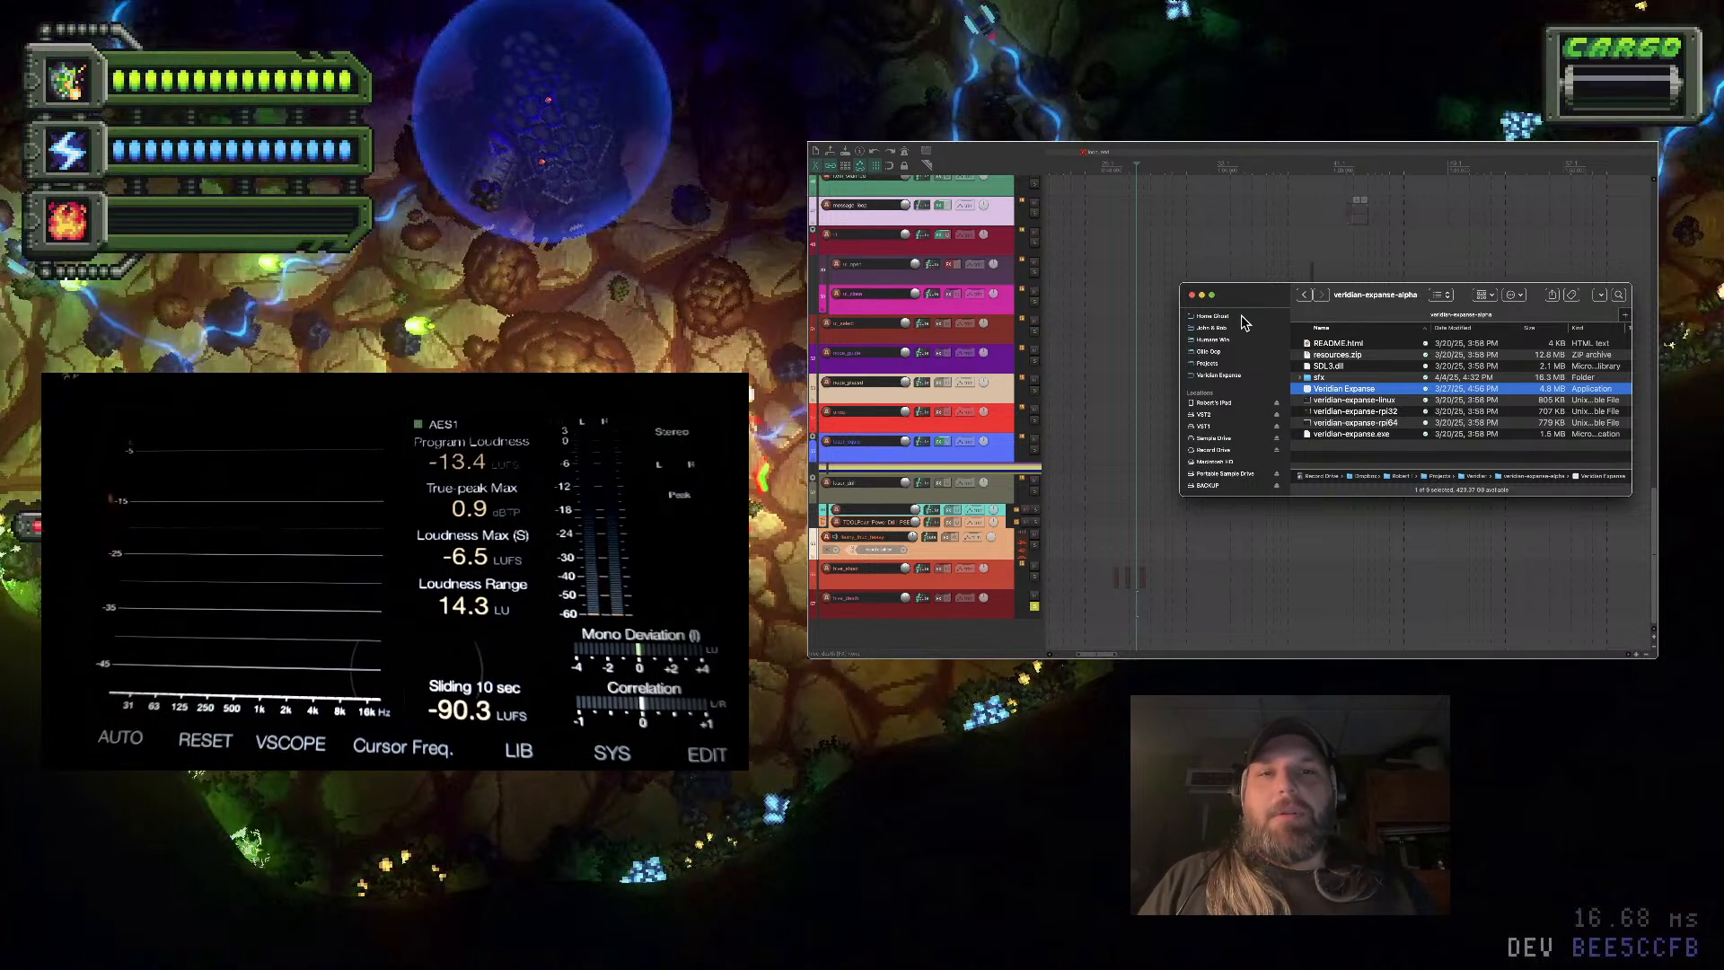
# Go back to the Final Fantasy VII general sounds folder and preview 445.wav
pyautogui.click(1302, 300)
pyautogui.click(1304, 300)
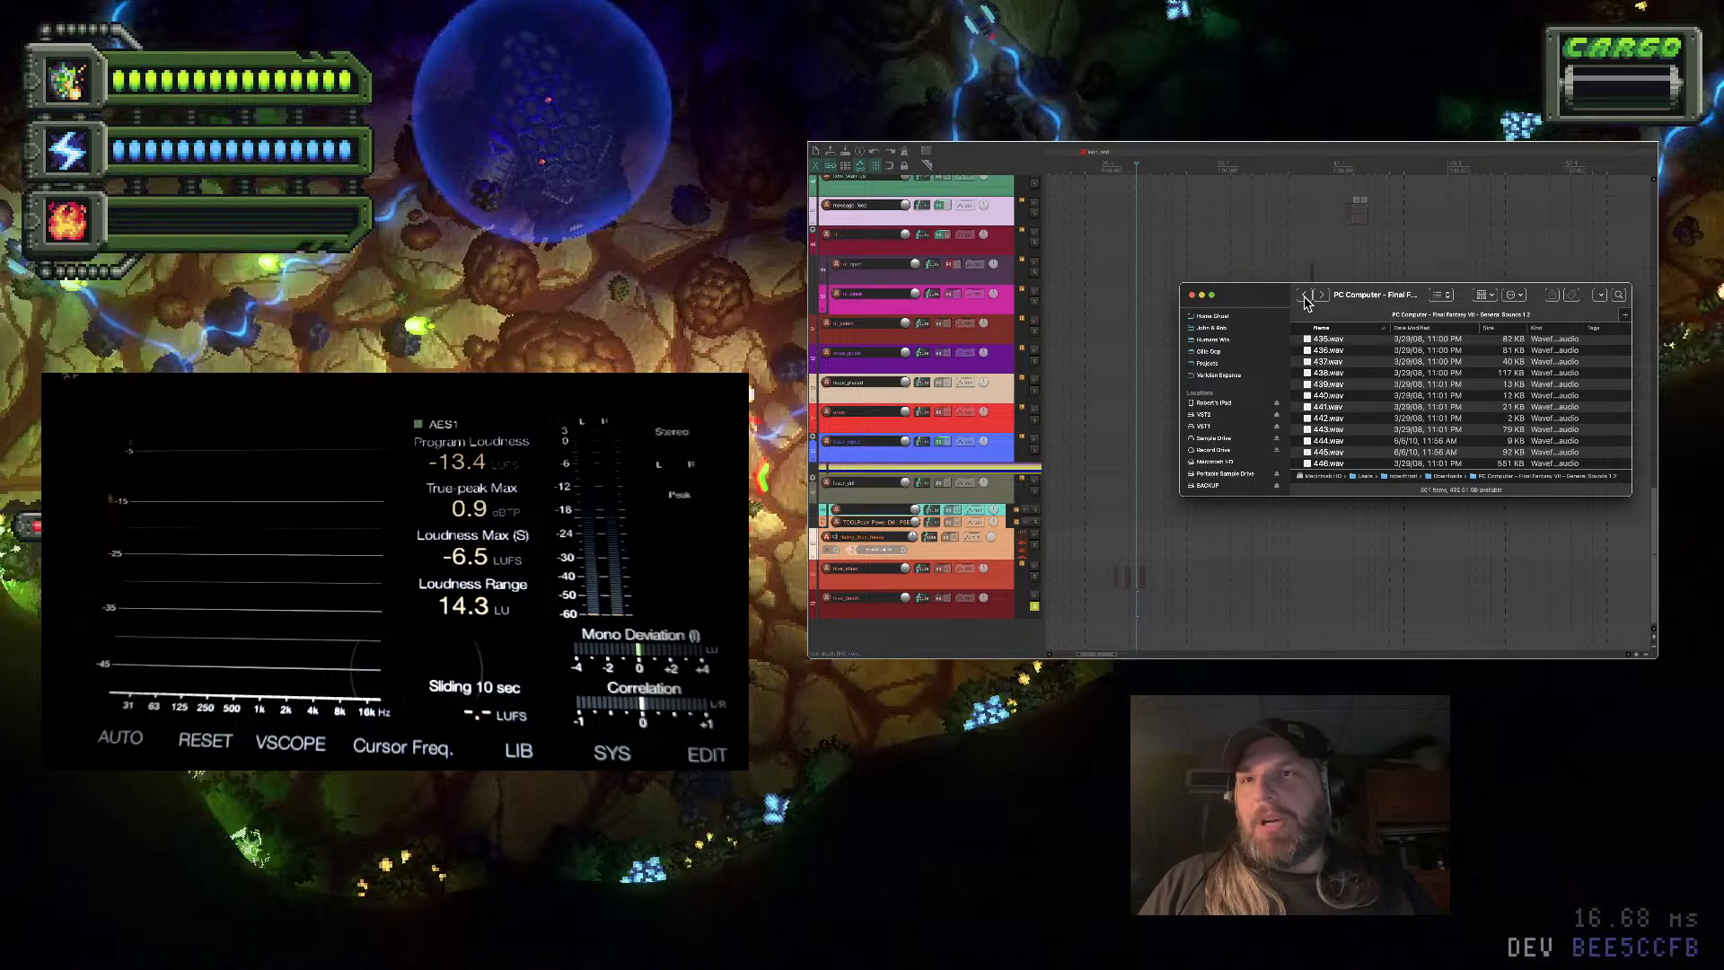
pyautogui.click(1359, 455)
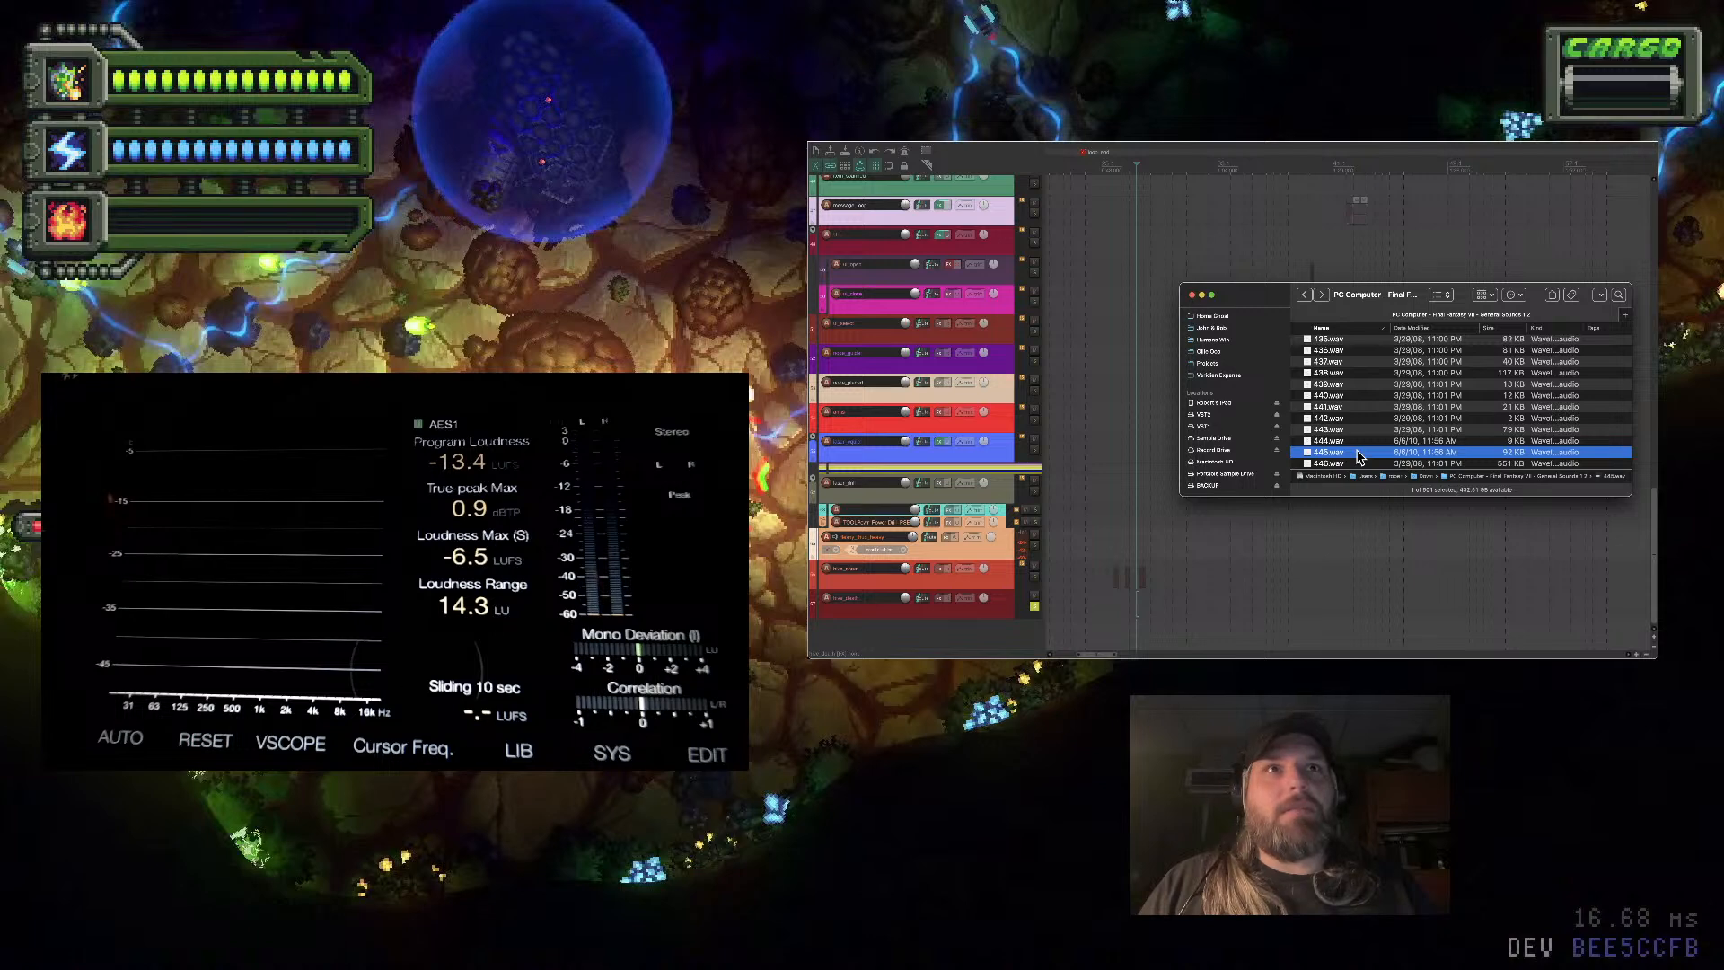
pyautogui.press('space')
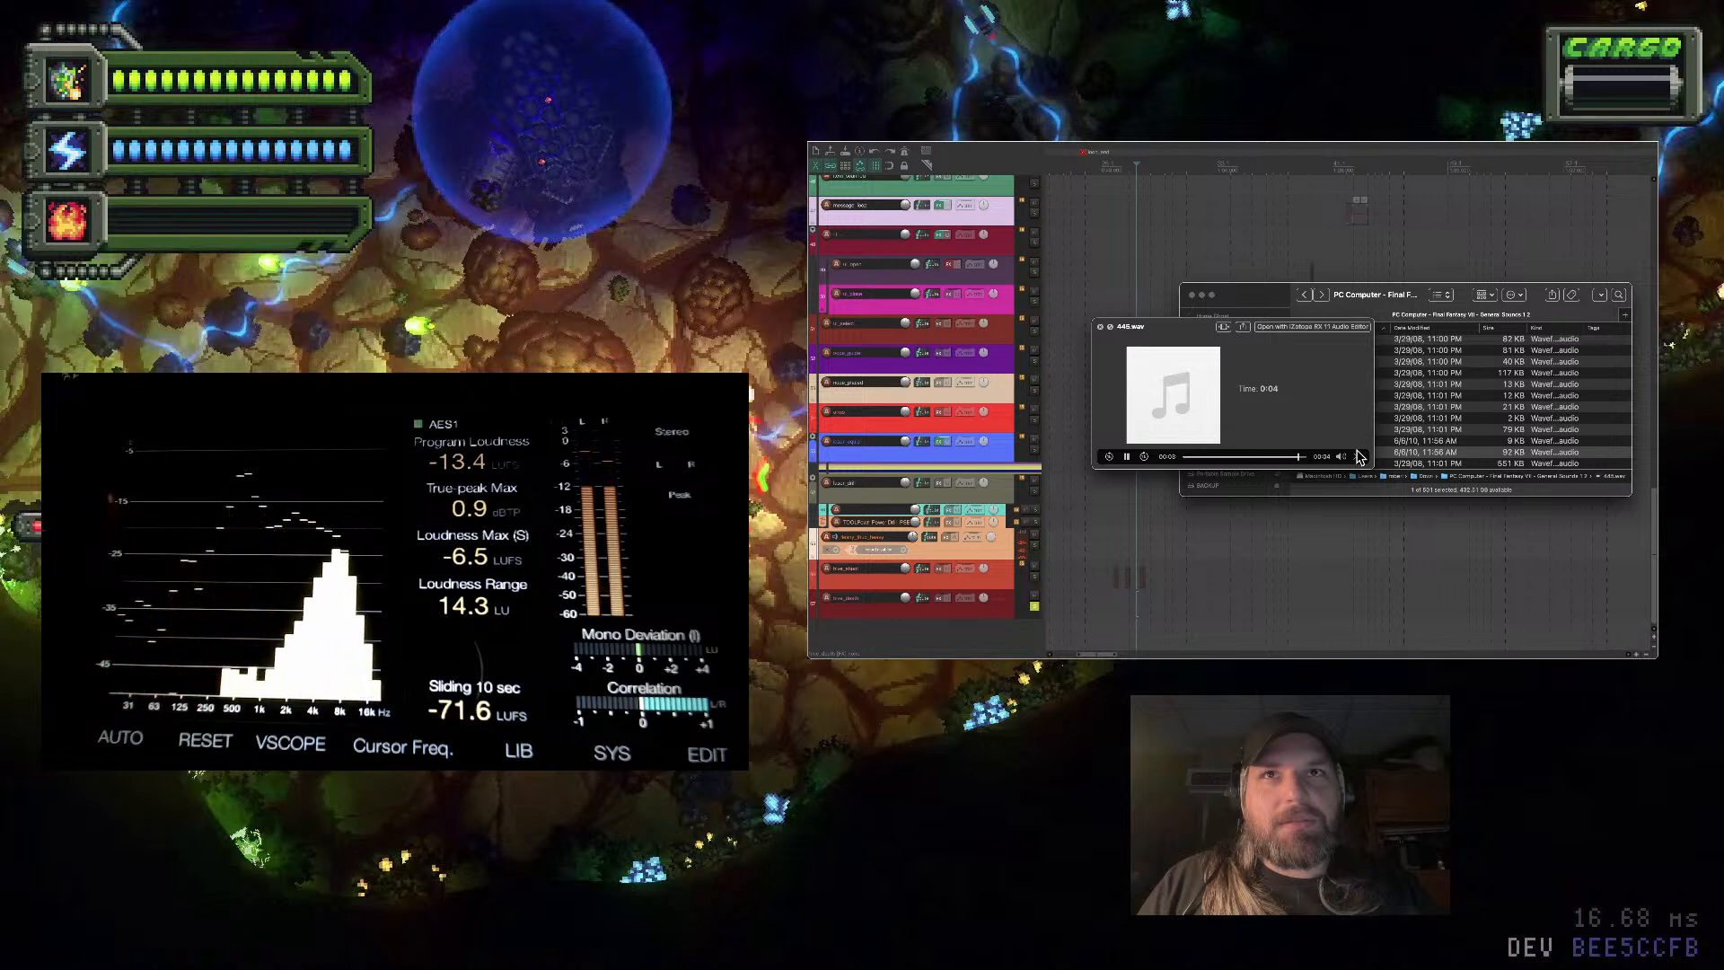
pyautogui.press('space')
# Switch to the audio routing app, add Finder as a source of the Softwares virtual device, and close its window
pyautogui.moveTo(1650, 536)
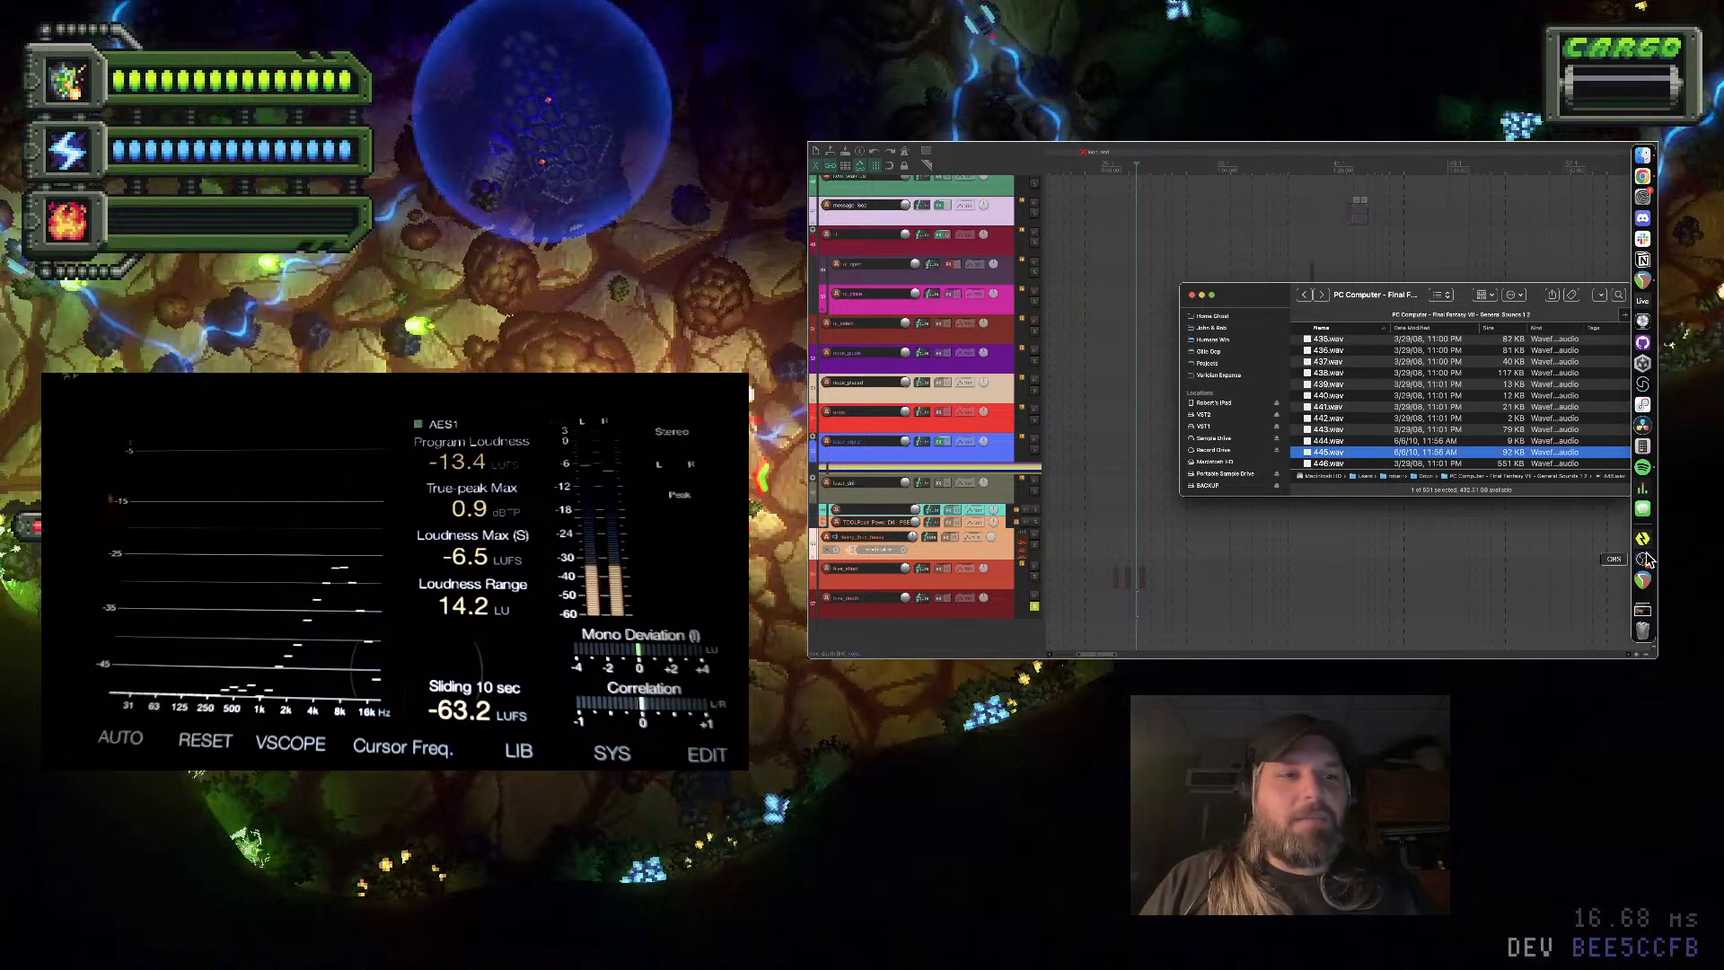
pyautogui.click(1639, 407)
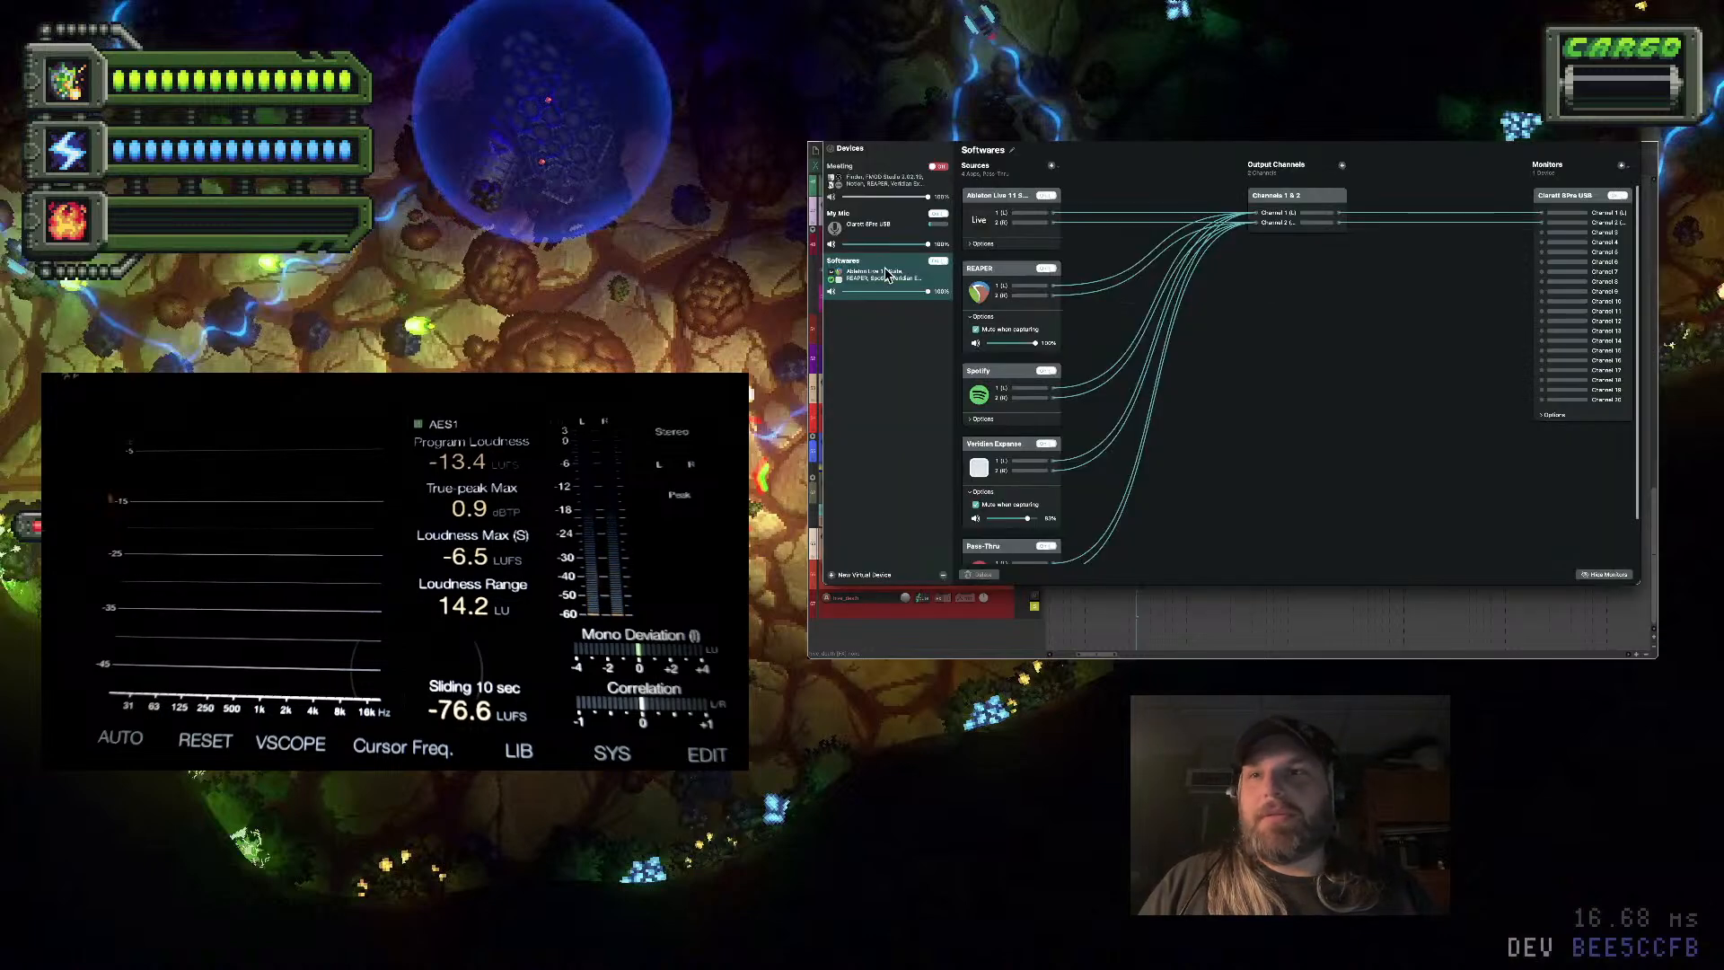
pyautogui.scroll(-3, 999, 468)
pyautogui.scroll(3, 1000, 468)
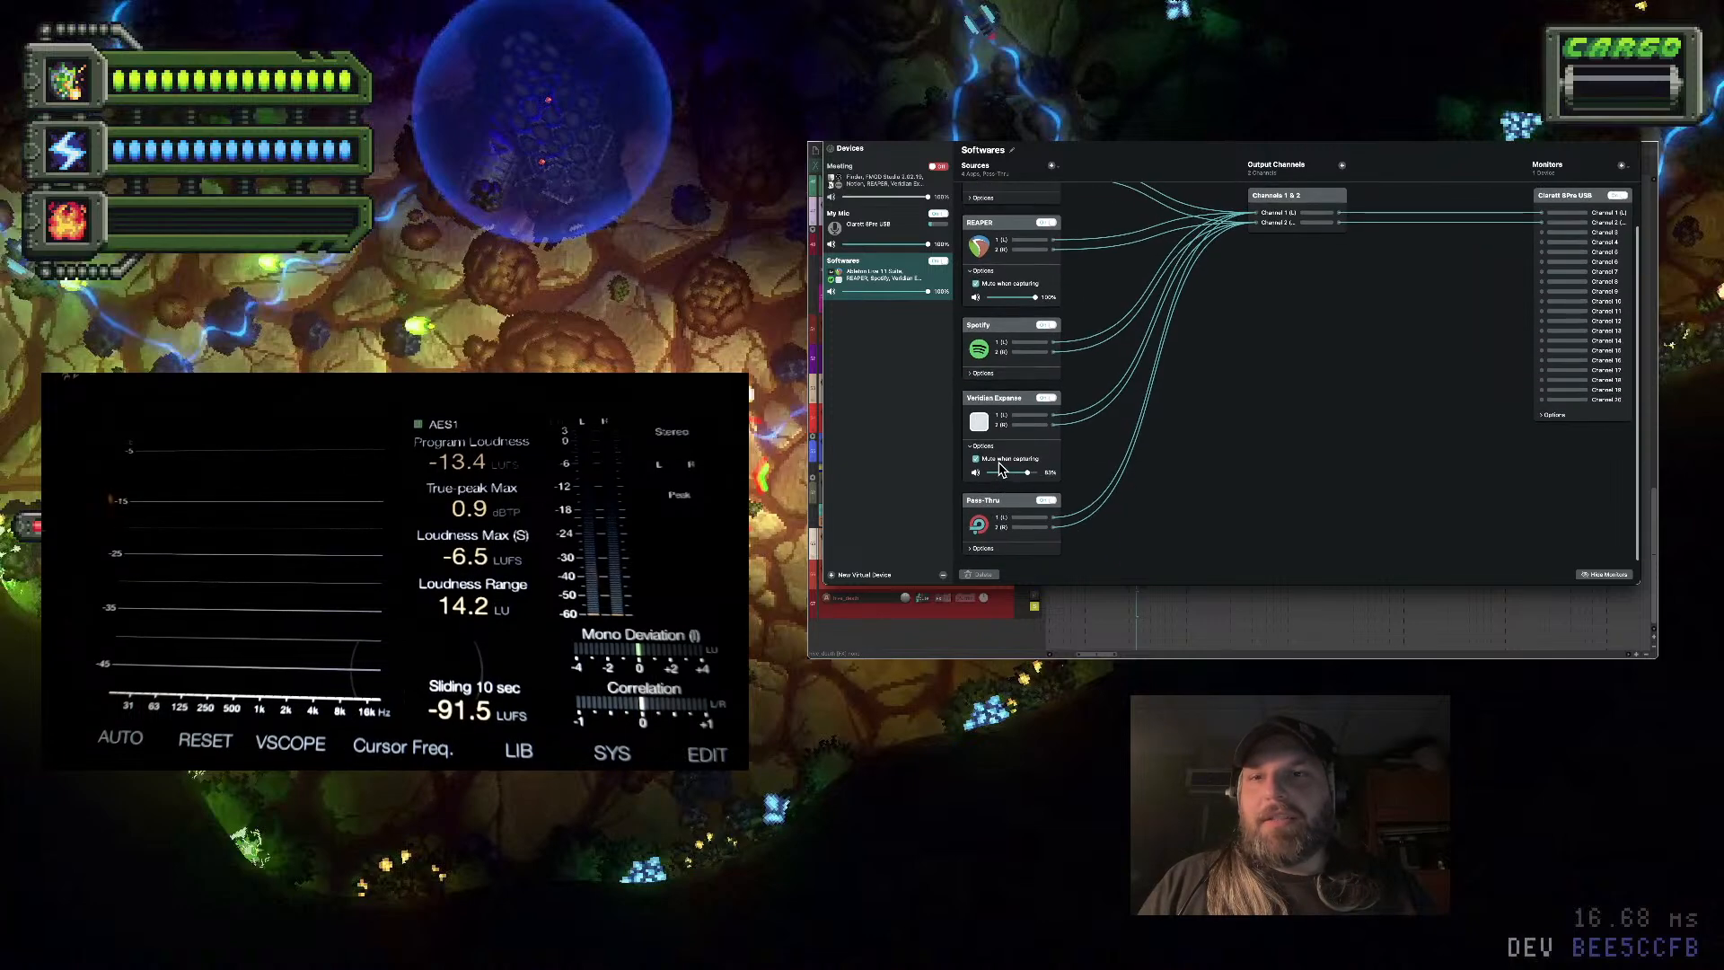
pyautogui.click(1051, 166)
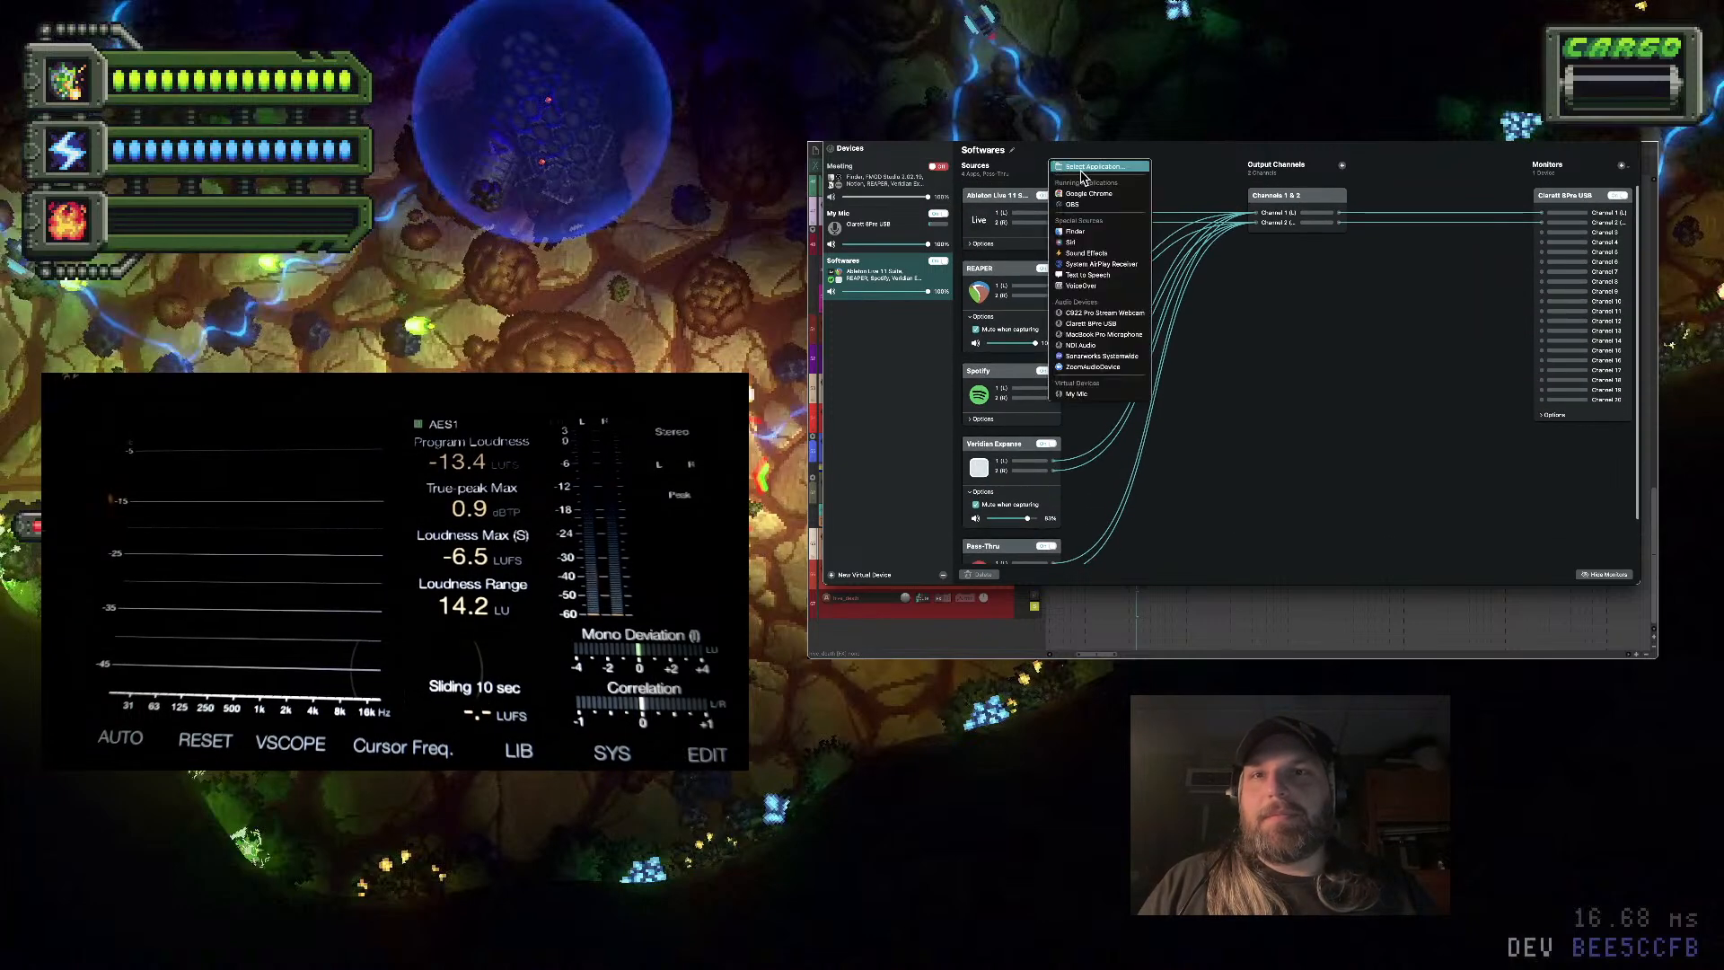
pyautogui.click(1101, 229)
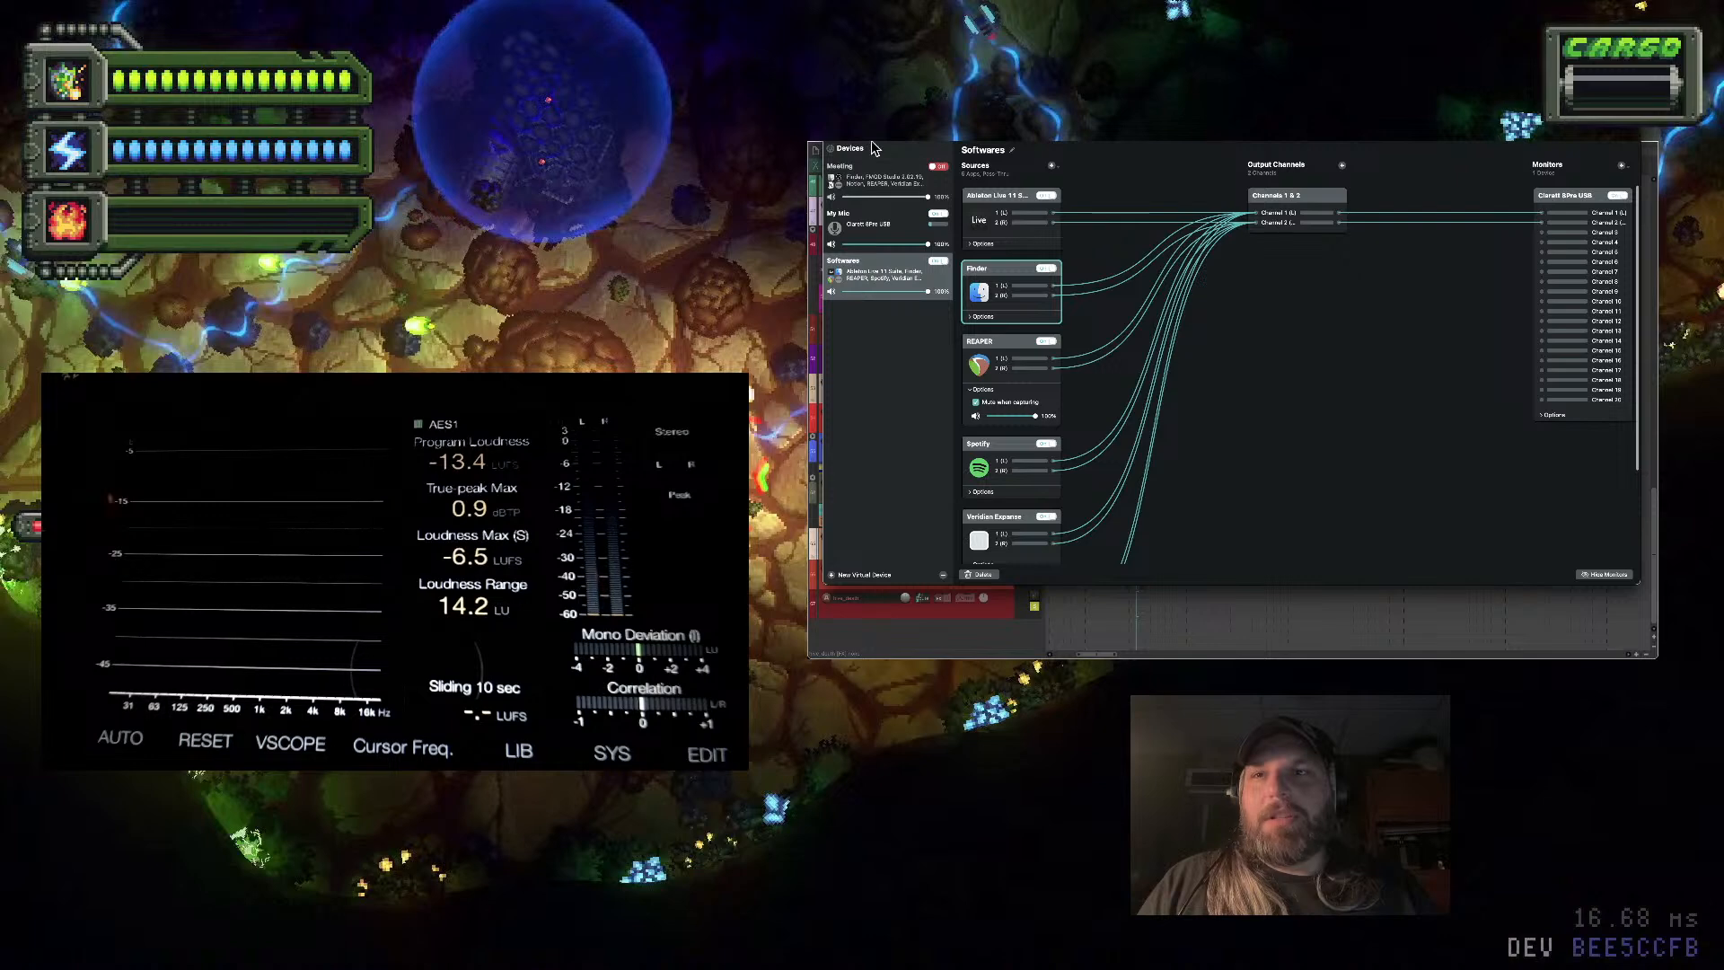
pyautogui.click(833, 144)
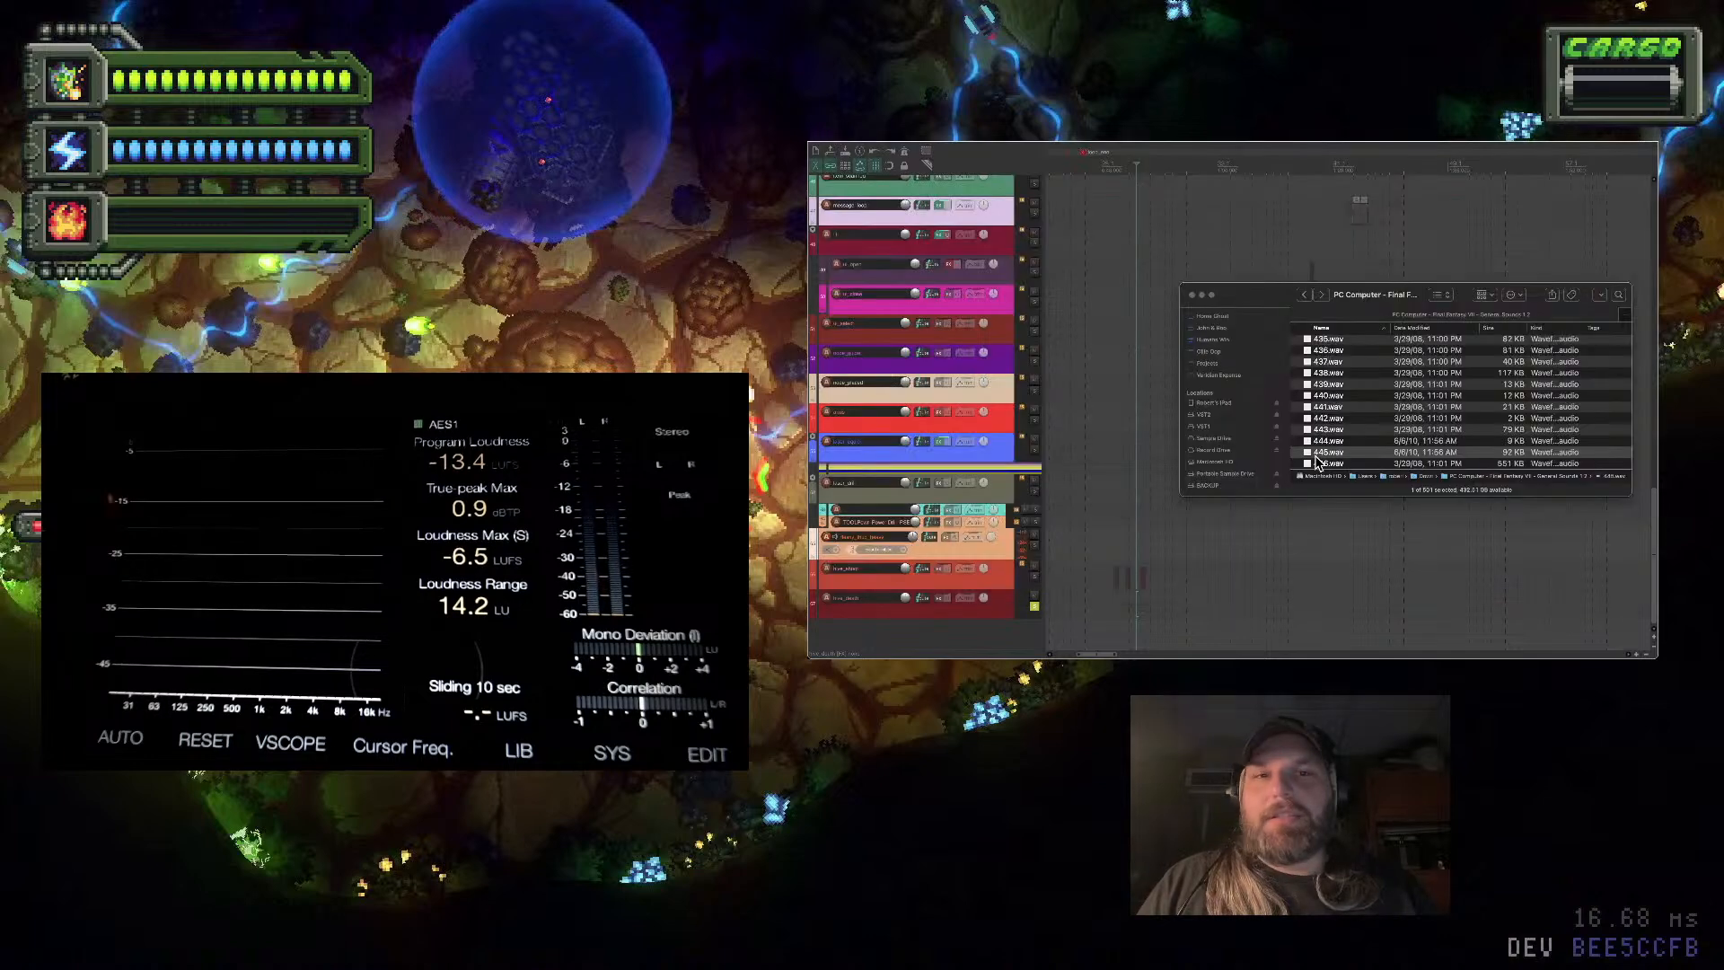
# Audition 445.wav again with Finder's audio routed, and close the Finder window
pyautogui.click(1362, 453)
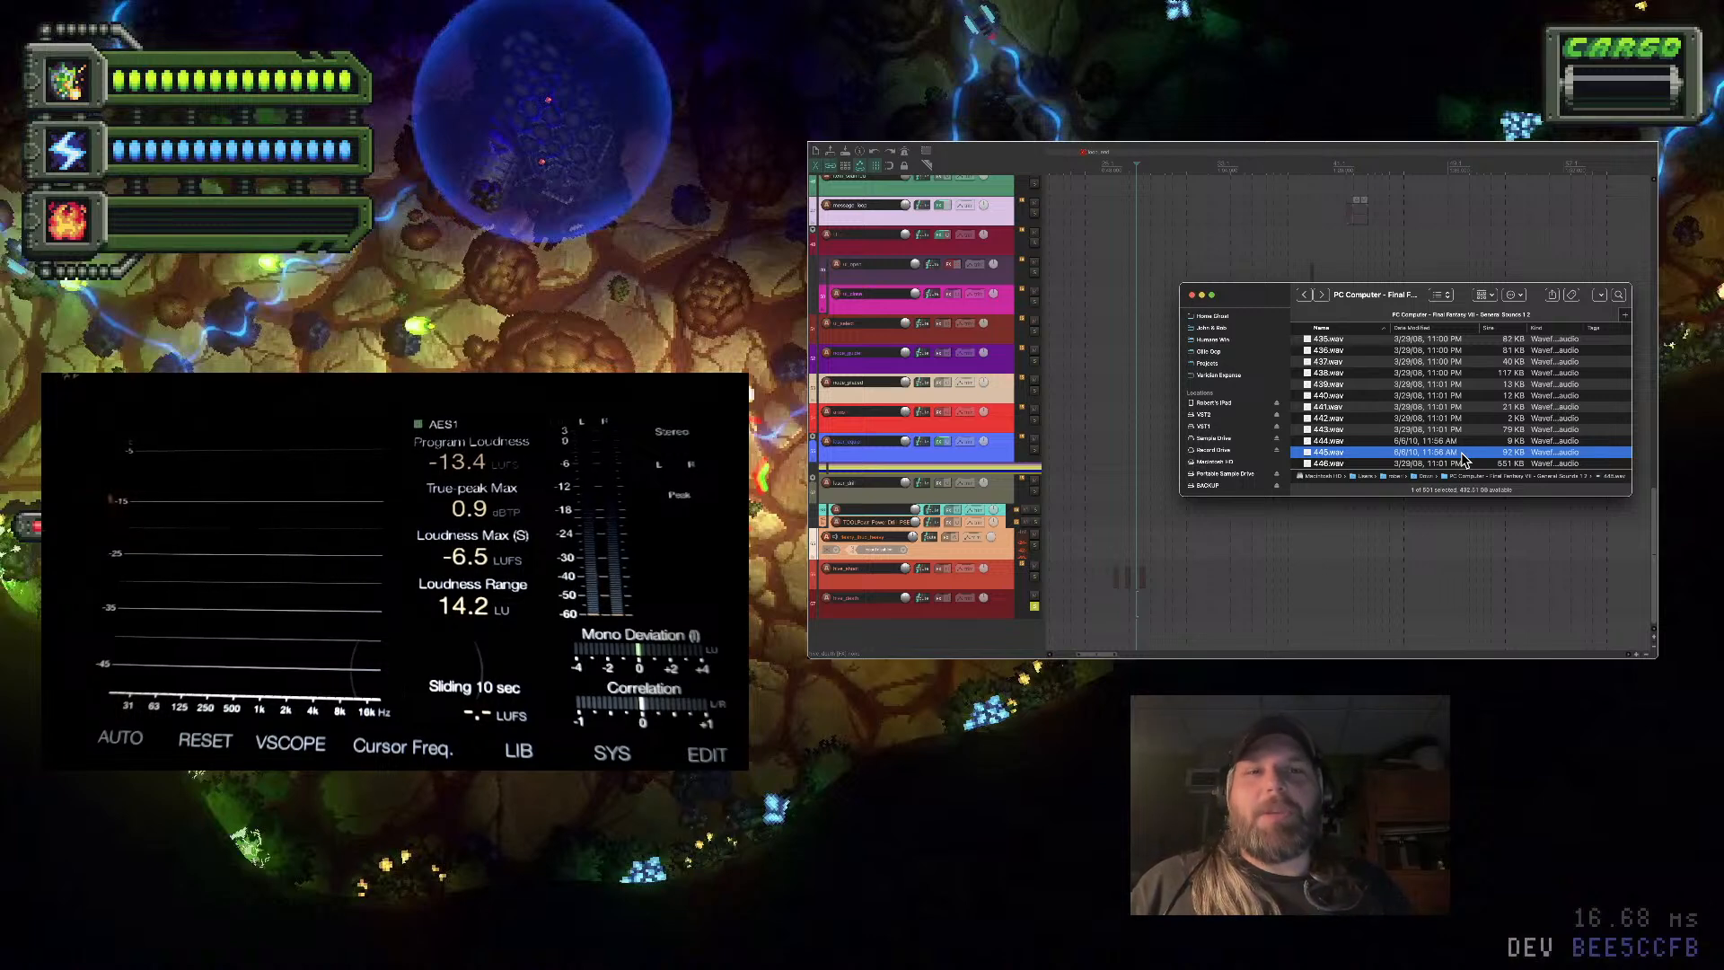
pyautogui.press('space')
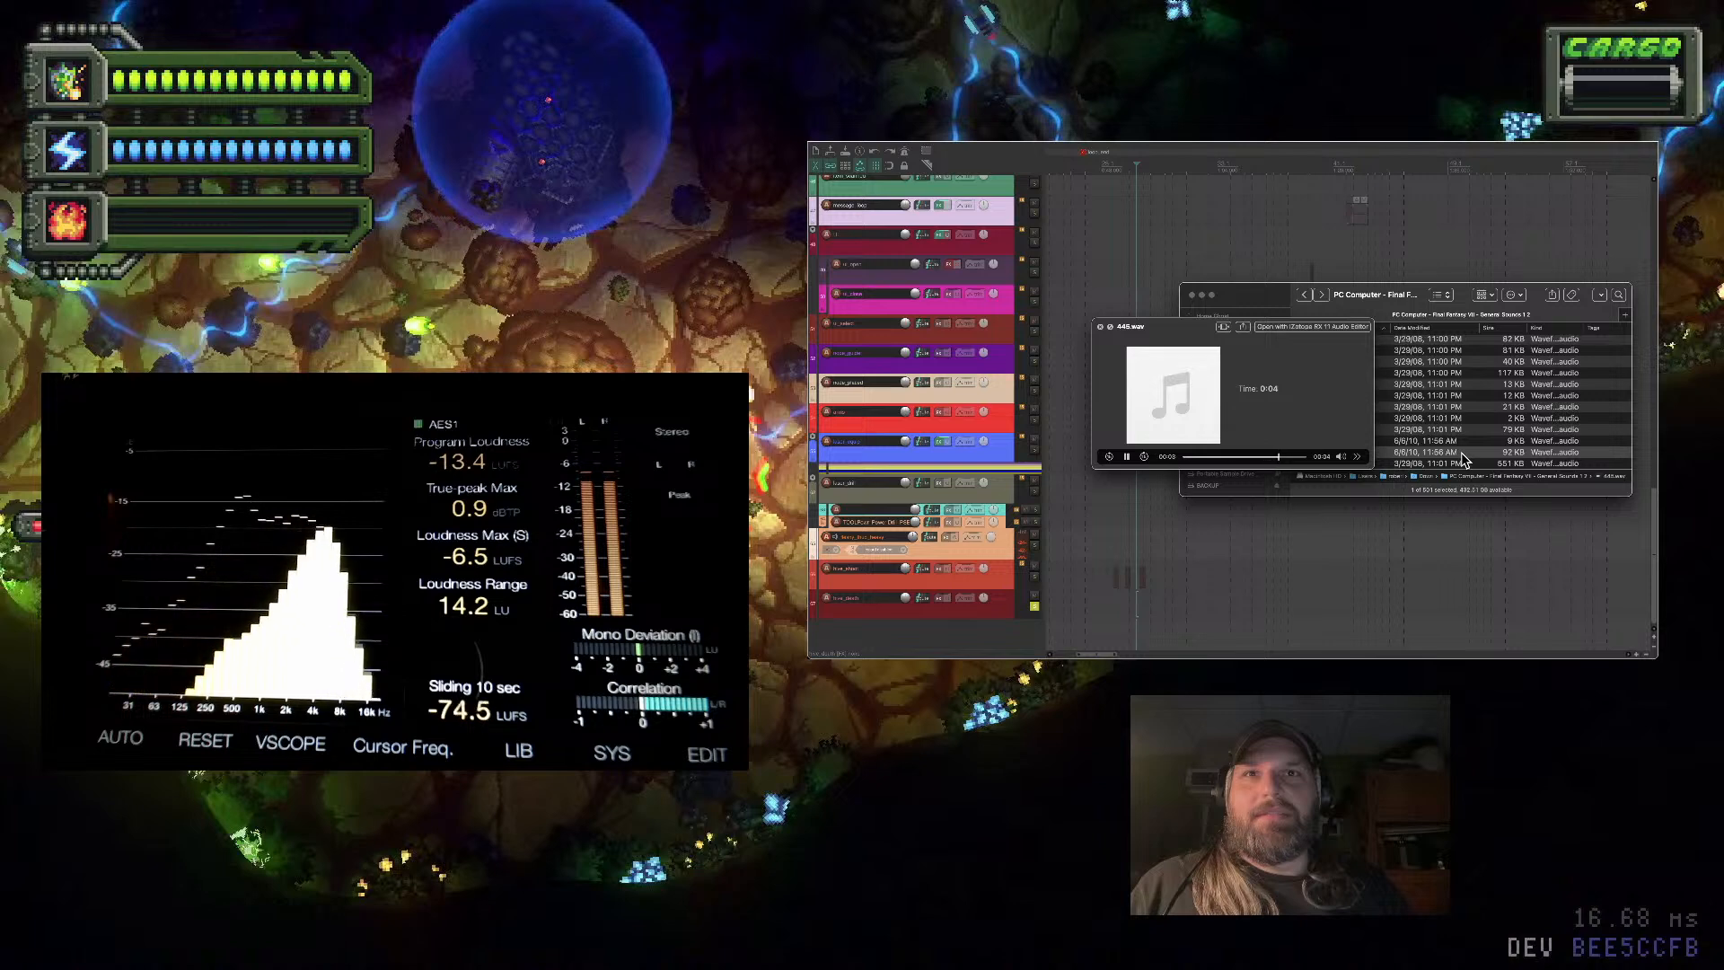
pyautogui.press('space')
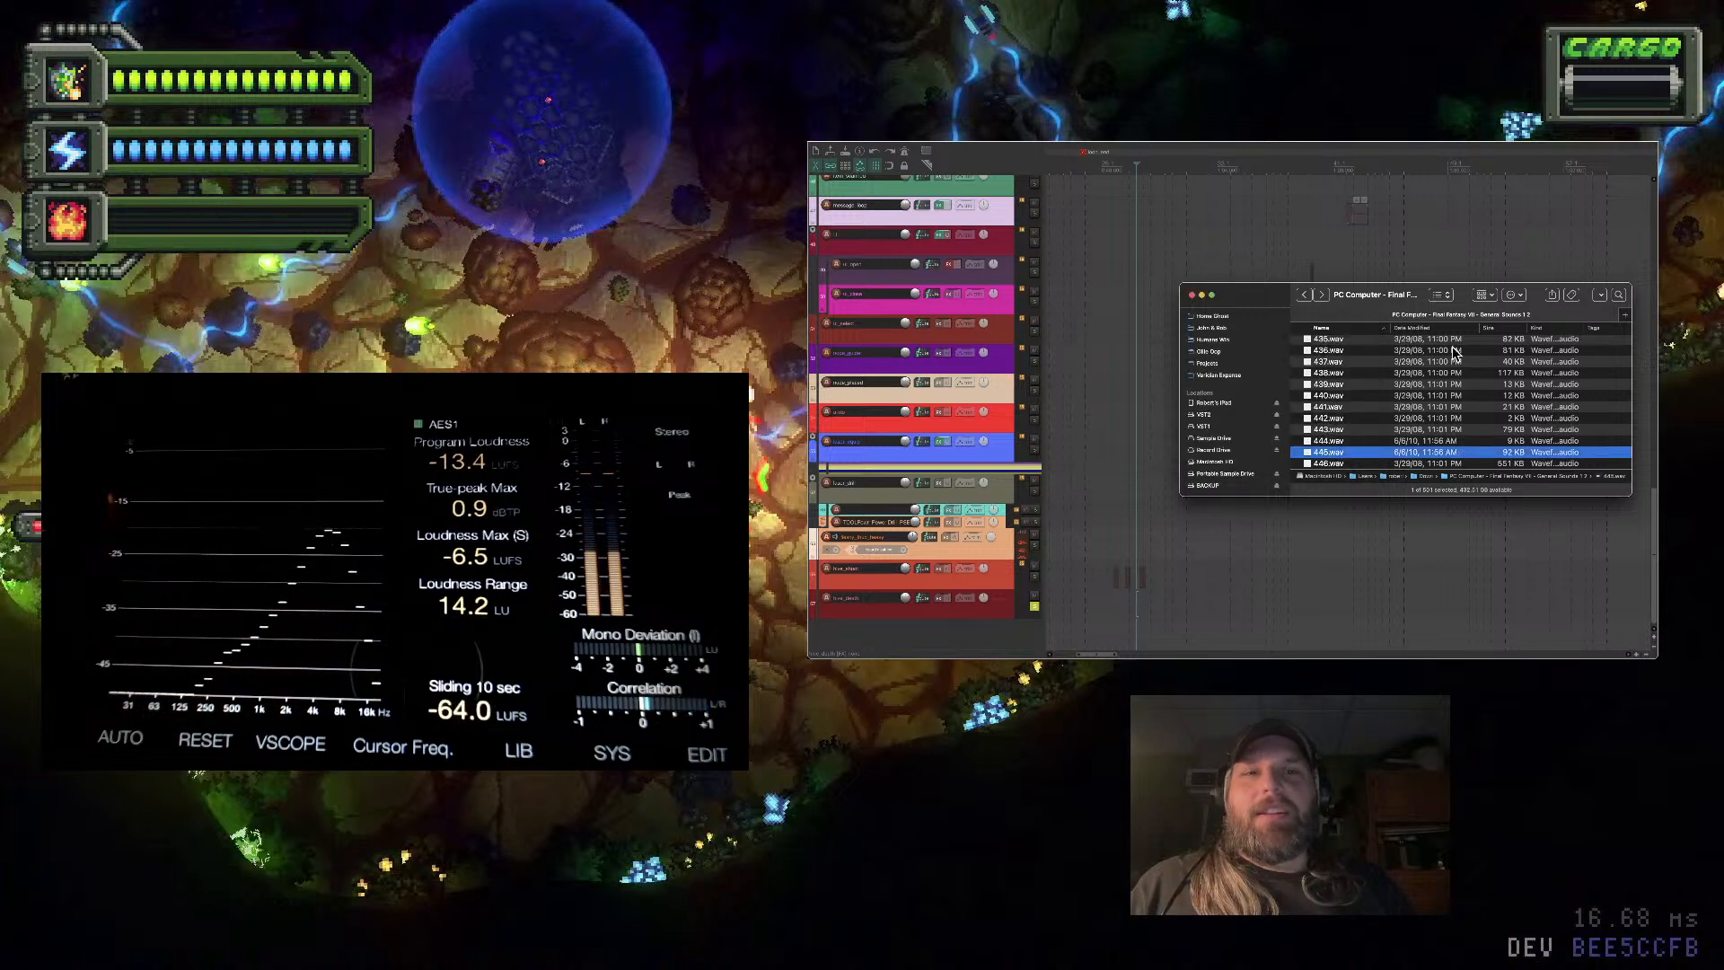
pyautogui.click(1194, 296)
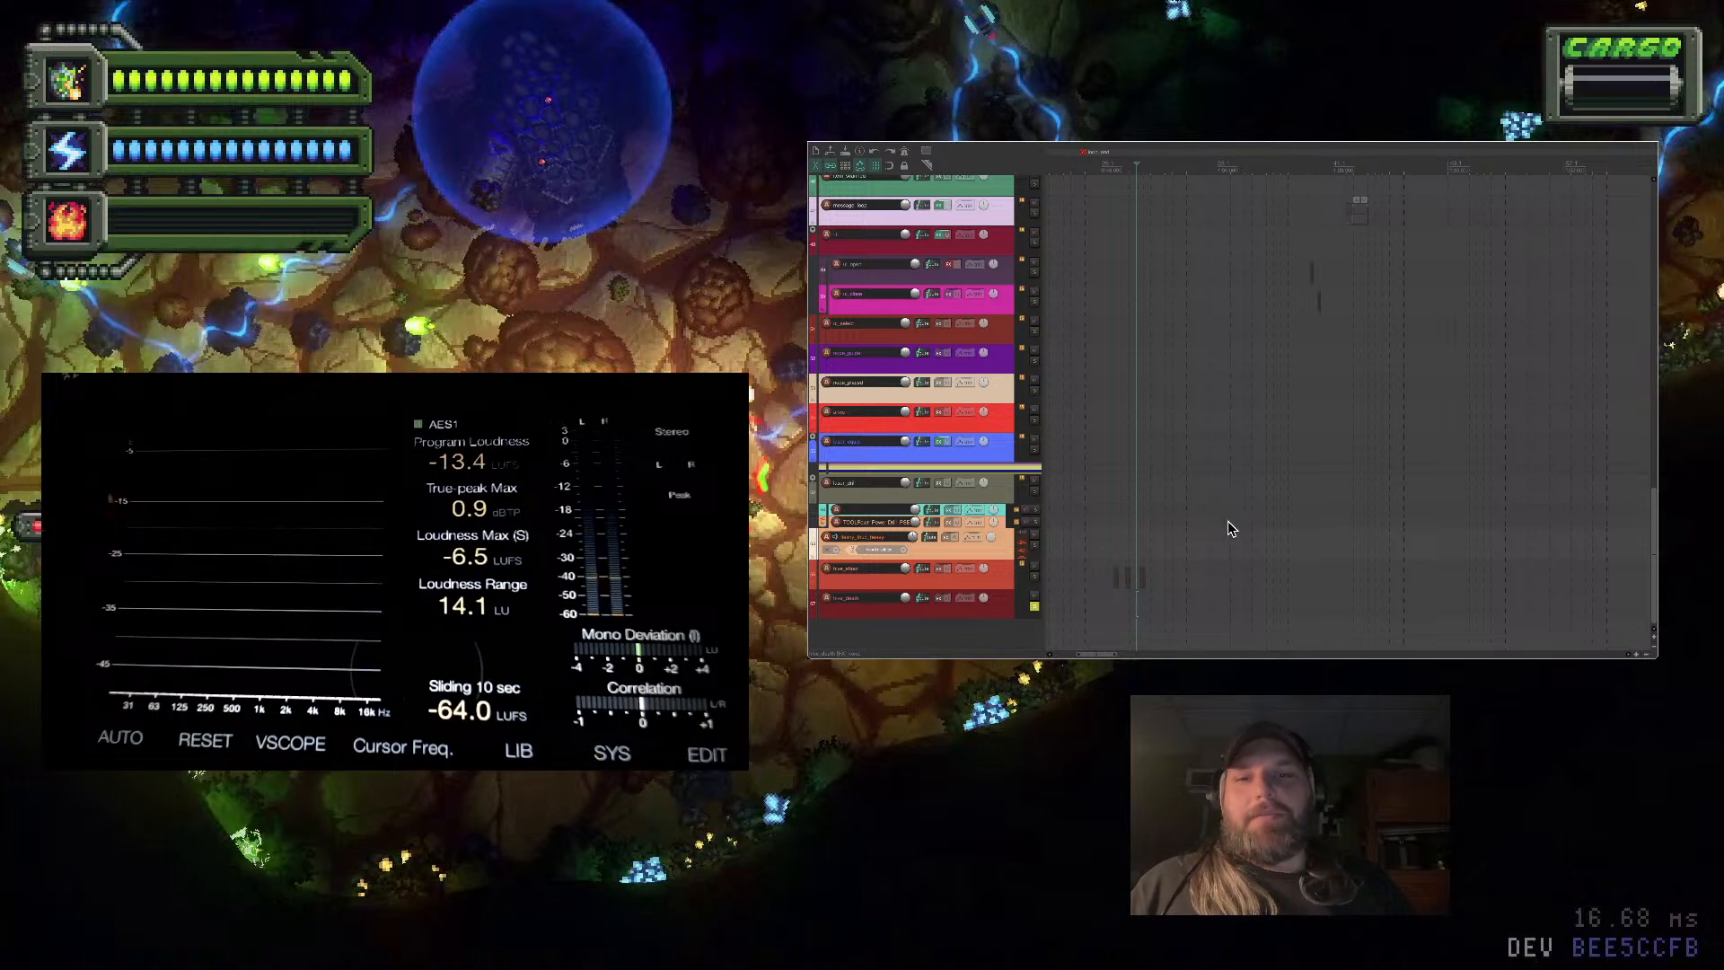
# Set the edit cursor in the empty area after the existing clips, and add a new track nested as a child of the last track
pyautogui.click(1203, 602)
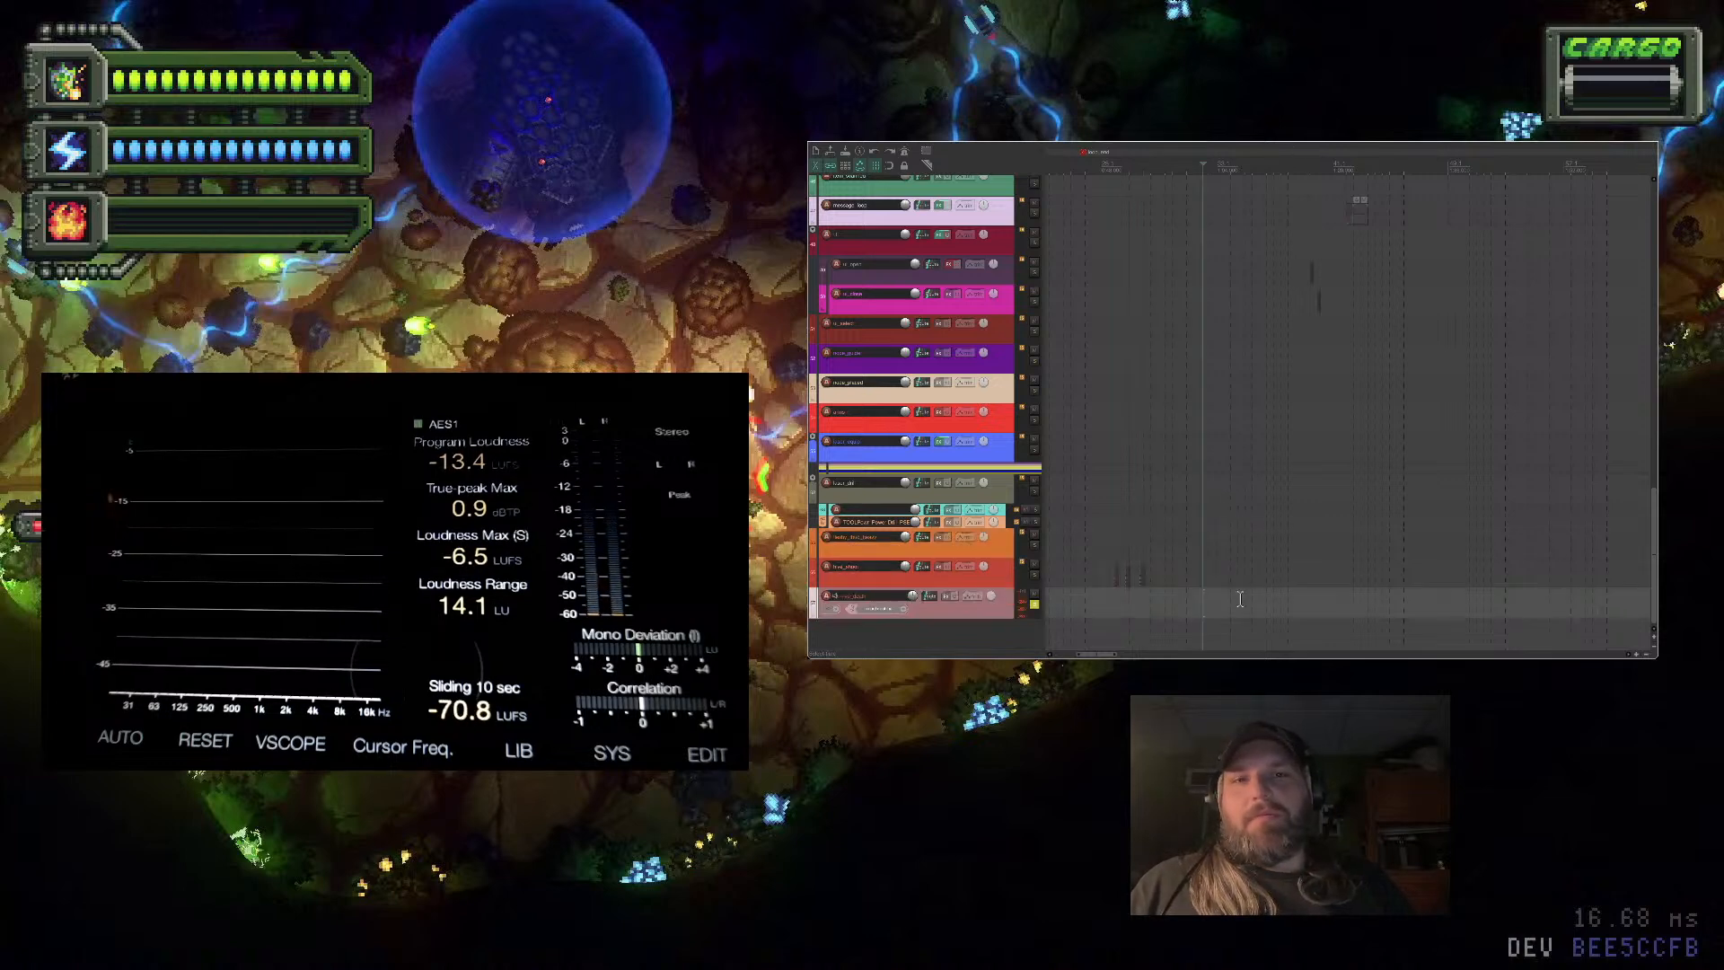
pyautogui.click(1171, 607)
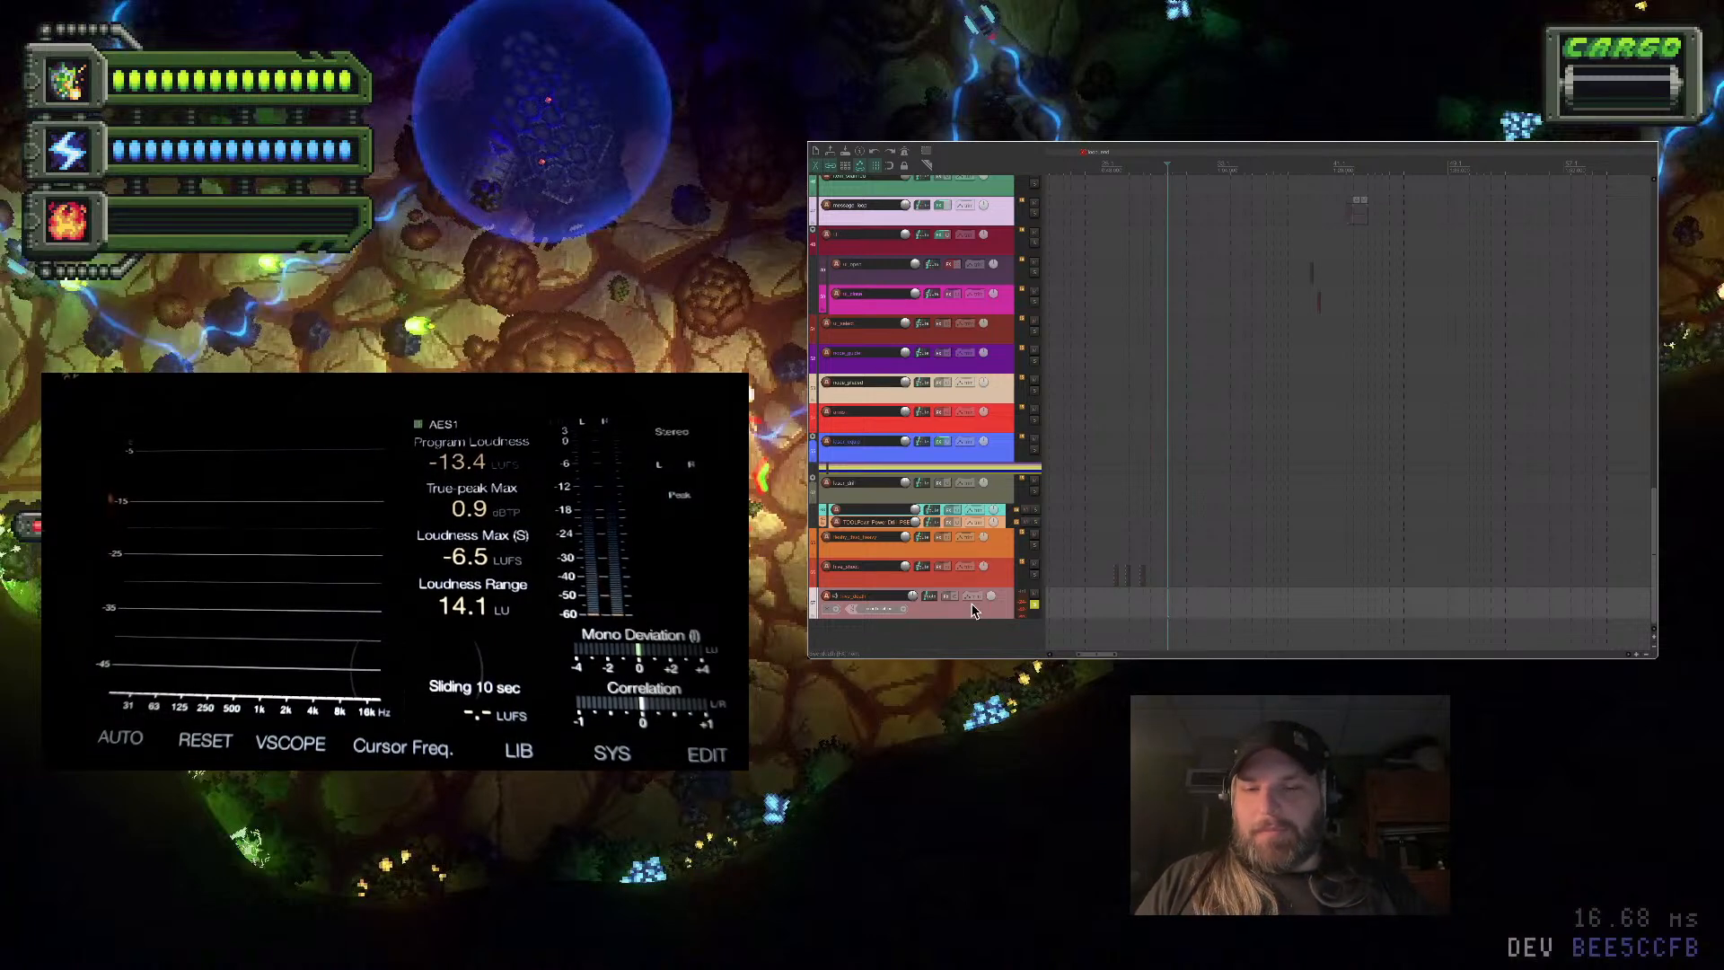
pyautogui.scroll(-2, 973, 611)
pyautogui.scroll(3, 973, 611)
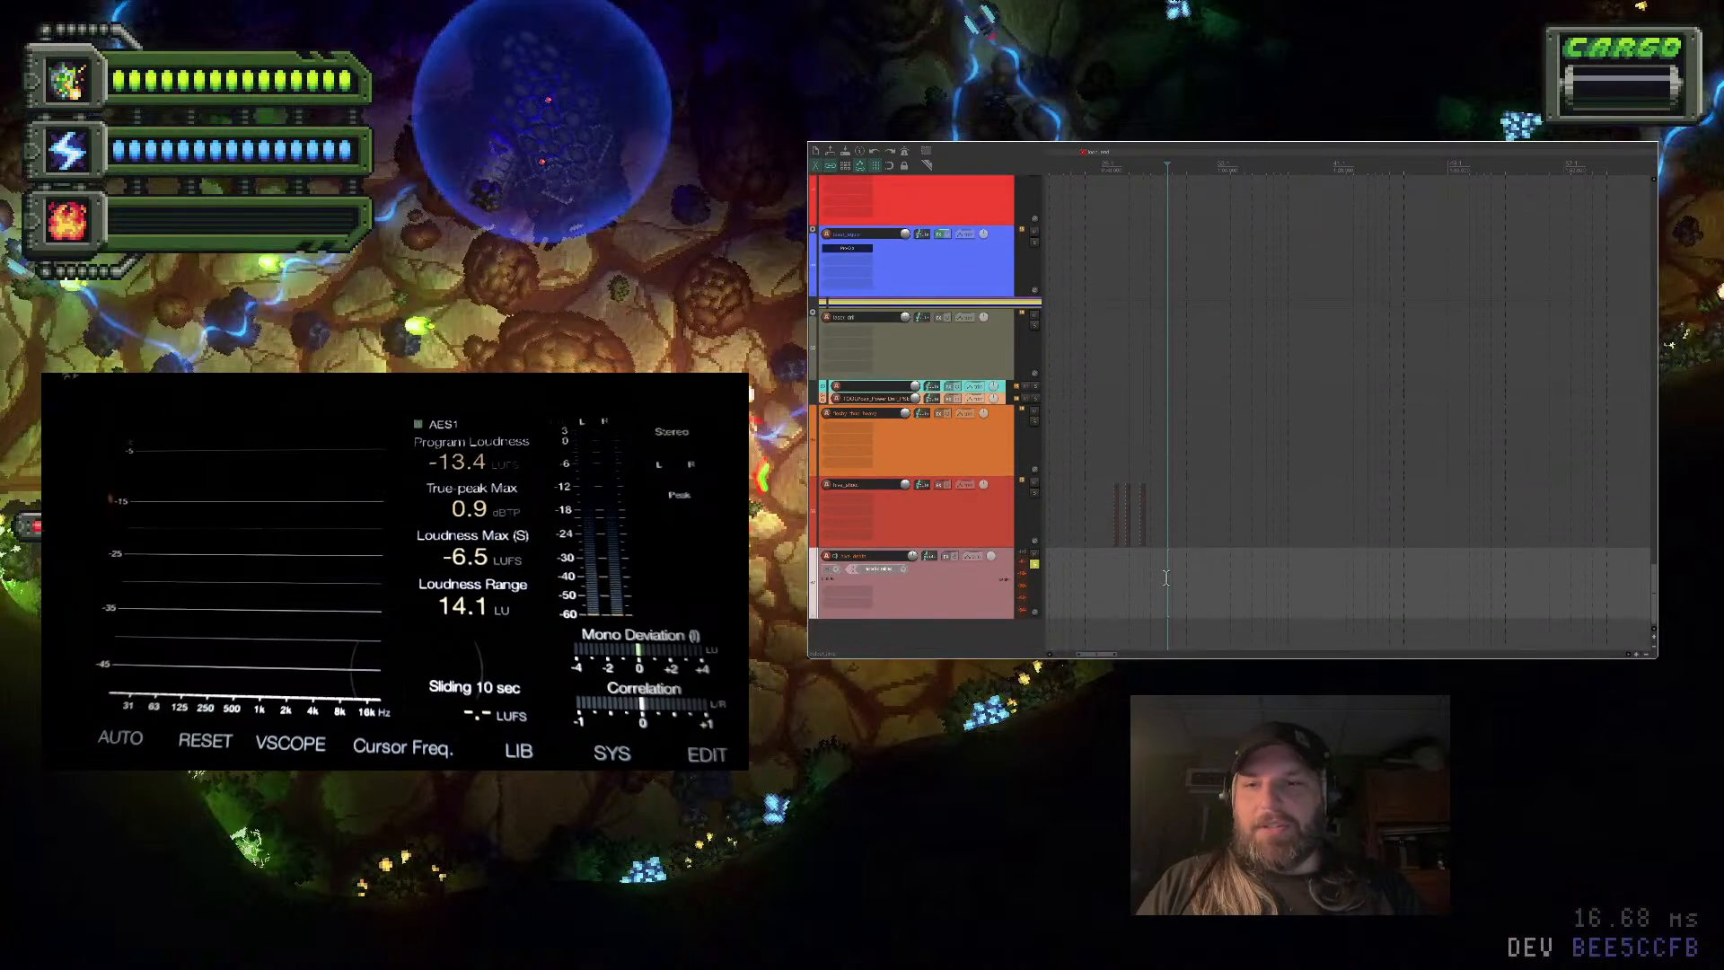
pyautogui.doubleClick(981, 639)
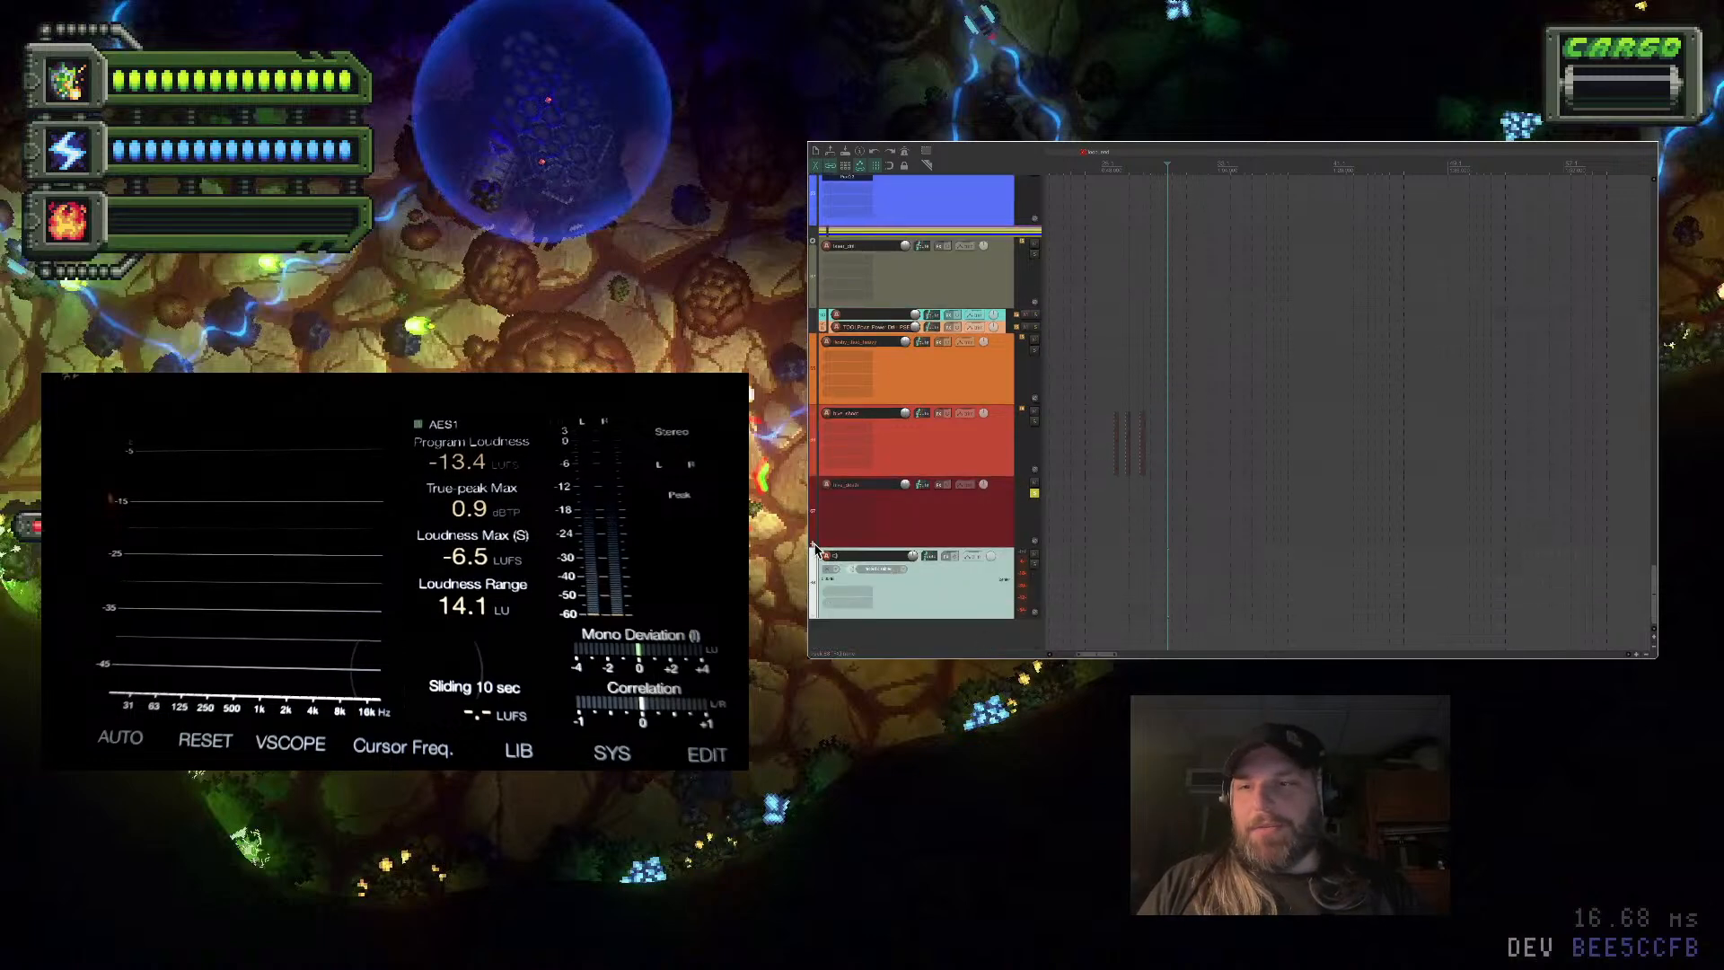
pyautogui.click(815, 549)
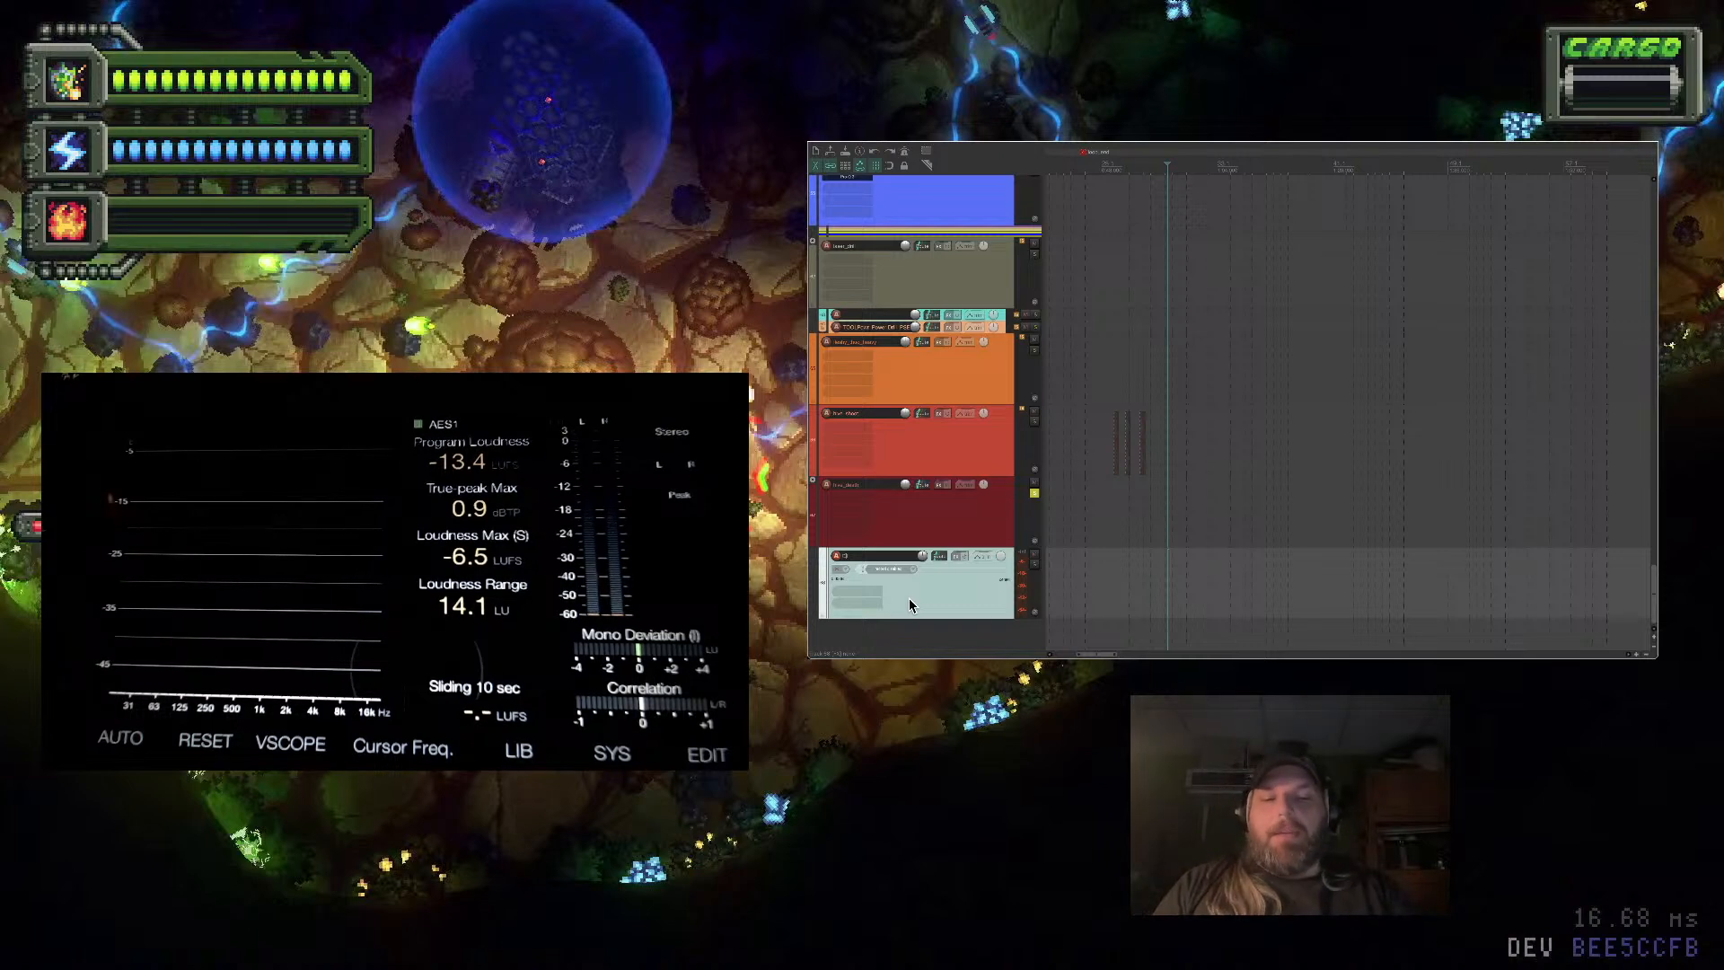
# Search the Media Explorer for white noise and audition the fourth sample in the results
pyautogui.press('super+alt+m')
pyautogui.press('super+alt+m')
pyautogui.press('super+alt+x')
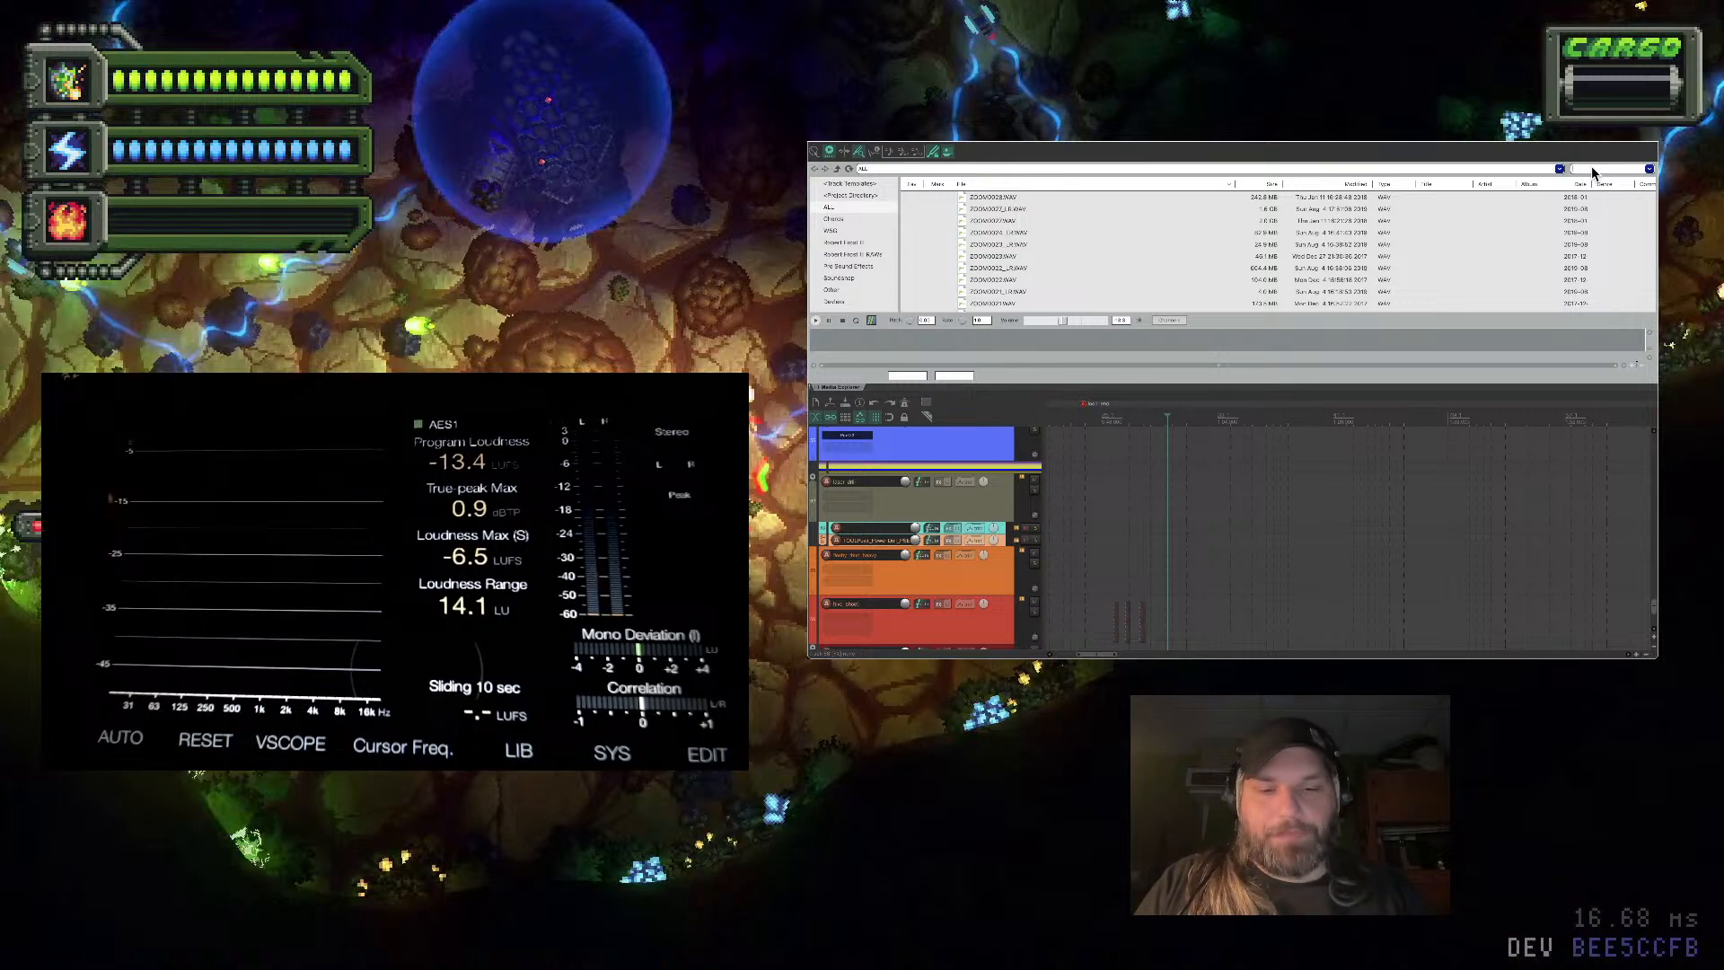
pyautogui.write('oise')
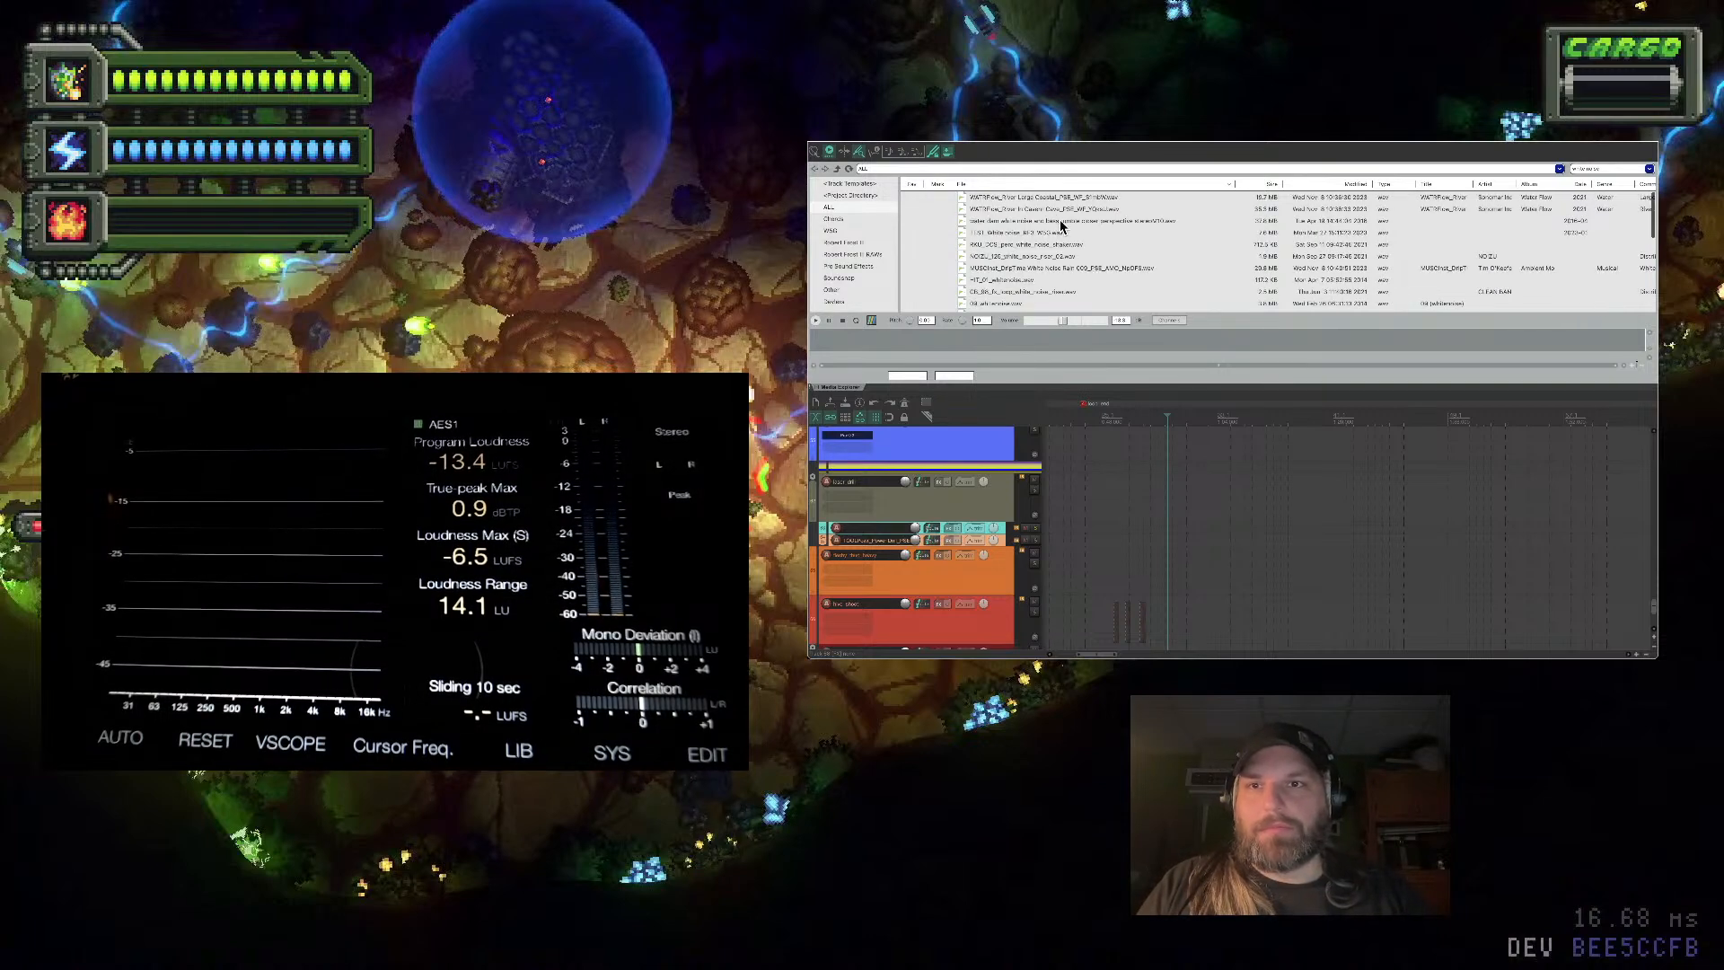
pyautogui.click(1061, 233)
# Insert the auditioned white noise sample on the new child track at the edit cursor, and close the Media Explorer
pyautogui.scroll(-3, 917, 619)
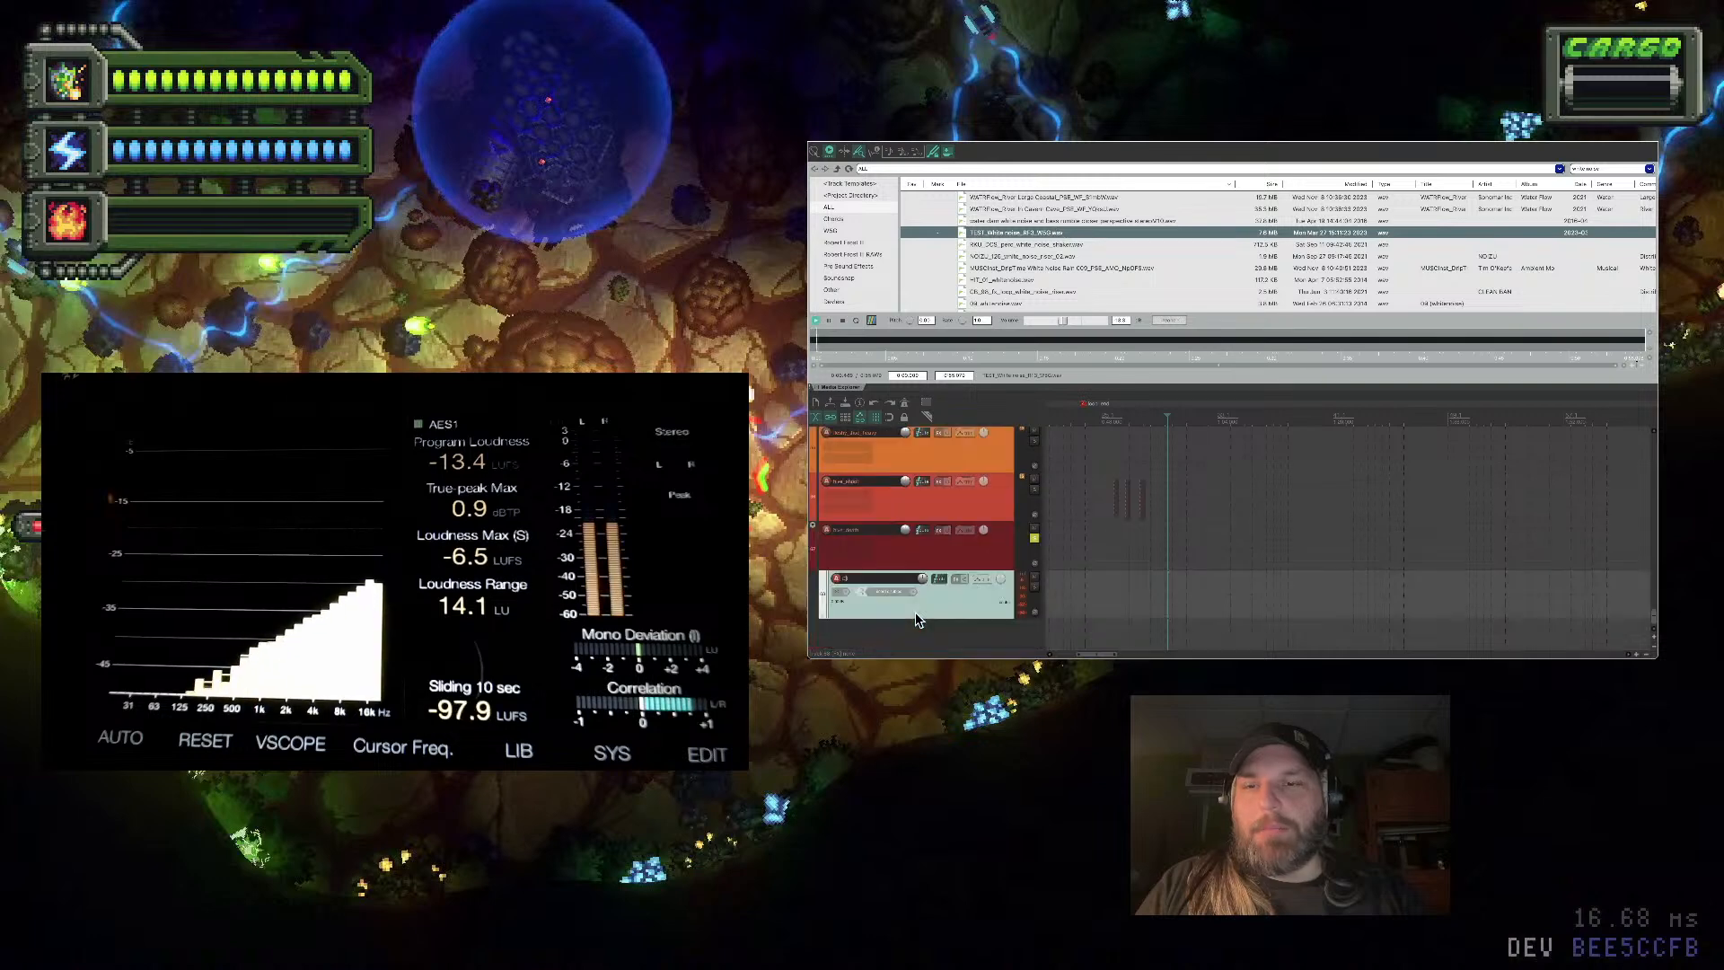
pyautogui.moveTo(1008, 241); pyautogui.dragTo(1161, 586)
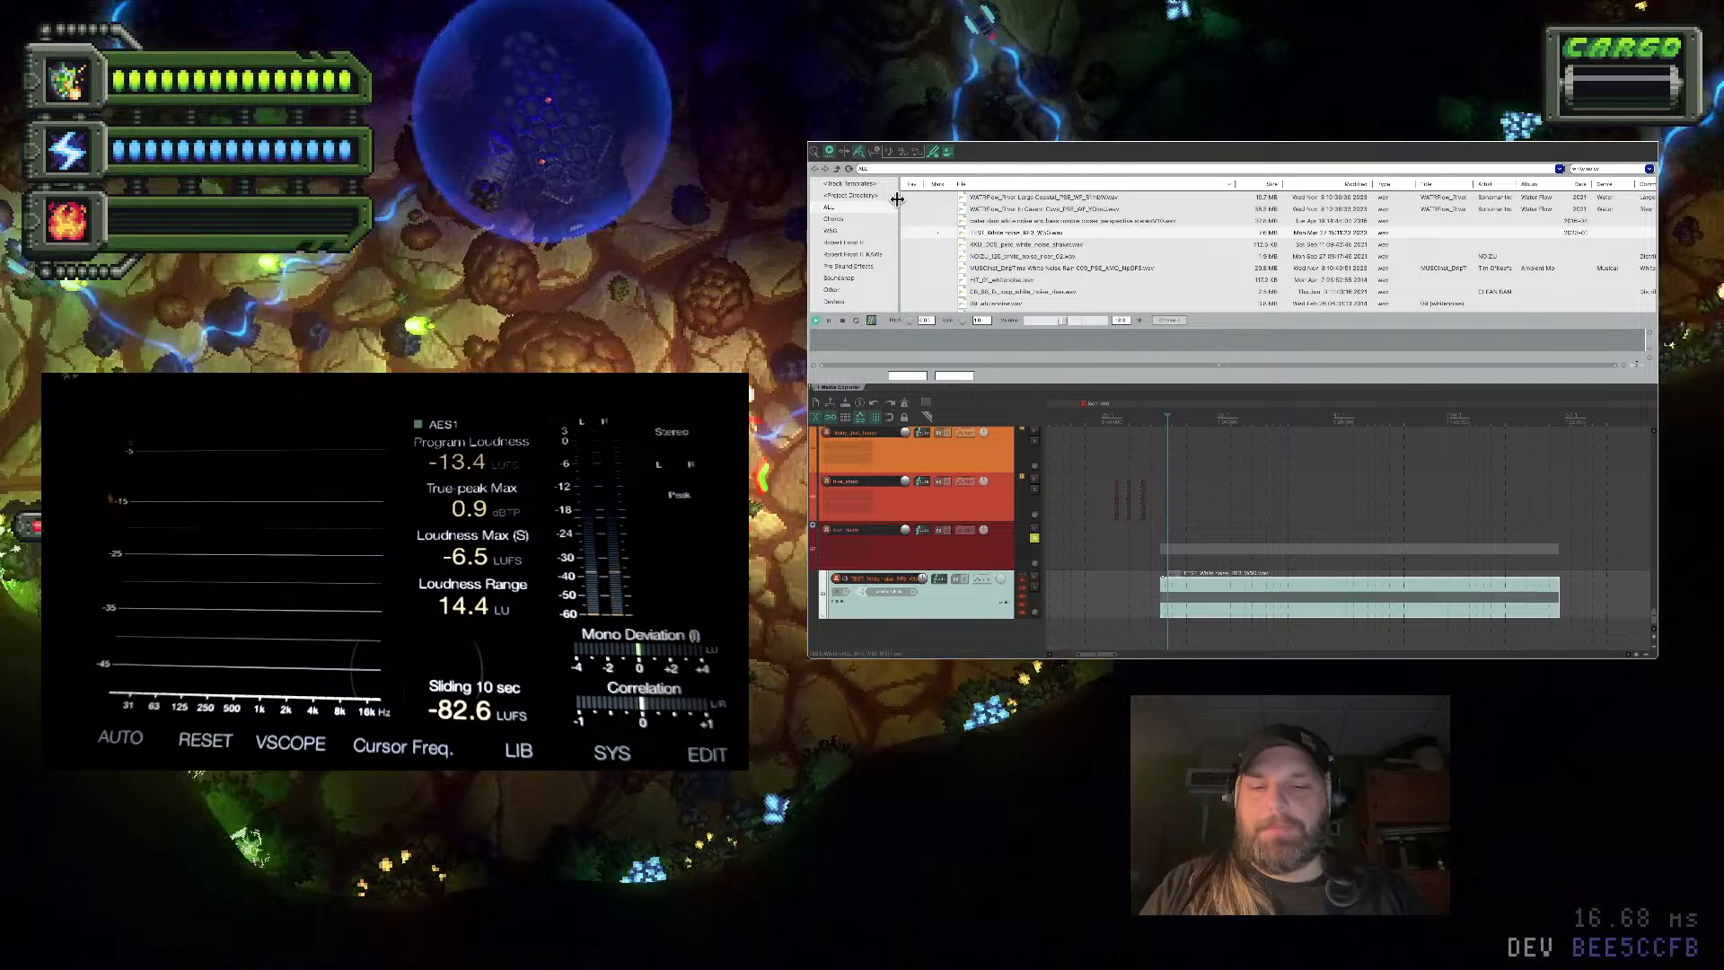
pyautogui.hotkey('ctrl', 'alt', 'x')
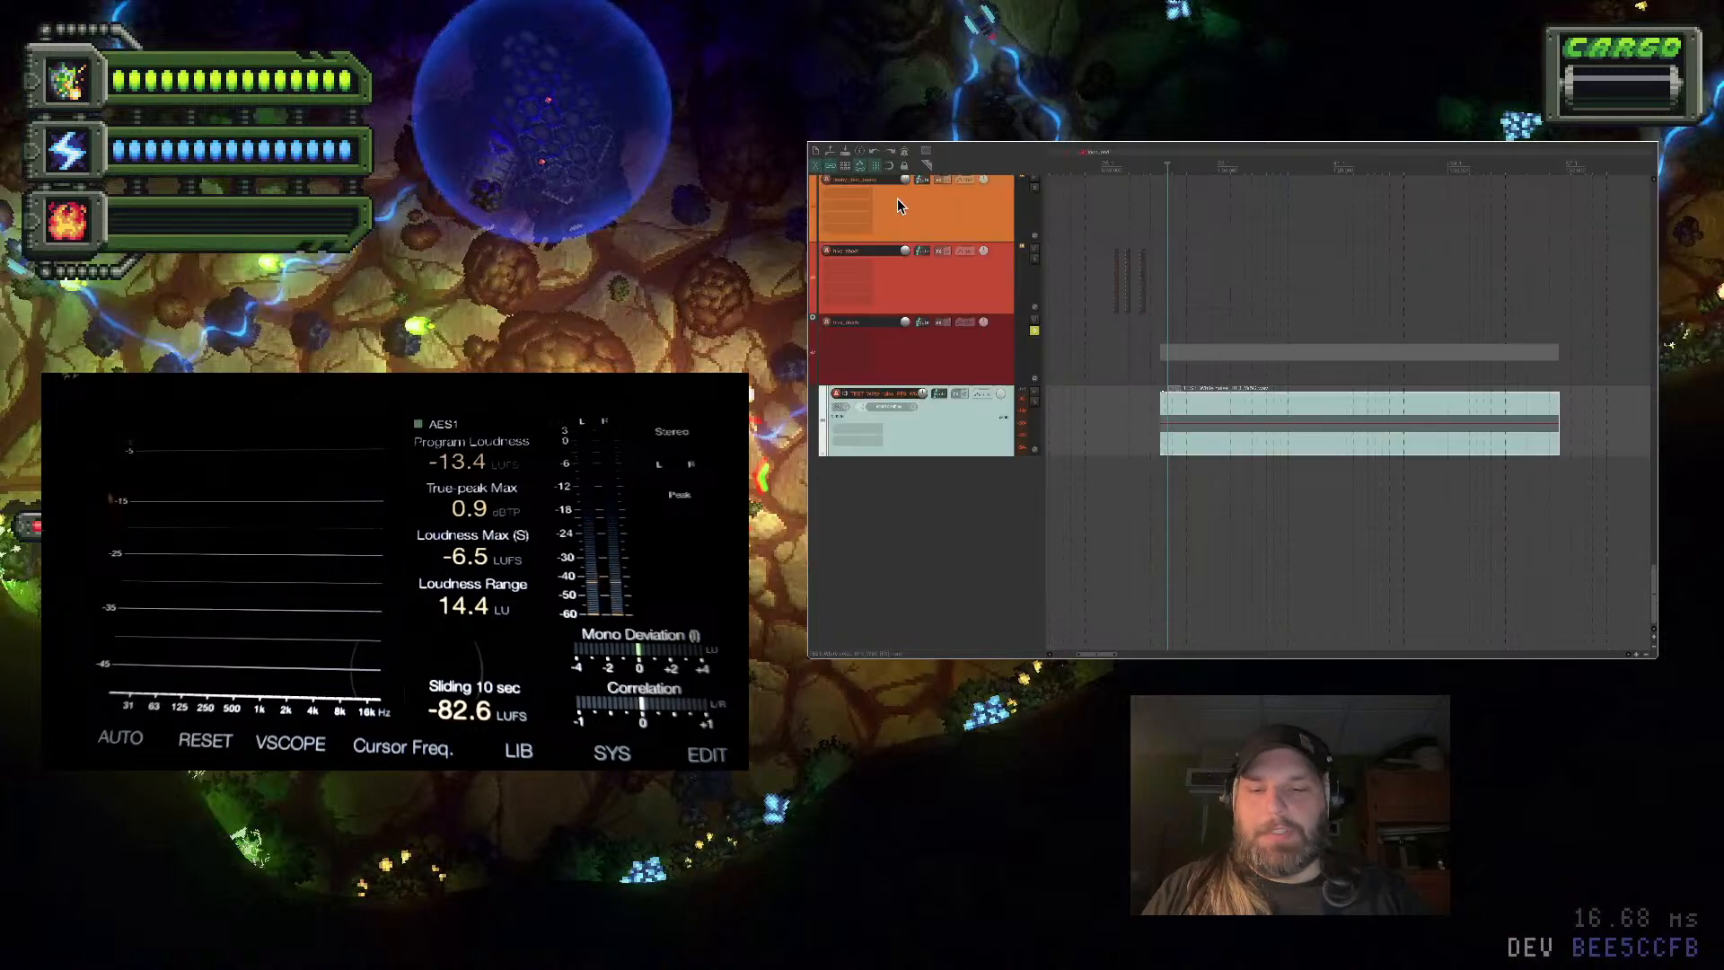
# Search the available effects for filter plugins and add the Formant Filter to the white noise track
pyautogui.click(958, 395)
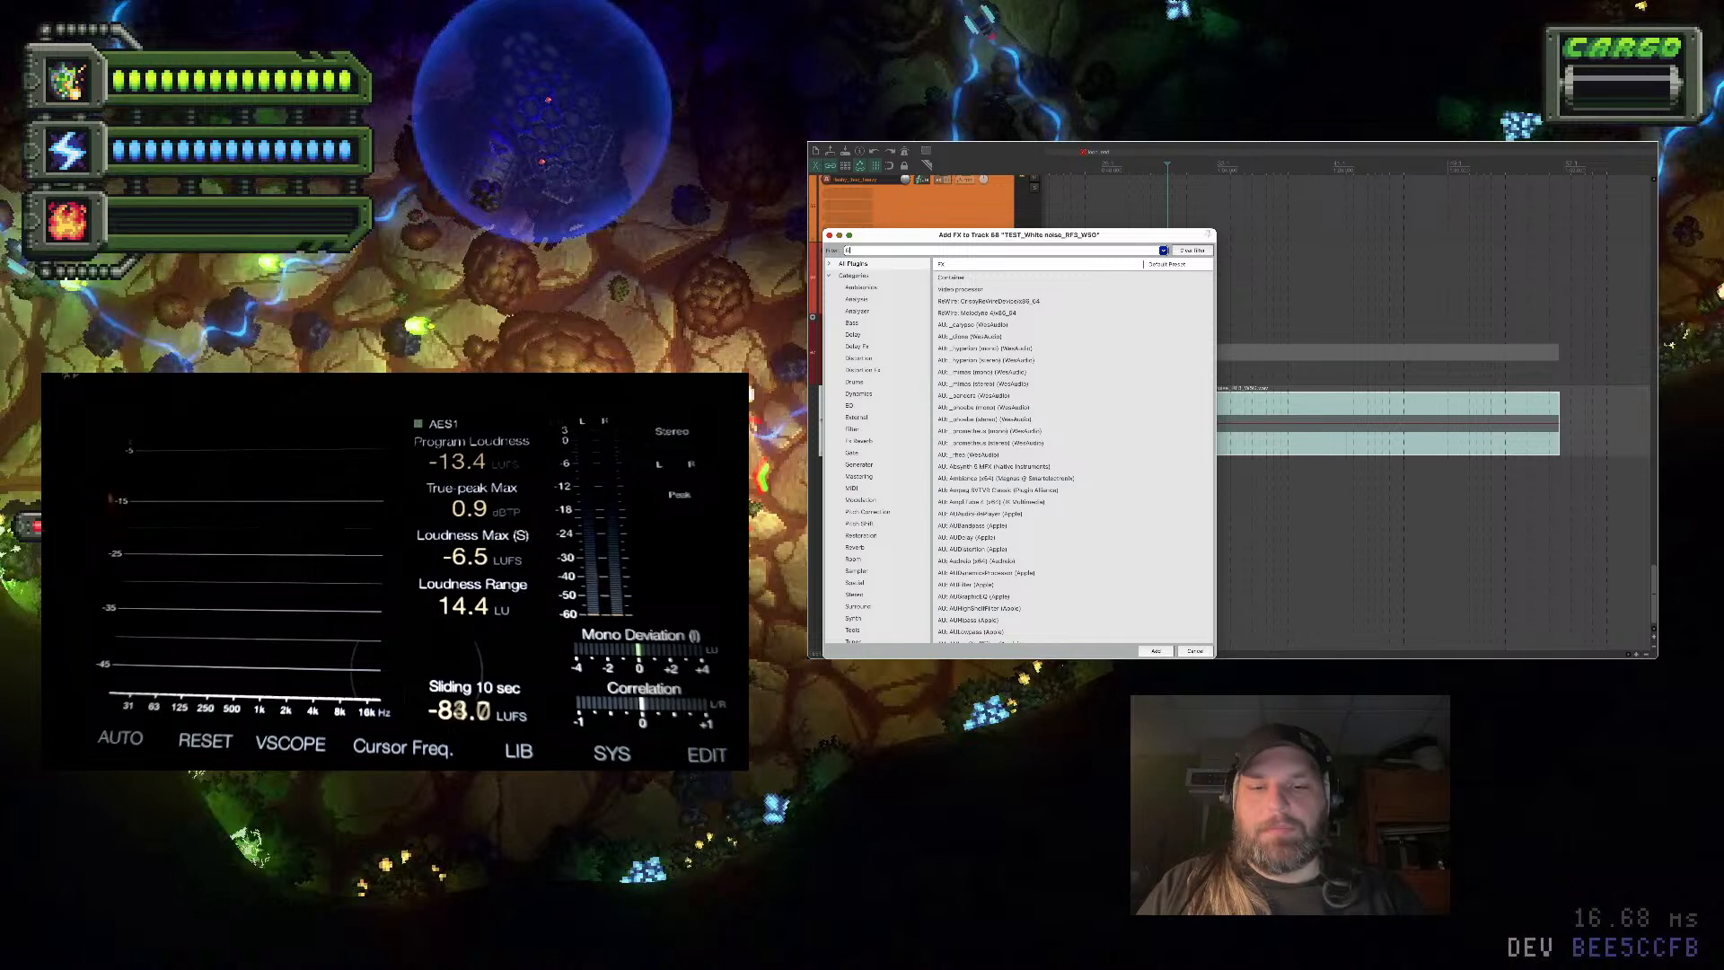
pyautogui.write('filter')
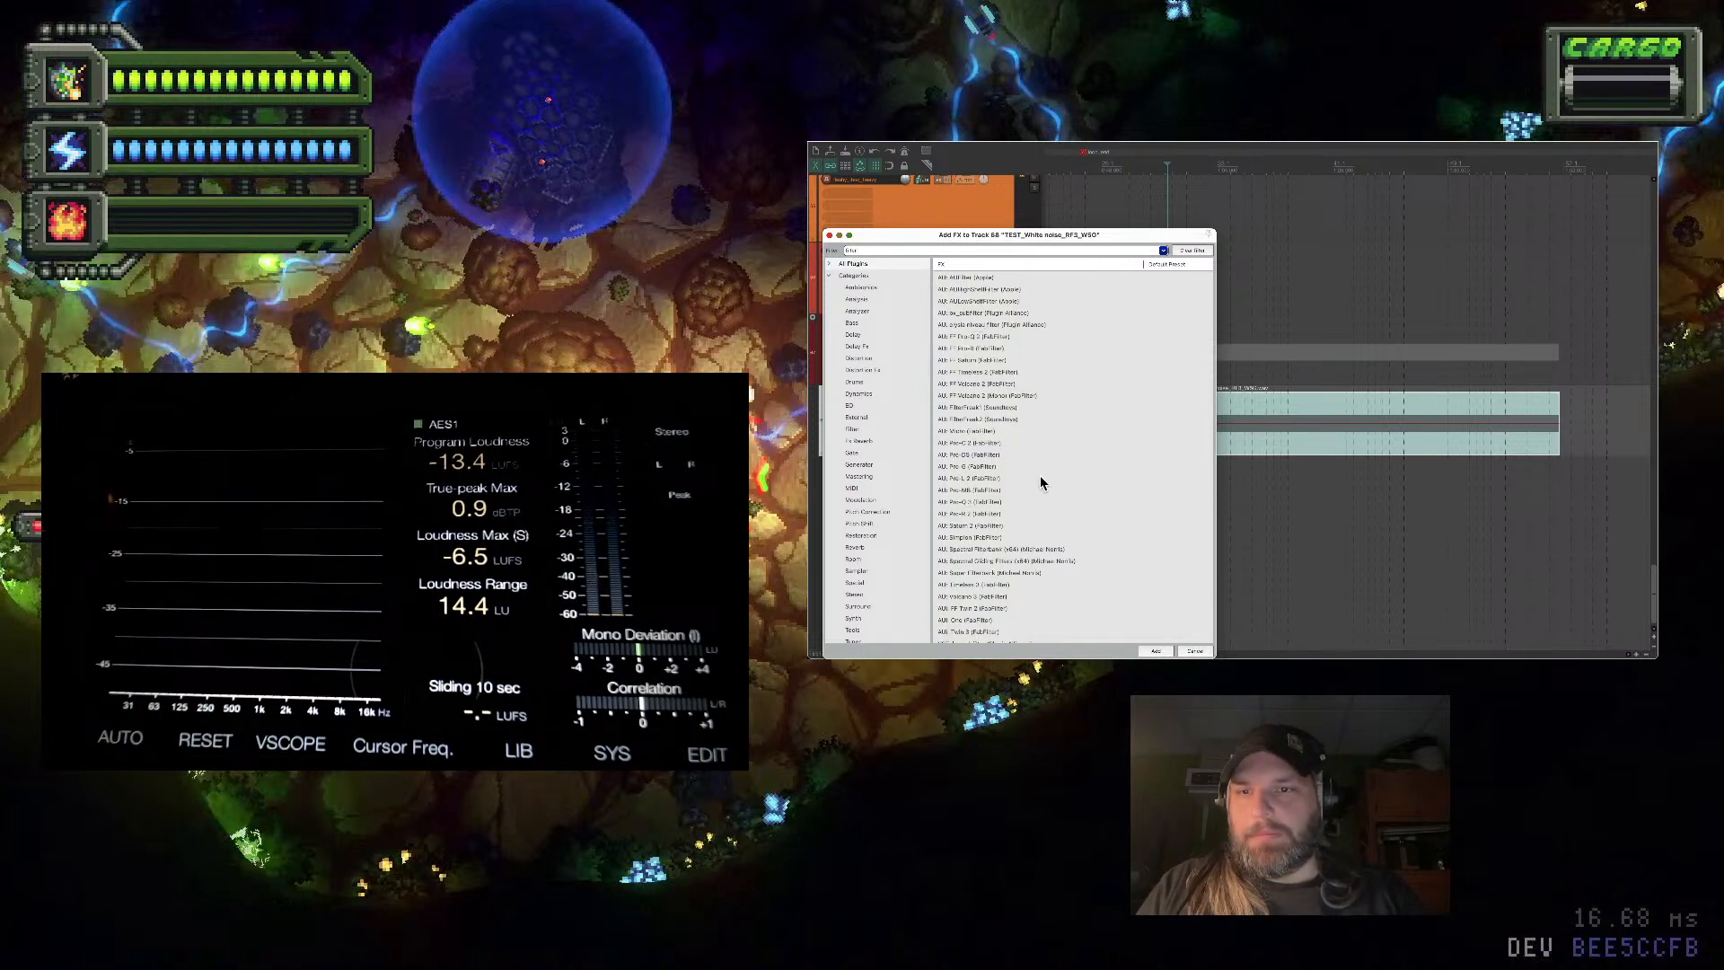
pyautogui.scroll(-5, 1035, 512)
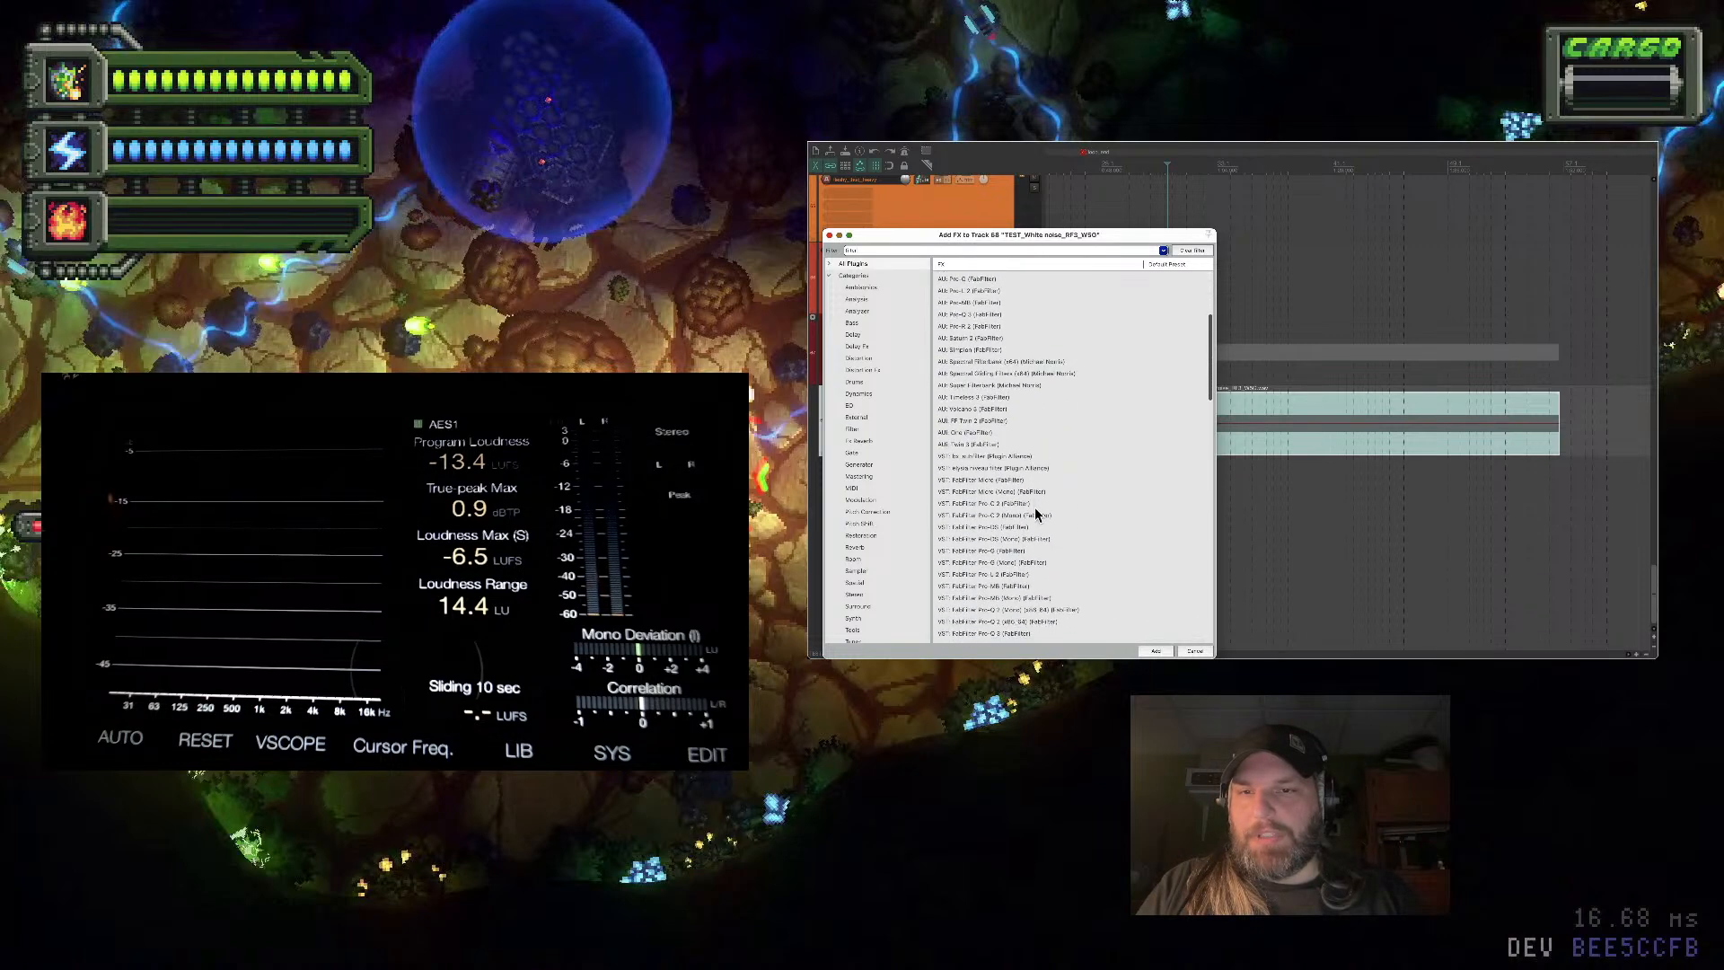
pyautogui.scroll(5, 1035, 513)
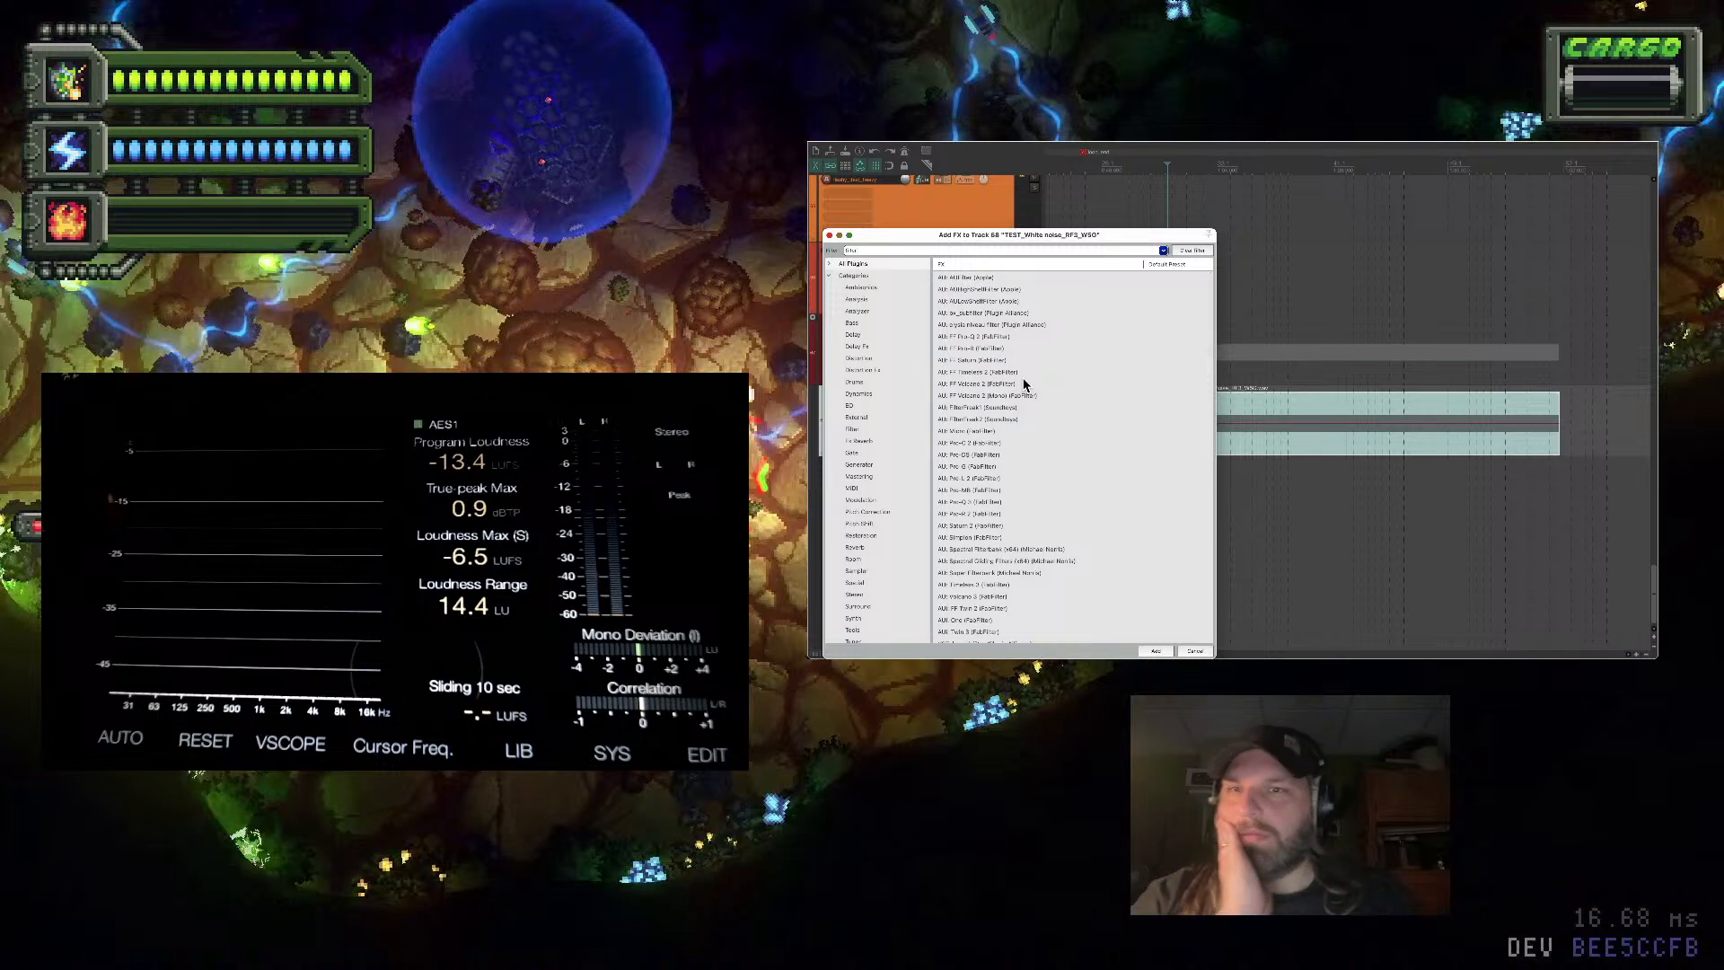
pyautogui.scroll(-1, 1024, 384)
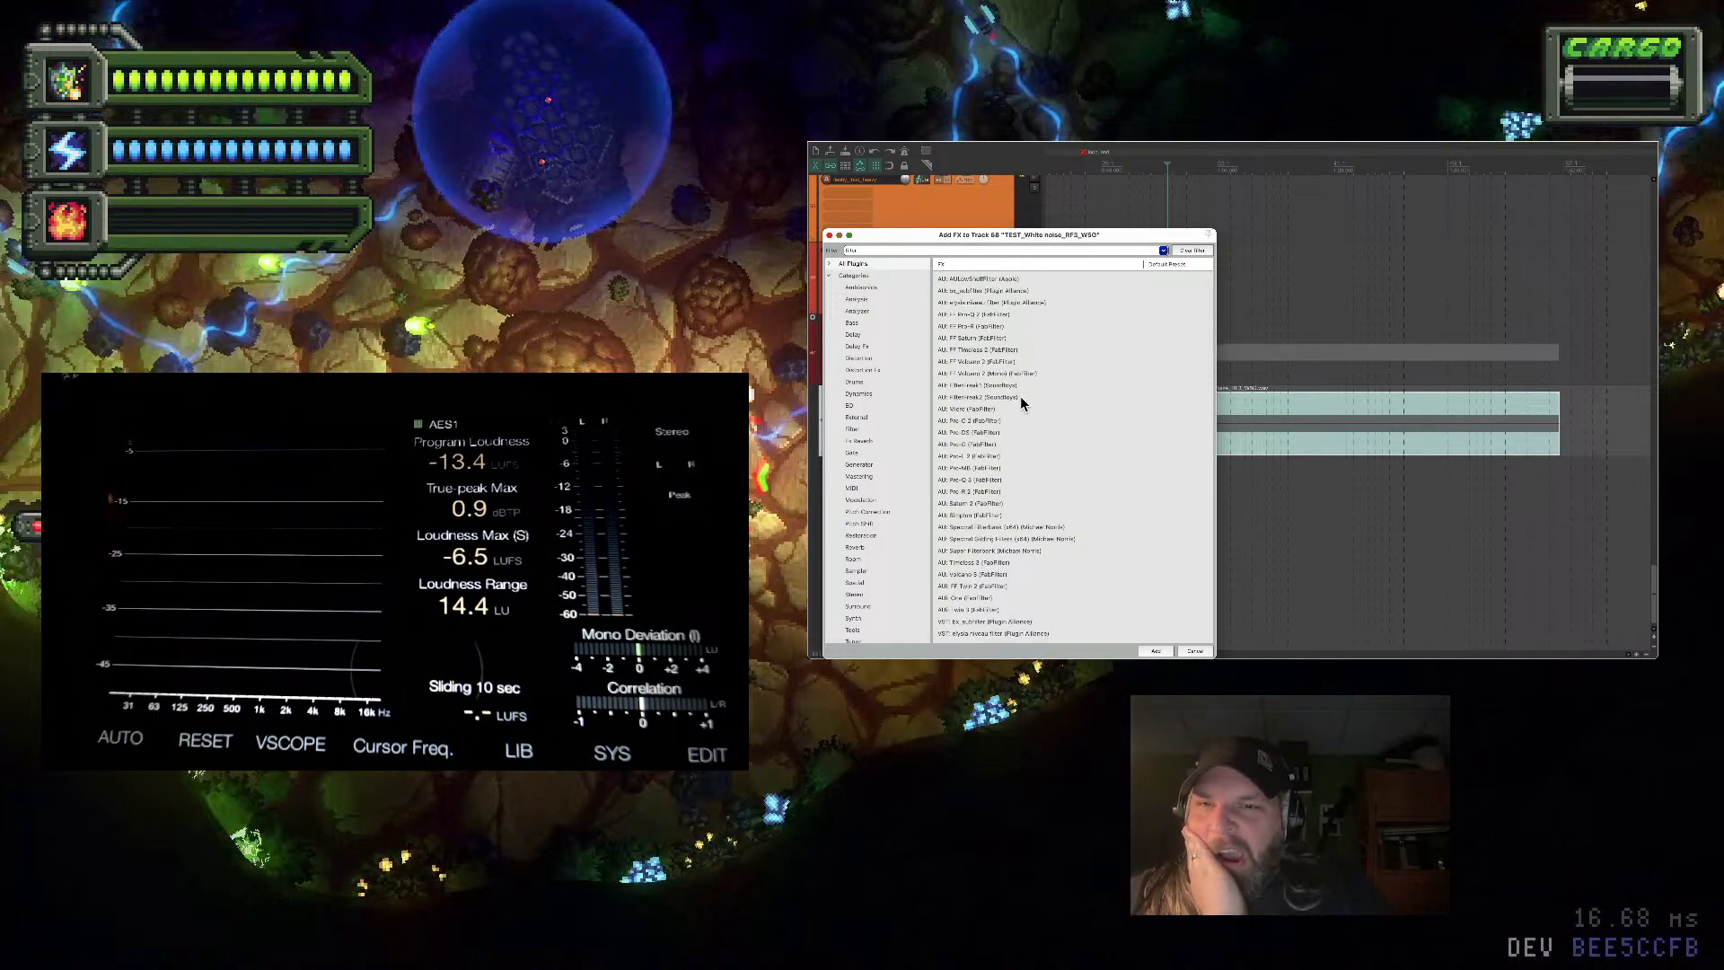
pyautogui.click(1021, 398)
pyautogui.scroll(-4, 1021, 402)
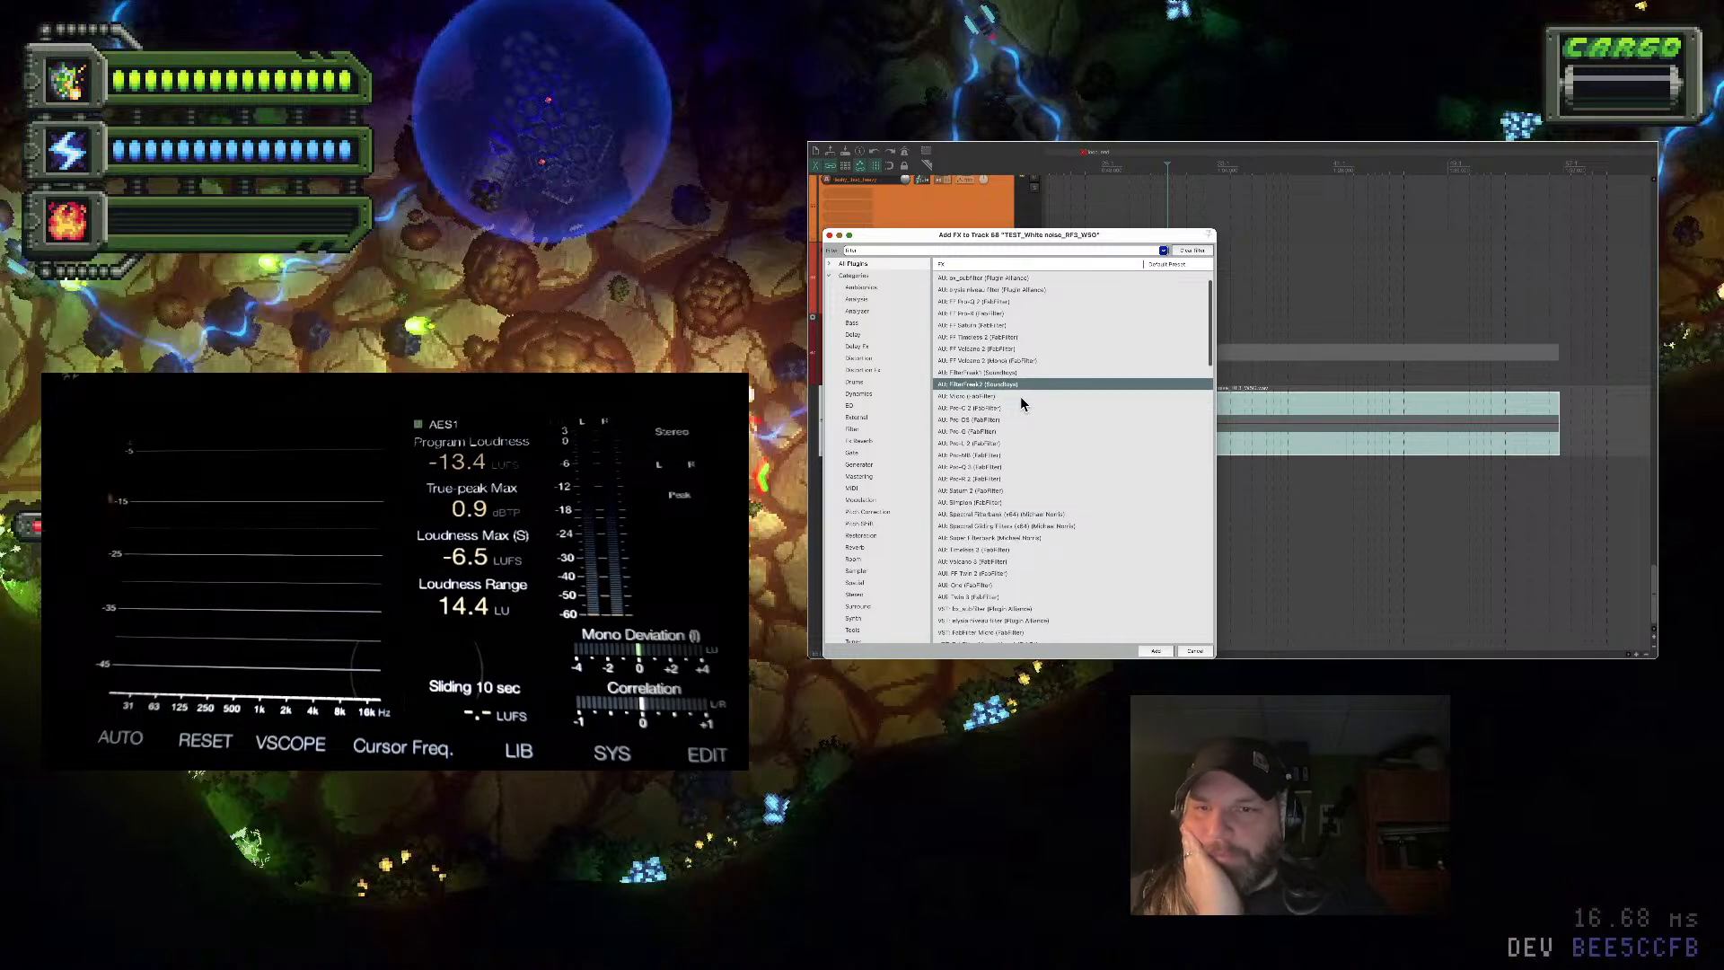
pyautogui.scroll(-8, 1020, 404)
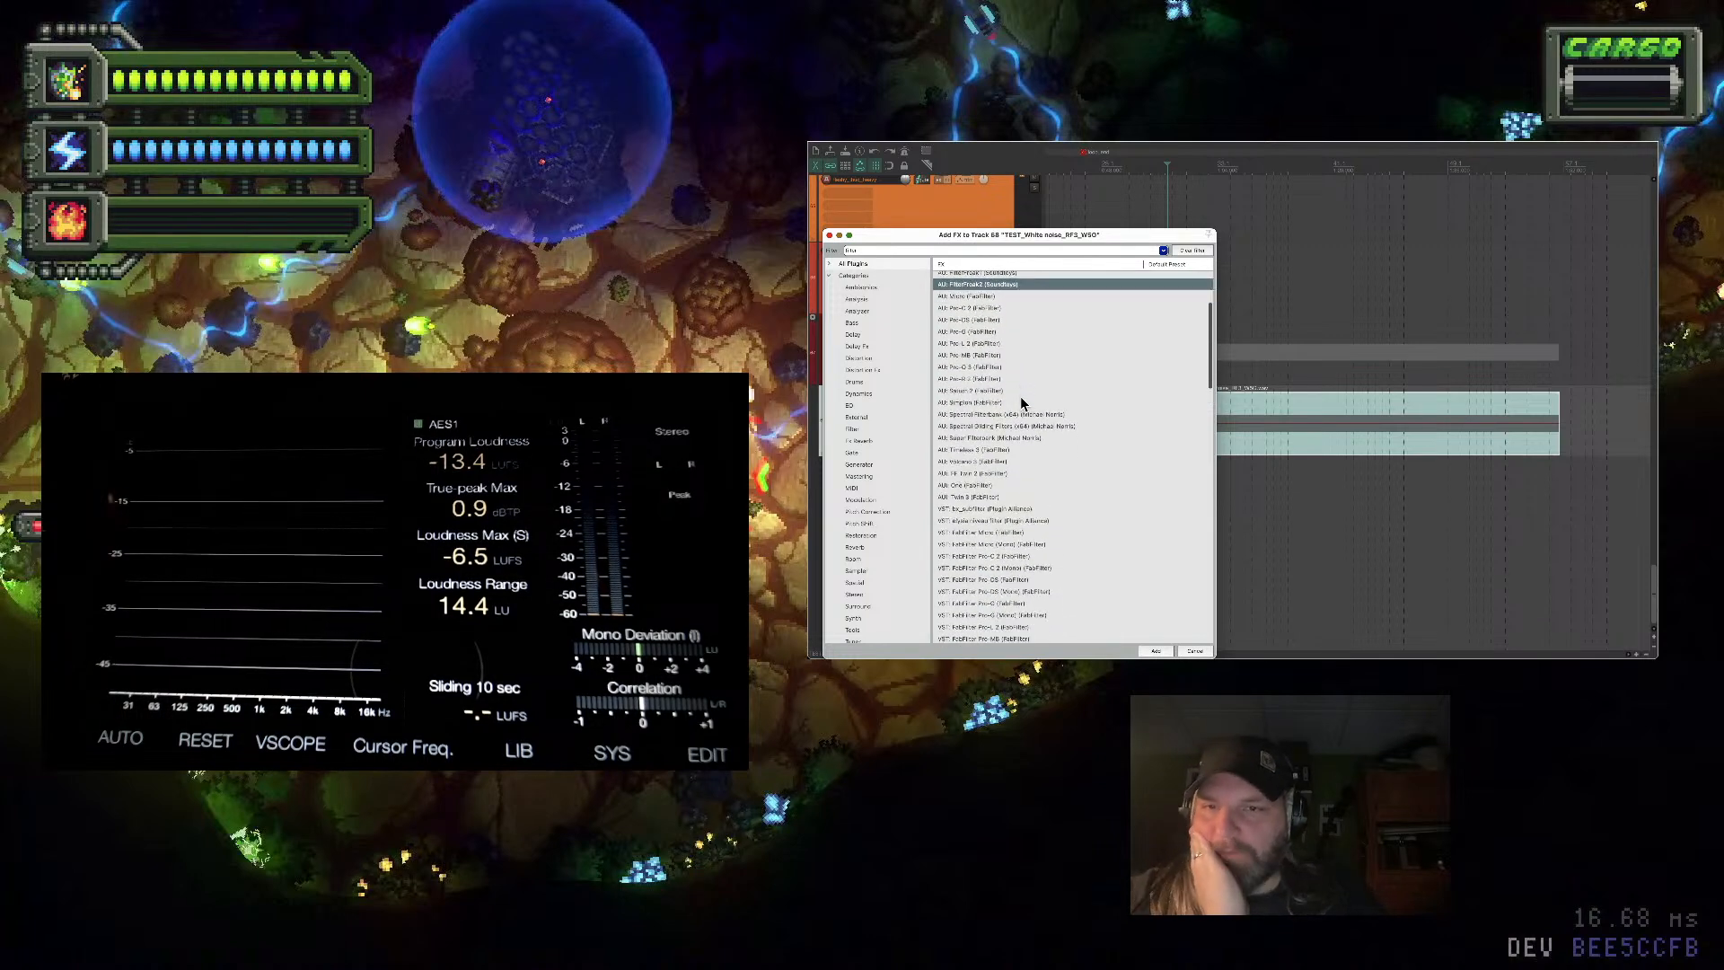
pyautogui.scroll(-8, 1021, 403)
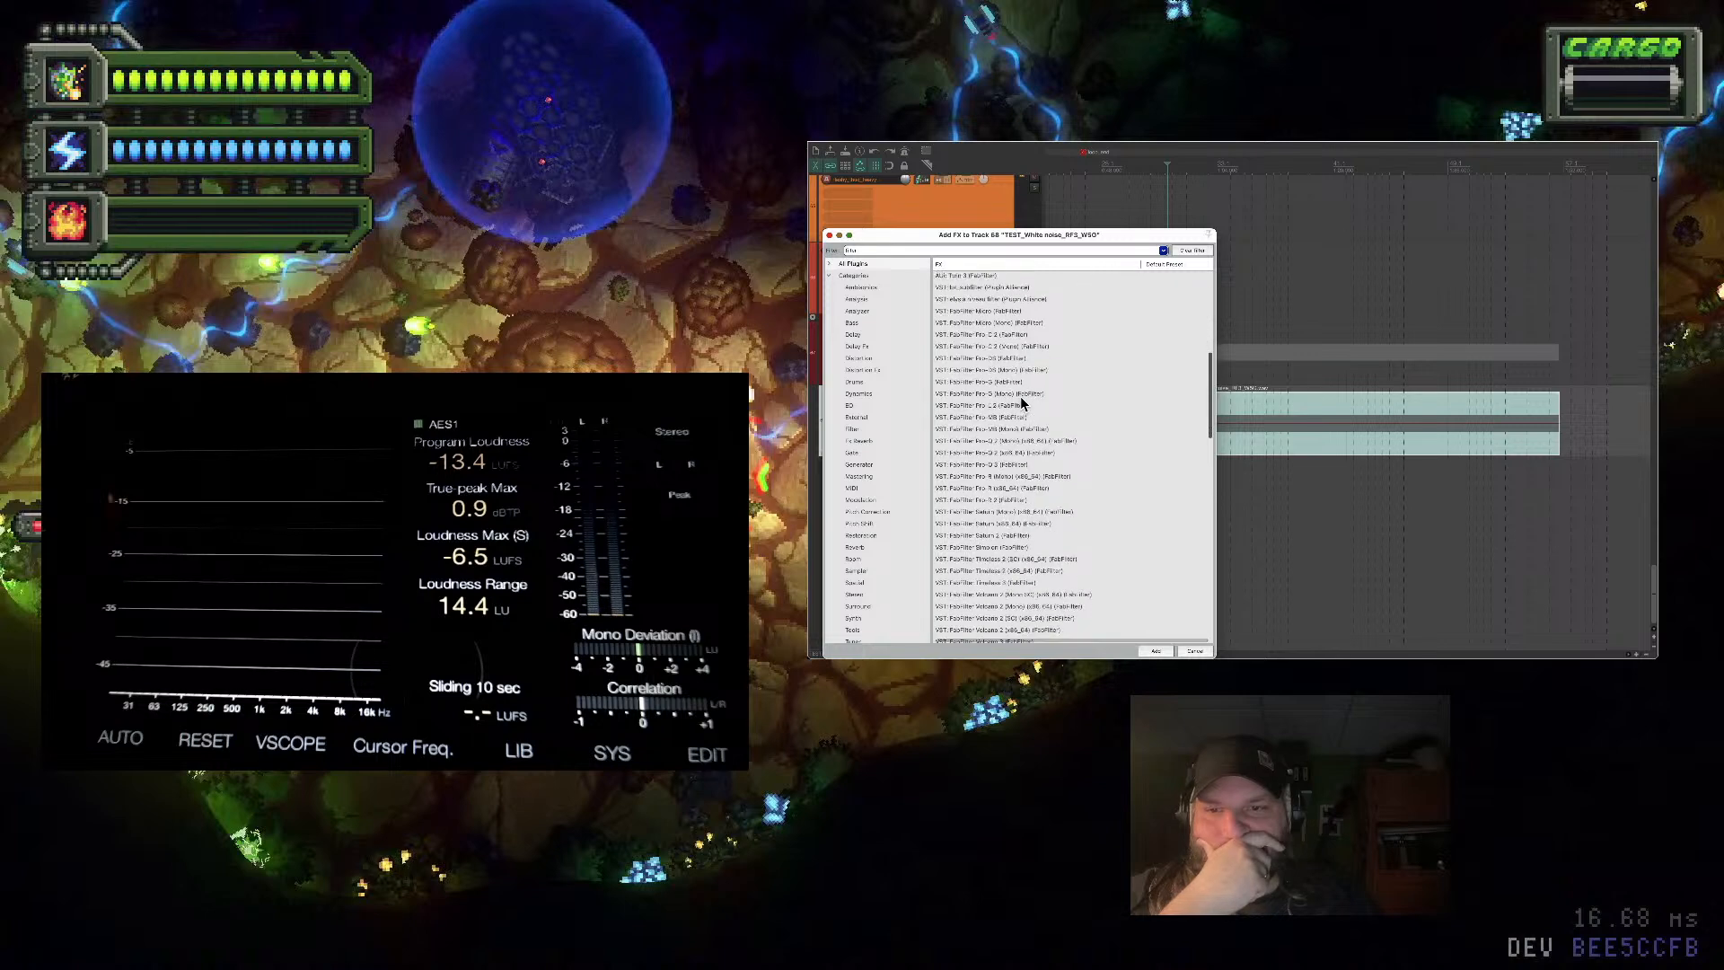
pyautogui.scroll(-3, 1021, 403)
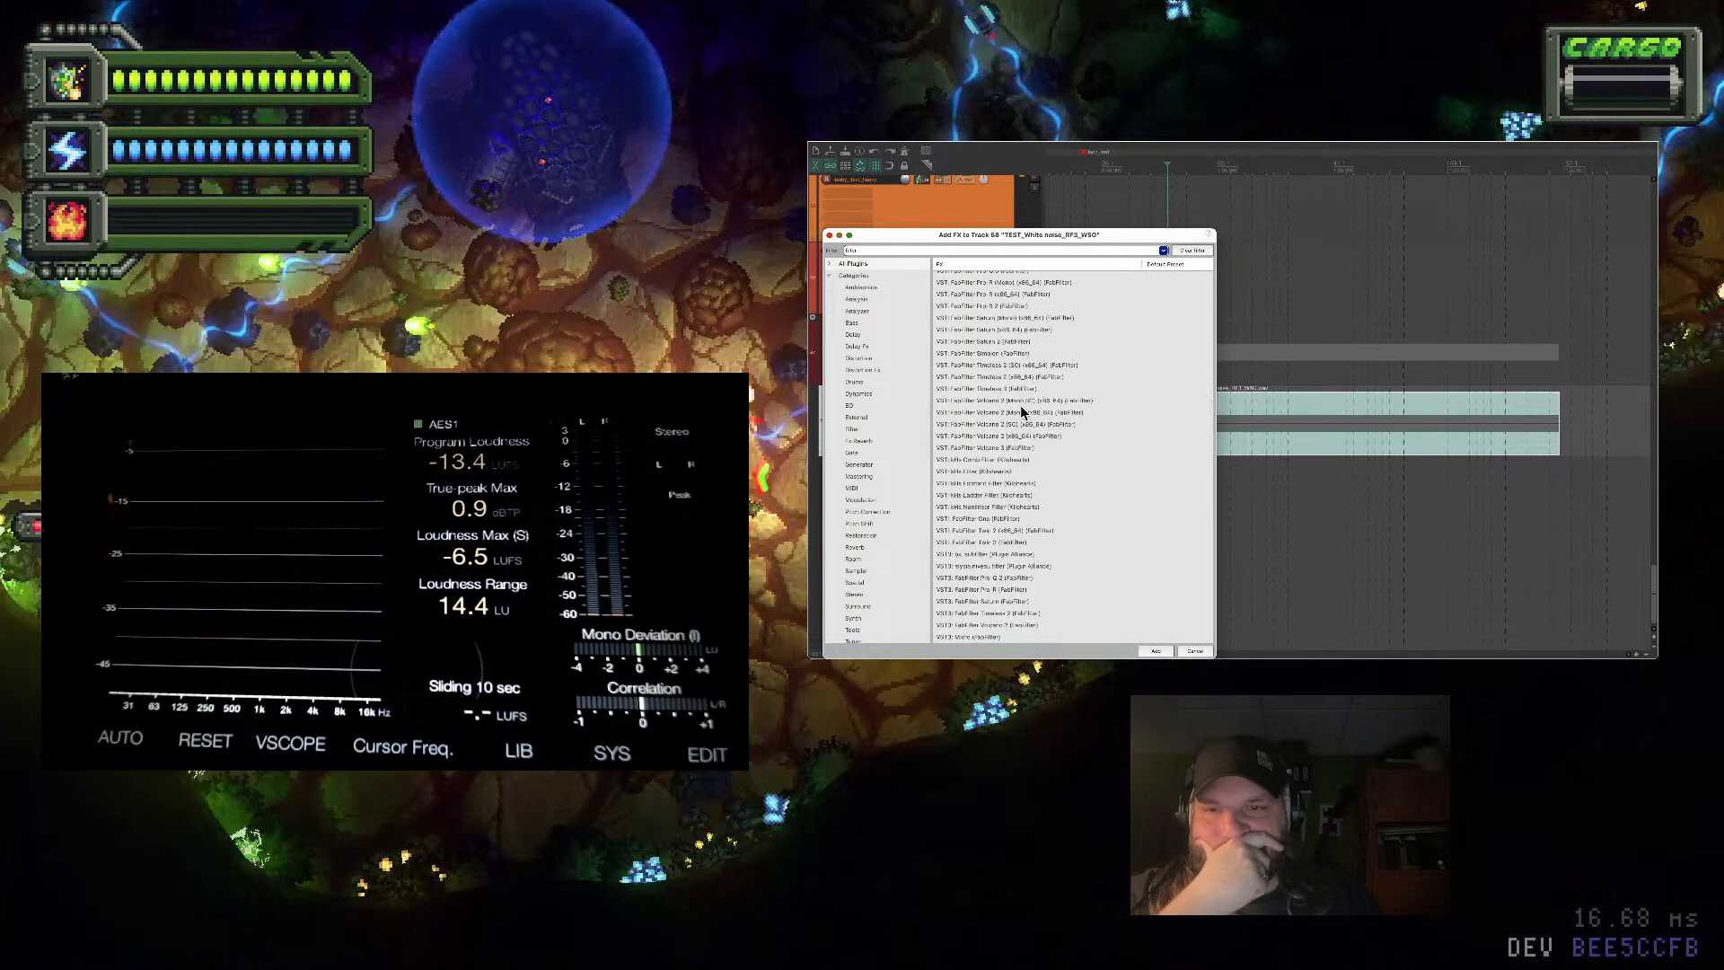
pyautogui.click(1002, 485)
pyautogui.click(1165, 652)
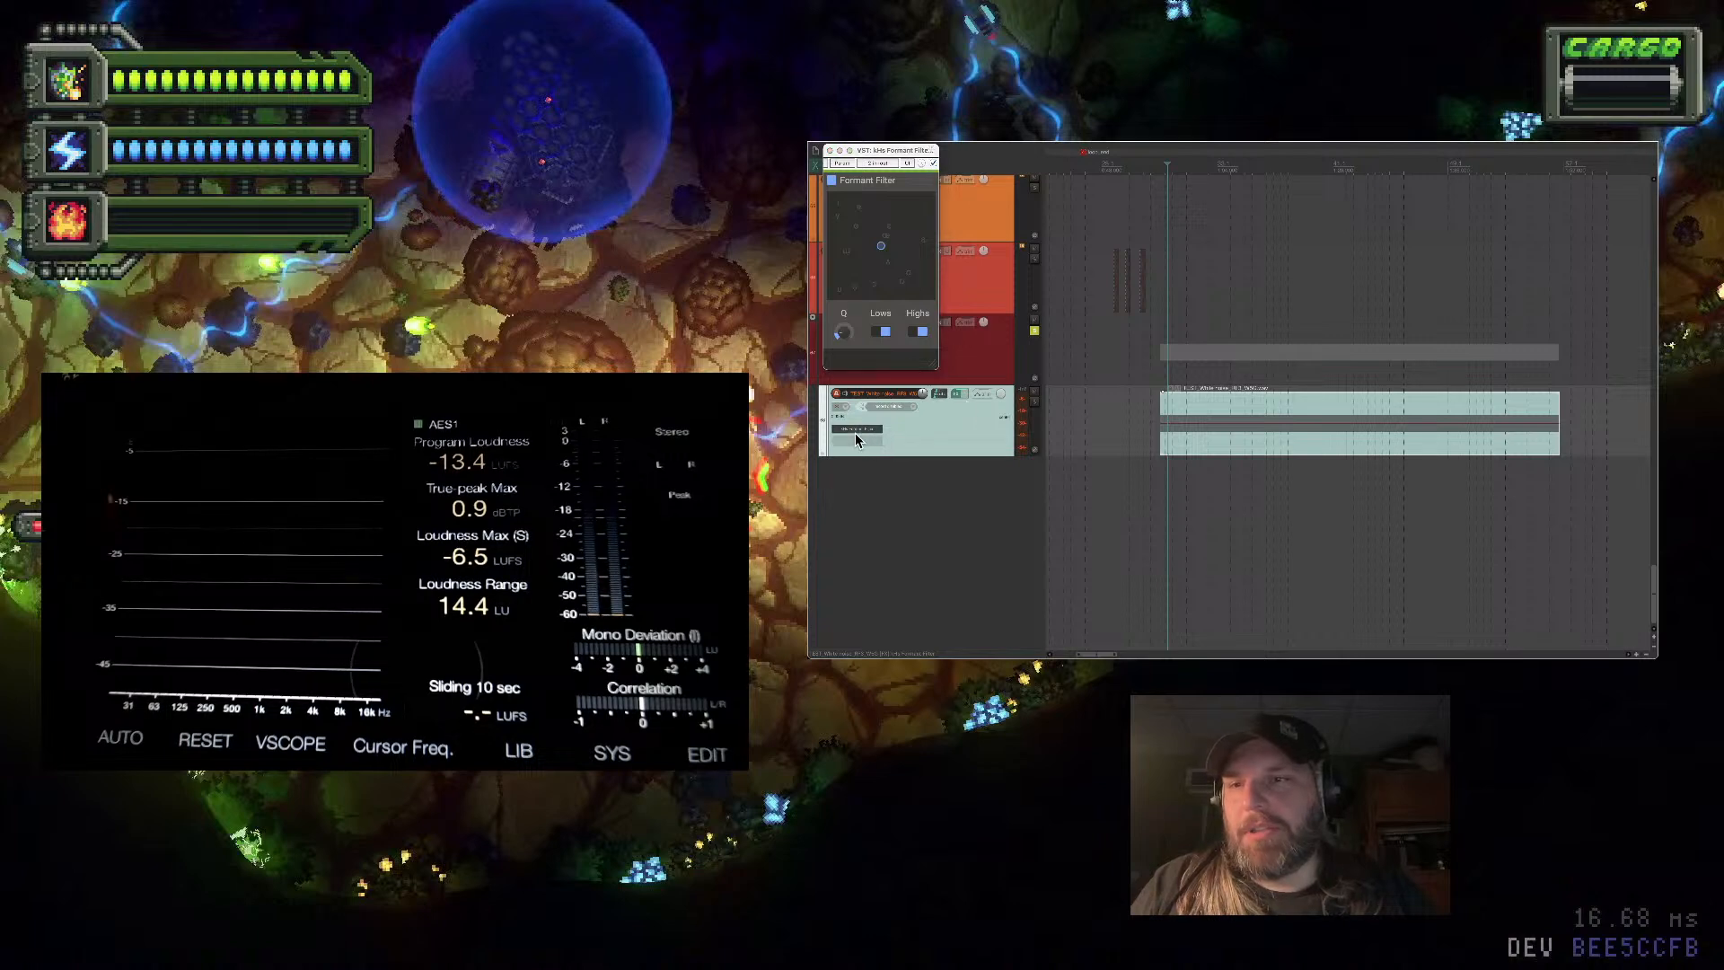
# Add FabFilter Pro-Q 3 to the white noise track after the Formant Filter, and place its window beside the Formant Filter window
pyautogui.click(958, 397)
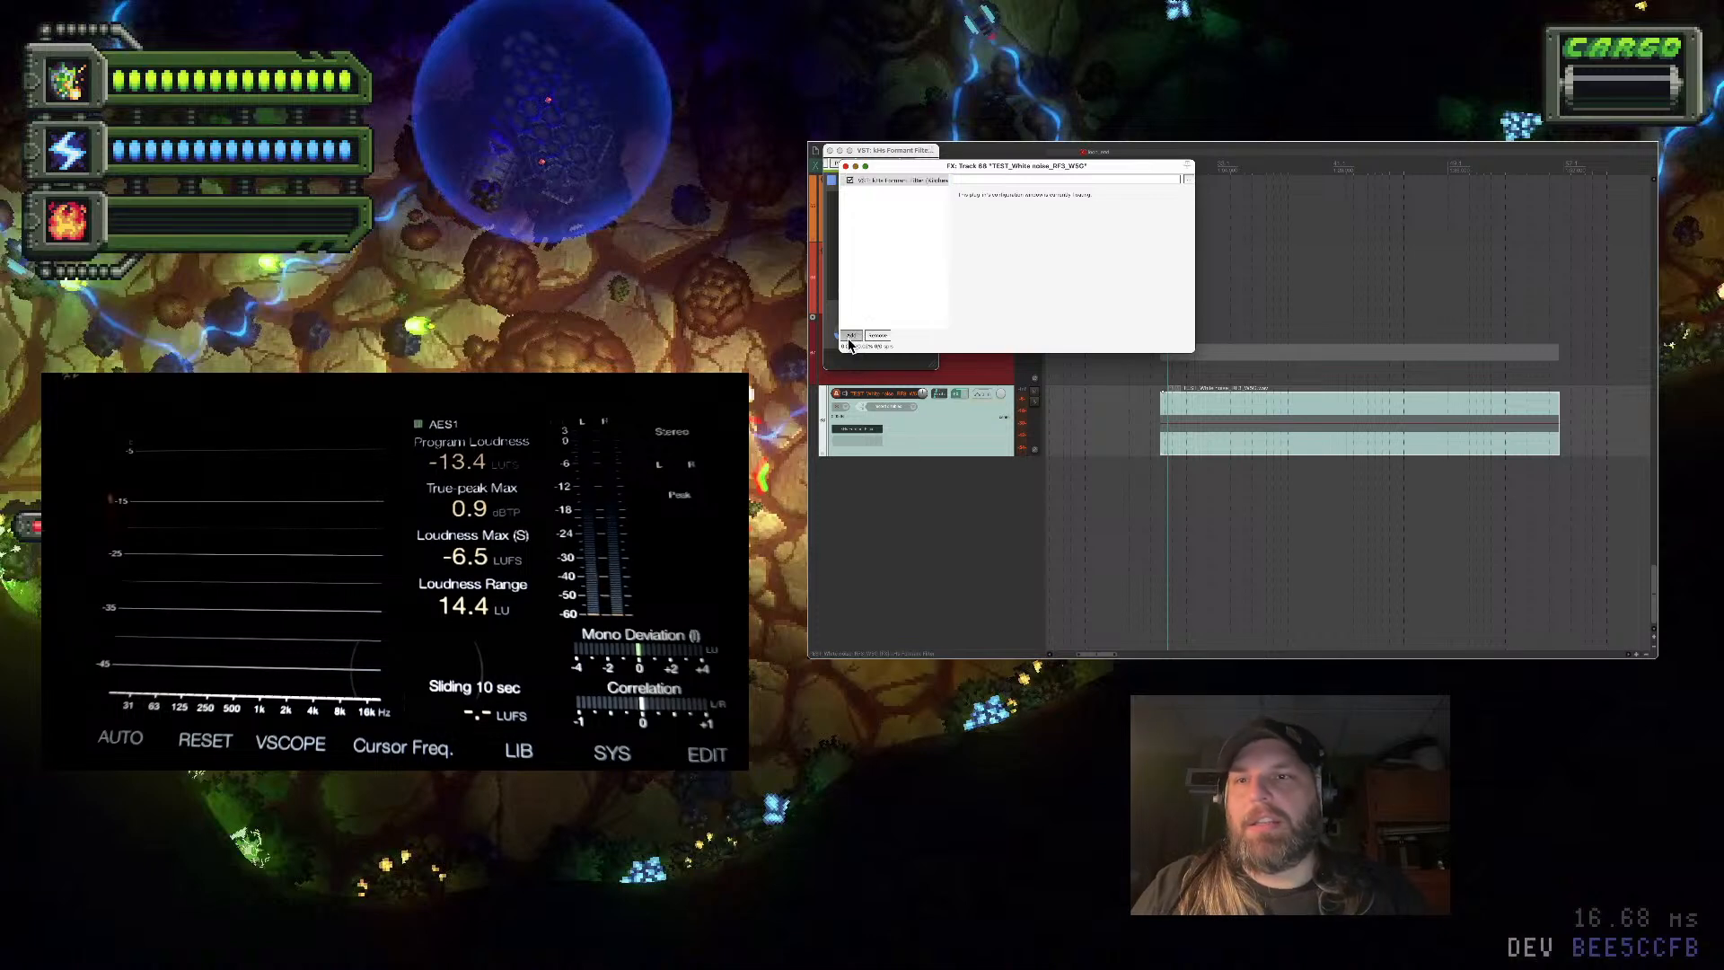
pyautogui.click(849, 338)
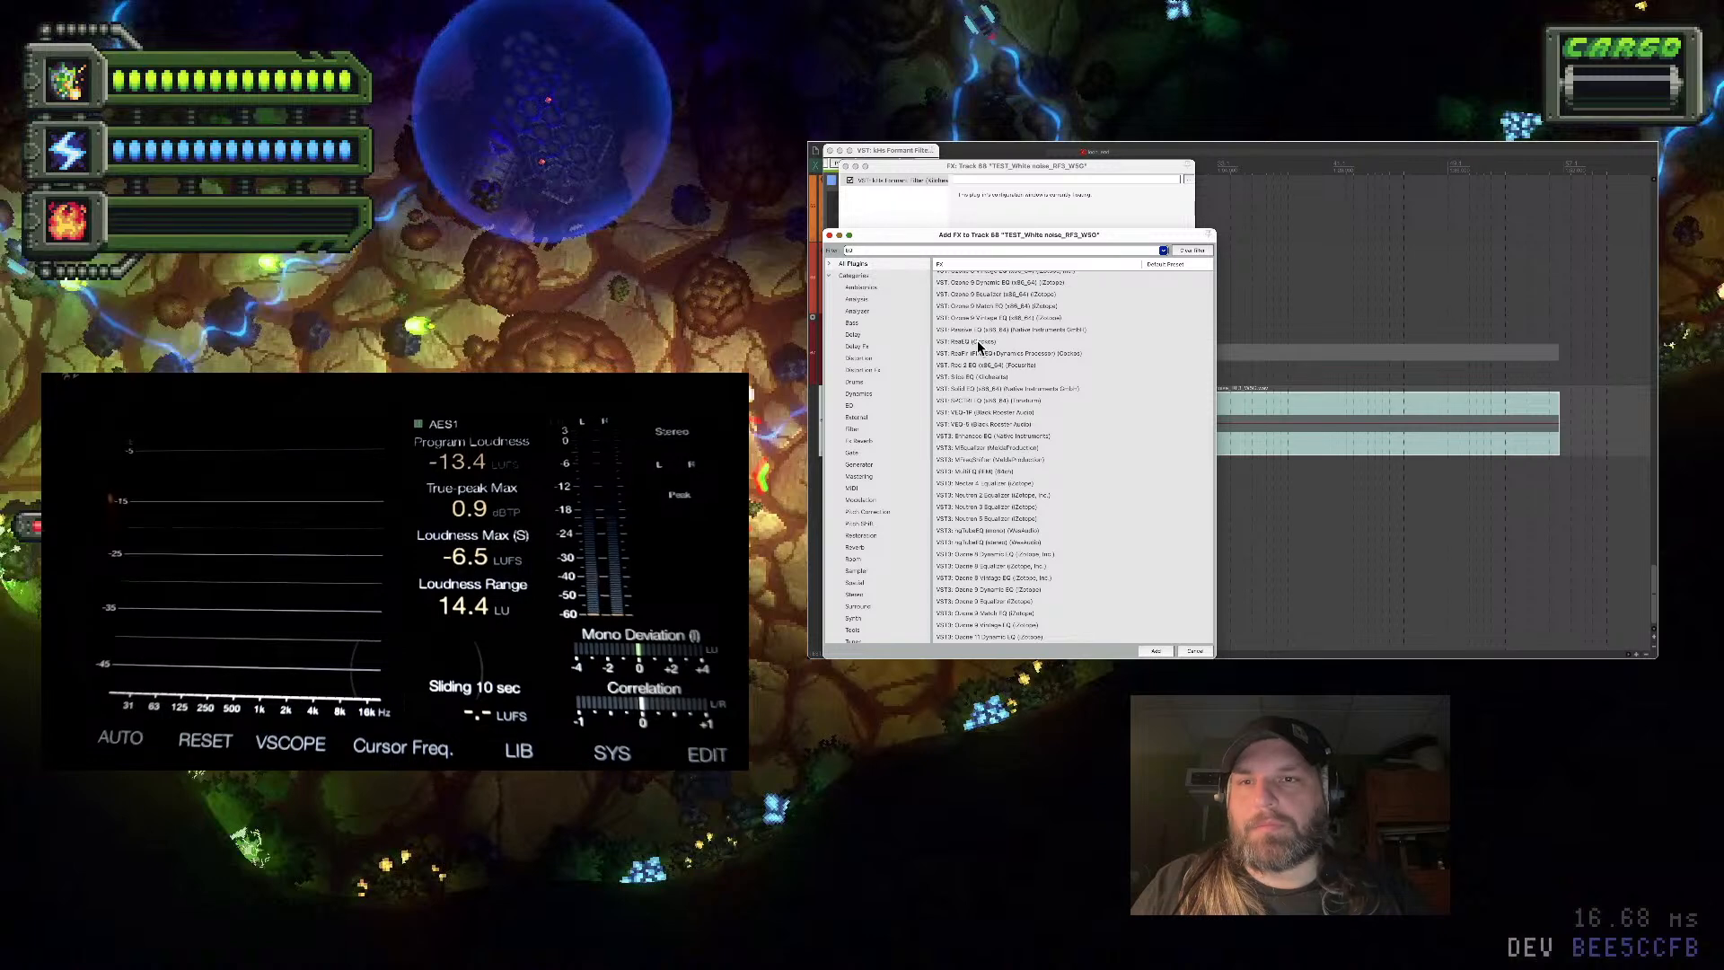
pyautogui.scroll(10, 979, 345)
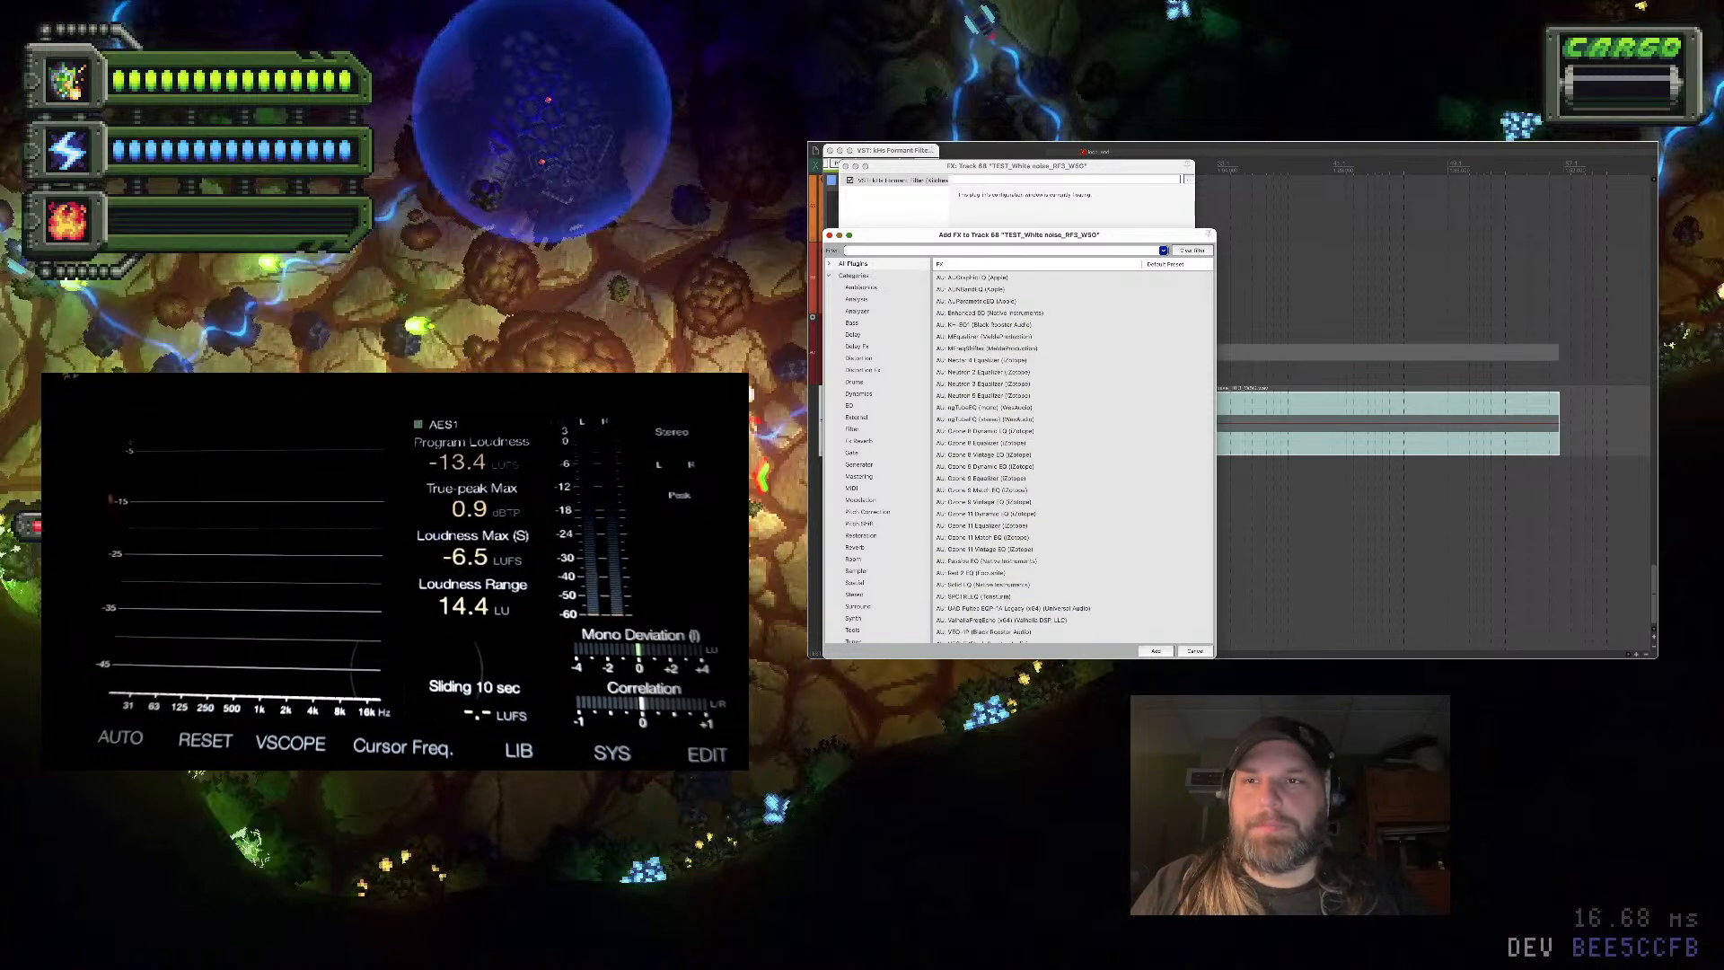
pyautogui.press('BackSpace')
pyautogui.press('BackSpace')
pyautogui.write('pro q')
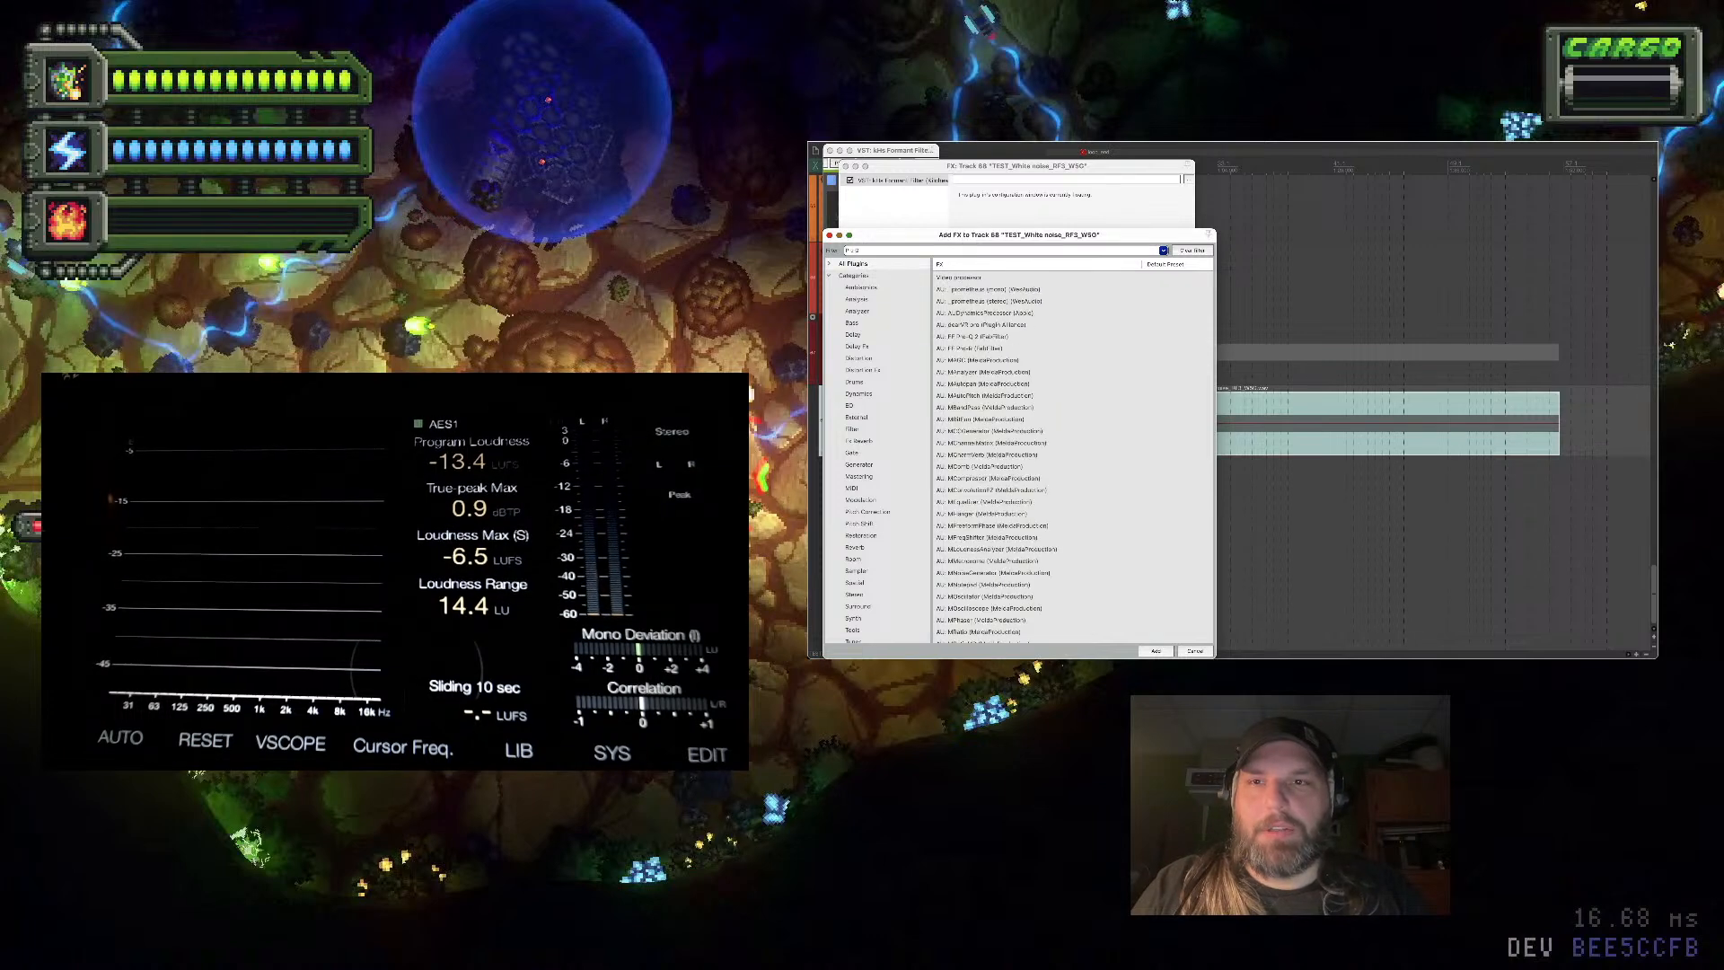
pyautogui.write('-q')
pyautogui.doubleClick(1007, 310)
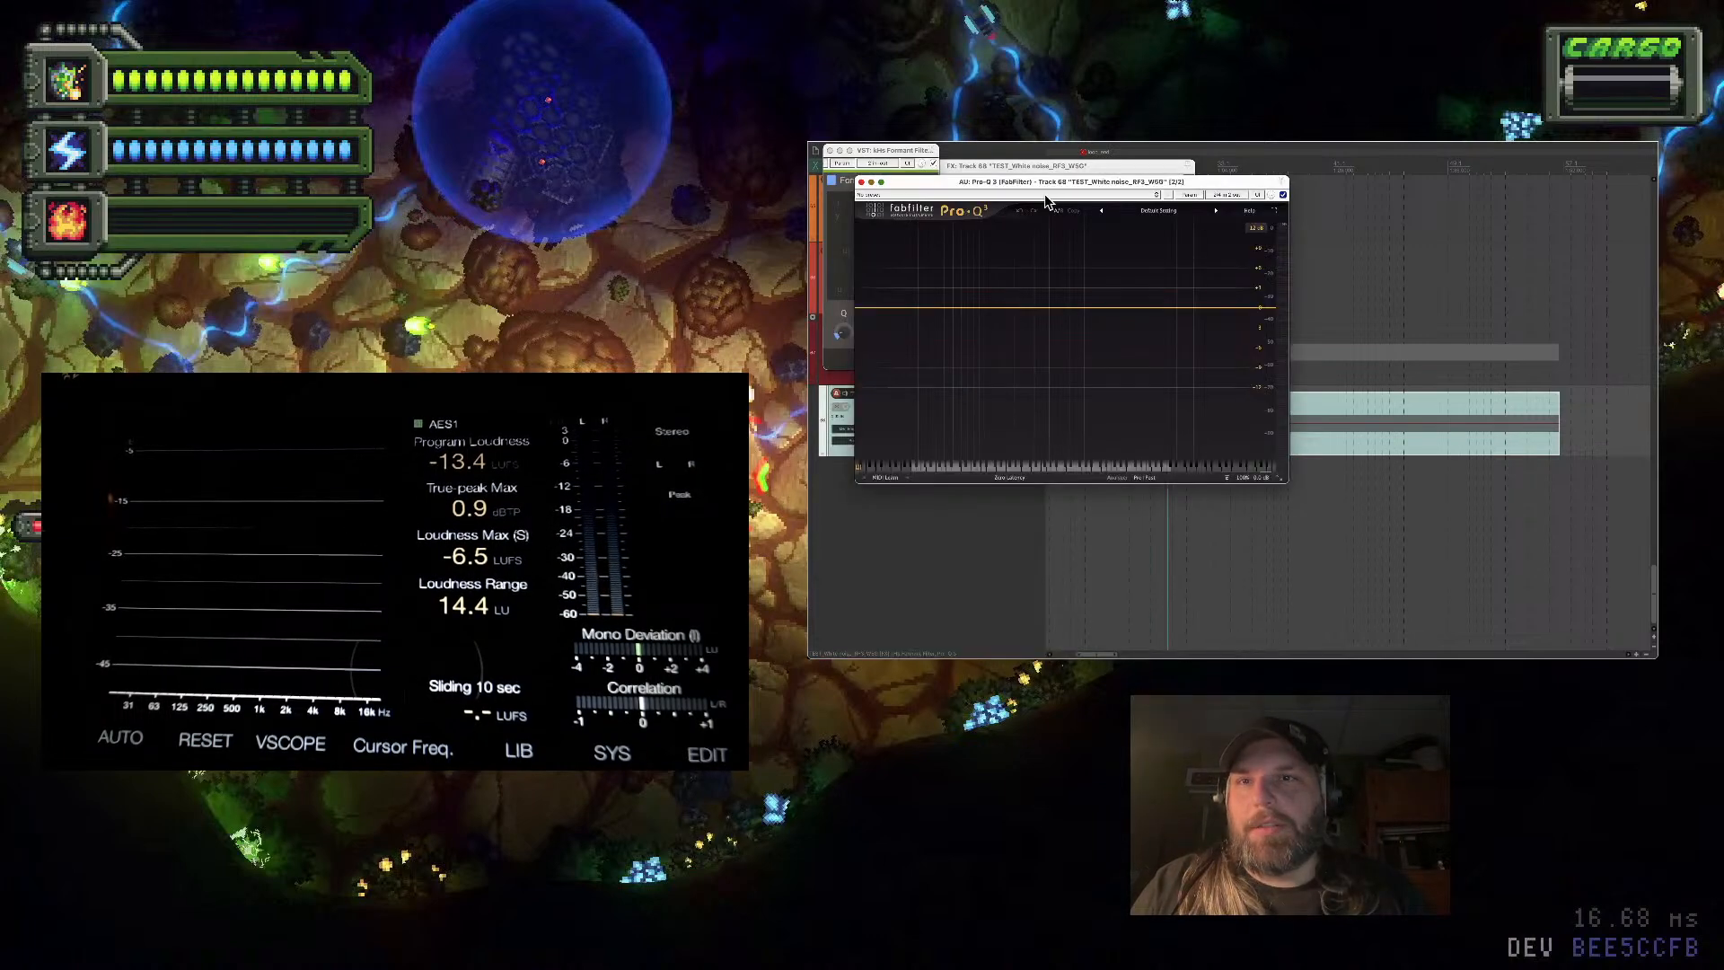
pyautogui.moveTo(1068, 181); pyautogui.dragTo(1307, 198)
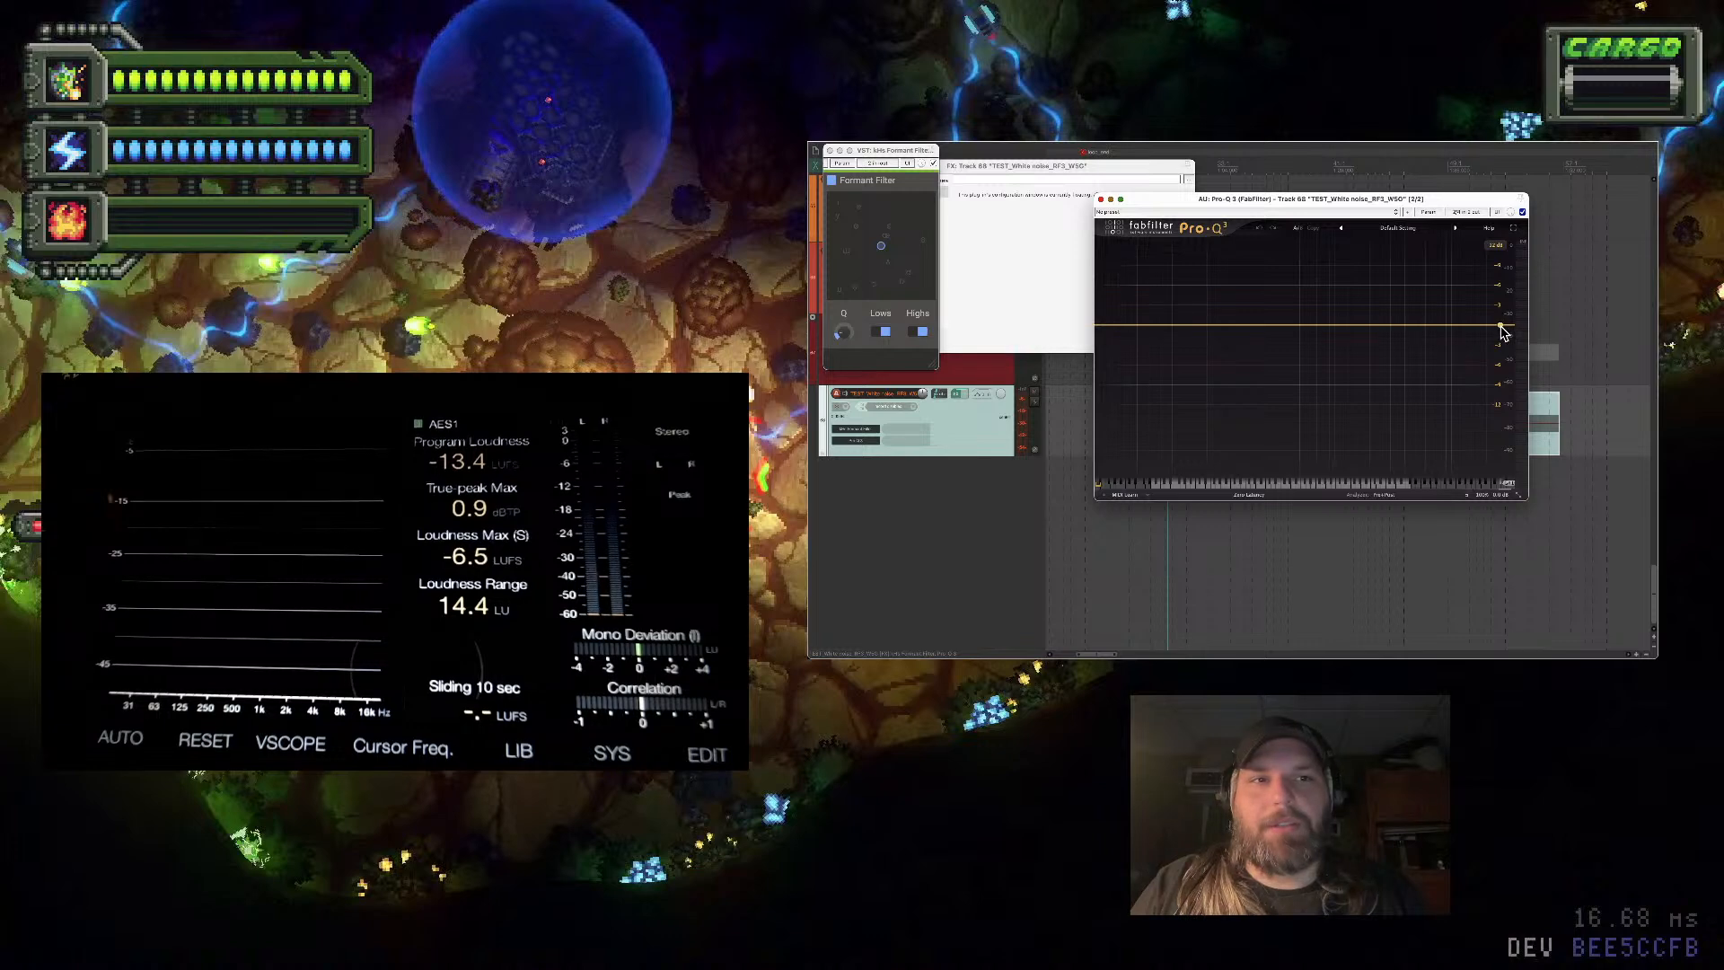
# Add a flat high-shelf band in the treble and a deep low-shelf cut with a 24 dB/oct slope reaching into the midrange
pyautogui.click(1470, 346)
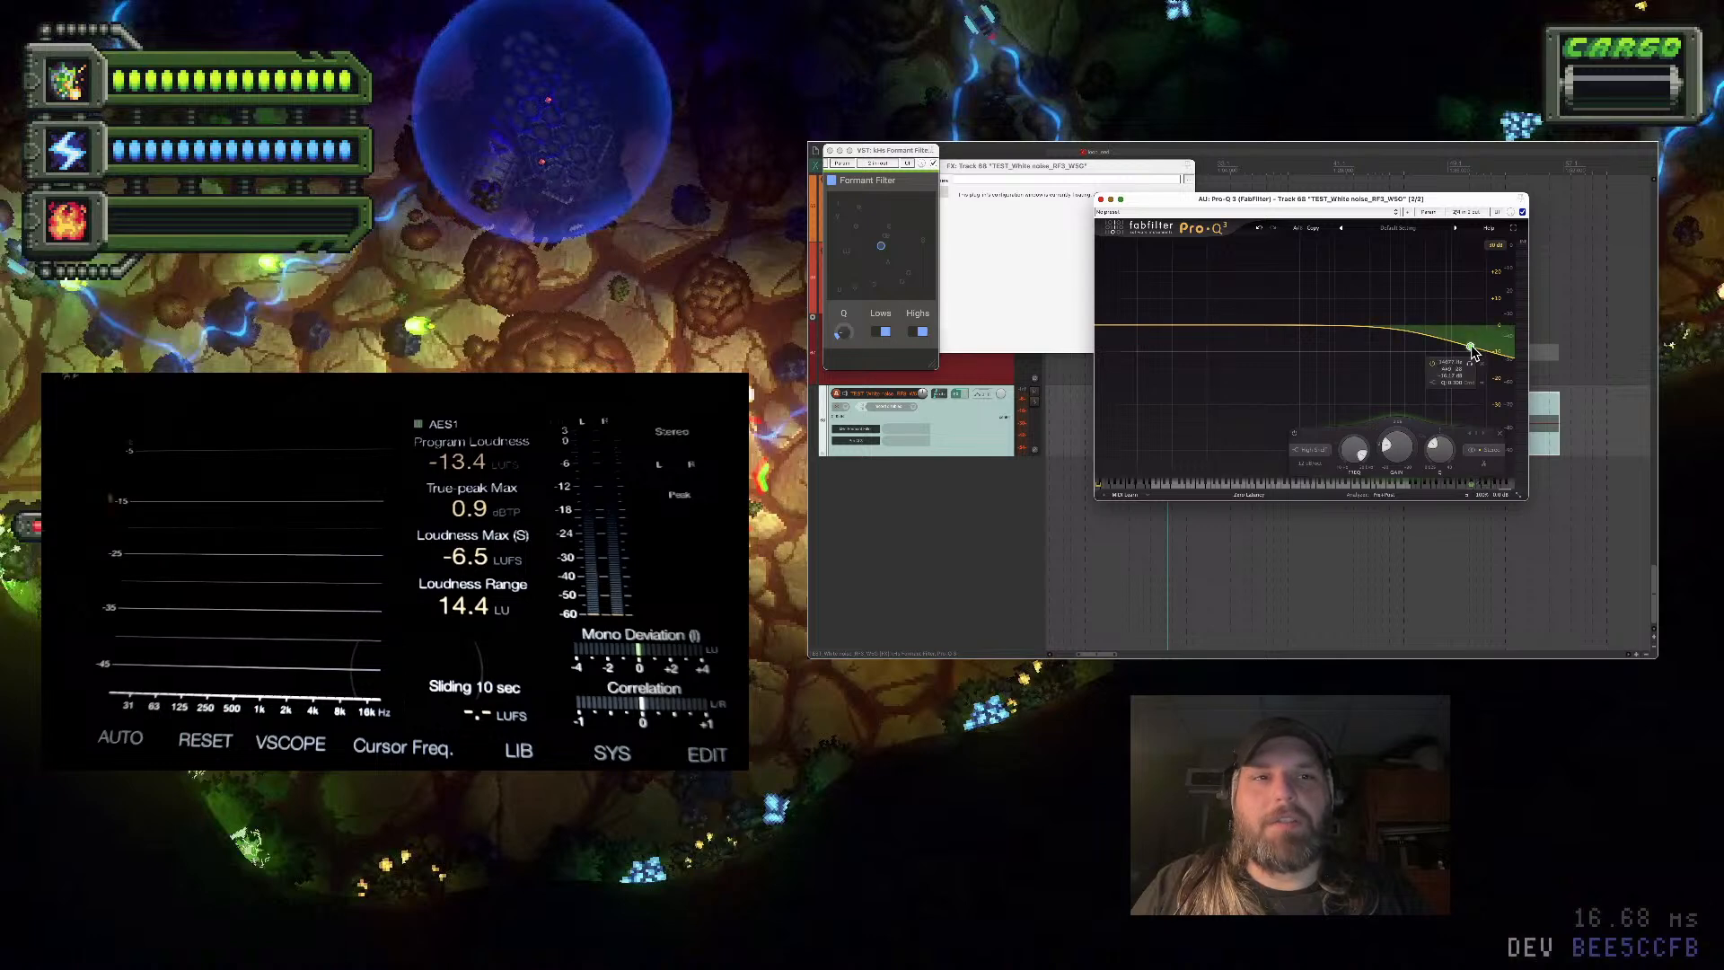
pyautogui.moveTo(1472, 350); pyautogui.dragTo(1490, 307)
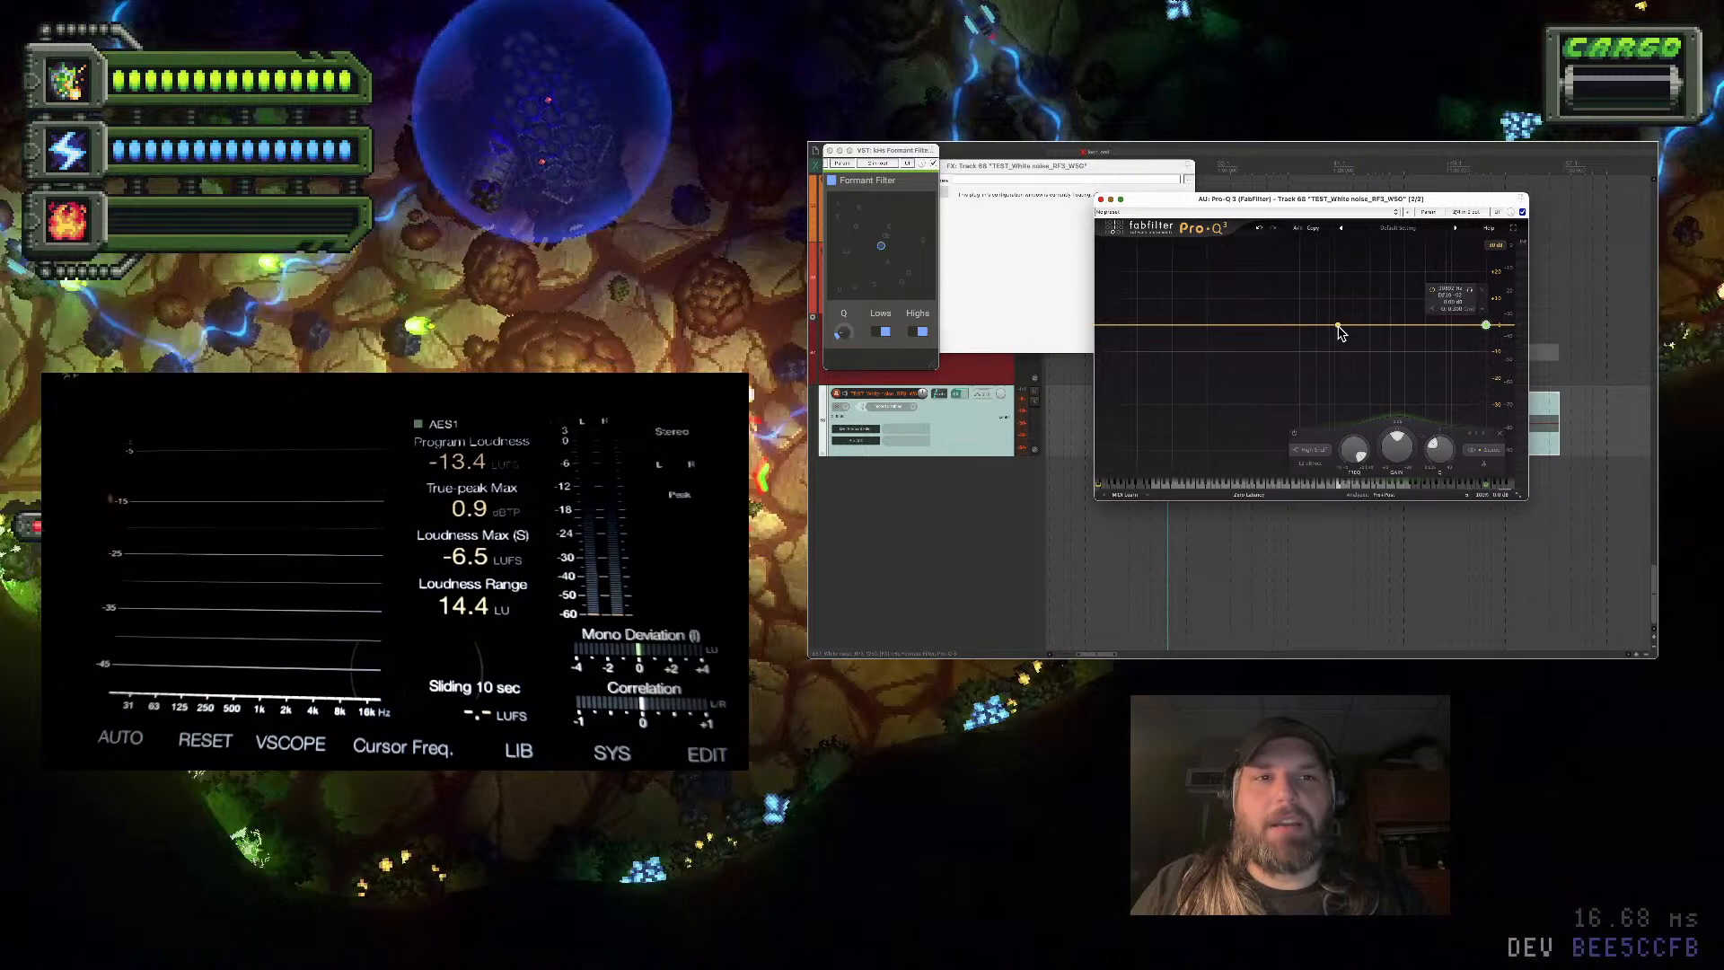
pyautogui.click(1113, 331)
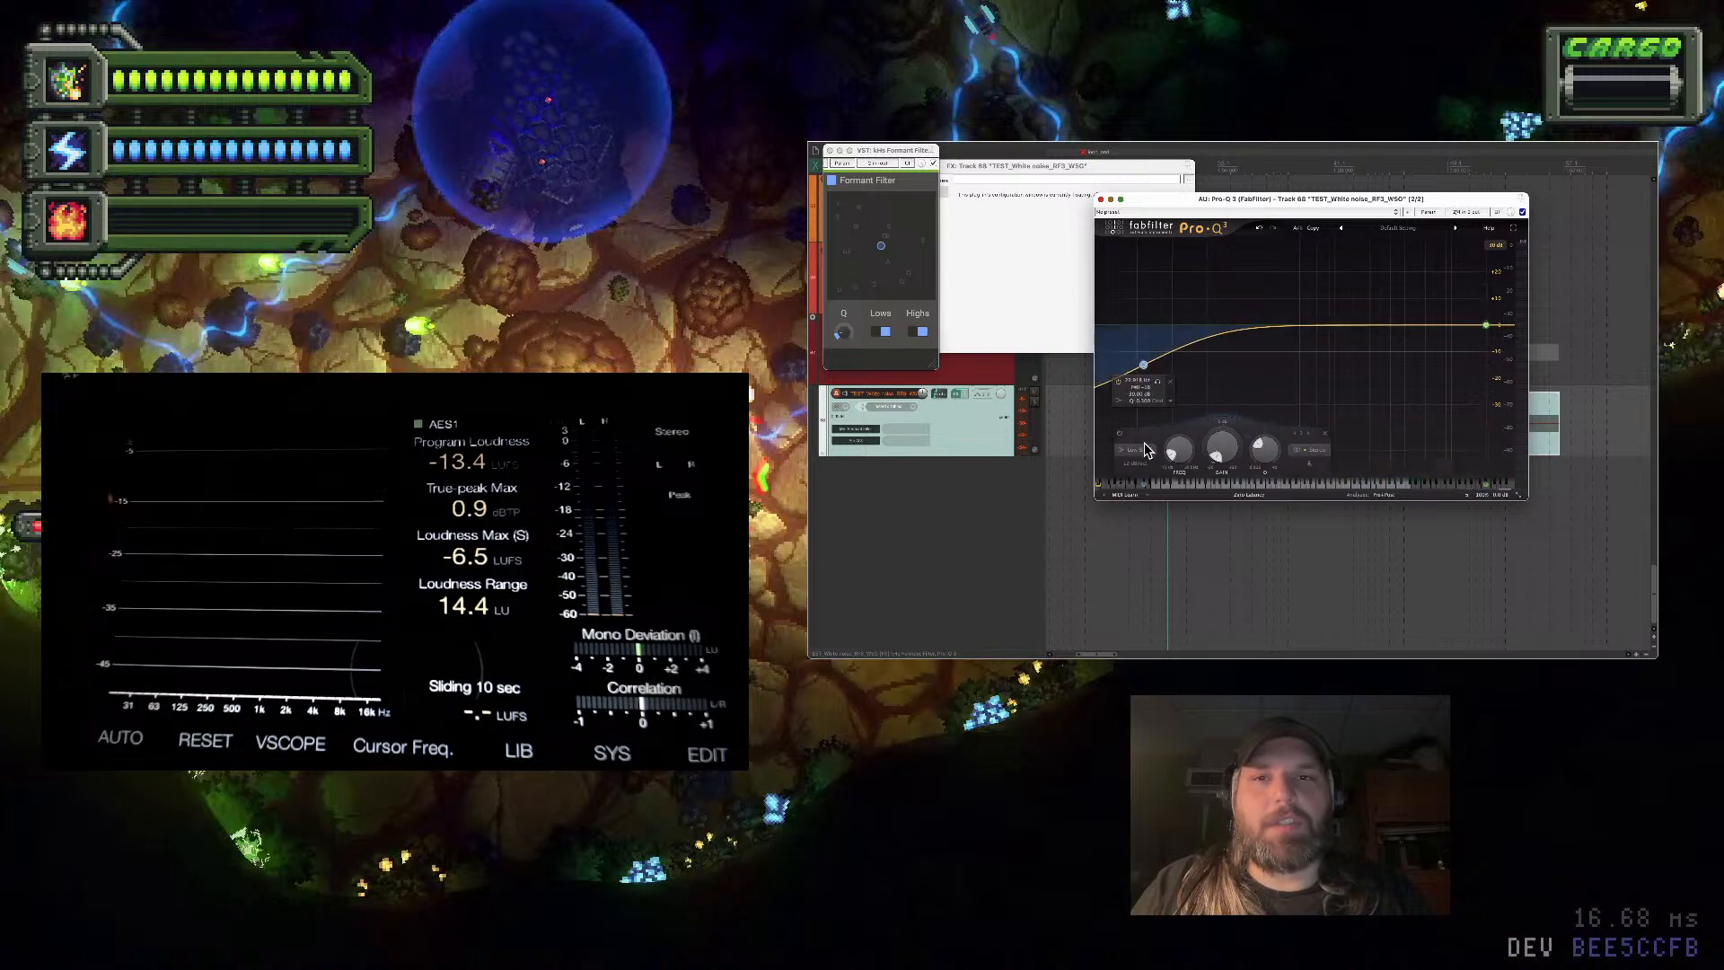
pyautogui.click(1128, 463)
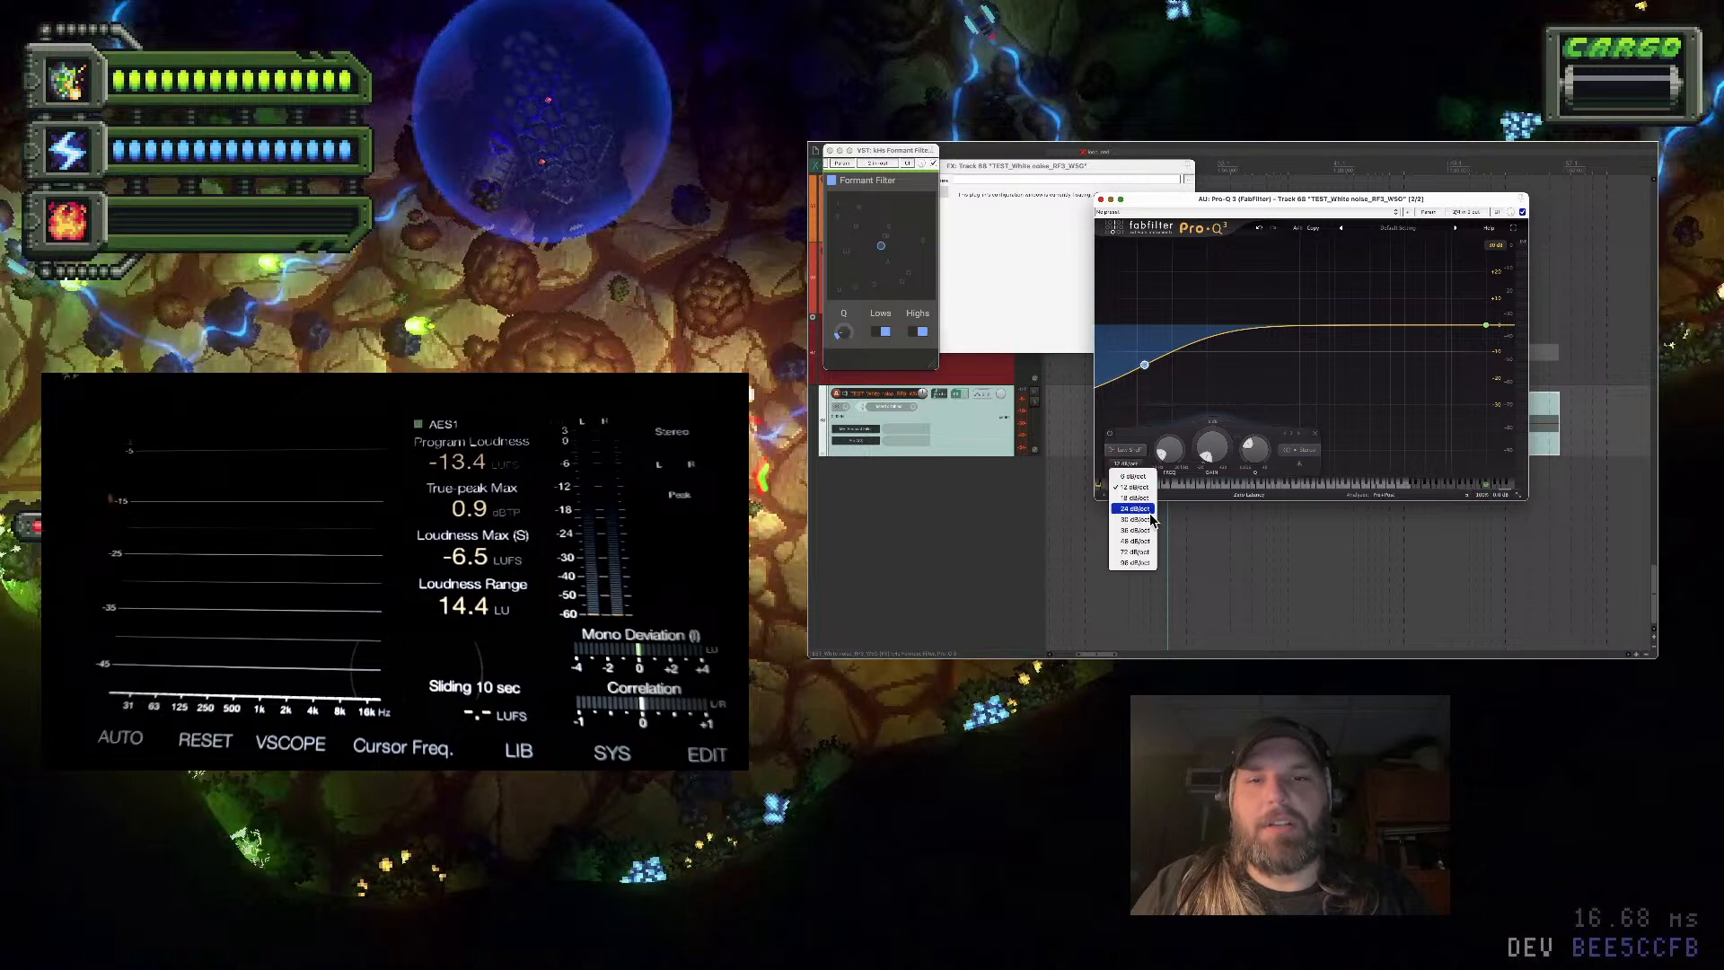
pyautogui.click(1151, 510)
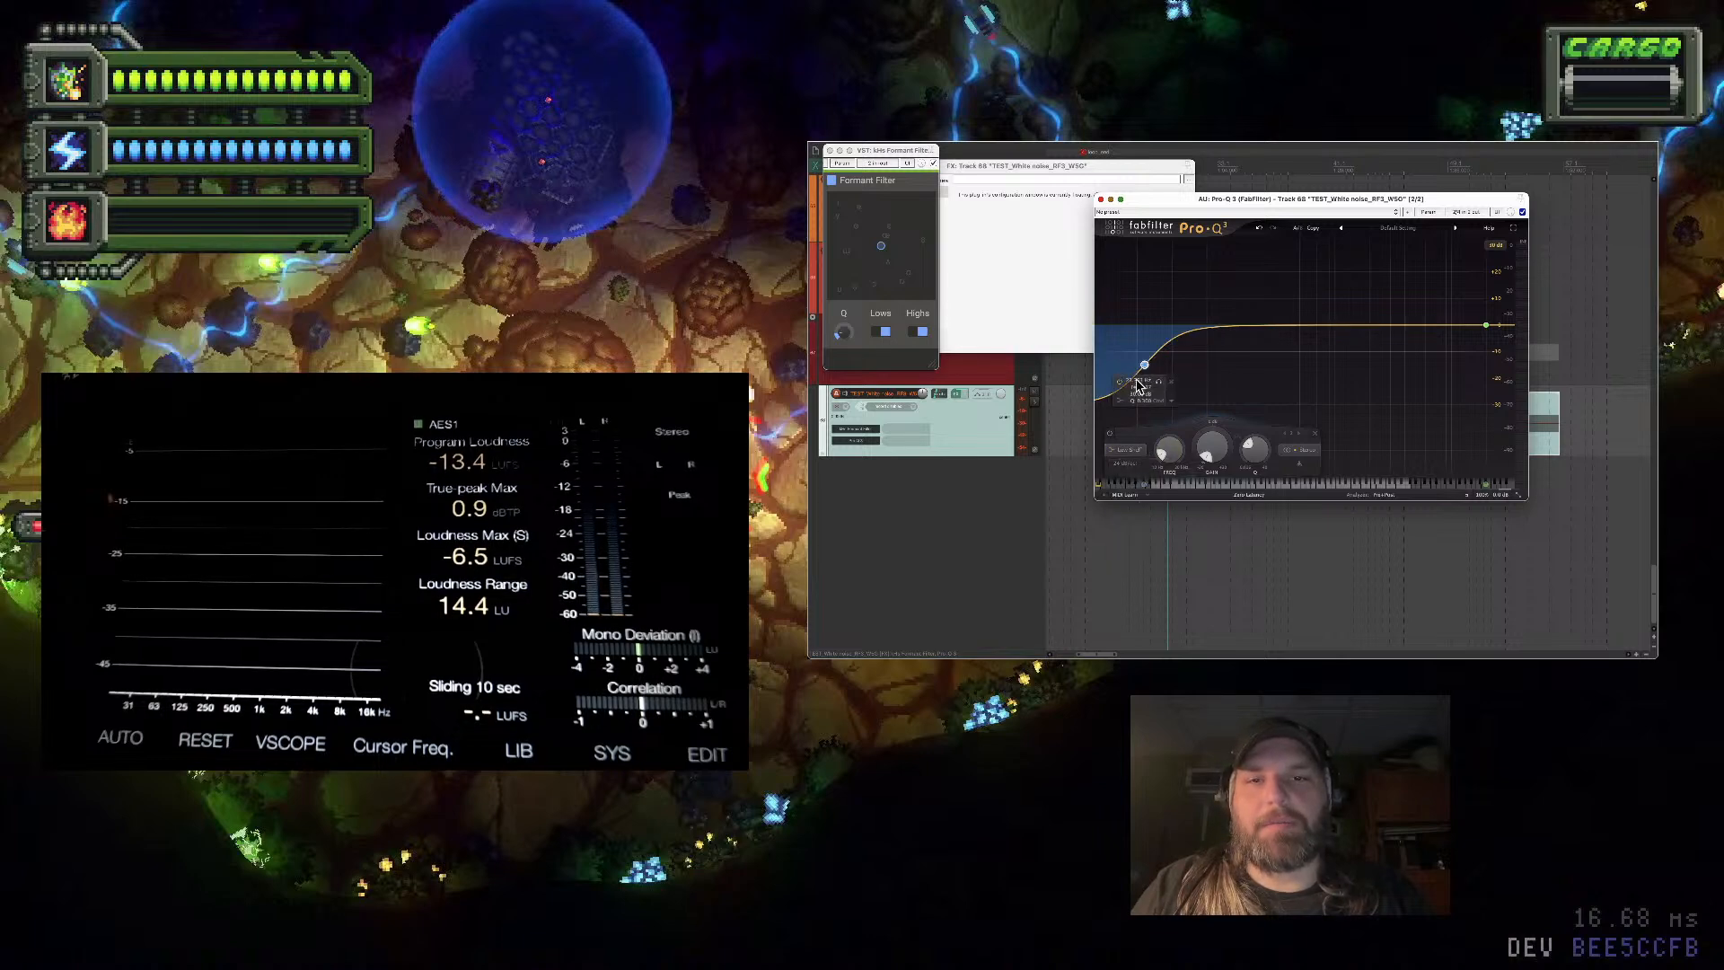
pyautogui.moveTo(1147, 370); pyautogui.dragTo(1200, 370)
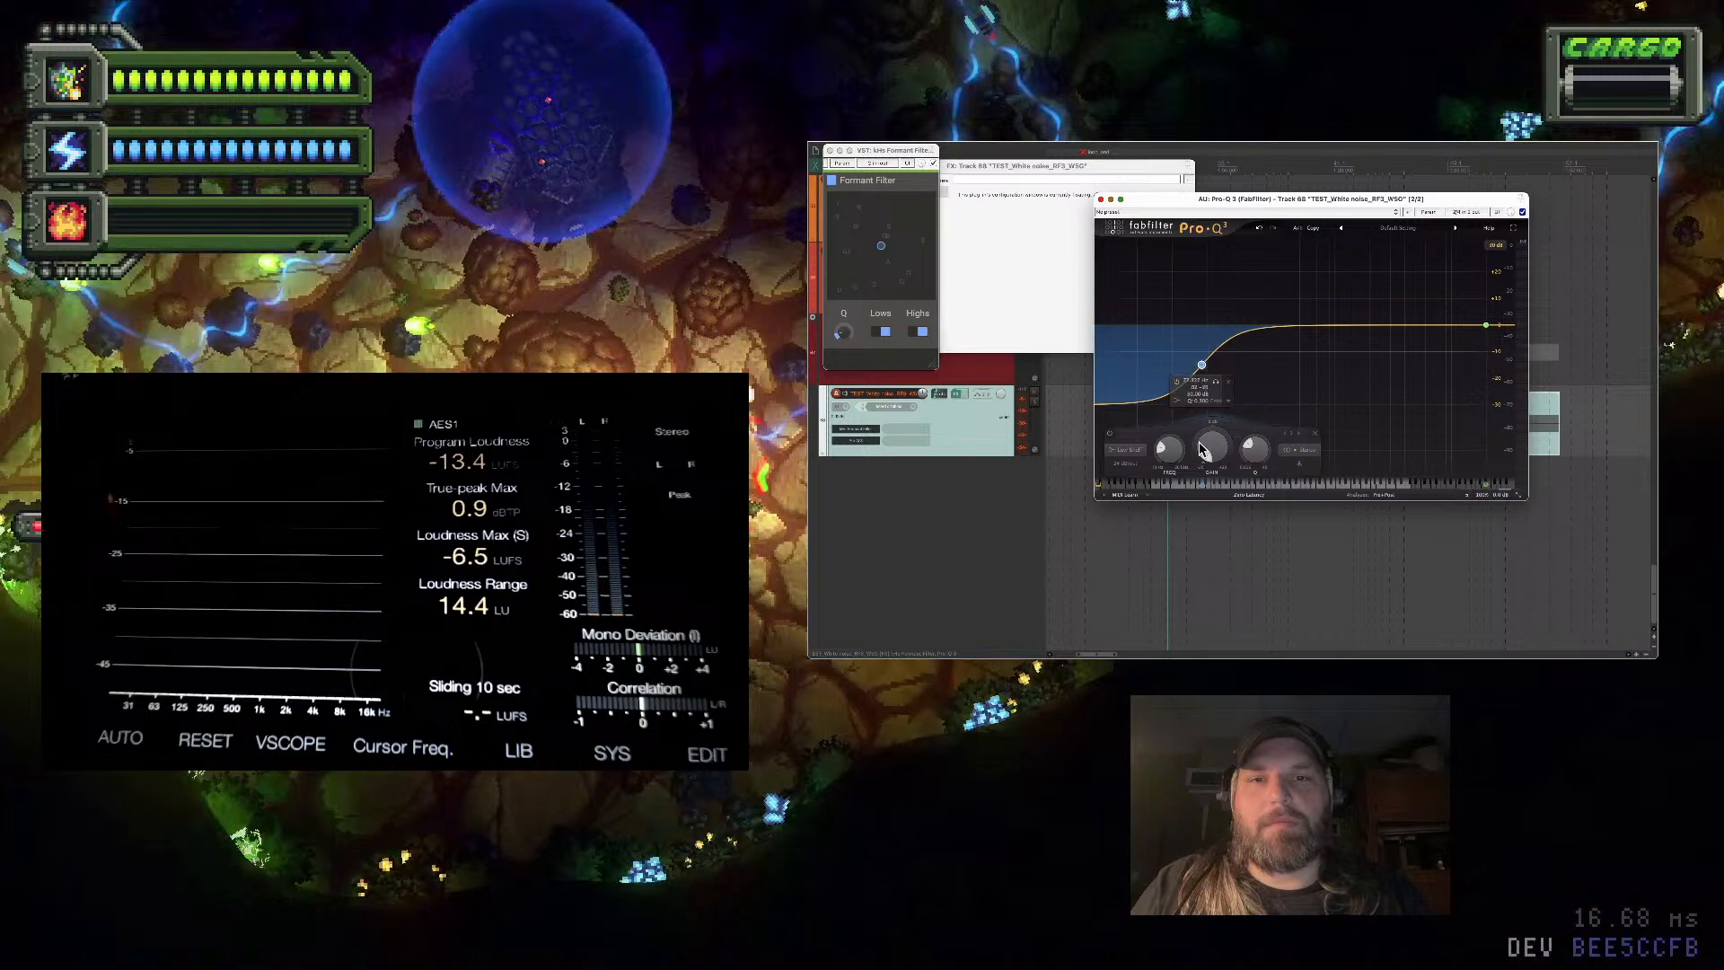
pyautogui.moveTo(1202, 450); pyautogui.dragTo(1271, 470)
# Change the treble band to a bell shape, narrow its Q, and raise it into a tall peak
pyautogui.moveTo(1487, 327); pyautogui.dragTo(1465, 314)
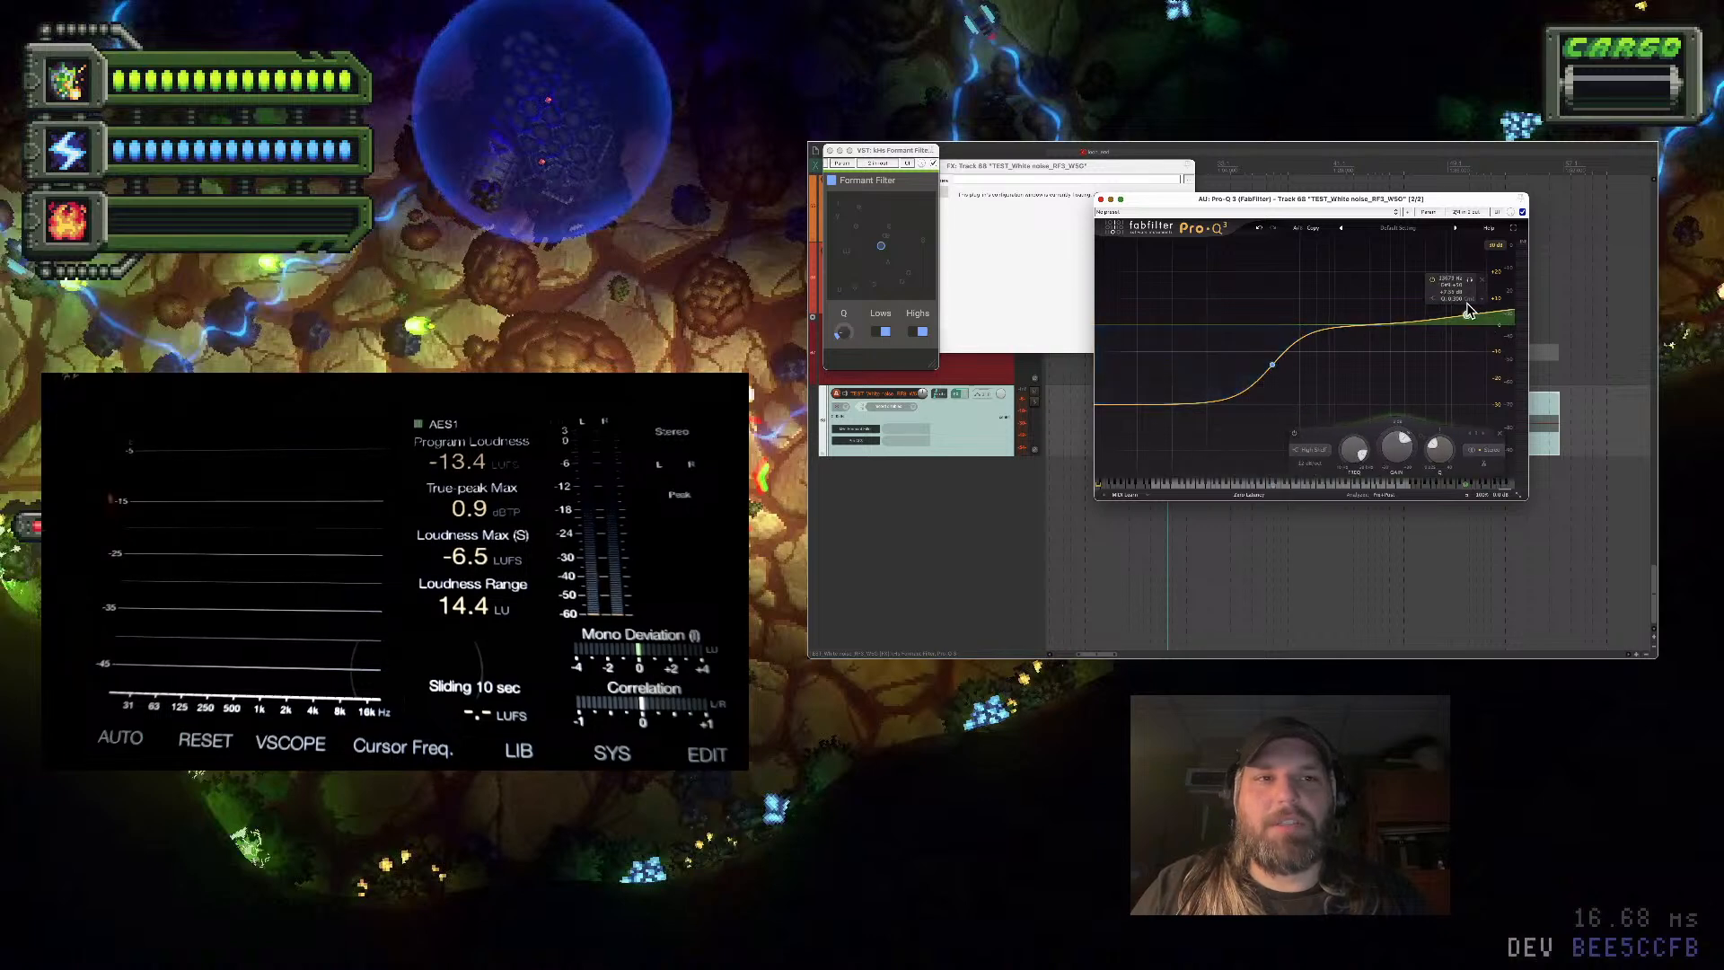
pyautogui.click(1313, 449)
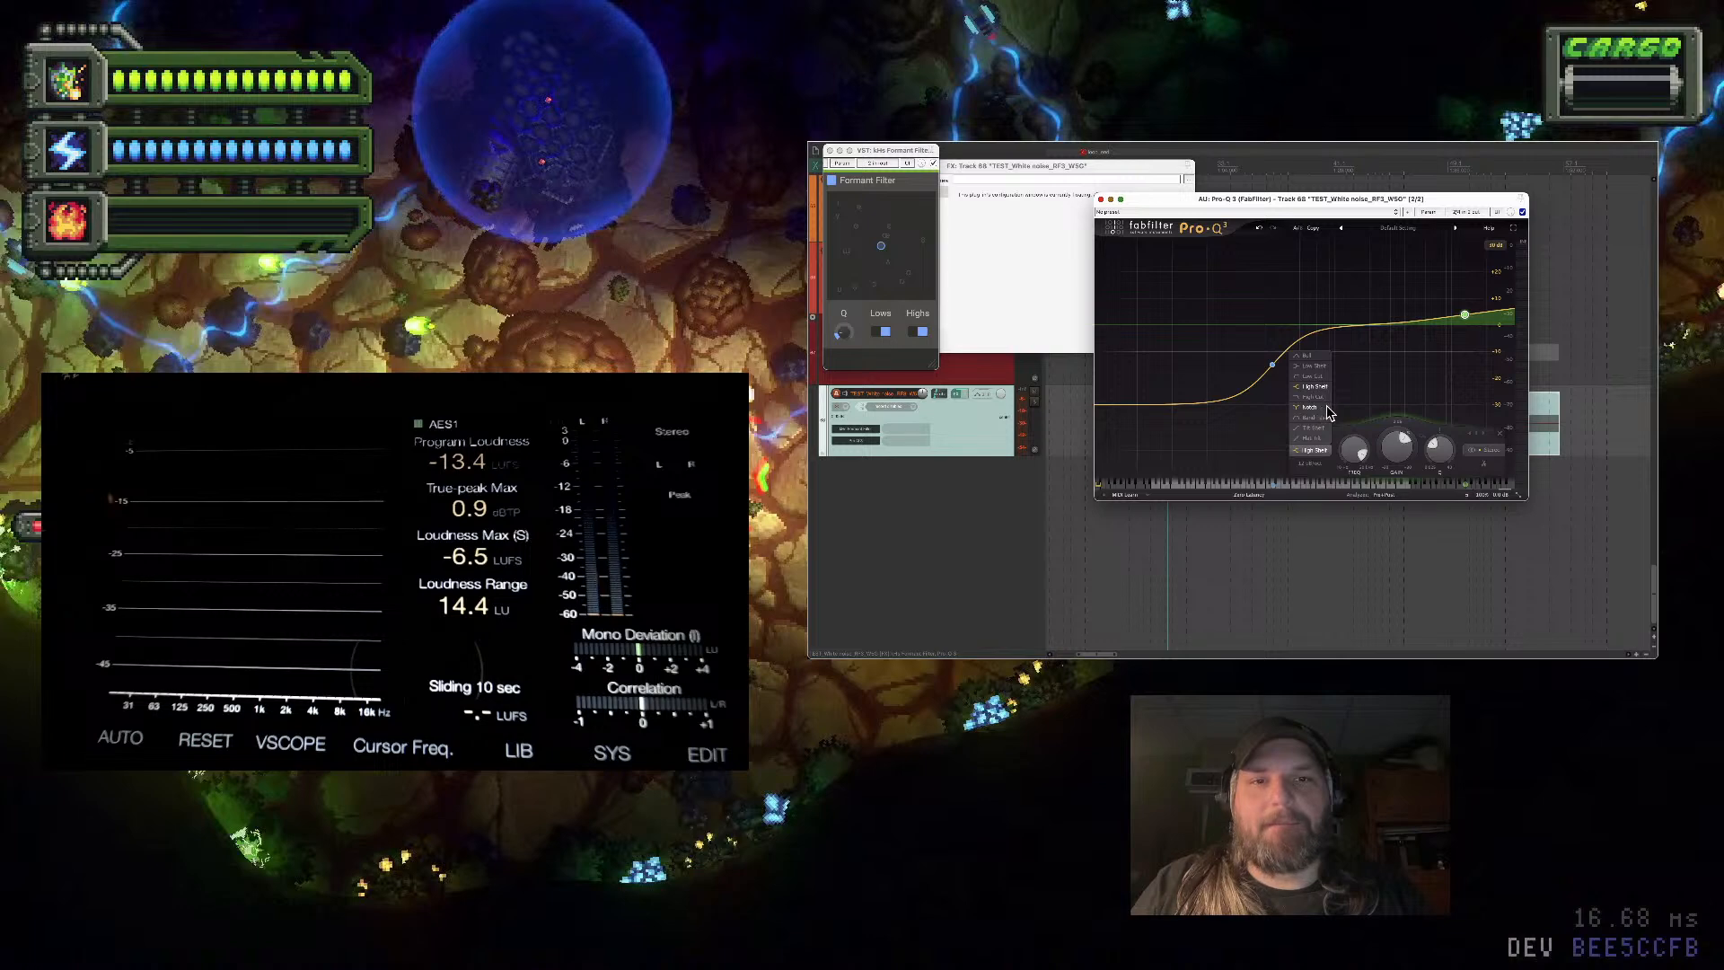
pyautogui.click(1320, 422)
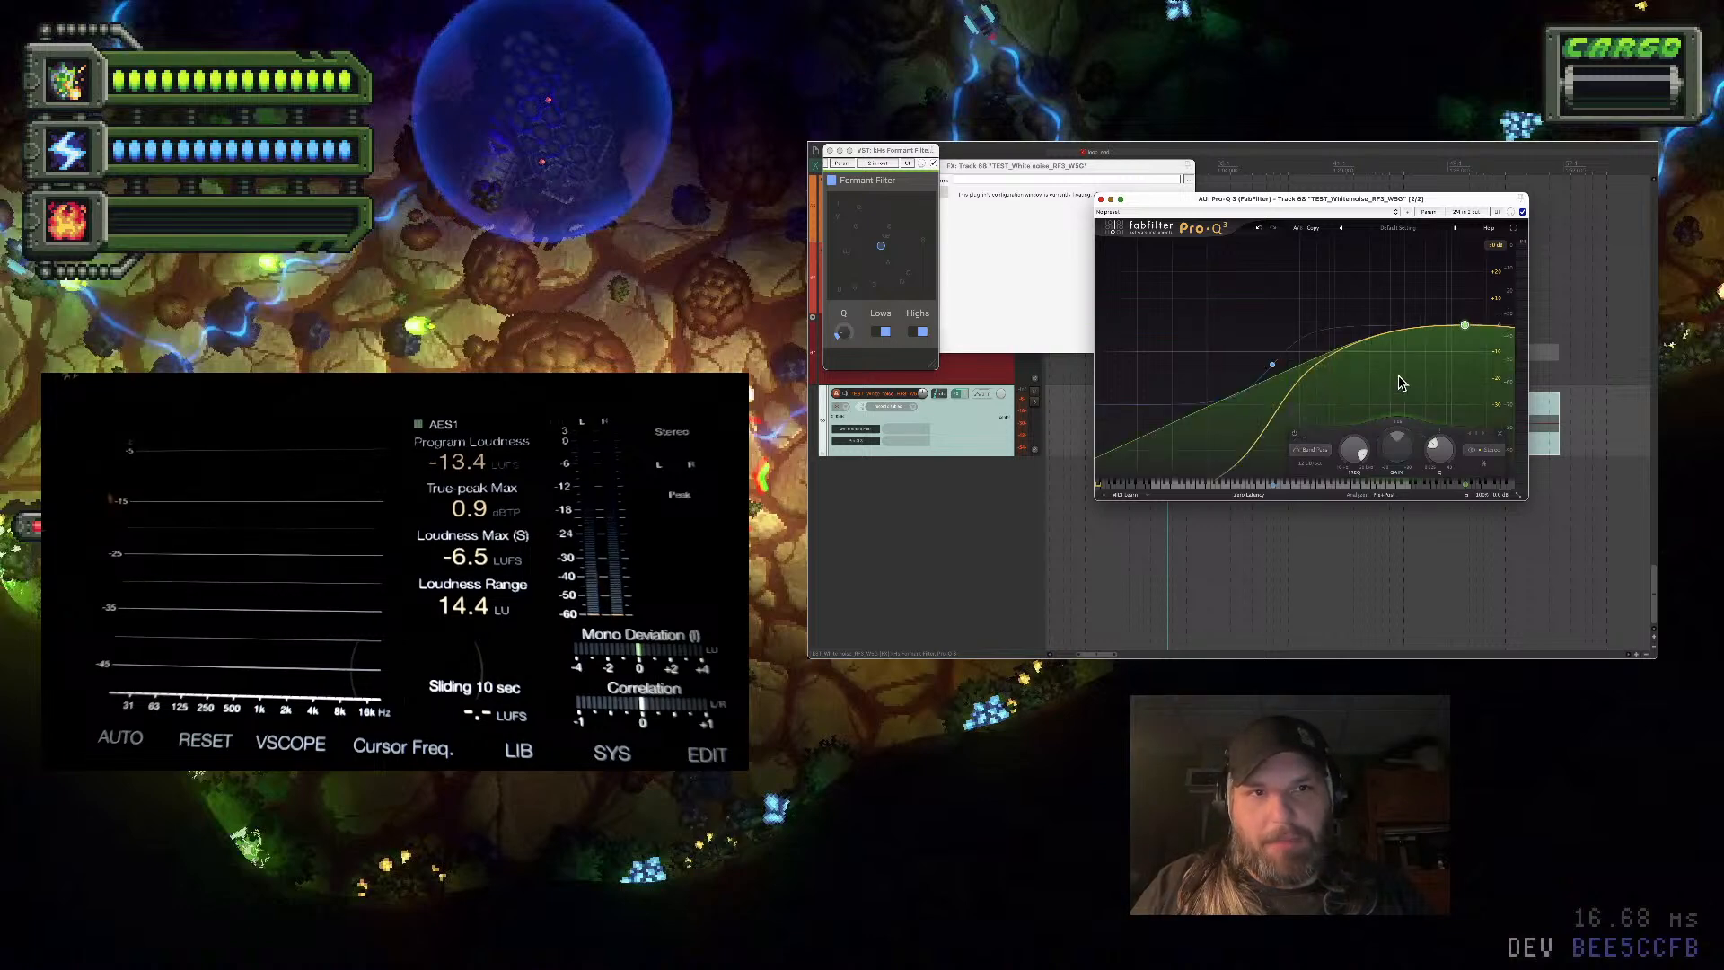
pyautogui.click(1322, 451)
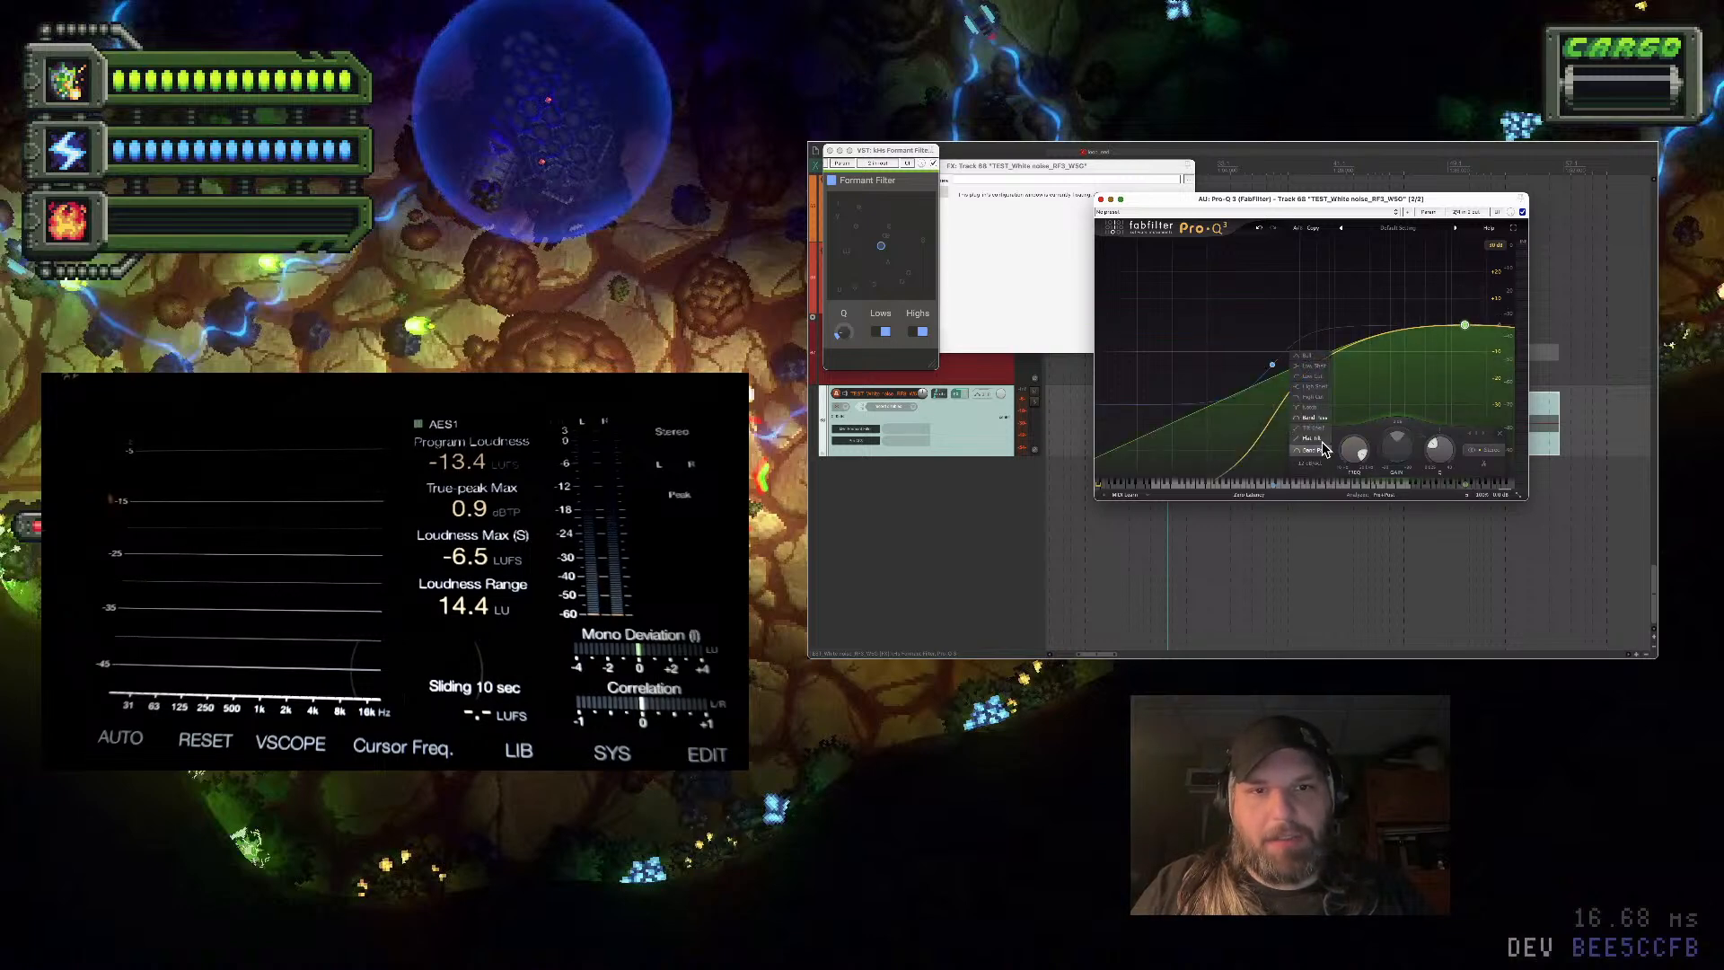
pyautogui.click(1308, 356)
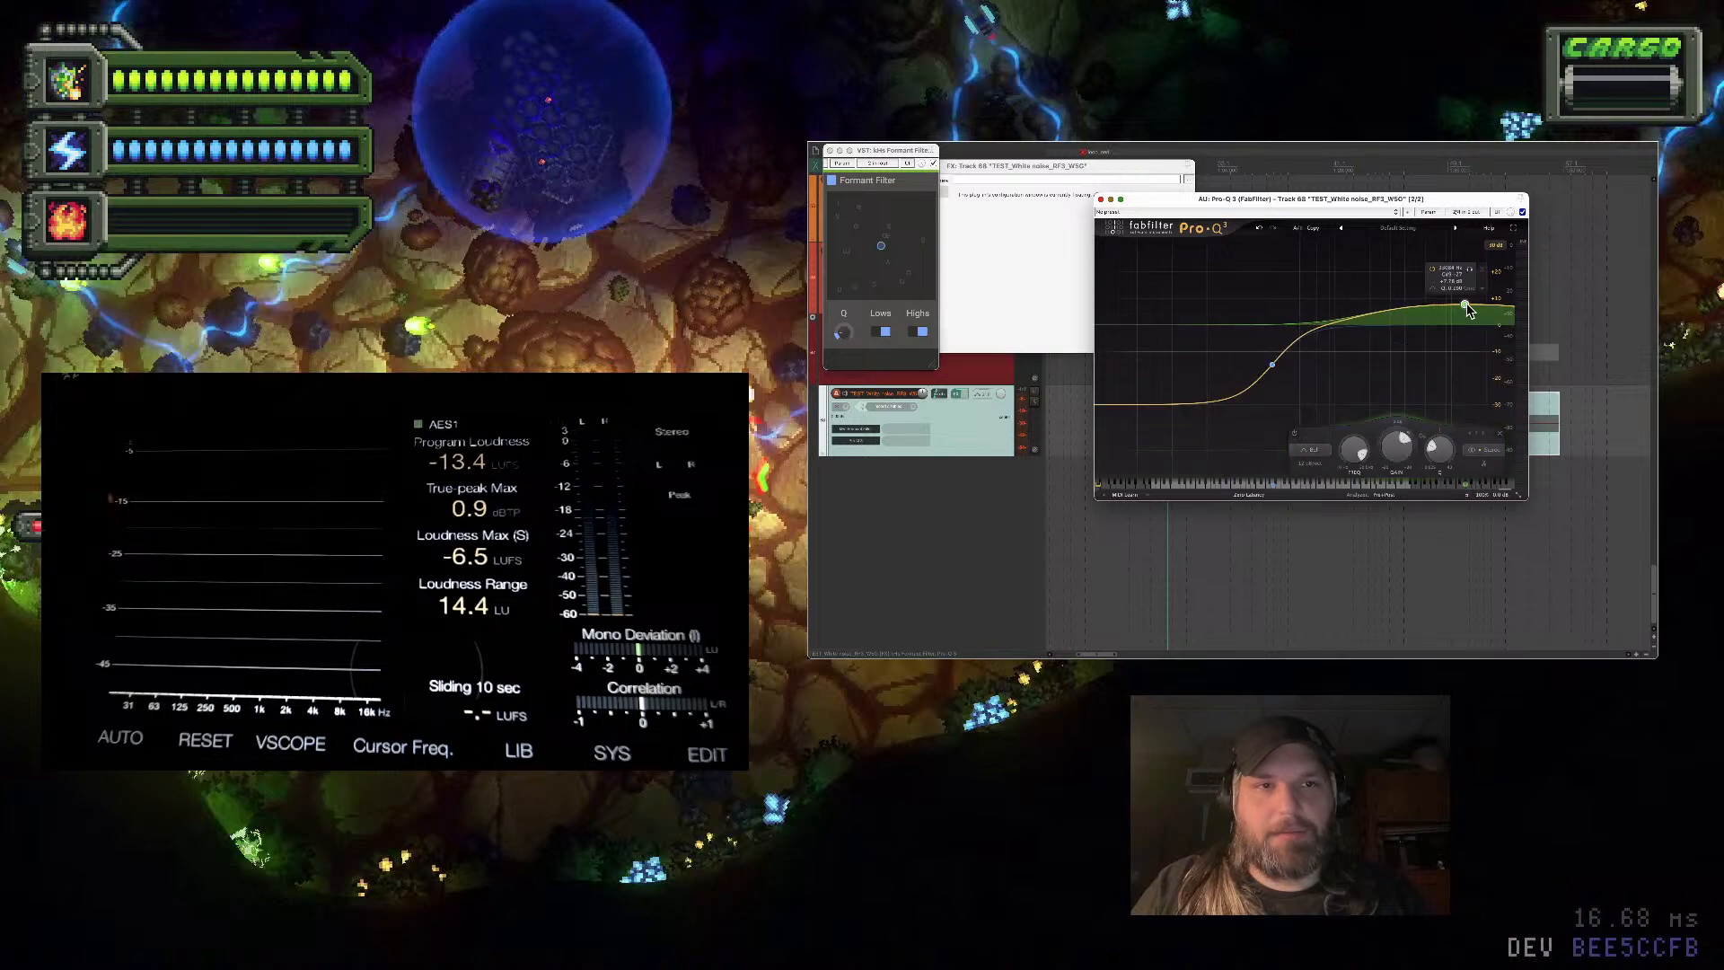
pyautogui.scroll(3, 1466, 308)
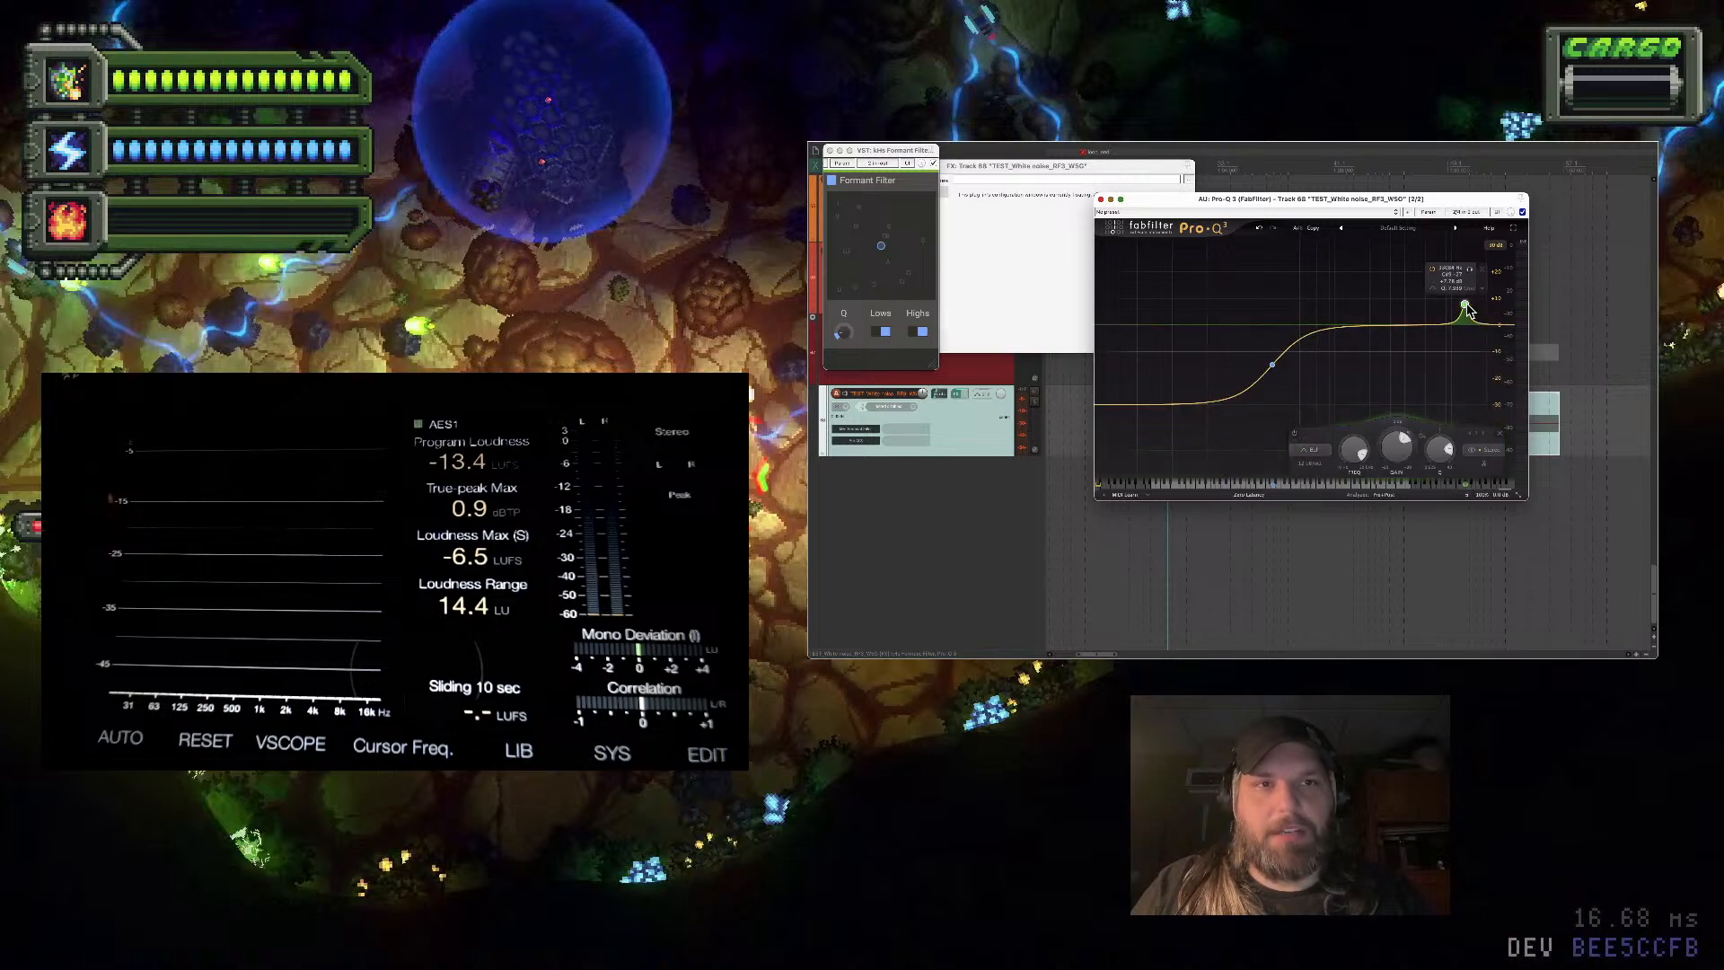
pyautogui.moveTo(1466, 309); pyautogui.dragTo(1478, 257)
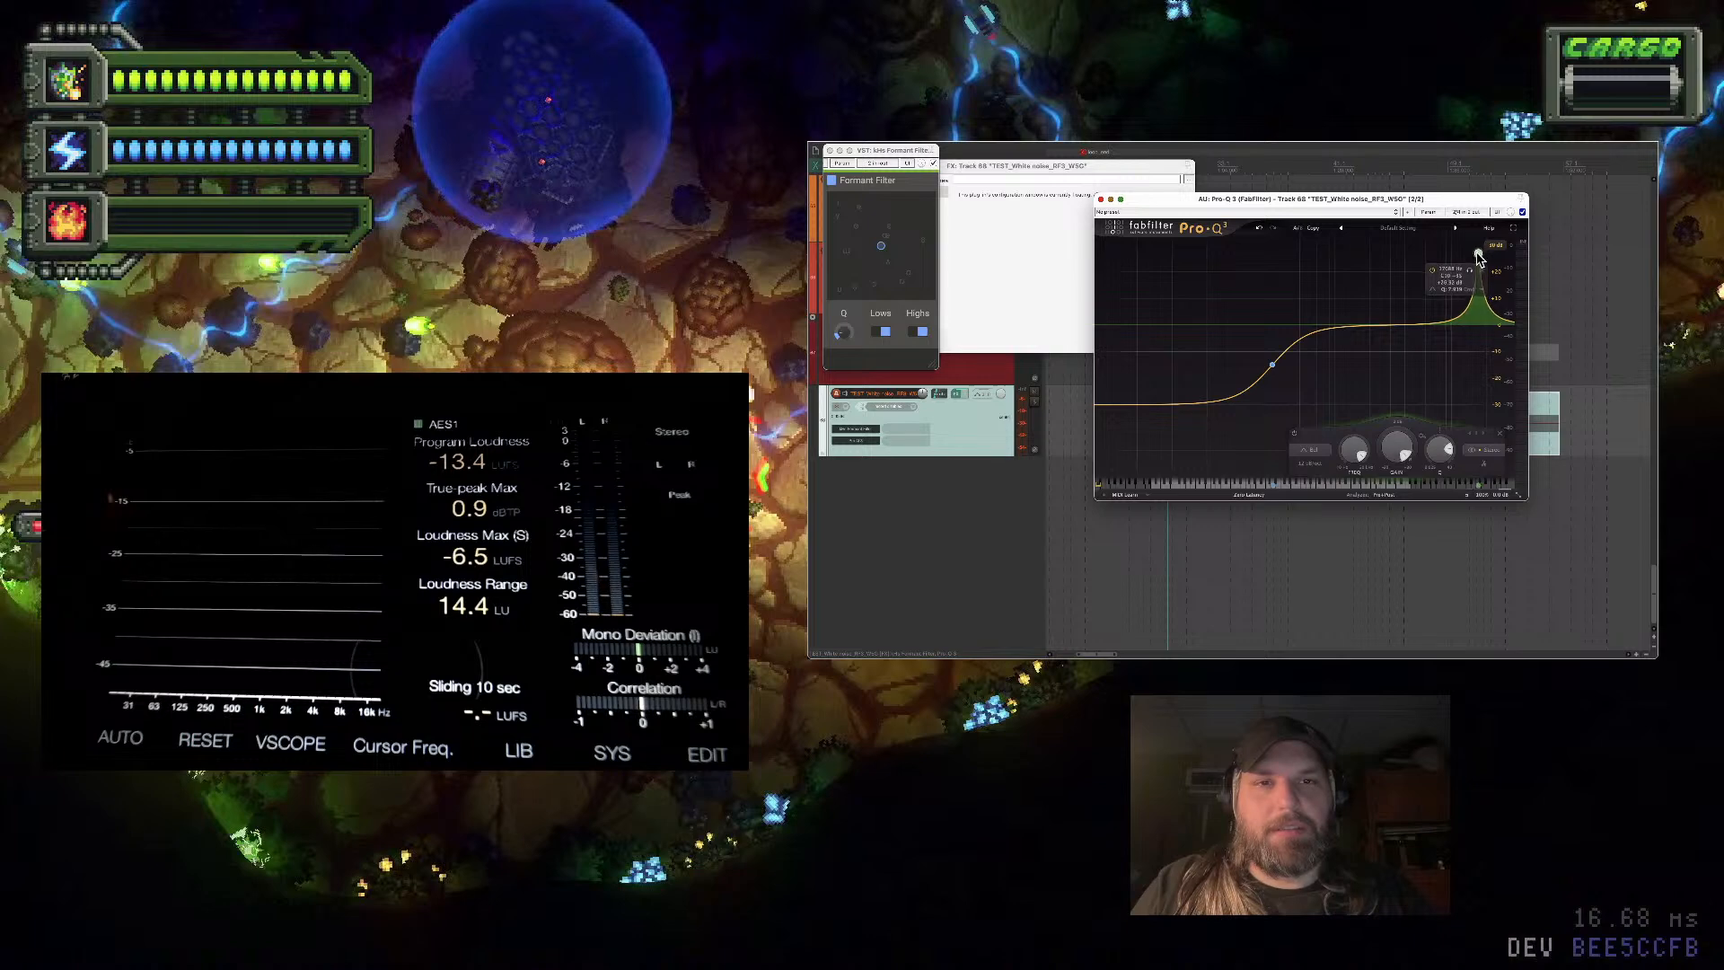
# Play the white noise from just before the clip while sweeping the narrow bell down to the low shelf's slope with a smaller boost
pyautogui.click(938, 409)
pyautogui.moveTo(923, 394)
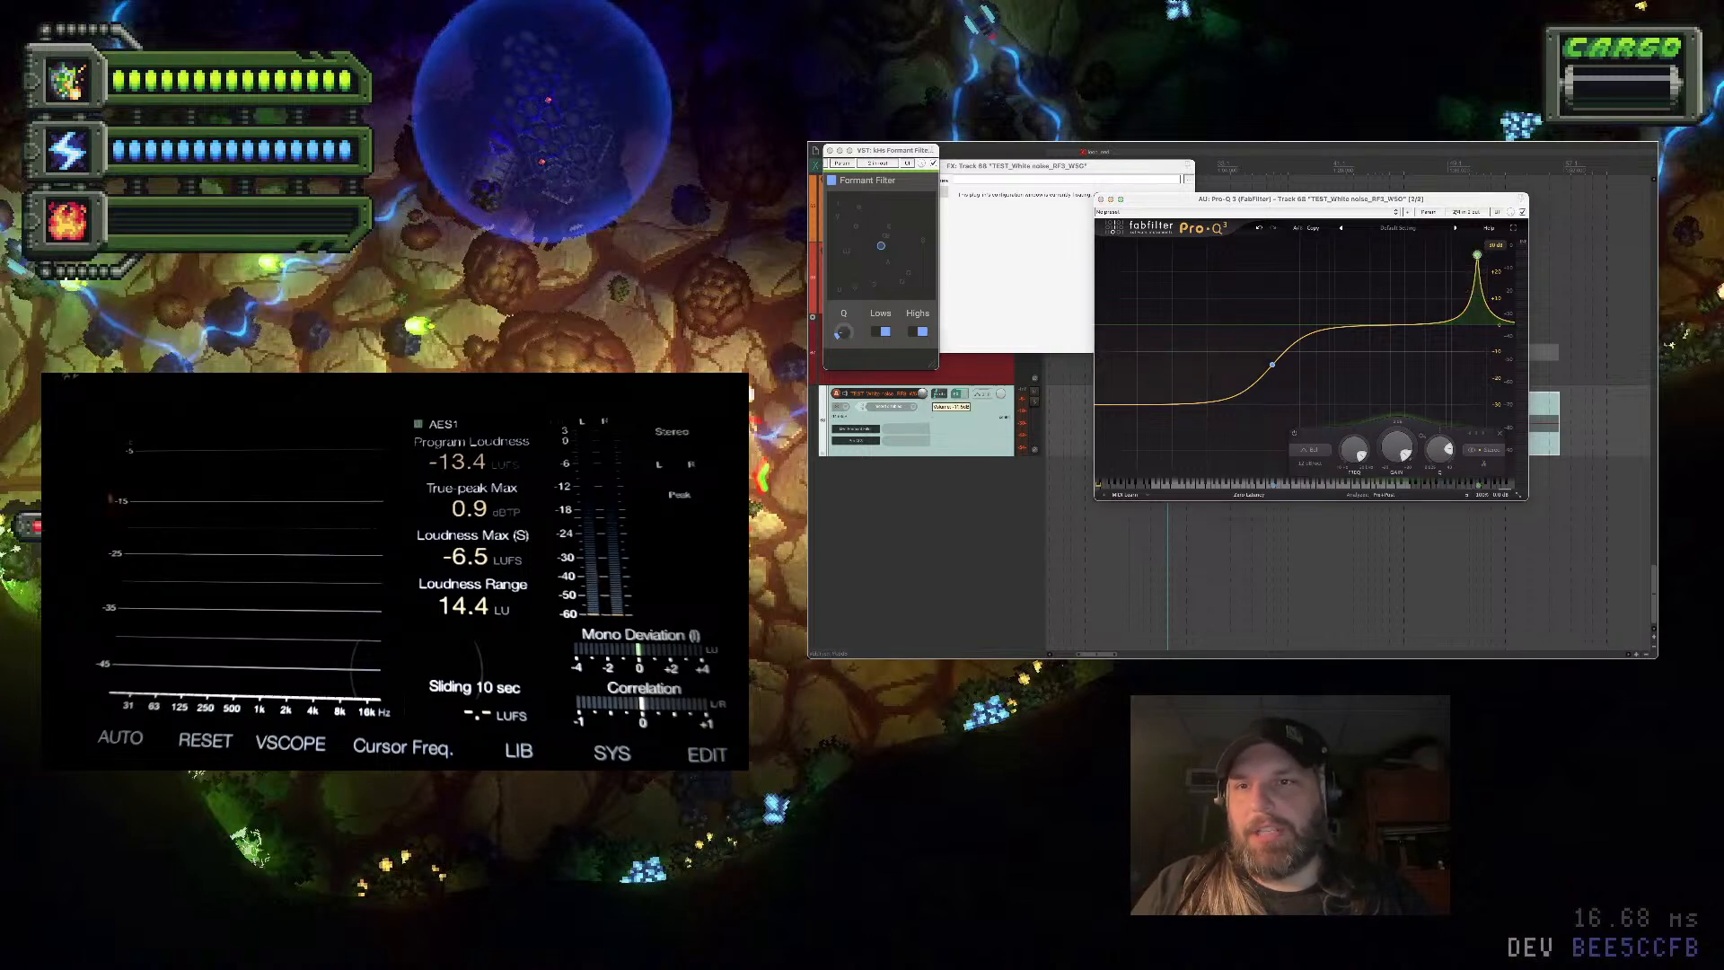
pyautogui.moveTo(1195, 208); pyautogui.dragTo(1068, 452)
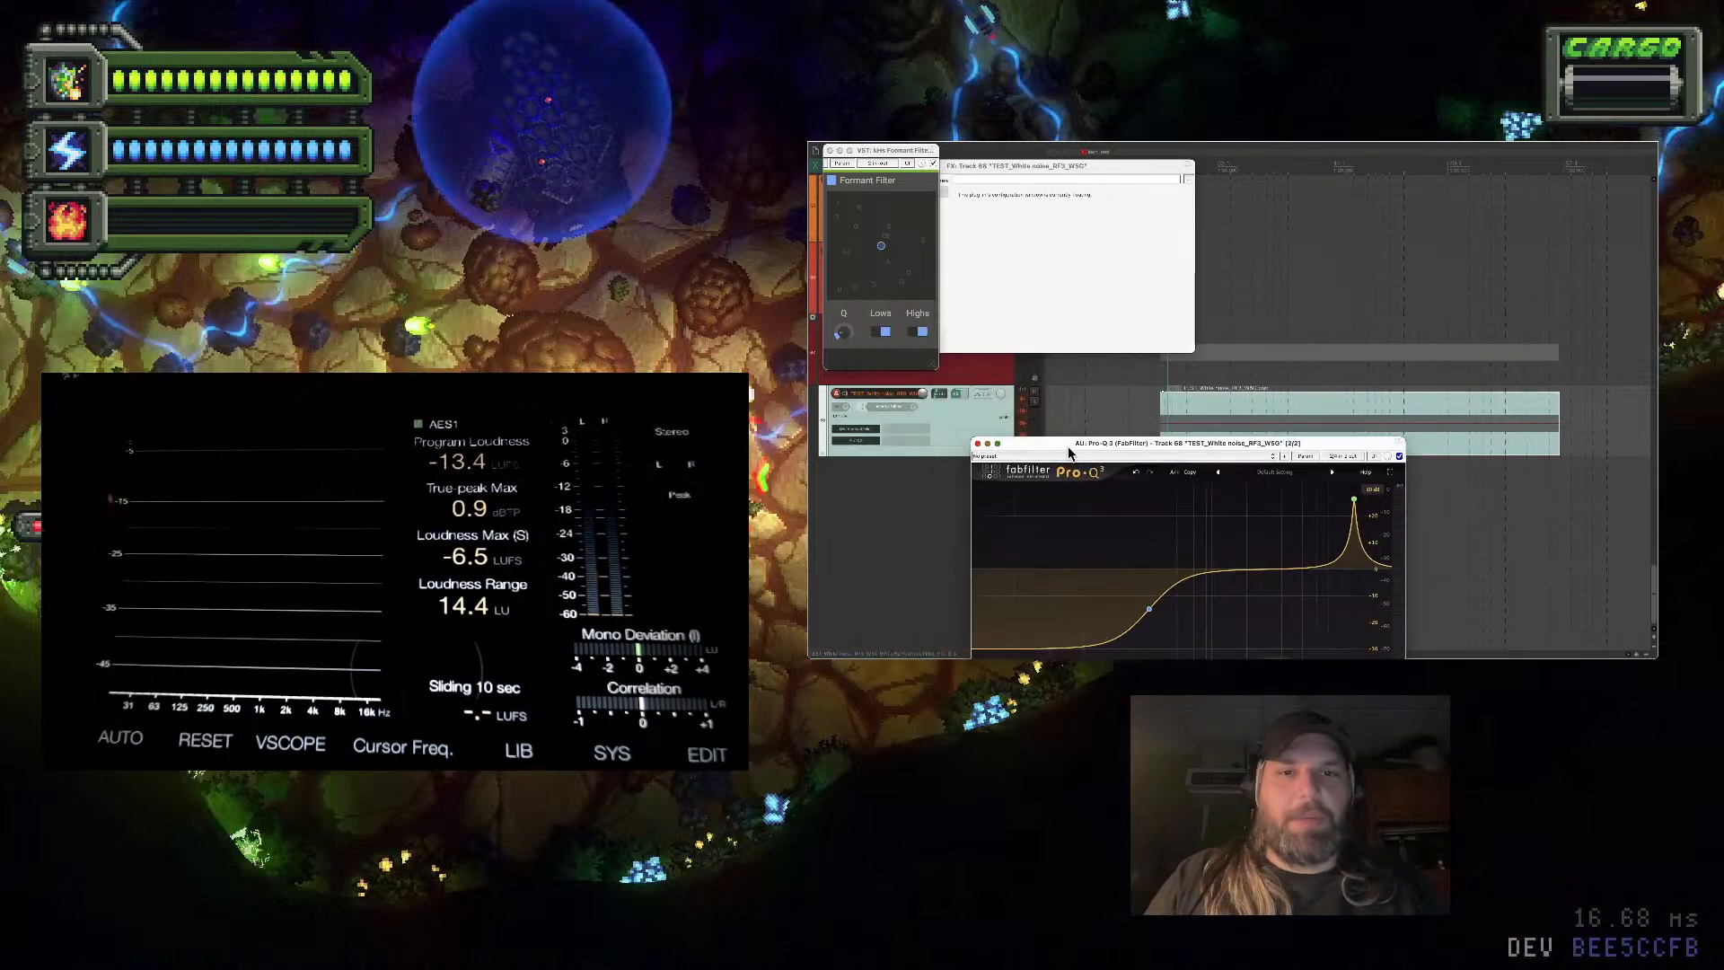
pyautogui.click(1147, 404)
pyautogui.moveTo(1354, 500)
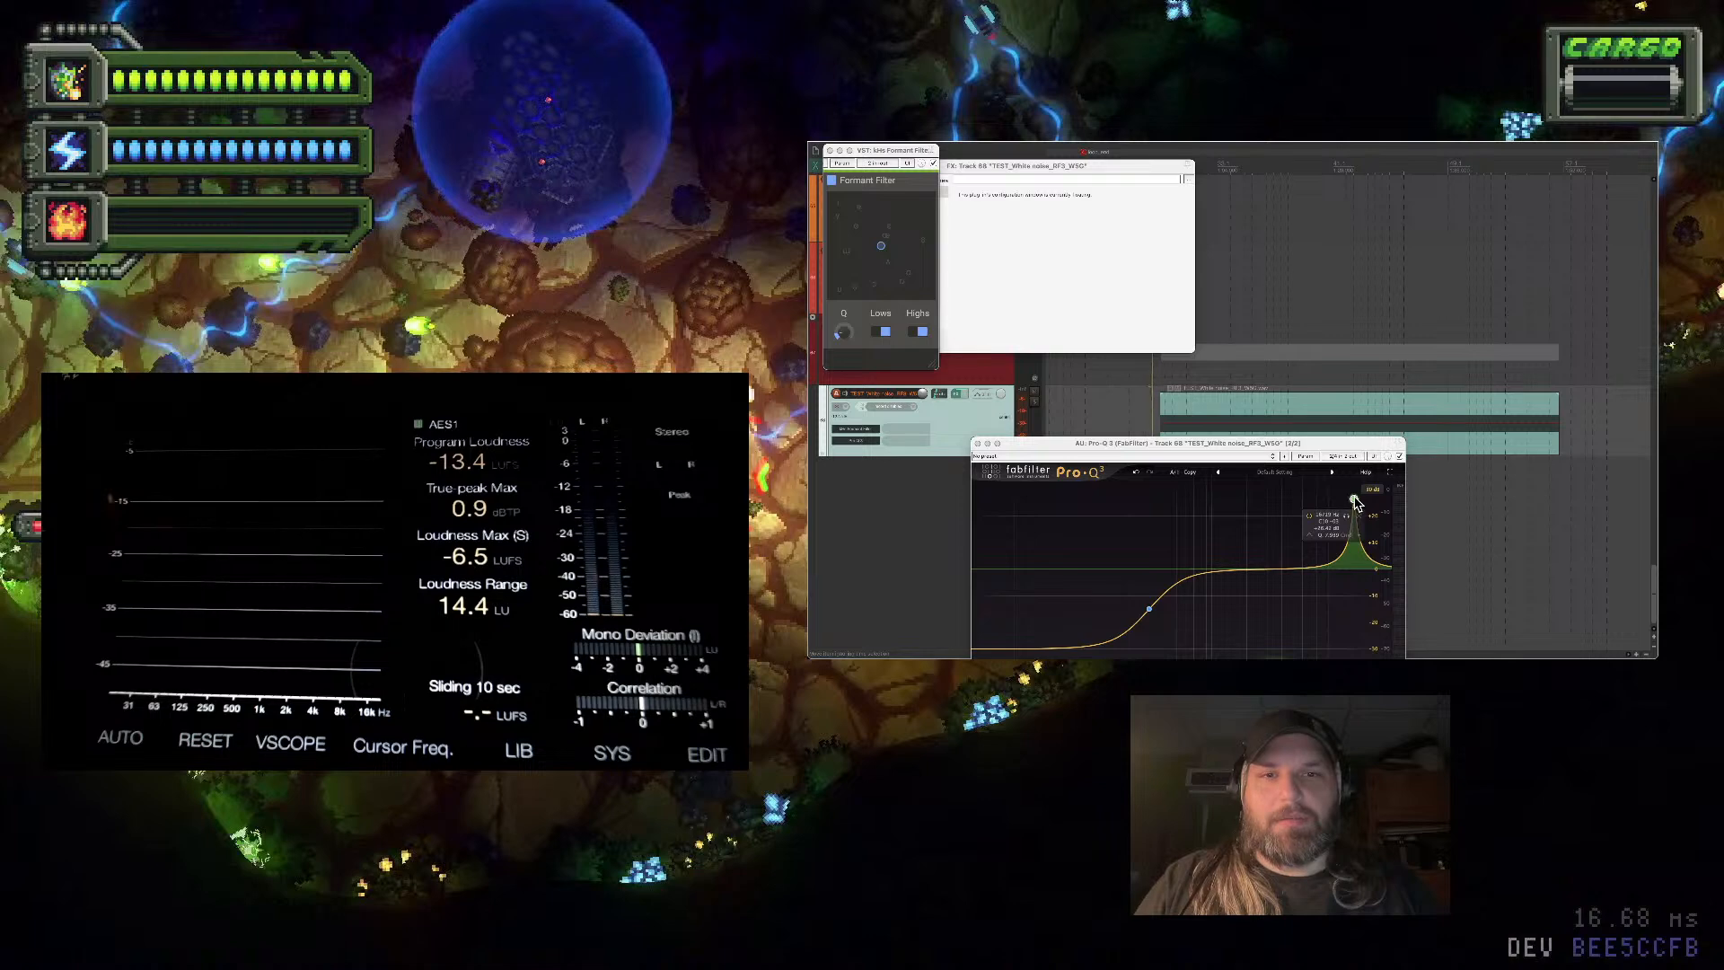
pyautogui.press('space')
pyautogui.moveTo(1354, 500); pyautogui.dragTo(1187, 544)
pyautogui.press('space')
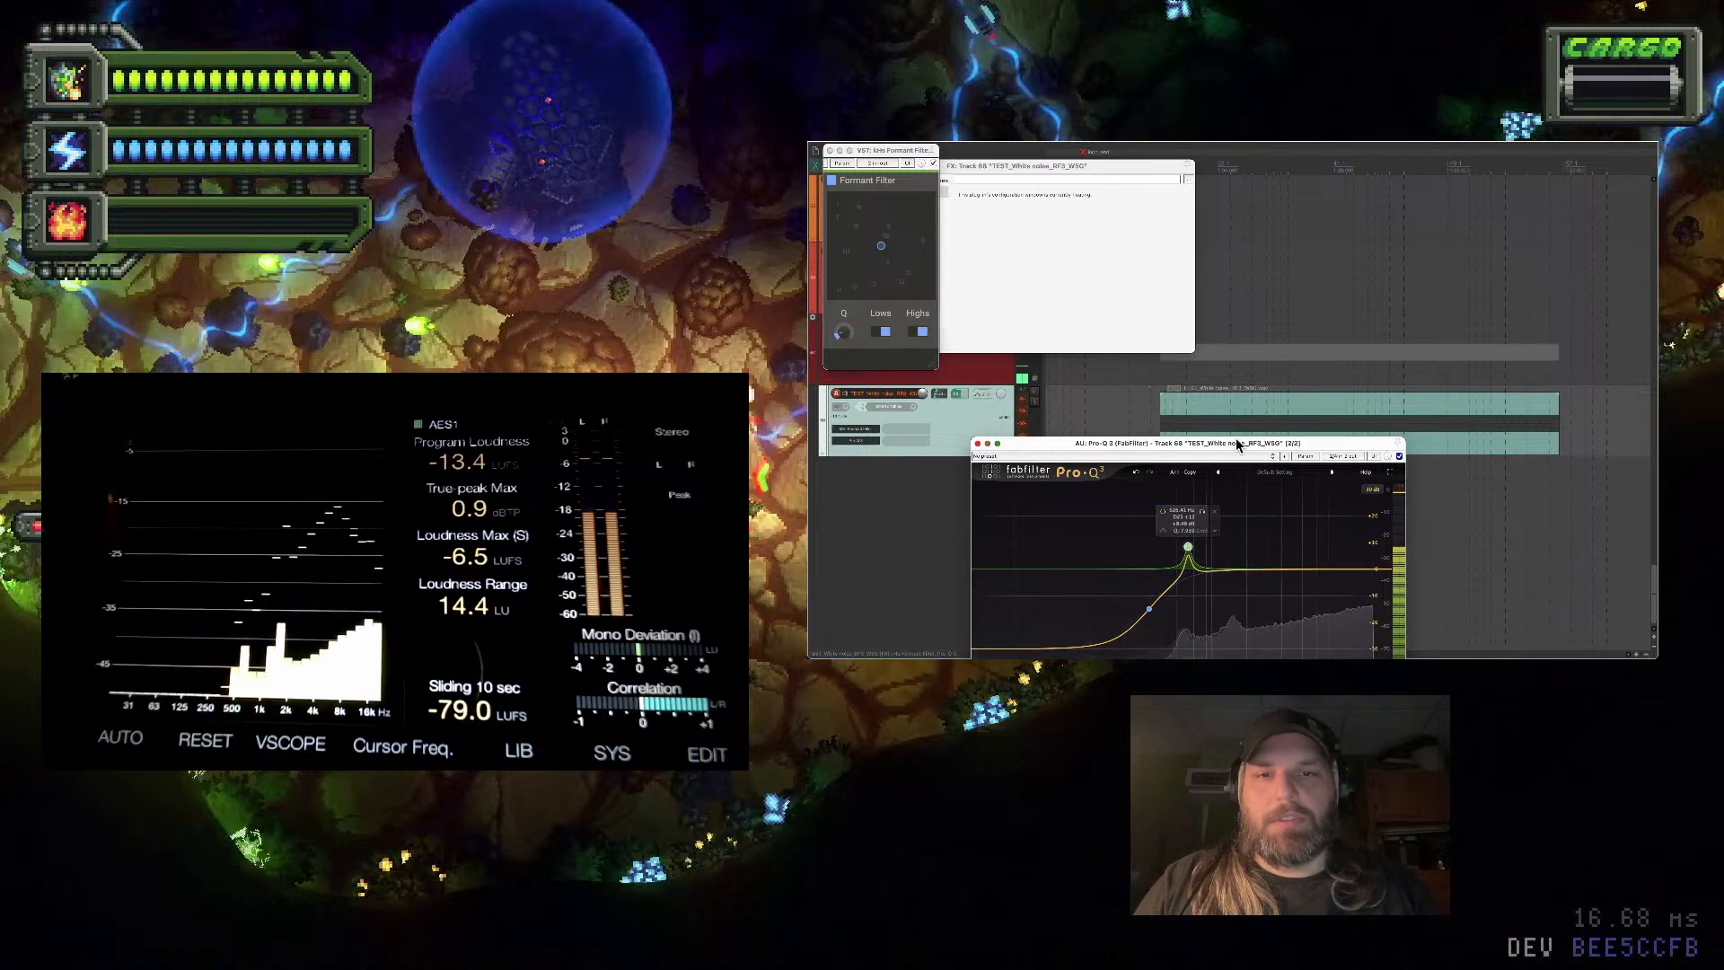
# Add a treble band at the far high end of Pro-Q 3 and make it a 48 dB/oct High Cut
pyautogui.moveTo(1209, 442); pyautogui.dragTo(1214, 254)
pyautogui.doubleClick(1379, 400)
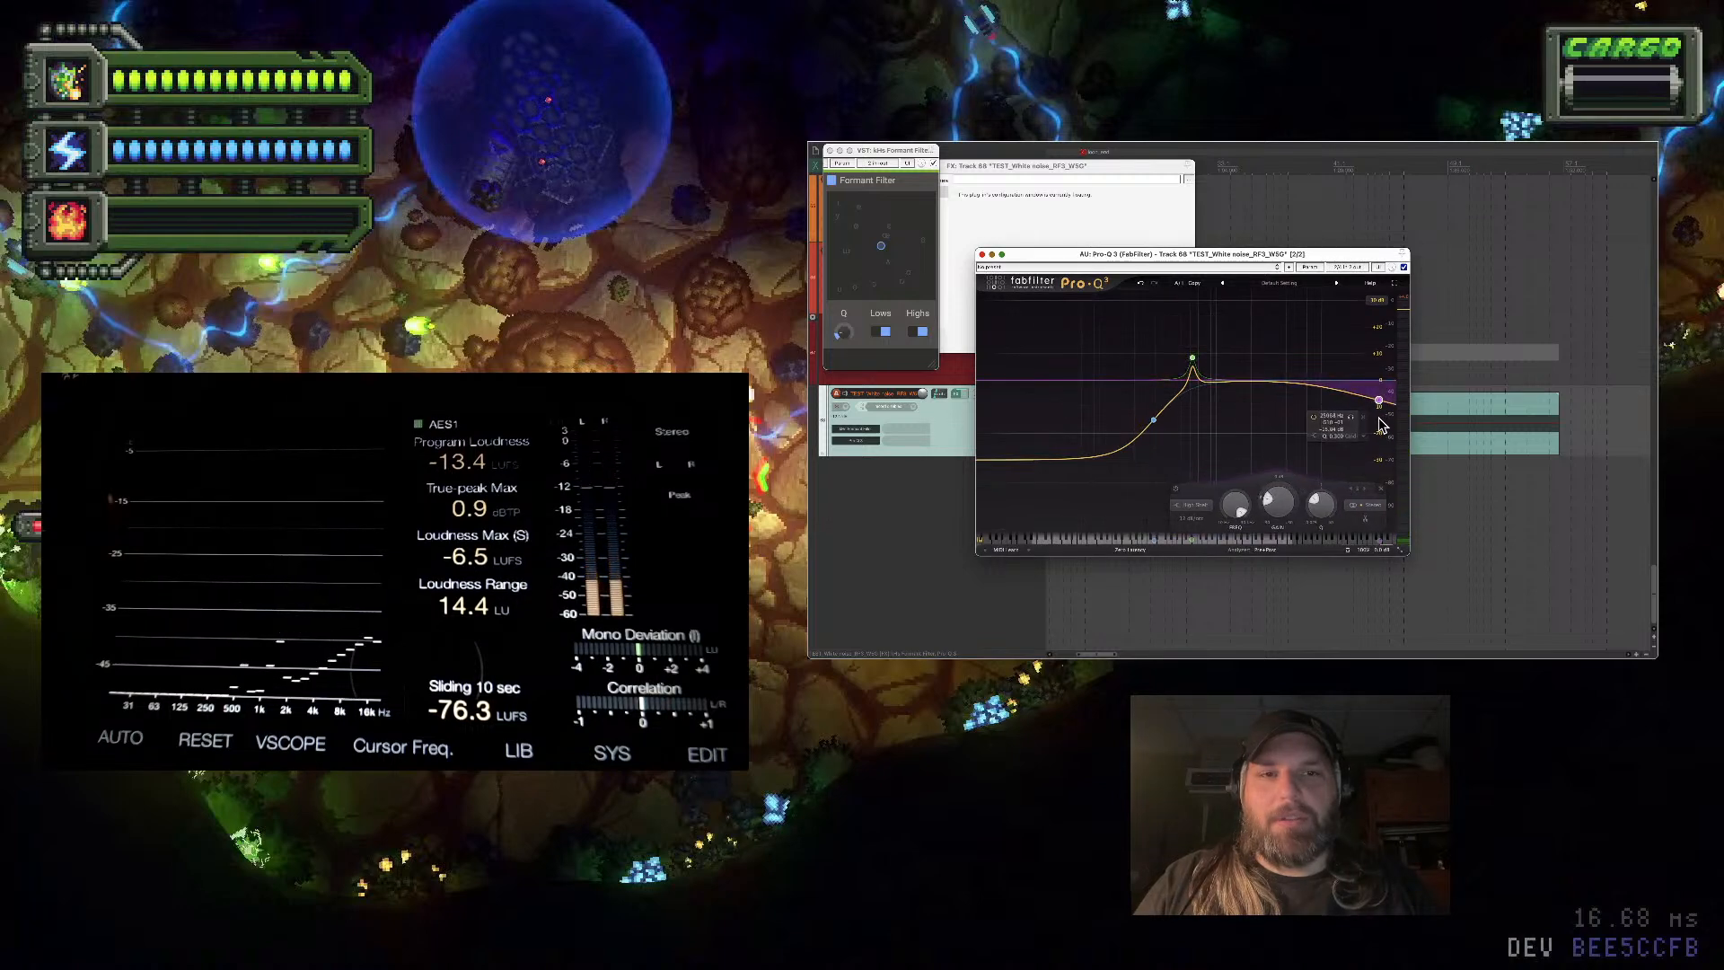
pyautogui.click(1193, 519)
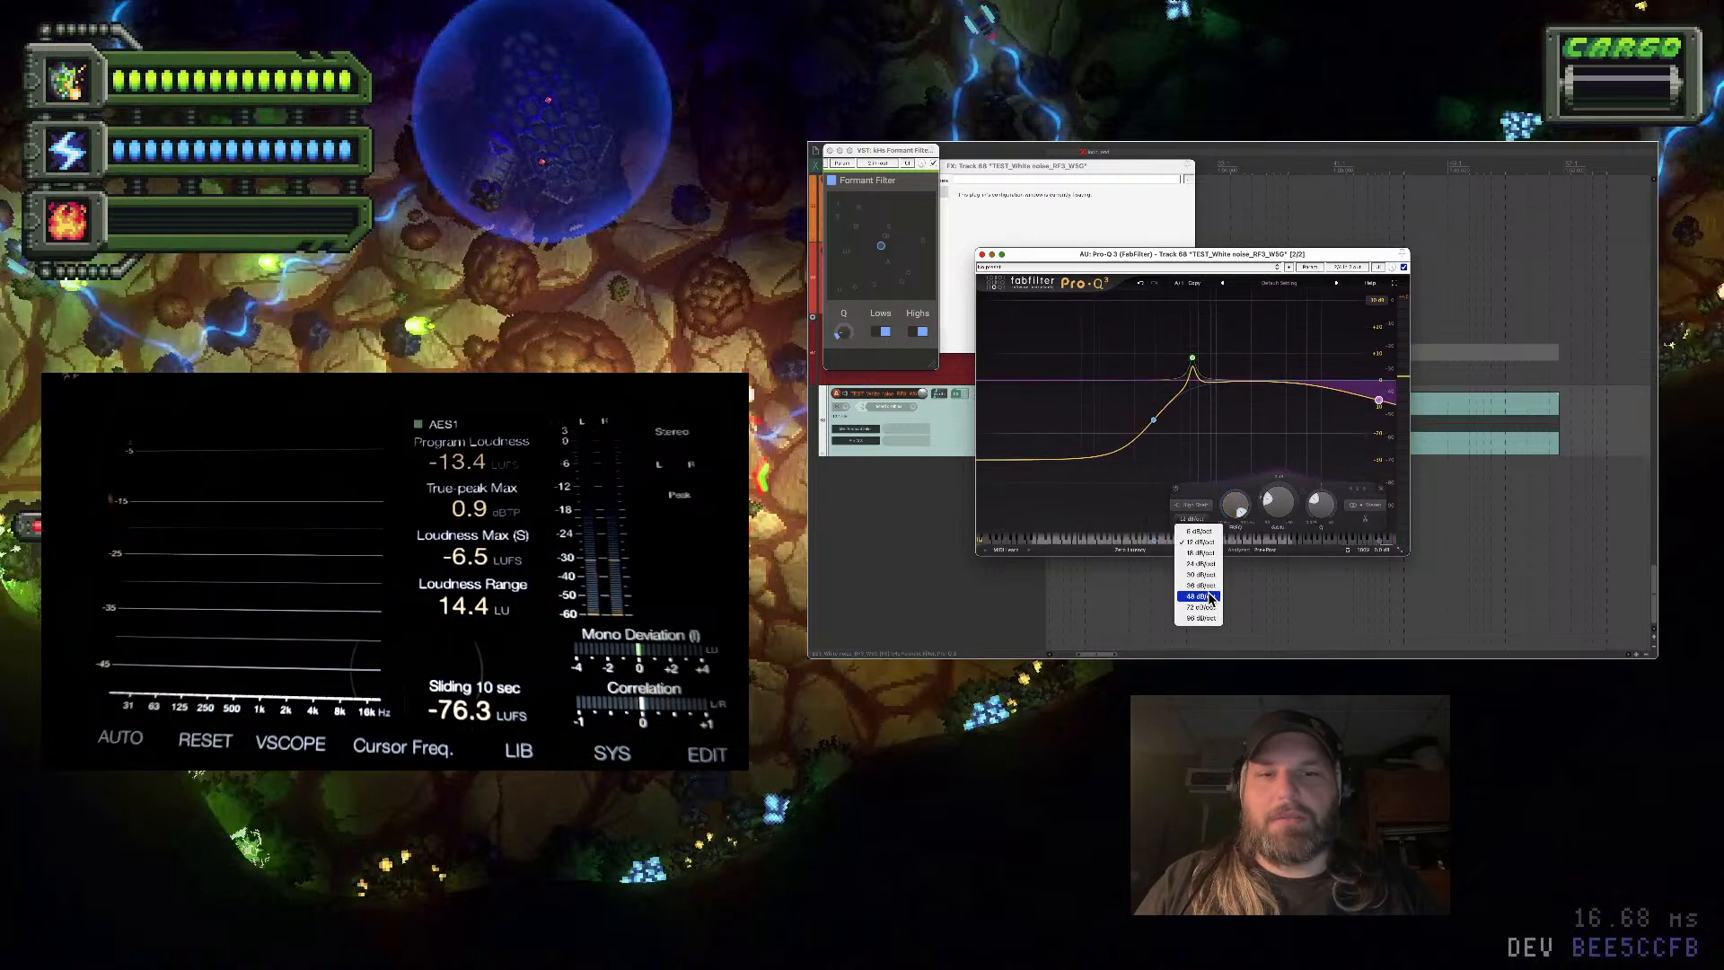
pyautogui.click(1211, 597)
pyautogui.click(1203, 508)
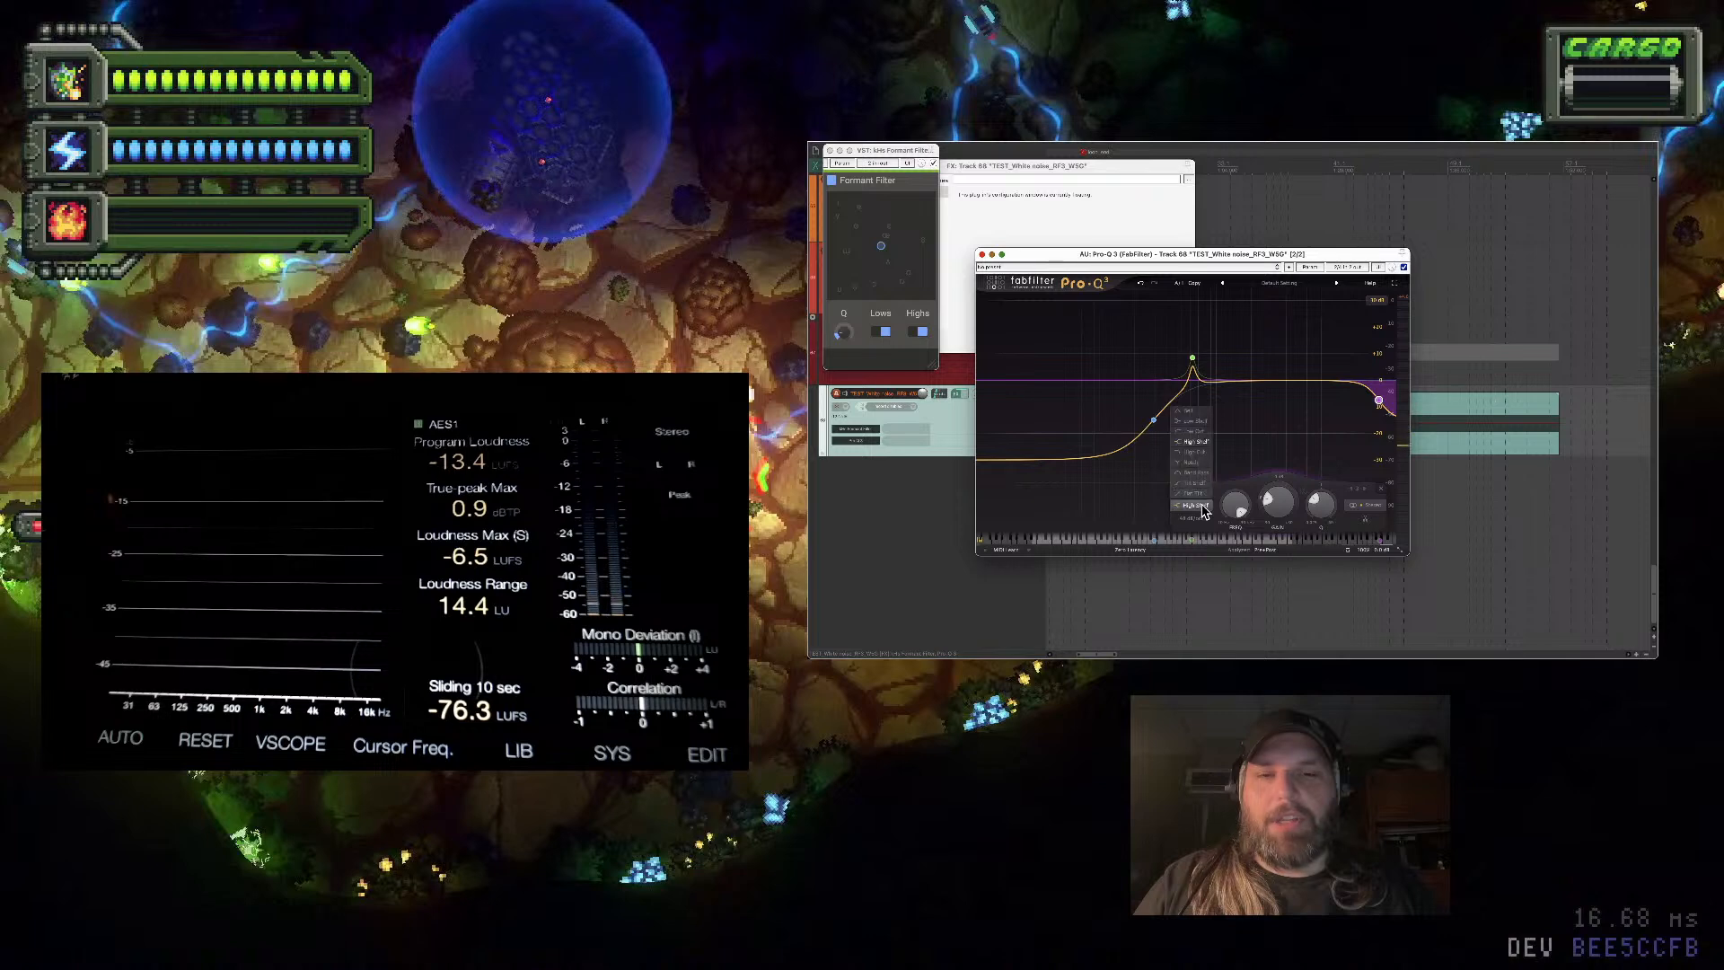
pyautogui.click(1197, 451)
# Raise the narrow bell into a tall treble peak and place the high cut just above it
pyautogui.moveTo(1374, 411)
pyautogui.mouseDown()
pyautogui.moveTo(1253, 406)
pyautogui.moveTo(1302, 321)
pyautogui.moveTo(1349, 308)
pyautogui.moveTo(1220, 304)
pyautogui.moveTo(1330, 306)
pyautogui.mouseUp()
pyautogui.click(1254, 407)
pyautogui.moveTo(1255, 411); pyautogui.dragTo(1351, 401)
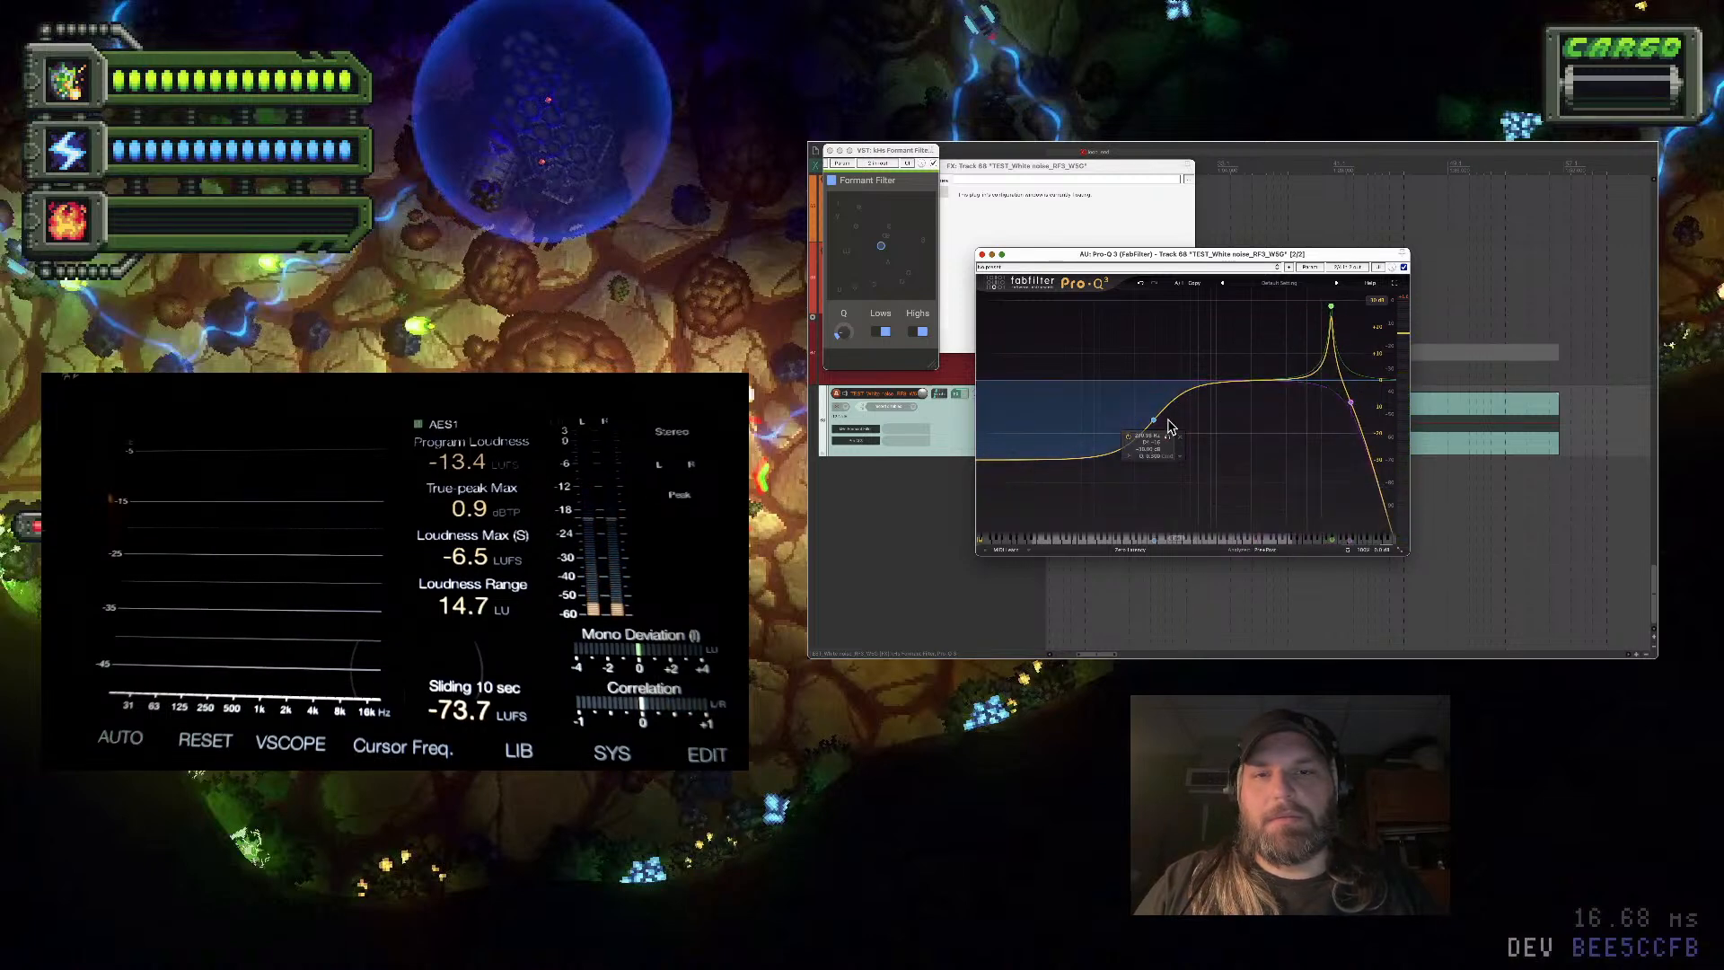
# Add a deep narrow bell cut on the low shelf's slope, remove the high cut, and nudge the treble peak slightly higher in frequency
pyautogui.doubleClick(1167, 456)
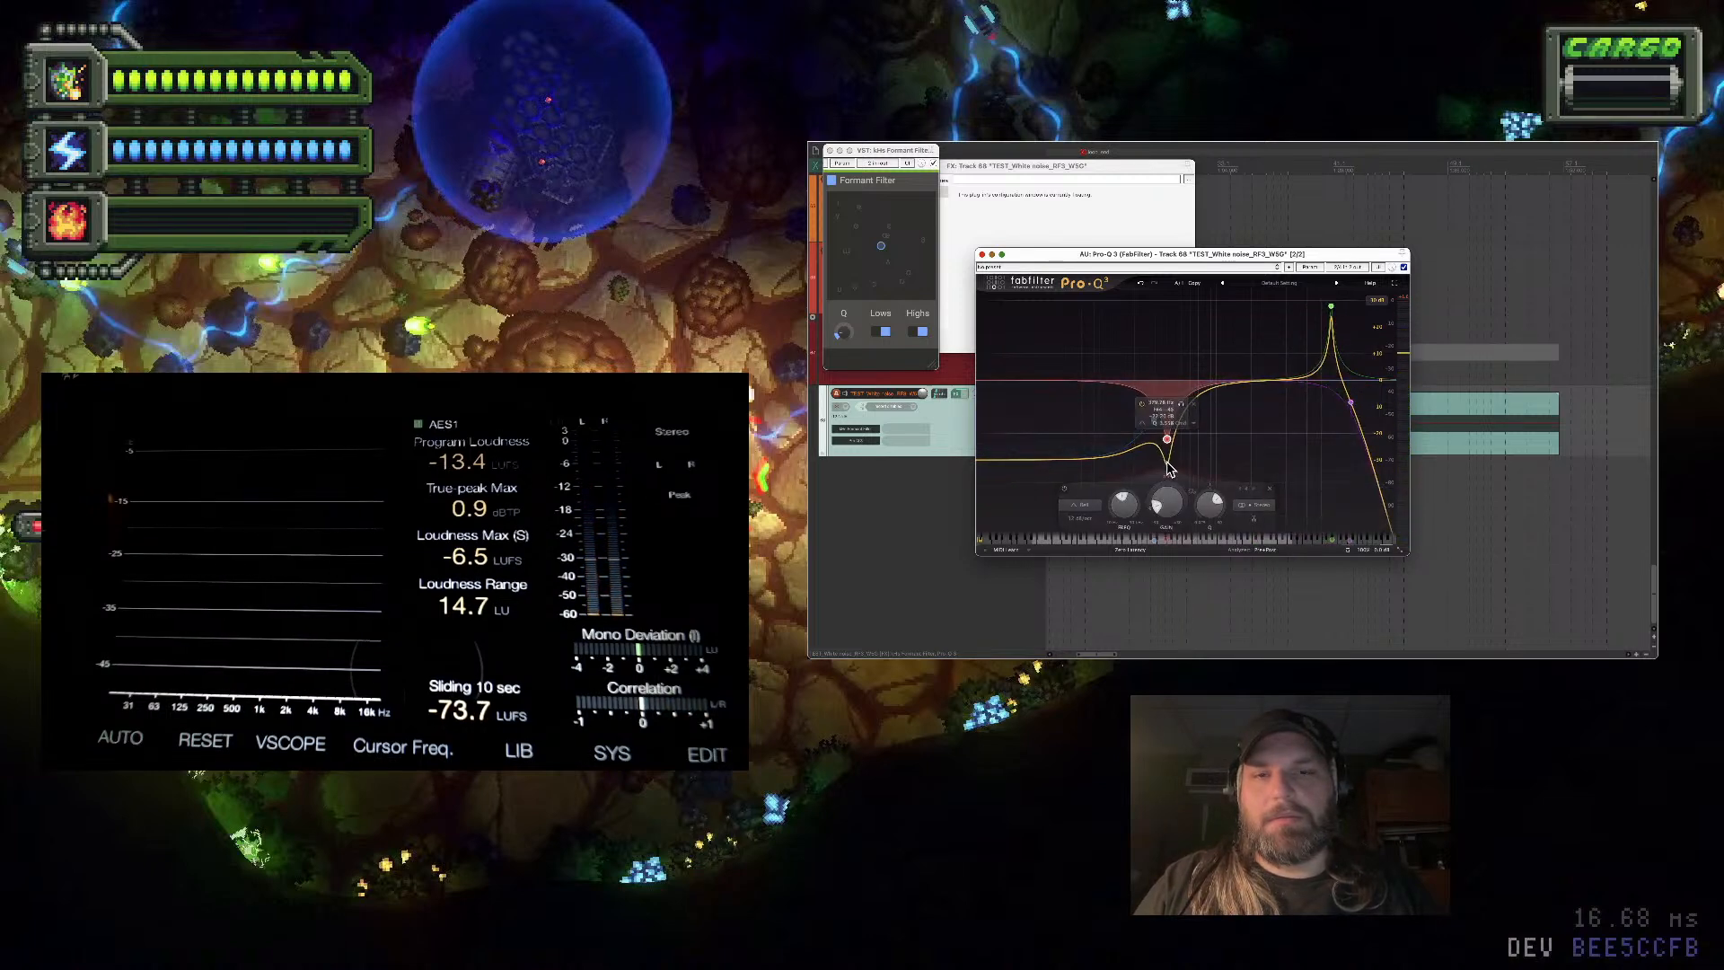
pyautogui.click(1361, 404)
pyautogui.click(1381, 488)
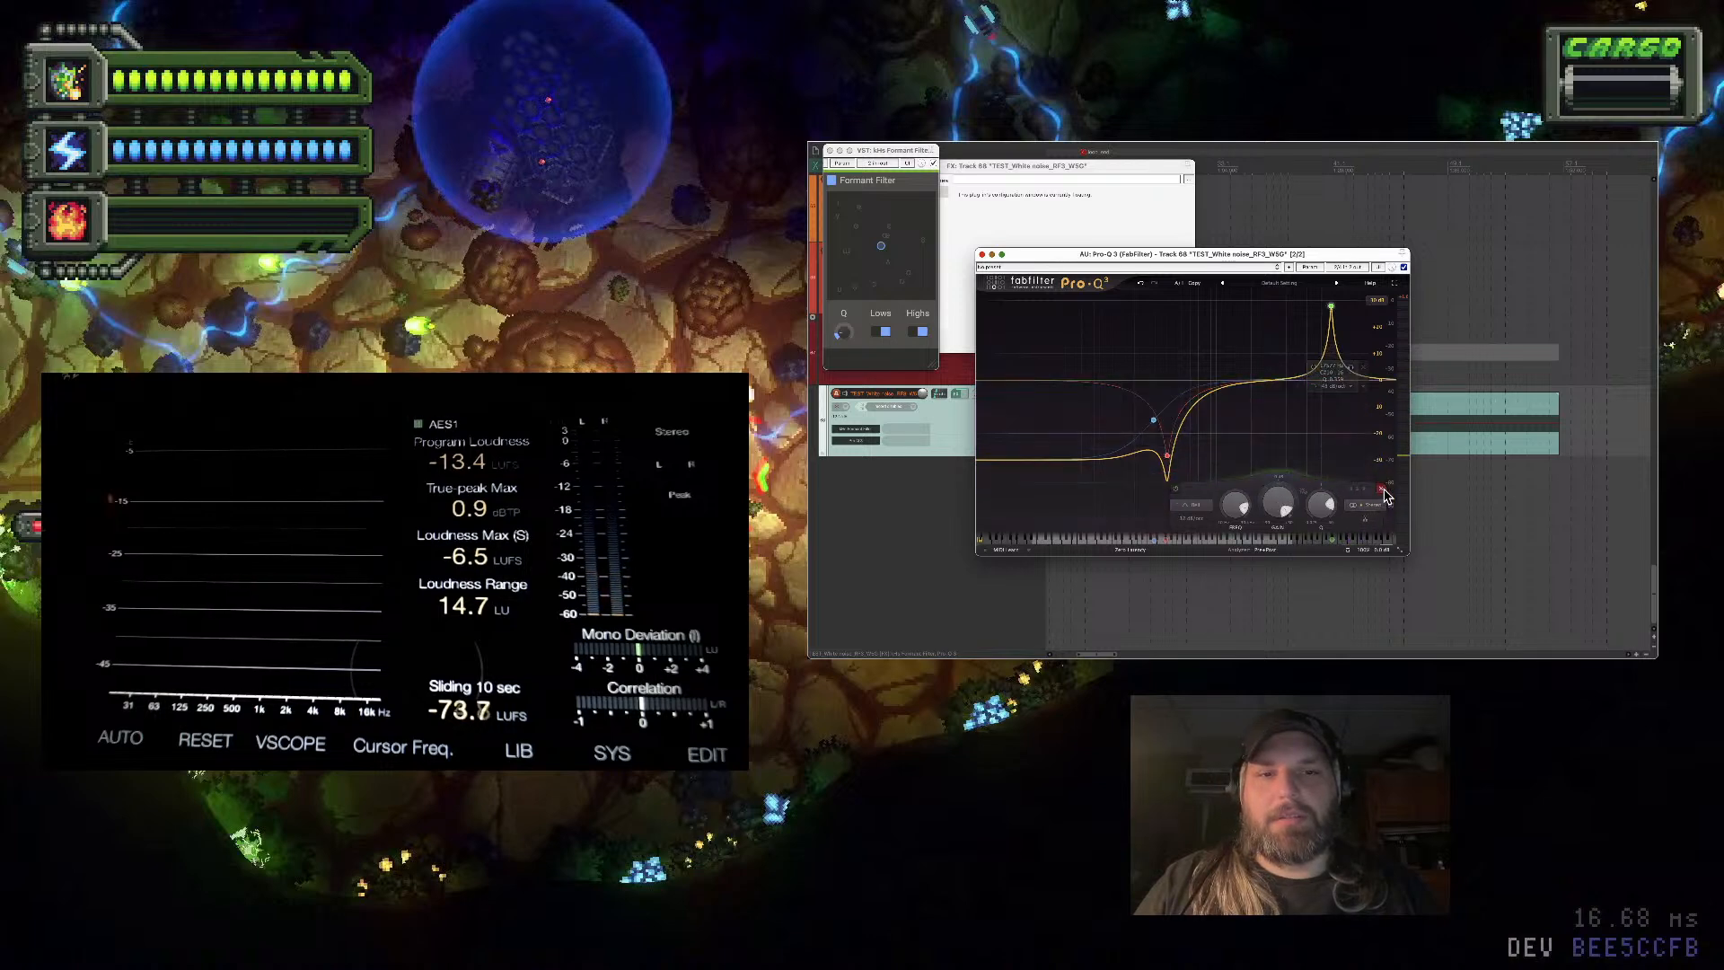
pyautogui.moveTo(1332, 309); pyautogui.dragTo(1336, 308)
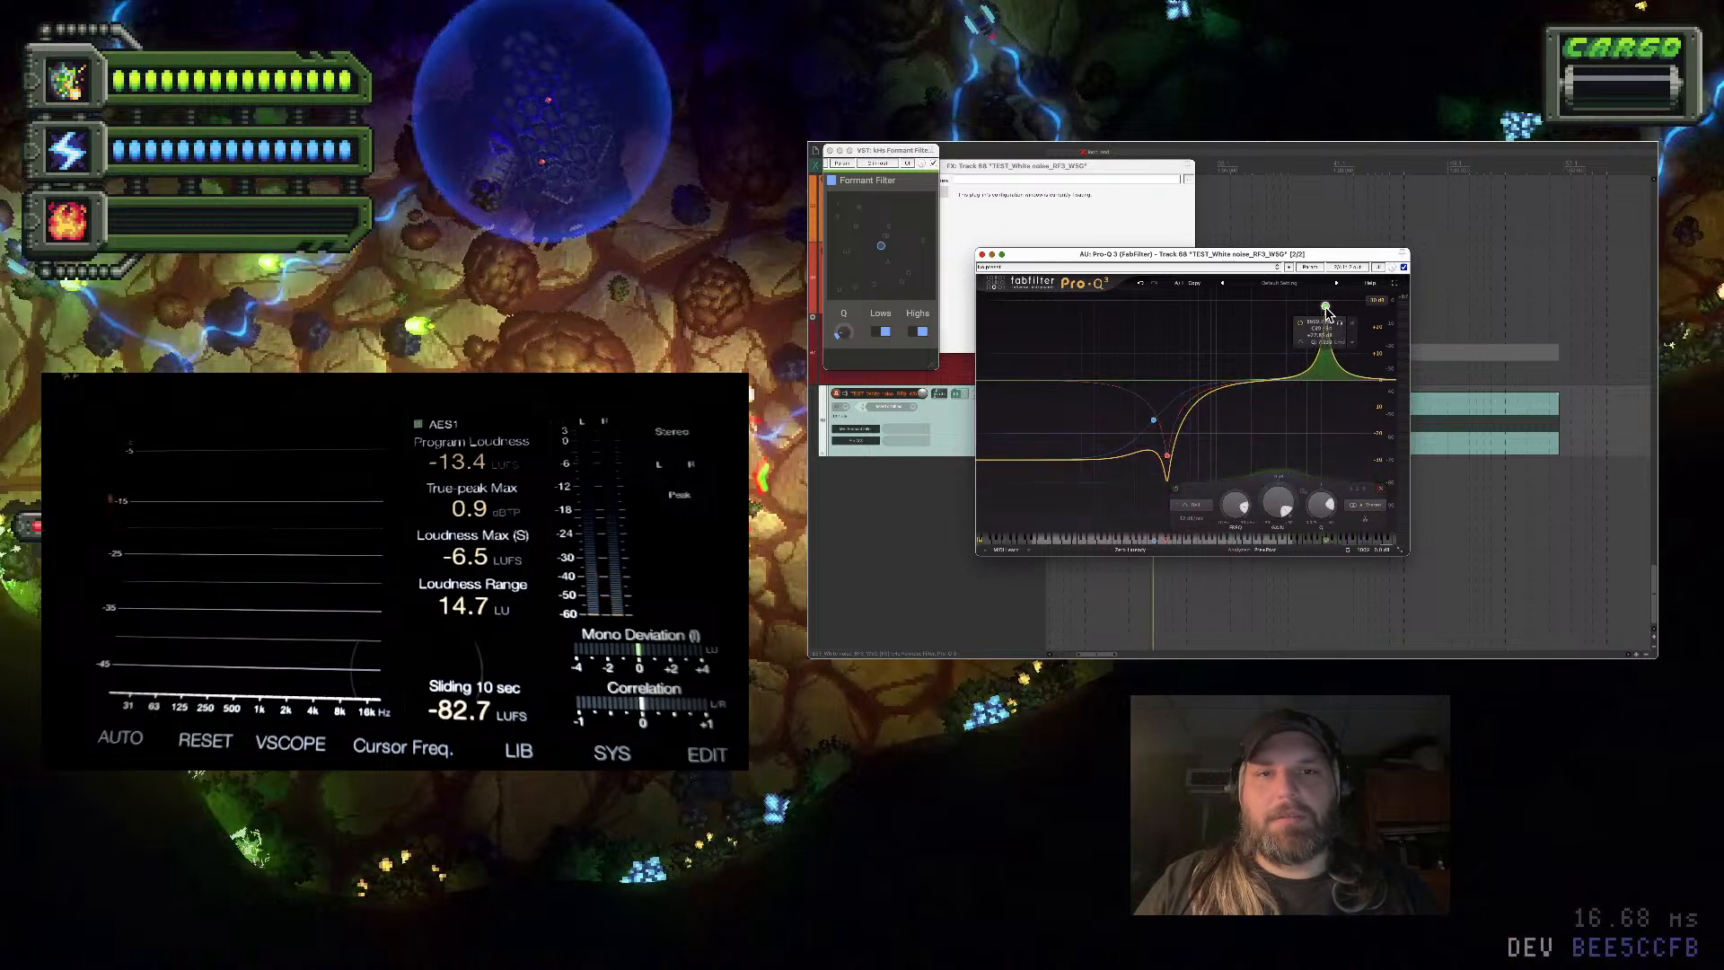
# Select the white noise clip and play it while reducing the treble bell to a smaller, slightly higher-frequency boost
pyautogui.click(1430, 402)
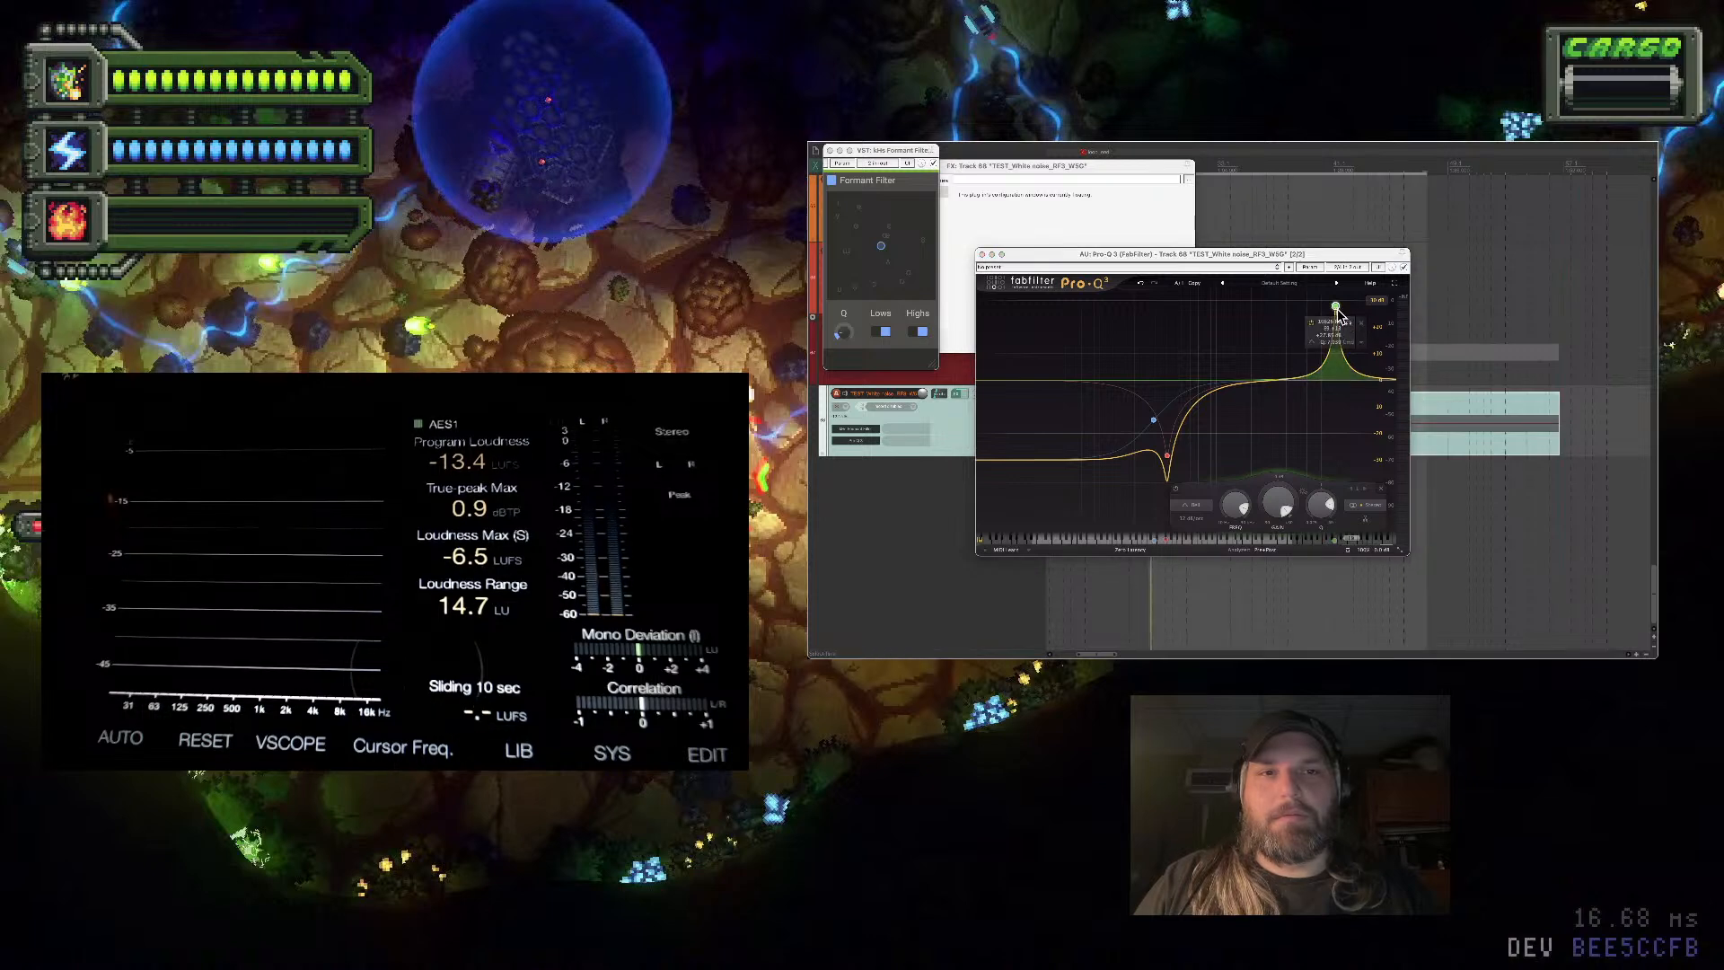
pyautogui.press('space')
pyautogui.moveTo(1336, 309); pyautogui.dragTo(1347, 353)
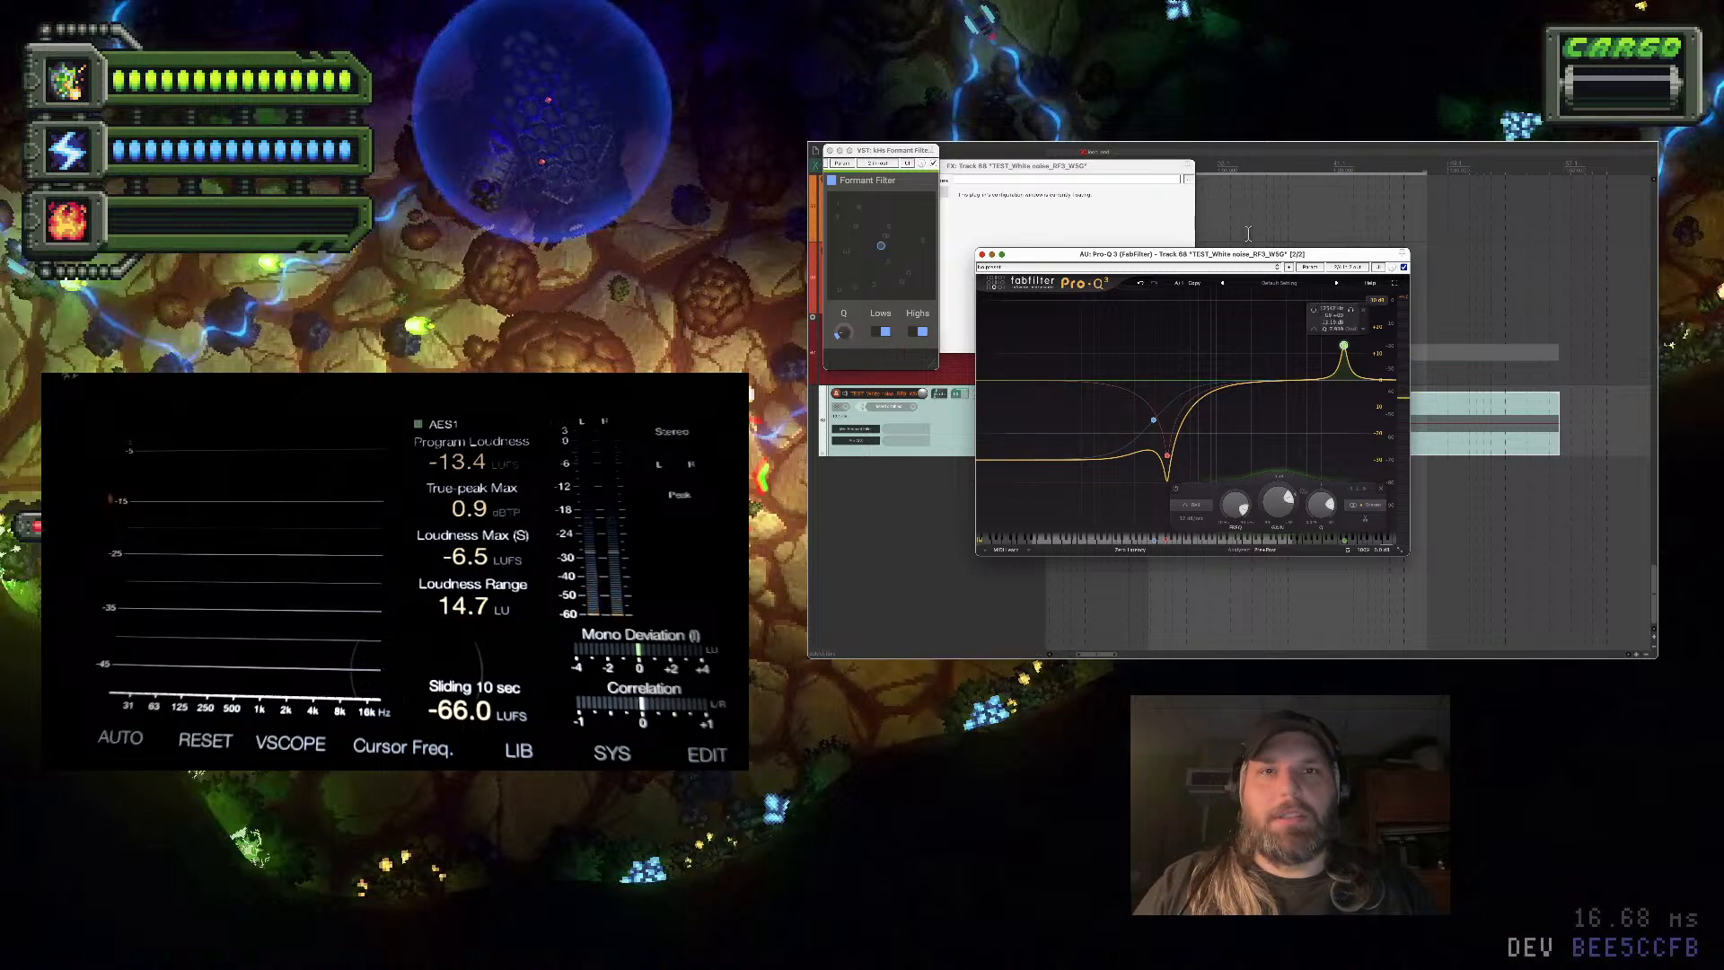
# Turn the treble bell into a small narrow cut, and play the noise while lowering the Formant Filter point
pyautogui.moveTo(1223, 259); pyautogui.dragTo(1432, 456)
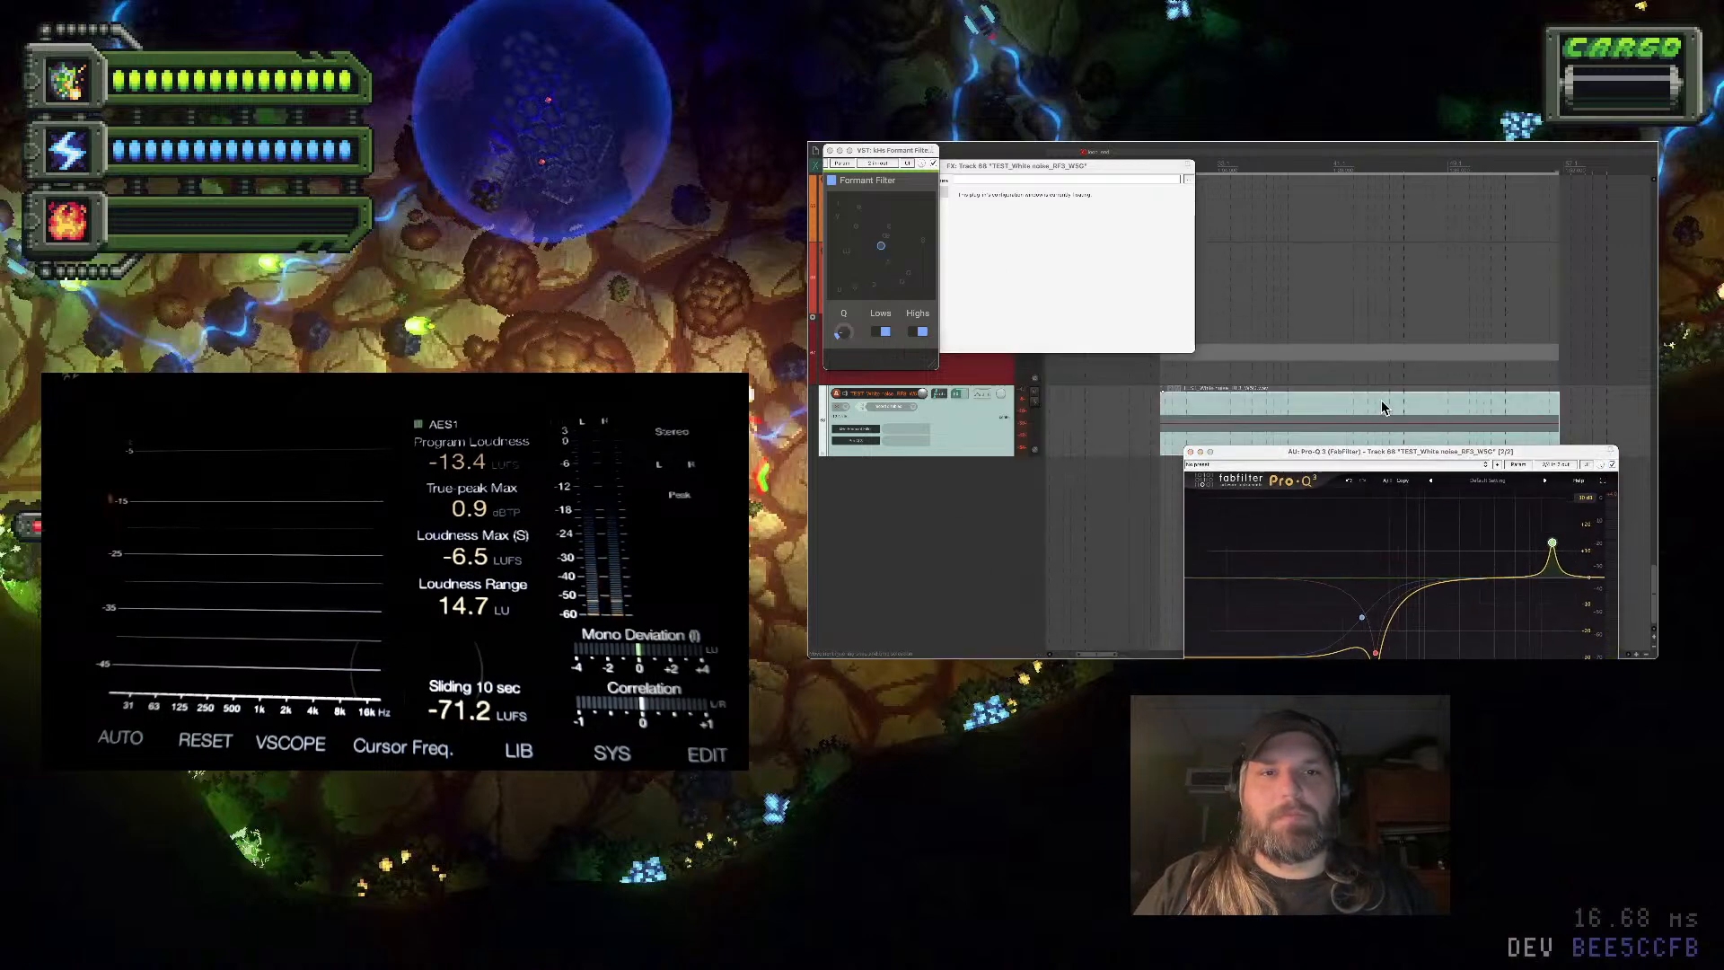
pyautogui.moveTo(1322, 455); pyautogui.dragTo(1216, 239)
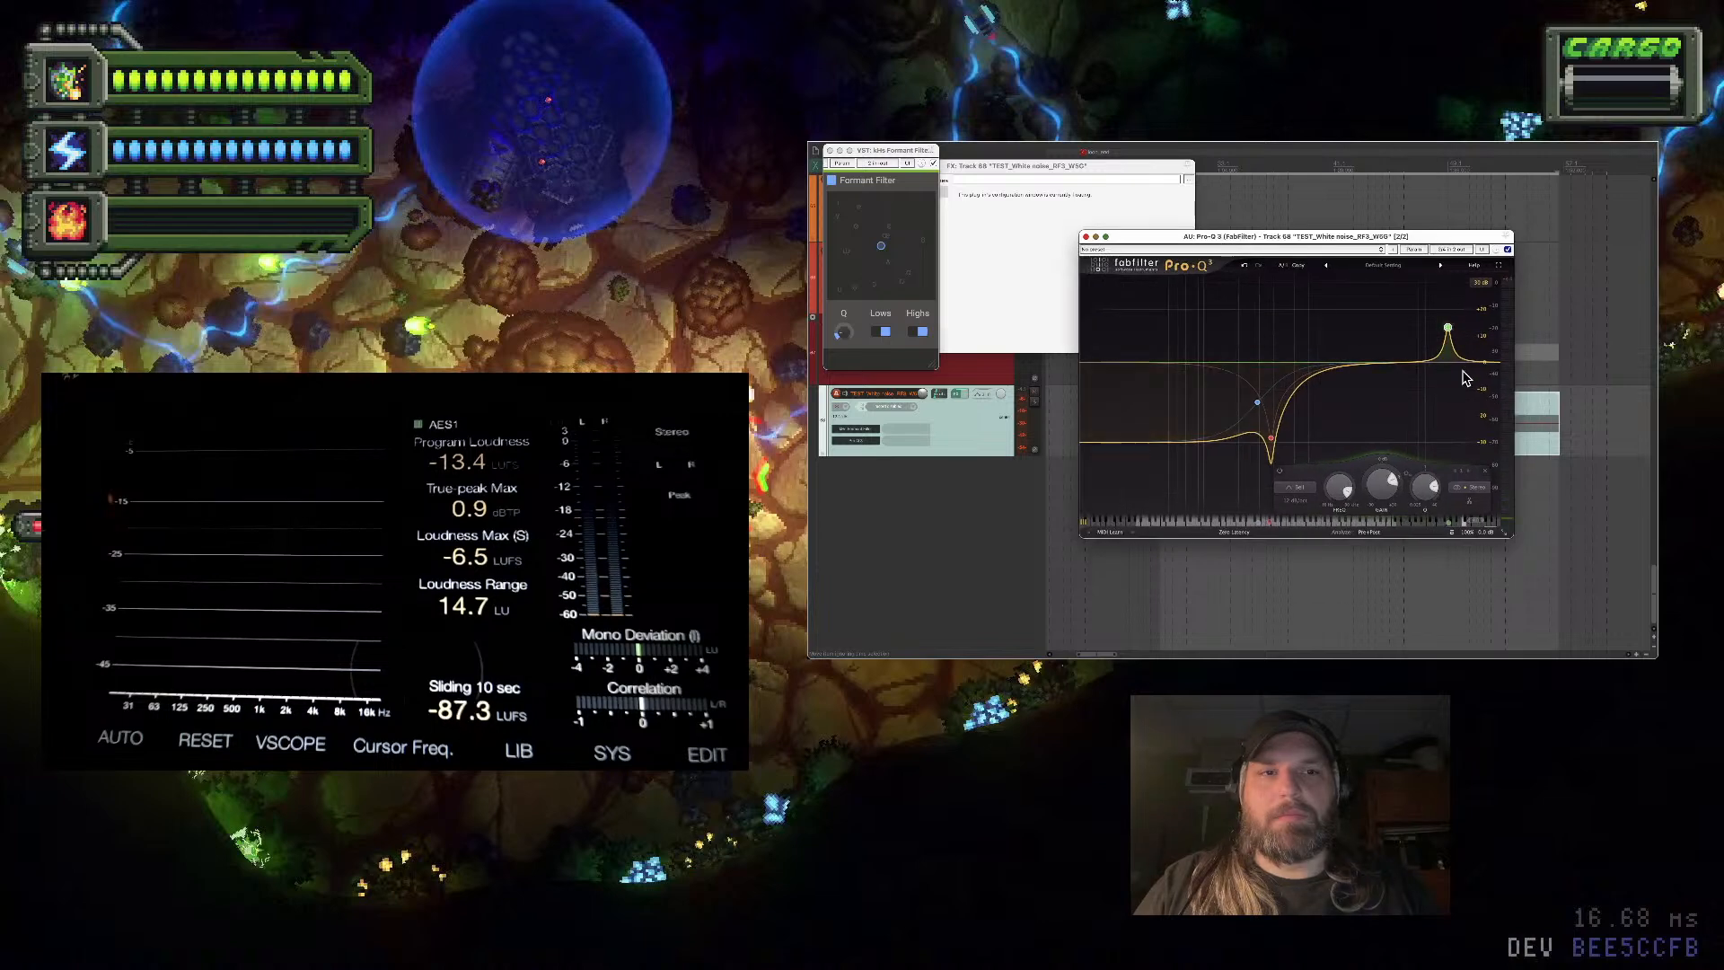
pyautogui.moveTo(1447, 331); pyautogui.dragTo(1451, 386)
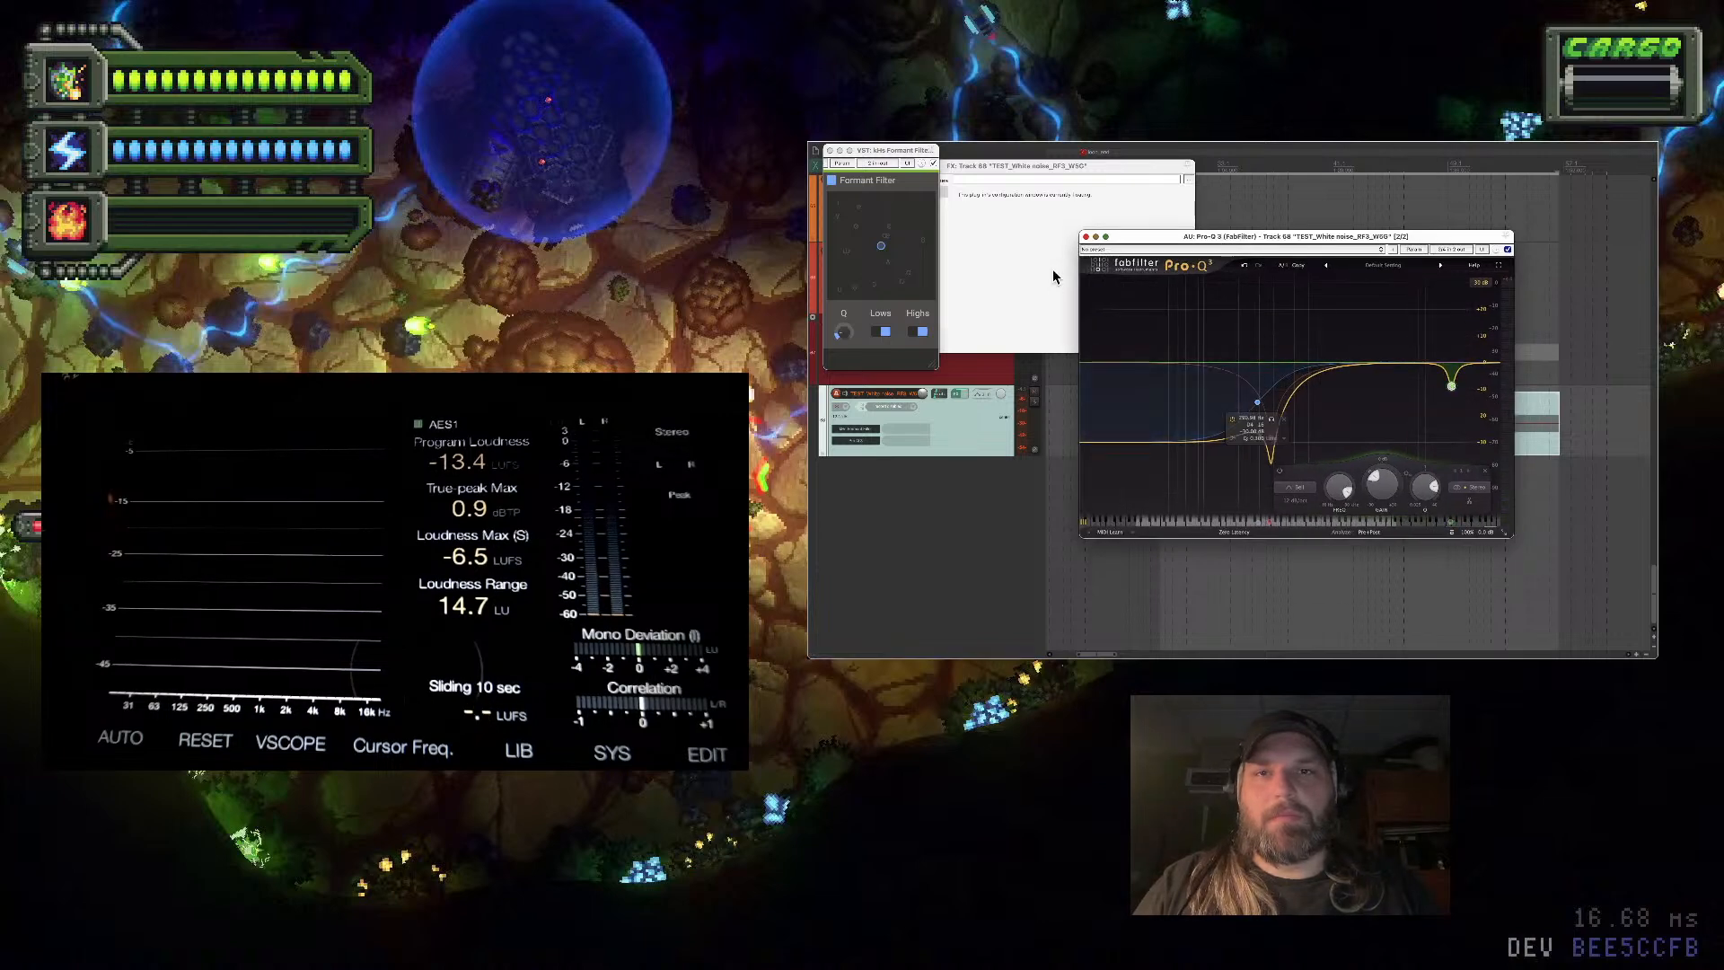
pyautogui.press('space')
pyautogui.moveTo(881, 245)
pyautogui.mouseDown()
pyautogui.moveTo(836, 260)
pyautogui.moveTo(857, 292)
pyautogui.moveTo(871, 277)
pyautogui.mouseUp()
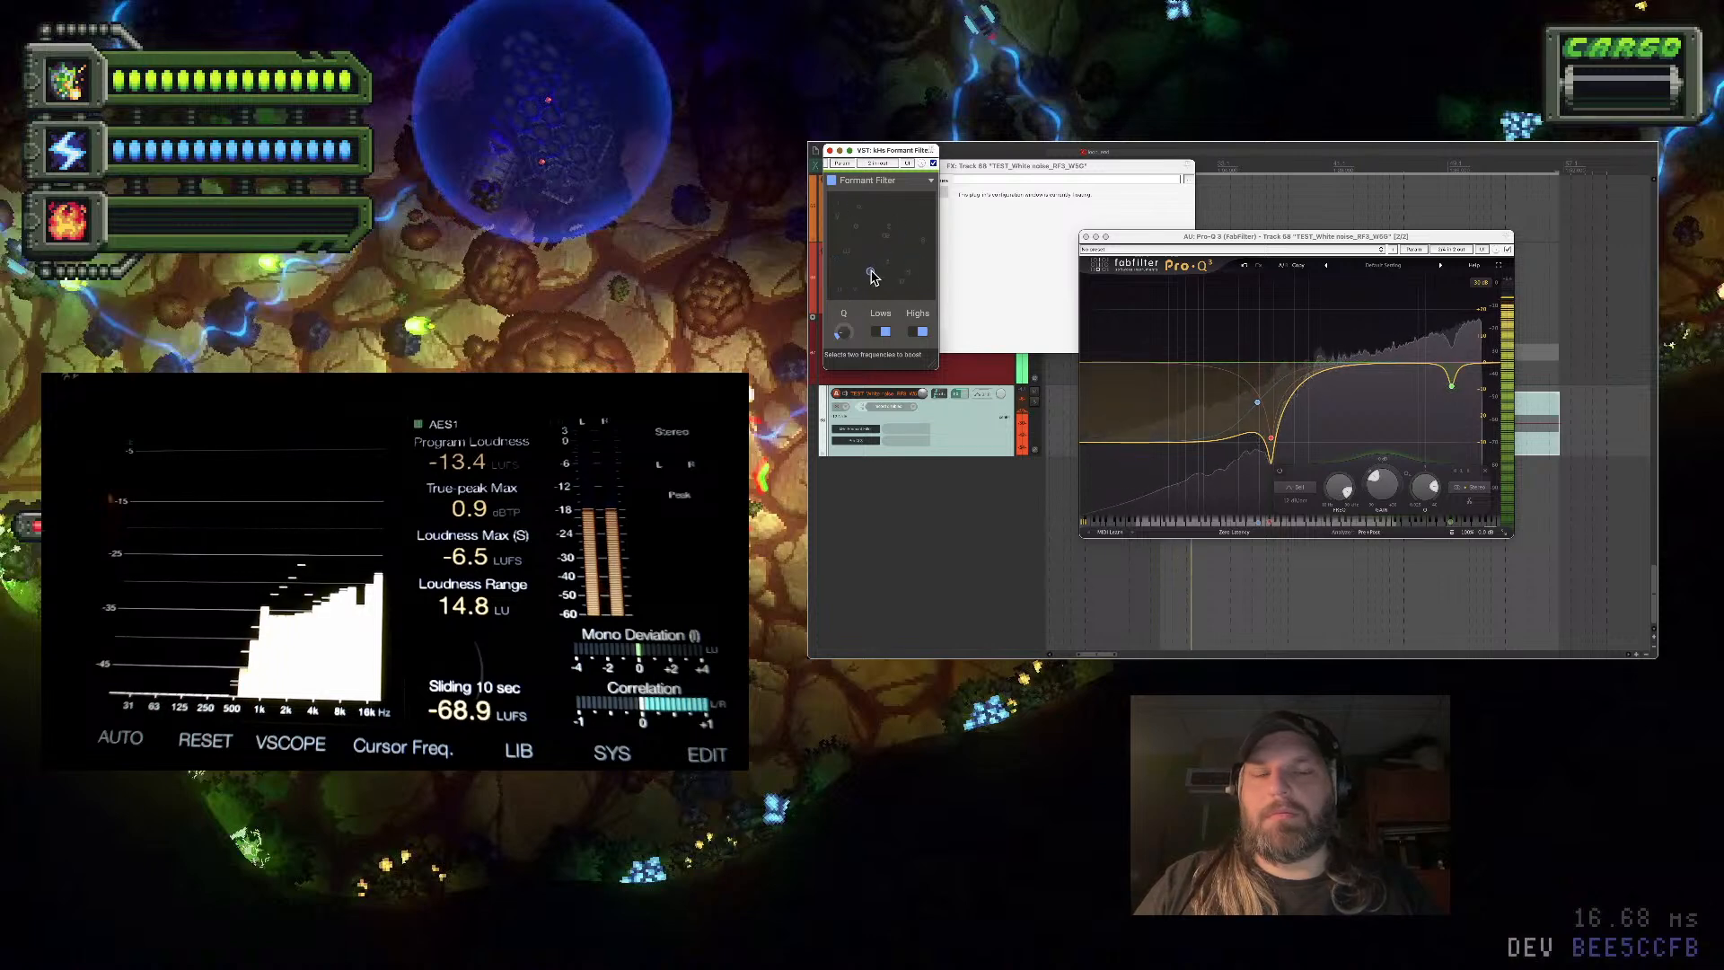
# Remove the deep bell cut on the slope and shift the low shelf to a higher frequency during playback
pyautogui.click(1272, 439)
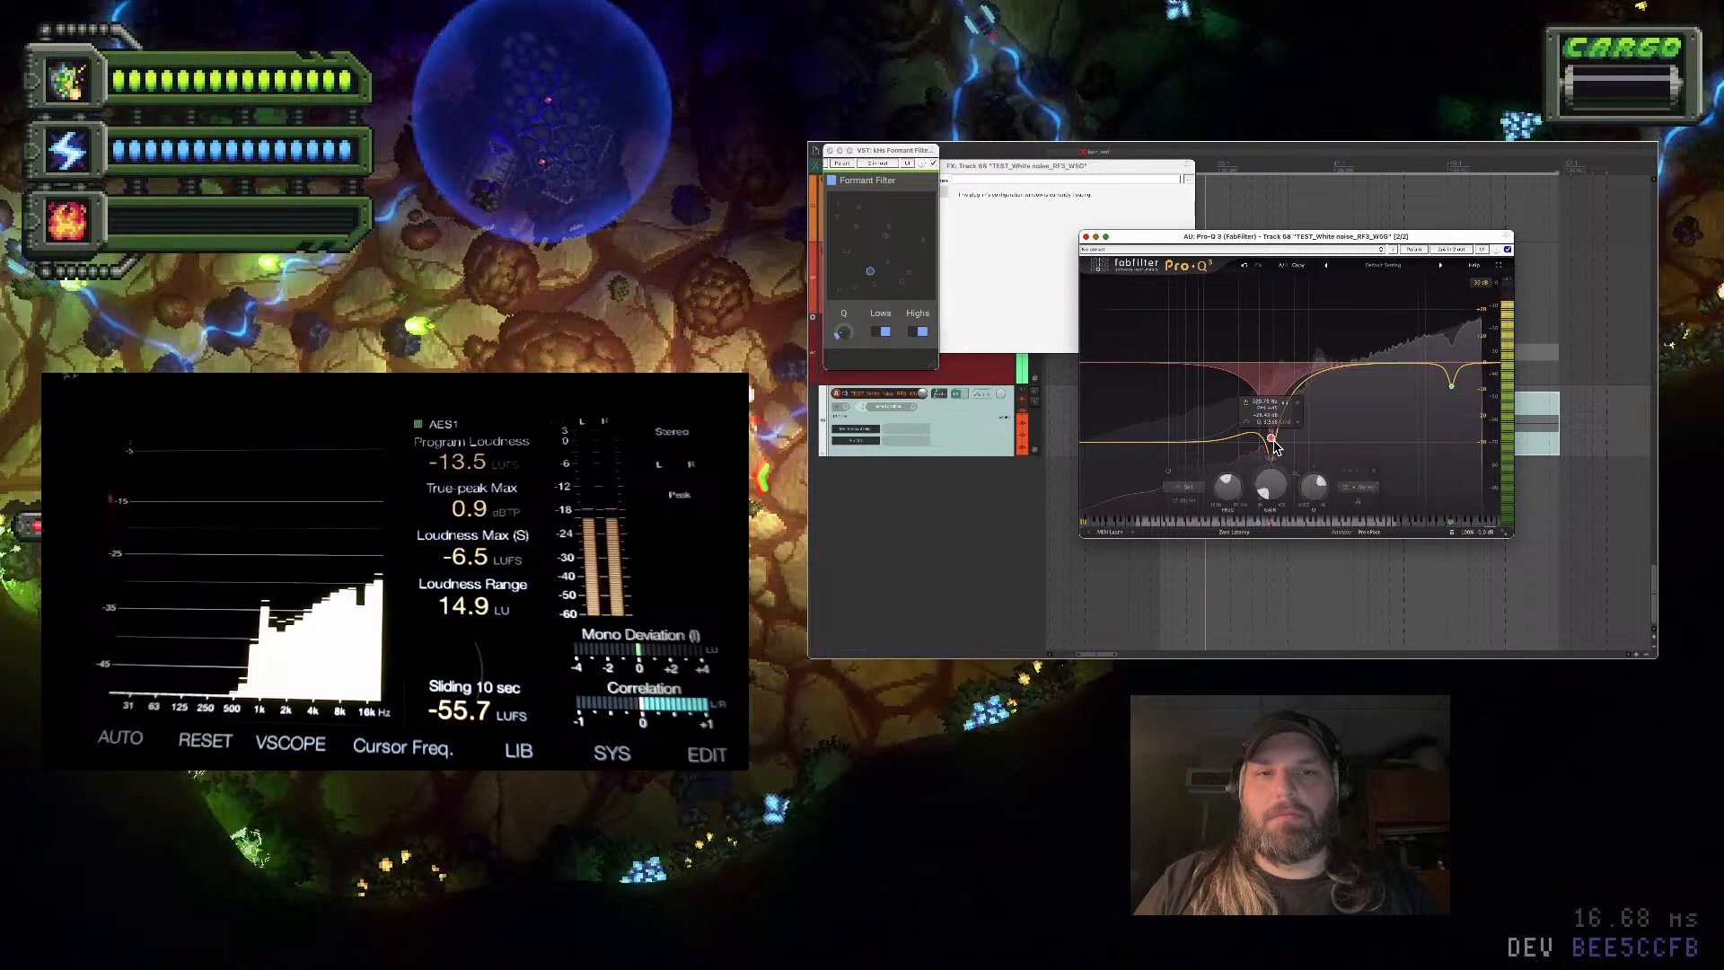
pyautogui.click(1374, 472)
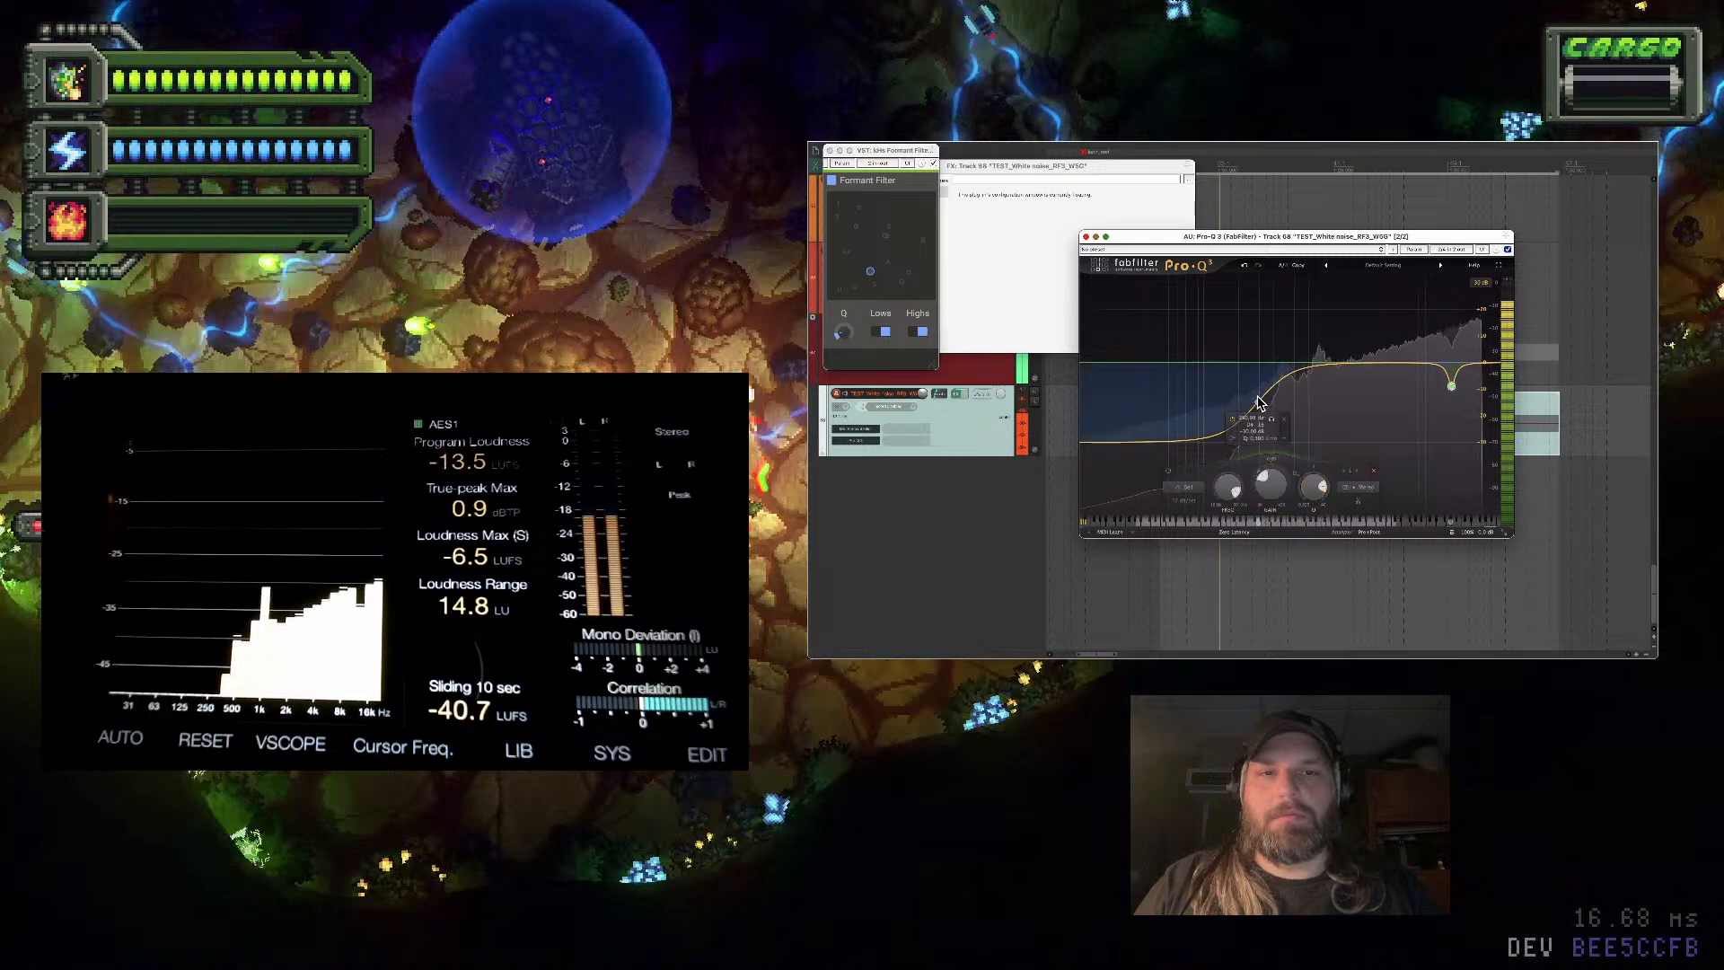
pyautogui.moveTo(1258, 401); pyautogui.dragTo(1322, 420)
# Sweep the Formant Filter point to just below the grid's centre, raise its Q, and flatten the treble bell in Pro-Q 3
pyautogui.click(840, 220)
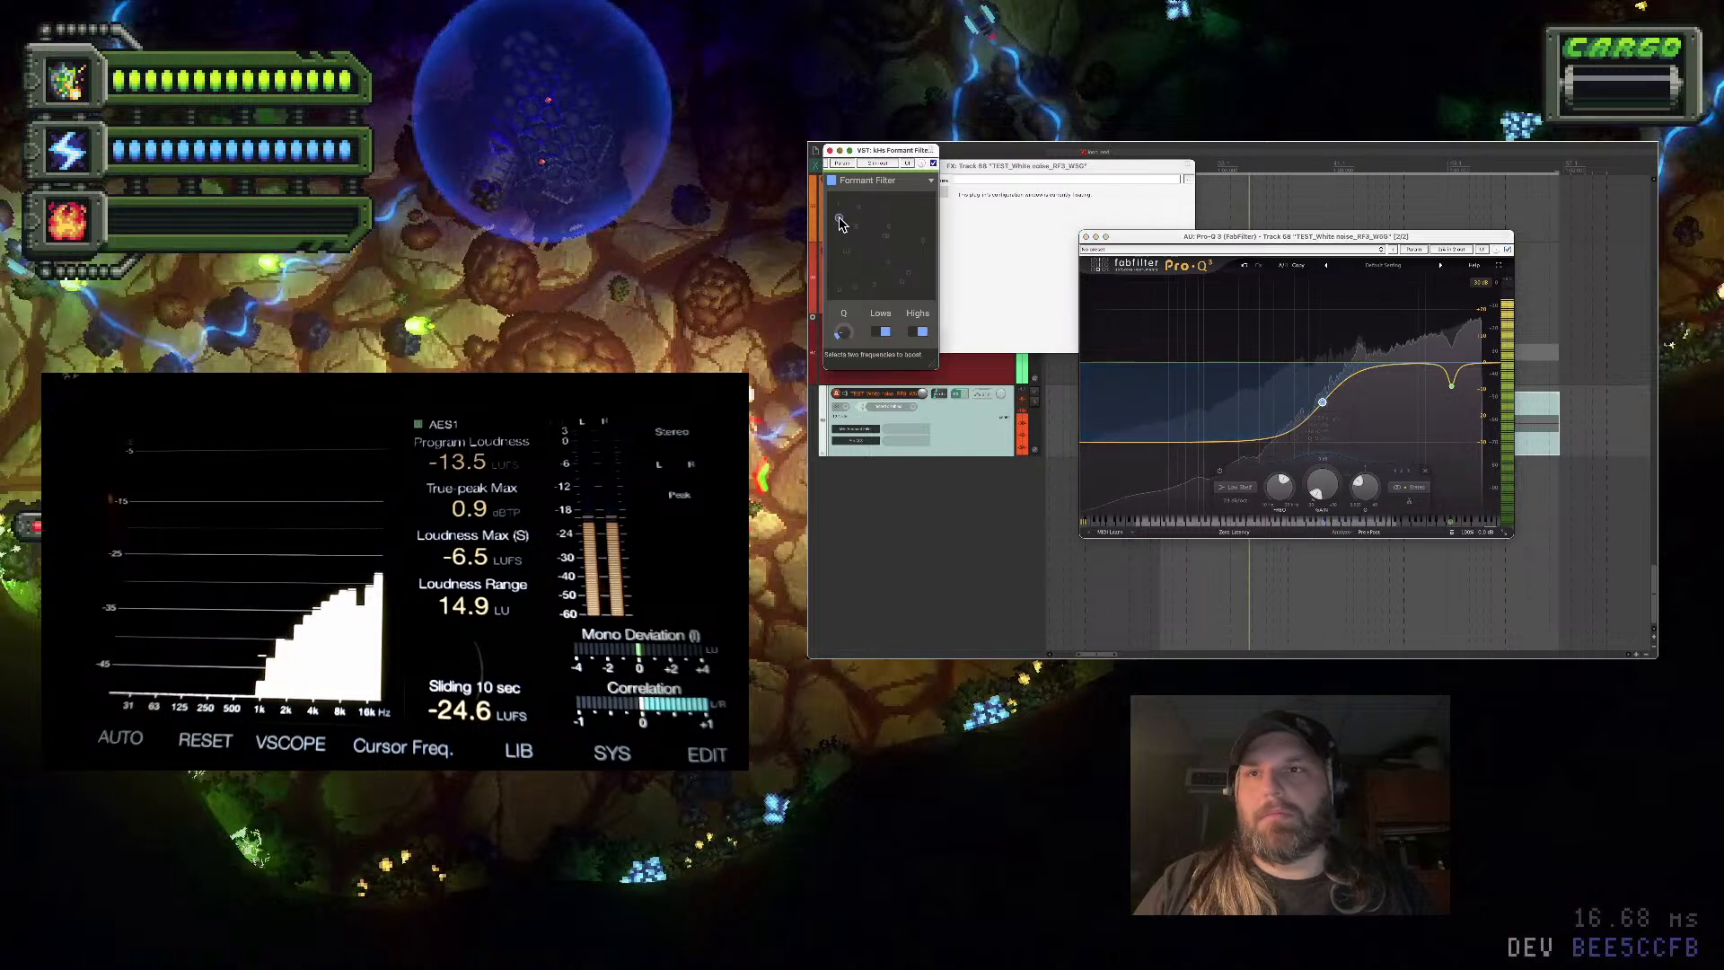
pyautogui.moveTo(903, 235); pyautogui.dragTo(872, 279)
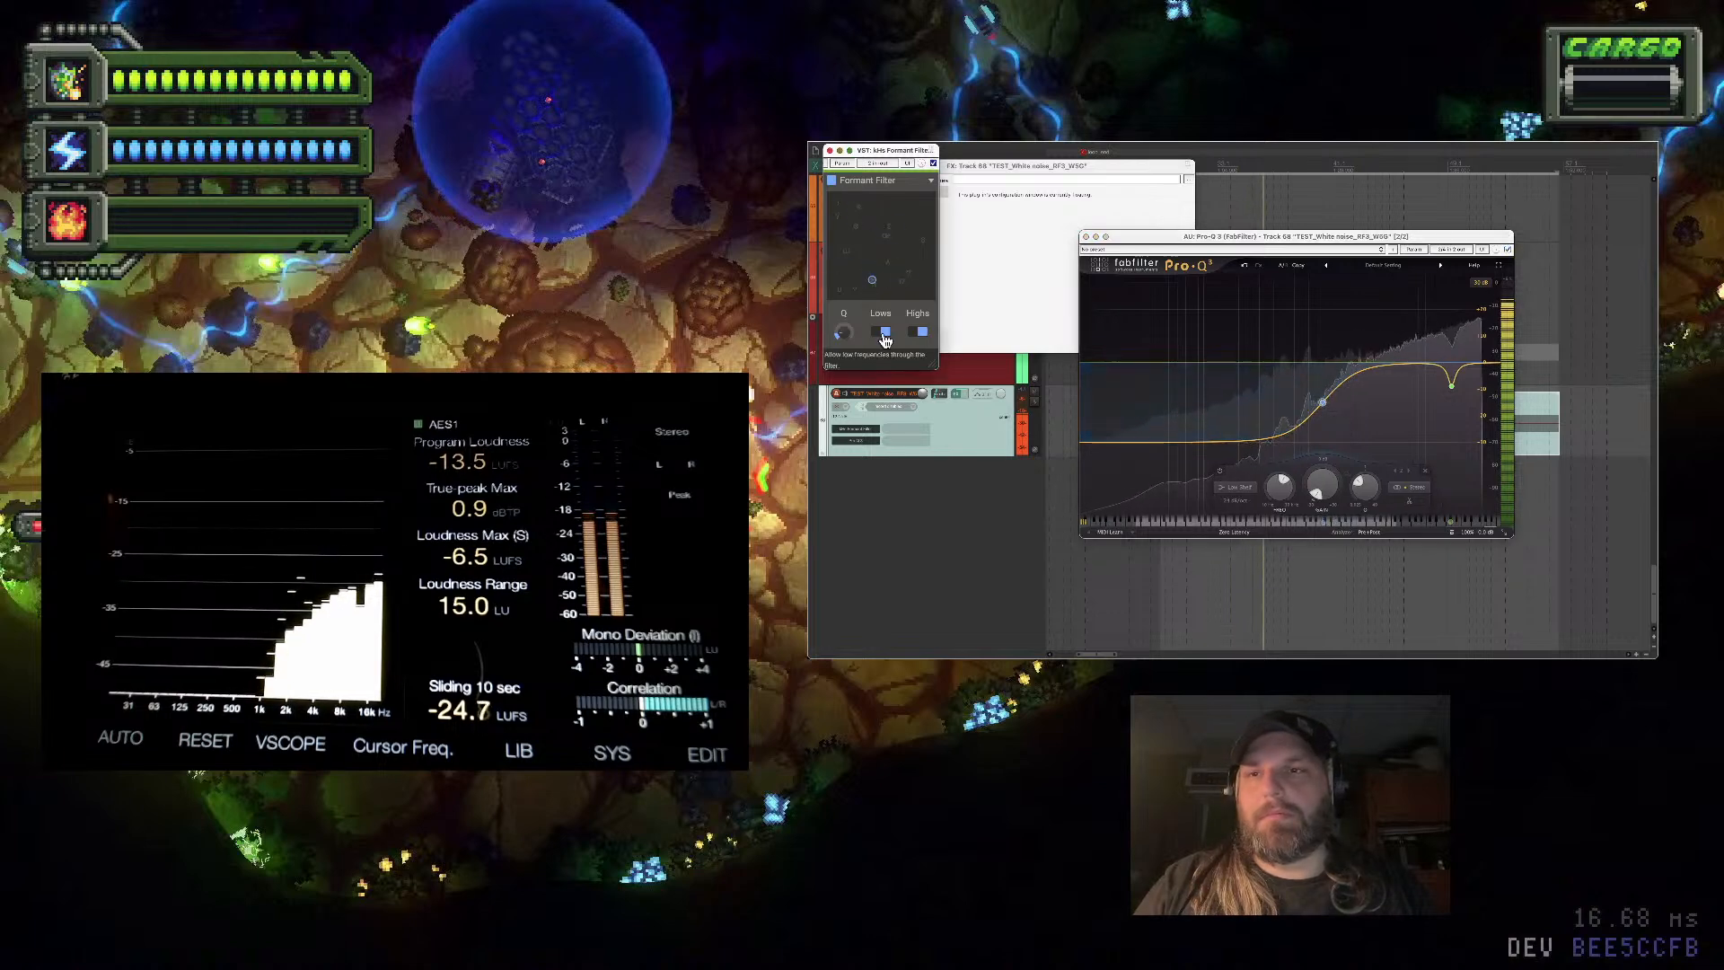
pyautogui.moveTo(867, 285)
pyautogui.mouseDown()
pyautogui.moveTo(898, 247)
pyautogui.moveTo(928, 251)
pyautogui.moveTo(898, 213)
pyautogui.moveTo(853, 270)
pyautogui.moveTo(885, 257)
pyautogui.mouseUp()
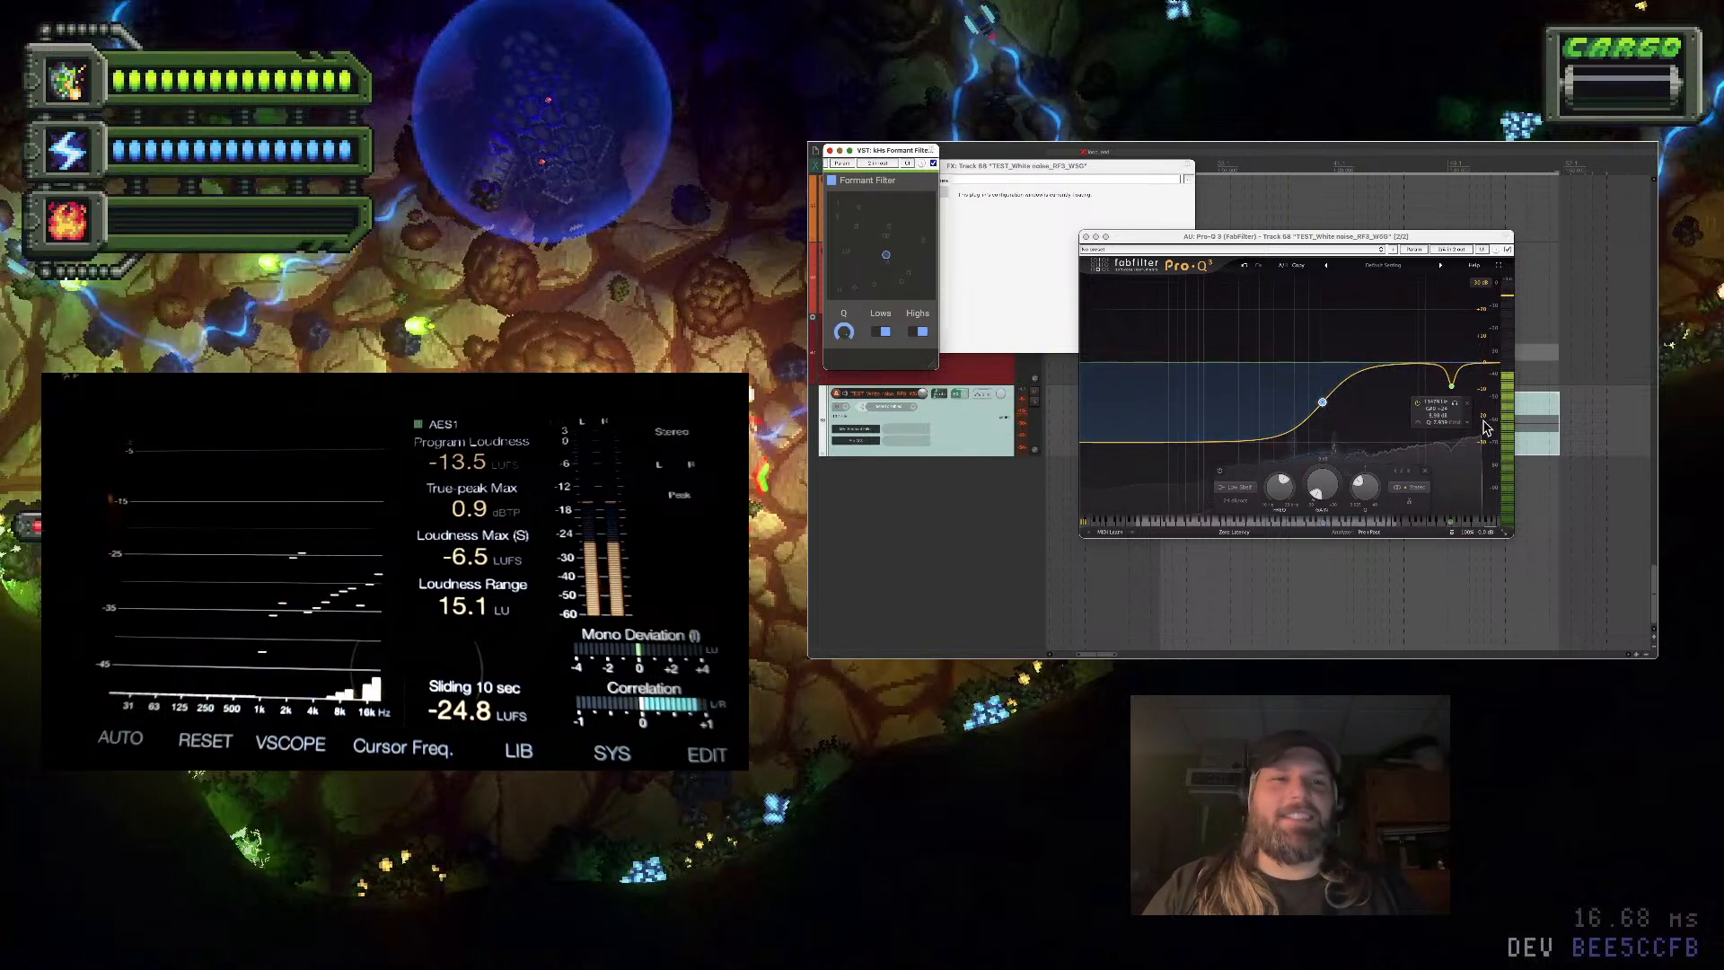
pyautogui.moveTo(1452, 386); pyautogui.dragTo(1452, 365)
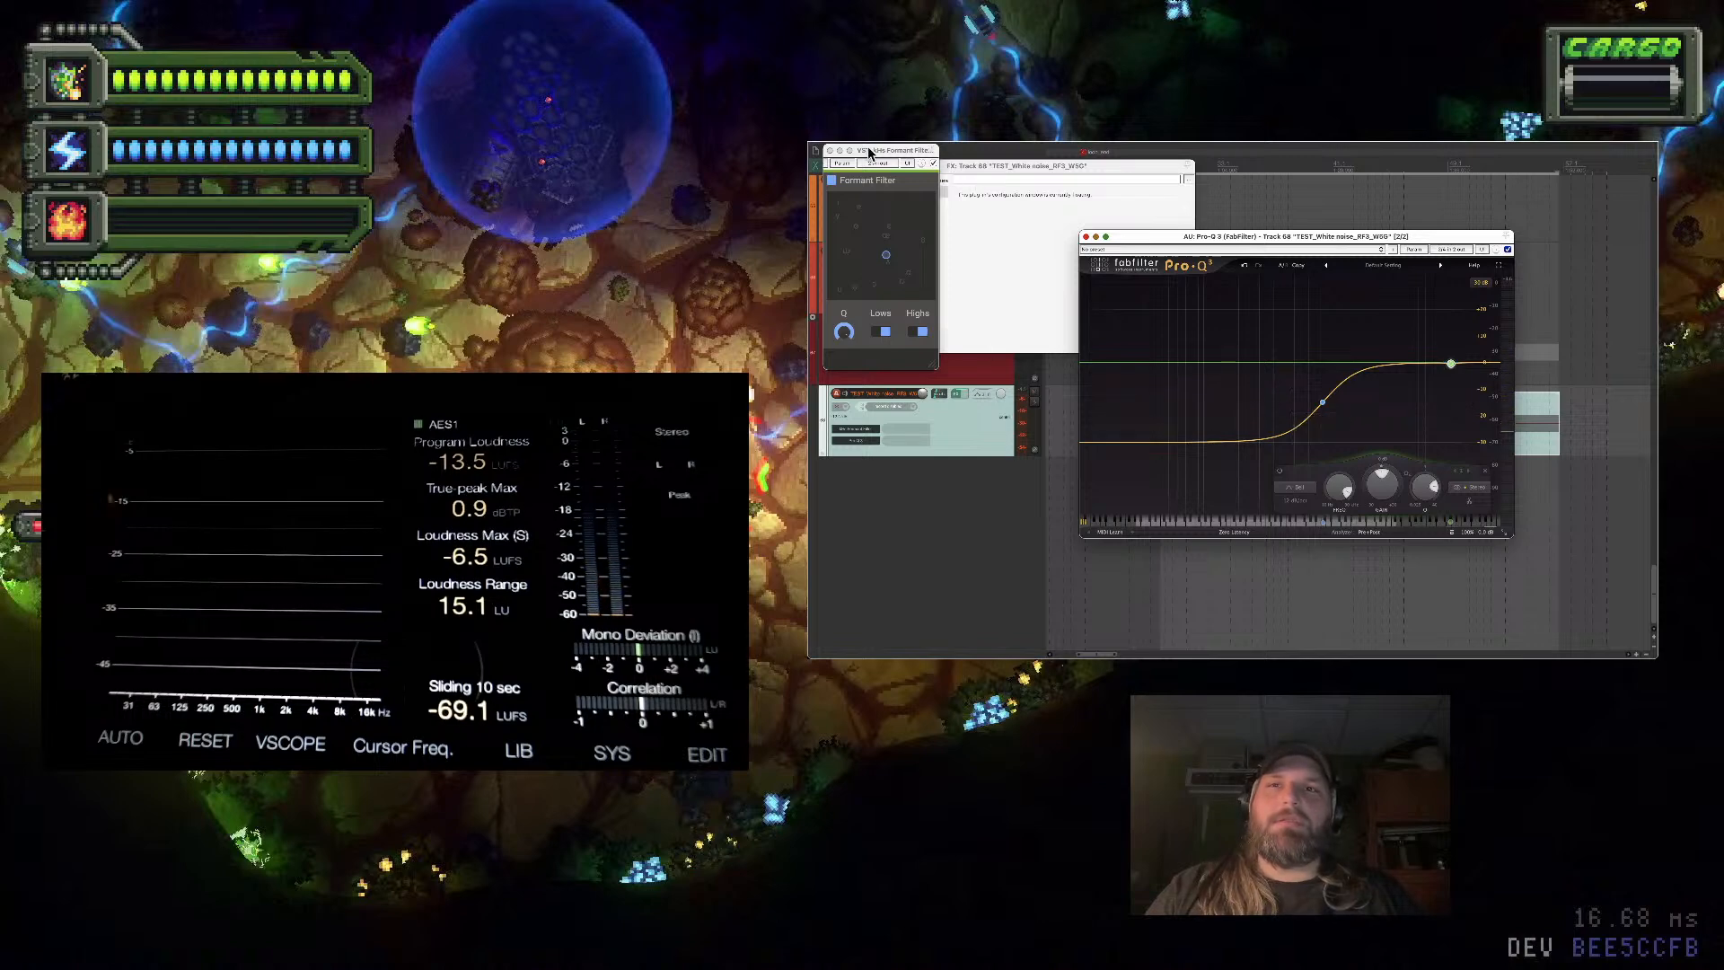
pyautogui.moveTo(868, 153); pyautogui.dragTo(1068, 218)
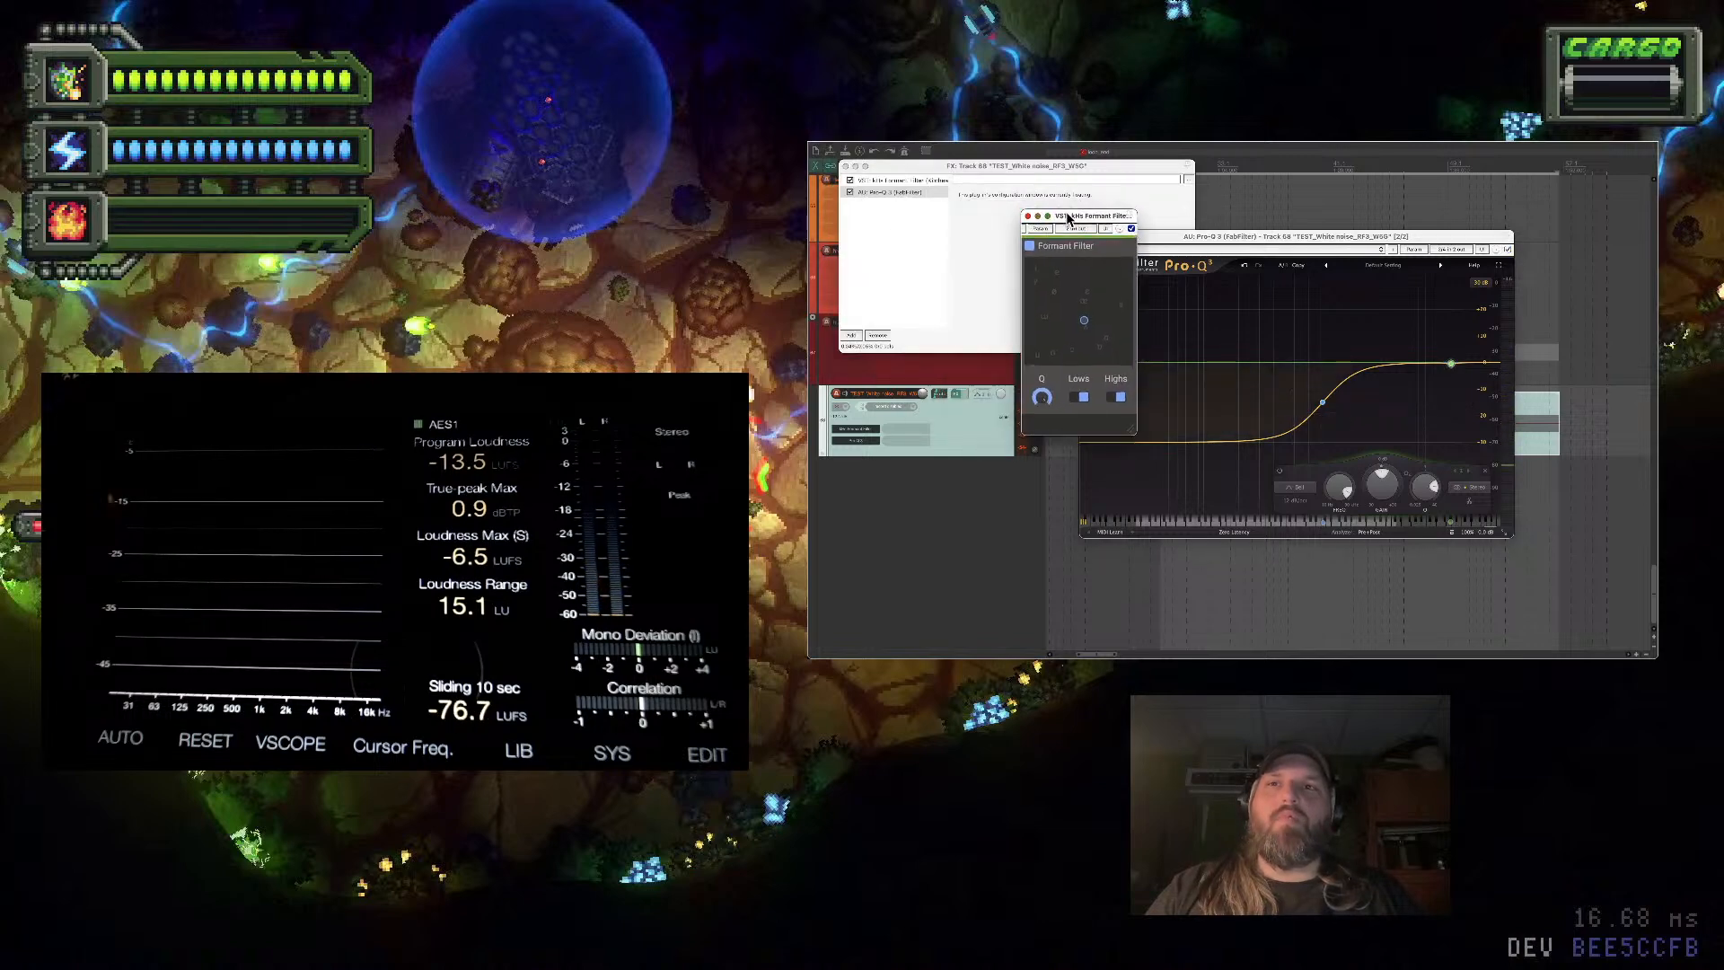
pyautogui.click(852, 337)
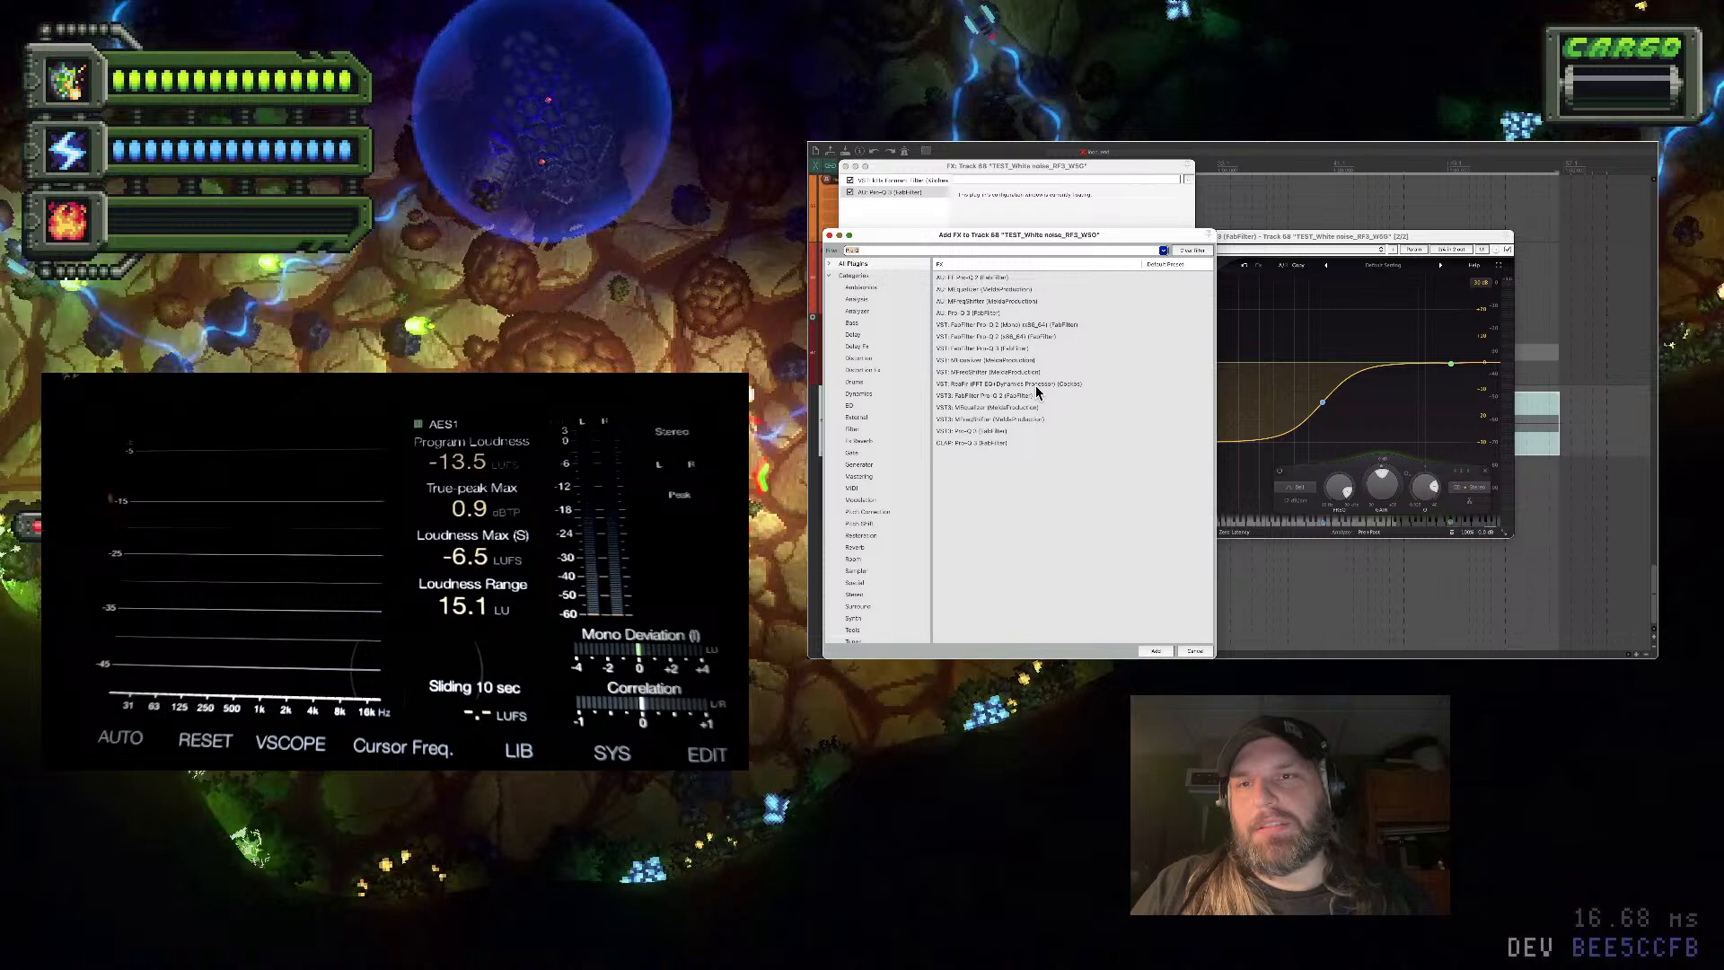
pyautogui.write('pola')
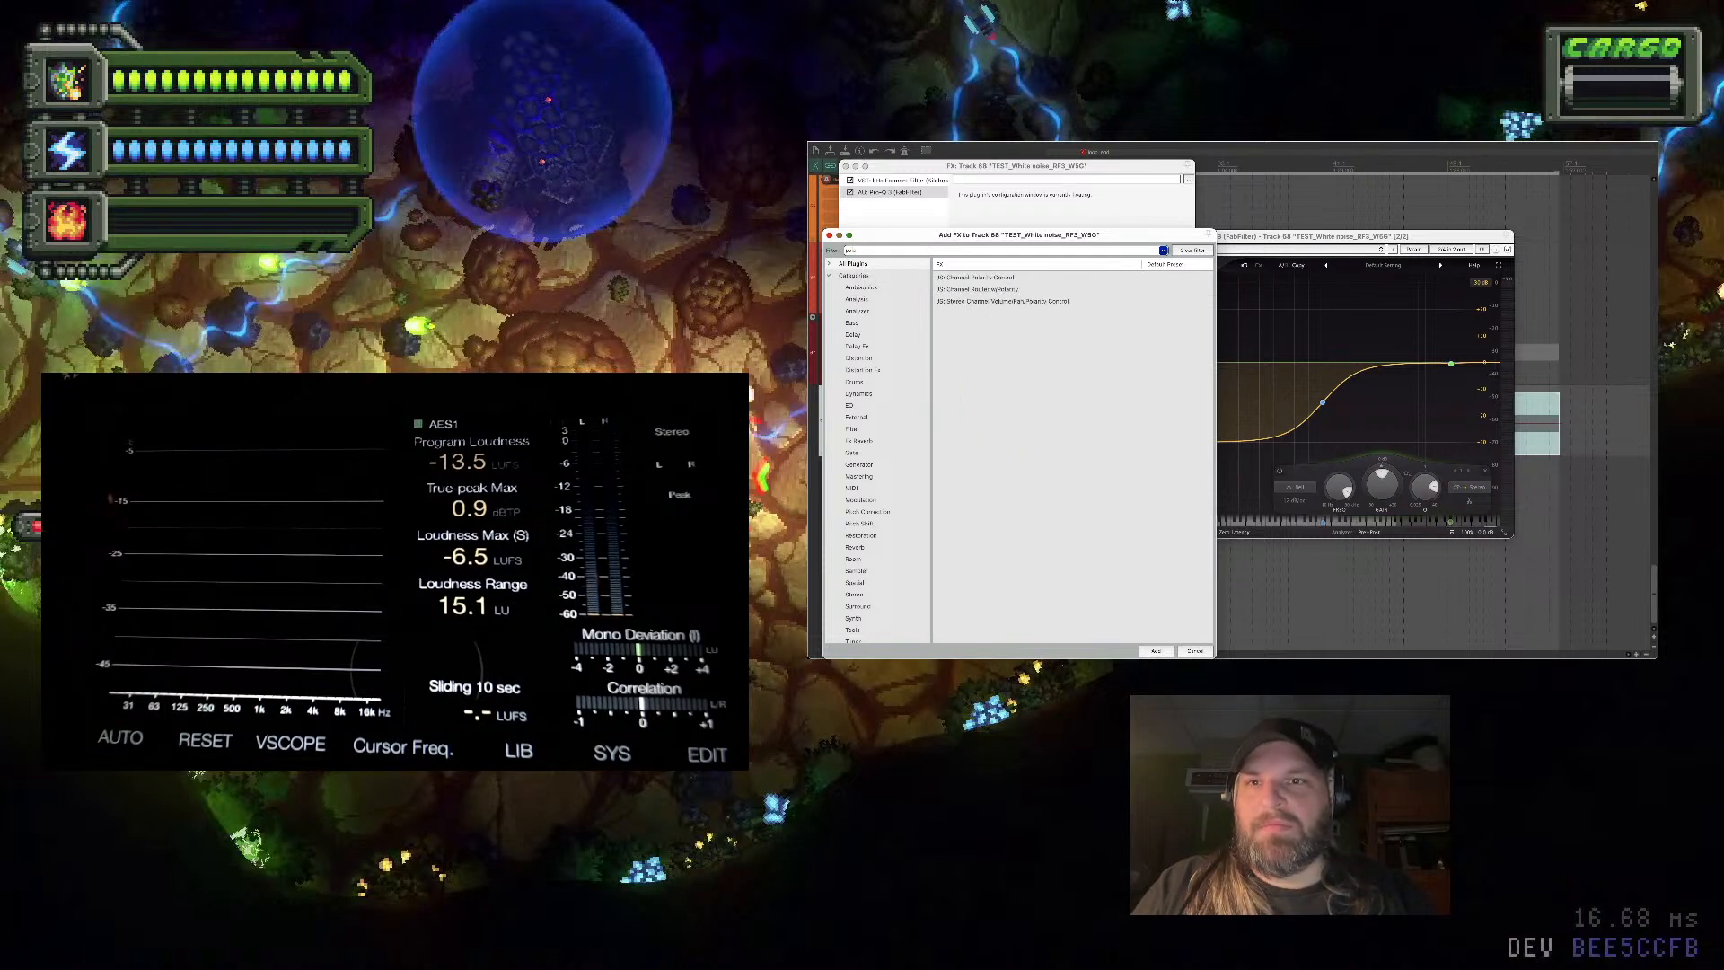
pyautogui.click(829, 235)
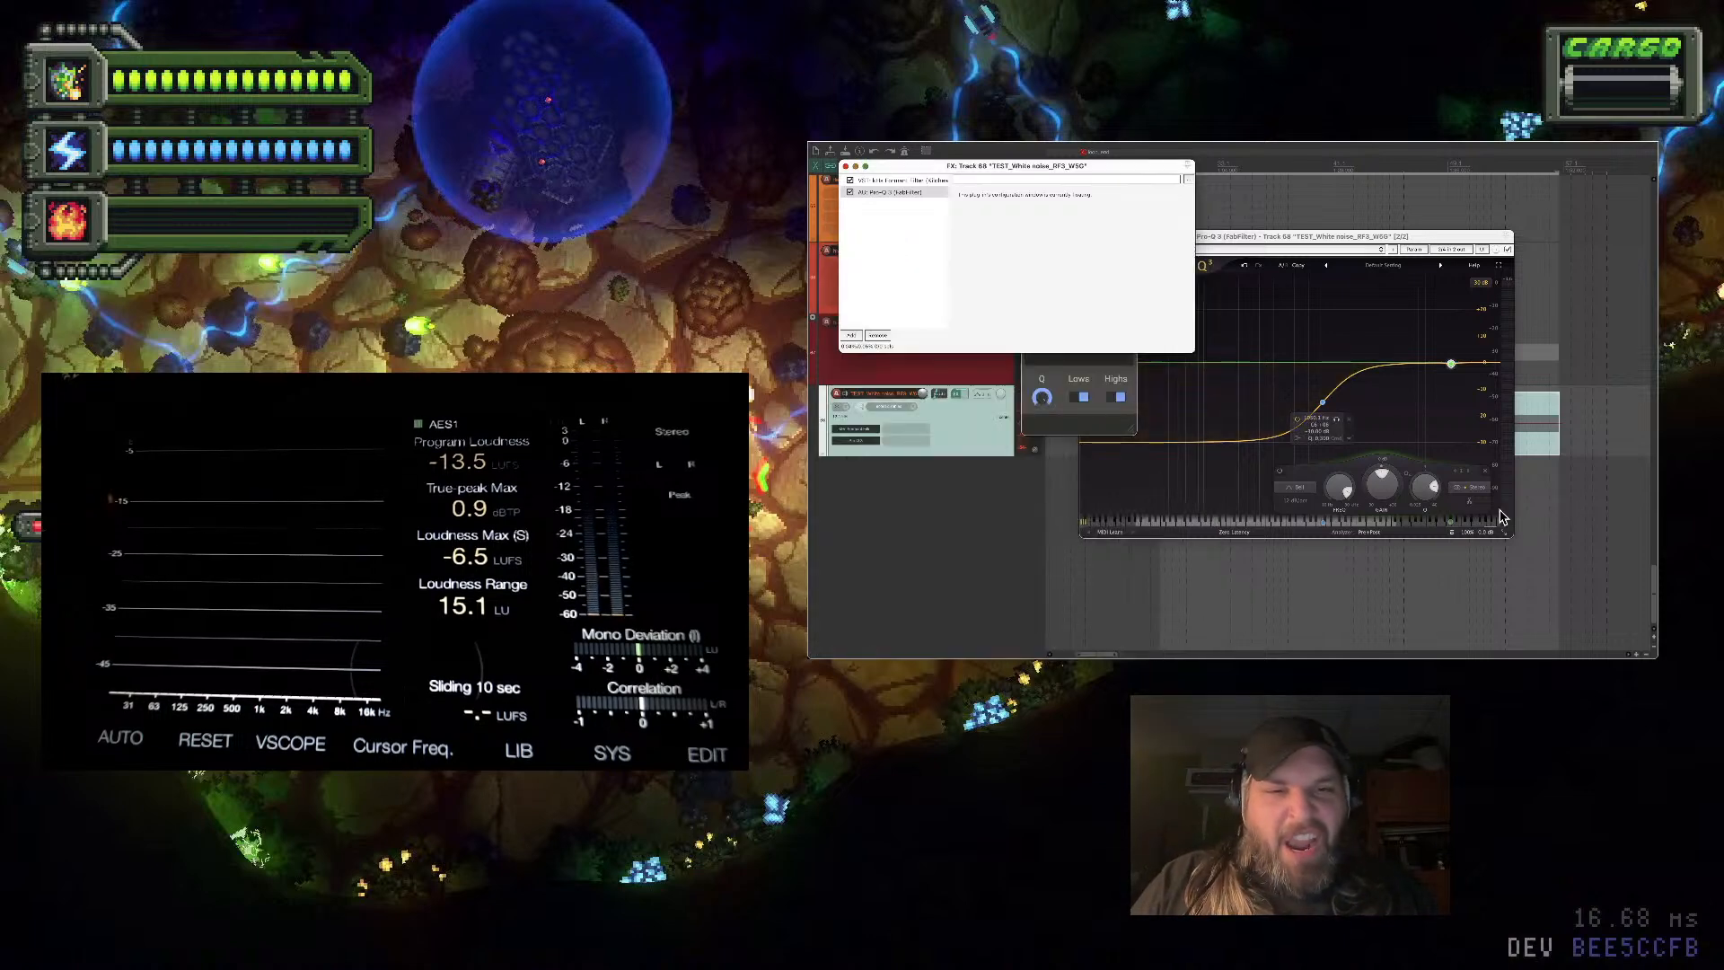
# Turn on phase inversion in Pro-Q 3's output settings and play the white noise
pyautogui.click(1491, 536)
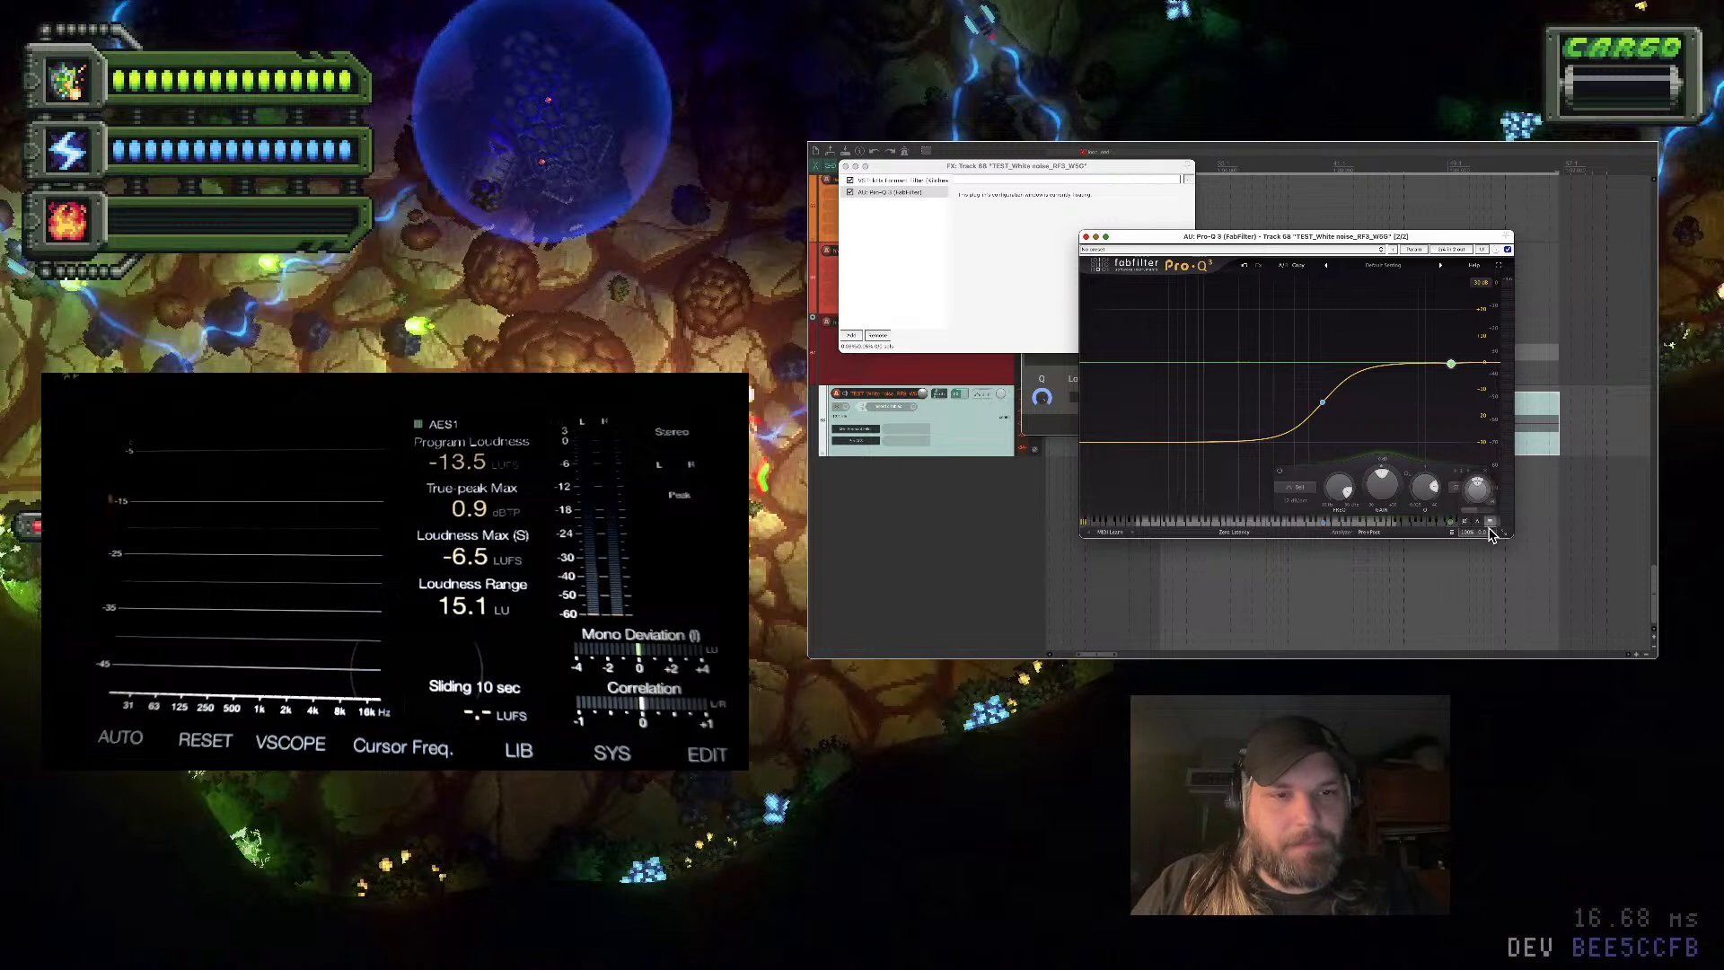
pyautogui.click(1466, 523)
pyautogui.press('space')
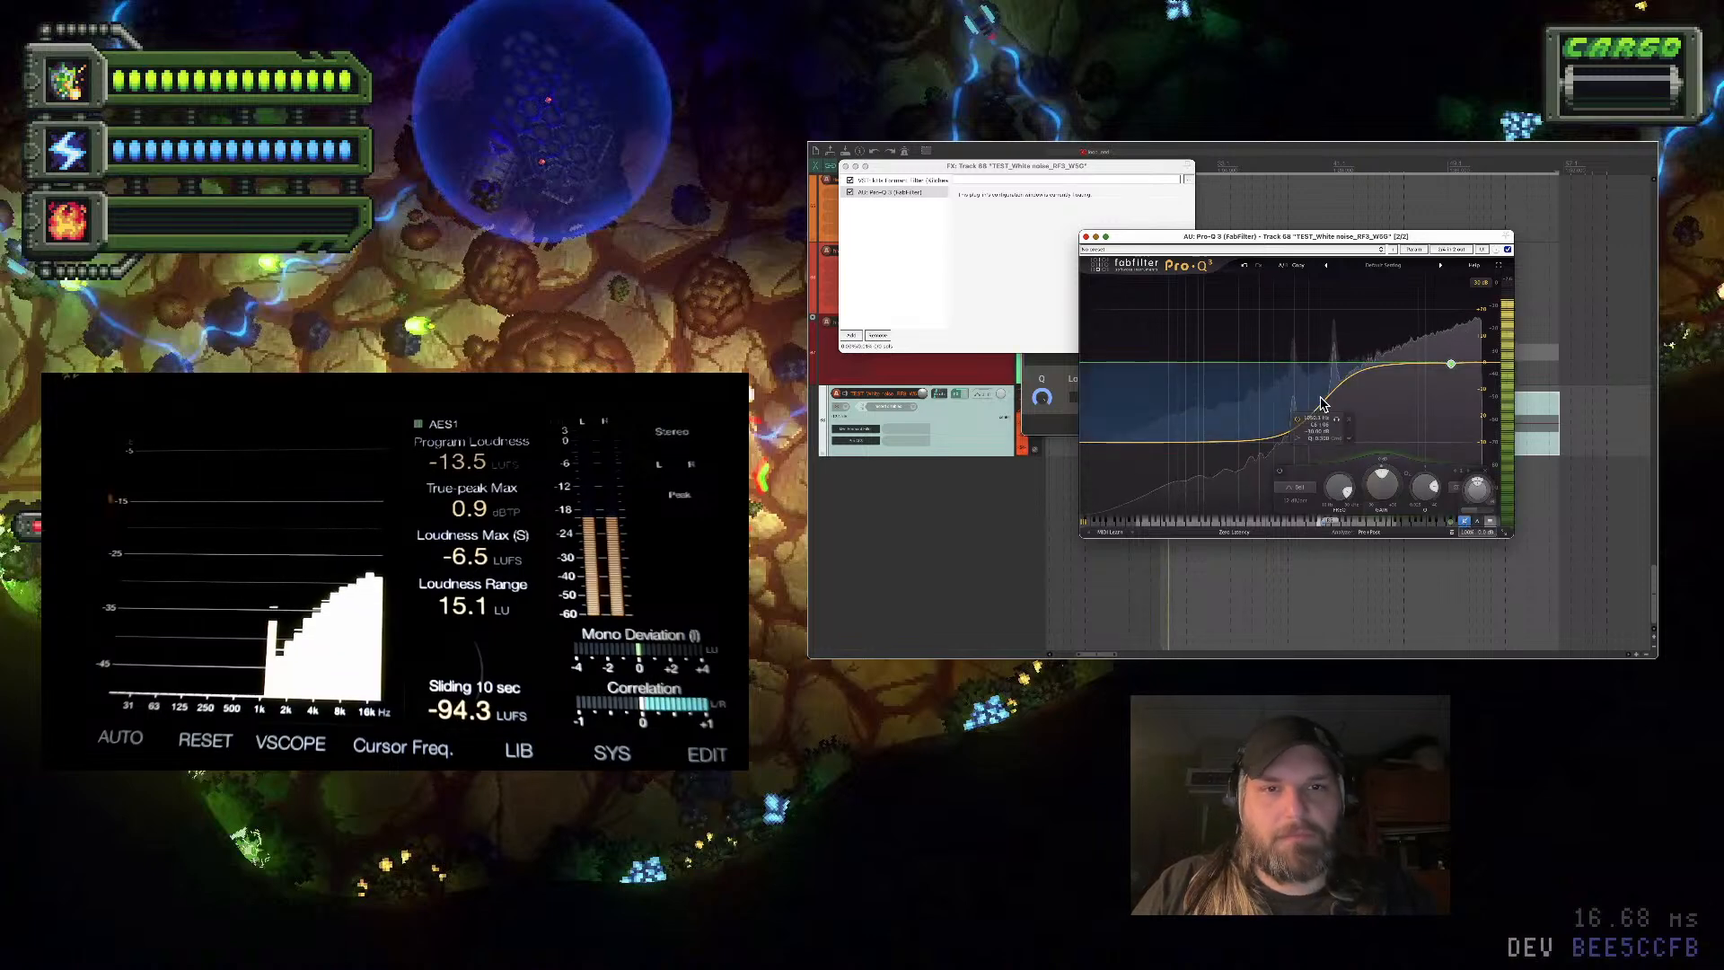
# Lower the low shelf's frequency slightly, move the flat bell into a small peak above the slope, and close the Pro-Q 3 and effect chain windows
pyautogui.moveTo(1322, 402)
pyautogui.mouseDown()
pyautogui.moveTo(1203, 404)
pyautogui.moveTo(1299, 414)
pyautogui.mouseUp()
pyautogui.moveTo(1437, 362); pyautogui.dragTo(1362, 345)
pyautogui.click(1086, 236)
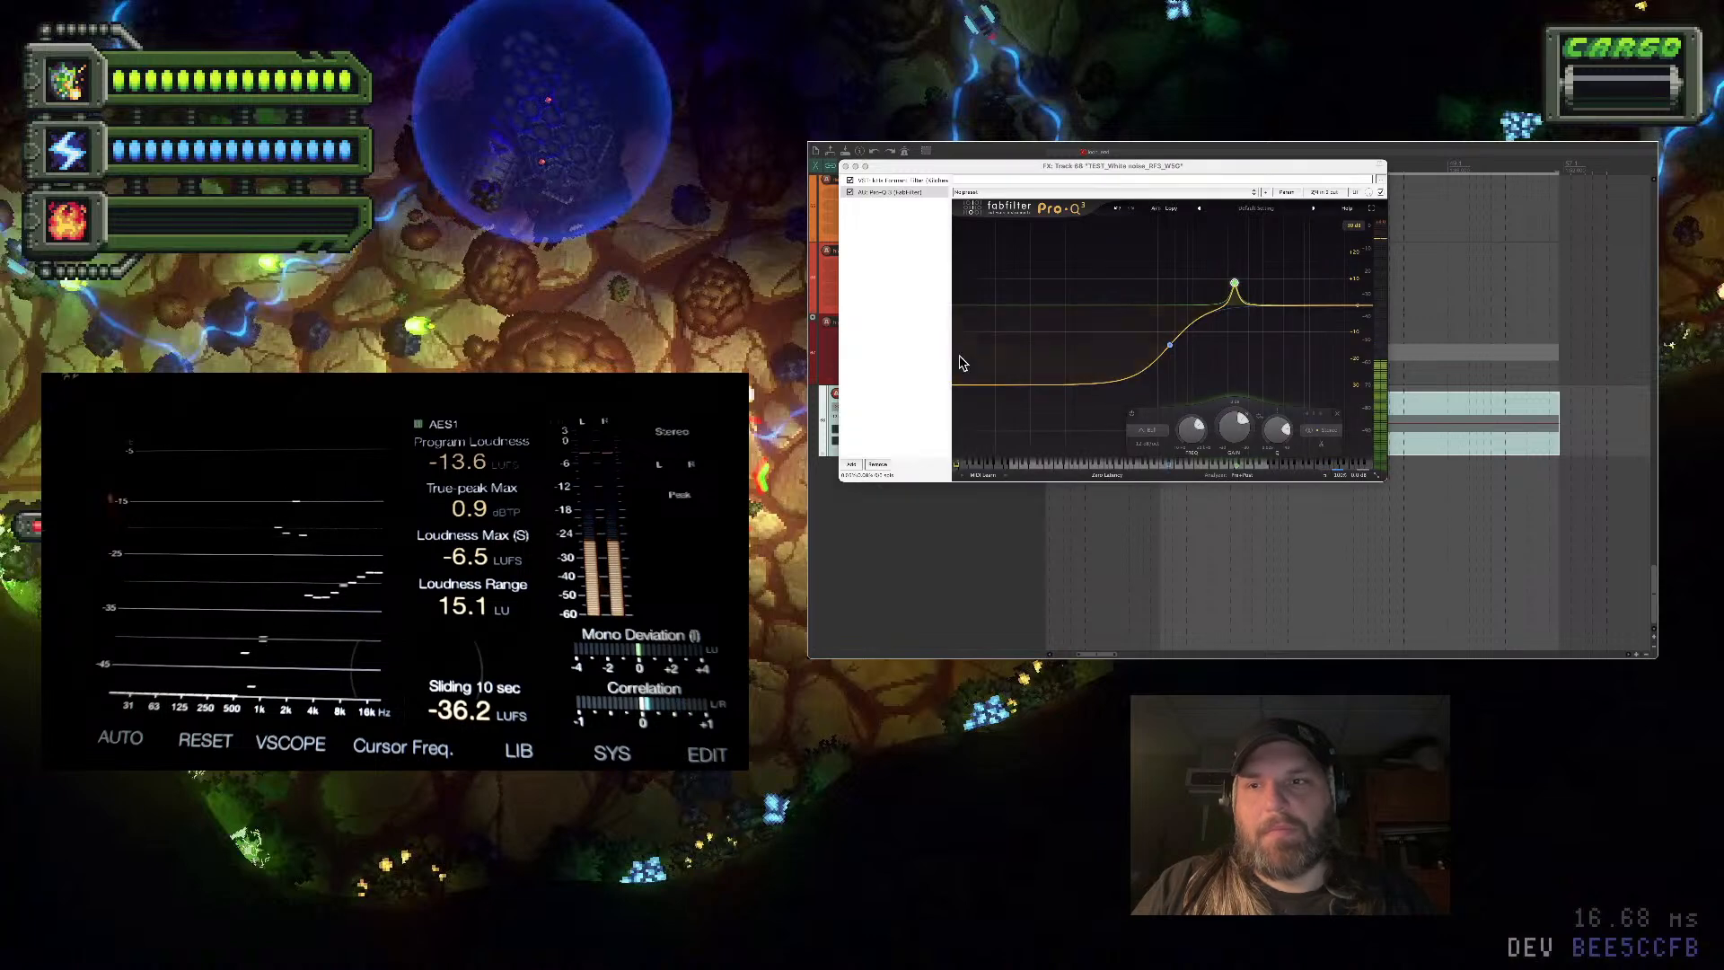
pyautogui.click(846, 167)
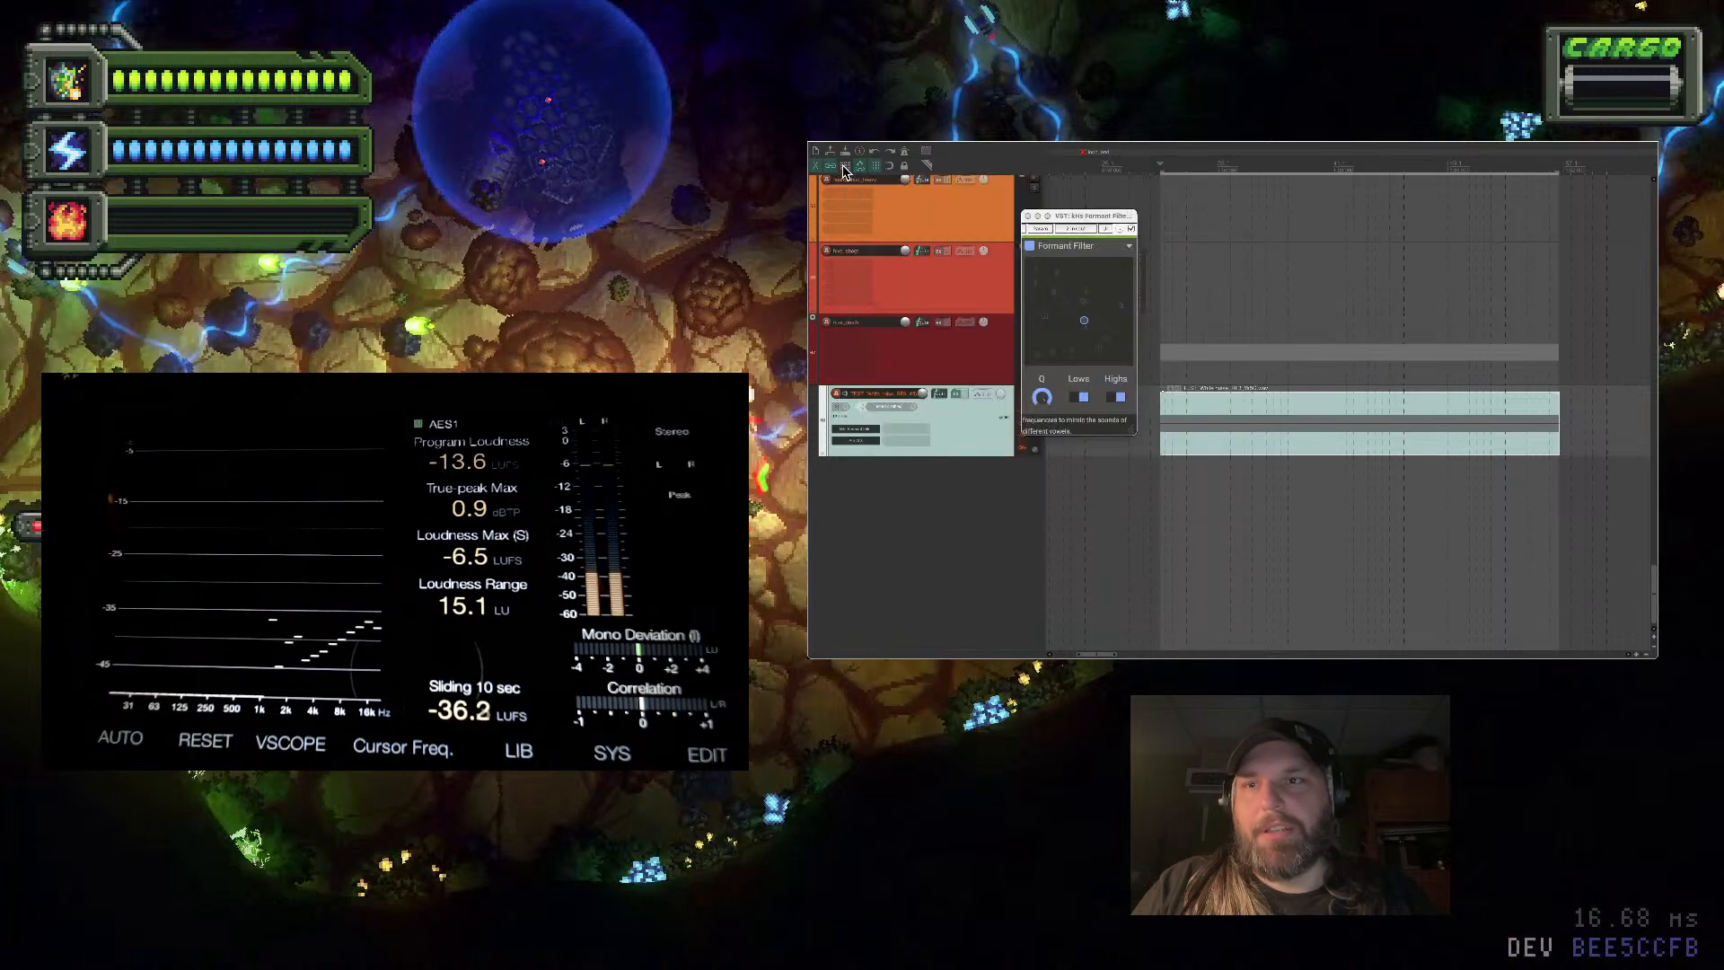
# Duplicate the white noise track, reopen the original's Pro-Q 3, and cut the Formant Filter from the duplicate
pyautogui.rightClick(985, 440)
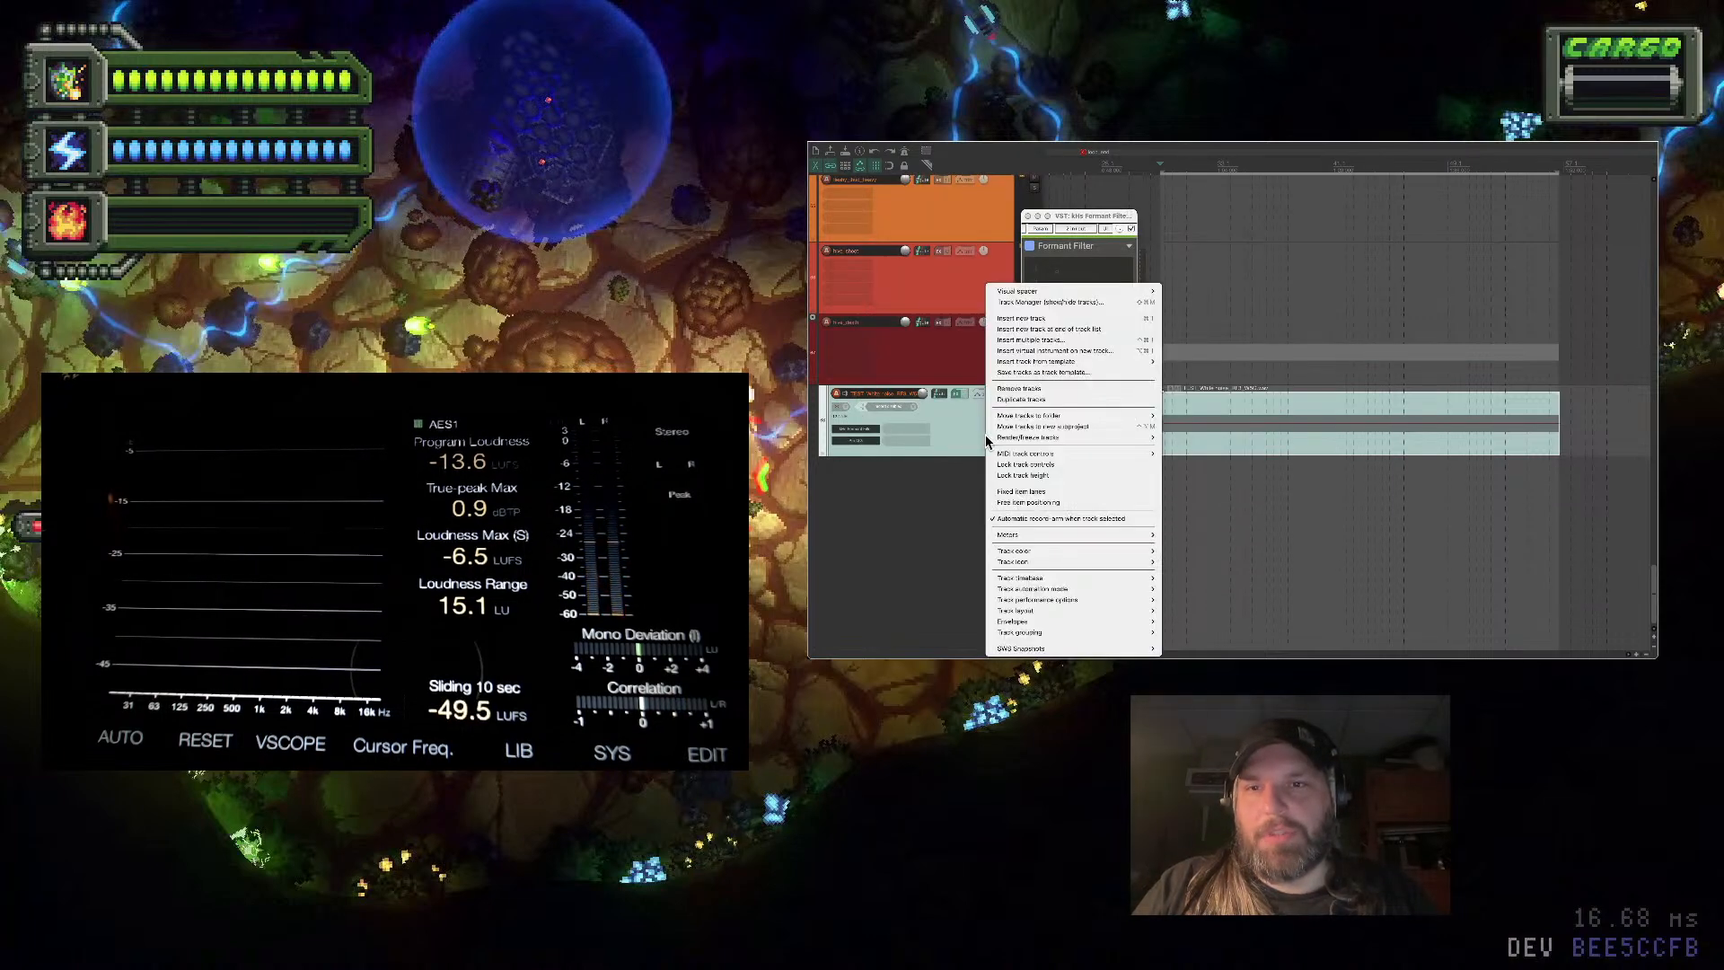
pyautogui.click(1040, 393)
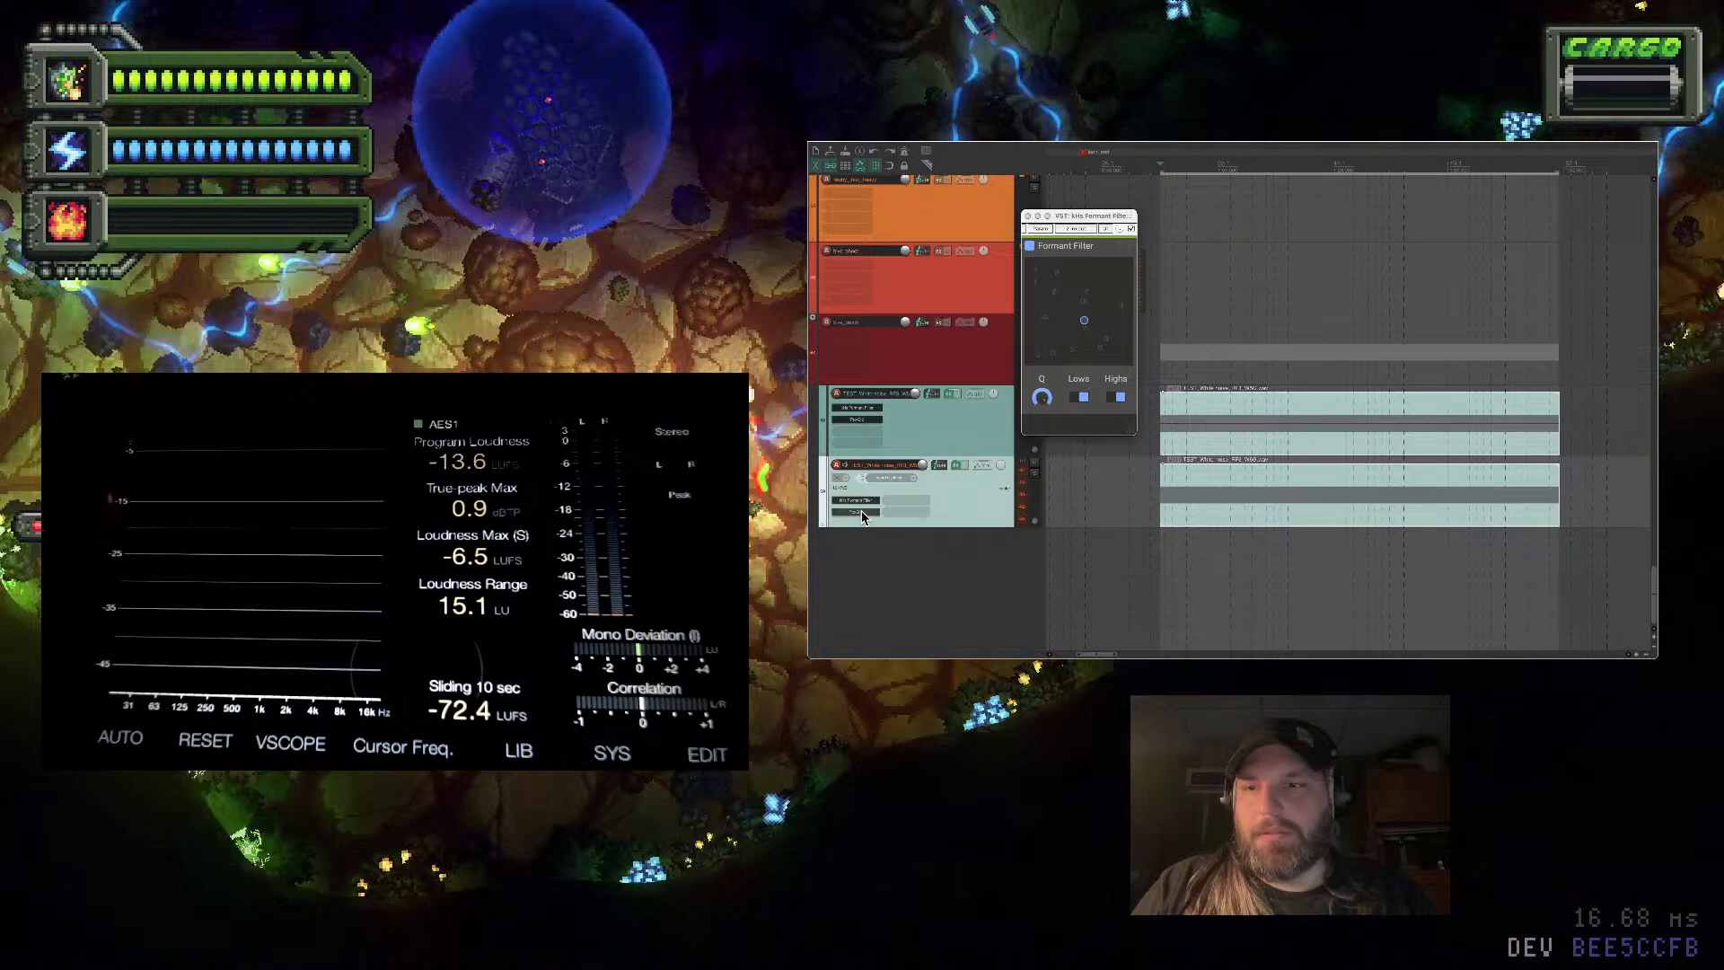
pyautogui.click(862, 412)
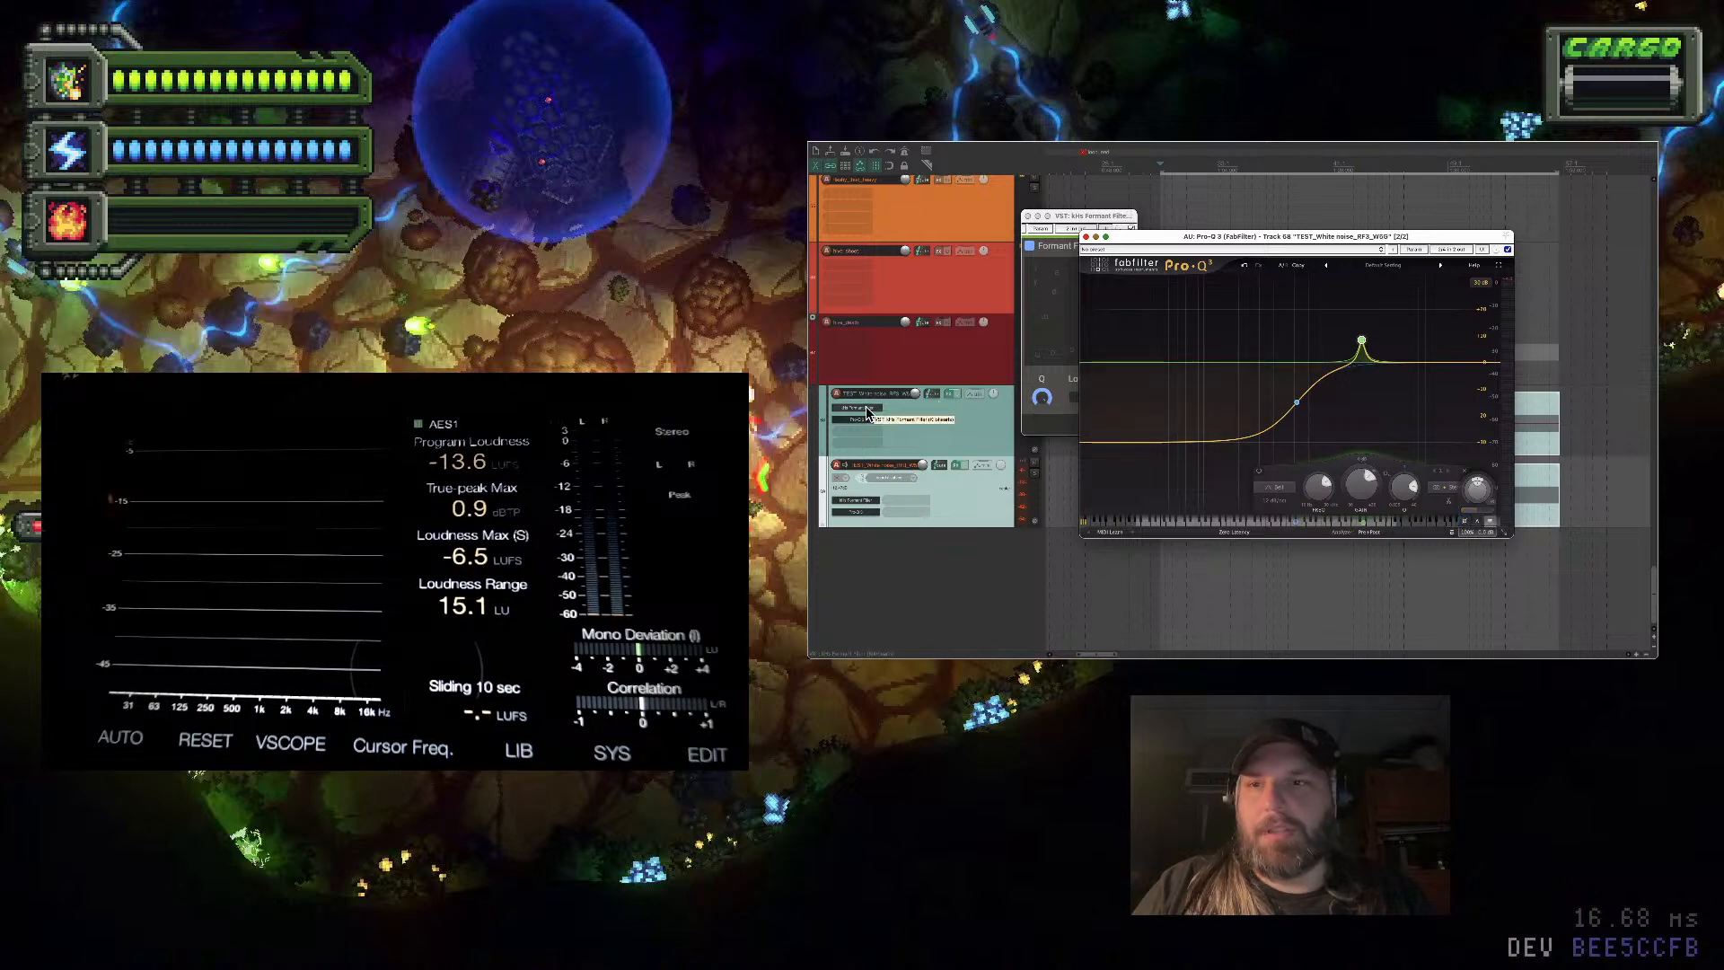
pyautogui.rightClick(867, 508)
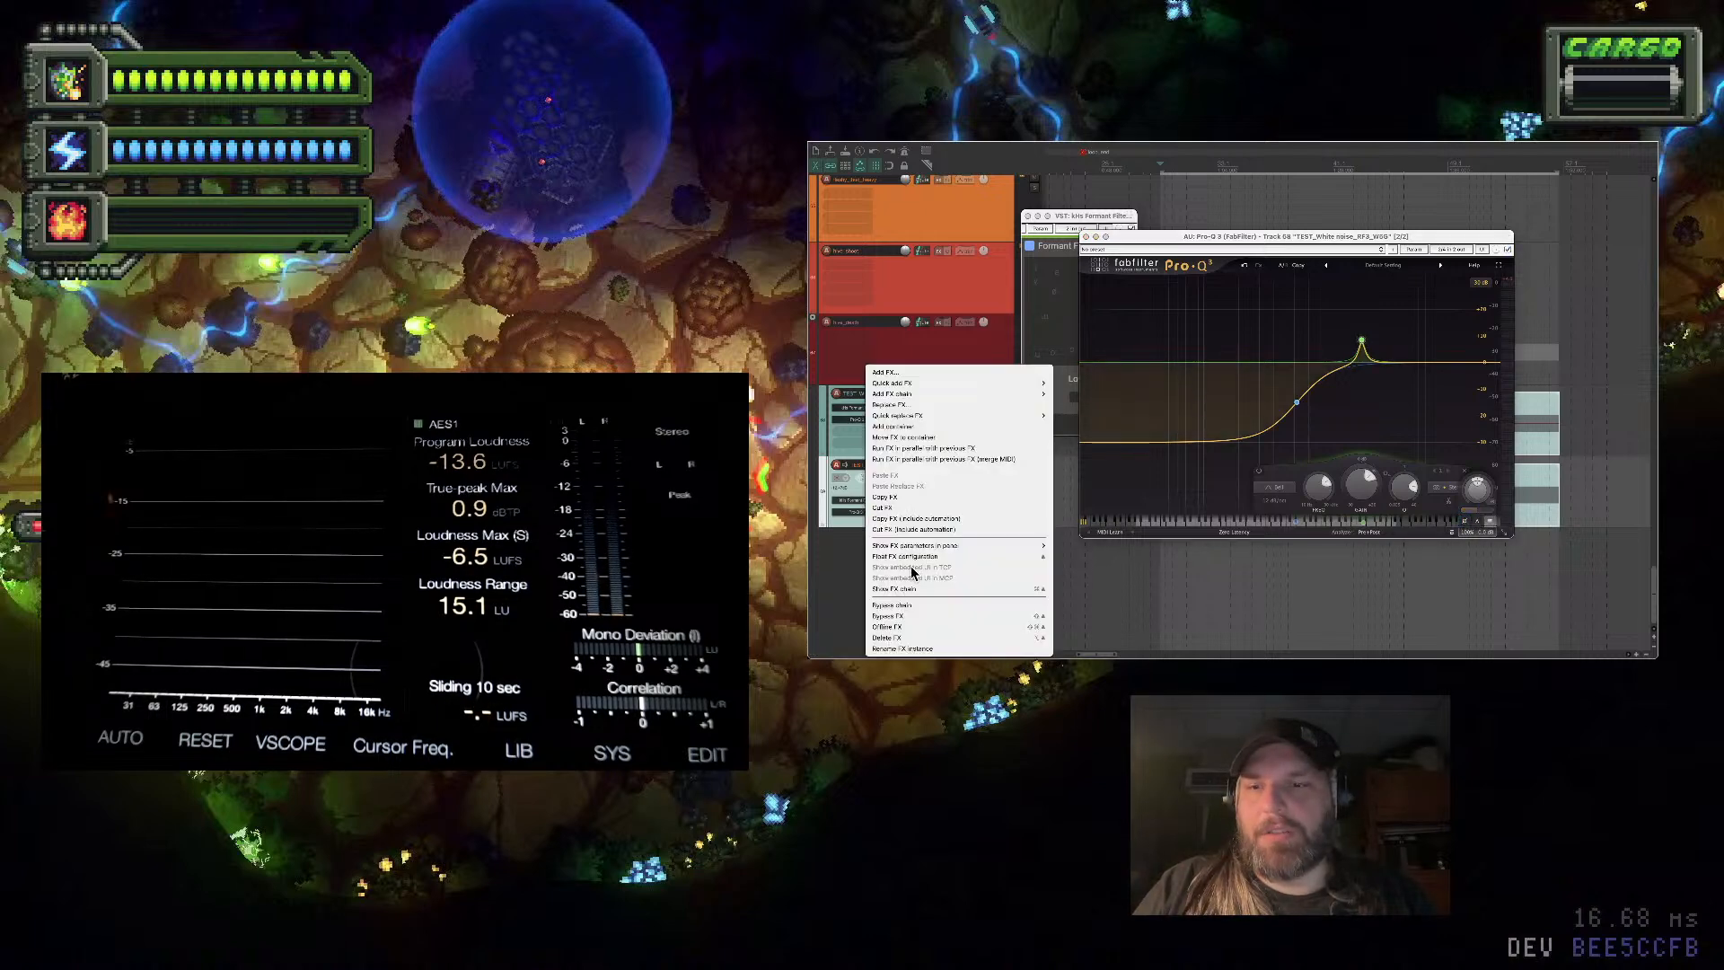
pyautogui.click(921, 509)
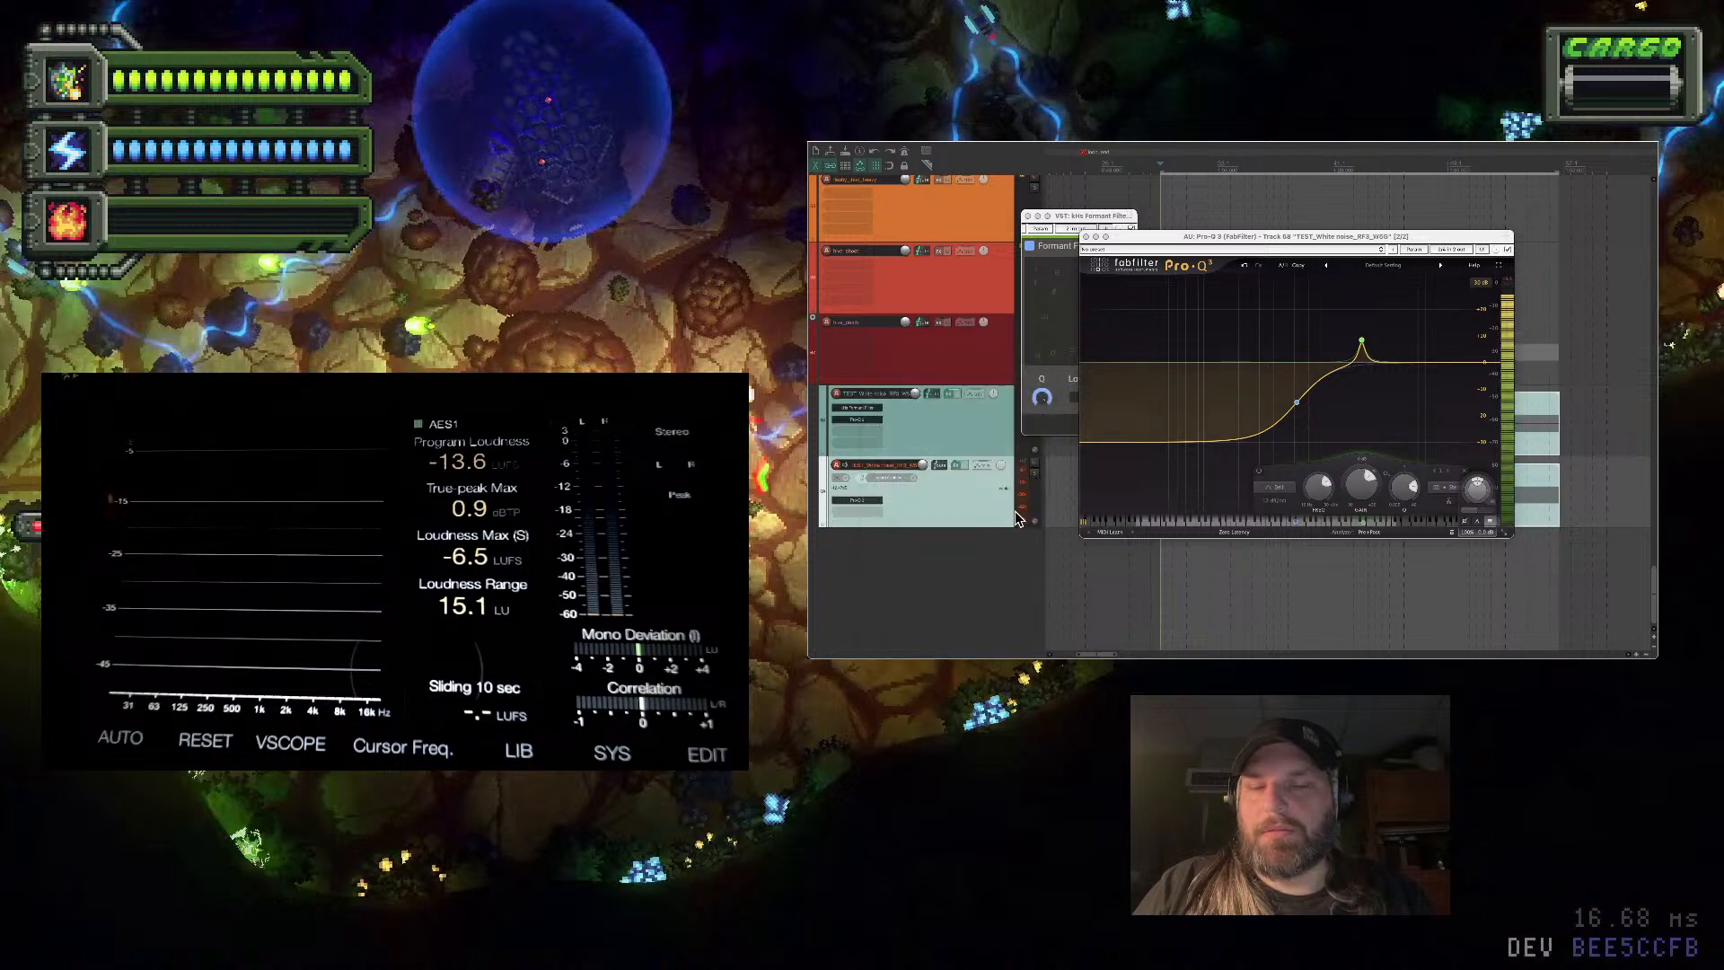
# Raise the low shelf's frequency during playback and sweep the bell down into a narrow cut on the shelf's lower slope
pyautogui.moveTo(1291, 408); pyautogui.dragTo(1322, 415)
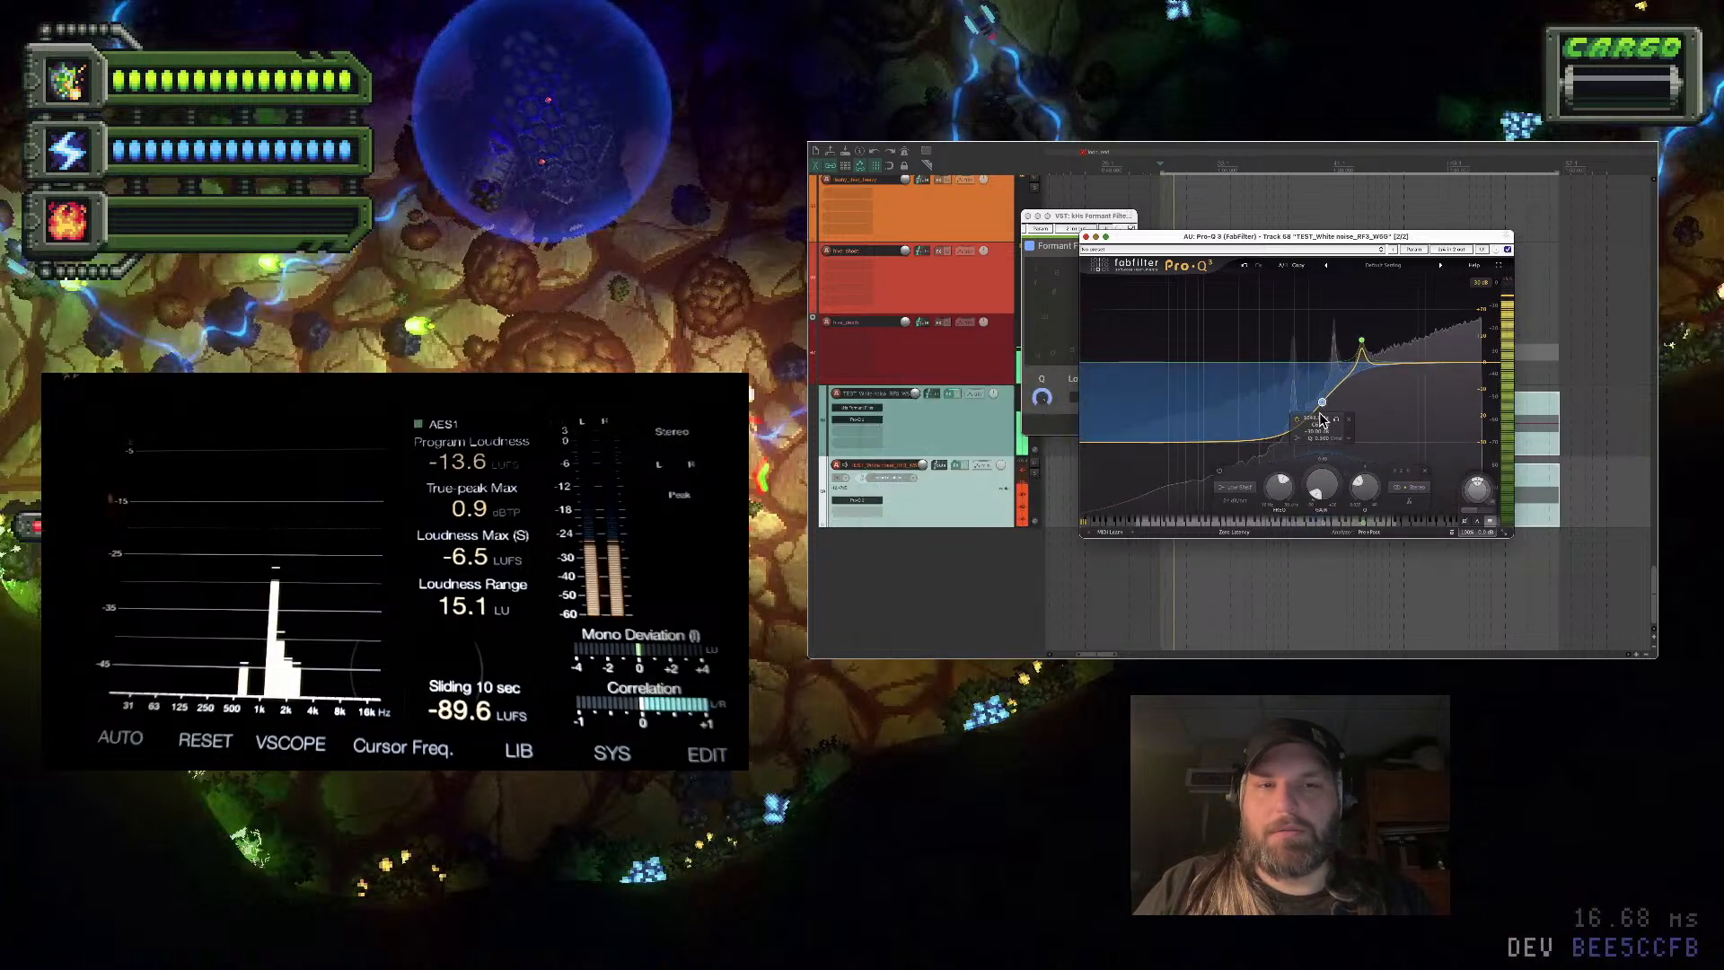
pyautogui.moveTo(1362, 341); pyautogui.dragTo(1281, 382)
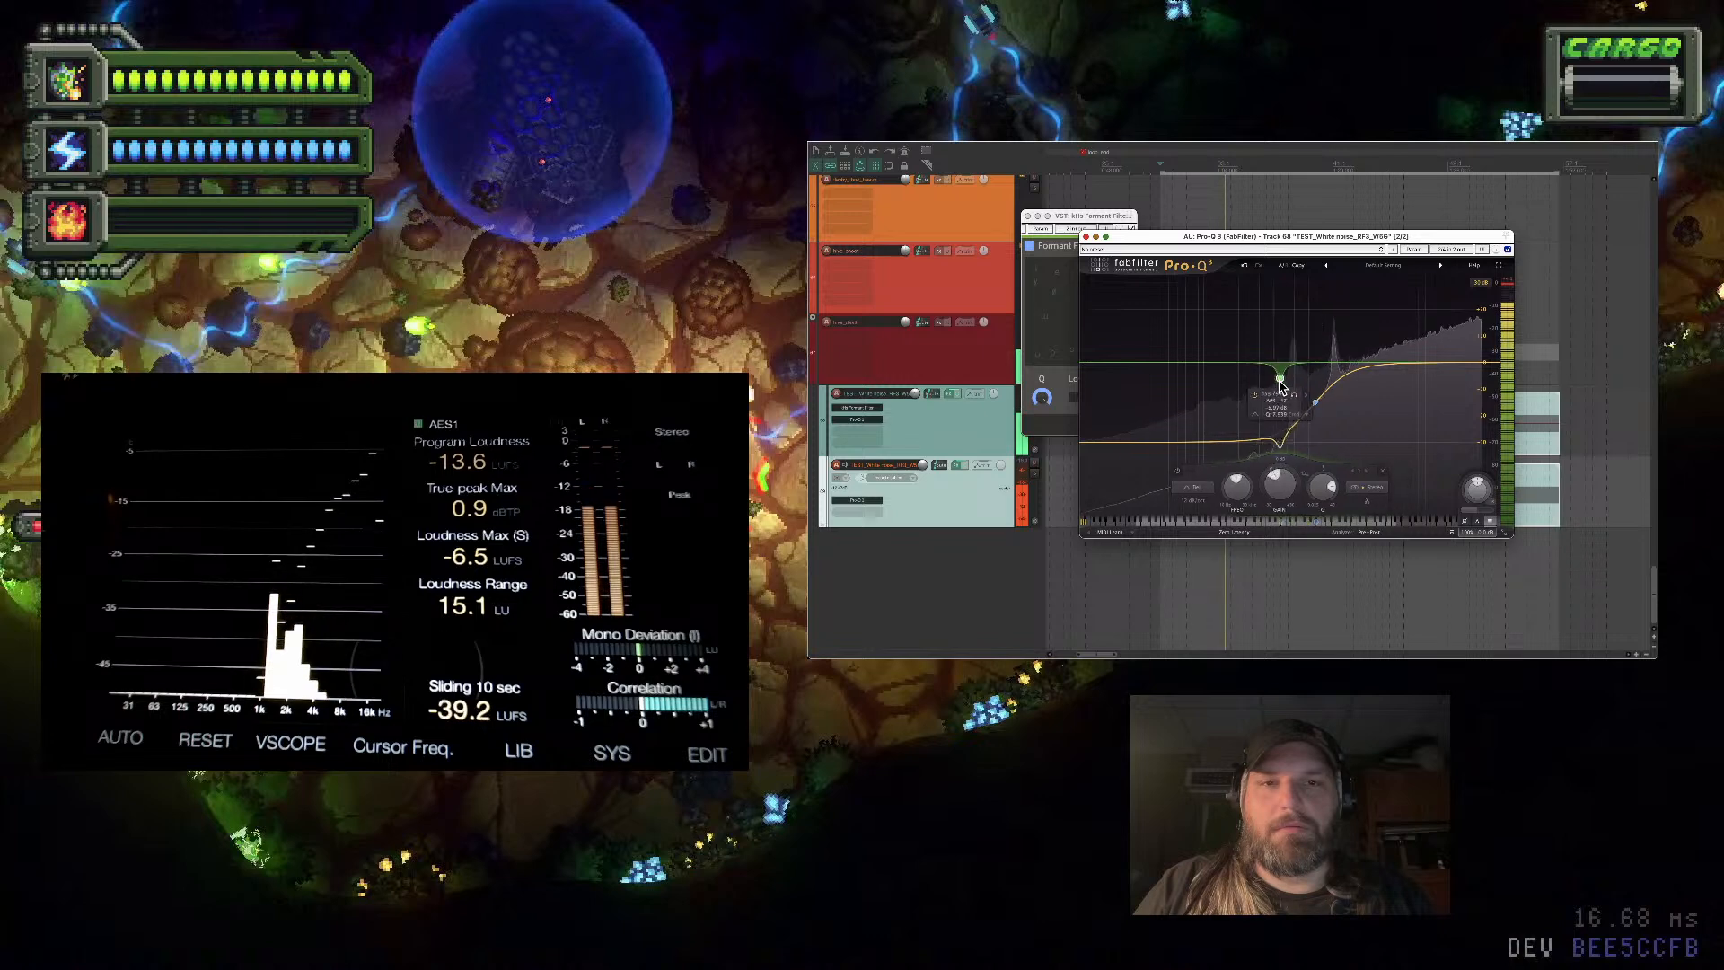
# Cut the Formant Filter from the original track, return the bell to flat near the high end, close Pro-Q 3 and stop playback
pyautogui.rightClick(860, 415)
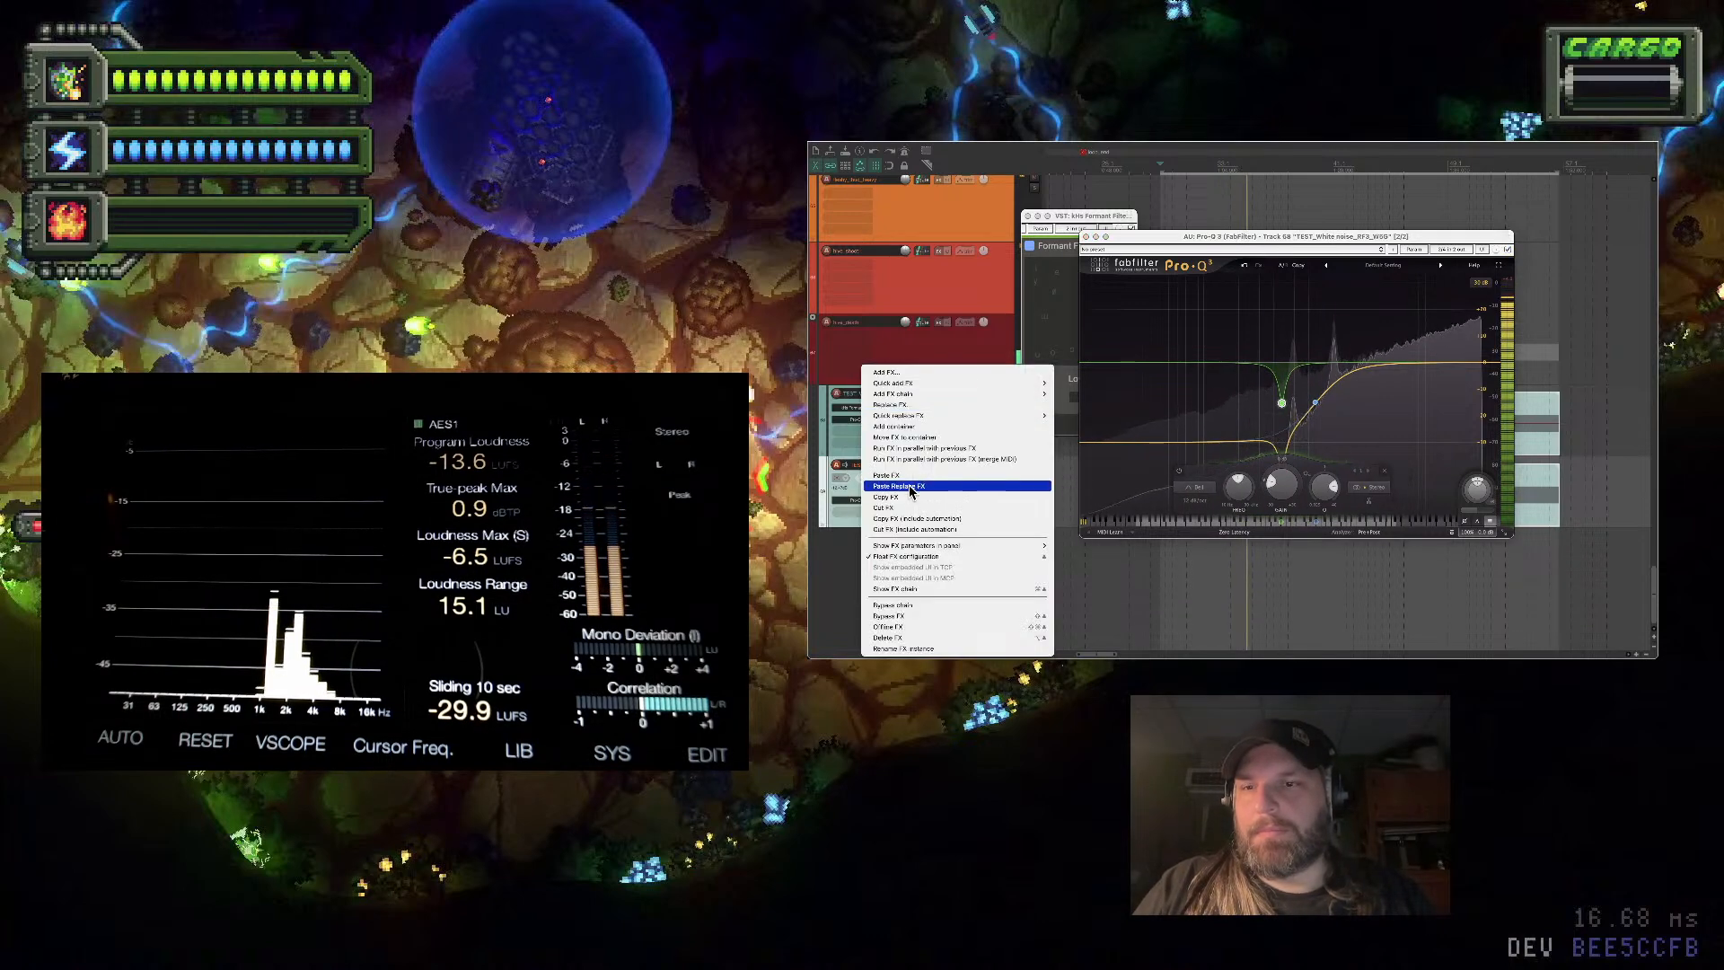
pyautogui.click(910, 508)
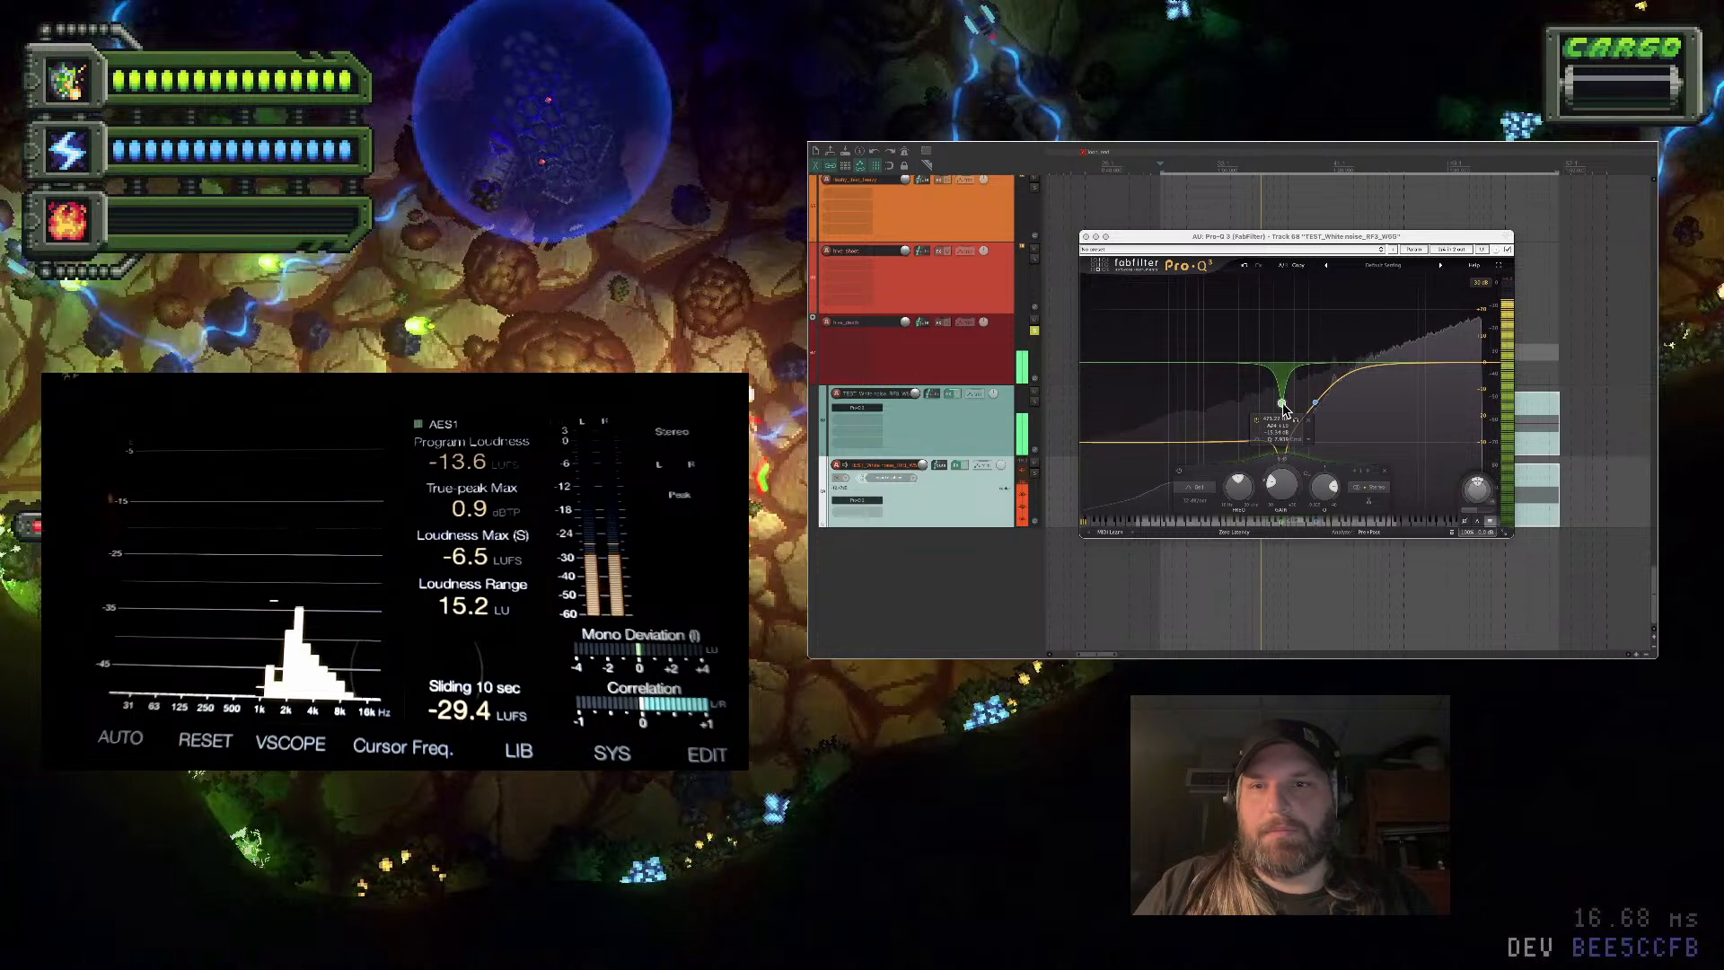
pyautogui.moveTo(1282, 405); pyautogui.dragTo(1425, 357)
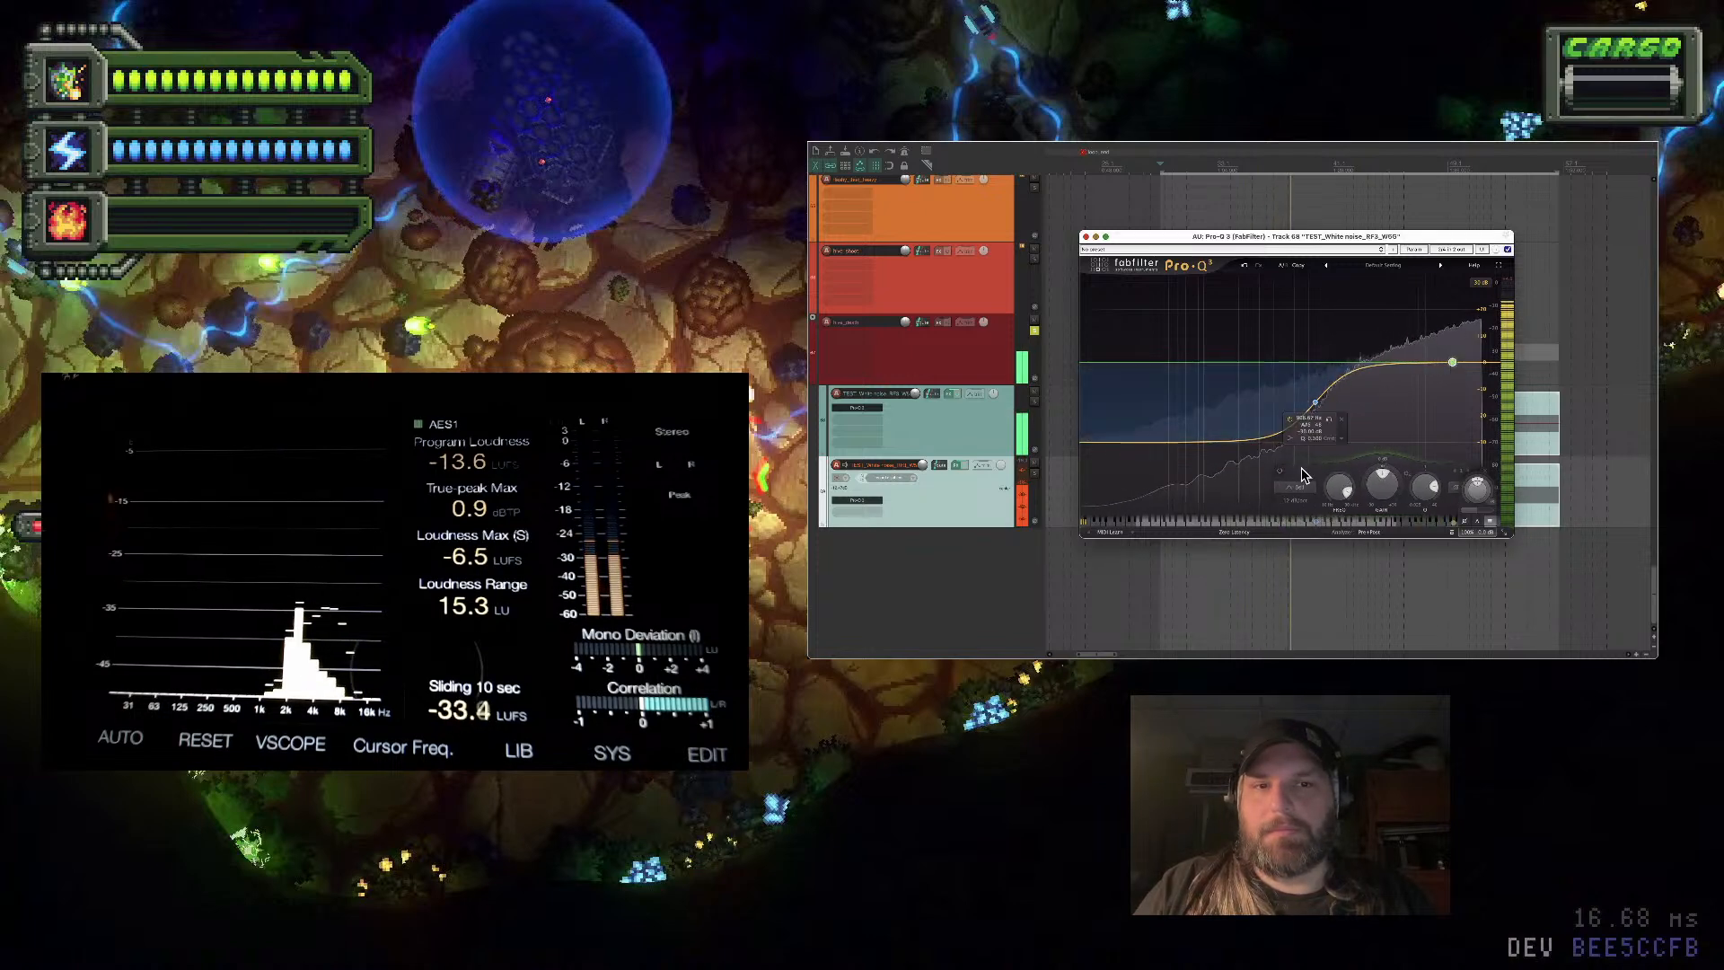
pyautogui.click(1086, 236)
pyautogui.press('space')
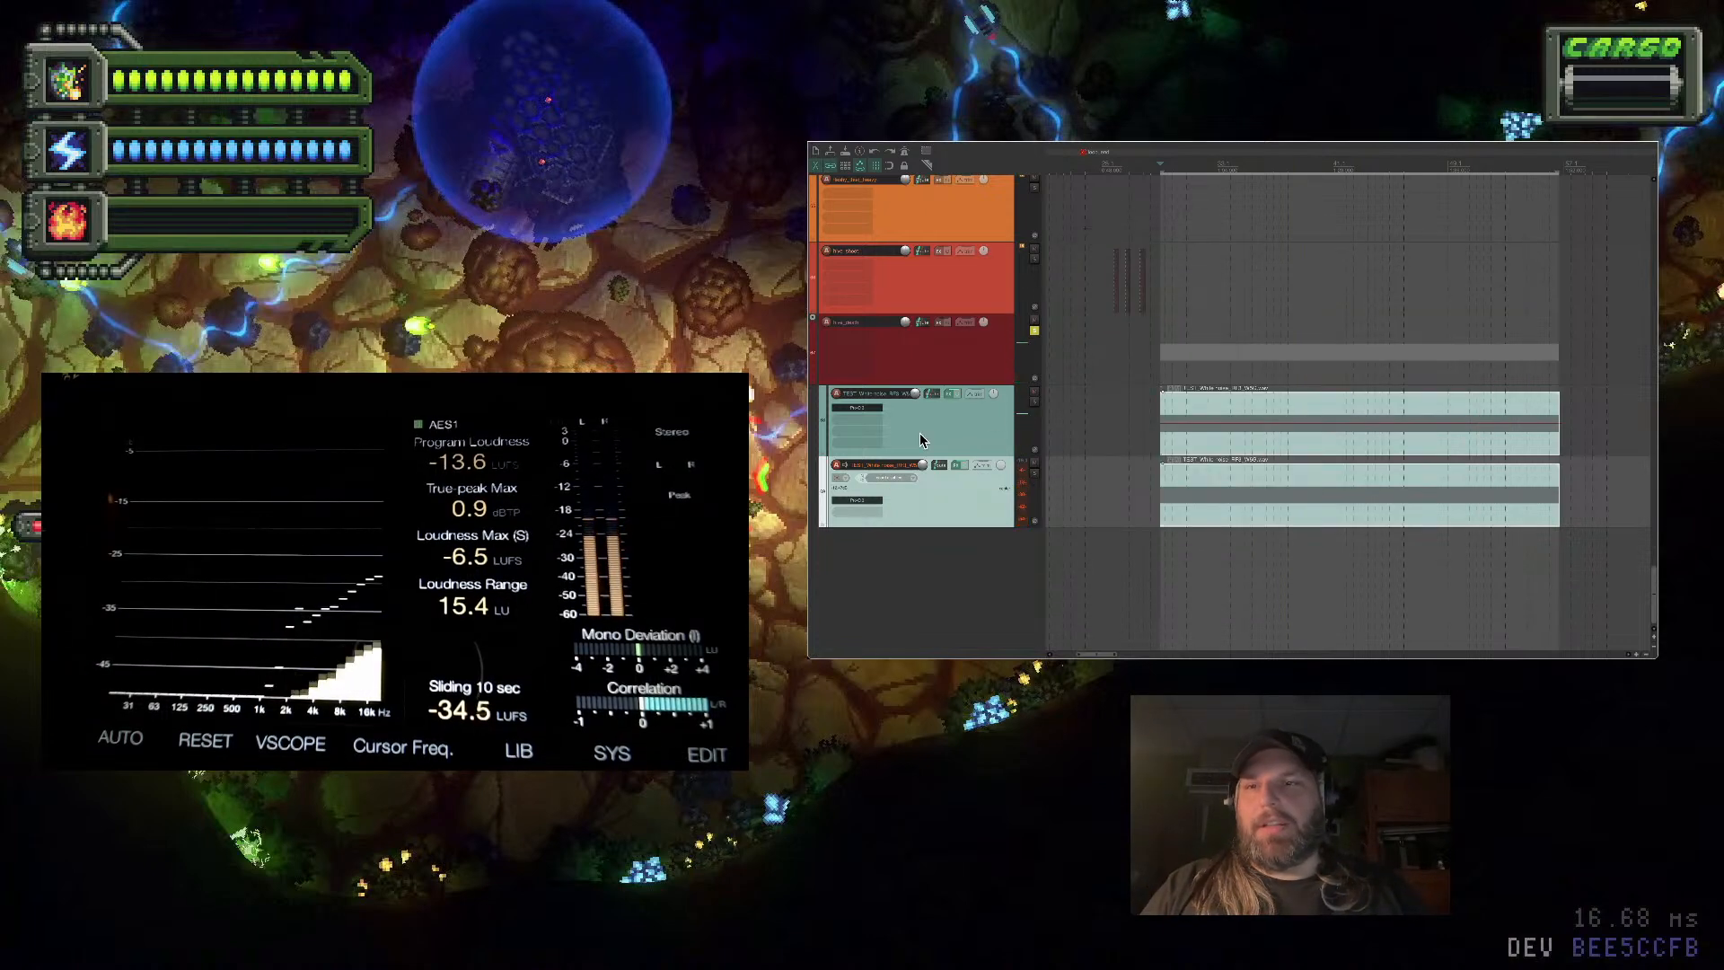
# Reopen the original track's Pro-Q 3, change the low shelf to a low cut with a steeper slope, and lower its frequency
pyautogui.rightClick(848, 407)
pyautogui.click(843, 408)
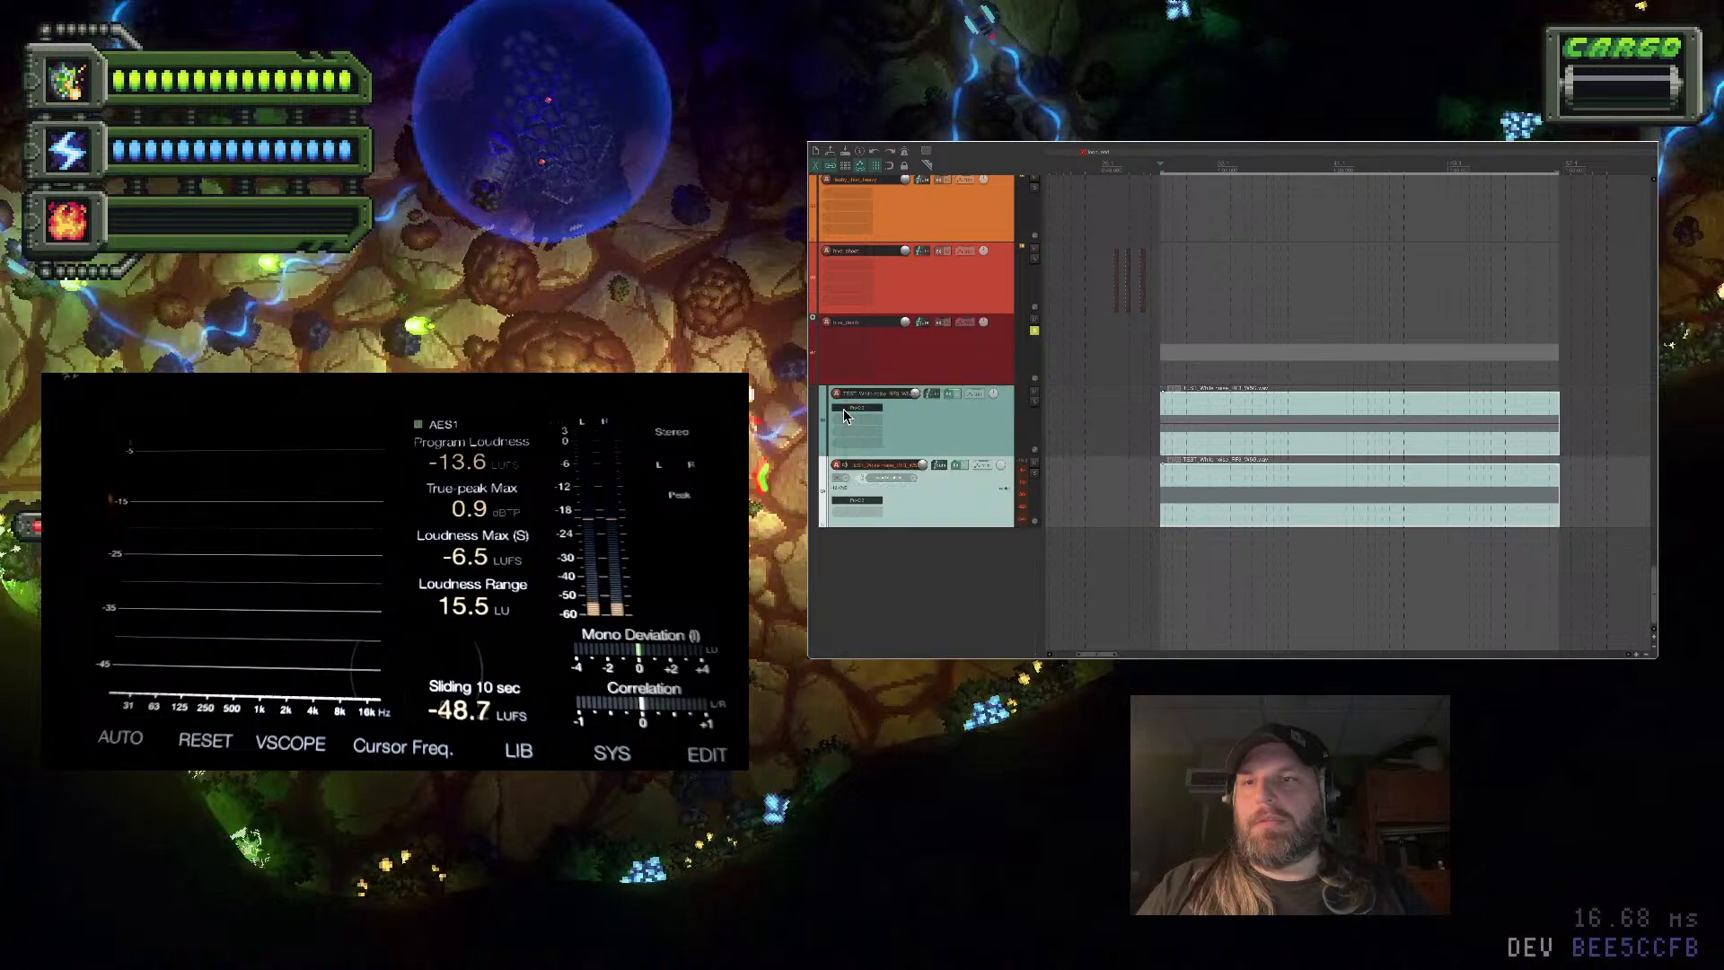
pyautogui.click(843, 407)
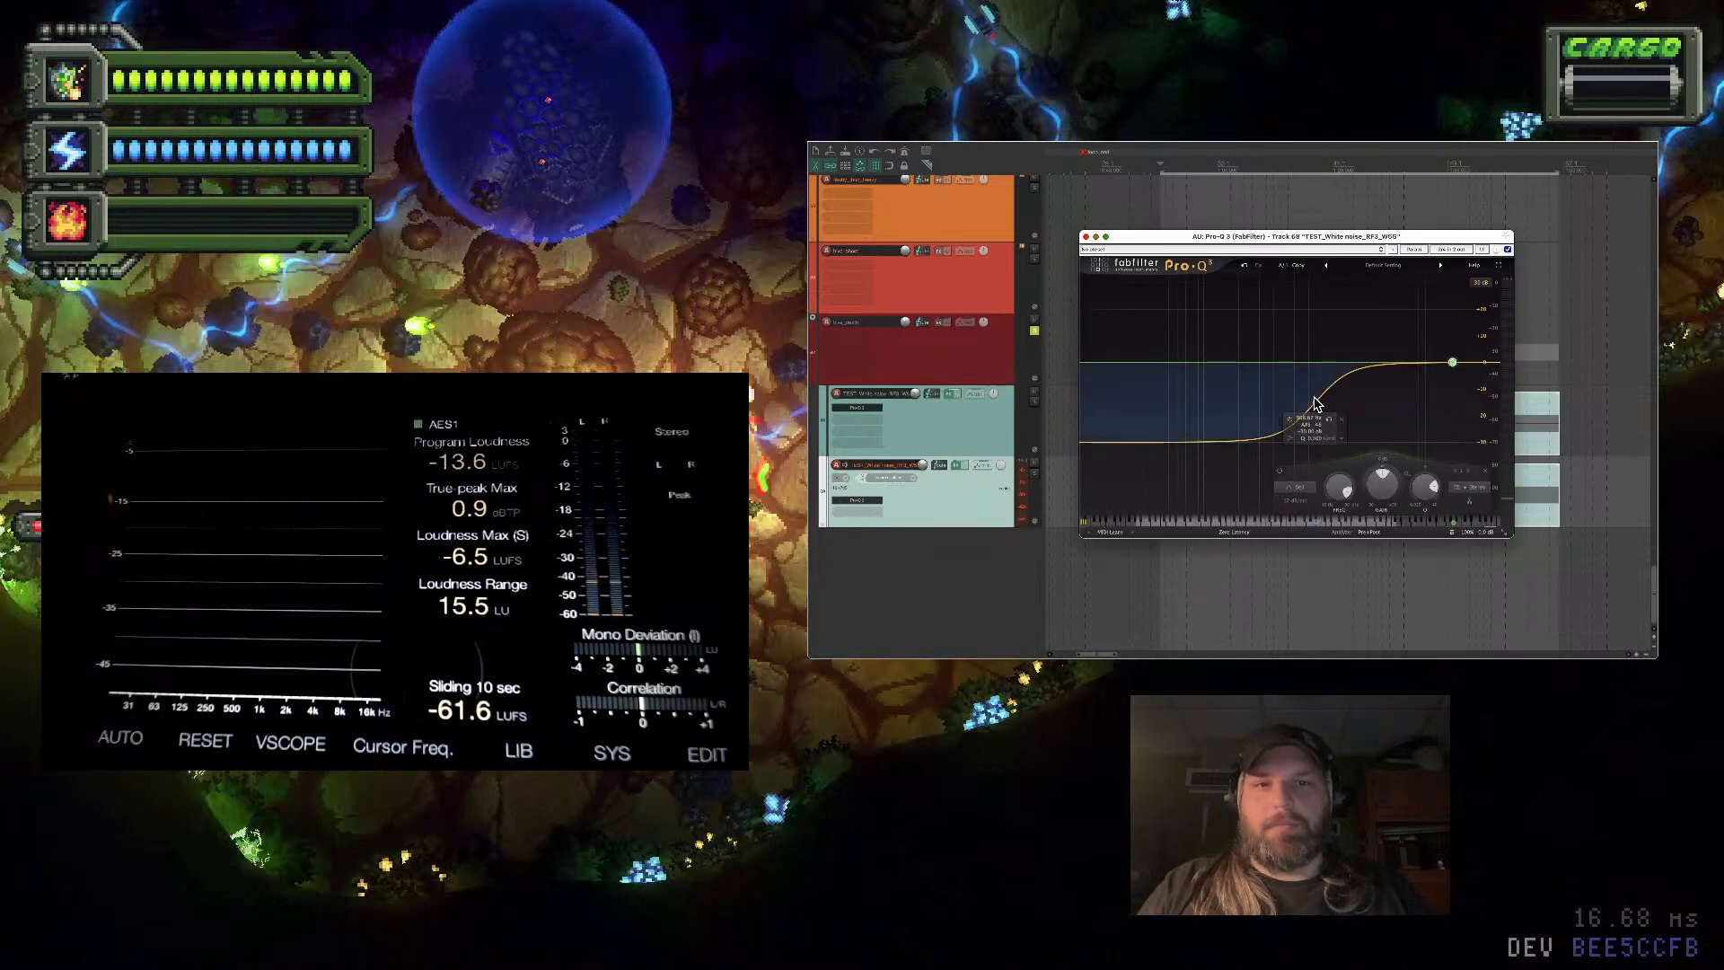
pyautogui.click(1313, 404)
pyautogui.click(1230, 501)
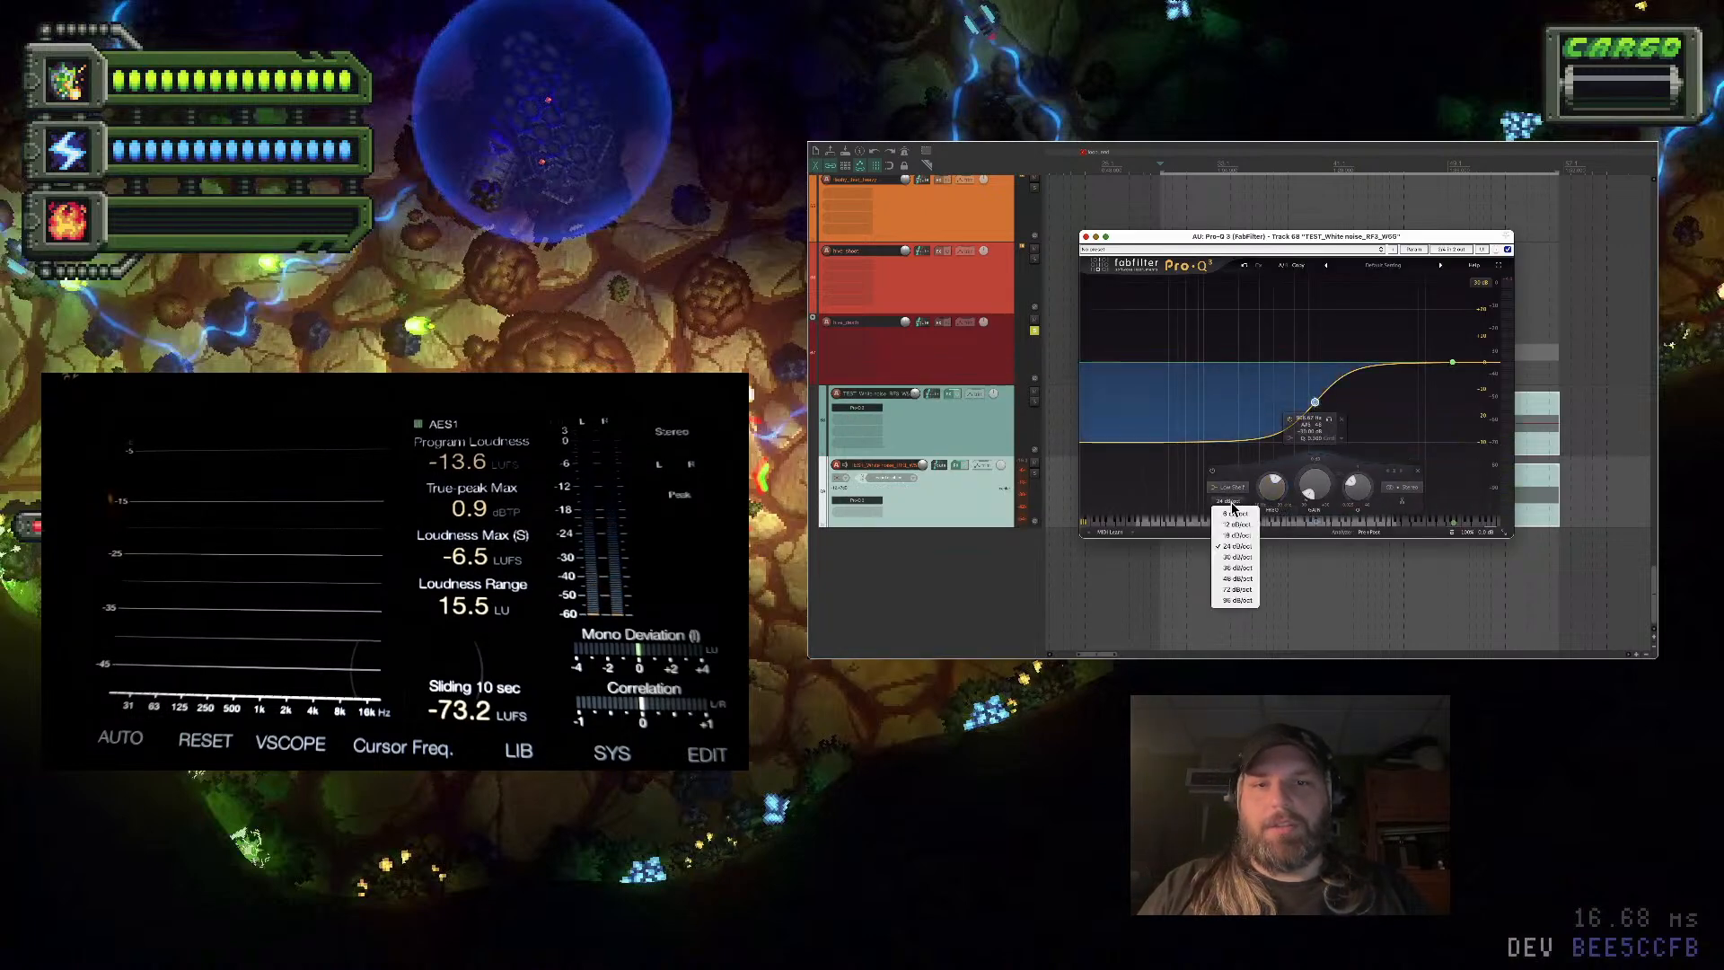
pyautogui.click(1239, 609)
pyautogui.click(1230, 487)
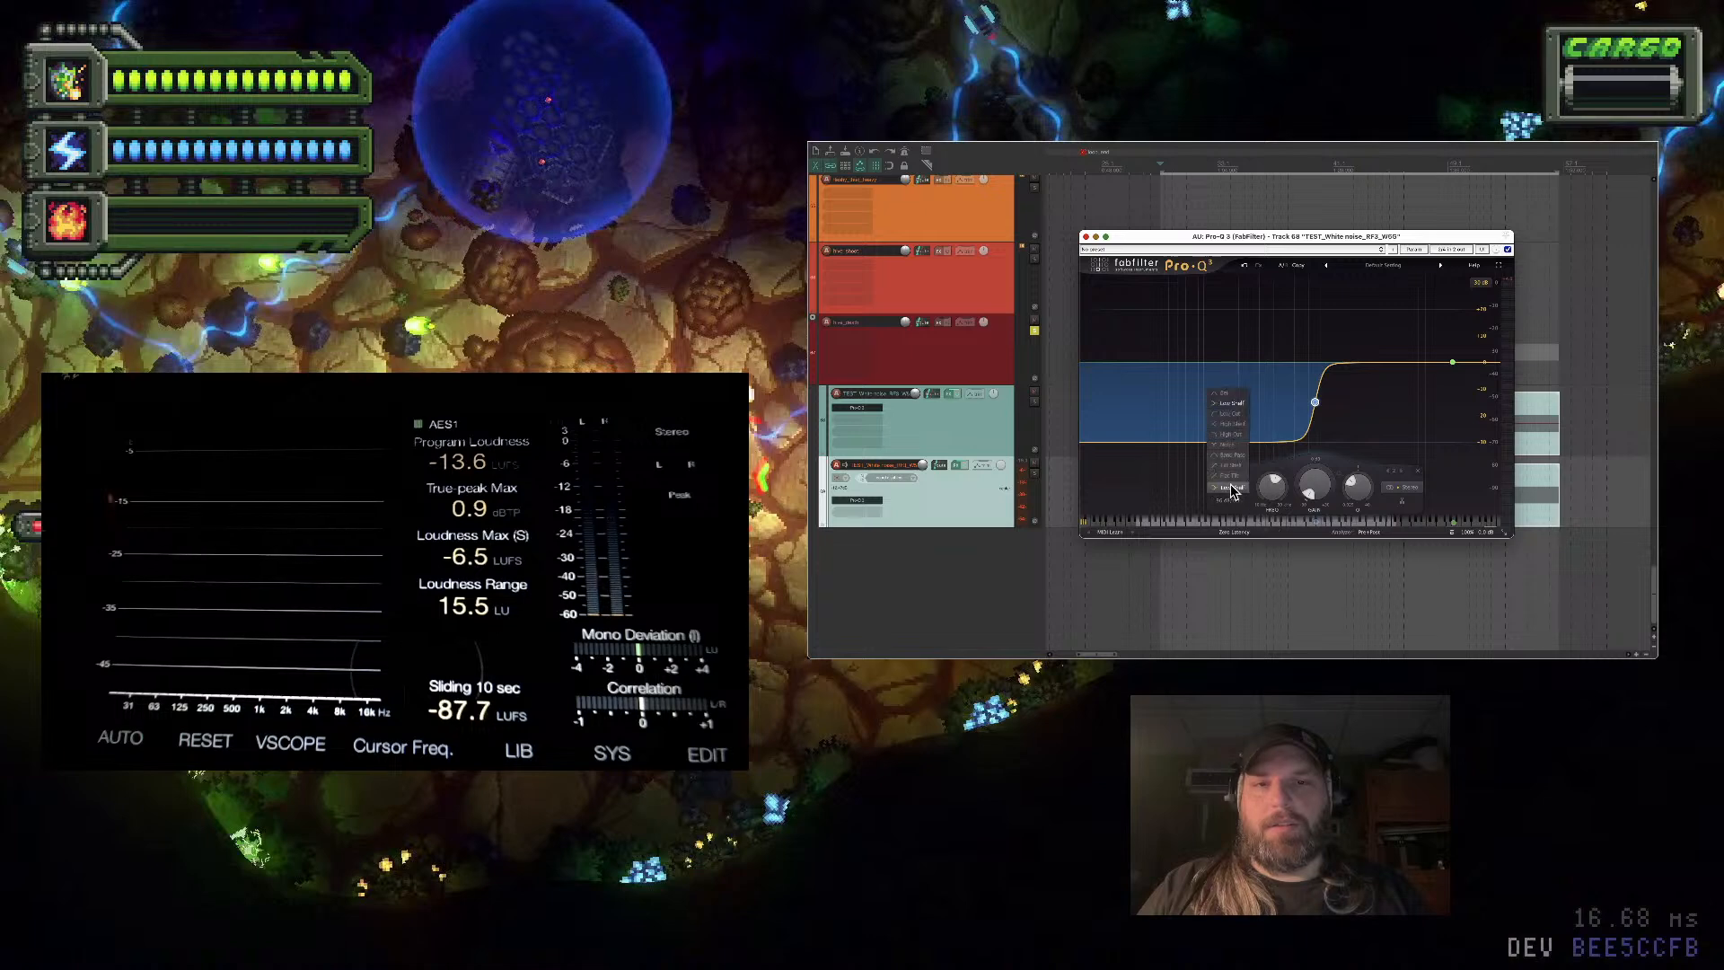
pyautogui.click(1236, 415)
pyautogui.moveTo(1318, 397); pyautogui.dragTo(1268, 395)
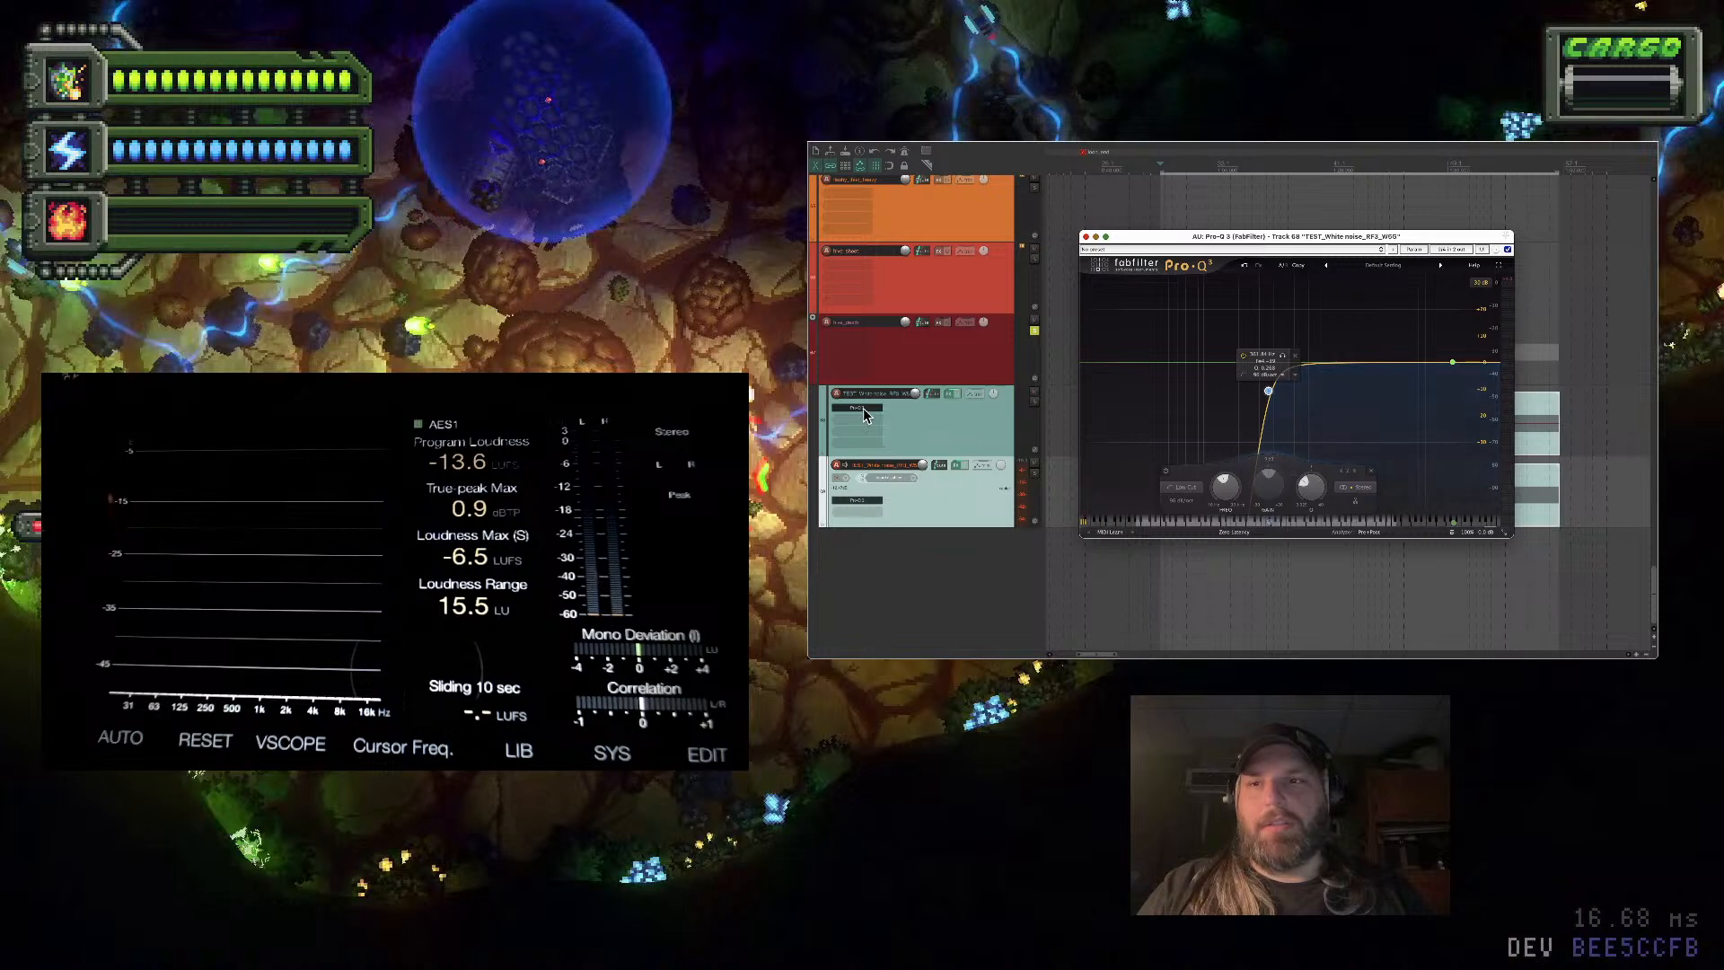
# Copy the original track's Pro-Q 3 and paste it alongside the existing one on the duplicate track
pyautogui.moveTo(1472, 535)
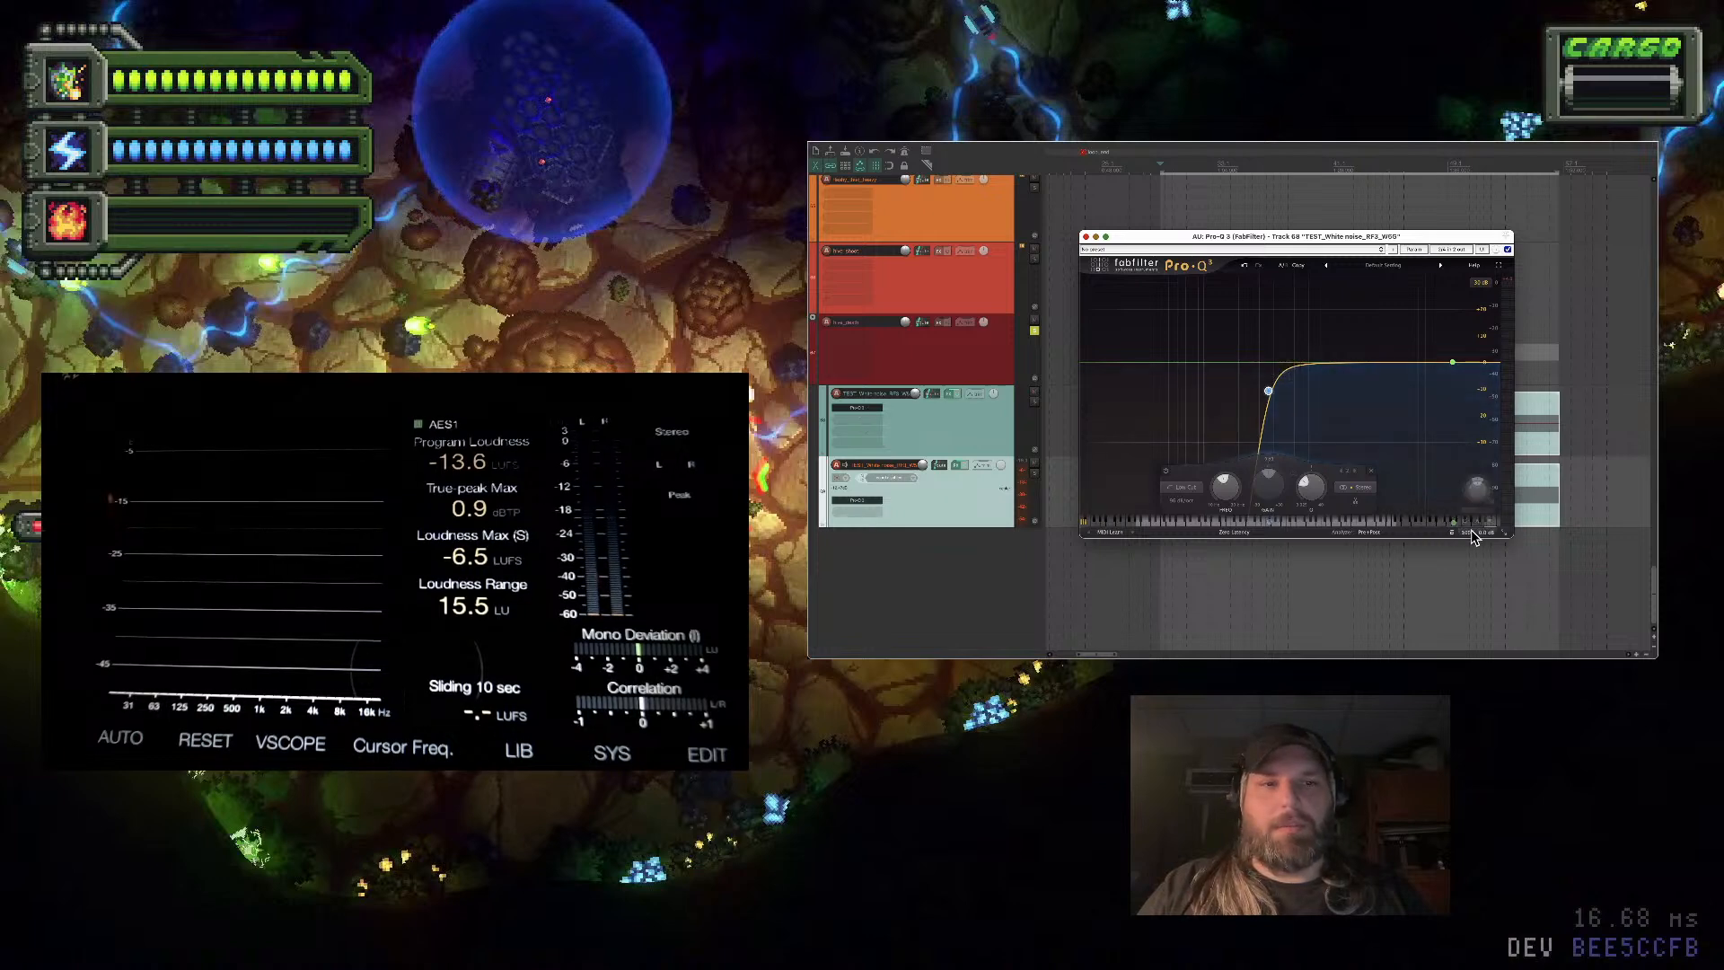
pyautogui.click(858, 409)
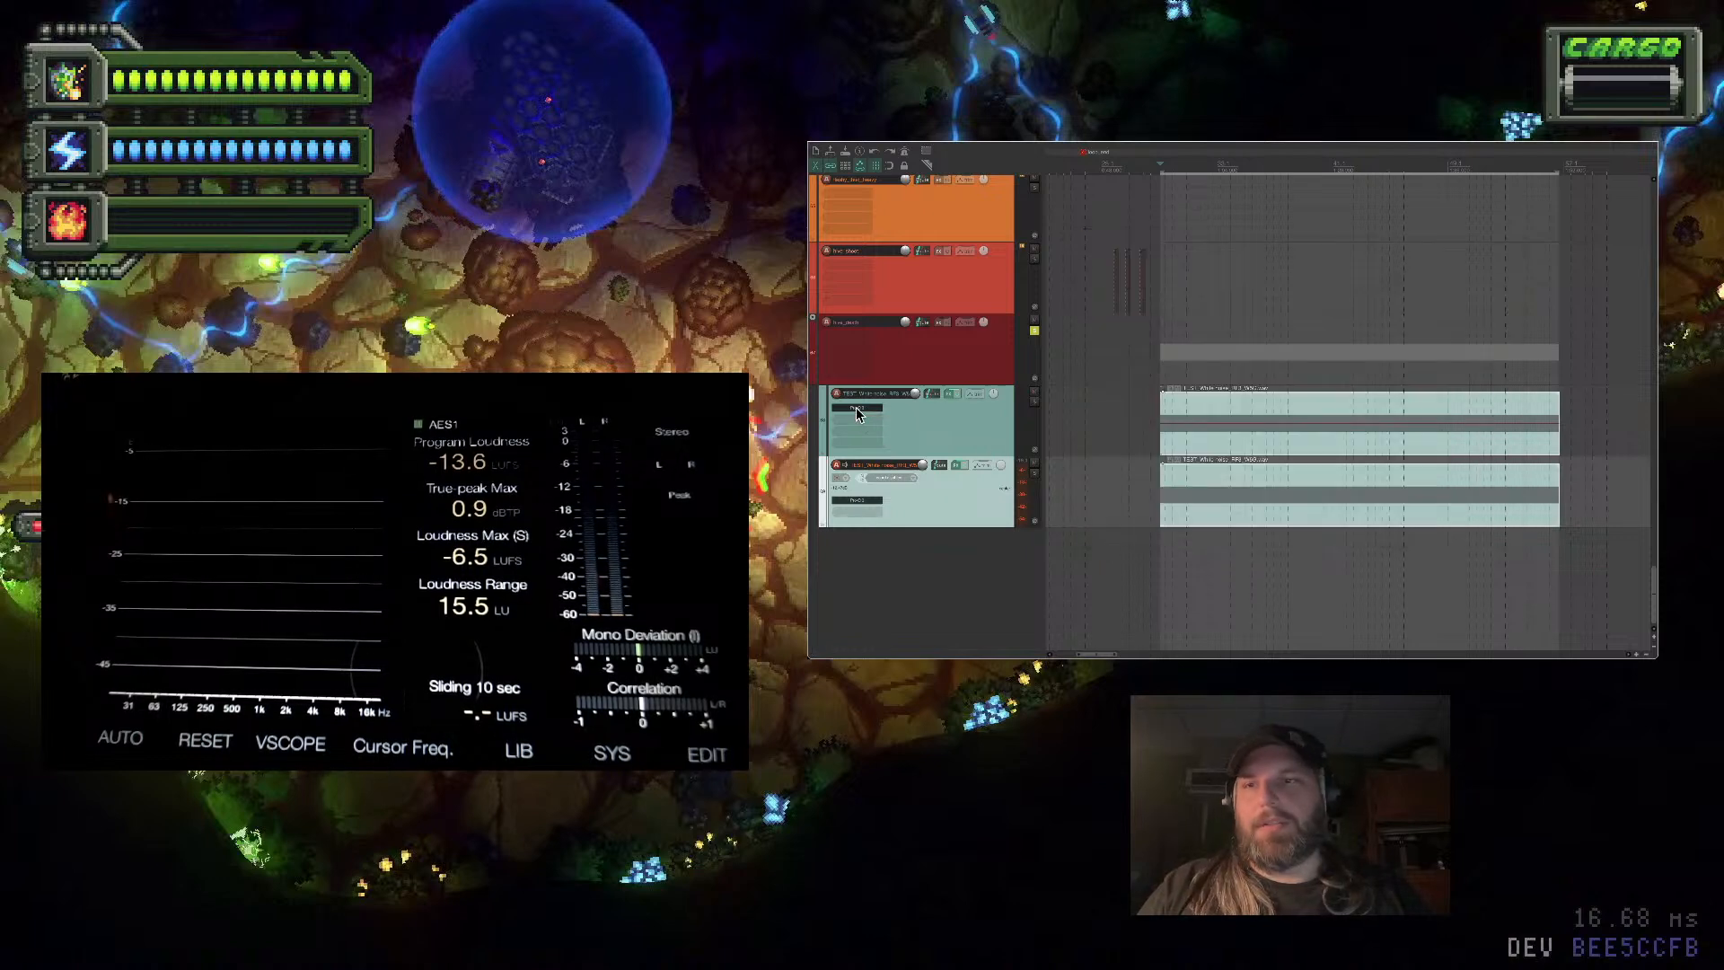
pyautogui.rightClick(859, 419)
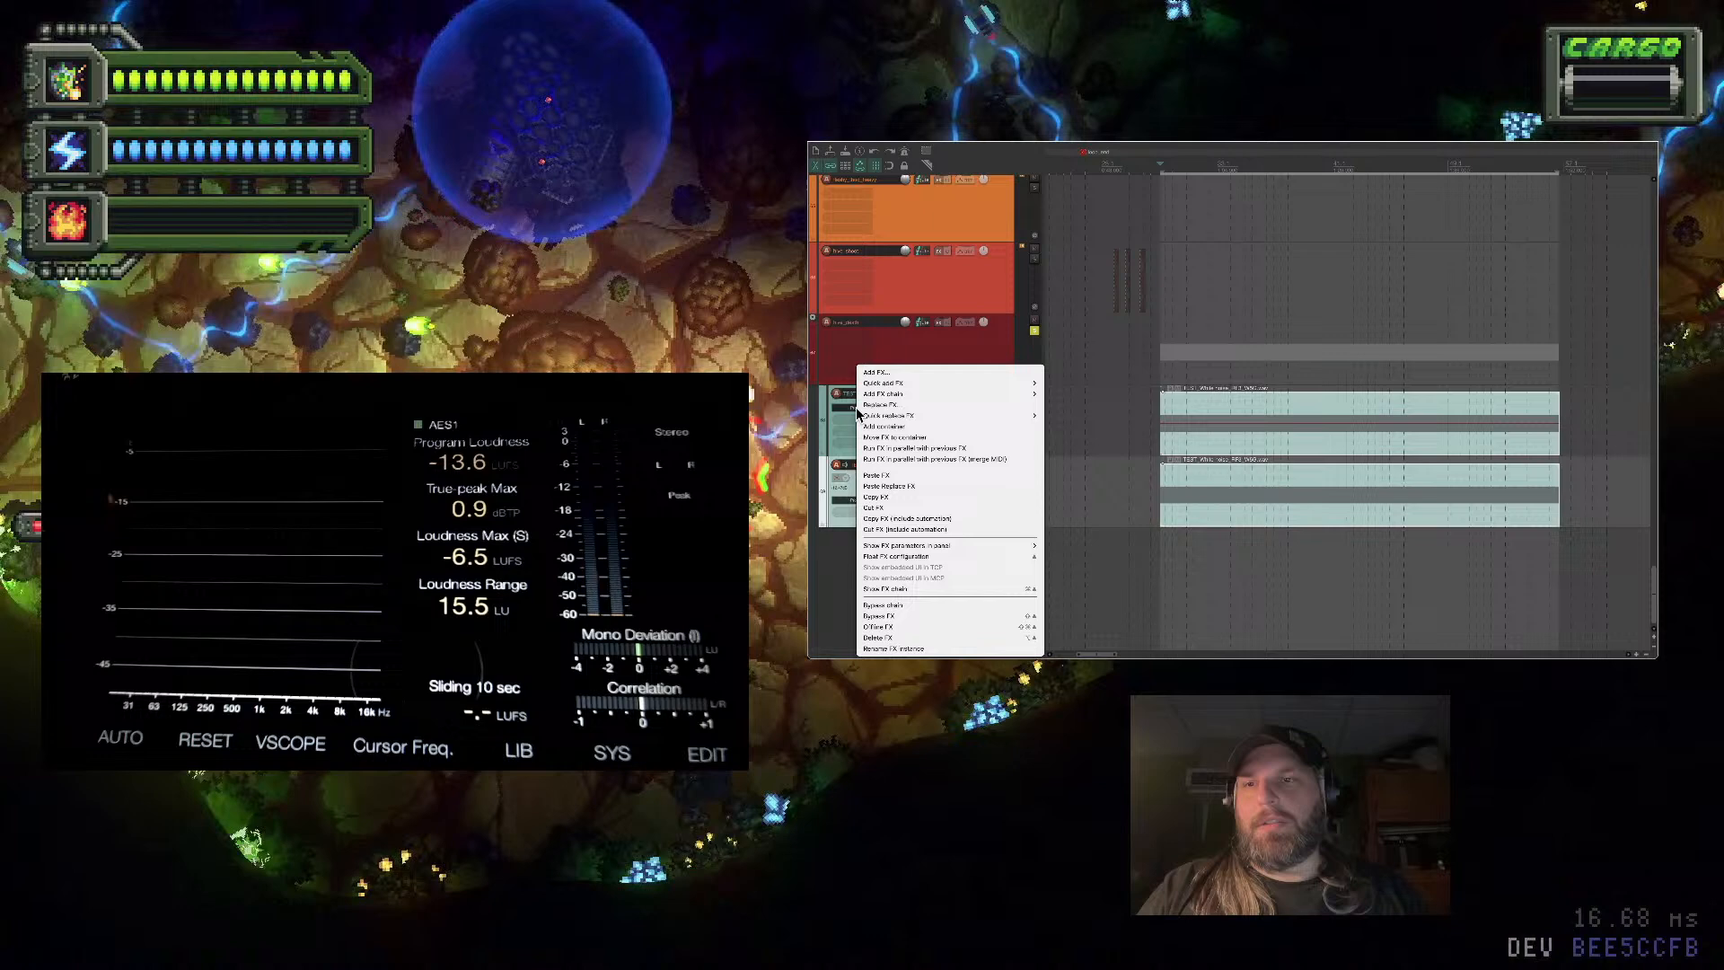
pyautogui.click(896, 498)
pyautogui.rightClick(860, 501)
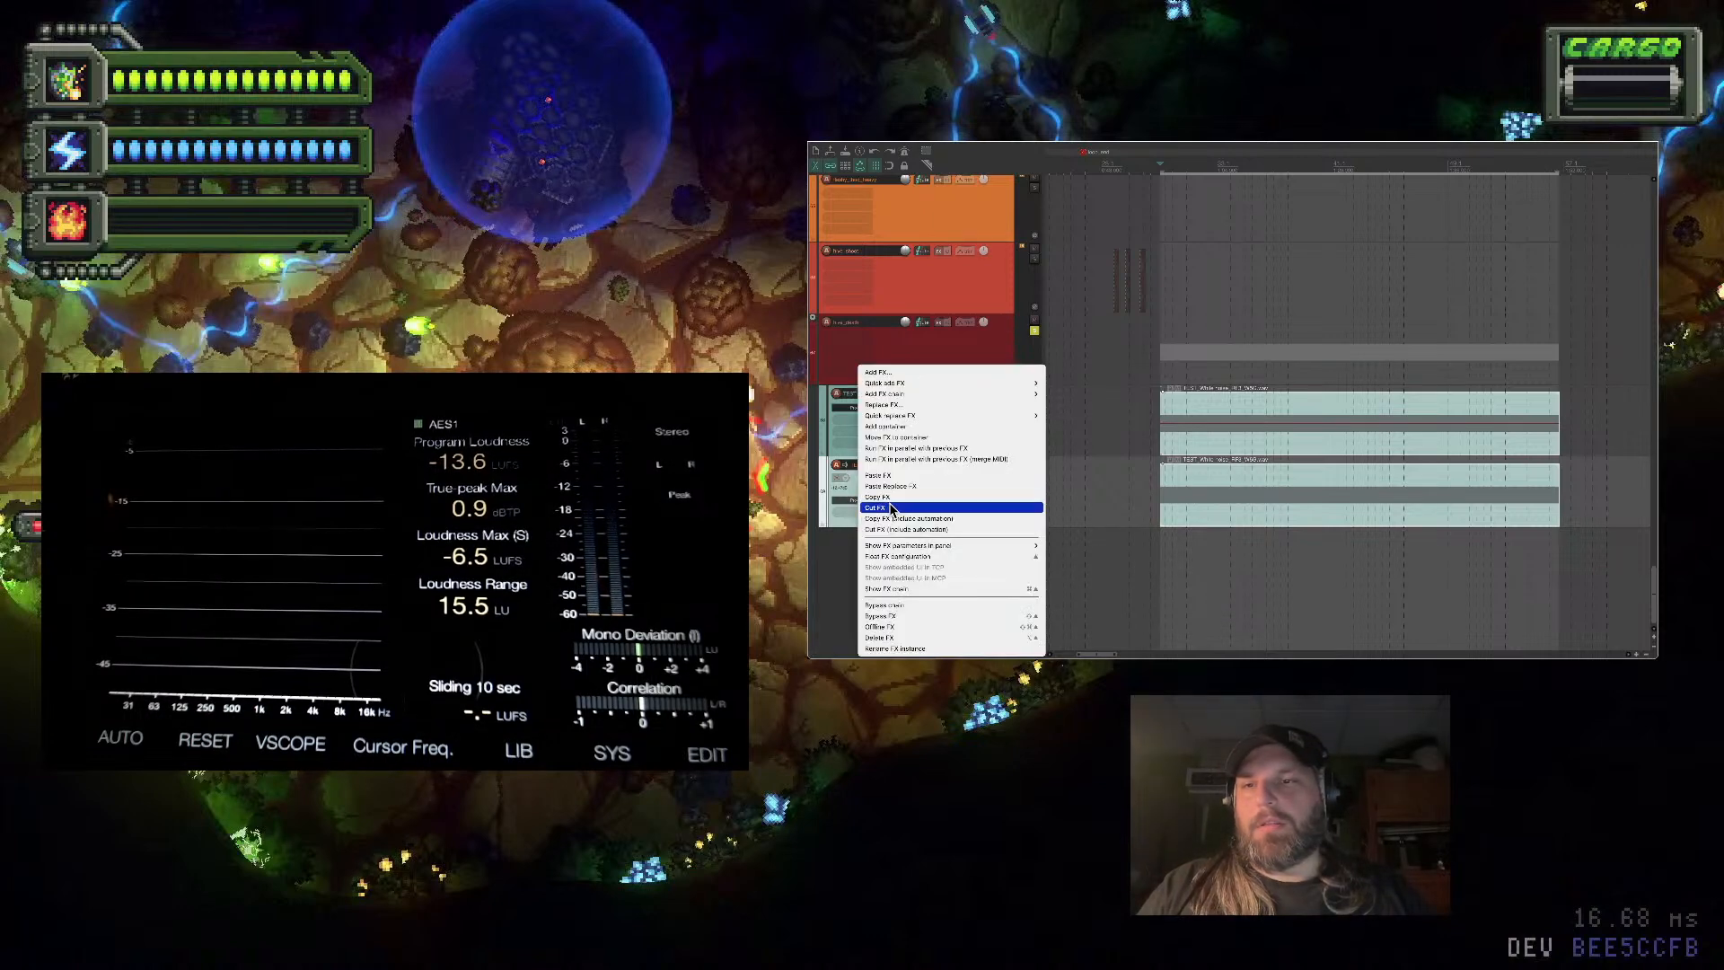
pyautogui.click(897, 476)
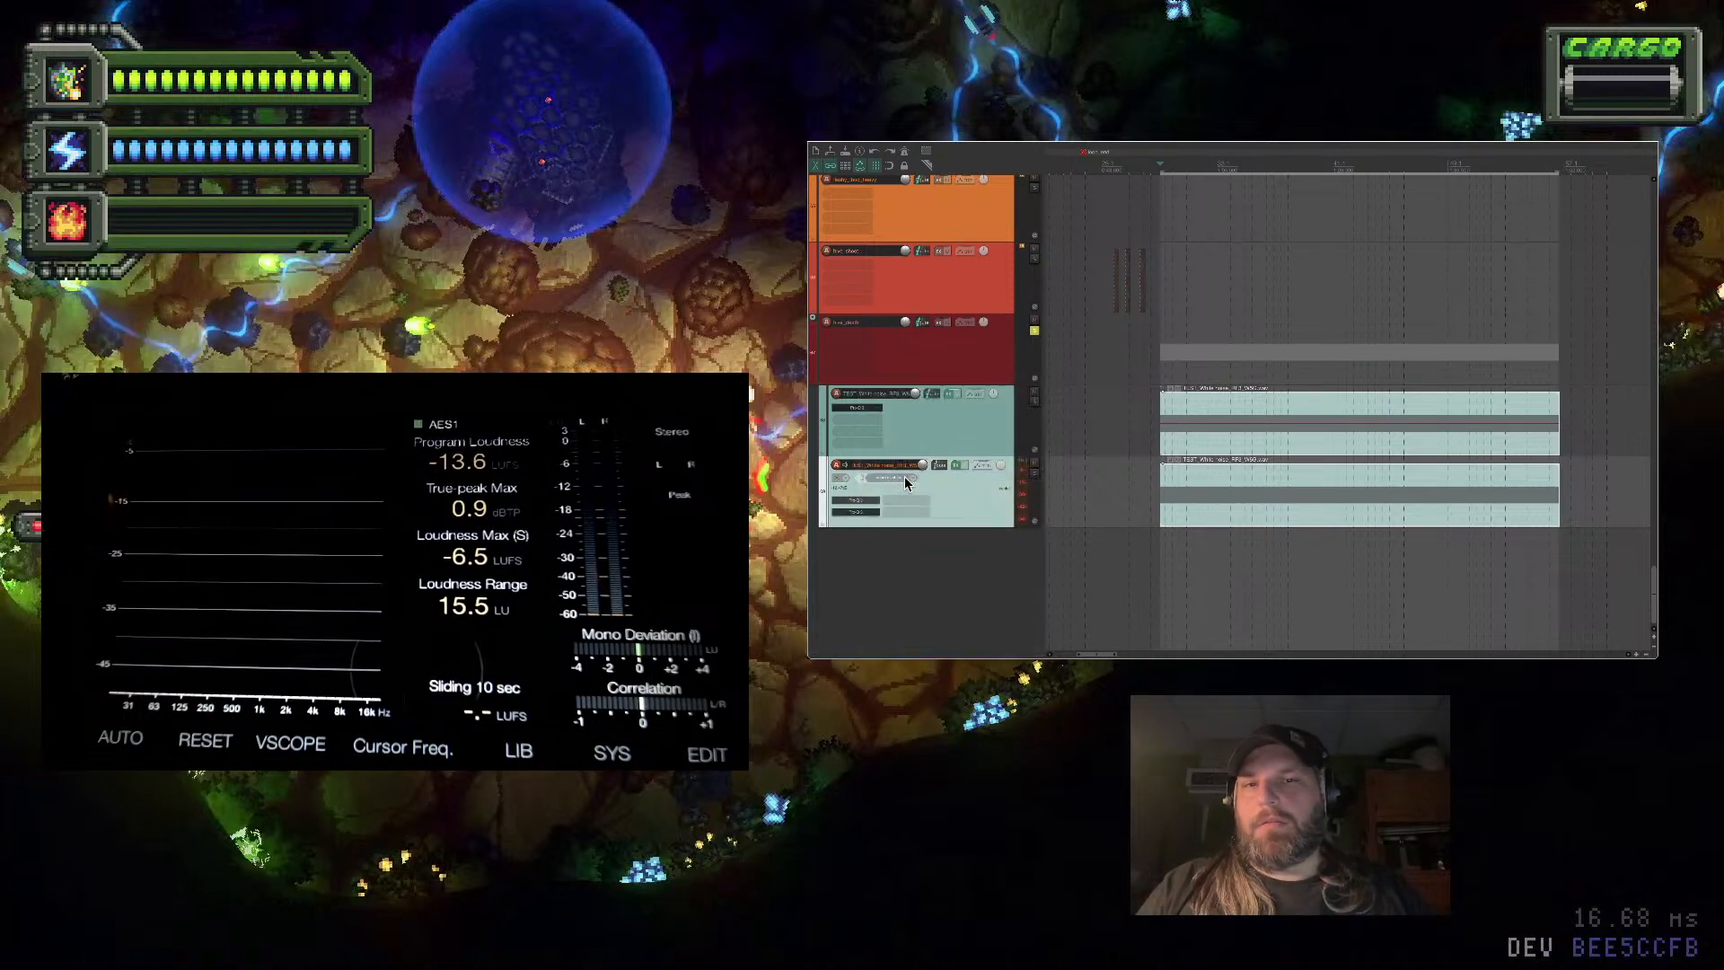
# Cut both Pro-Q 3 instances from the duplicate track, inspecting the settings of the old one before removing it
pyautogui.rightClick(861, 500)
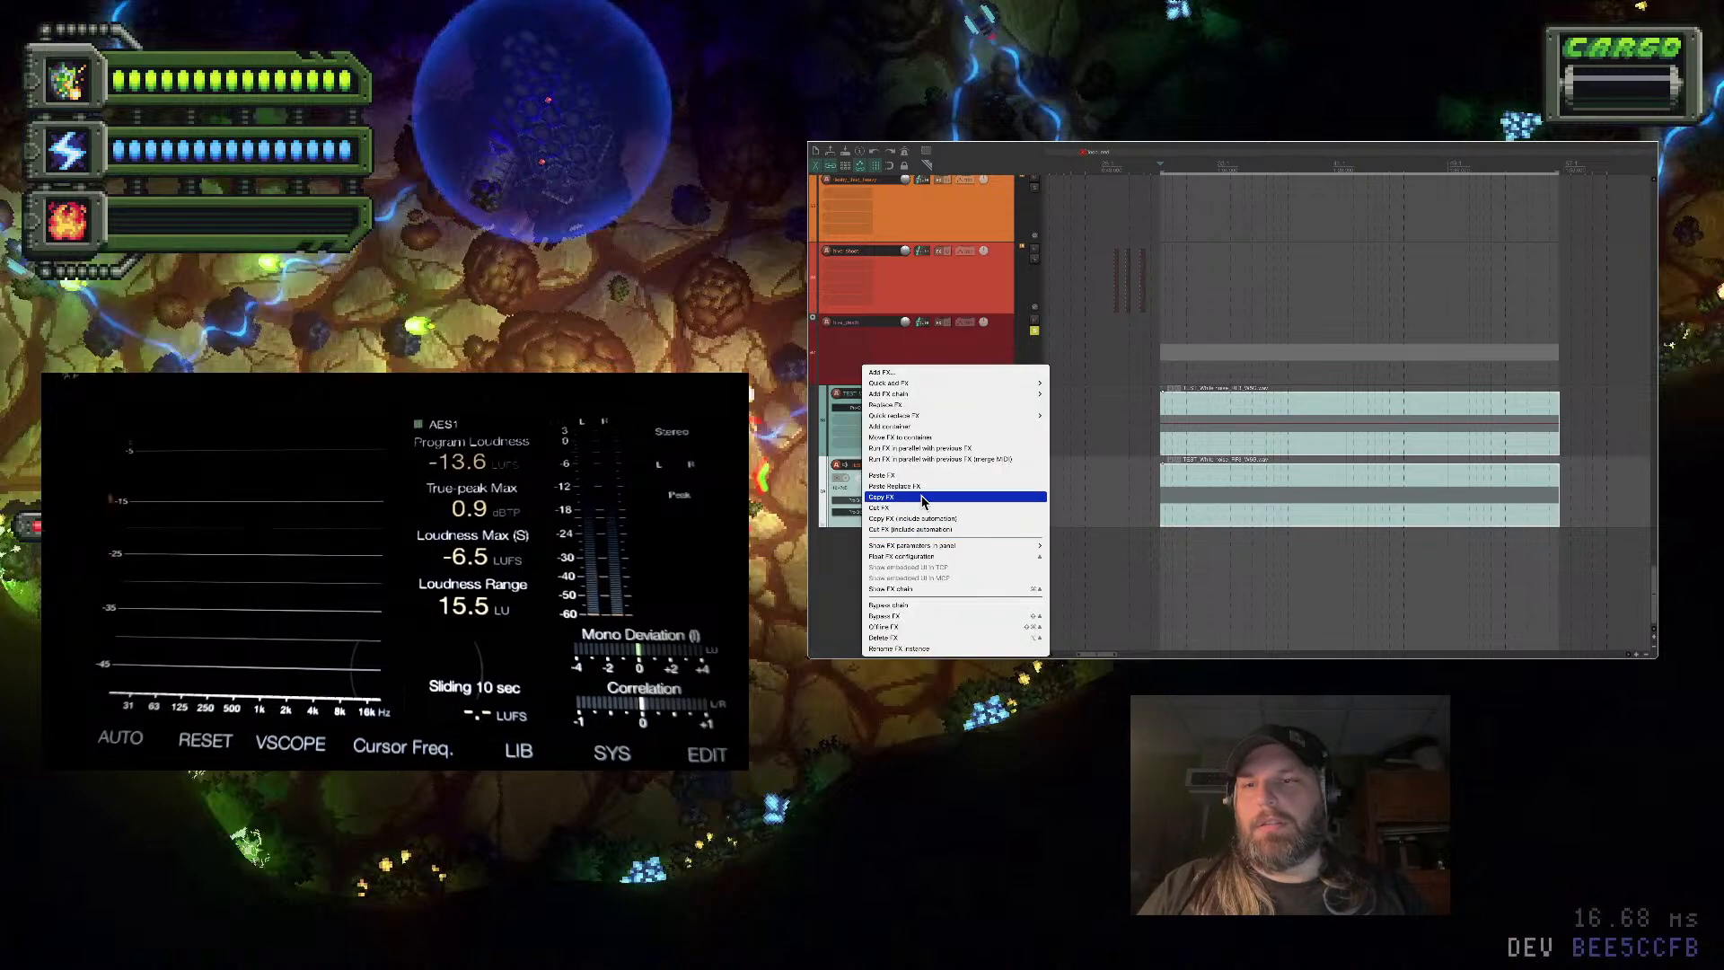
pyautogui.click(922, 500)
pyautogui.click(858, 500)
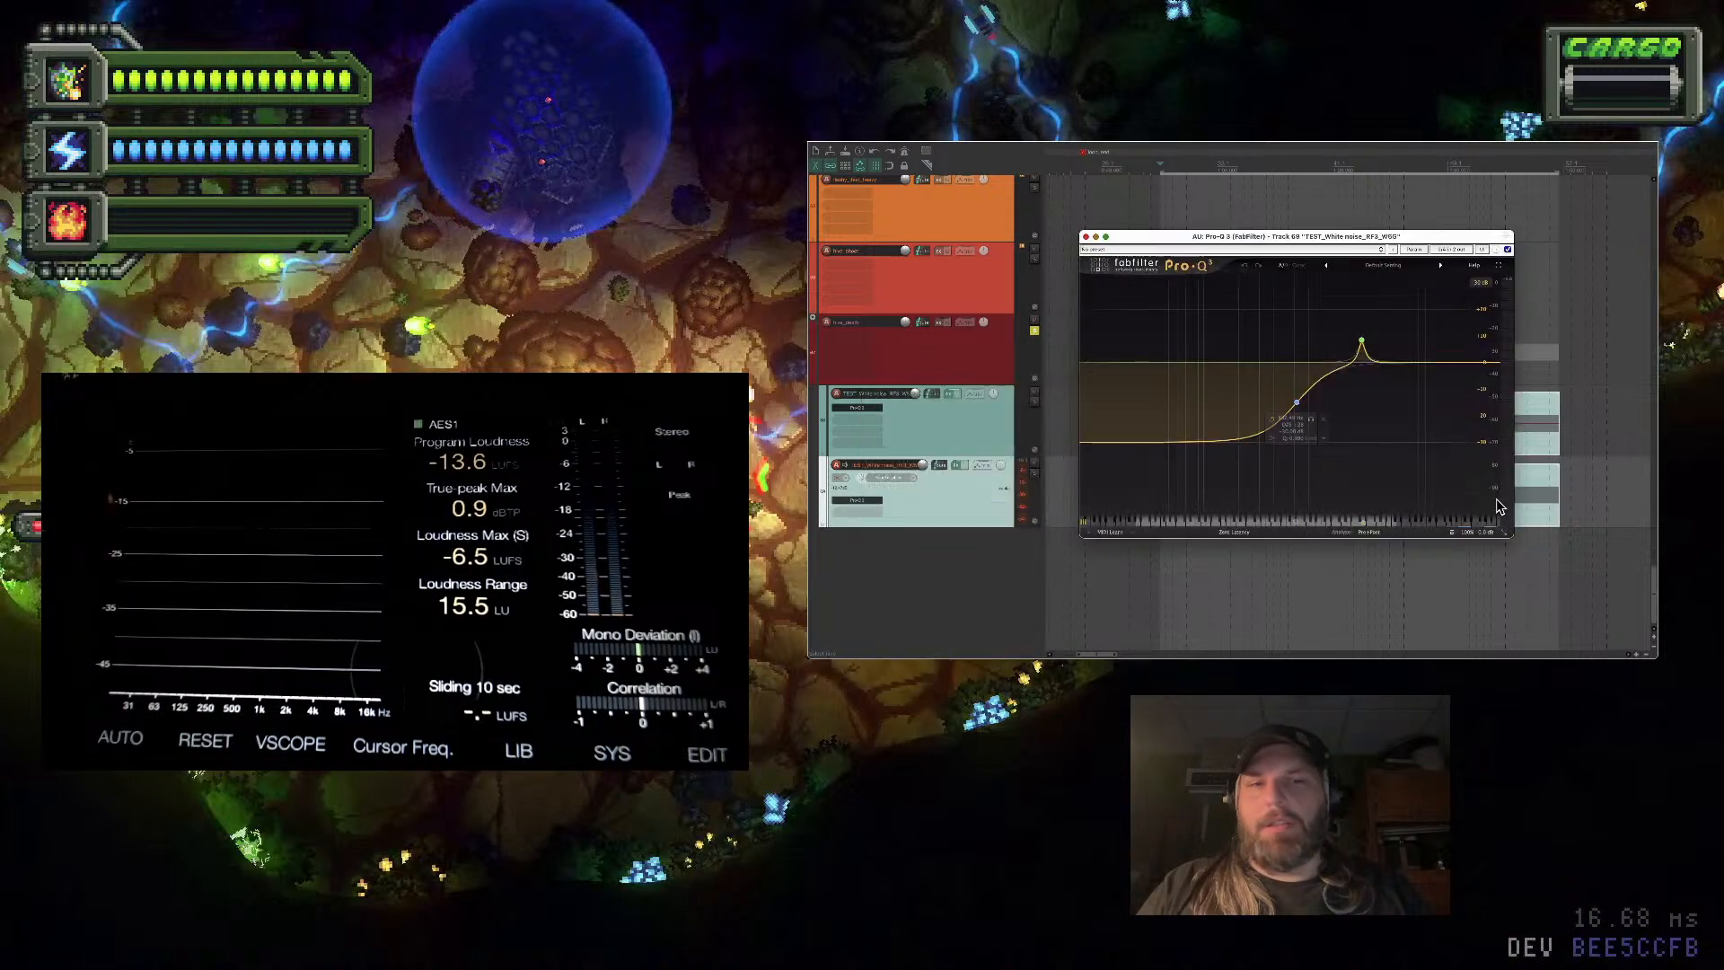
pyautogui.moveTo(1469, 537)
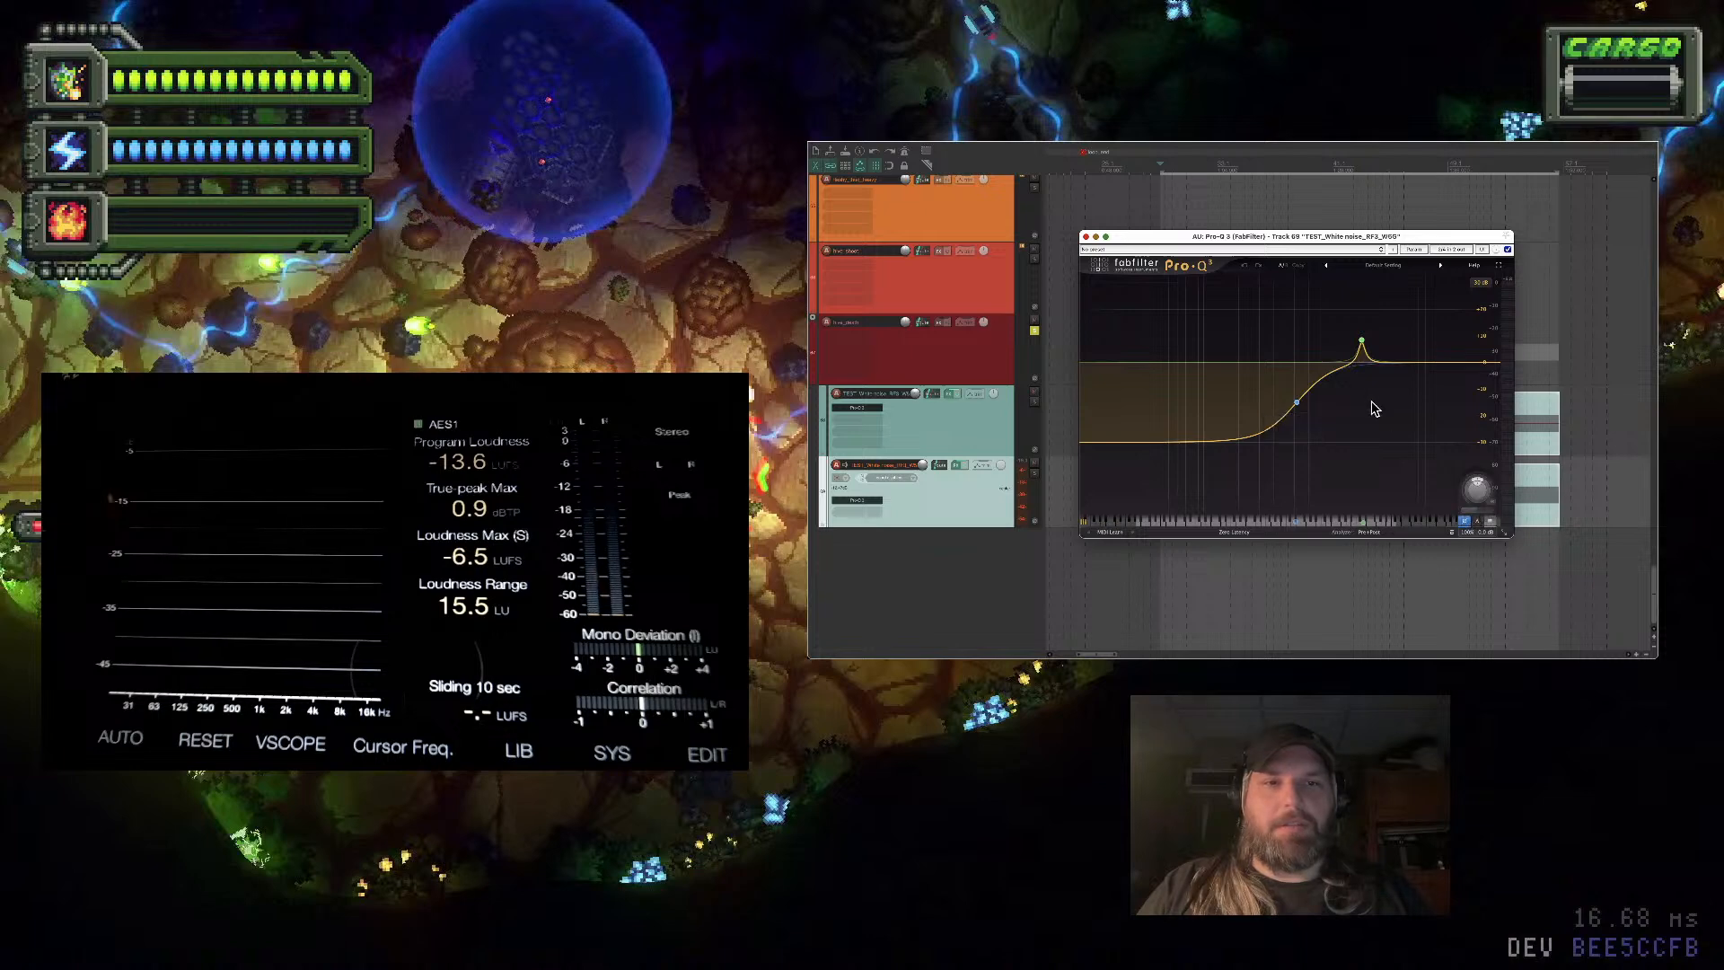
pyautogui.rightClick(860, 510)
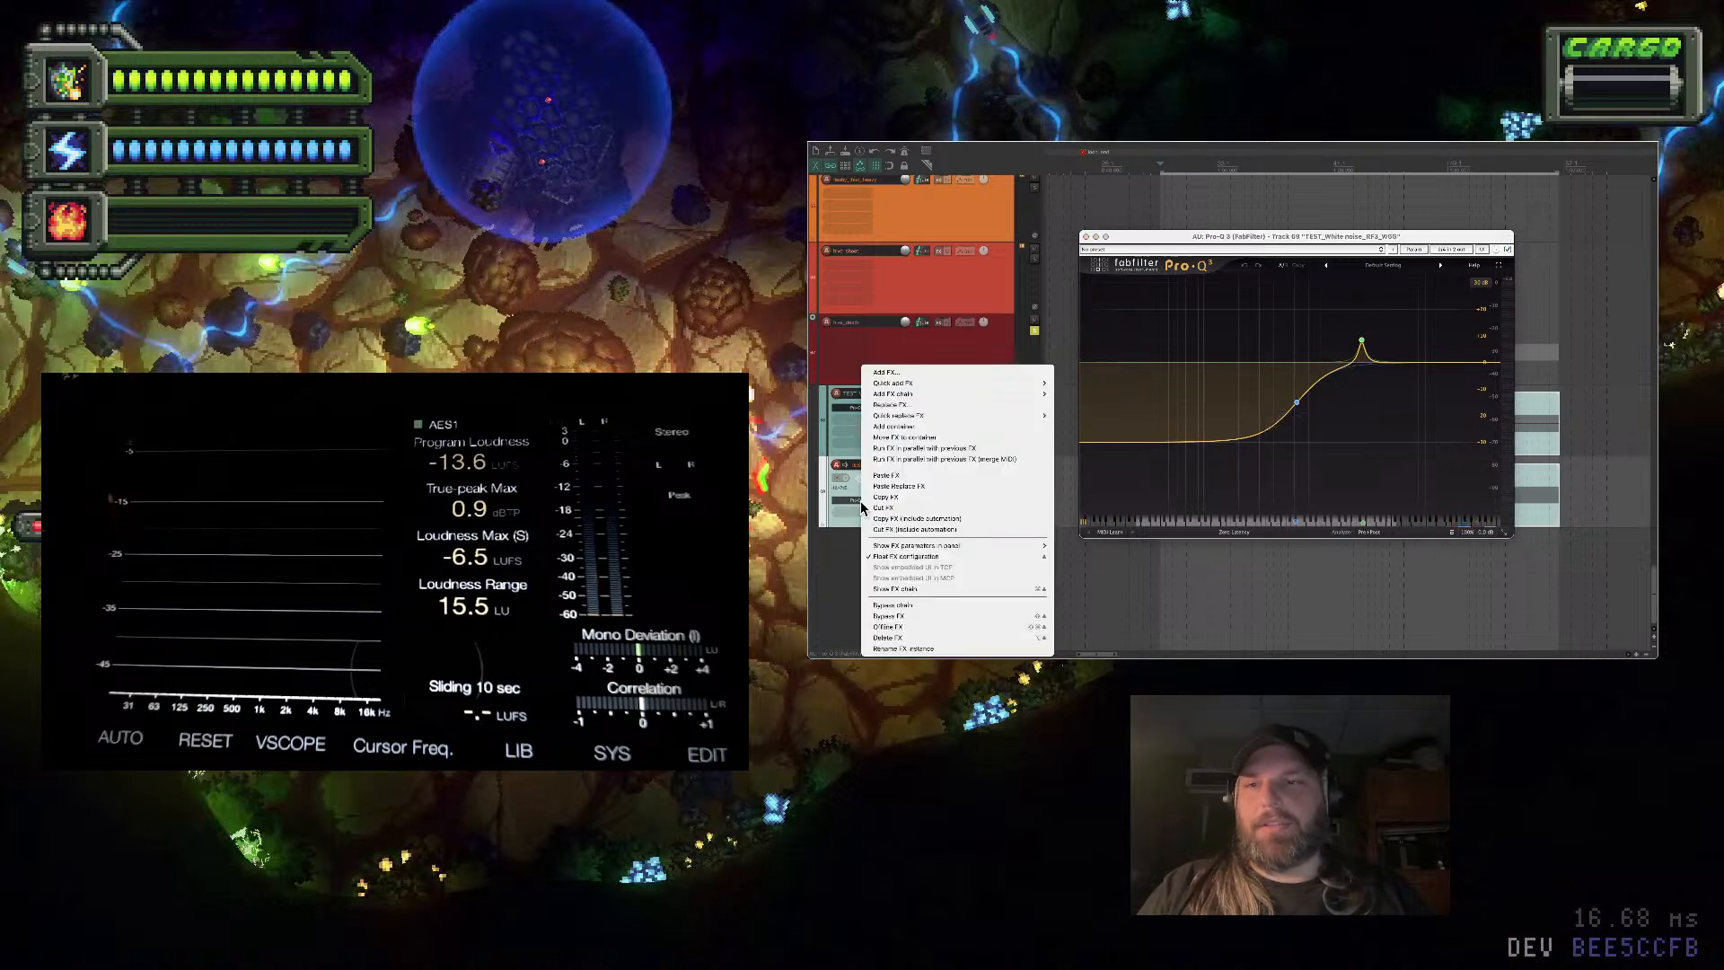
pyautogui.click(896, 509)
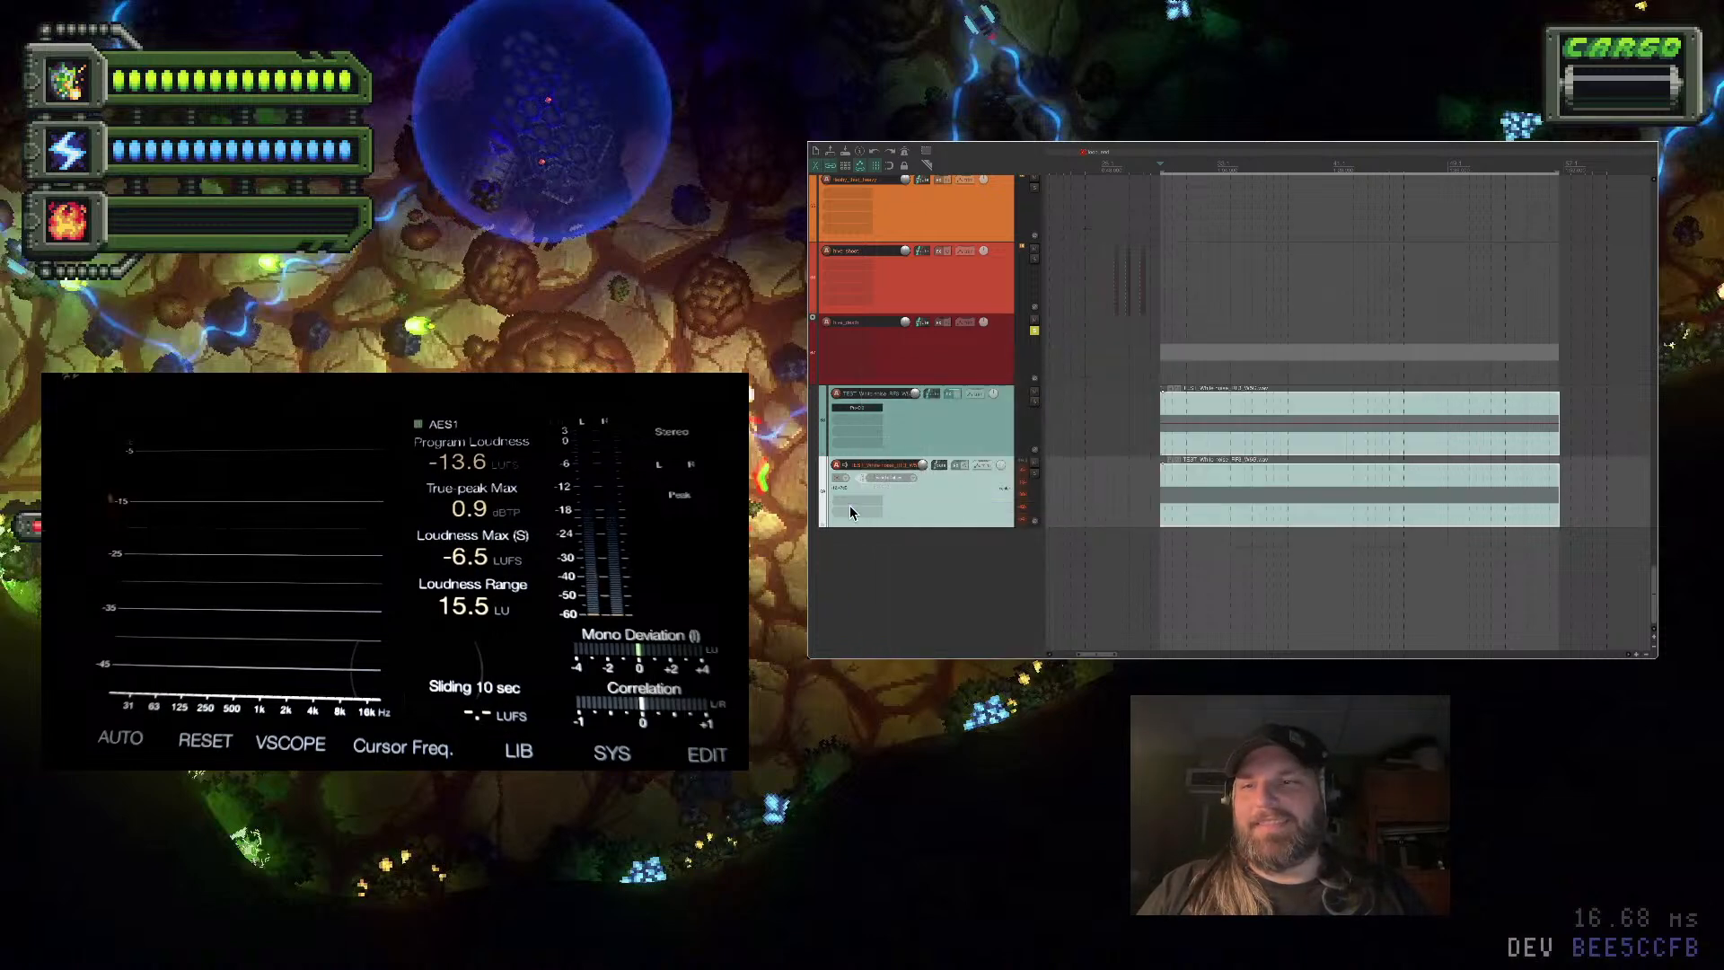
# Copy the original track's Pro-Q 3 again, paste it into the duplicate's empty effects list, and start playback
pyautogui.rightClick(855, 408)
pyautogui.click(894, 488)
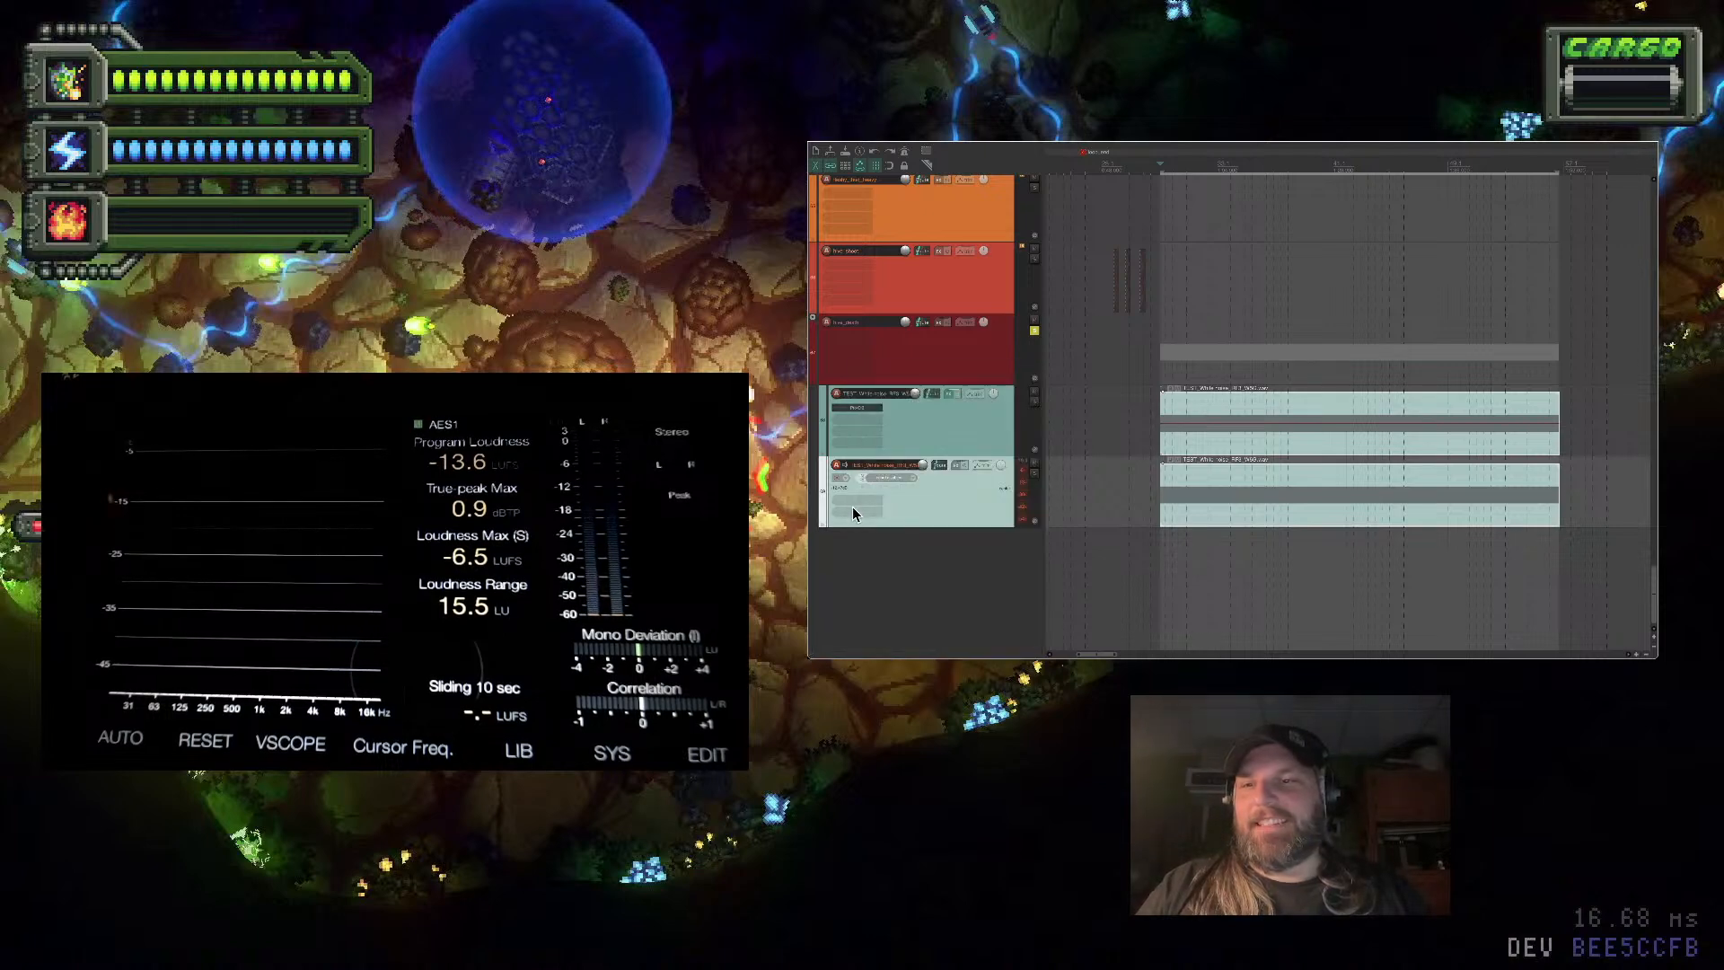
pyautogui.doubleClick(853, 512)
pyautogui.rightClick(854, 501)
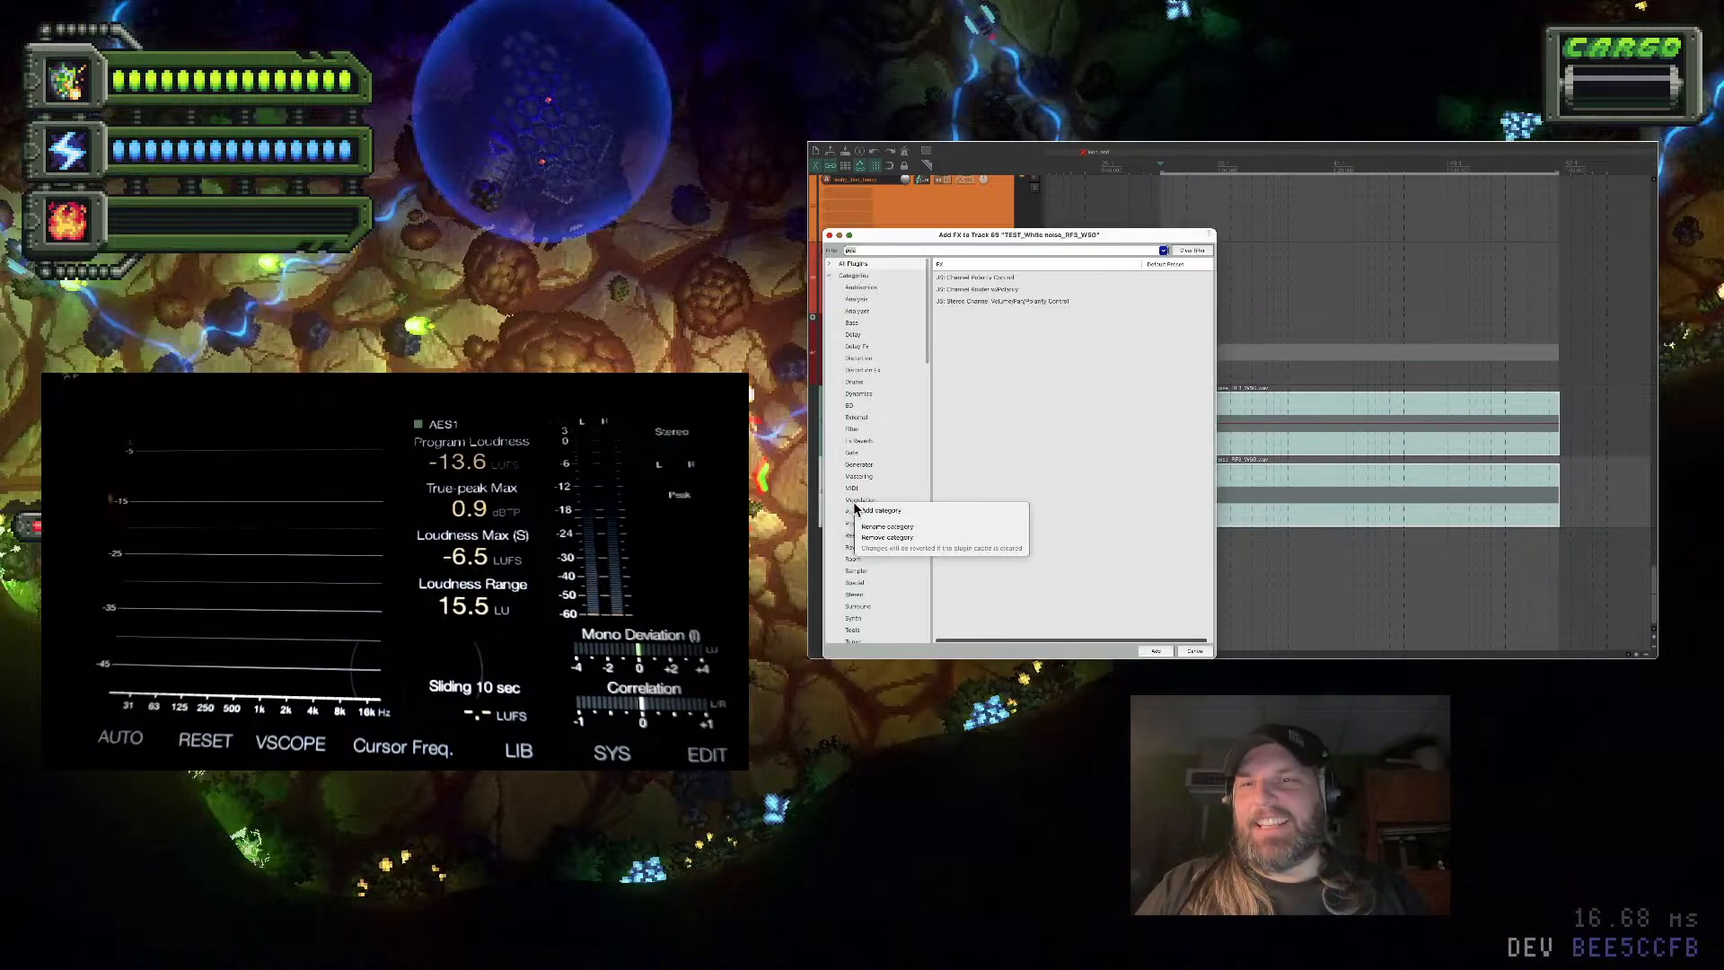
pyautogui.click(829, 235)
pyautogui.rightClick(846, 499)
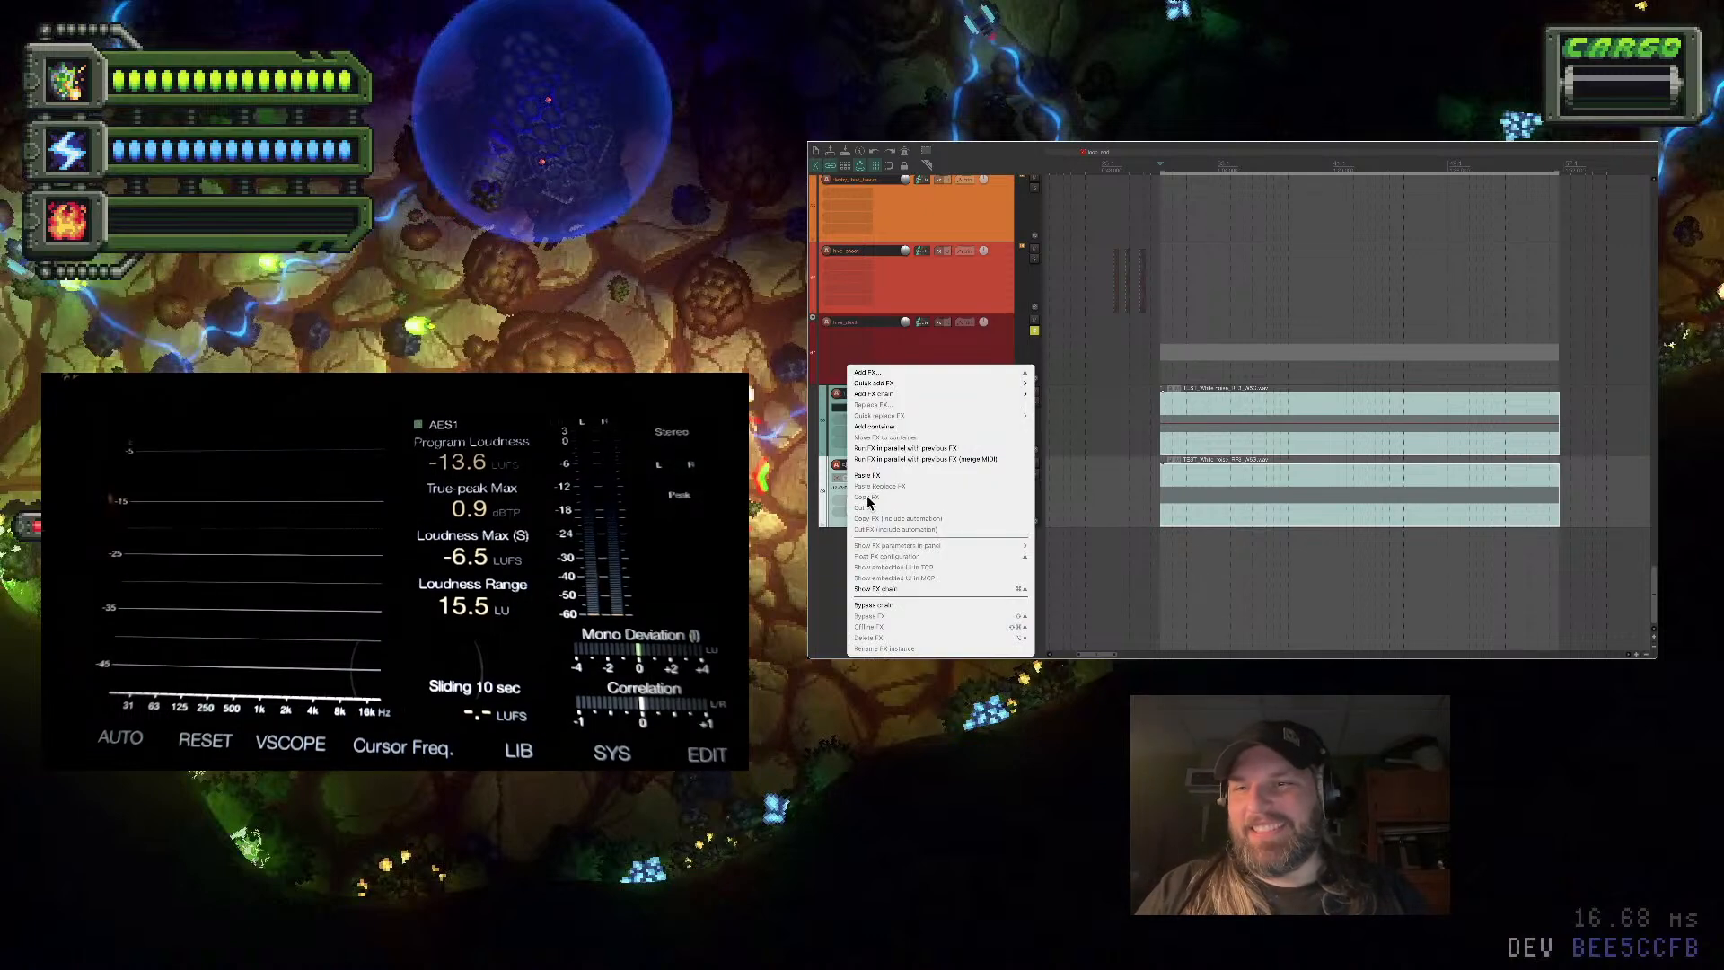
pyautogui.click(900, 476)
pyautogui.press('space')
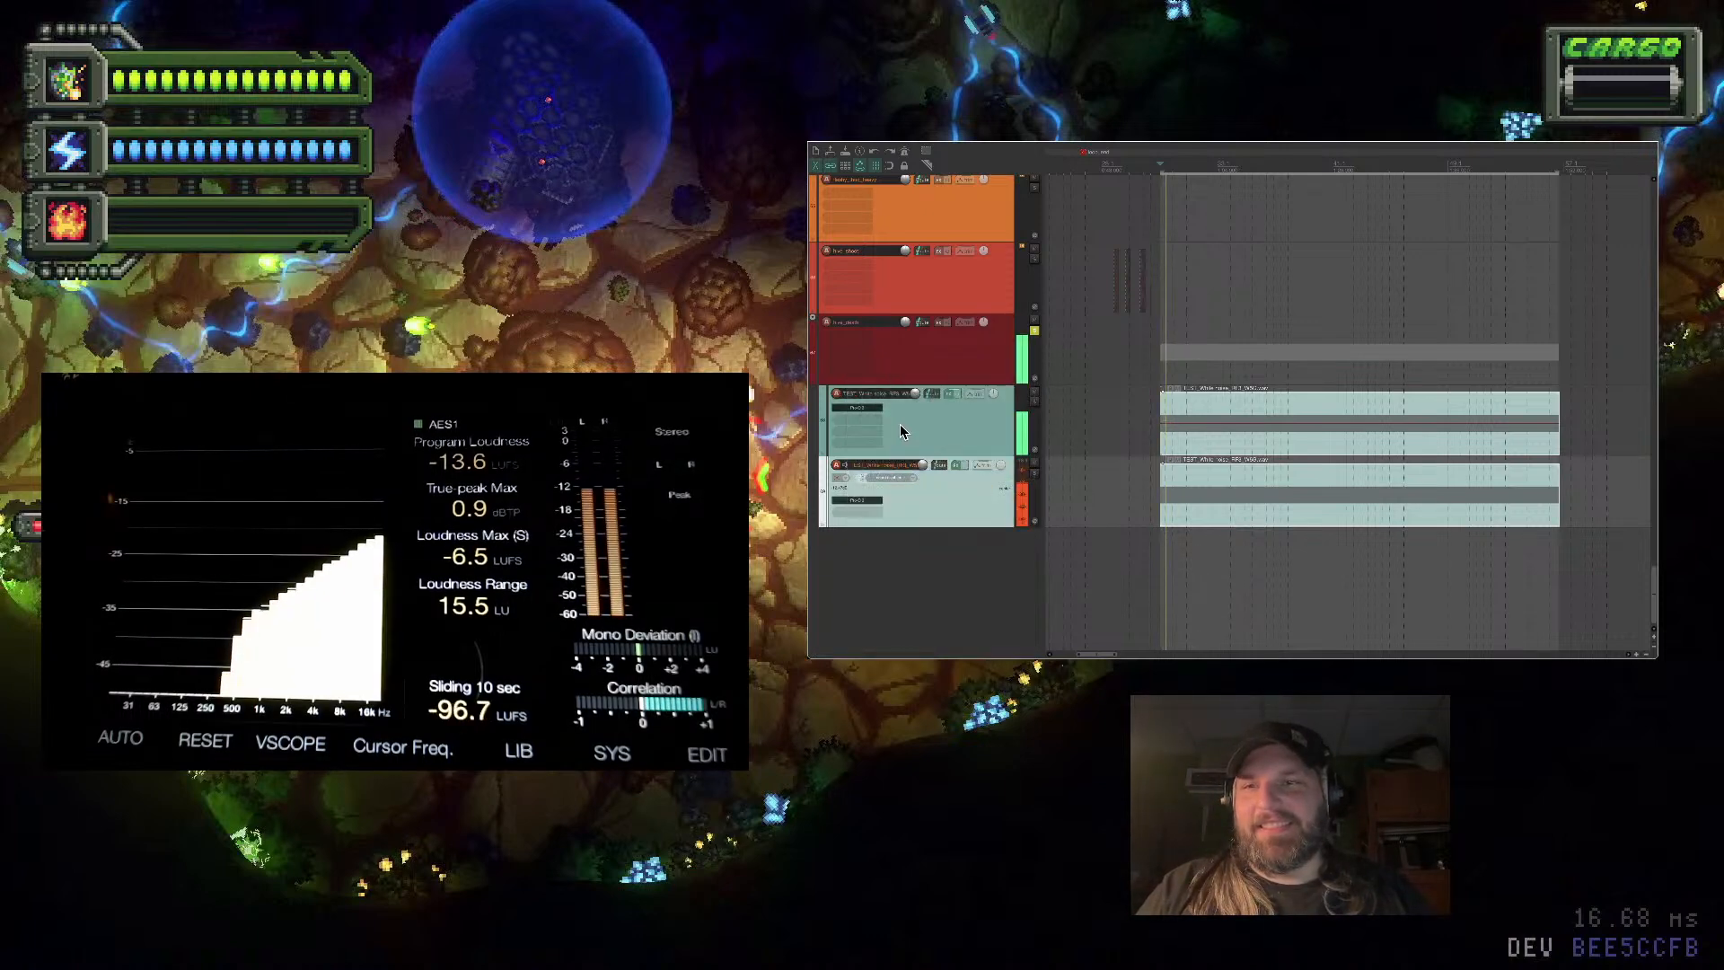
# Turn on phase inversion in the duplicate track's Pro-Q 3, close its window, and play both tracks together
pyautogui.click(858, 500)
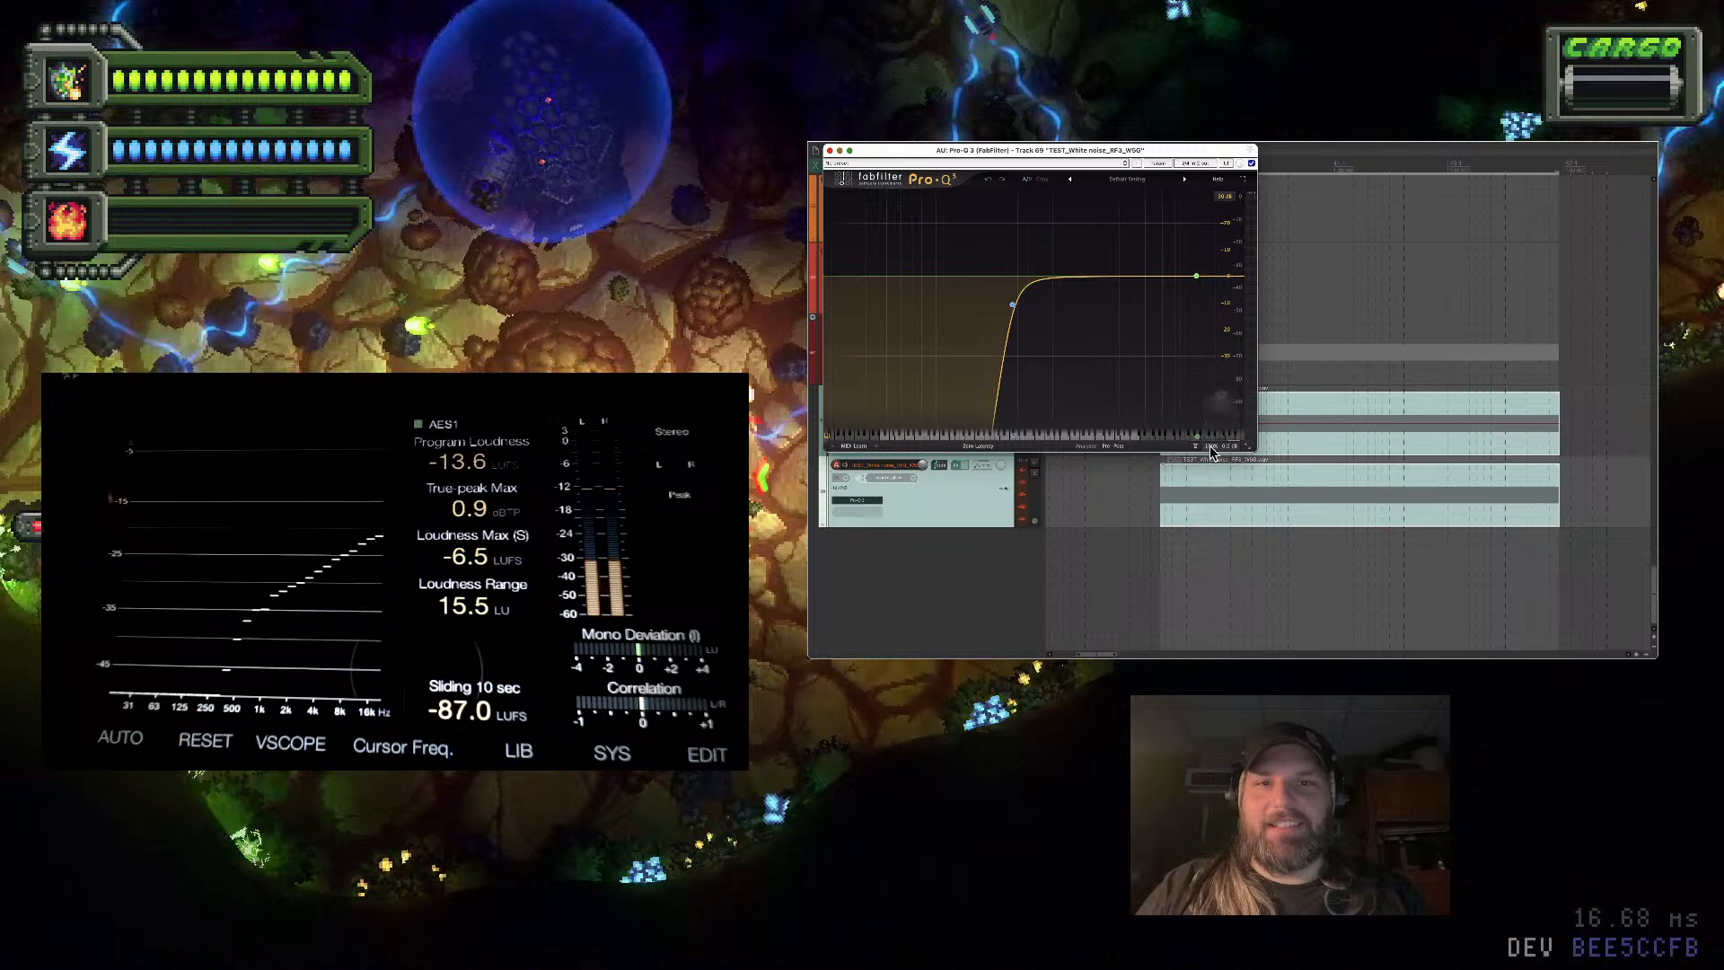
pyautogui.moveTo(1210, 441)
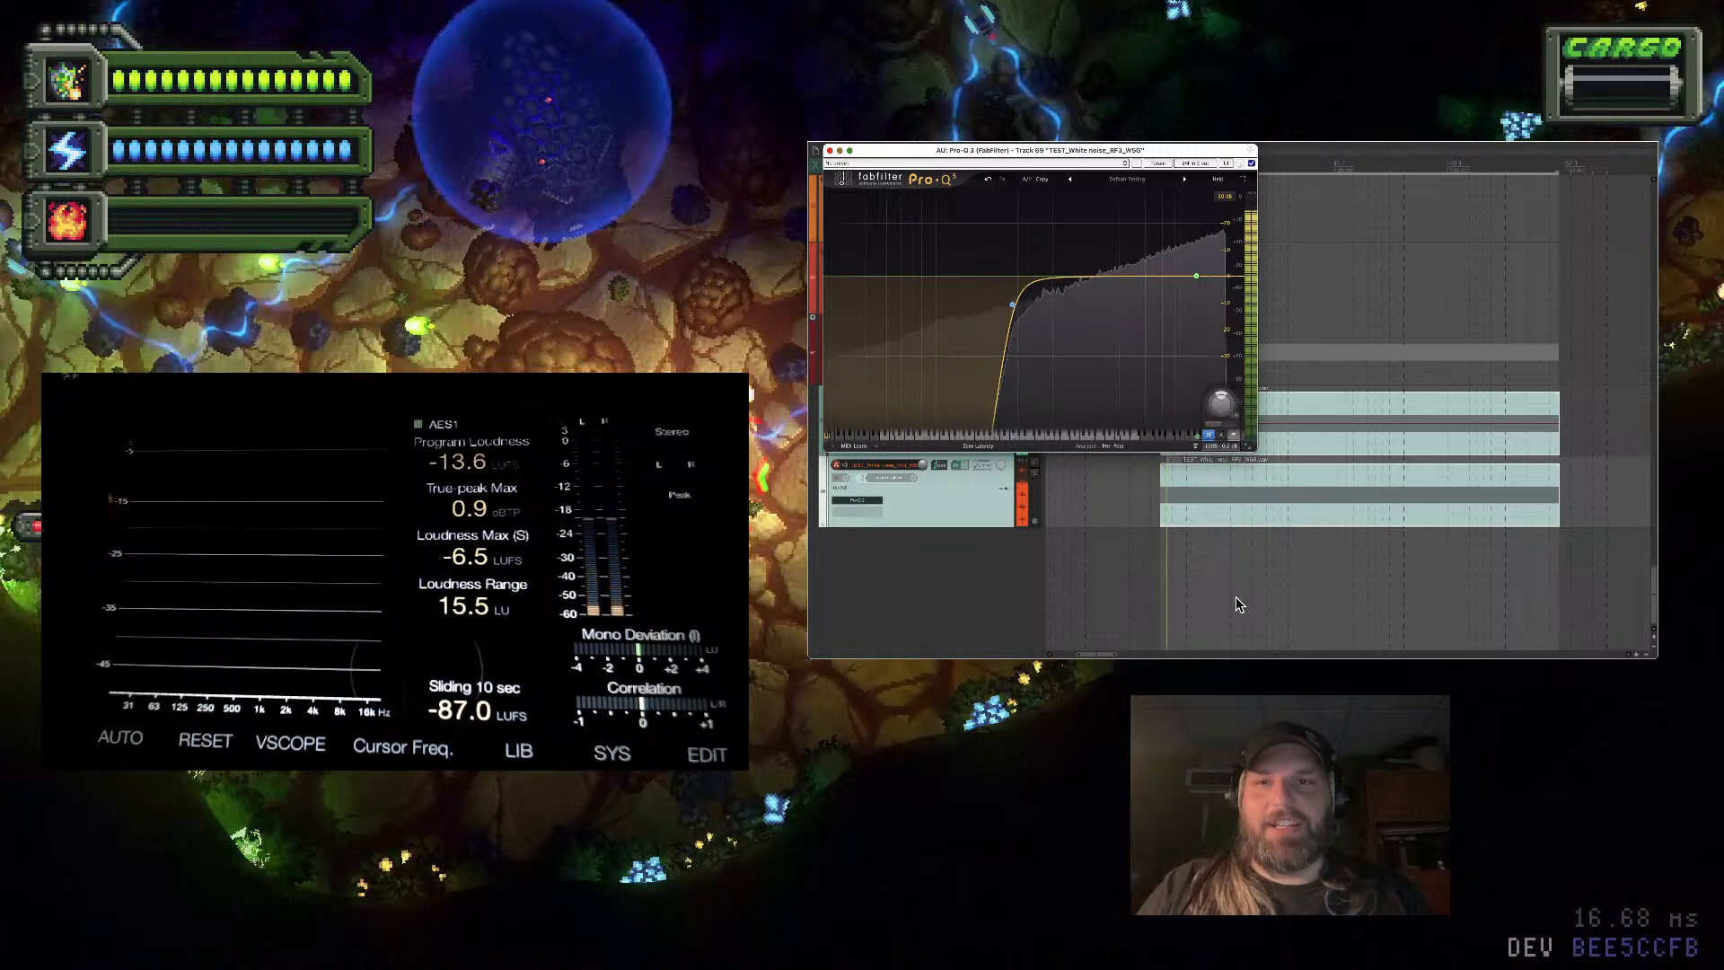
pyautogui.click(1134, 626)
pyautogui.click(829, 151)
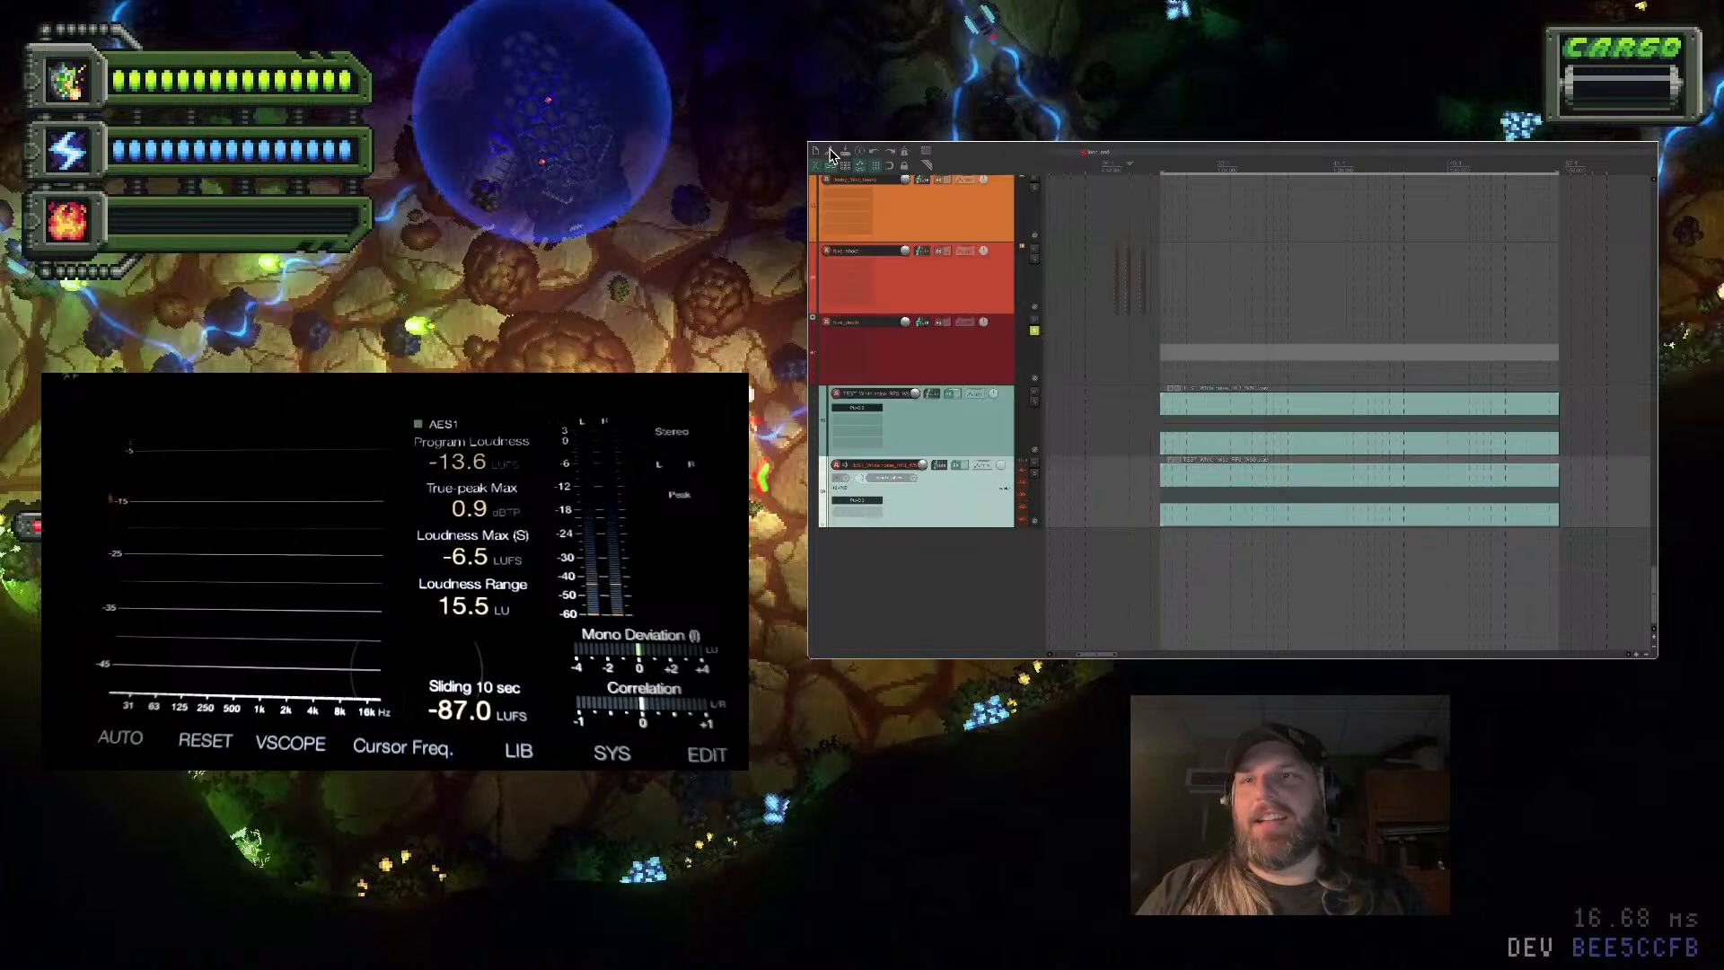
pyautogui.click(1193, 351)
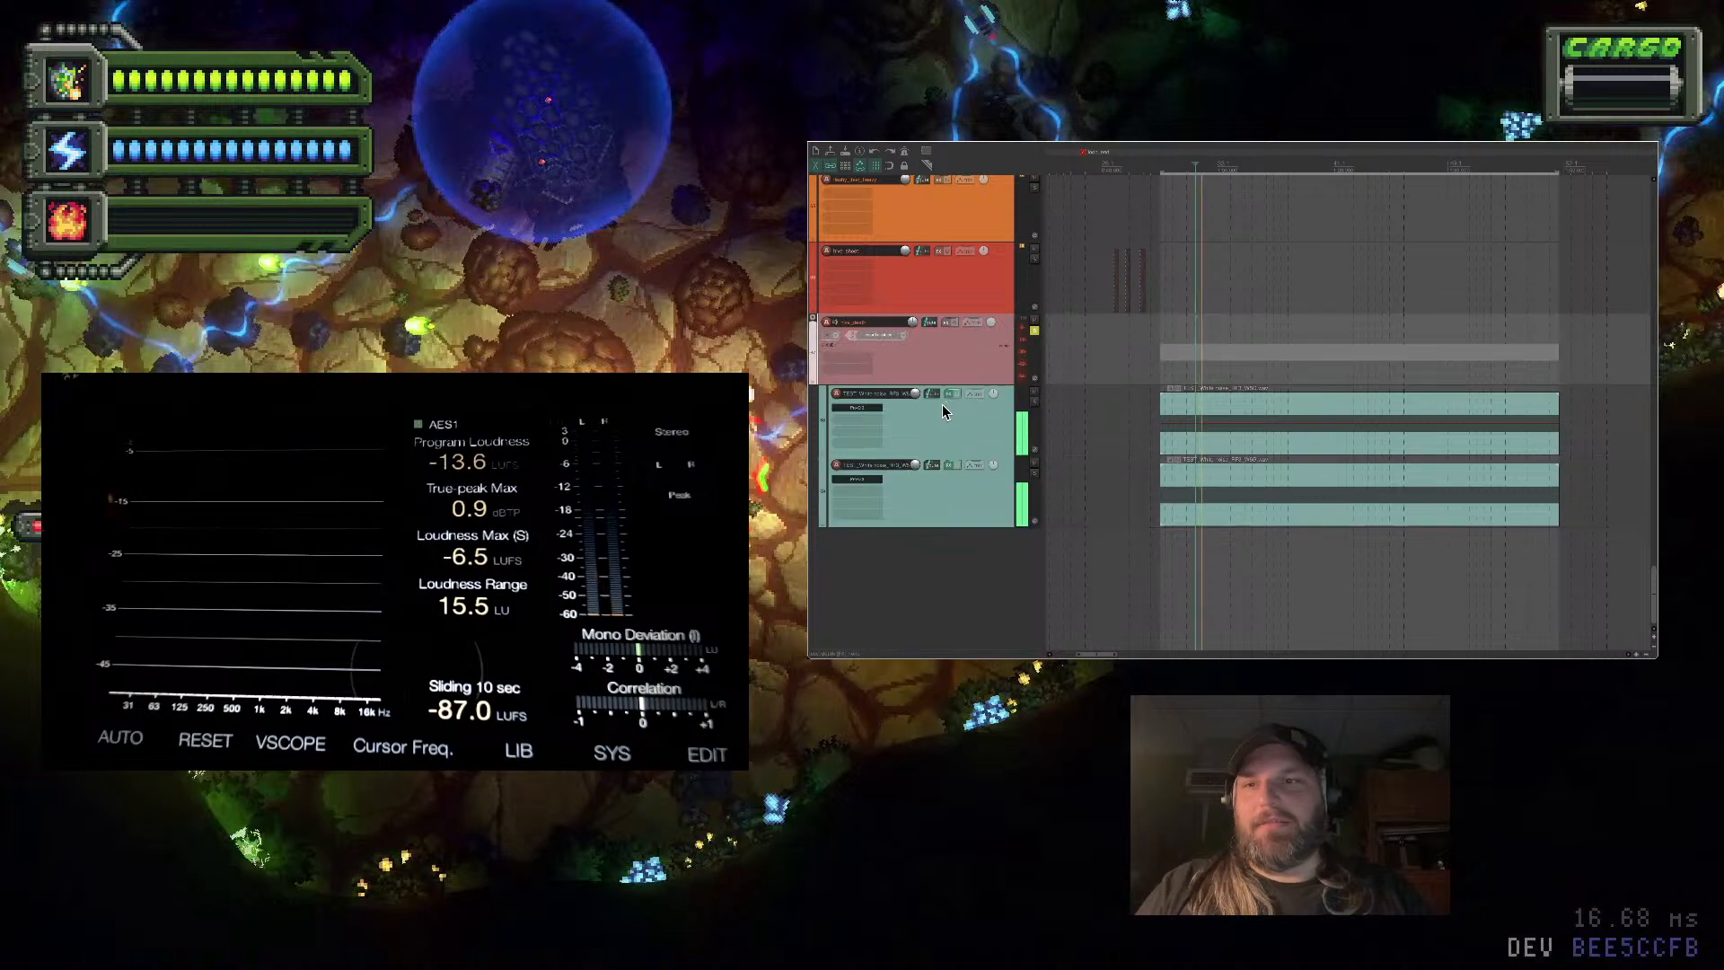
# In the original track's Pro-Q 3, move the bell to a peak just above the low cut's corner and reset its gain to flat
pyautogui.click(950, 395)
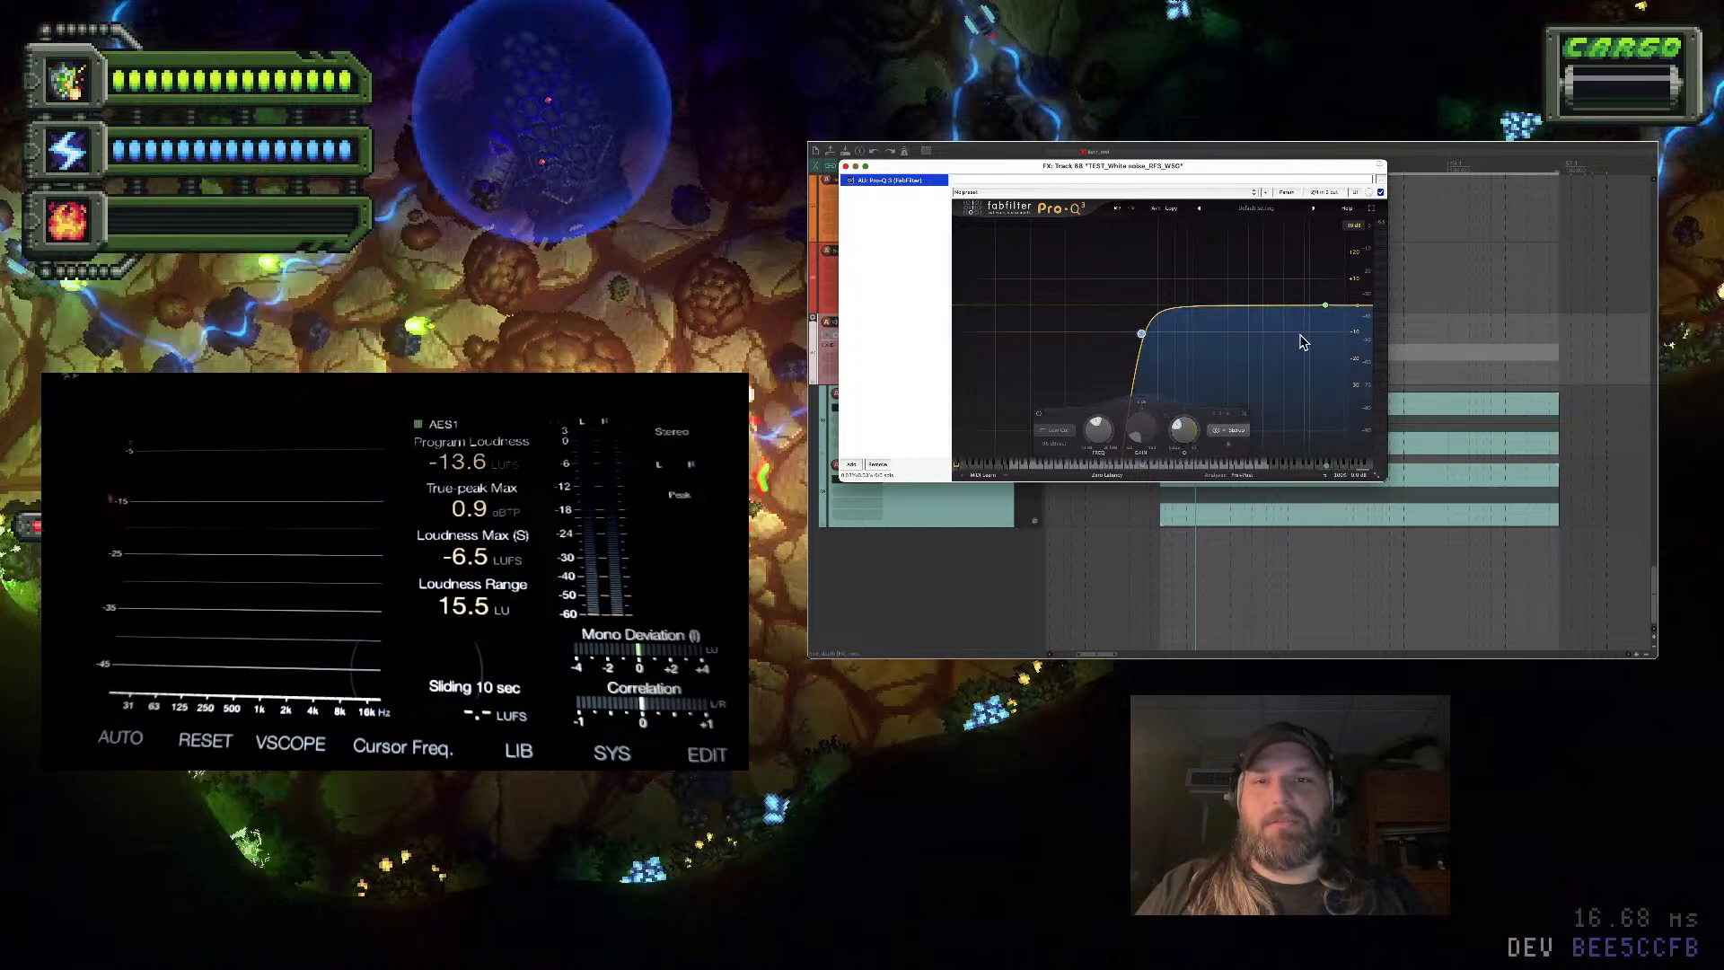
pyautogui.click(1326, 307)
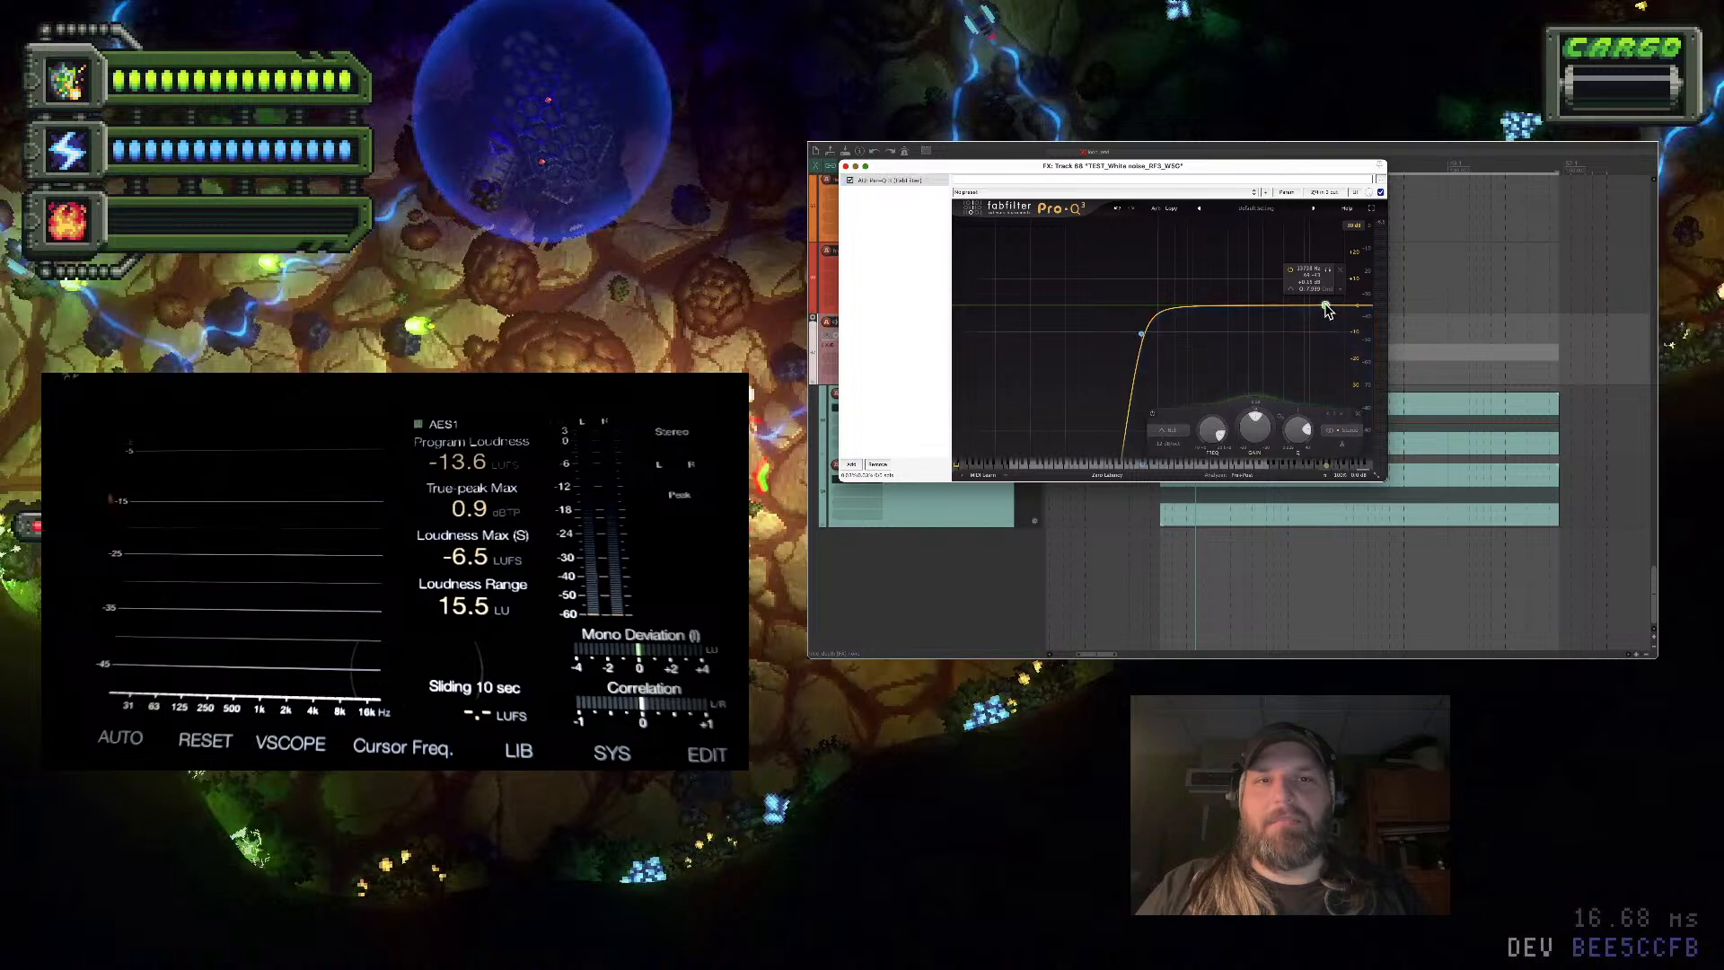
pyautogui.moveTo(1326, 308); pyautogui.dragTo(1164, 288)
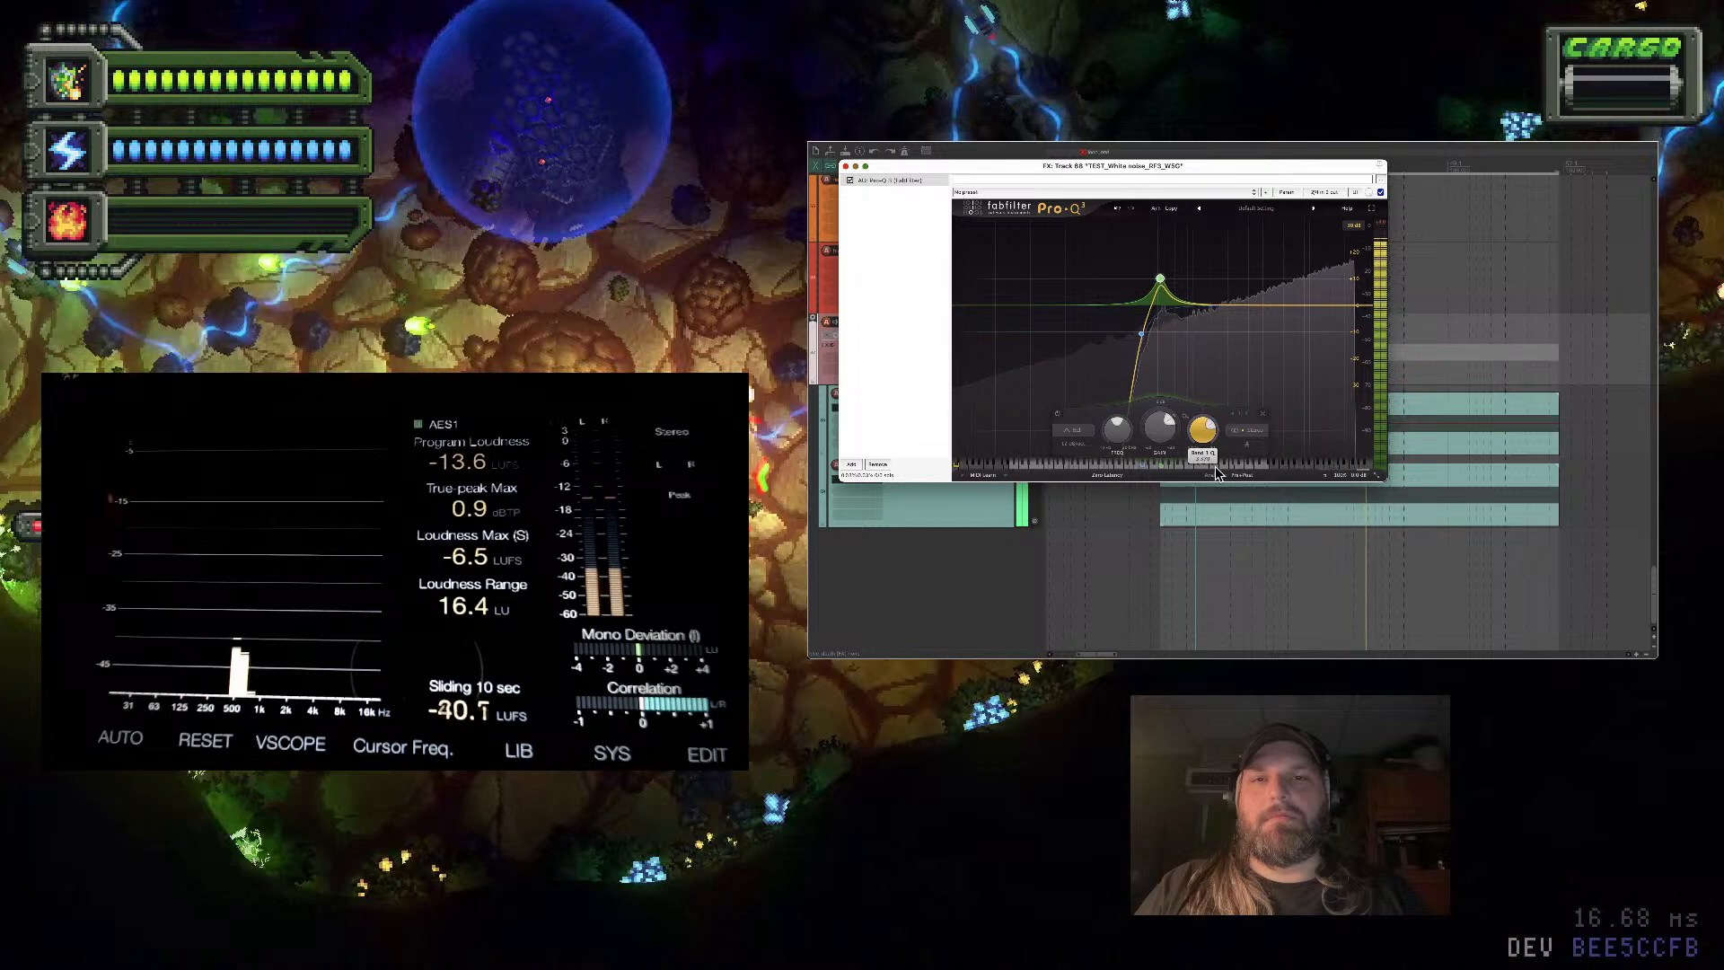
pyautogui.doubleClick(1159, 427)
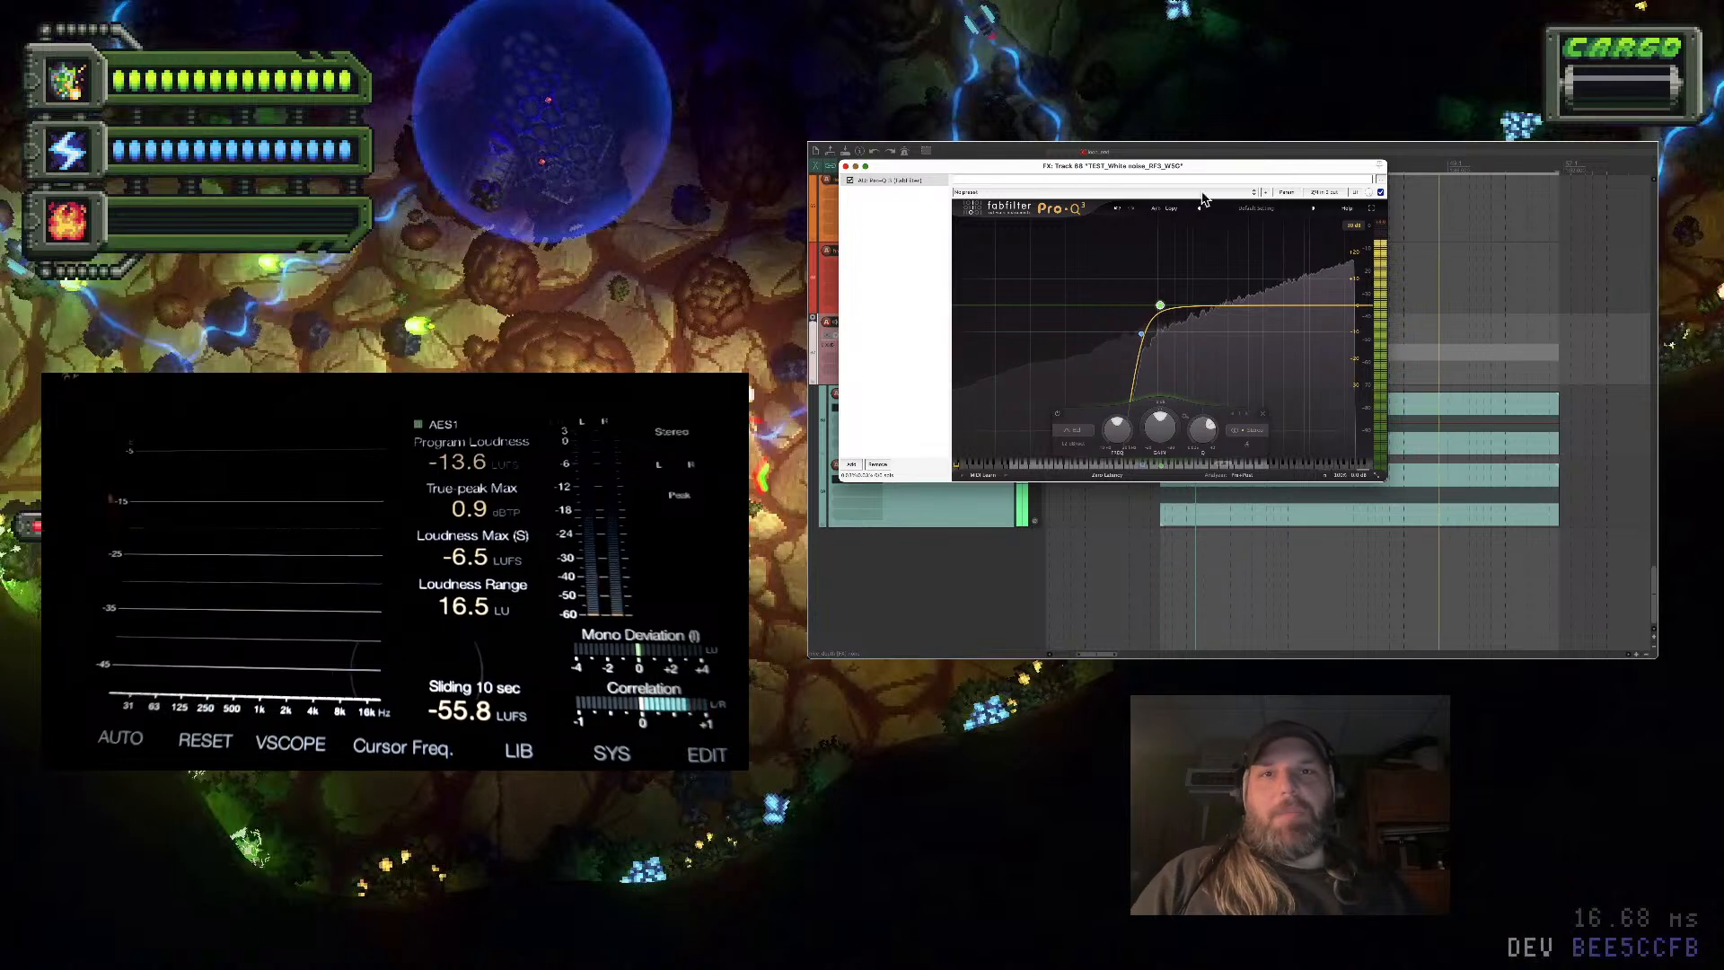
# Move the effects window aside, mute and unmute the duplicate track to compare the sound, and bring the window back
pyautogui.moveTo(1194, 166); pyautogui.dragTo(1355, 557)
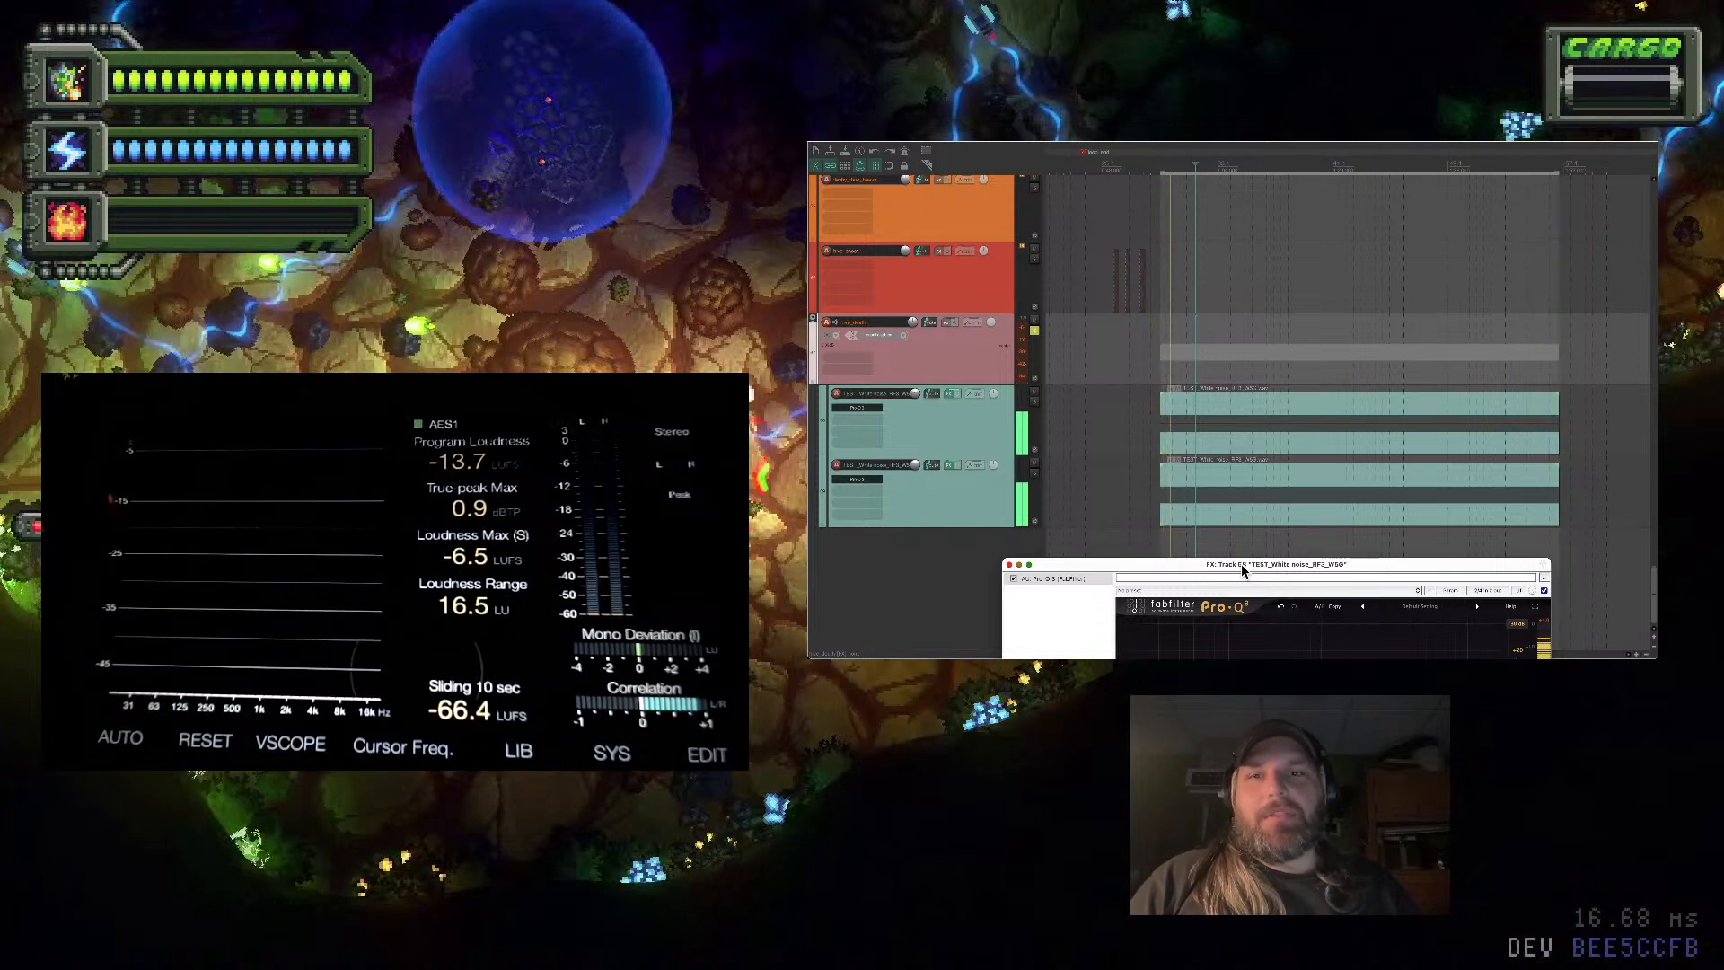
pyautogui.click(1034, 465)
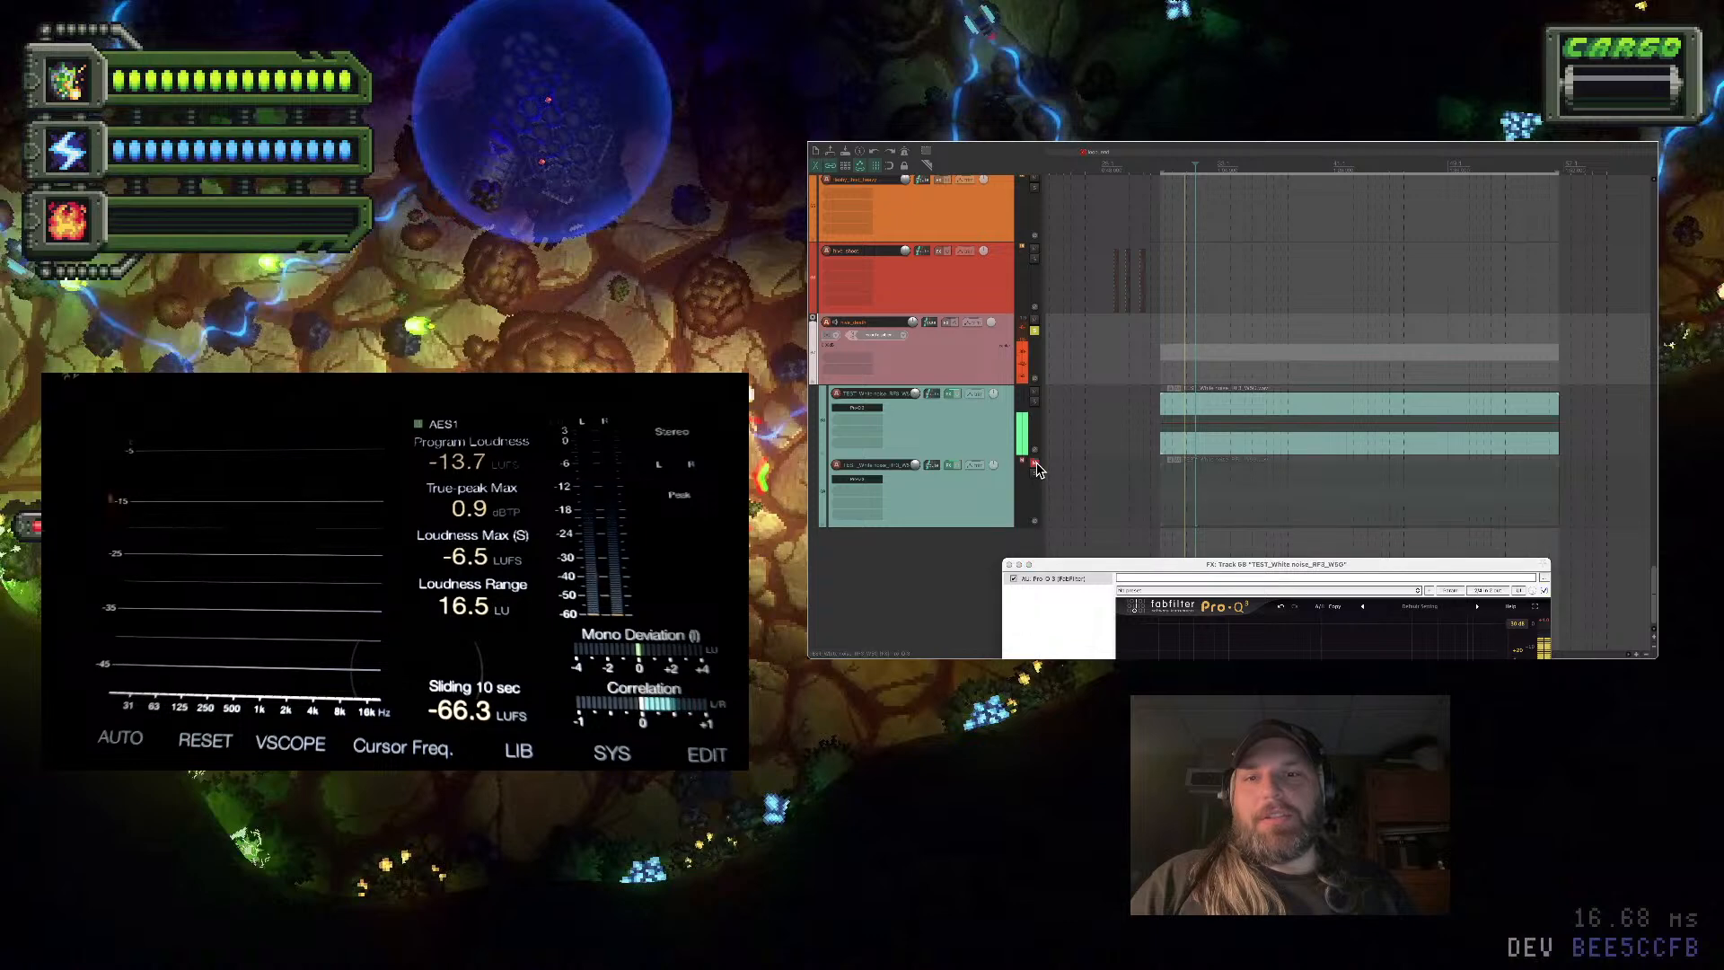
pyautogui.click(1034, 465)
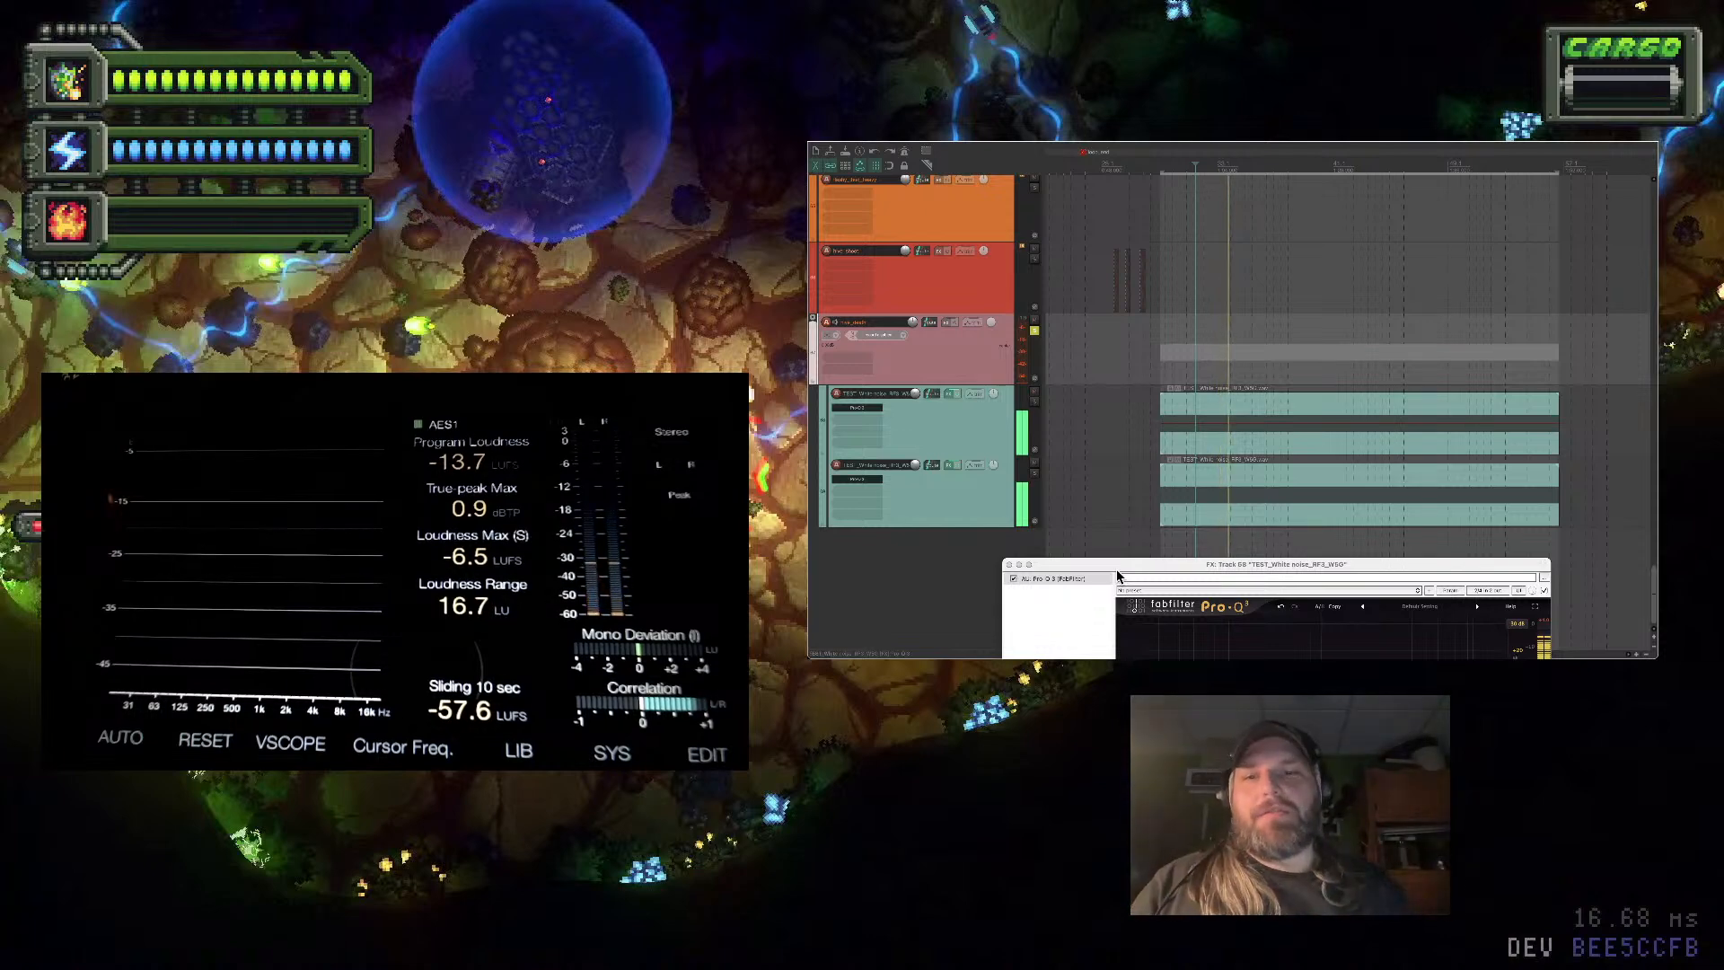
pyautogui.moveTo(1118, 577); pyautogui.dragTo(991, 250)
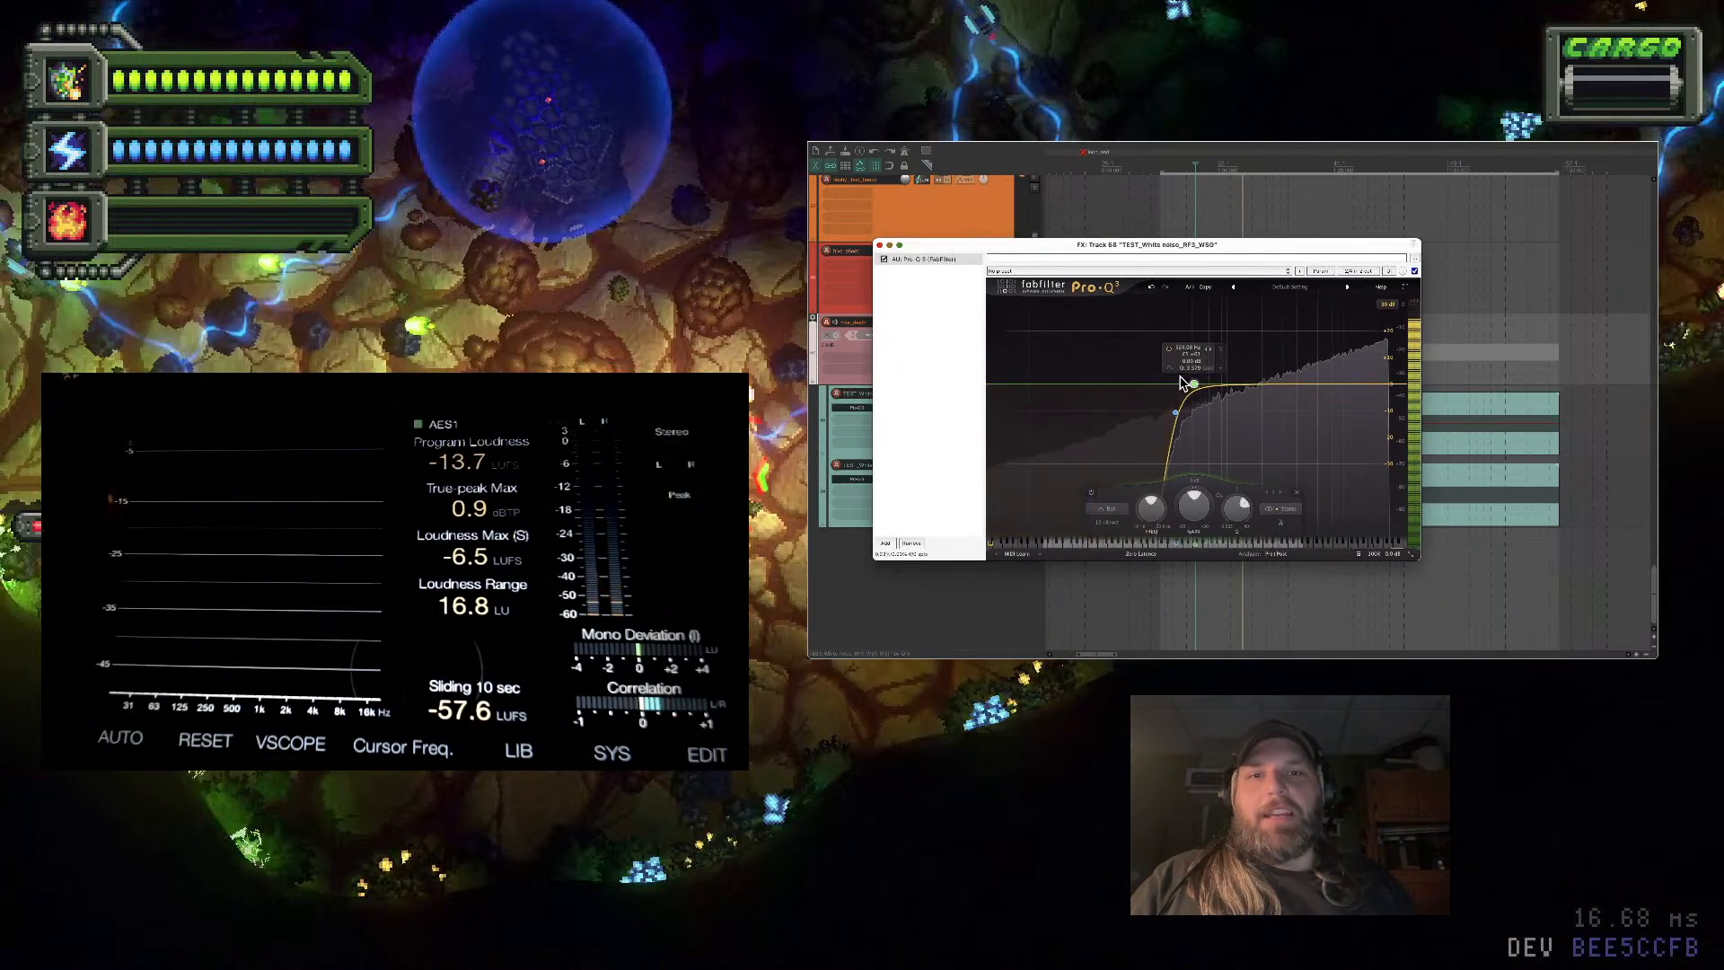
# Settle the bell at flat gain in the original track's Pro-Q 3, close the effects window, and select the original noise clip
pyautogui.moveTo(1194, 391)
pyautogui.mouseDown()
pyautogui.moveTo(1204, 303)
pyautogui.moveTo(1251, 328)
pyautogui.moveTo(1124, 356)
pyautogui.moveTo(1254, 362)
pyautogui.moveTo(1328, 314)
pyautogui.moveTo(1230, 449)
pyautogui.moveTo(1176, 404)
pyautogui.moveTo(1196, 393)
pyautogui.mouseUp()
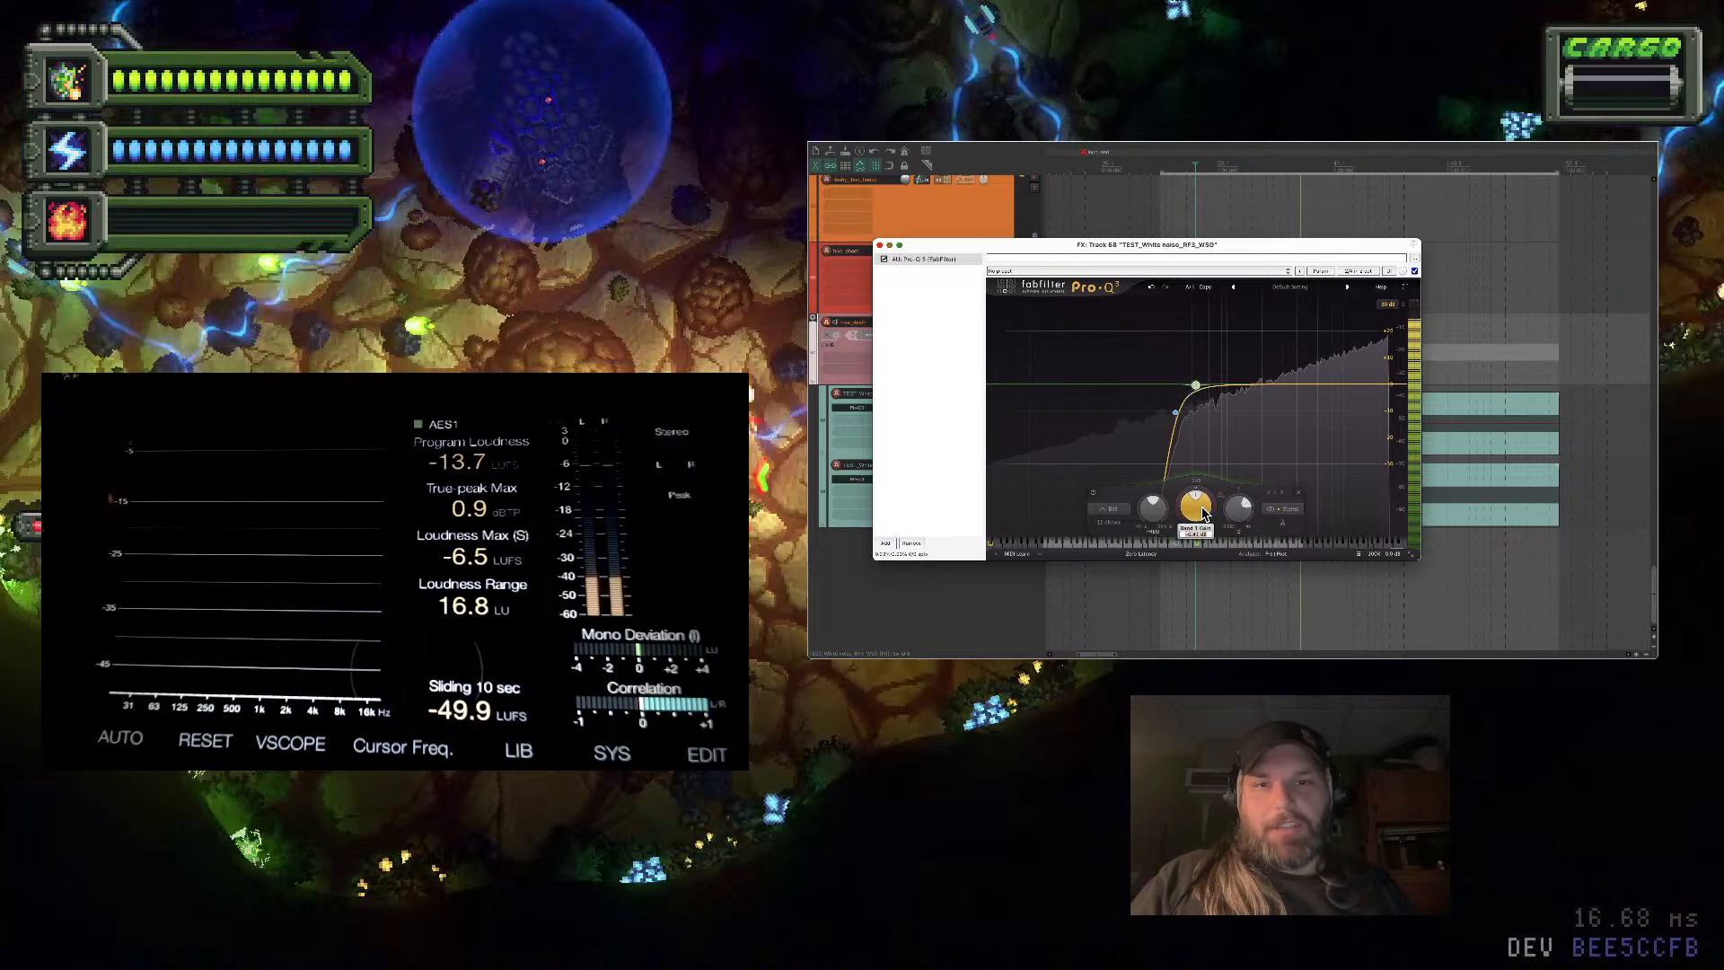
pyautogui.click(880, 246)
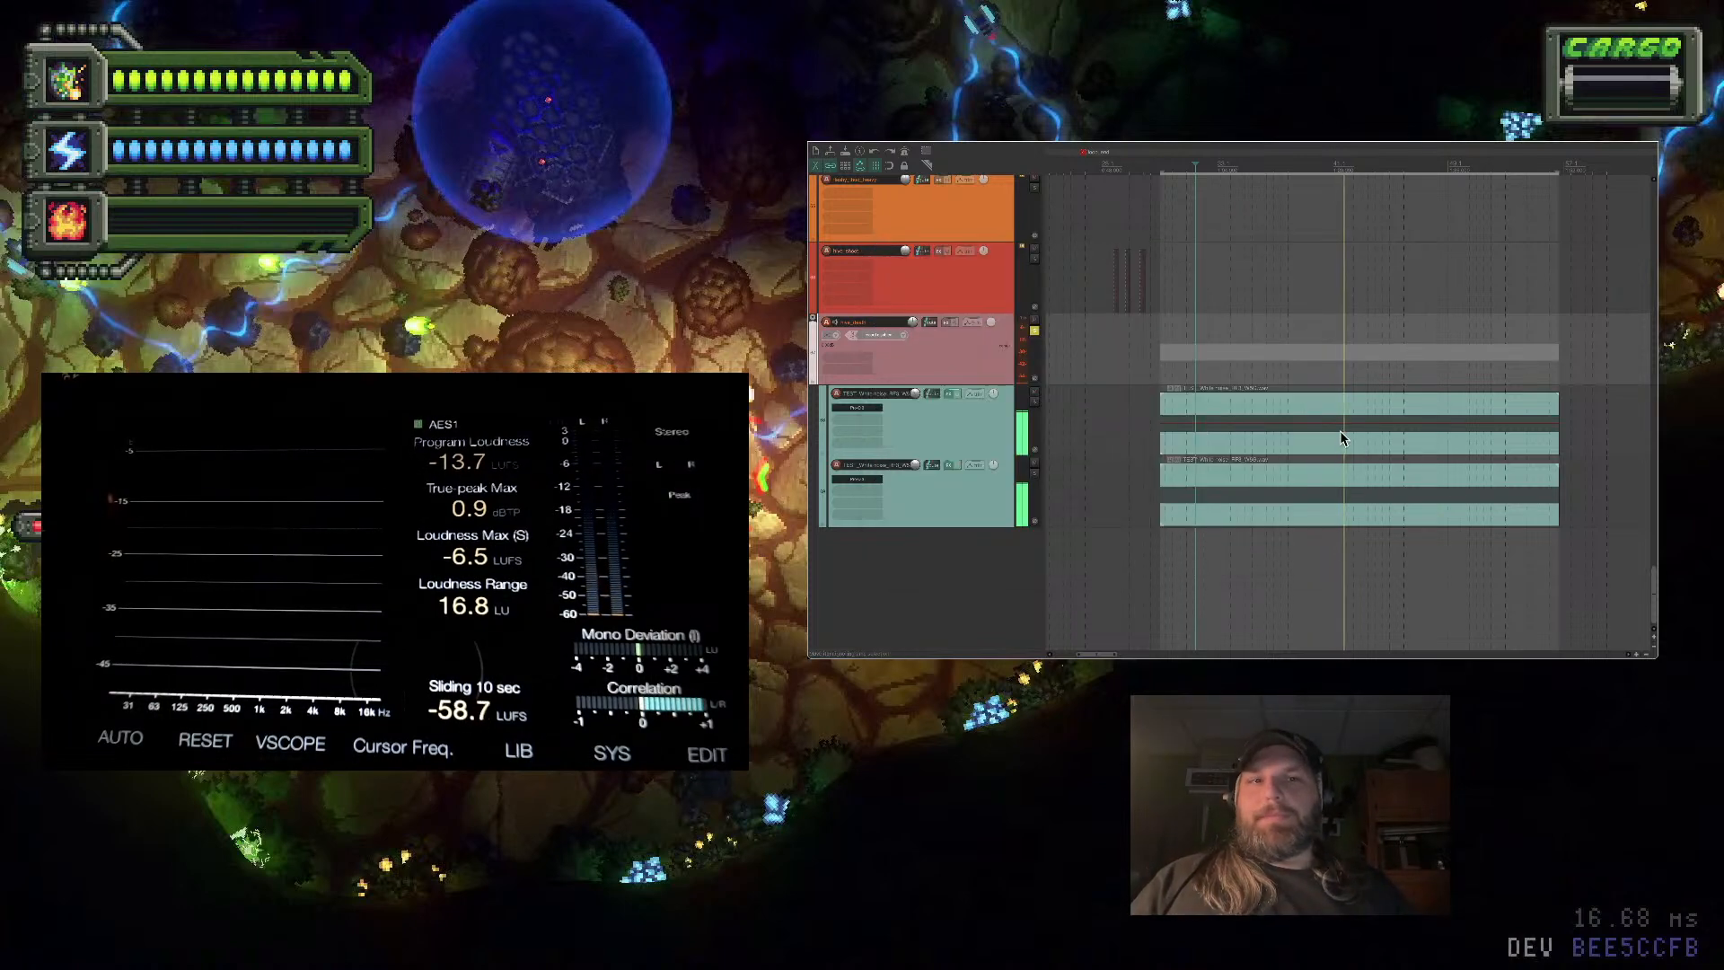
pyautogui.click(1159, 428)
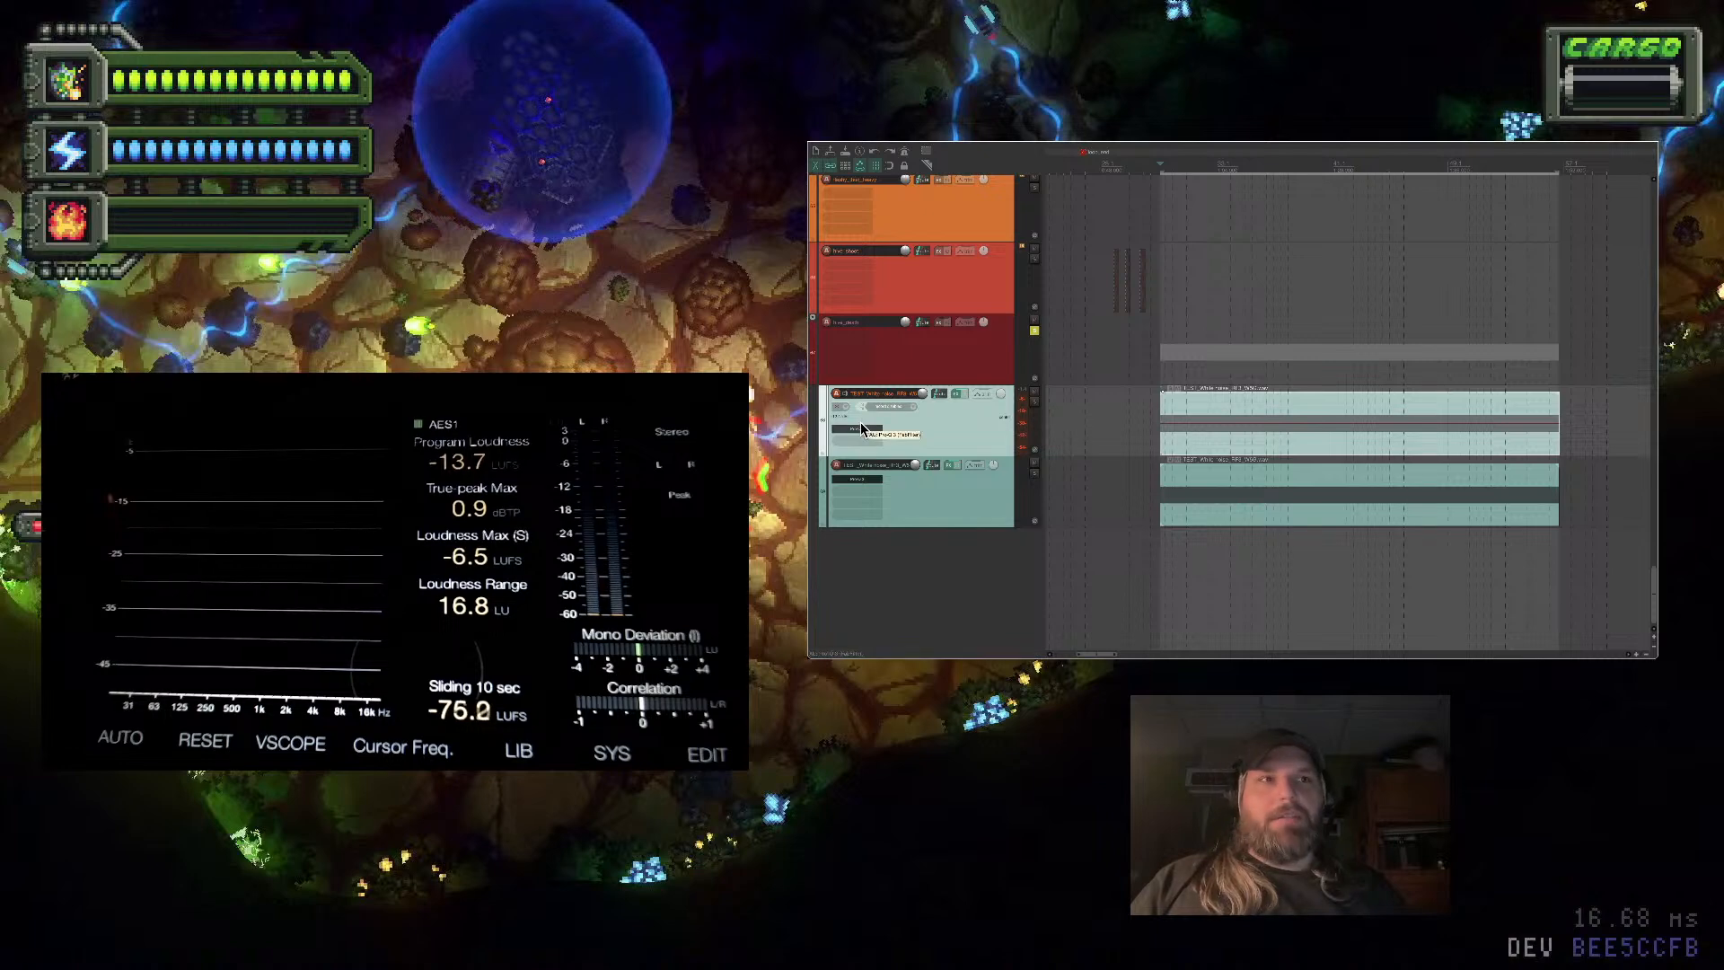
pyautogui.scroll(3, 1221, 413)
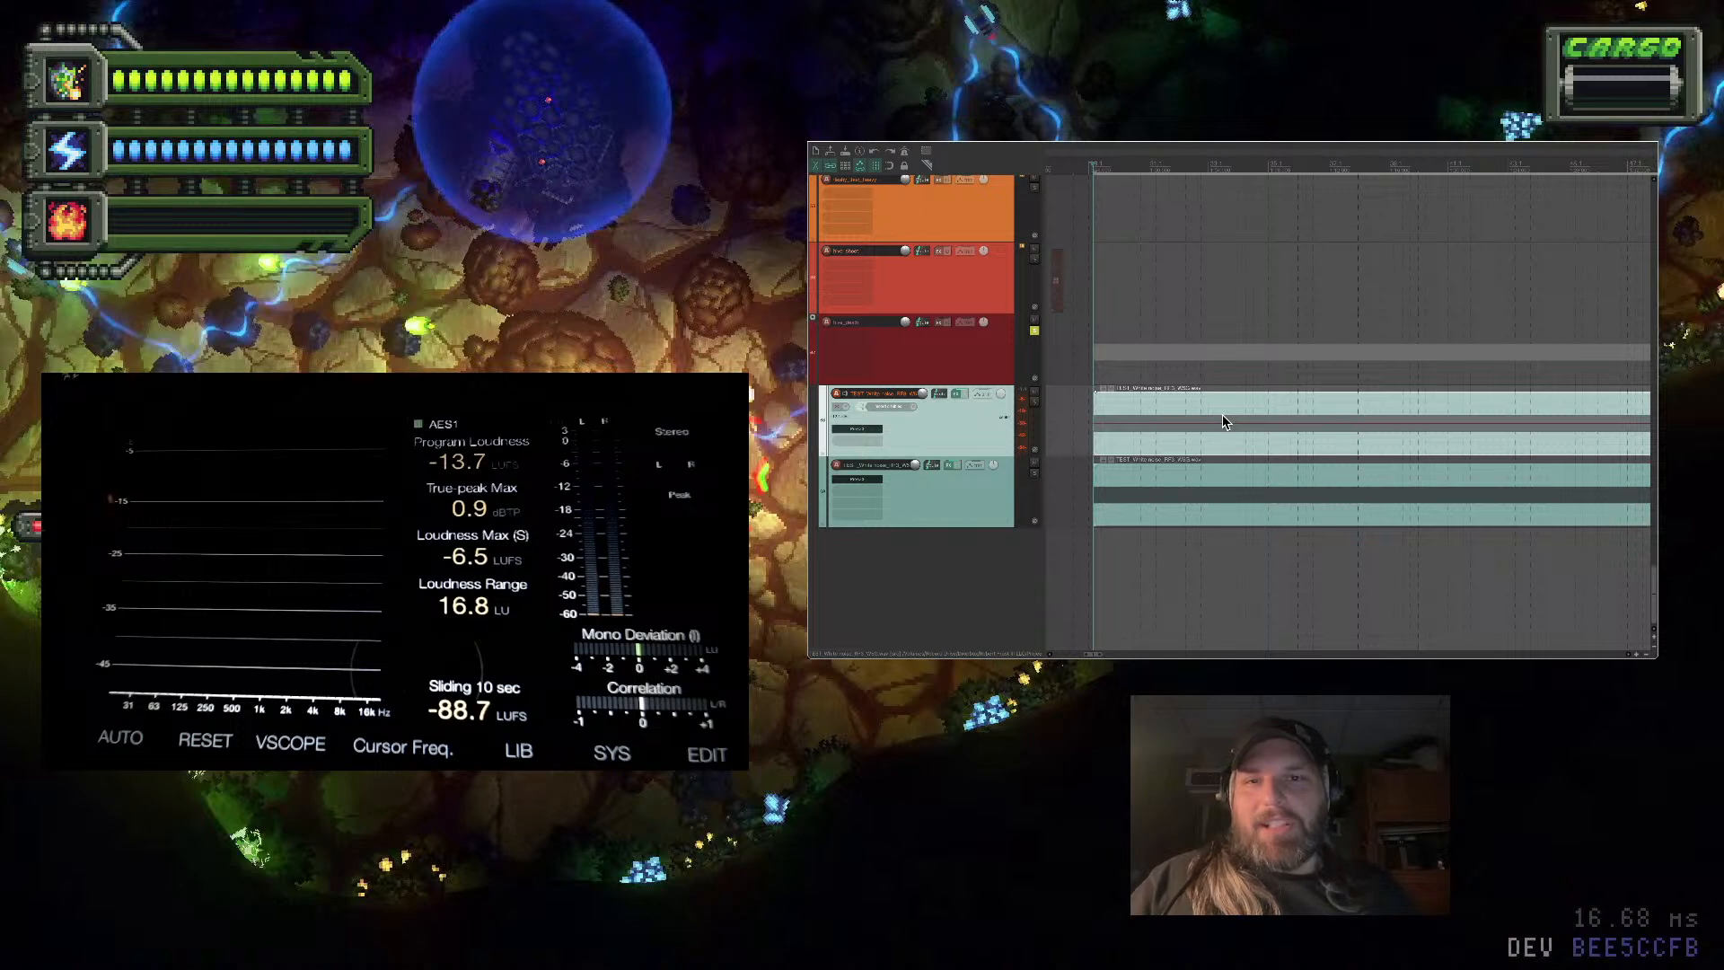
pyautogui.moveTo(1292, 212); pyautogui.dragTo(1092, 219)
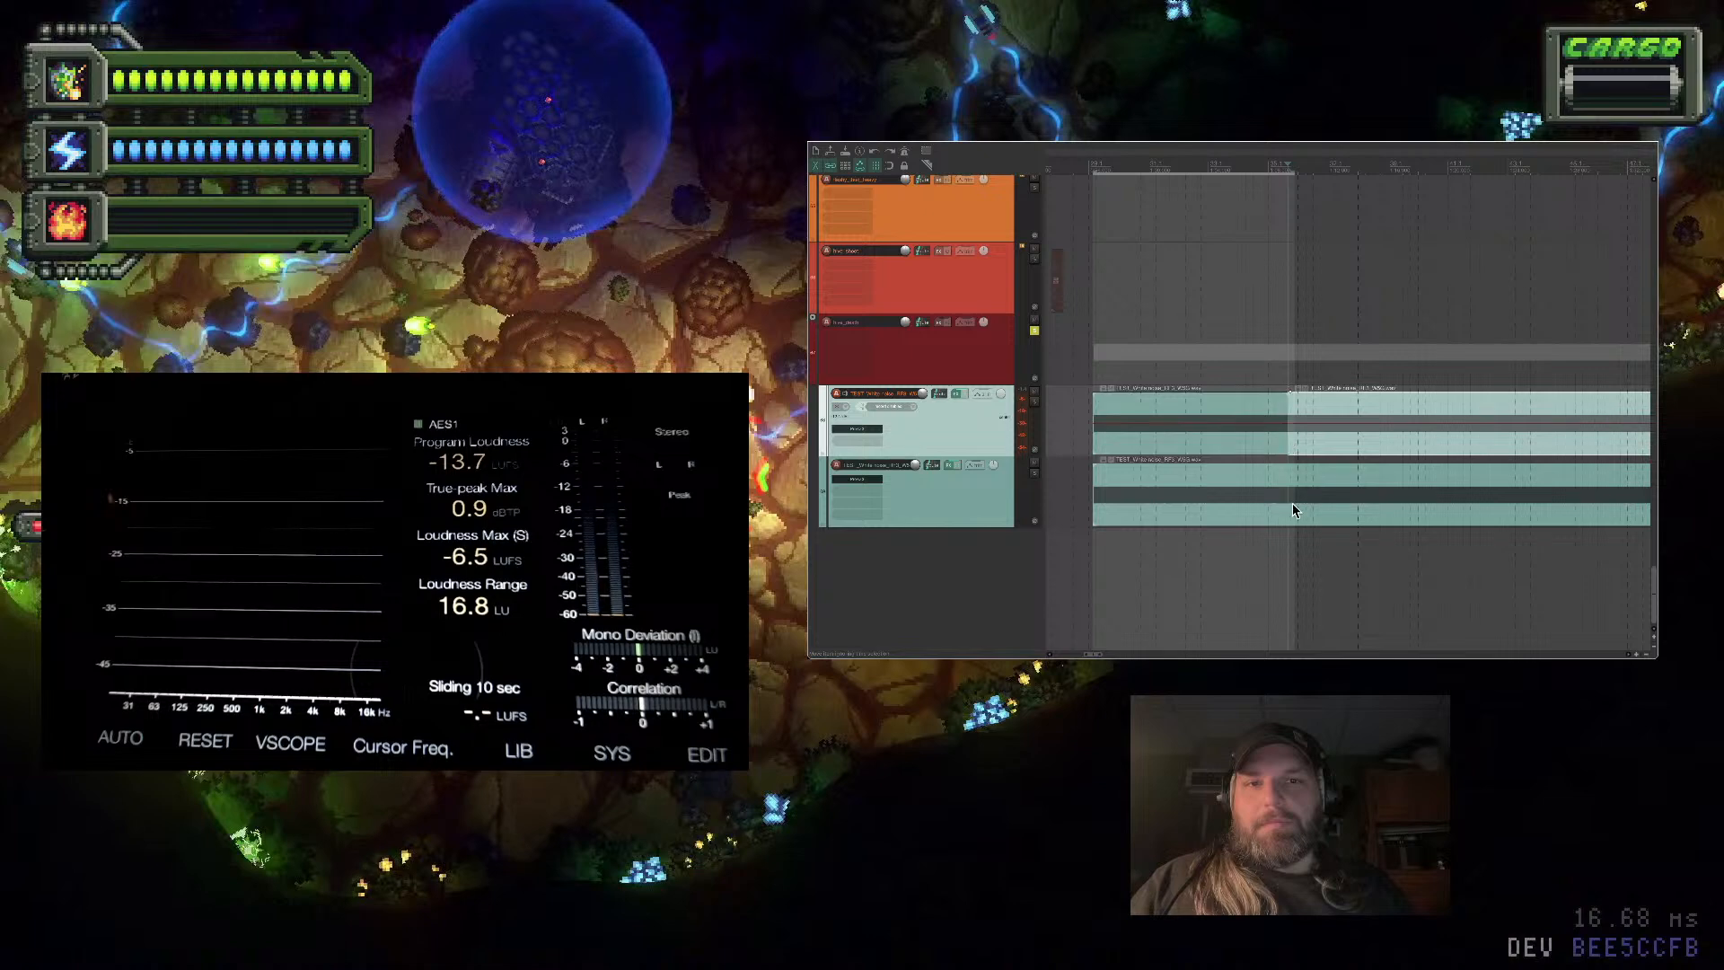
pyautogui.press('s')
pyautogui.click(1339, 501)
pyautogui.hotkey('ctrl', 'z')
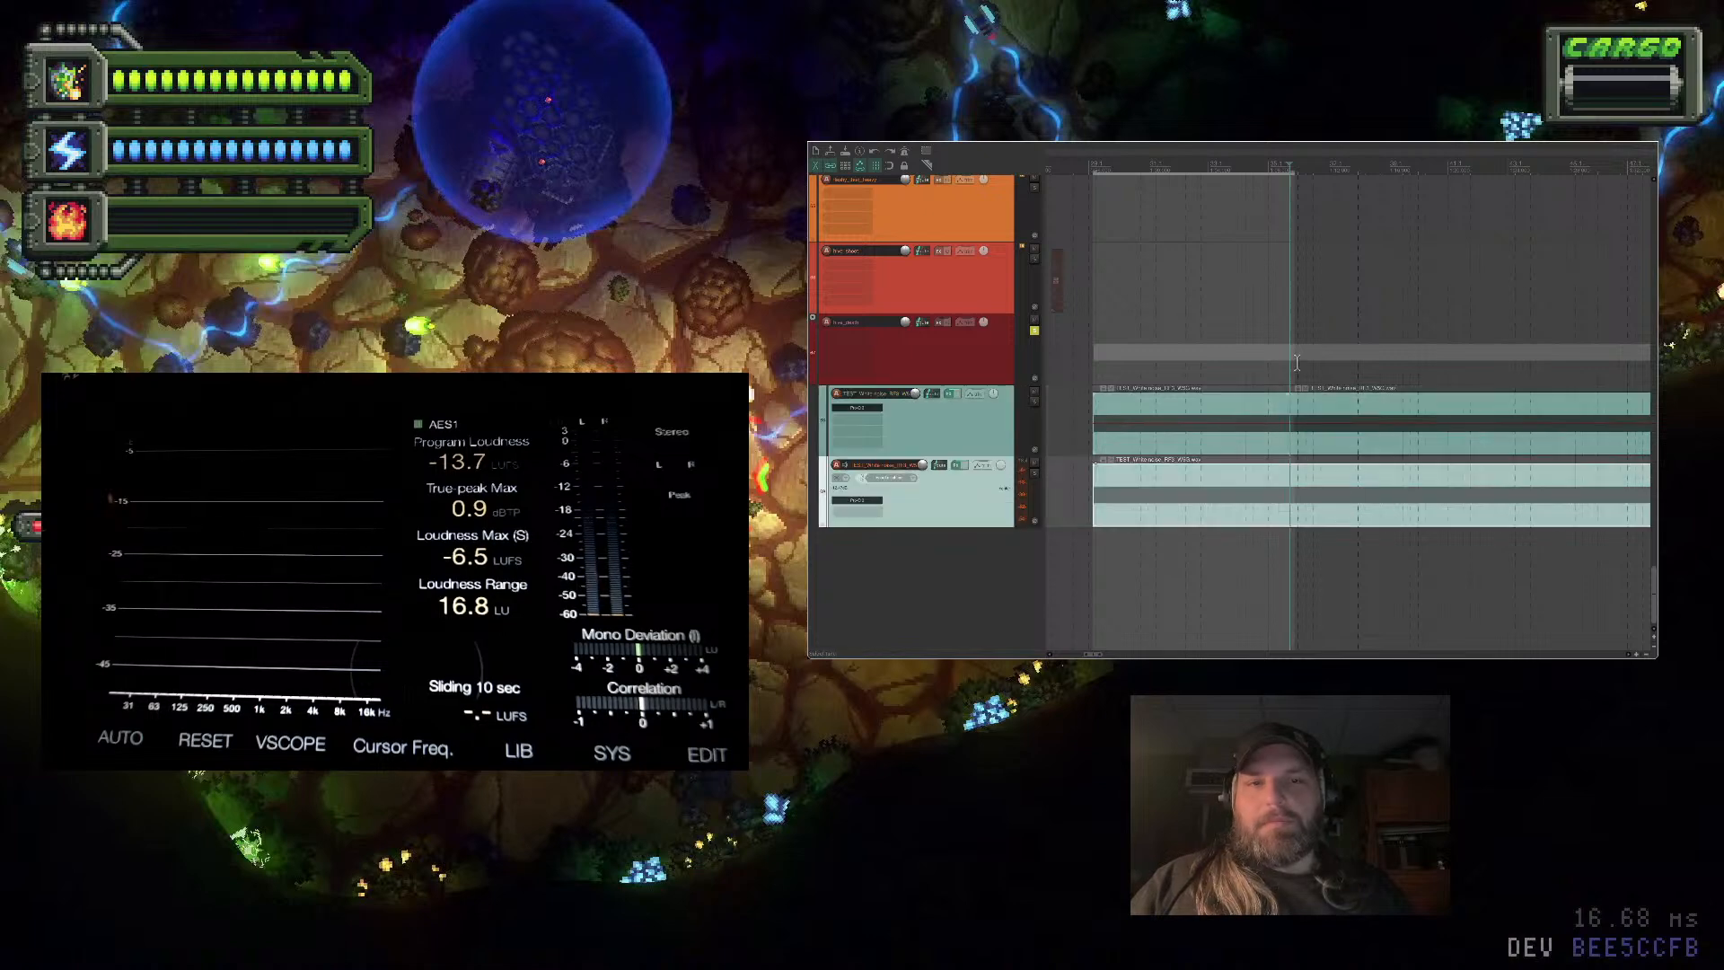
pyautogui.click(1333, 445)
pyautogui.hotkey('ctrl', 'z')
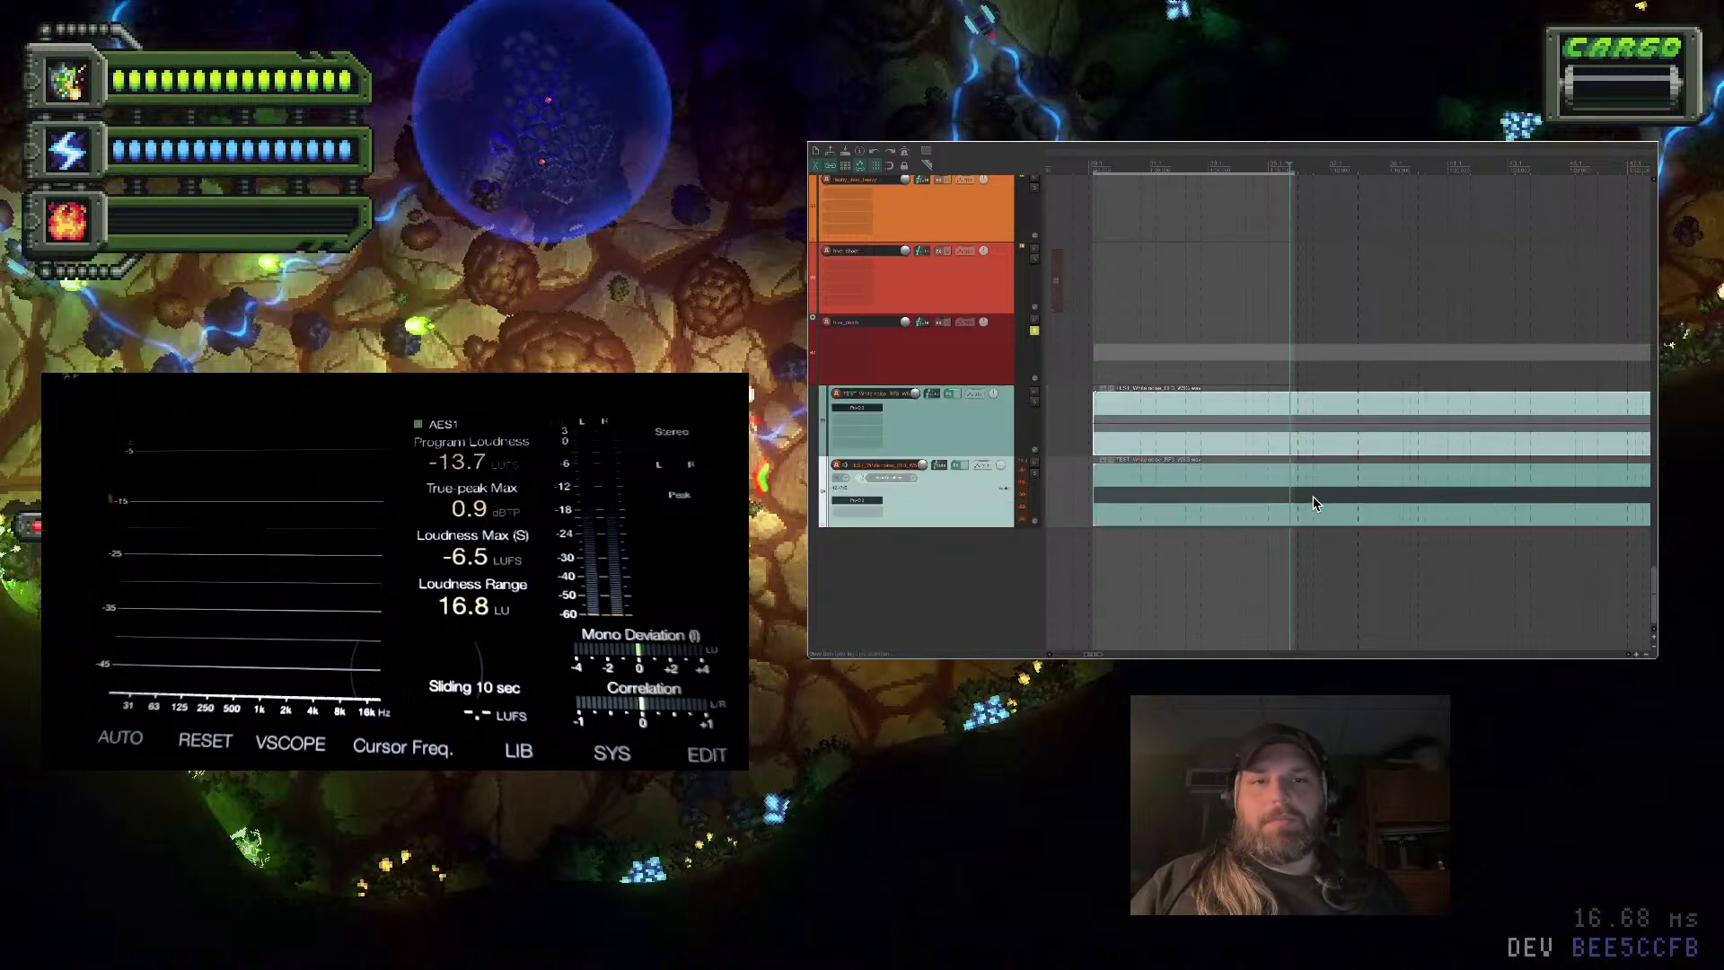
pyautogui.hotkey('ctrl', 'z')
# Split both white noise clips at a point about a quarter of the way in and delete everything after it
pyautogui.click(1255, 424)
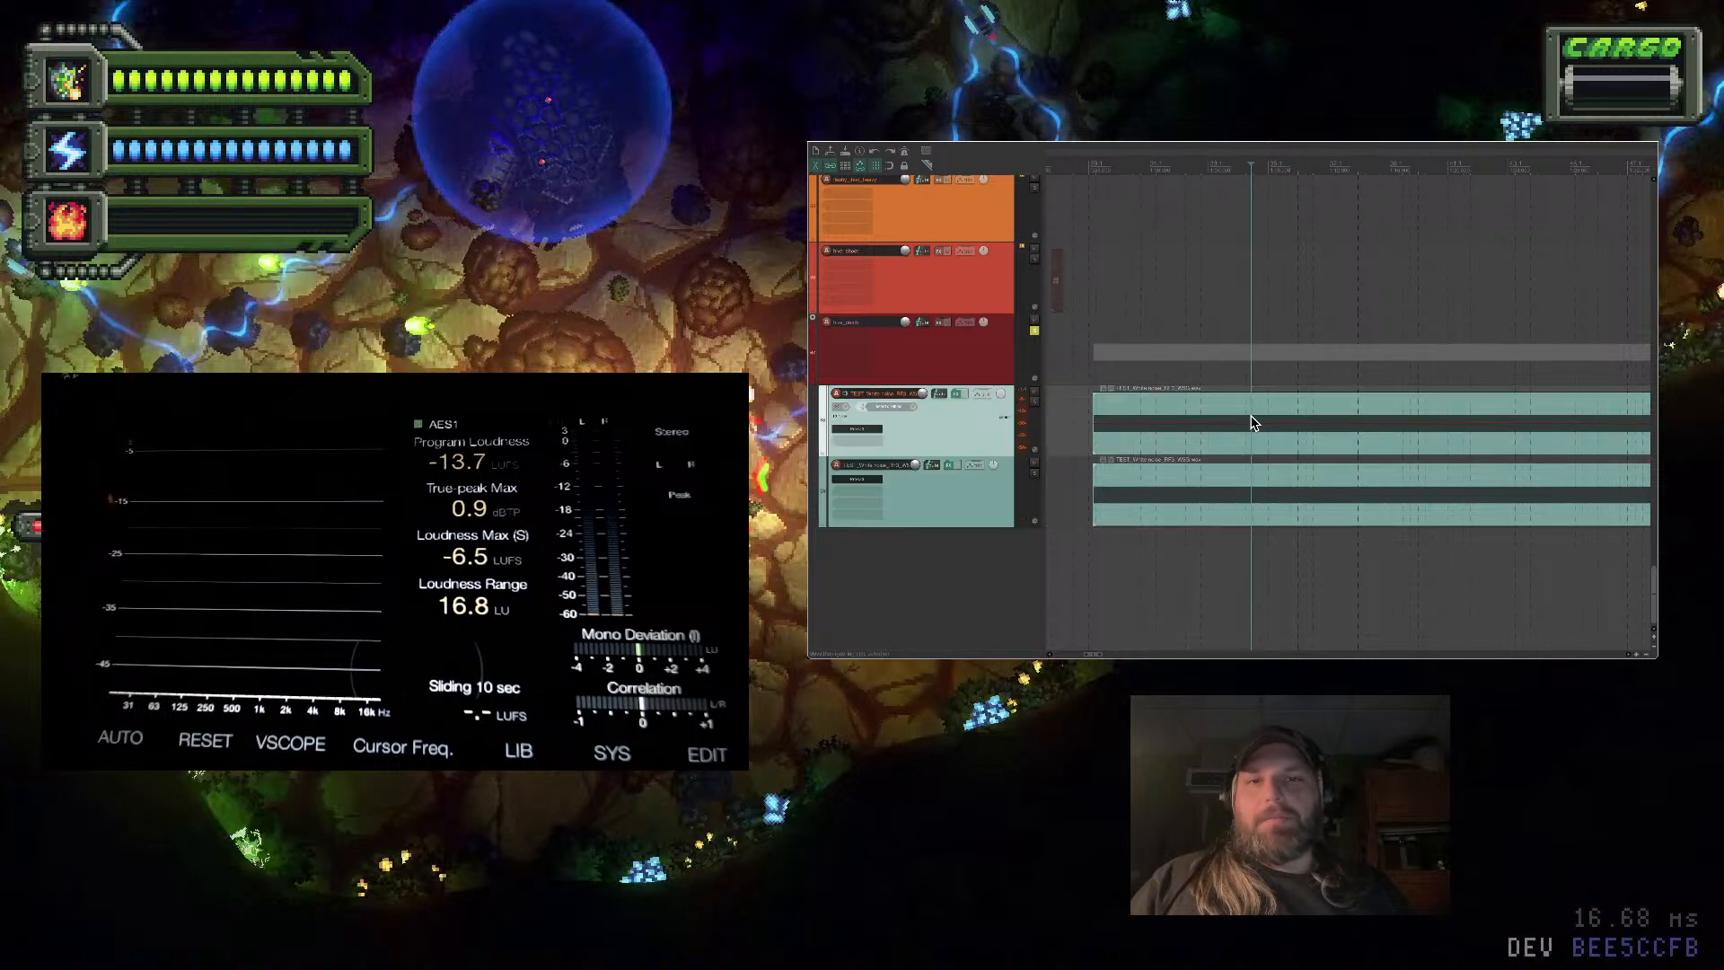
pyautogui.hotkey('ctrl', 'a')
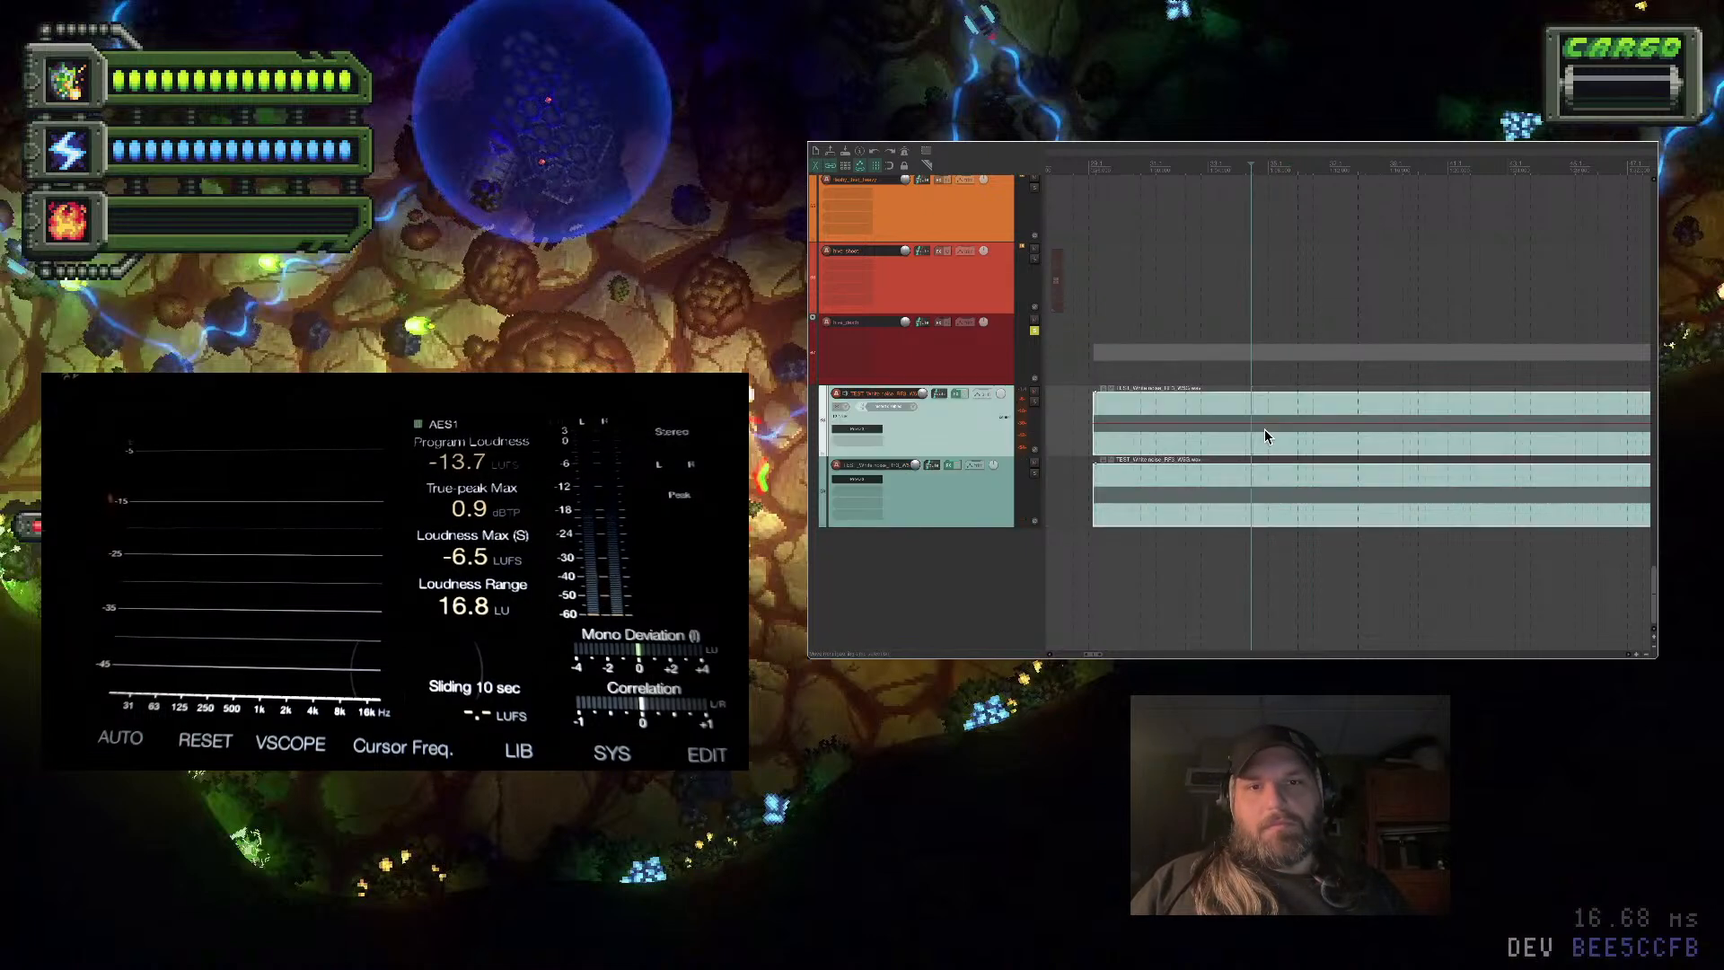
pyautogui.press('s')
pyautogui.press('Delete')
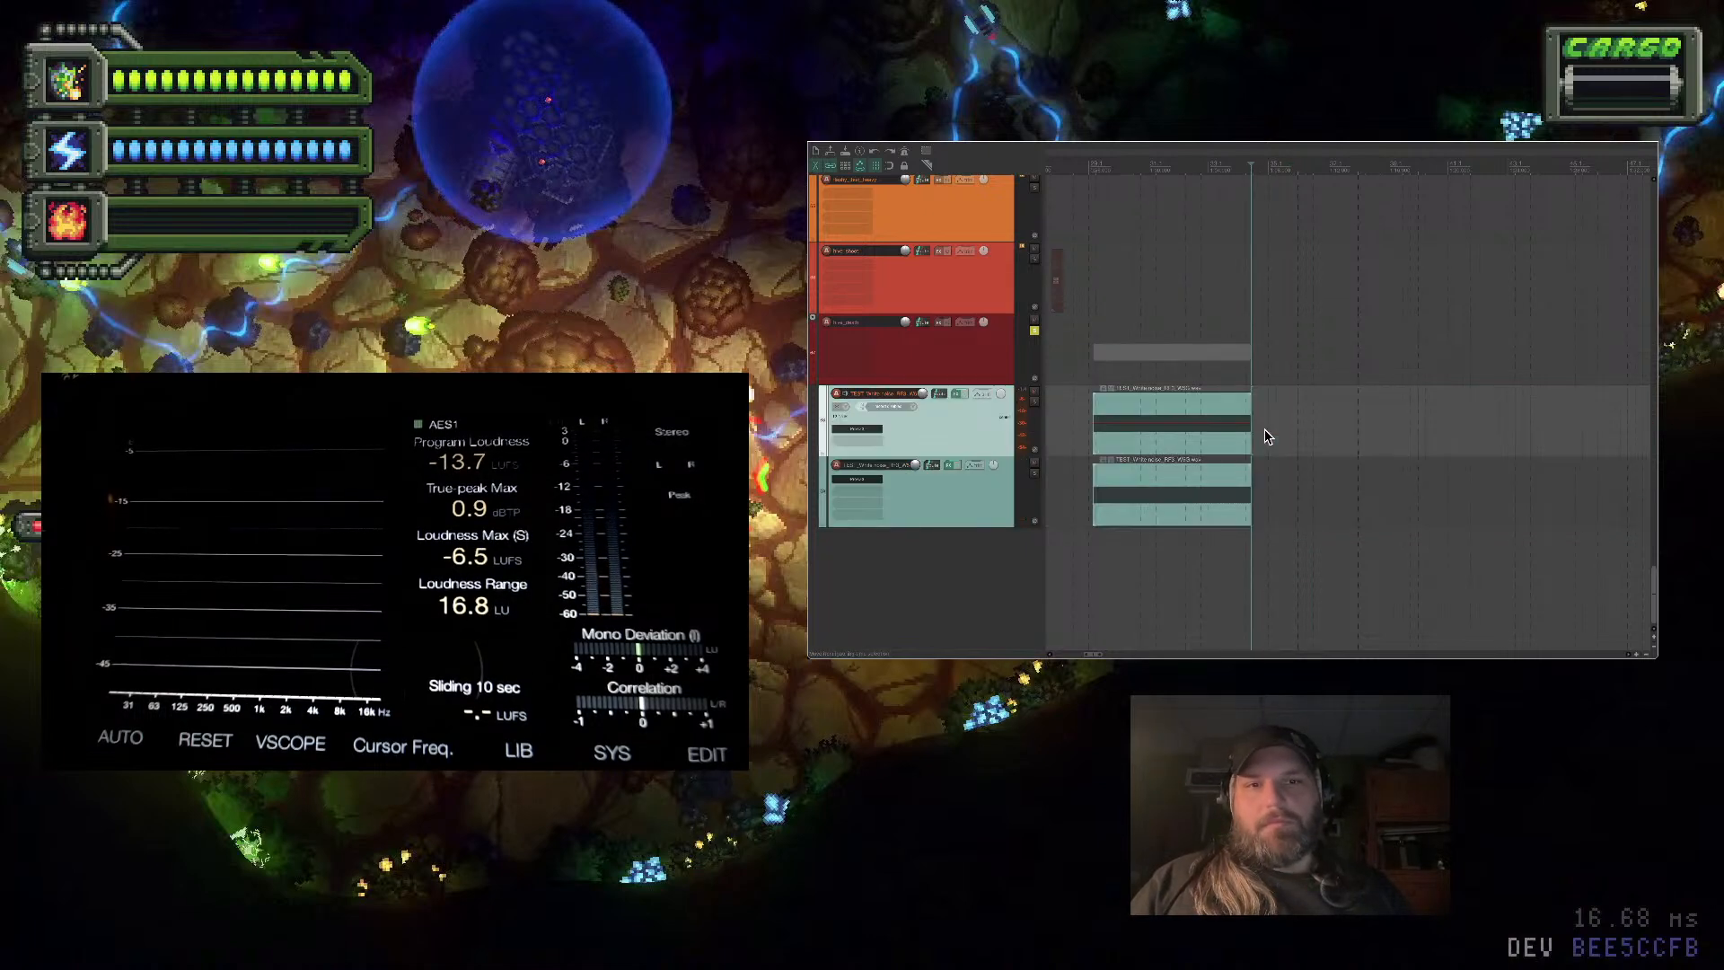
pyautogui.click(1093, 375)
pyautogui.scroll(3, 1094, 375)
pyautogui.scroll(-1, 1093, 375)
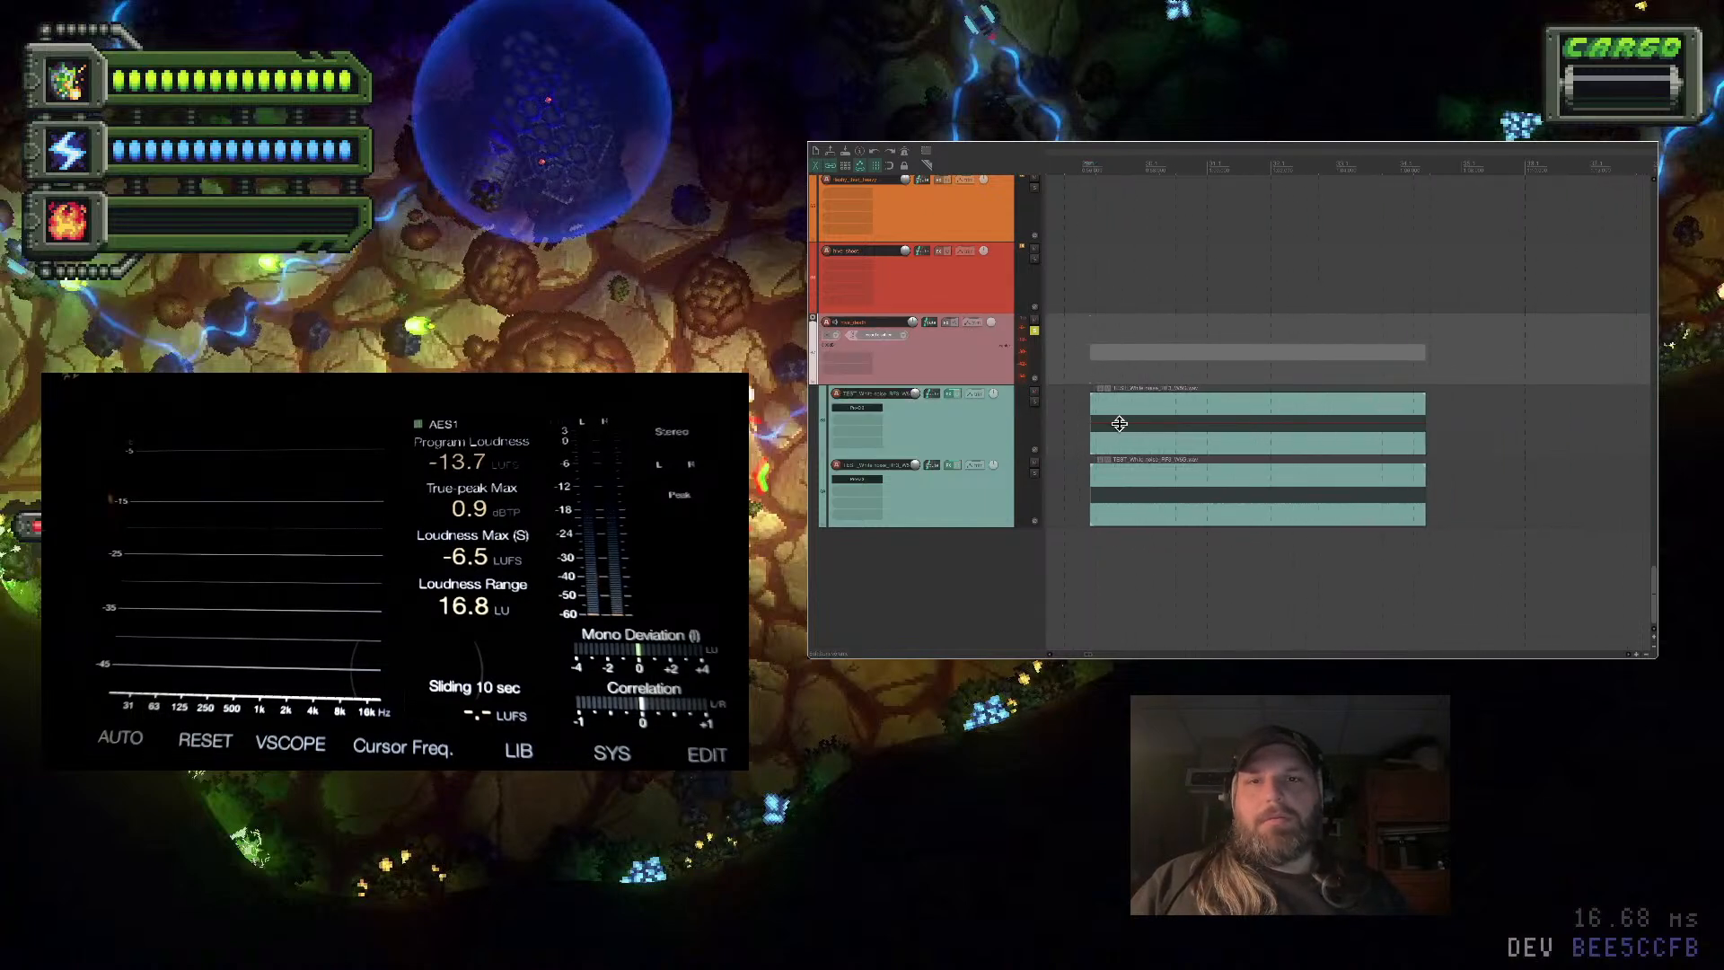
pyautogui.click(1160, 419)
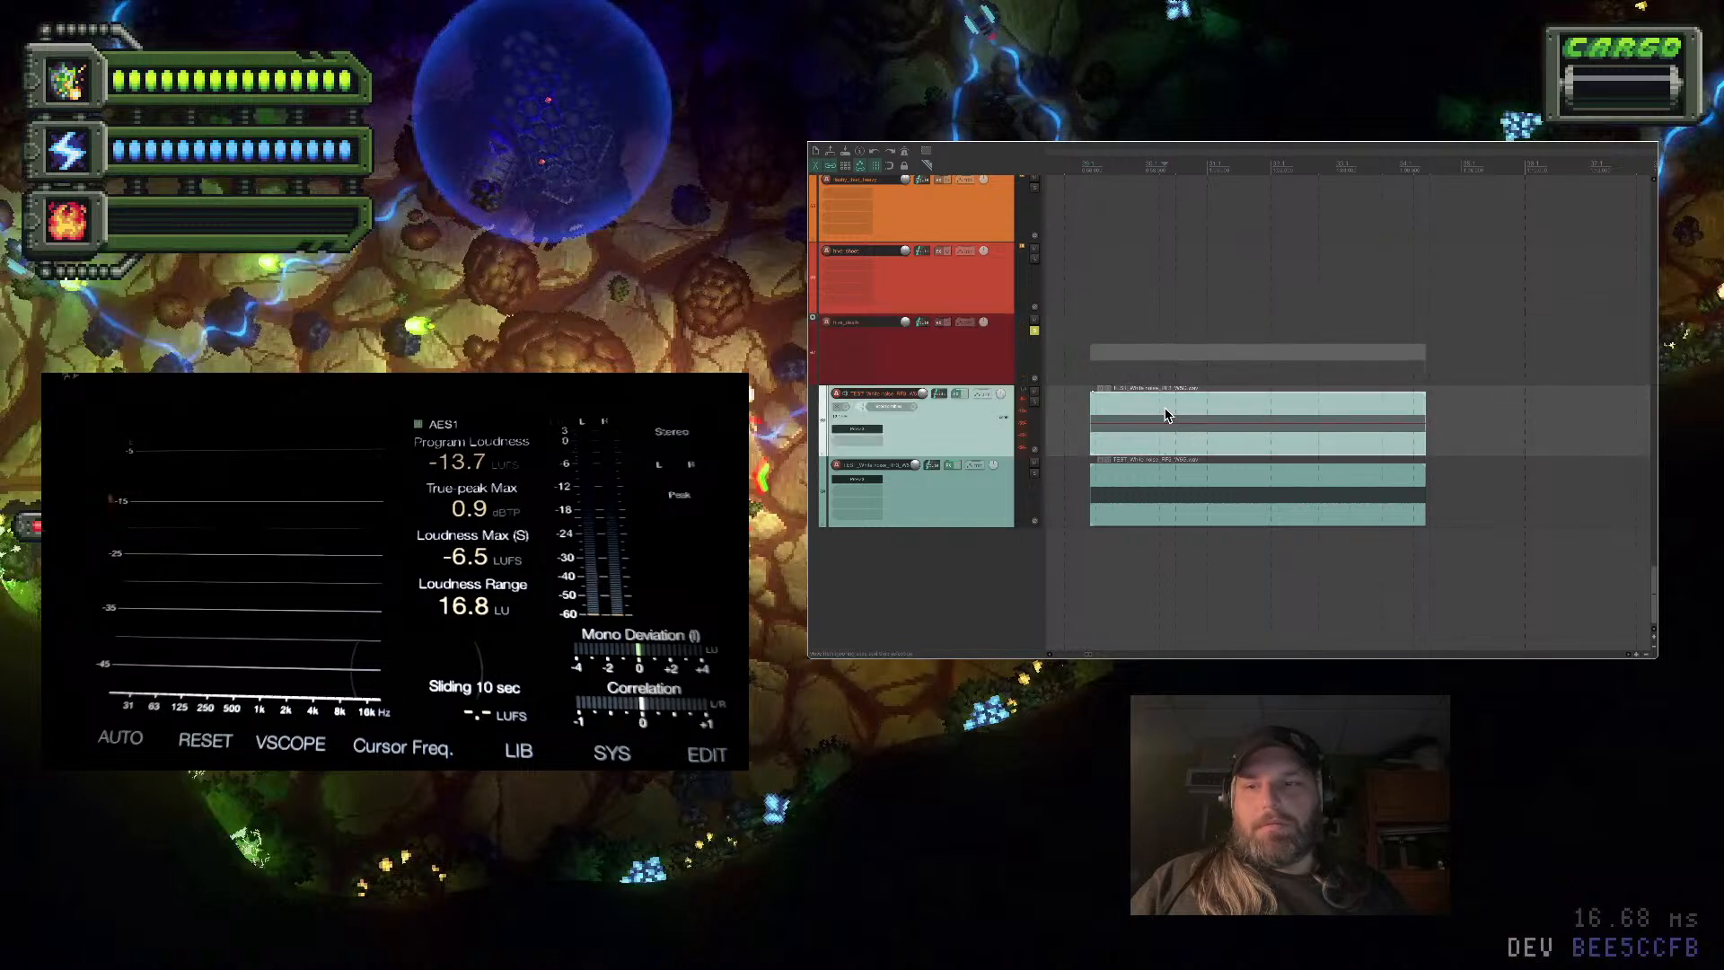
pyautogui.doubleClick(1165, 414)
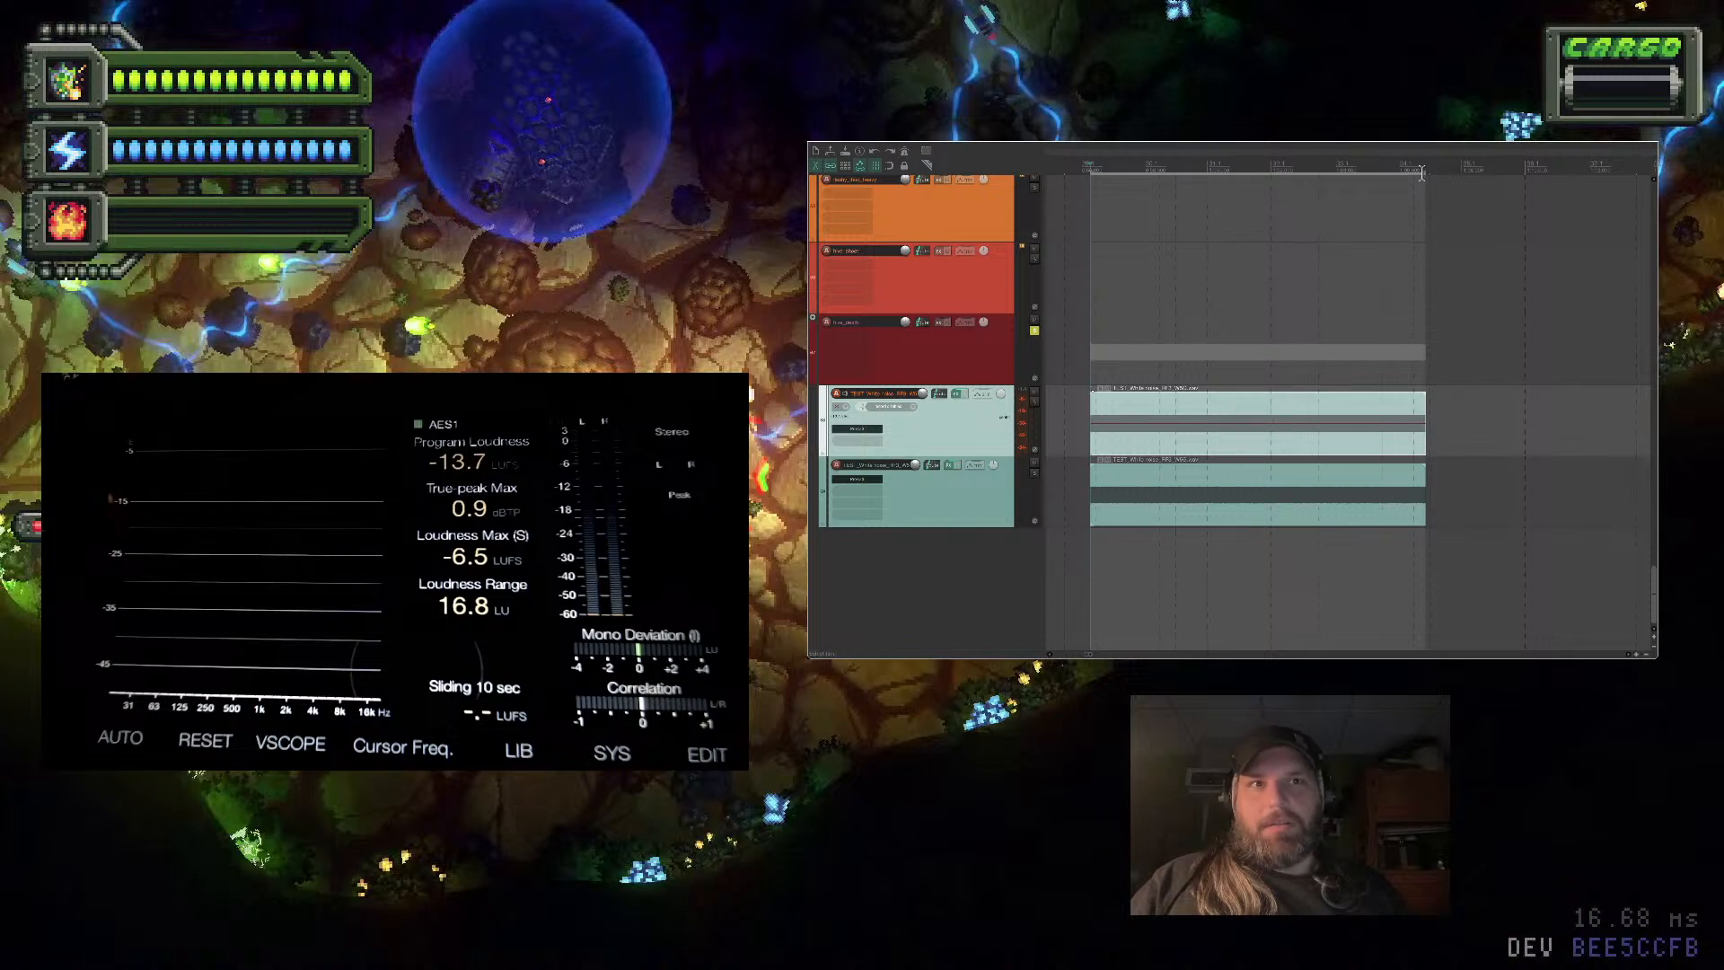
pyautogui.moveTo(1424, 172); pyautogui.dragTo(1353, 183)
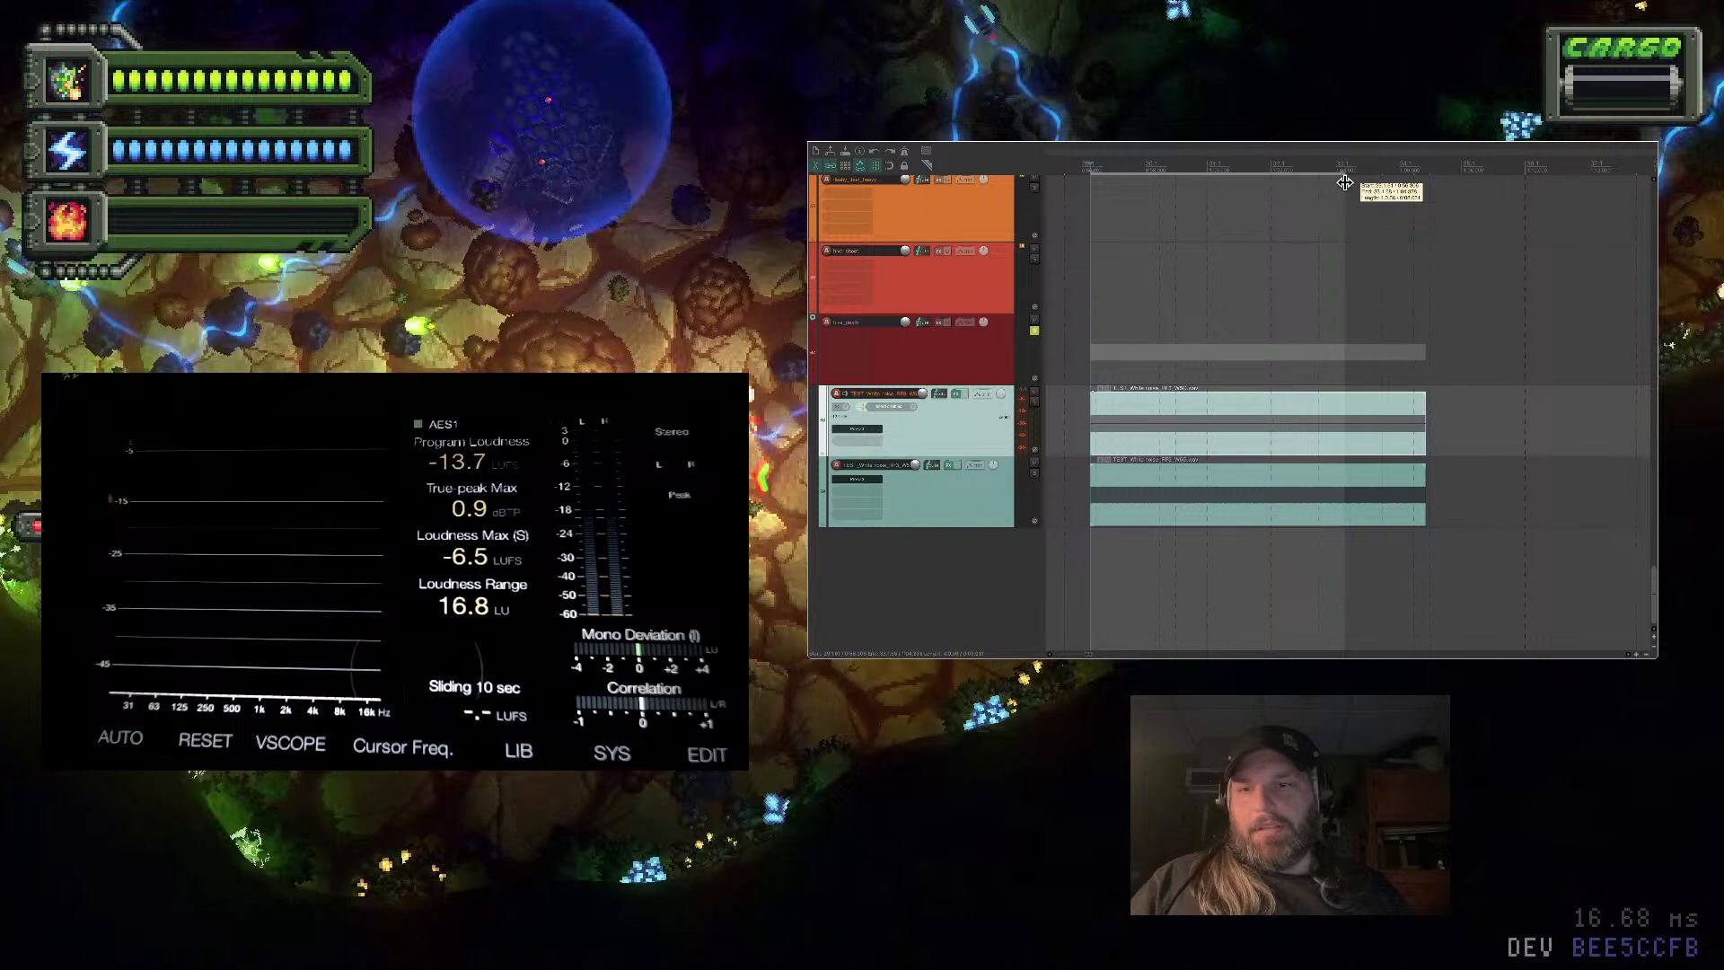
pyautogui.moveTo(1424, 435); pyautogui.dragTo(1345, 434)
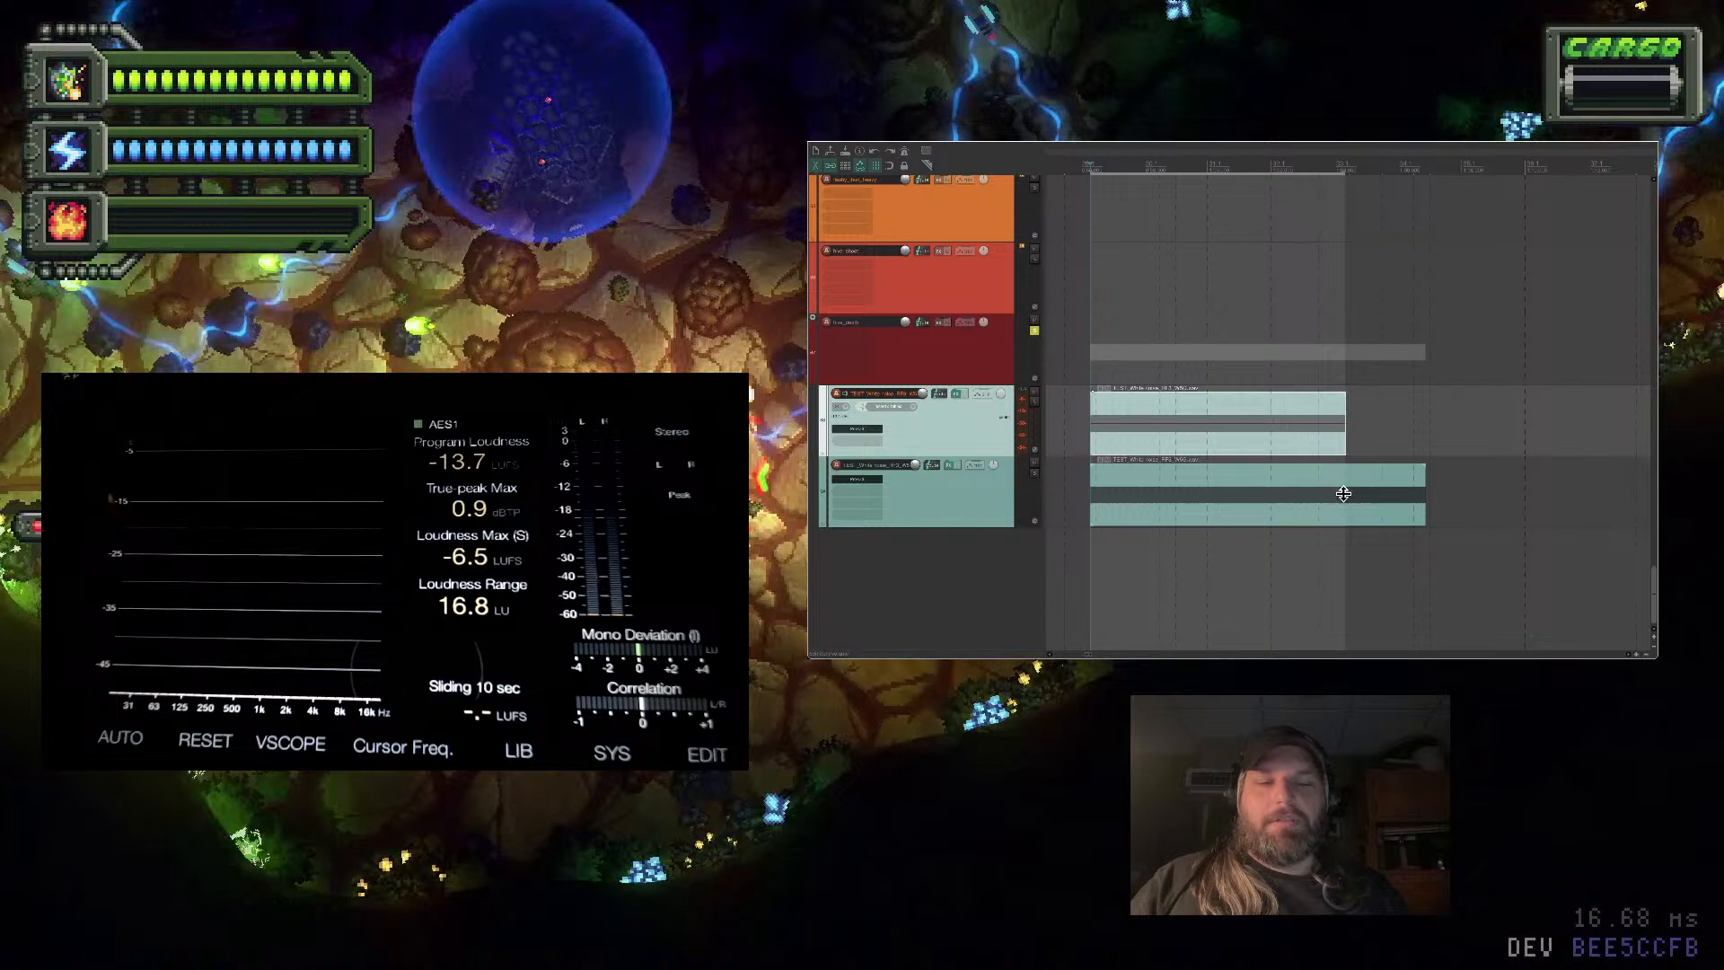
pyautogui.hotkey('ctrl', 'z')
# Split both shortened noise clips at about three quarters of their length and delete the remaining ends
pyautogui.click(1341, 440)
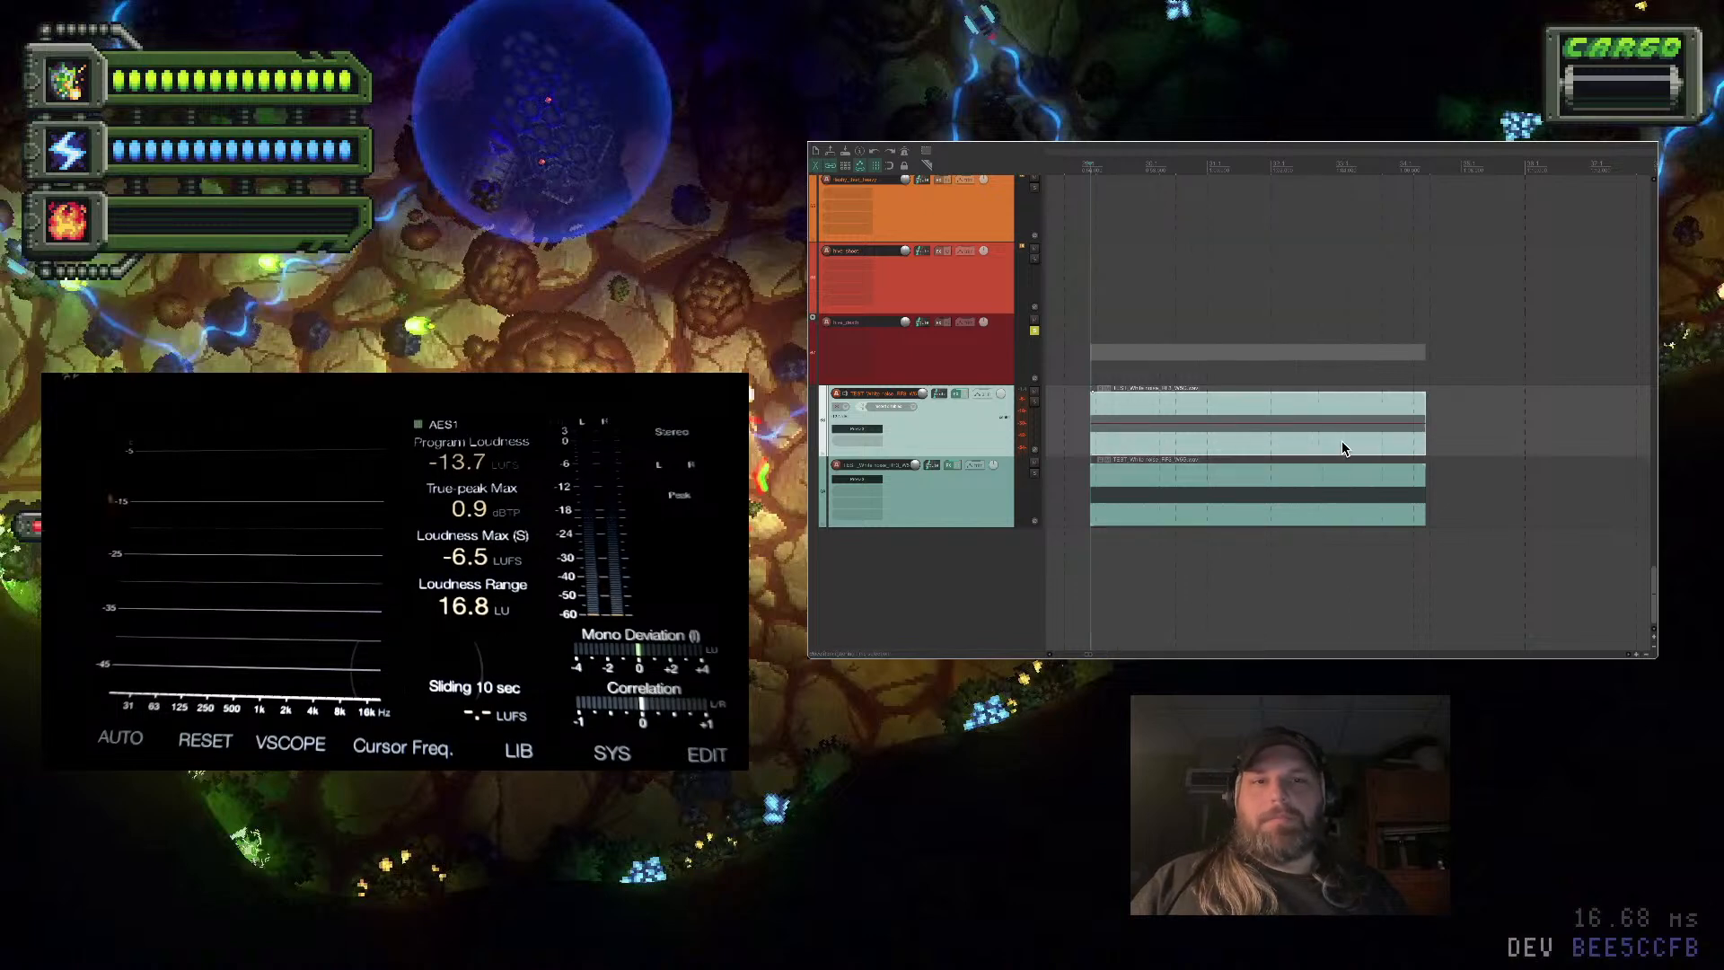
pyautogui.click(1344, 492)
pyautogui.press('s')
pyautogui.press('Delete')
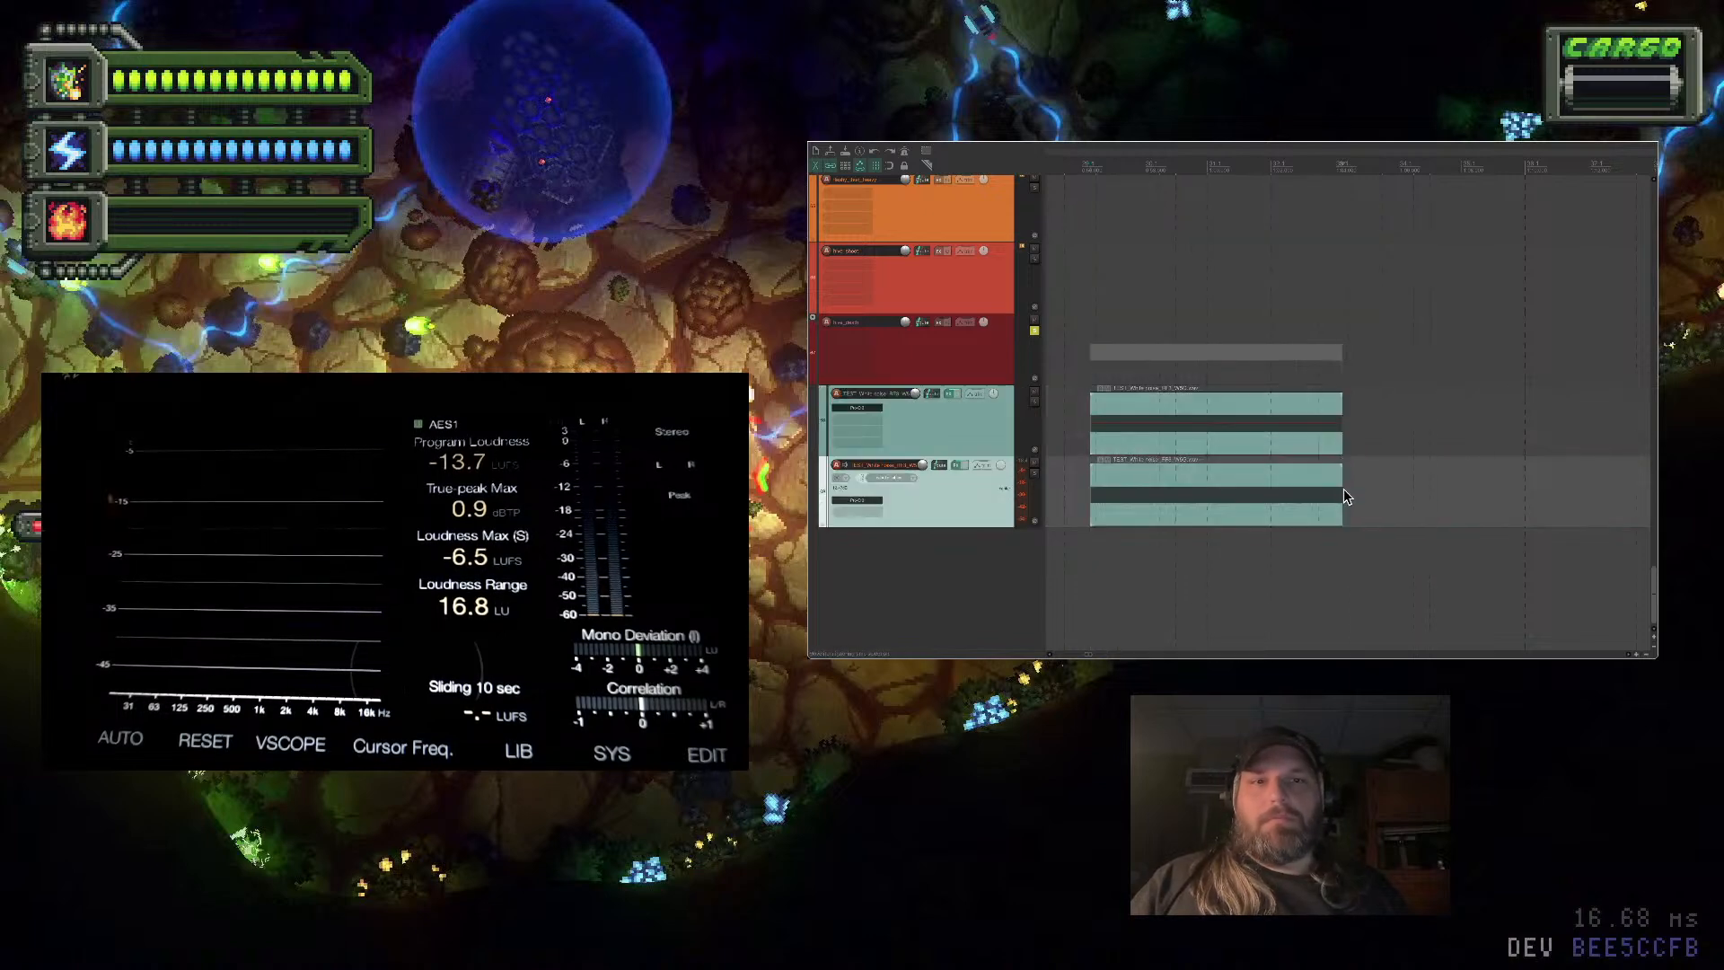
# Open the original track's Pro-Q 3, move the bell to the high end of the spectrum, widen it, and lower its gain to about flat
pyautogui.click(1084, 419)
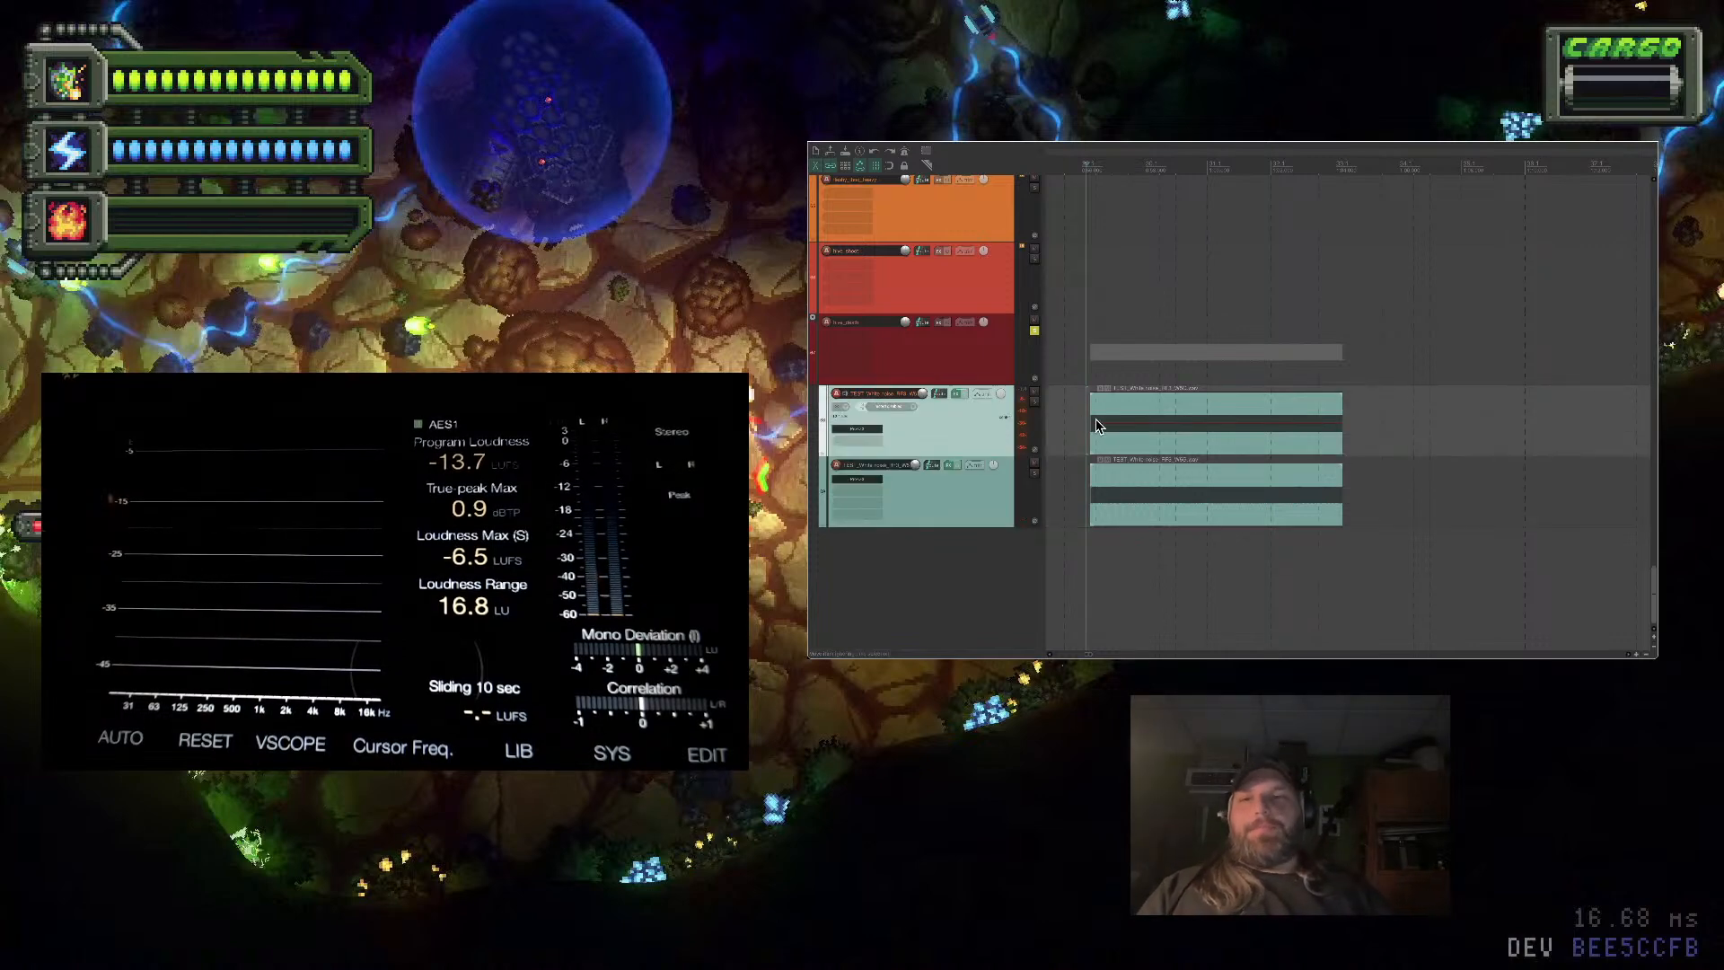
pyautogui.click(1117, 419)
pyautogui.click(1096, 419)
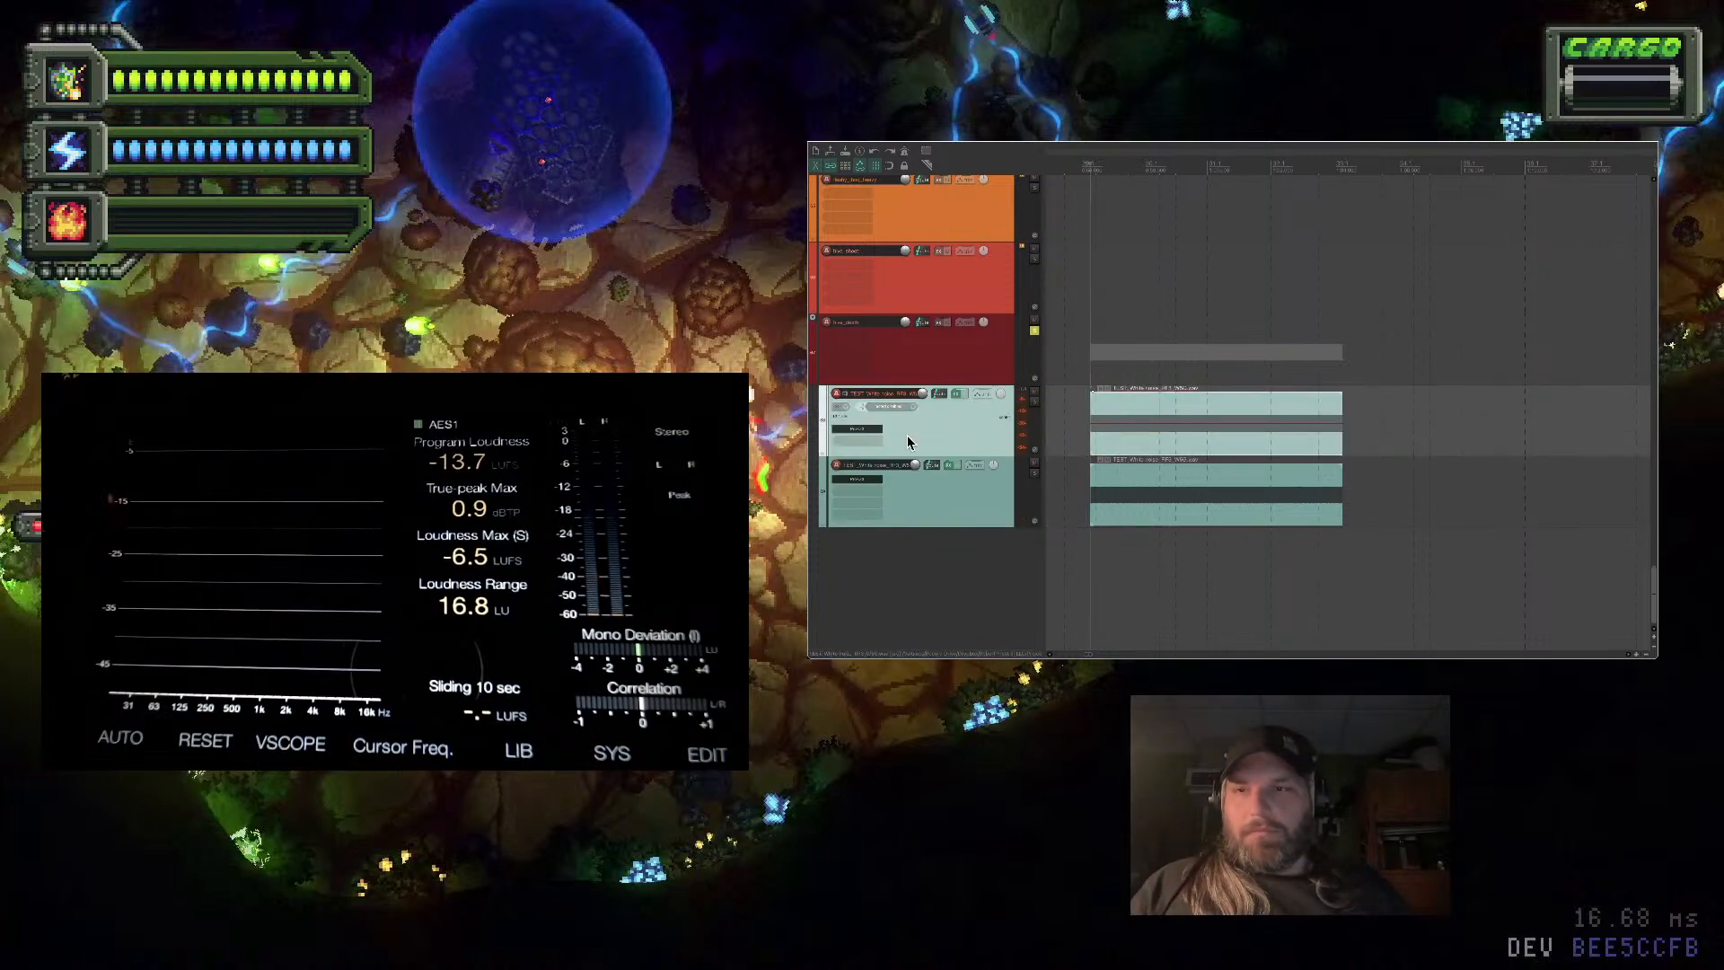
pyautogui.click(862, 436)
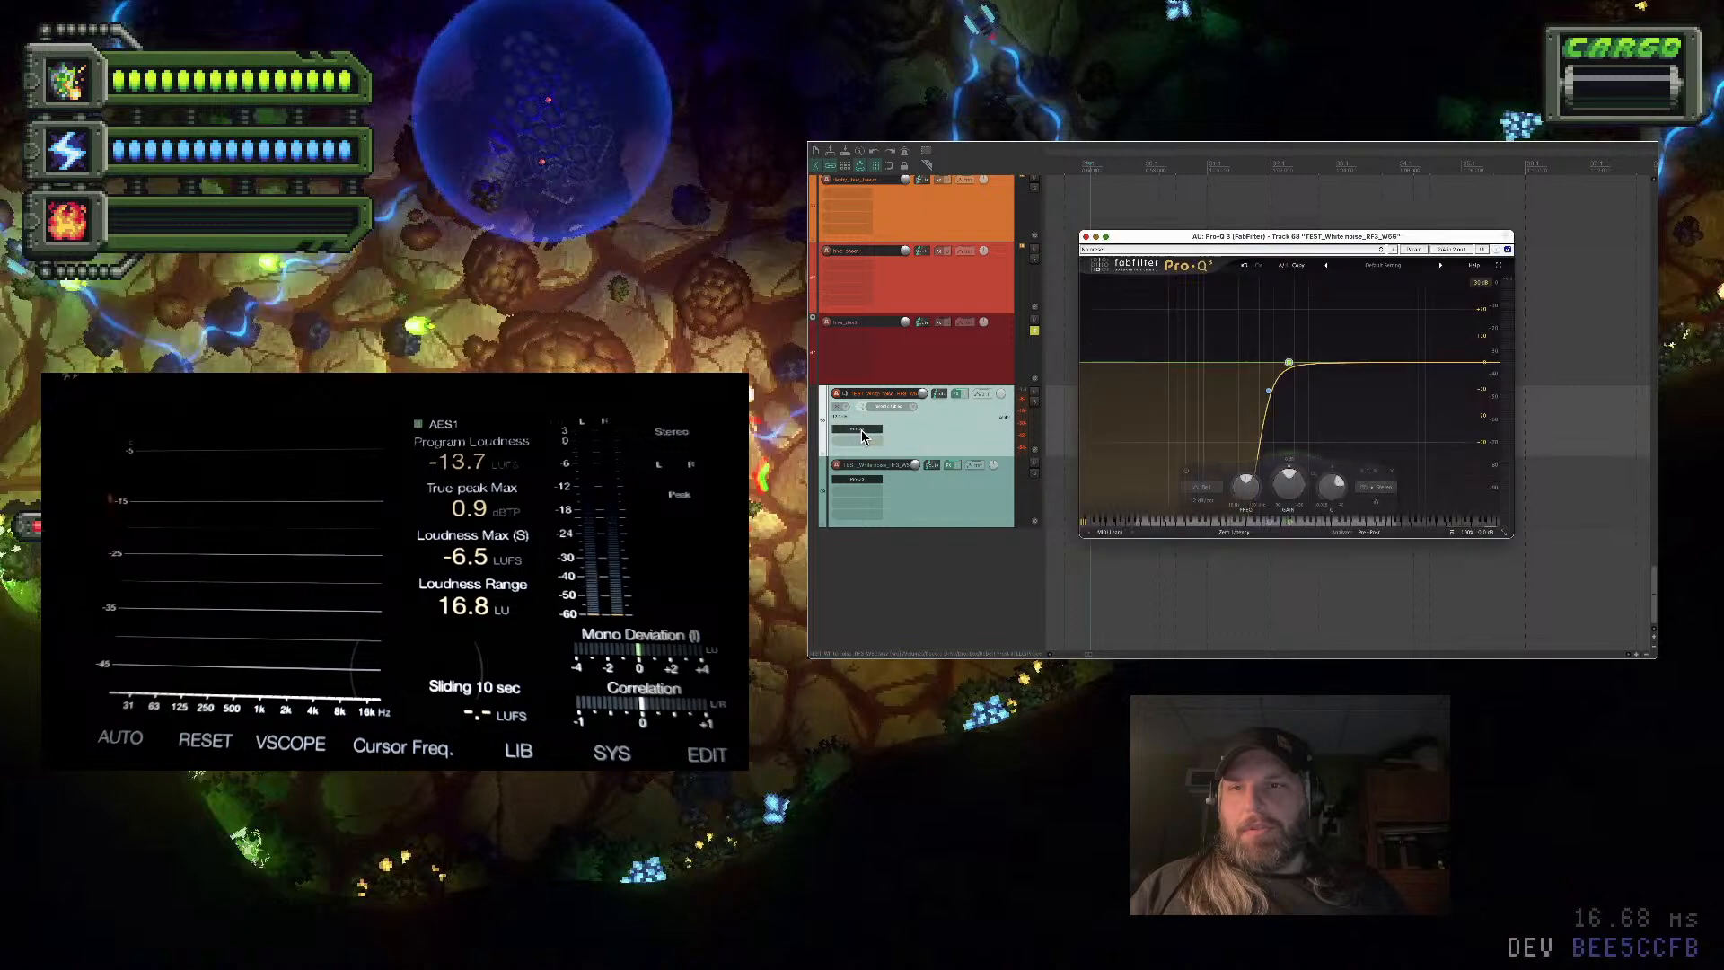
pyautogui.moveTo(1159, 362); pyautogui.dragTo(1469, 312)
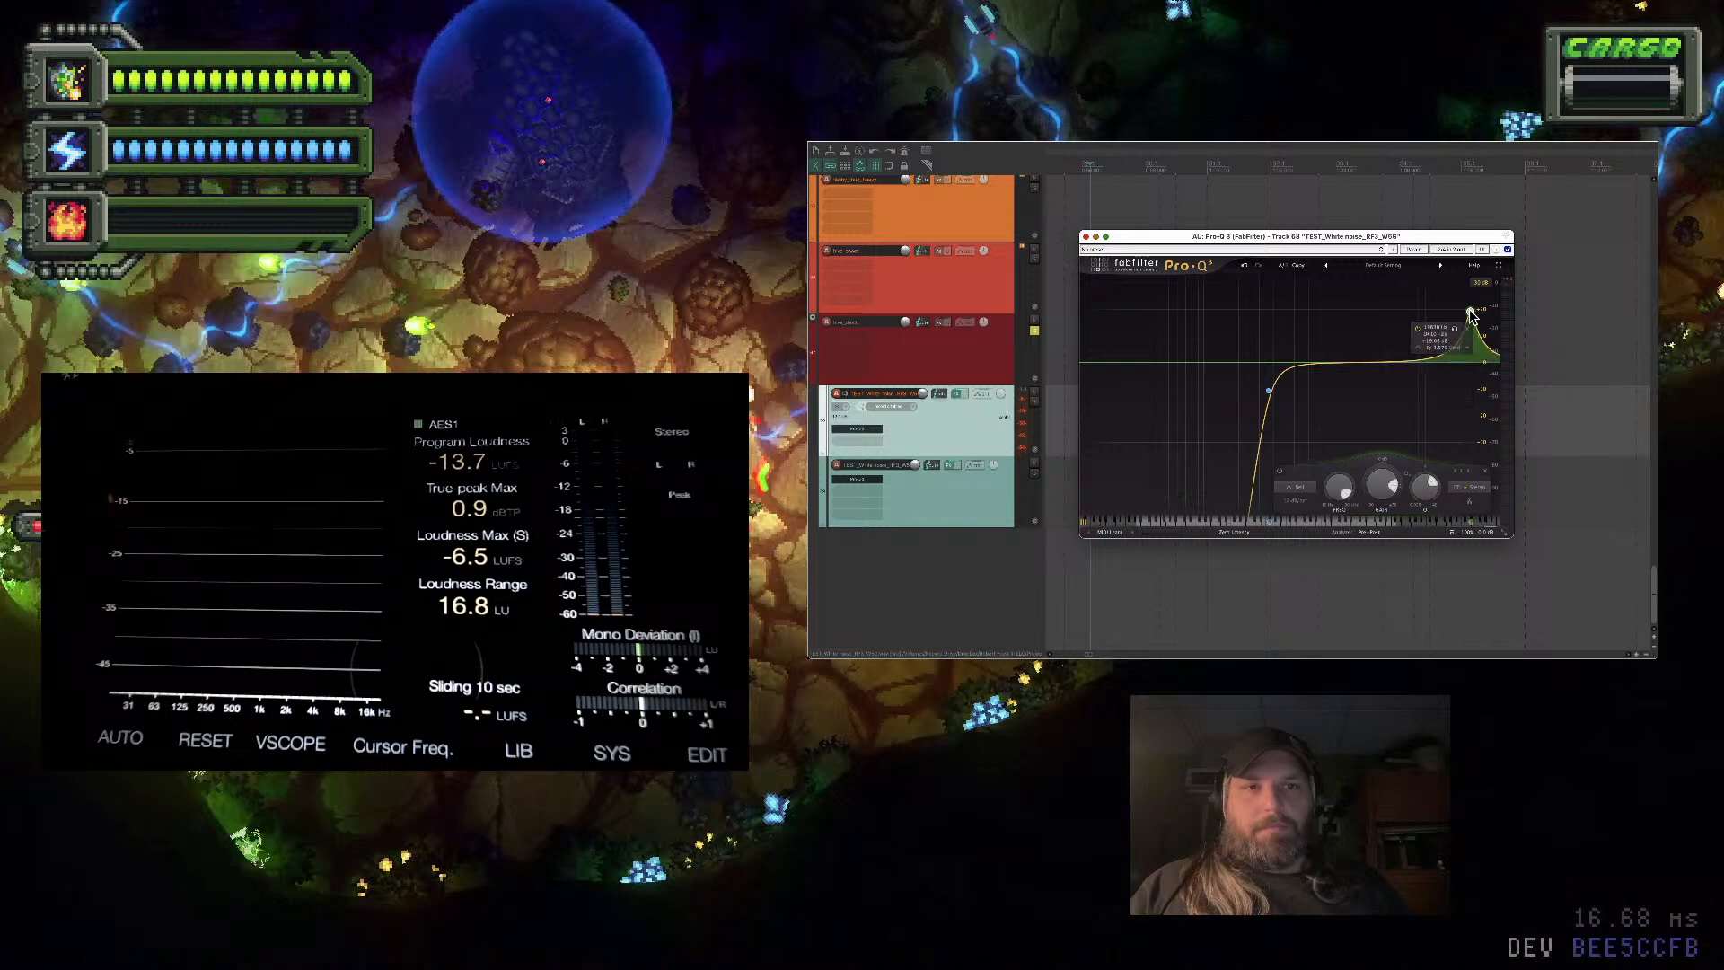
pyautogui.scroll(-3, 1470, 312)
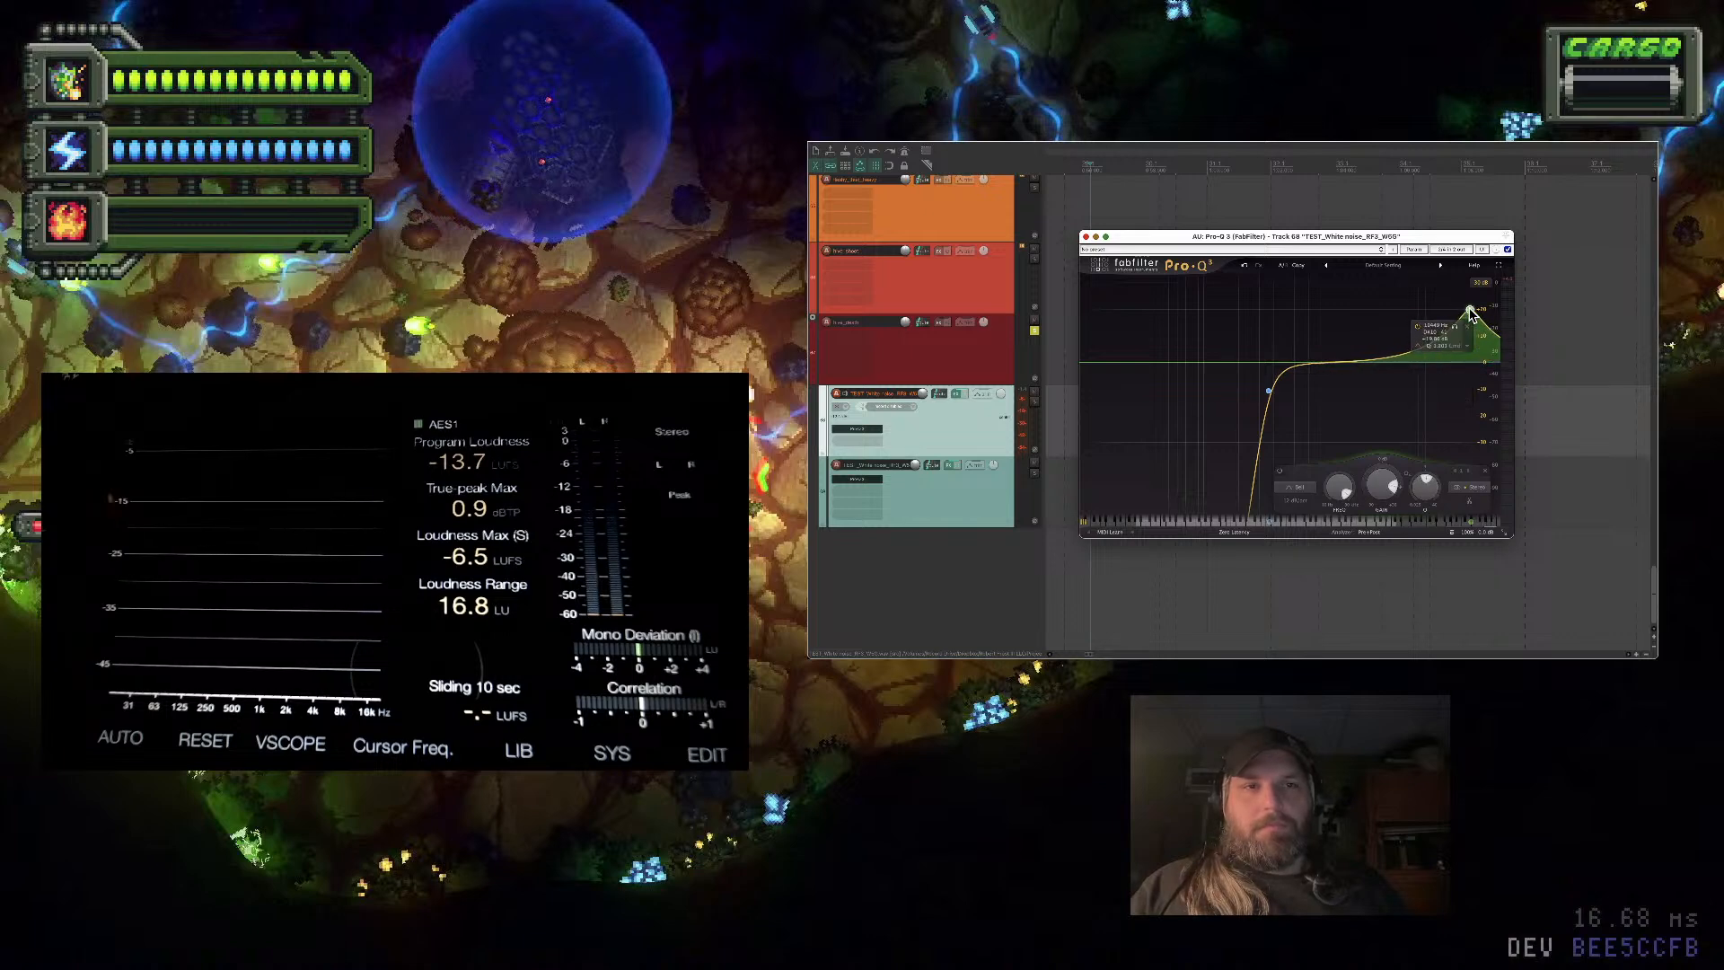
pyautogui.moveTo(1470, 311); pyautogui.dragTo(1484, 367)
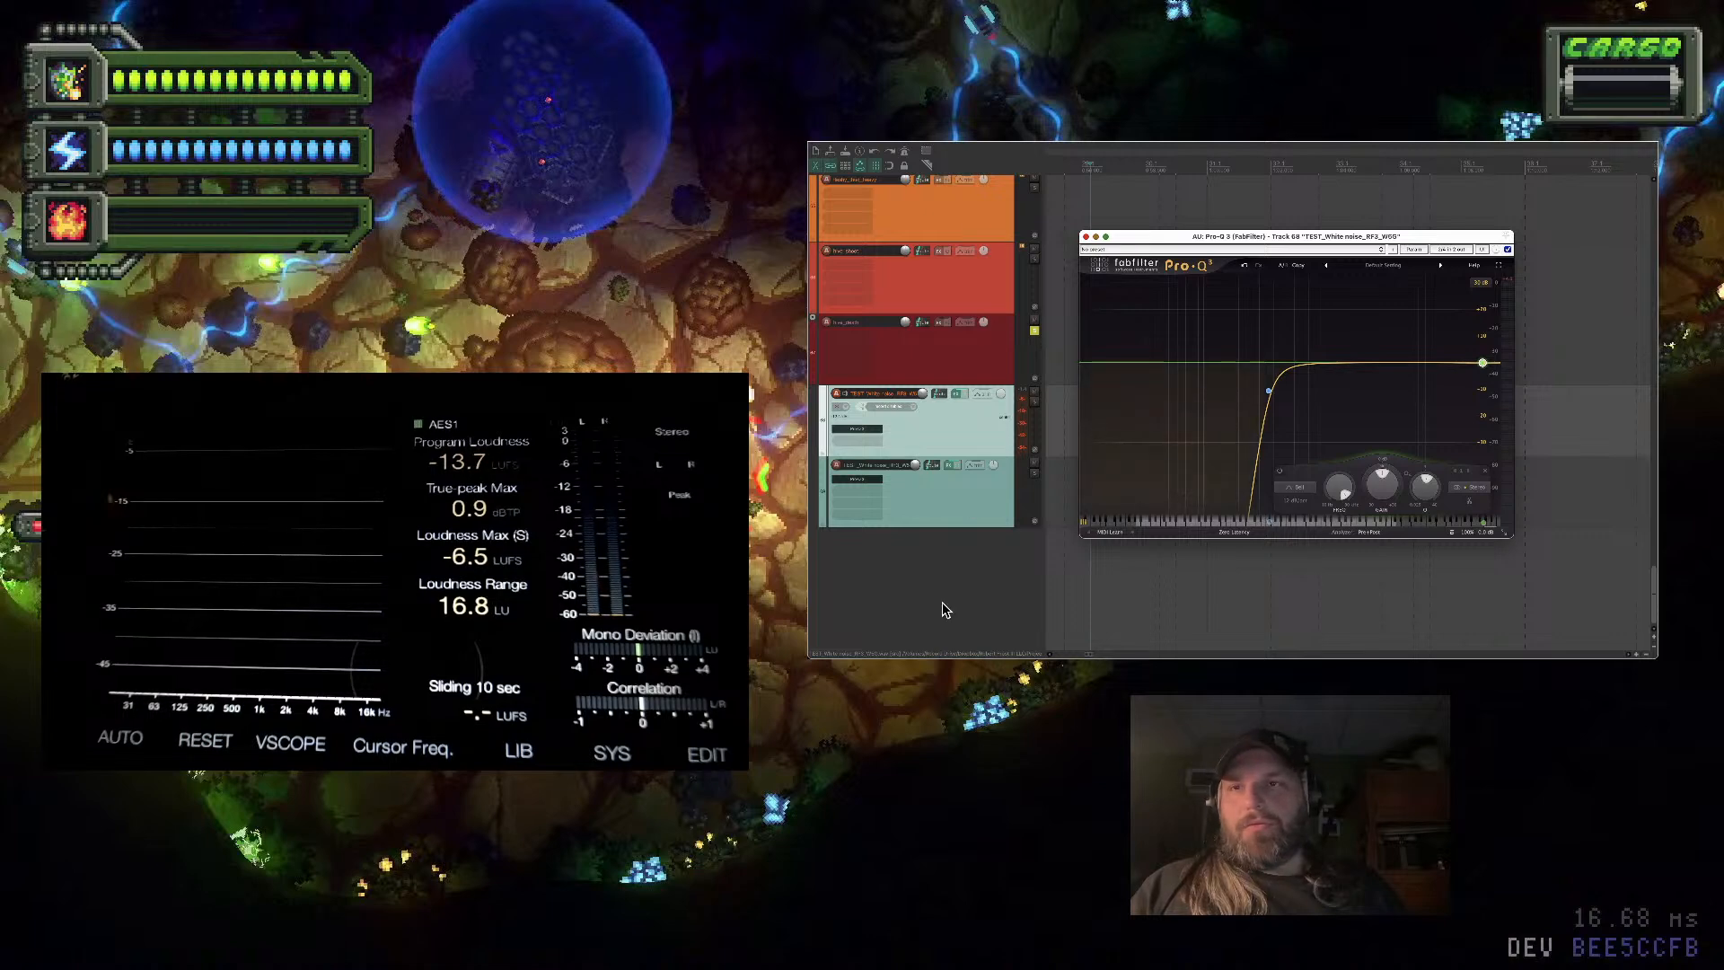
# Set the original noise track's automation mode to Touch and close its envelopes window
pyautogui.click(985, 395)
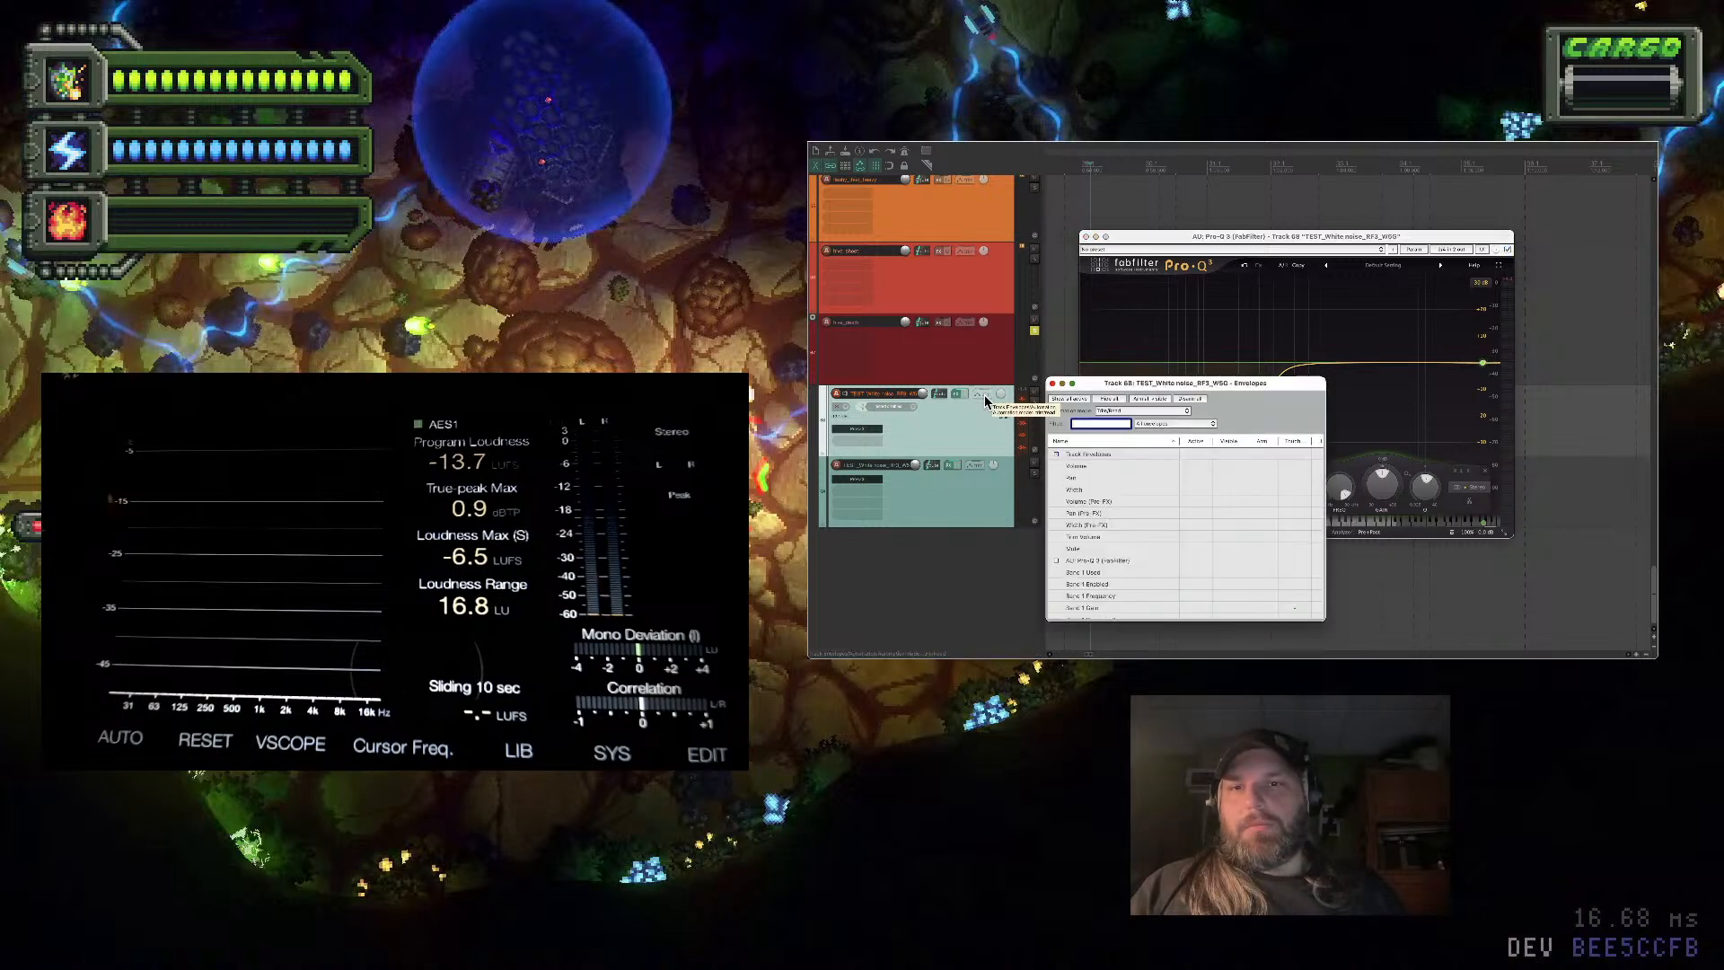
pyautogui.click(1120, 412)
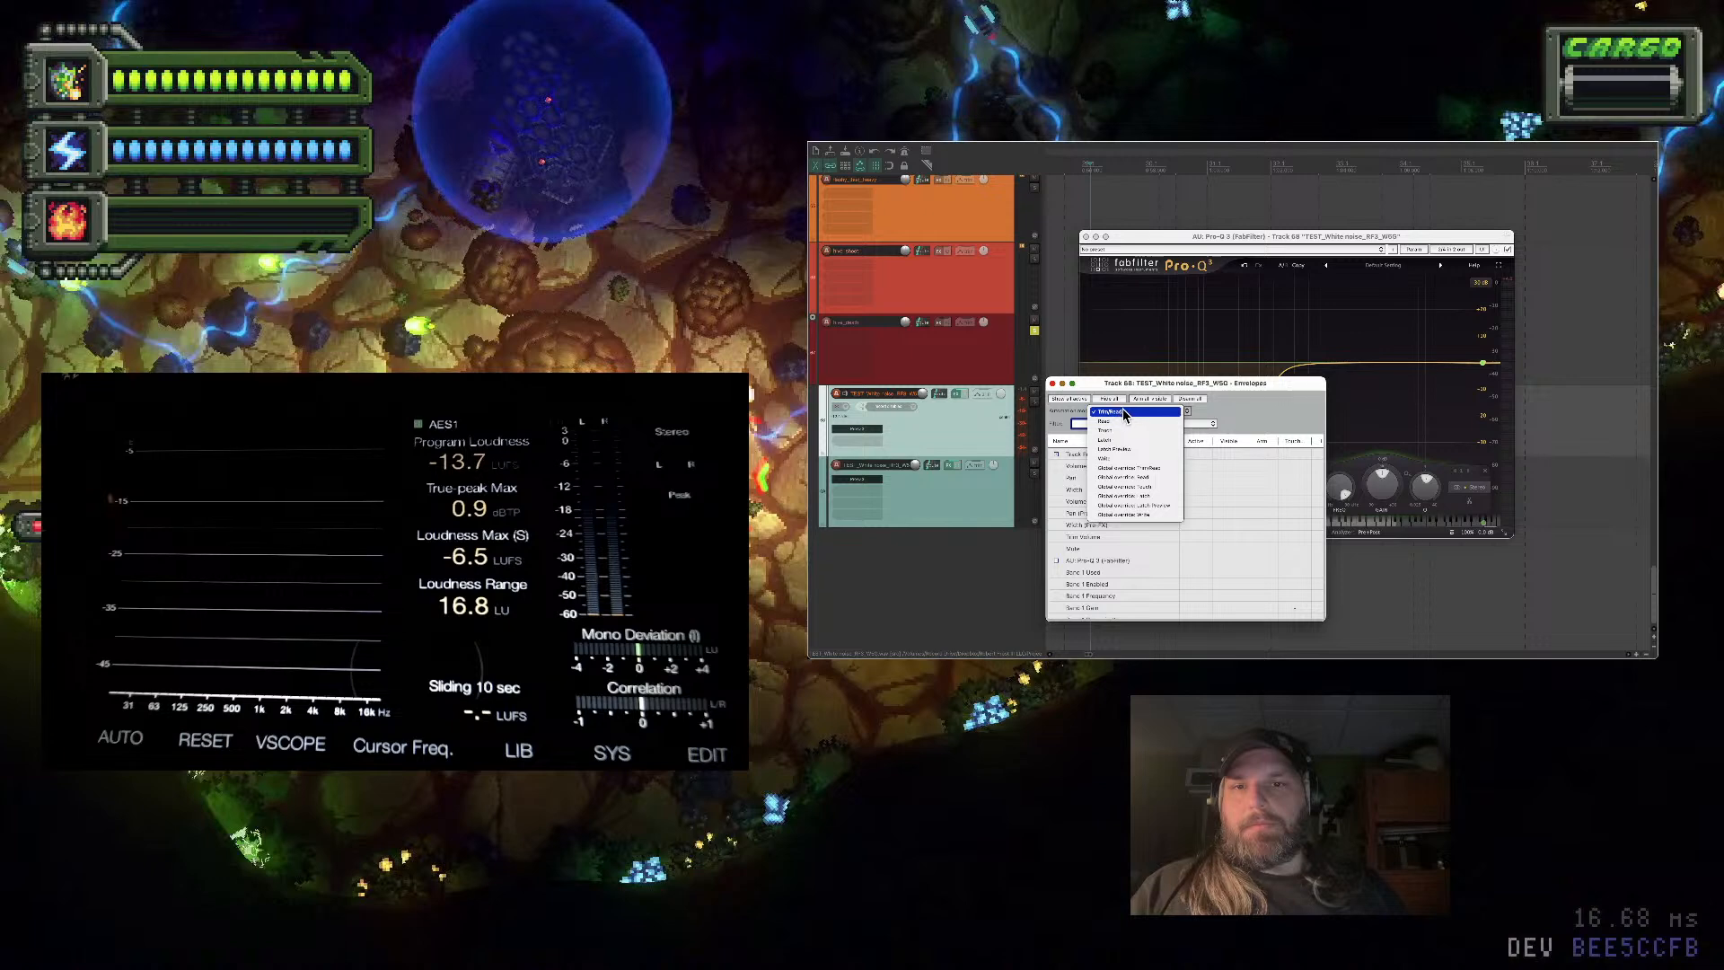
pyautogui.click(1129, 431)
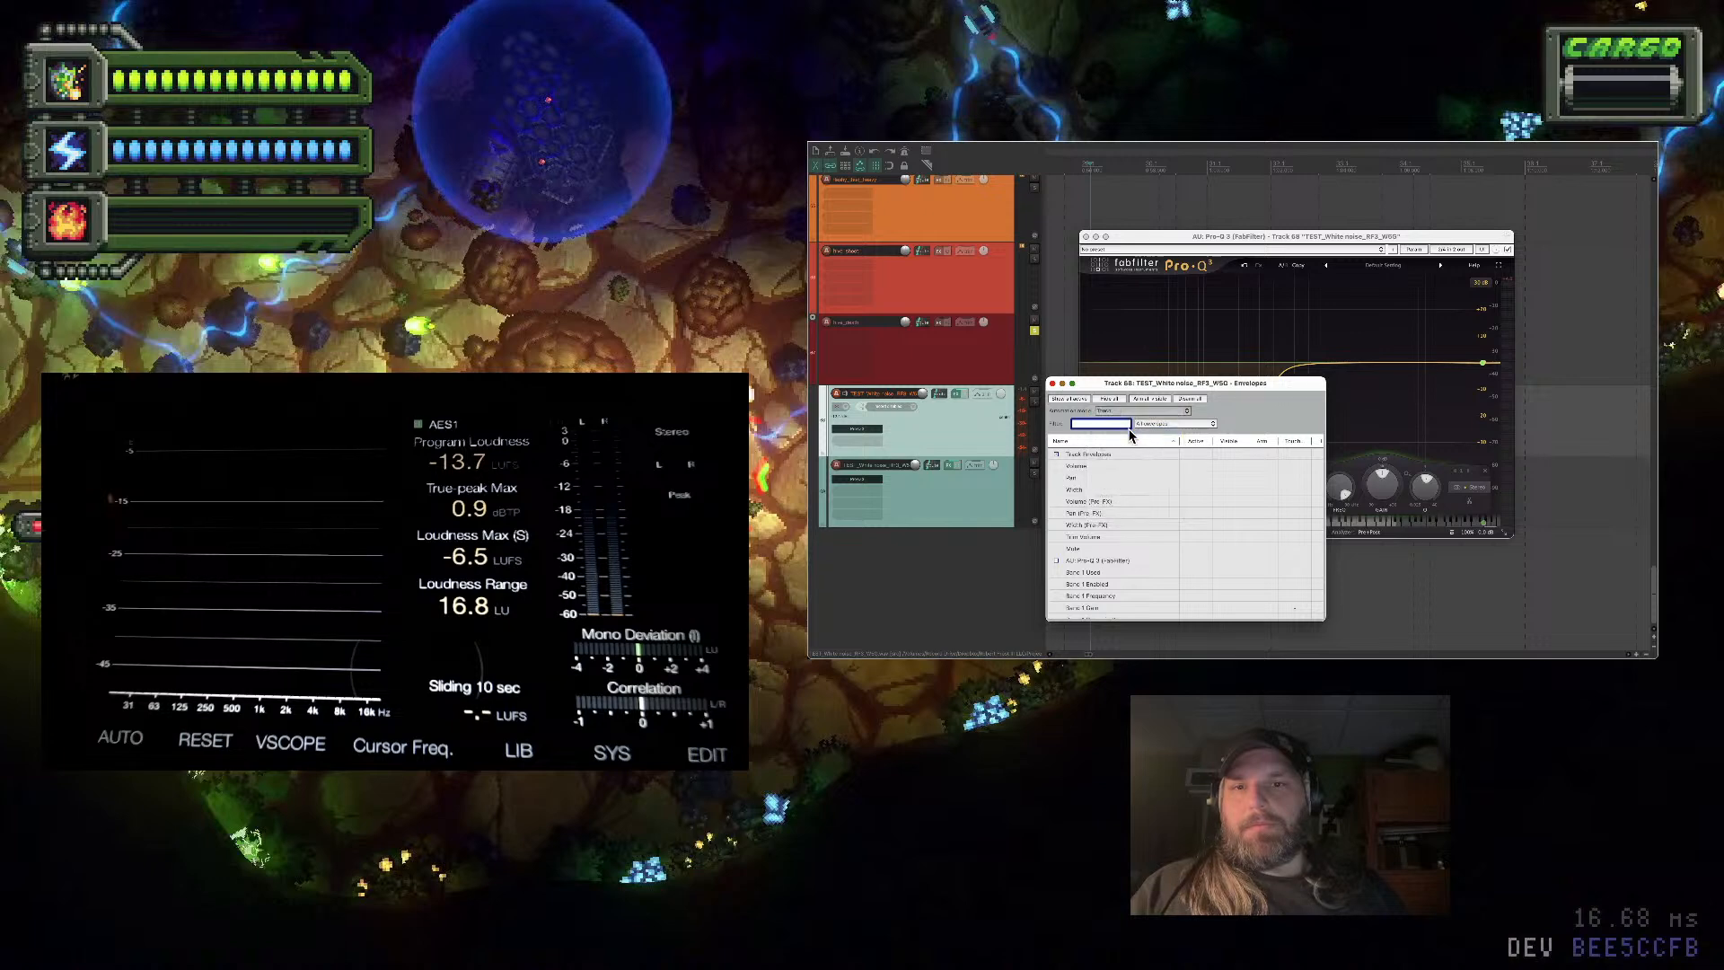
pyautogui.click(1053, 383)
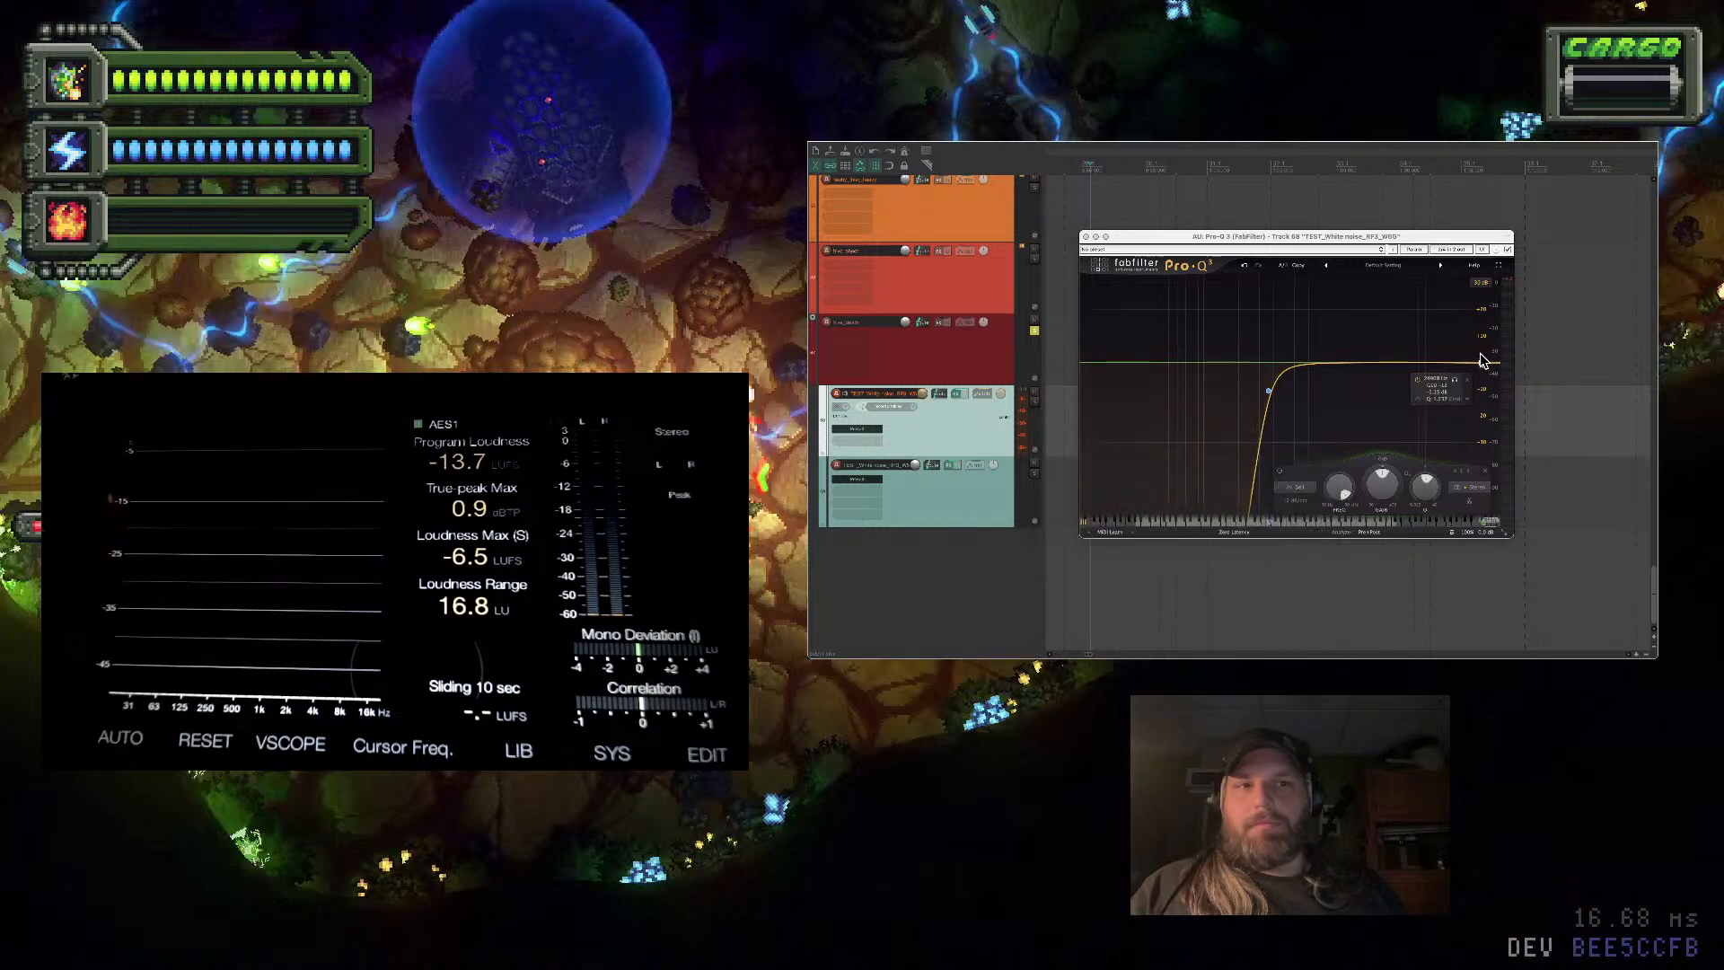
# Record automation of the high-end bell during playback, close Pro-Q 3, and inspect the bell's recorded frequency and gain envelopes
pyautogui.moveTo(1266, 397)
pyautogui.moveTo(1485, 367)
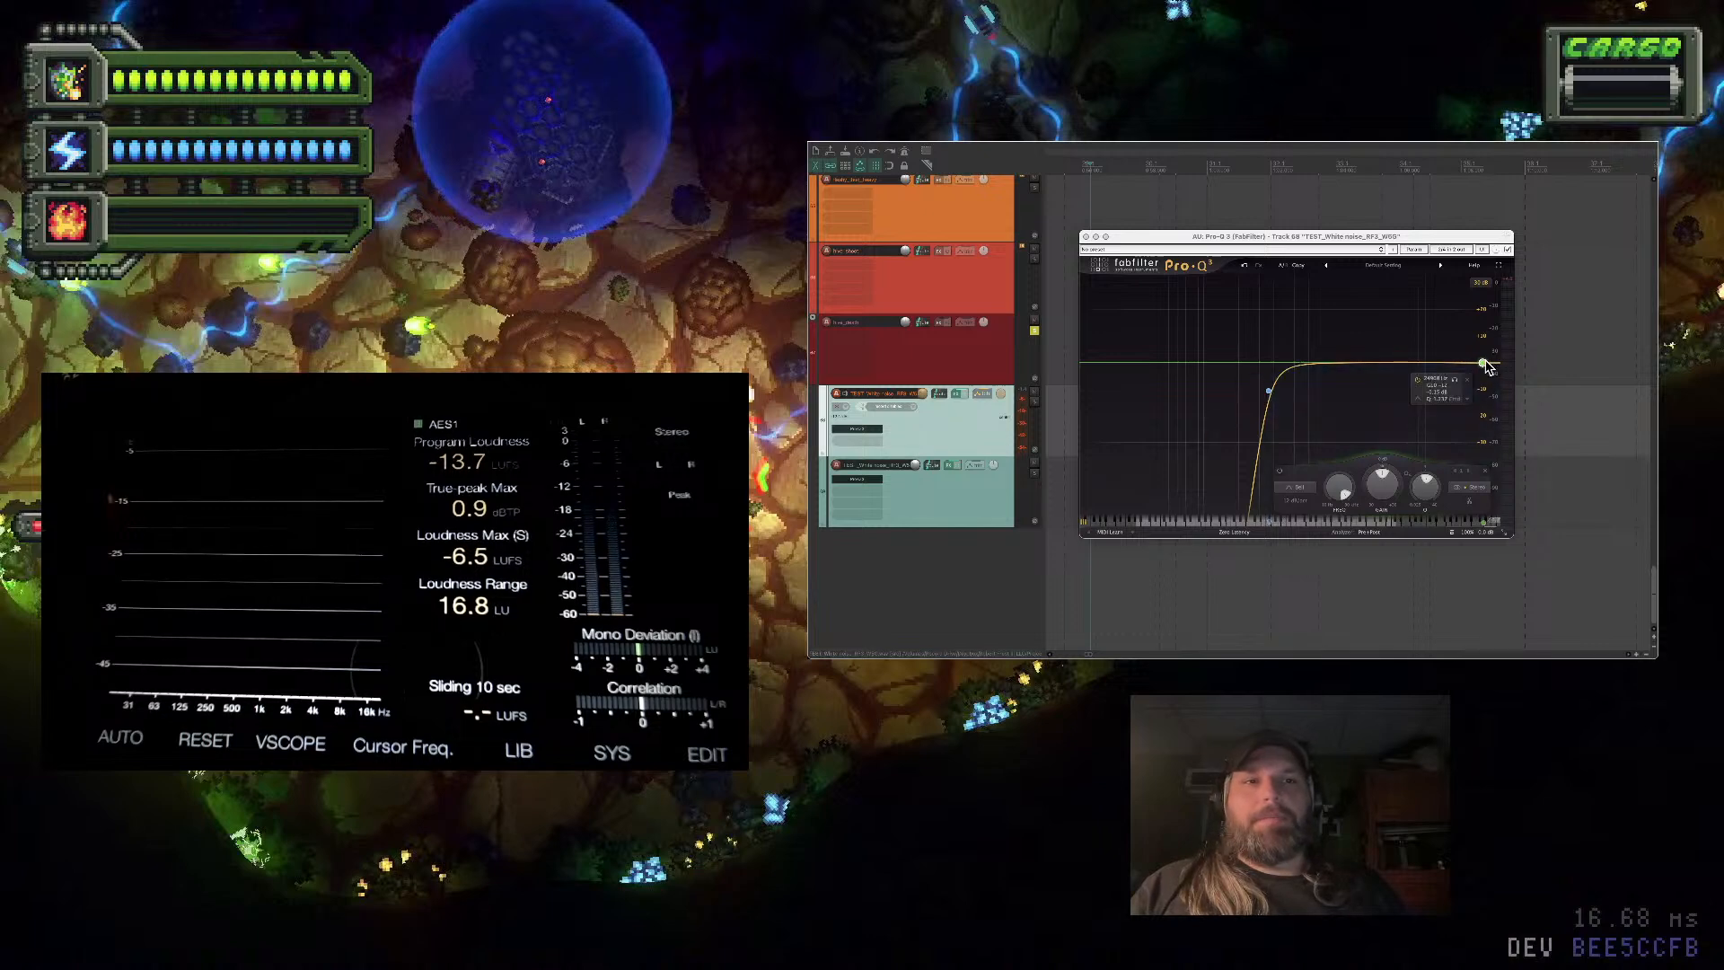
pyautogui.press('space')
pyautogui.moveTo(1484, 366)
pyautogui.mouseDown()
pyautogui.moveTo(1403, 335)
pyautogui.moveTo(1303, 354)
pyautogui.moveTo(1338, 332)
pyautogui.moveTo(1509, 377)
pyautogui.moveTo(1641, 451)
pyautogui.moveTo(1482, 362)
pyautogui.mouseUp()
pyautogui.press('space')
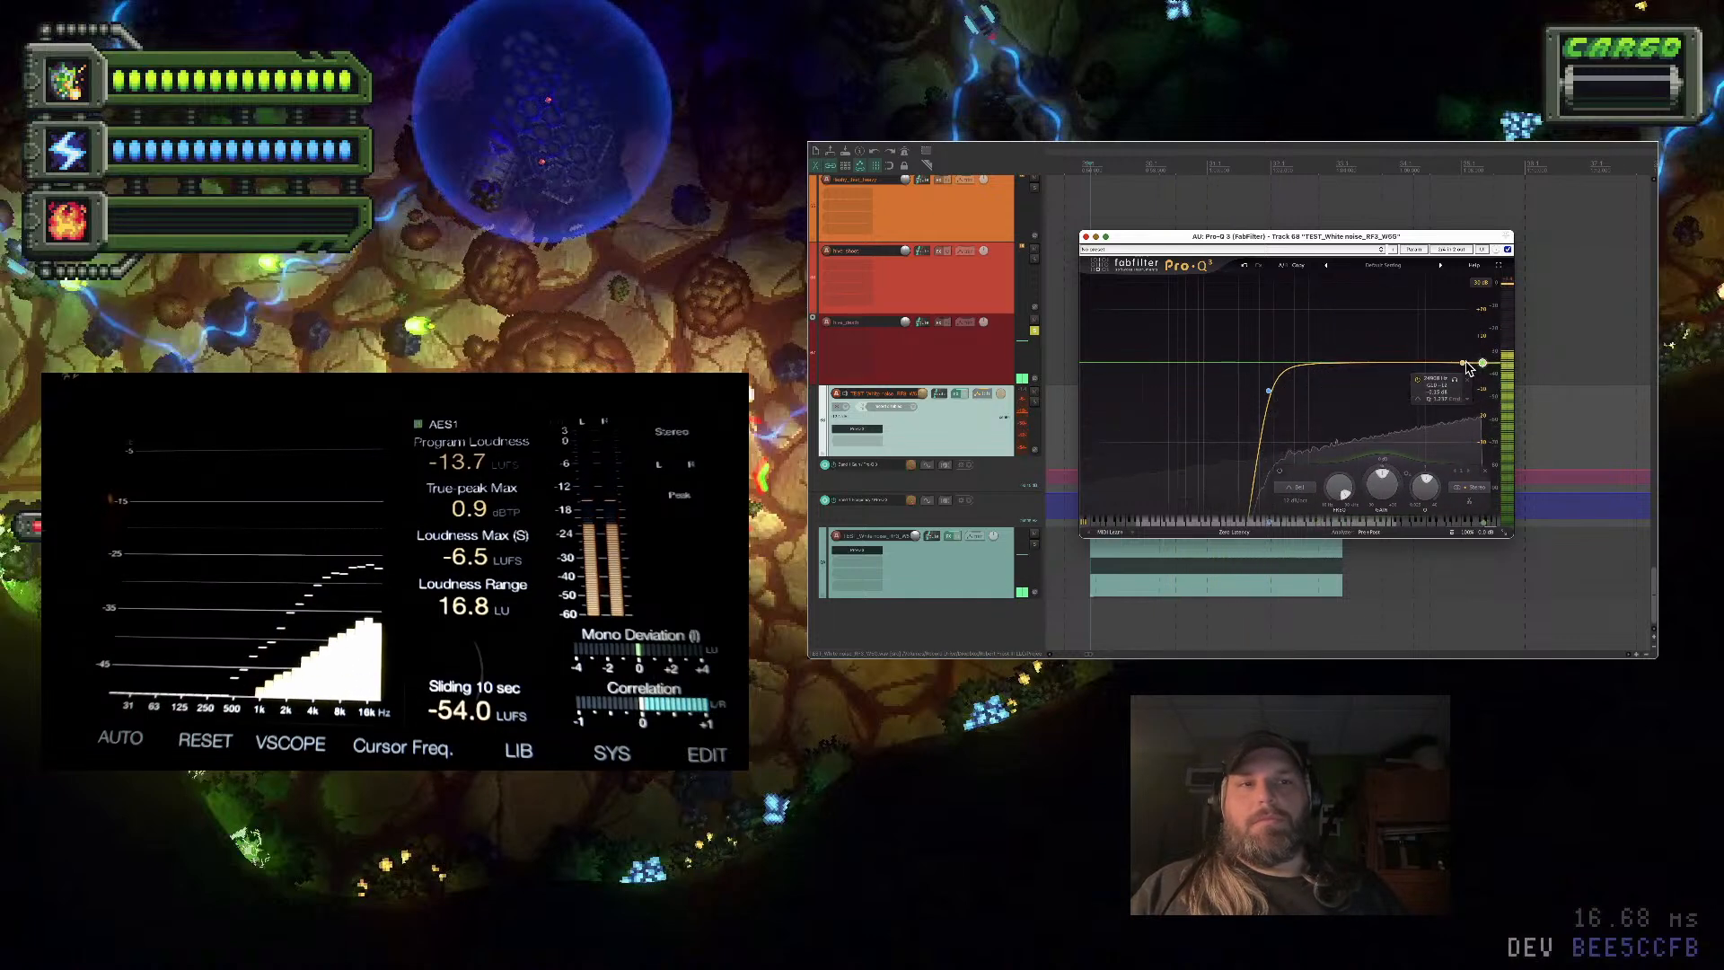
pyautogui.click(1085, 237)
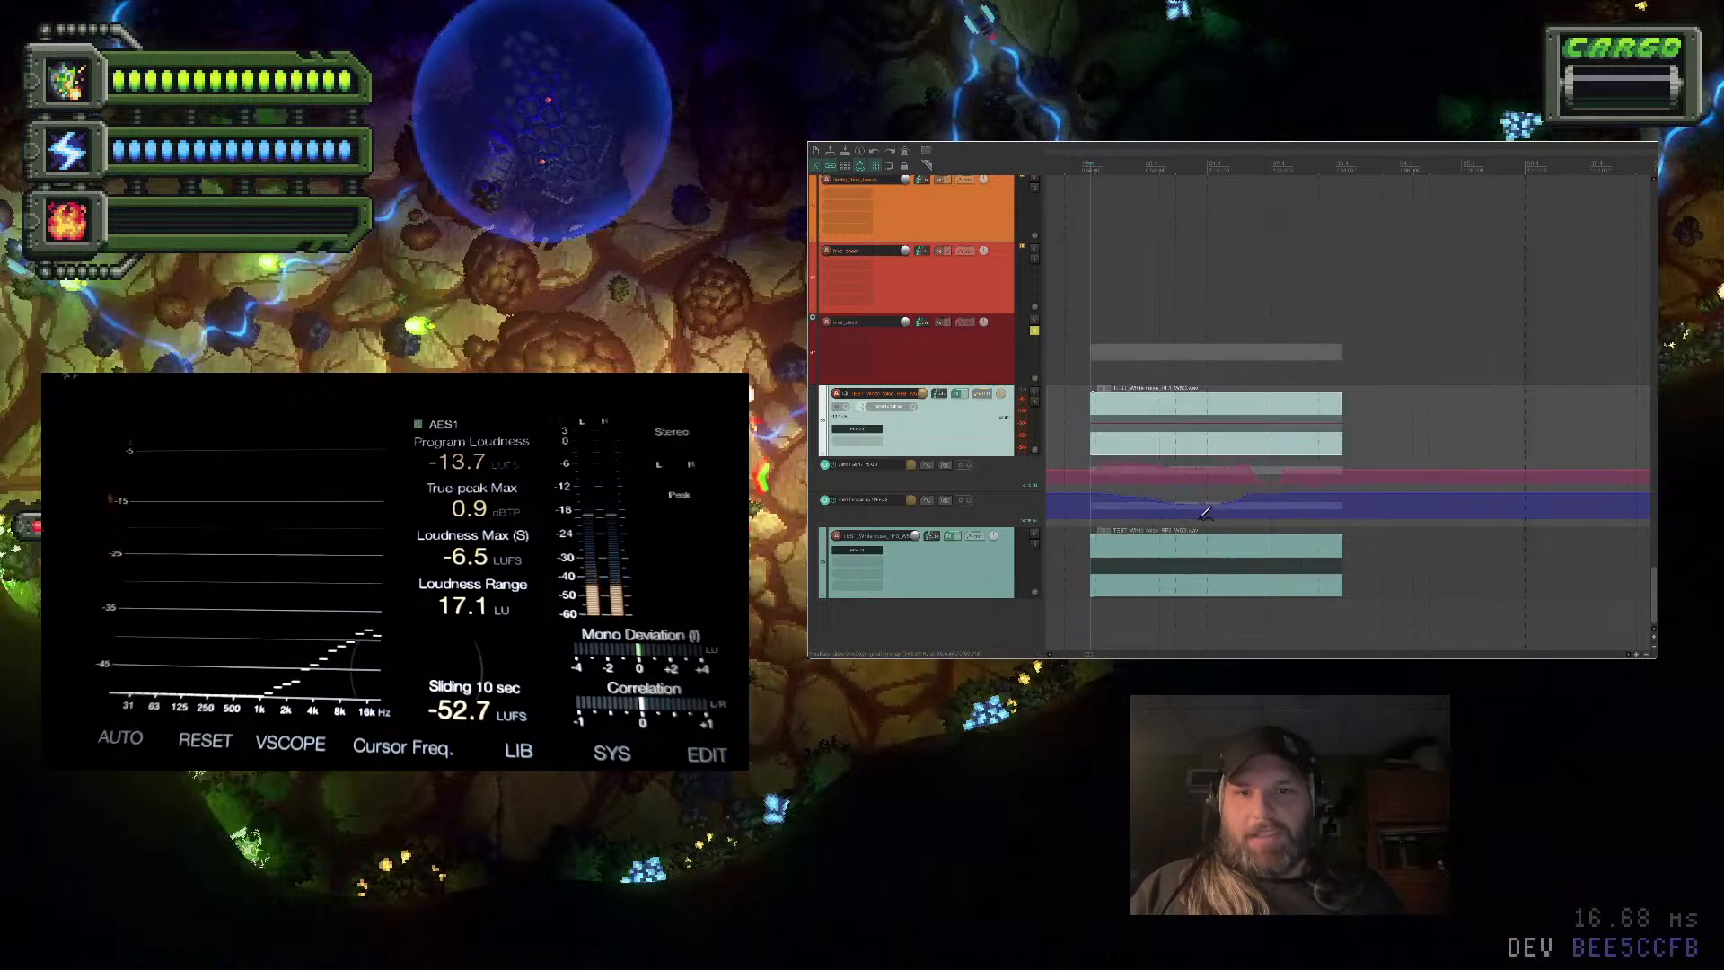
pyautogui.scroll(2, 1201, 525)
pyautogui.scroll(4, 1179, 498)
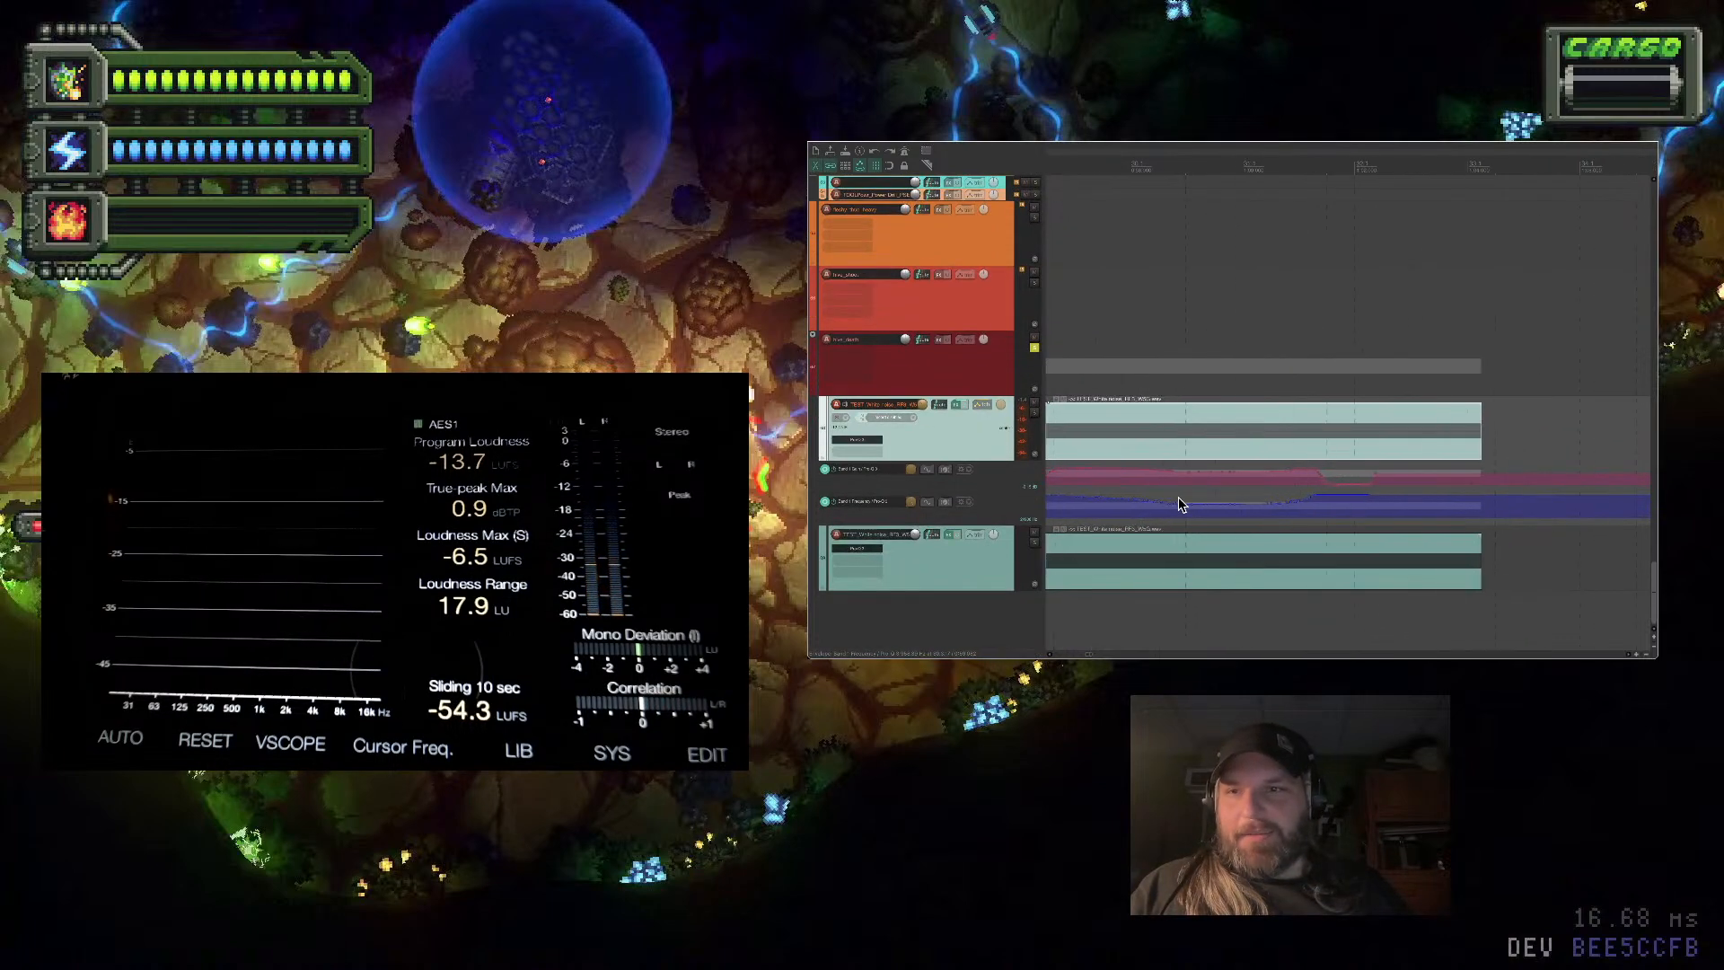
pyautogui.scroll(-3, 1179, 497)
# Discard the previous bell envelopes and record a new automation pass of Pro-Q 3's high-end bell during playback, finishing by closing the plug-in
pyautogui.press('super+shift+f')
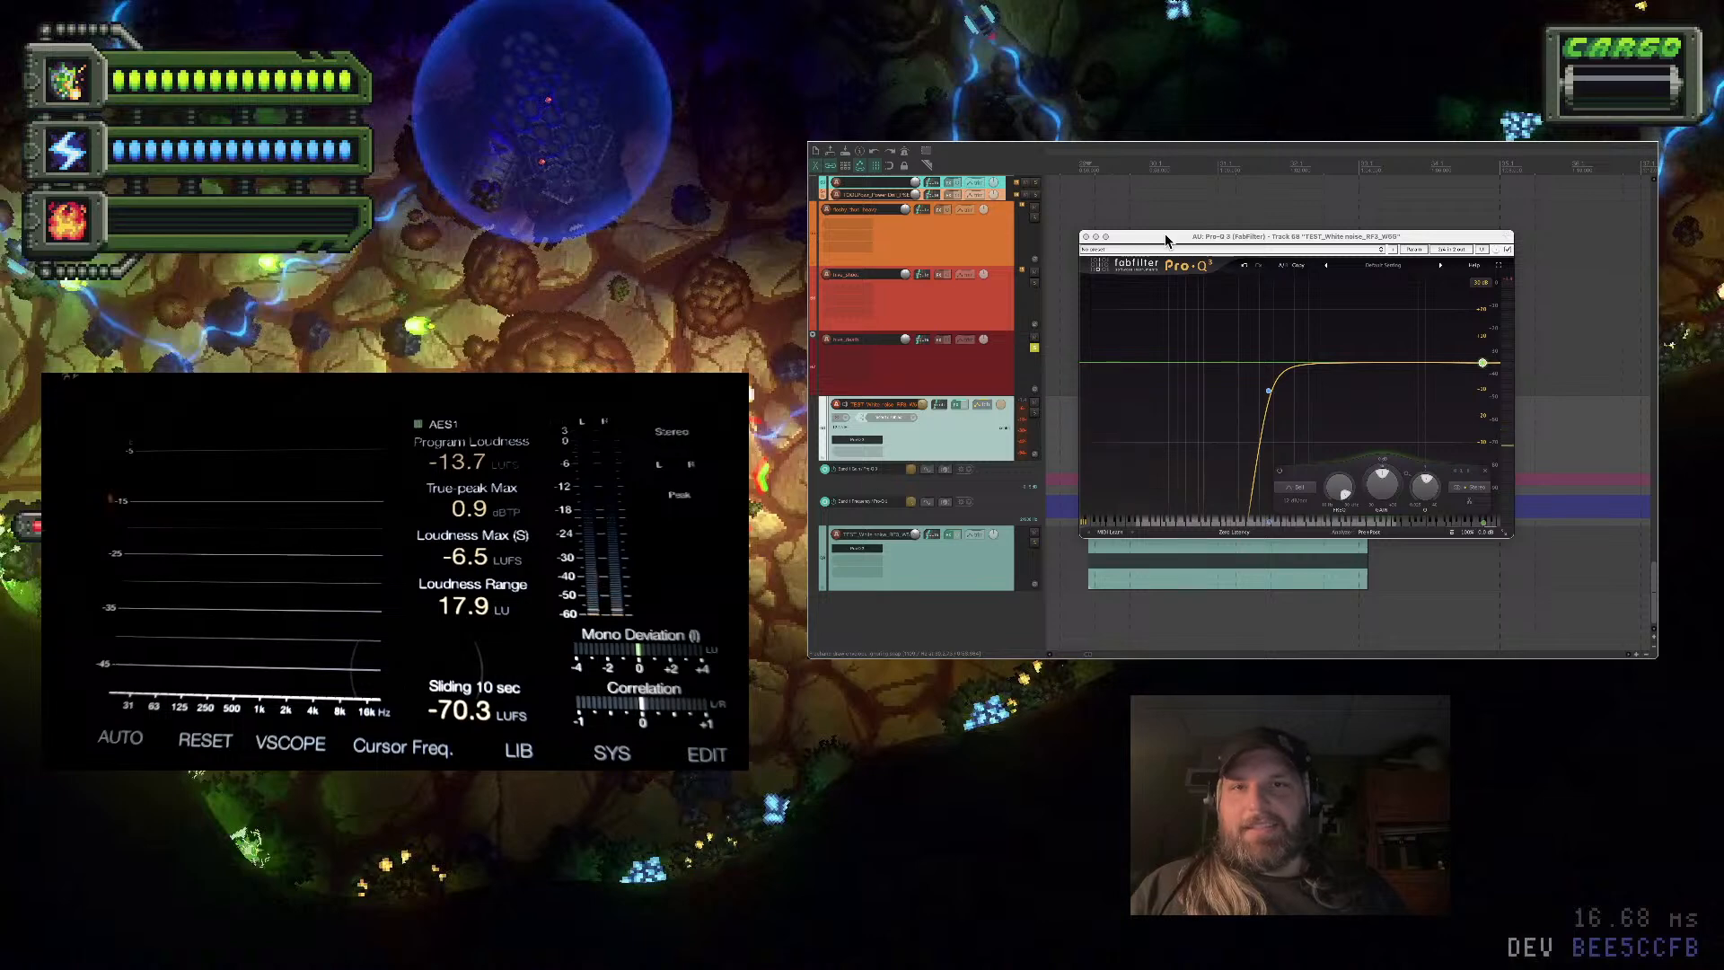
pyautogui.moveTo(1166, 234); pyautogui.dragTo(1250, 191)
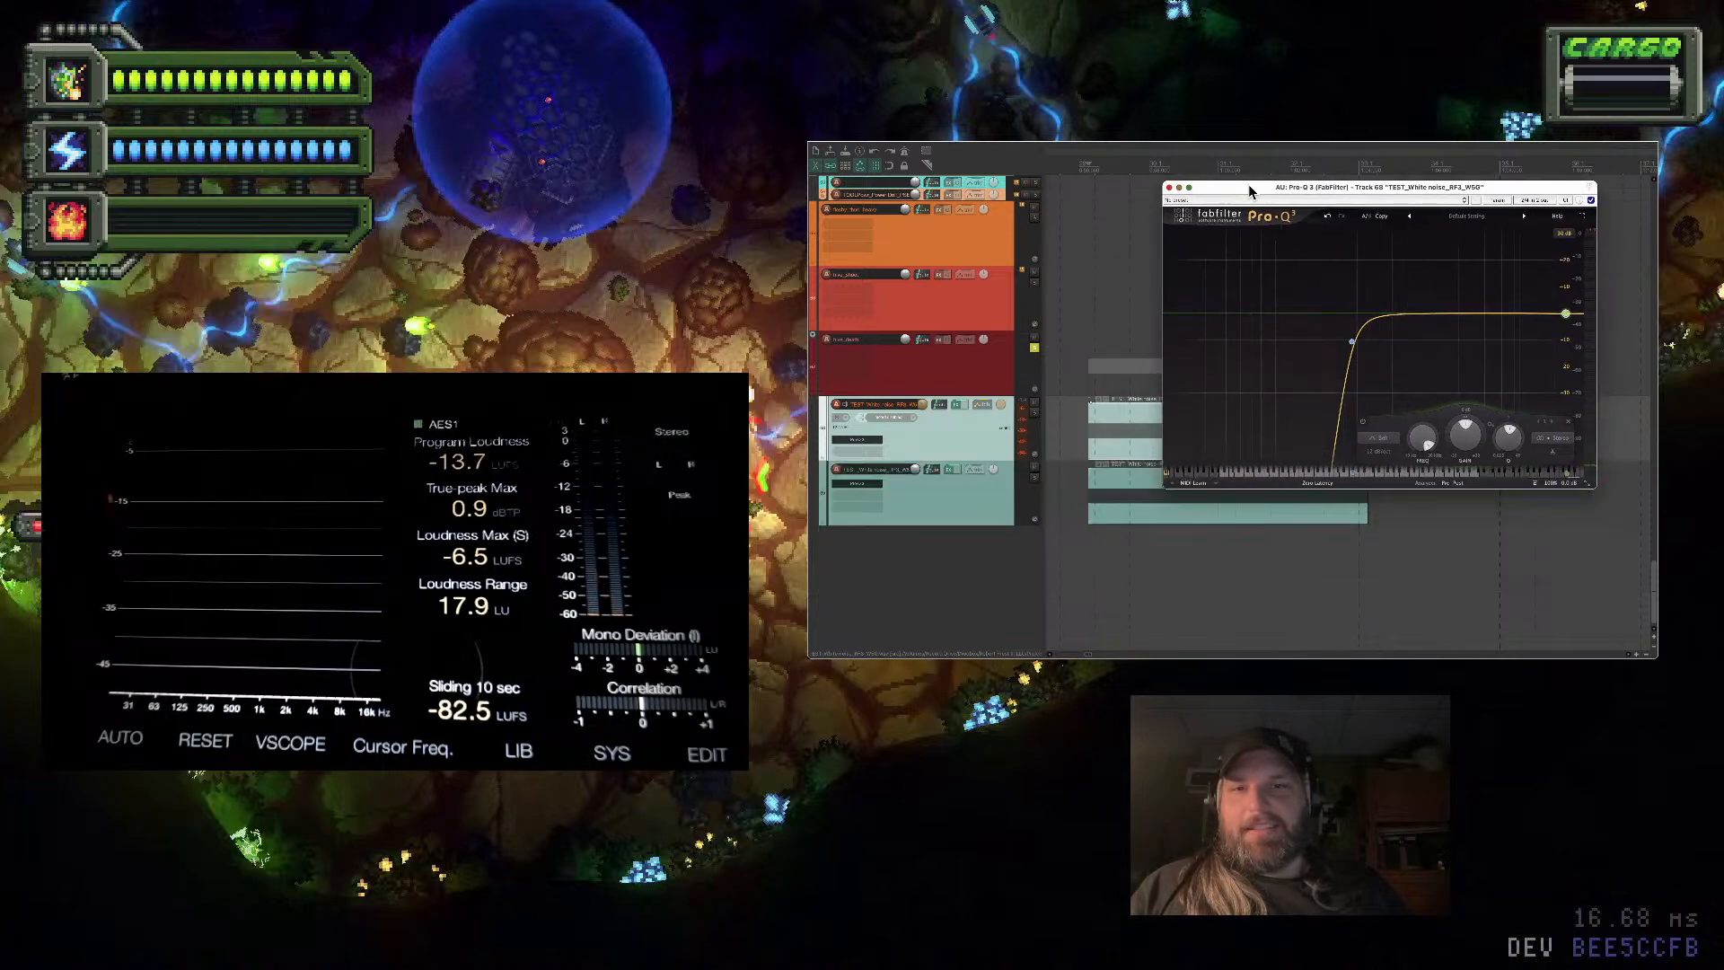
pyautogui.moveTo(1561, 313)
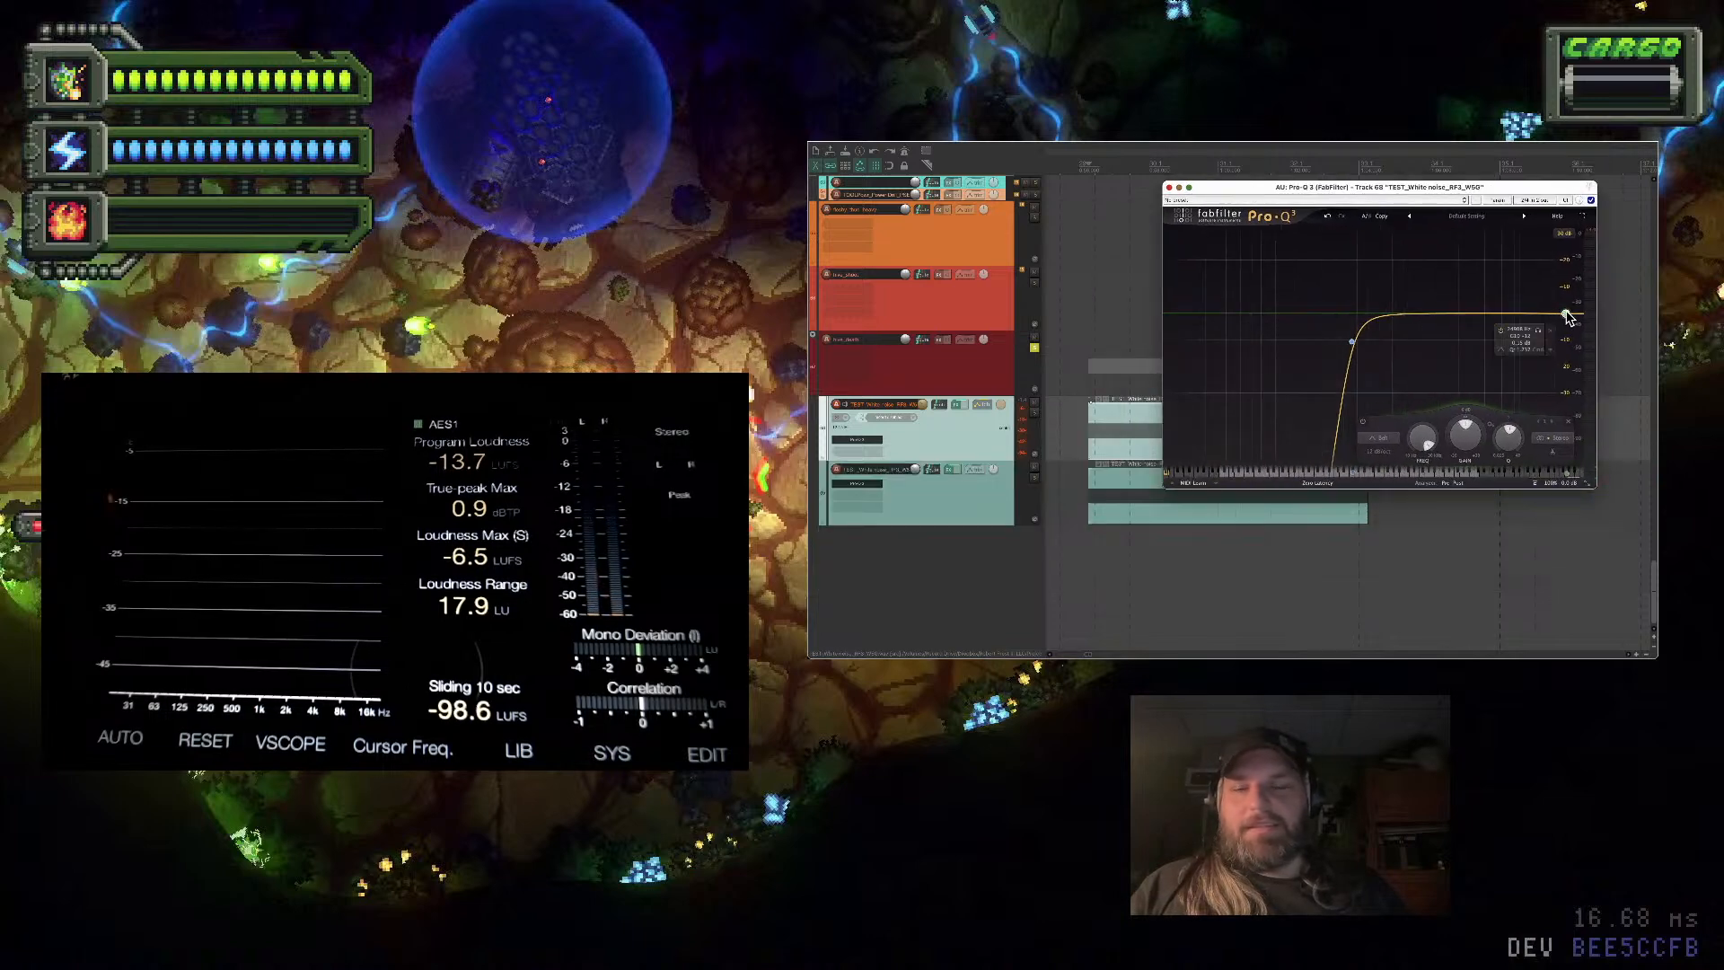
pyautogui.press('super+t')
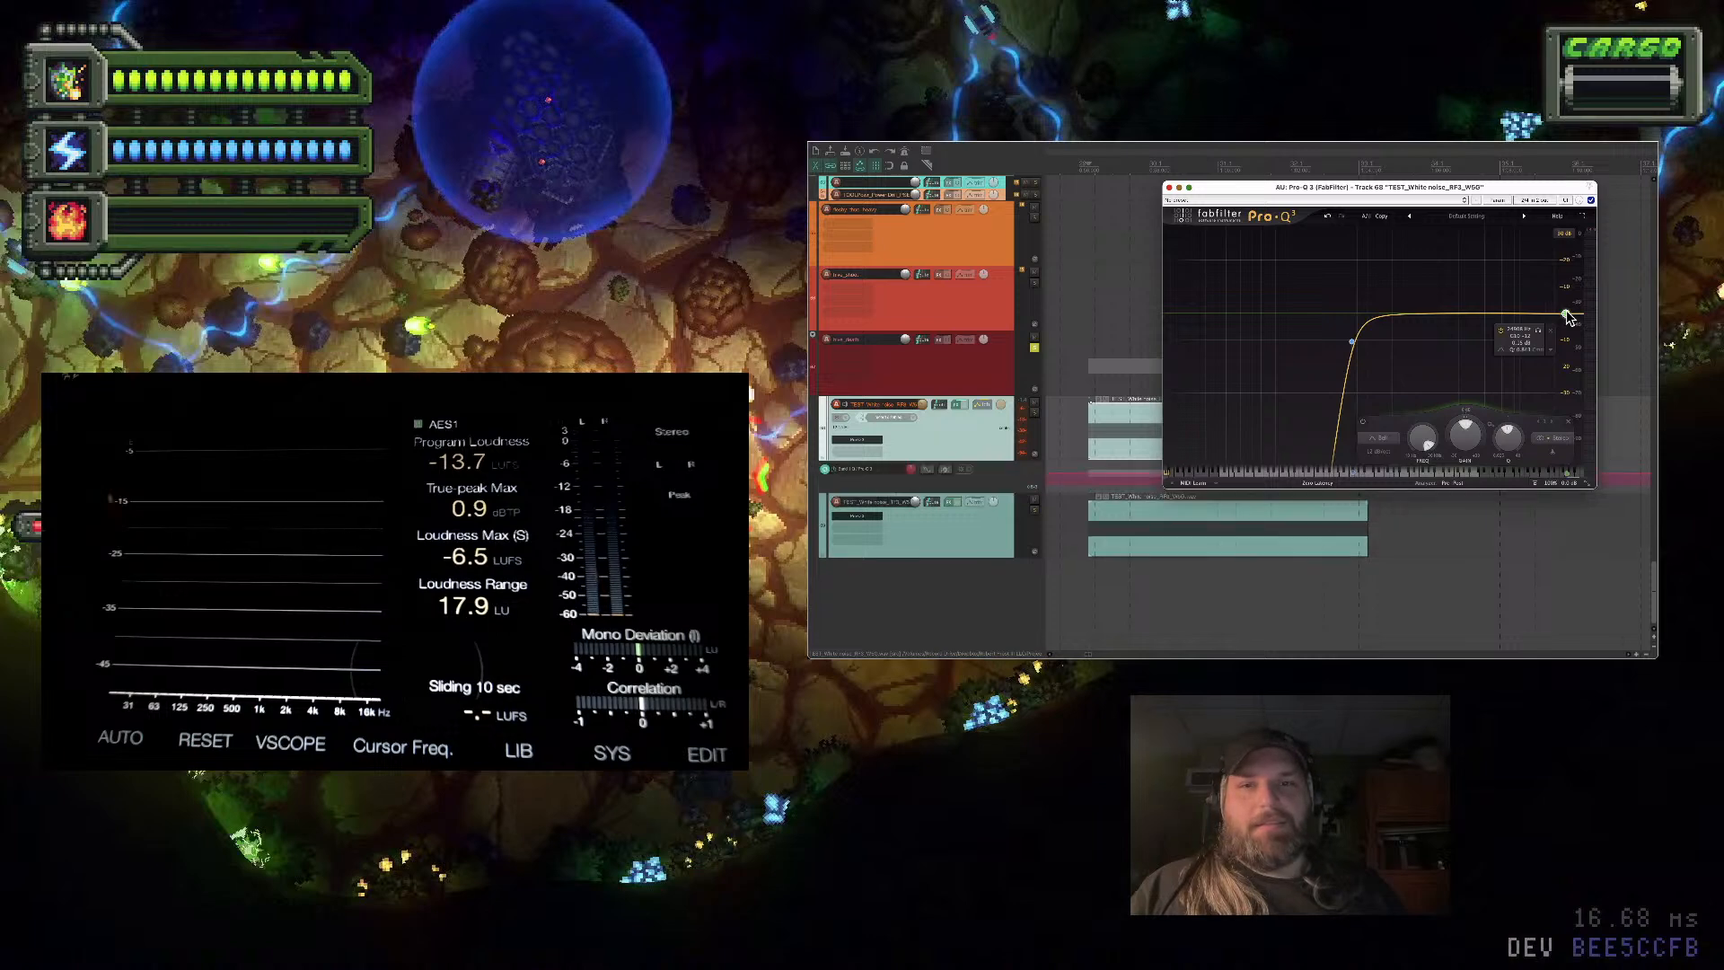
pyautogui.press('super+z')
pyautogui.press('space')
pyautogui.moveTo(1566, 316)
pyautogui.mouseDown()
pyautogui.moveTo(1527, 278)
pyautogui.moveTo(1440, 278)
pyautogui.moveTo(1378, 280)
pyautogui.moveTo(1351, 324)
pyautogui.moveTo(1383, 285)
pyautogui.moveTo(1473, 268)
pyautogui.moveTo(1562, 270)
pyautogui.moveTo(1565, 314)
pyautogui.mouseUp()
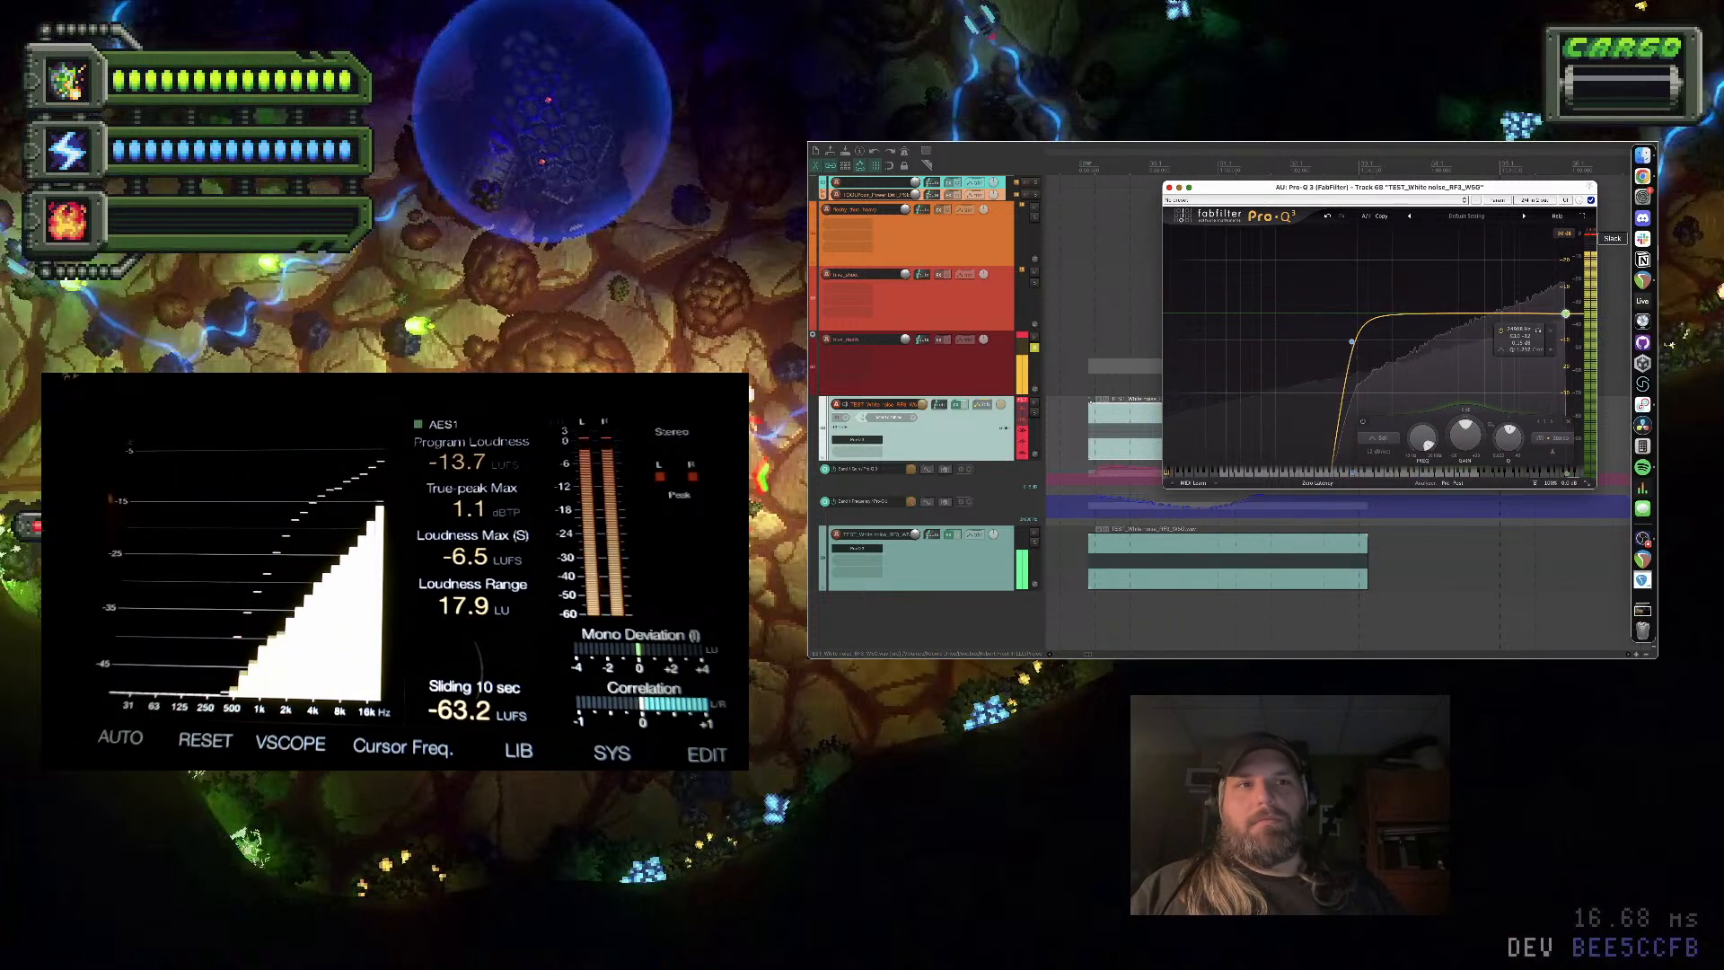
pyautogui.click(1168, 187)
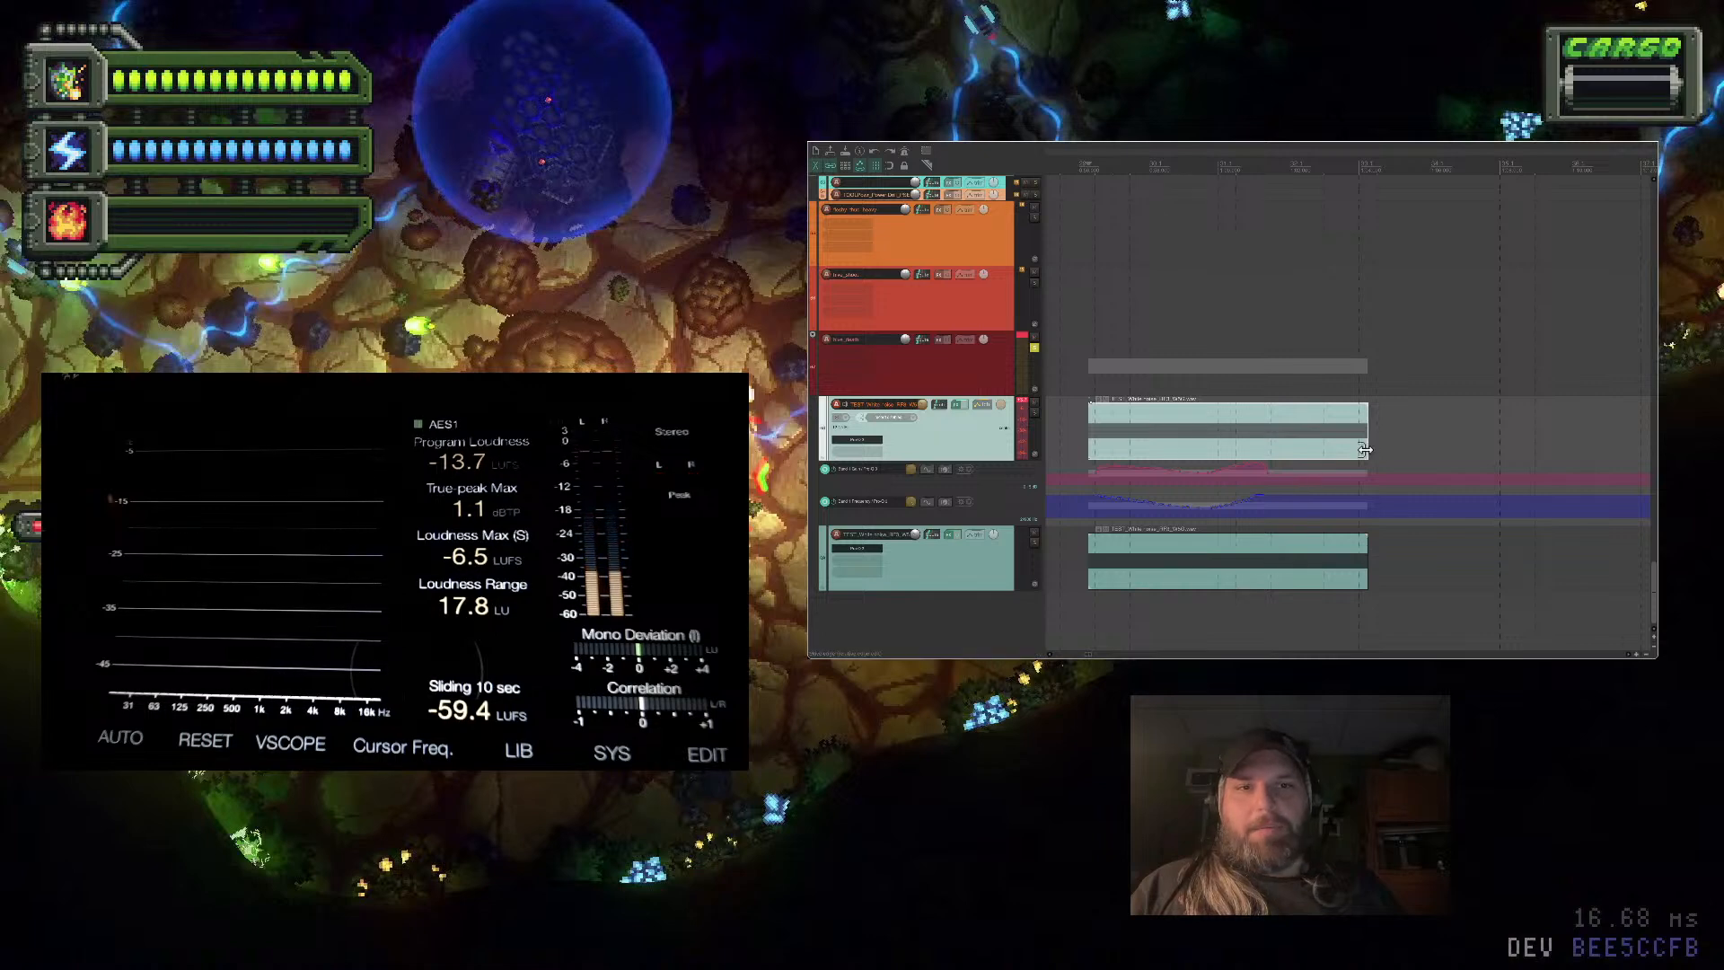
# Split both noise clips near the end of the recorded bell movement, delete the remainders, and play back the trimmed sound
pyautogui.scroll(3, 1267, 431)
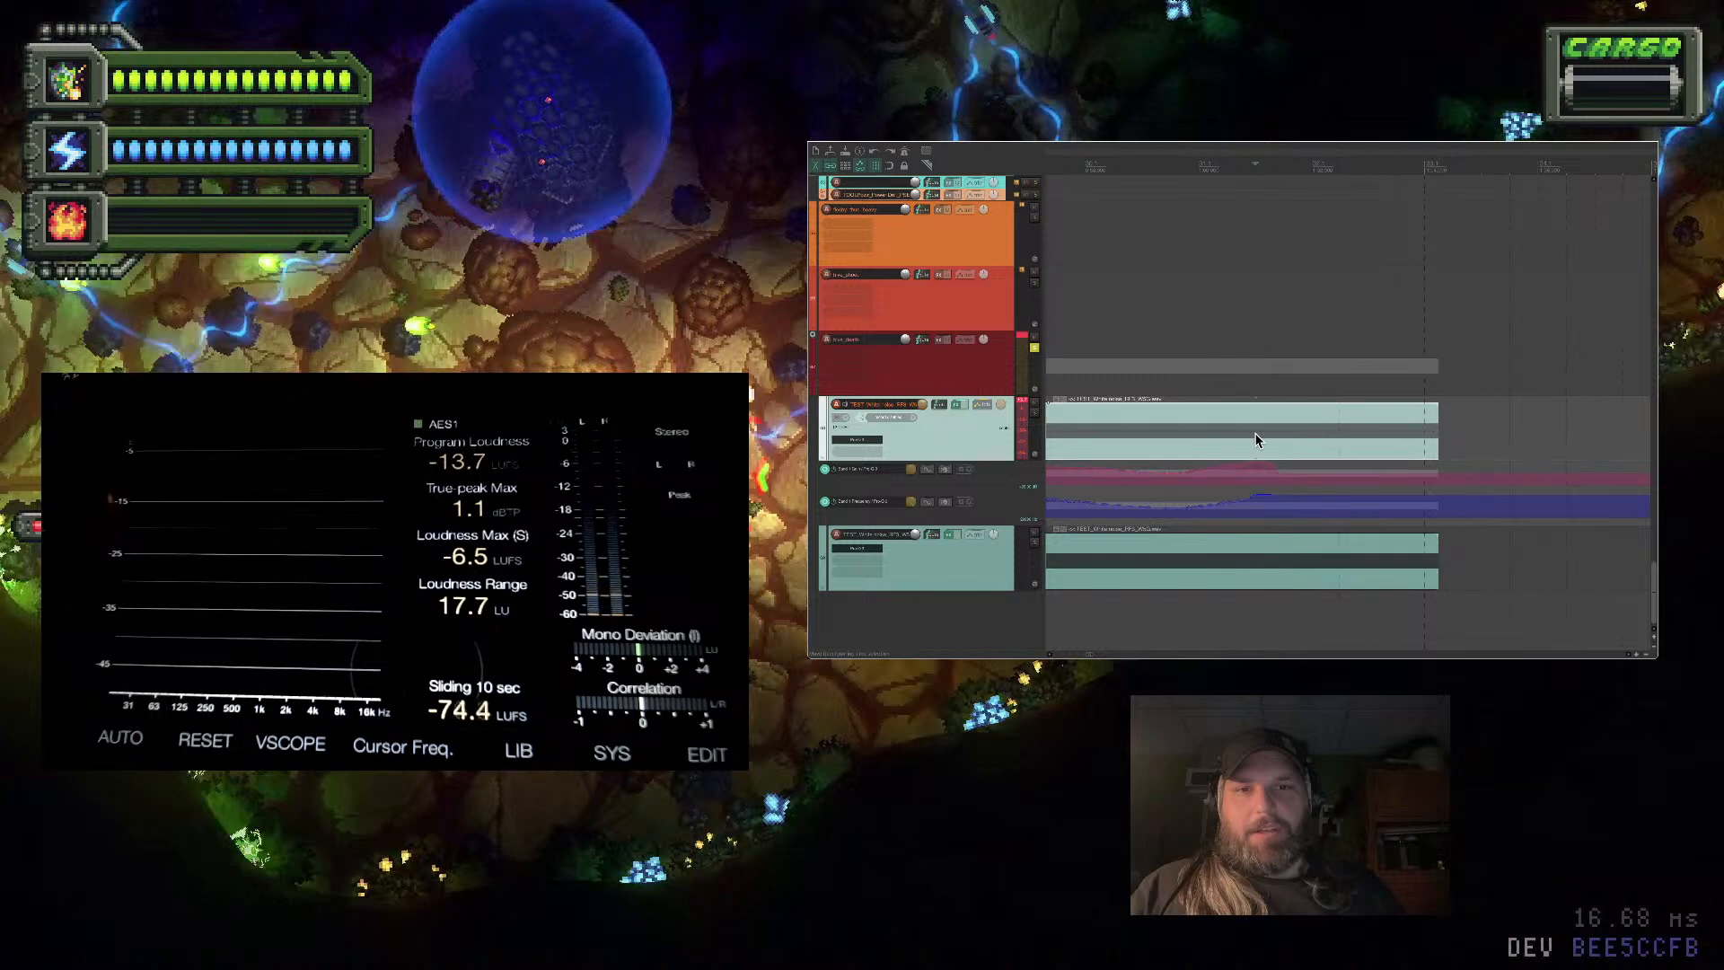
pyautogui.click(1246, 540)
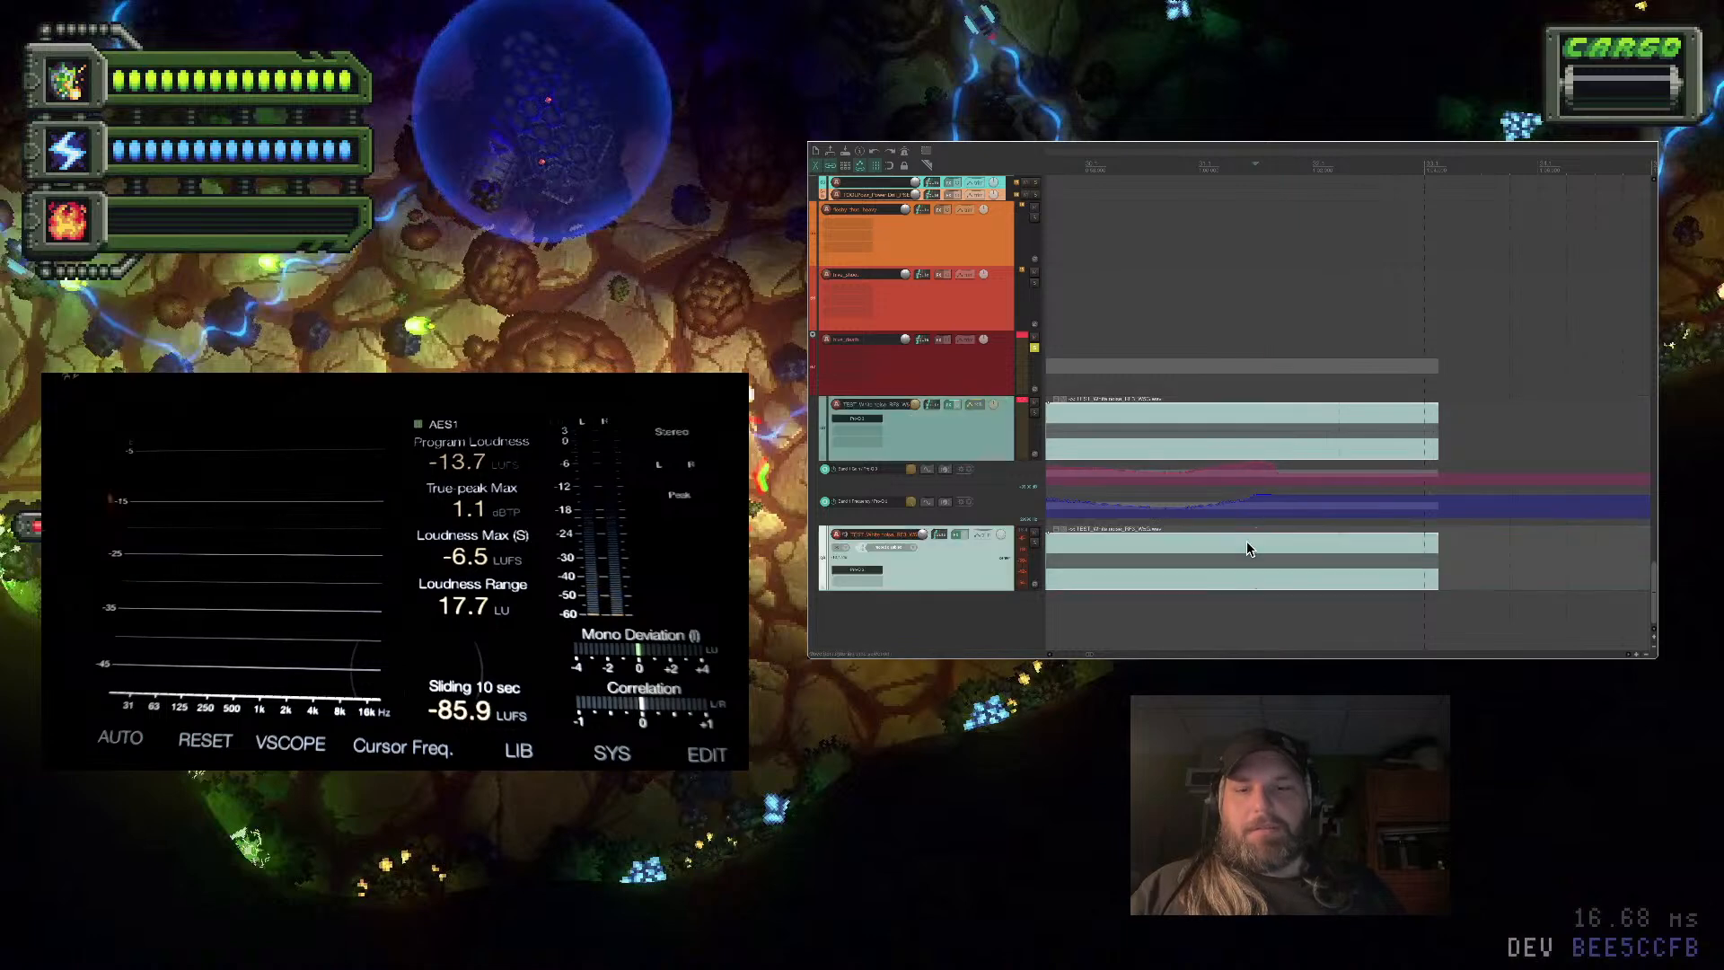
pyautogui.press('s')
pyautogui.press('Delete')
pyautogui.scroll(-3, 1125, 440)
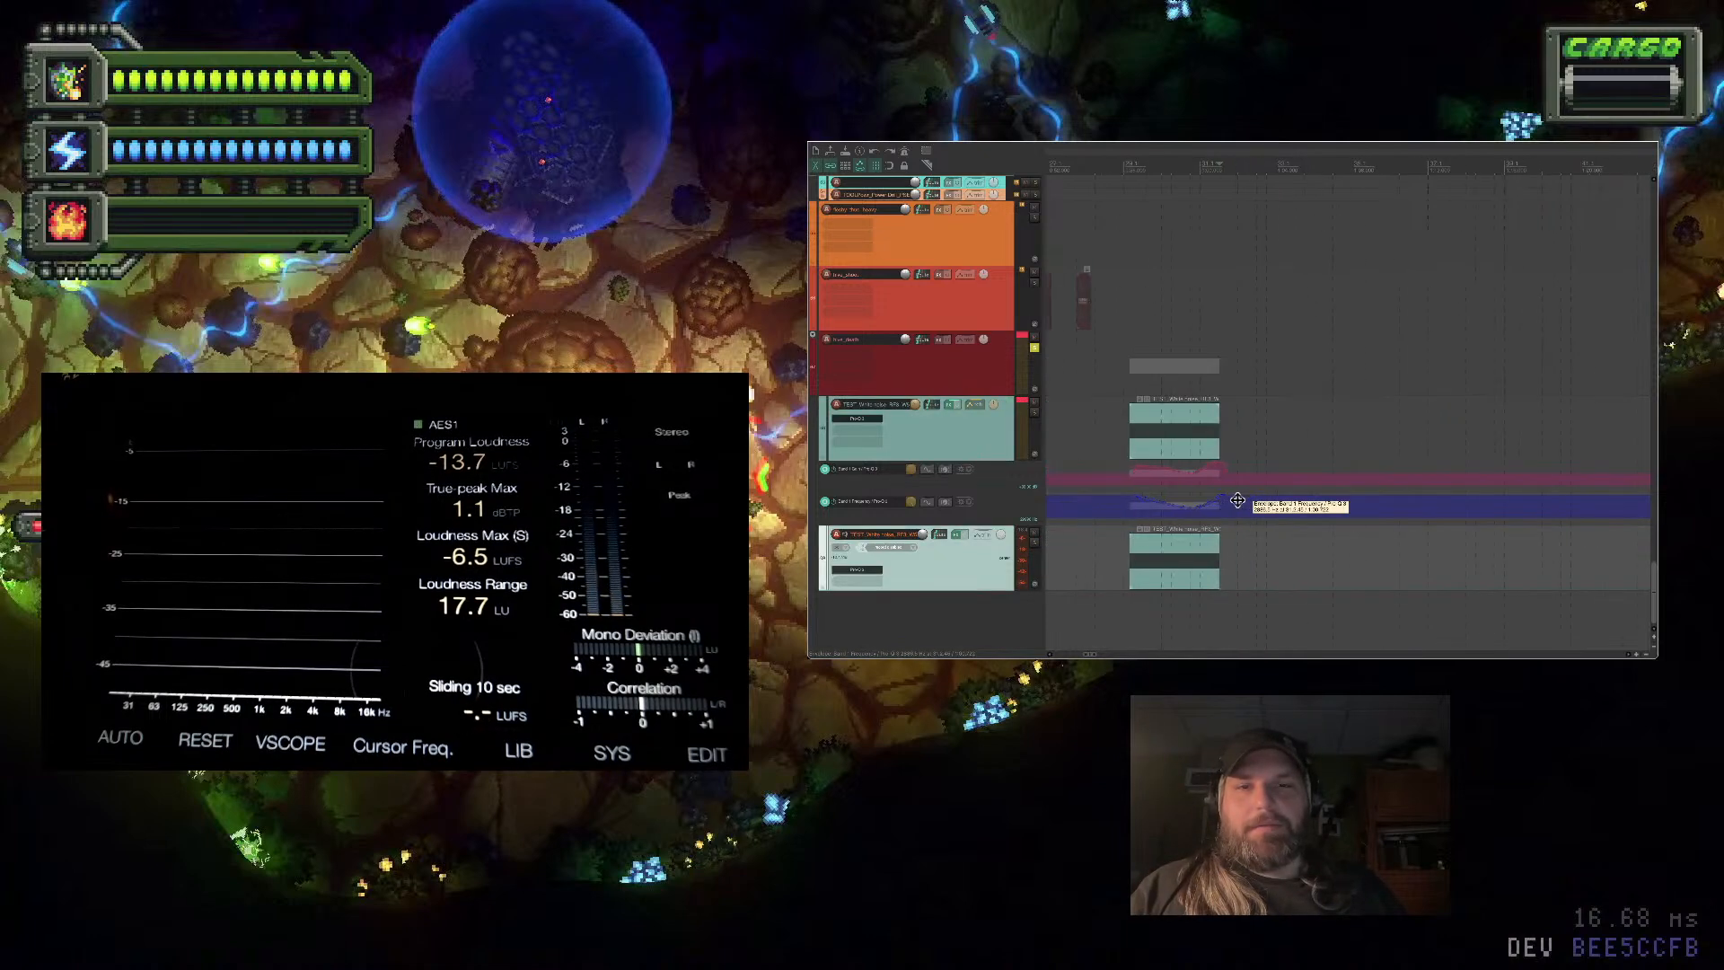
pyautogui.click(1126, 439)
pyautogui.press('space')
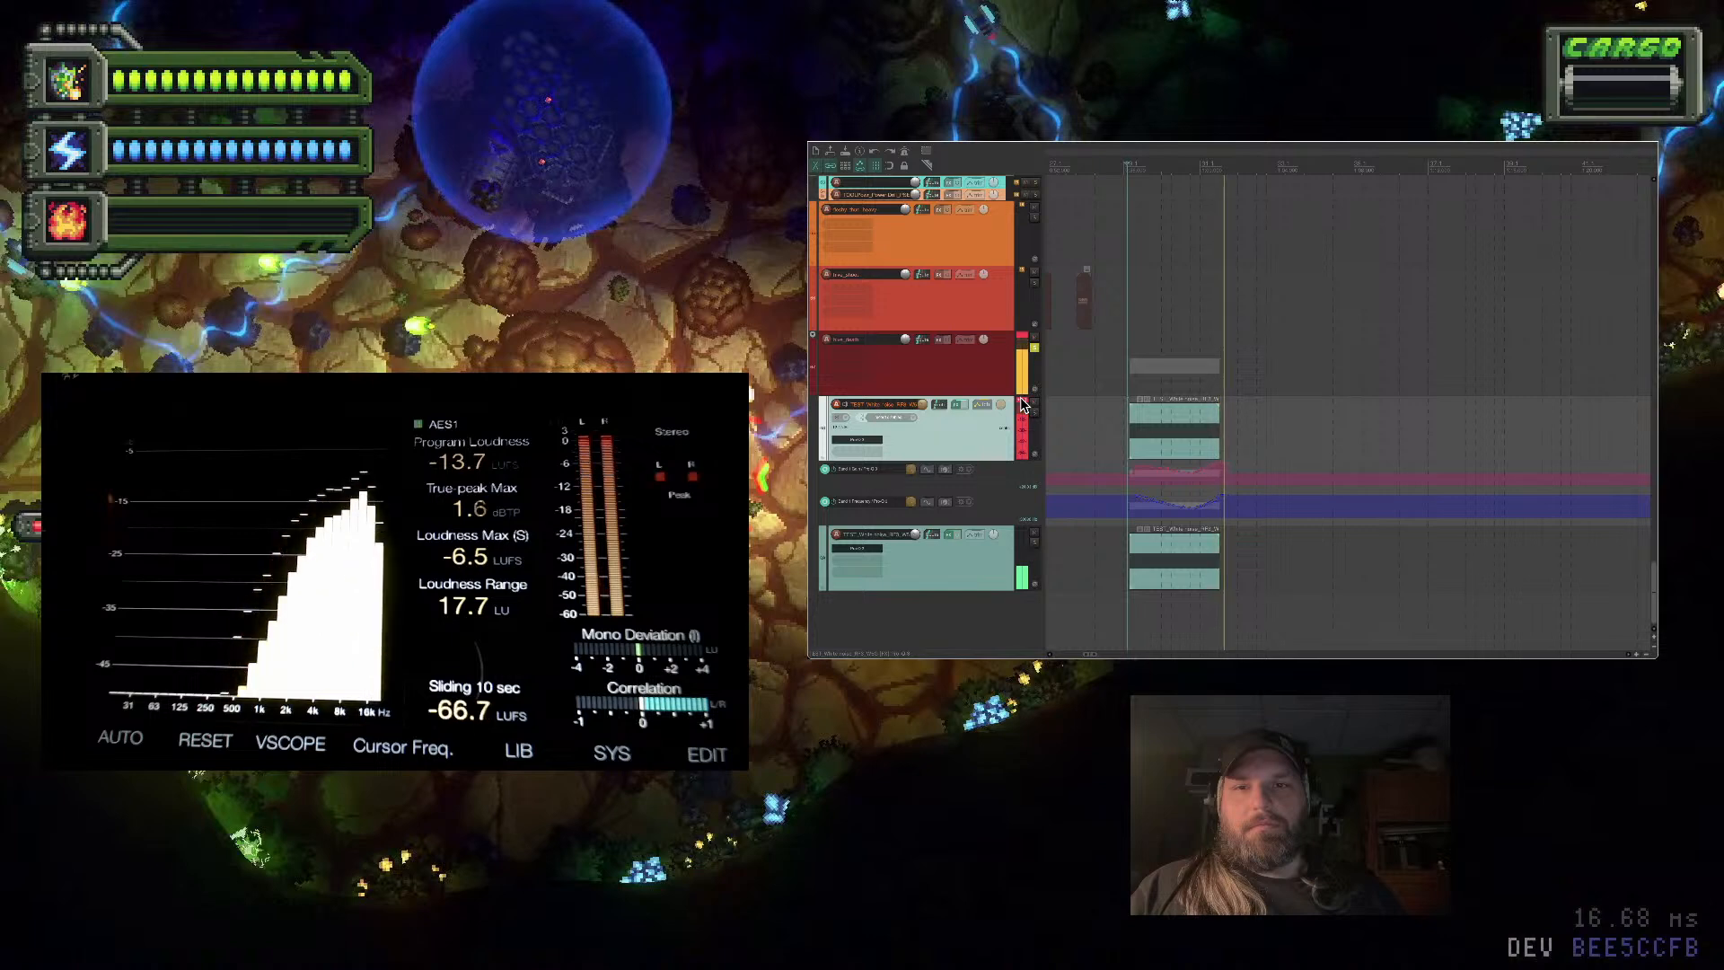
# Extend the ends of both noise clips slightly to cover the end of the recorded automation
pyautogui.click(1217, 577)
pyautogui.scroll(3, 1220, 578)
pyautogui.click(1229, 574)
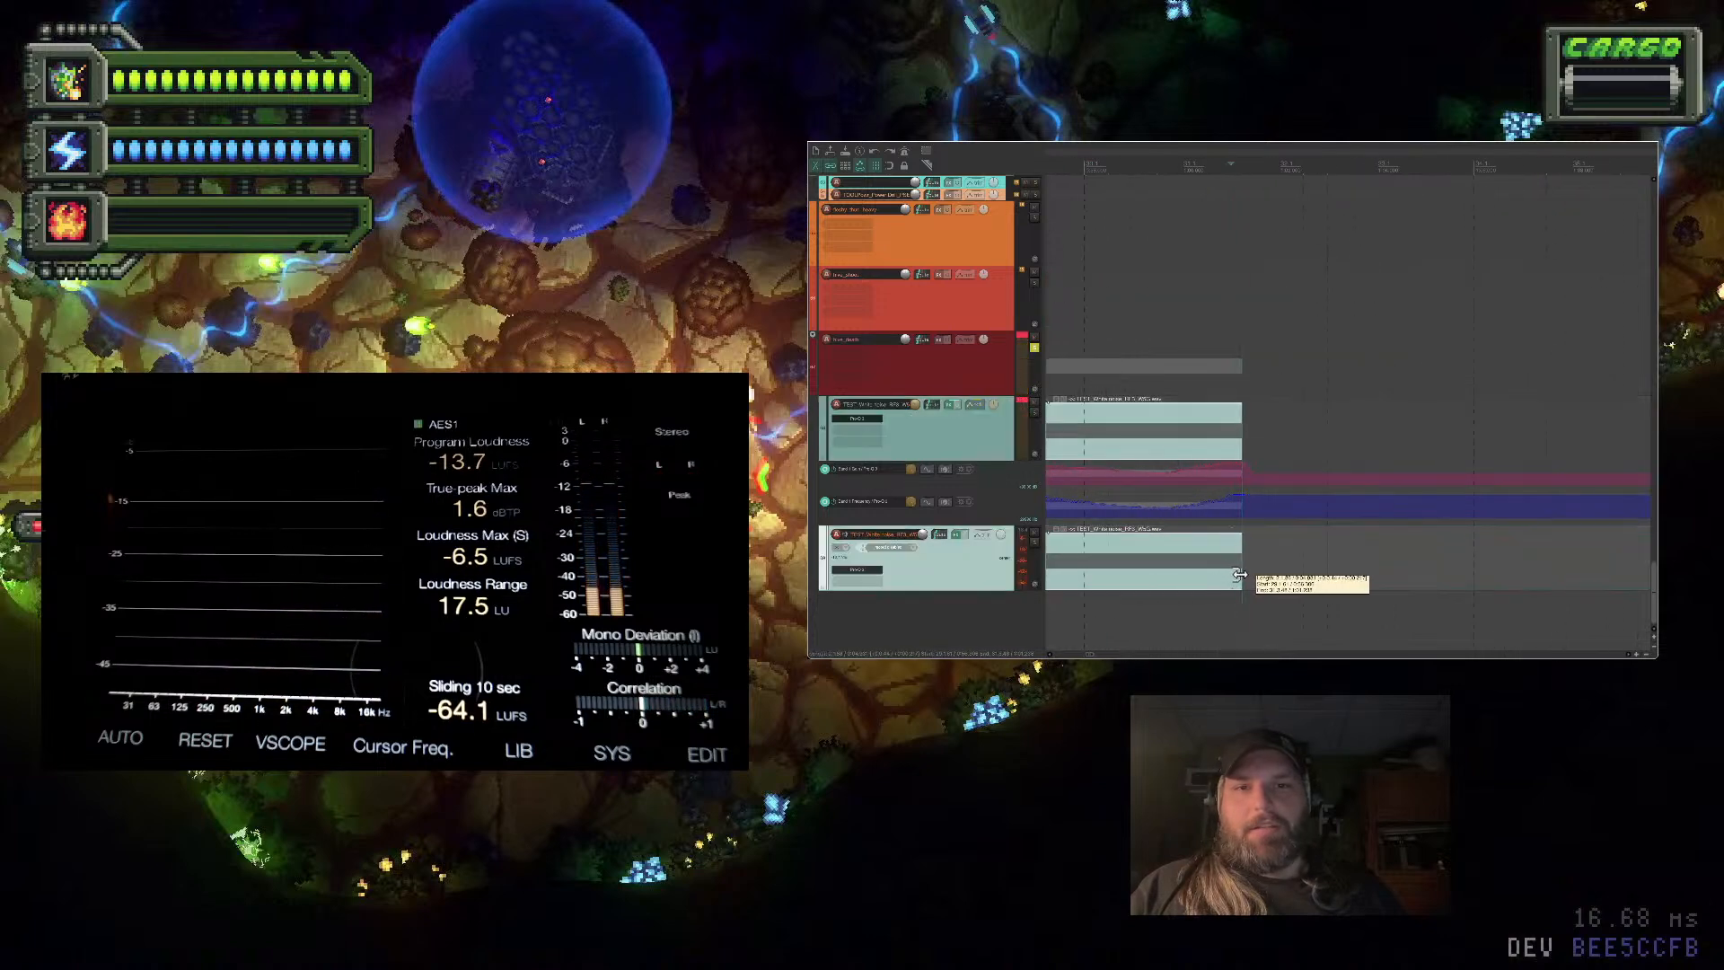
pyautogui.scroll(-2, 1237, 575)
pyautogui.hscroll(-1, 1239, 574)
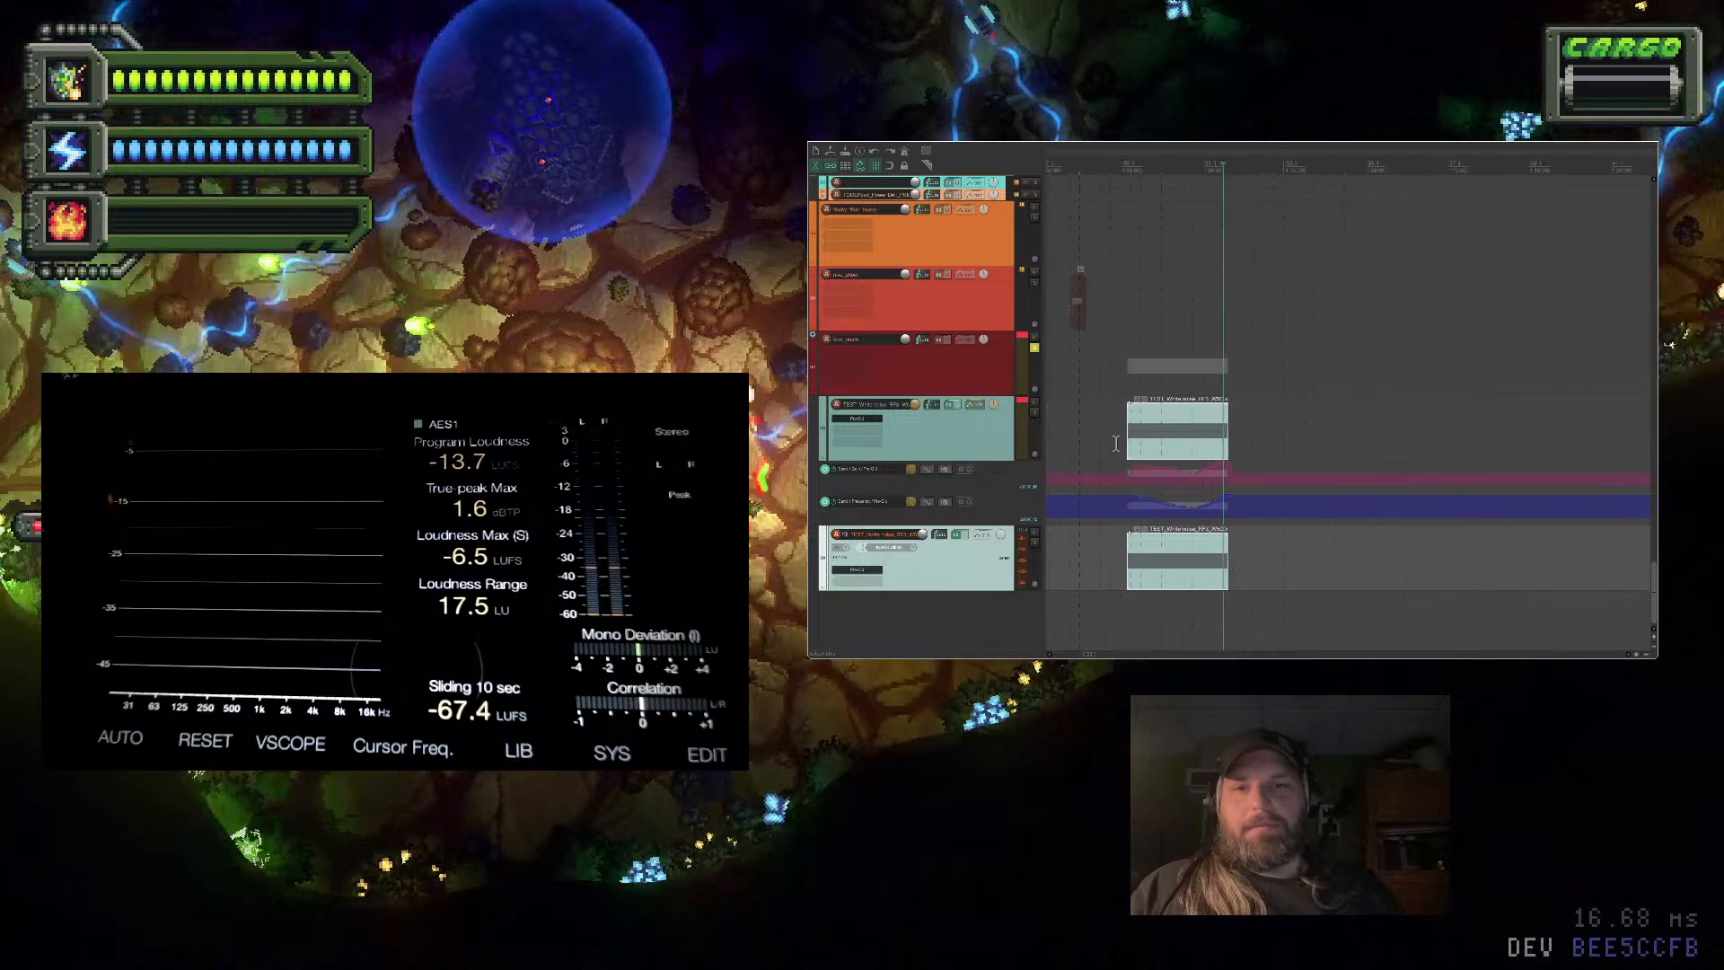
# Draw a short rising ramp at the start of the bell's gain envelope and play the sound from before the clips
pyautogui.click(1116, 443)
pyautogui.scroll(4, 1115, 444)
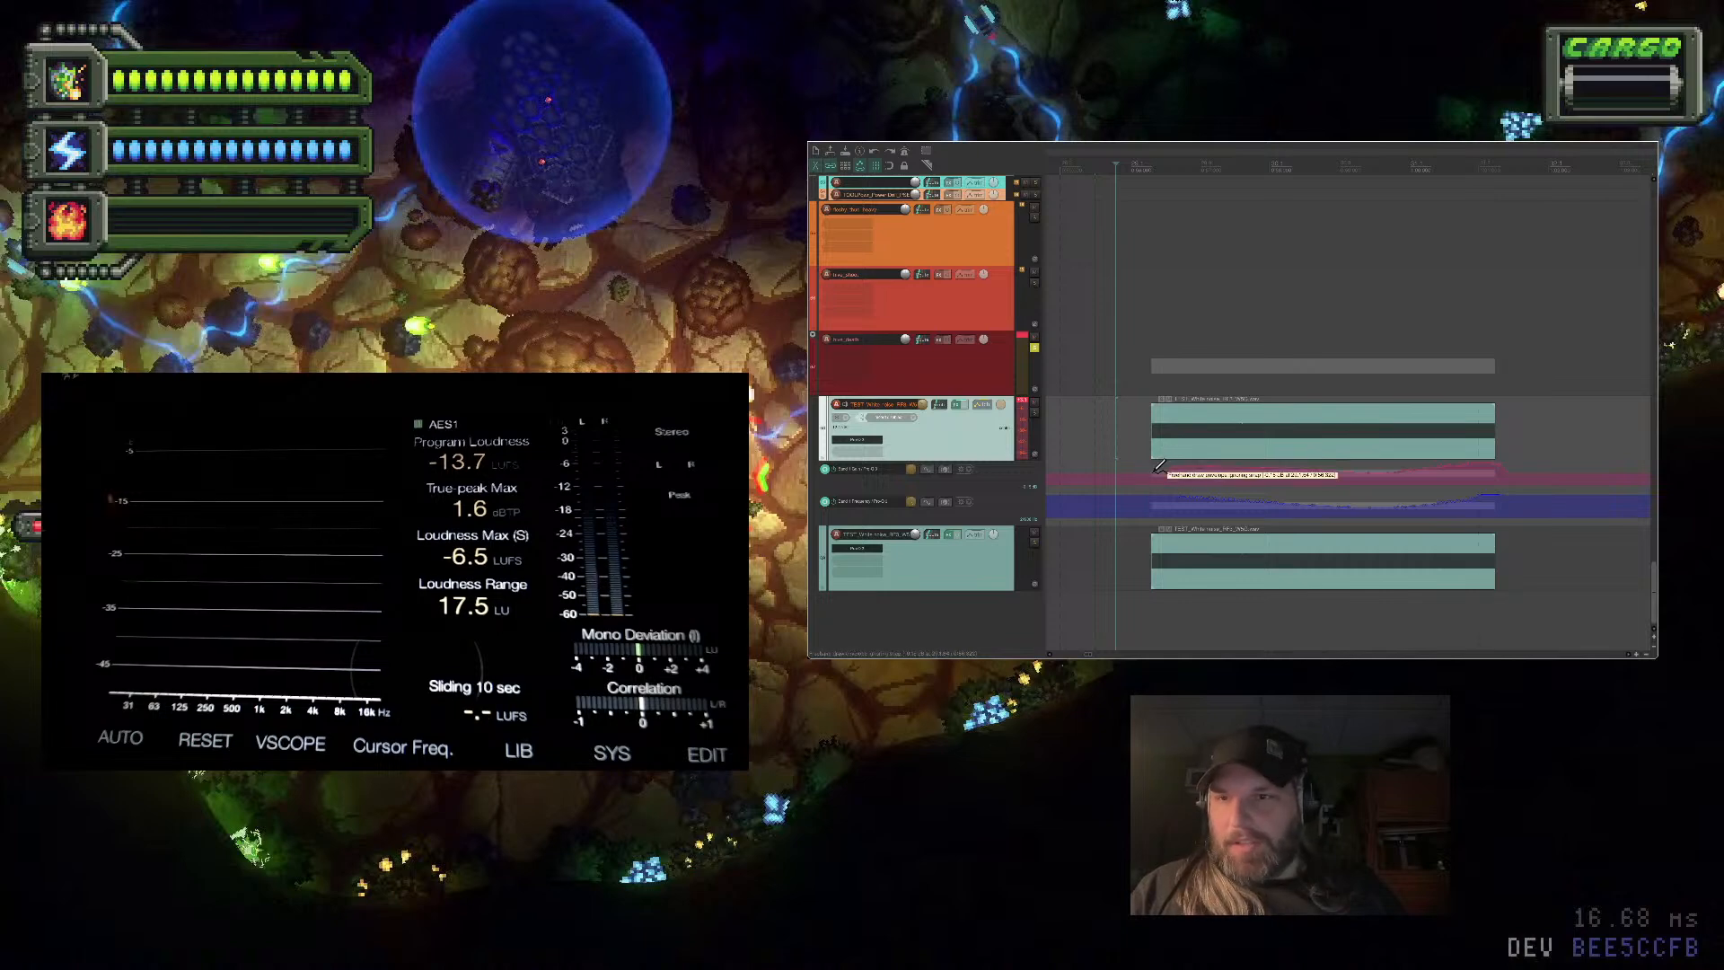
pyautogui.moveTo(1158, 467); pyautogui.dragTo(1173, 461)
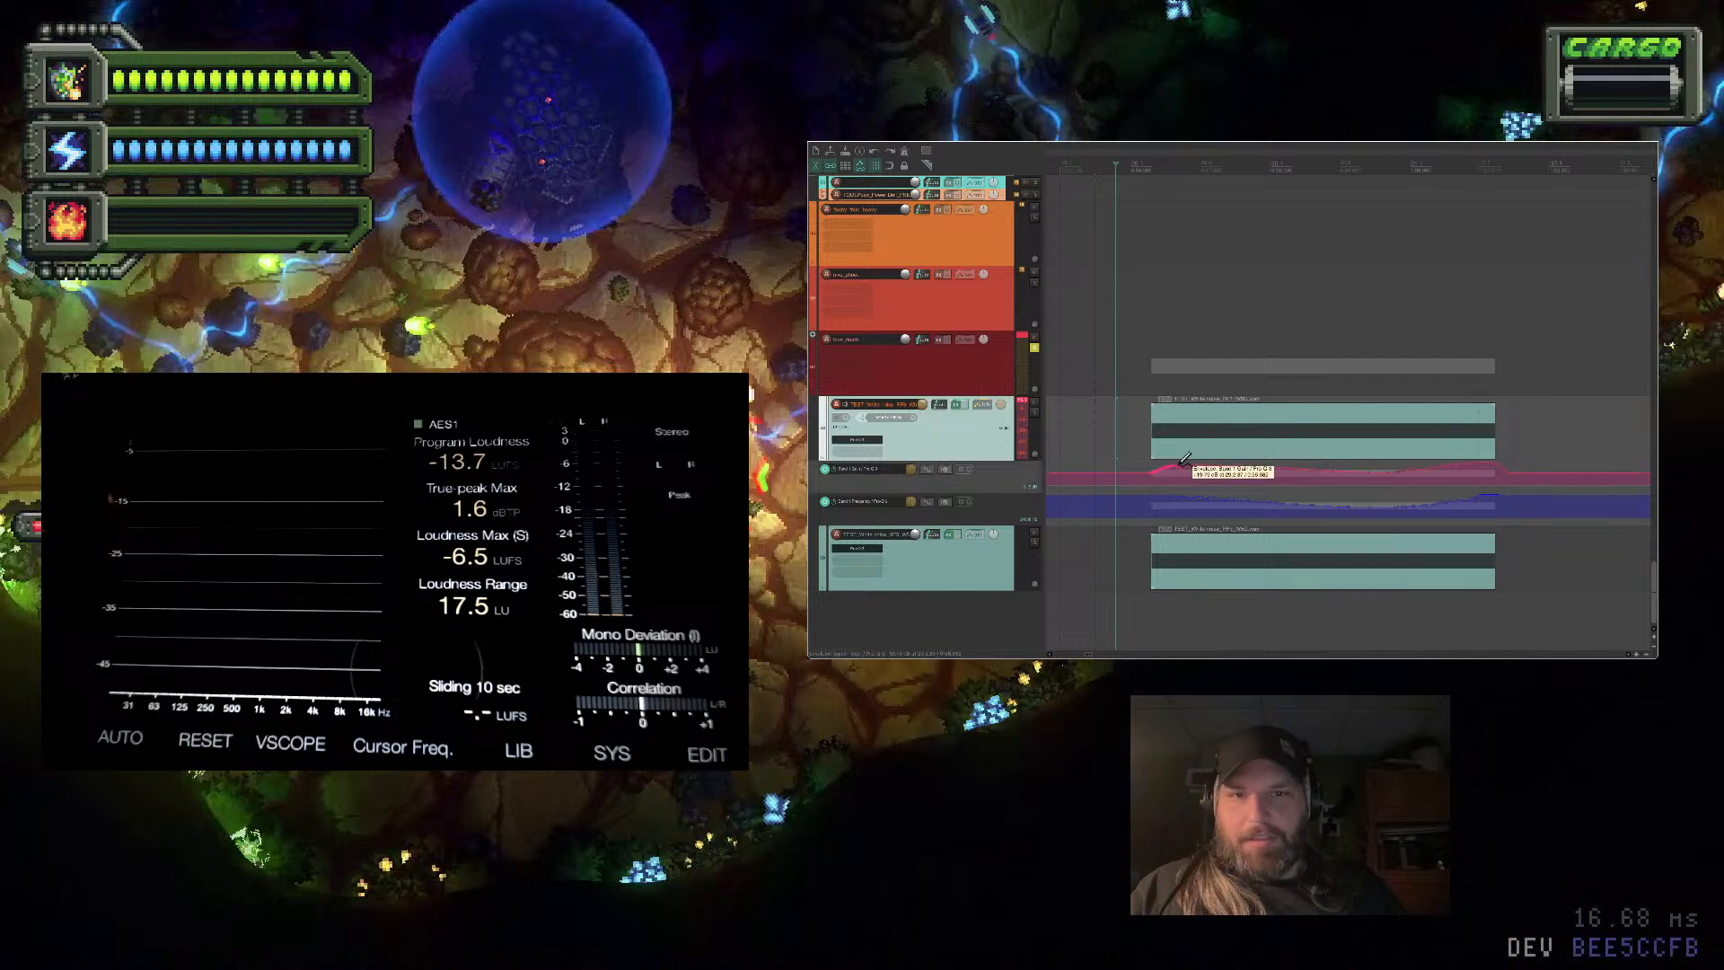
pyautogui.press('space')
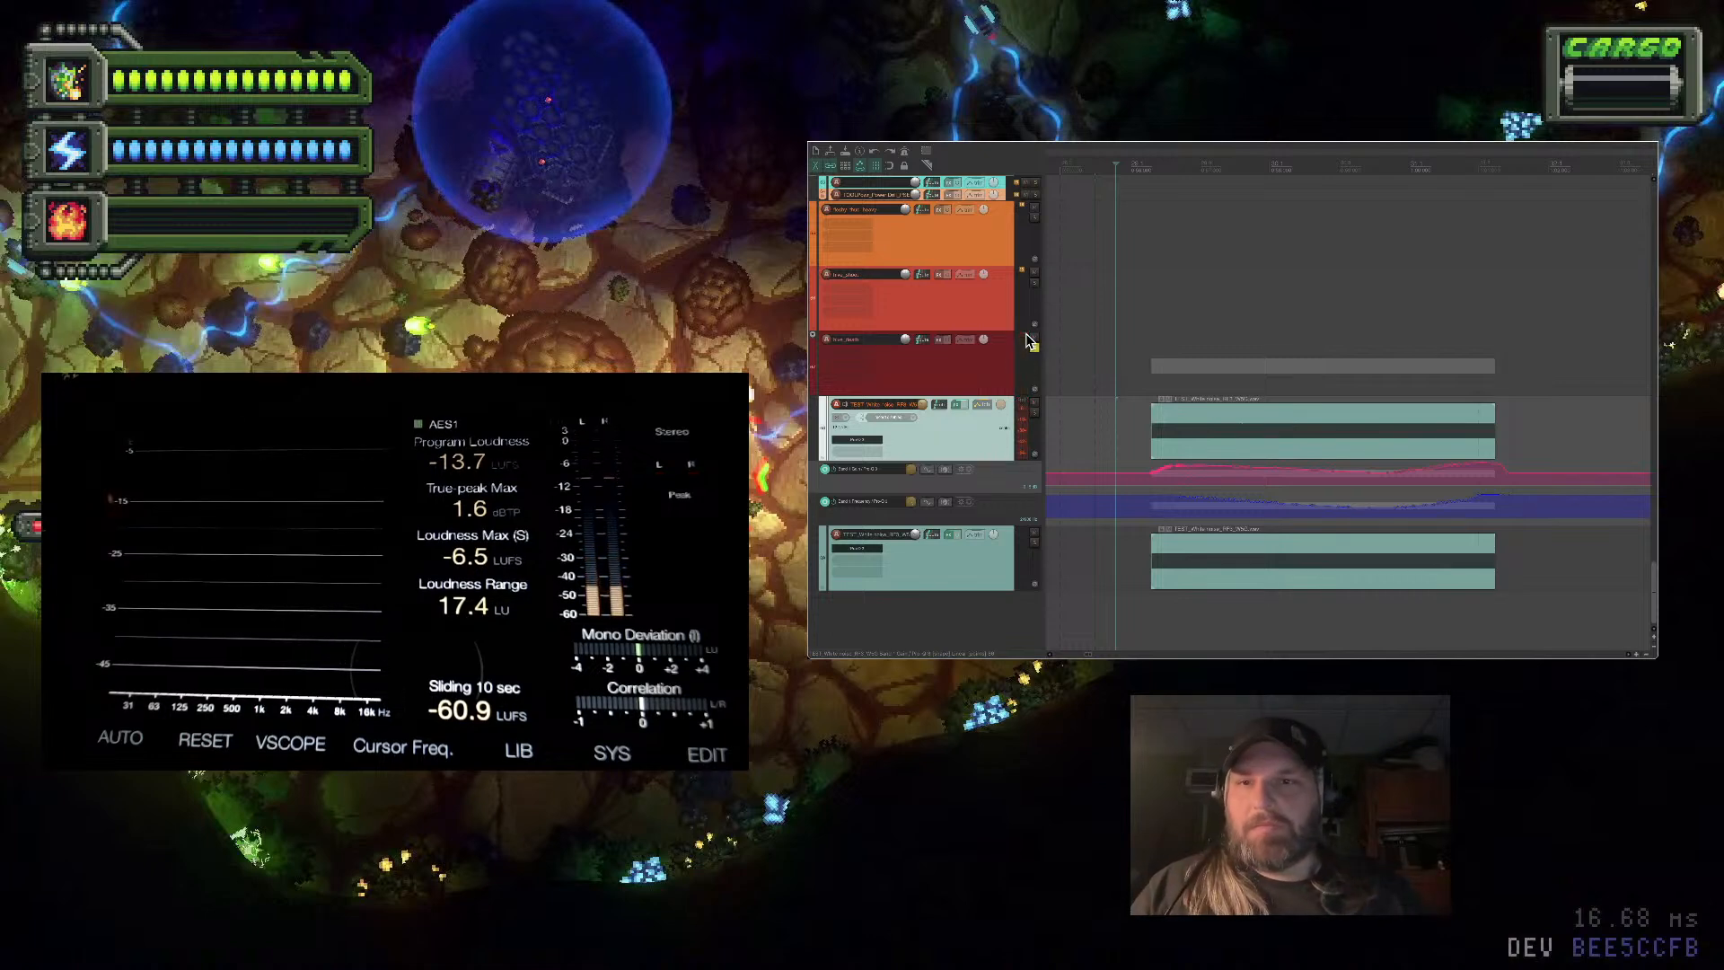
# Set the original noise track's automation mode to Read
pyautogui.click(978, 402)
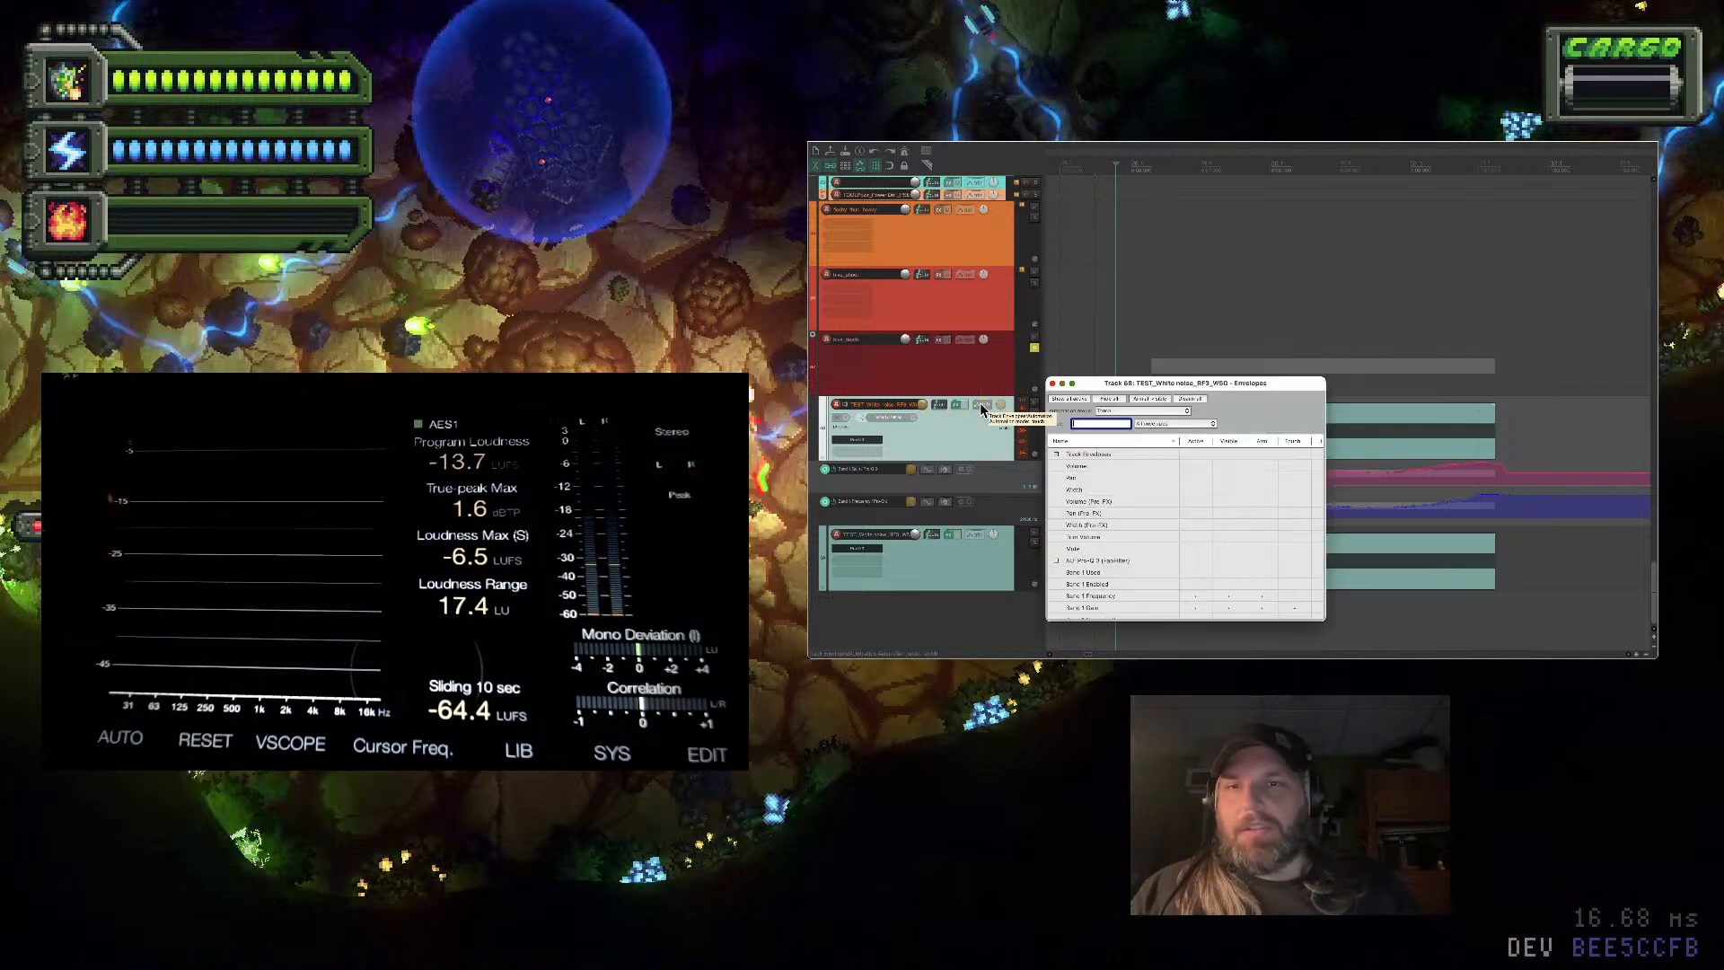
pyautogui.click(979, 402)
pyautogui.click(980, 406)
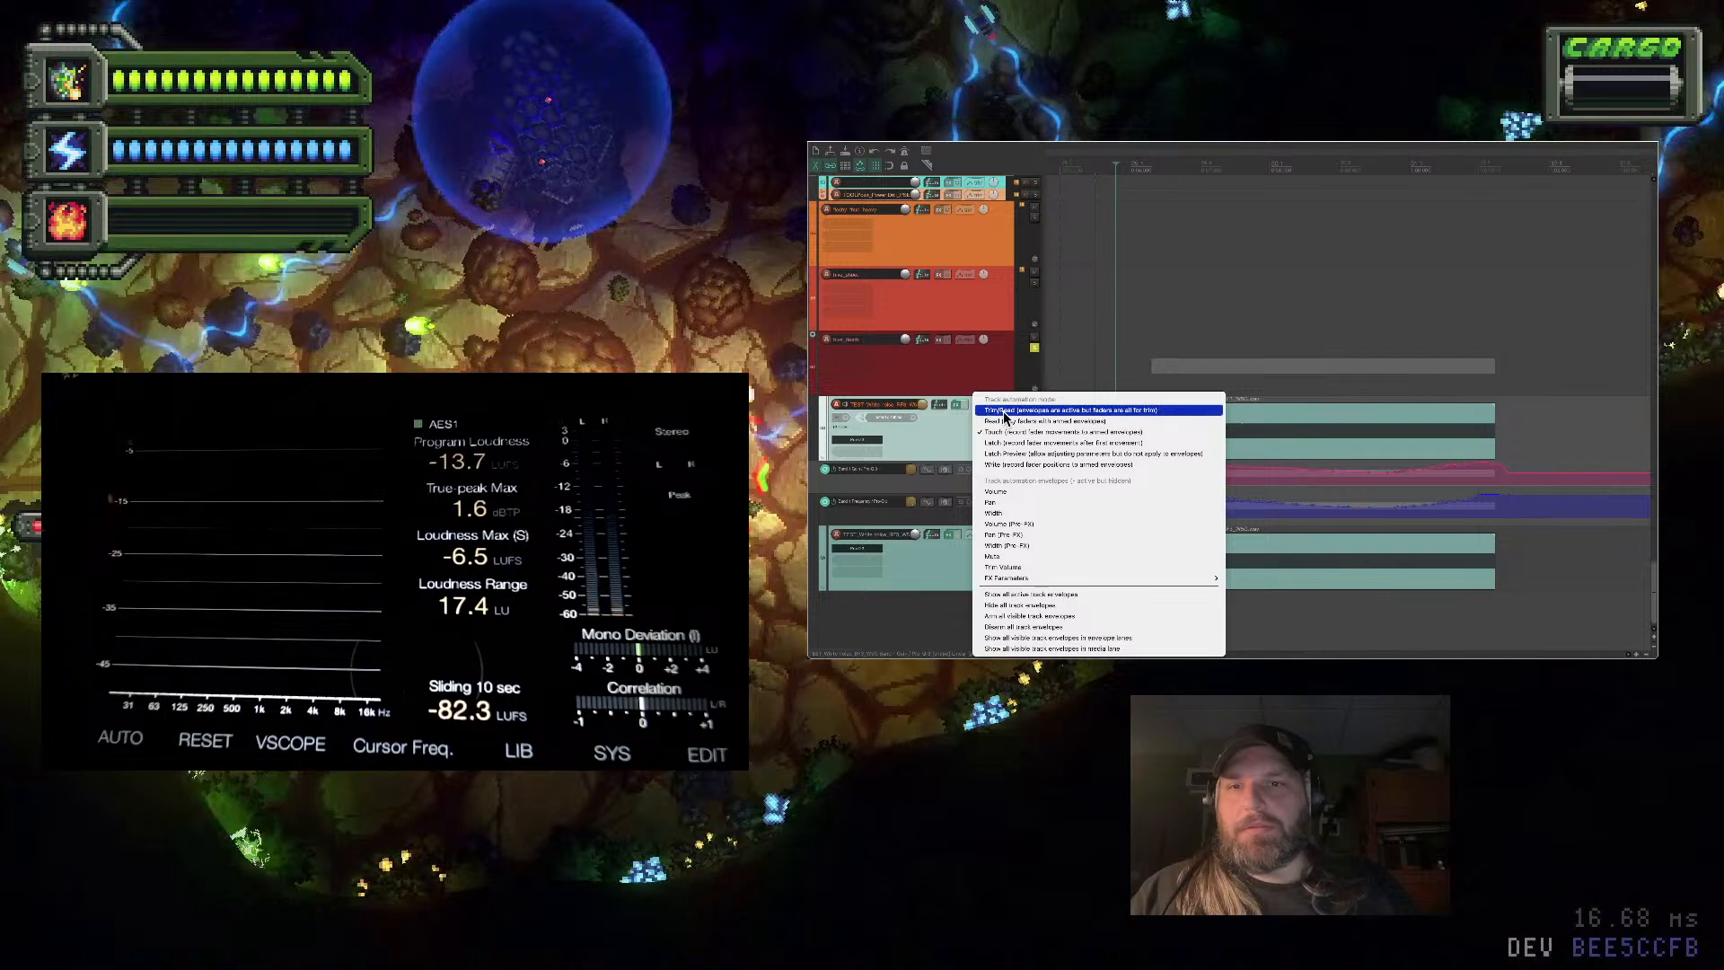
pyautogui.click(1008, 422)
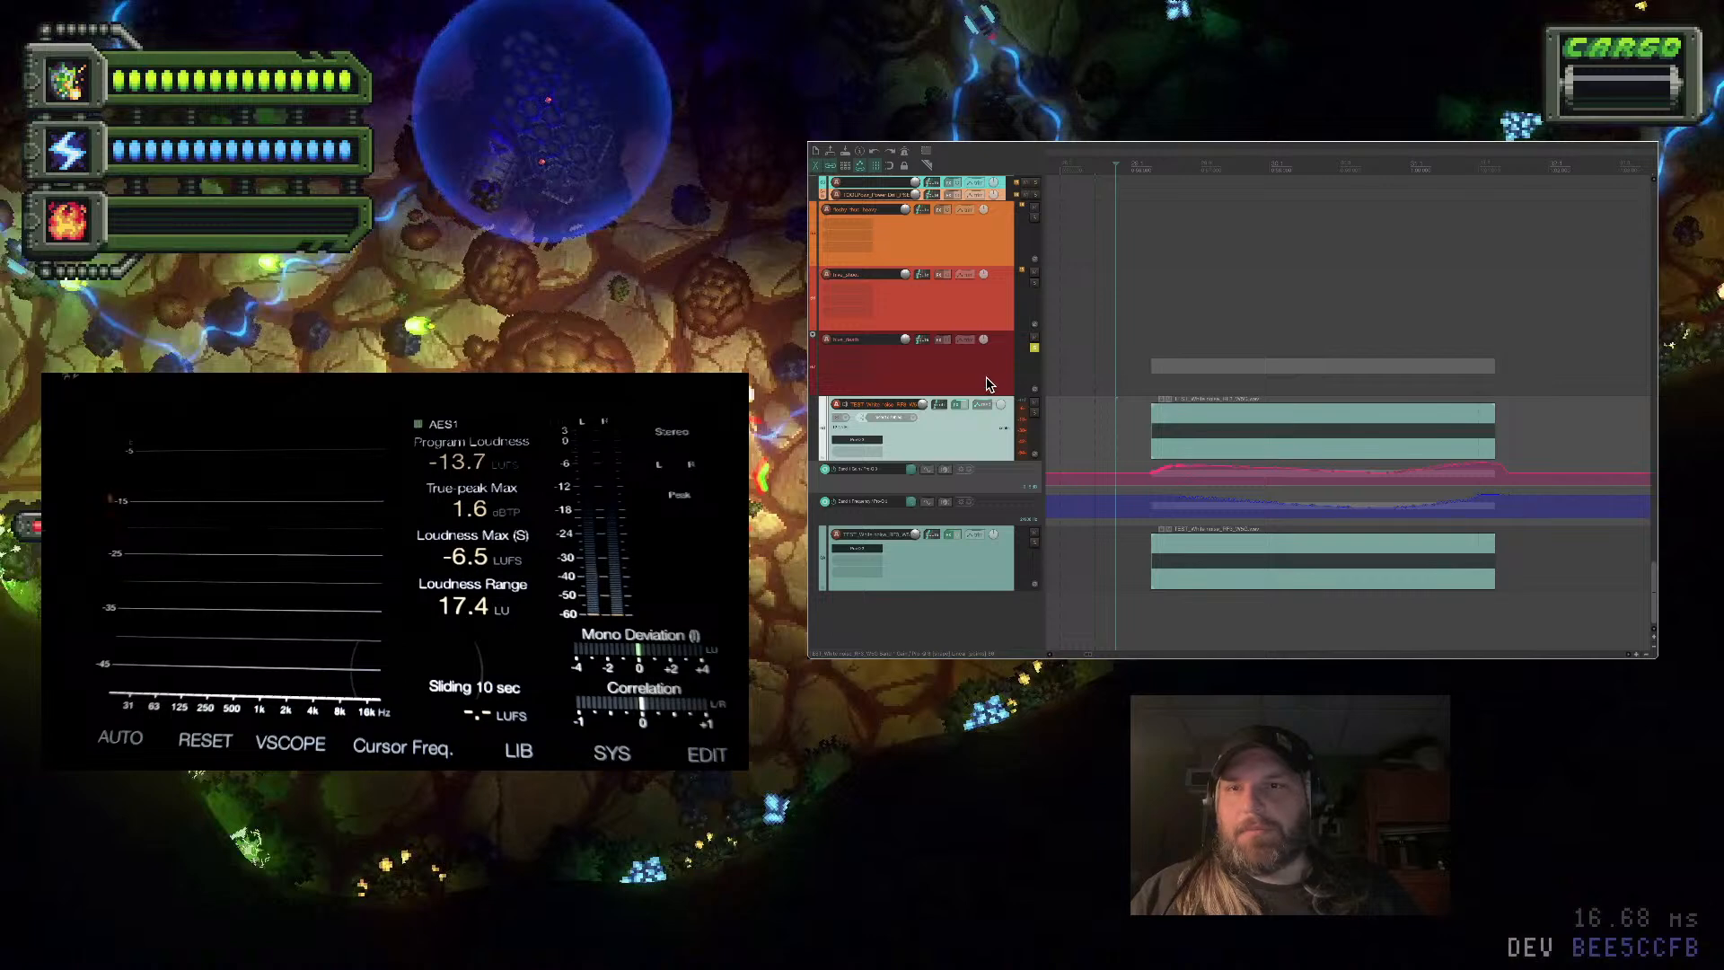
# Select both noise tracks and move them into a new folder track
pyautogui.click(971, 519)
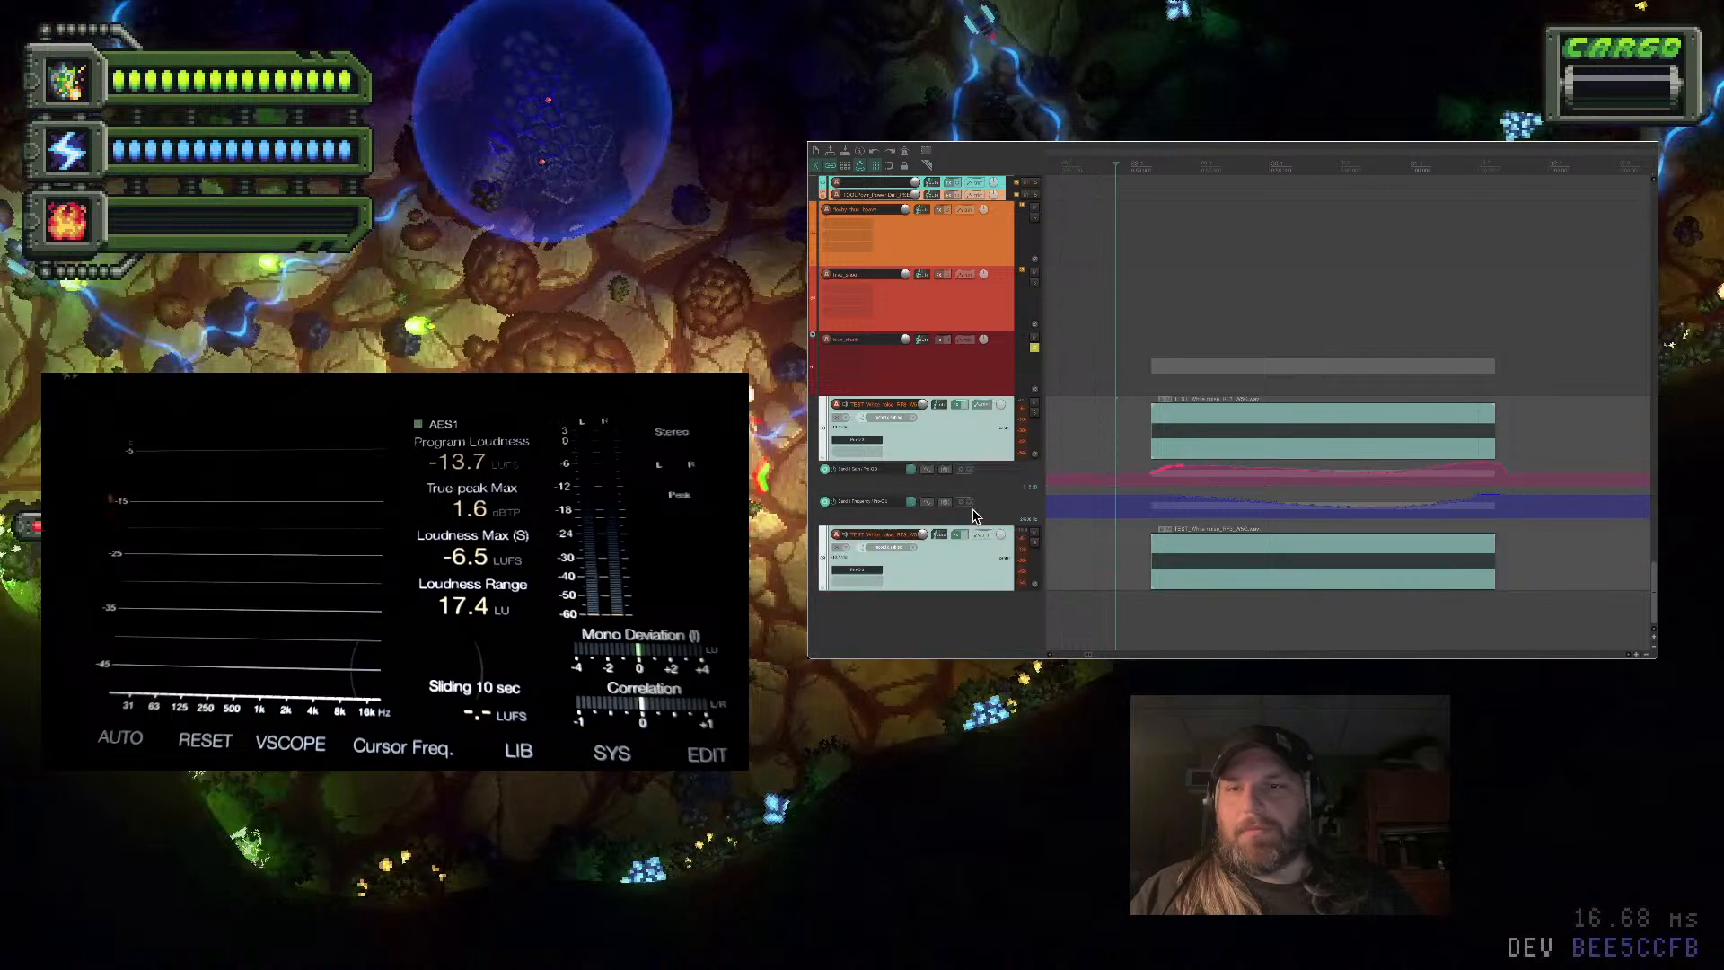
pyautogui.rightClick(988, 429)
pyautogui.moveTo(1022, 416)
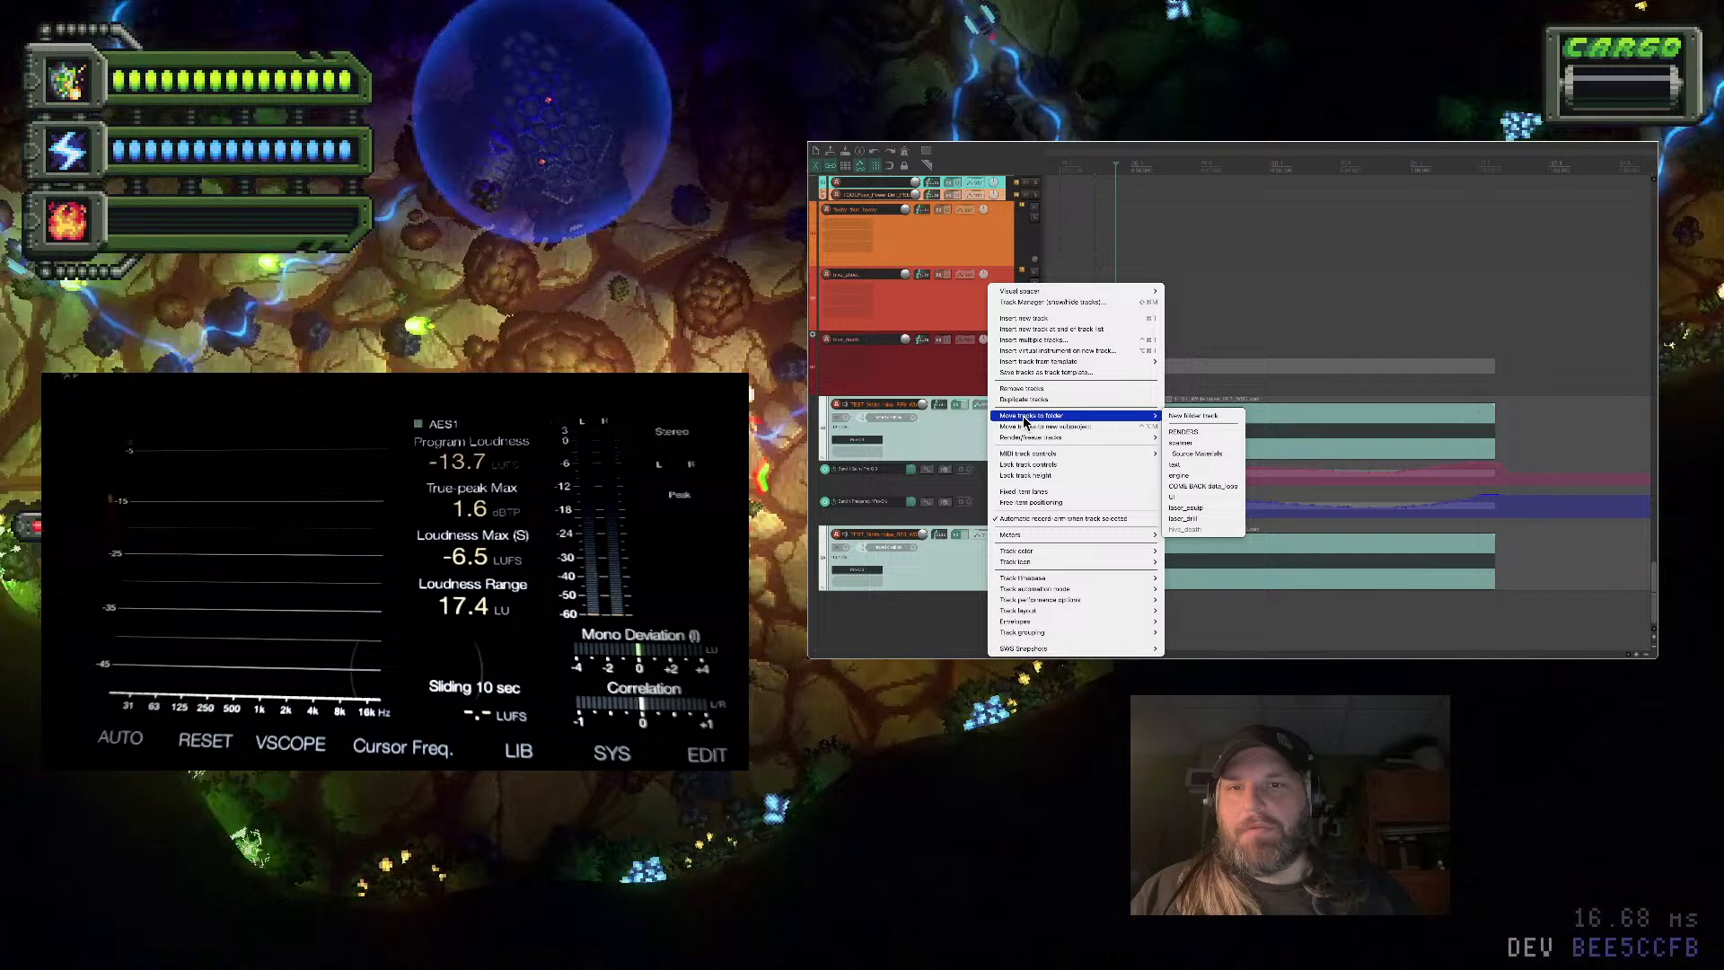
pyautogui.click(1193, 416)
# Name the new folder track White Noise
pyautogui.click(892, 404)
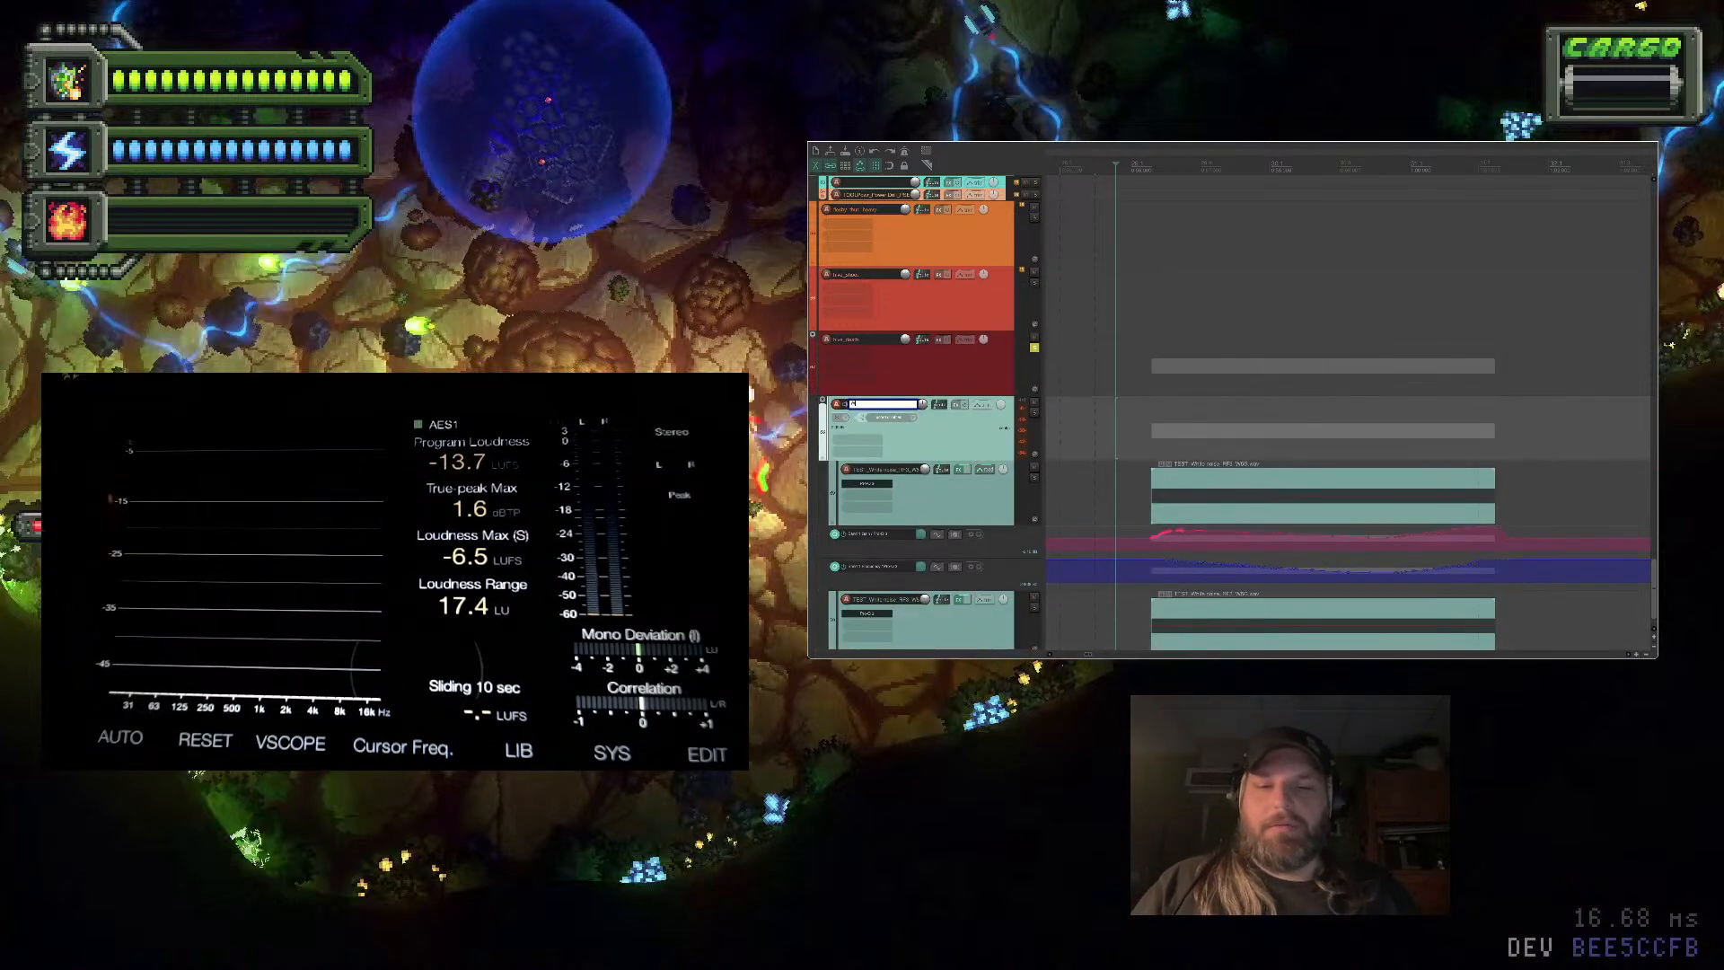
pyautogui.write('White Noise')
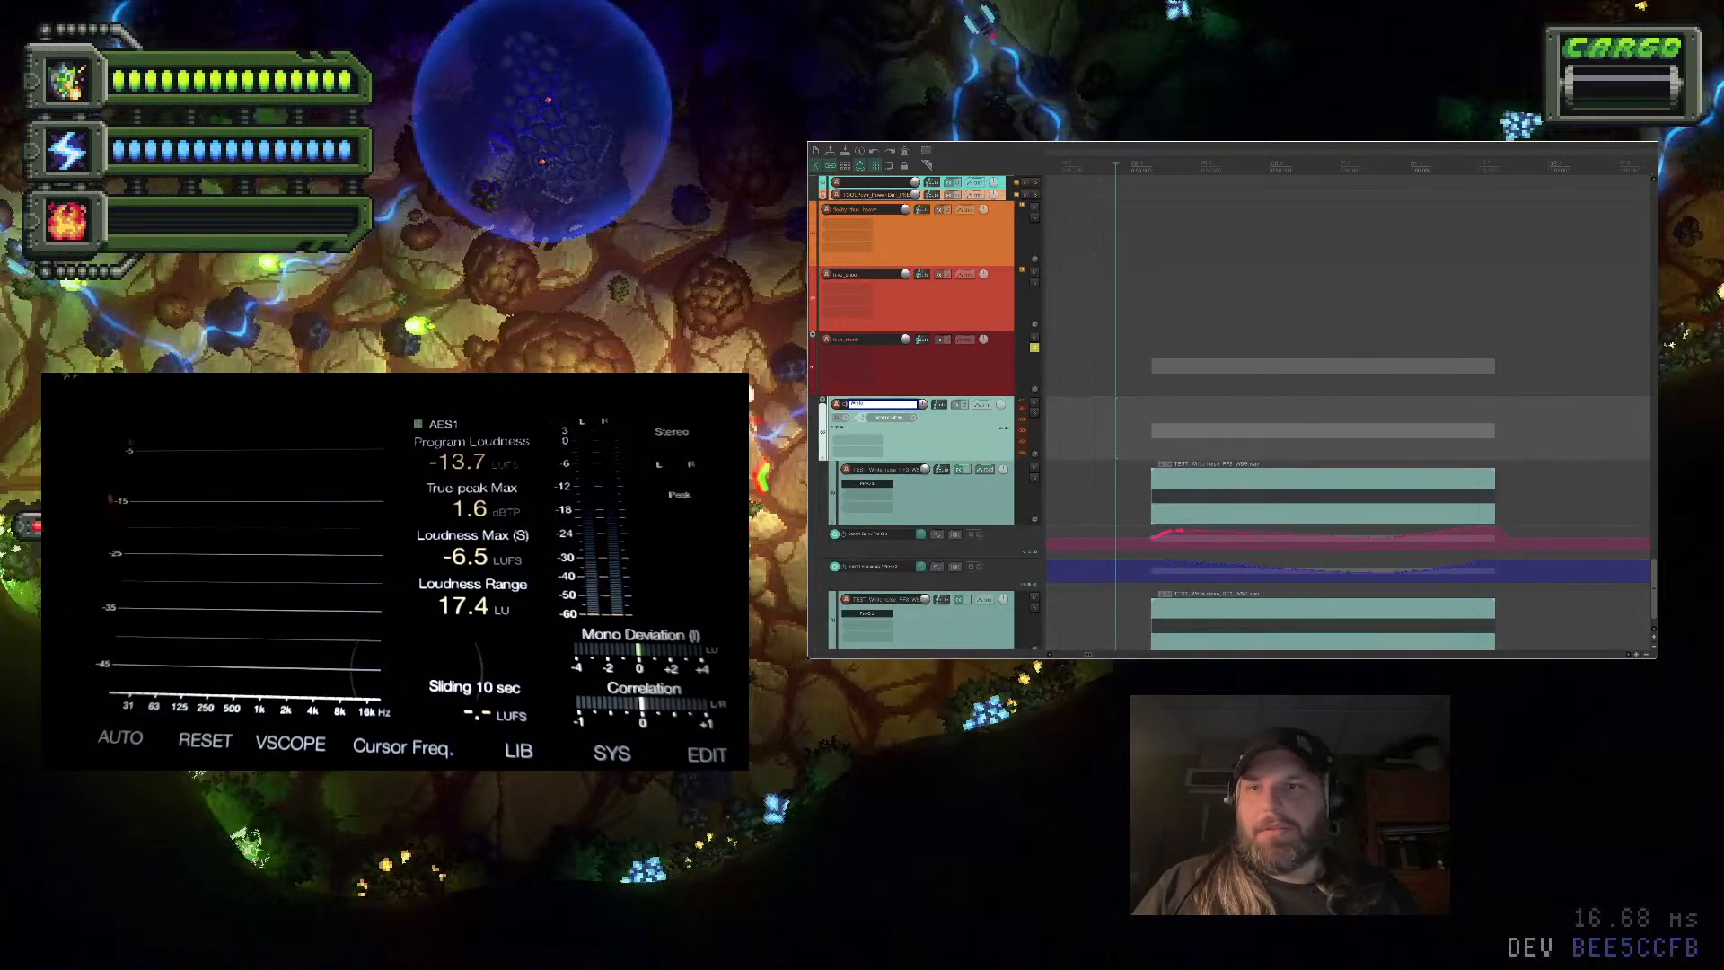
pyautogui.press('BackSpace')
pyautogui.press('BackSpace')
pyautogui.press('BackSpace')
pyautogui.press('BackSpace')
pyautogui.press('BackSpace')
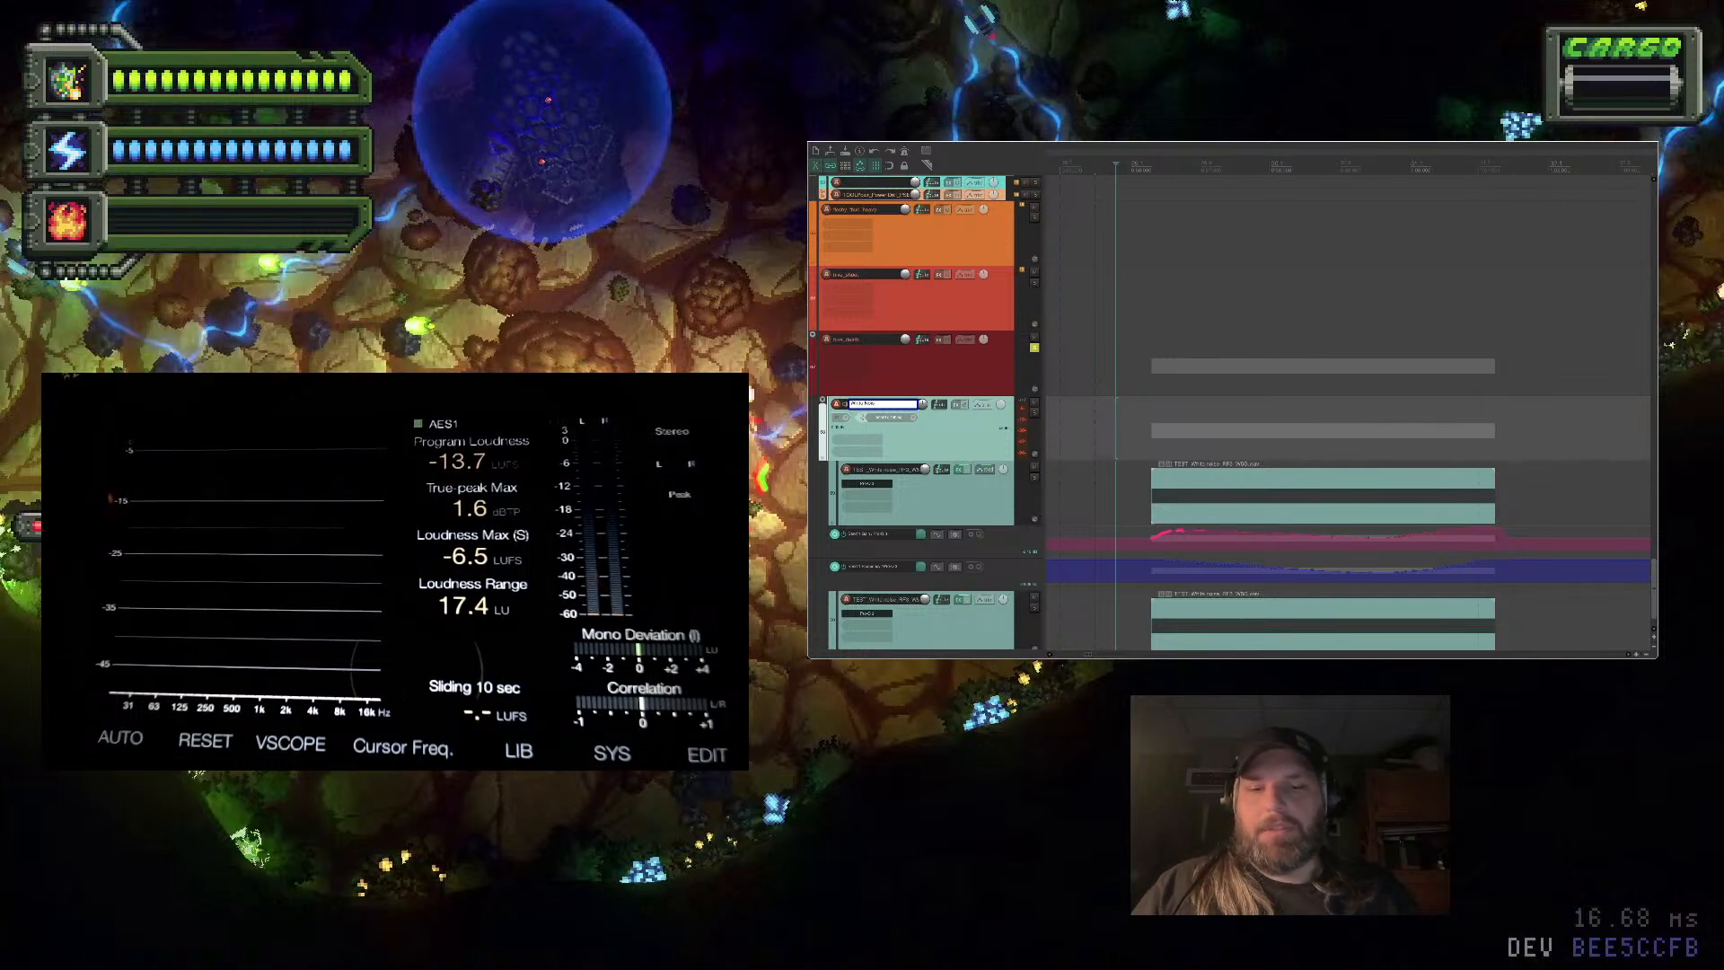
pyautogui.press('Return')
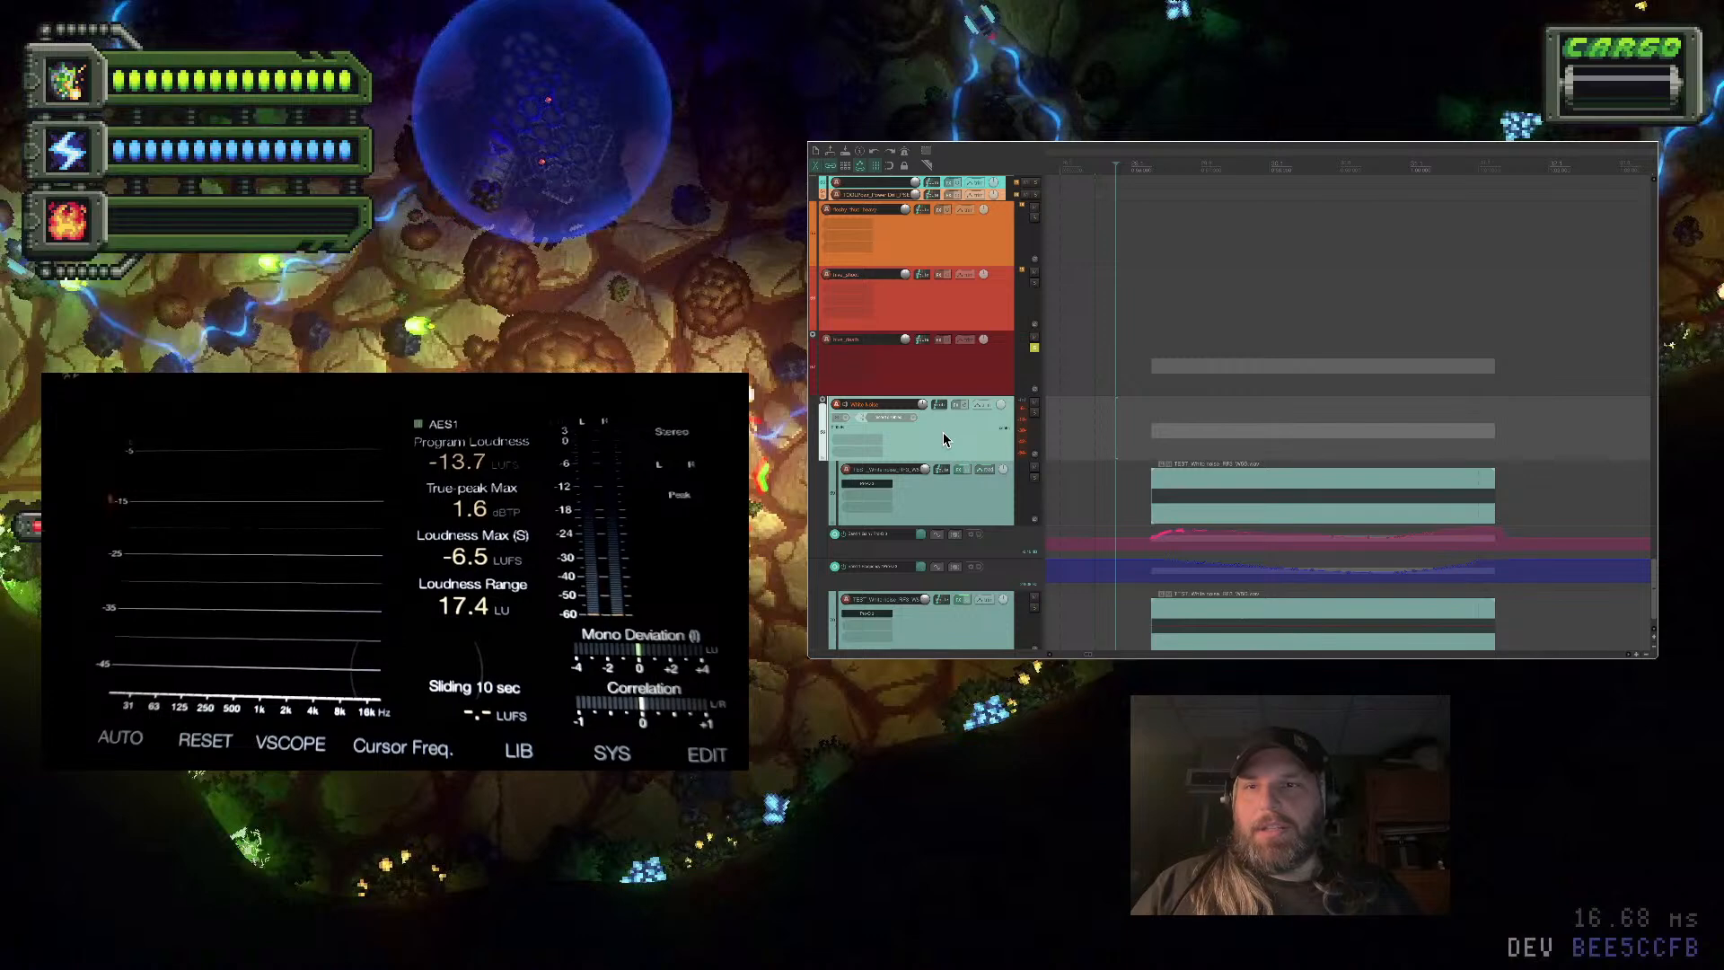
# Render the White Noise folder to a mono stem track with the originals muted, and play the rendered sound
pyautogui.rightClick(972, 432)
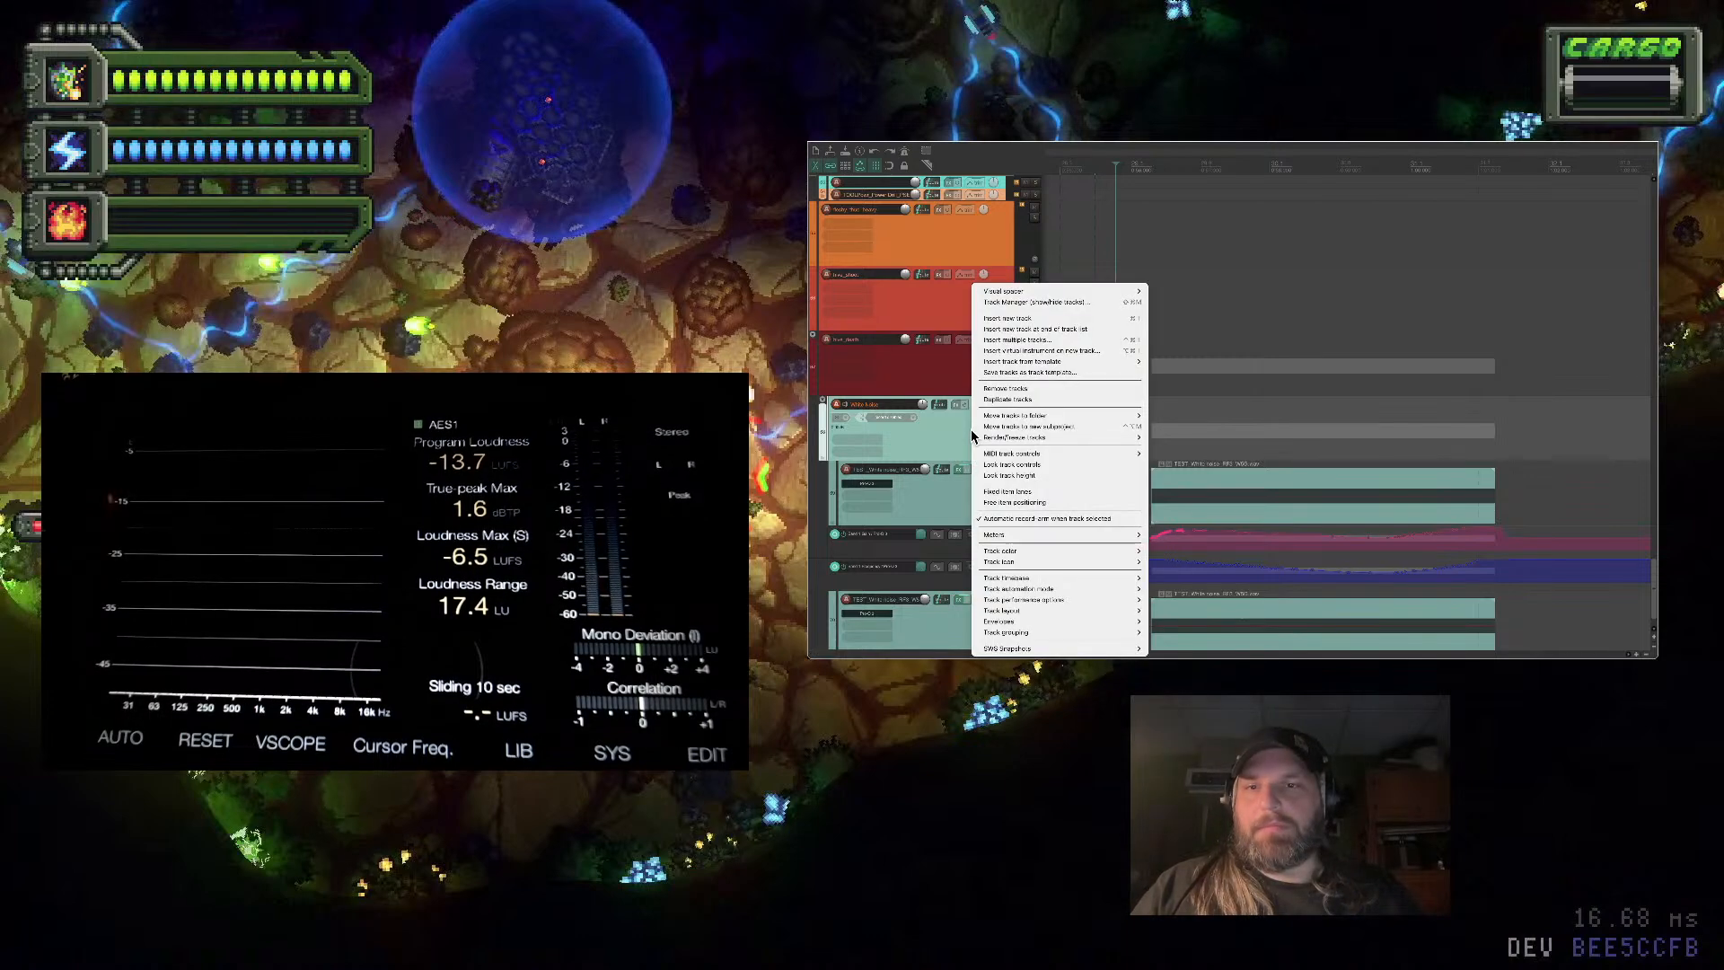
pyautogui.moveTo(1059, 438)
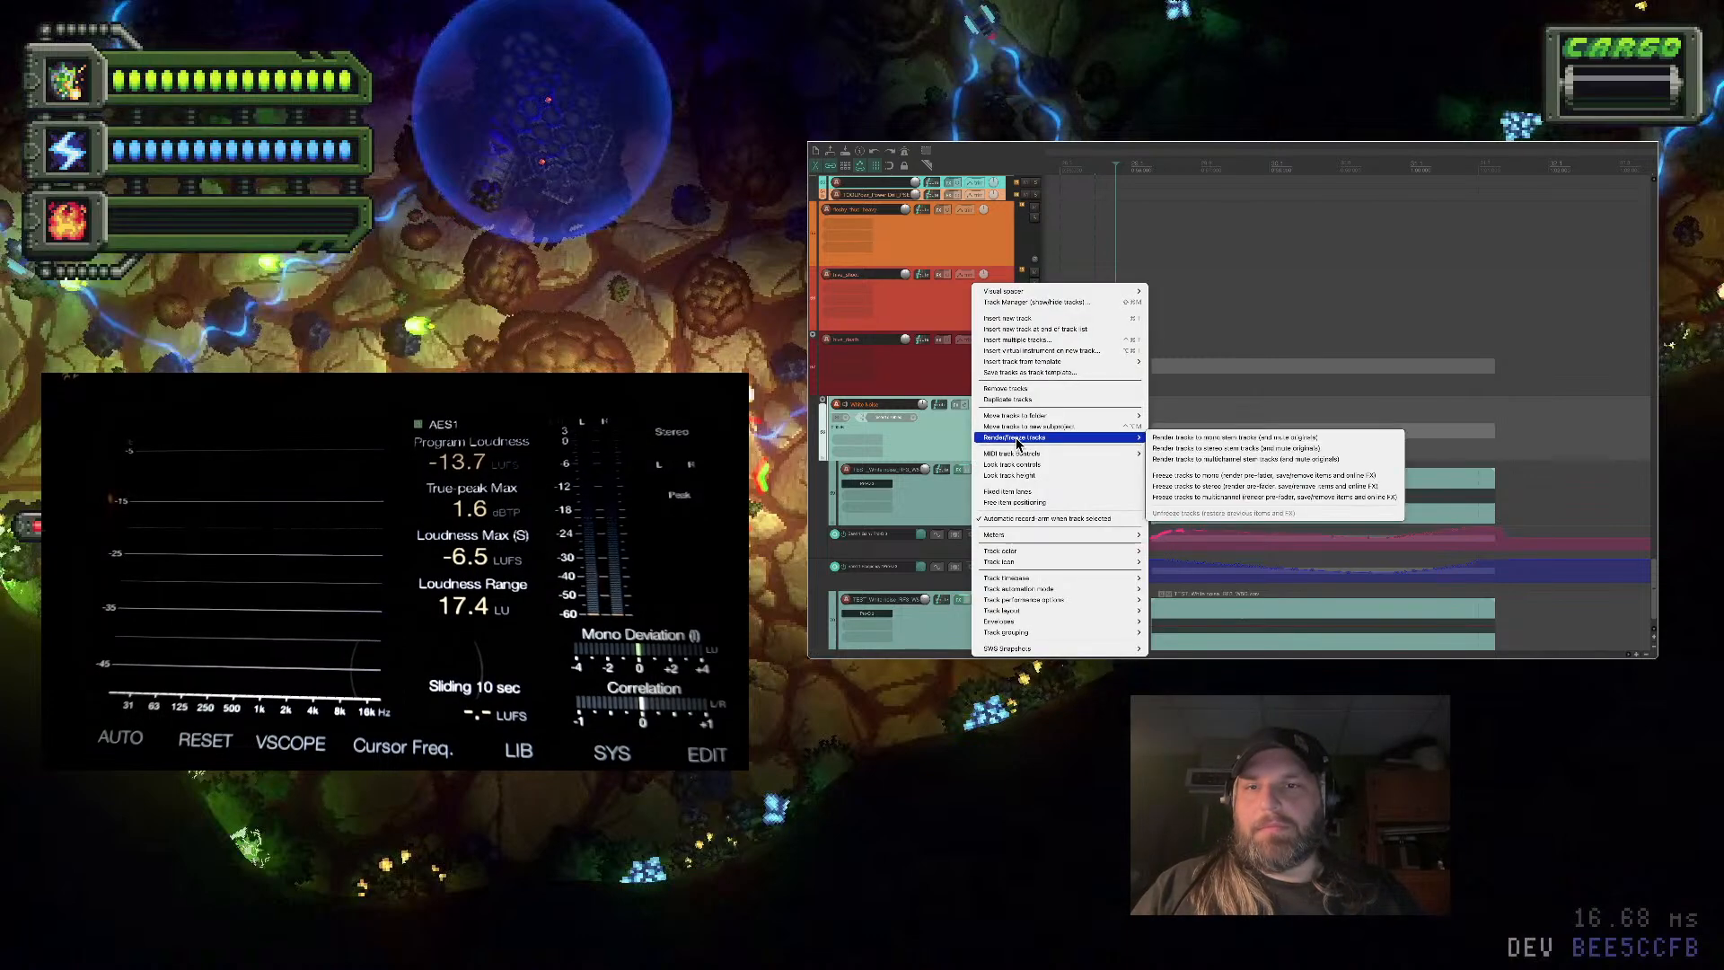
pyautogui.click(1221, 439)
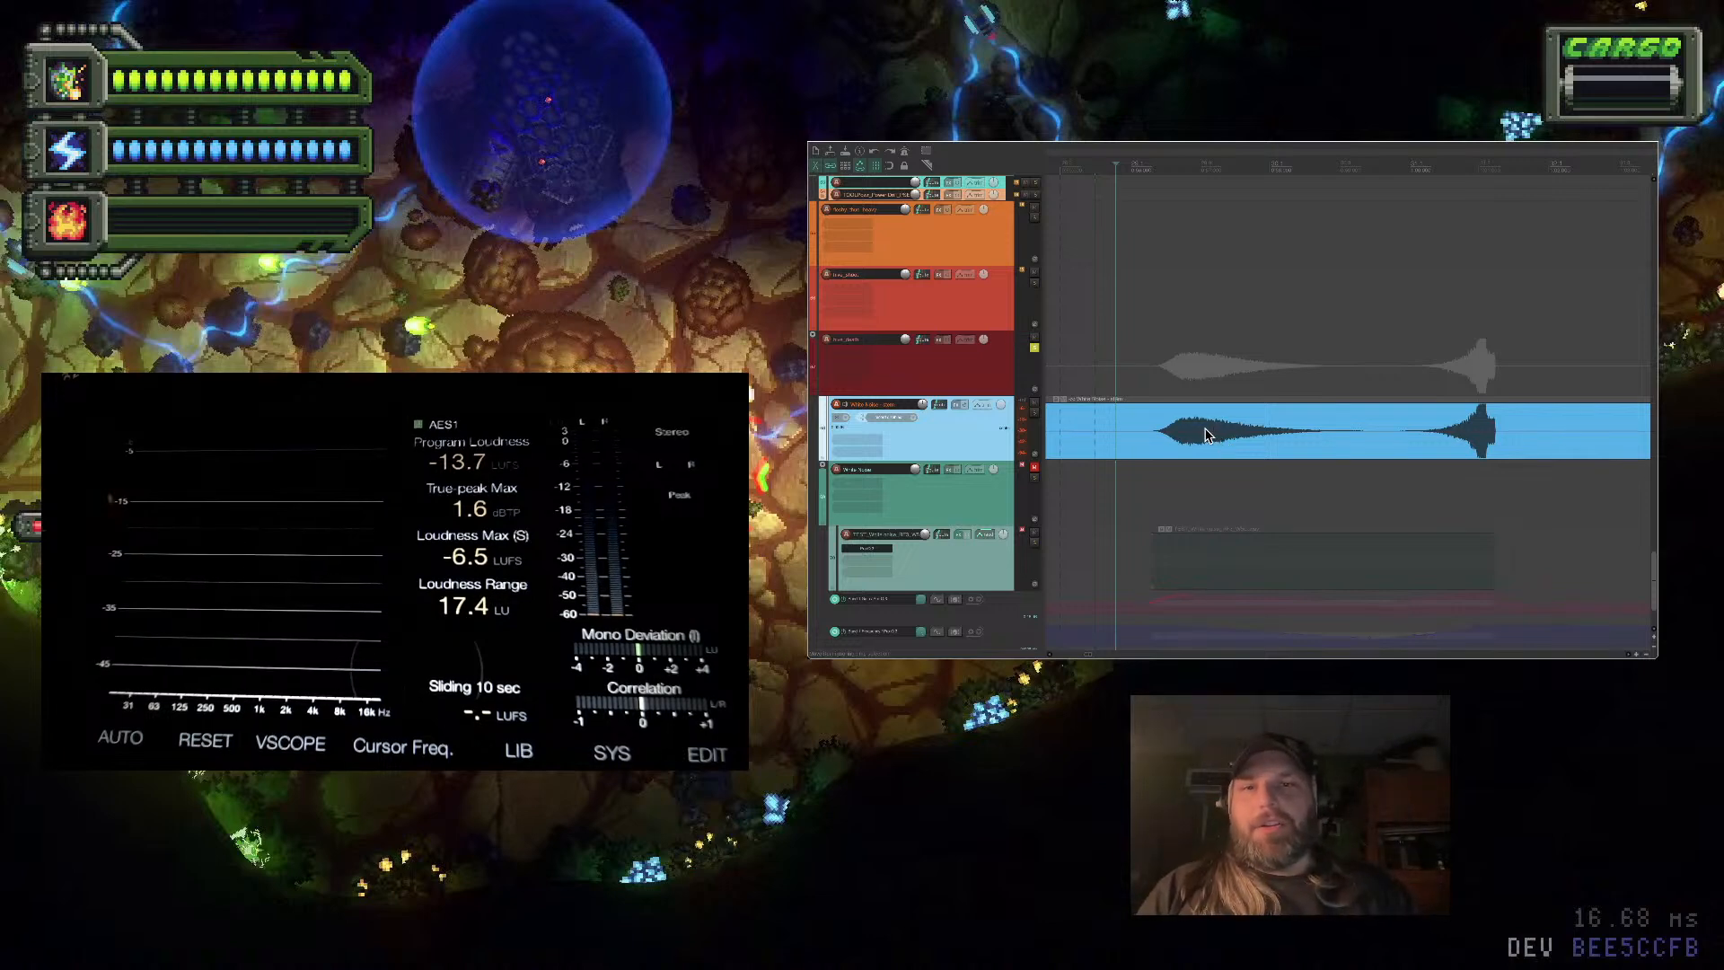
pyautogui.press('space')
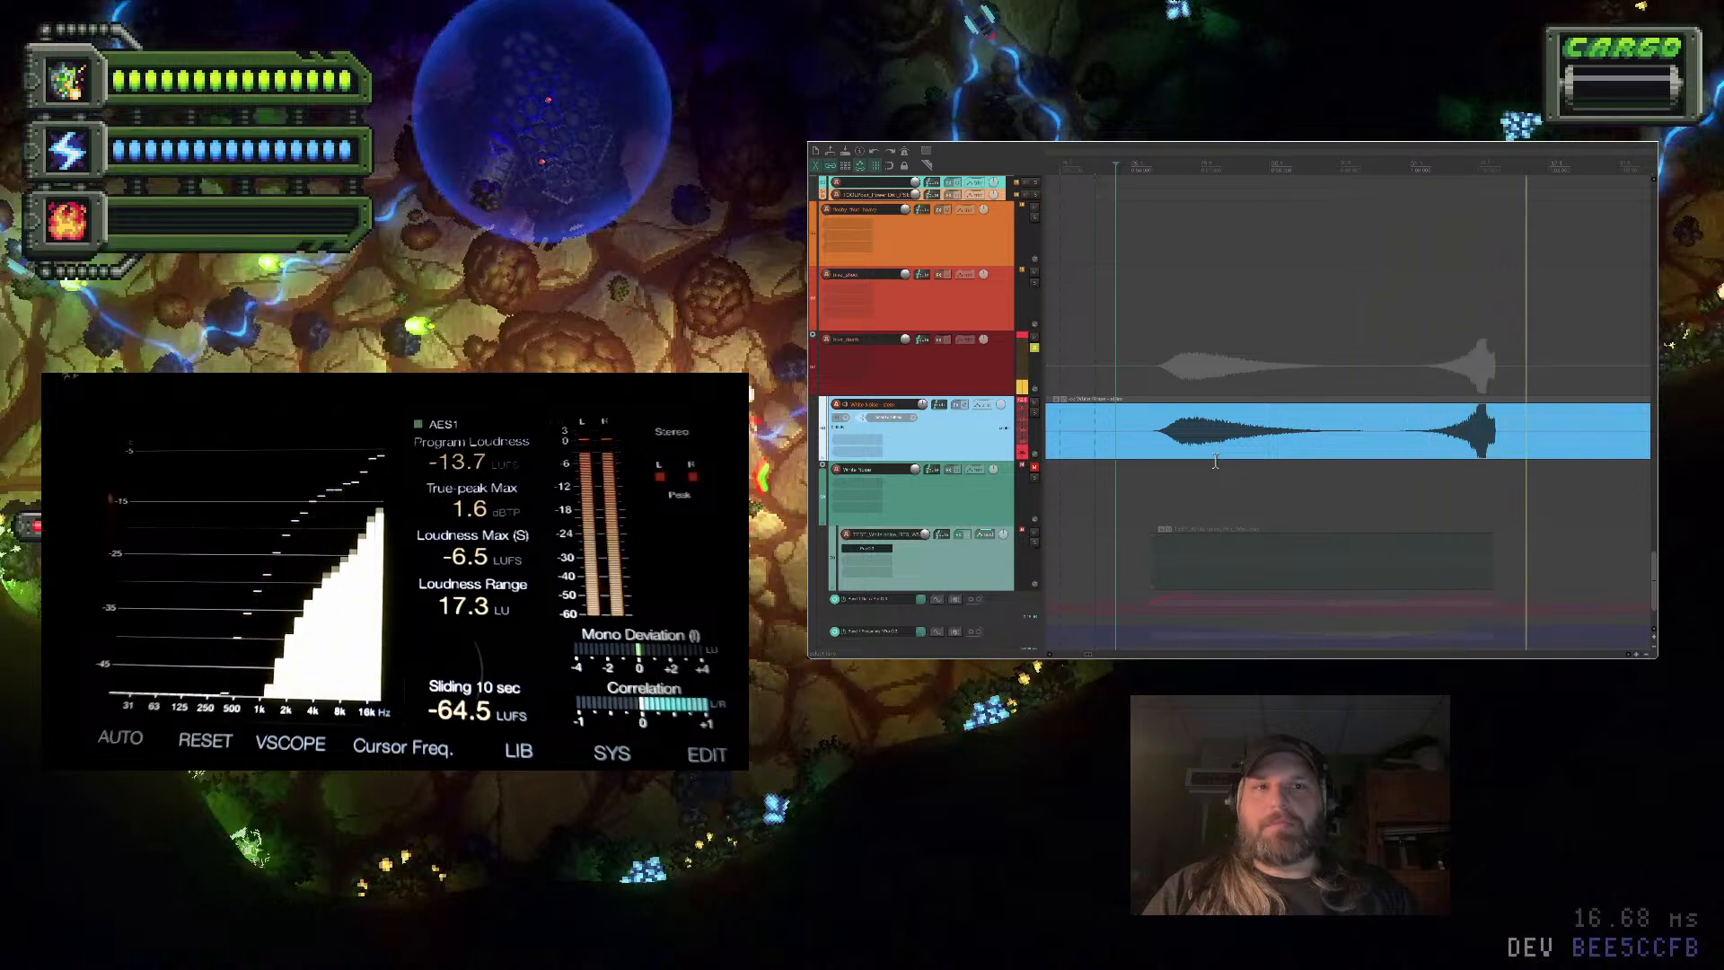
pyautogui.scroll(3, 1500, 440)
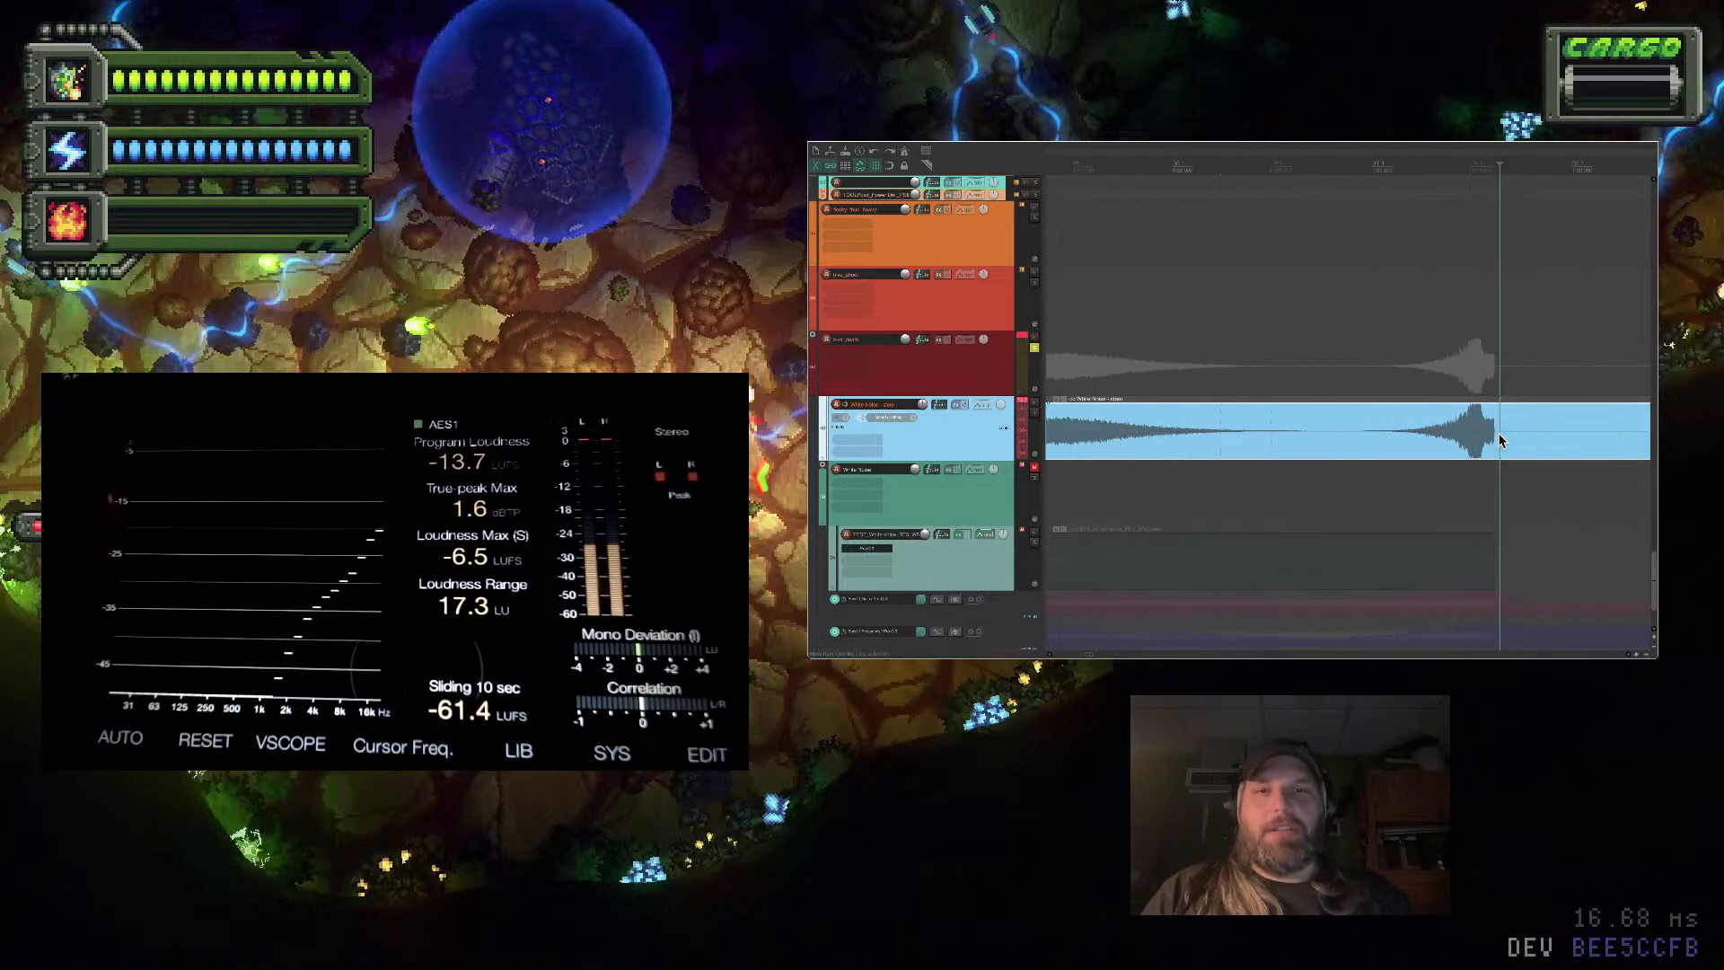
pyautogui.scroll(-2, 1499, 440)
pyautogui.scroll(-1, 1181, 456)
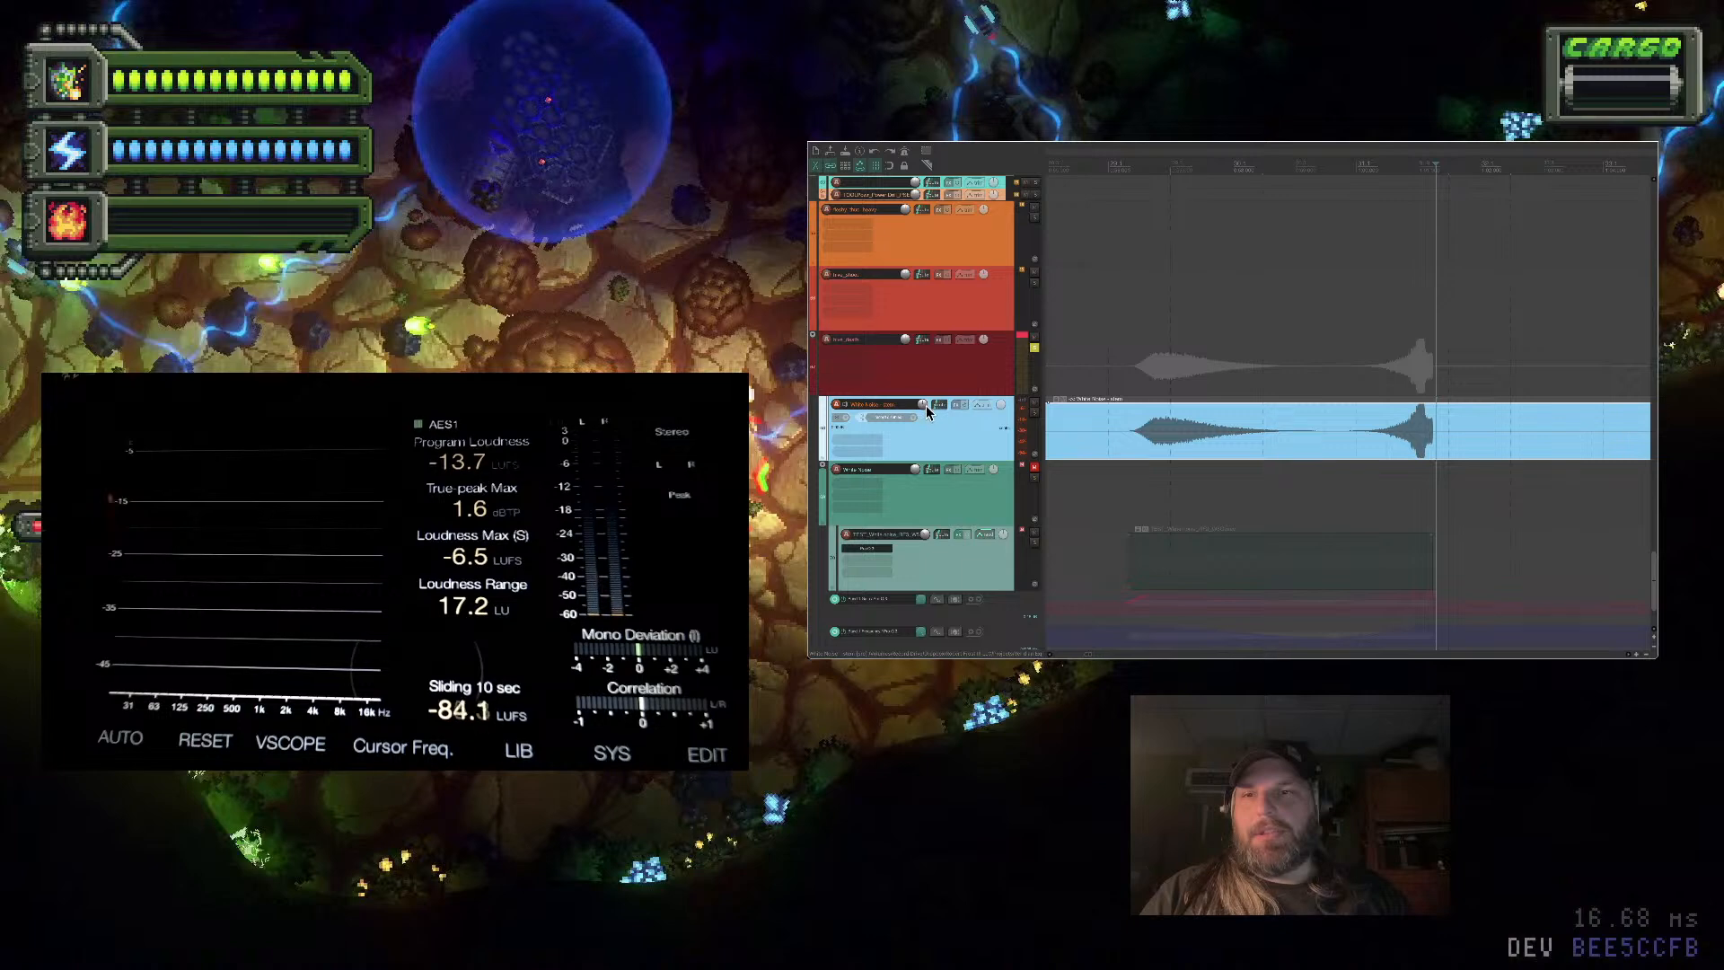
# Lower the rendered clip's volume and play it from just before its first swell
pyautogui.moveTo(1350, 430); pyautogui.dragTo(1351, 440)
pyautogui.click(1130, 430)
pyautogui.press('space')
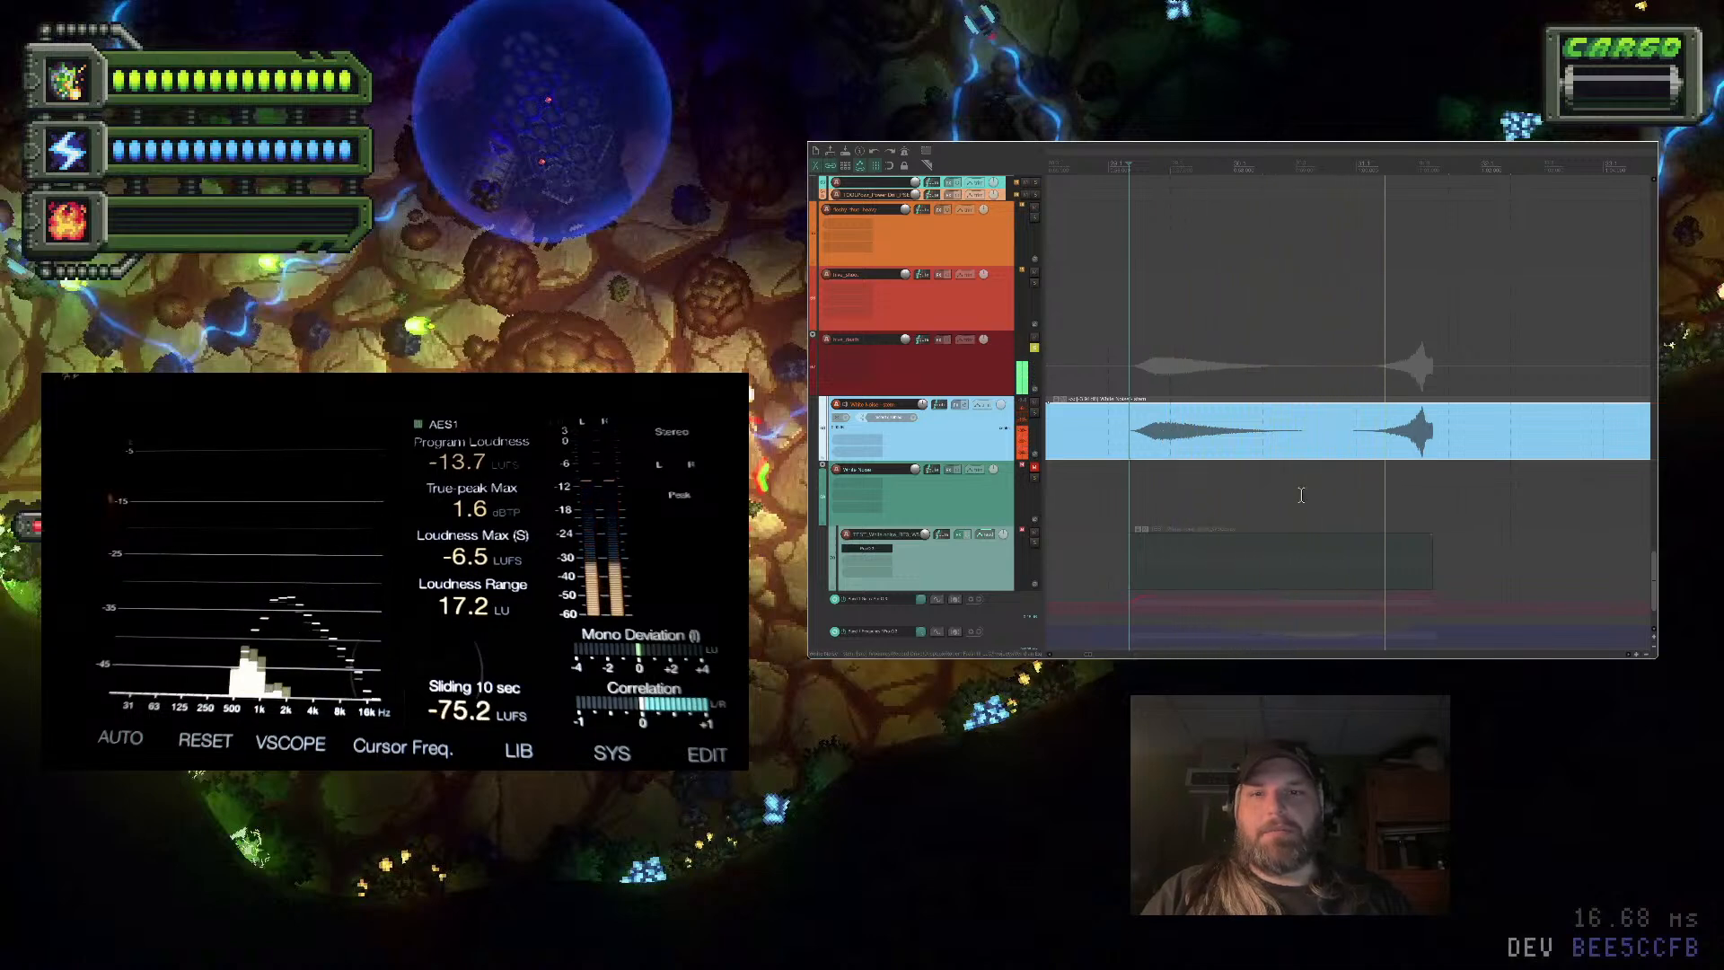
pyautogui.press('space')
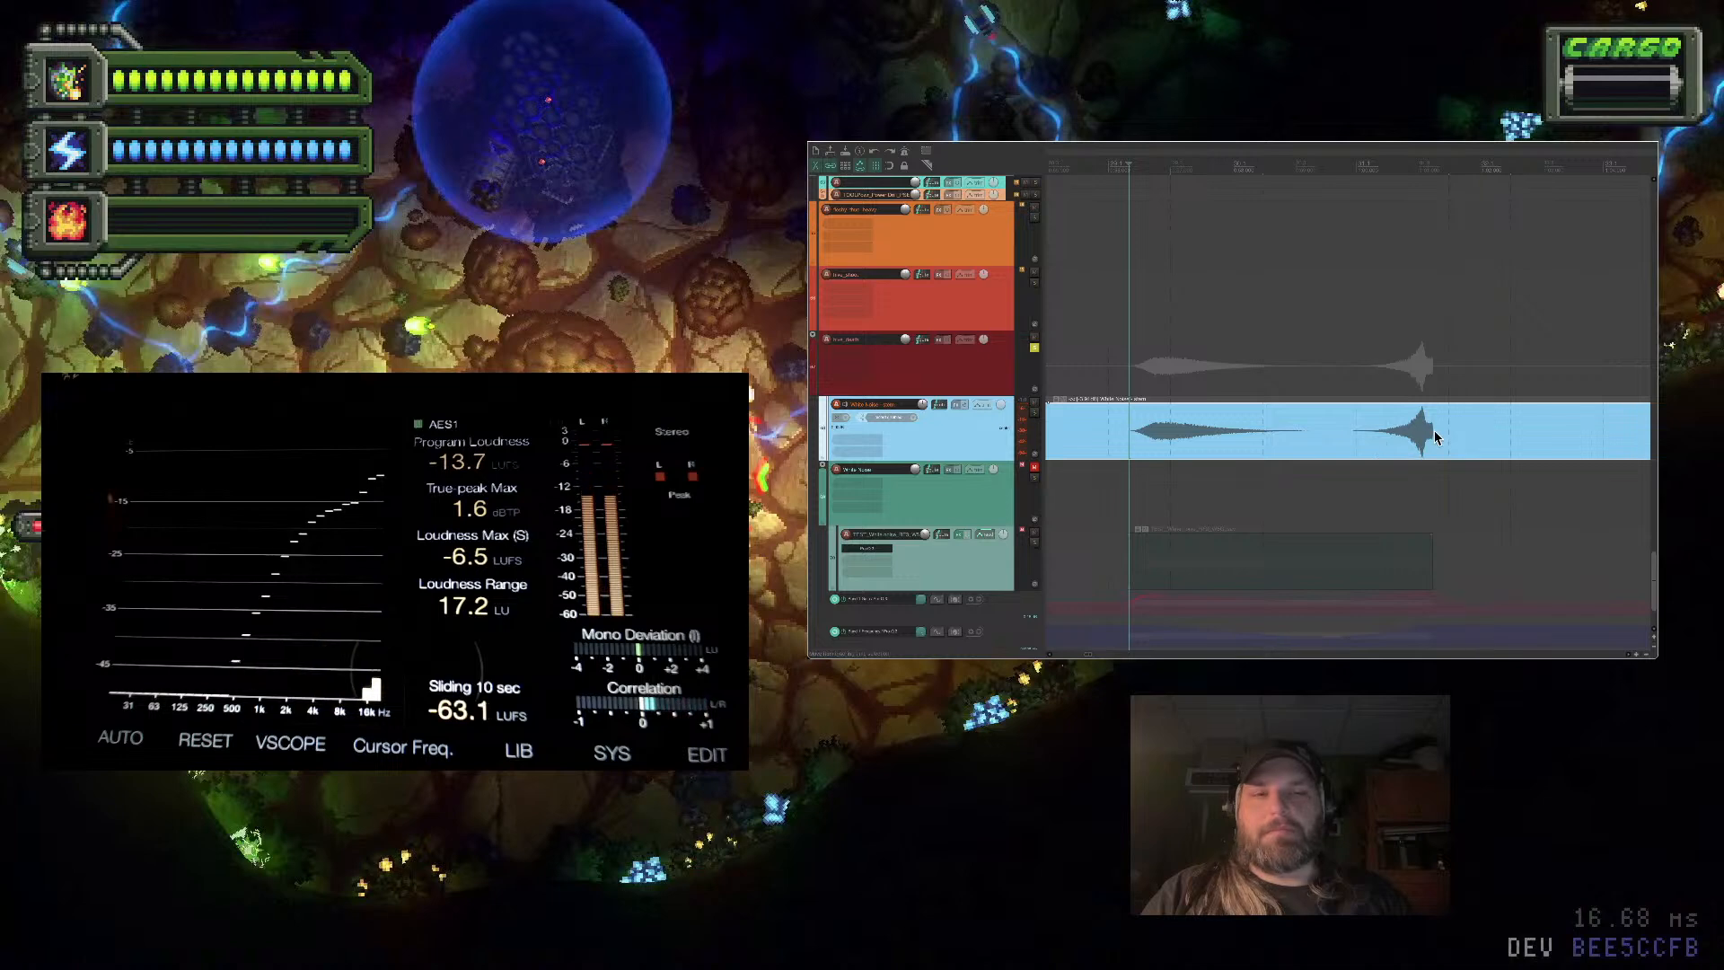
# Split the rendered clip right after the final swell and delete the empty tail
pyautogui.scroll(3, 1435, 430)
pyautogui.click(1431, 429)
pyautogui.press('s')
pyautogui.press('Delete')
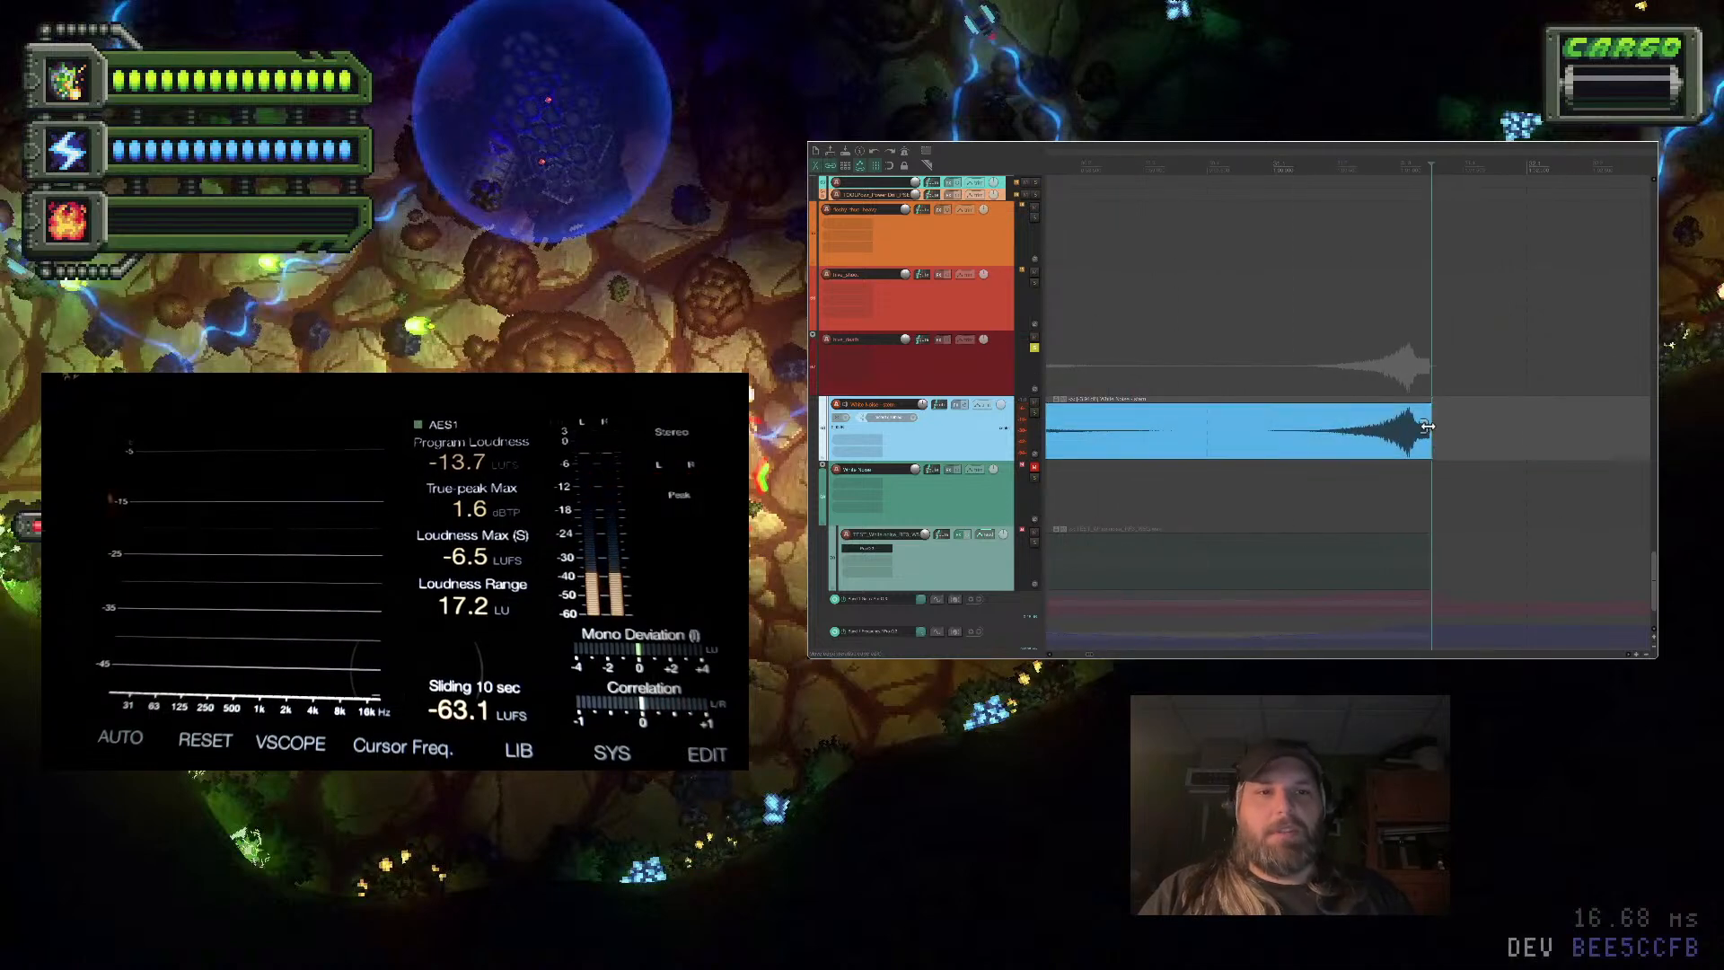
# Delete the muted White Noise folder track together with the noise tracks inside it
pyautogui.click(933, 521)
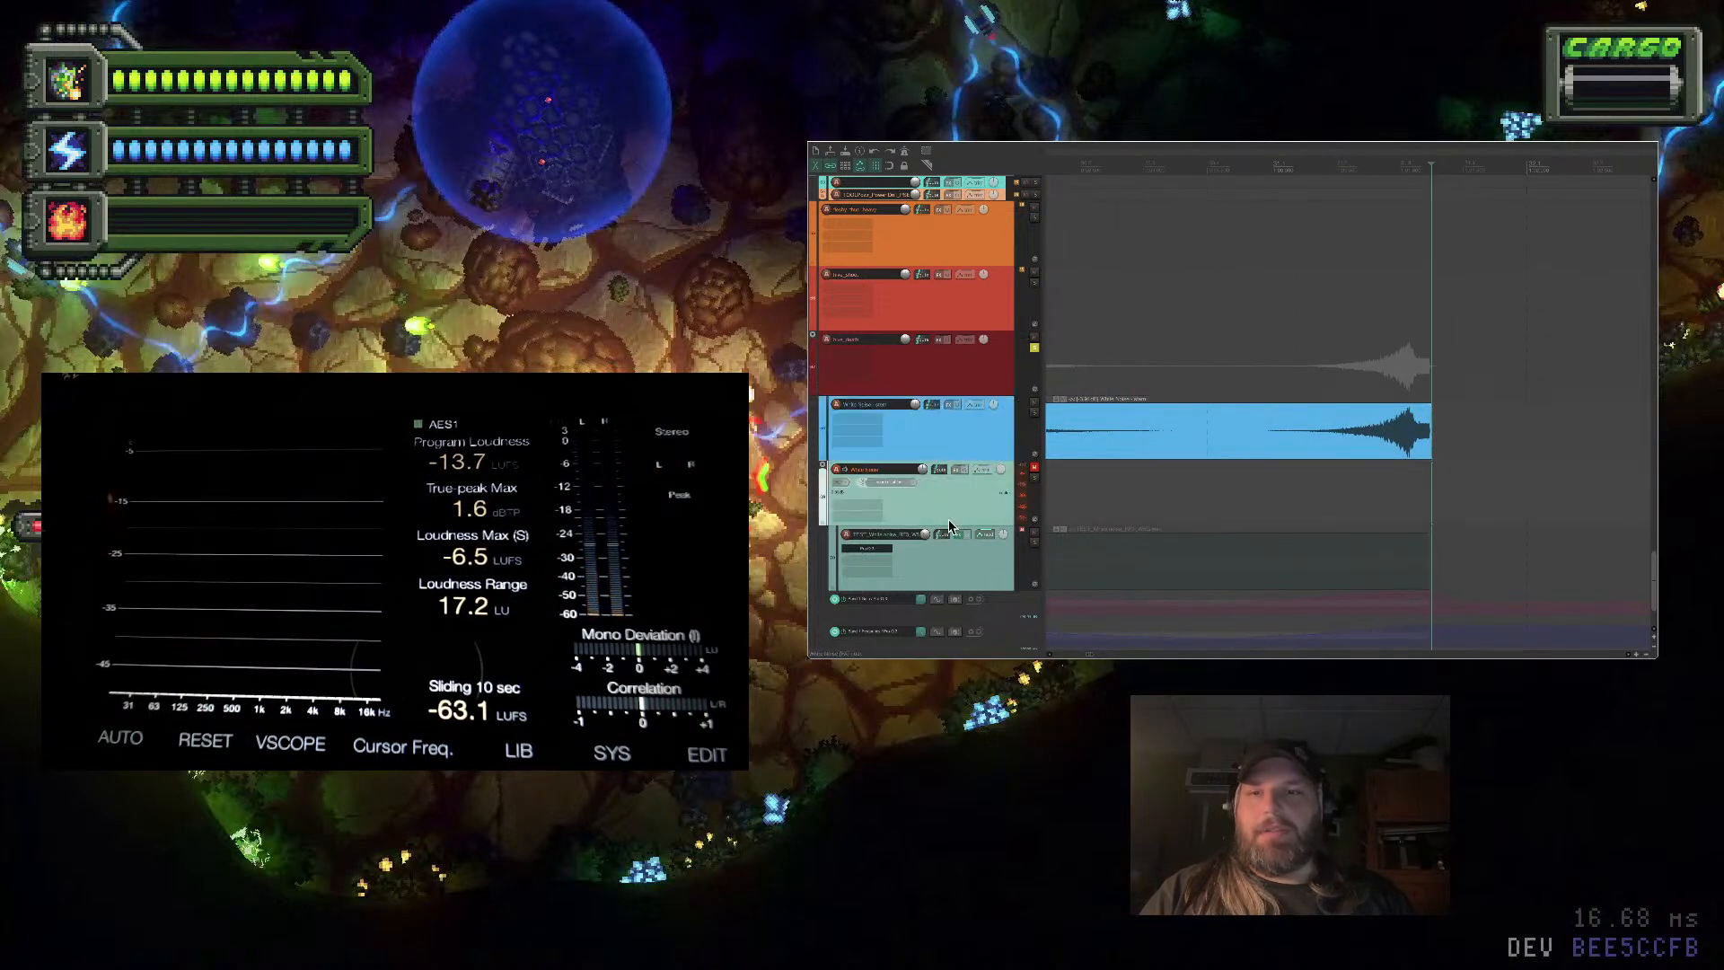
pyautogui.press('Delete')
pyautogui.press('Return')
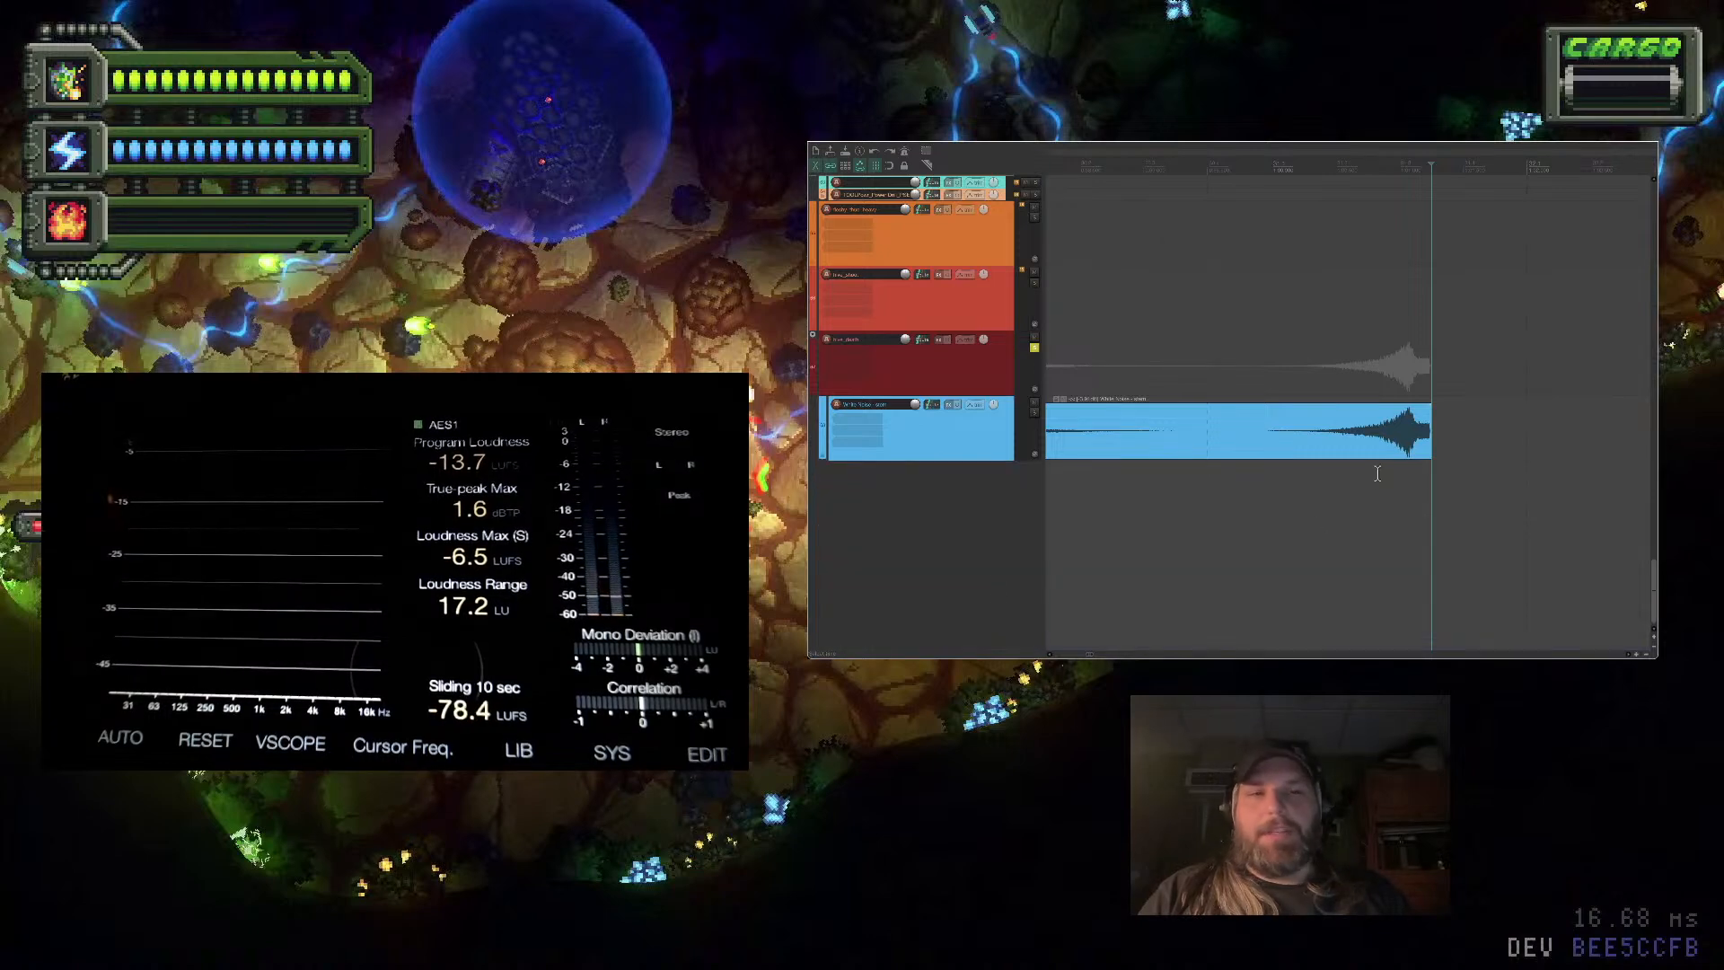
# Trim the rendered clip's end back to just after the peak of its final swell and play it
pyautogui.scroll(2, 1429, 431)
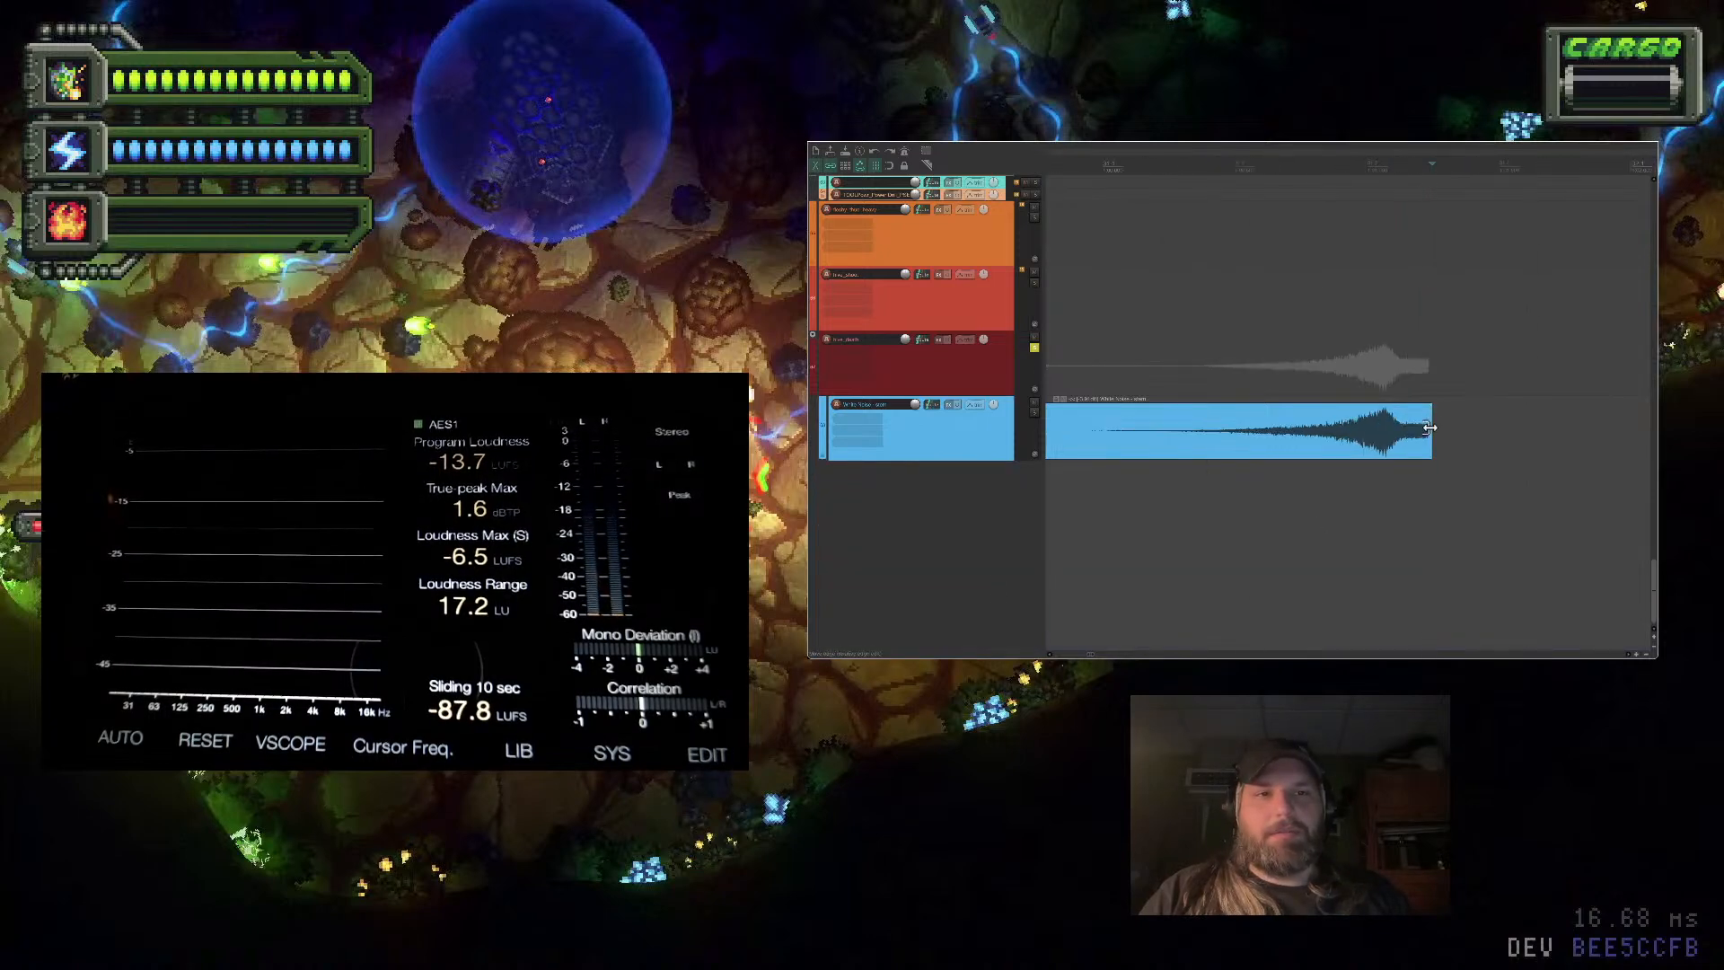
pyautogui.moveTo(1432, 428)
pyautogui.mouseDown()
pyautogui.moveTo(1408, 410)
pyautogui.moveTo(1423, 442)
pyautogui.moveTo(1407, 442)
pyautogui.mouseUp()
pyautogui.click(1294, 438)
pyautogui.press('space')
pyautogui.scroll(-2, 1365, 415)
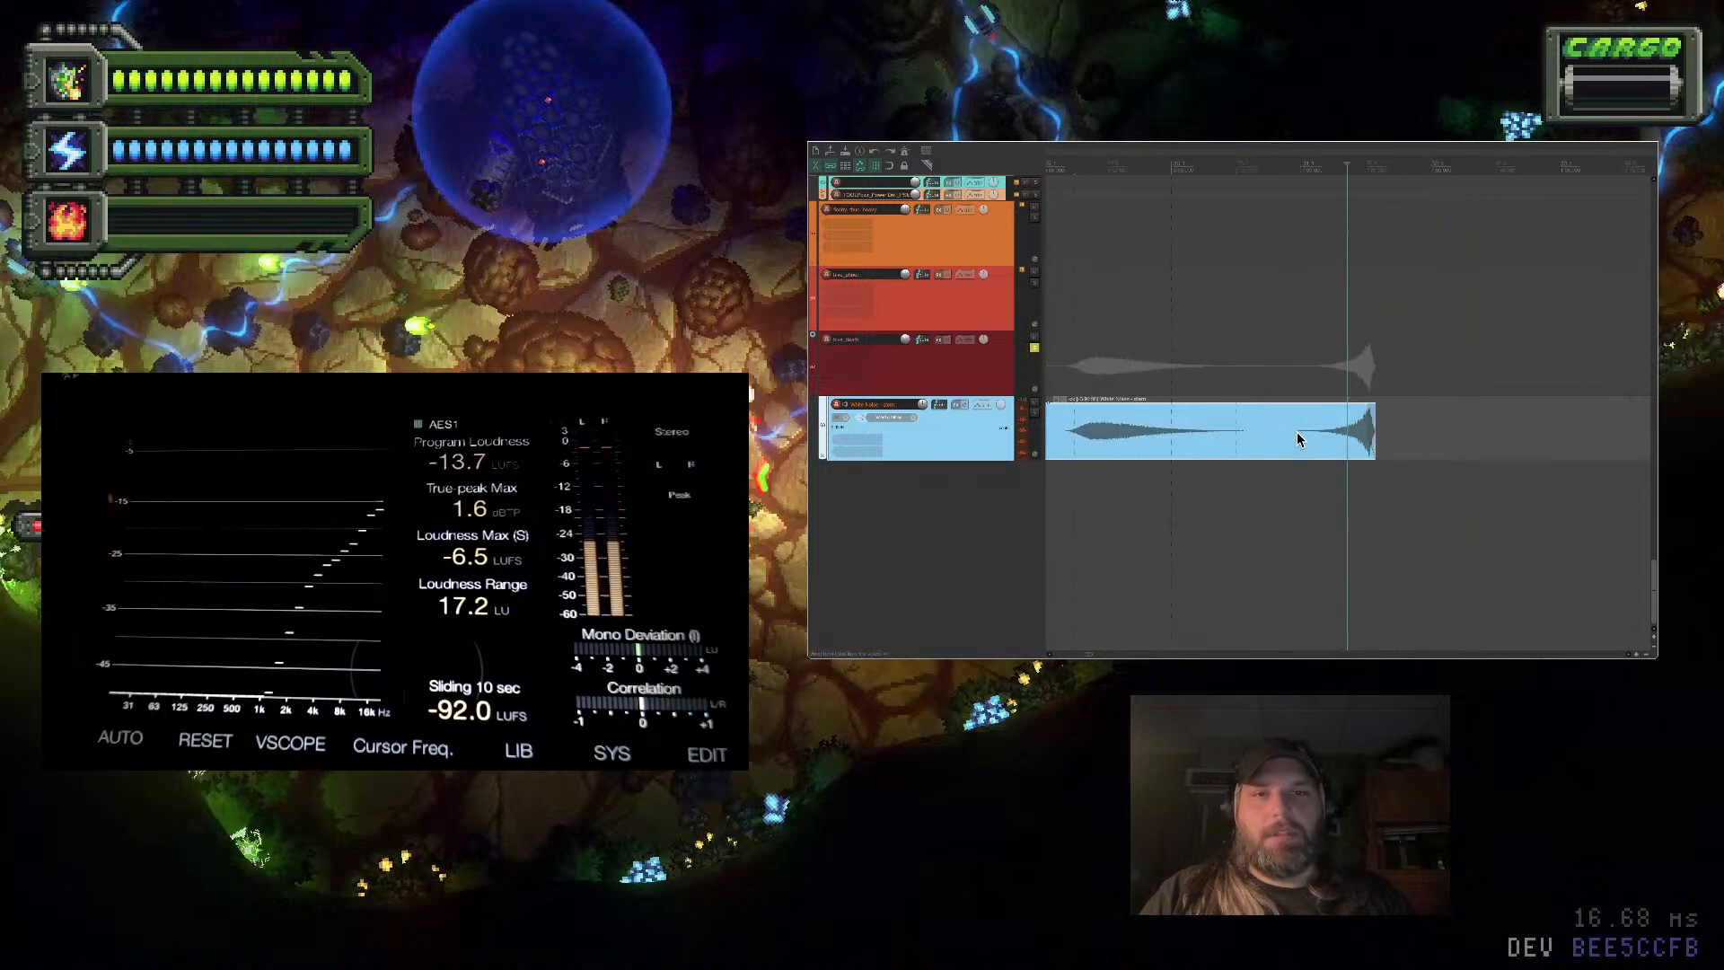
pyautogui.press('space')
# Split the rendered clip before its final swell, then trim the first piece's quiet end and its silent start
pyautogui.press('s')
pyautogui.moveTo(1273, 438); pyautogui.dragTo(1239, 432)
pyautogui.click(1056, 437)
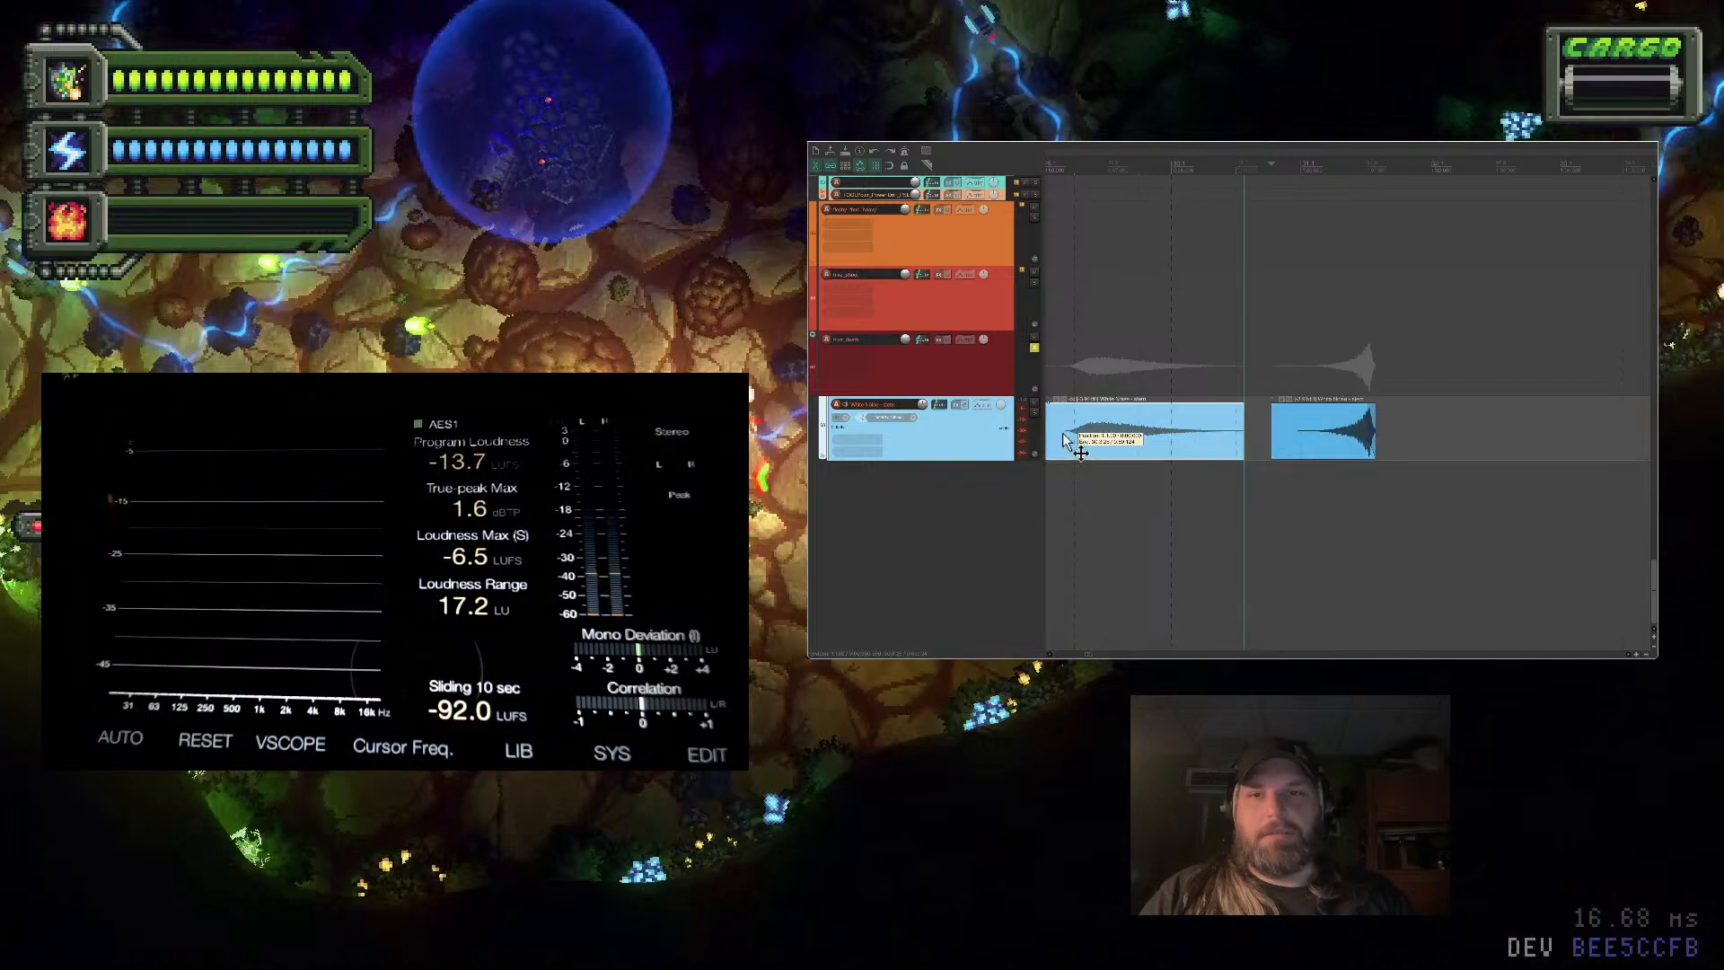
pyautogui.moveTo(1054, 440); pyautogui.dragTo(1063, 439)
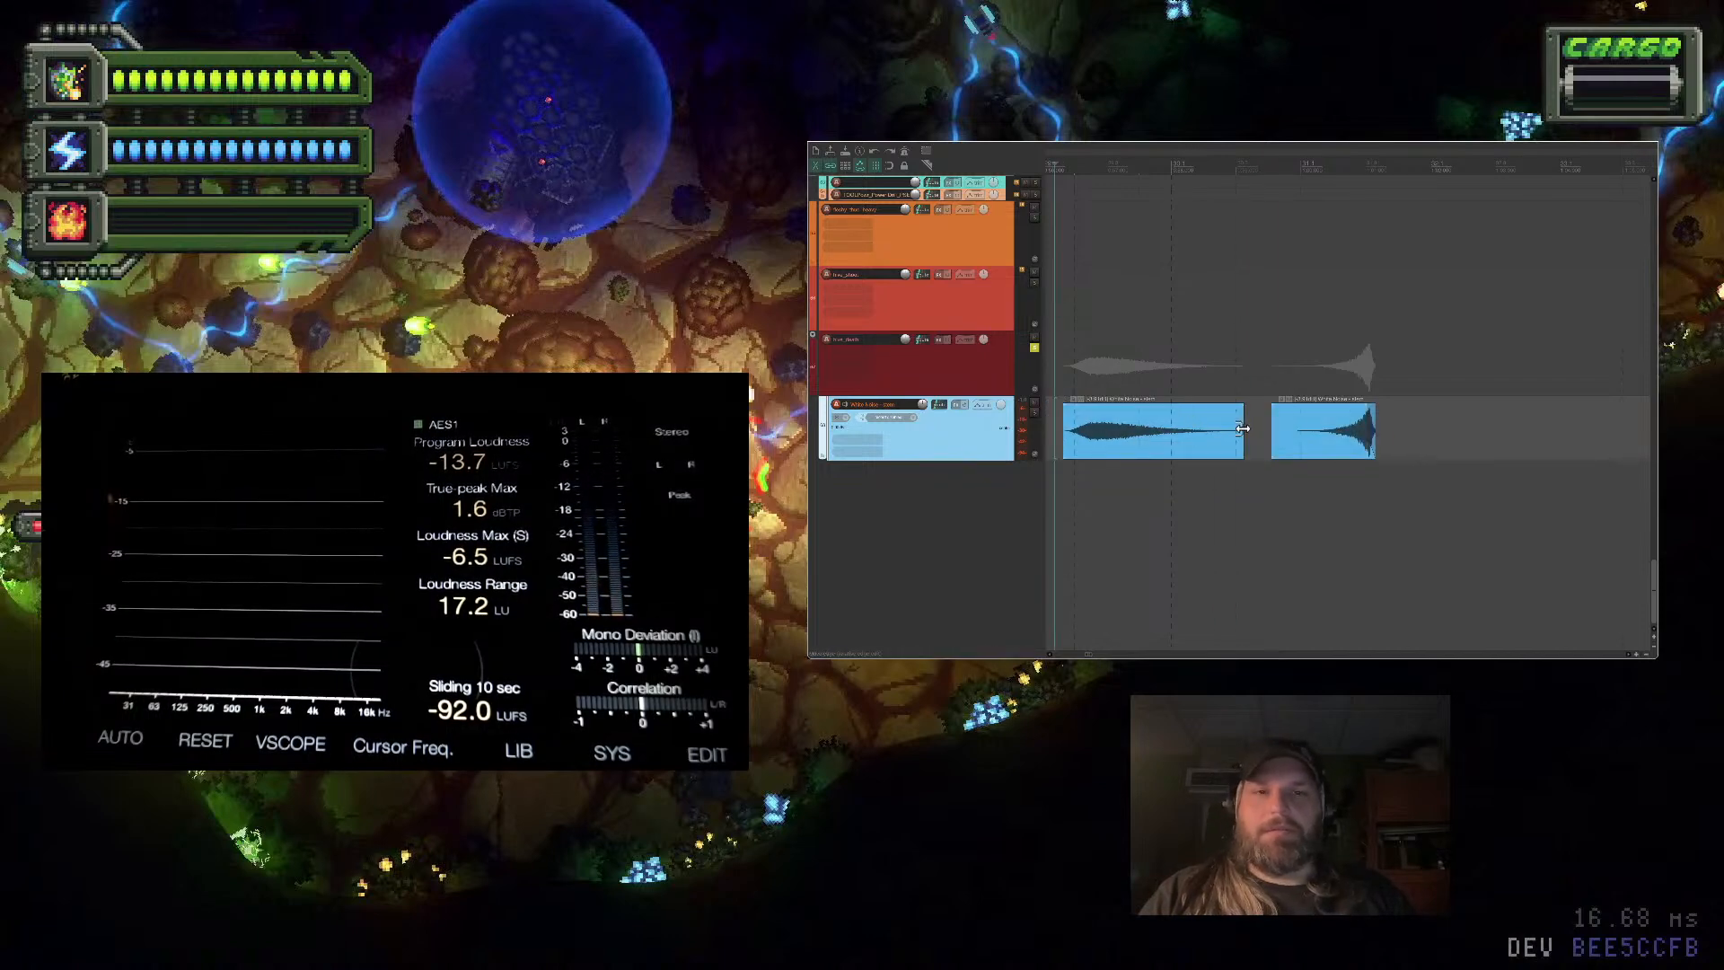
# Shorten the first piece's tail, move the swell piece earlier so the two crossfade, and play the result
pyautogui.moveTo(1244, 430); pyautogui.dragTo(1150, 436)
pyautogui.moveTo(1323, 441); pyautogui.dragTo(1170, 434)
pyautogui.scroll(3, 1170, 433)
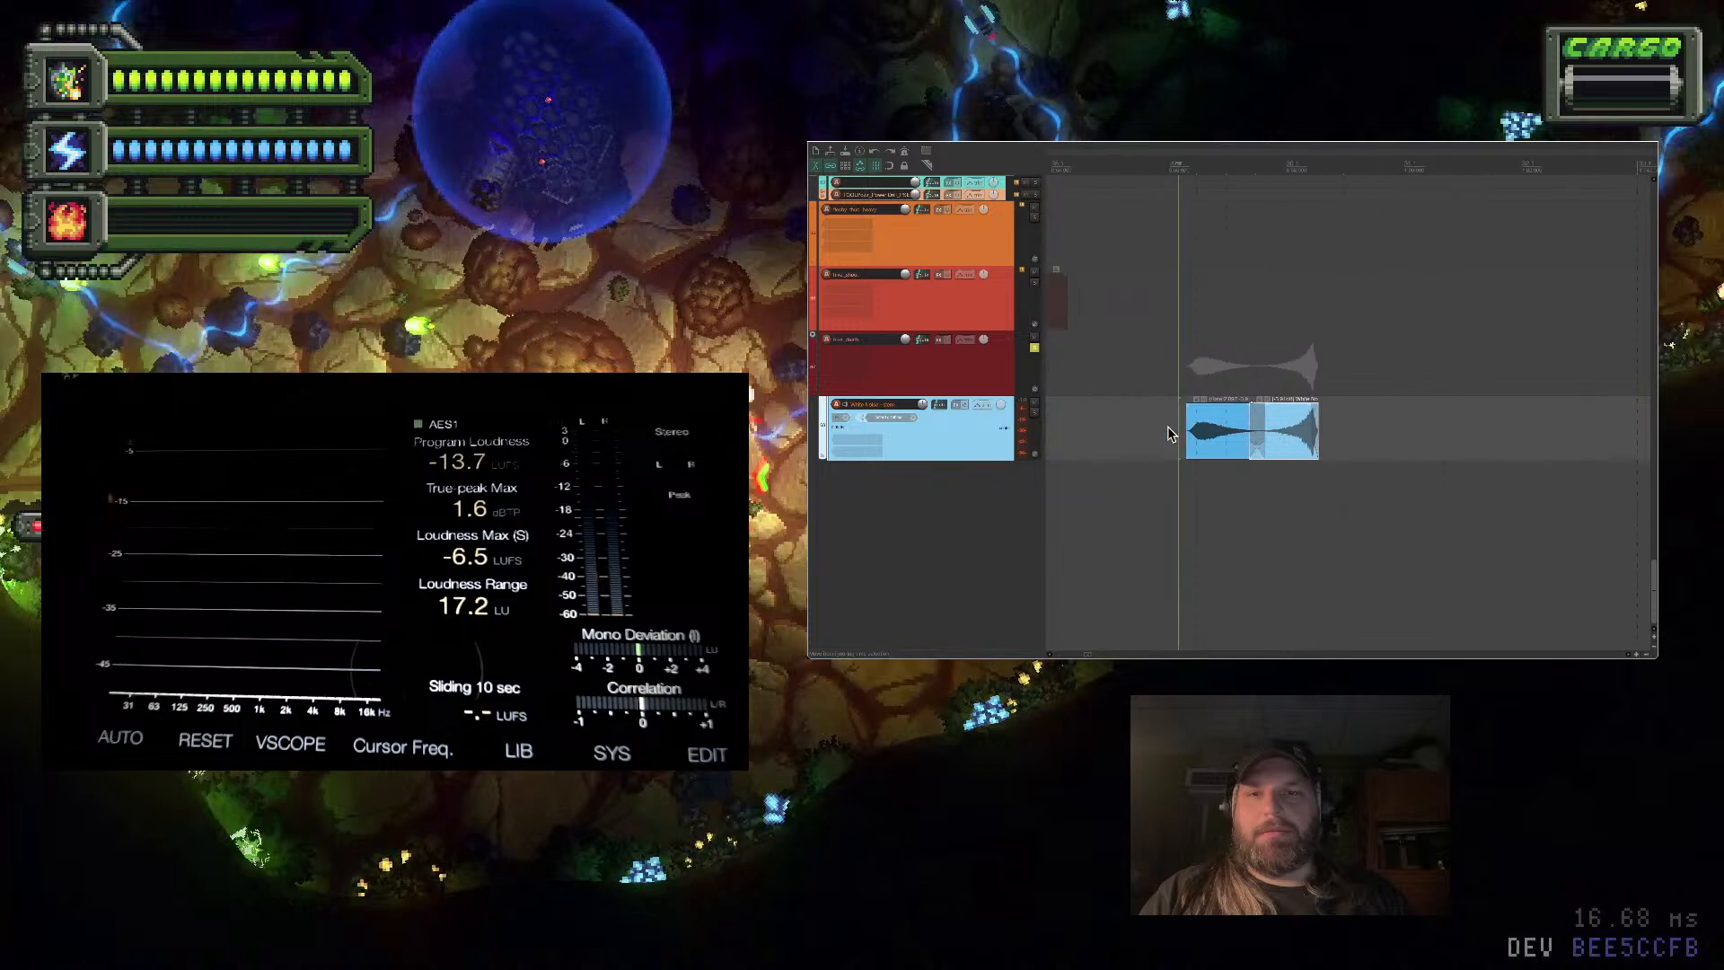
pyautogui.press('space')
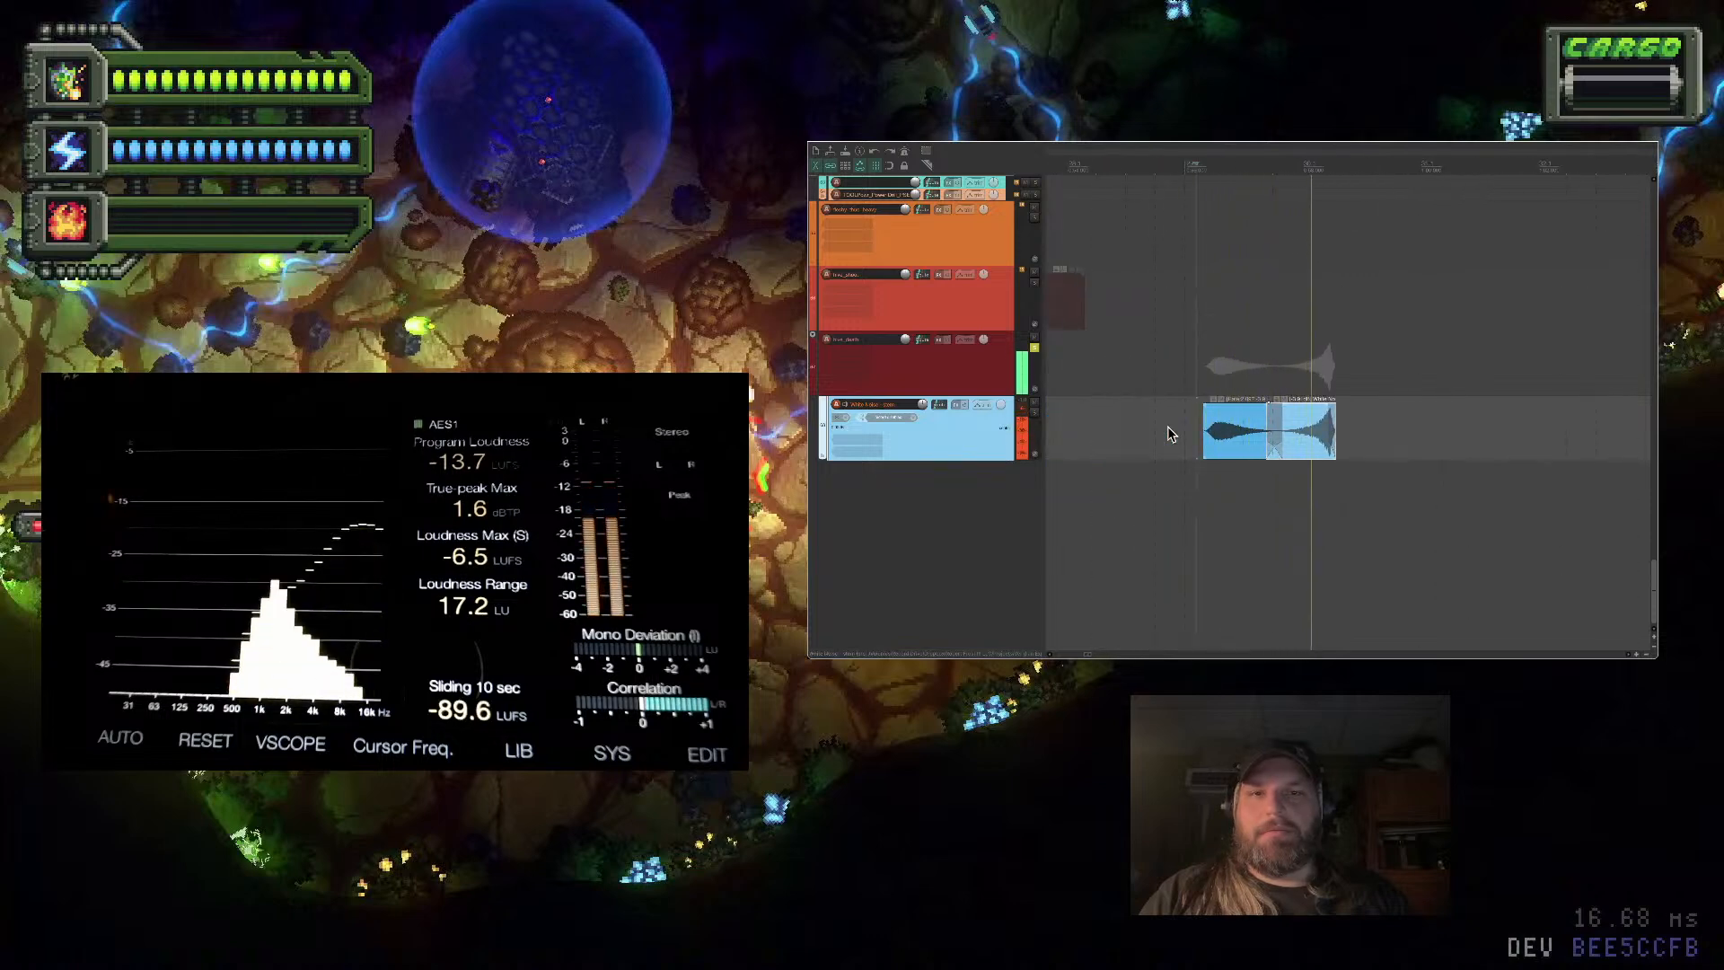
pyautogui.hscroll(3, 1170, 434)
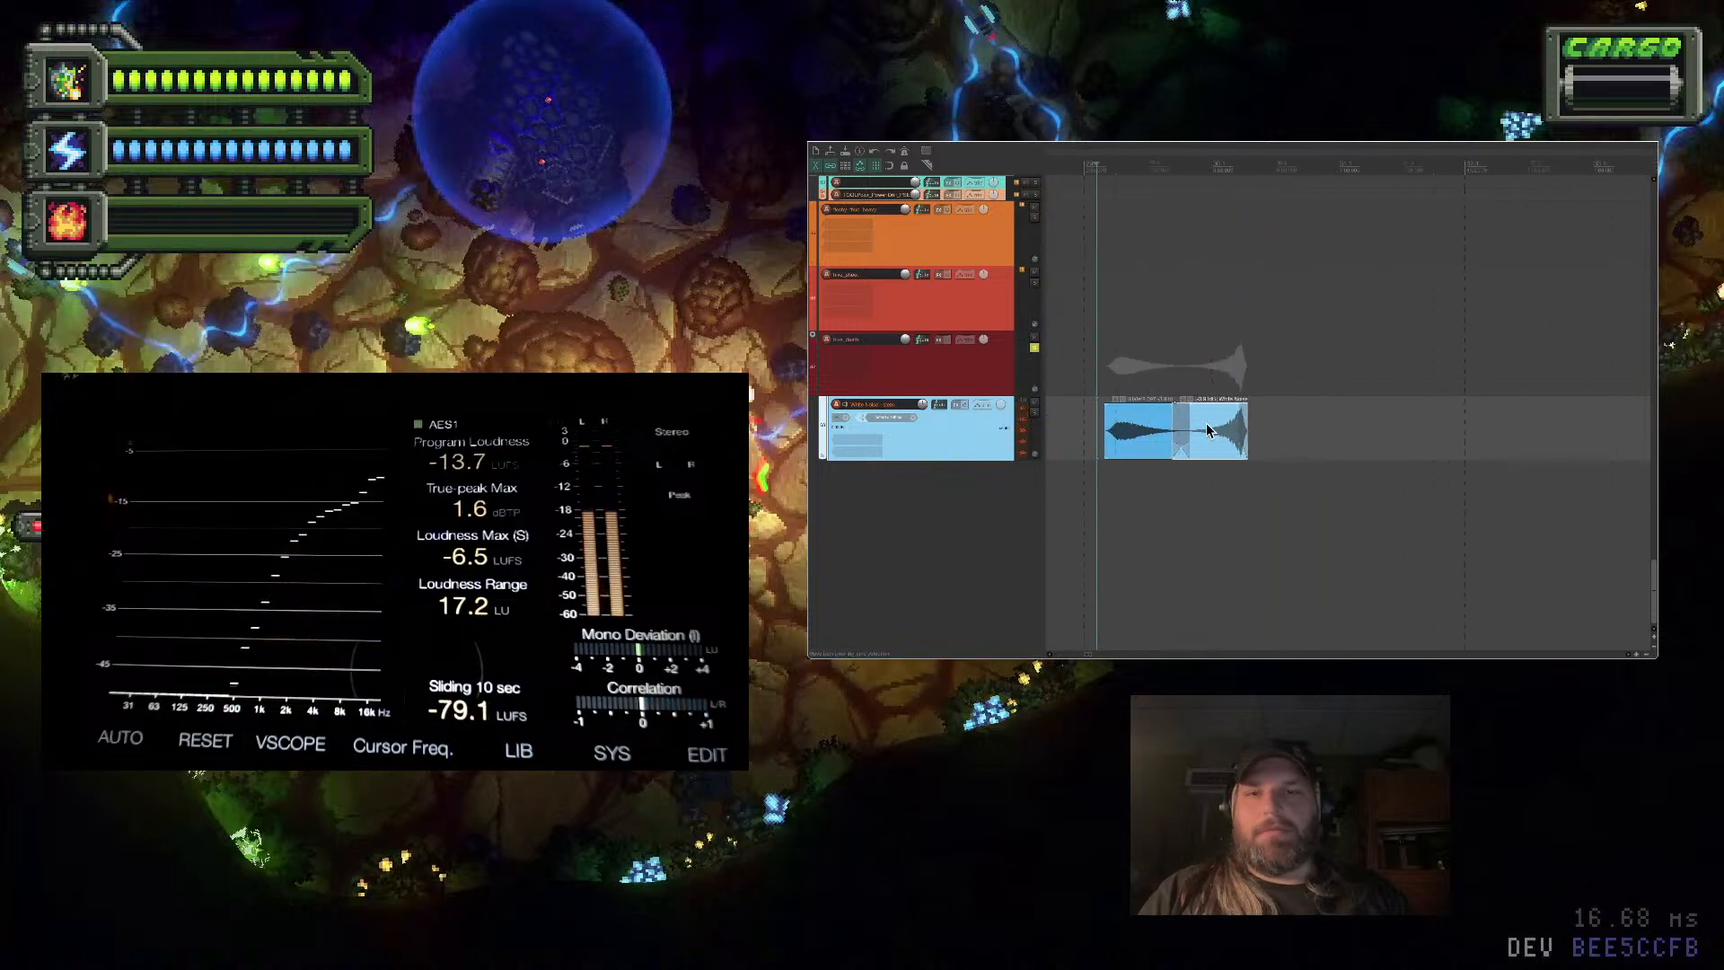
# Replay the two overlapped clips from just before the first one starts
pyautogui.click(1129, 451)
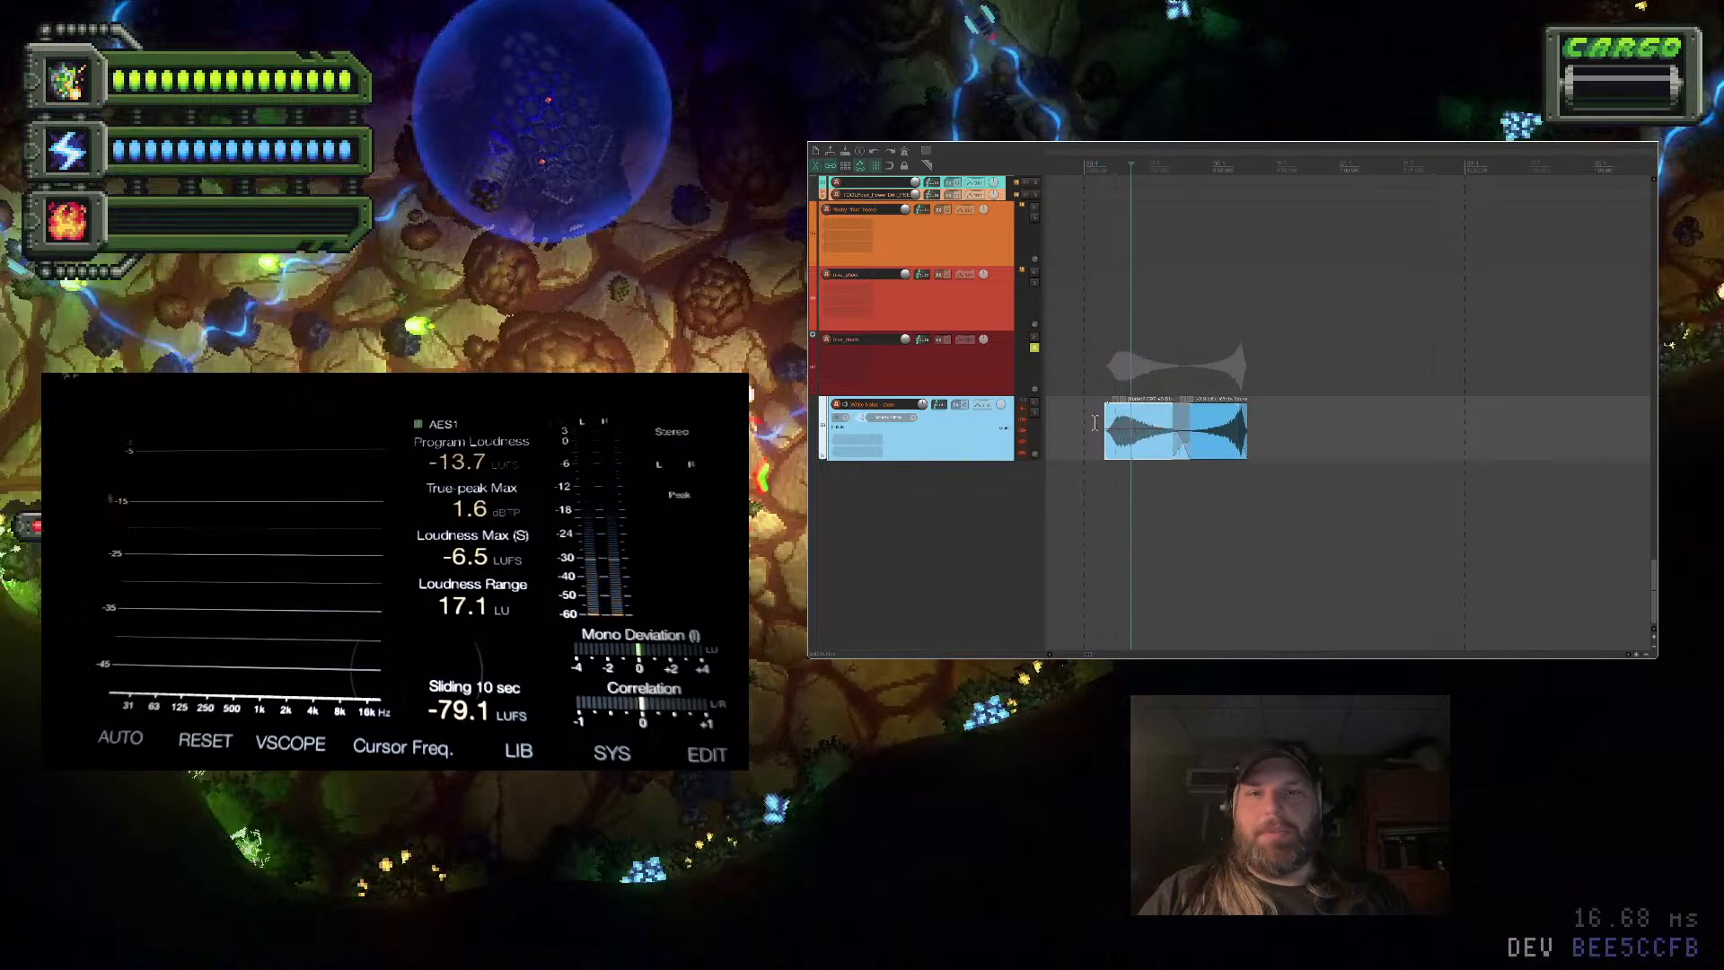
pyautogui.click(1094, 422)
pyautogui.press('space')
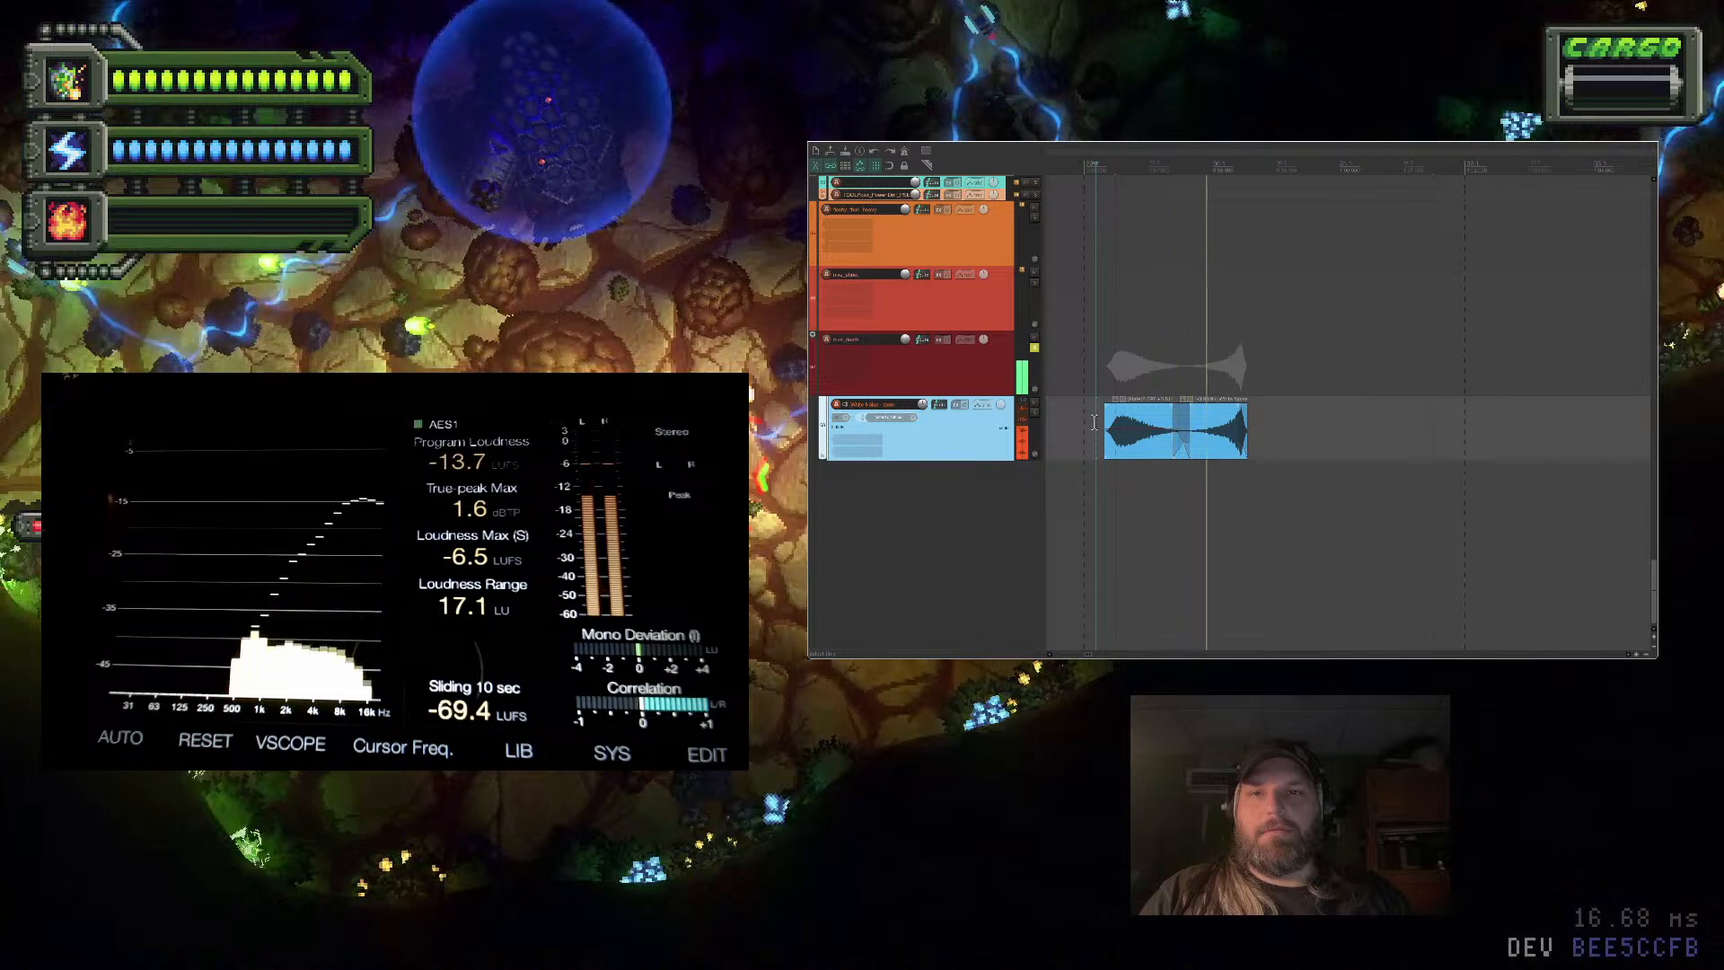
pyautogui.scroll(2, 1227, 446)
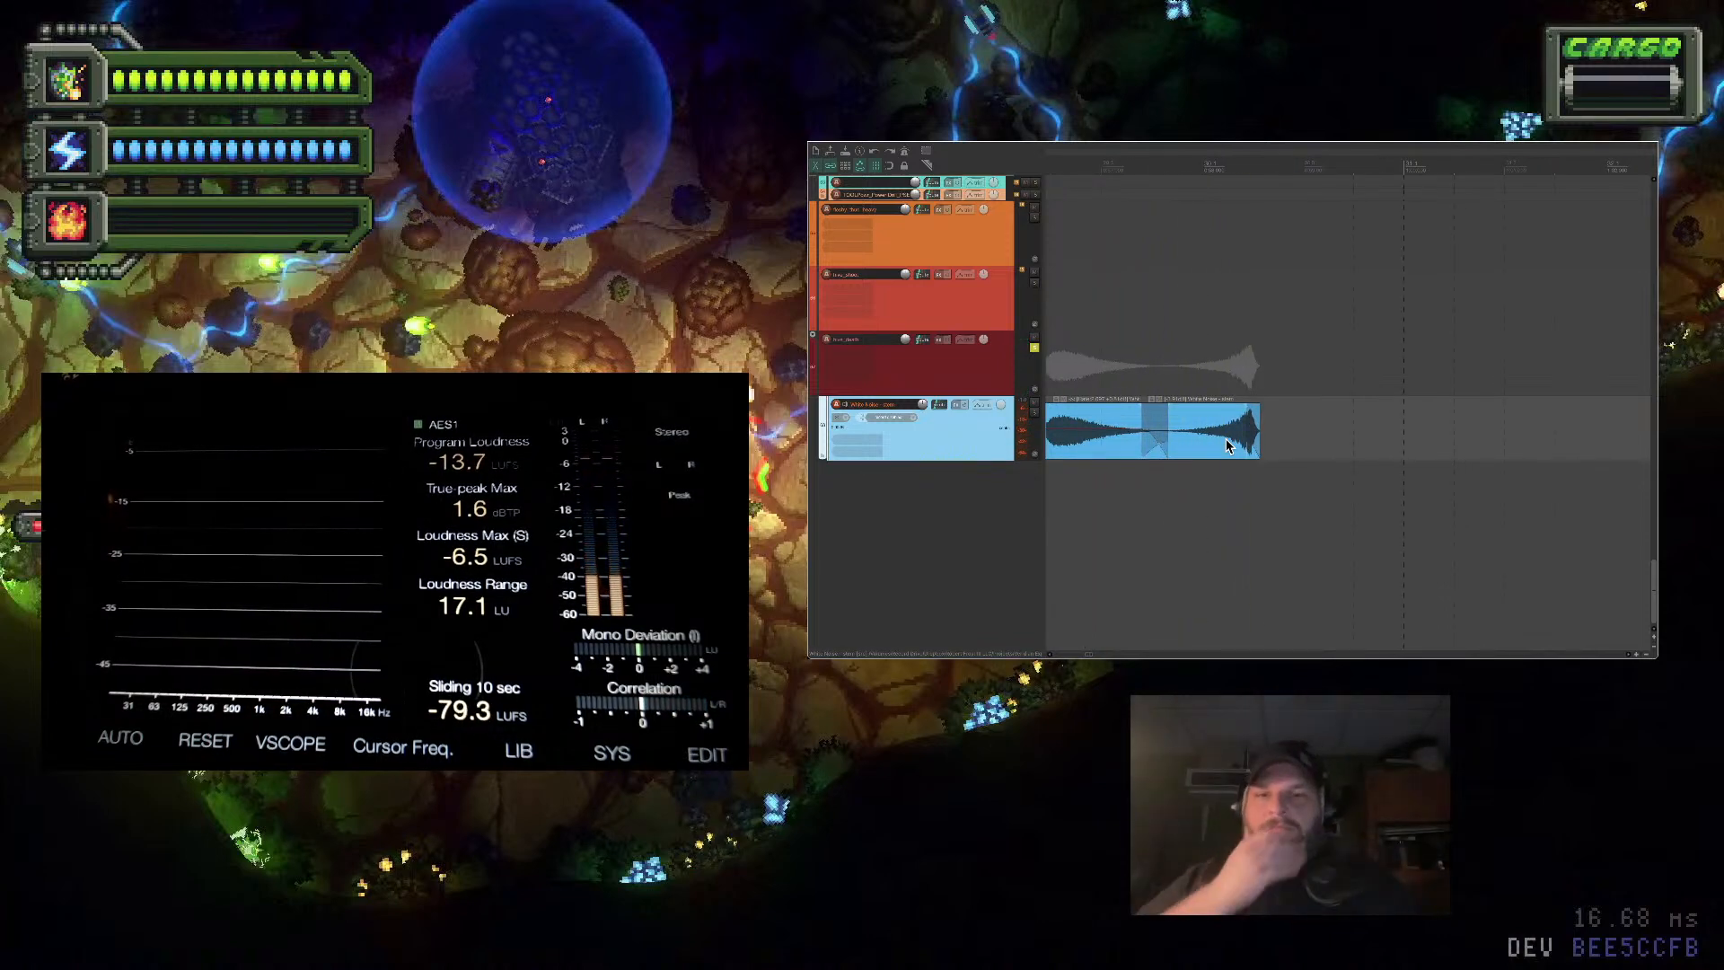
# Add the Soundtoys Decapitator effect to the White Noise - stem track
pyautogui.click(938, 404)
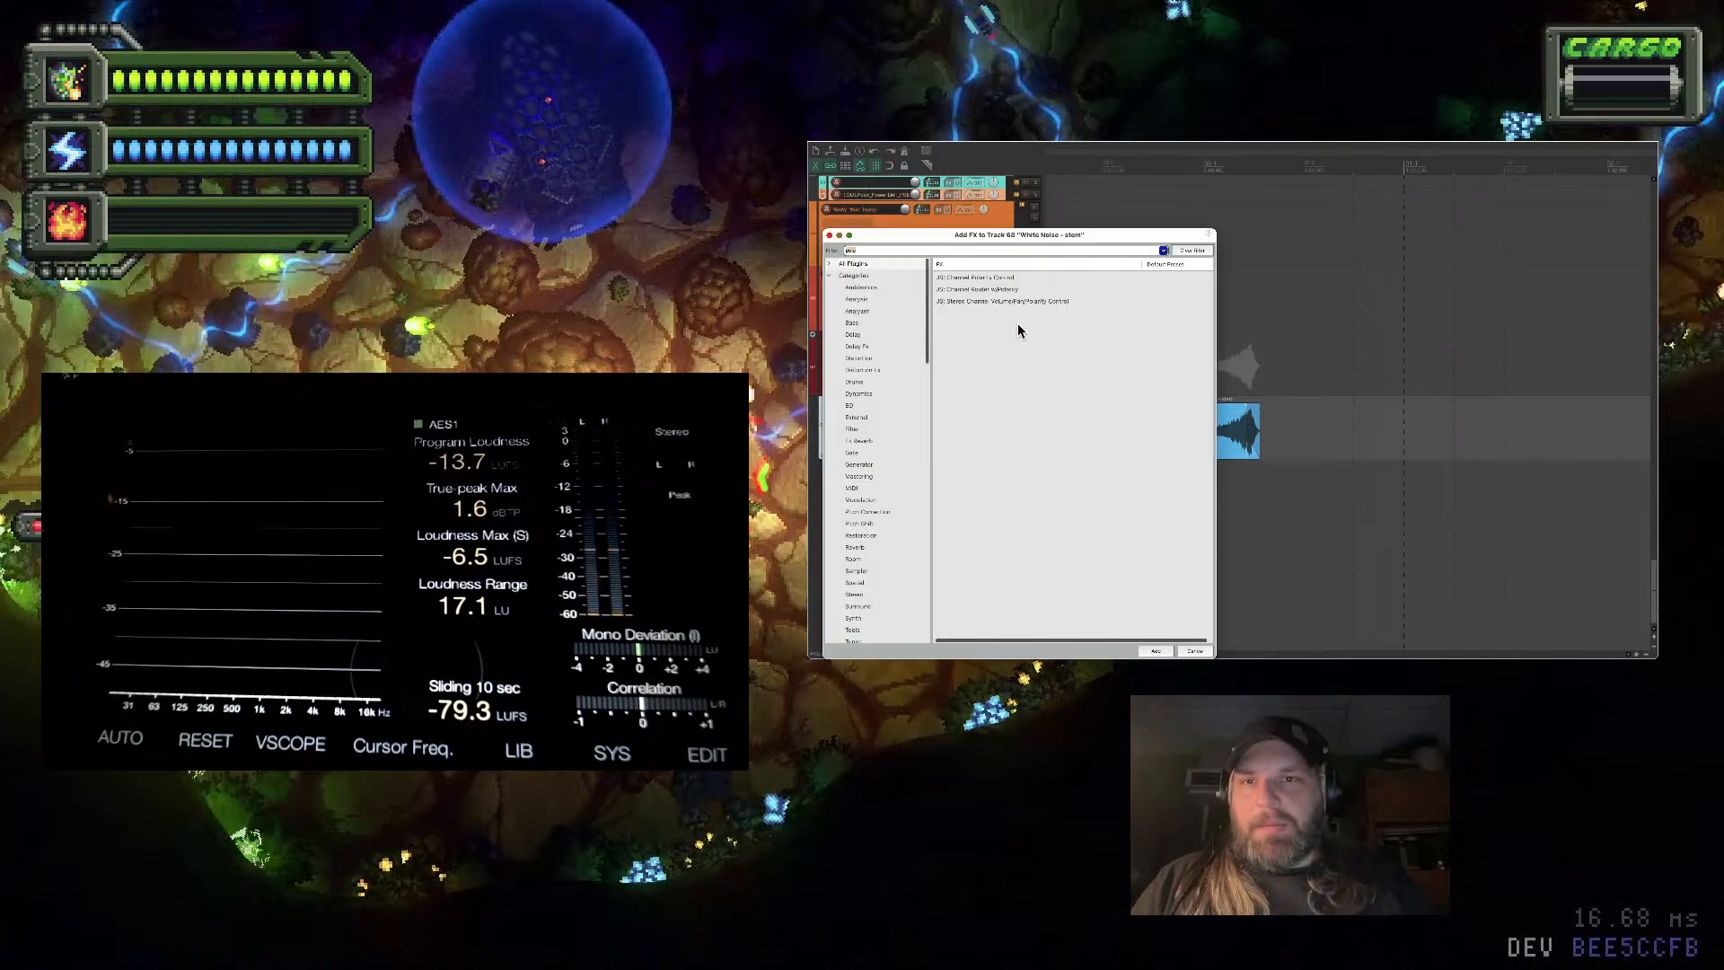
pyautogui.press('BackSpace')
pyautogui.press('BackSpace')
pyautogui.press('BackSpace')
pyautogui.press('BackSpace')
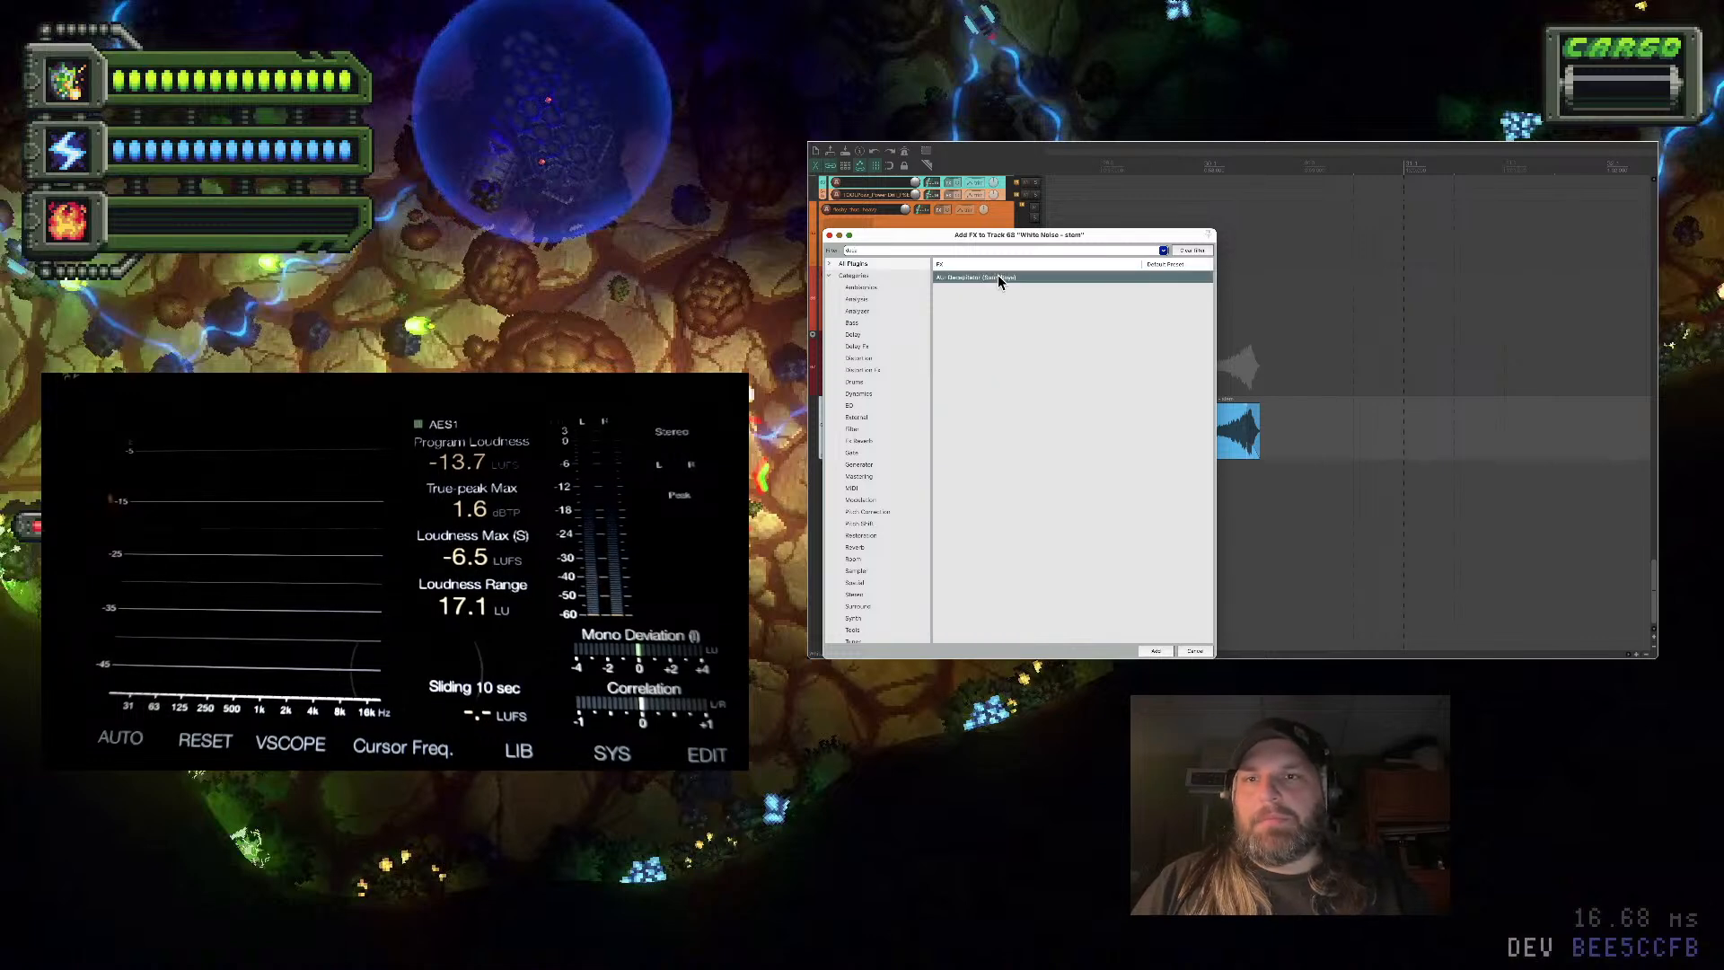
pyautogui.press('Return')
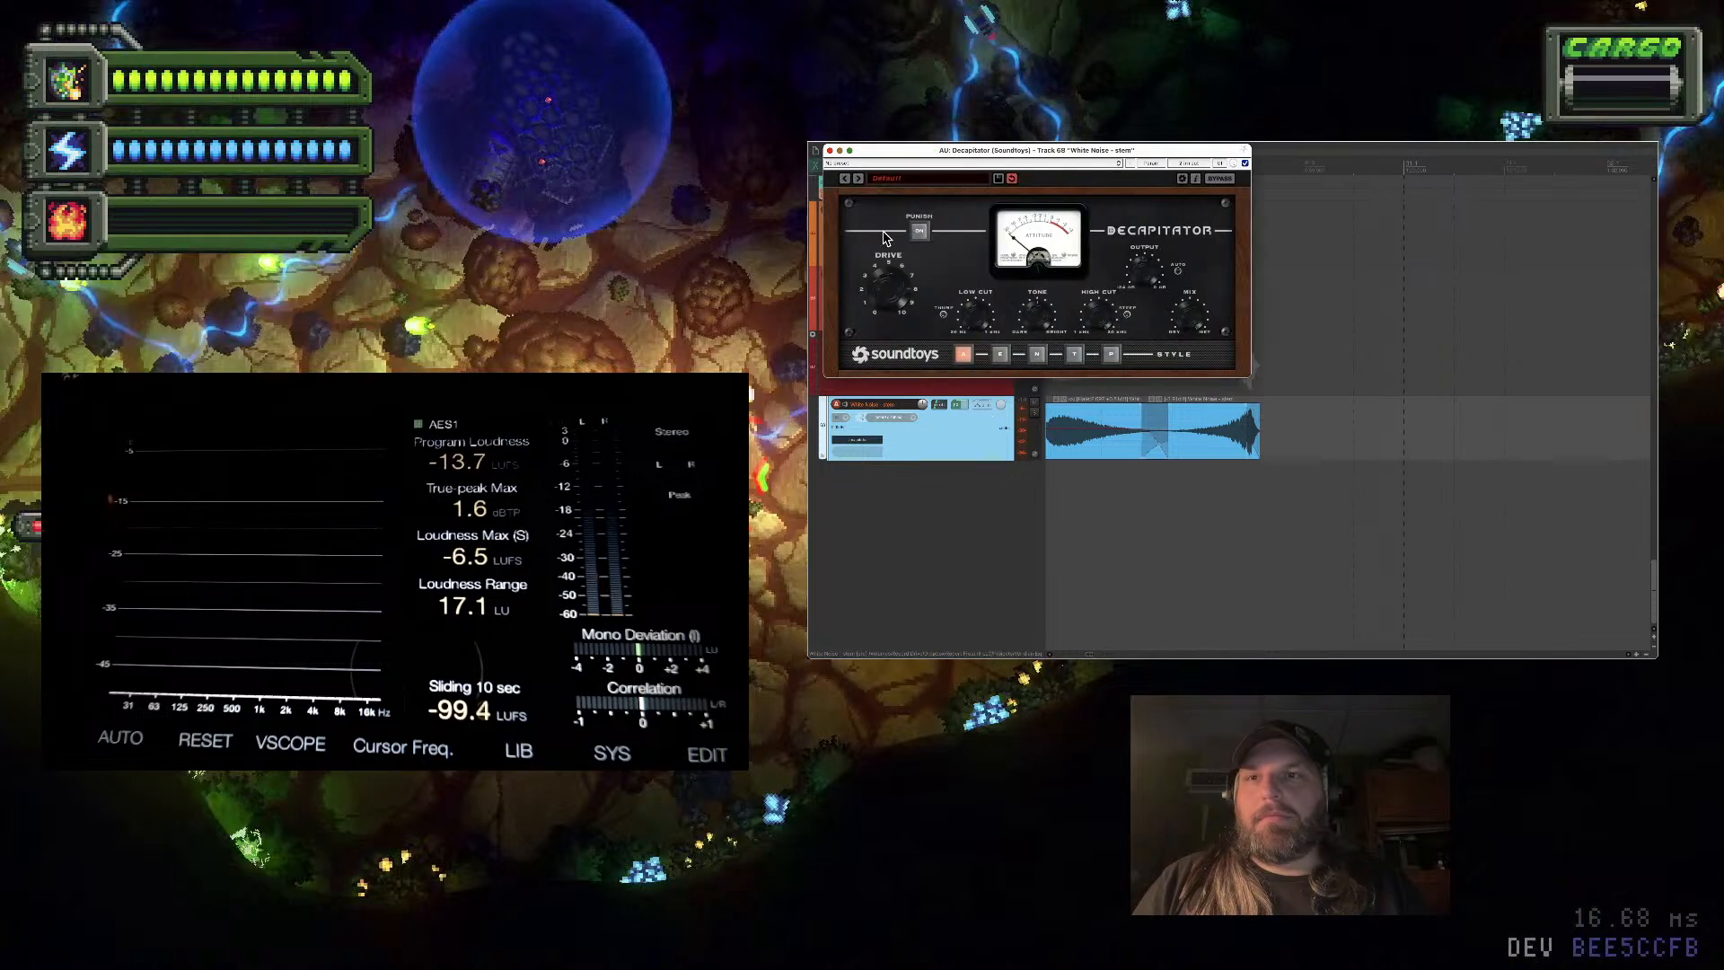
# Set Decapitator to style P with Punish enabled during playback, and close its window
pyautogui.press('space')
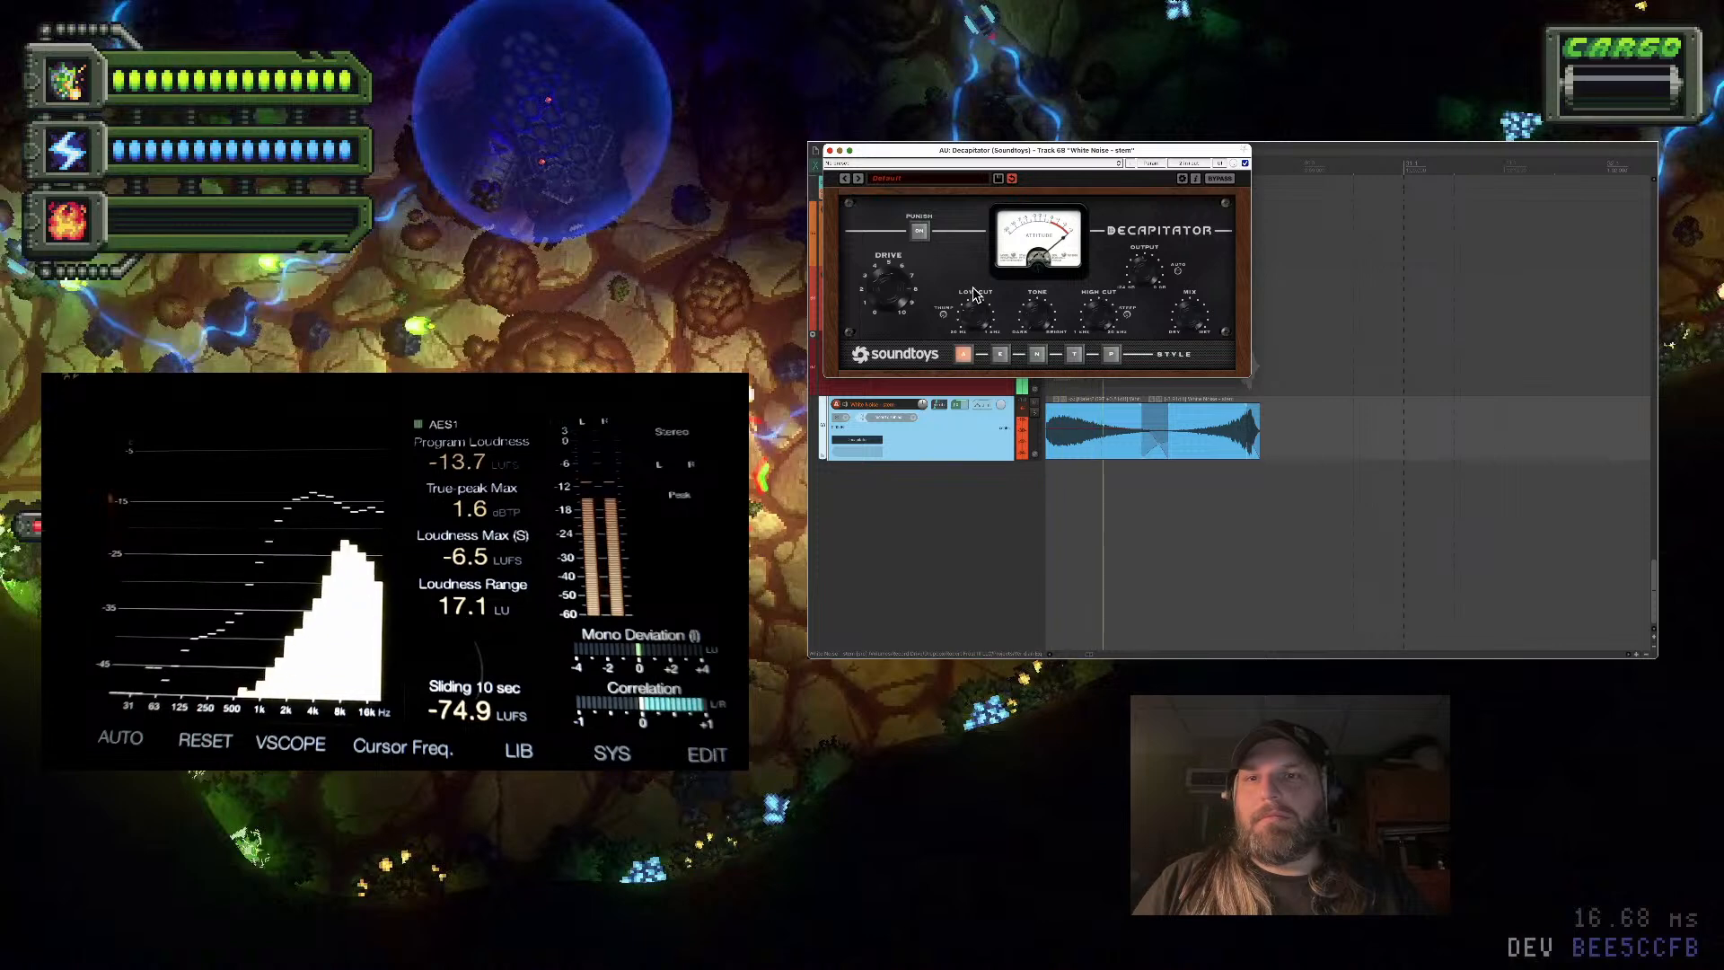
pyautogui.click(1111, 355)
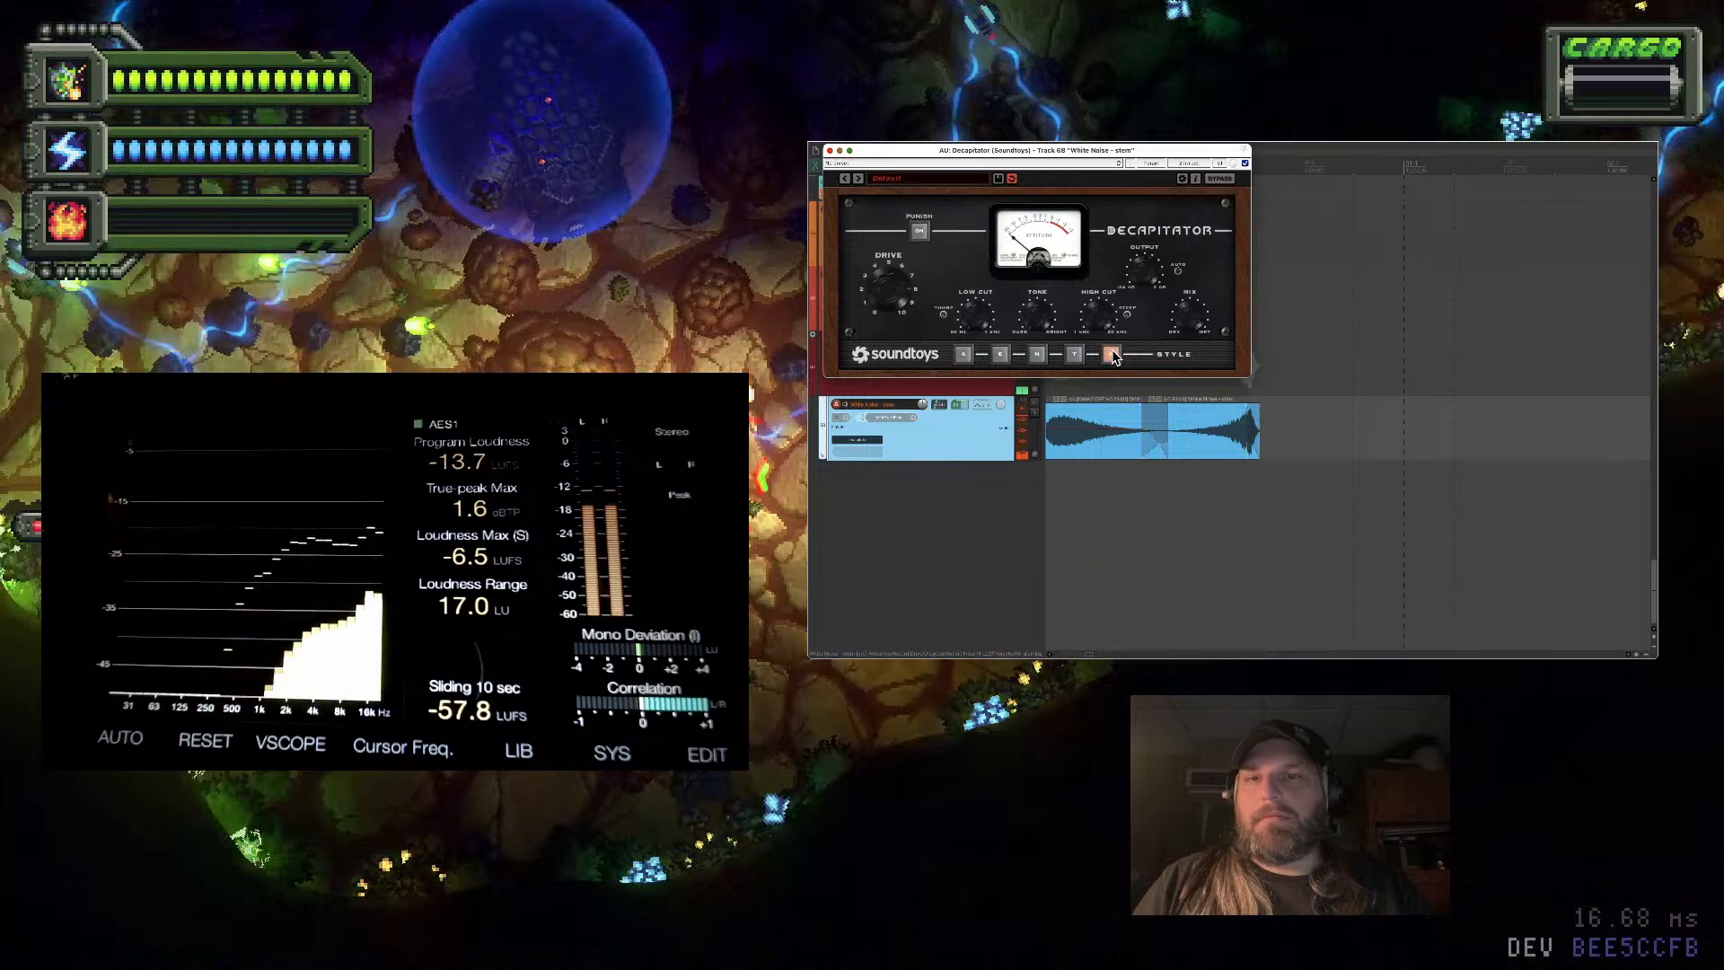
pyautogui.click(919, 235)
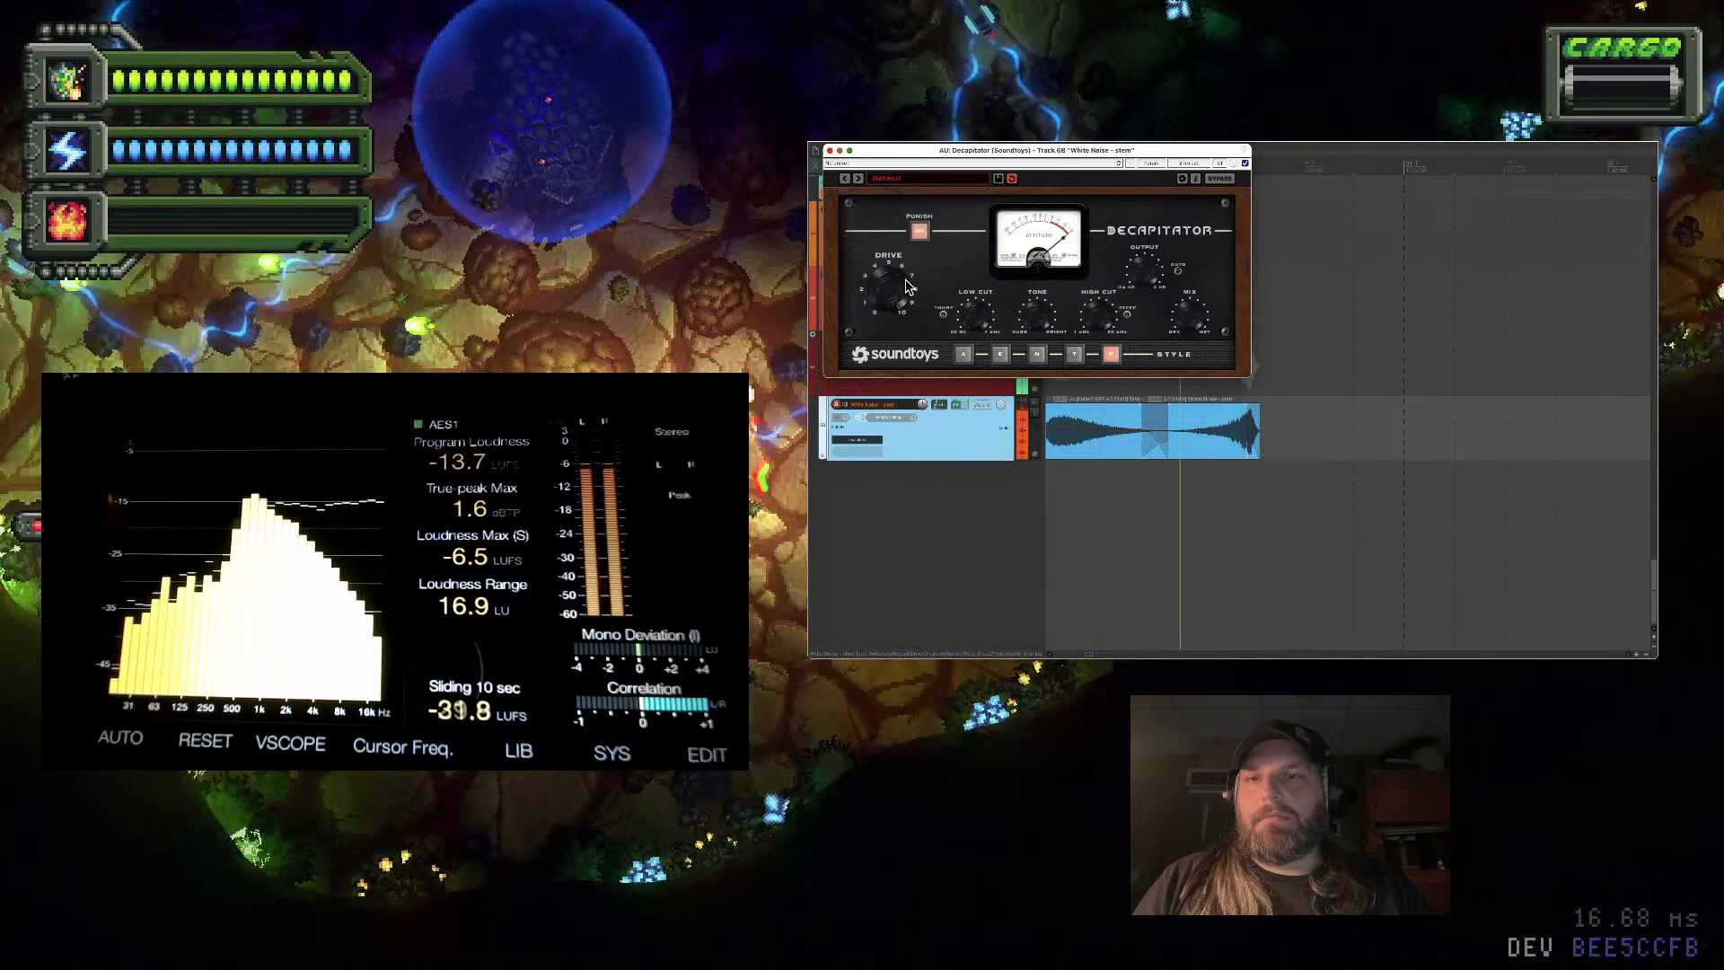
pyautogui.click(830, 151)
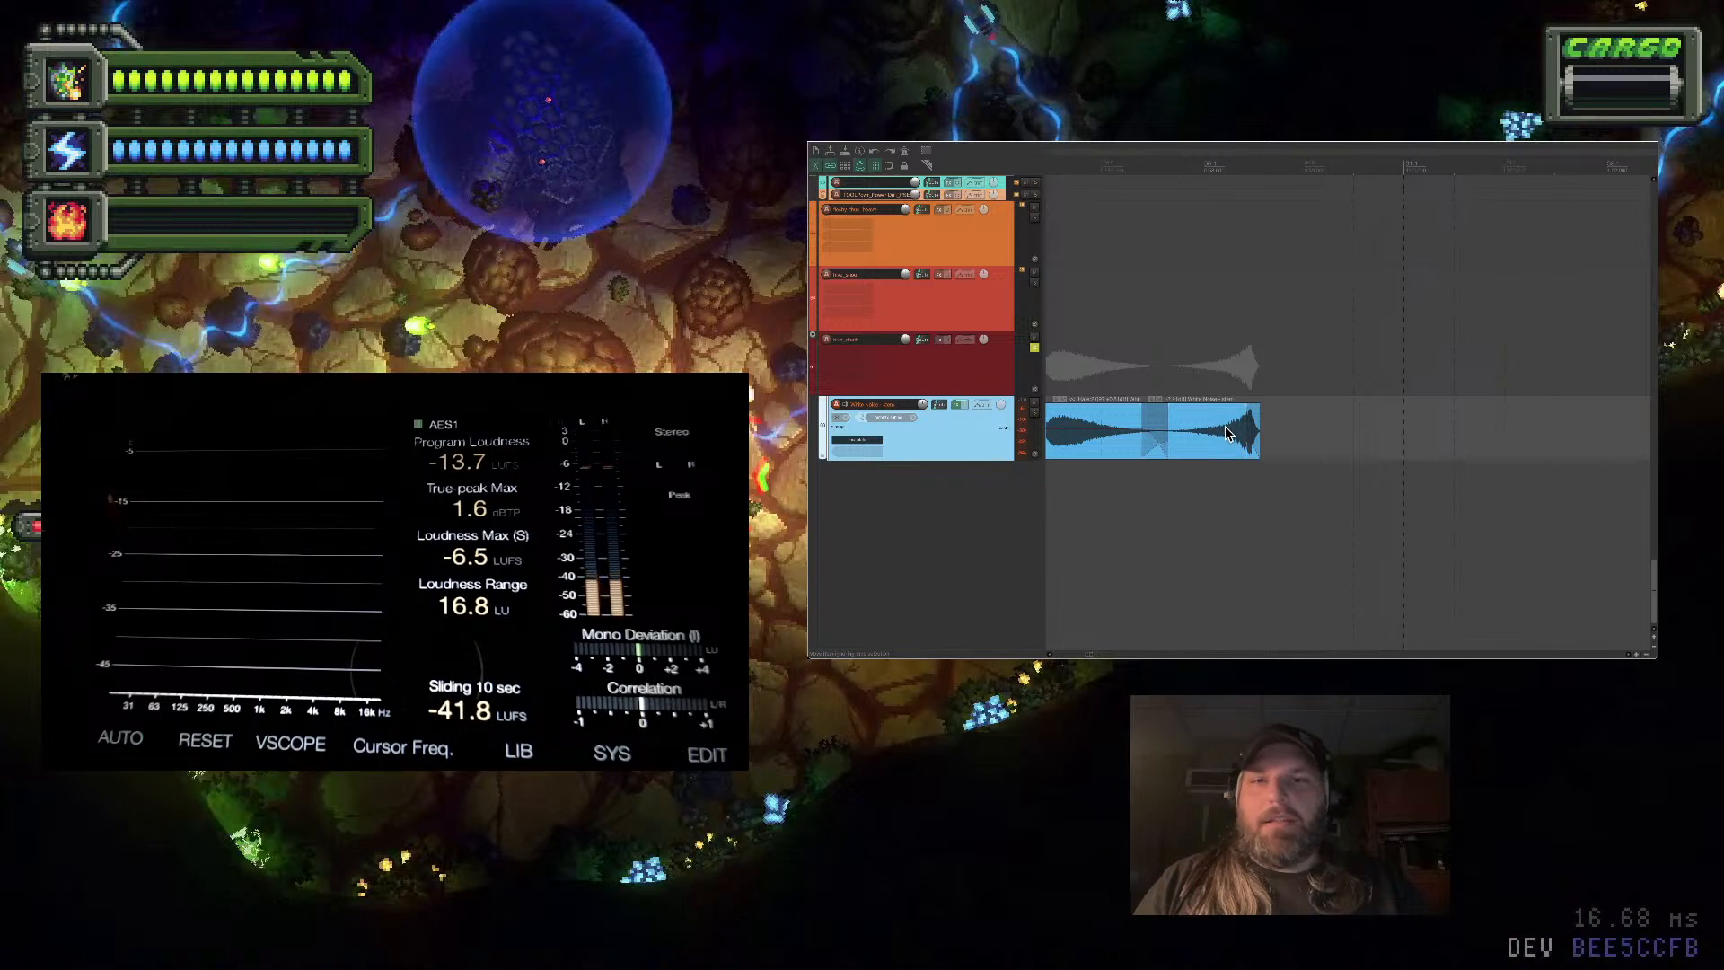
# Move the swell clip later to leave a gap after the first clip, give it a long fade-in, and play both
pyautogui.moveTo(1258, 431); pyautogui.dragTo(1385, 432)
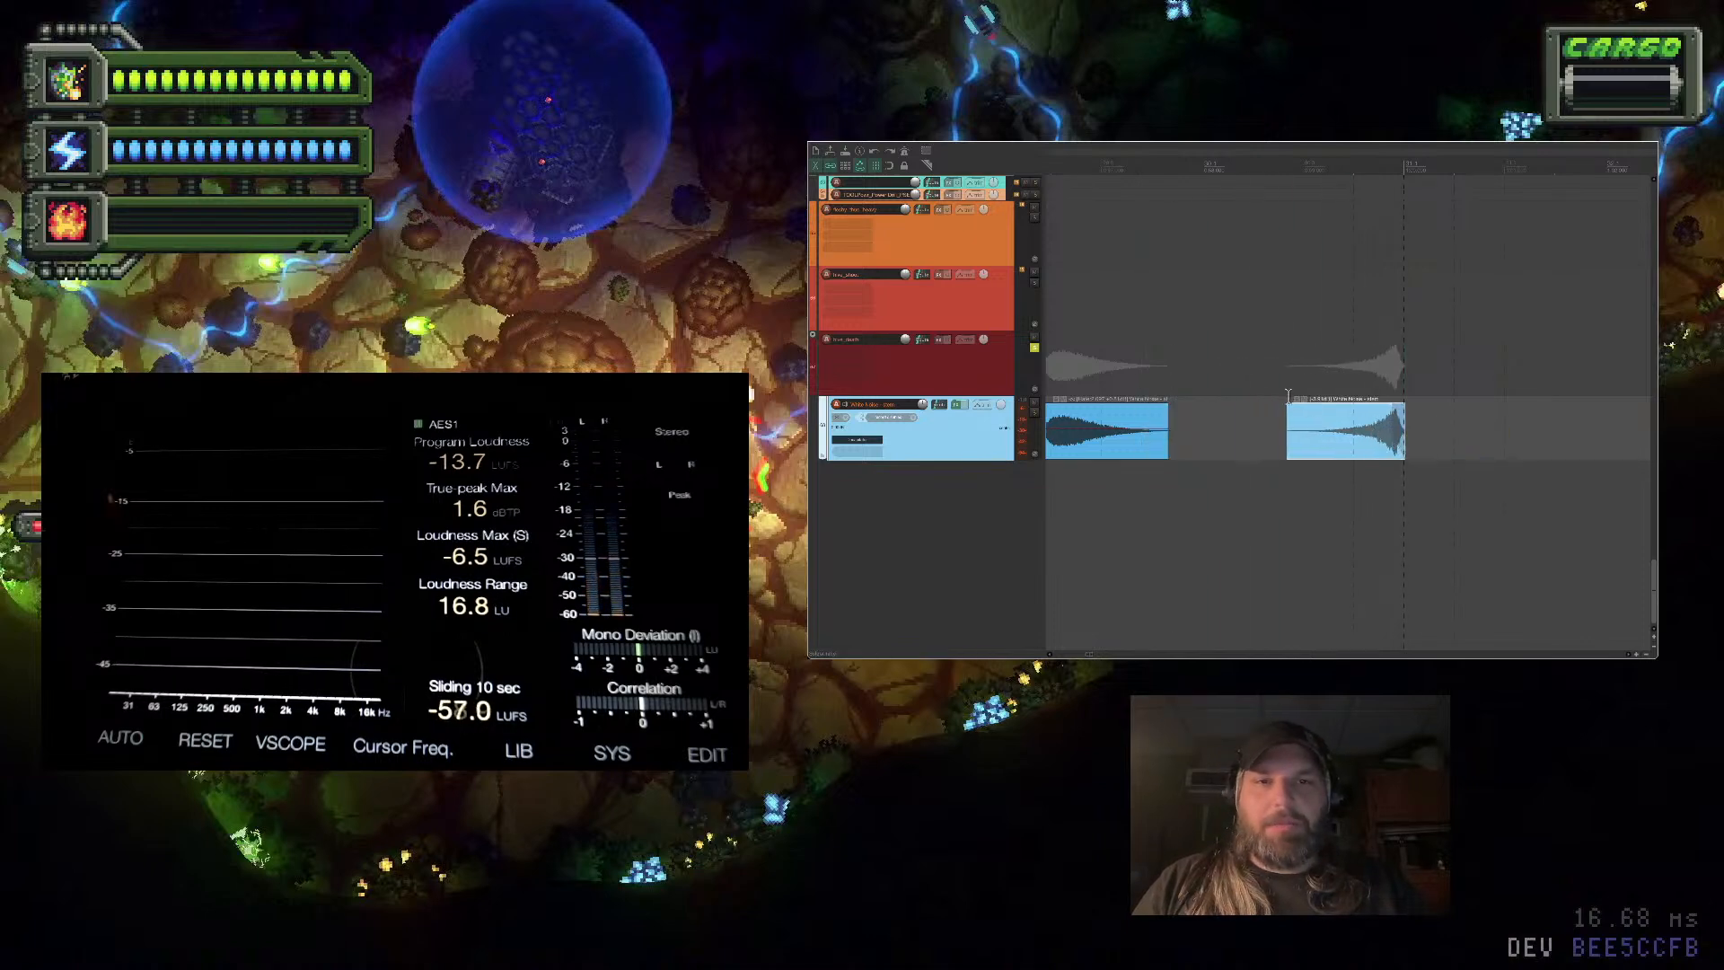
pyautogui.moveTo(1286, 409); pyautogui.dragTo(1350, 410)
pyautogui.scroll(-3, 1119, 442)
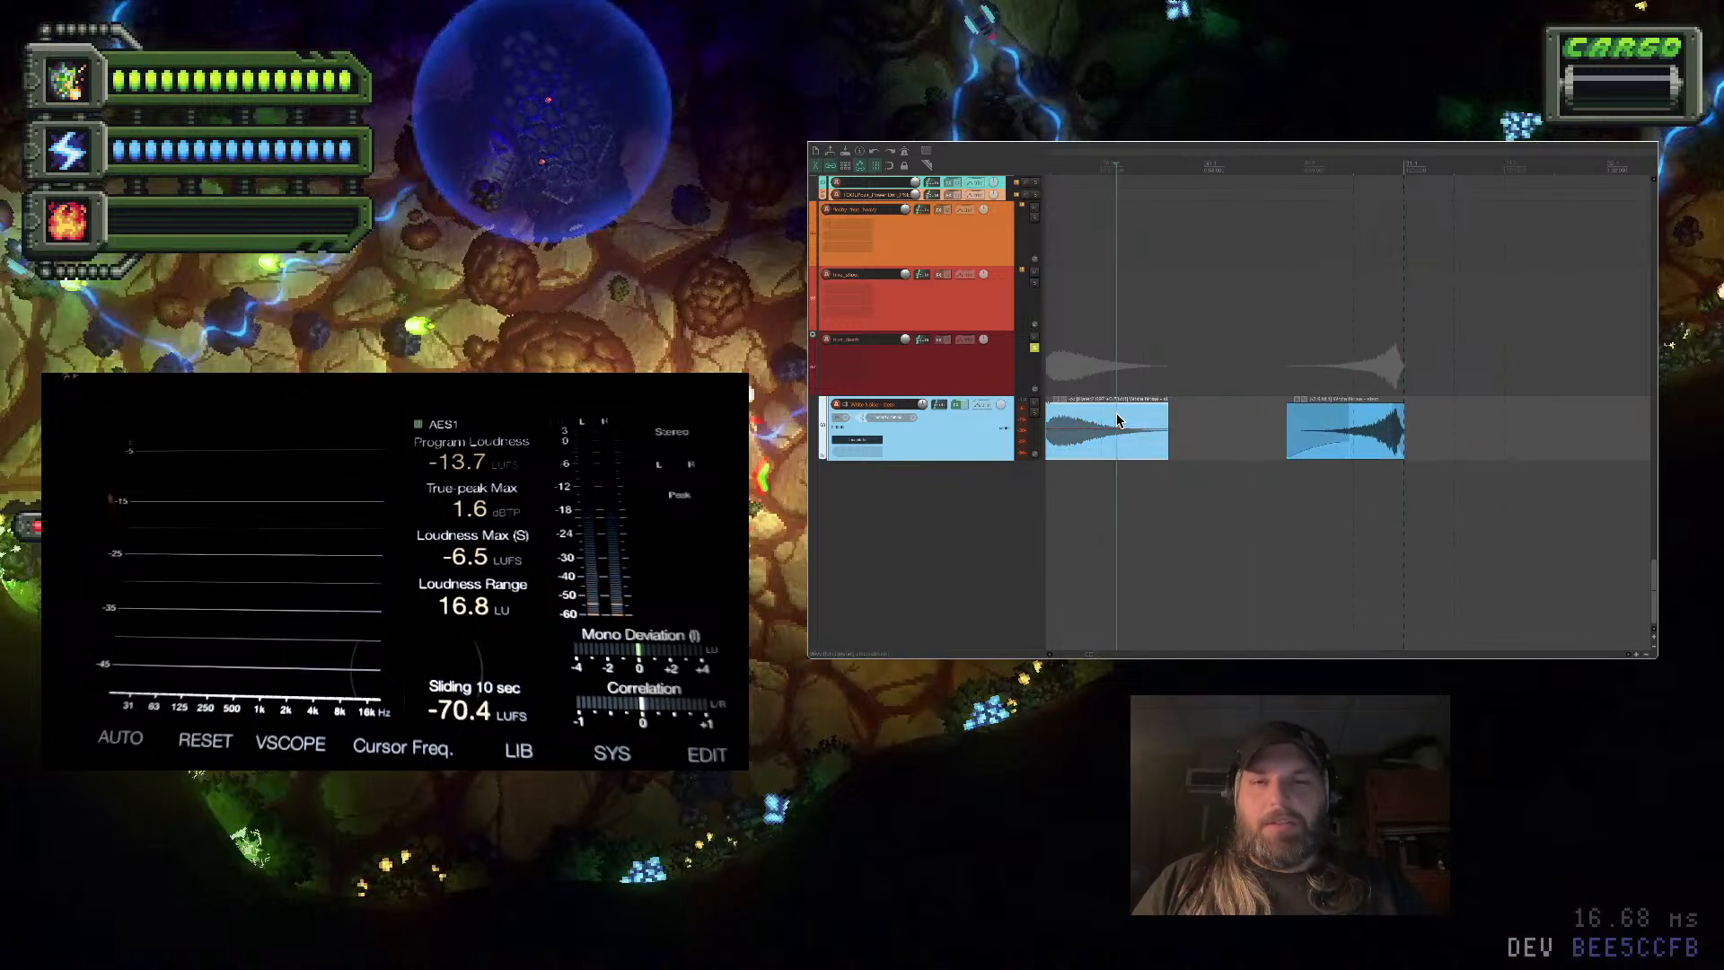
pyautogui.click(1053, 377)
pyautogui.press('space')
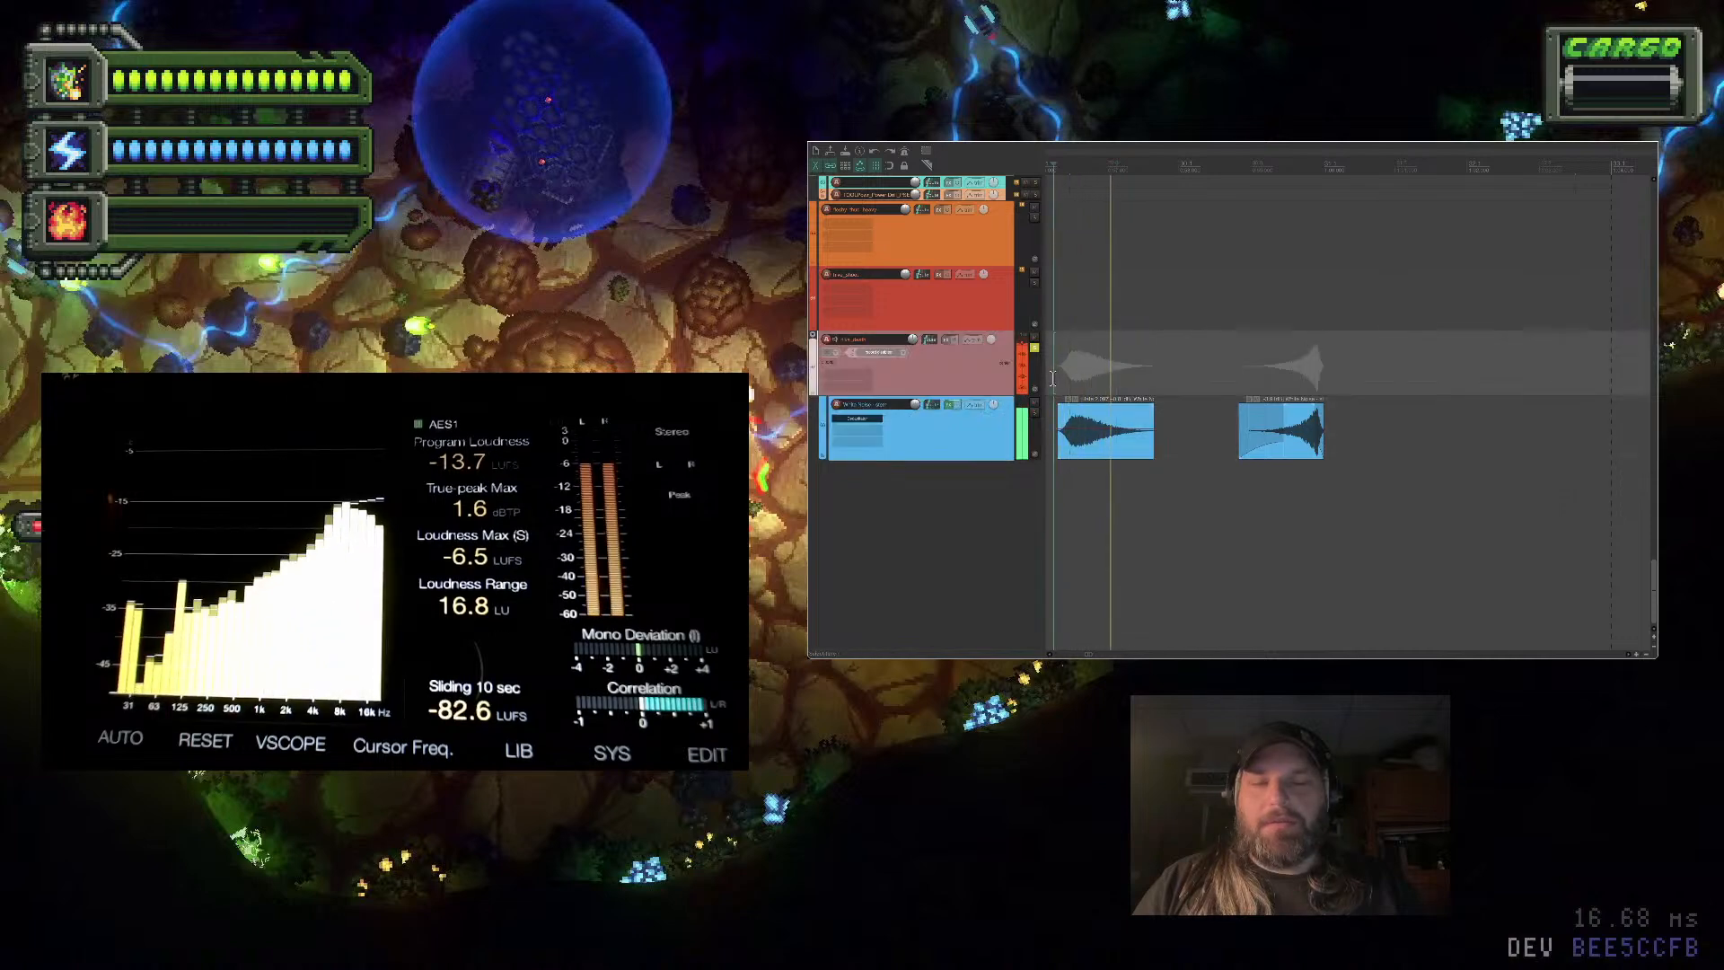
# Give the first clip a long fade-out and a short fade-in at its start
pyautogui.click(1145, 411)
pyautogui.press('space')
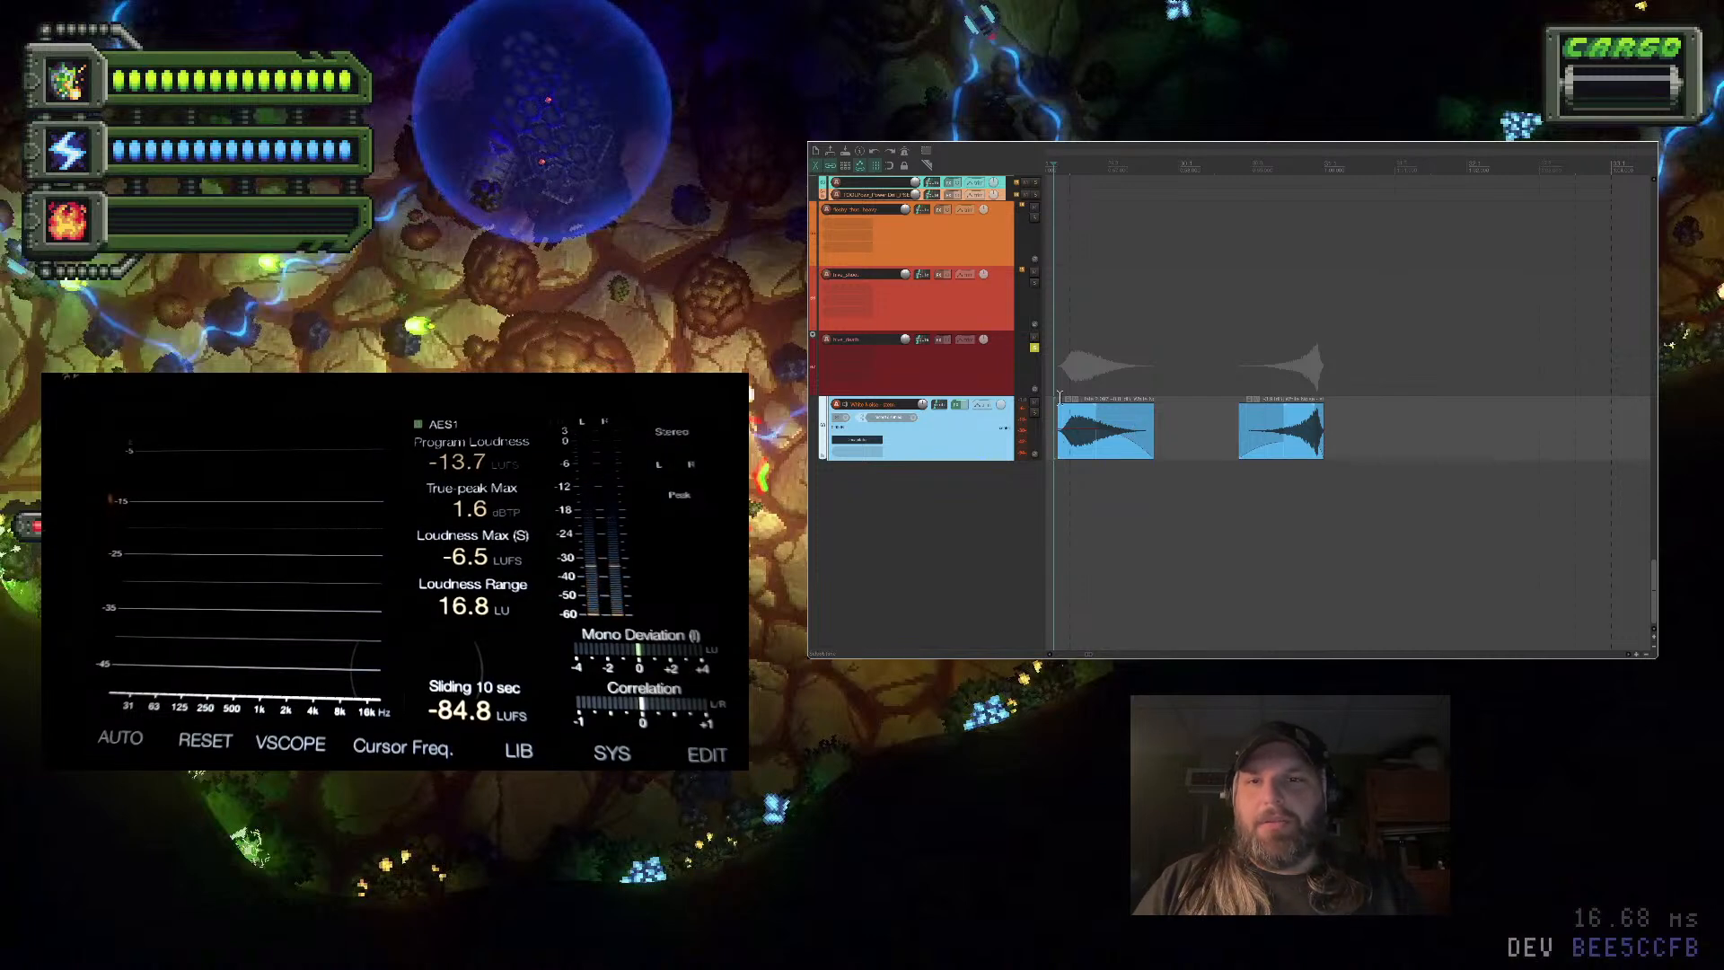
pyautogui.moveTo(1060, 397); pyautogui.dragTo(1060, 405)
# Add the kHs Delay effect after Decapitator on the White Noise - stem track
pyautogui.click(953, 404)
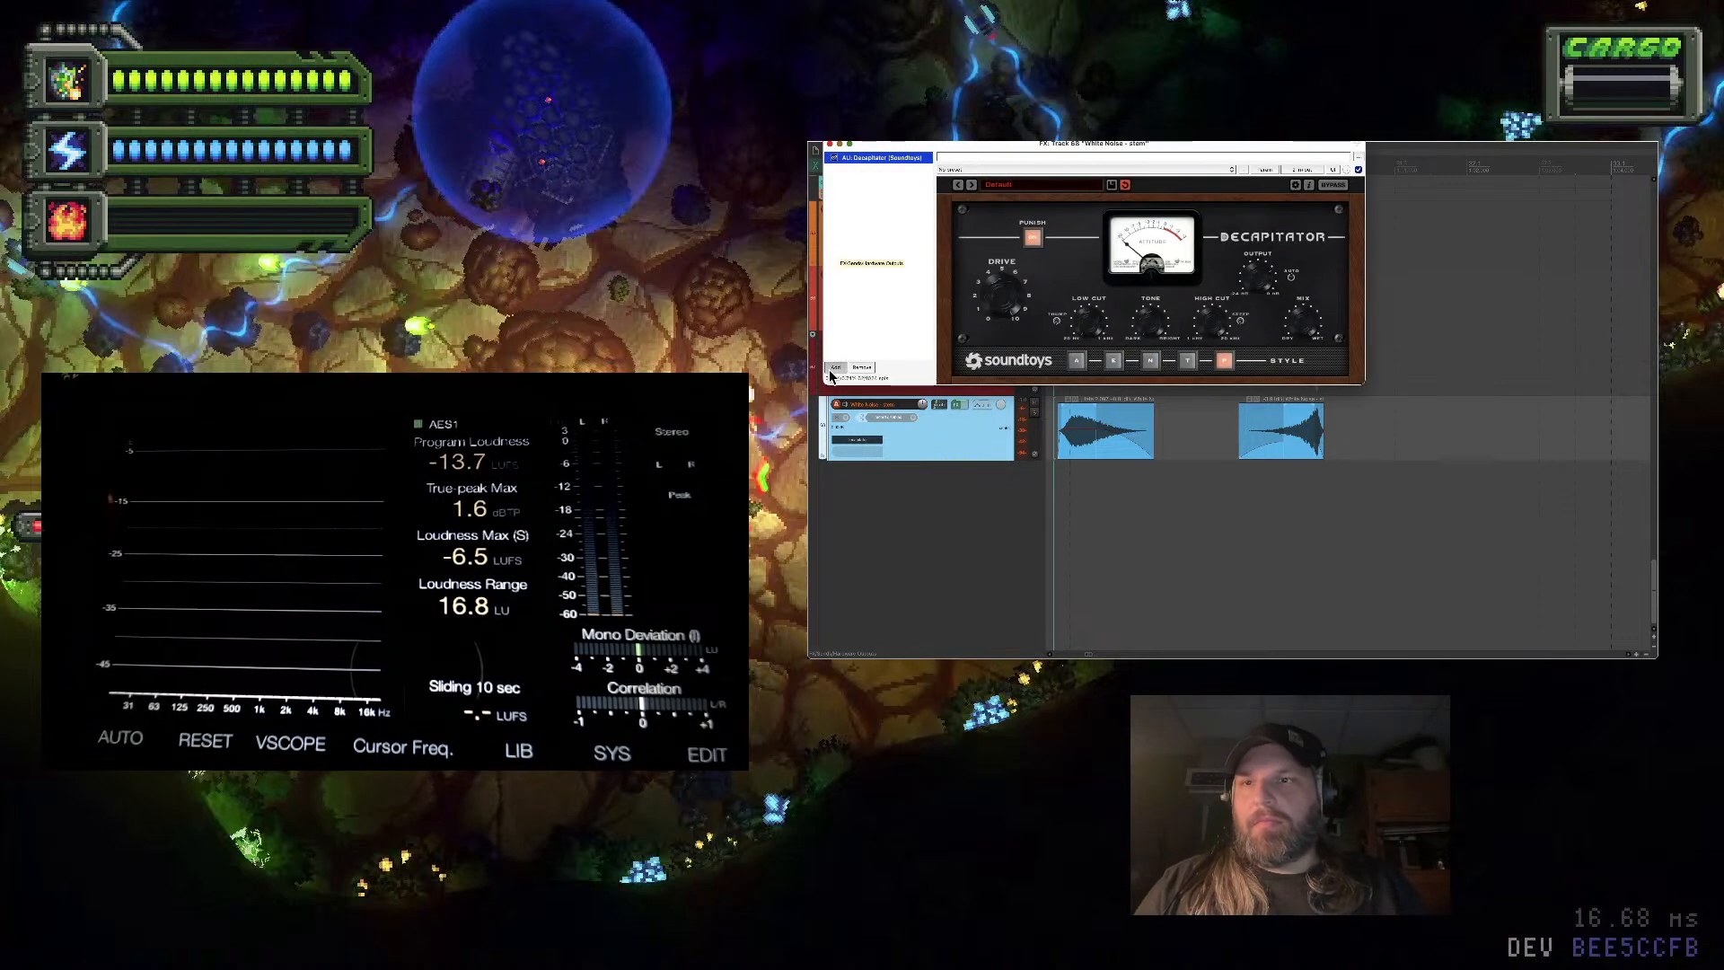
pyautogui.click(832, 369)
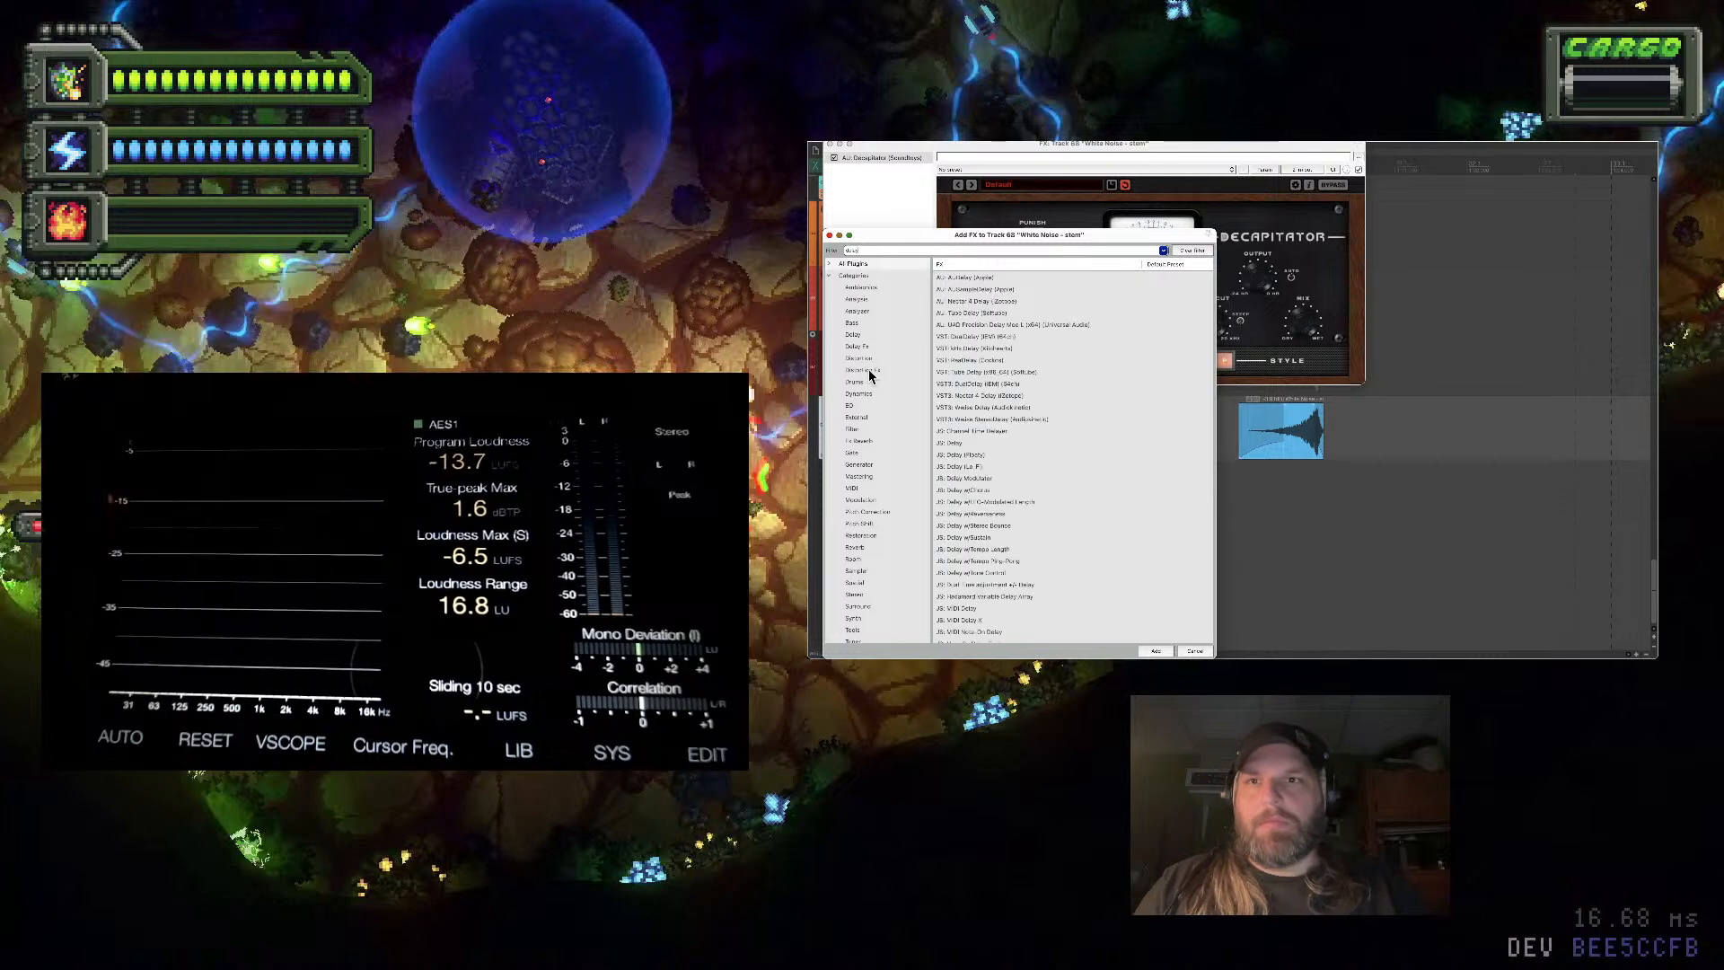
pyautogui.doubleClick(1030, 348)
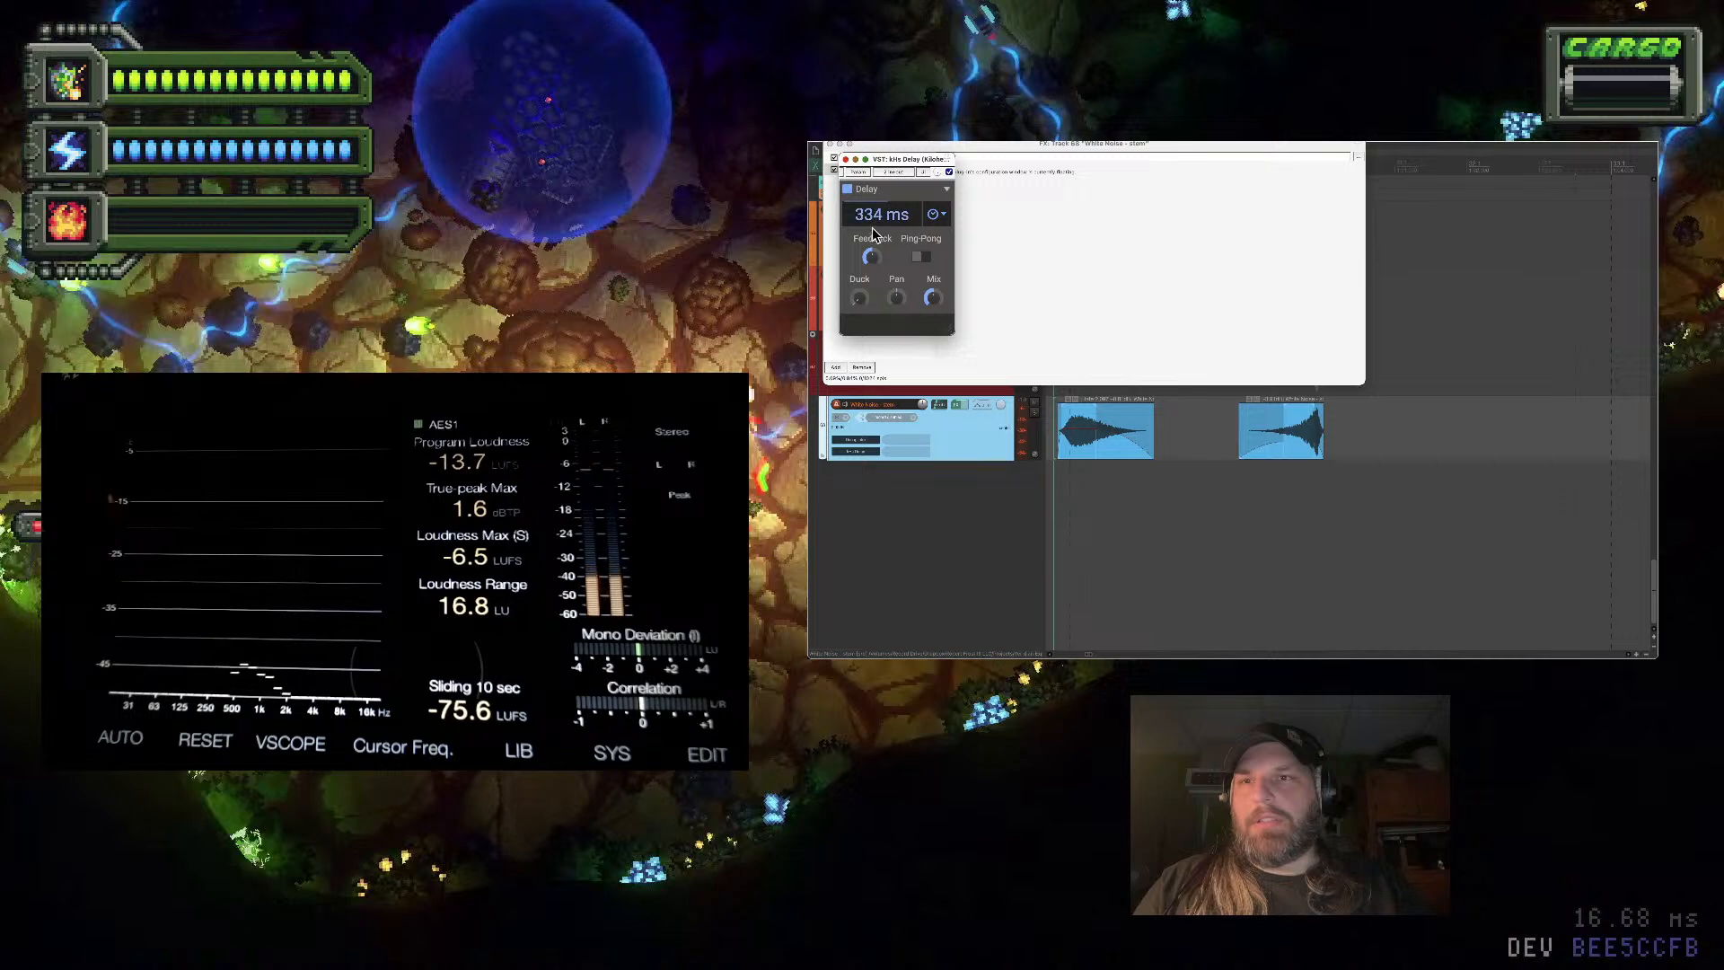
# Sync the delay time to the tempo at 1/8 and raise its Duck amount while auditioning the sound
pyautogui.click(938, 215)
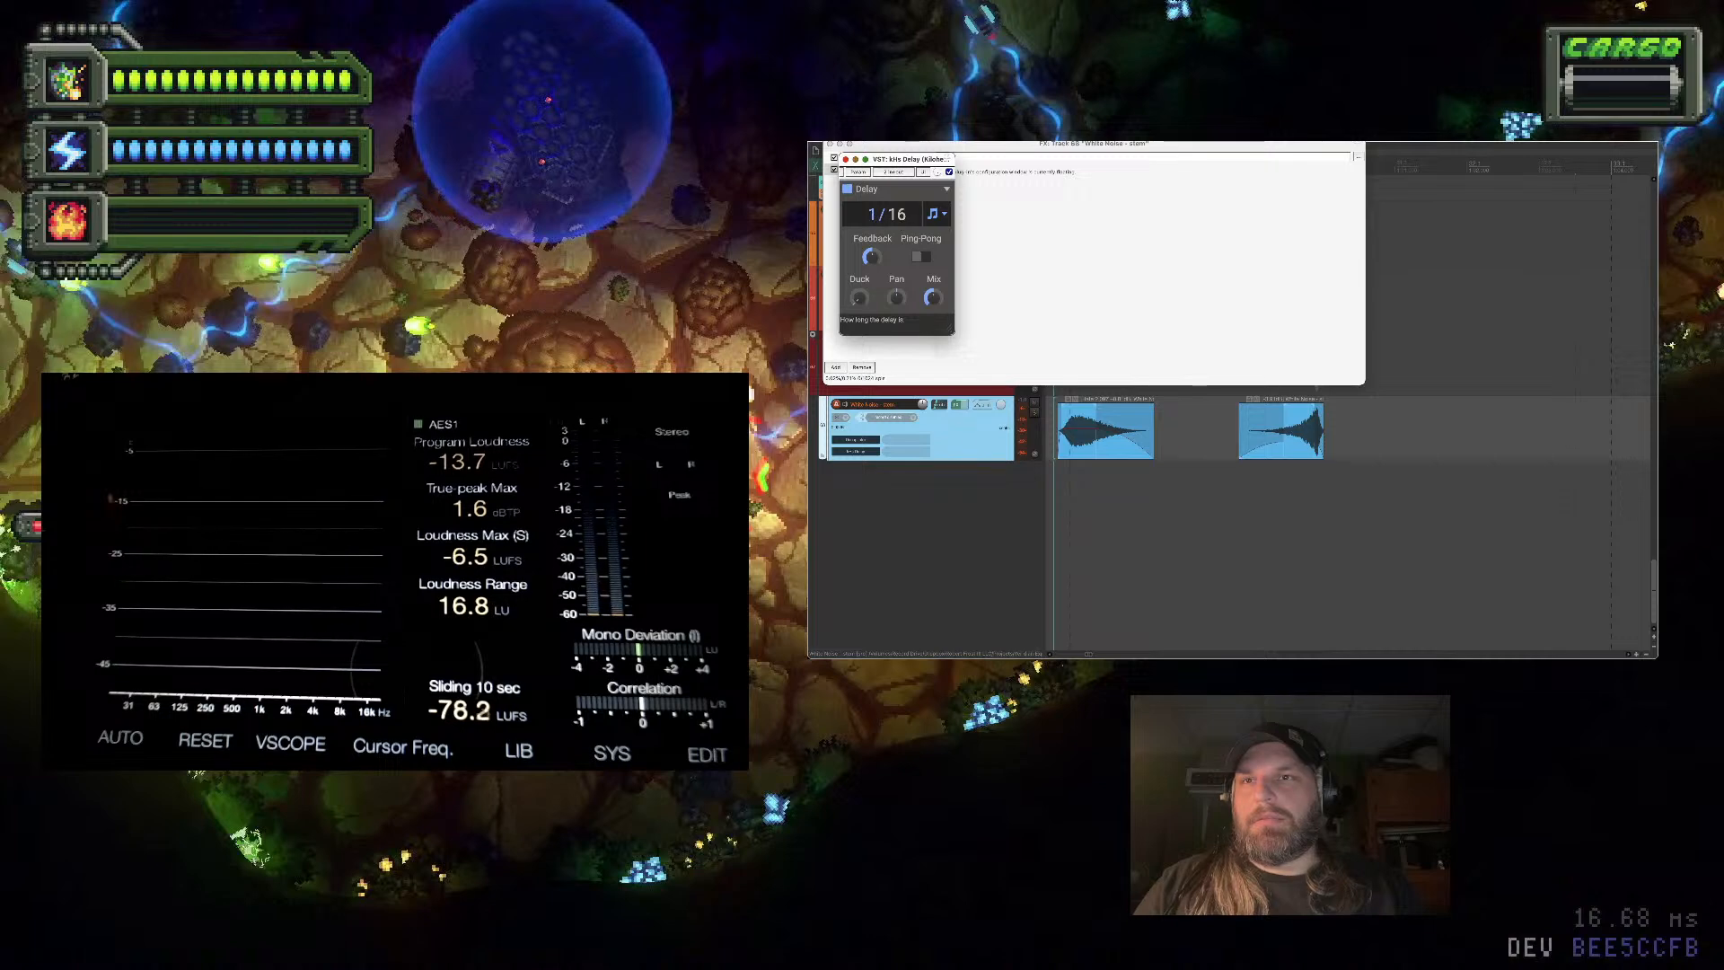
pyautogui.press('space')
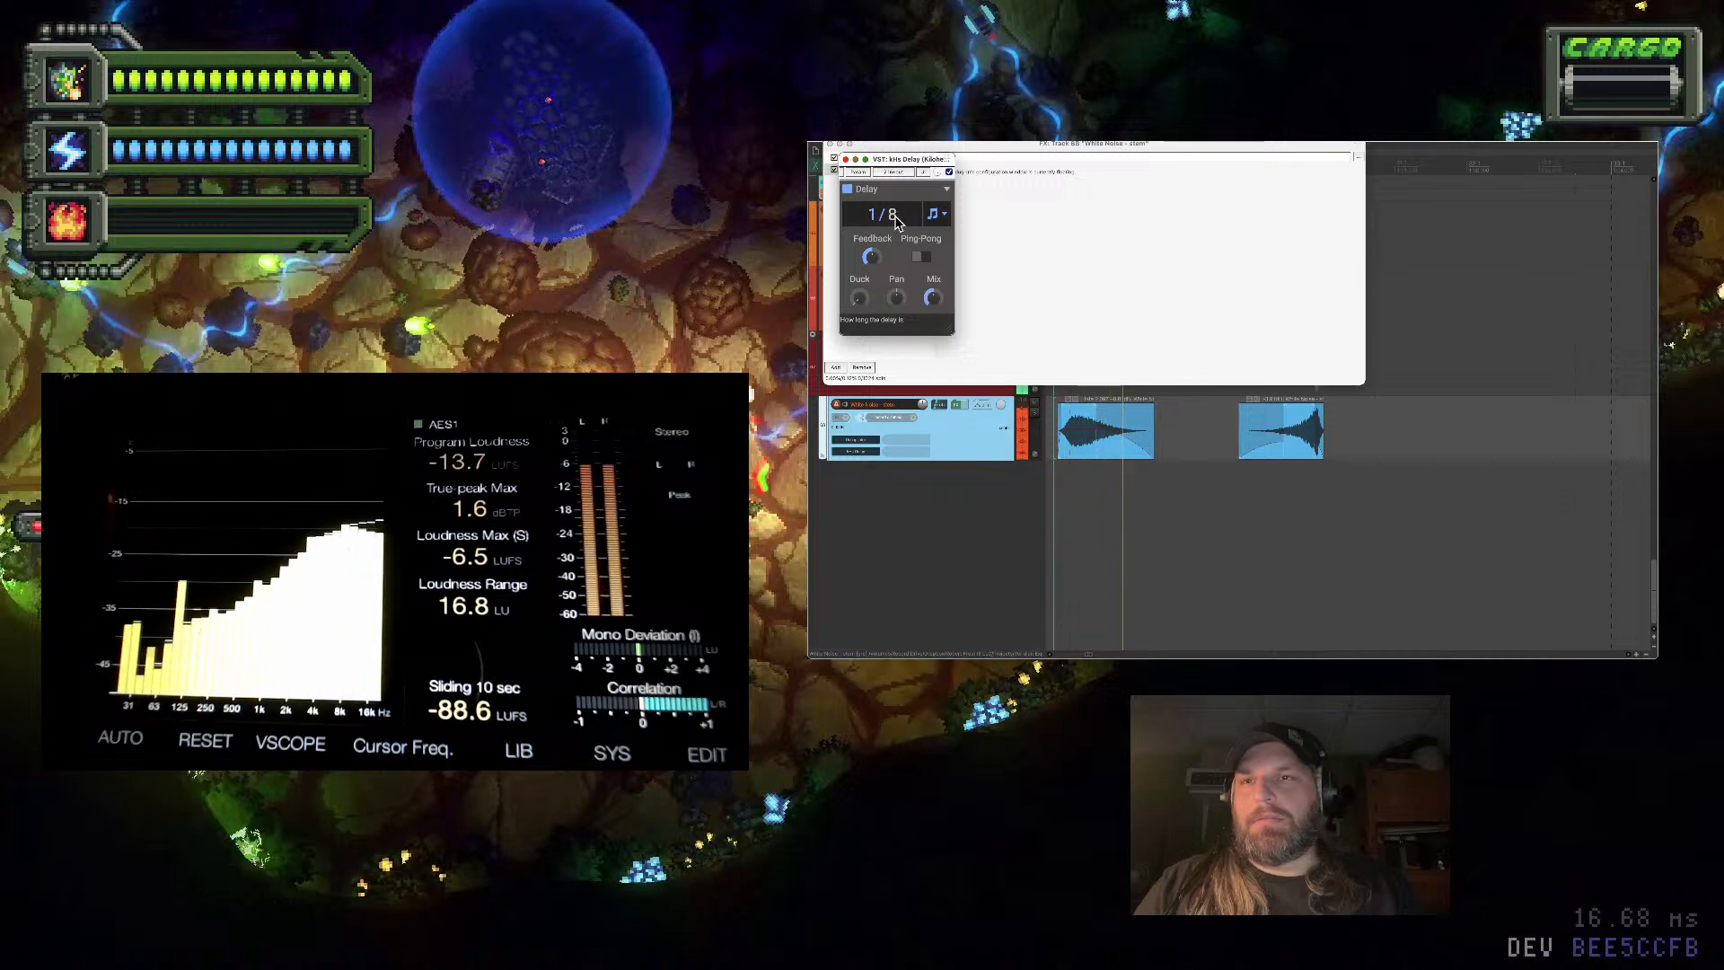
pyautogui.press('space')
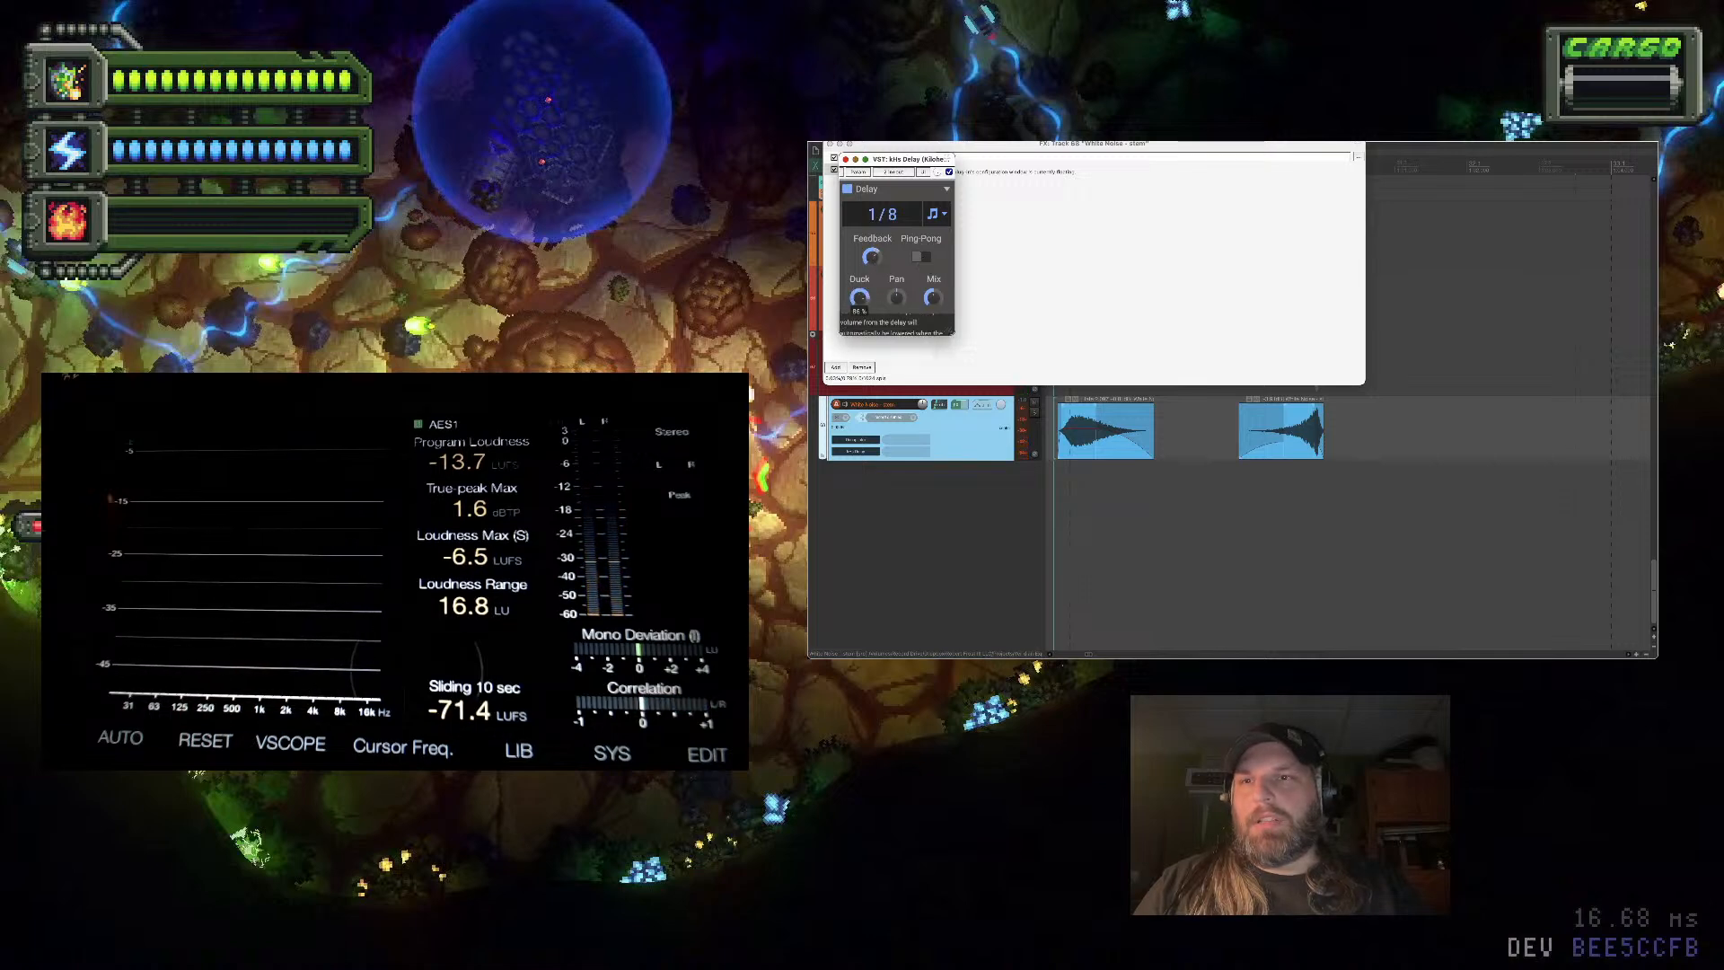
# Rebalance the delay's Mix, Duck and Feedback while playing the two clips
pyautogui.press('space')
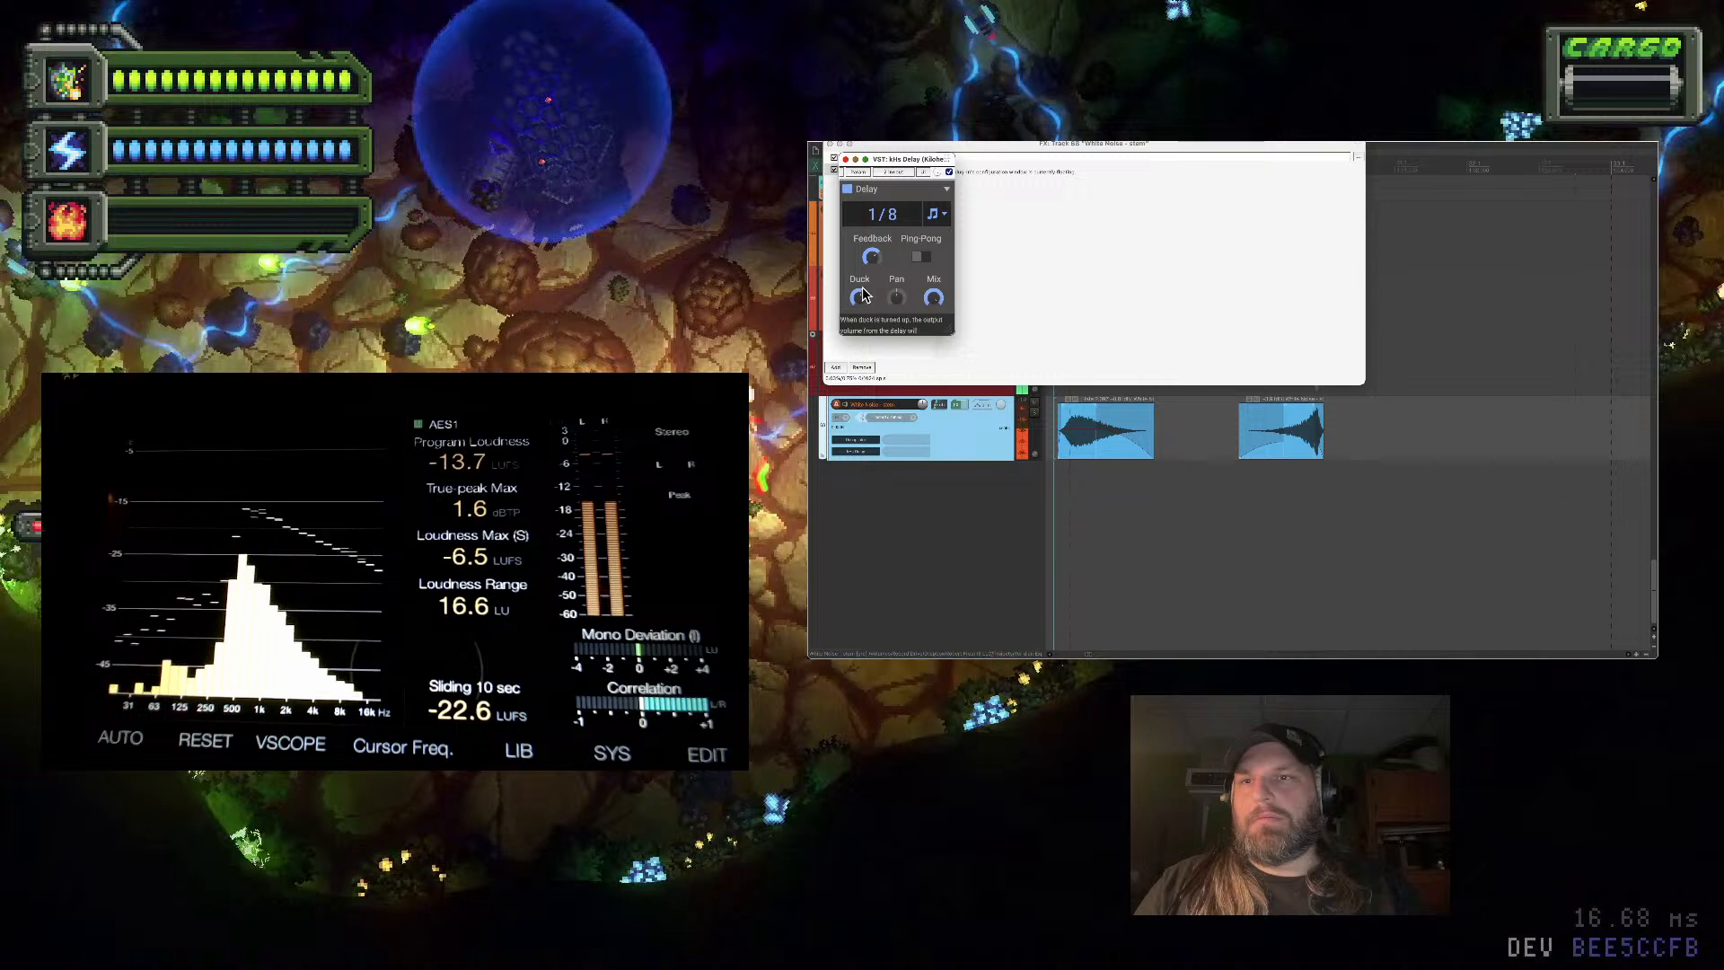
pyautogui.moveTo(859, 297)
pyautogui.mouseDown()
pyautogui.moveTo(859, 312)
pyautogui.moveTo(871, 265)
pyautogui.mouseUp()
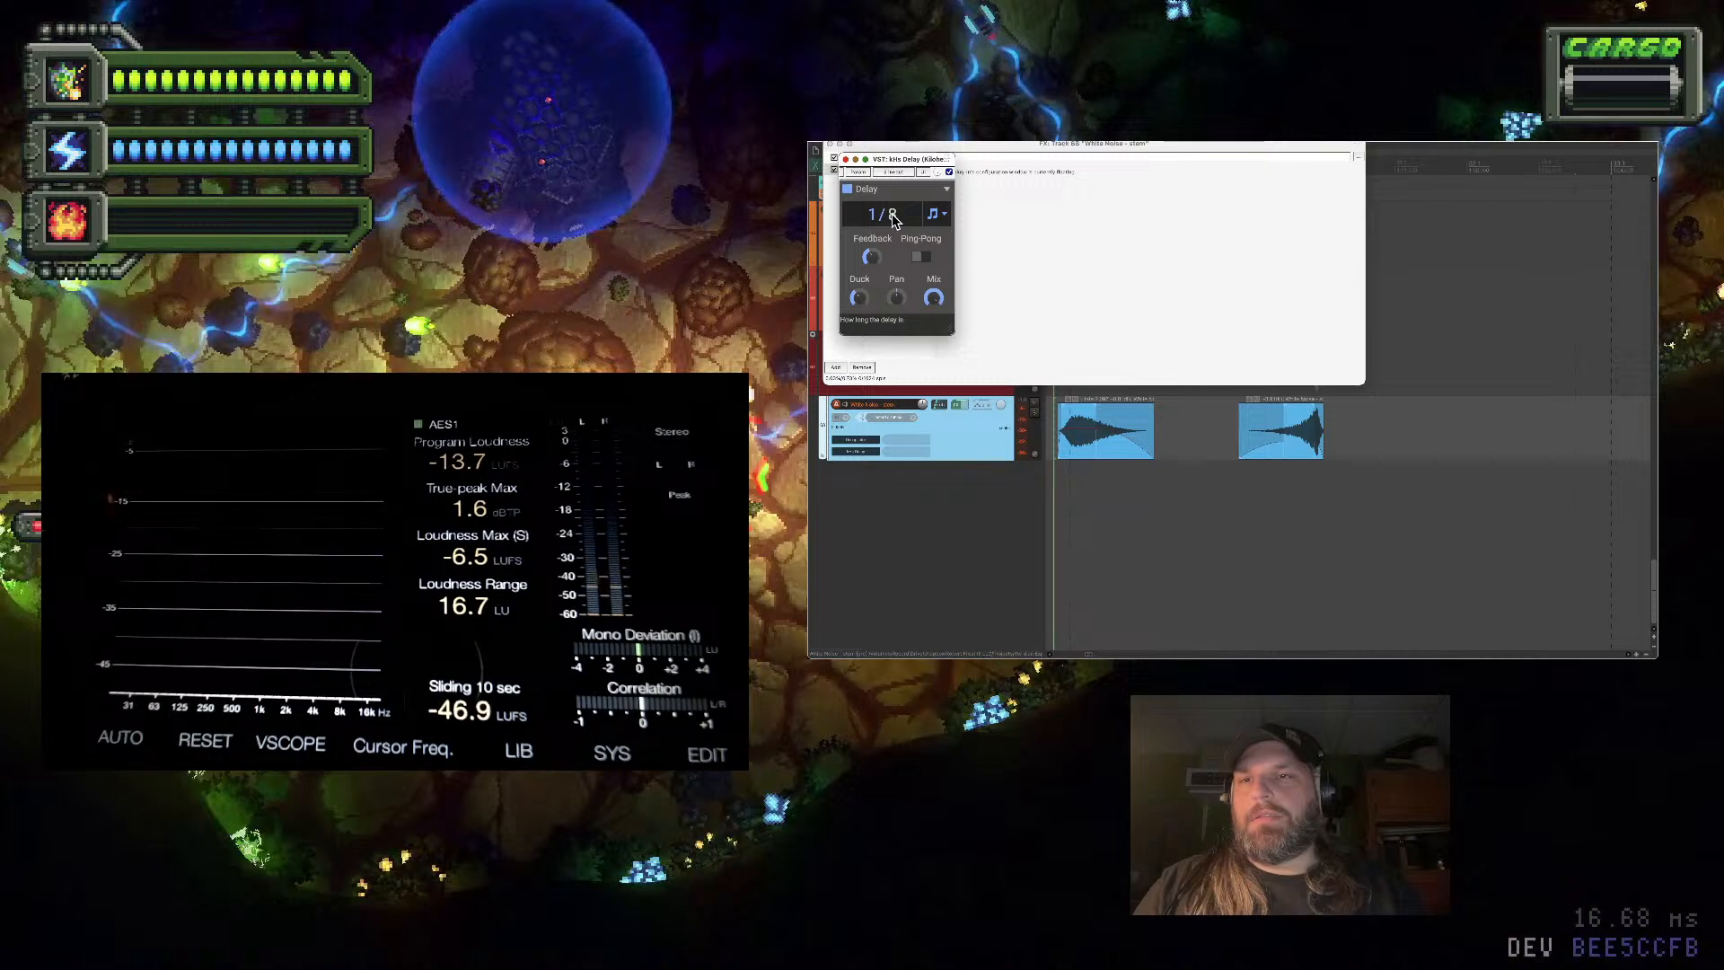
pyautogui.press('space')
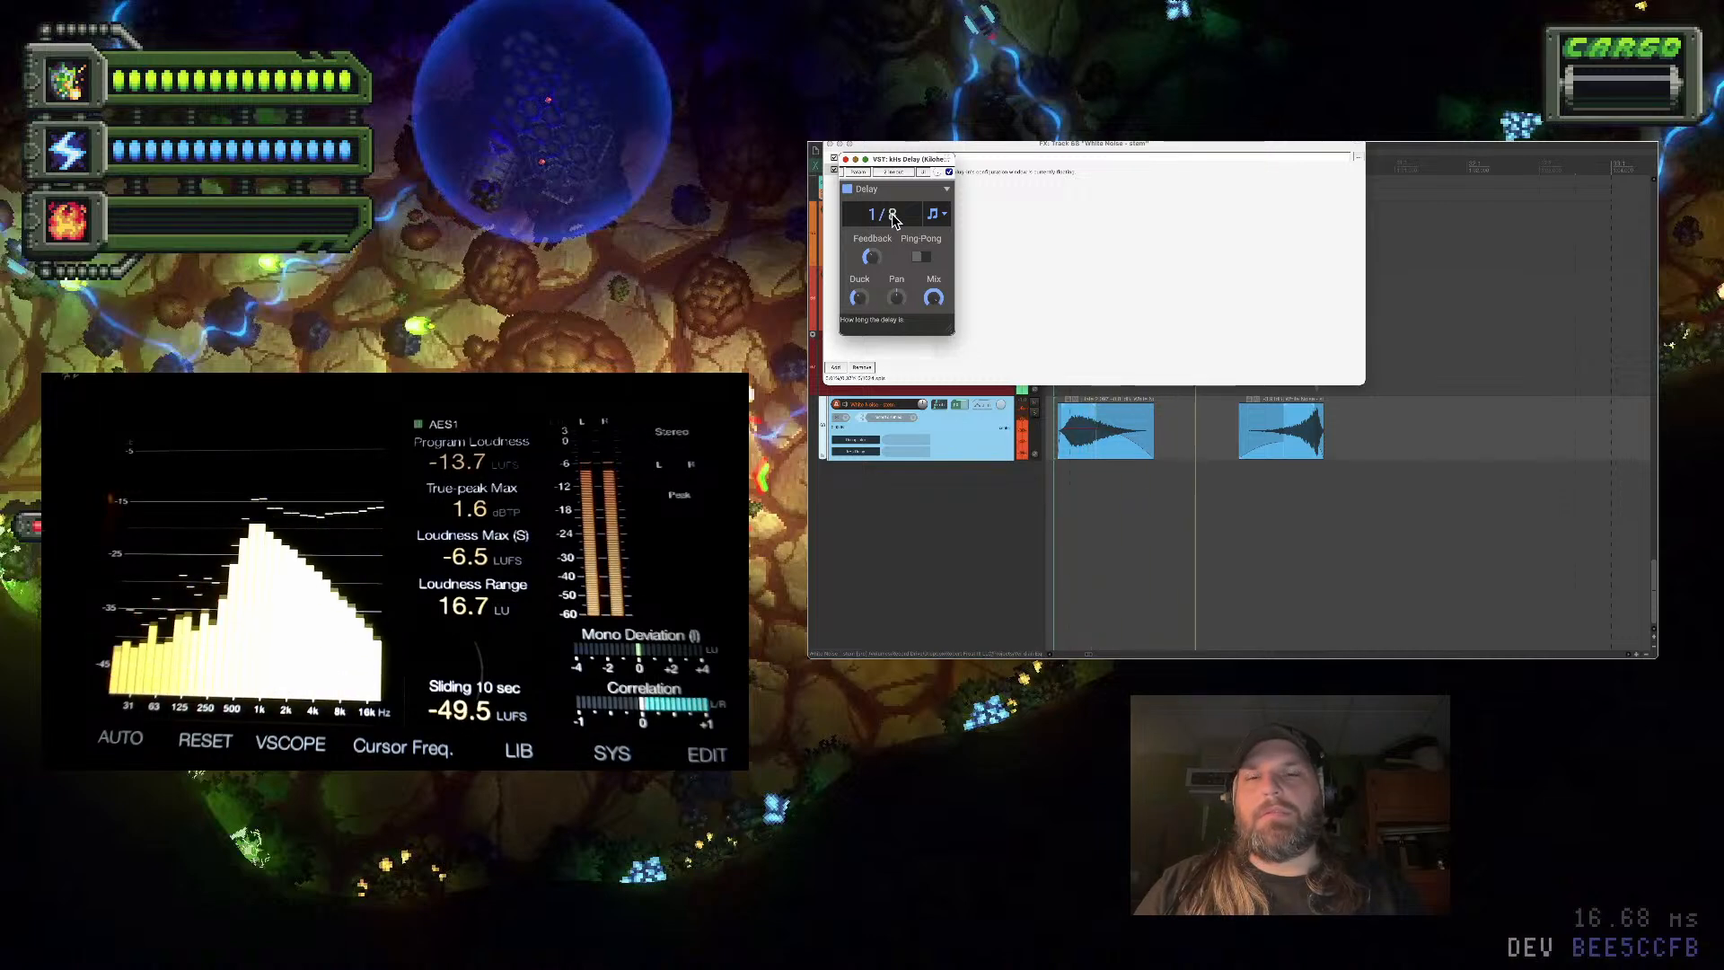
pyautogui.press('space')
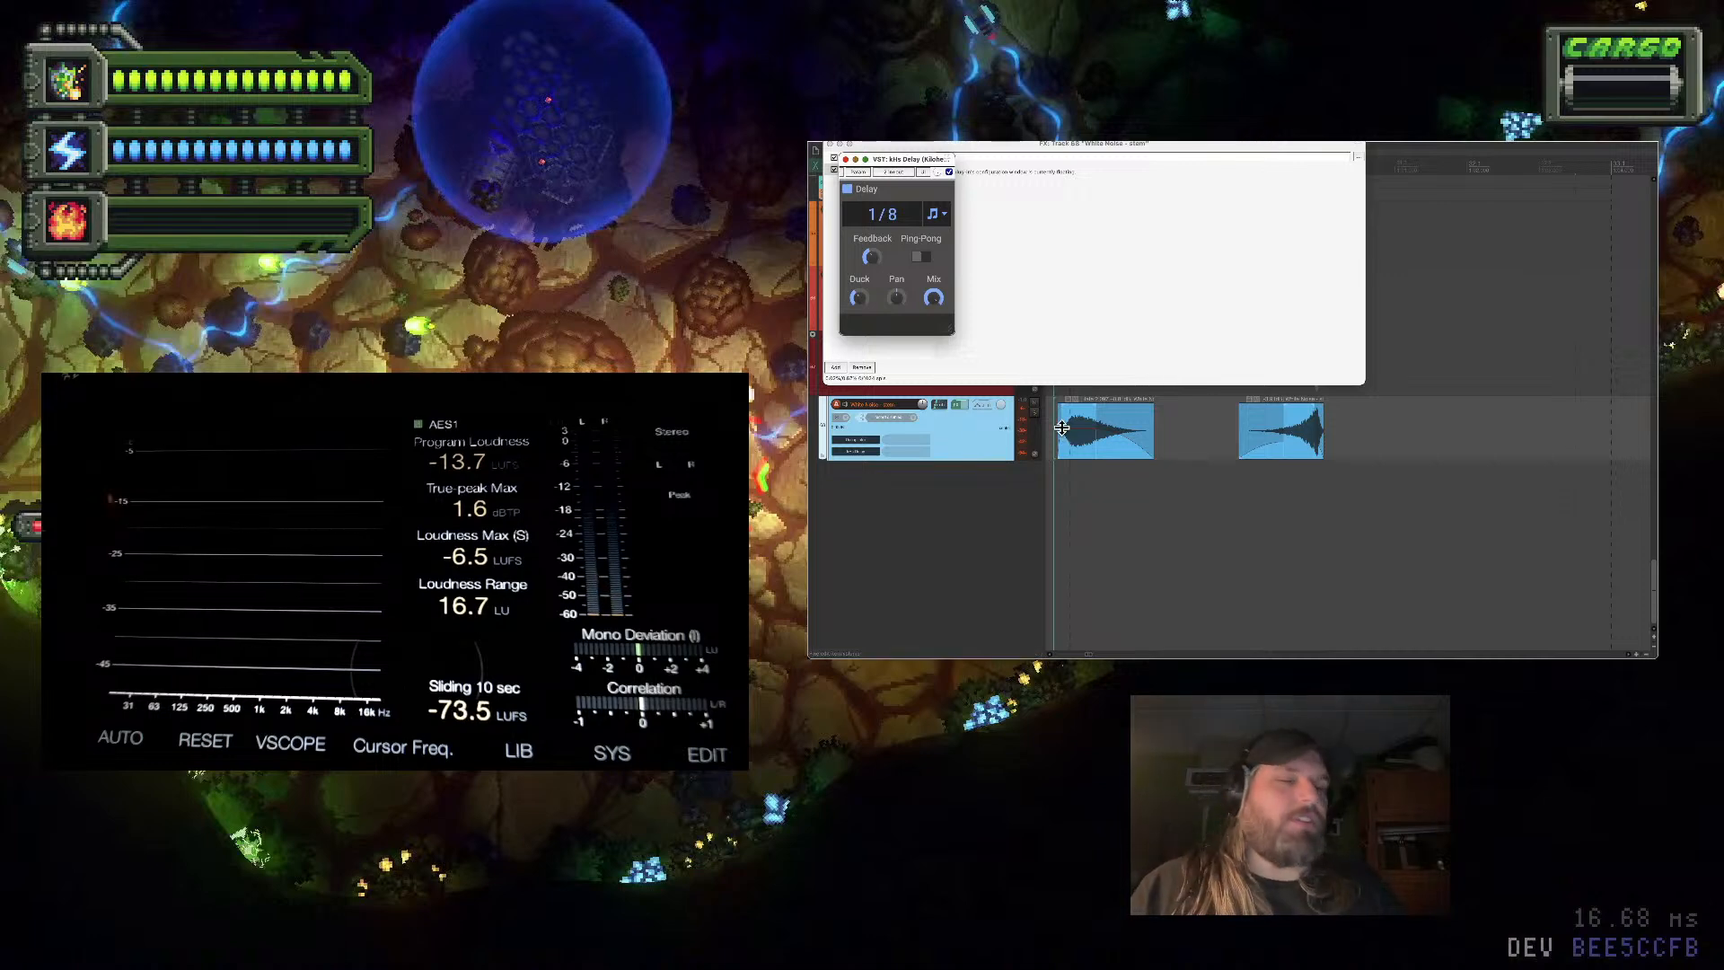
# Switch to Finder and open the Downloads folder
pyautogui.press('super+Tab')
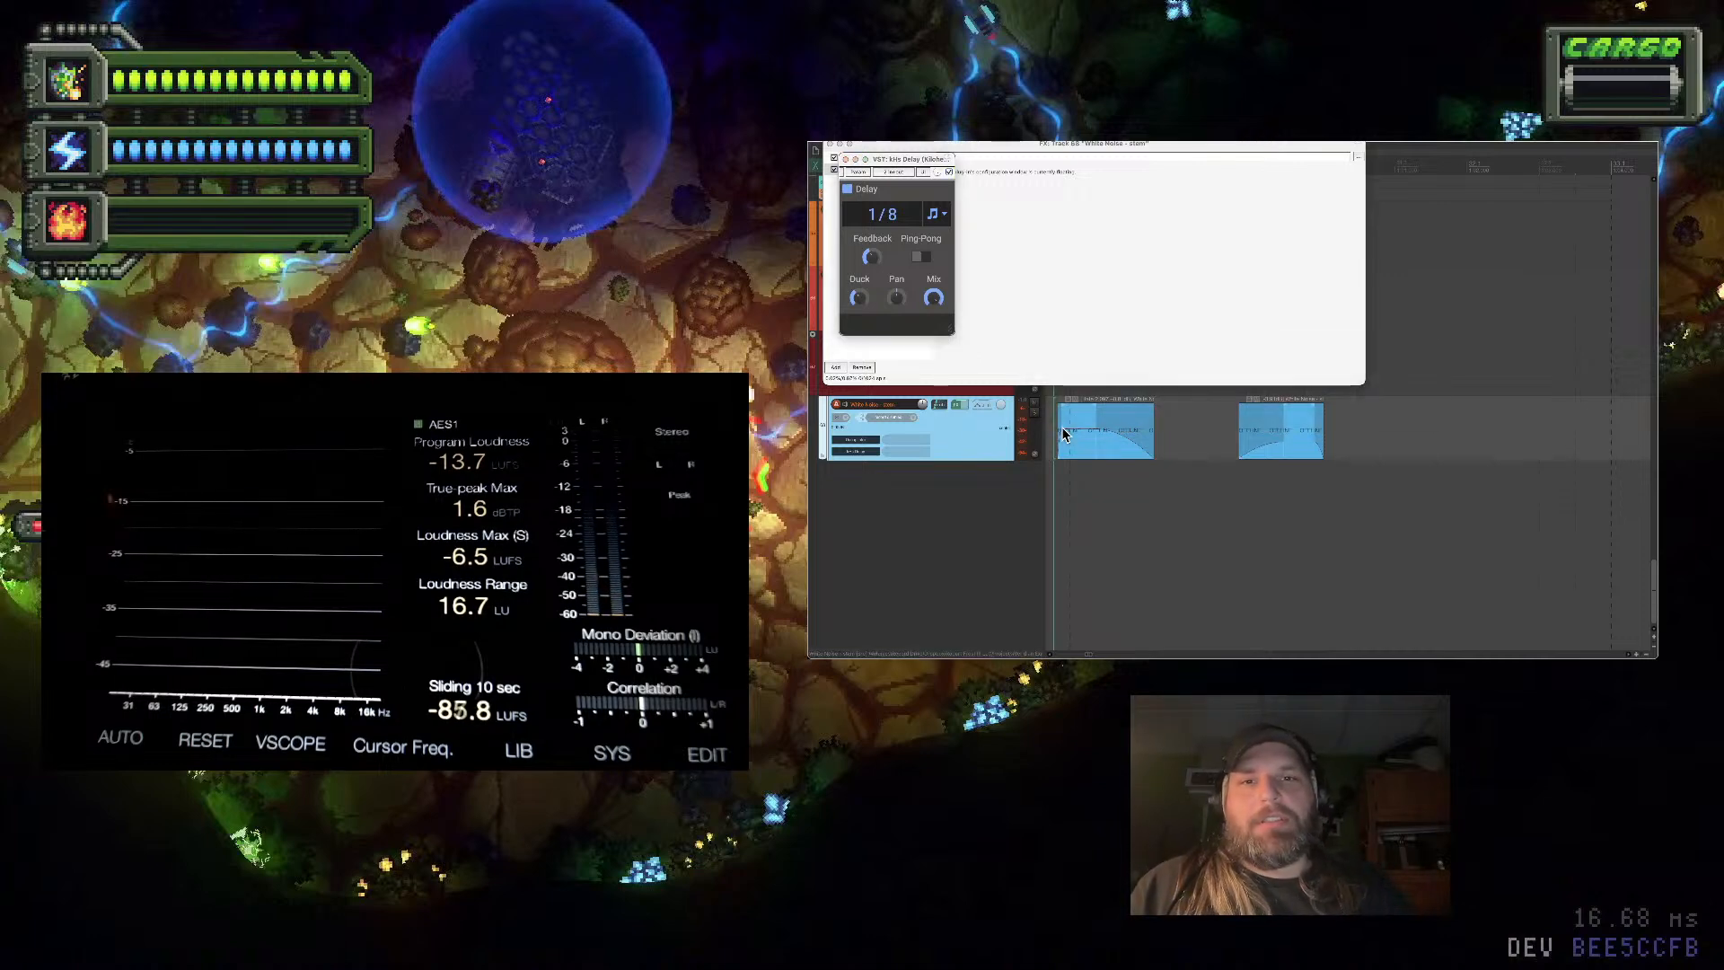
pyautogui.press('super+Tab')
pyautogui.press('super+Tab')
pyautogui.press('super+Tab')
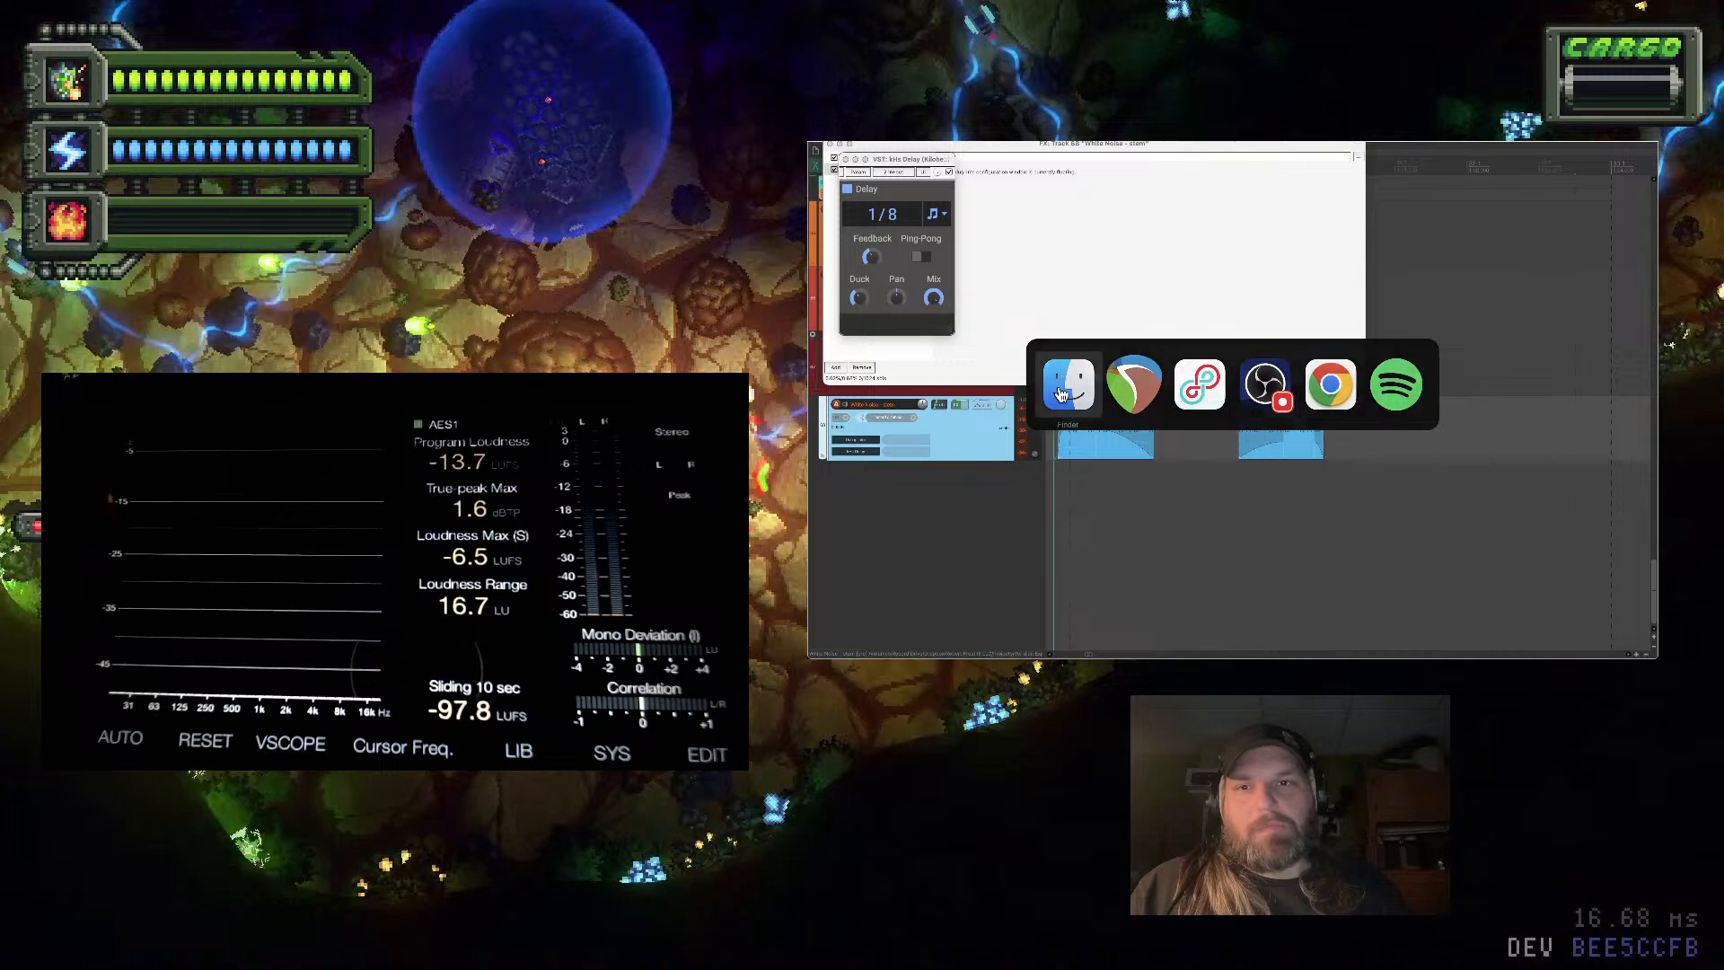
pyautogui.moveTo(1646, 584)
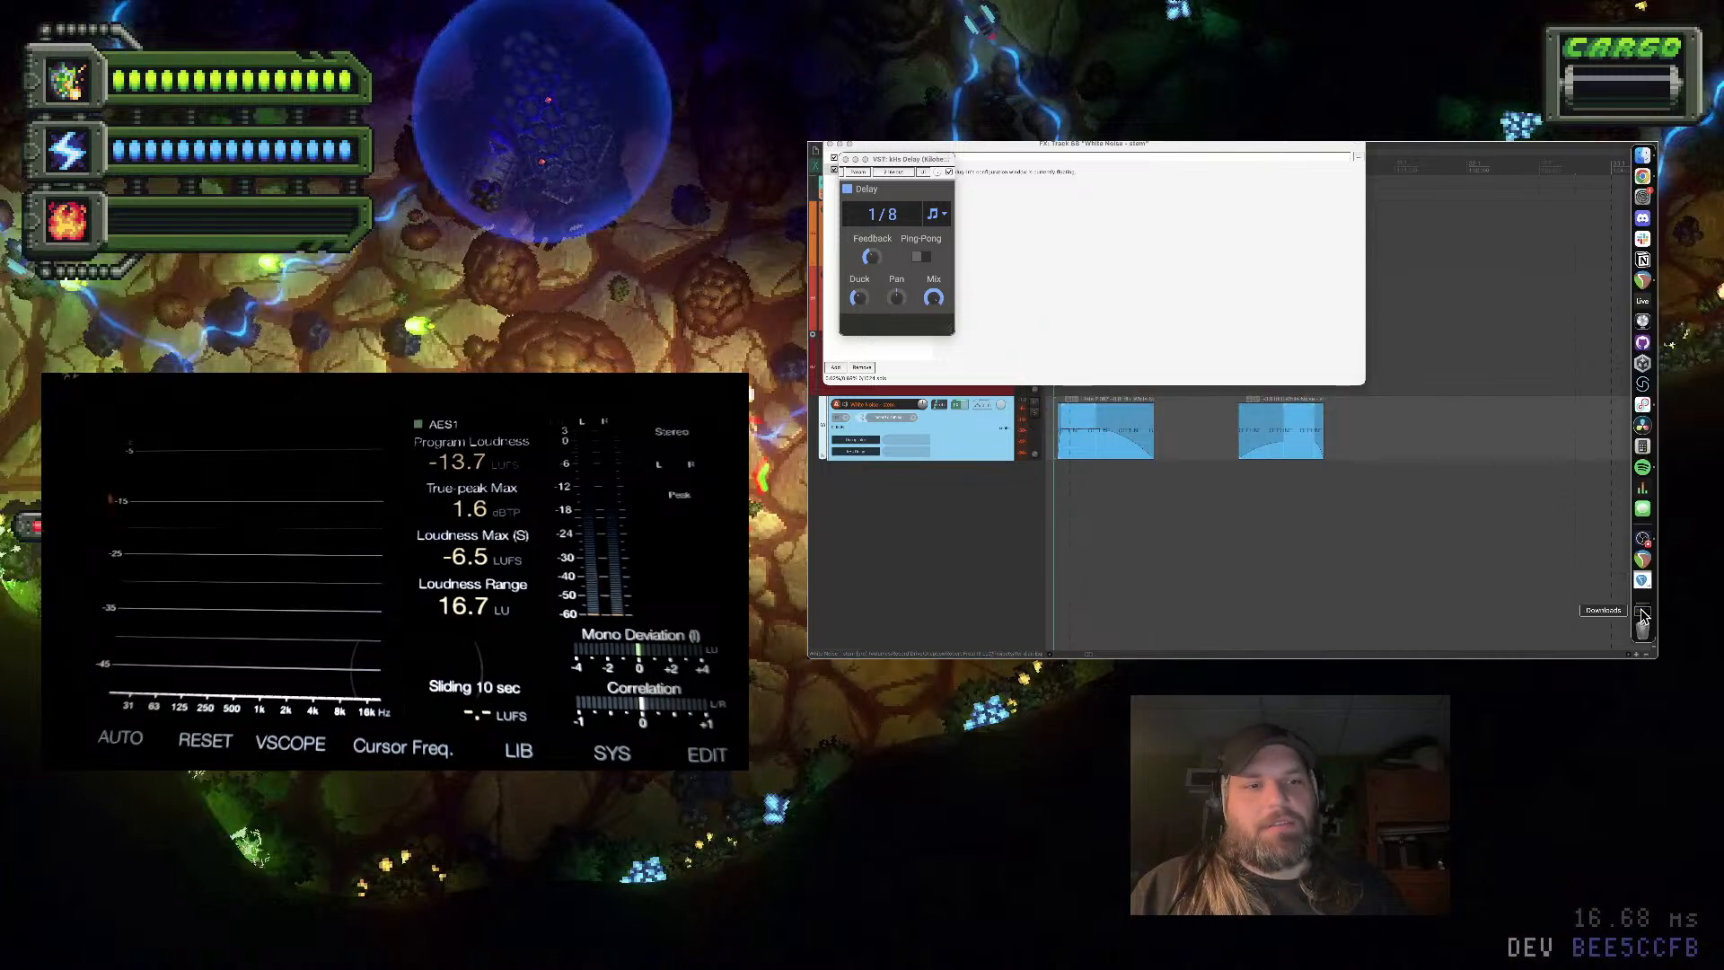
pyautogui.click(1642, 614)
pyautogui.click(1514, 602)
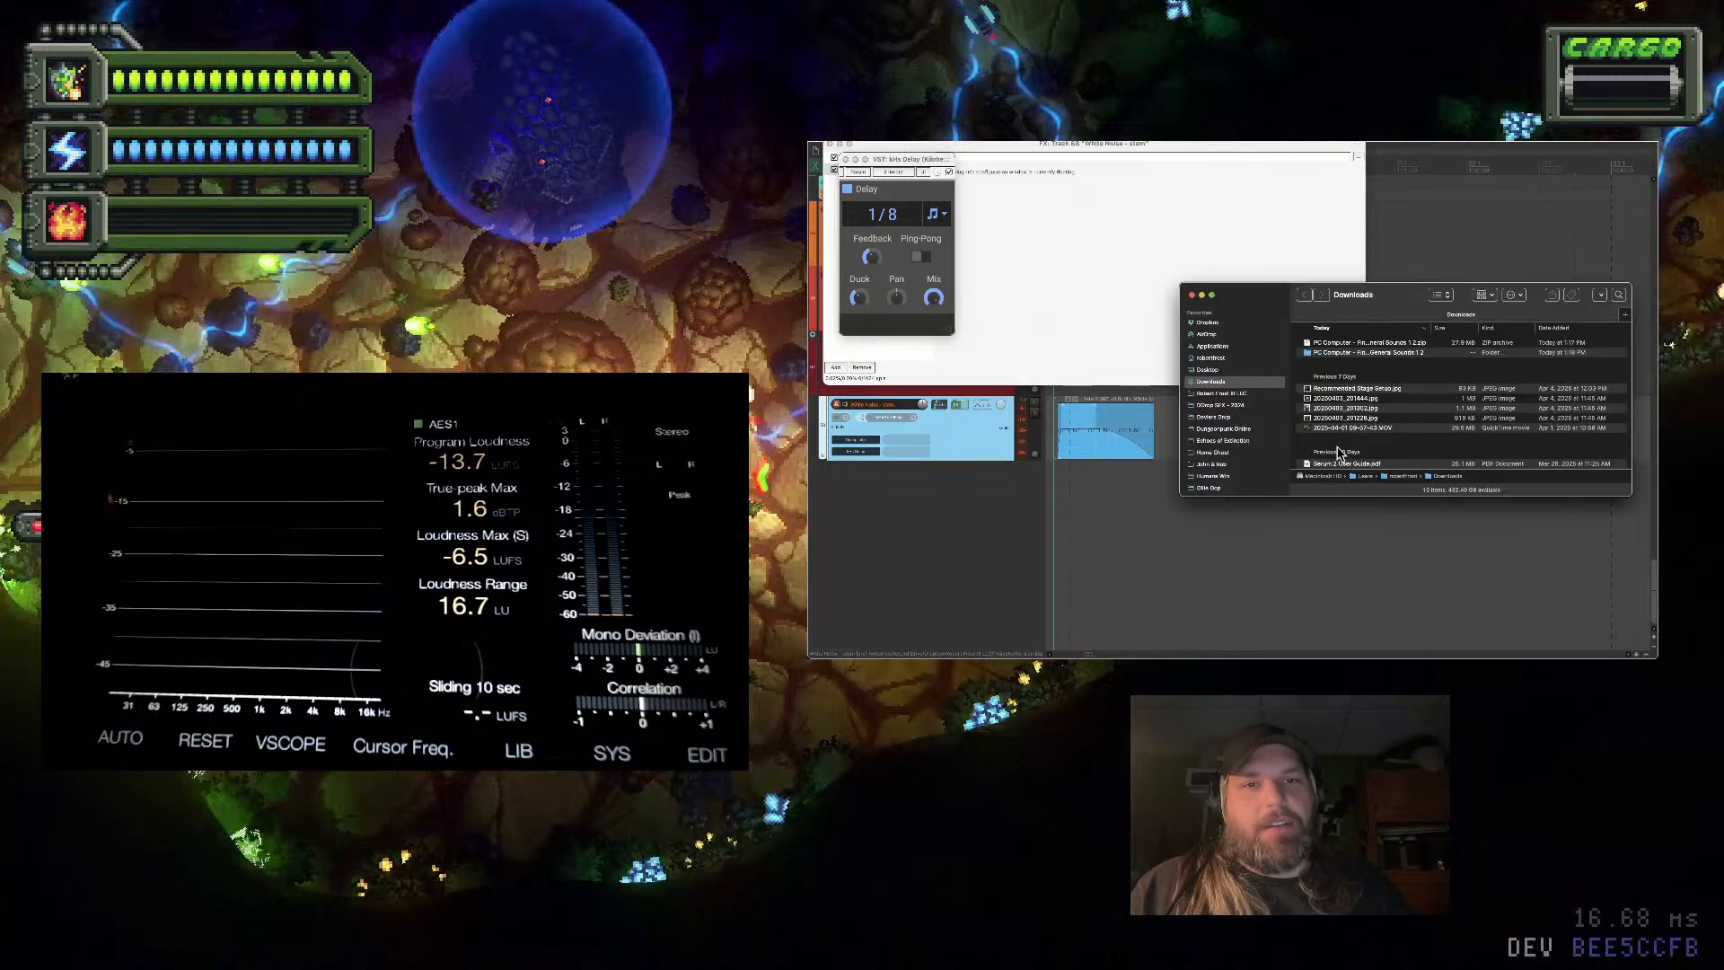
# Open the PC Computer - Final Fantasy VII - General Sounds folder, preview 445.wav, and close the Finder window
pyautogui.click(1369, 353)
pyautogui.doubleClick(1369, 353)
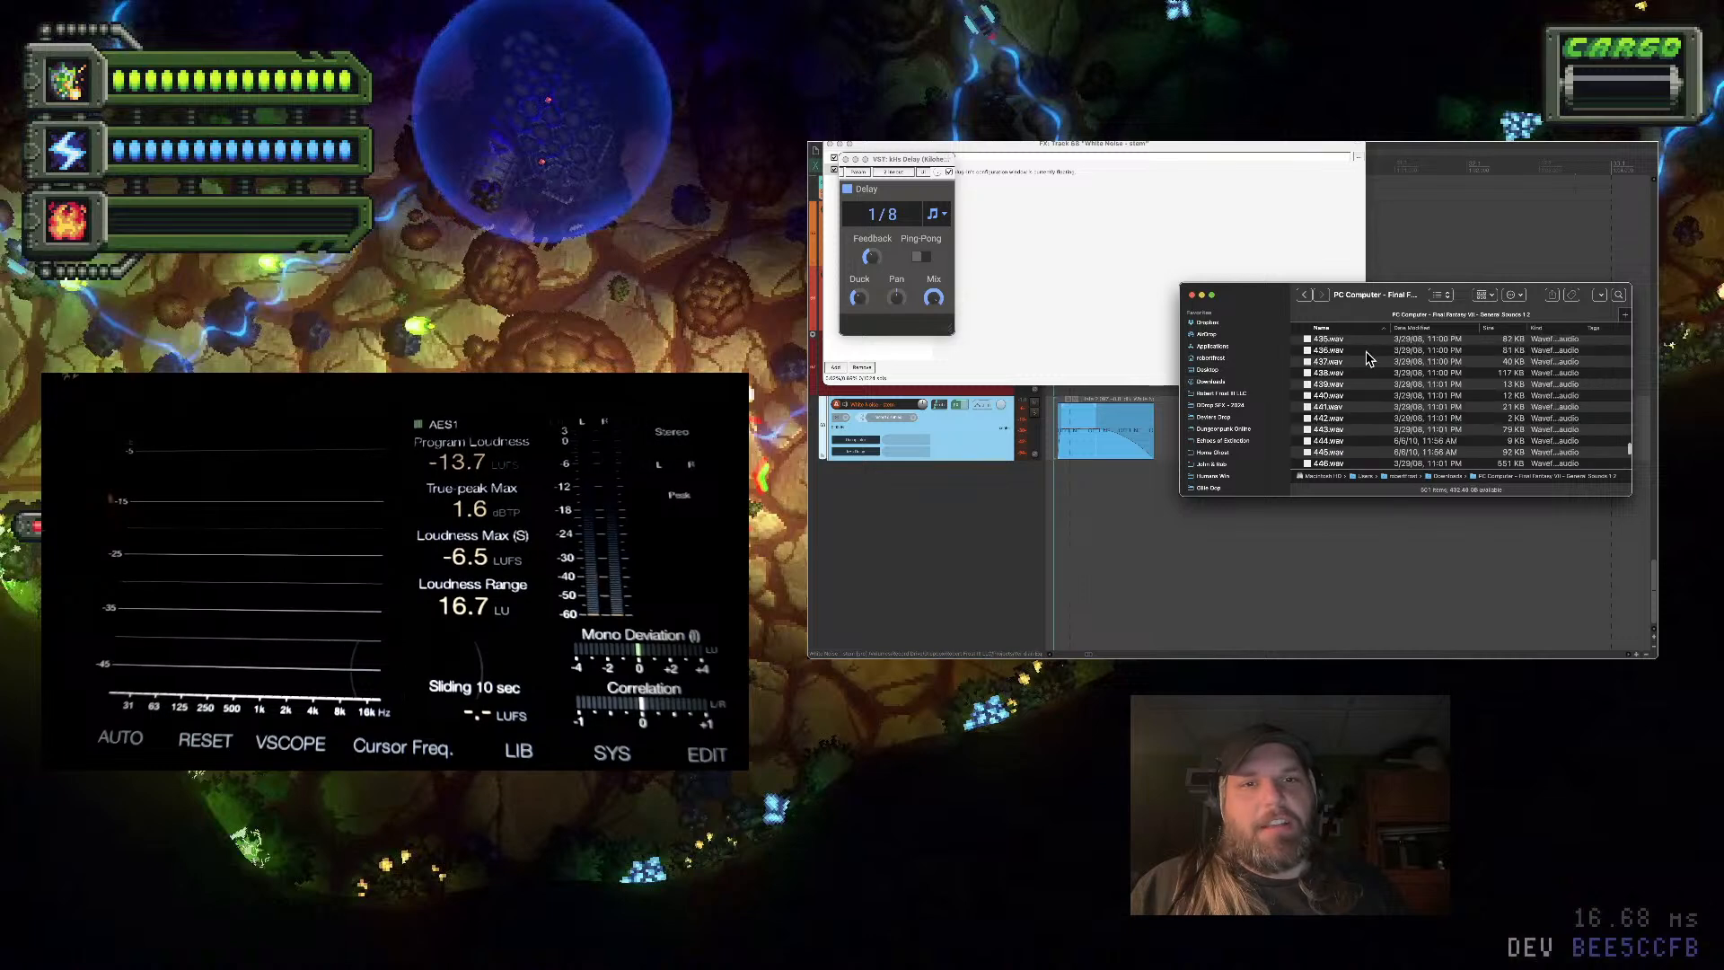
pyautogui.click(1344, 457)
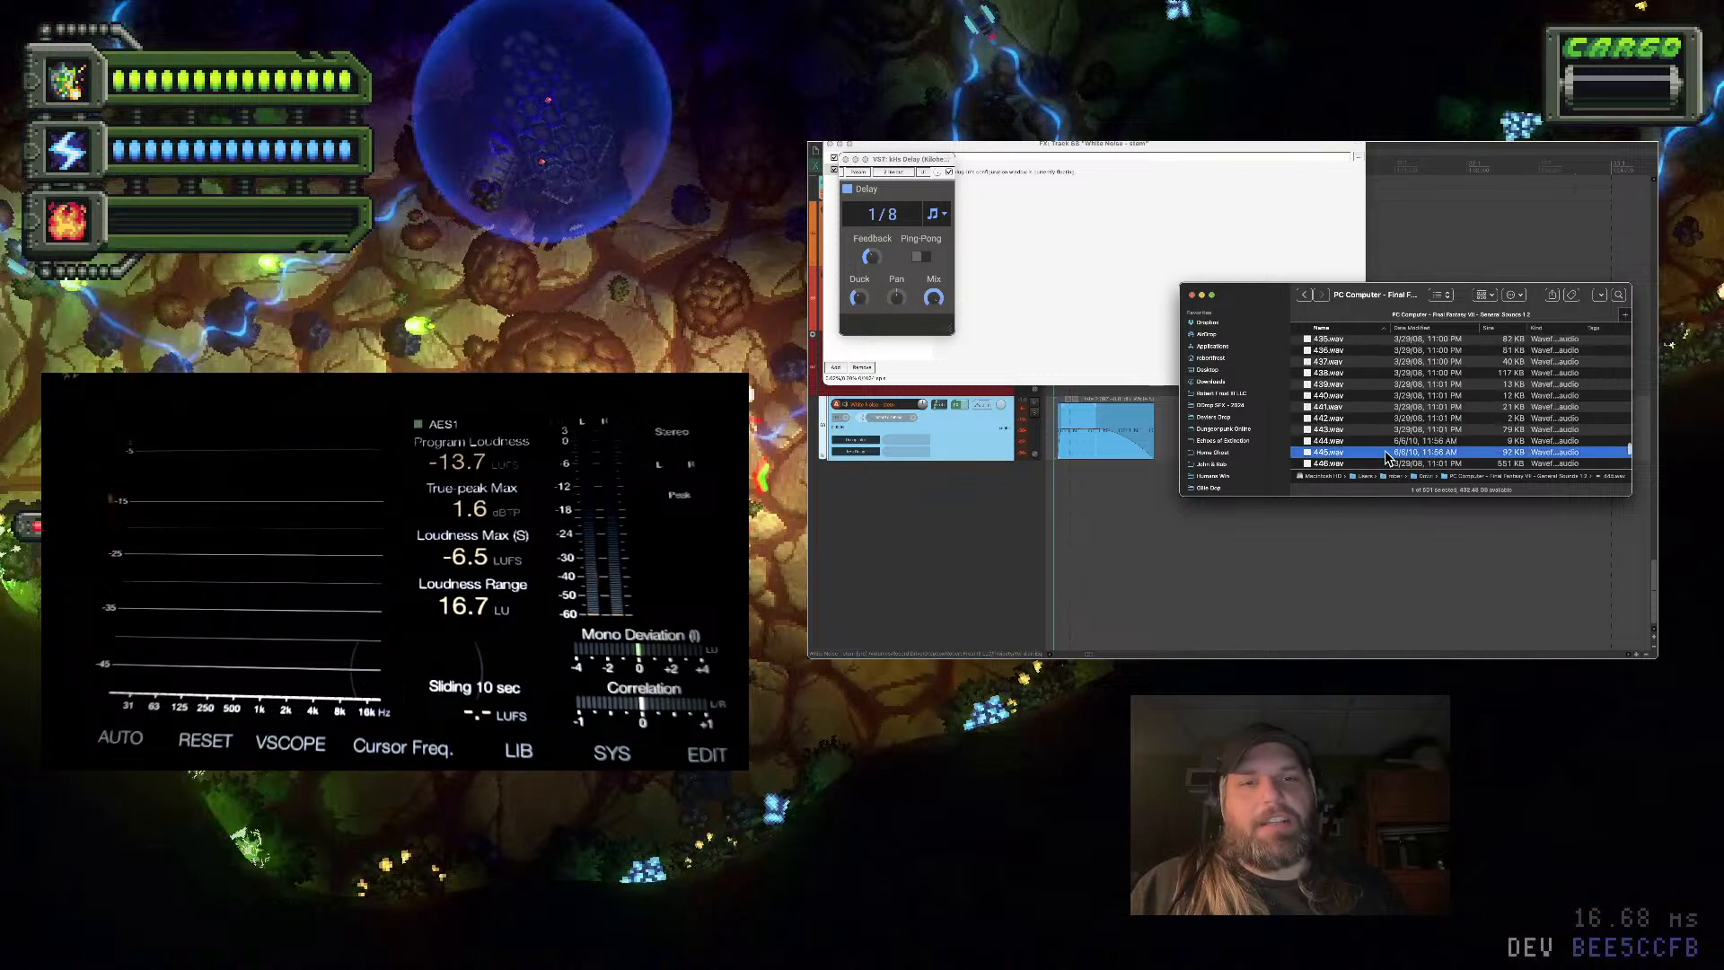
pyautogui.press('space')
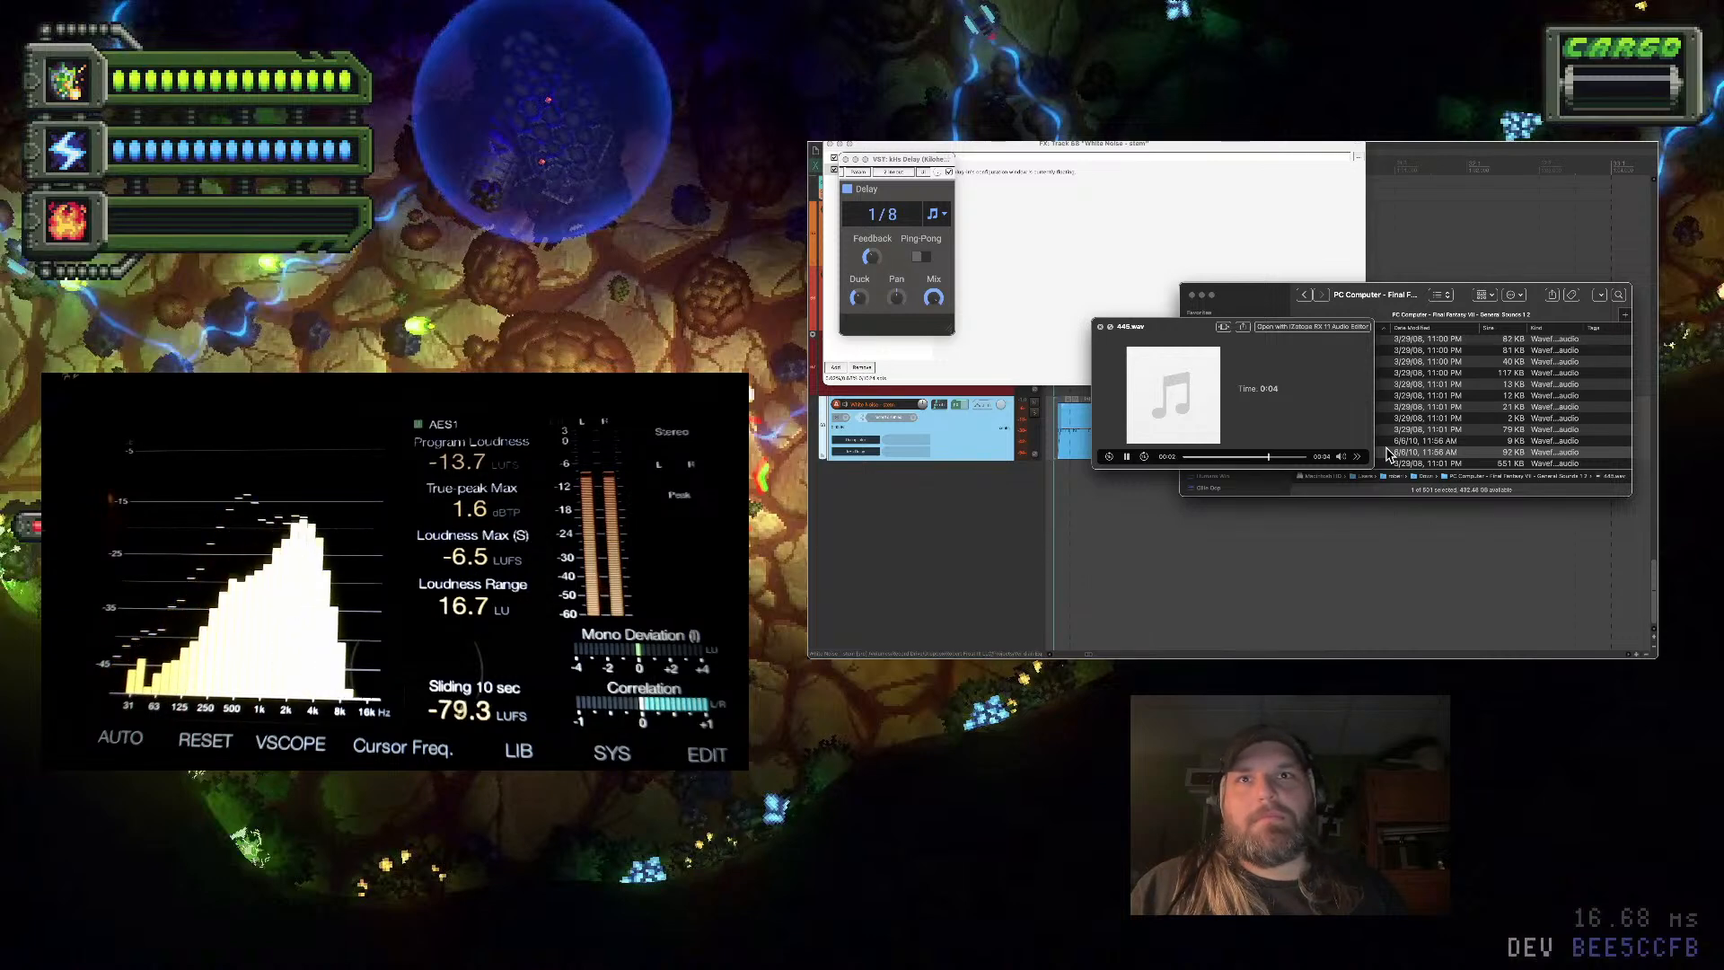
pyautogui.press('space')
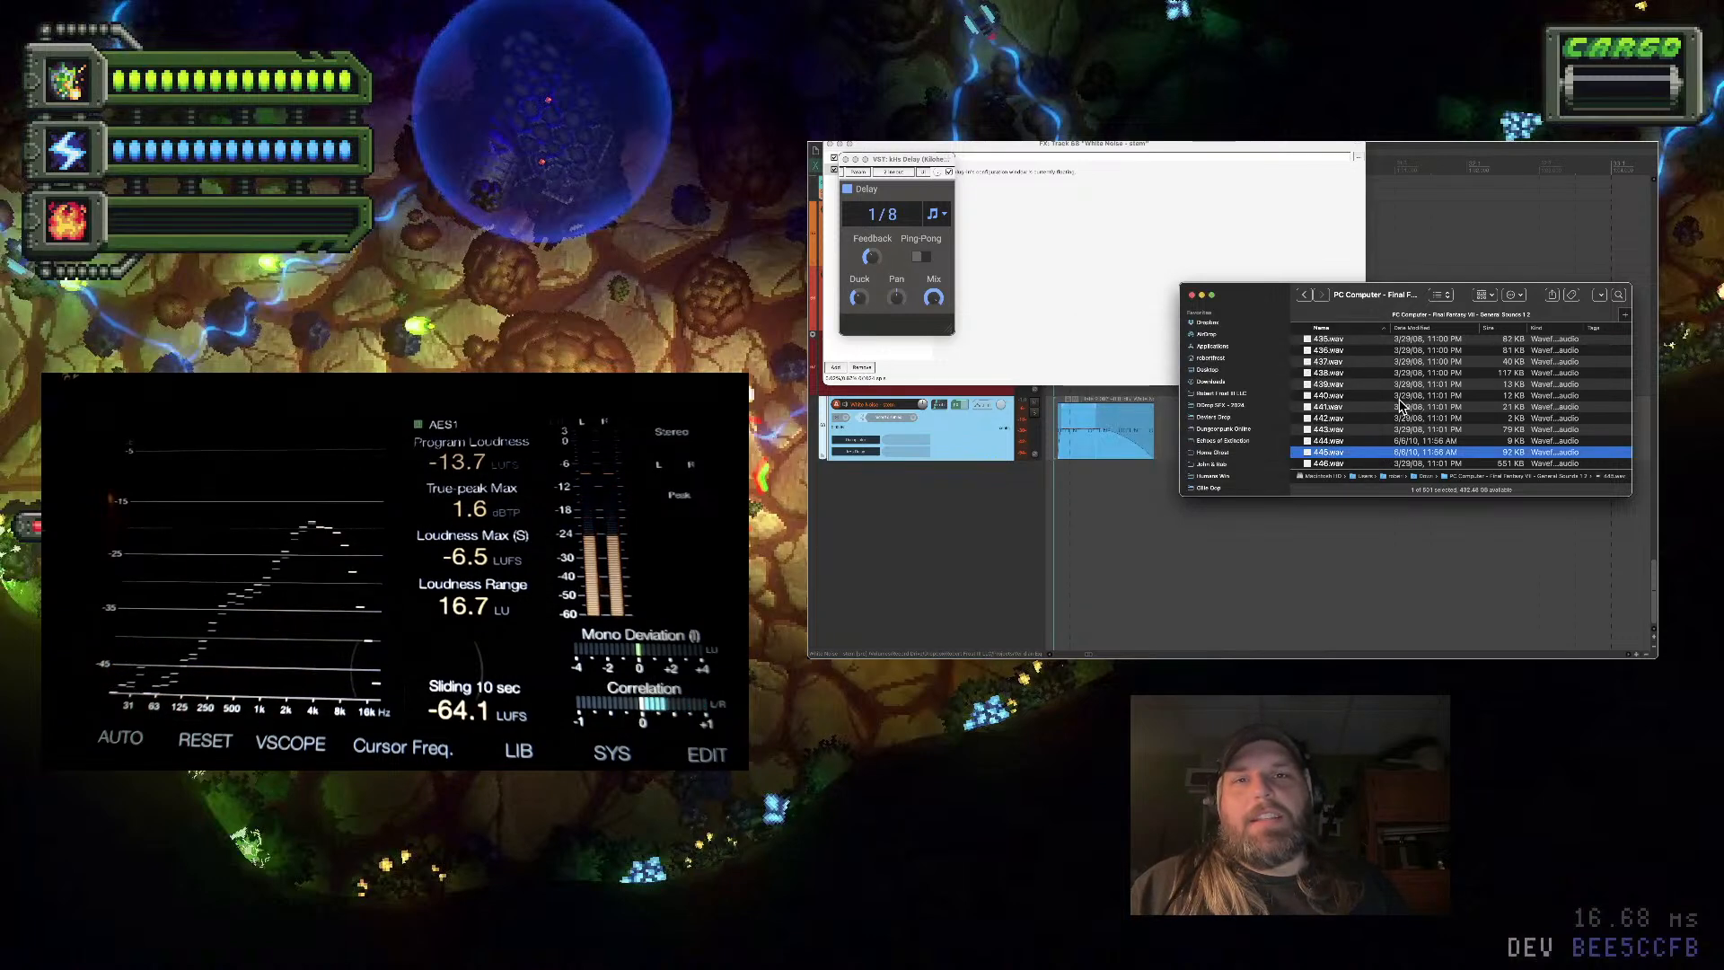
pyautogui.click(1191, 295)
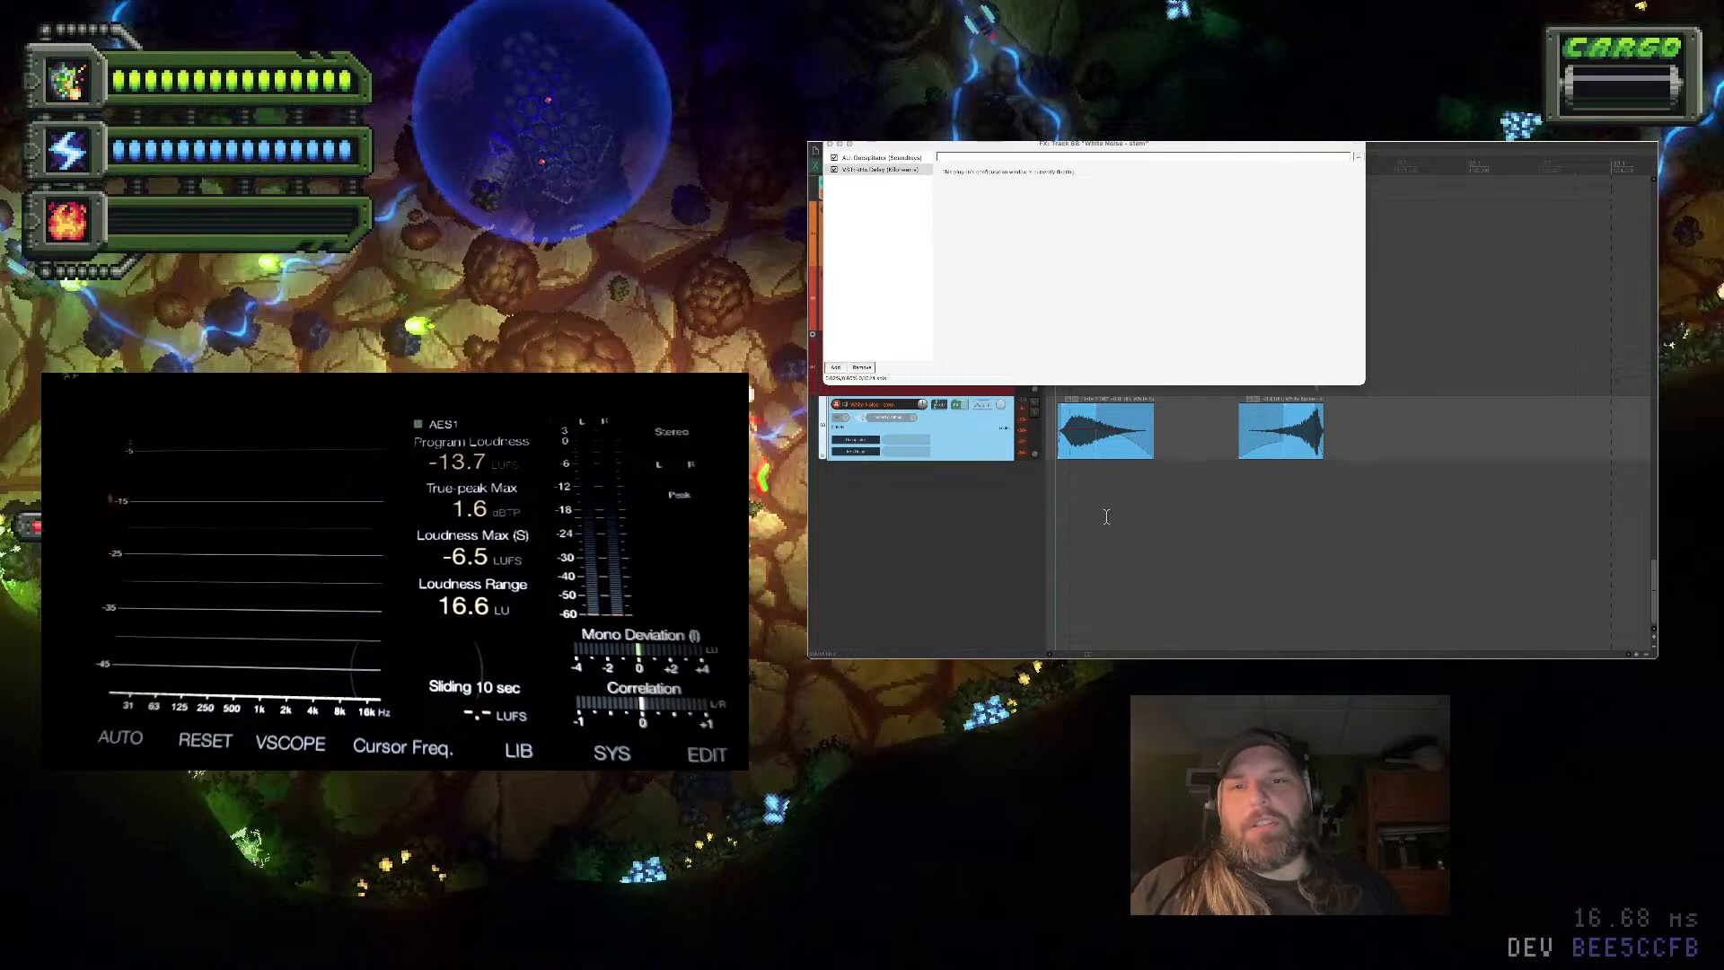
# Play the two white noise clips and show Decapitator's controls in the track's effect chain
pyautogui.press('space')
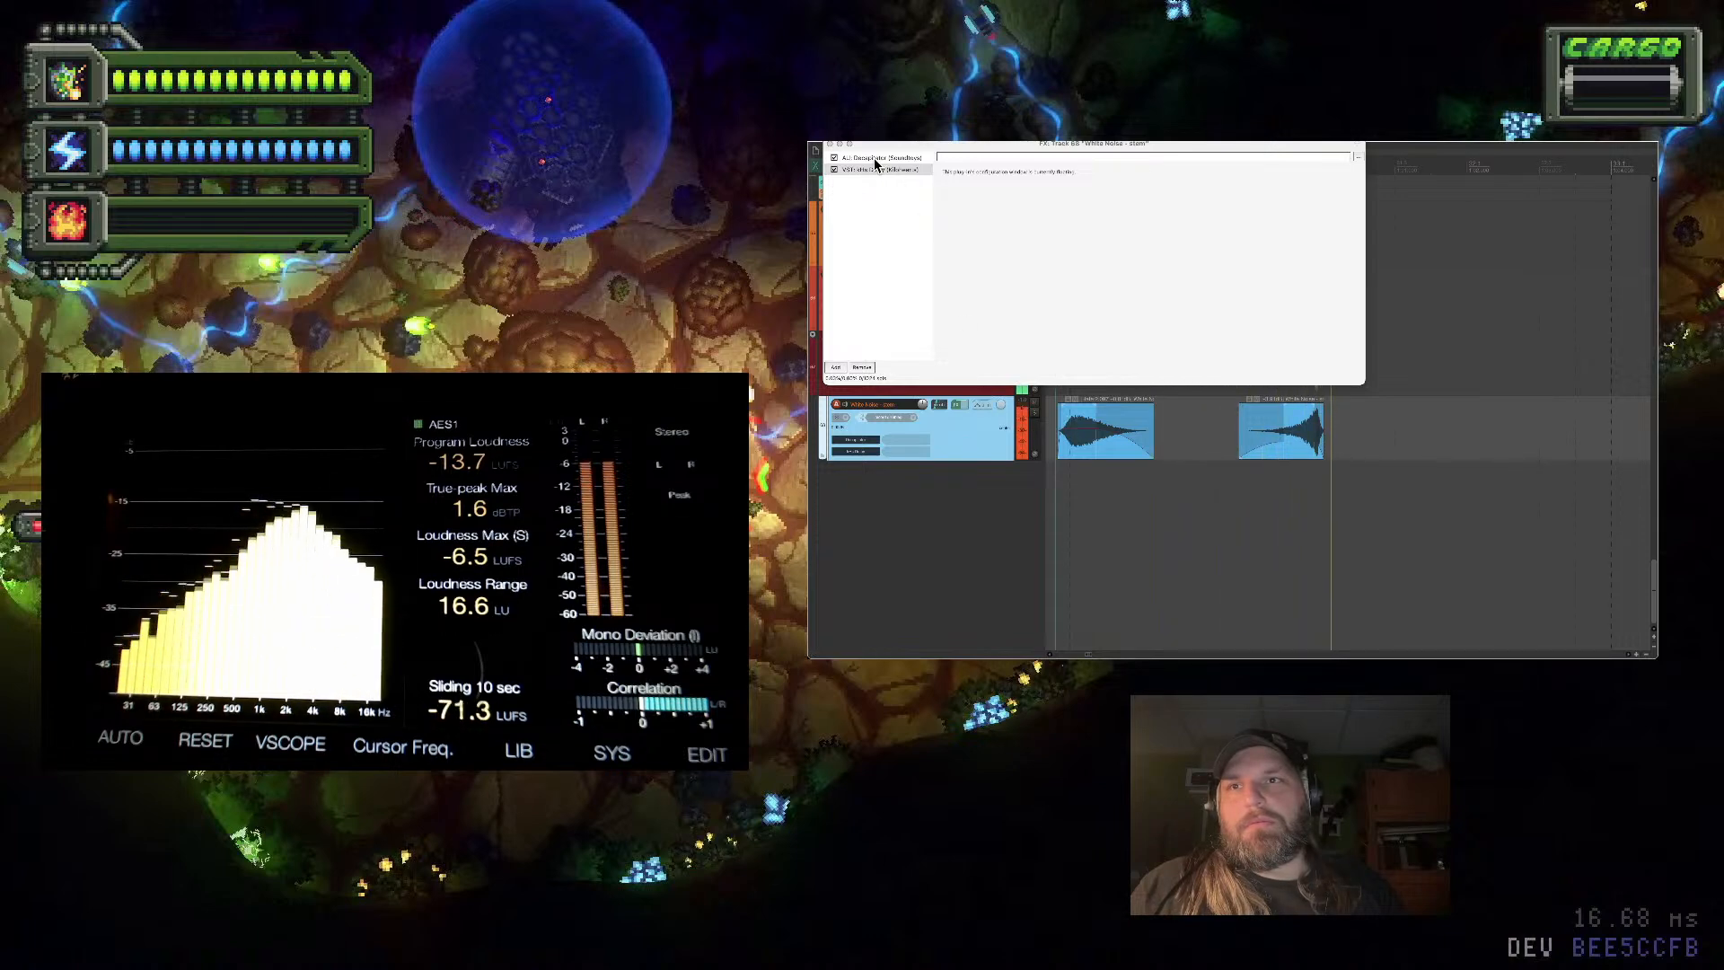
pyautogui.click(1301, 432)
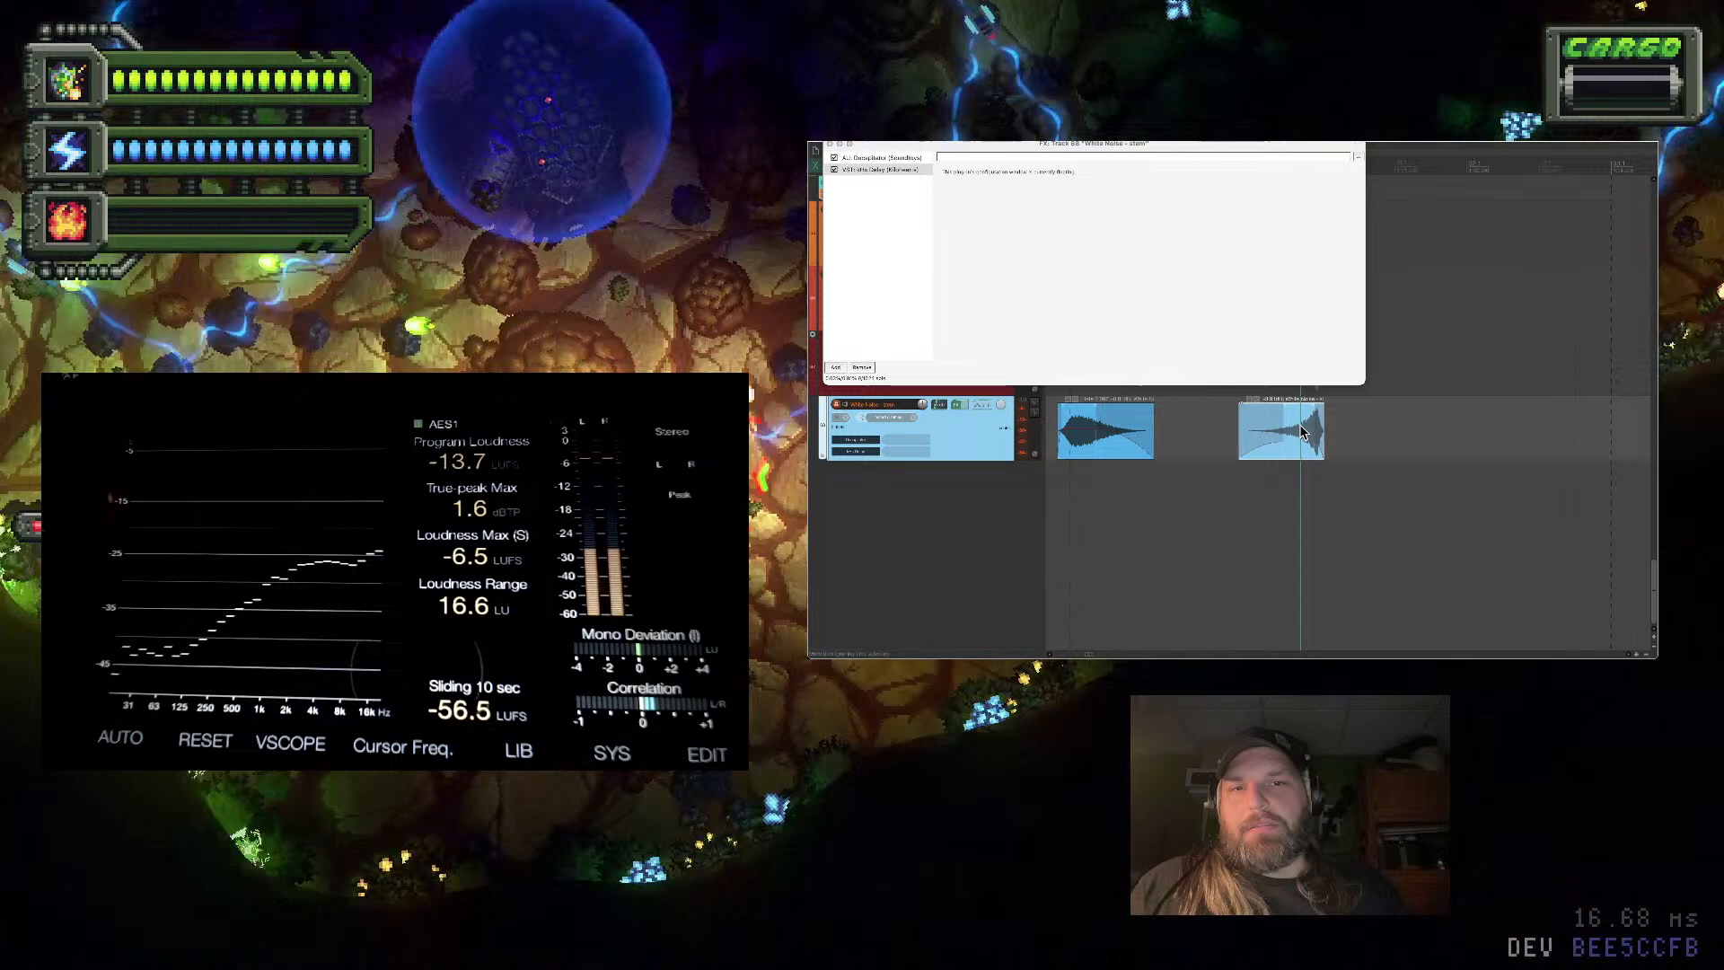
pyautogui.click(877, 170)
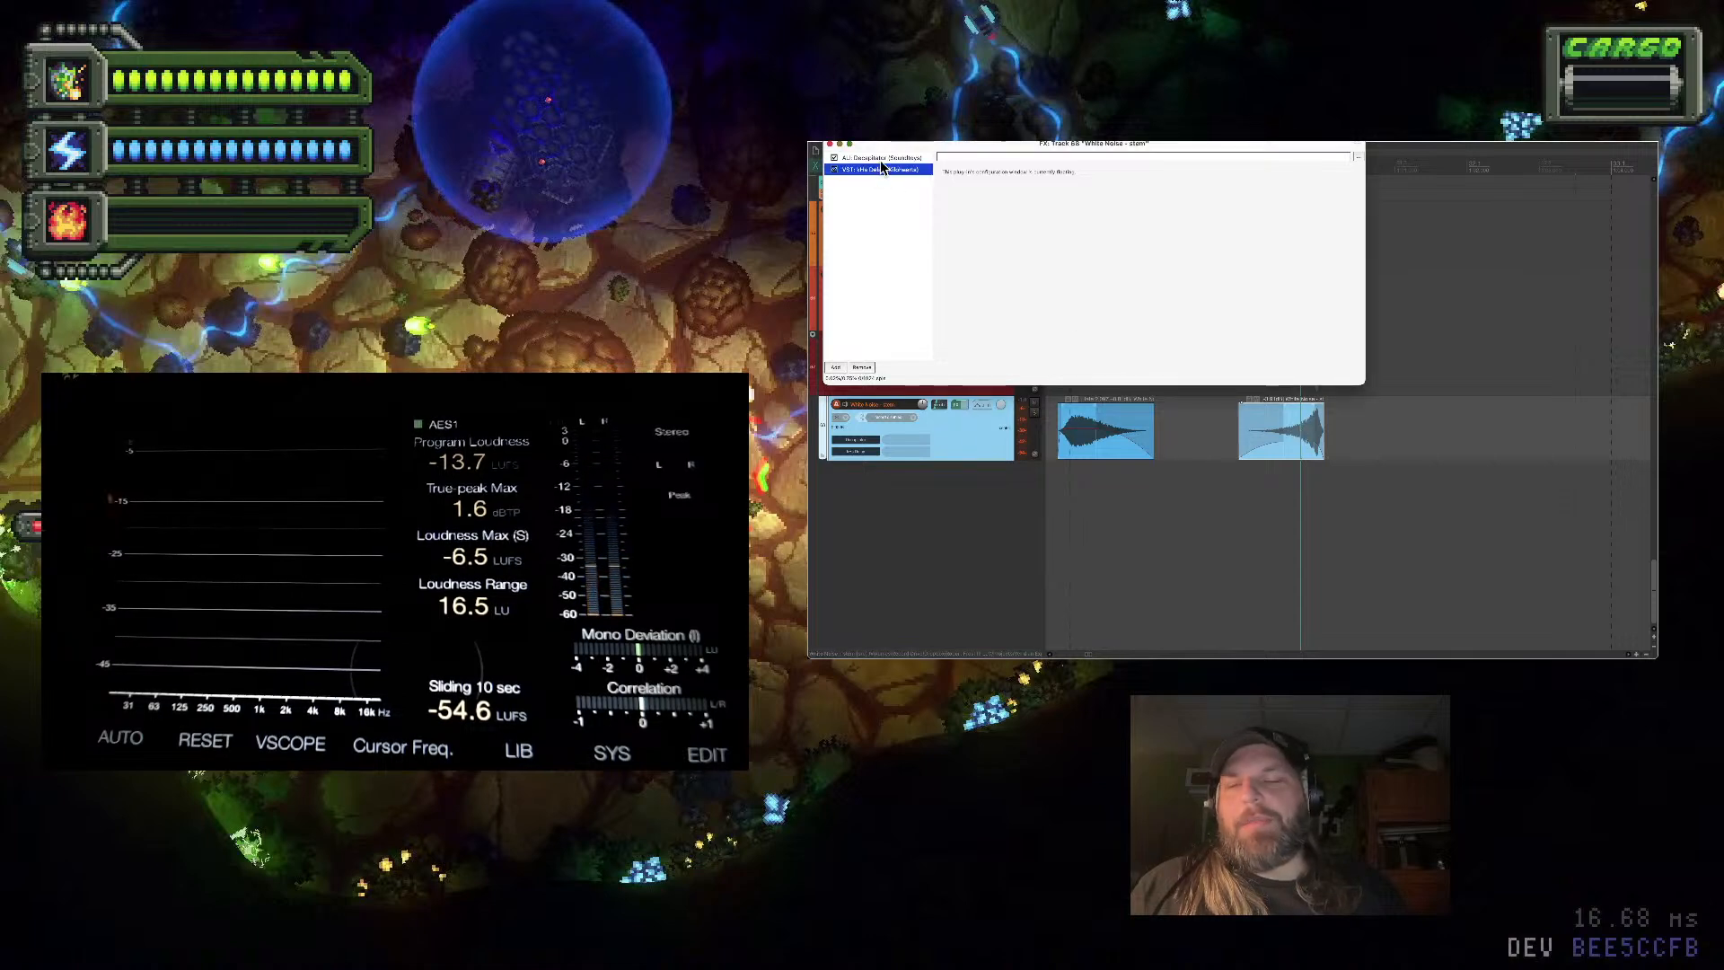
pyautogui.click(881, 159)
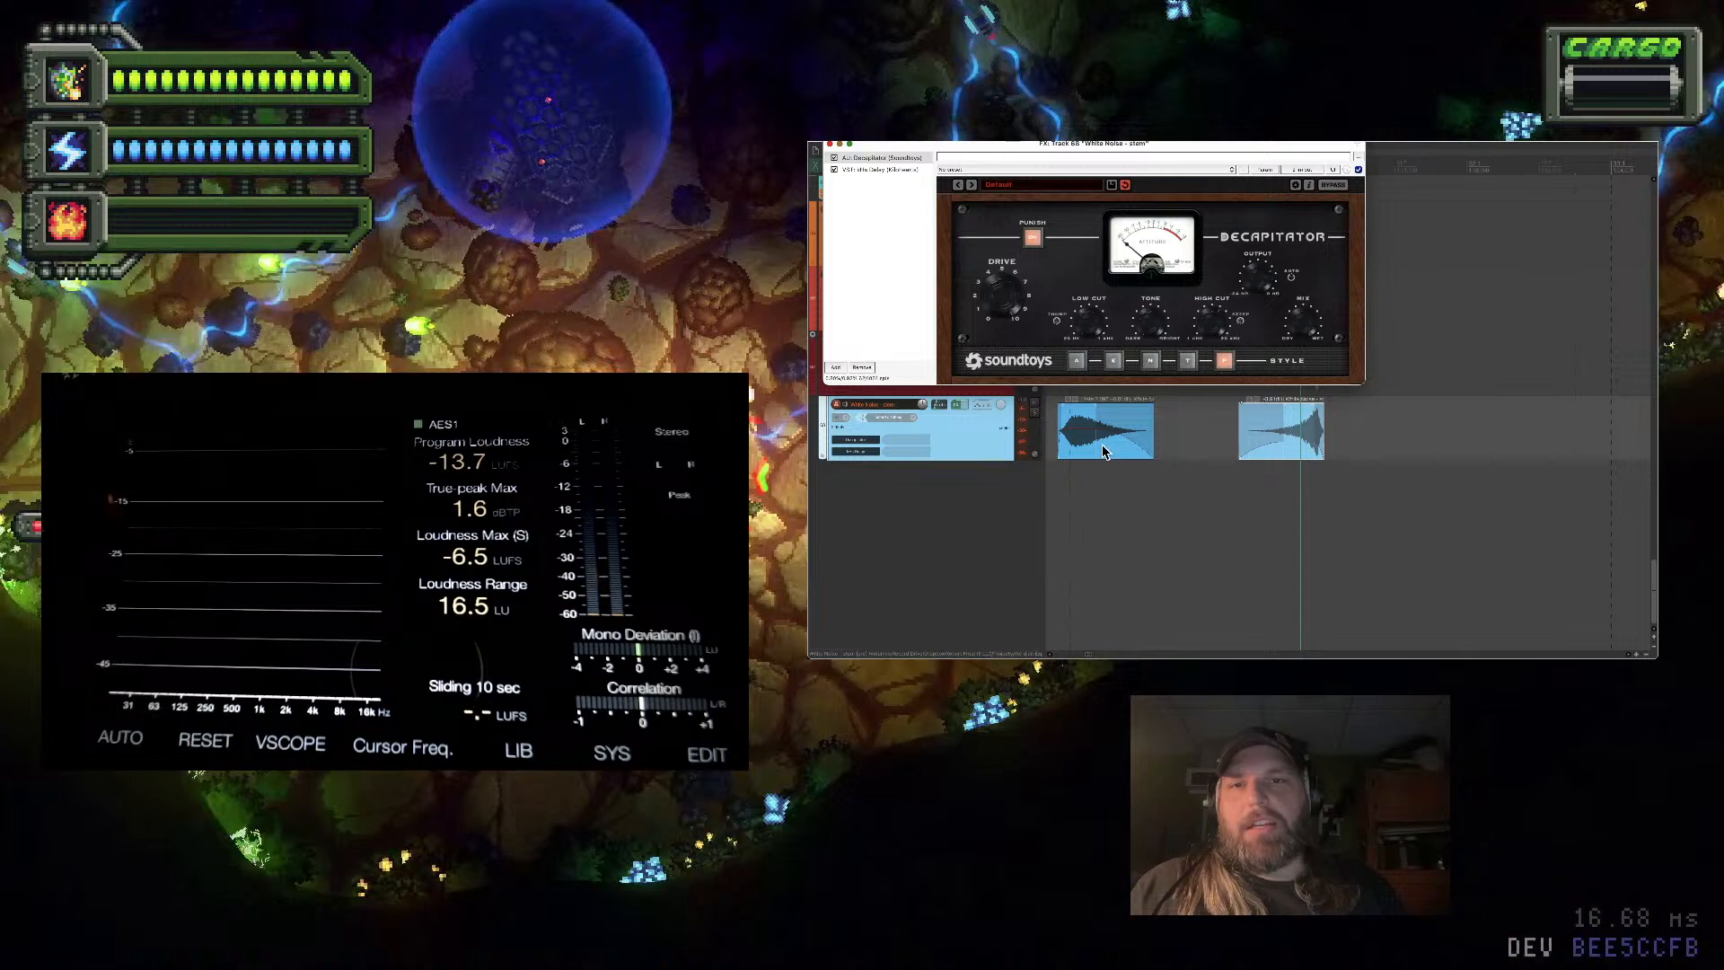
pyautogui.click(1048, 462)
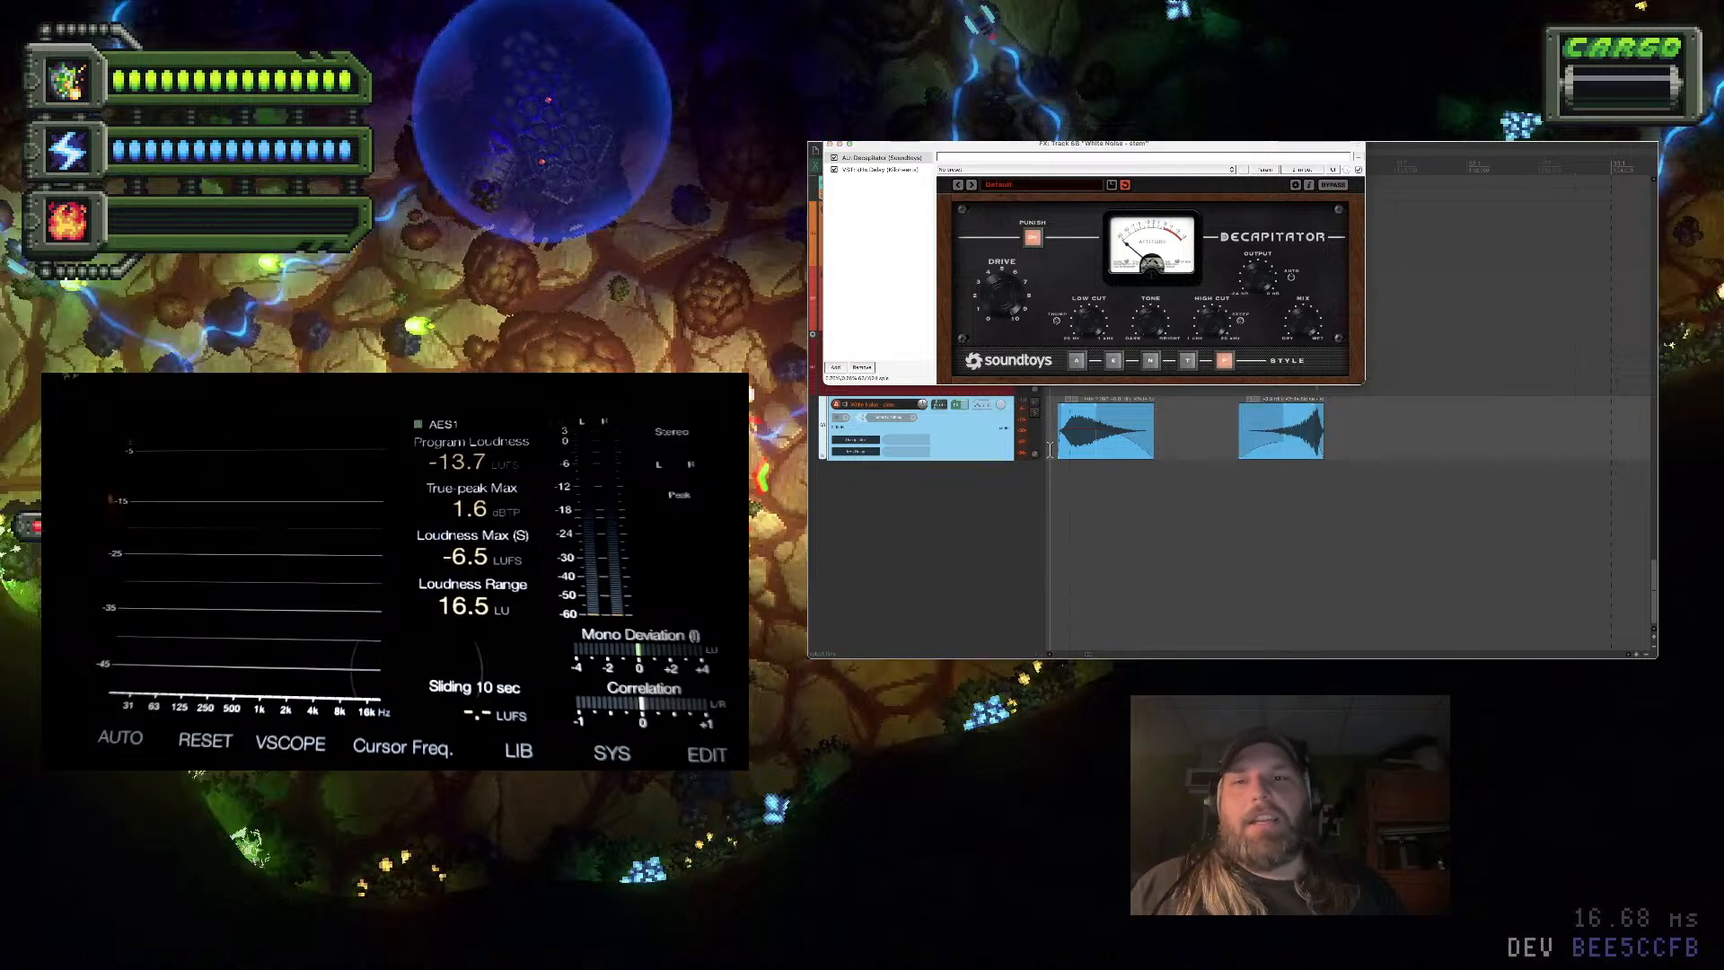
pyautogui.press('space')
pyautogui.click(1215, 364)
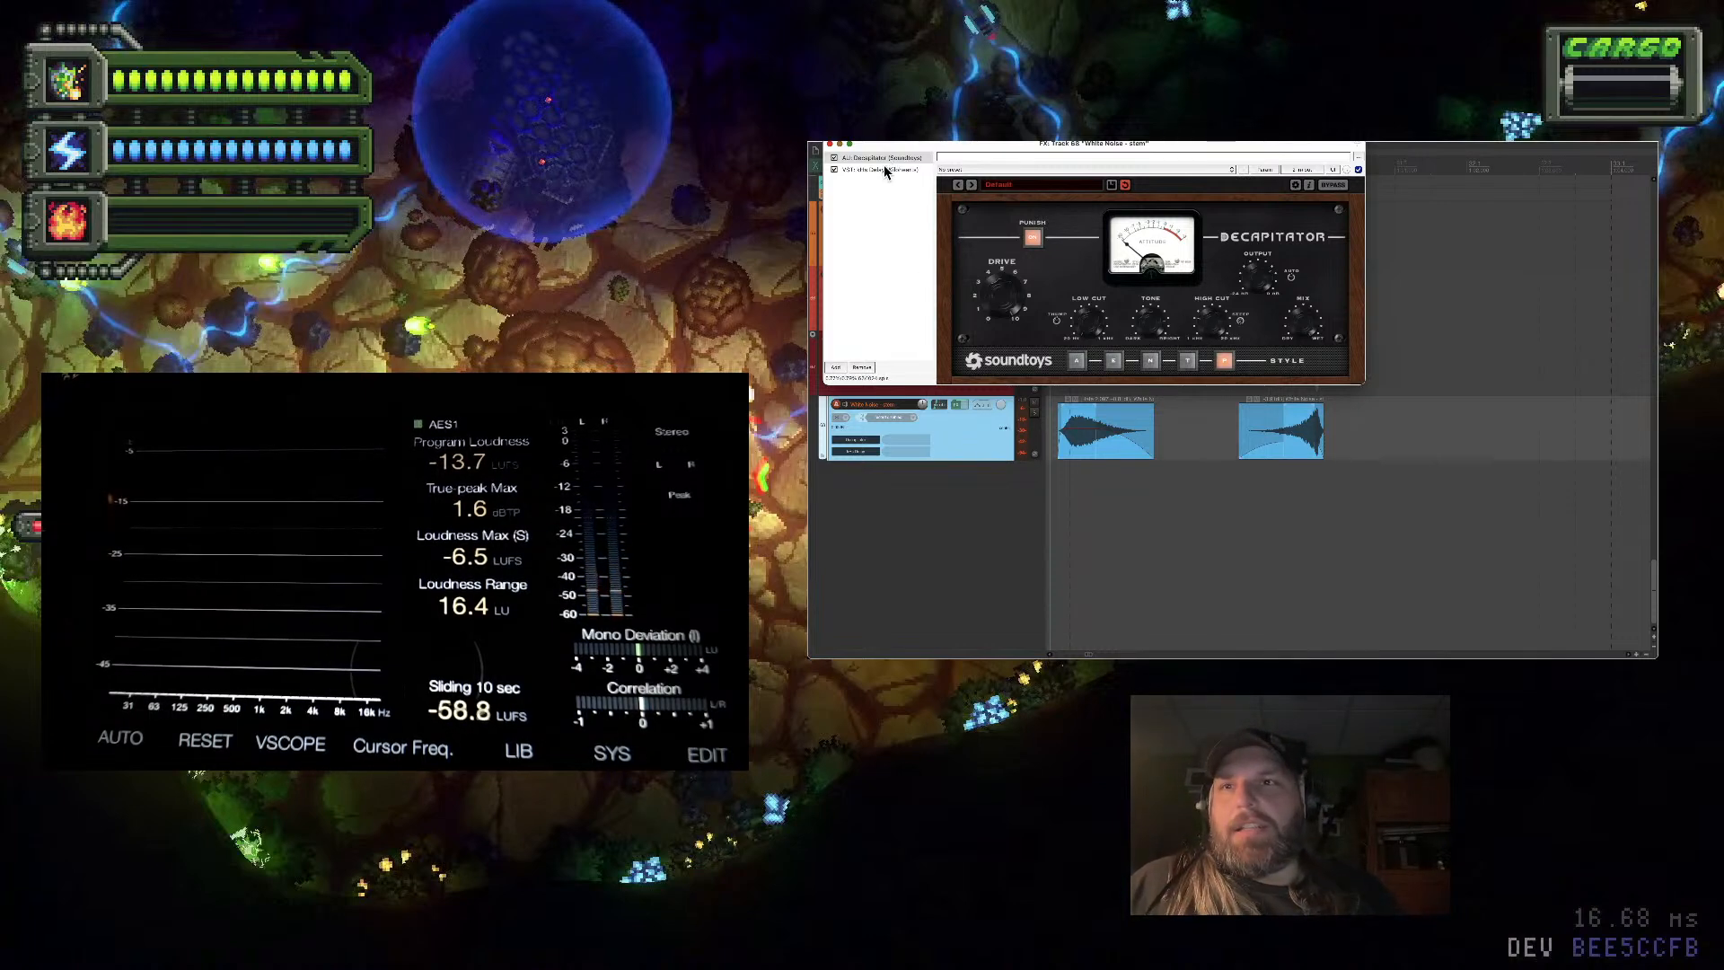
# Audition the first noise clip with kHs Delay bypassed, and undo the bypass
pyautogui.click(832, 168)
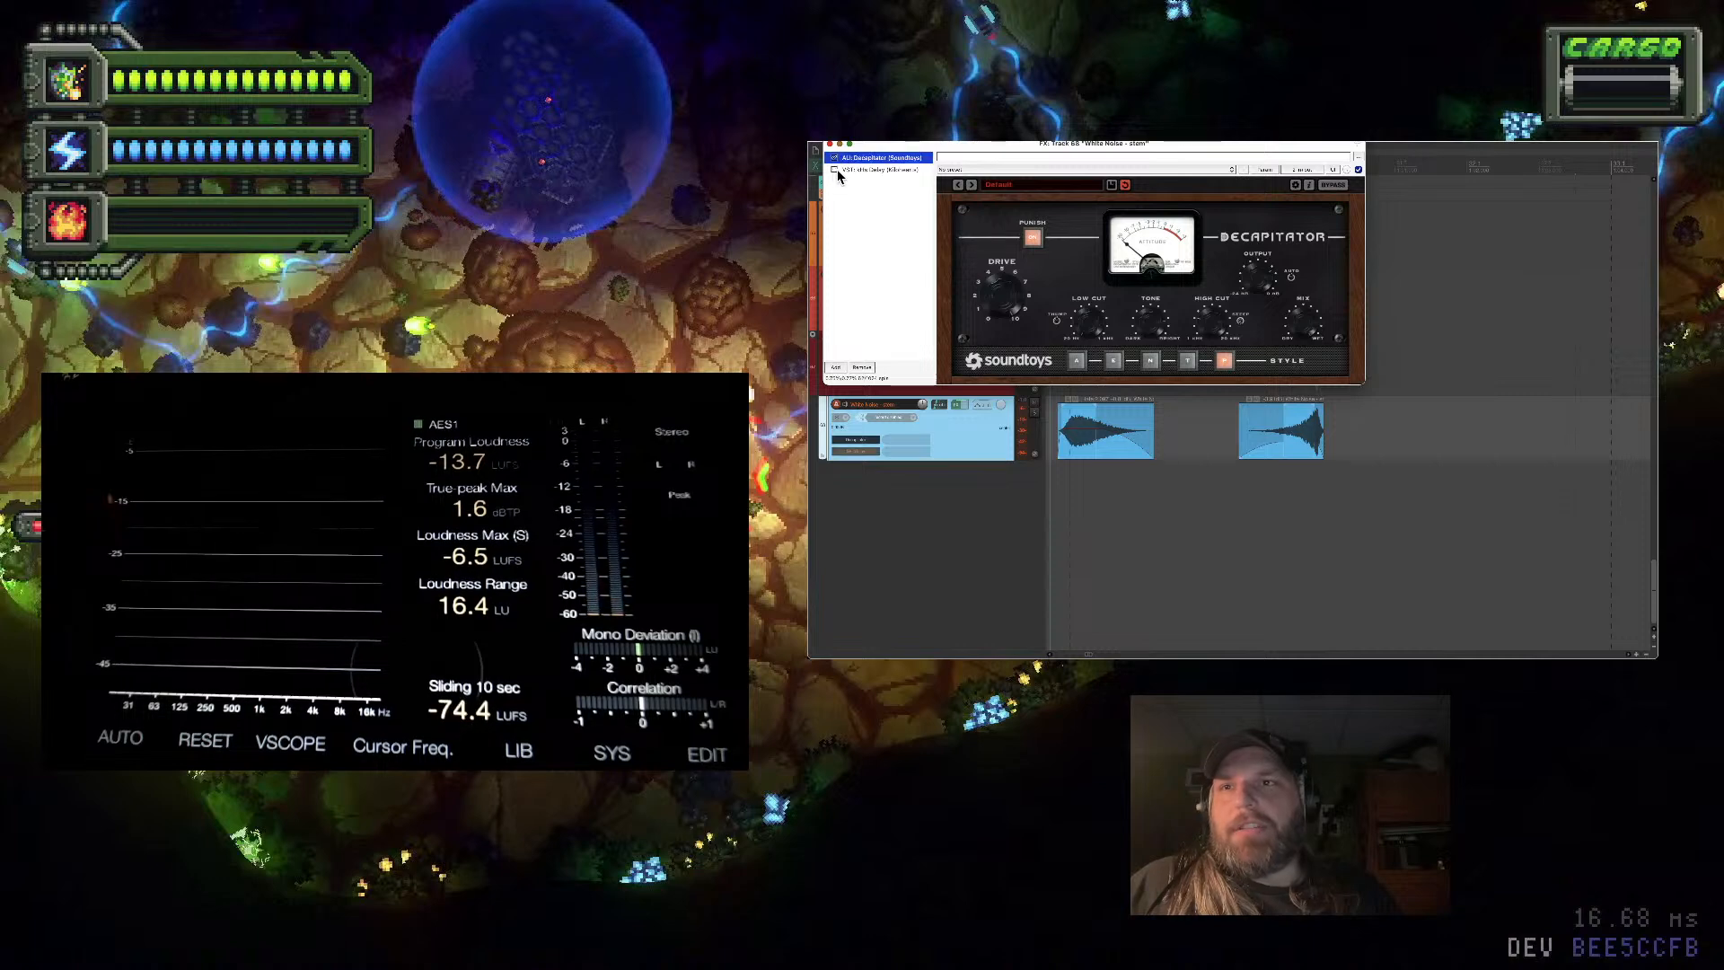
pyautogui.press('space')
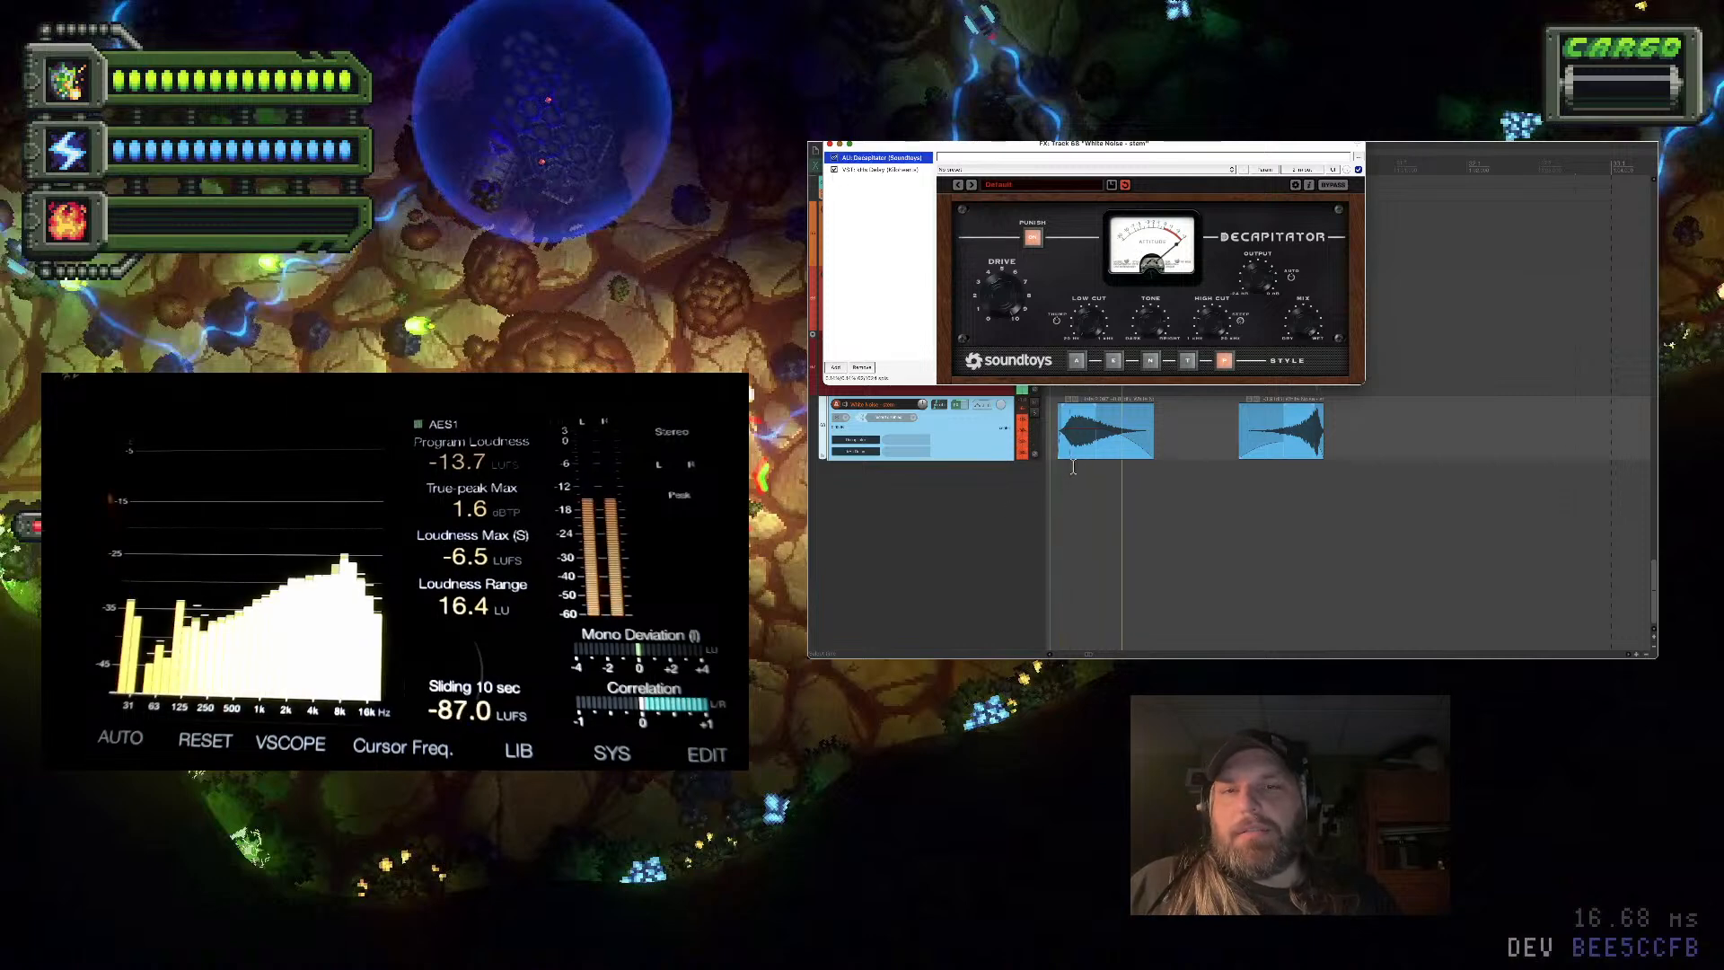
pyautogui.press('space')
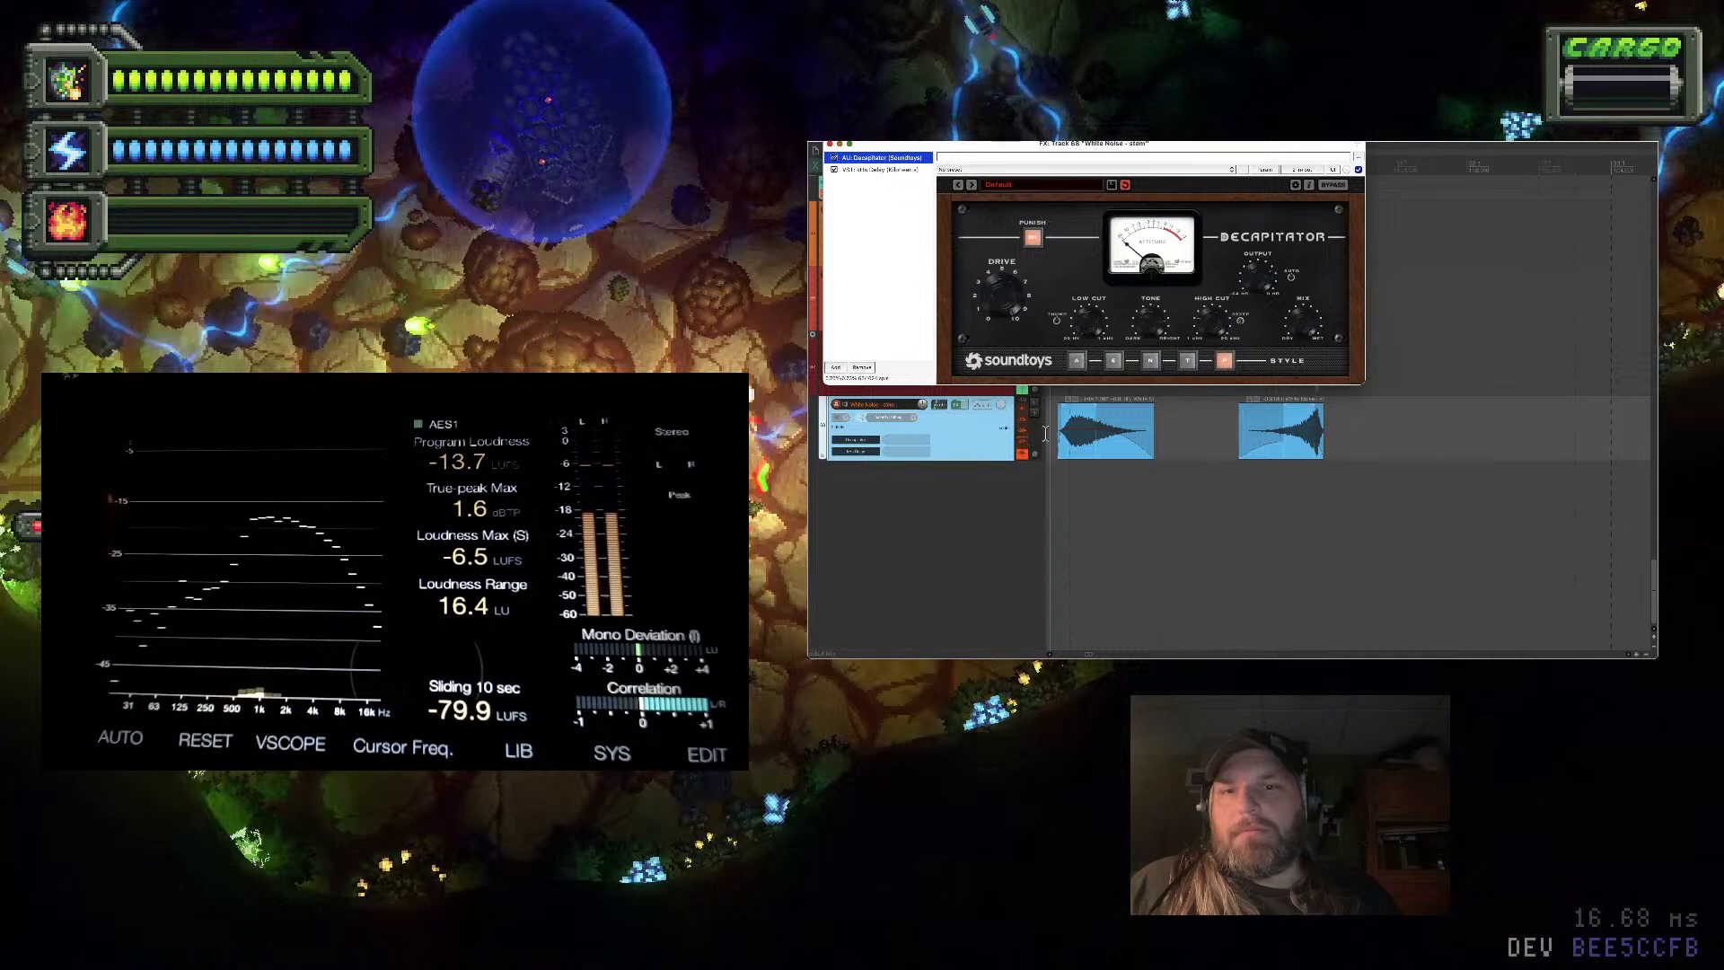
pyautogui.click(1045, 435)
pyautogui.hotkey('ctrl', 'z')
# Switch Decapitator's style to E while playing the first noise clip
pyautogui.press('space')
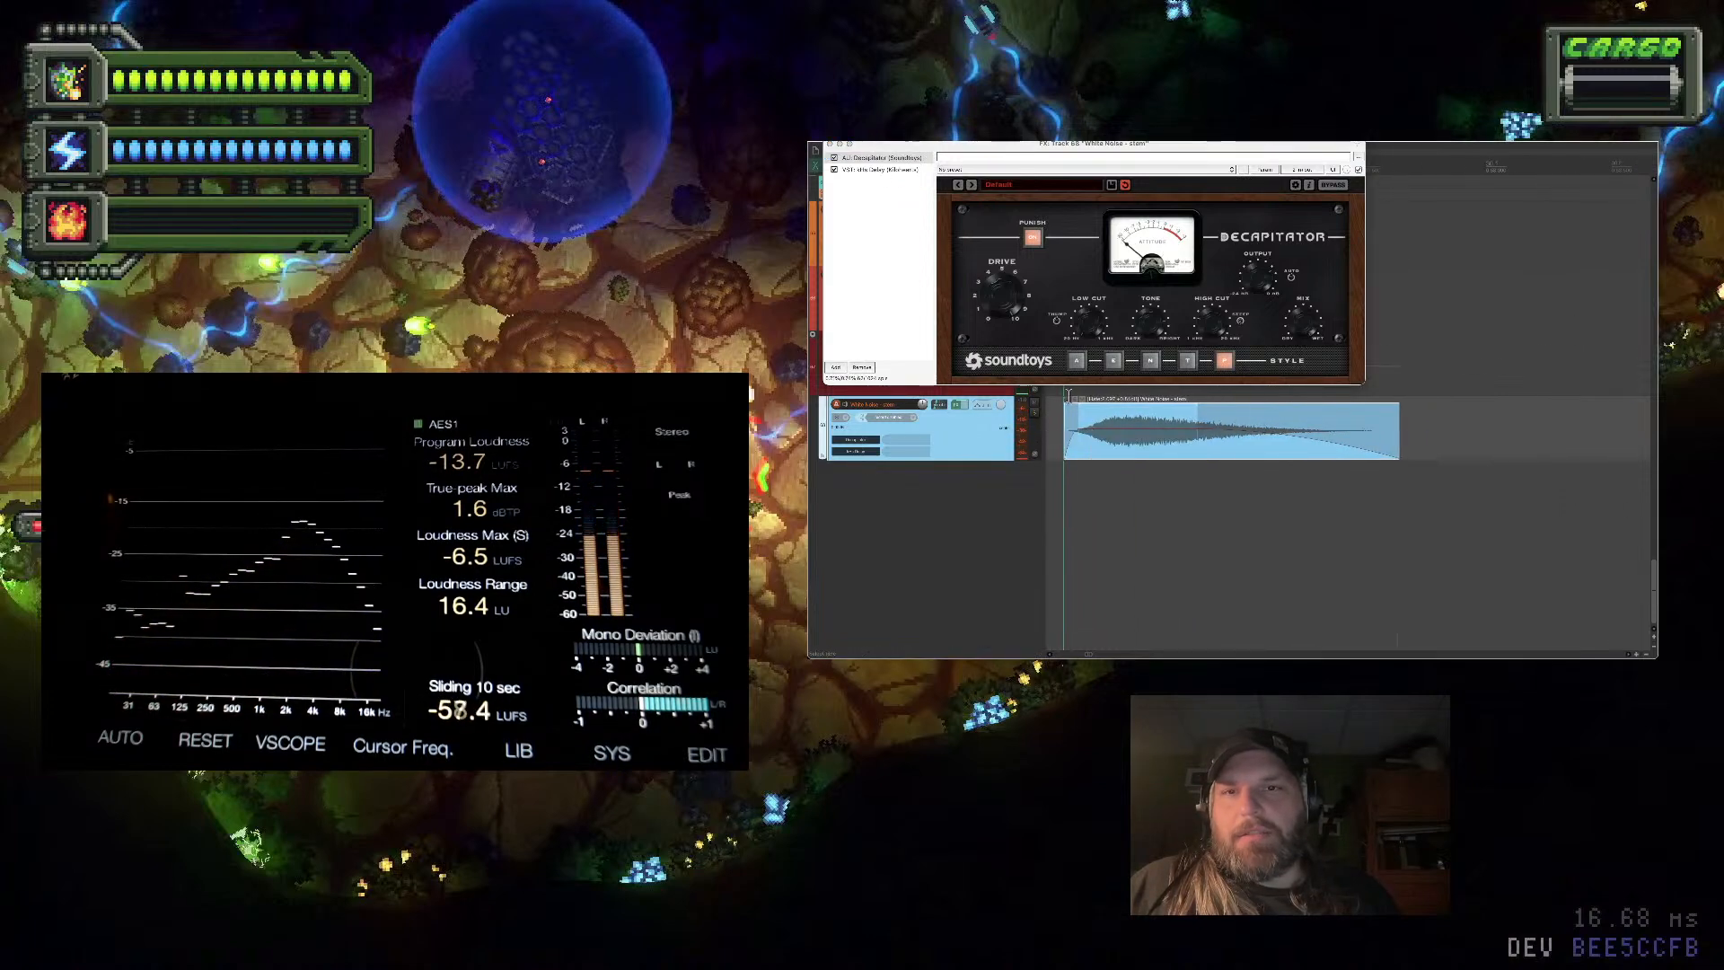
pyautogui.click(1113, 361)
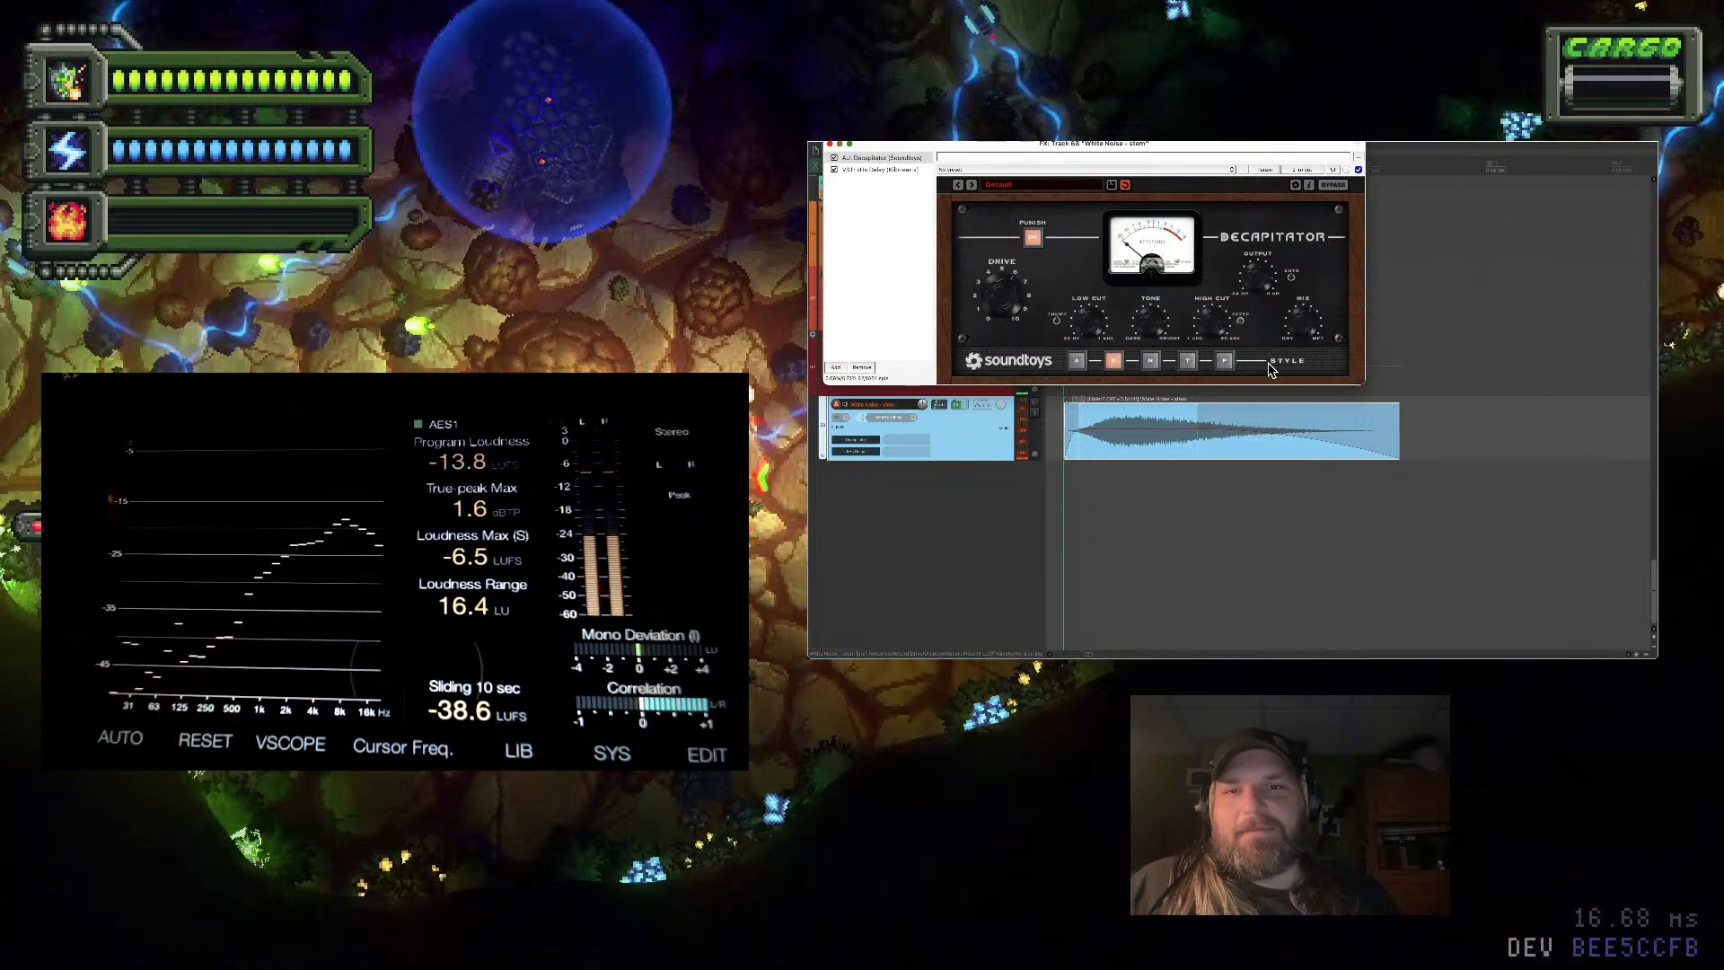
pyautogui.scroll(-3, 1276, 439)
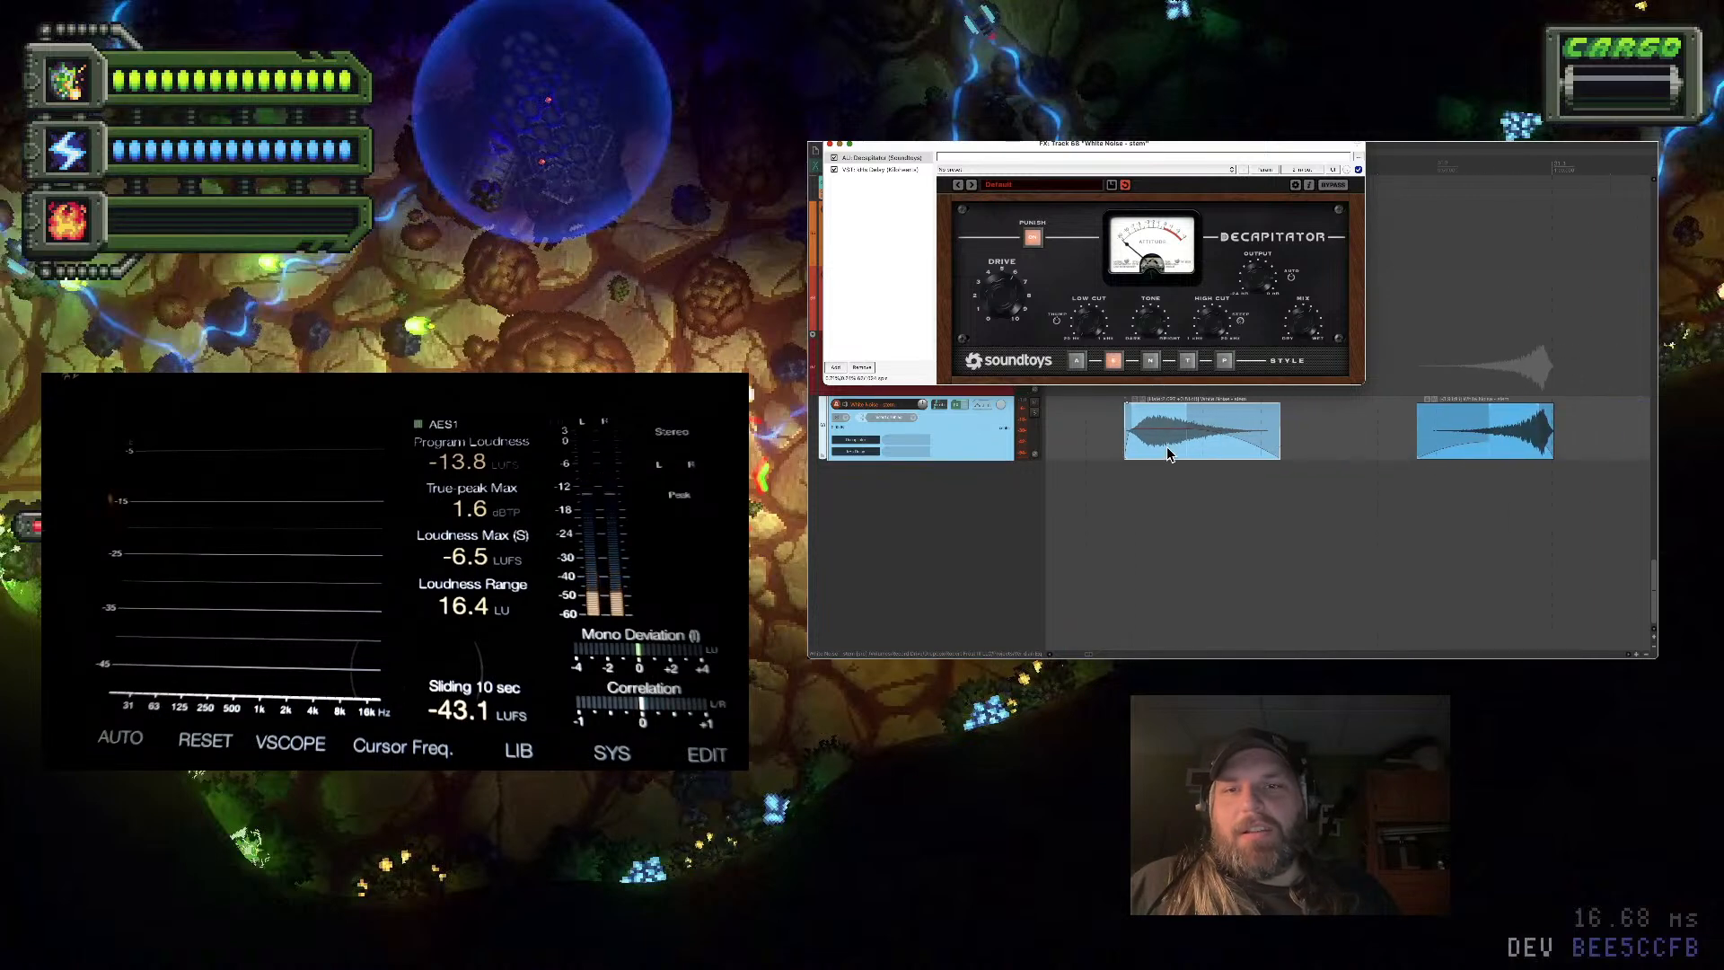
# Duplicate the White Noise - stem track and shift the first clip on the copy slightly later
pyautogui.rightClick(965, 436)
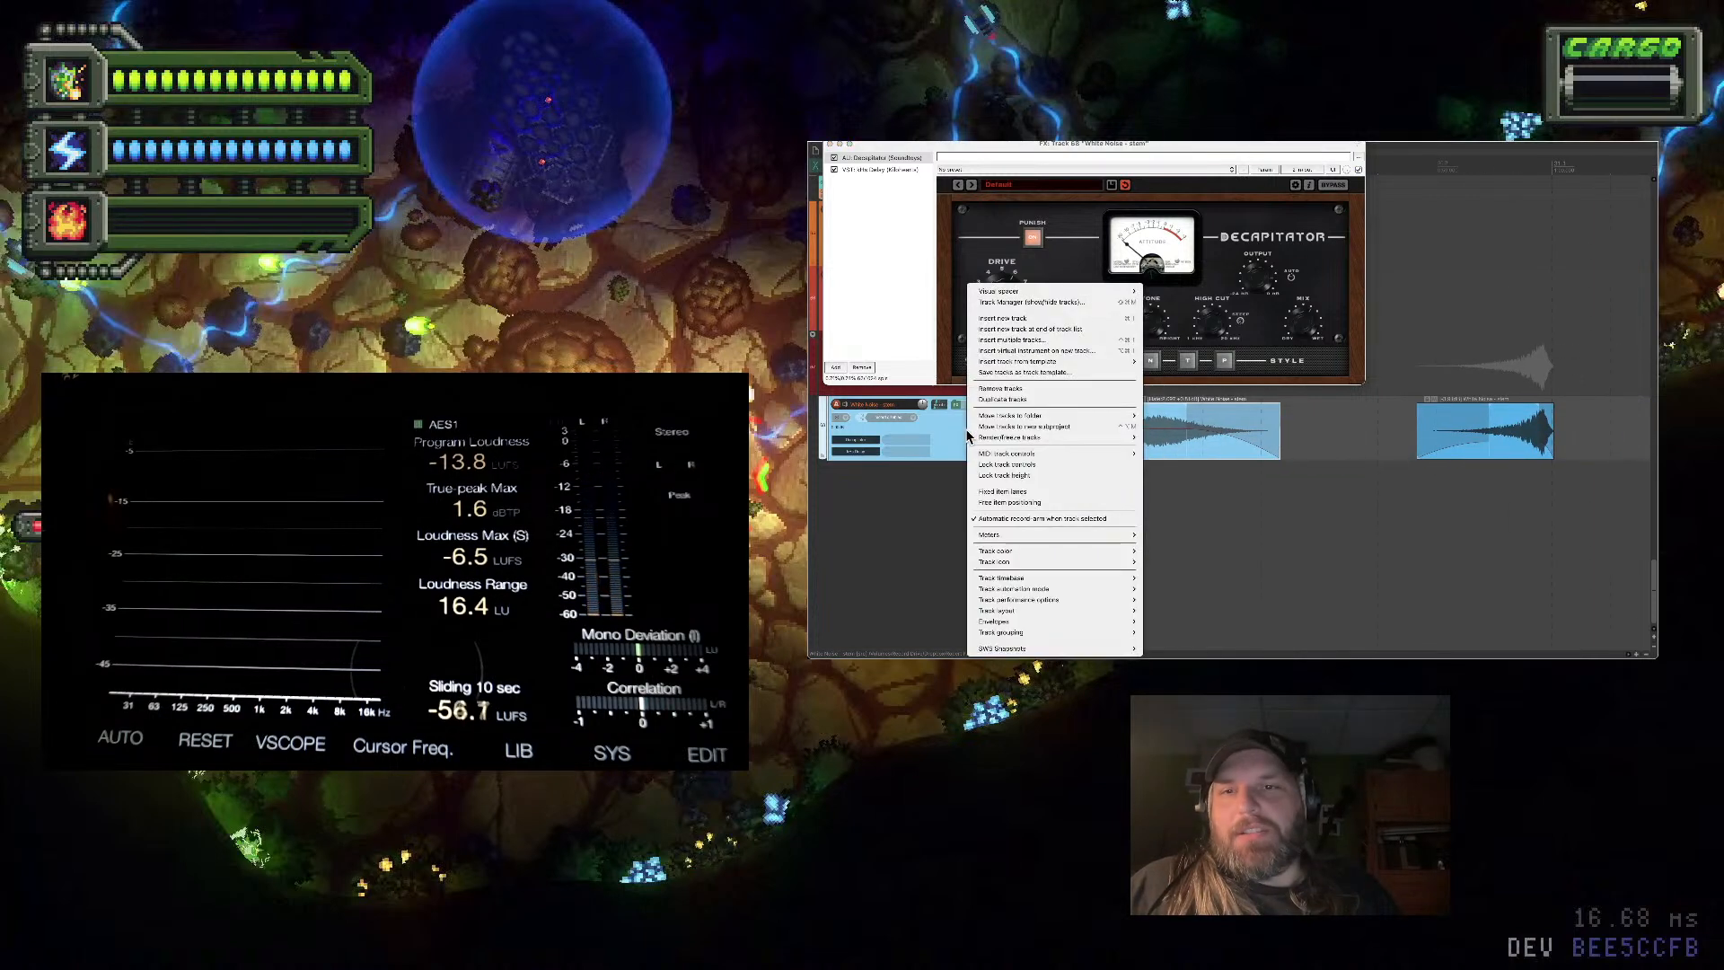
pyautogui.click(1065, 399)
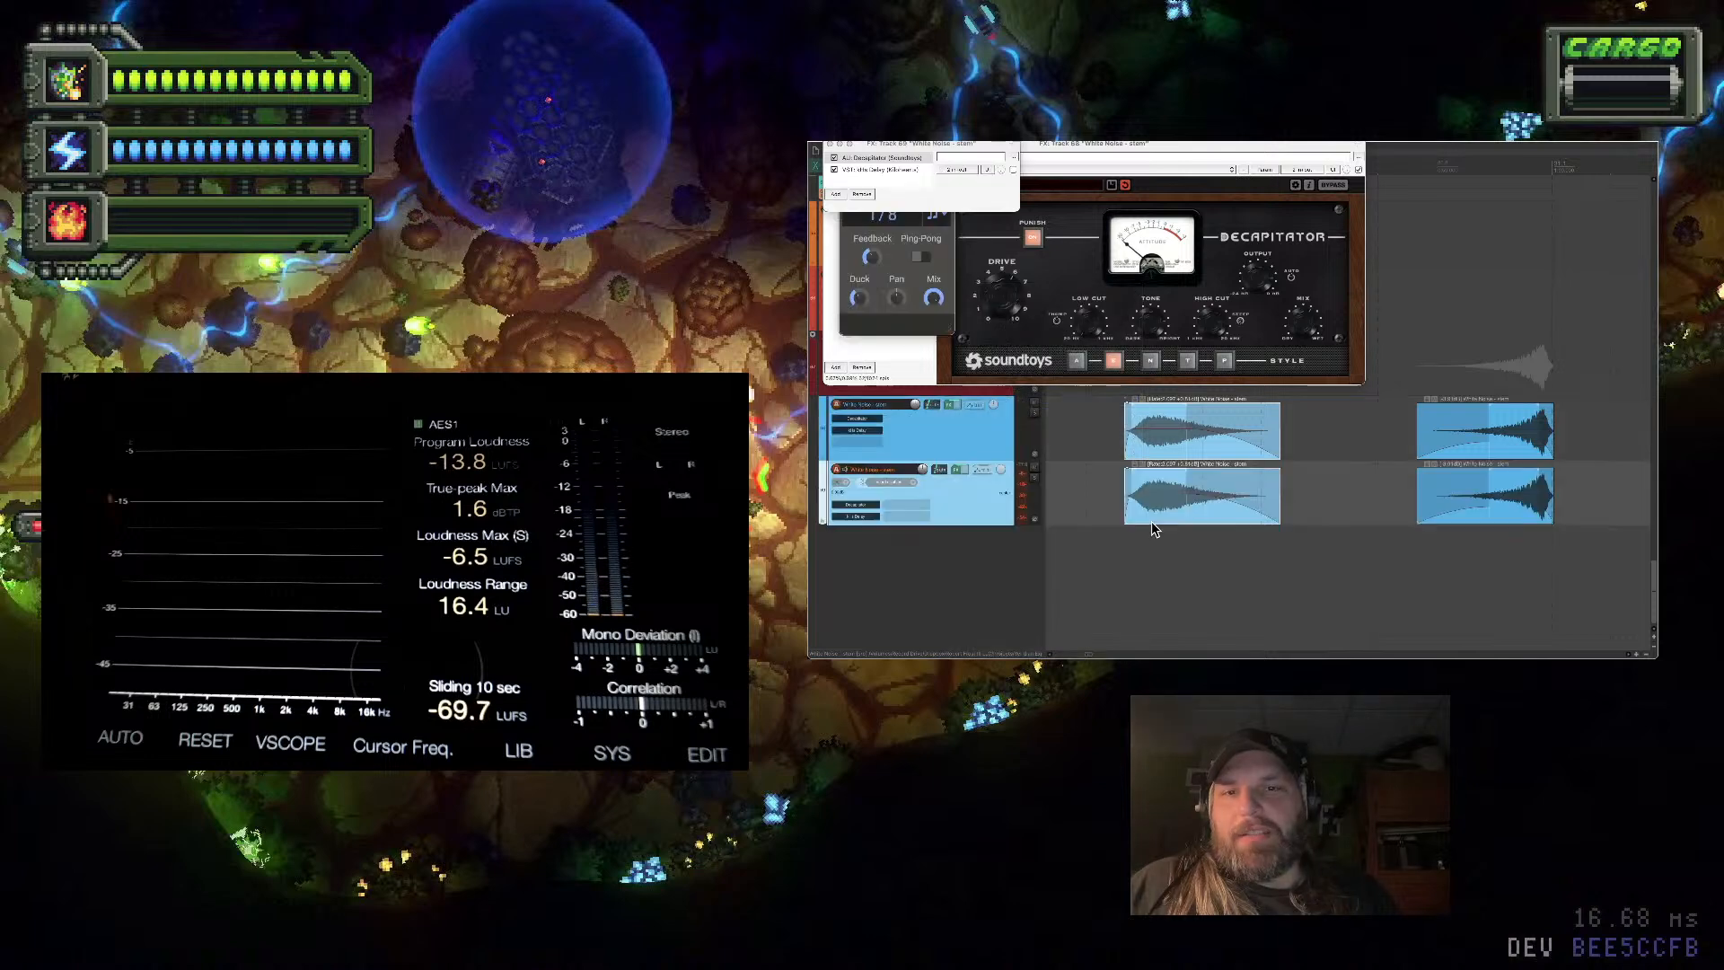
pyautogui.moveTo(1158, 509); pyautogui.dragTo(1186, 509)
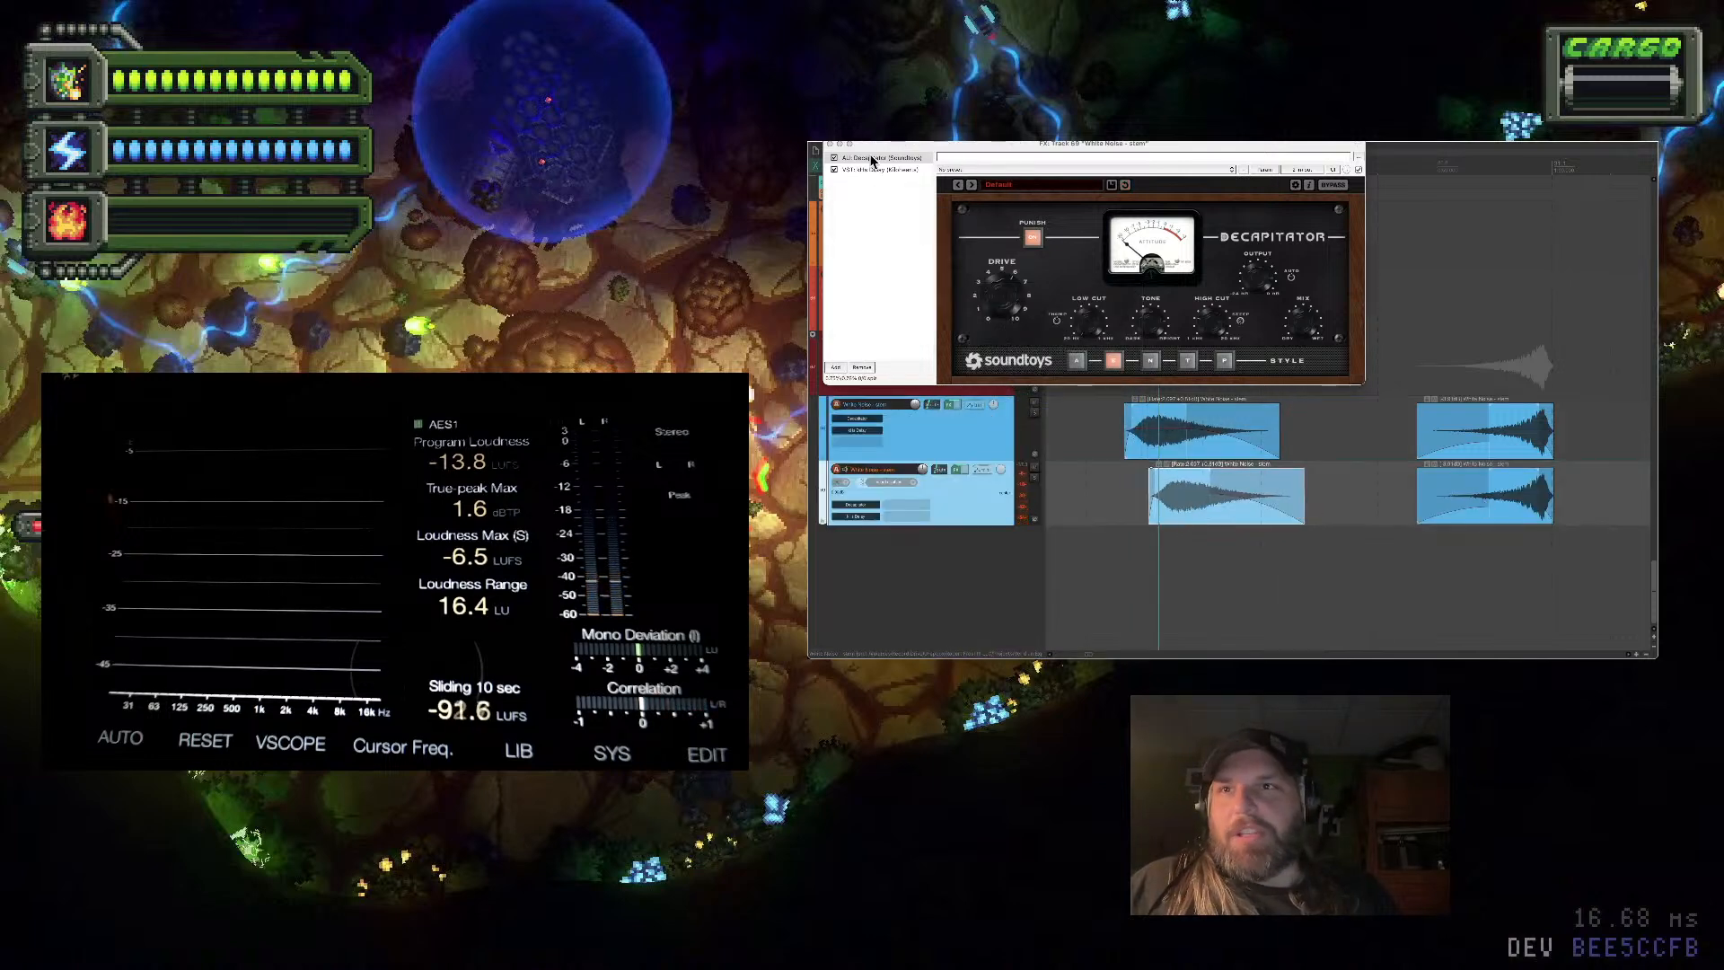
# Bypass kHs Delay on the duplicate track and shift its first clip further later while auditioning both layers
pyautogui.click(834, 169)
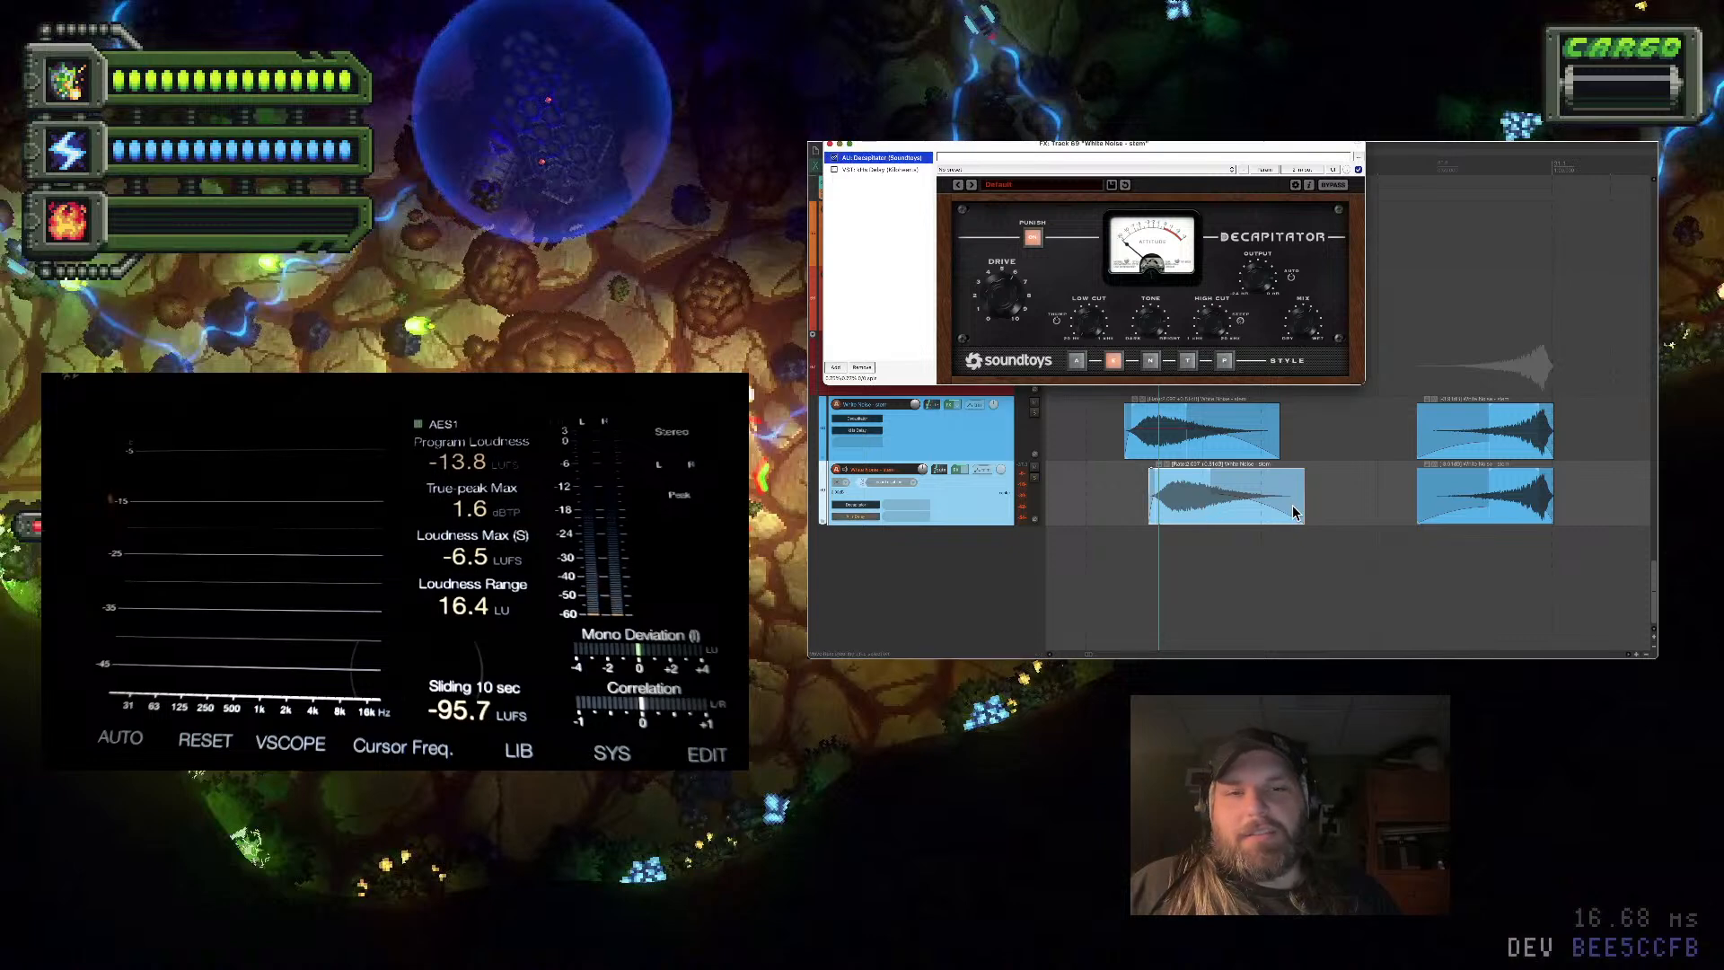
pyautogui.click(1200, 493)
pyautogui.press('space')
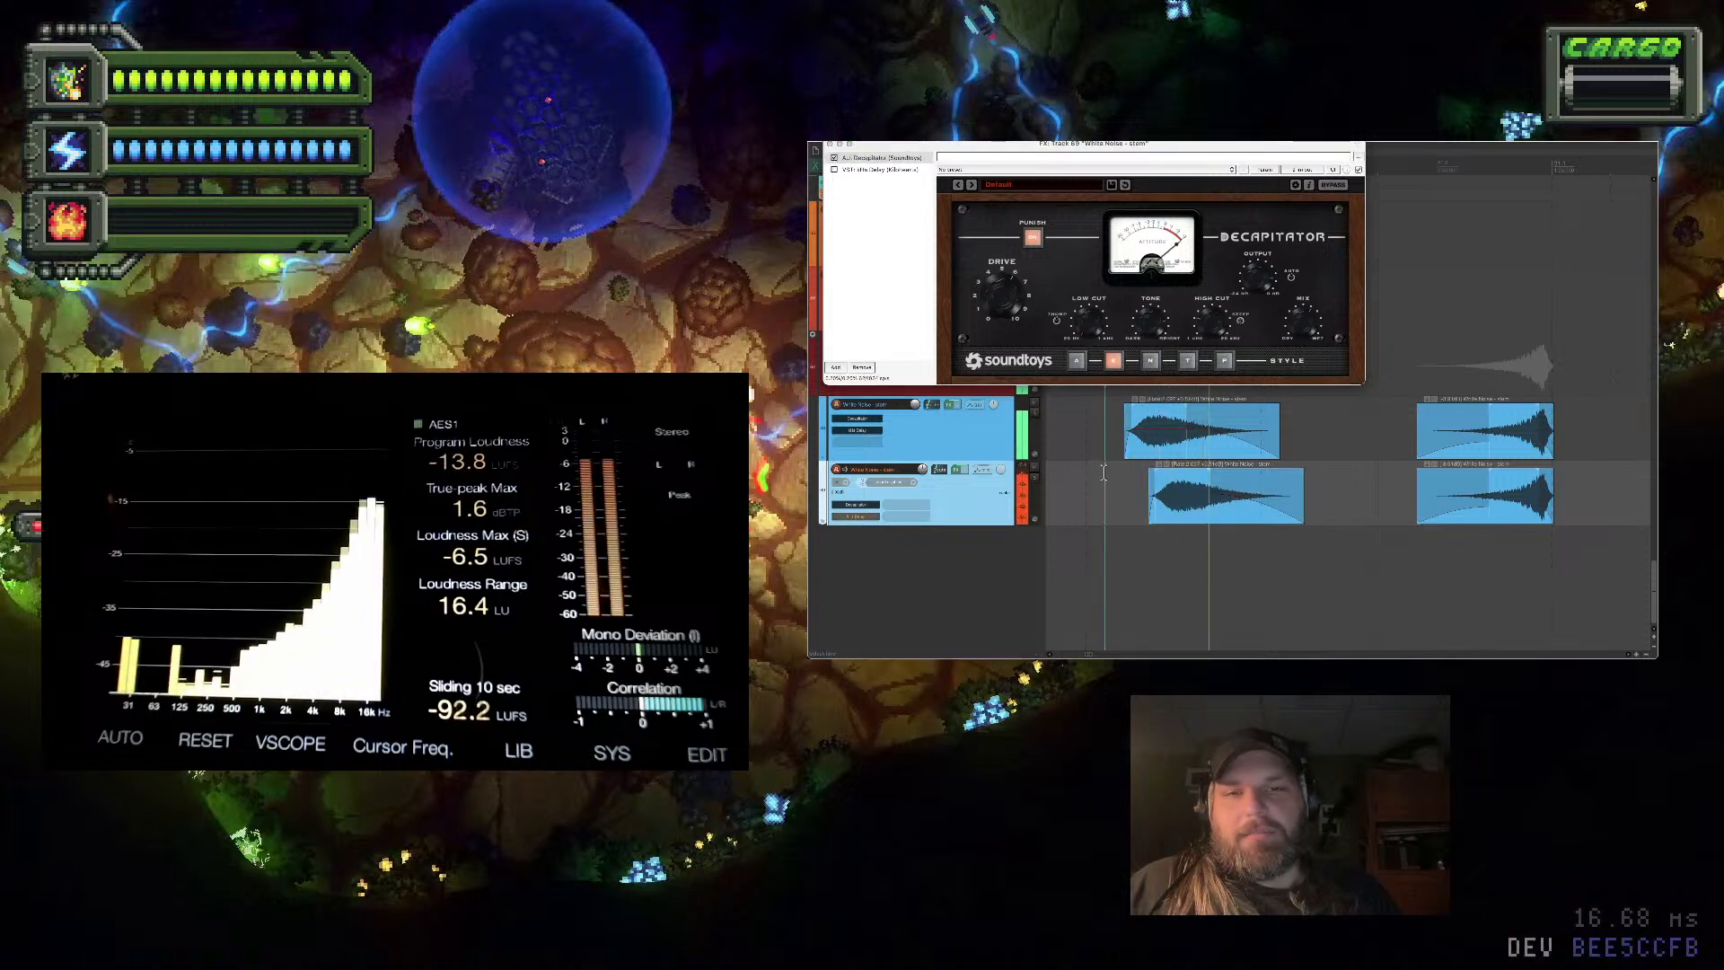
pyautogui.moveTo(1201, 493); pyautogui.dragTo(1224, 510)
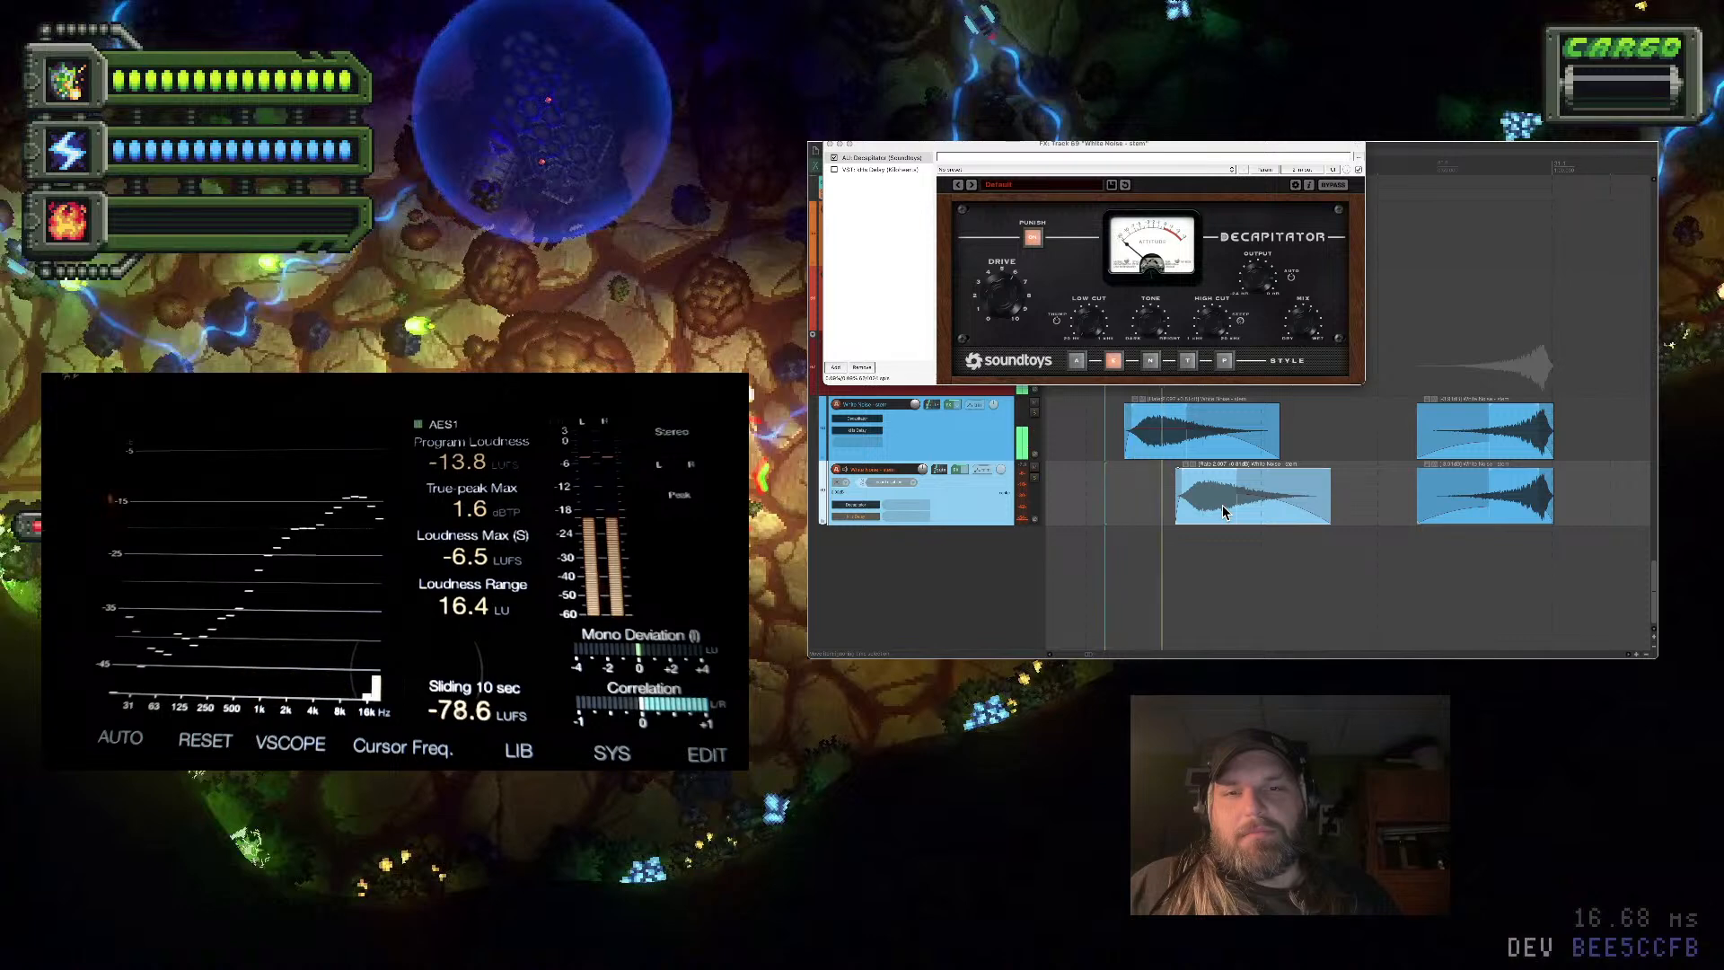
pyautogui.press('space')
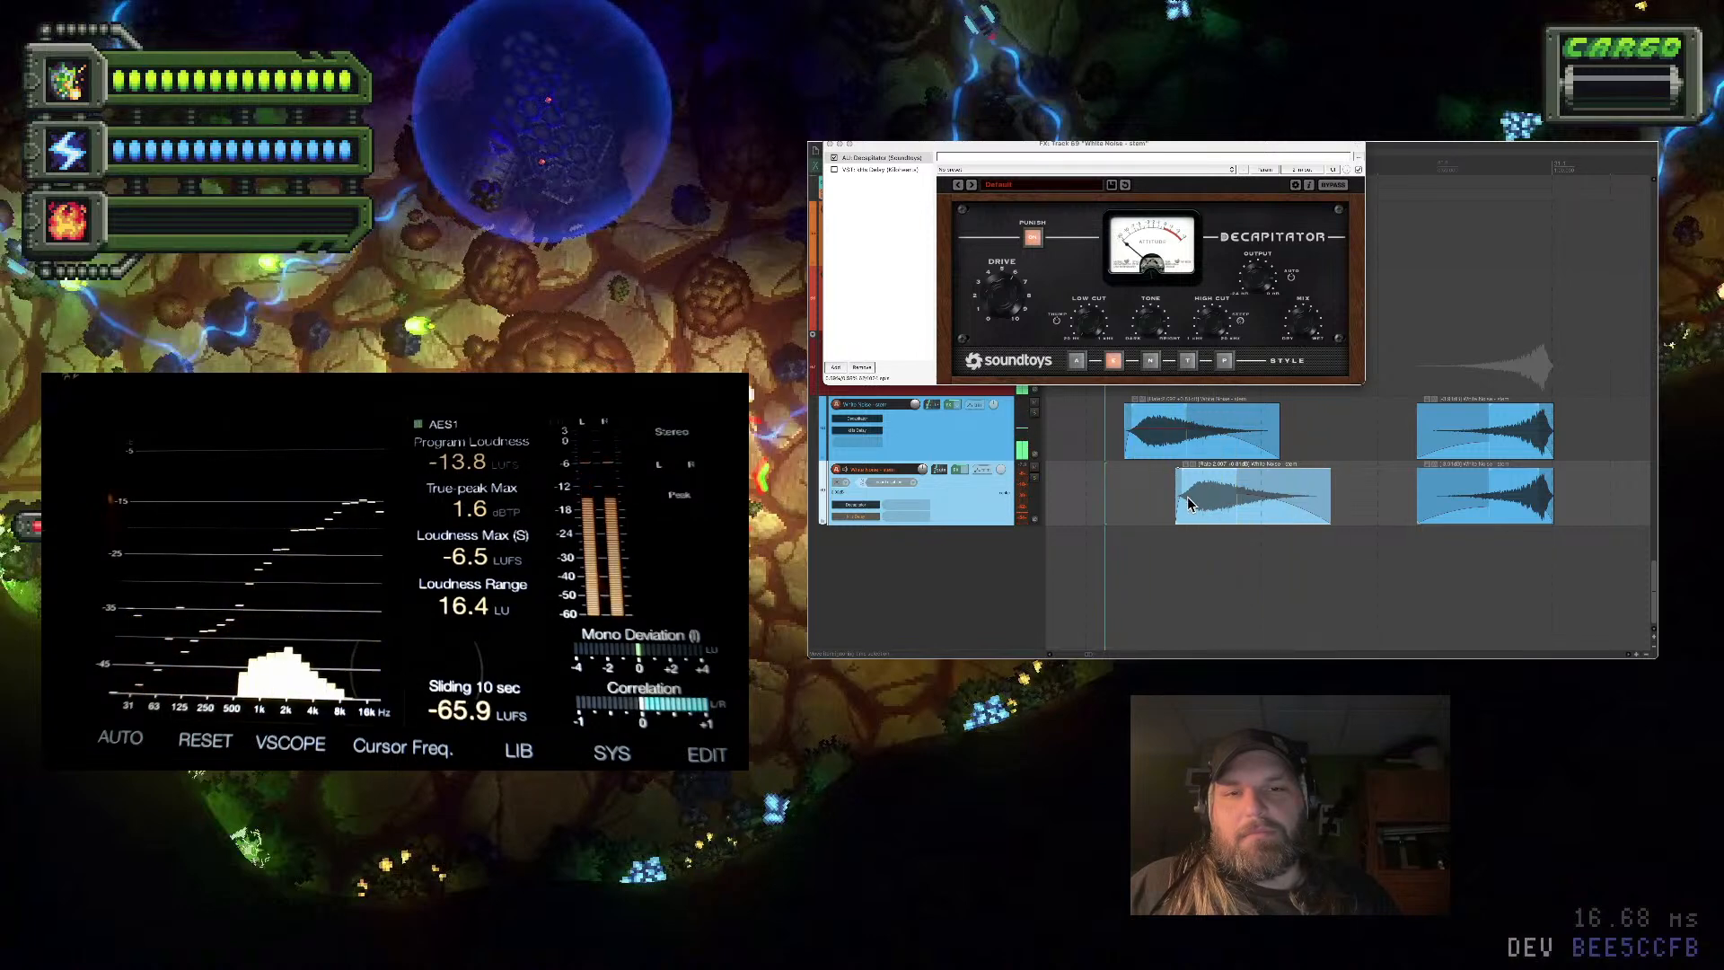
# Delete the second clip on the duplicate track and trim the remaining clip's end to about half its length
pyautogui.click(1510, 497)
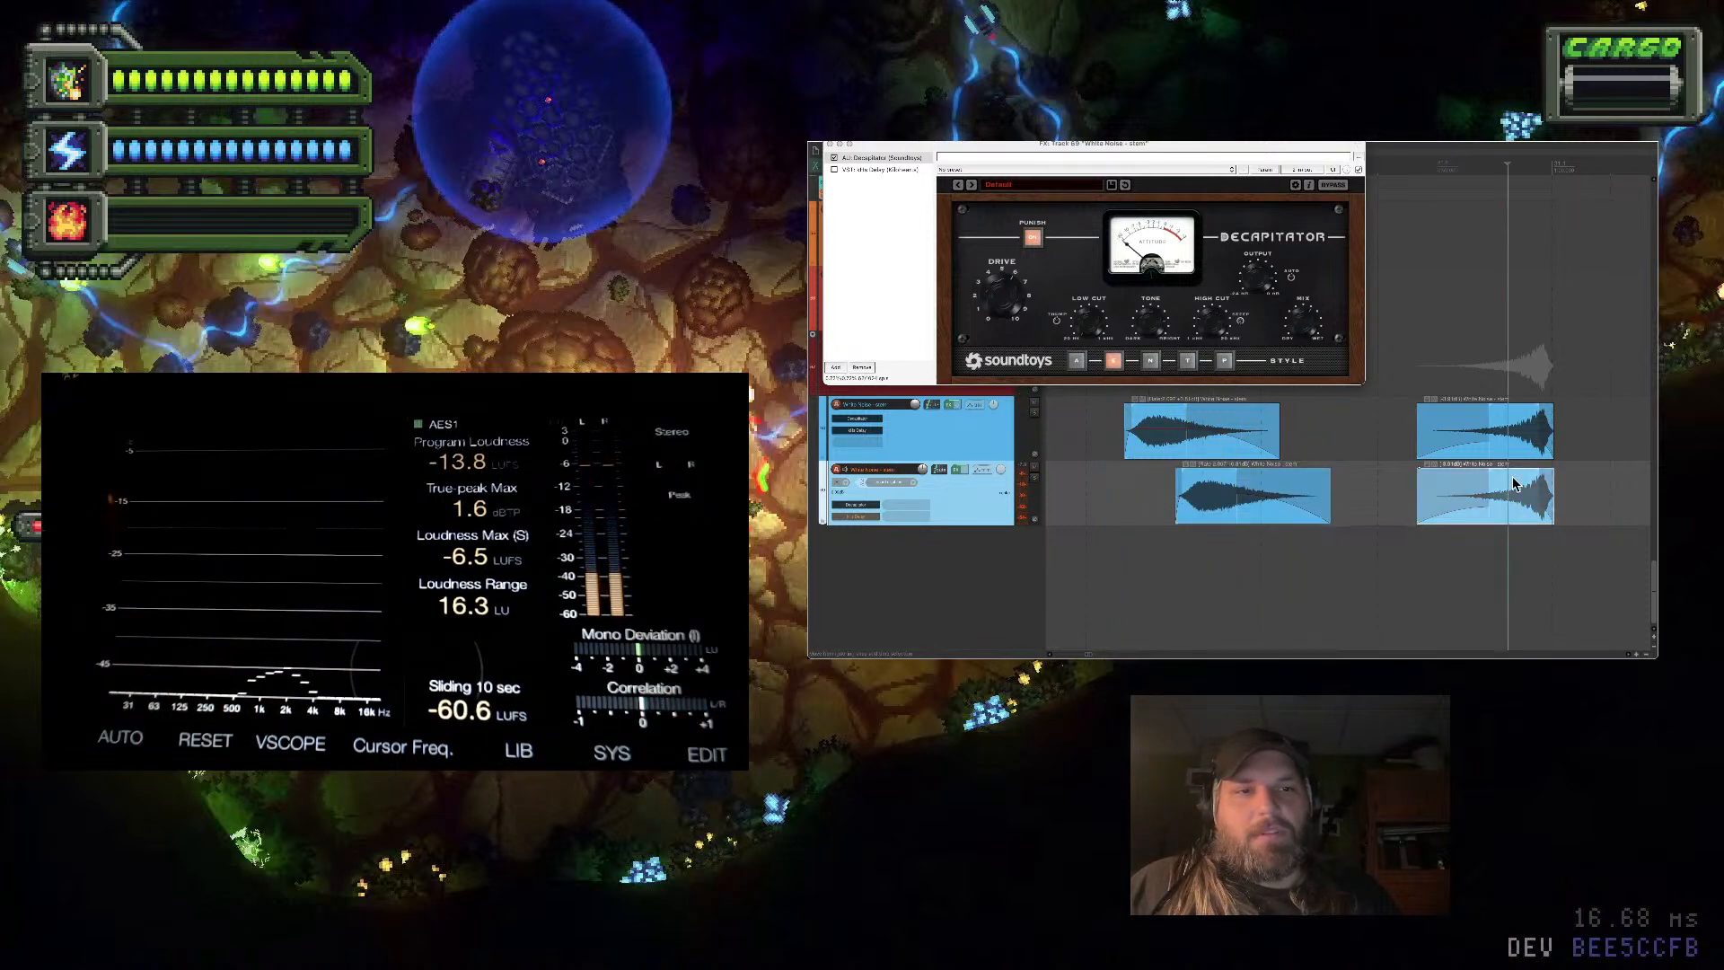
pyautogui.press('Delete')
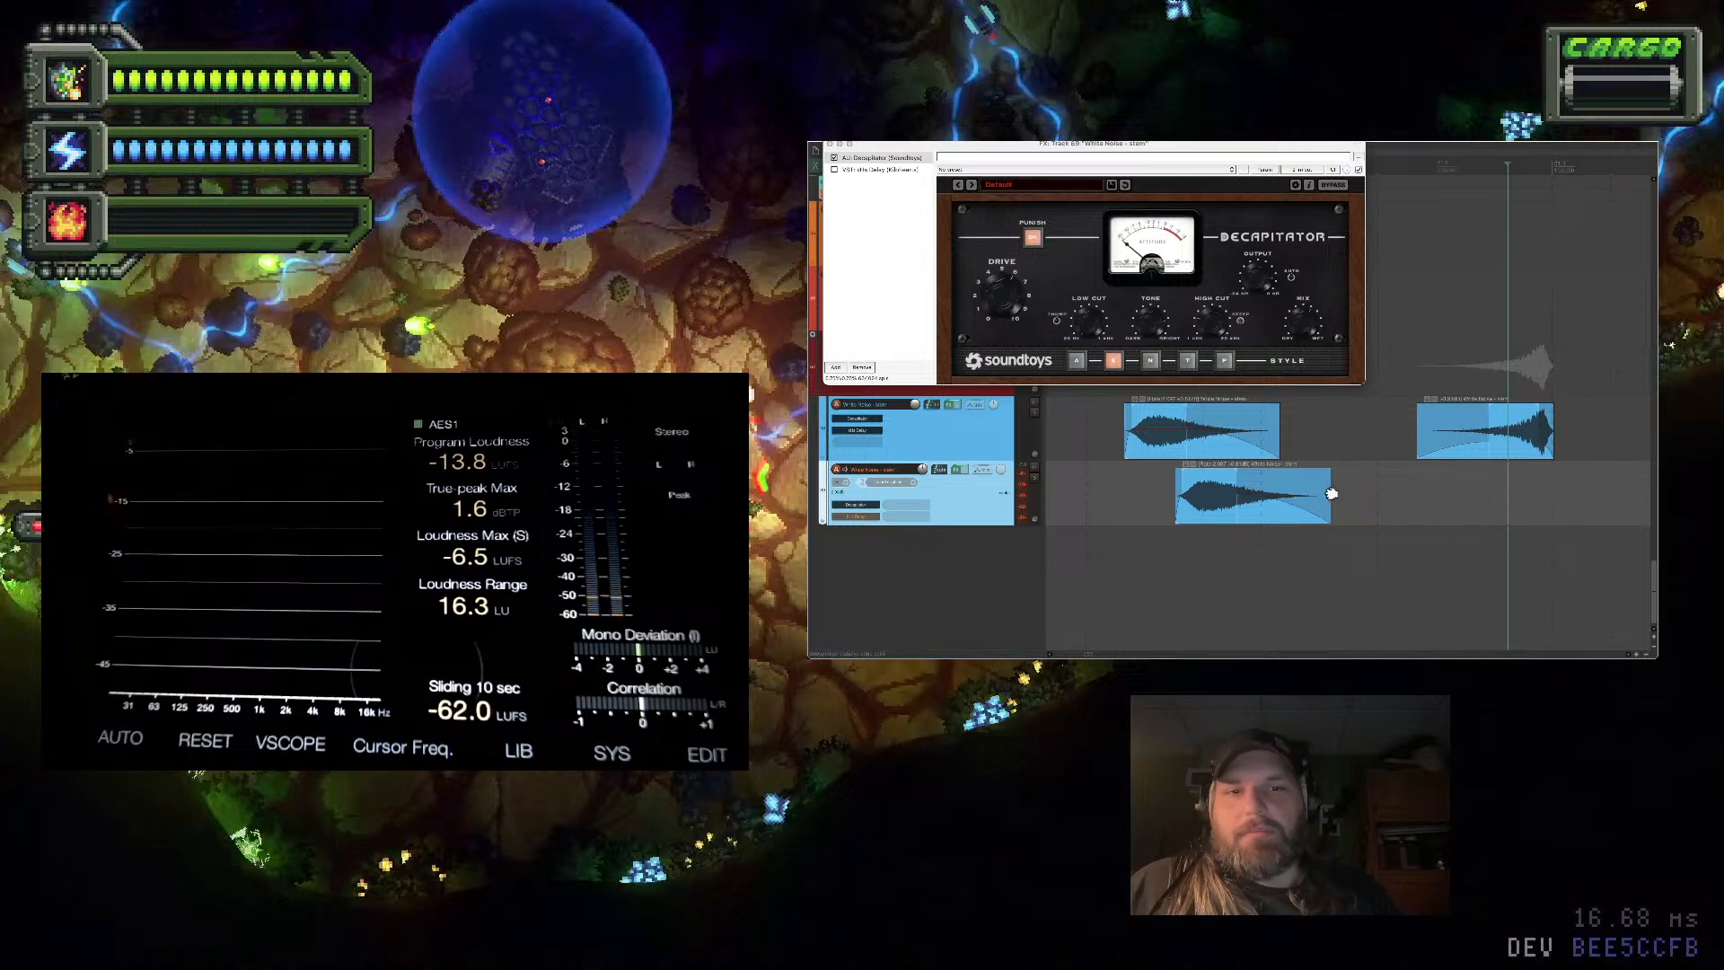
pyautogui.moveTo(1331, 494); pyautogui.dragTo(1251, 490)
# Duplicate the shortened clip twice to make three back-to-back repeats, checking the layered sound
pyautogui.click(1130, 471)
pyautogui.press('space')
pyautogui.hotkey('ctrl', 'd')
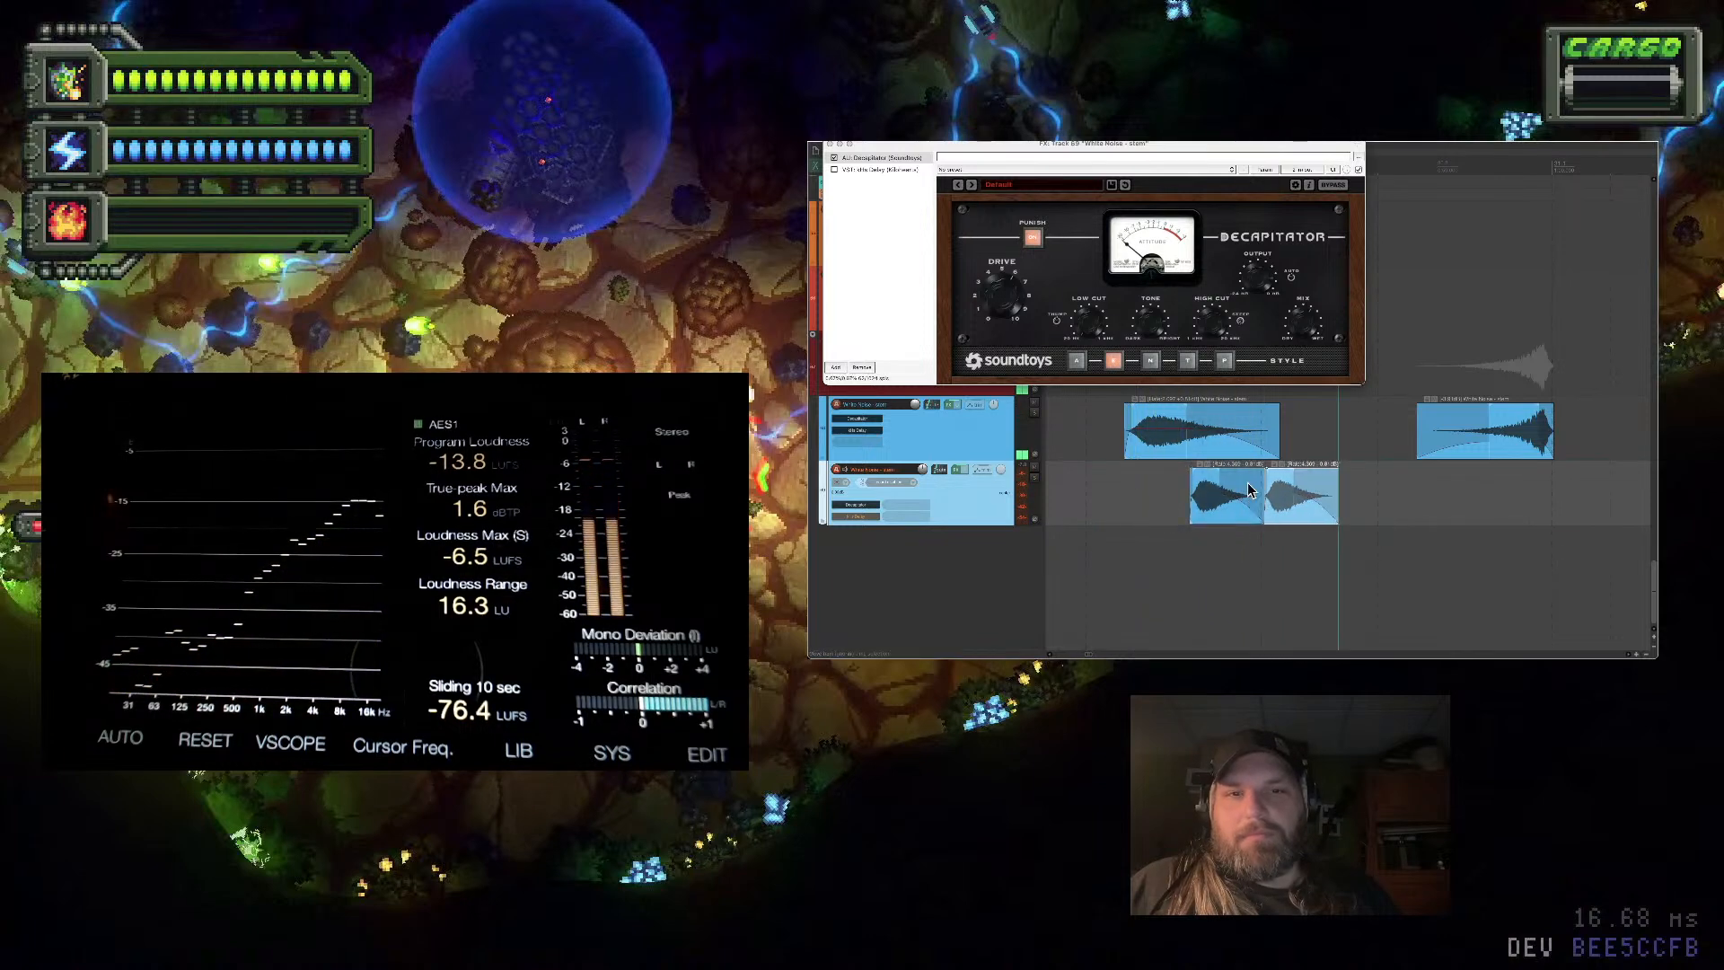
pyautogui.hotkey('ctrl', 'd')
# Play the layered clips and extend the end of the third repeat under the second clip of the original track
pyautogui.click(1111, 482)
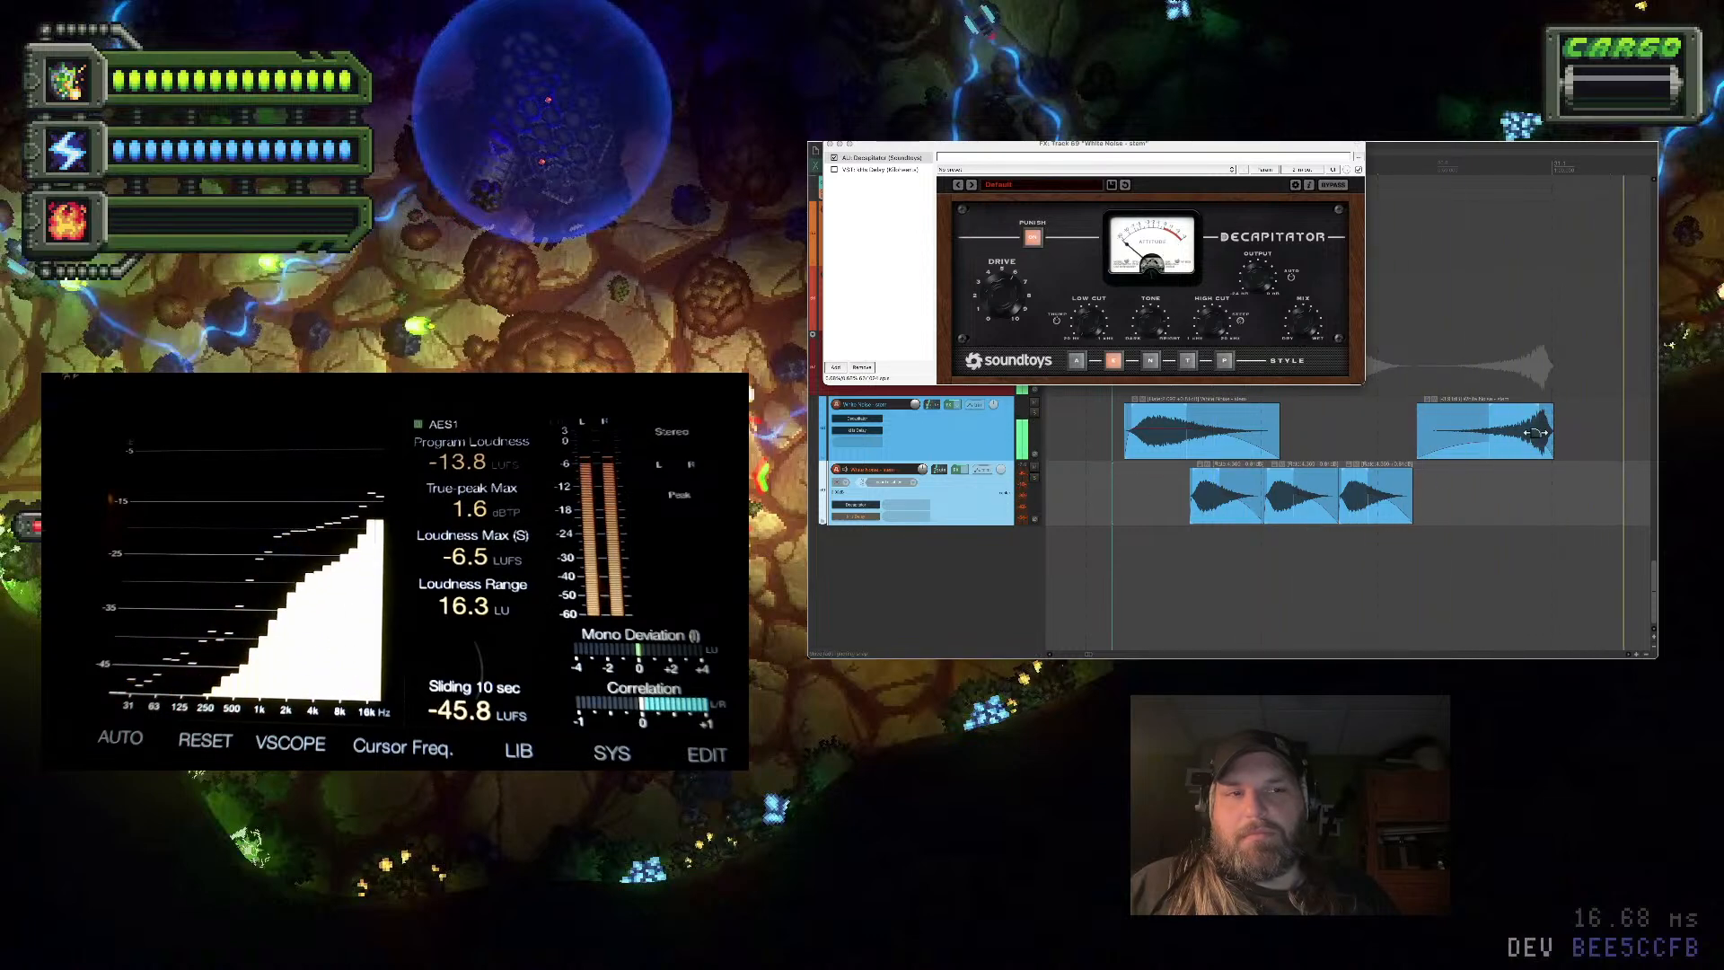
pyautogui.press('space')
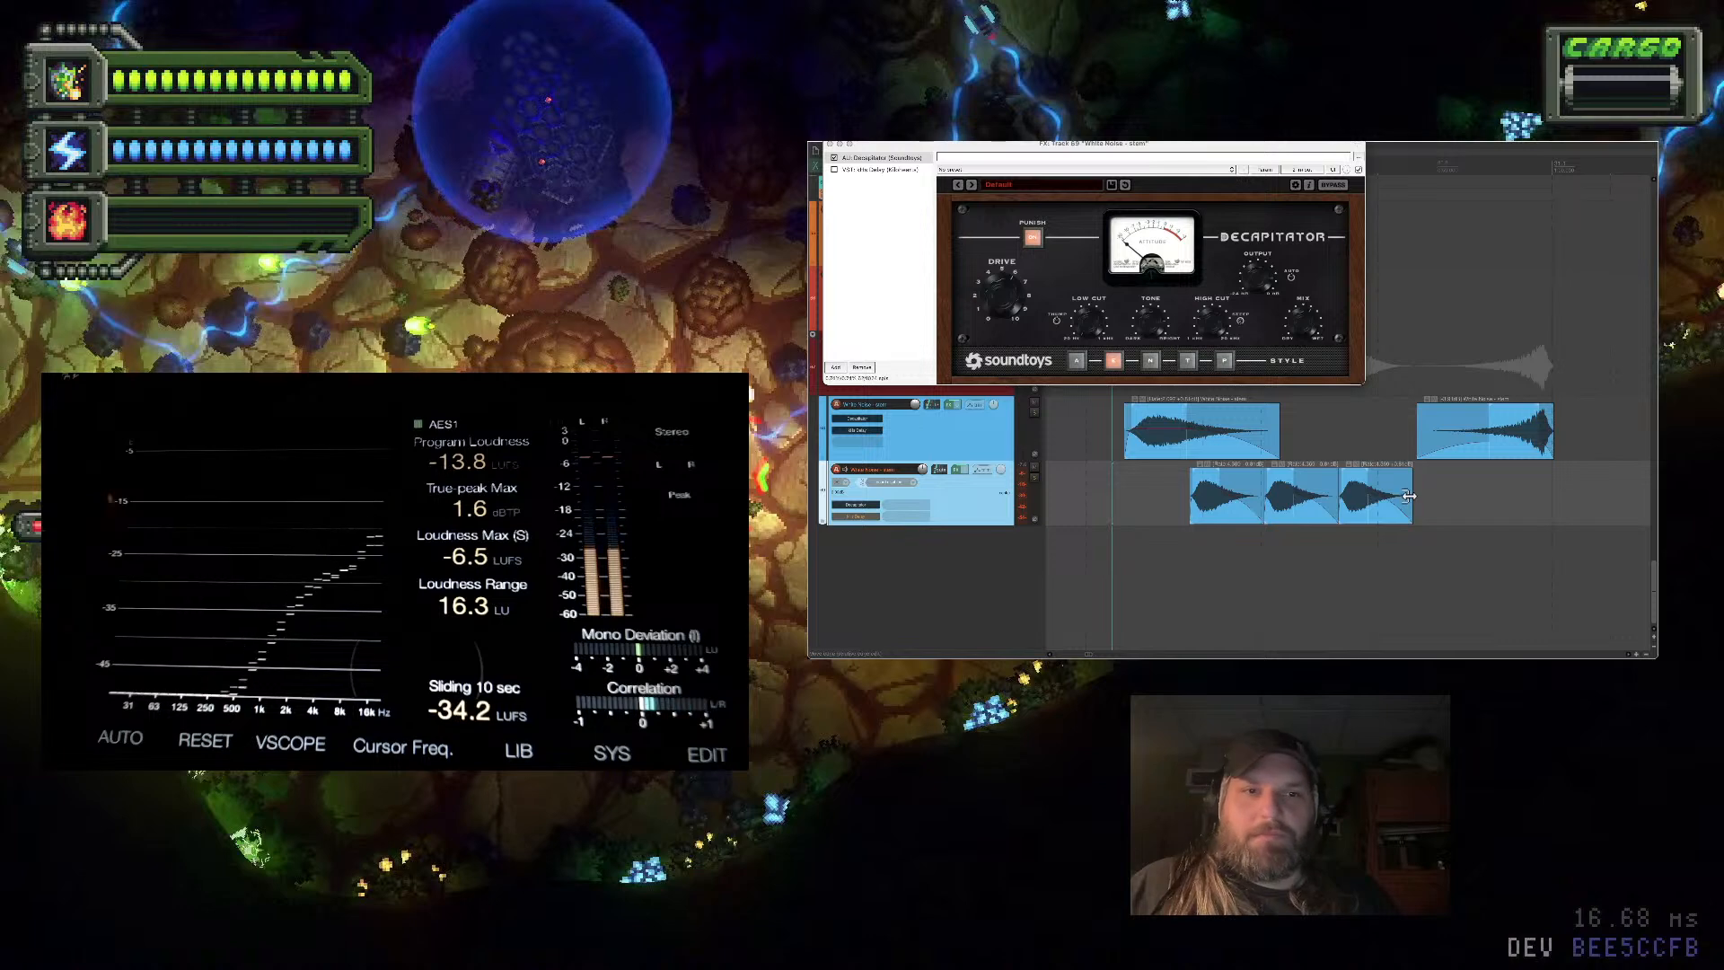
pyautogui.moveTo(1408, 497); pyautogui.dragTo(1517, 499)
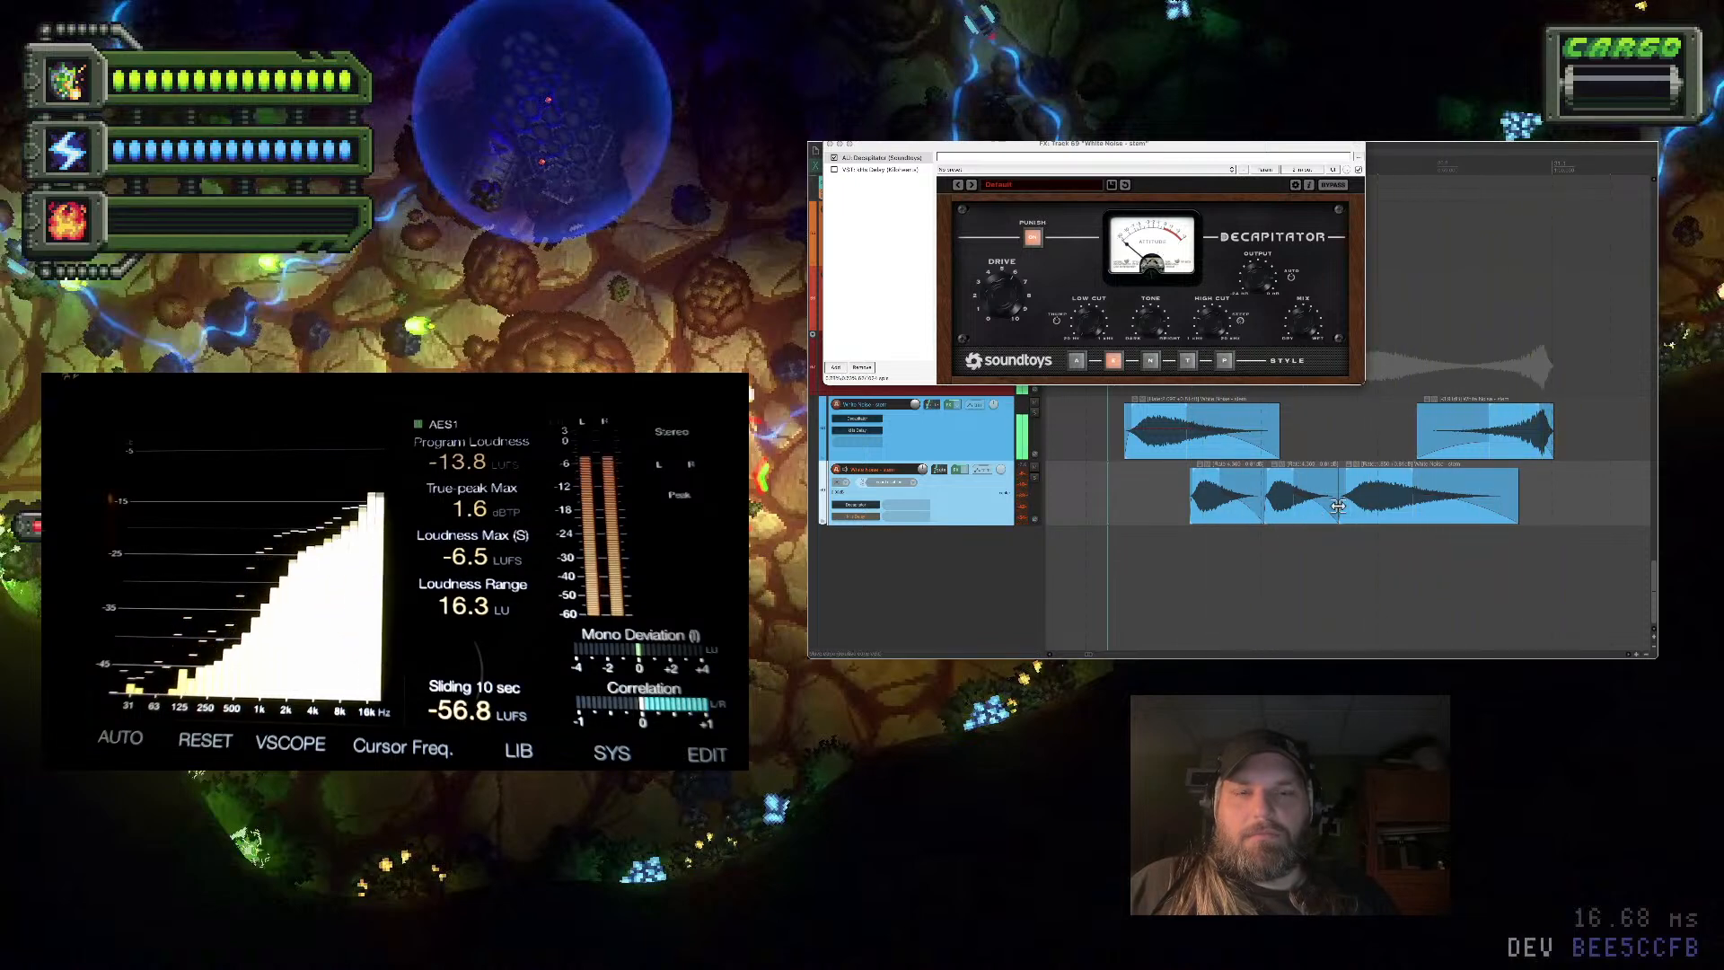
# Step through the edit history and undo all the layering edits, including the track duplication
pyautogui.press('super+z')
pyautogui.press('super+z')
pyautogui.press('super+z')
pyautogui.press('super+z')
pyautogui.press('super+z')
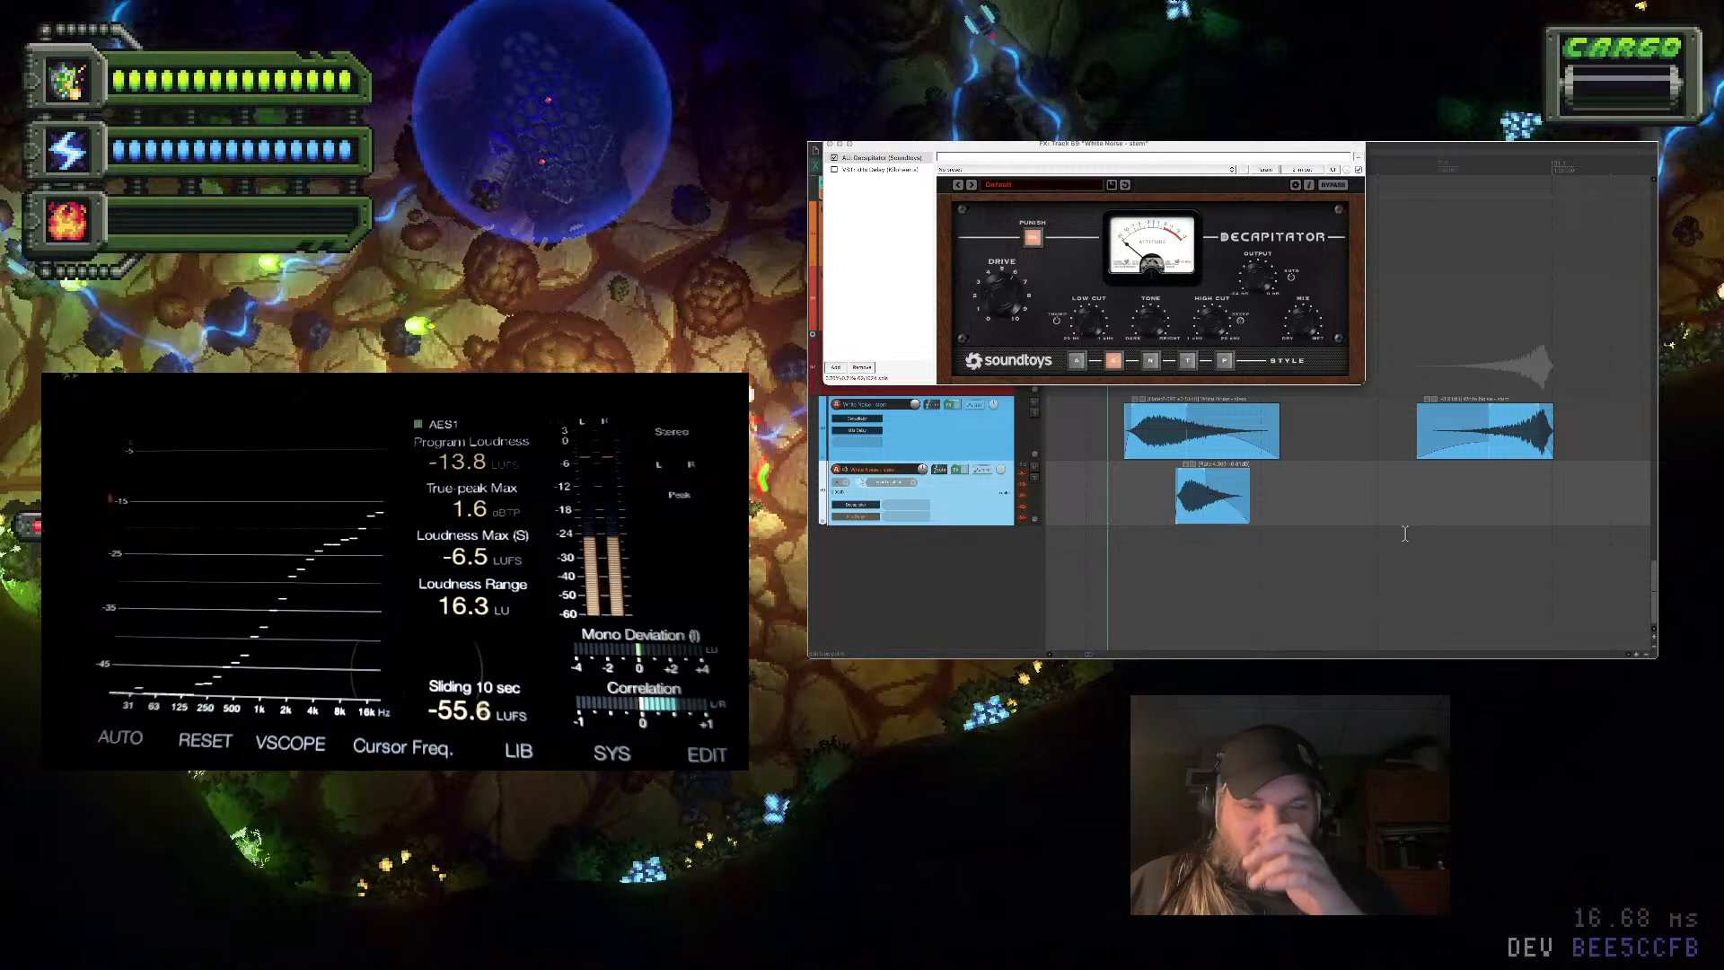
pyautogui.press('super+shift+z')
pyautogui.press('super+shift+z')
pyautogui.press('super+shift+z')
pyautogui.press('super+shift+z')
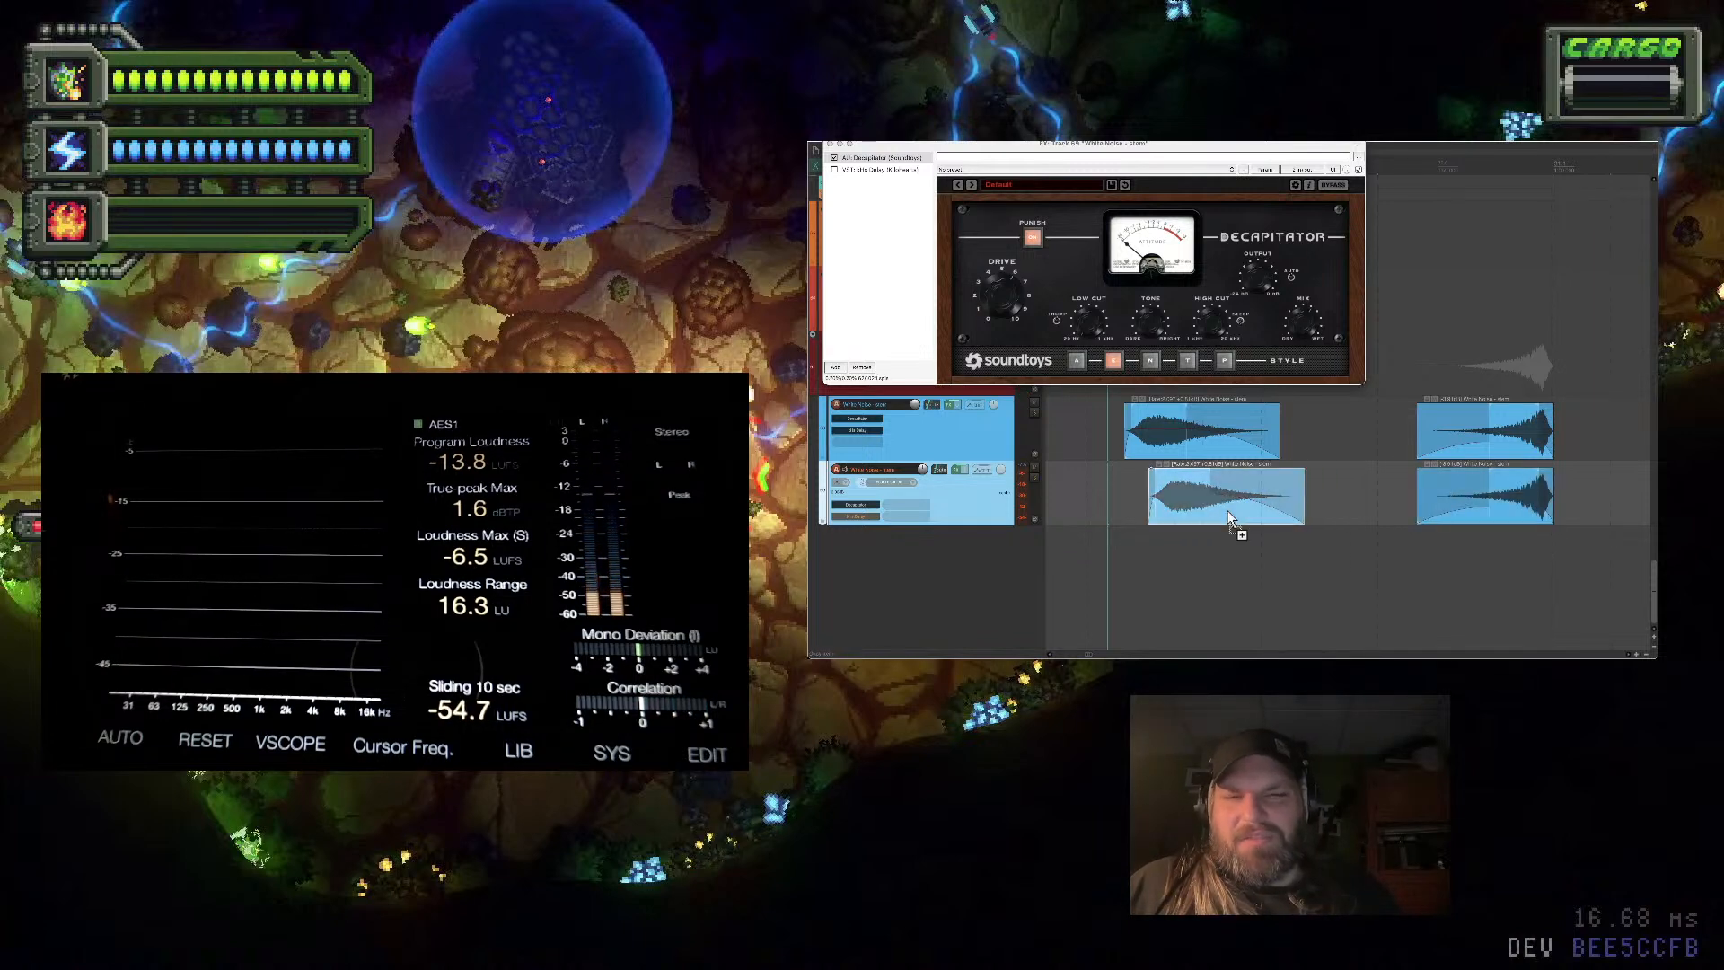
pyautogui.press('super+z')
pyautogui.press('super+z')
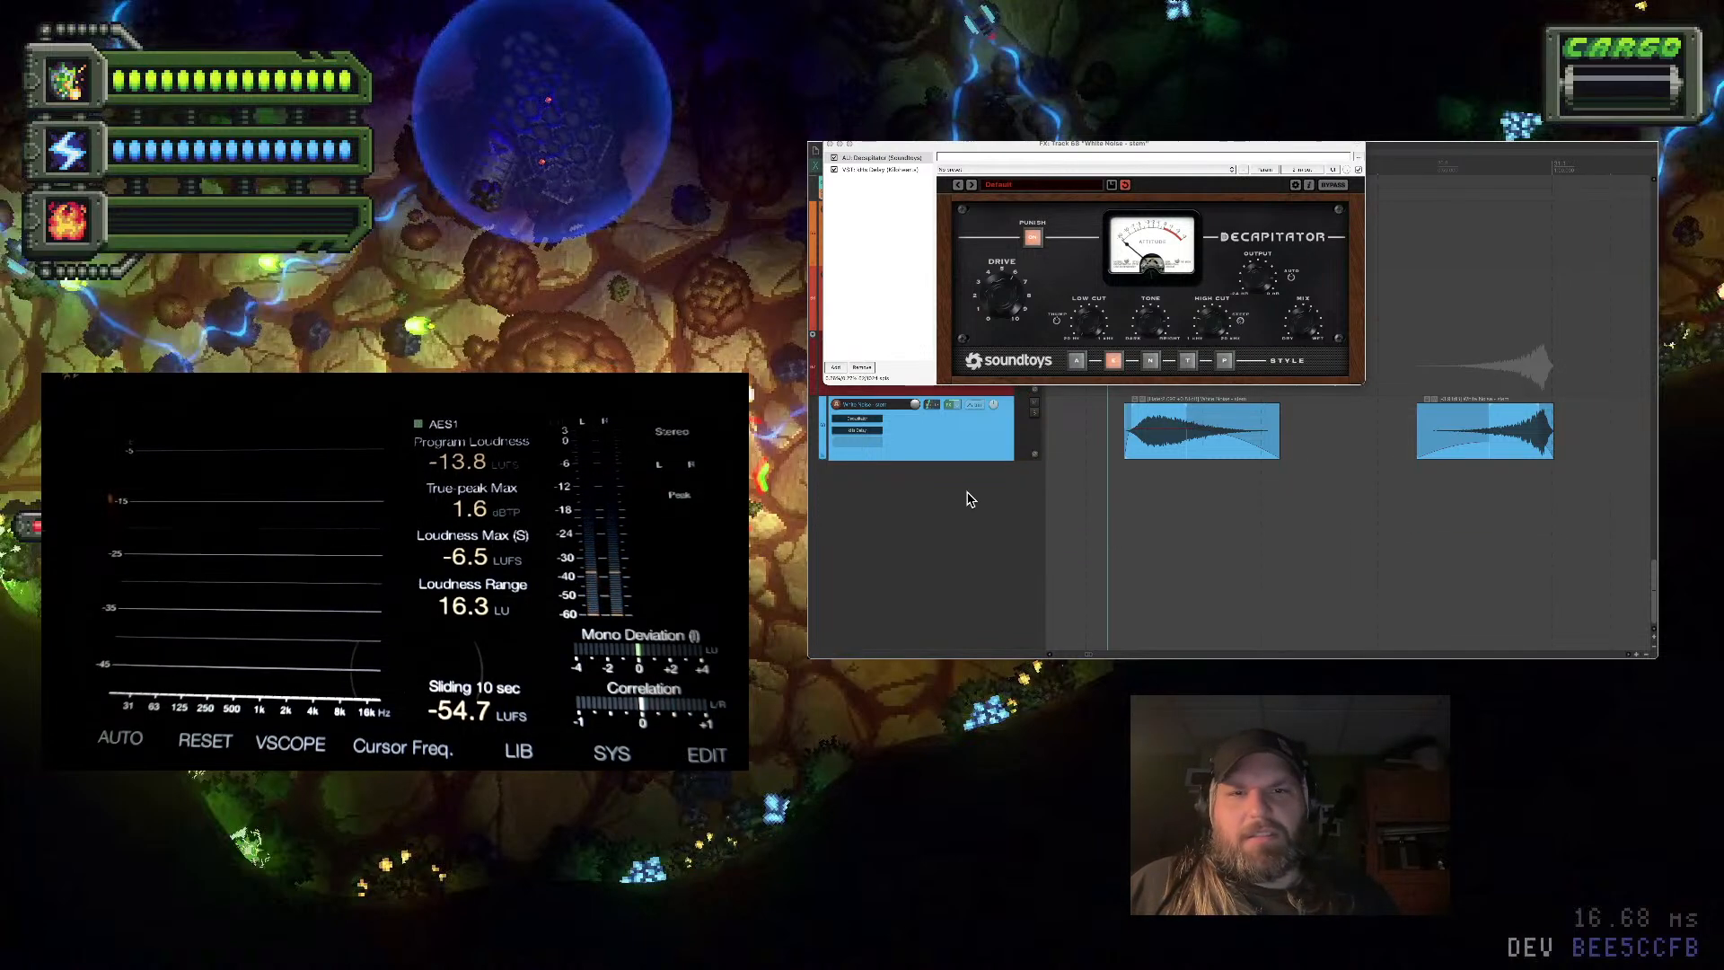
# Play the first clip while comparing Decapitator saturation styles T and A, leaving style A selected
pyautogui.click(1101, 451)
pyautogui.press('space')
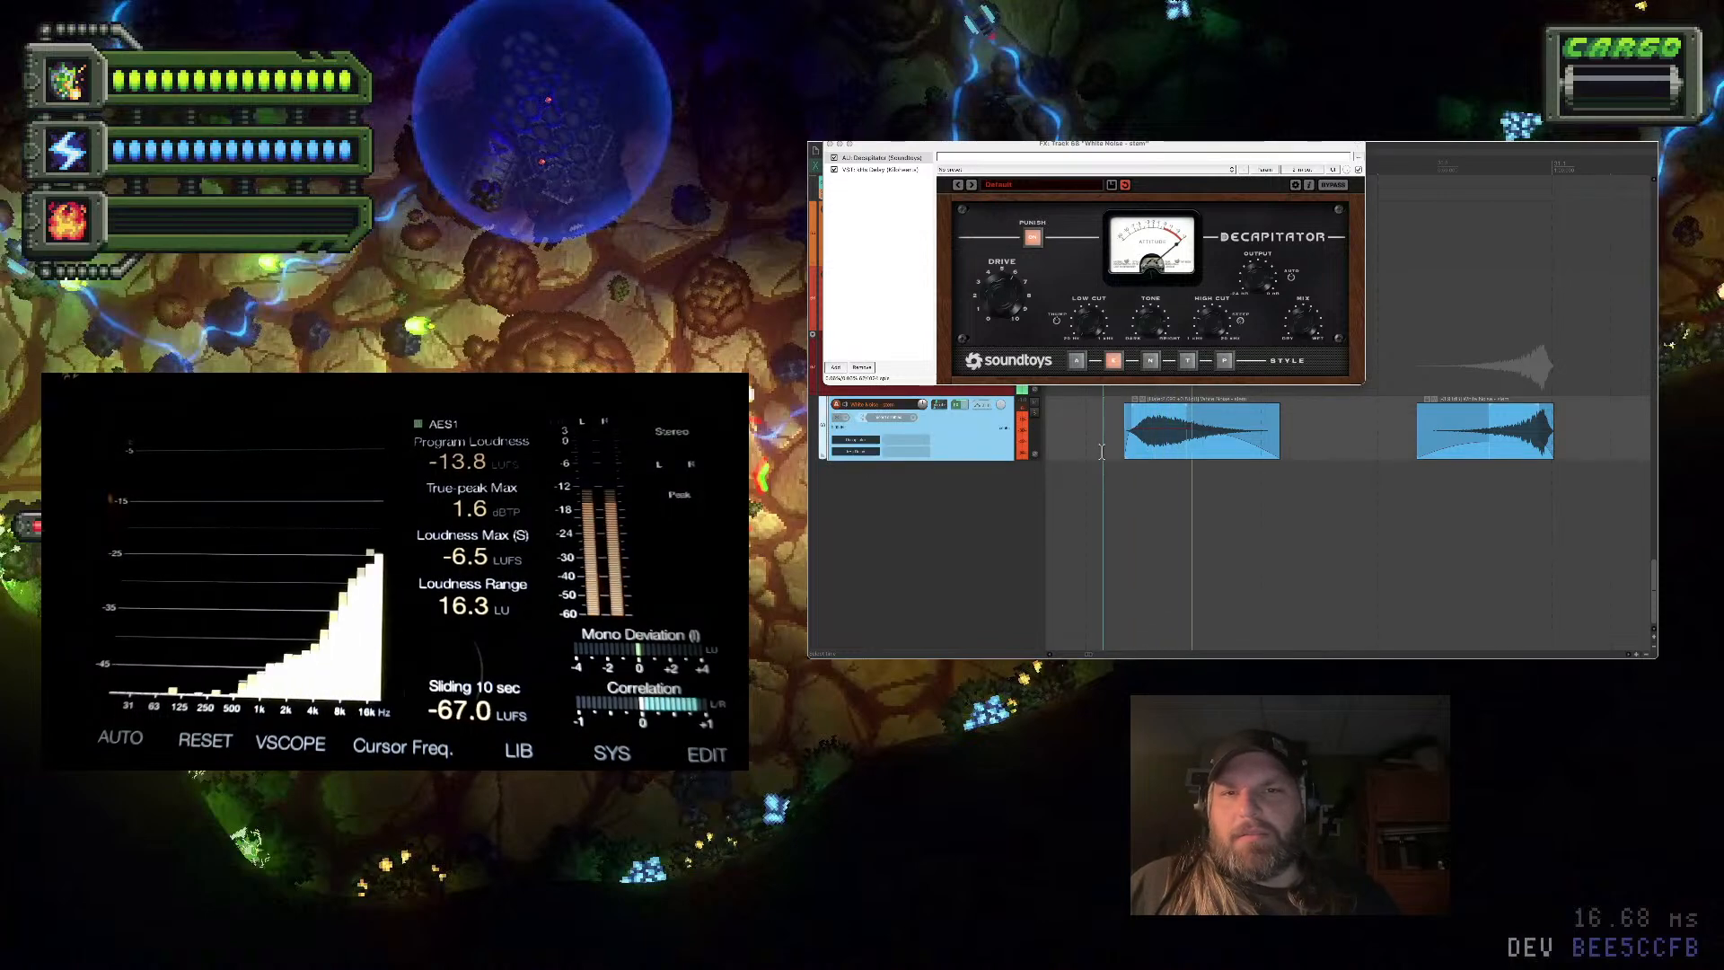
pyautogui.click(1091, 327)
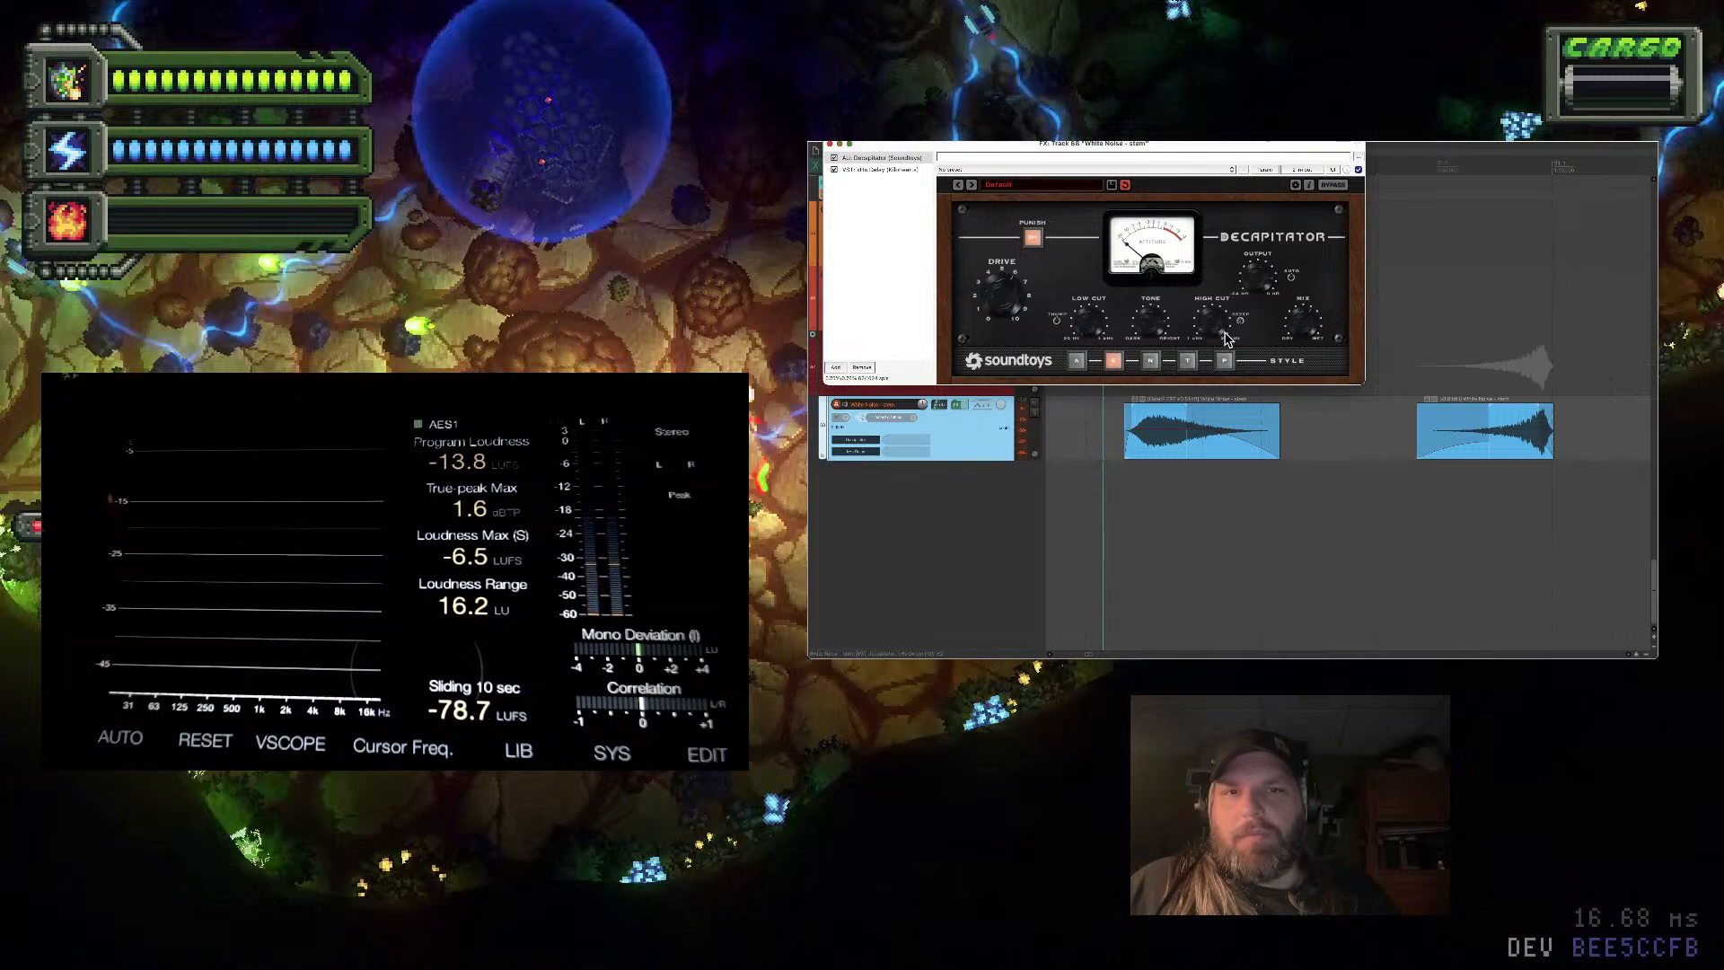
pyautogui.press('space')
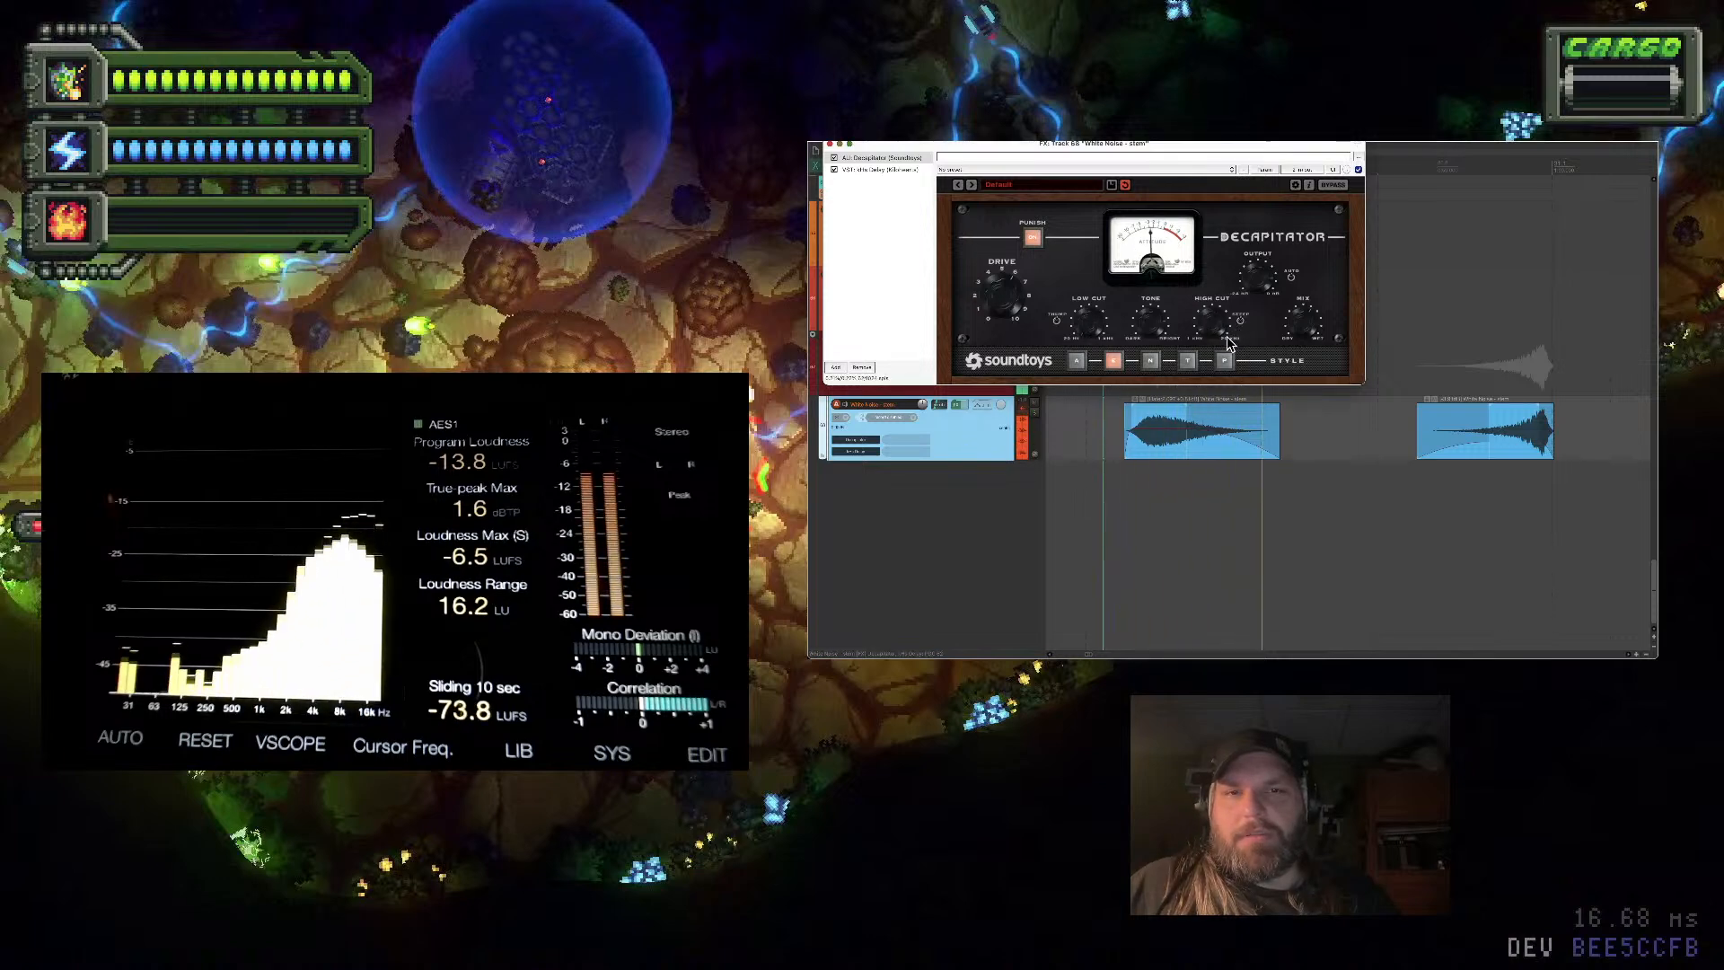
pyautogui.click(1189, 364)
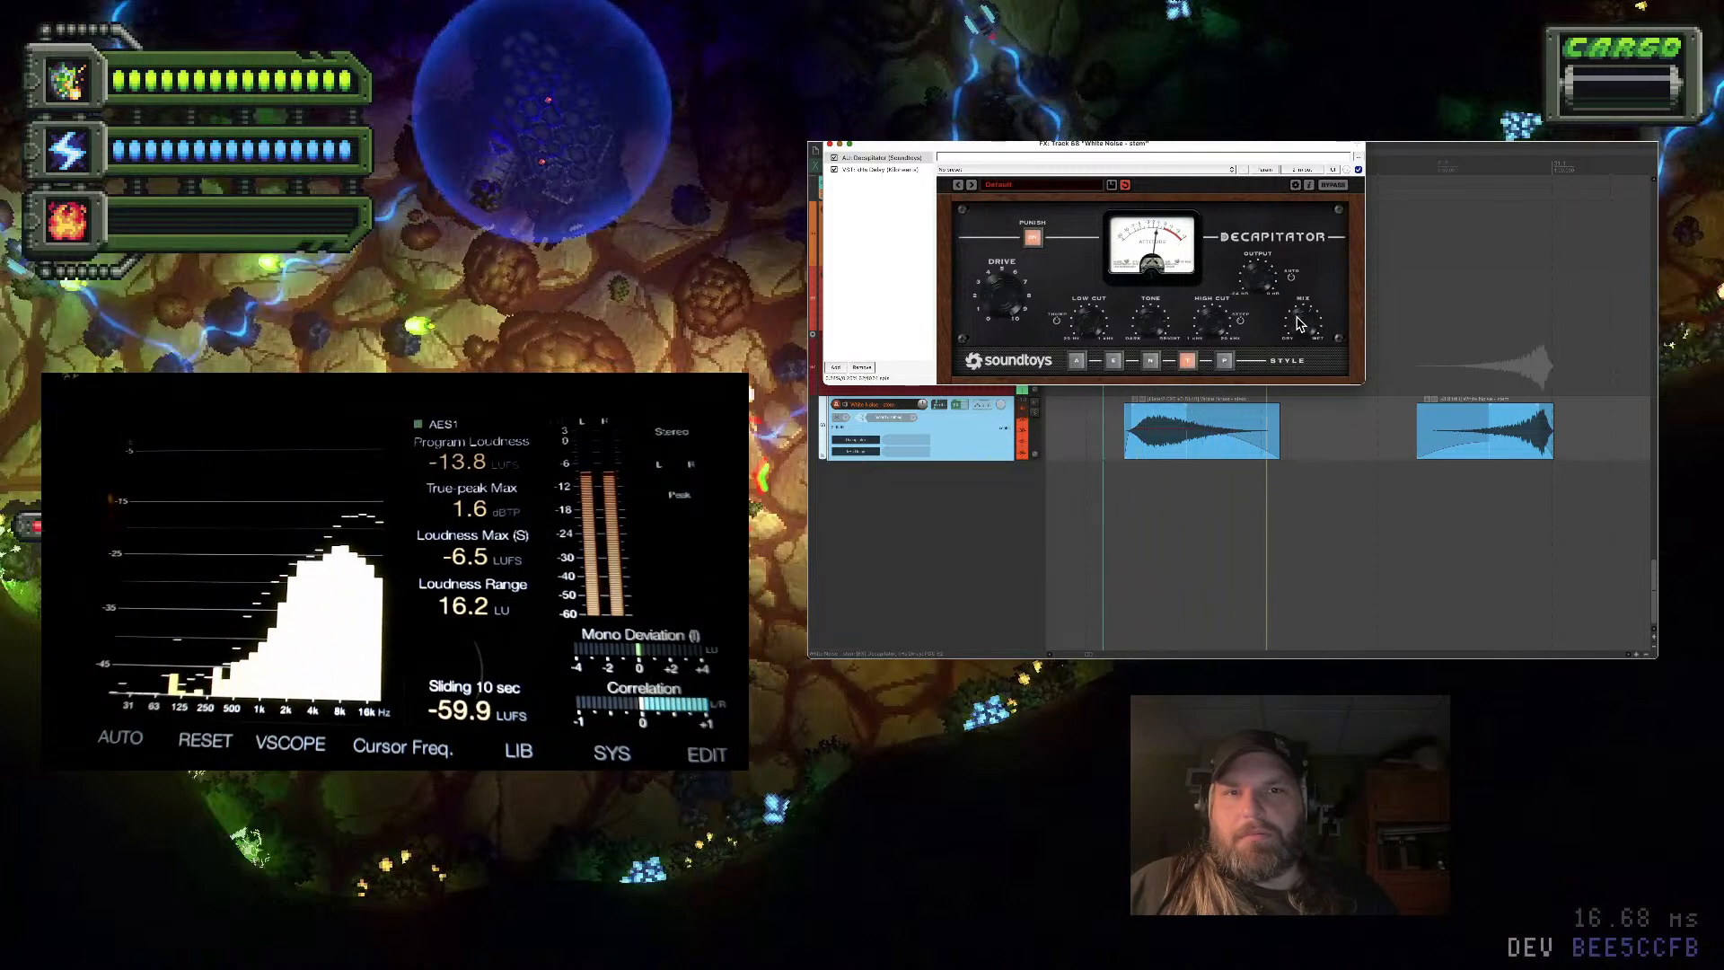
pyautogui.click(1077, 361)
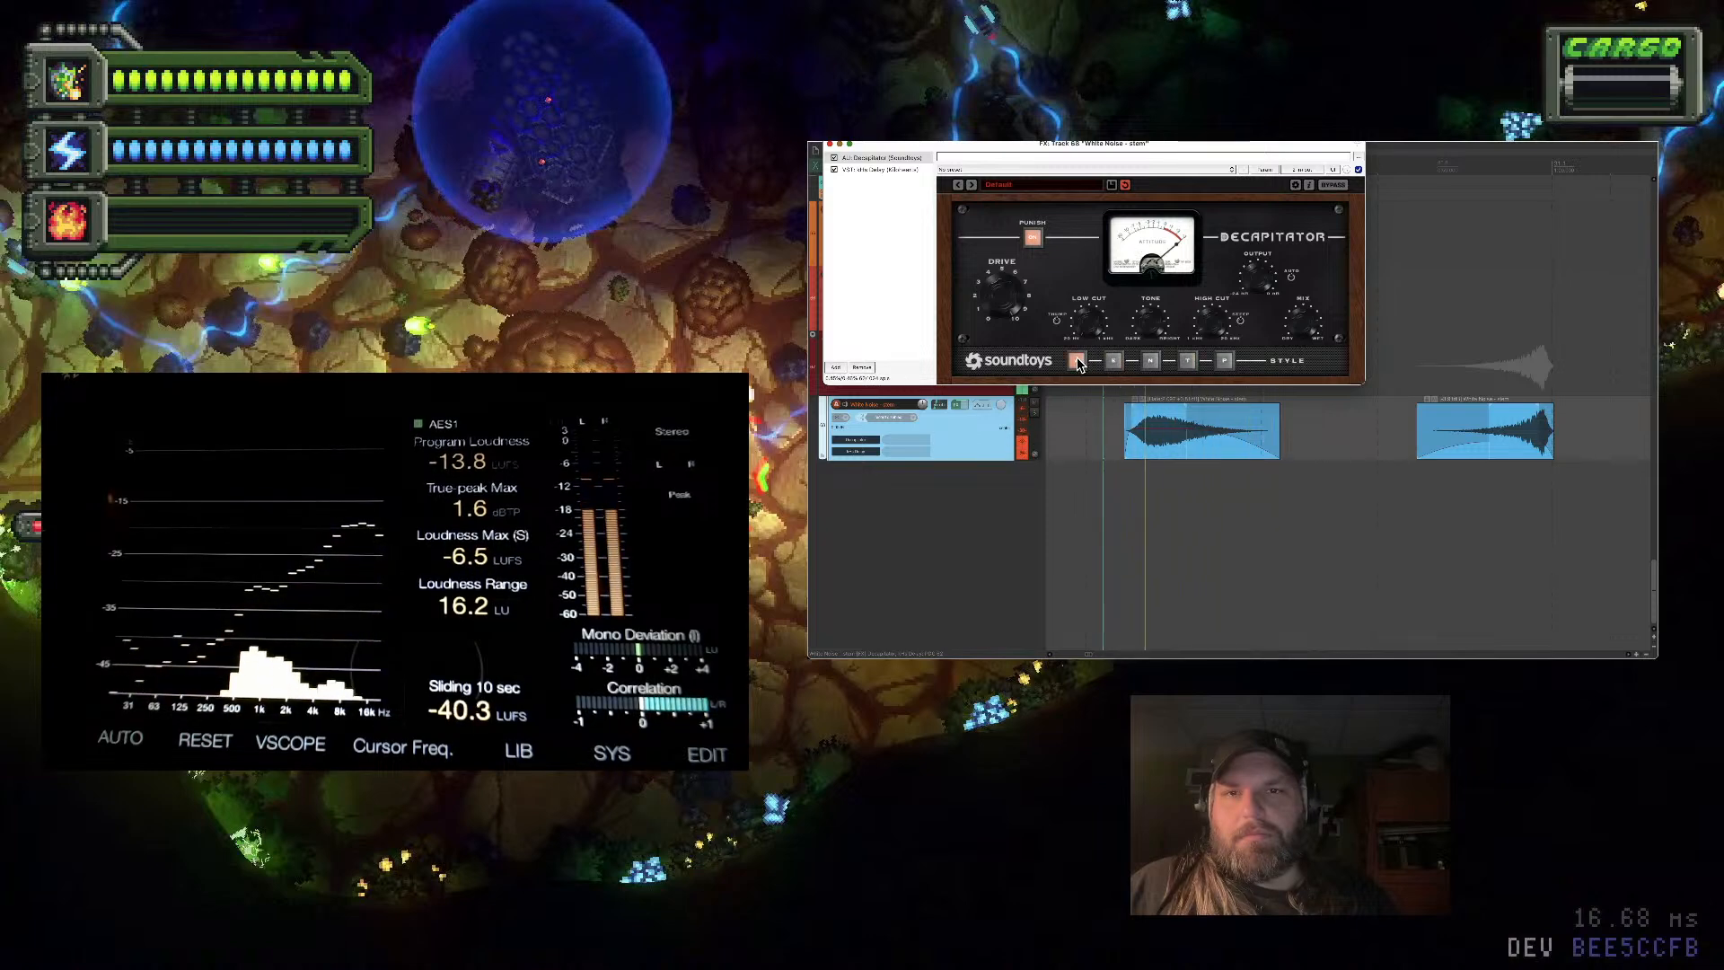
pyautogui.press('space')
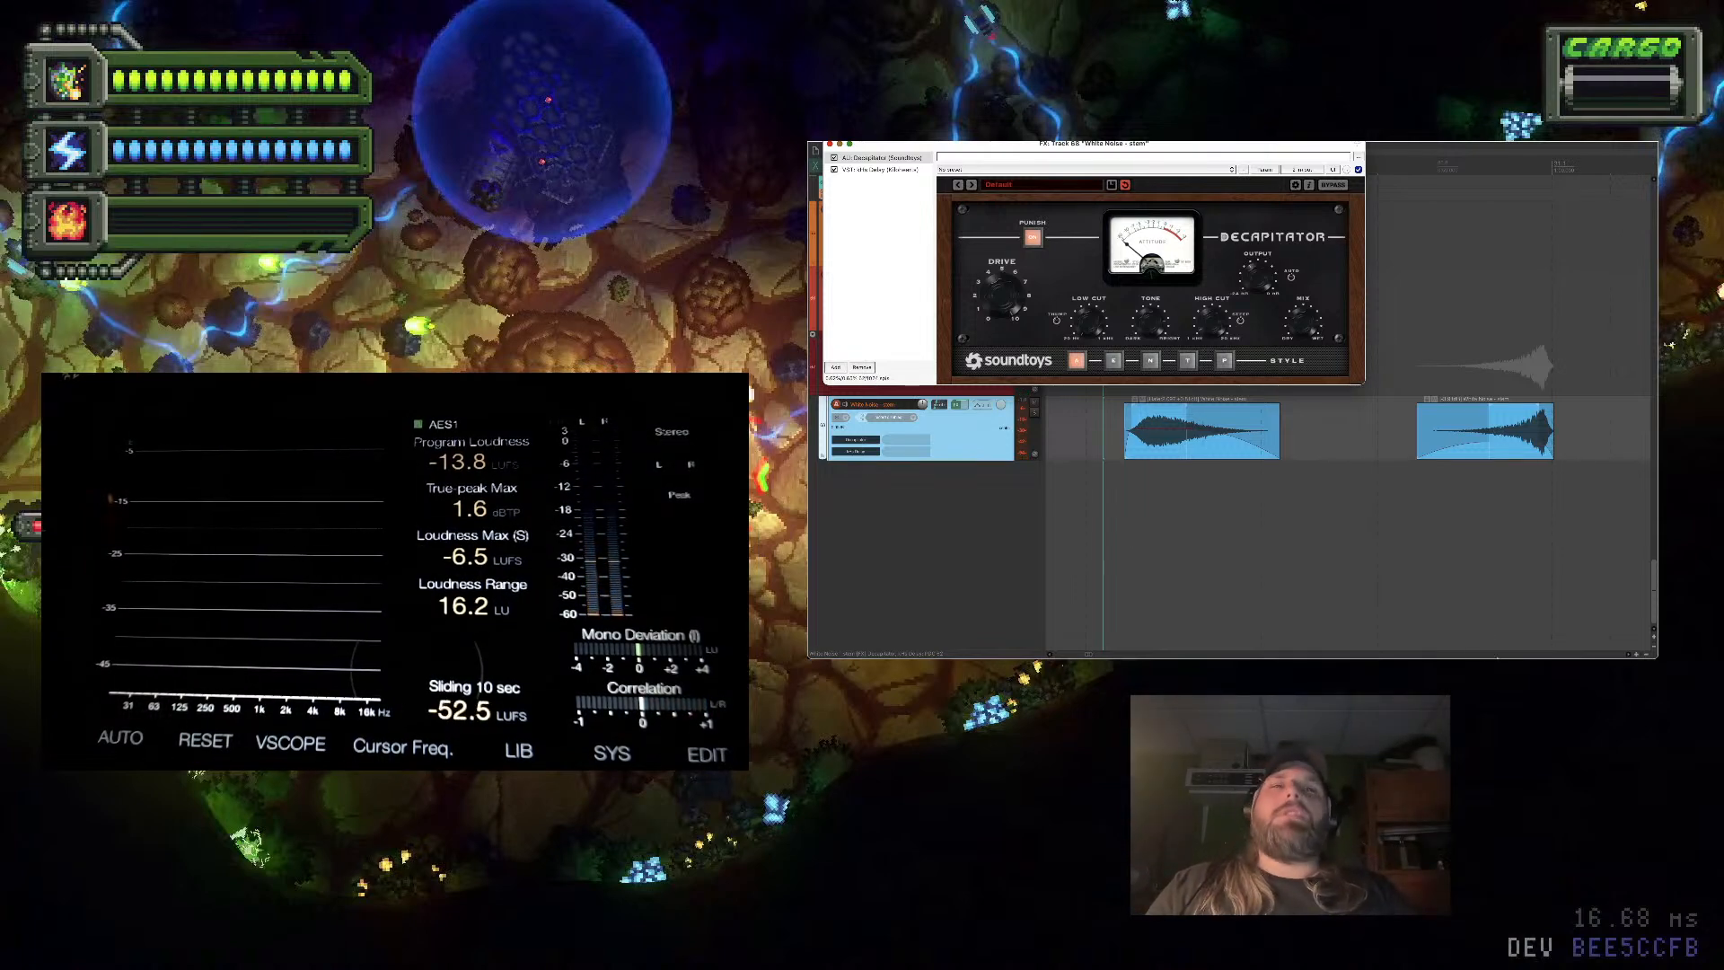
# Switch to Finder and open the PC Computer - Final Fantasy VII - General Sounds 1 2 folder in Downloads
pyautogui.press('super+Tab')
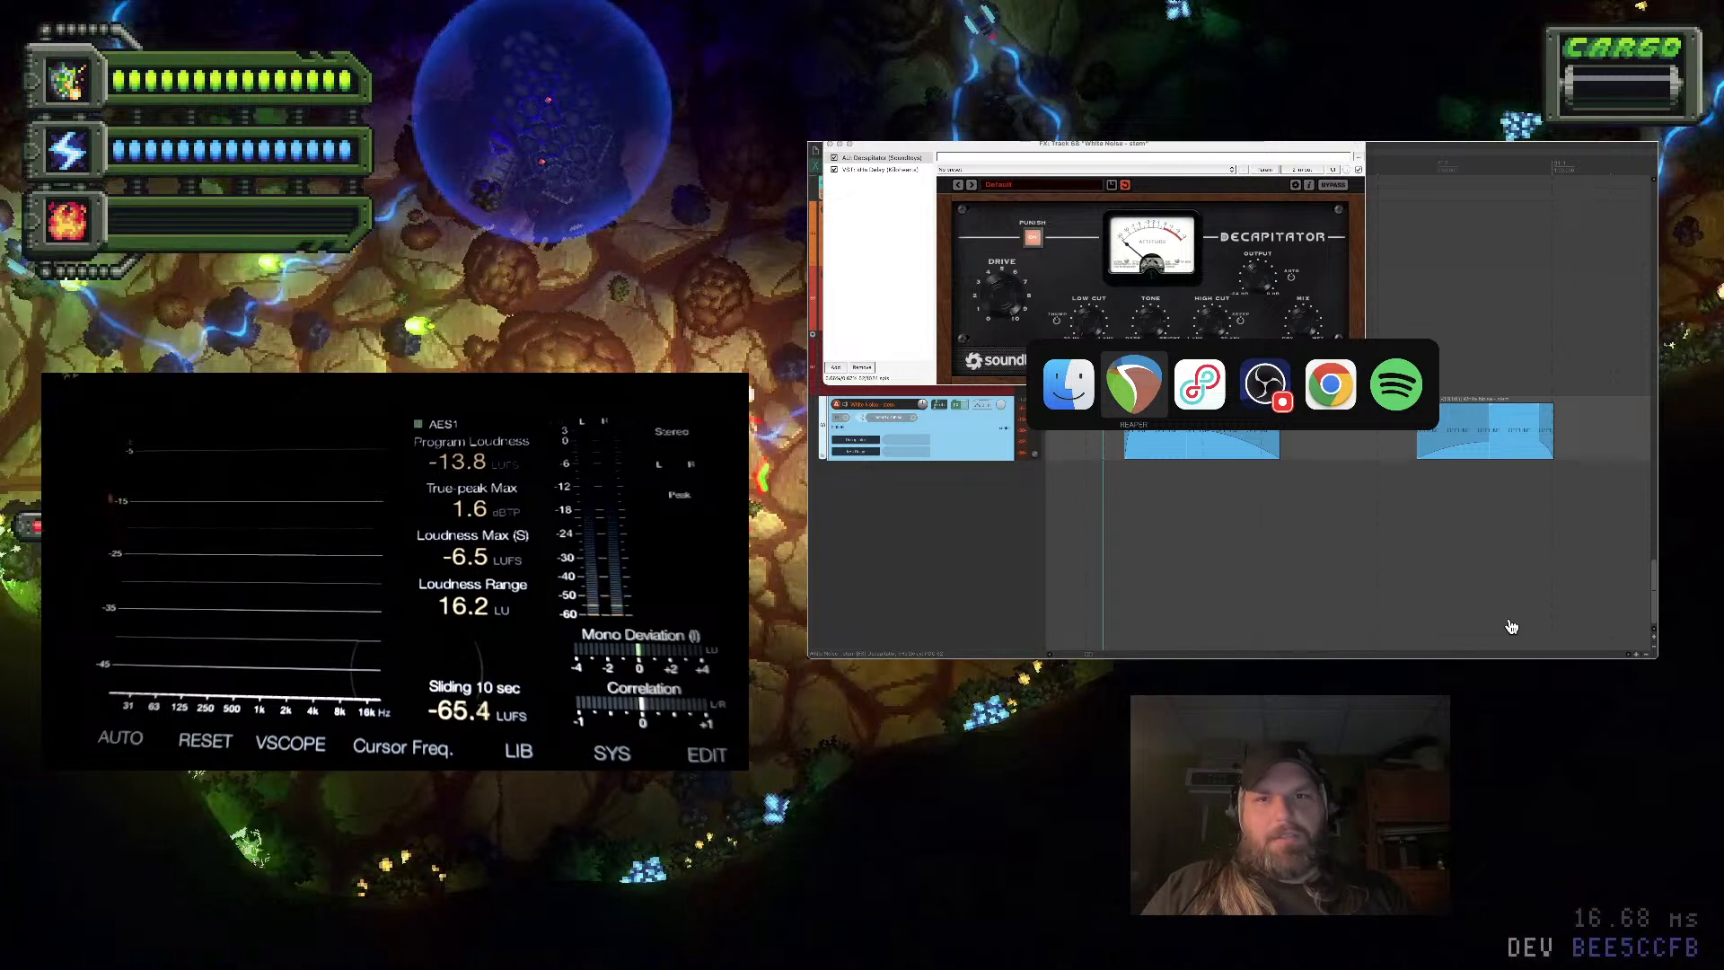
pyautogui.press('super+Tab')
pyautogui.press('super+Tab')
pyautogui.click(1073, 393)
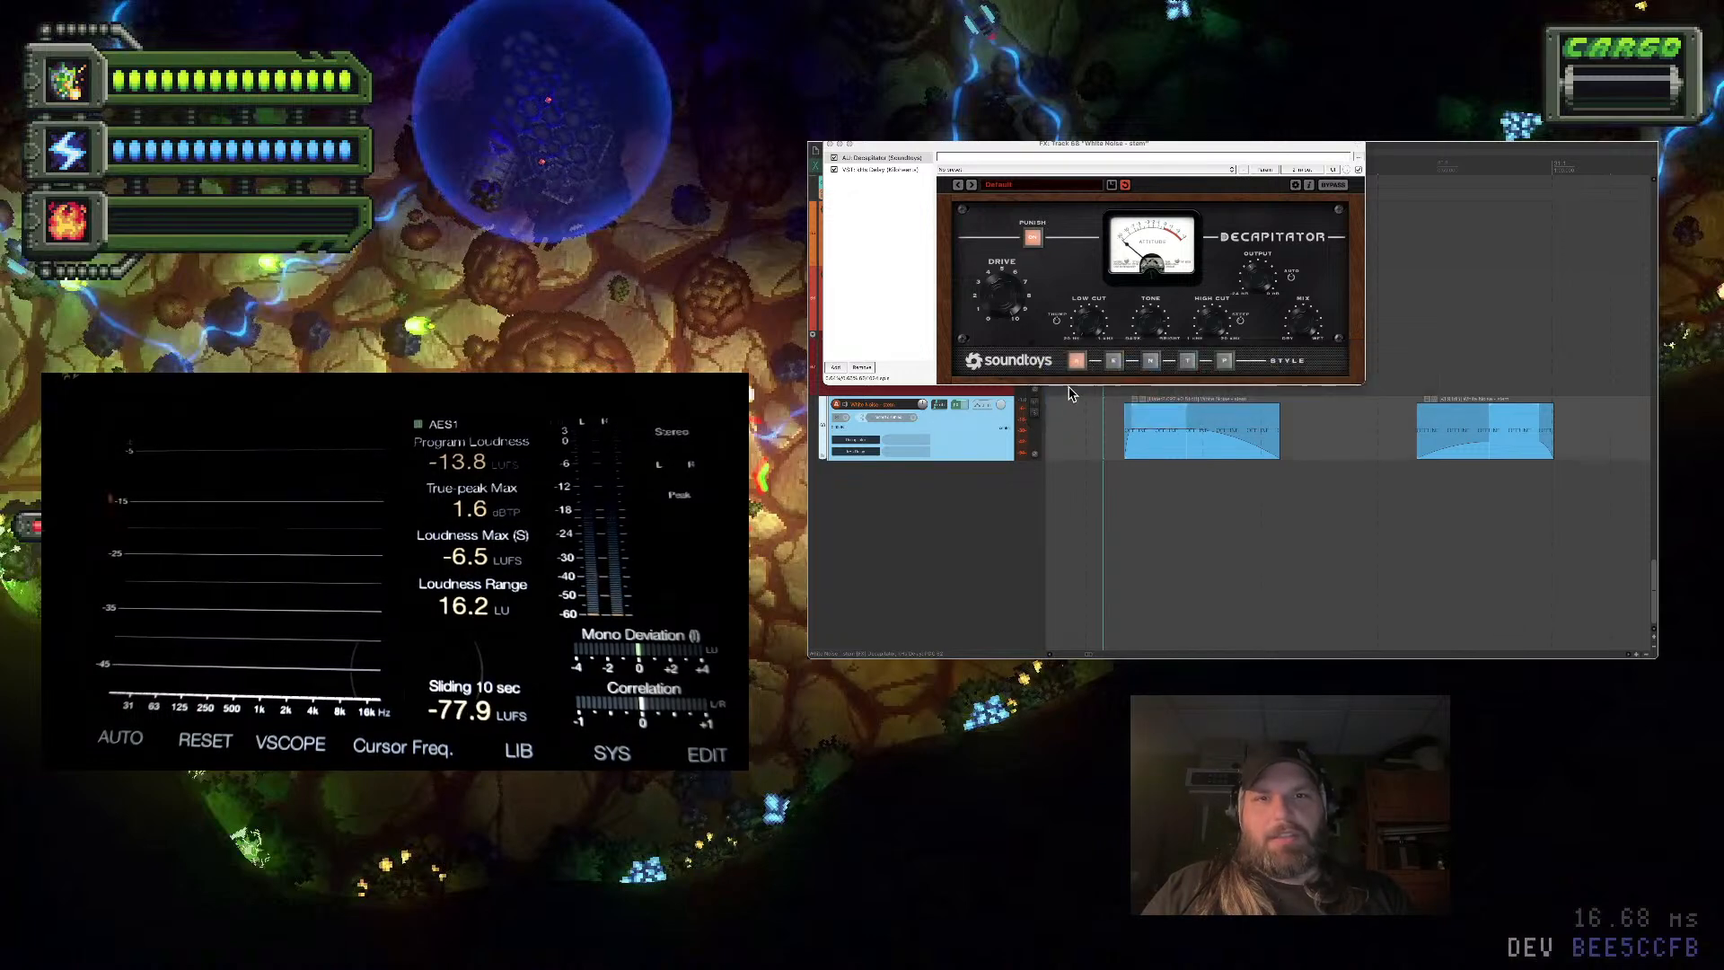
pyautogui.click(1643, 615)
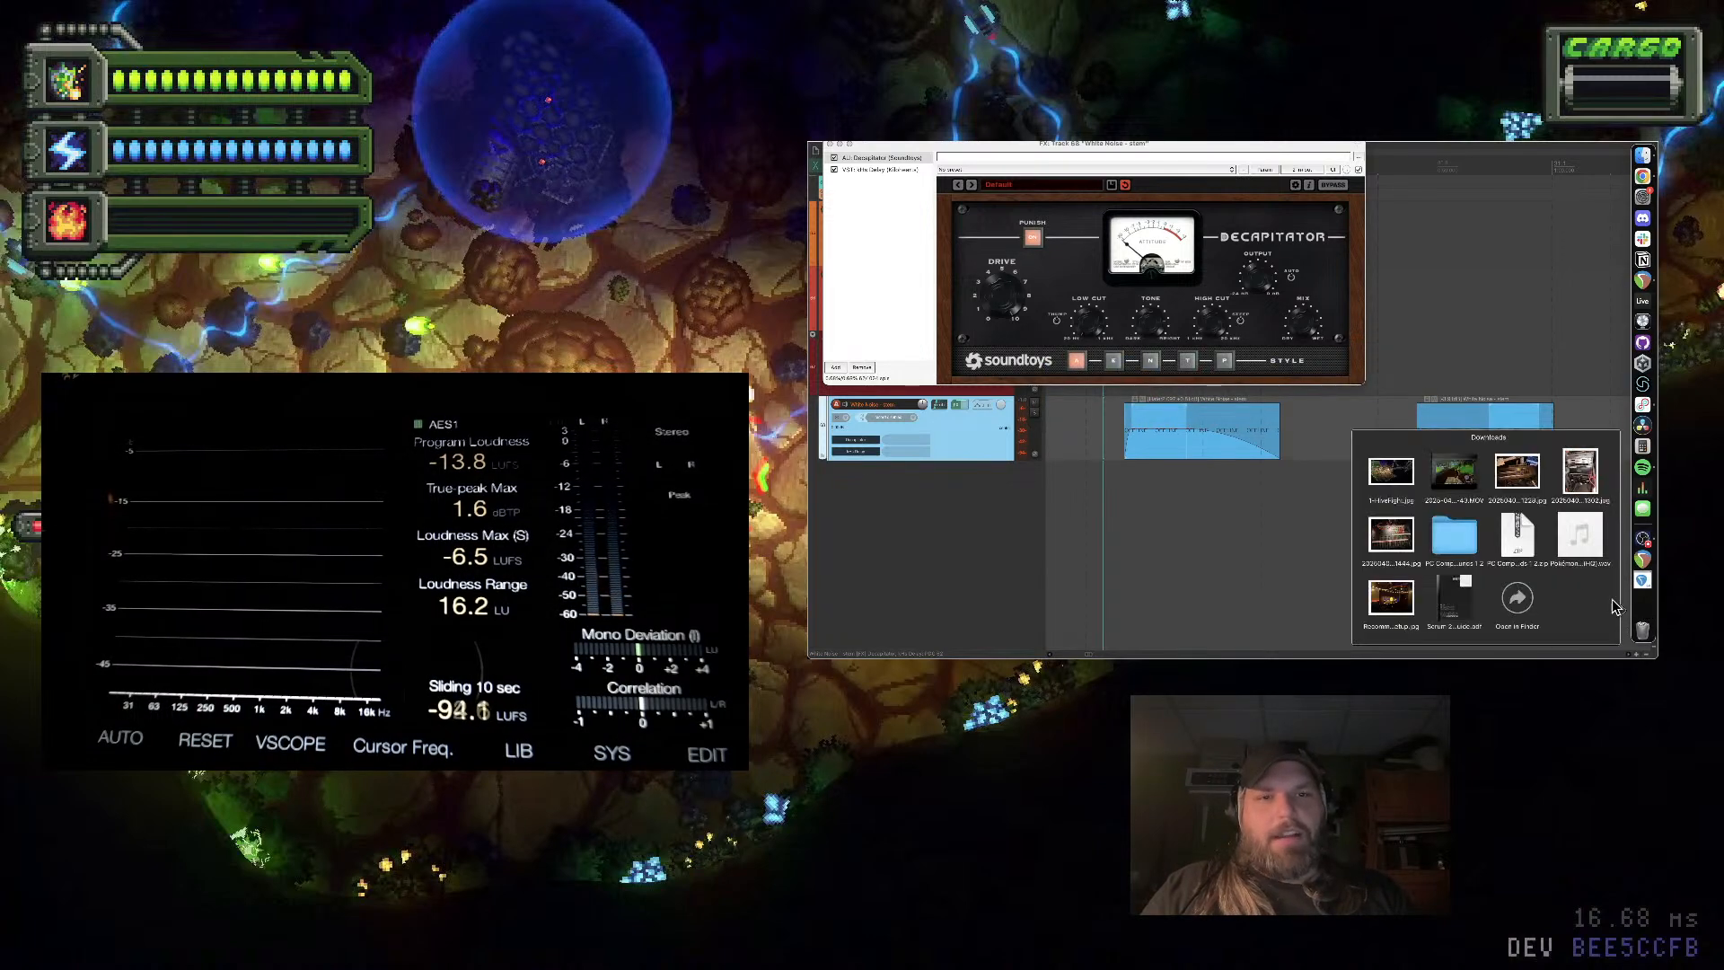
pyautogui.click(1456, 537)
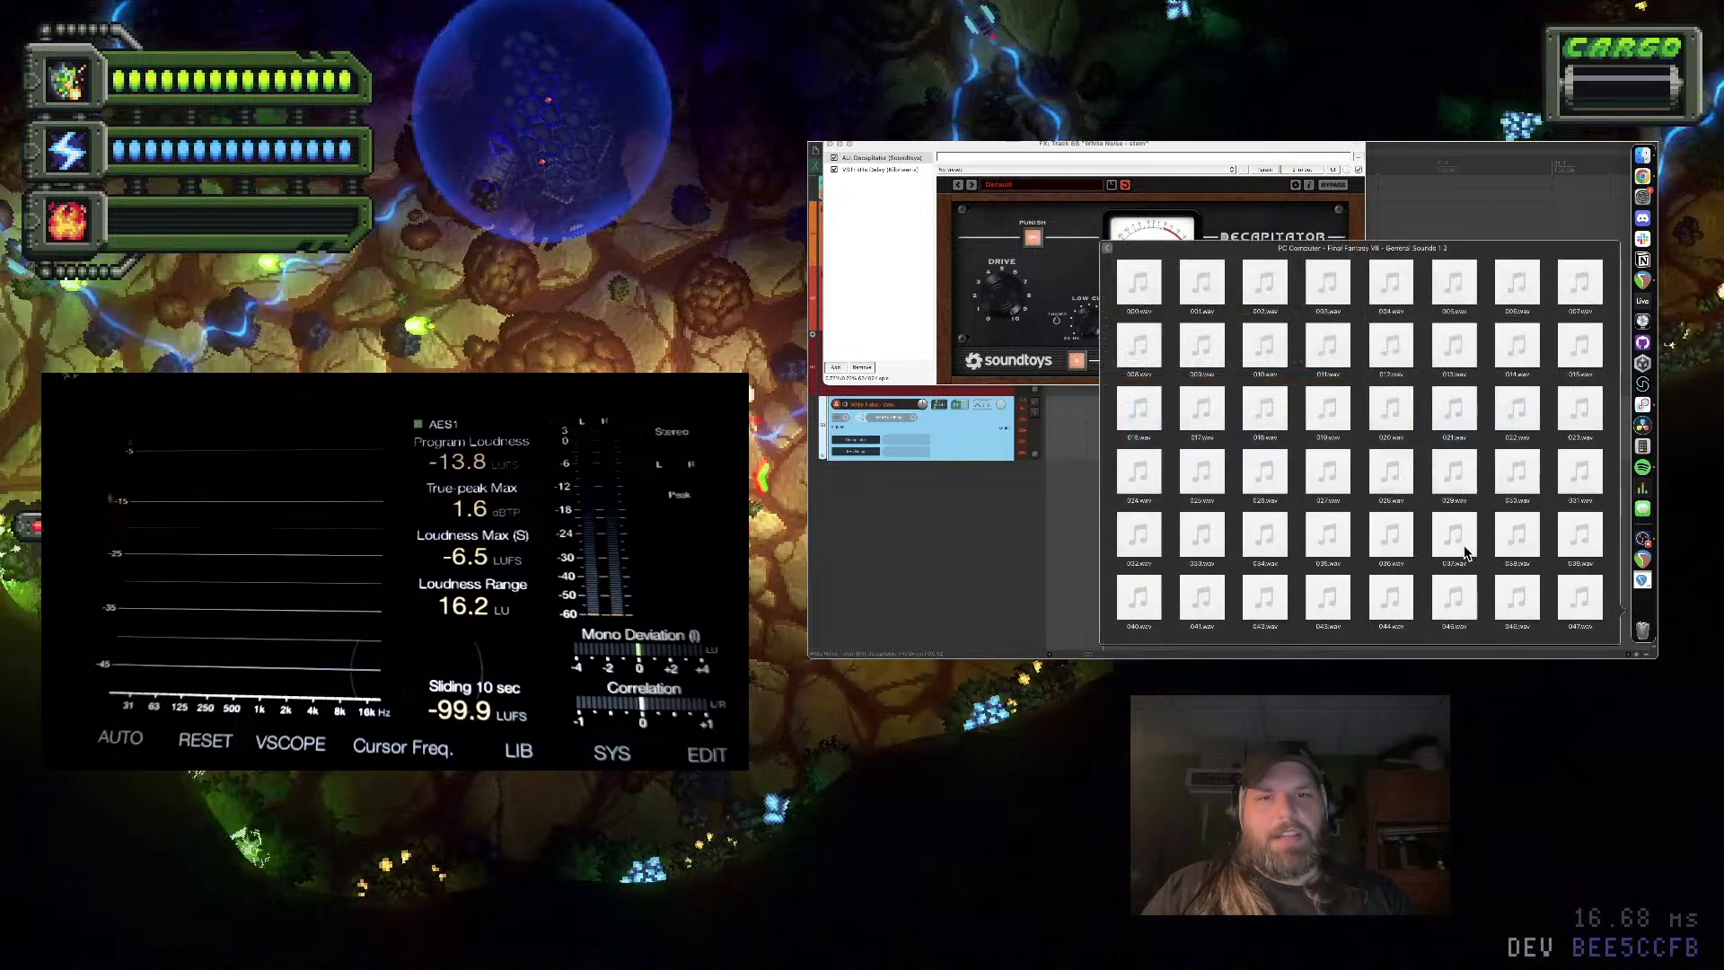
pyautogui.press('Escape')
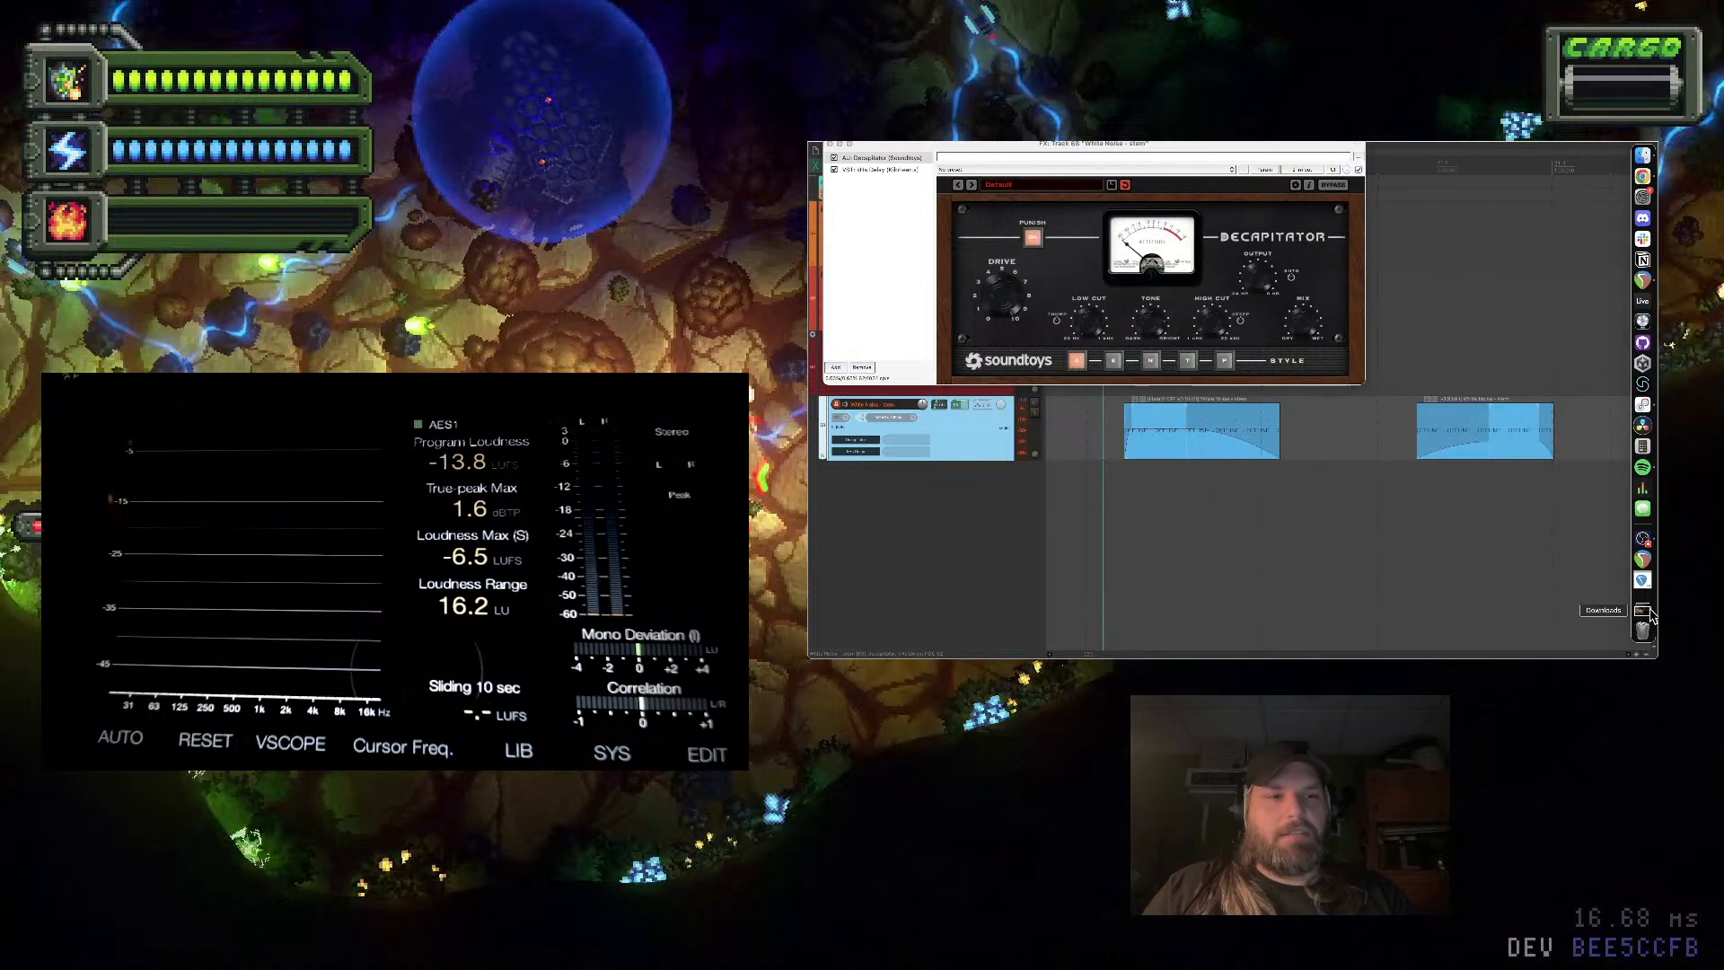
pyautogui.click(1643, 615)
pyautogui.click(1517, 600)
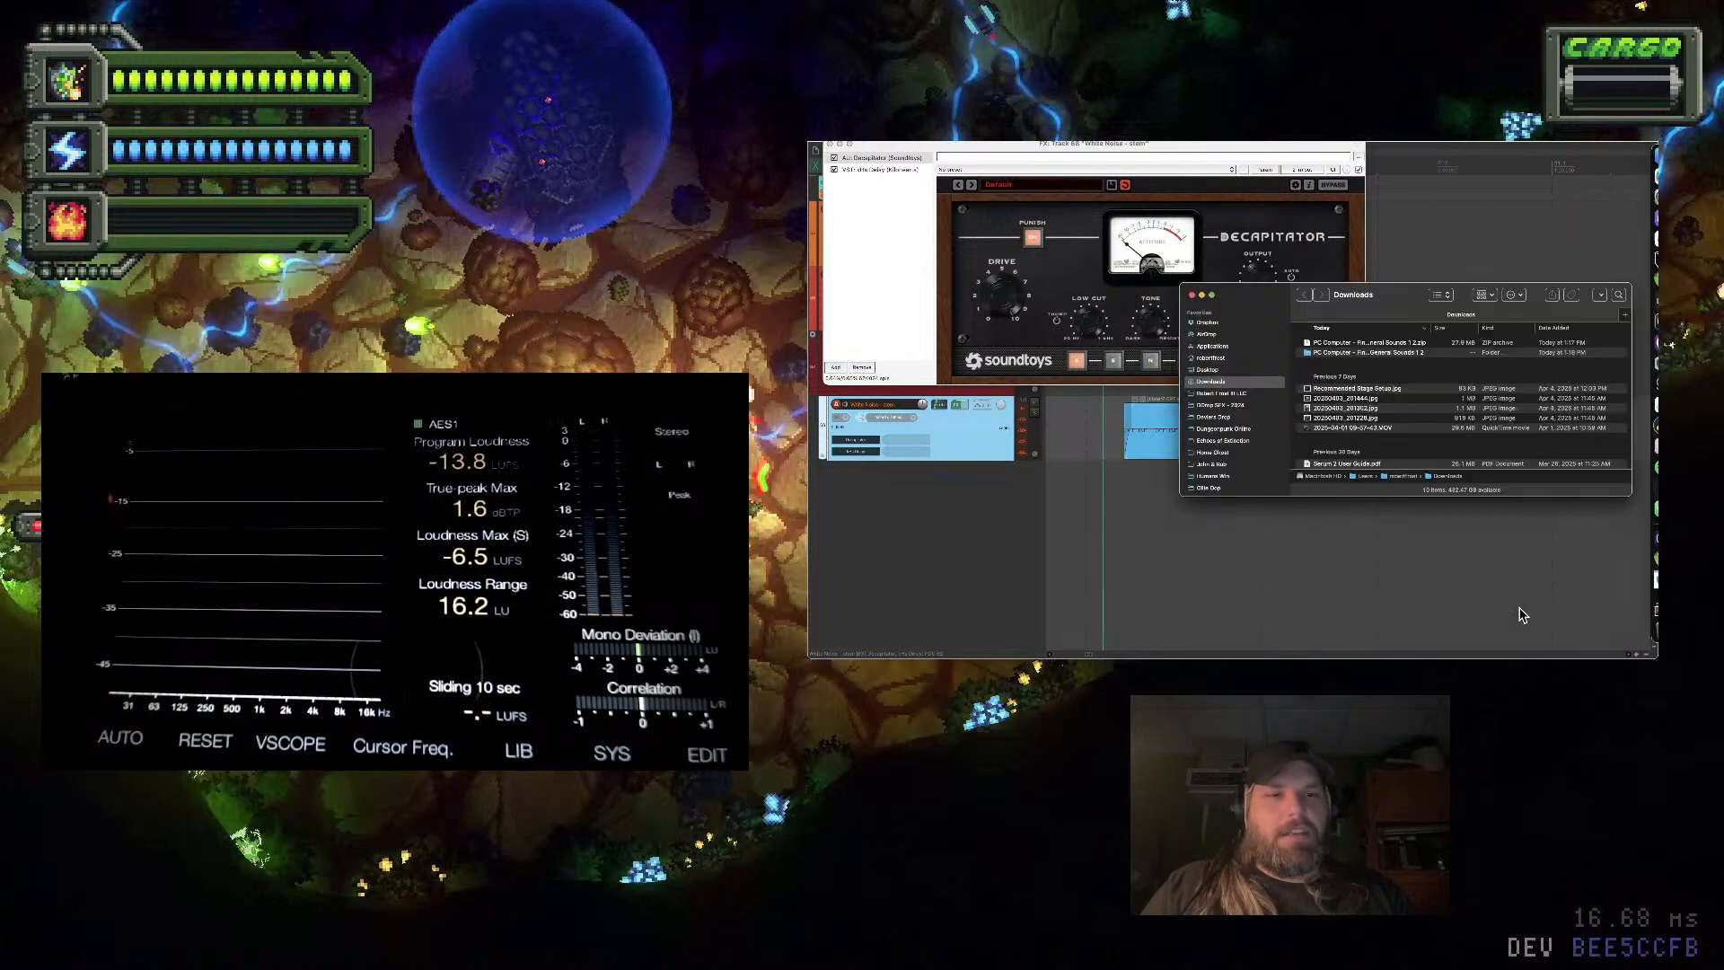
pyautogui.doubleClick(1348, 353)
# Preview the reference sound 445.wav several times from the Final Fantasy VII sounds folder
pyautogui.click(1336, 458)
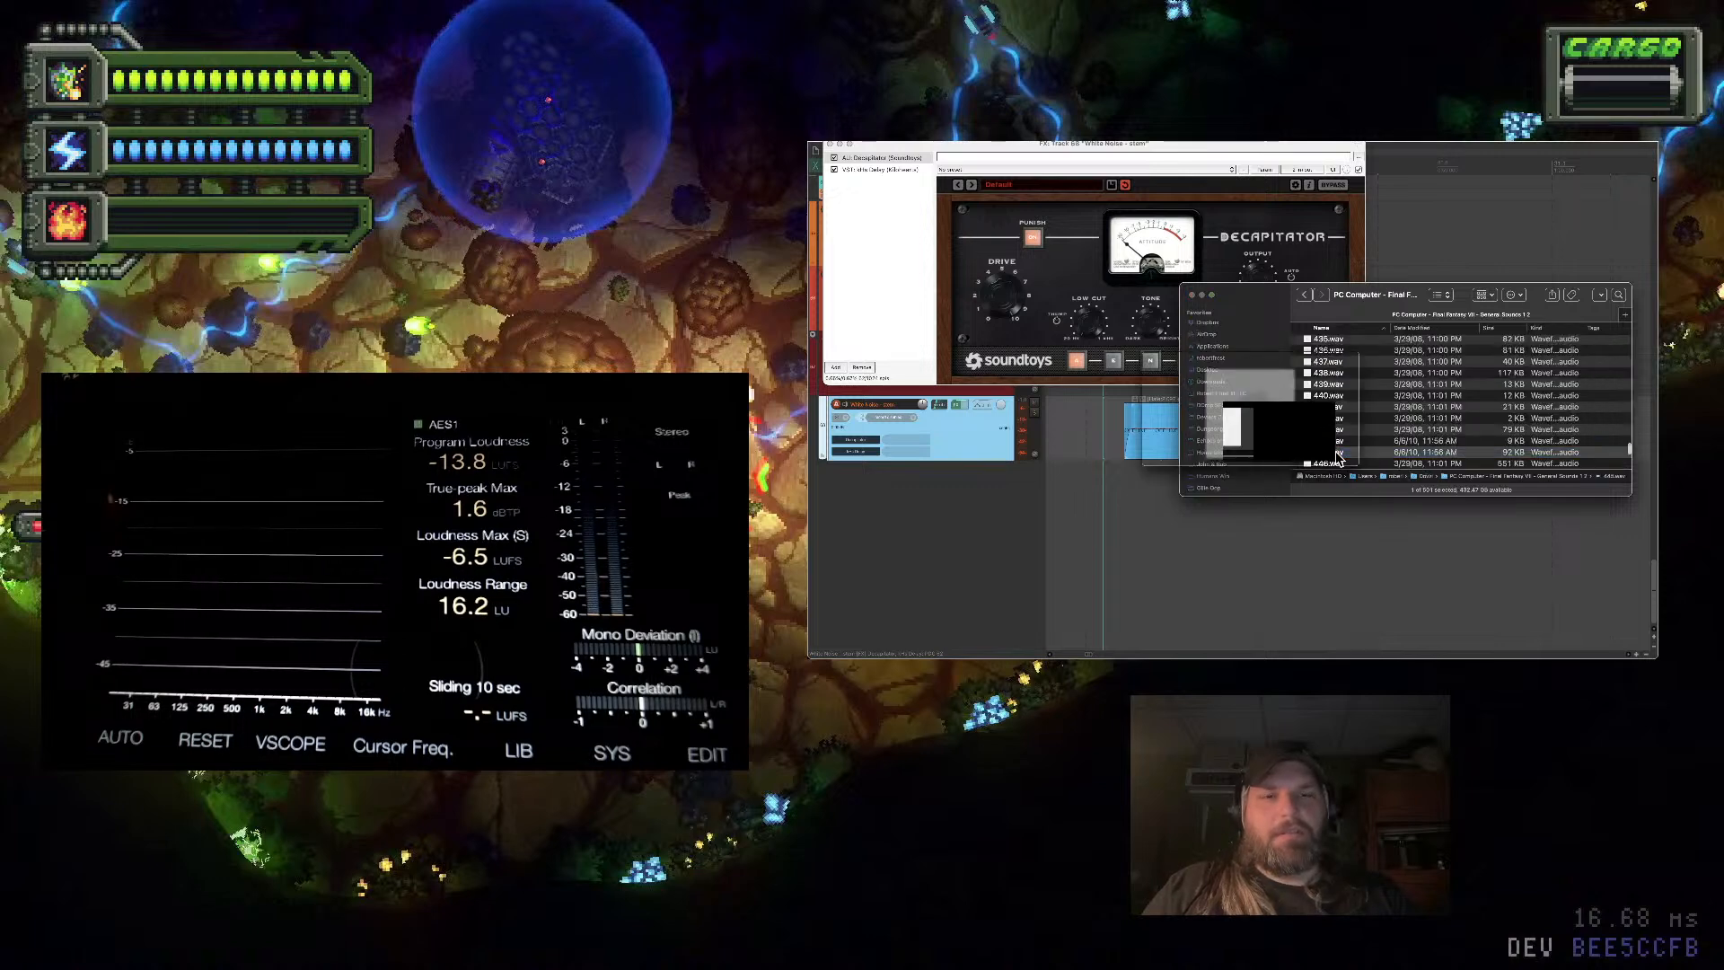
pyautogui.press('space')
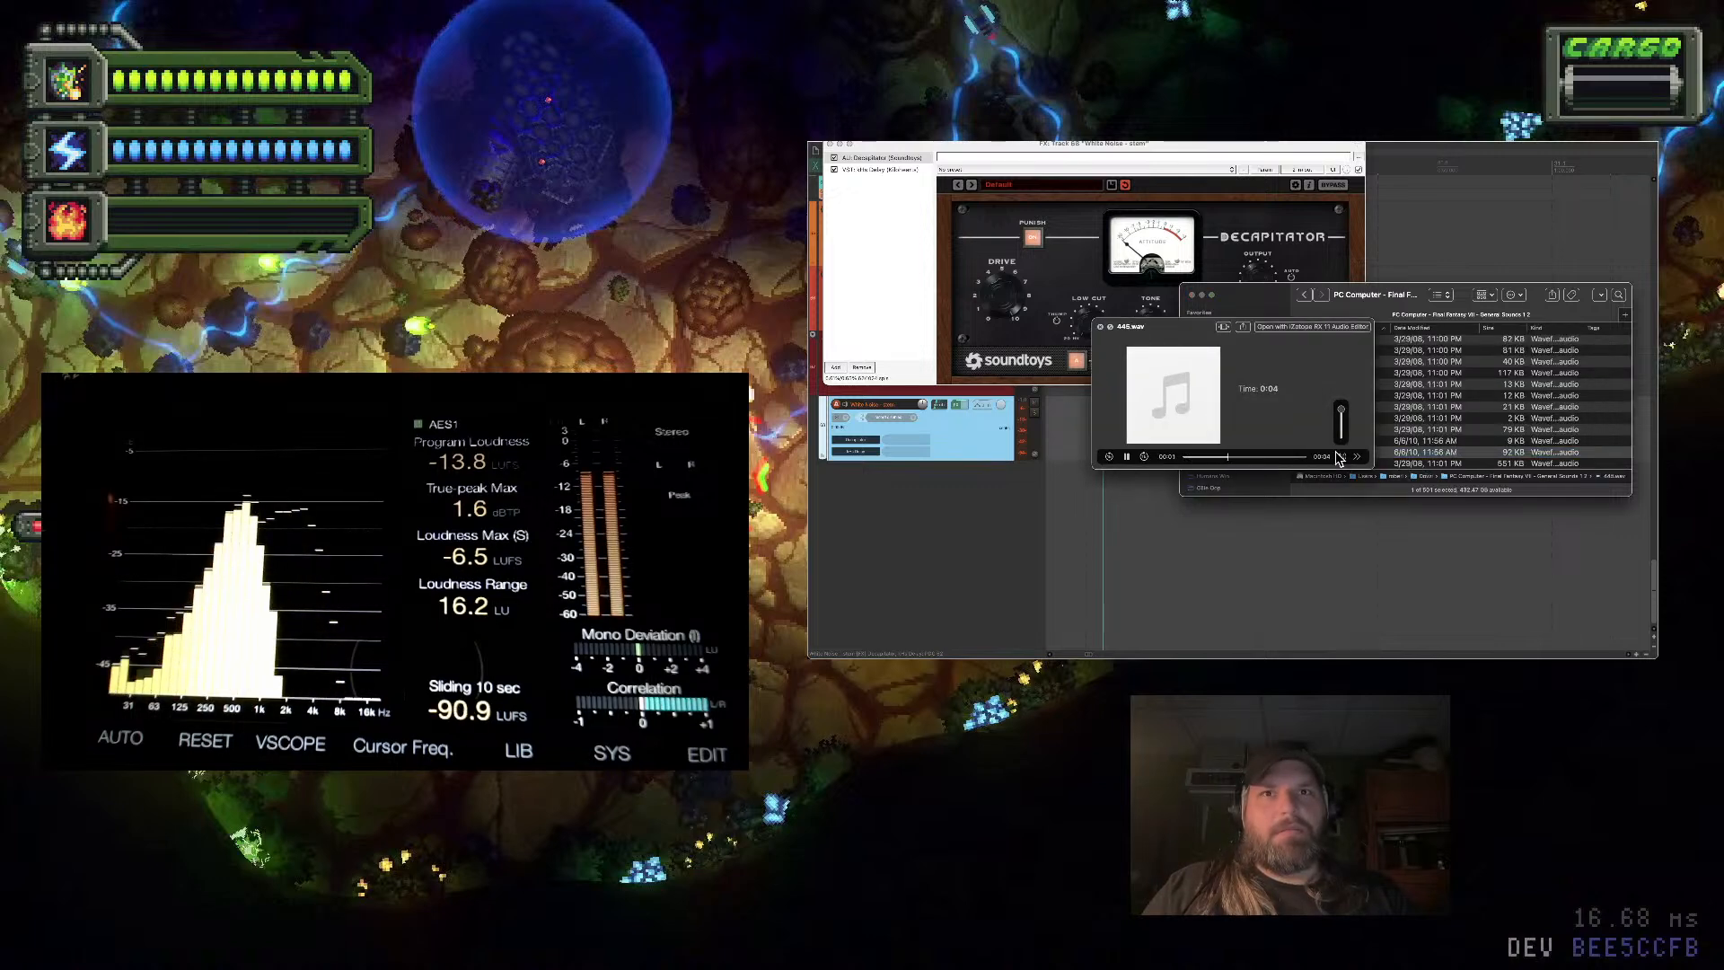
pyautogui.press('space')
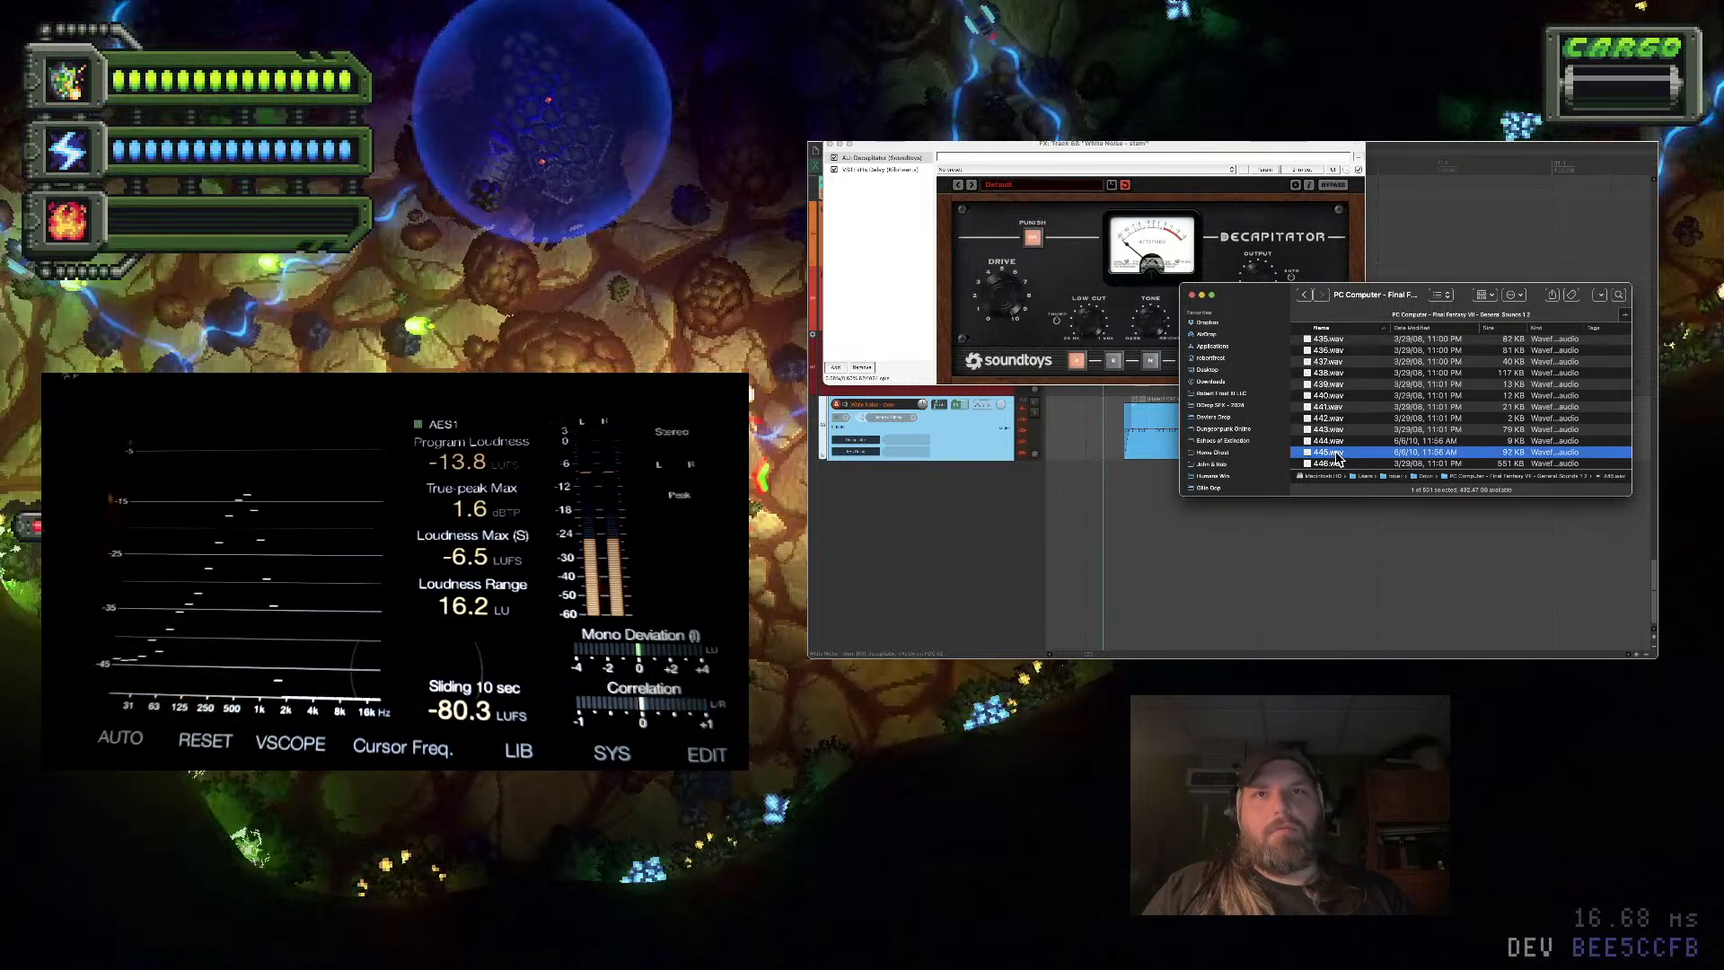
pyautogui.press('space')
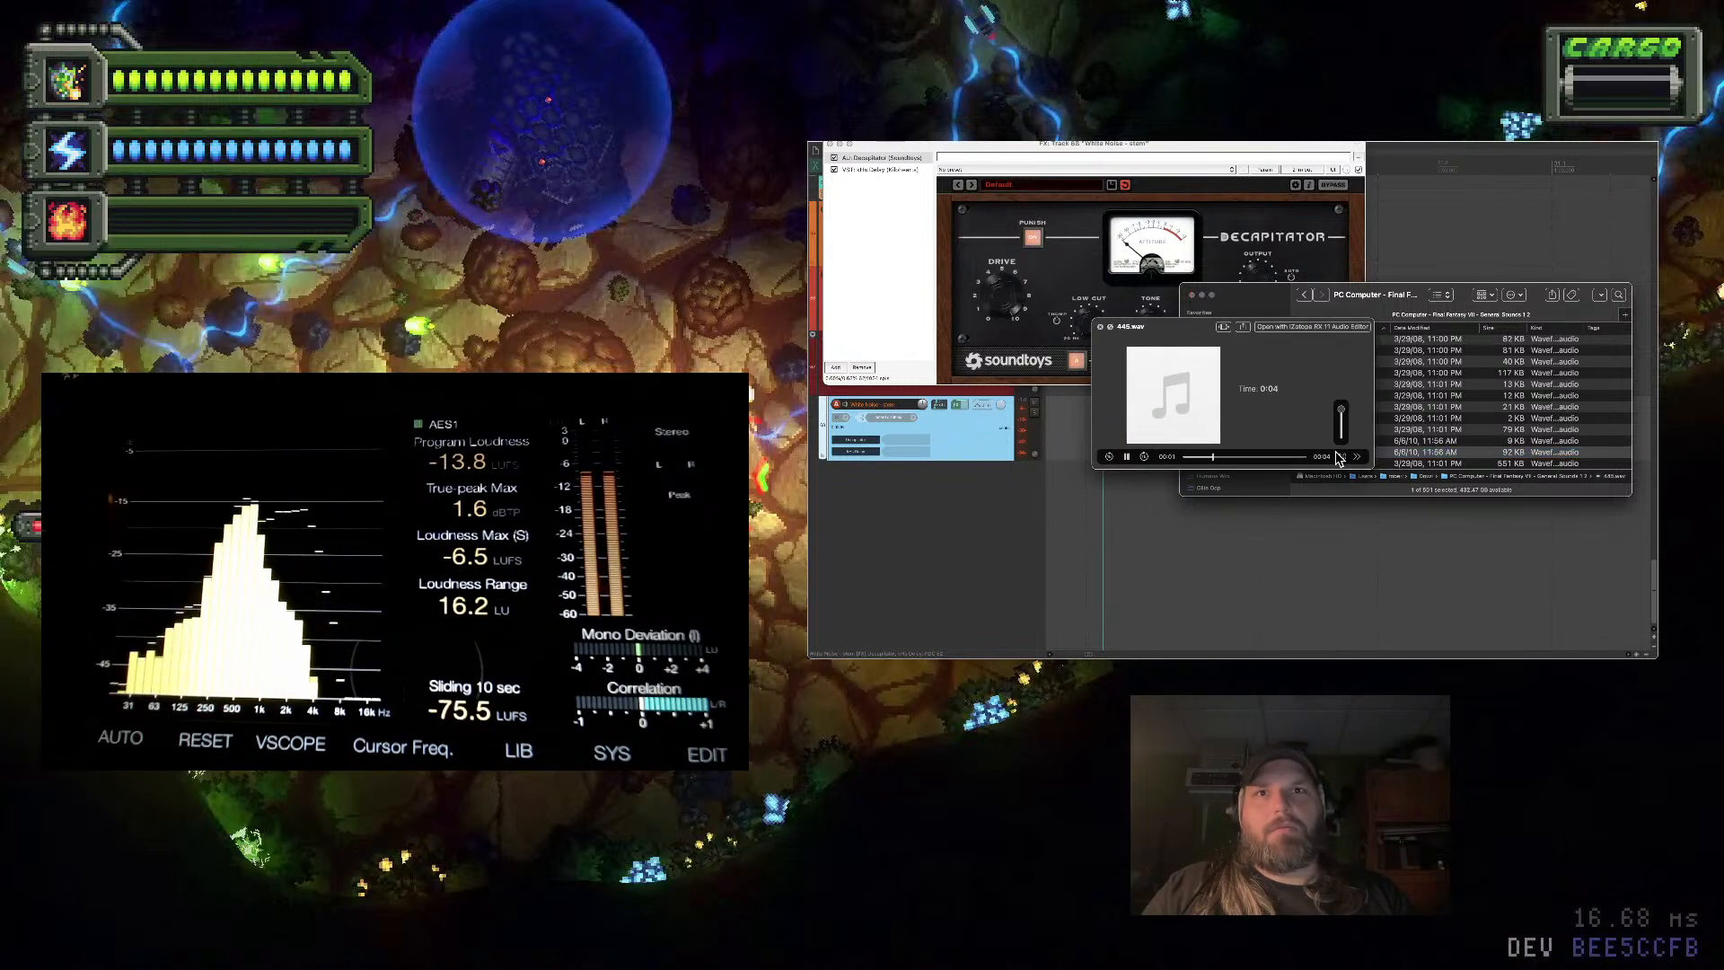
pyautogui.press('space')
pyautogui.press('space')
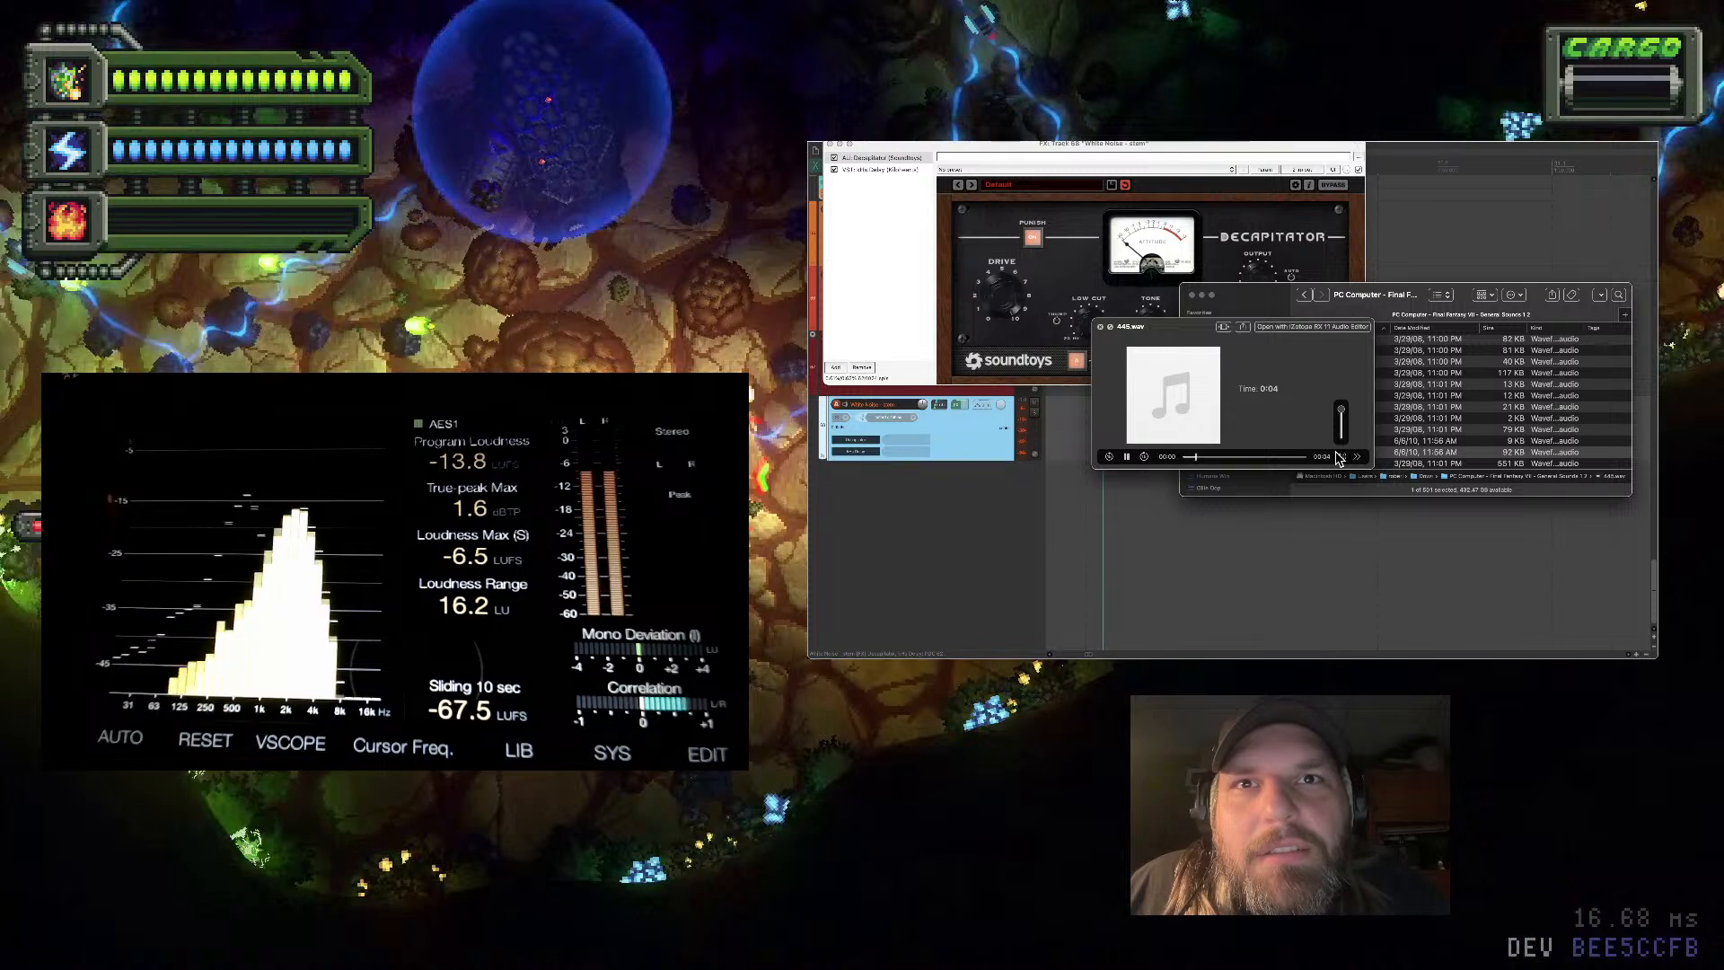
pyautogui.press('space')
# Return to REAPER and play the first white noise clip to compare it with the reference sound
pyautogui.click(1199, 531)
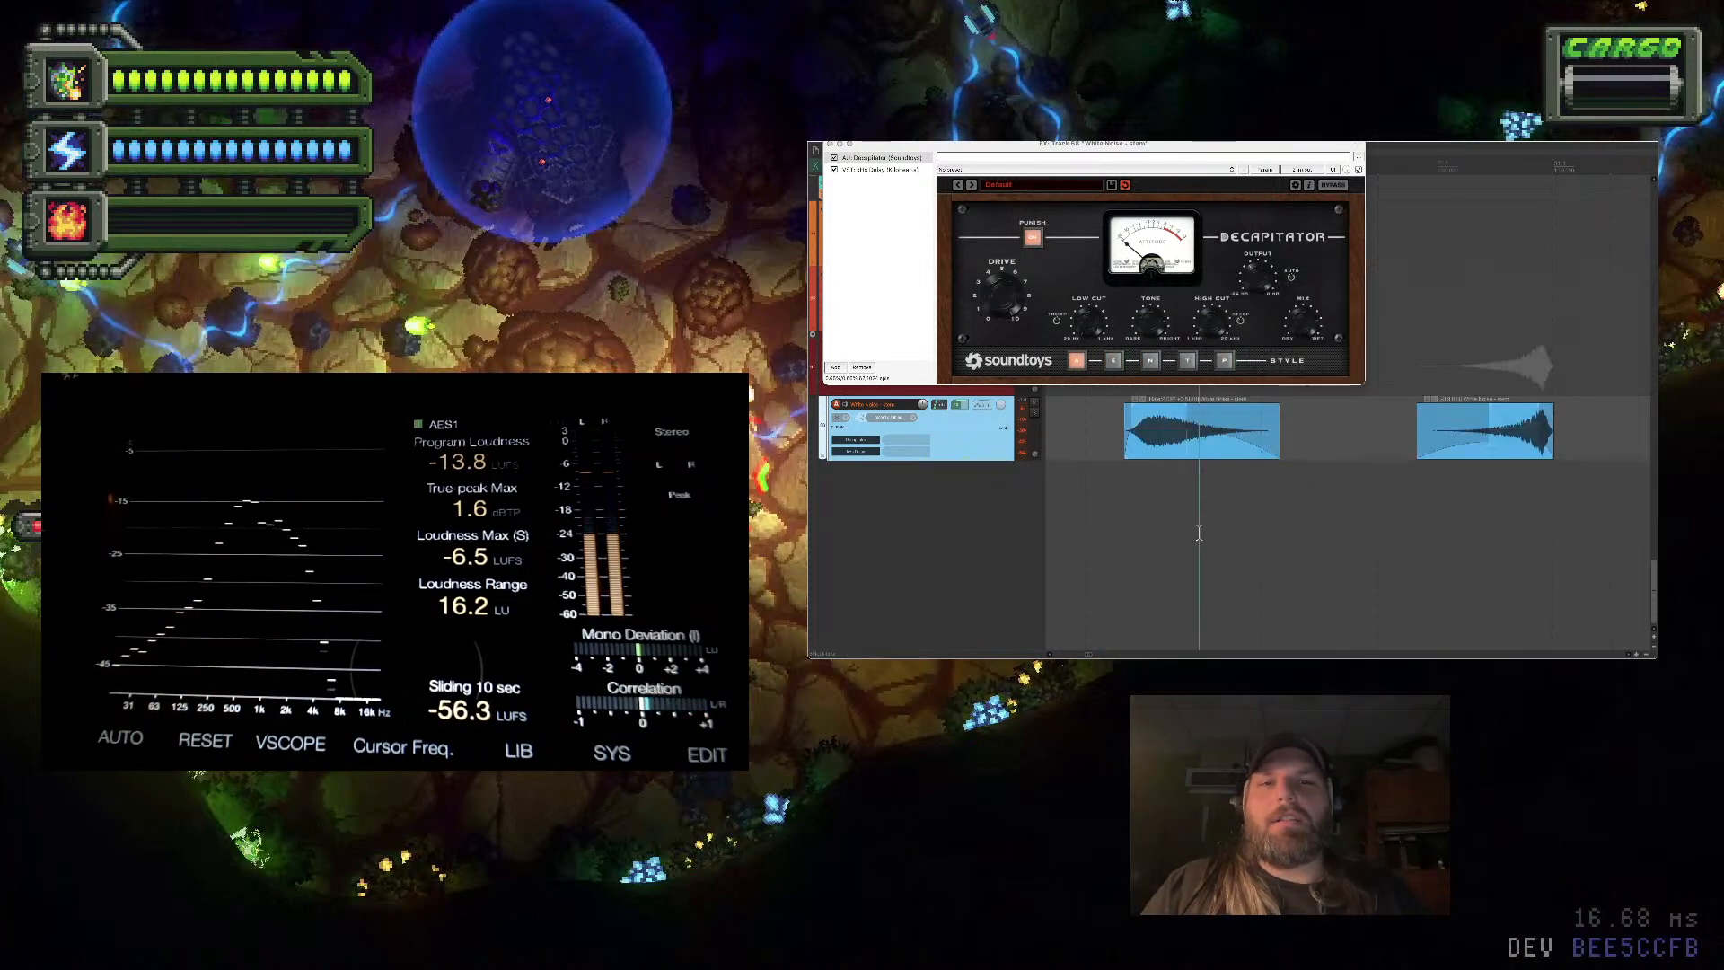
pyautogui.click(1117, 491)
pyautogui.press('space')
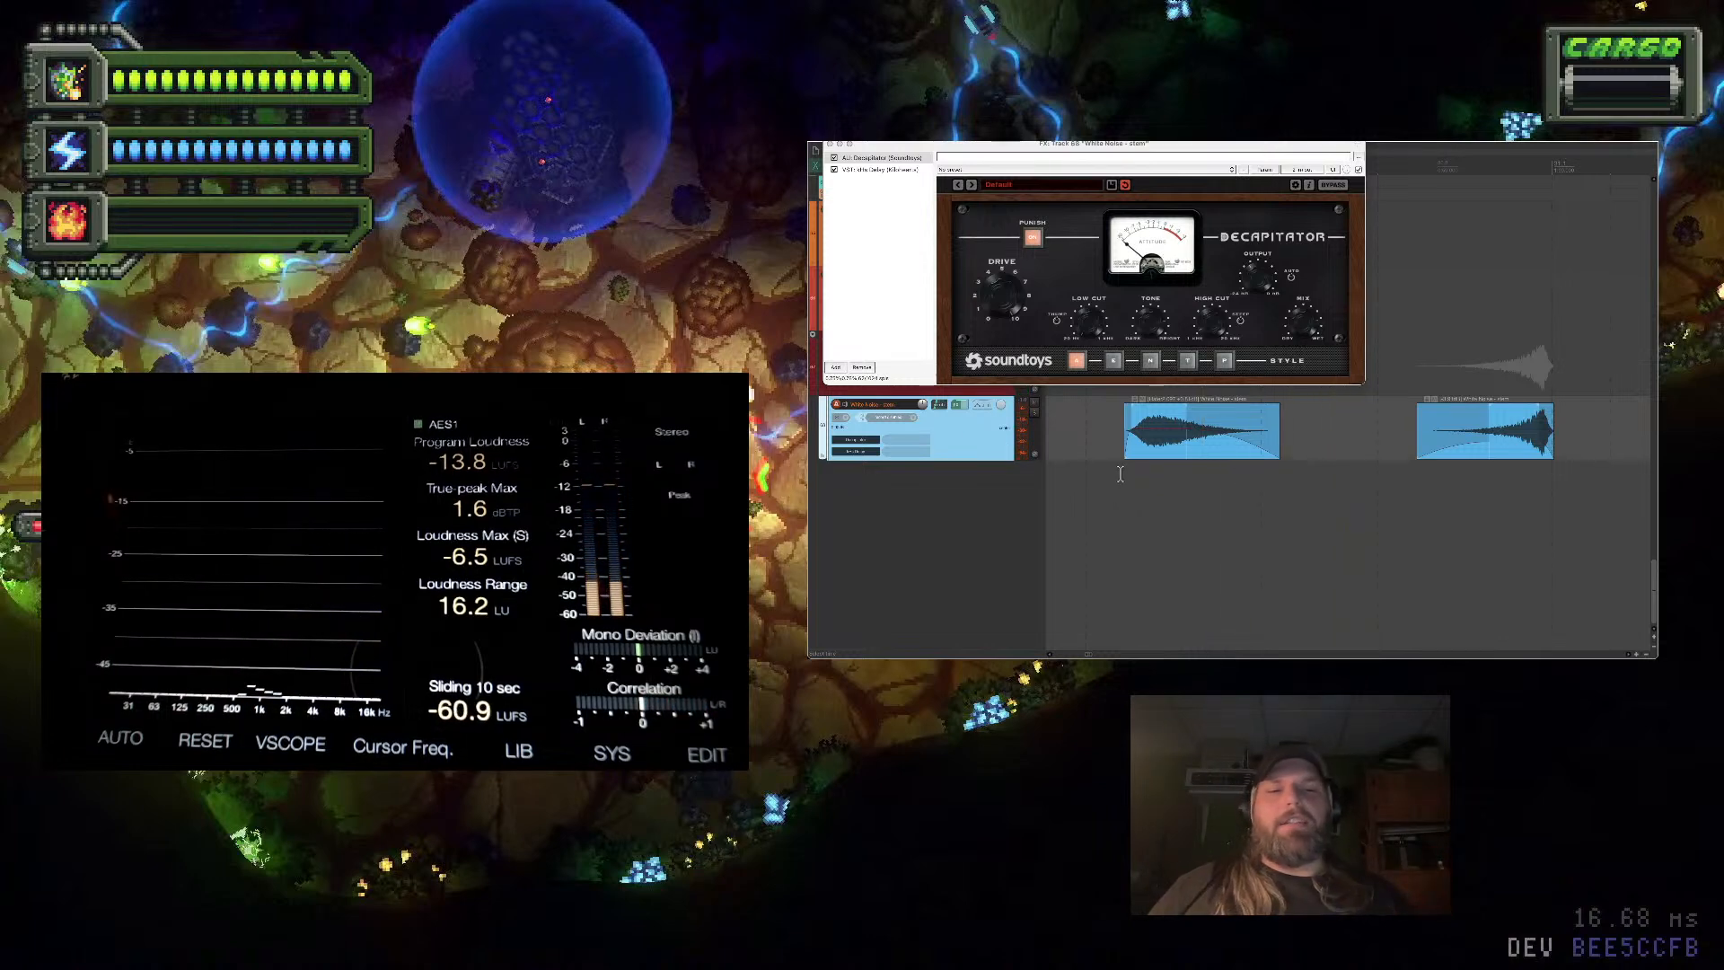
pyautogui.click(1337, 482)
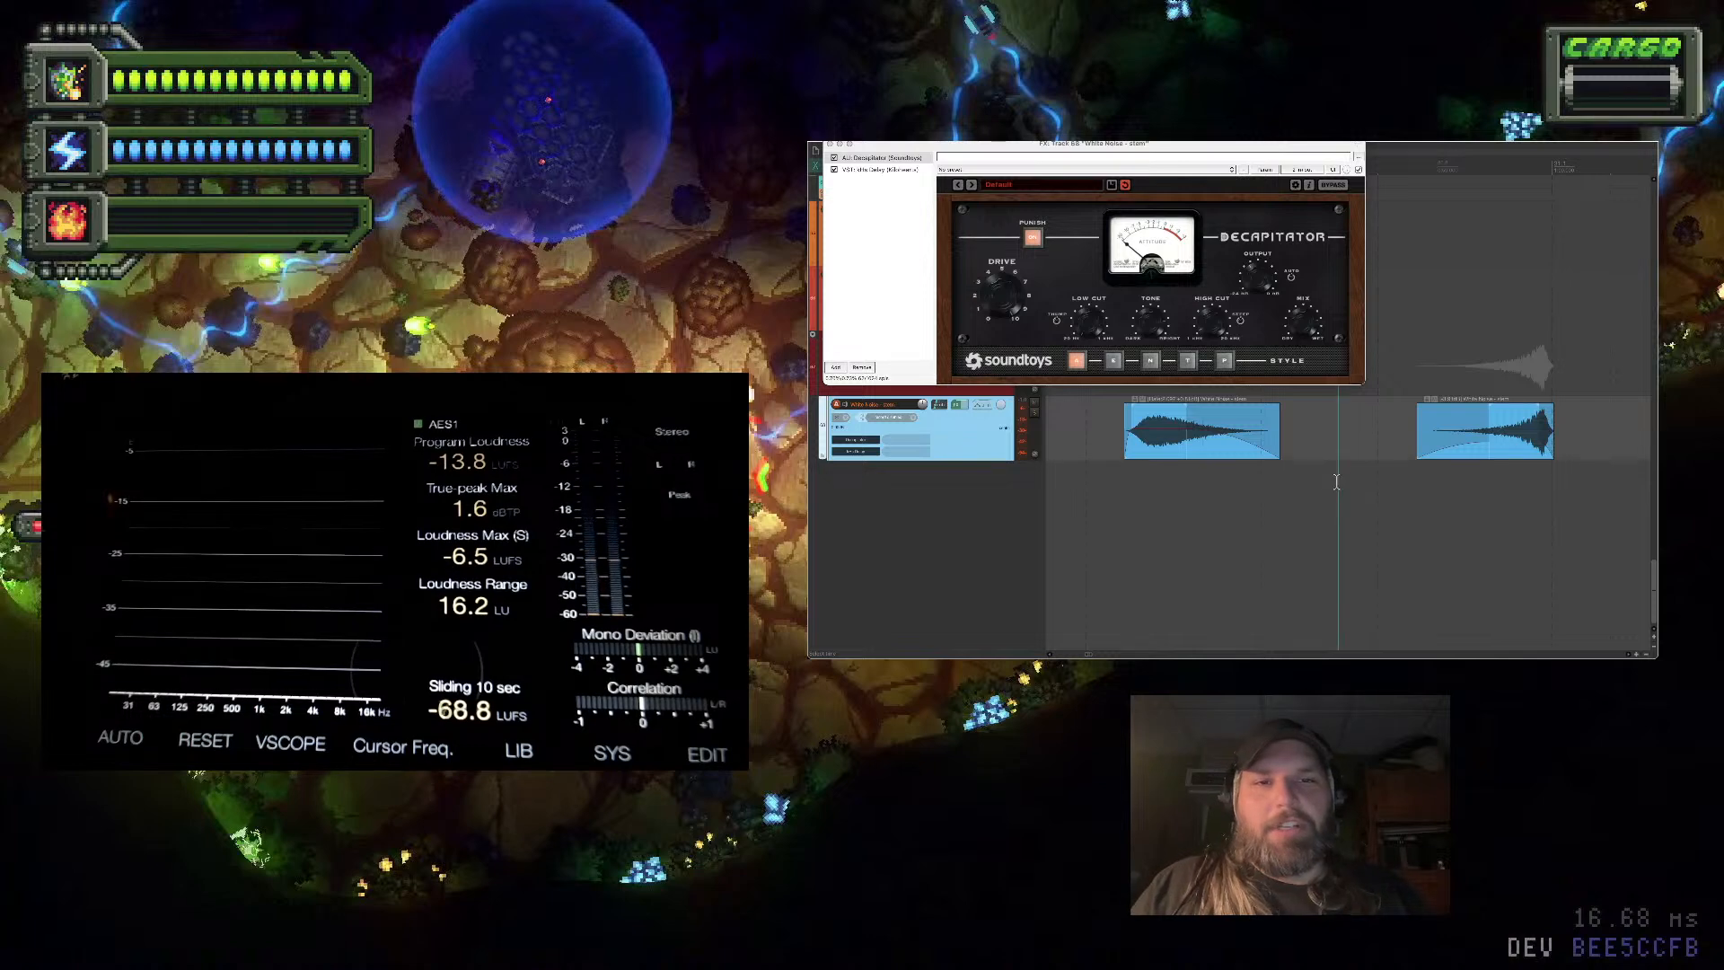
pyautogui.moveTo(1353, 470)
pyautogui.mouseDown()
pyautogui.moveTo(1383, 488)
pyautogui.moveTo(1361, 480)
pyautogui.moveTo(1374, 468)
pyautogui.mouseUp()
pyautogui.click(1318, 483)
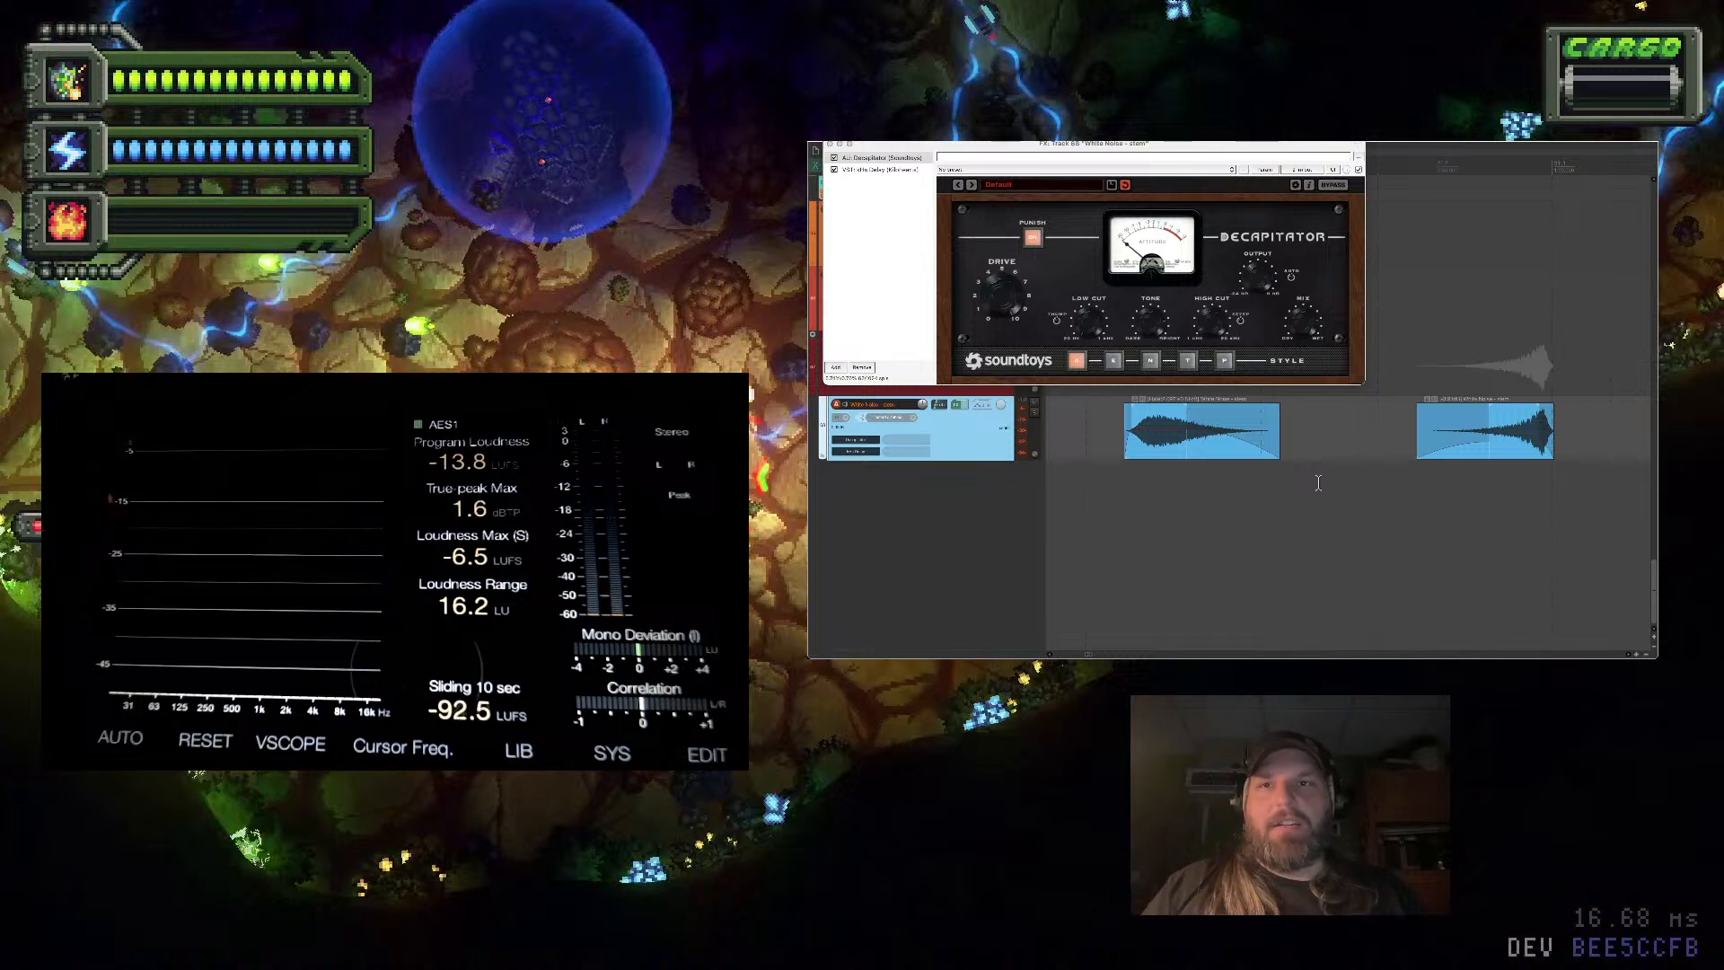
# Play the second white noise clip and time-compress it from its end to about half its length
pyautogui.click(1419, 474)
pyautogui.press('space')
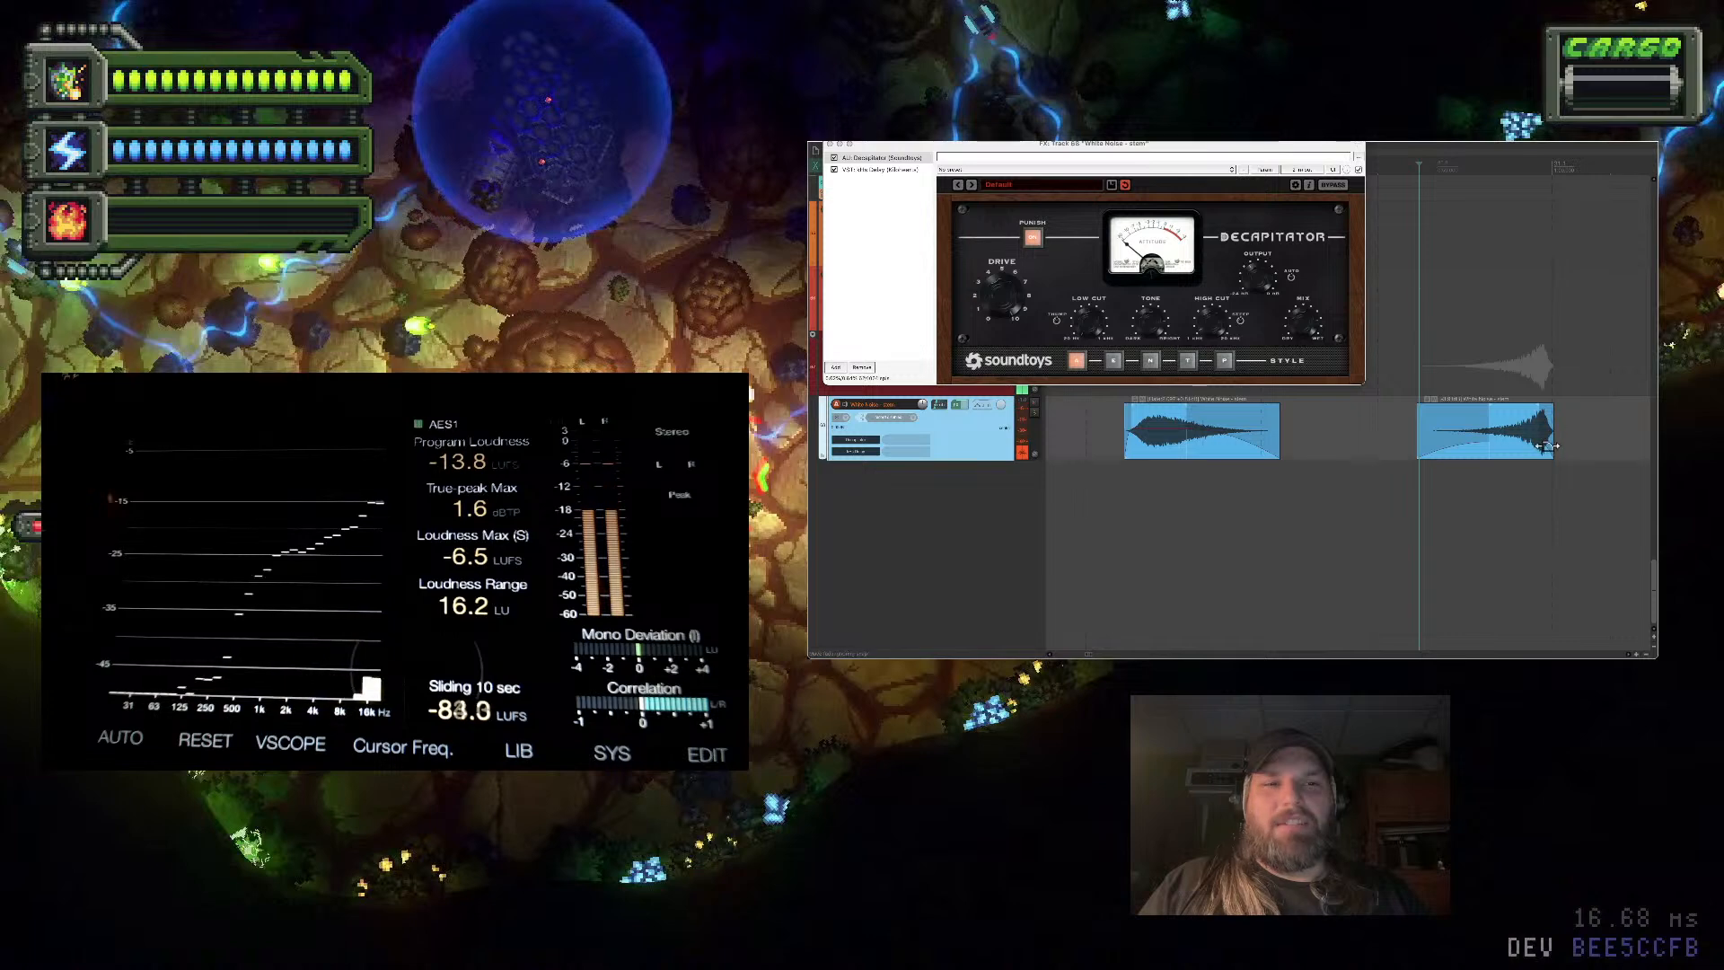
pyautogui.moveTo(1554, 443); pyautogui.dragTo(1479, 445)
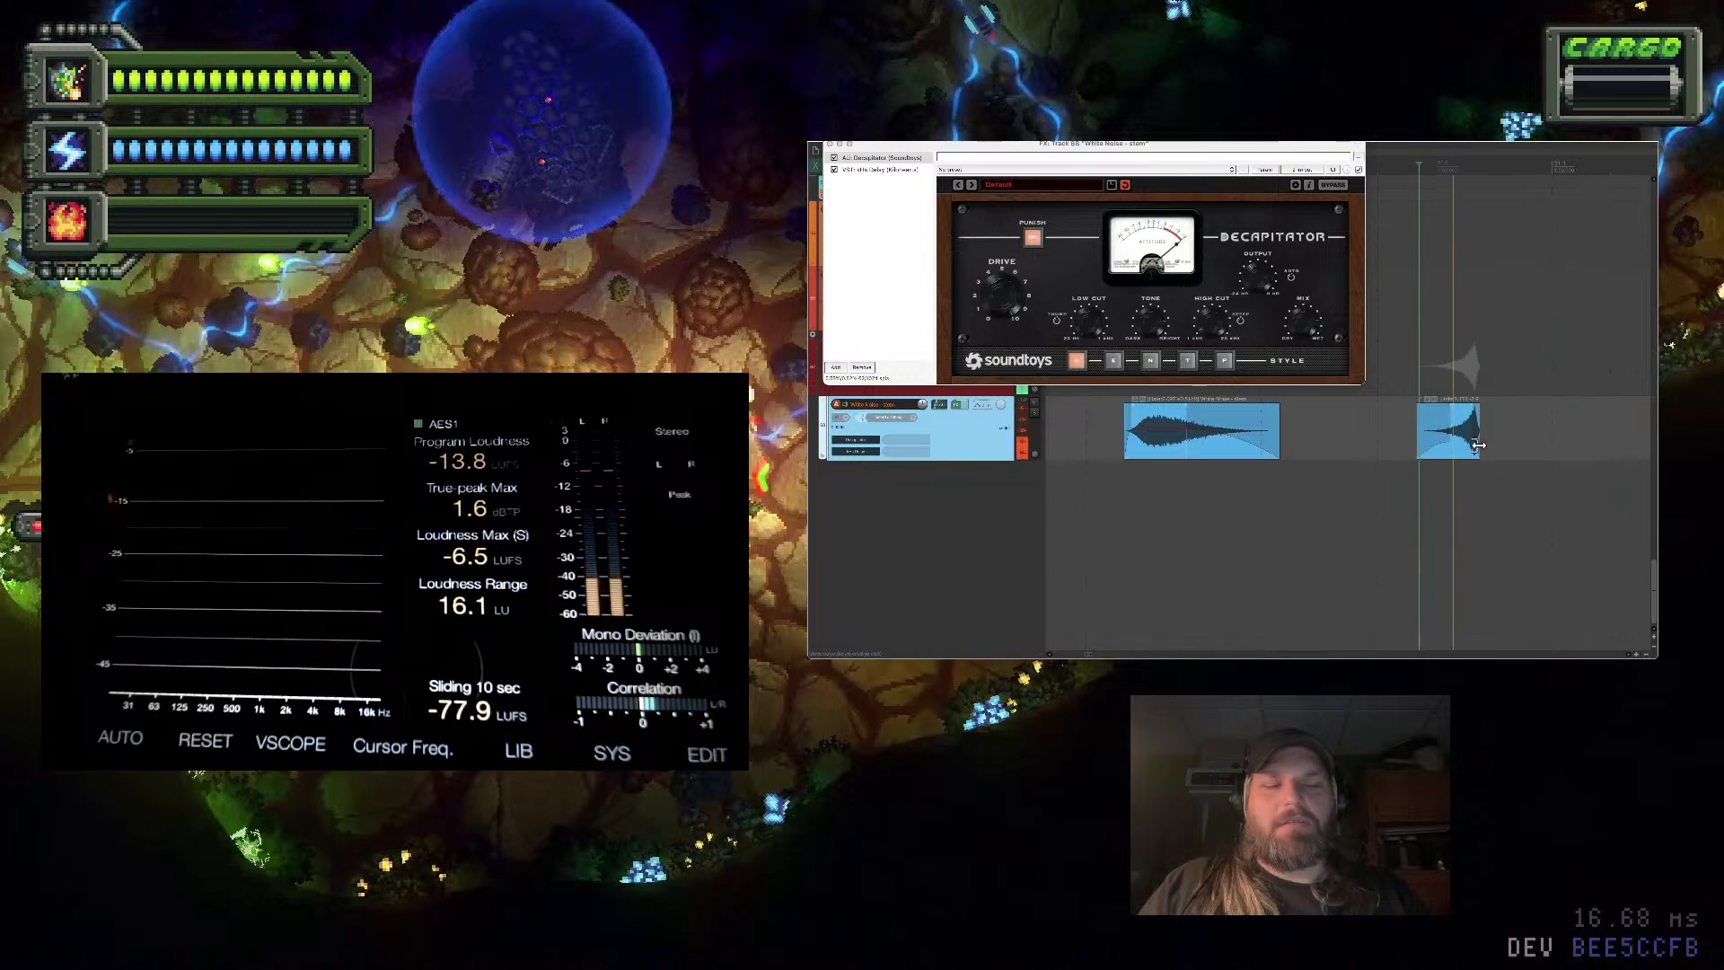
pyautogui.click(1402, 426)
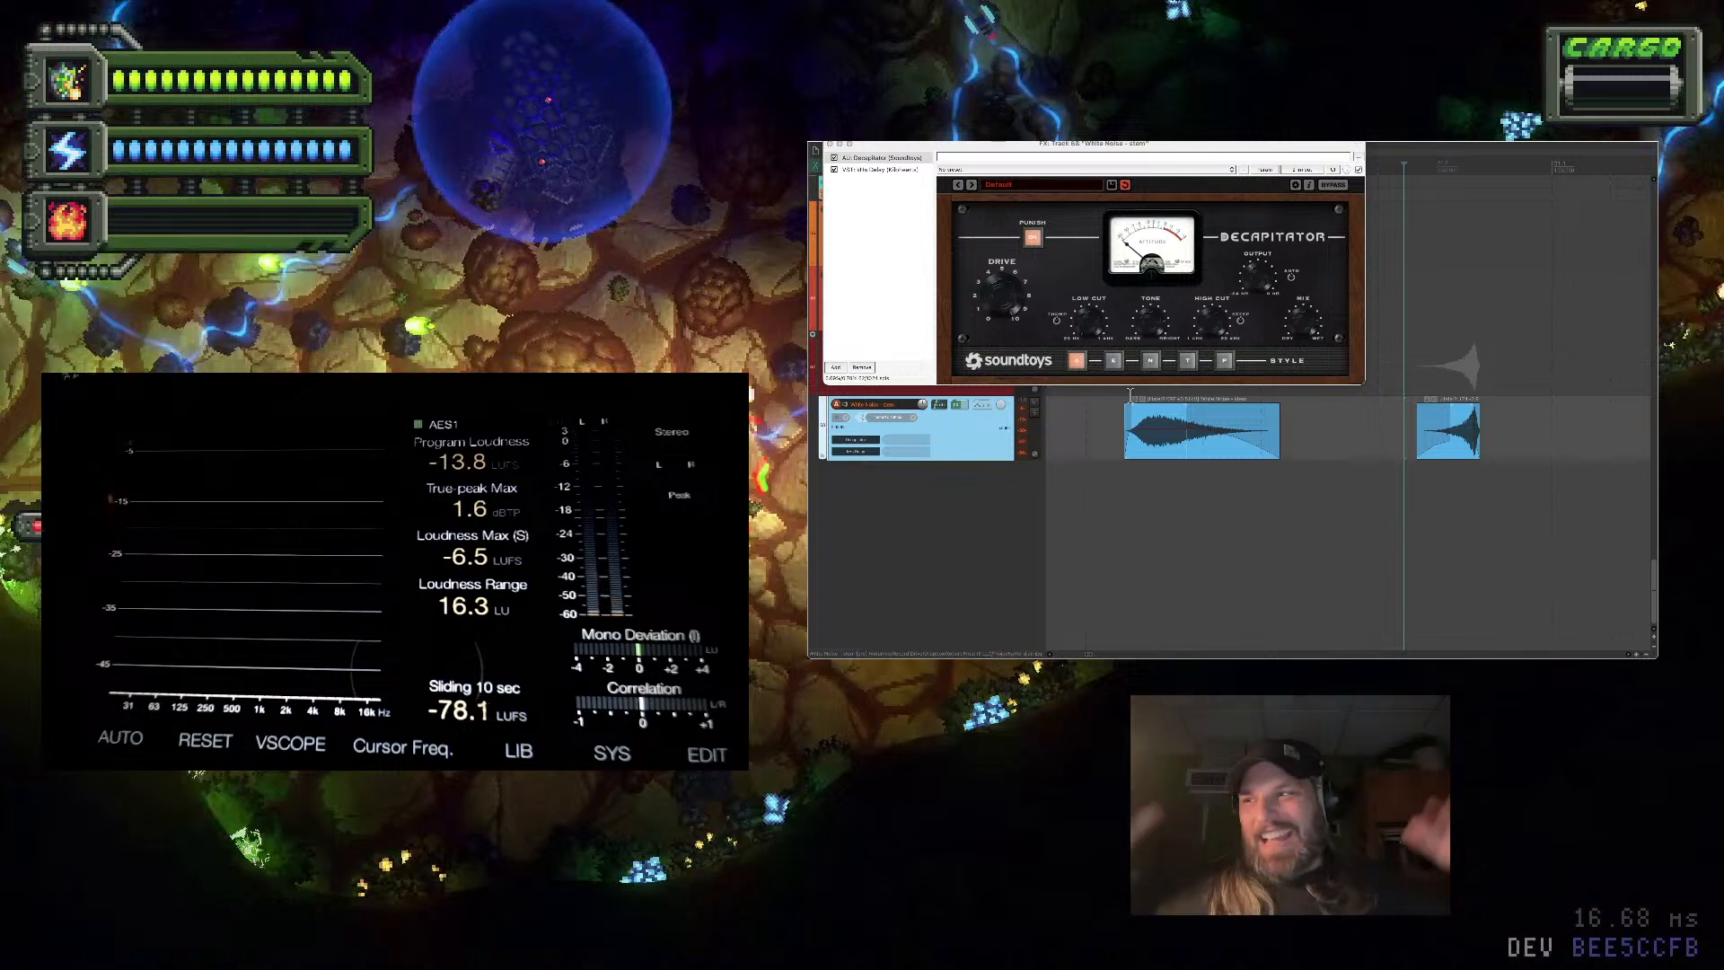
# Close the Decapitator and Delay effect windows
pyautogui.click(829, 144)
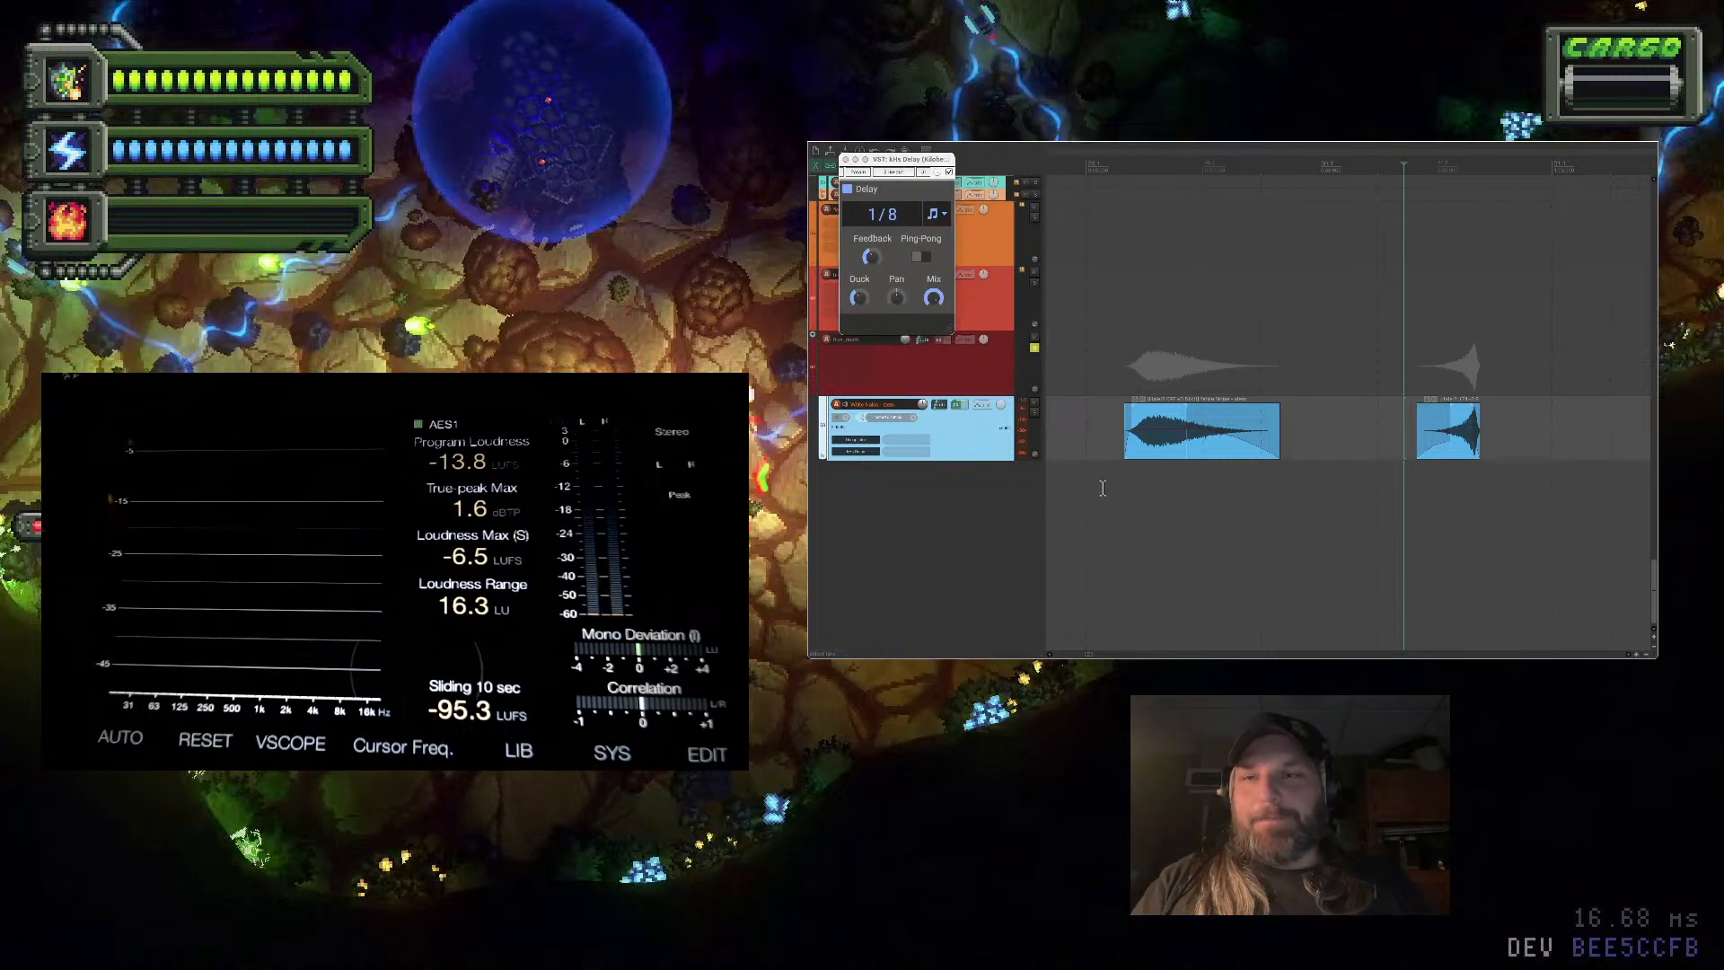
pyautogui.click(845, 159)
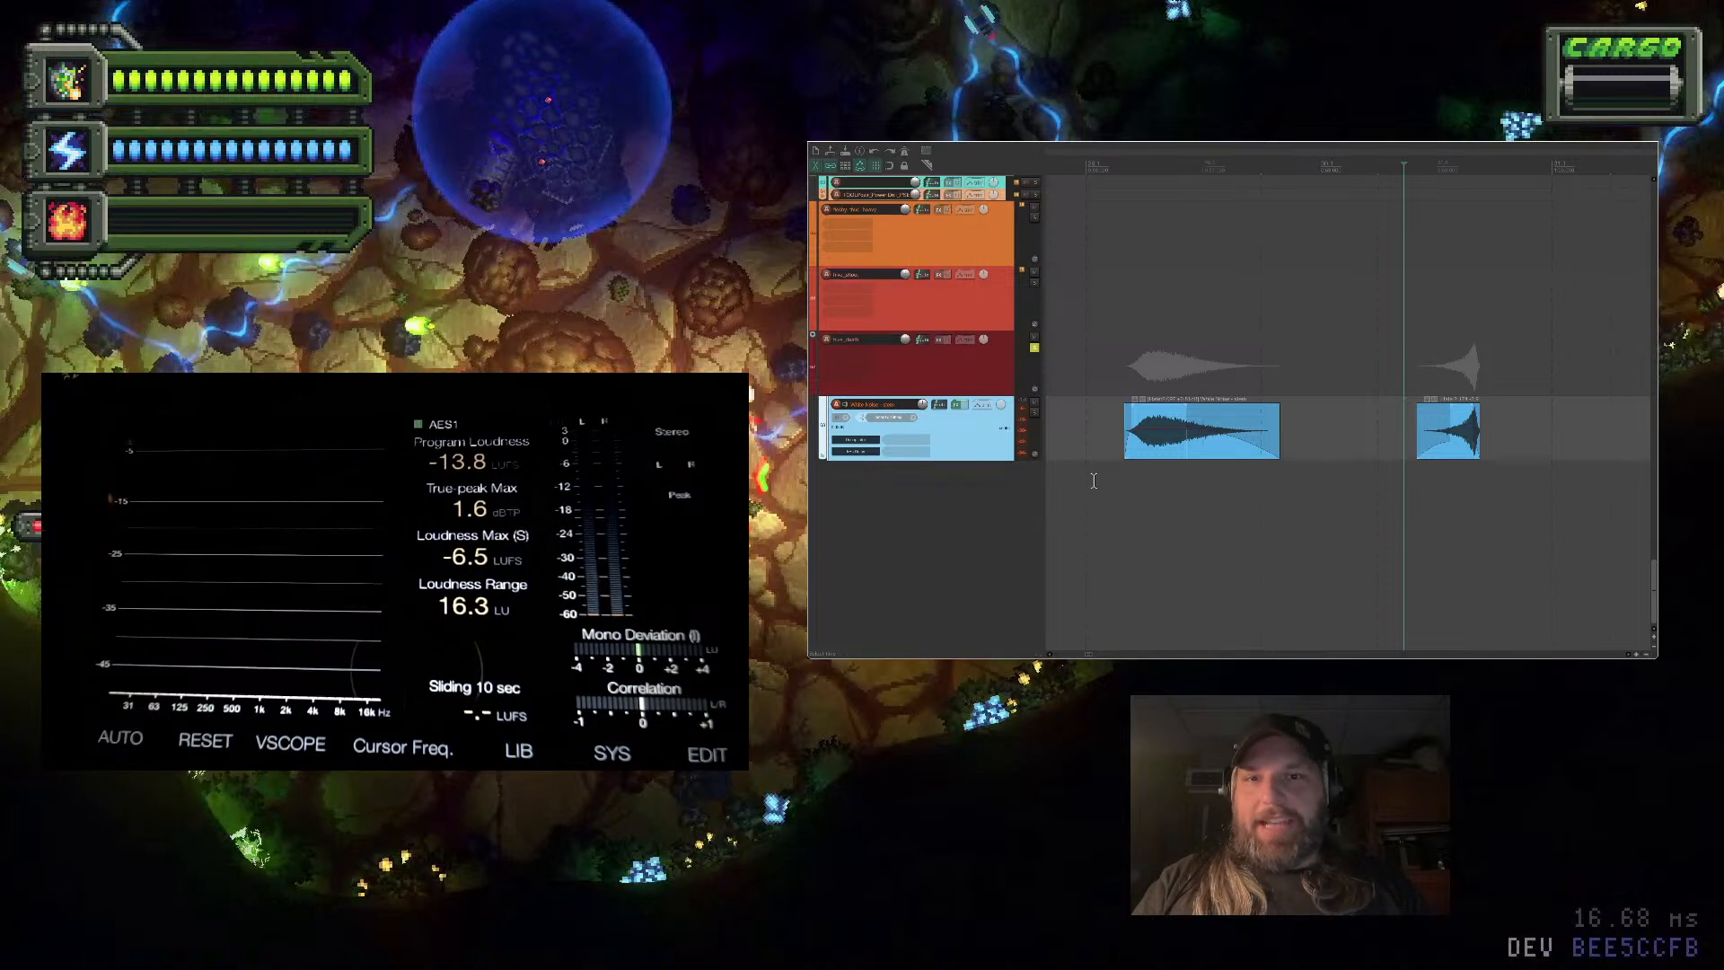
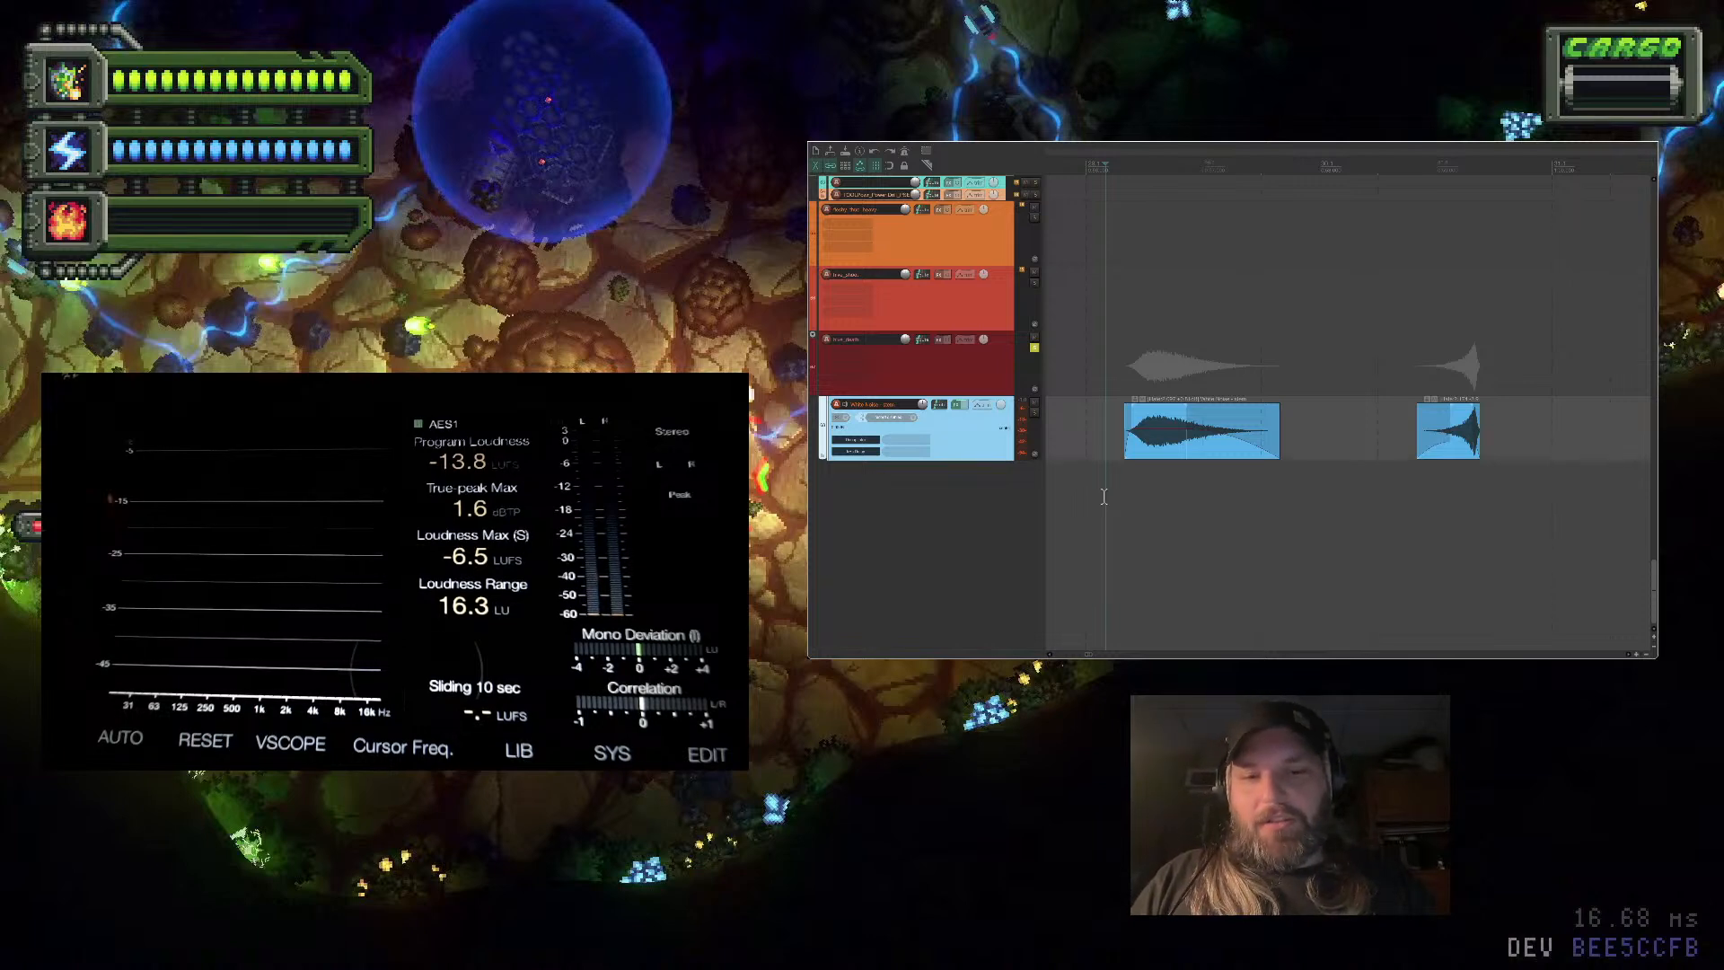
# Open the Media Explorer and search the sound library for "impact"
pyautogui.hotkey('ctrl', 'alt', 'x')
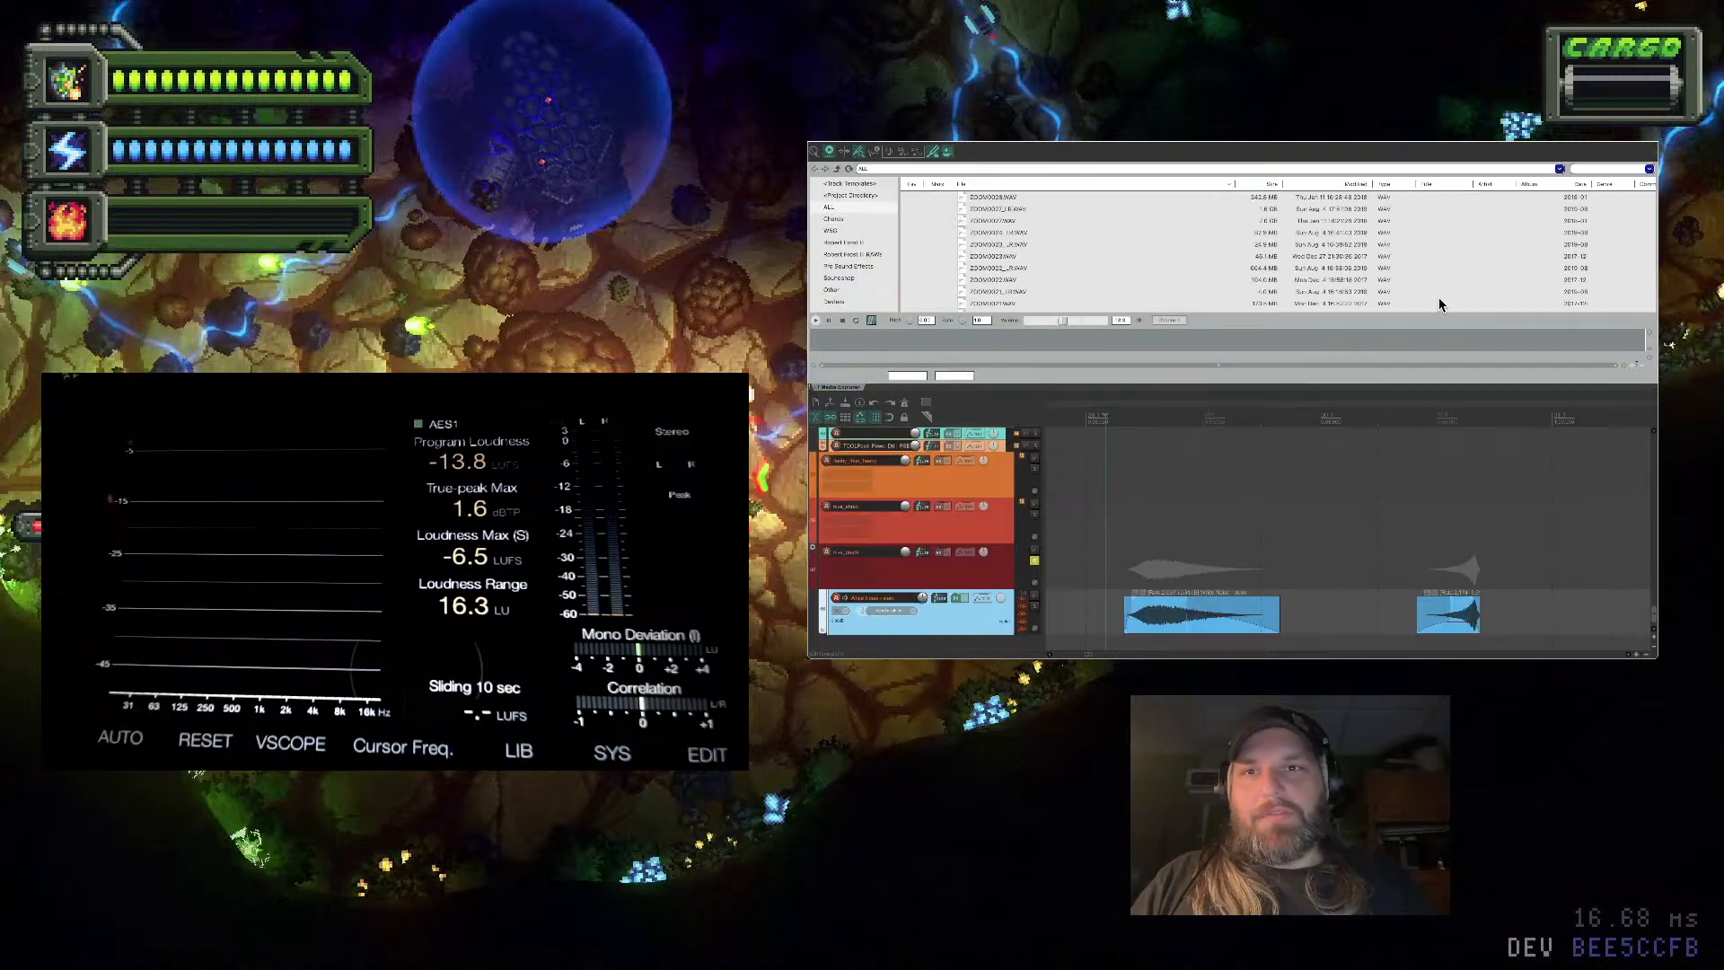
pyautogui.click(1598, 167)
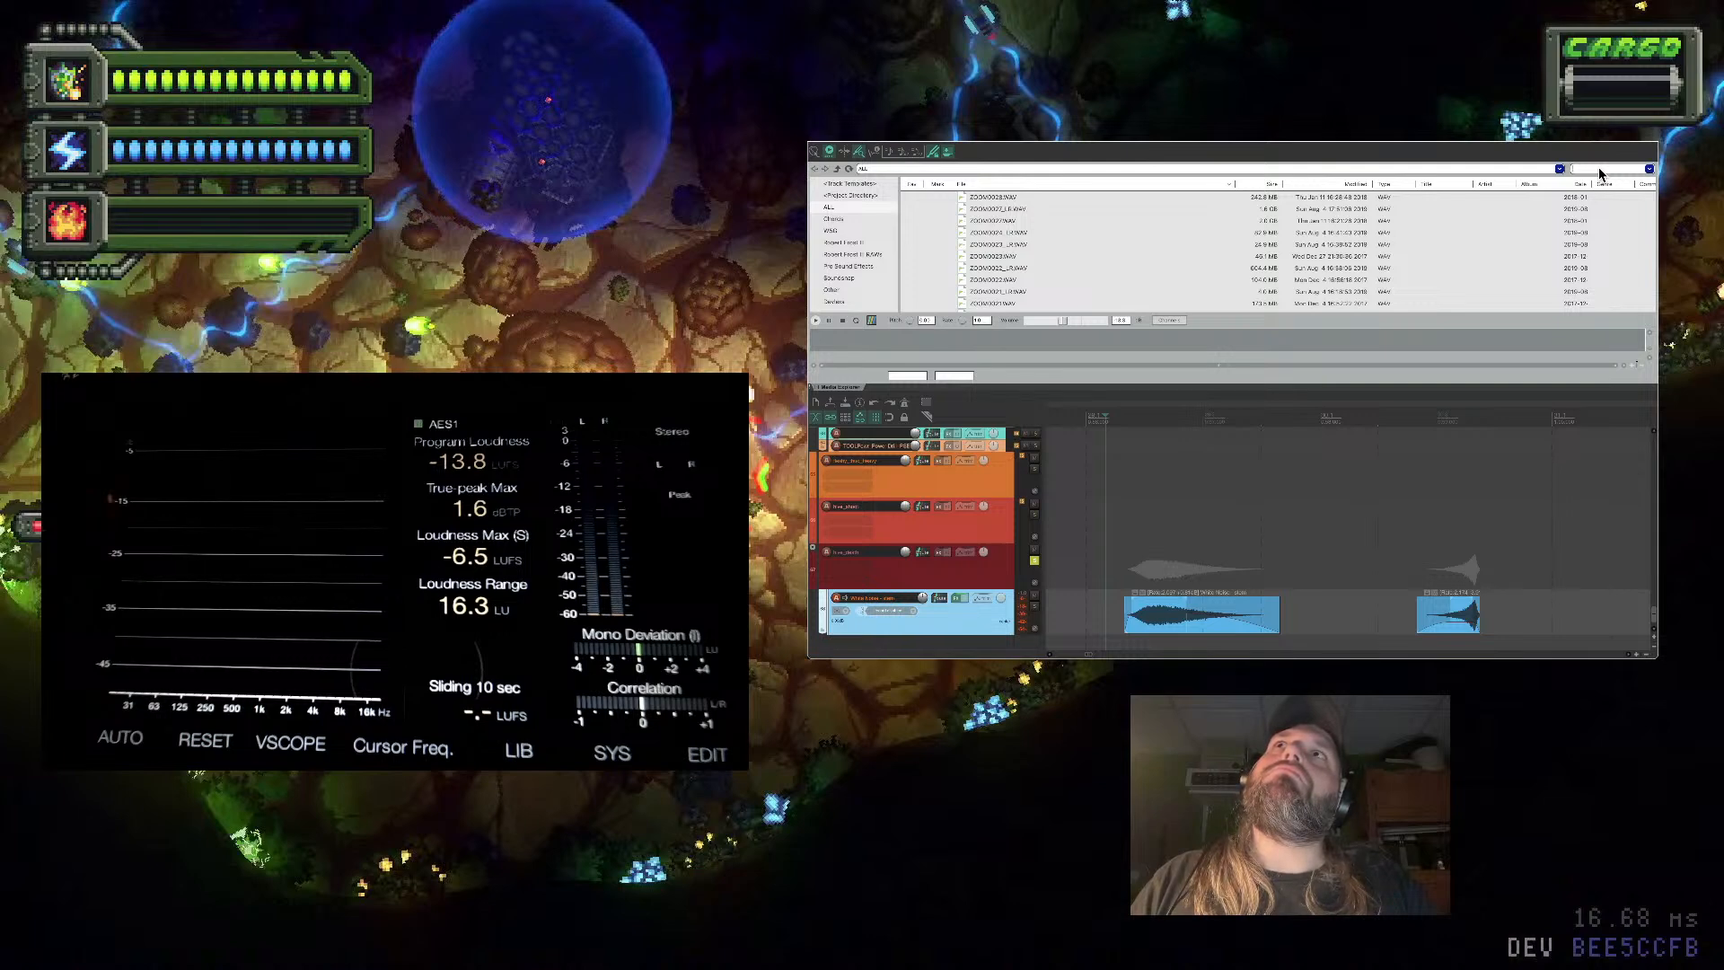
pyautogui.write('impact')
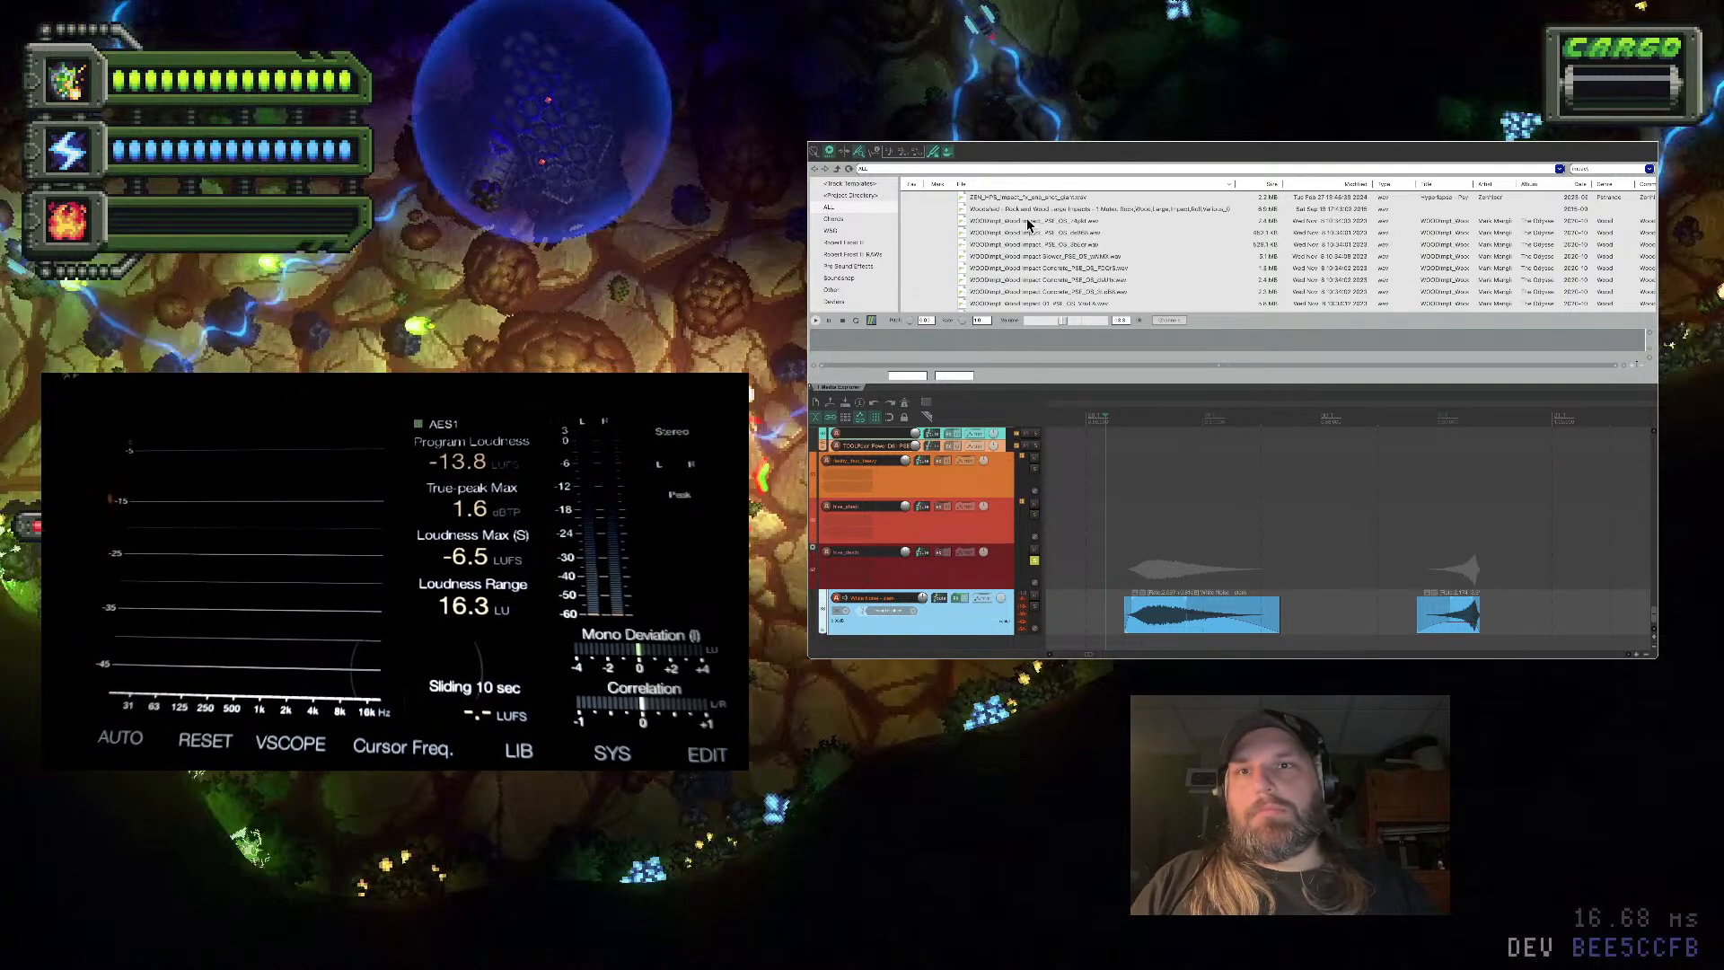
# Audition several wood and rock impact recordings from the library's impact results
pyautogui.click(1070, 220)
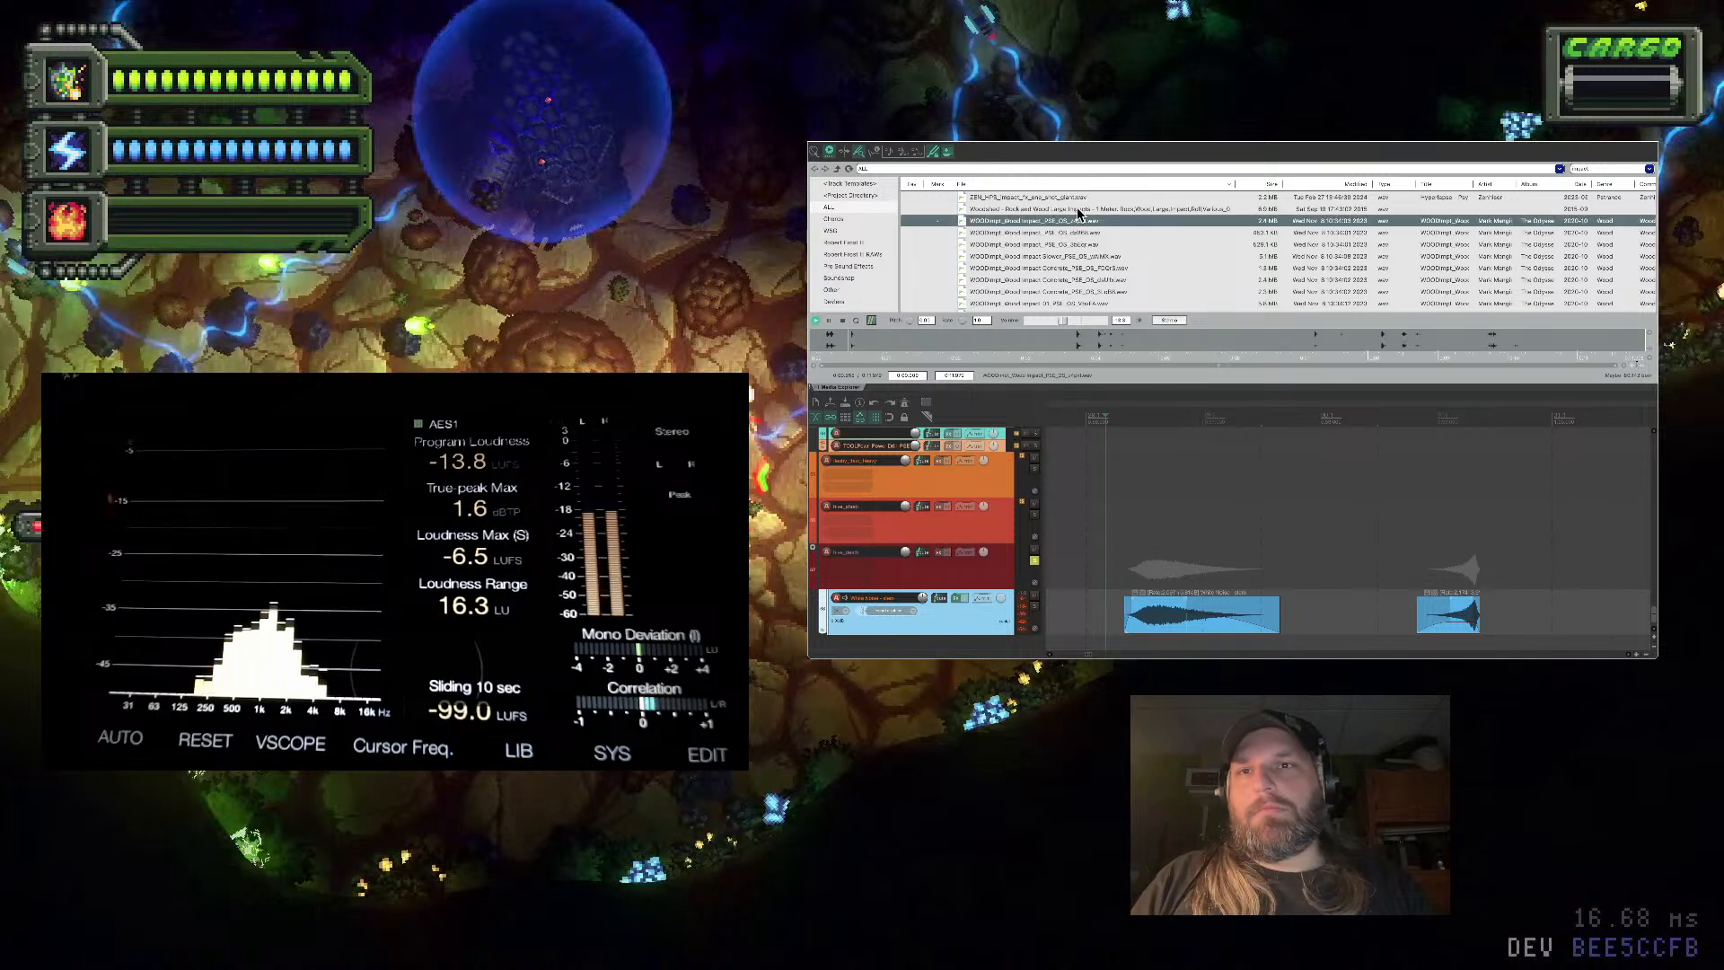
pyautogui.click(1080, 206)
pyautogui.click(1078, 184)
pyautogui.scroll(-5, 1076, 219)
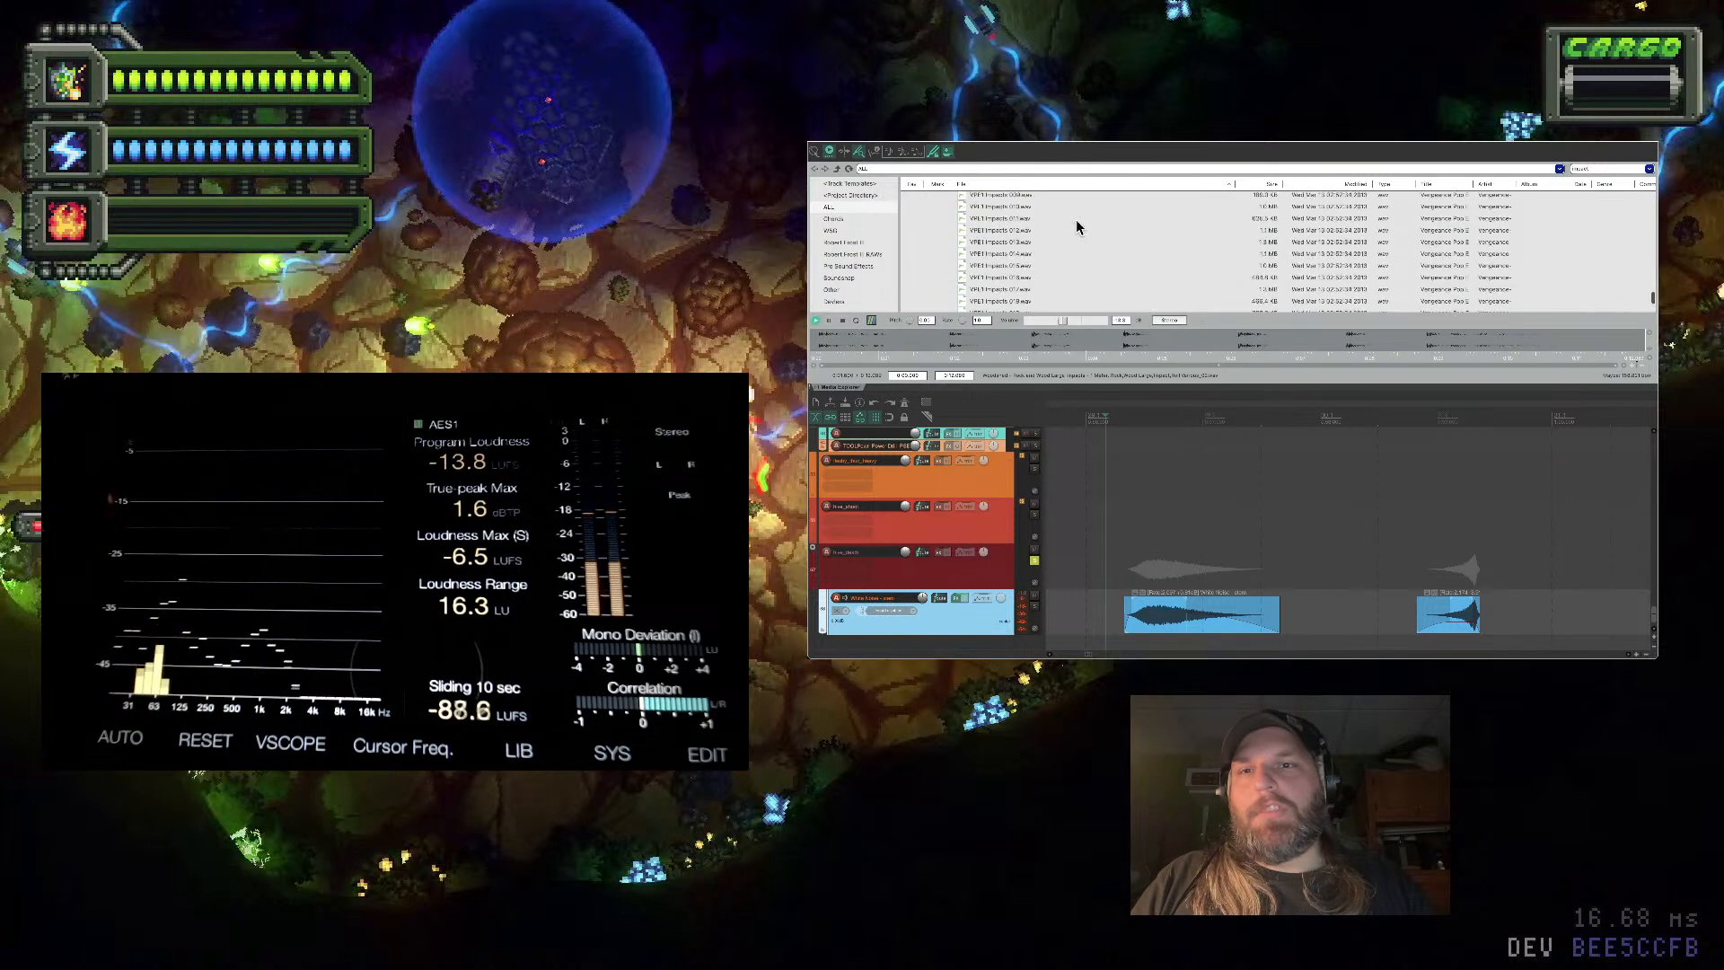
pyautogui.scroll(3, 1076, 219)
pyautogui.click(1076, 219)
pyautogui.scroll(3, 1076, 219)
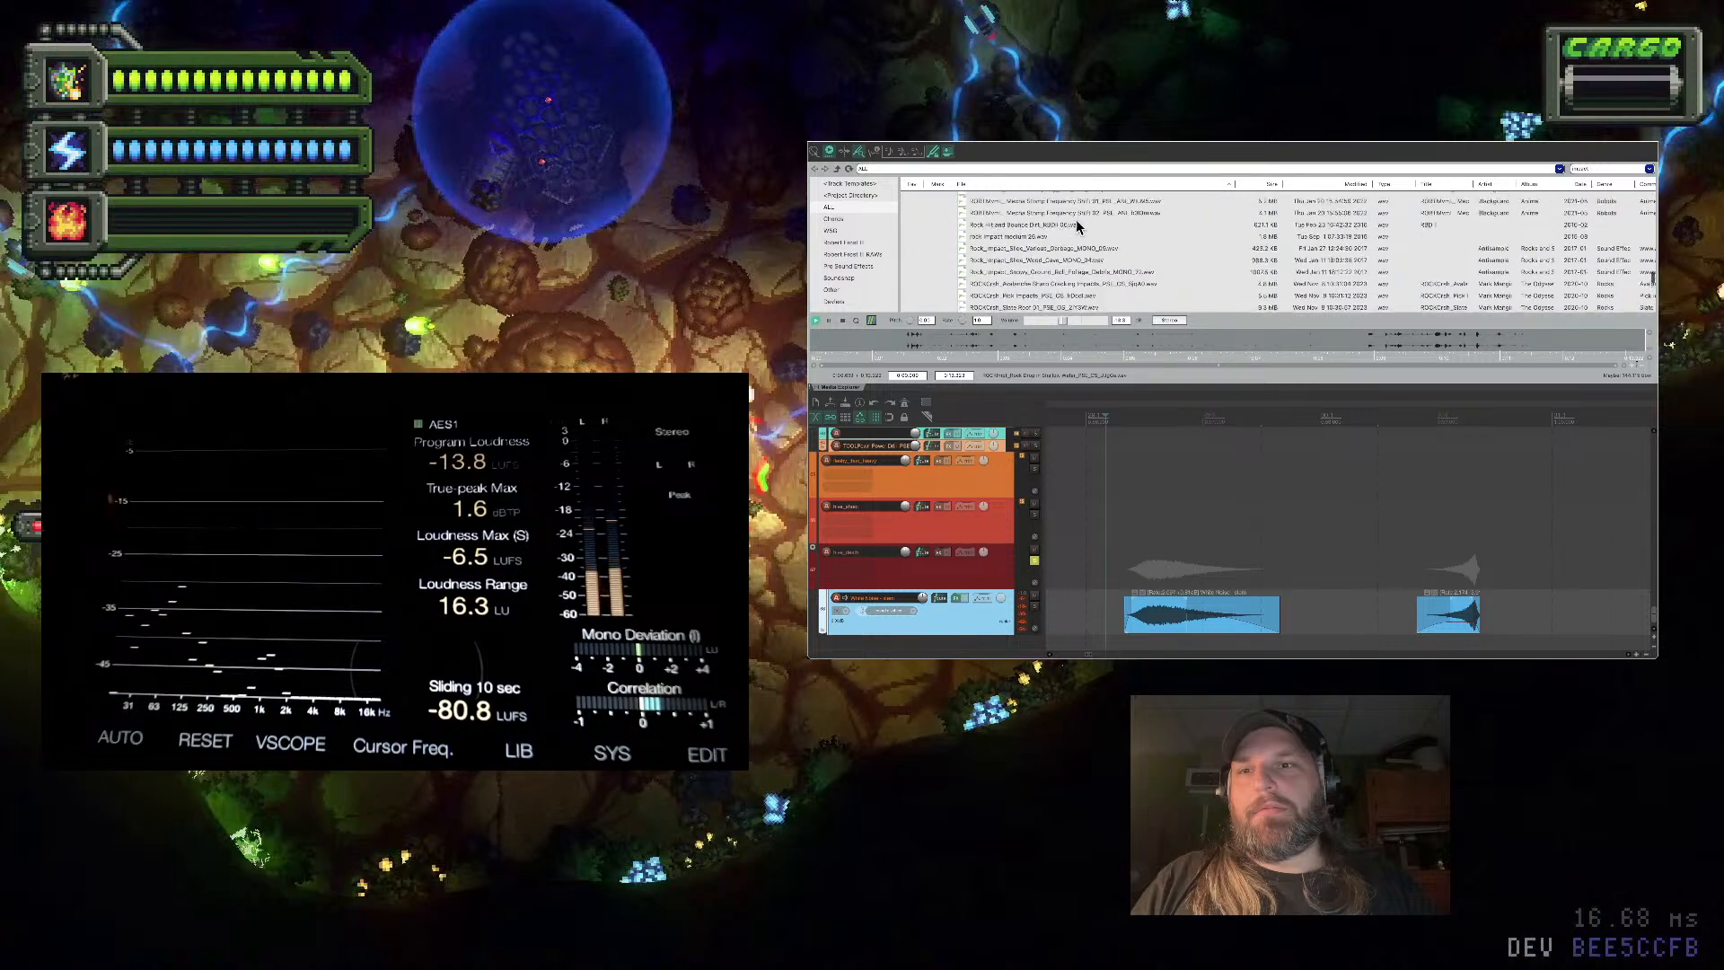
pyautogui.click(1081, 207)
# Audition the Mecha Step Ground Cracking Sweetener recordings in the impact results
pyautogui.scroll(3, 1081, 212)
pyautogui.click(1081, 210)
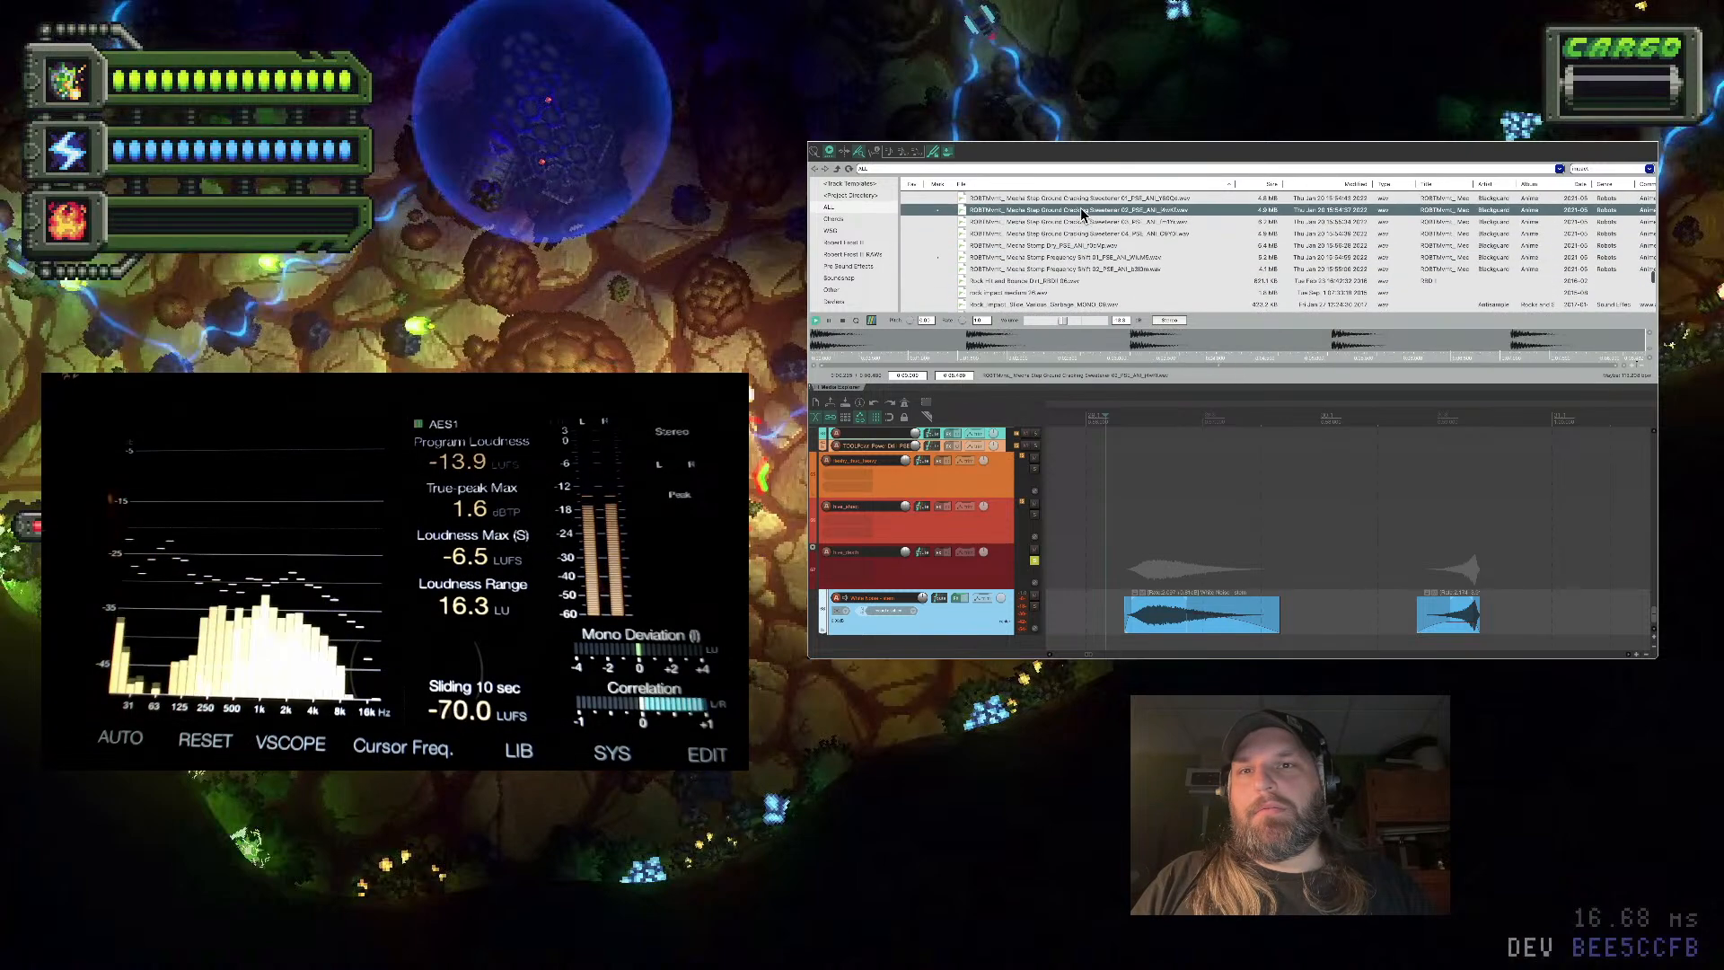
pyautogui.click(1075, 220)
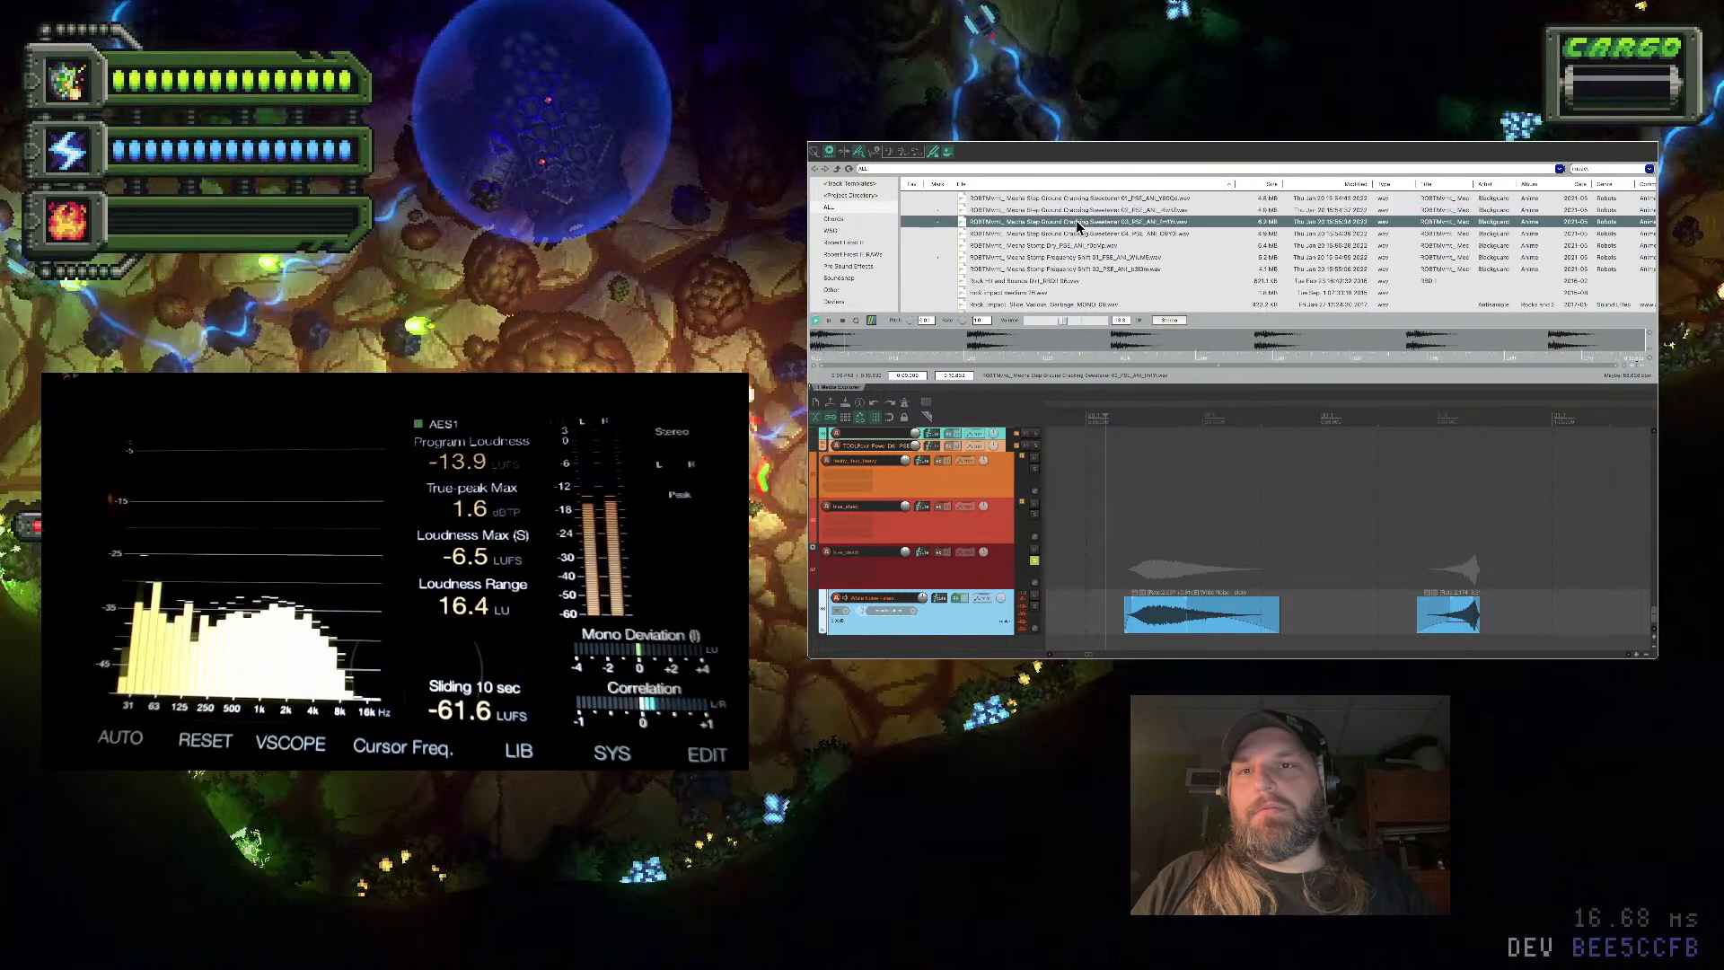
pyautogui.scroll(2, 1075, 219)
pyautogui.click(1077, 218)
# Audition the mecha recordings with Shimmer Singles and replay the last one
pyautogui.scroll(3, 1084, 214)
pyautogui.click(1086, 235)
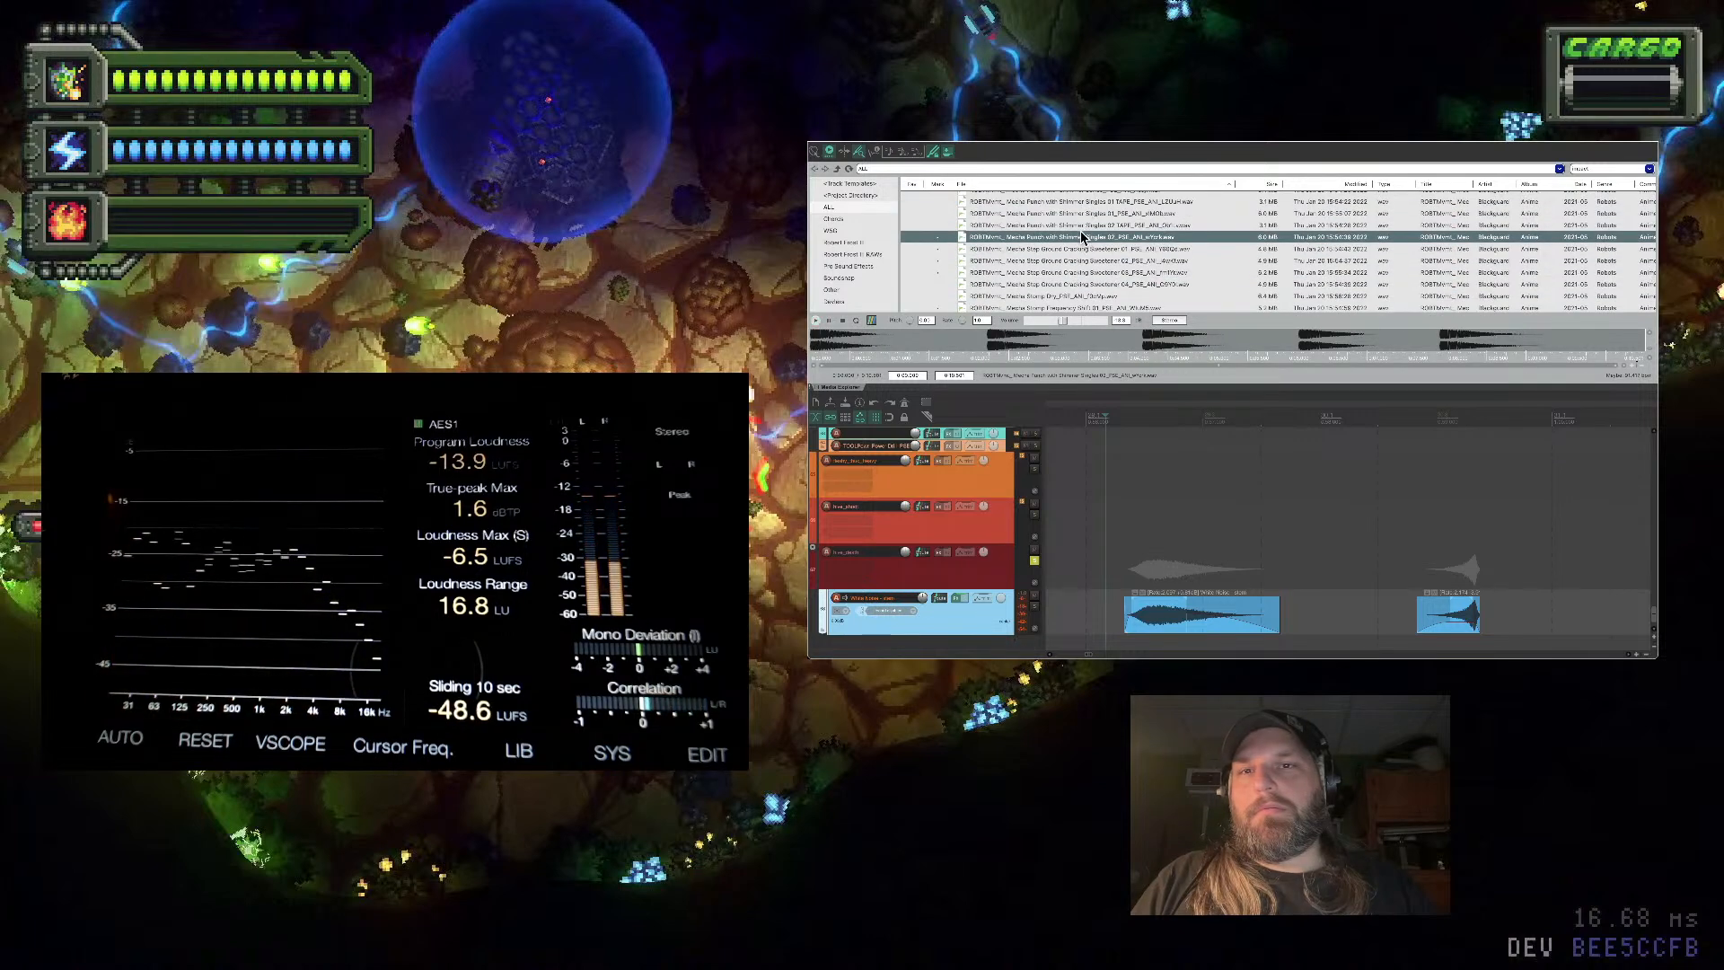
pyautogui.press('Up')
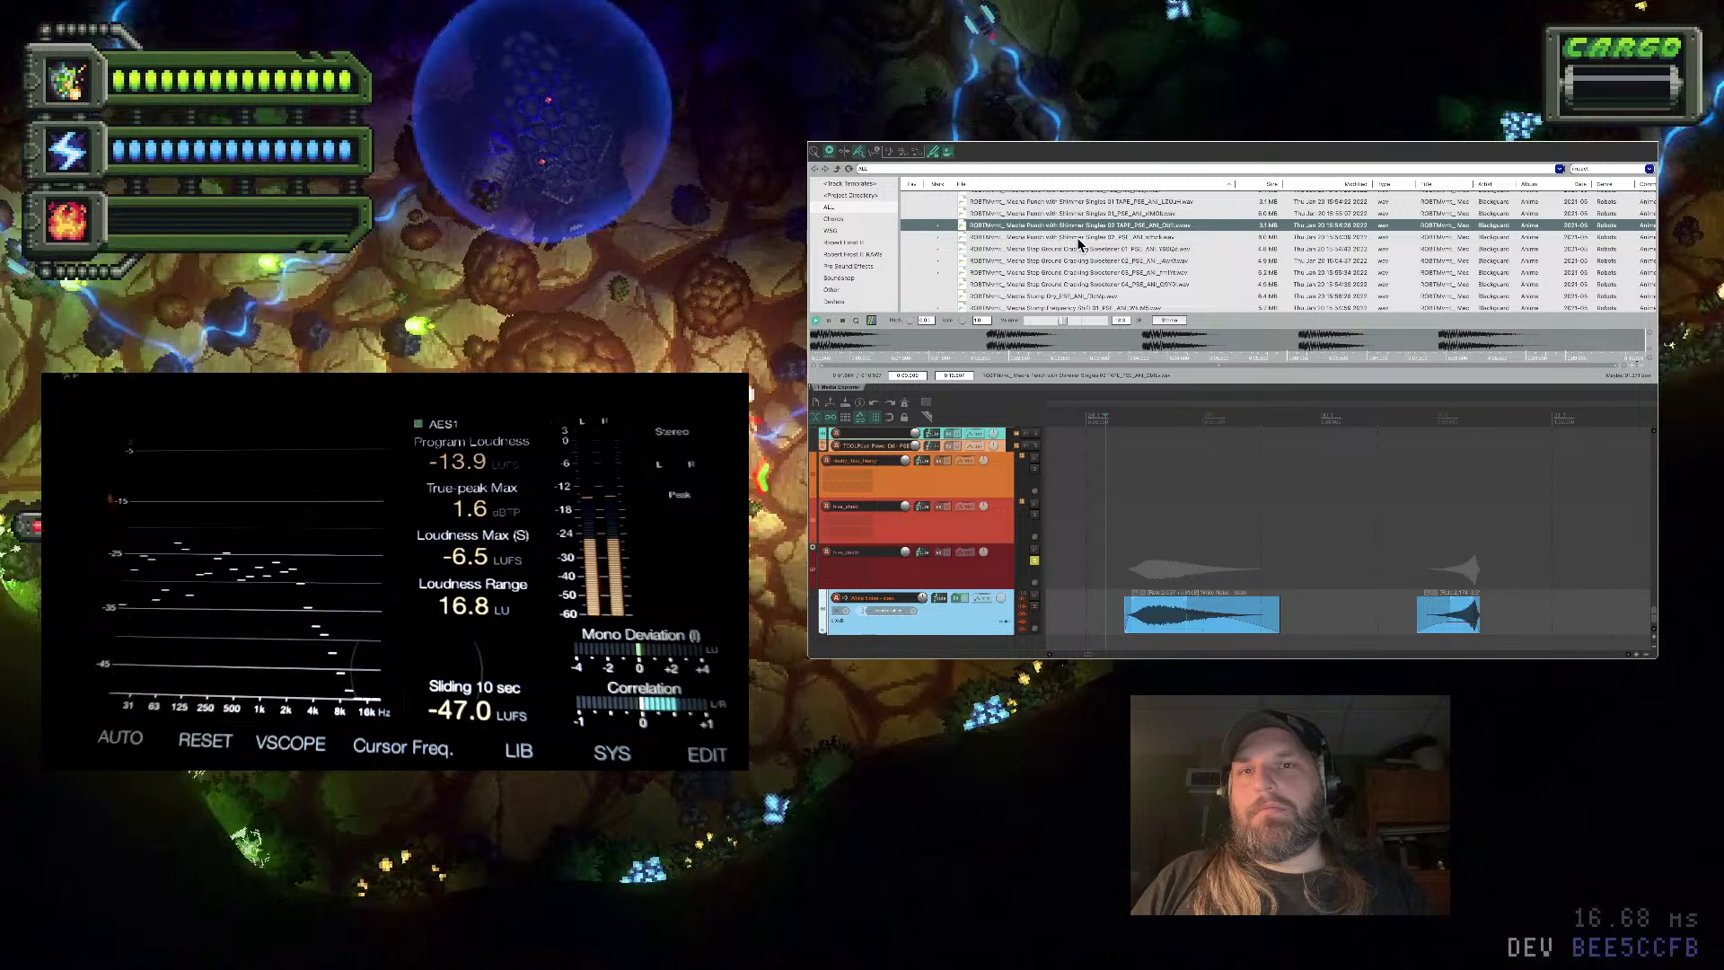
pyautogui.scroll(-1, 979, 499)
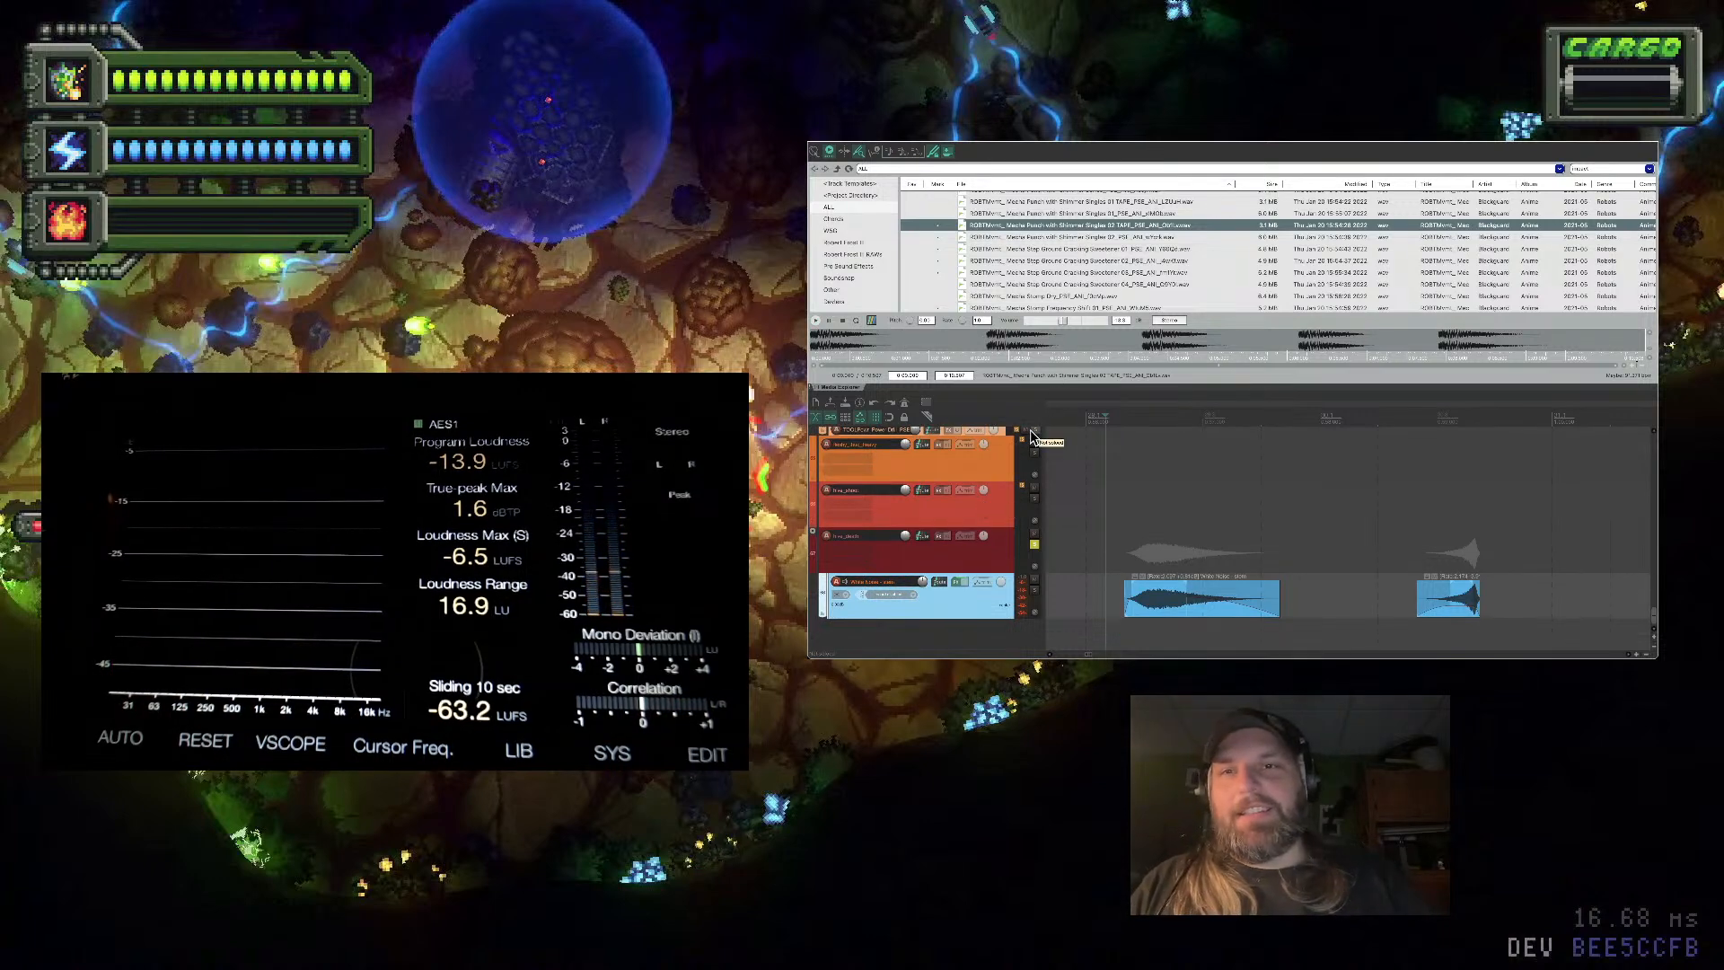
pyautogui.press('space')
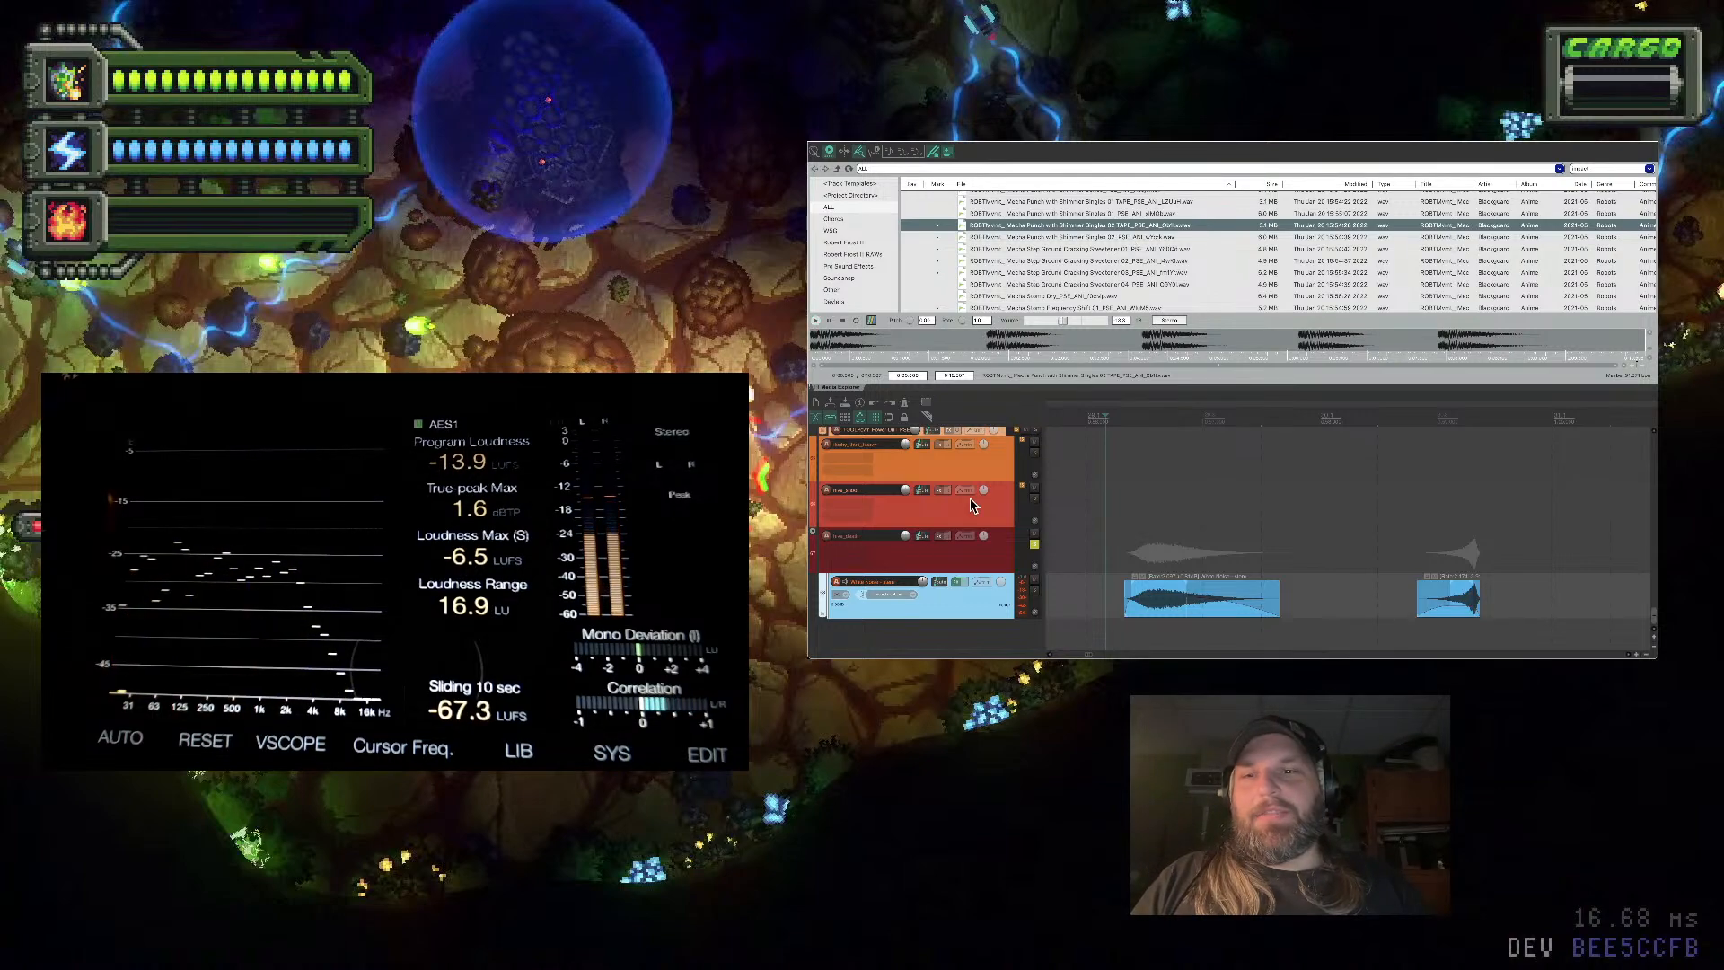
# Audition the Mecha Footstep with Frequency Shift series and the Robot Movement recording
pyautogui.scroll(3, 1072, 262)
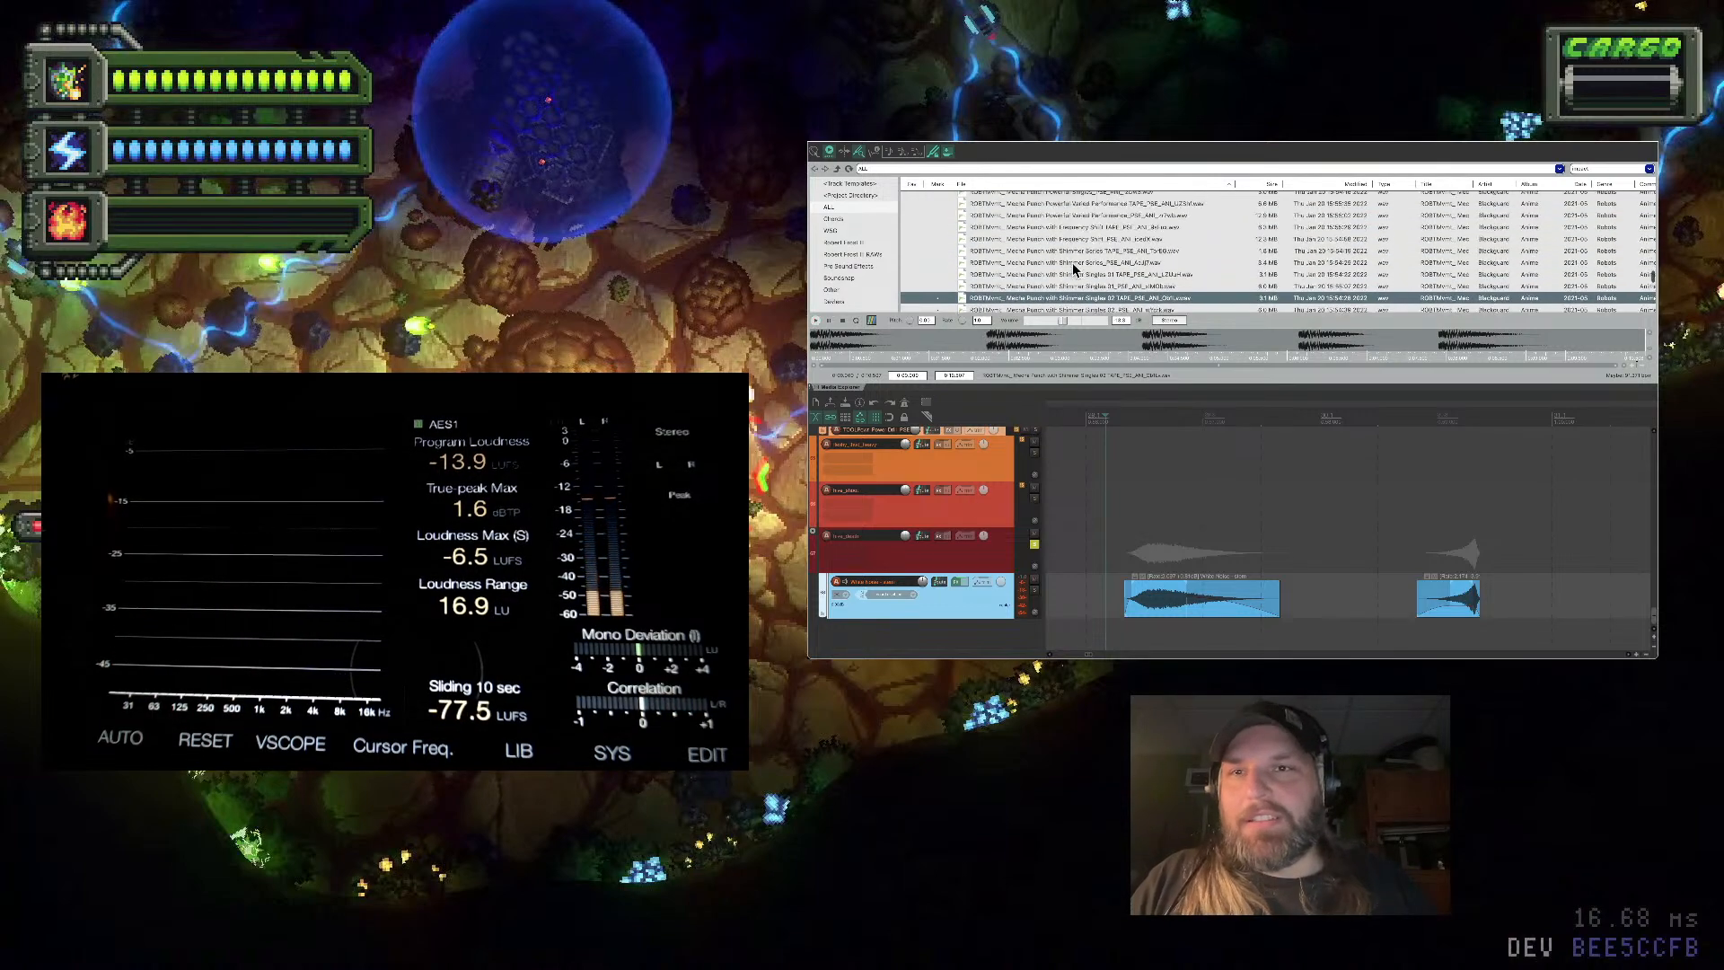
pyautogui.scroll(8, 1072, 263)
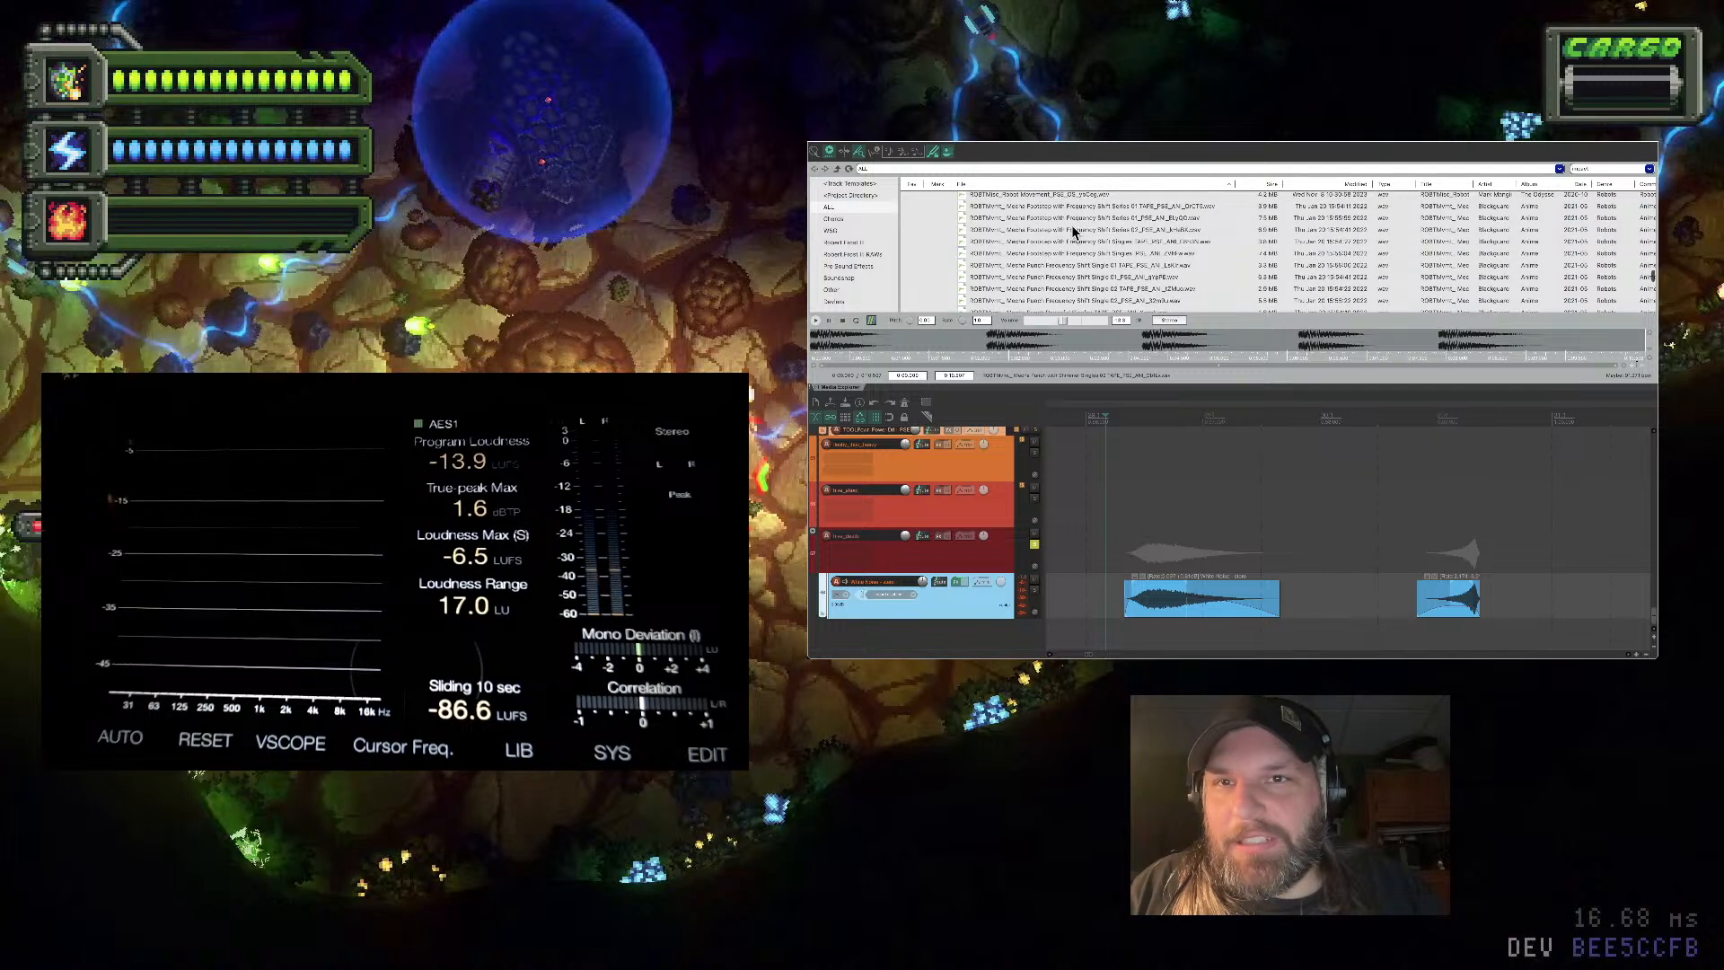
pyautogui.click(1073, 230)
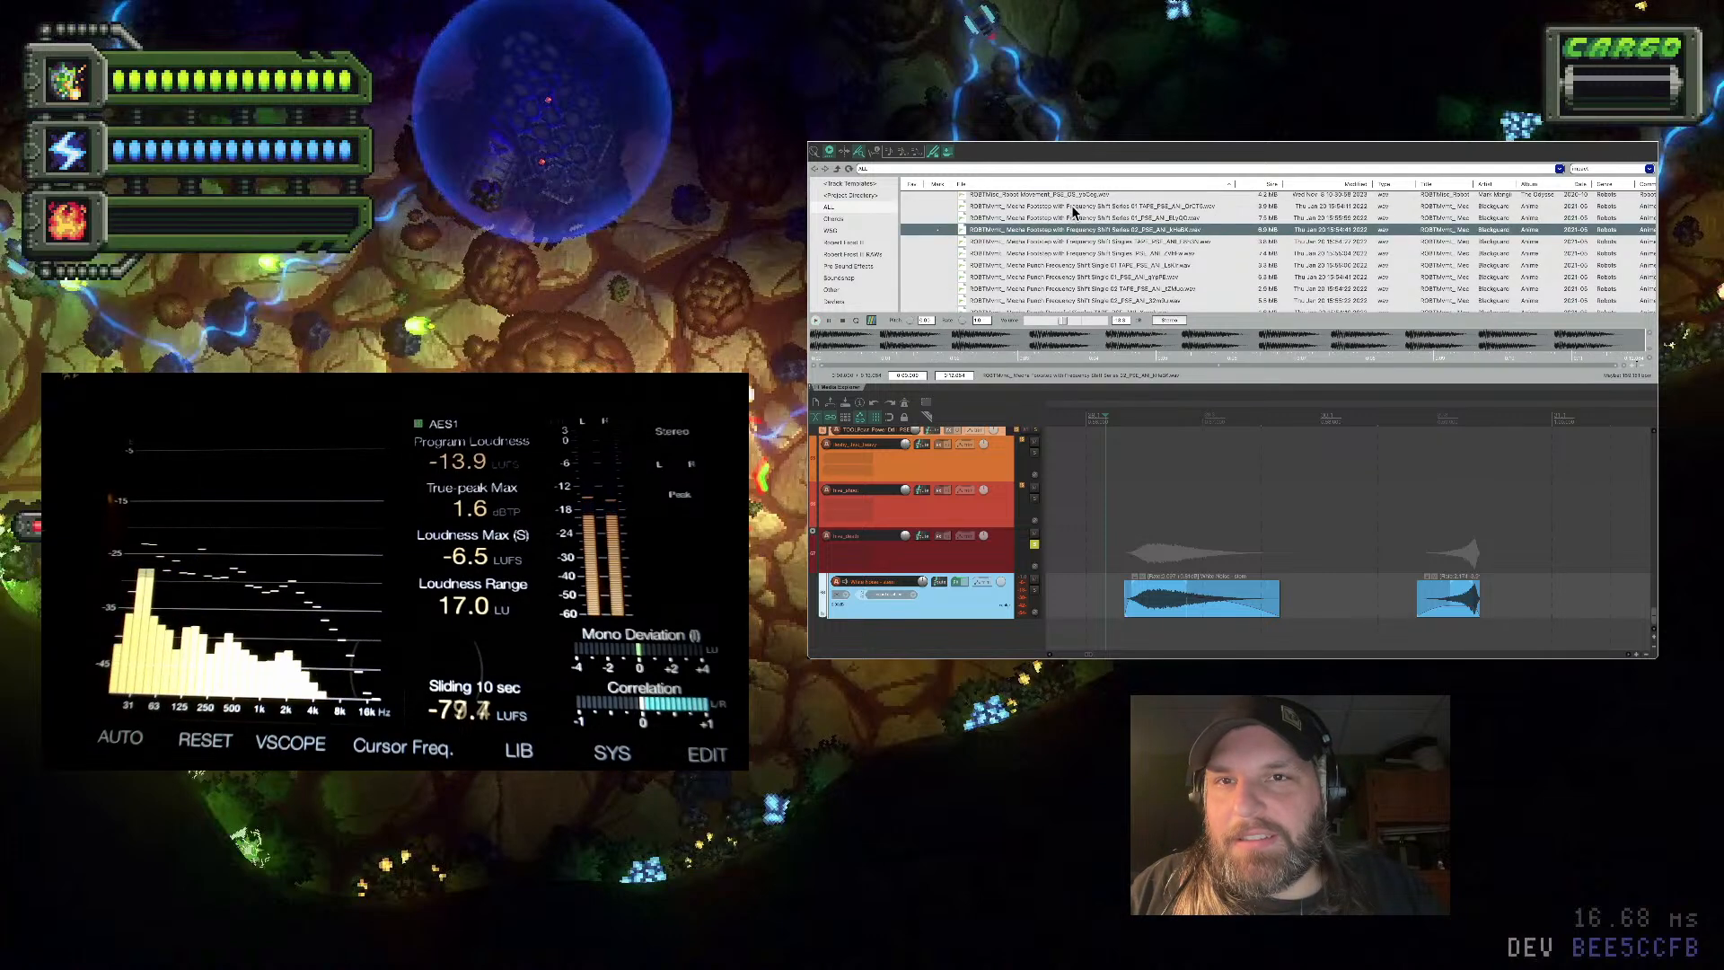
pyautogui.click(1070, 206)
pyautogui.scroll(1, 1069, 205)
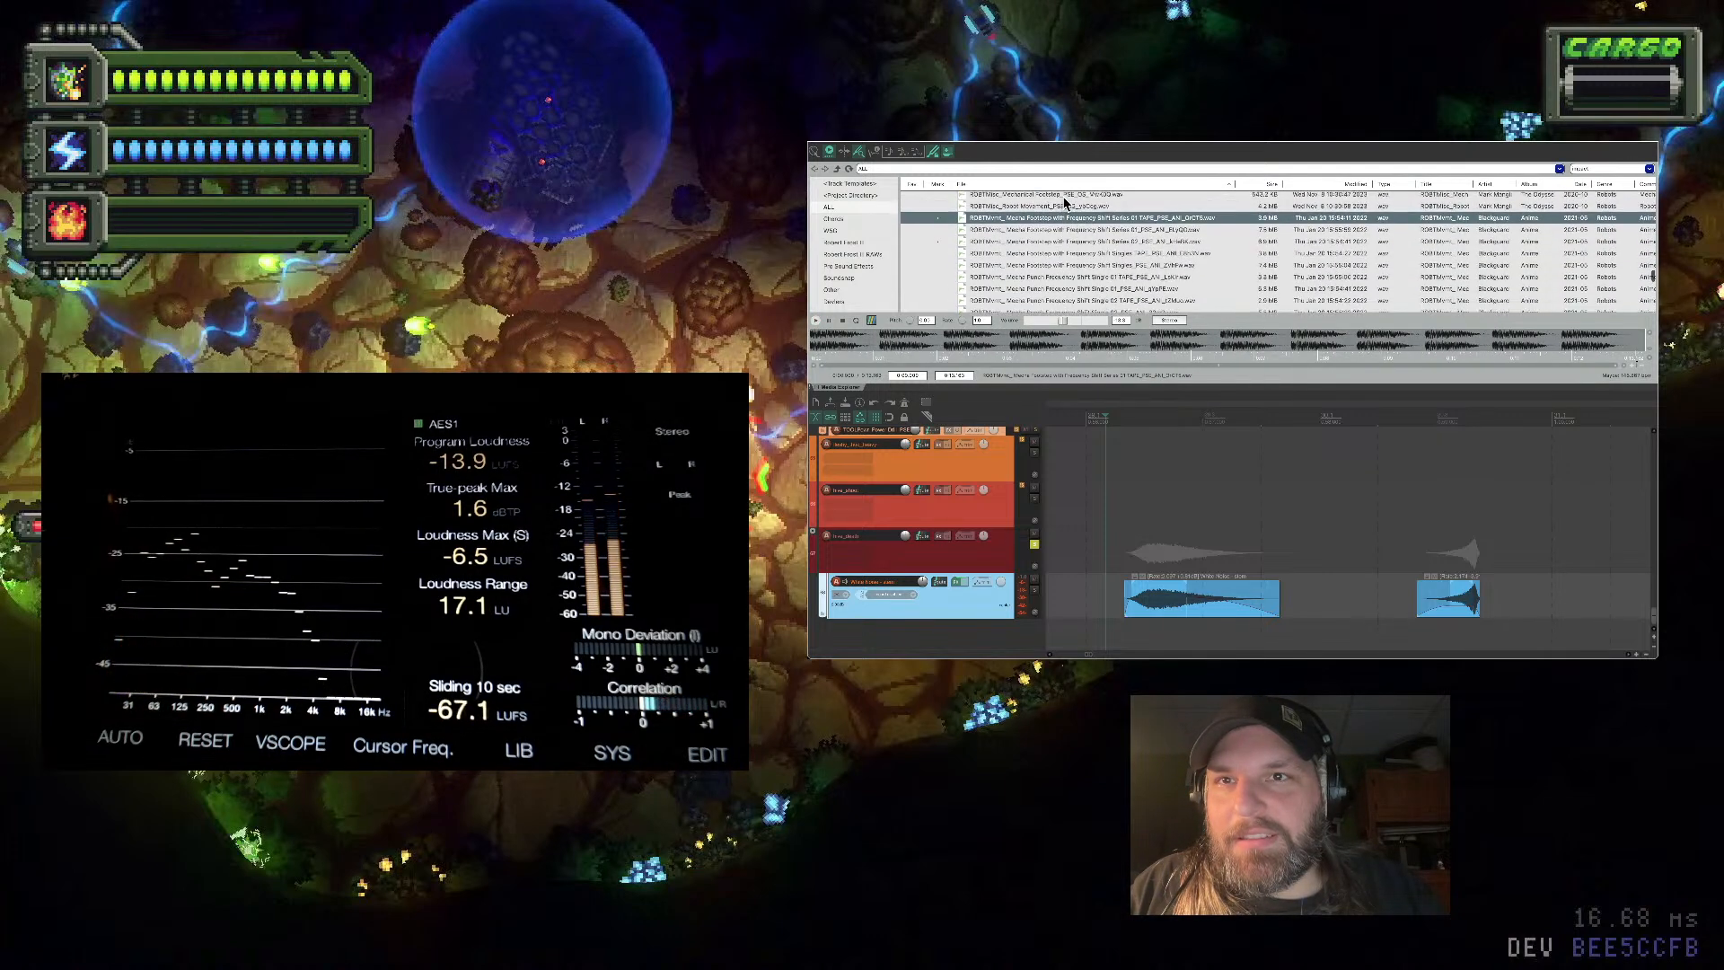
pyautogui.click(1062, 206)
pyautogui.scroll(2, 1059, 211)
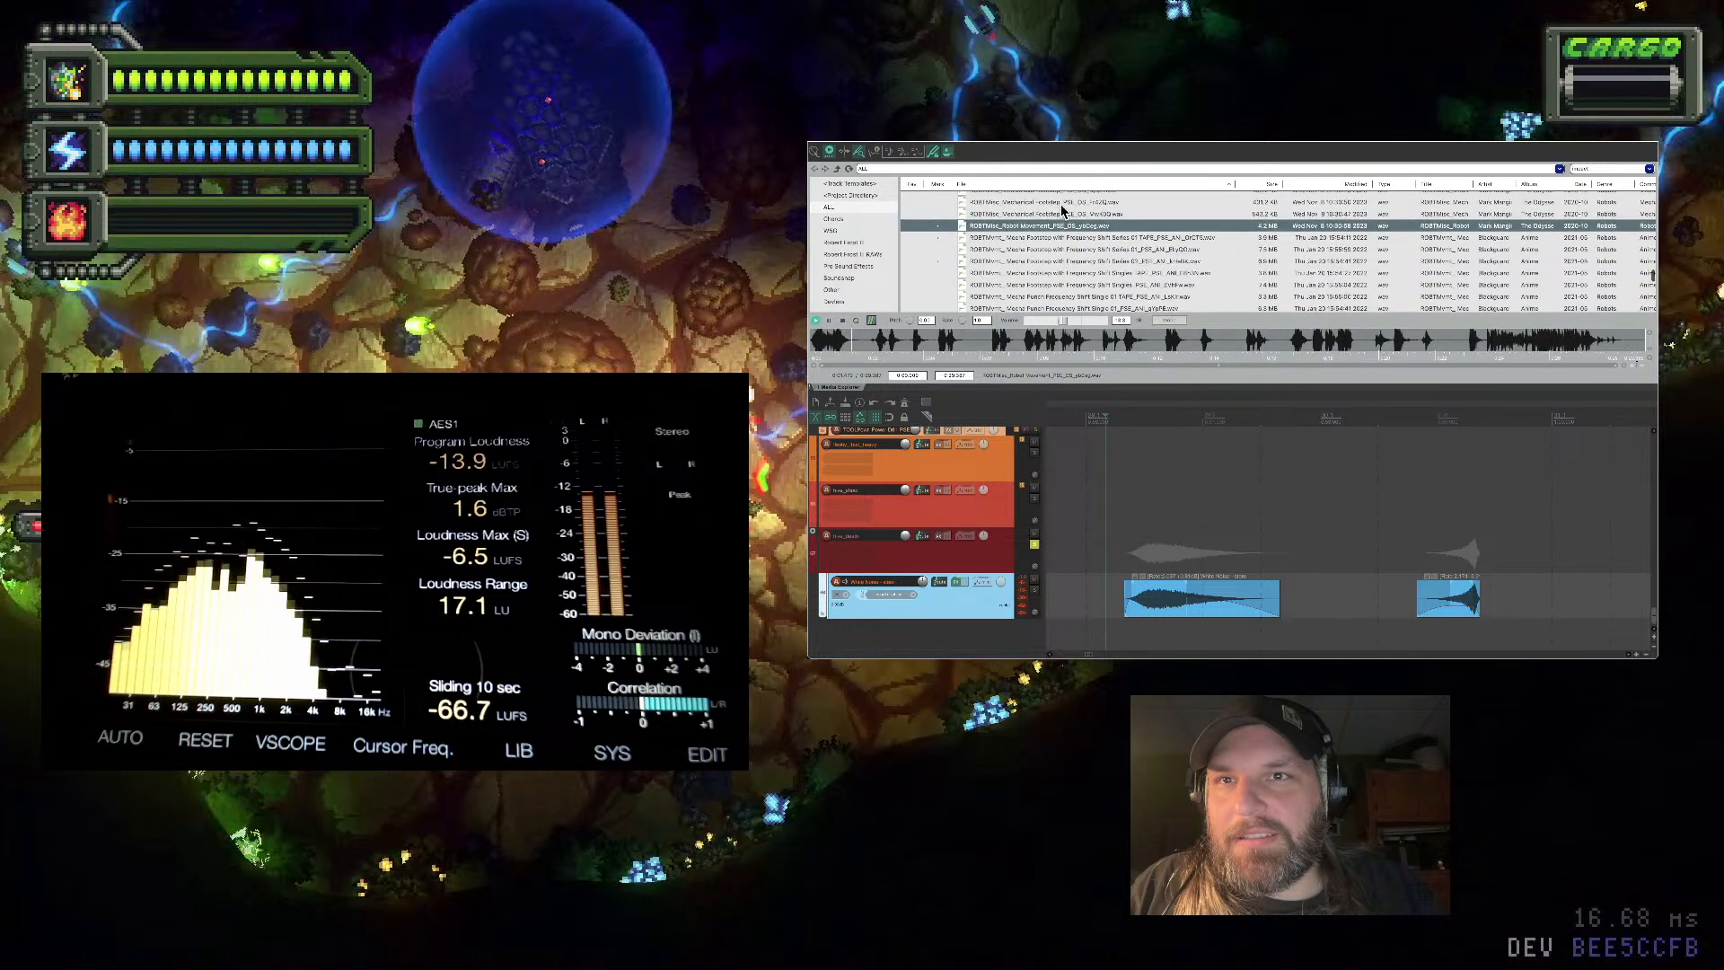
# Audition the Mechanical Footstep recordings, the footstep impact above them, and the Impact Spread file
pyautogui.click(1056, 217)
pyautogui.click(1073, 208)
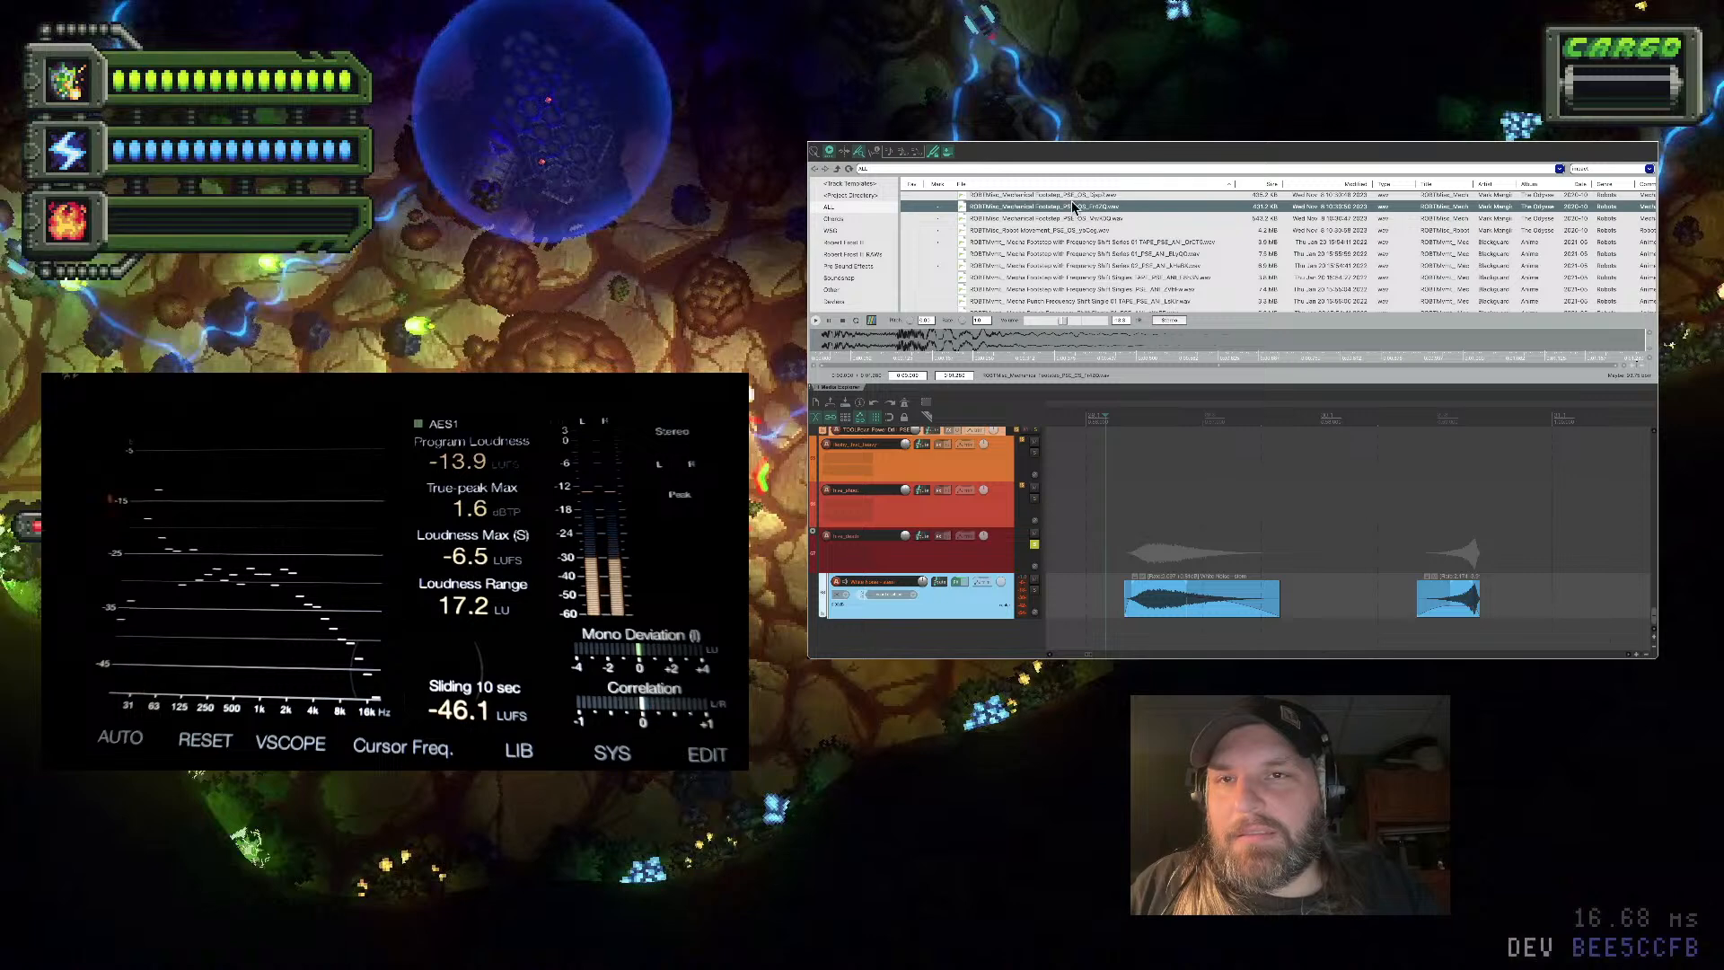
pyautogui.press('Up')
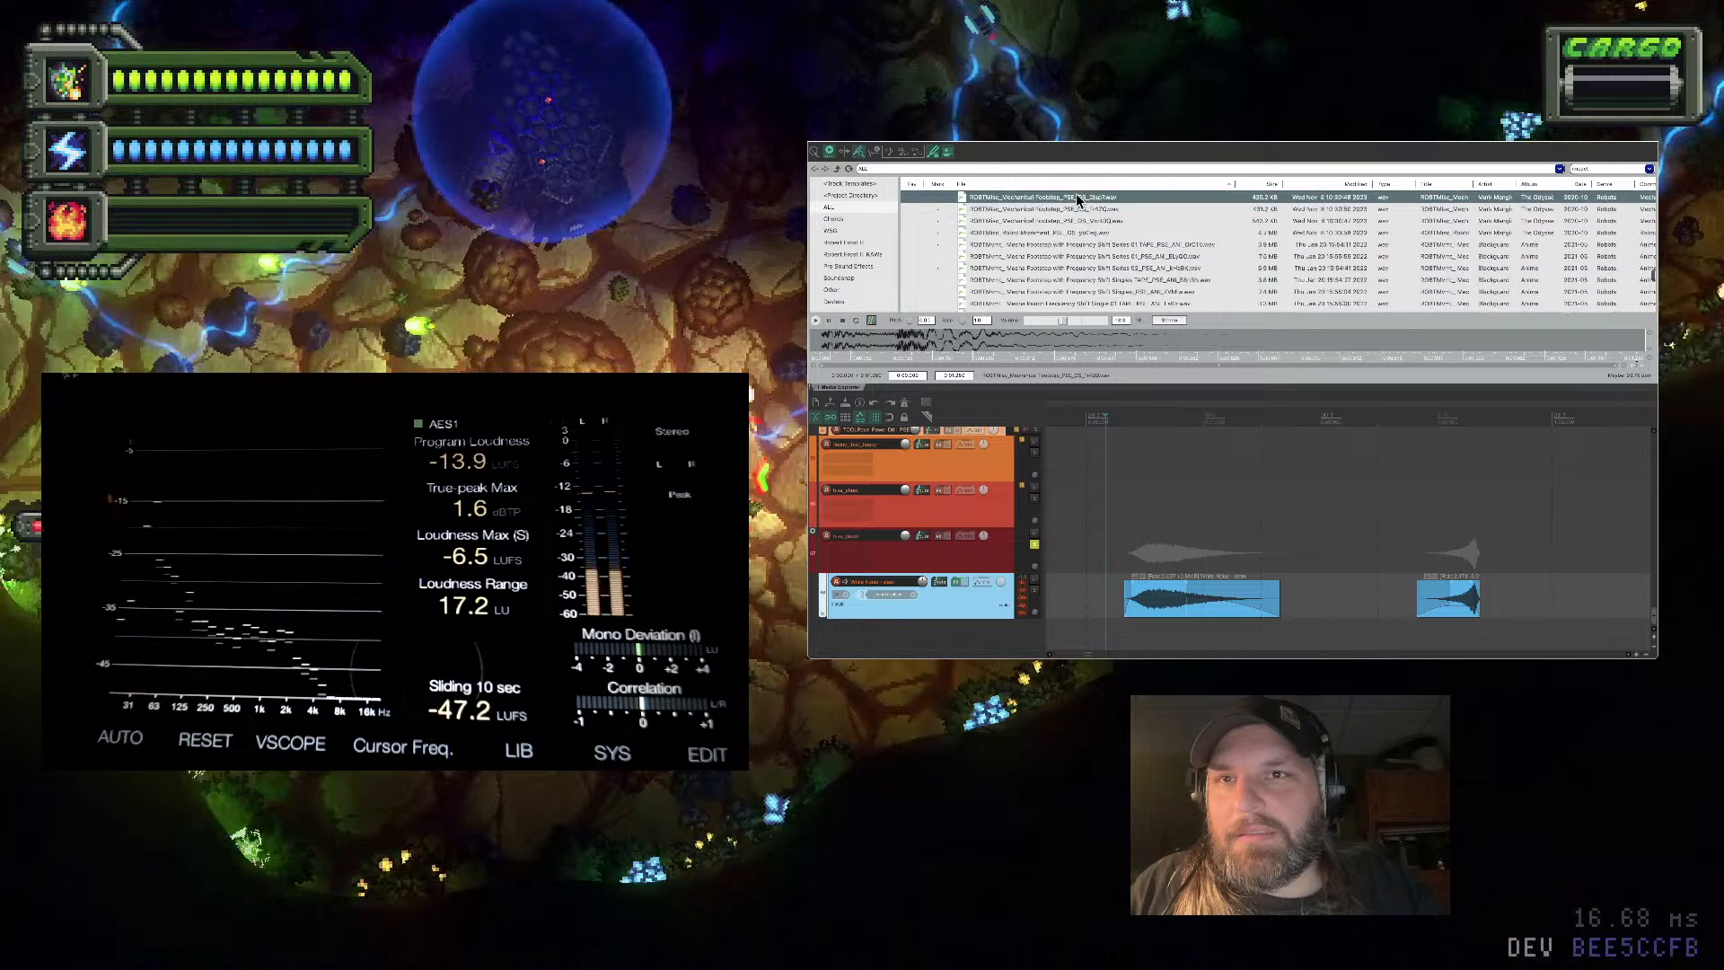
pyautogui.scroll(5, 1074, 251)
pyautogui.click(1070, 252)
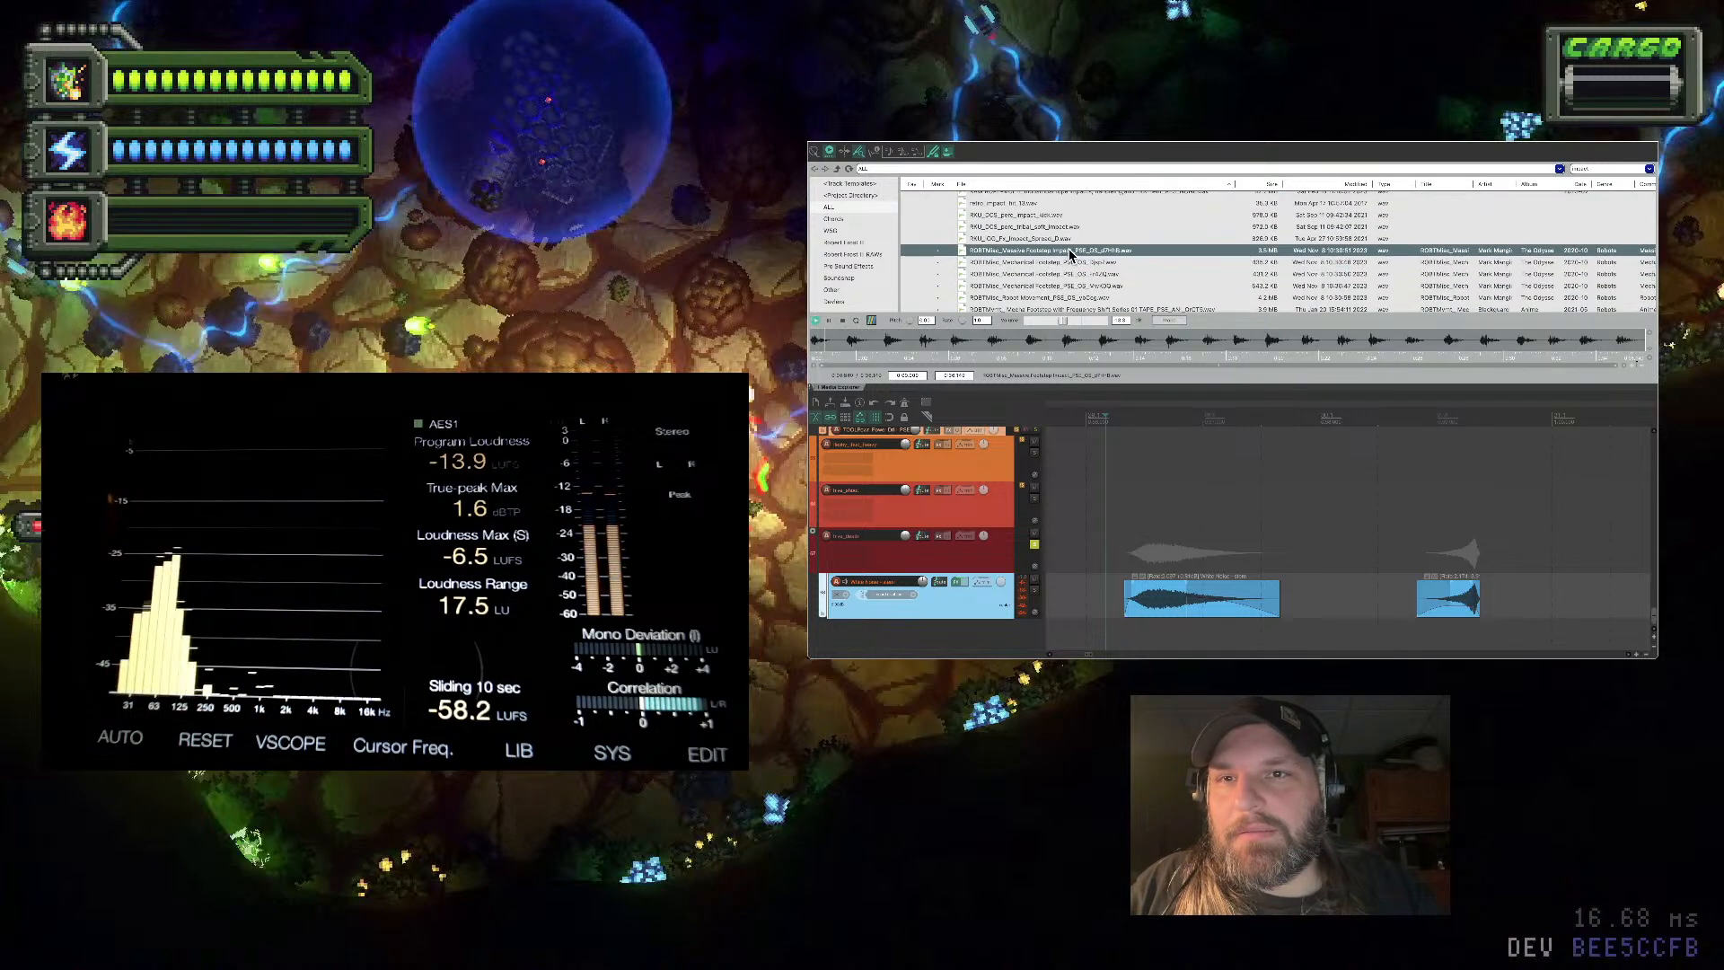
pyautogui.press('Up')
pyautogui.scroll(2, 1070, 251)
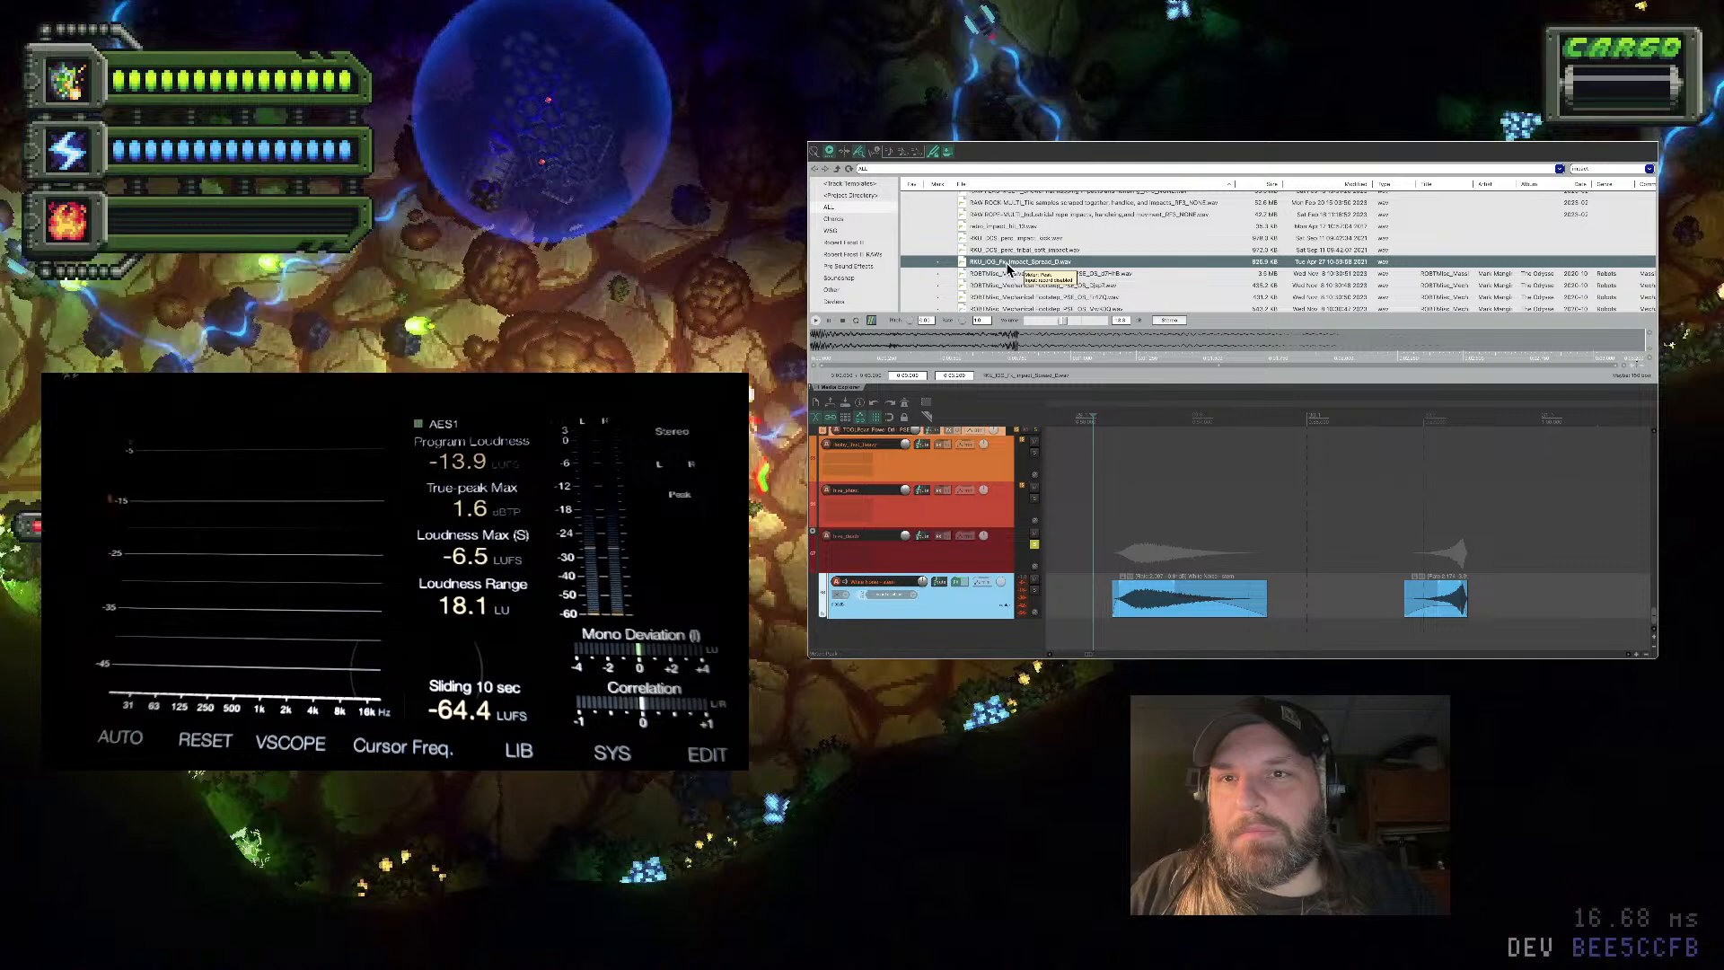
# Insert the Fx Impact Spread sample on a new track below the blue layer and nest that track inside the dark red folder
pyautogui.moveTo(1007, 268); pyautogui.dragTo(1231, 615)
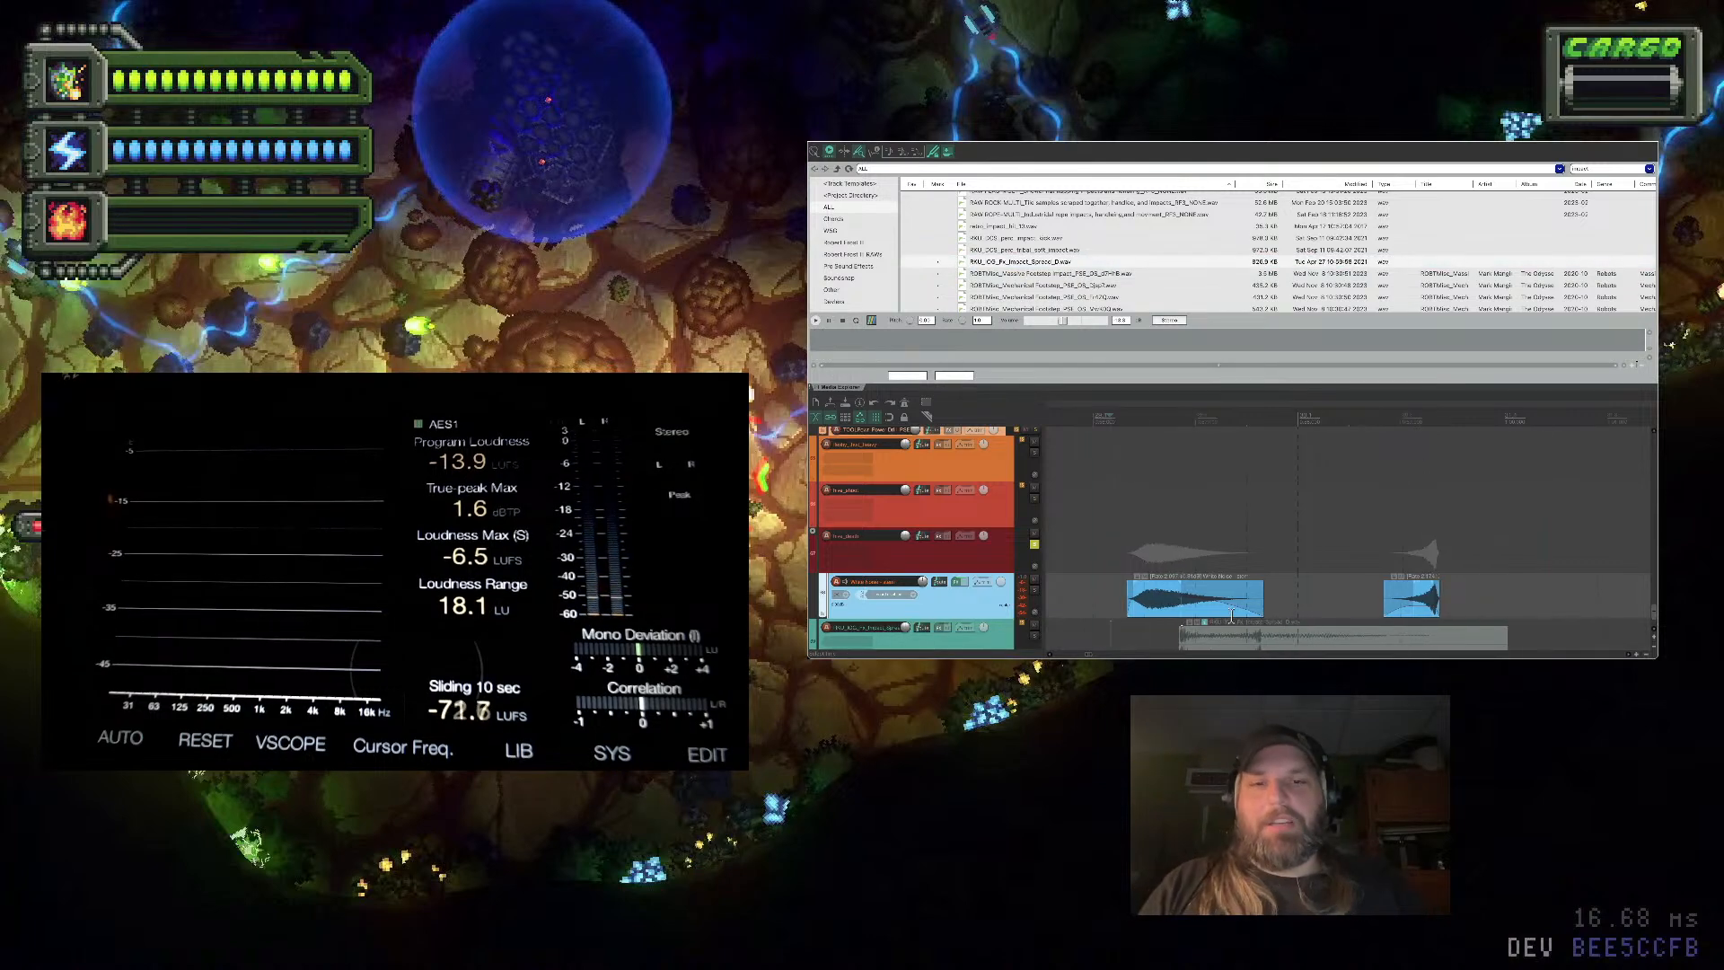
pyautogui.scroll(-3, 1232, 615)
pyautogui.scroll(-1, 983, 611)
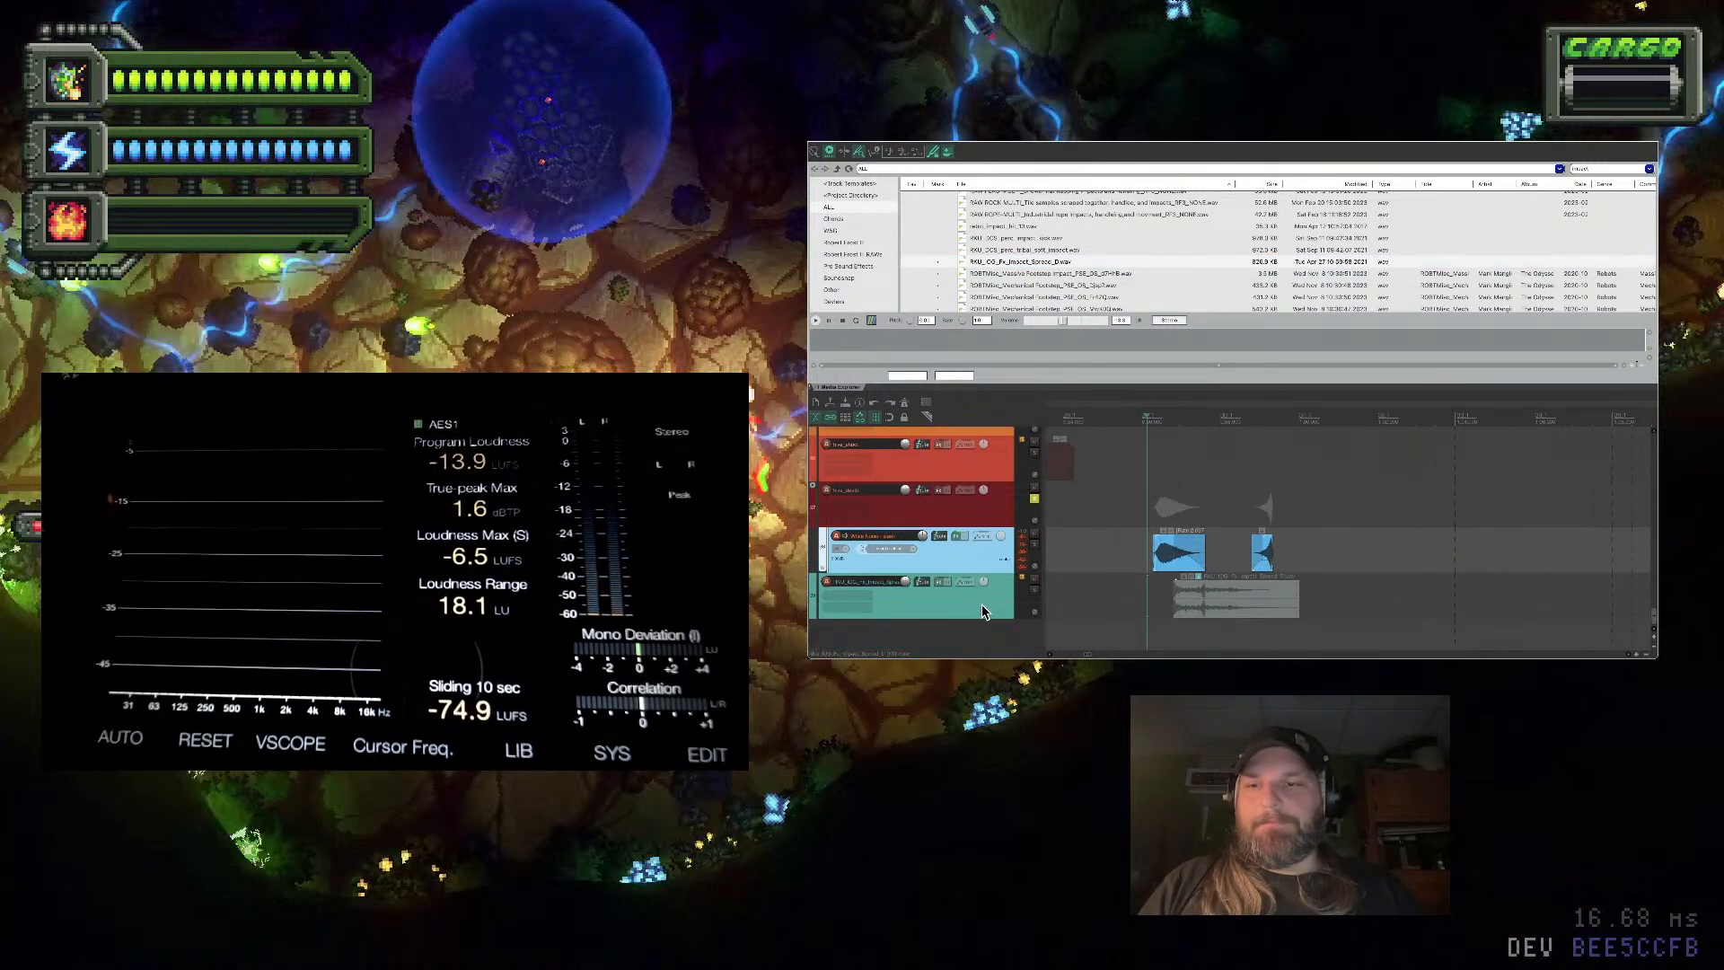
pyautogui.click(983, 607)
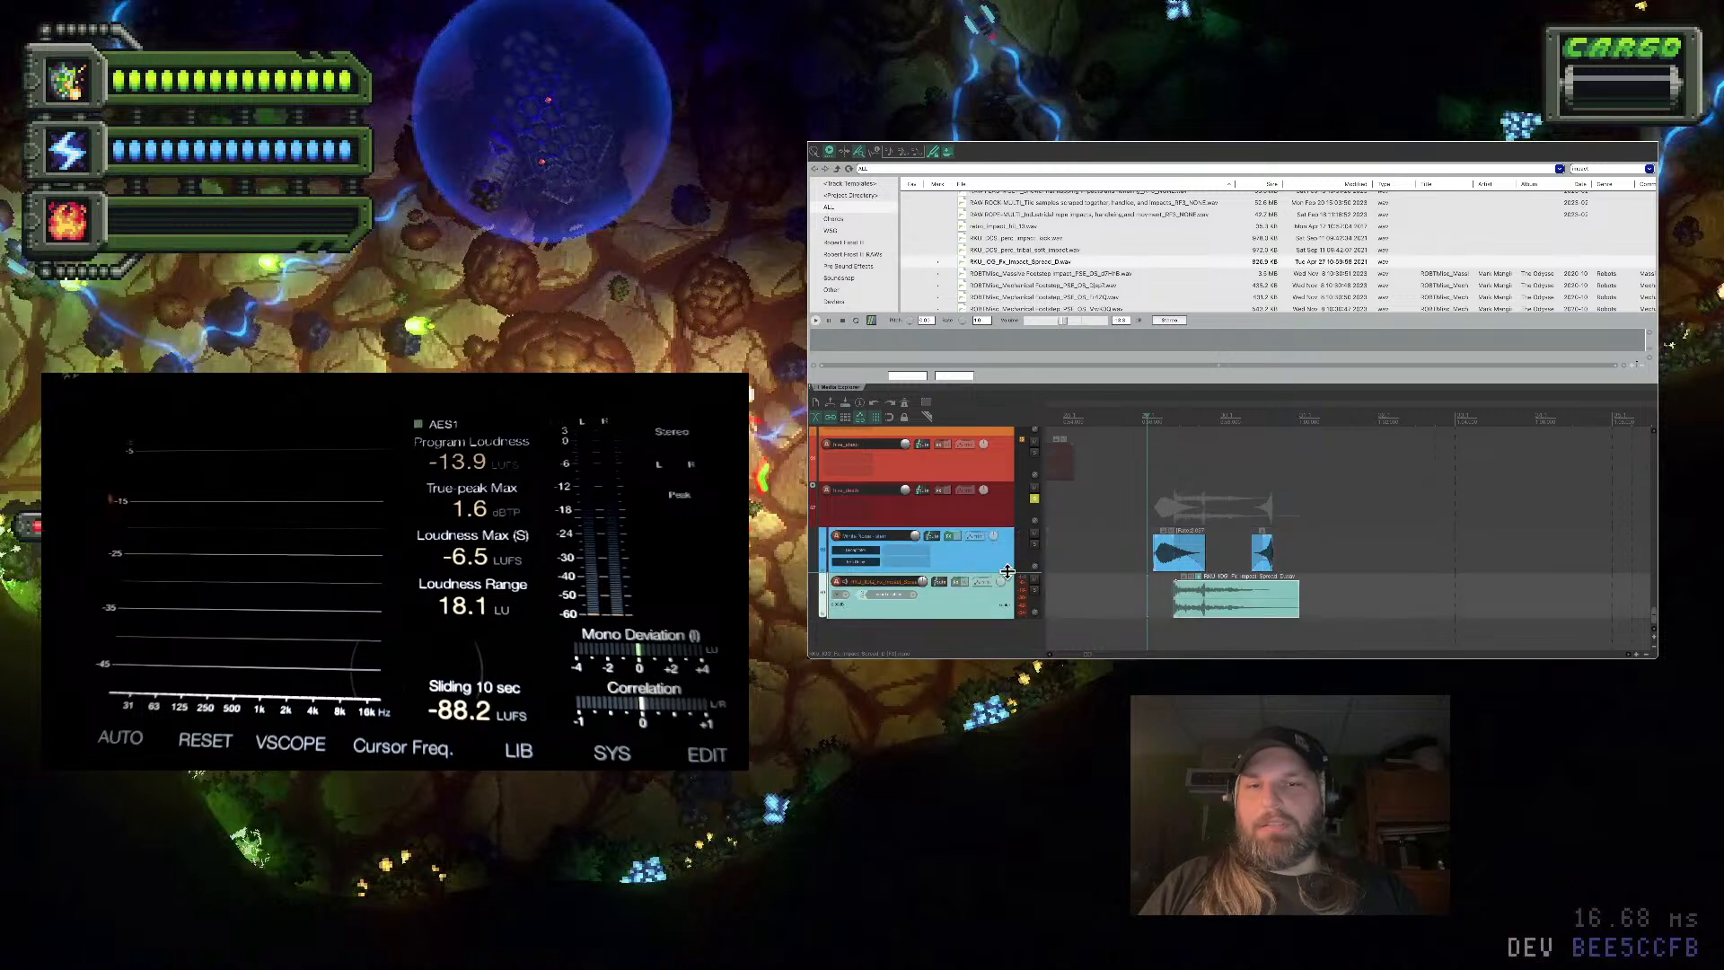
# Nudge the teal impact clip slightly later, play the layers together and trim the clip's tail
pyautogui.moveTo(1227, 616); pyautogui.dragTo(1233, 616)
pyautogui.click(1146, 596)
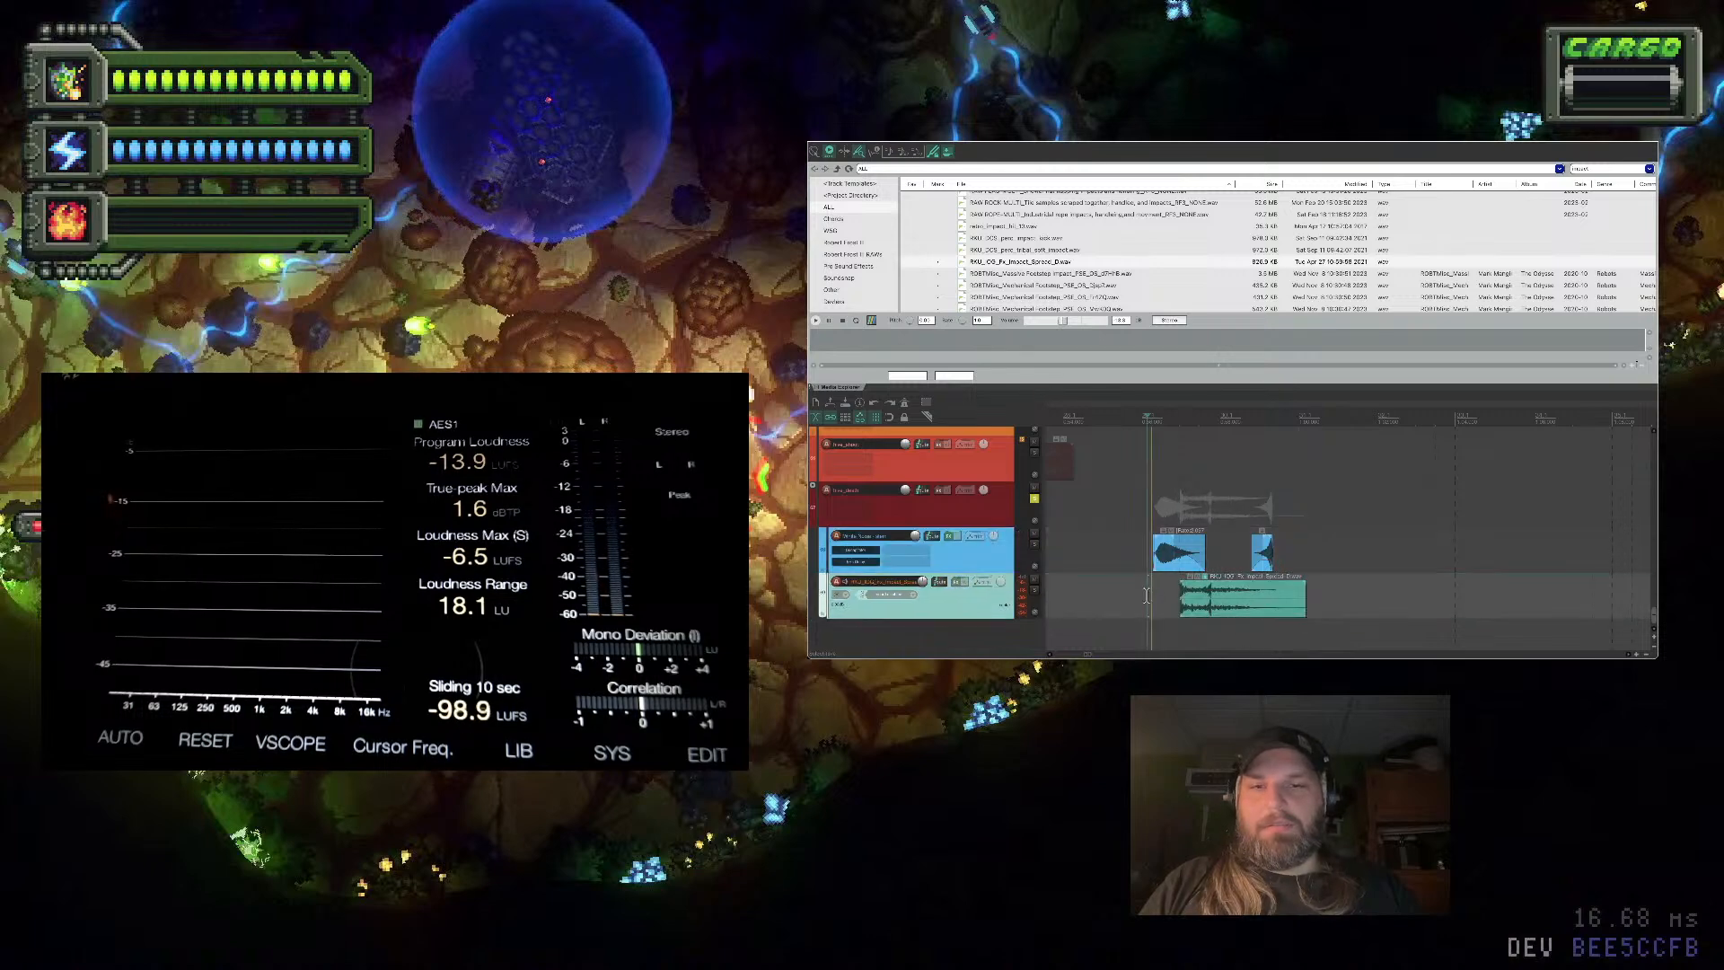
pyautogui.press('space')
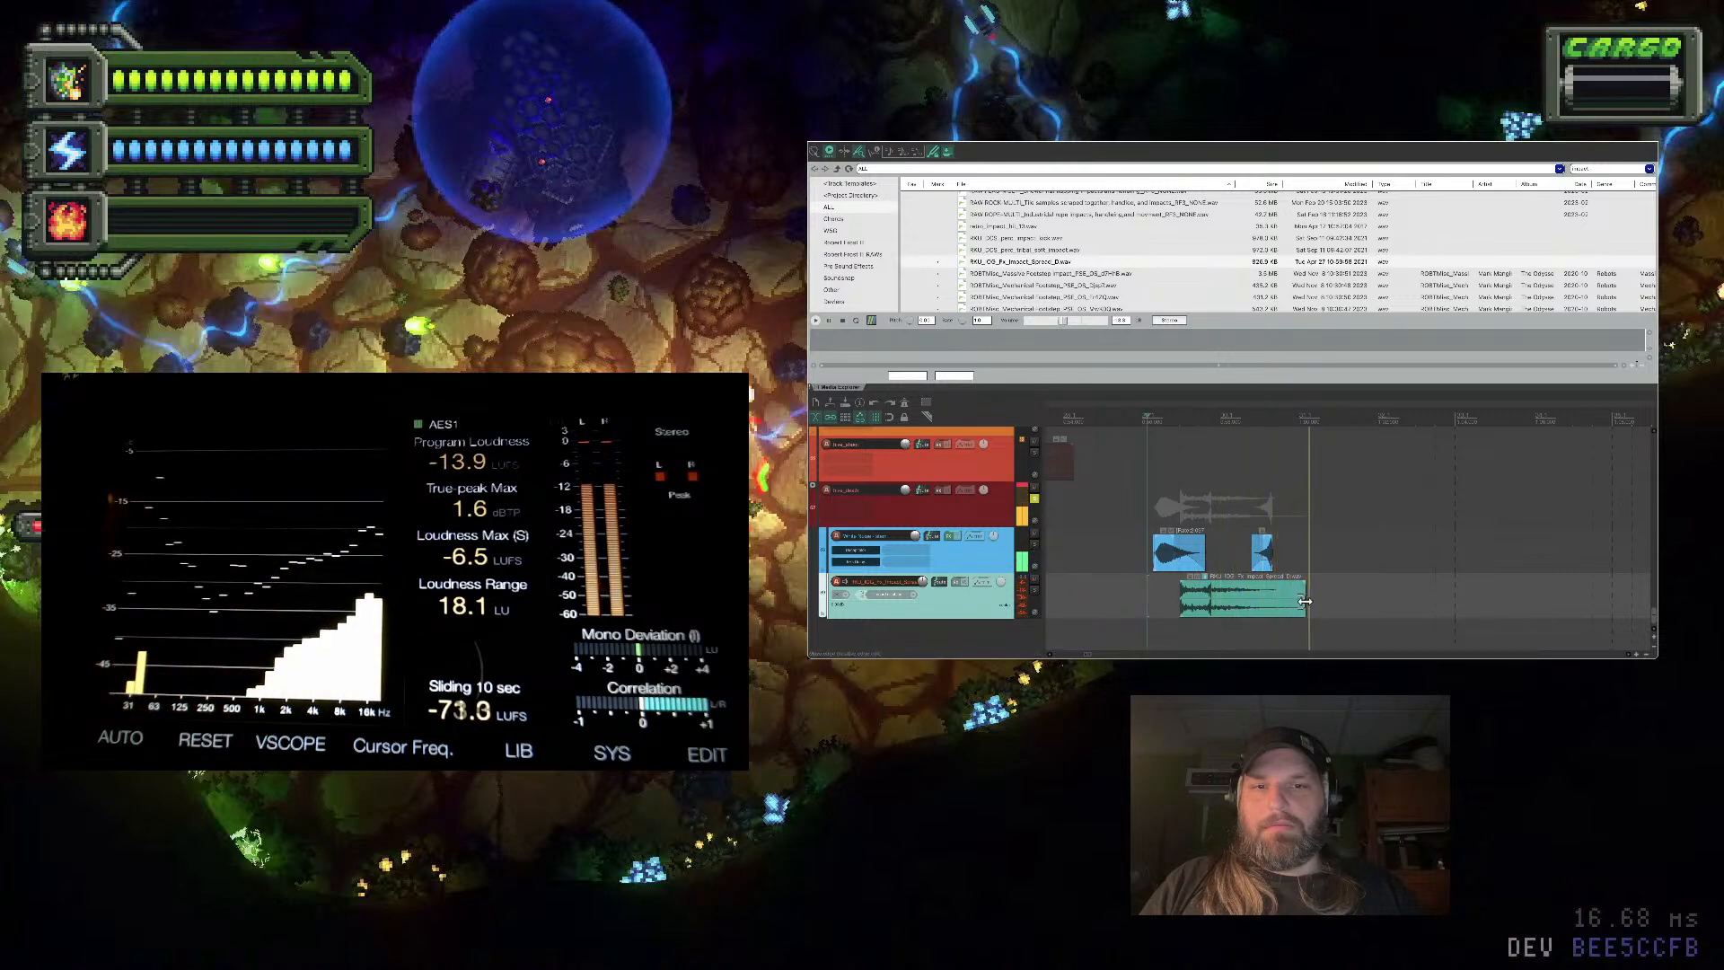
pyautogui.moveTo(1305, 601); pyautogui.dragTo(1282, 587)
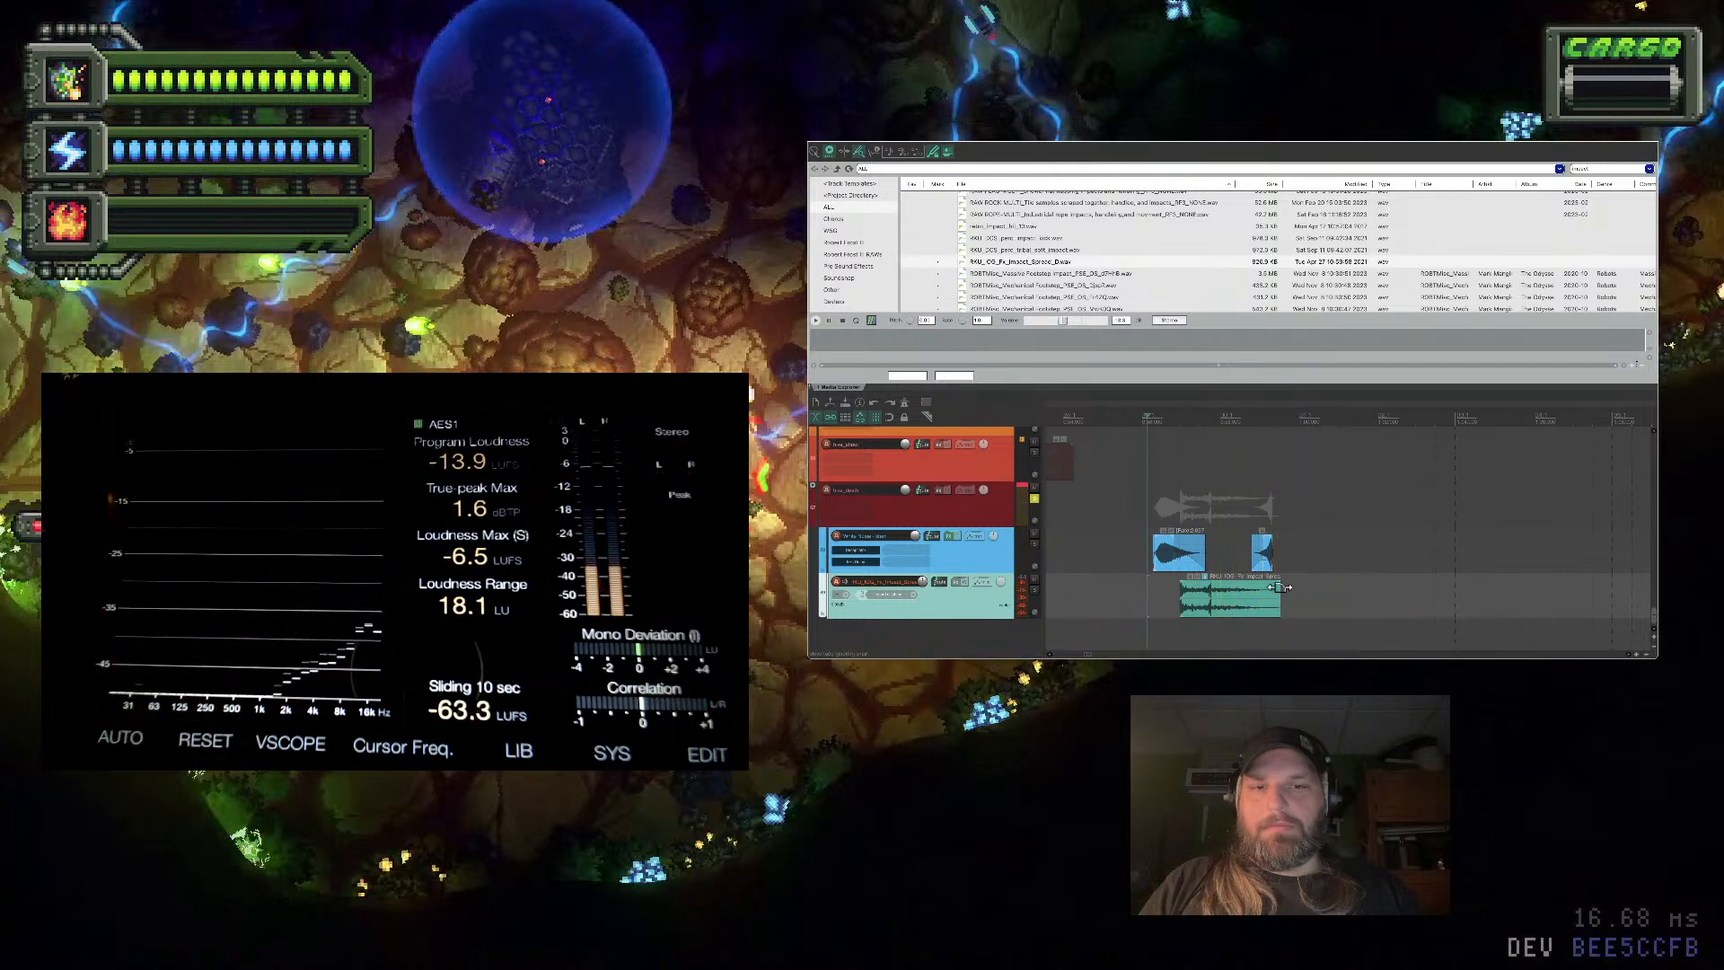
pyautogui.moveTo(925, 584)
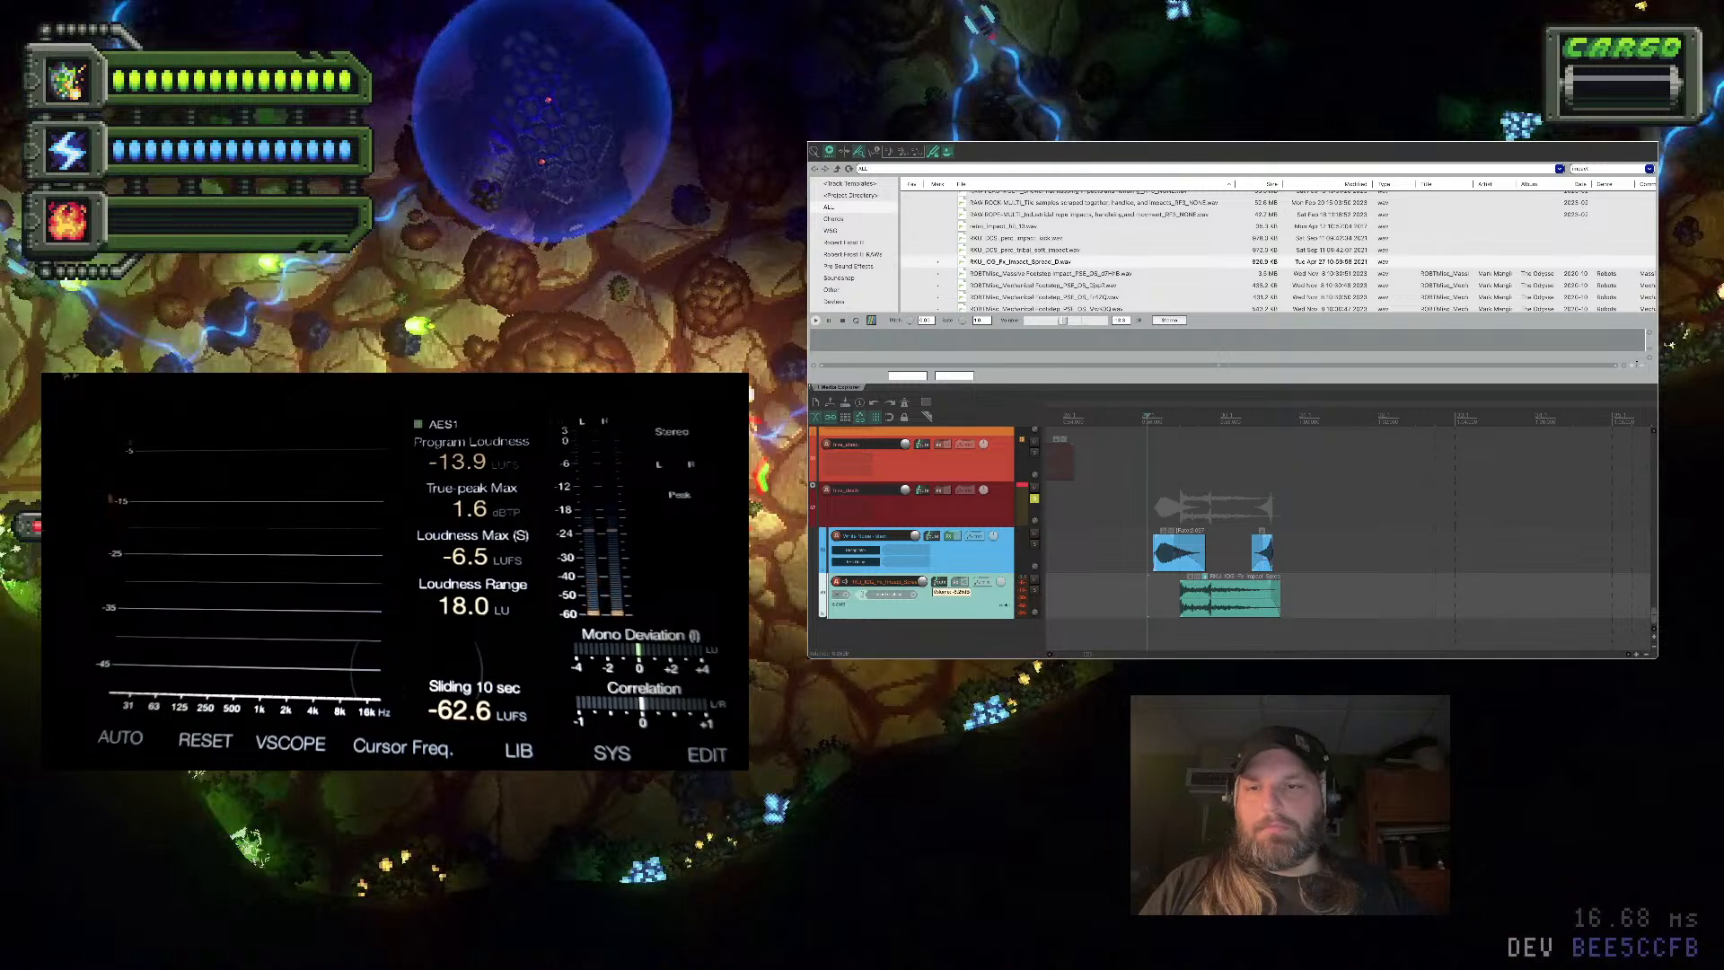
# Split the teal impact clip at its main hit, move the front piece back to the start of the blue clip and audition it
pyautogui.click(1205, 610)
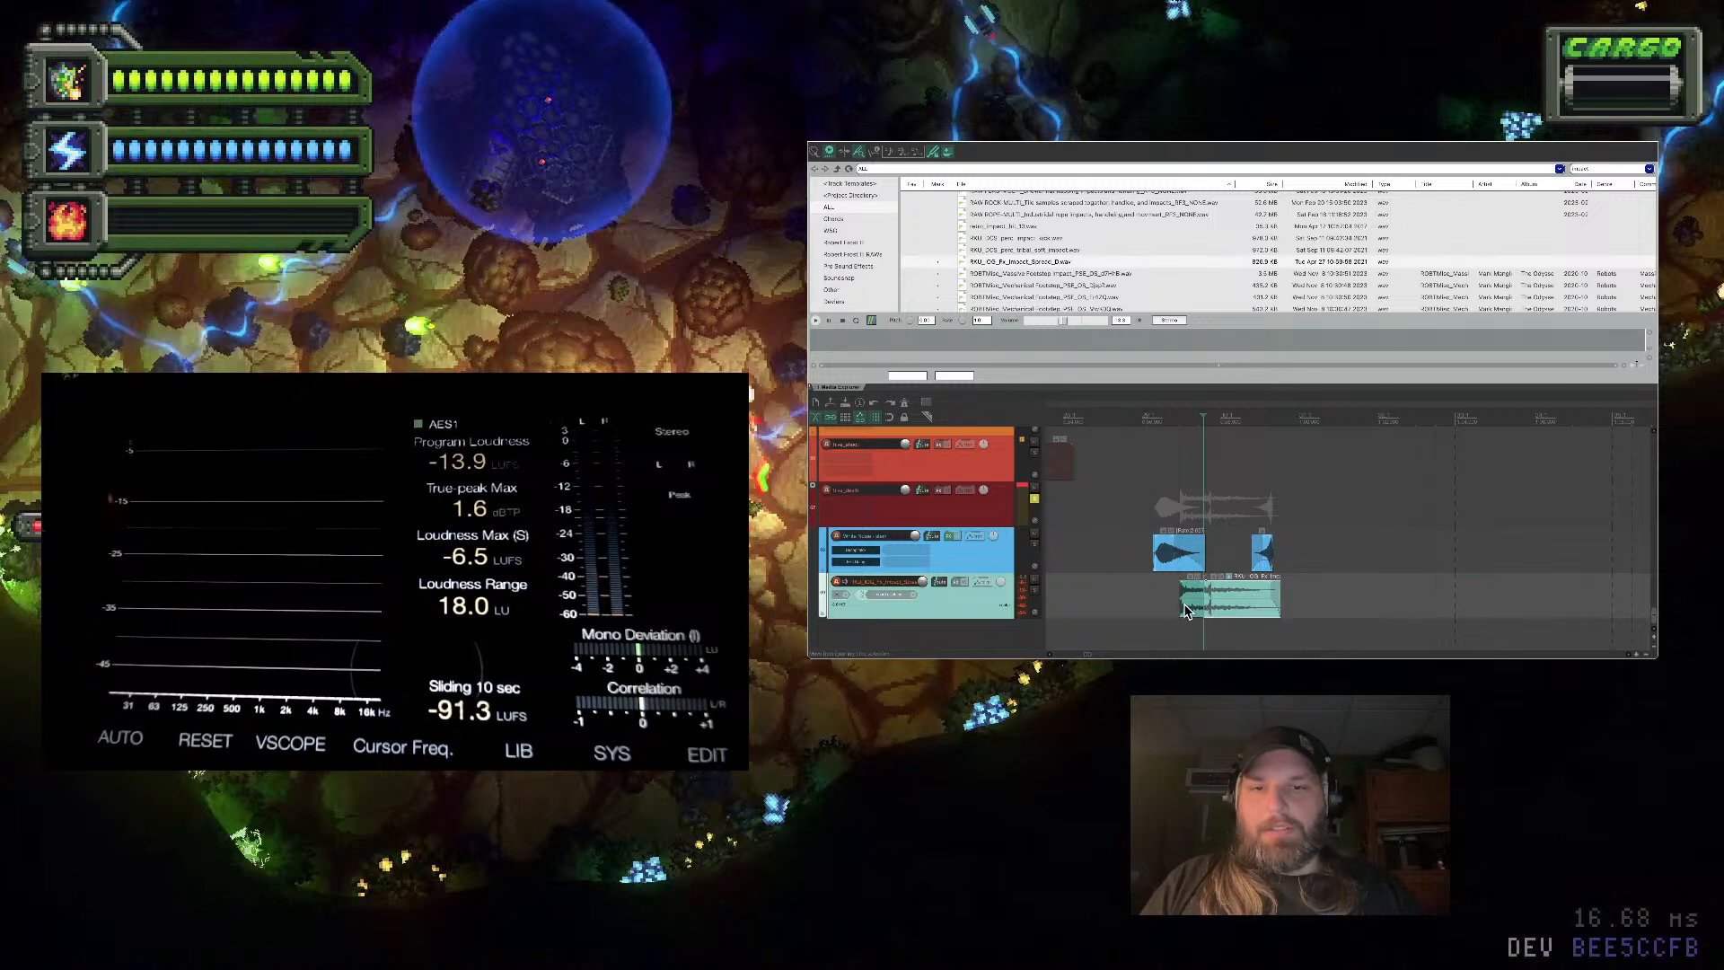
pyautogui.press('s')
pyautogui.moveTo(1183, 603); pyautogui.dragTo(1223, 582)
pyautogui.click(1130, 593)
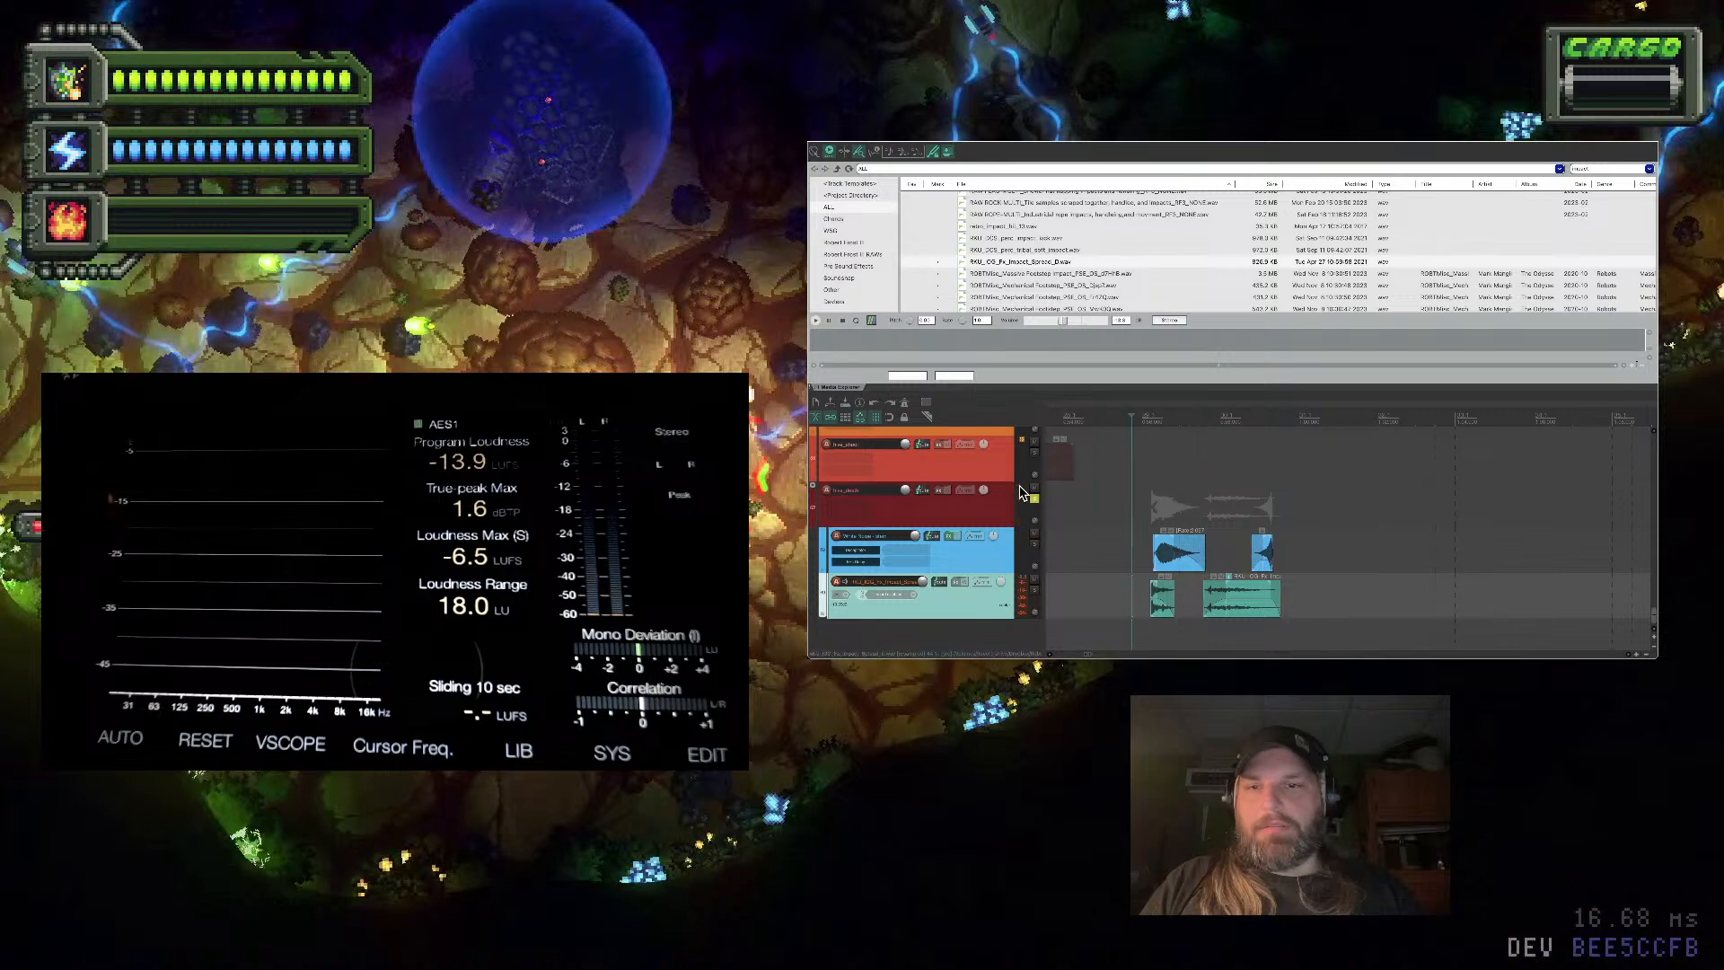
pyautogui.press('space')
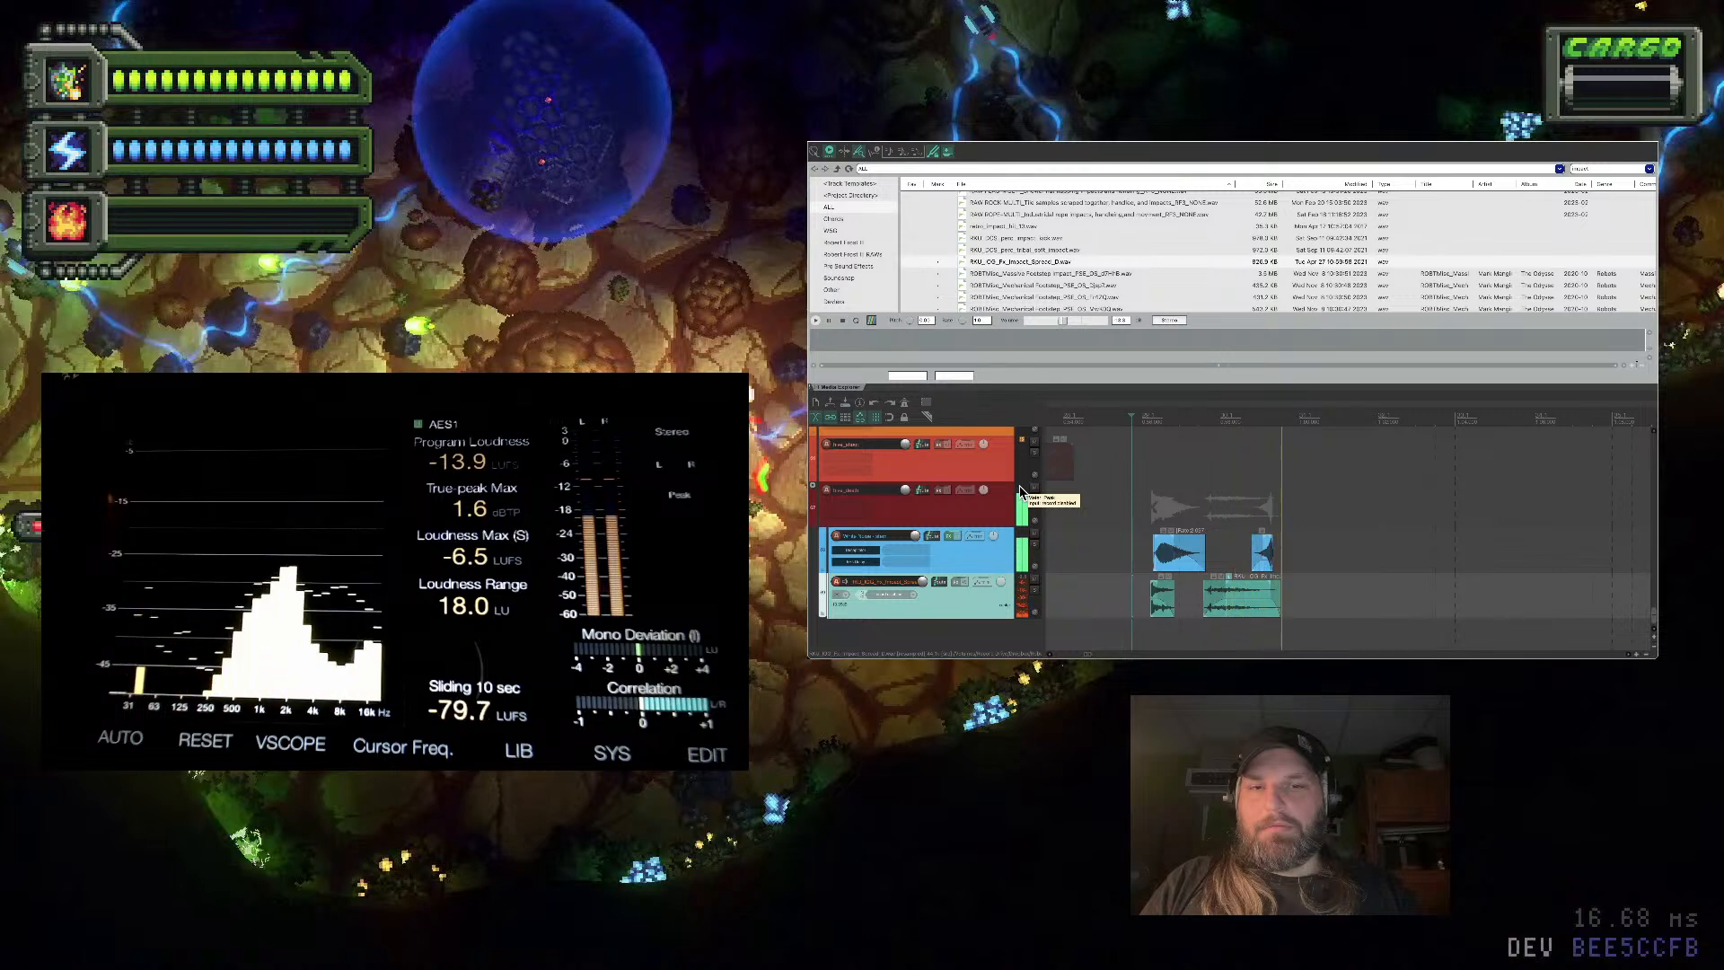
pyautogui.press('space')
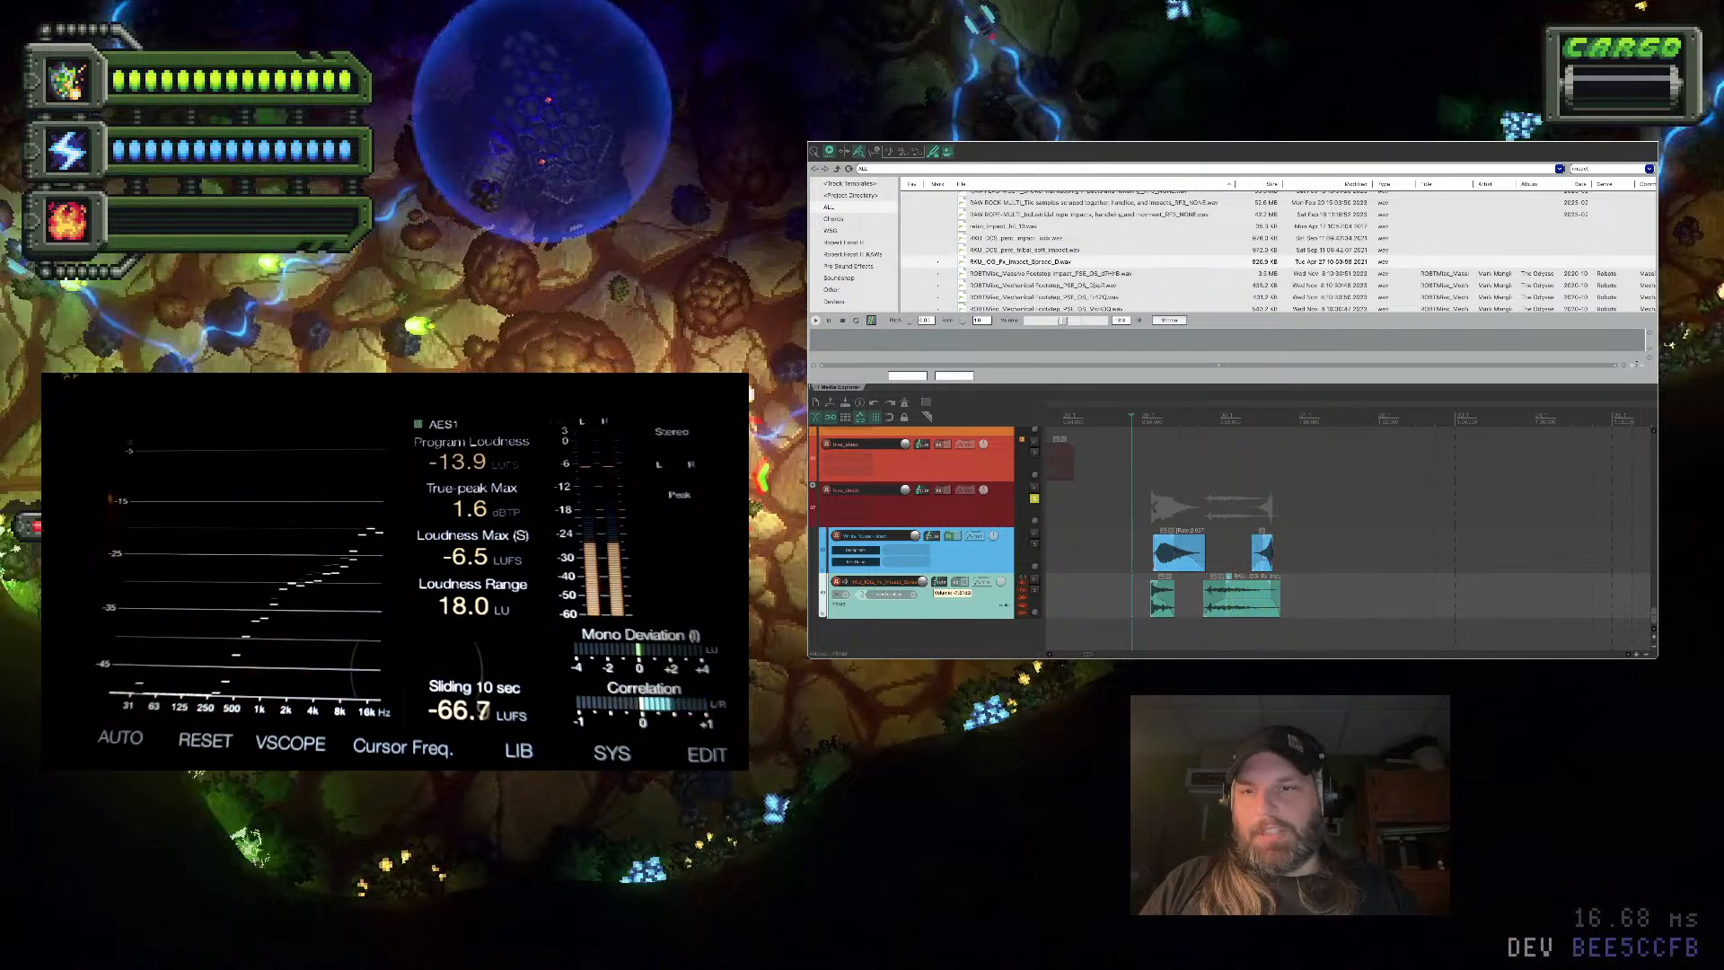
pyautogui.press('space')
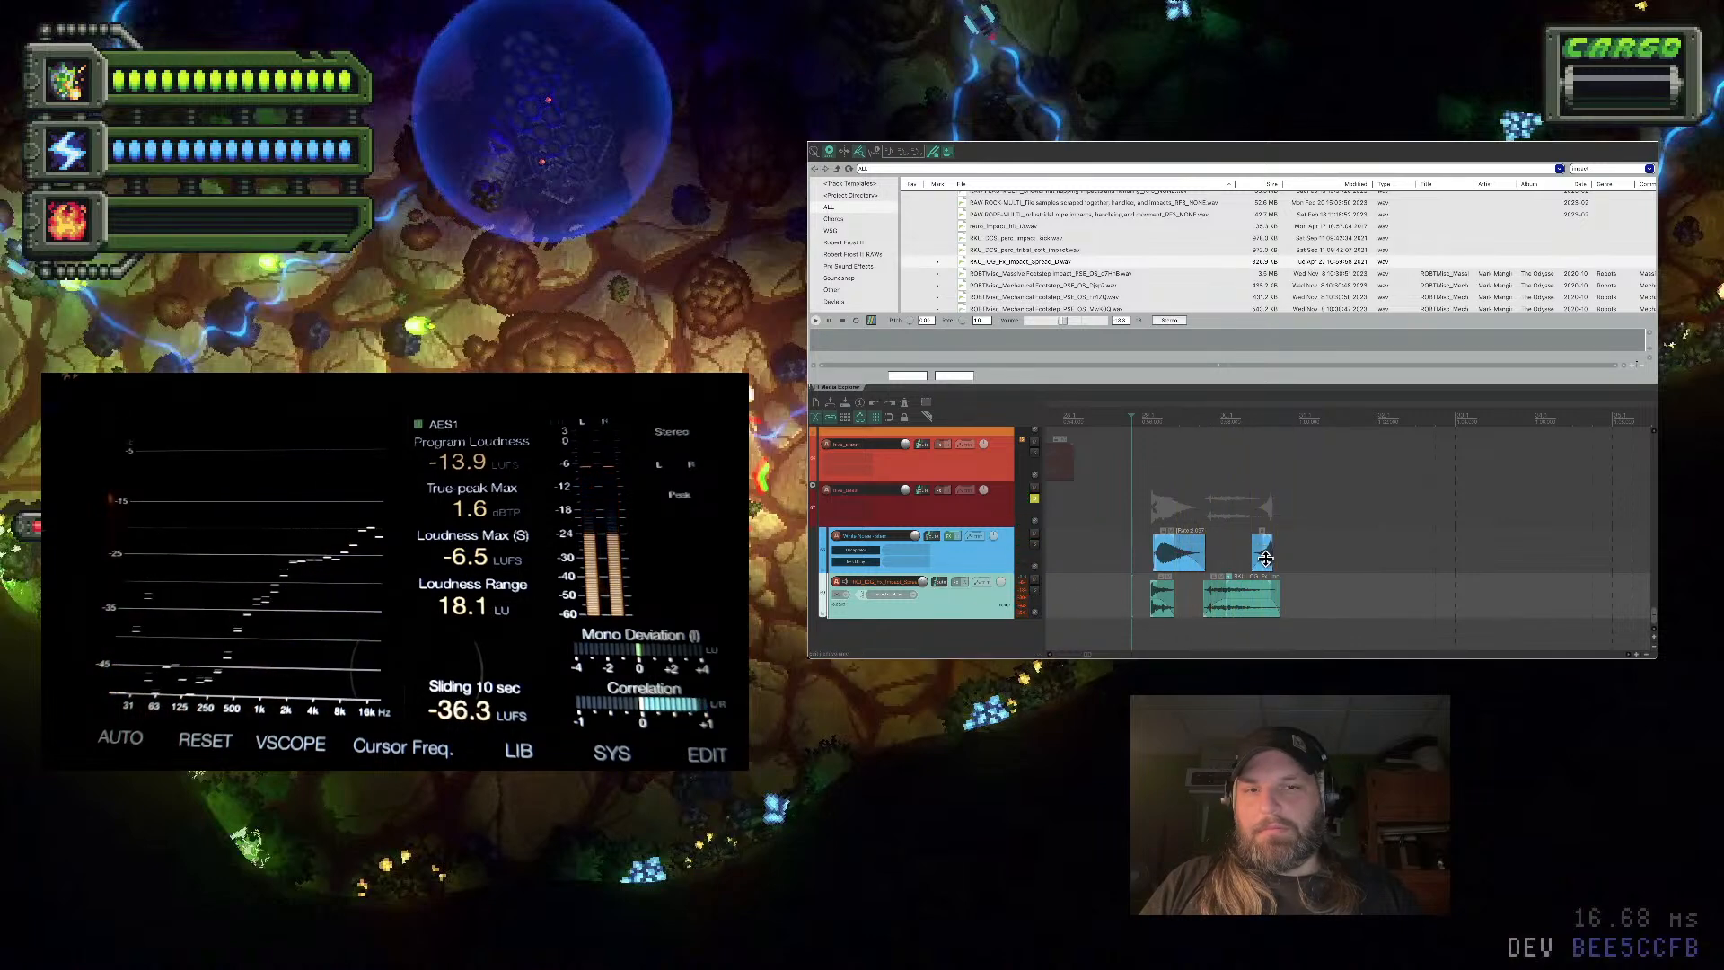
# Move the short rising blue clip earlier over the second teal piece and listen to the new timing
pyautogui.moveTo(1267, 552); pyautogui.dragTo(1241, 550)
pyautogui.press('space')
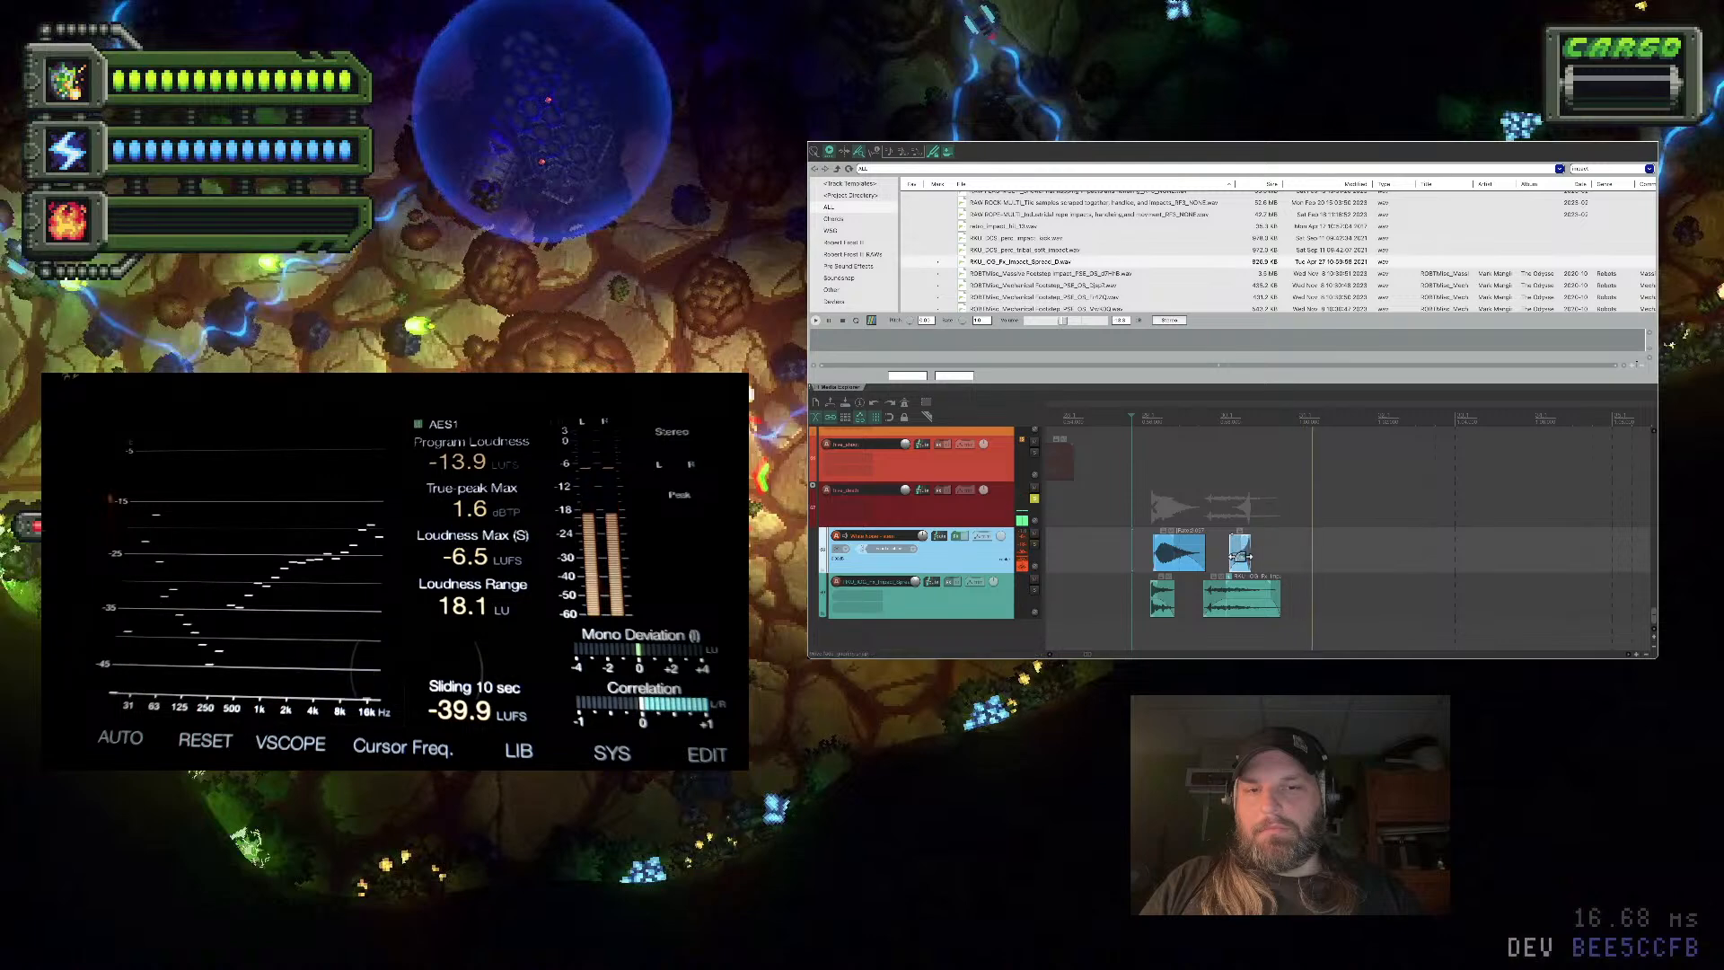
pyautogui.press('space')
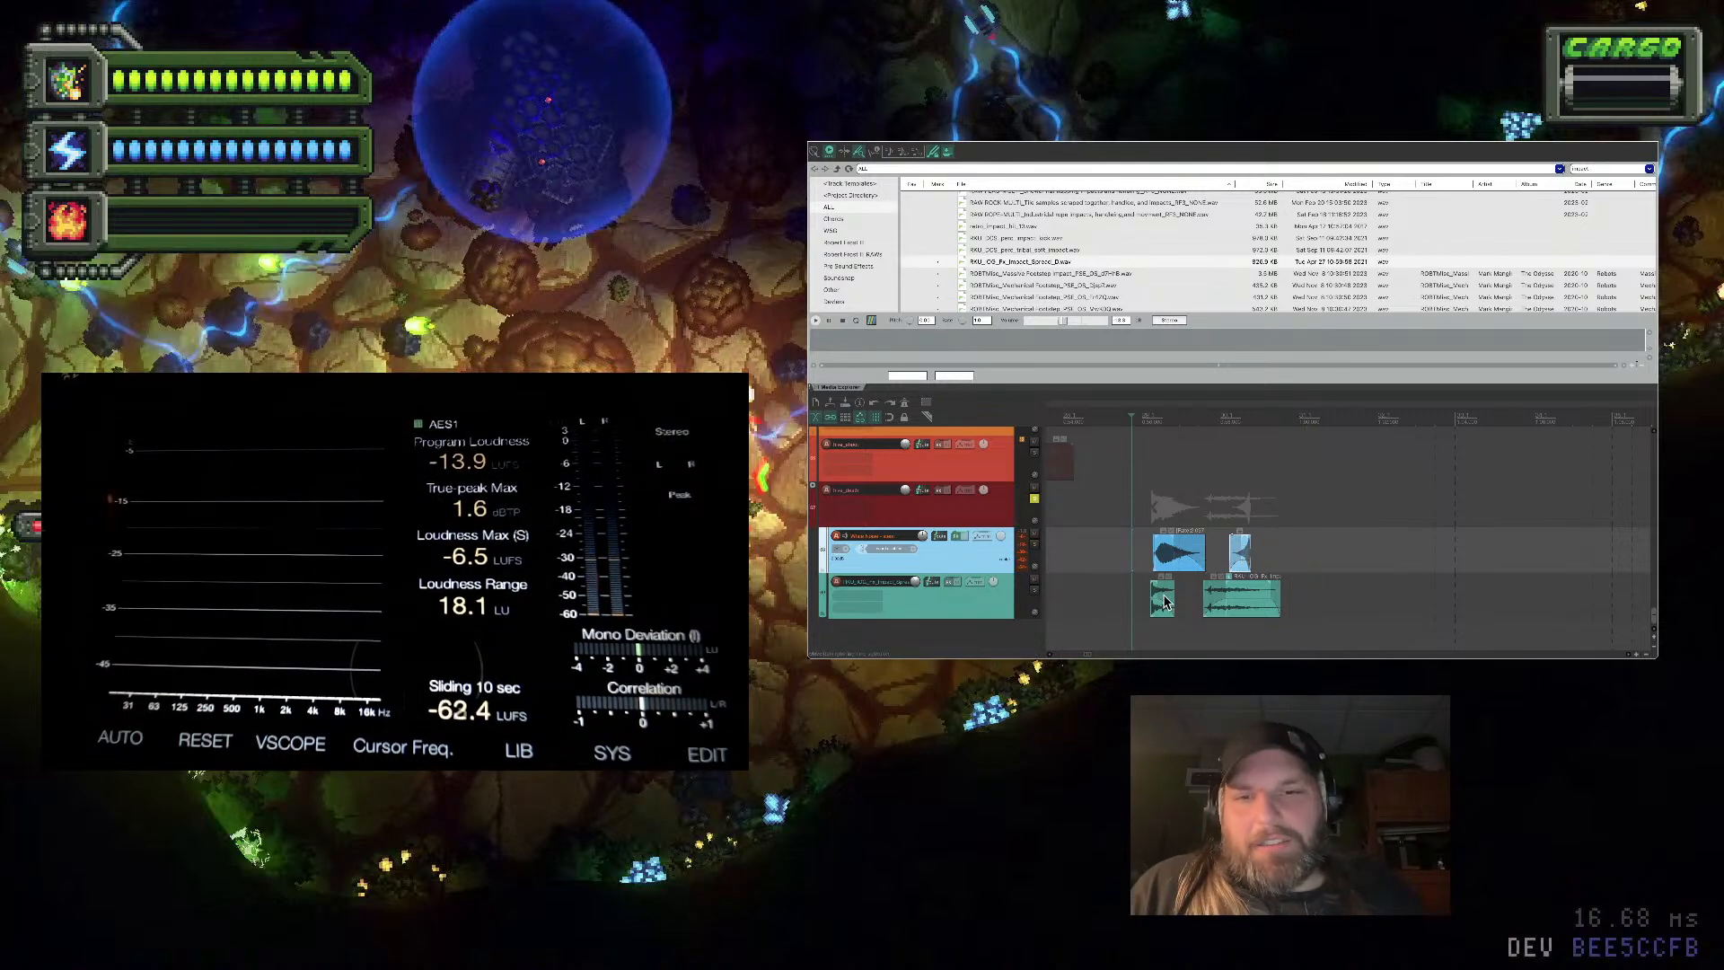
# Preview the perc impact sample, insert it on a new track under the teal layer and nest that track in the folder
pyautogui.scroll(2, 1144, 583)
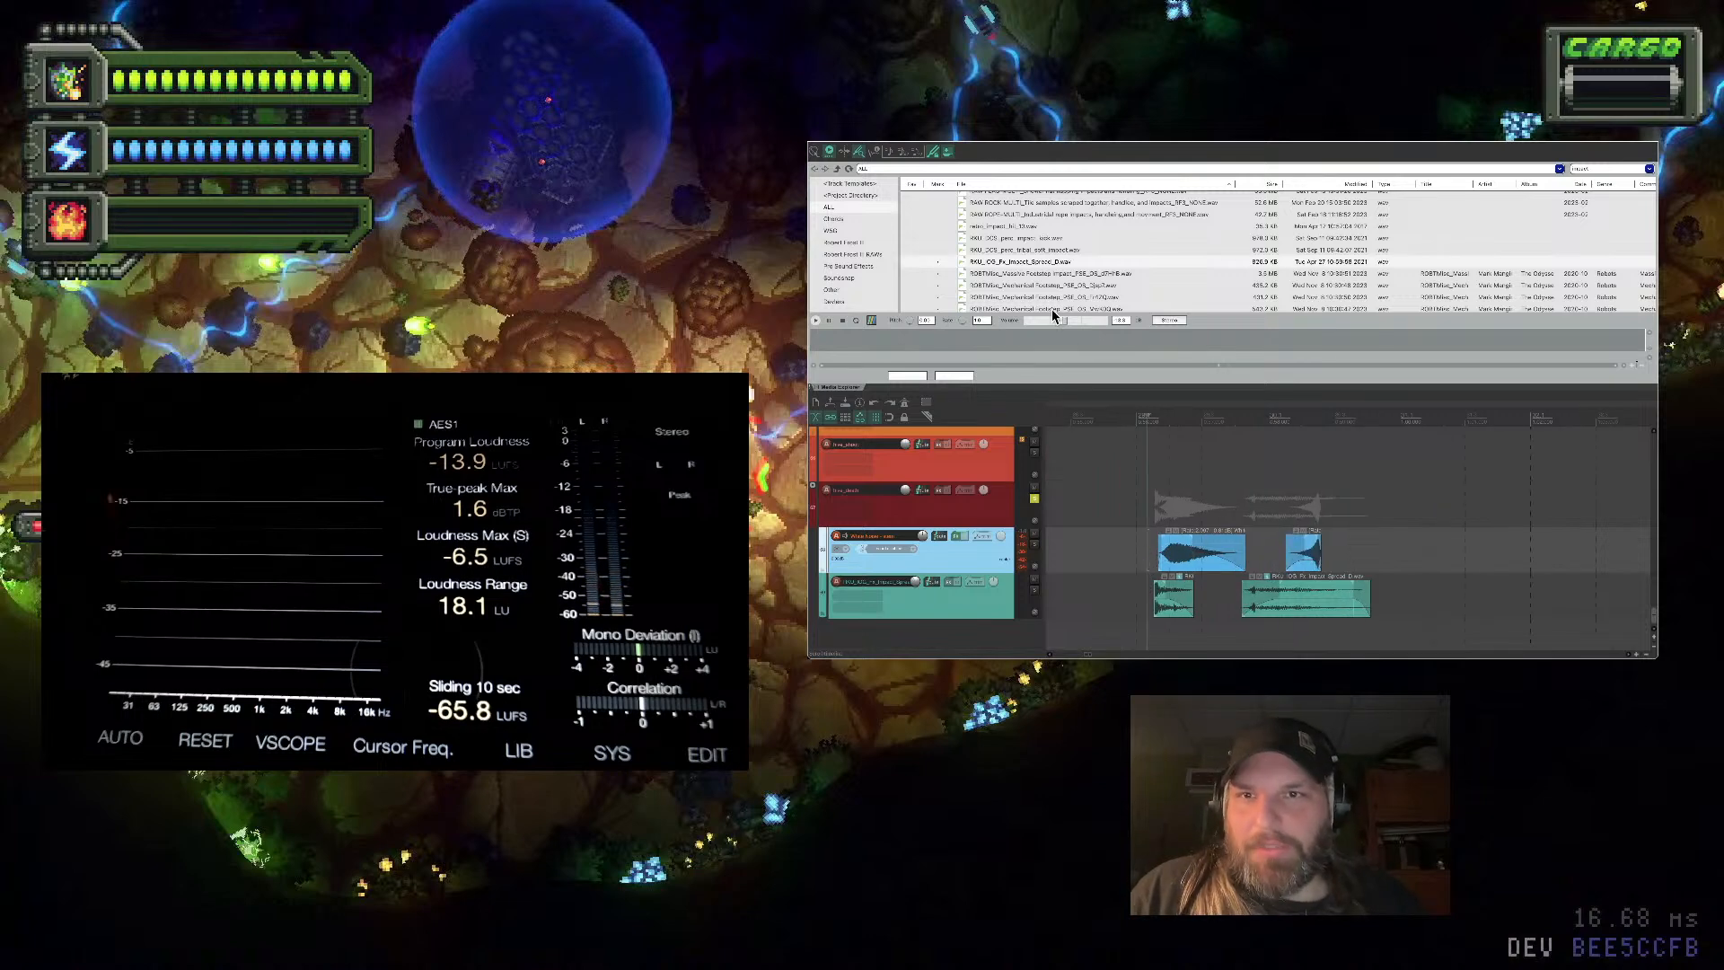
pyautogui.click(1052, 239)
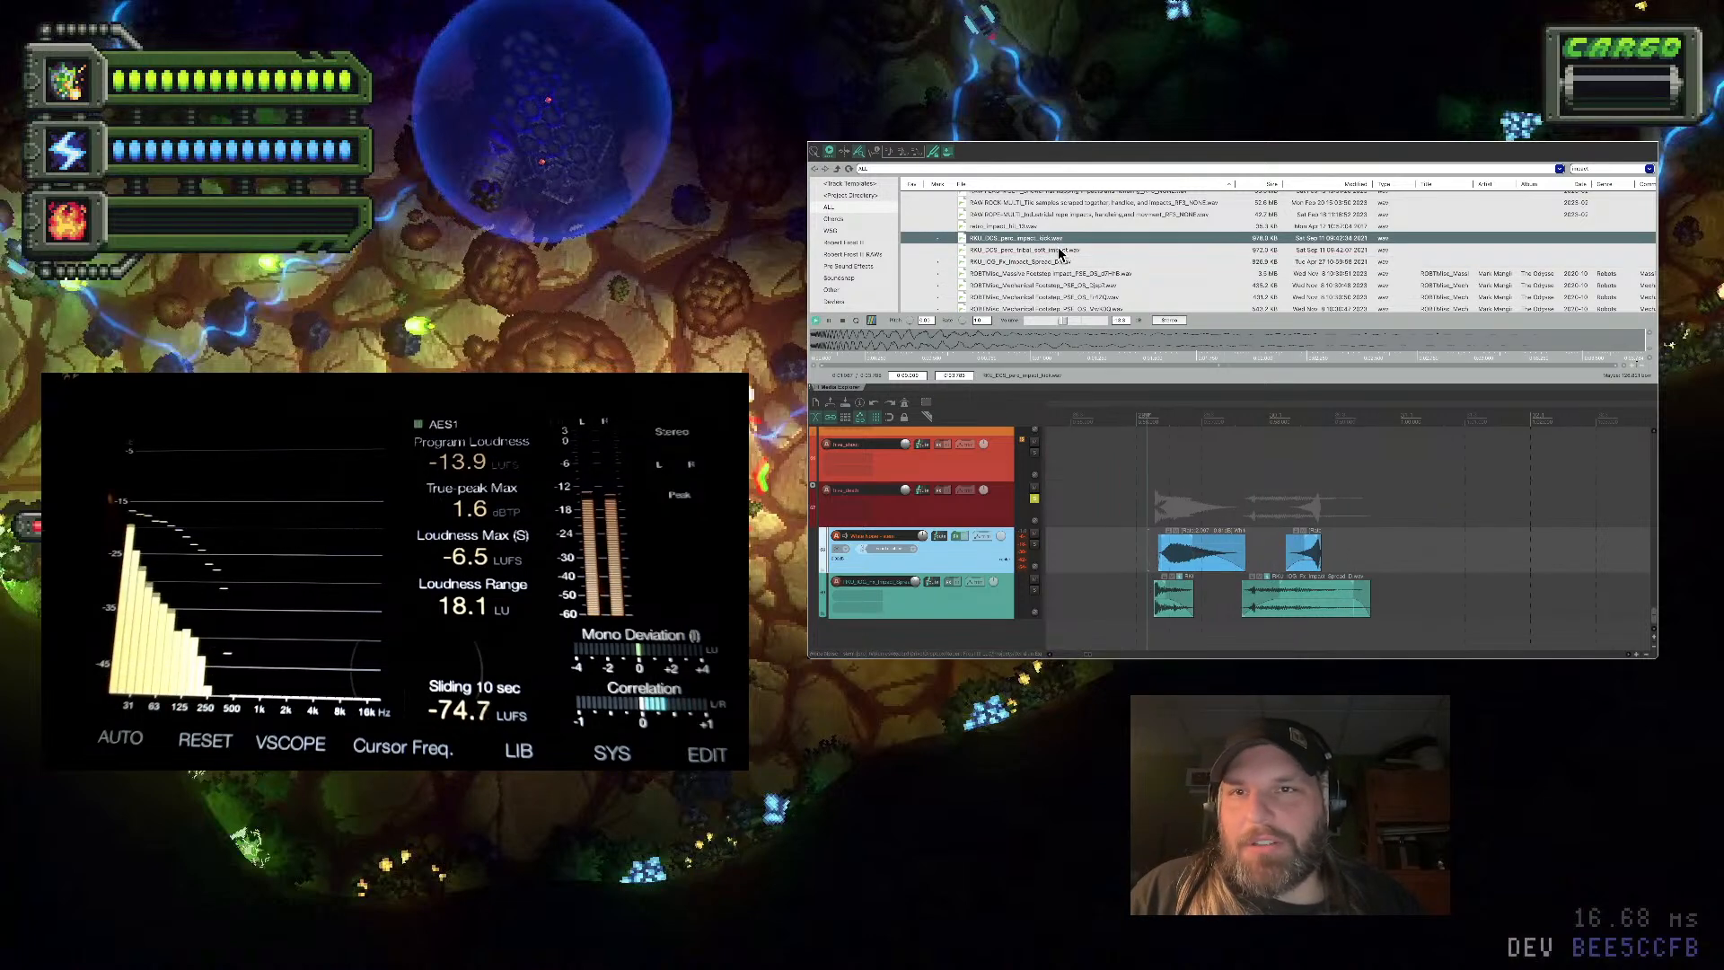
pyautogui.moveTo(1042, 241); pyautogui.dragTo(1150, 628)
pyautogui.click(987, 588)
pyautogui.scroll(-1, 988, 590)
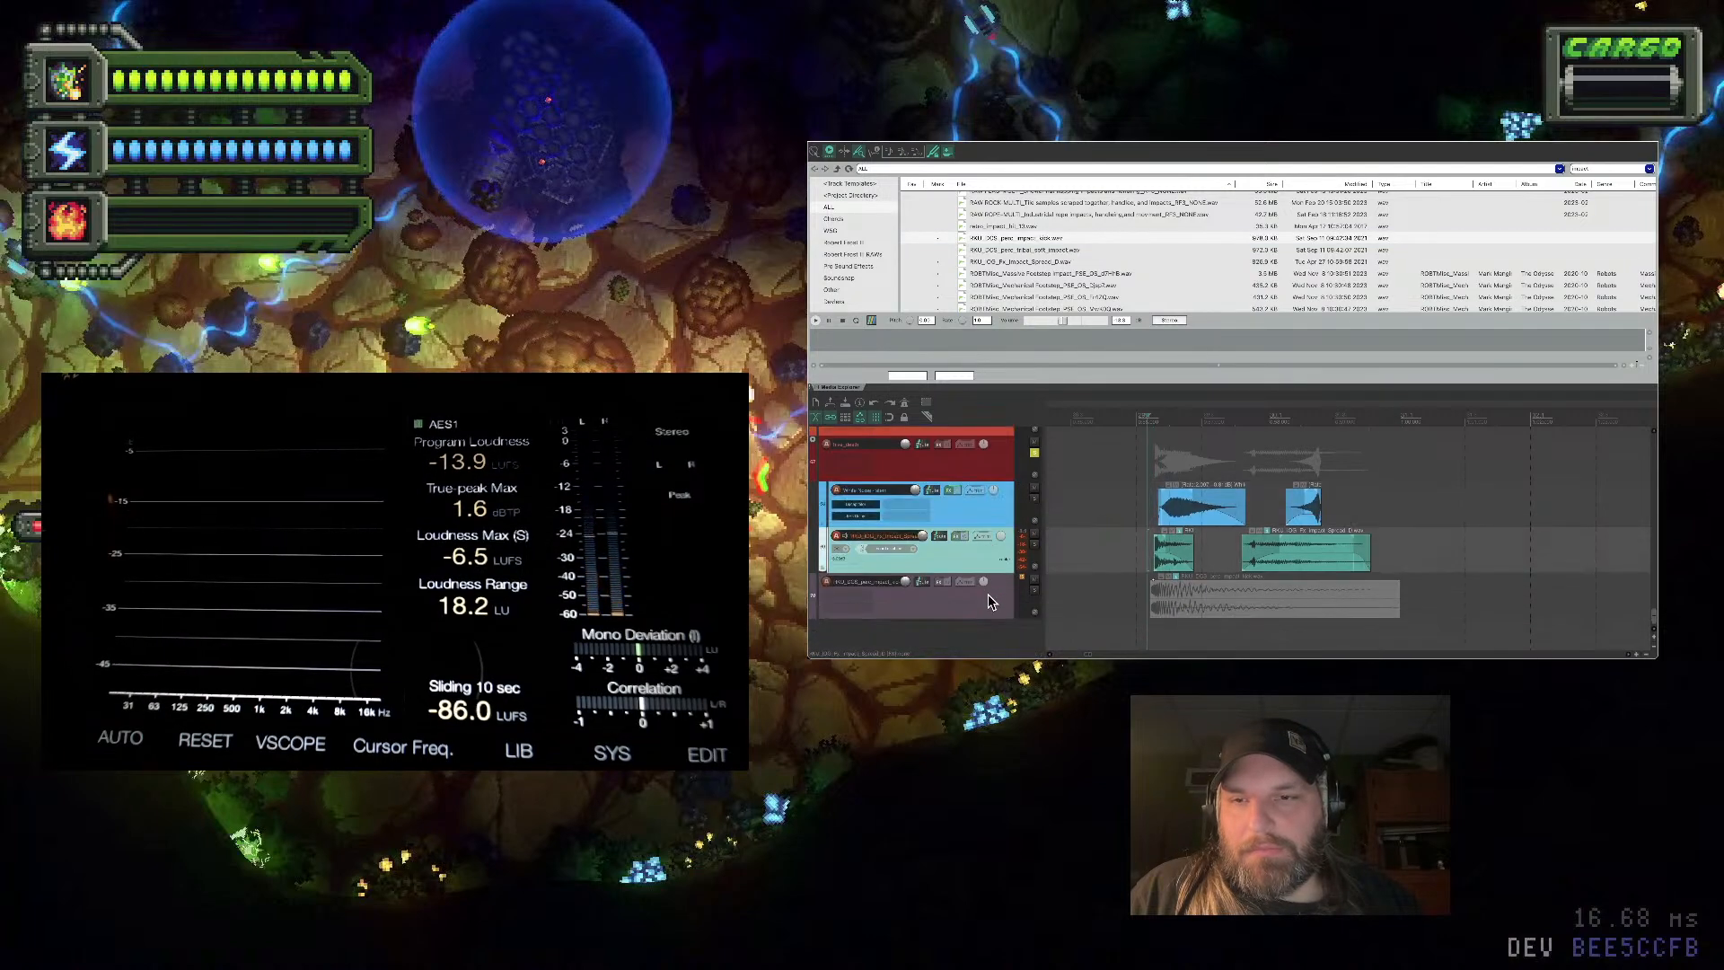
pyautogui.moveTo(988, 595); pyautogui.dragTo(988, 571)
# Align the purple perc impact clip so it starts just before the teal and blue clips, checking the timing by playback
pyautogui.press('space')
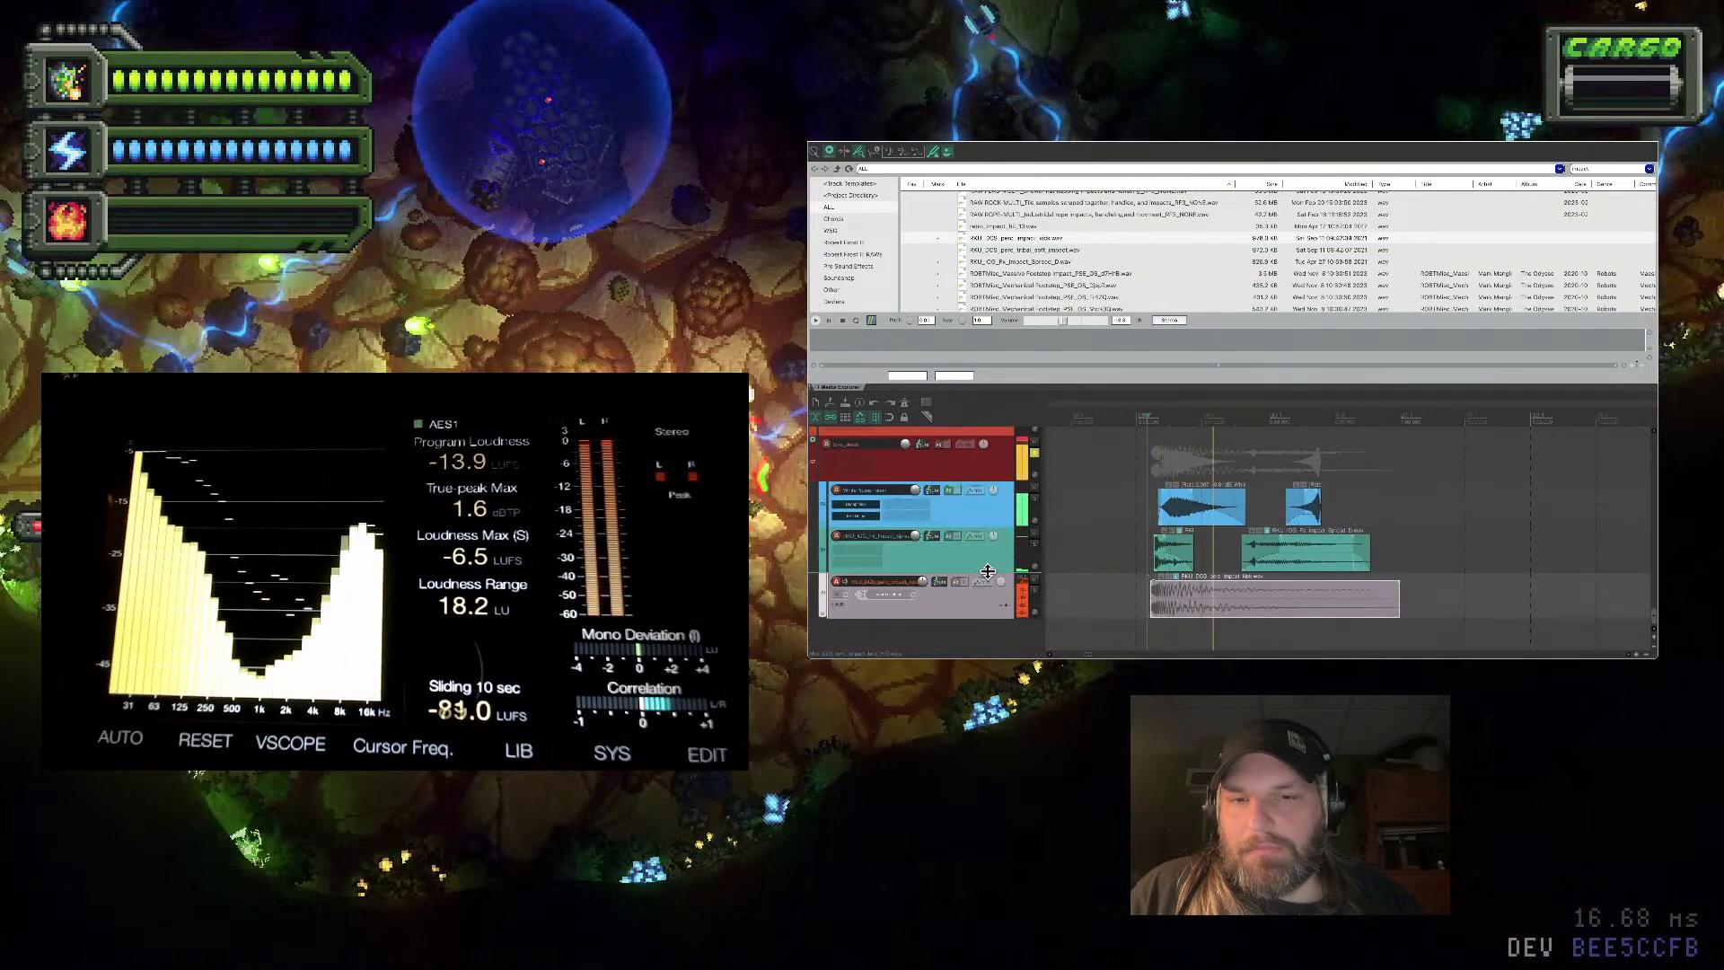
pyautogui.moveTo(1174, 608); pyautogui.dragTo(1179, 607)
pyautogui.press('space')
pyautogui.click(1139, 603)
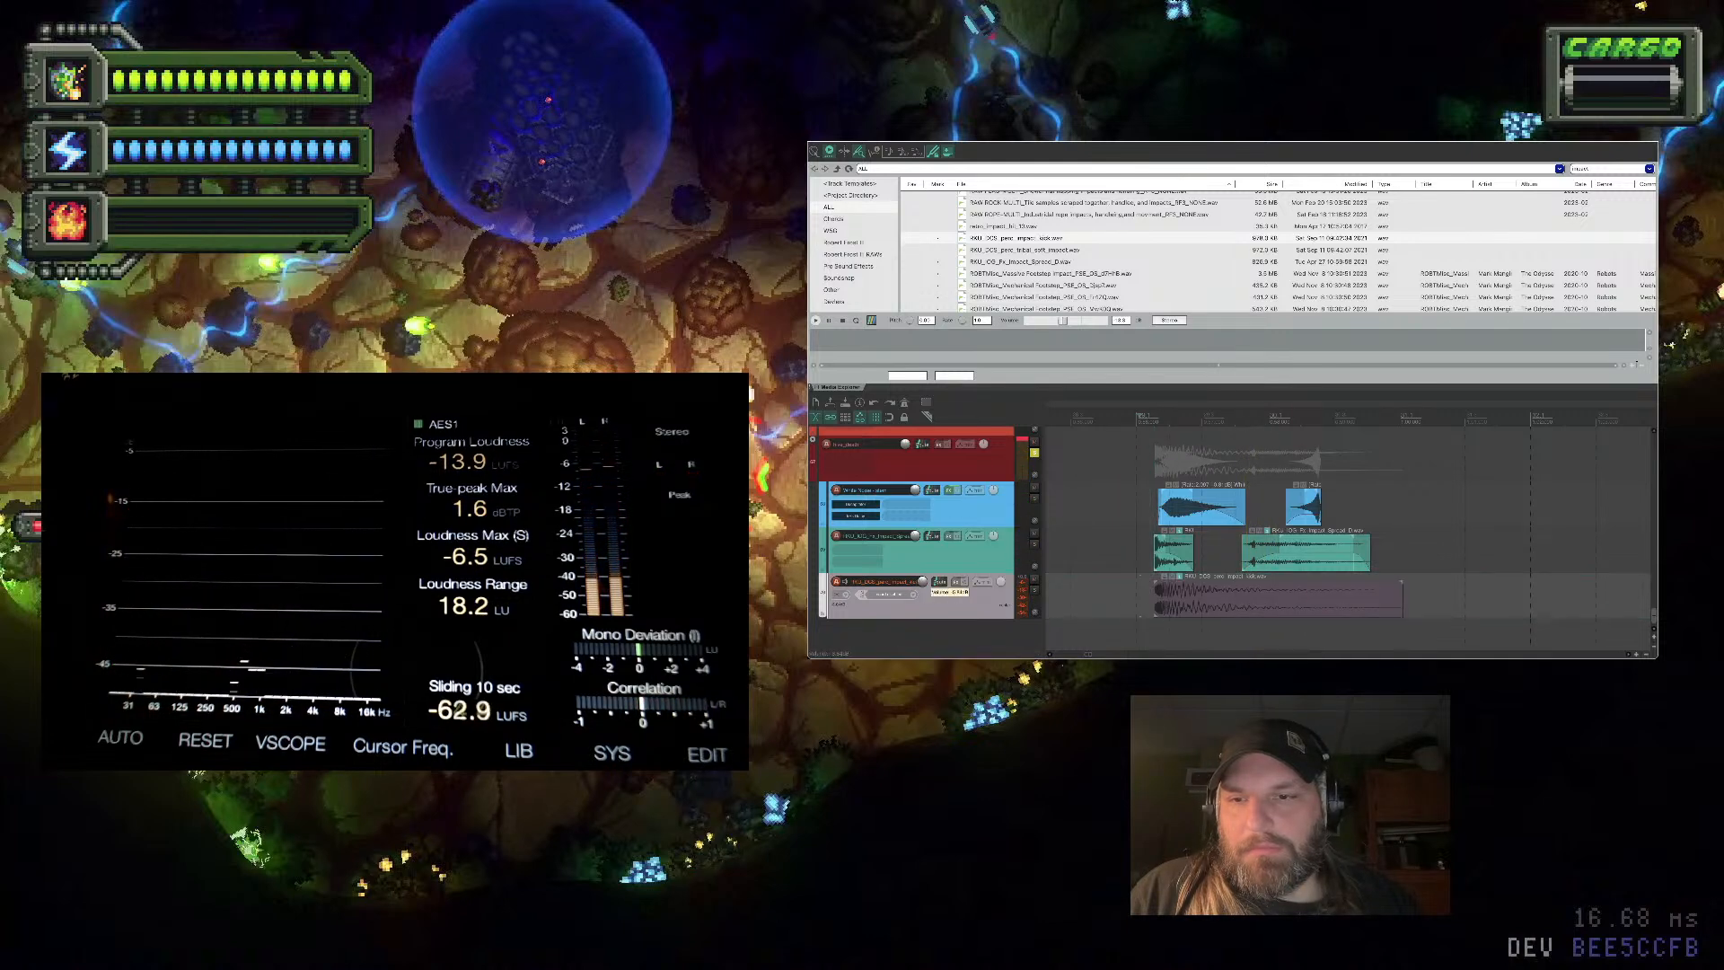
pyautogui.press('space')
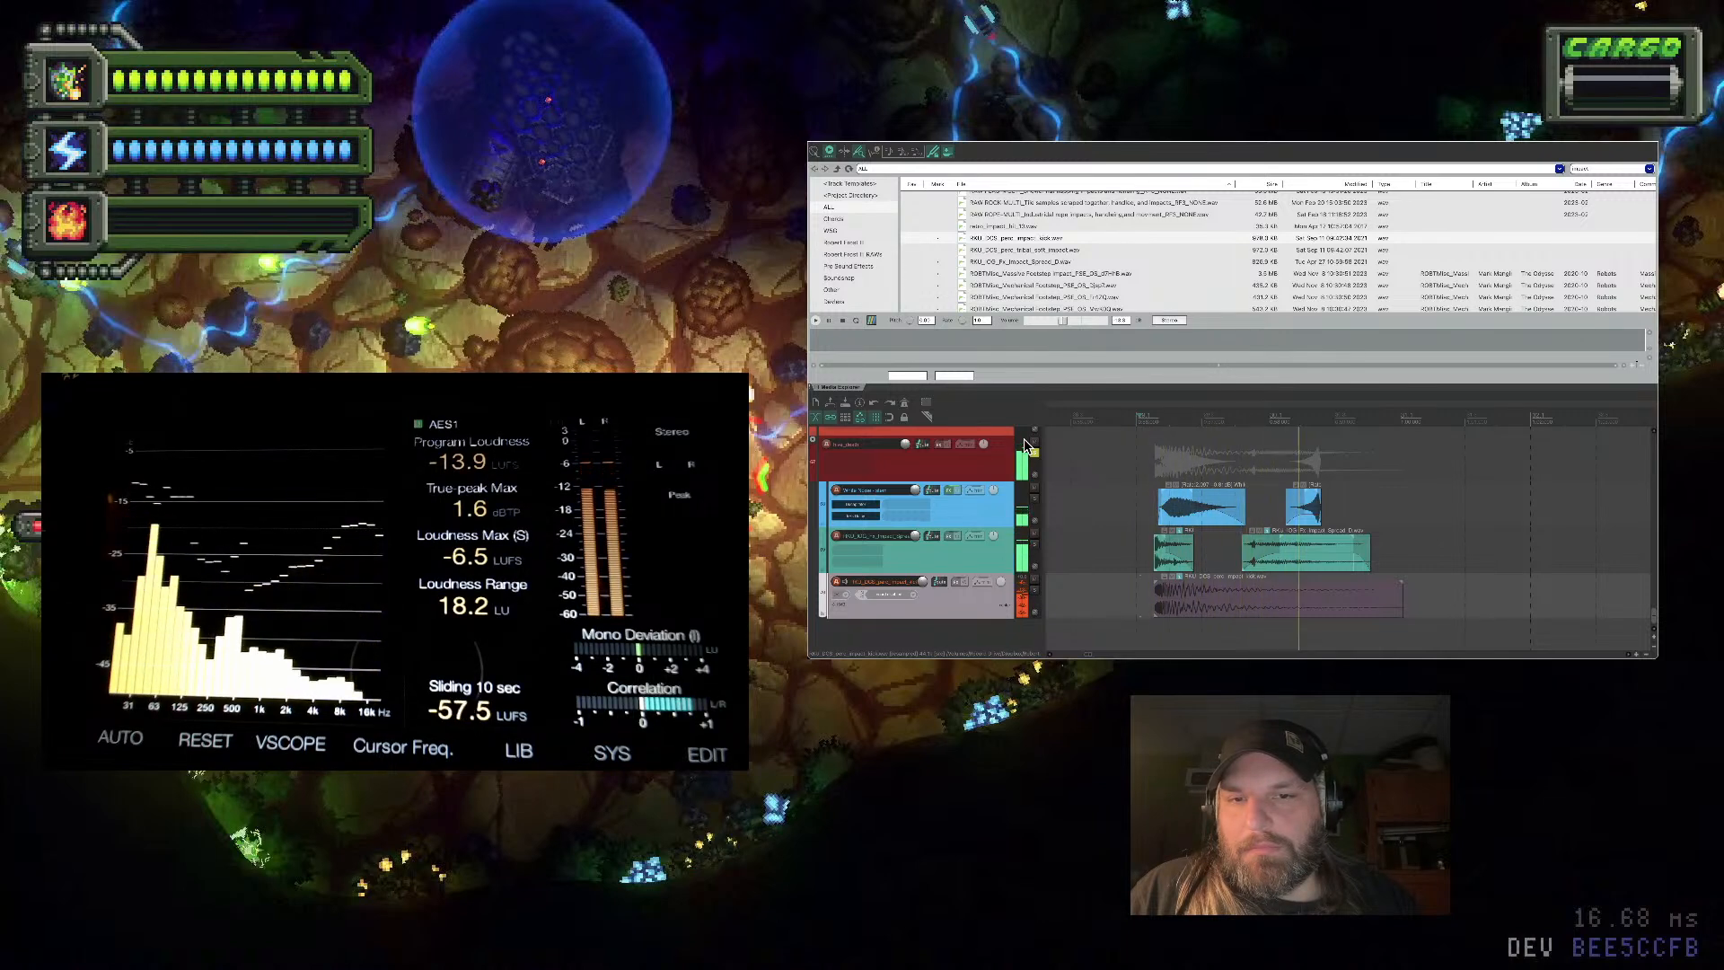
pyautogui.moveTo(1183, 614); pyautogui.dragTo(1181, 613)
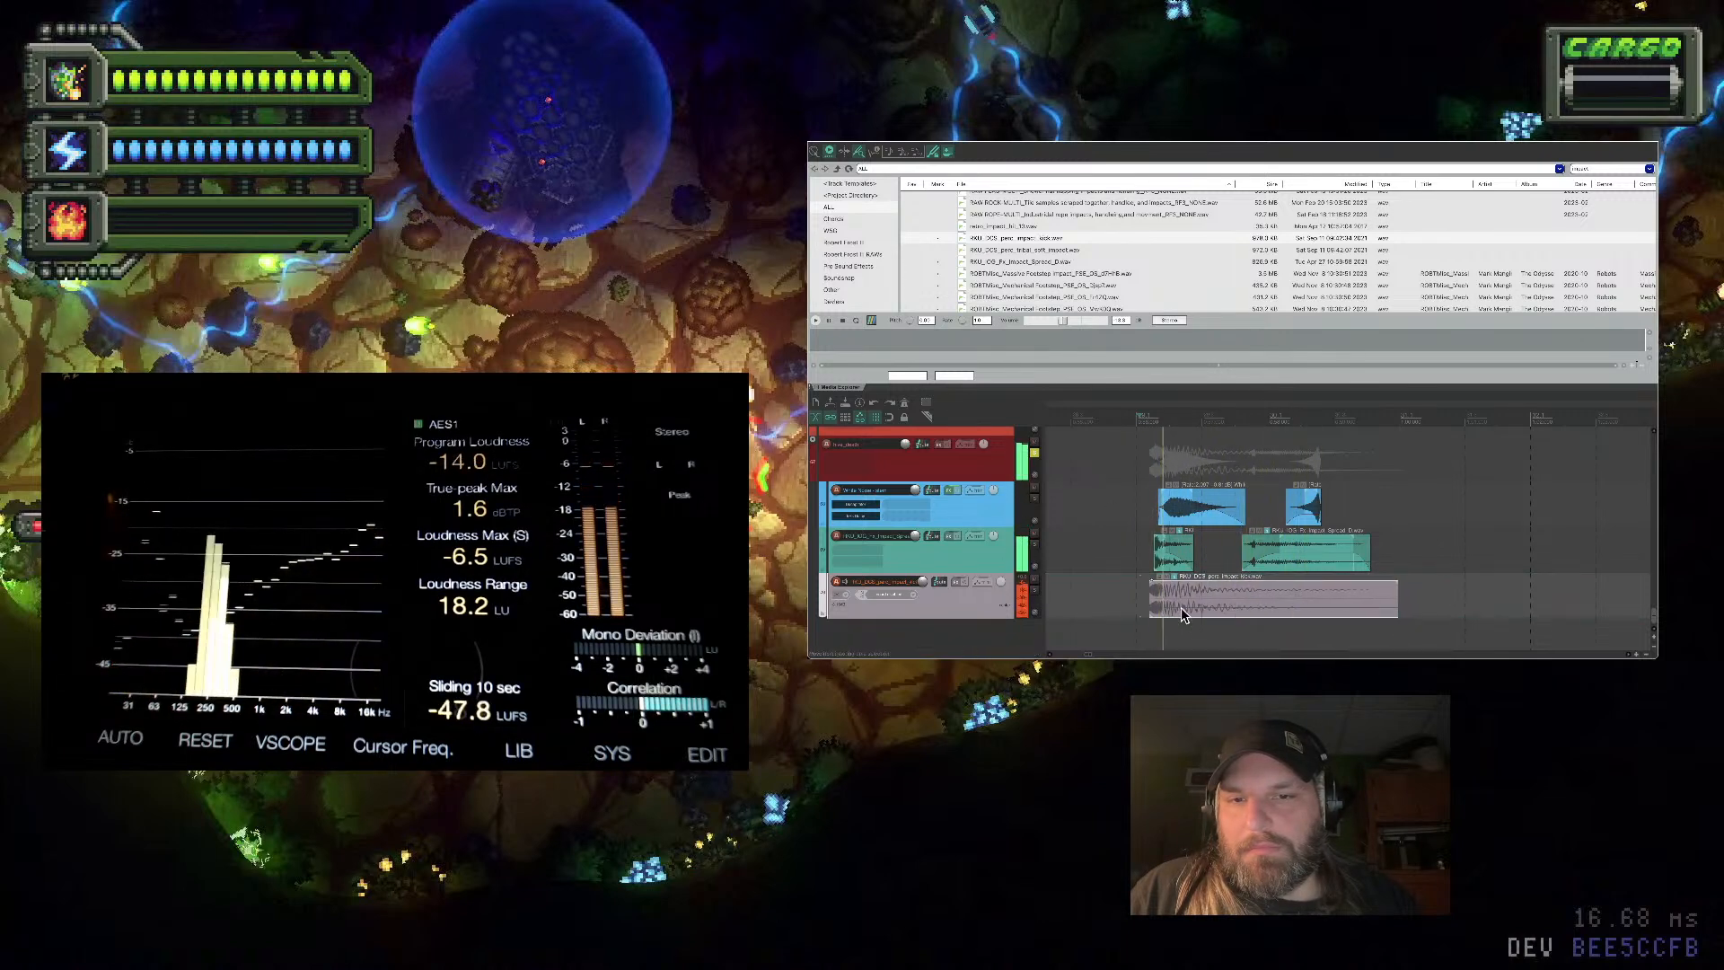
pyautogui.press('space')
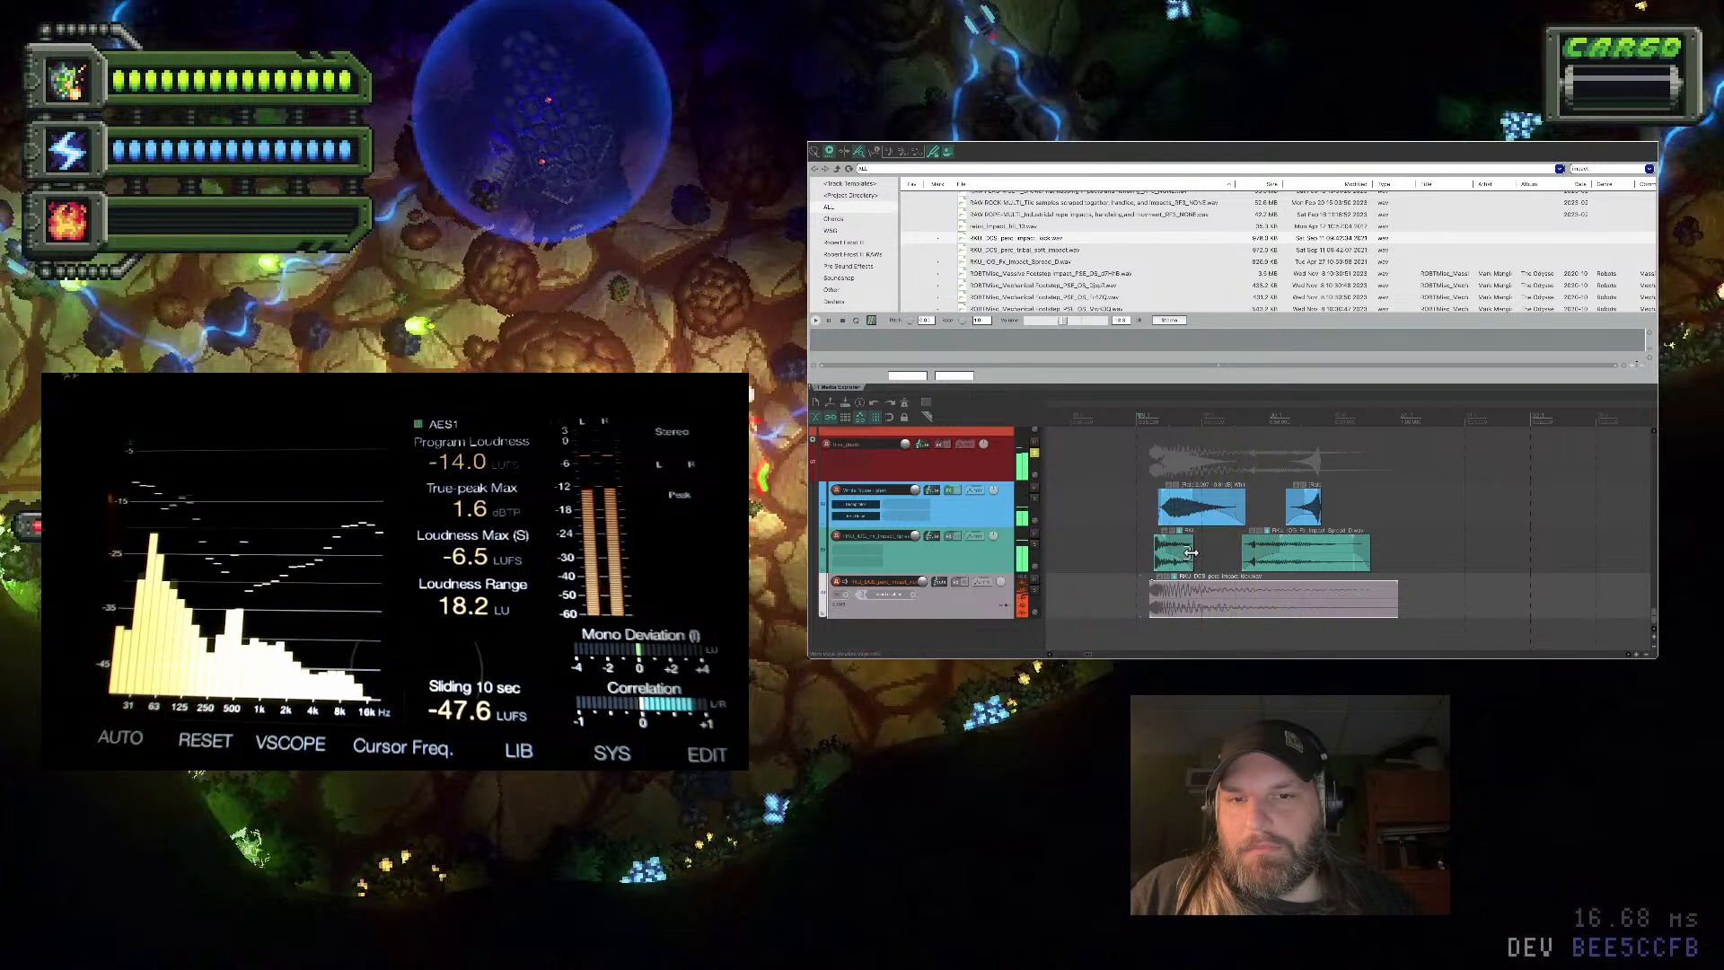
# Extend the end of the first teal piece until it overlaps the second one, and audition the joined layer
pyautogui.moveTo(1192, 550); pyautogui.dragTo(1242, 554)
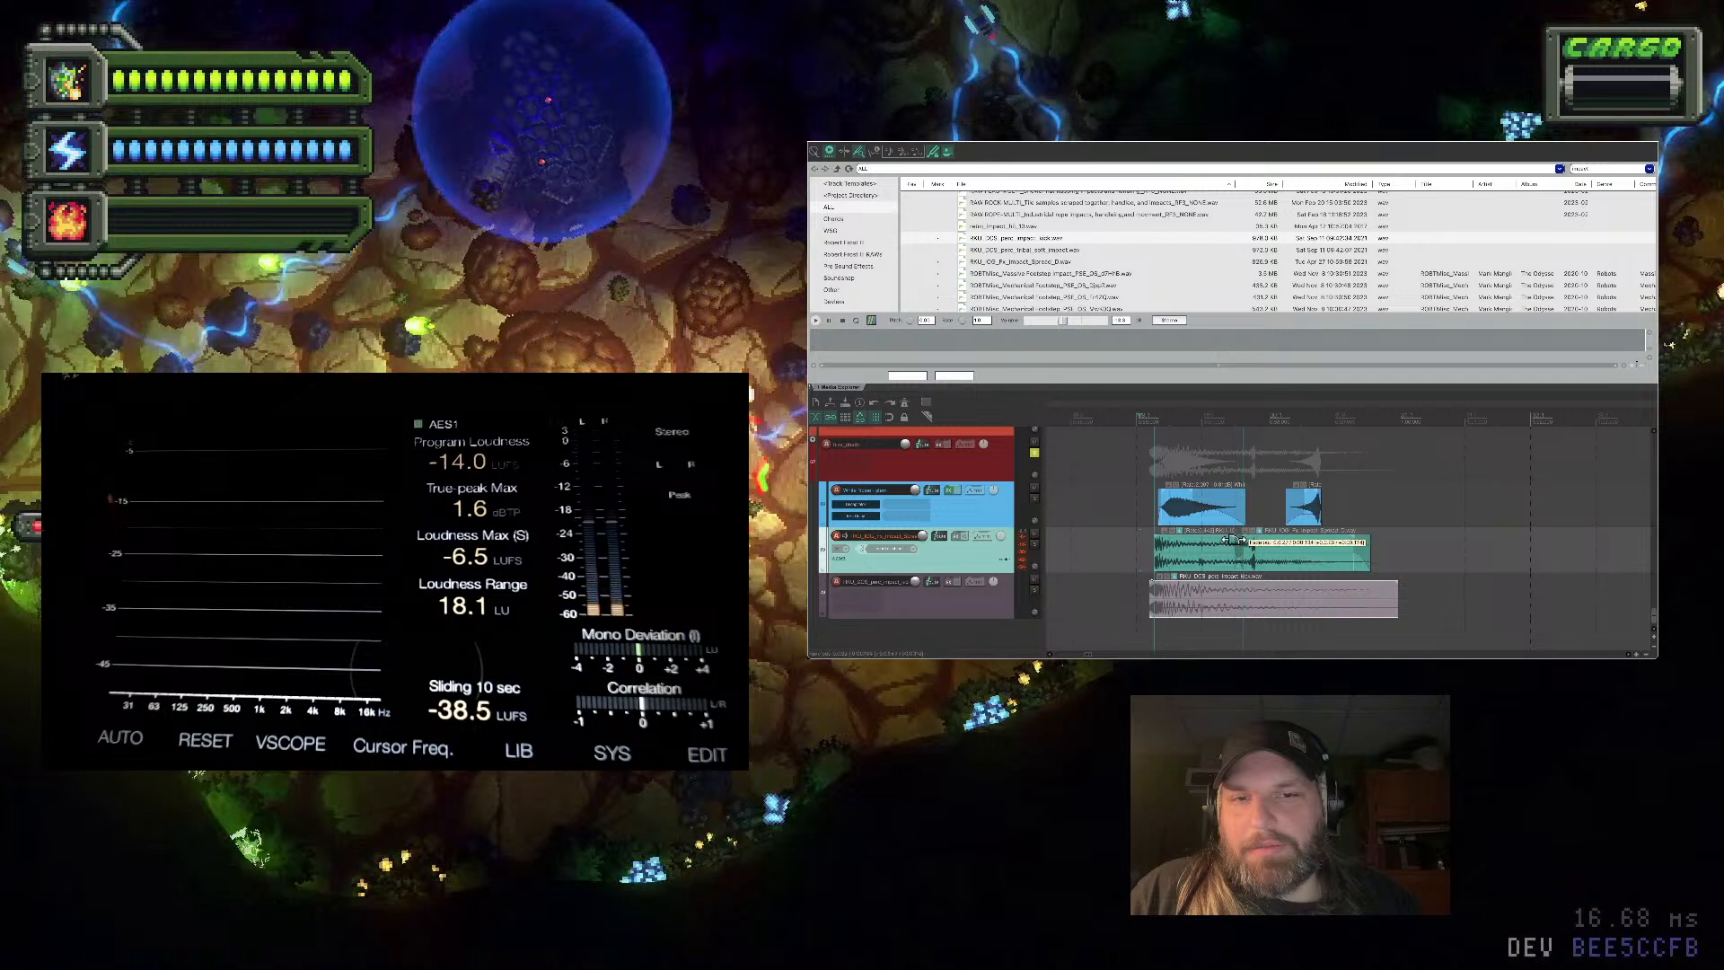
pyautogui.click(1118, 539)
pyautogui.press('space')
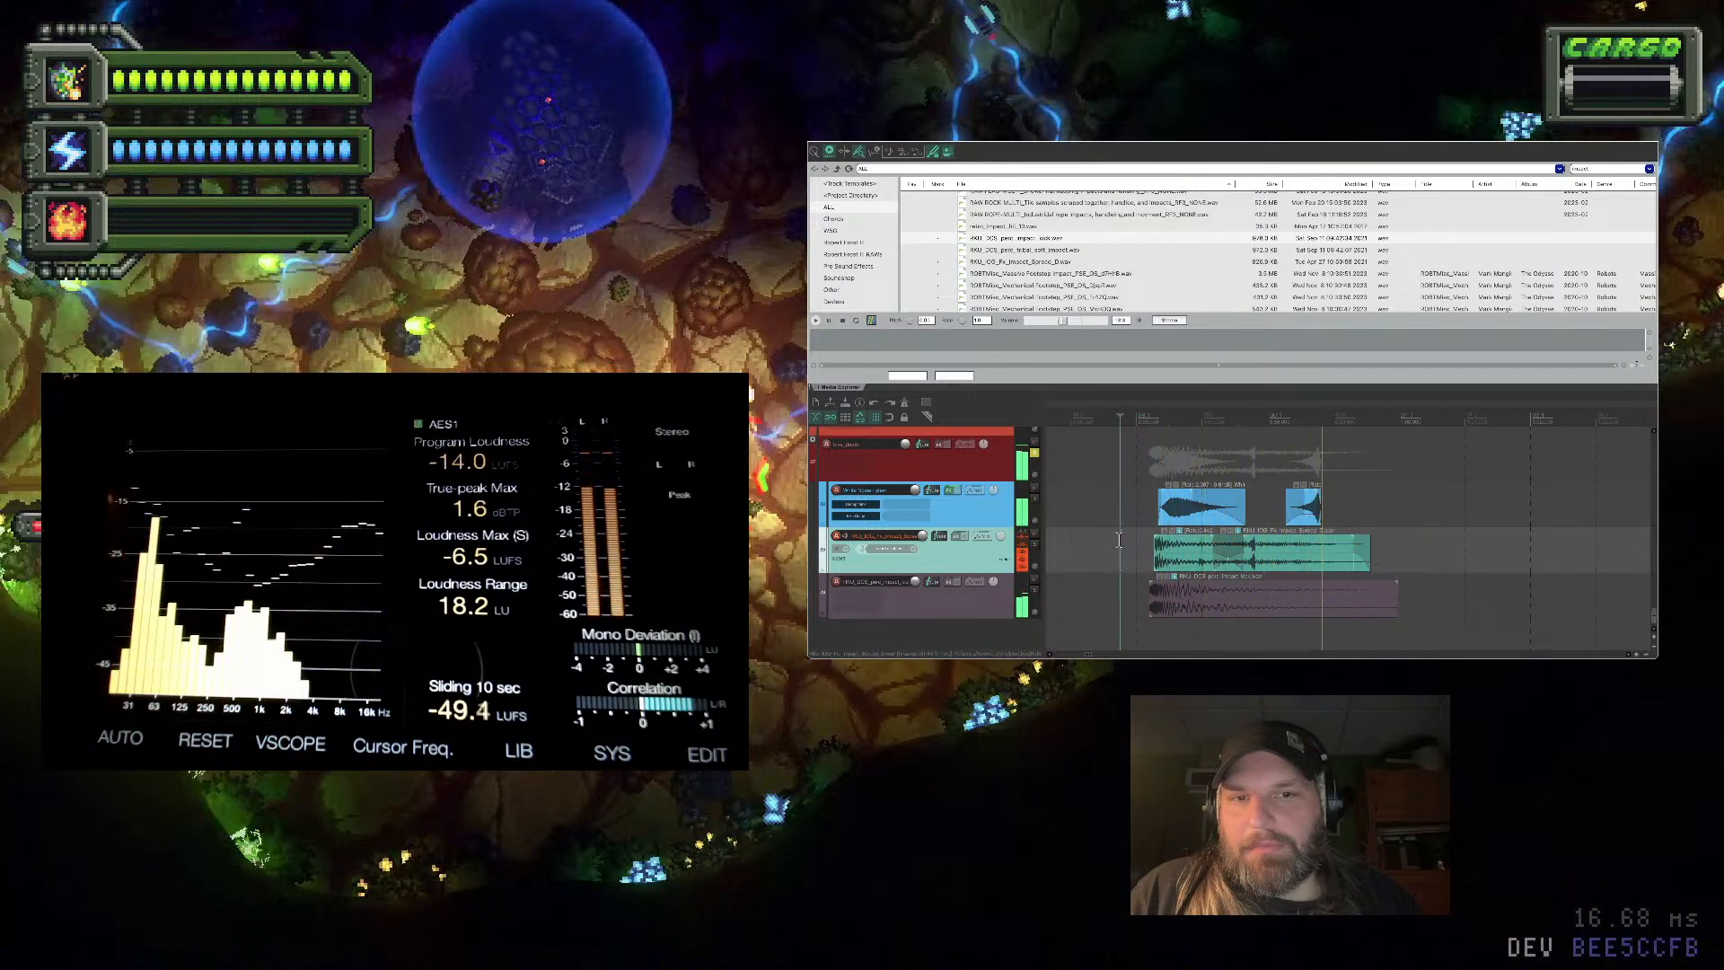
pyautogui.click(1279, 566)
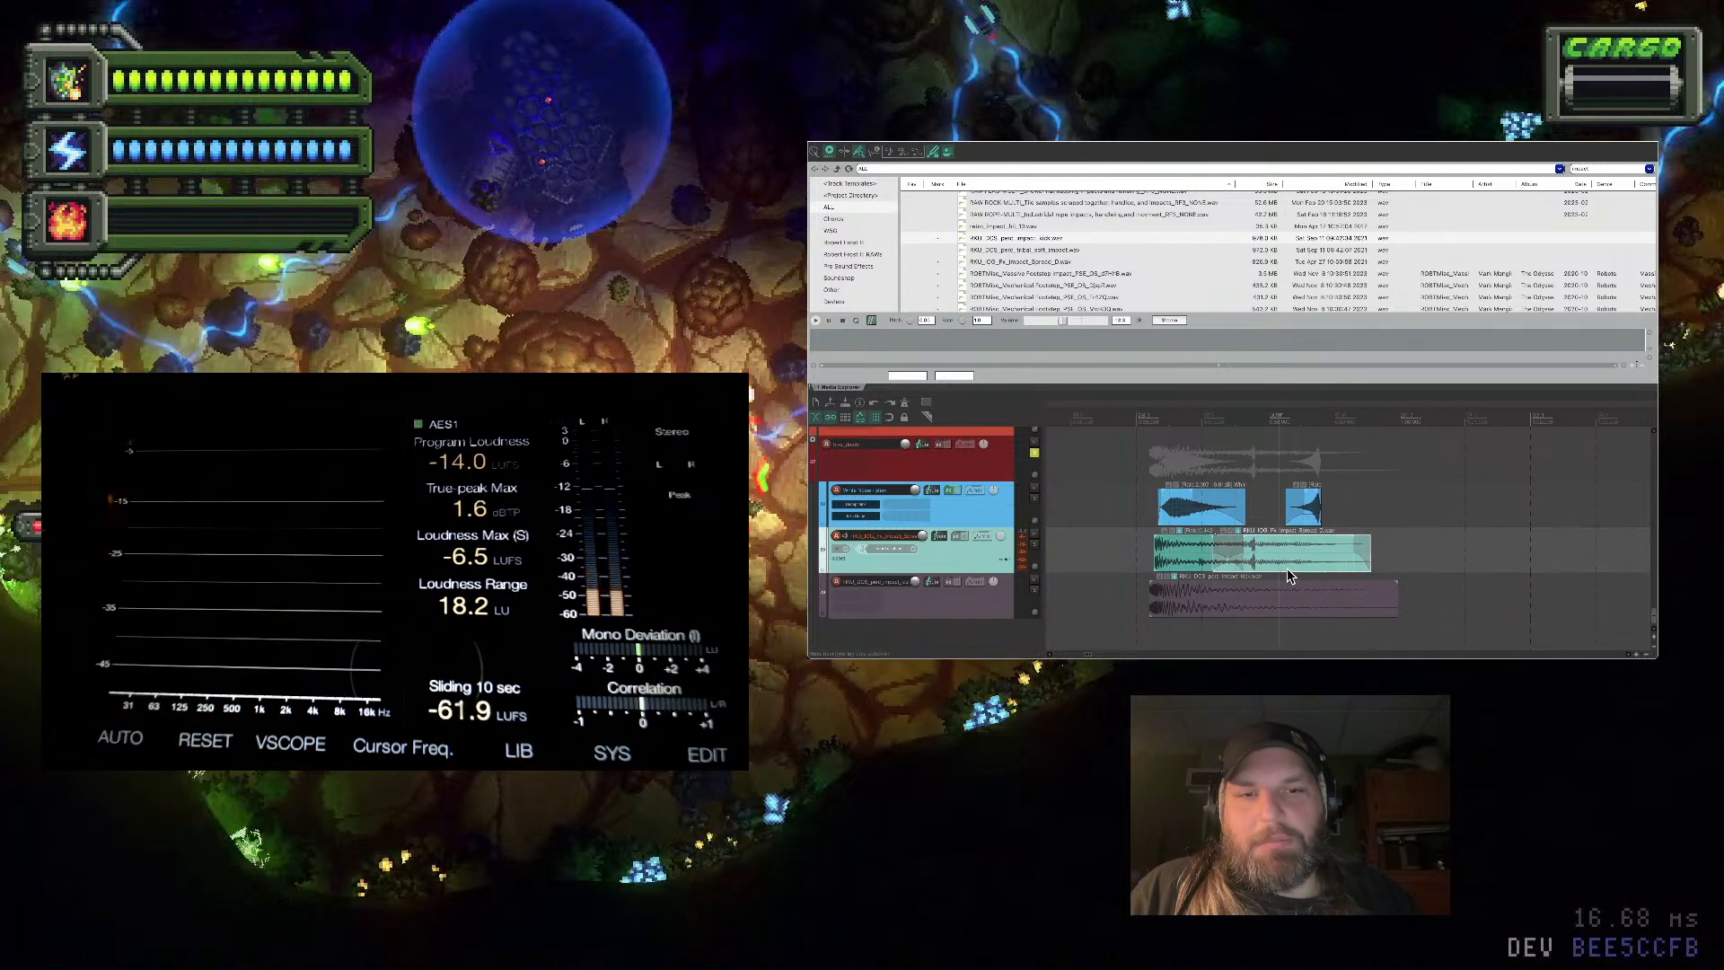
# Try the short rising blue clip earlier, against the tail of the first blue clip, listen to it and undo the move
pyautogui.moveTo(1304, 512); pyautogui.dragTo(1255, 529)
pyautogui.click(1130, 518)
pyautogui.press('space')
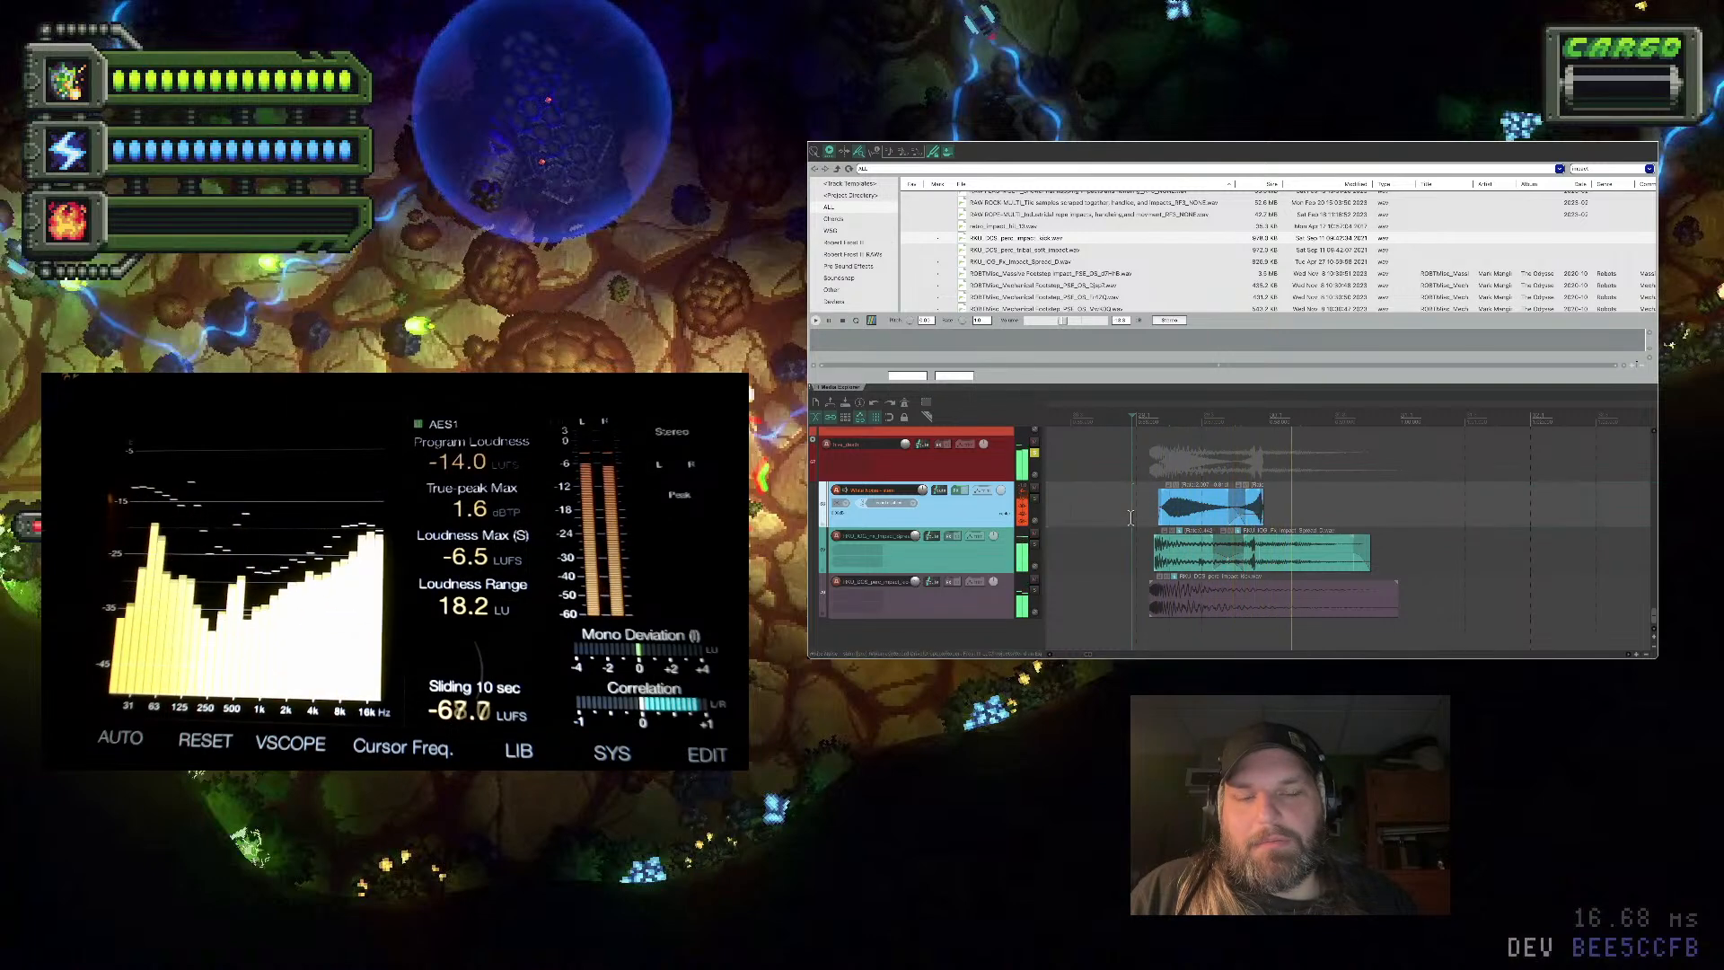
pyautogui.press('space')
pyautogui.hotkey('ctrl', 'z')
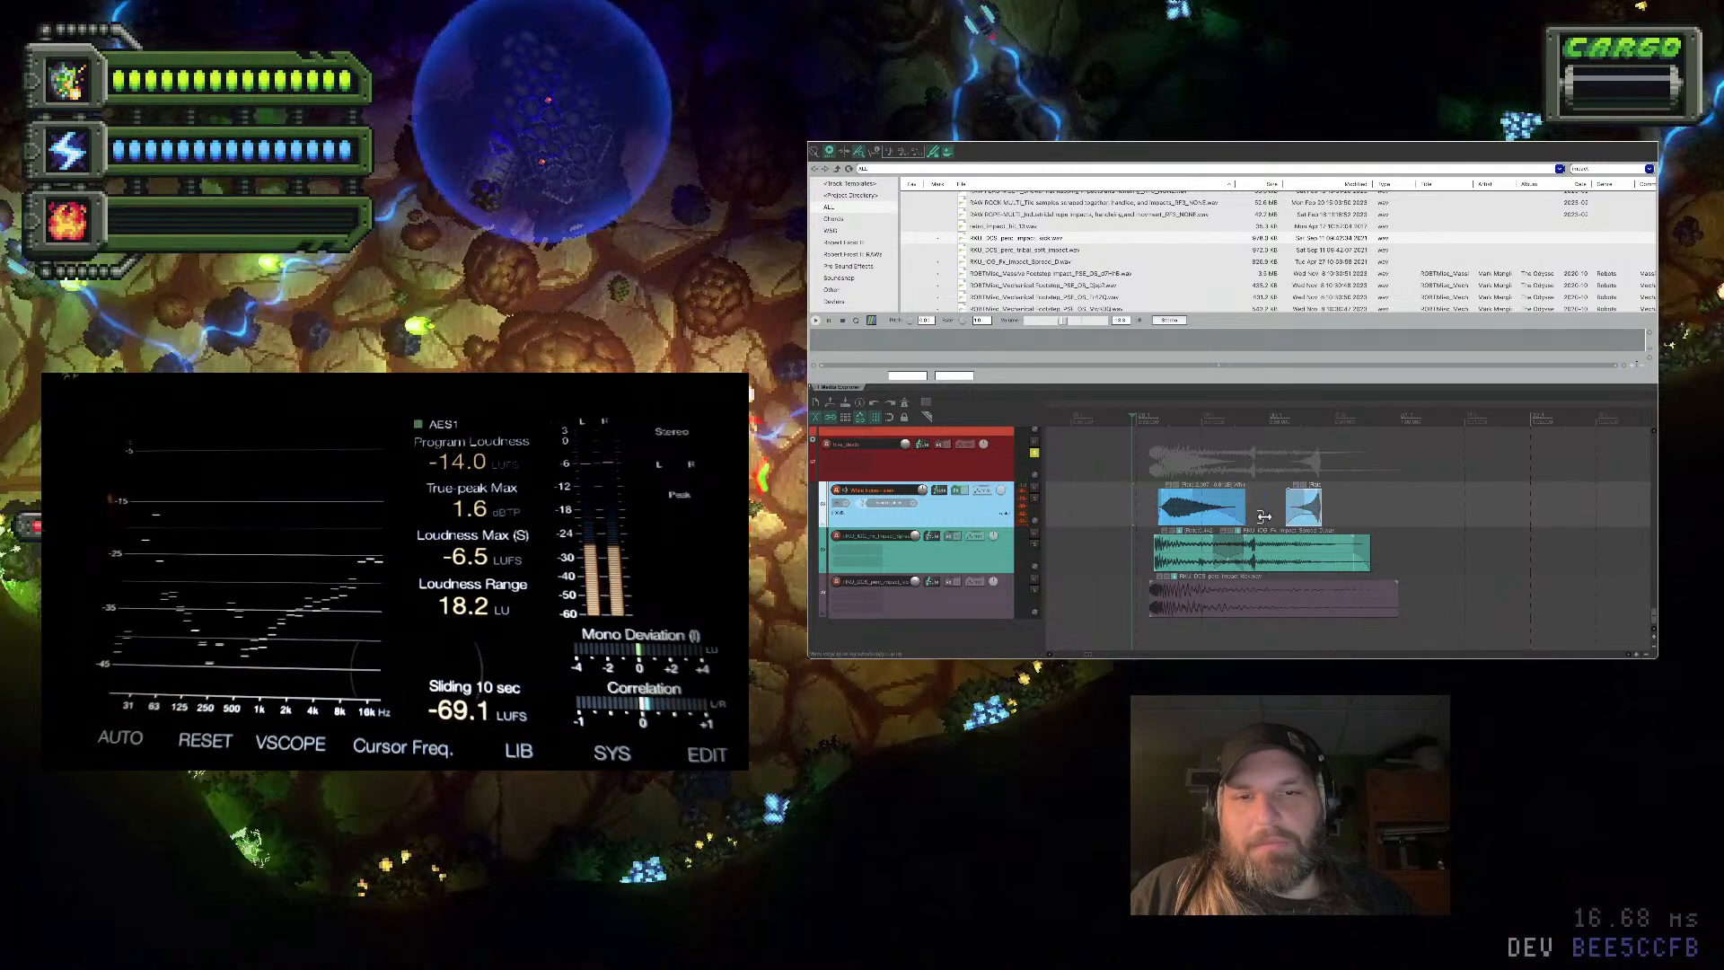
# Play the full layered impact from just before the first clip
pyautogui.click(1141, 521)
pyautogui.press('space')
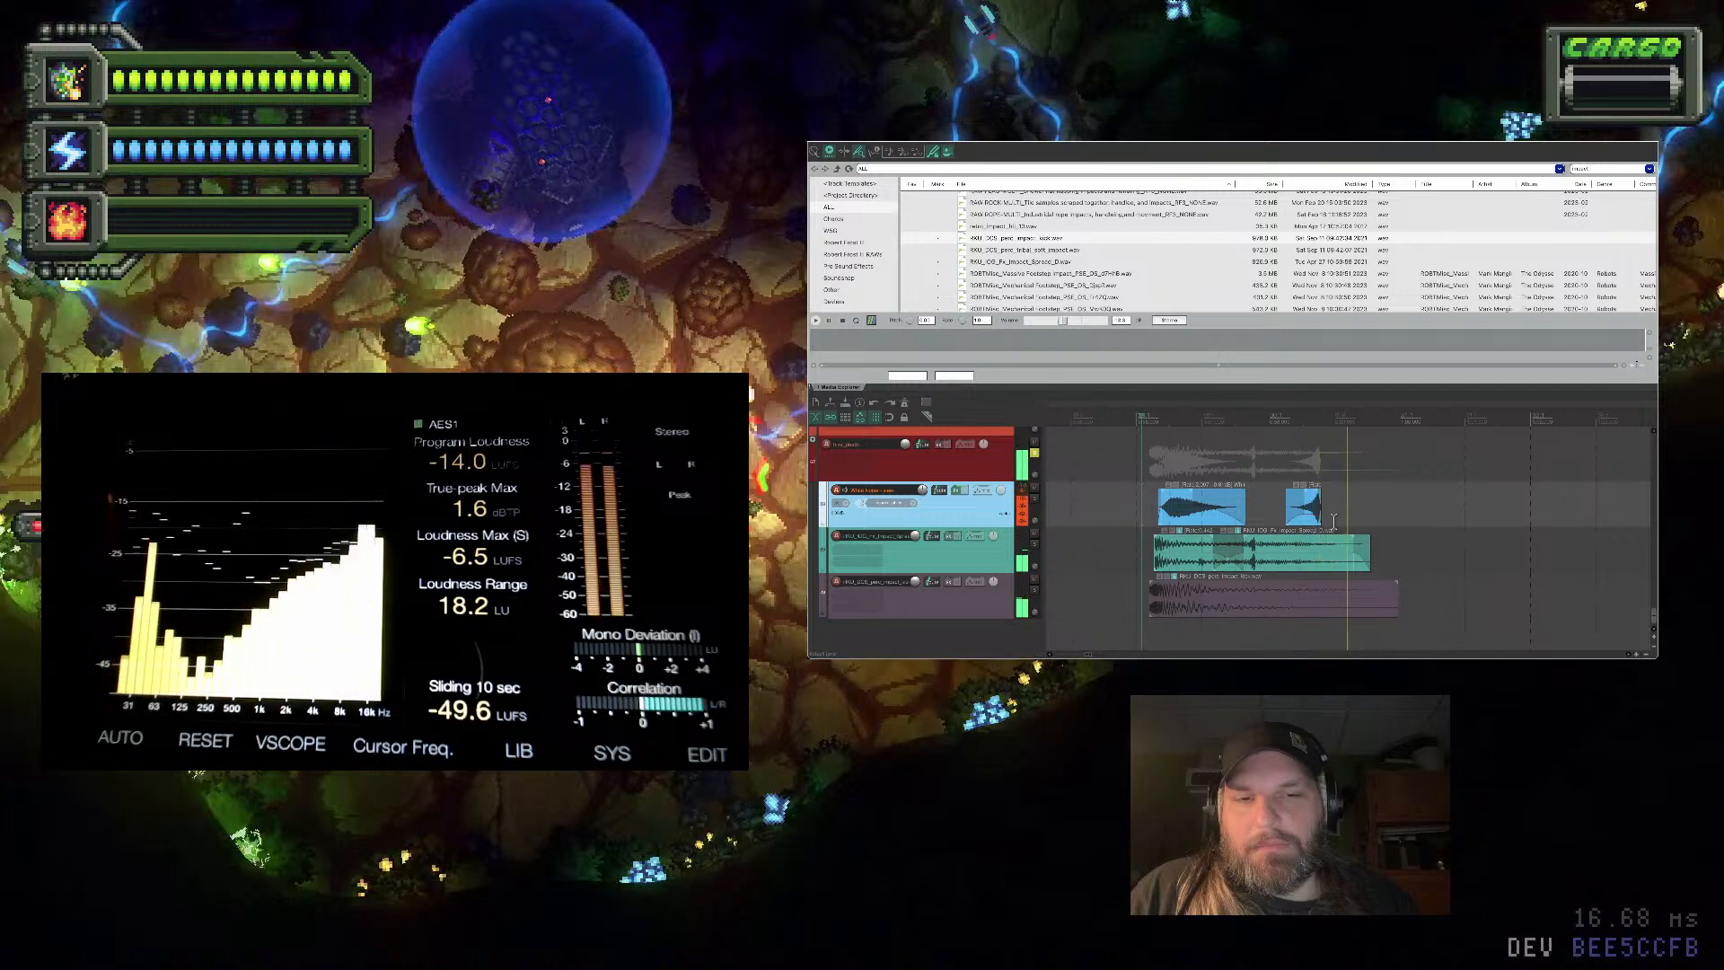
pyautogui.press('space')
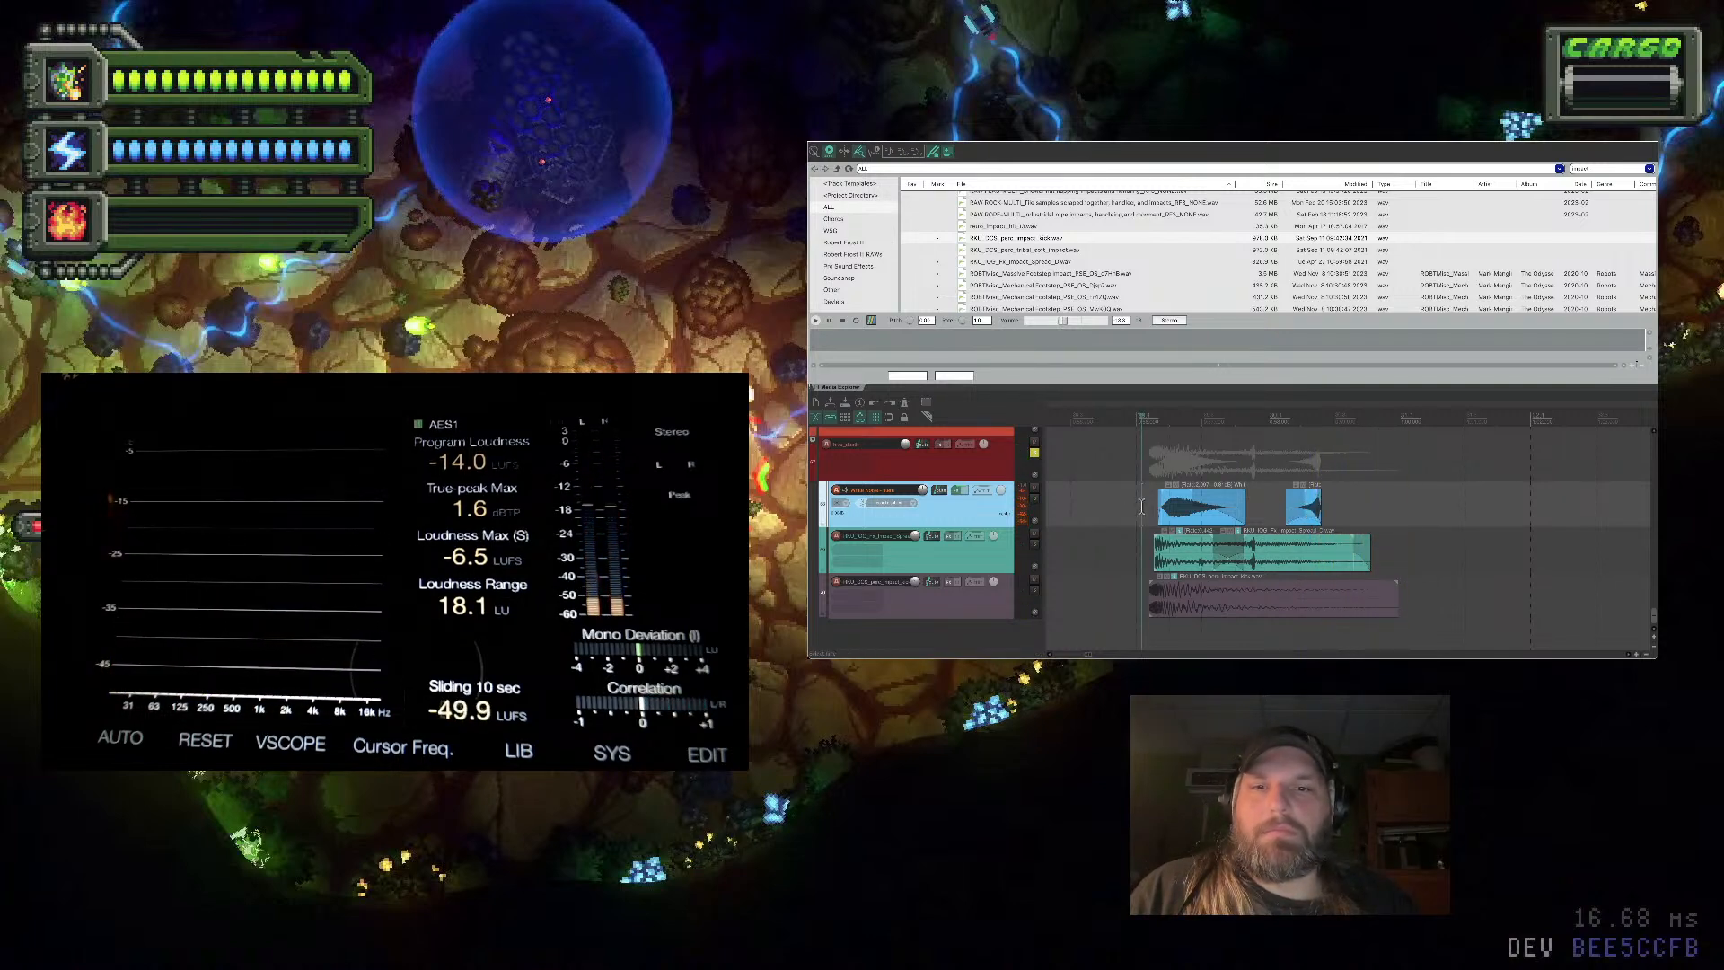
# Audition further impact samples upward through the search results, from the tribal soft impact to the hard impact sample, for another layer
pyautogui.click(1100, 249)
pyautogui.scroll(1, 1104, 237)
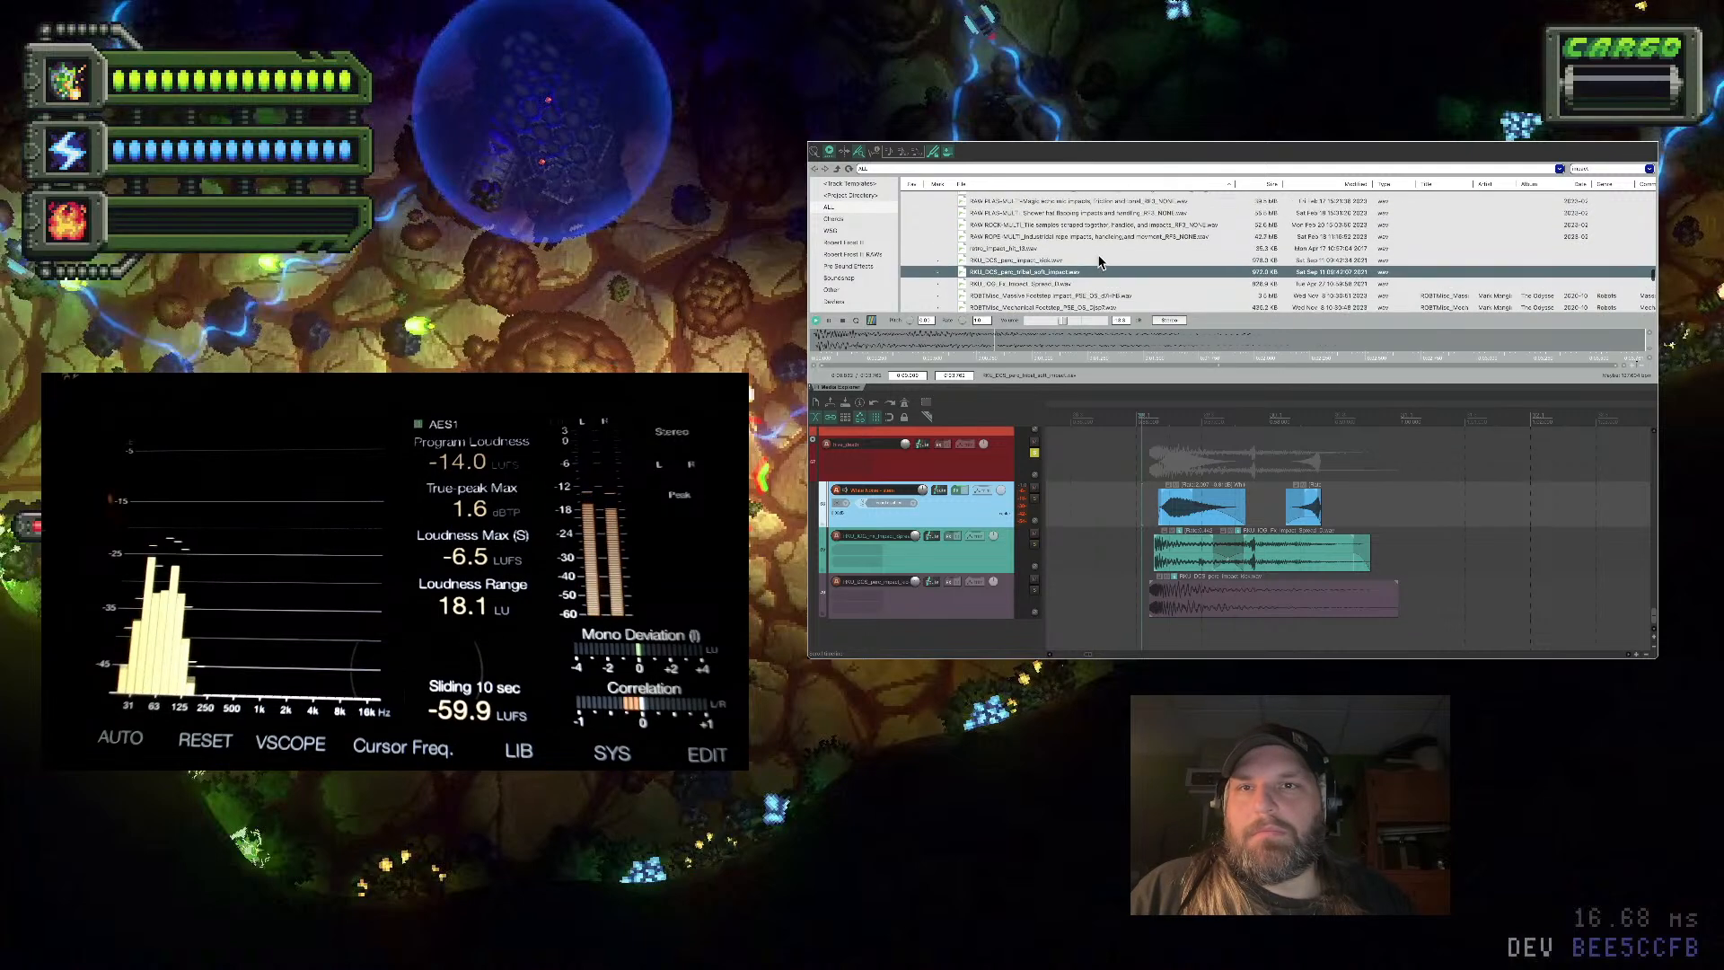
pyautogui.click(1106, 225)
pyautogui.scroll(3, 1106, 223)
pyautogui.click(1108, 221)
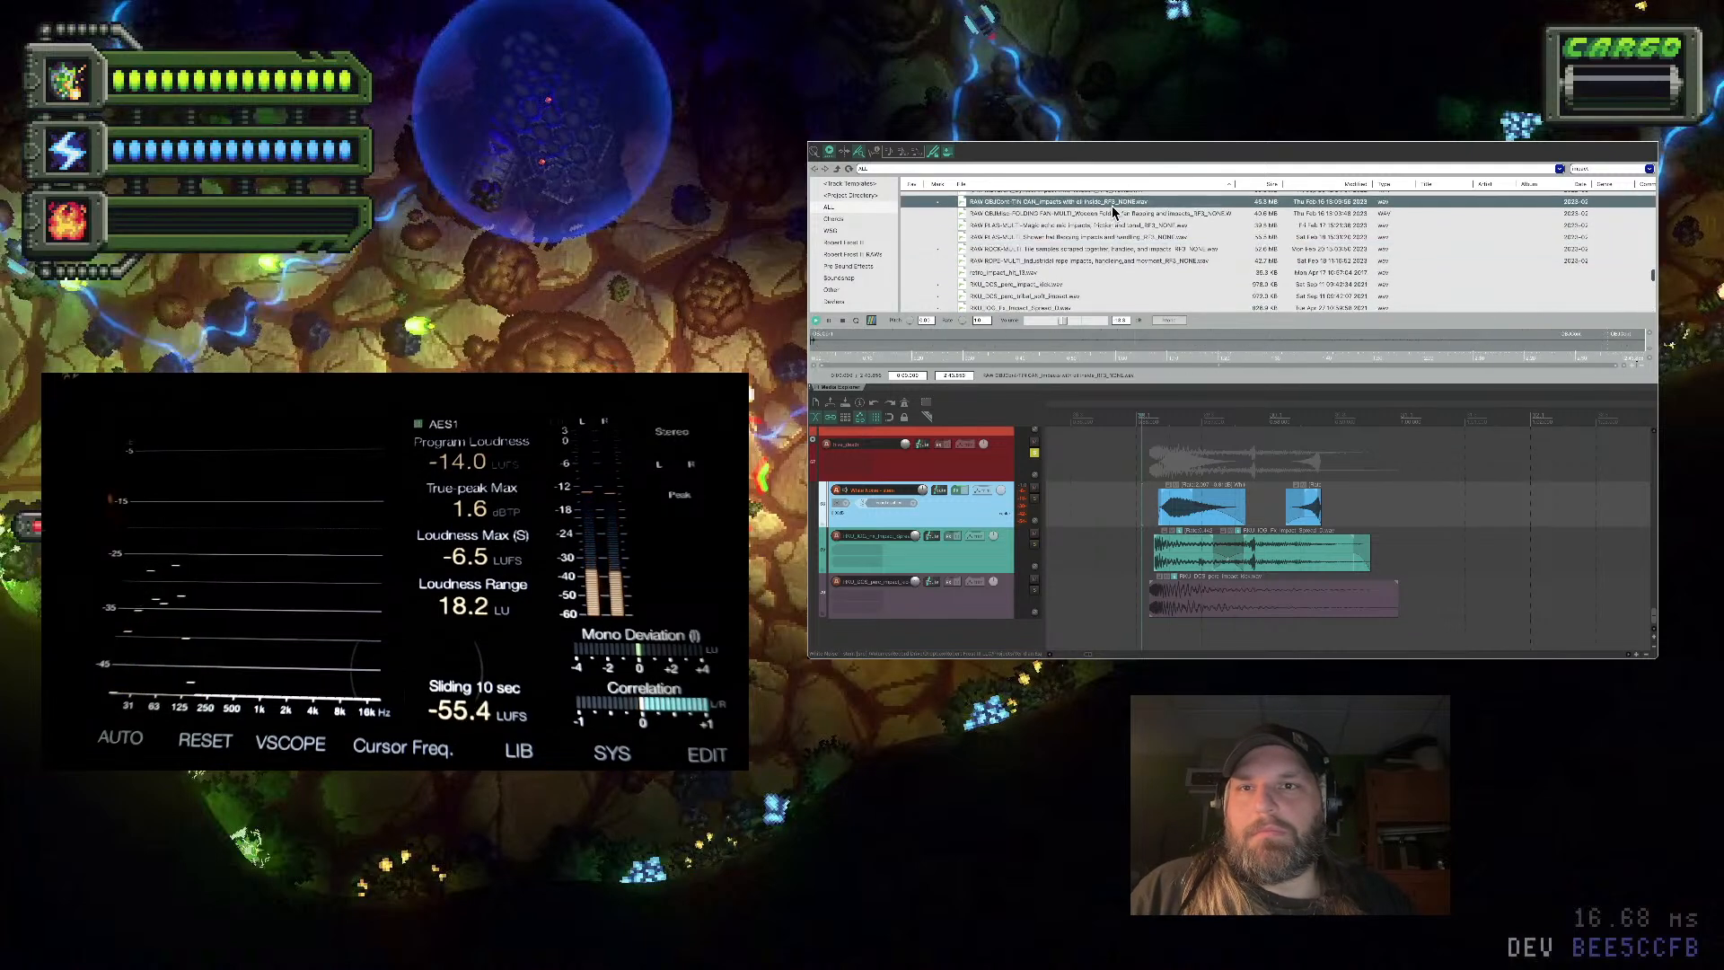
pyautogui.scroll(2, 1110, 220)
pyautogui.click(1109, 219)
pyautogui.click(1102, 228)
pyautogui.scroll(4, 1101, 228)
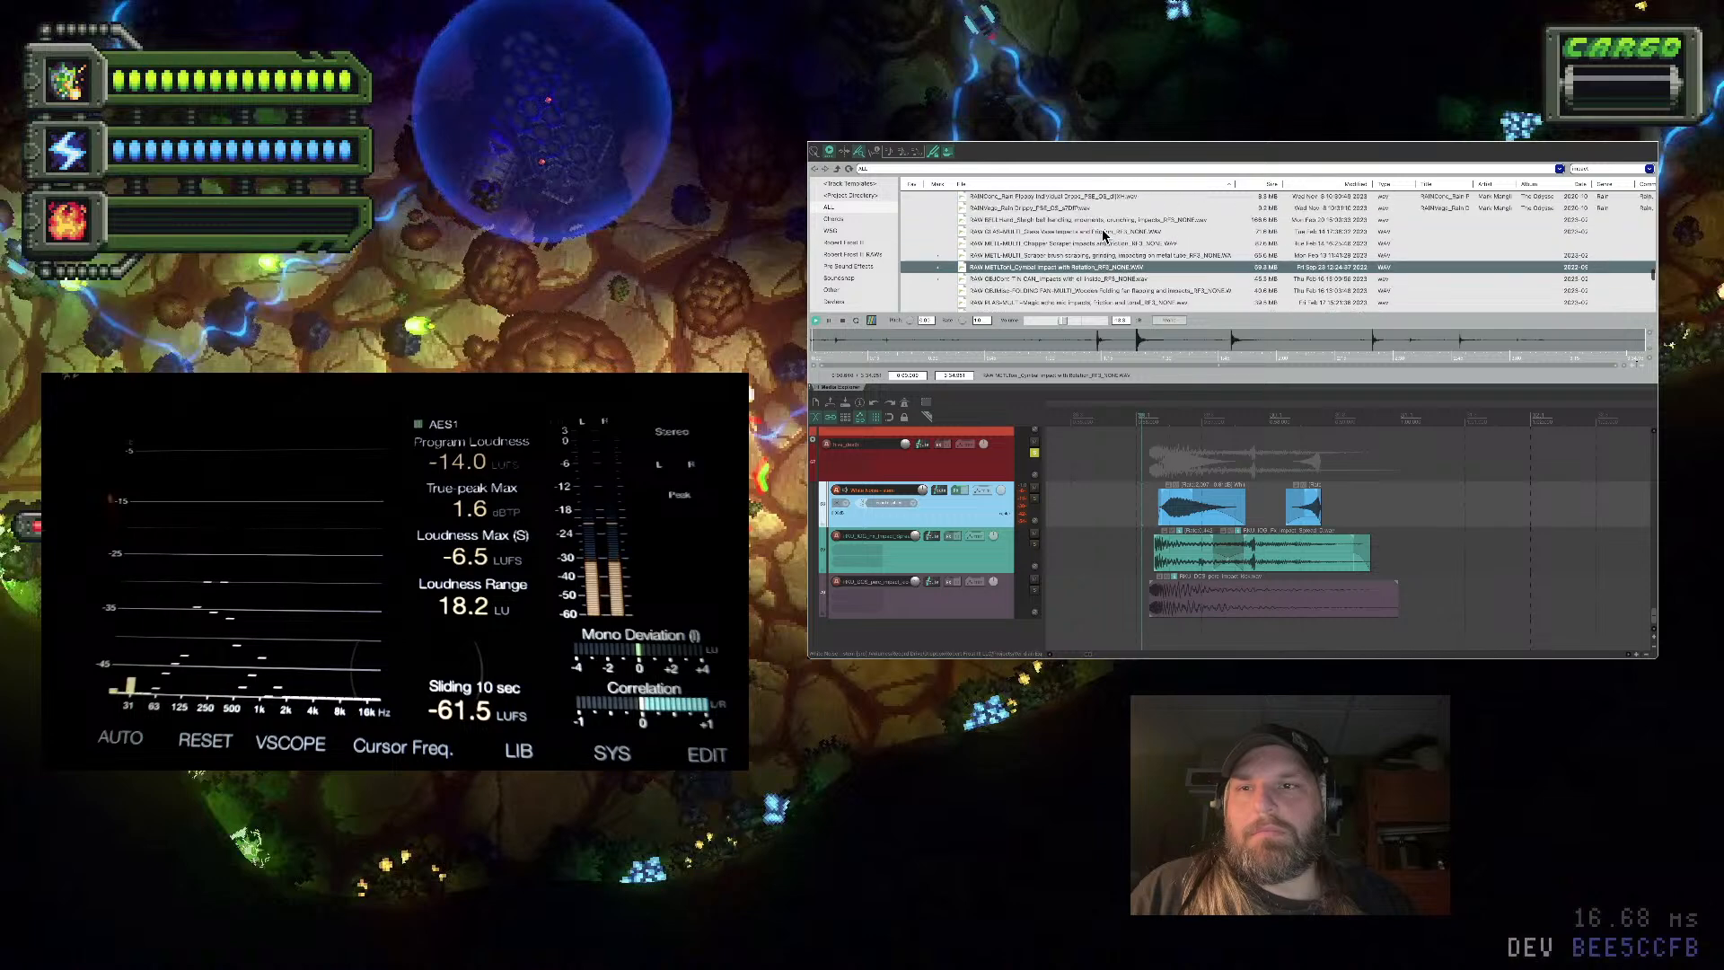
pyautogui.click(1101, 228)
pyautogui.click(1102, 214)
pyautogui.scroll(5, 1100, 229)
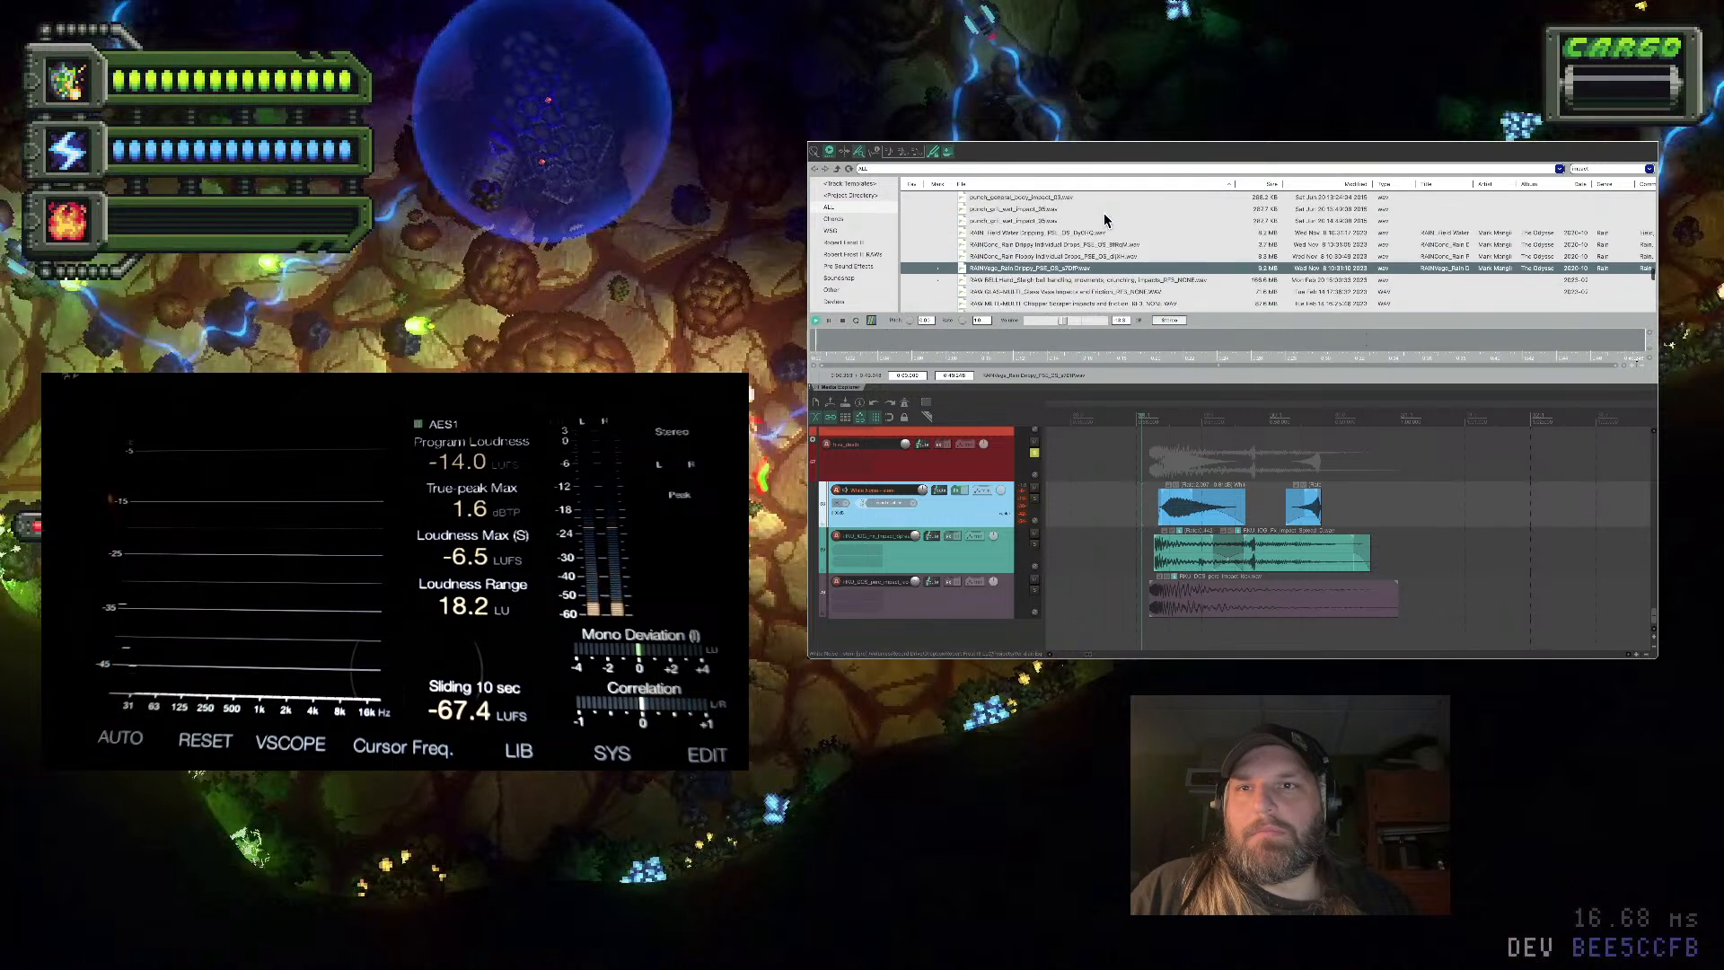
pyautogui.click(1097, 241)
pyautogui.scroll(5, 1096, 238)
pyautogui.click(1095, 235)
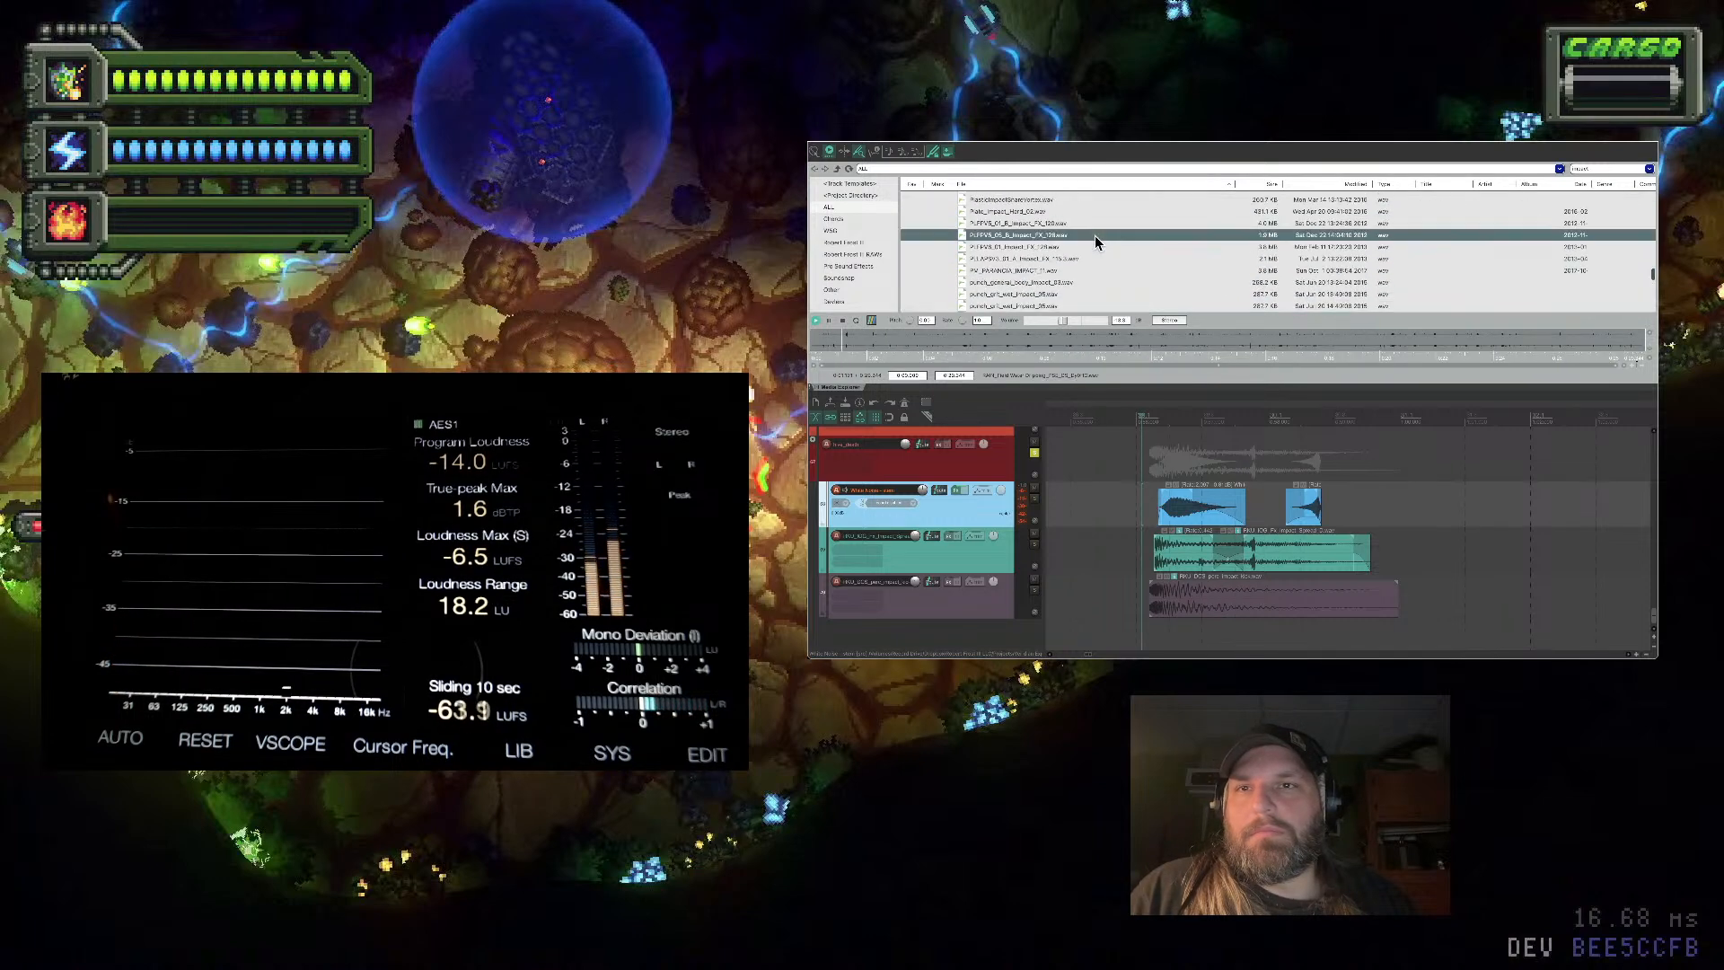
pyautogui.click(1097, 215)
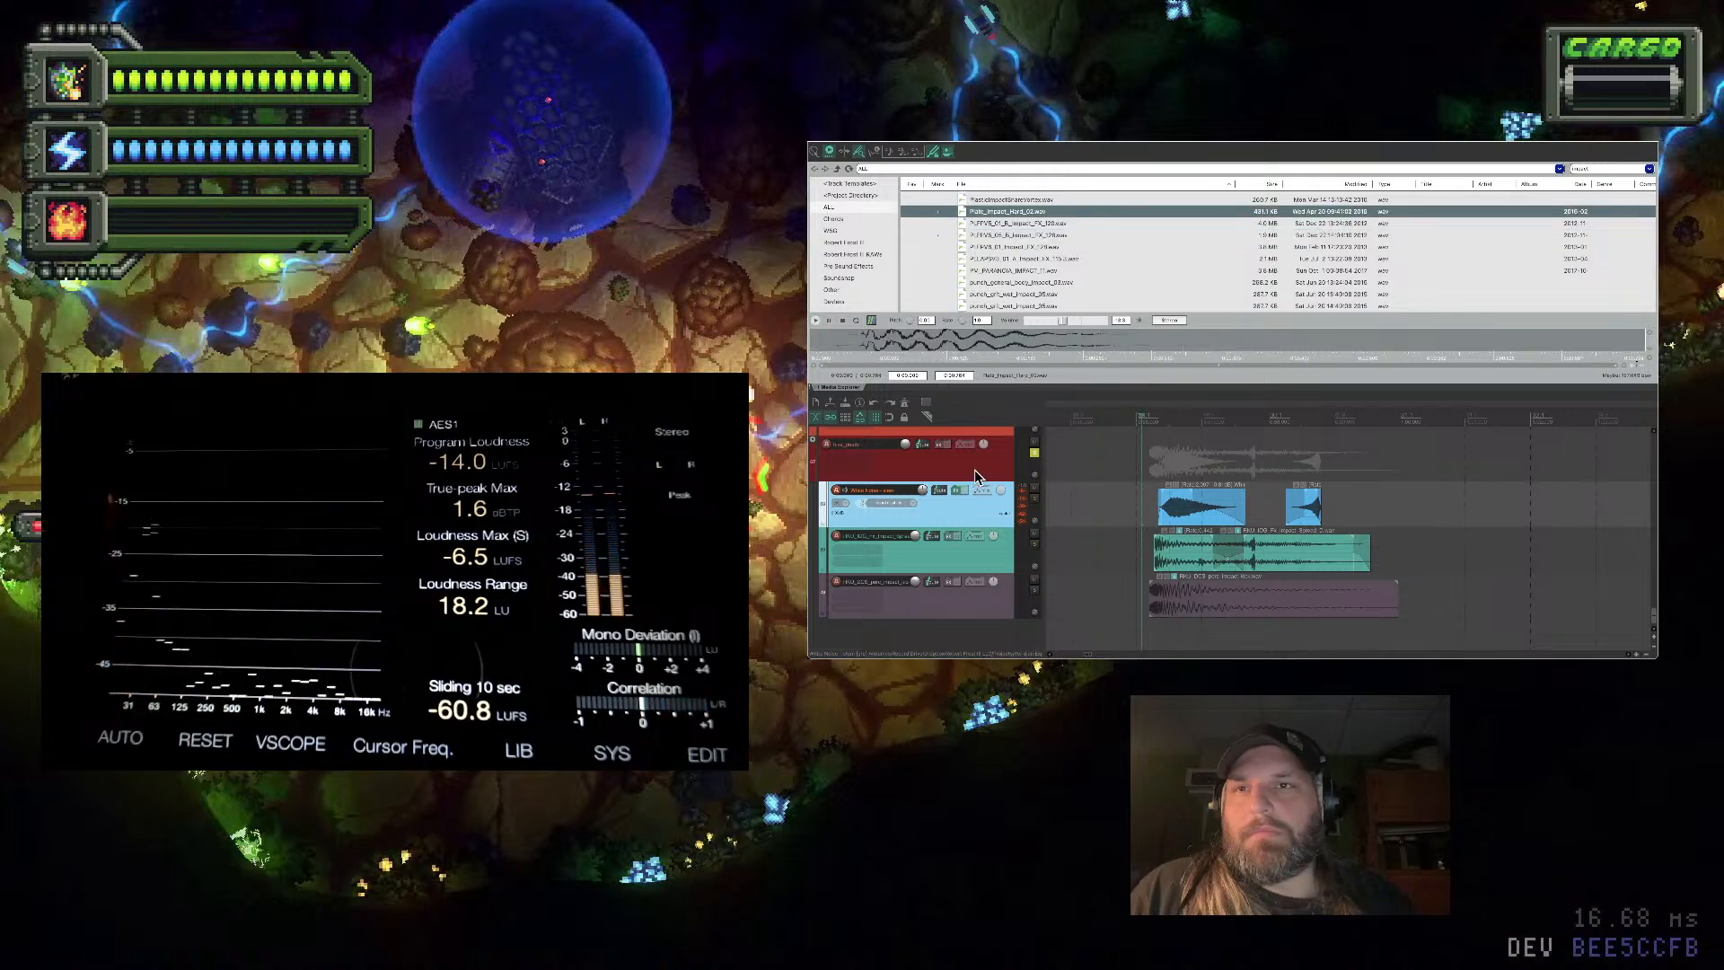
# Insert the hard impact sample on a new track above the blue one in the folder, and play the layered mix
pyautogui.moveTo(1001, 228); pyautogui.dragTo(1178, 640)
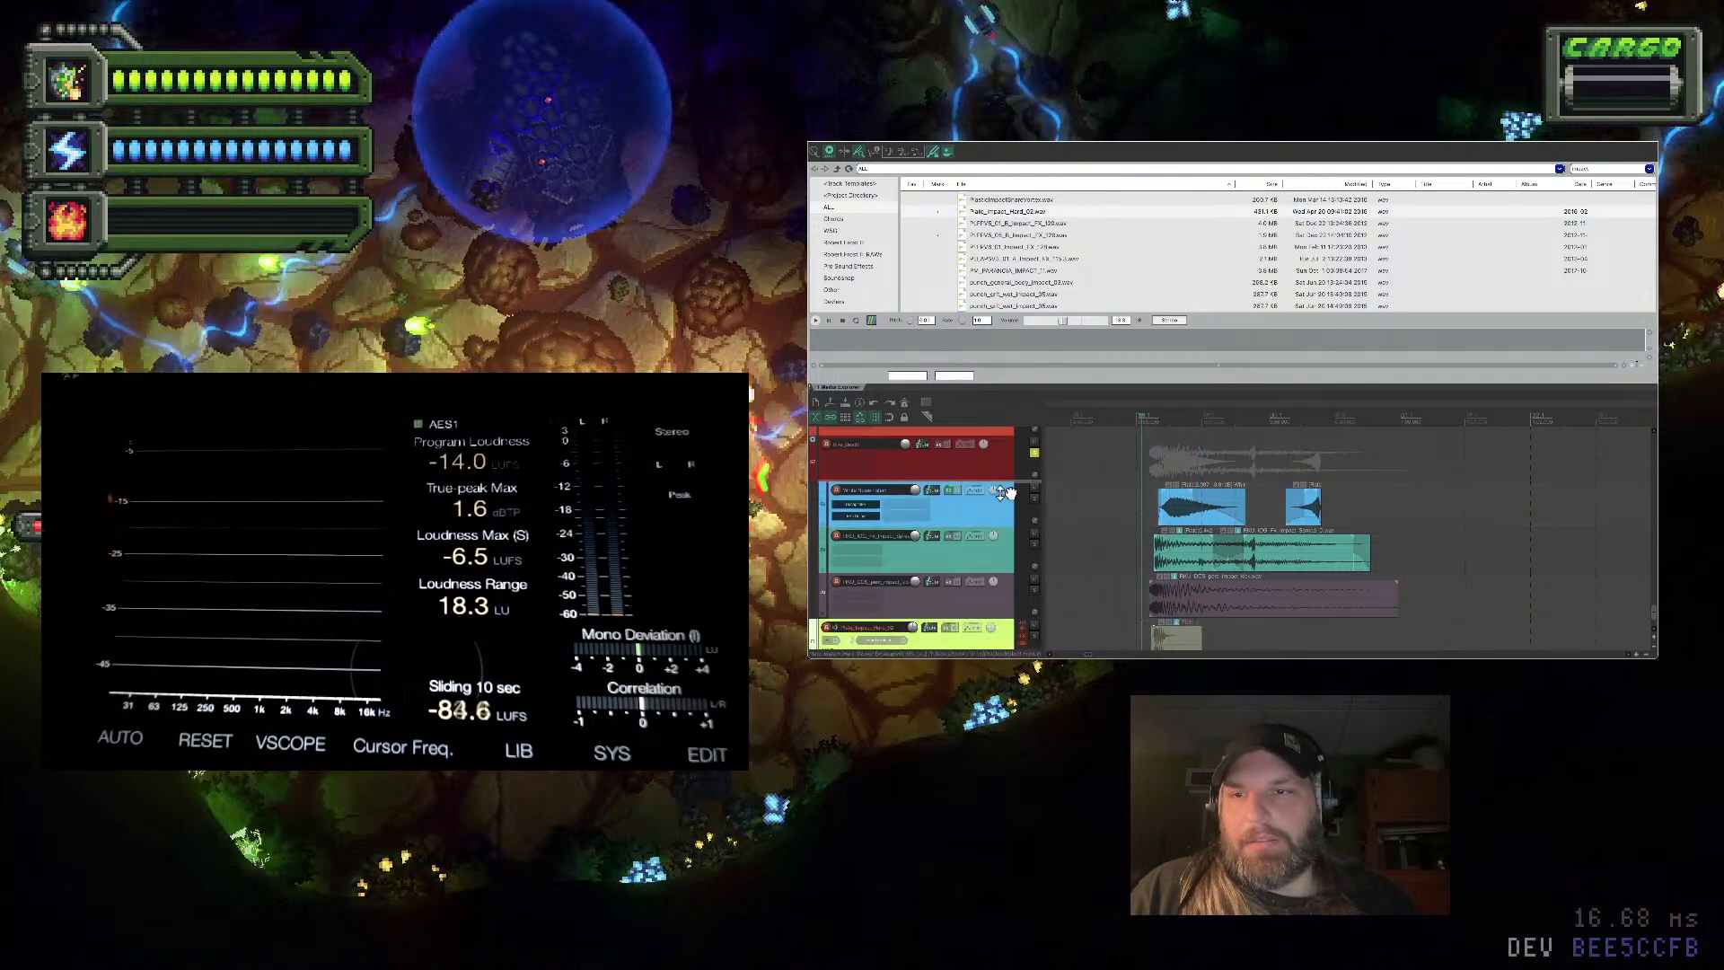
pyautogui.moveTo(1005, 492); pyautogui.dragTo(1002, 492)
pyautogui.press('space')
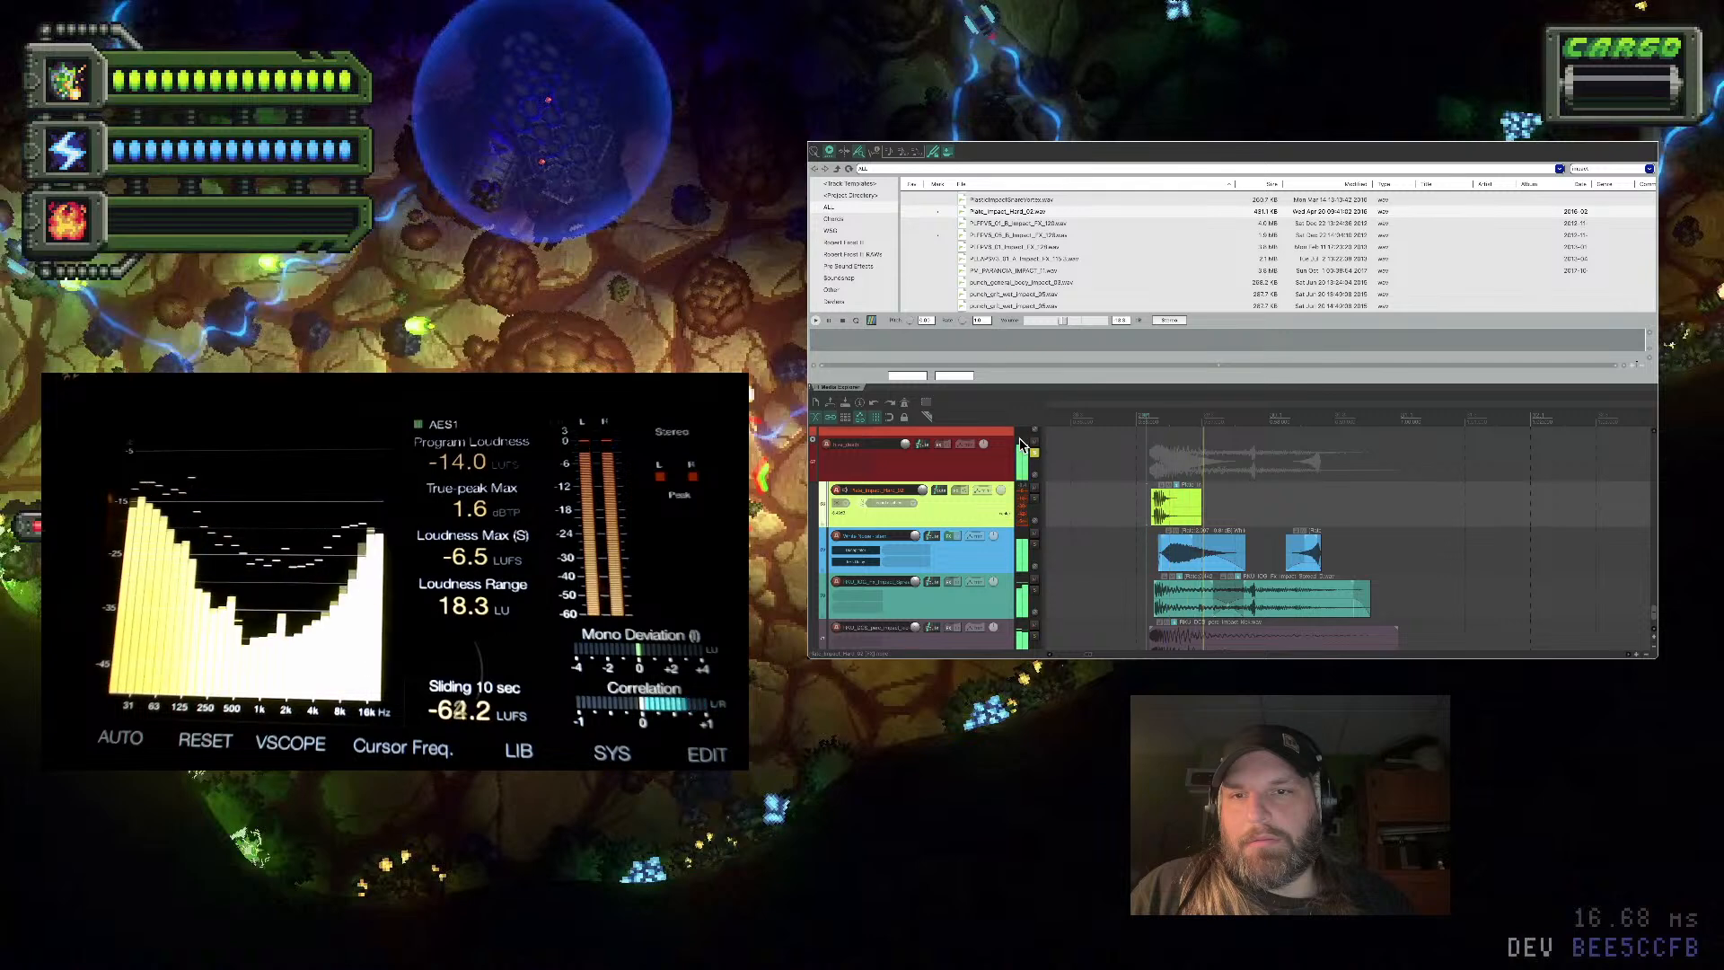
pyautogui.scroll(-1, 989, 510)
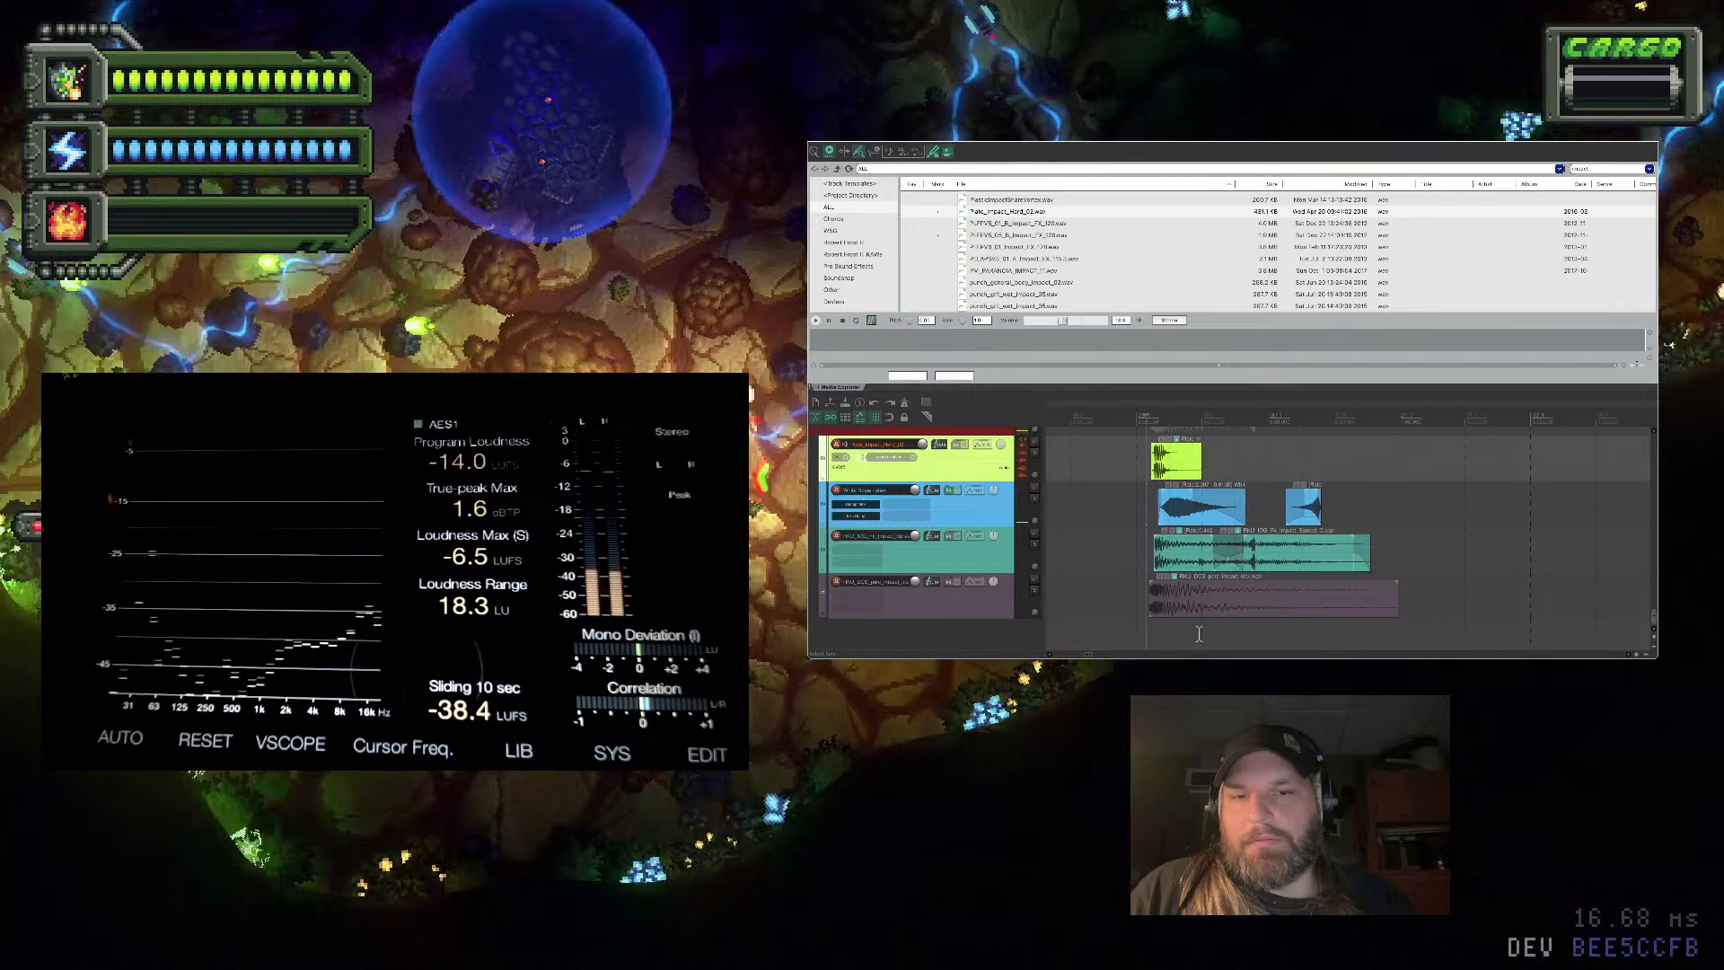
# Duplicate the purple percussive impact clip directly after itself and reverse the copy through its item properties
pyautogui.click(1195, 605)
pyautogui.hscroll(3, 1196, 606)
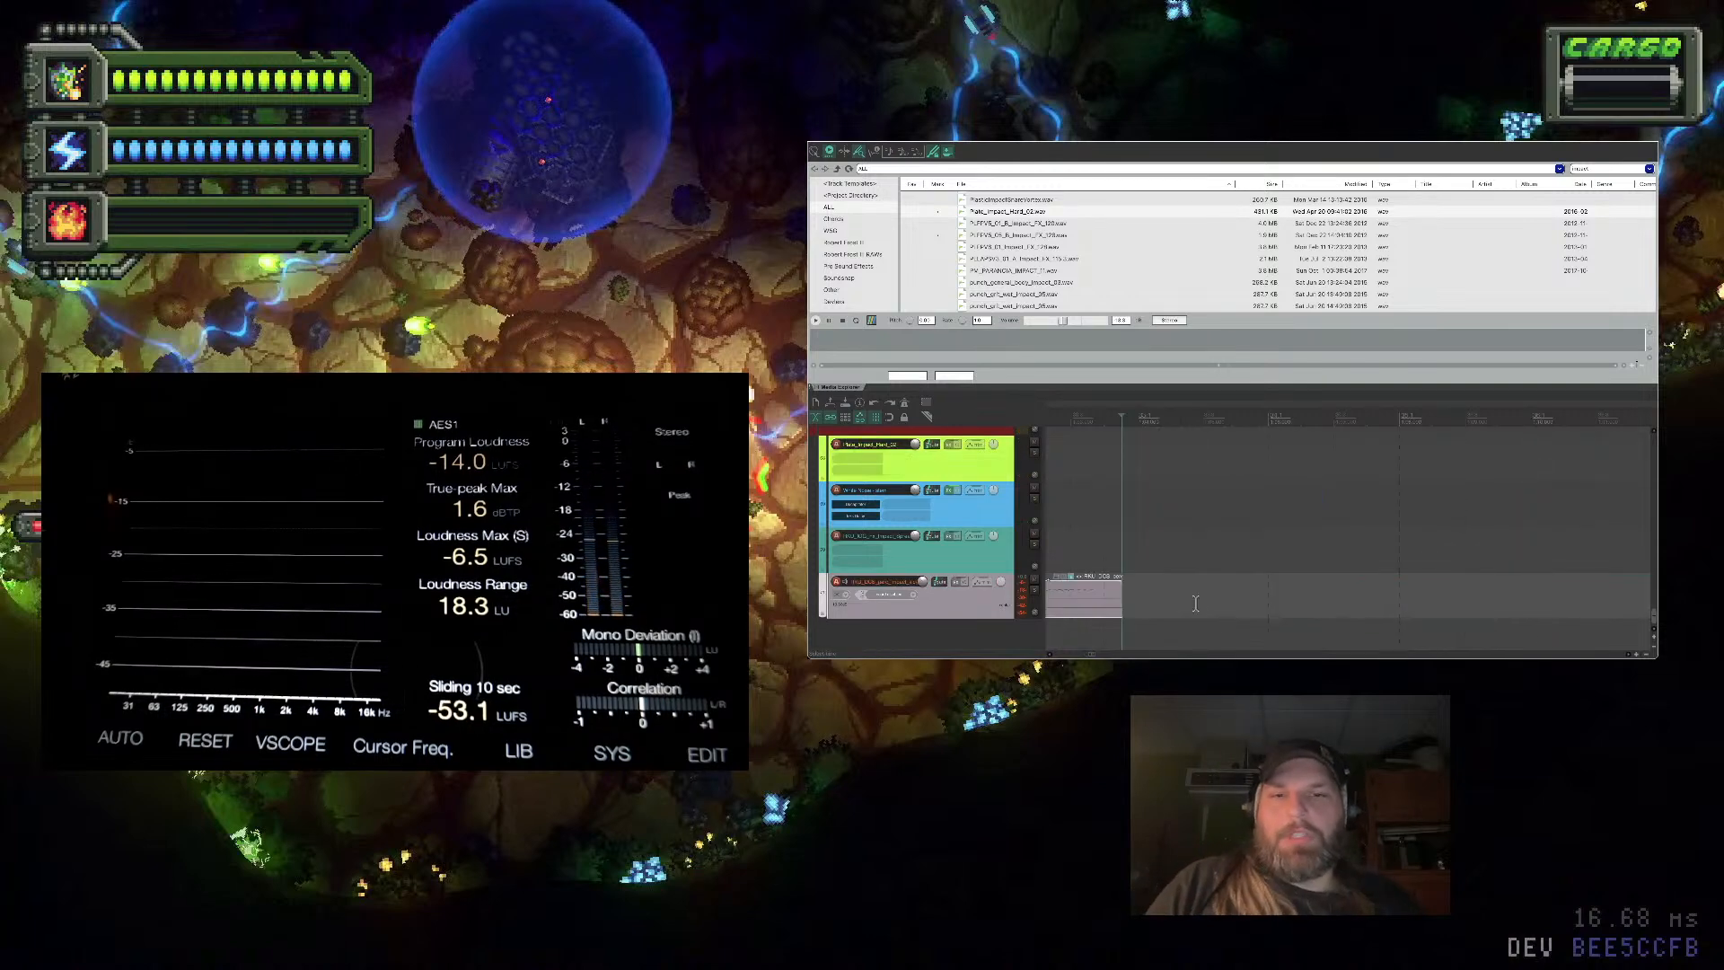
pyautogui.hscroll(-3, 1197, 603)
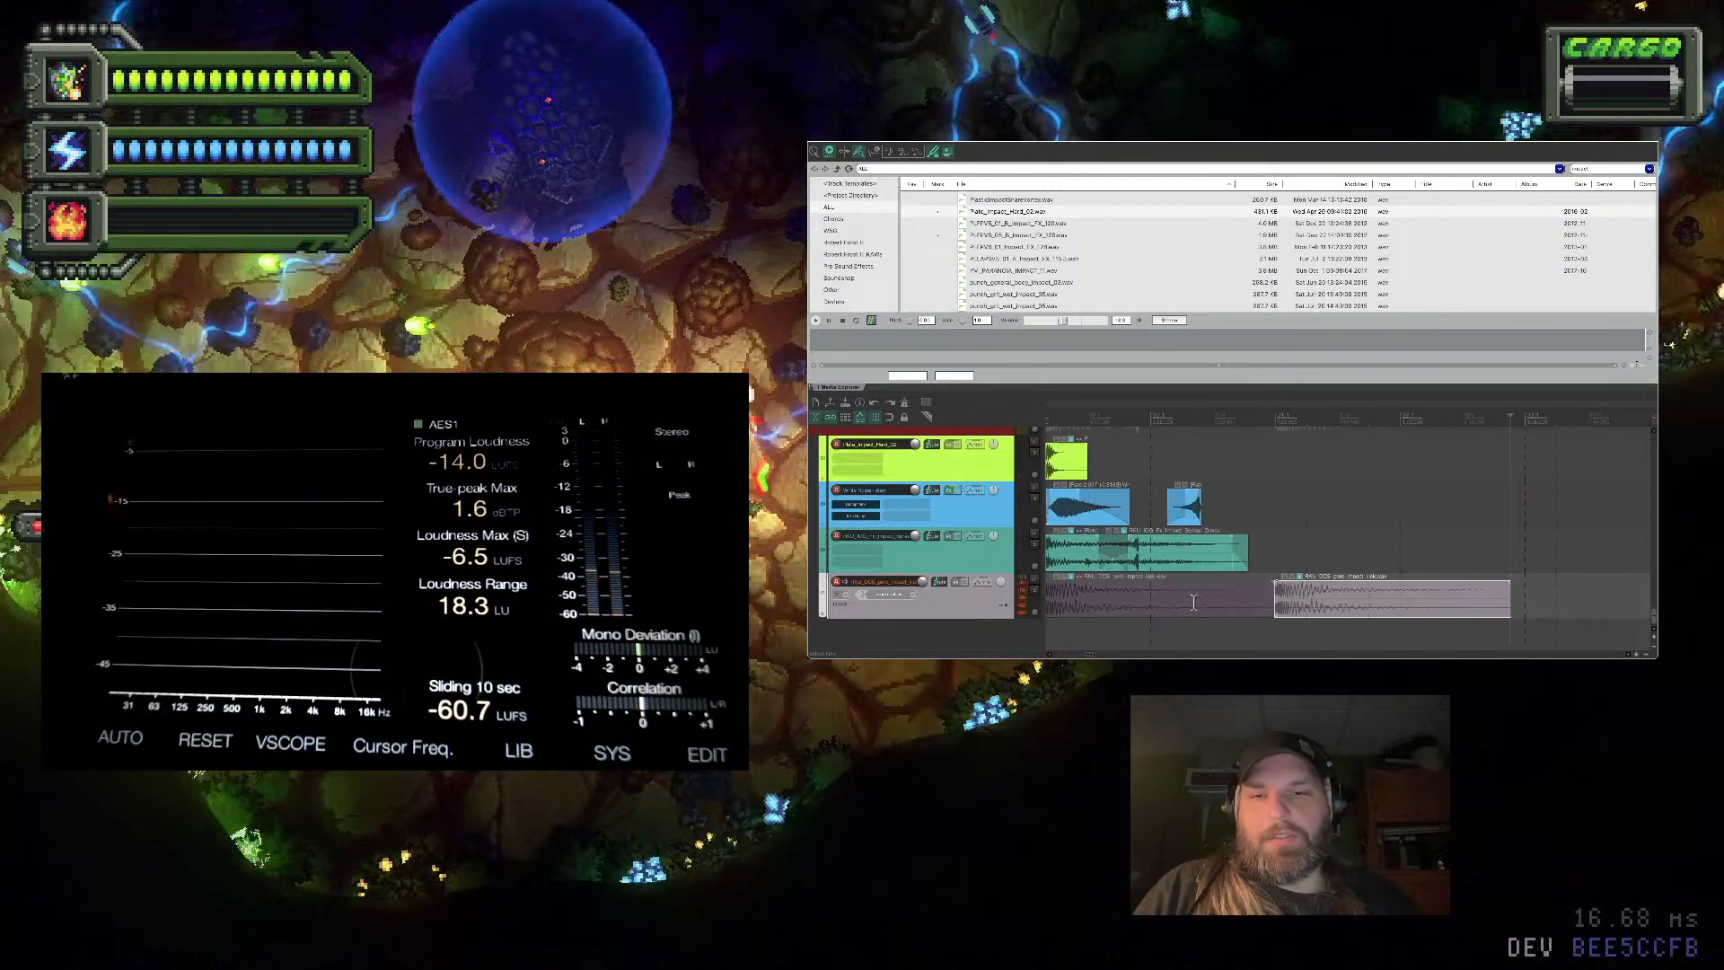
pyautogui.rightClick(1331, 607)
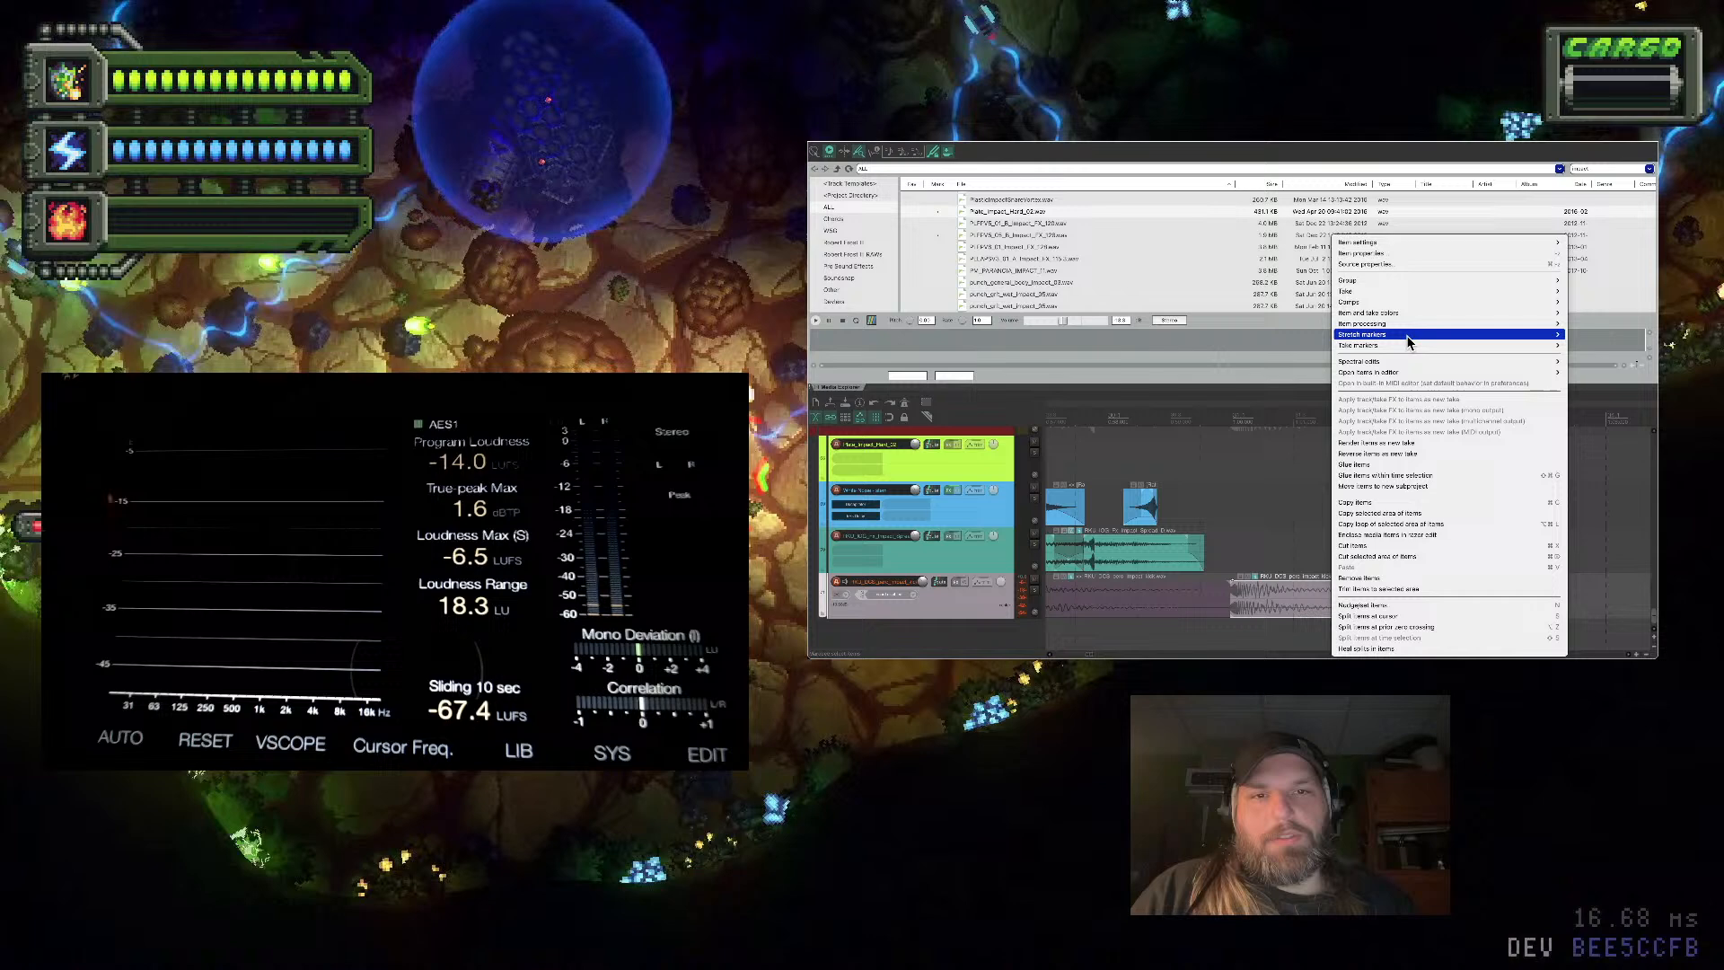
pyautogui.click(1408, 253)
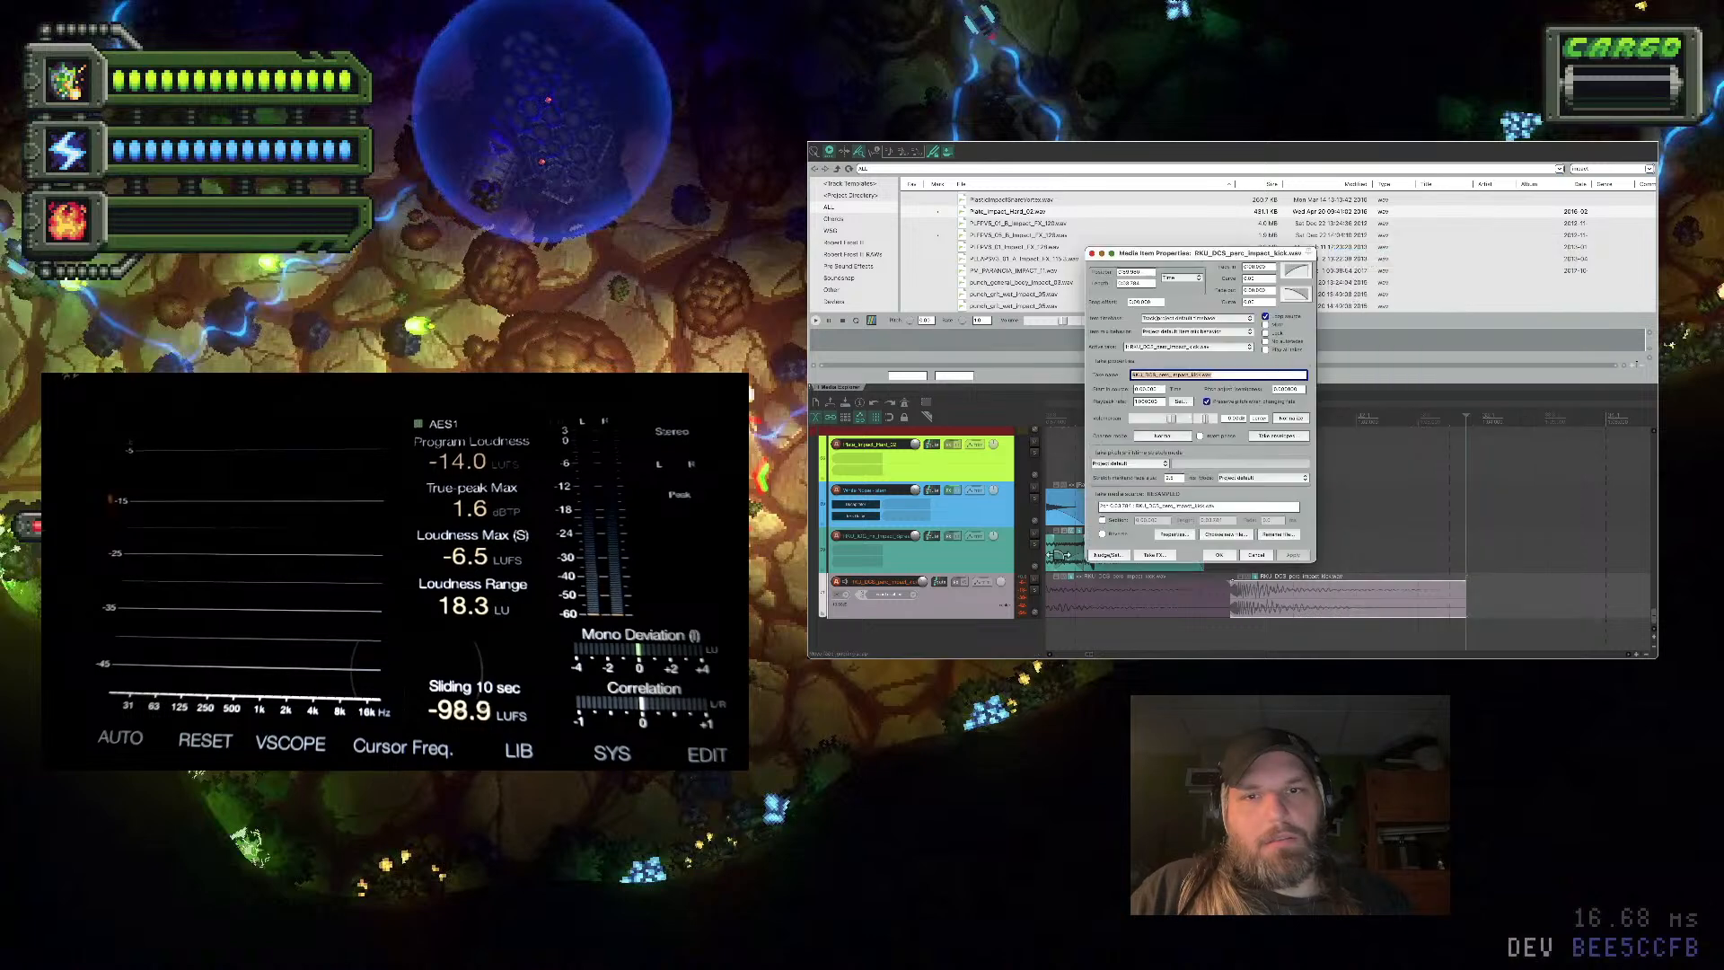
pyautogui.click(1292, 555)
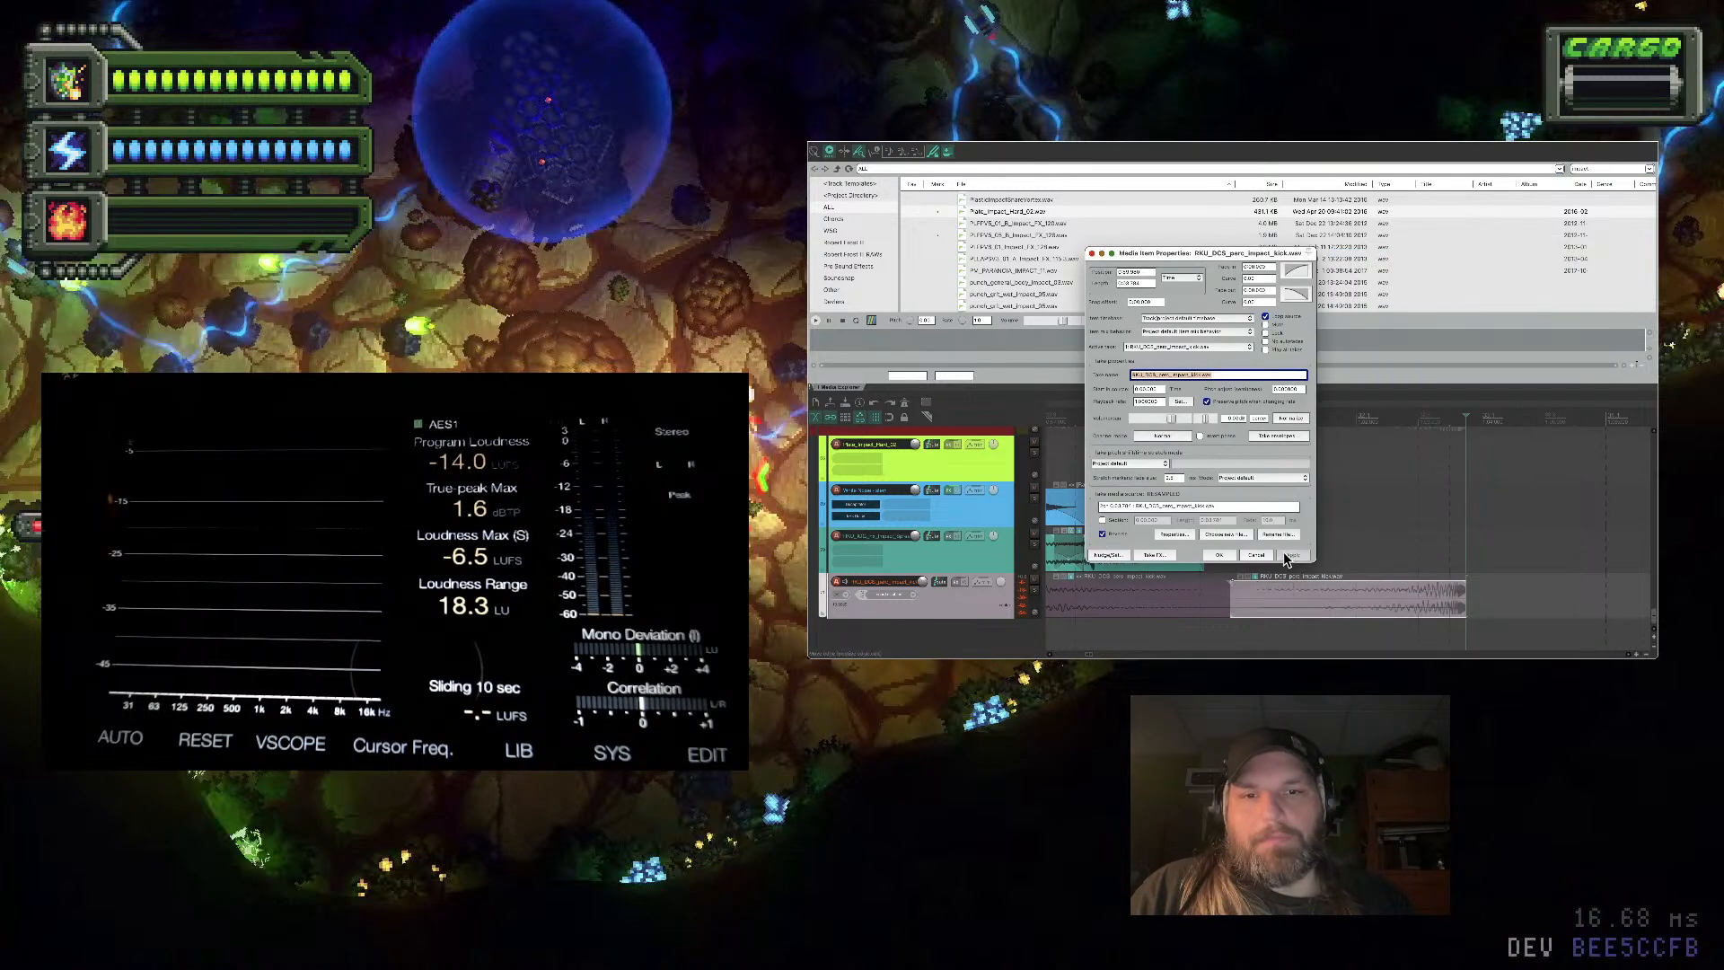
pyautogui.click(1217, 555)
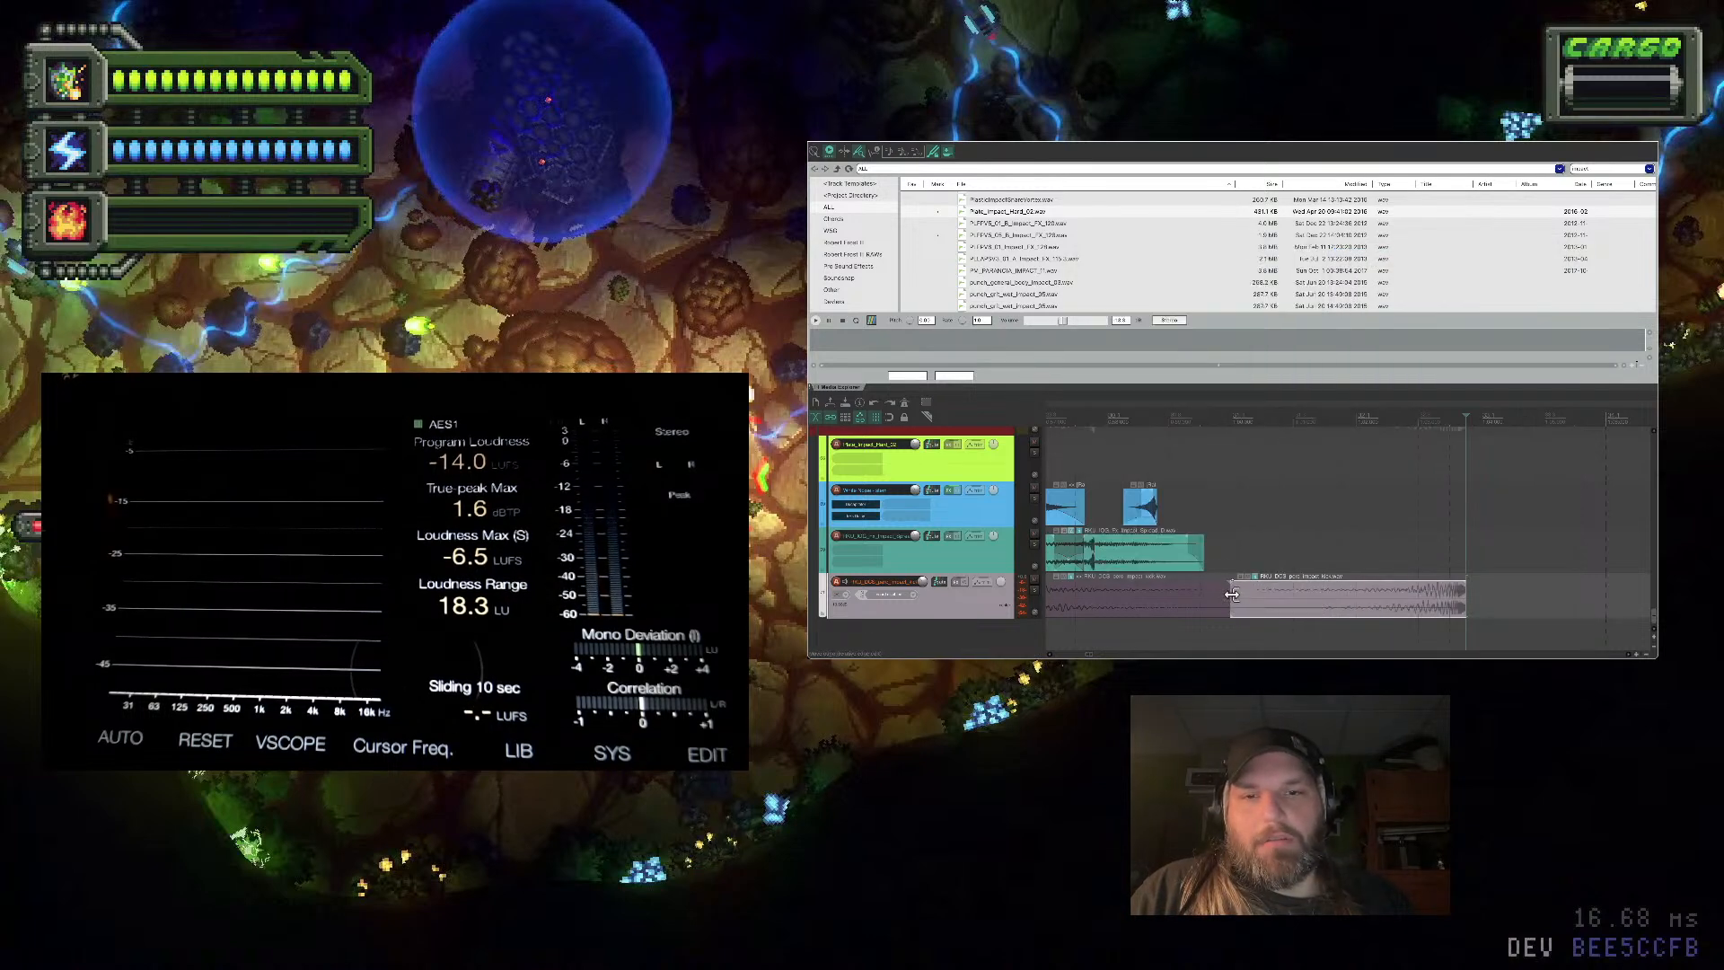
# Trim the reversed copy's start and the original purple clip's end, and overlap the two in a crossfade
pyautogui.moveTo(1231, 595); pyautogui.dragTo(1423, 594)
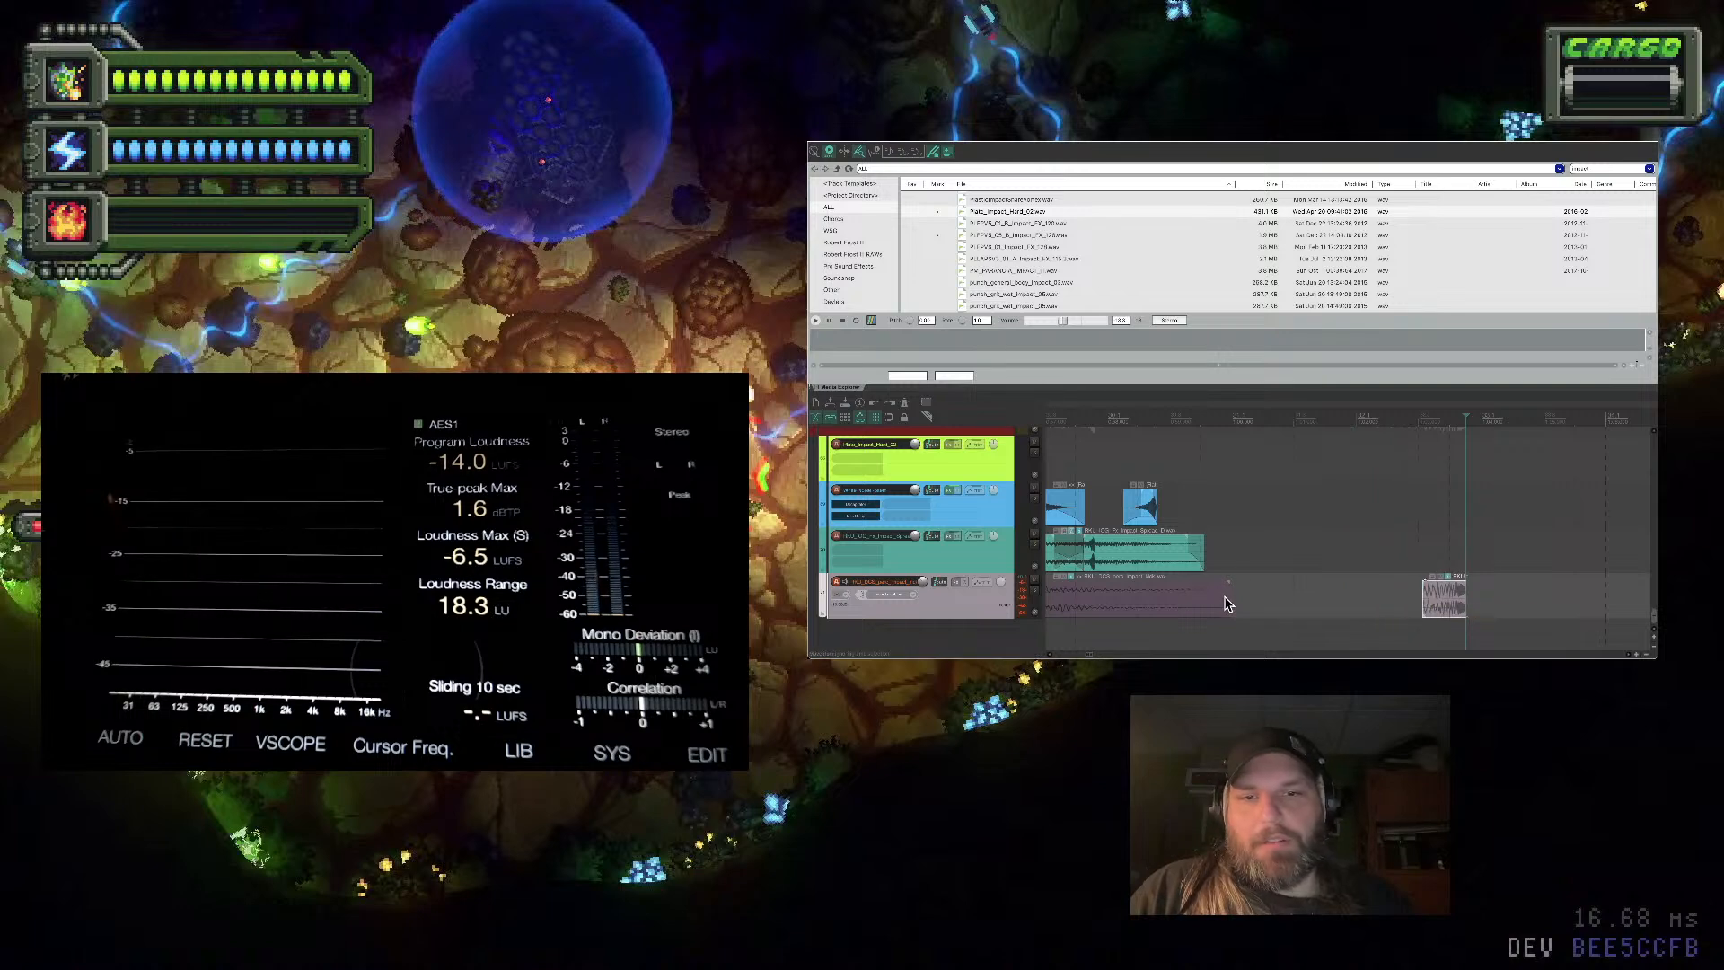
pyautogui.moveTo(1228, 598); pyautogui.dragTo(1129, 598)
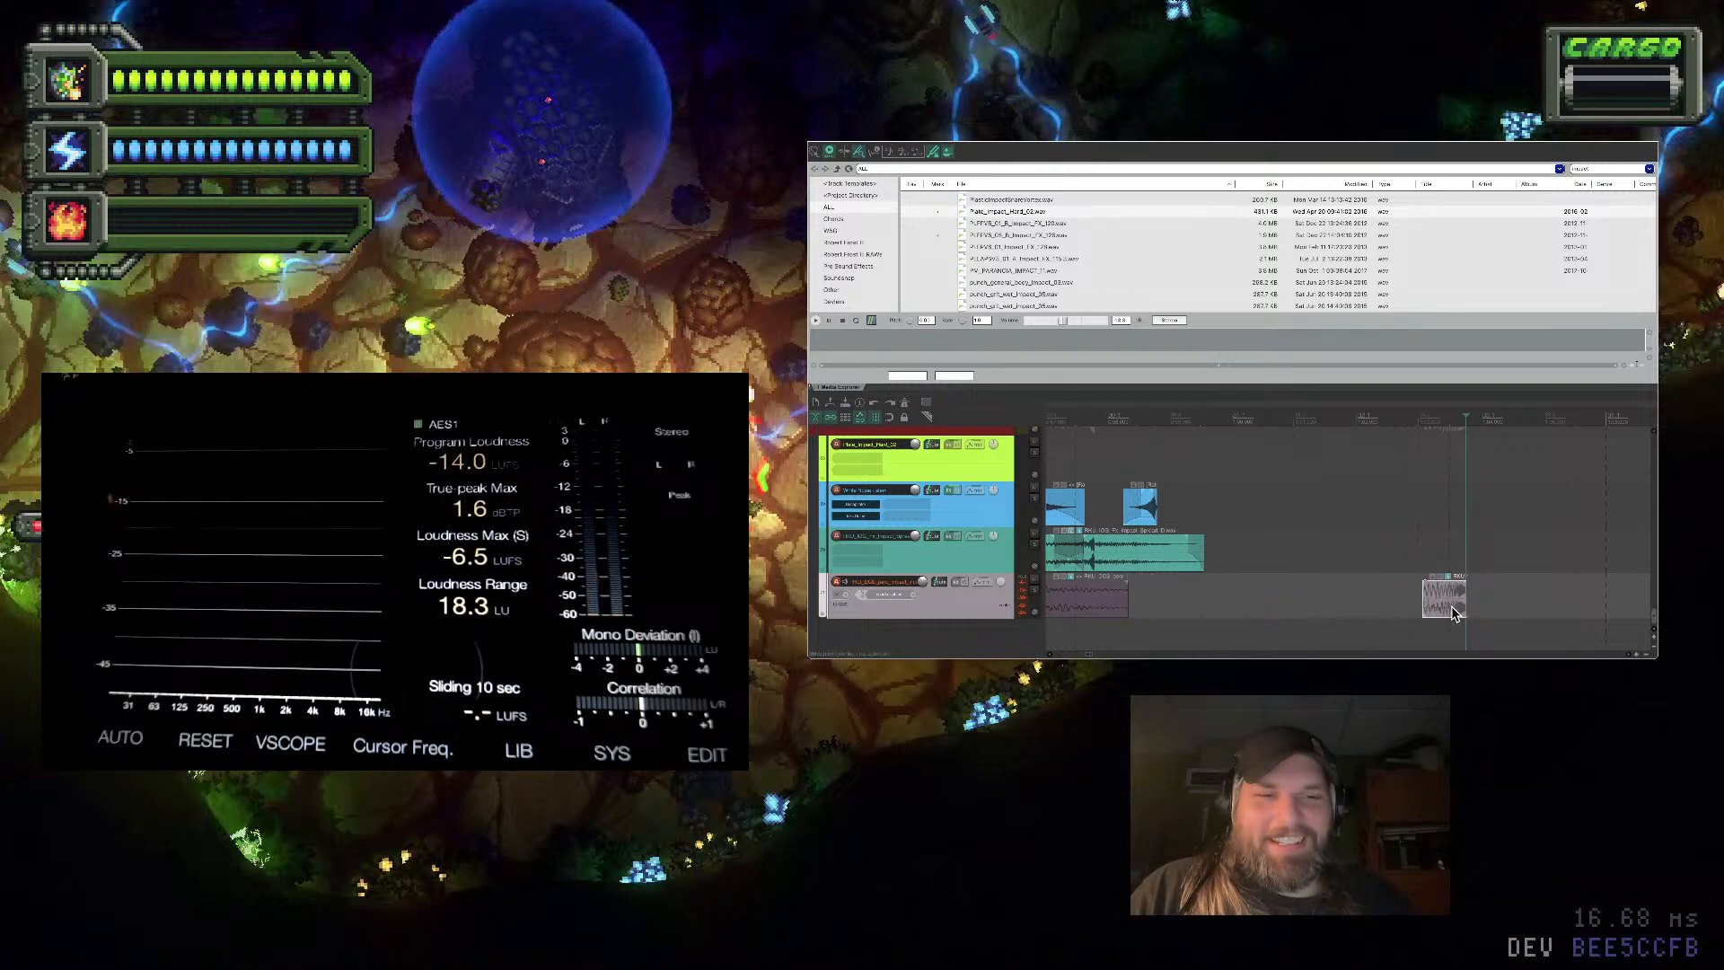
pyautogui.moveTo(1450, 614); pyautogui.dragTo(1144, 610)
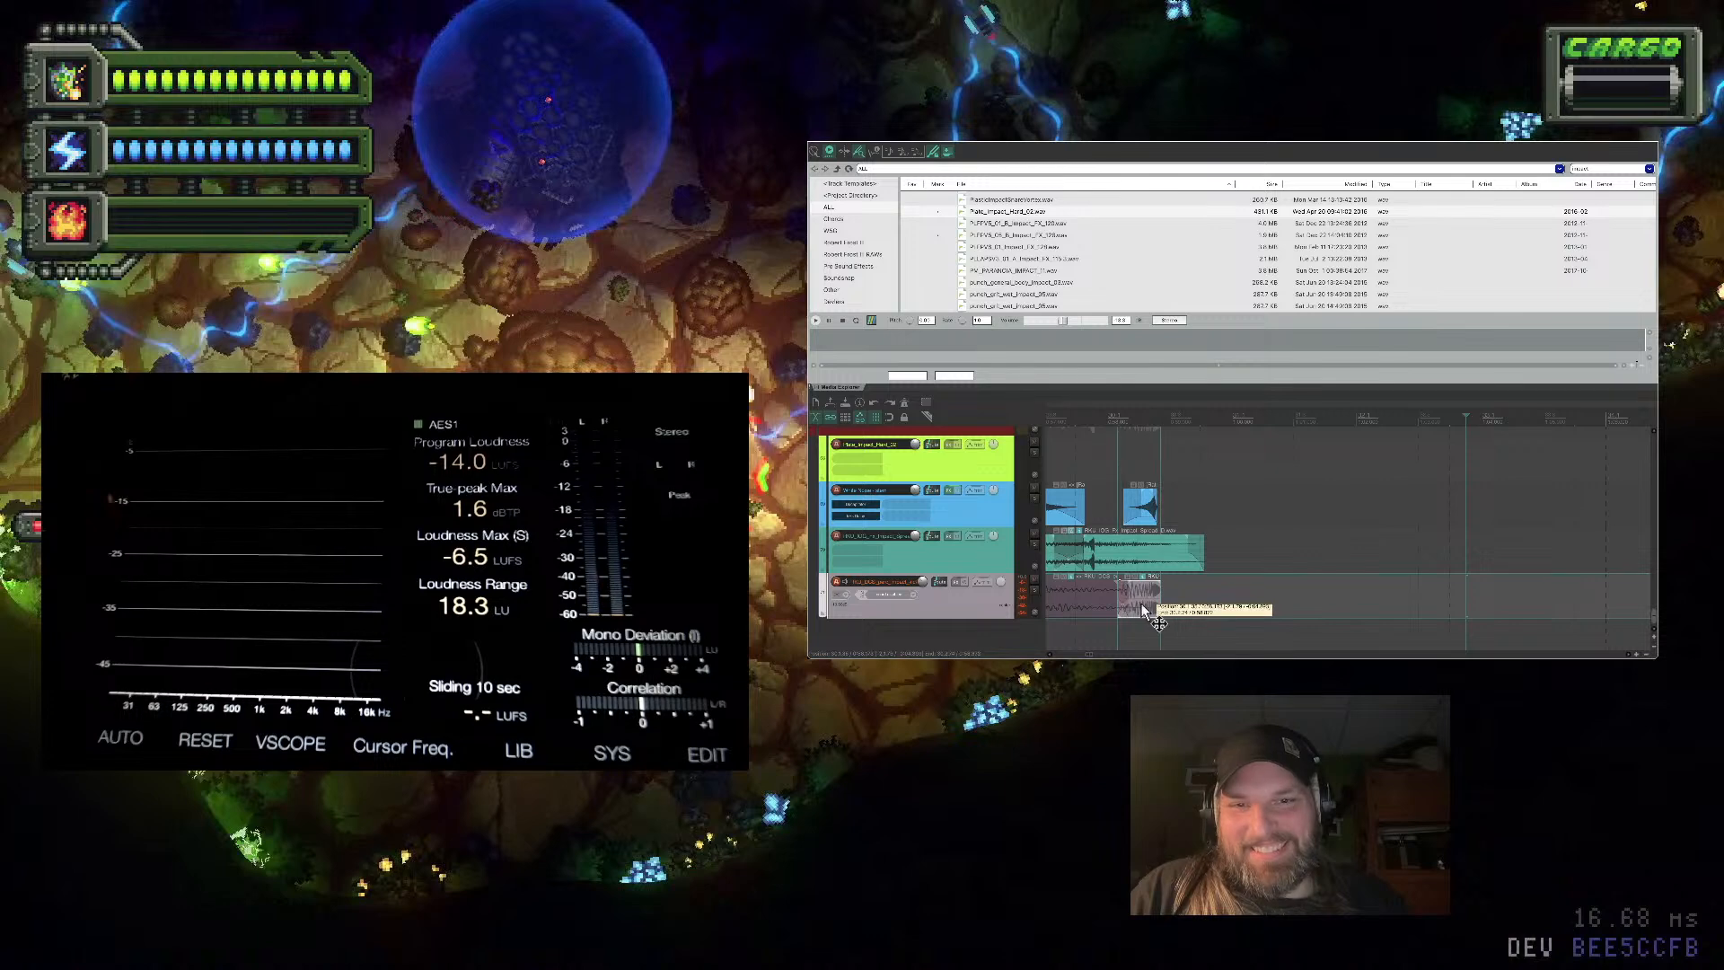
pyautogui.hscroll(2, 1142, 610)
pyautogui.hscroll(-6, 1142, 611)
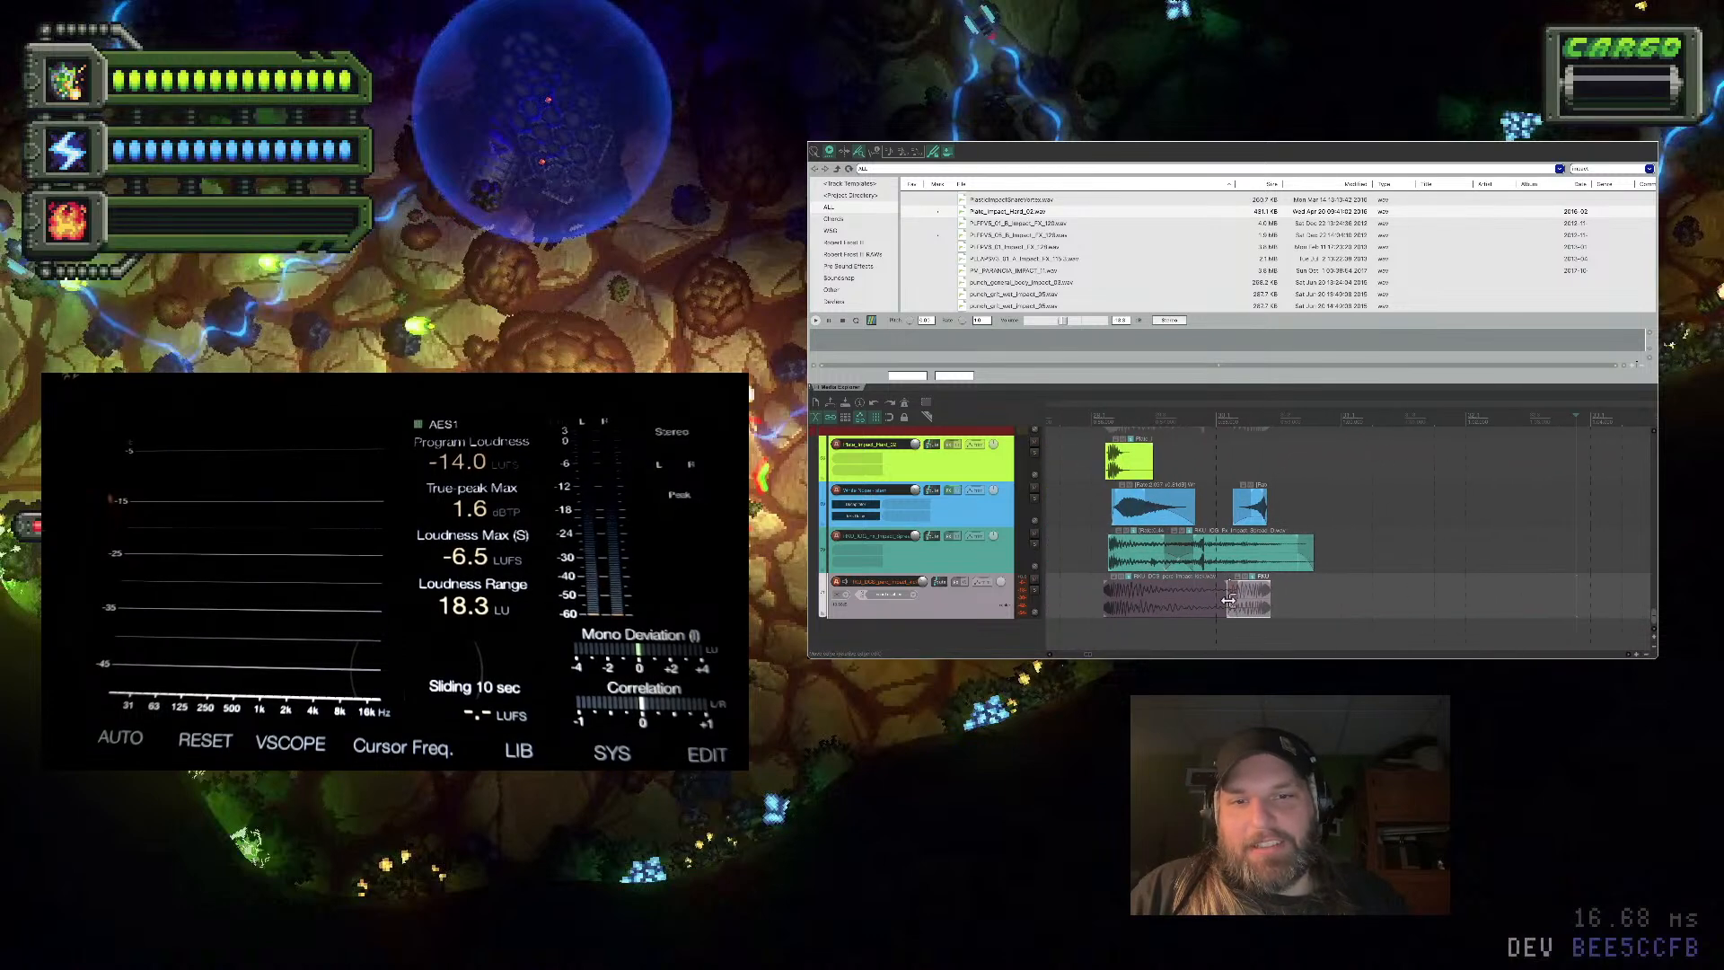
pyautogui.moveTo(1228, 600); pyautogui.dragTo(1075, 583)
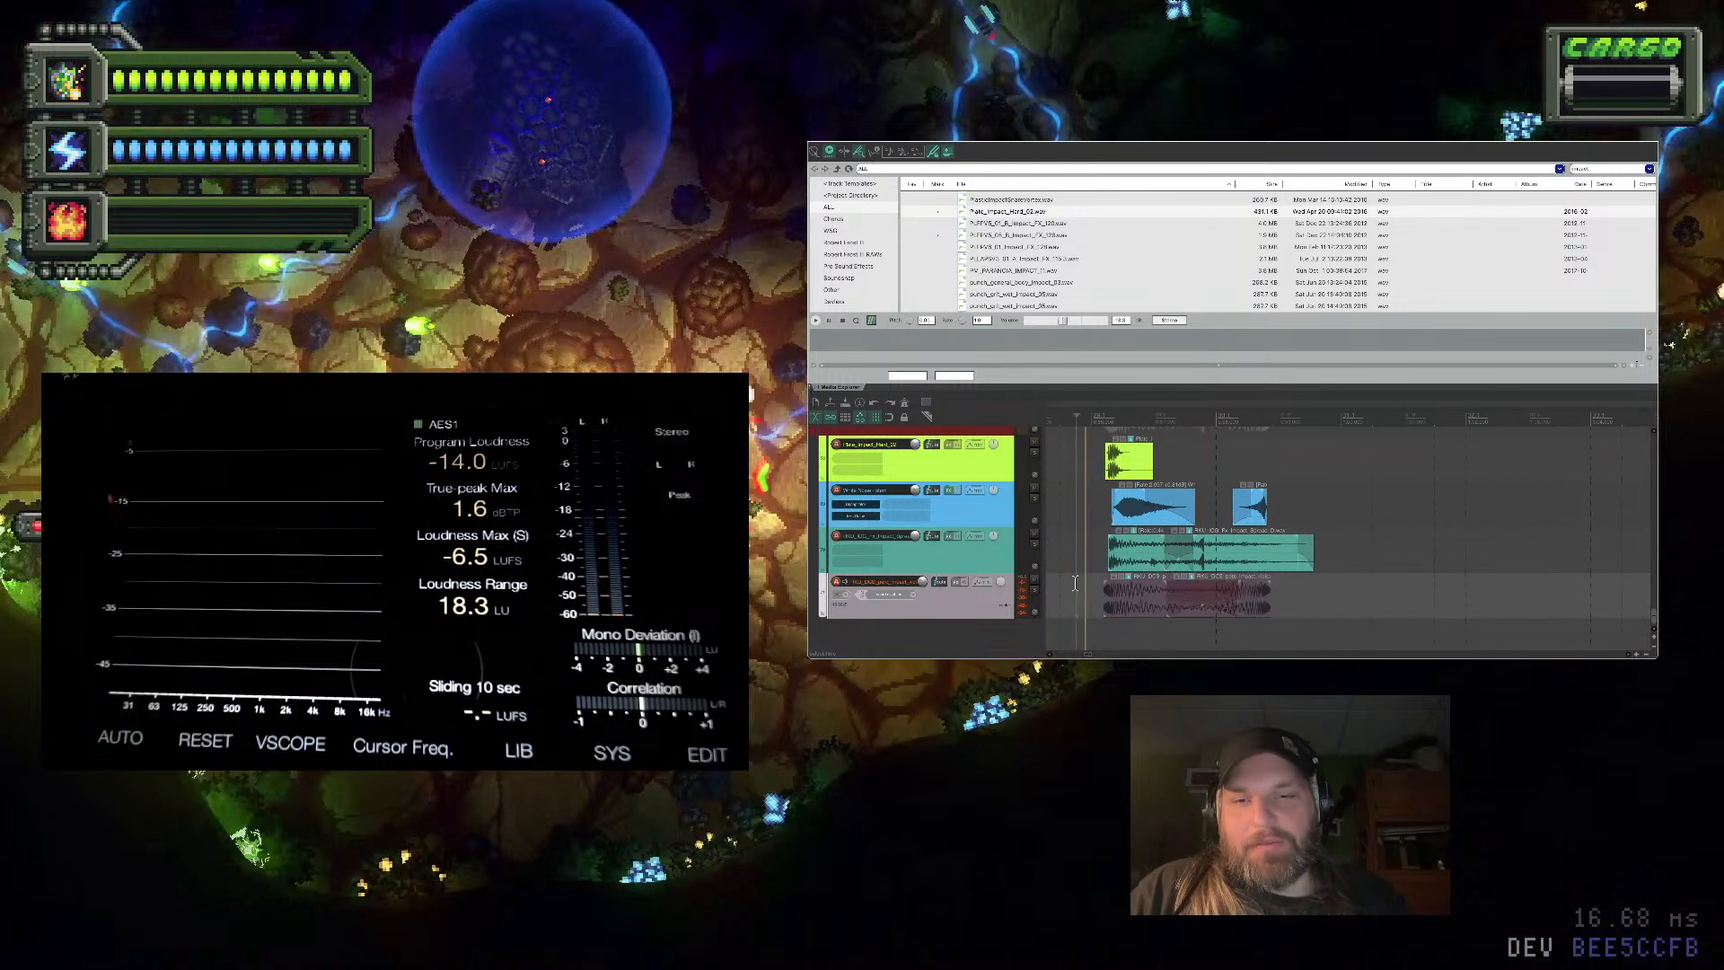
# Play the joined purple layer, shift its reversed piece slightly later and audition the mix again
pyautogui.press('space')
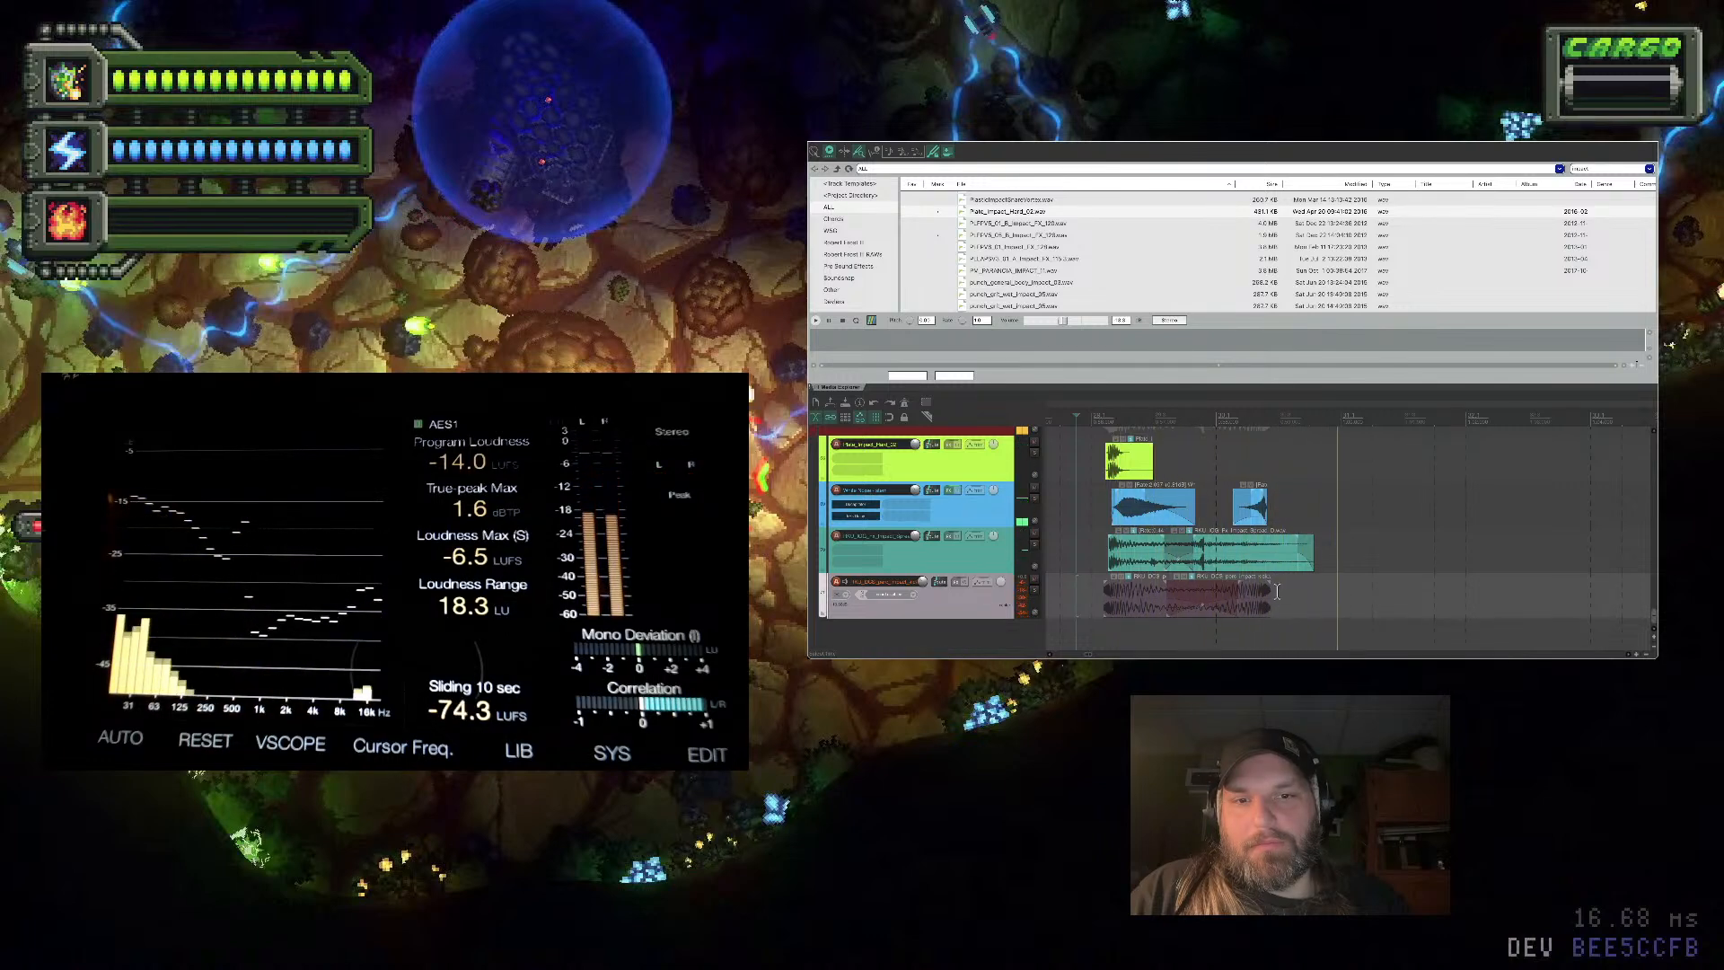
pyautogui.moveTo(1263, 611); pyautogui.dragTo(1295, 608)
pyautogui.press('space')
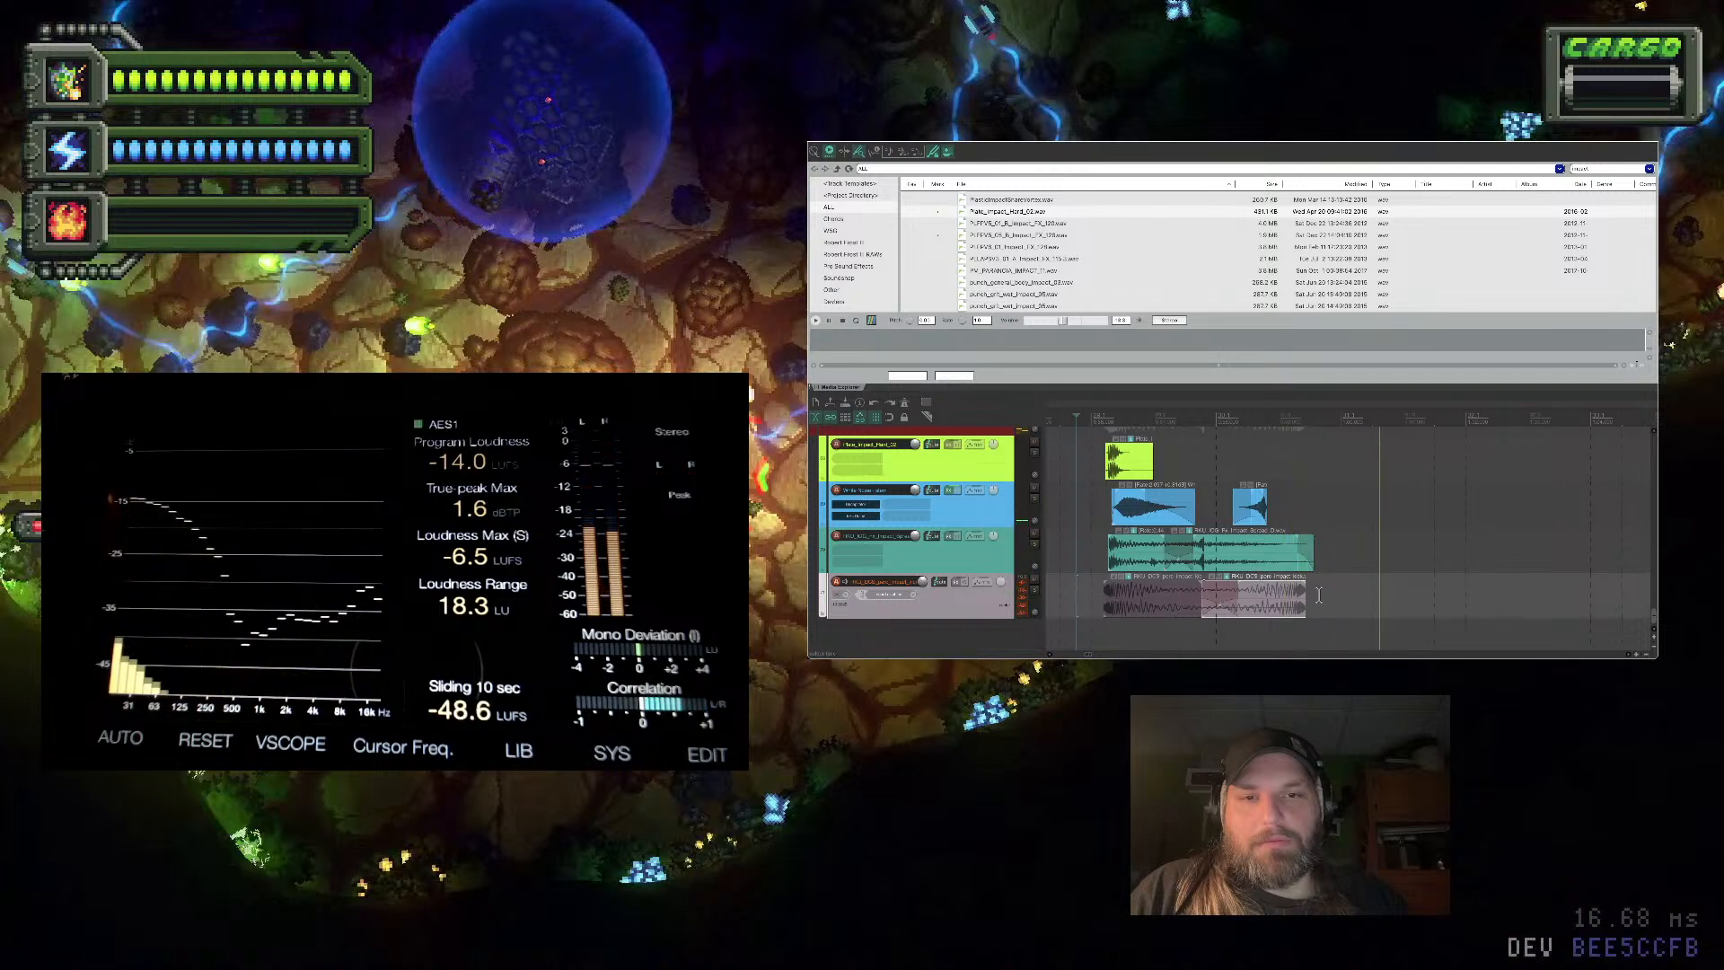
# Open the Delay effect of the blue White Noise track, and check the track's envelope list before closing it
pyautogui.click(950, 490)
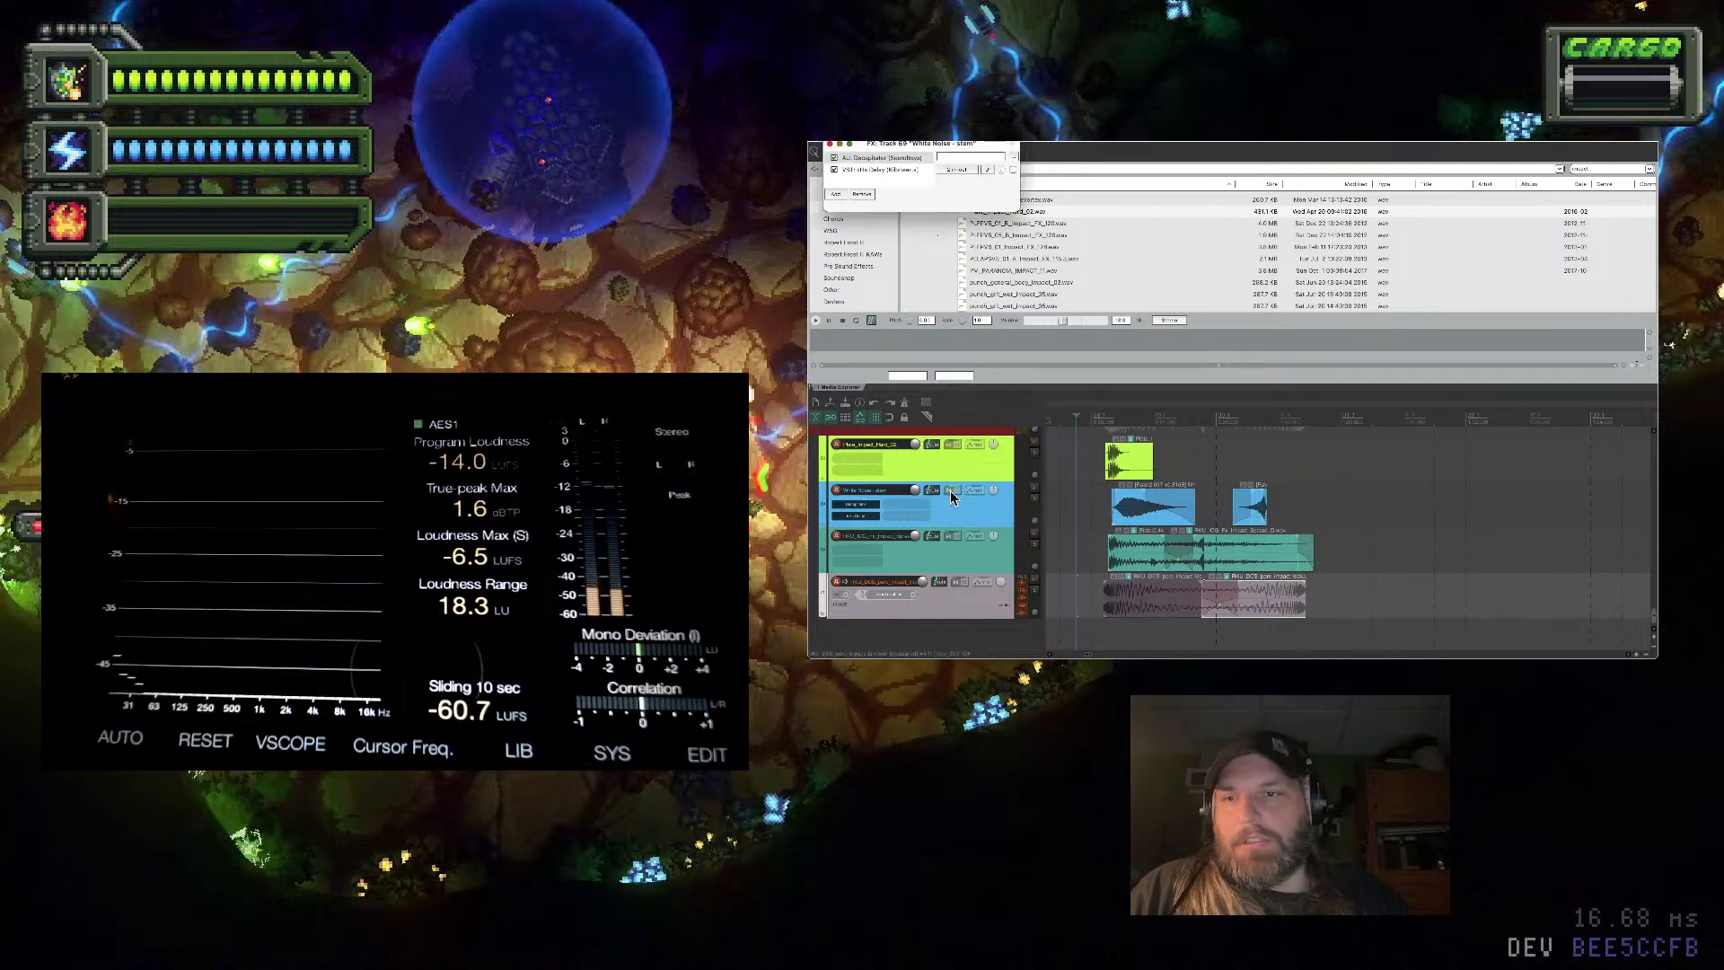
pyautogui.click(885, 170)
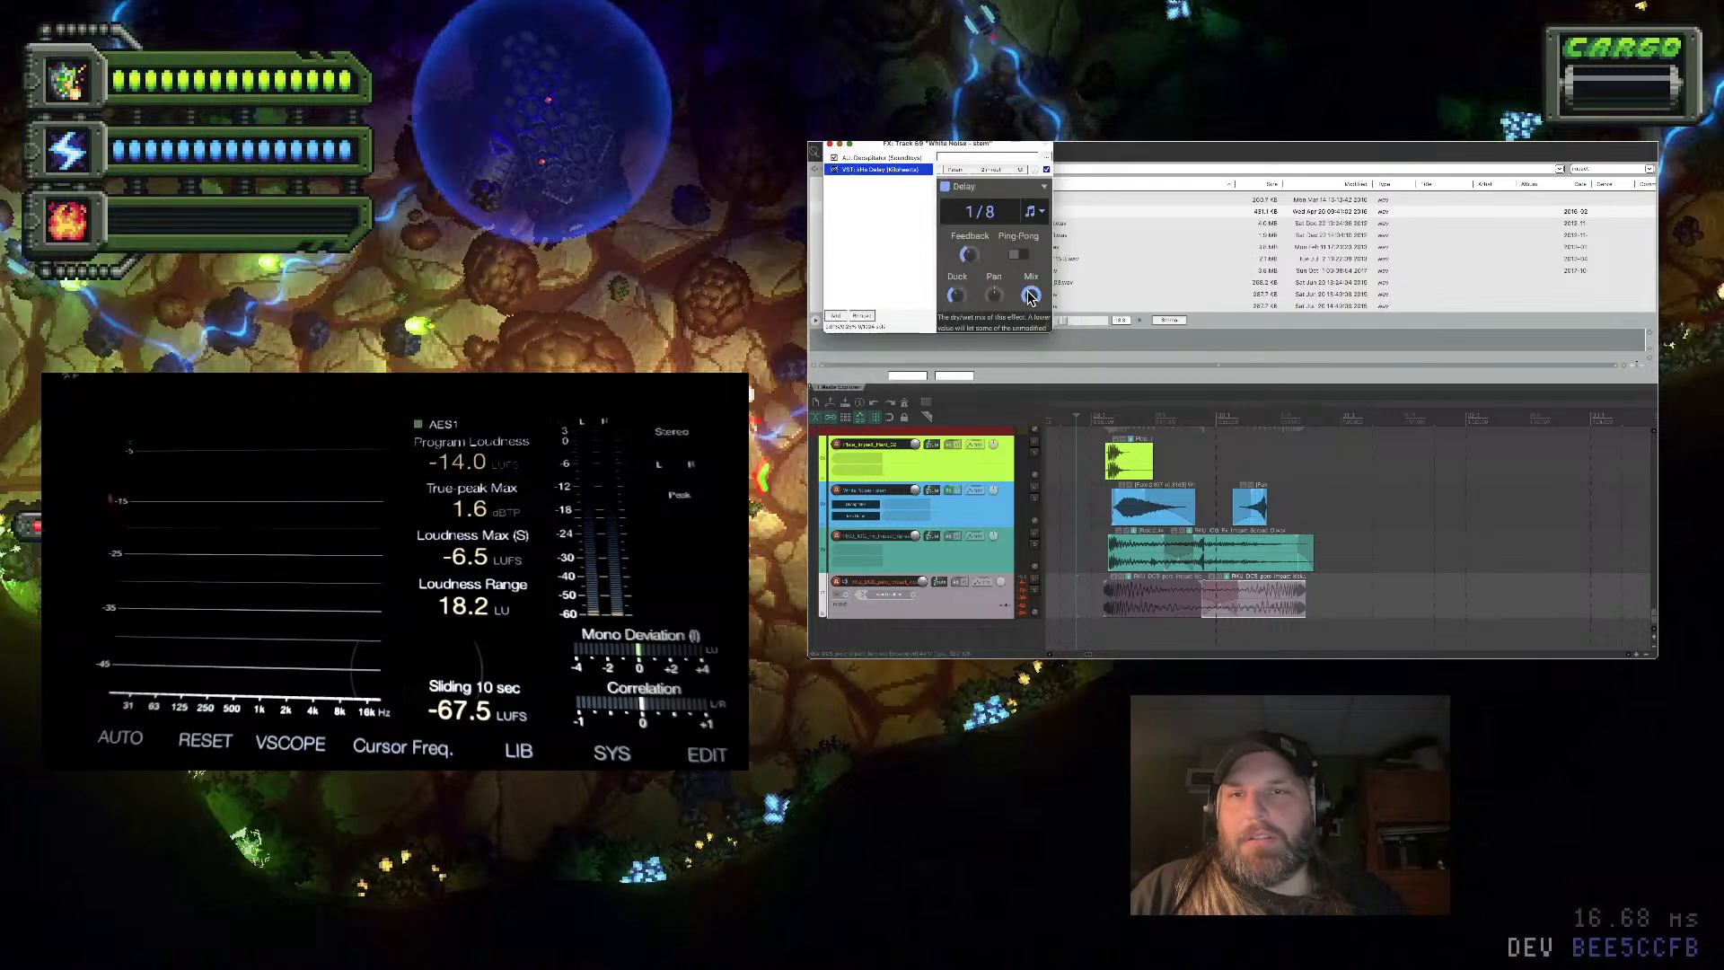
pyautogui.click(976, 492)
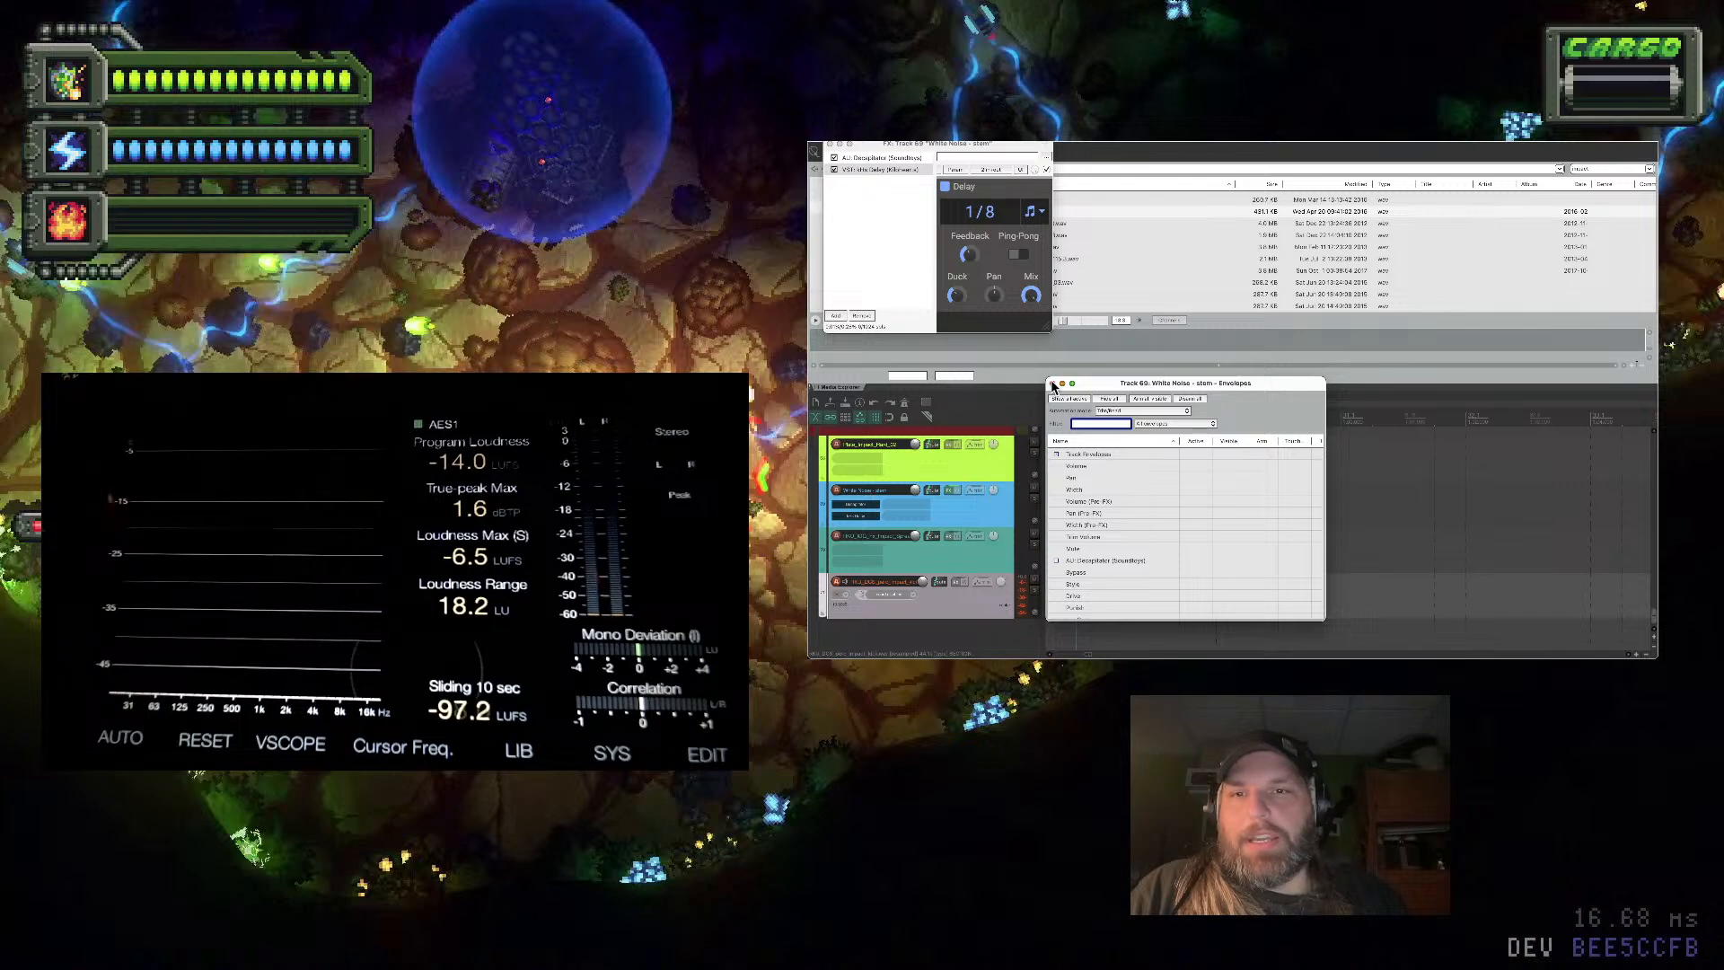
pyautogui.click(1054, 384)
# Try the Write automation mode on the blue White Noise track
pyautogui.rightClick(979, 501)
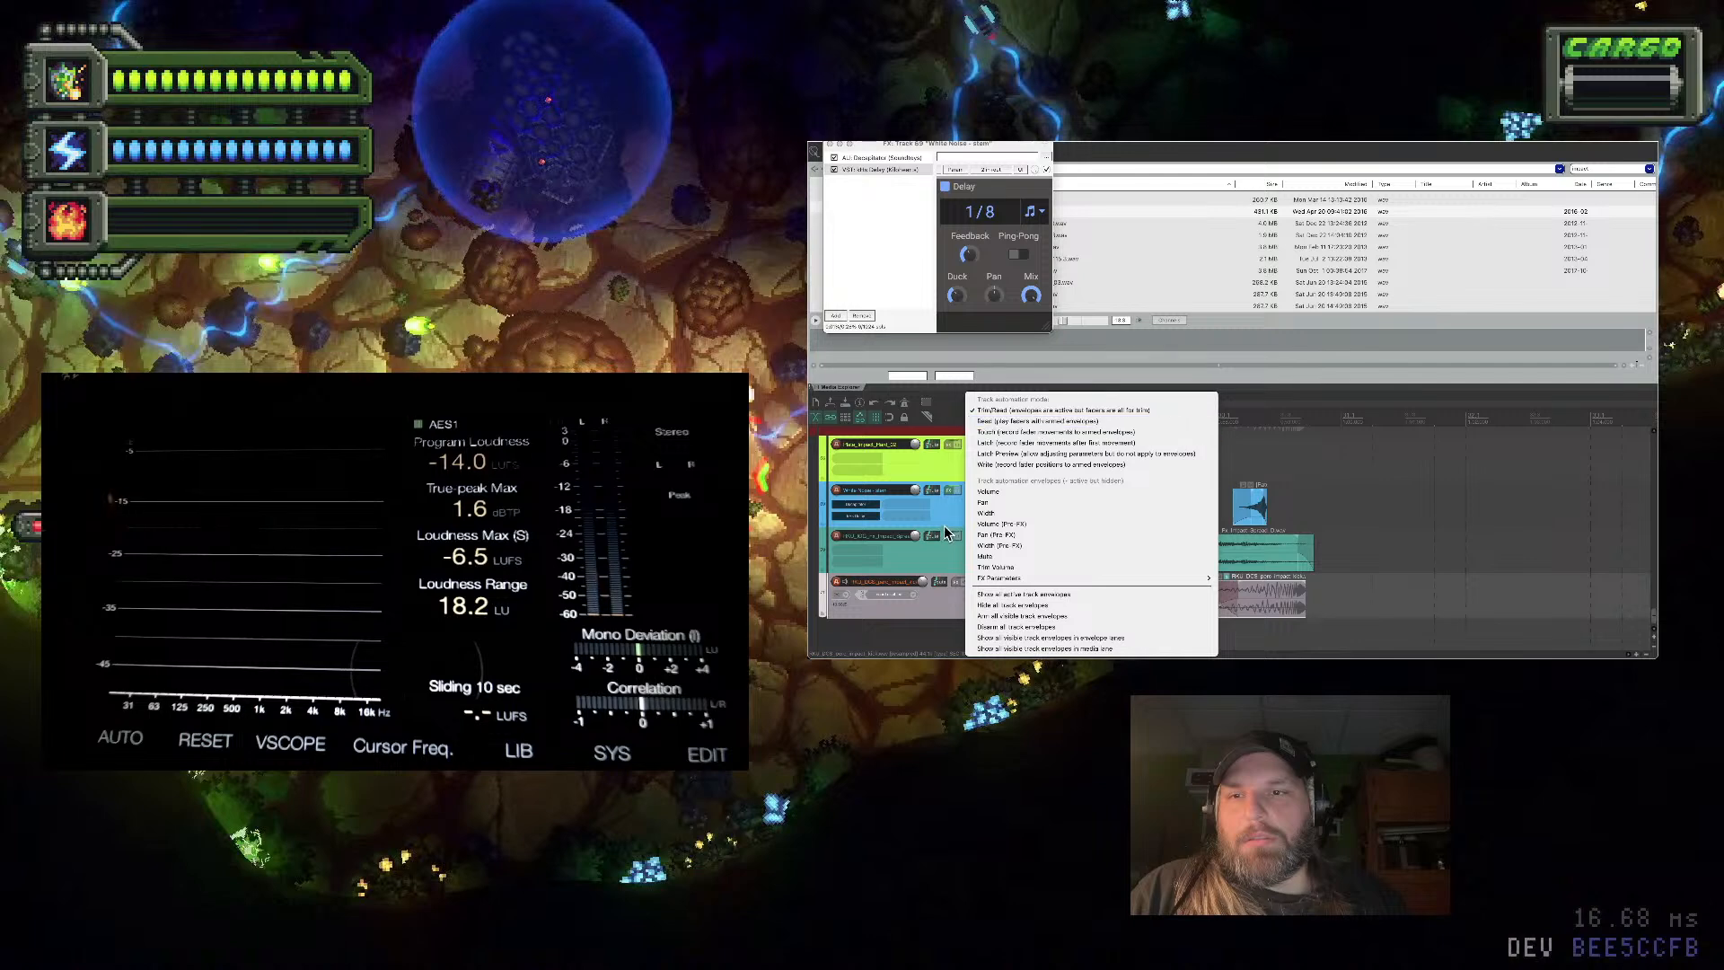
pyautogui.click(1031, 465)
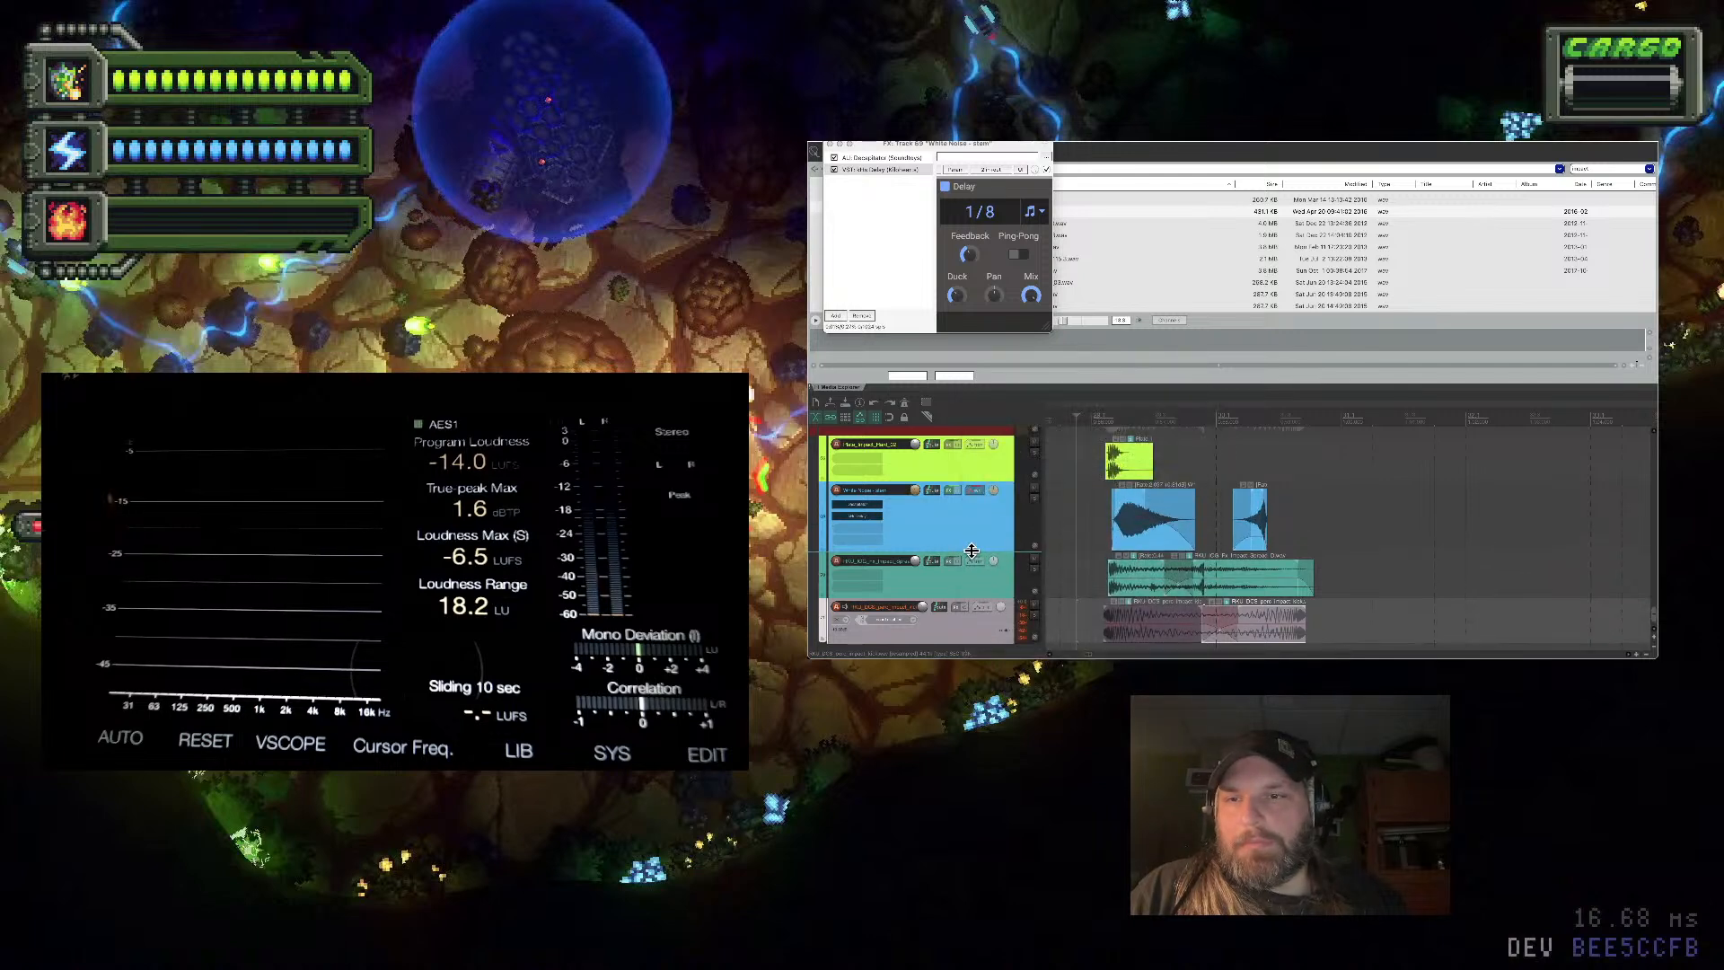
pyautogui.rightClick(976, 524)
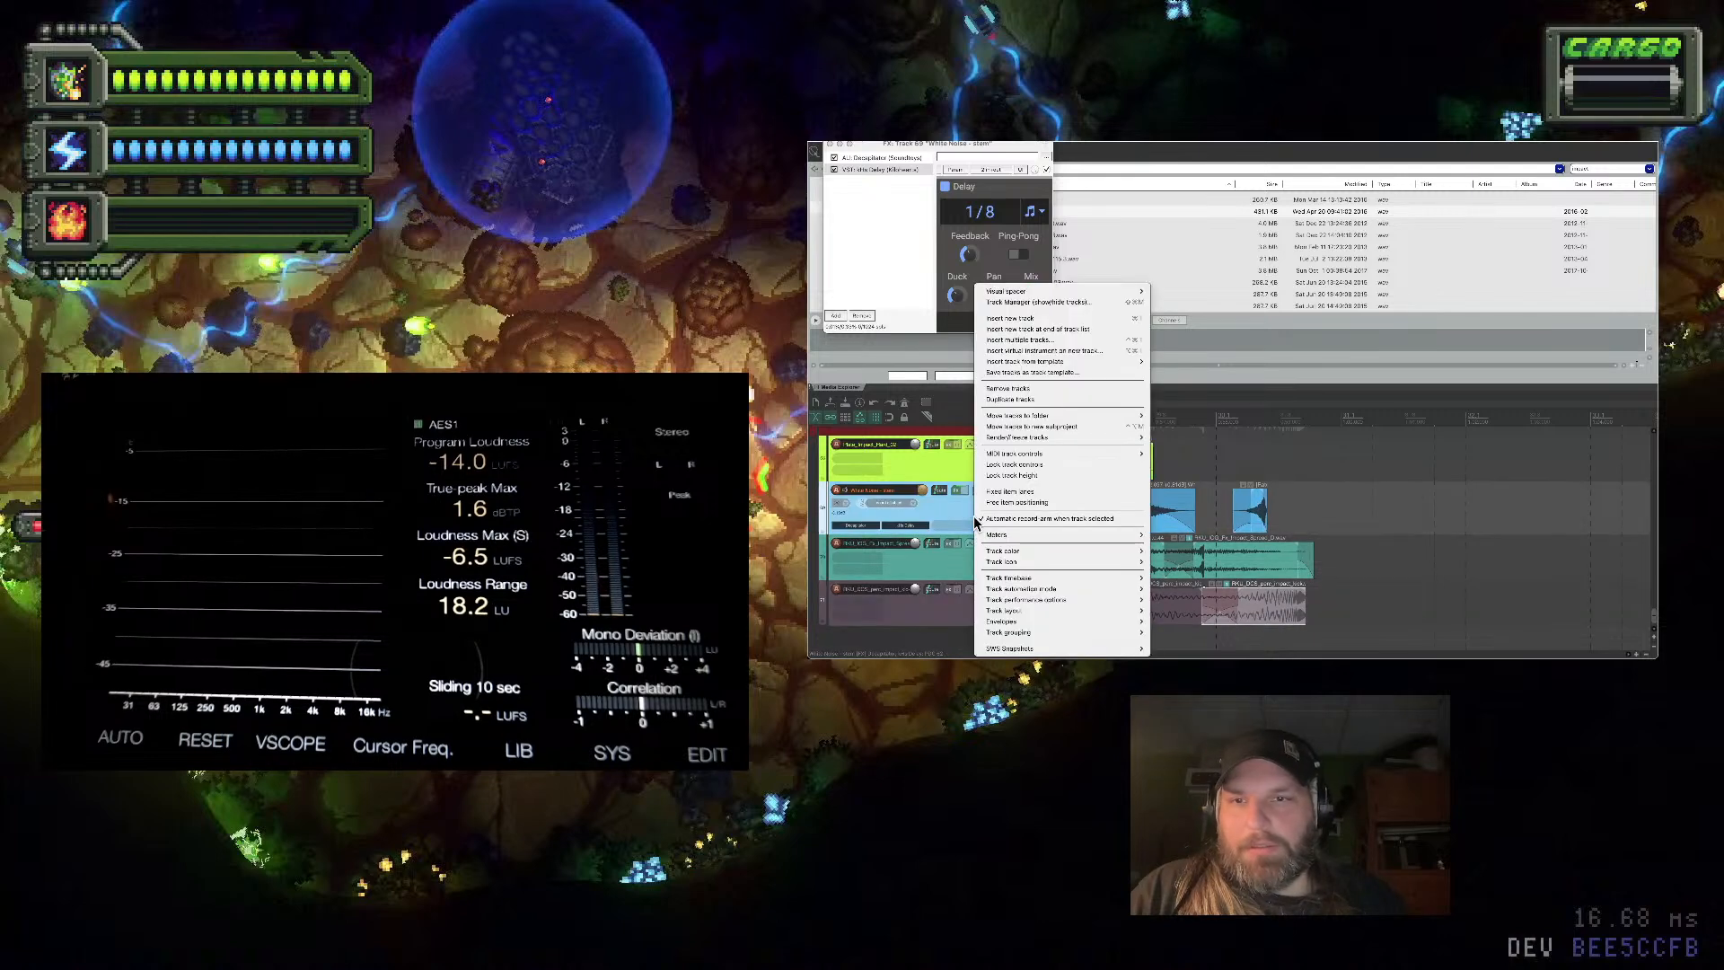
pyautogui.click(958, 514)
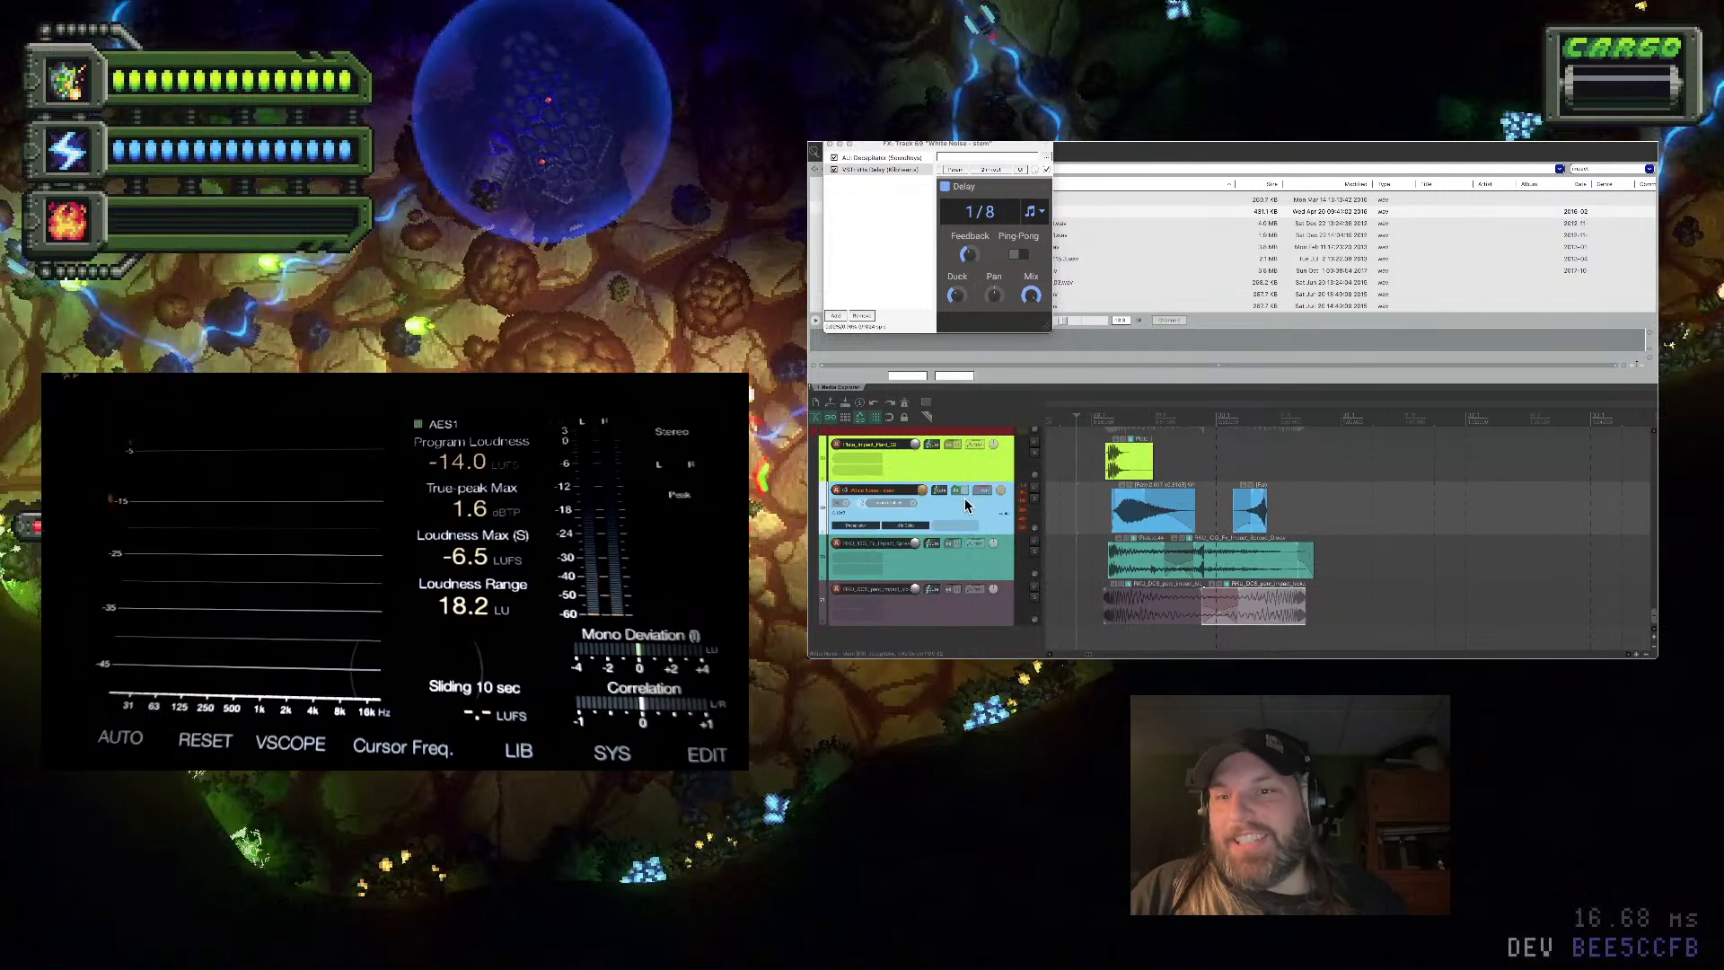
# Set the blue White Noise track's automation mode to Touch
pyautogui.click(984, 494)
pyautogui.rightClick(985, 499)
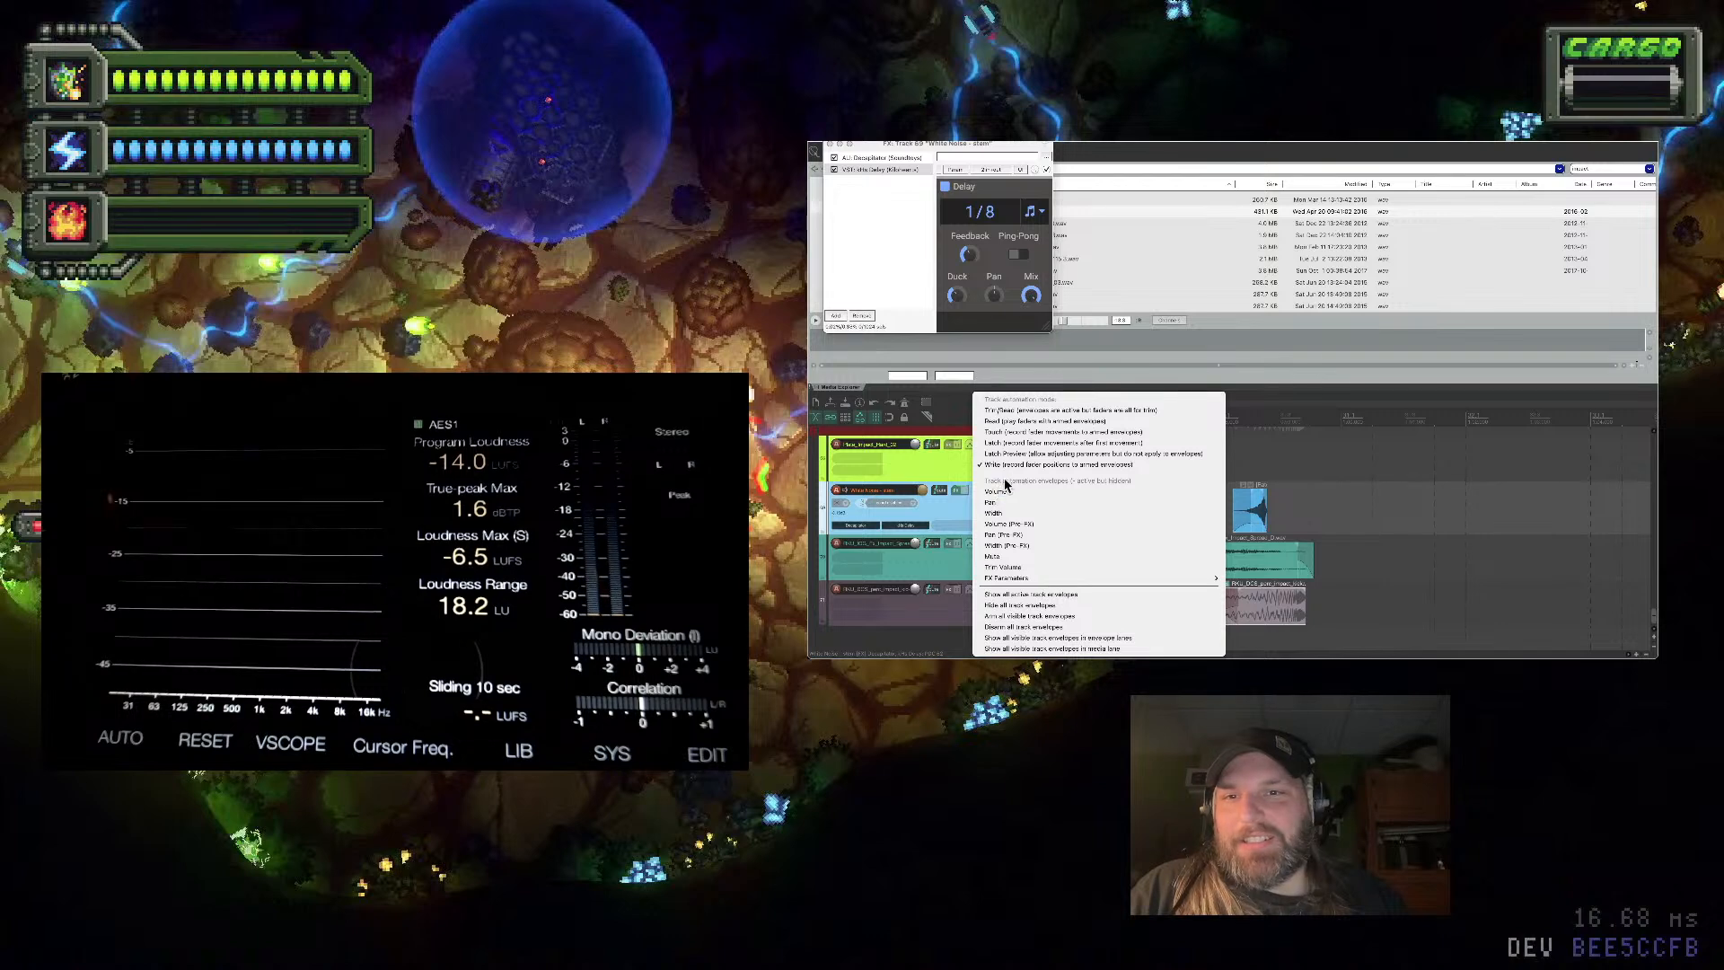
pyautogui.click(1053, 433)
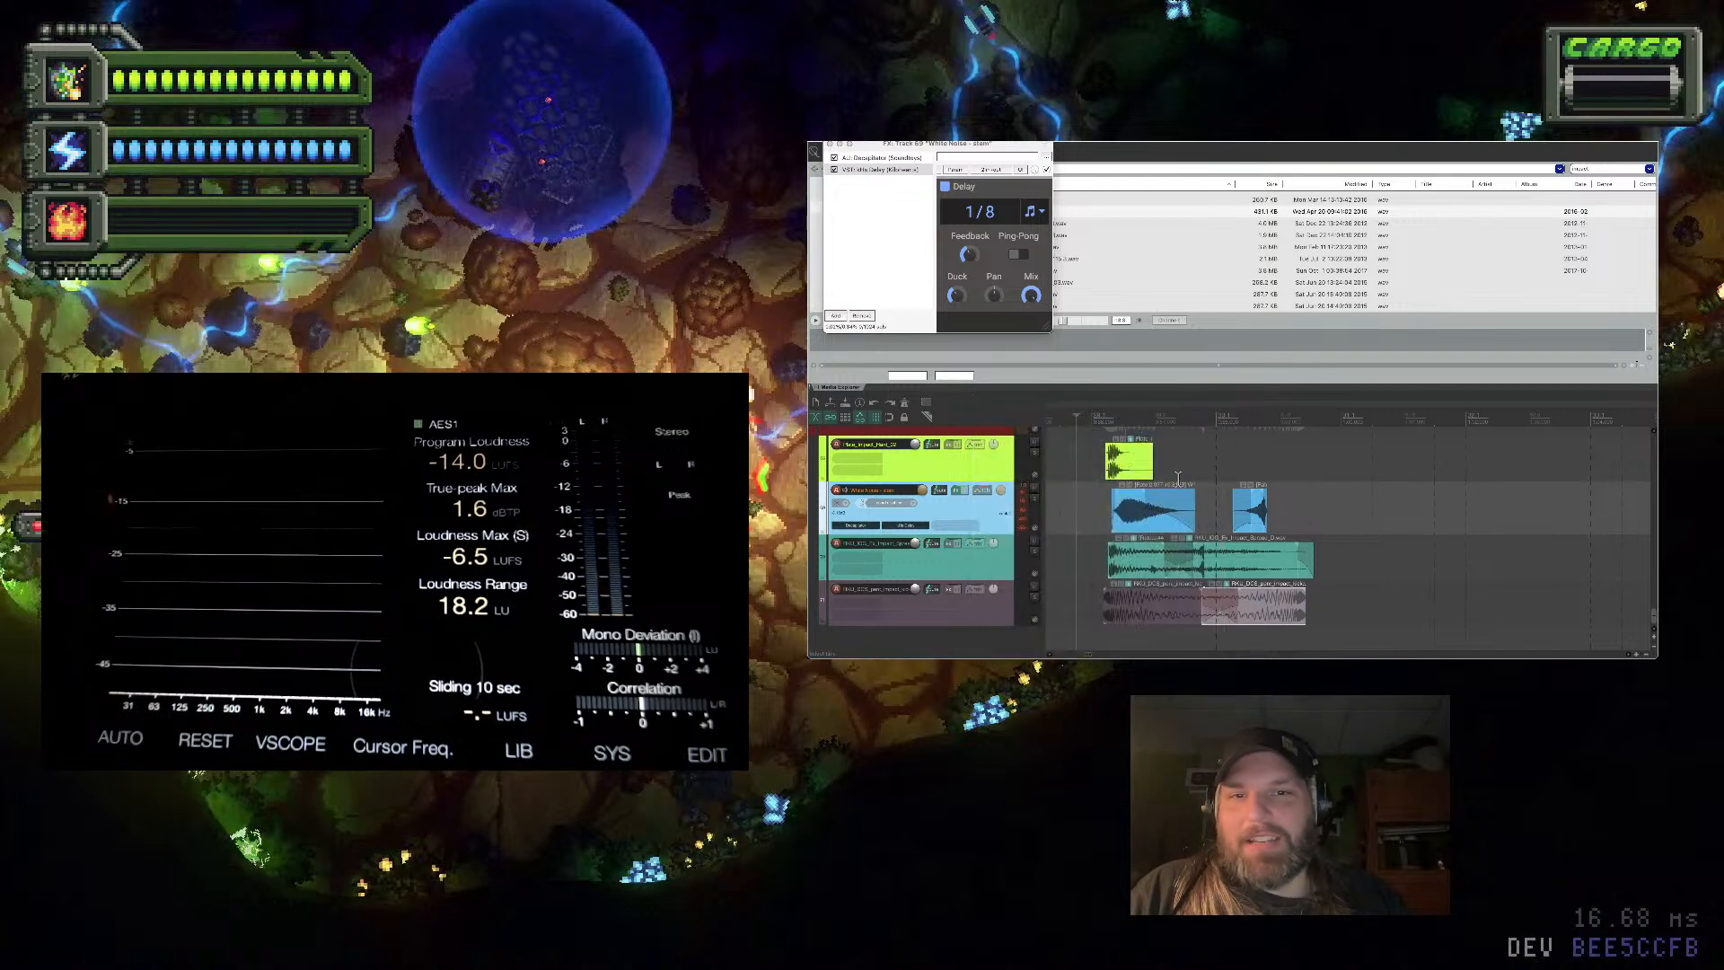
# Record automation of the Delay's Mix during playback, and reshape its envelope to drop just after the short blue clip
pyautogui.click(1177, 477)
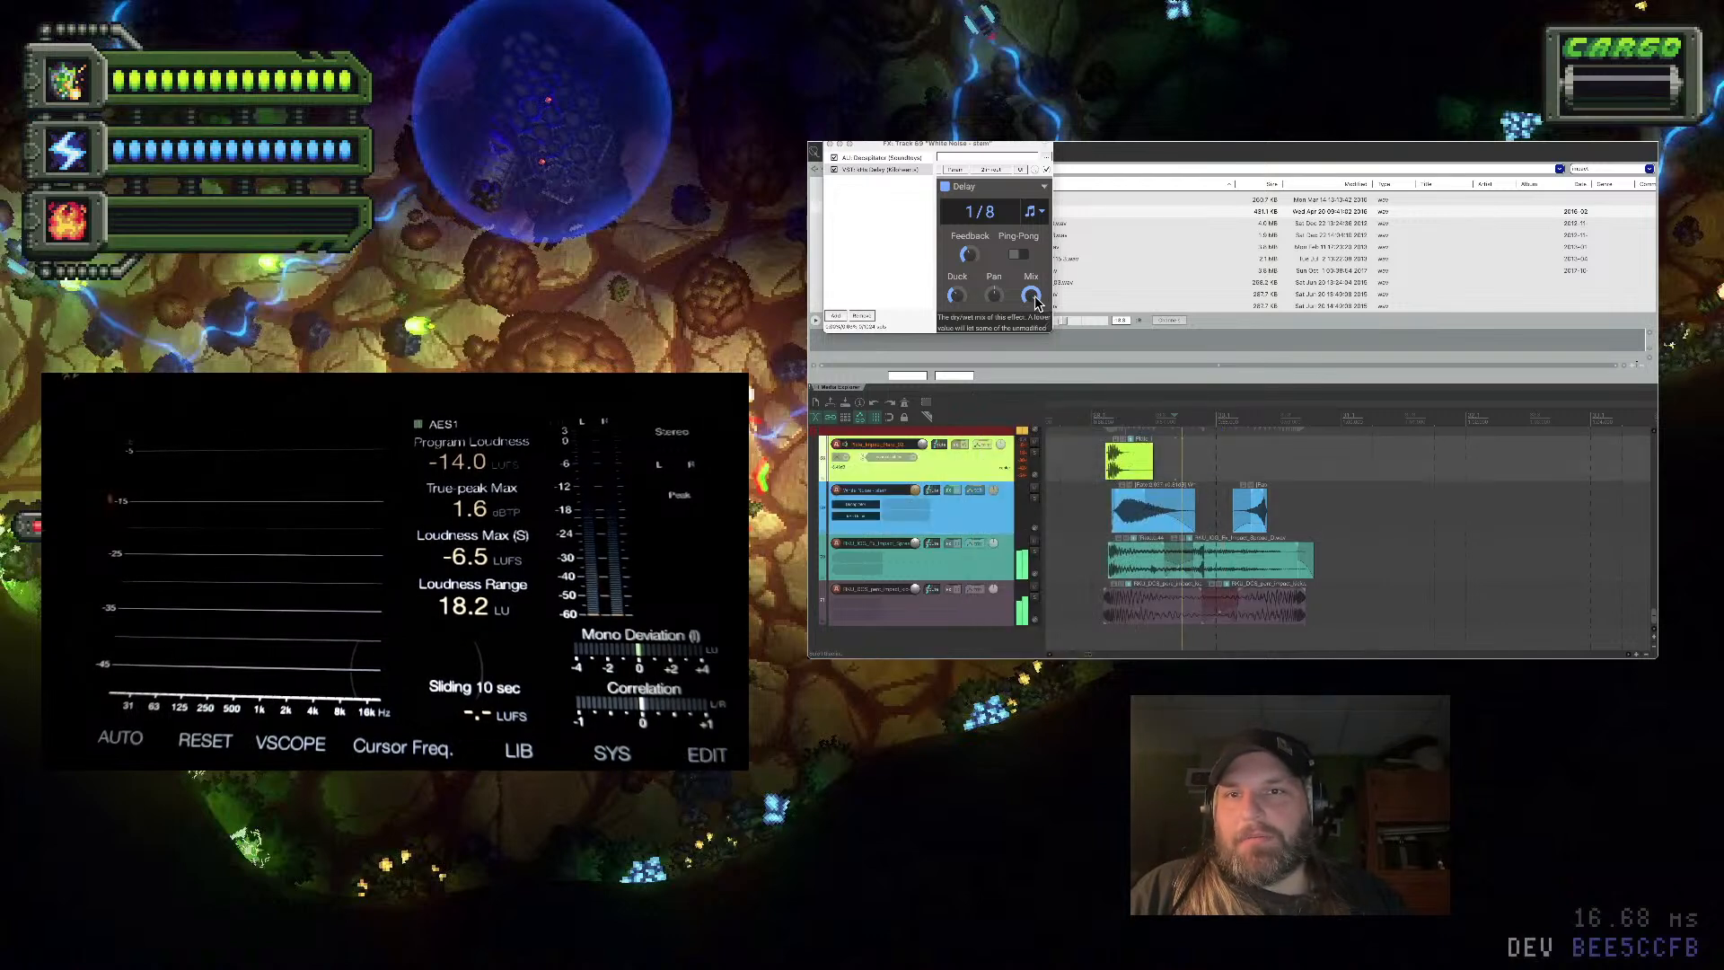
pyautogui.press('space')
pyautogui.moveTo(1034, 301); pyautogui.dragTo(1034, 270)
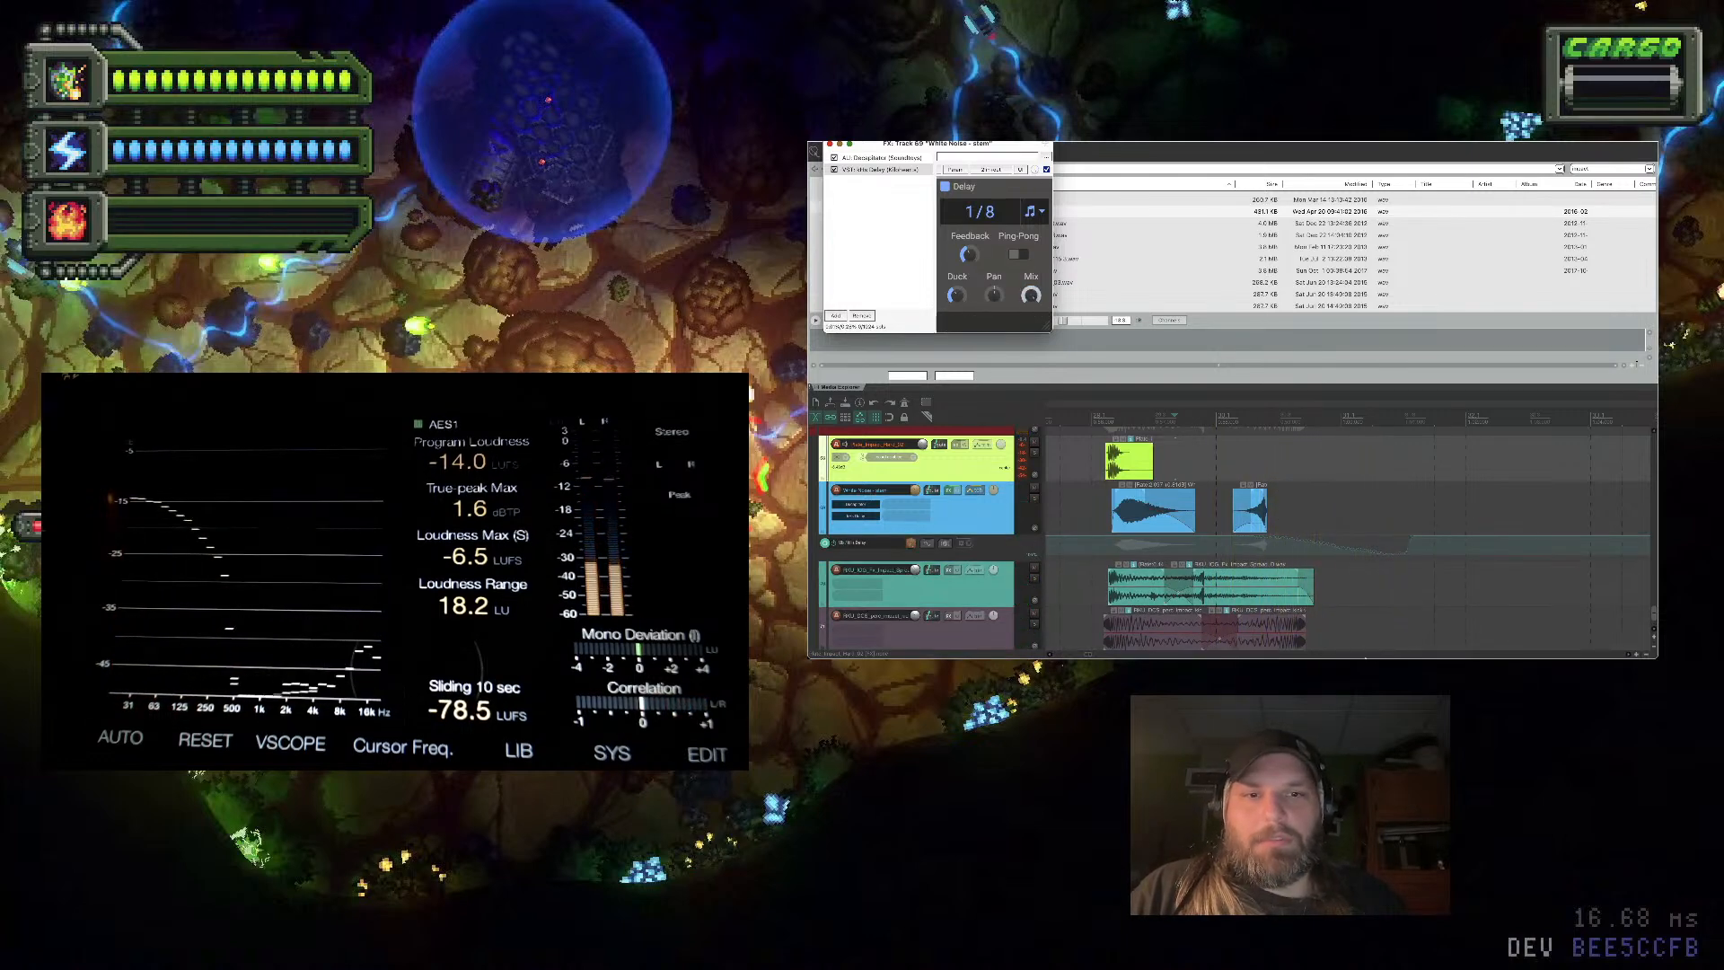
pyautogui.click(1388, 529)
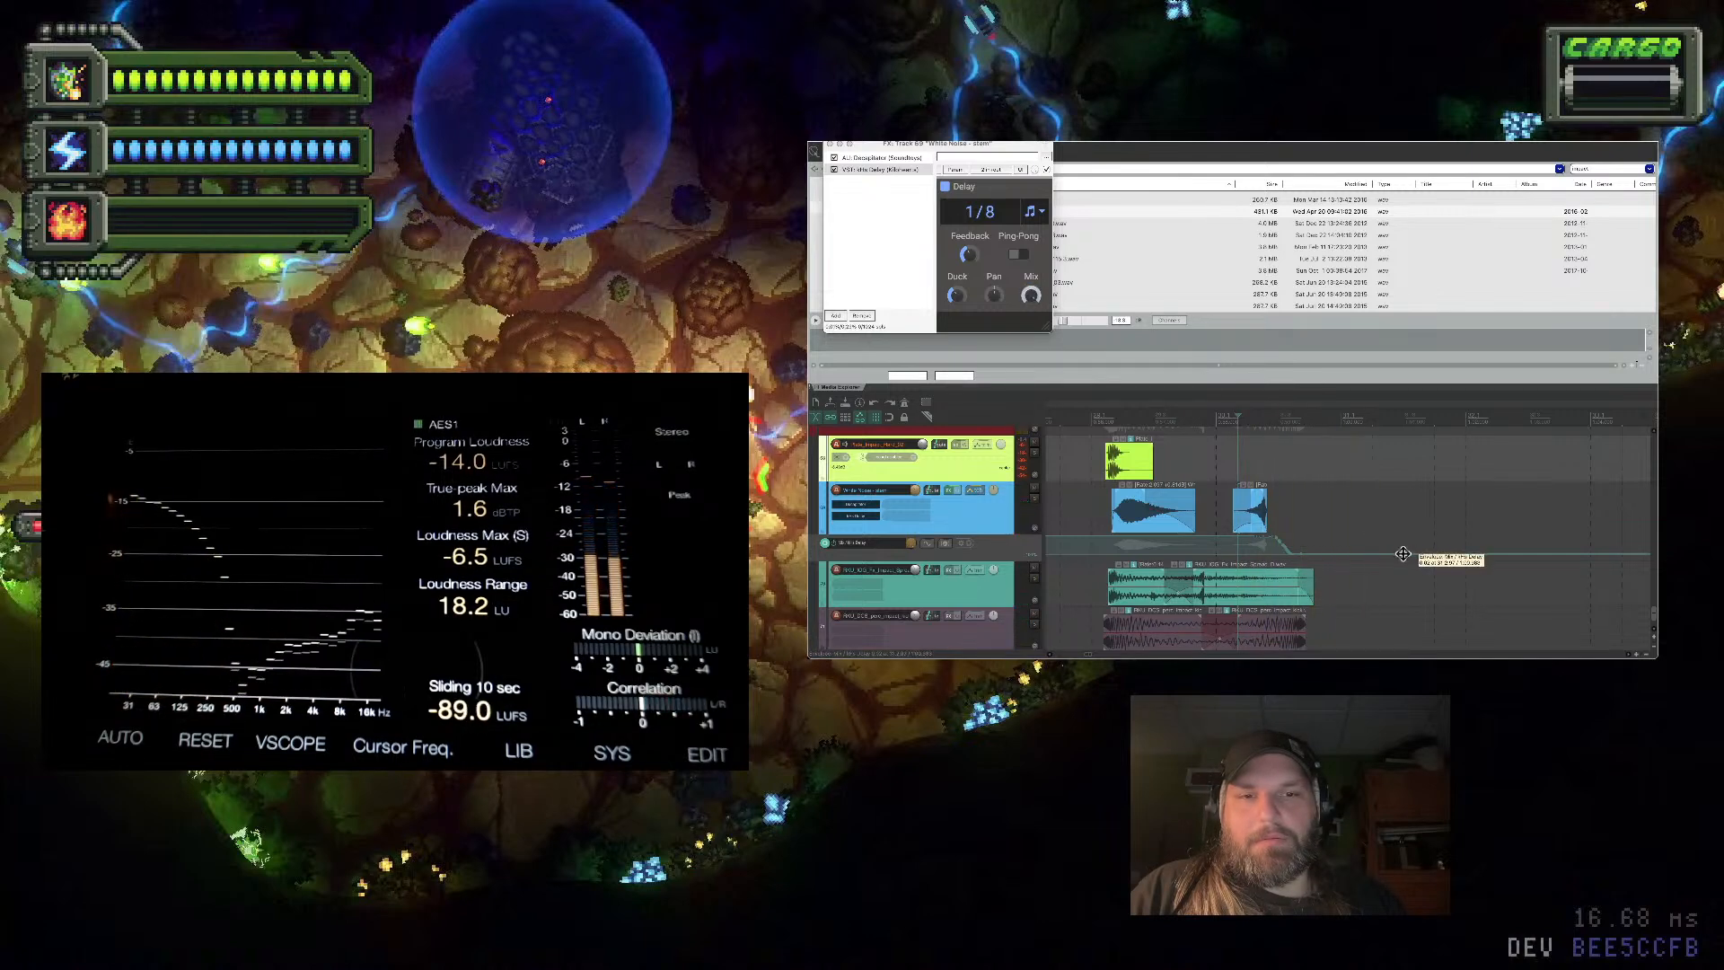
# Move the reversed purple piece slightly earlier and play the full impact with the delay automation
pyautogui.moveTo(1297, 641); pyautogui.dragTo(1273, 646)
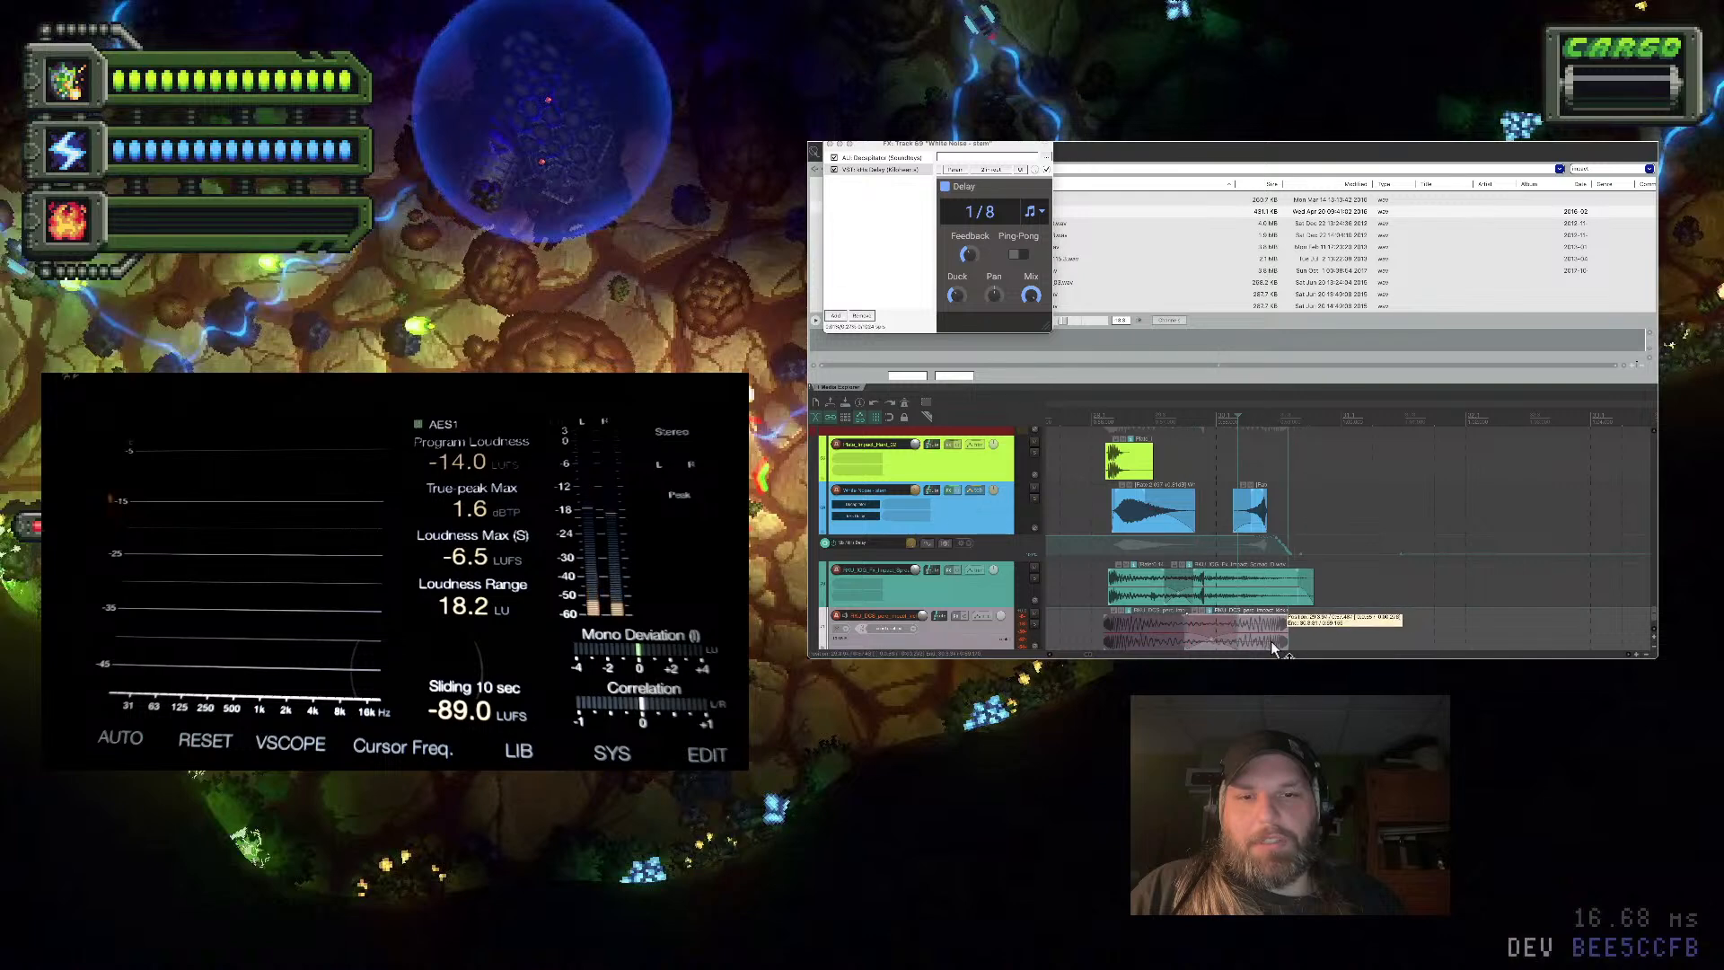
pyautogui.click(1093, 521)
pyautogui.press('space')
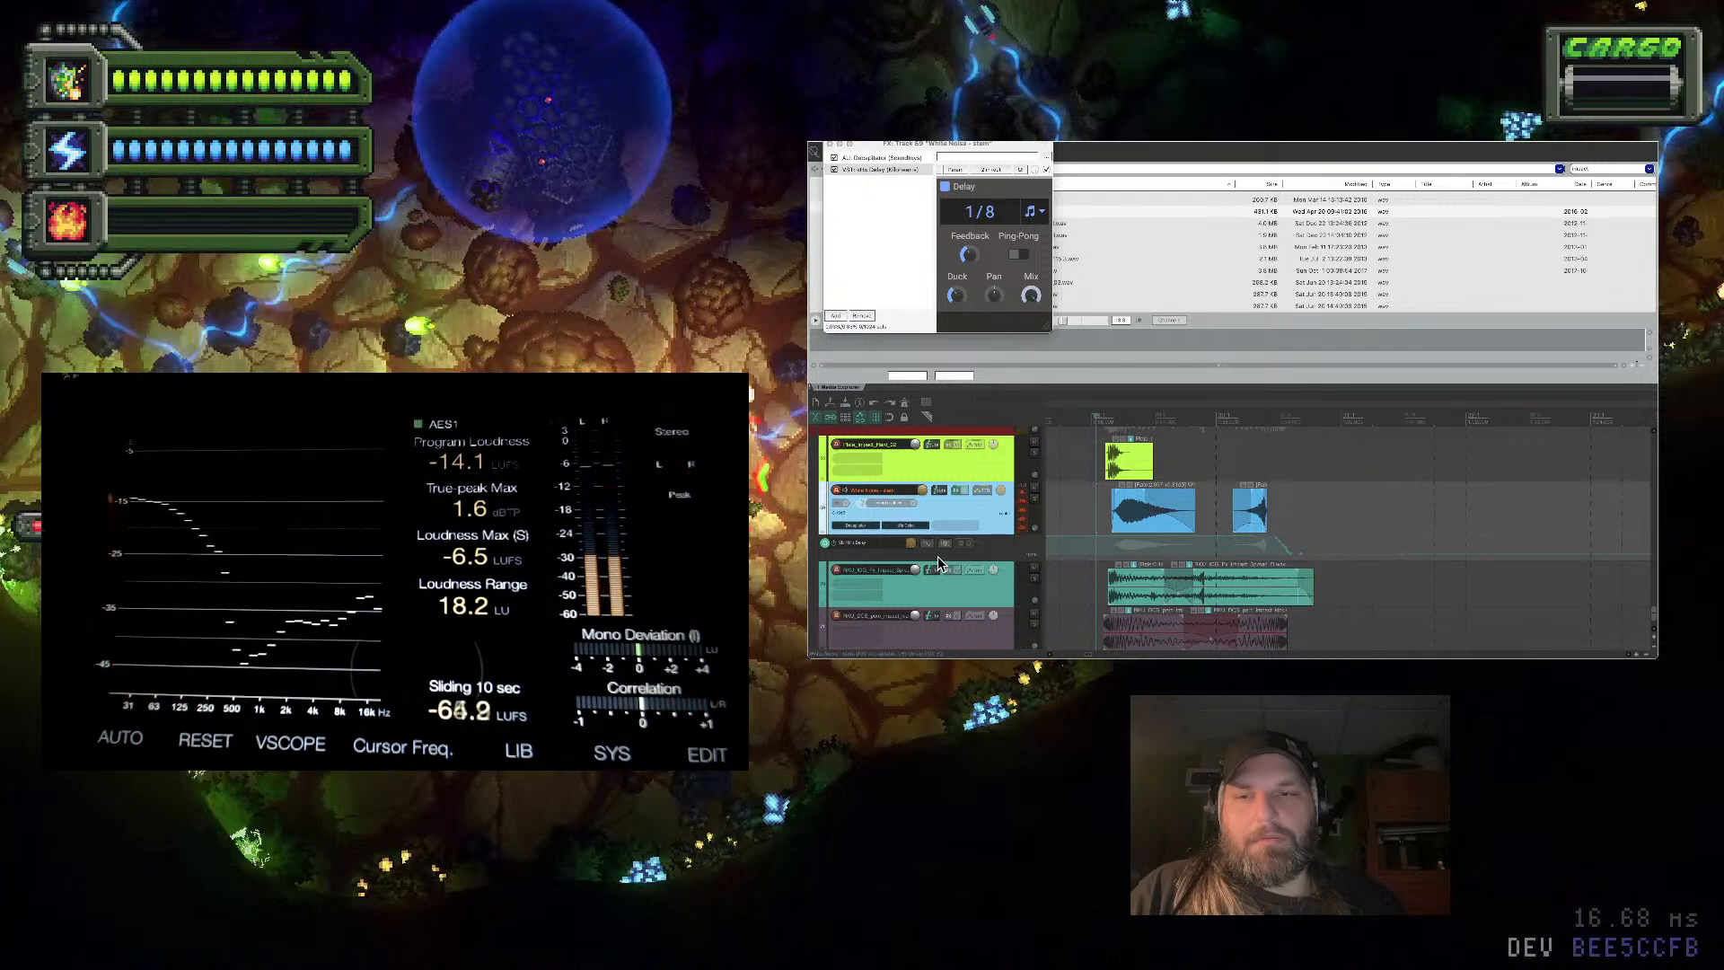
# Select the teal track below the blue one and close the Delay effect window
pyautogui.scroll(-1, 943, 608)
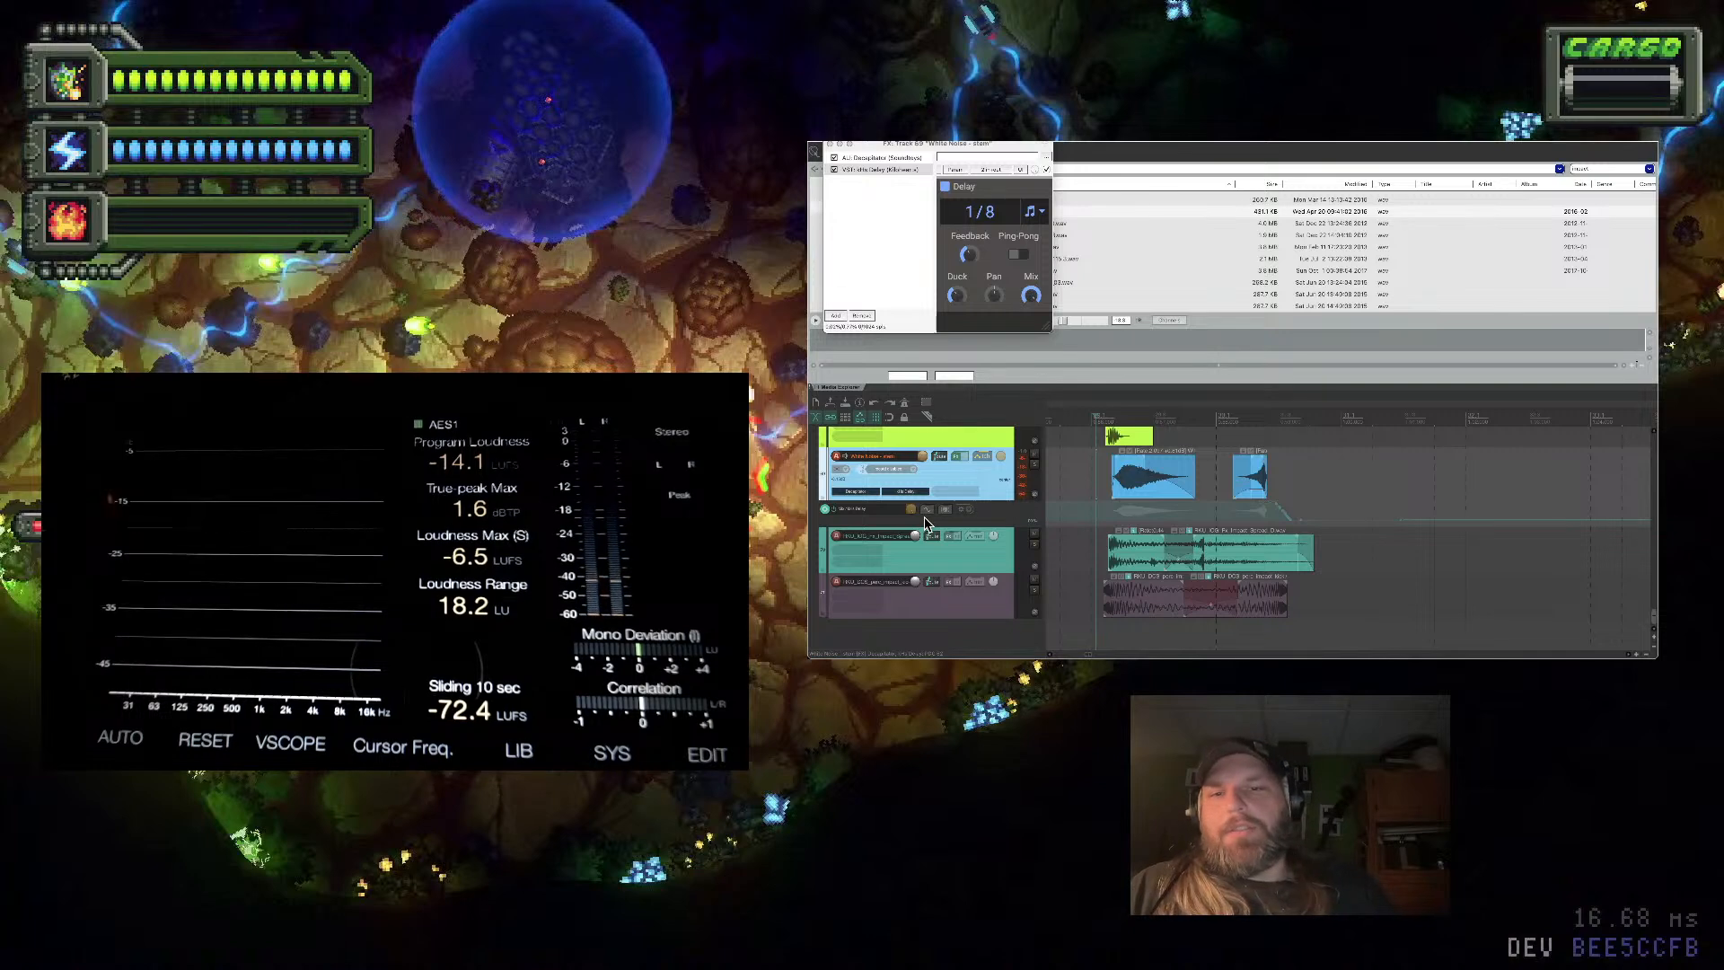
pyautogui.click(993, 569)
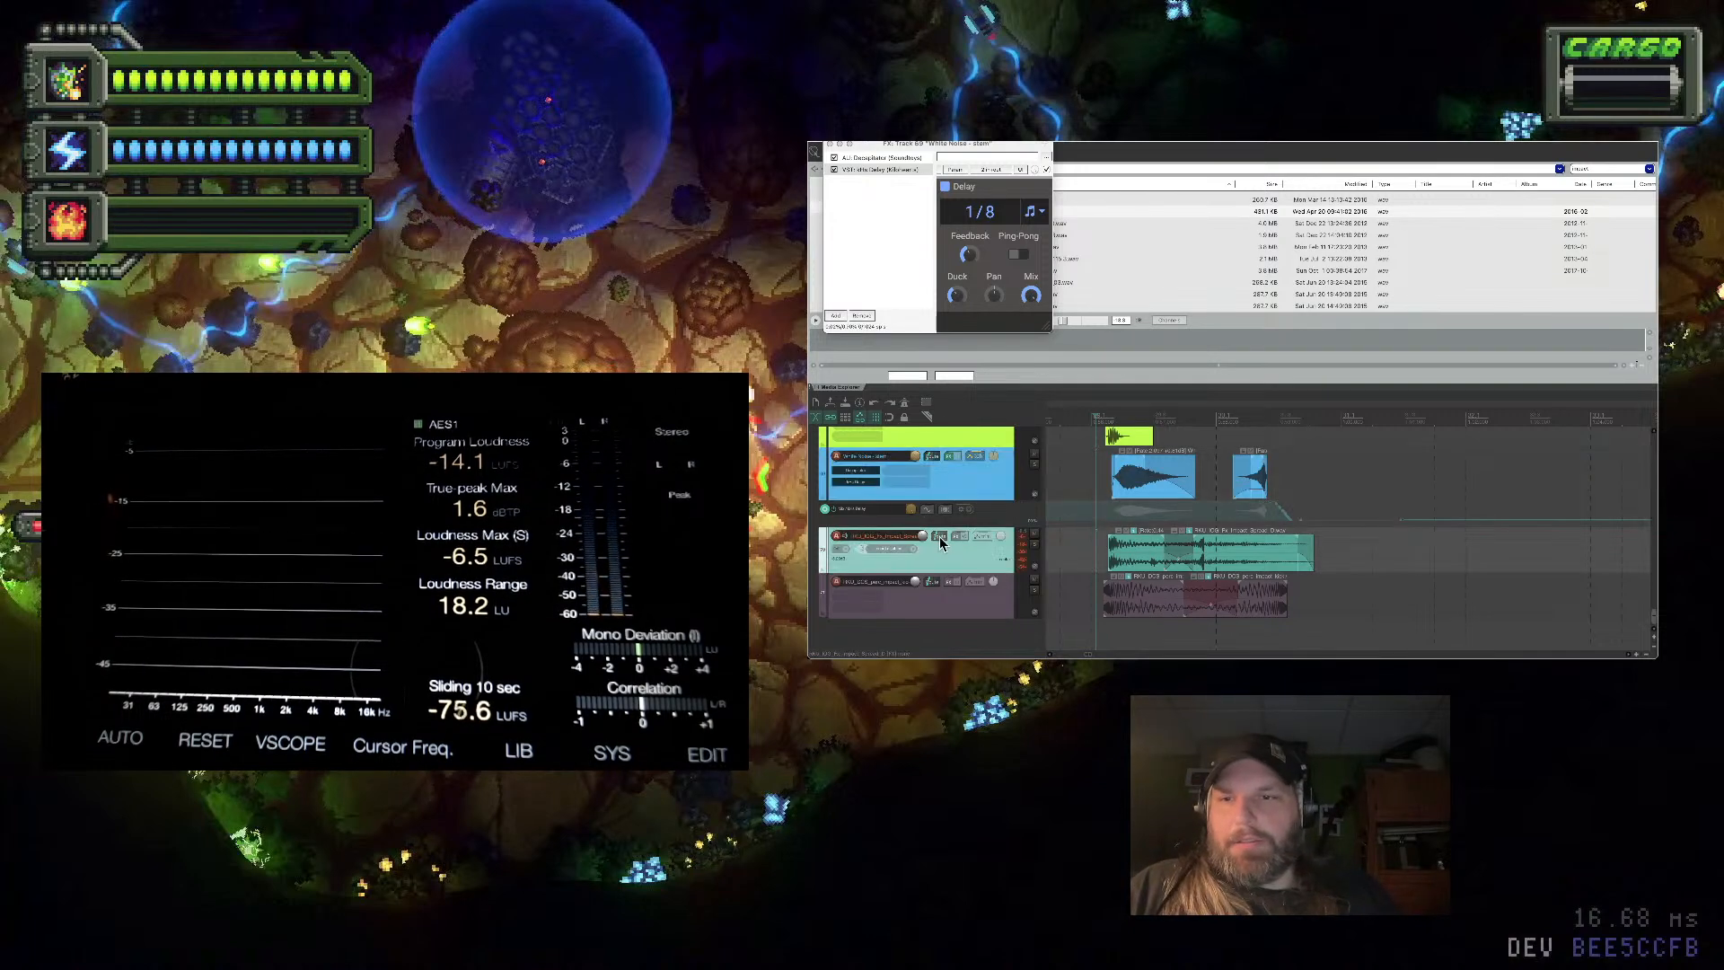
pyautogui.click(831, 144)
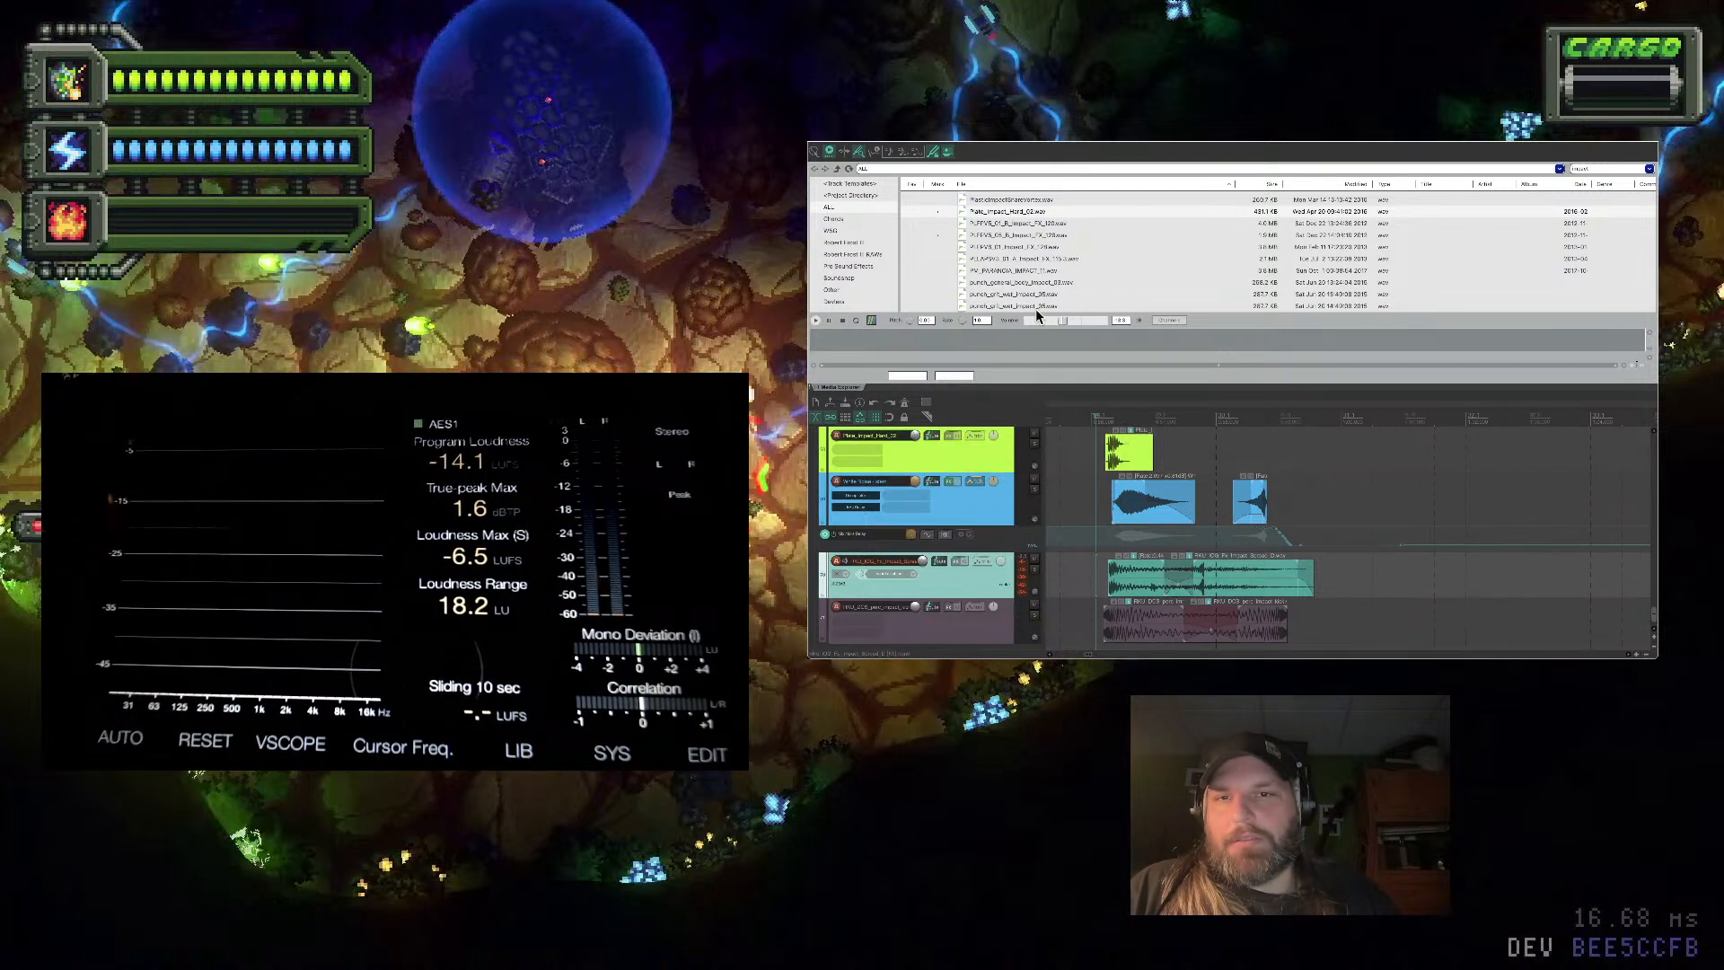
# Audition impact samples in the library results, down to PM_PARANOIA_IMPACT_11.wav
pyautogui.click(1039, 247)
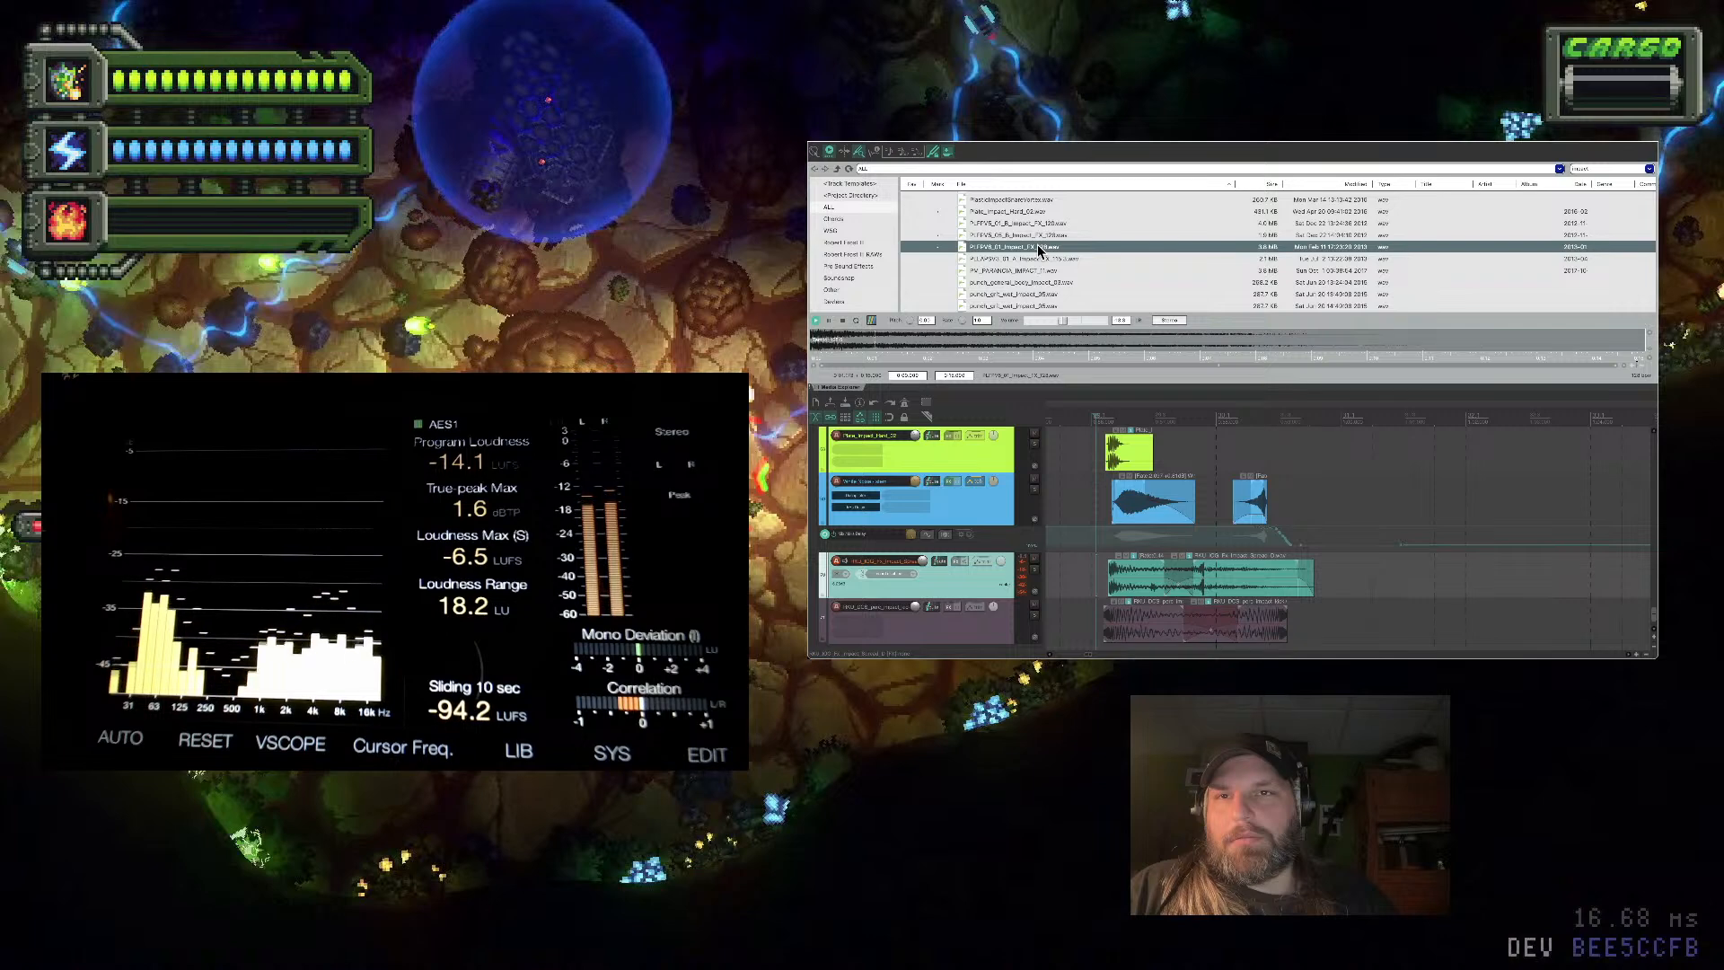
pyautogui.scroll(-2, 1039, 242)
pyautogui.click(1042, 228)
pyautogui.scroll(-1, 1043, 233)
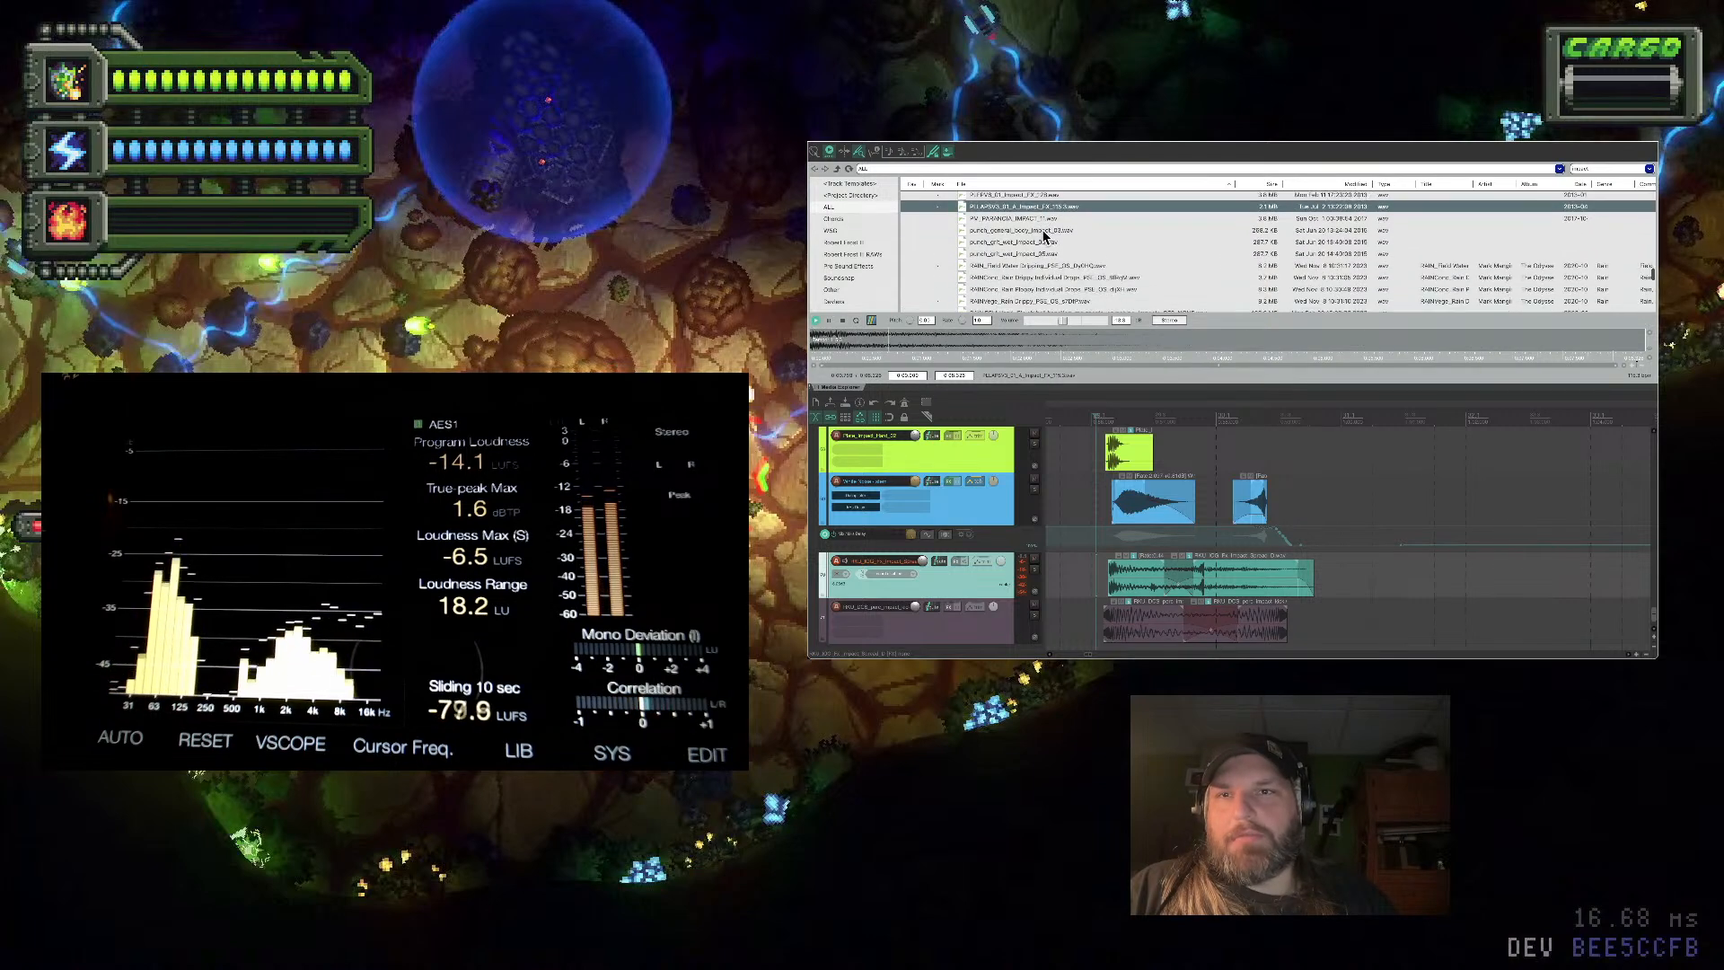
pyautogui.scroll(-1, 1044, 236)
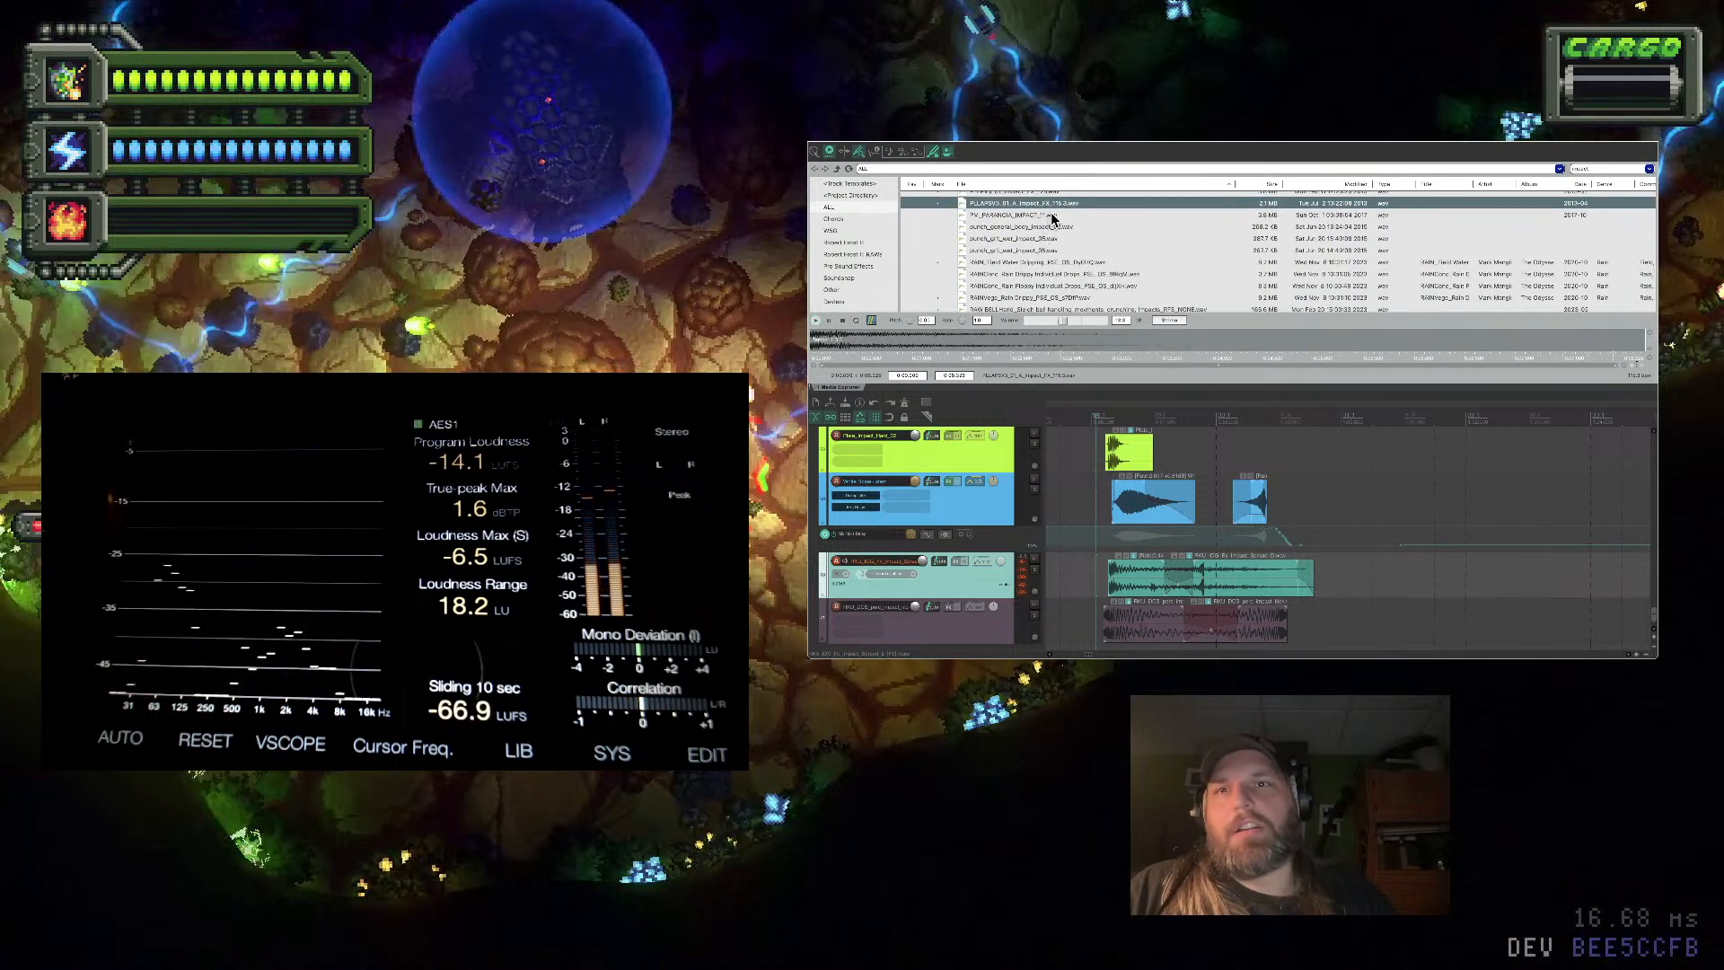
pyautogui.click(1053, 215)
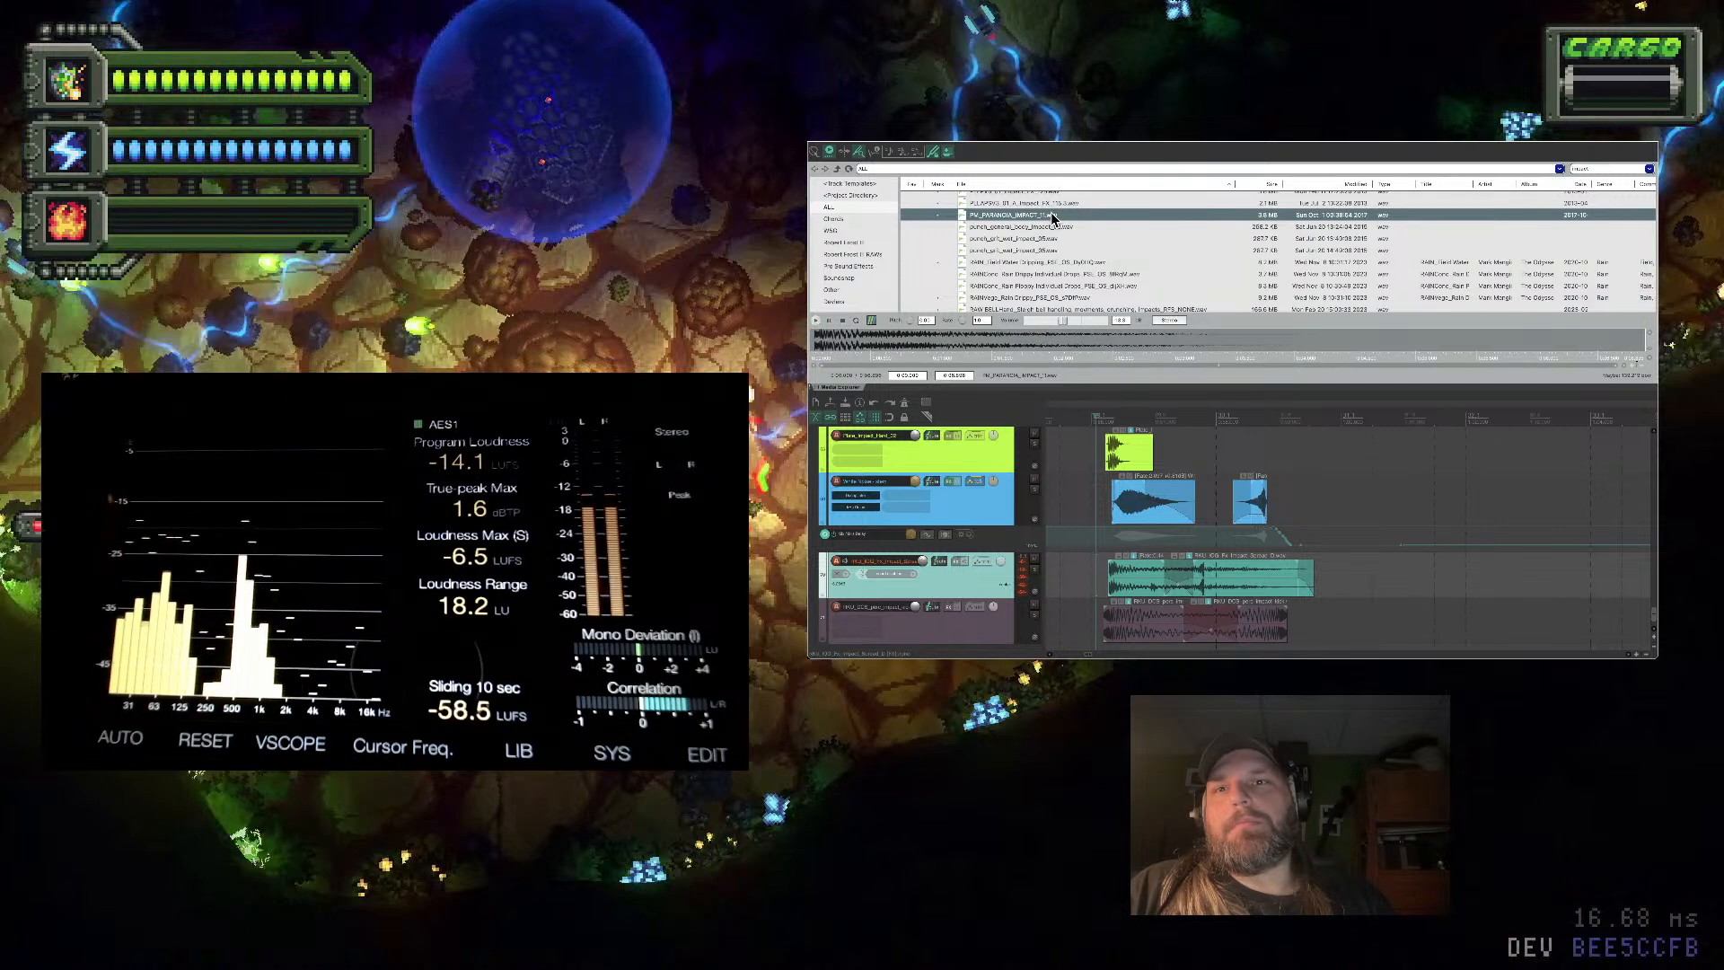
# Insert PM_PARANOIA_IMPACT_11.wav on a new track below the purple one, starting slightly after the purple clip's beginning
pyautogui.scroll(-1, 944, 587)
pyautogui.moveTo(984, 222); pyautogui.dragTo(1108, 648)
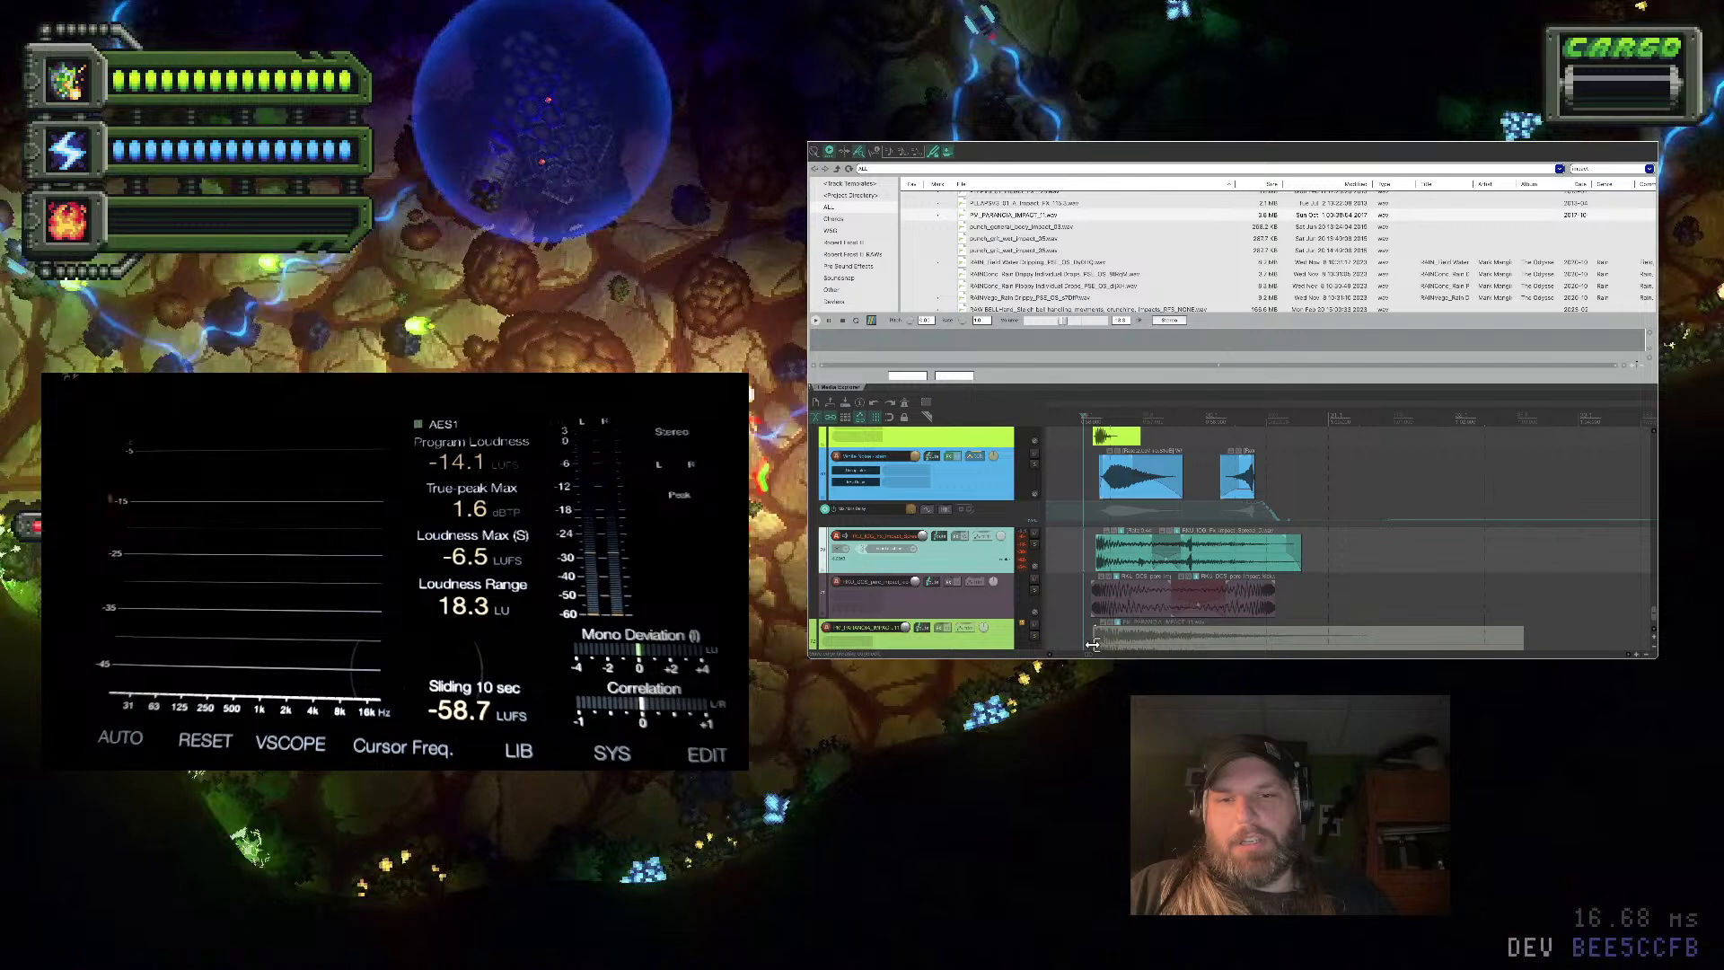
pyautogui.scroll(-2, 1091, 610)
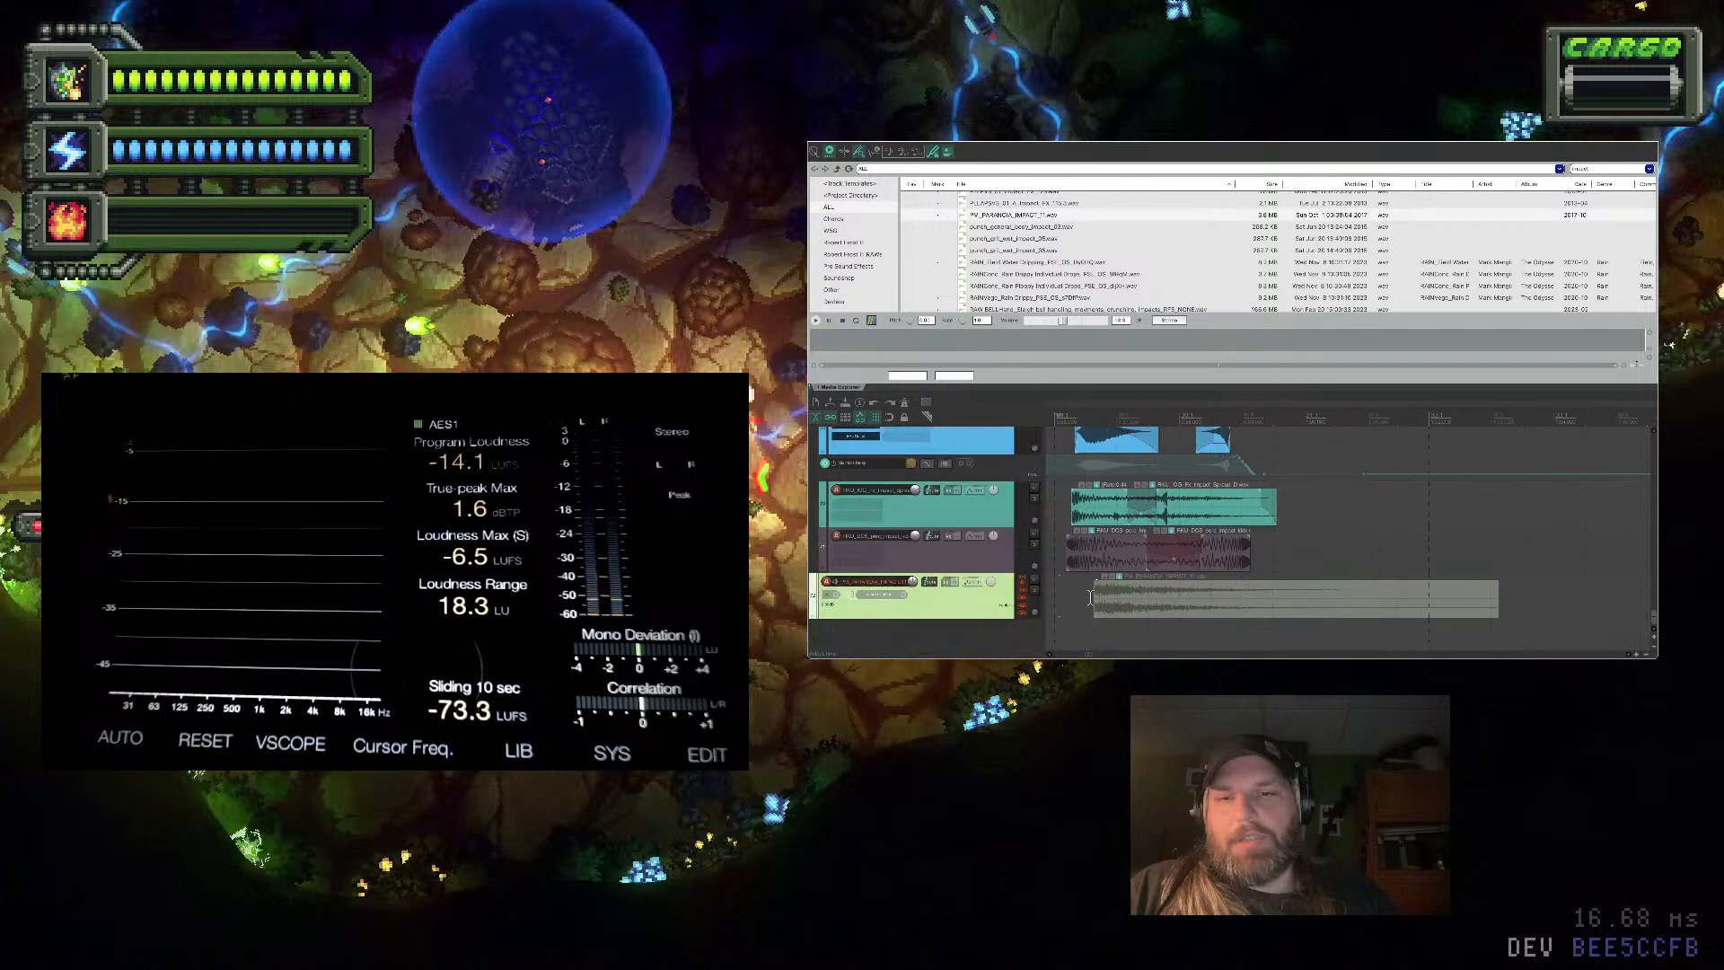
pyautogui.click(972, 574)
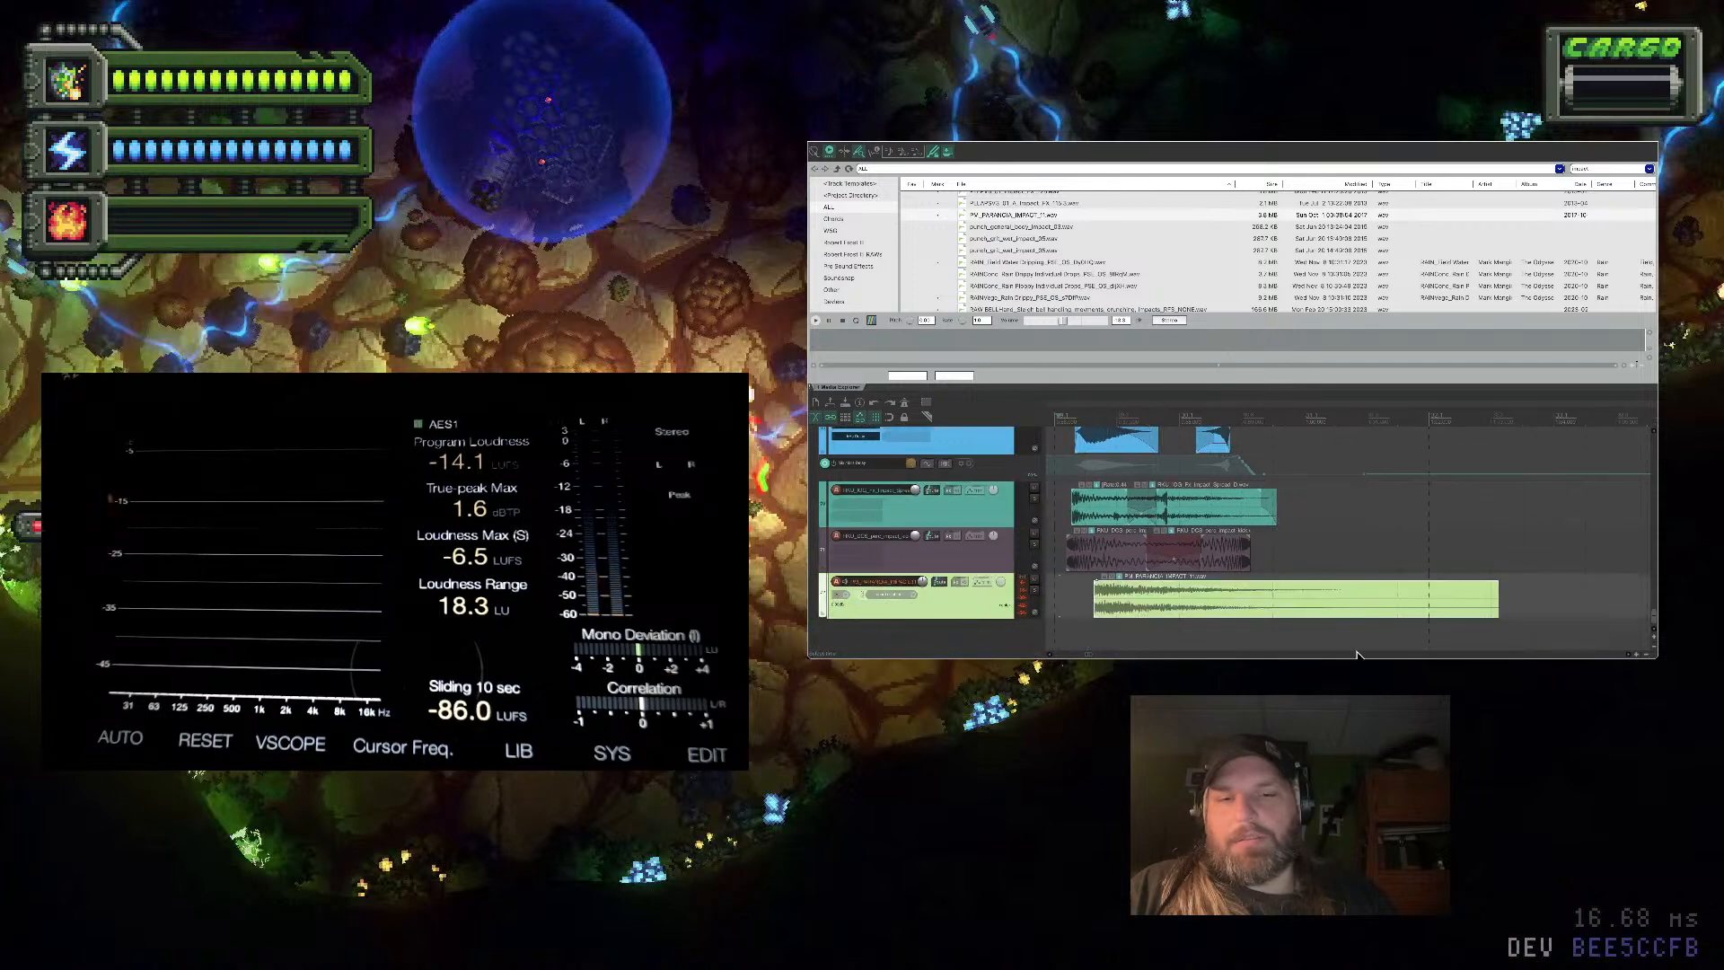
# Trim the new green clip to a short piece of its beginning and audition it with its track soloed
pyautogui.moveTo(1495, 604); pyautogui.dragTo(1121, 620)
pyautogui.click(1035, 593)
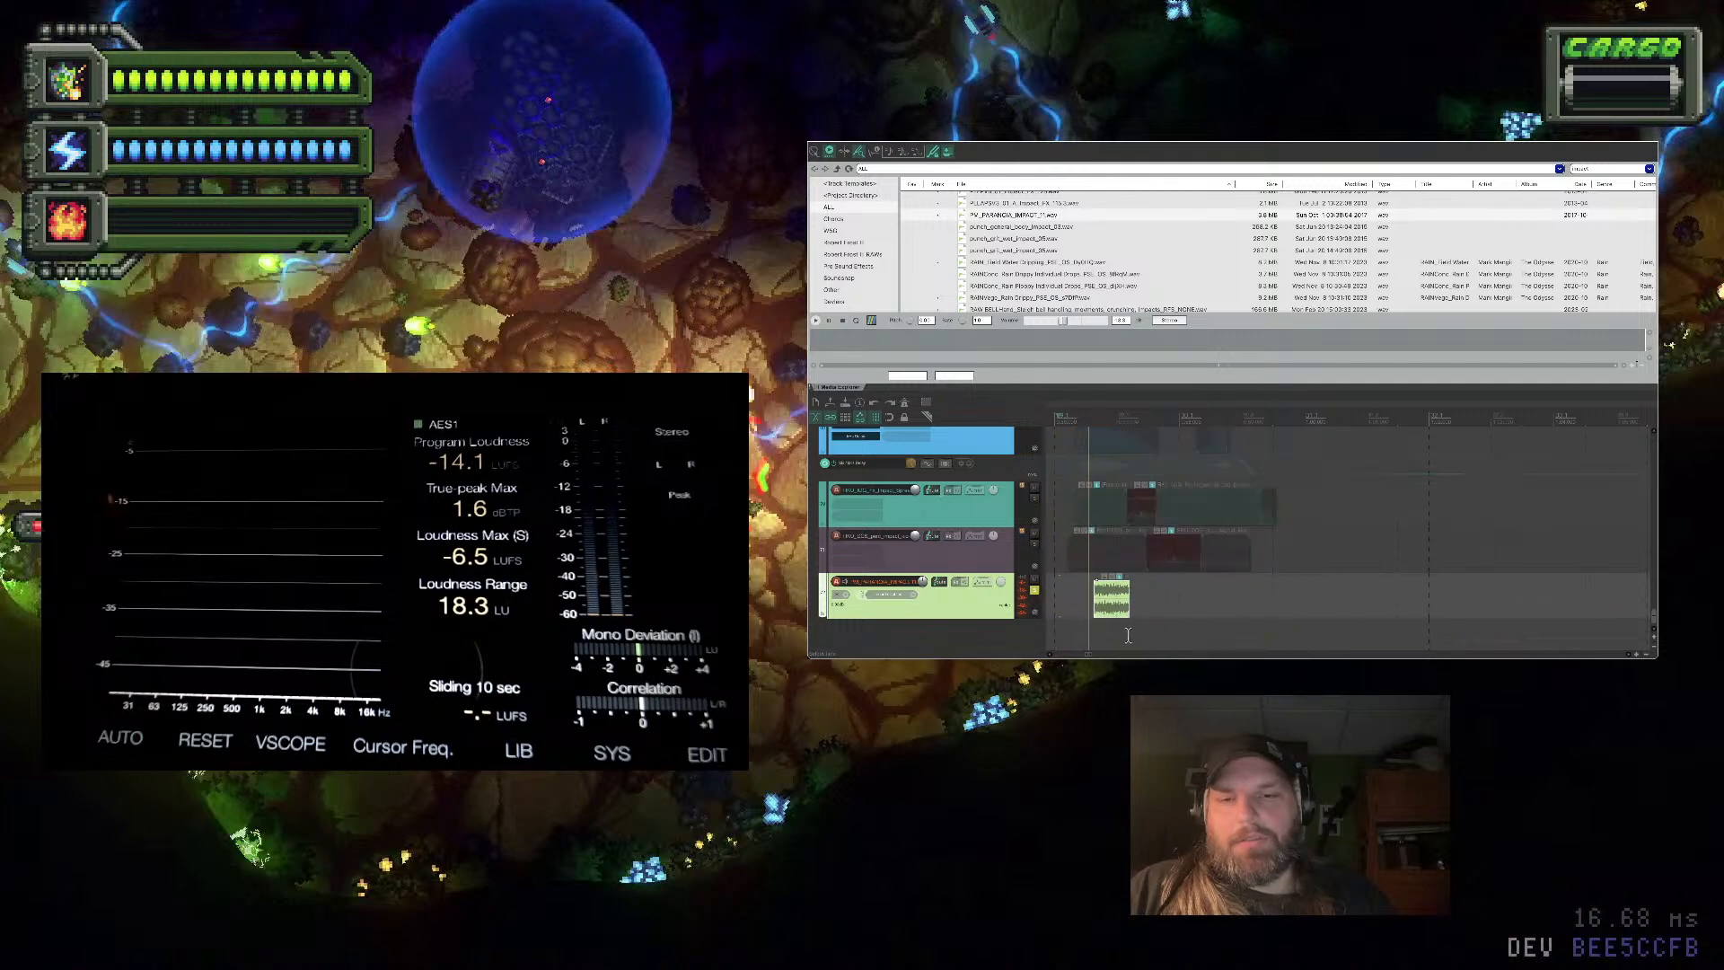
pyautogui.scroll(2, 1128, 635)
pyautogui.press('space')
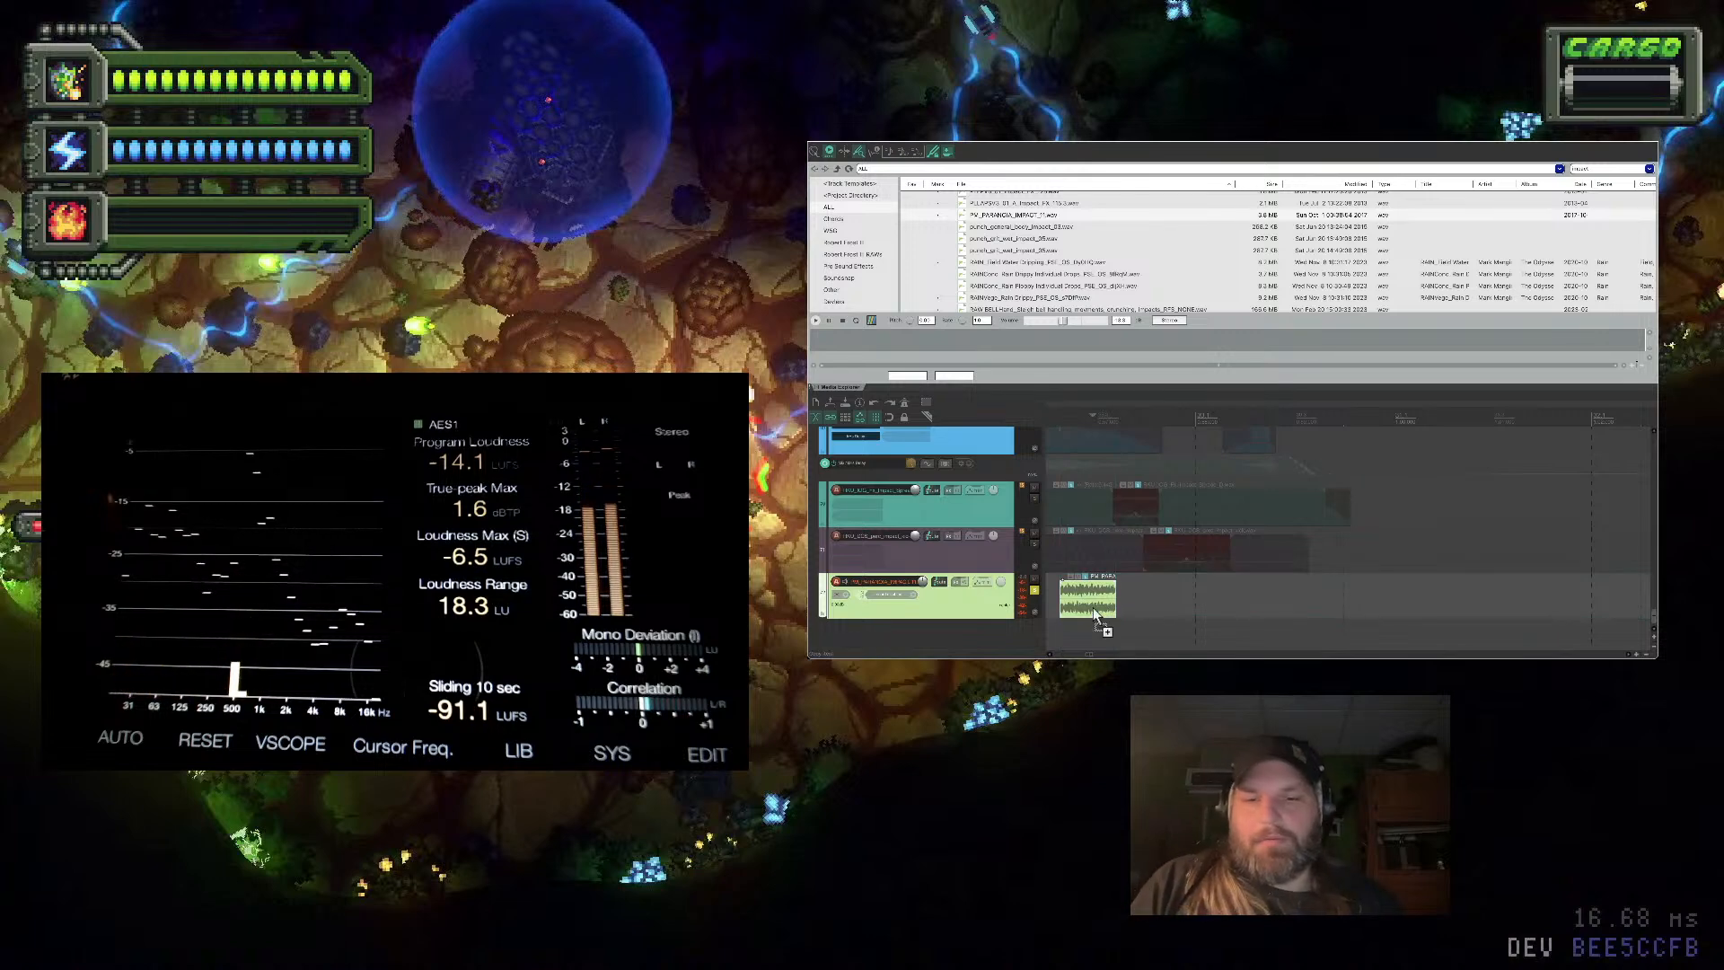
# Try placing two copies of the short green piece end to end and play the sequence
pyautogui.hotkey('ctrl', 'd')
pyautogui.hotkey('ctrl', 'd')
pyautogui.click(1053, 597)
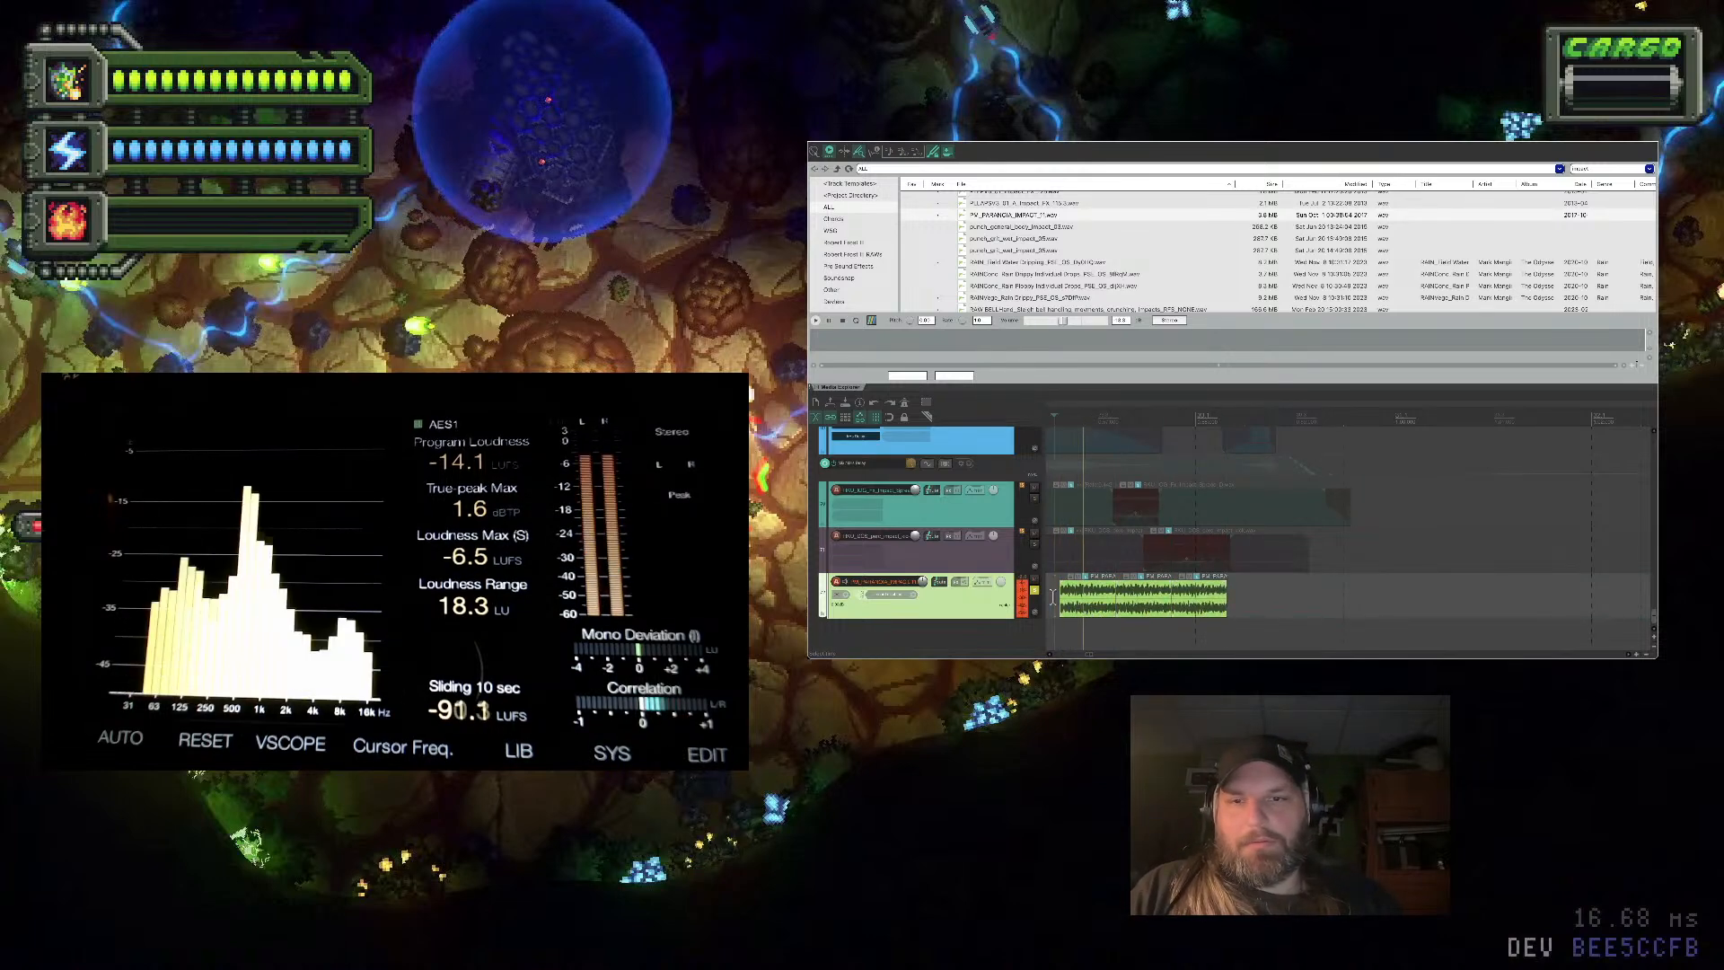
pyautogui.press('space')
pyautogui.hotkey('ctrl', 'z')
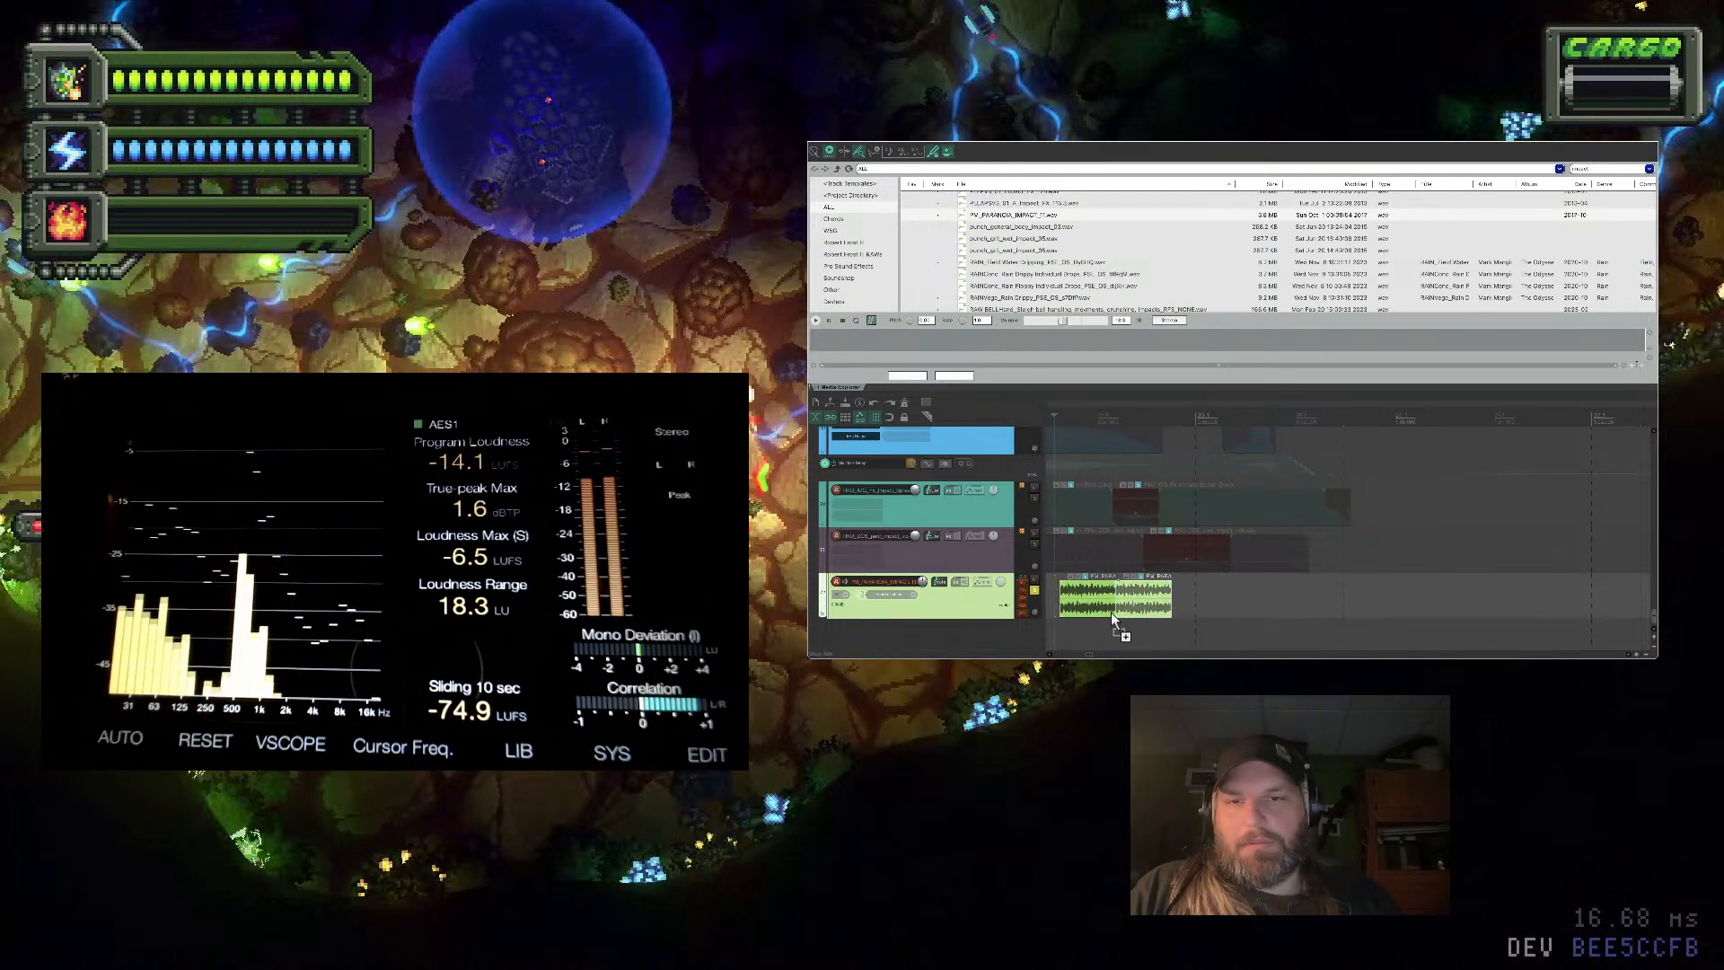
pyautogui.hotkey('ctrl', 'z')
# Place two overlapping copies of the short green piece after the original and play the closer-spaced repeats
pyautogui.moveTo(1115, 605); pyautogui.dragTo(1154, 605)
pyautogui.click(1057, 600)
pyautogui.press('space')
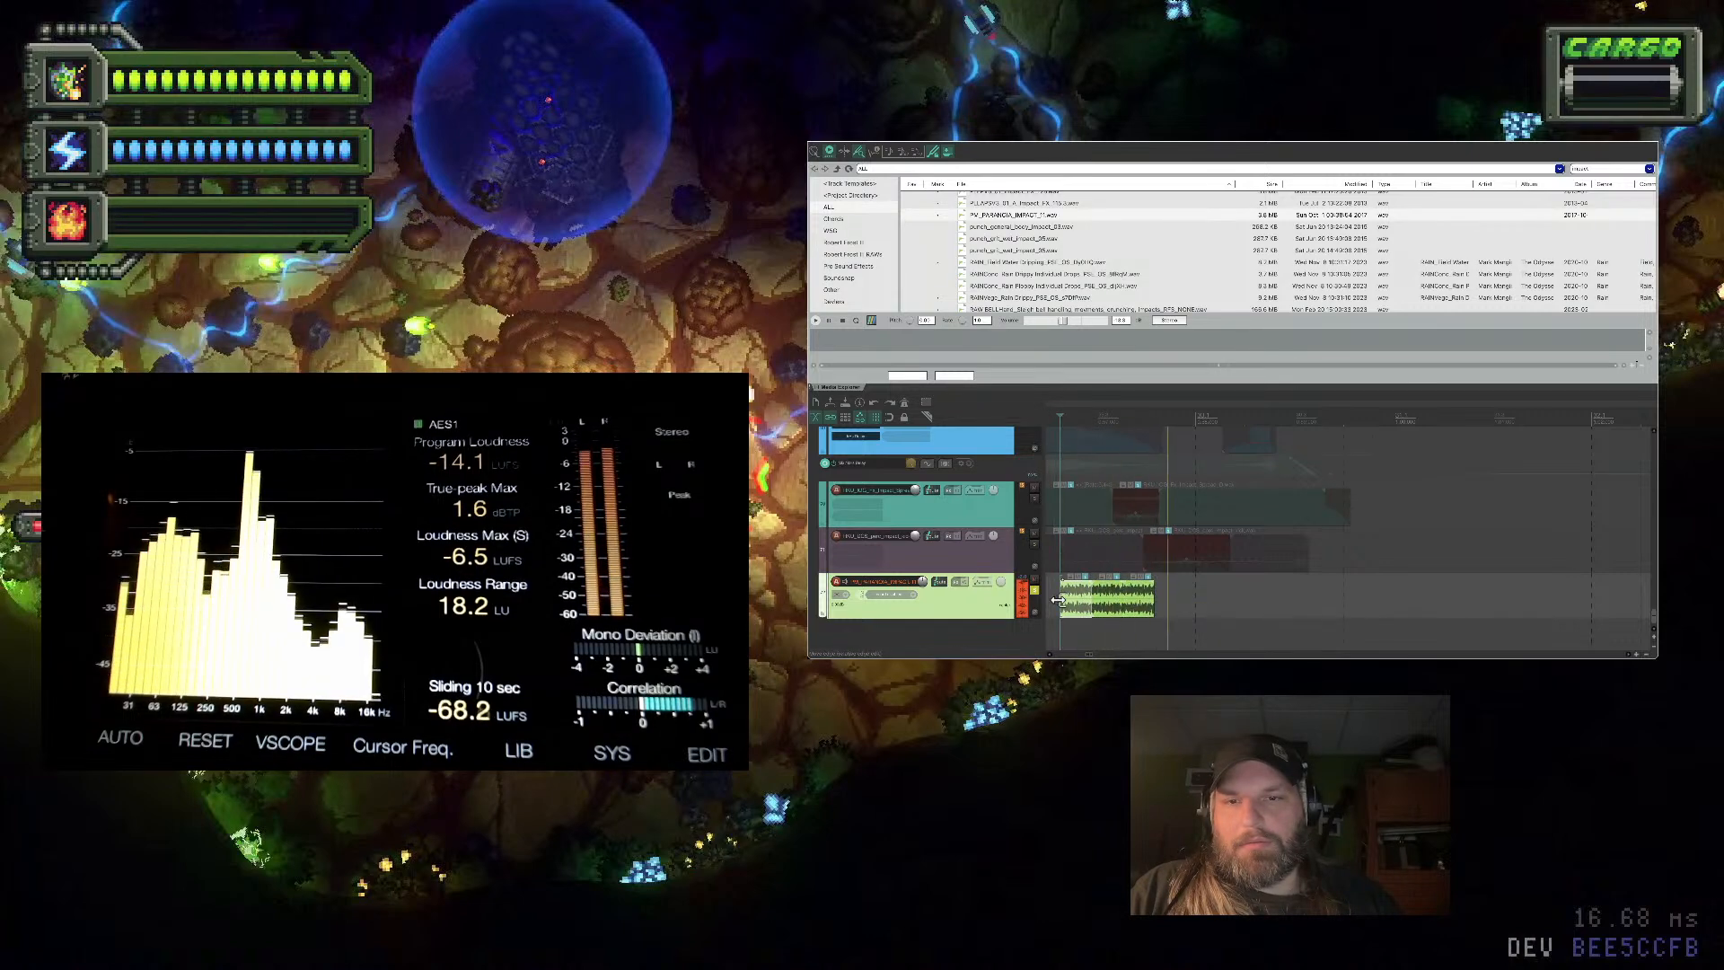
pyautogui.press('space')
pyautogui.scroll(-3, 1121, 609)
pyautogui.scroll(4, 1121, 609)
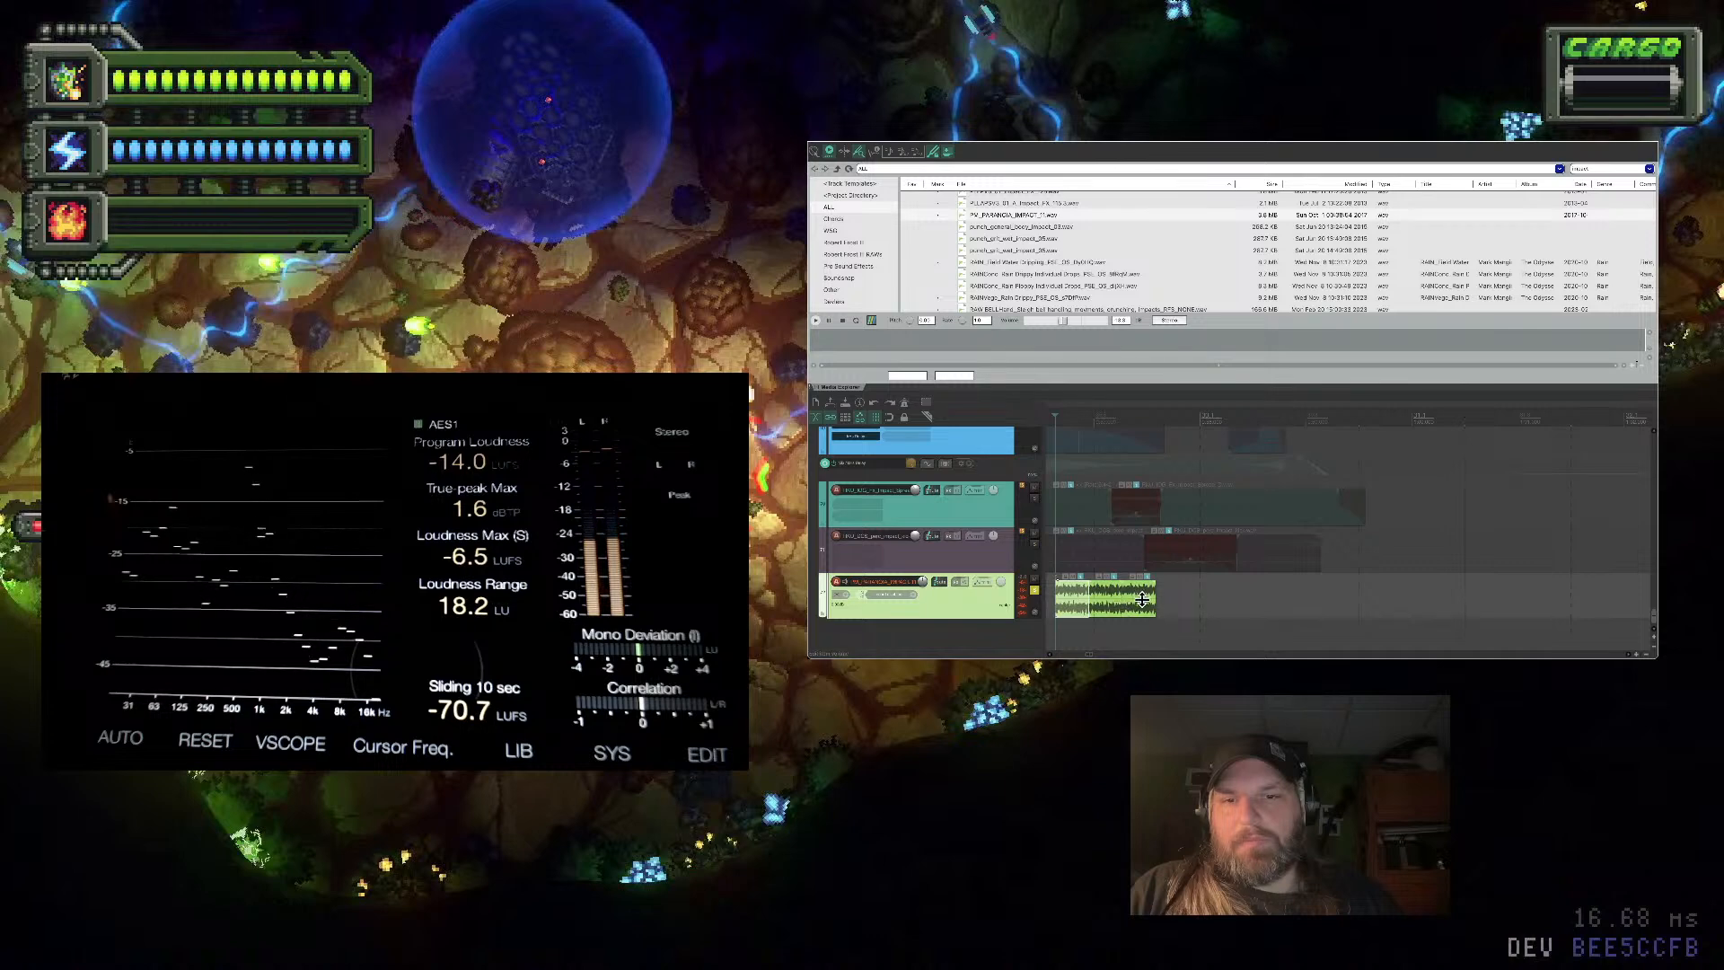
# Add three more overlapping copies of the short green piece and glue the whole row into one item
pyautogui.click(1145, 598)
pyautogui.press('super+d')
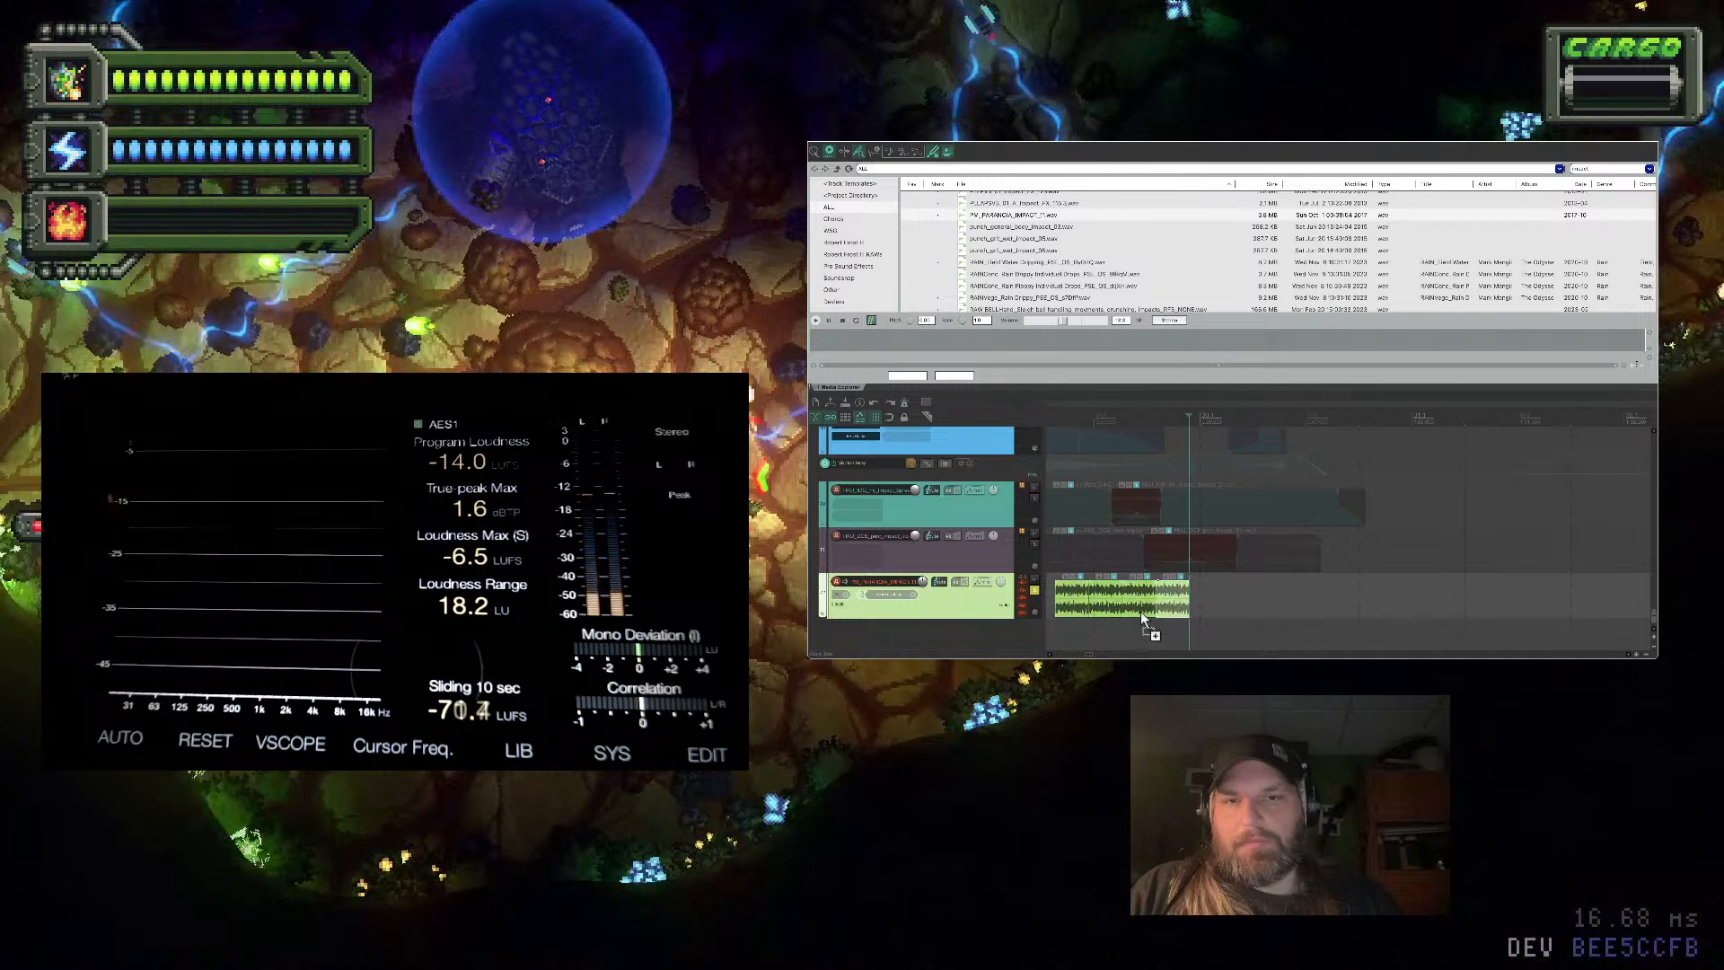
pyautogui.press('super+d')
pyautogui.press('super+d')
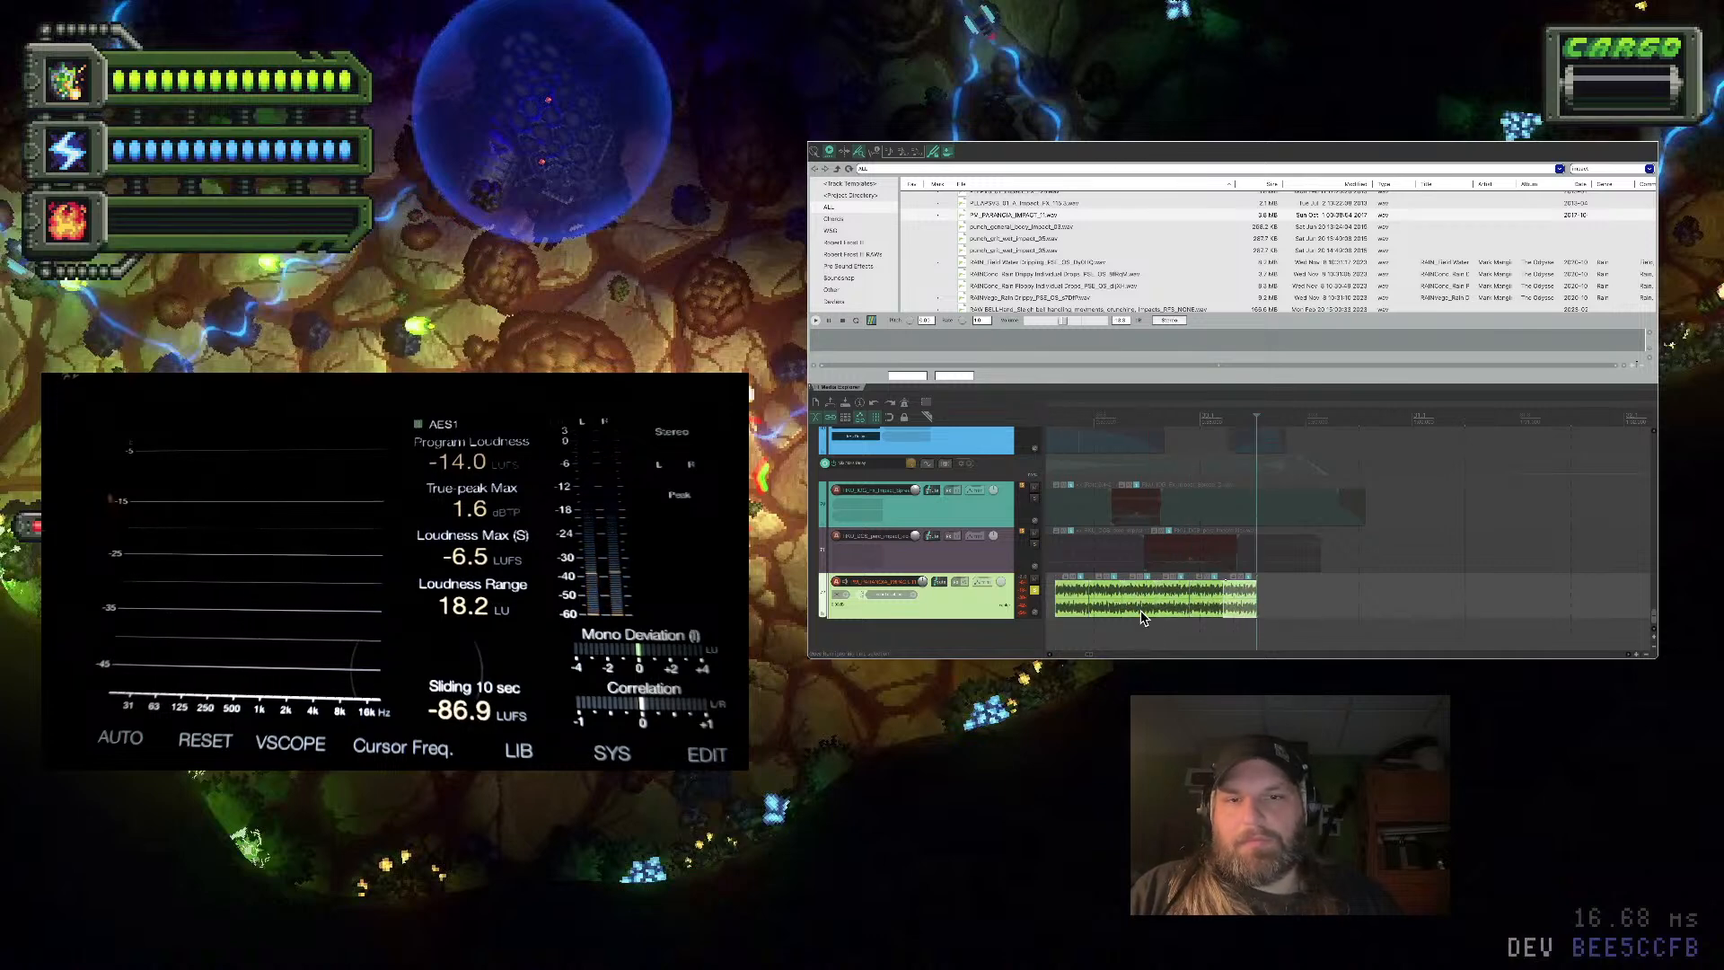
pyautogui.click(1069, 608)
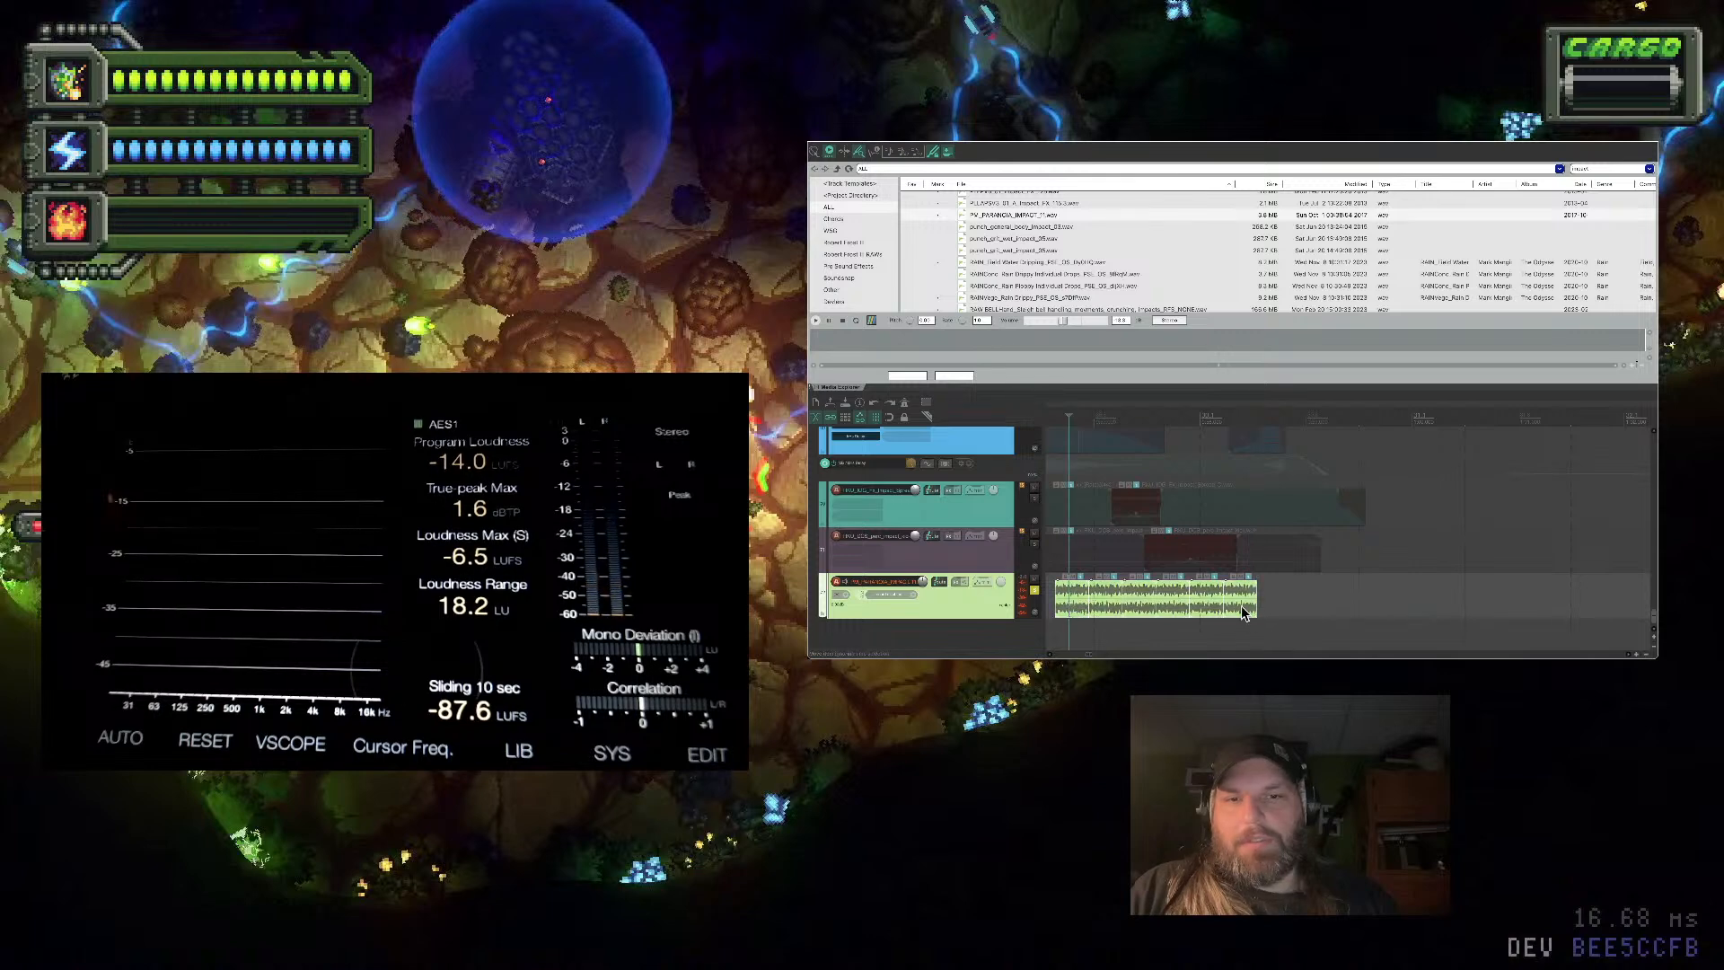
pyautogui.rightClick(1240, 605)
pyautogui.click(1314, 472)
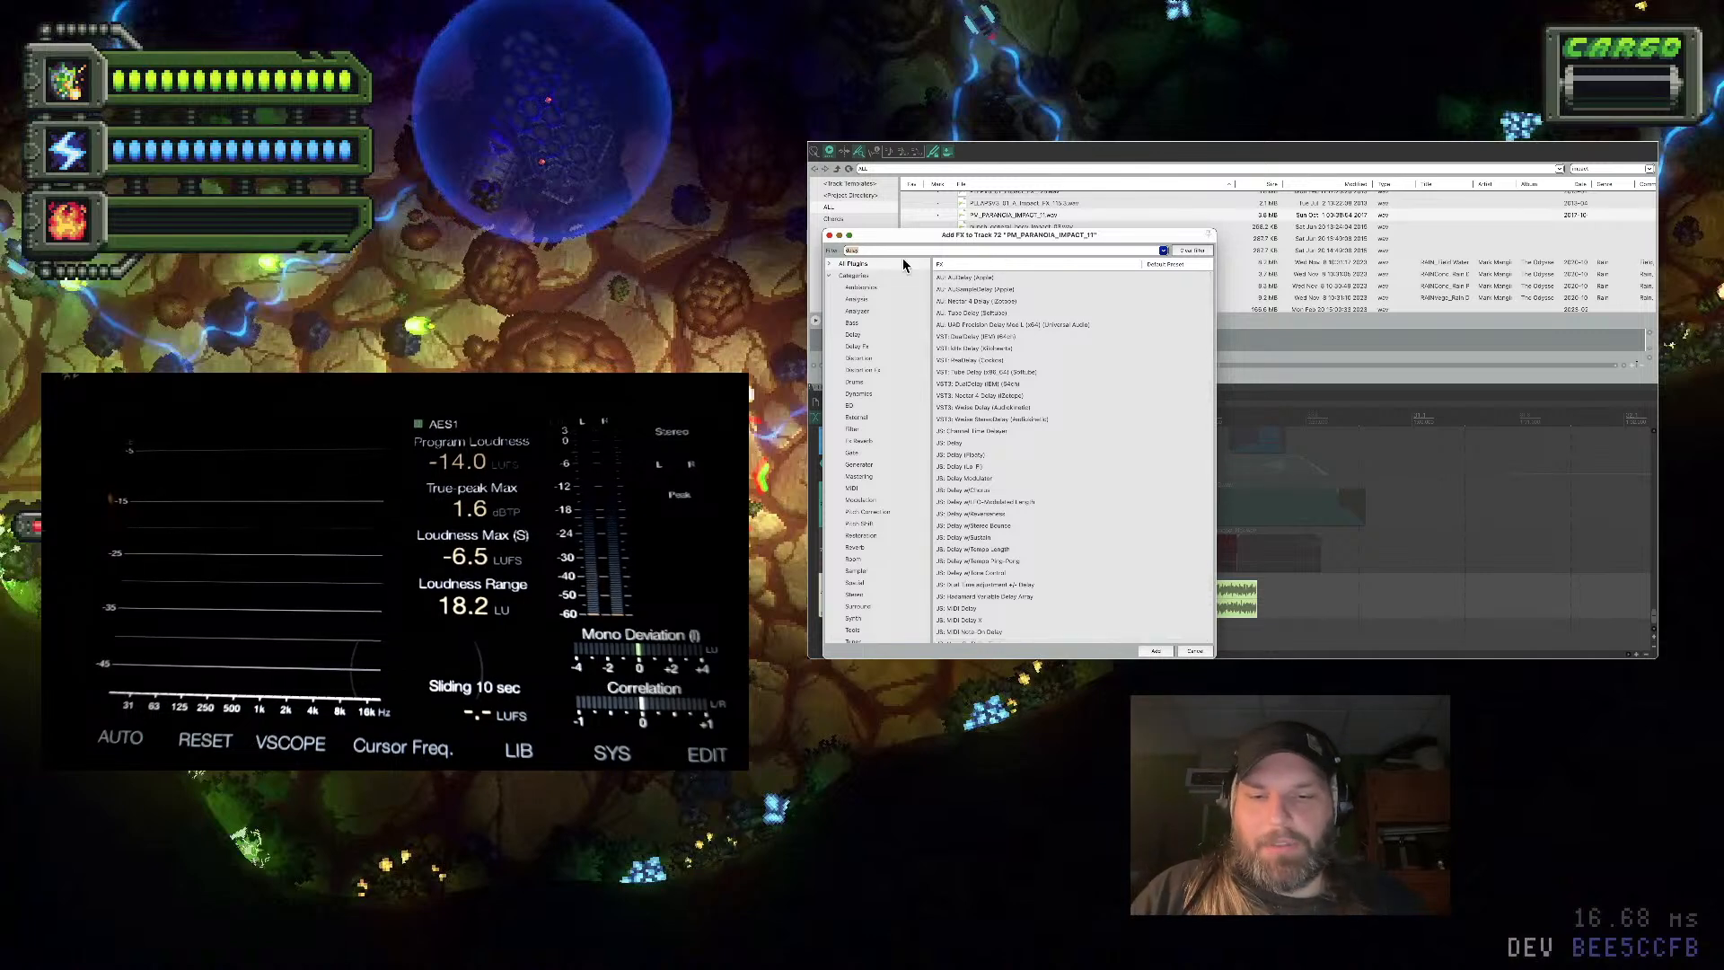
# Add Zynaptiq's WORMHOLE effect to the green PM_PARANOIA_IMPACT_11 track and load one of its factory presets
pyautogui.write('worm')
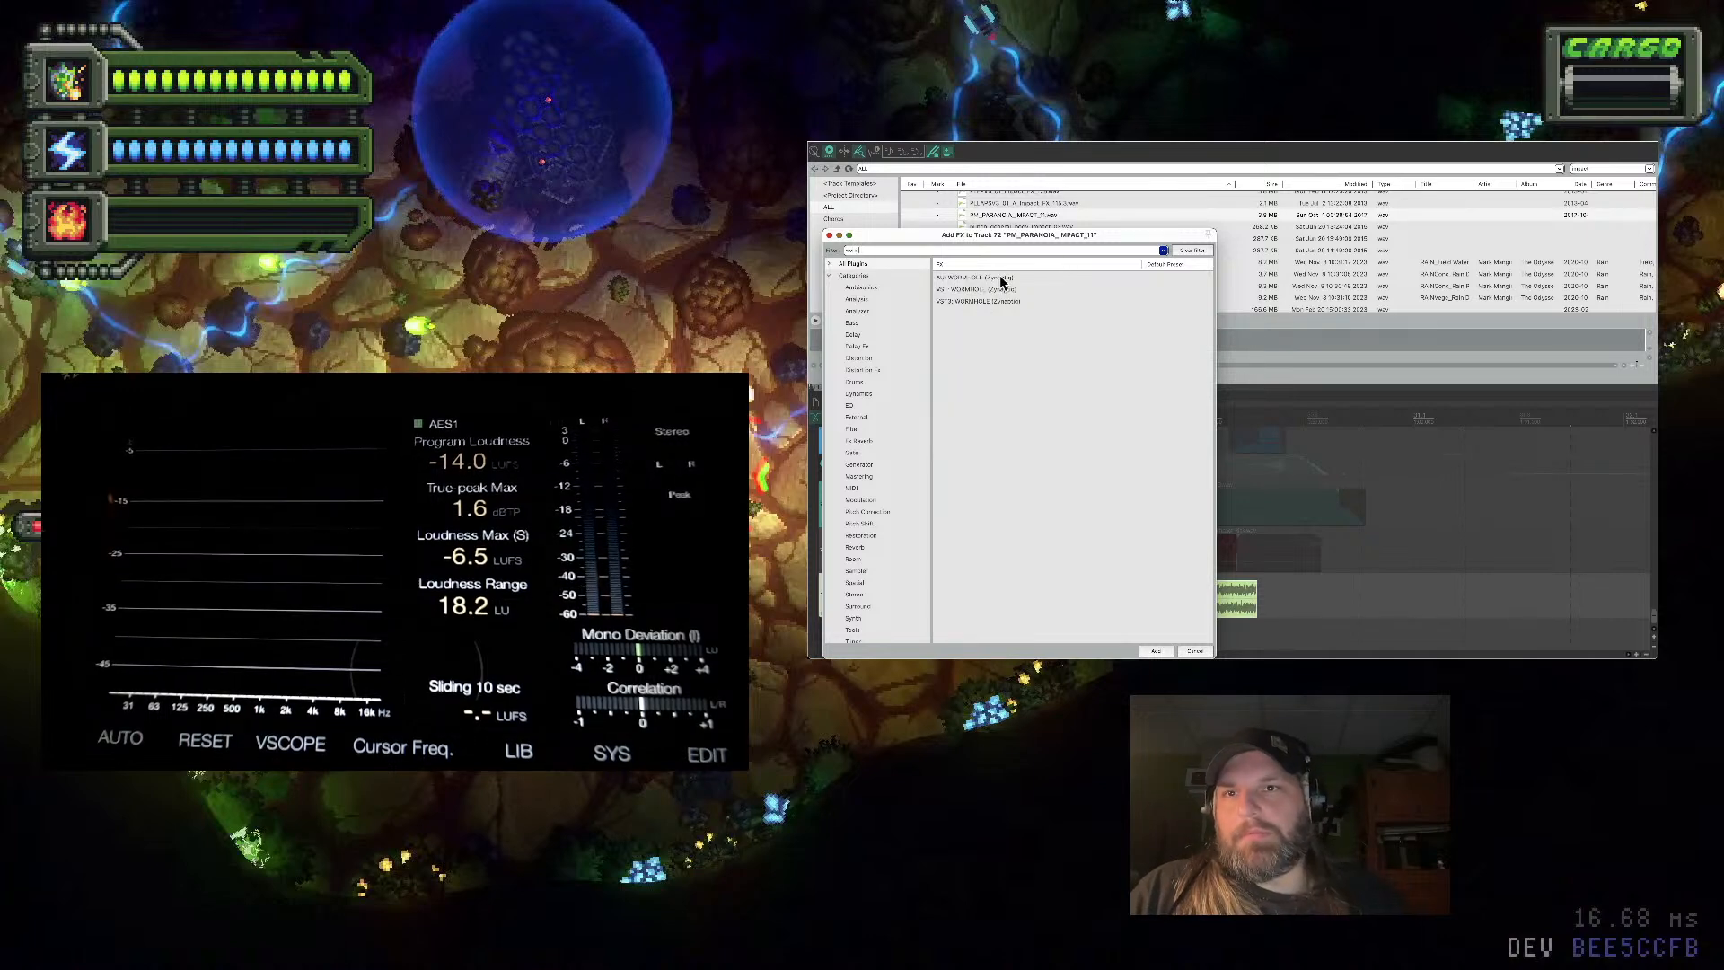
pyautogui.click(1003, 278)
pyautogui.doubleClick(1003, 279)
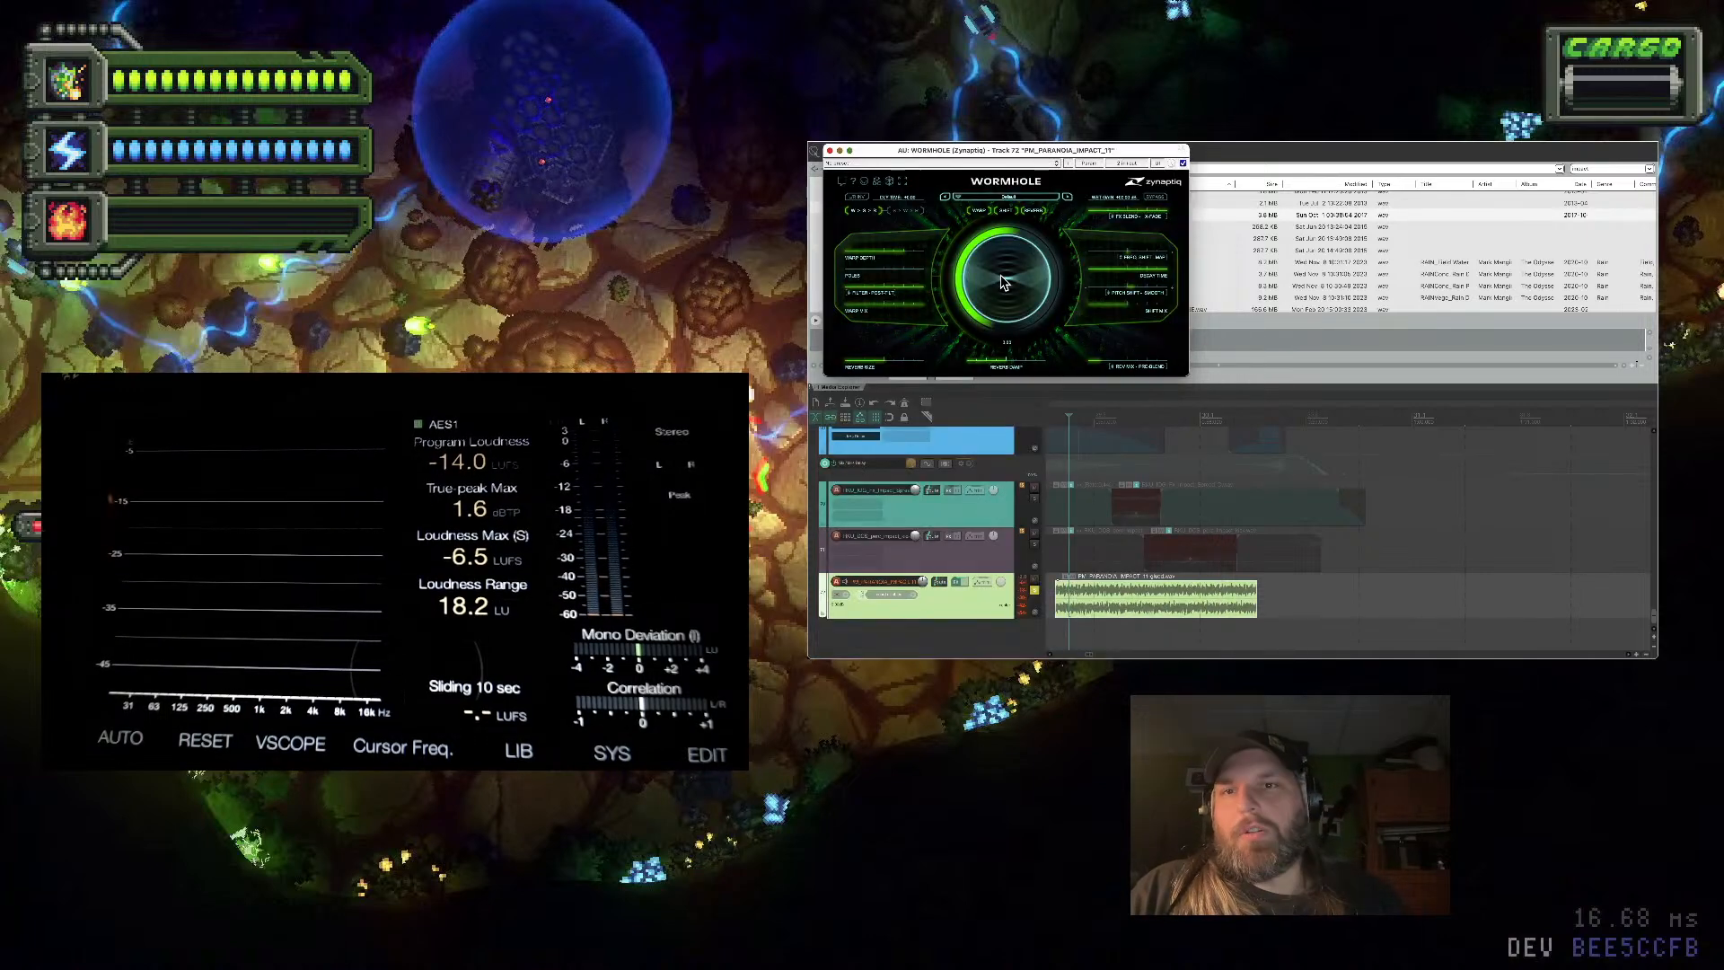
pyautogui.click(1027, 205)
pyautogui.moveTo(1060, 202)
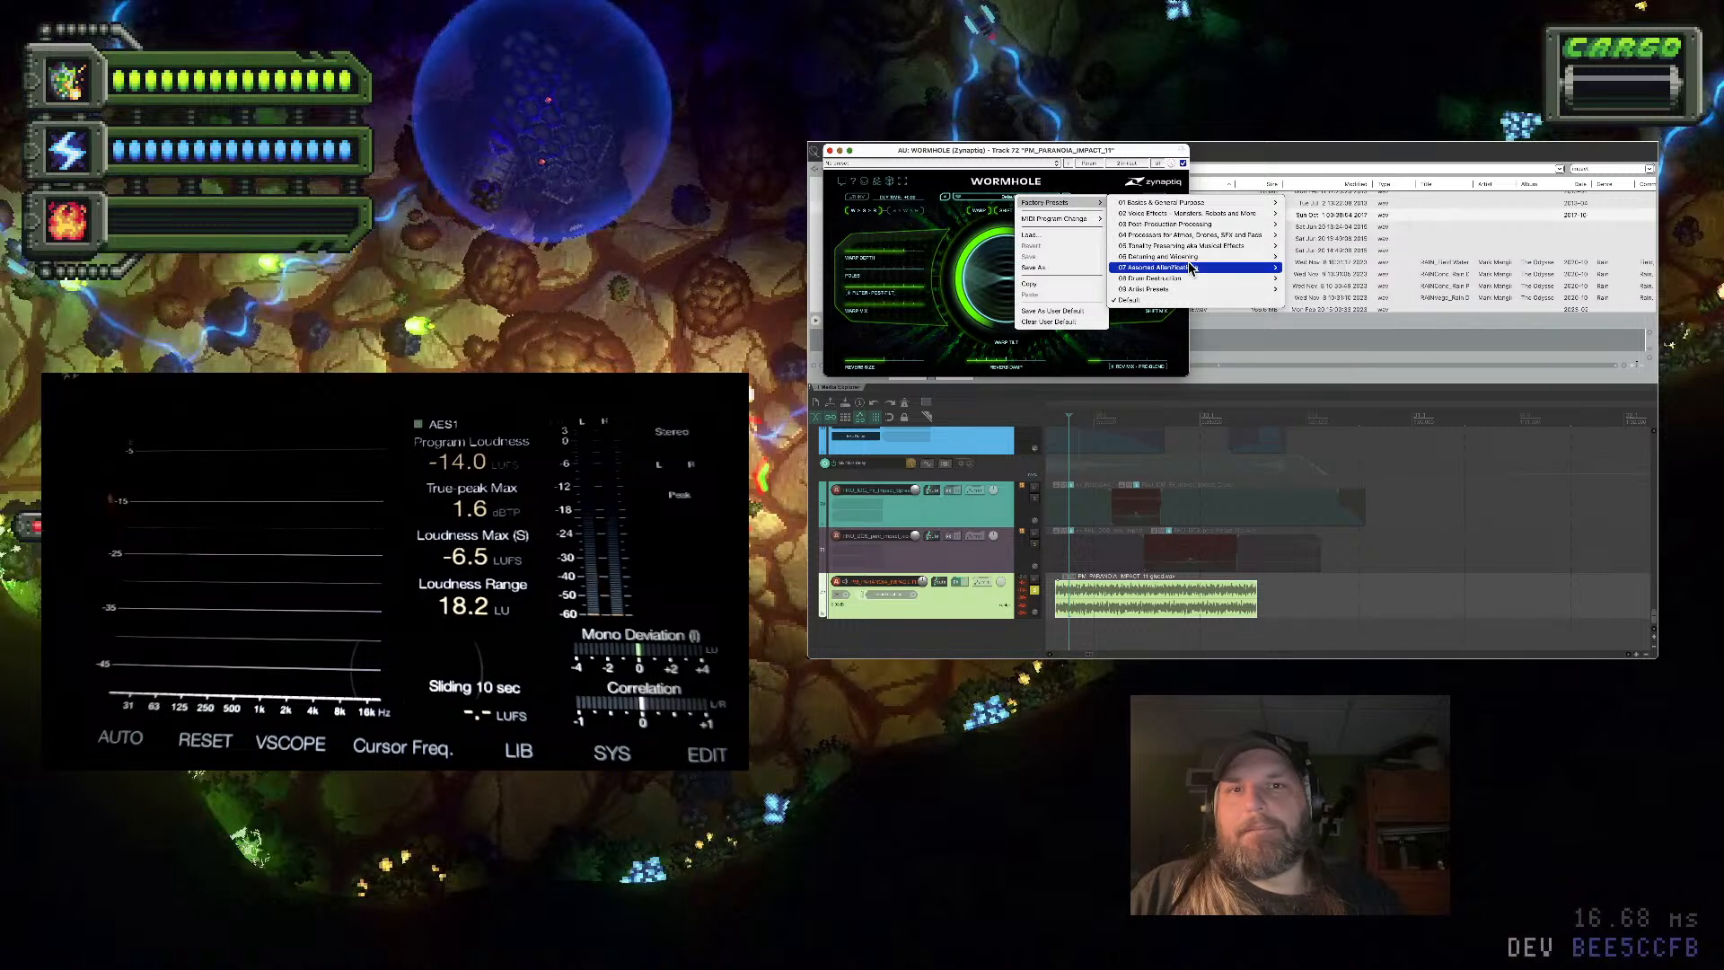
pyautogui.moveTo(1191, 259)
pyautogui.click(1329, 257)
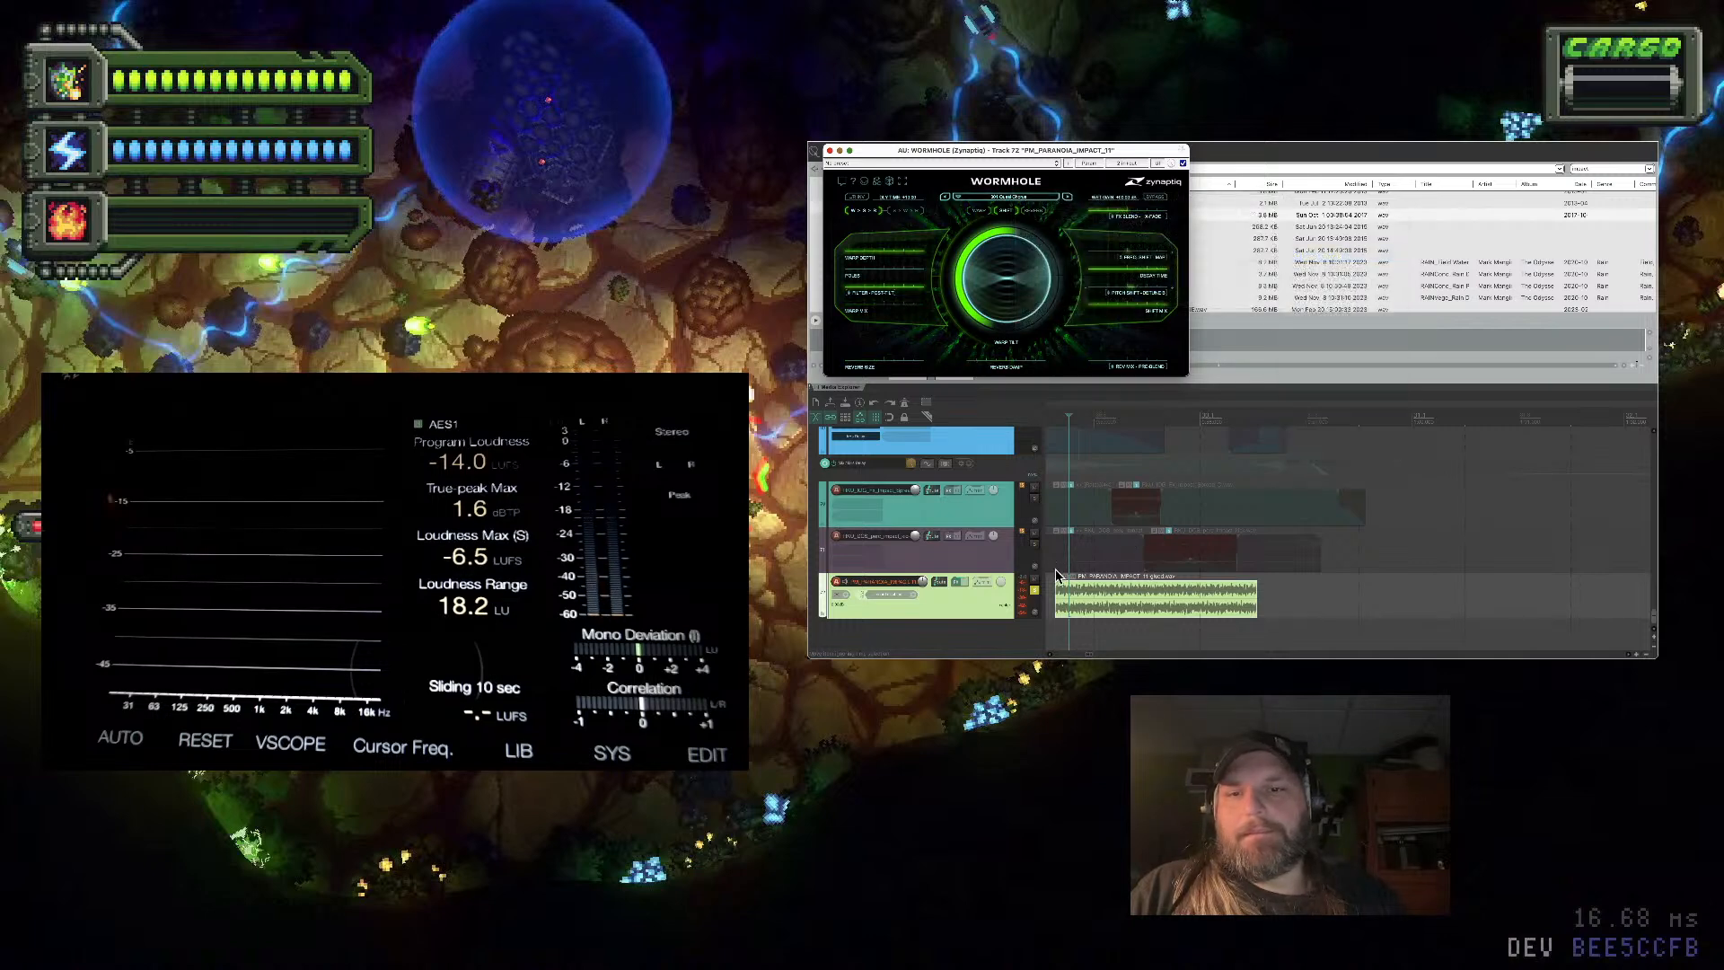
# Shape the glued green clip's start and end with fades, and unsolo its track to play it with the other layers
pyautogui.press('space')
pyautogui.scroll(-4, 1102, 584)
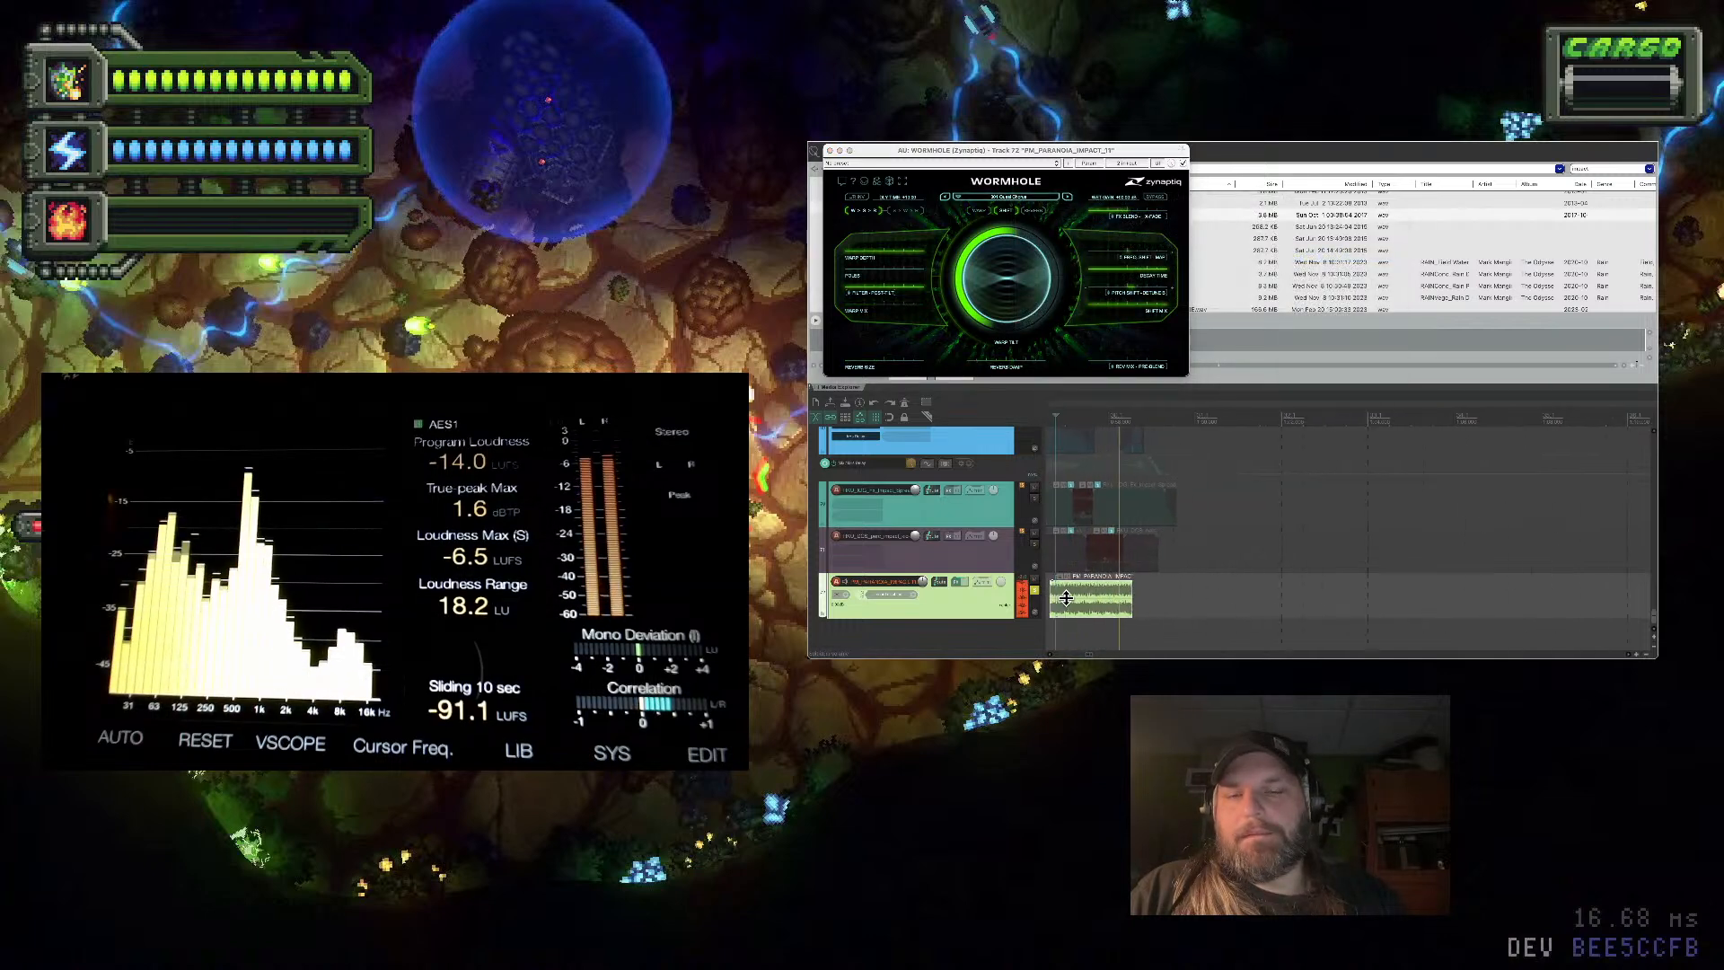
pyautogui.click(1152, 584)
pyautogui.click(1235, 593)
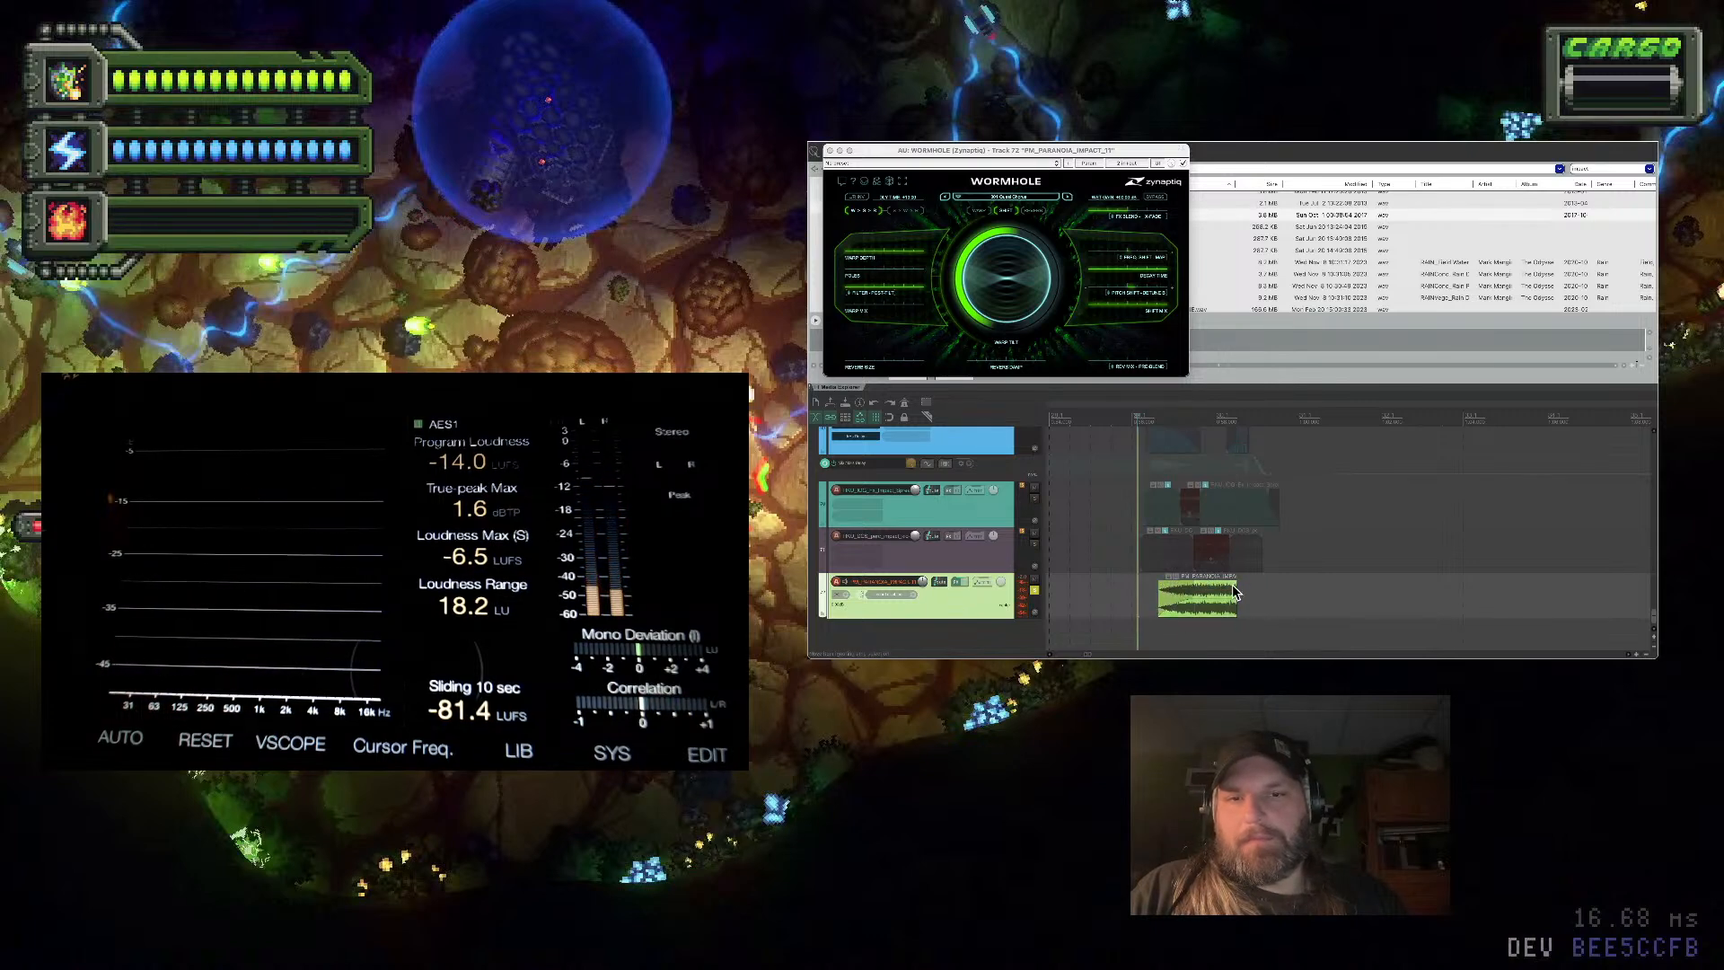
pyautogui.press('space')
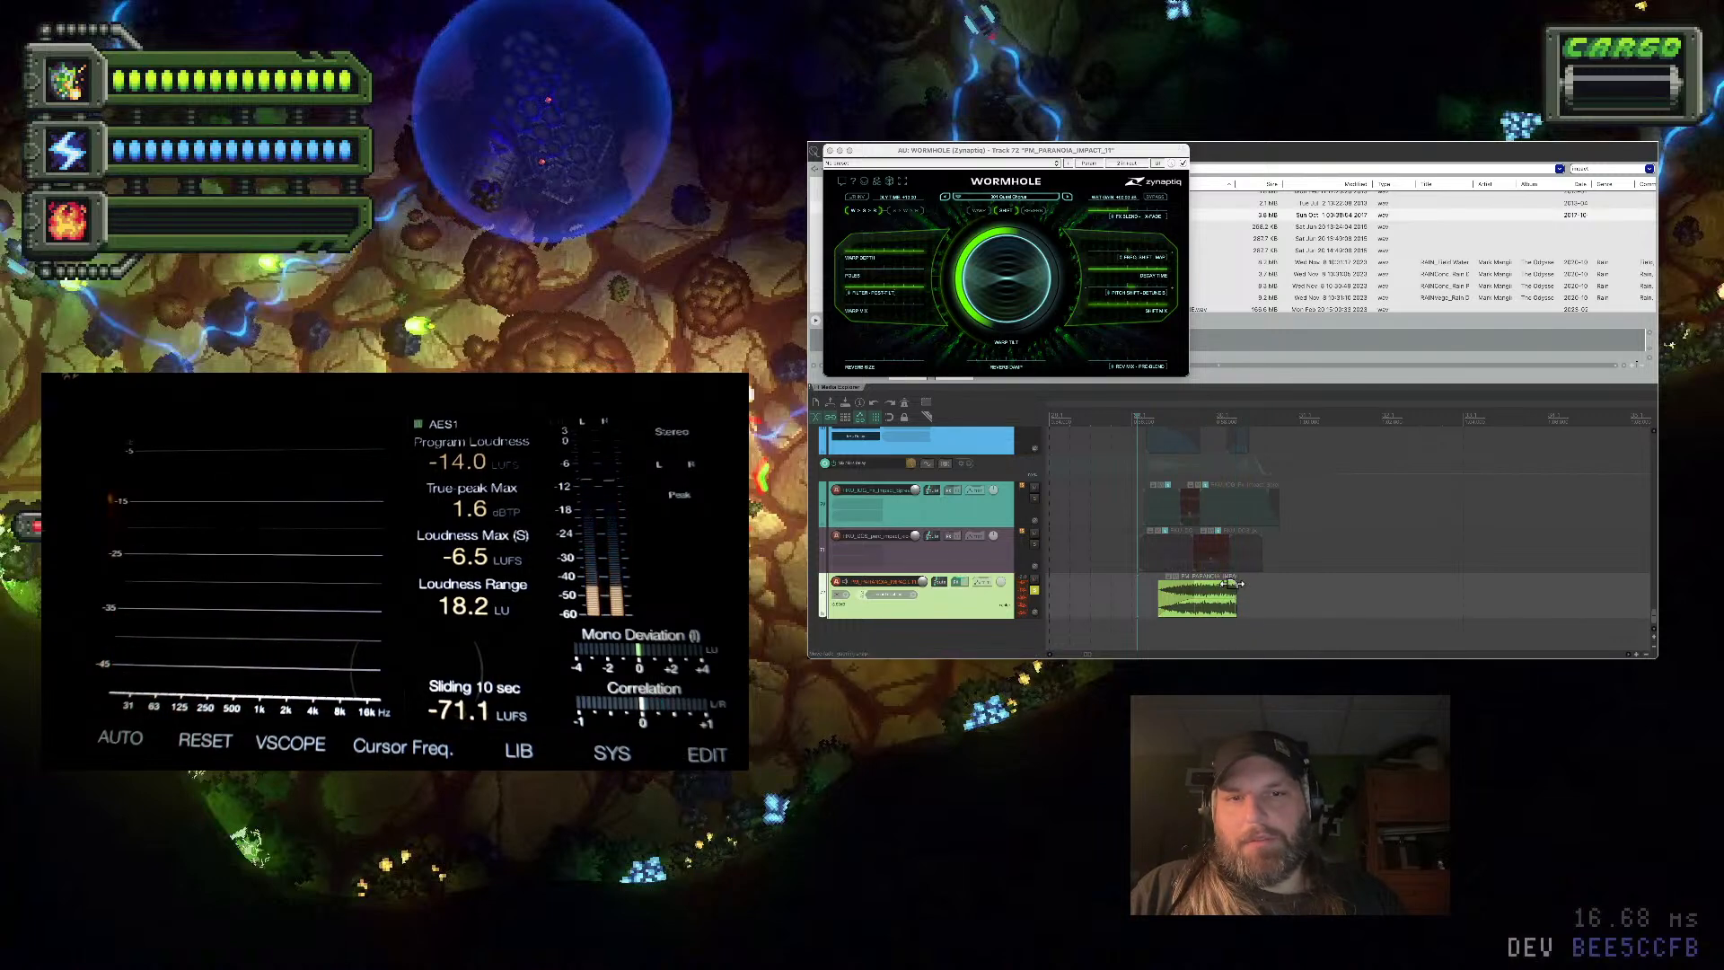
pyautogui.click(1034, 589)
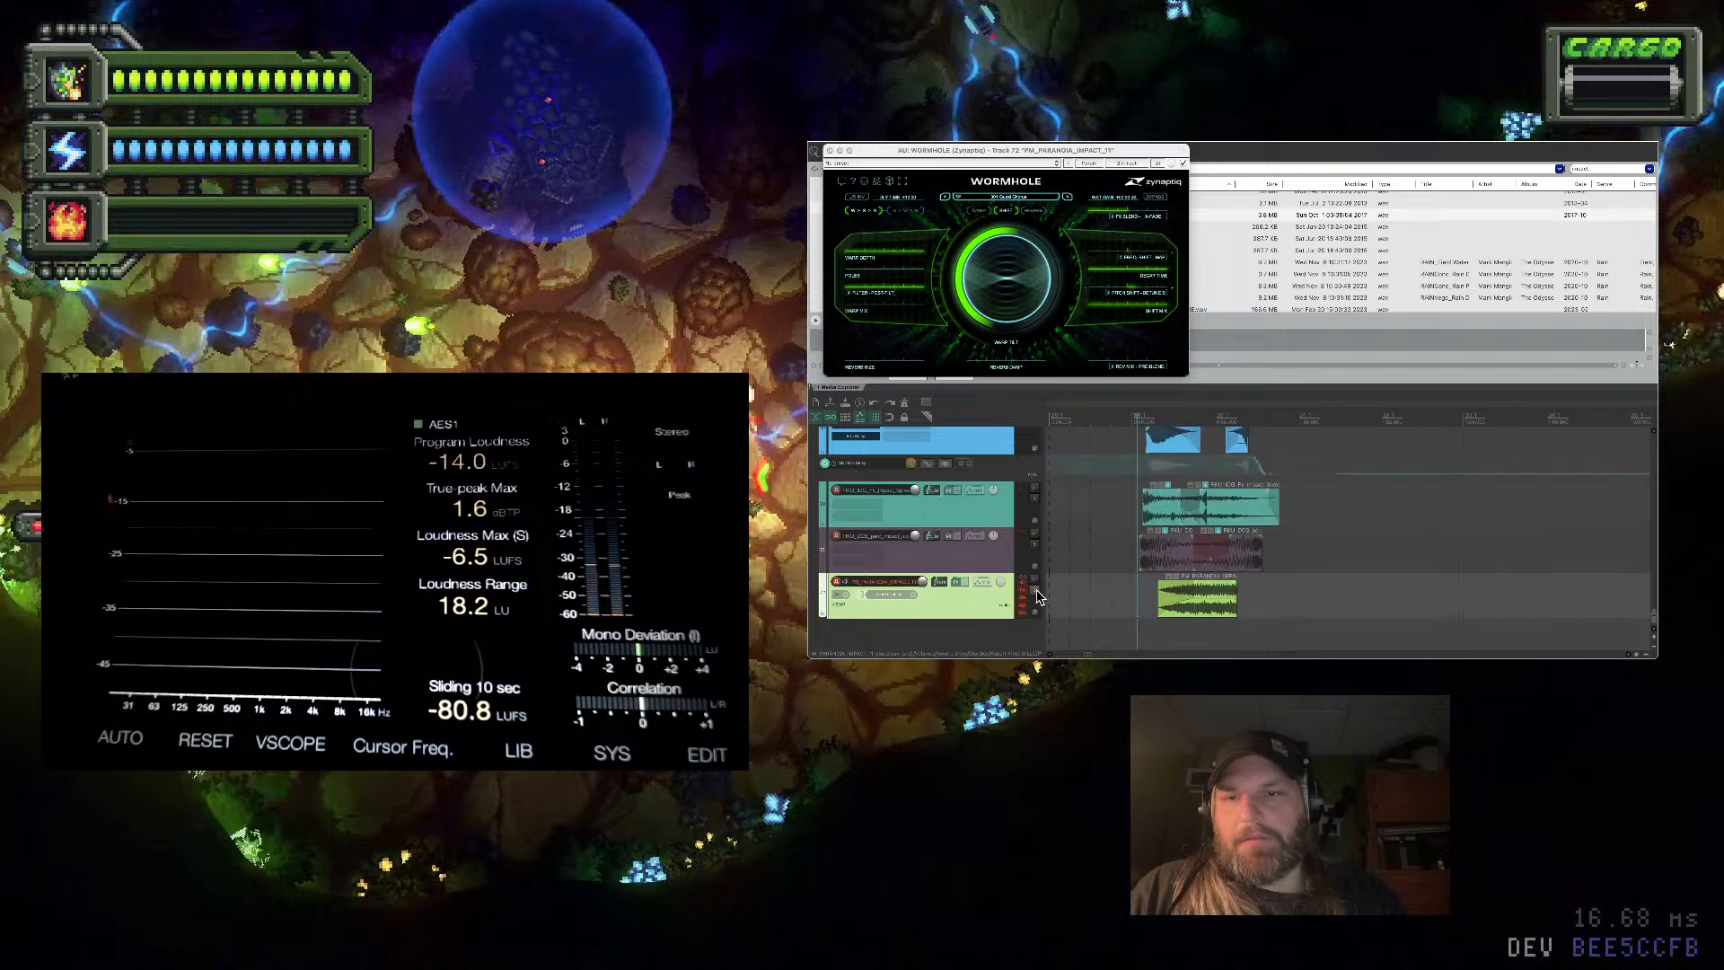
pyautogui.press('space')
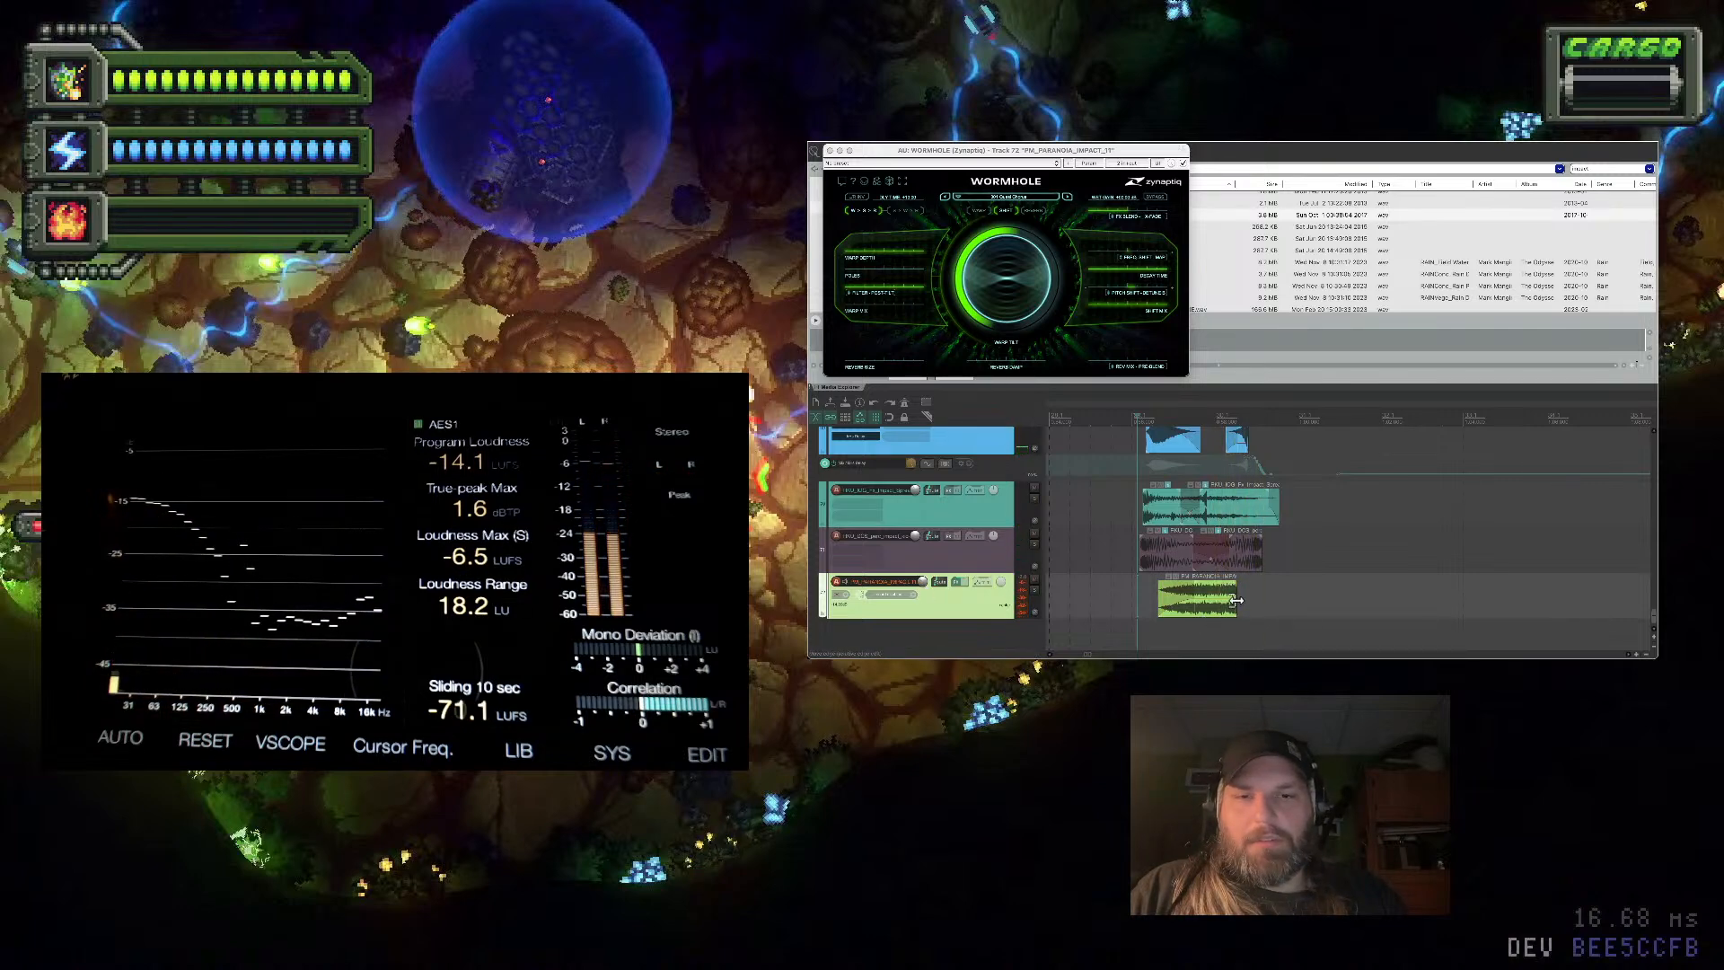
# Try stretching the green clip's end slightly later and play the layered impact
pyautogui.moveTo(1237, 596); pyautogui.dragTo(1247, 596)
pyautogui.press('space')
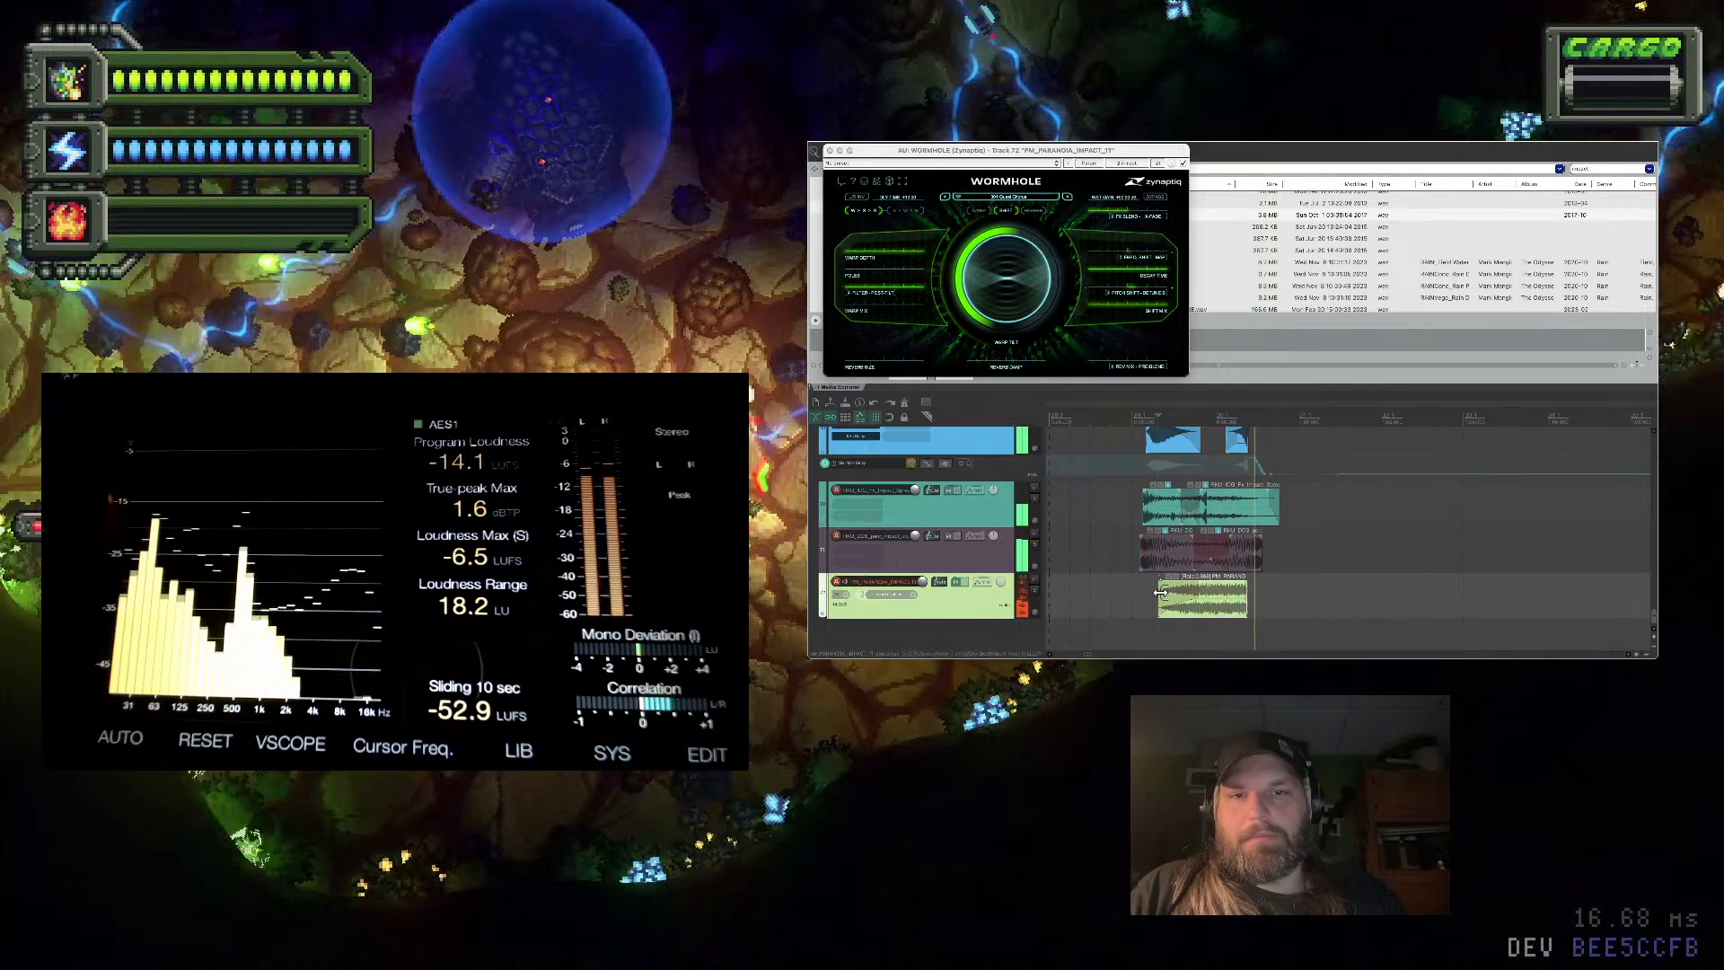
pyautogui.hotkey('ctrl', 'z')
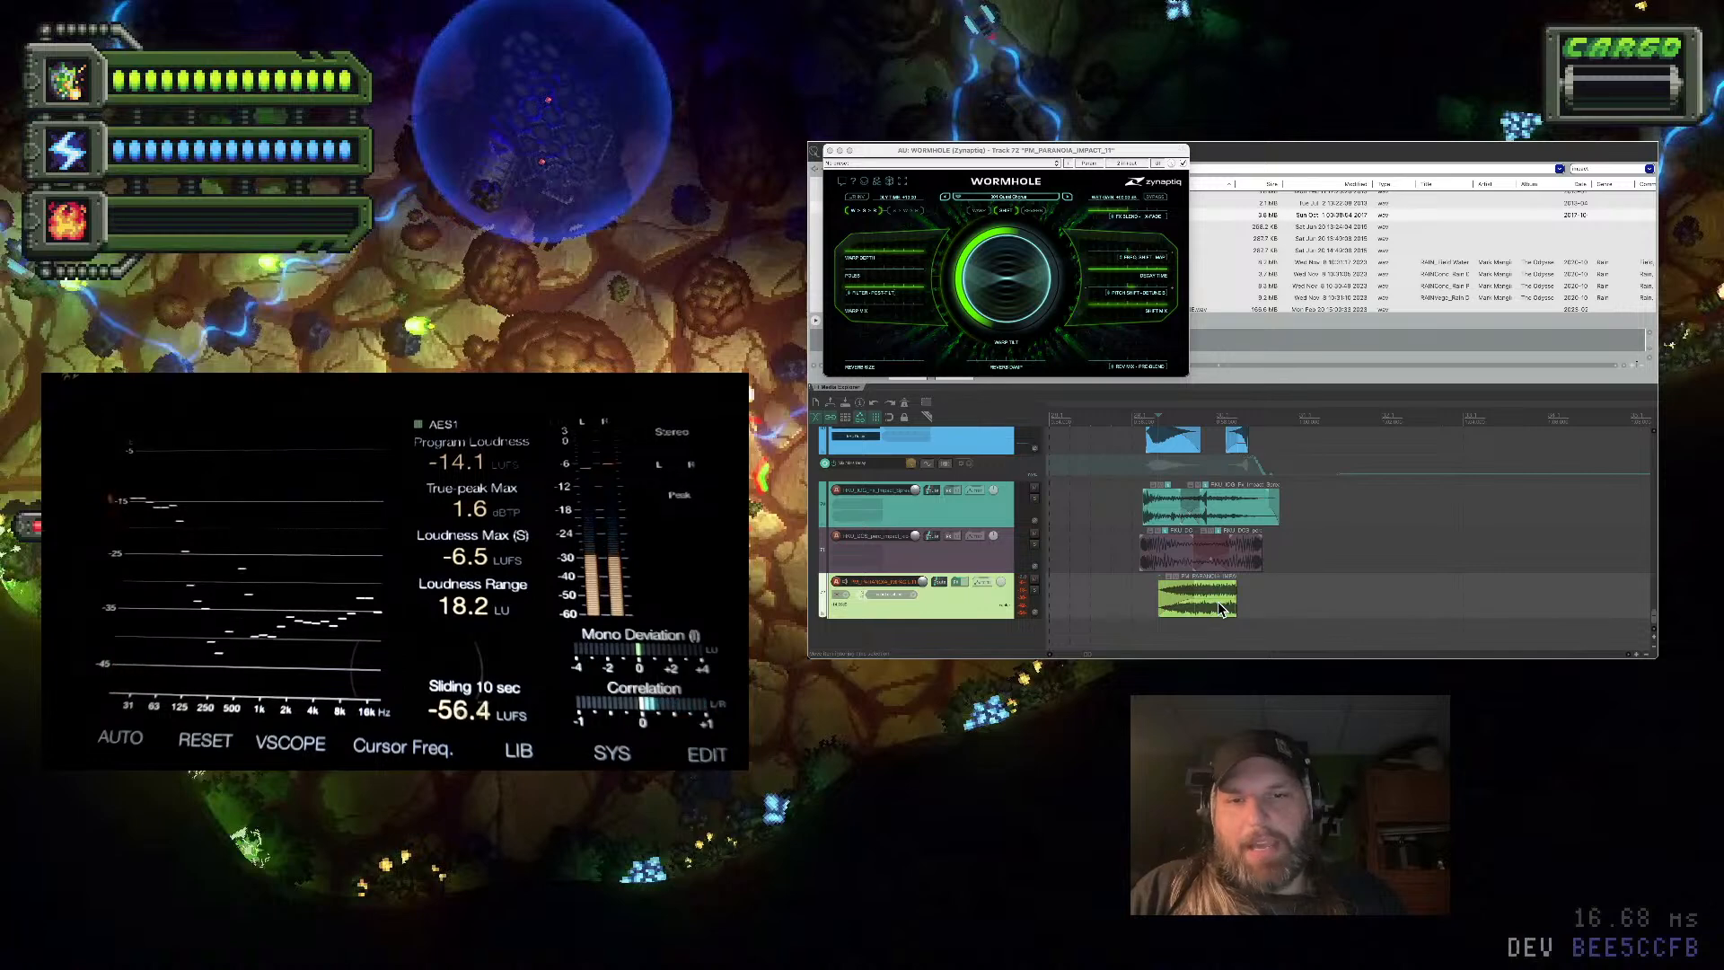
# Extend the green clip's end slightly past the short blue clip and play the full impact again
pyautogui.moveTo(1236, 599); pyautogui.dragTo(1249, 600)
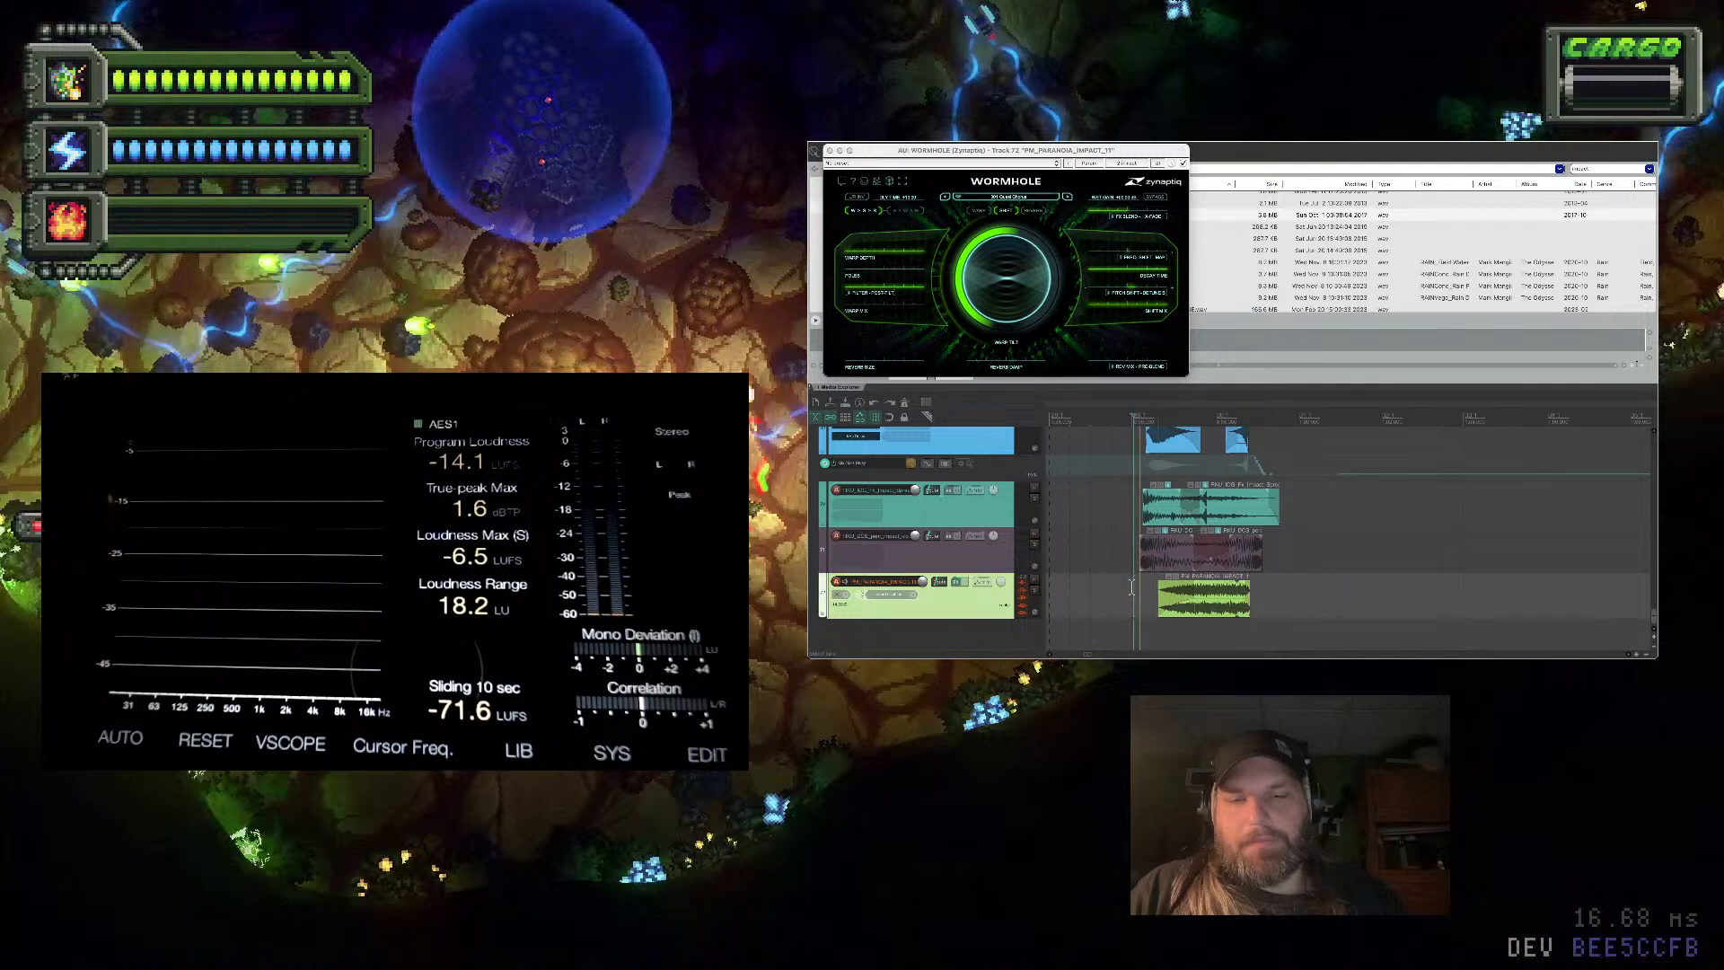
pyautogui.press('space')
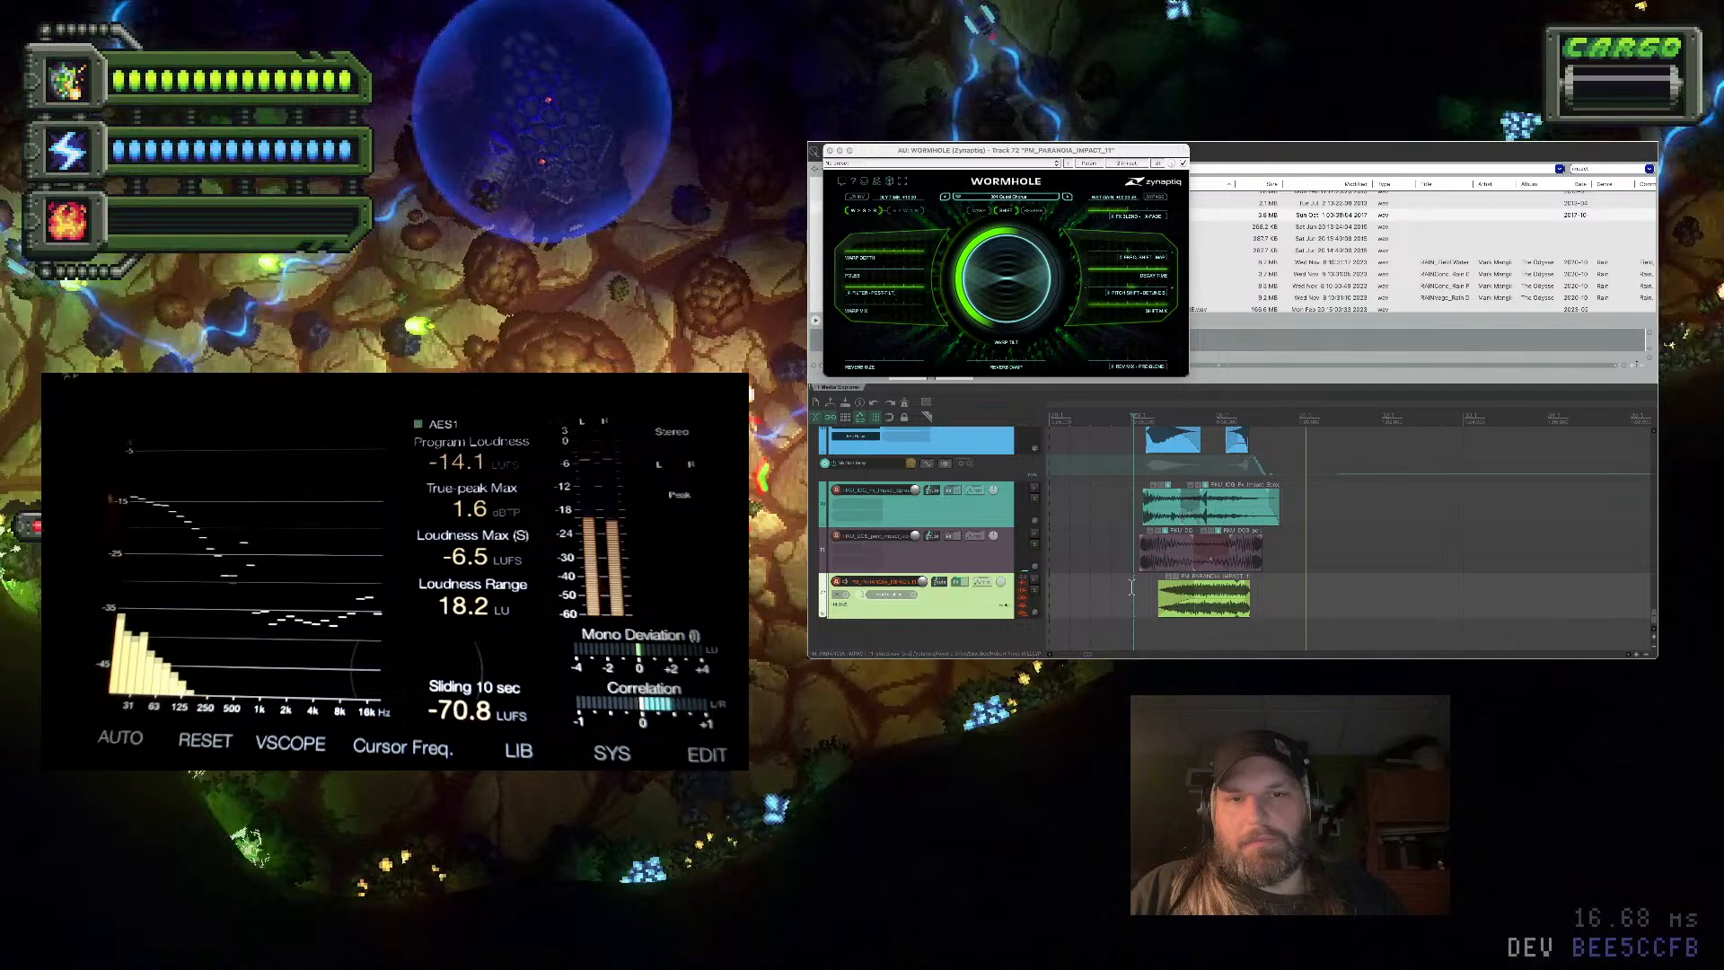
pyautogui.scroll(5, 1104, 492)
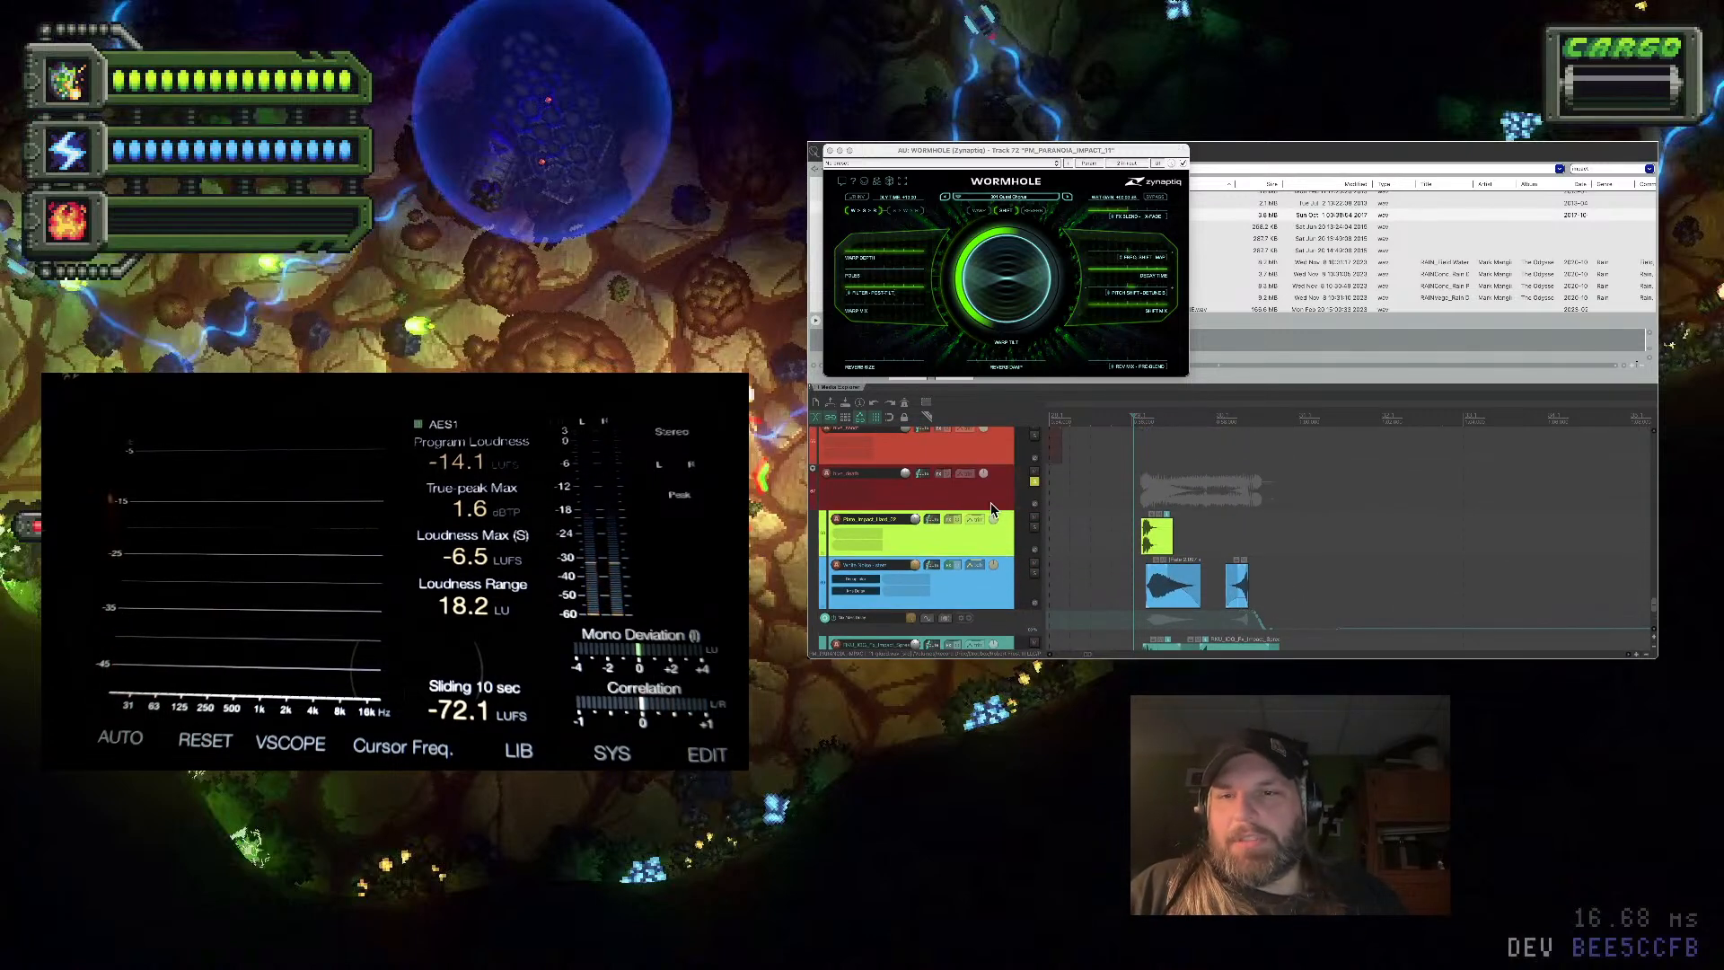
pyautogui.scroll(-3, 967, 536)
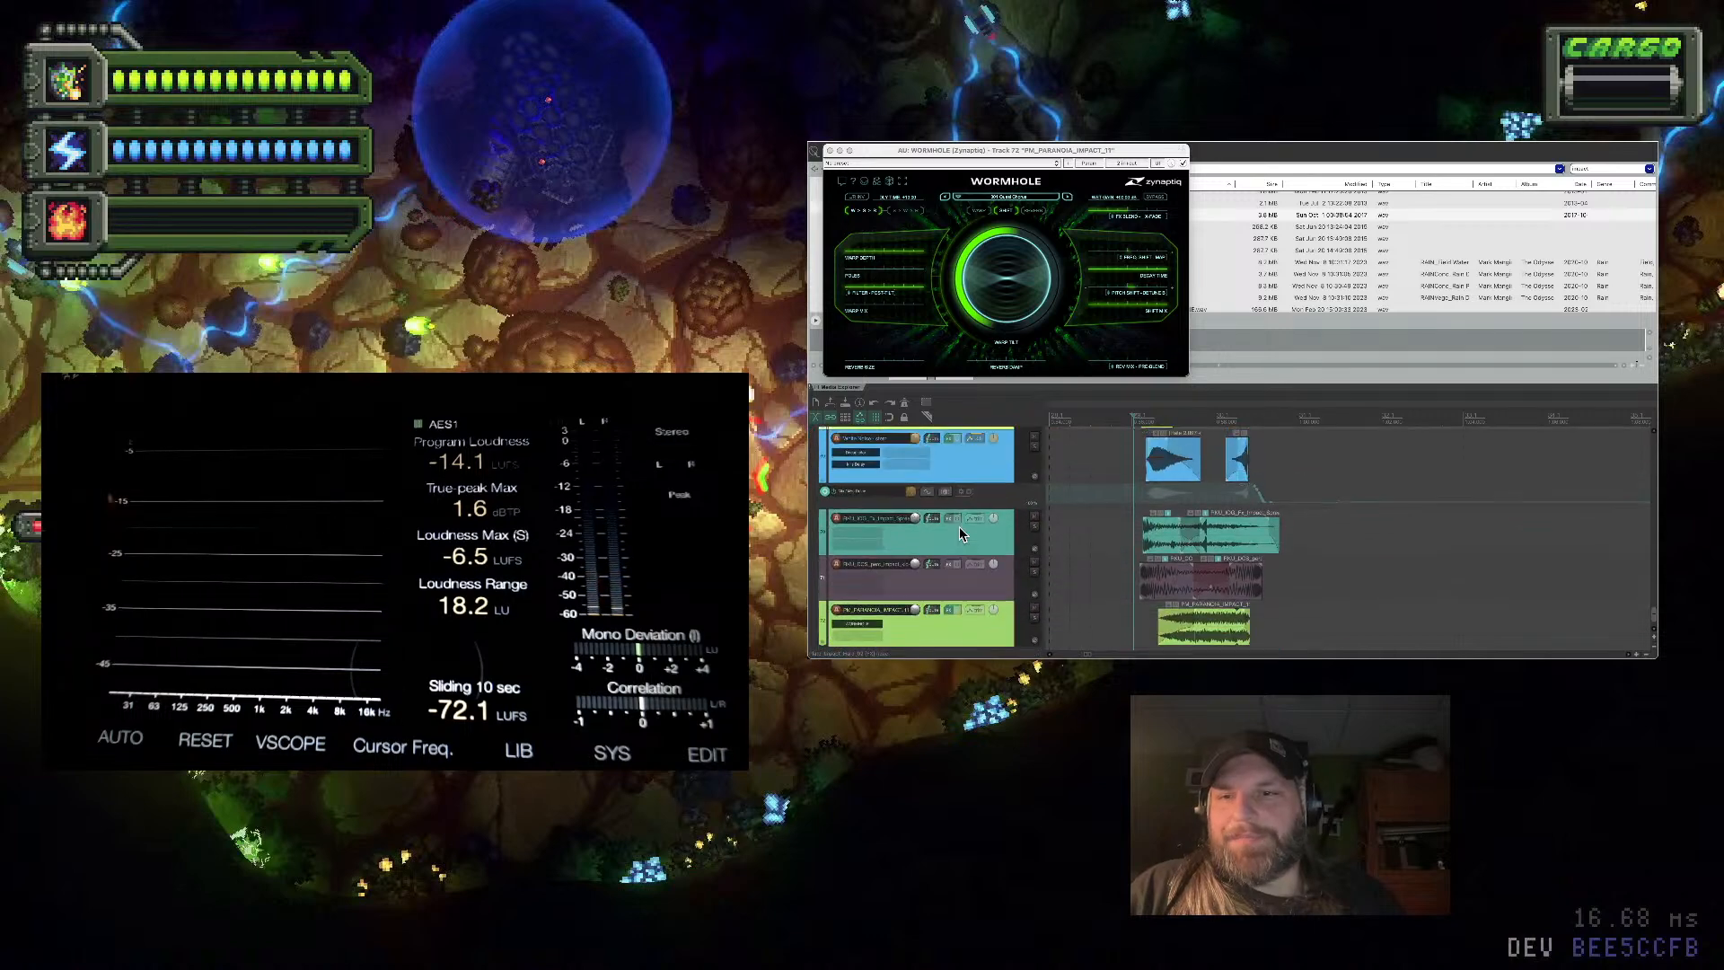
# Add FabFilter's Pro-Q 3 equalizer to the hive_death folder track that holds the impact layers
pyautogui.scroll(3, 988, 468)
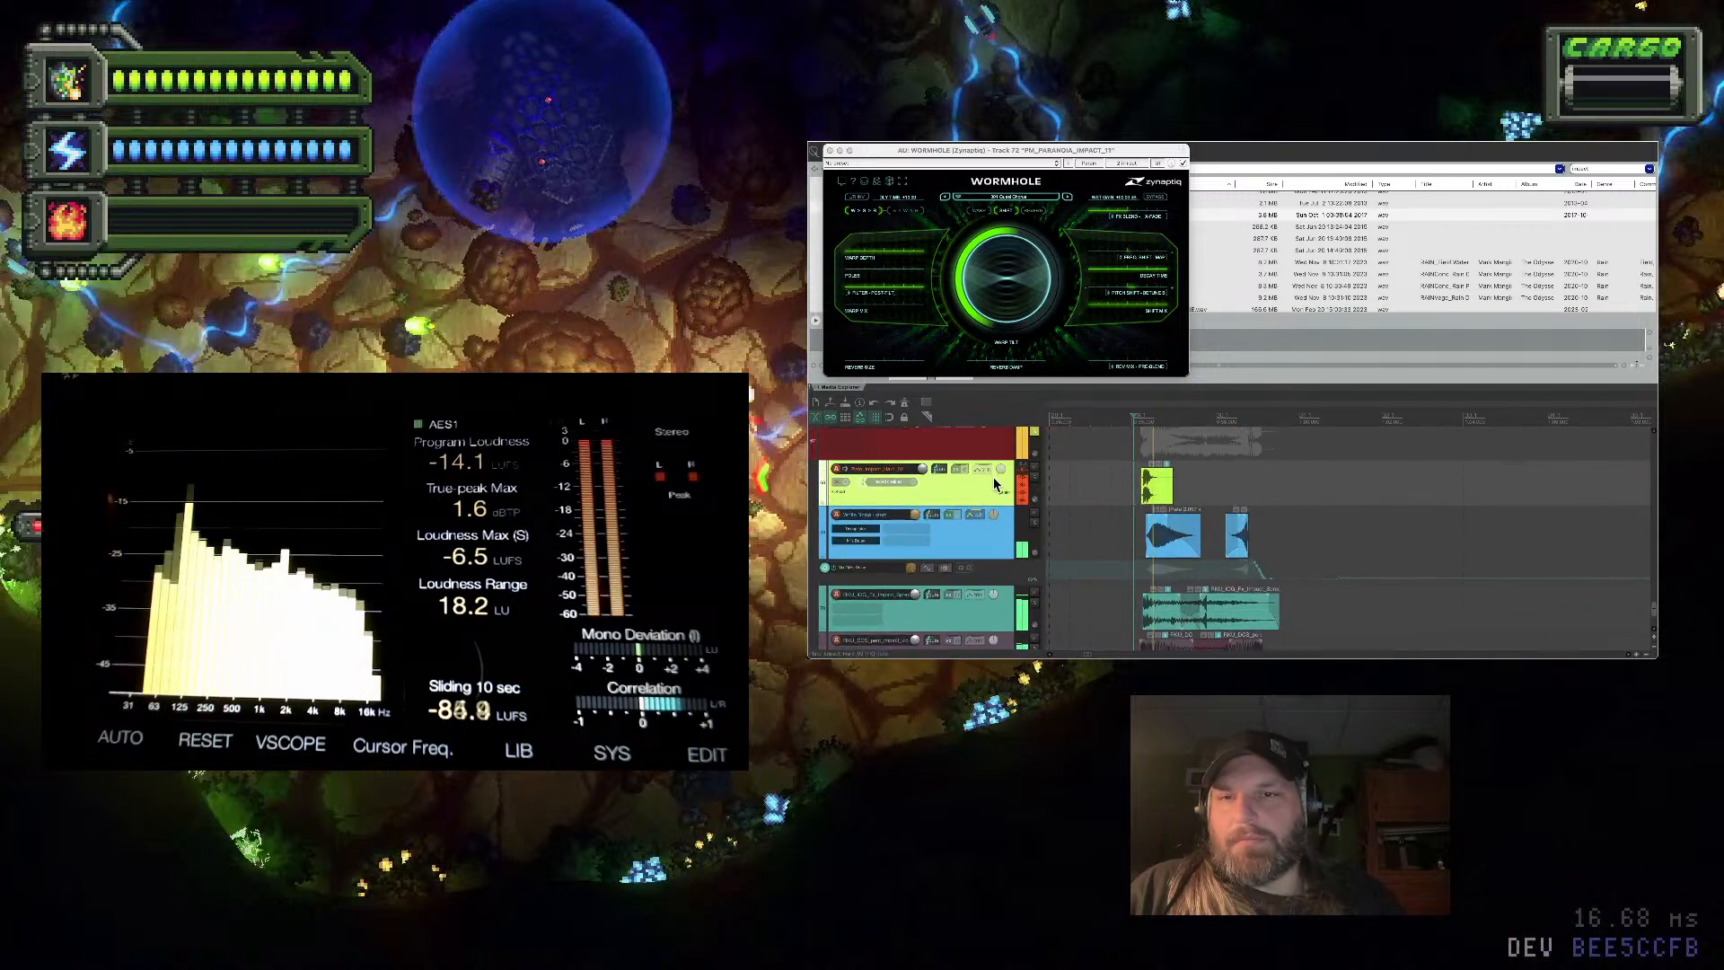
pyautogui.scroll(2, 1001, 477)
pyautogui.scroll(-1, 988, 492)
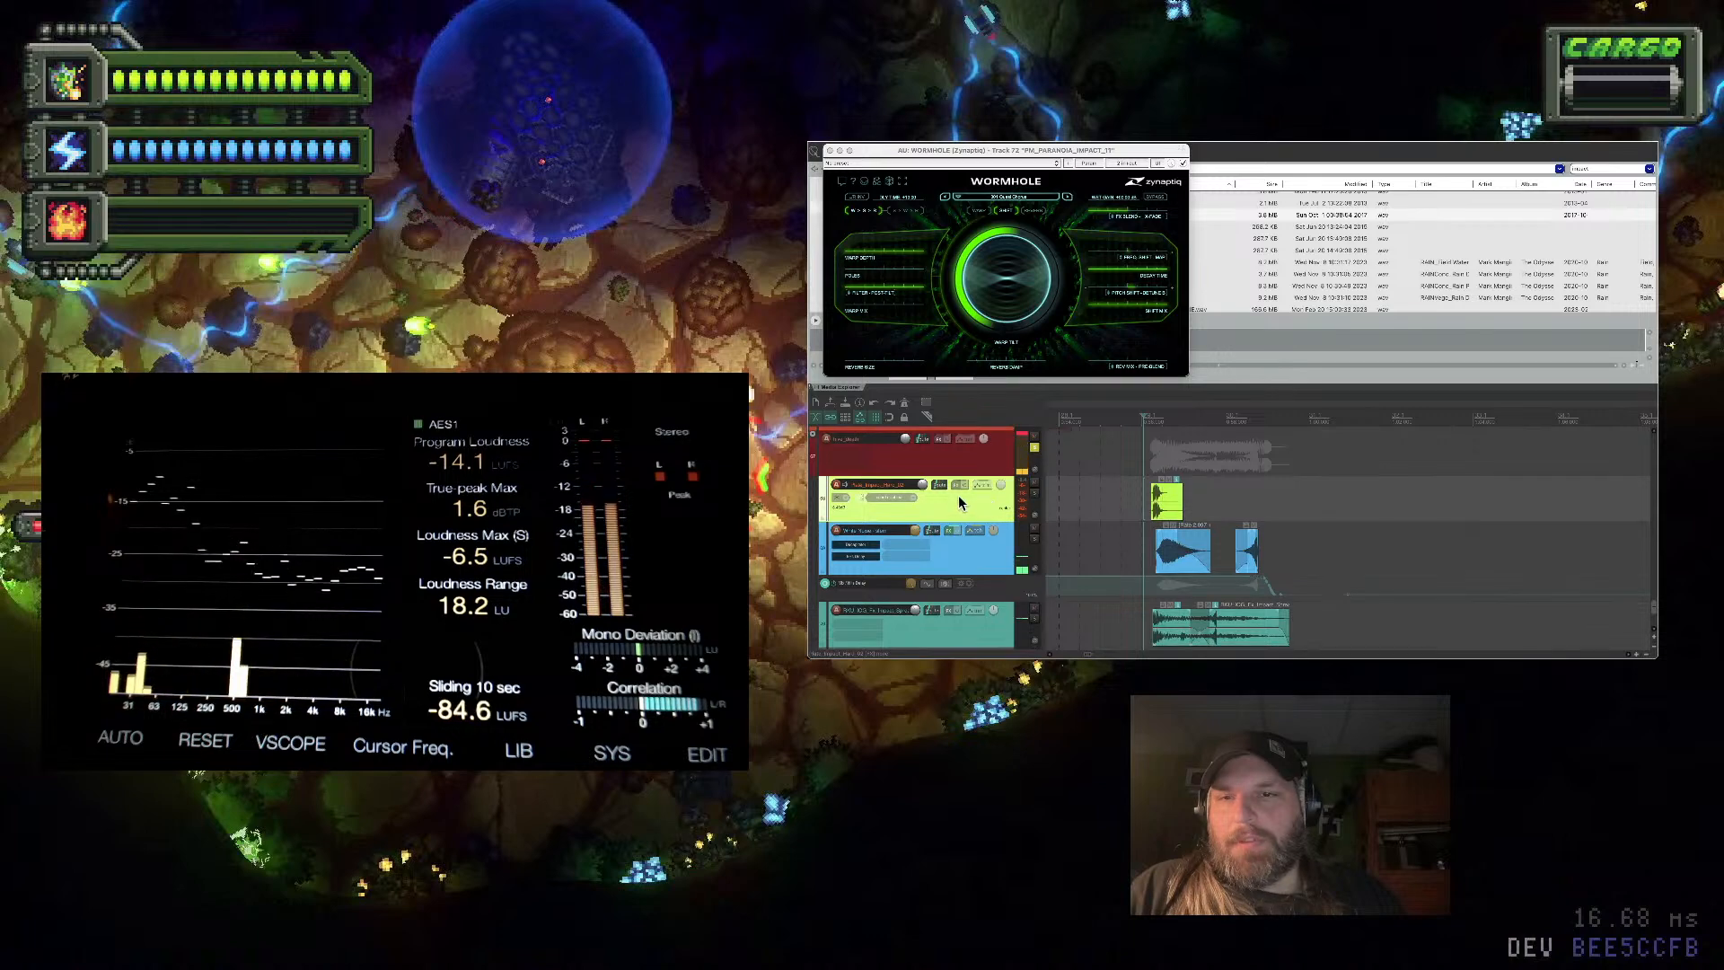
pyautogui.scroll(-2, 934, 507)
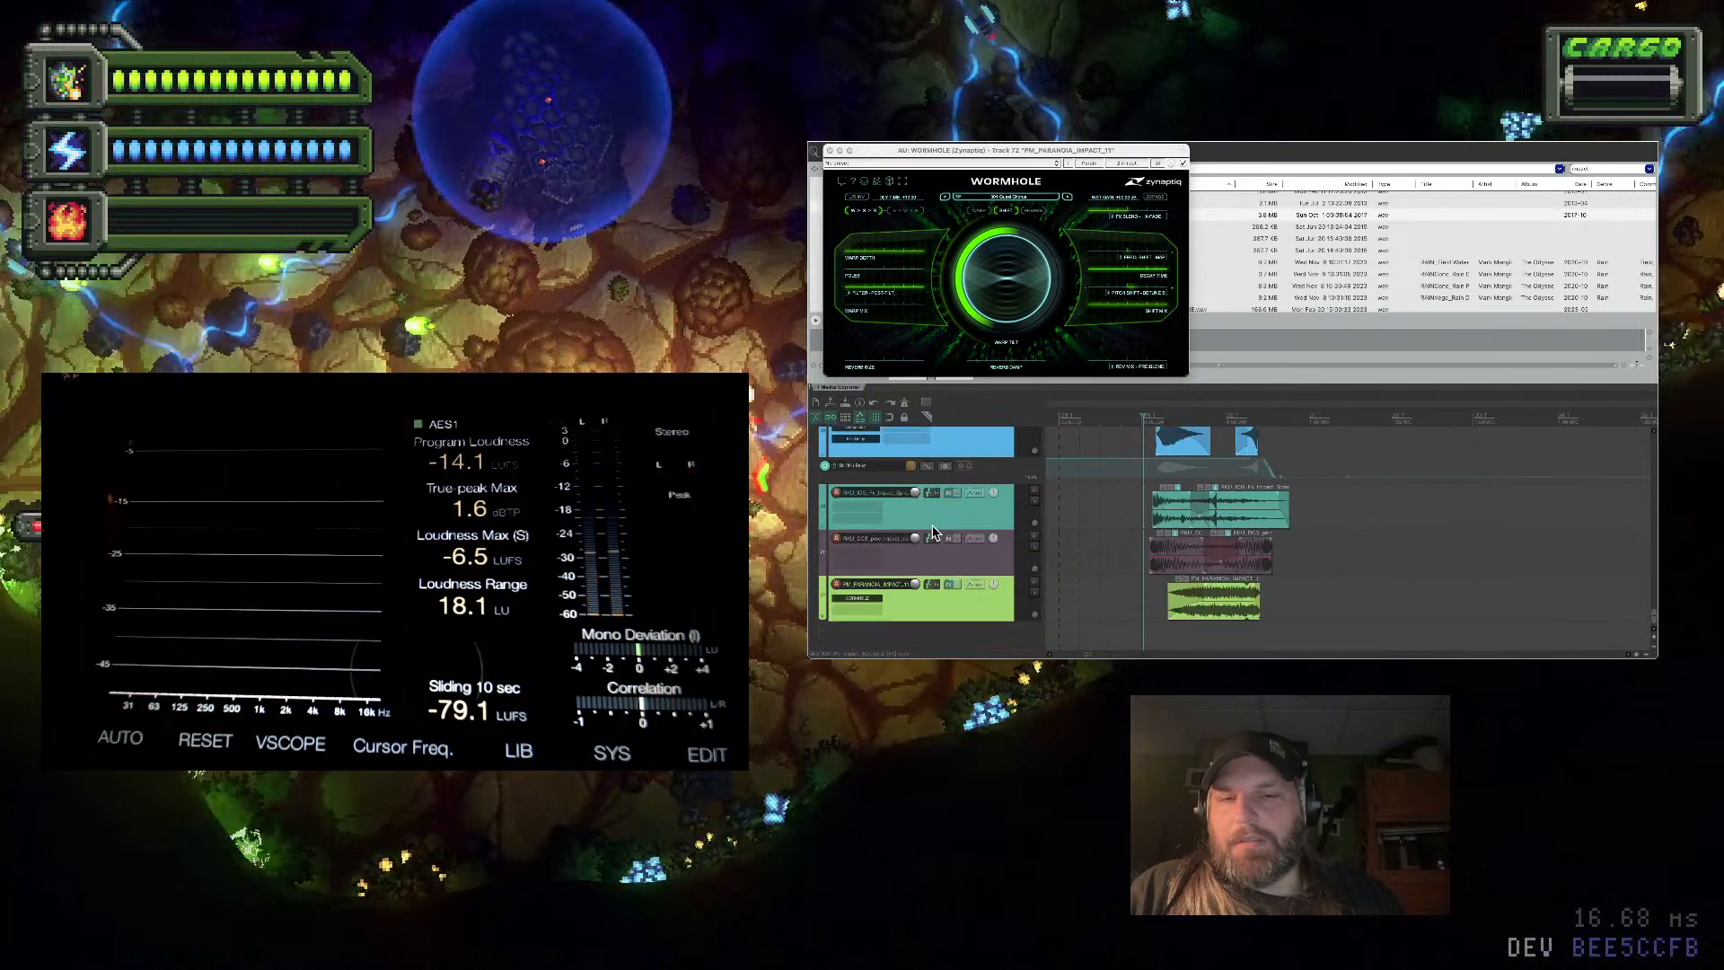
pyautogui.scroll(2, 933, 532)
pyautogui.scroll(2, 1019, 498)
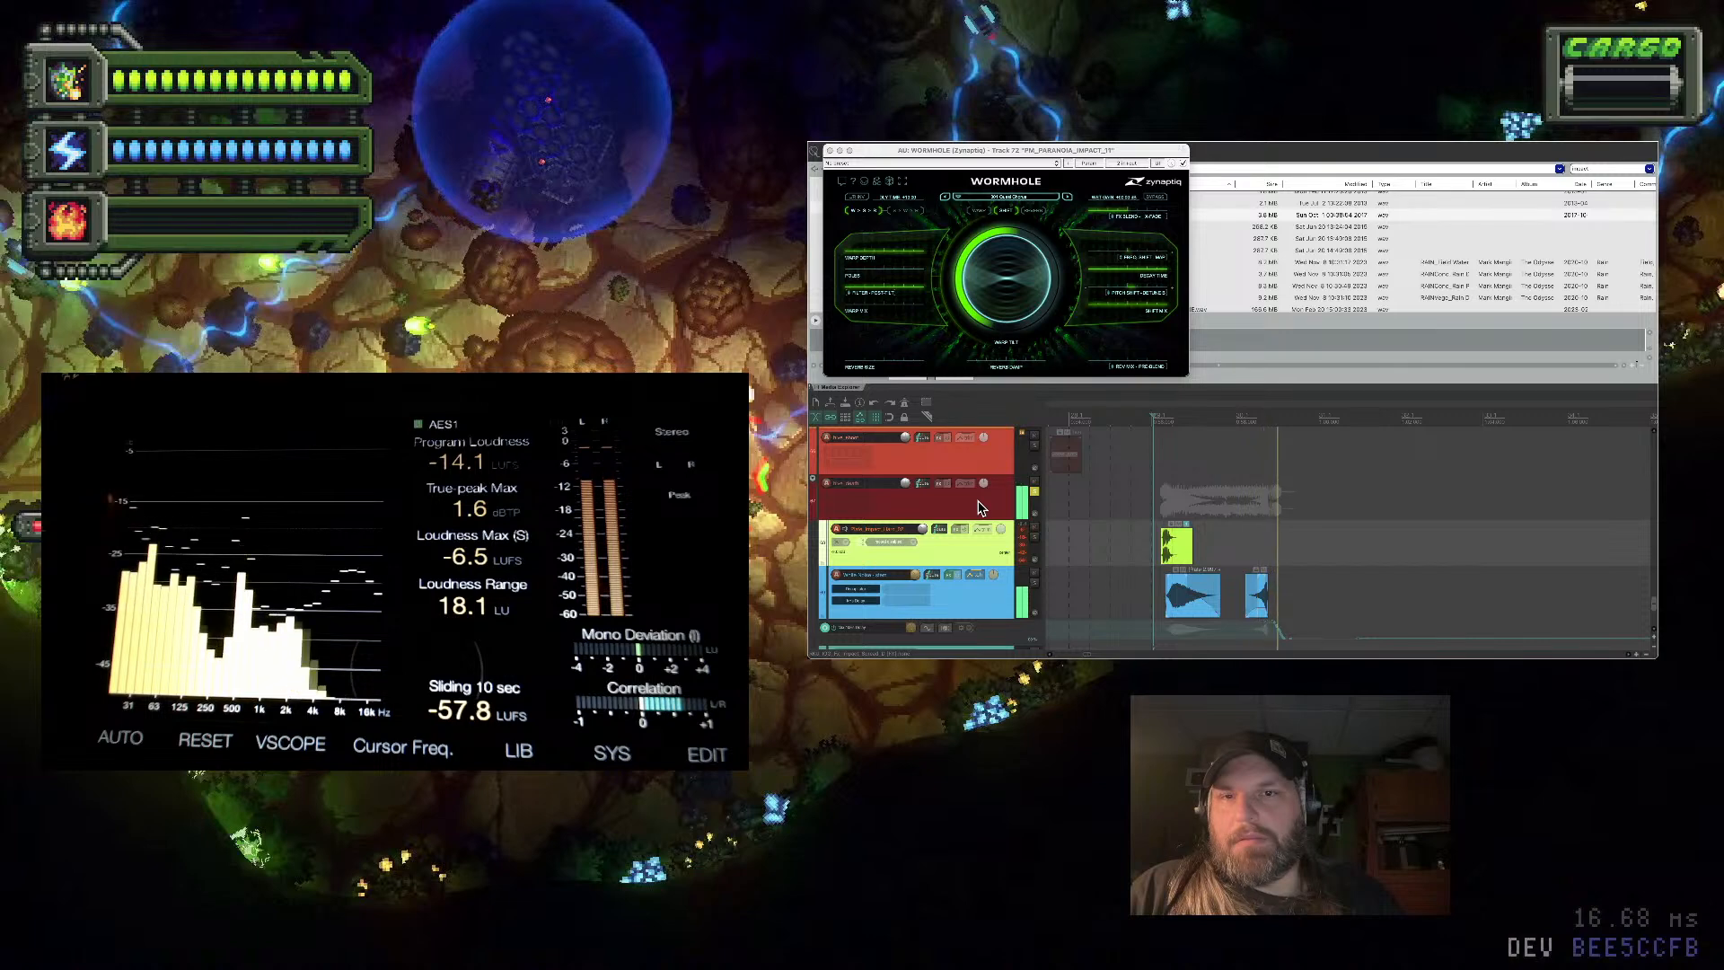
pyautogui.click(951, 486)
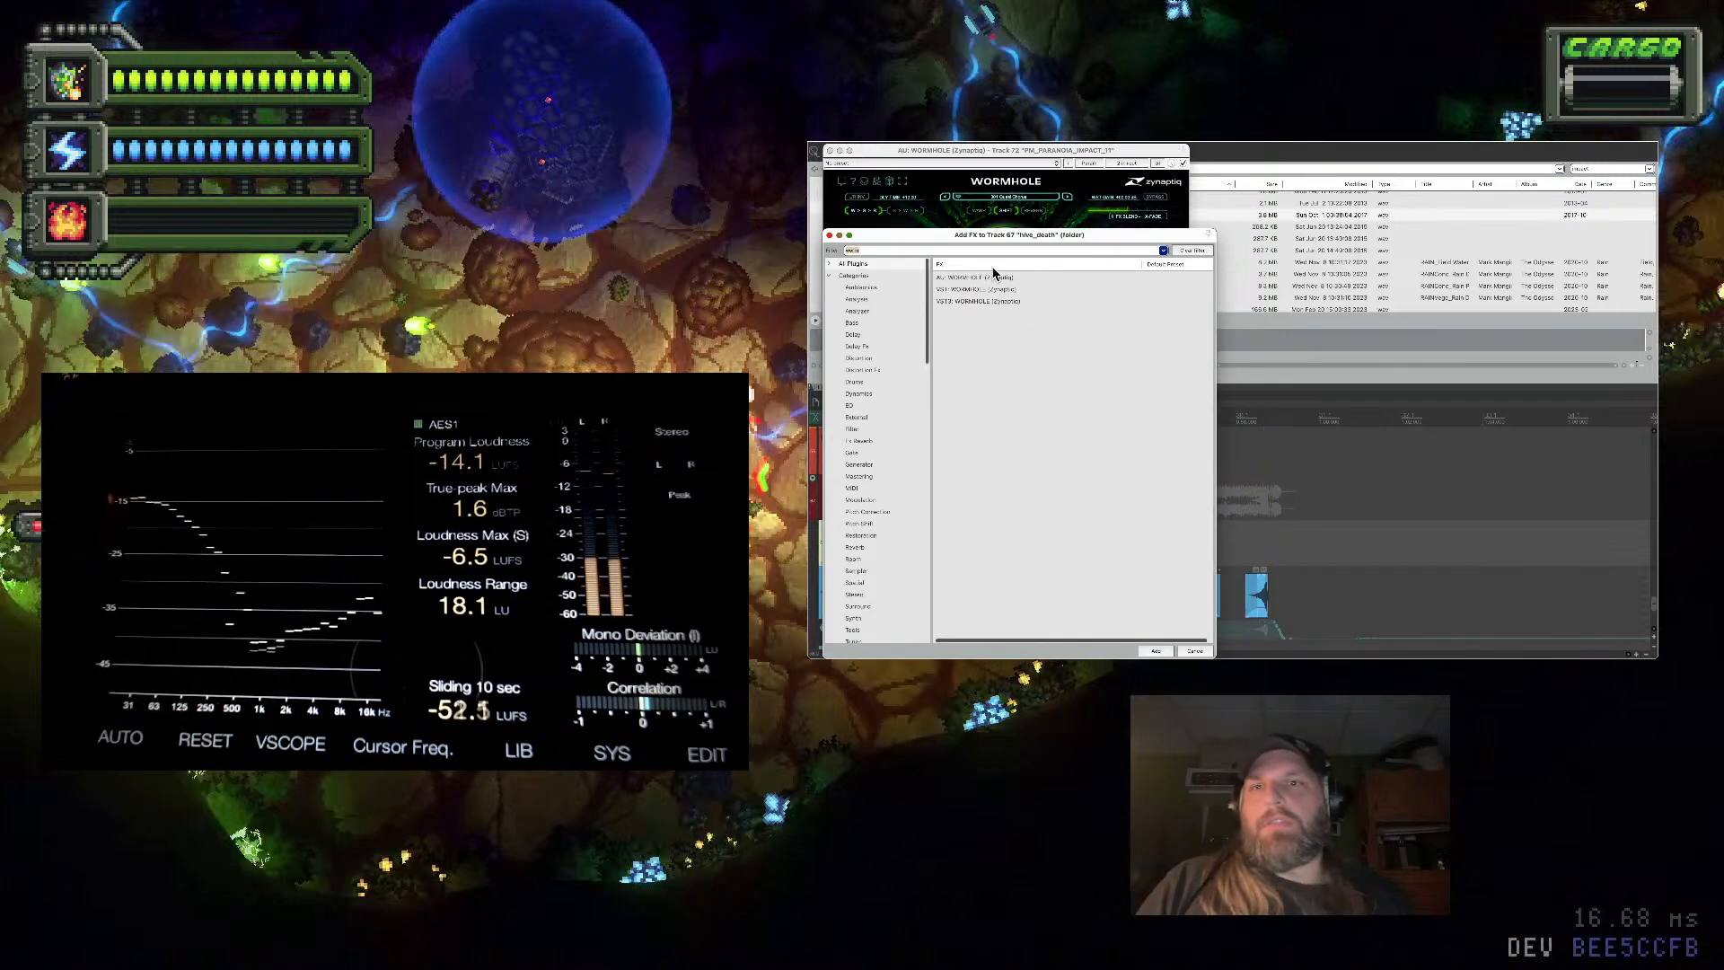
pyautogui.press('BackSpace')
pyautogui.press('BackSpace')
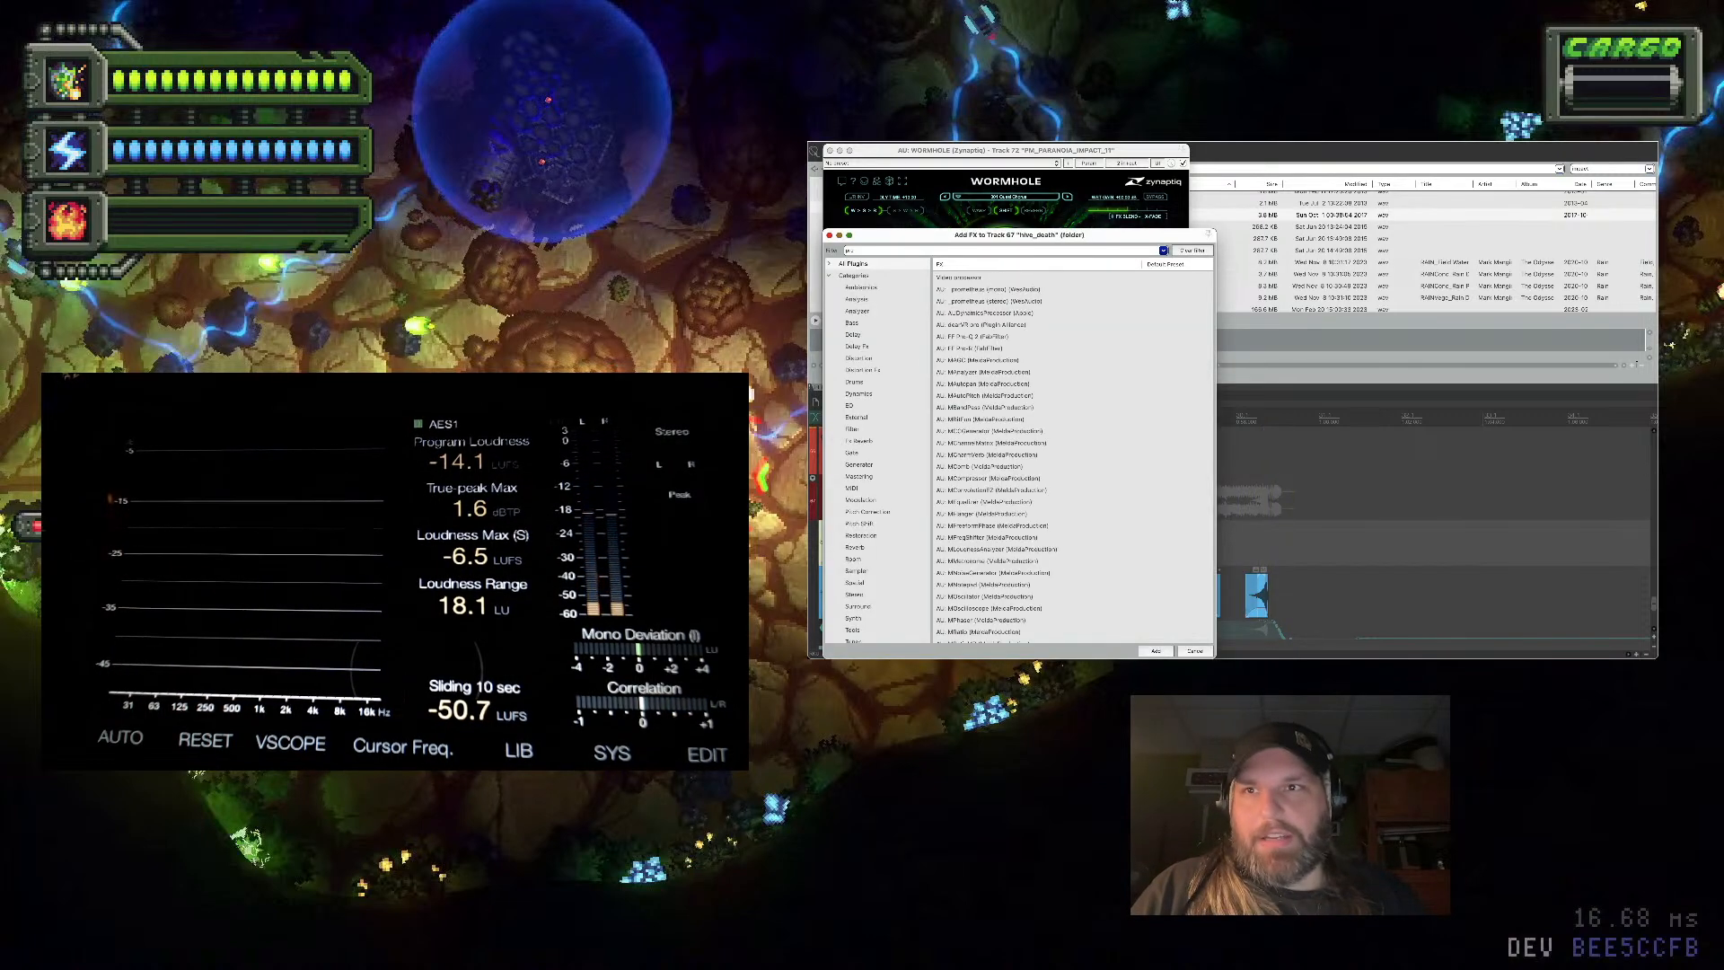
pyautogui.write('pr')
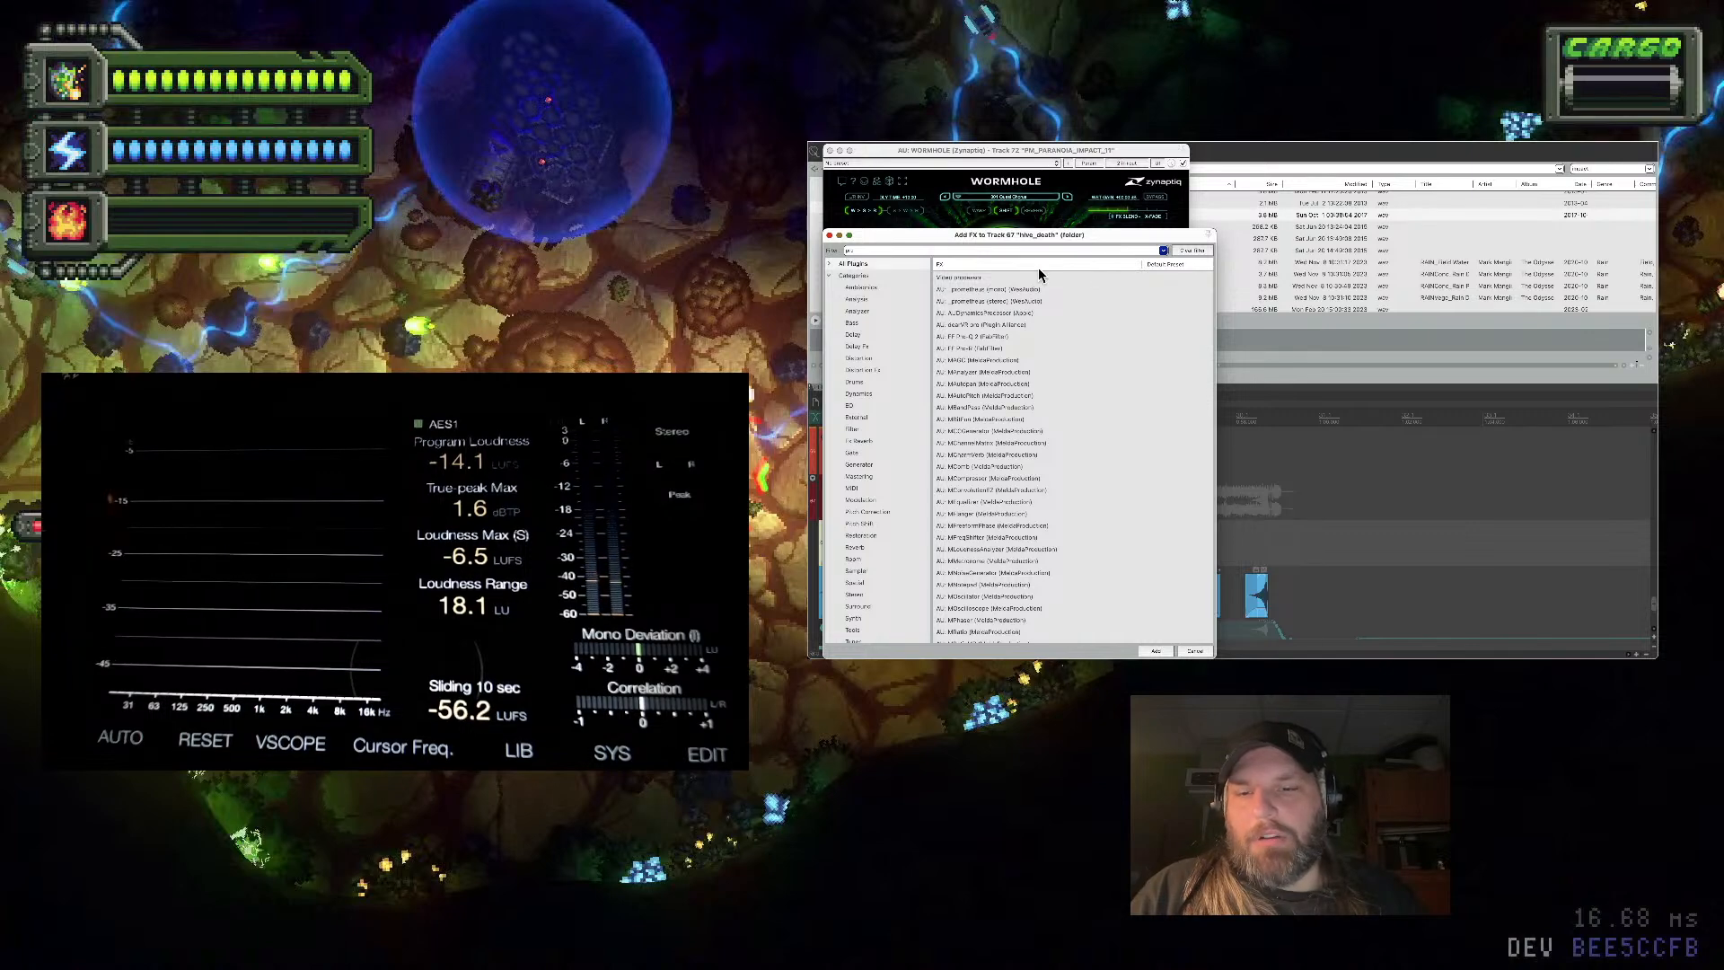
pyautogui.write(' q')
pyautogui.doubleClick(1031, 313)
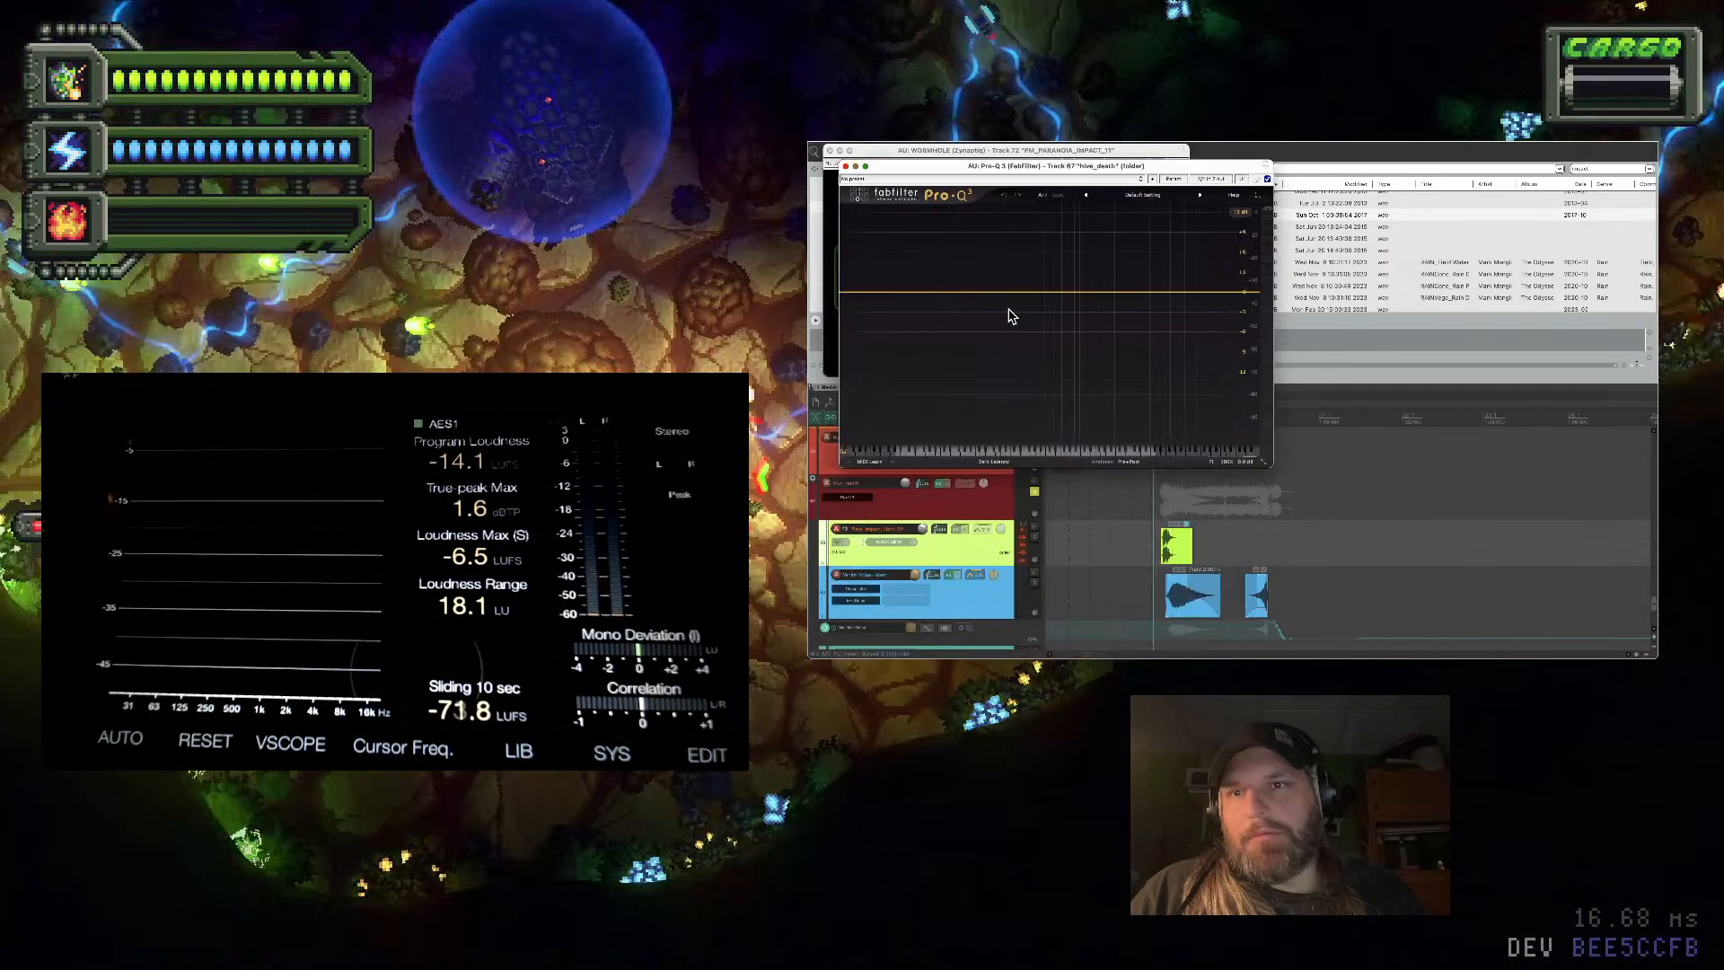
# Load a Pro-Q 3 preset that cuts both the lows and the highs, and close the effect windows
pyautogui.click(1140, 195)
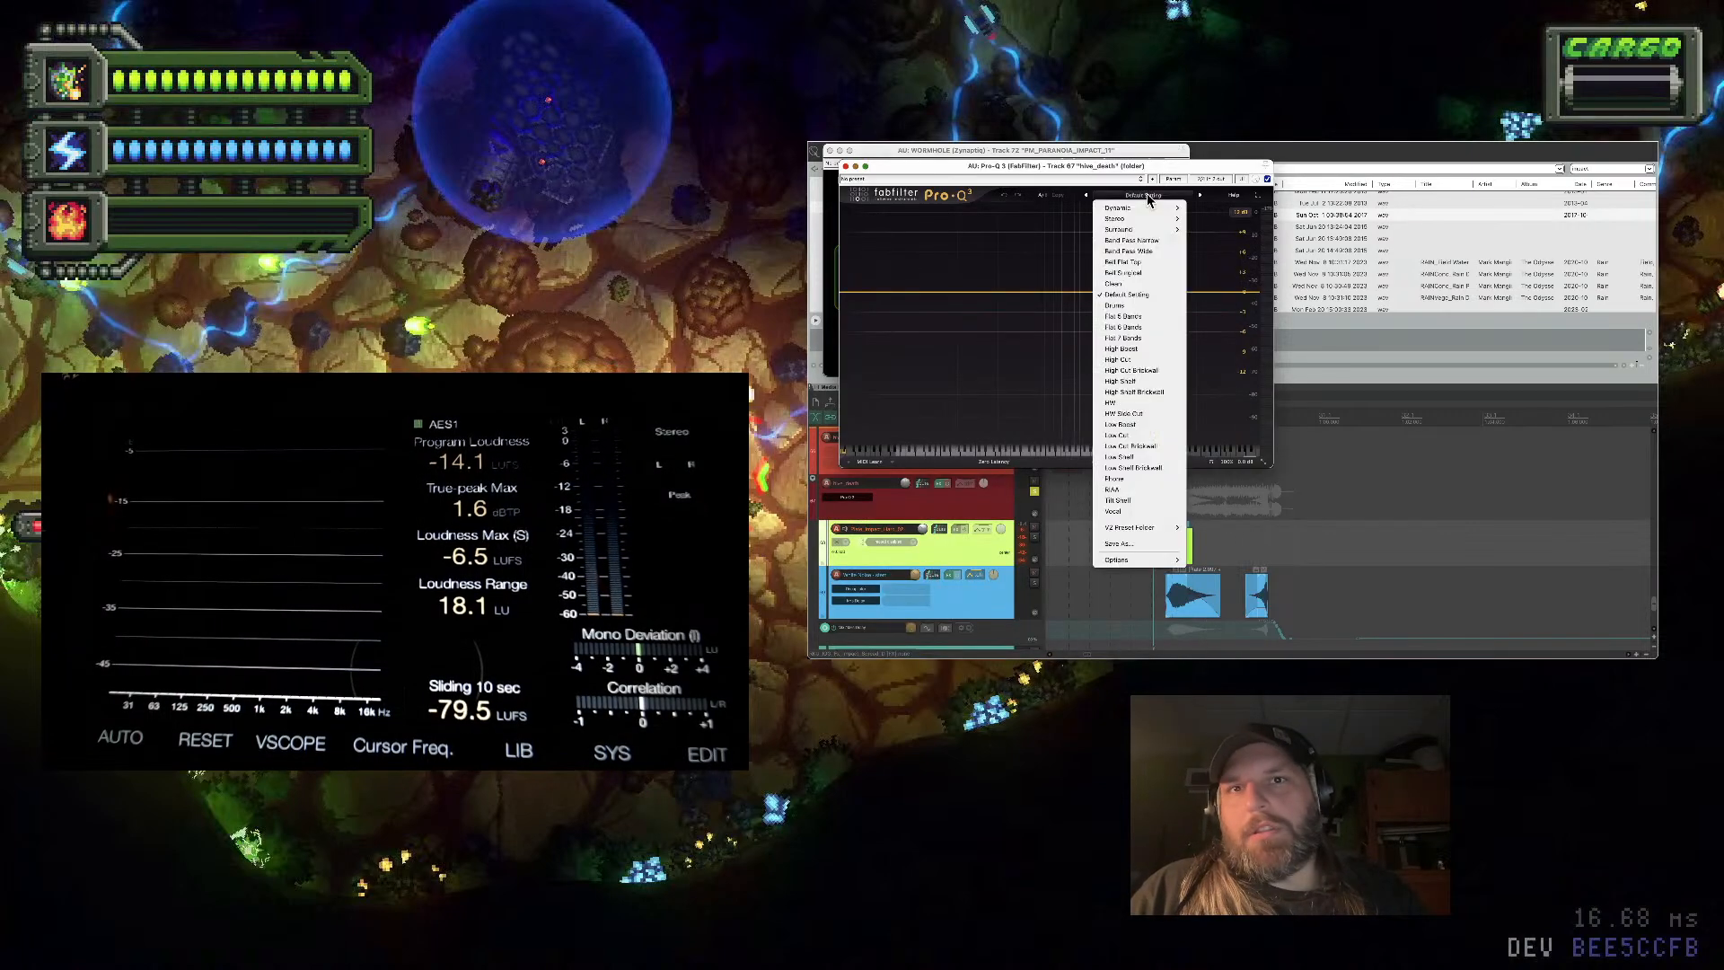
pyautogui.click(1151, 404)
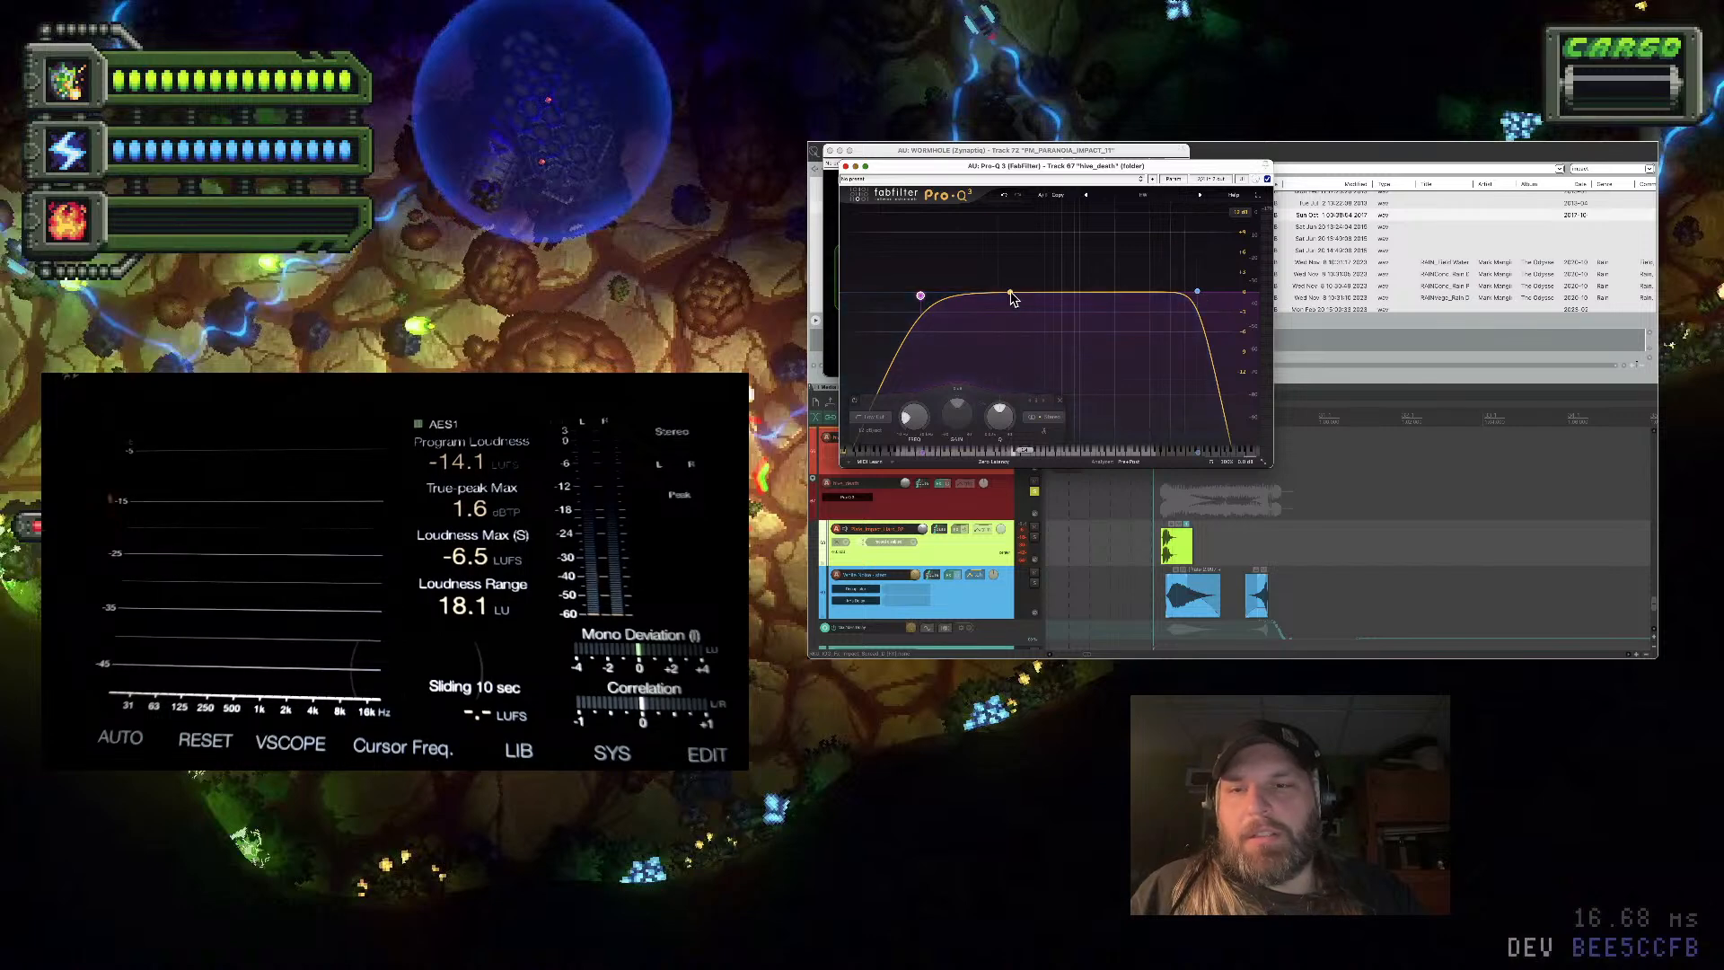
pyautogui.click(846, 168)
pyautogui.click(830, 151)
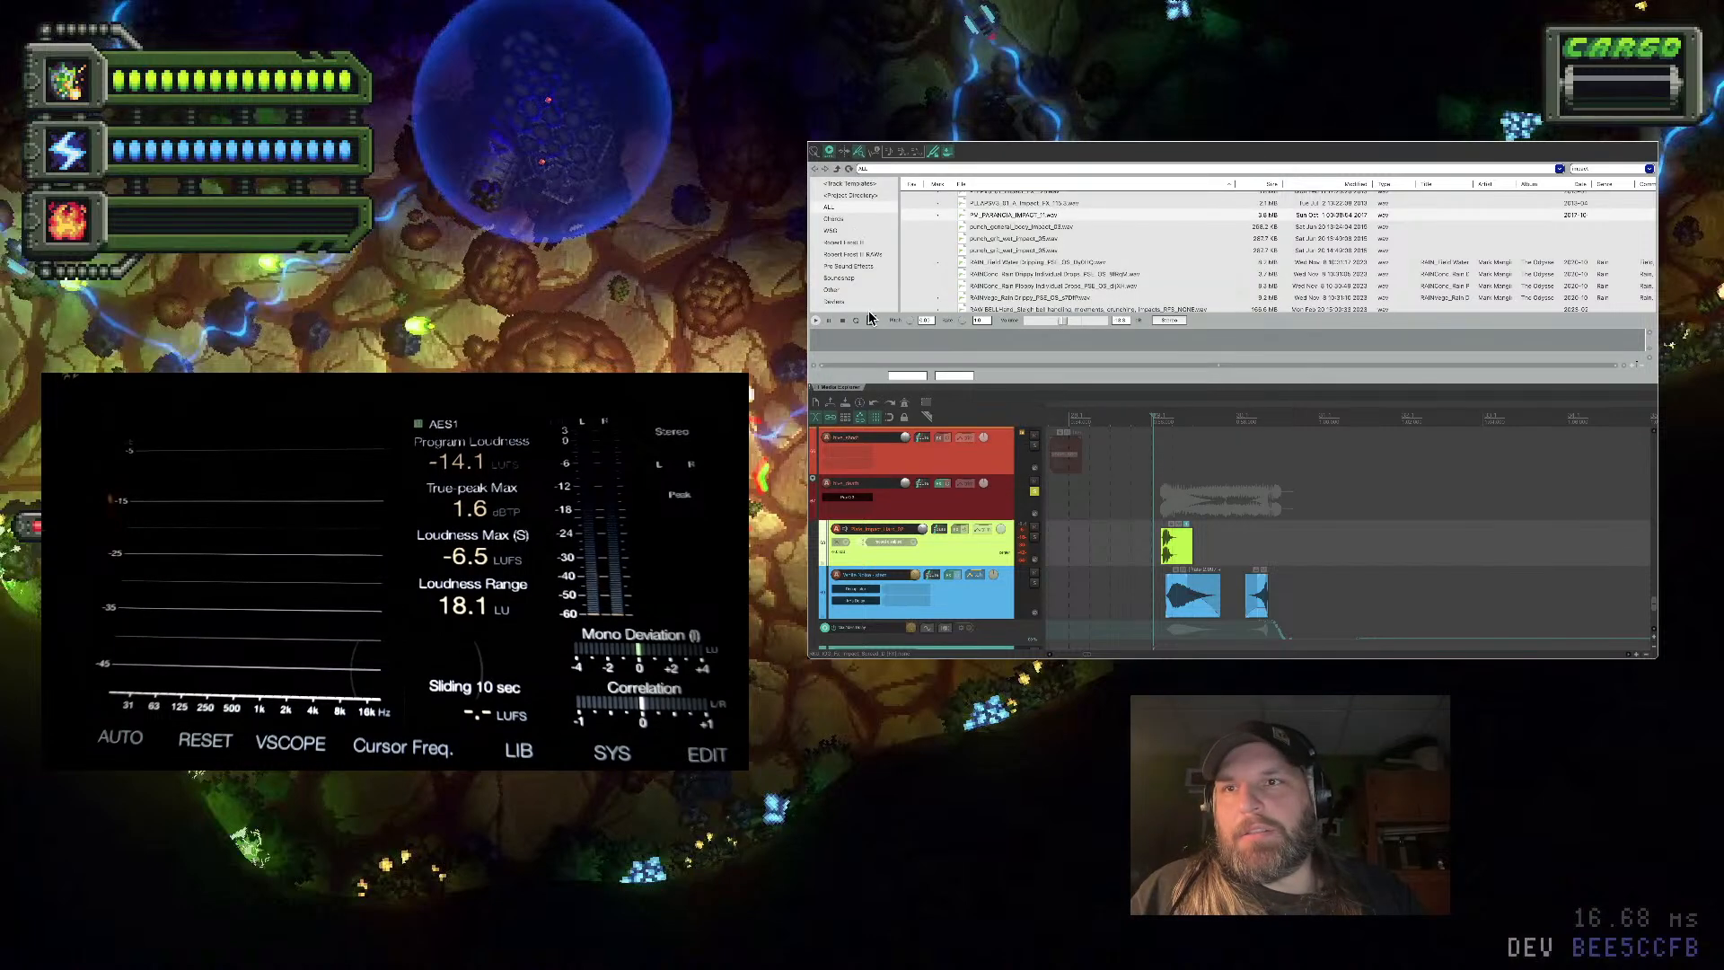
# Add Soundtoys' Decapitator after Pro-Q 3 on the hive_death folder track and close the effect chain window
pyautogui.click(930, 482)
pyautogui.doubleClick(837, 444)
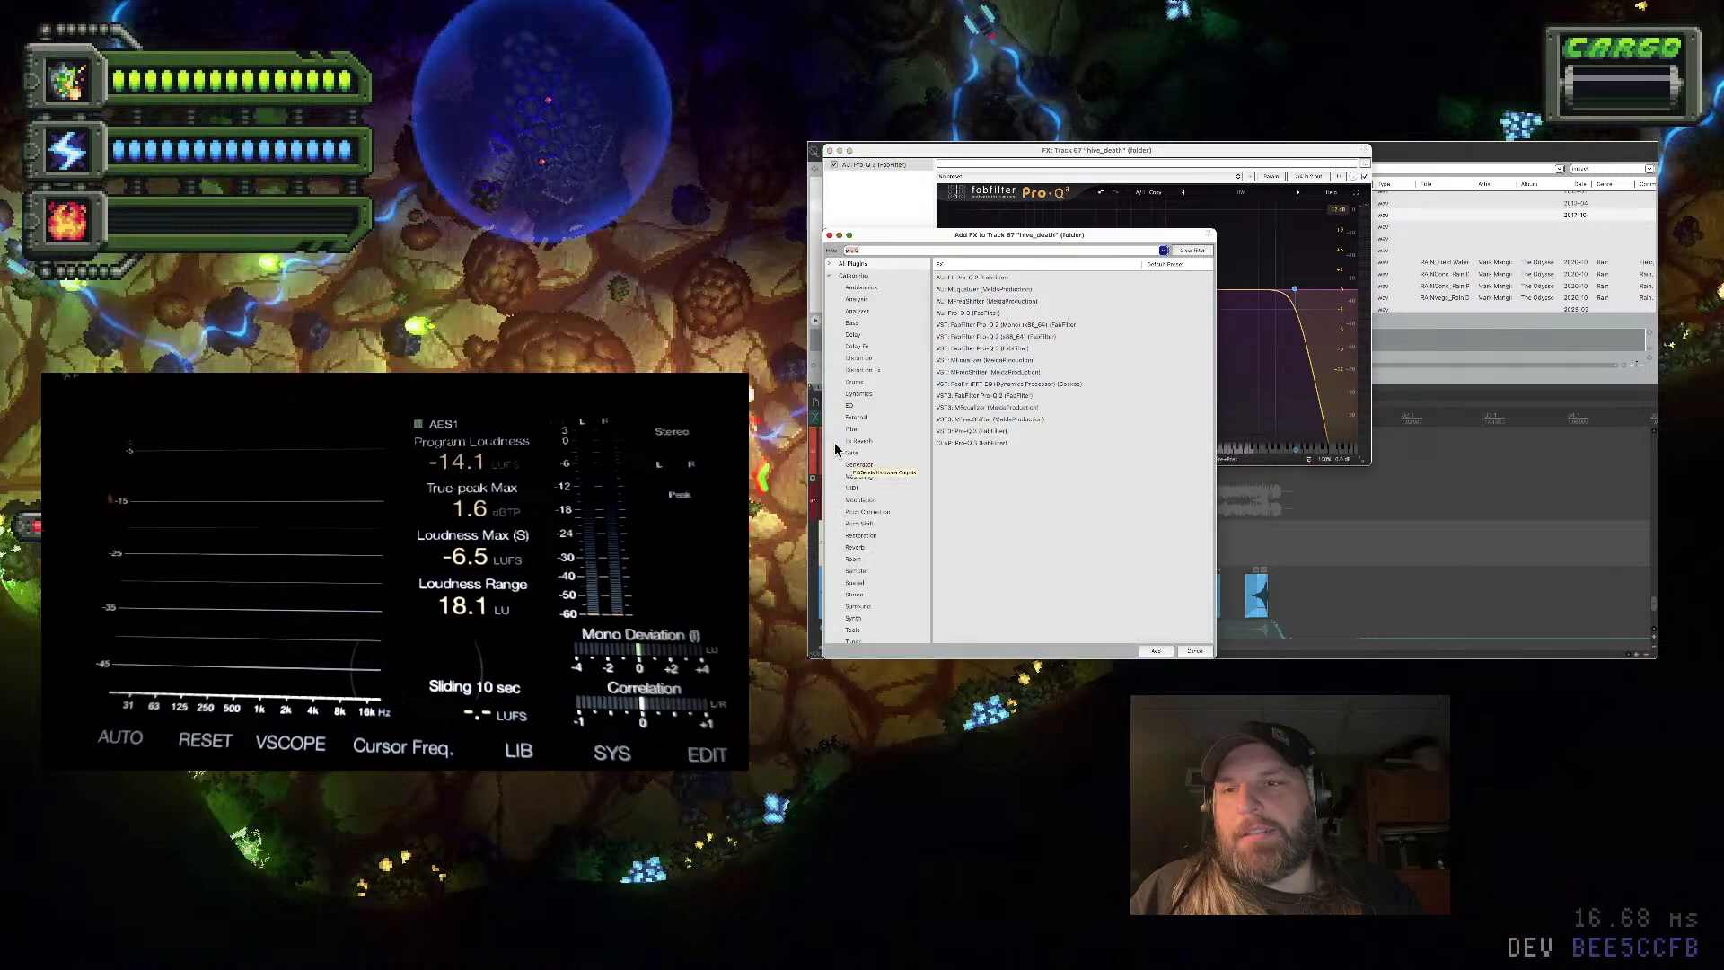
pyautogui.write('dec')
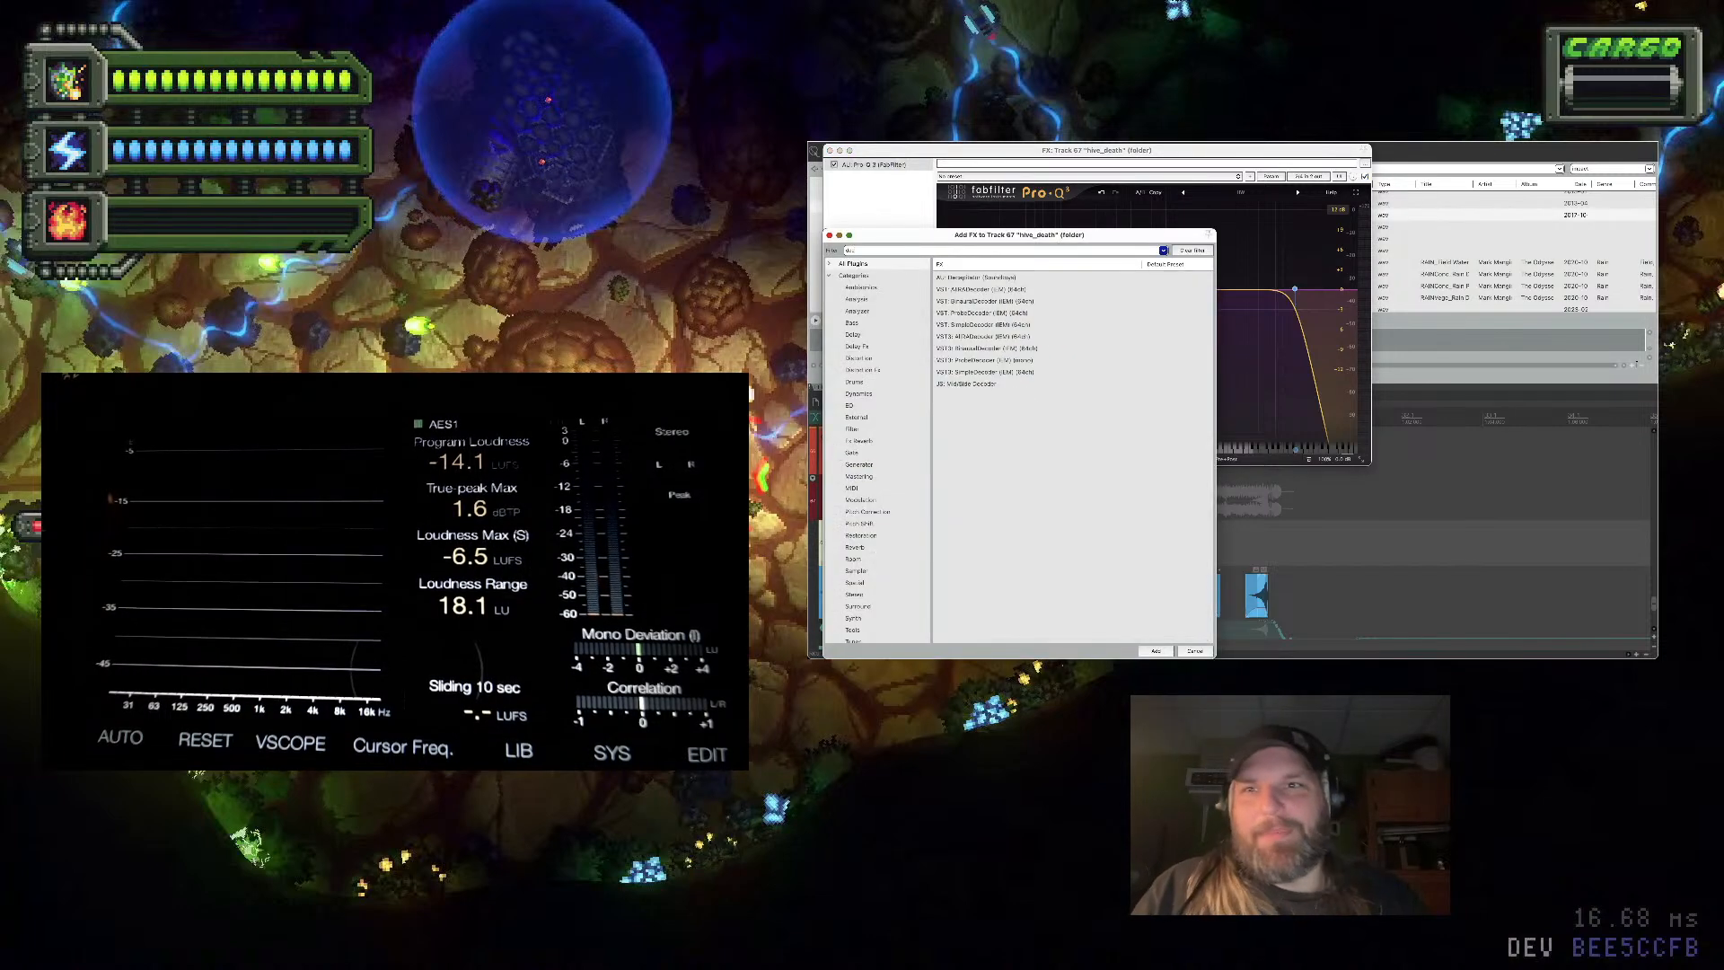
pyautogui.doubleClick(1016, 278)
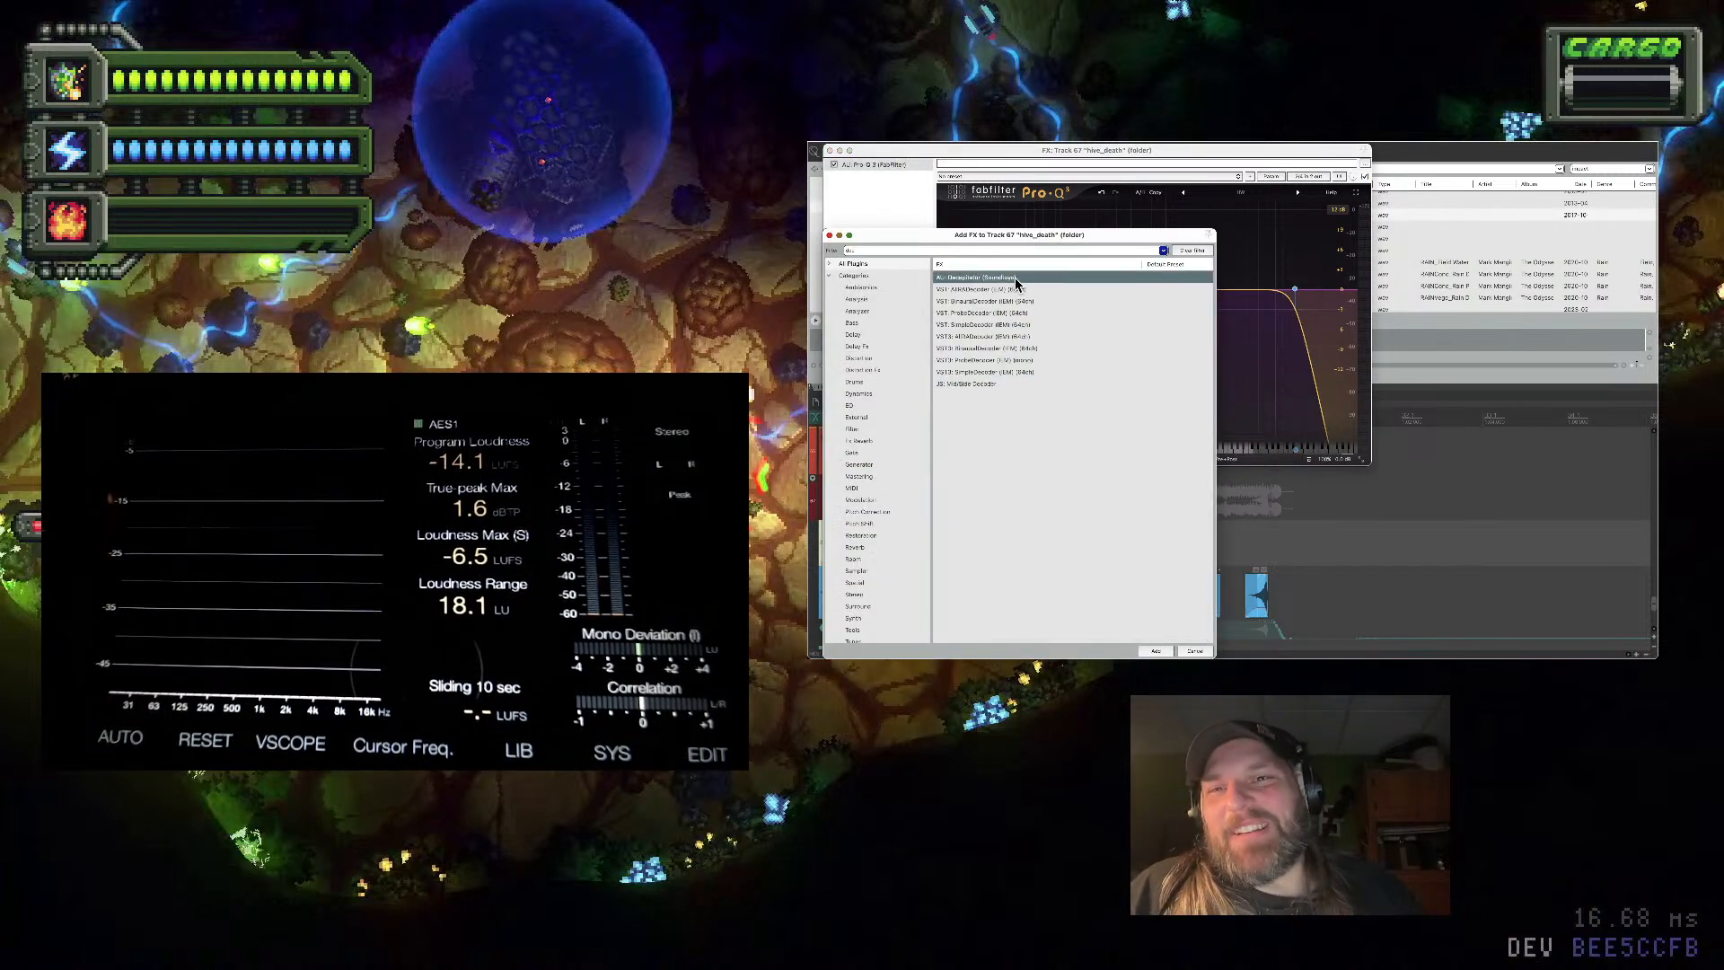
pyautogui.click(829, 151)
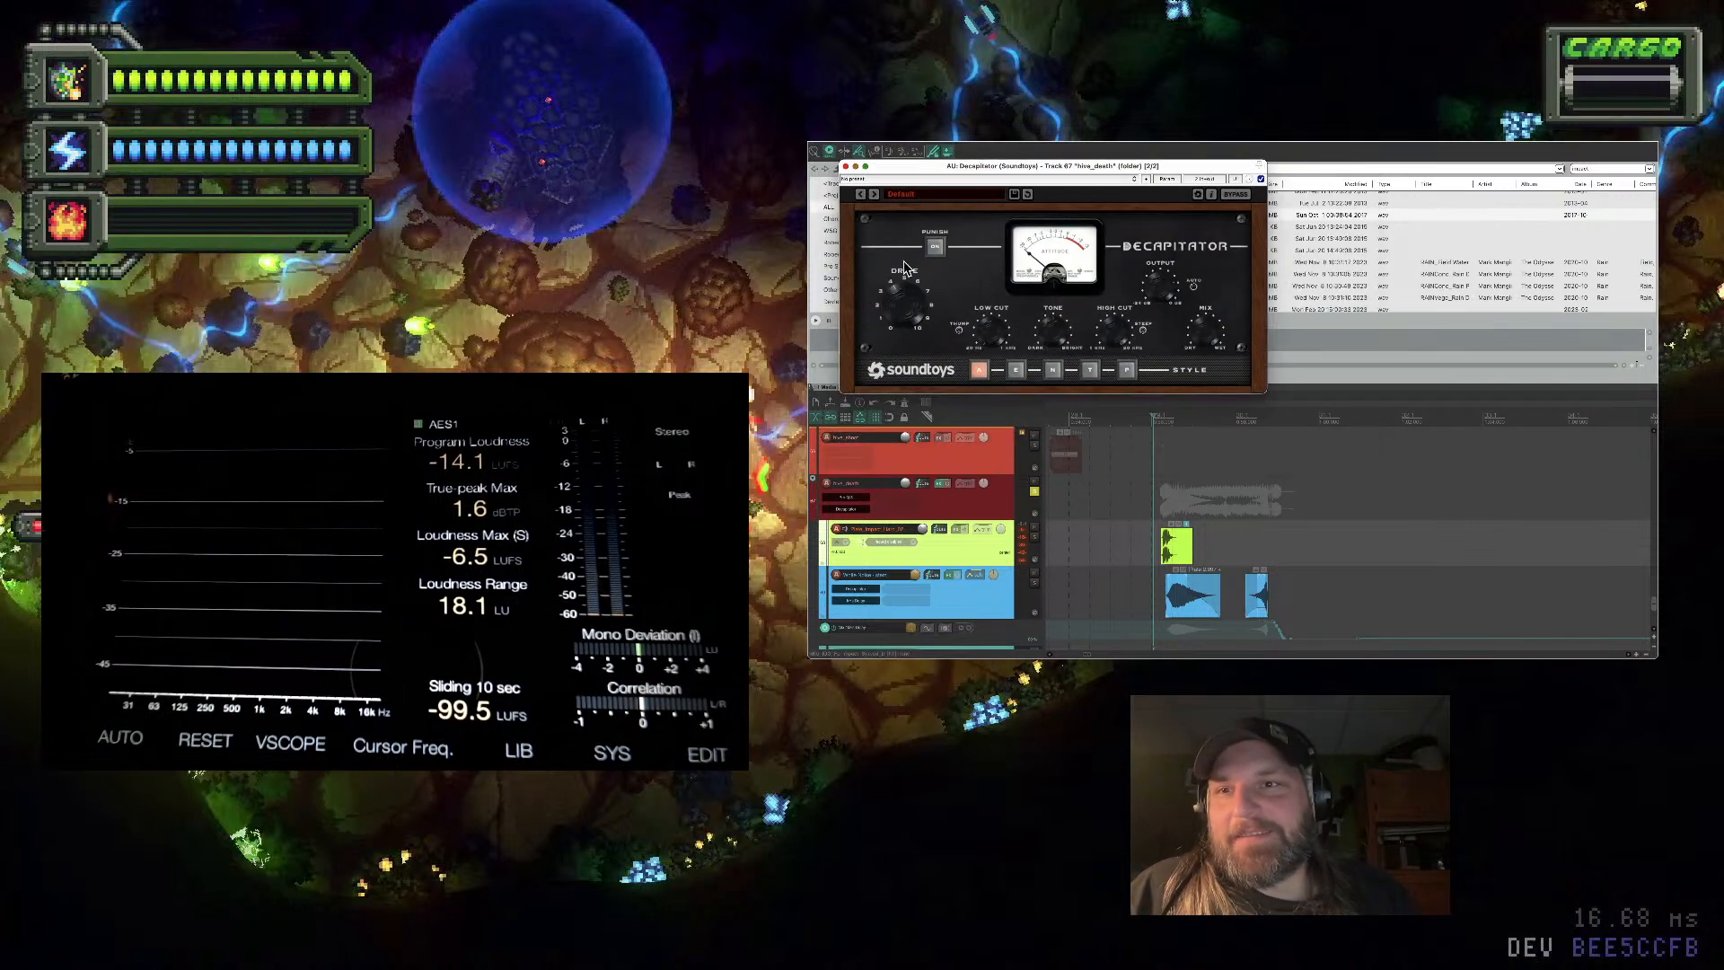
# Switch Decapitator to its second saturation style, play the impact through it, and close the plug-in
pyautogui.press('space')
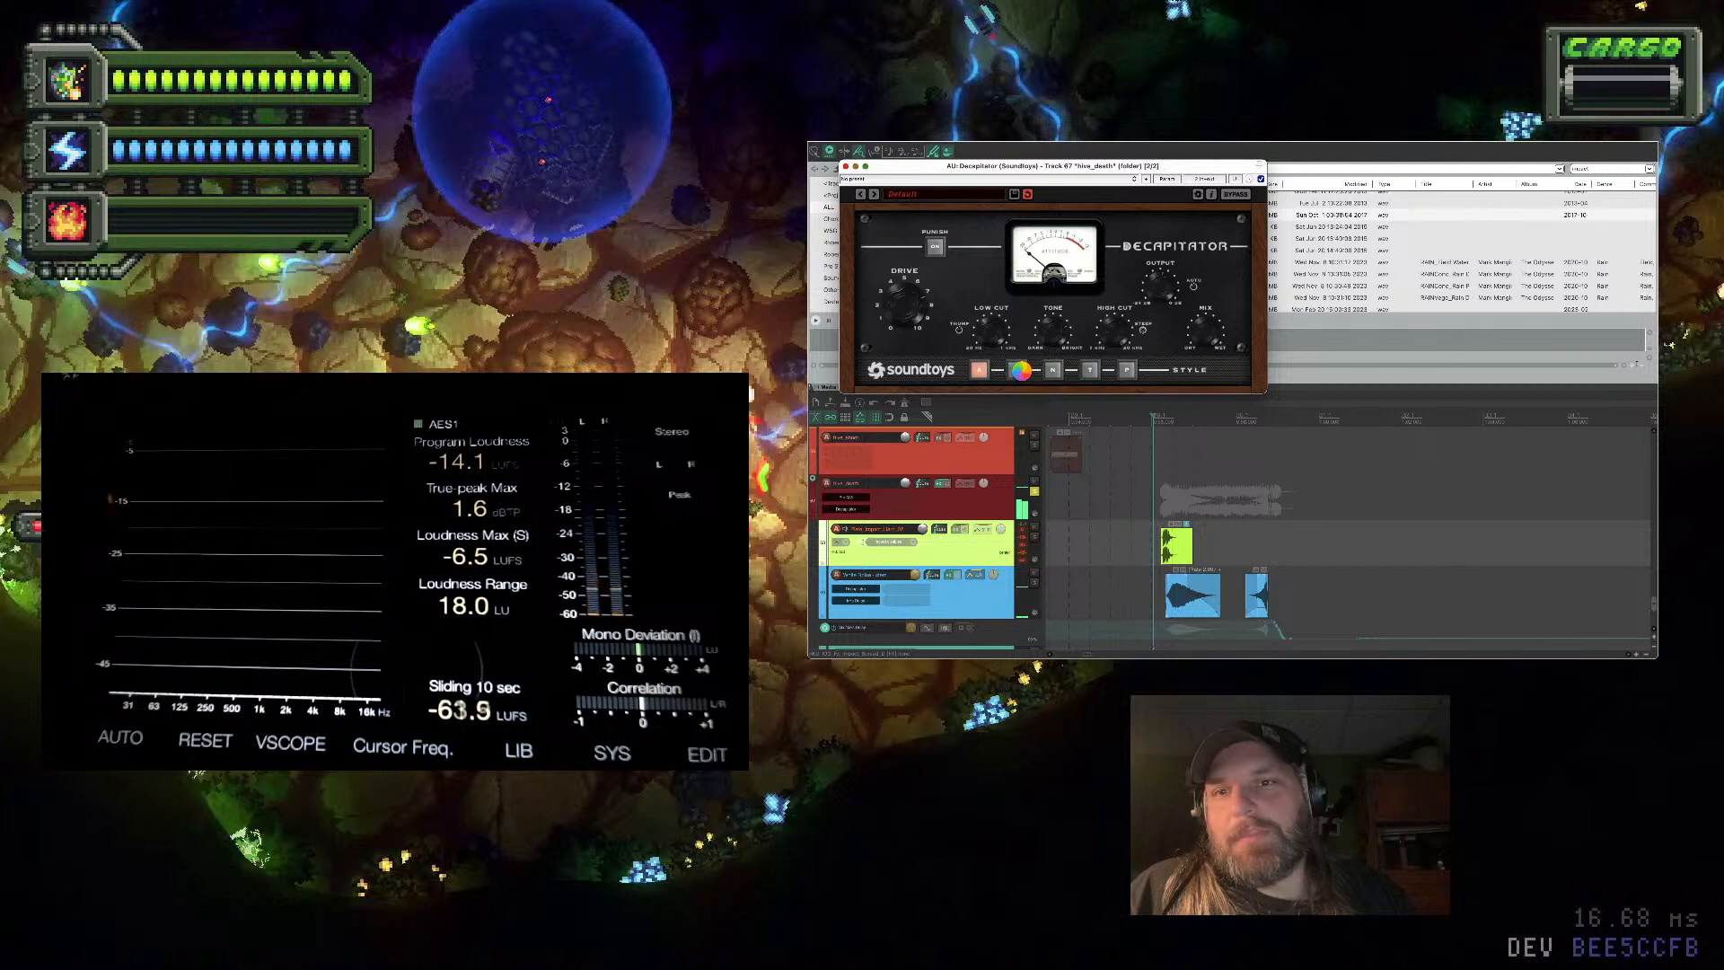
pyautogui.click(1018, 370)
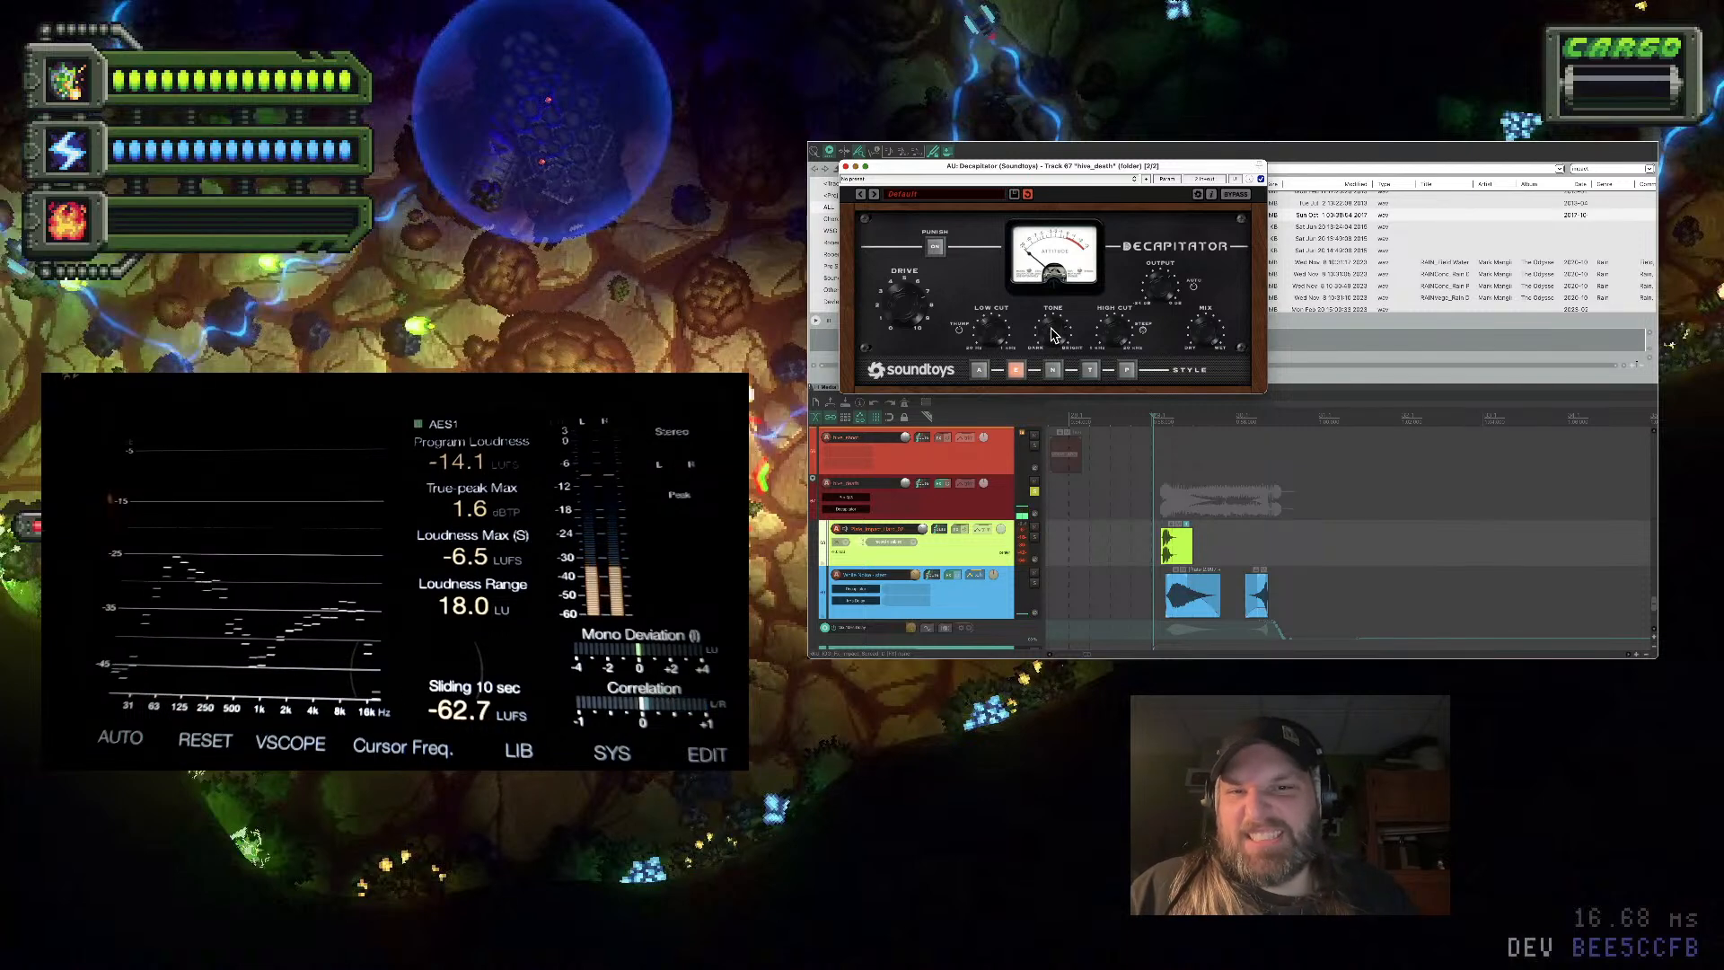
pyautogui.press('space')
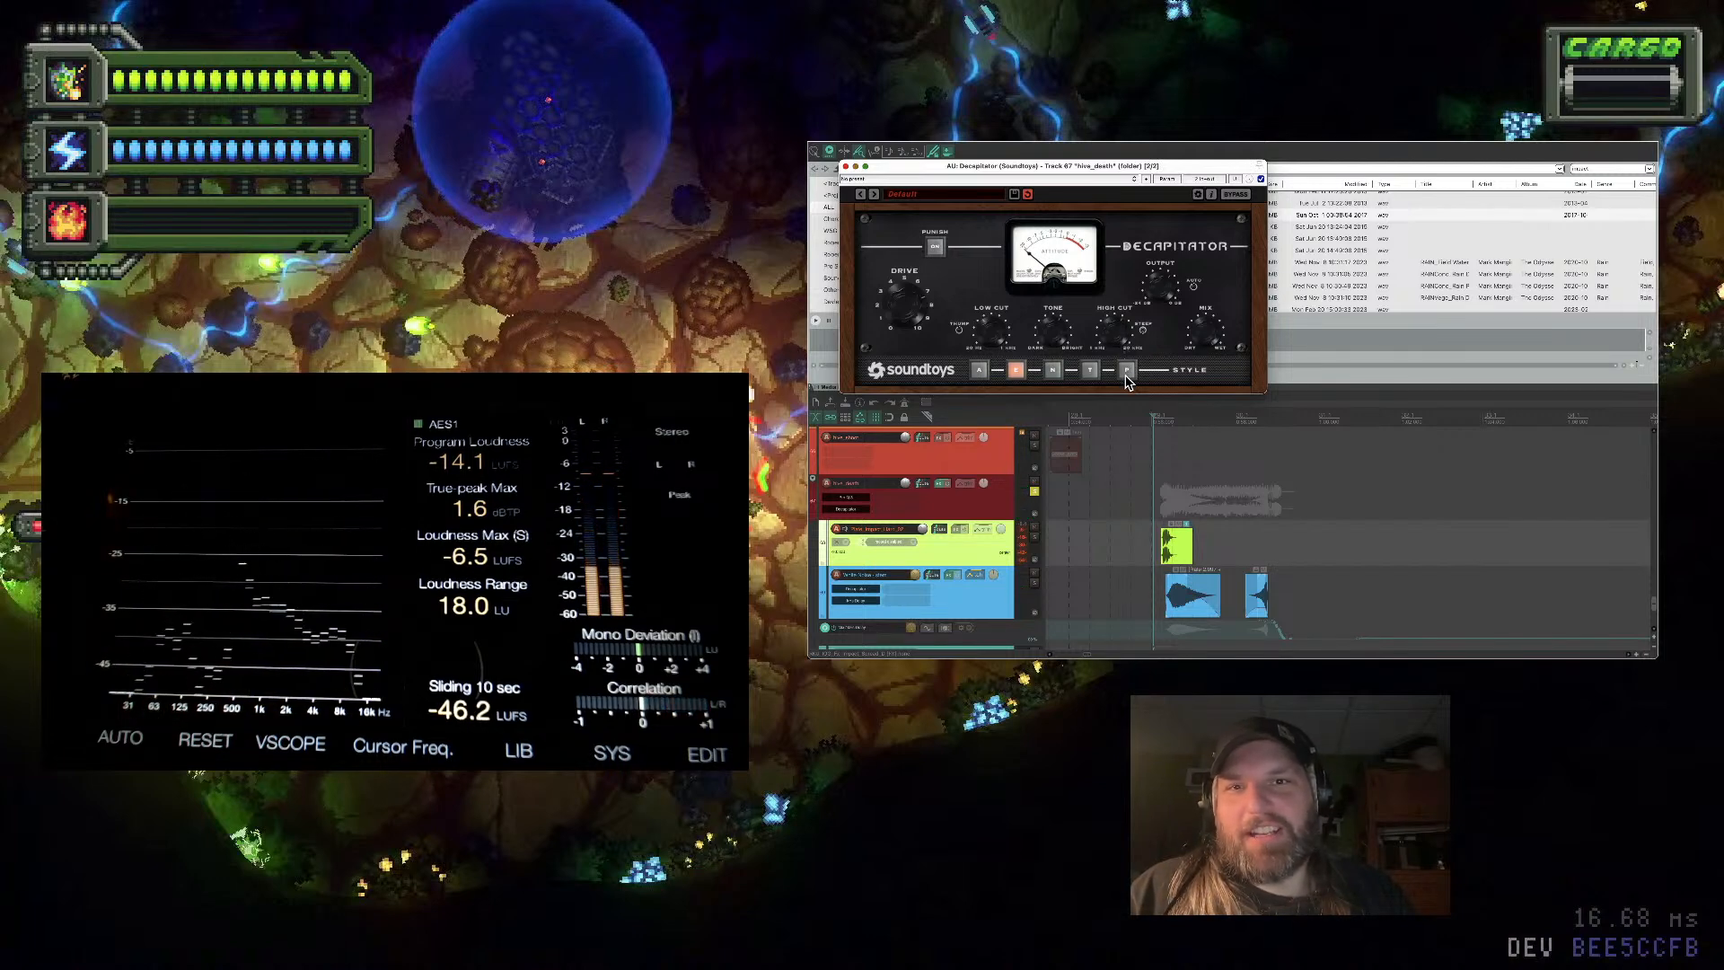
pyautogui.press('space')
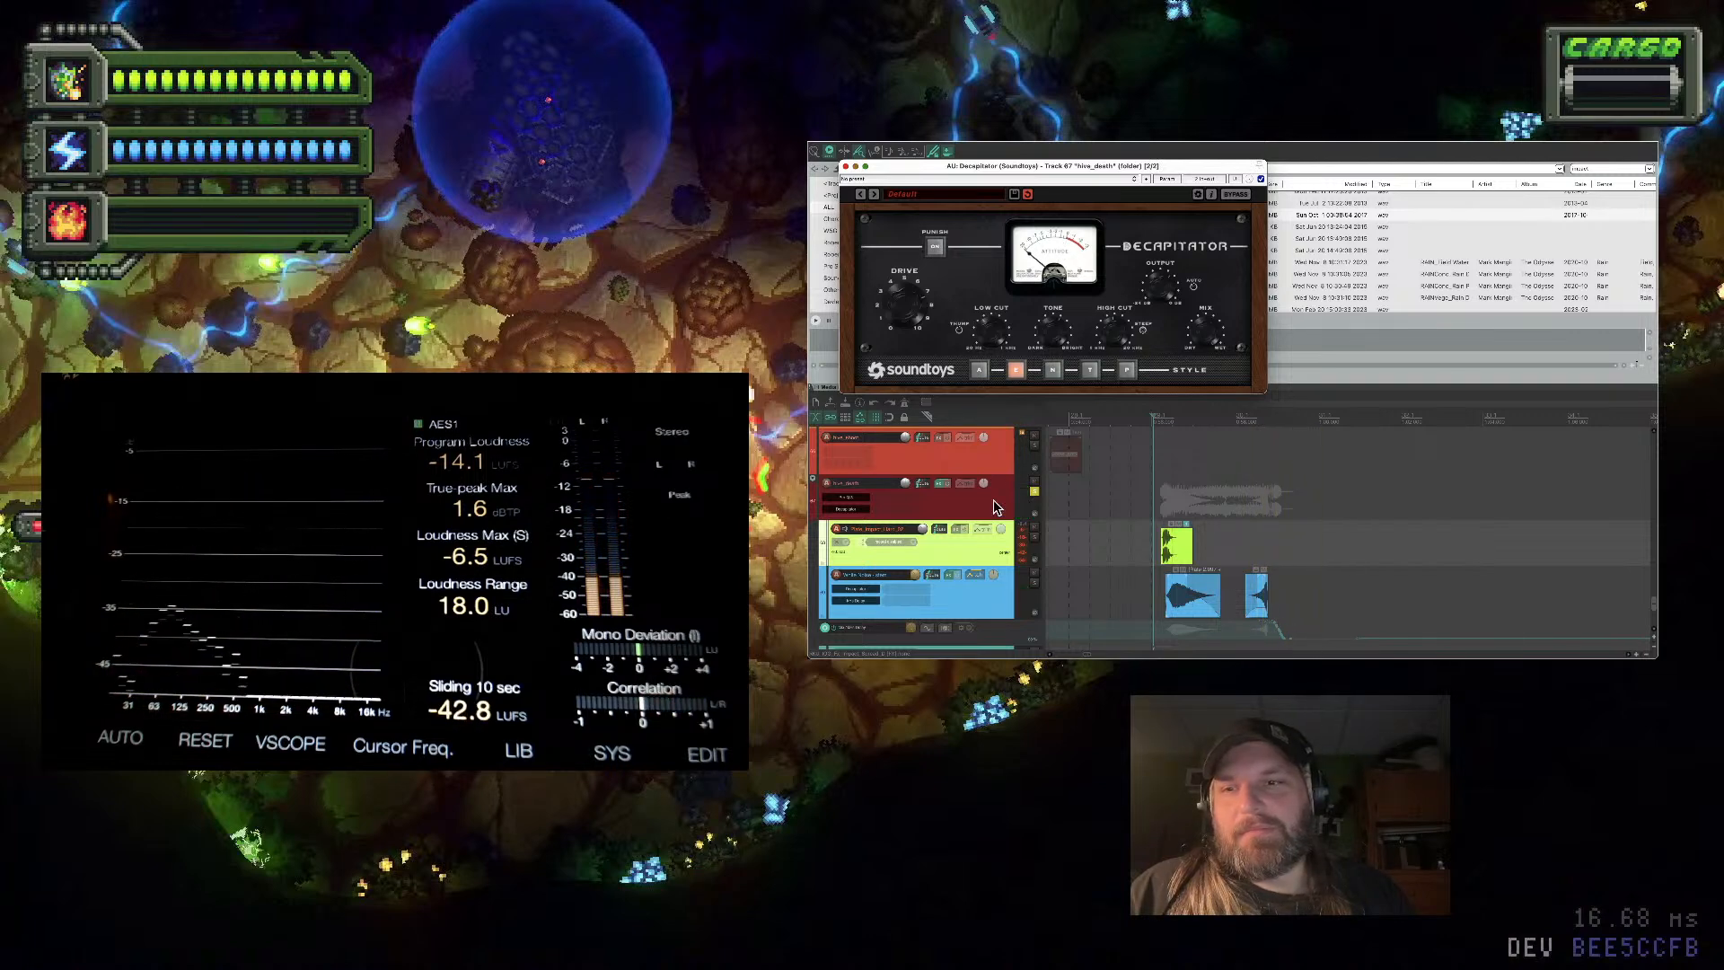
pyautogui.click(846, 166)
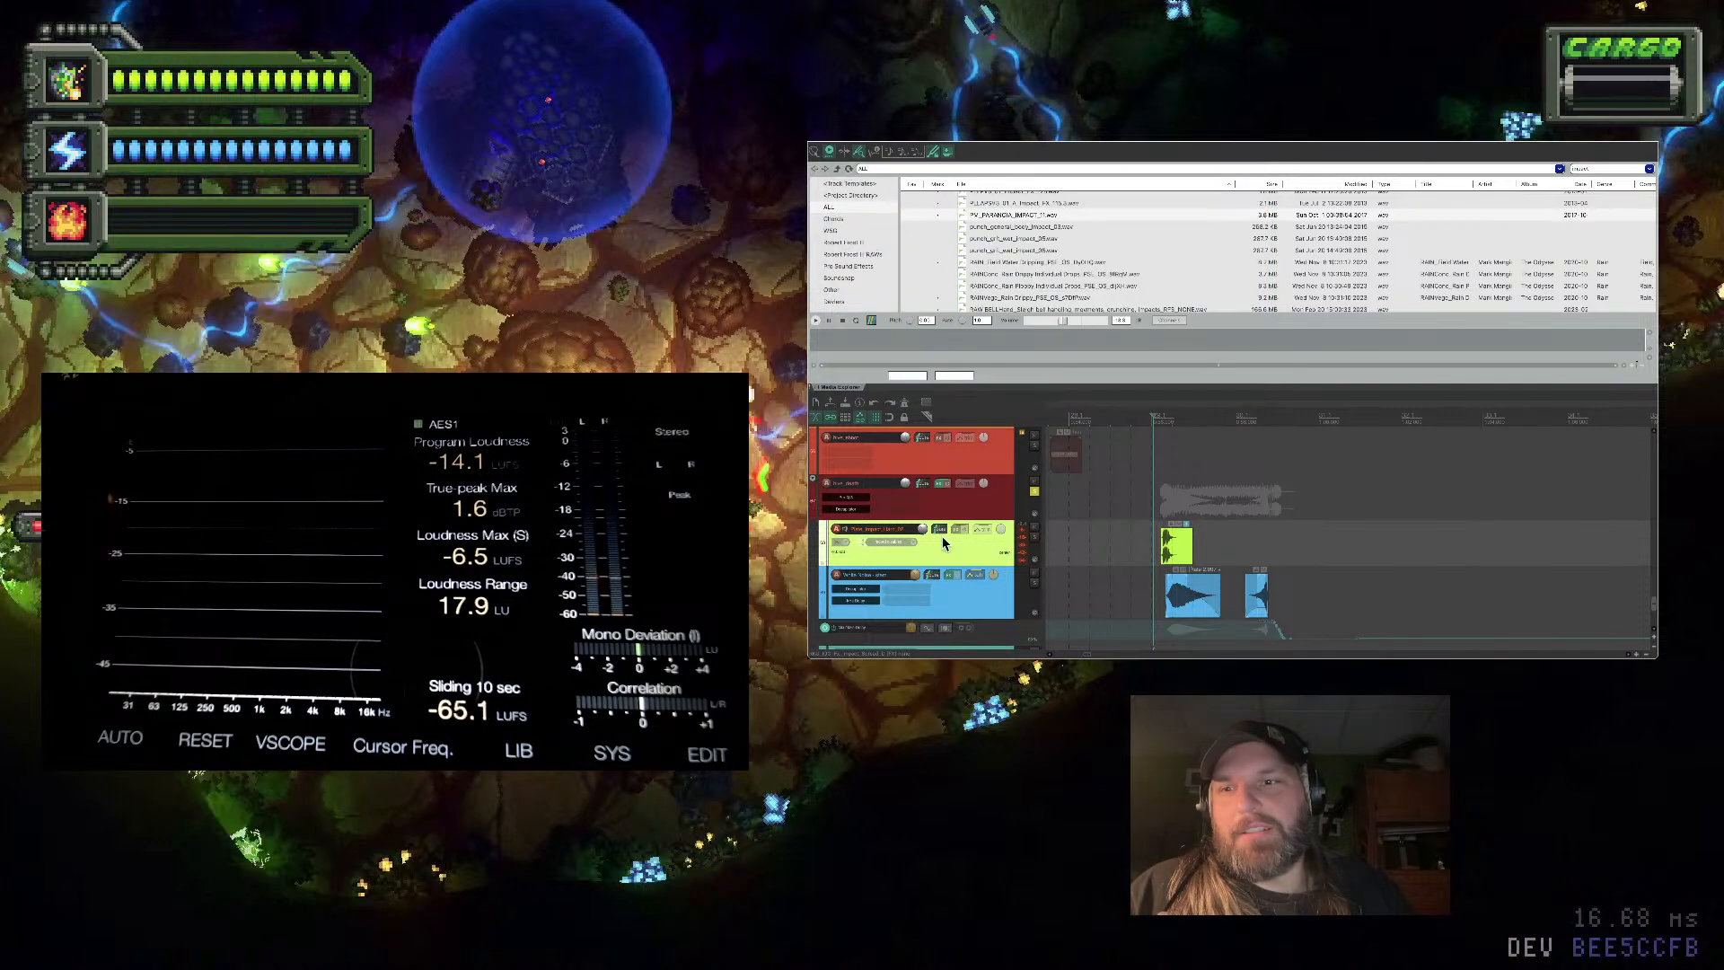
# Add Xfer's OTT compressor after Decapitator on the hive_death folder track
pyautogui.click(938, 489)
pyautogui.click(842, 381)
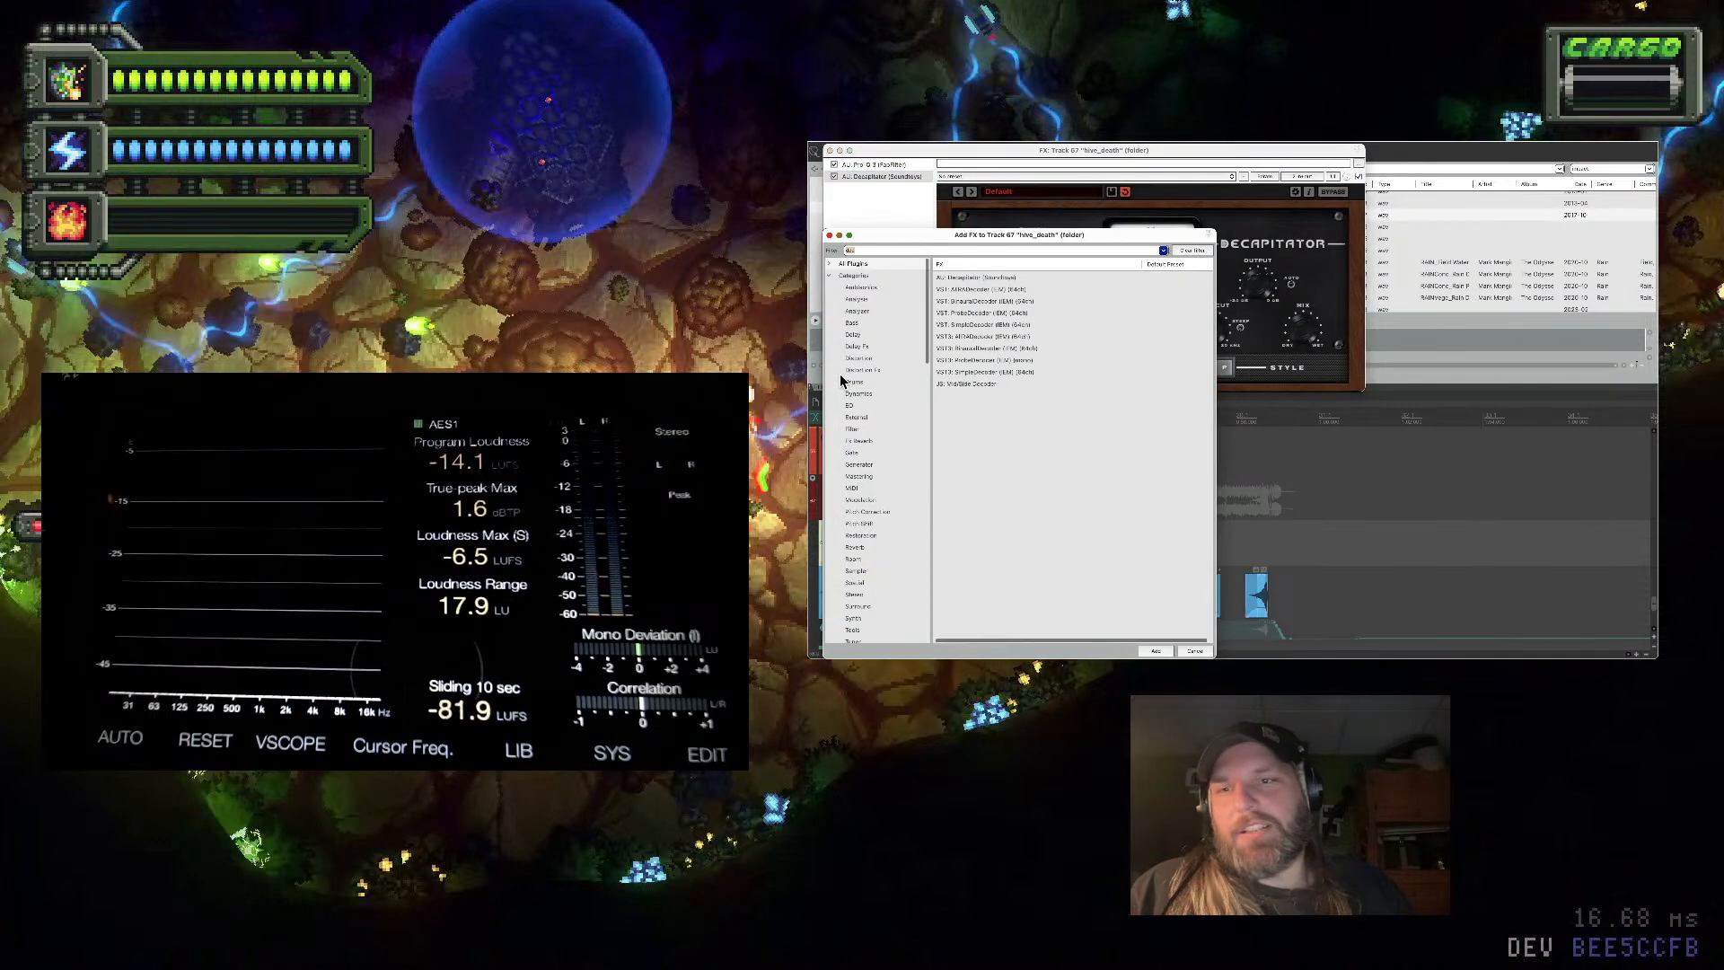
pyautogui.write('ott')
pyautogui.click(992, 280)
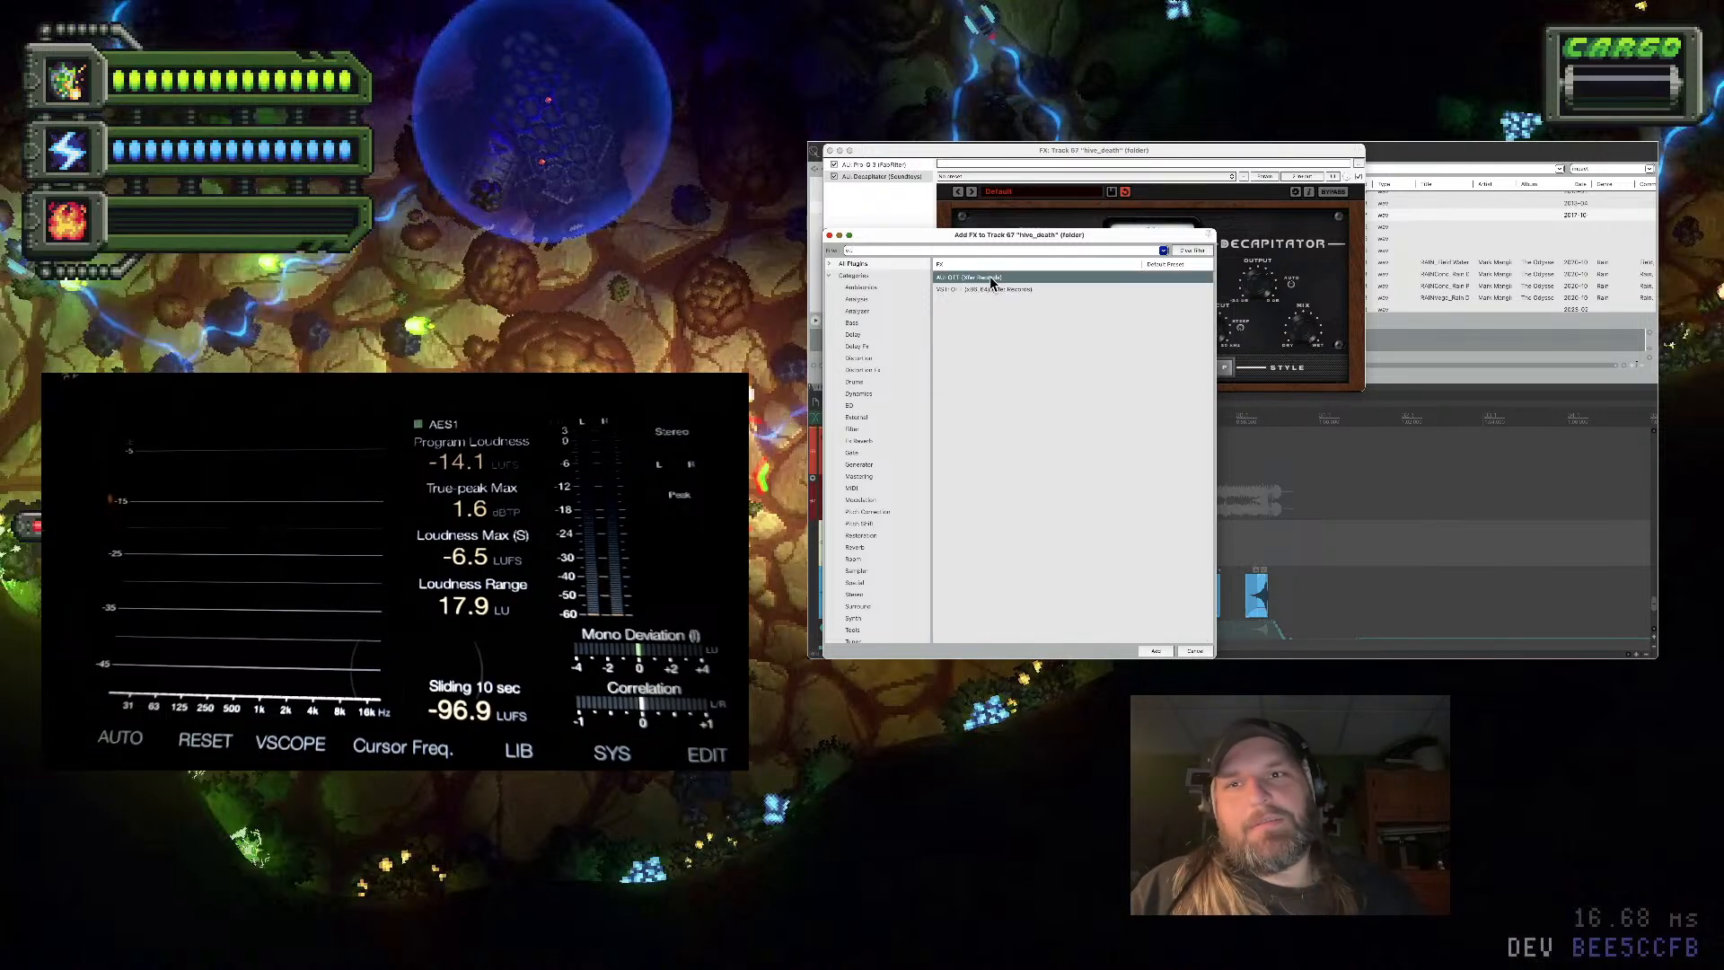
pyautogui.doubleClick(991, 280)
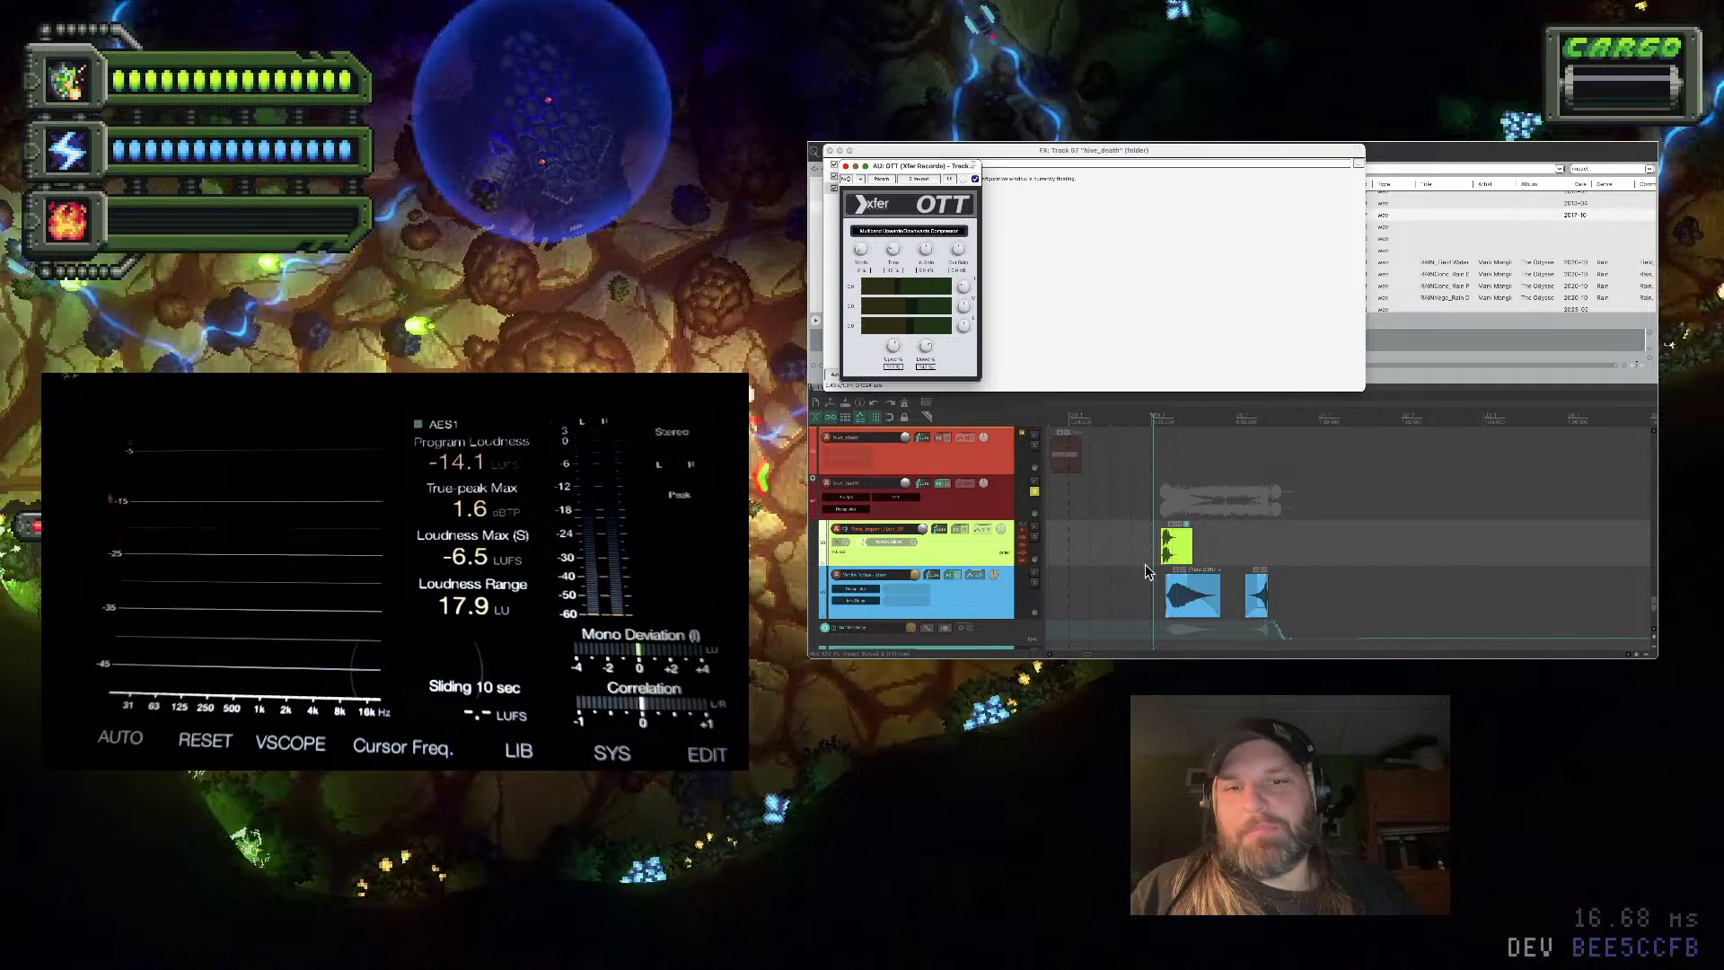
# Select the time range of the impact clips, adjust OTT's depth while playing it repeatedly, and close the effect windows
pyautogui.click(1140, 530)
pyautogui.scroll(-3, 994, 545)
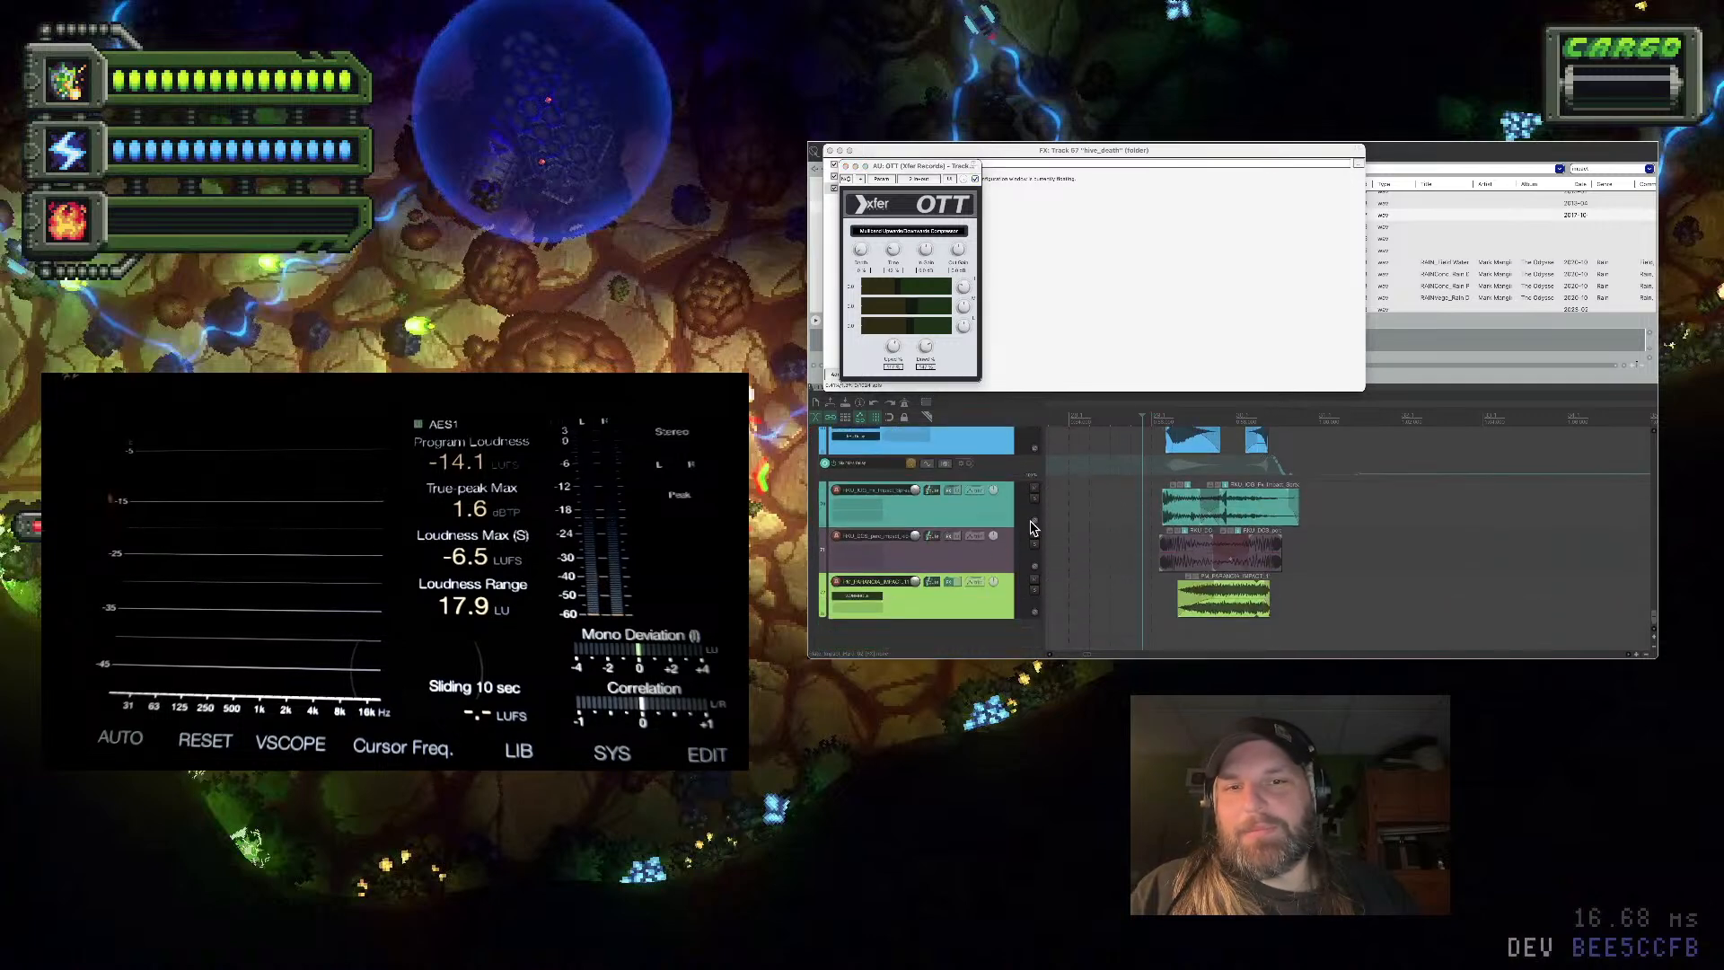
pyautogui.scroll(1, 1137, 471)
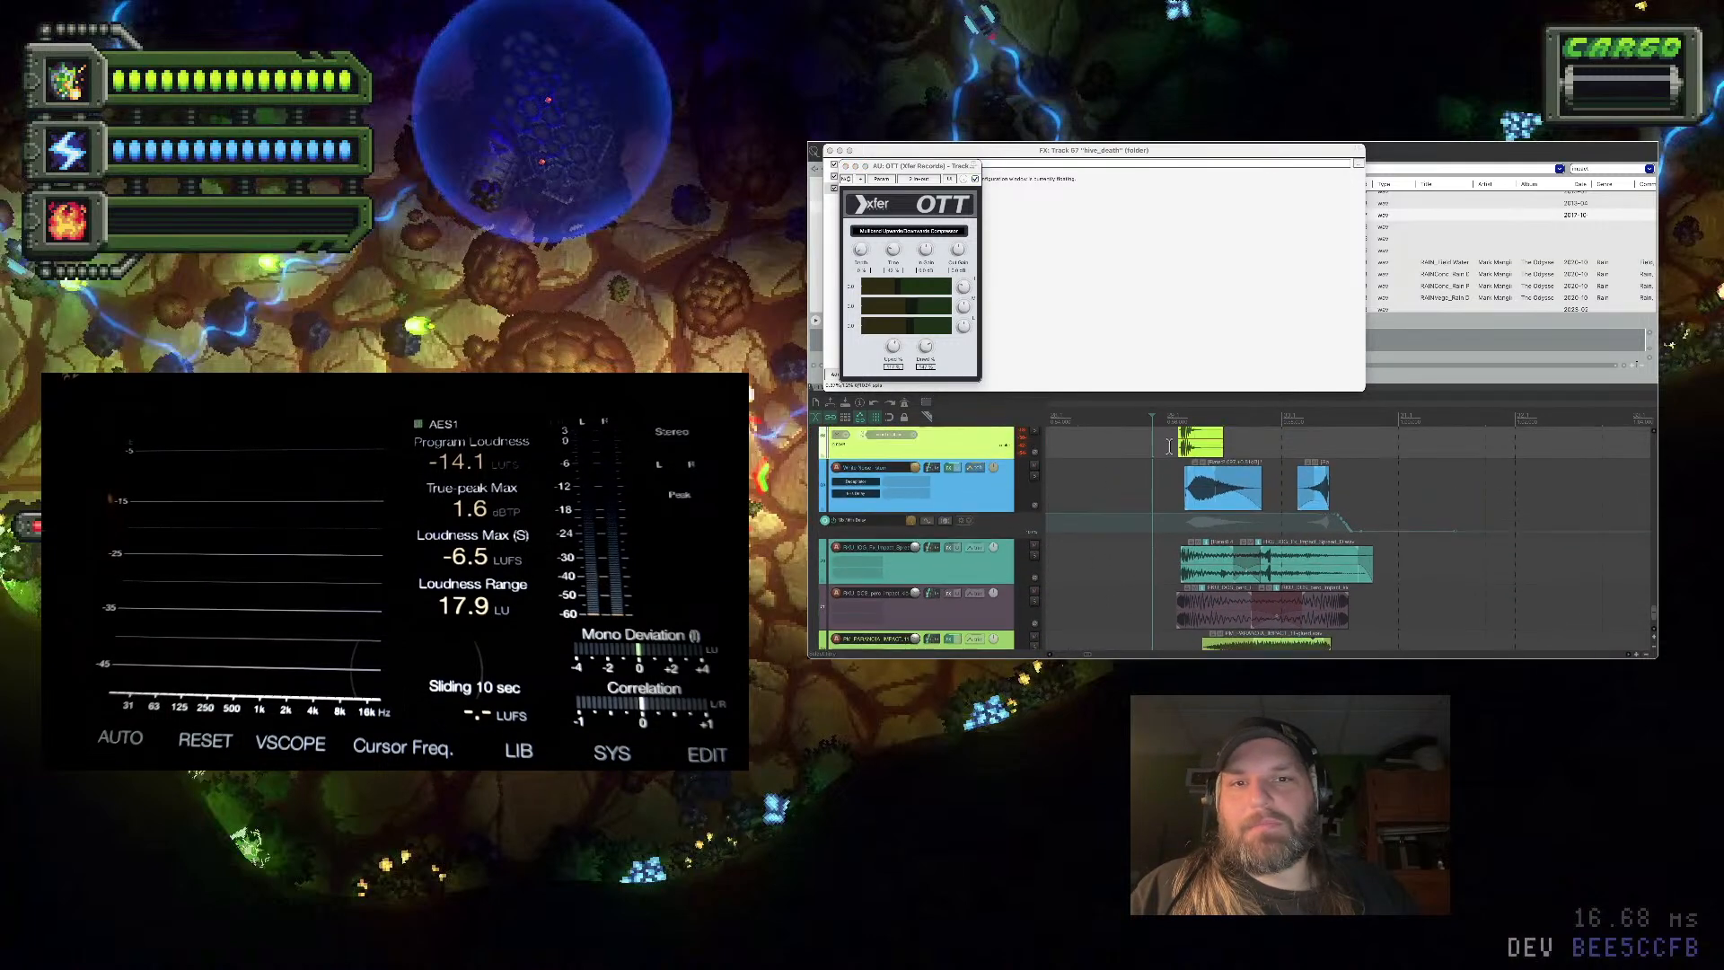
pyautogui.press('space')
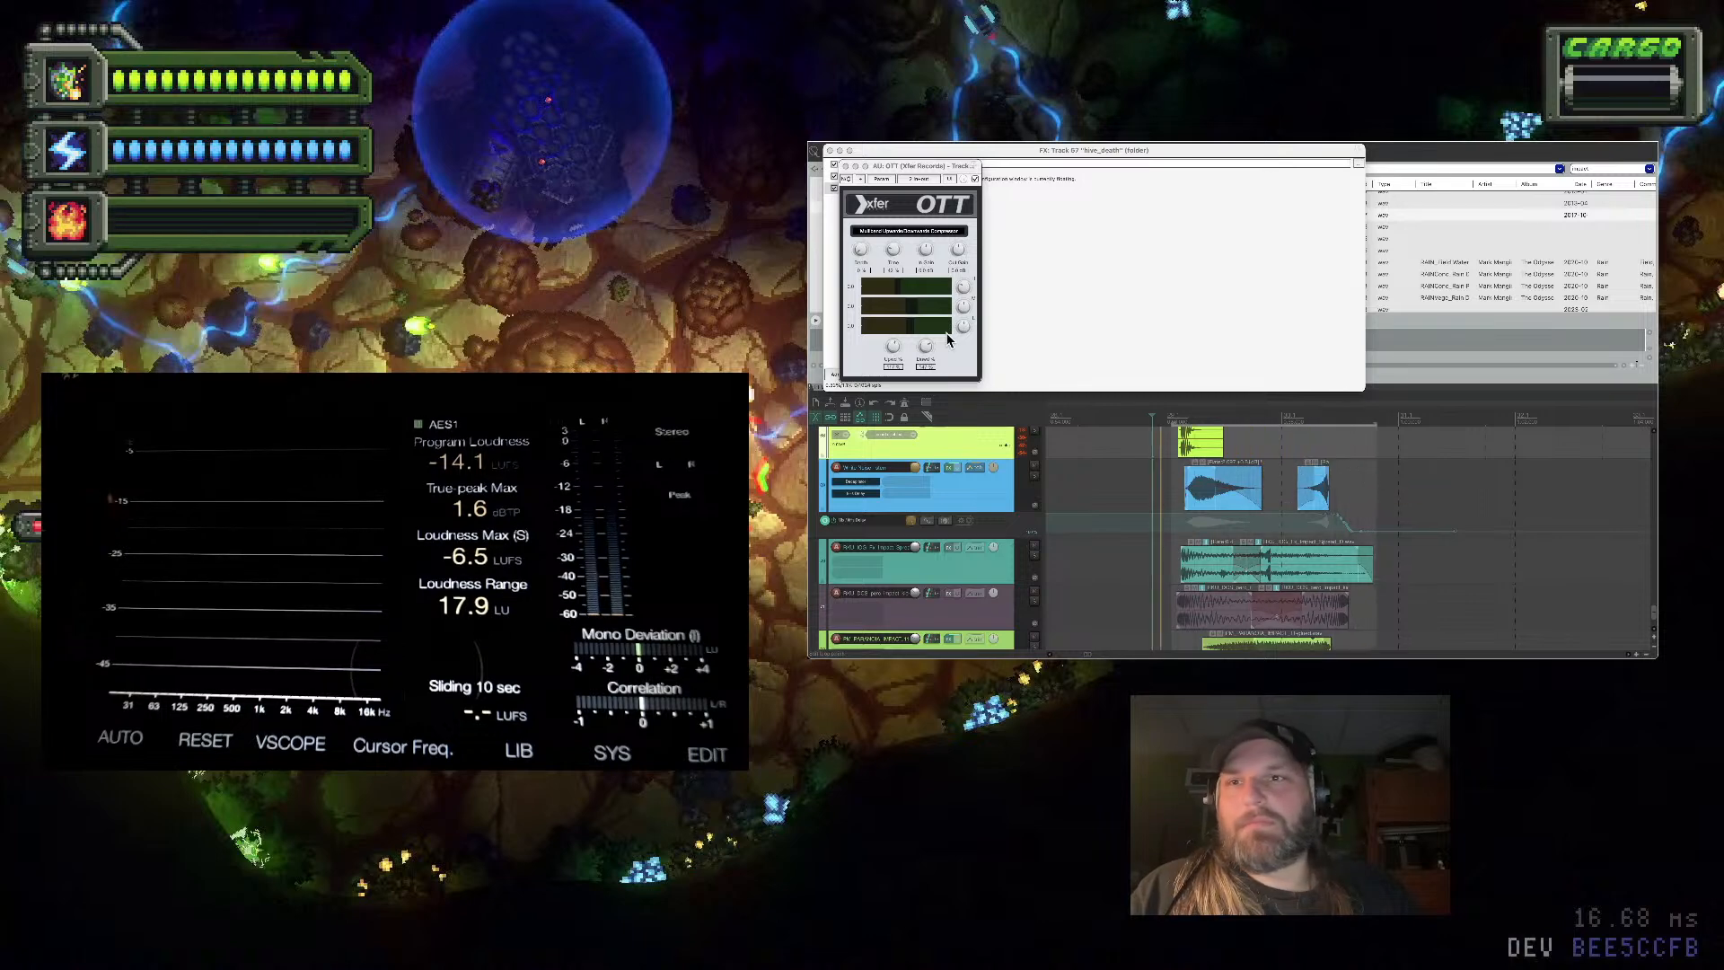
pyautogui.press('space')
pyautogui.click(860, 210)
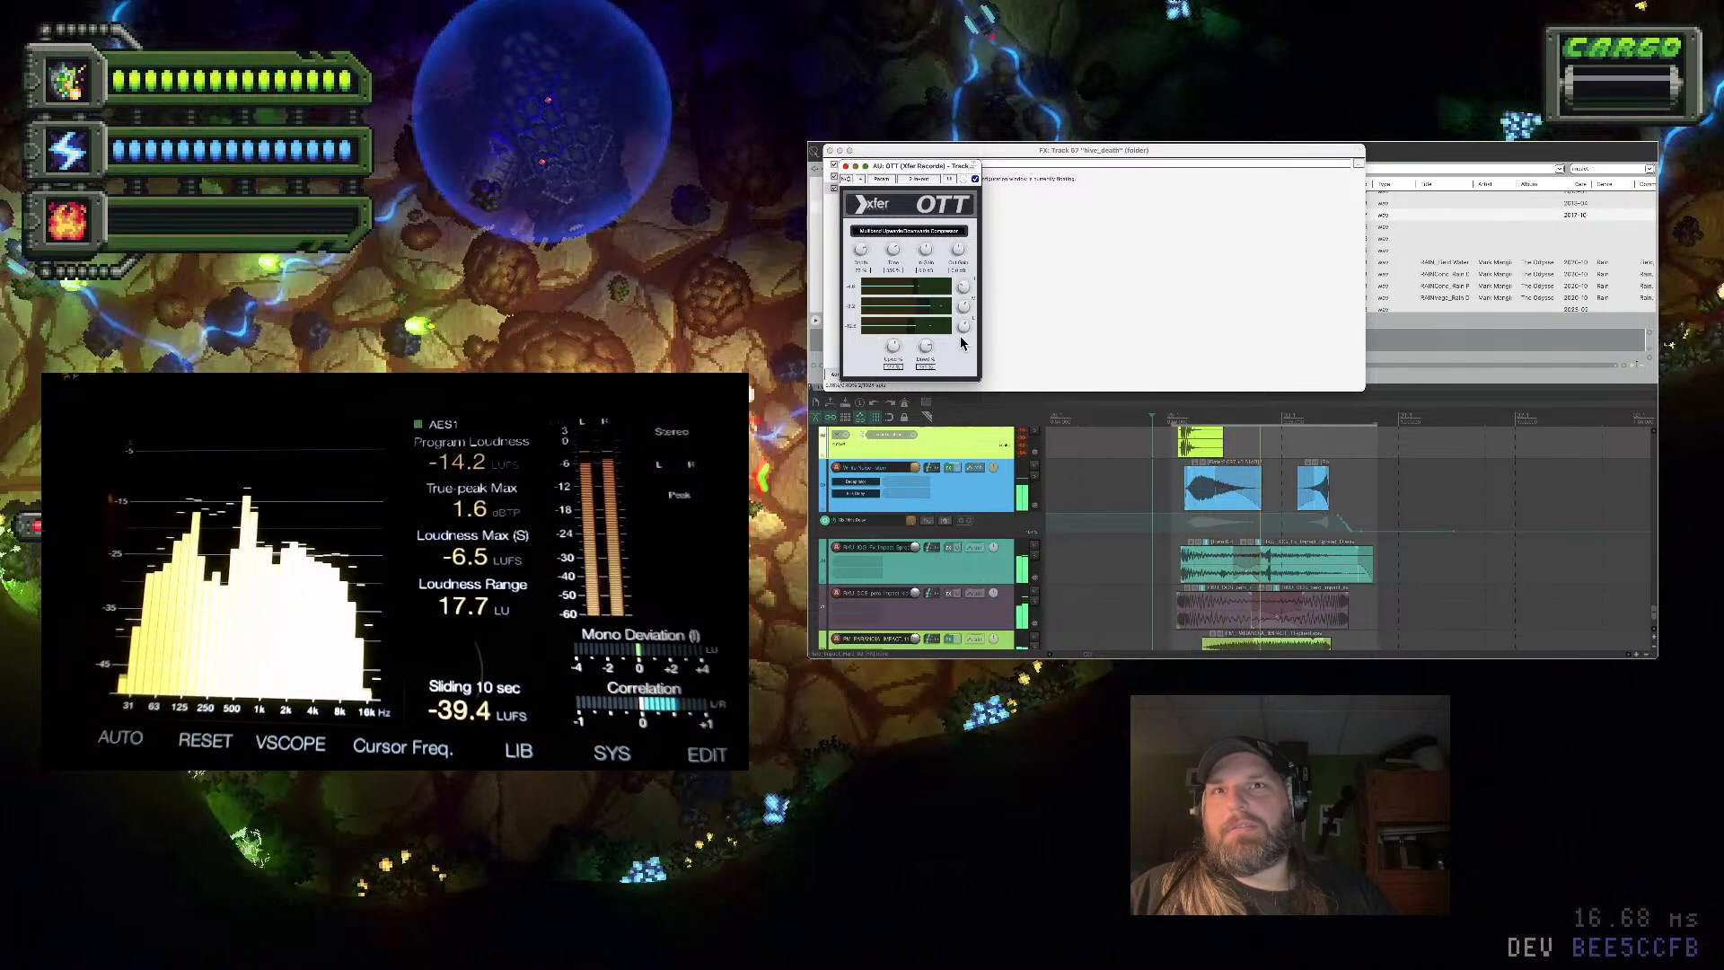
pyautogui.press('space')
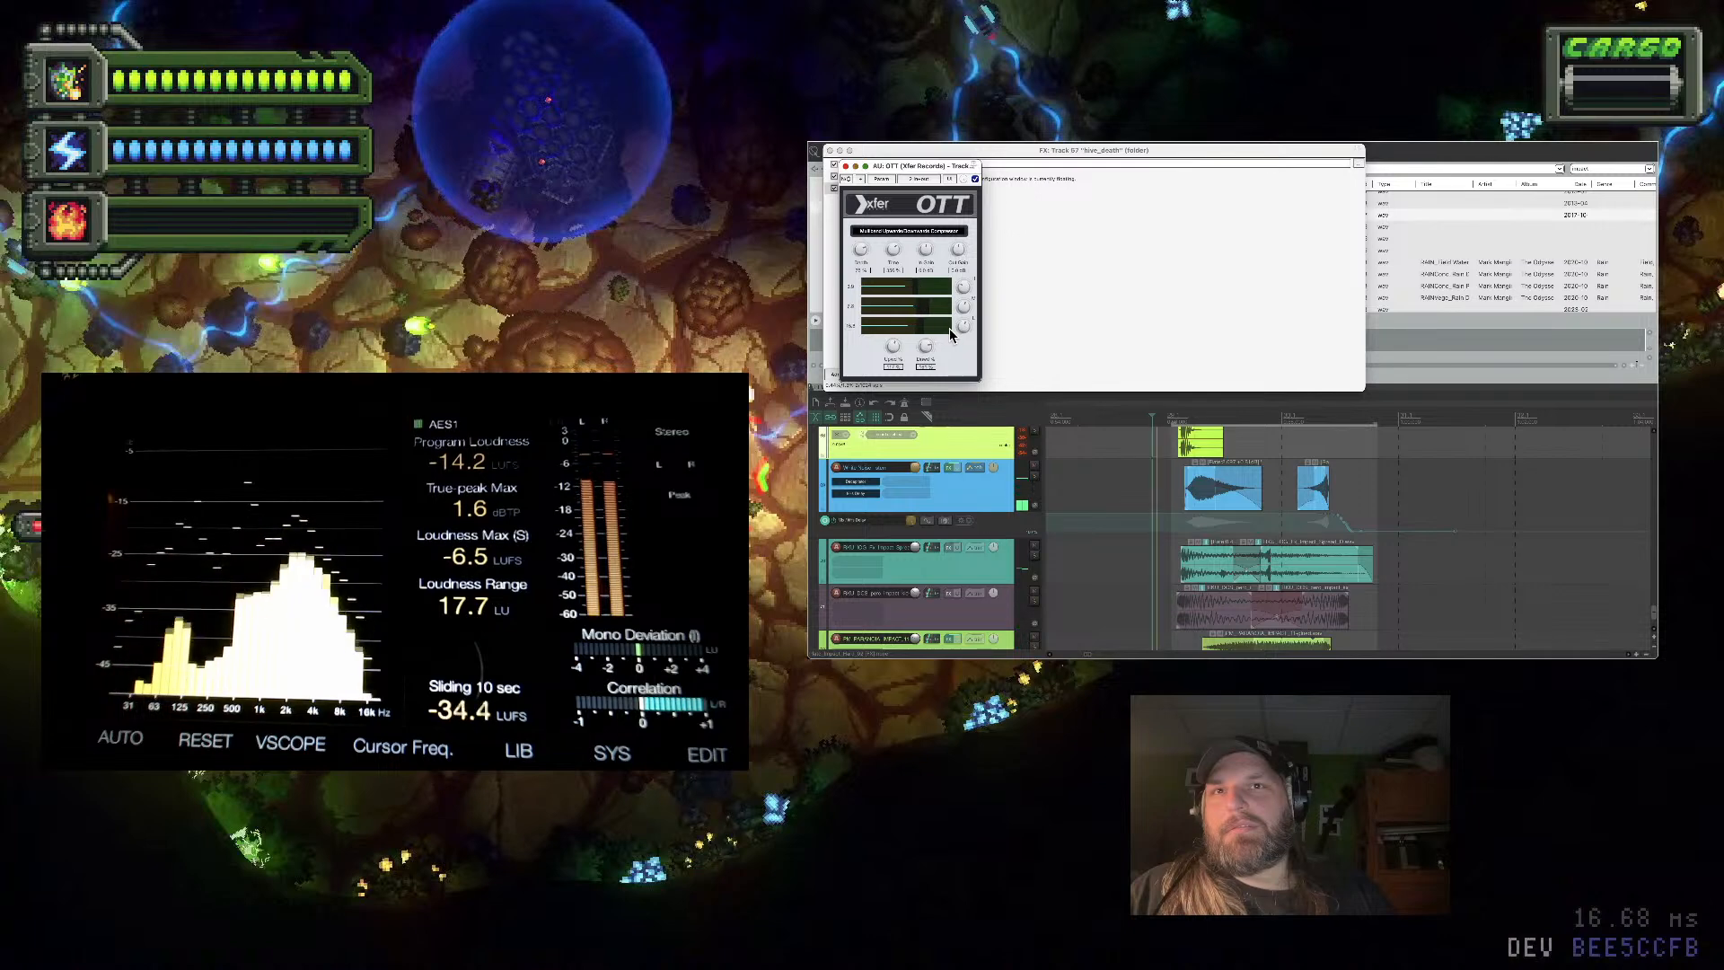
pyautogui.press('space')
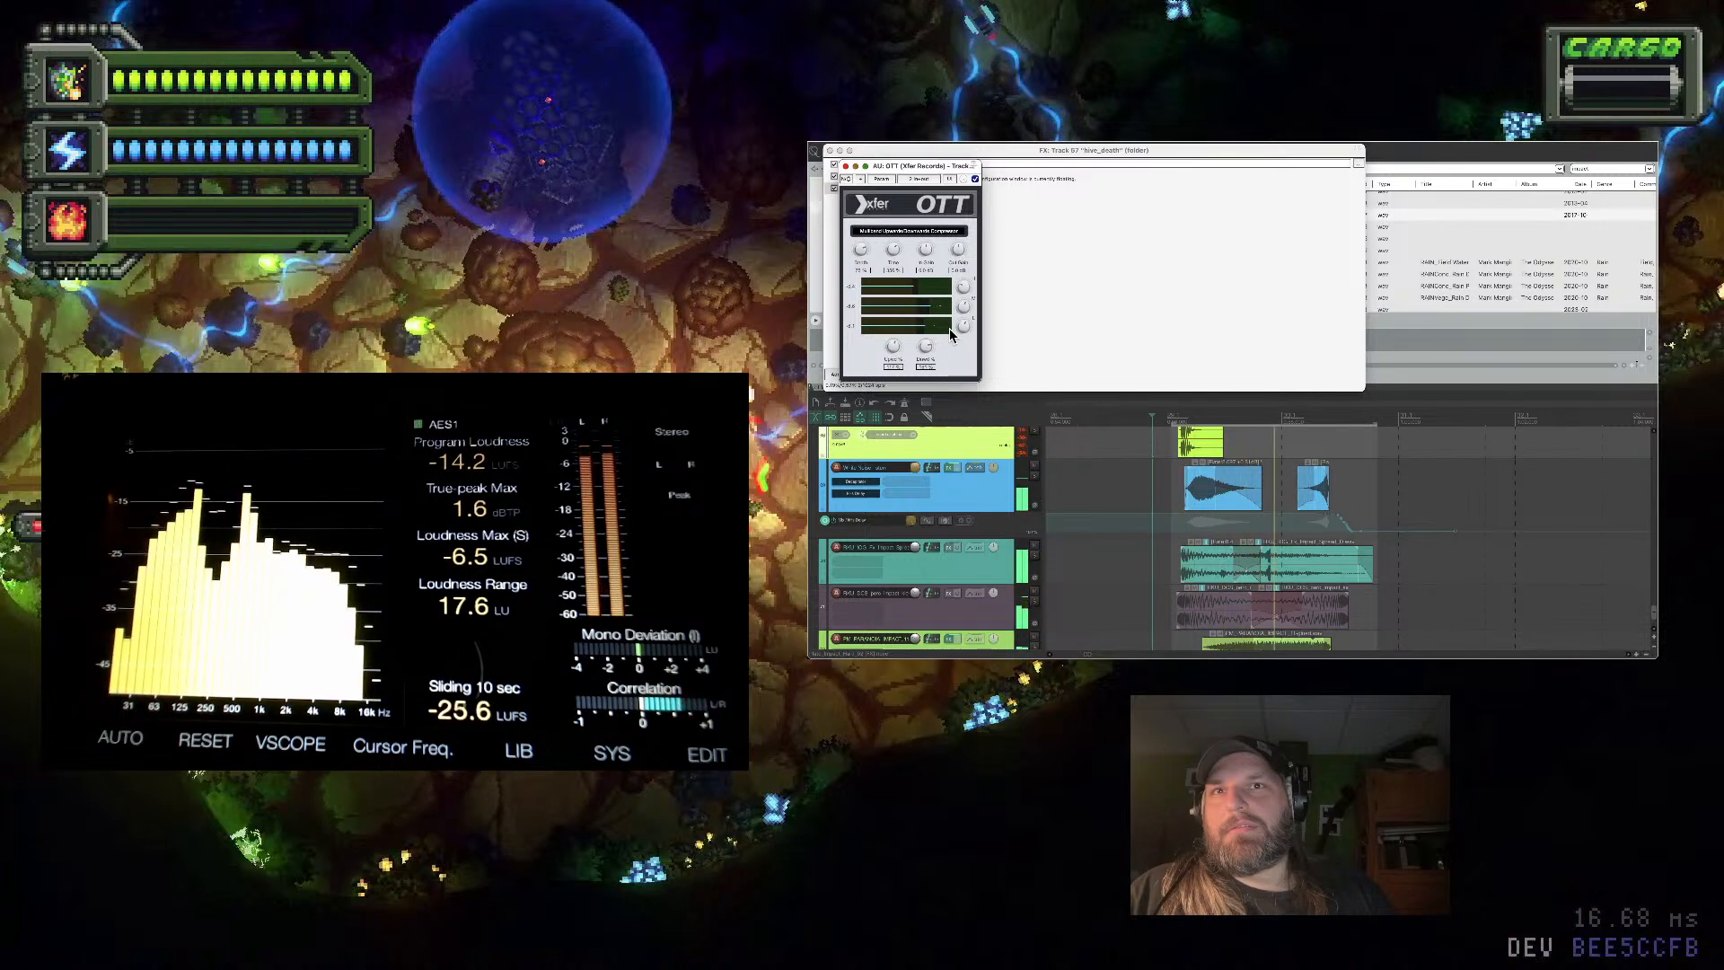
pyautogui.click(844, 166)
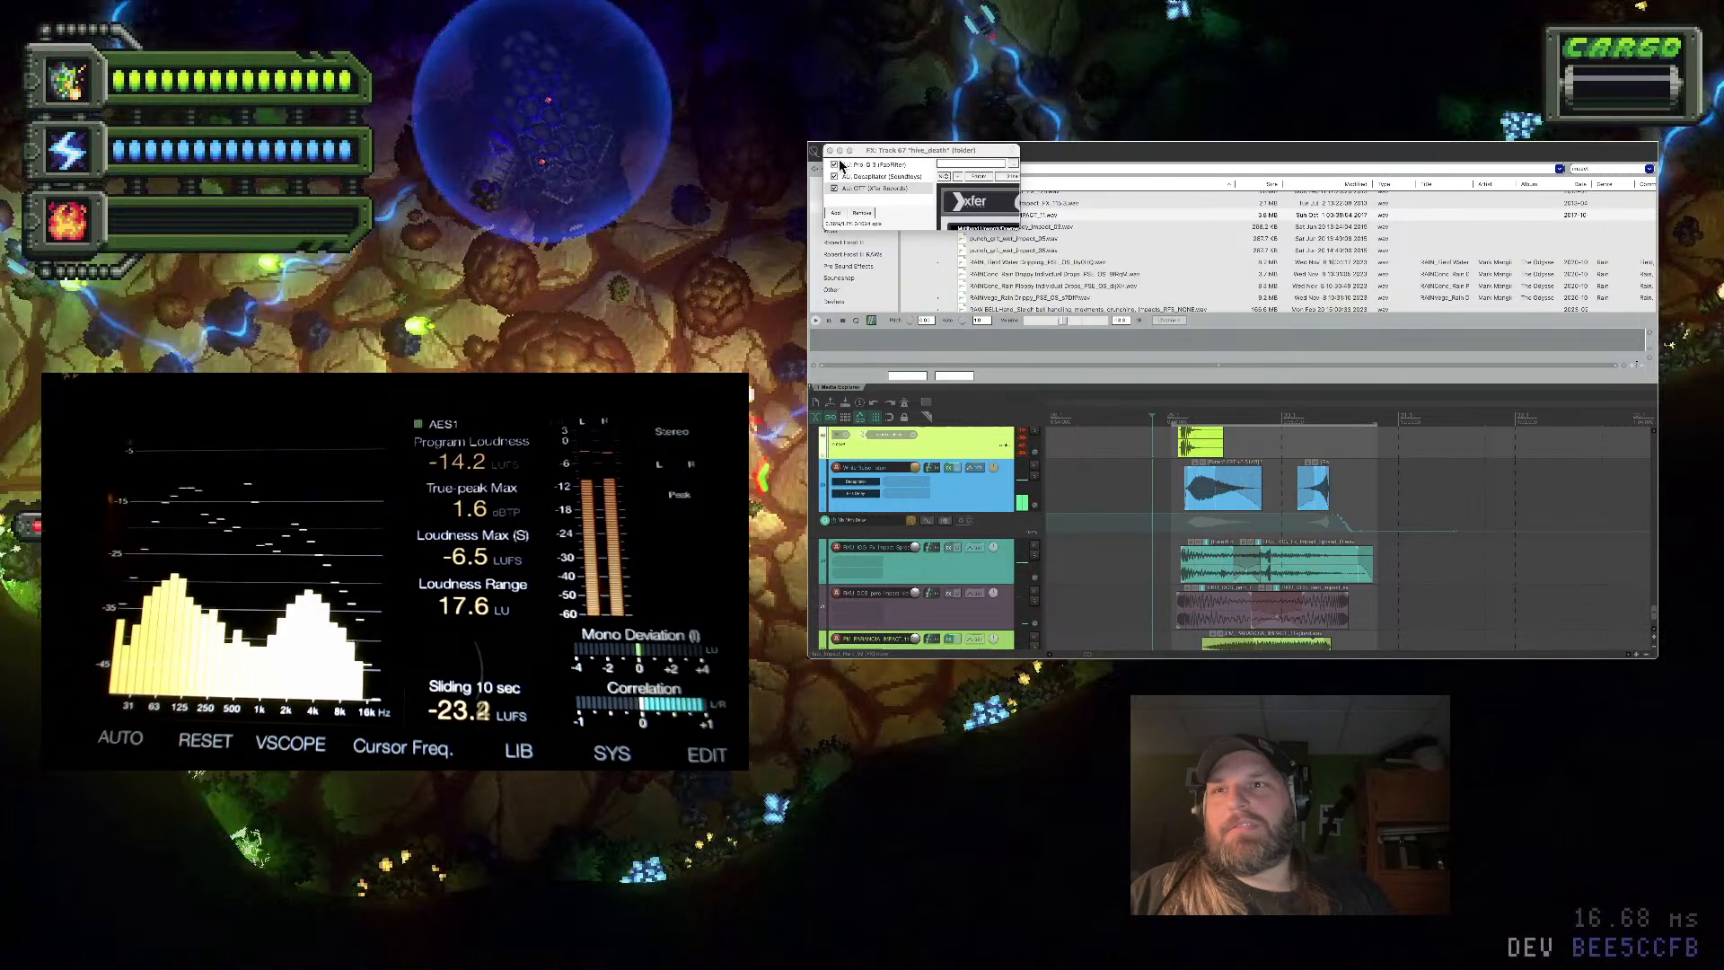
pyautogui.click(828, 150)
# Solo the red track just above the hive_death folder and place the play cursor before its first clip
pyautogui.click(1155, 539)
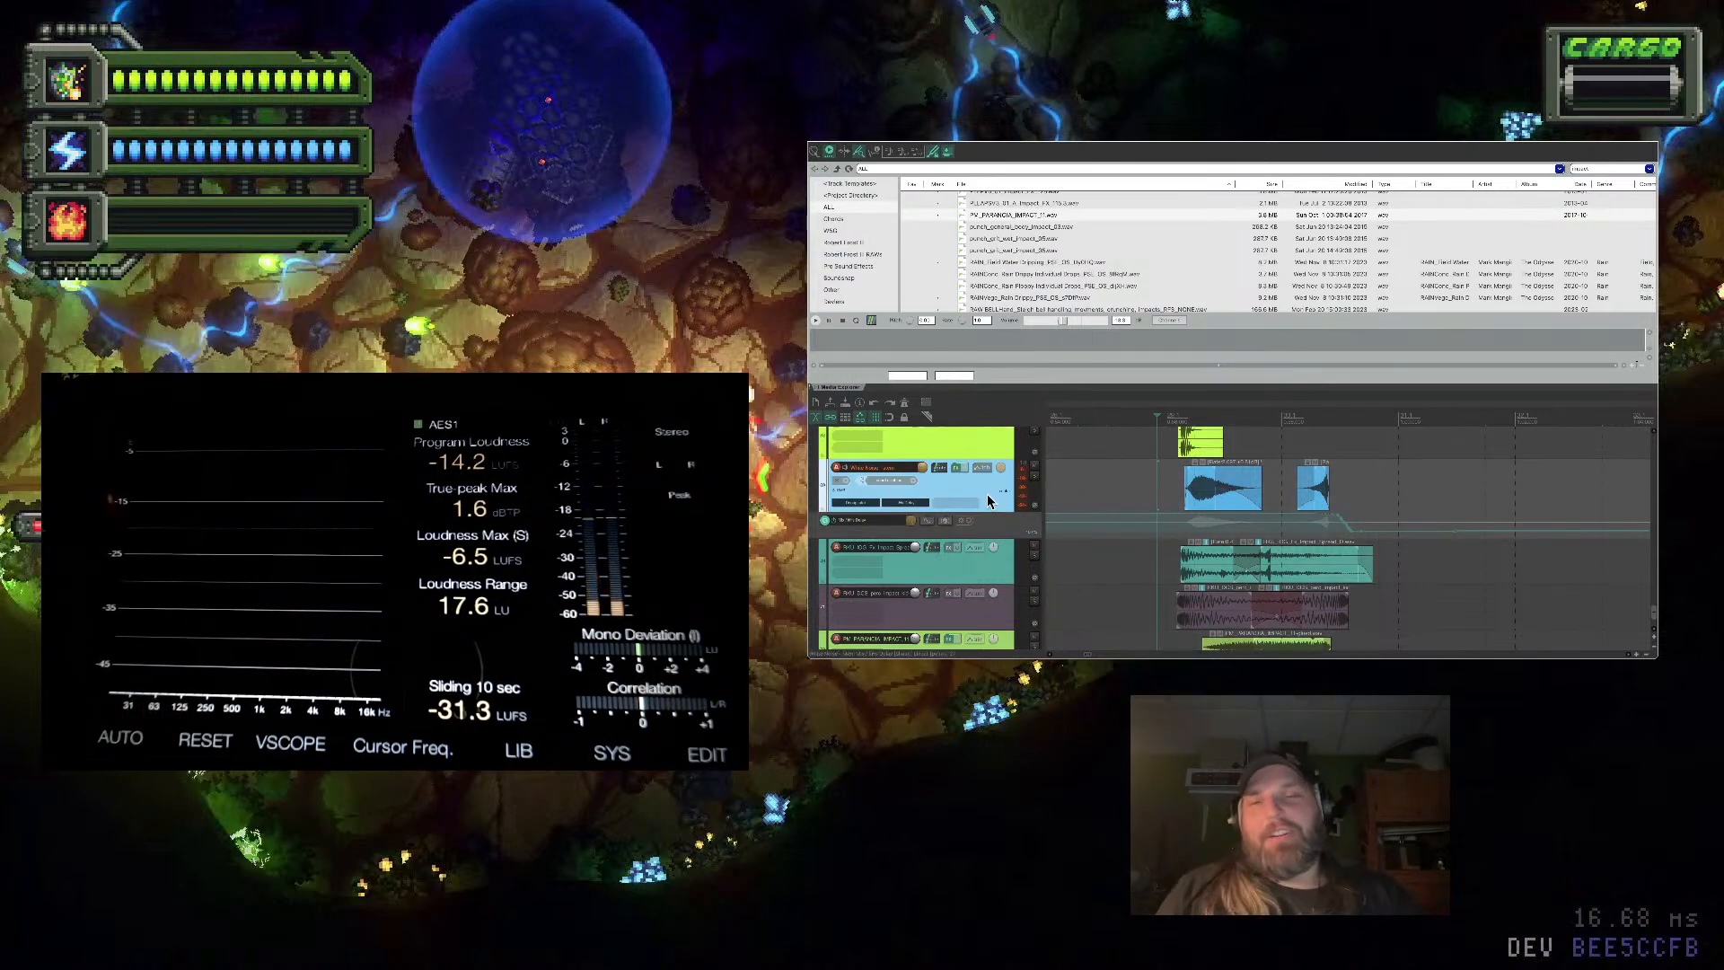
pyautogui.scroll(-3, 987, 489)
pyautogui.scroll(4, 988, 475)
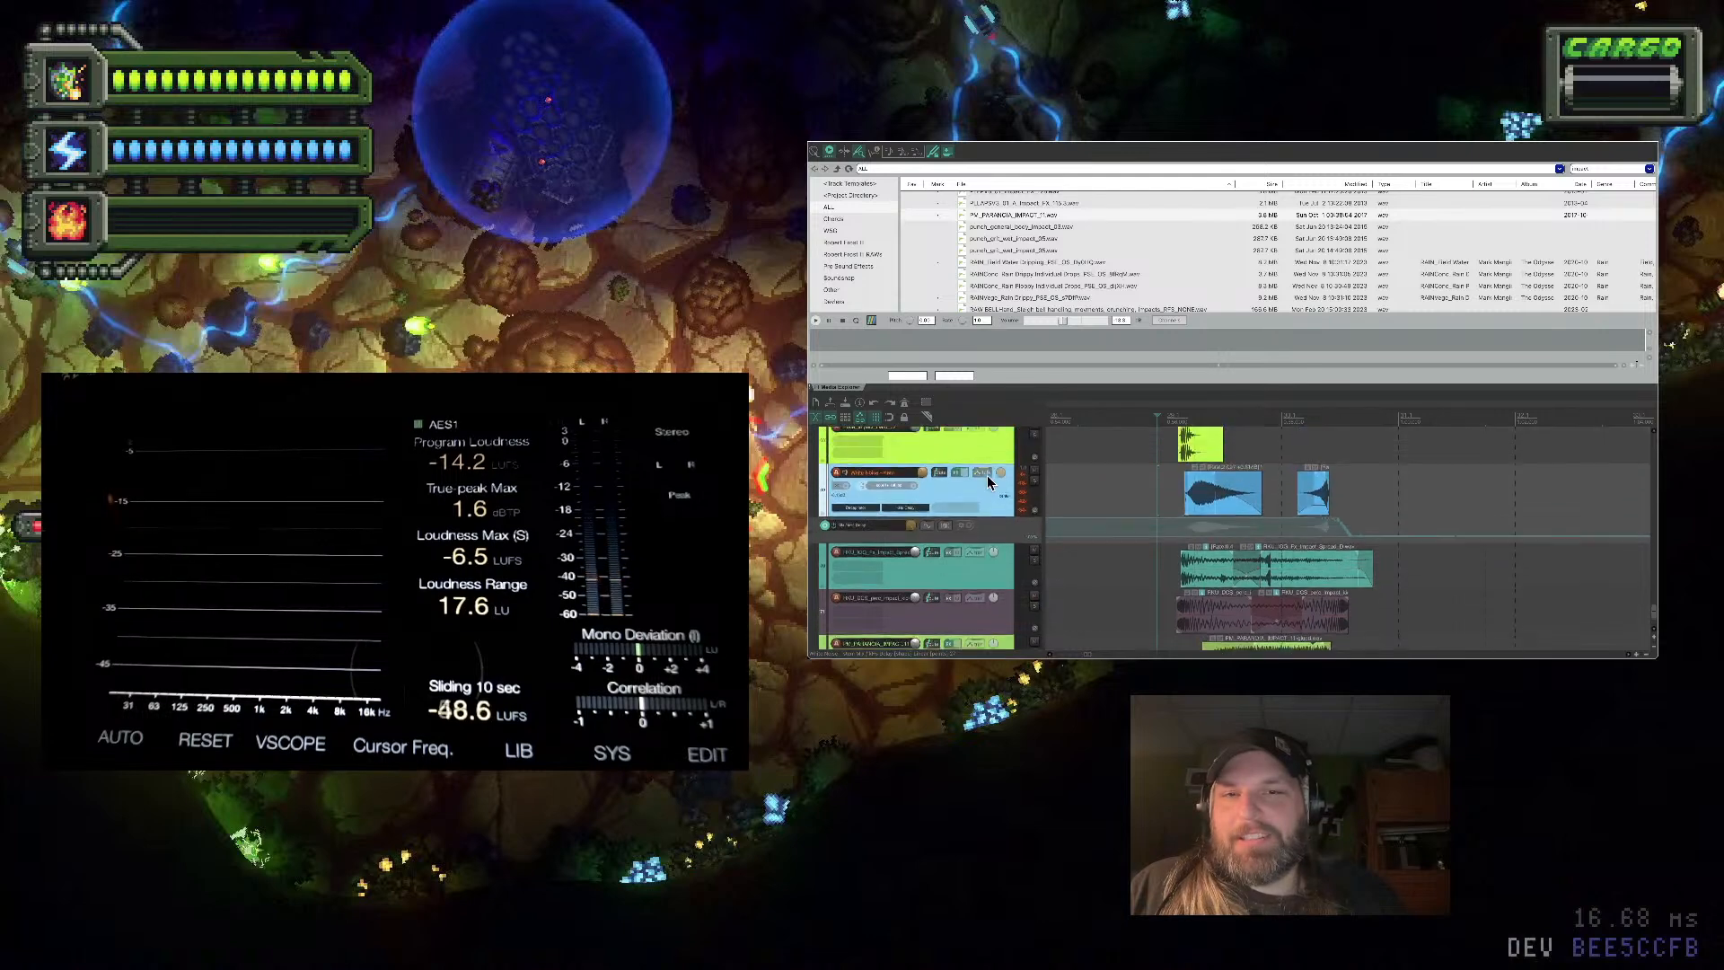
pyautogui.scroll(-5, 988, 476)
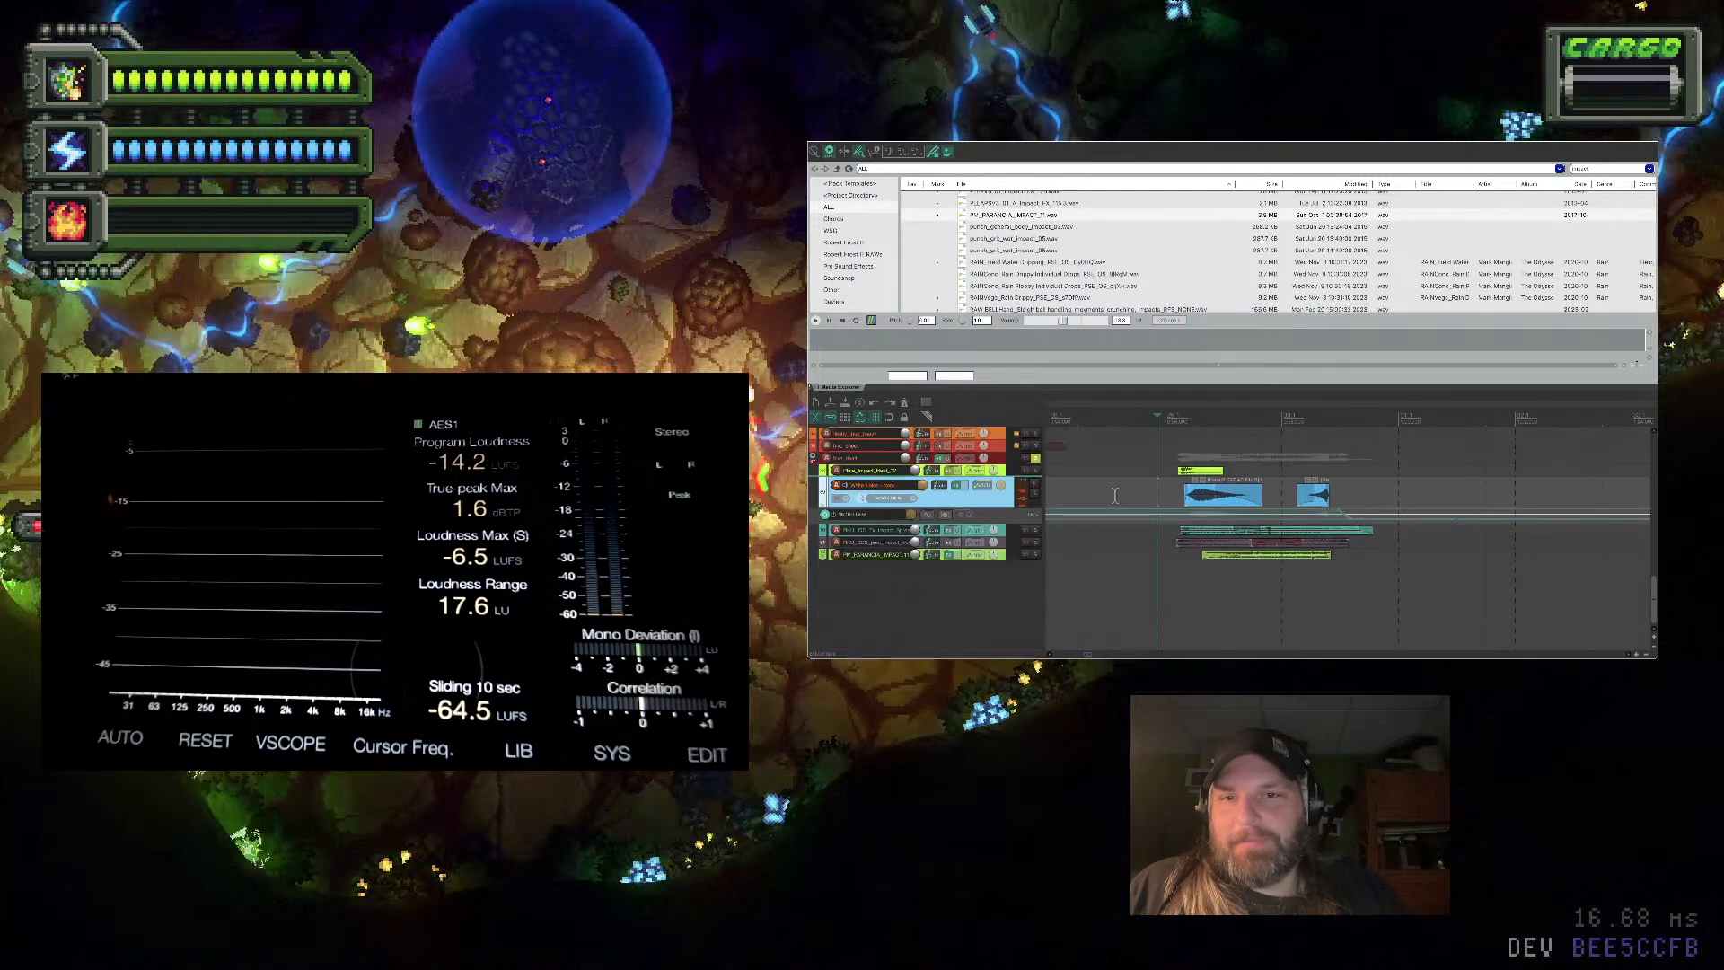
pyautogui.scroll(-4, 1114, 495)
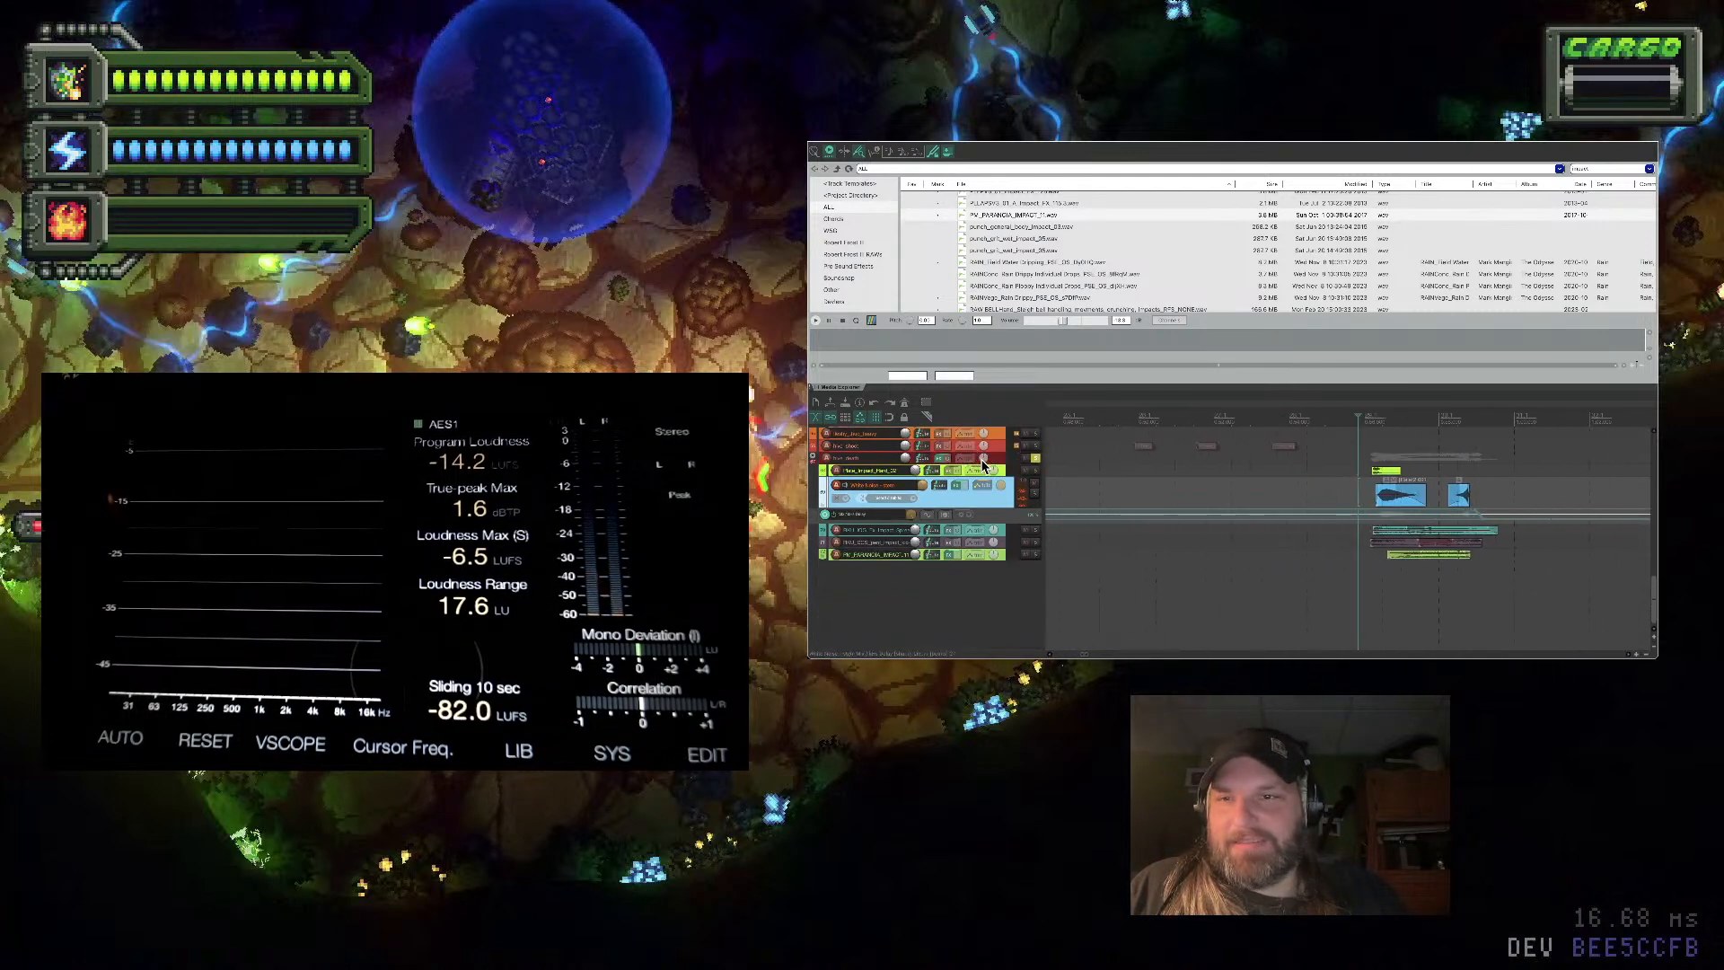
pyautogui.click(1025, 446)
pyautogui.click(1127, 431)
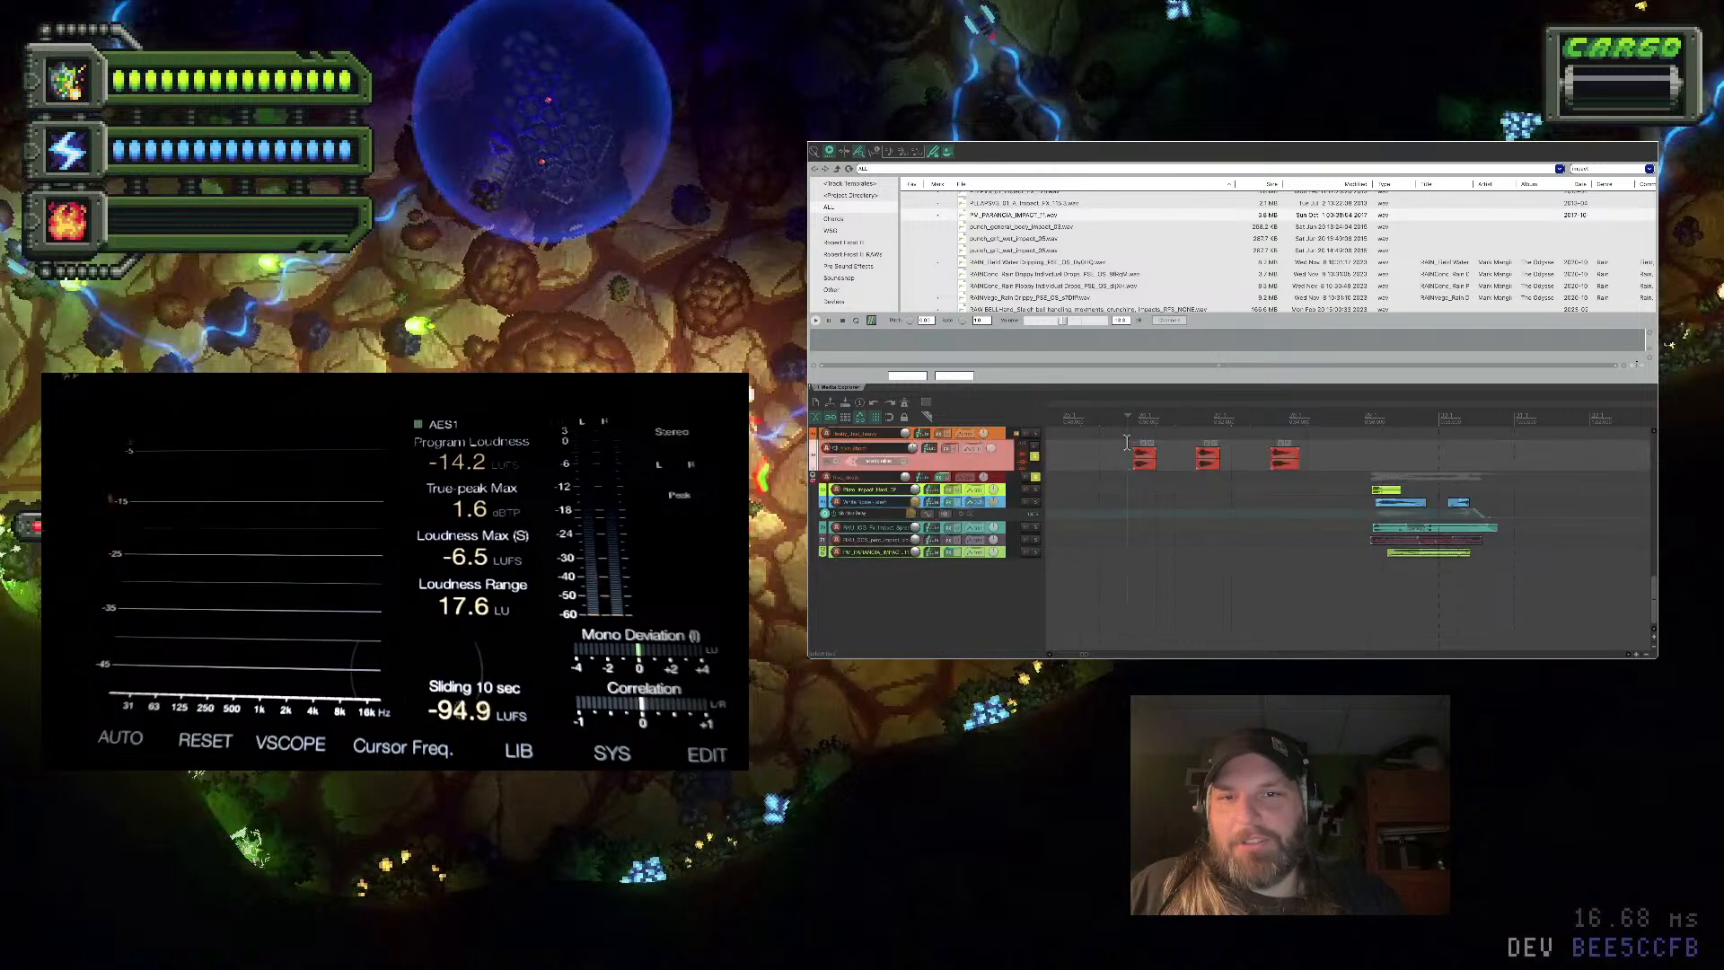
# Play the red clips on the soloed track and the layered death impact in turn to compare them
pyautogui.press('space')
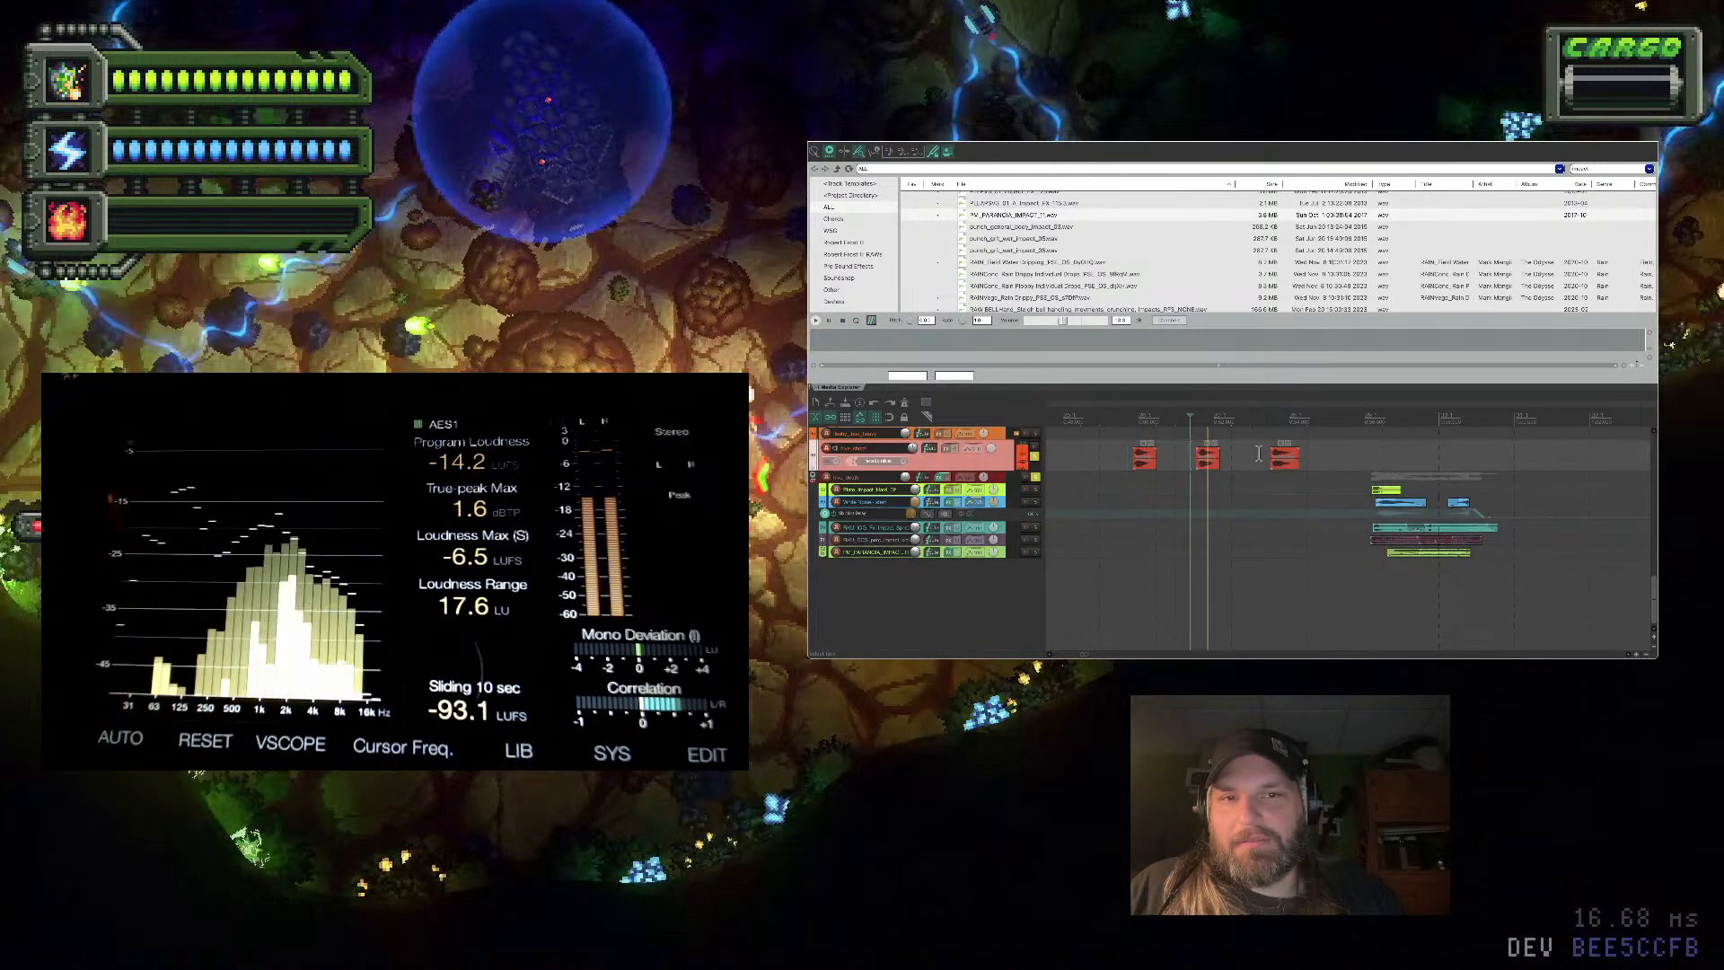
pyautogui.click(1360, 460)
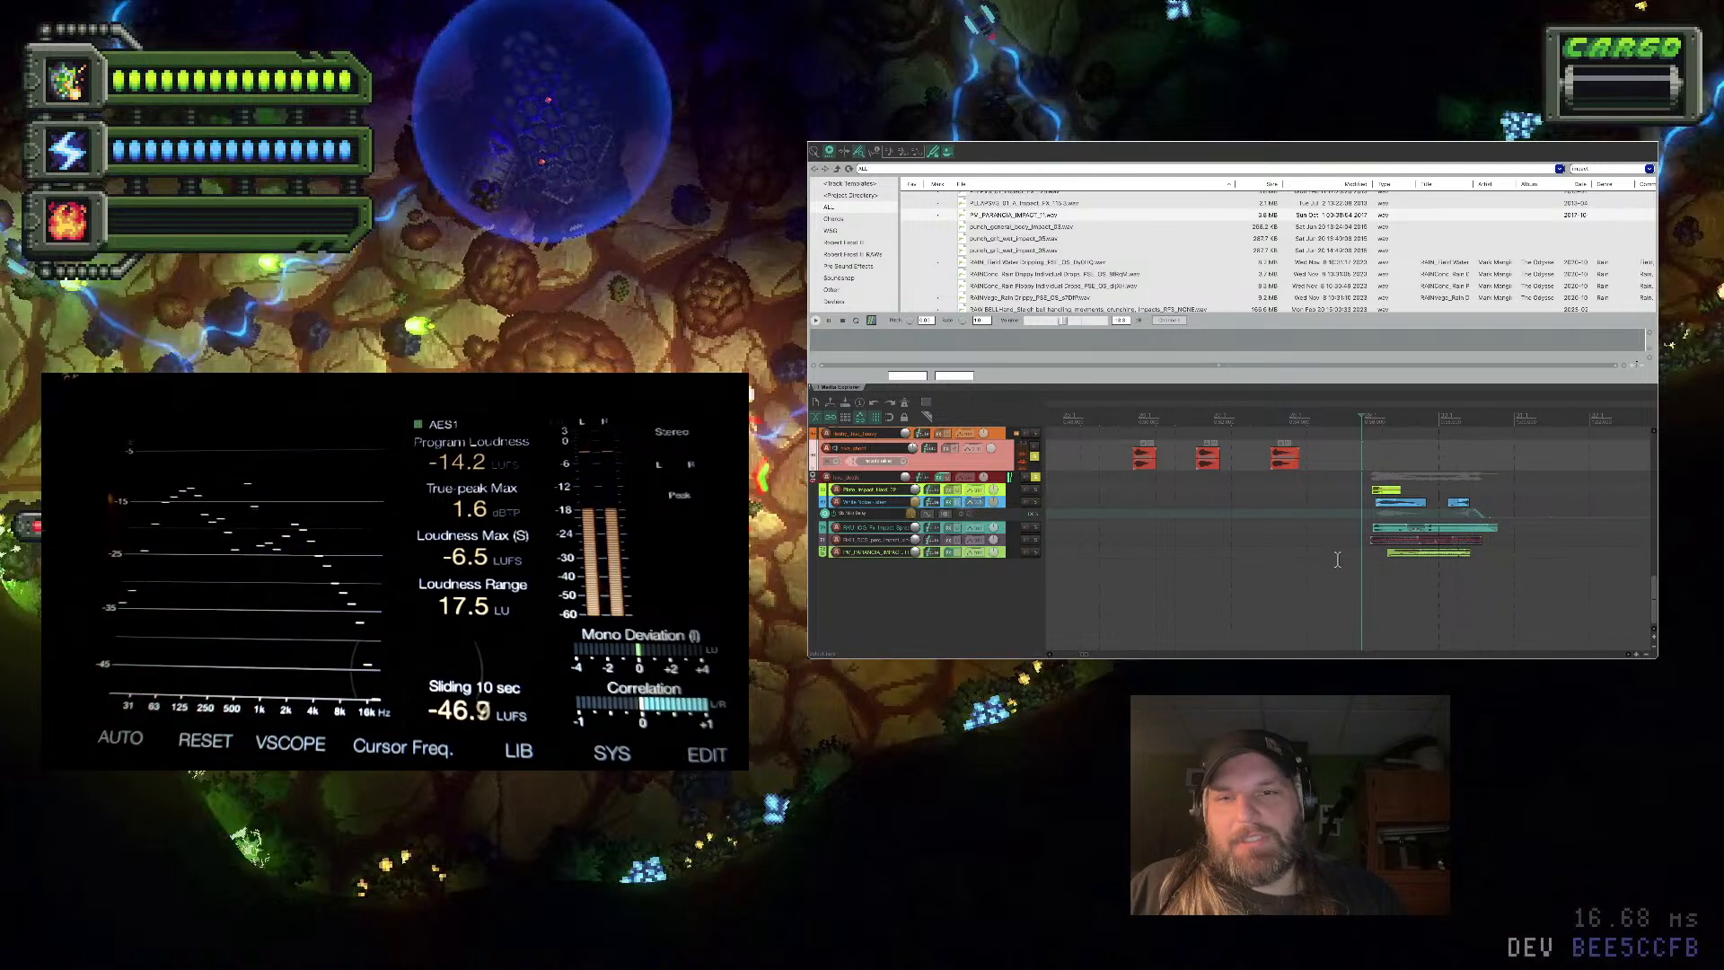
pyautogui.click(1264, 461)
pyautogui.press('space')
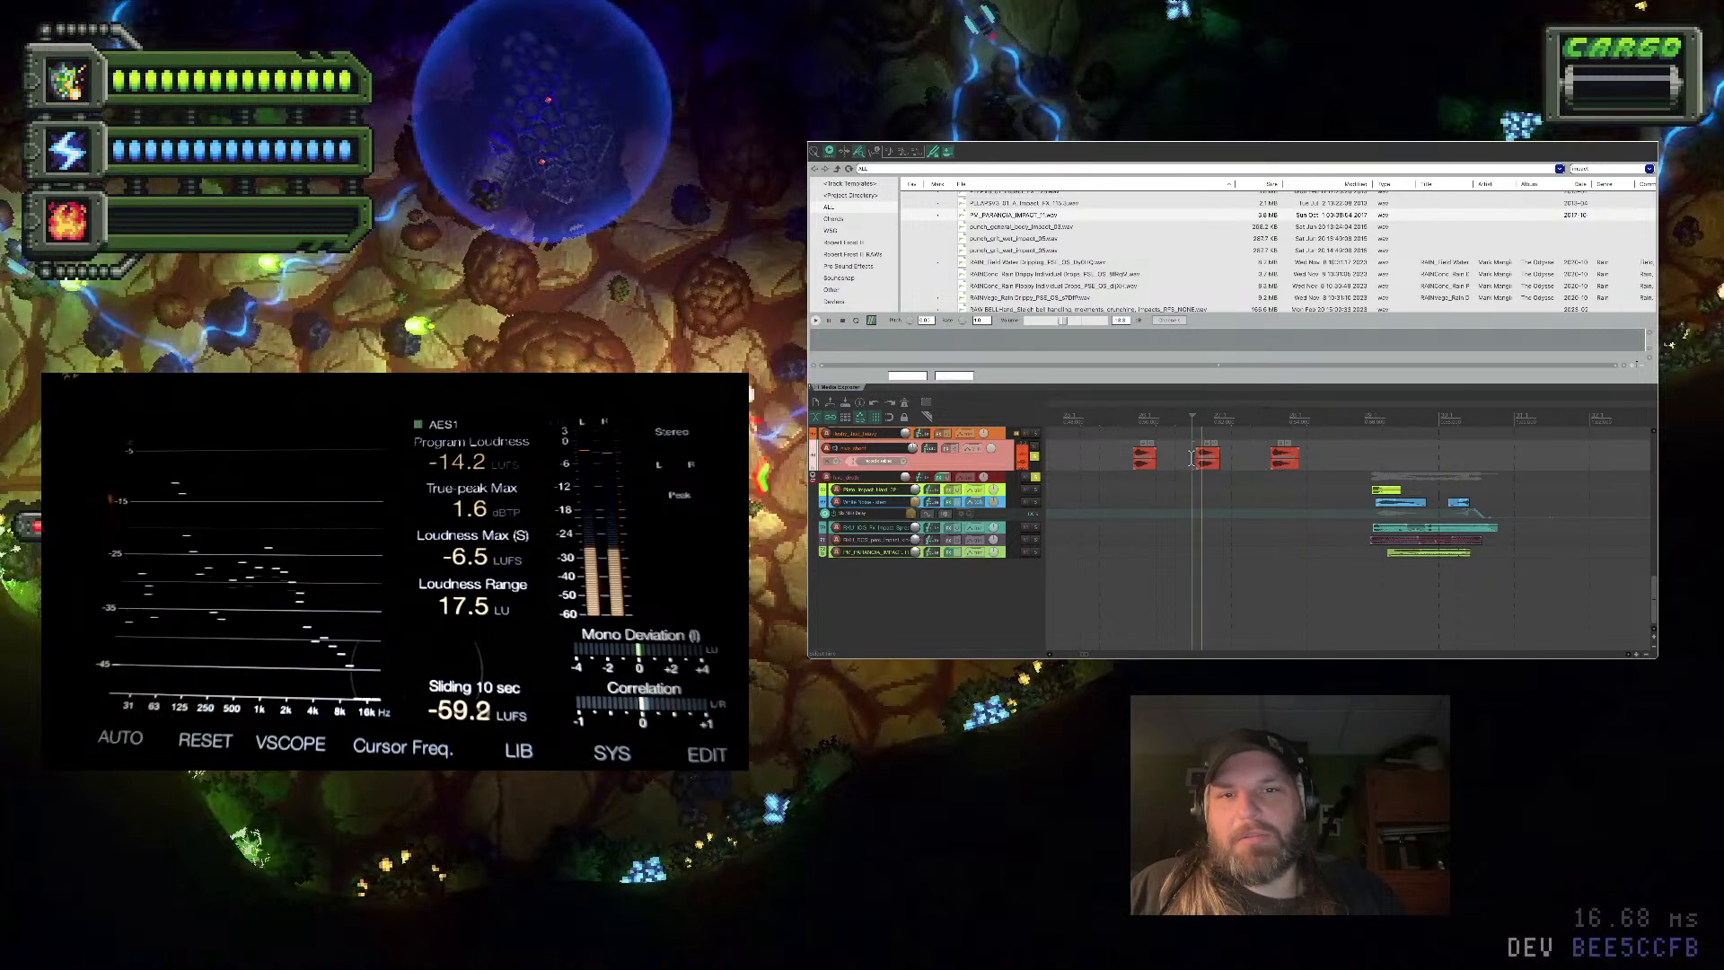
pyautogui.press('space')
pyautogui.click(1363, 453)
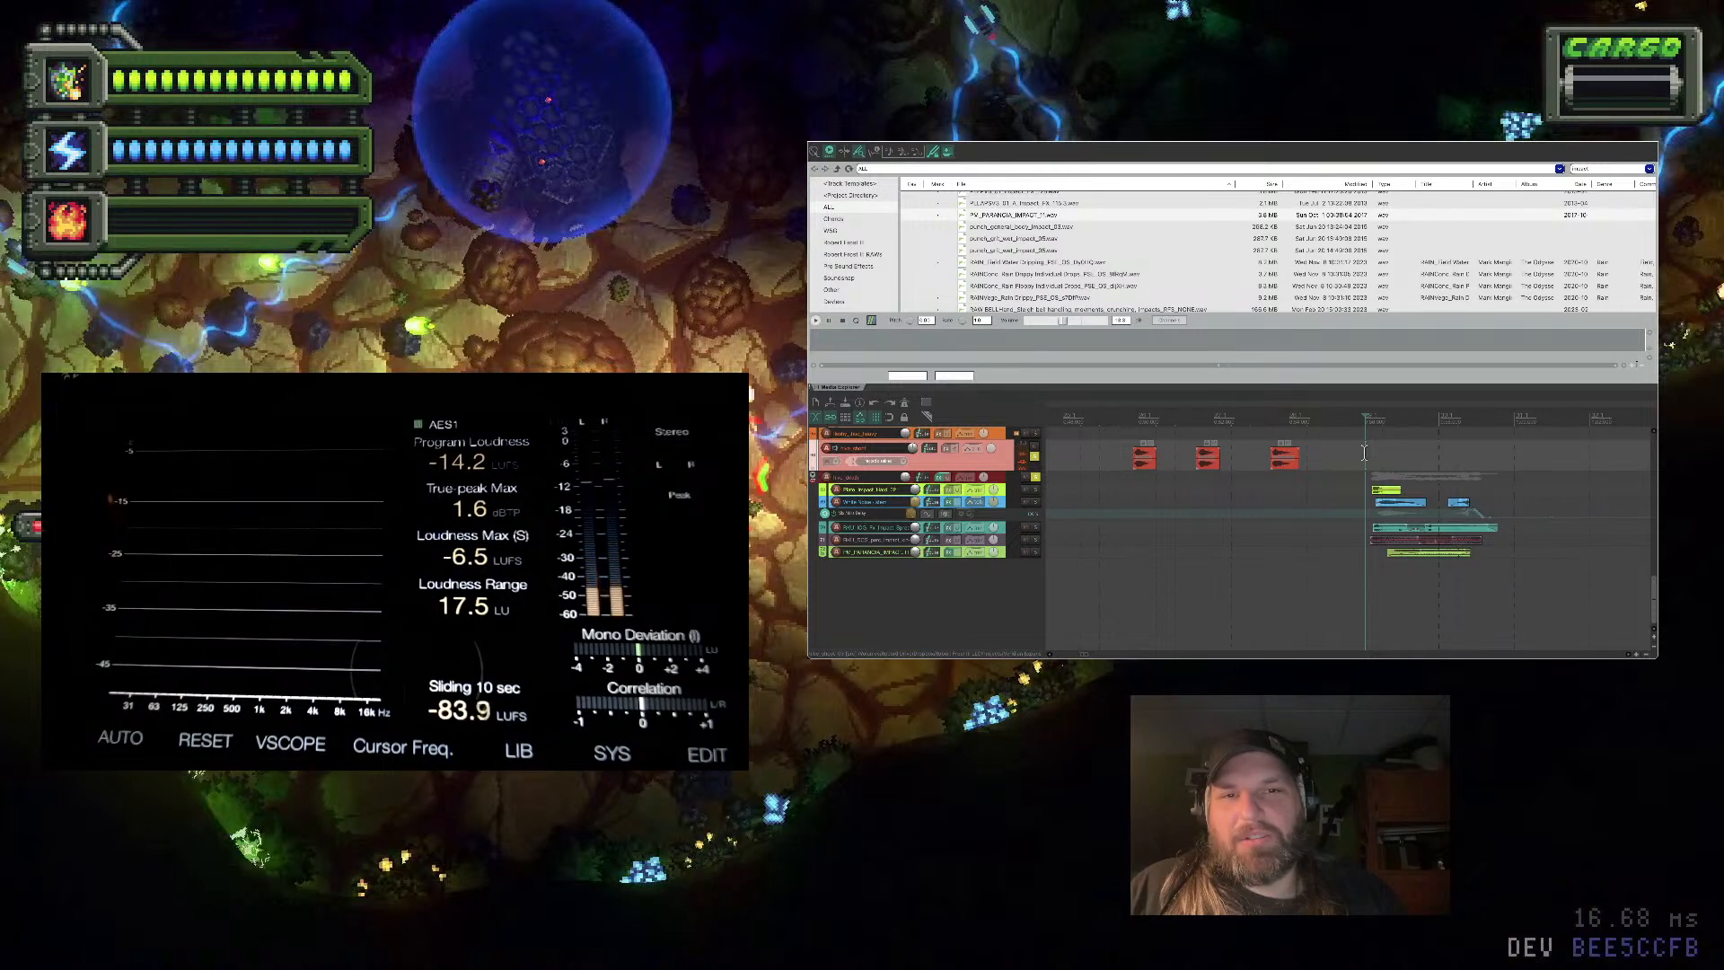
pyautogui.press('space')
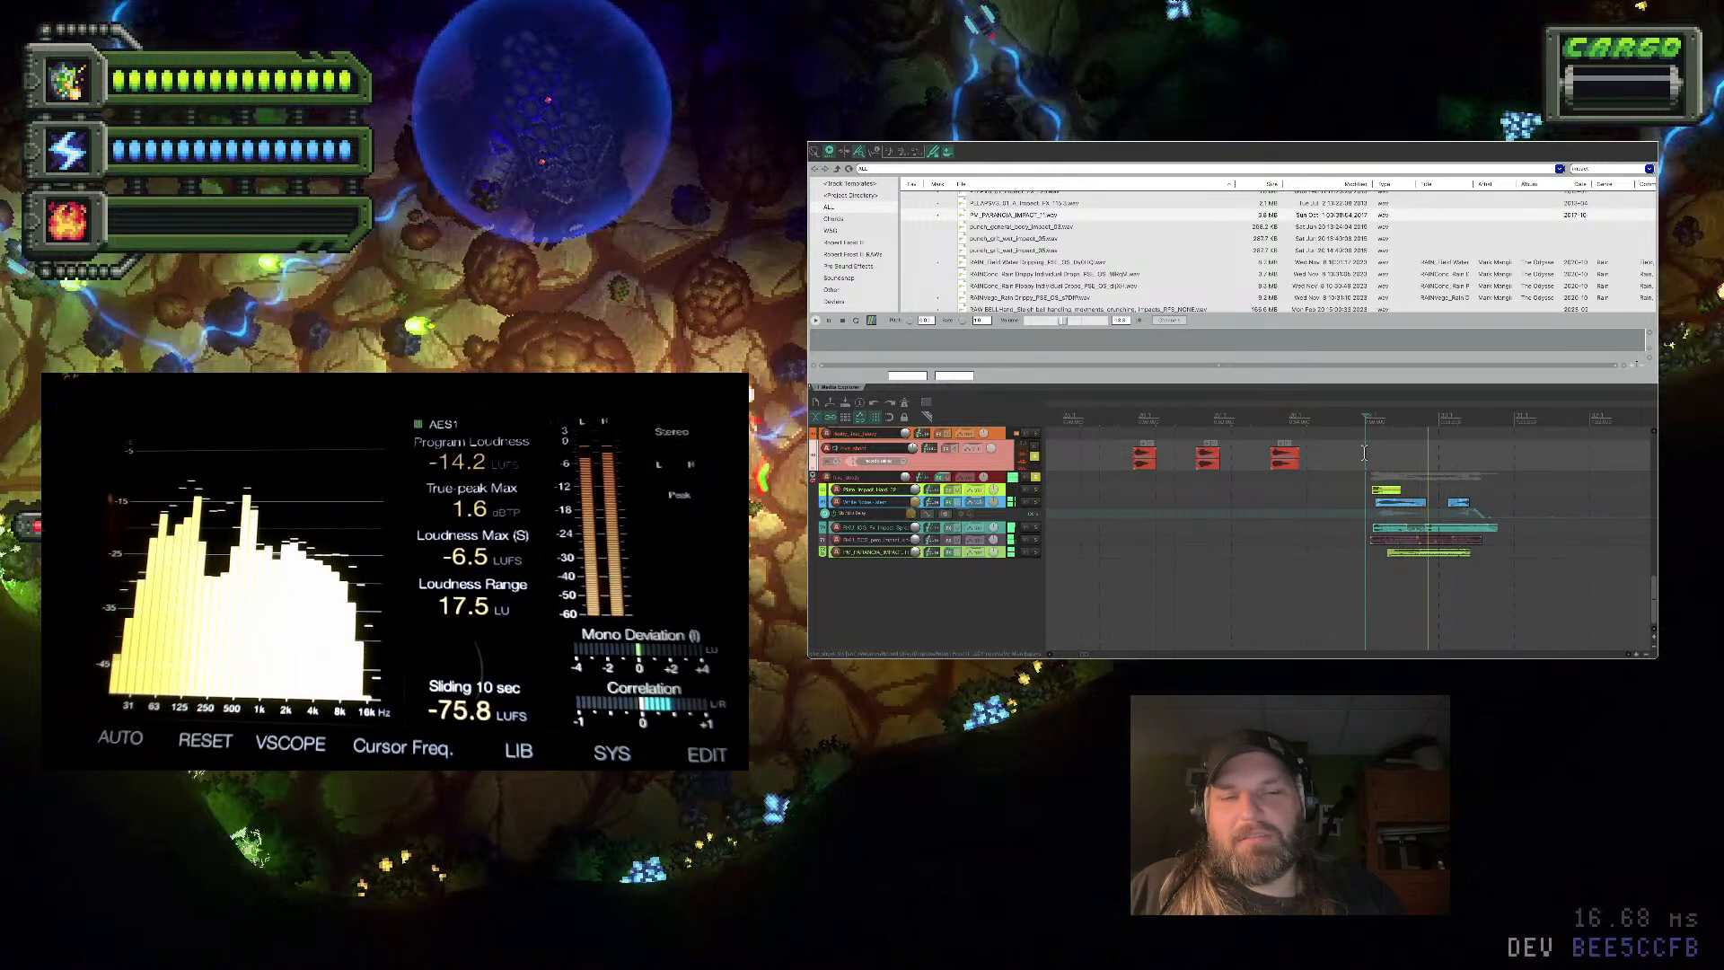
pyautogui.press('space')
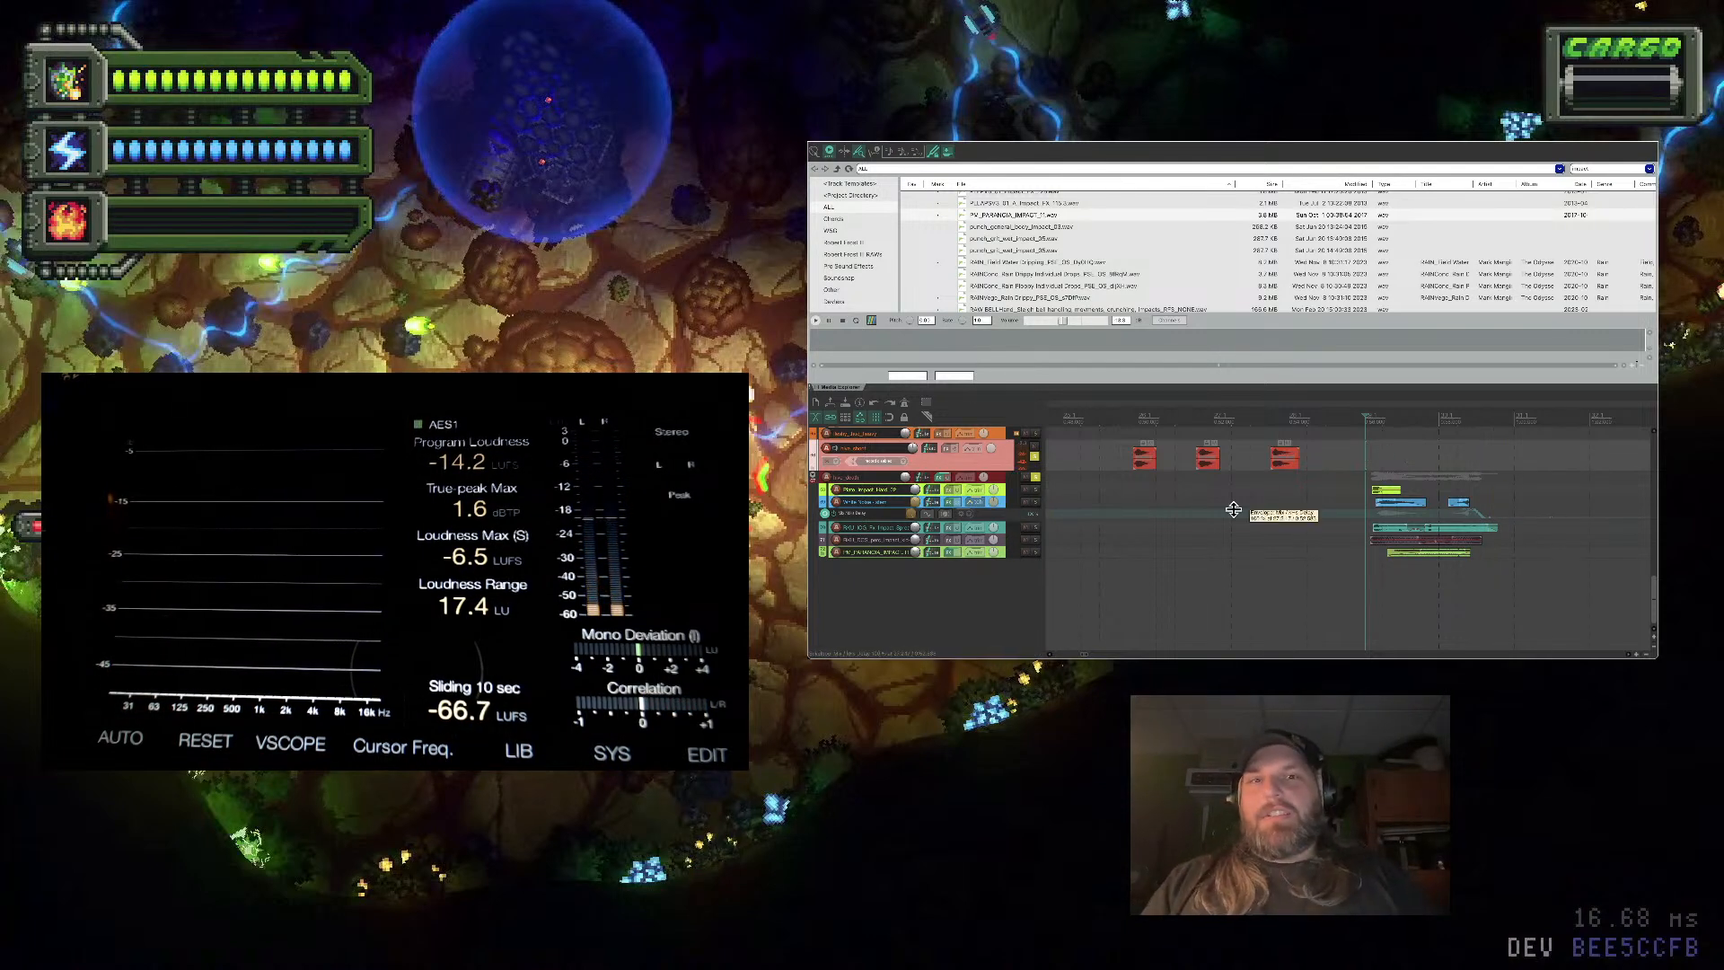
# Replace the sample browser's search term and search the library for explosion sounds
pyautogui.doubleClick(1580, 168)
pyautogui.write('v')
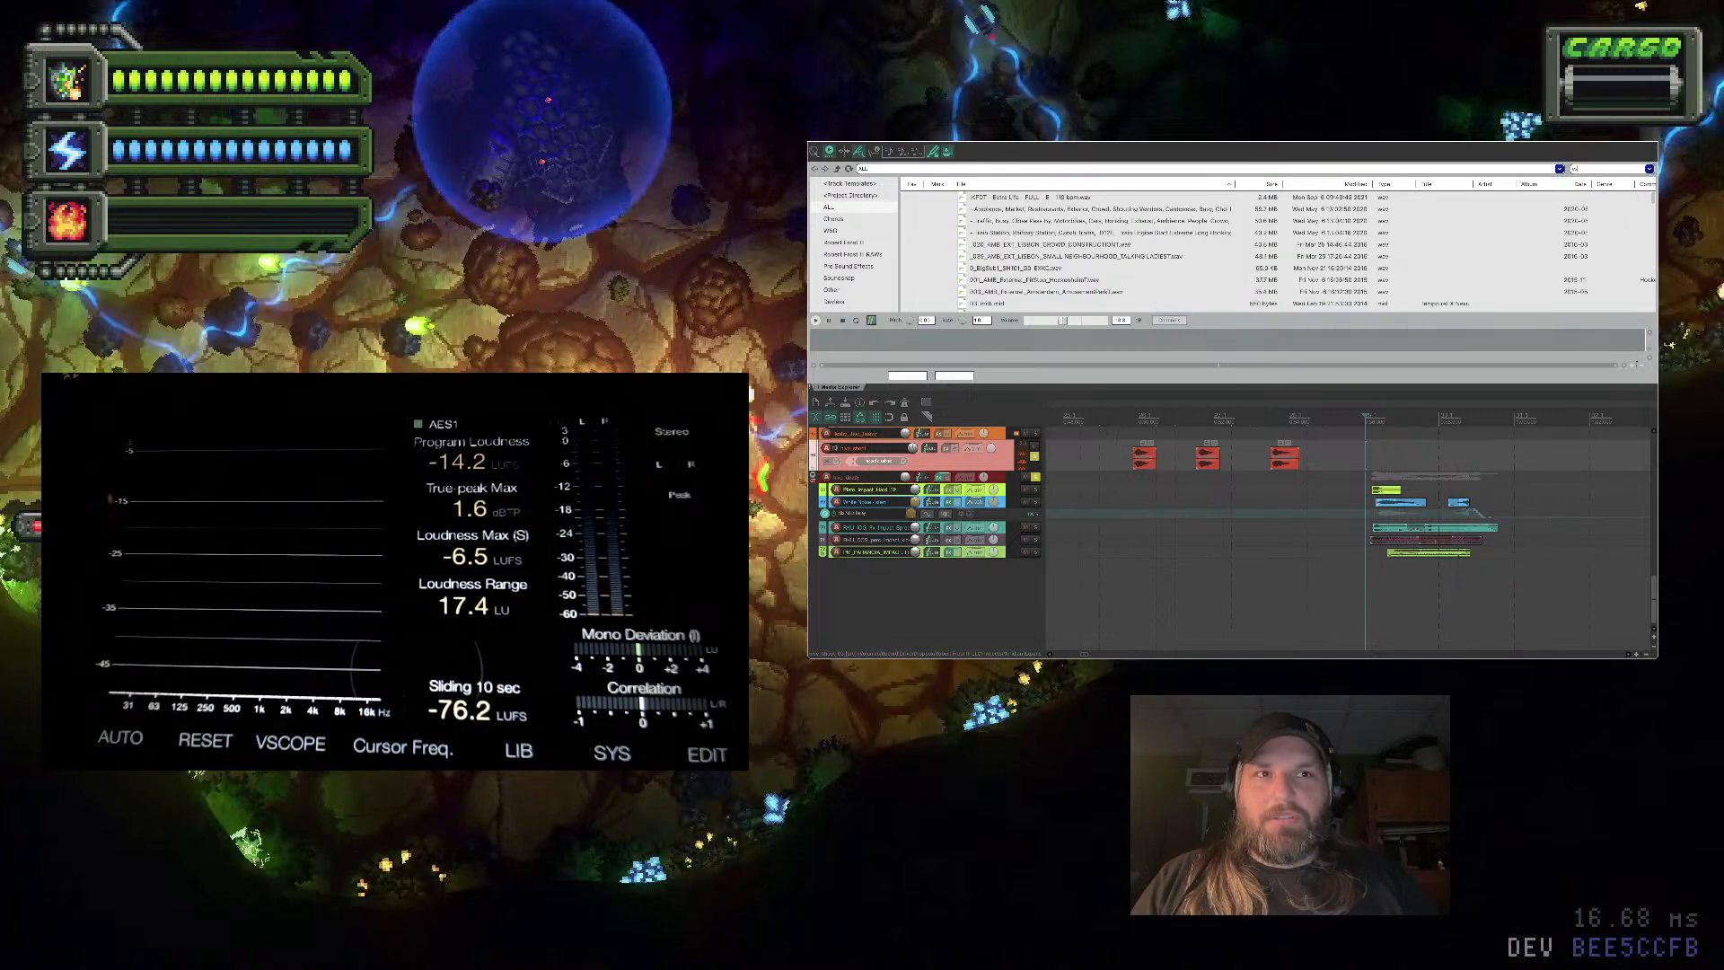
pyautogui.write('a')
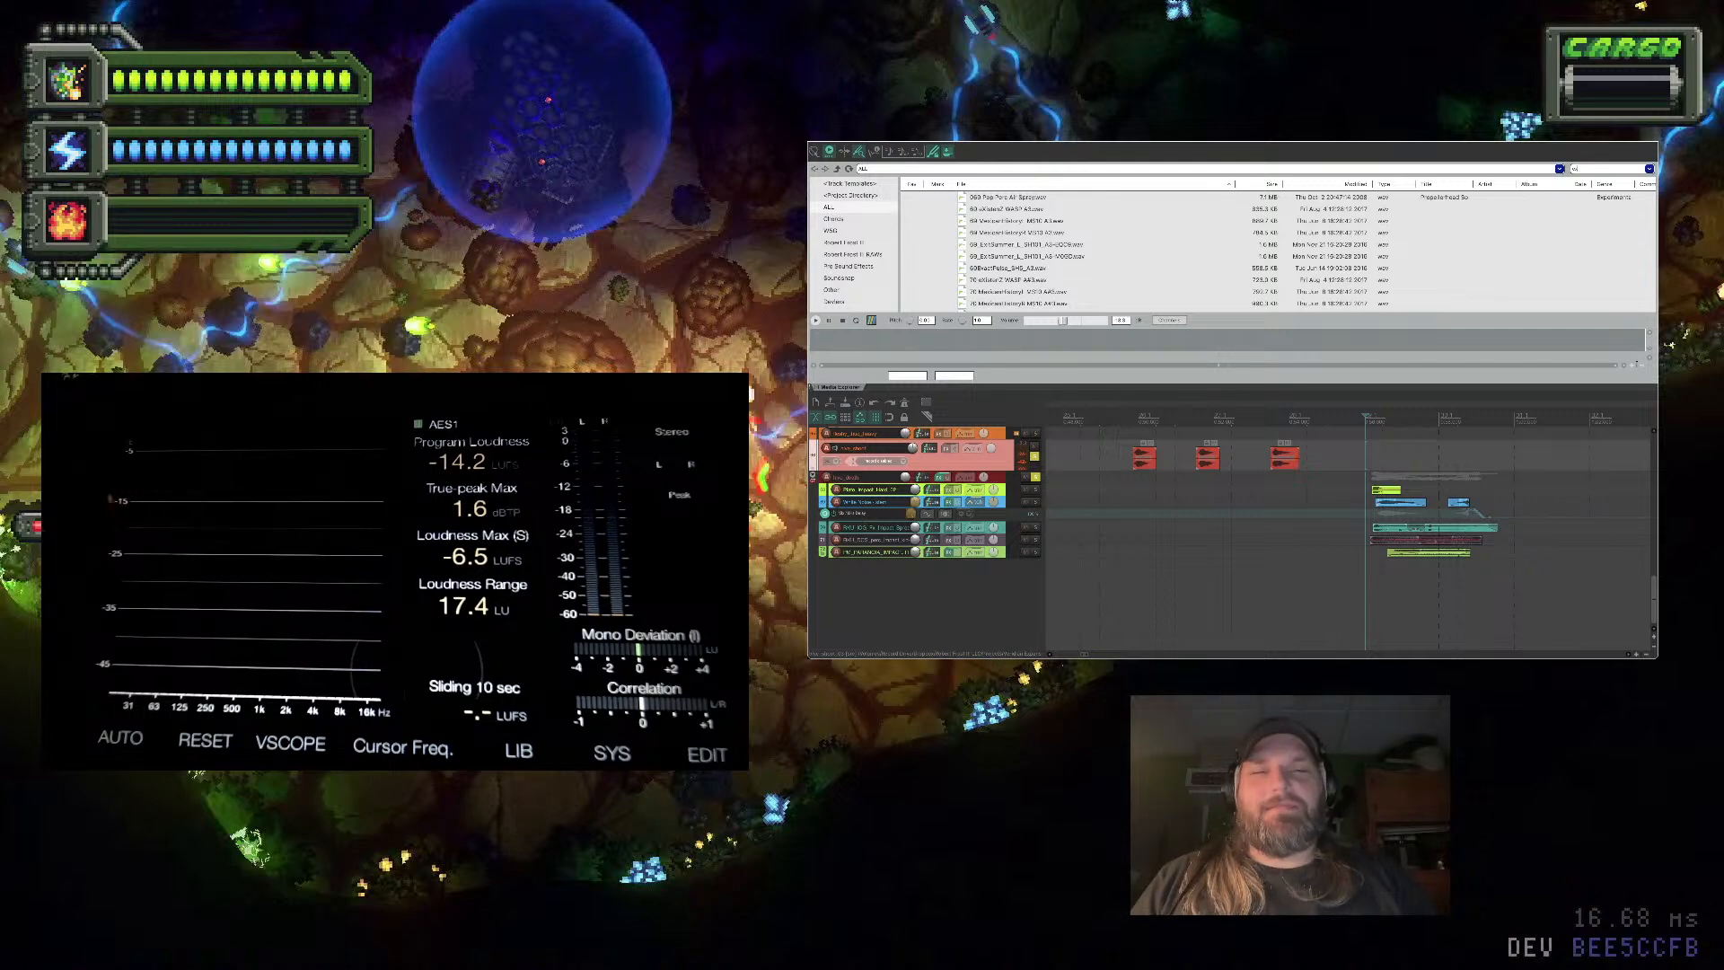
pyautogui.write('rfa')
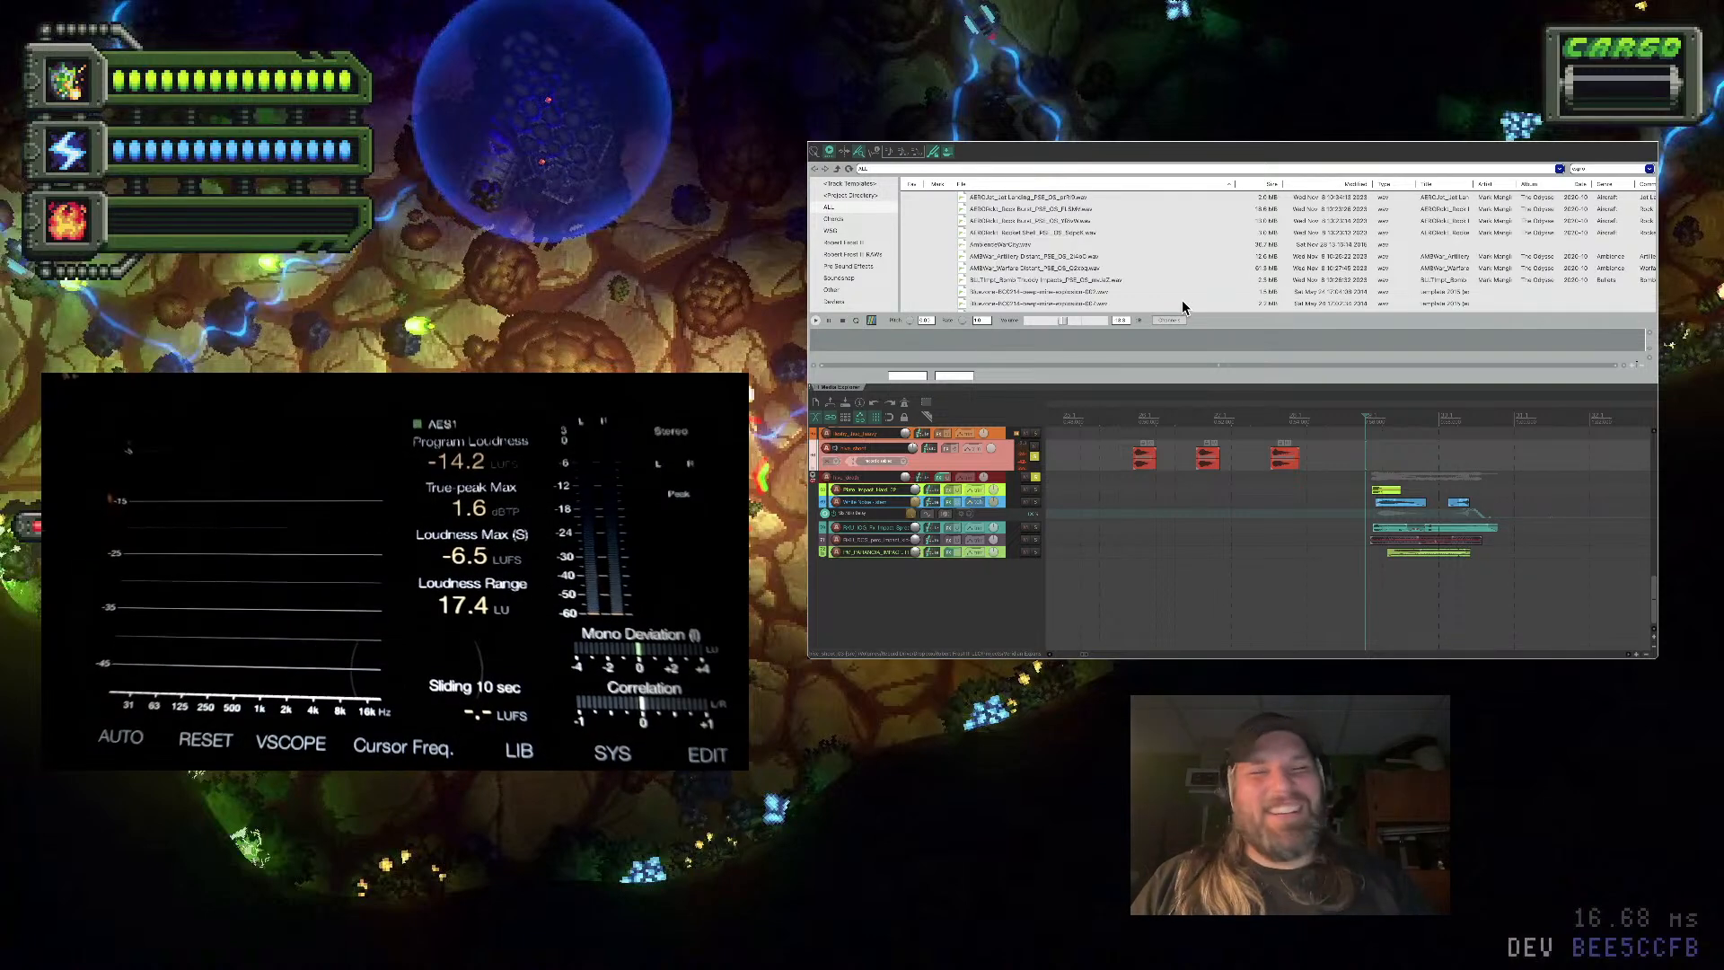
pyautogui.write('r')
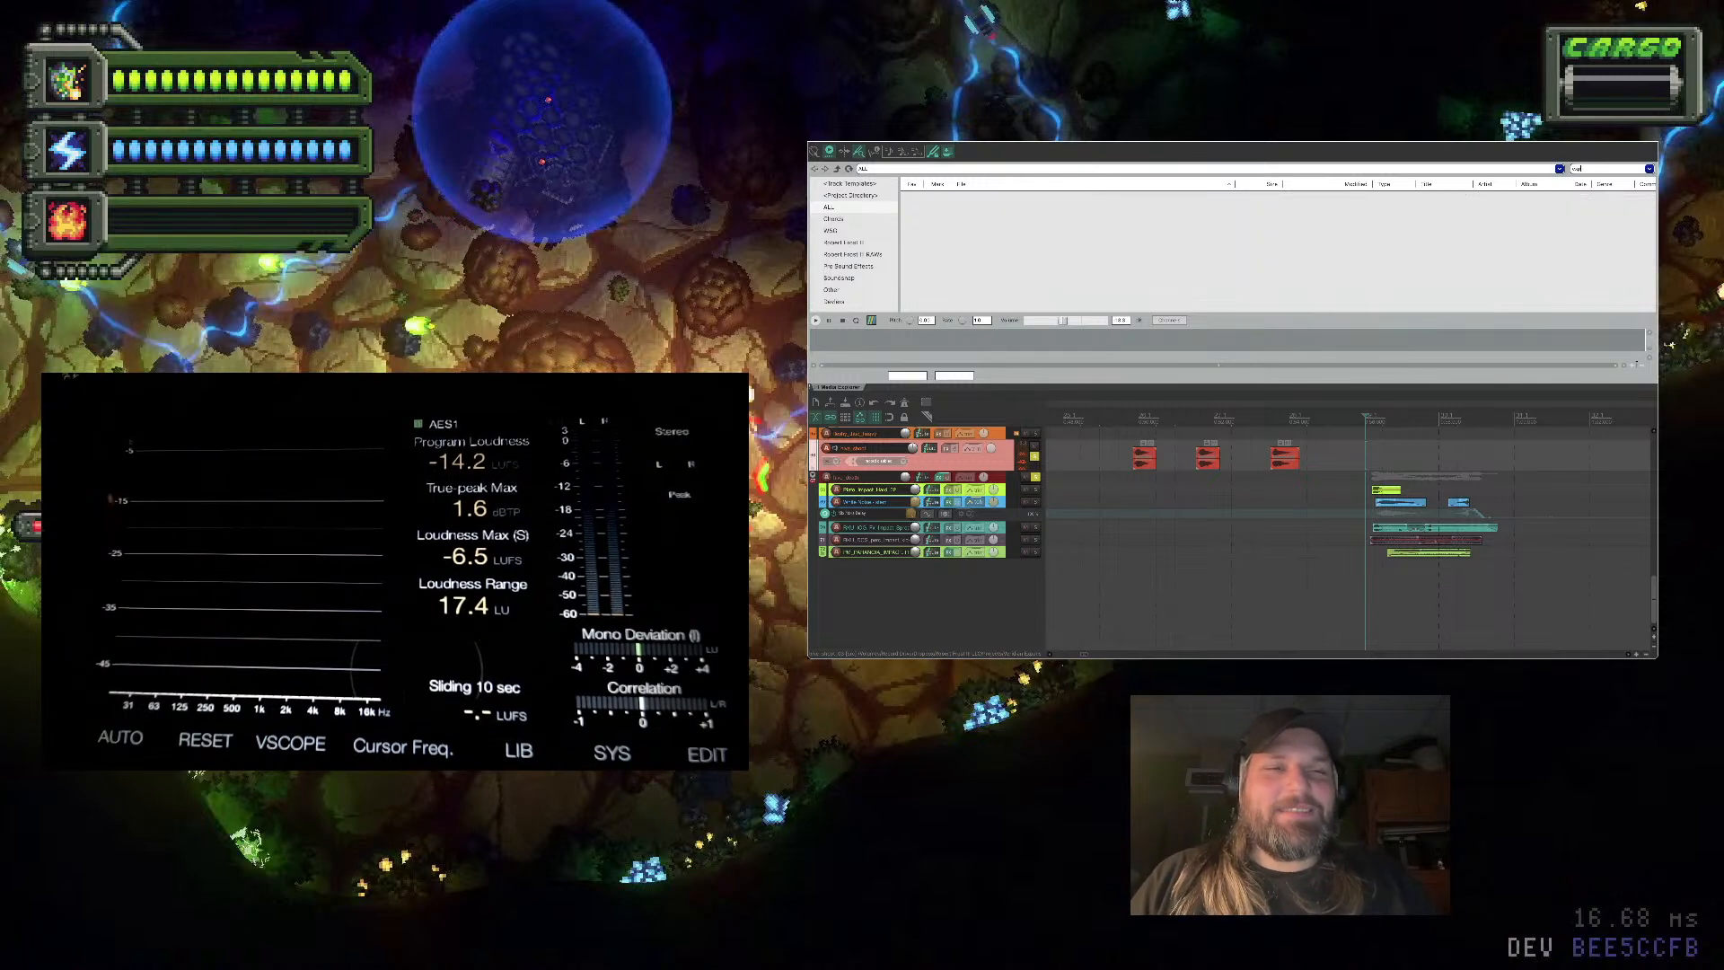
pyautogui.press('BackSpace')
pyautogui.press('BackSpace')
pyautogui.press('BackSpace')
pyautogui.press('BackSpace')
pyautogui.press('BackSpace')
pyautogui.write('av')
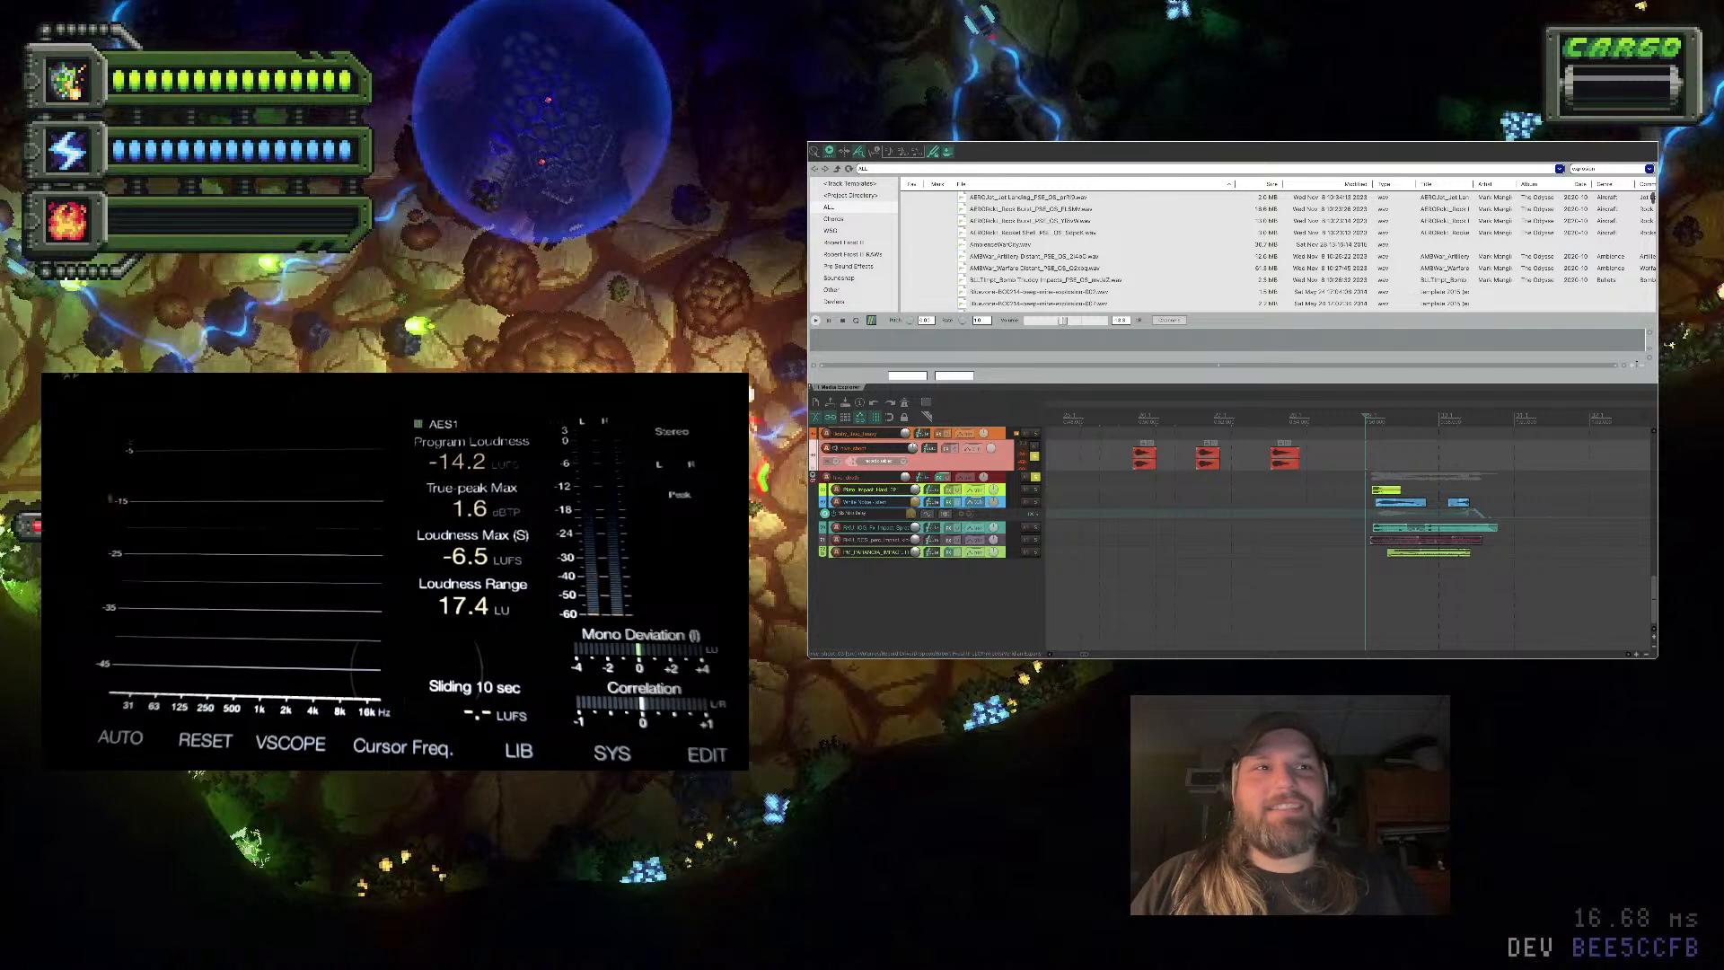
# Audition the Bluezone_BC0277 interior explosion sample and place it on a new track below the existing layers, near the start of the impact clips
pyautogui.scroll(-1, 1062, 237)
pyautogui.scroll(-1, 1062, 236)
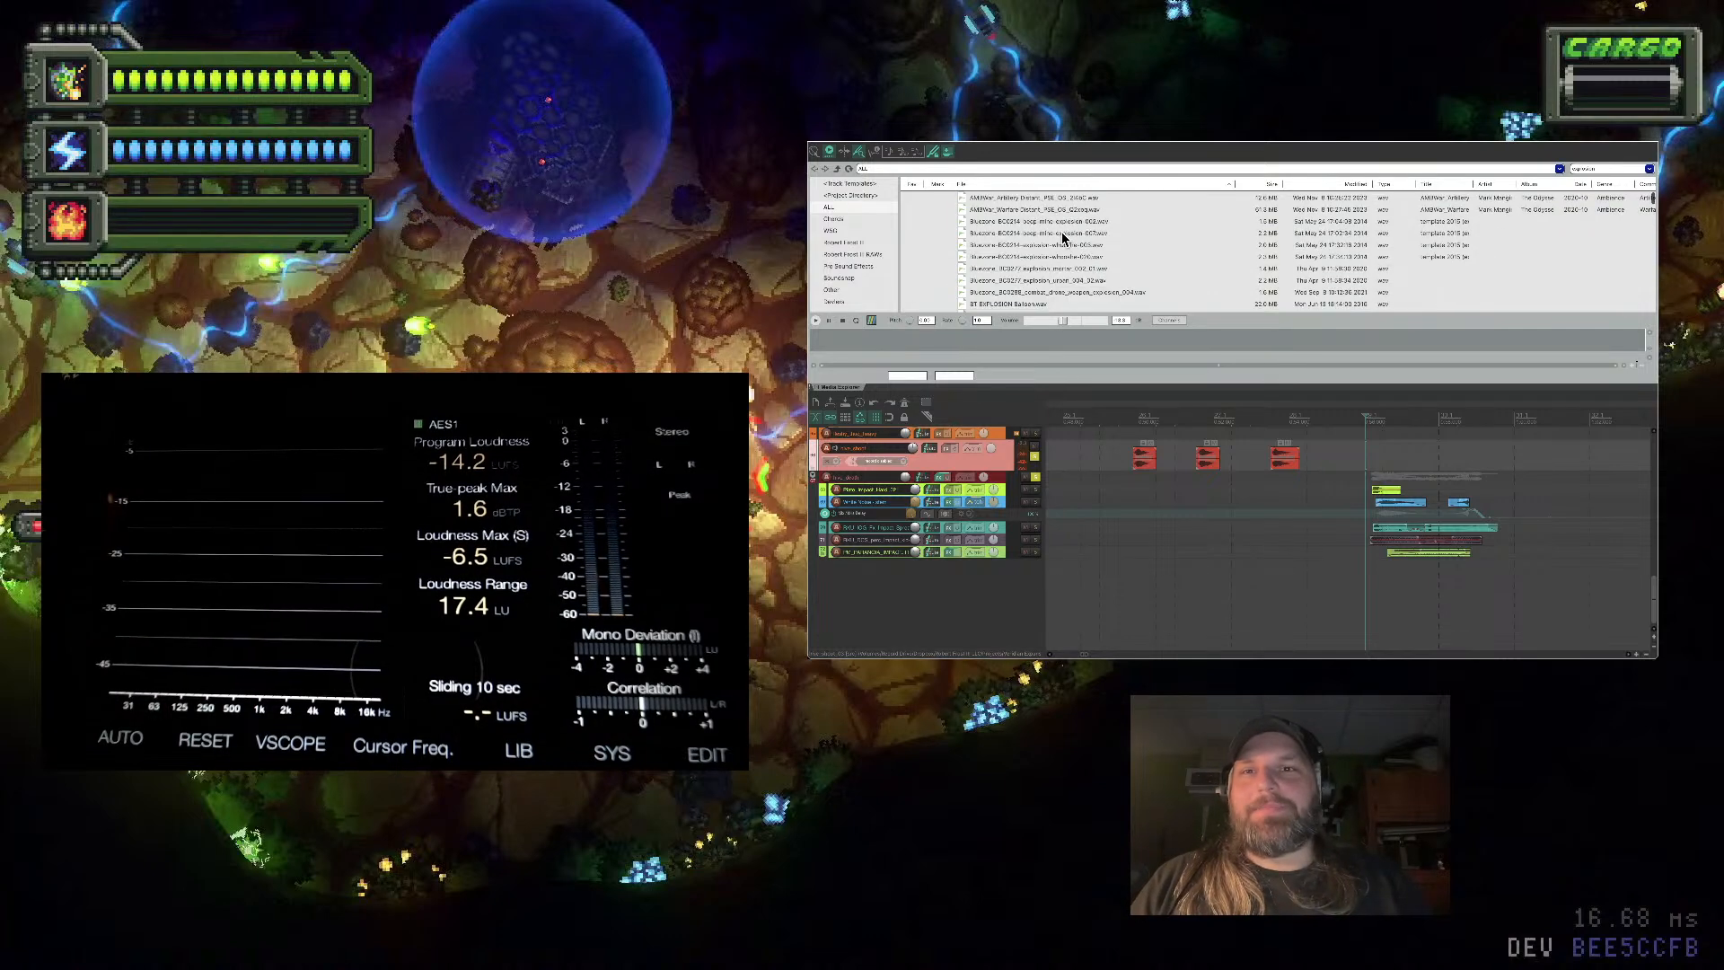
pyautogui.click(1066, 269)
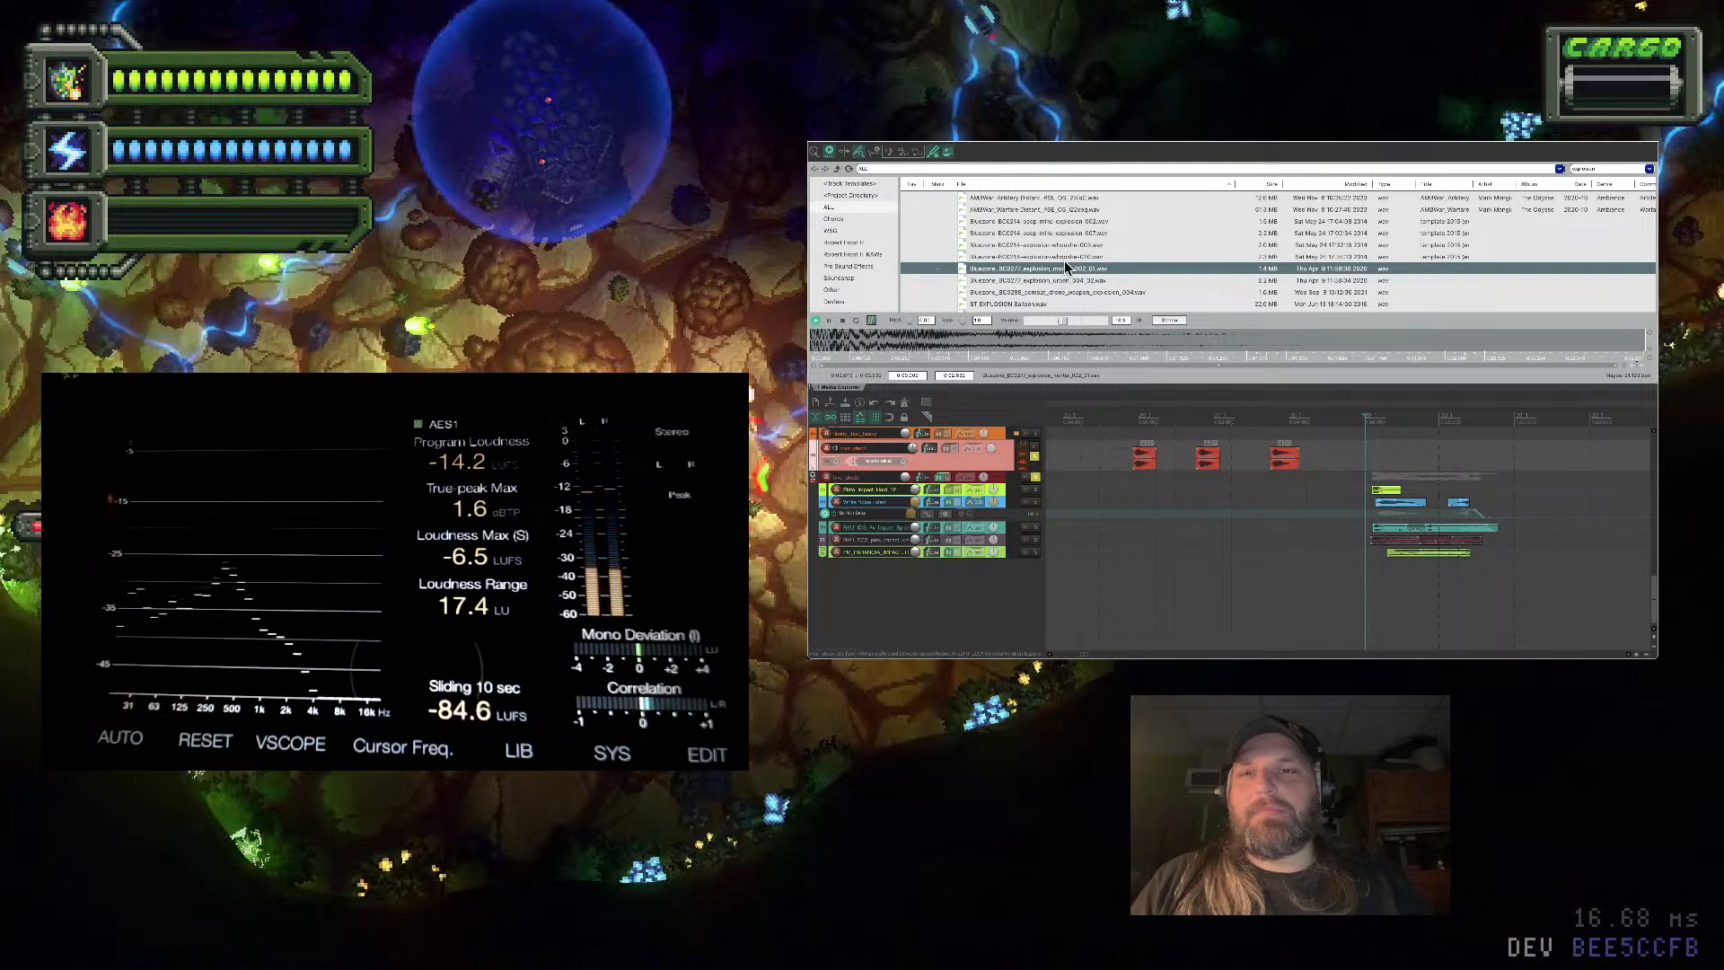
pyautogui.click(1070, 271)
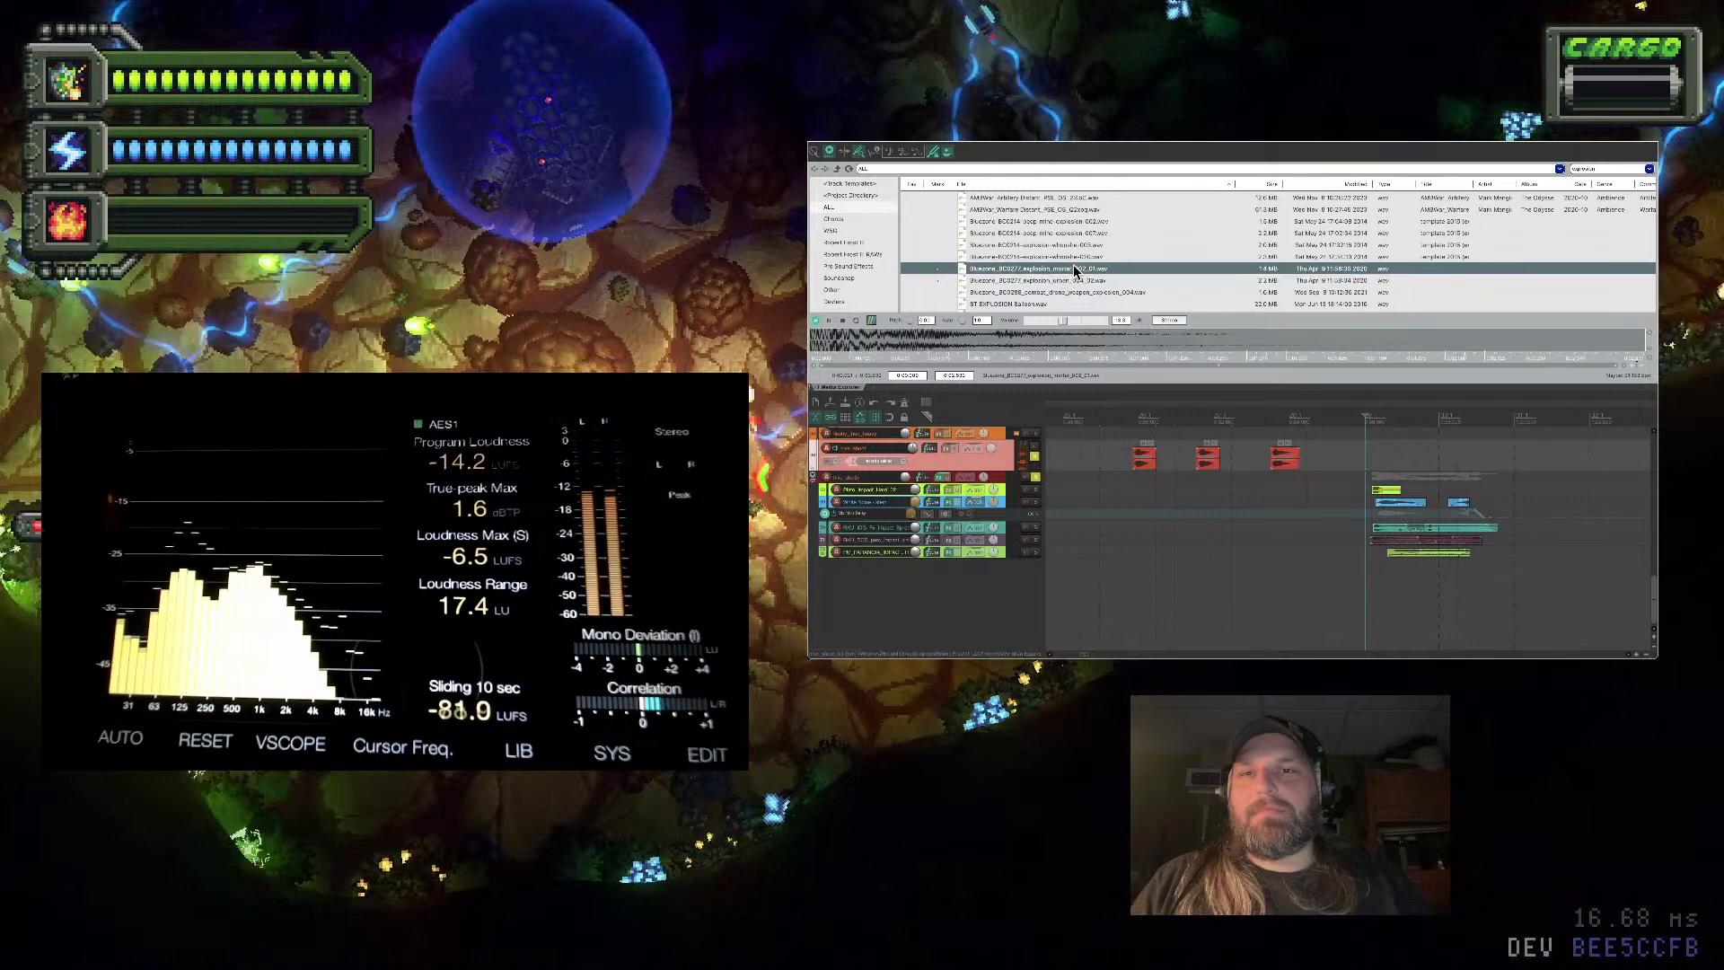
pyautogui.moveTo(1074, 270); pyautogui.dragTo(1338, 589)
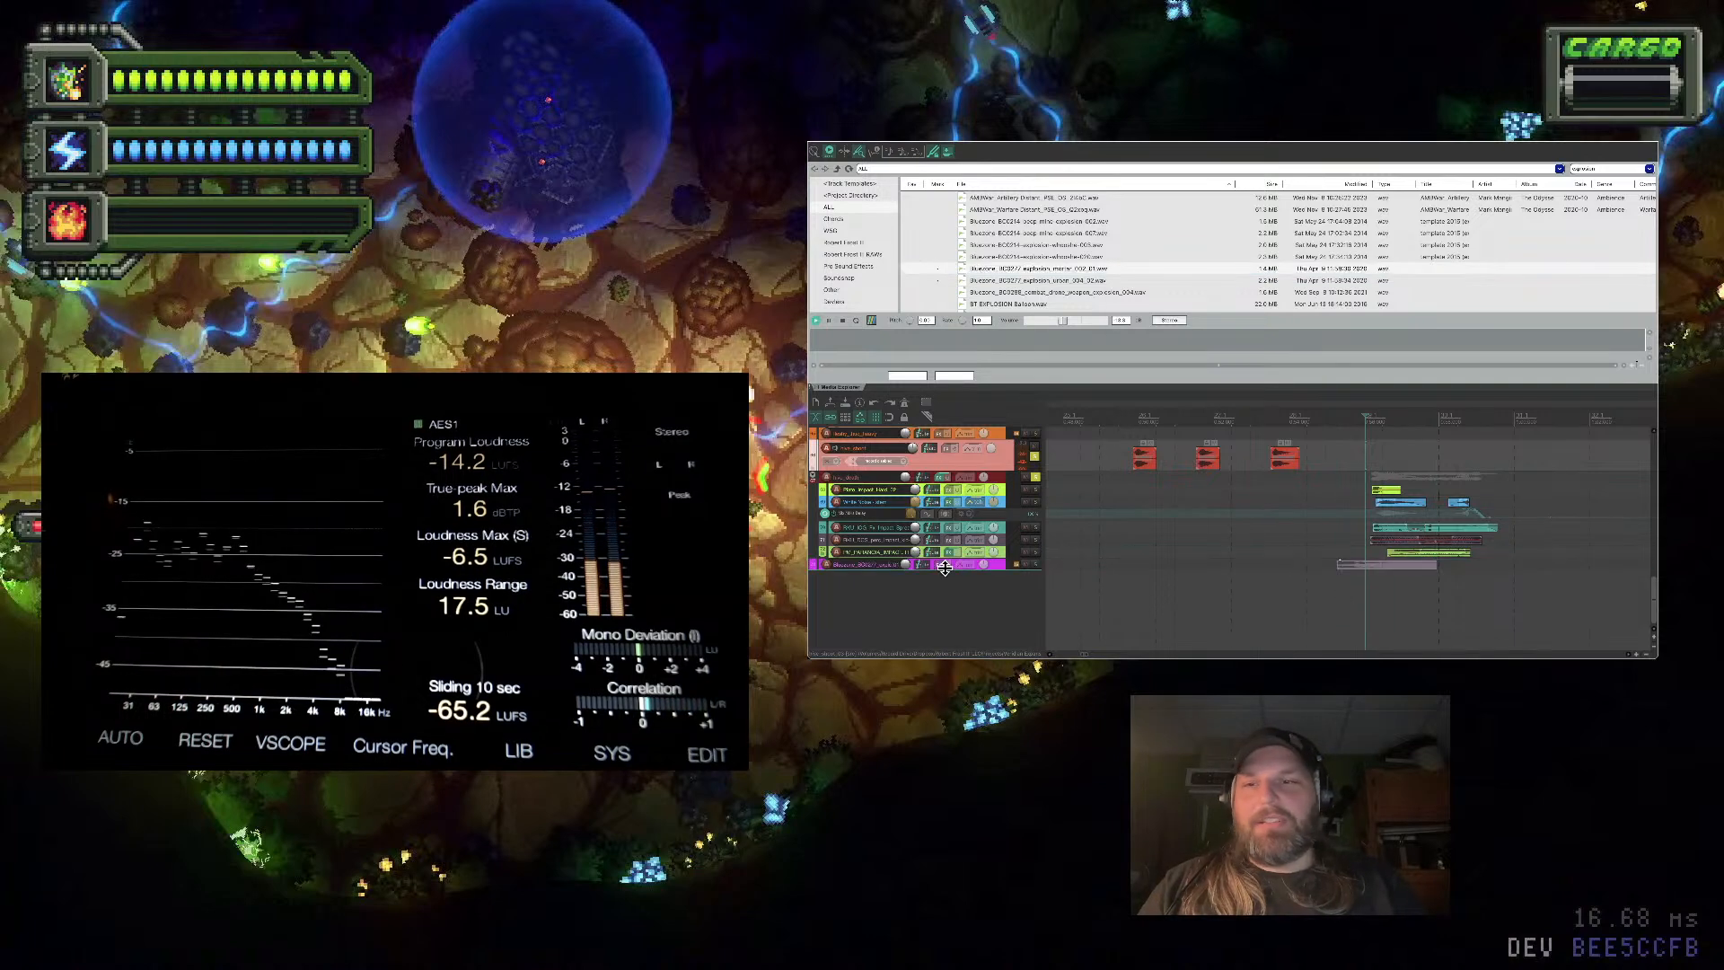
# Put the explosion track into a new folder track and nest that folder as the first item inside hive_death
pyautogui.click(1001, 567)
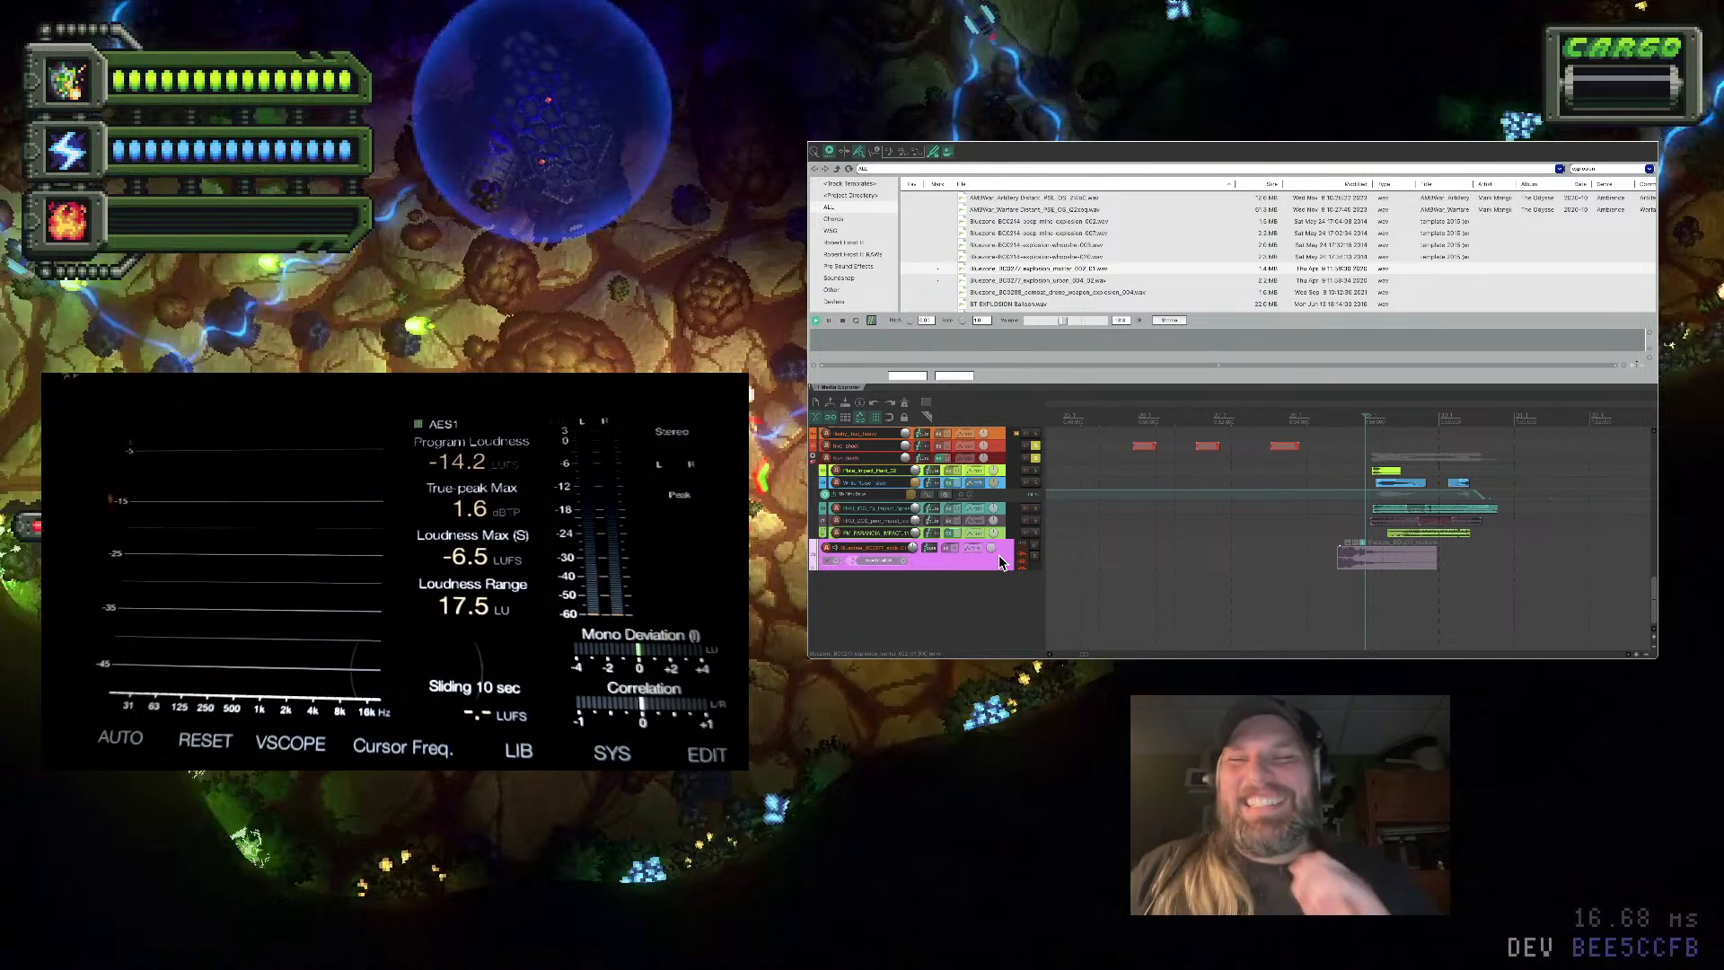
pyautogui.rightClick(1001, 562)
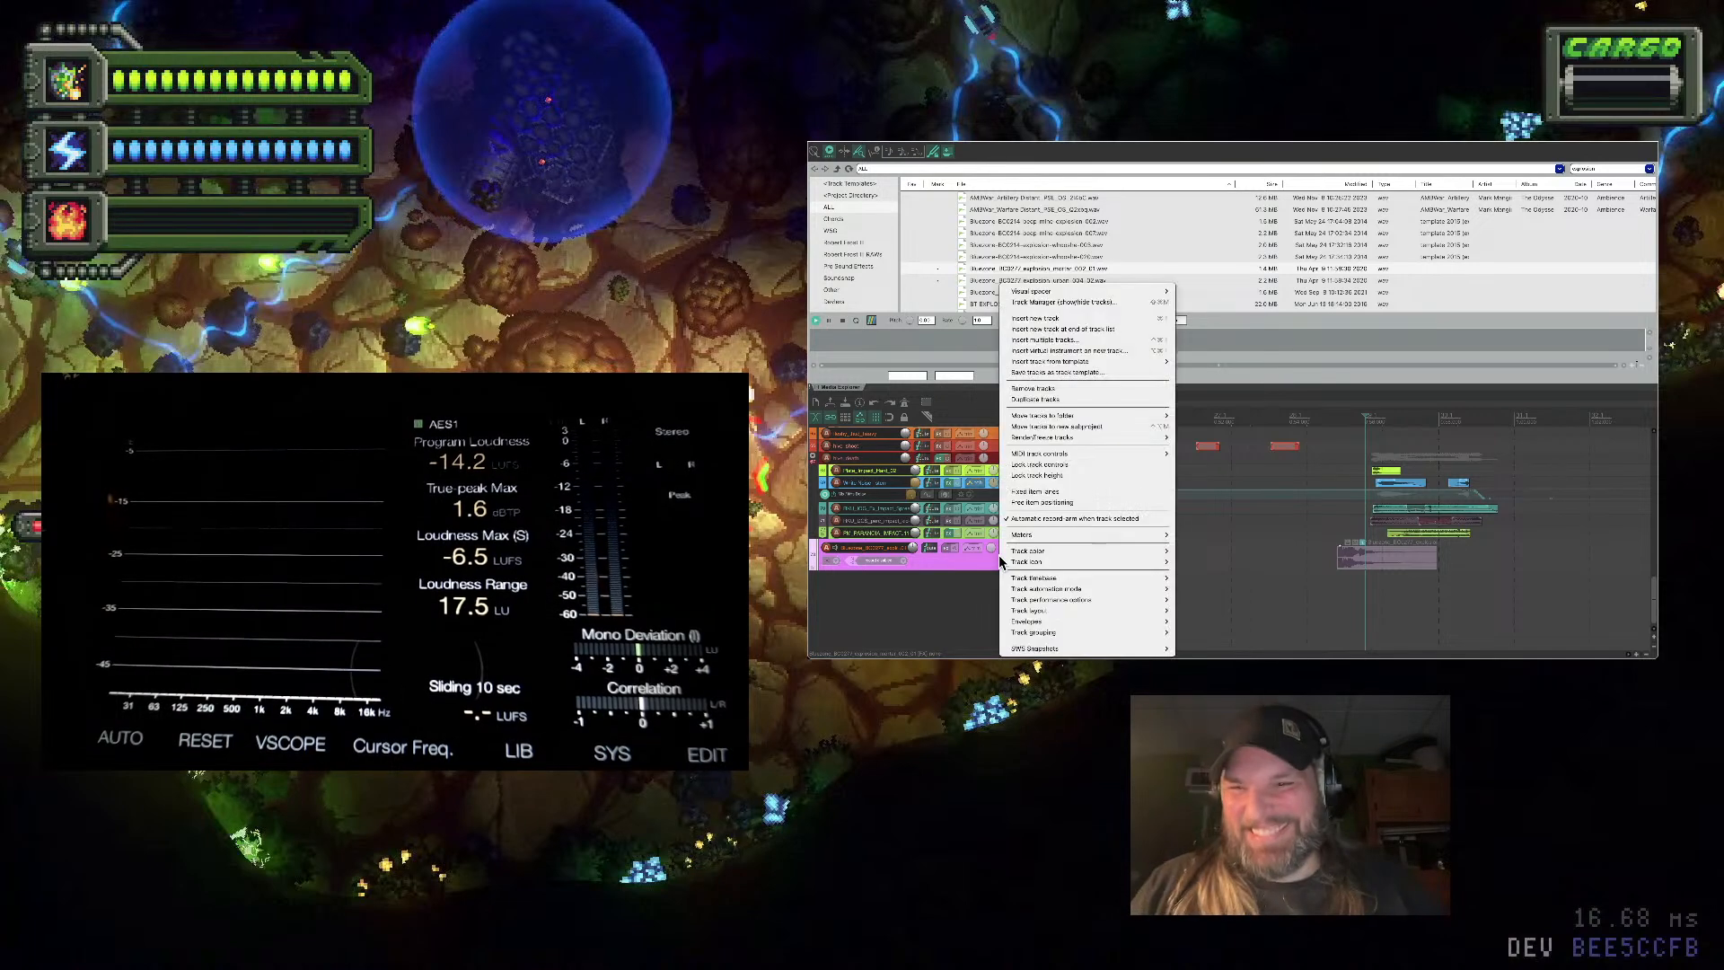
pyautogui.moveTo(1140, 416)
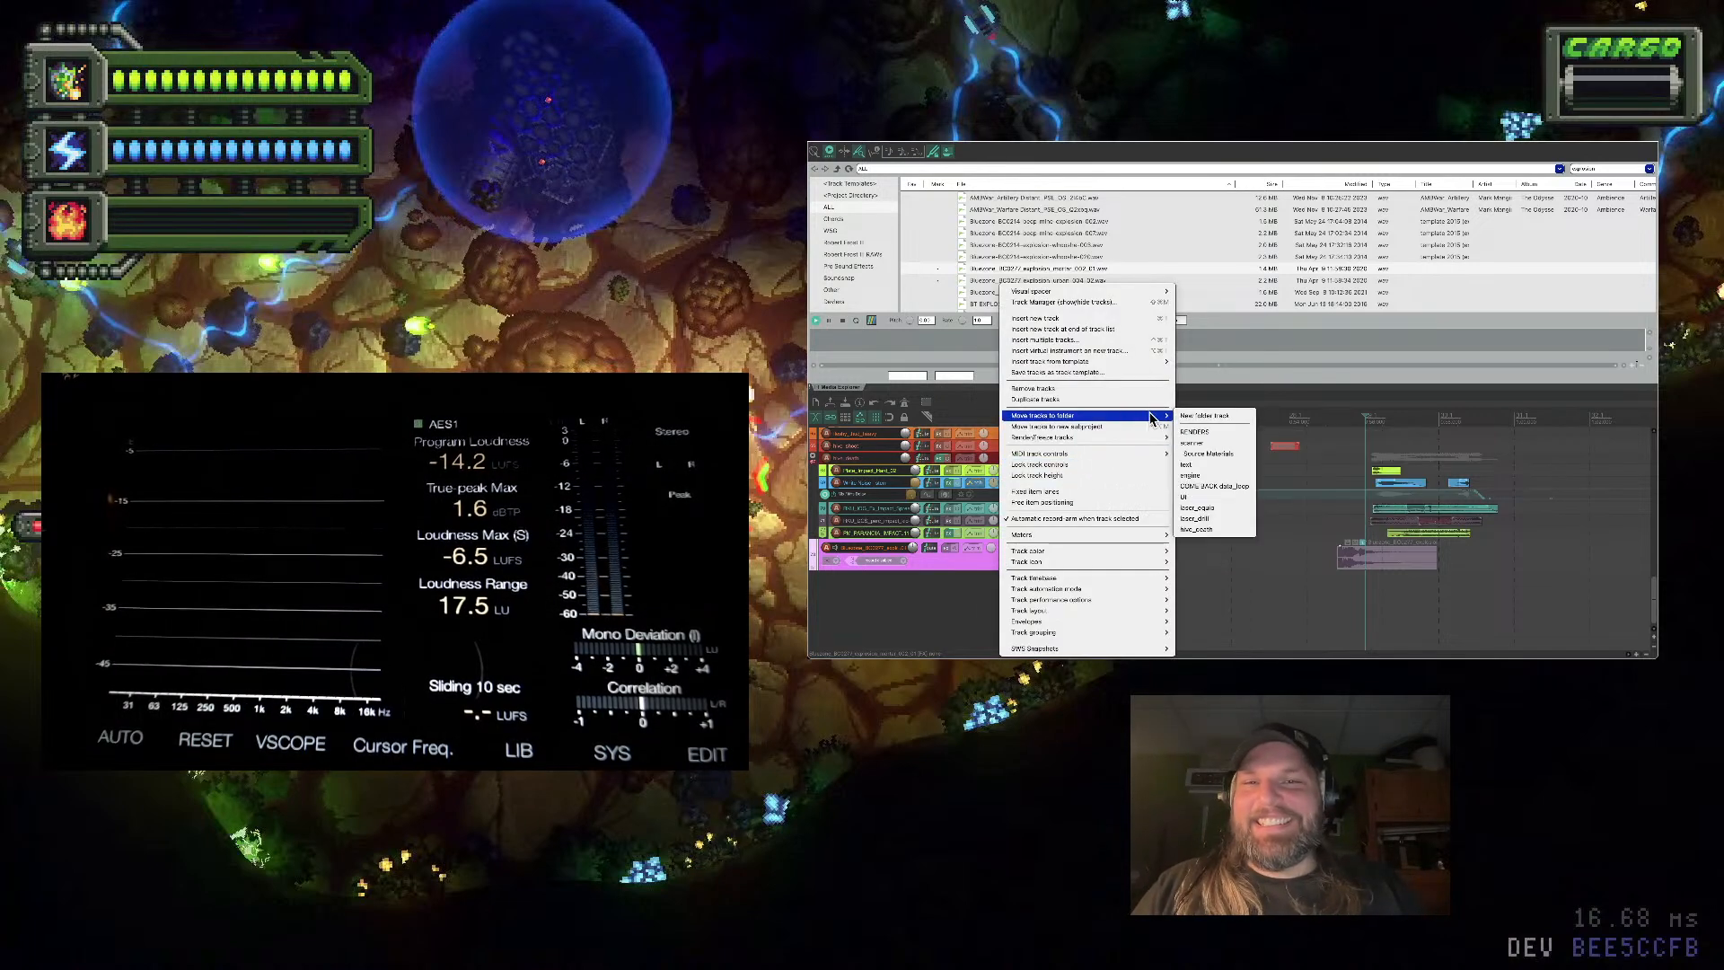
pyautogui.click(1207, 417)
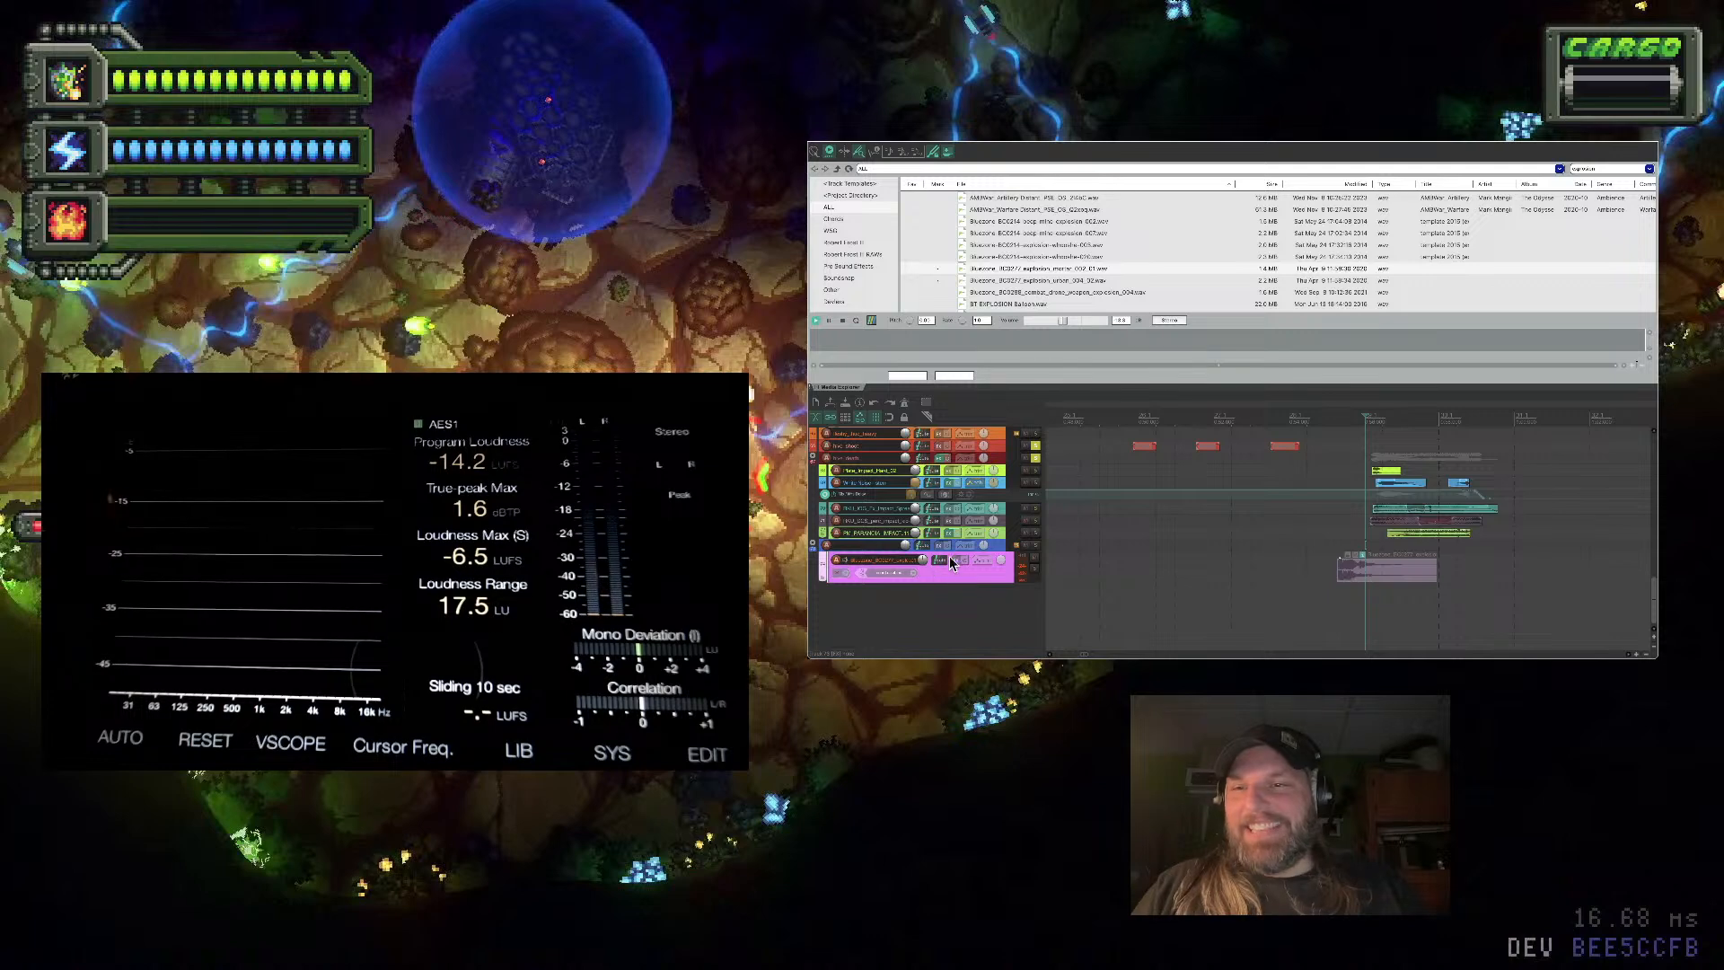
pyautogui.click(1001, 552)
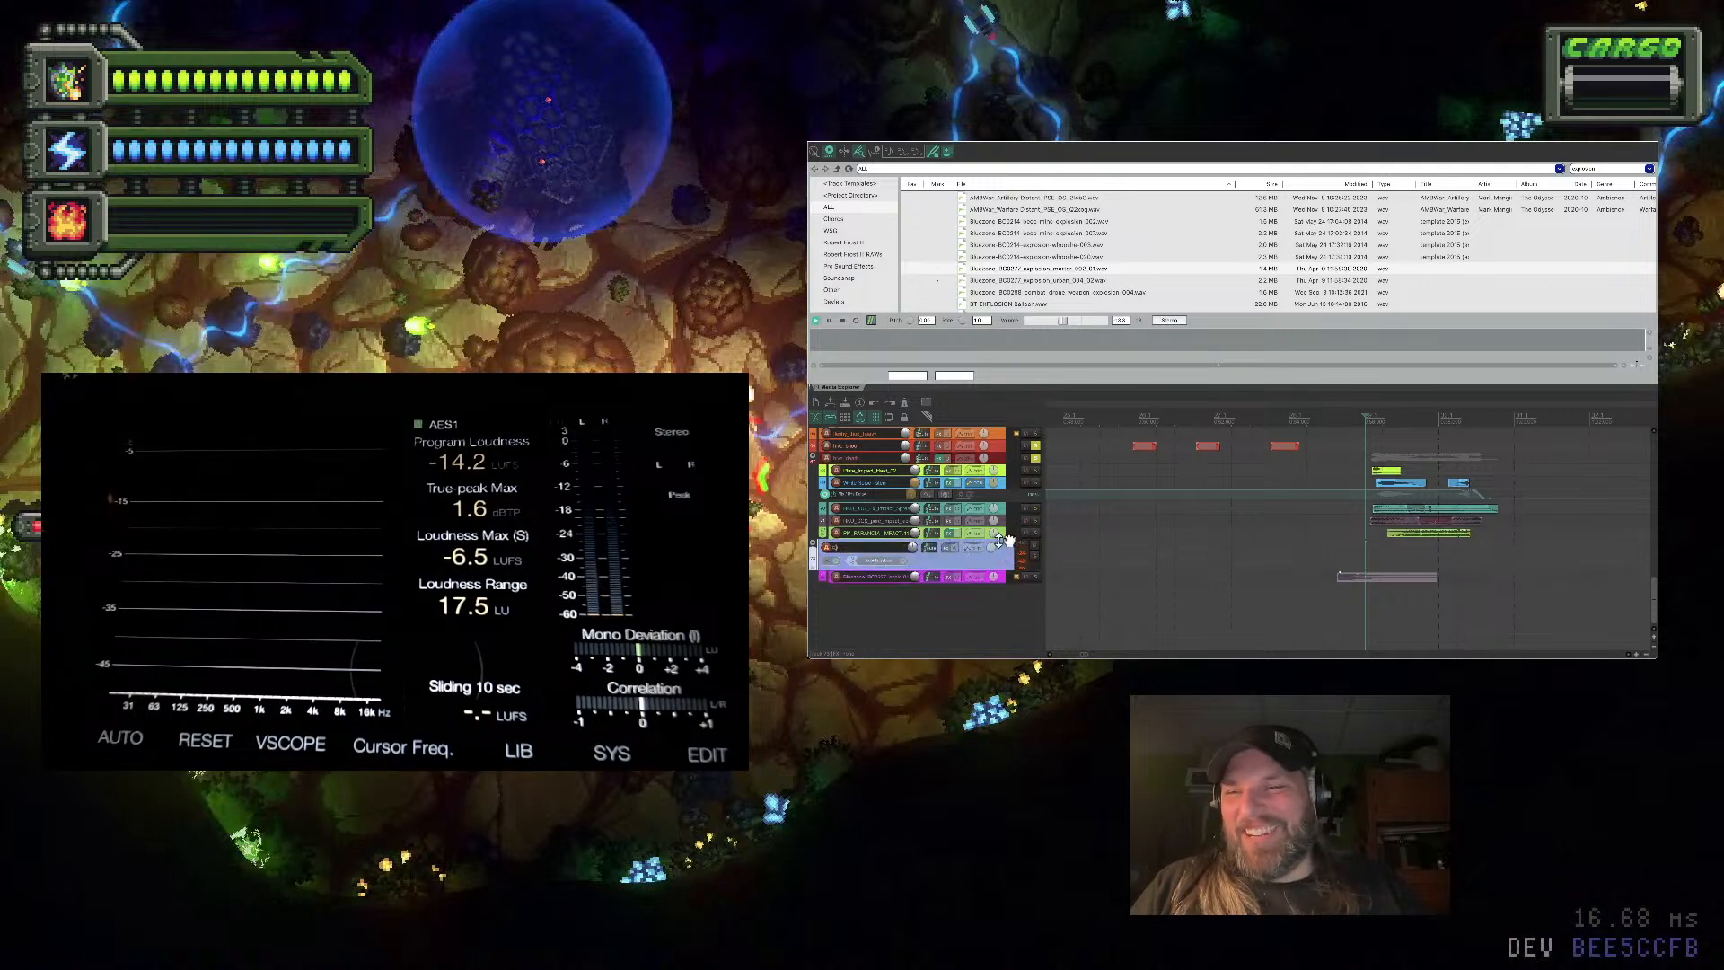
pyautogui.moveTo(999, 544); pyautogui.dragTo(985, 476)
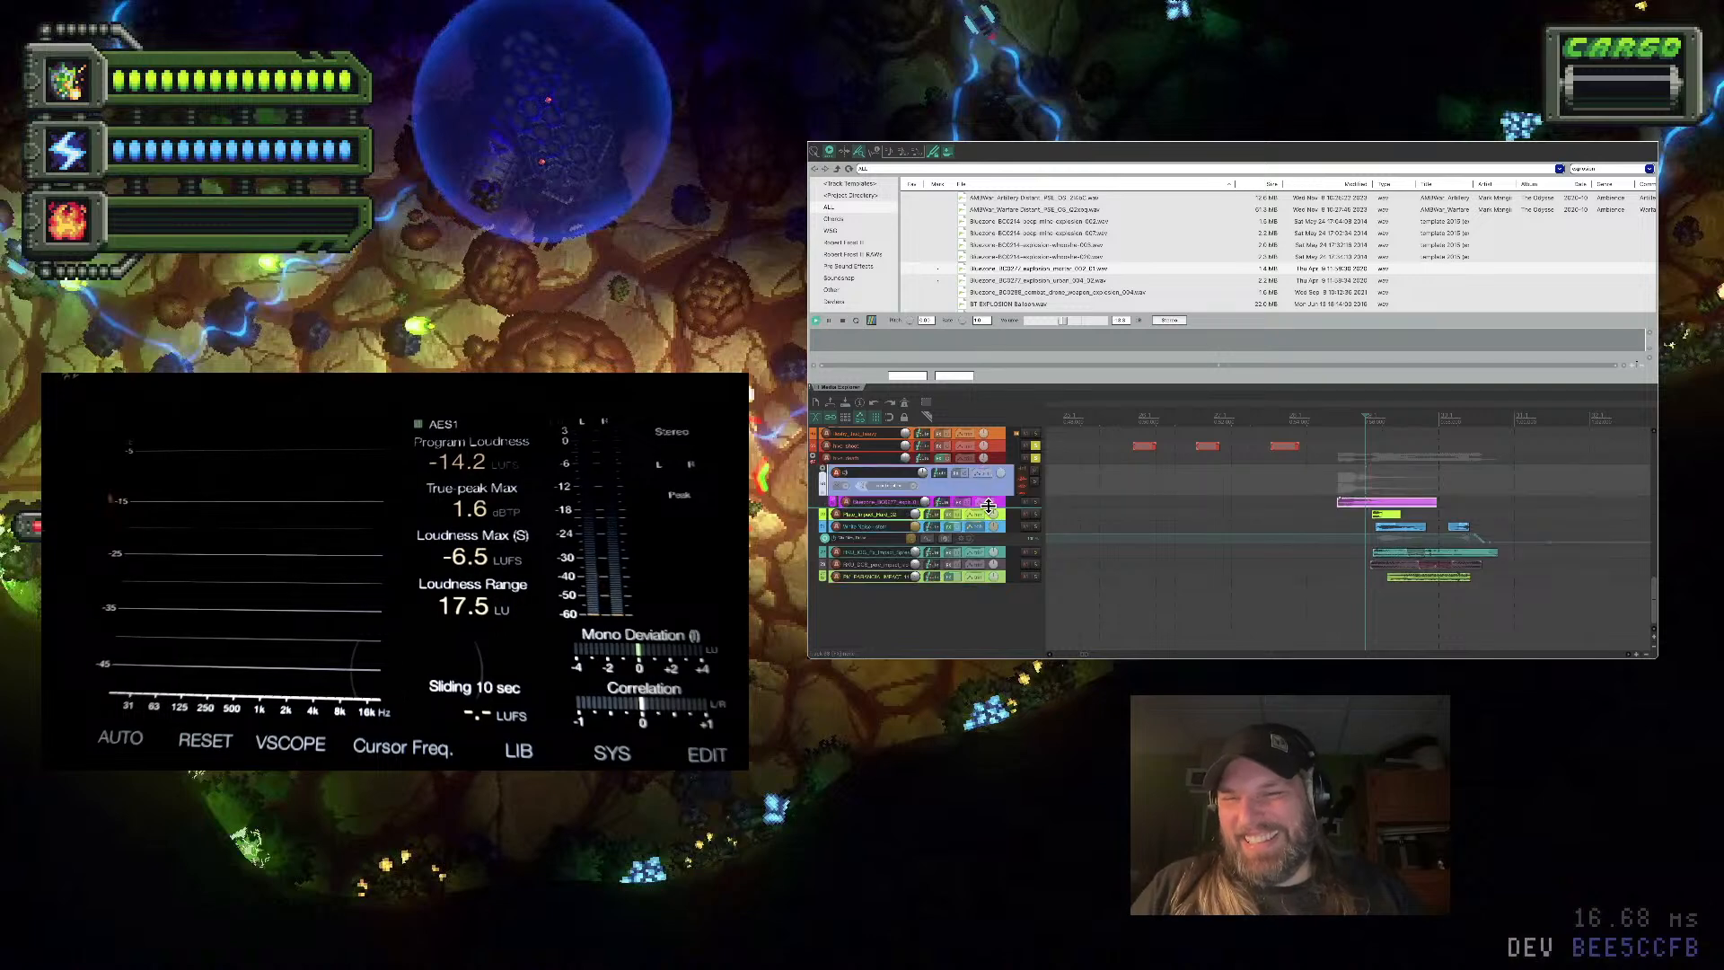
# Move the five impact layer tracks above the new explosion folder, keeping them inside hive_death
pyautogui.click(1005, 504)
pyautogui.click(1001, 518)
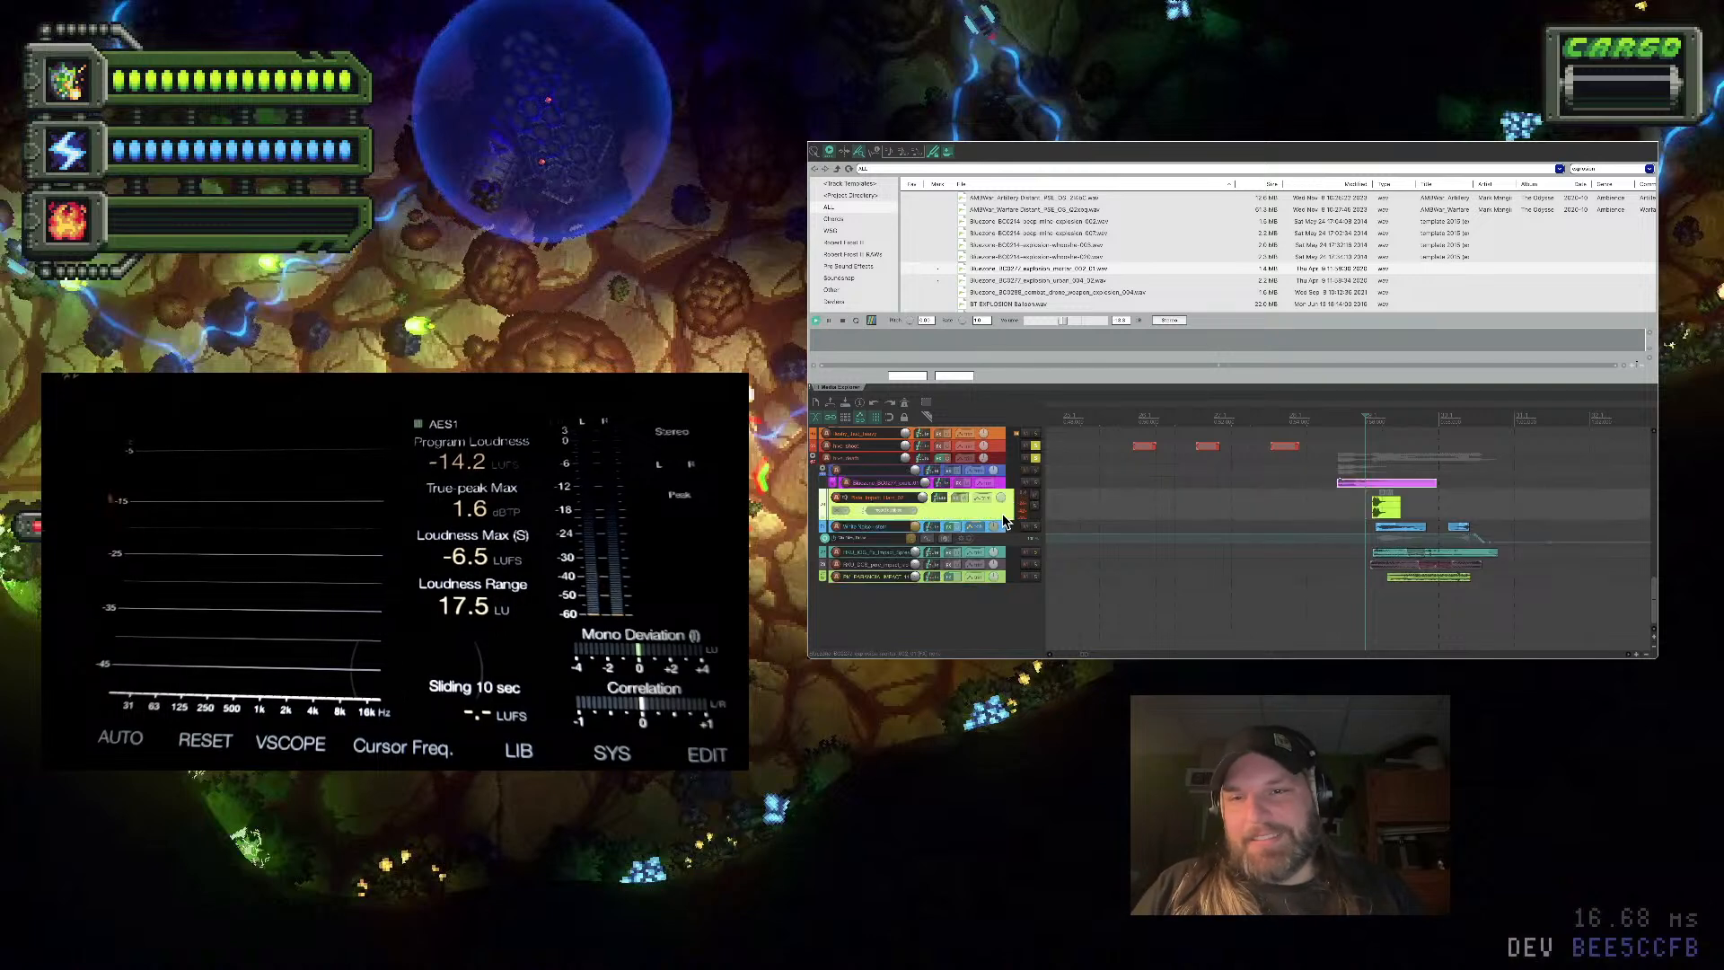
pyautogui.keyDown('shift'); pyautogui.click(999, 575); pyautogui.keyUp('shift')
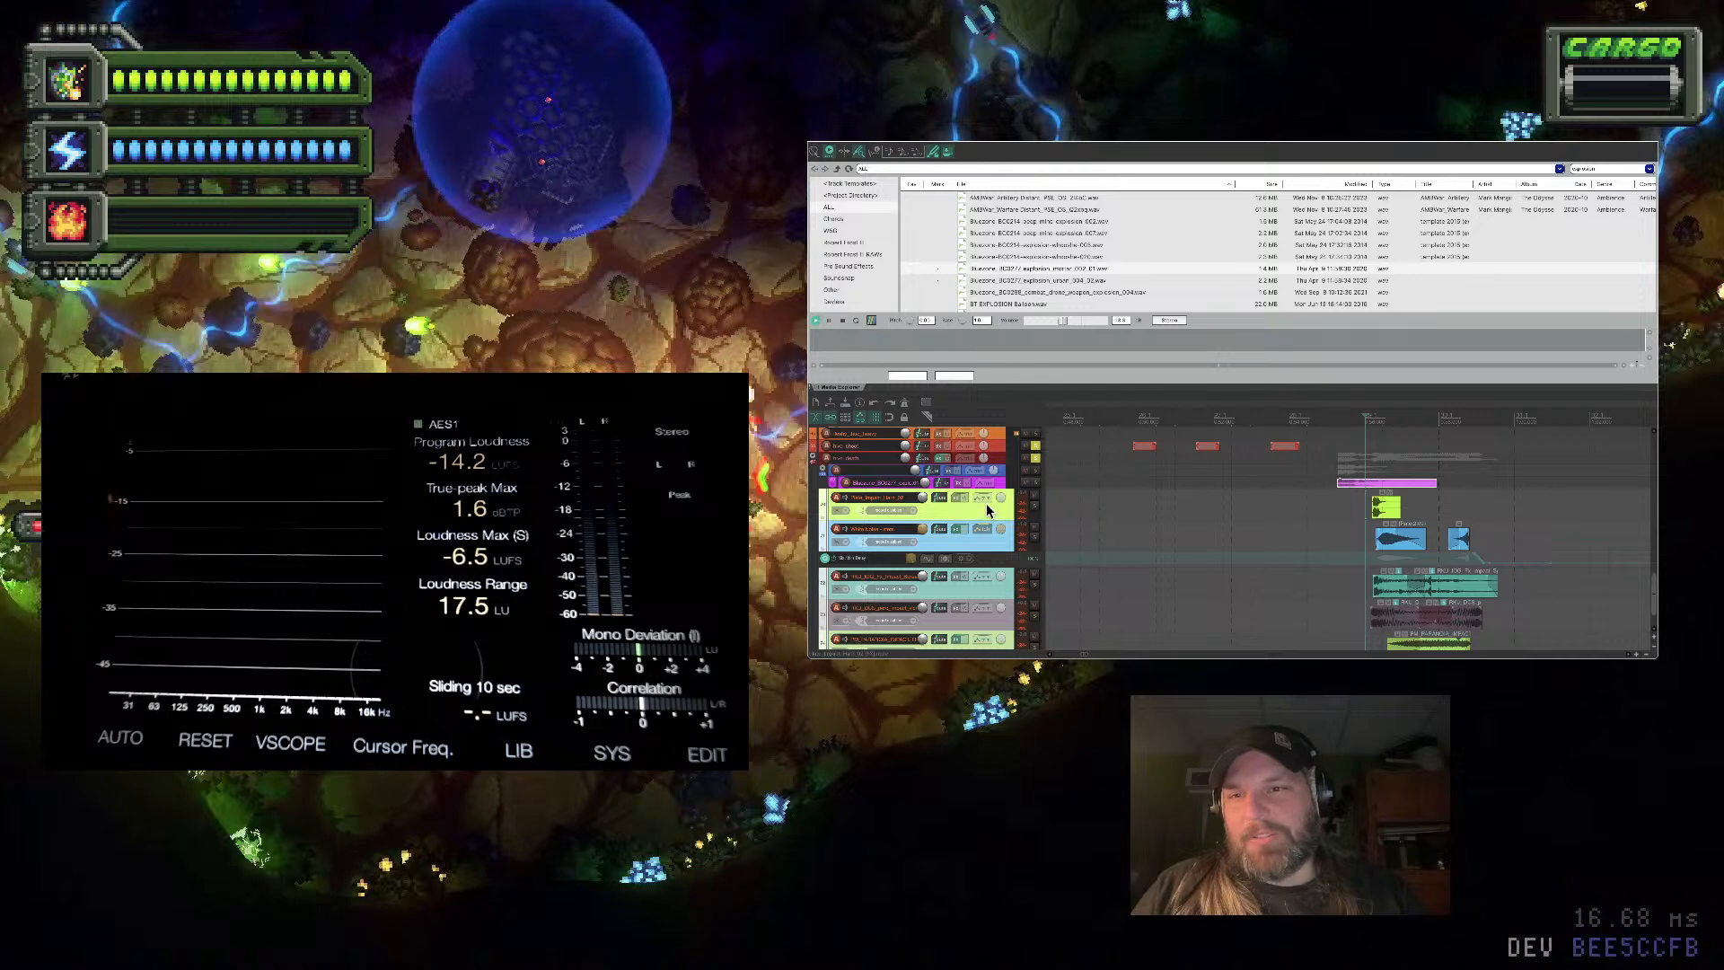
pyautogui.scroll(-1, 1003, 498)
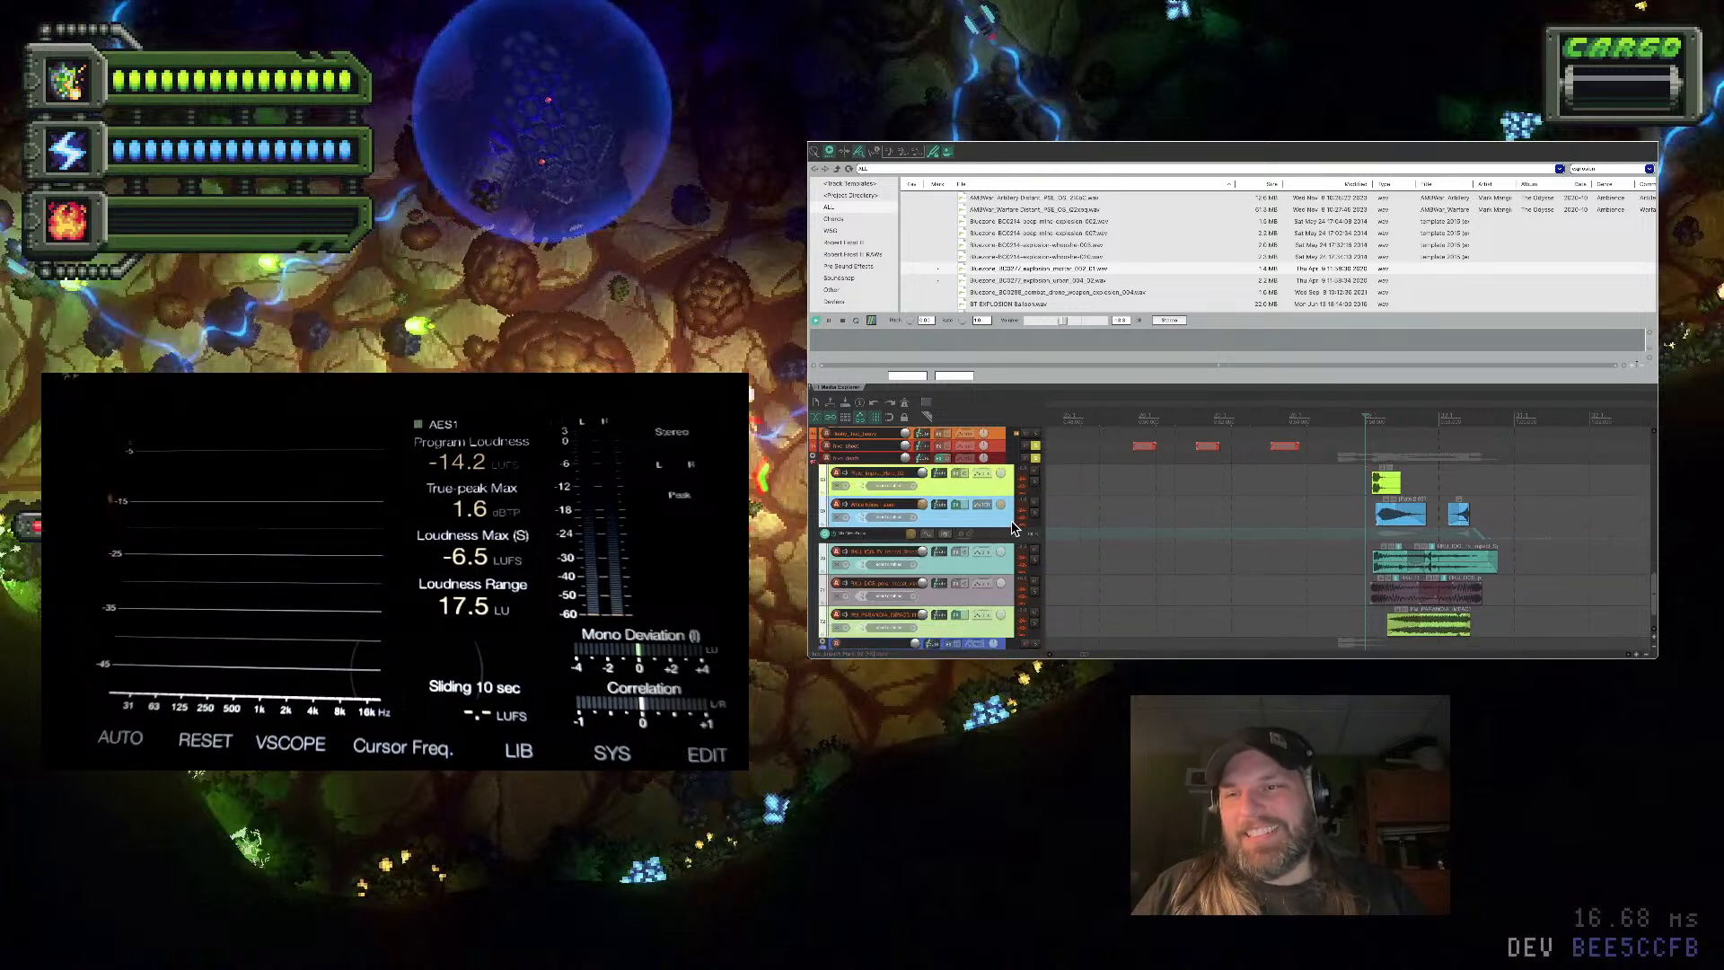
pyautogui.scroll(-3, 1010, 517)
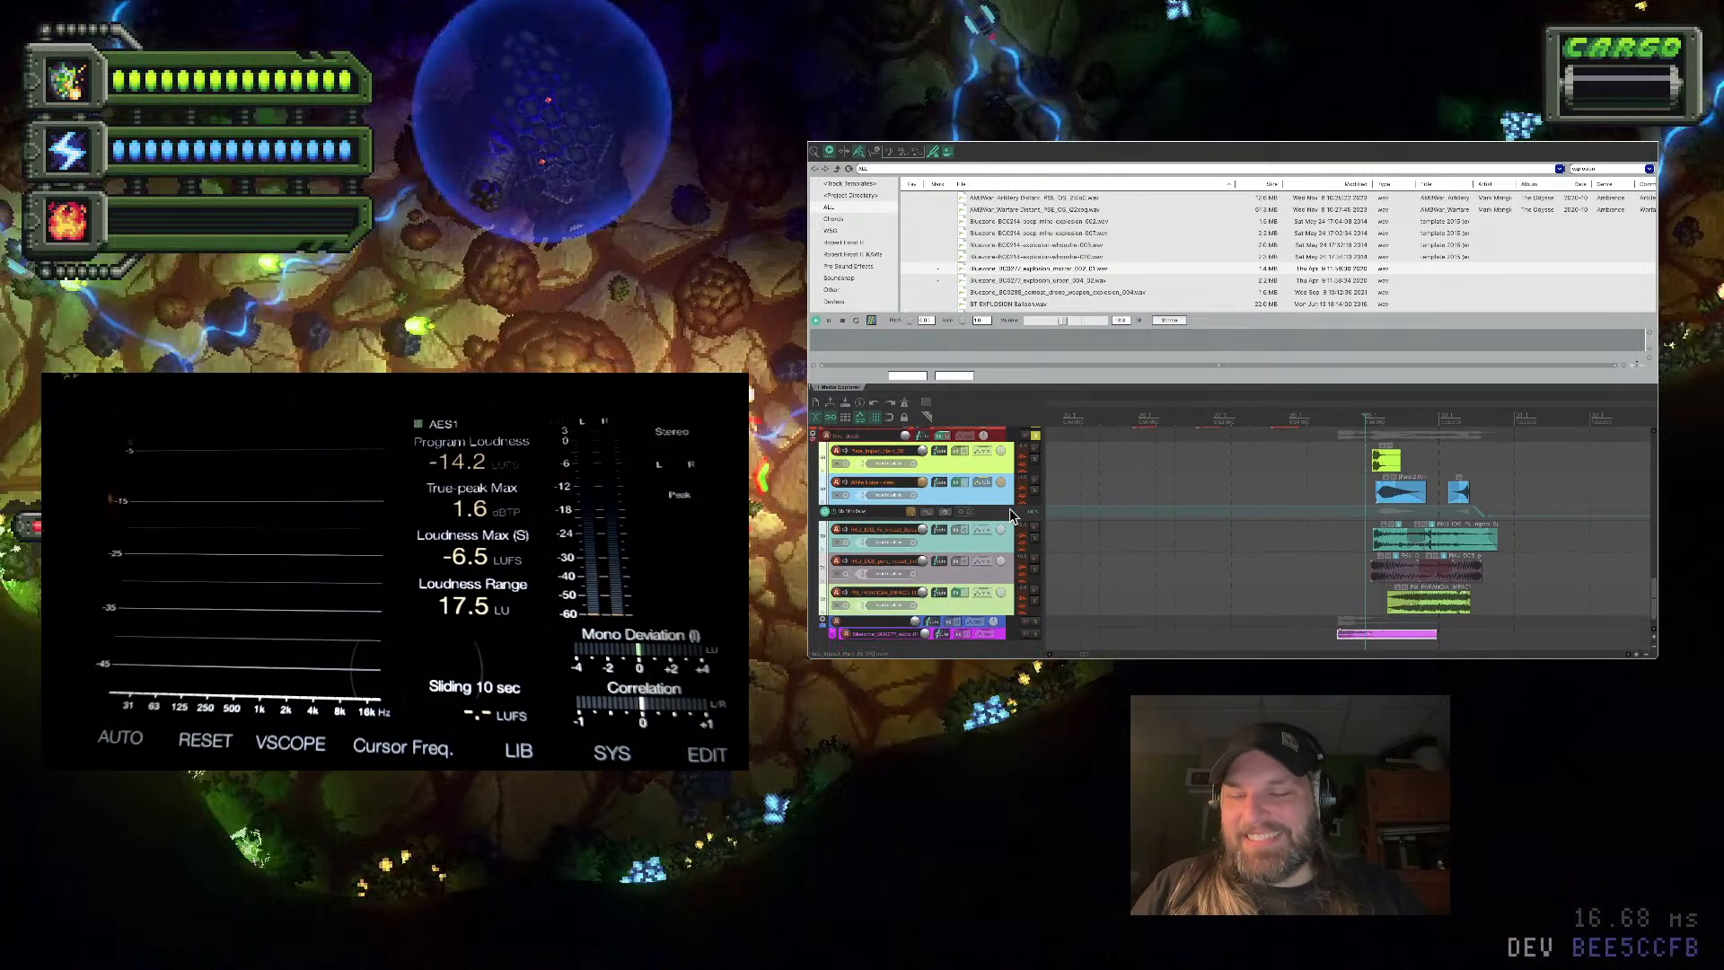
pyautogui.scroll(1, 1010, 516)
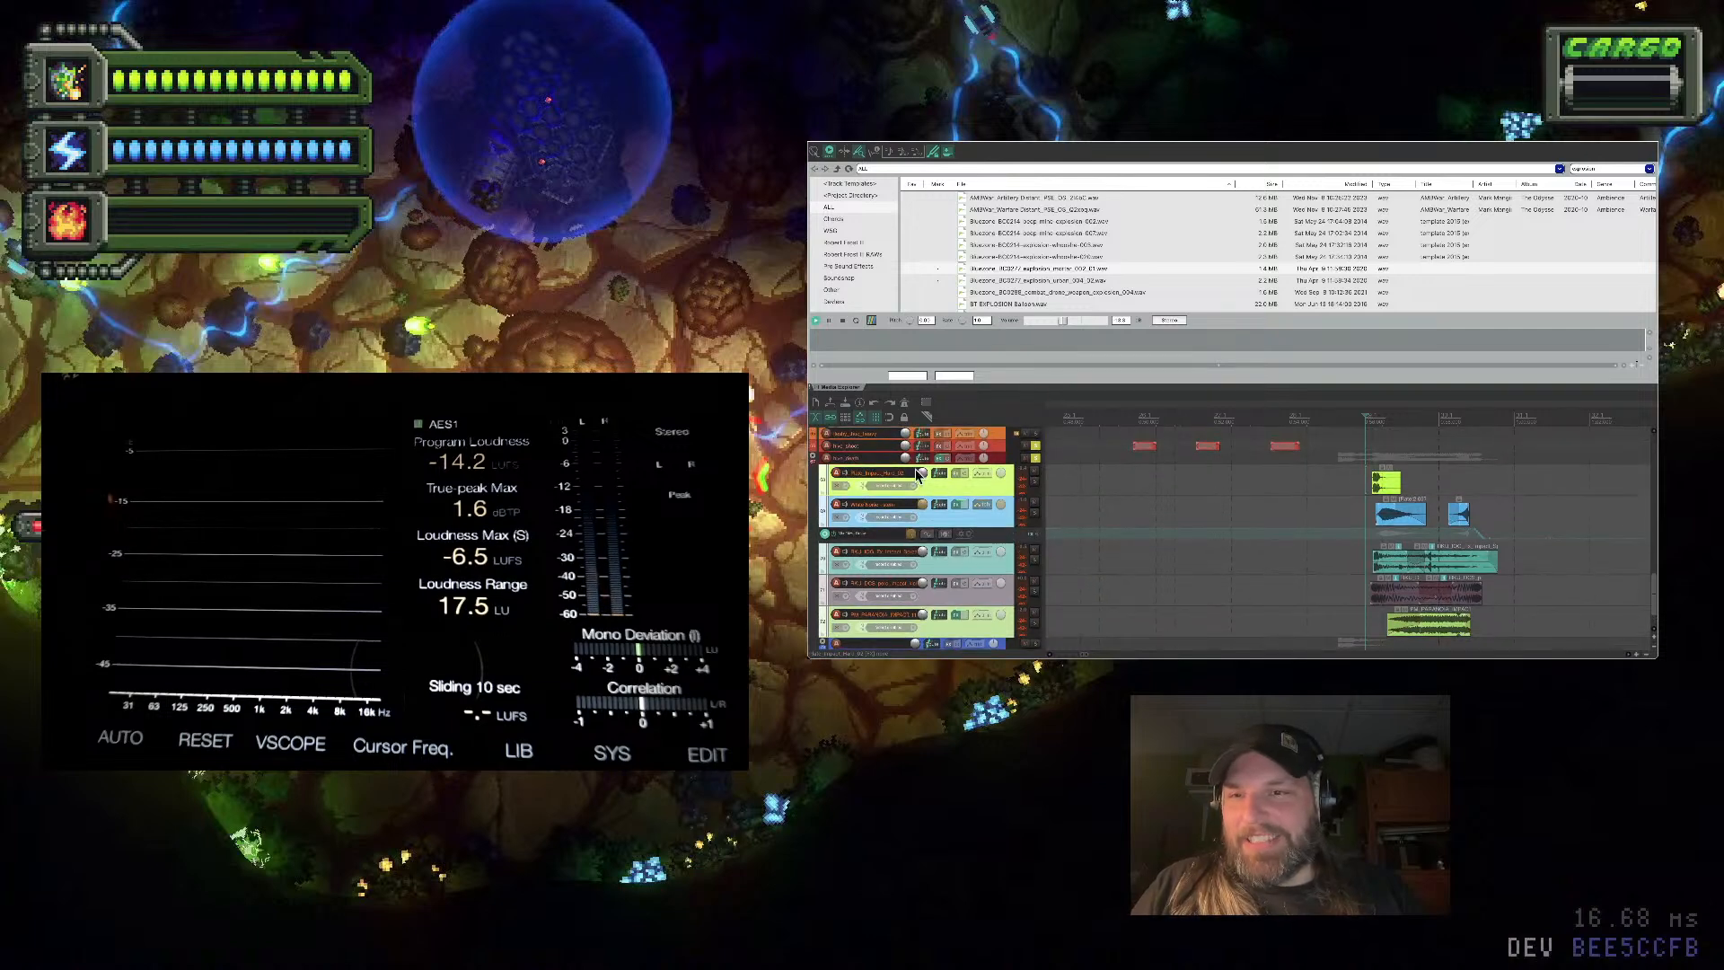
# Rename the existing hive_death folder track as Shield
pyautogui.doubleClick(878, 462)
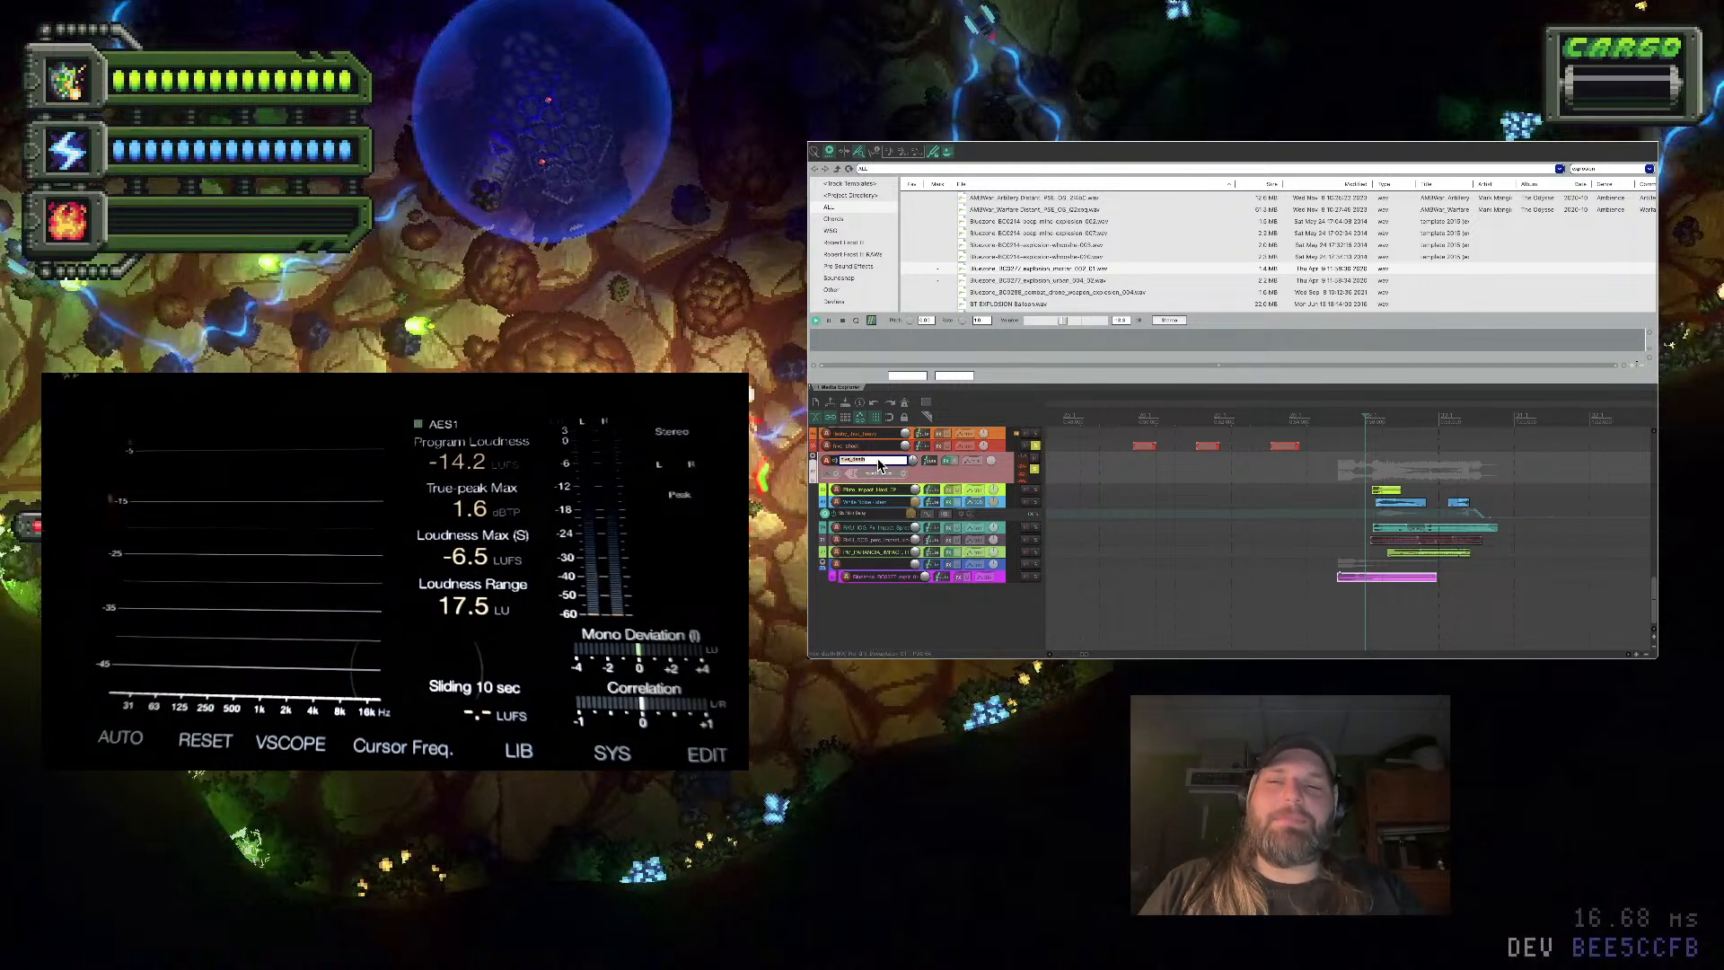
pyautogui.write('Shield')
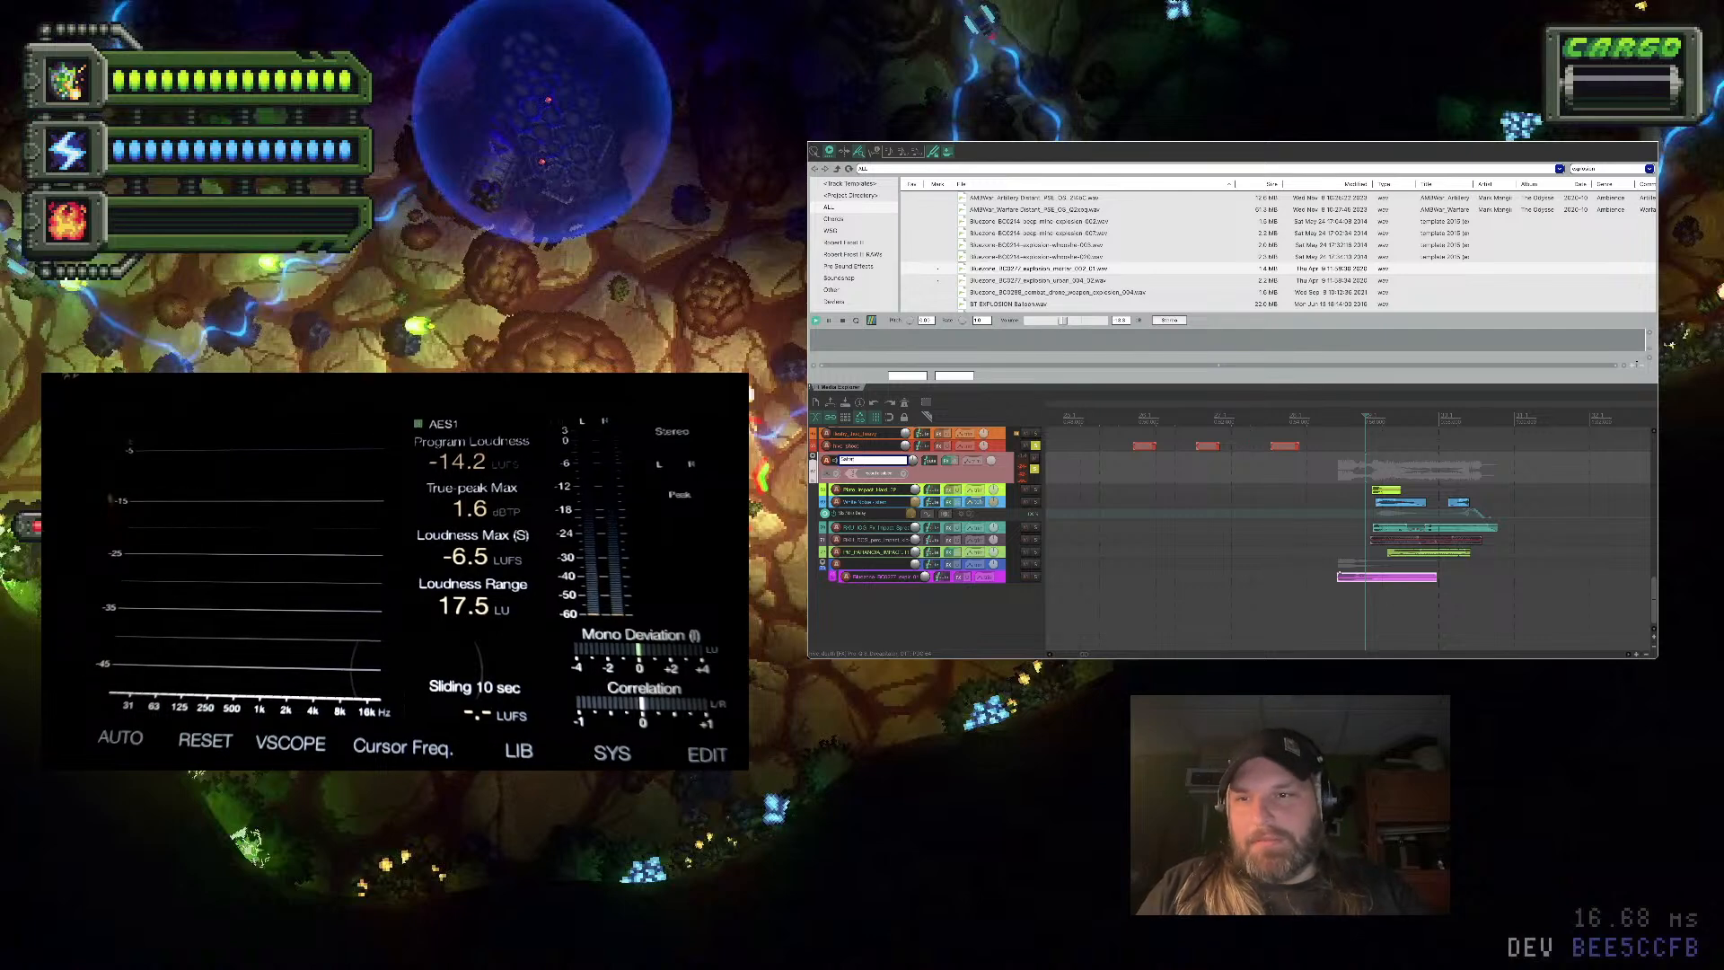
pyautogui.press('Return')
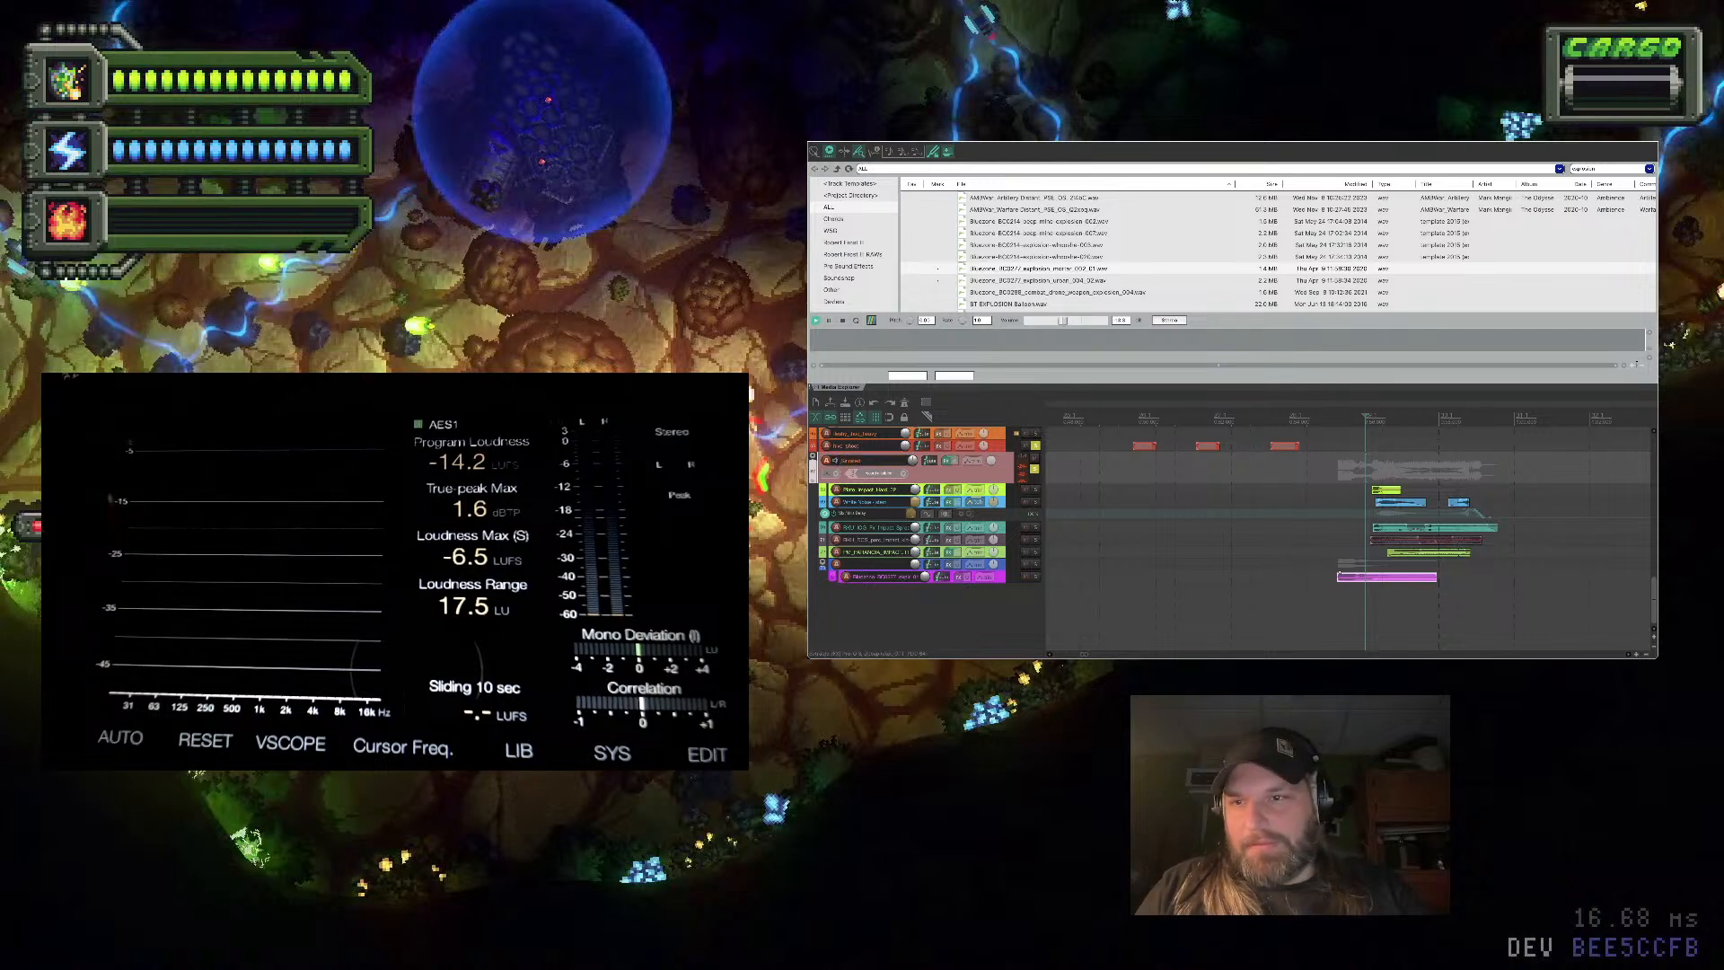
# Move the renamed folder into a new parent folder track and name the parent hive_death
pyautogui.rightClick(948, 472)
pyautogui.moveTo(1027, 417)
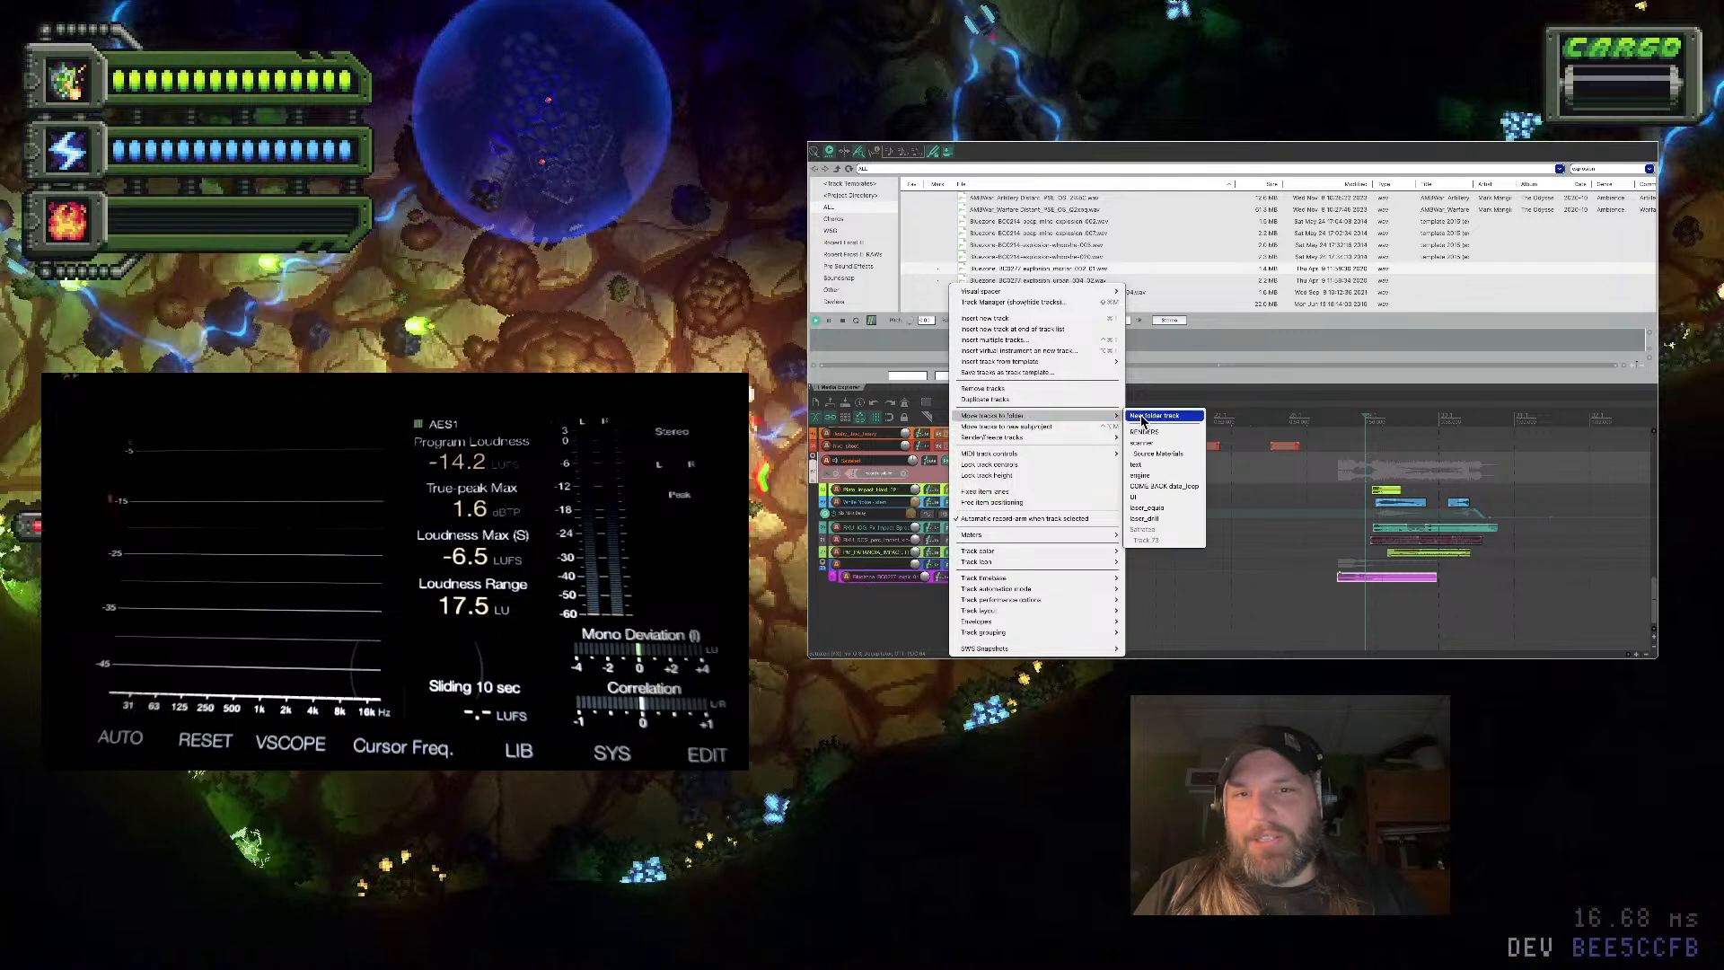
pyautogui.click(1141, 421)
pyautogui.doubleClick(847, 462)
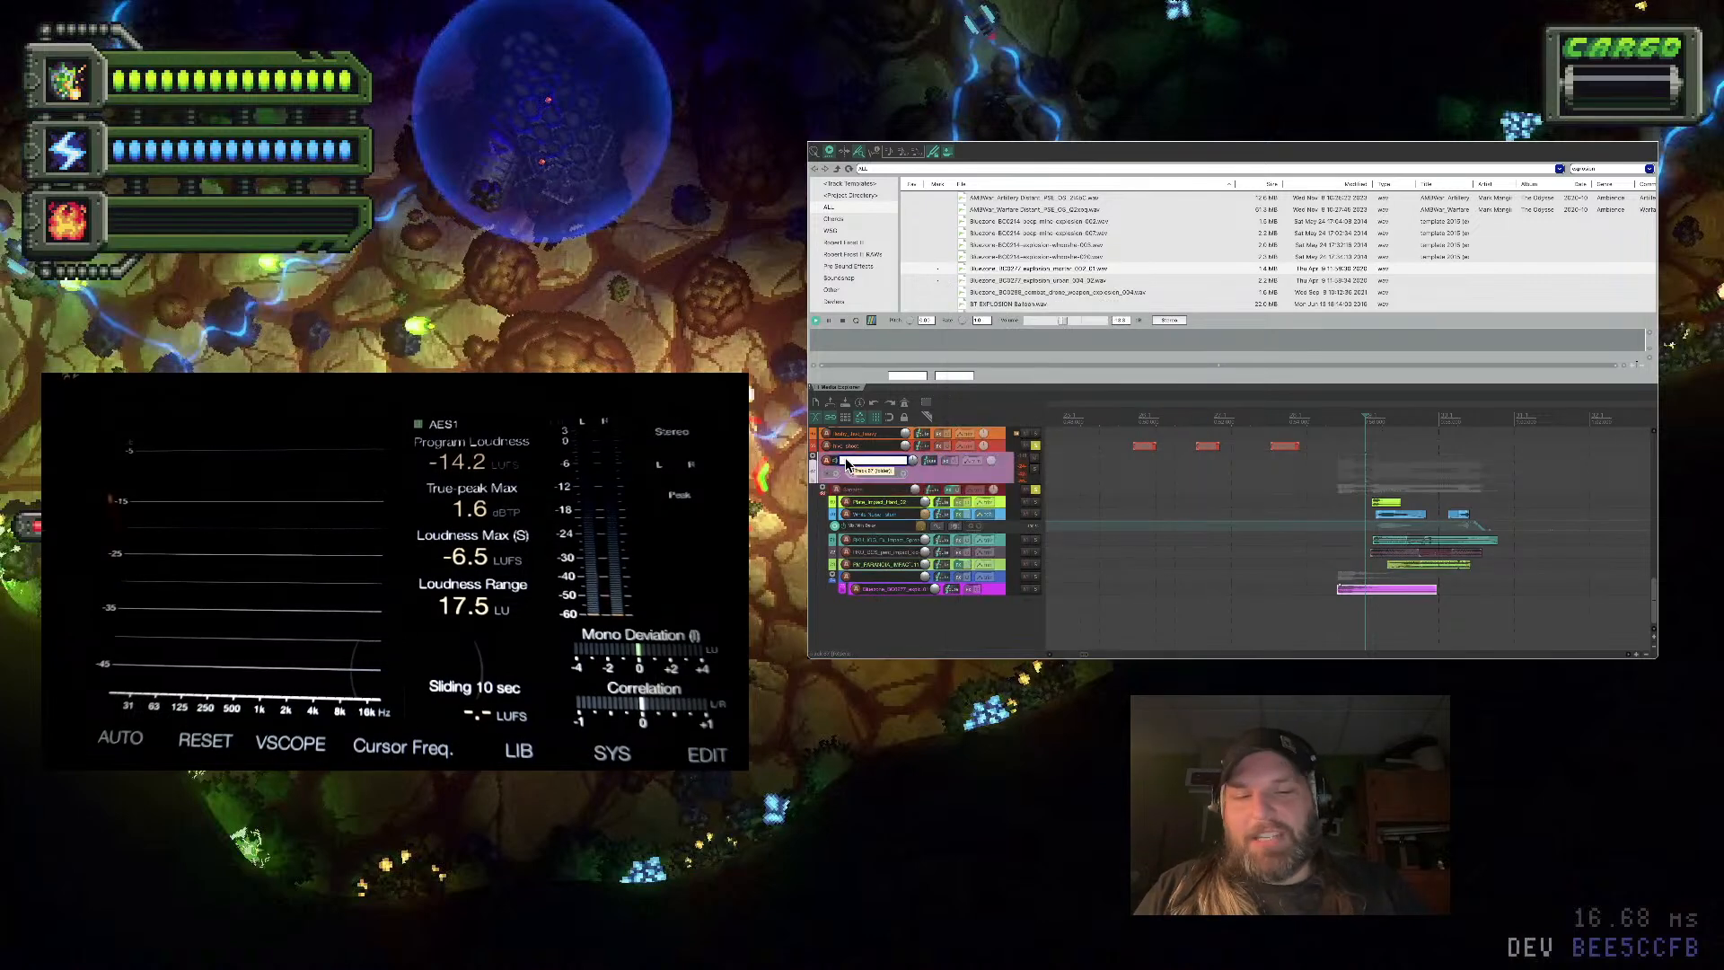
pyautogui.write('hive_de')
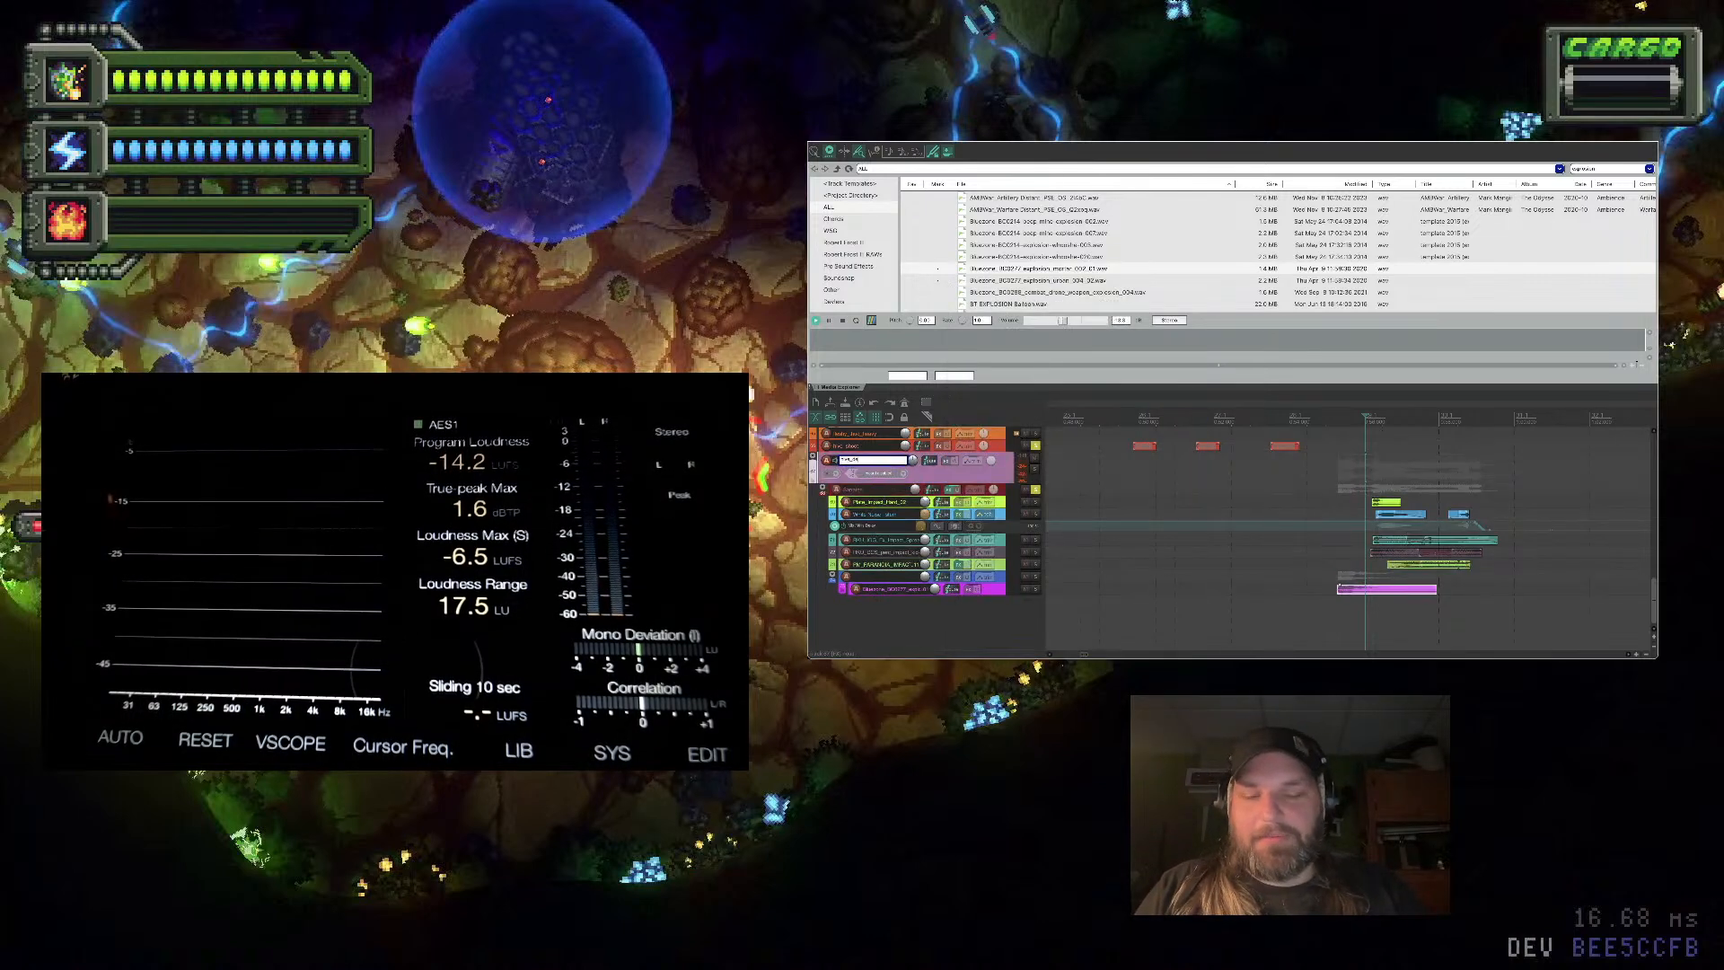
pyautogui.write('ath')
pyautogui.press('Return')
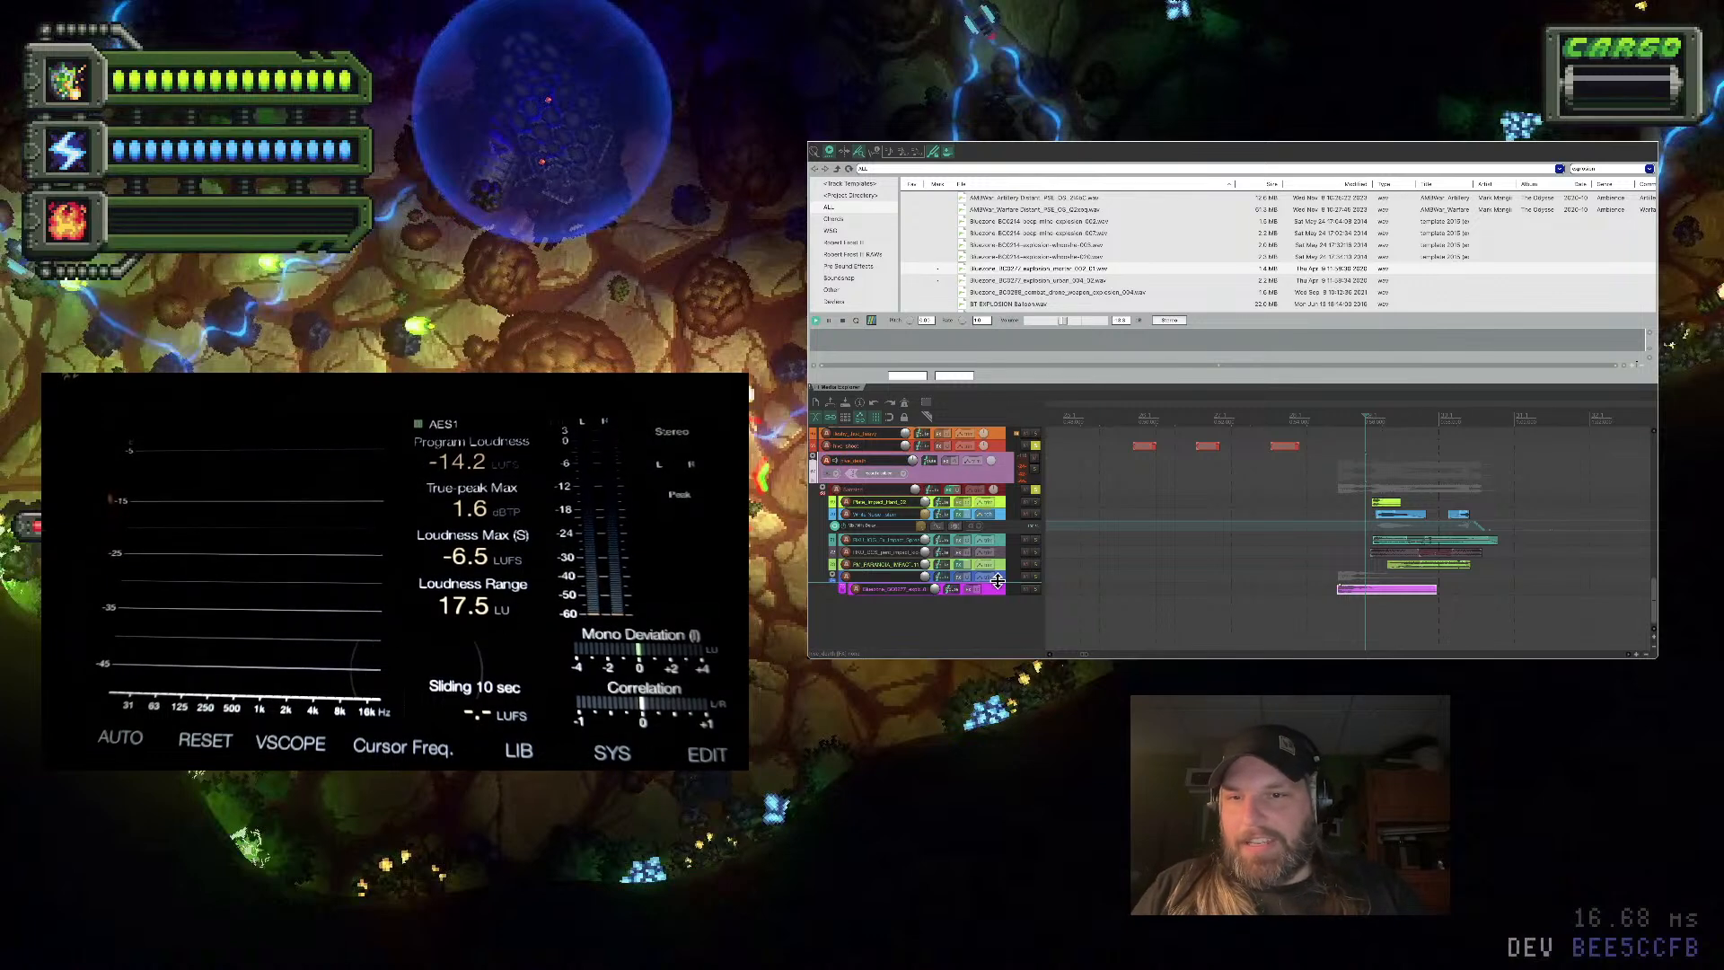
# Move the unnamed explosion folder out of the inner folder so it sits first, directly under the new hive_death parent
pyautogui.moveTo(997, 582); pyautogui.dragTo(986, 472)
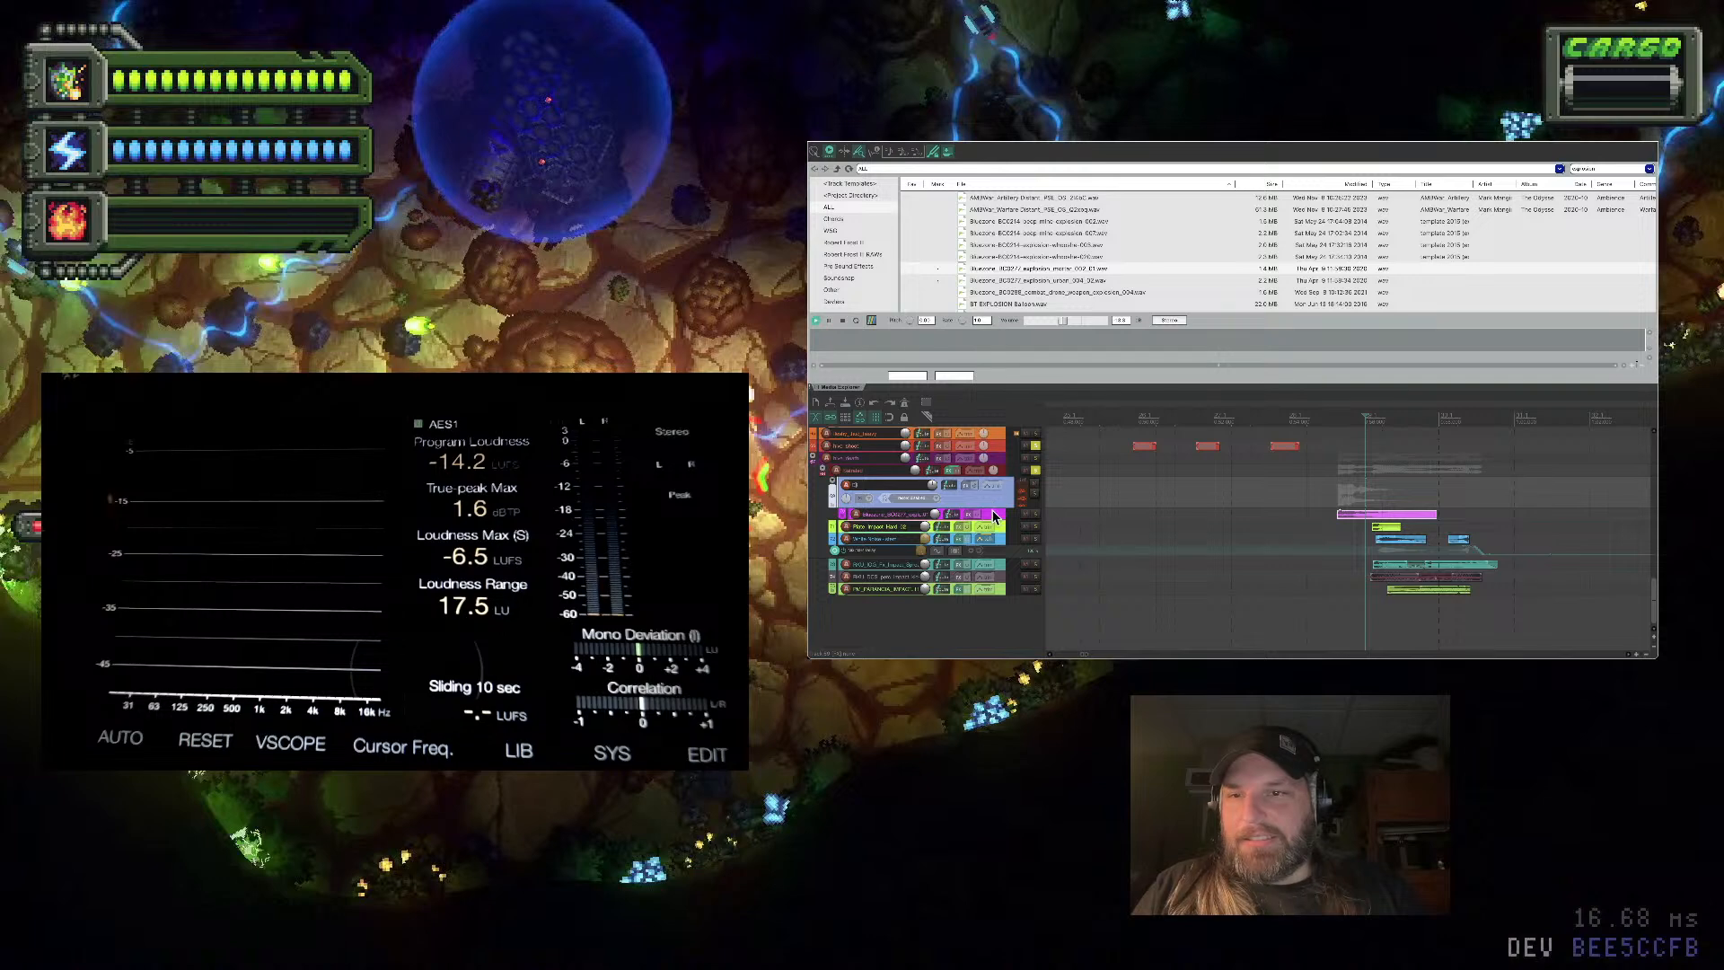
pyautogui.moveTo(980, 492); pyautogui.dragTo(980, 465)
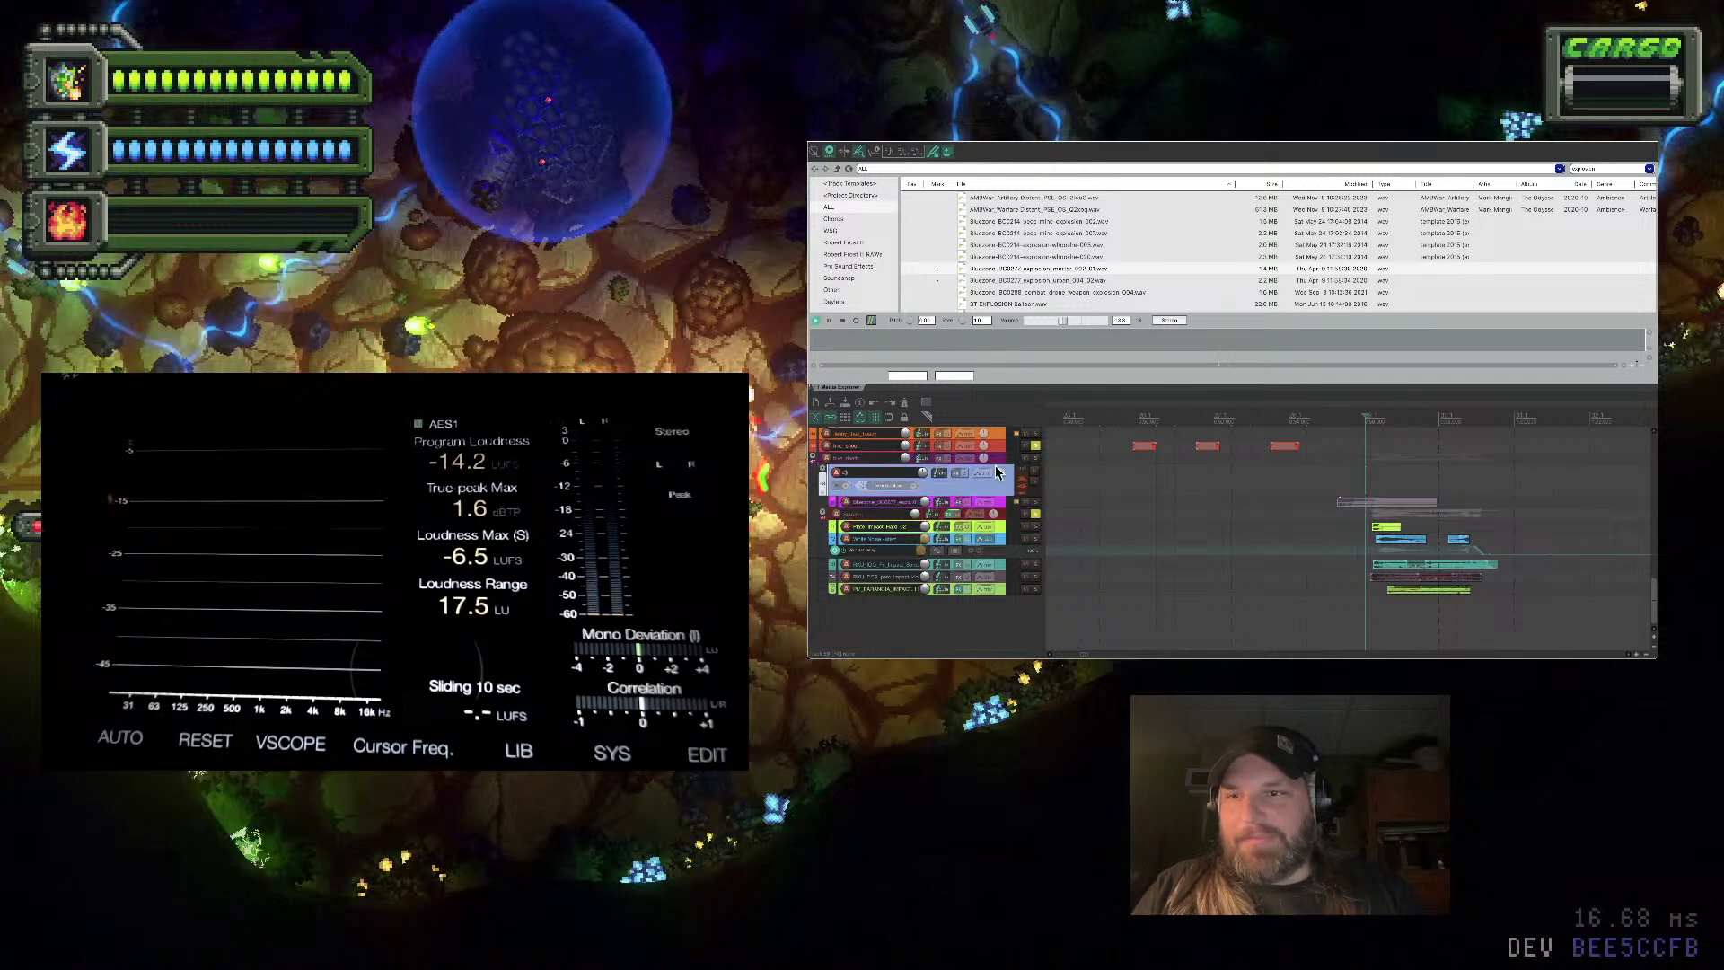
# Collapse the Shield folder's child tracks and solo the hive_death parent folder
pyautogui.click(823, 514)
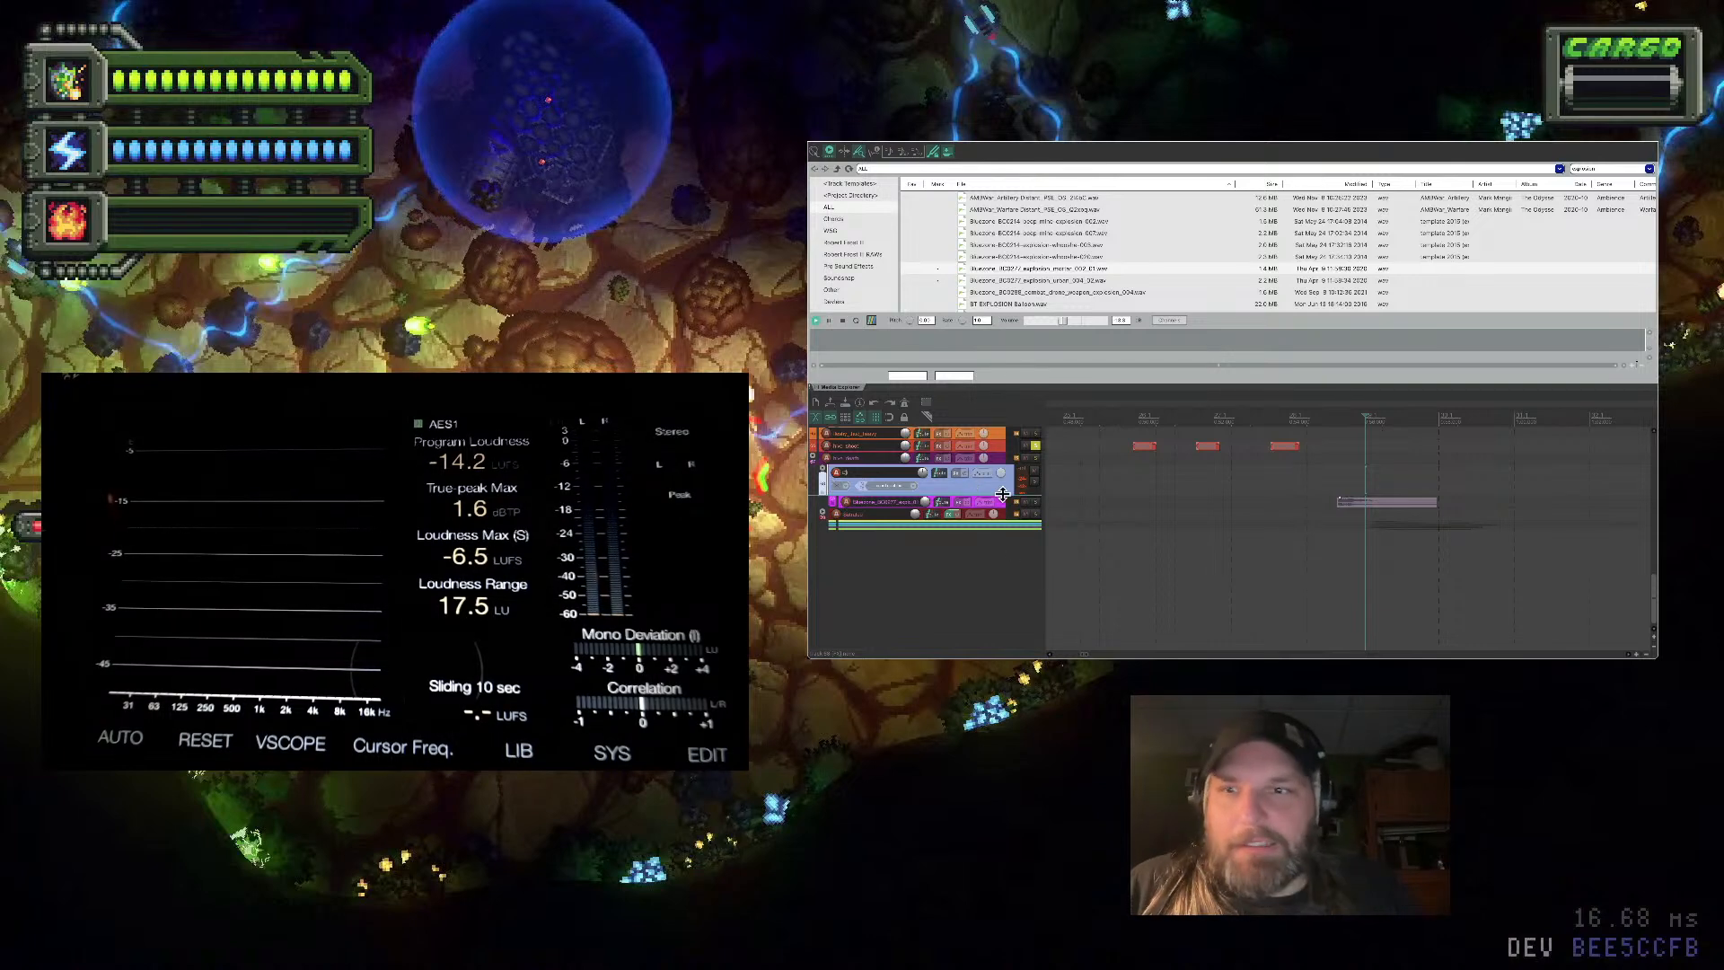
pyautogui.click(1036, 458)
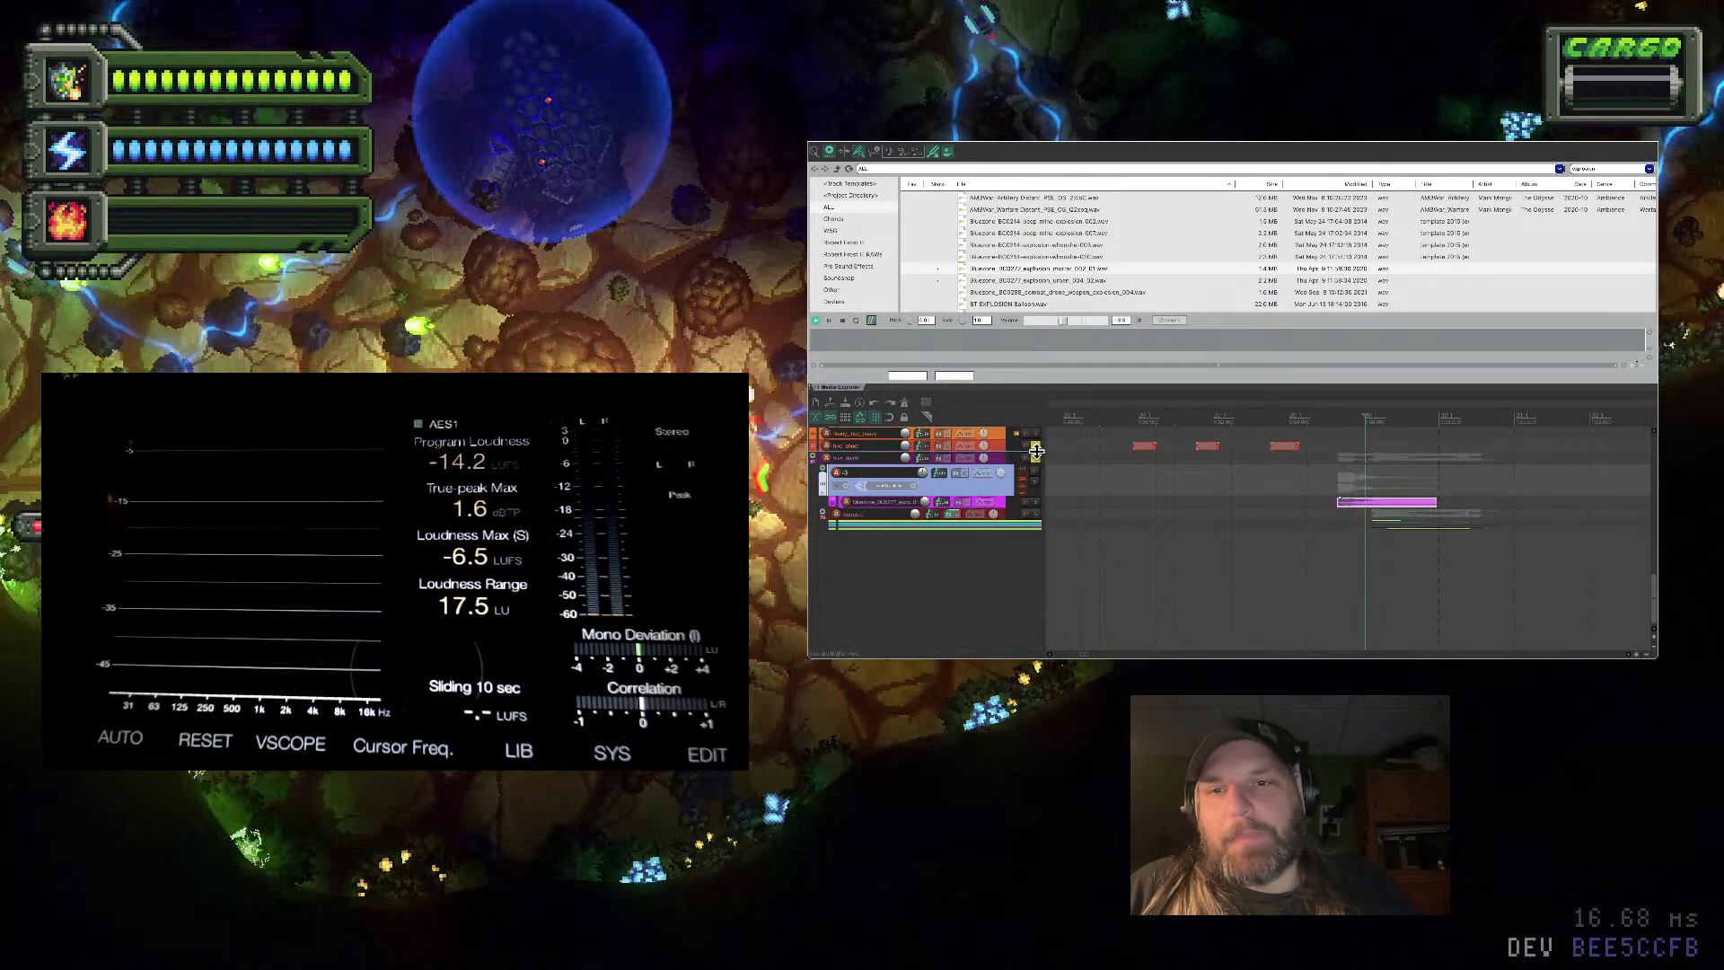
pyautogui.click(1000, 510)
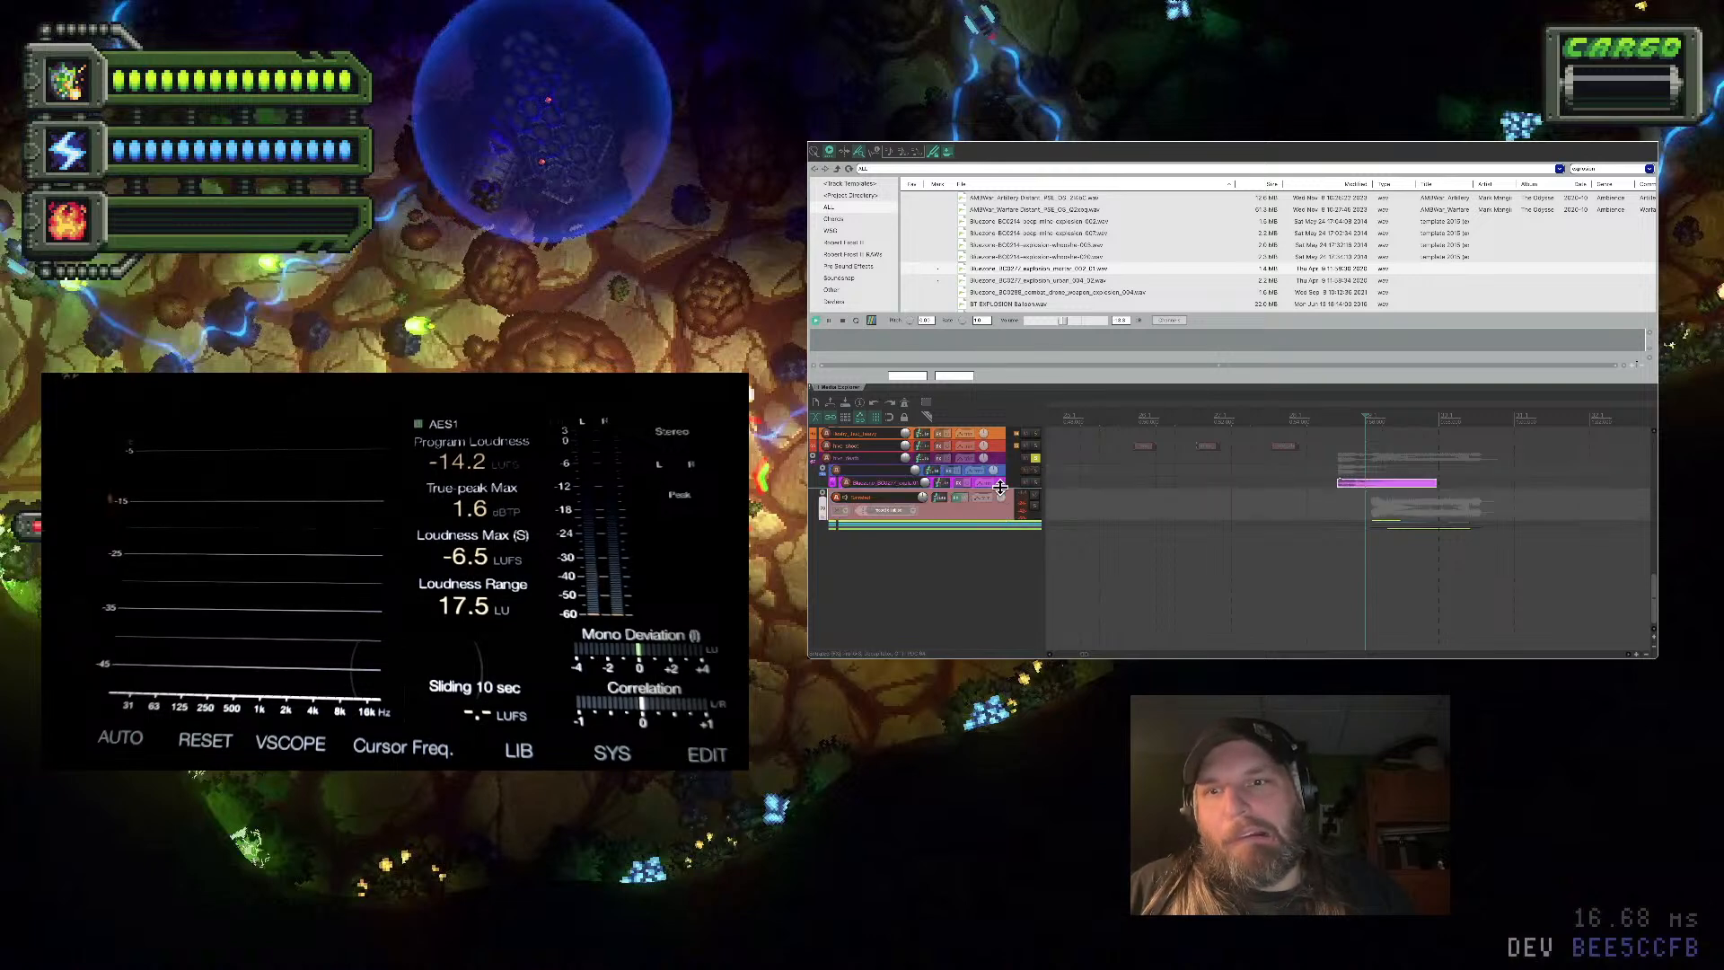
# Set the magenta explosion item's channel mode to Mono (Mix L+R) and trim its tail to less than half its length
pyautogui.moveTo(1000, 486); pyautogui.dragTo(1001, 525)
pyautogui.scroll(3, 1405, 525)
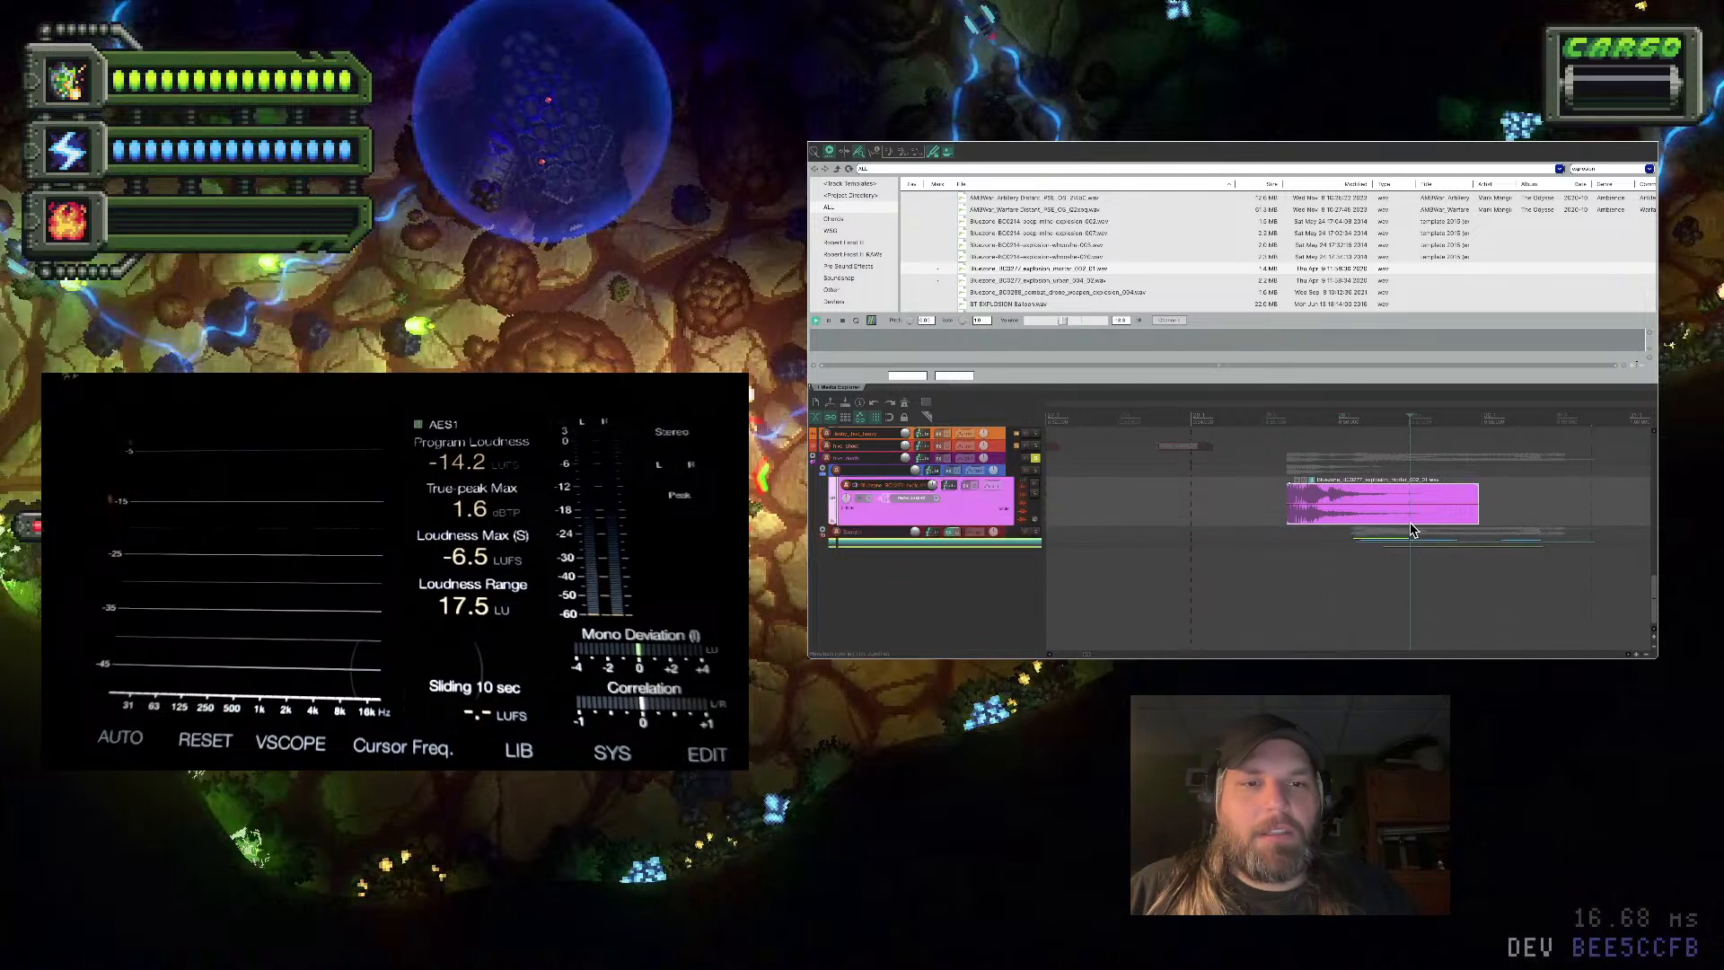
pyautogui.rightClick(1457, 514)
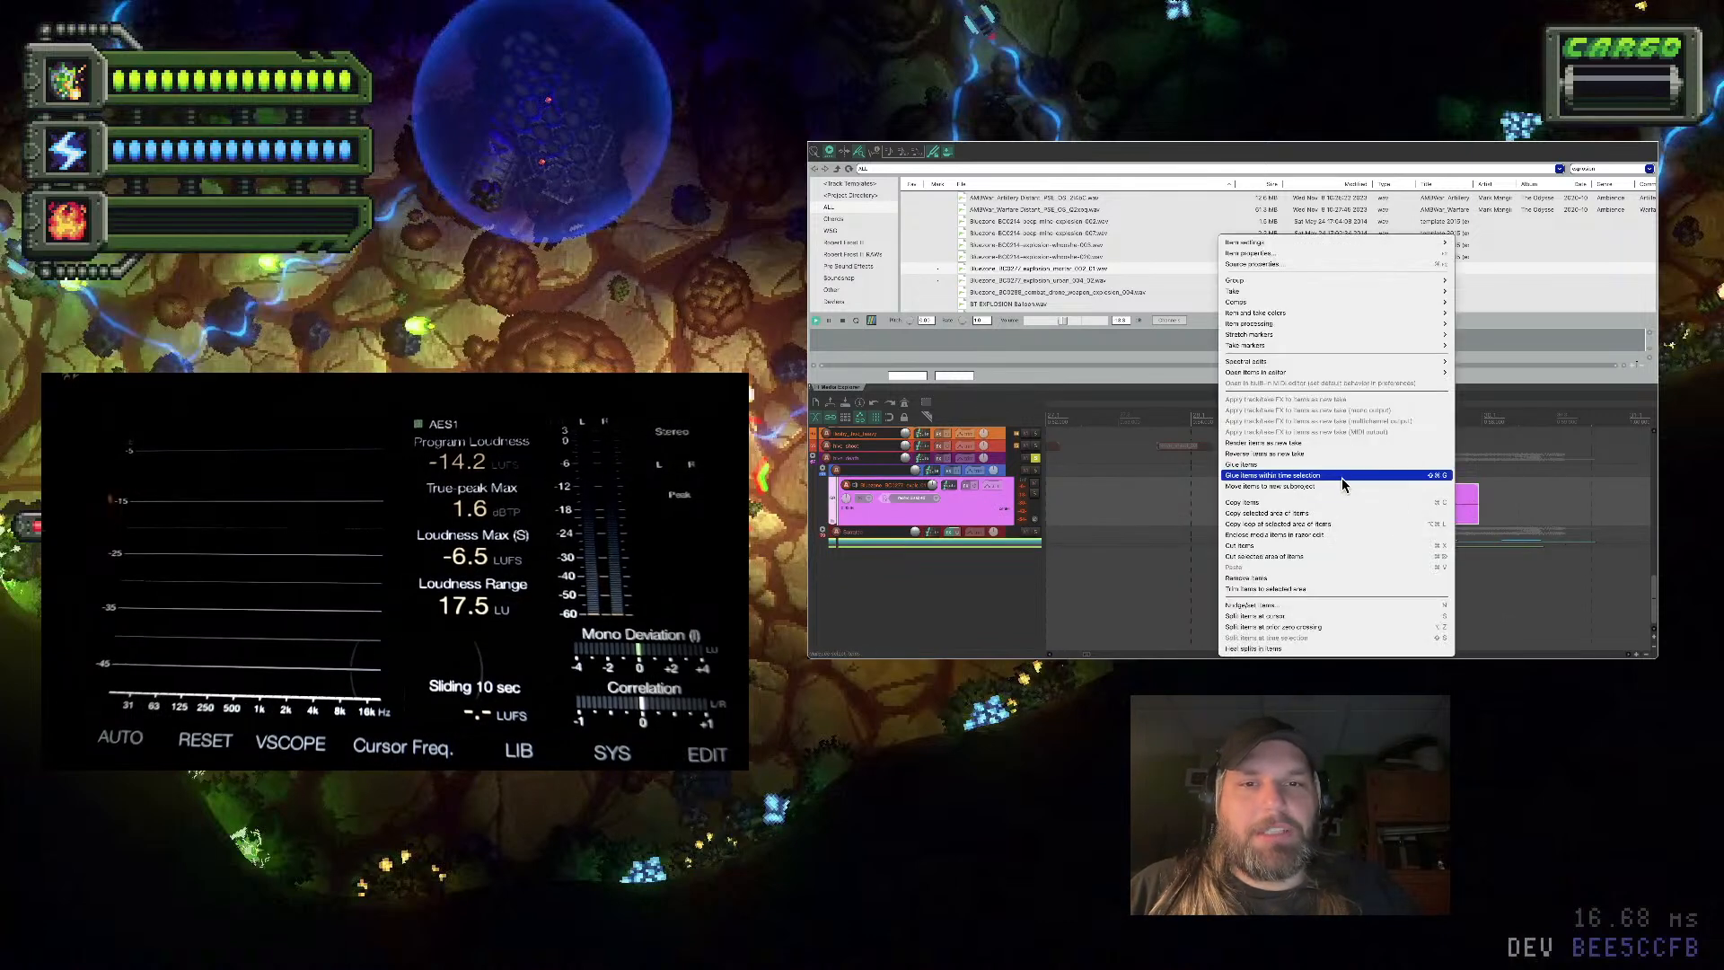
pyautogui.click(1250, 253)
pyautogui.click(1162, 437)
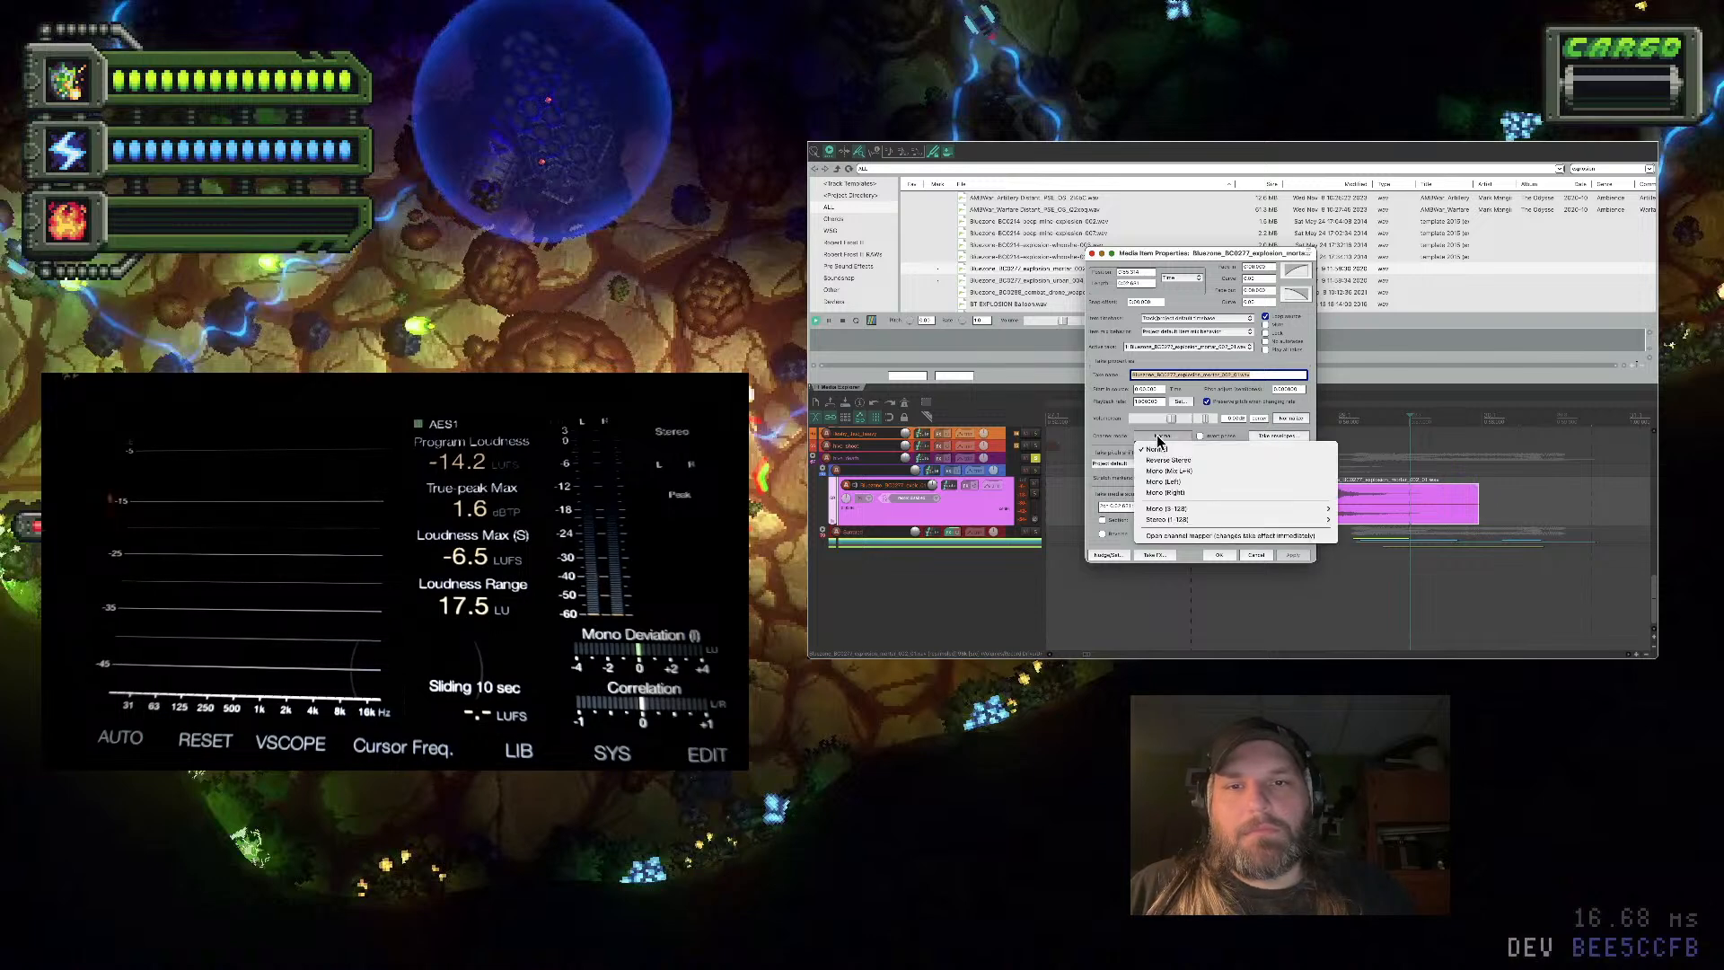
pyautogui.click(1196, 471)
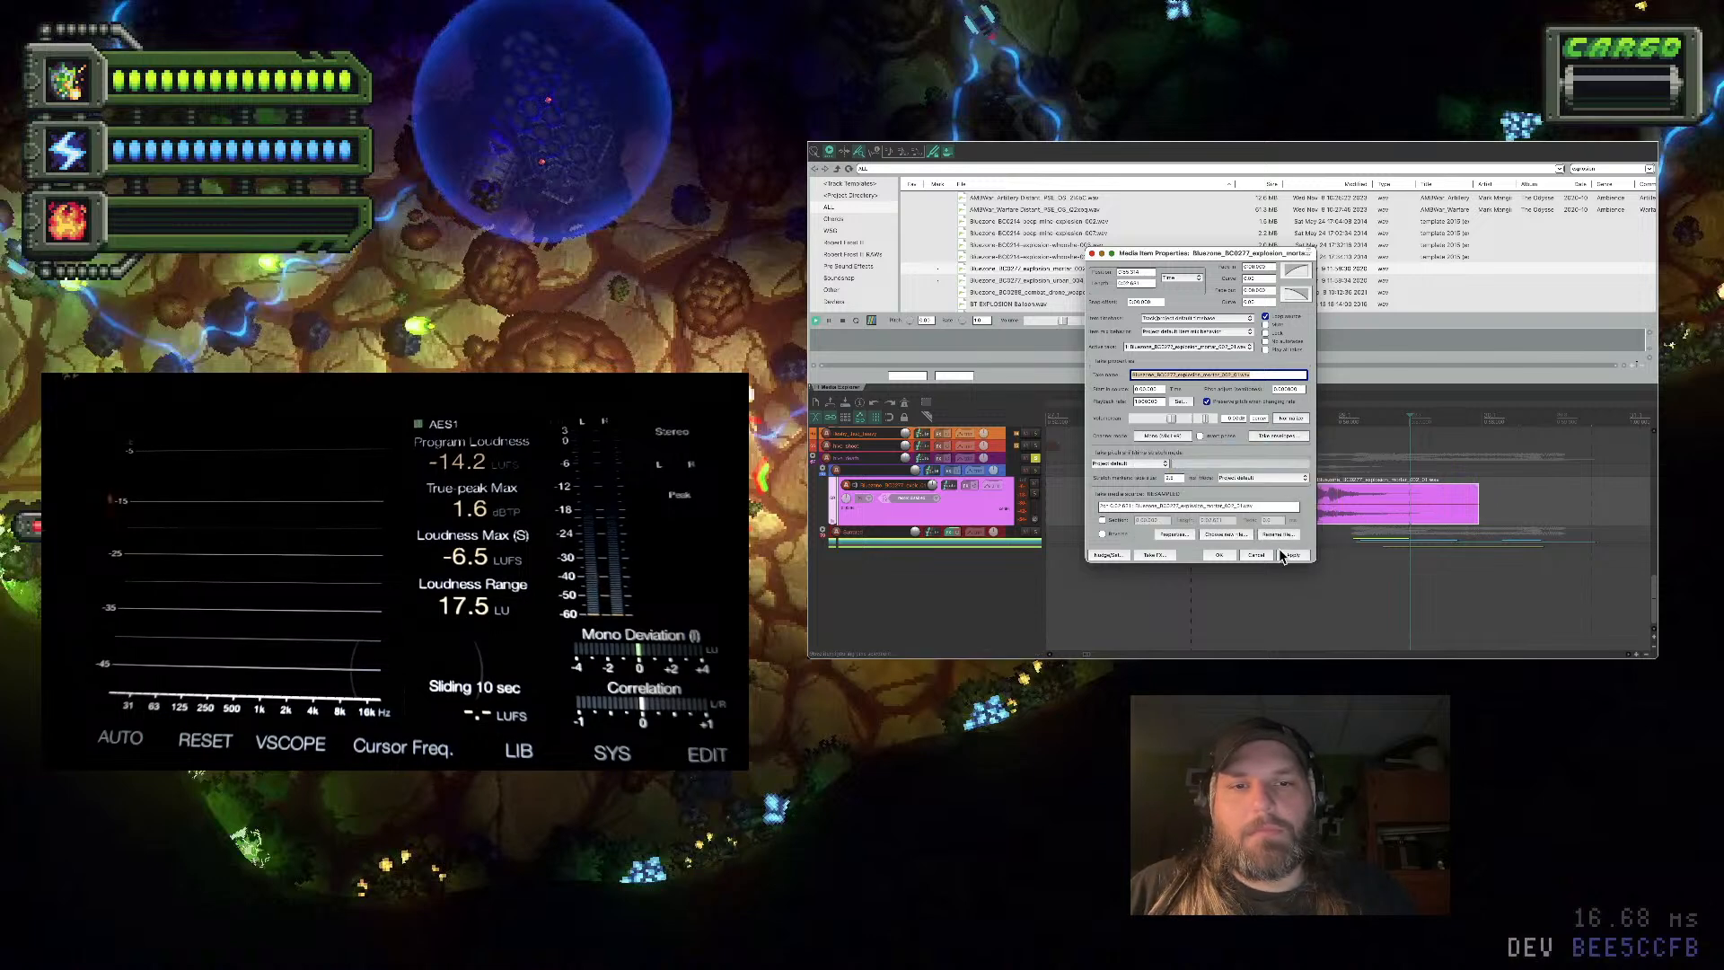
pyautogui.click(1286, 555)
pyautogui.click(1215, 555)
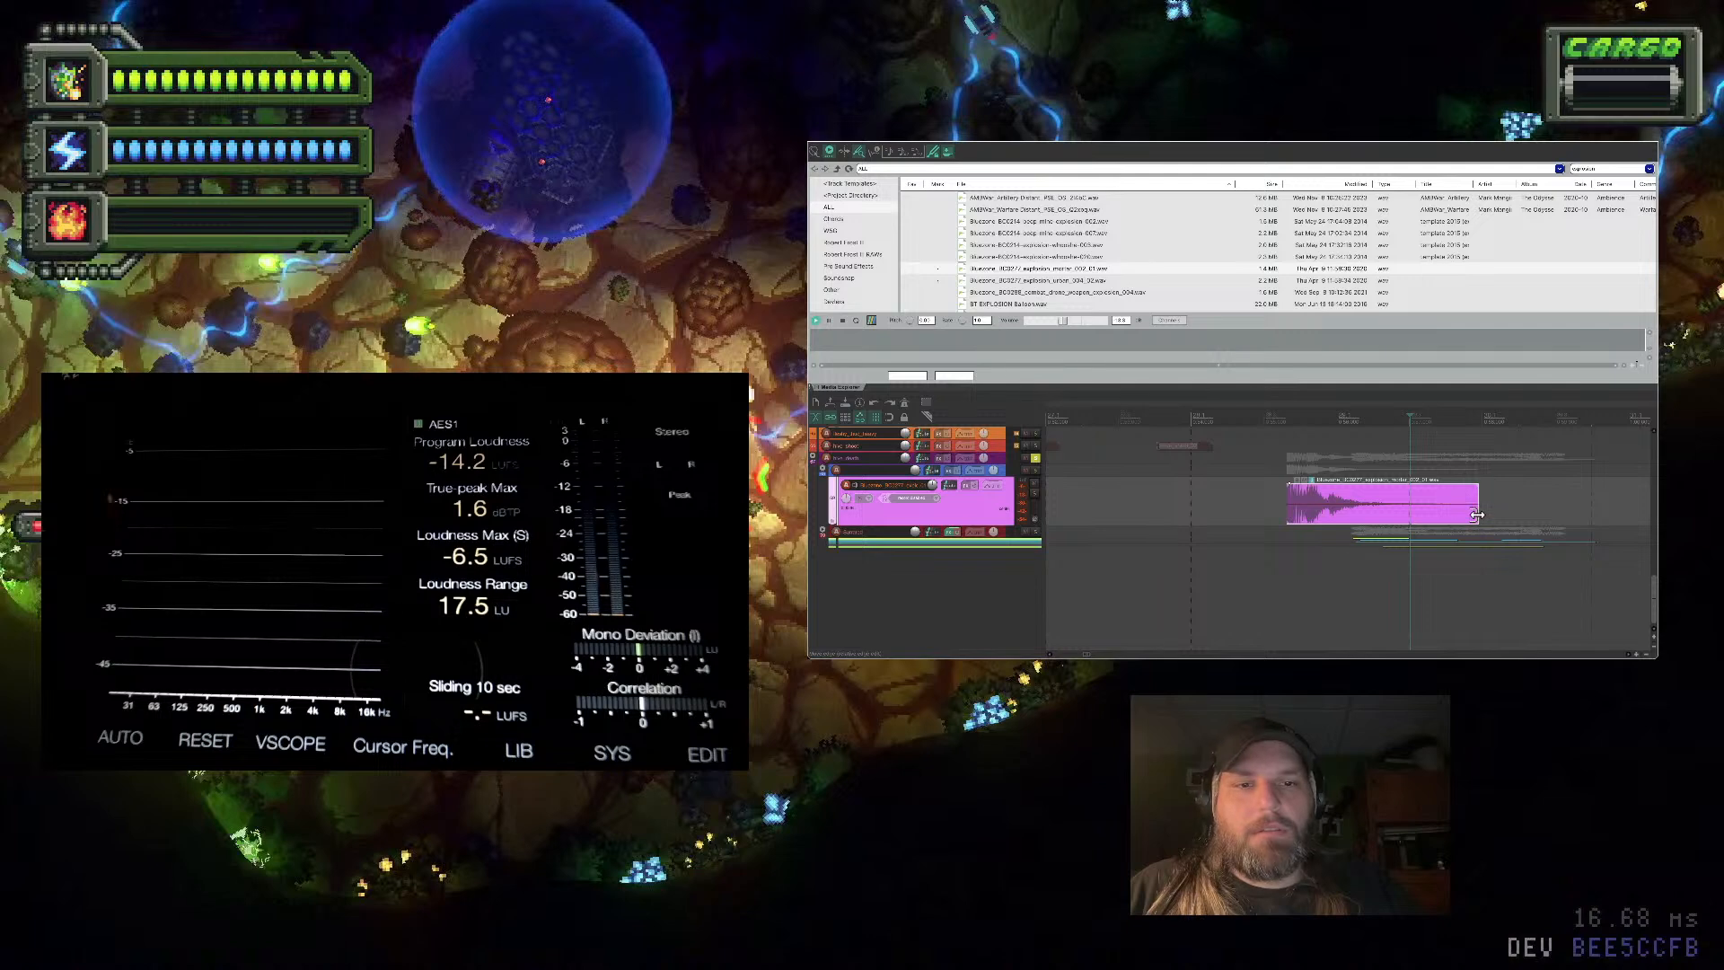
pyautogui.moveTo(1479, 514); pyautogui.dragTo(1358, 509)
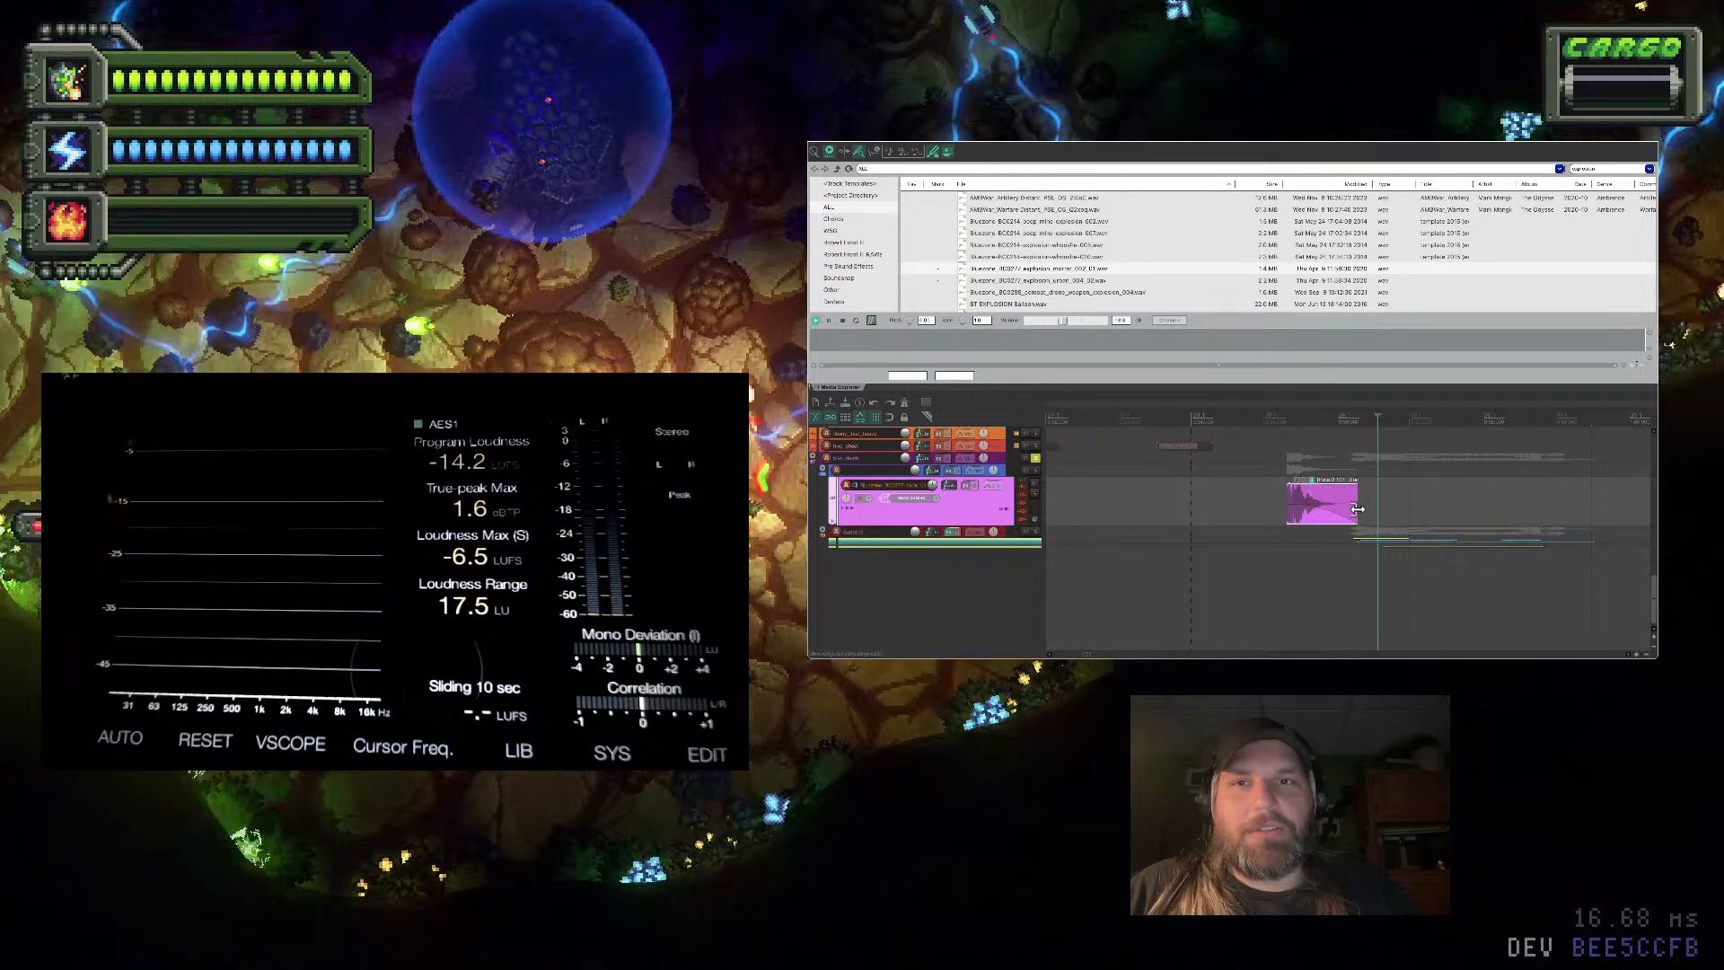
# Audition the explosion samples in the media browser, including the whoosh-explosion, distant warfare and ST EXPLOSION files
pyautogui.click(1106, 223)
pyautogui.click(1101, 235)
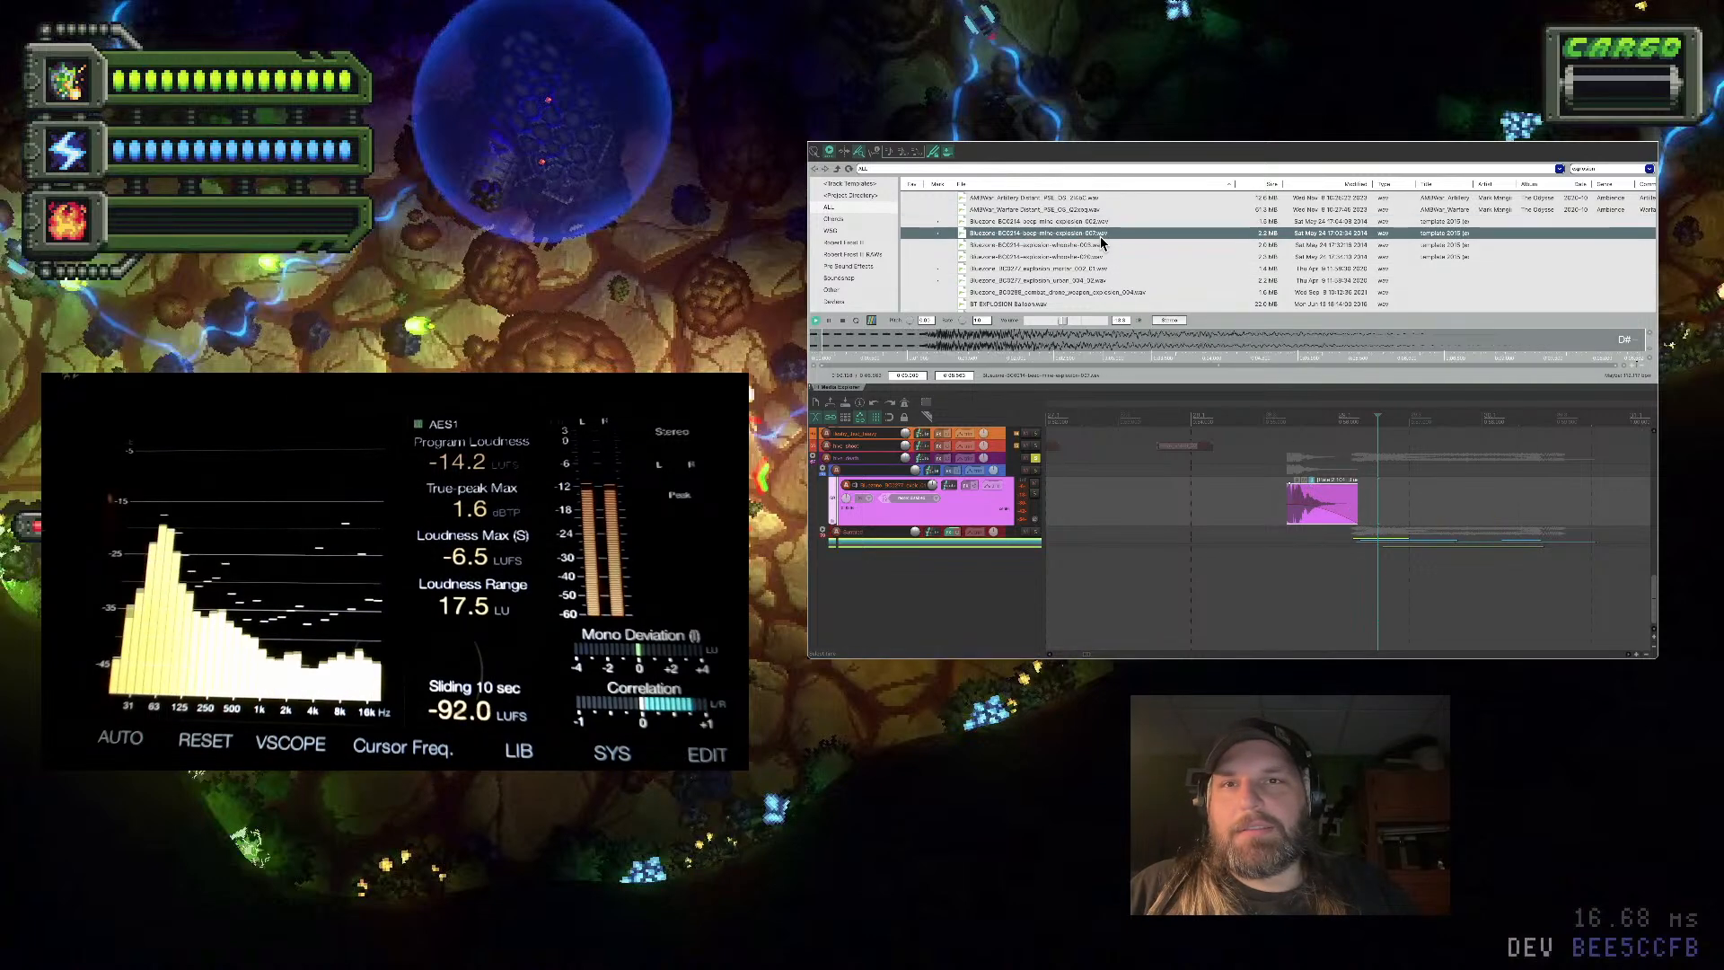
pyautogui.click(1091, 254)
pyautogui.click(1096, 209)
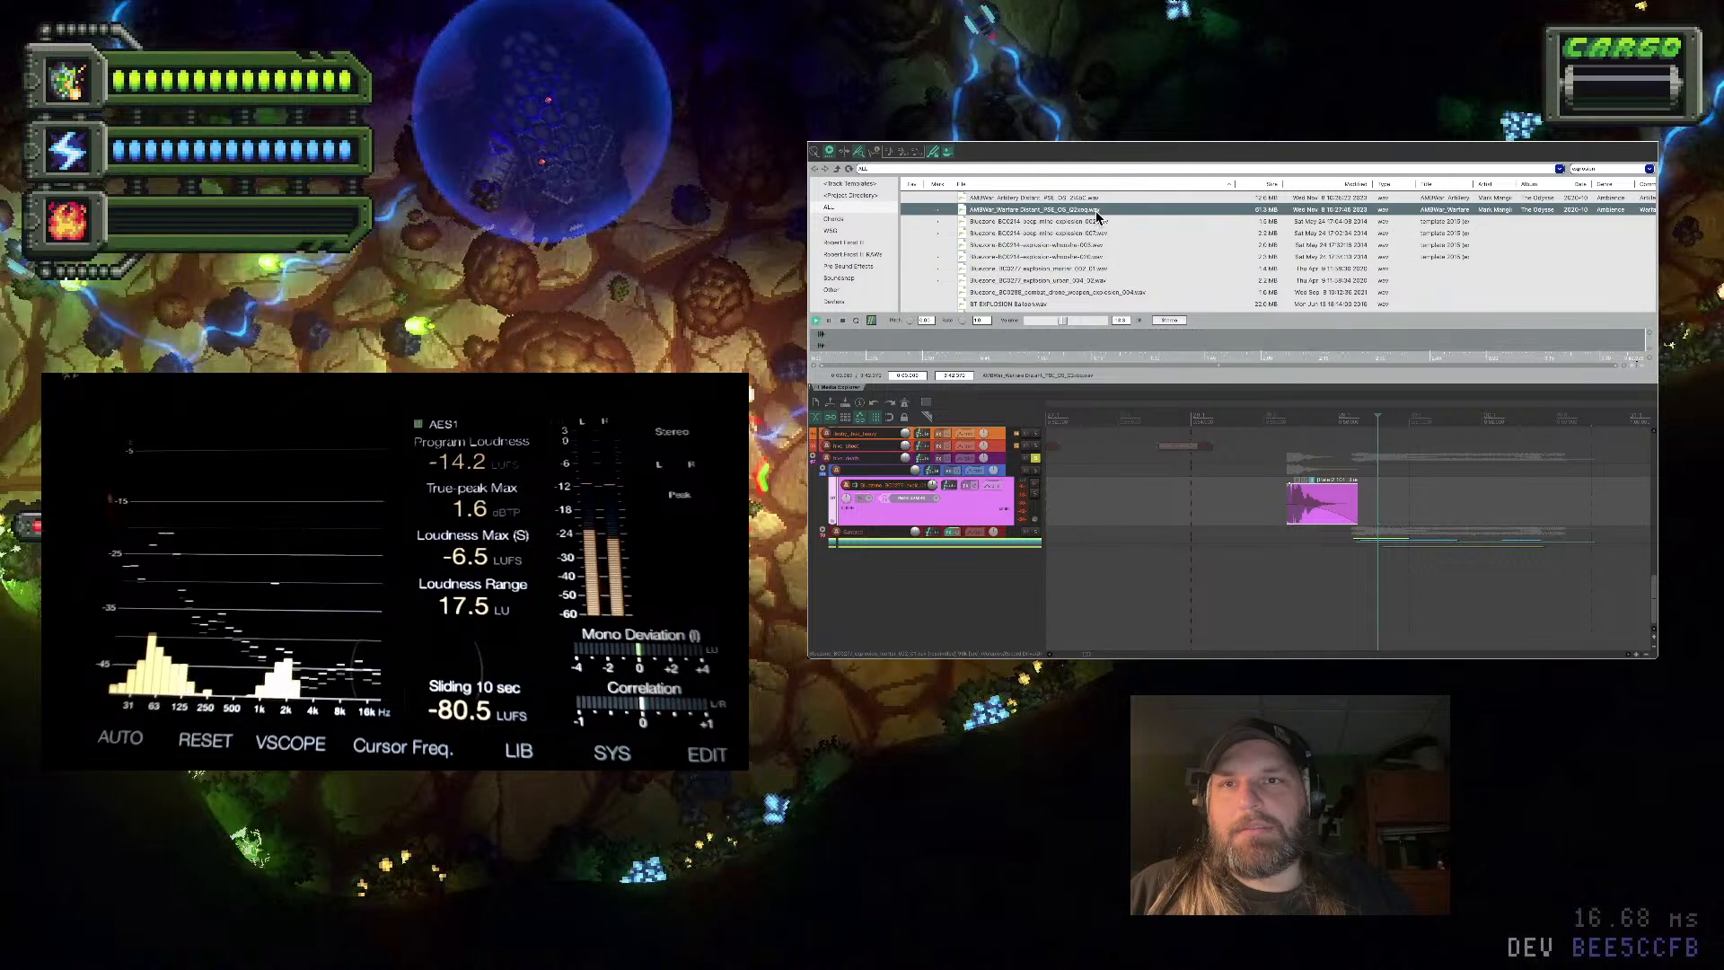
pyautogui.scroll(-1, 1096, 212)
pyautogui.click(1082, 280)
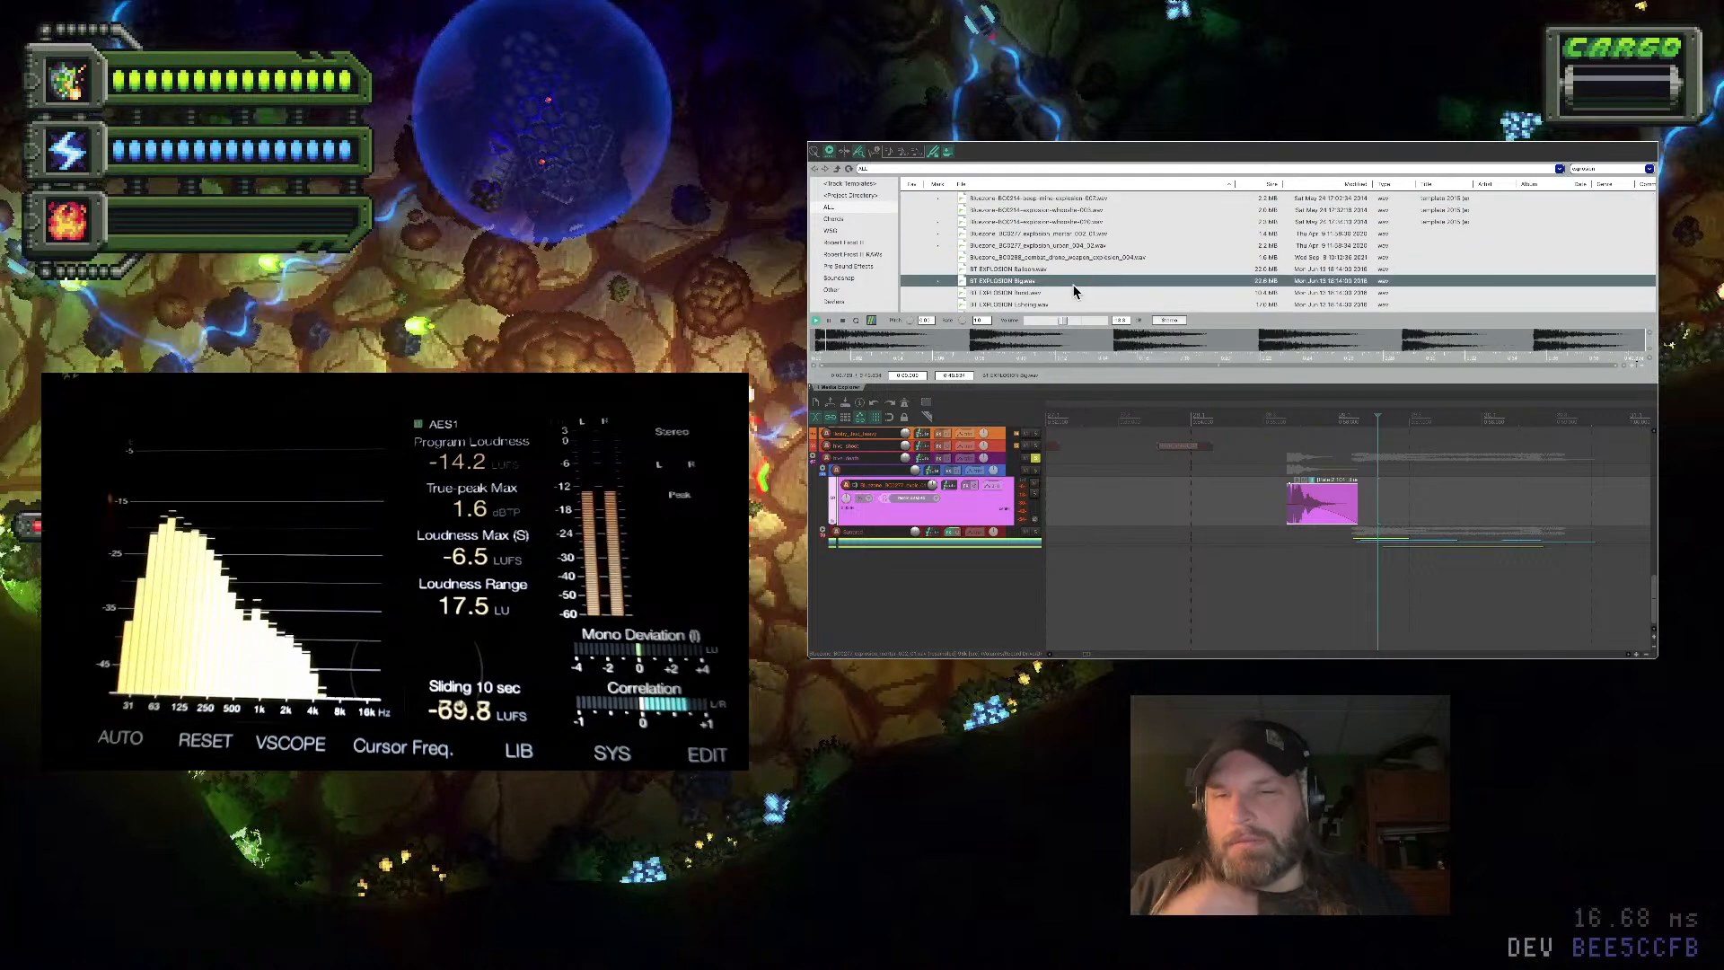
pyautogui.click(1066, 292)
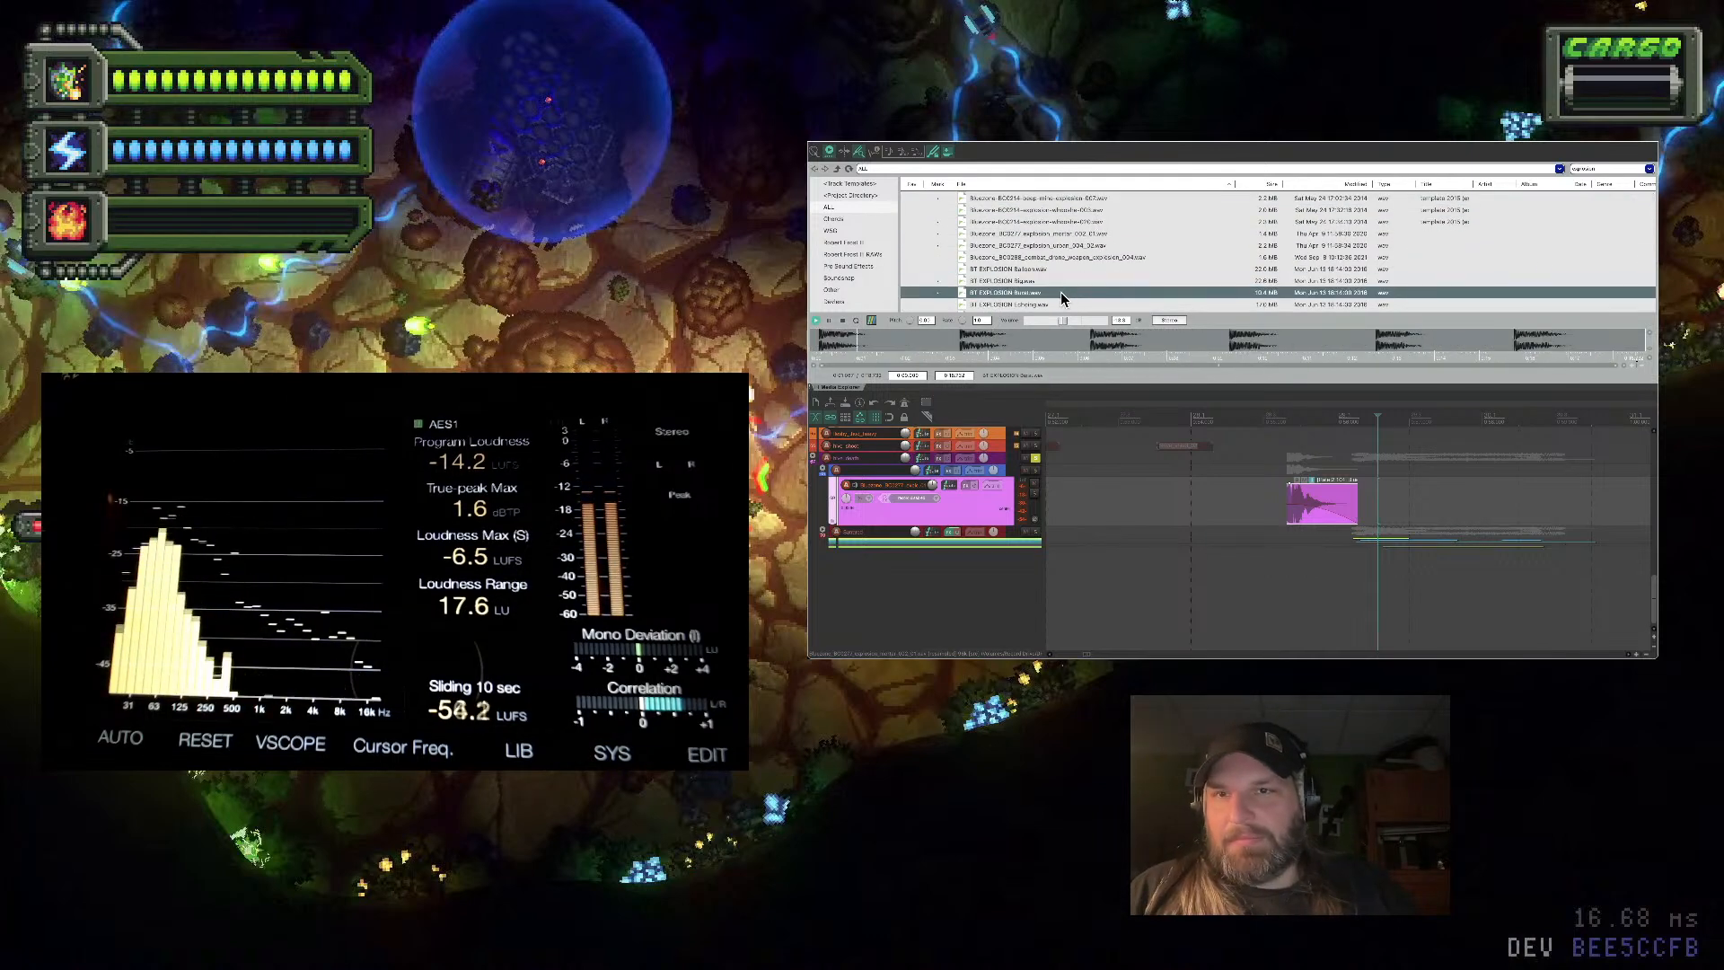
pyautogui.click(954, 339)
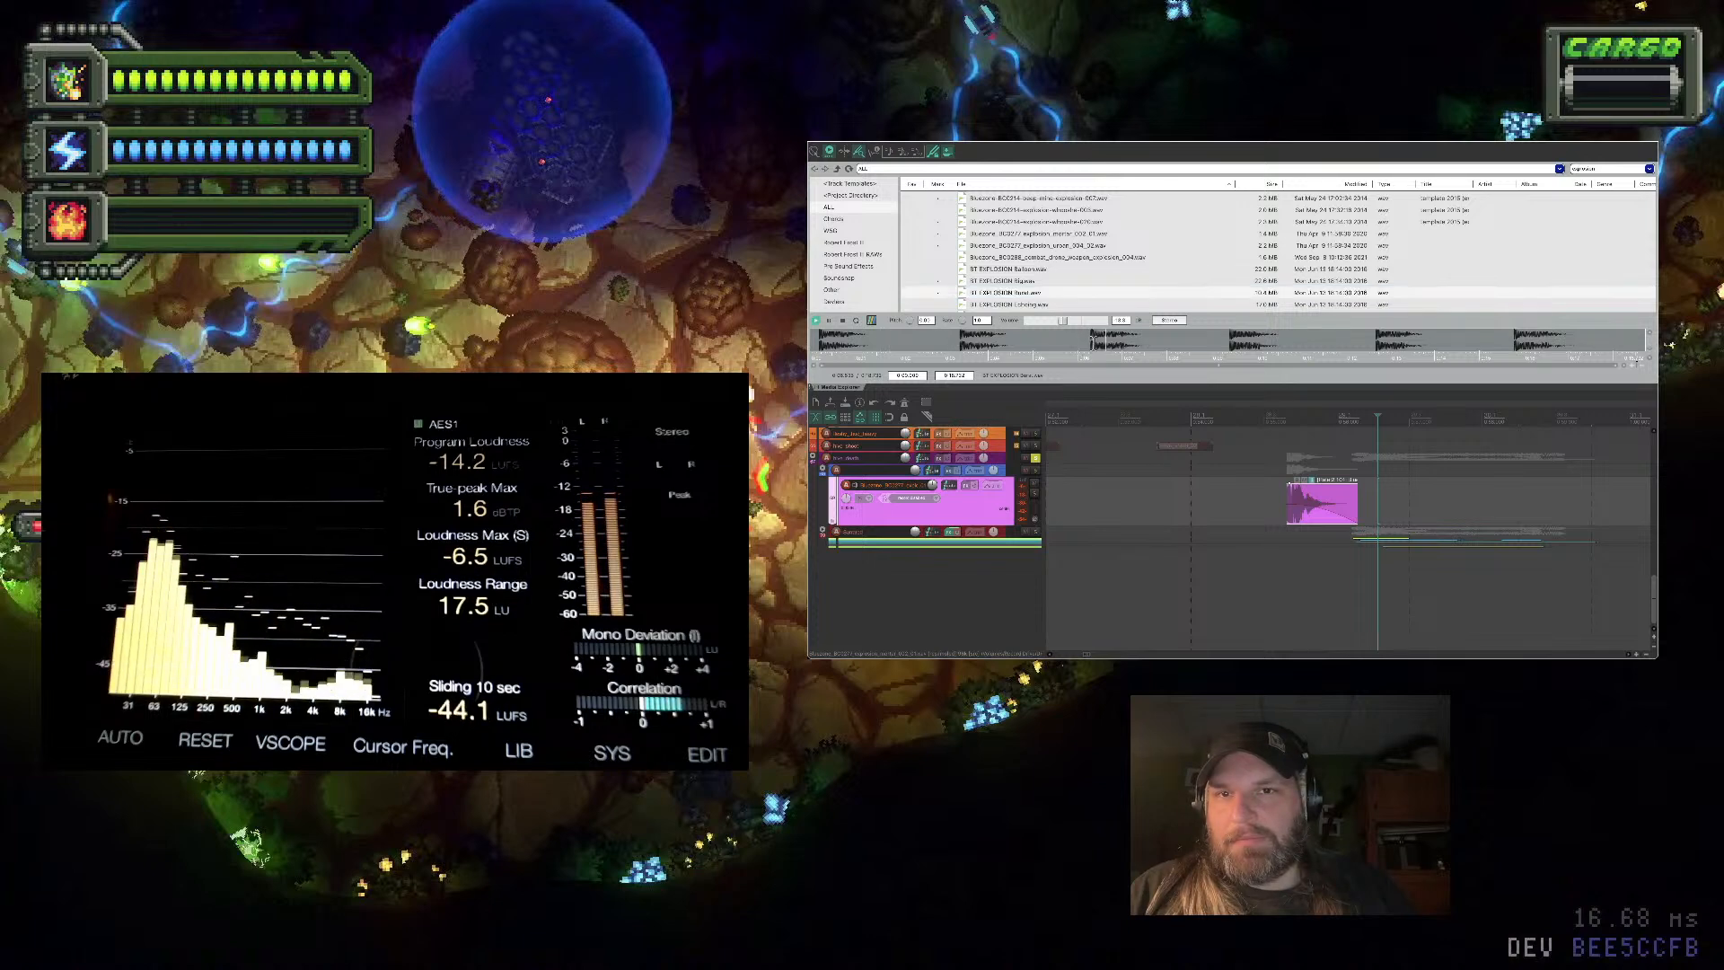
pyautogui.click(1052, 305)
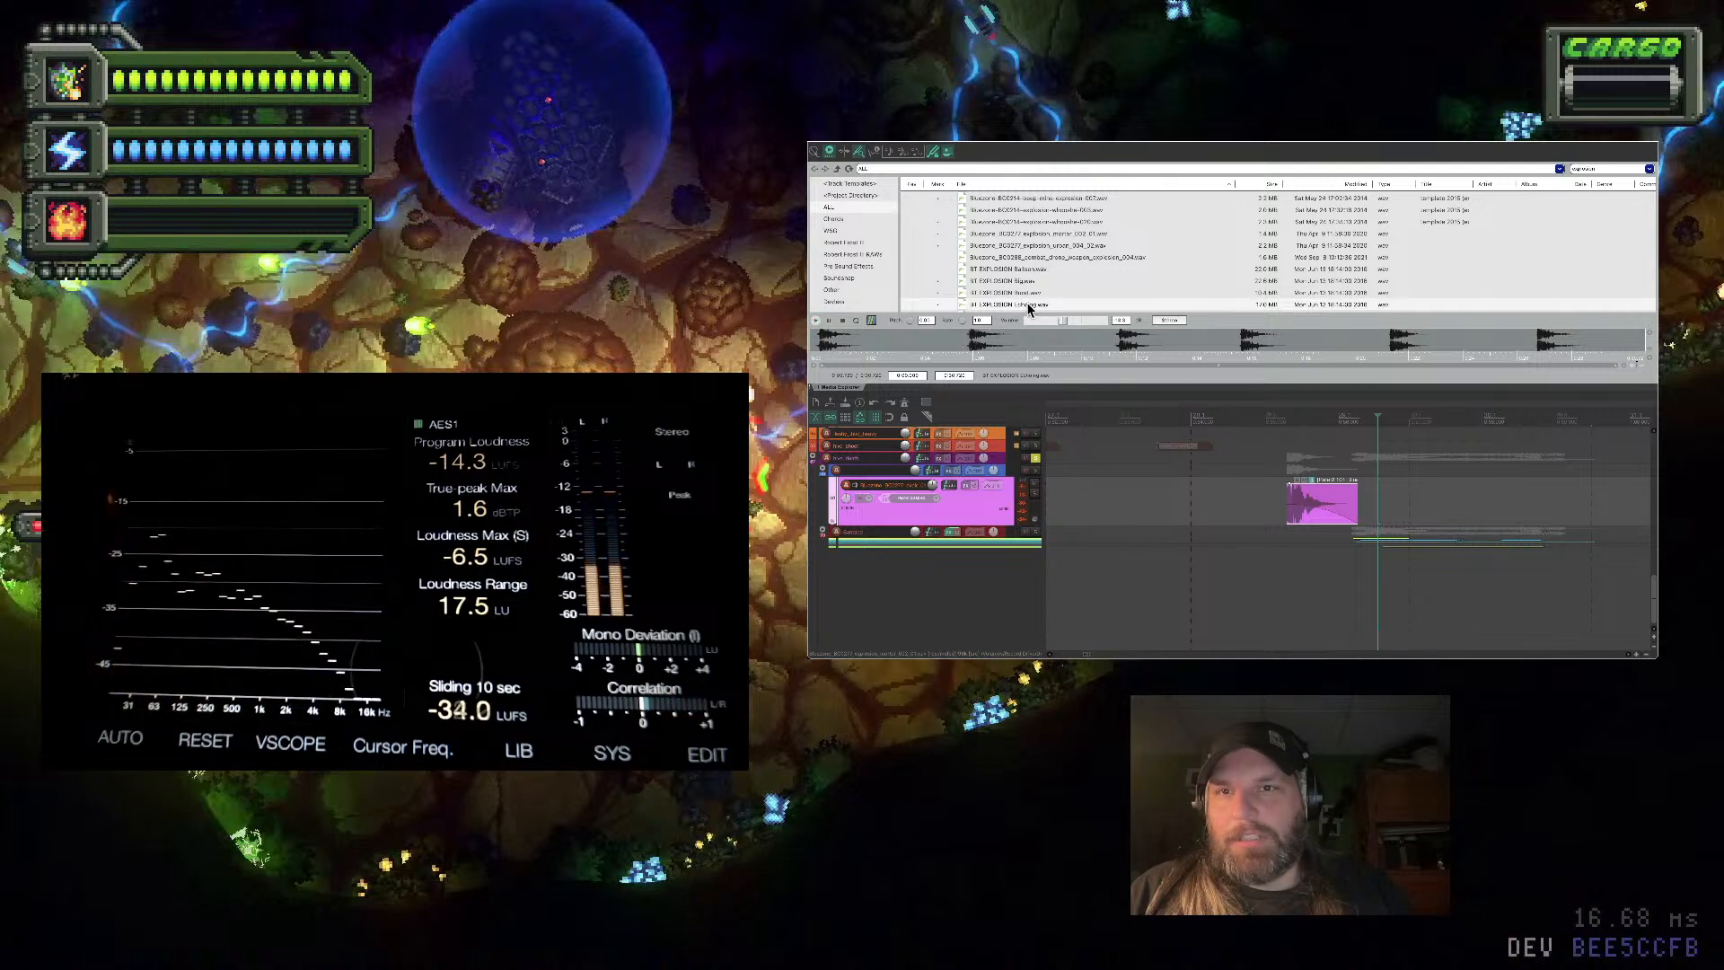
# Add a track below the magenta explosion, place the auditioned ST EXPLOSION sample aligned with that item's start, and play the layers
pyautogui.hotkey('ctrl', 't')
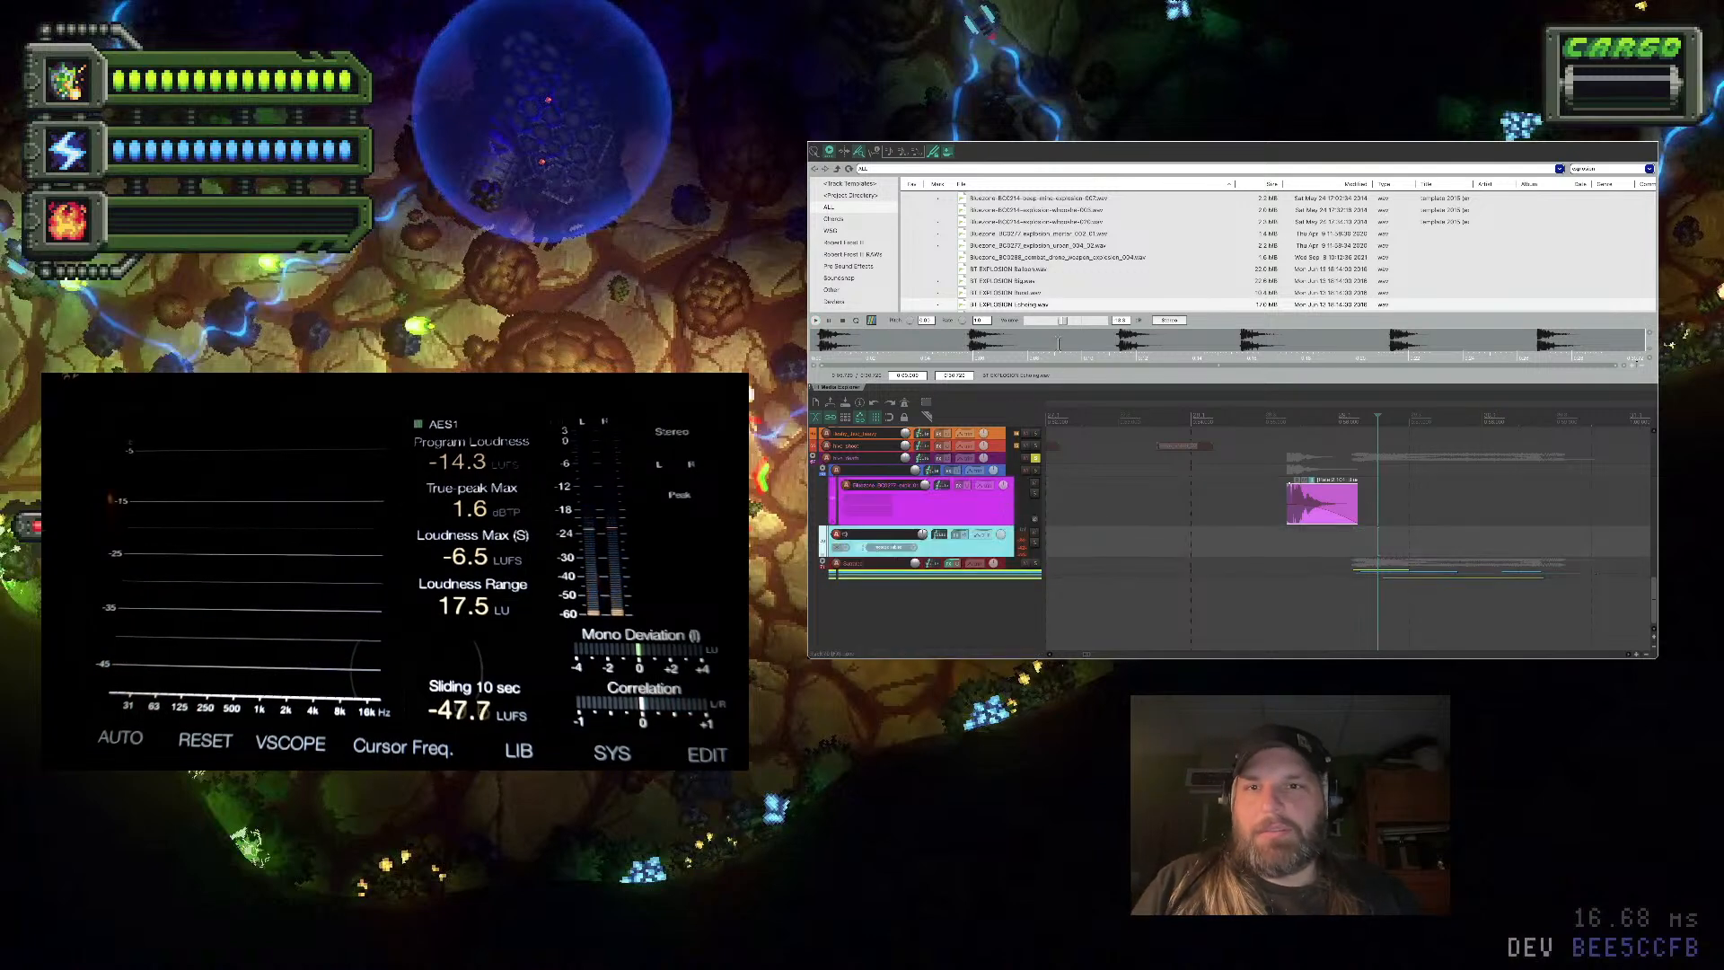
pyautogui.moveTo(1027, 308); pyautogui.dragTo(1285, 544)
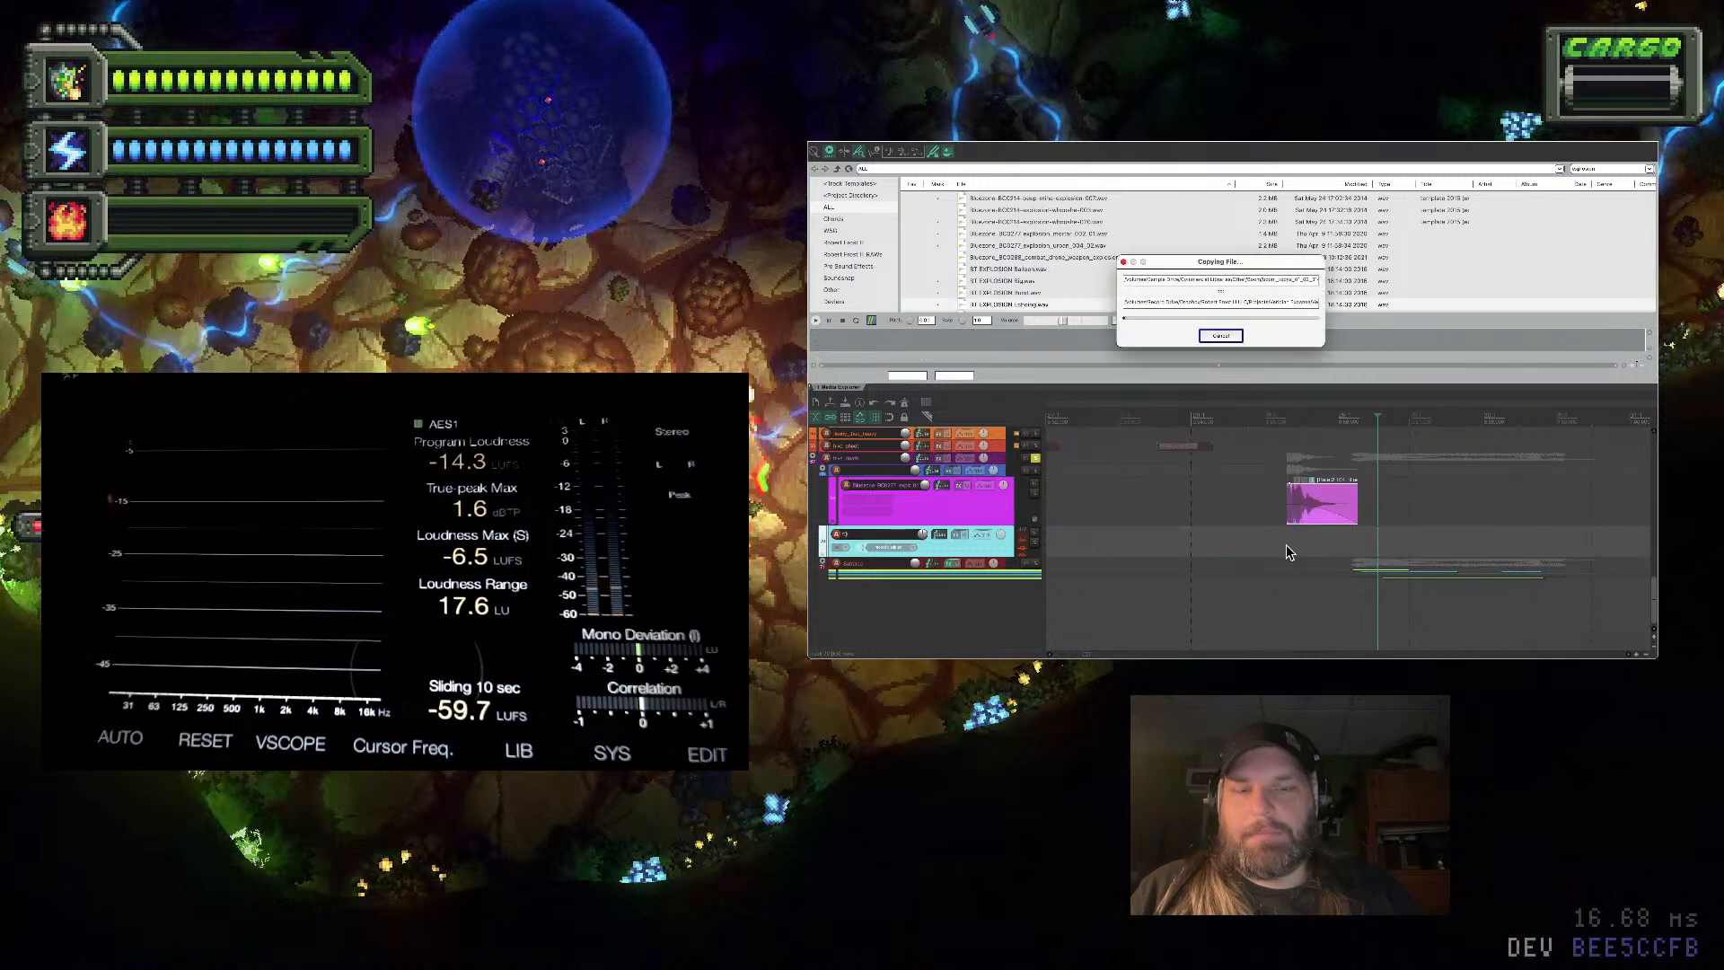
pyautogui.hscroll(3, 1297, 556)
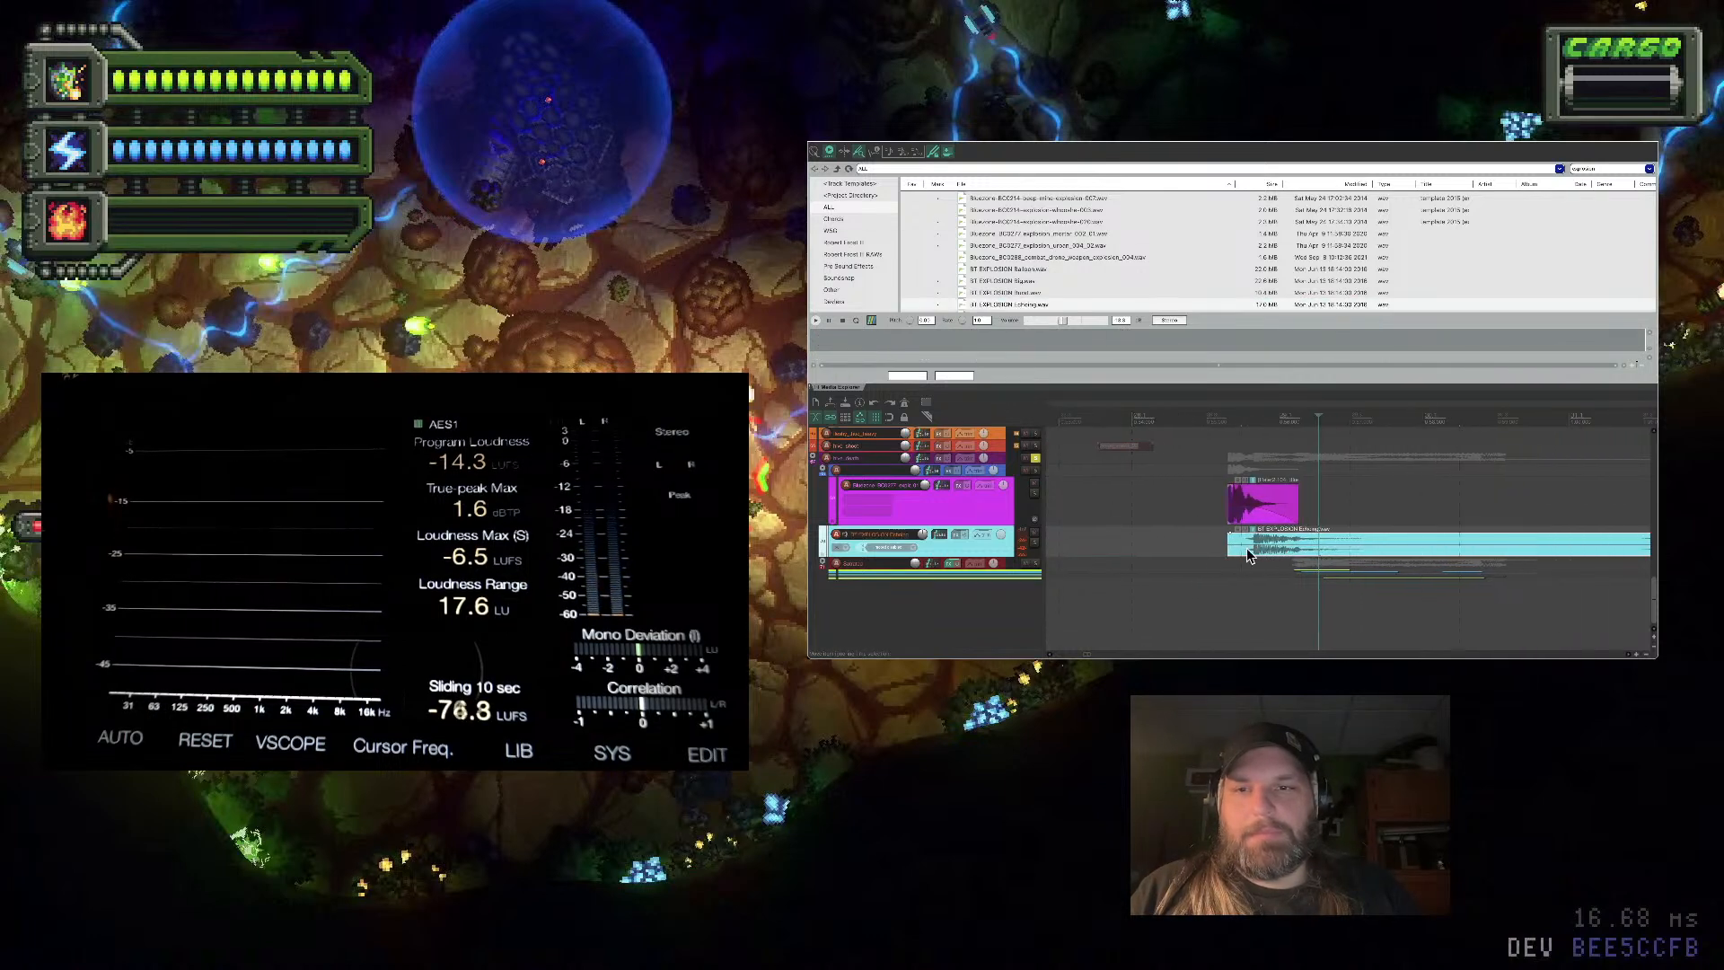
pyautogui.moveTo(998, 523); pyautogui.dragTo(1021, 523)
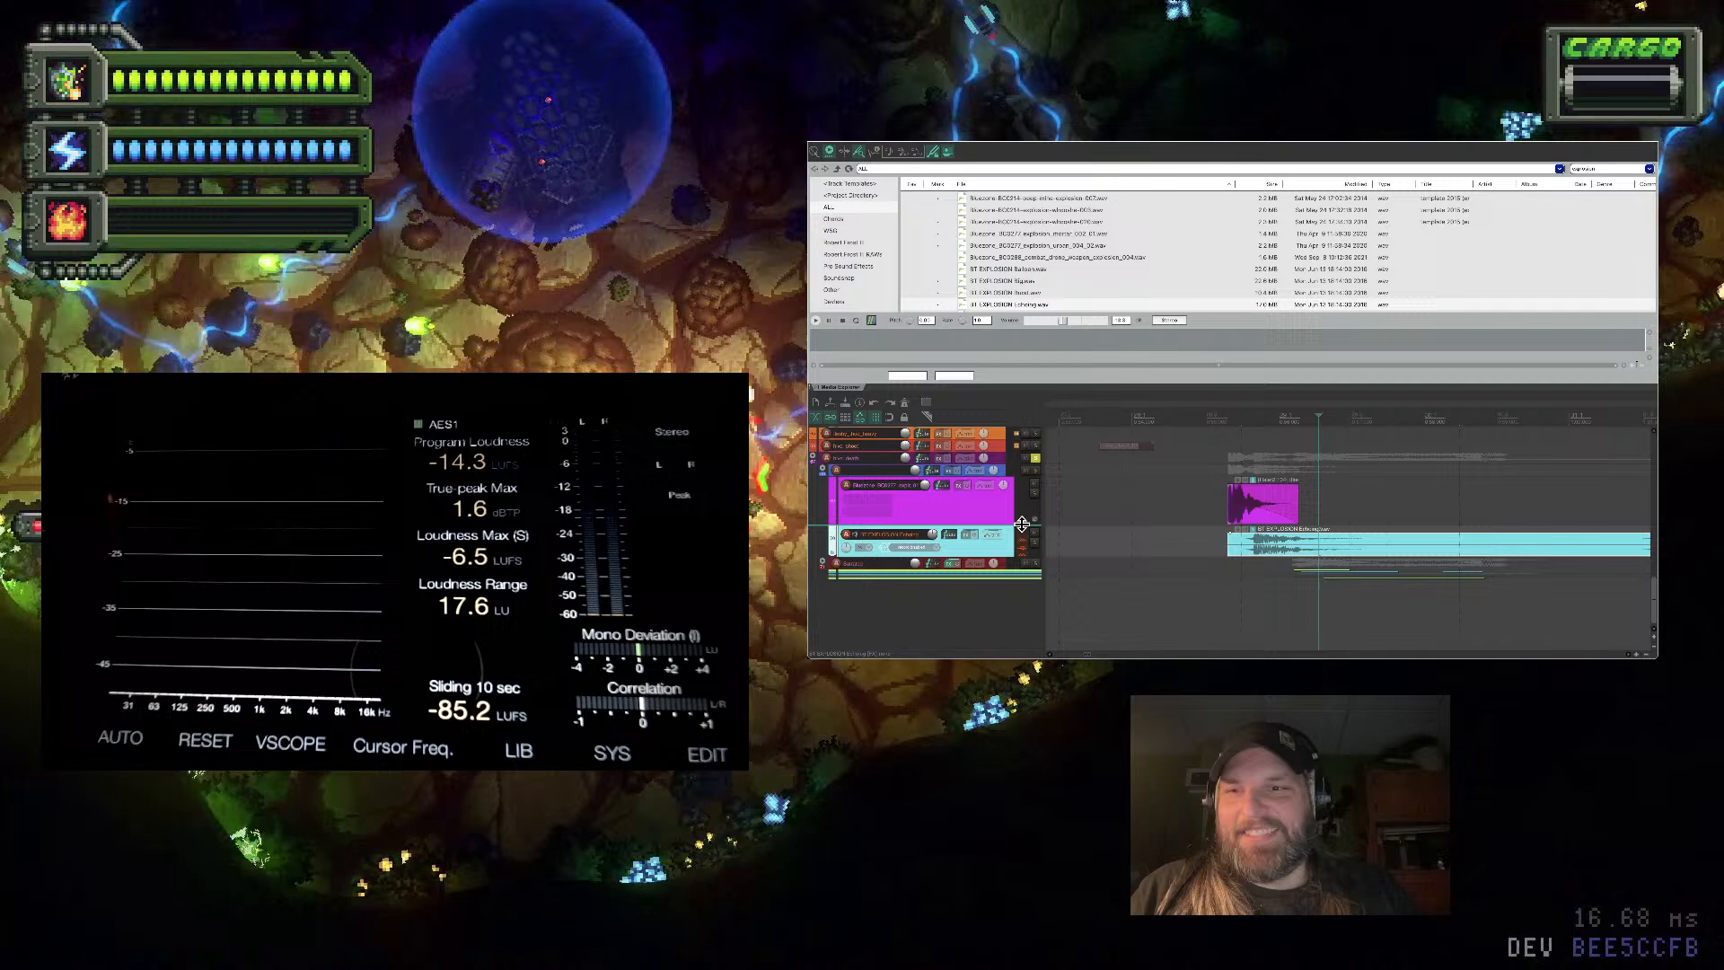
pyautogui.click(1219, 500)
pyautogui.press('space')
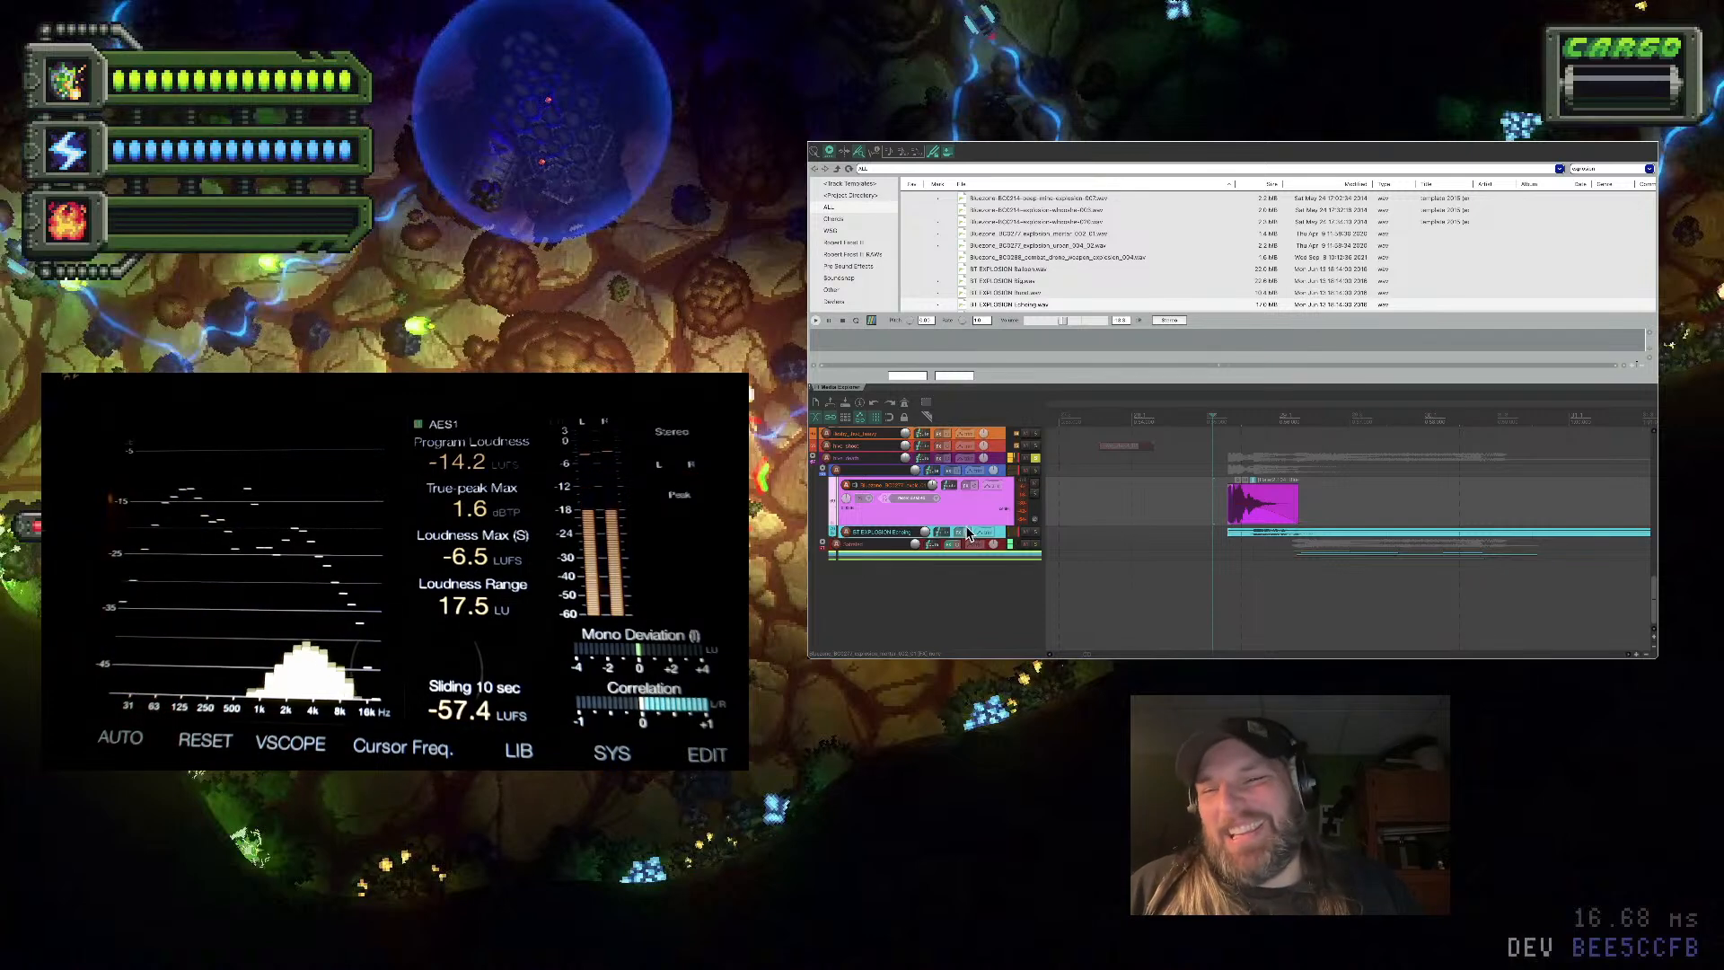
# Trim the cyan ST EXPLOSION item down to its first burst and play back the explosion layers
pyautogui.click(1022, 474)
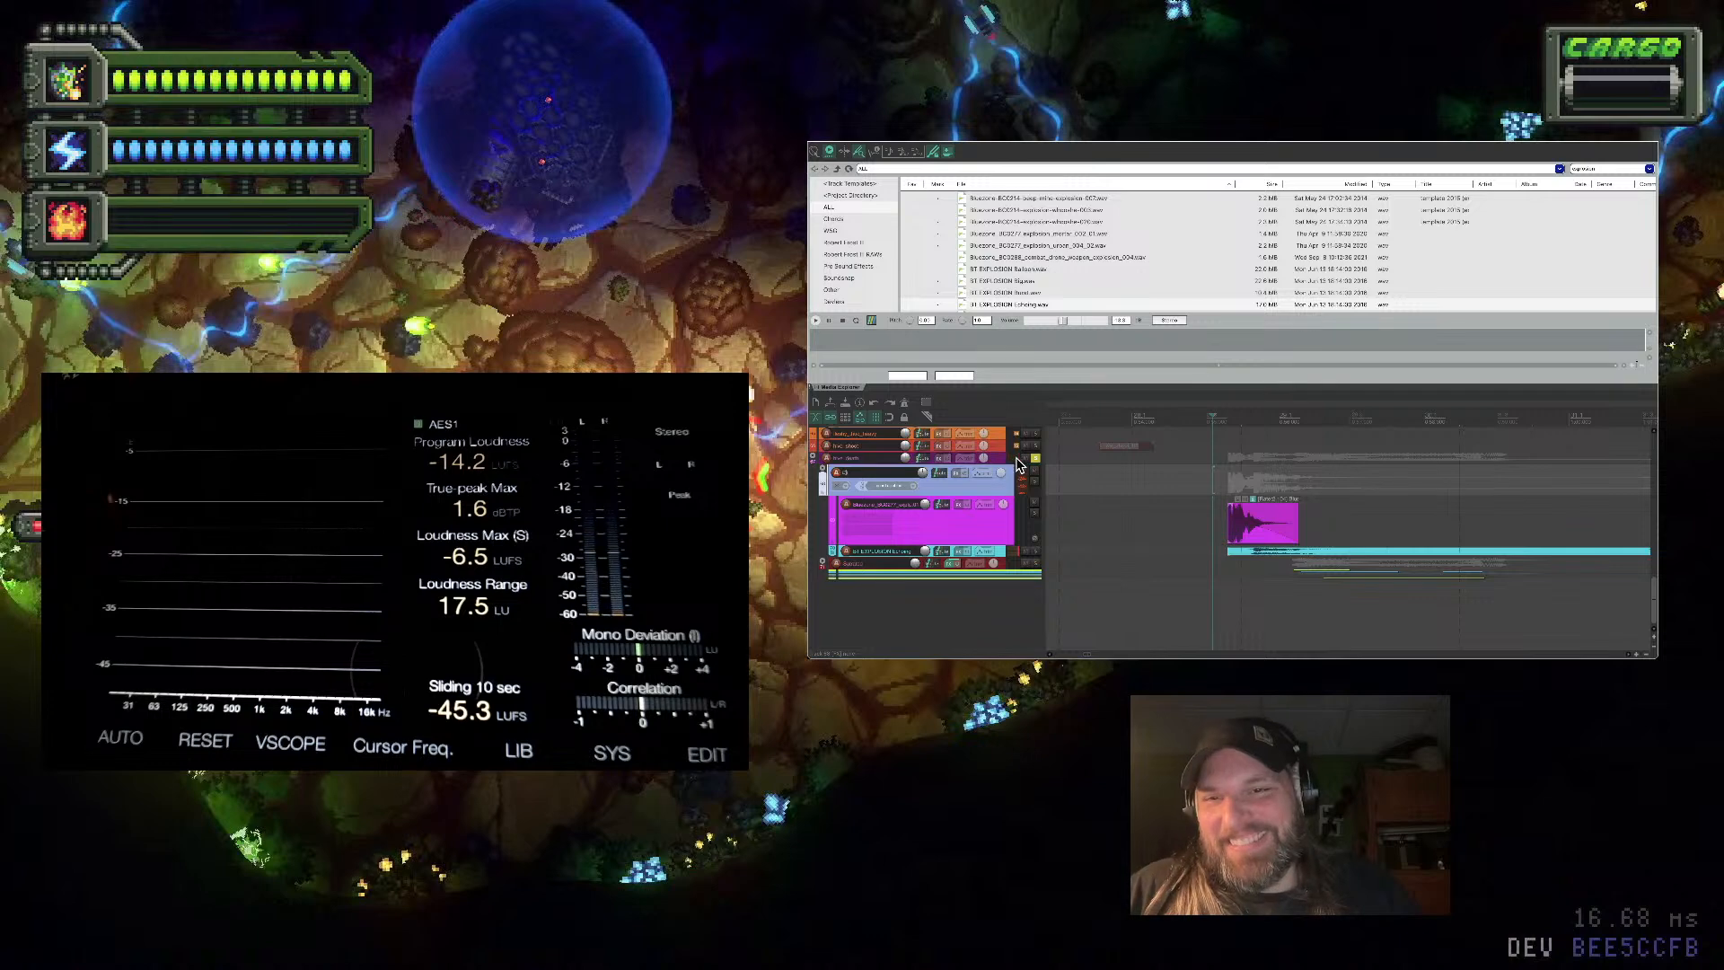
pyautogui.click(1504, 554)
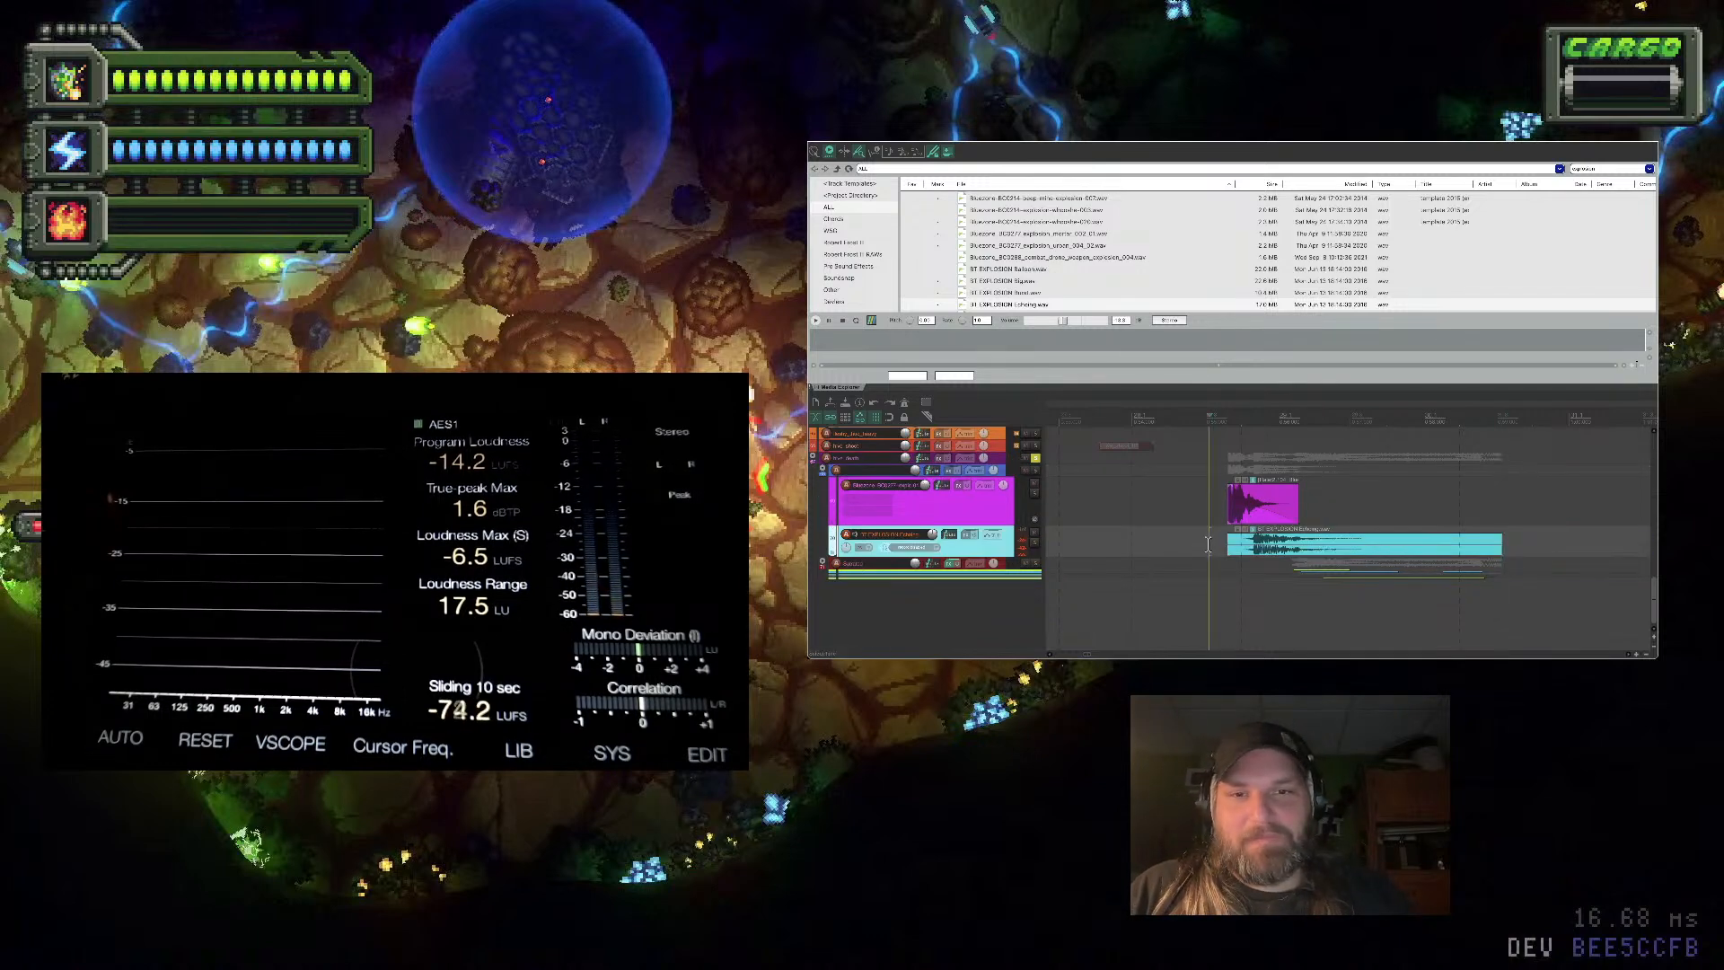
pyautogui.press('space')
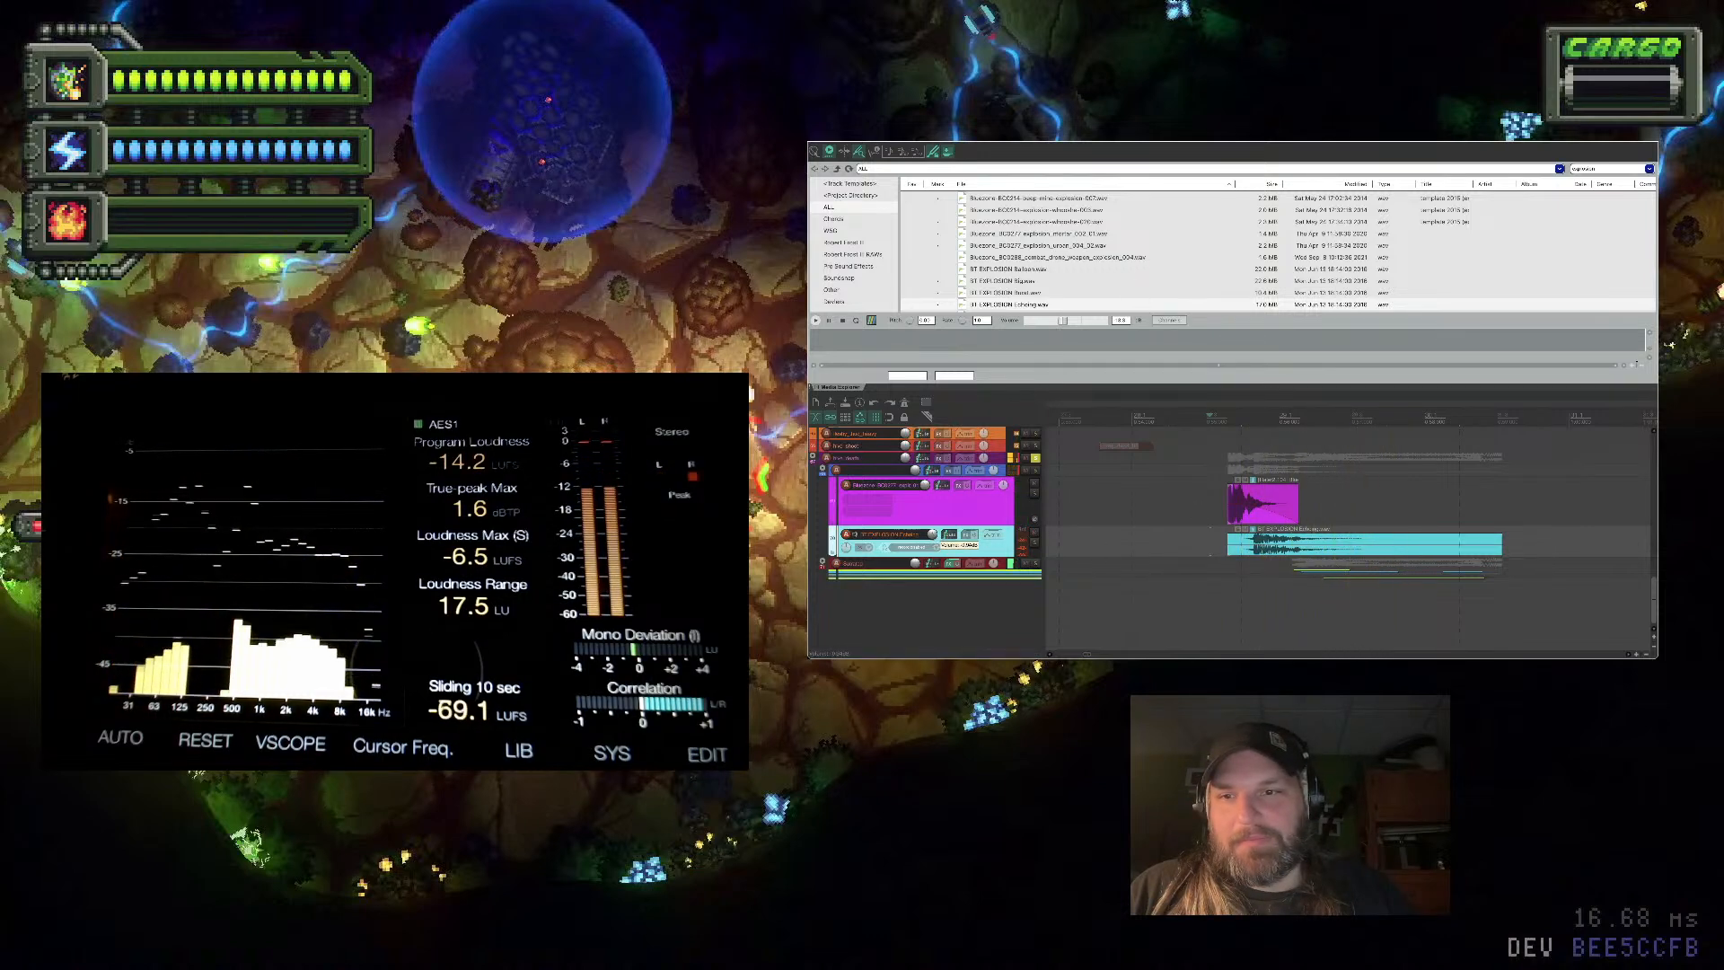
# Insert a track between the two explosion layers, place the combat drone weapon explosion 004 sample on it, and play the result
pyautogui.click(1088, 257)
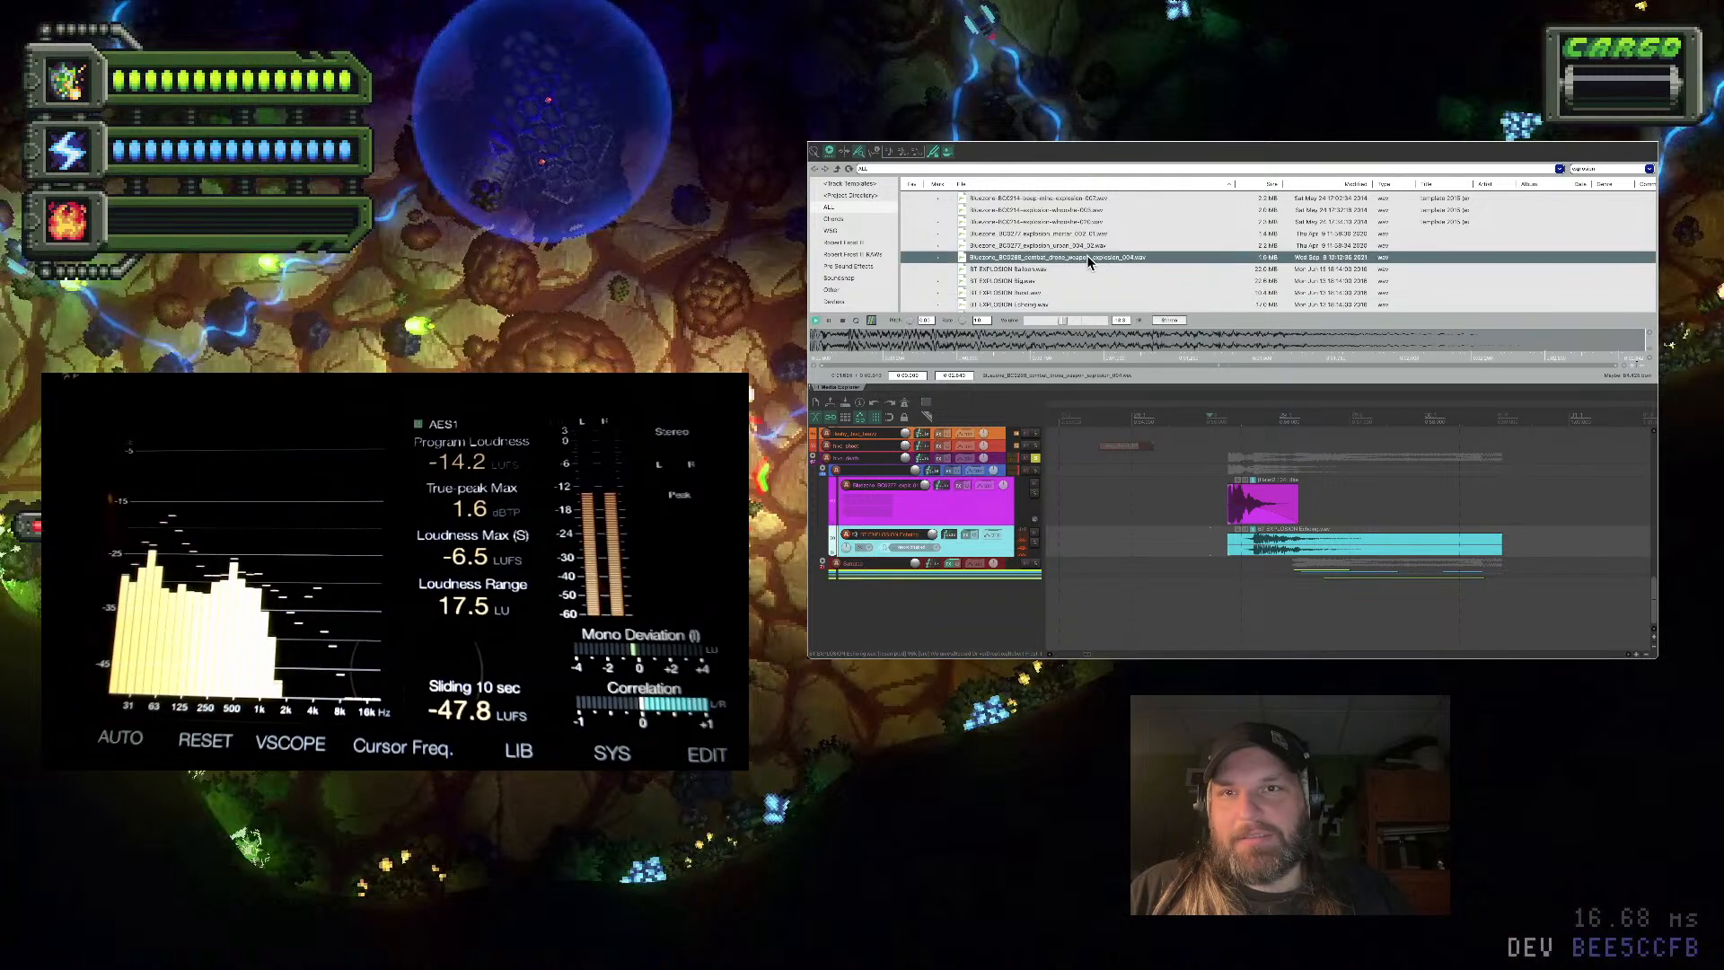
pyautogui.moveTo(1089, 259); pyautogui.dragTo(1307, 514)
pyautogui.click(988, 510)
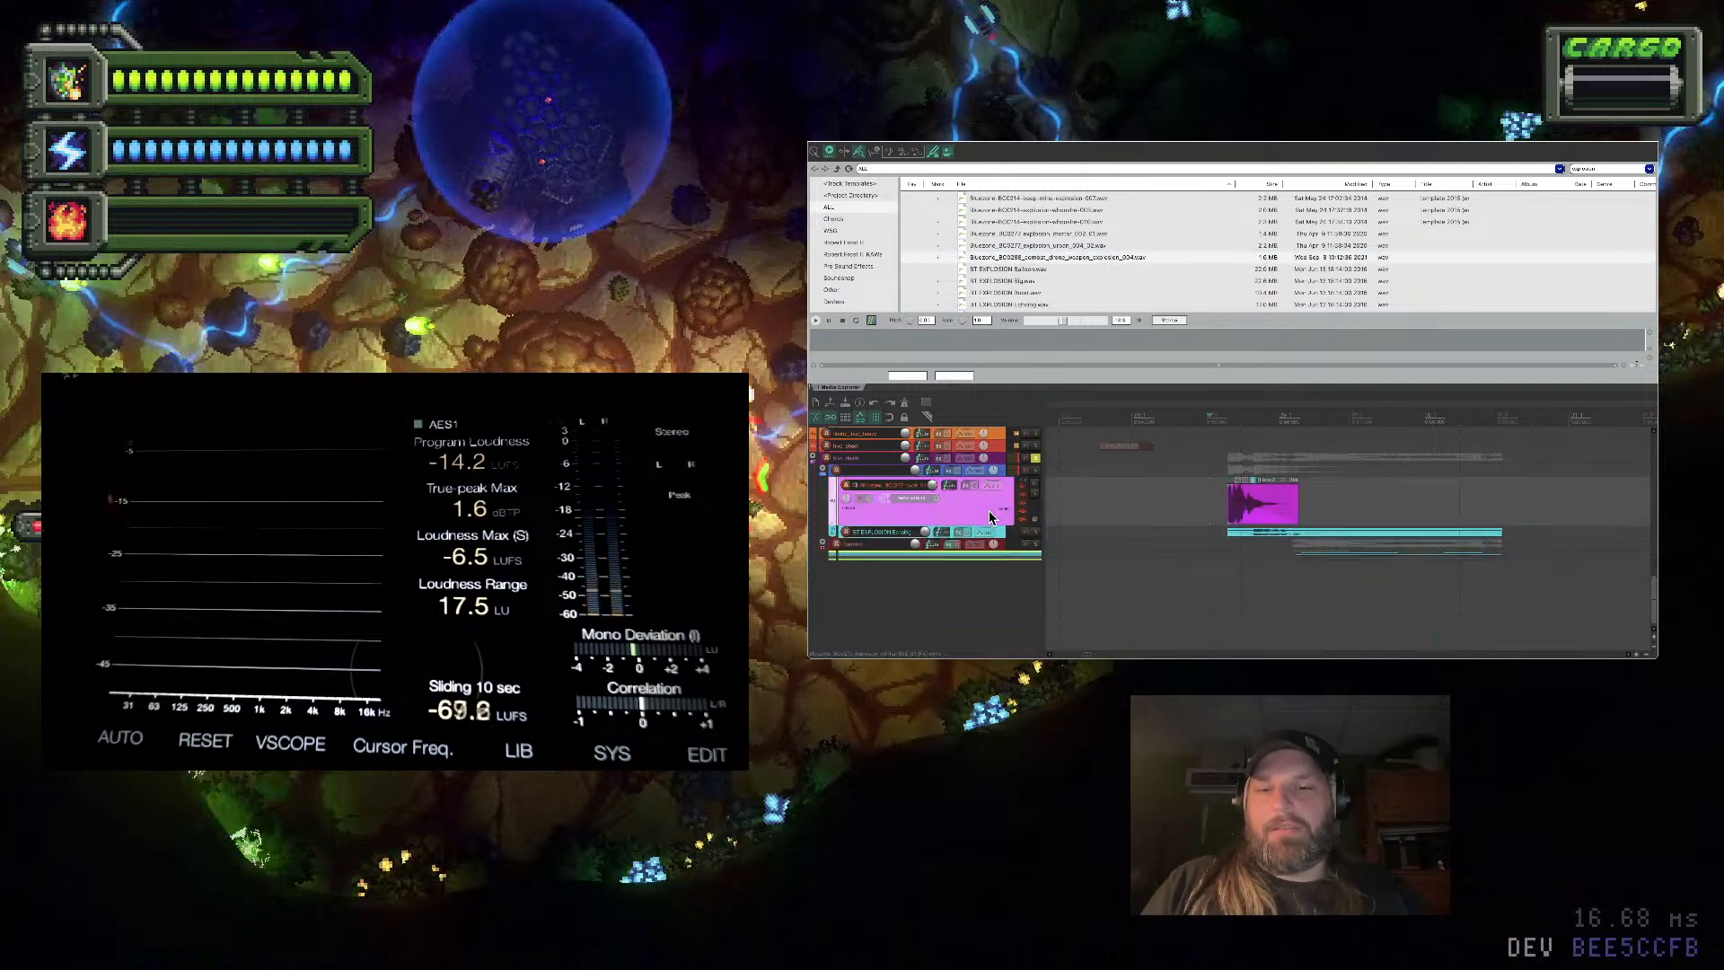
pyautogui.hotkey('ctrl', 't')
pyautogui.moveTo(1079, 254); pyautogui.dragTo(1228, 527)
pyautogui.click(1204, 527)
pyautogui.press('space')
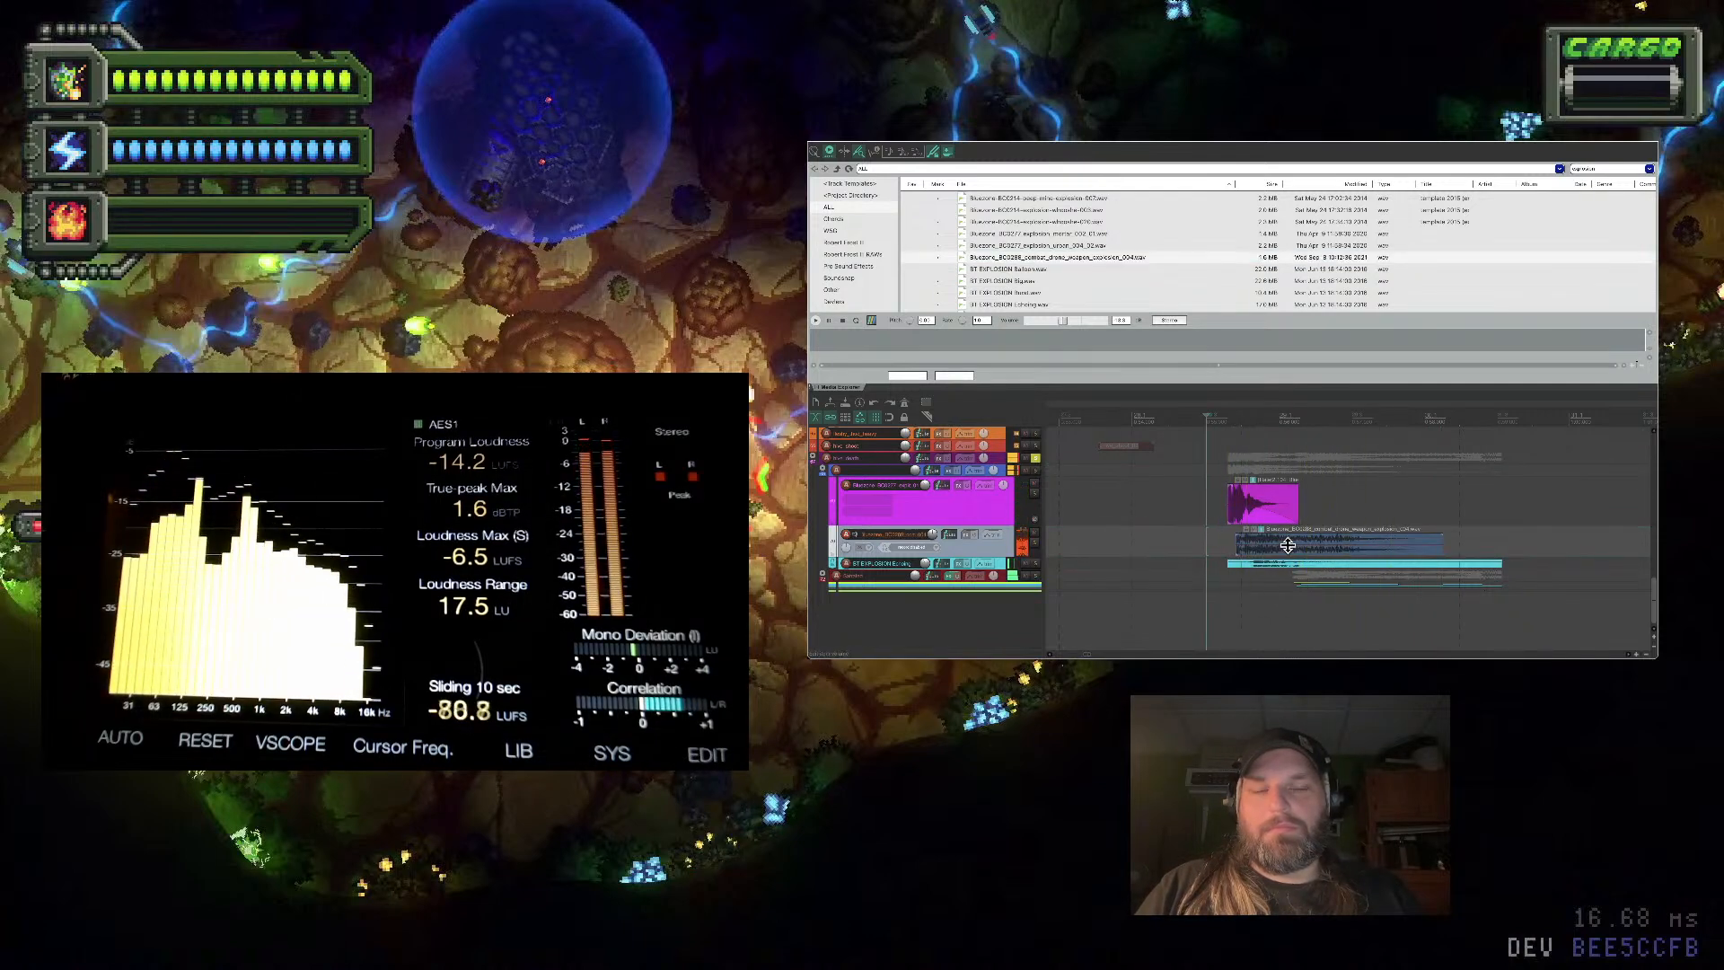
# Move the drone weapon explosion item slightly earlier than the other two explosion items and listen to the layers together
pyautogui.moveTo(1289, 546); pyautogui.dragTo(1257, 551)
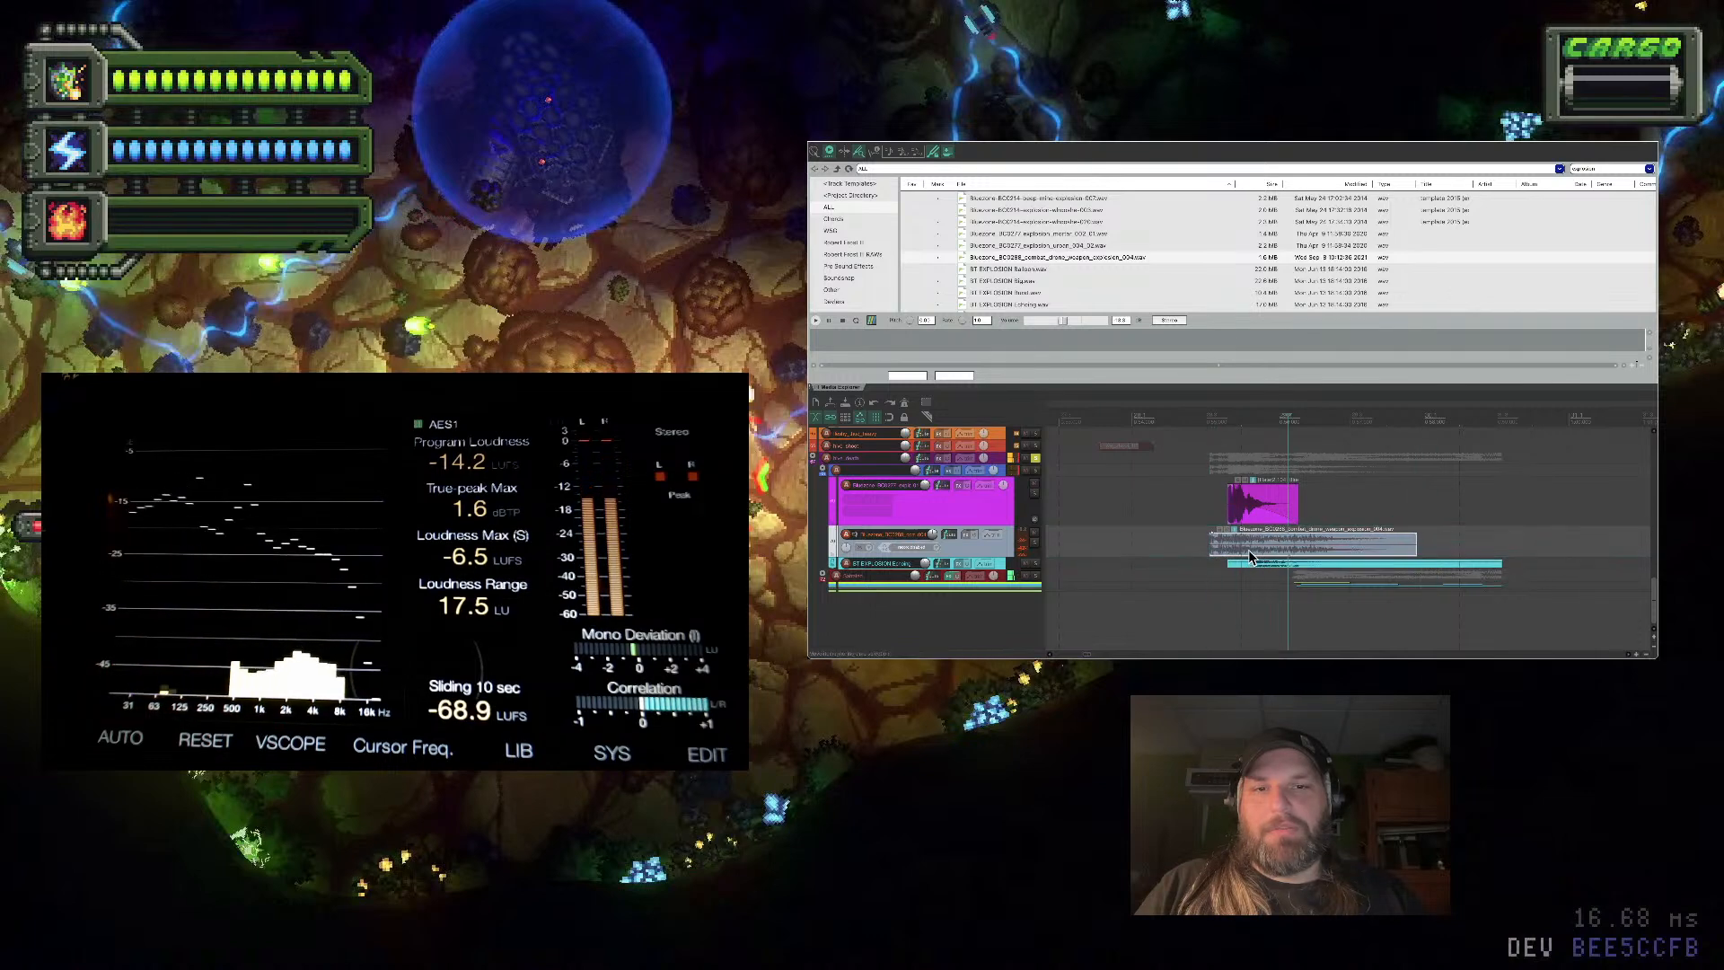
pyautogui.click(1193, 521)
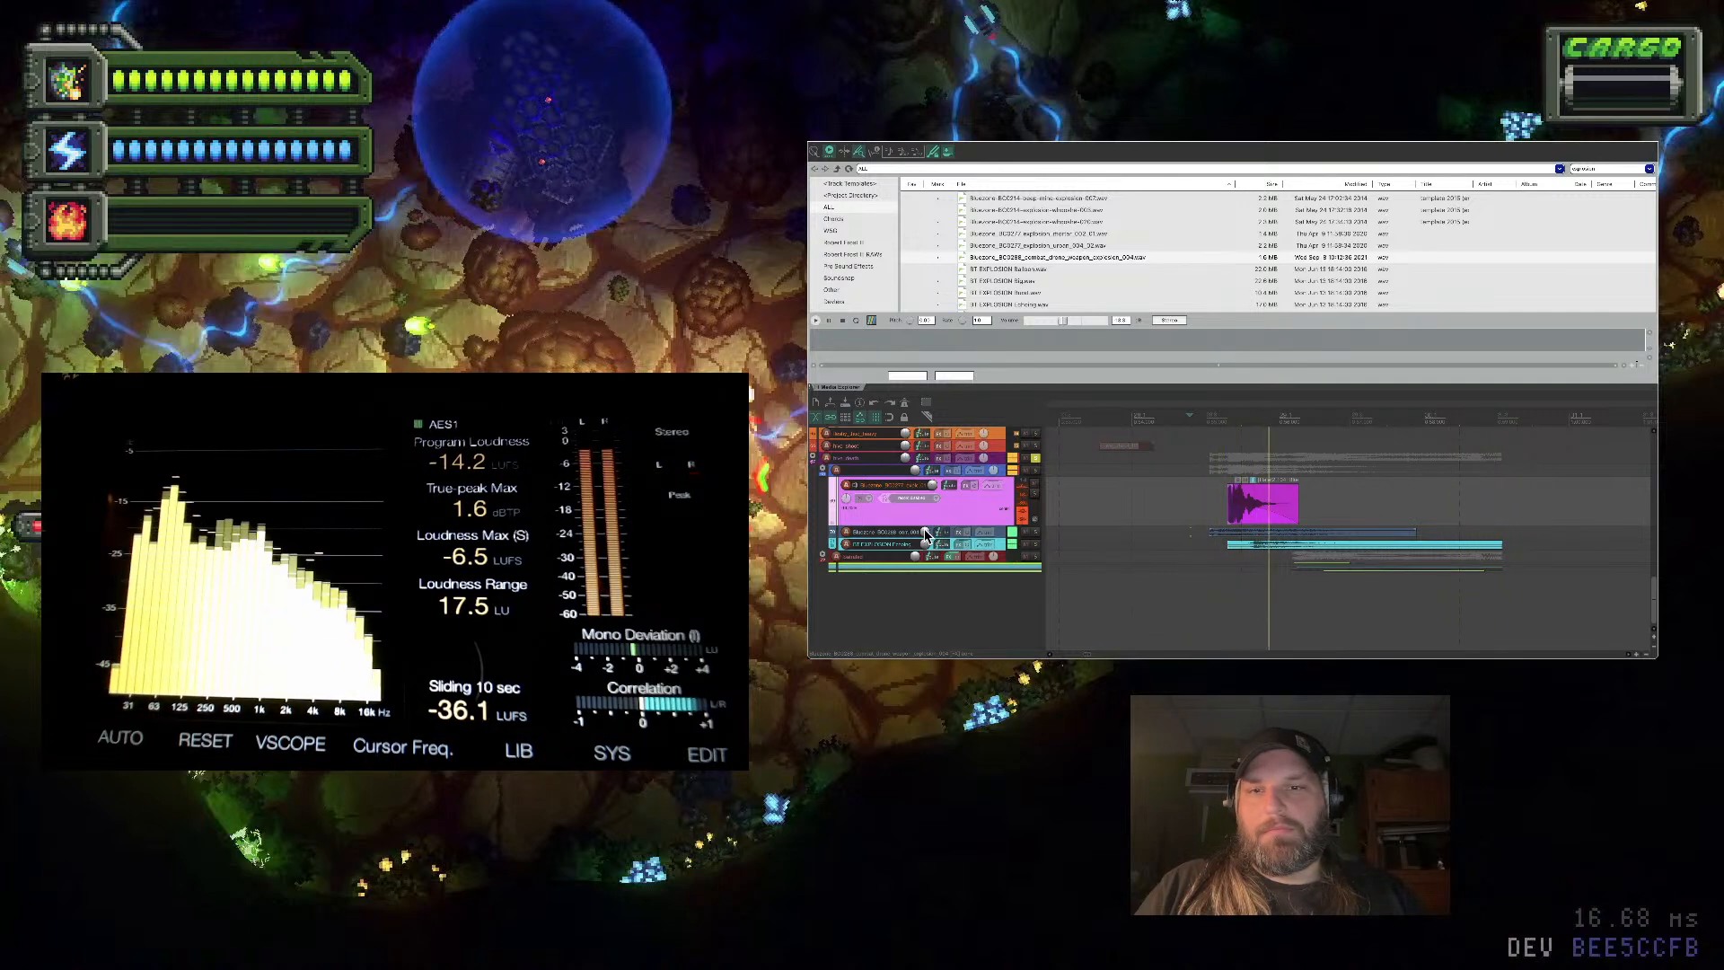
pyautogui.click(1021, 478)
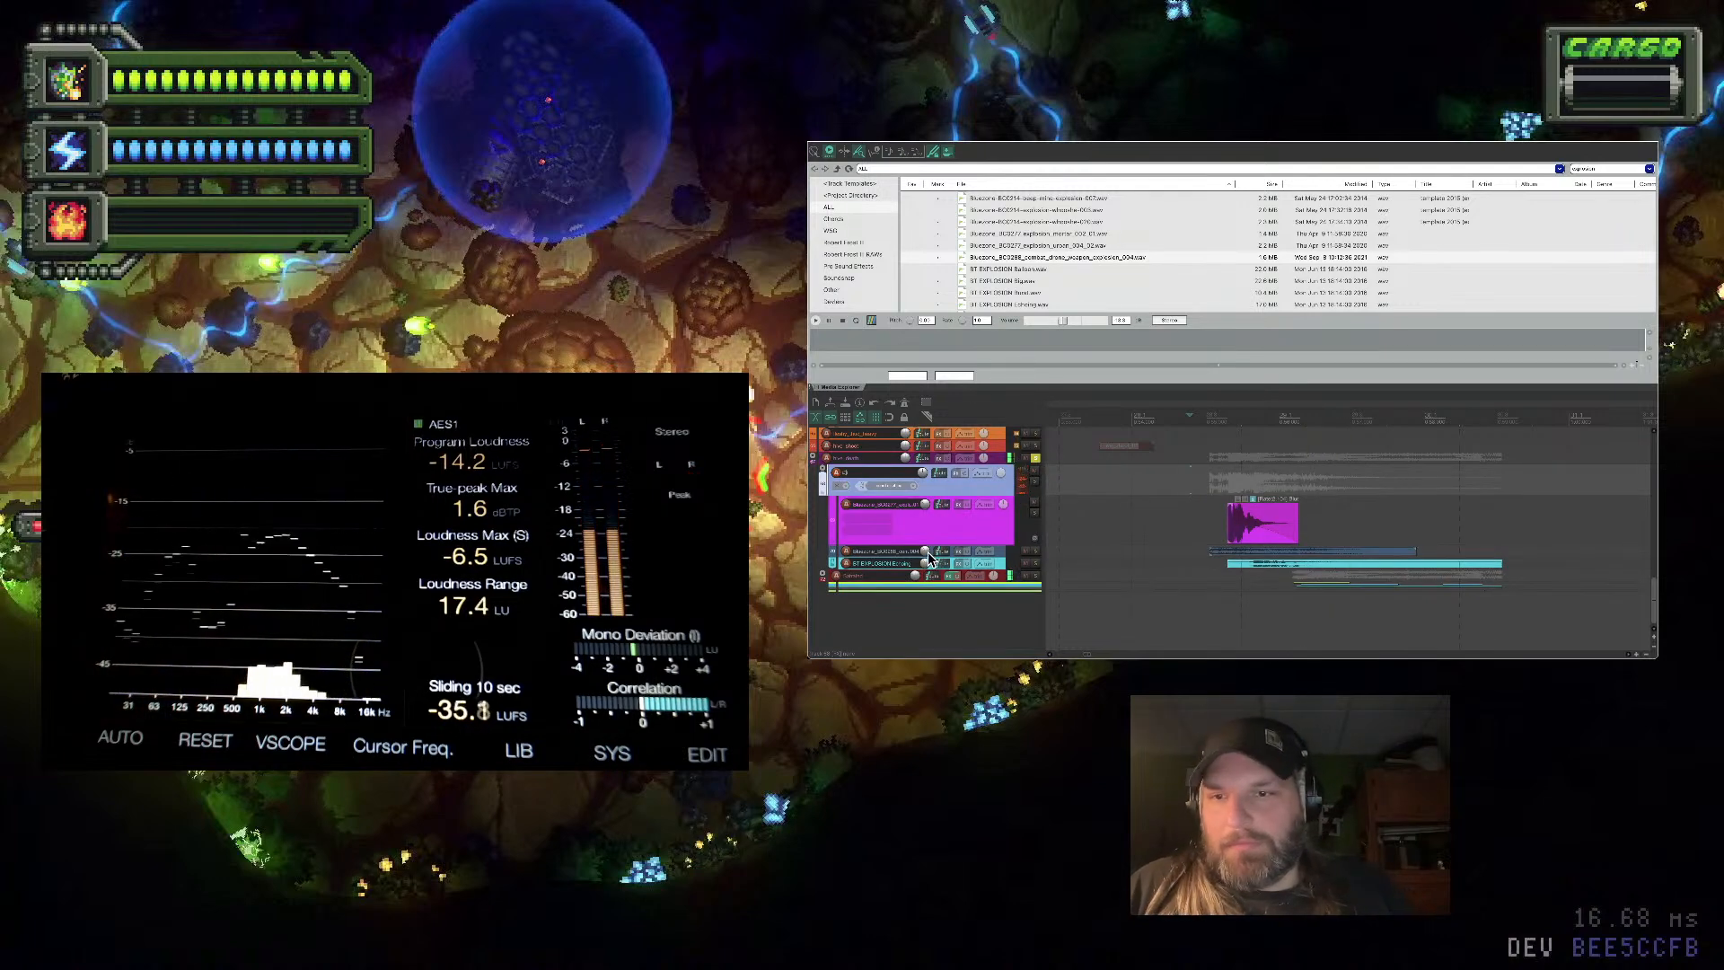
# Solo the drone weapon explosion track and listen to it on its own
pyautogui.scroll(4, 949, 544)
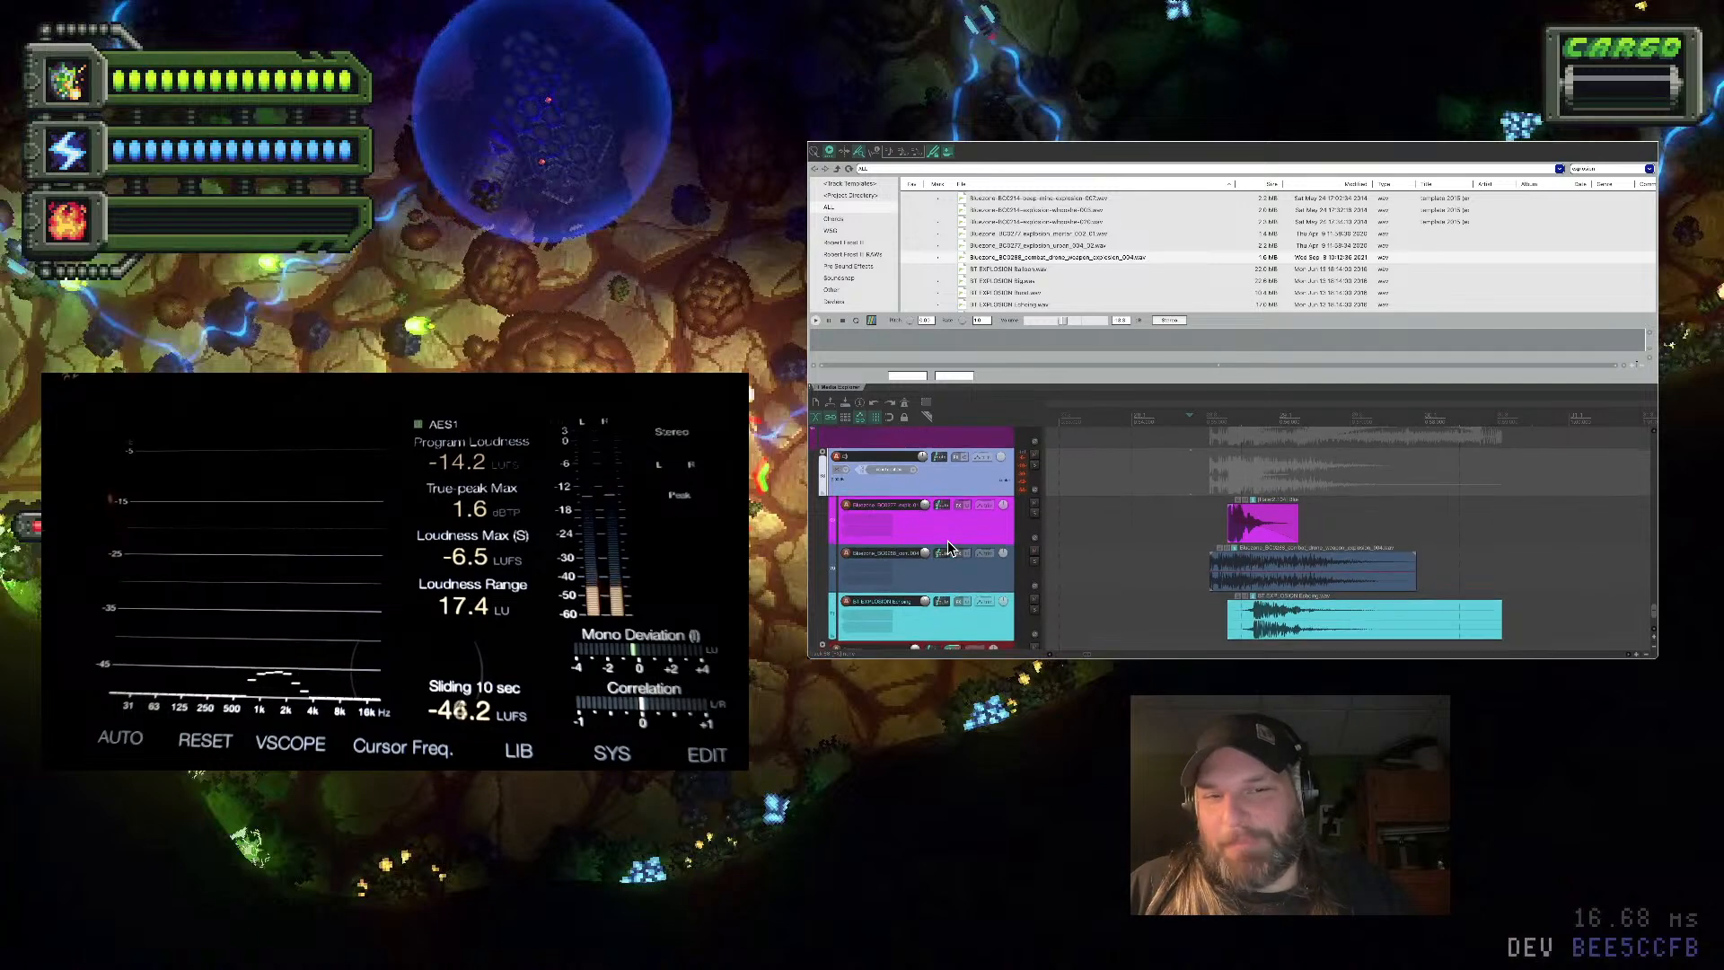
pyautogui.click(1034, 511)
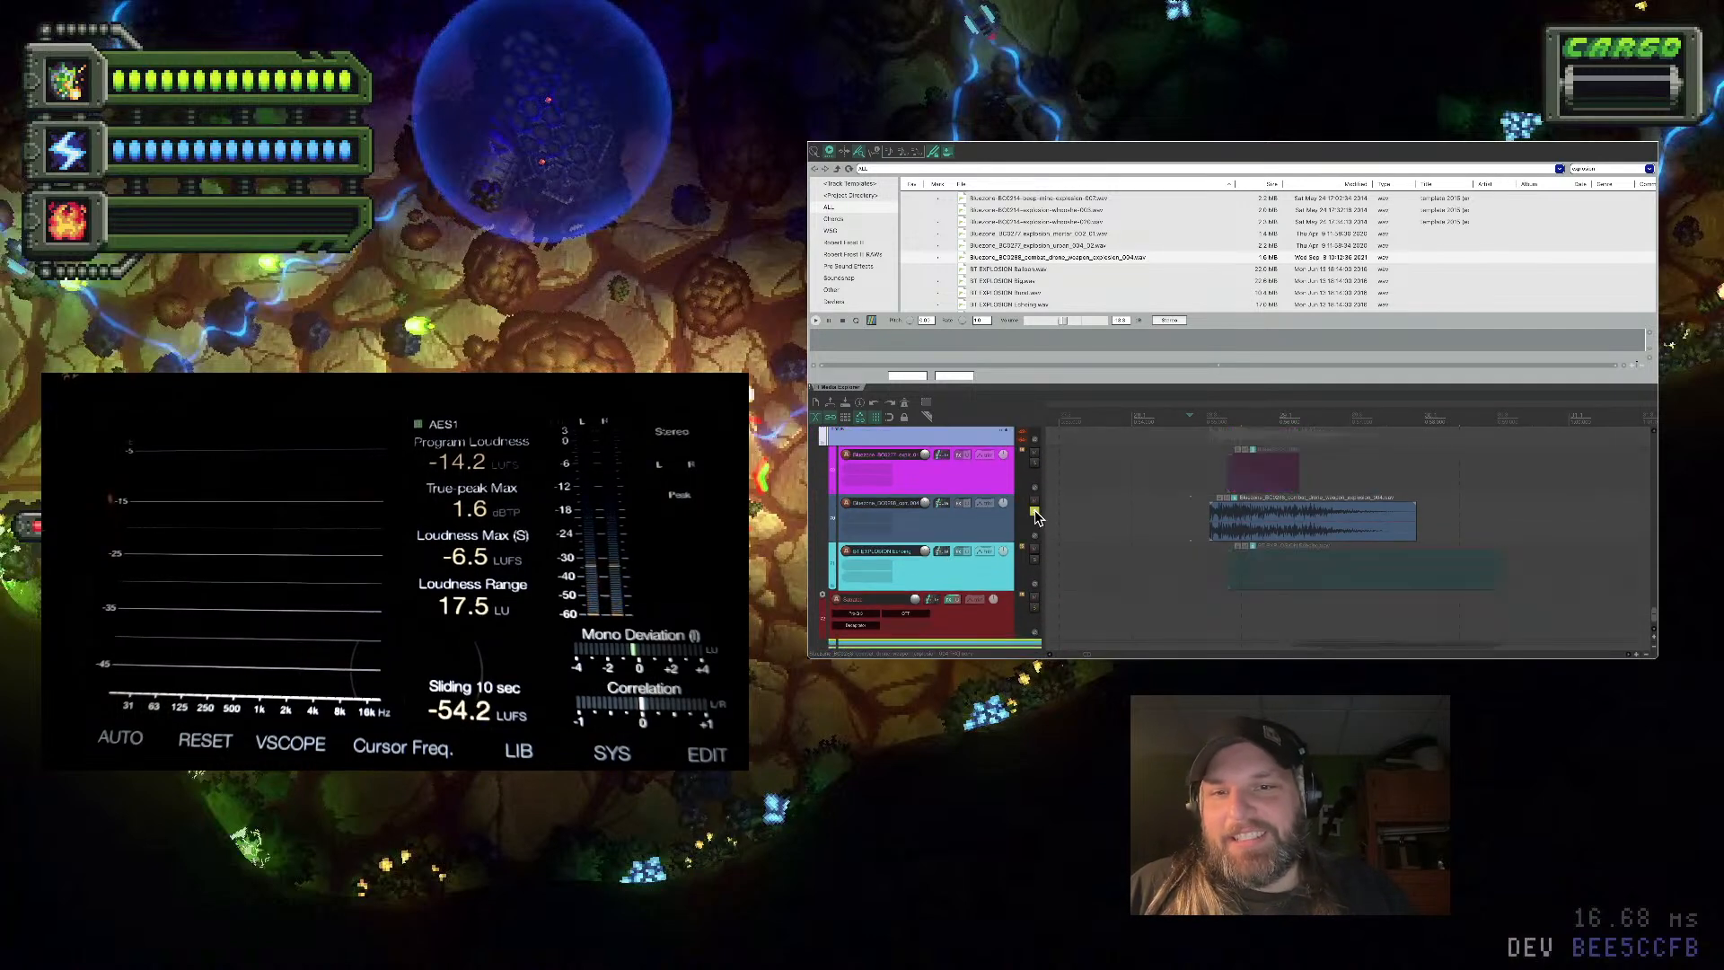
pyautogui.press('space')
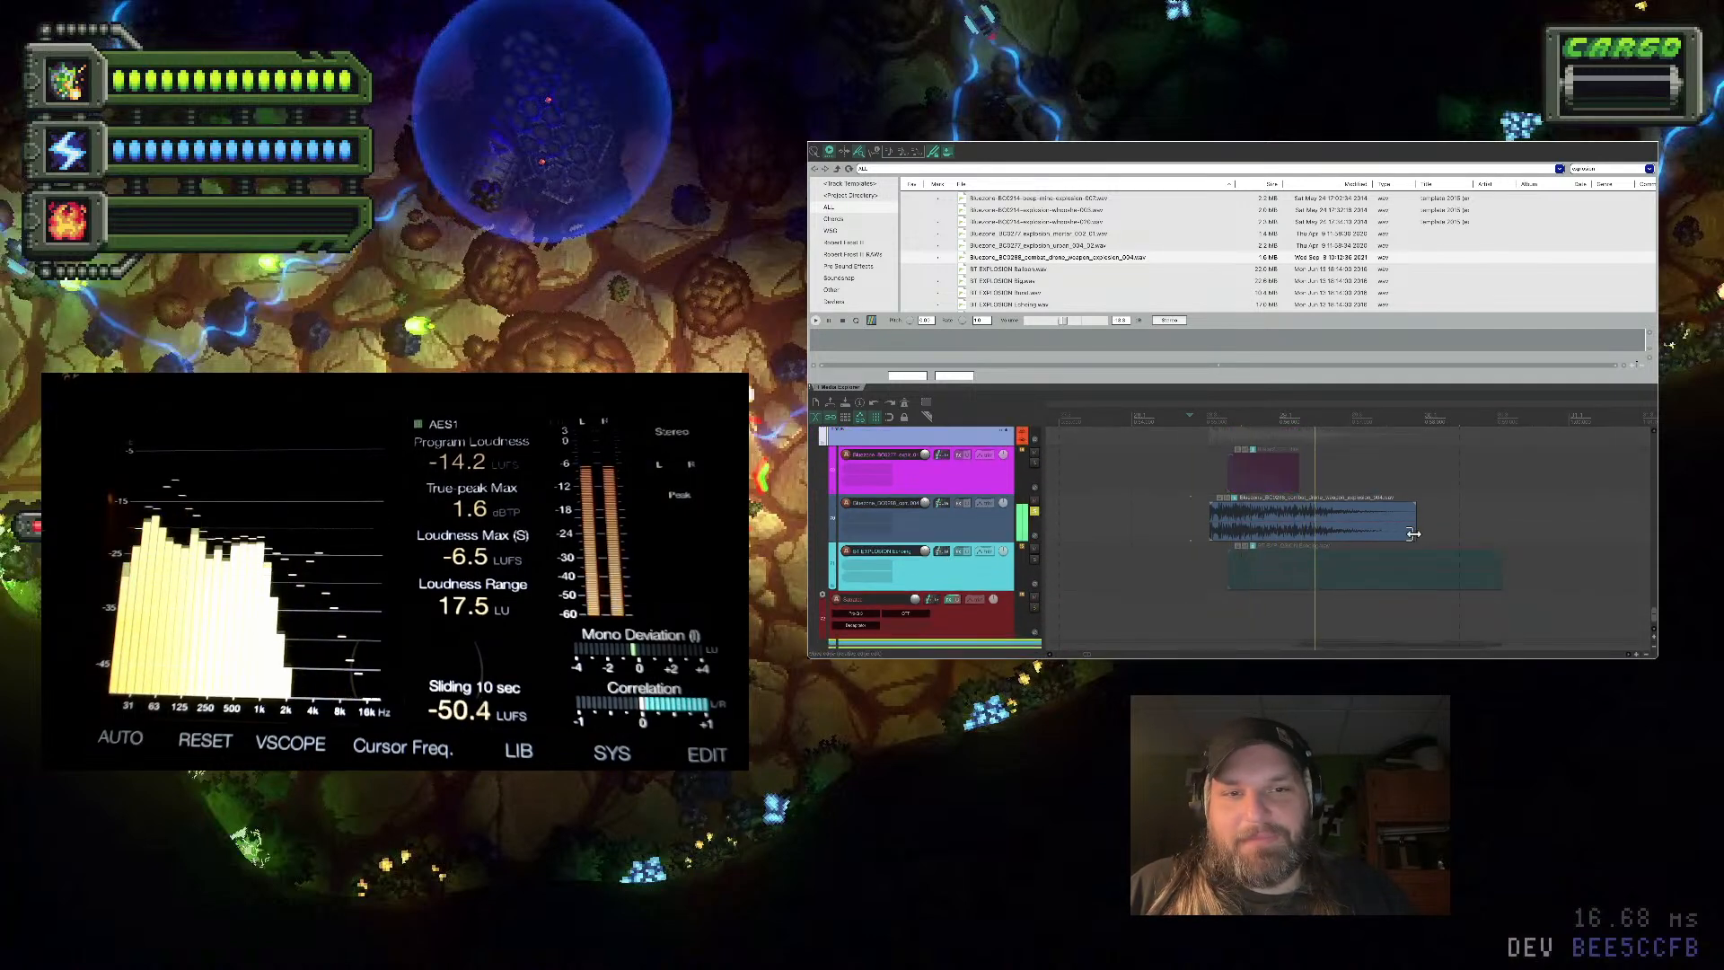
pyautogui.press('space')
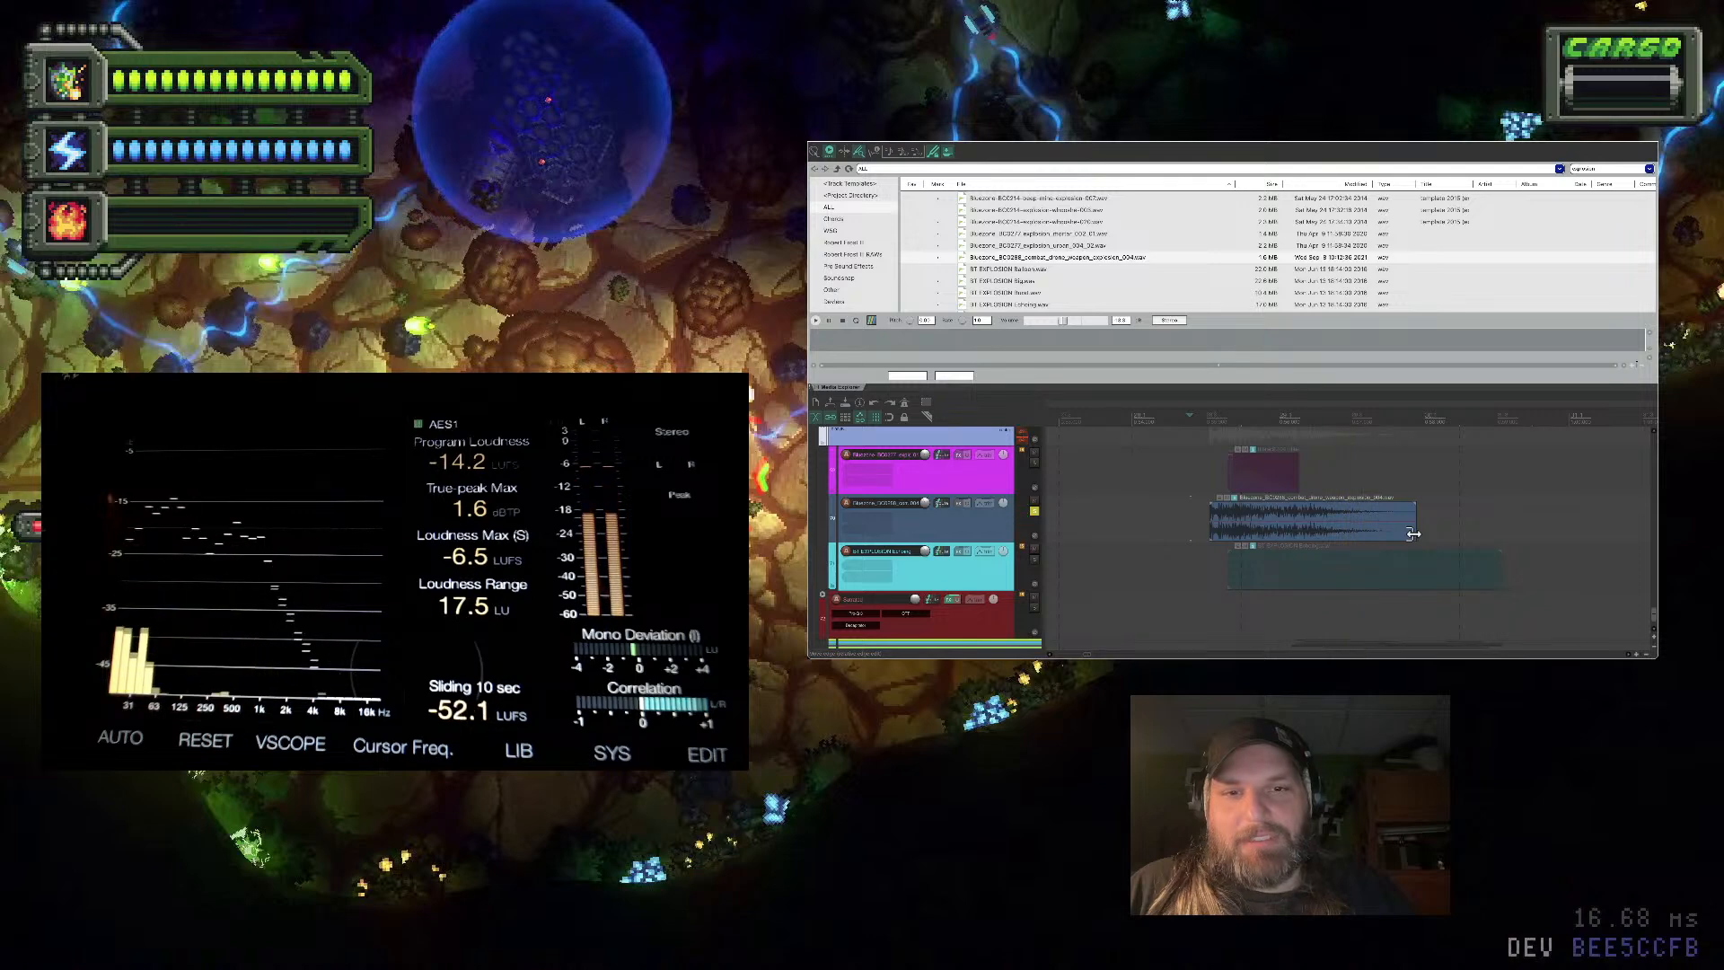
# Split the drone weapon explosion item at two points, just after its start and about a third of the way in
pyautogui.click(1231, 529)
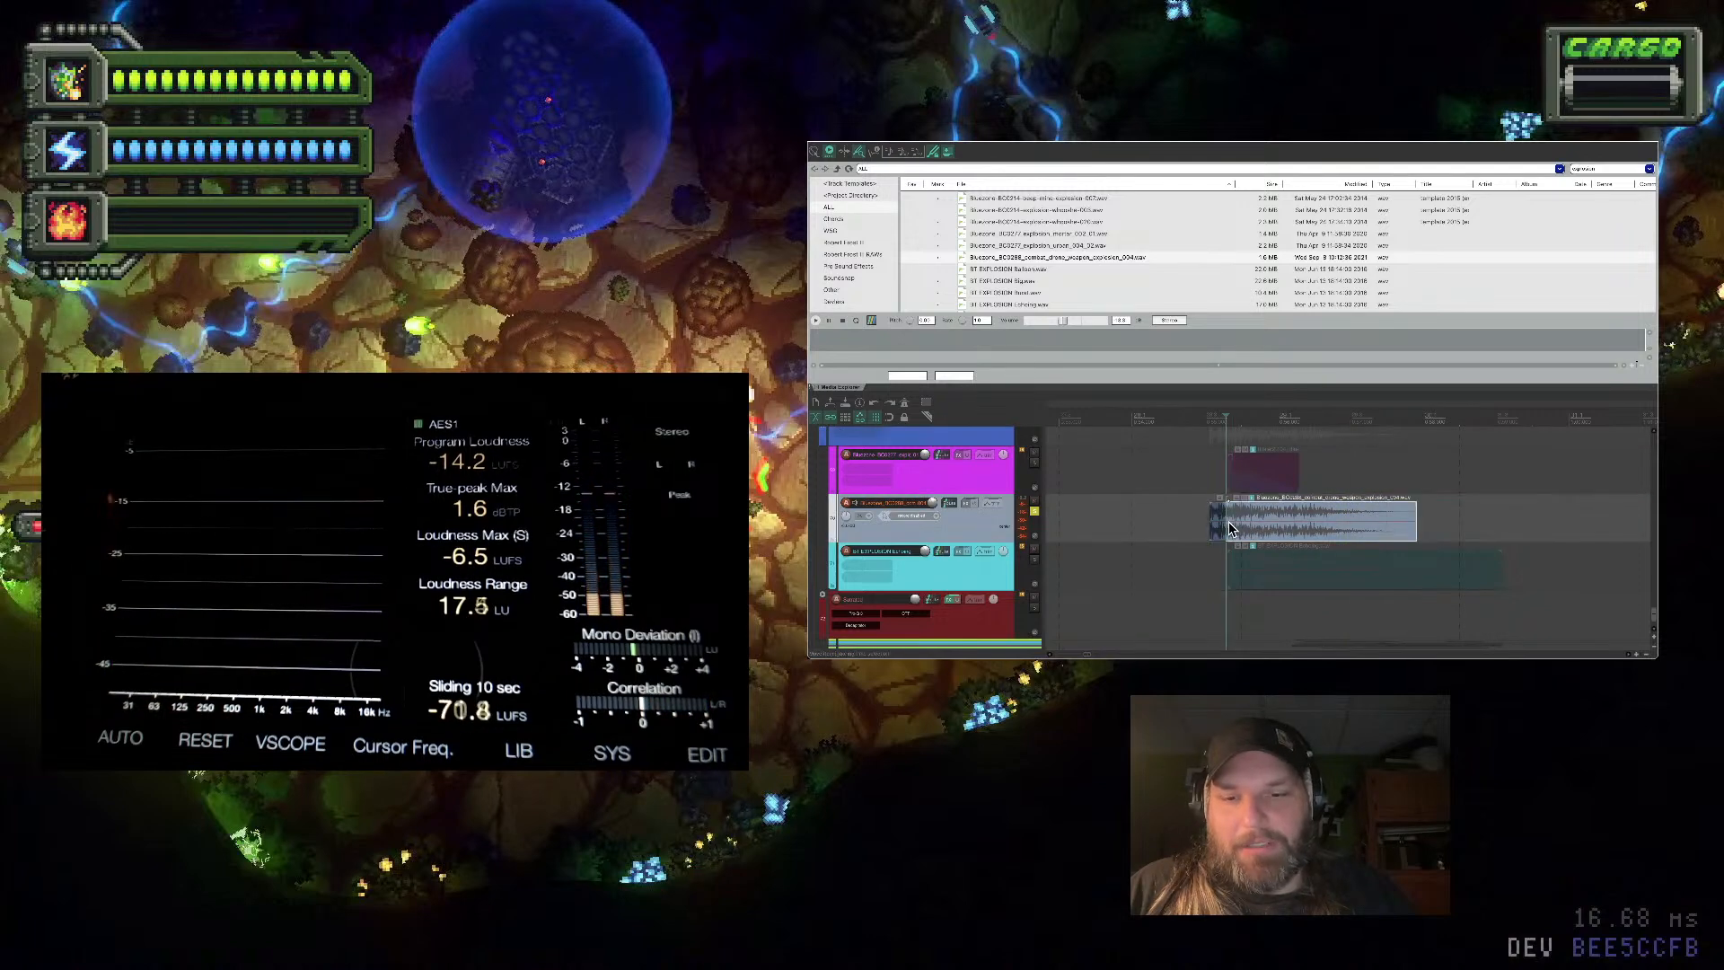
pyautogui.click(1256, 528)
pyautogui.press('s')
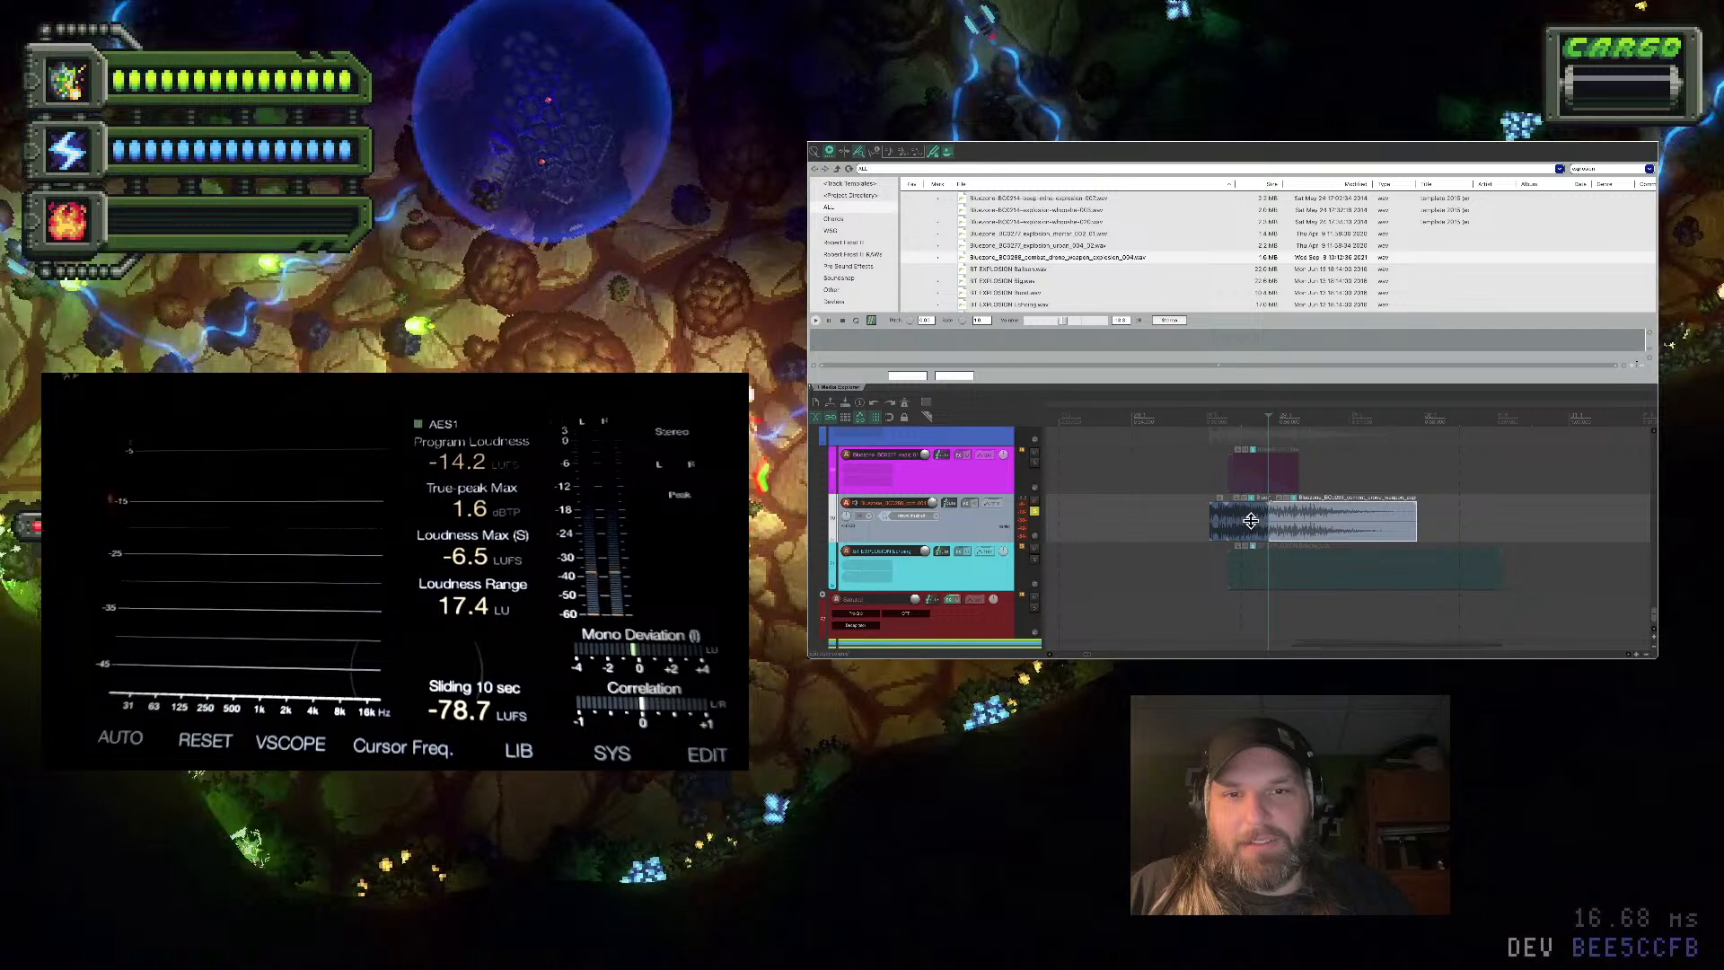
# Quieten the middle piece of the drone weapon explosion, fade out its tail, and listen to it with the explosion layer above
pyautogui.click(1248, 528)
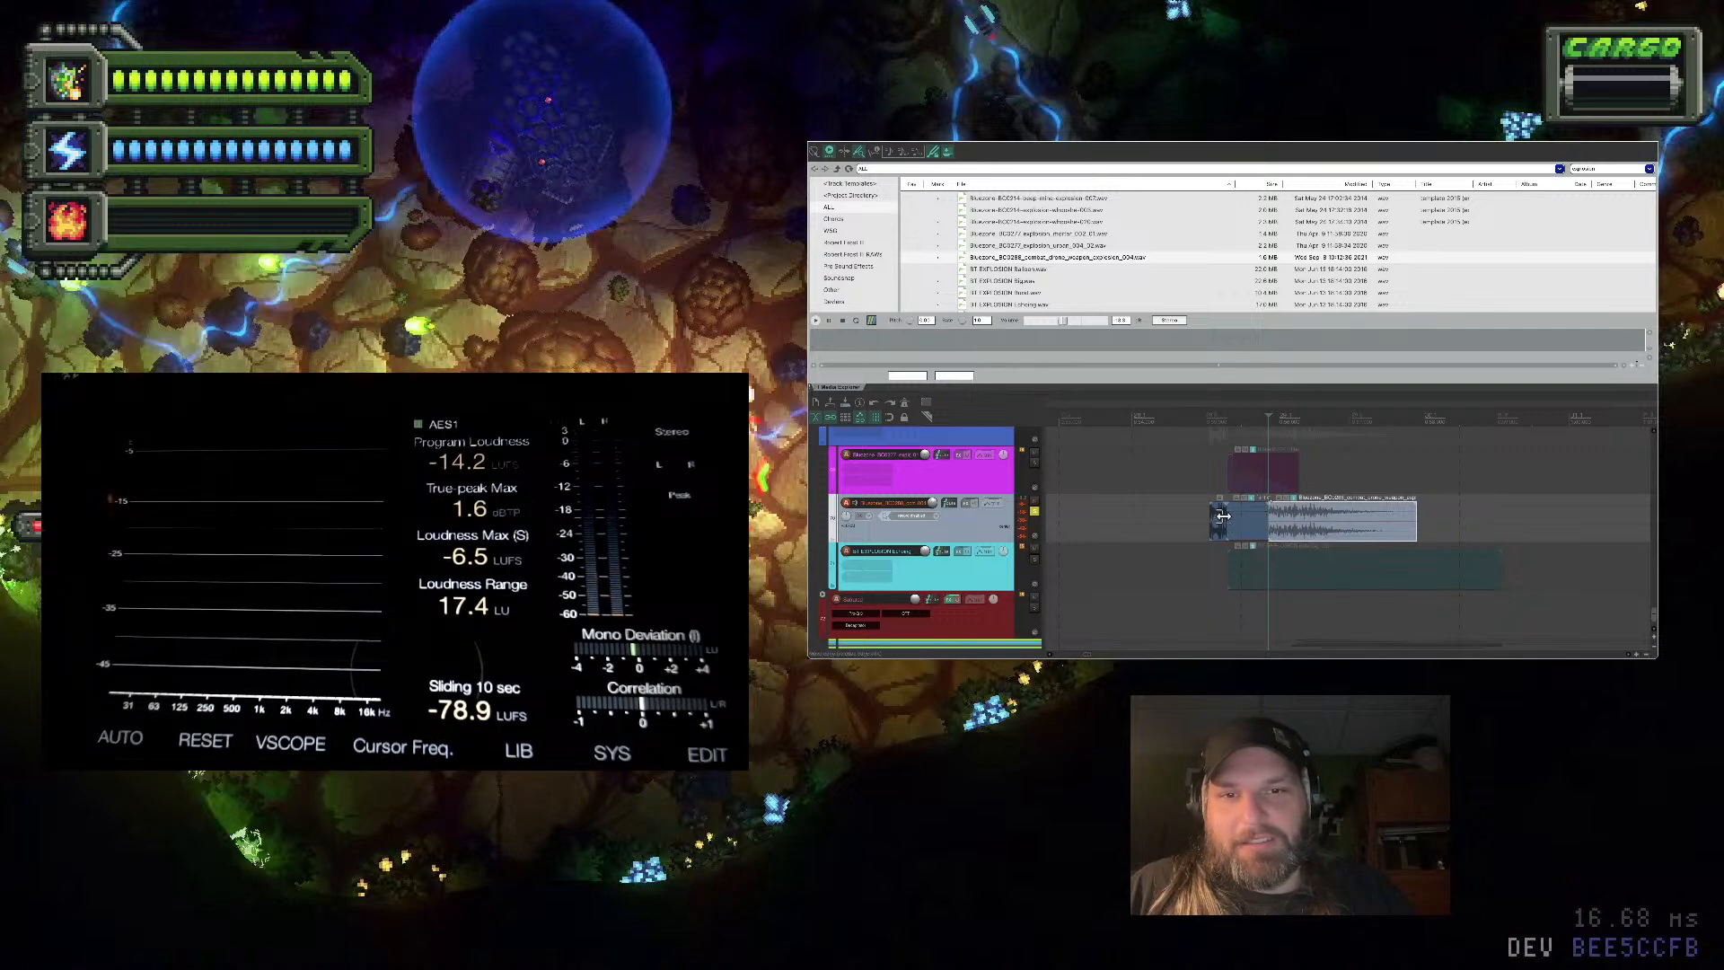
pyautogui.click(1226, 520)
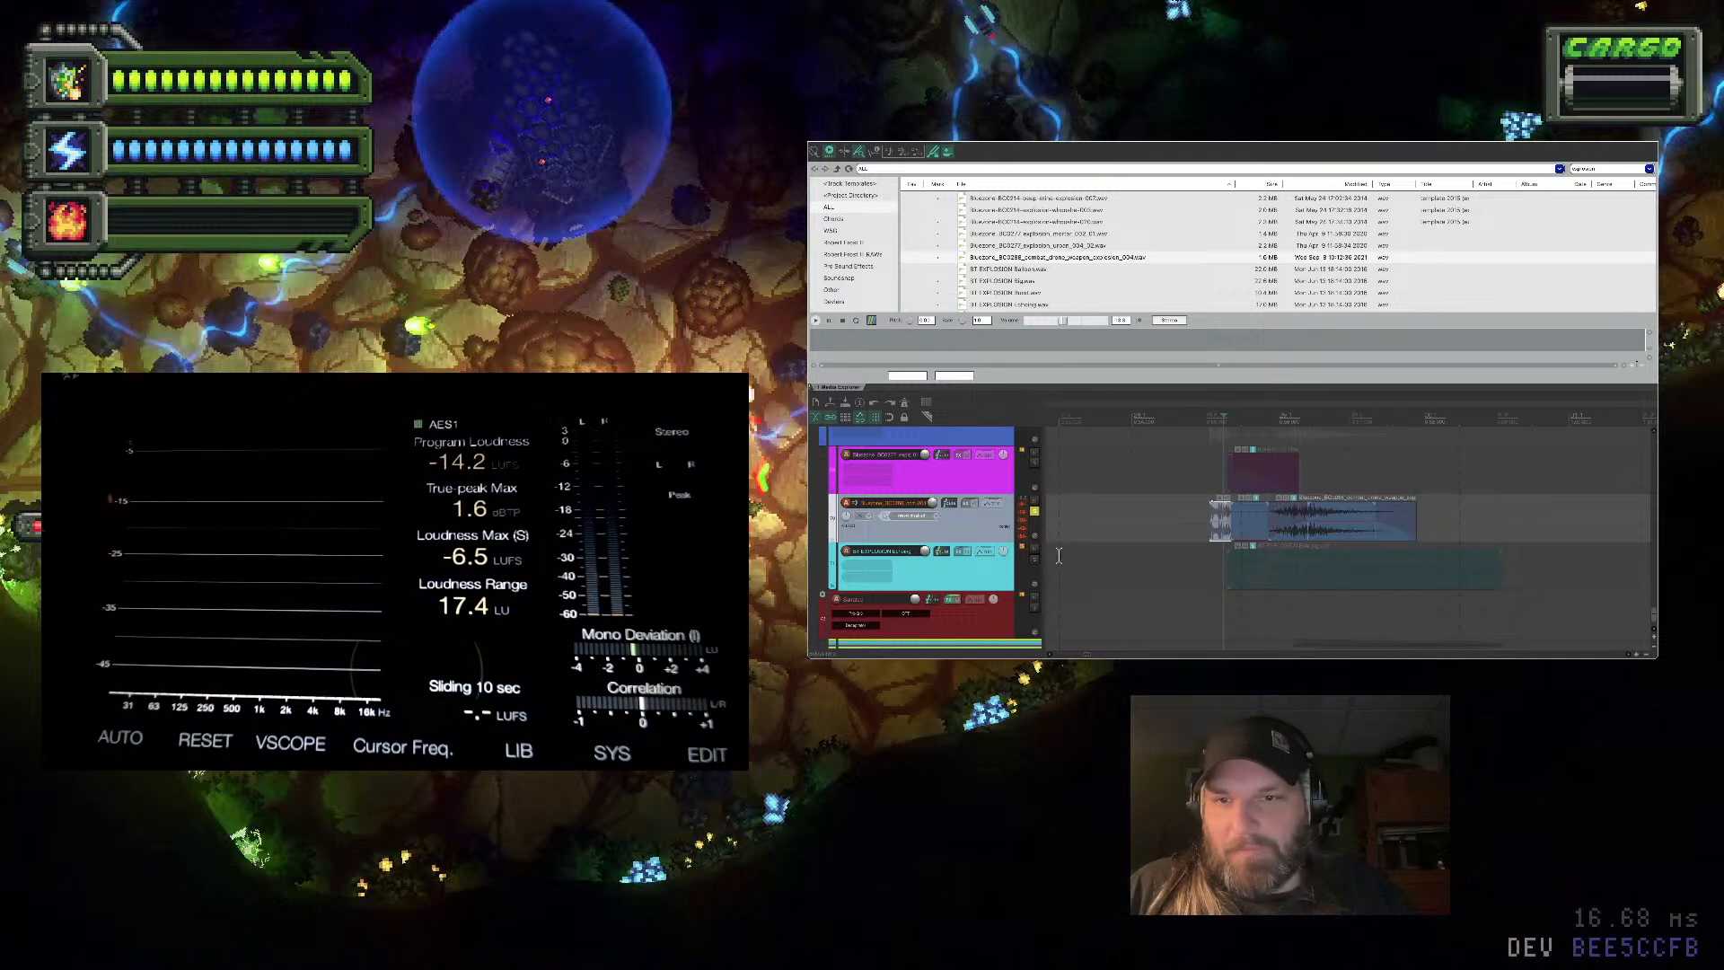
pyautogui.click(1204, 474)
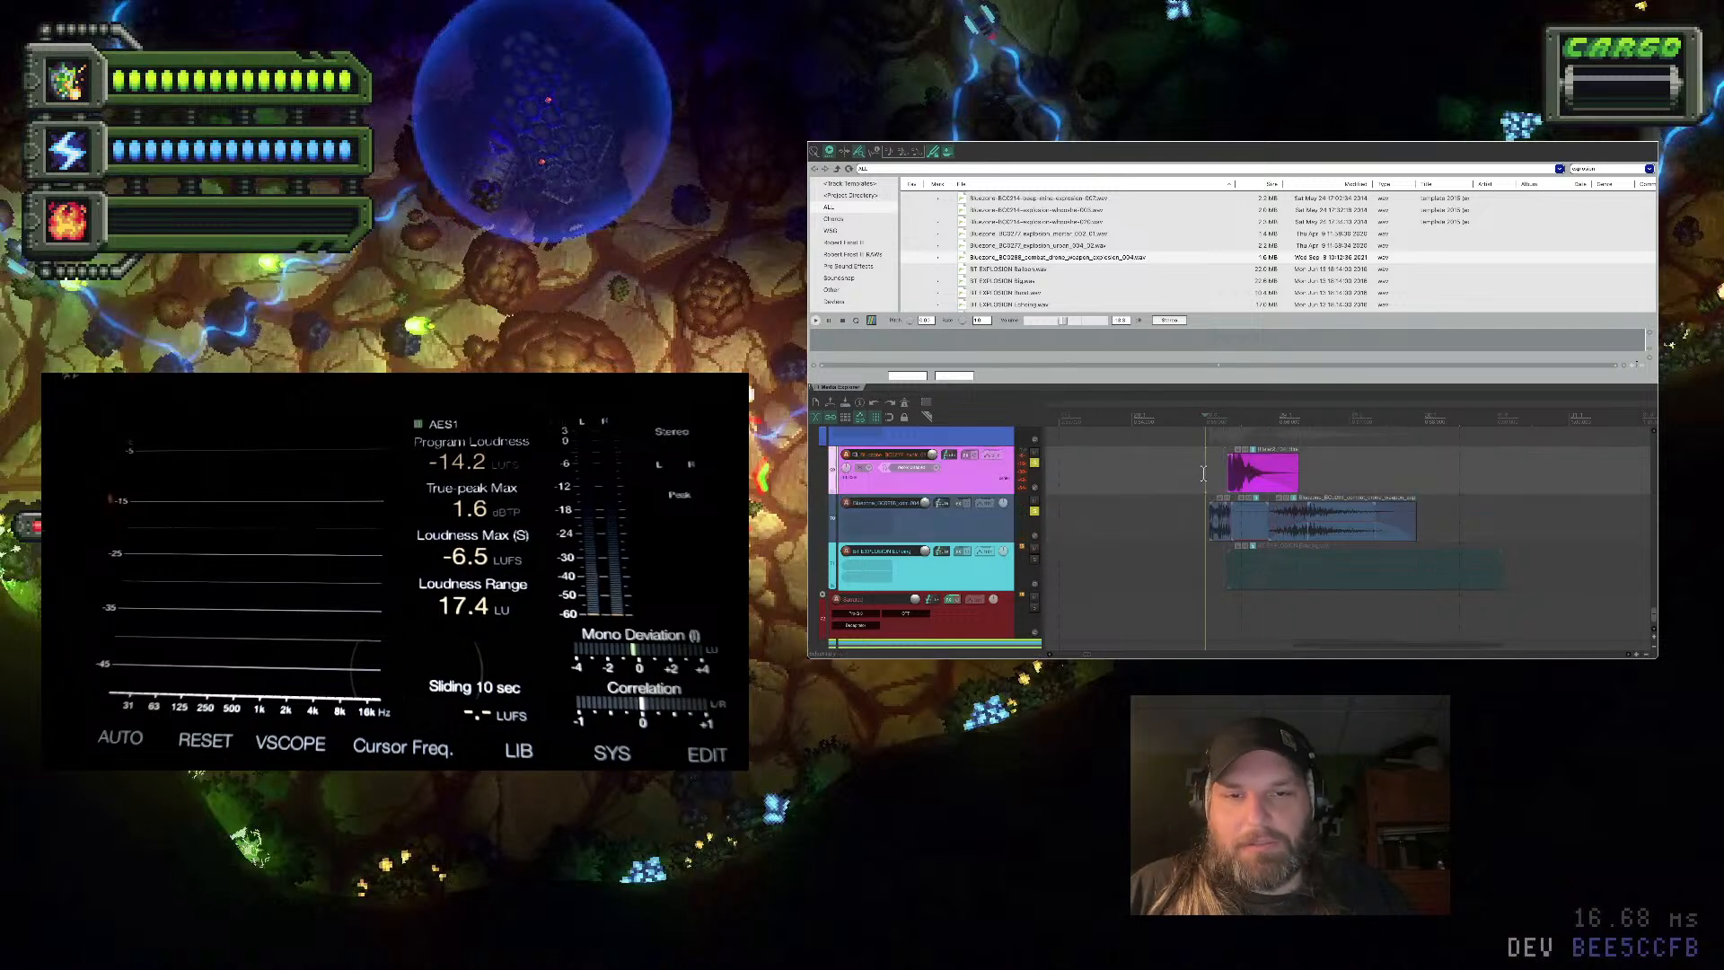
pyautogui.press('space')
pyautogui.press('space')
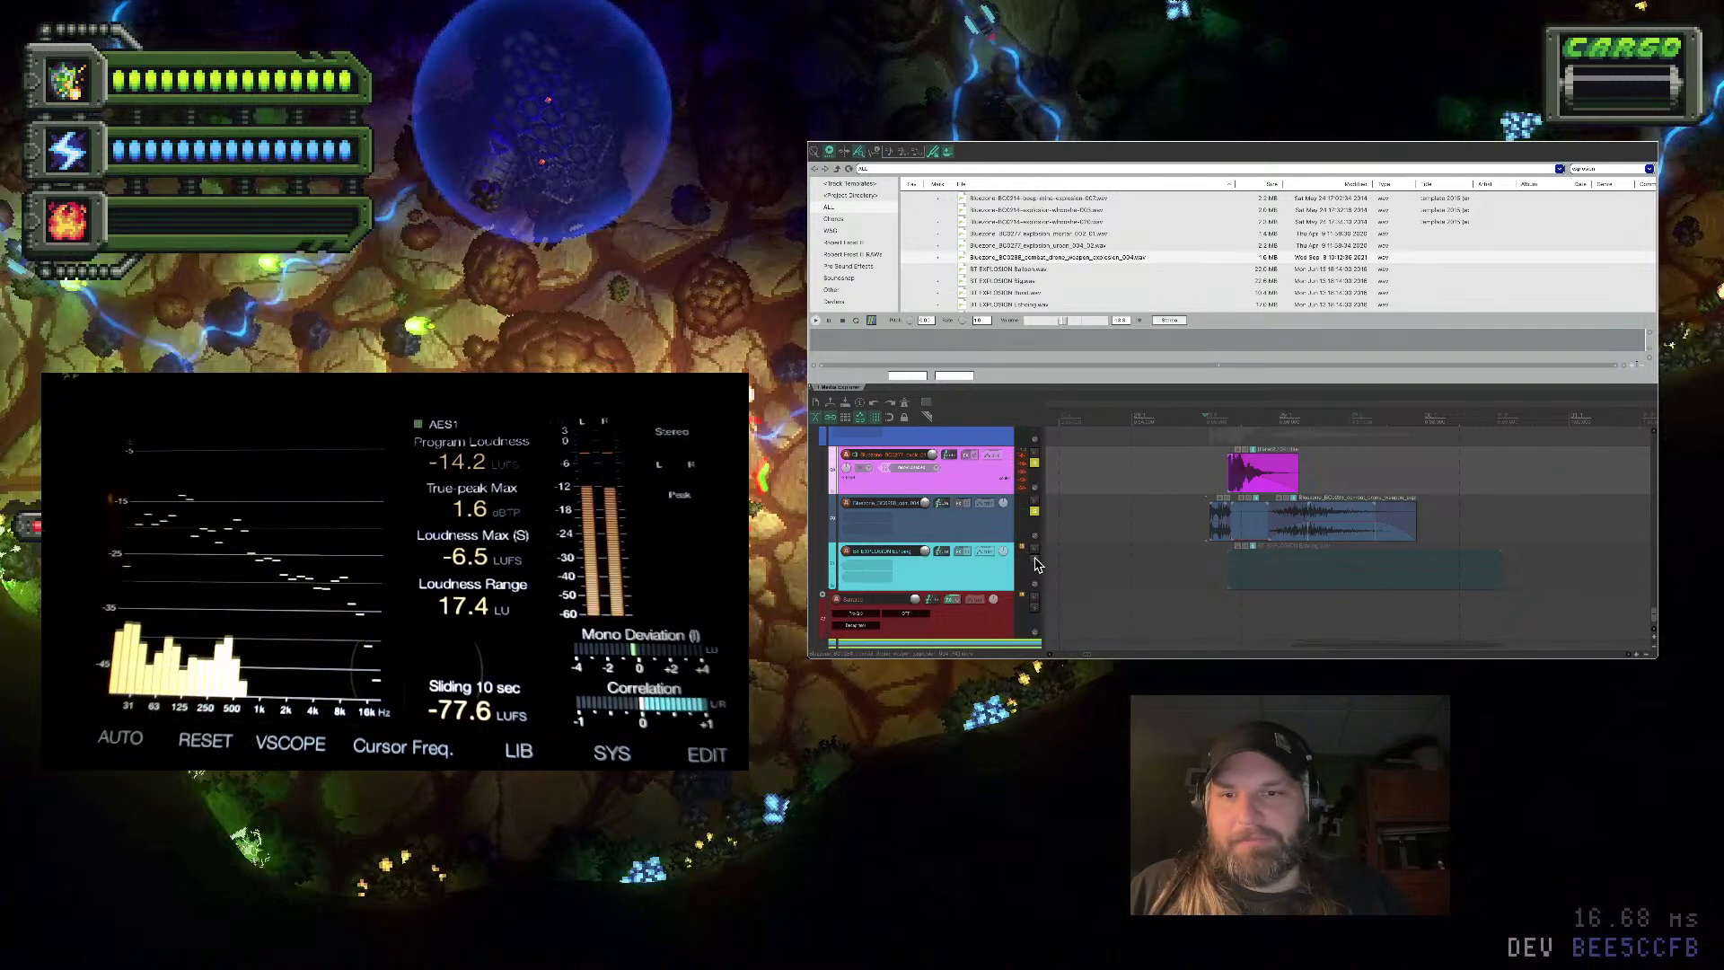
# Solo the ST EXPLOSION layer as well and start the last drone weapon explosion piece slightly later, checking it in playback
pyautogui.click(1266, 585)
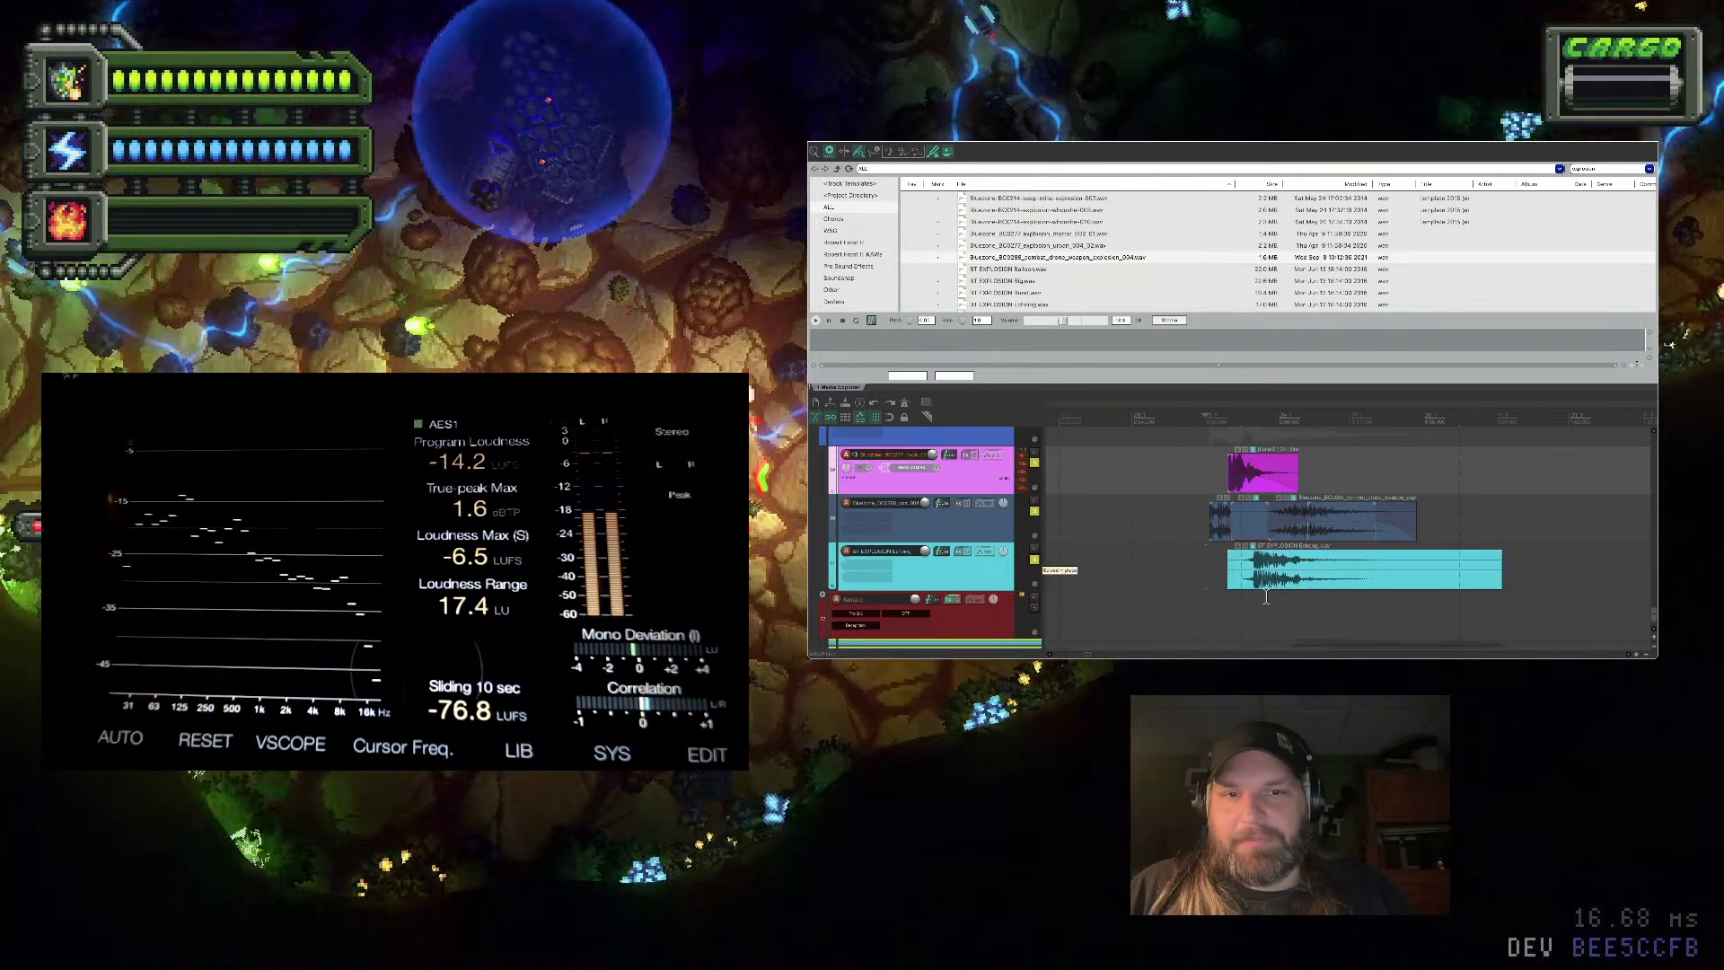
pyautogui.click(1267, 530)
pyautogui.moveTo(1267, 530); pyautogui.dragTo(1274, 530)
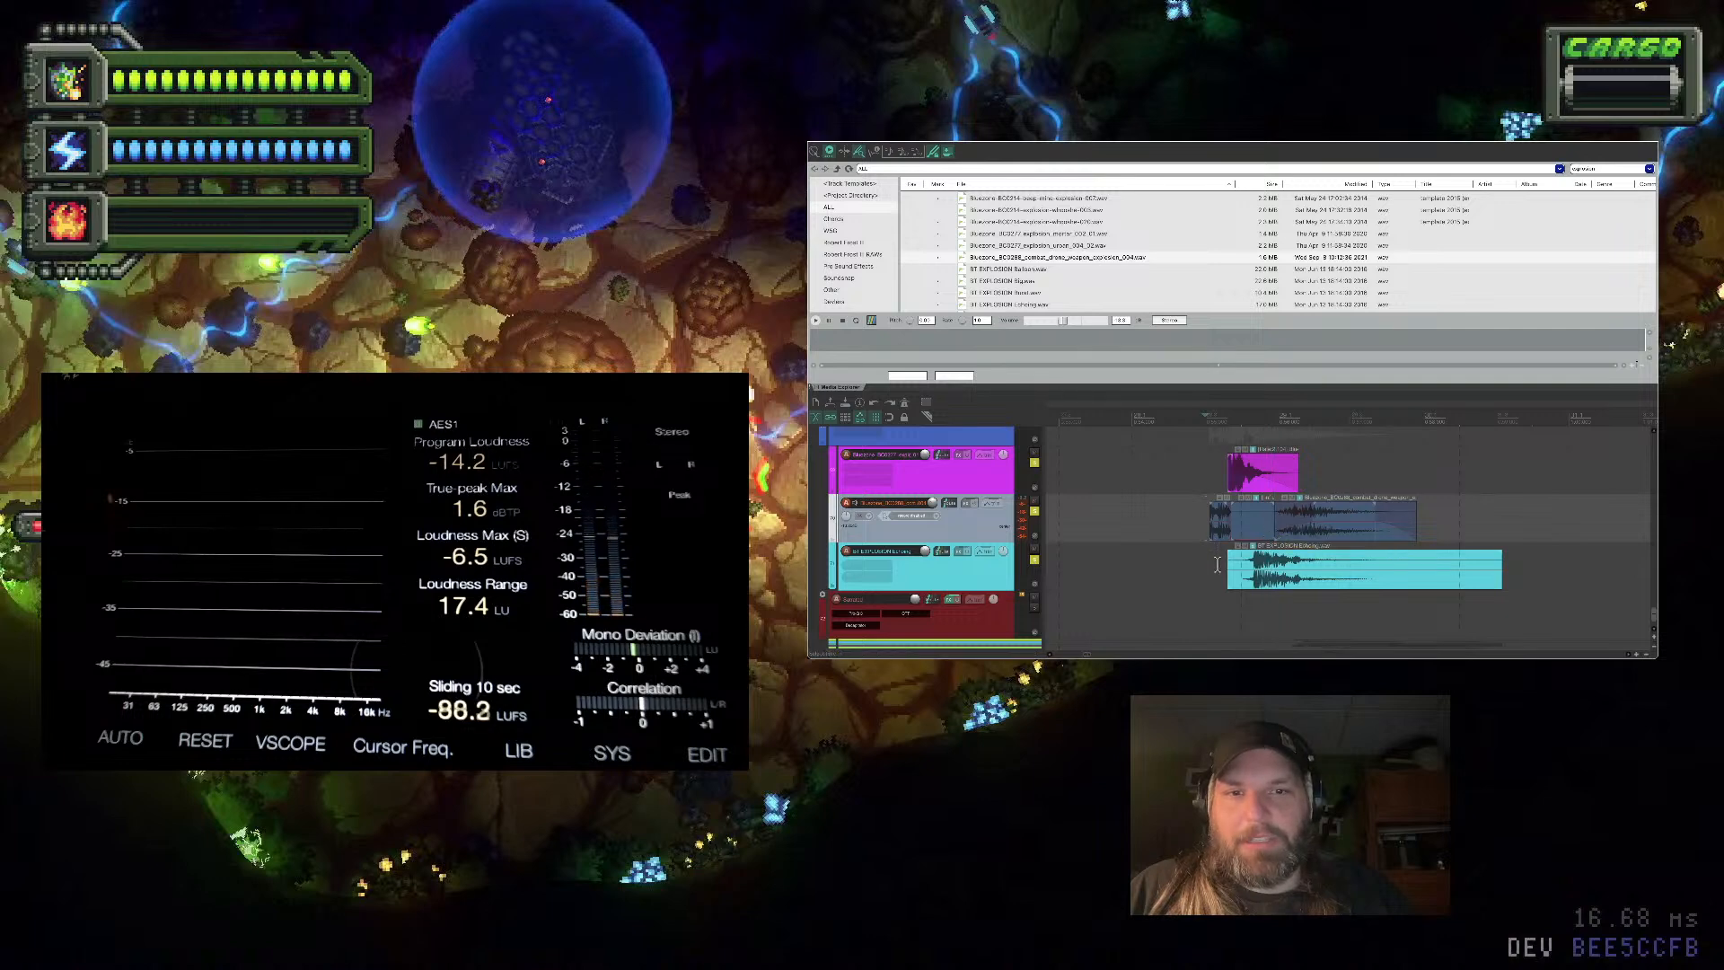
pyautogui.press('space')
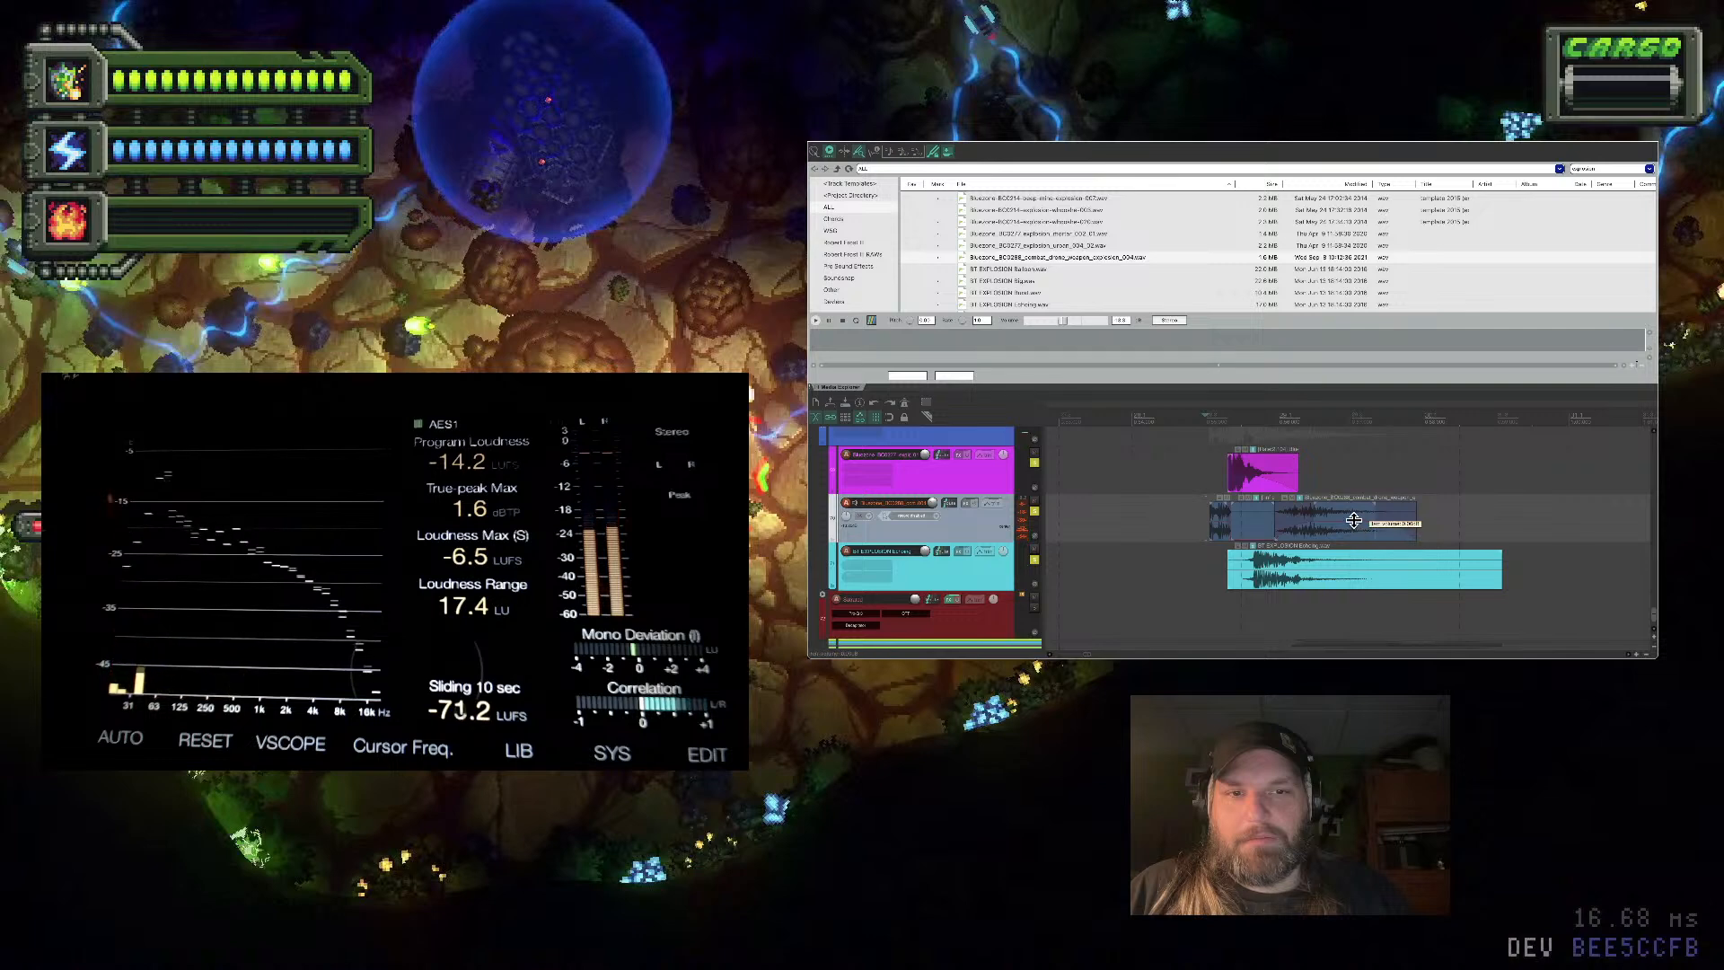
# Slightly raise the last drone weapon explosion piece's volume and shorten the ST EXPLOSION item with a long fade-out
pyautogui.moveTo(1353, 521); pyautogui.dragTo(1353, 516)
pyautogui.press('space')
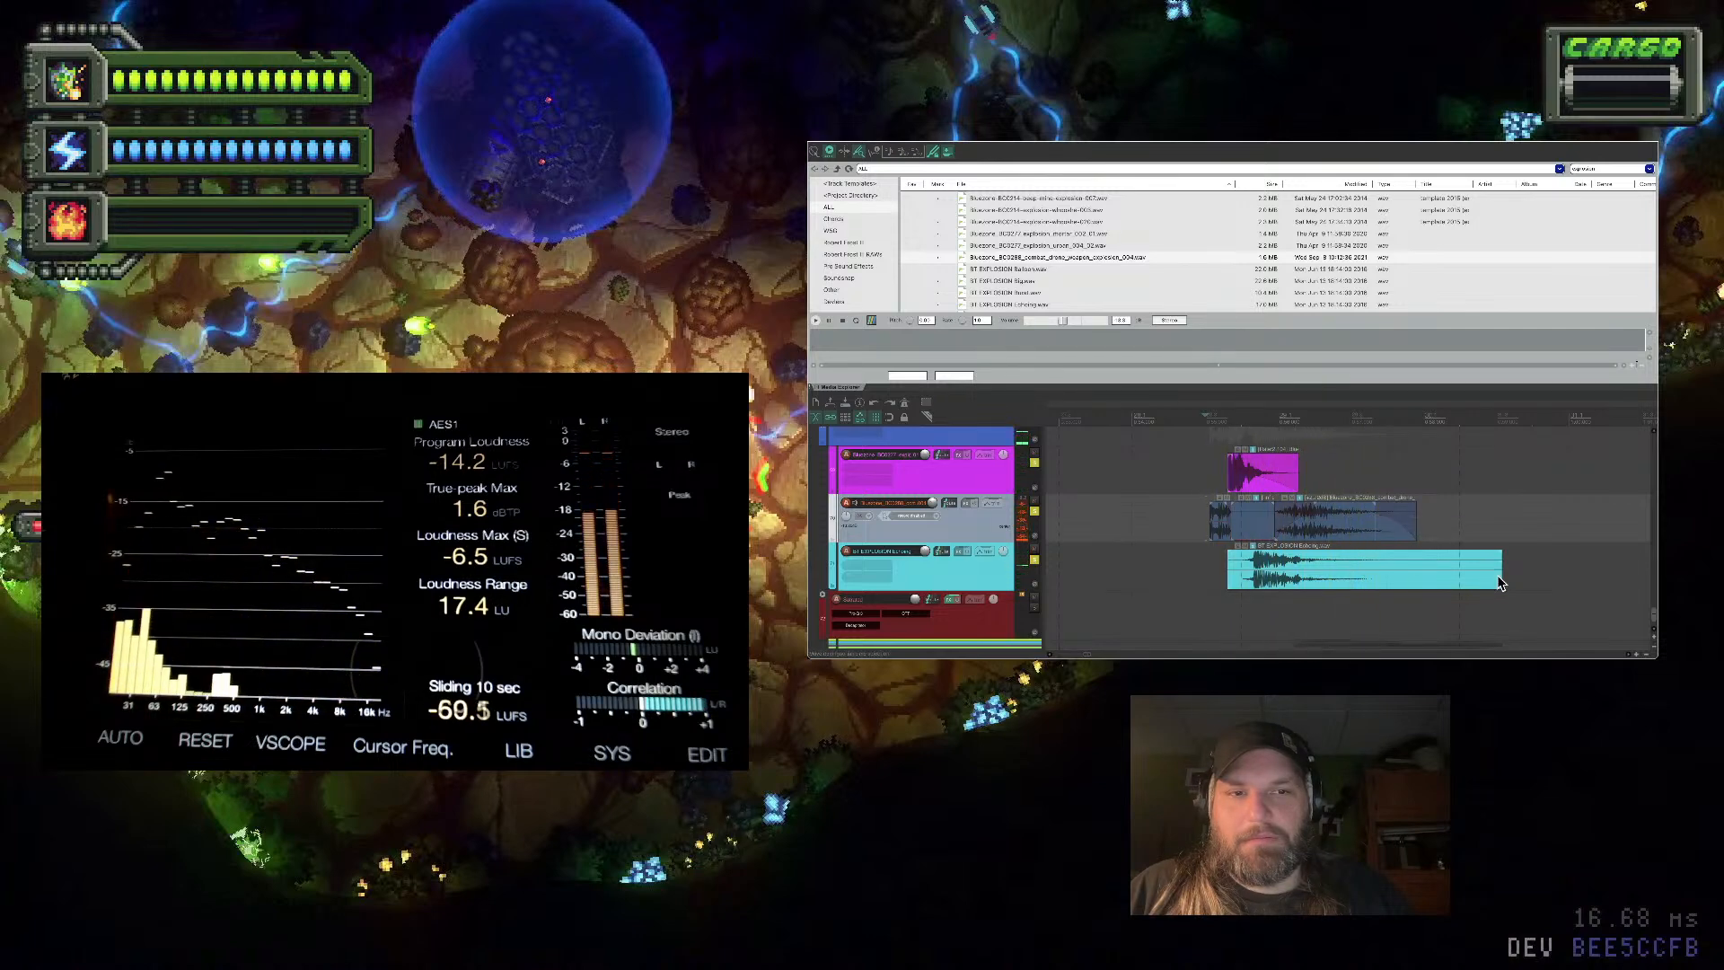
pyautogui.moveTo(1500, 582); pyautogui.dragTo(1315, 556)
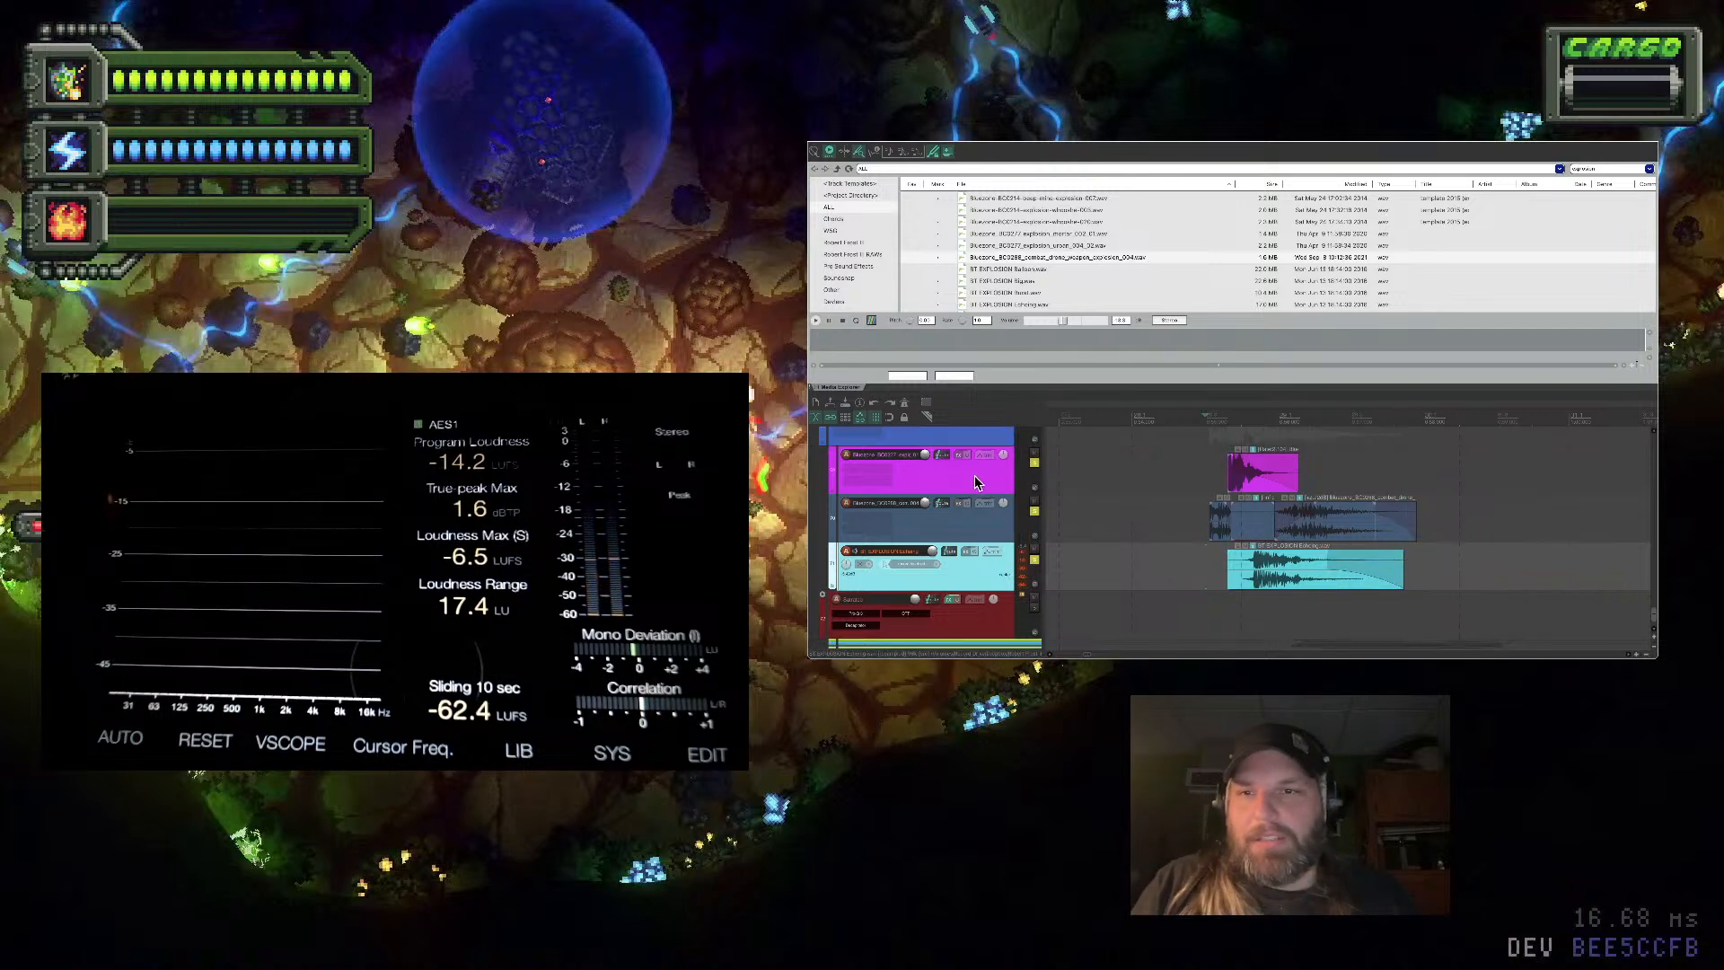
# Insert a track above the ST EXPLOSION layer and audition the Big Explosion Blast Lion Roar and Dirt Explosion samples for it
pyautogui.hotkey('ctrl', 't')
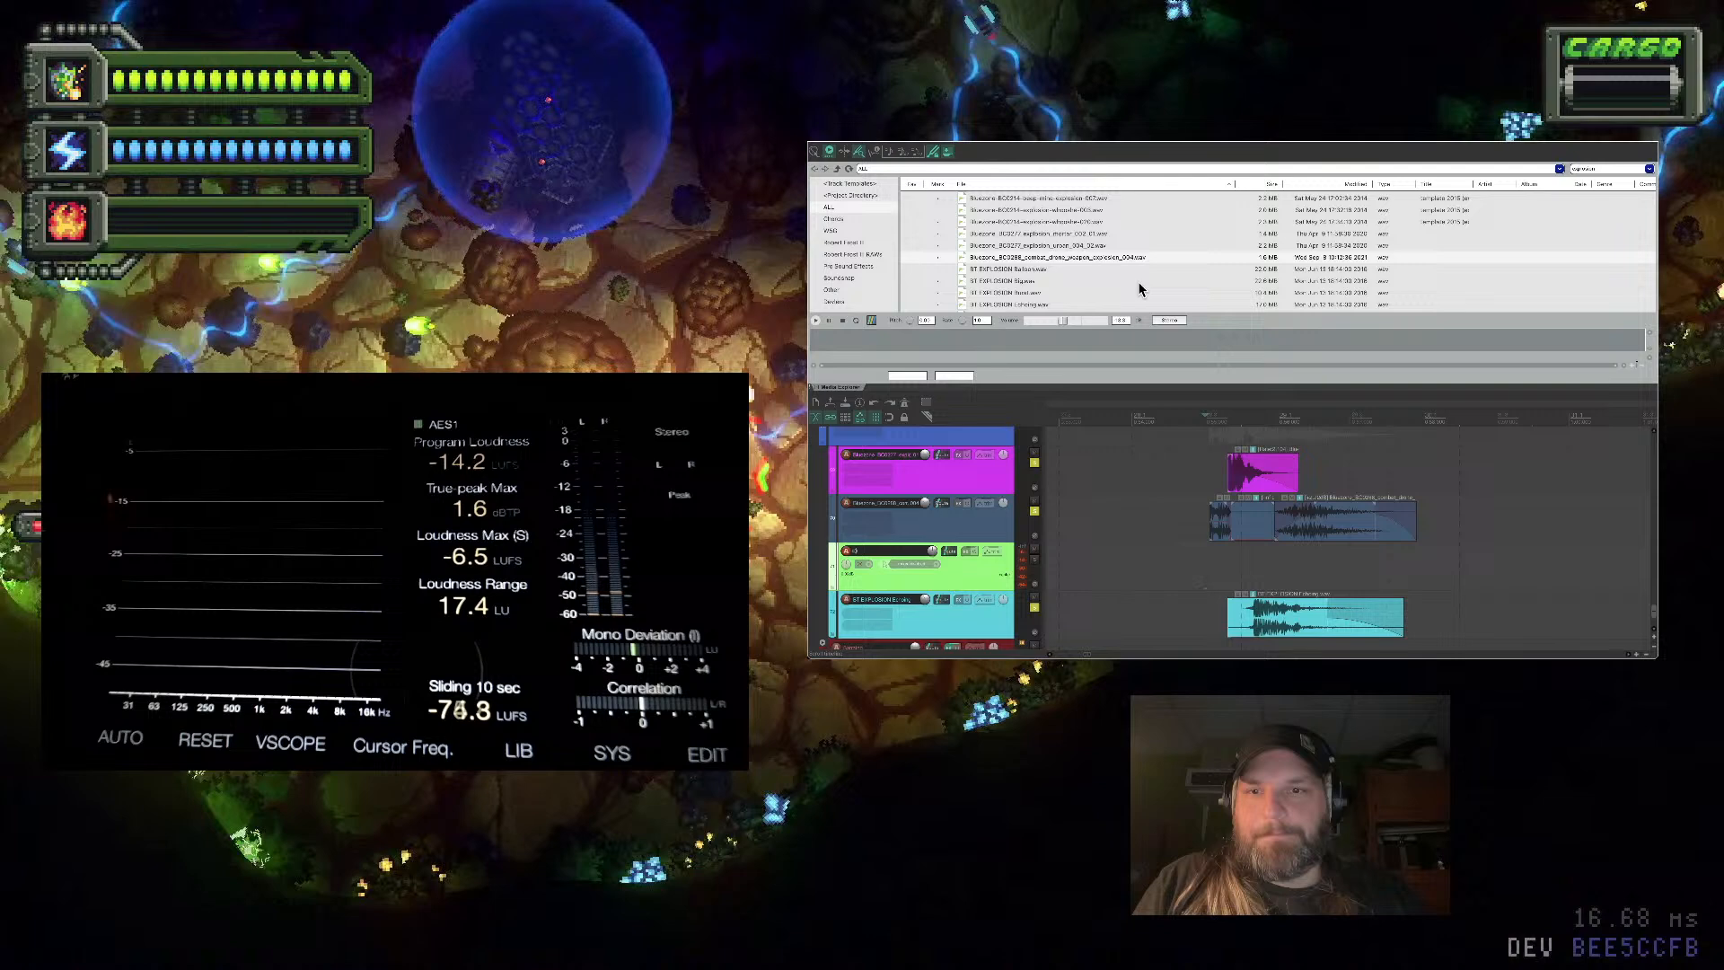
pyautogui.click(1090, 281)
pyautogui.scroll(-1, 1090, 277)
pyautogui.click(1088, 281)
pyautogui.scroll(-1, 1086, 281)
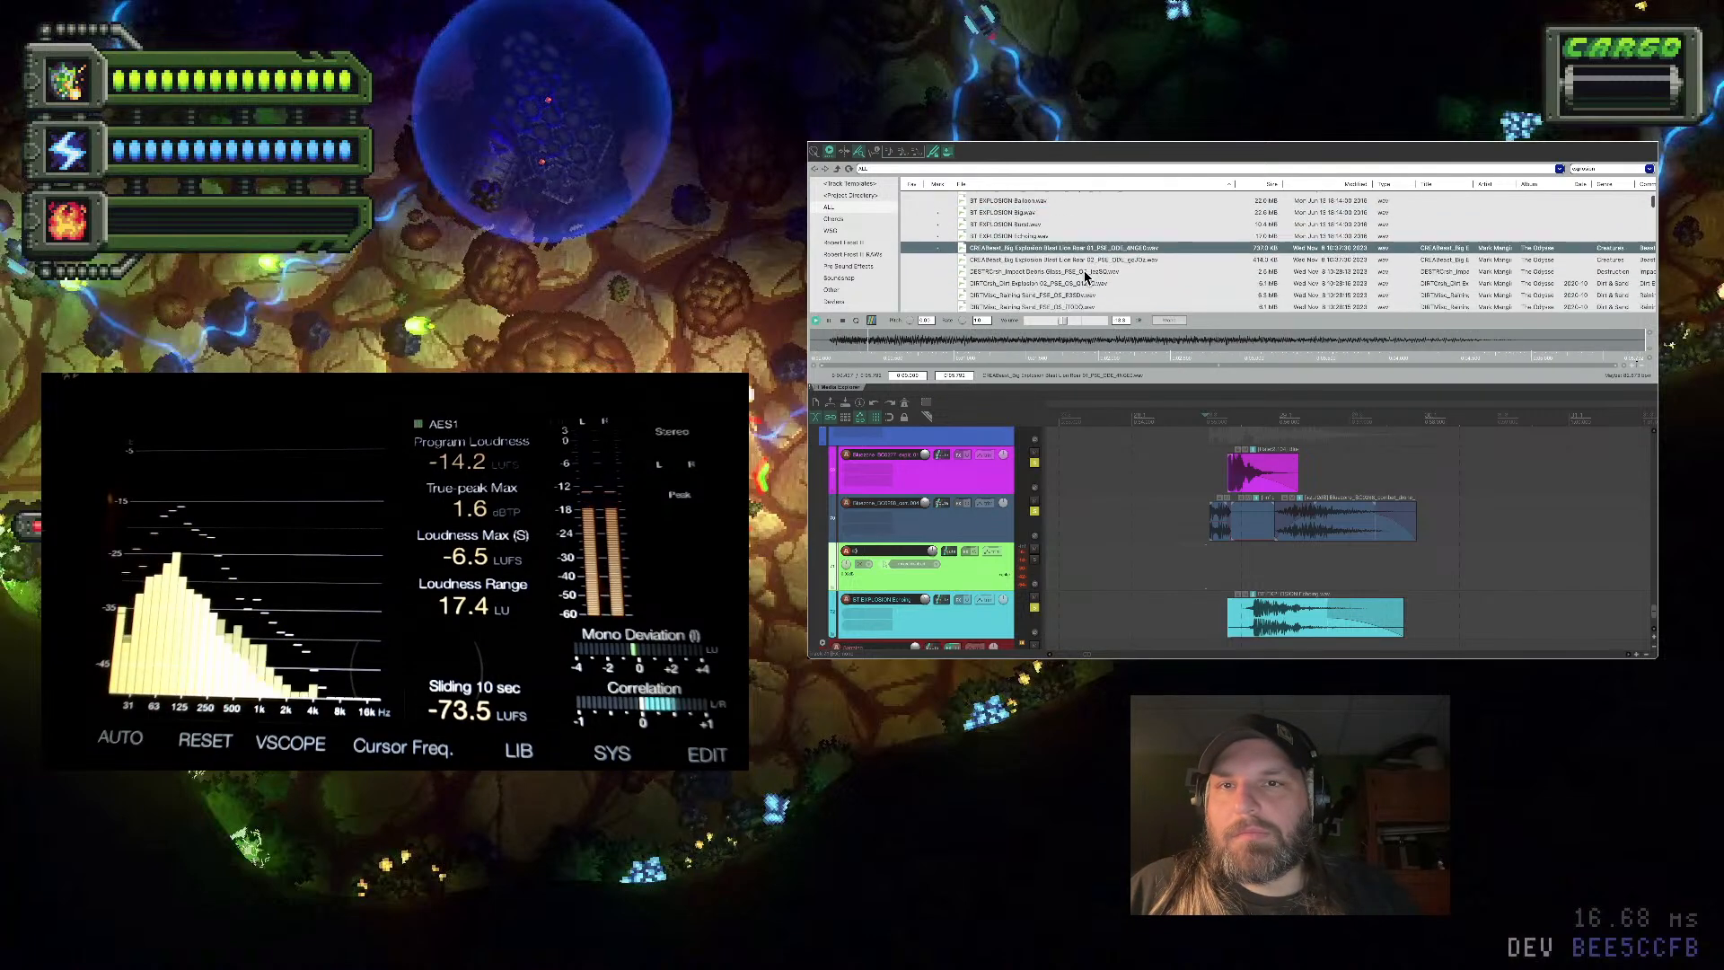
pyautogui.click(1083, 281)
pyautogui.scroll(-3, 1083, 287)
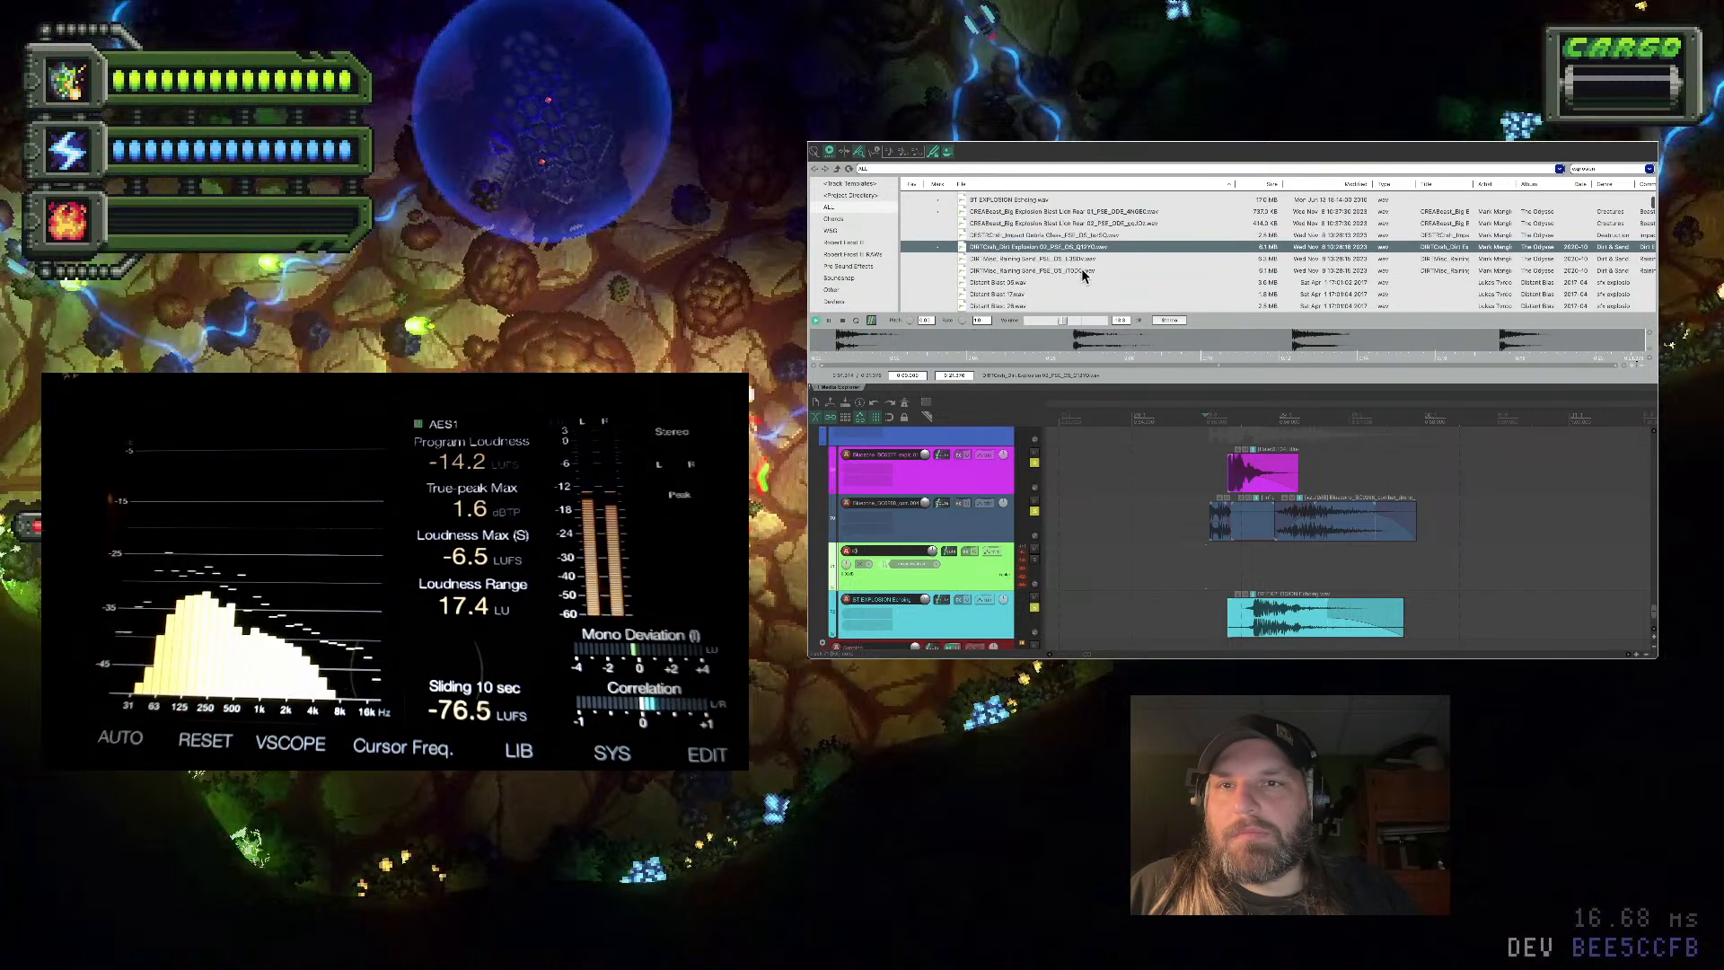
pyautogui.click(1061, 343)
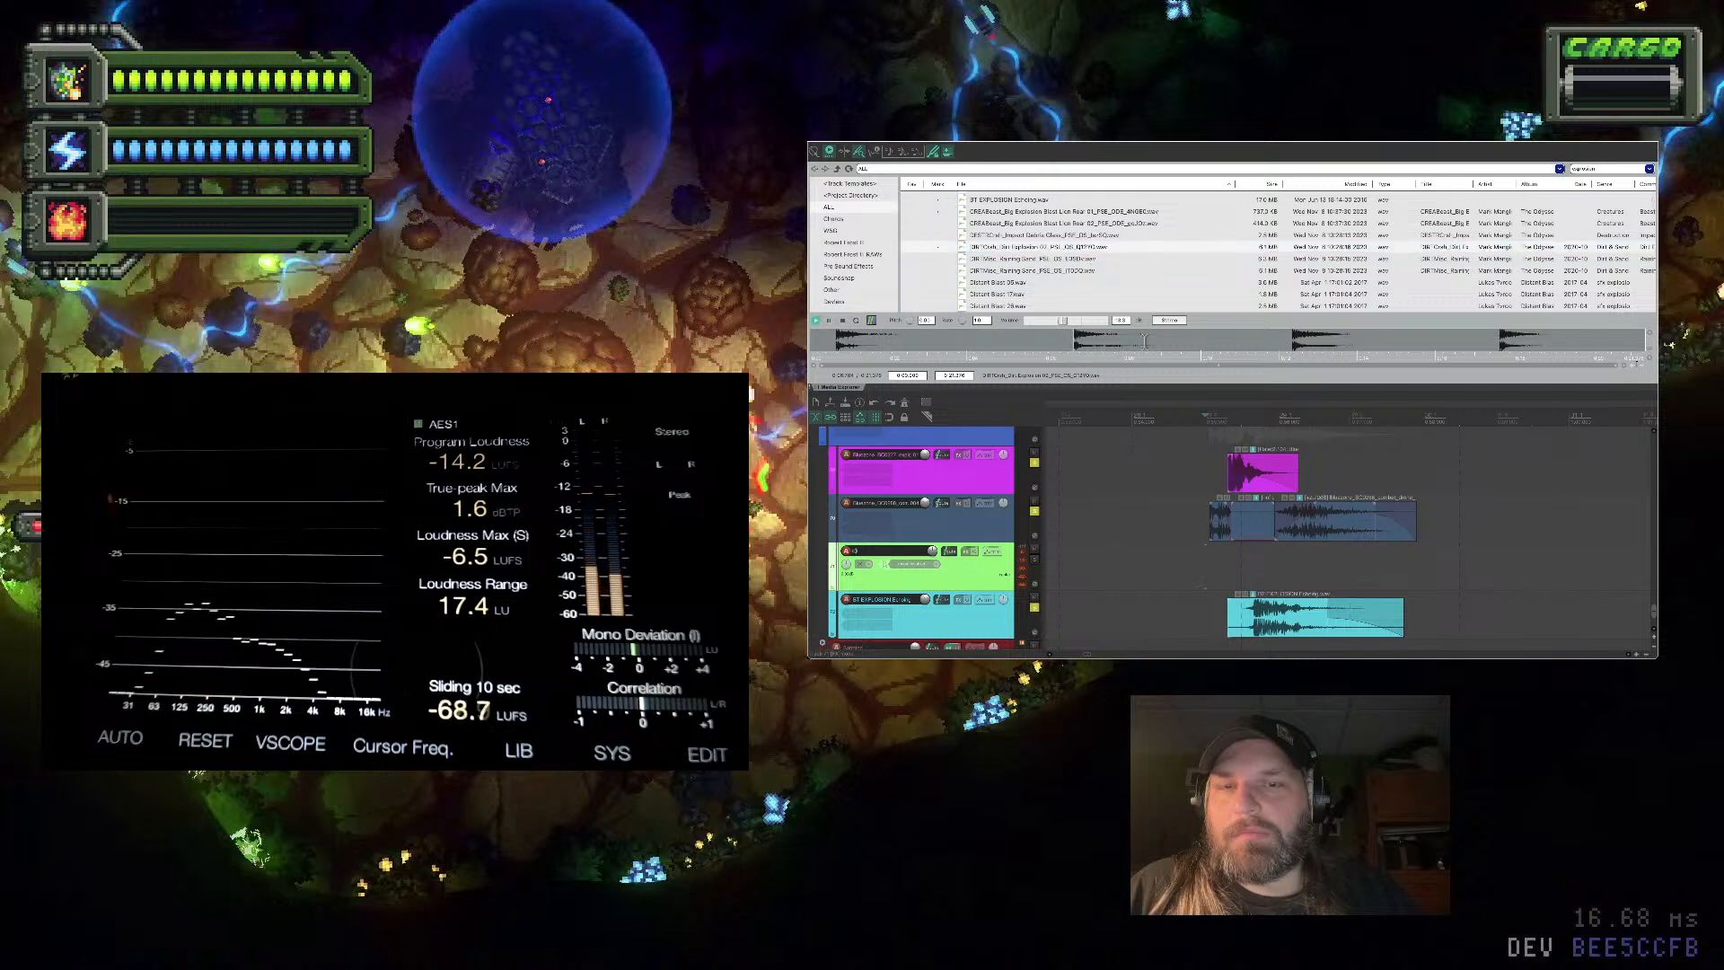
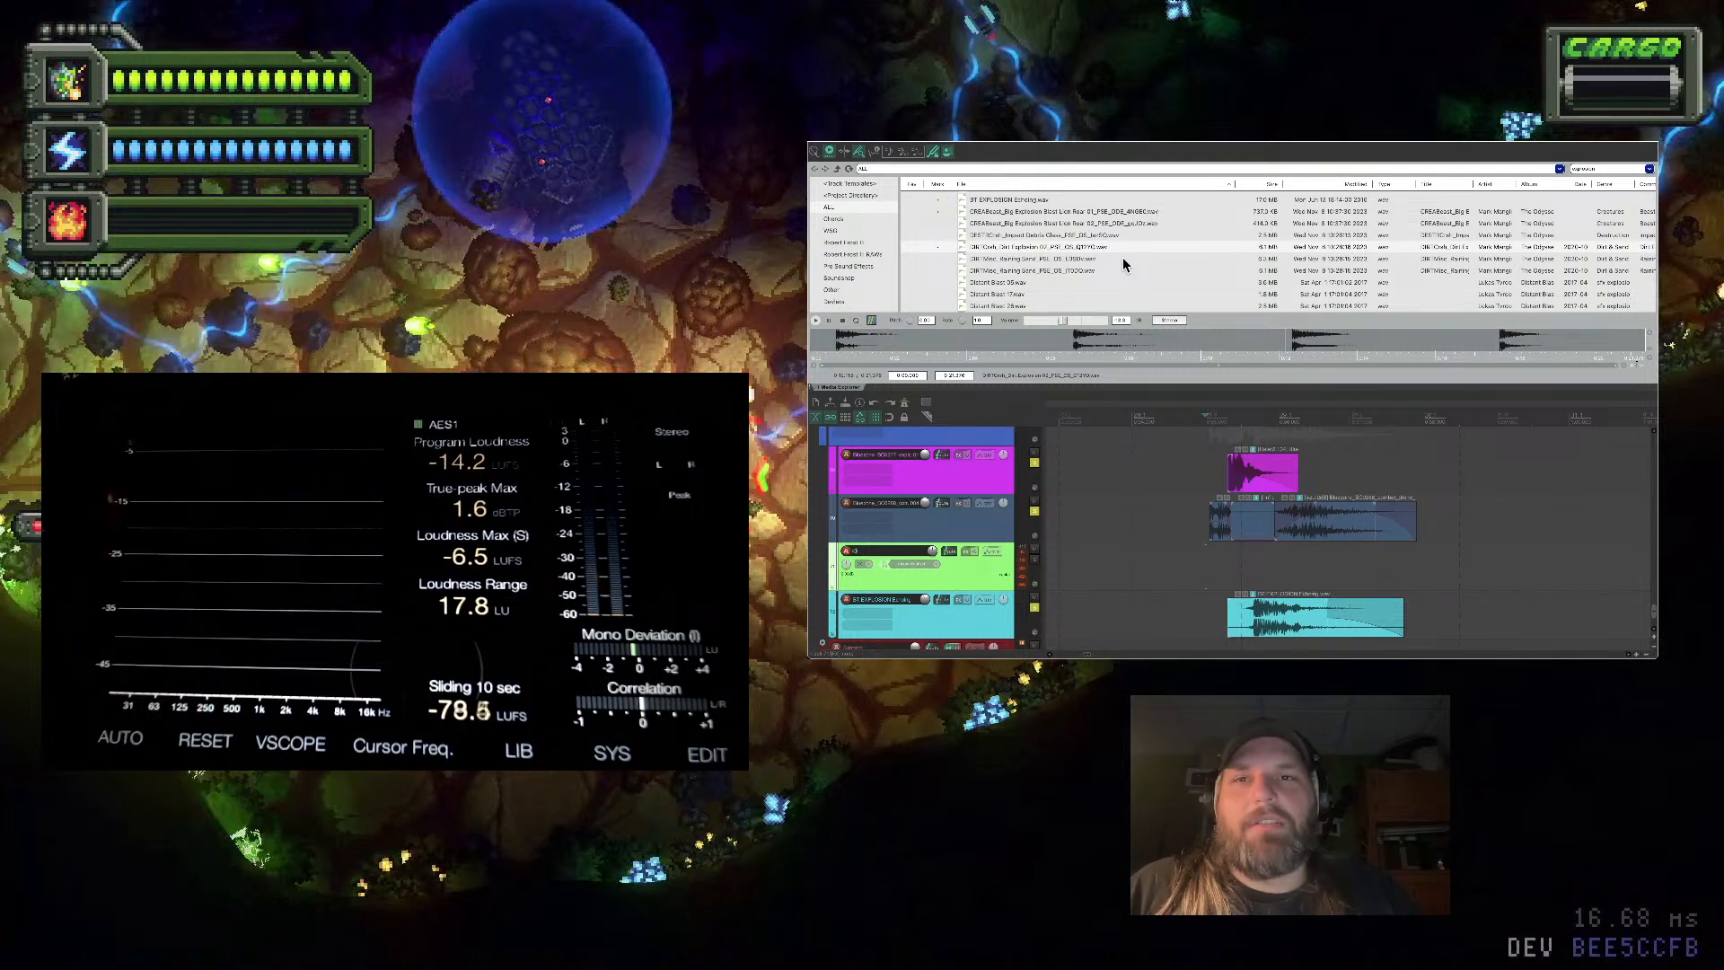
# Audition the Dirt Explosion, Raining Sand, Distant Blast and pitched-down distant fire samples among the explosion search results
pyautogui.click(1114, 248)
pyautogui.press('space')
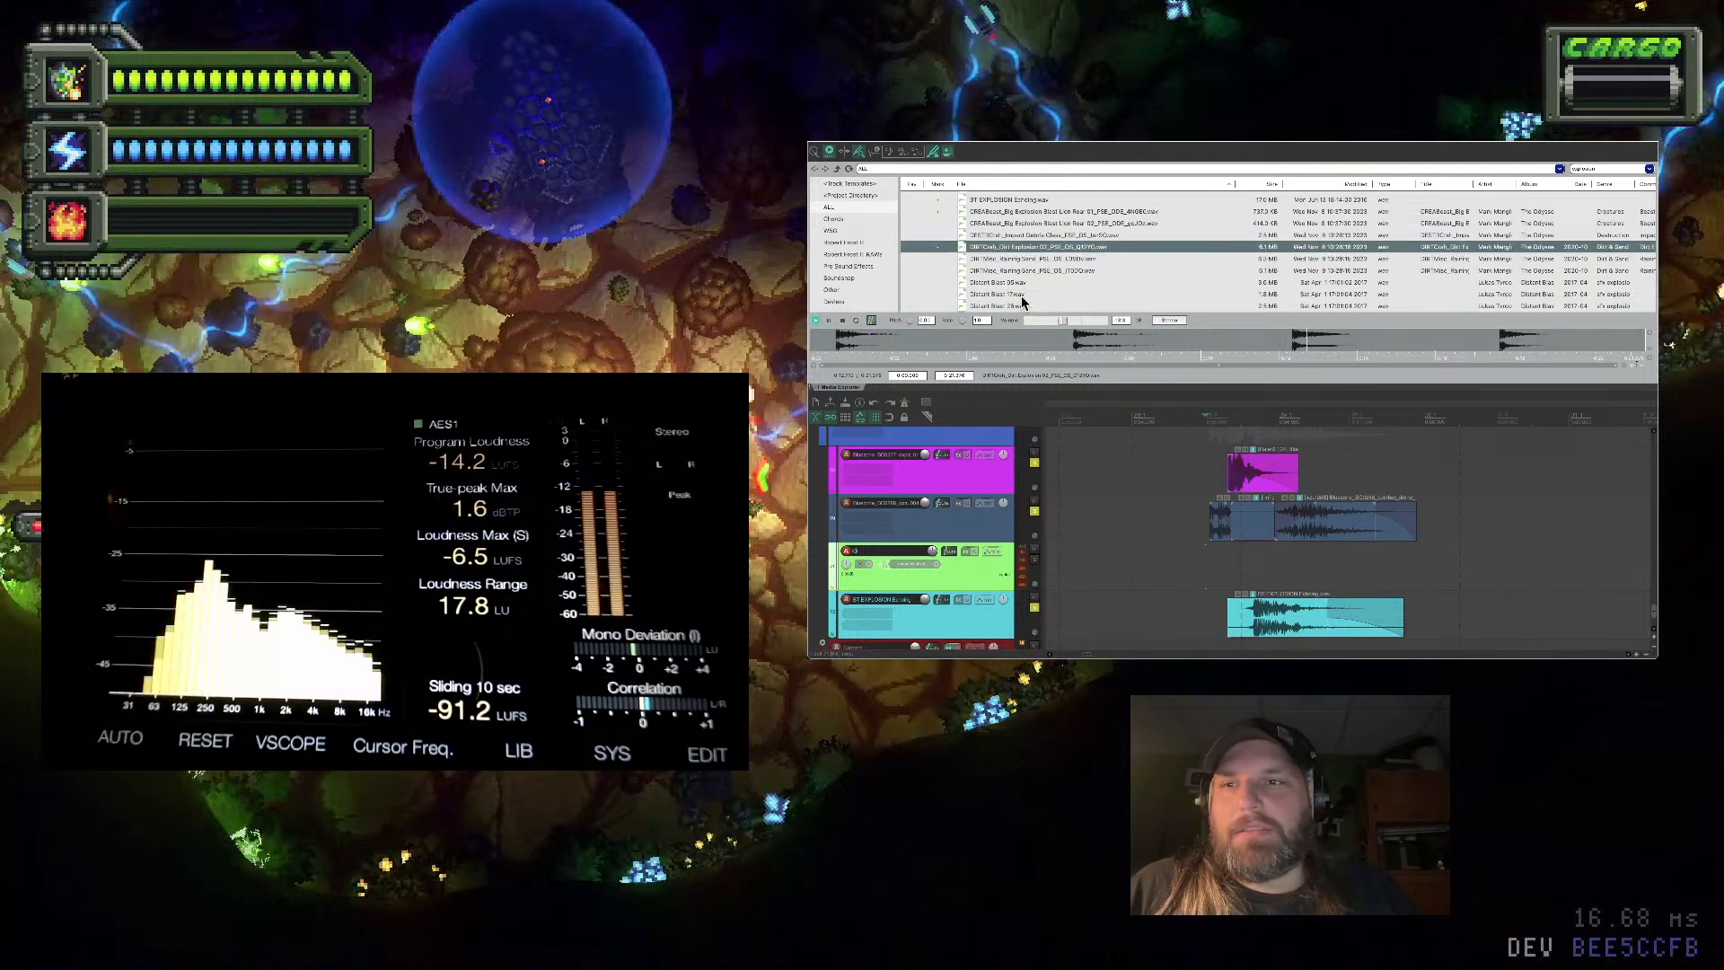
pyautogui.click(1072, 340)
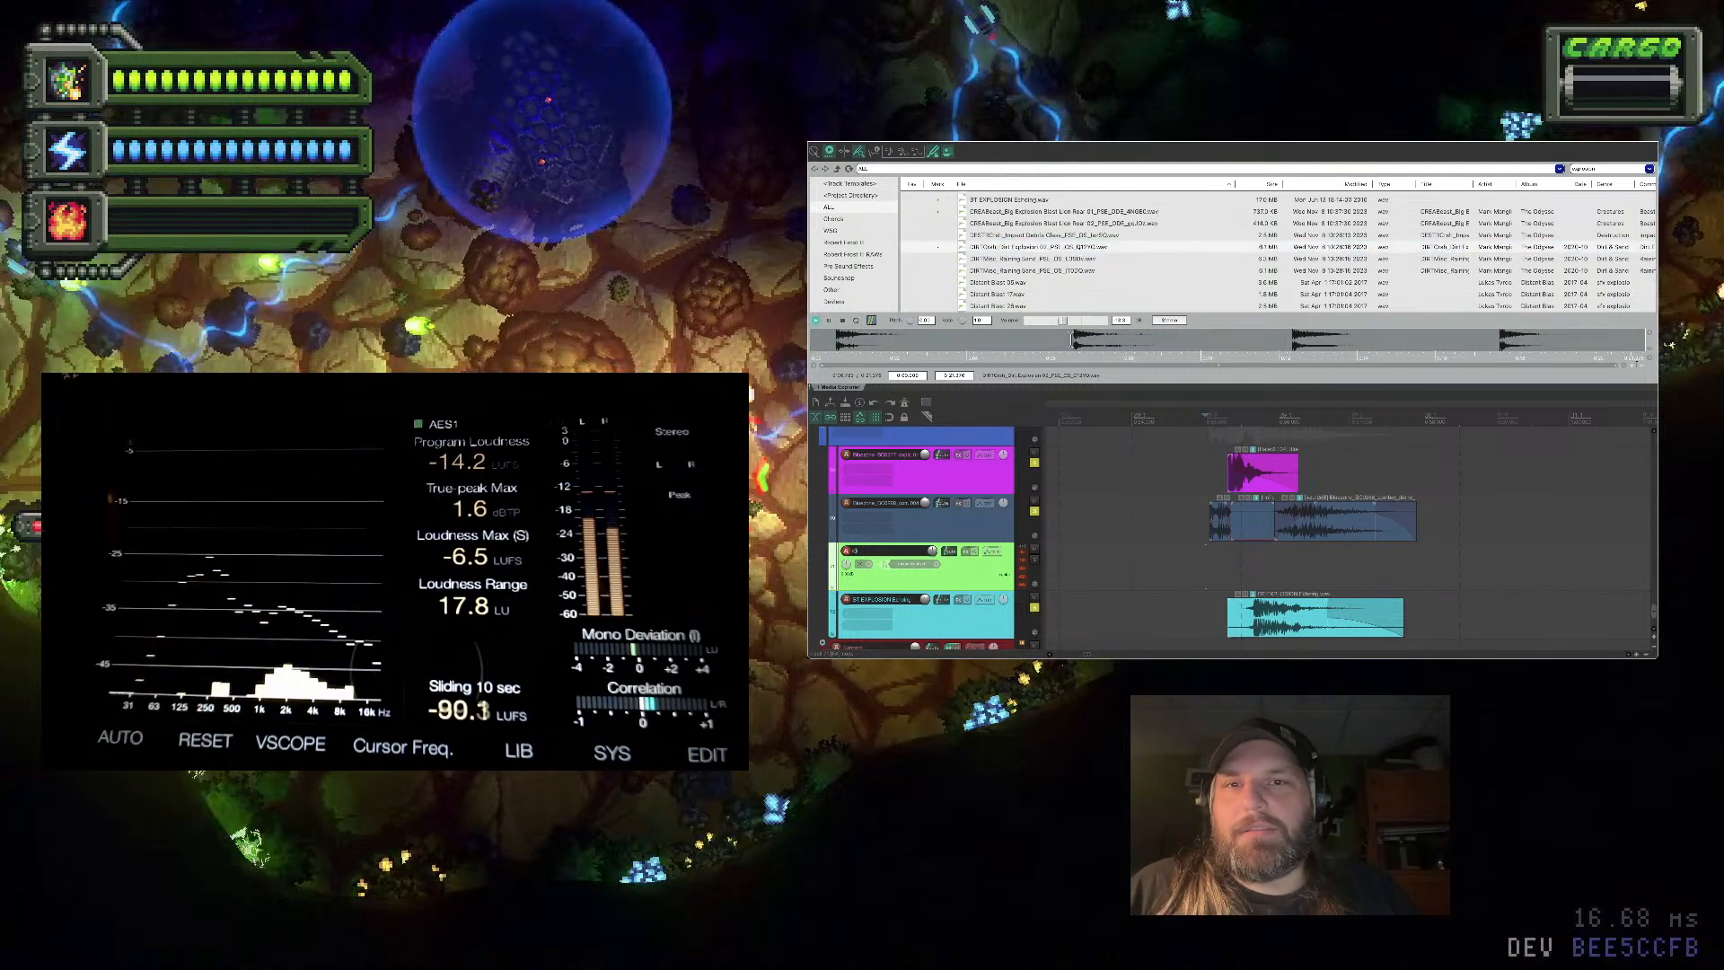
pyautogui.click(1115, 257)
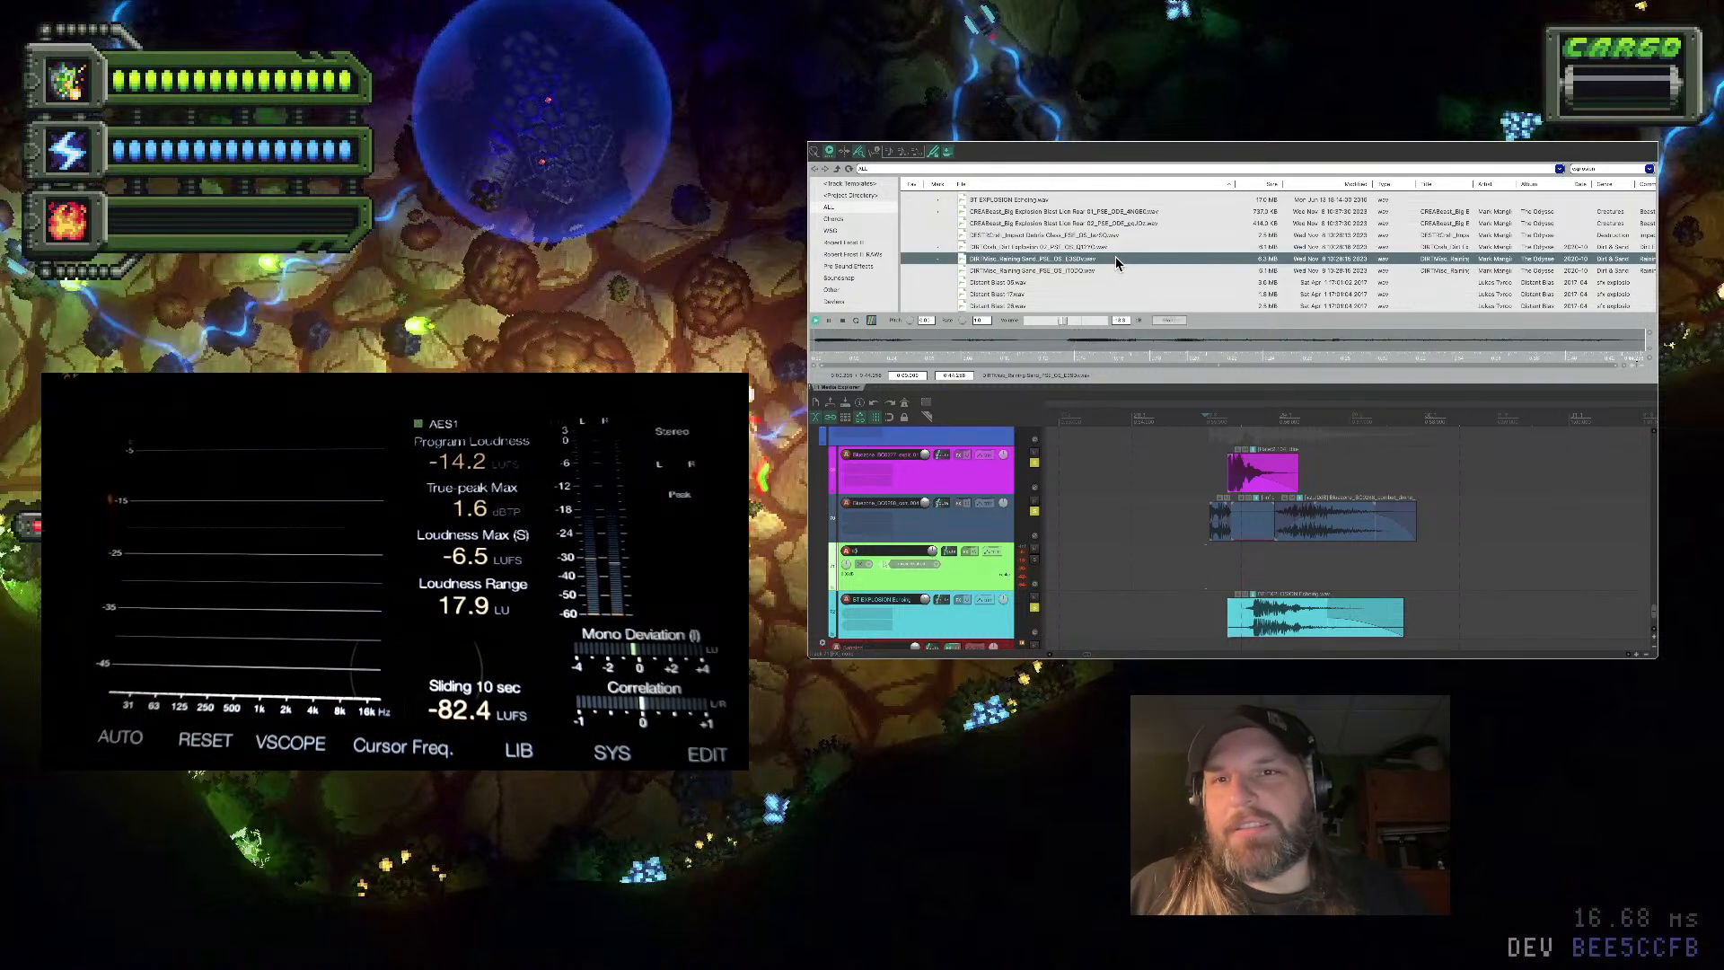
pyautogui.click(1092, 283)
pyautogui.scroll(-1, 1092, 283)
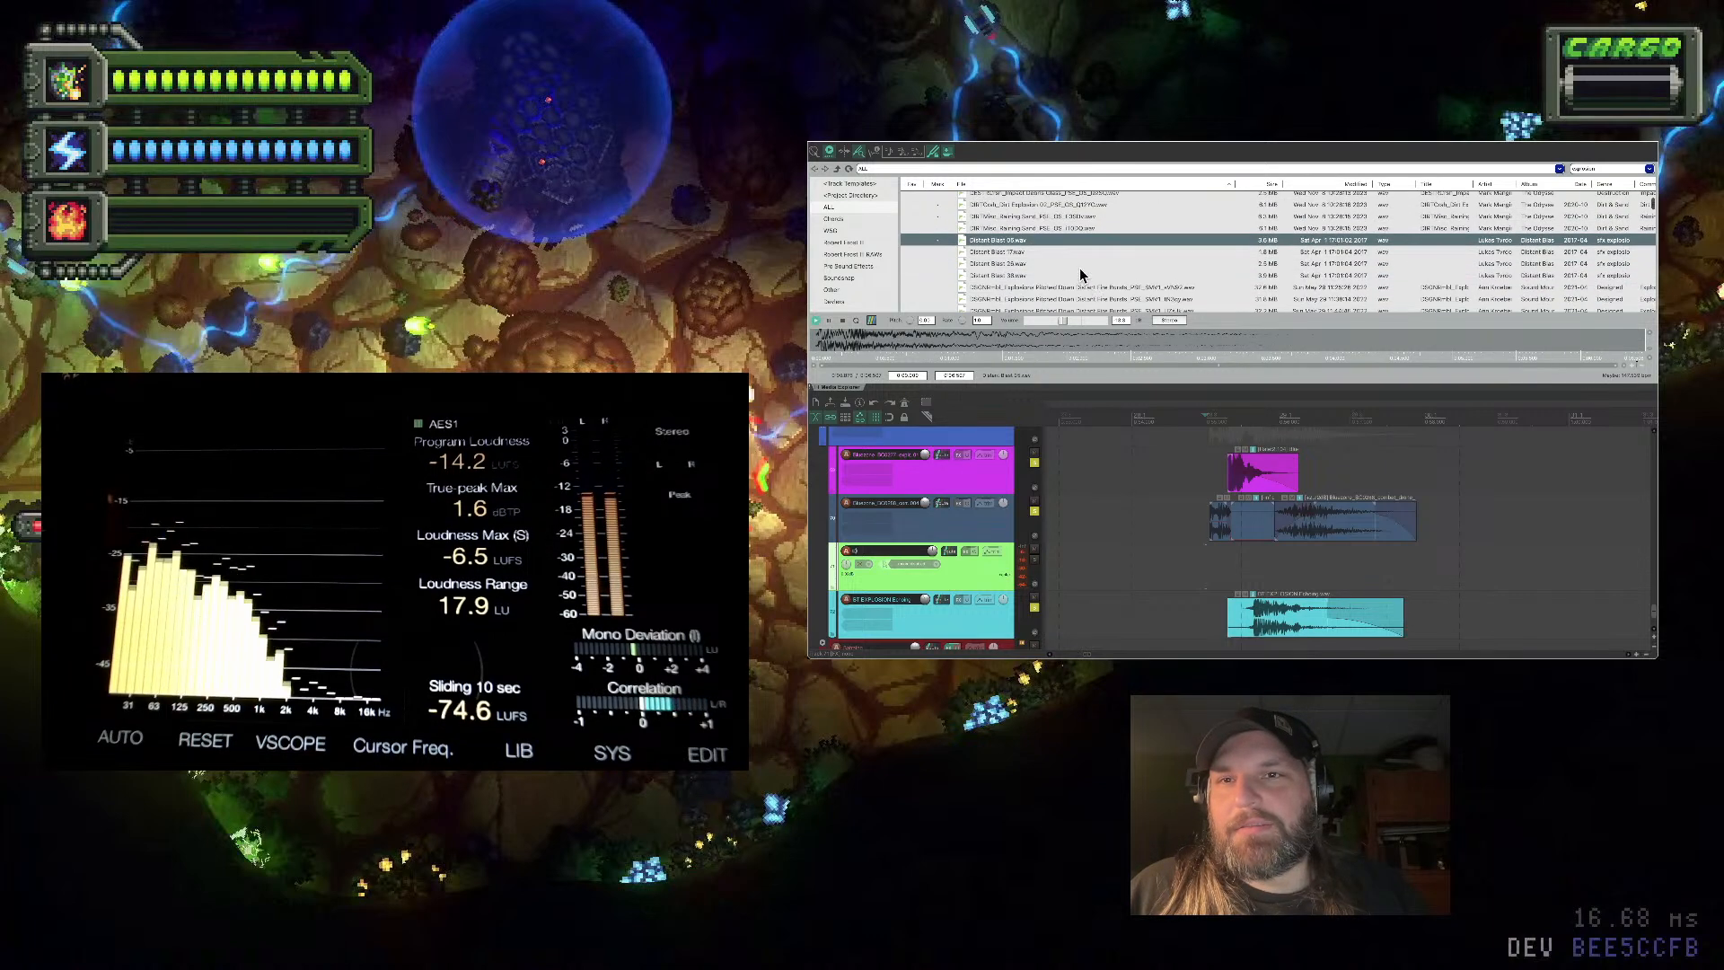
pyautogui.click(1080, 268)
pyautogui.scroll(-1, 1080, 268)
pyautogui.click(1084, 259)
pyautogui.scroll(-1, 1083, 257)
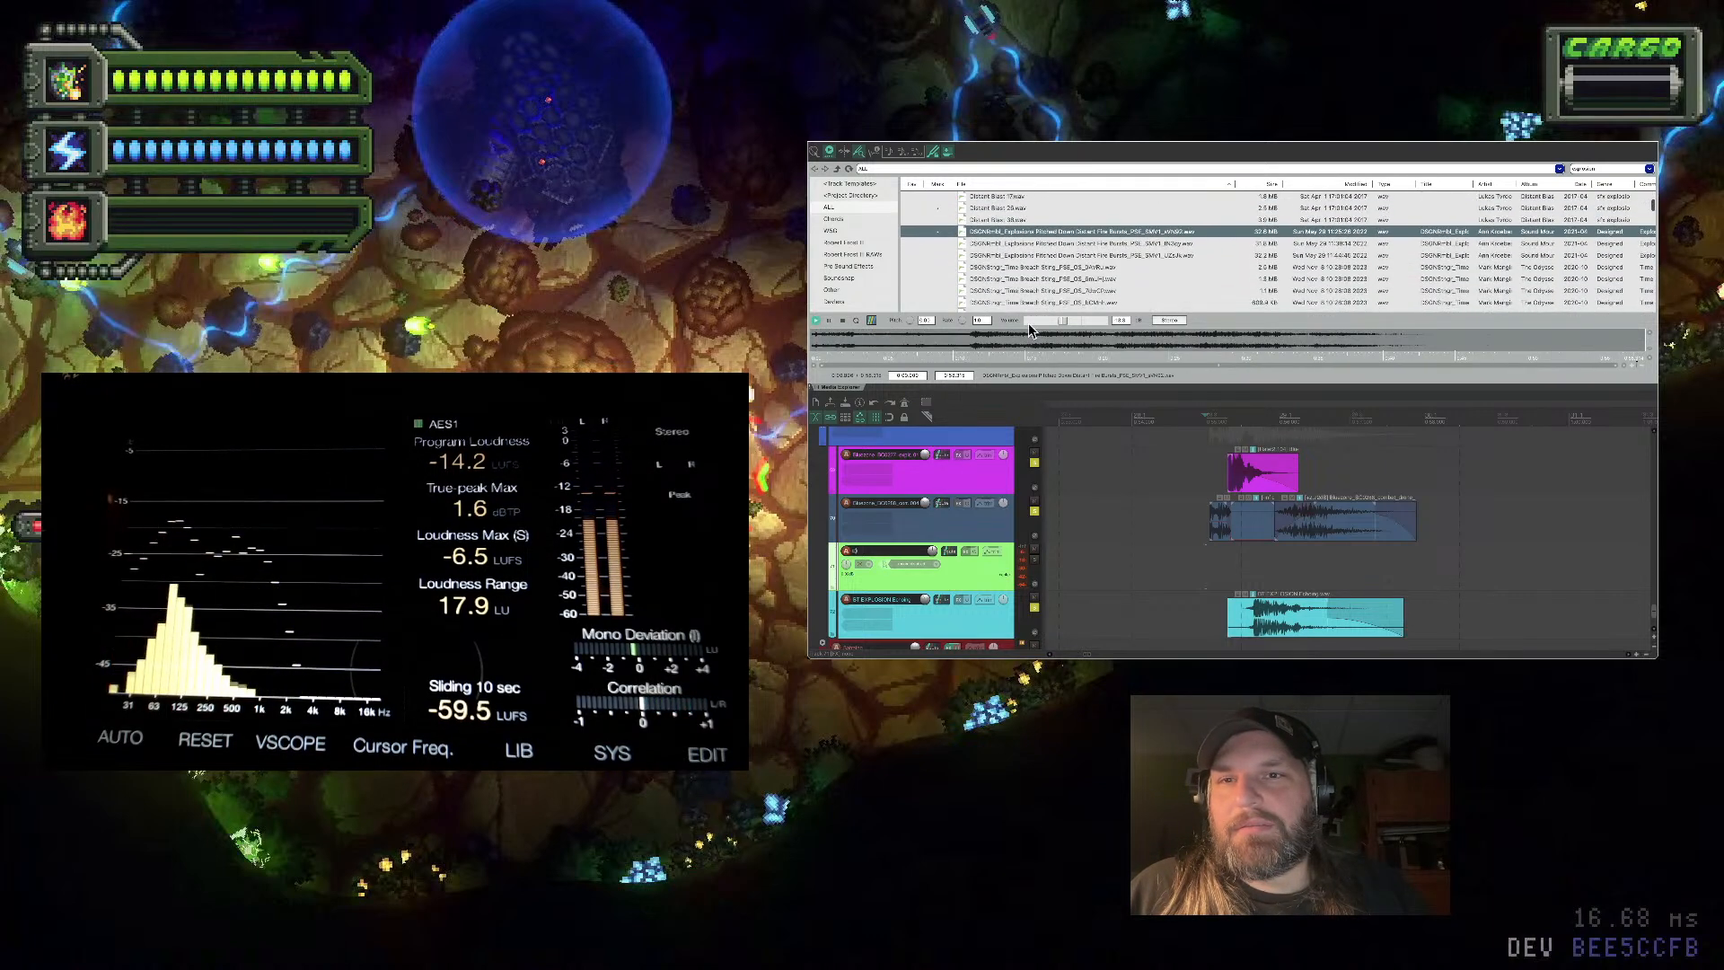
# Audition the first two Time Breach Sting samples and place the second one on the new track near the other layers' start
pyautogui.click(1060, 265)
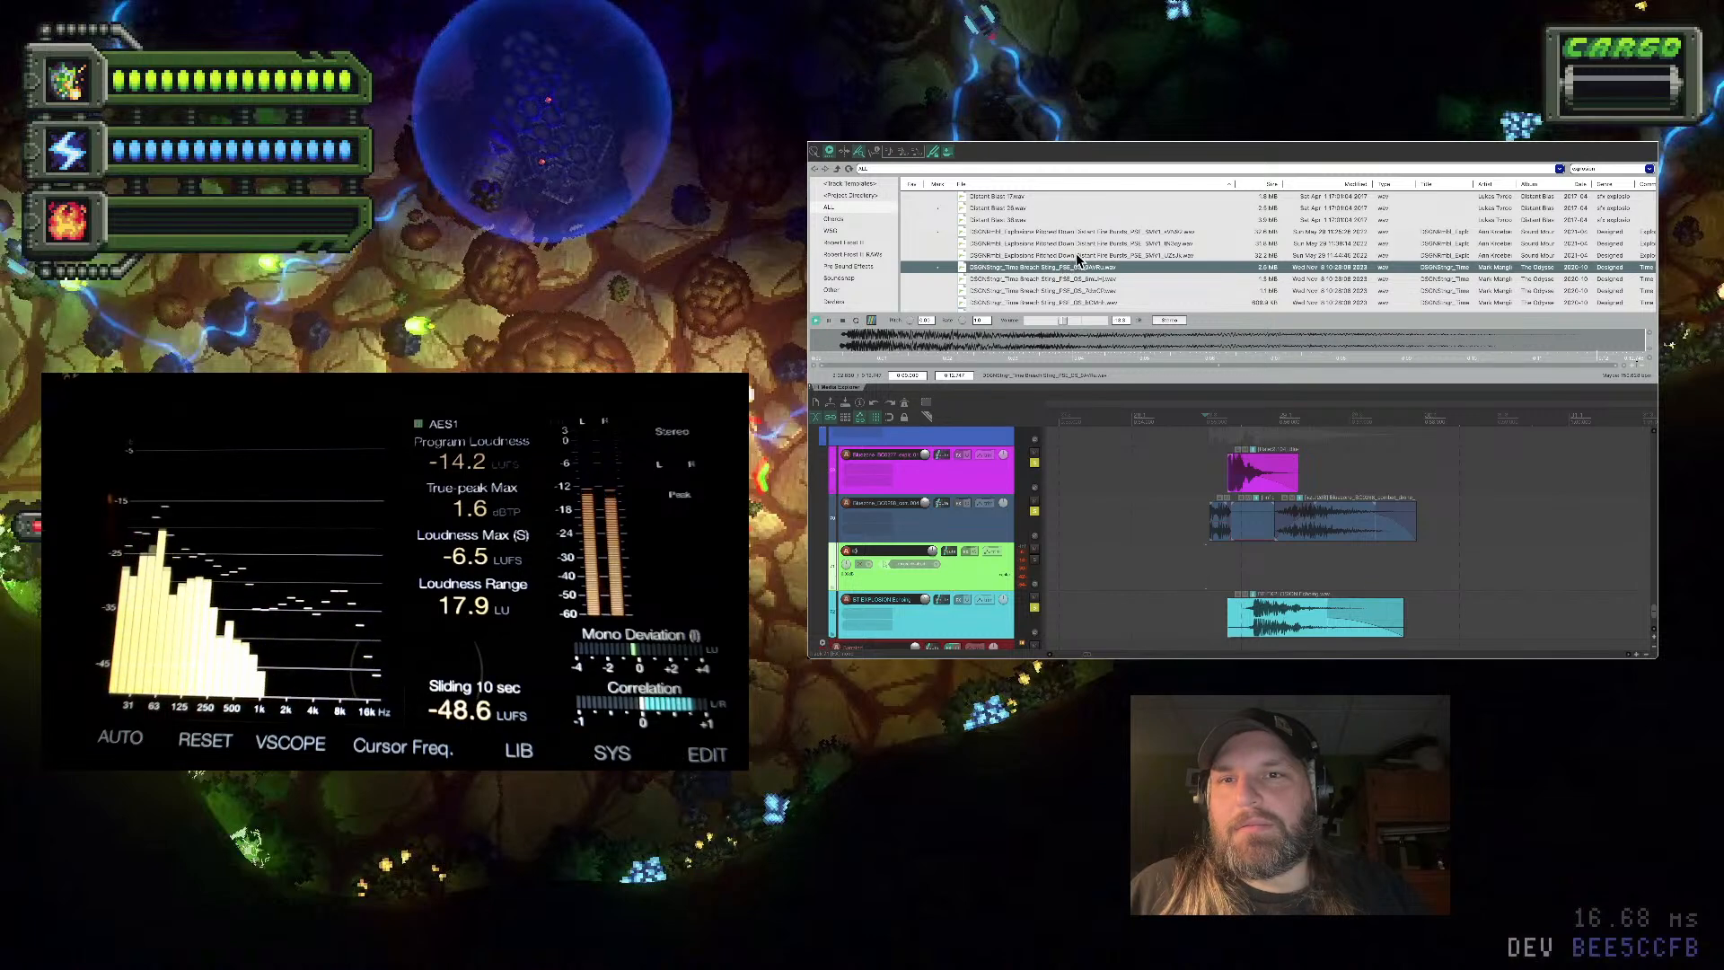
pyautogui.click(1084, 279)
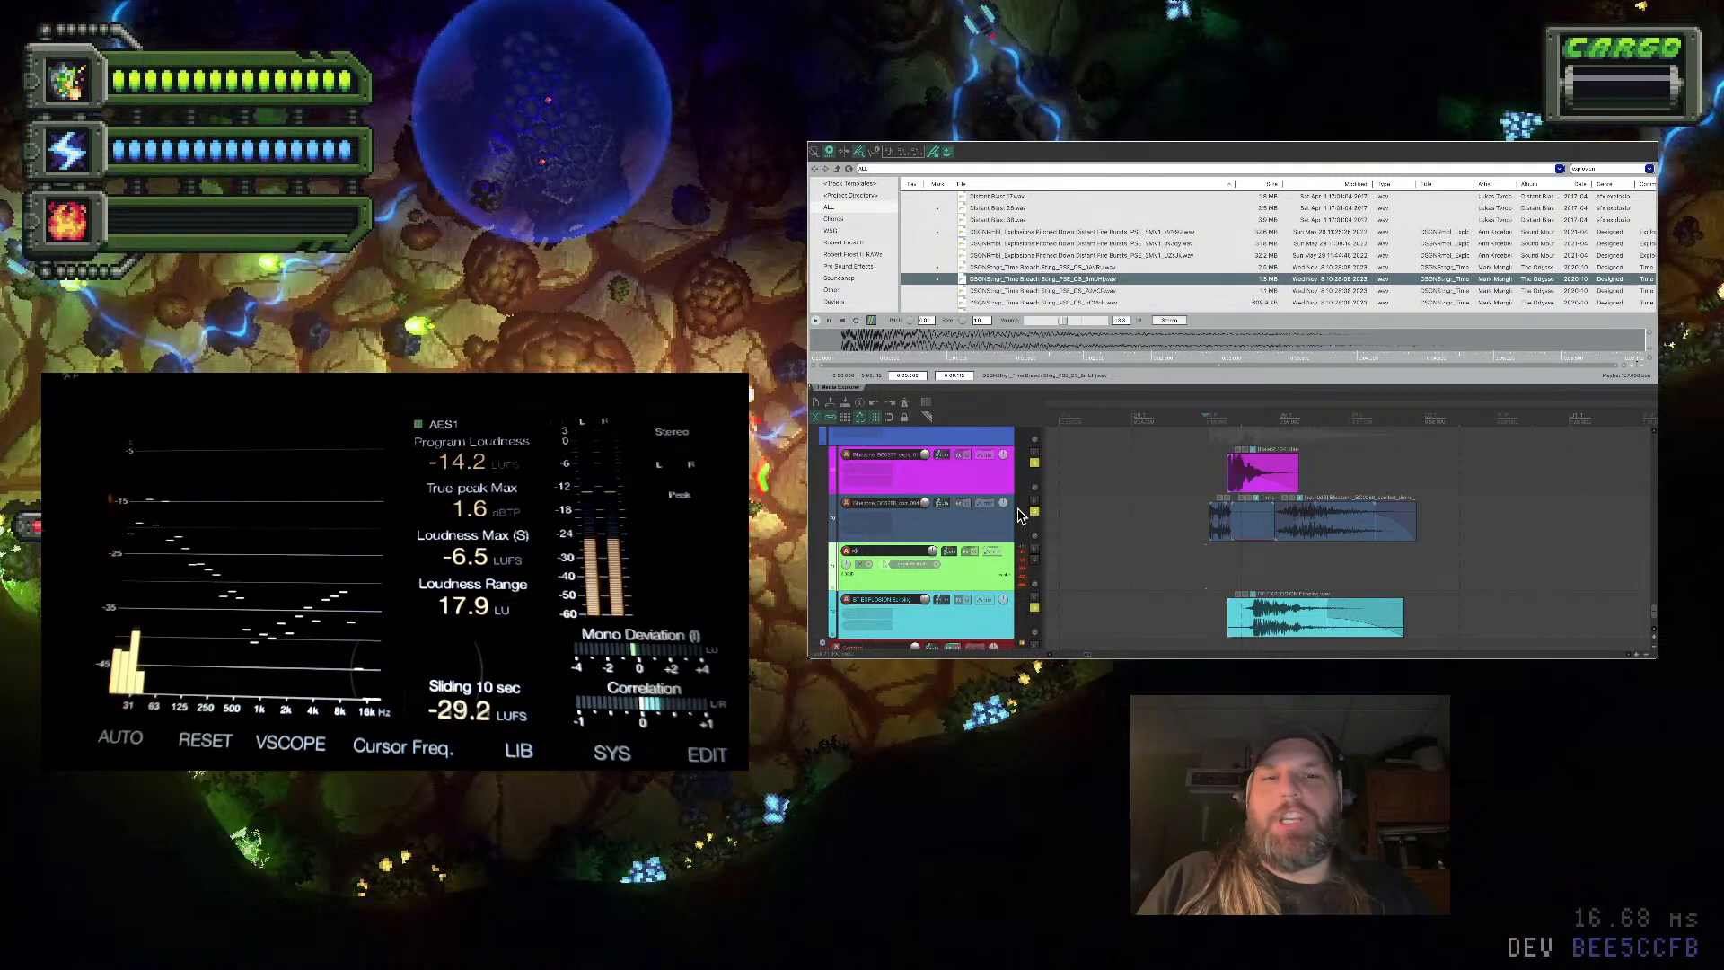
pyautogui.moveTo(1017, 281); pyautogui.dragTo(1230, 579)
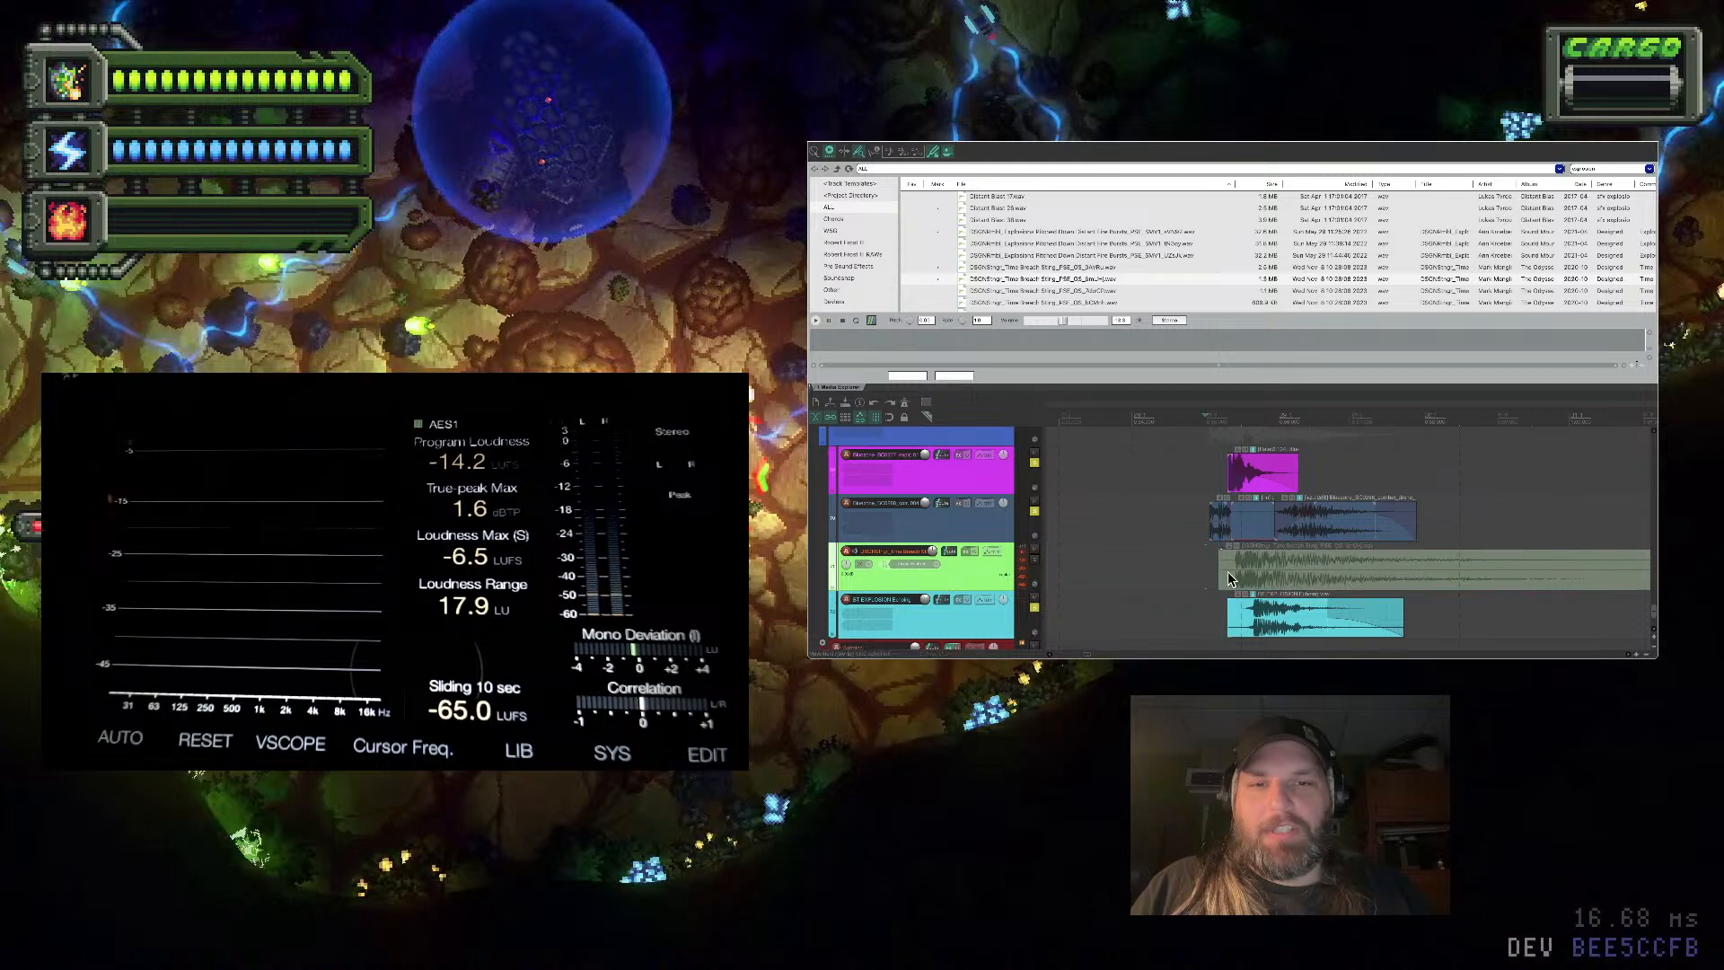
# Clear the individual layer solos, solo the folder track that holds the explosion layers, and rename that folder
pyautogui.click(1032, 564)
pyautogui.scroll(2, 1035, 566)
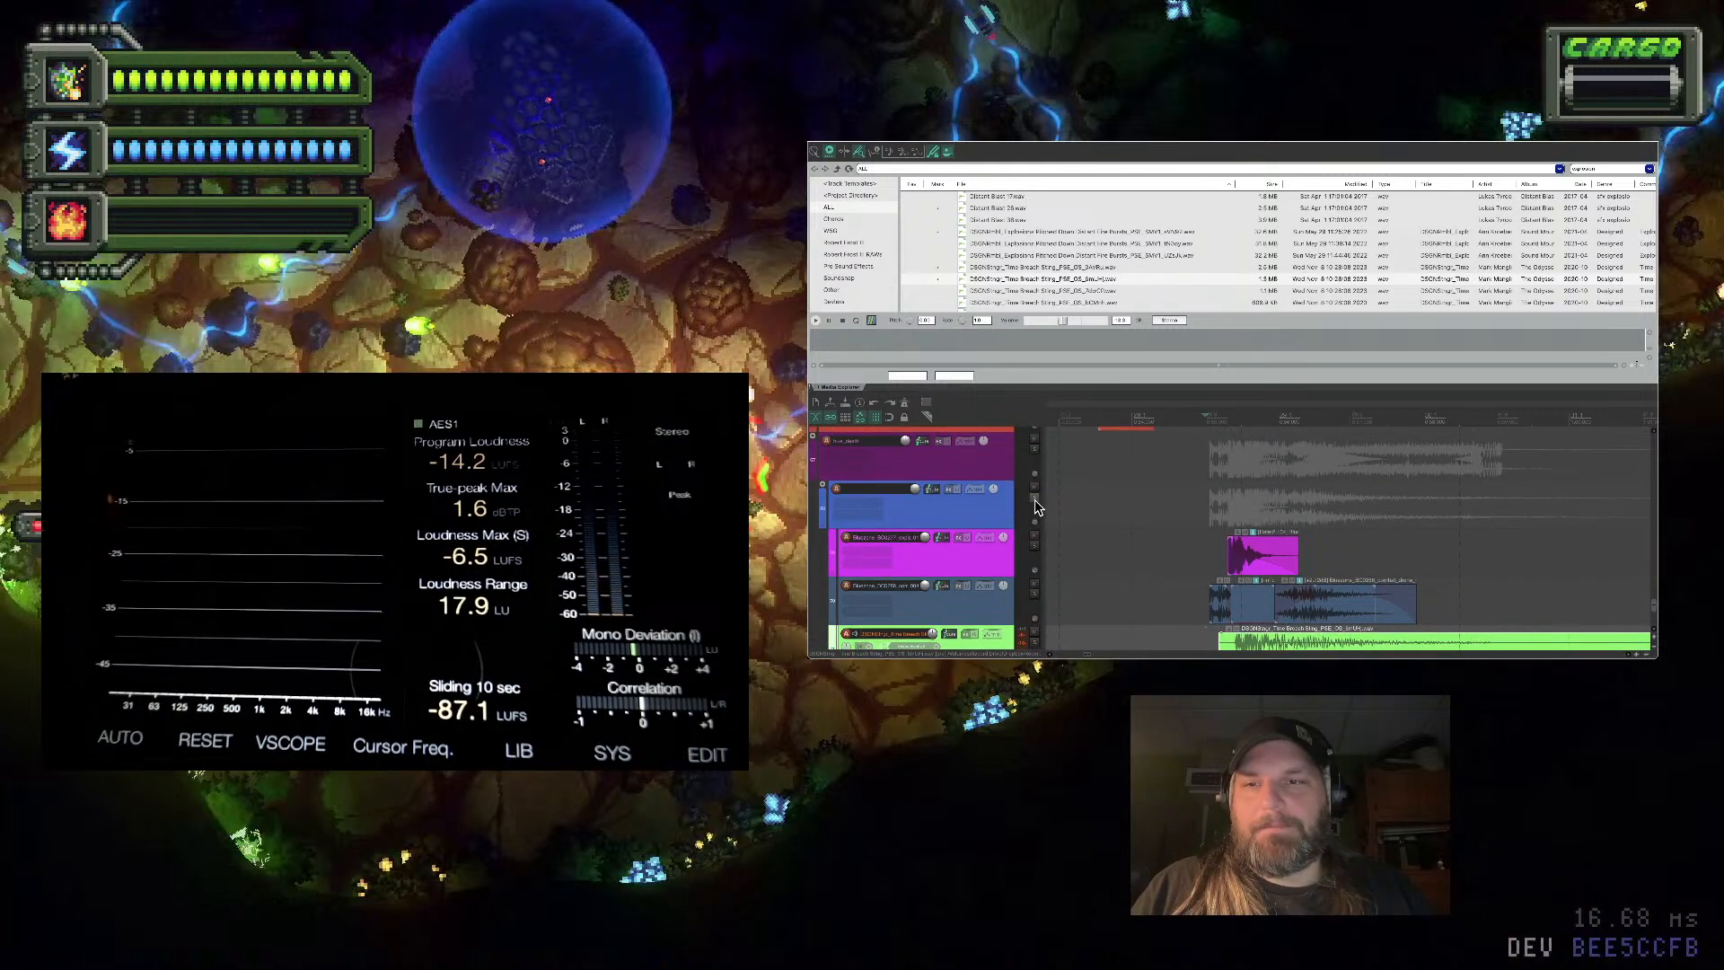
pyautogui.click(885, 499)
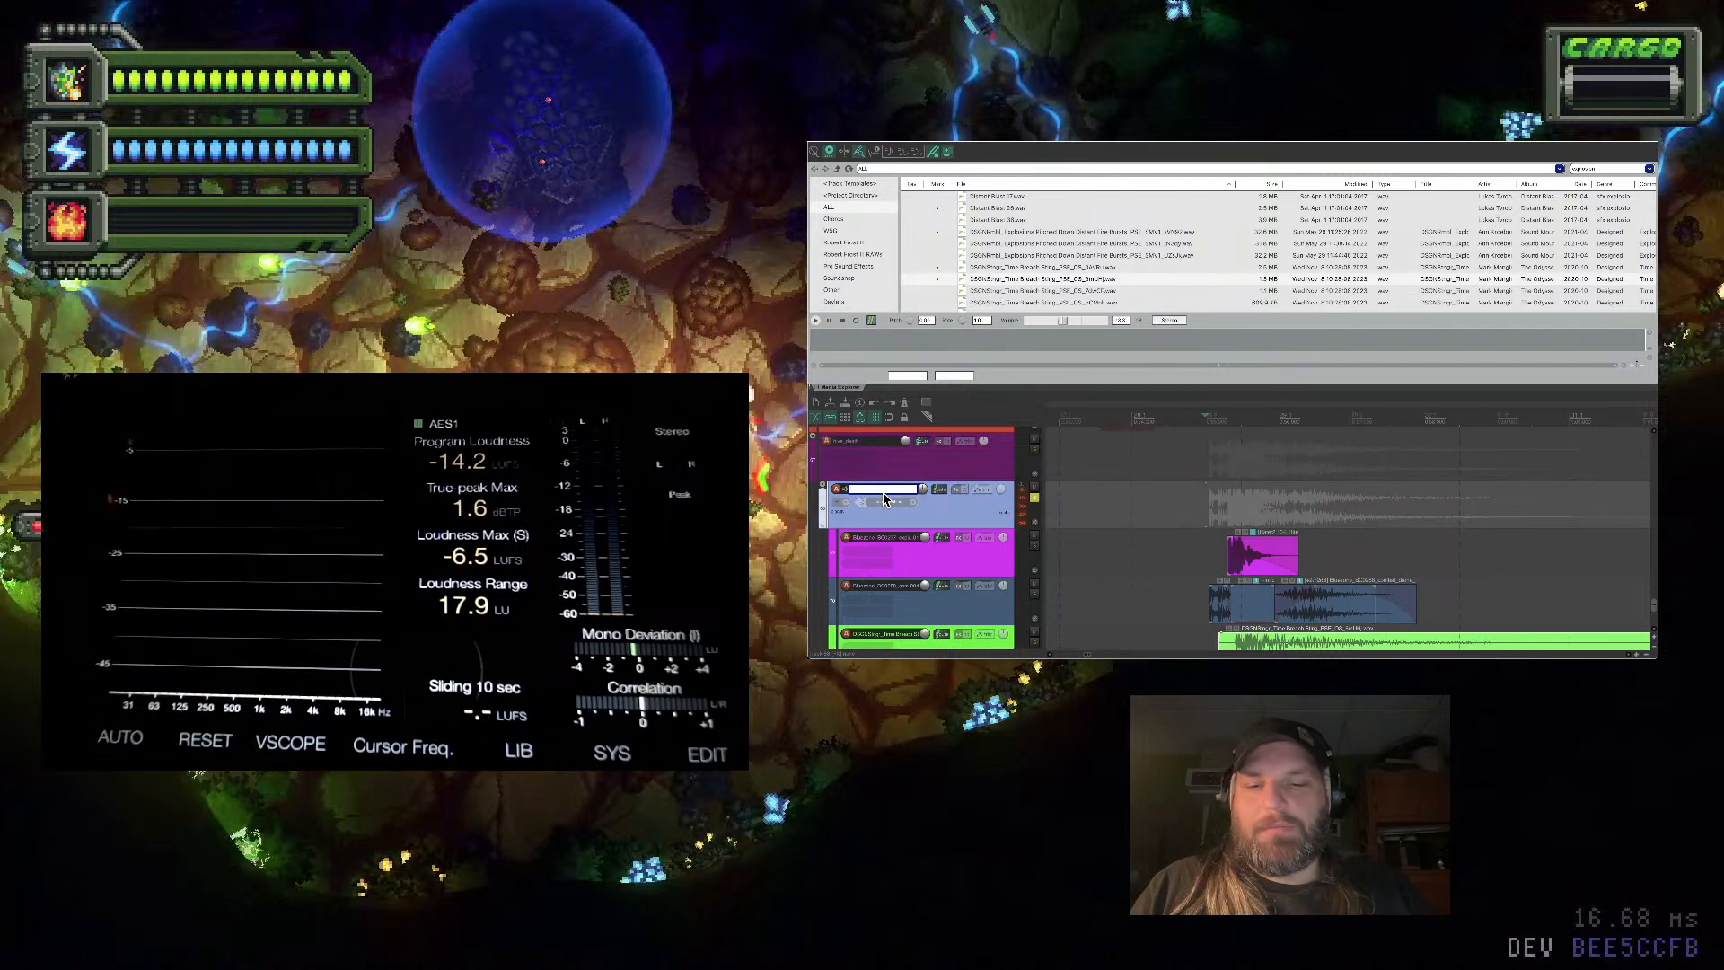
pyautogui.write('s')
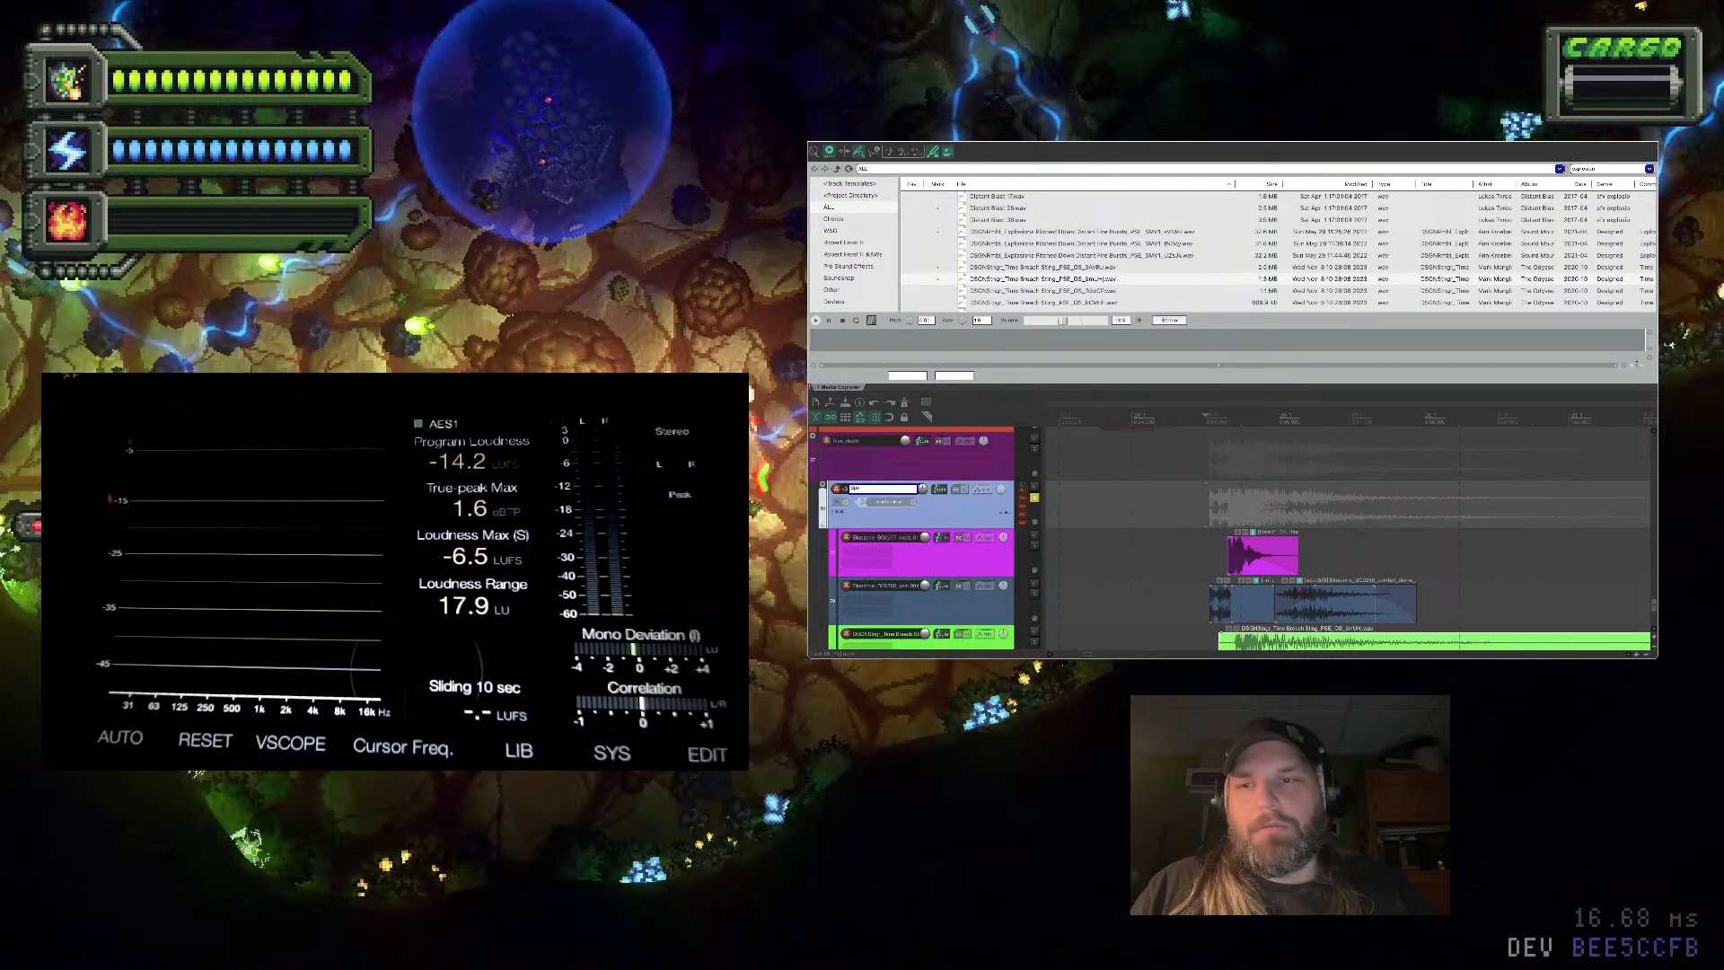
# Play the explosion layers together and balance the track volumes of the Time Breach Sting and ST EXPLOSION layers
pyautogui.scroll(-3, 924, 558)
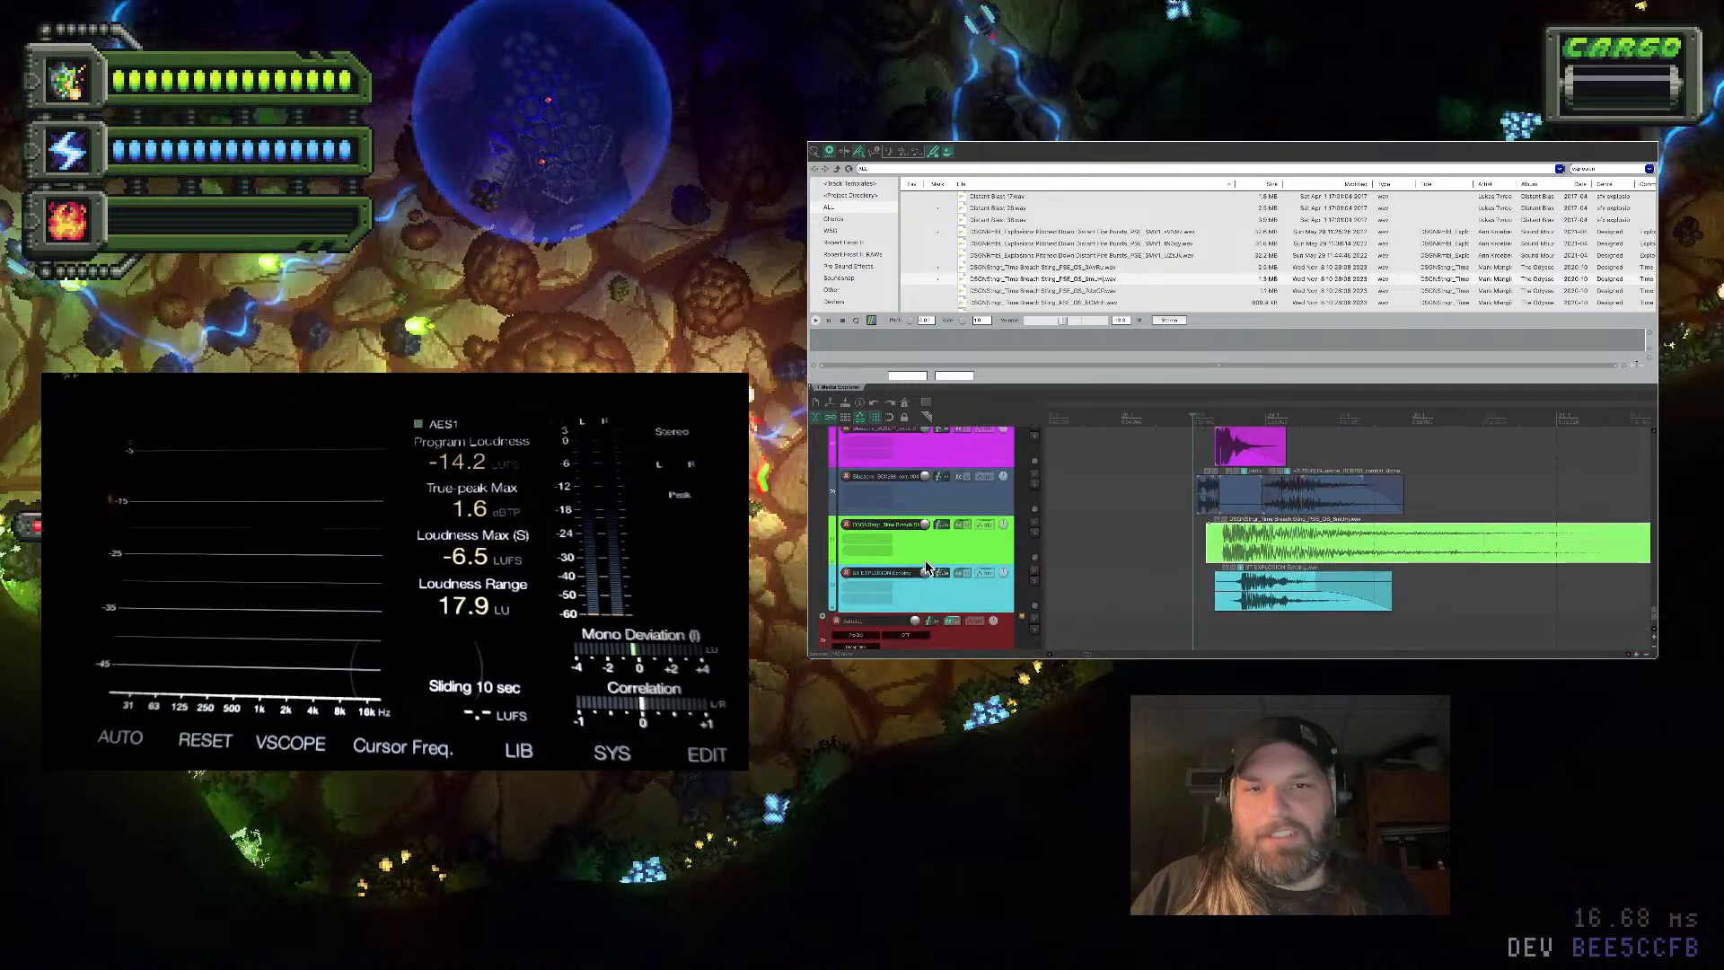
pyautogui.press('space')
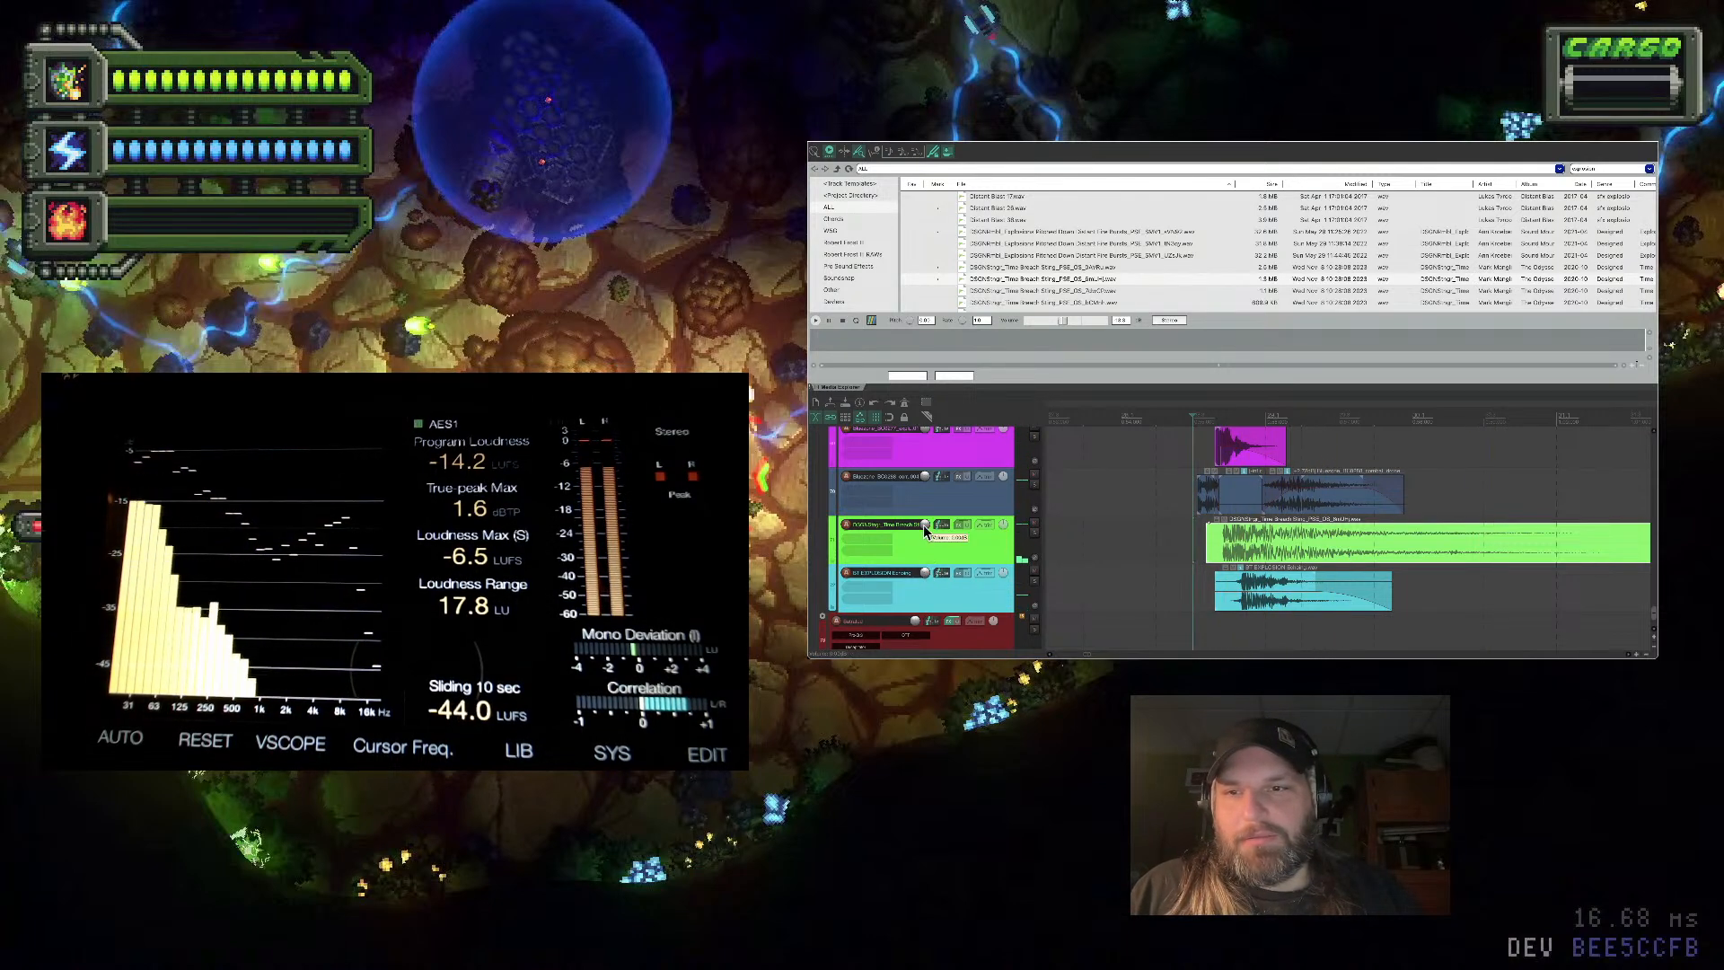
pyautogui.press('space')
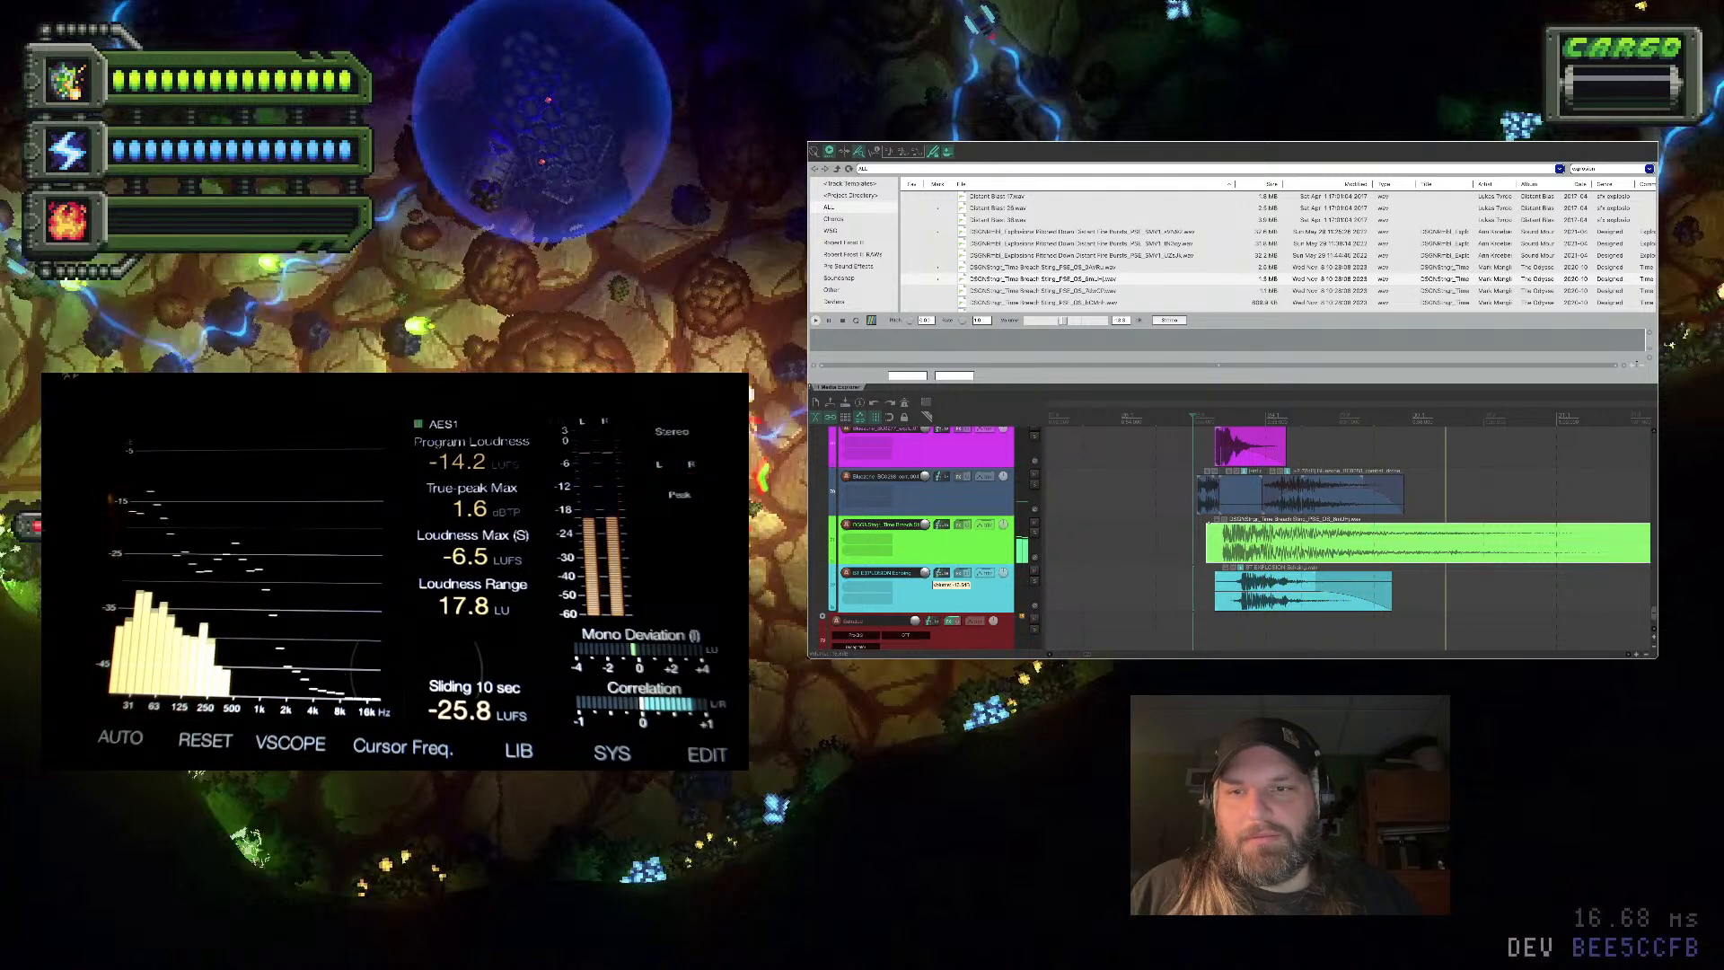
# Solo the parent folder instead of the explosion folder, listen to the full layered effect, and review its tracks
pyautogui.scroll(3, 953, 557)
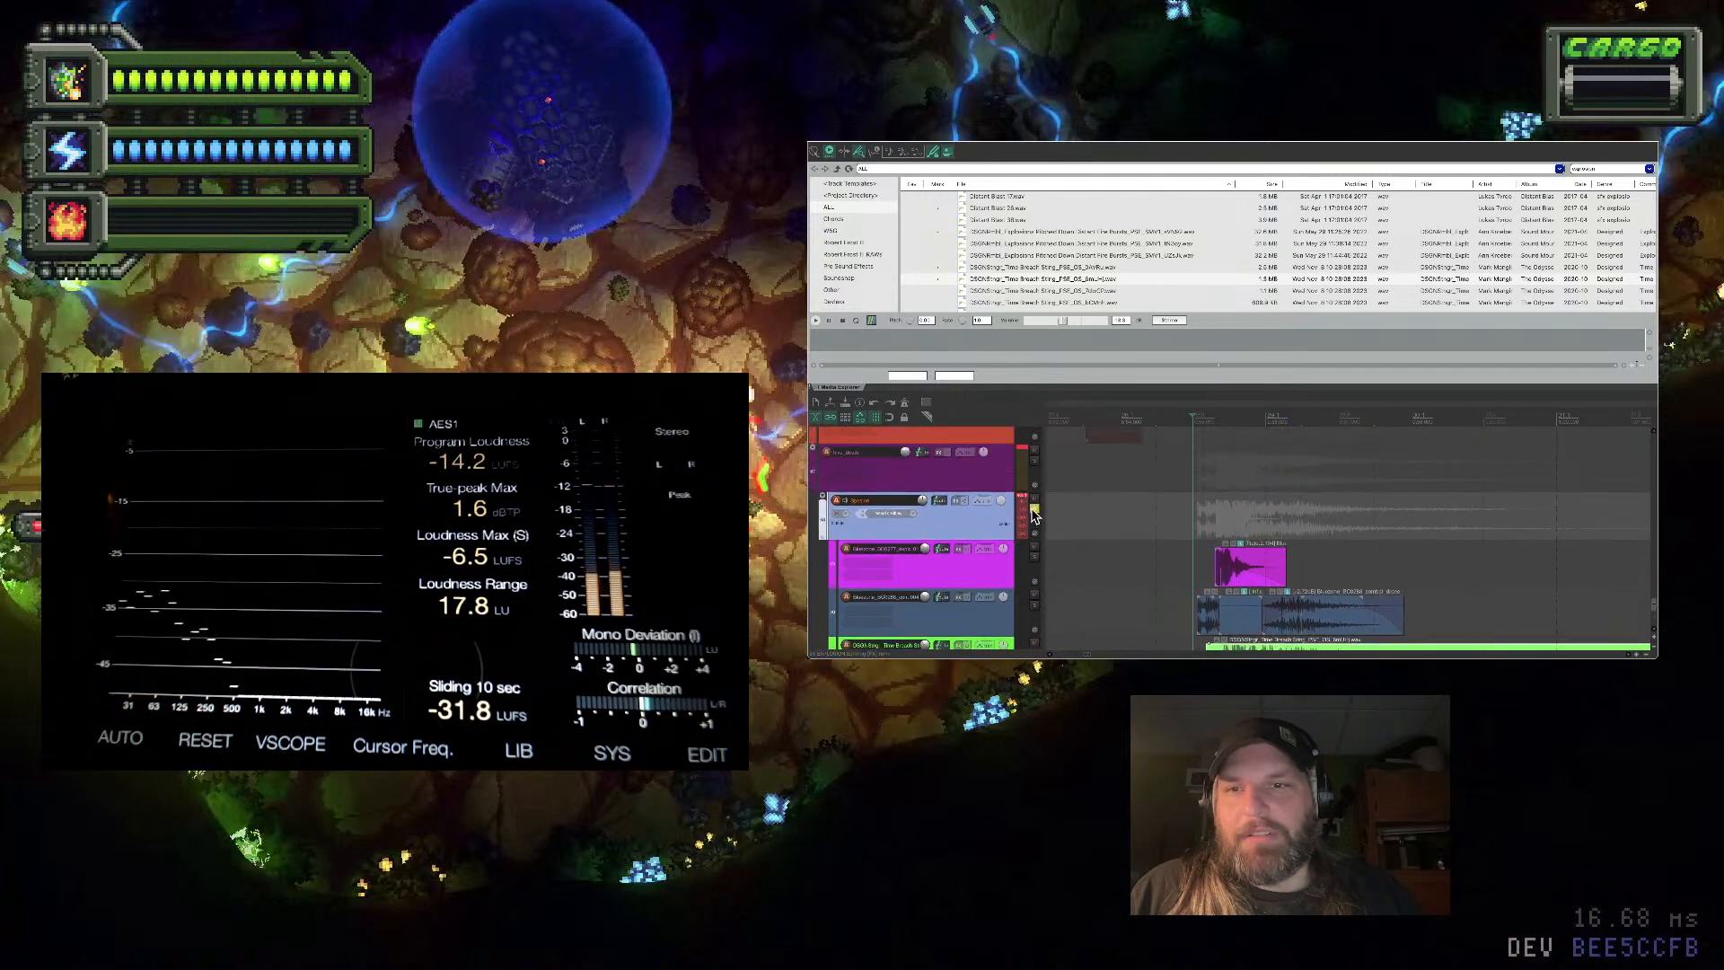
pyautogui.moveTo(946, 503)
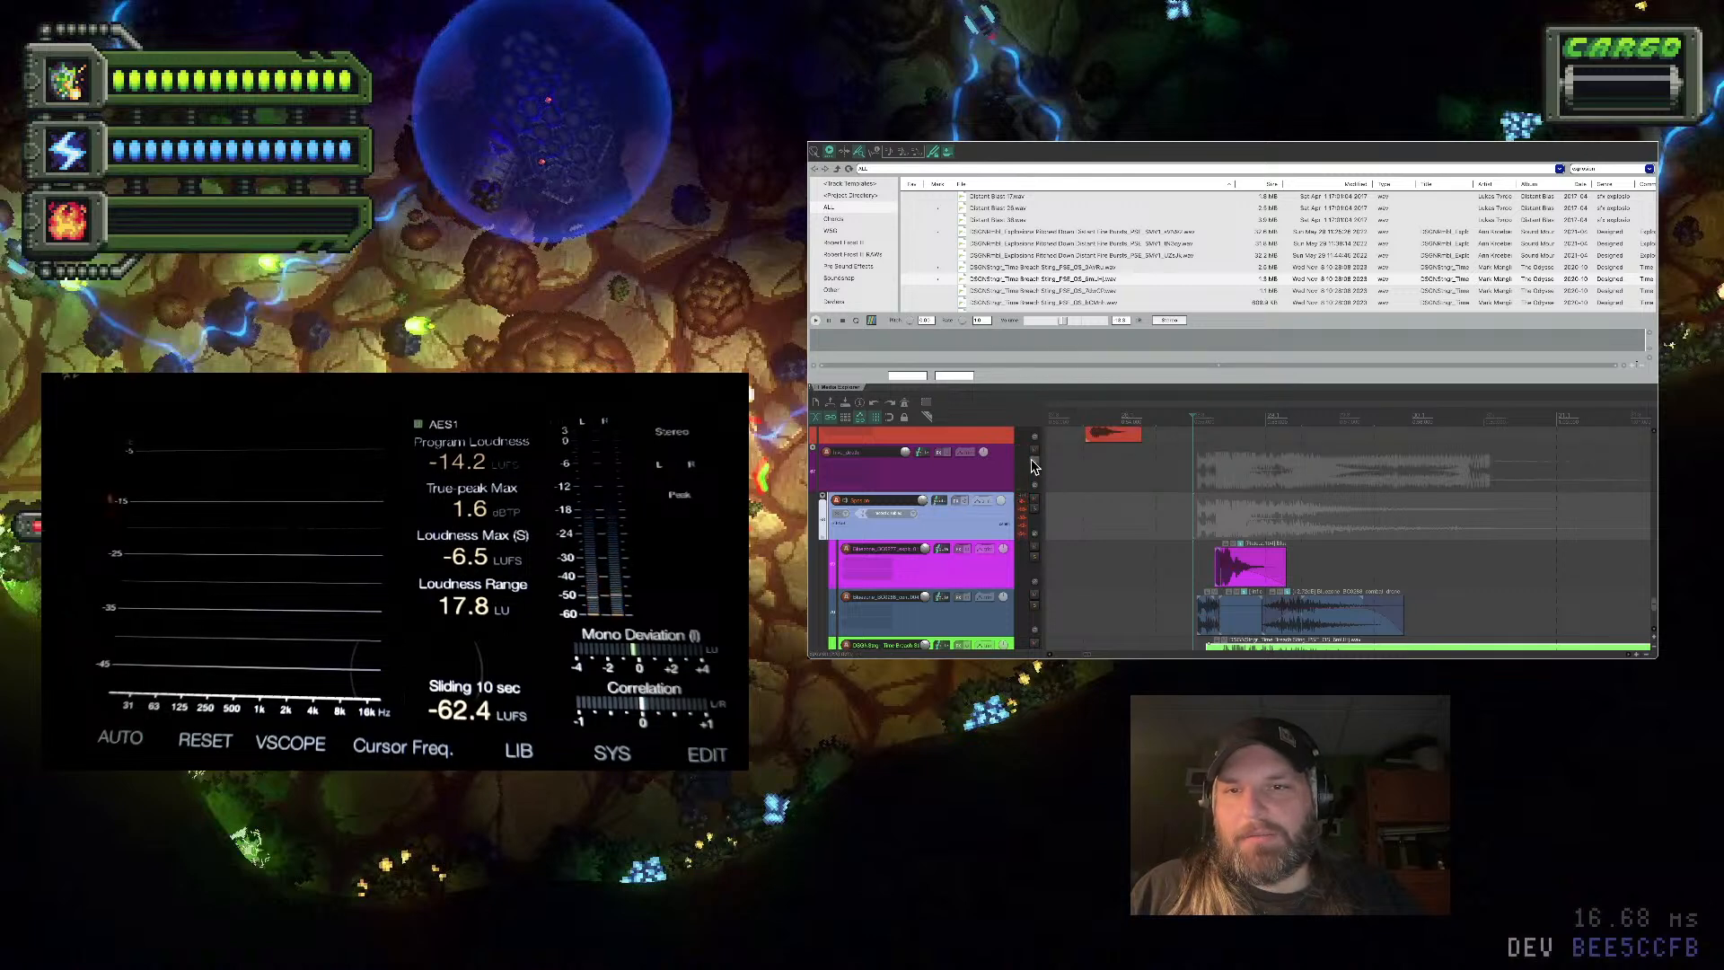
pyautogui.scroll(-1, 970, 509)
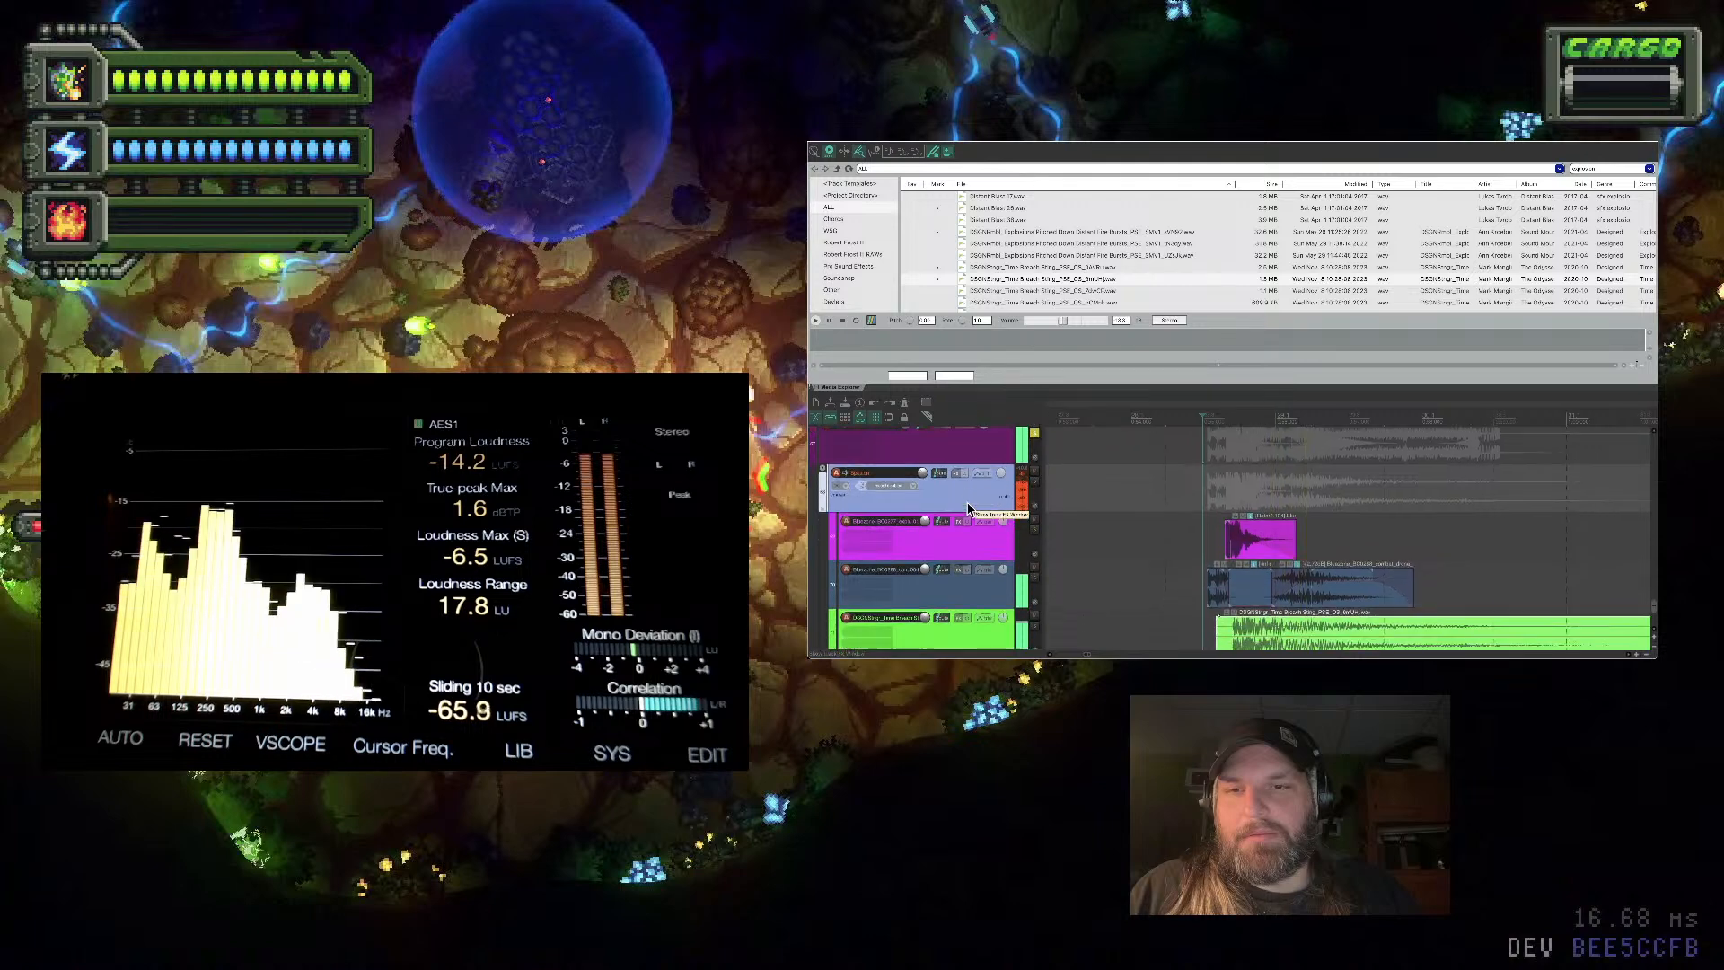
pyautogui.scroll(1, 968, 505)
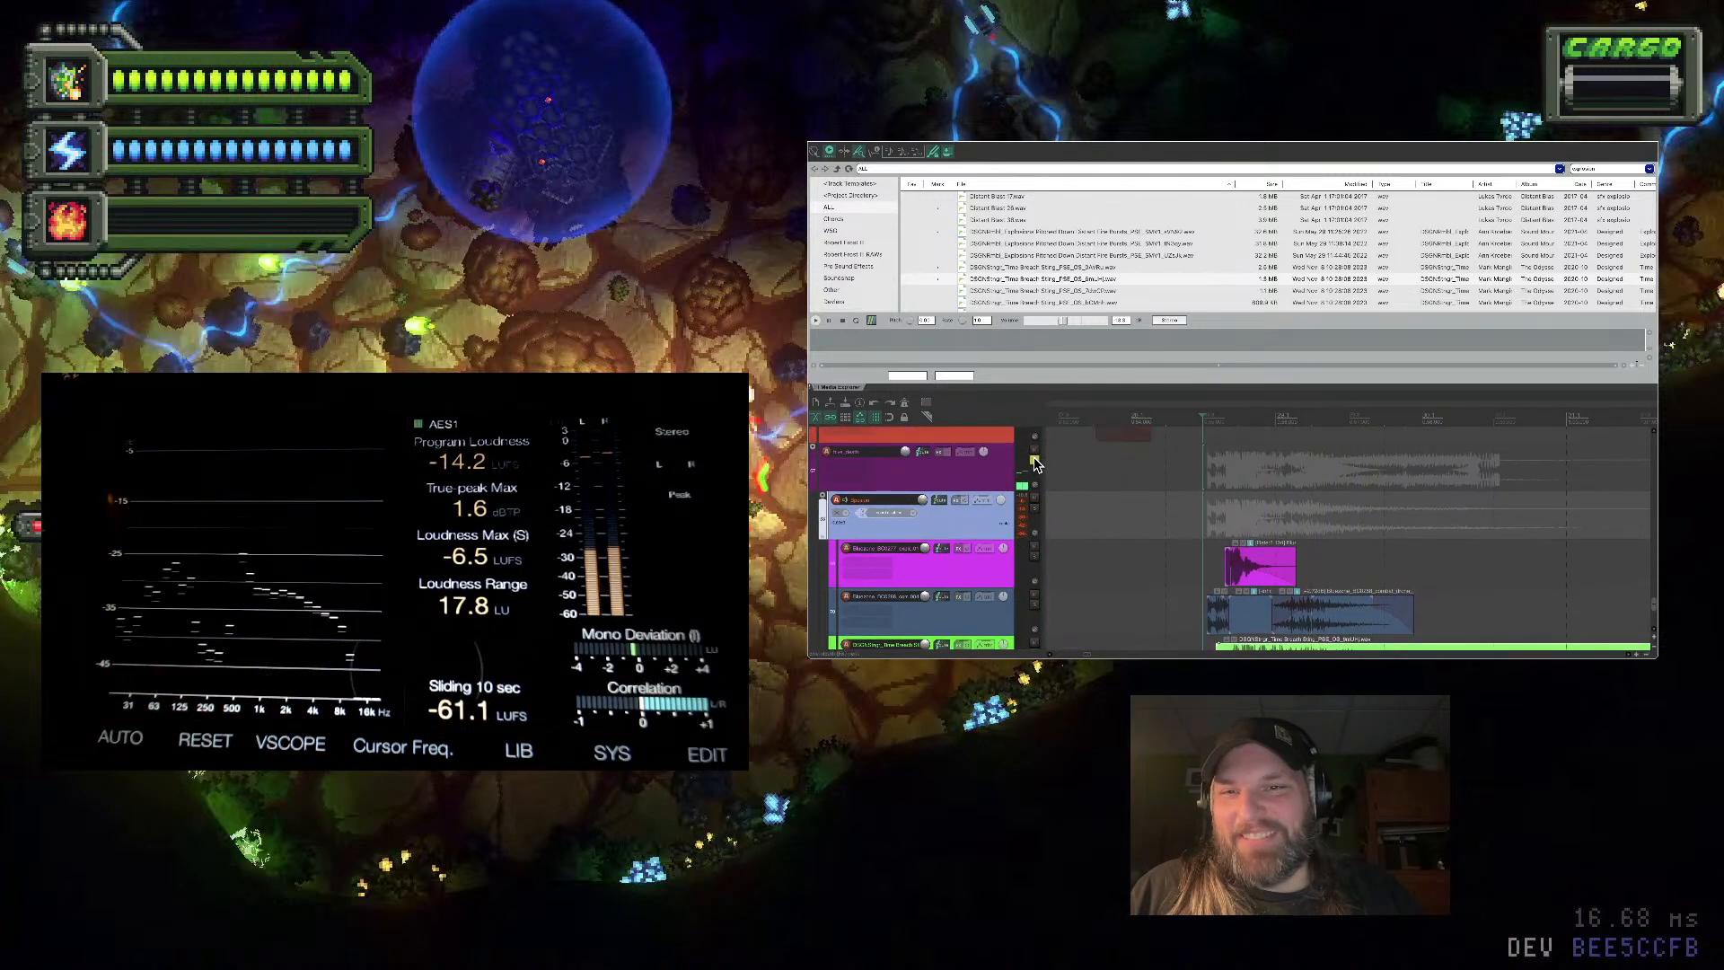
pyautogui.scroll(-2, 997, 460)
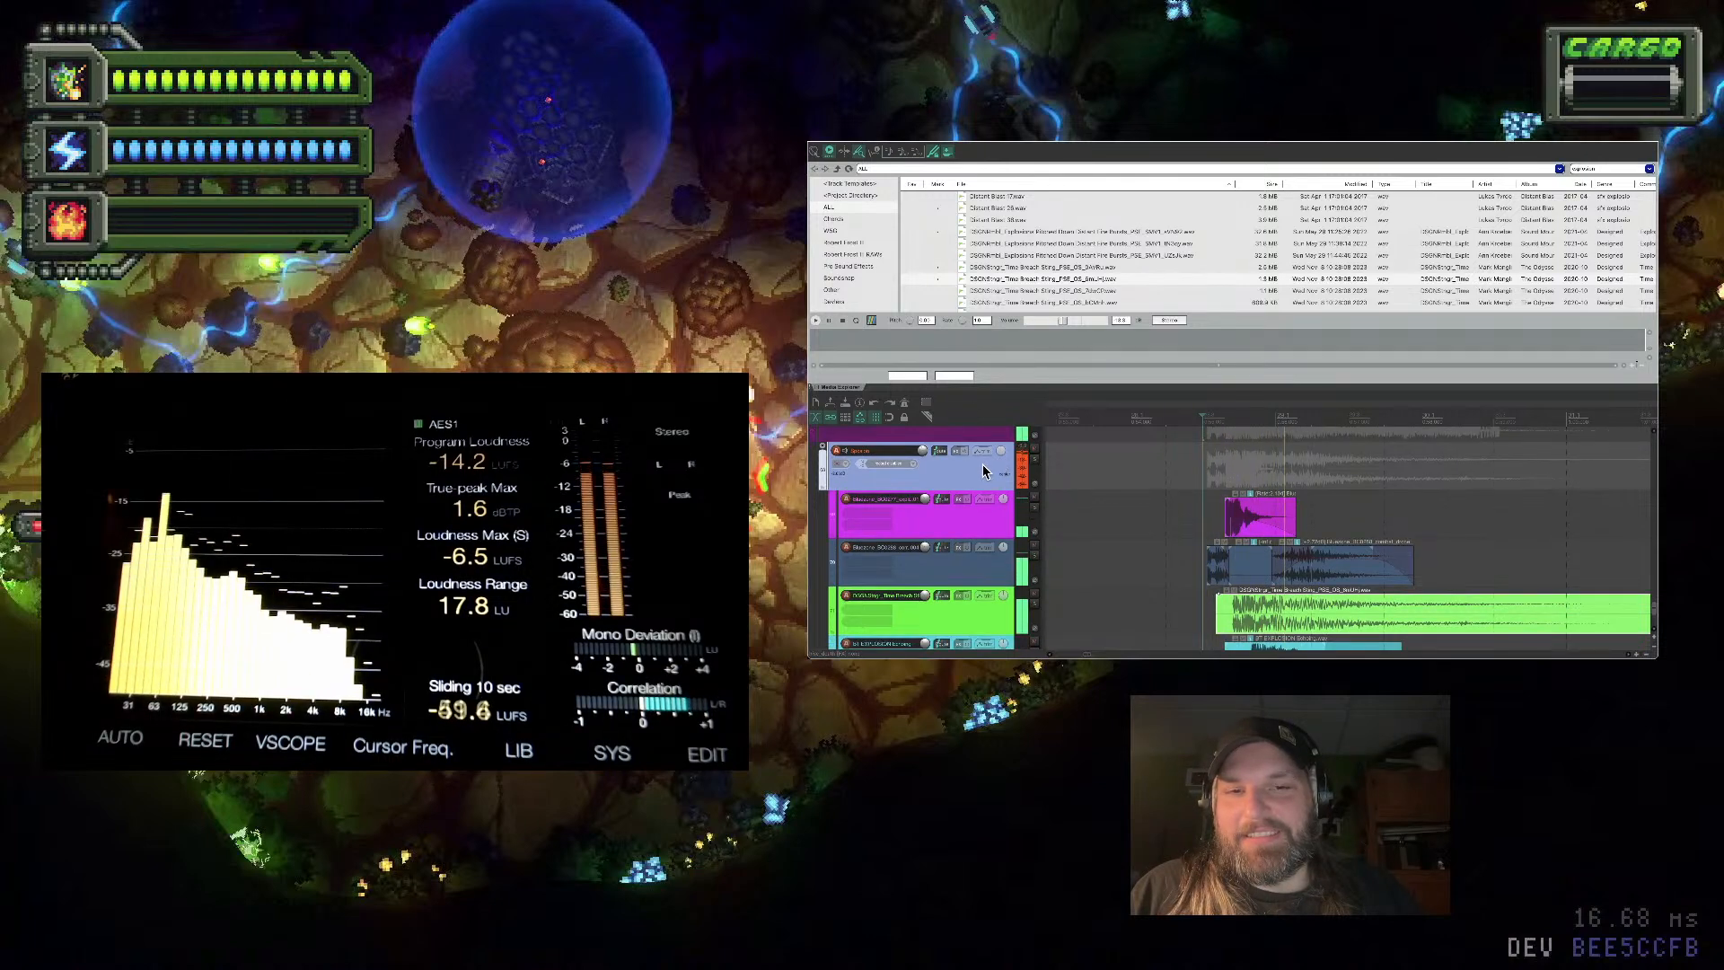
pyautogui.scroll(-5, 984, 471)
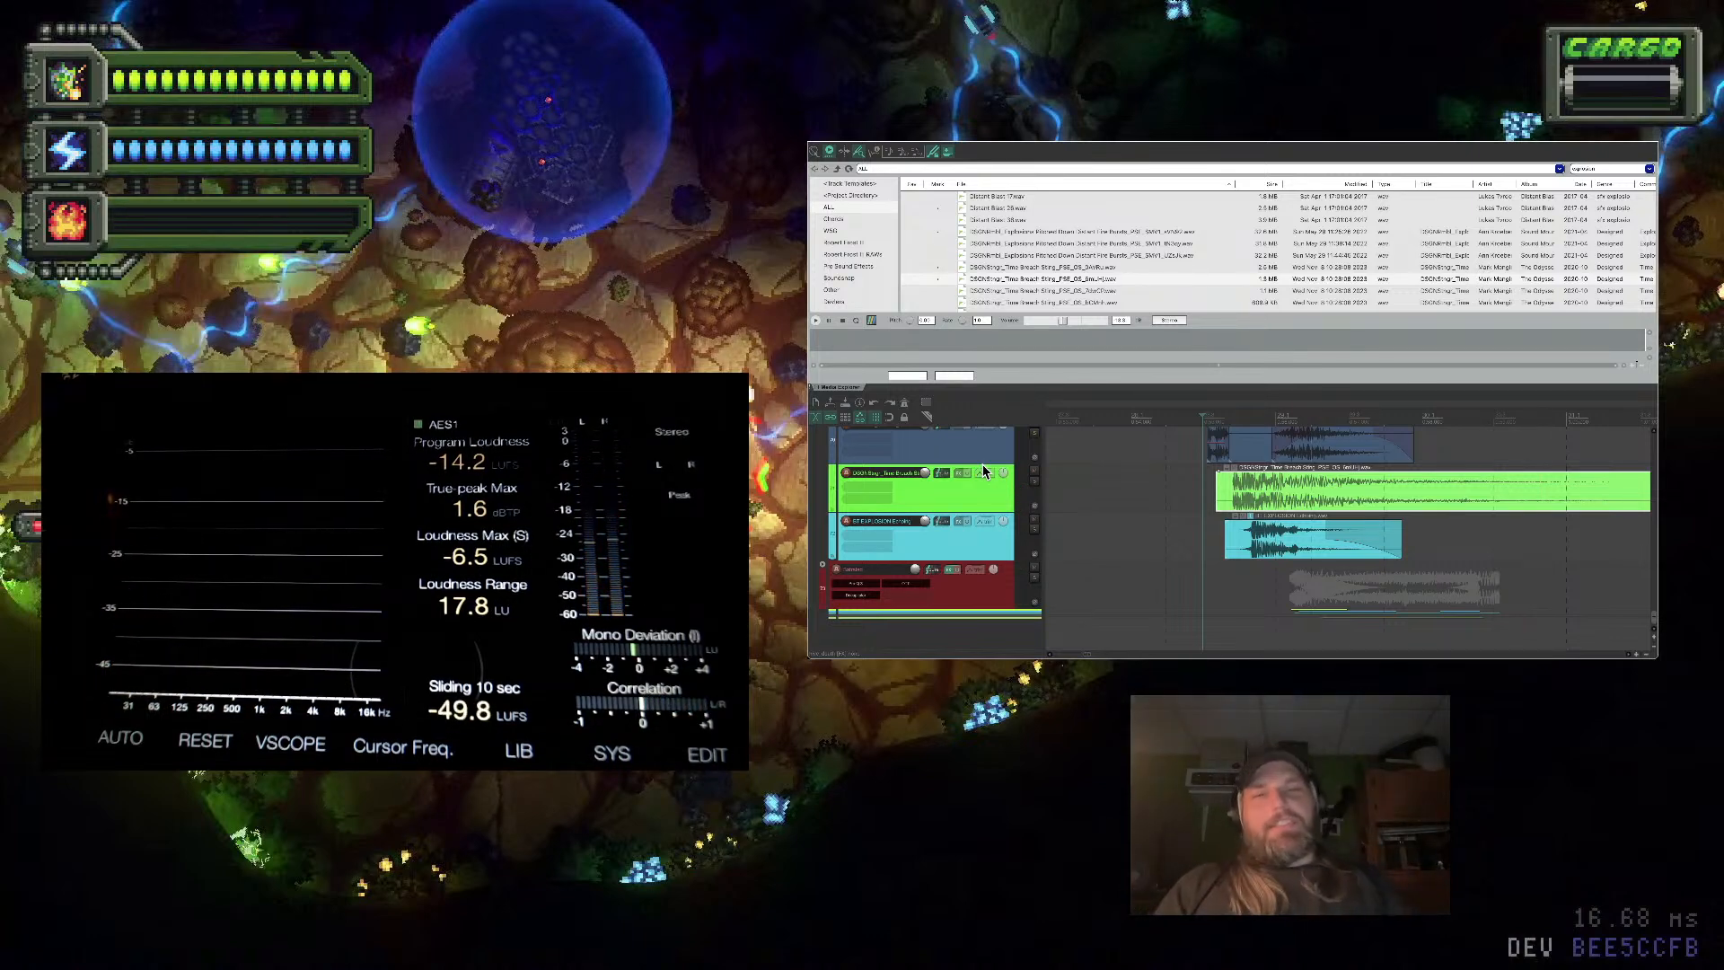
pyautogui.scroll(2, 957, 469)
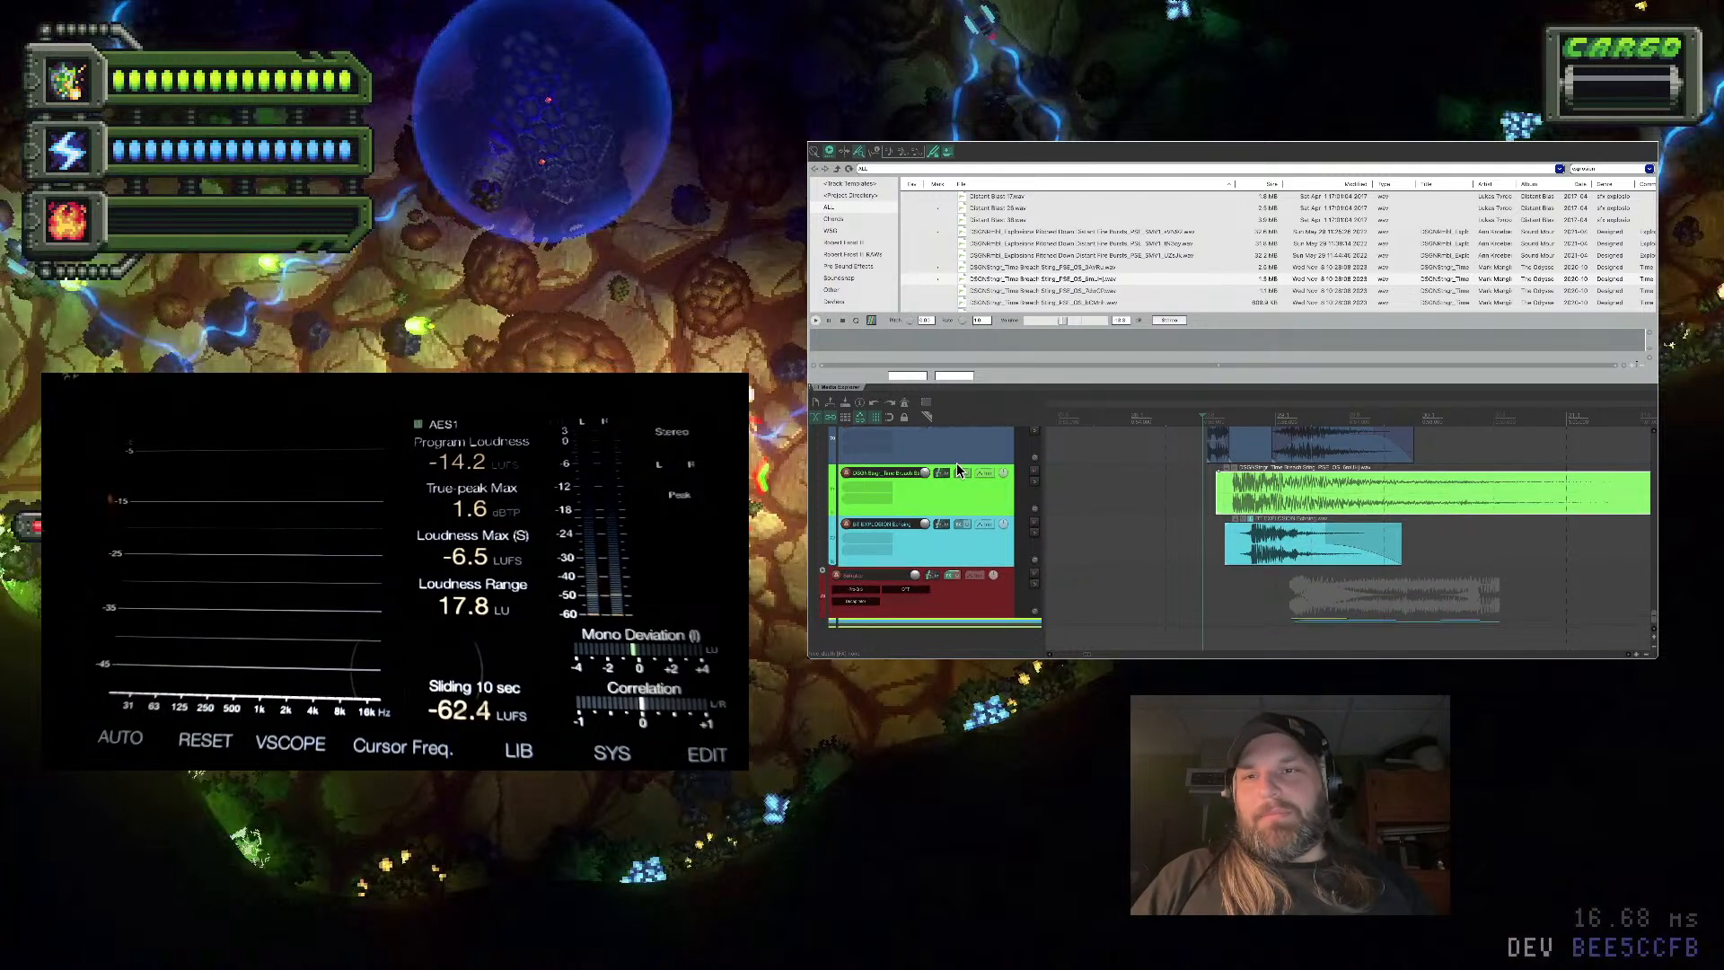
# Shift the Time Breach Sting sample slightly later on its track and play the layered effect from just before its start
pyautogui.scroll(-3, 957, 469)
pyautogui.press('alt+super+x')
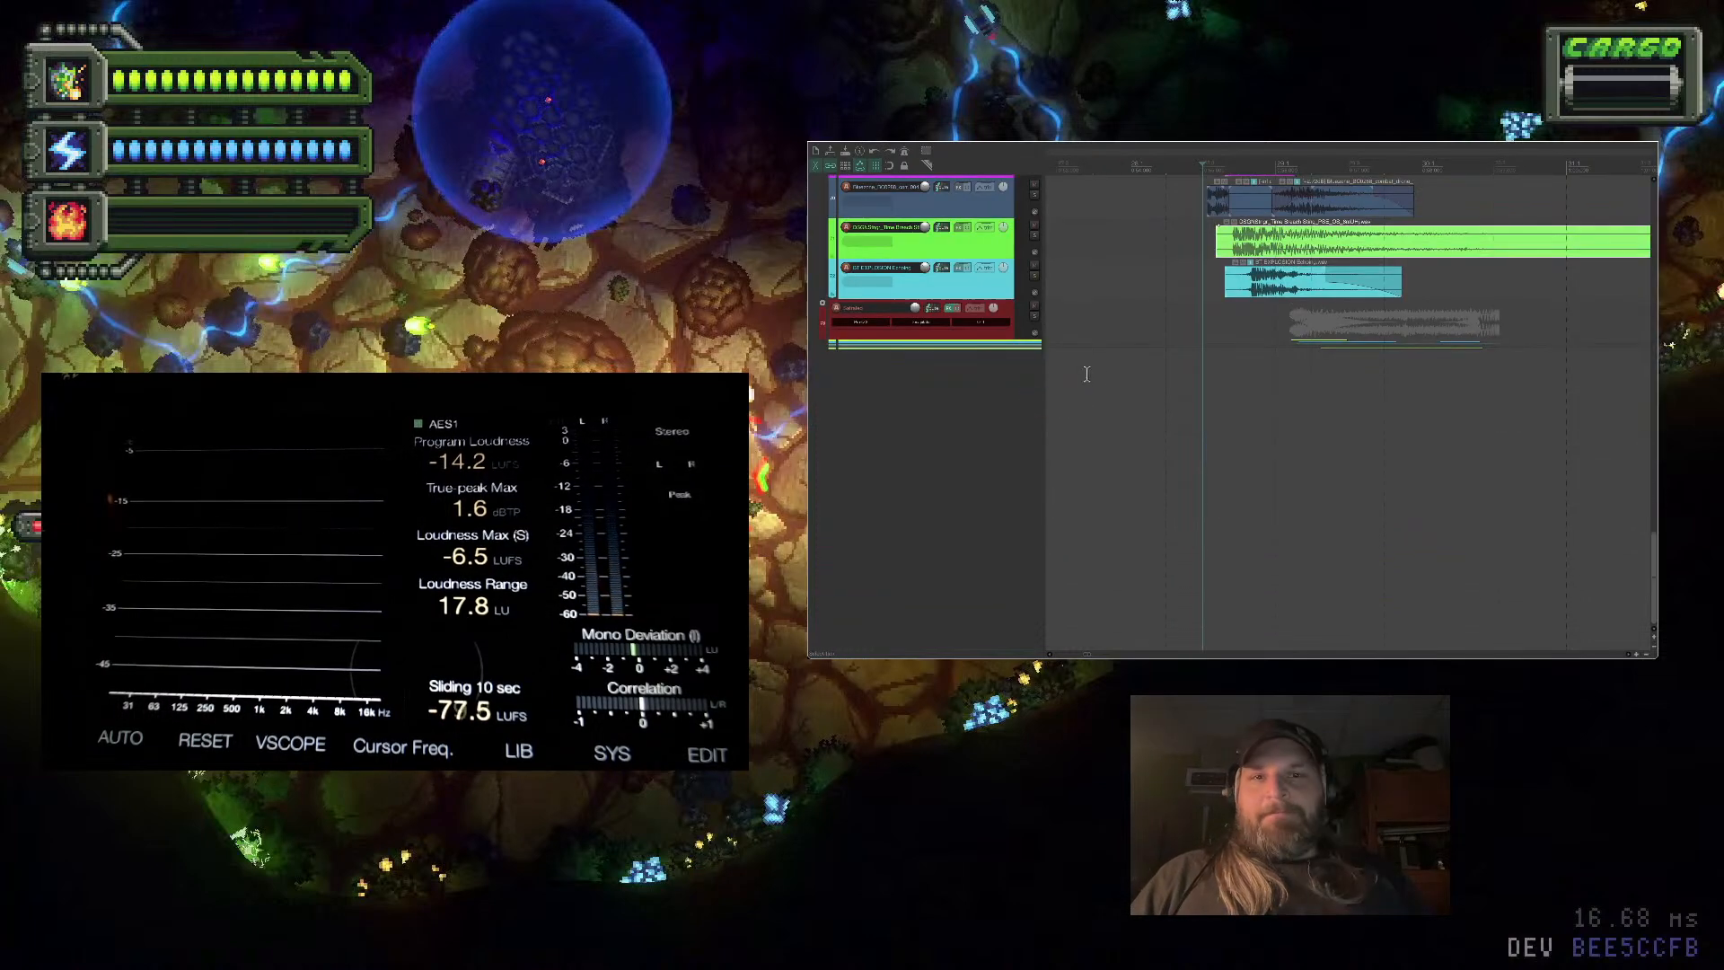
pyautogui.scroll(4, 945, 304)
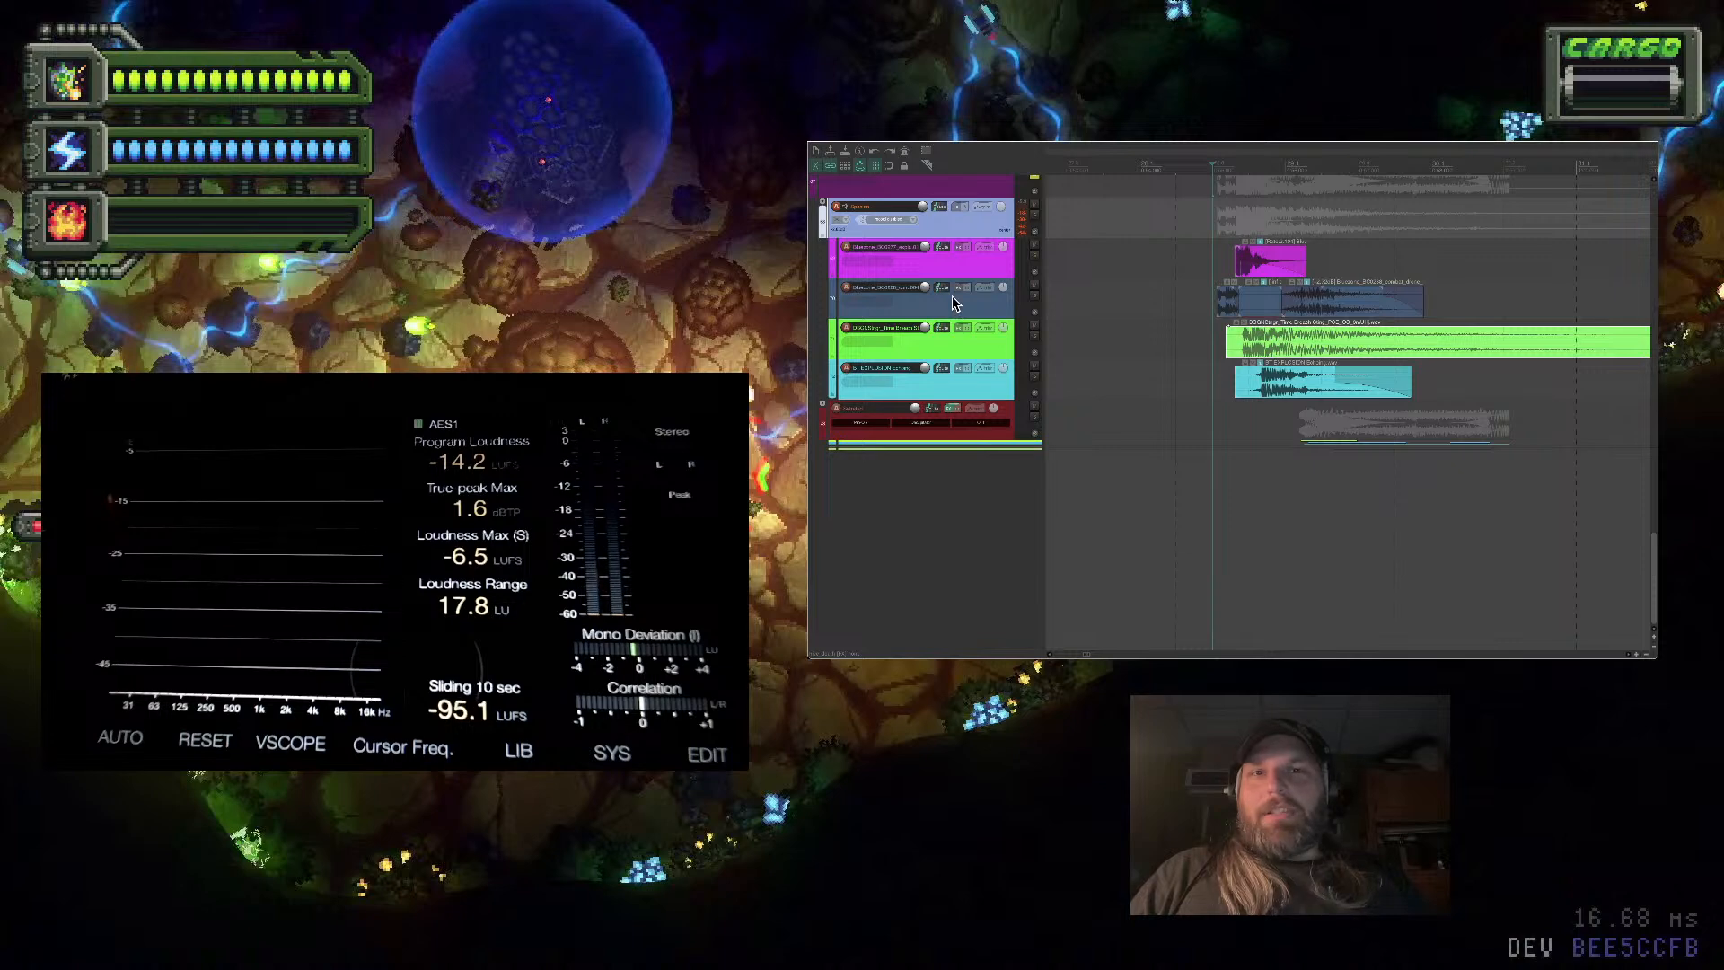
pyautogui.scroll(3, 952, 298)
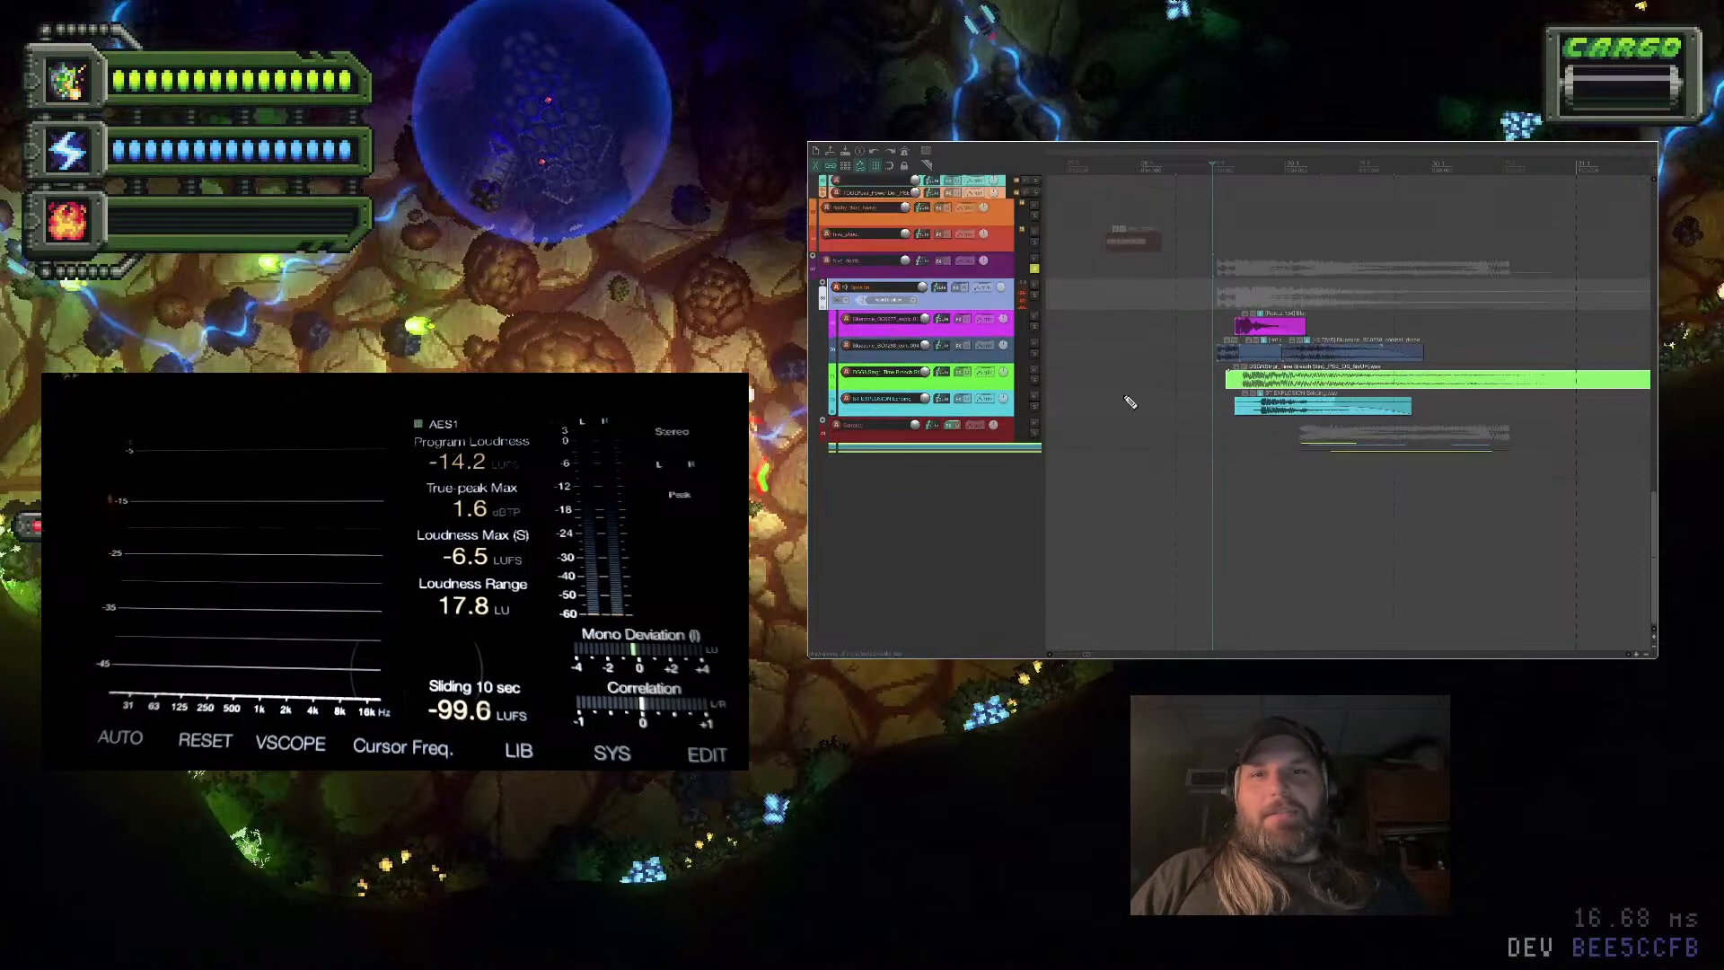
pyautogui.scroll(-2, 1130, 402)
pyautogui.scroll(3, 1124, 396)
pyautogui.scroll(4, 1122, 391)
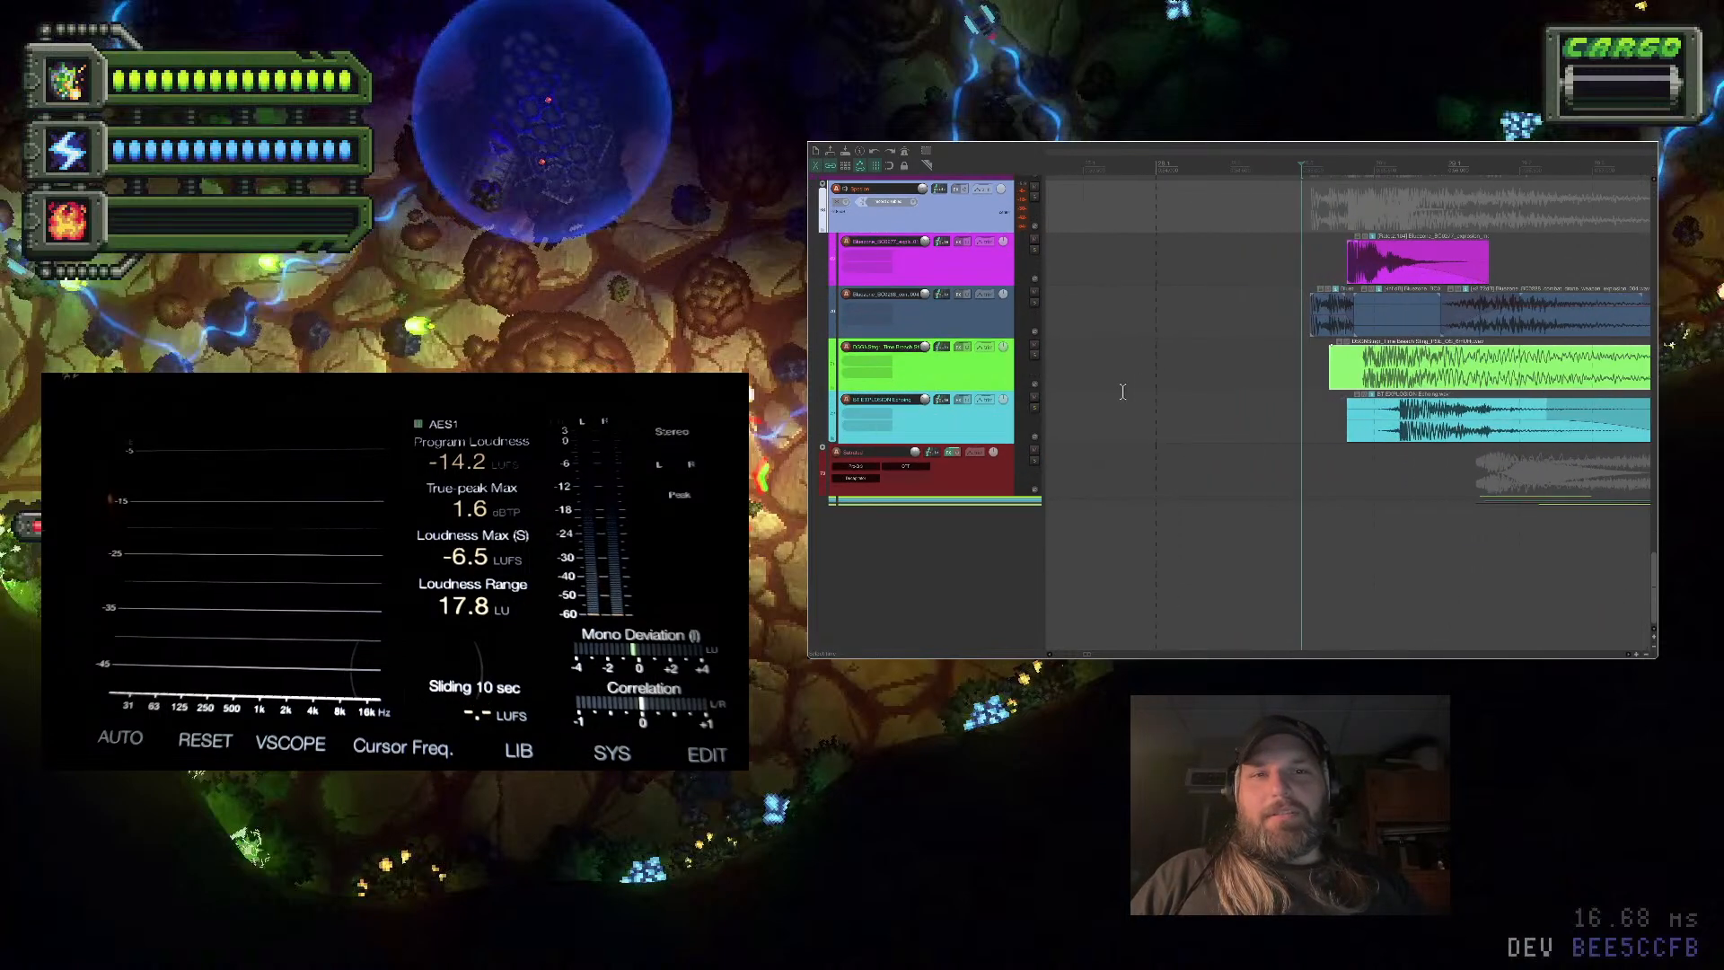
pyautogui.moveTo(1344, 378); pyautogui.dragTo(1372, 378)
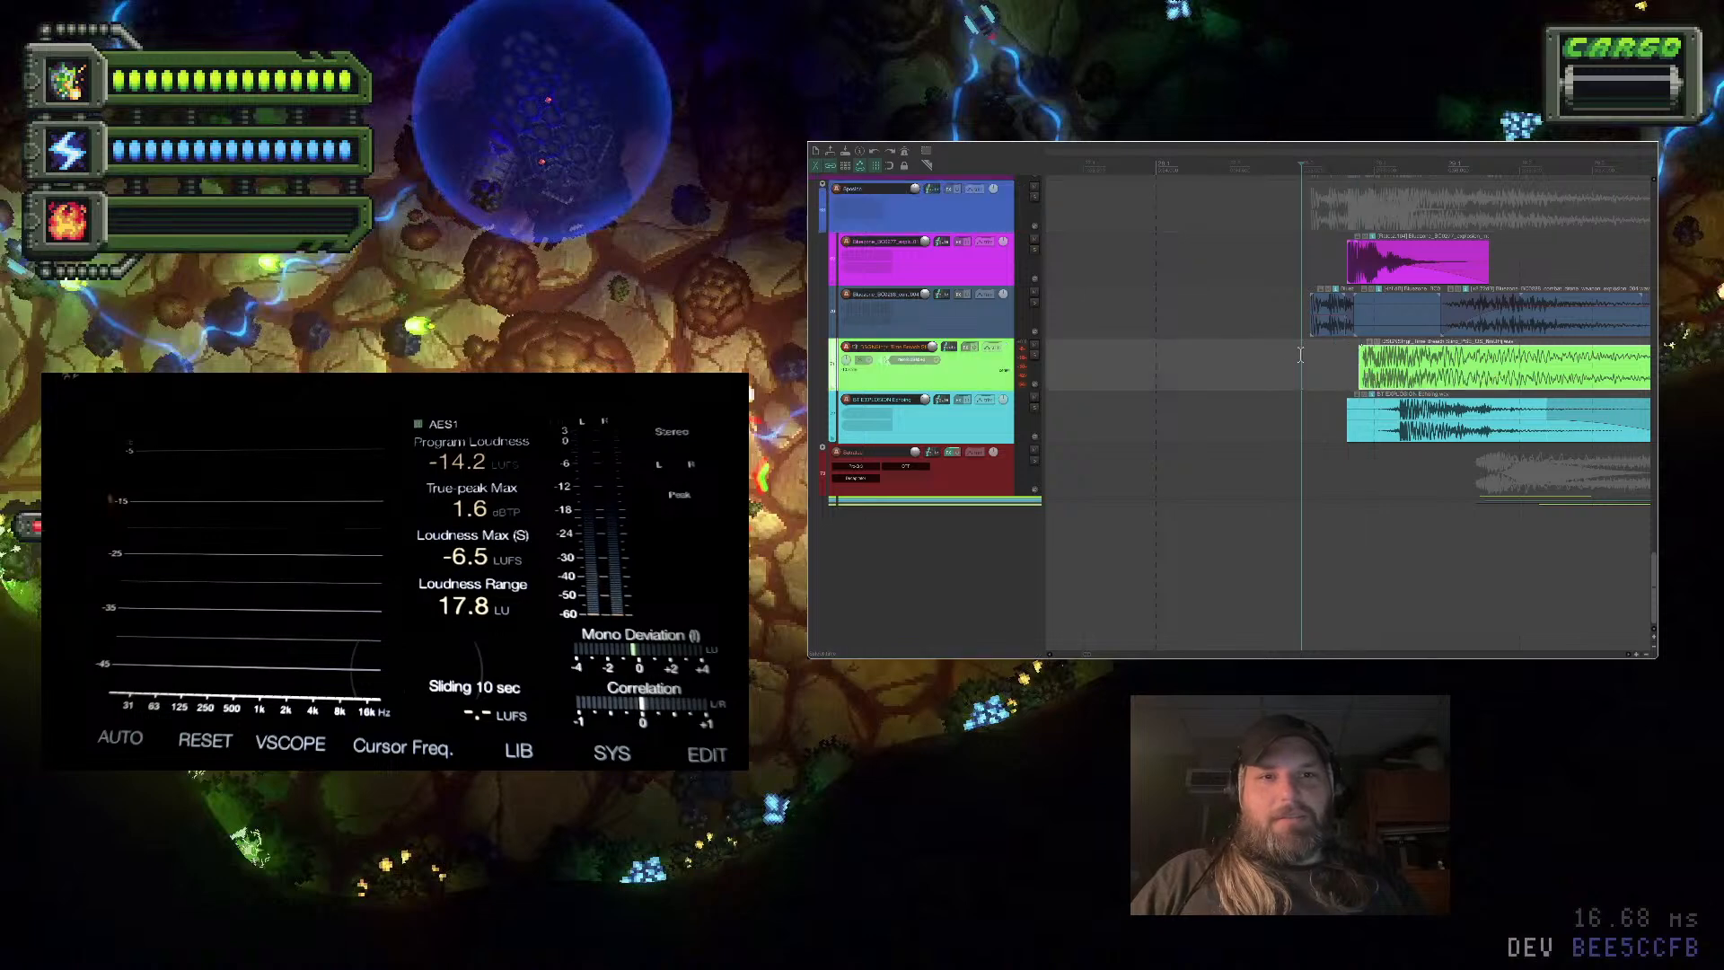
pyautogui.click(1286, 350)
pyautogui.press('space')
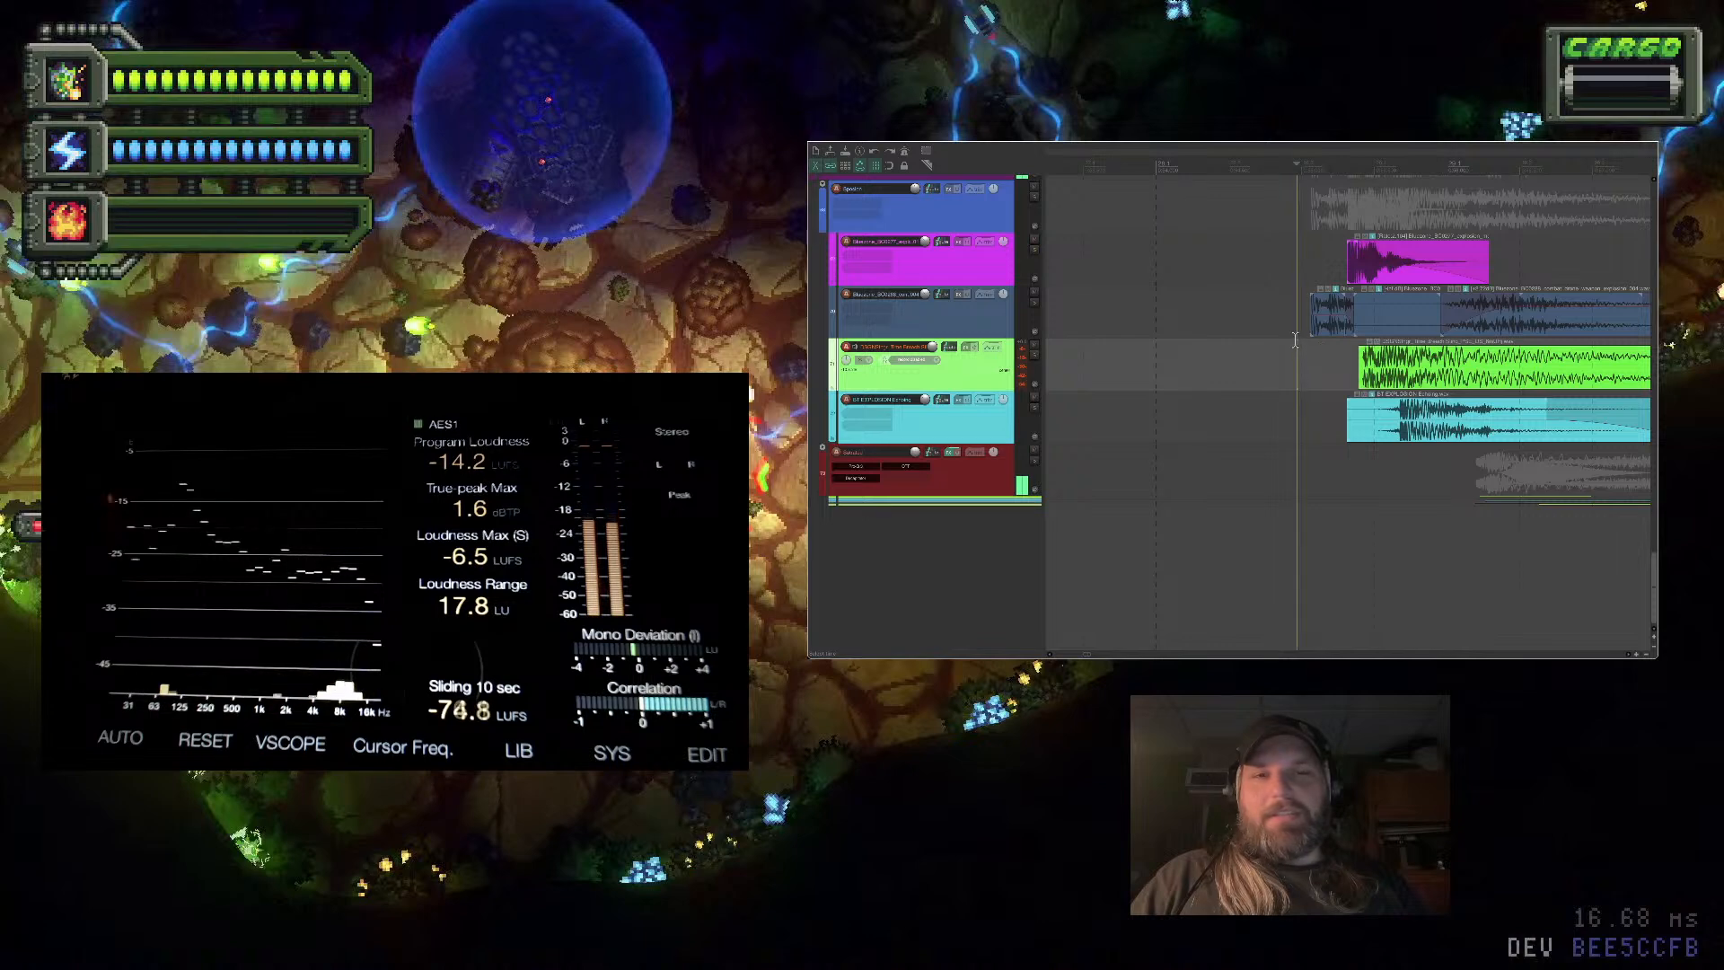
# Reopen the sample browser with a new search and audition the Train Station, Retro Artillery and Retro Blast samples
pyautogui.hotkey('ctrl', 'alt', 'x')
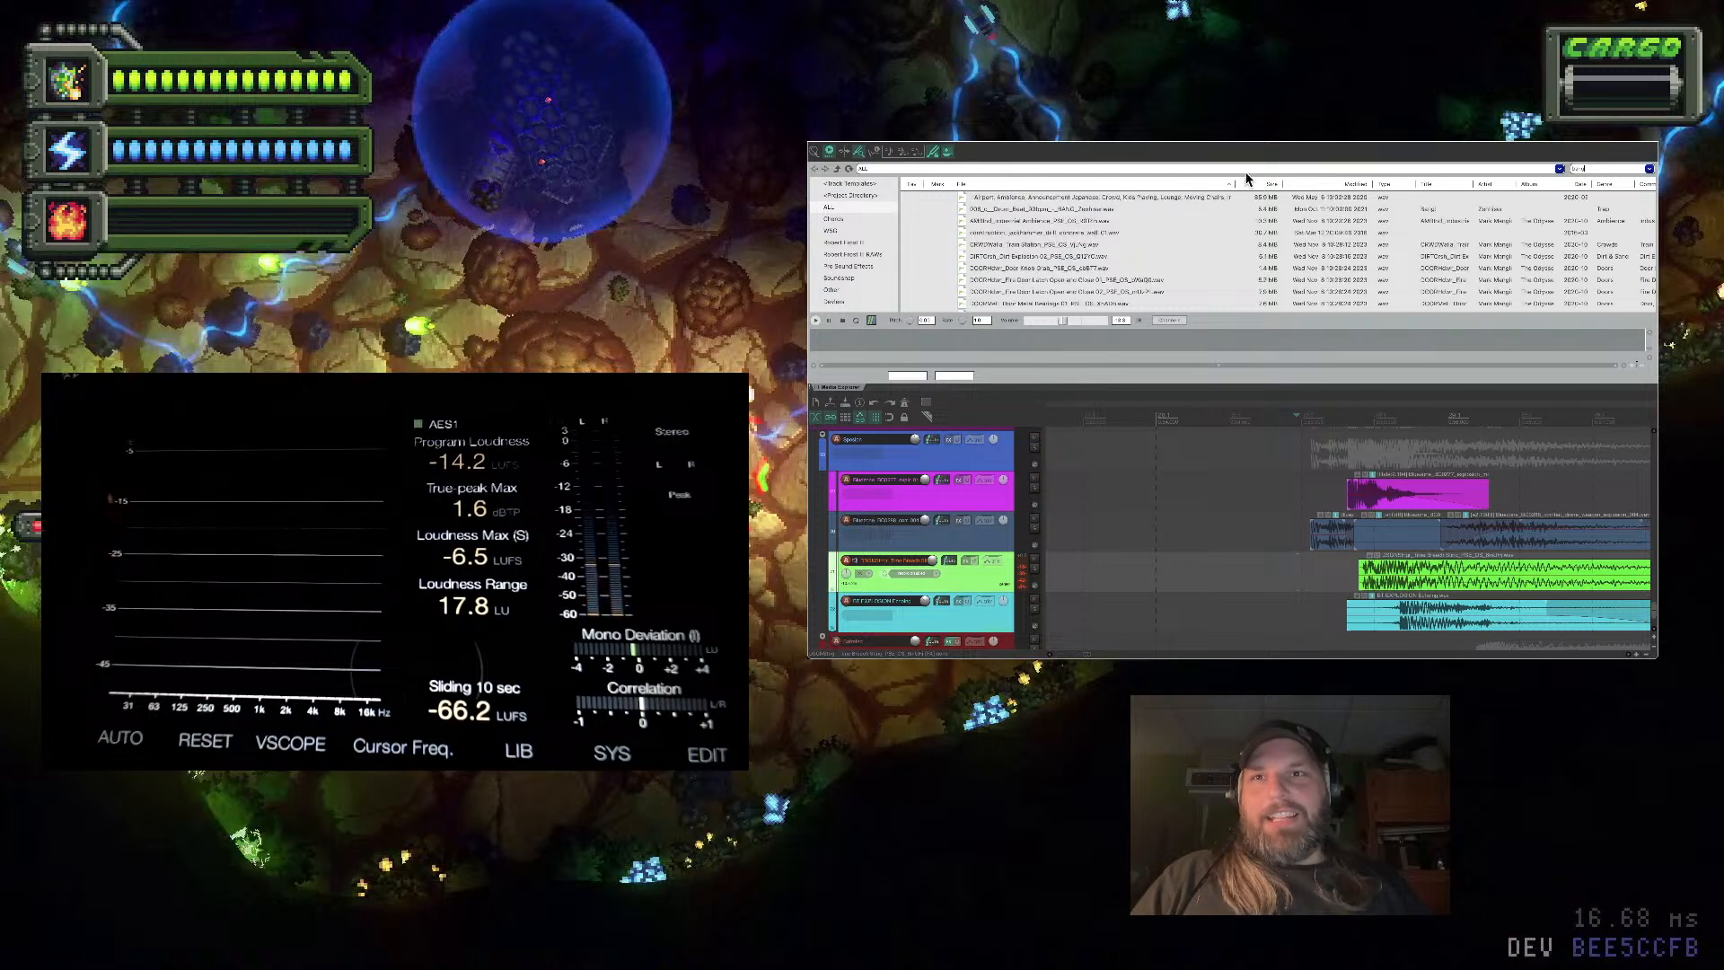
pyautogui.click(1041, 220)
pyautogui.click(1118, 244)
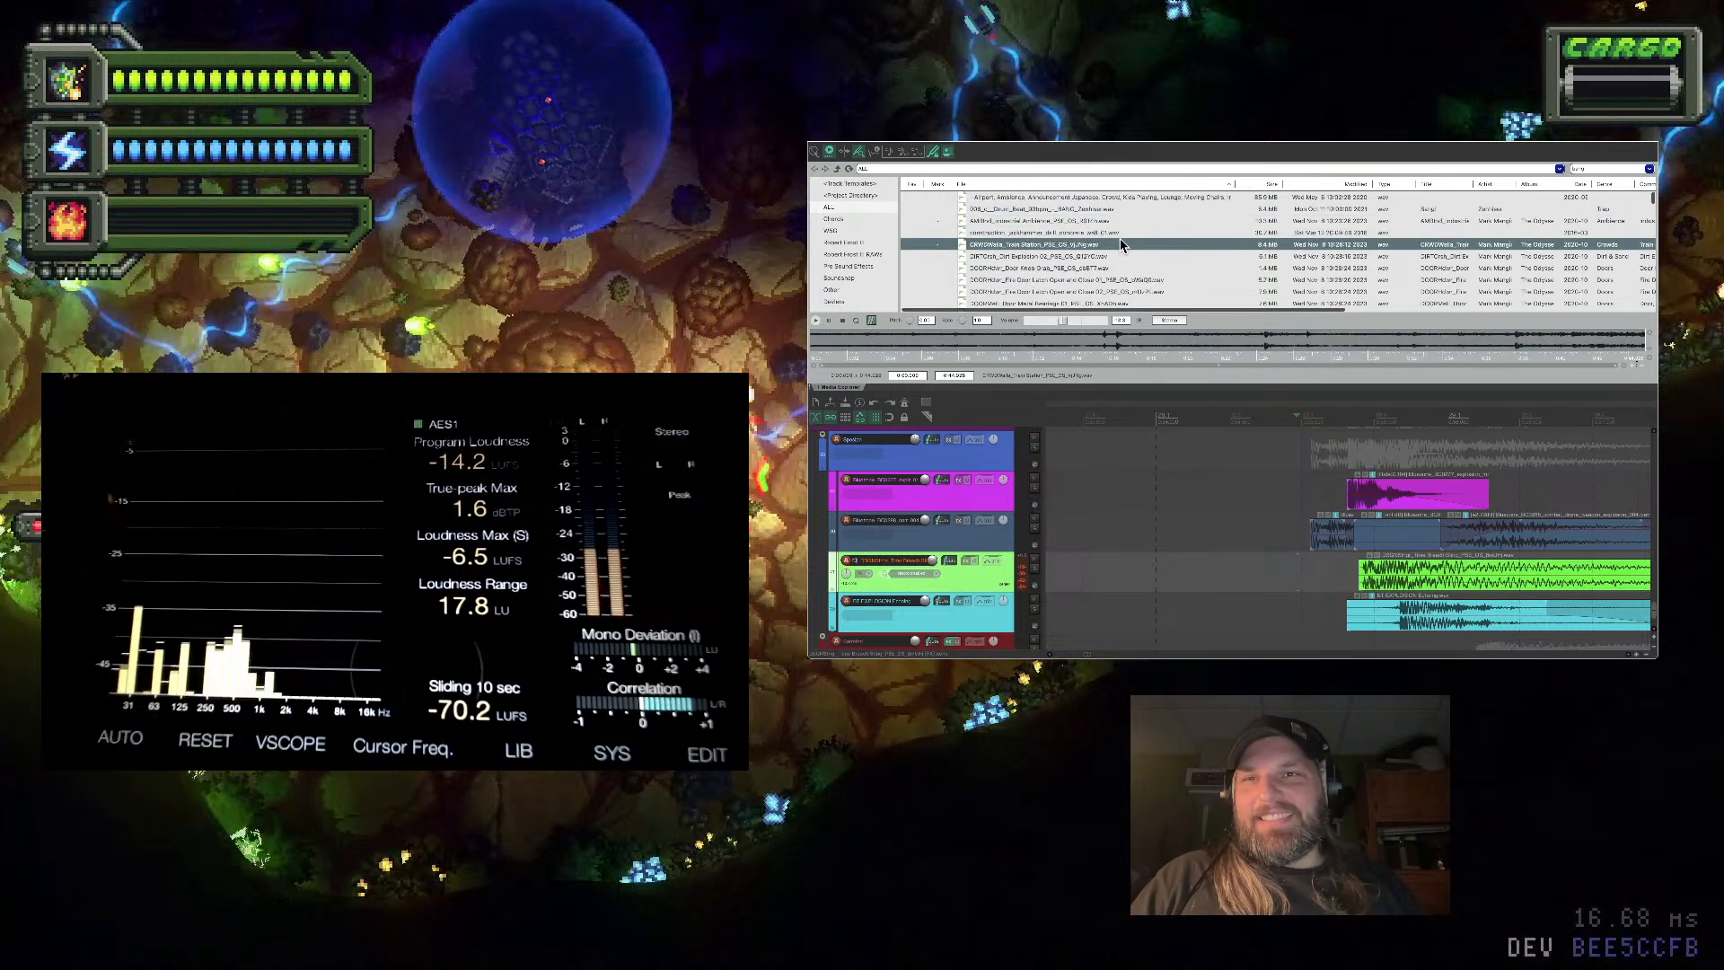
pyautogui.scroll(-10, 1120, 243)
pyautogui.click(1119, 240)
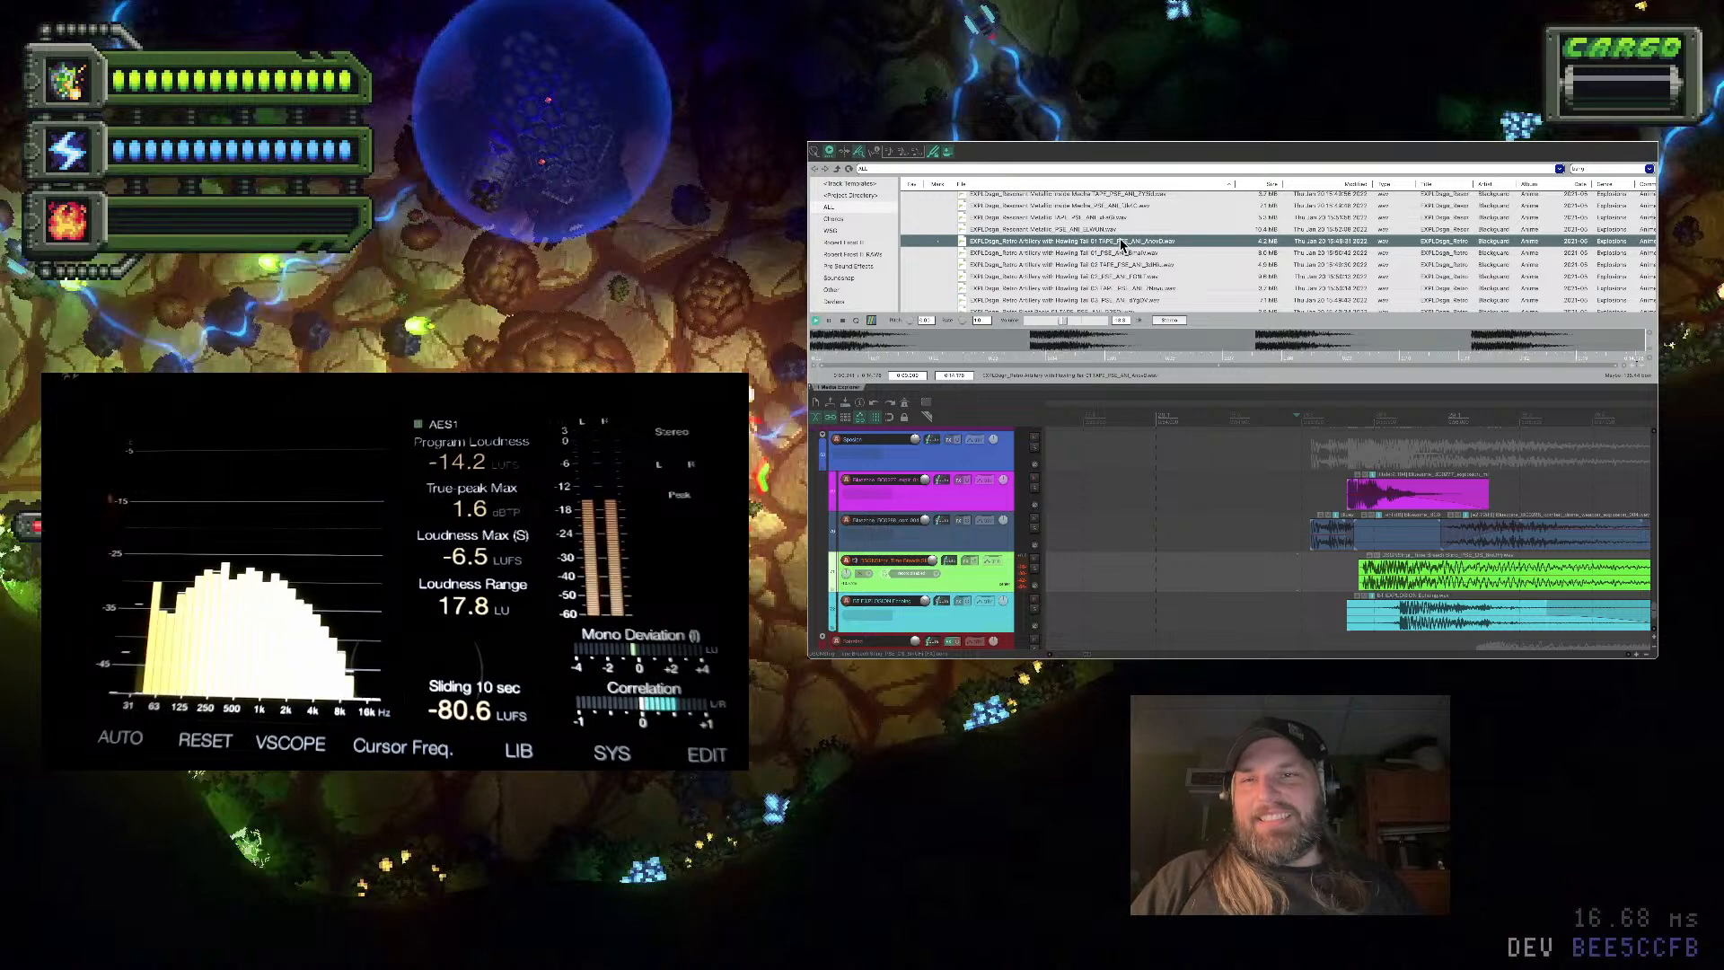
pyautogui.click(1117, 252)
pyautogui.scroll(-2, 1117, 252)
pyautogui.click(1119, 253)
pyautogui.scroll(-2, 1117, 261)
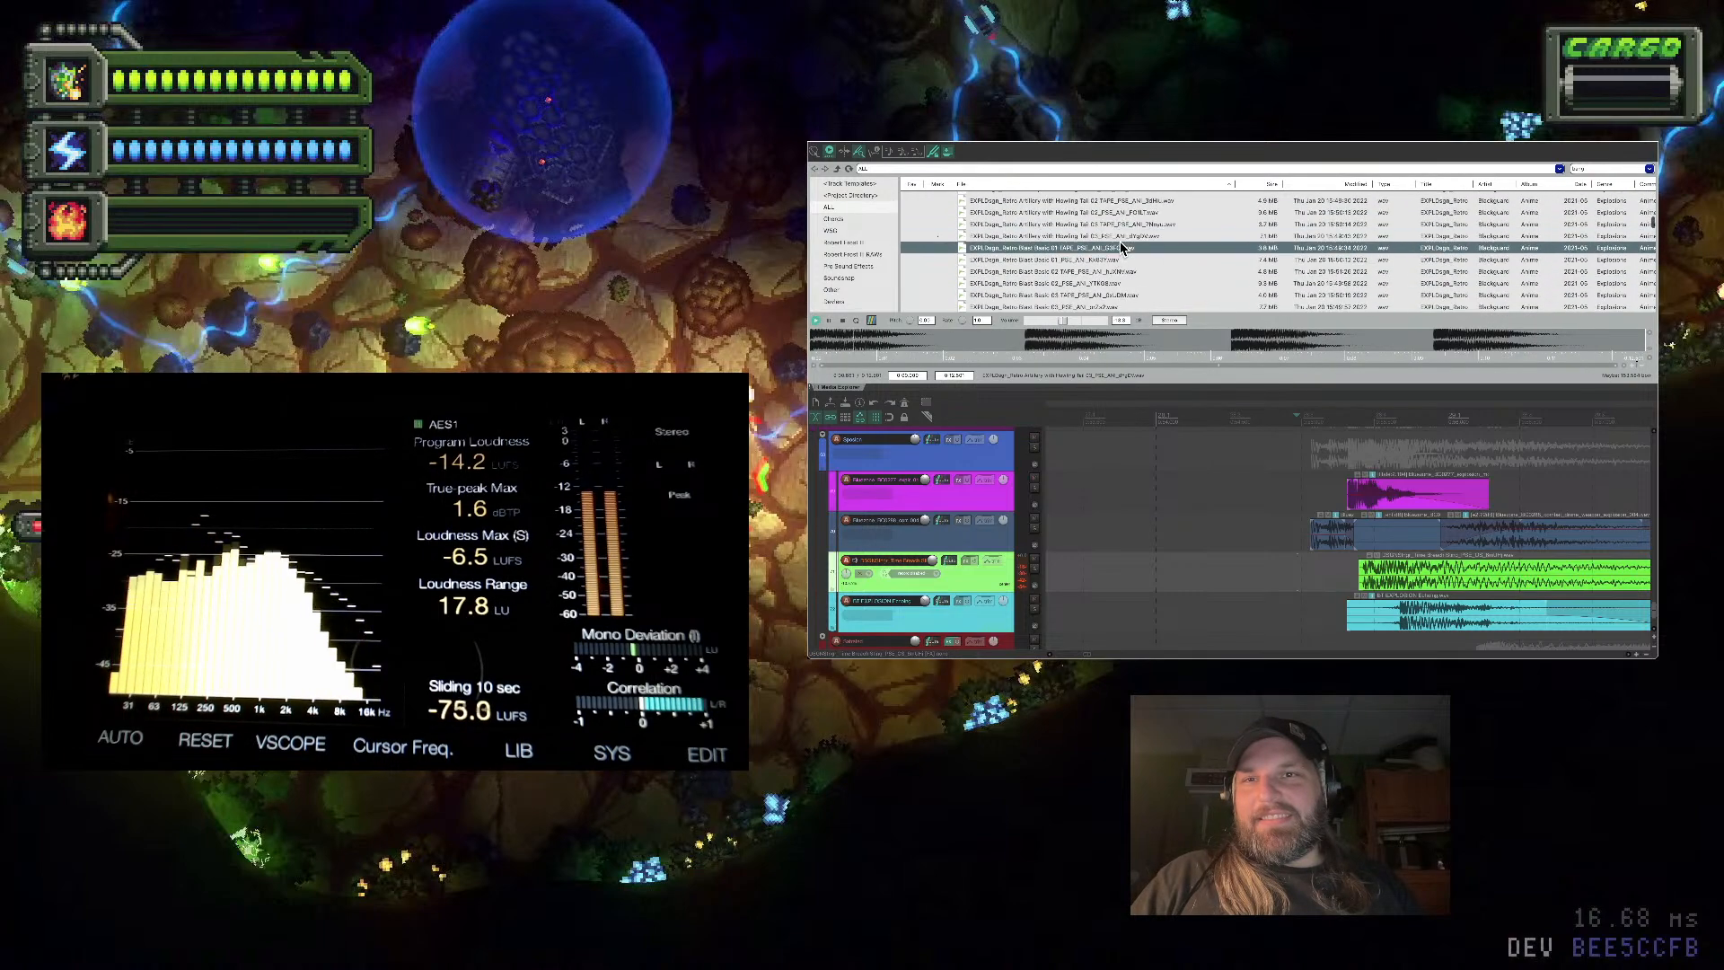
pyautogui.click(1116, 261)
pyautogui.scroll(-5, 1113, 264)
pyautogui.click(1113, 259)
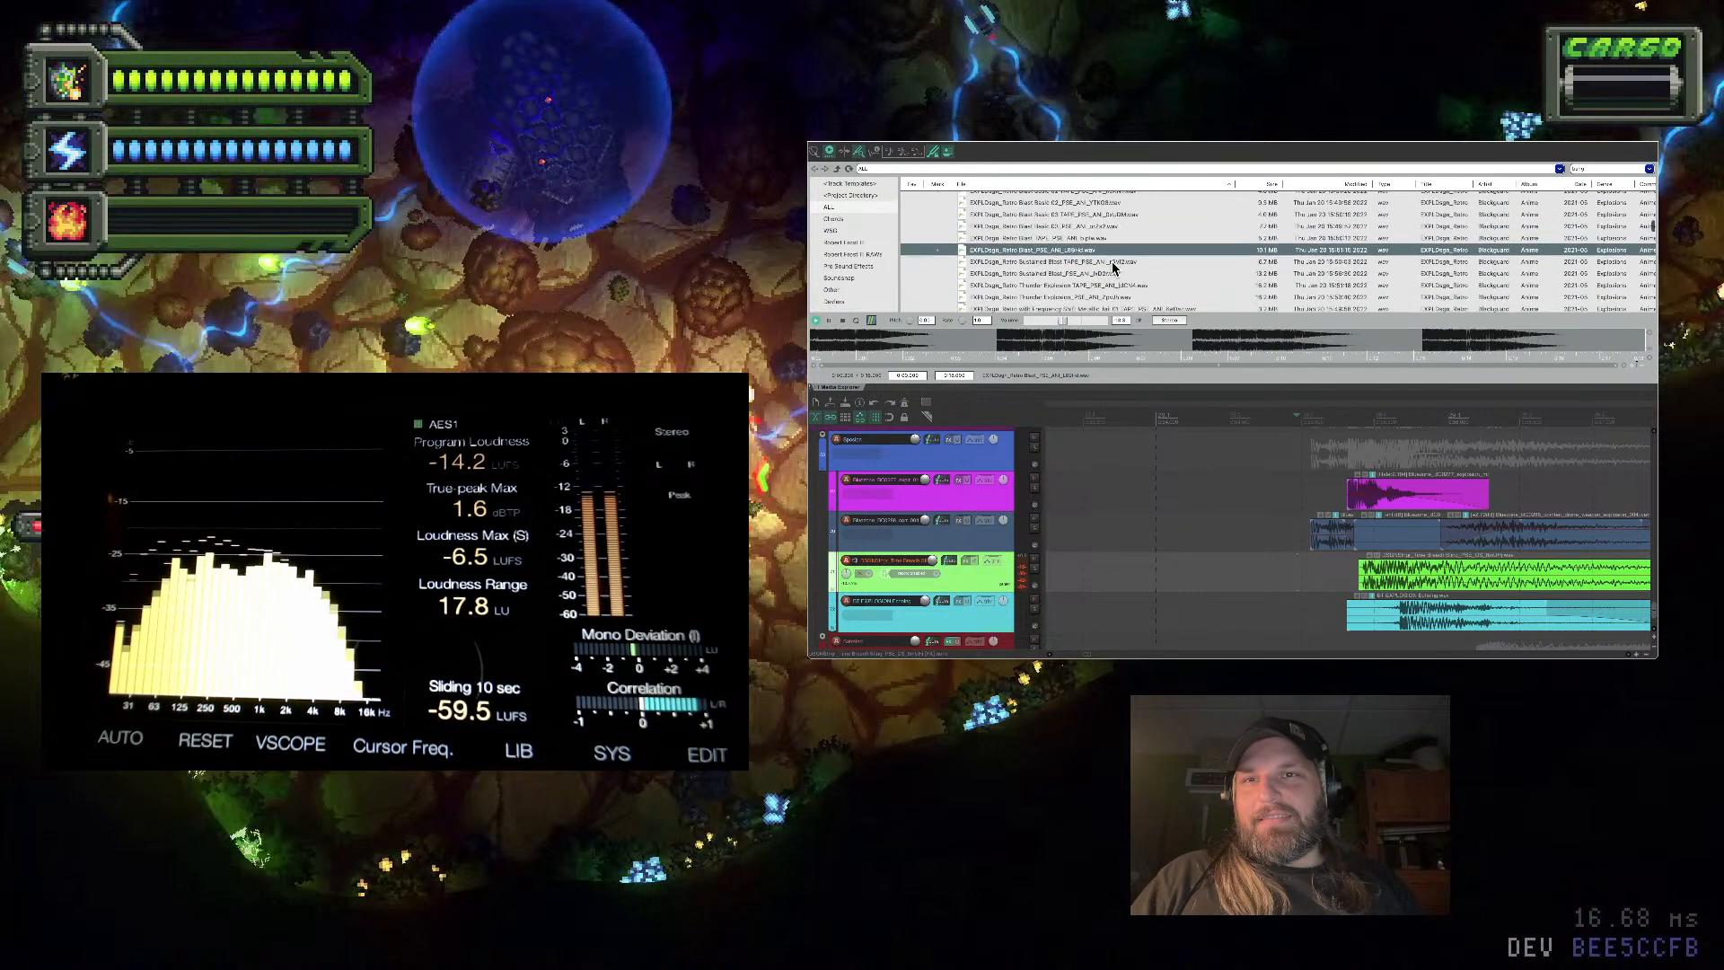
# Audition further explosion samples, including the Retro, Short Container and Sustained variants
pyautogui.scroll(-3, 1114, 247)
pyautogui.click(1116, 232)
pyautogui.scroll(-4, 1117, 227)
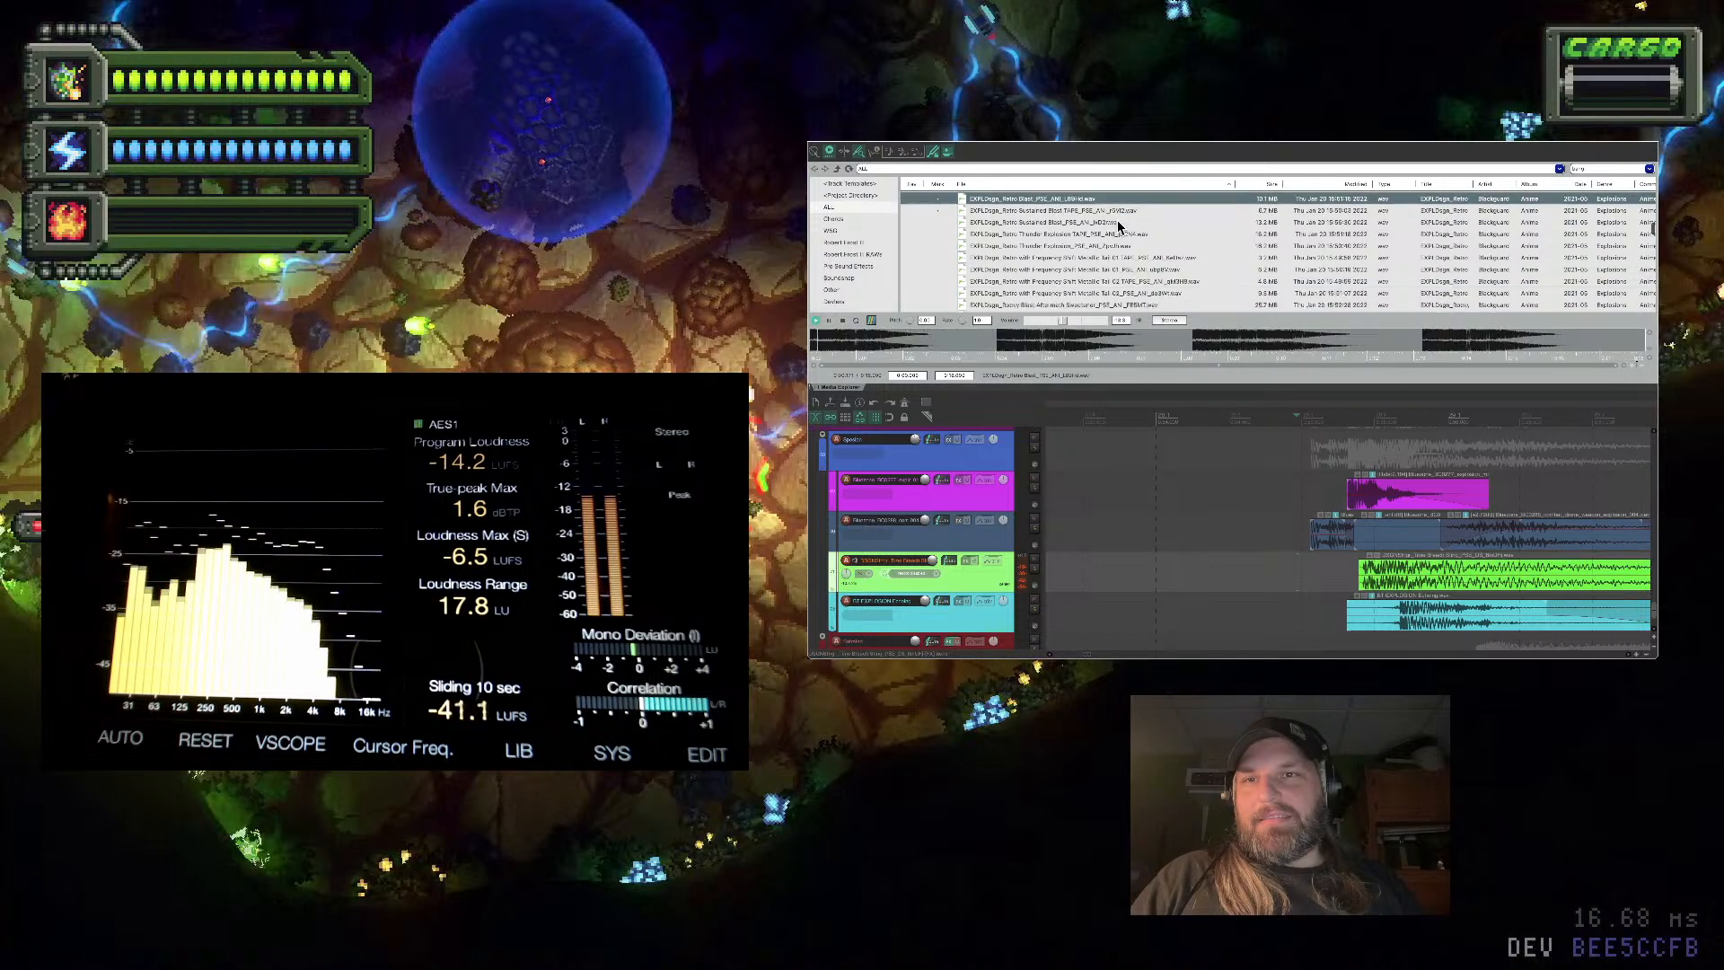
pyautogui.click(1118, 220)
pyautogui.click(1117, 227)
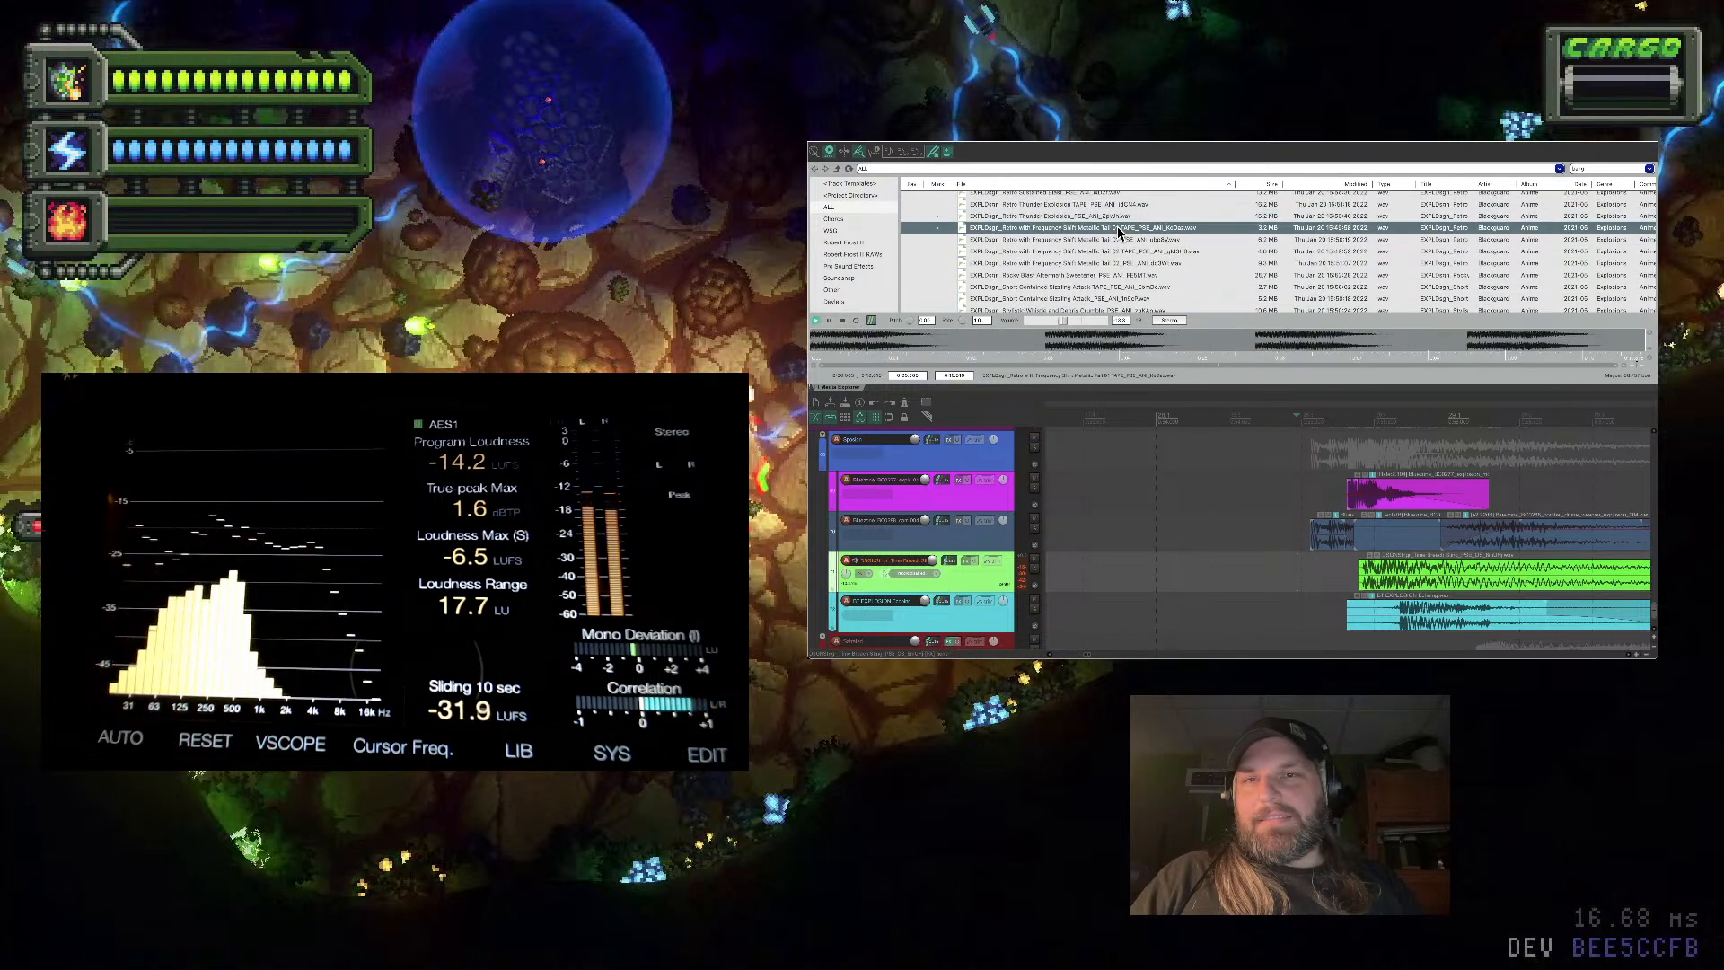
pyautogui.scroll(-3, 1114, 238)
pyautogui.scroll(-4, 1109, 244)
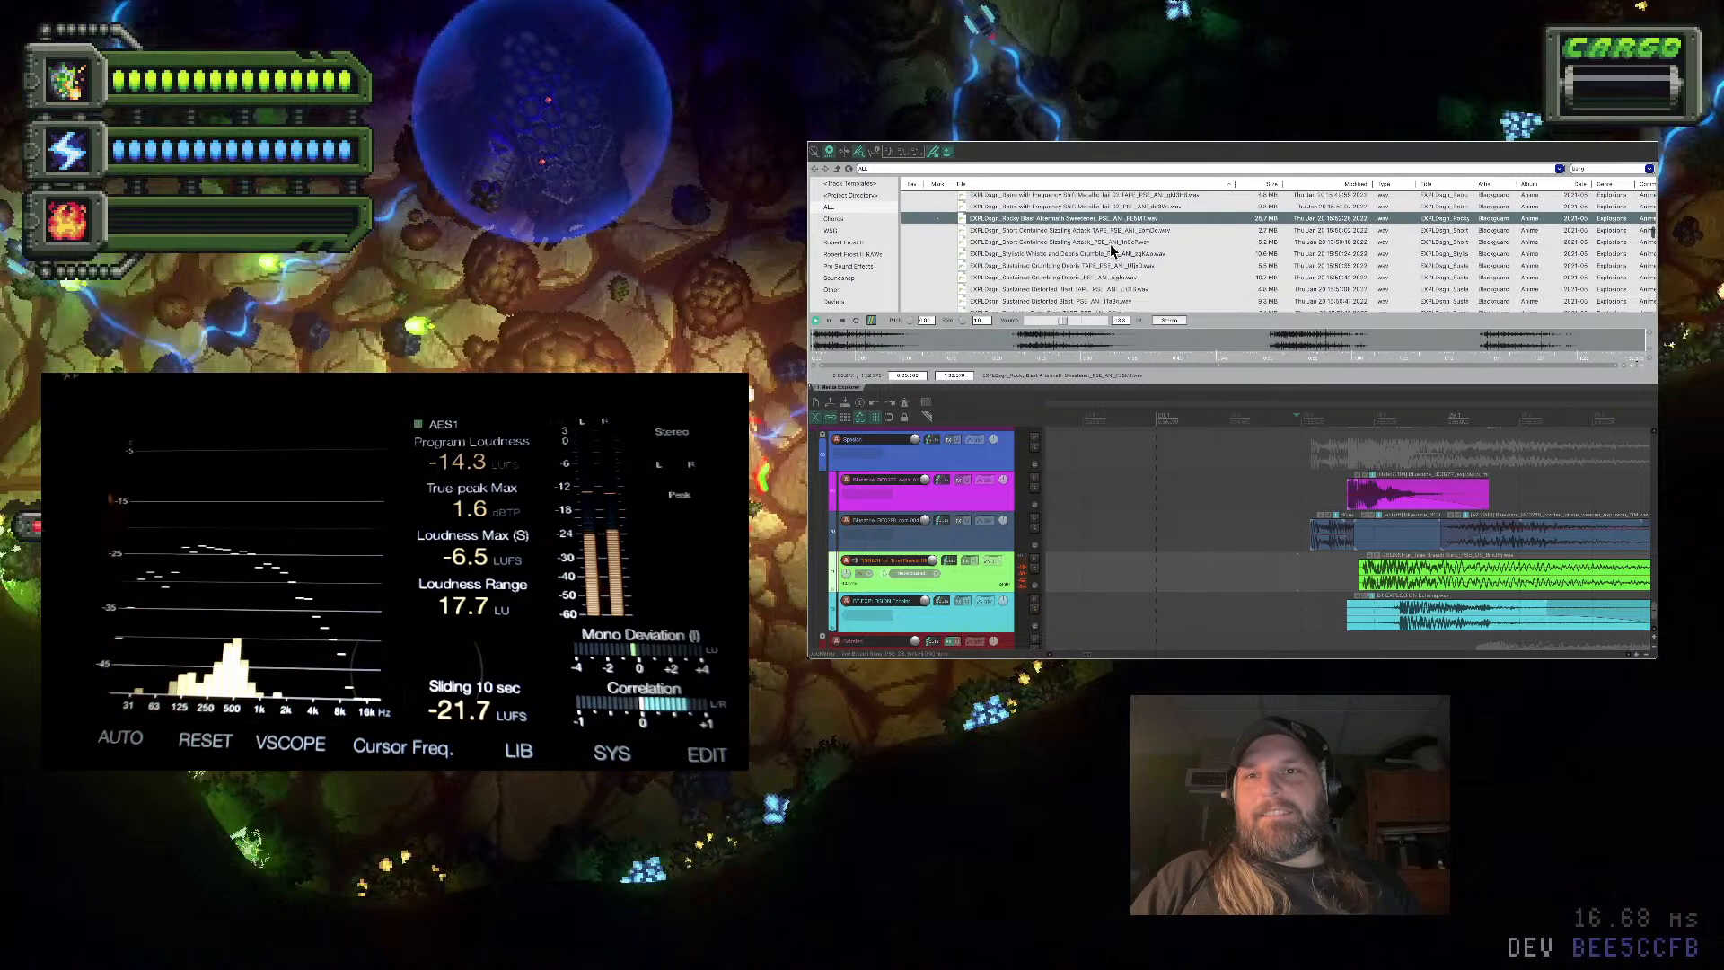
pyautogui.click(1110, 243)
pyautogui.press('Down')
pyautogui.press('Down')
pyautogui.press('Down')
pyautogui.press('Down')
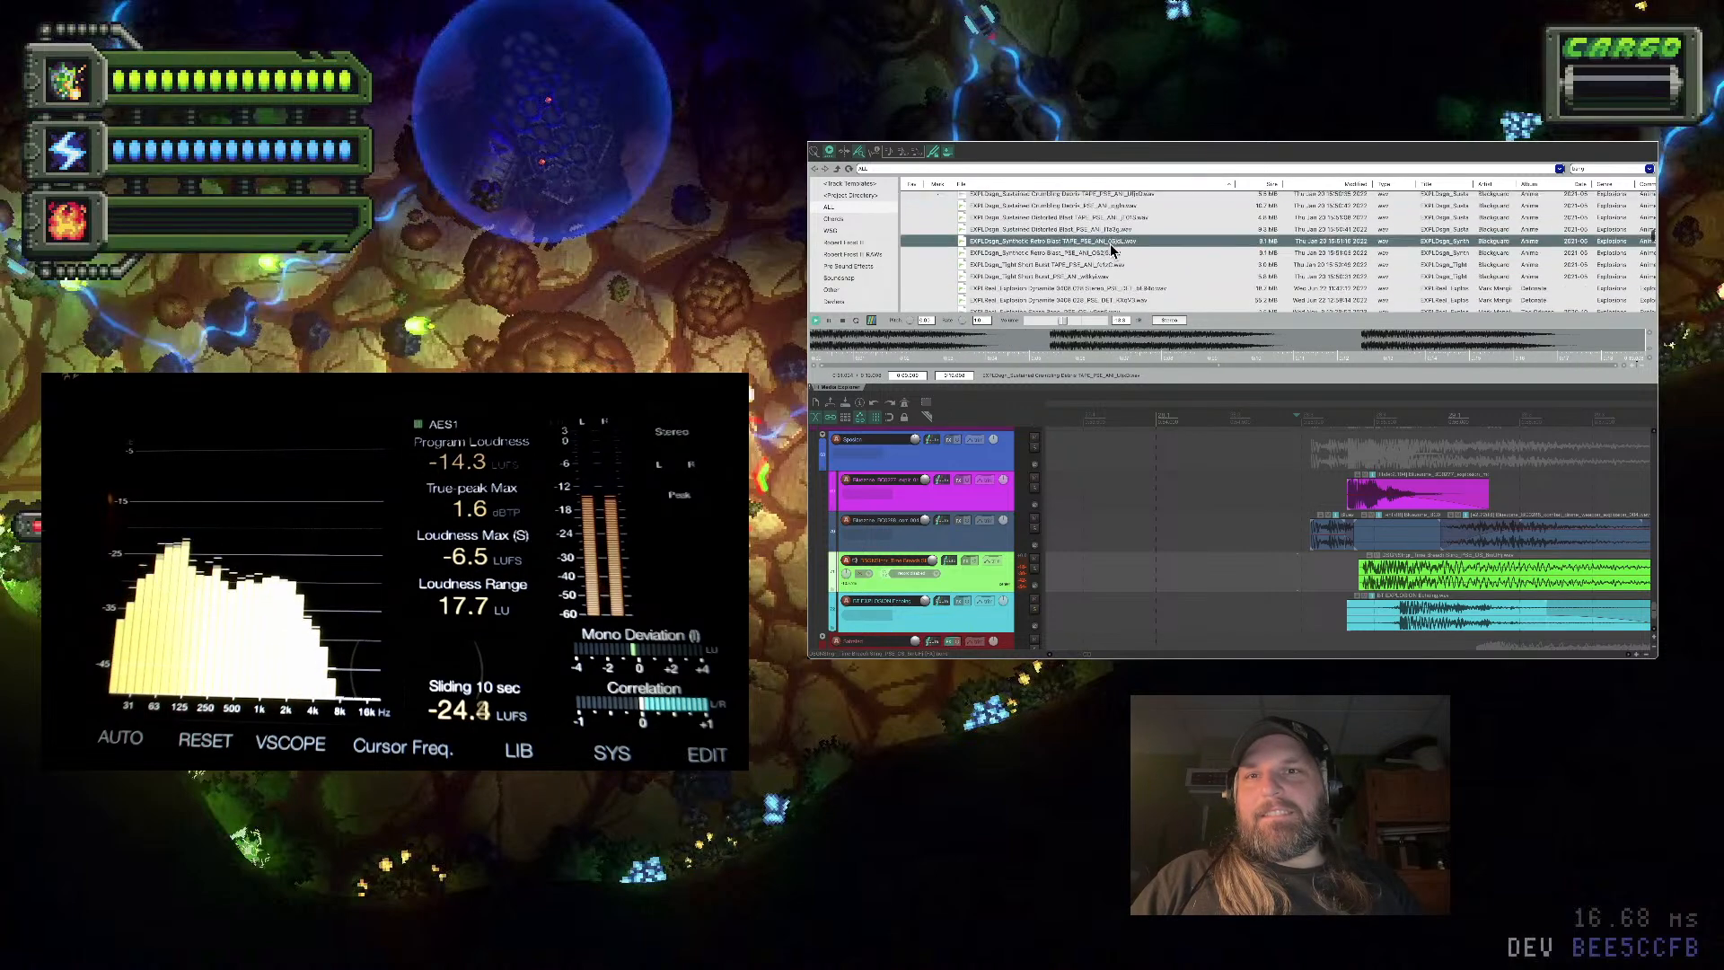
pyautogui.scroll(-15, 1110, 244)
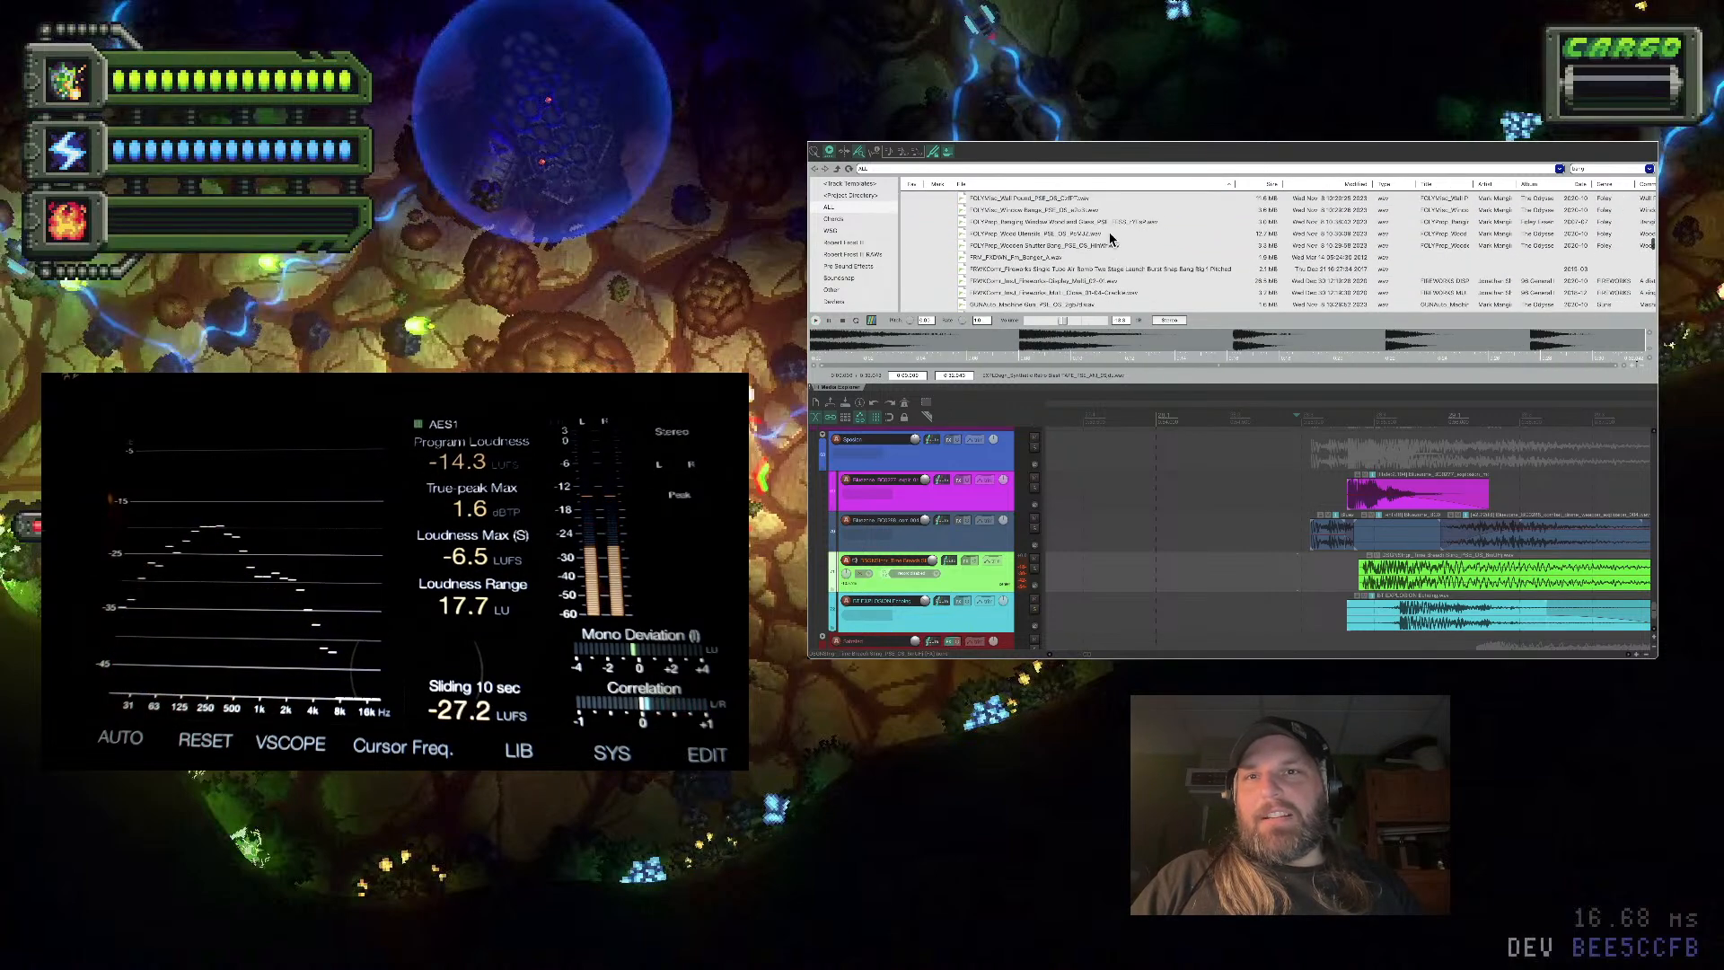
# Audition the wood bang, fireworks and machine gun samples further down the search results
pyautogui.click(1117, 210)
pyautogui.scroll(-1, 1105, 251)
pyautogui.click(1102, 245)
pyautogui.scroll(-1, 1103, 260)
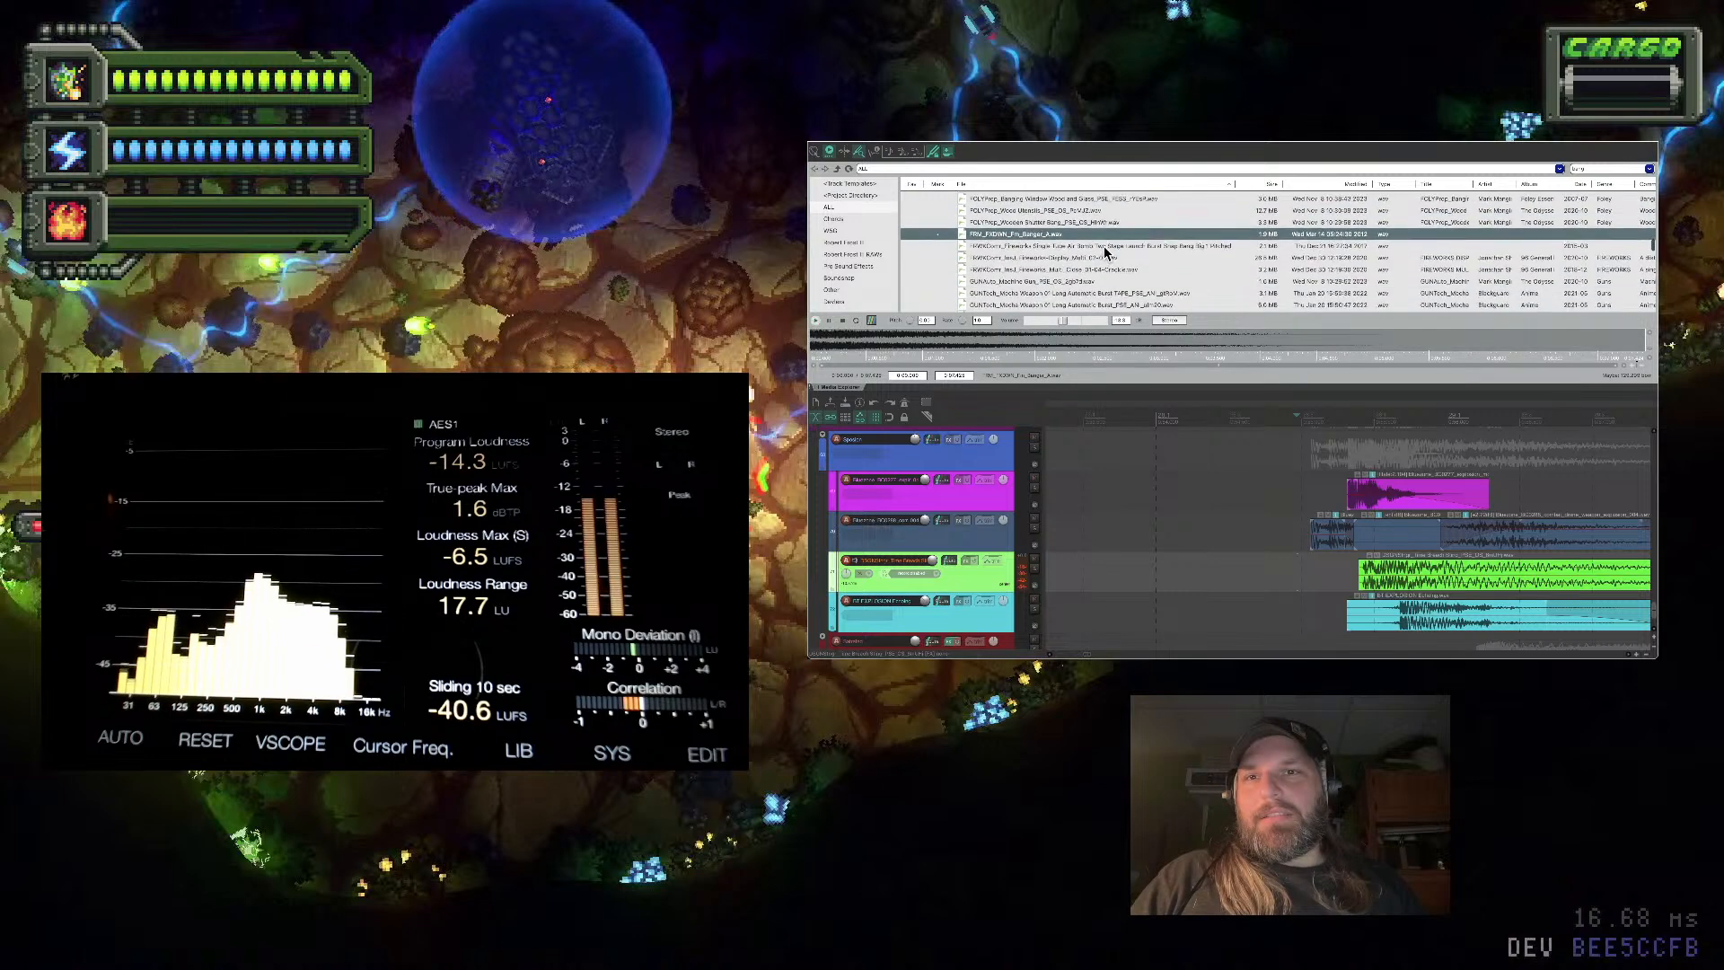
pyautogui.click(1106, 245)
pyautogui.scroll(-2, 1108, 242)
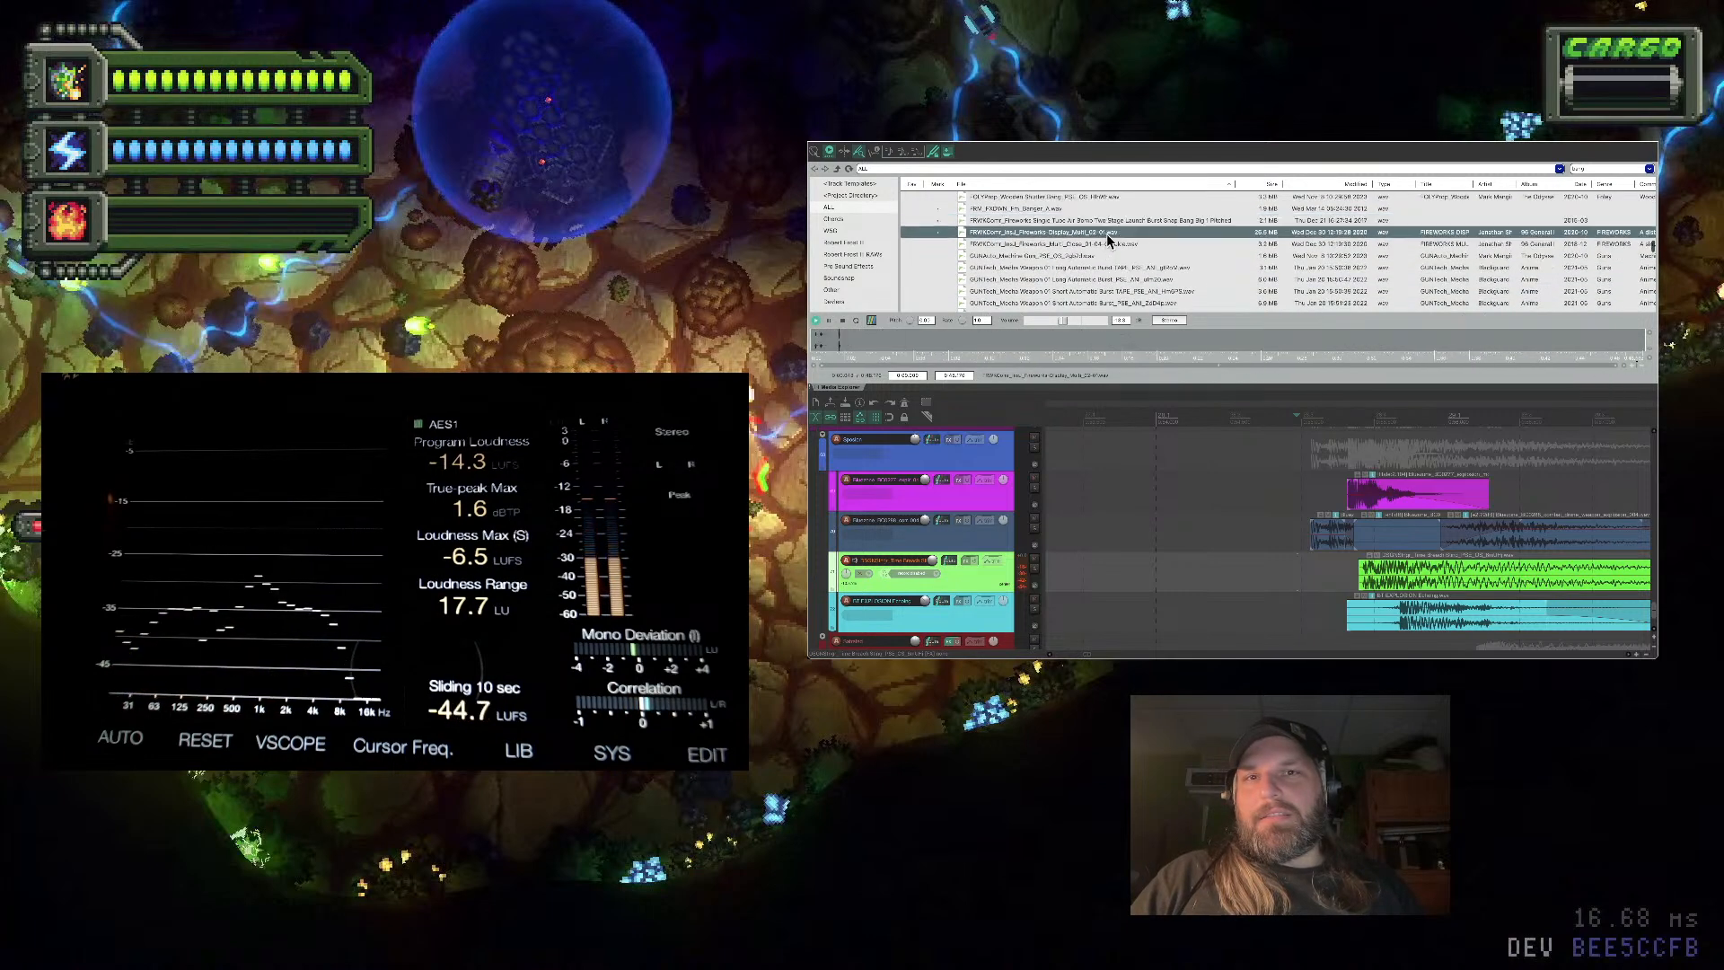
pyautogui.click(1110, 254)
pyautogui.scroll(-1, 1109, 252)
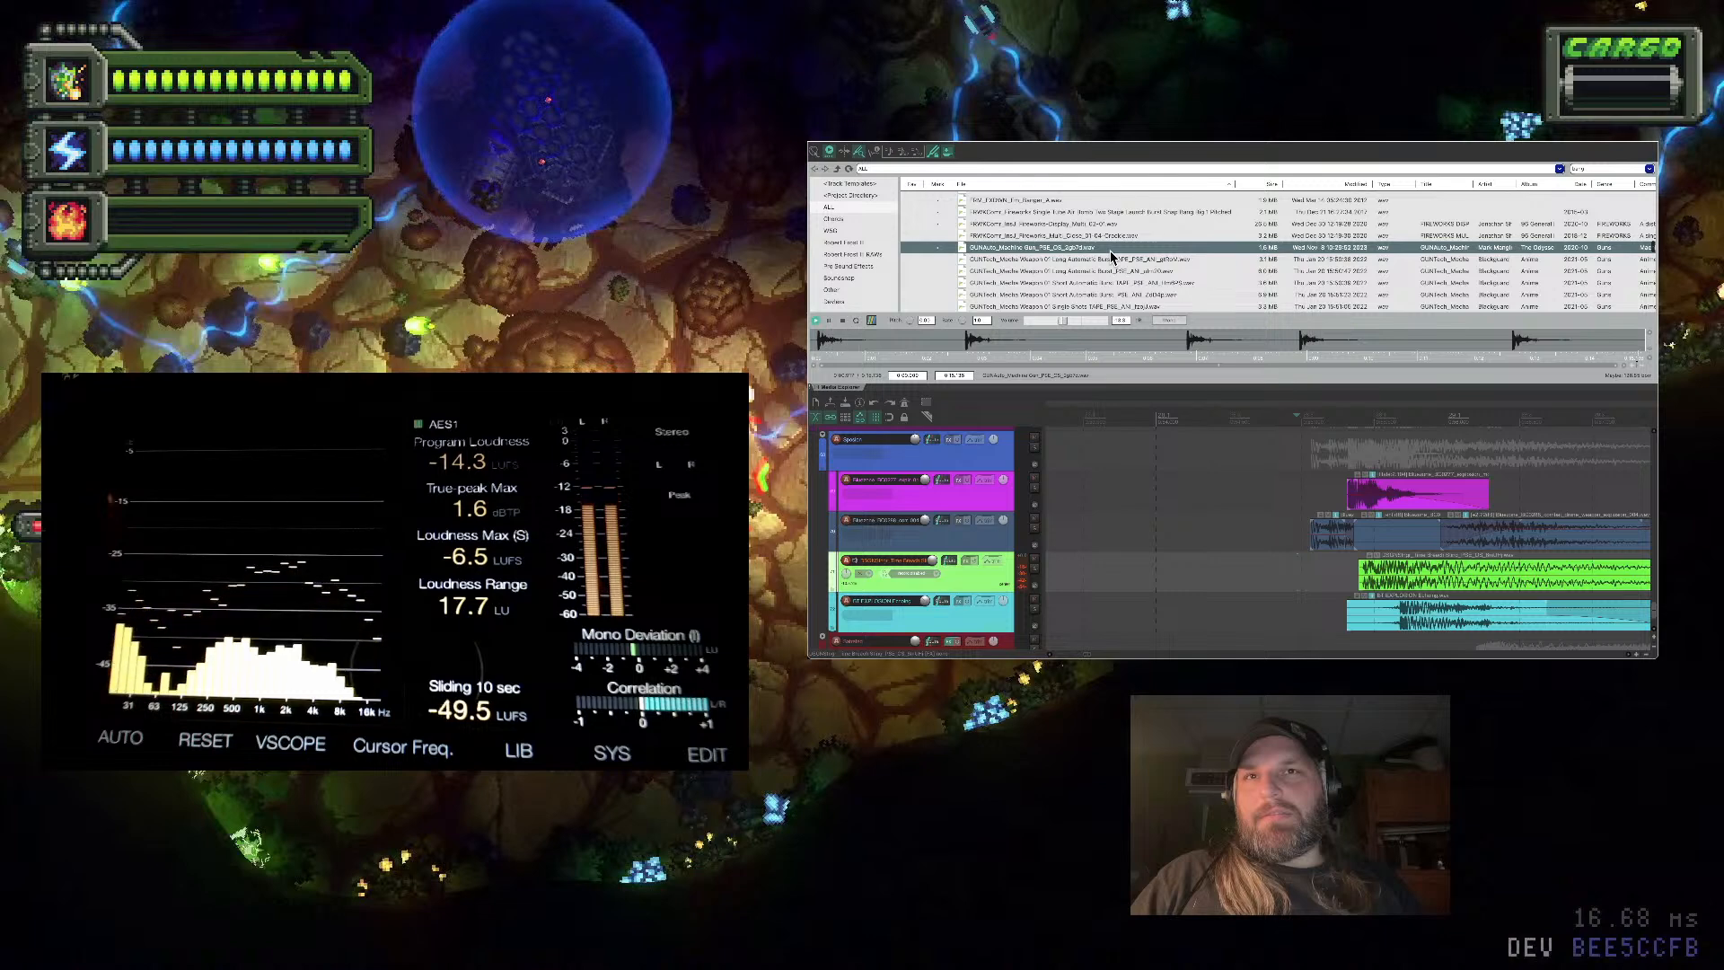
pyautogui.scroll(-1, 1110, 258)
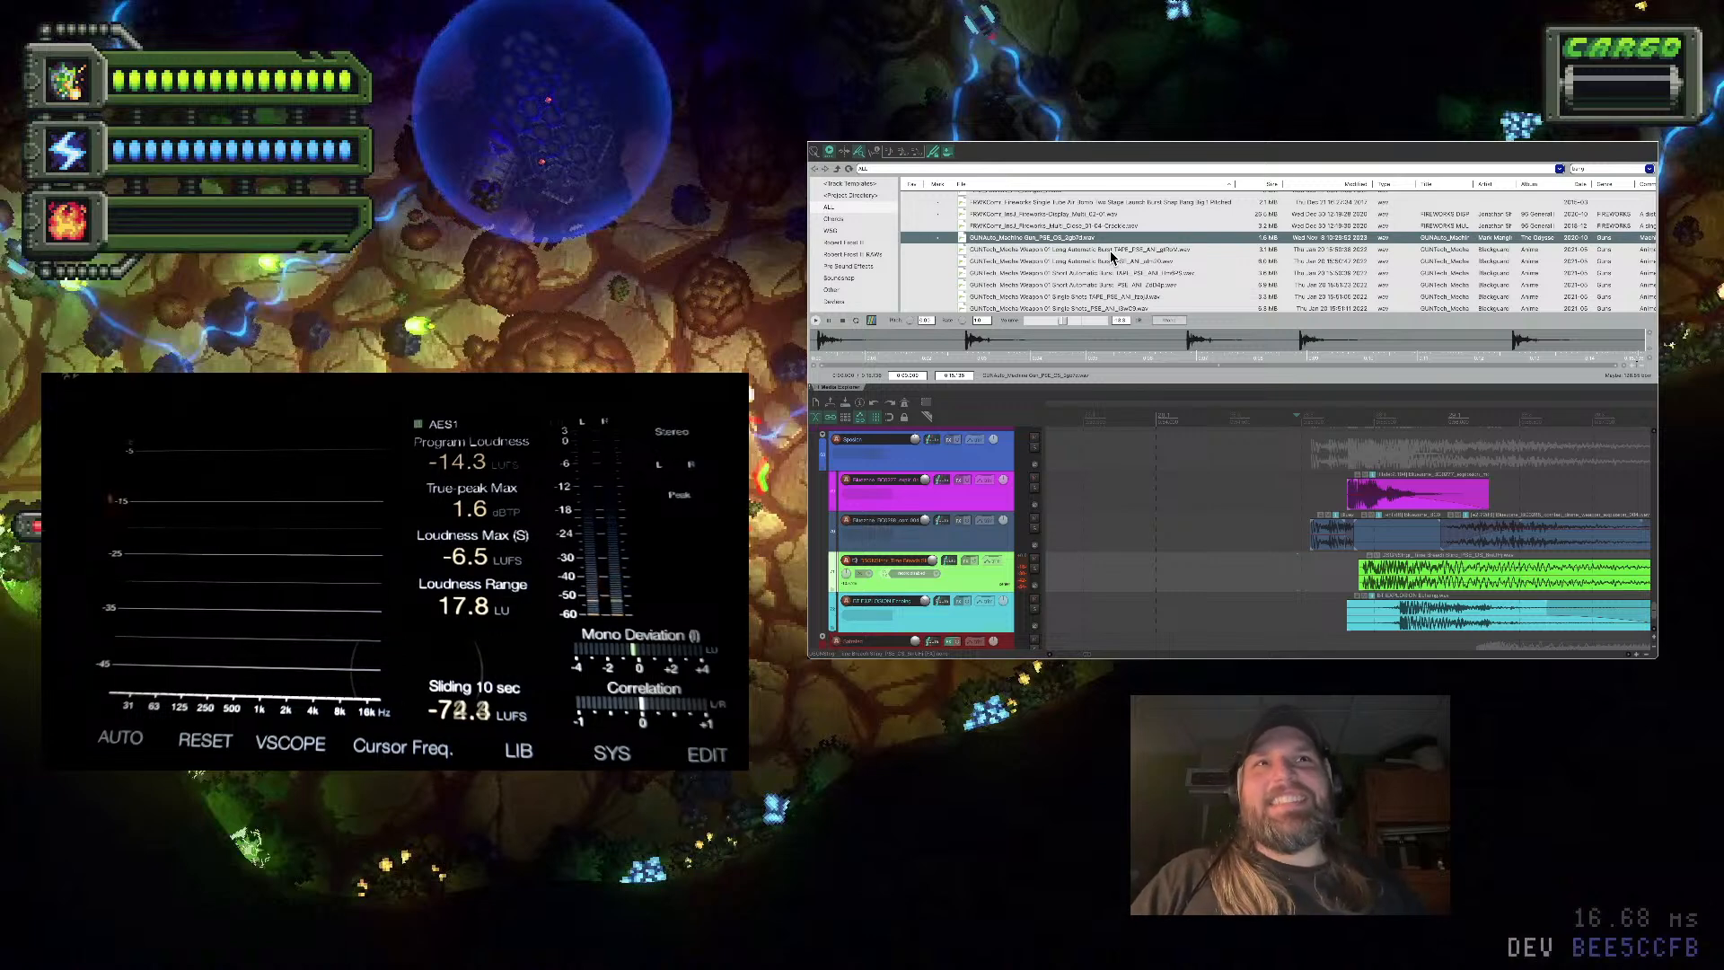
pyautogui.scroll(-3, 1112, 256)
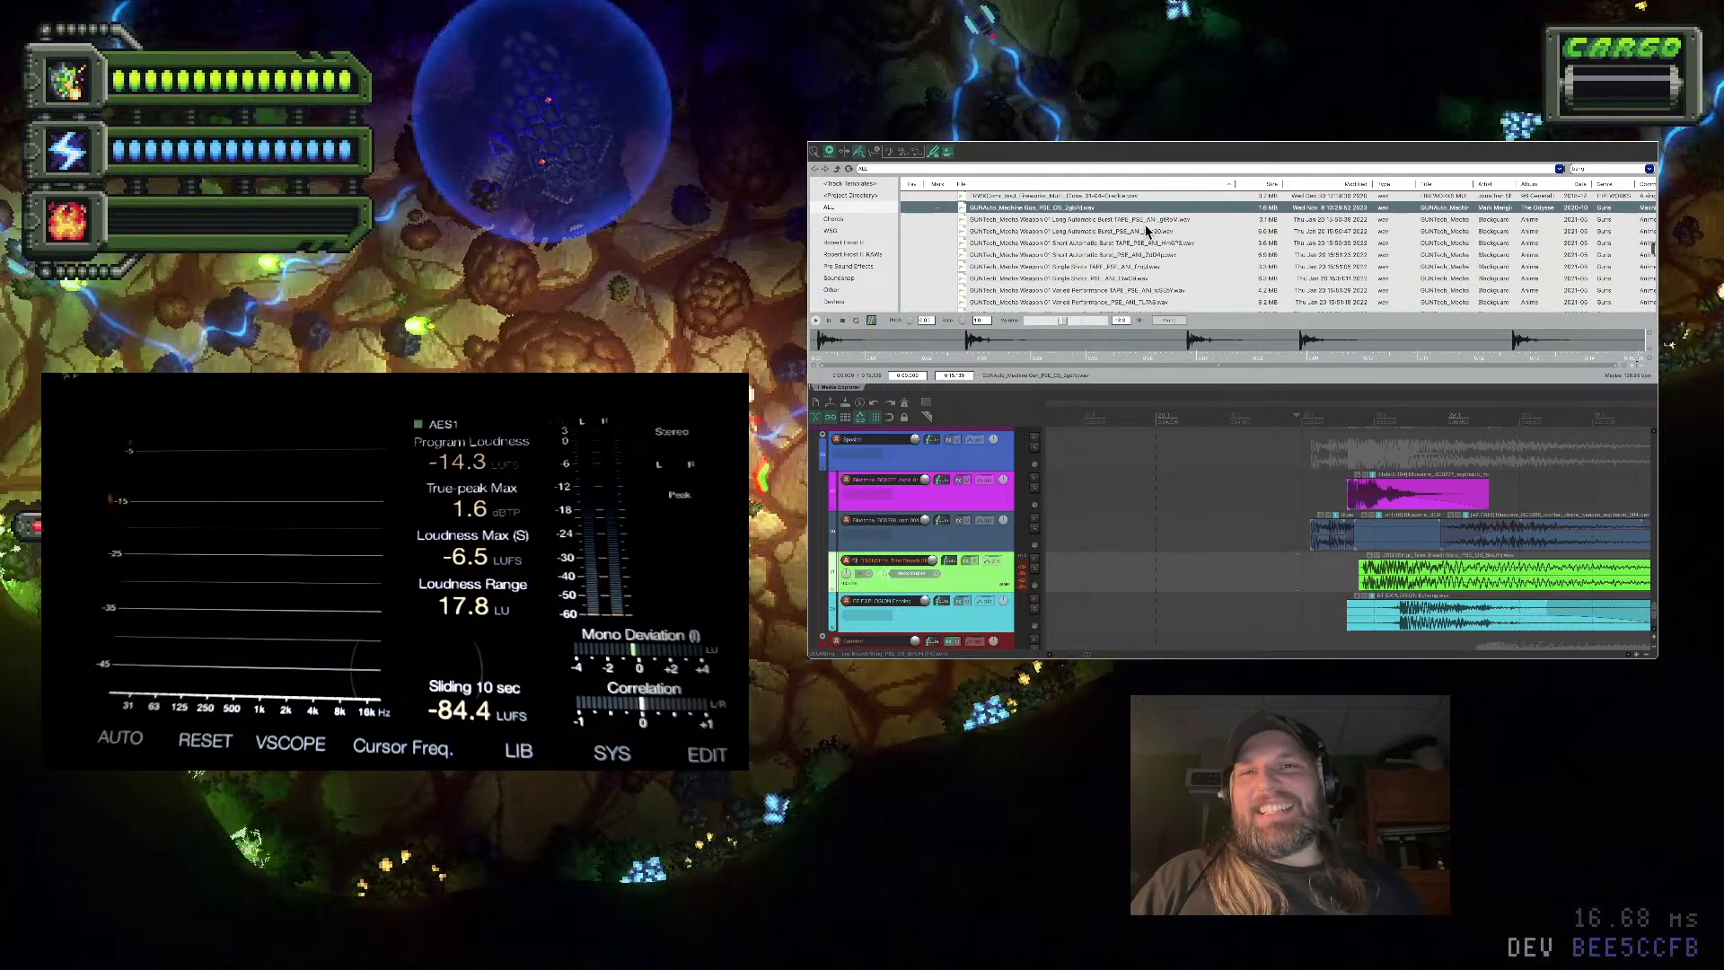
# Audition the GUNTech Mecha Weapon samples one after another, starting with the Weapon 01 long automatic burst
pyautogui.click(1146, 221)
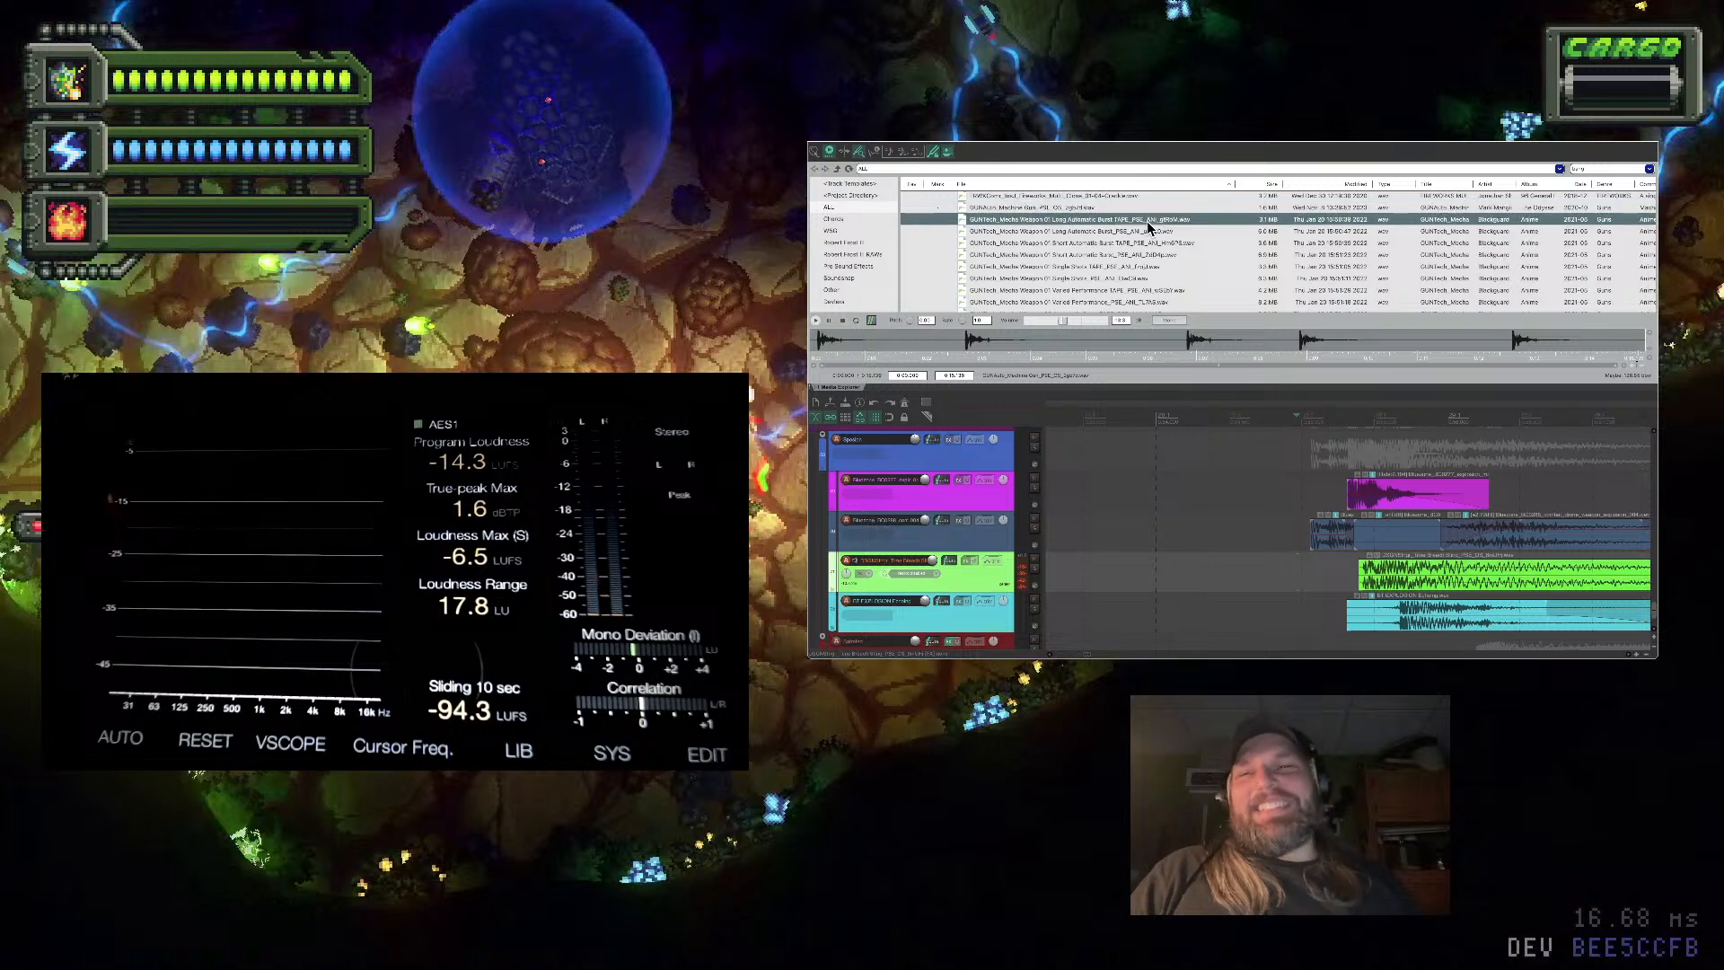
pyautogui.press('Down')
pyautogui.press('Down')
pyautogui.press('Down')
pyautogui.press('Down')
pyautogui.press('Down')
pyautogui.press('Down')
pyautogui.press('Down')
pyautogui.press('Down')
pyautogui.press('Down')
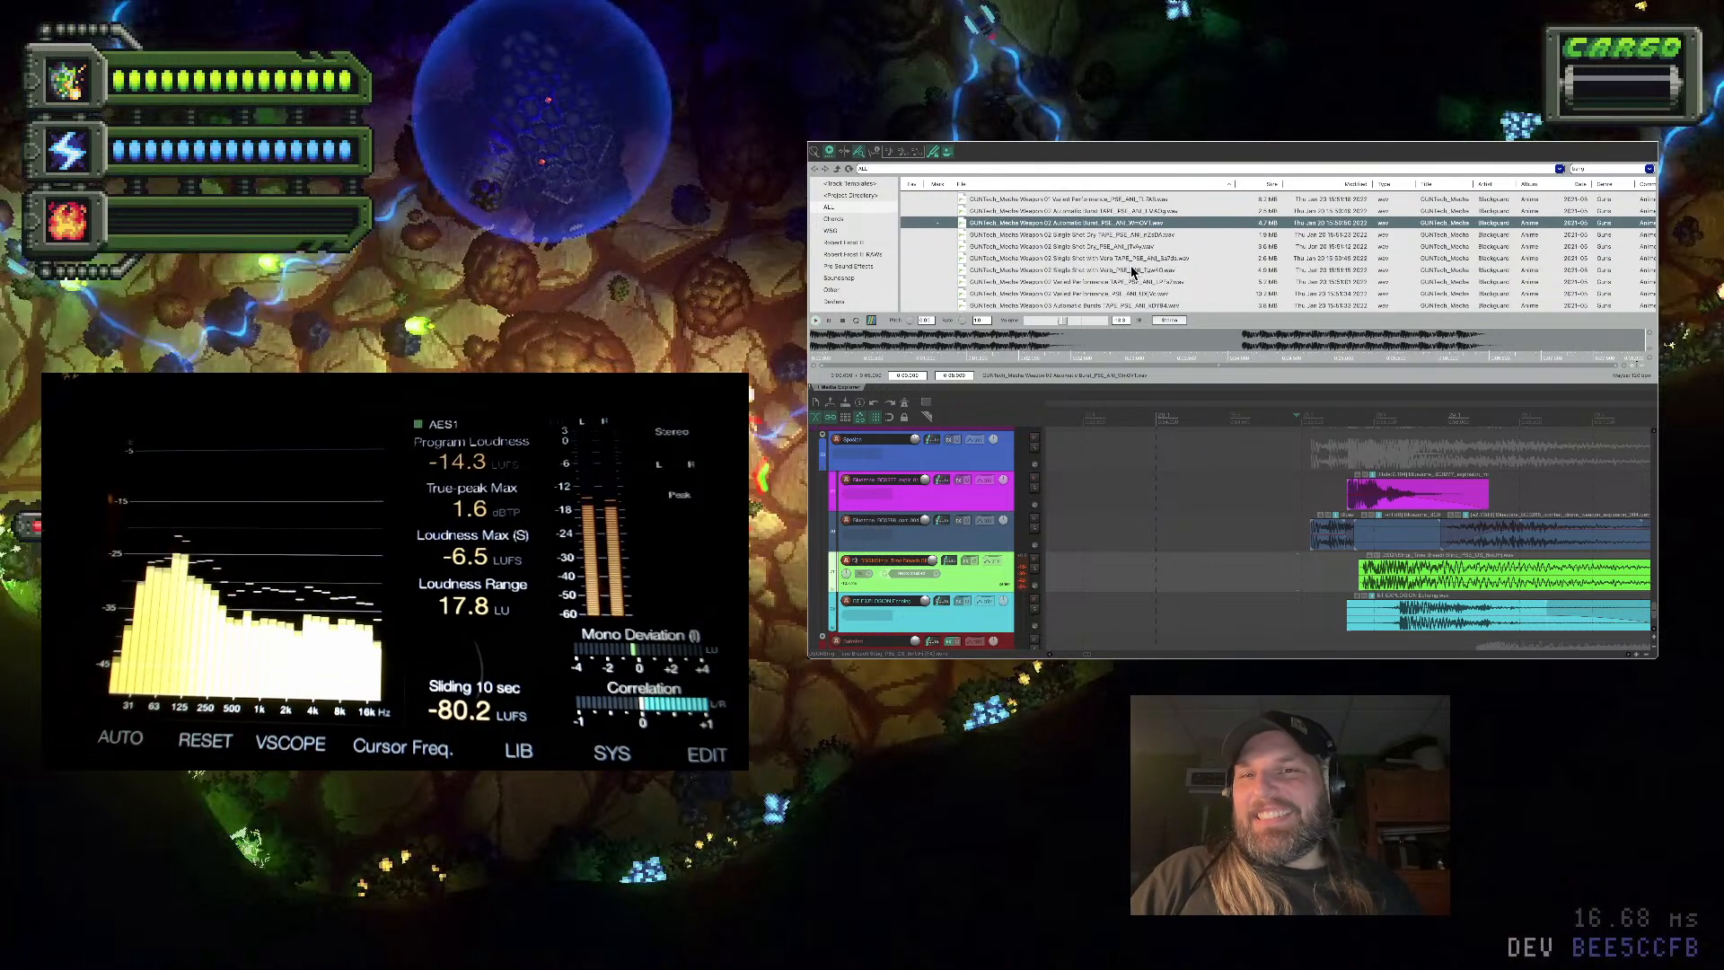
pyautogui.press('Down')
pyautogui.press('Down')
pyautogui.press('Down')
pyautogui.press('Down')
pyautogui.press('Down')
pyautogui.press('Down')
pyautogui.press('Down')
pyautogui.press('Down')
pyautogui.press('Down')
pyautogui.press('Down')
pyautogui.press('Down')
pyautogui.press('Down')
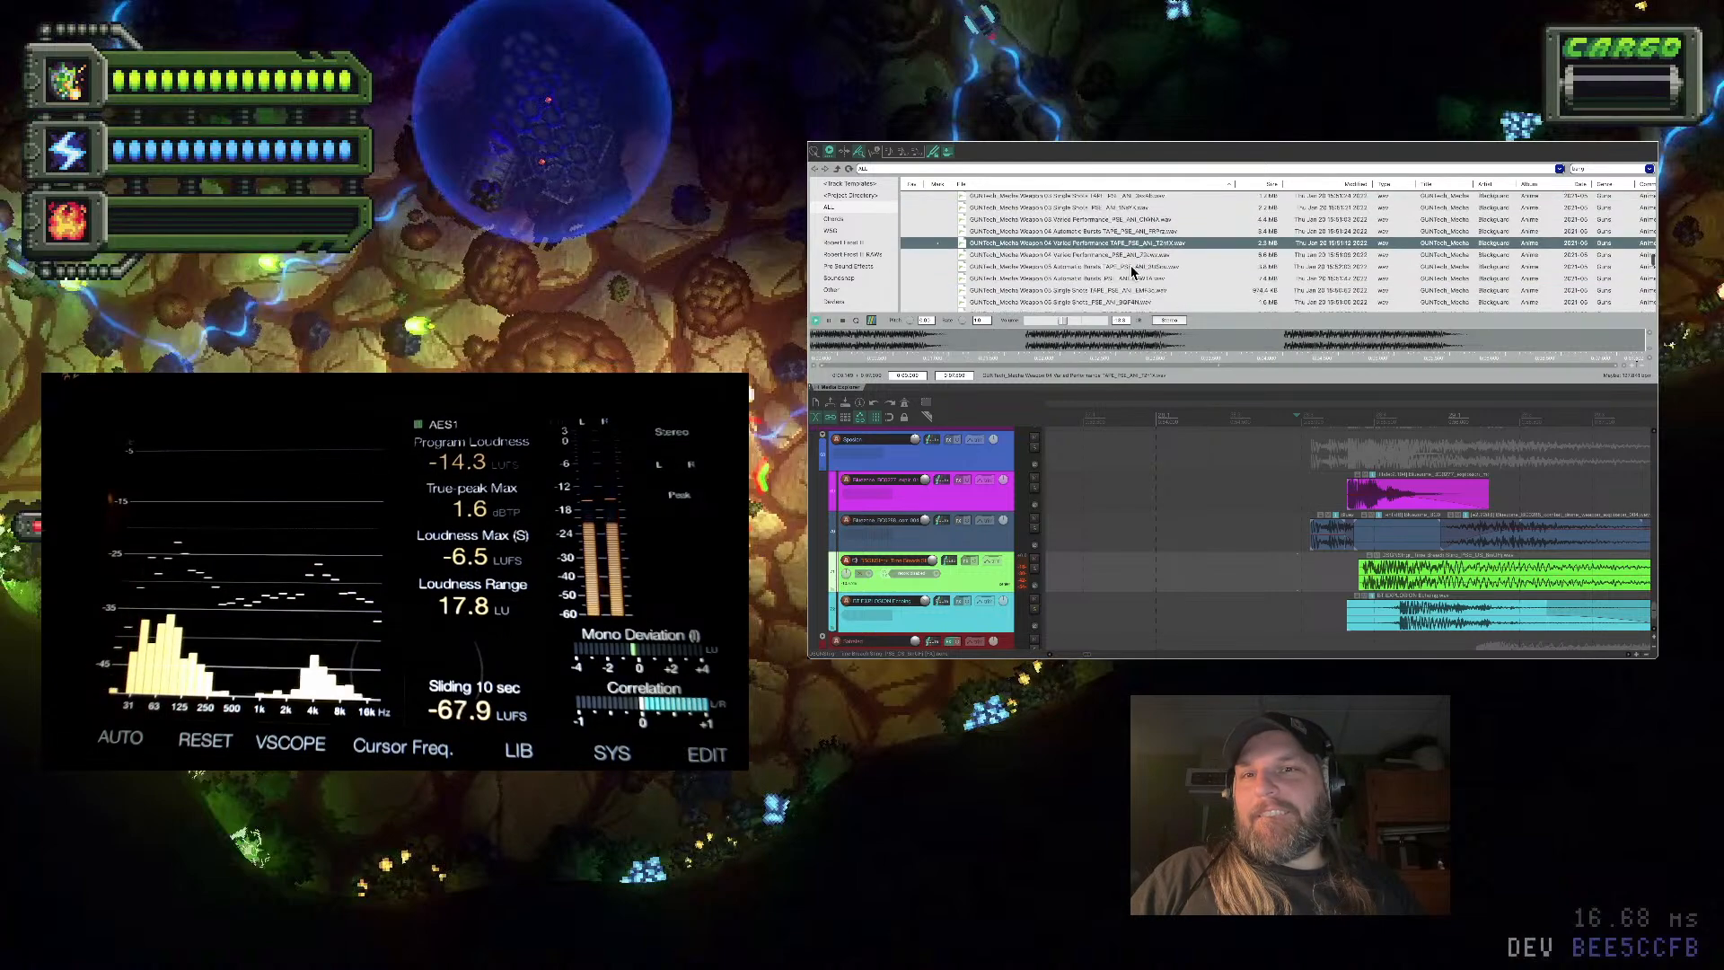
pyautogui.press('Down')
pyautogui.press('Down')
pyautogui.press('Down')
pyautogui.press('Down')
pyautogui.press('Down')
pyautogui.press('Down')
pyautogui.press('Down')
pyautogui.press('Down')
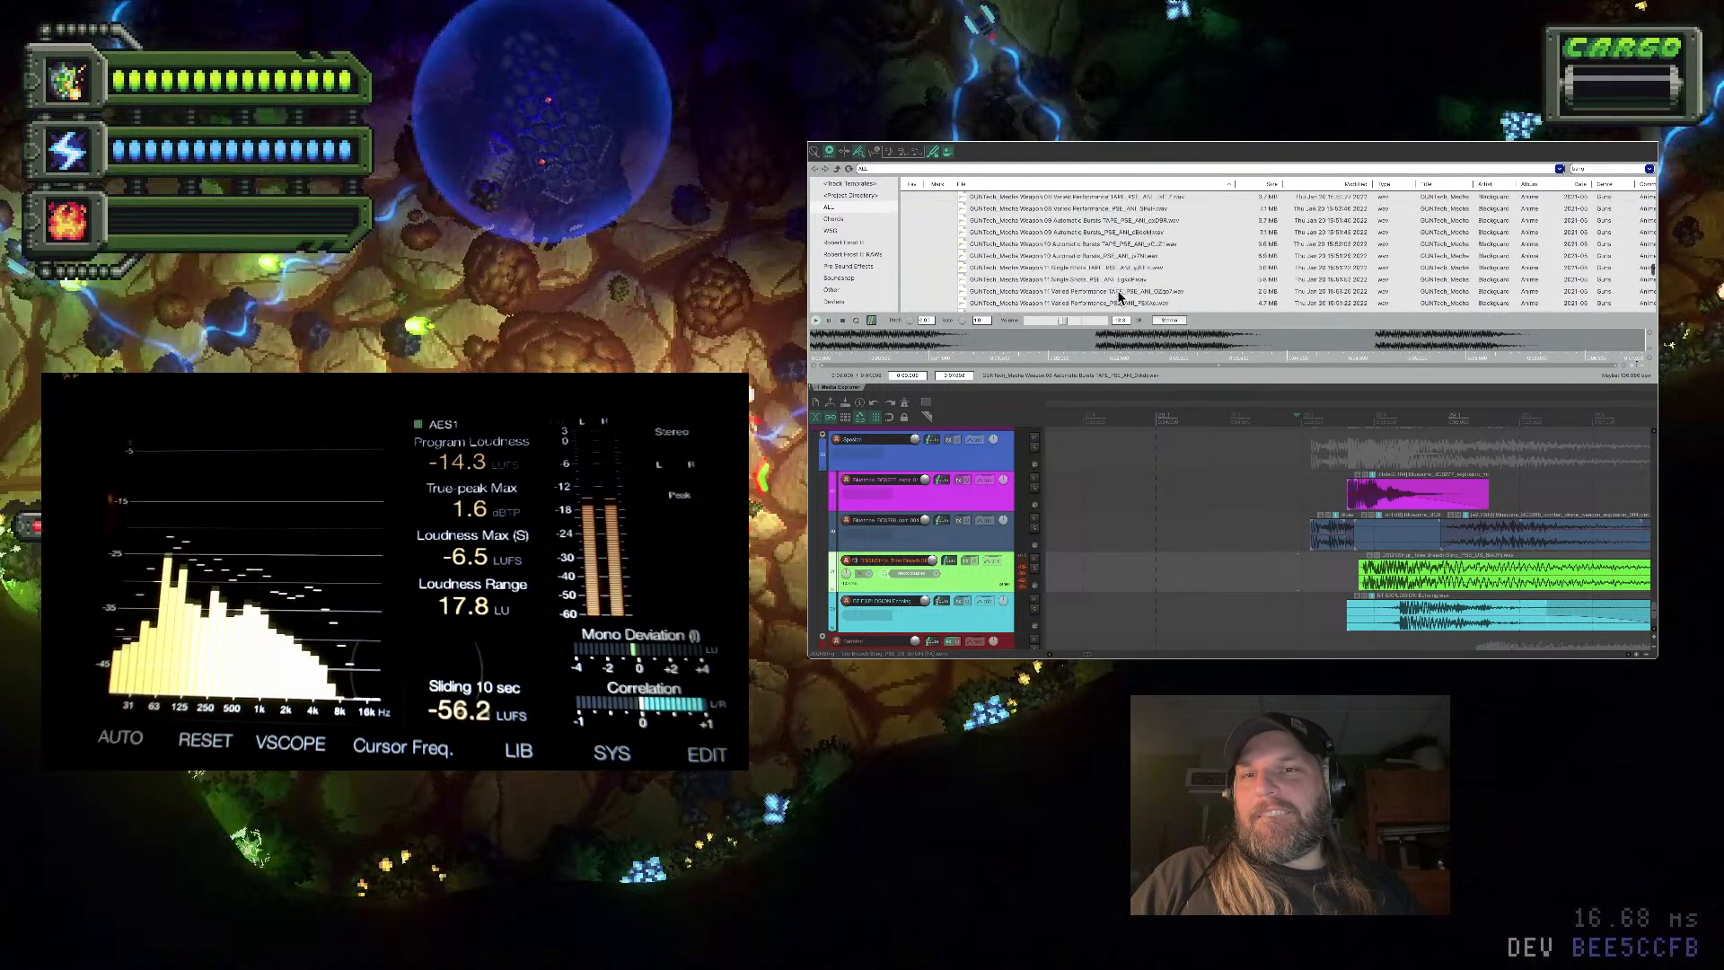
# Audition the Metal Bangs, Hollow Metal Impacts and Metal Fuselage Impacts samples, and replay the first Metal Bangs sample
pyautogui.scroll(-10, 1121, 296)
pyautogui.click(1113, 207)
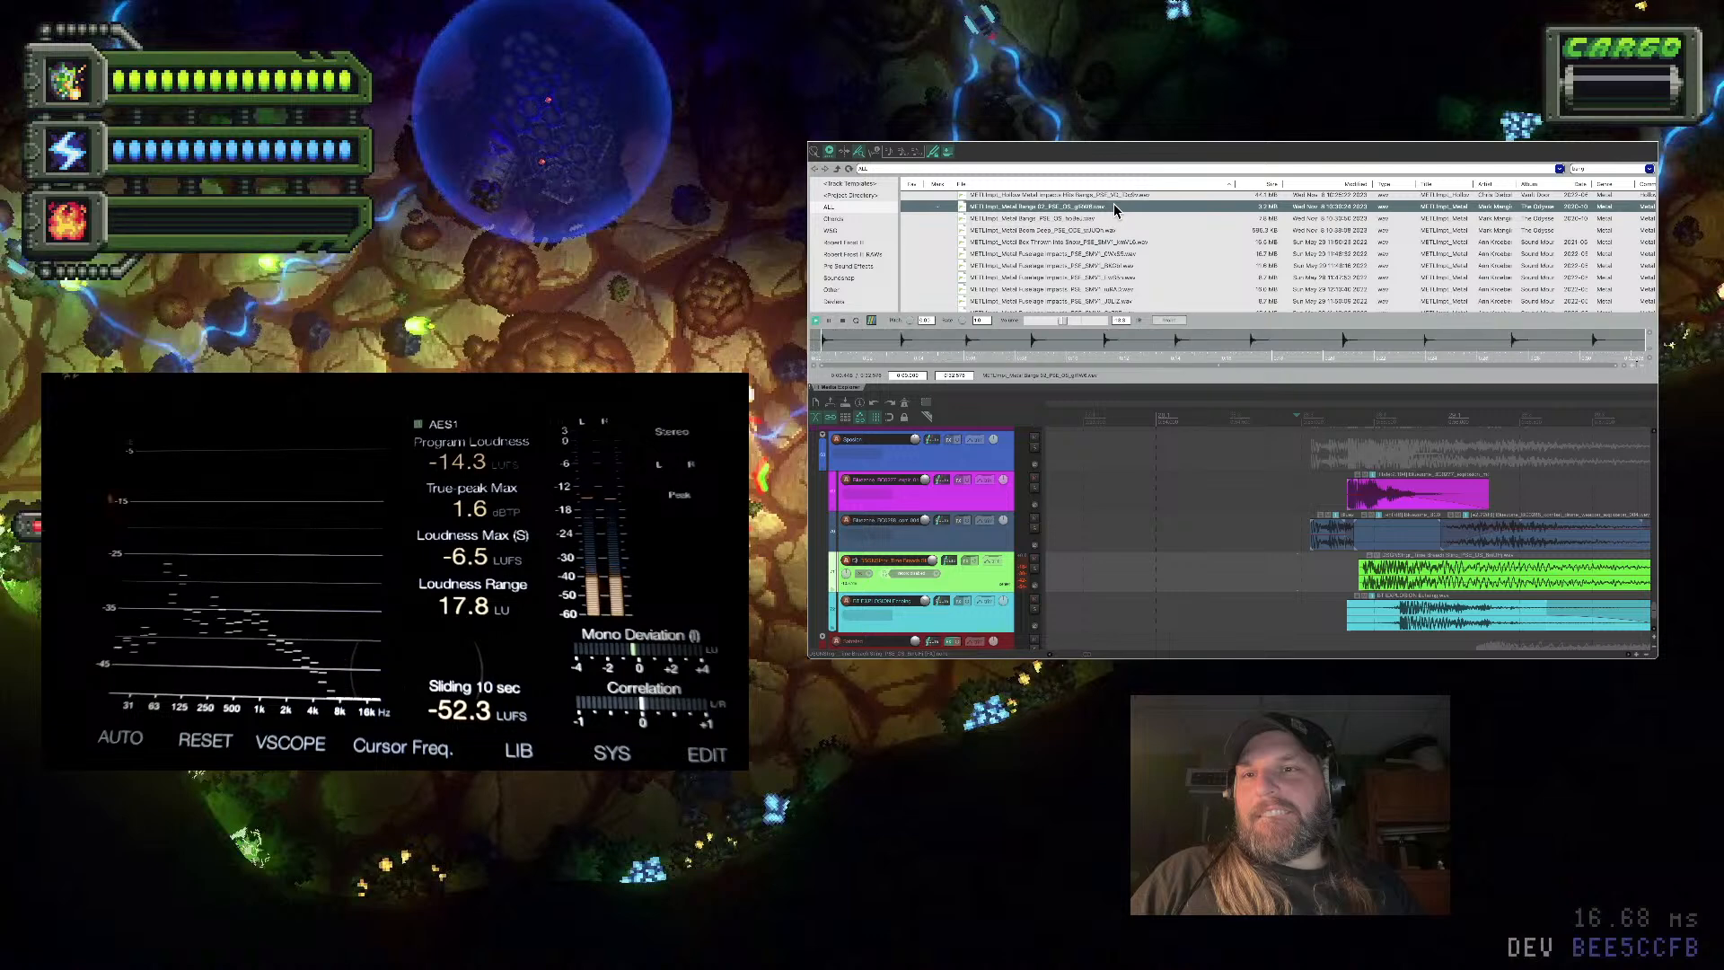
pyautogui.click(1112, 218)
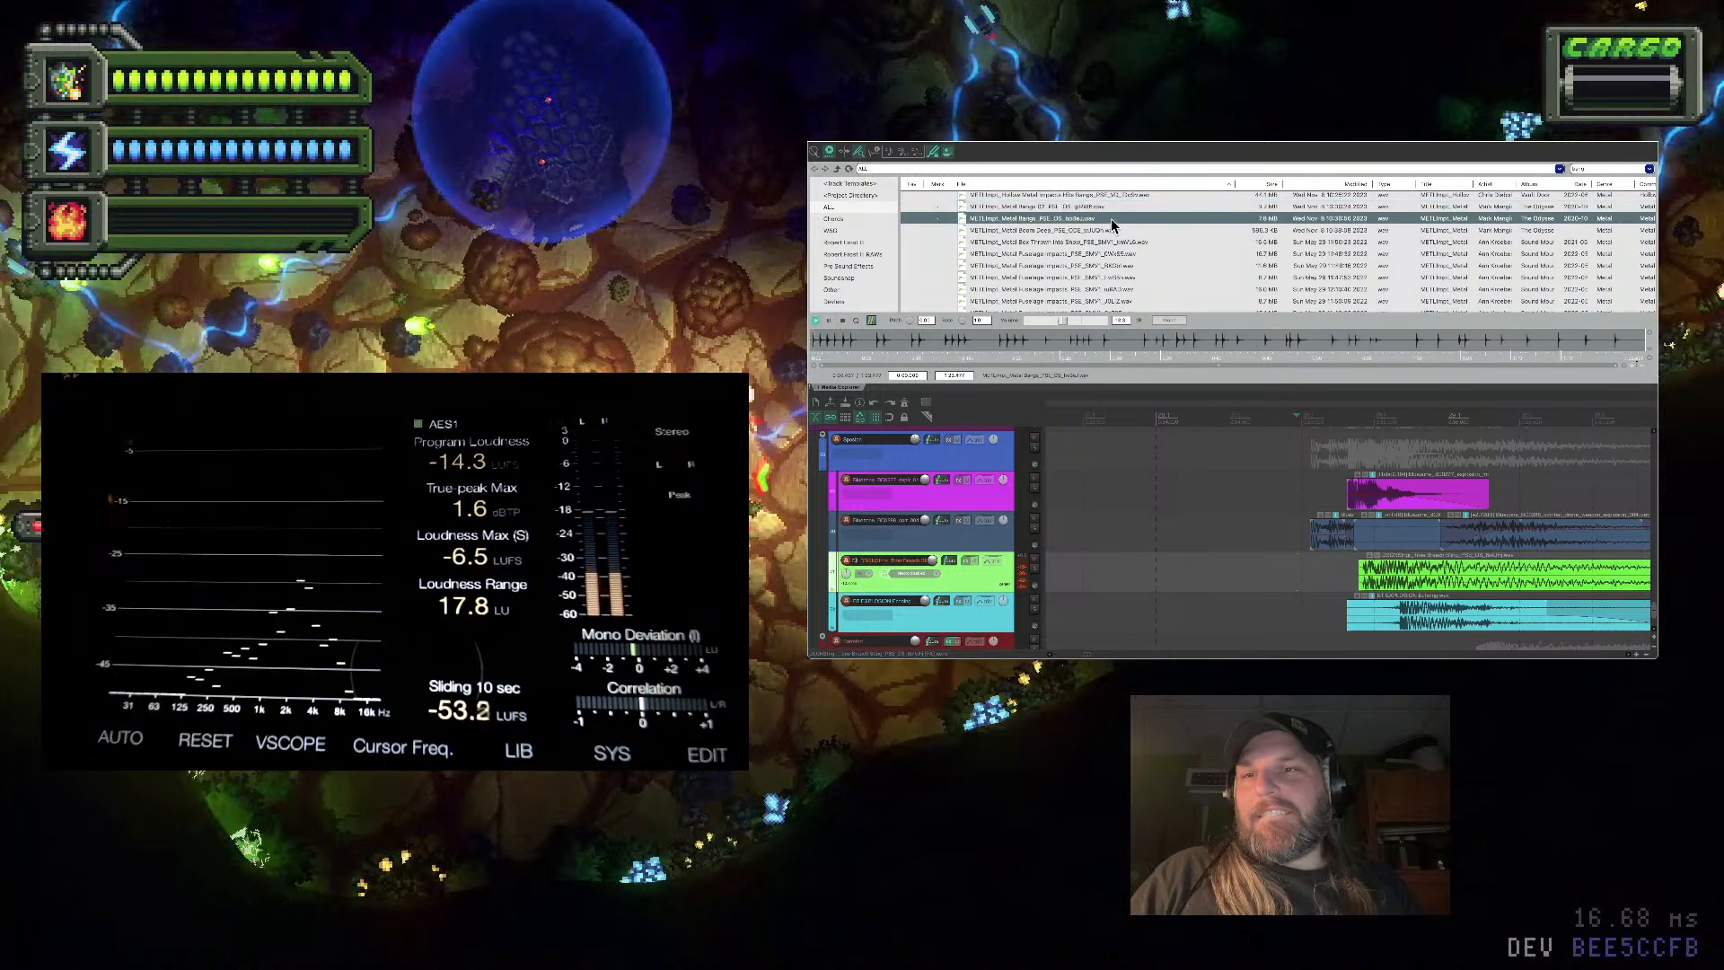
pyautogui.click(1128, 197)
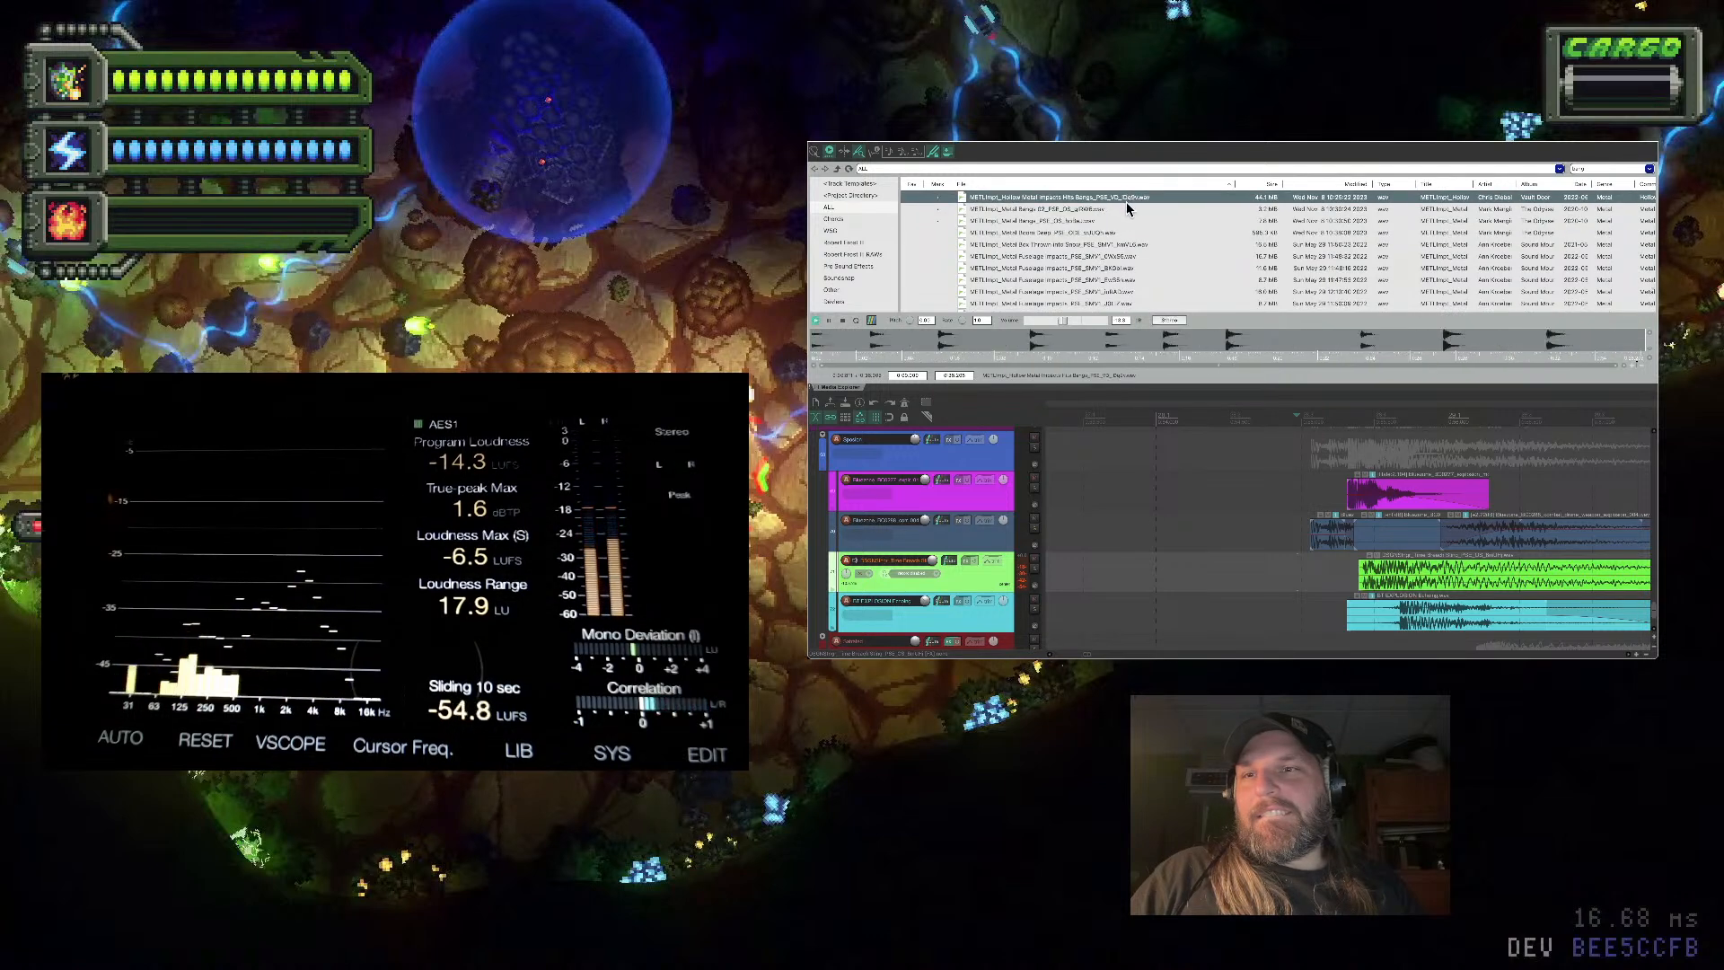
pyautogui.click(1106, 268)
pyautogui.scroll(-2, 1104, 264)
pyautogui.click(1102, 276)
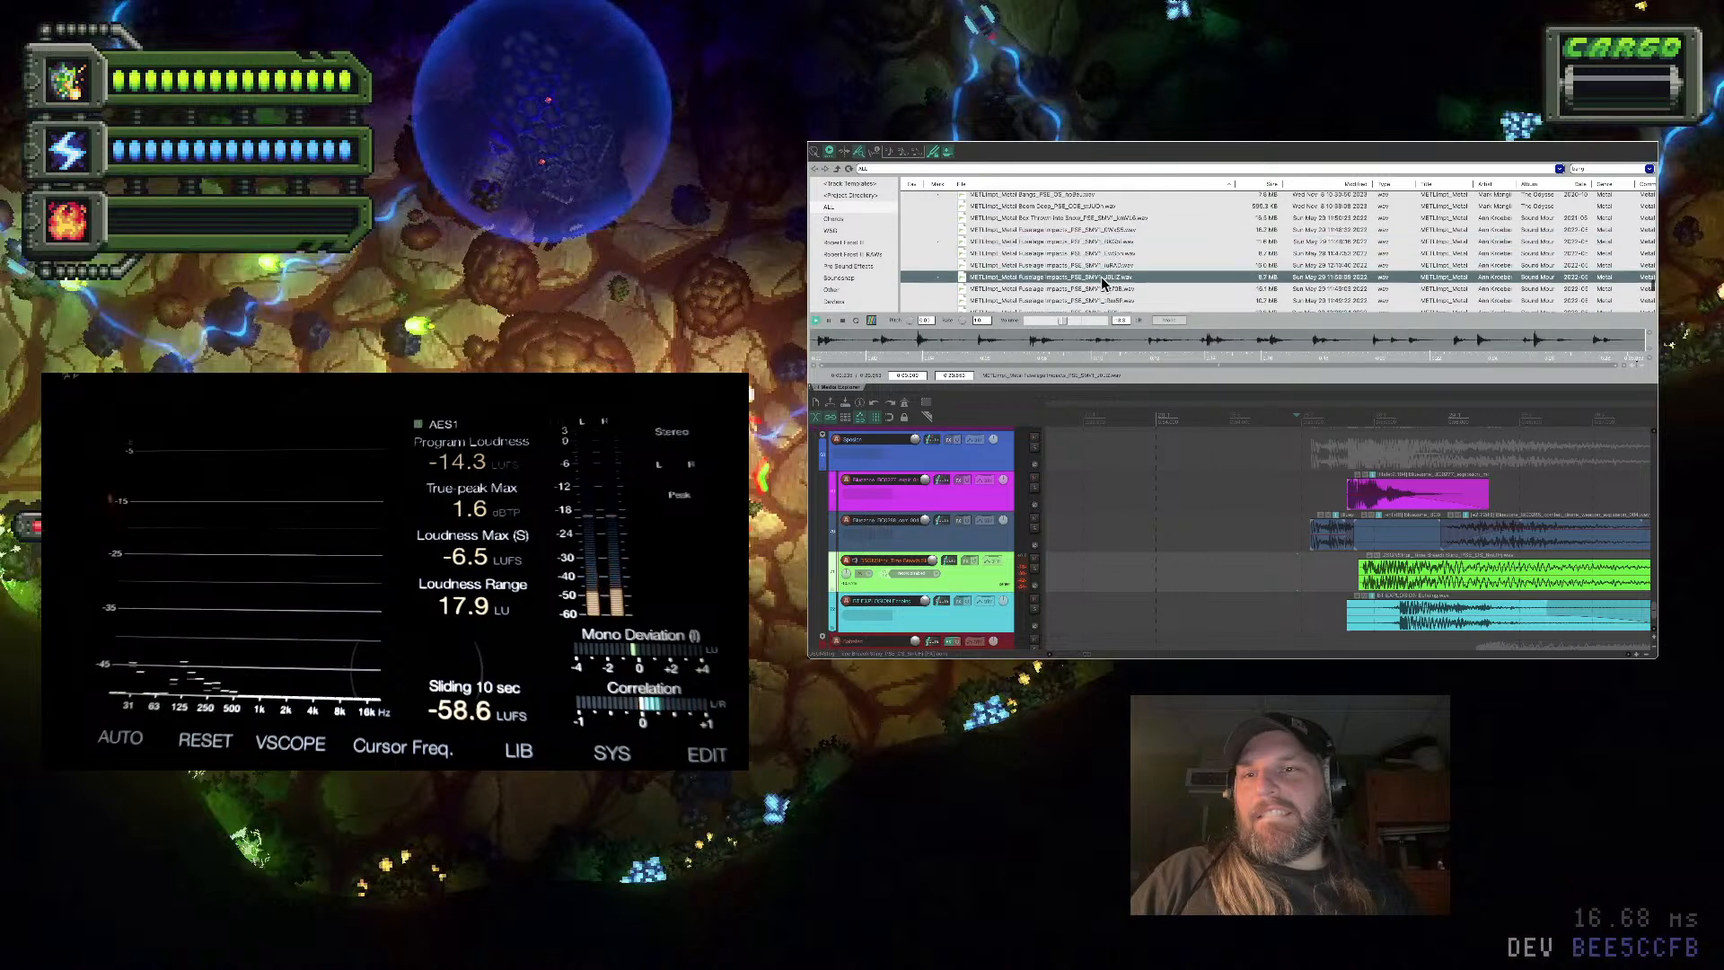
pyautogui.click(1108, 206)
pyautogui.click(1106, 218)
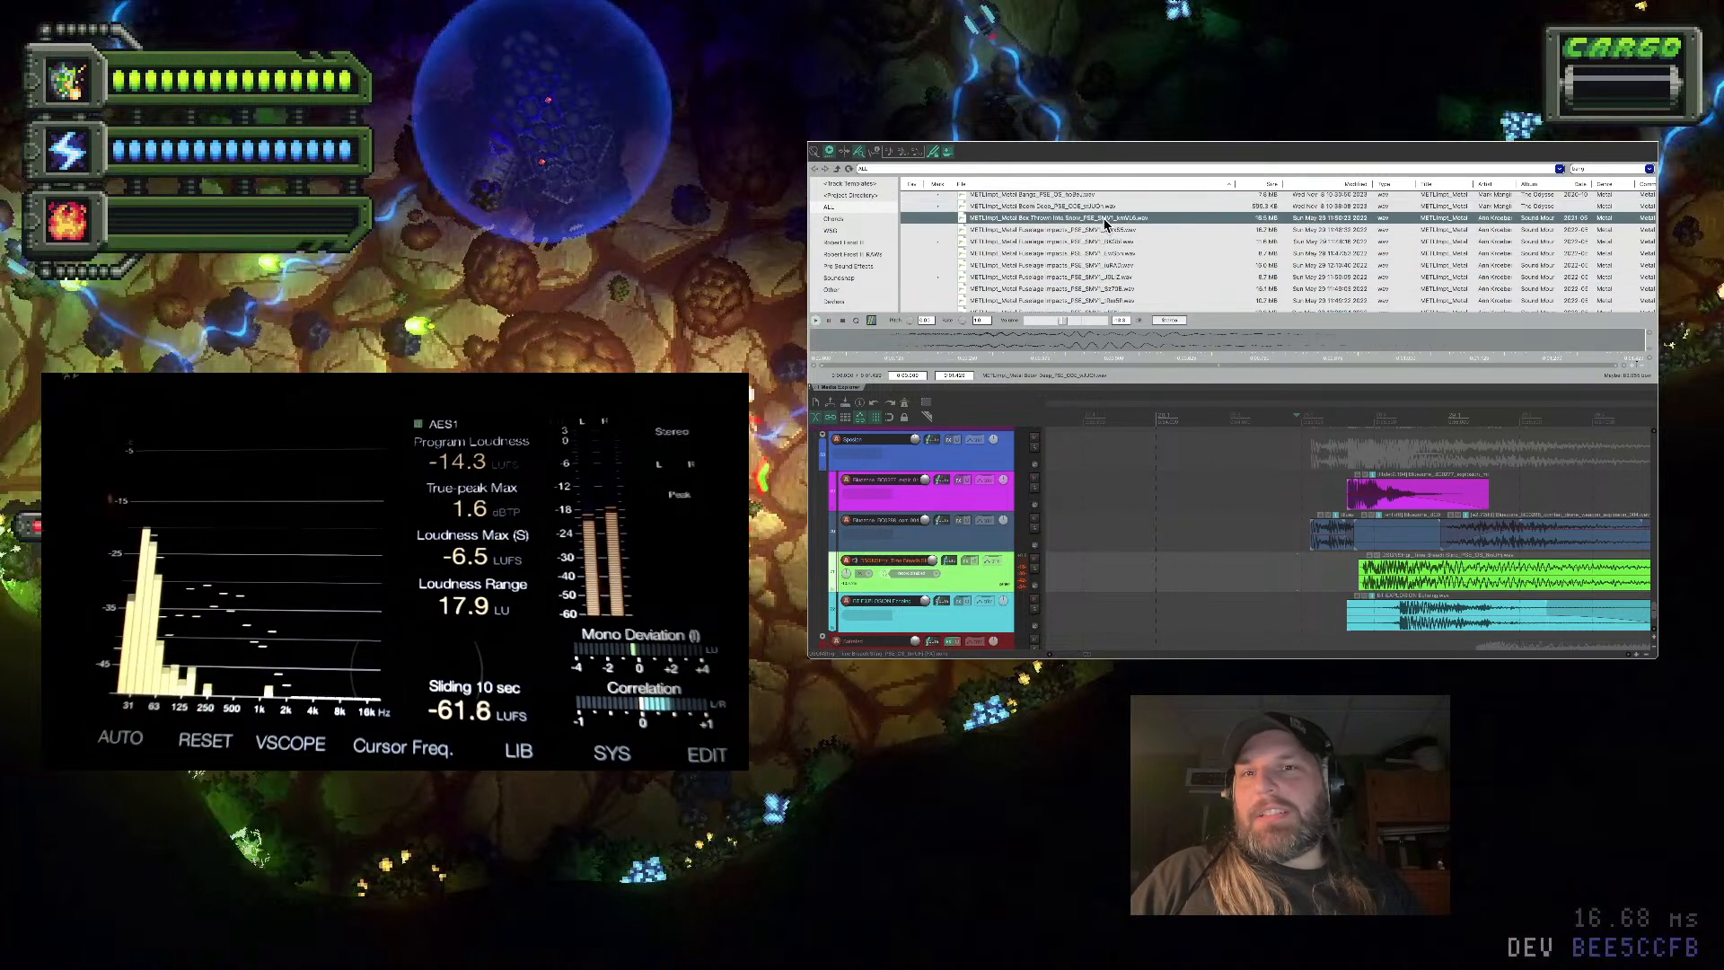
pyautogui.scroll(3, 1106, 224)
pyautogui.click(1105, 217)
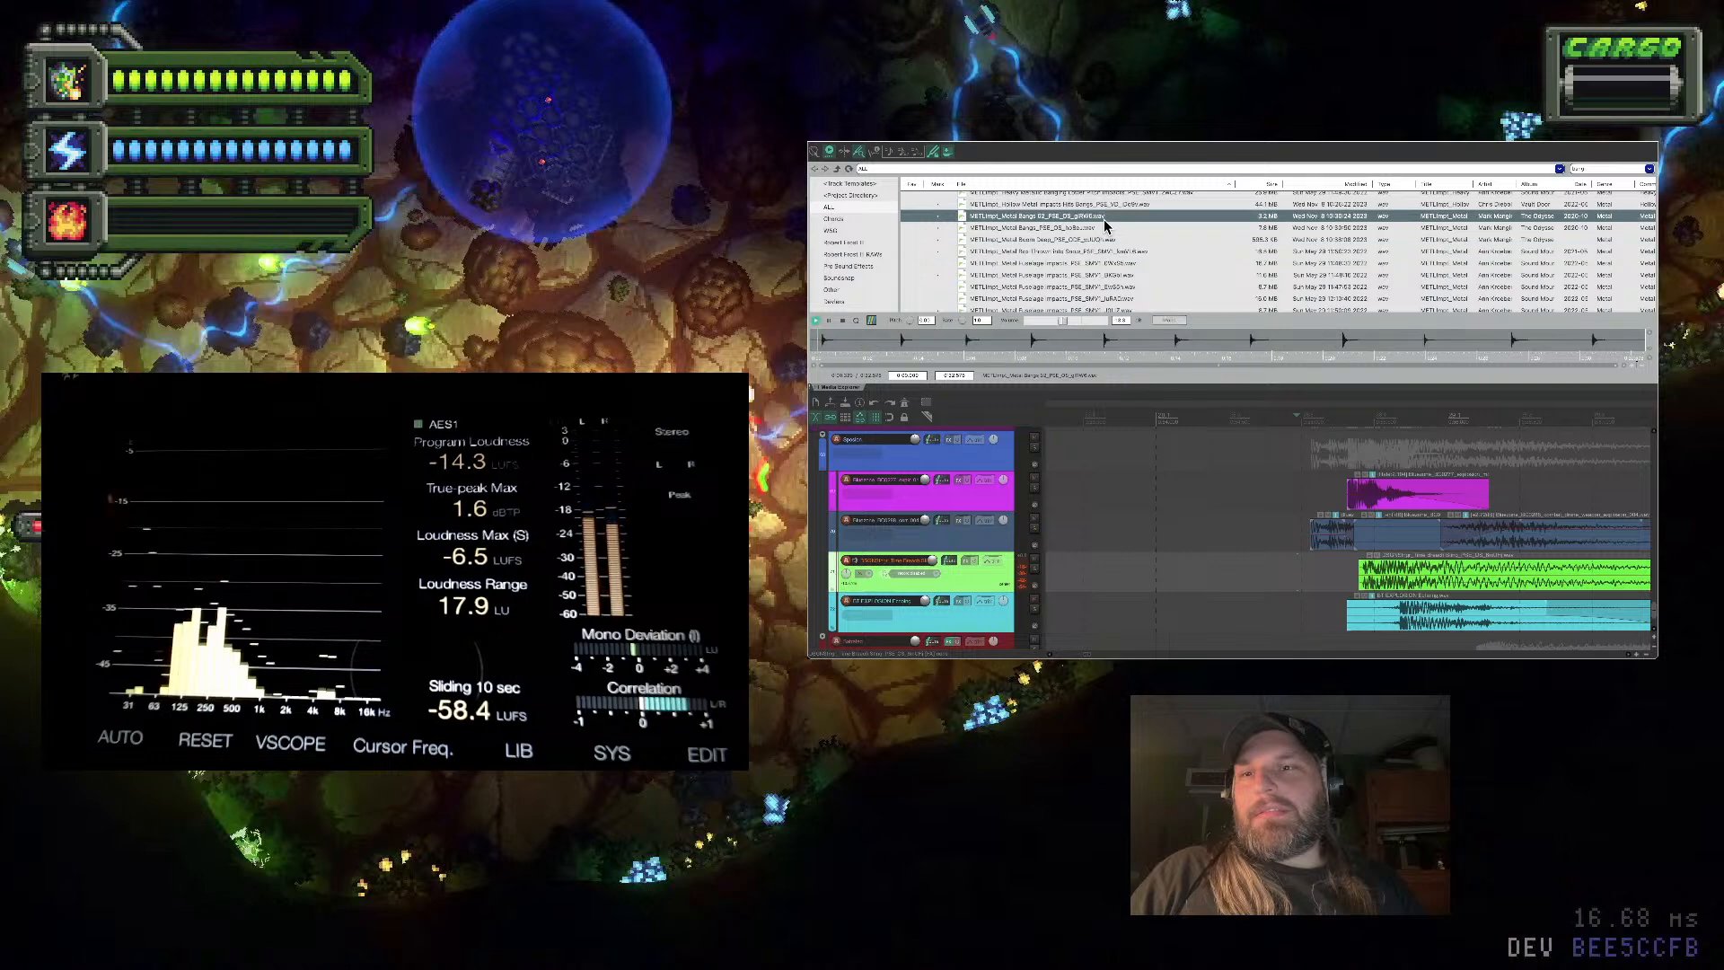
# Select the ST EXPLOSION track, expand the red folder track below it, and open and dismiss that folder's effect browser
pyautogui.scroll(-2, 981, 466)
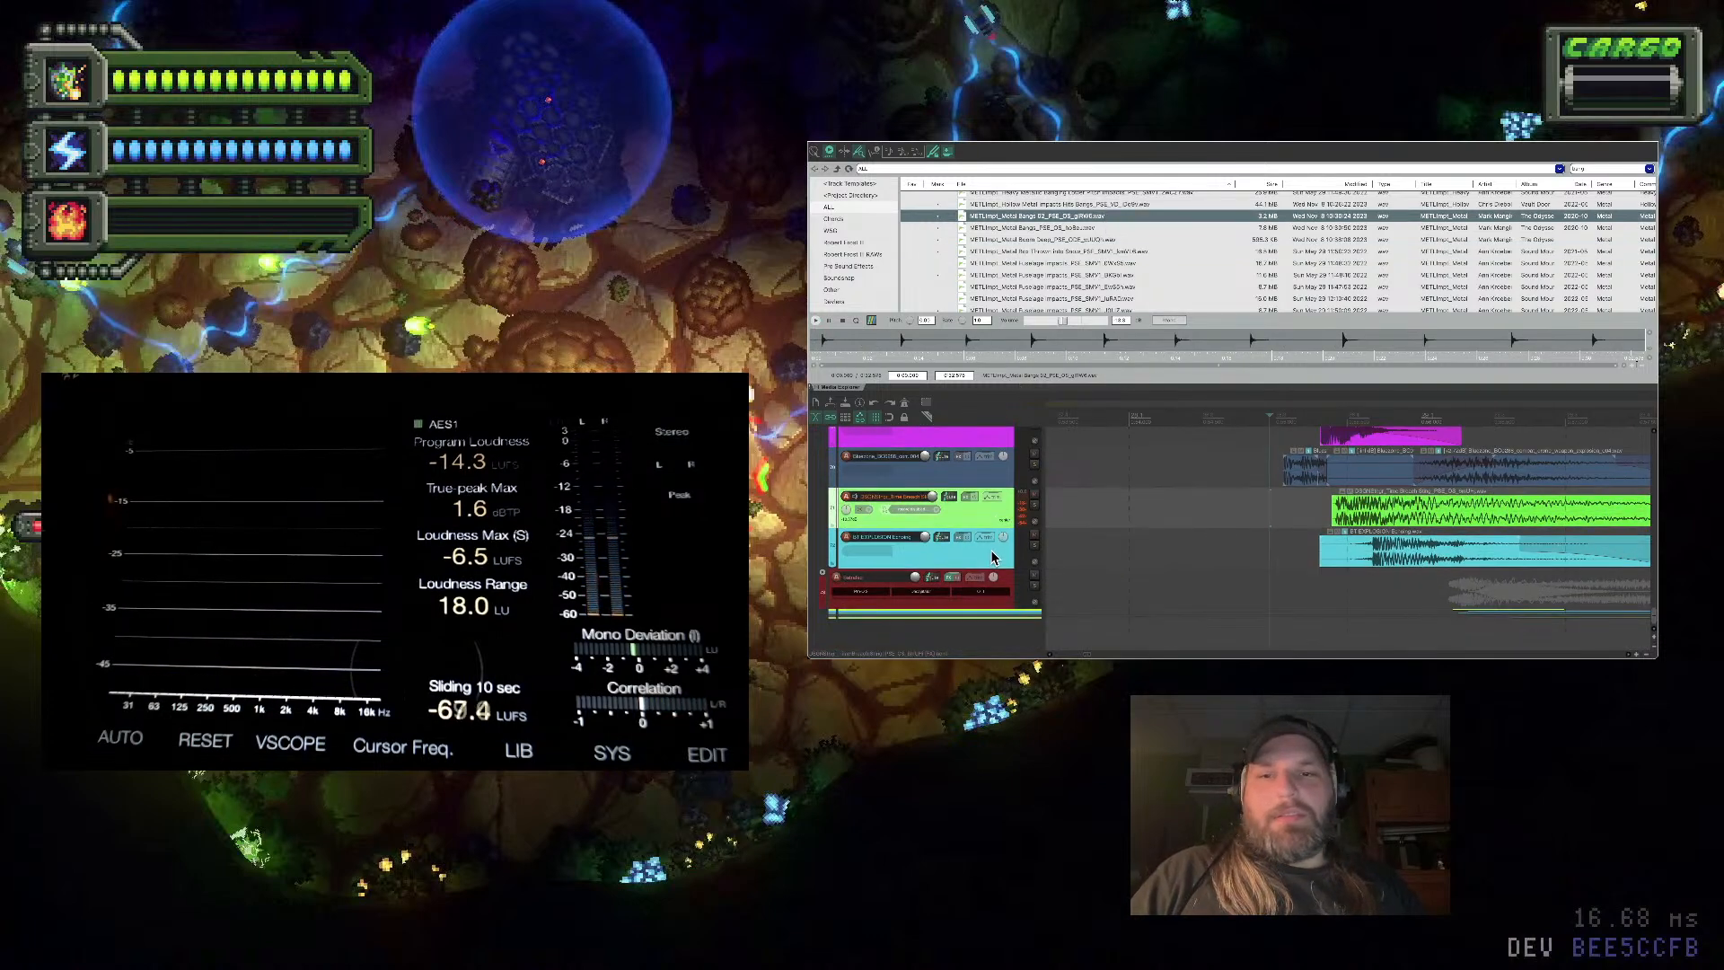
pyautogui.click(993, 555)
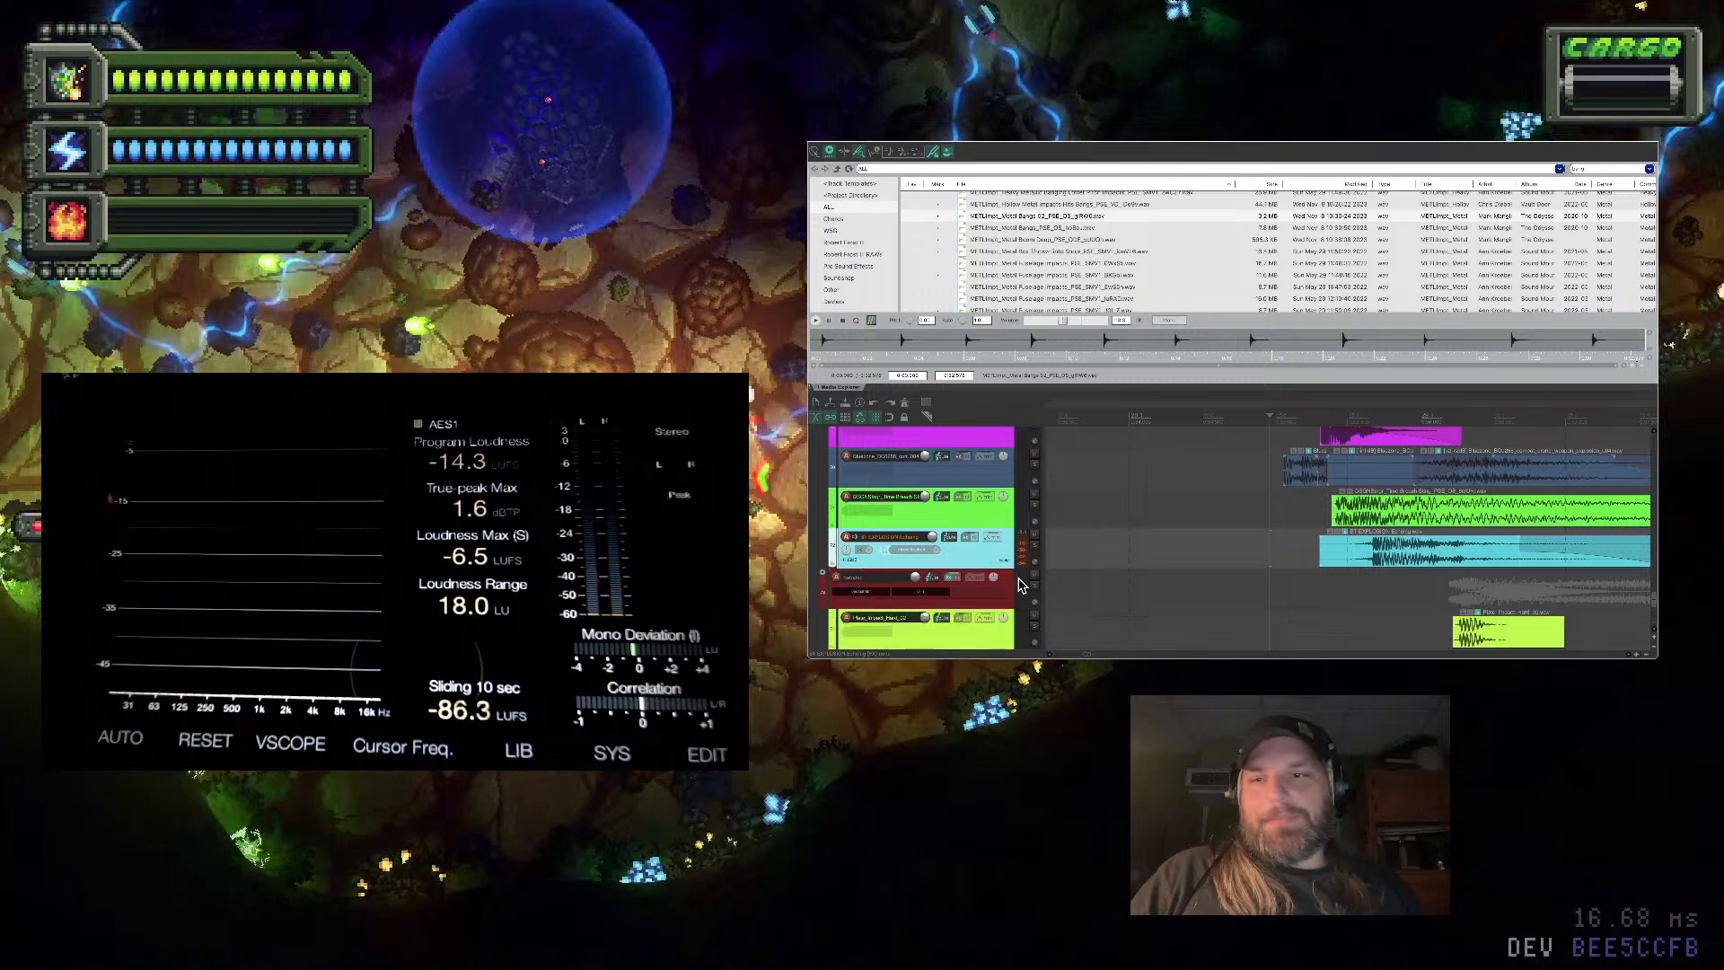
pyautogui.scroll(-1, 994, 579)
pyautogui.press('f')
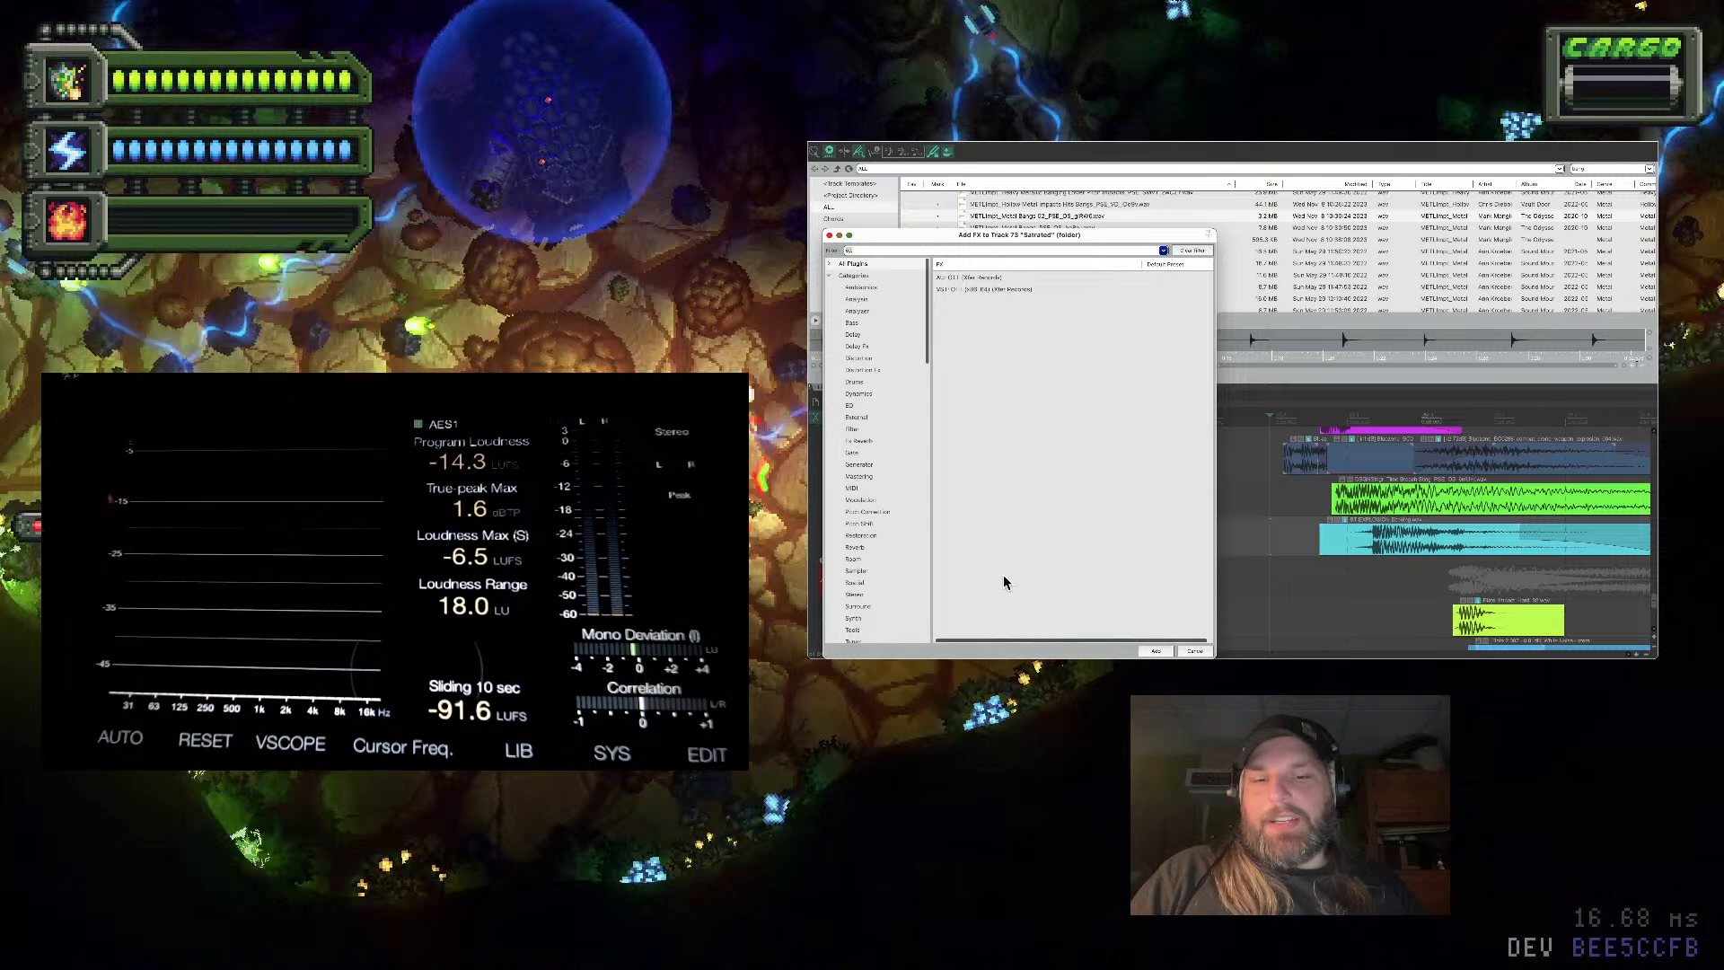
pyautogui.click(830, 235)
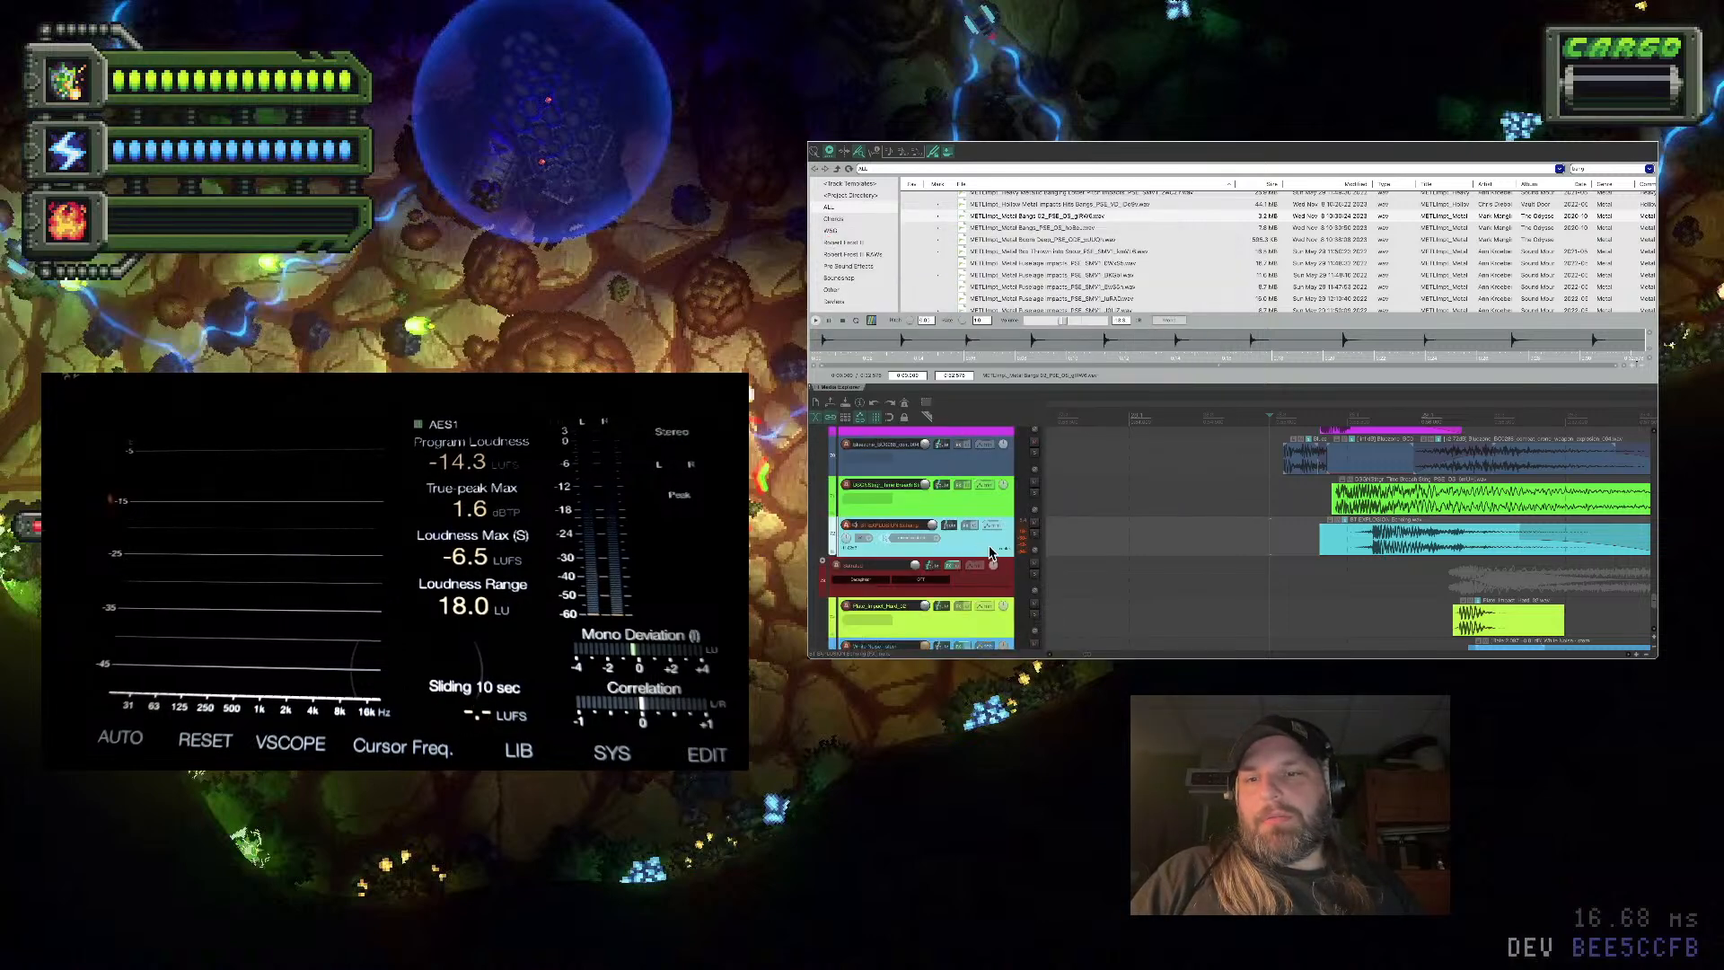
# Add a track in the red folder, place the Metal Bangs 02 sample on it, and cut away everything after the first hit
pyautogui.hotkey('ctrl', 't')
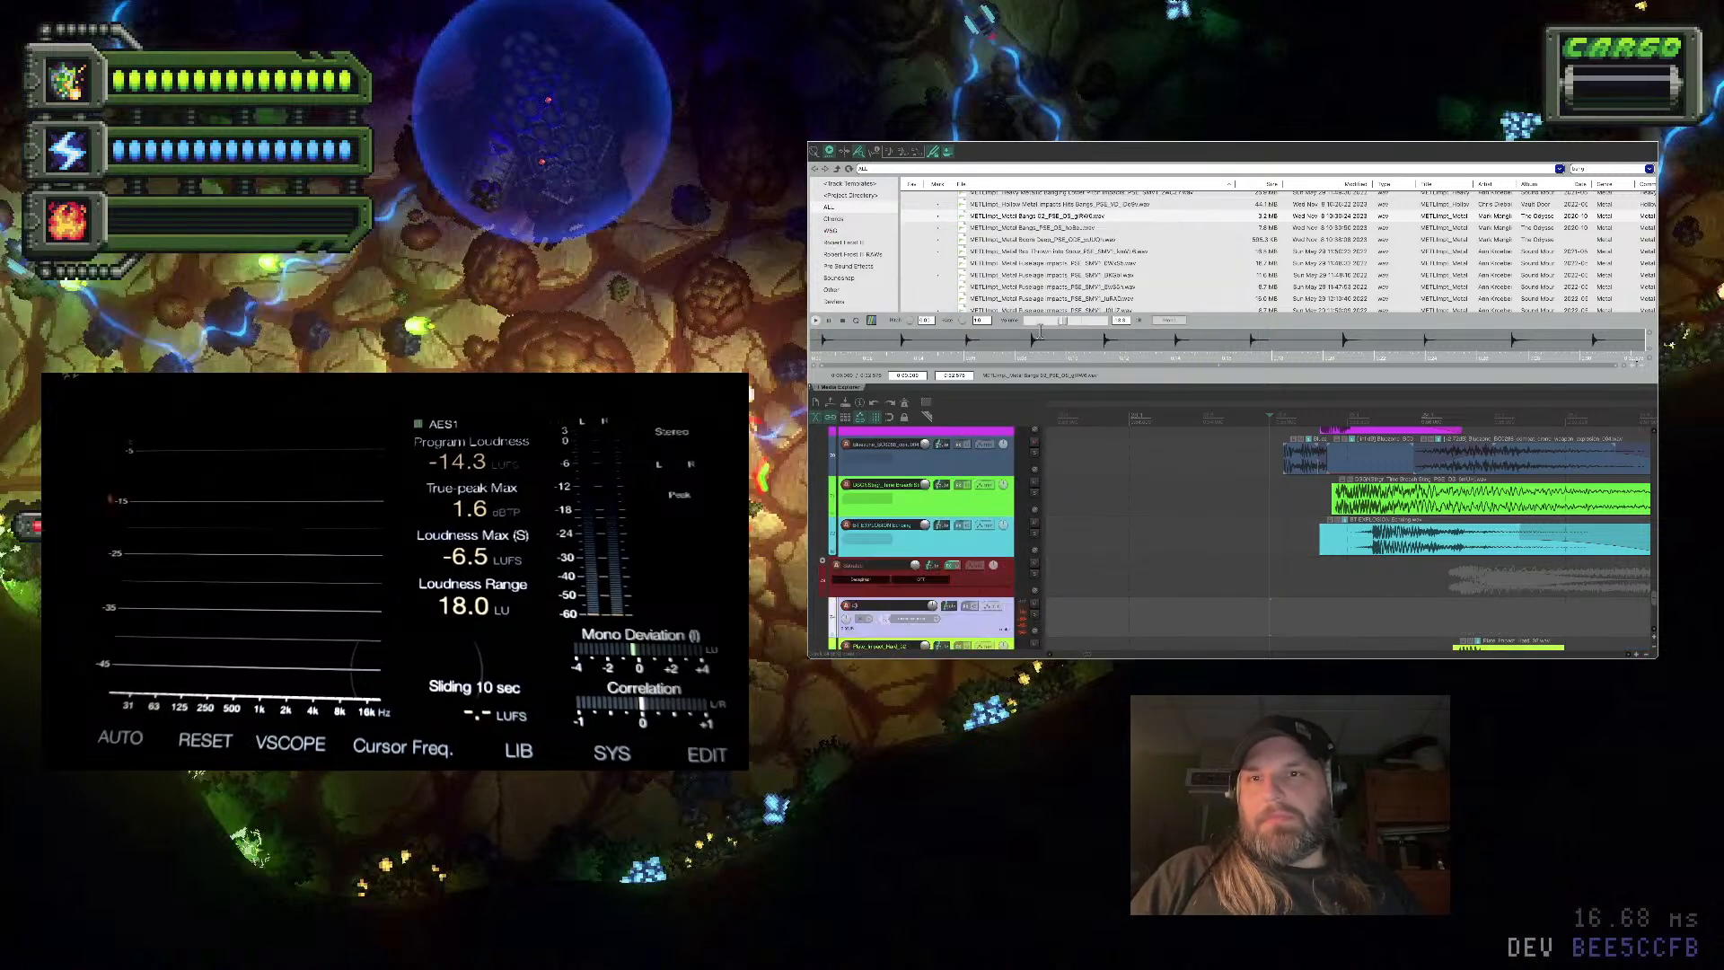
pyautogui.moveTo(1023, 218); pyautogui.dragTo(1307, 622)
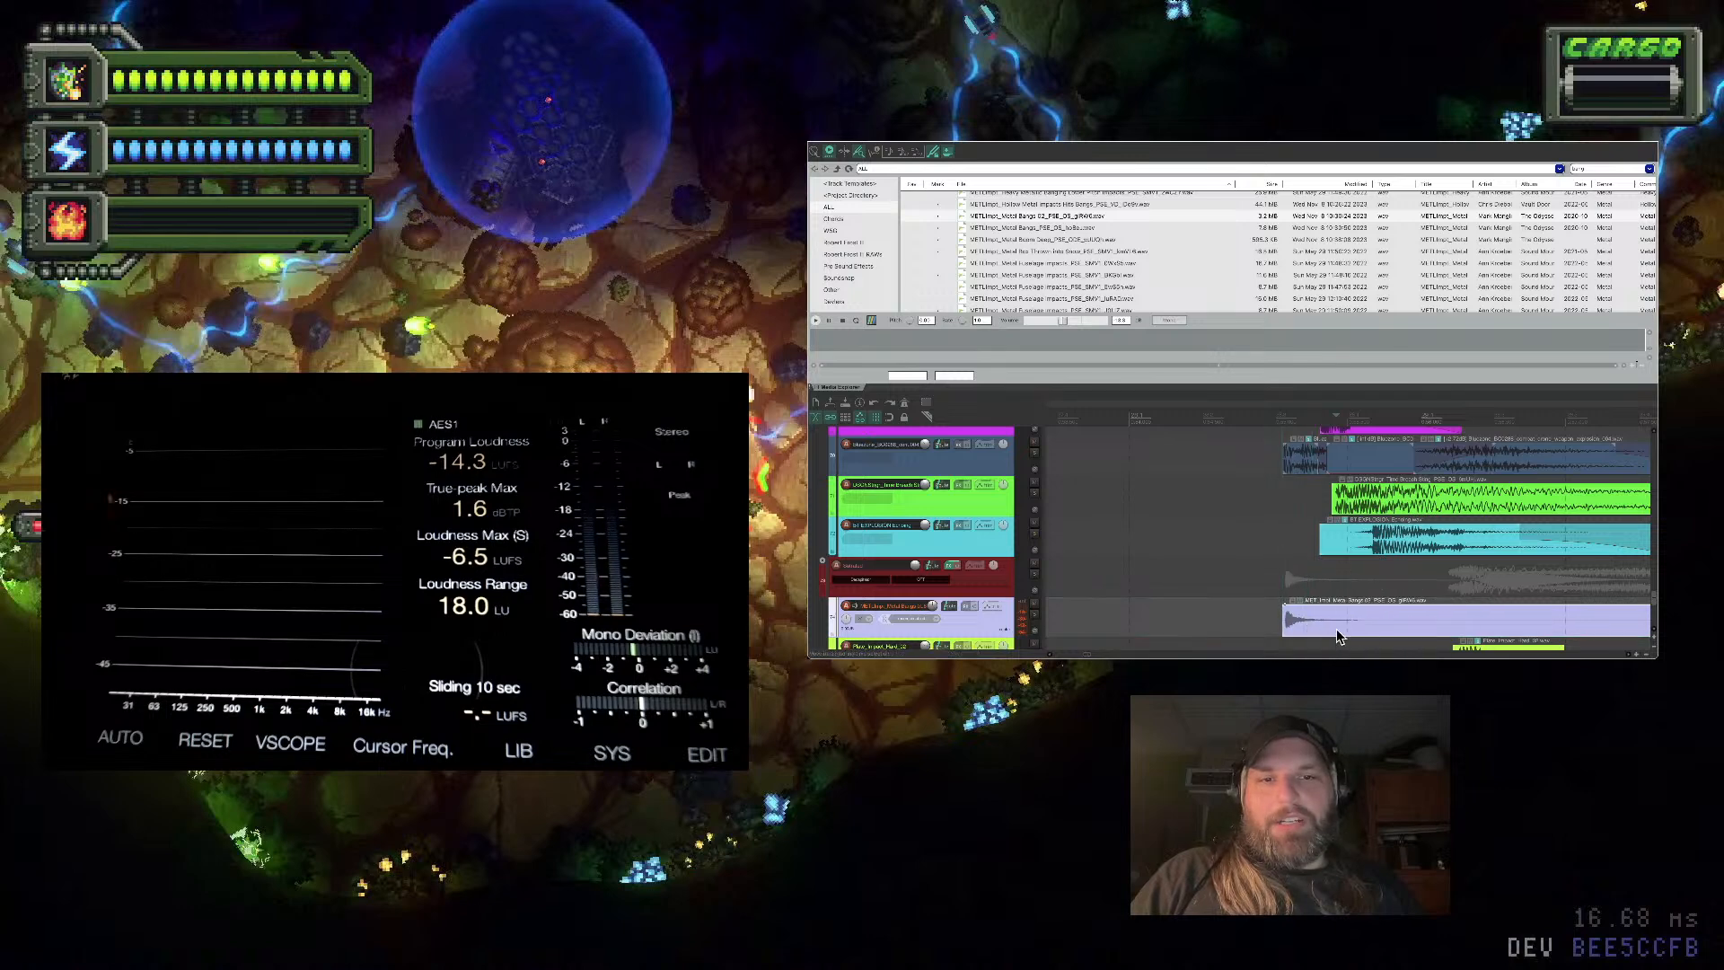
pyautogui.press('s')
pyautogui.press('Delete')
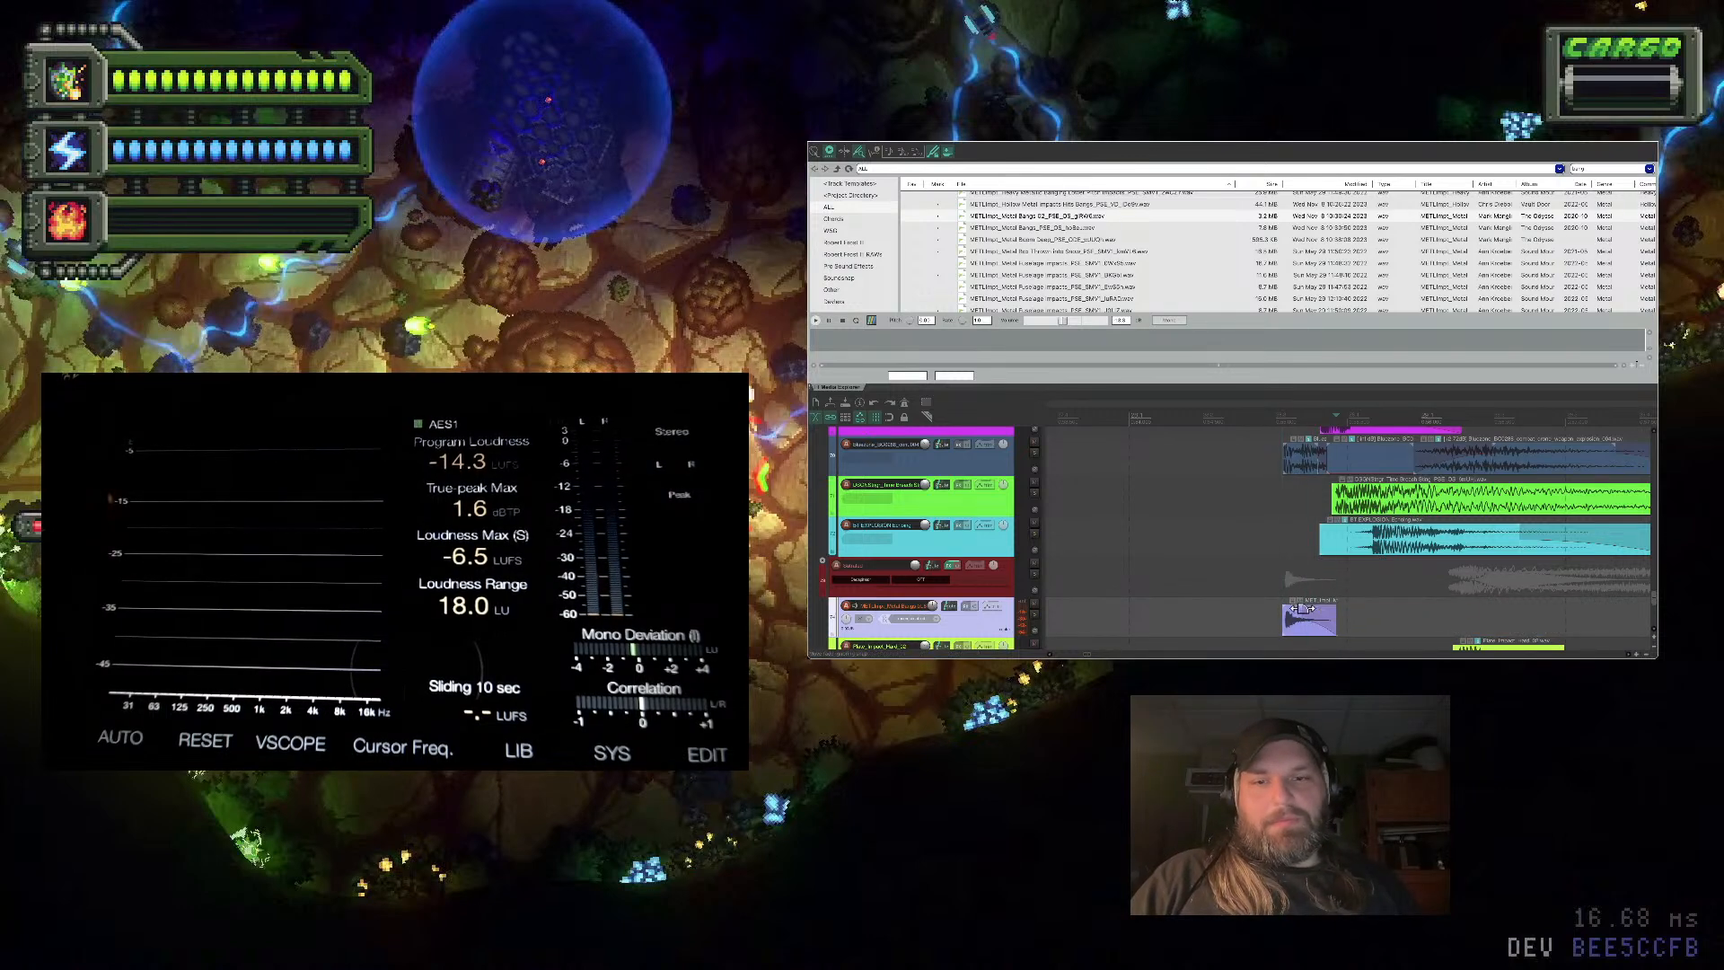
pyautogui.press('space')
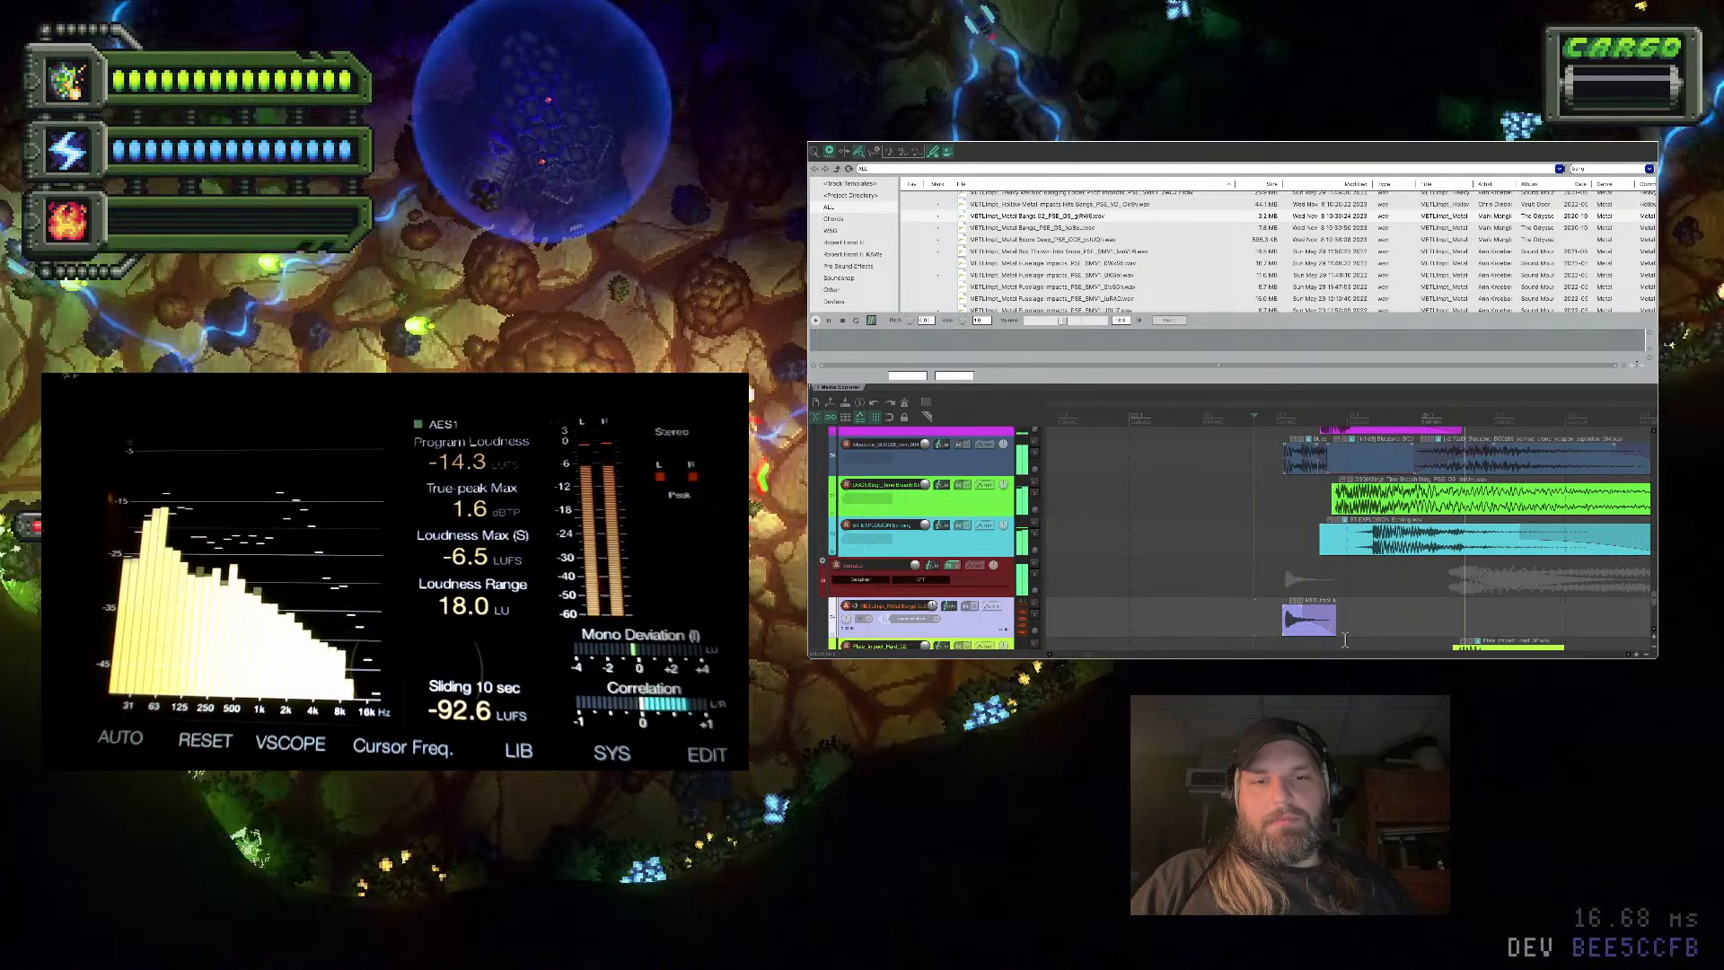
# Lengthen the Metal Bangs clip, change its fade-out curve, trim its end slightly, and play the mix
pyautogui.moveTo(1336, 624); pyautogui.dragTo(1401, 623)
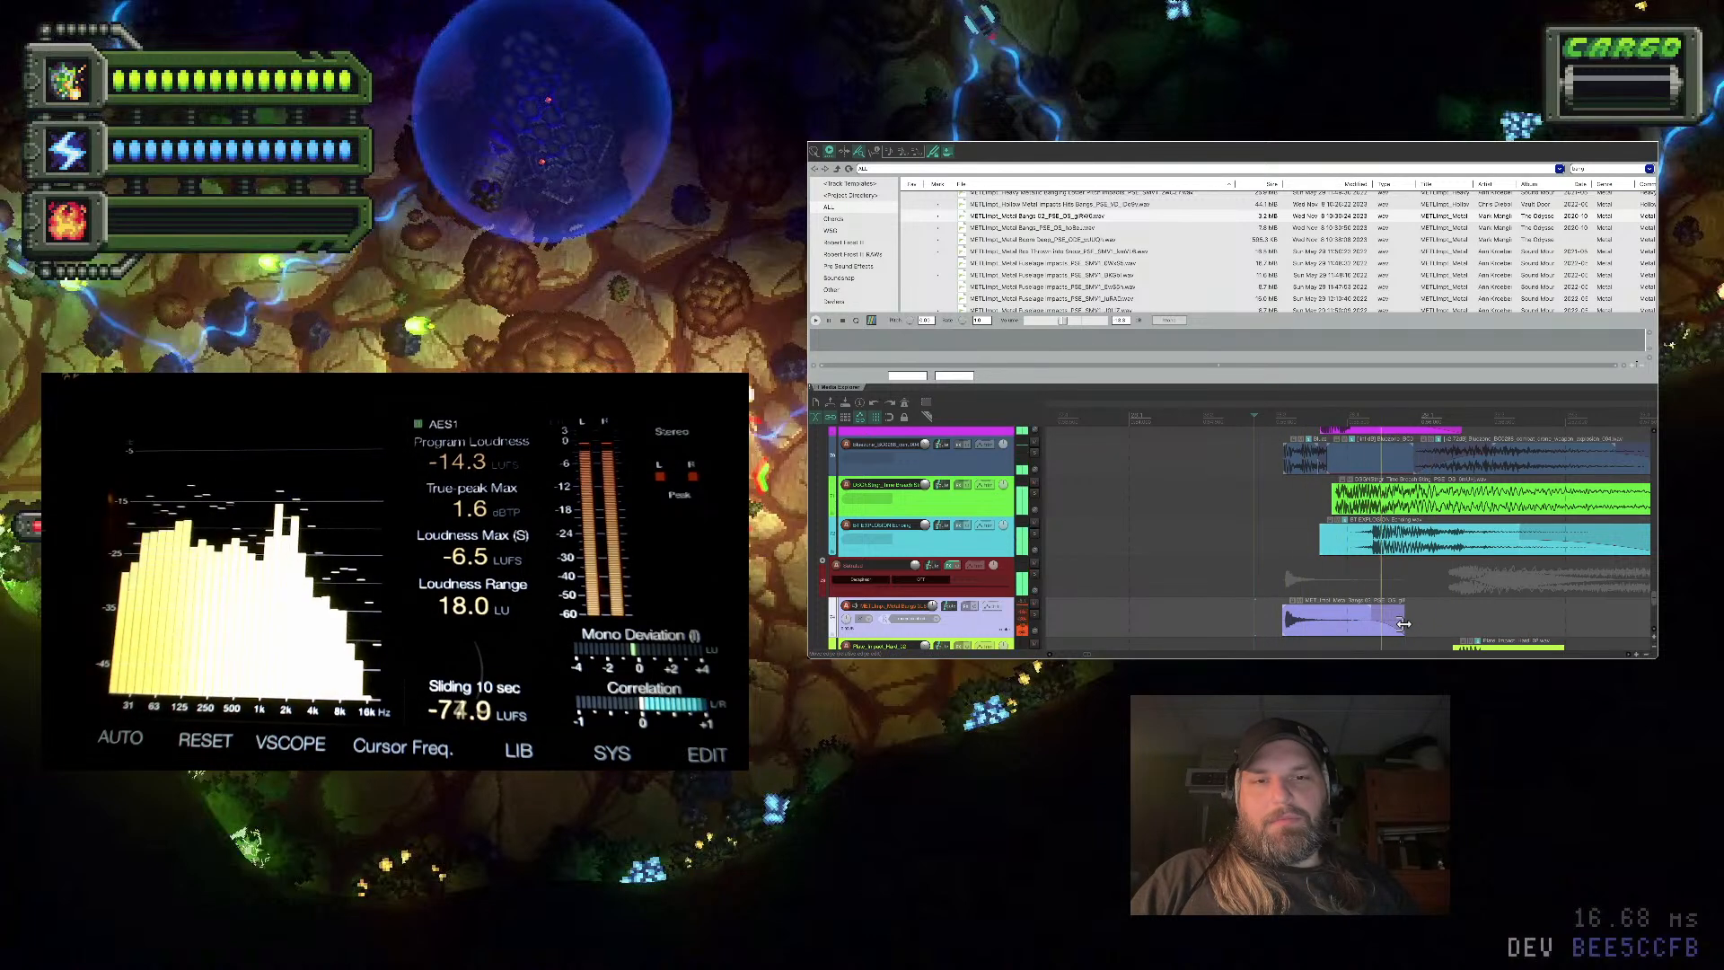
pyautogui.rightClick(1333, 628)
pyautogui.click(1359, 620)
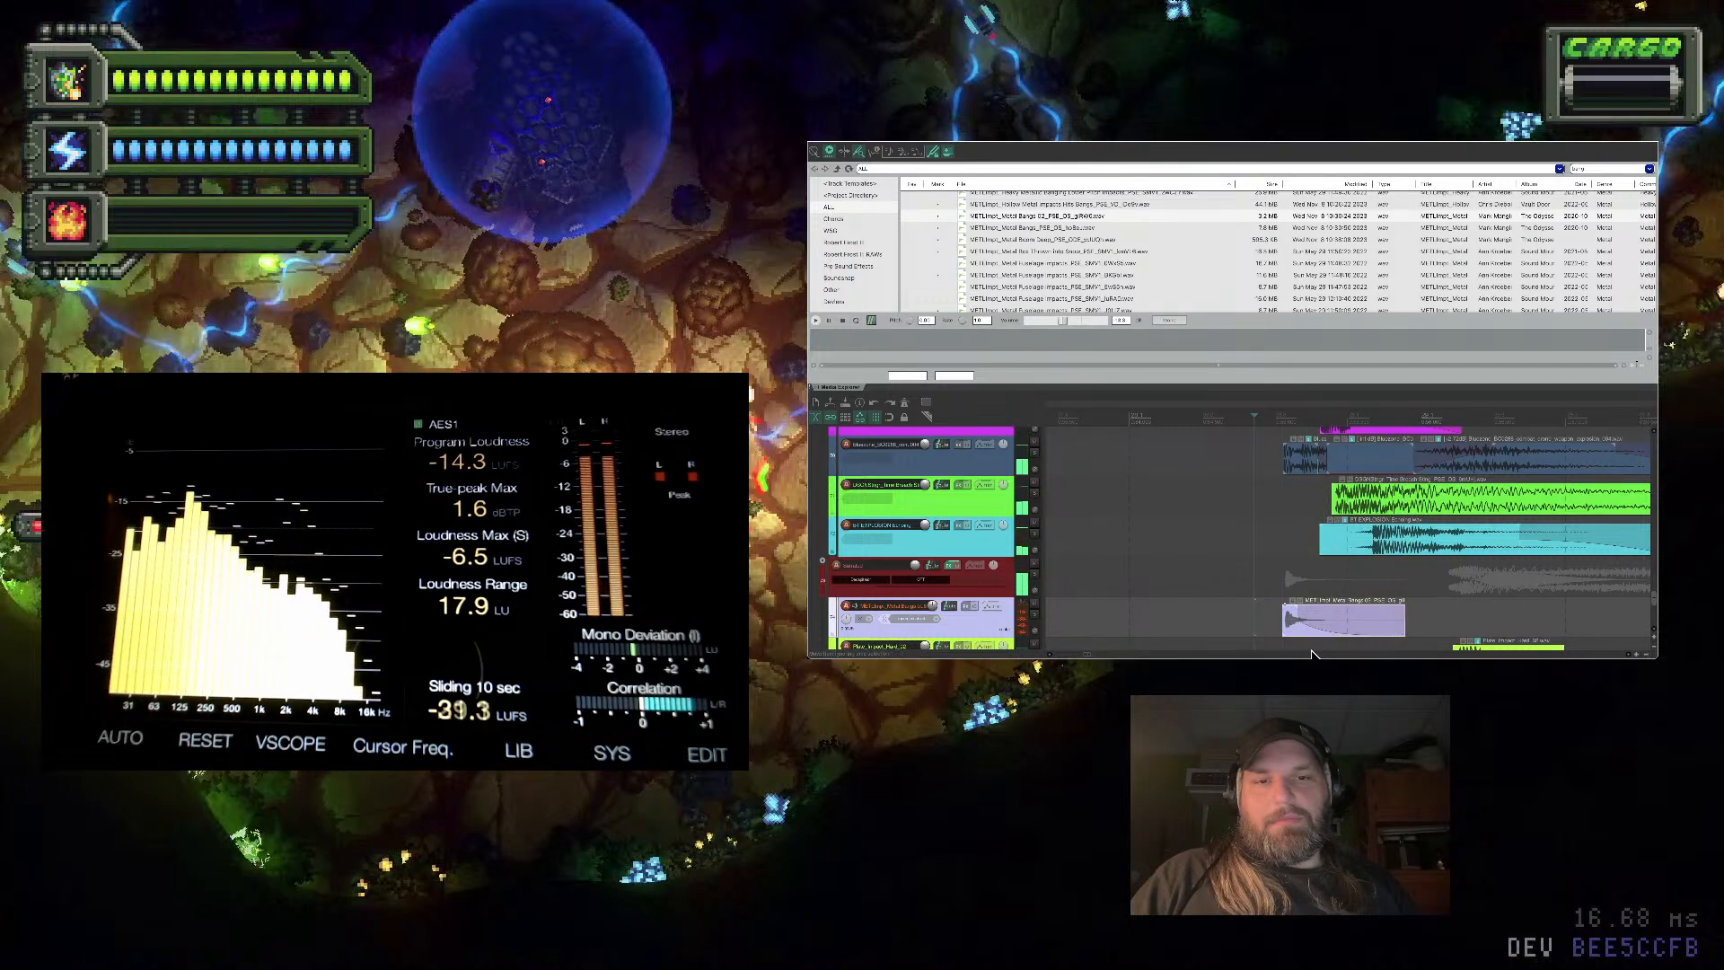
pyautogui.moveTo(1402, 622); pyautogui.dragTo(1390, 622)
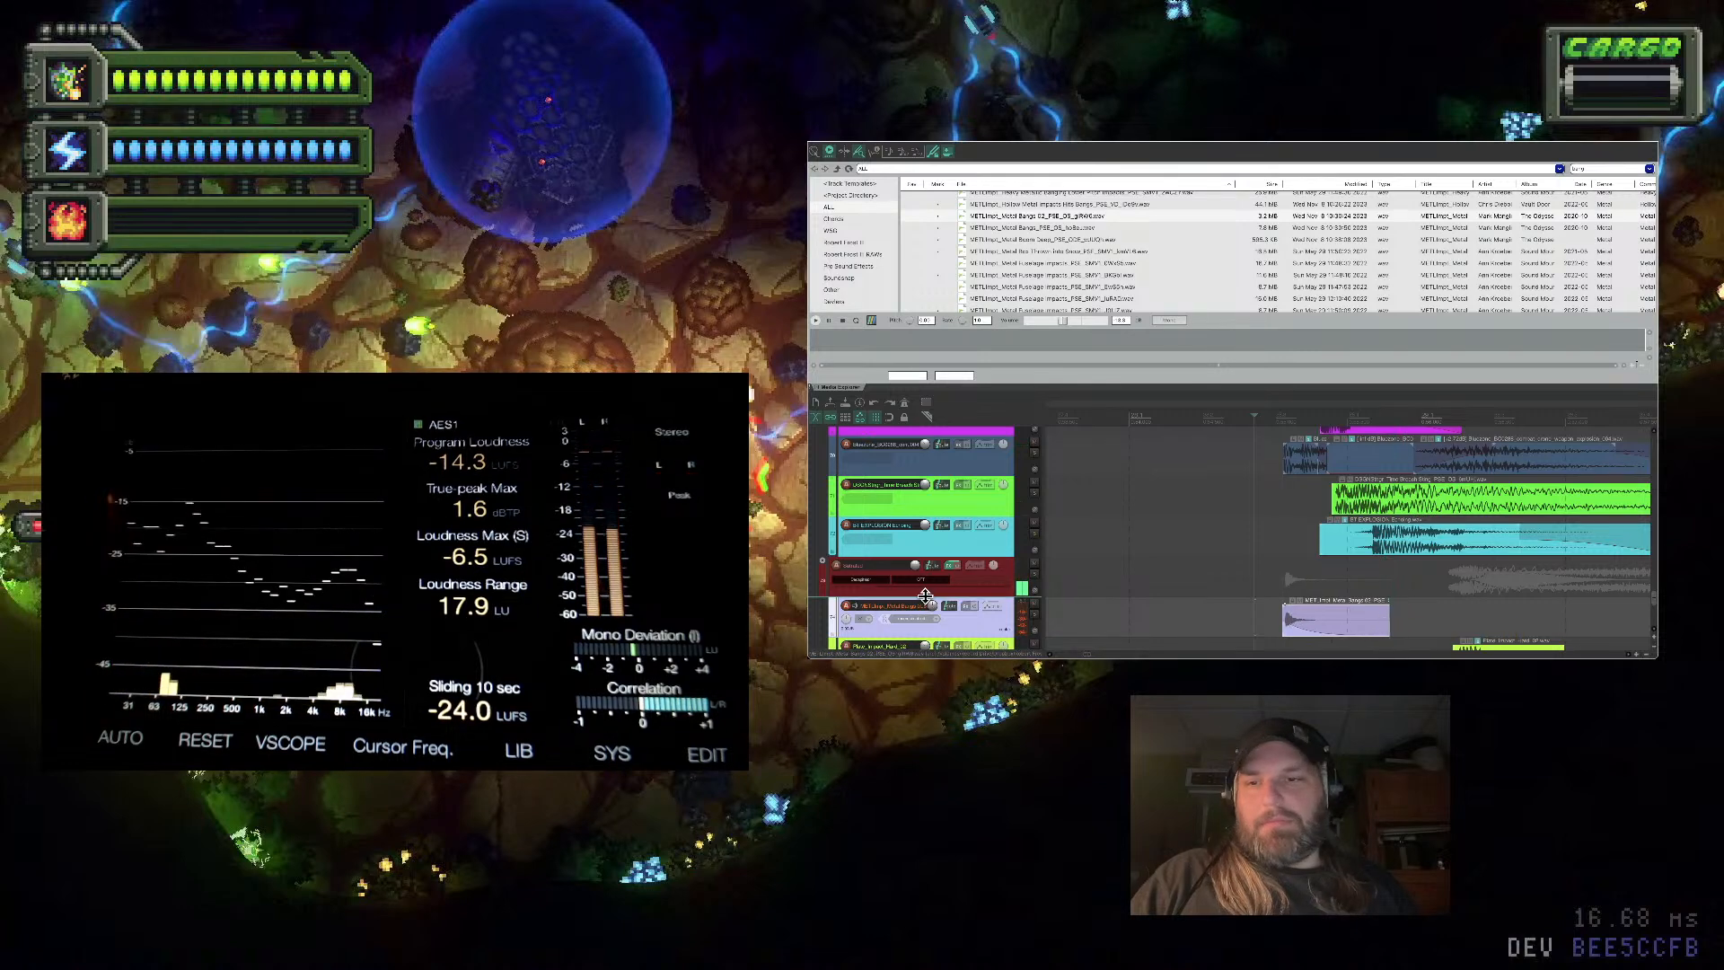
pyautogui.press('space')
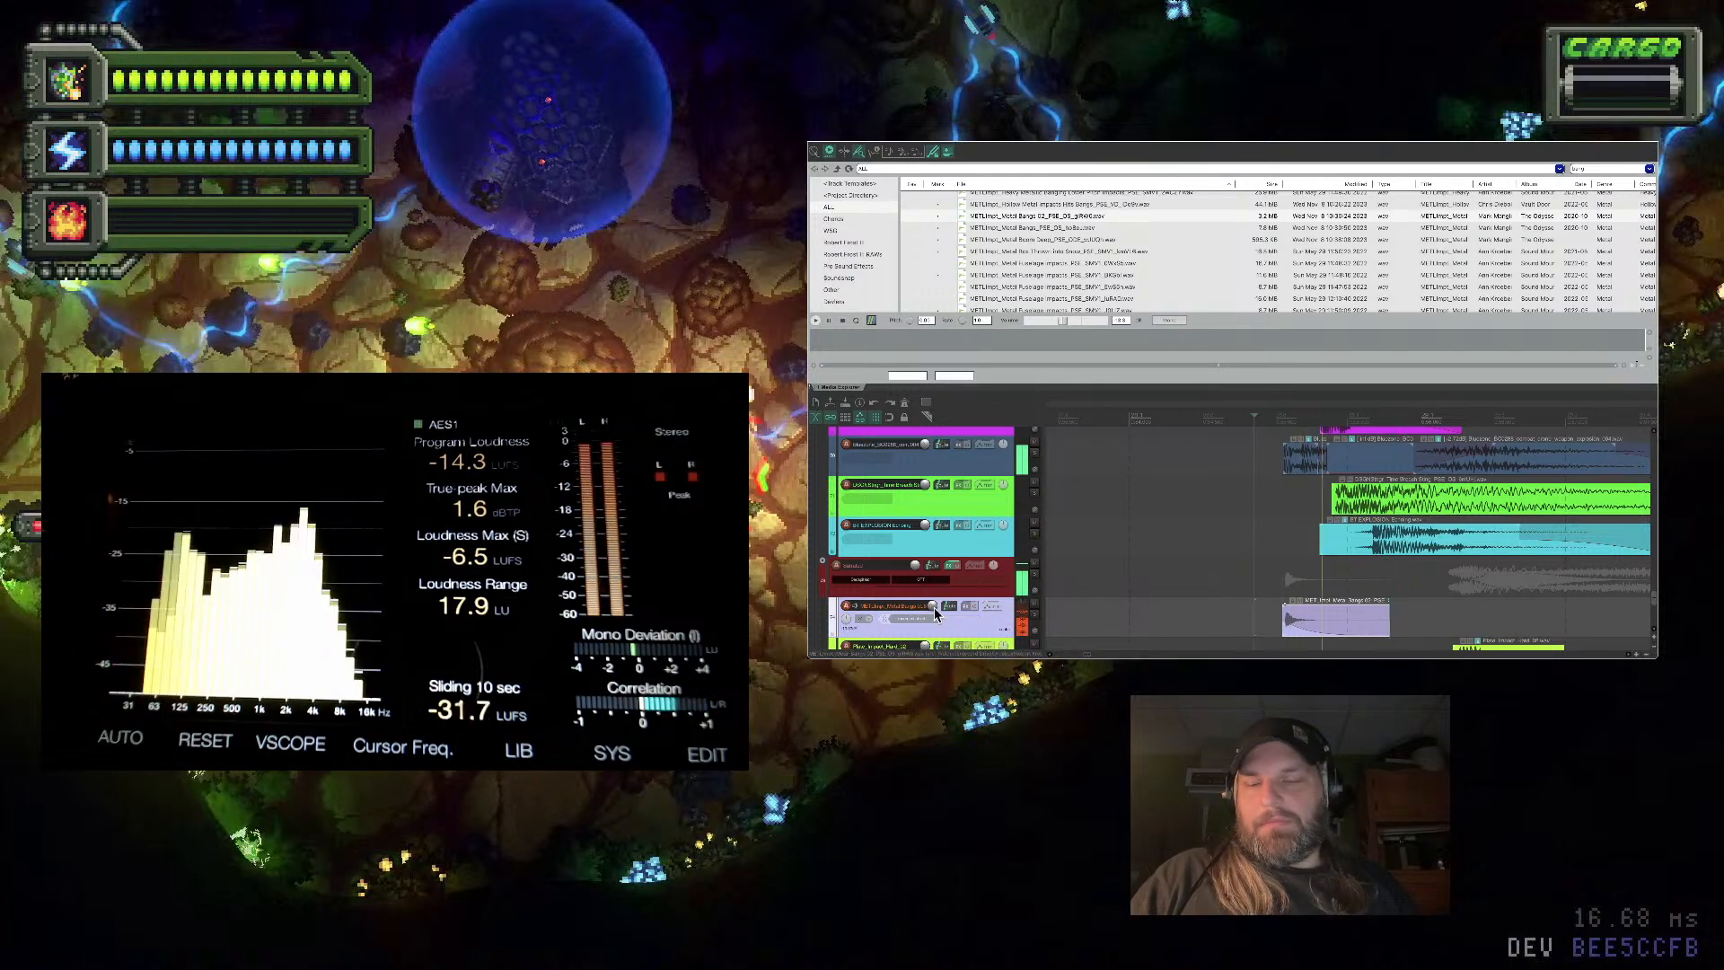
# Audition a Metal Fuselage Impacts sample and several samples near the end of the search results
pyautogui.click(1088, 287)
pyautogui.scroll(-10, 1090, 289)
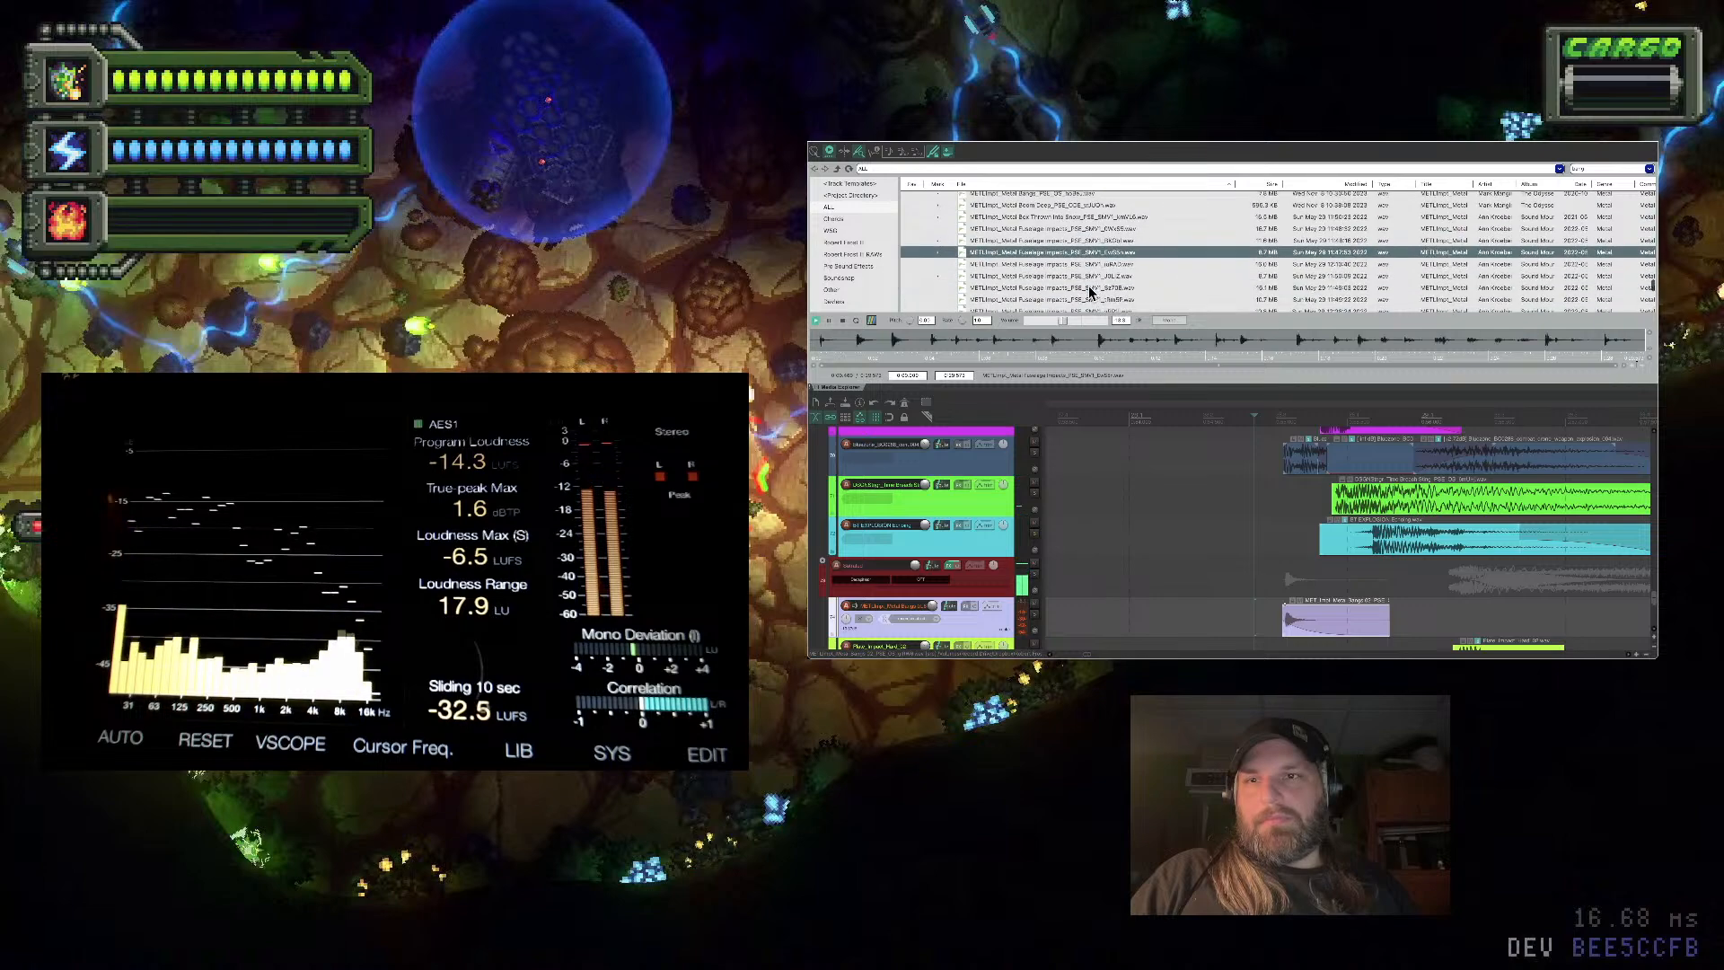
pyautogui.scroll(-2, 1092, 291)
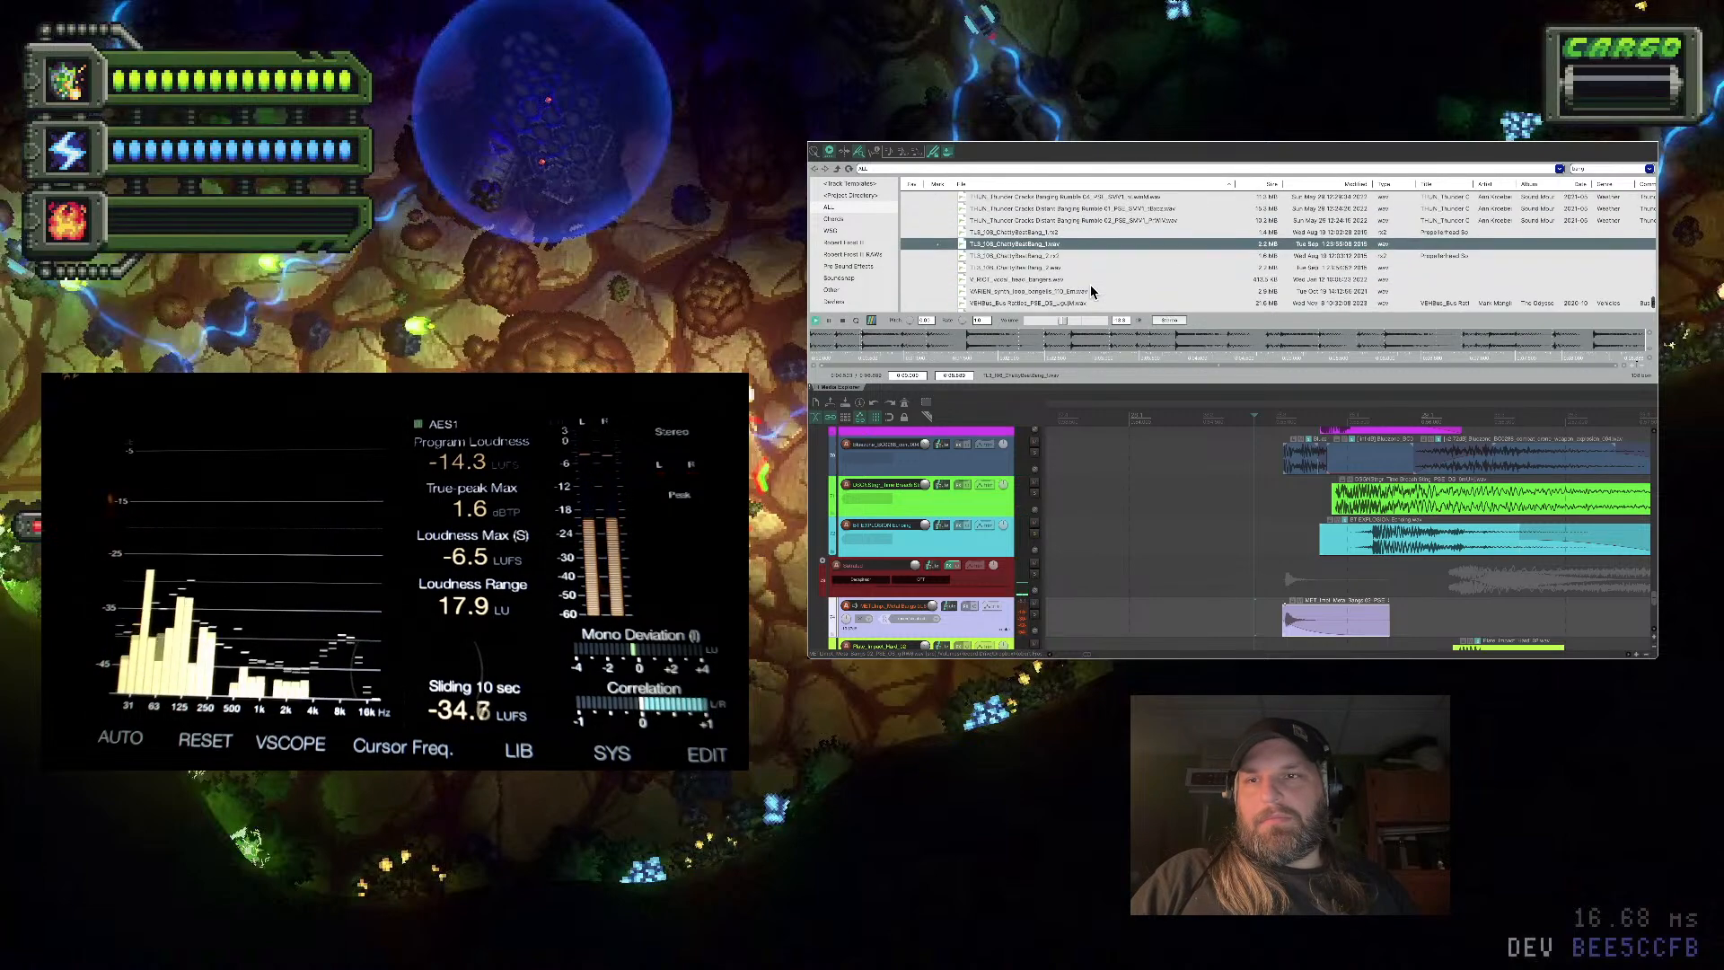
pyautogui.click(1090, 287)
pyautogui.scroll(-2, 1092, 291)
pyautogui.scroll(-2, 1091, 289)
pyautogui.click(1091, 283)
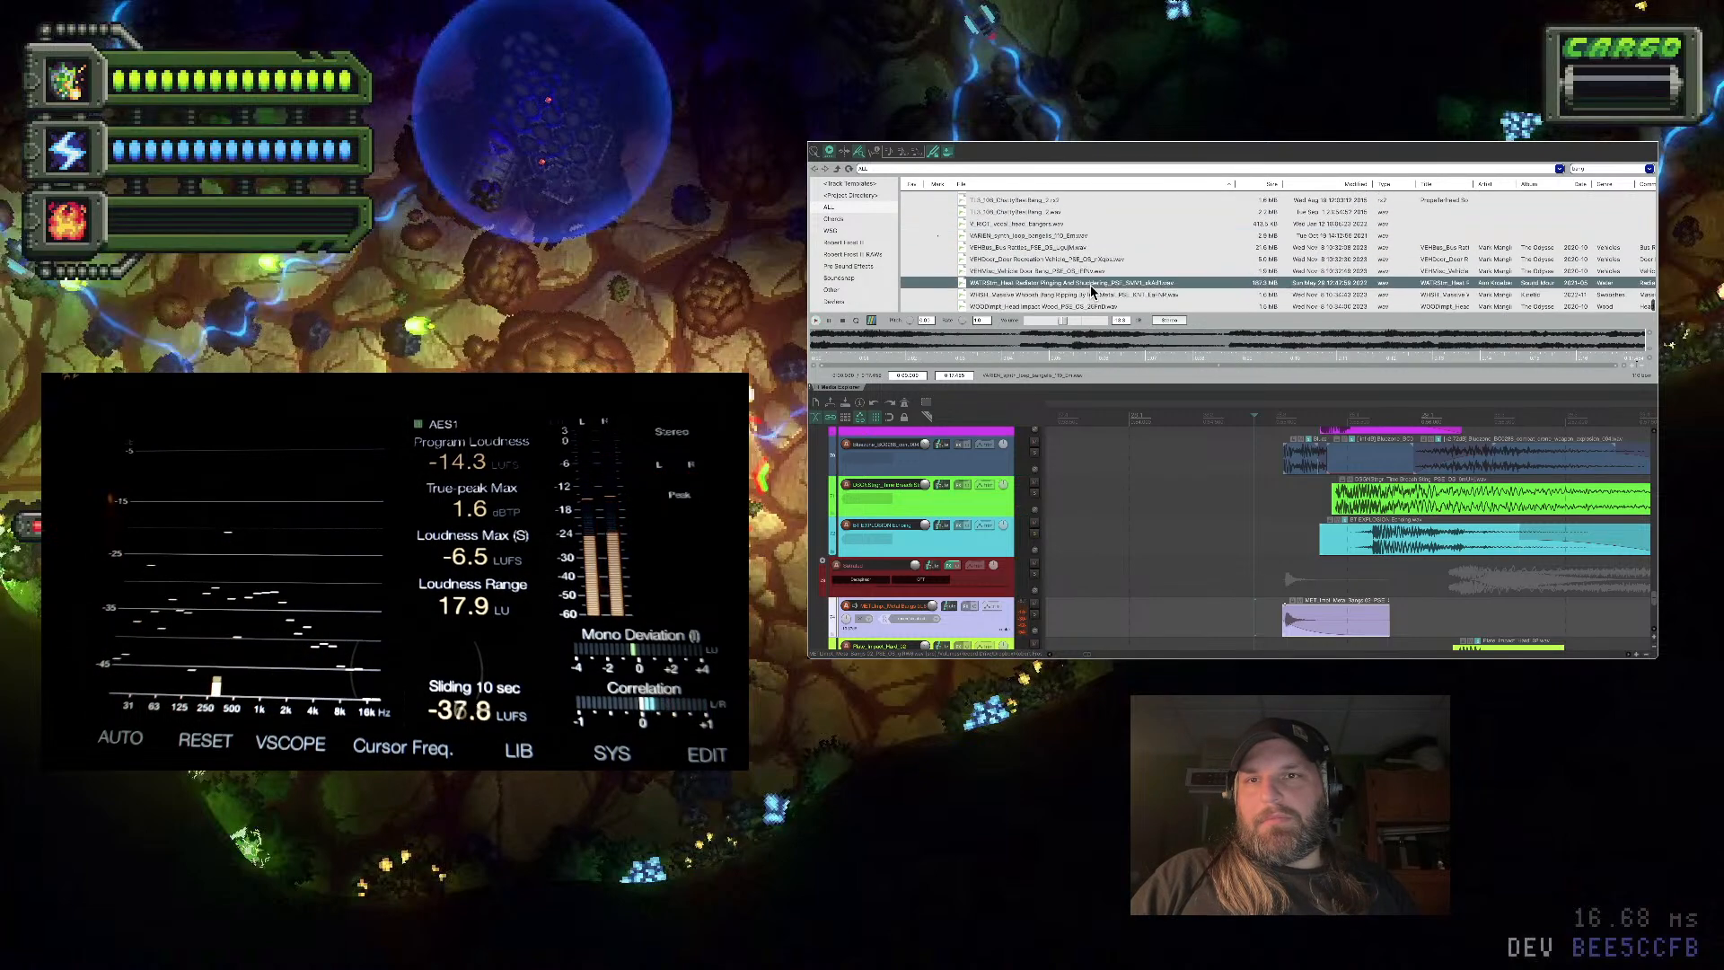
# Search the sample library for "impact" and audition the last two results, including the ZEN_HPS impact sample
pyautogui.click(1606, 172)
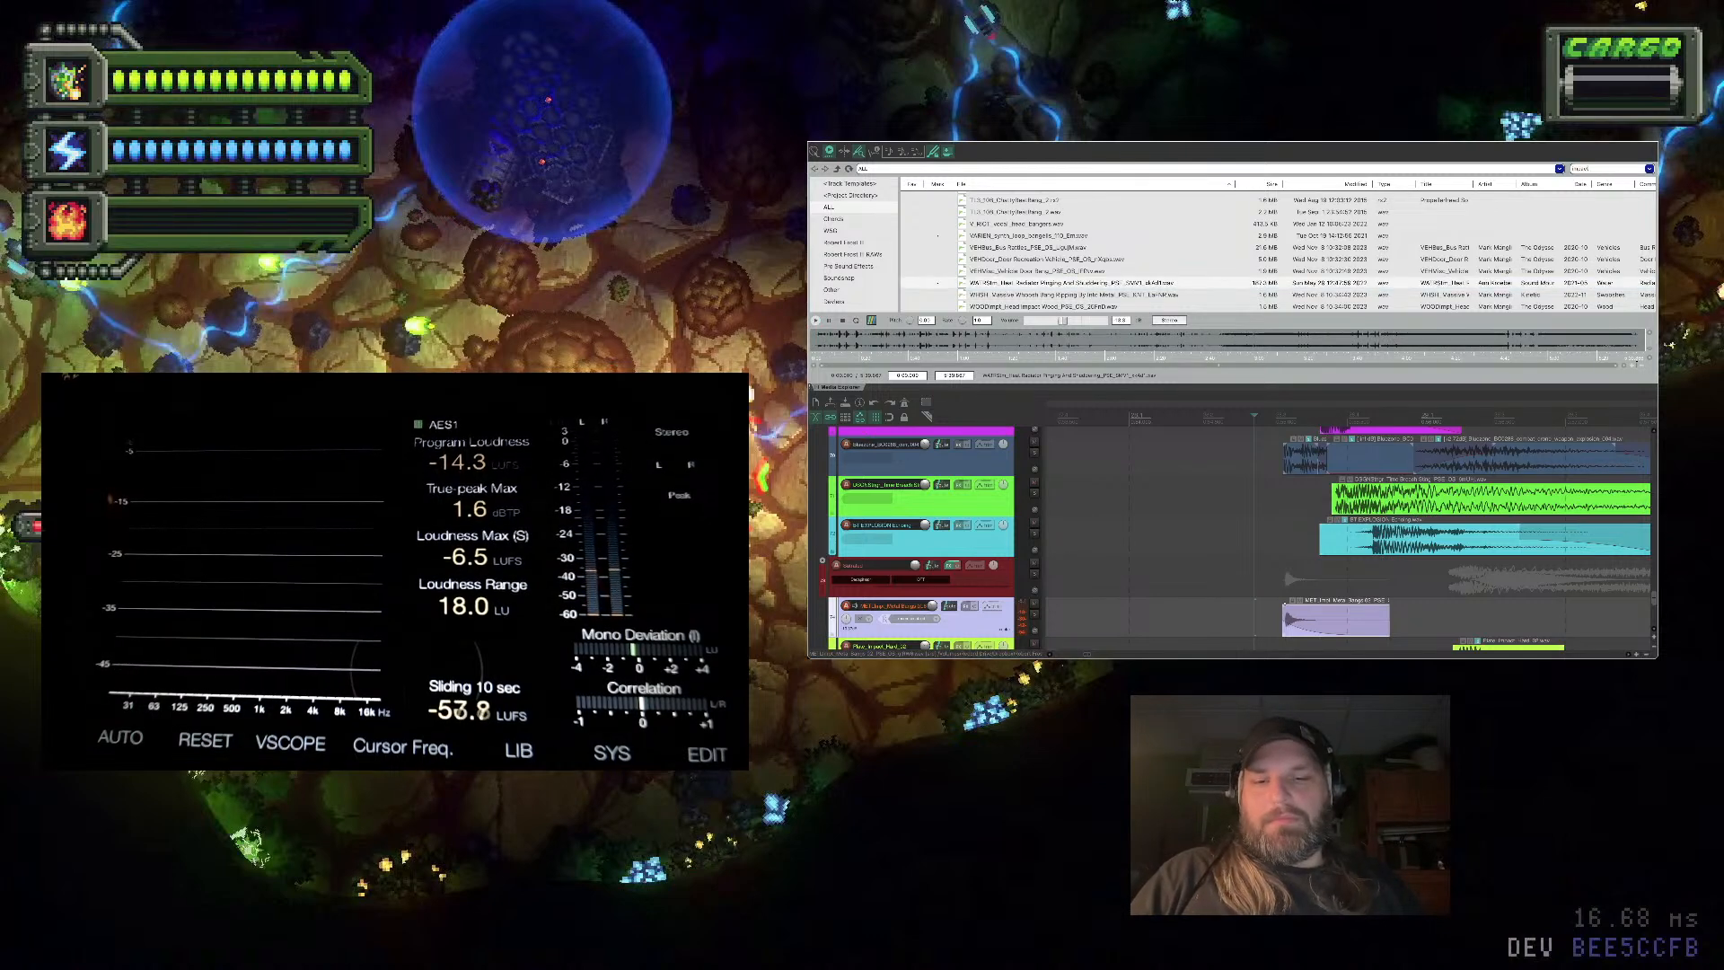
pyautogui.write('impact')
pyautogui.scroll(5, 1141, 269)
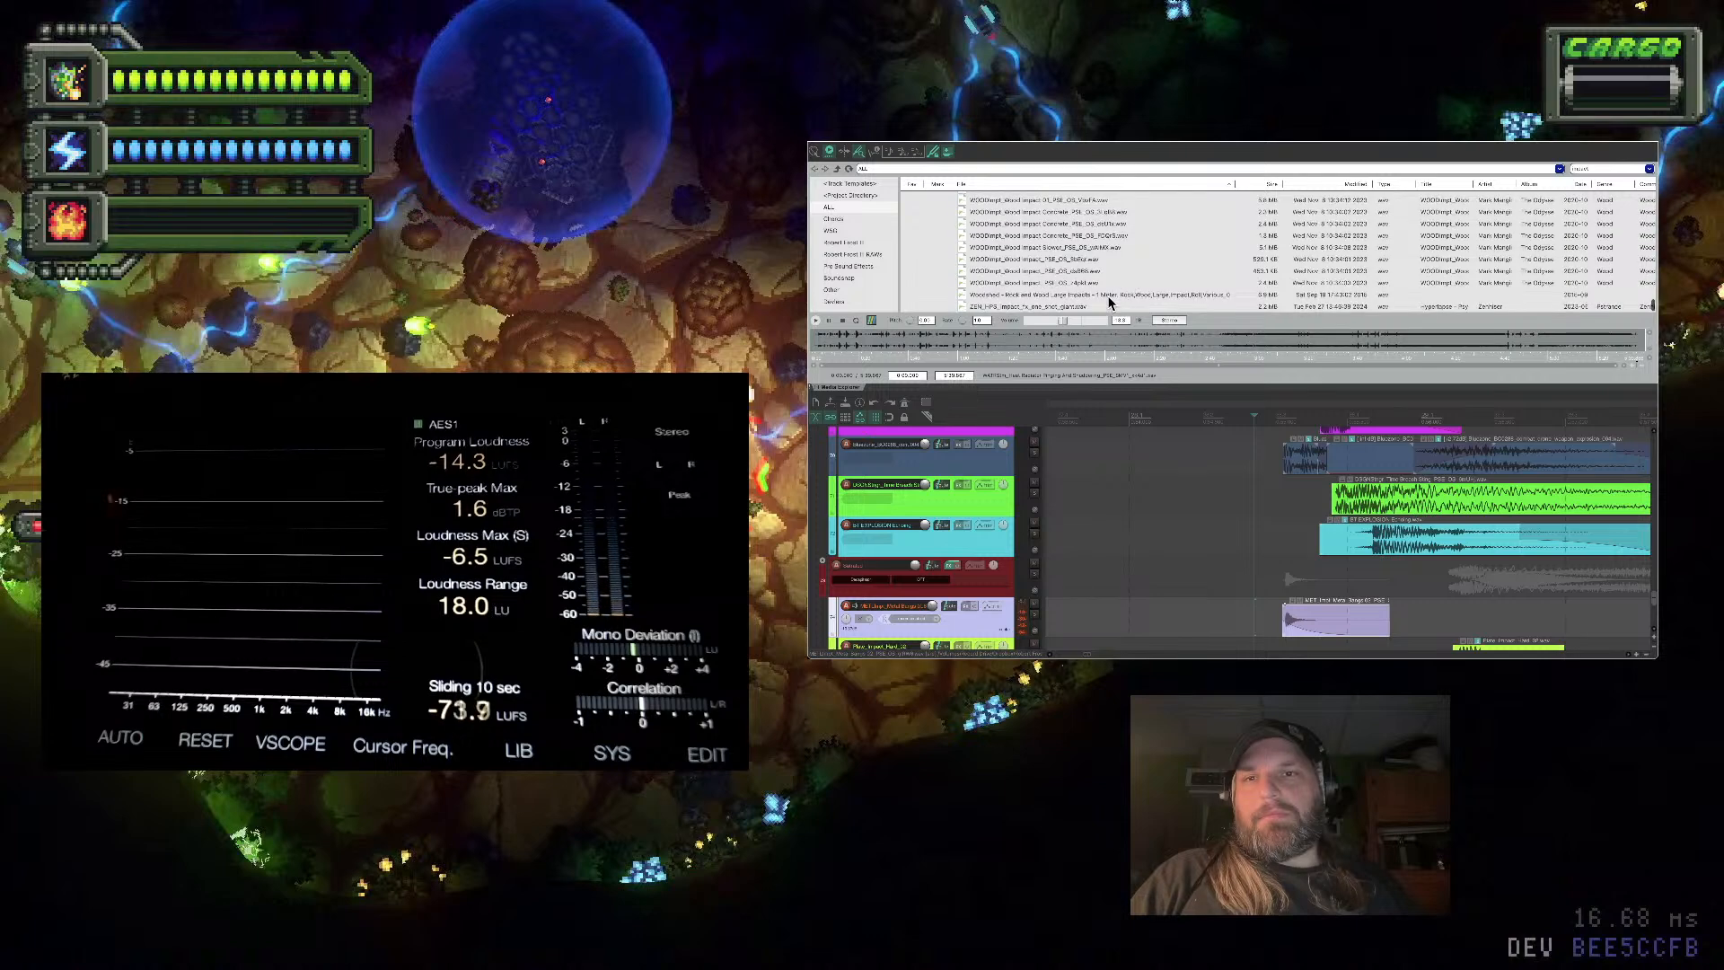
pyautogui.click(1107, 296)
pyautogui.click(1098, 308)
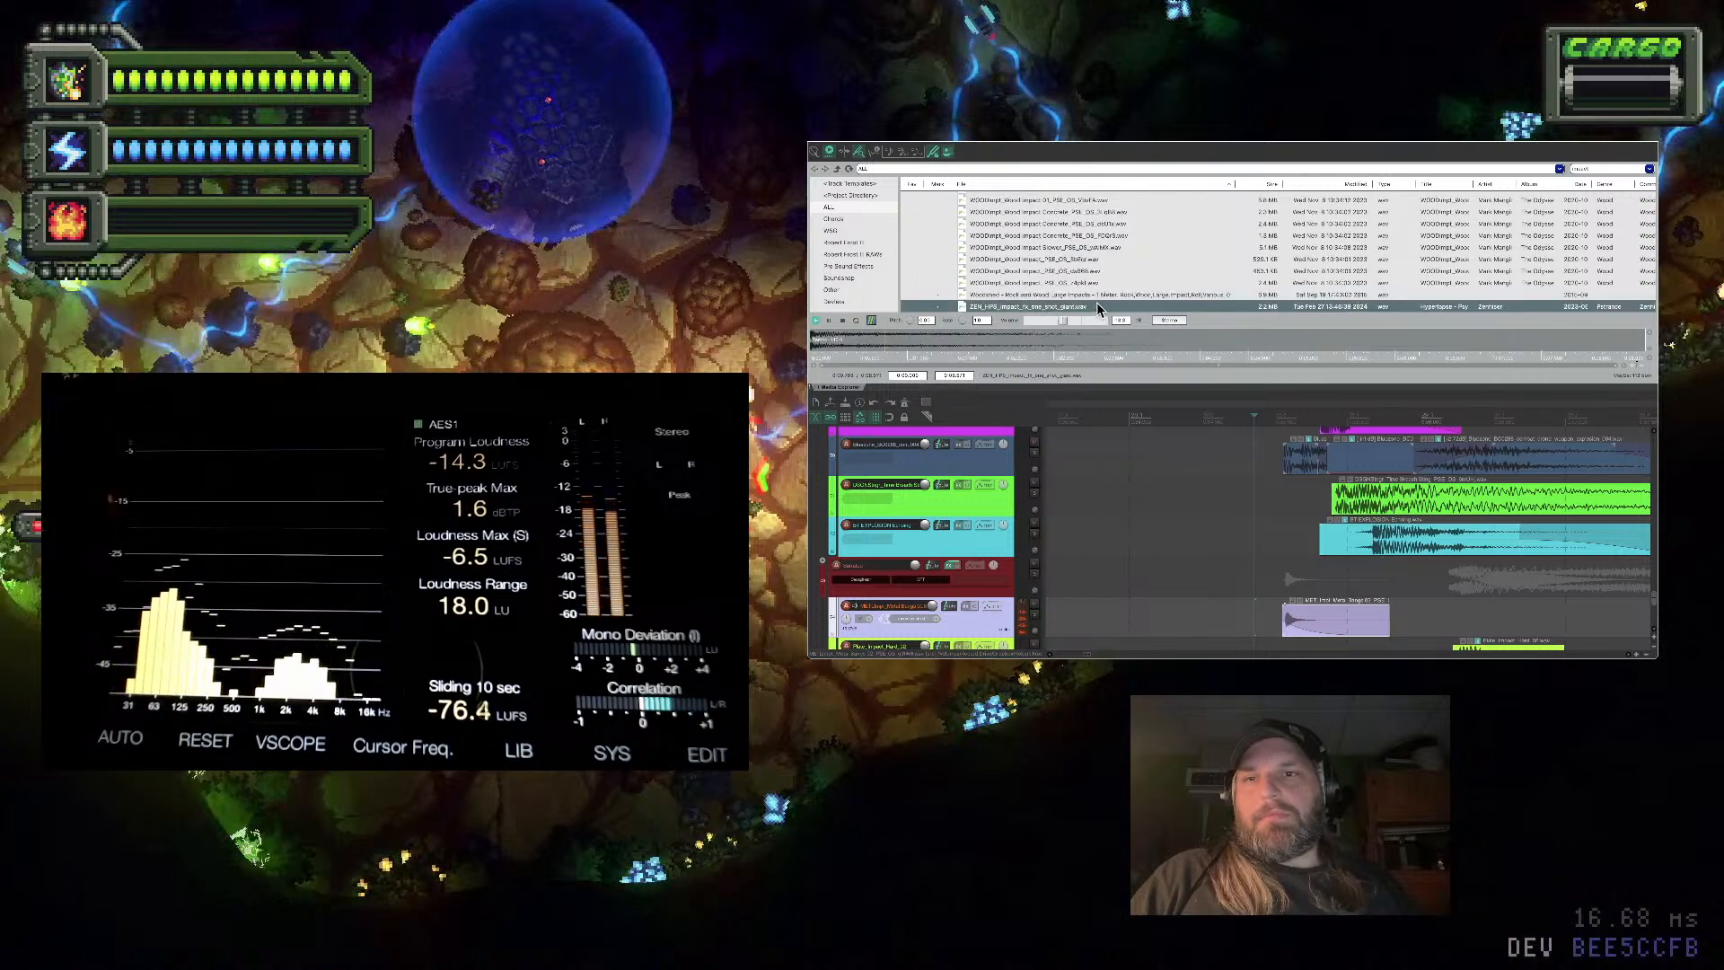
pyautogui.press('space')
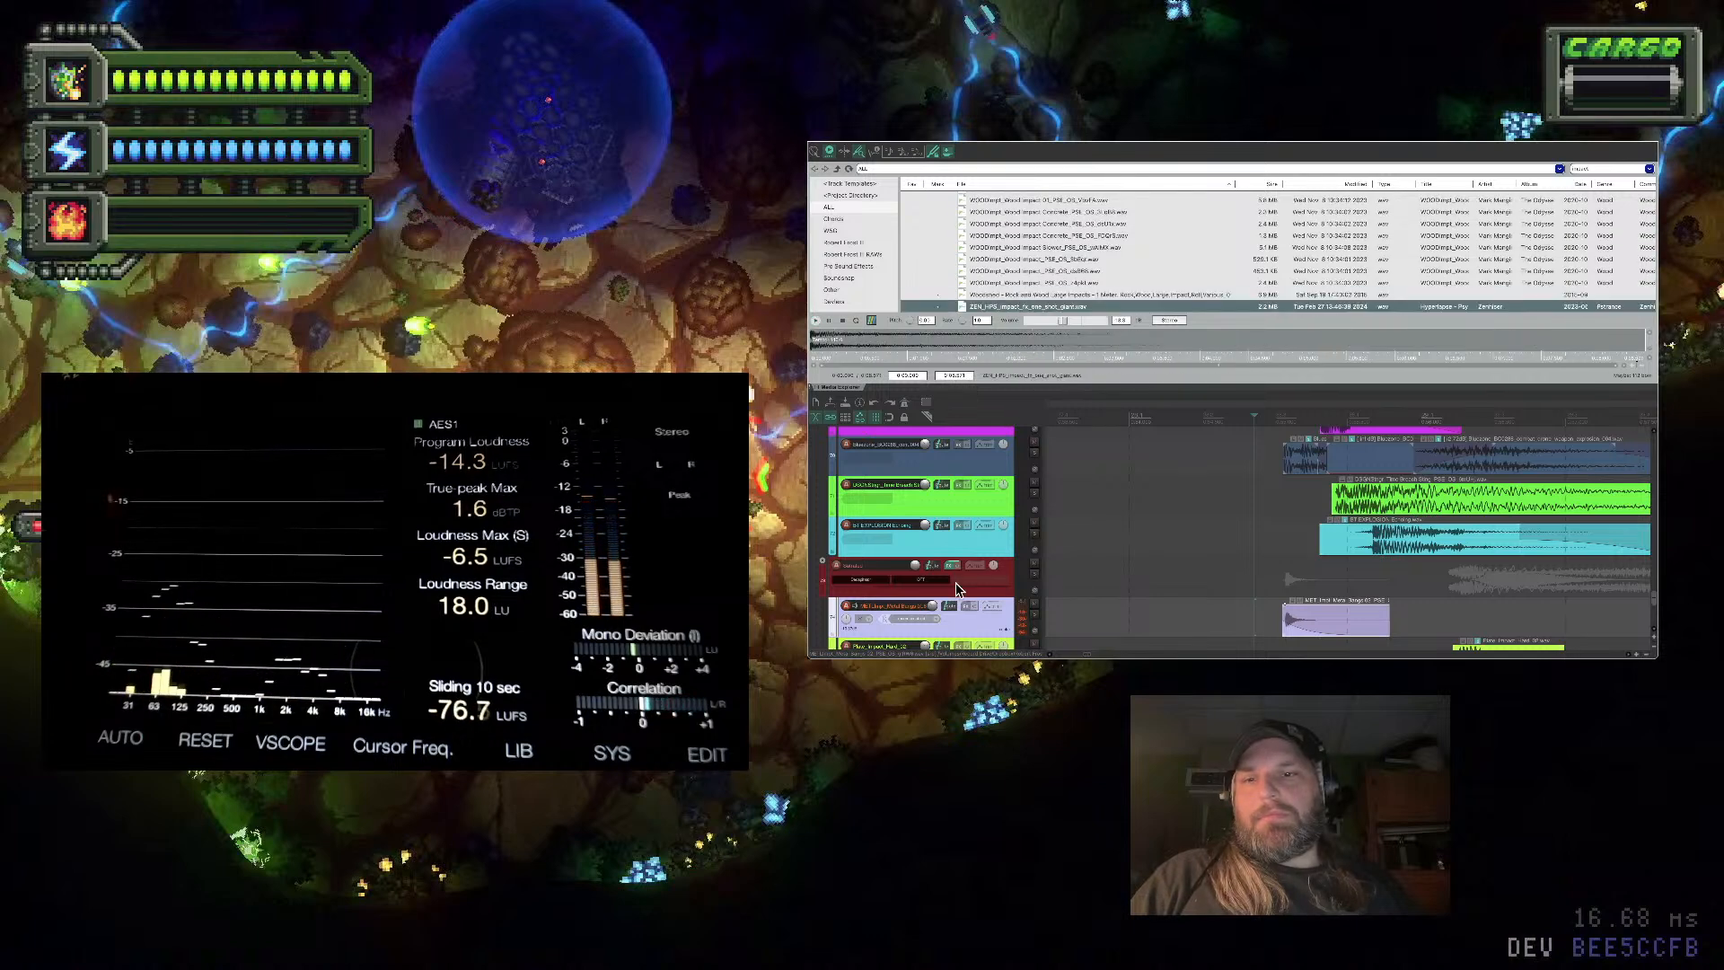
# Add a track below the Metal Bangs track, place the ZEN_HPS impact sample near the Metal Bangs clip's start, and play the mix
pyautogui.hscroll(1, 959, 588)
pyautogui.click(974, 619)
pyautogui.press('super+t')
pyautogui.scroll(-3, 974, 619)
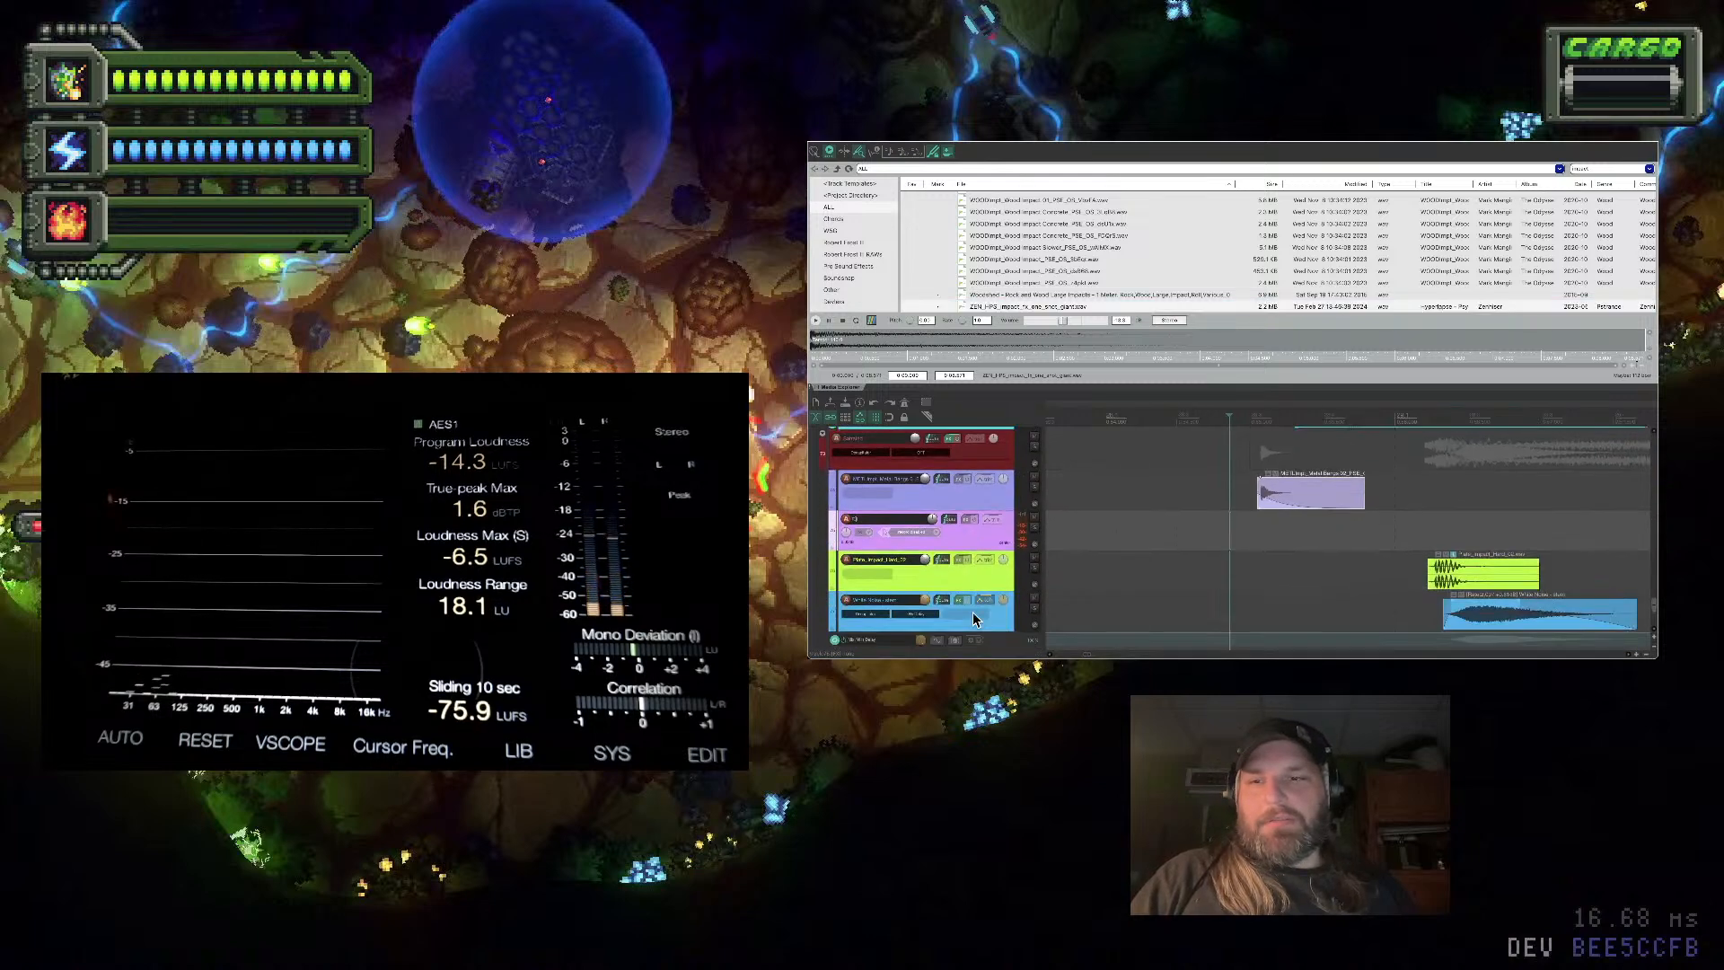
pyautogui.click(1241, 537)
pyautogui.moveTo(1240, 537); pyautogui.dragTo(1318, 544)
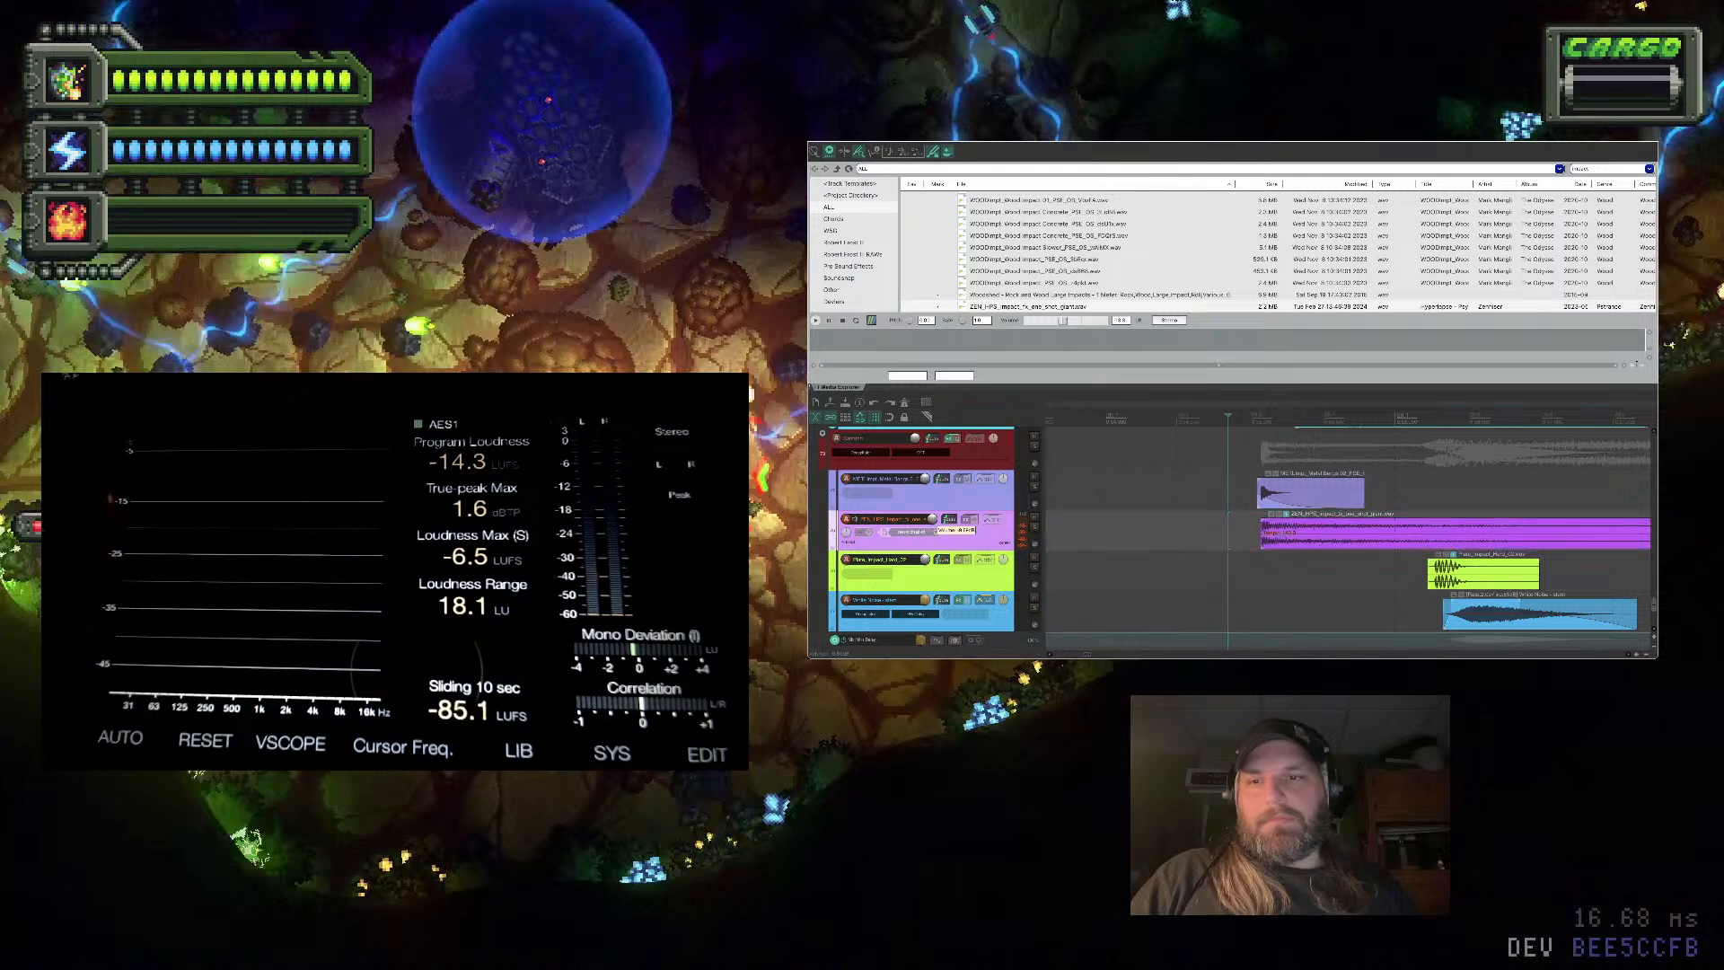
pyautogui.press('space')
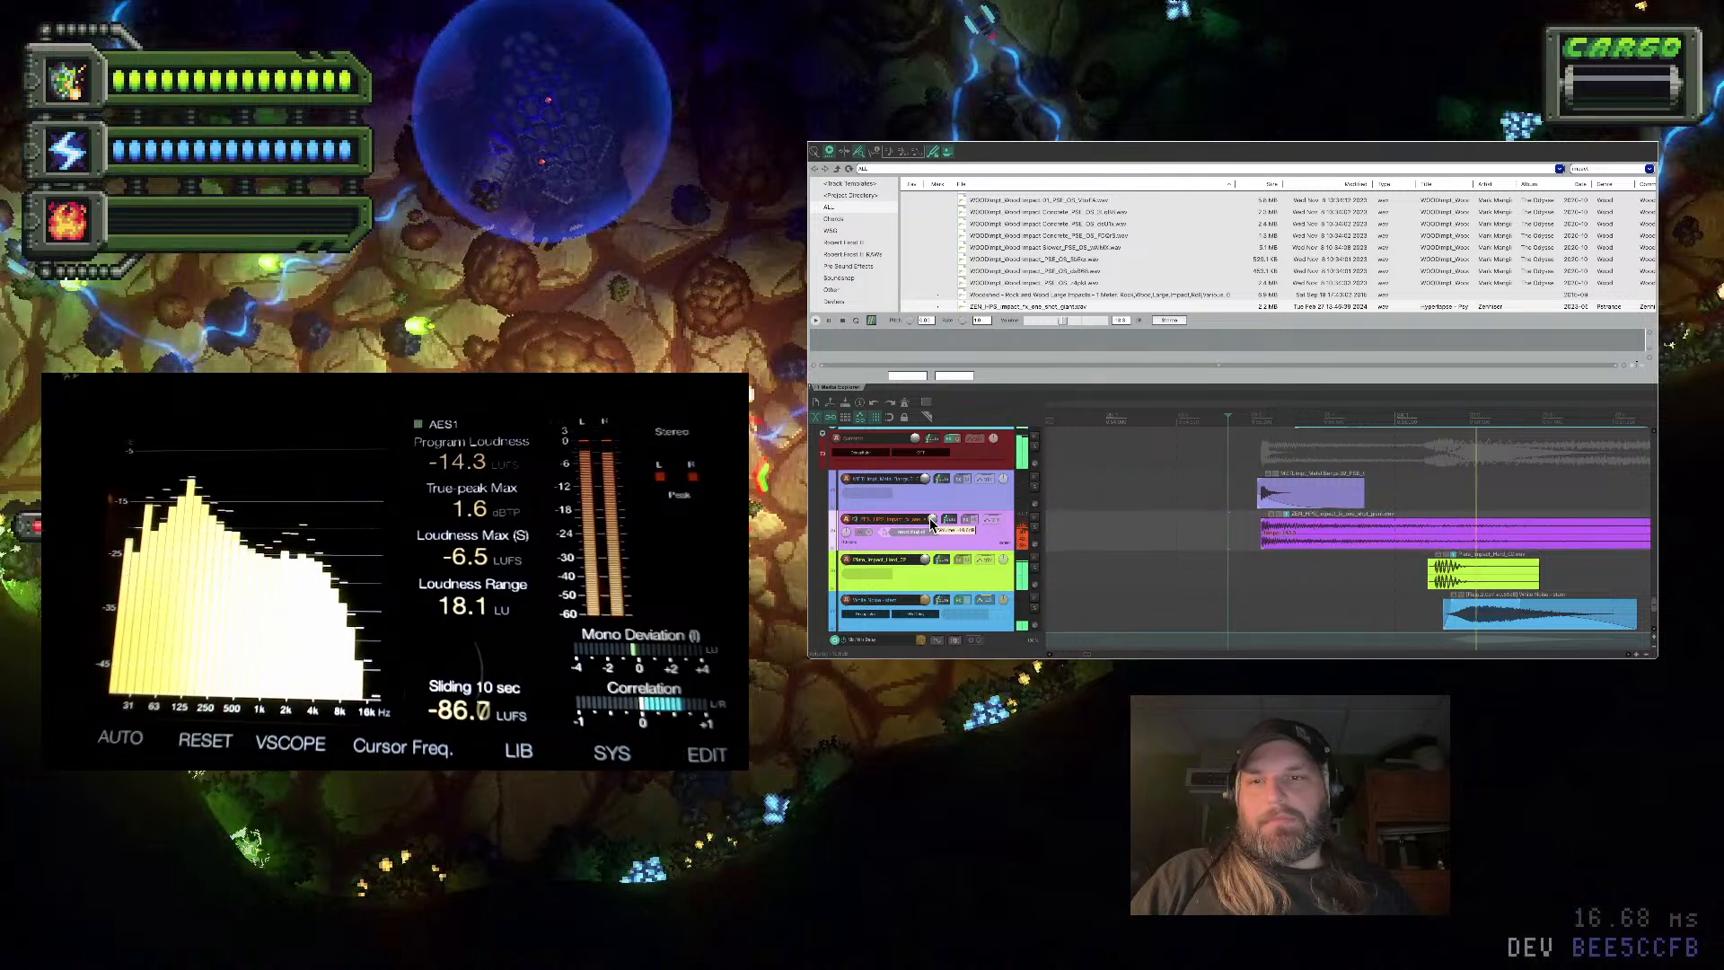
# Split the ZEN_HPS impact clip just before the green clip below it, delete the remainder, and play the mix
pyautogui.click(1421, 536)
pyautogui.press('d')
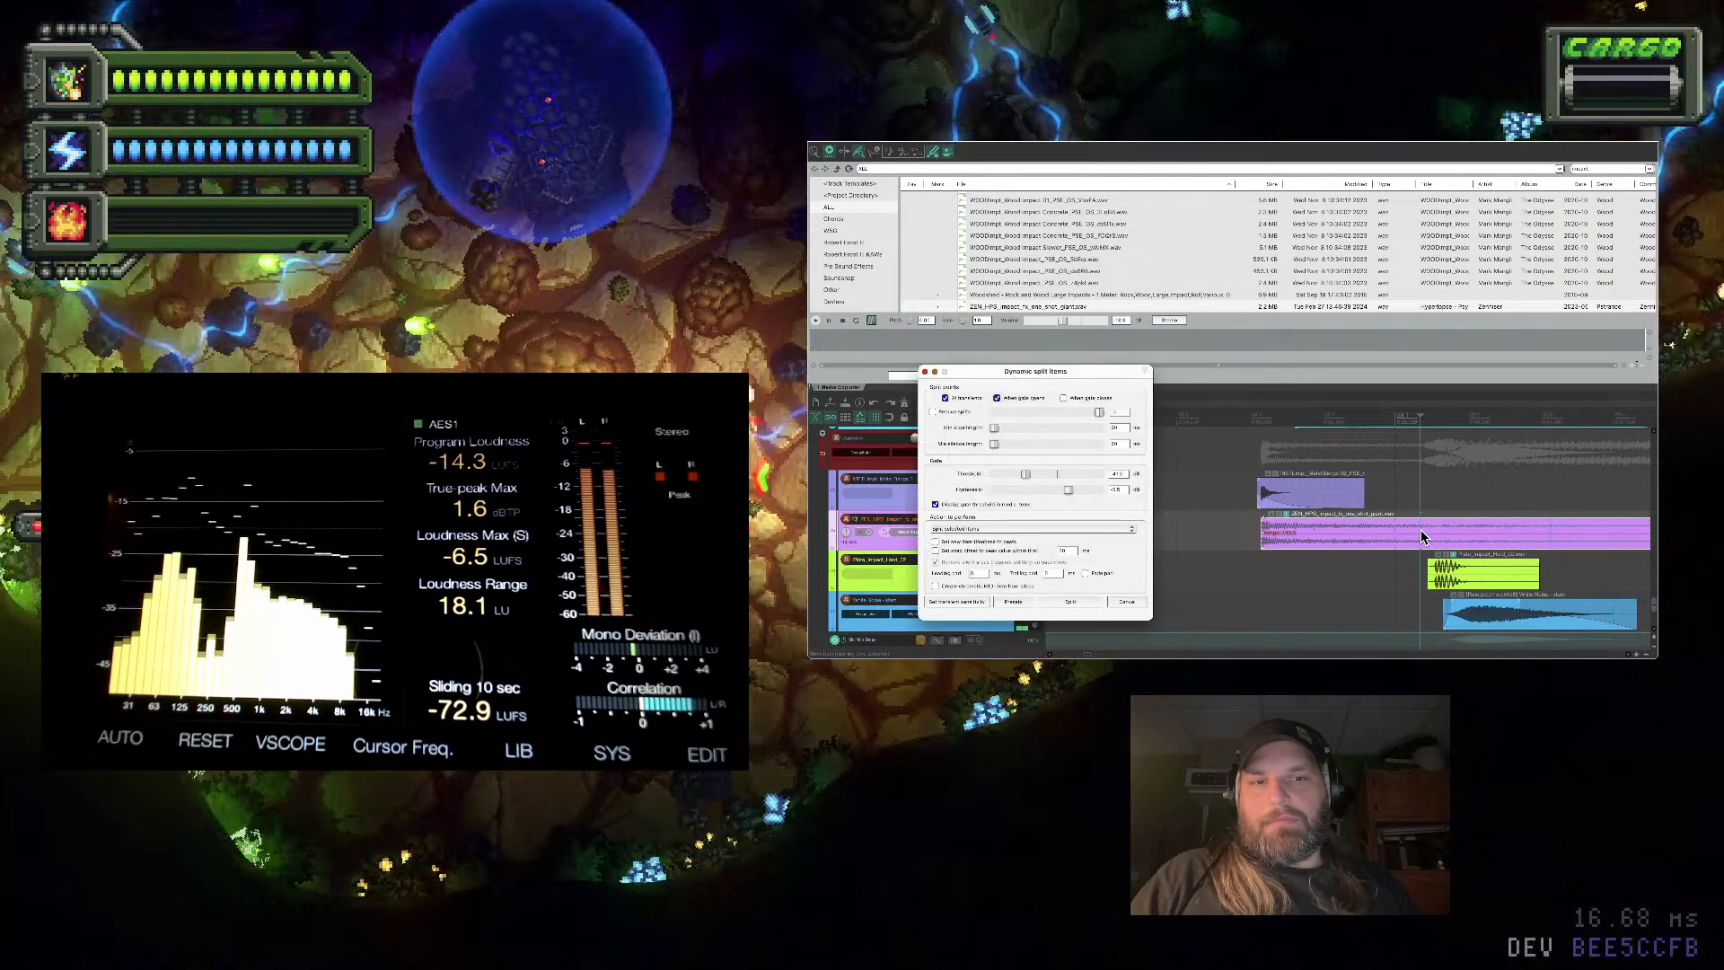
pyautogui.press('Escape')
pyautogui.press('s')
pyautogui.press('Delete')
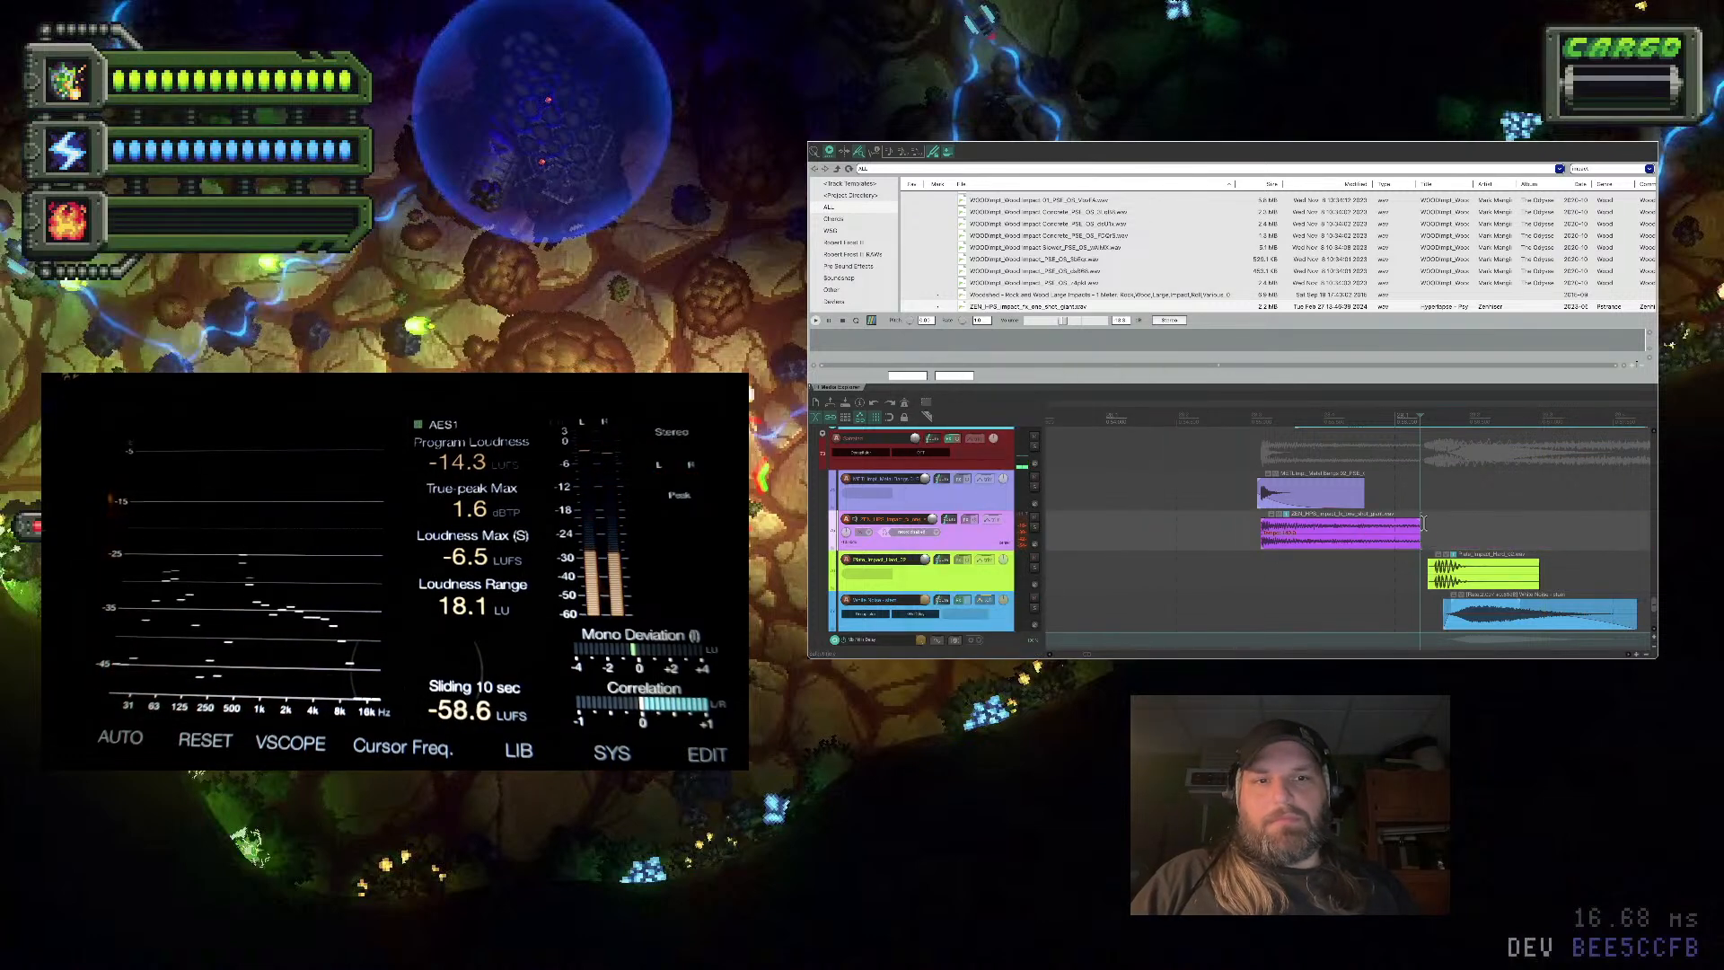
pyautogui.click(1227, 523)
pyautogui.press('space')
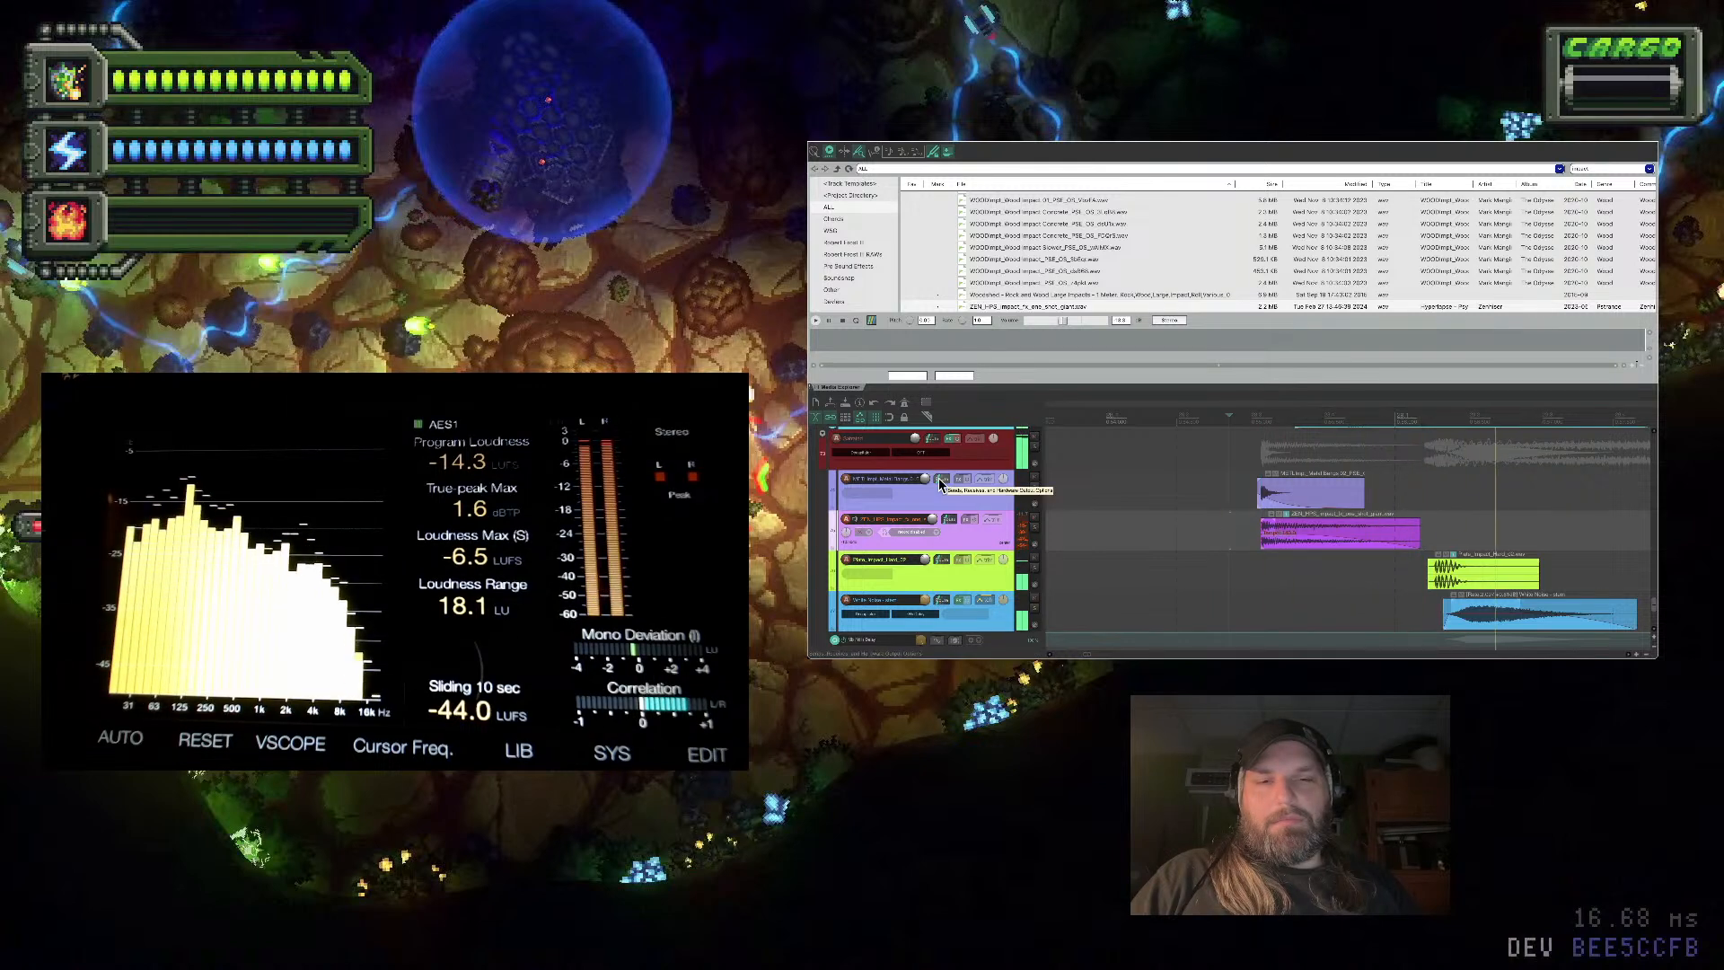
# Delete the green track directly above the ST EXPLOSION track and compare the mix by playing it before and after
pyautogui.scroll(1, 940, 485)
pyautogui.scroll(2, 973, 525)
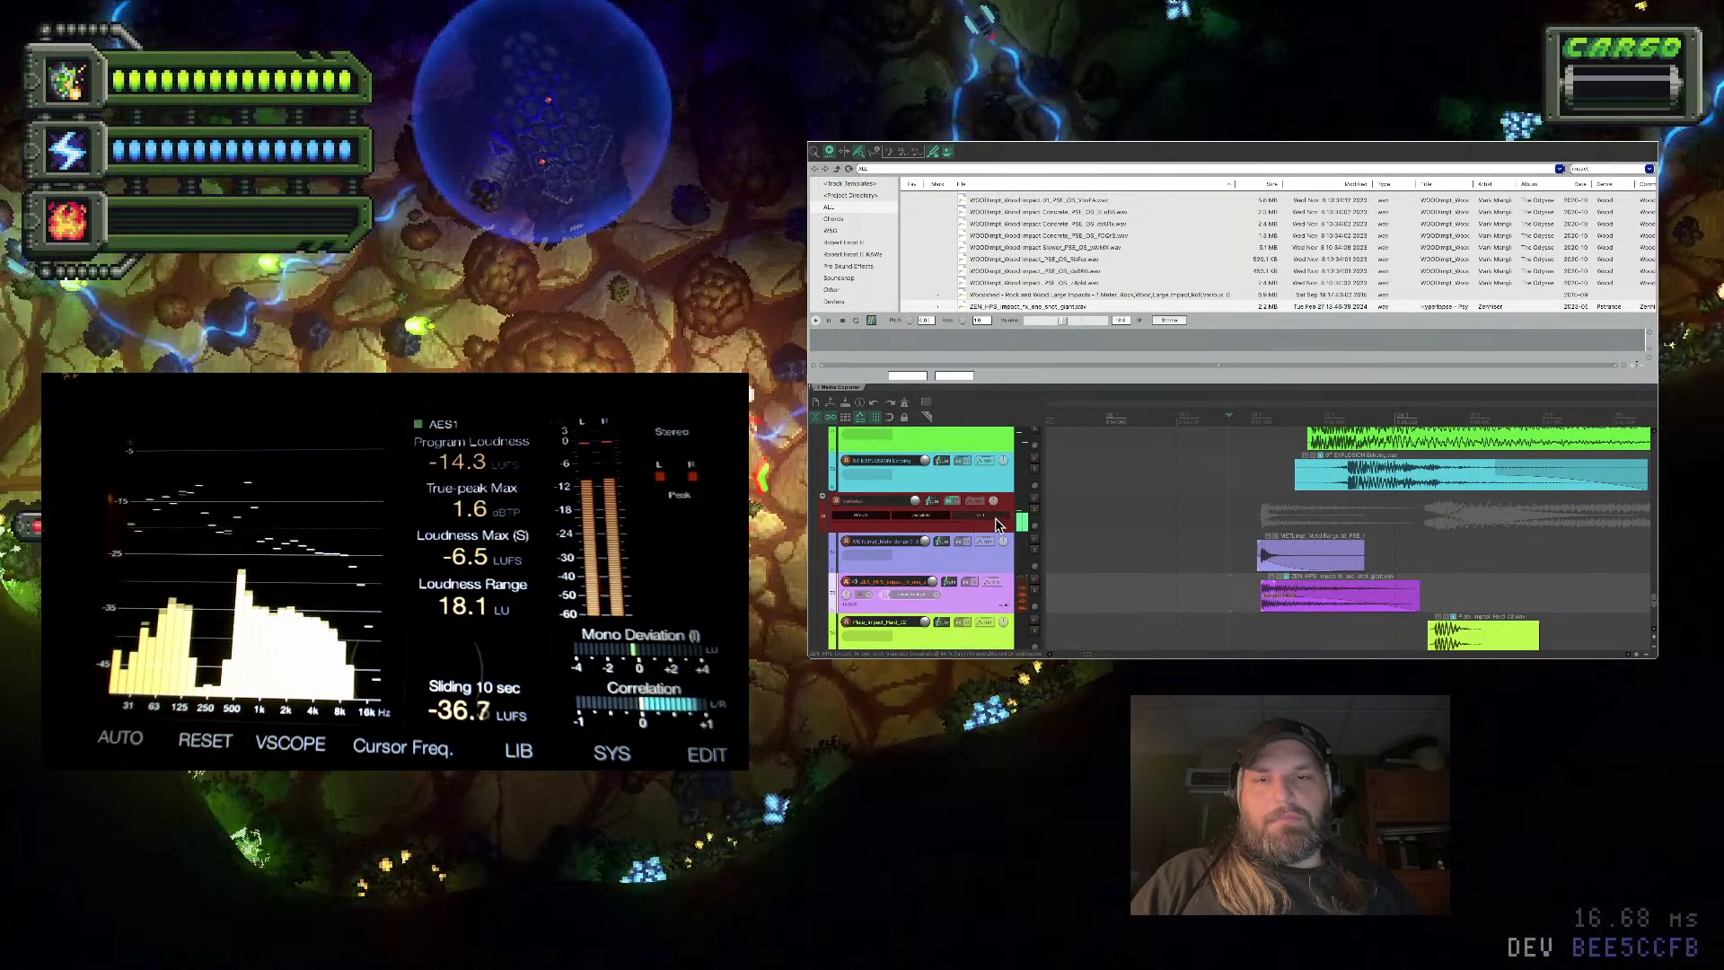
pyautogui.scroll(2, 969, 485)
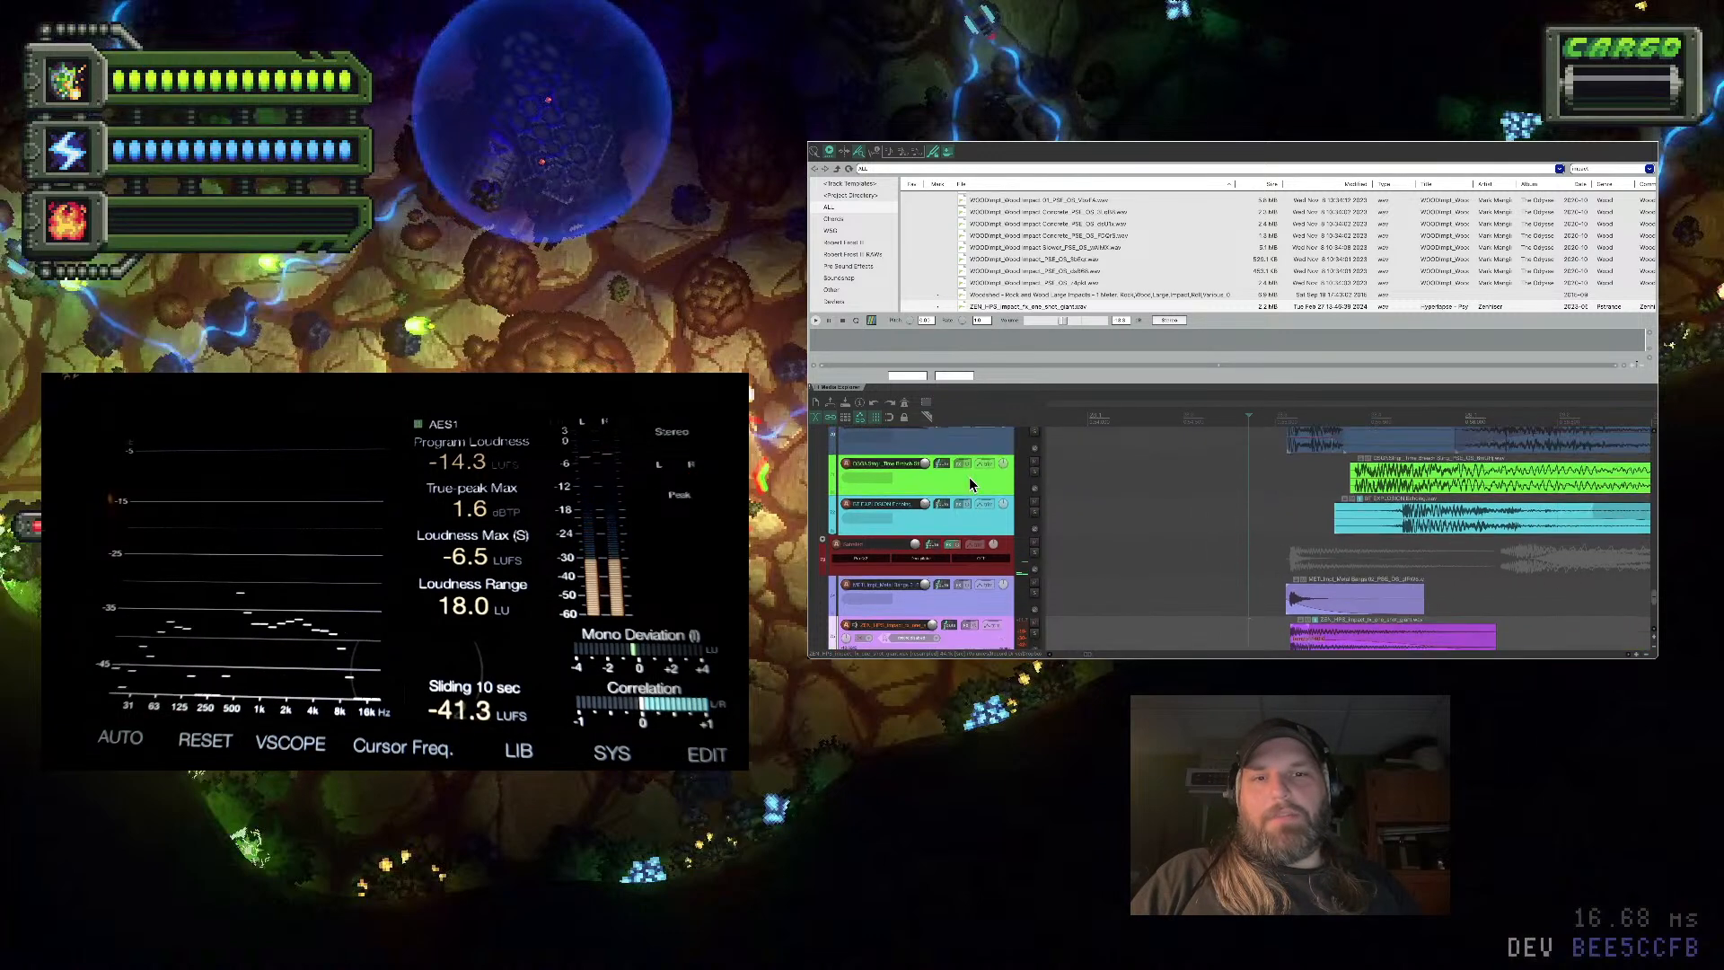
pyautogui.scroll(1, 969, 479)
pyautogui.press('space')
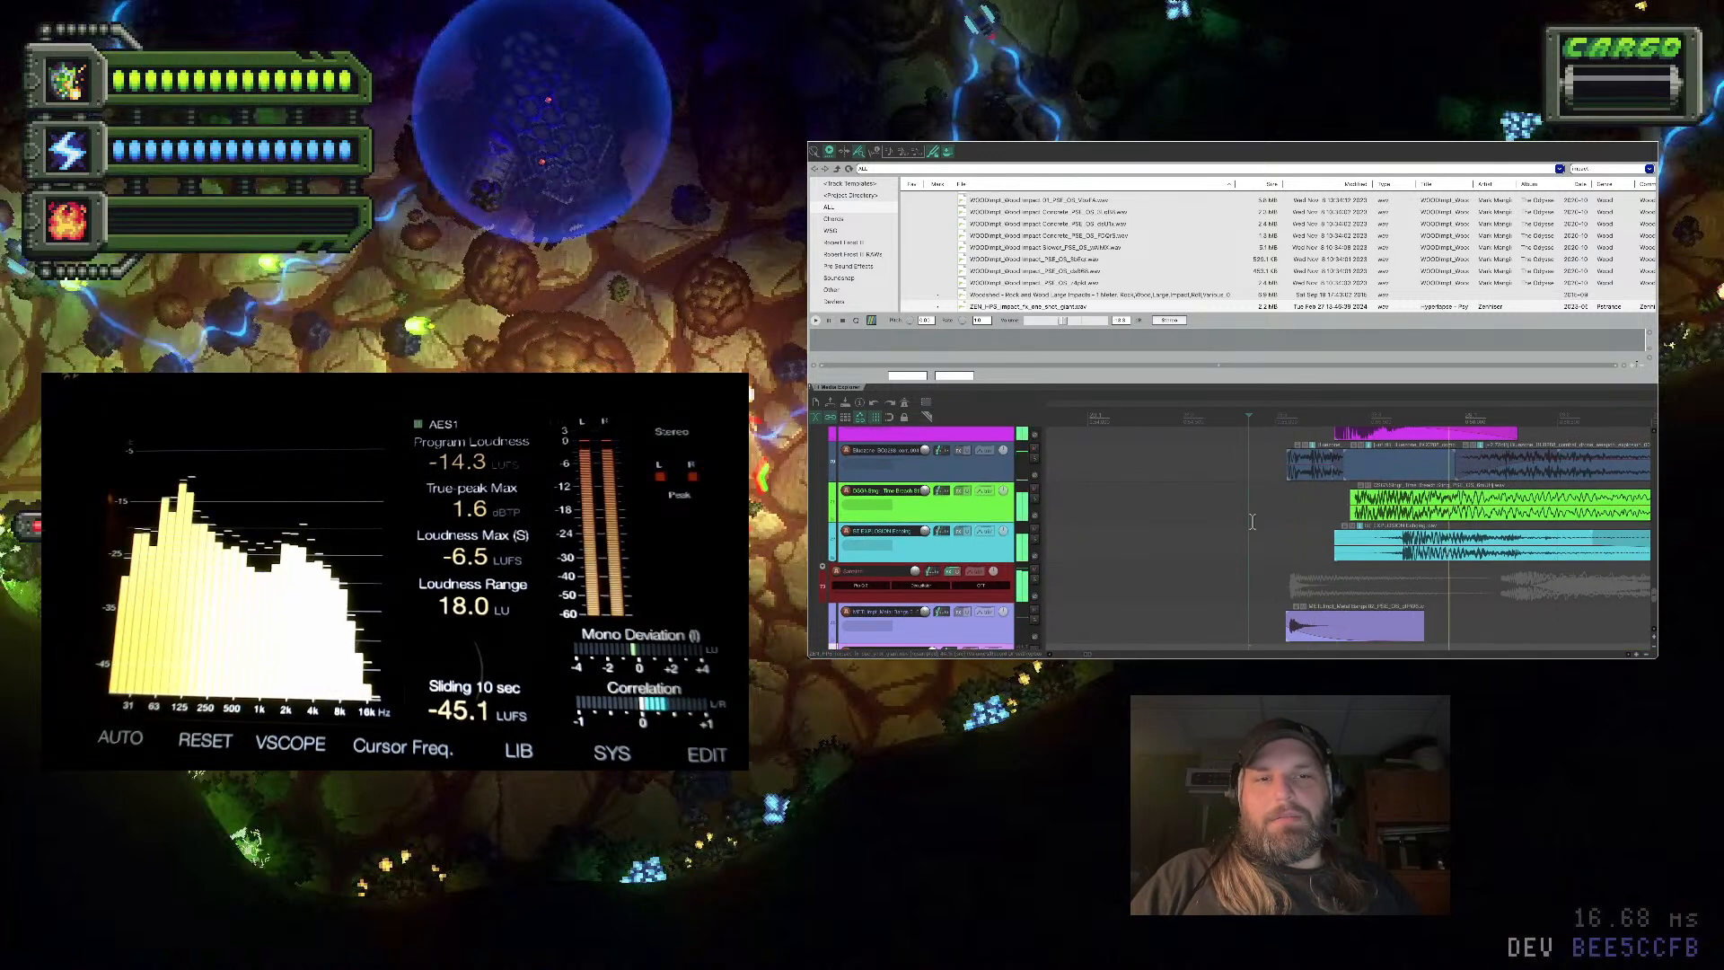
pyautogui.click(1413, 506)
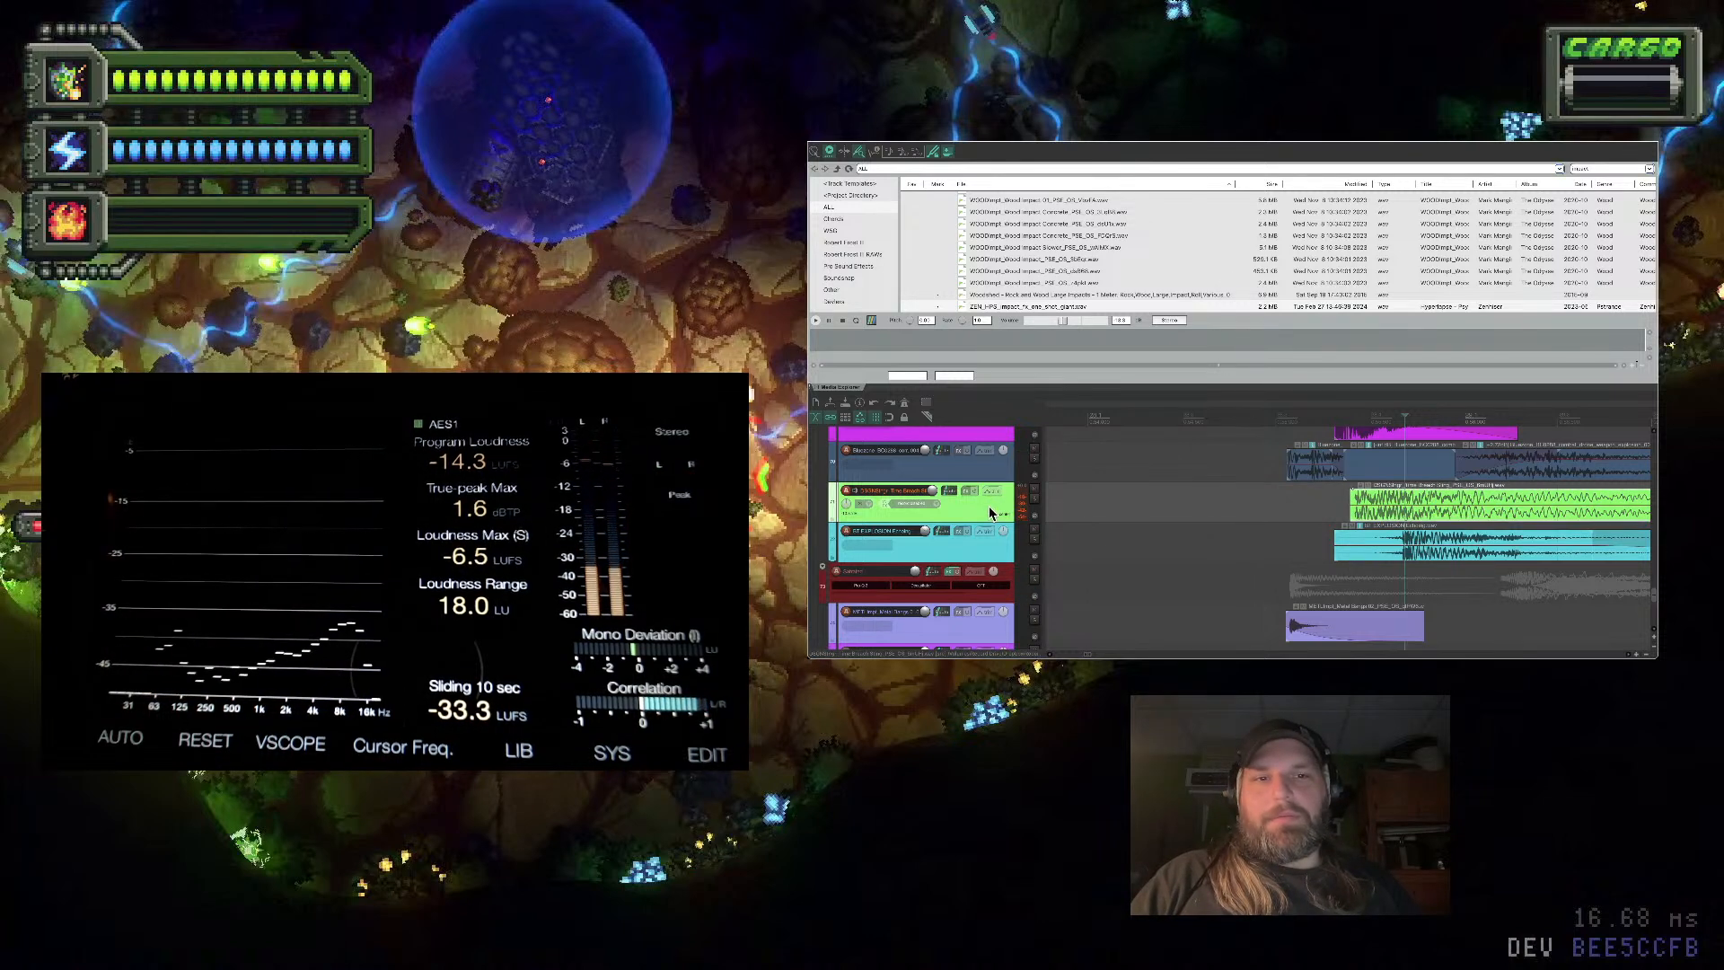
pyautogui.press('Delete')
pyautogui.press('Return')
pyautogui.click(1257, 536)
pyautogui.press('space')
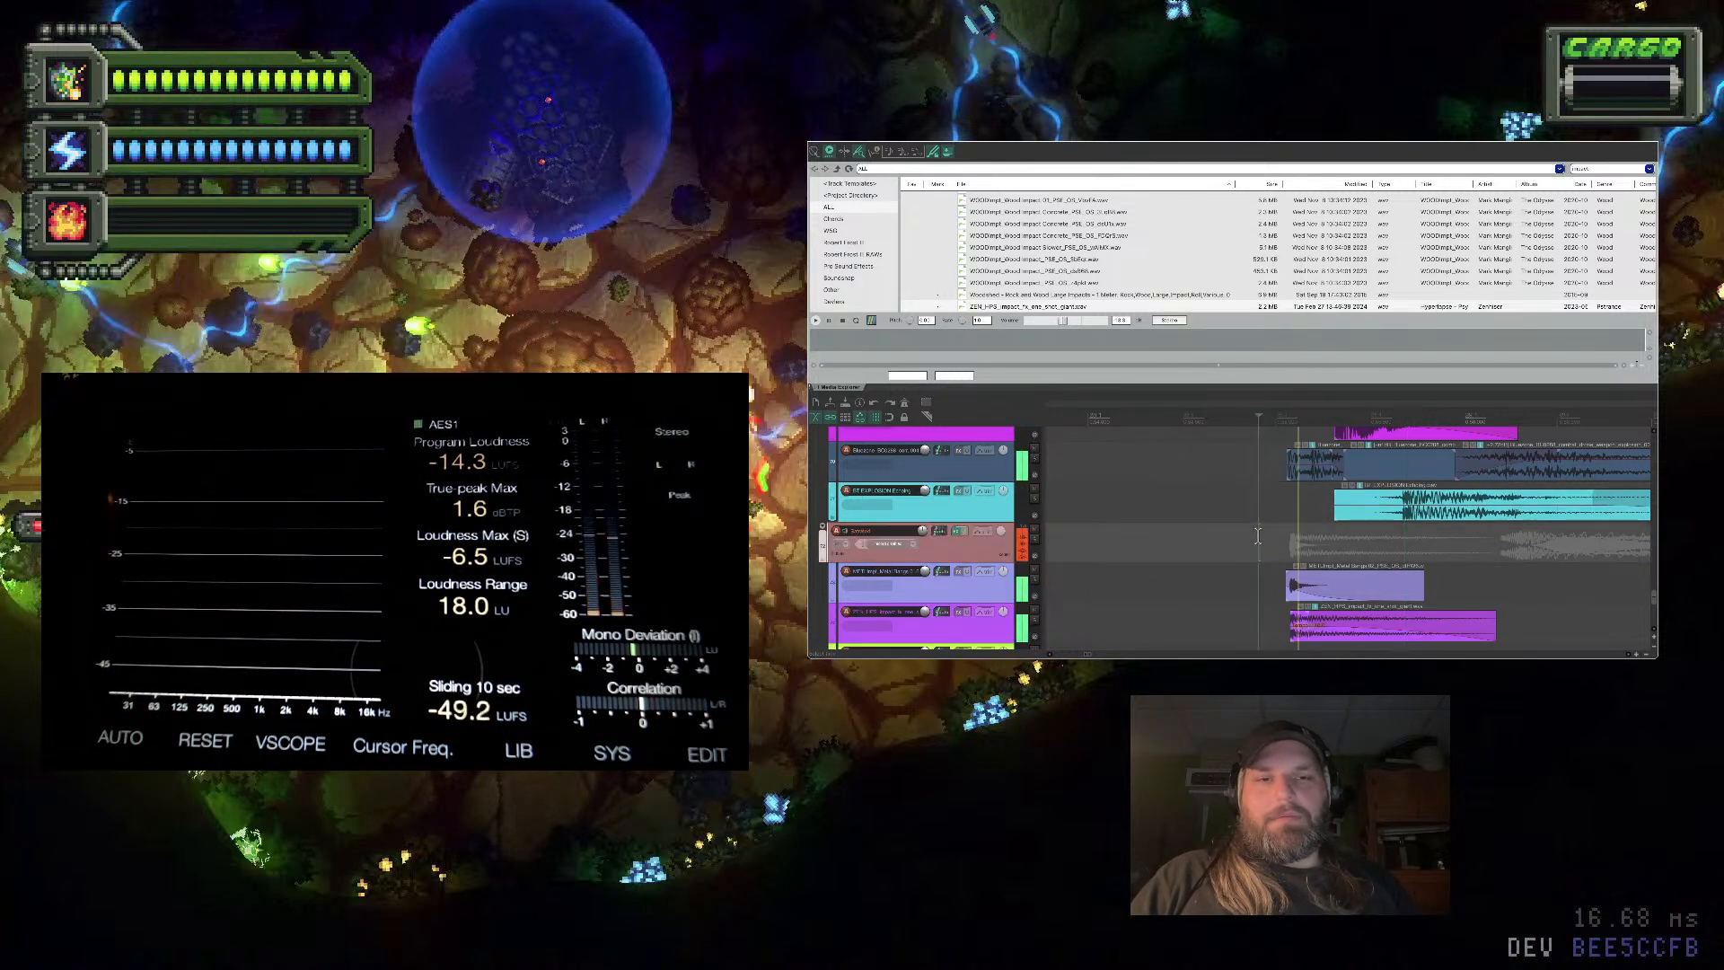
# Delete the magenta track at the start of the blue folder
pyautogui.scroll(2, 975, 474)
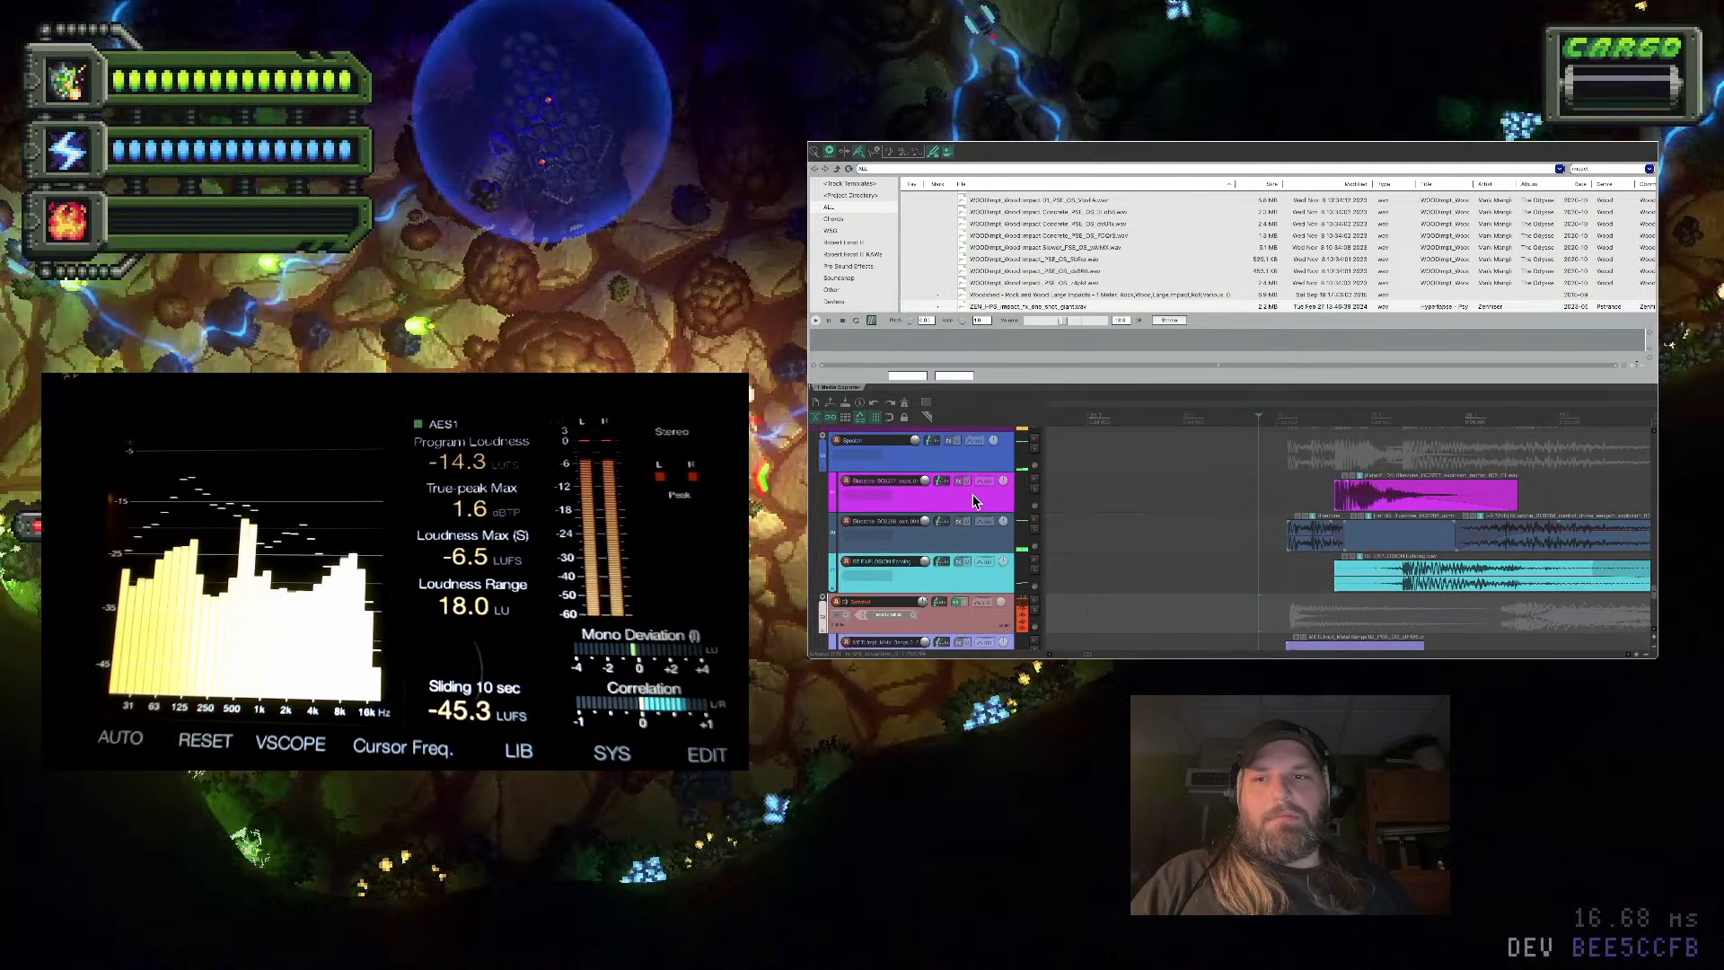
pyautogui.click(970, 501)
pyautogui.press('Delete')
pyautogui.press('Return')
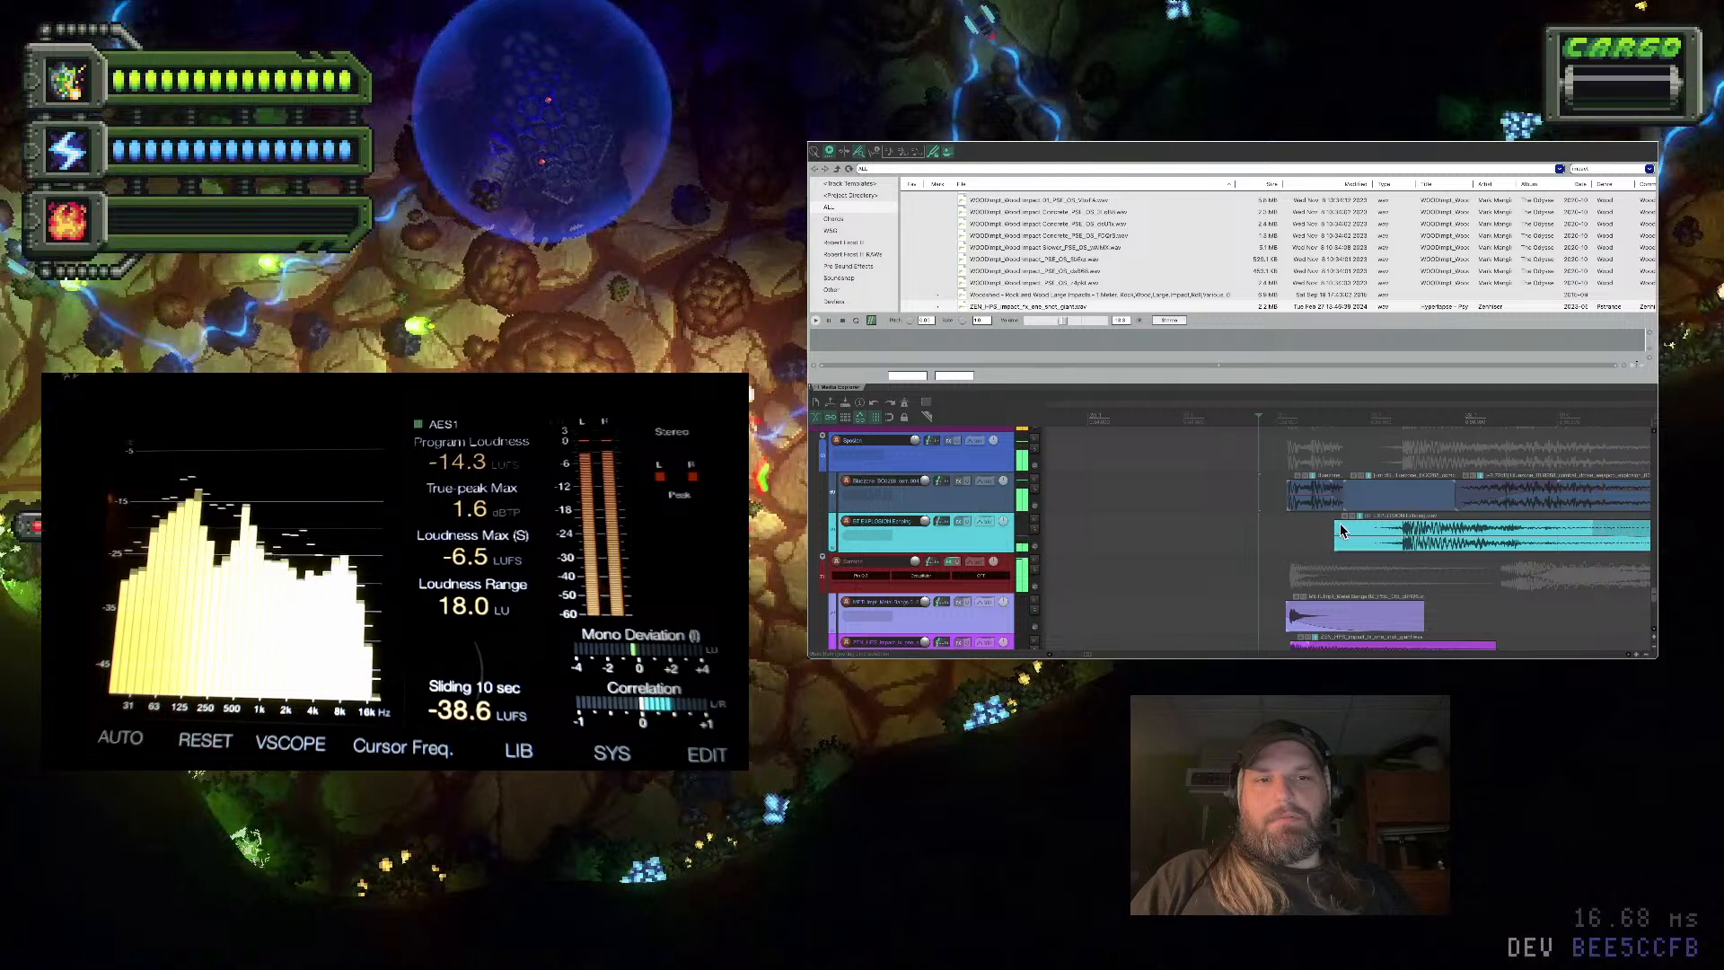
# Lengthen the fade-in on the cyan ST EXPLOSION clip up to its main peak, change the fade curve, and play the mix
pyautogui.moveTo(1335, 523); pyautogui.dragTo(1405, 526)
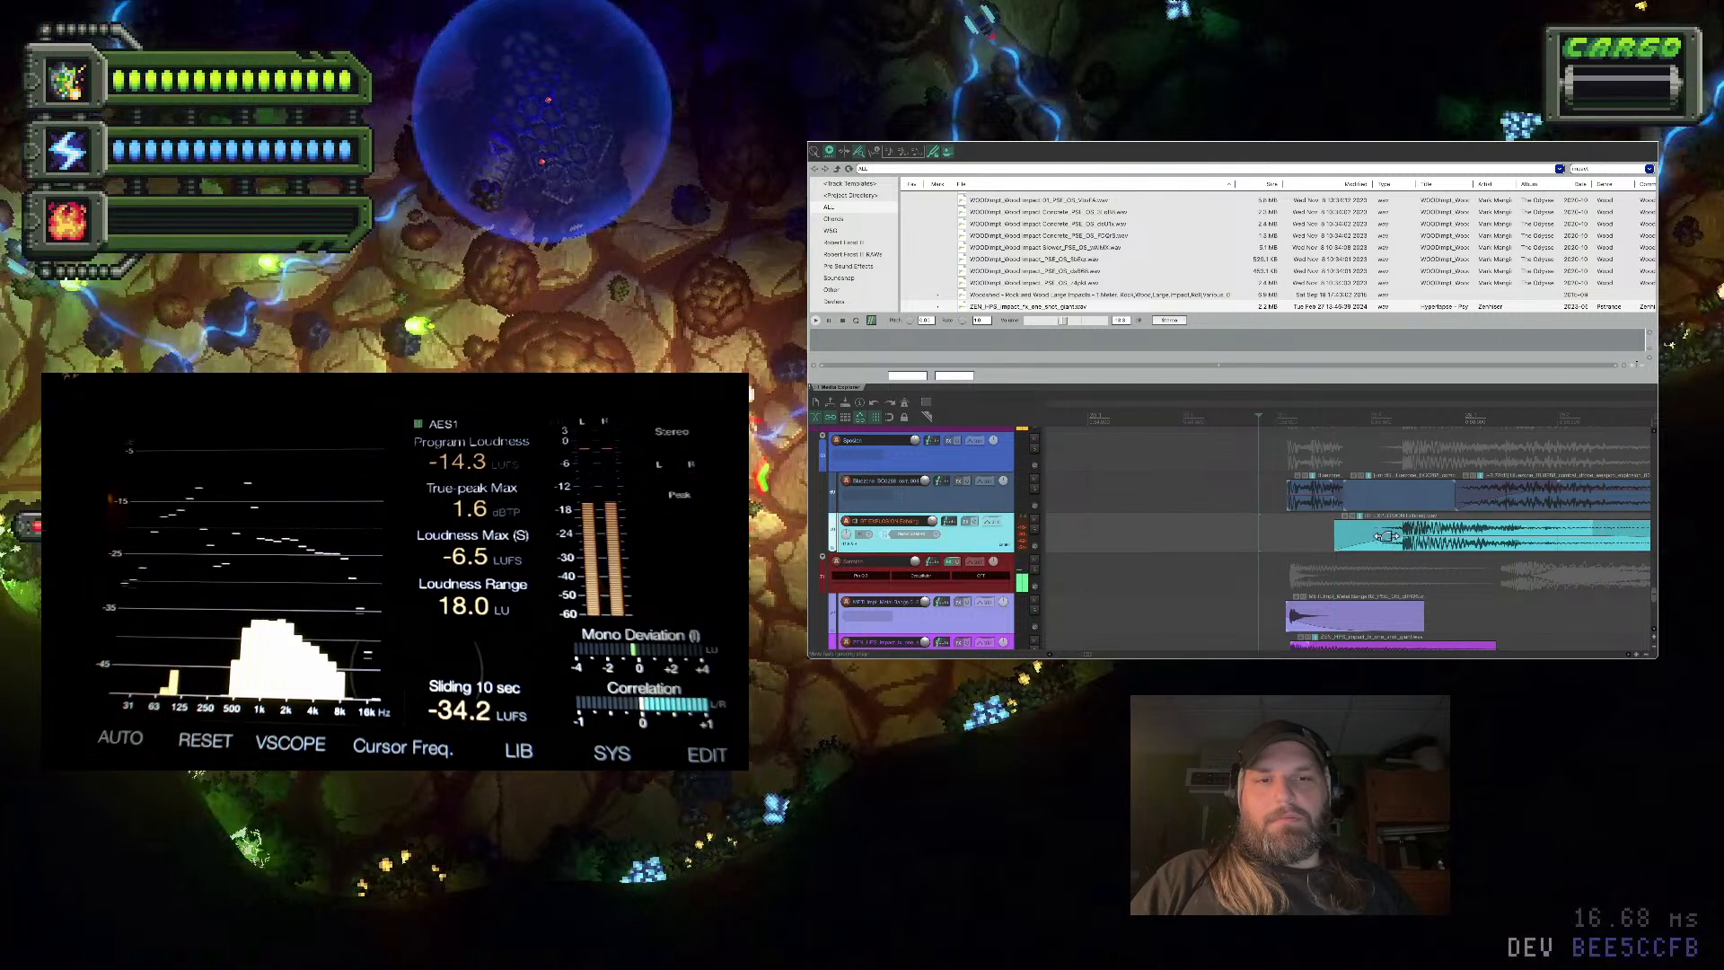
pyautogui.rightClick(1387, 537)
pyautogui.click(1412, 606)
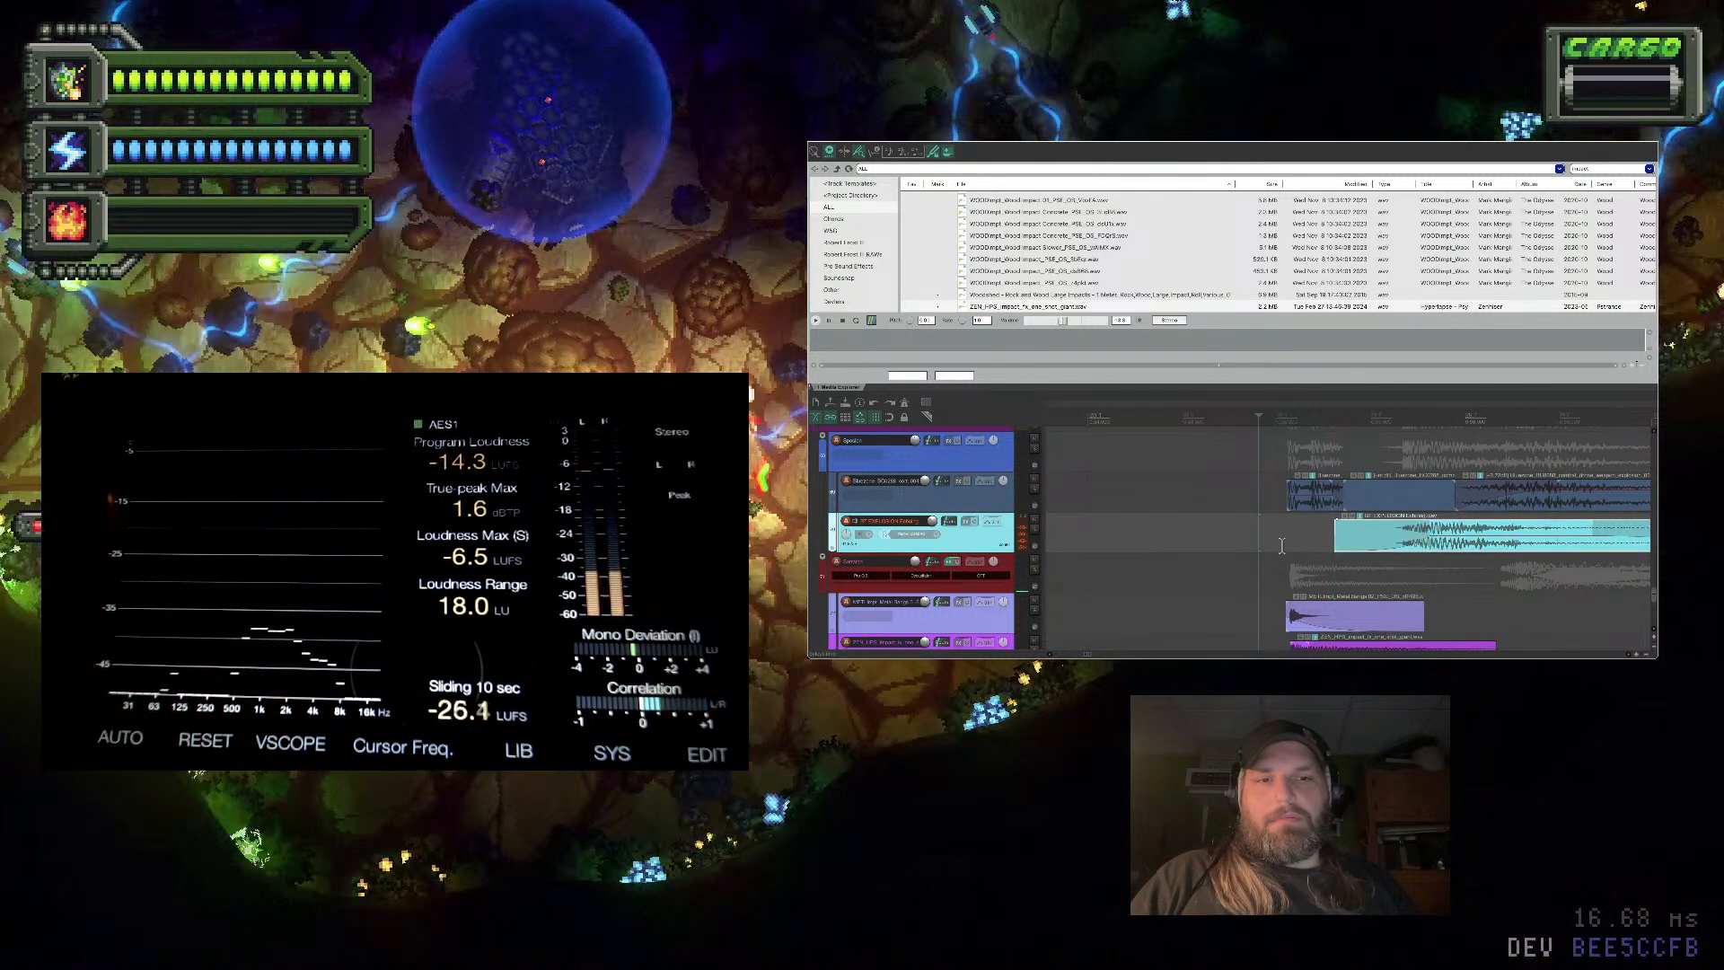
pyautogui.click(1259, 539)
pyautogui.press('space')
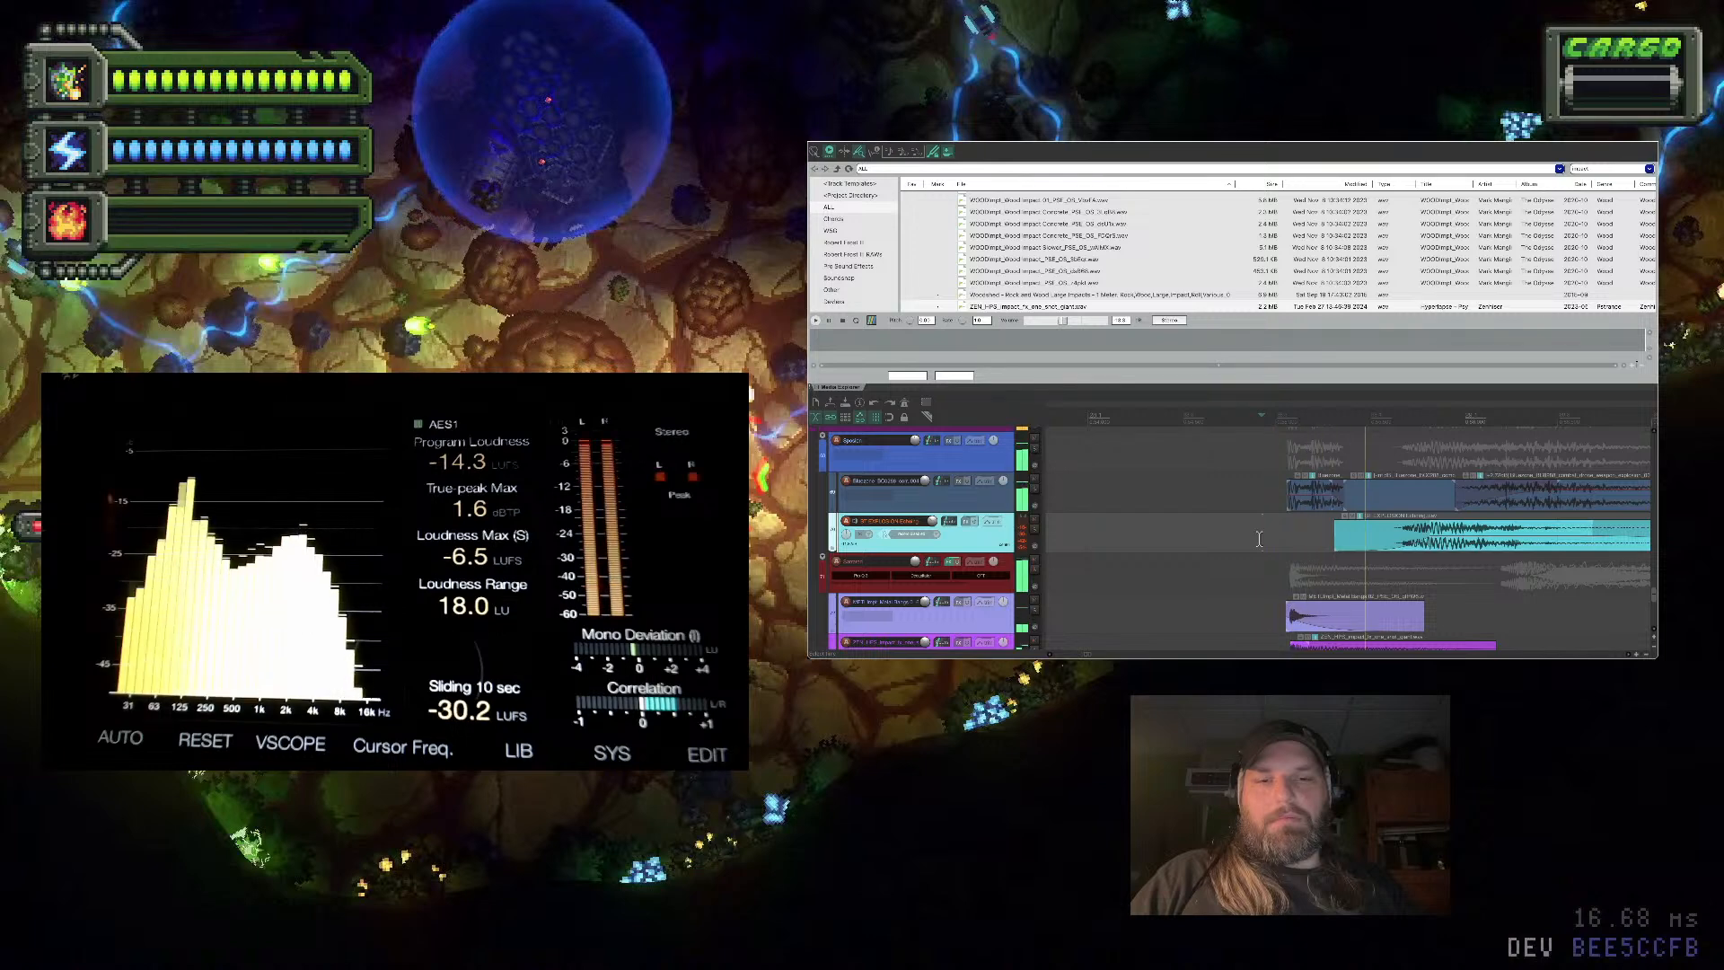
# Delete the middle clip on the dark blue track and replay from just before the first clip
pyautogui.click(1344, 490)
pyautogui.press('Delete')
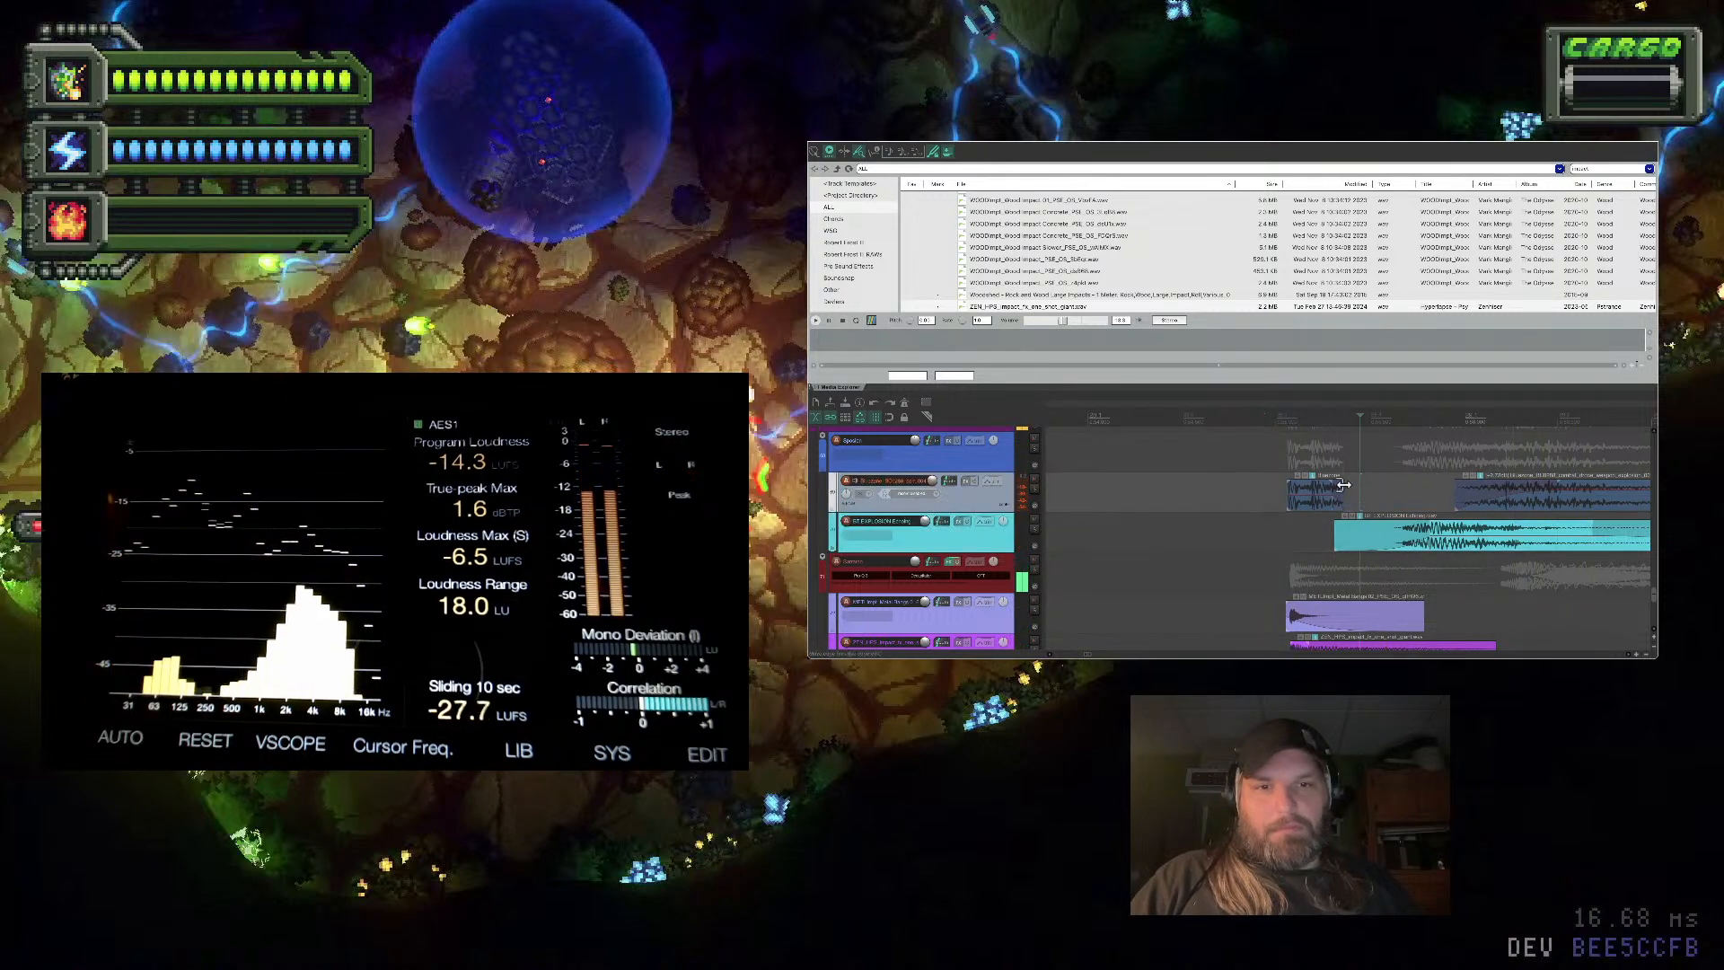
pyautogui.click(1269, 485)
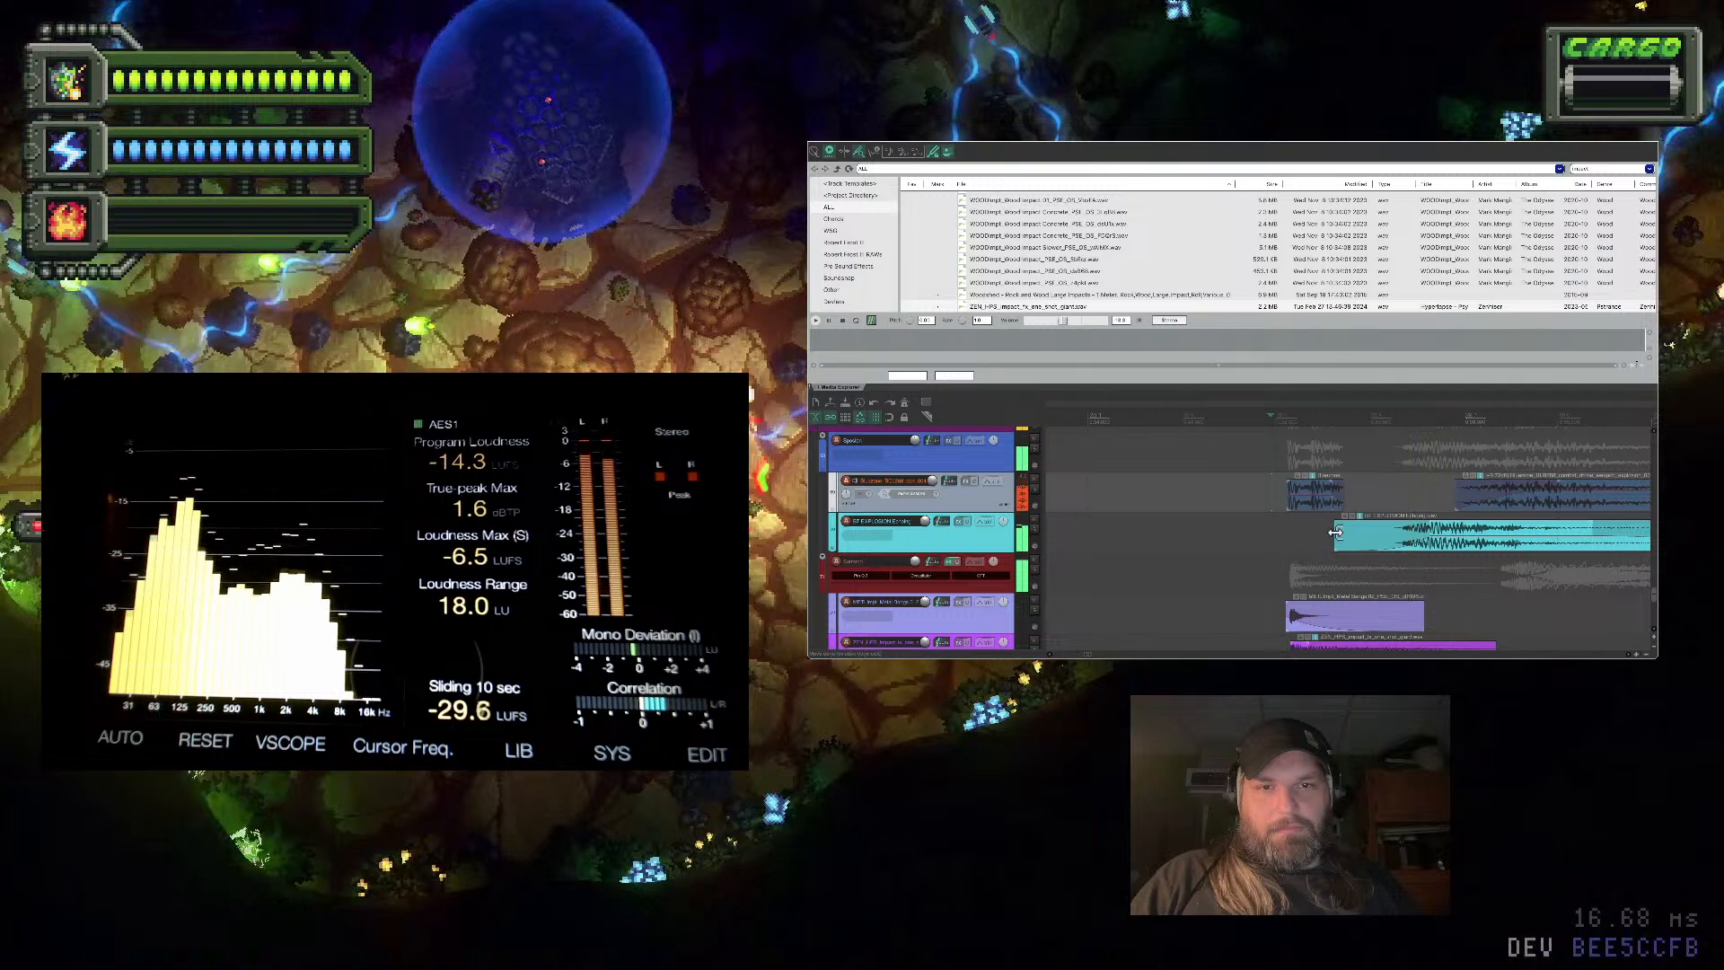
# Move the cyan ST EXPLOSION clip later so its peak falls near the start of the second dark blue clip, and play the mix
pyautogui.moveTo(1335, 532); pyautogui.dragTo(1542, 541)
pyautogui.press('space')
pyautogui.press('super+m')
pyautogui.press('super+m')
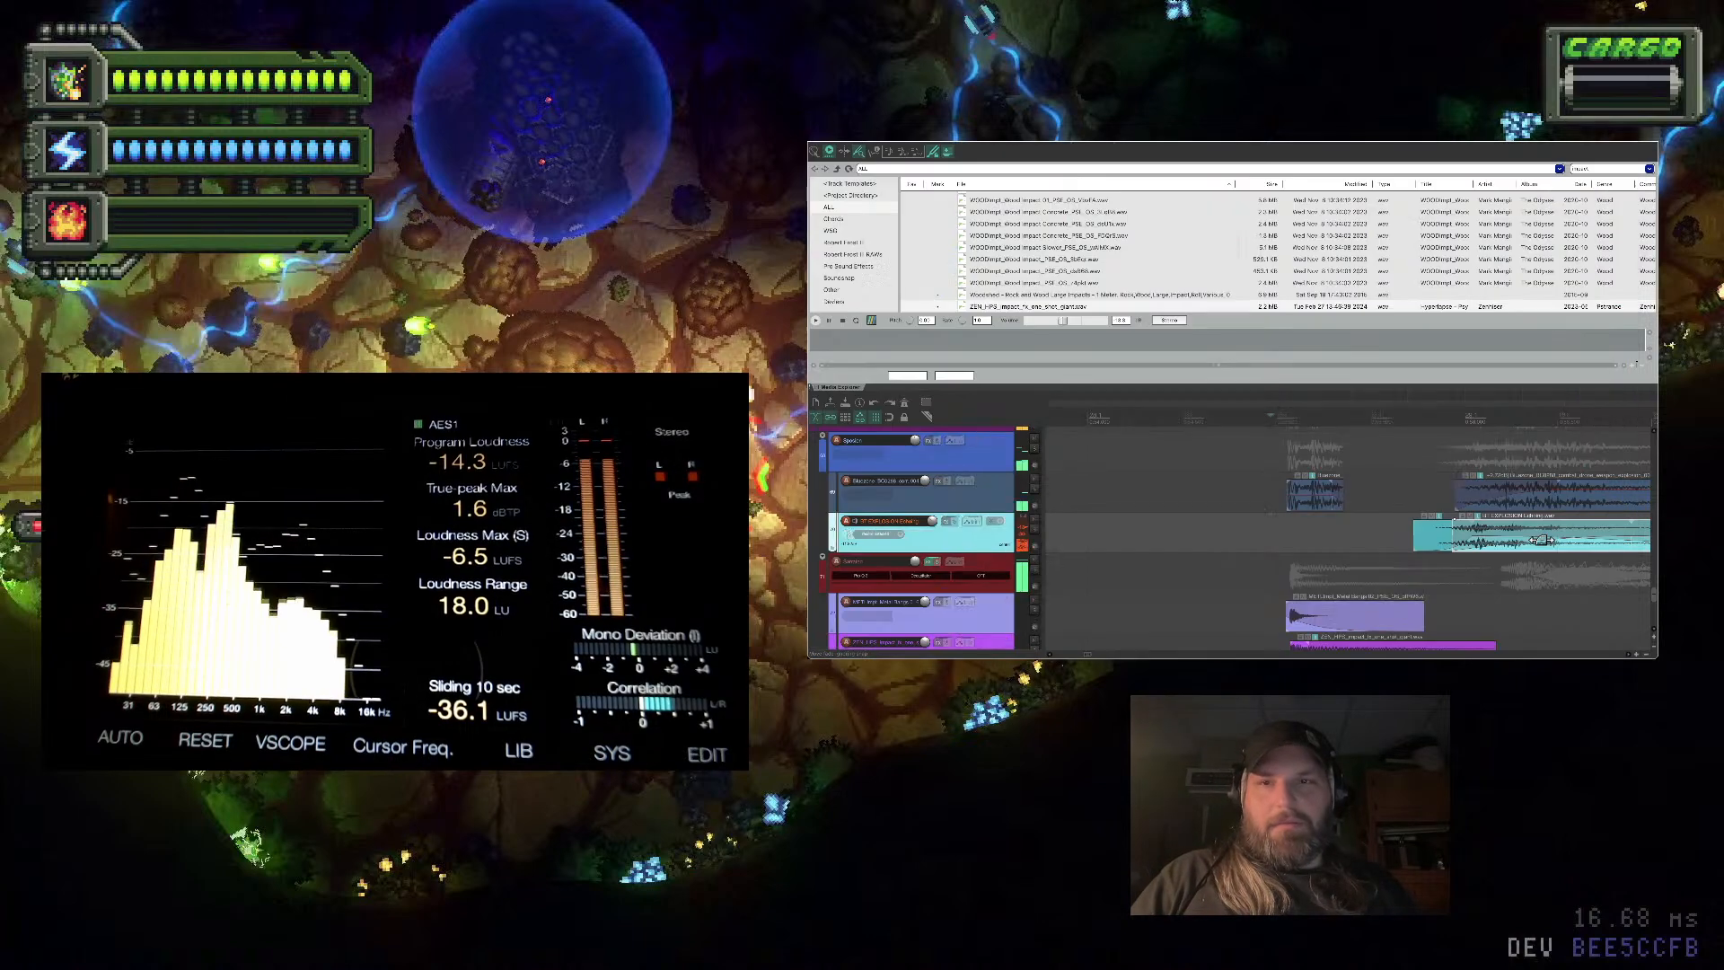
pyautogui.press('super+z')
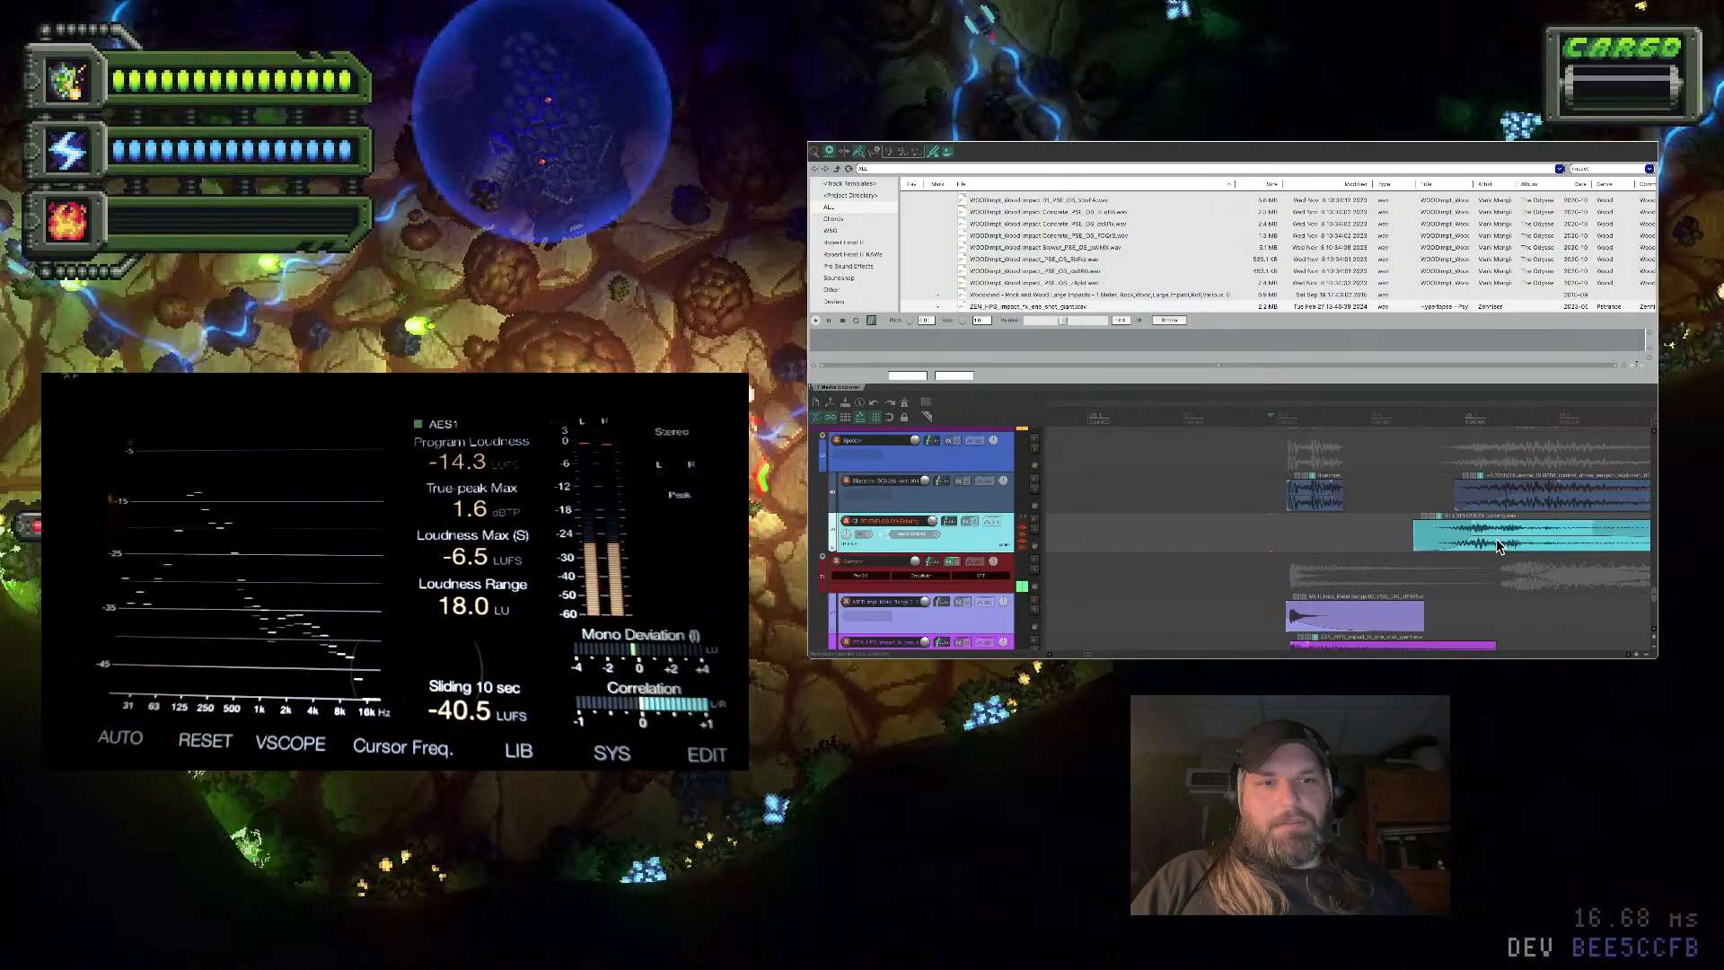
# Play the mix, change the magenta impact clip's fade-out curve, and shorten the clip to the end of the lavender clip above
pyautogui.click(1260, 546)
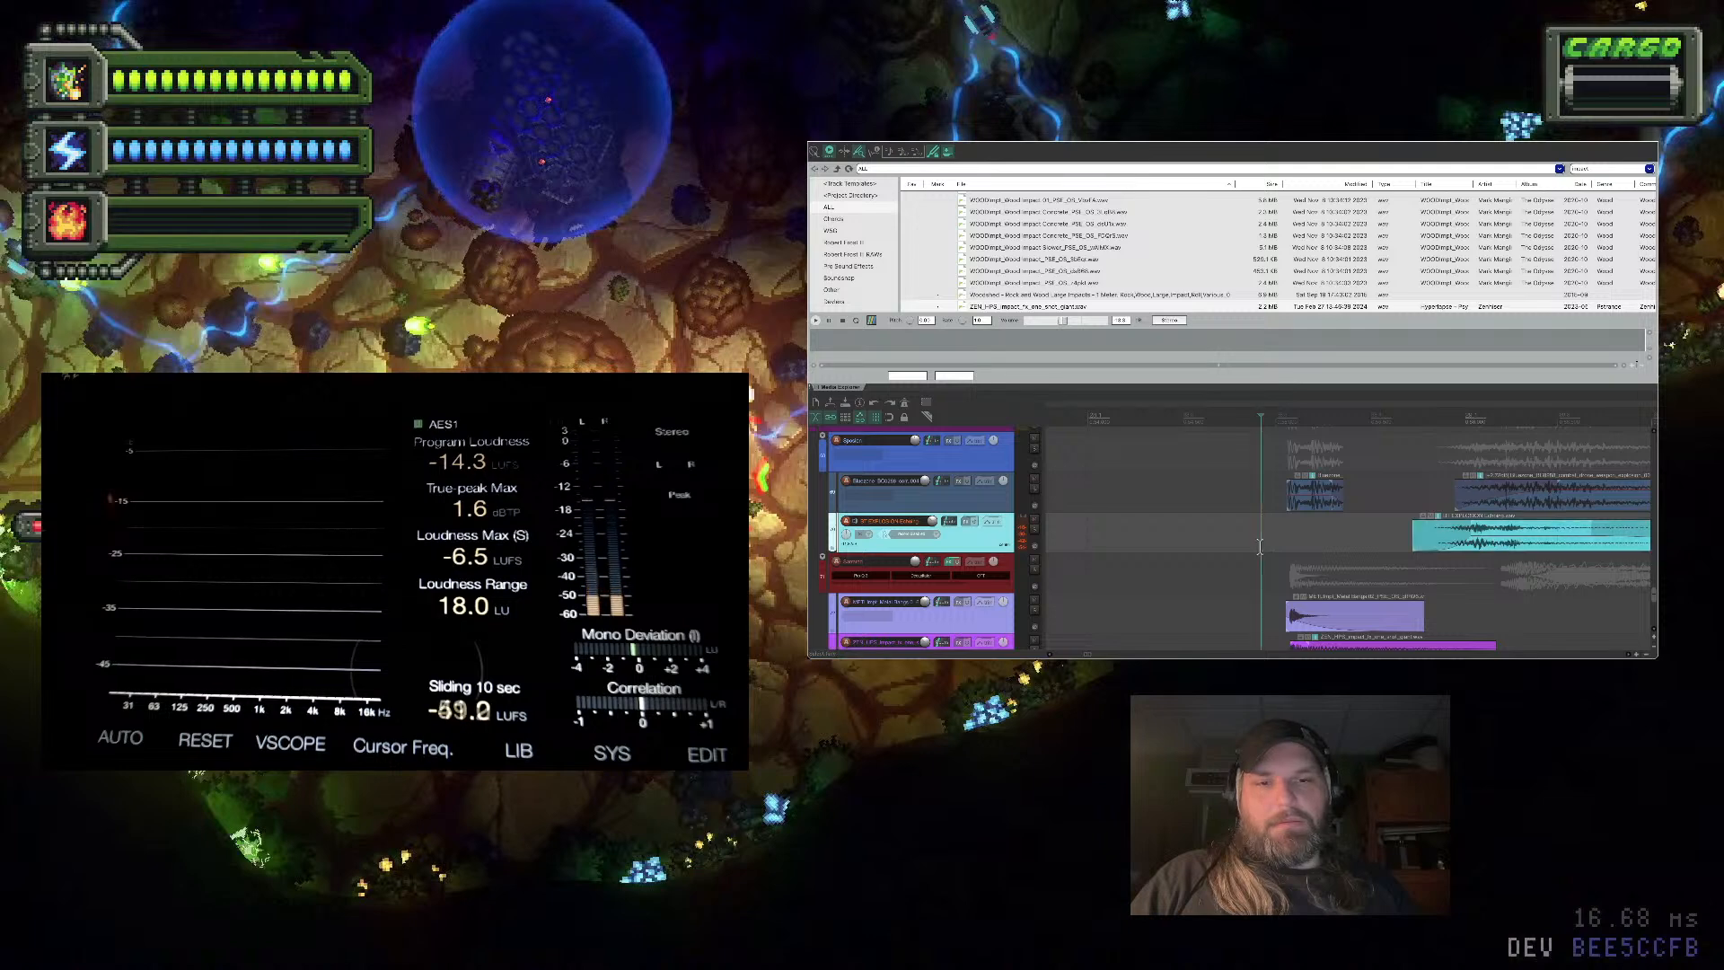
pyautogui.press('space')
pyautogui.scroll(-1, 958, 536)
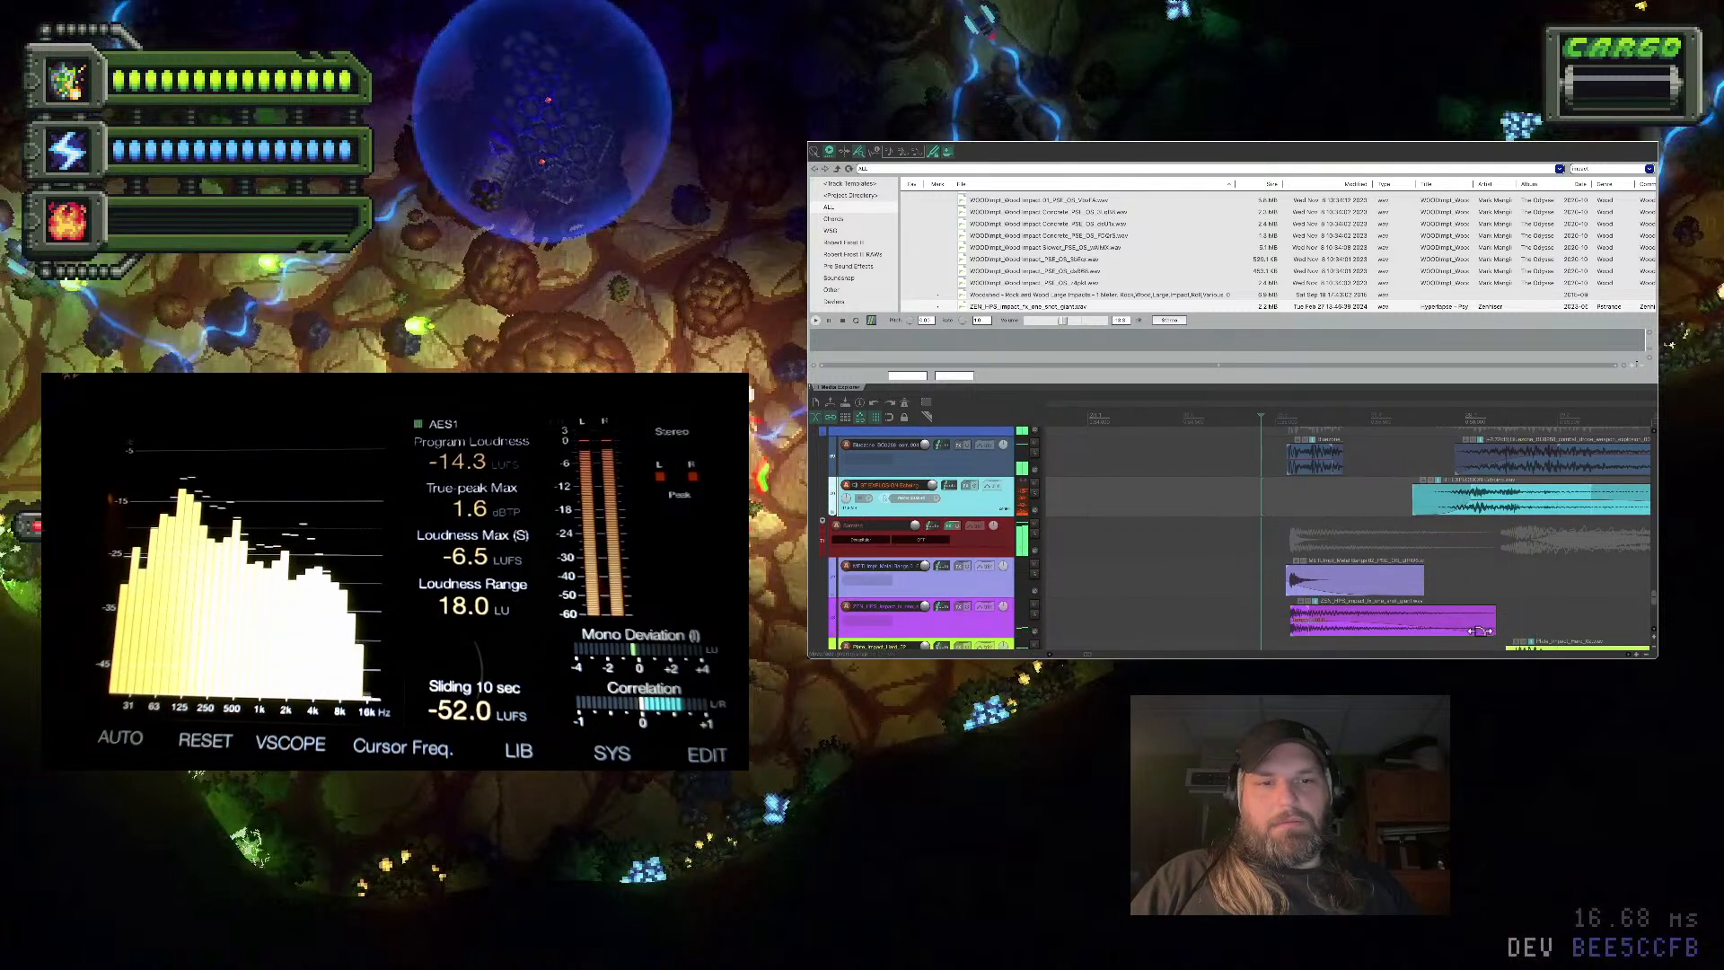
pyautogui.rightClick(1449, 626)
pyautogui.click(1469, 620)
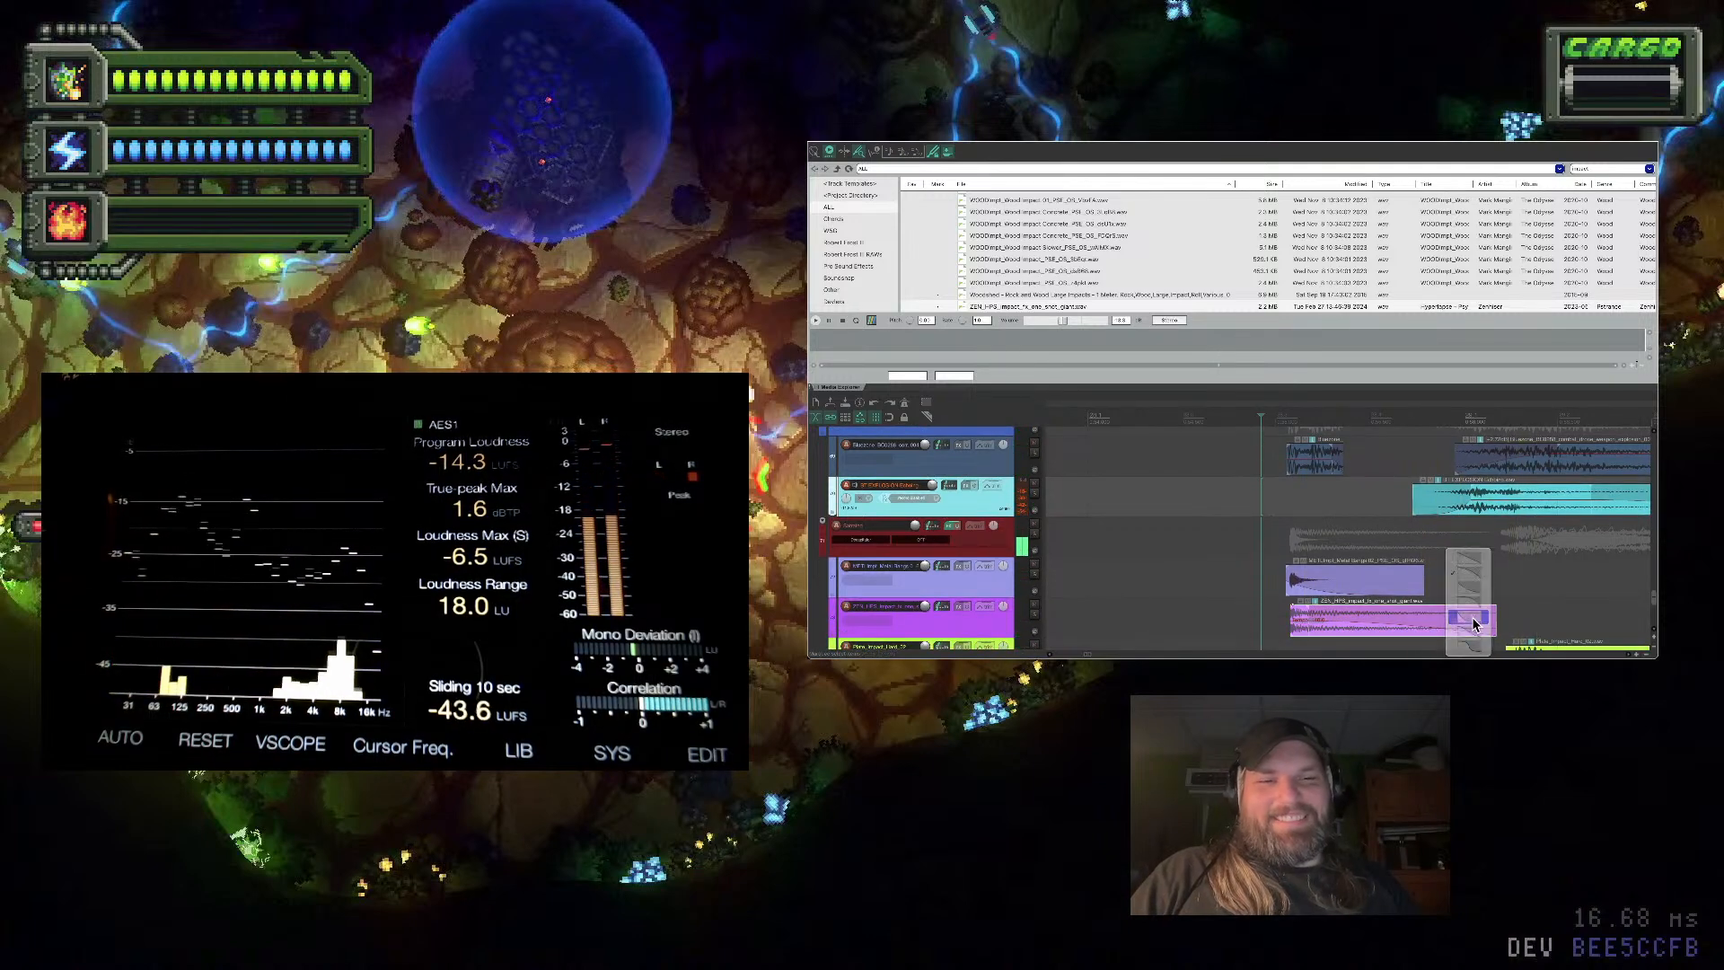
pyautogui.moveTo(1495, 626); pyautogui.dragTo(1419, 629)
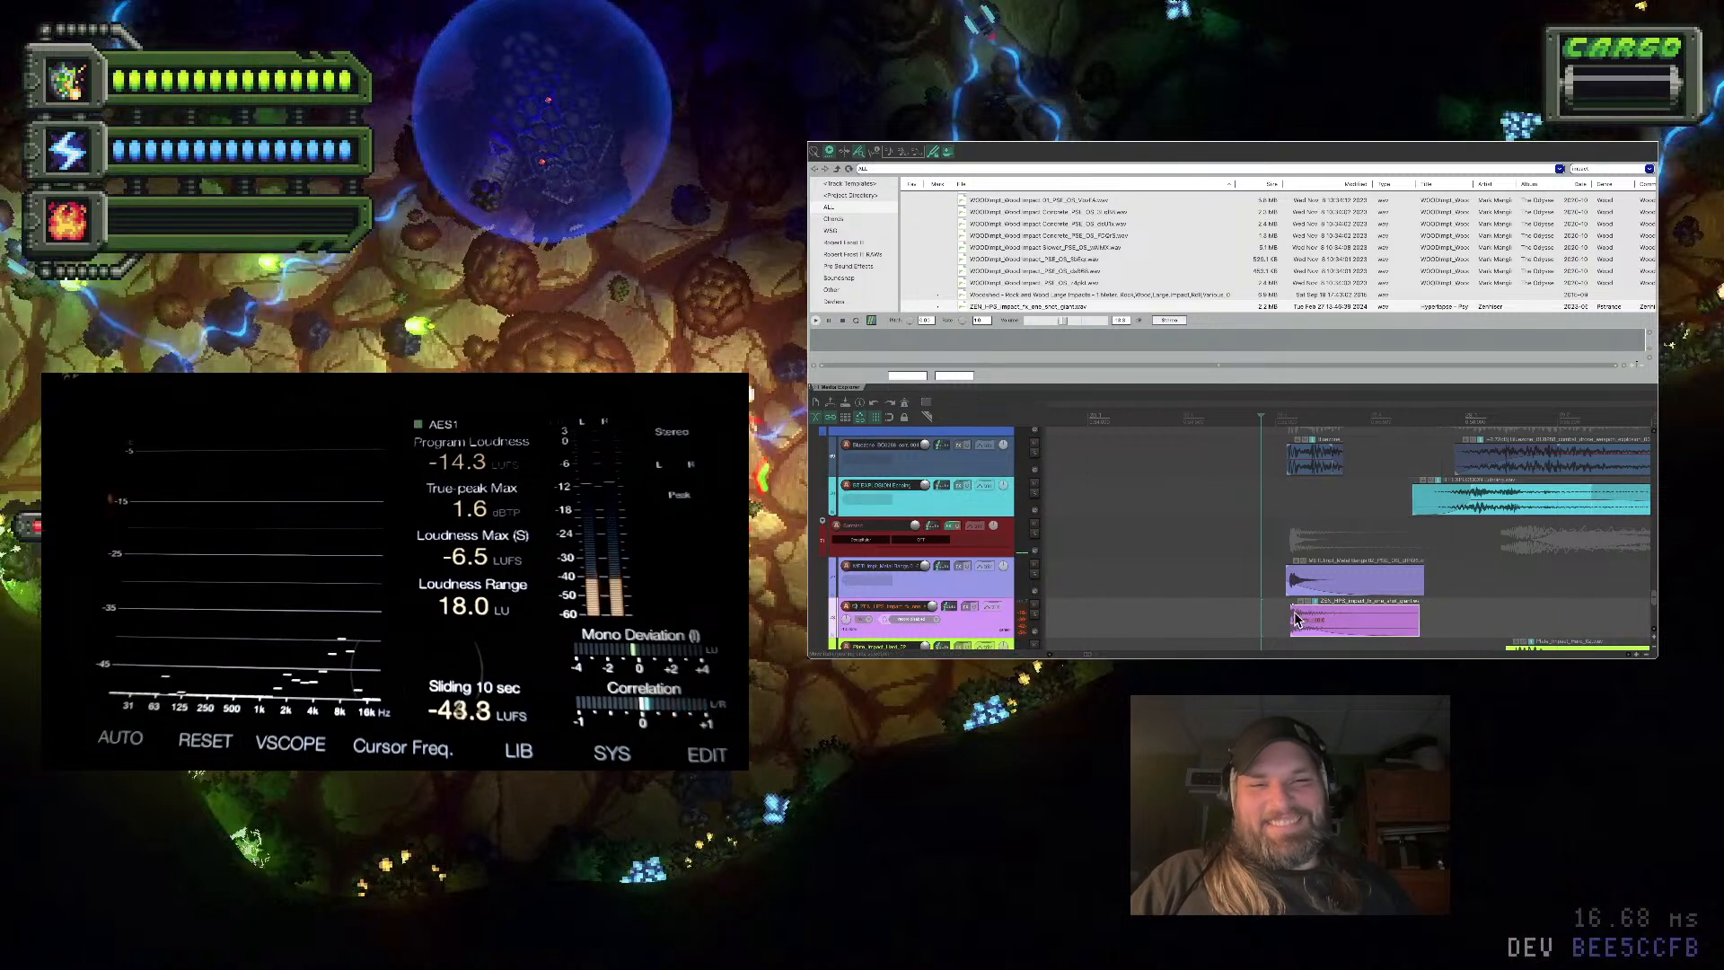
# Replay the mix from just before the first clips and extend the magenta clip's end slightly past the lavender clip
pyautogui.click(1266, 557)
pyautogui.press('space')
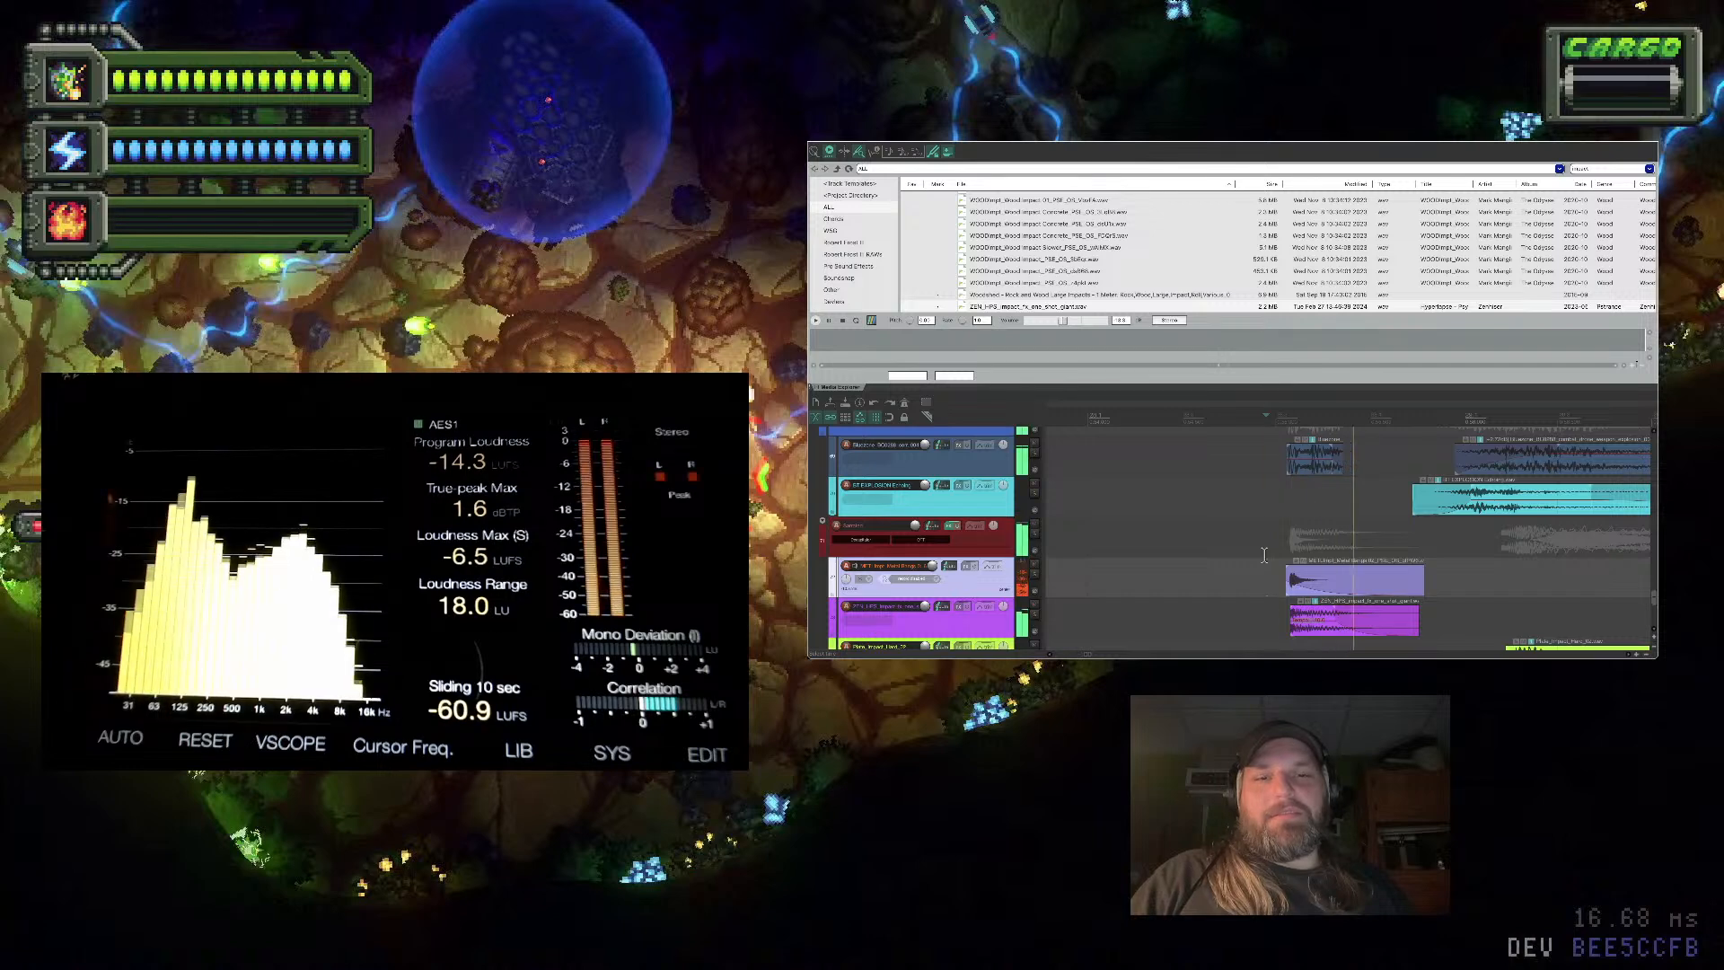
pyautogui.moveTo(1418, 614); pyautogui.dragTo(1442, 623)
pyautogui.press('space')
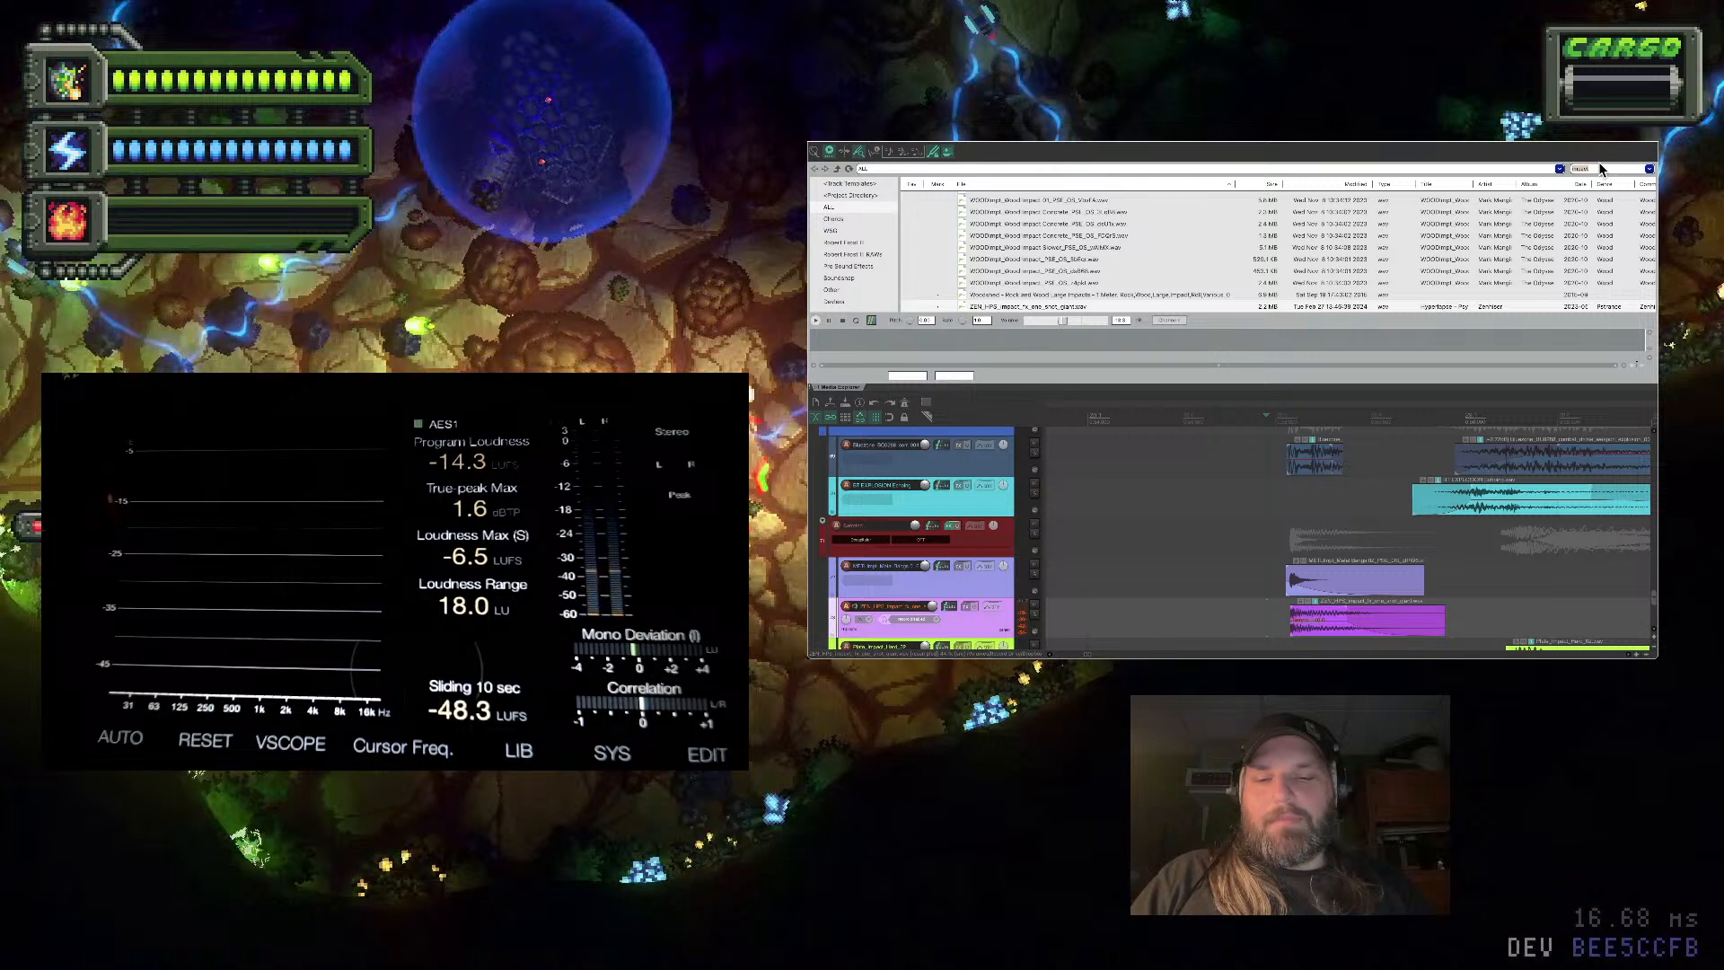
# Browse the whoosh samples in the sound library and preview the Bluezone transition whoosh file
pyautogui.scroll(10, 1113, 271)
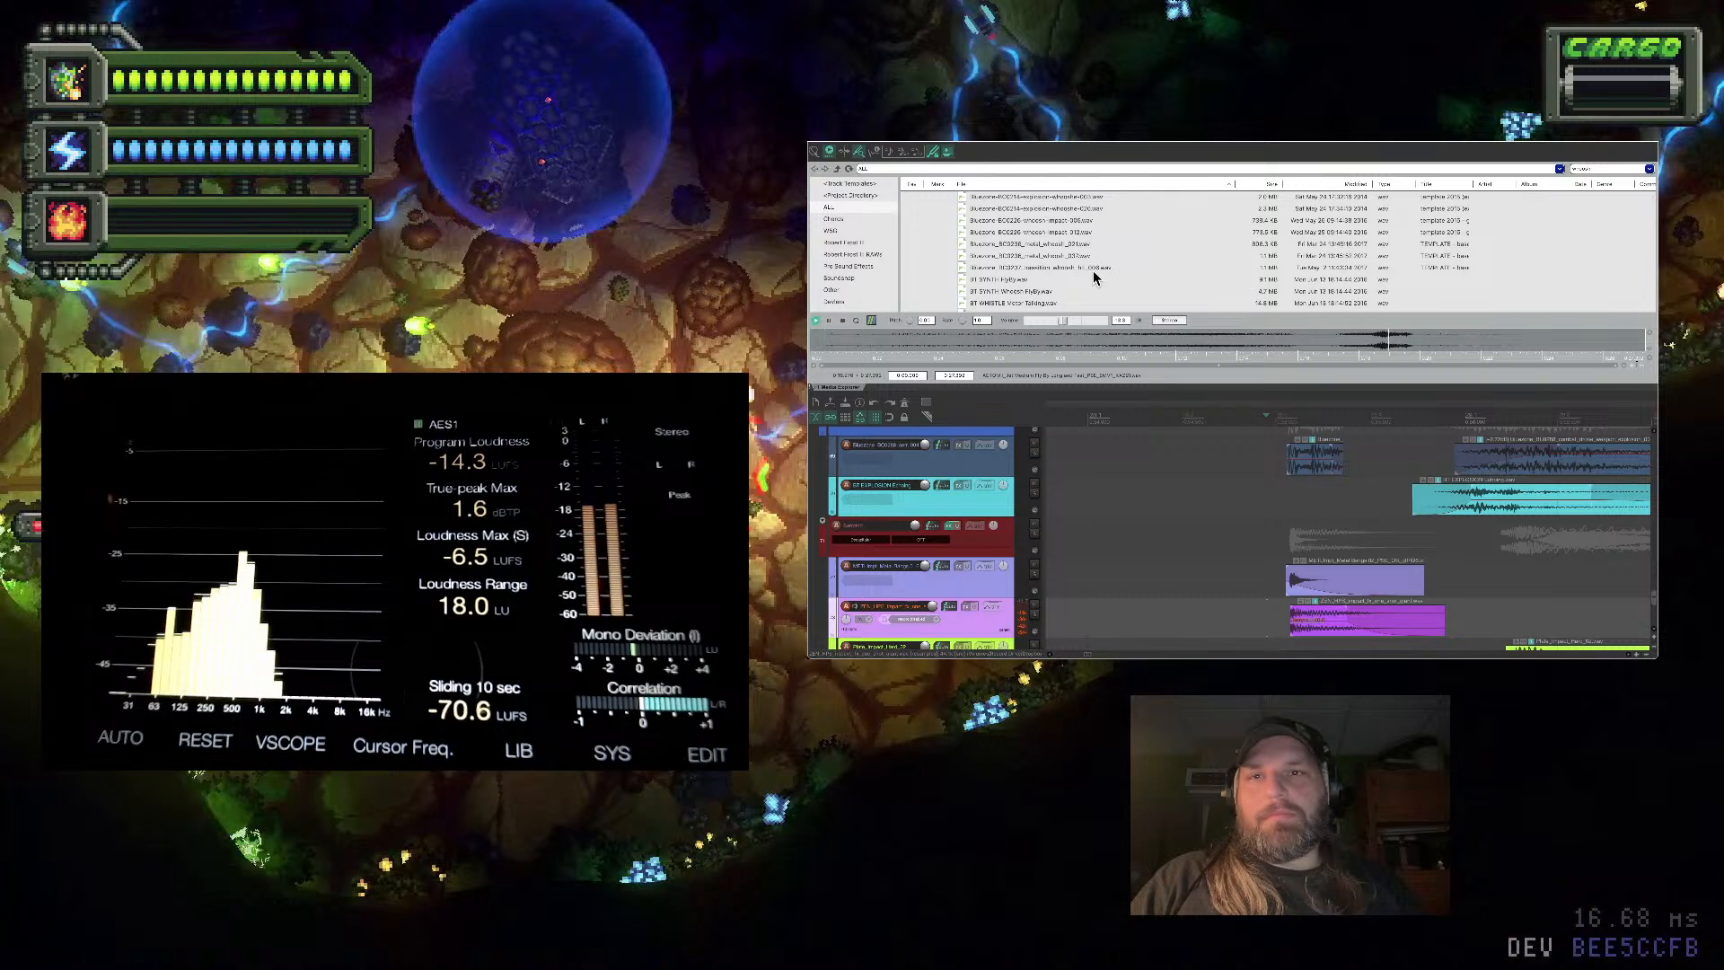
pyautogui.click(1090, 268)
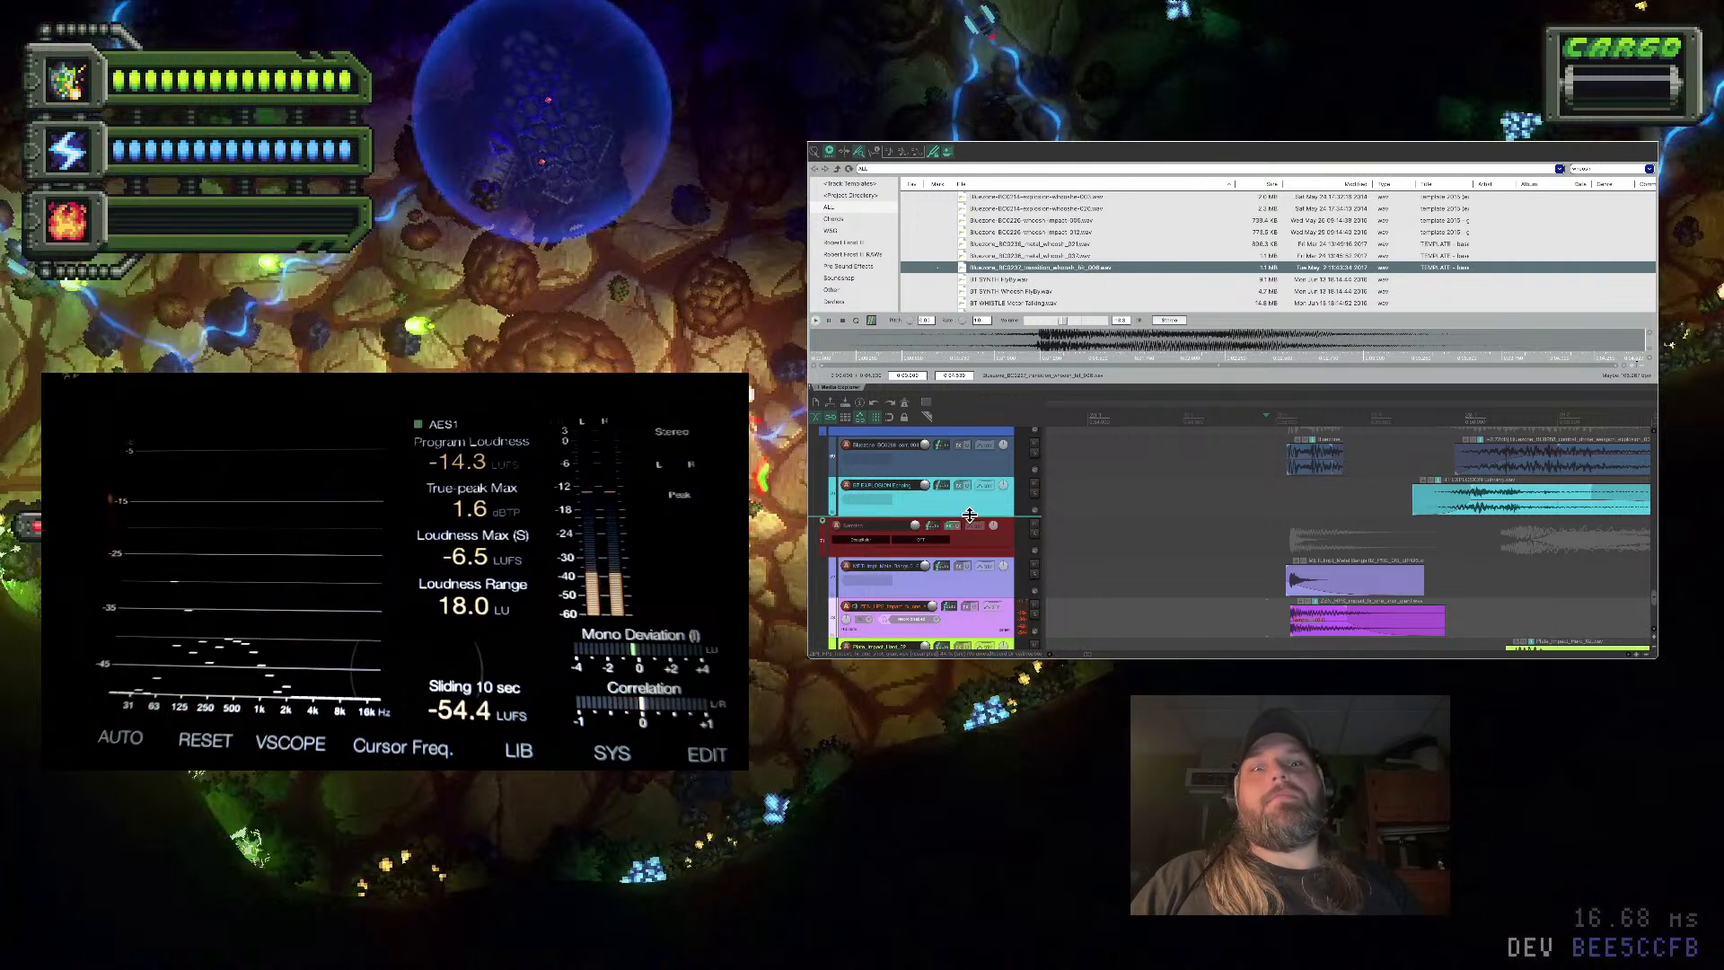
# Open the effect selection window for the dark red folder track
pyautogui.doubleClick(1002, 539)
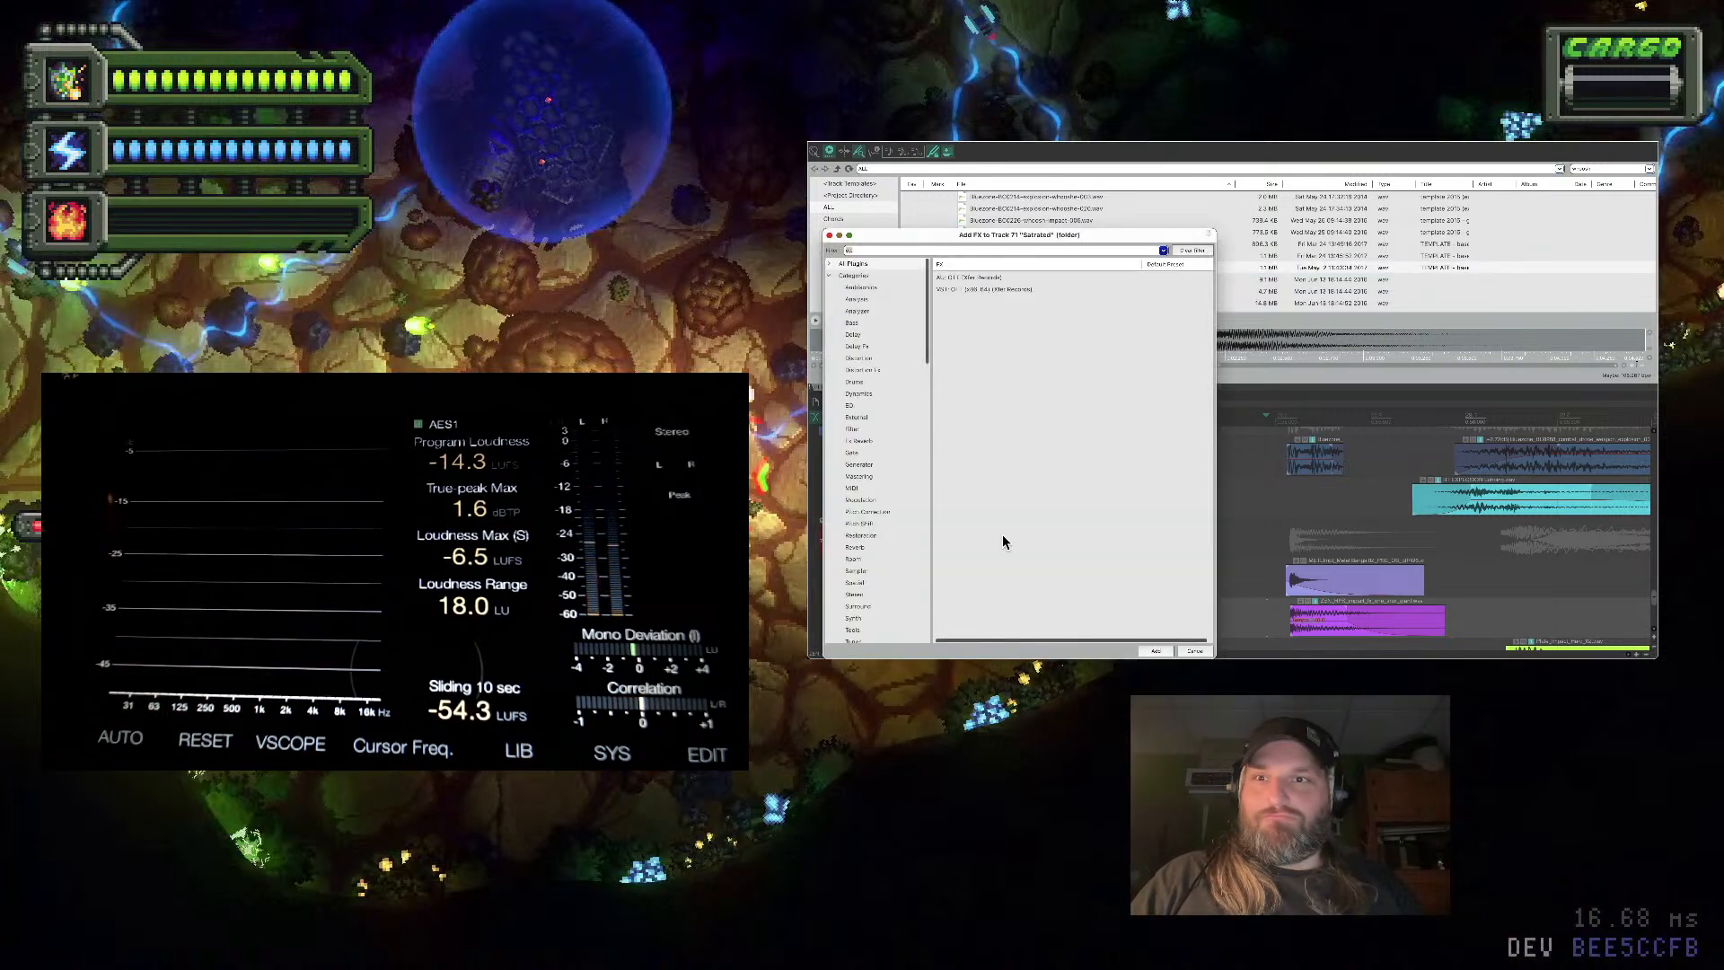
# Dismiss the Add FX window and insert the highlighted transition whoosh file on a new track inside the dark red folder, near the first impacts
pyautogui.click(1187, 652)
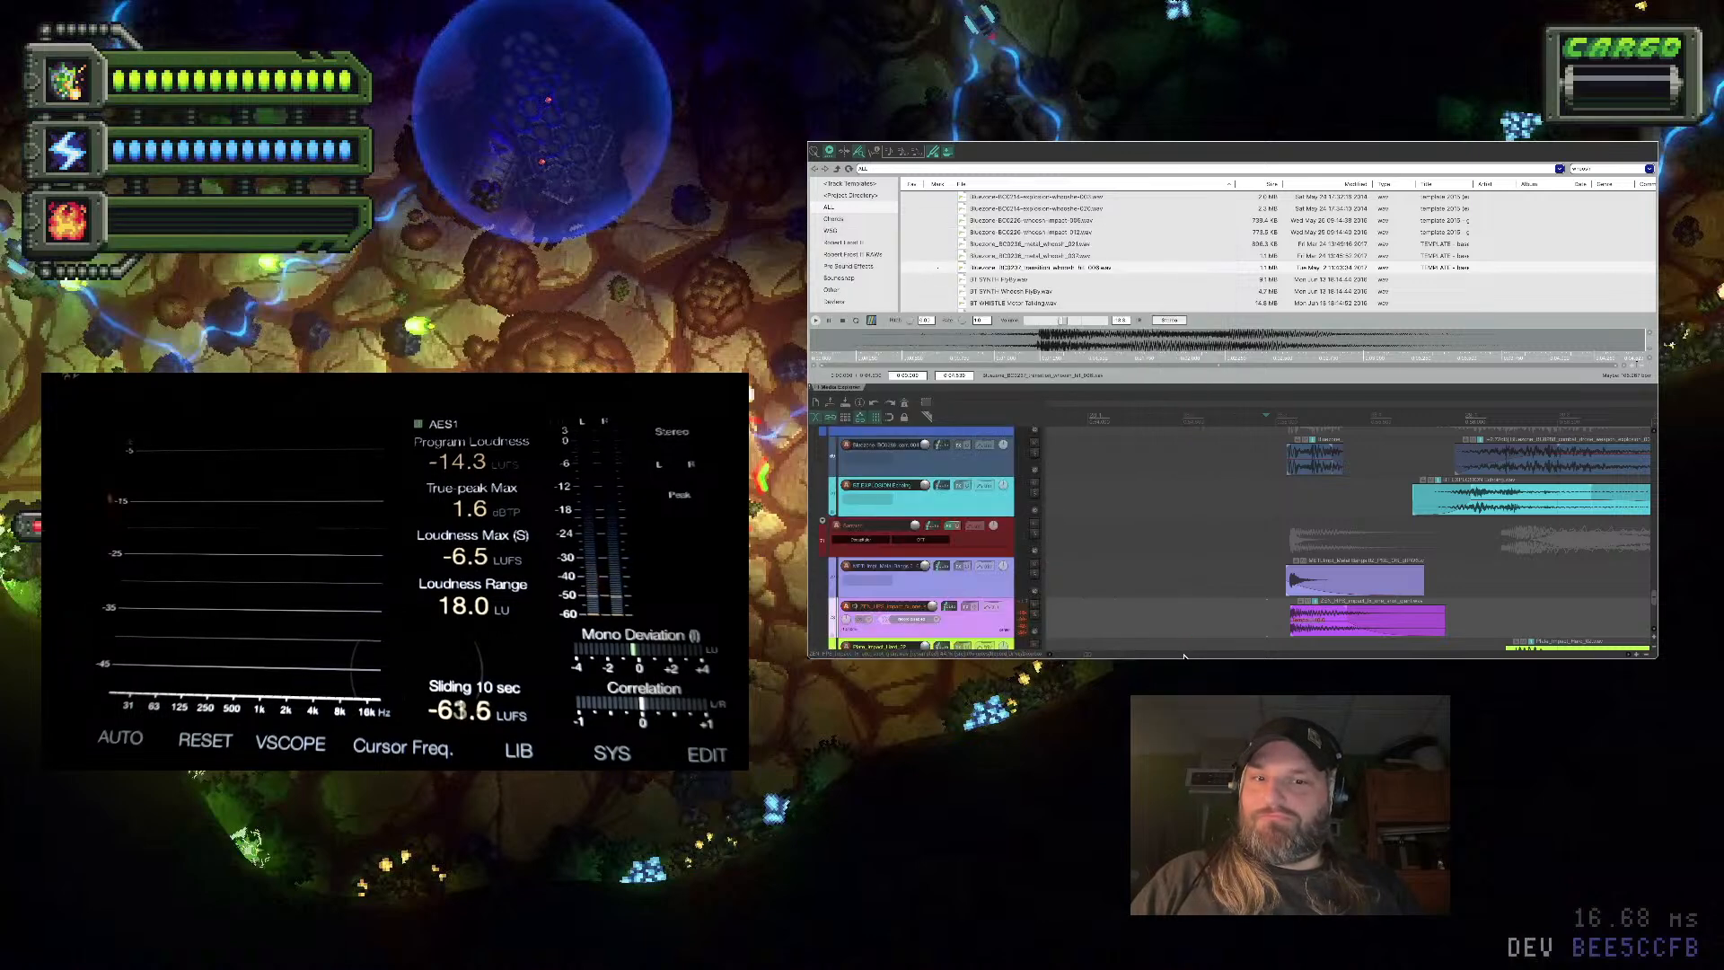
pyautogui.click(1009, 537)
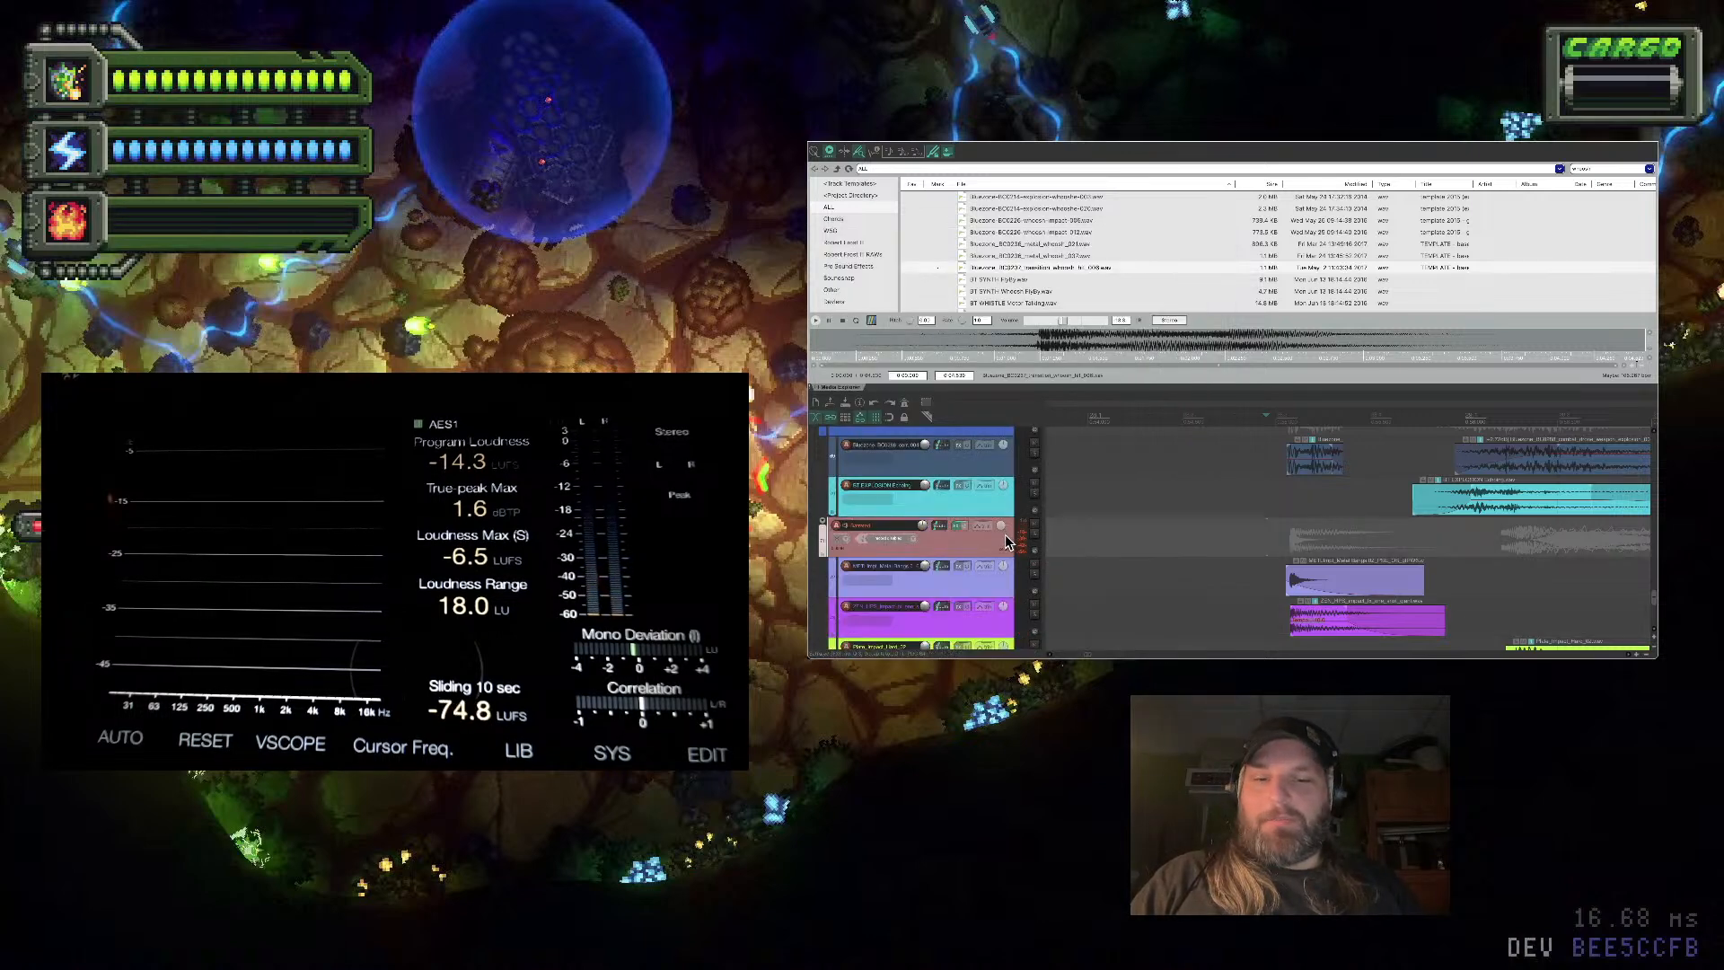
pyautogui.click(1005, 535)
pyautogui.click(1067, 267)
pyautogui.moveTo(1067, 267); pyautogui.dragTo(1356, 587)
pyautogui.moveTo(1182, 576); pyautogui.dragTo(1394, 567)
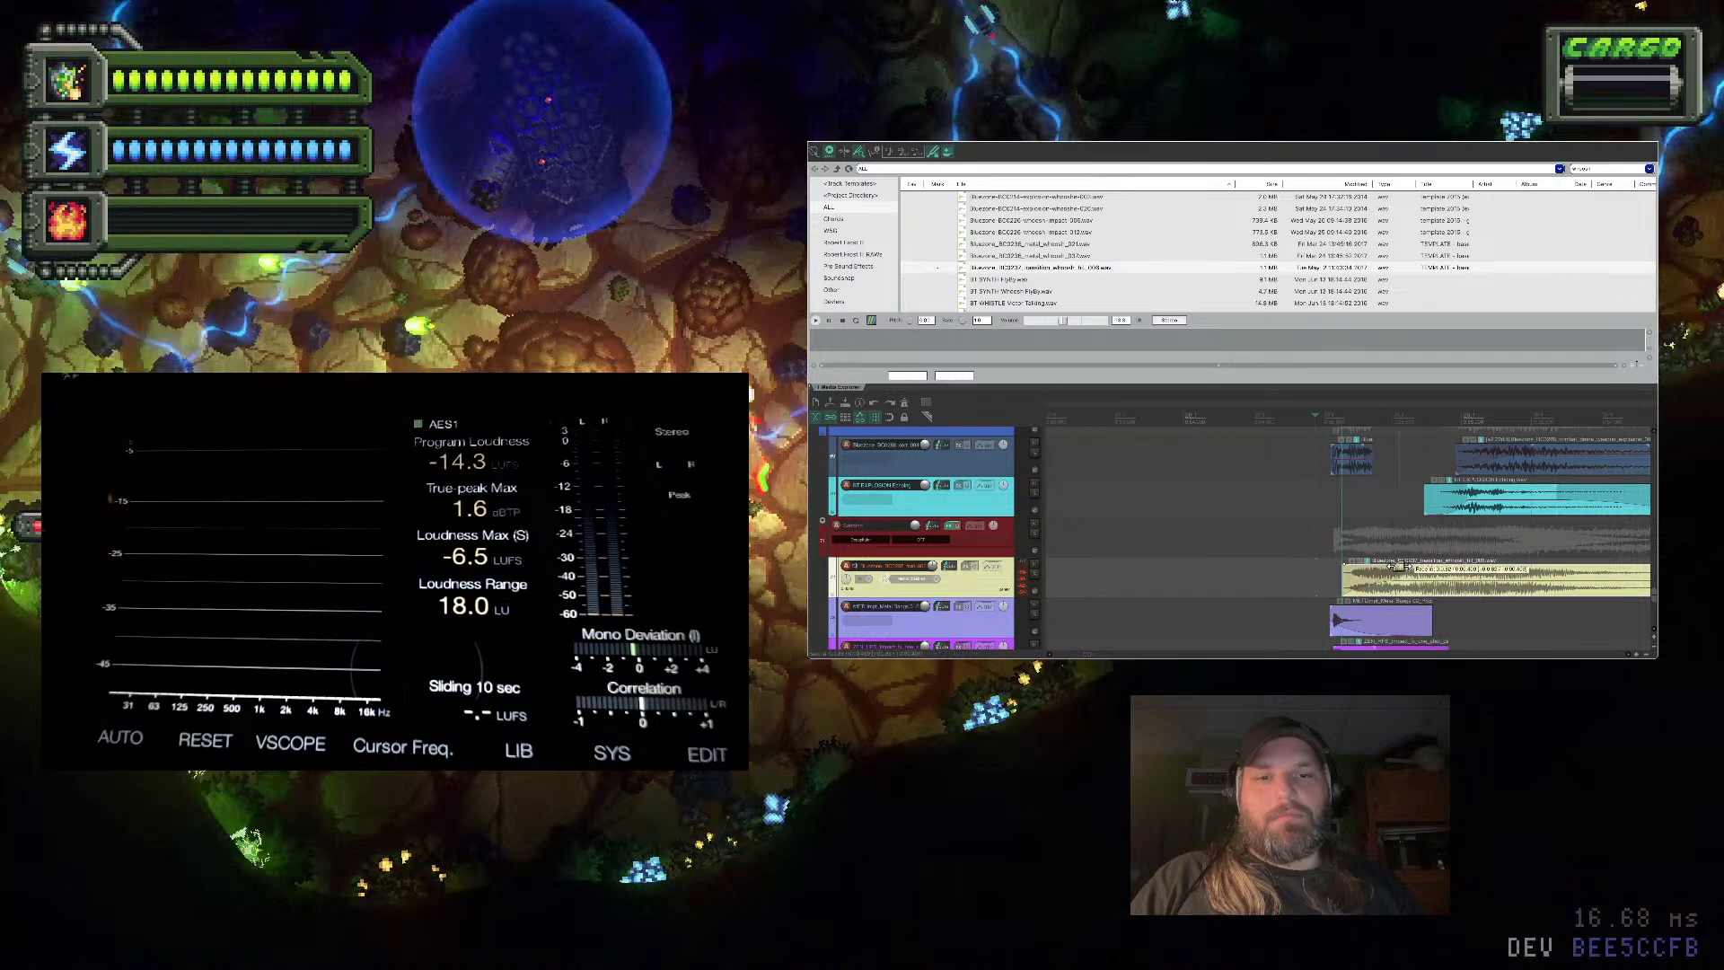
# Give the whoosh item the fifth fade-in curve, then split it shortly after the second explosion begins and delete its tail
pyautogui.rightClick(1372, 584)
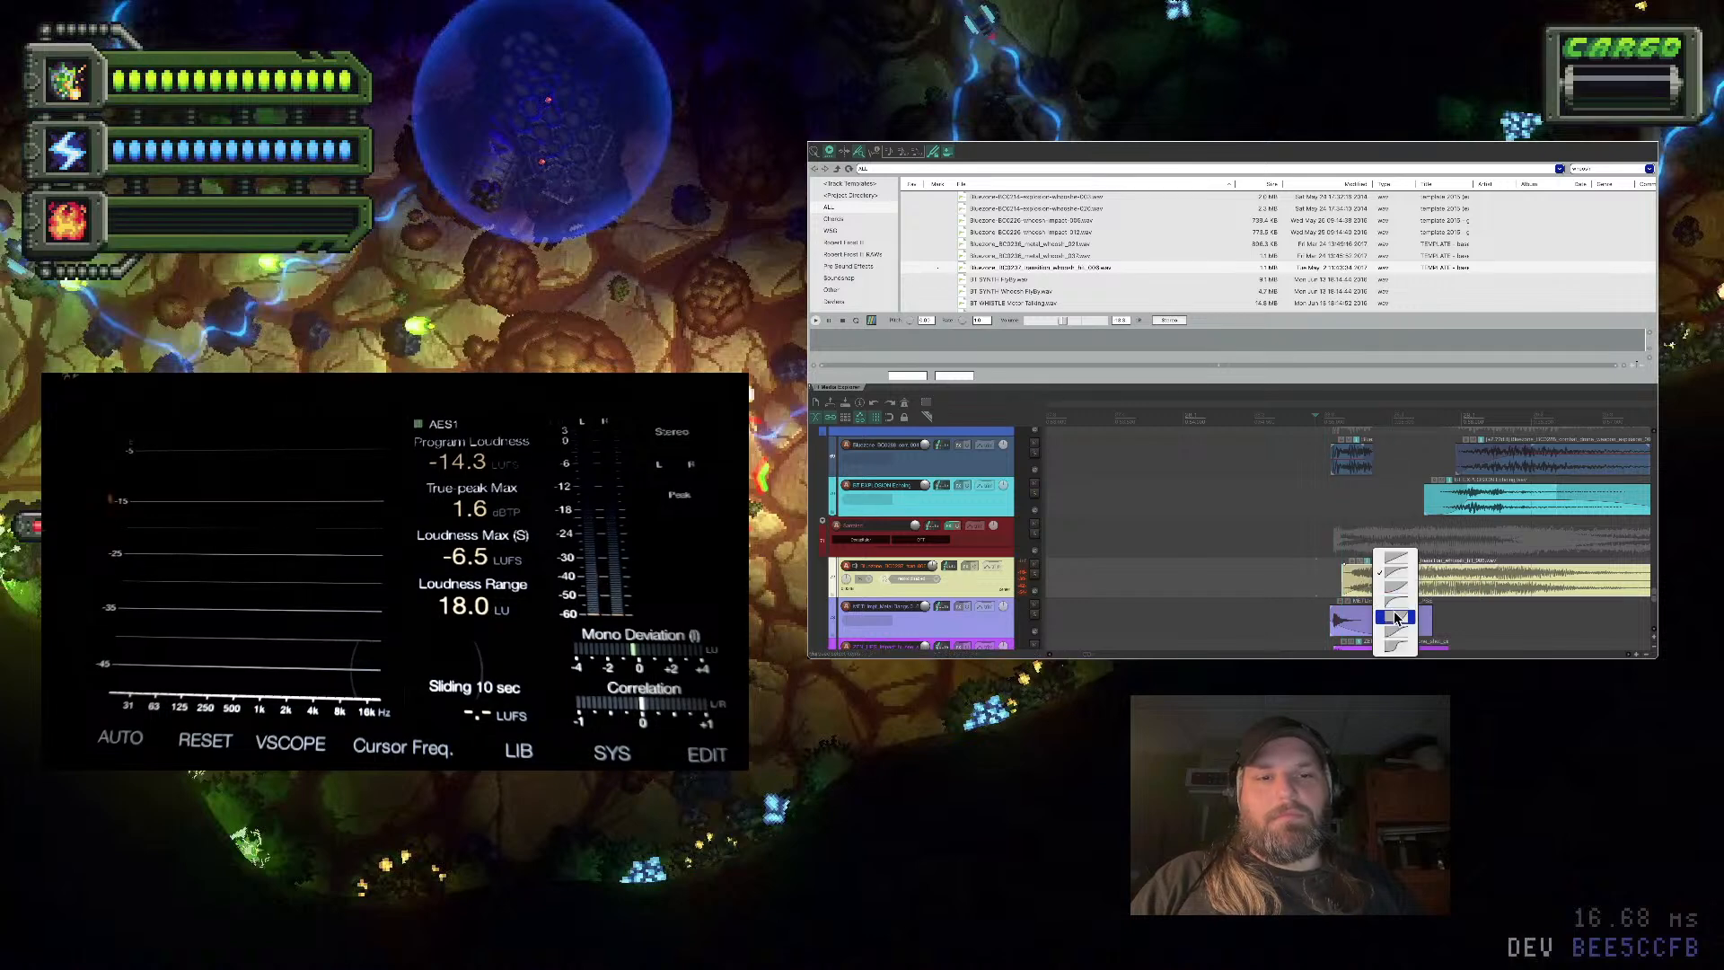
pyautogui.click(1397, 617)
pyautogui.click(1485, 587)
pyautogui.press('s')
pyautogui.press('Delete')
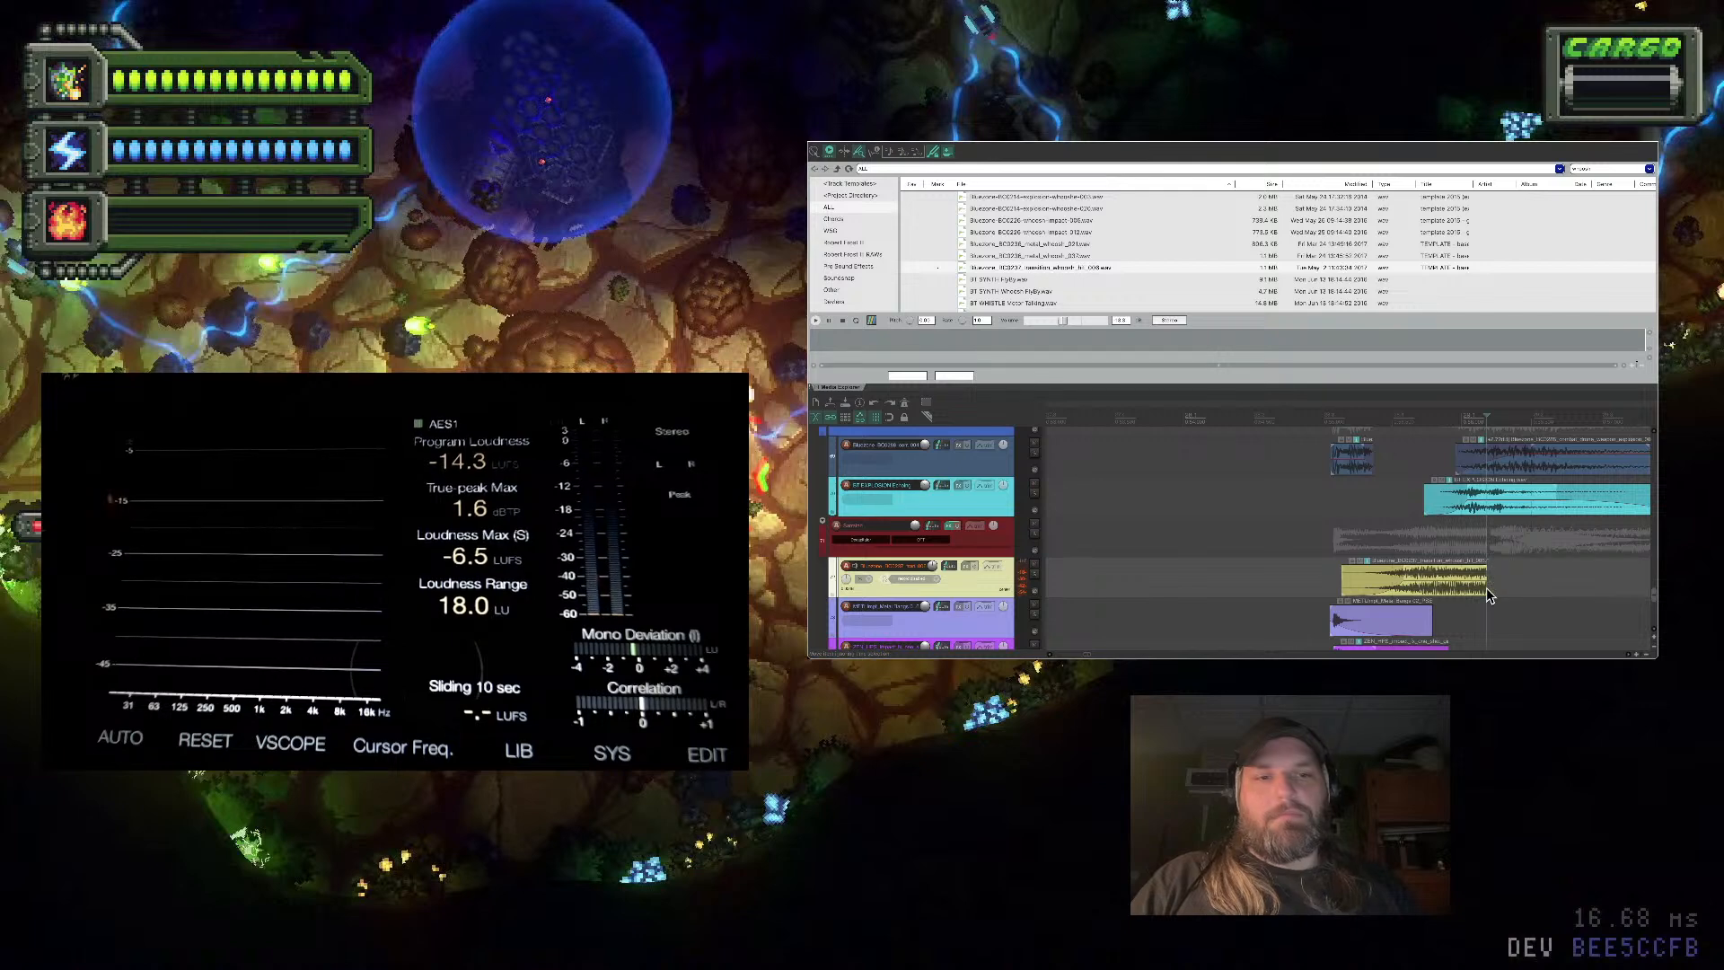
# Add a fade-out to the whoosh item, trim its start slightly and play the sound from before the first impacts
pyautogui.moveTo(1488, 571); pyautogui.dragTo(1439, 575)
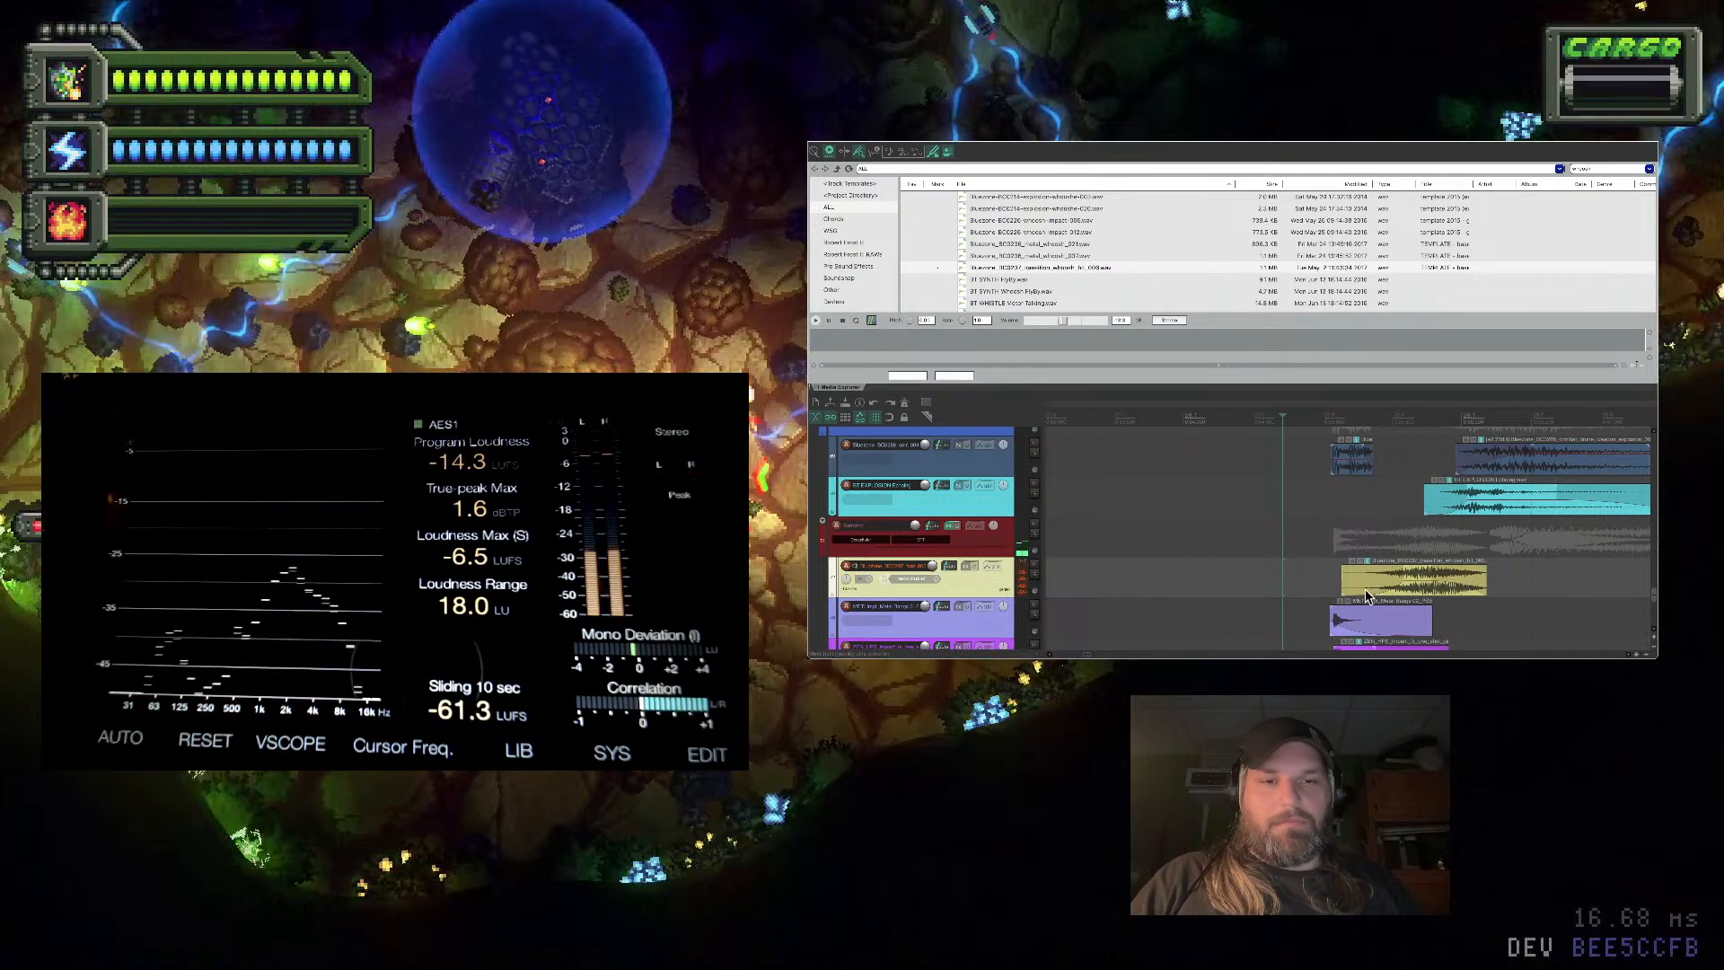
pyautogui.moveTo(1344, 582); pyautogui.dragTo(1362, 581)
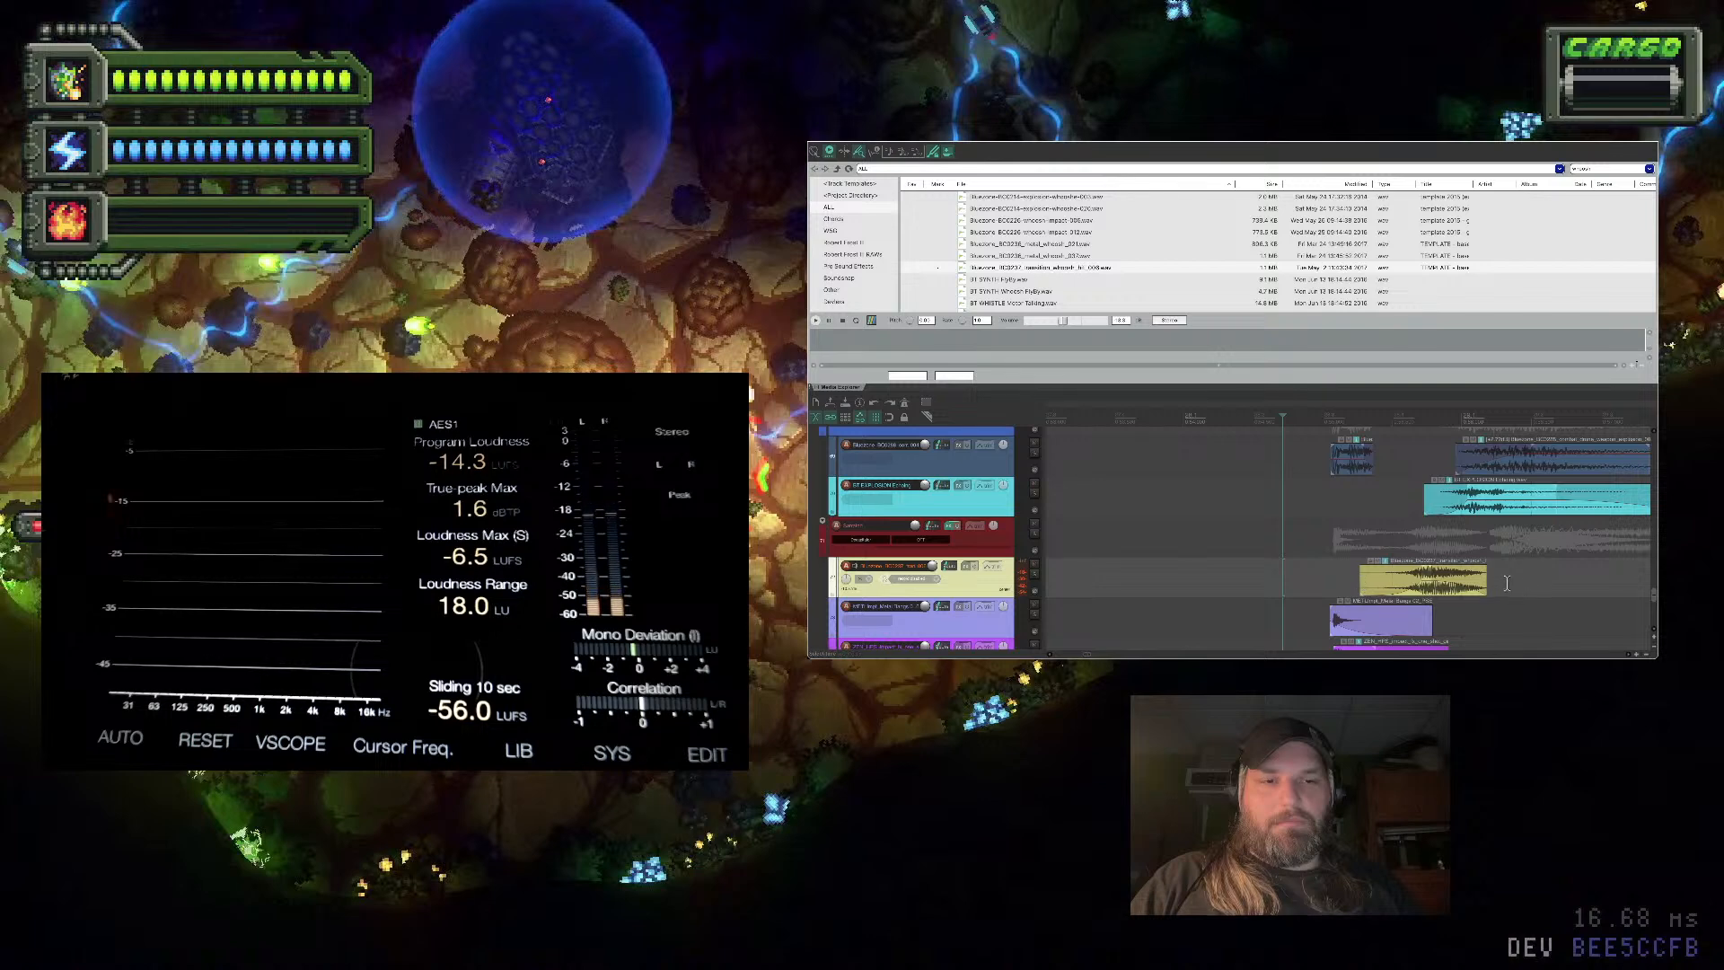
pyautogui.click(1307, 569)
pyautogui.press('space')
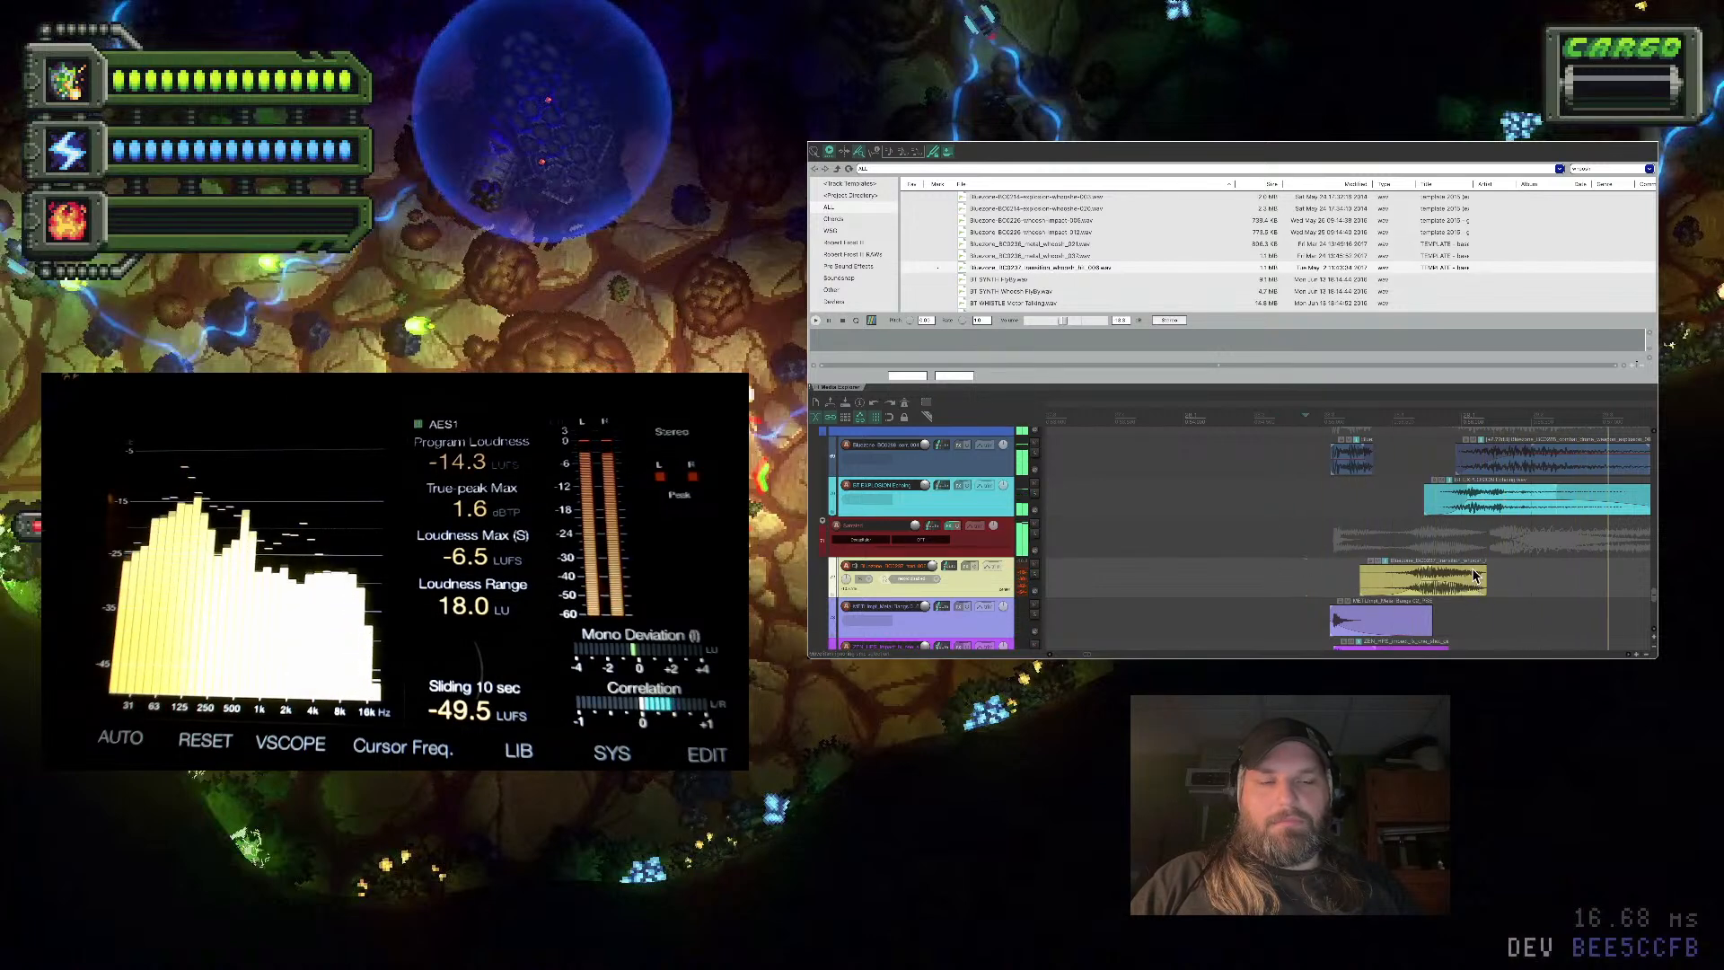
# Shift the whoosh item slightly later, extend its start back toward the first impacts and audition the result
pyautogui.moveTo(1475, 575); pyautogui.dragTo(1497, 577)
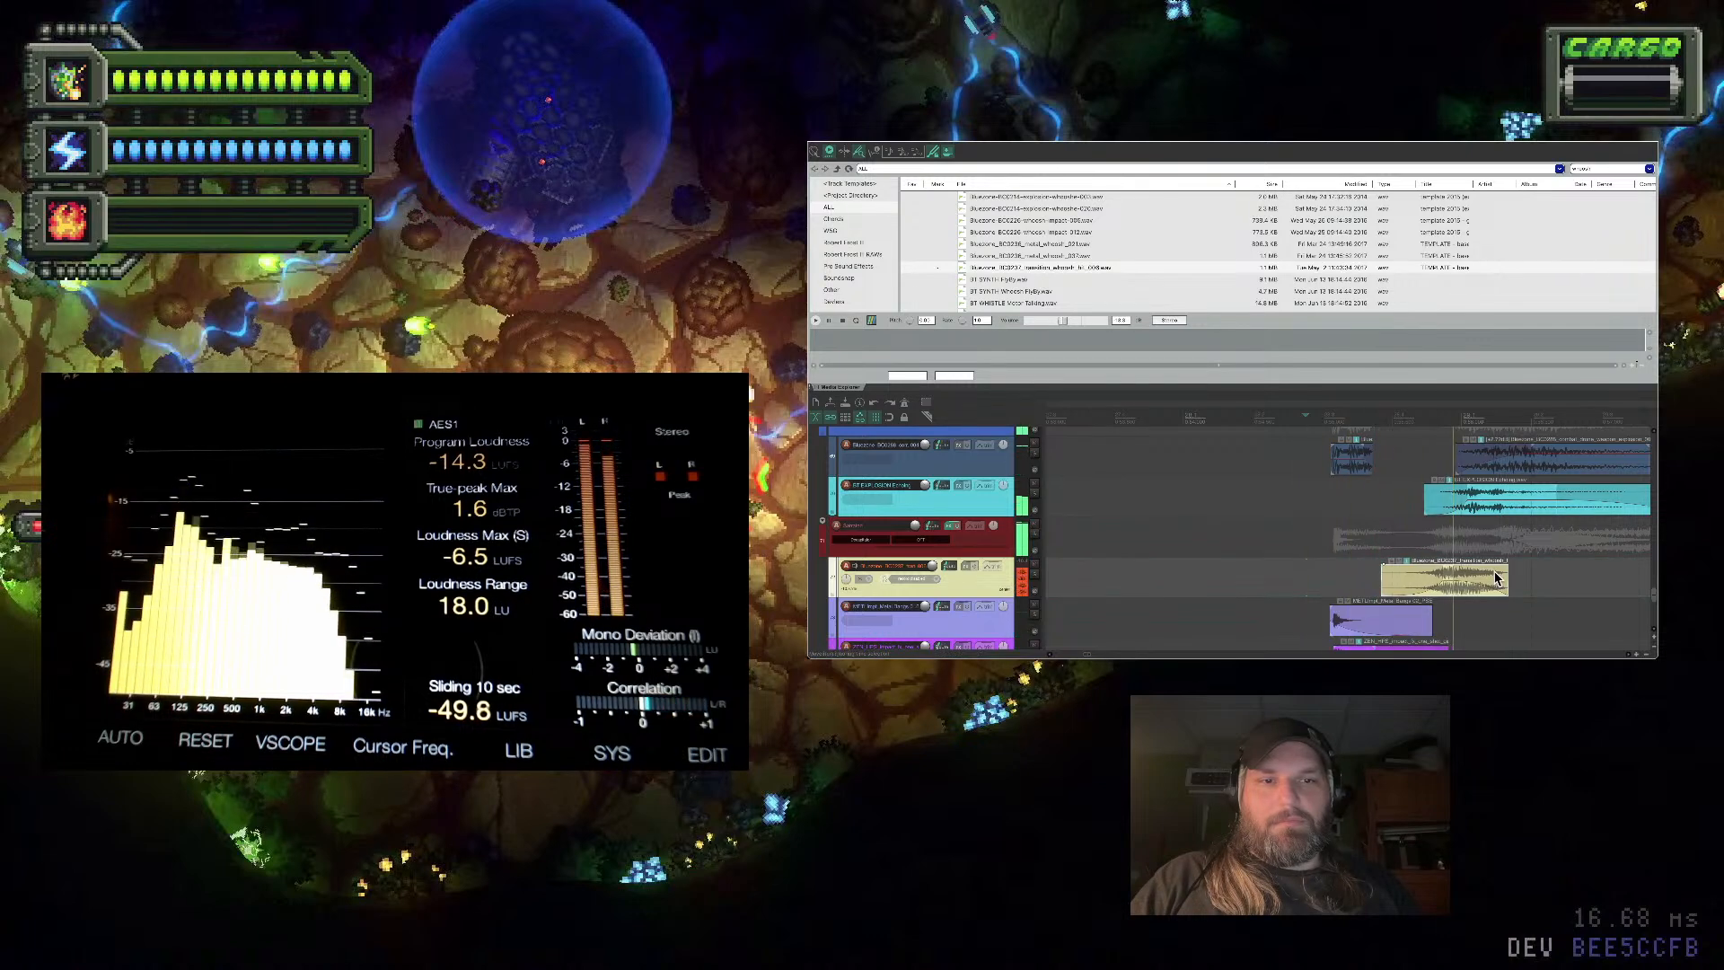
pyautogui.moveTo(1386, 582); pyautogui.dragTo(1351, 584)
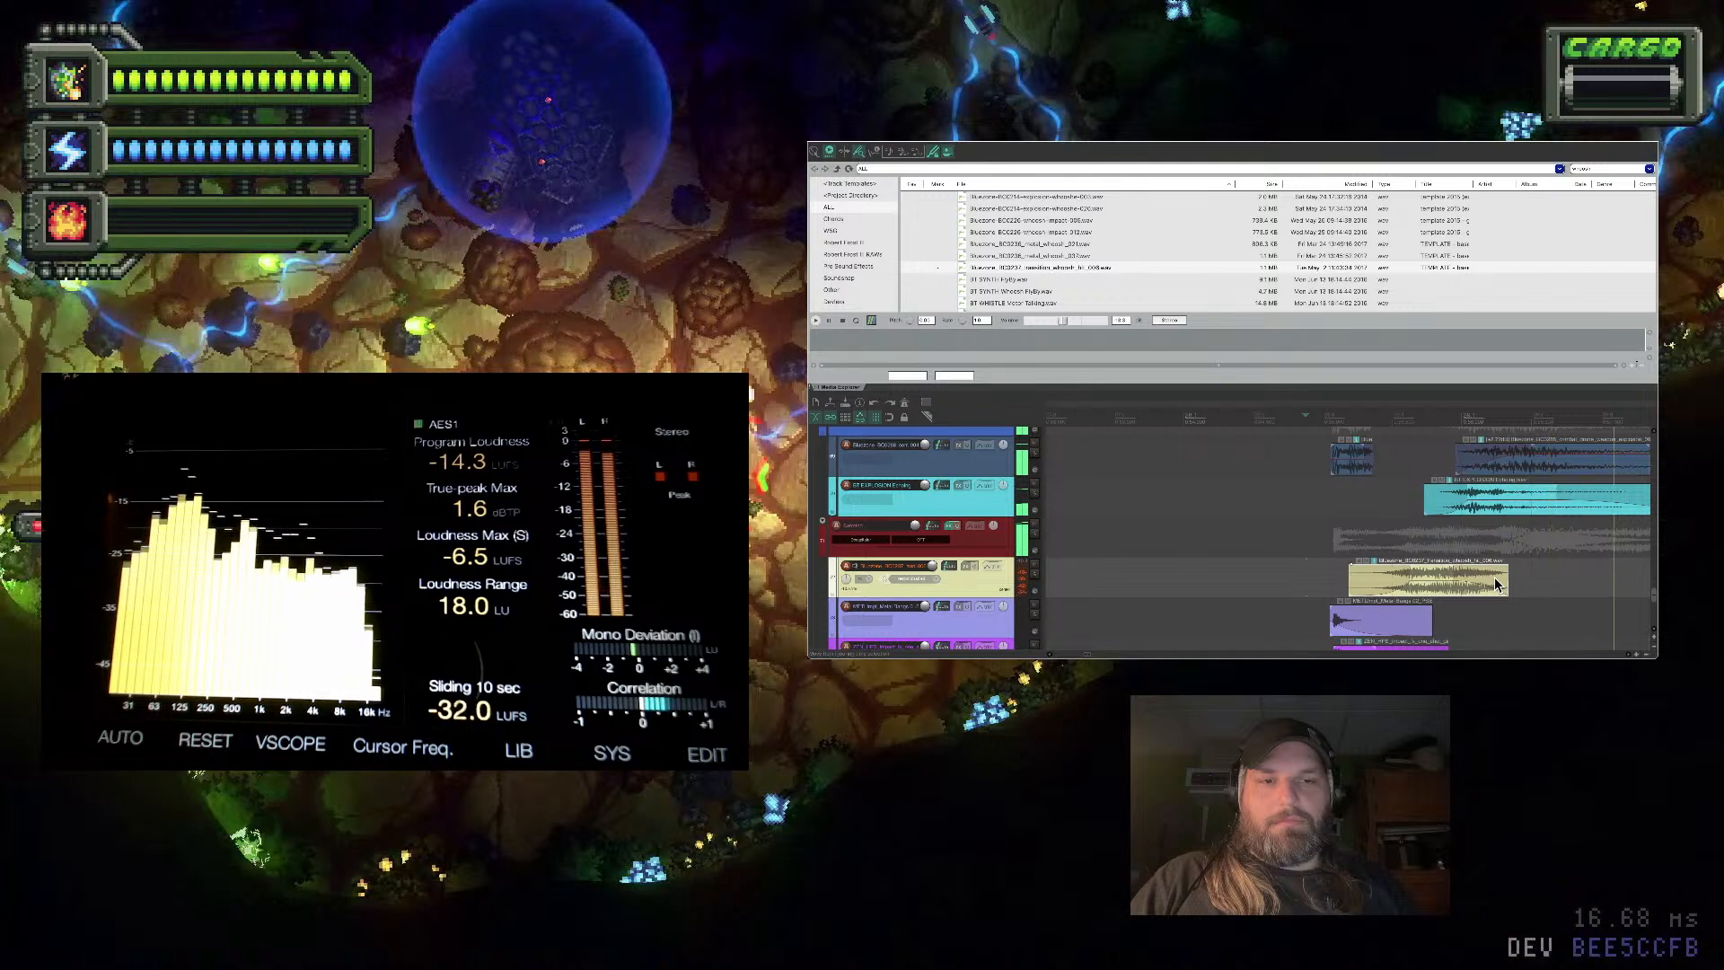
pyautogui.scroll(-2, 971, 580)
pyautogui.hscroll(3, 971, 583)
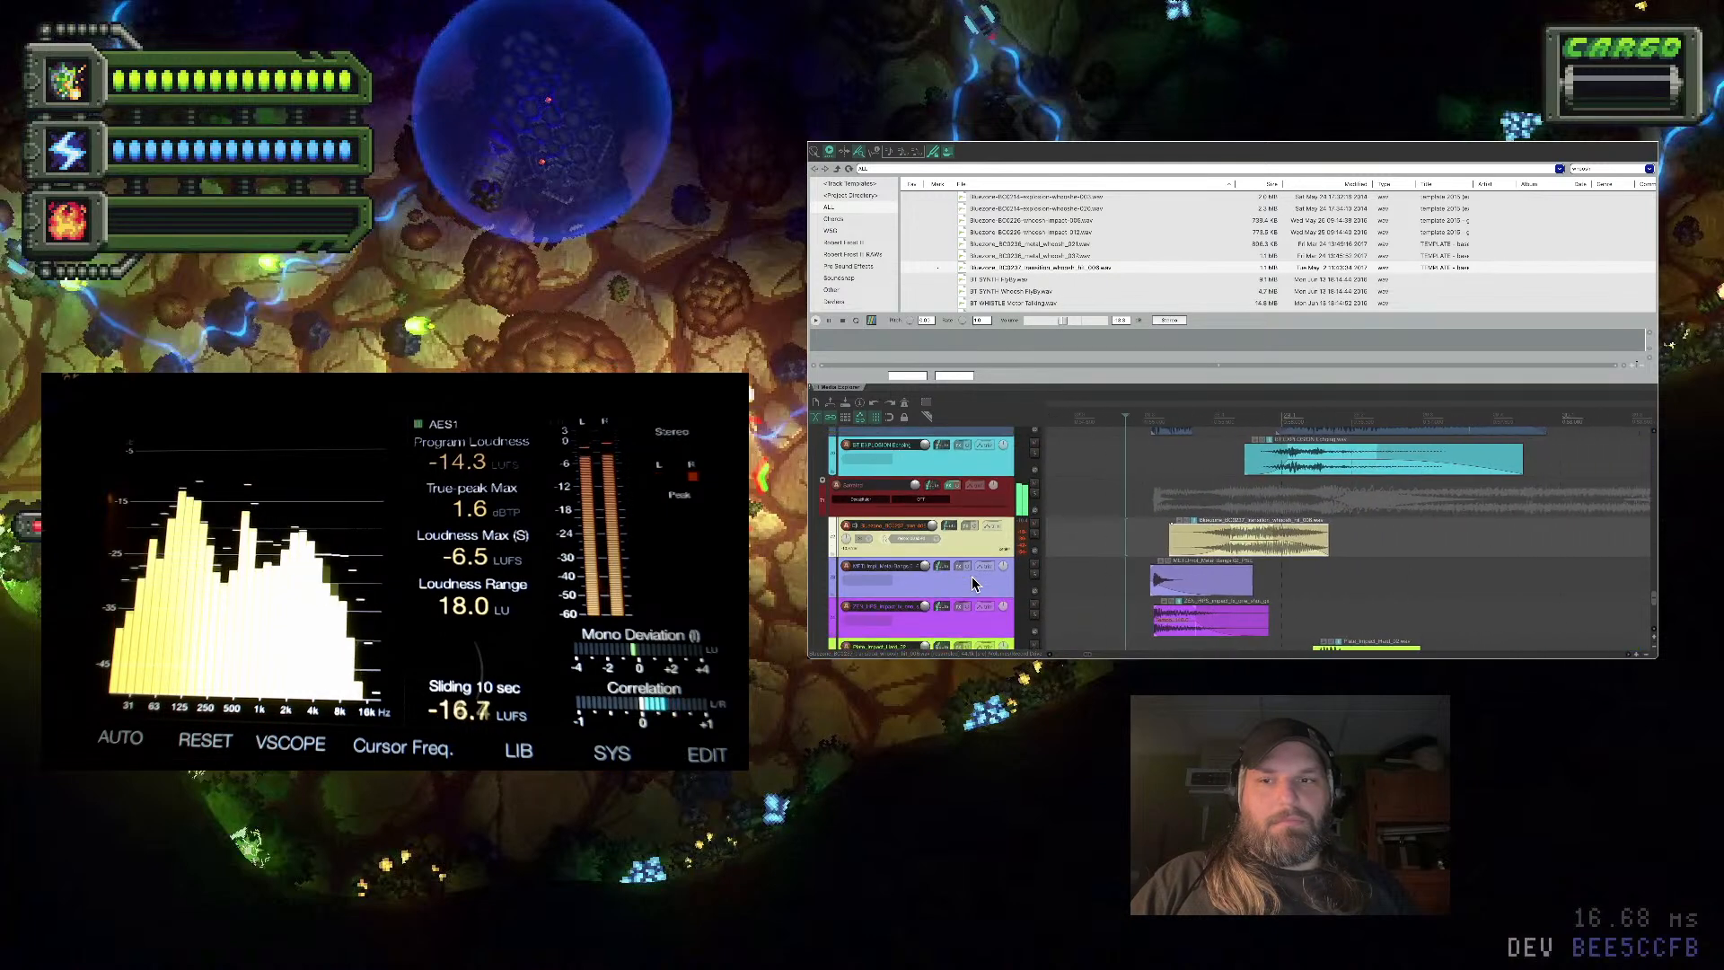
pyautogui.press('space')
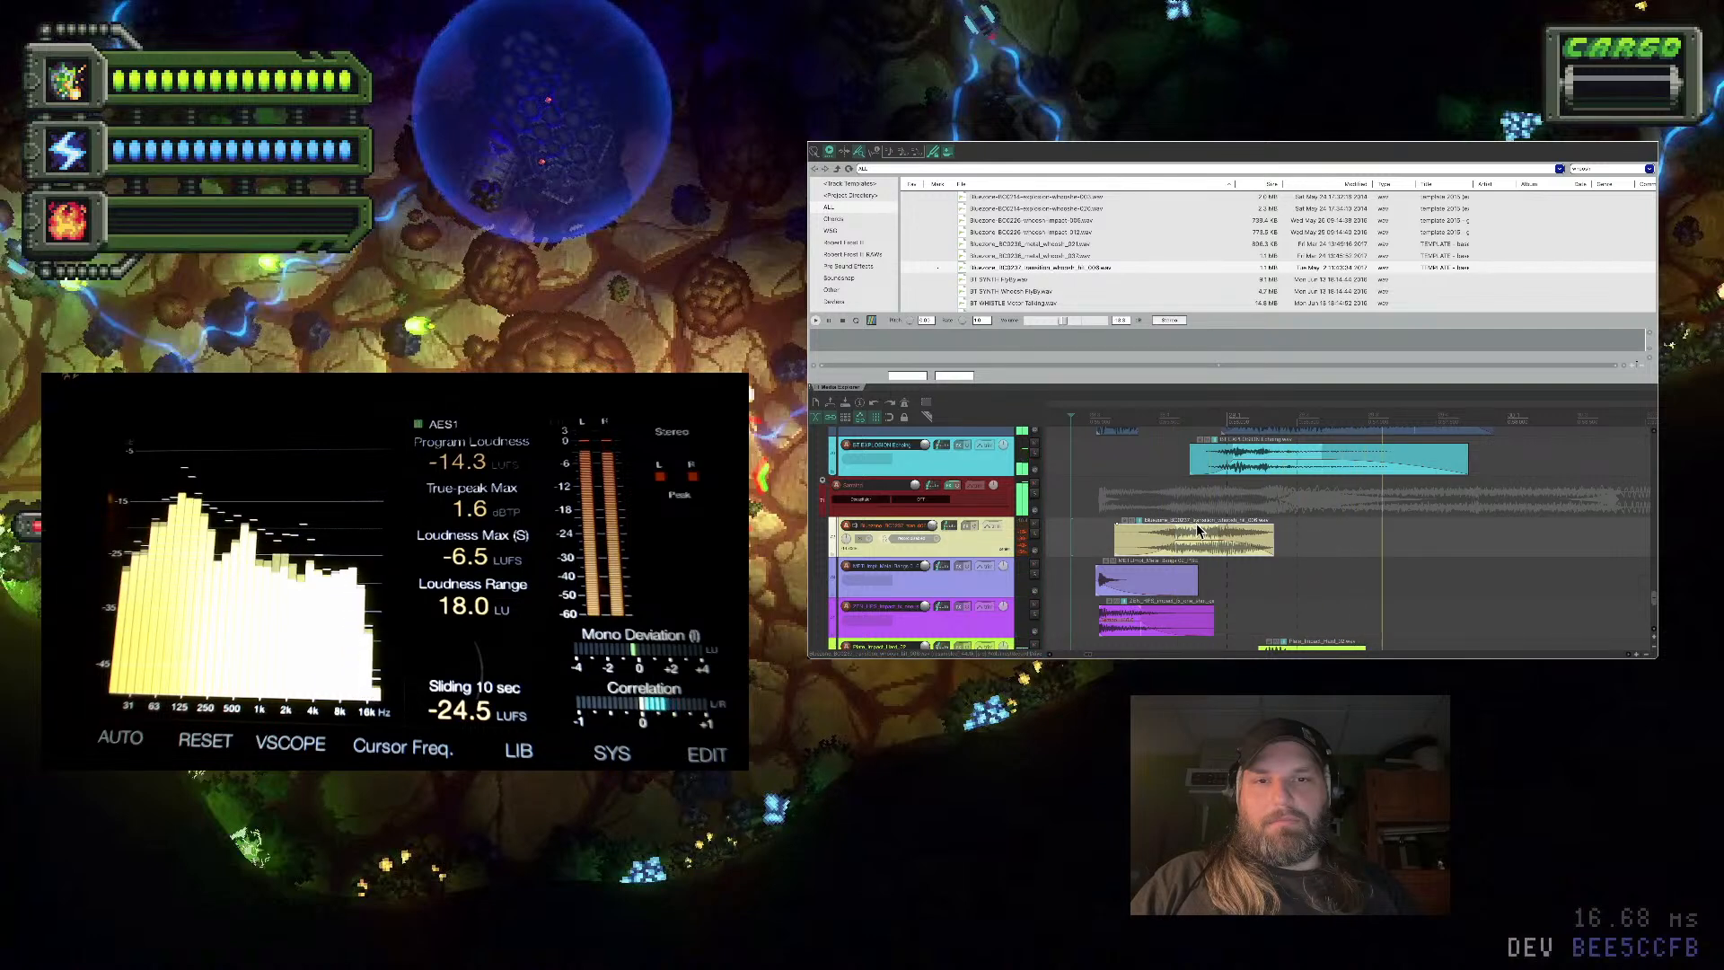
# Hide the Media Explorer to show more tracks and play the layered sound again
pyautogui.scroll(1, 931, 525)
pyautogui.scroll(3, 960, 485)
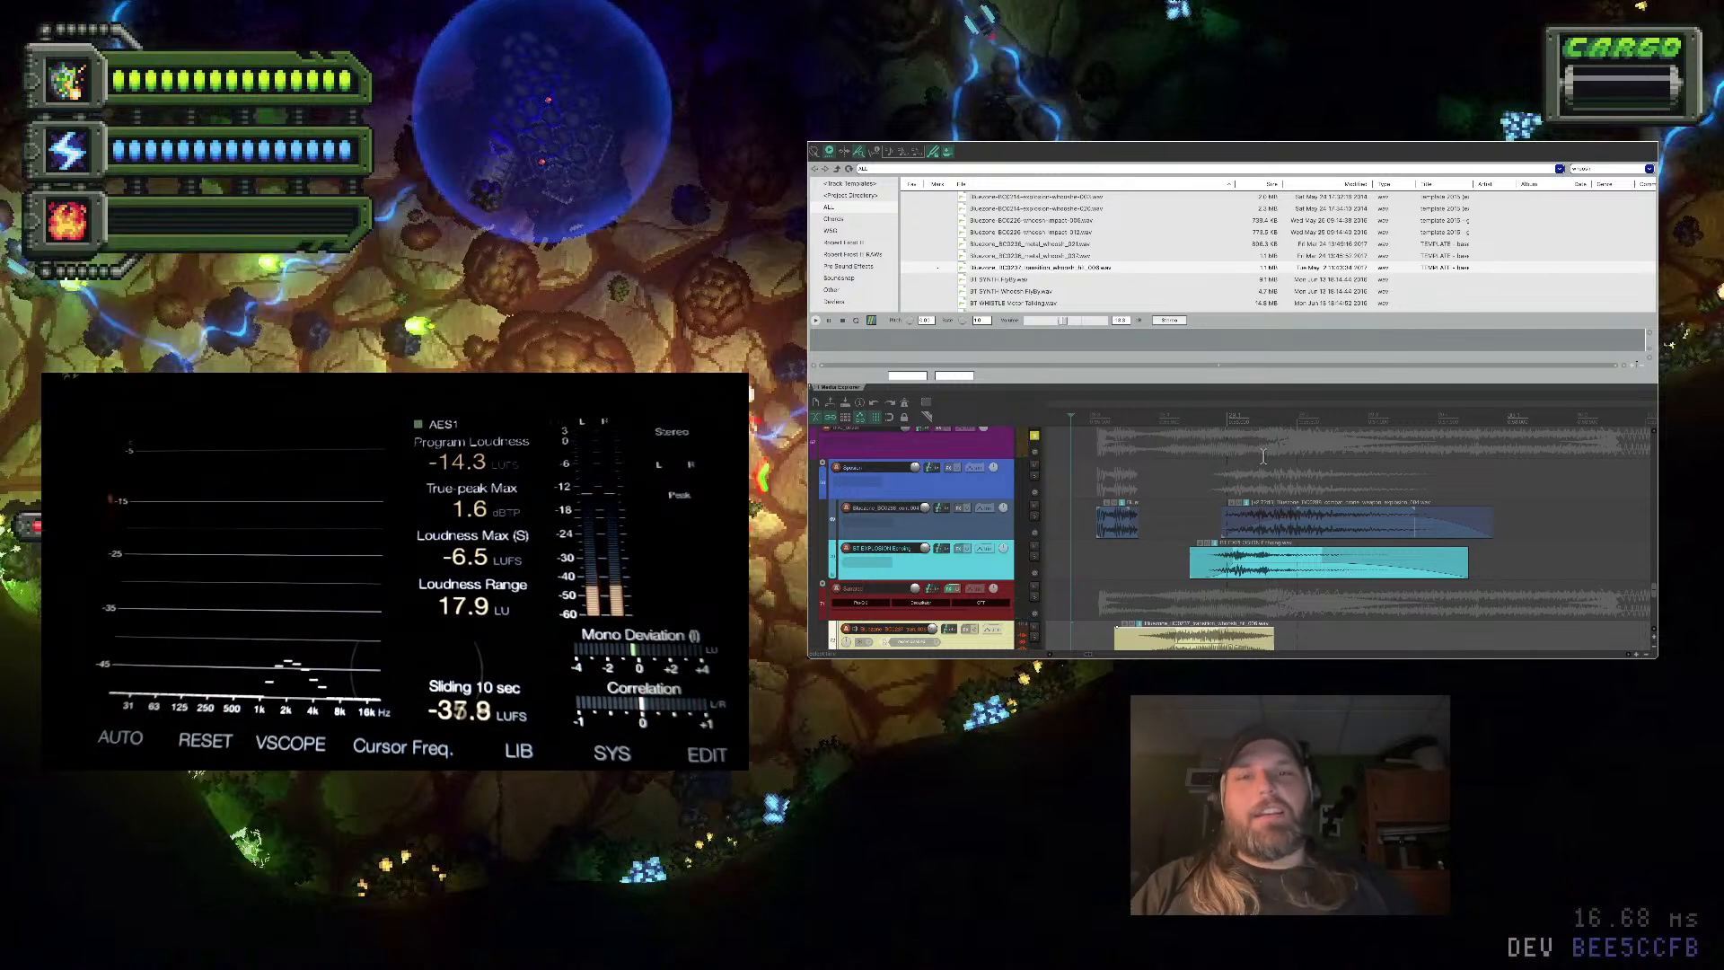
pyautogui.hotkey('ctrl', 'alt', 'x')
pyautogui.press('space')
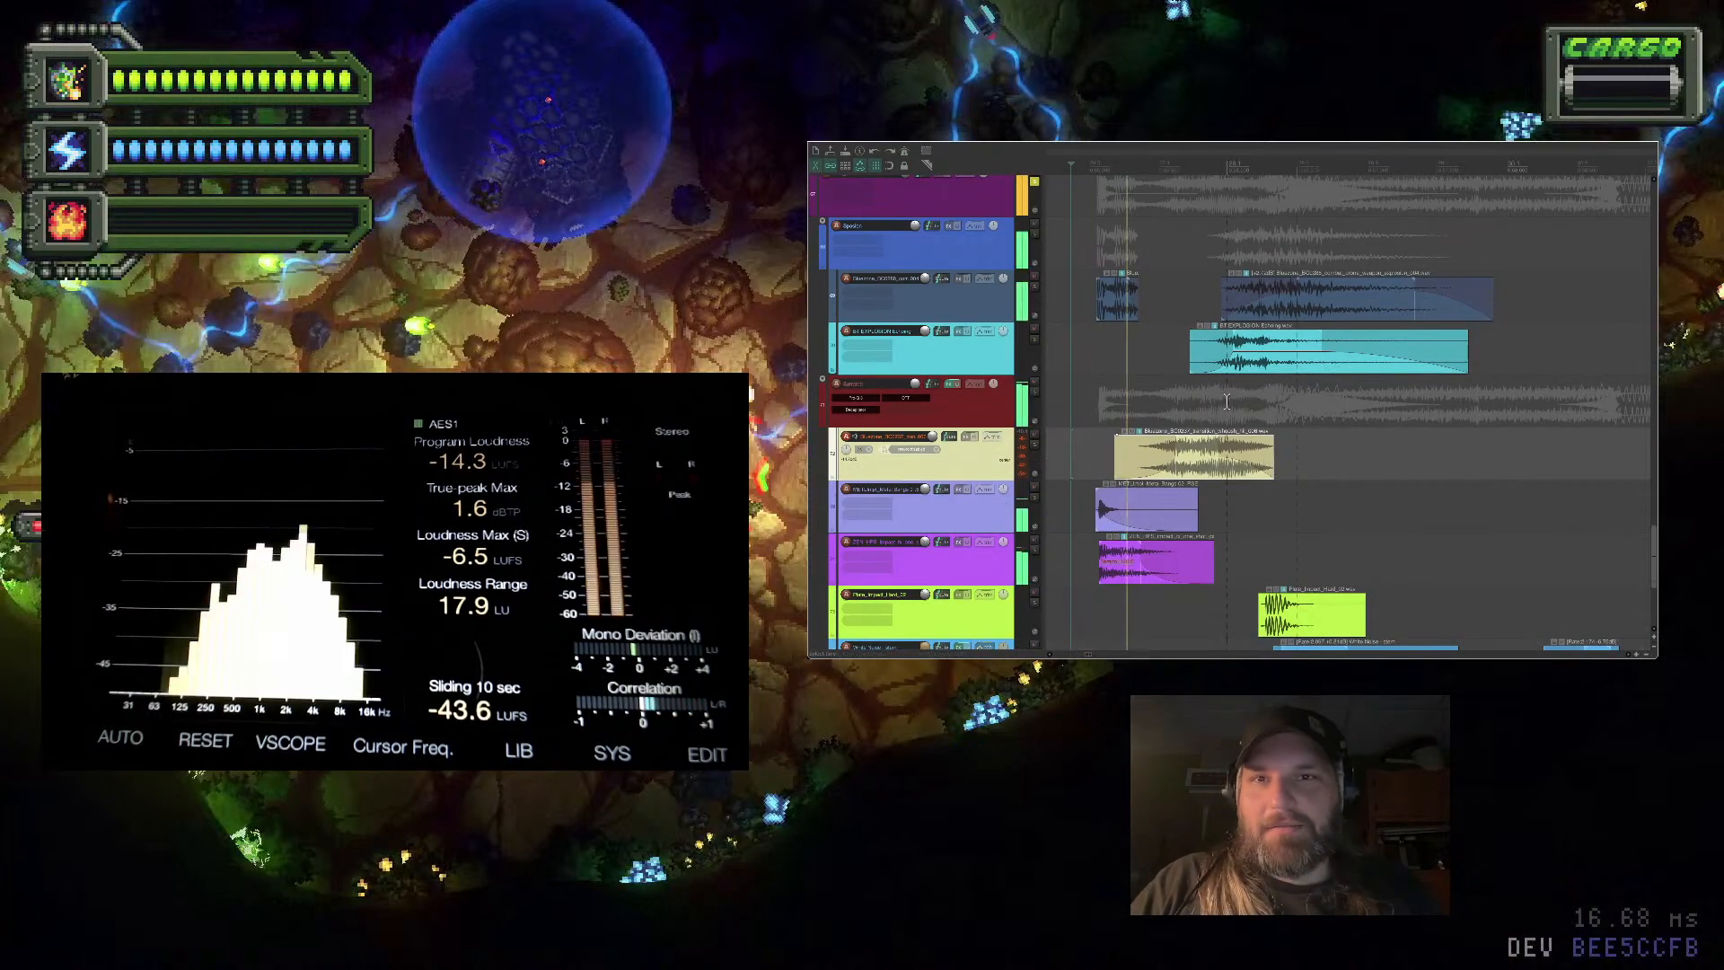
# Lengthen the end of the first item on the dark blue track and play from just before it
pyautogui.moveTo(1138, 306); pyautogui.dragTo(1177, 306)
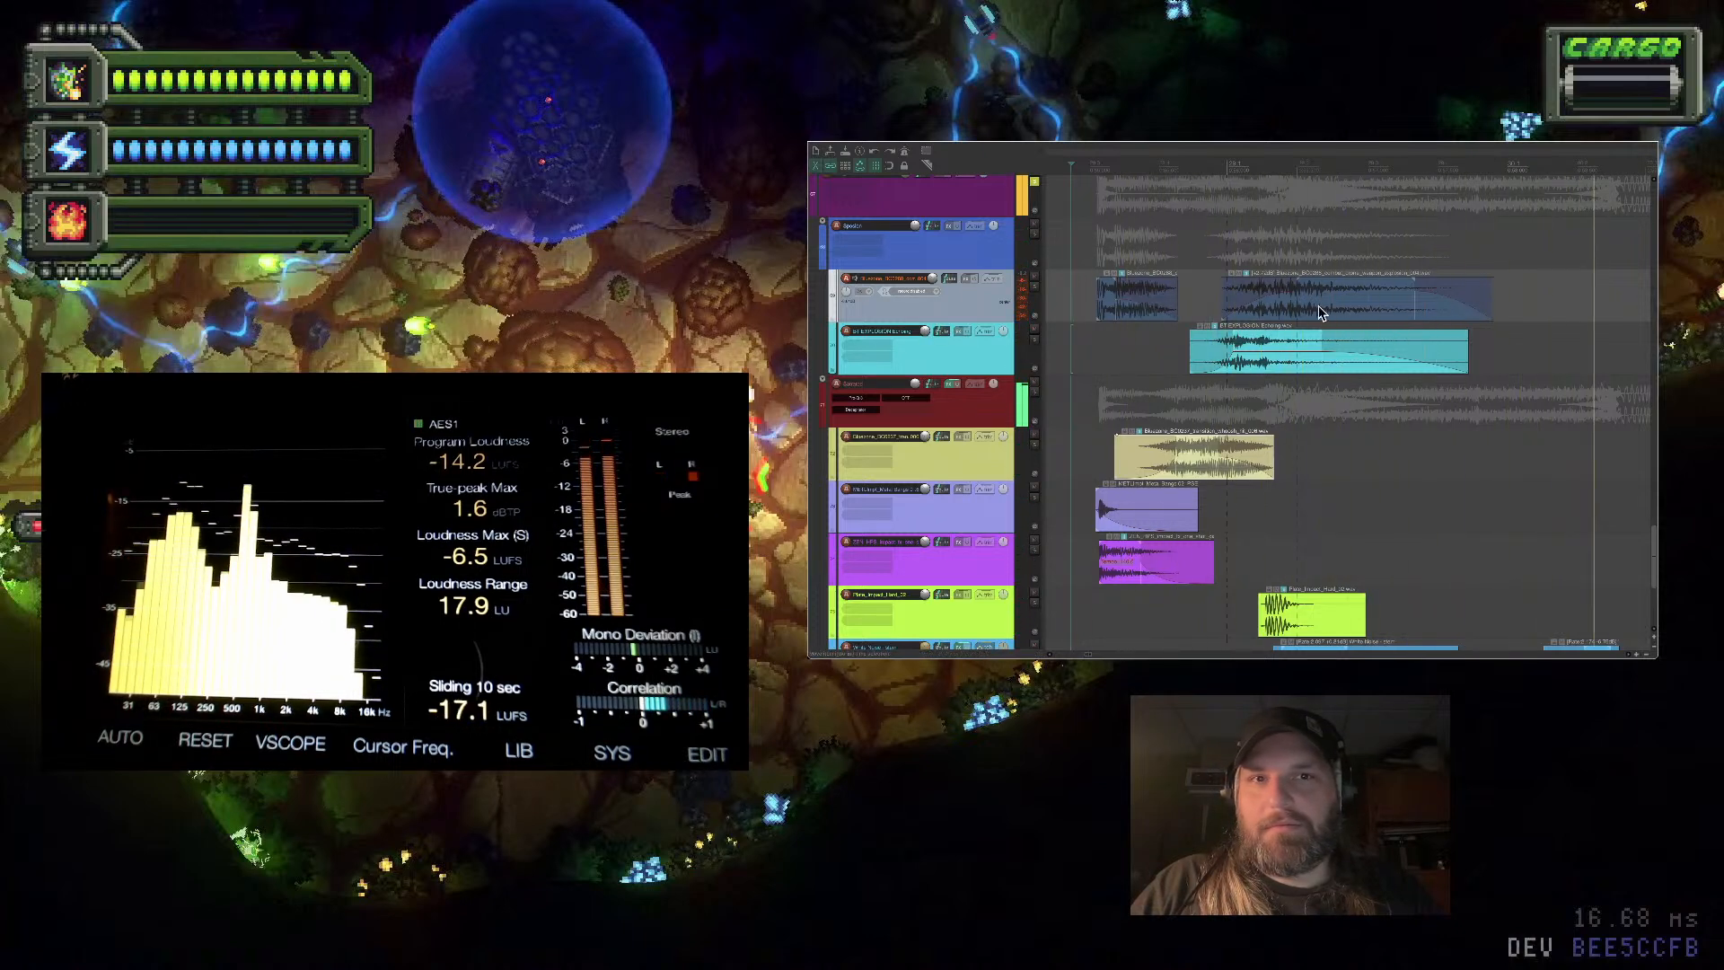
pyautogui.click(1378, 313)
pyautogui.scroll(-3, 1334, 334)
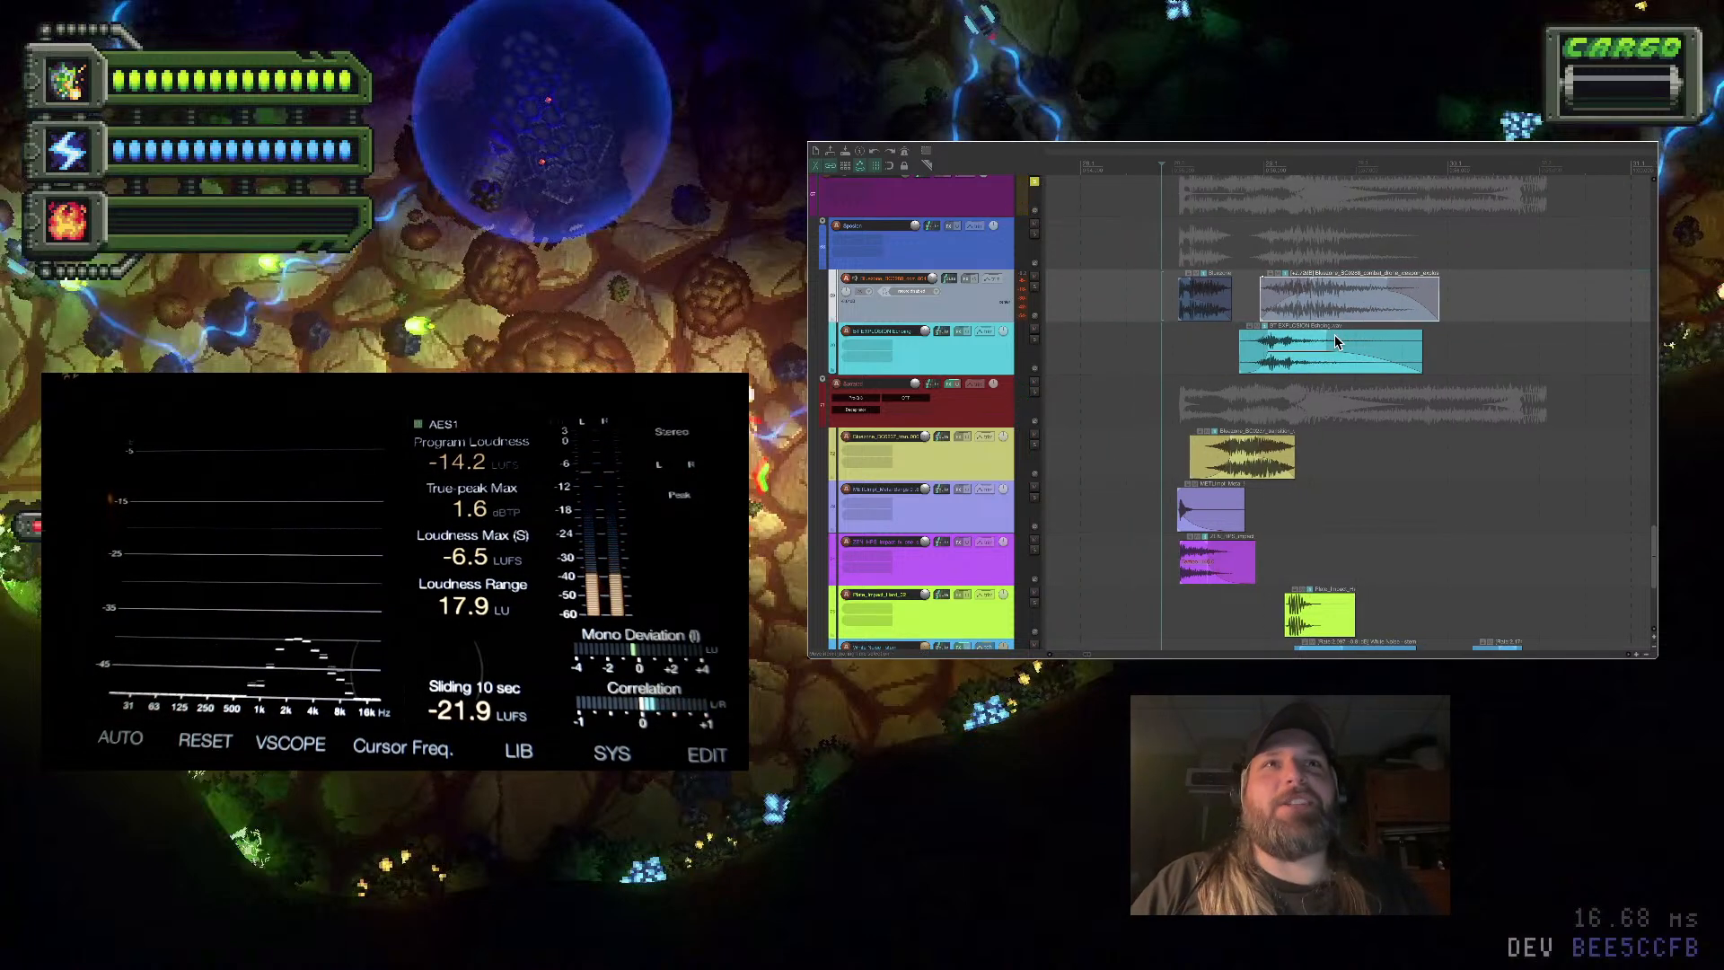
pyautogui.click(1164, 301)
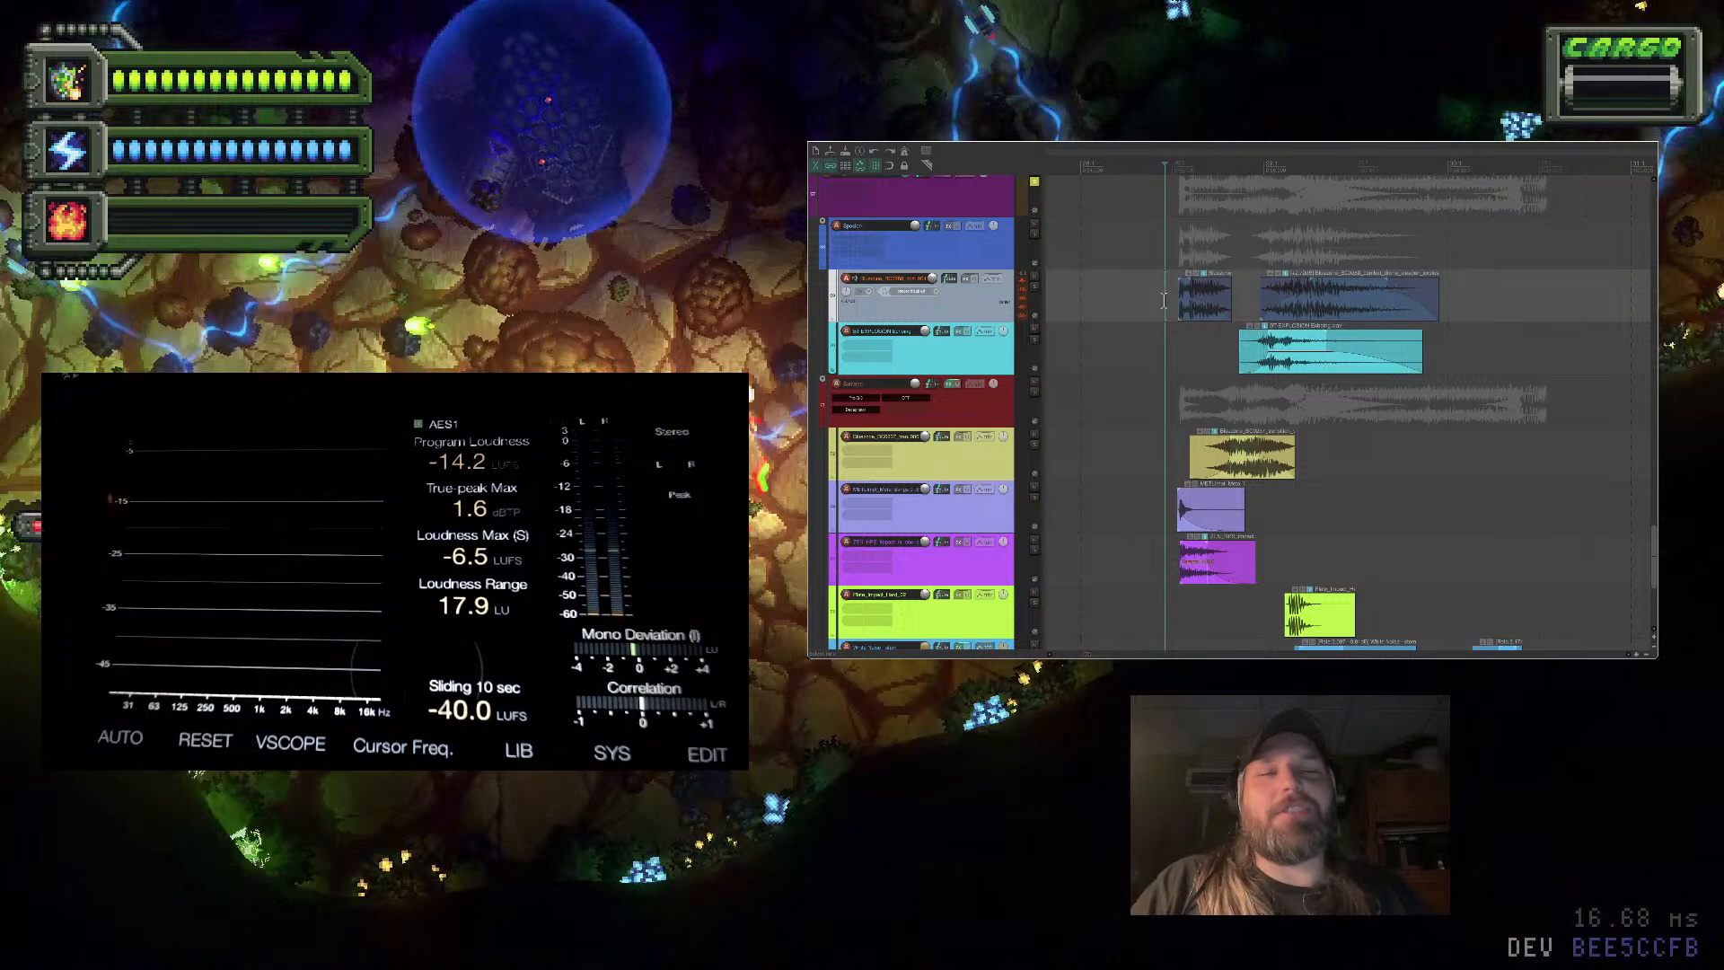
pyautogui.press('space')
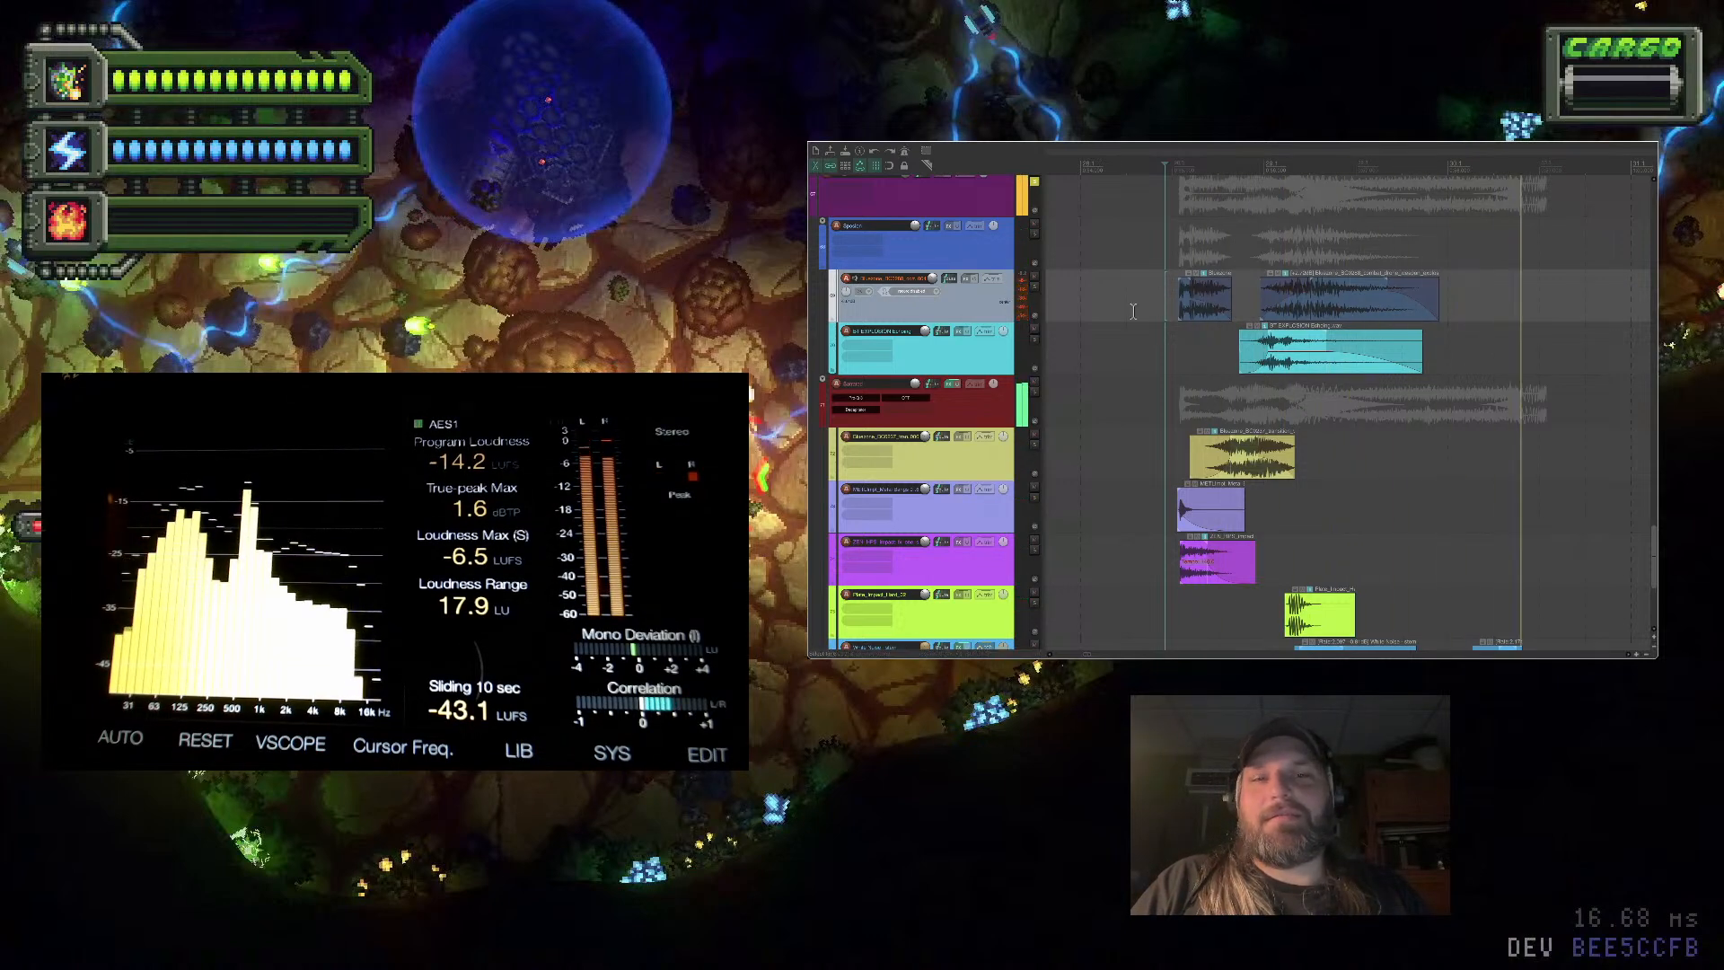
# Replay the layered sound and check the levels of the individual layer tracks and their parent folders
pyautogui.scroll(-5, 1461, 606)
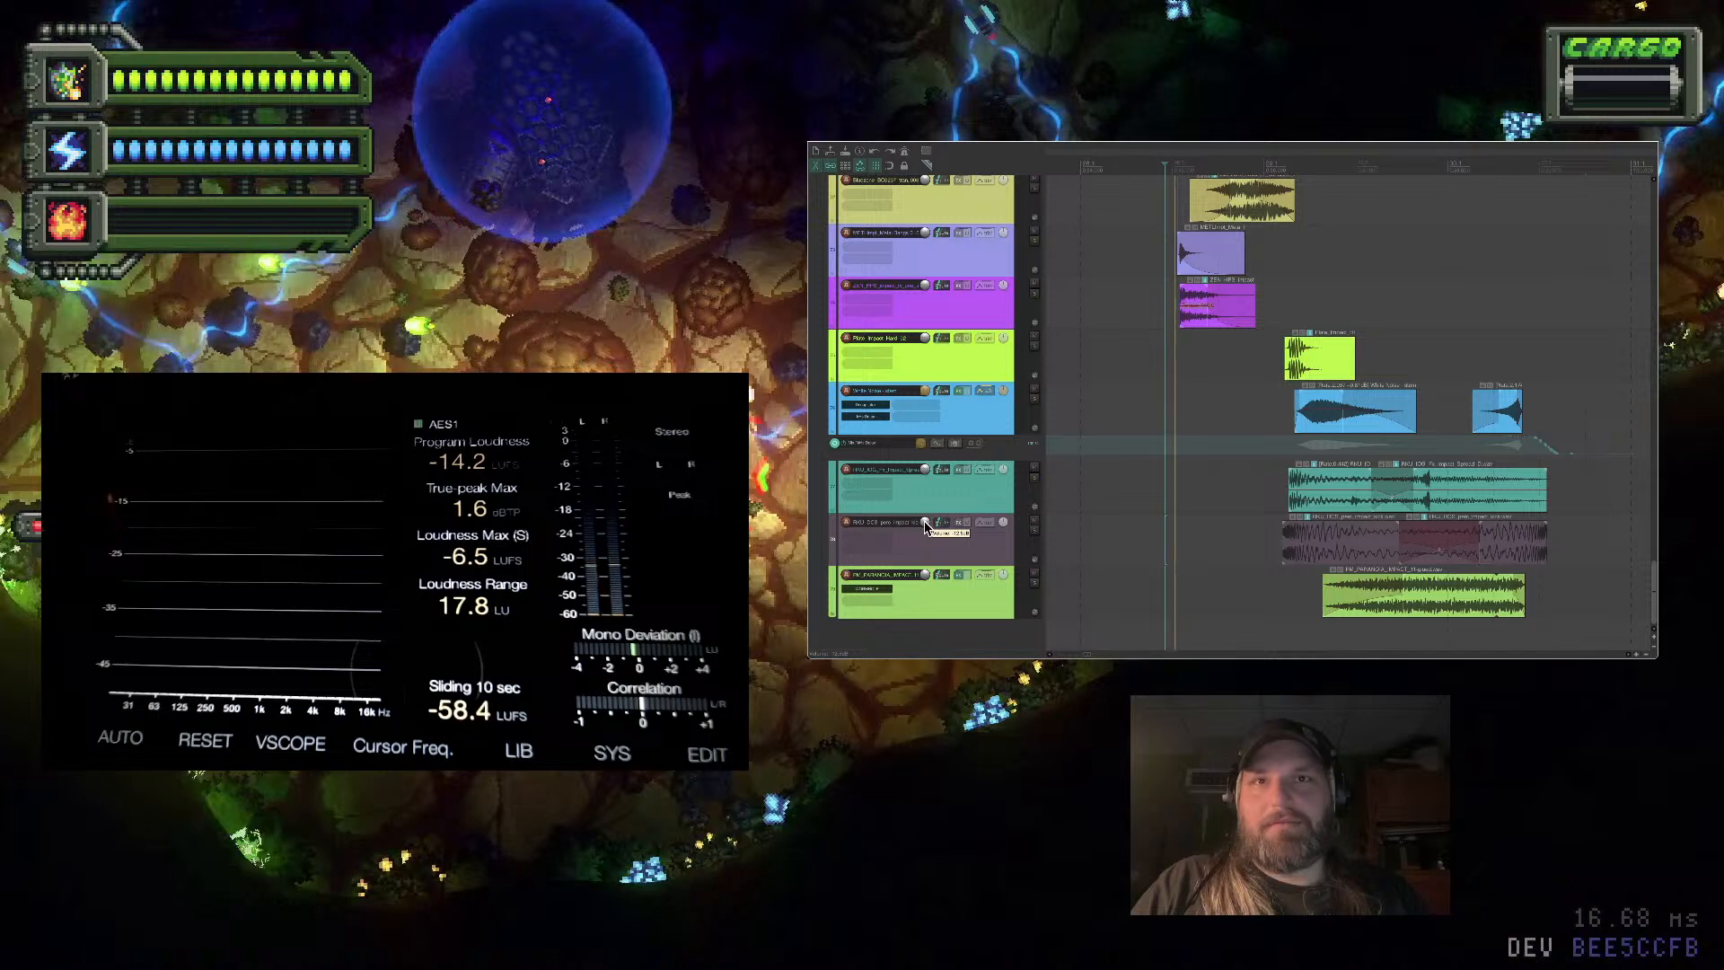
pyautogui.press('space')
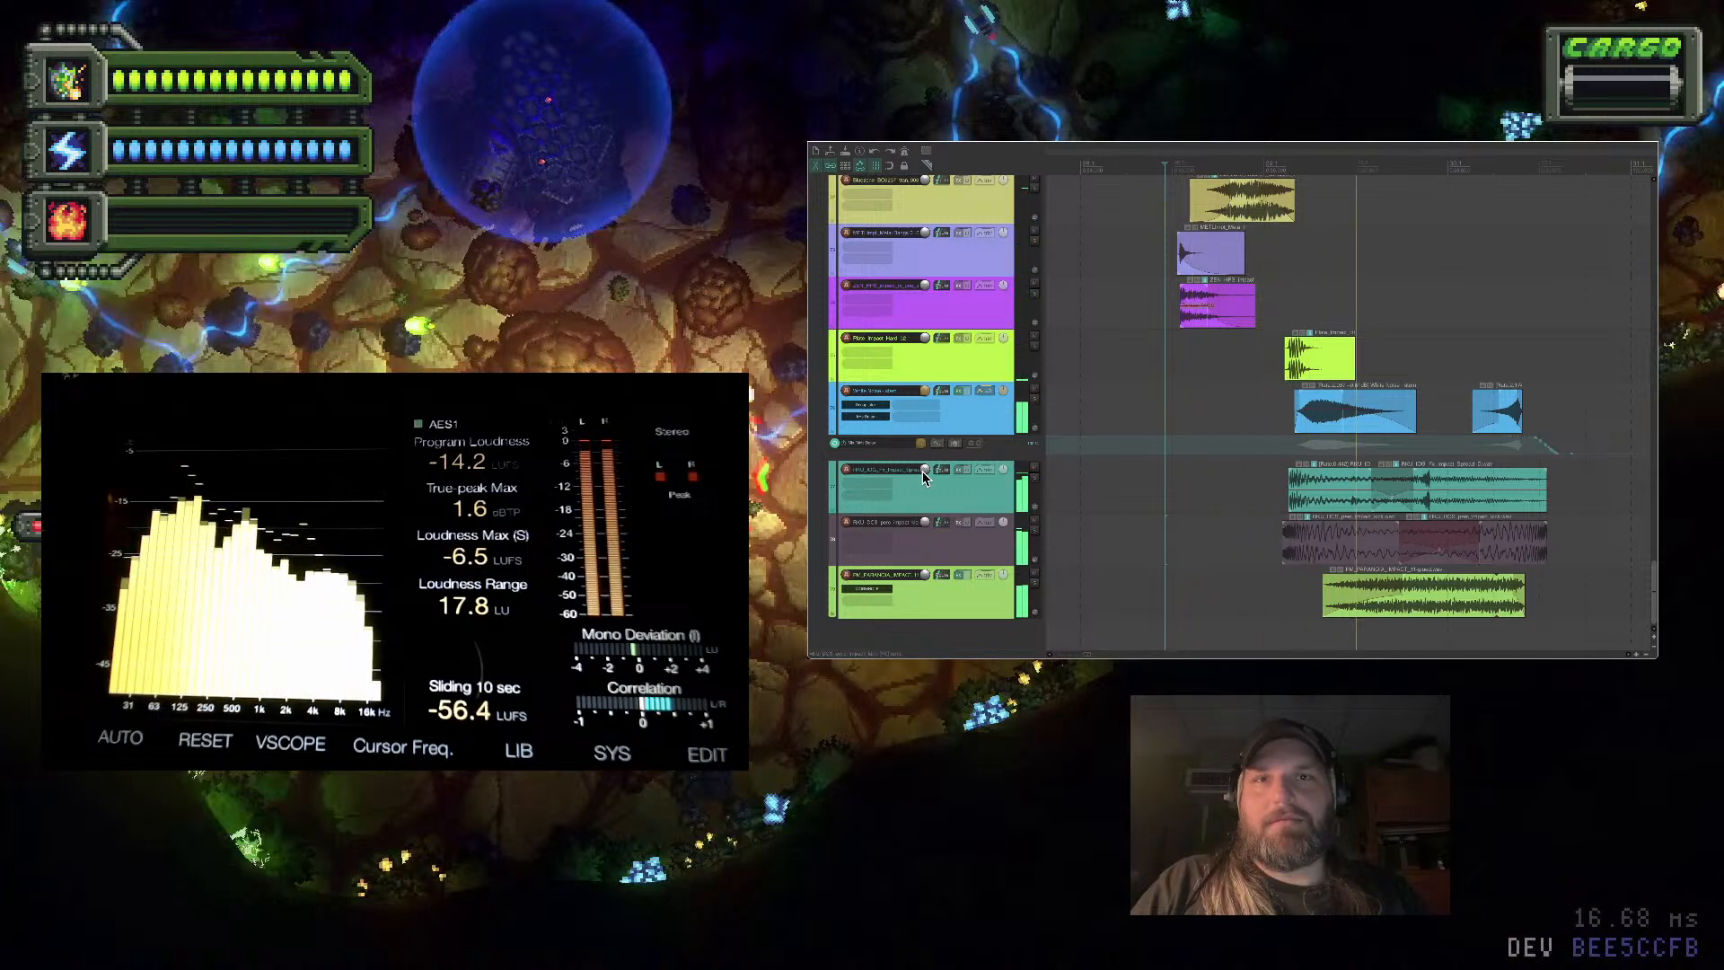
pyautogui.scroll(10, 1027, 314)
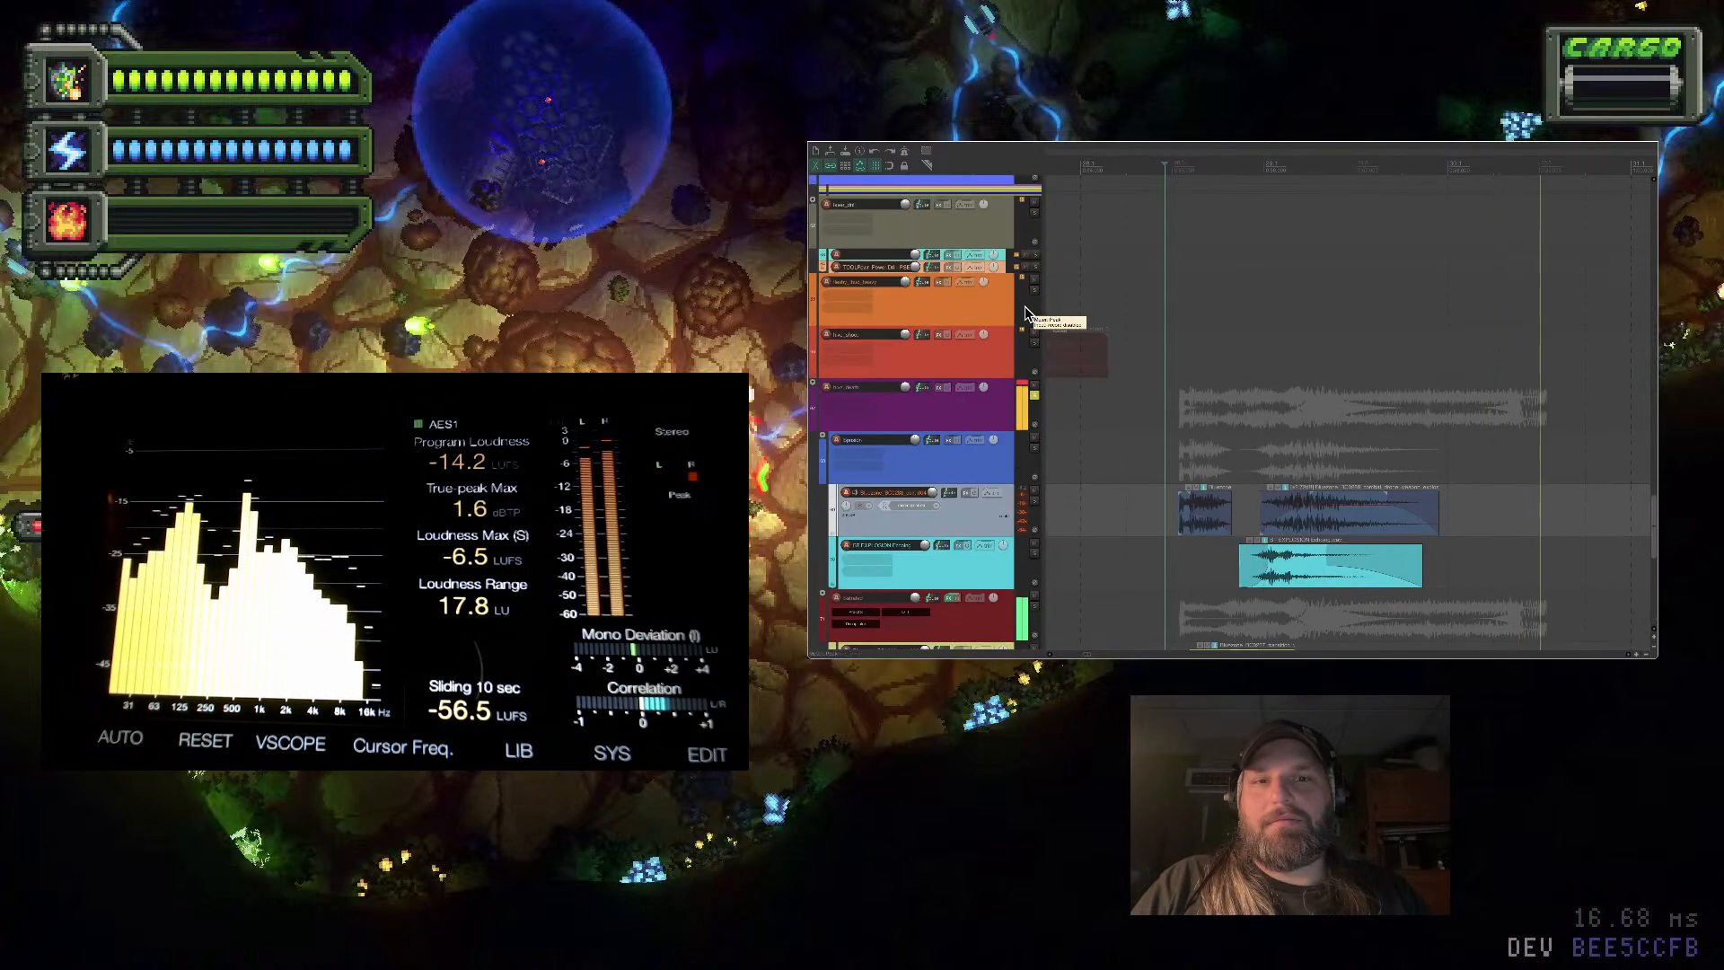
pyautogui.scroll(-6, 1026, 315)
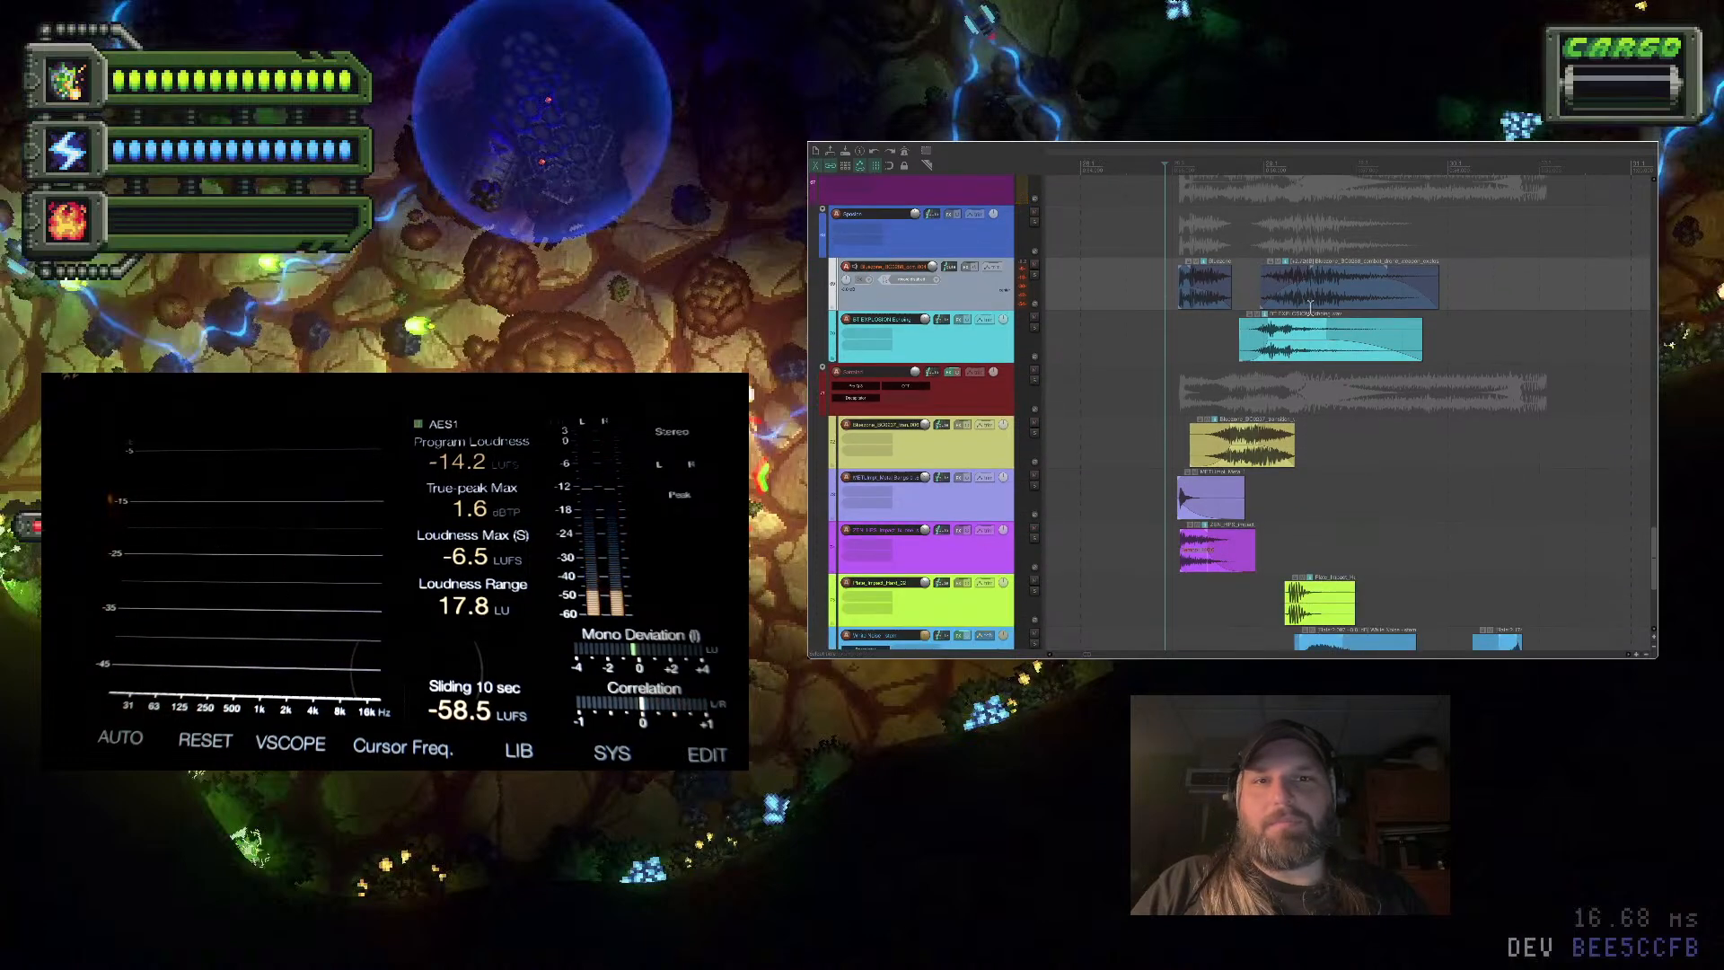
# Delete the second item on the dark blue track and remove the cyan explosion track below it
pyautogui.click(1317, 308)
pyautogui.press('Delete')
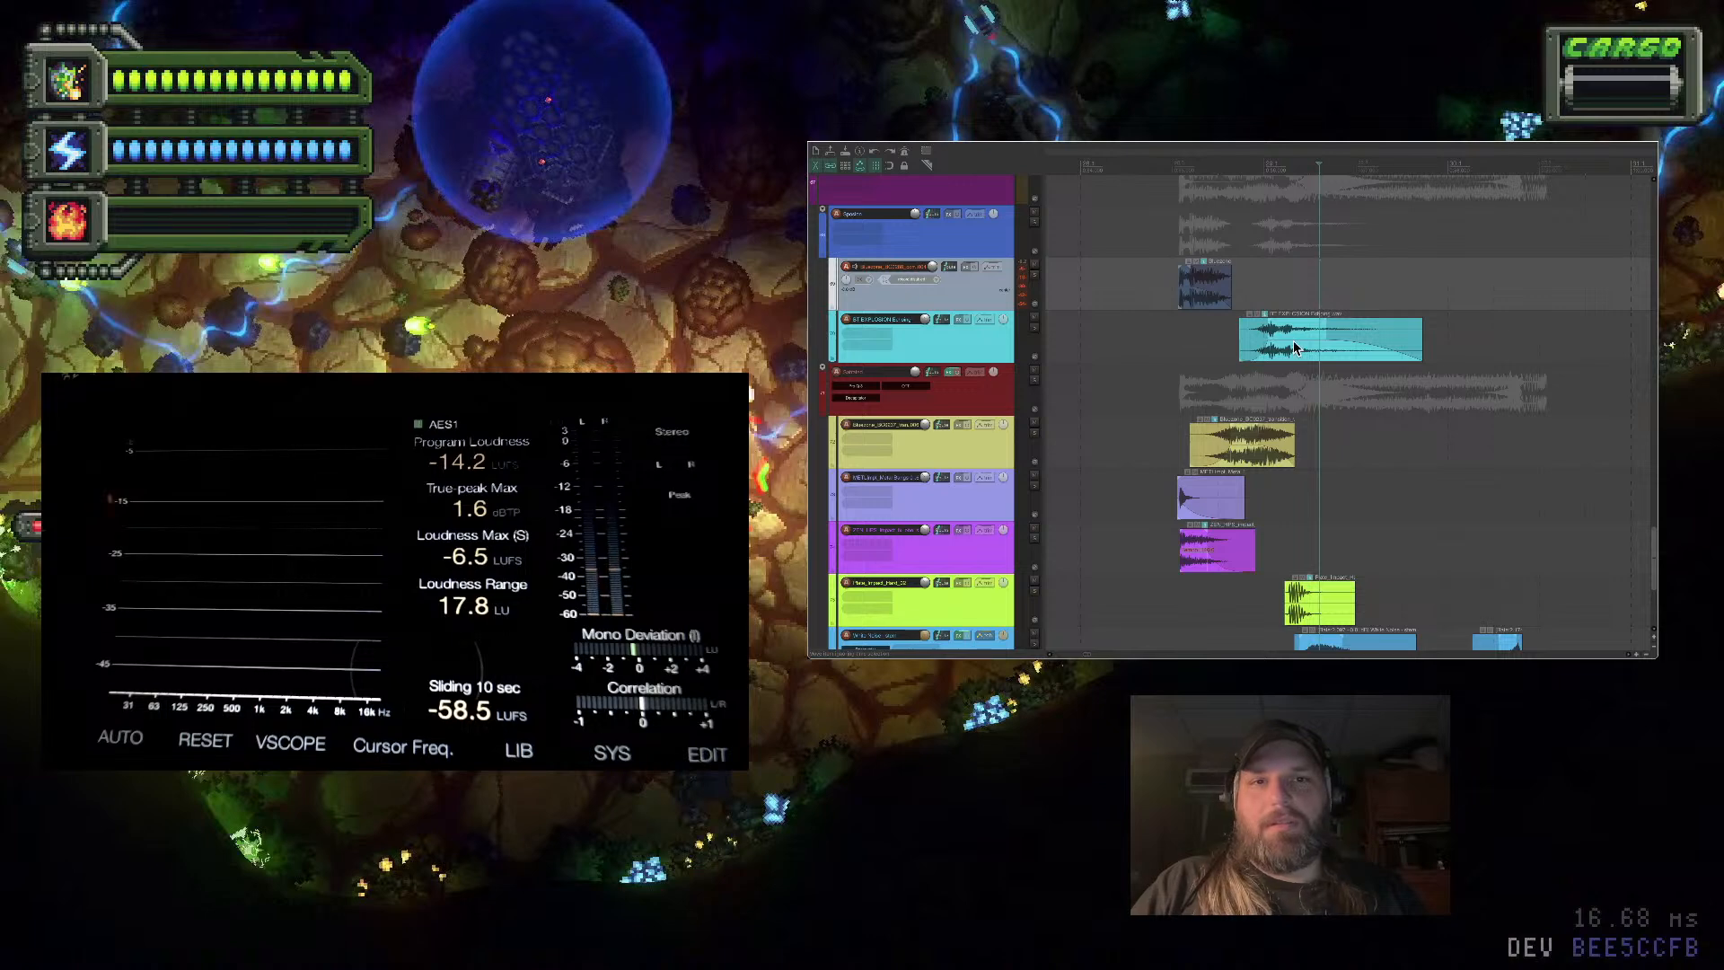
pyautogui.click(991, 347)
pyautogui.press('Delete')
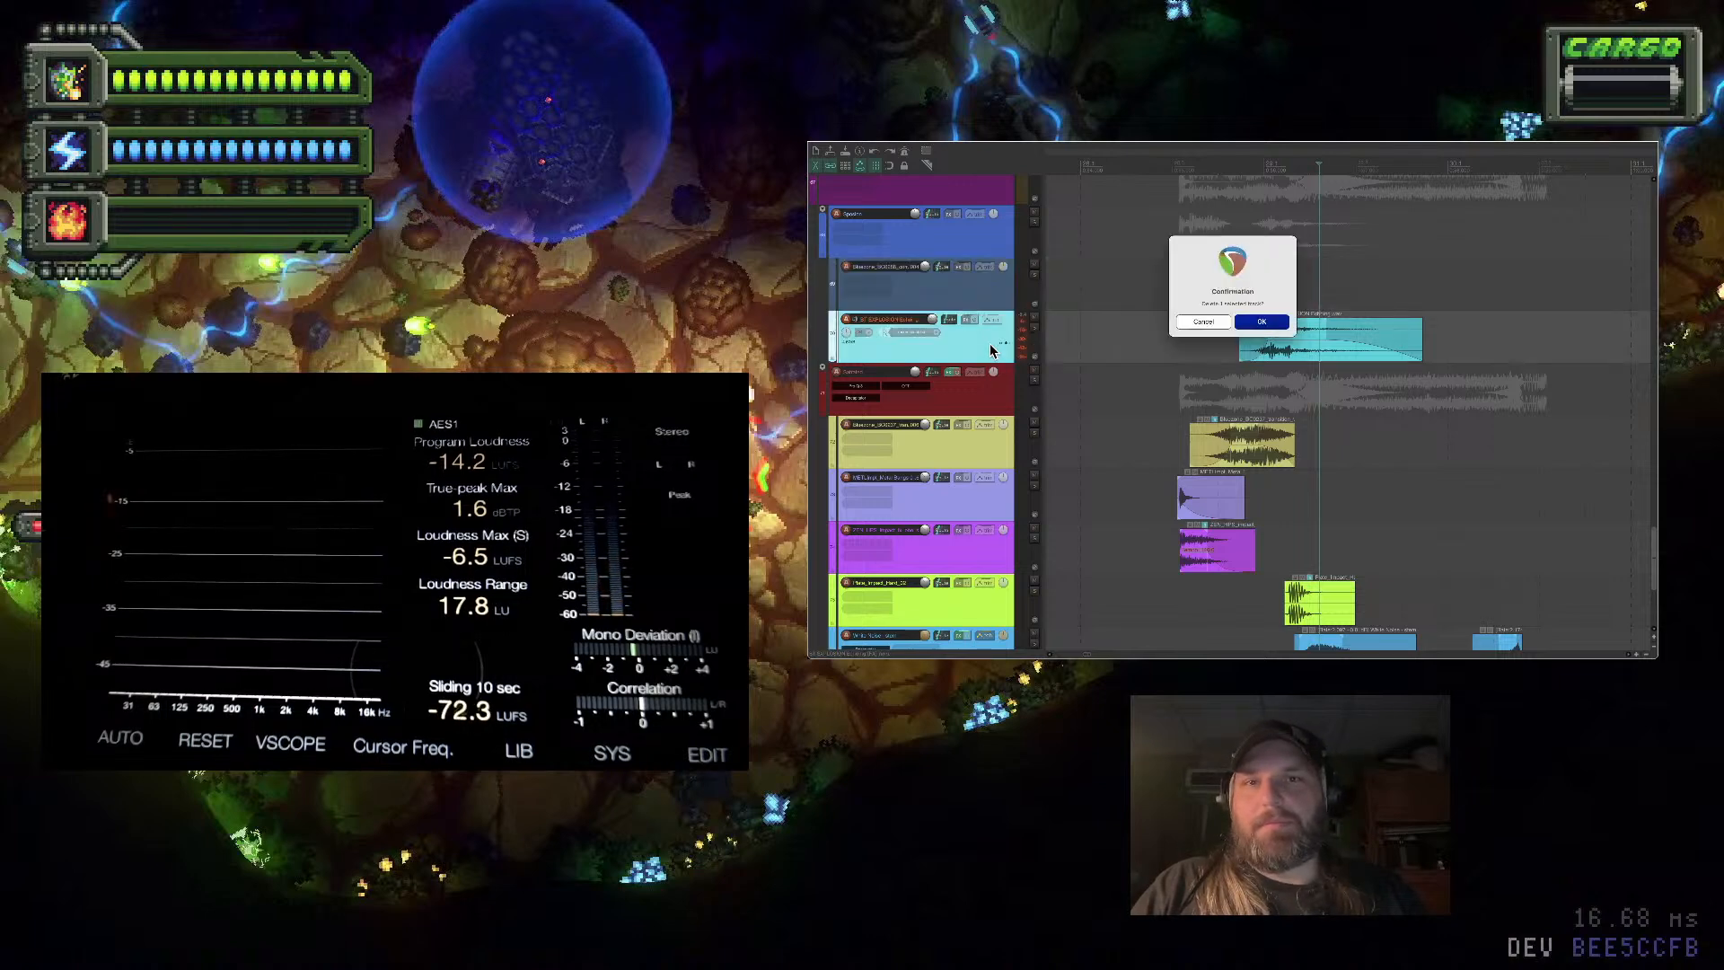
pyautogui.press('Return')
# Extend the whoosh item's end to overlap the green impact further and give it the fifth fade-out curve
pyautogui.click(1168, 302)
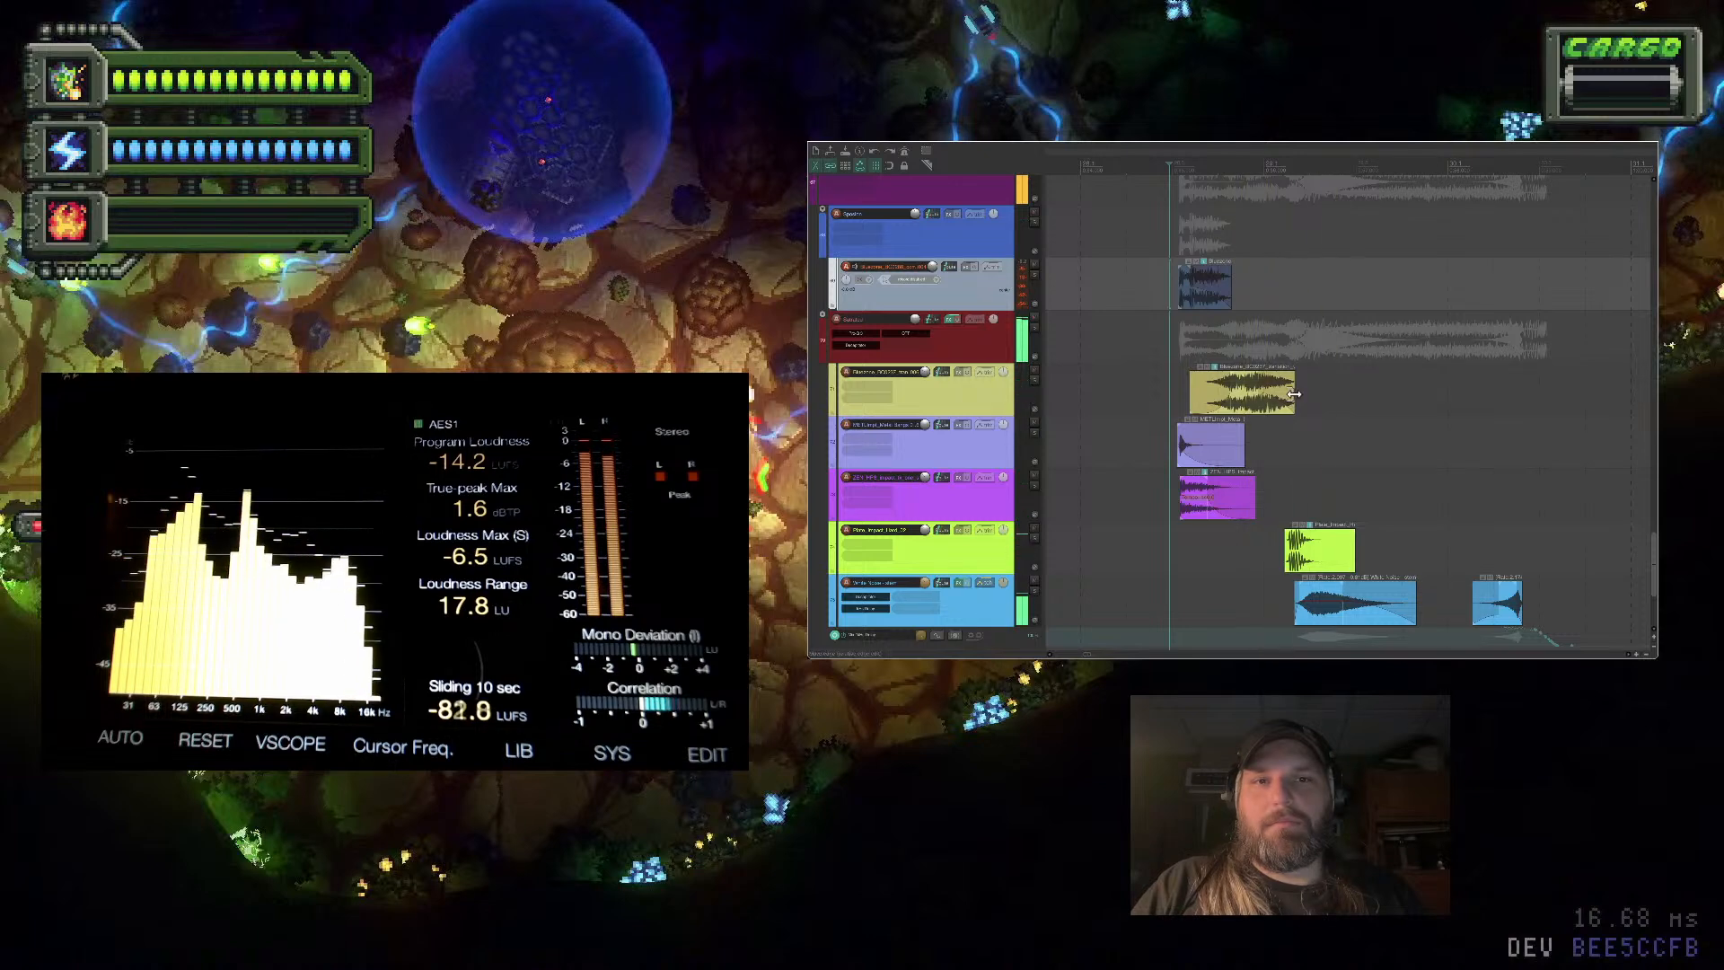
pyautogui.moveTo(1294, 393); pyautogui.dragTo(1339, 393)
pyautogui.press('space')
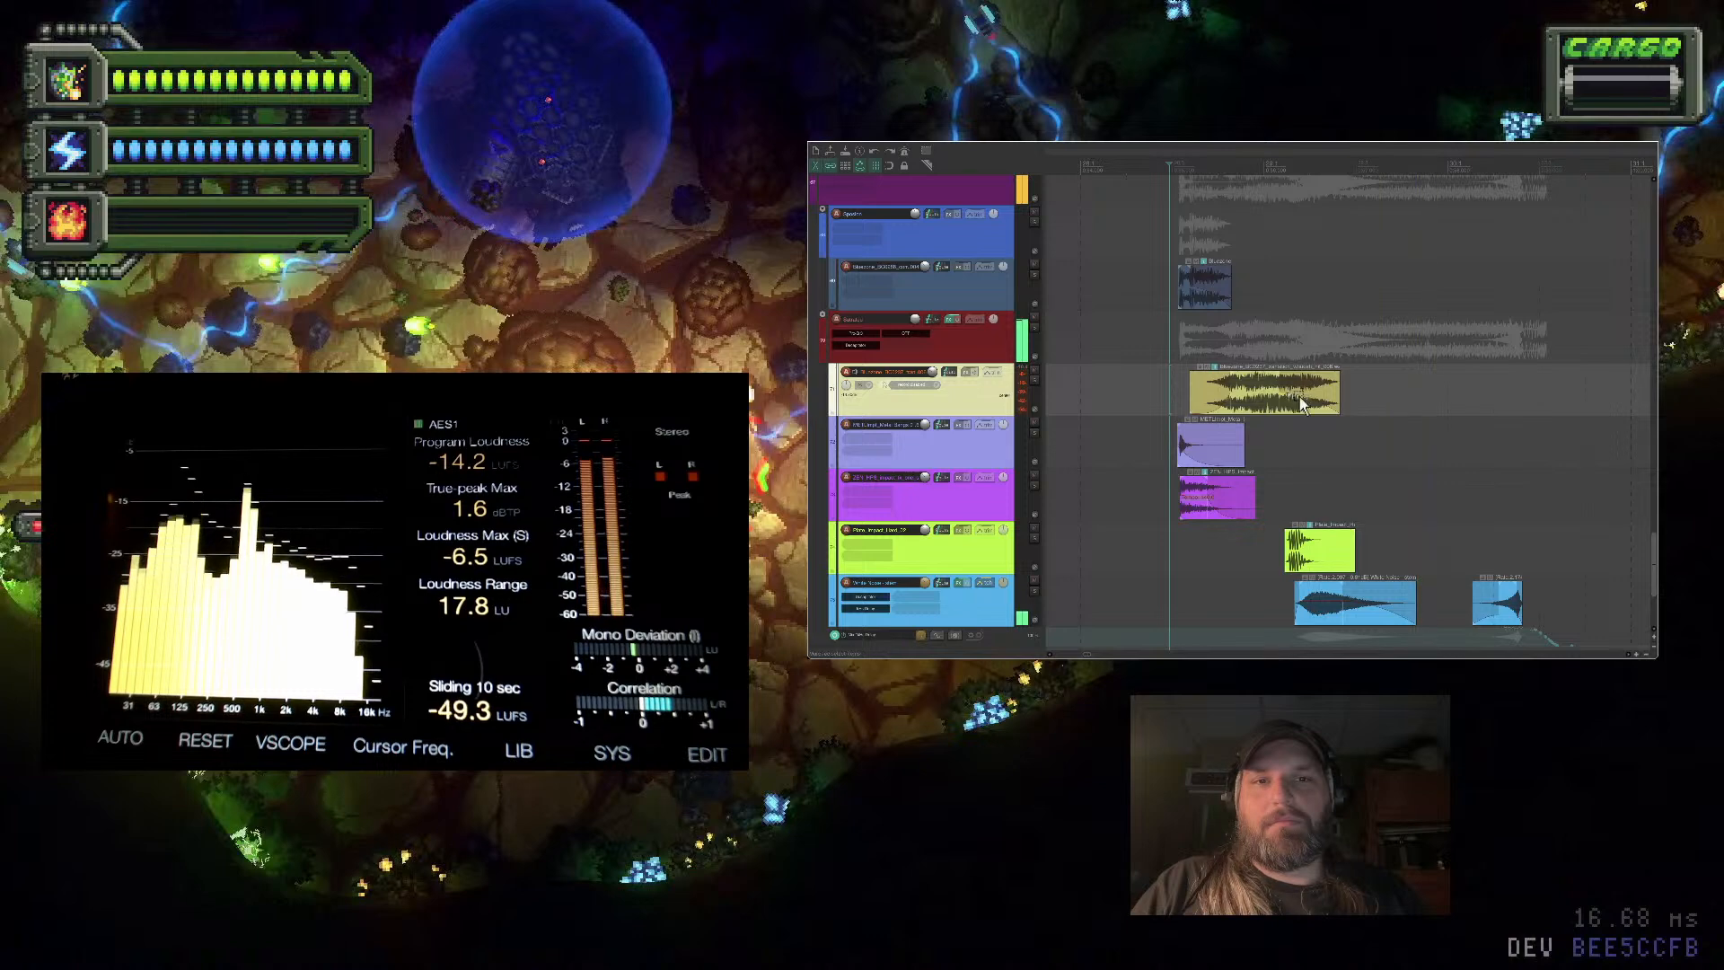
pyautogui.rightClick(1299, 396)
pyautogui.click(1319, 464)
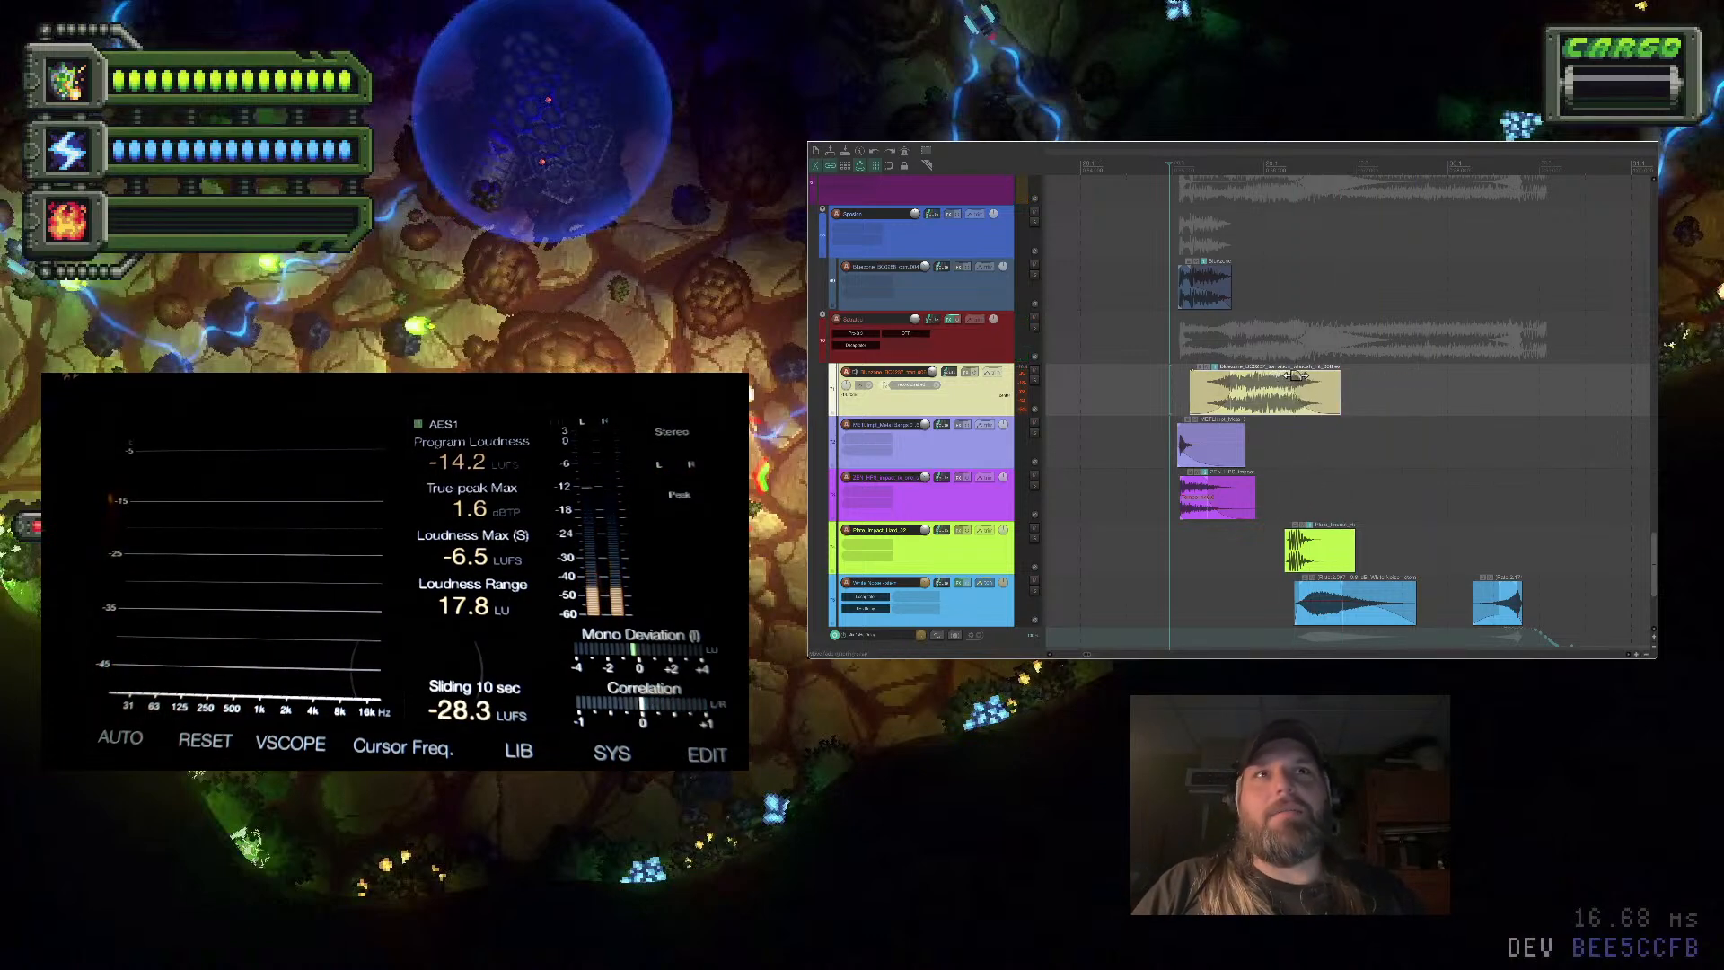
# Play the section repeatedly from just before the first impacts to check the whoosh in the mix
pyautogui.click(1168, 351)
pyautogui.press('space')
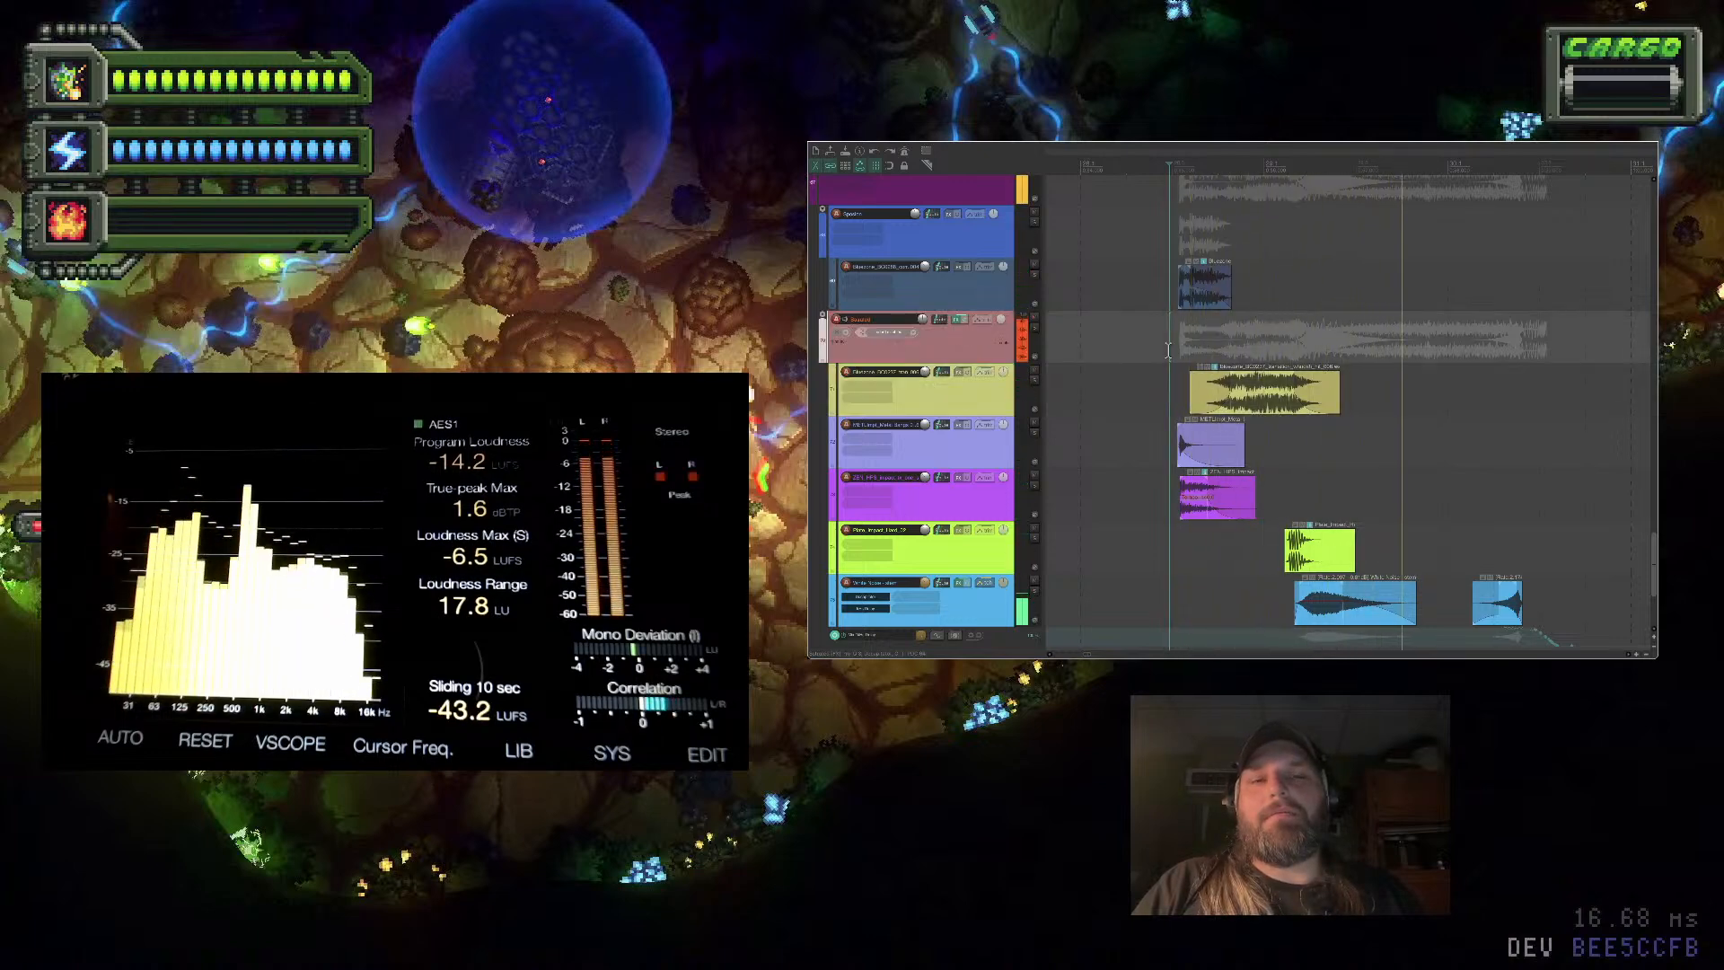
pyautogui.press('space')
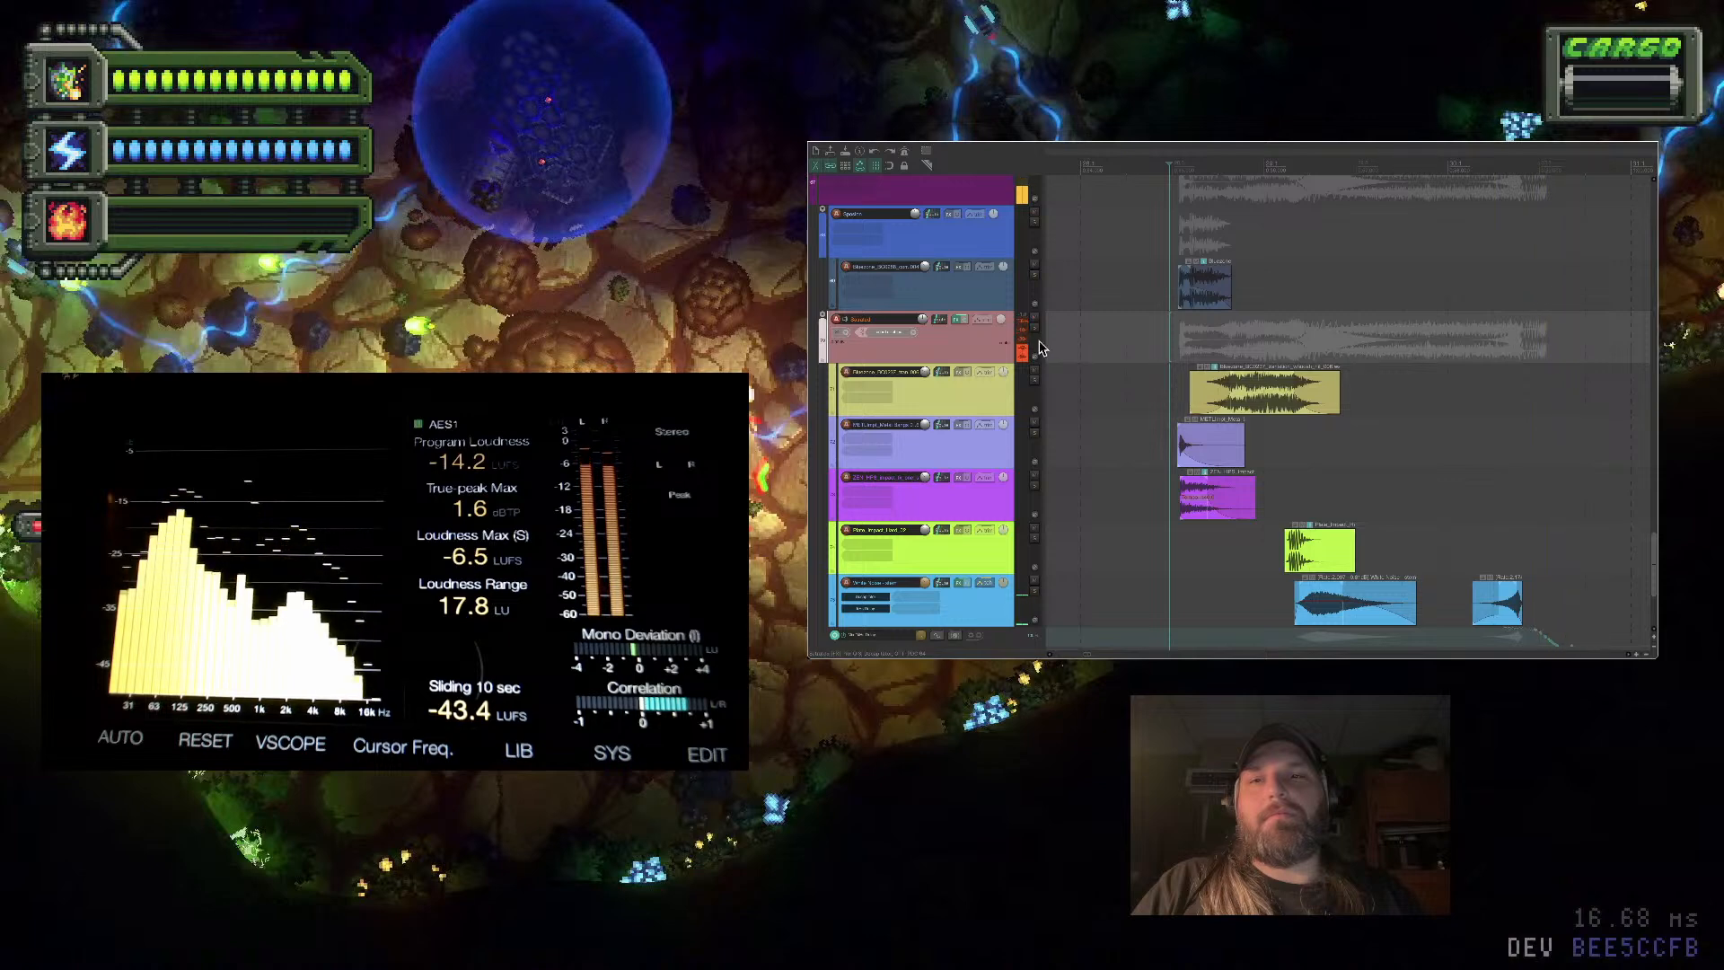
pyautogui.press('space')
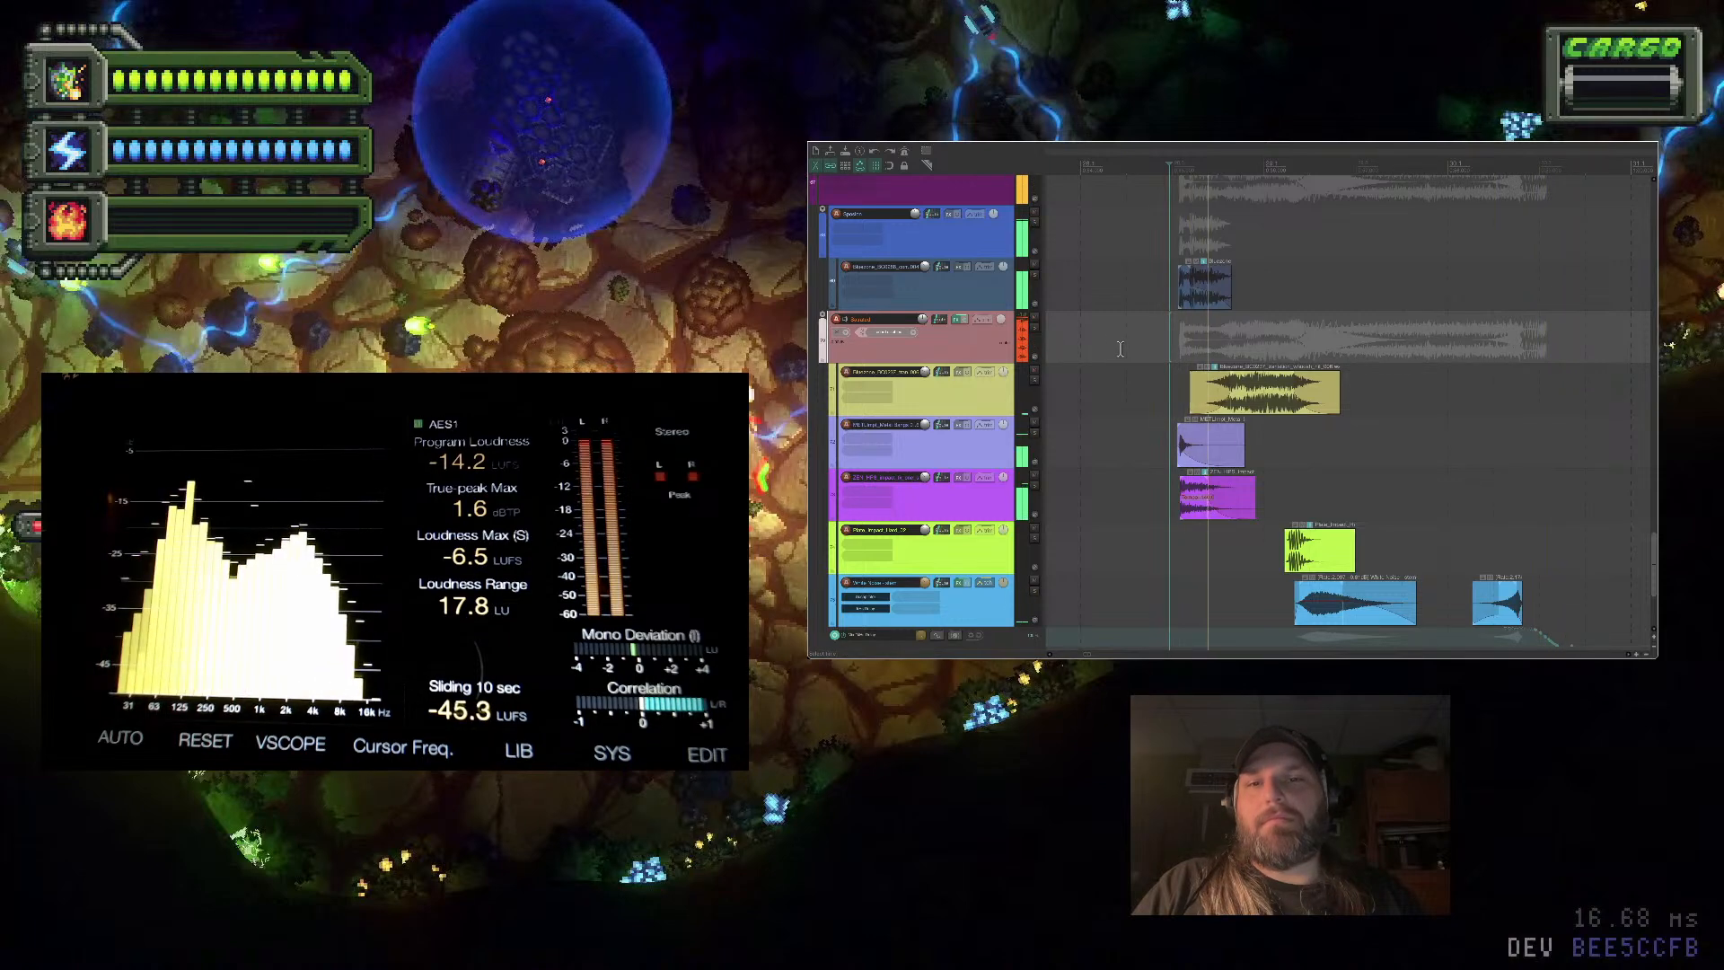
# Extend the dark blue track's item to where the green impact begins, give it the fifth fade-out curve and audition it
pyautogui.click(1230, 294)
pyautogui.moveTo(1230, 294); pyautogui.dragTo(1290, 294)
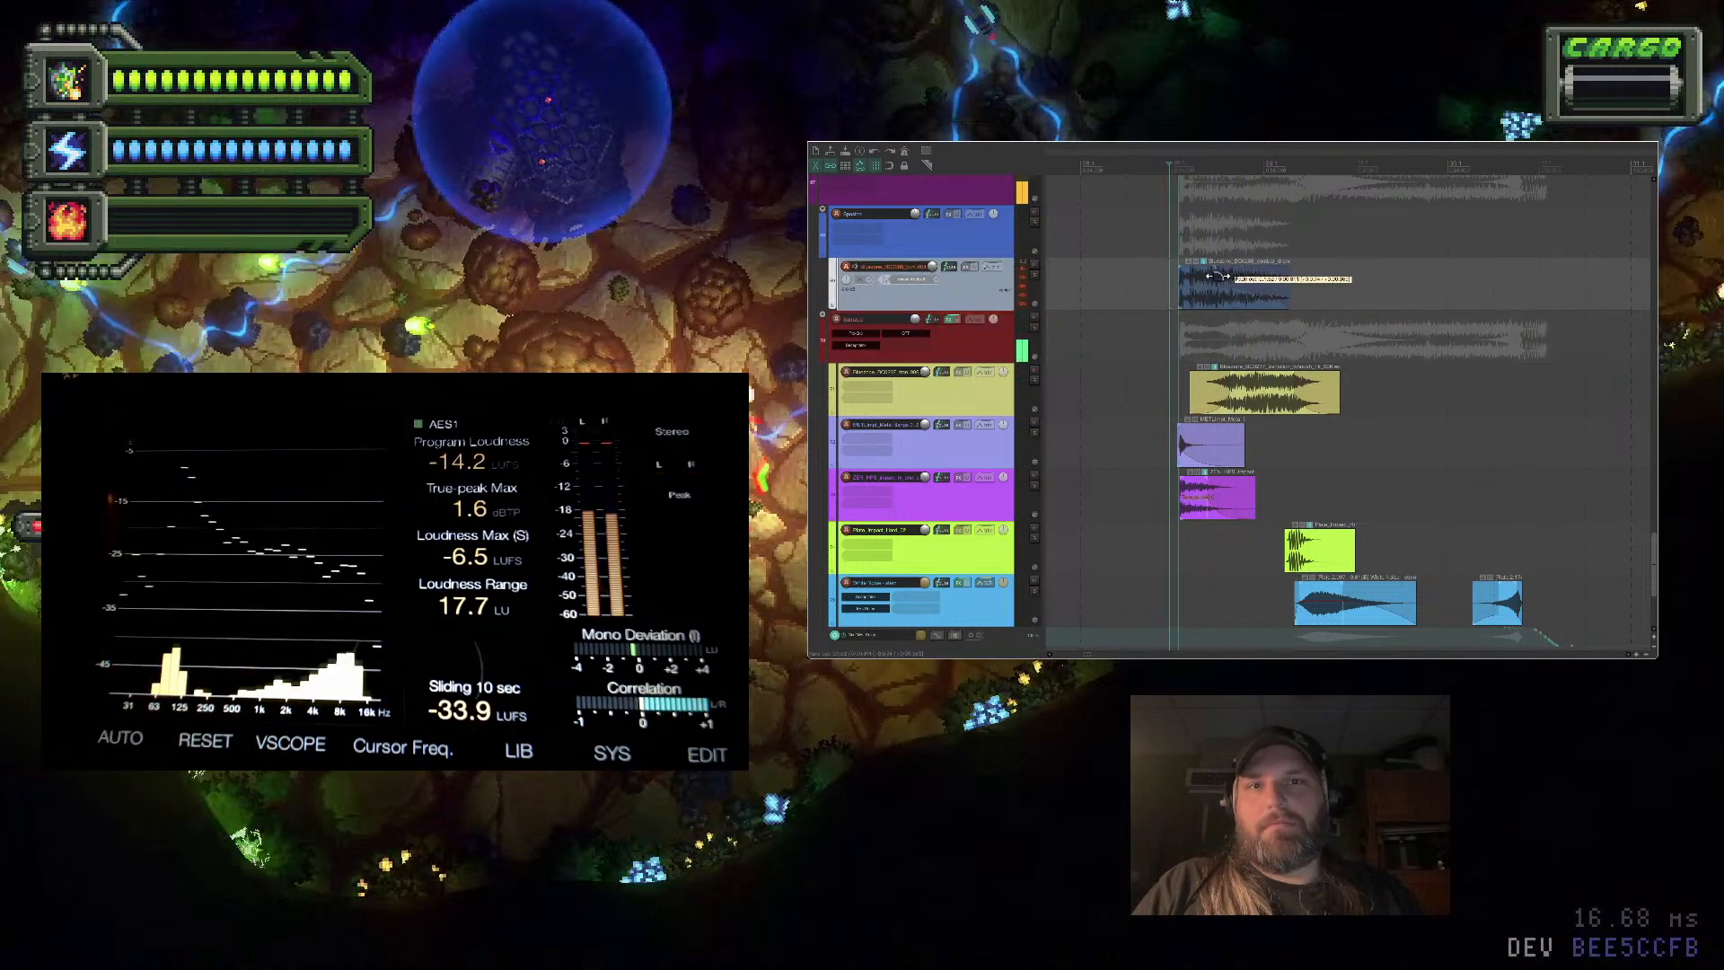
pyautogui.rightClick(1245, 295)
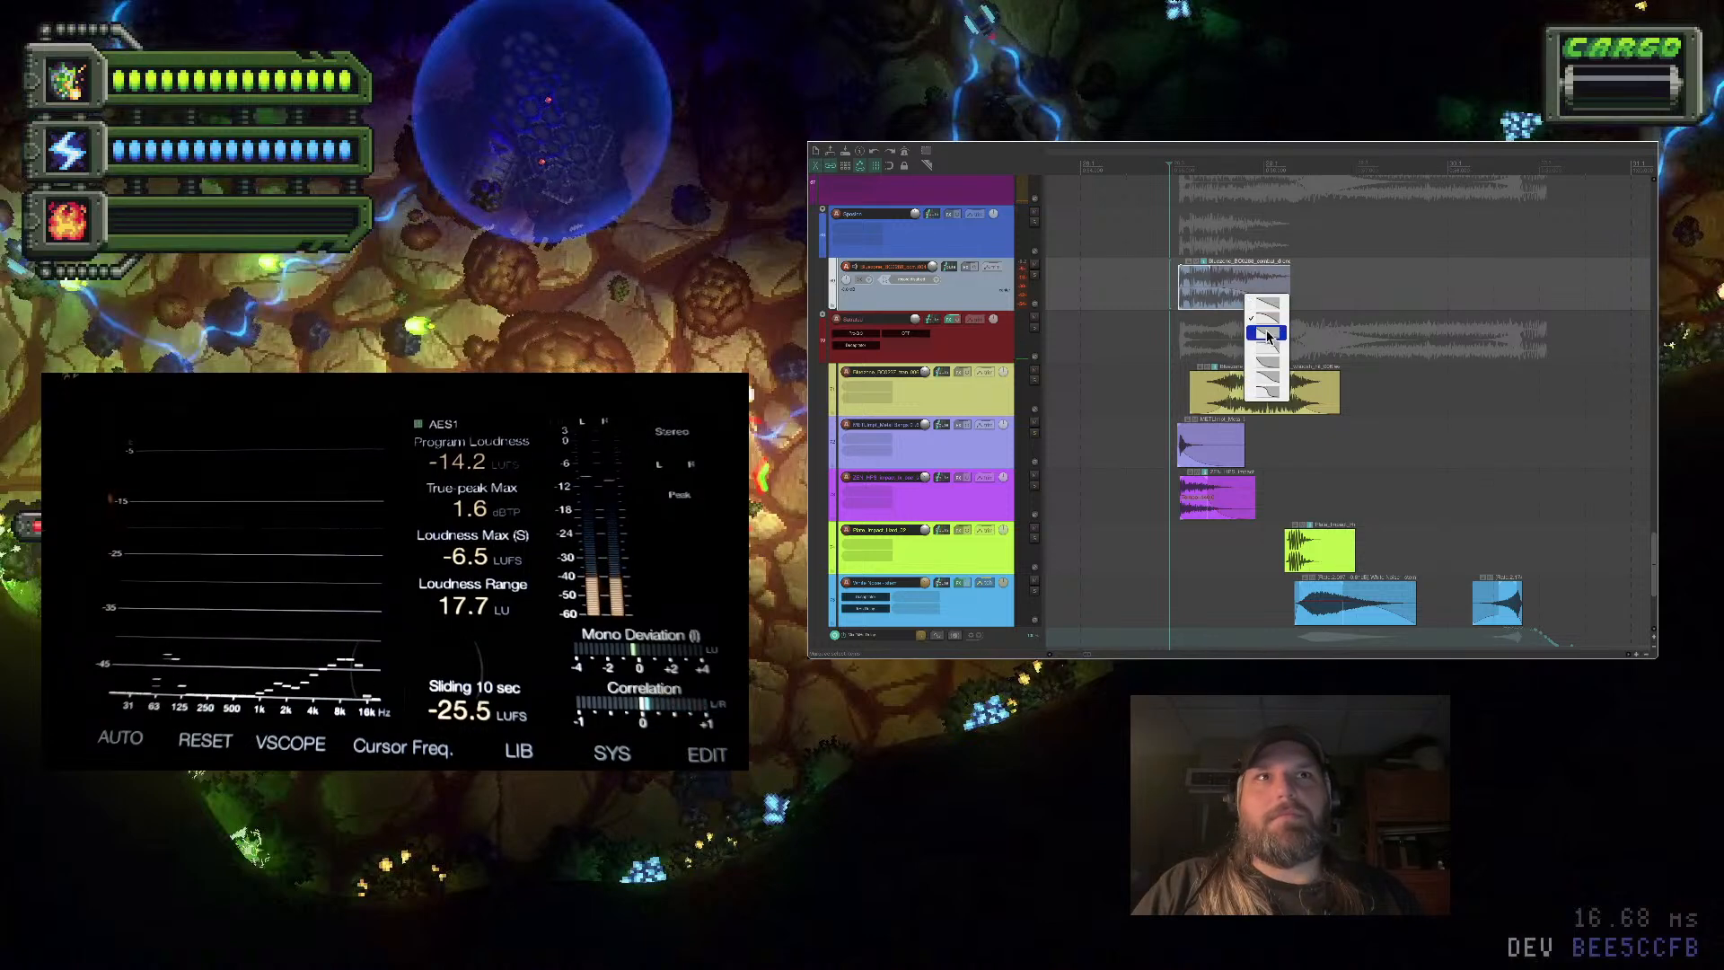
pyautogui.click(1277, 364)
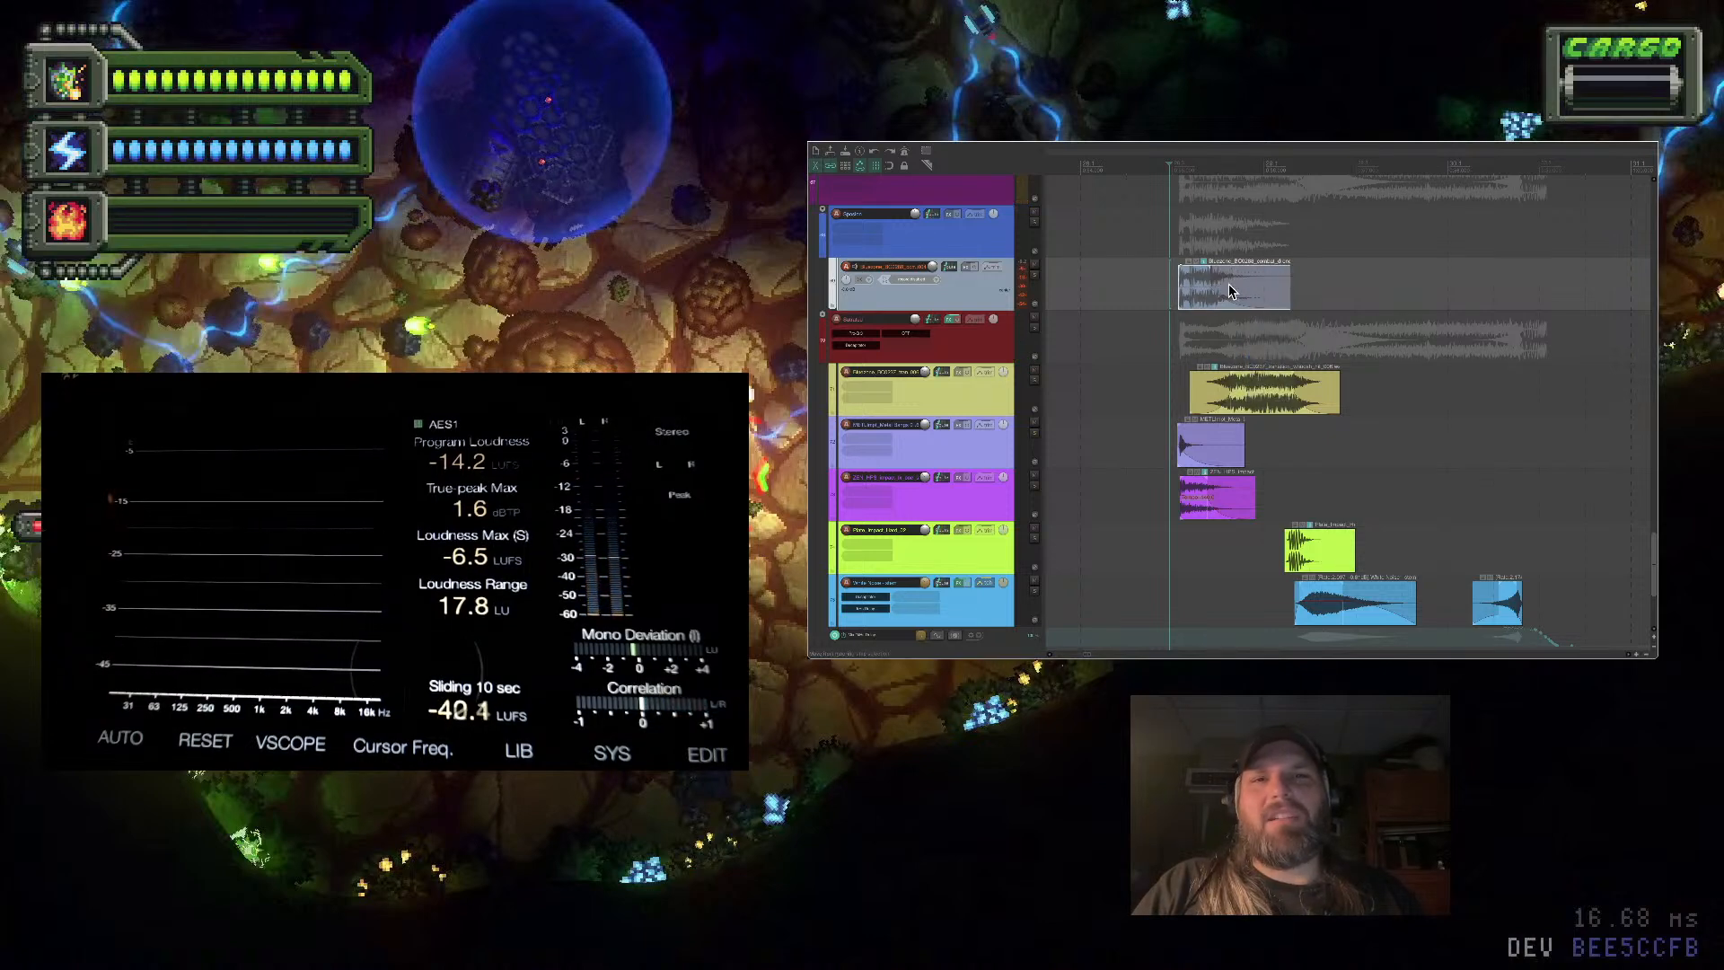
pyautogui.click(1161, 279)
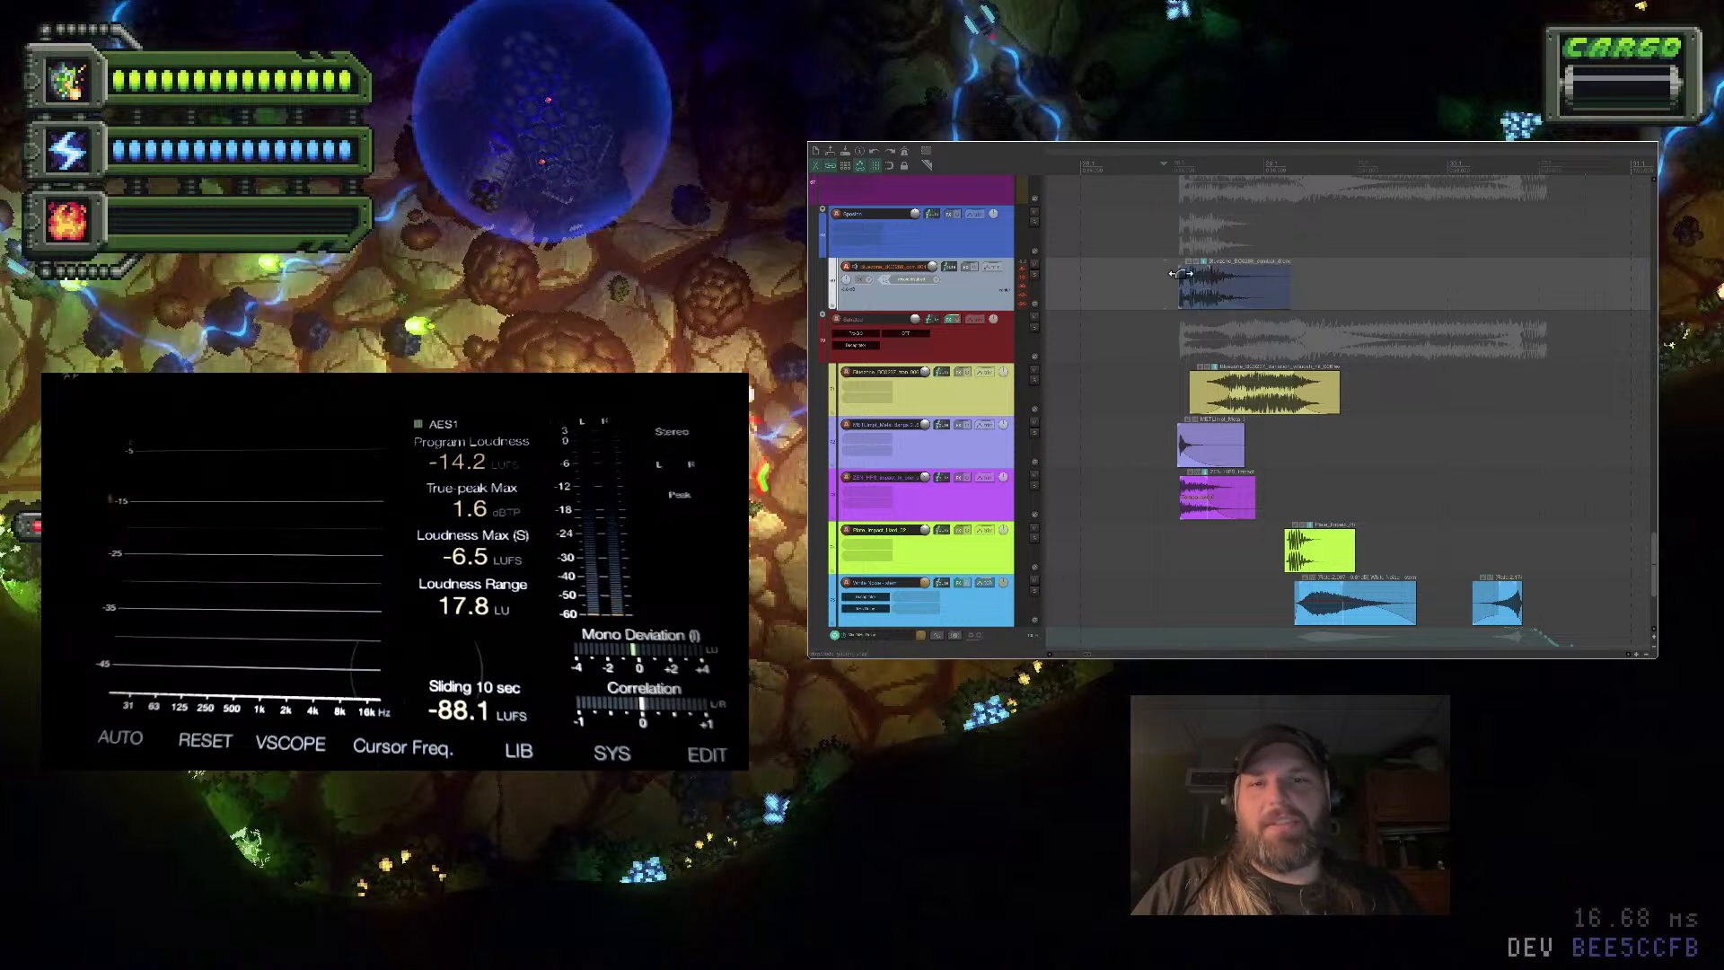
pyautogui.press('space')
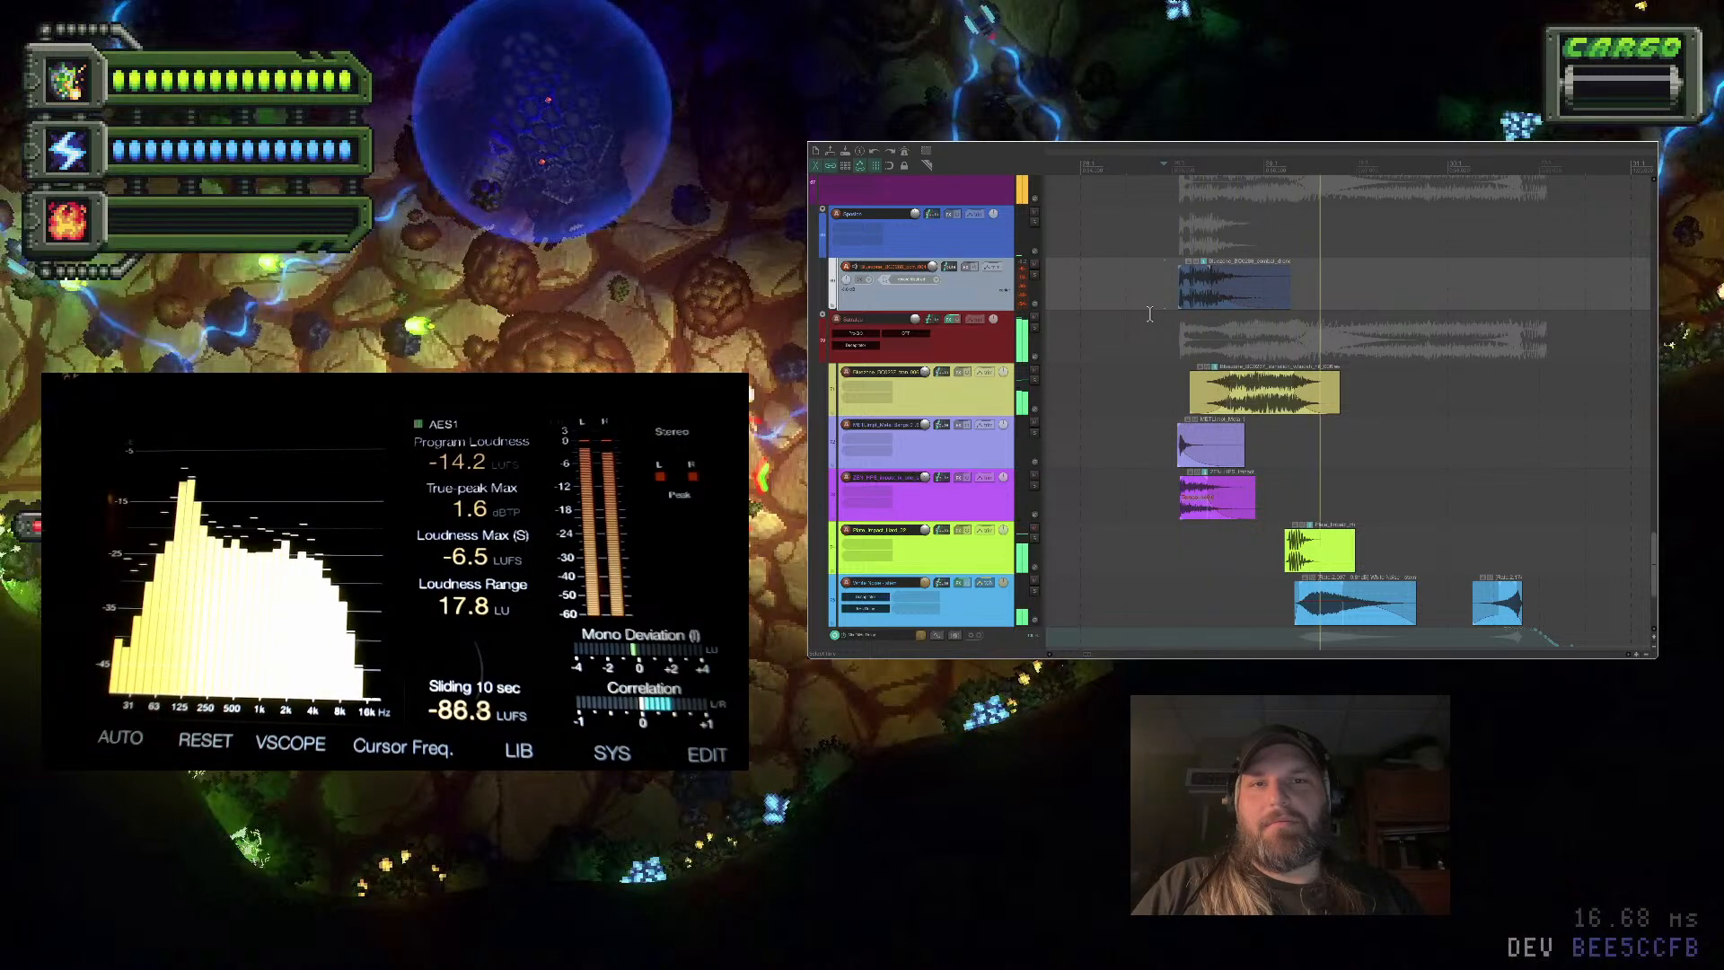
# Shorten the yellow whoosh item so it ends just past the start of the lime green impact, auditioning the trimmed ending
pyautogui.scroll(-2, 979, 431)
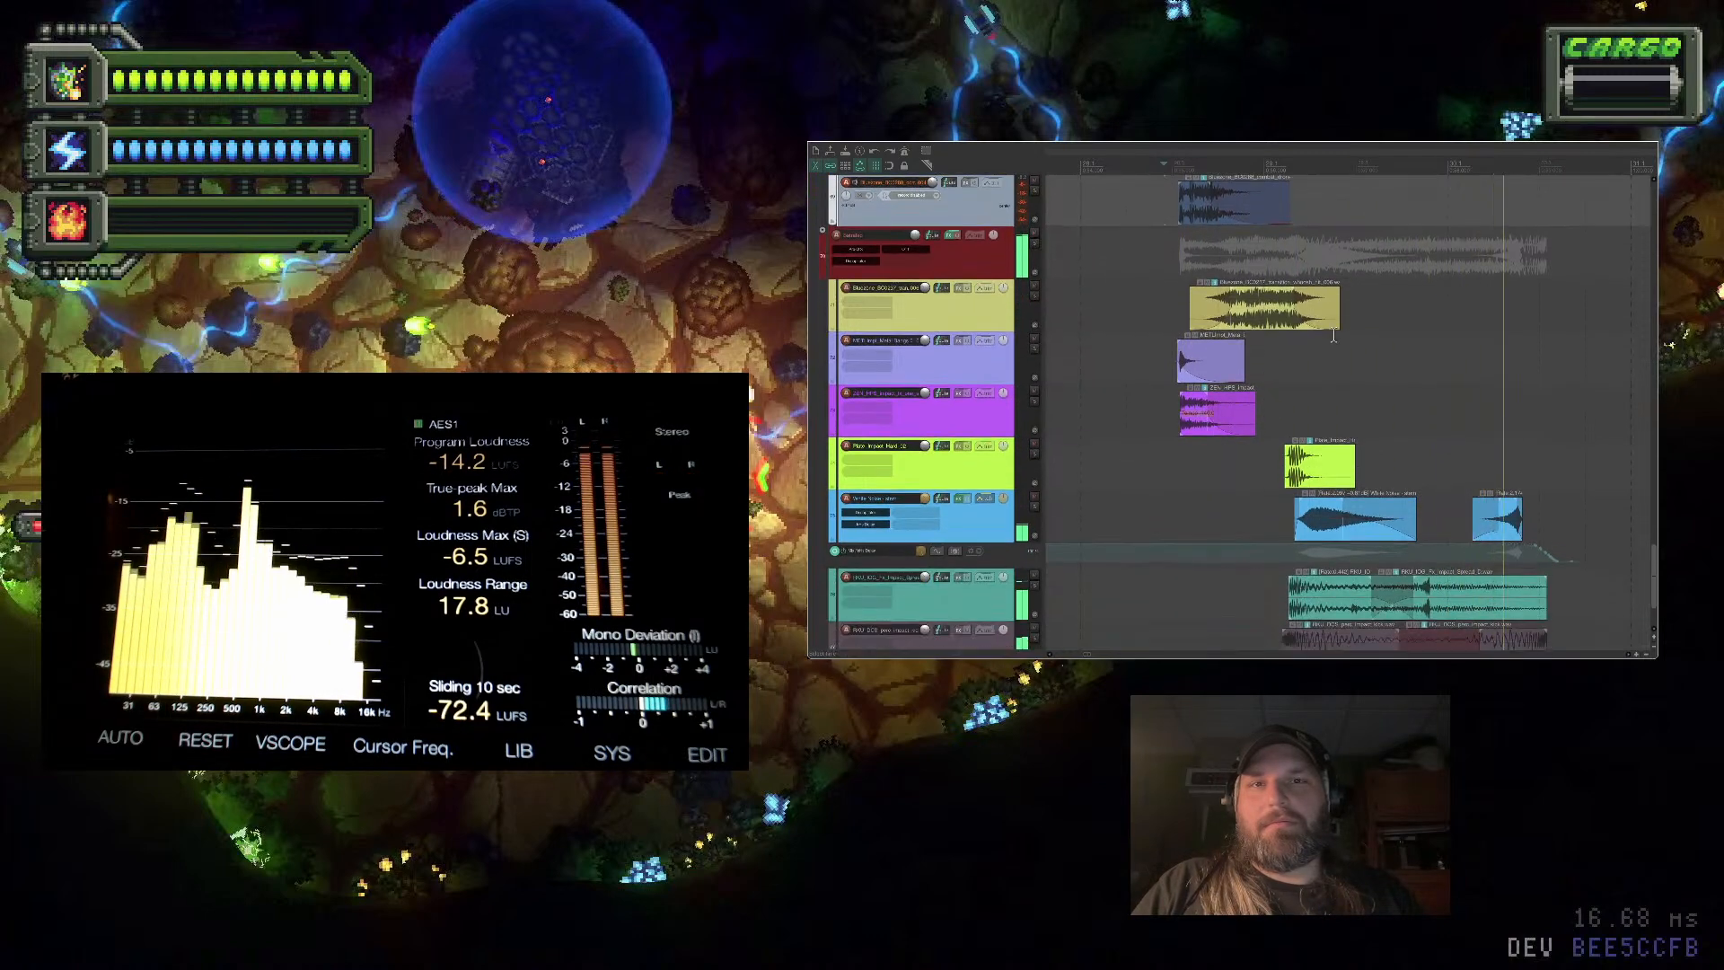
pyautogui.click(1247, 299)
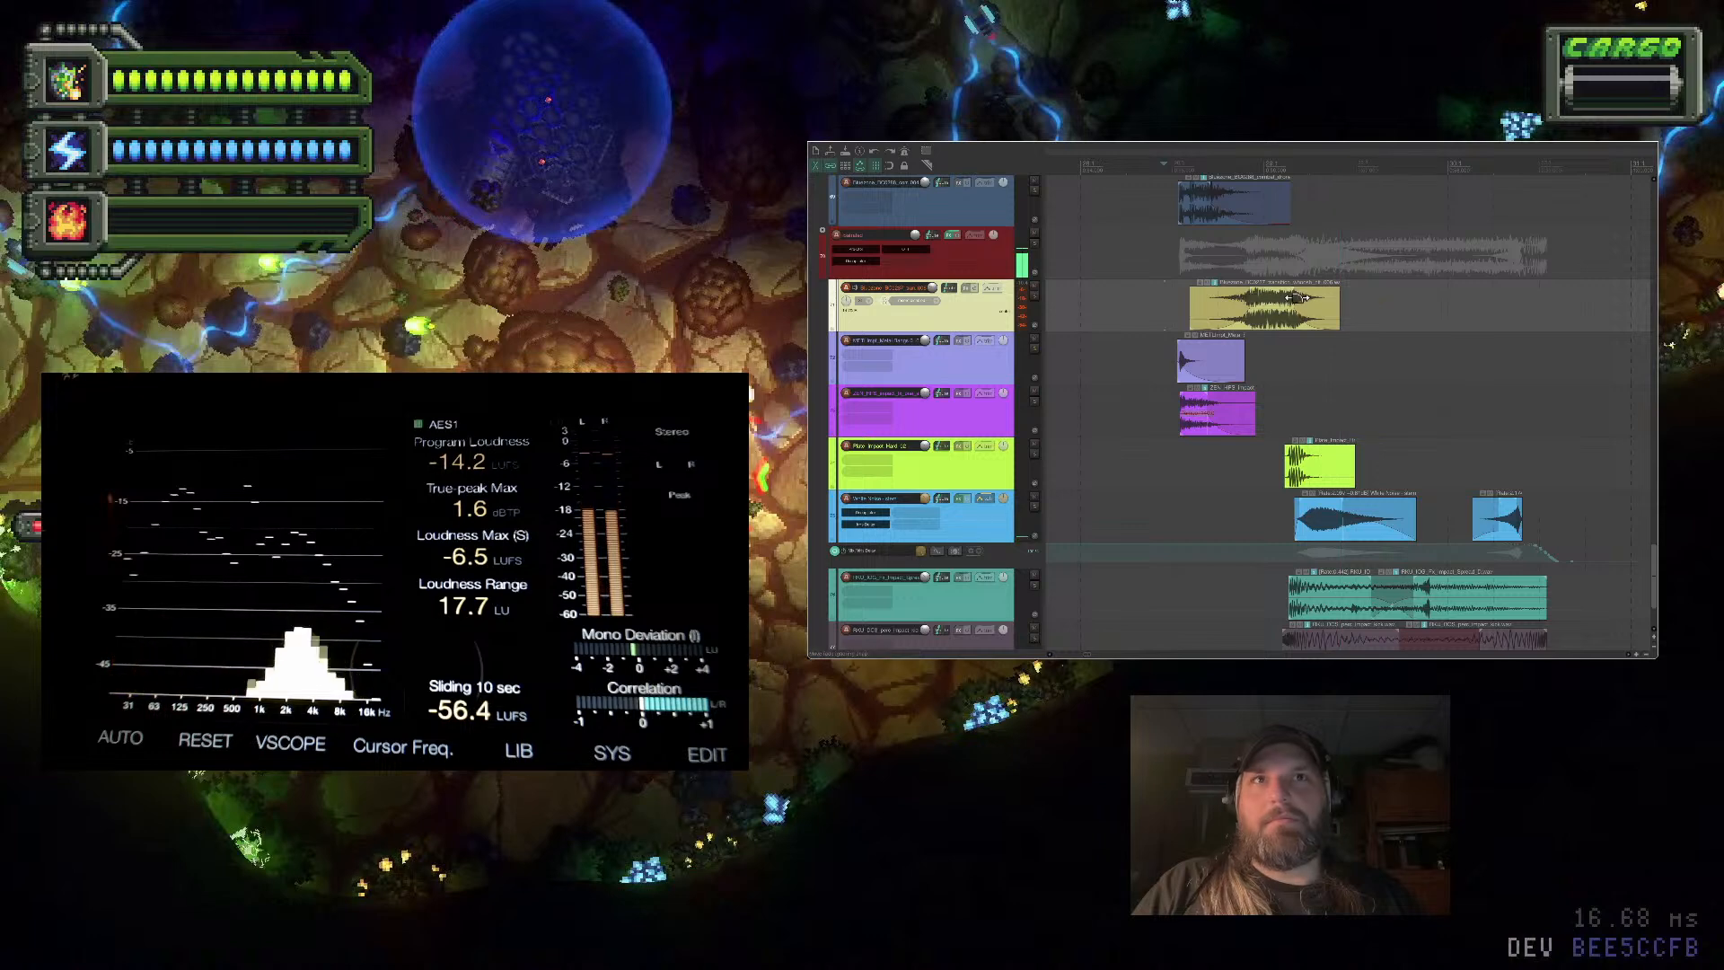
pyautogui.moveTo(1304, 295)
pyautogui.mouseDown()
pyautogui.moveTo(1284, 298)
pyautogui.moveTo(1336, 310)
pyautogui.moveTo(1281, 311)
pyautogui.mouseUp()
pyautogui.click(1131, 314)
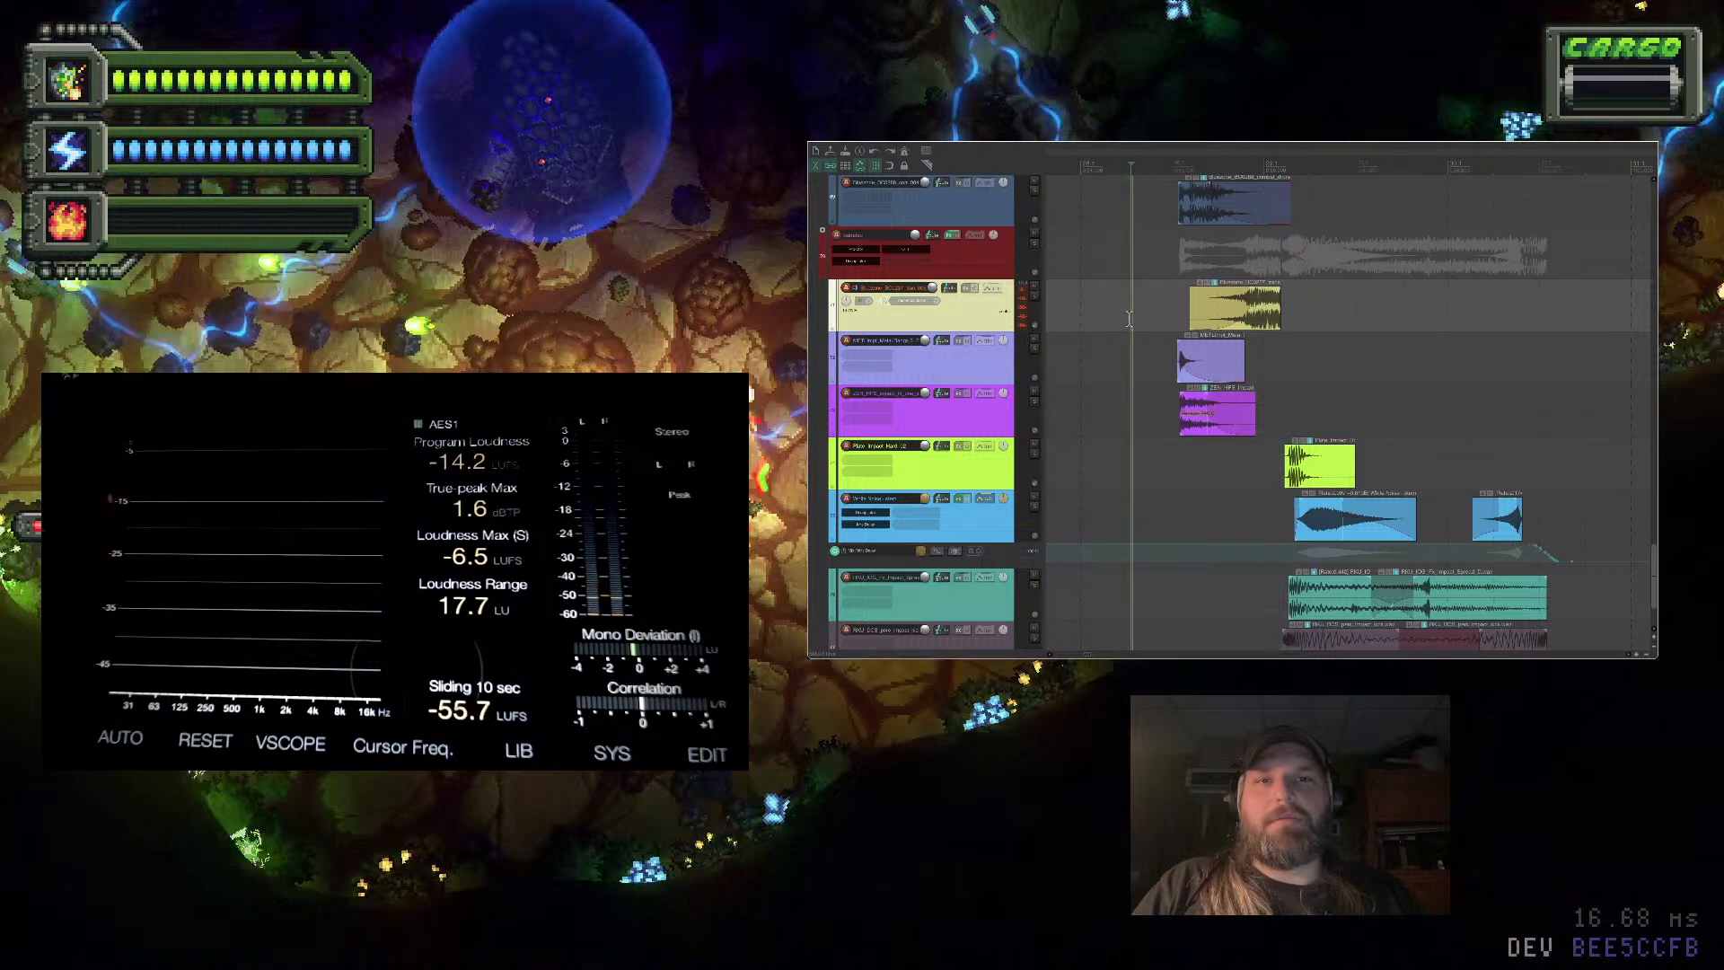
pyautogui.press('space')
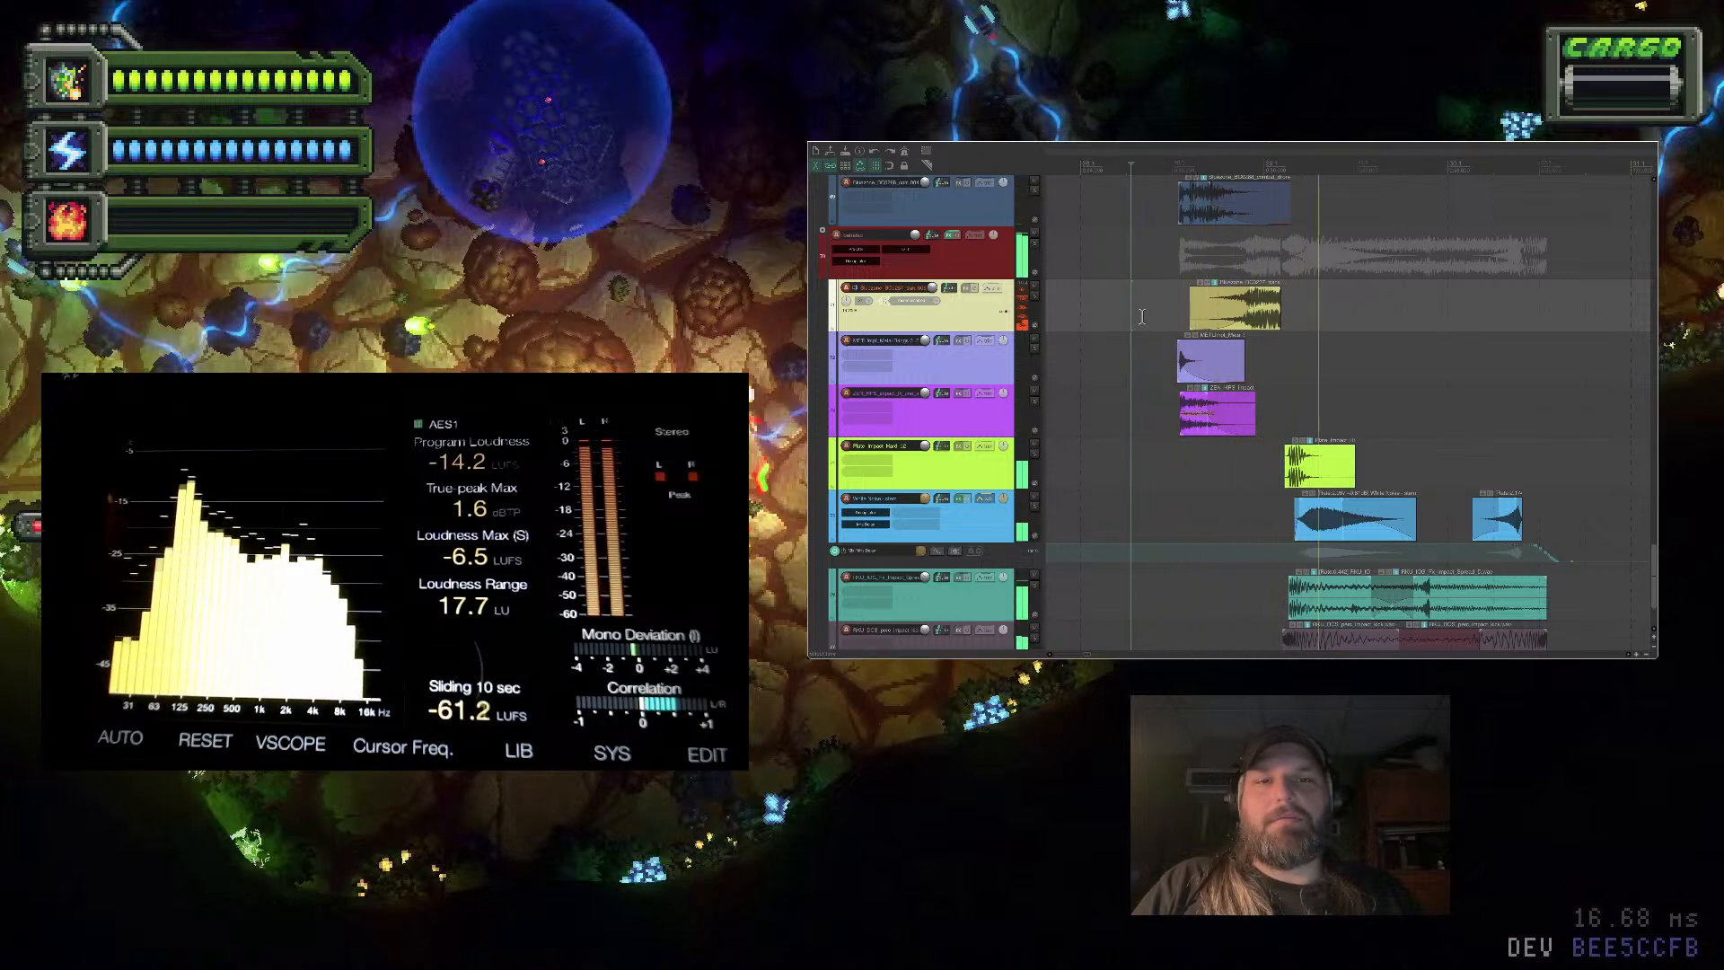
pyautogui.press('space')
pyautogui.moveTo(1278, 323)
pyautogui.mouseDown()
pyautogui.moveTo(1290, 303)
pyautogui.moveTo(1275, 294)
pyautogui.mouseUp()
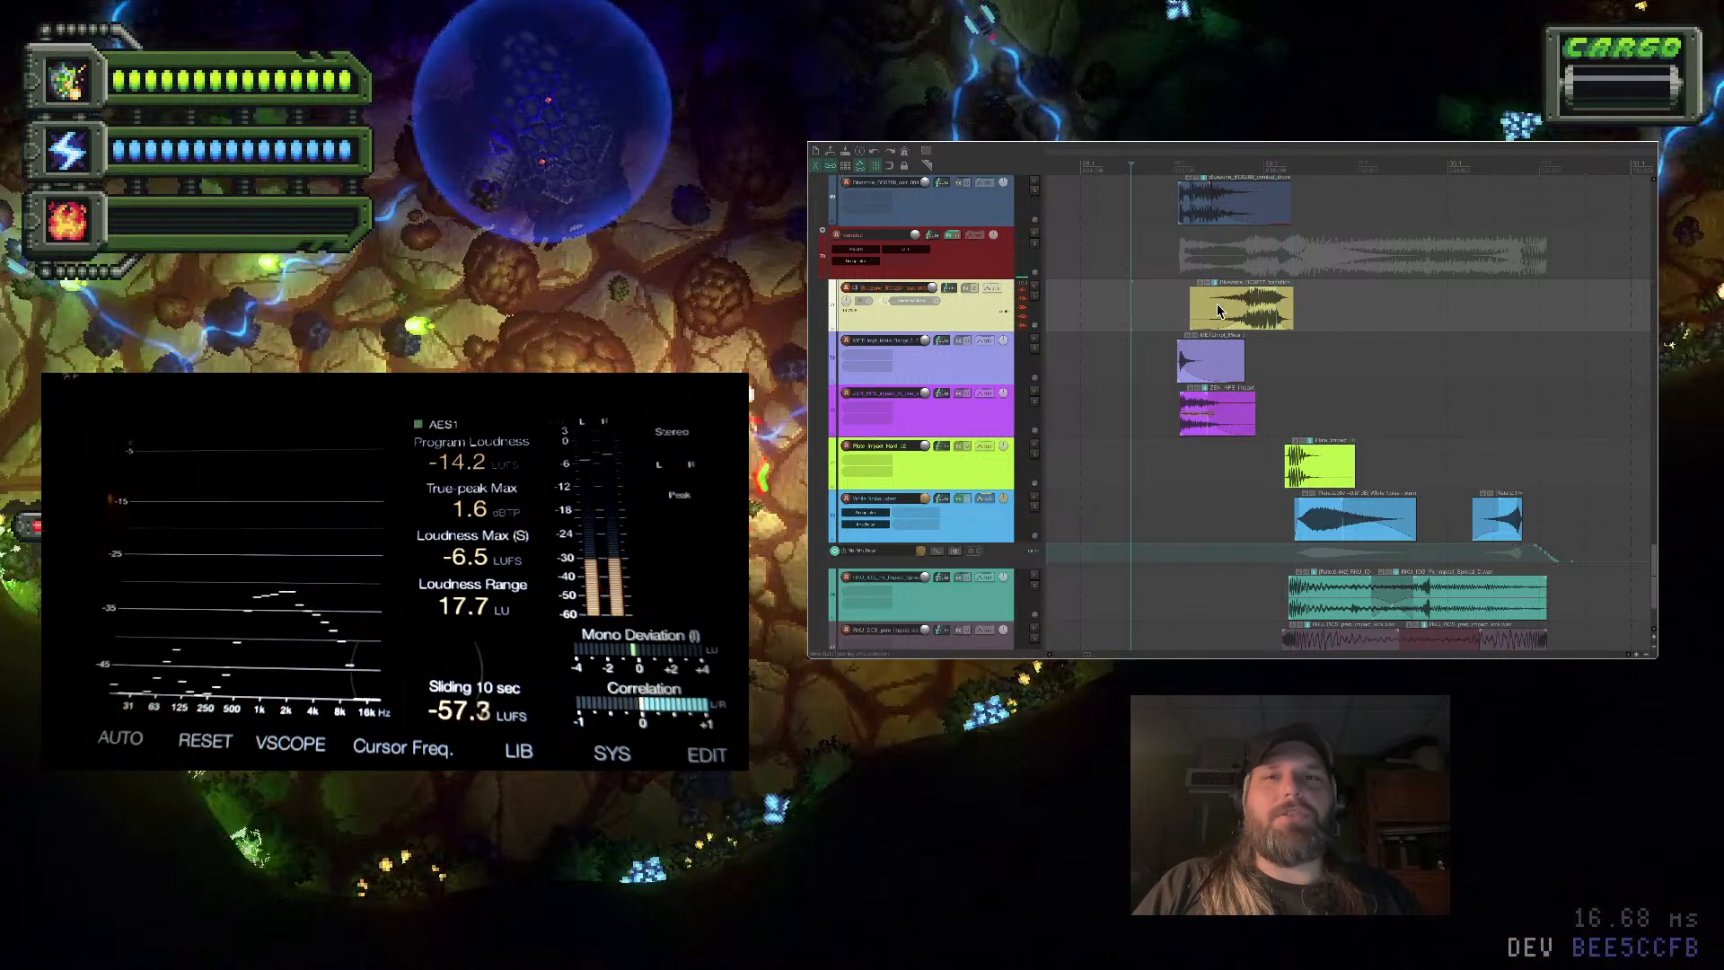
pyautogui.click(1169, 299)
pyautogui.press('space')
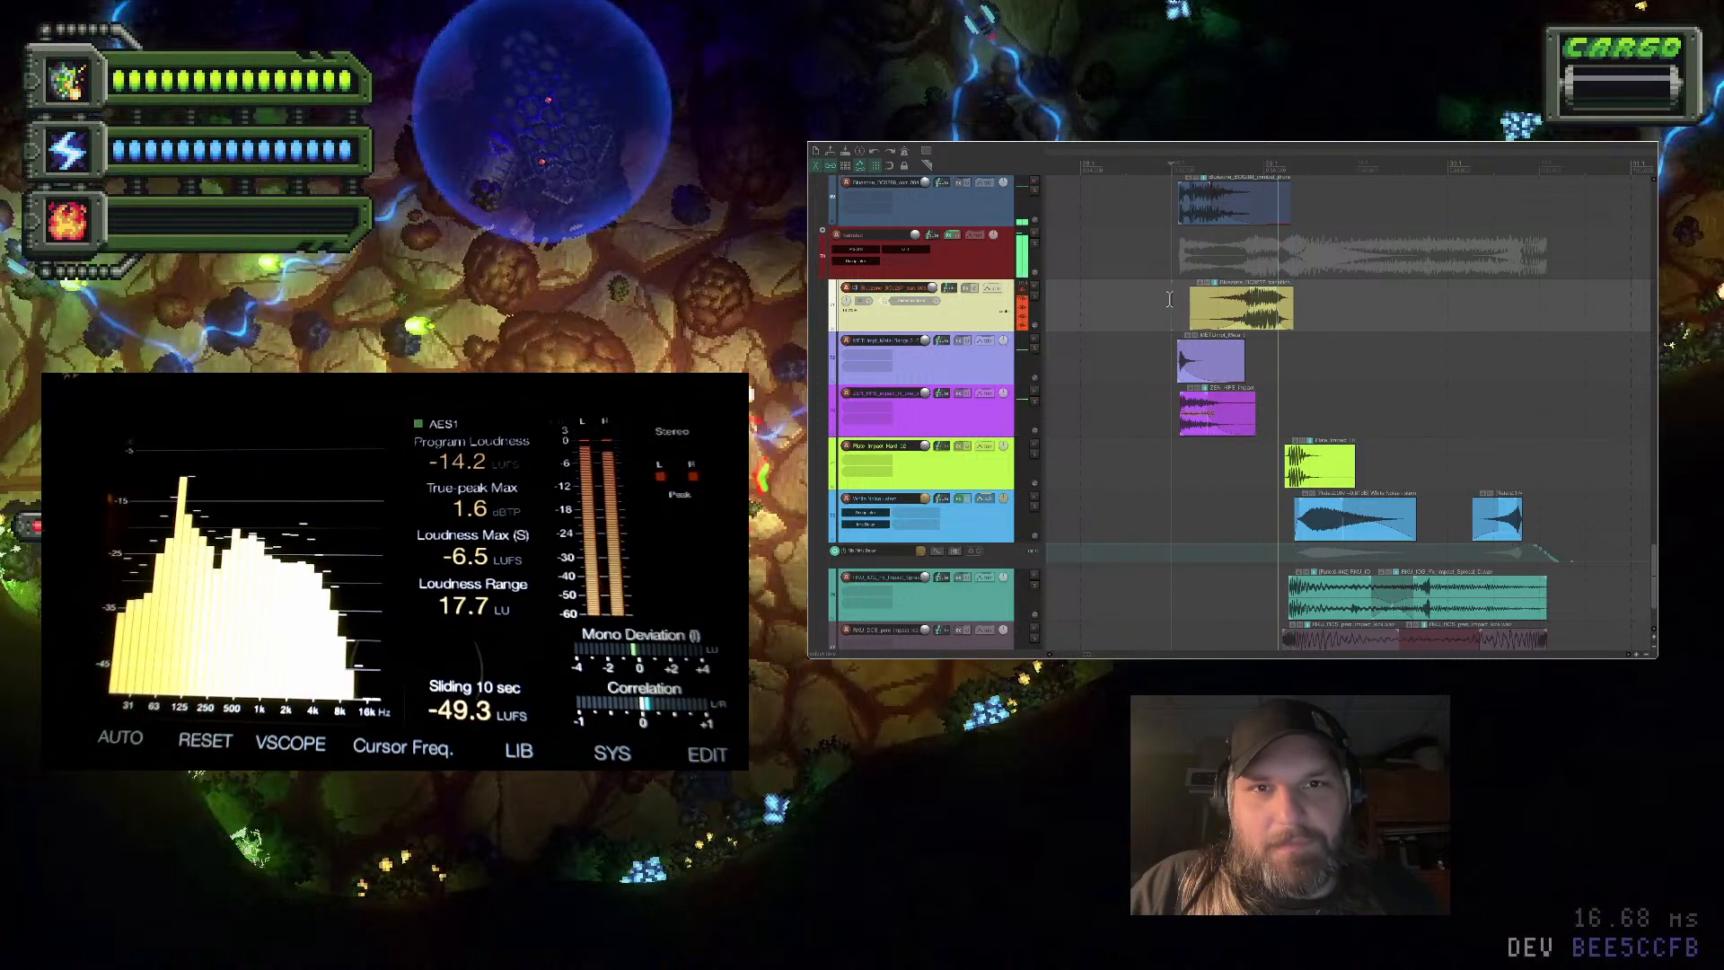
# Search the media library for whoosh sounds and preview several of the Ghosthack Whoosh files
pyautogui.hotkey('ctrl', 'alt', 'x')
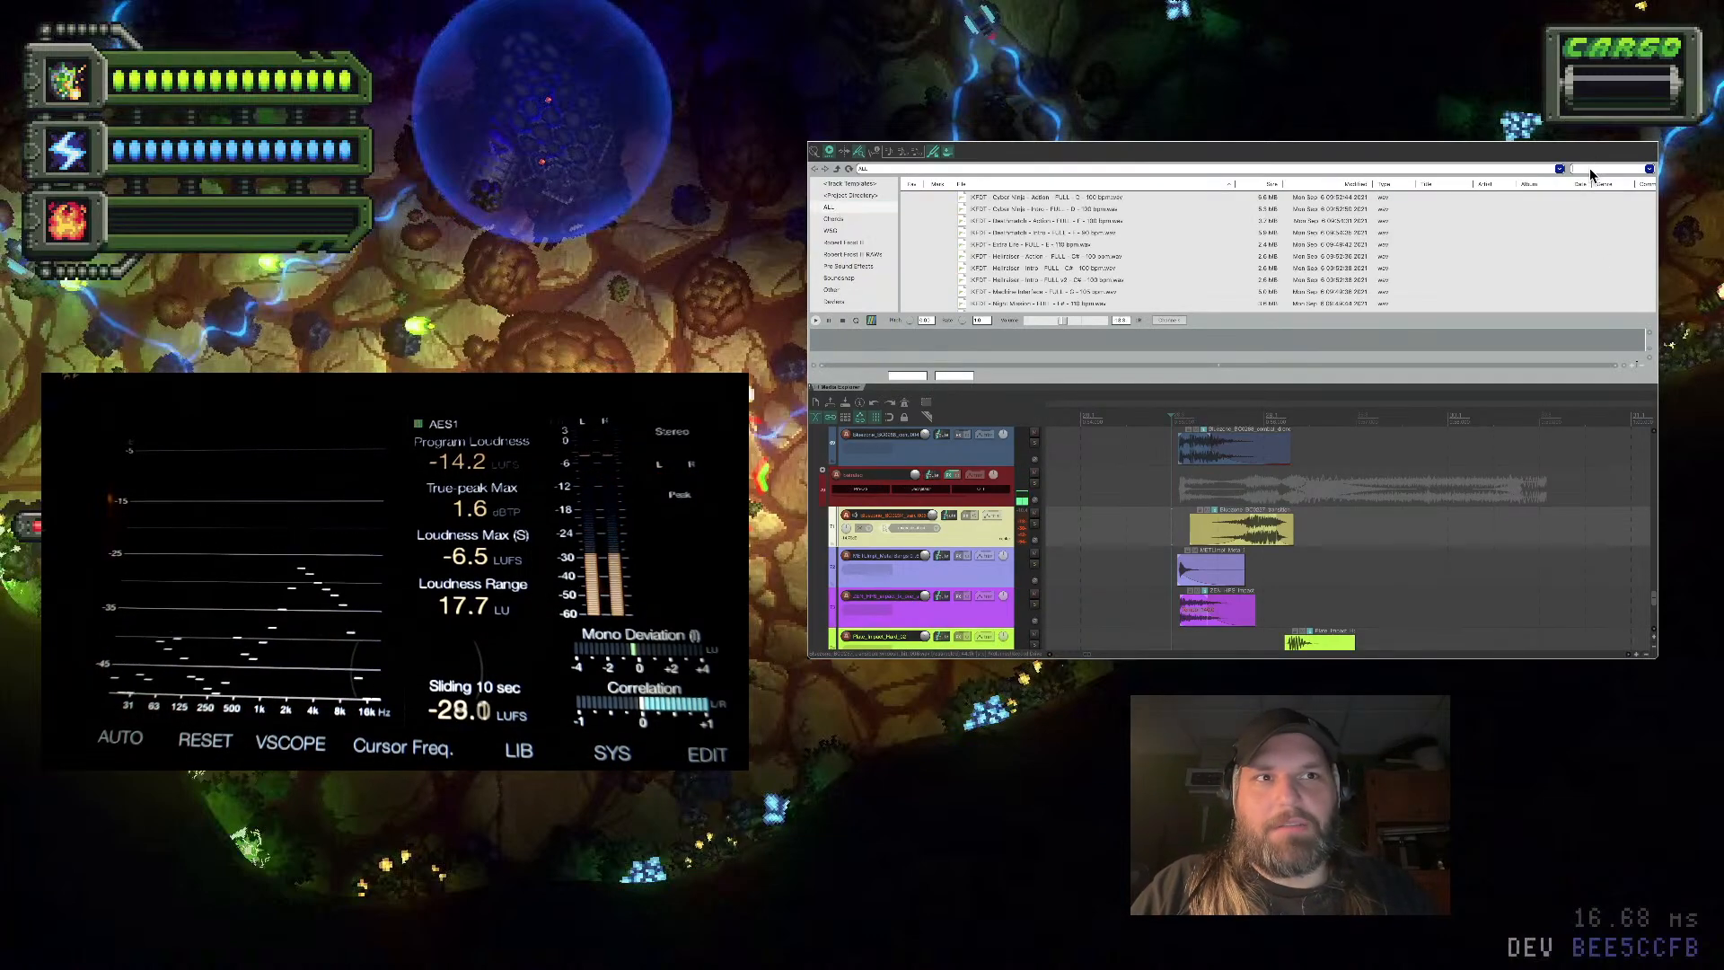
pyautogui.write('oosh')
pyautogui.scroll(-3, 1278, 251)
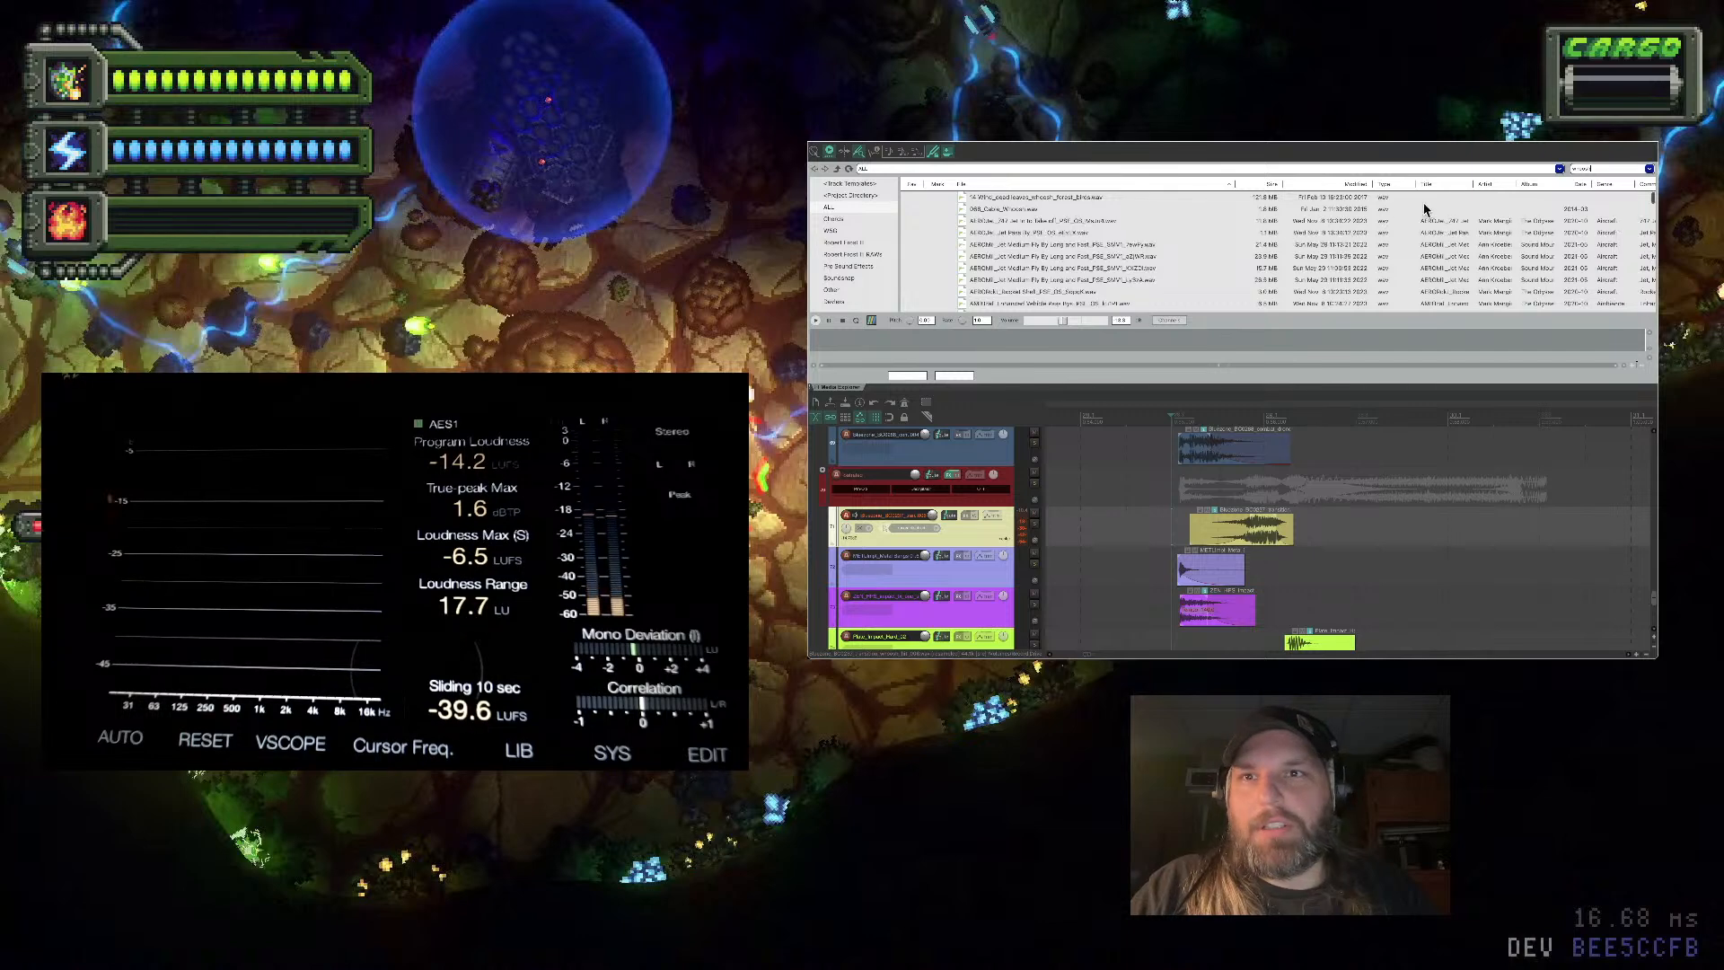
pyautogui.click(1193, 249)
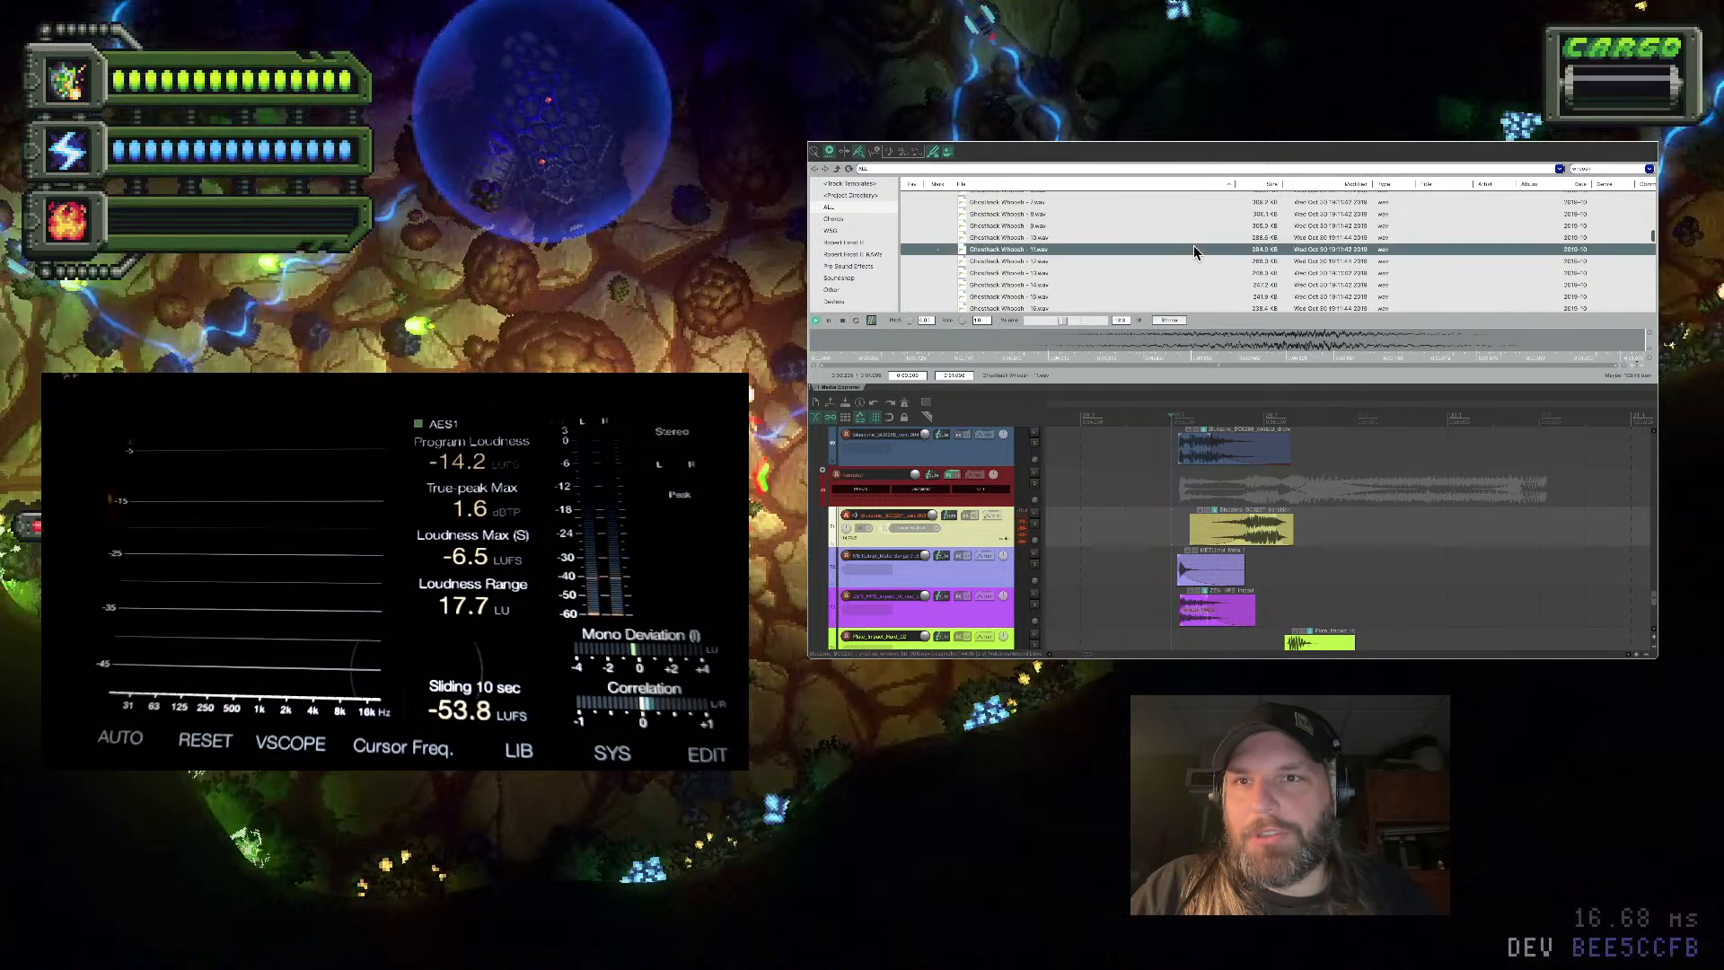
pyautogui.click(1162, 282)
pyautogui.scroll(-5, 1162, 284)
pyautogui.click(1156, 258)
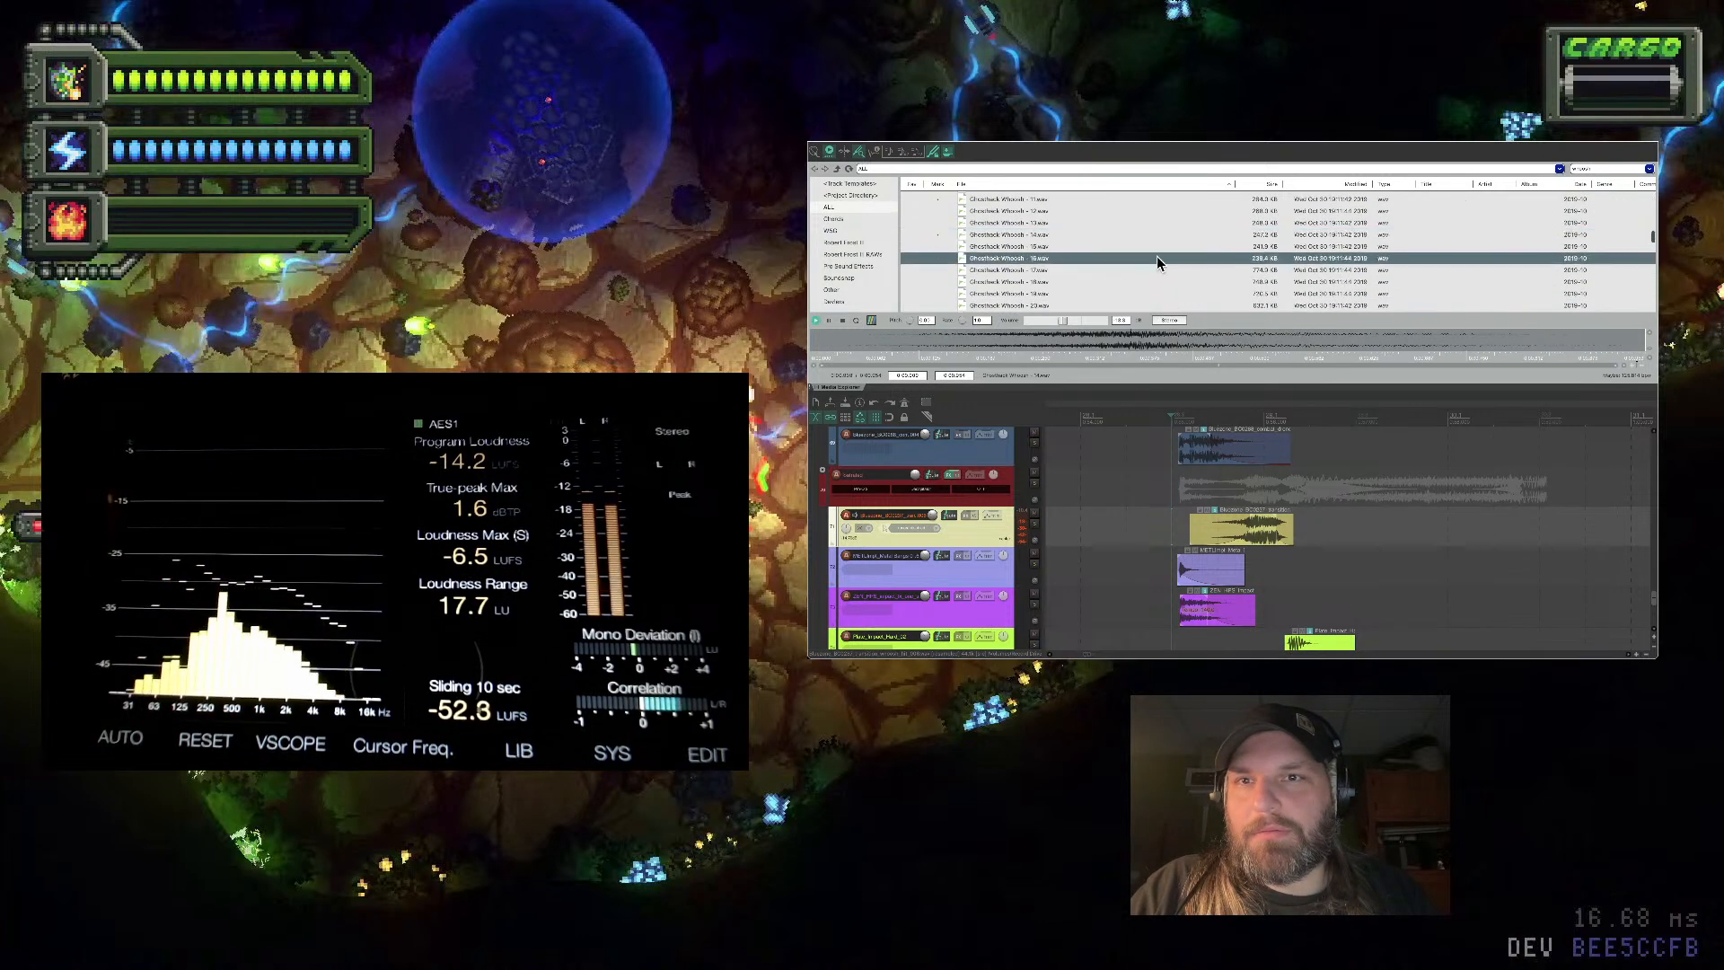
pyautogui.scroll(-2, 1157, 258)
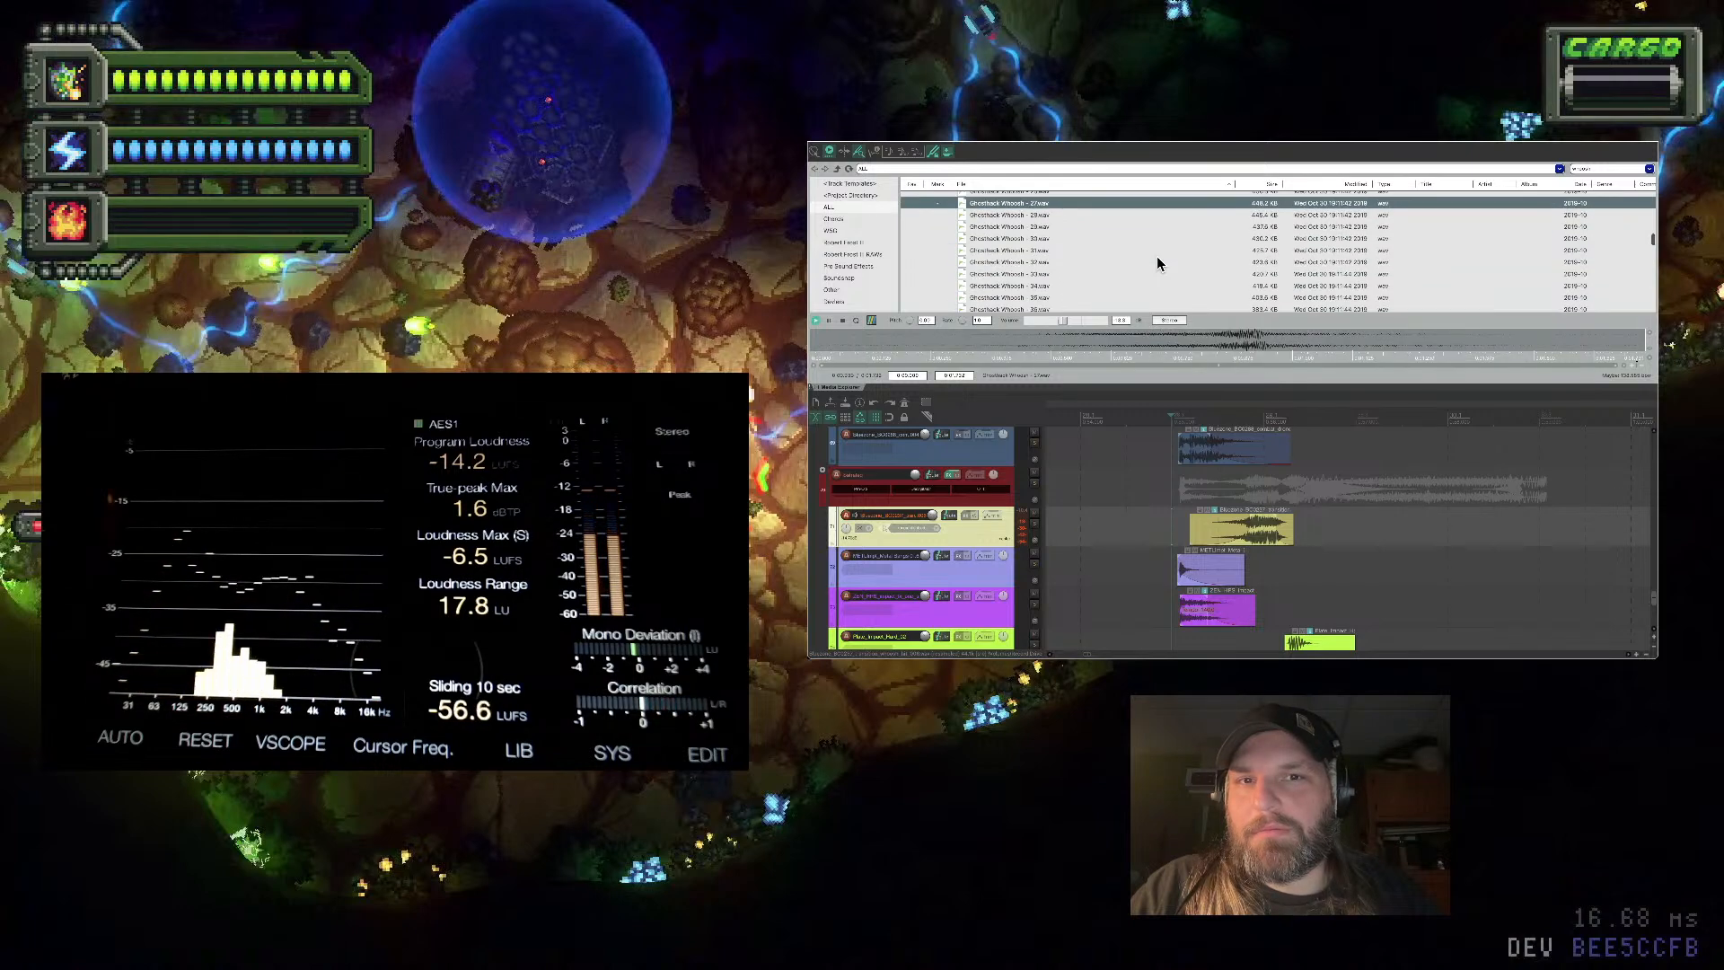
# Preview the higher-numbered Ghosthack Whoosh files and return to the preferred one
pyautogui.click(1157, 261)
pyautogui.scroll(-2, 1156, 263)
pyautogui.press('Down')
pyautogui.press('Down')
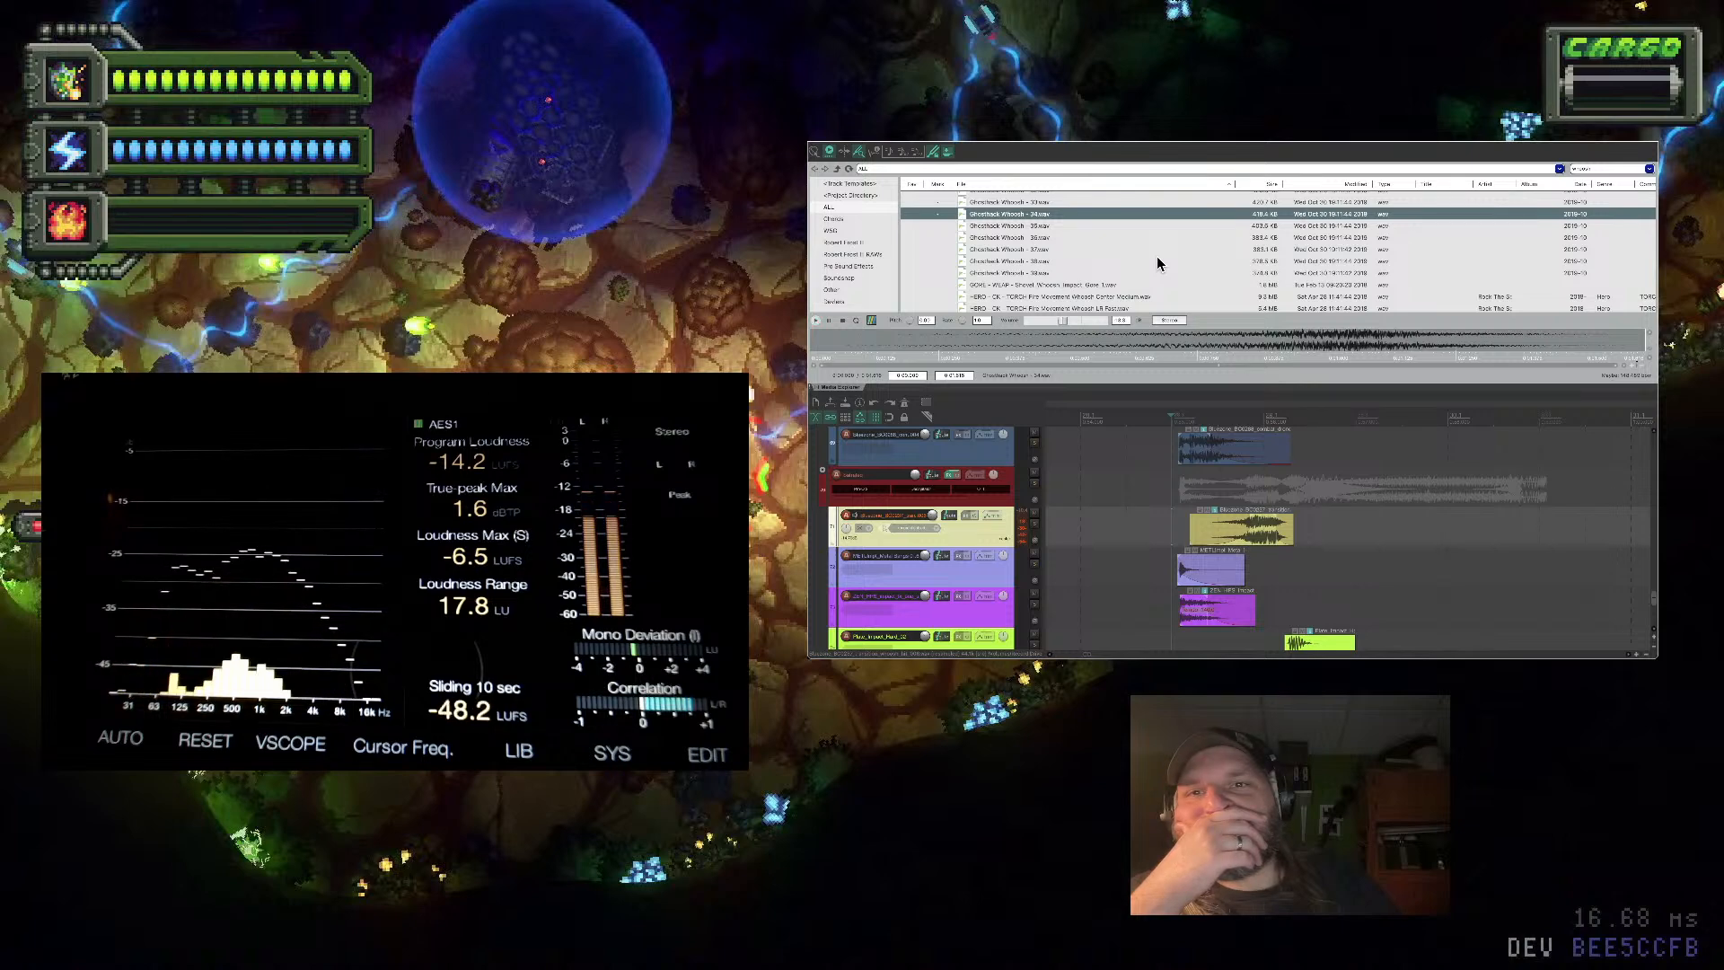
pyautogui.press('Down')
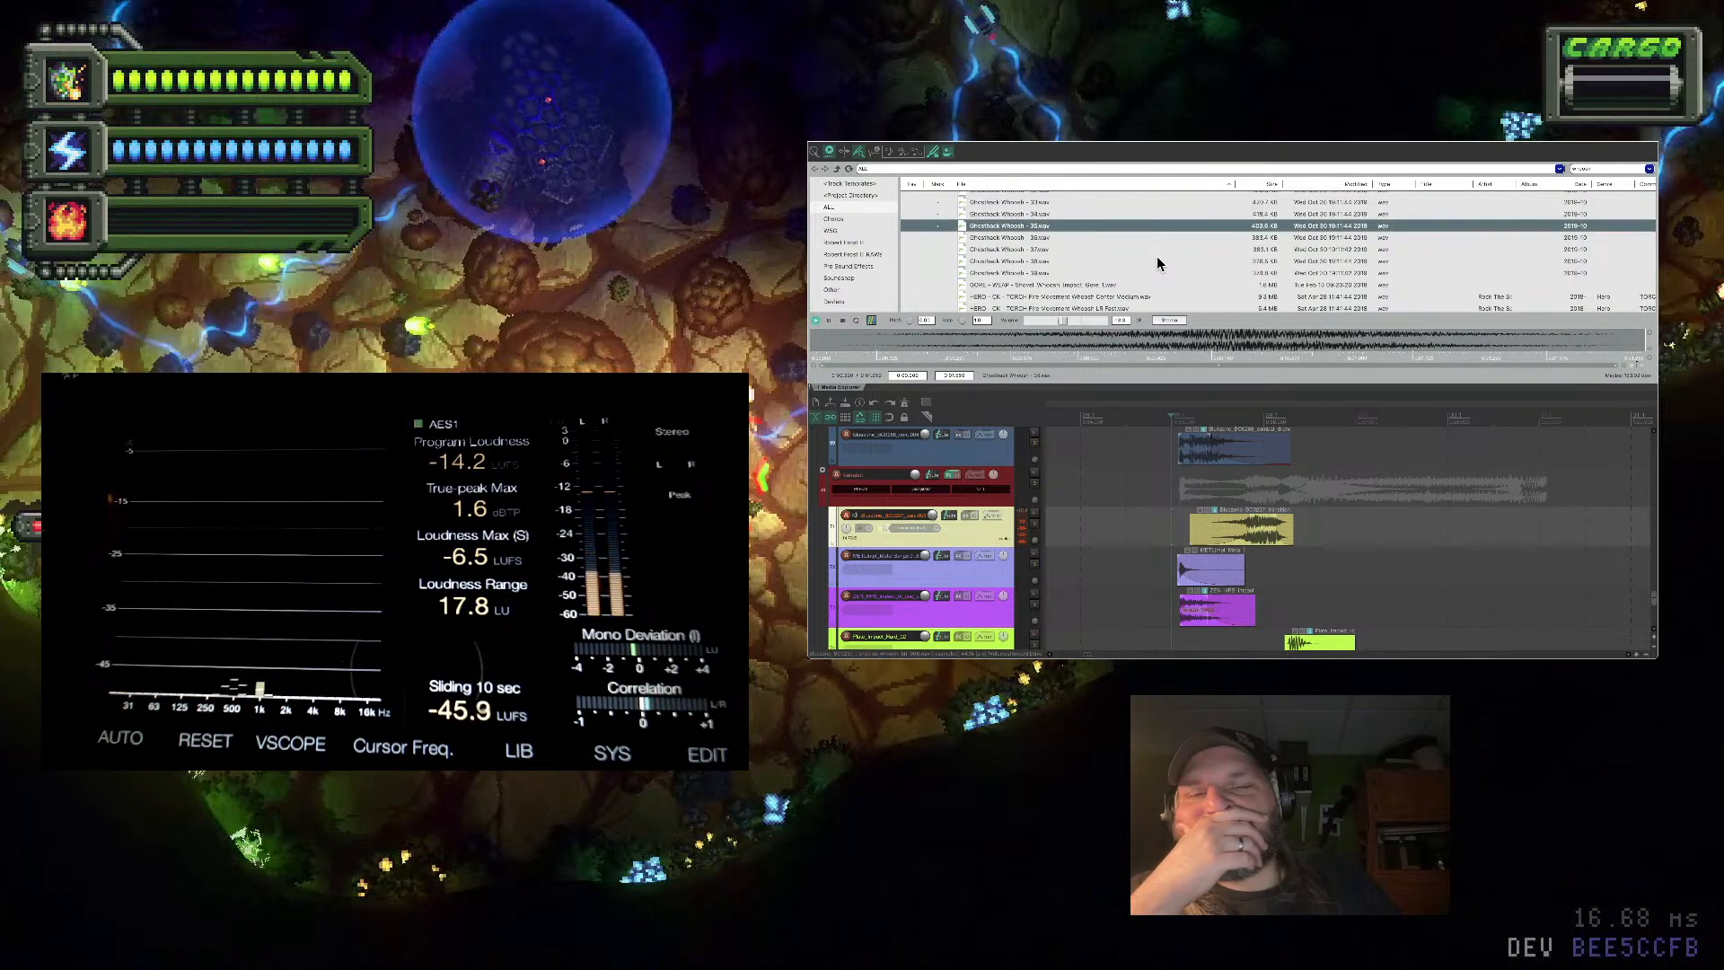
pyautogui.press('Up')
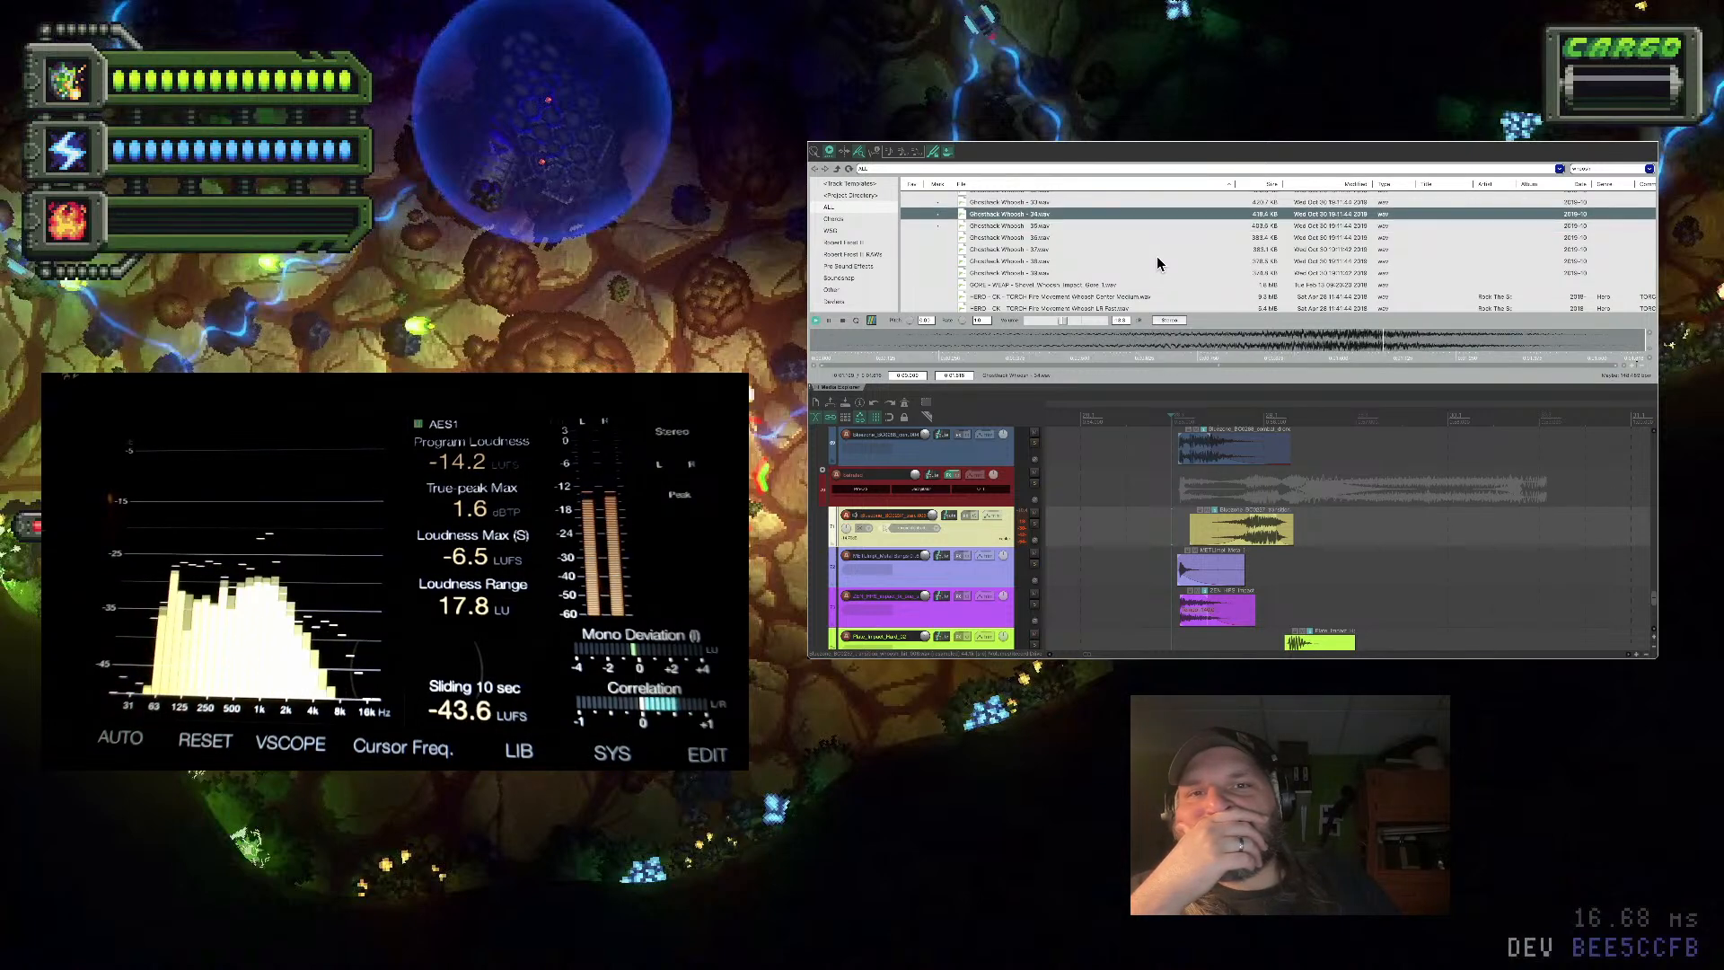
# Add a new track beneath the yellow whoosh track and place the chosen Ghosthack Whoosh file on it
pyautogui.click(974, 531)
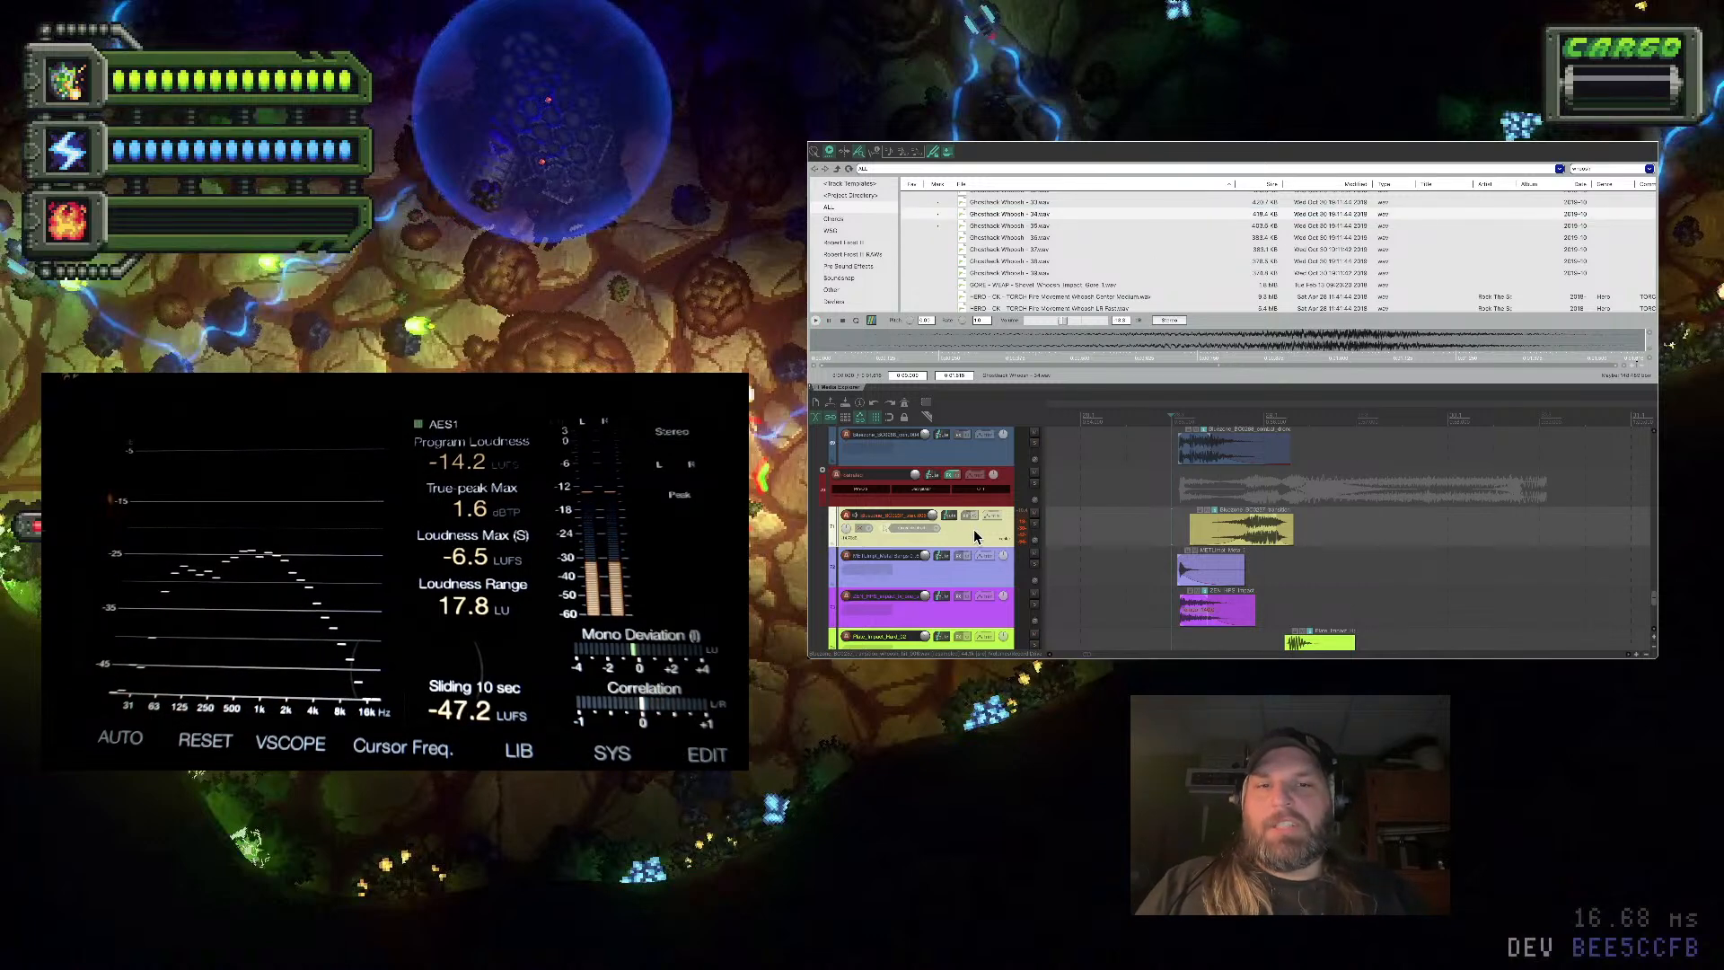
pyautogui.scroll(2, 979, 459)
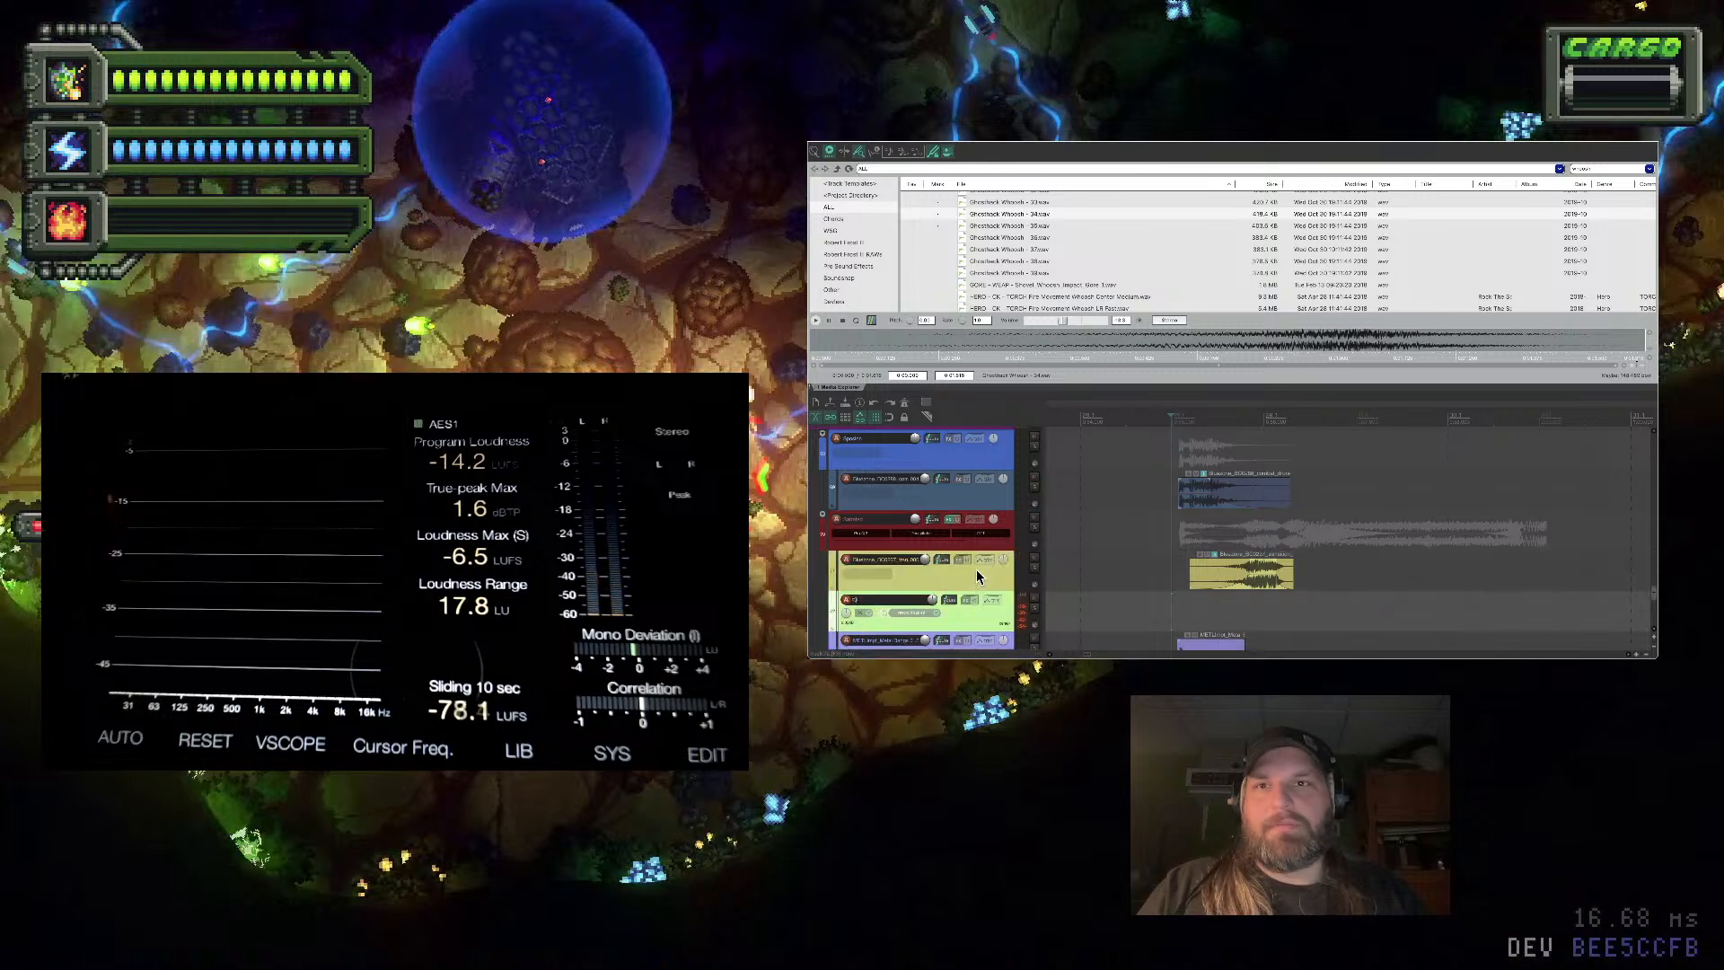
pyautogui.hotkey('ctrl', 't')
pyautogui.moveTo(1052, 216); pyautogui.dragTo(1230, 600)
pyautogui.scroll(-2, 971, 587)
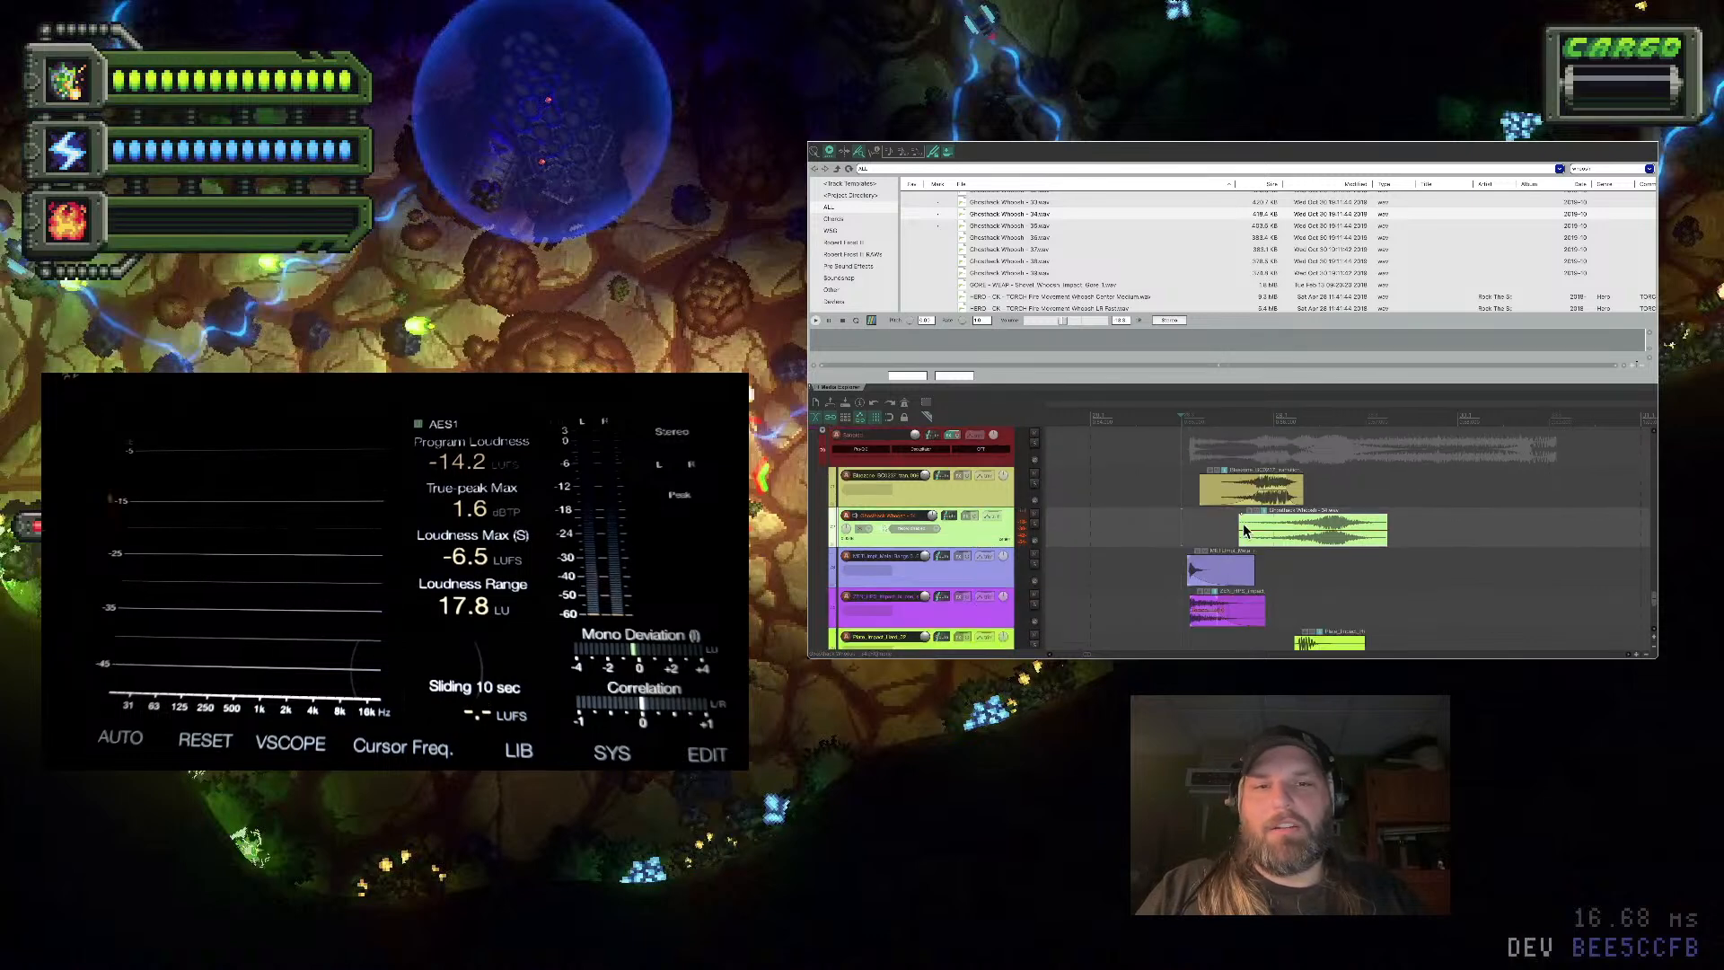
# Trim the new whoosh to a short item spanning the start of the lime green impact, close the media library and audition it
pyautogui.moveTo(1240, 529); pyautogui.dragTo(1312, 541)
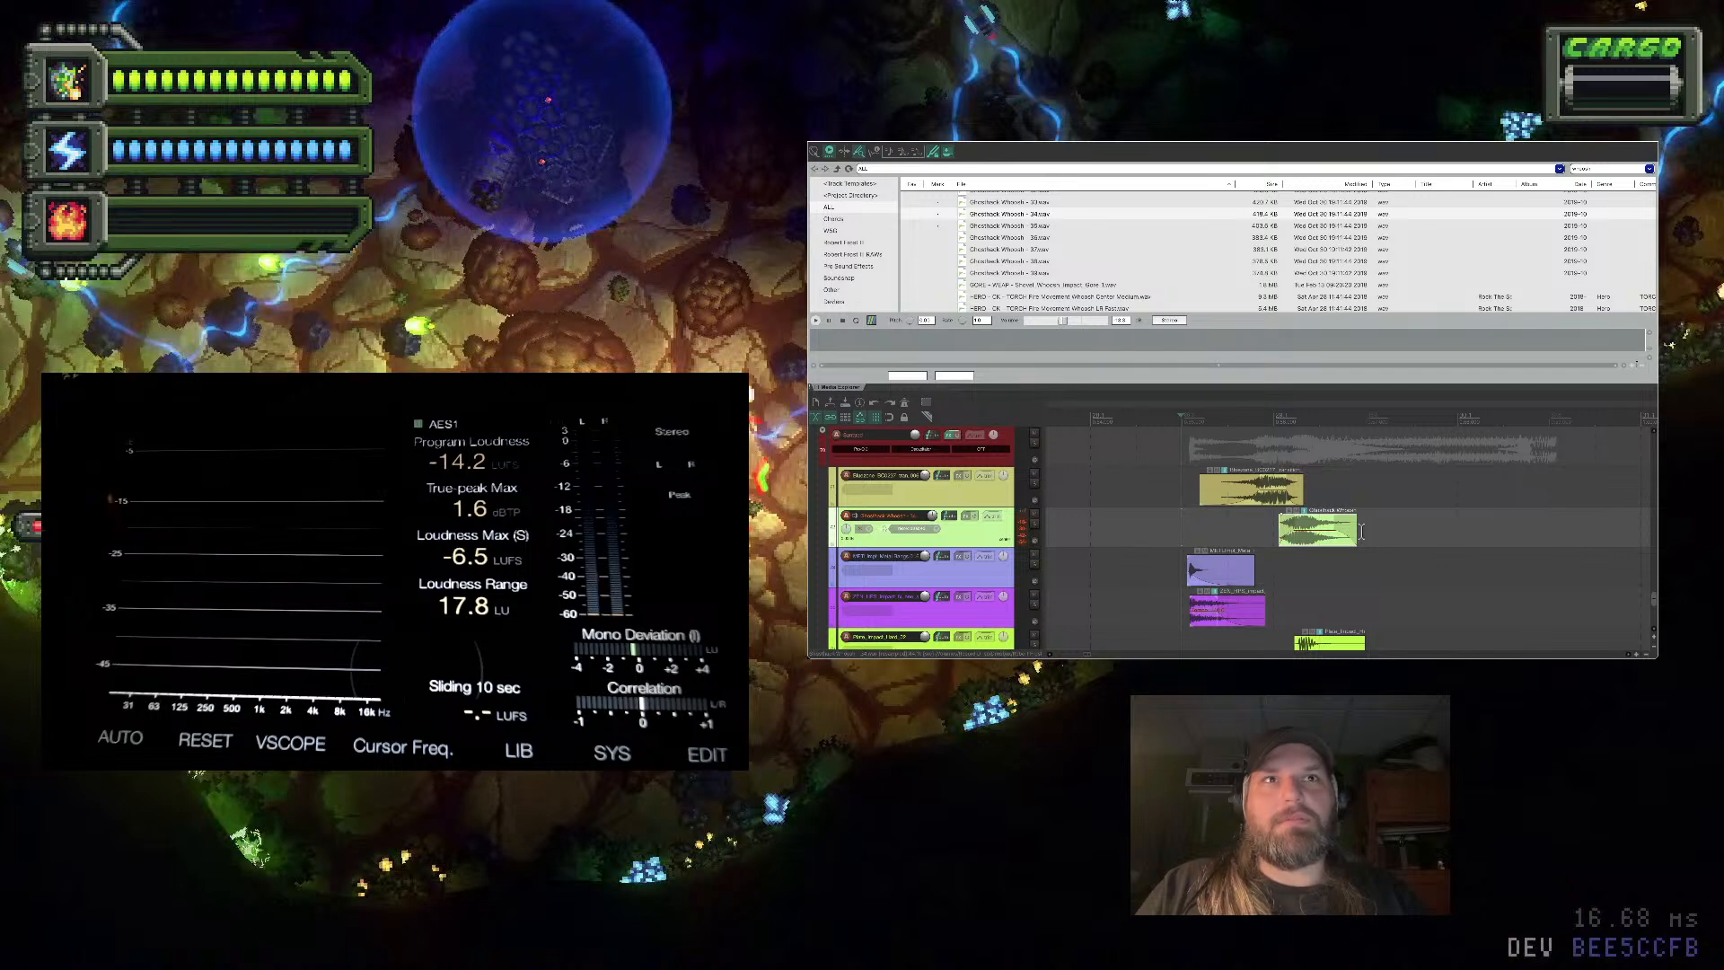
pyautogui.moveTo(1339, 537); pyautogui.dragTo(1319, 538)
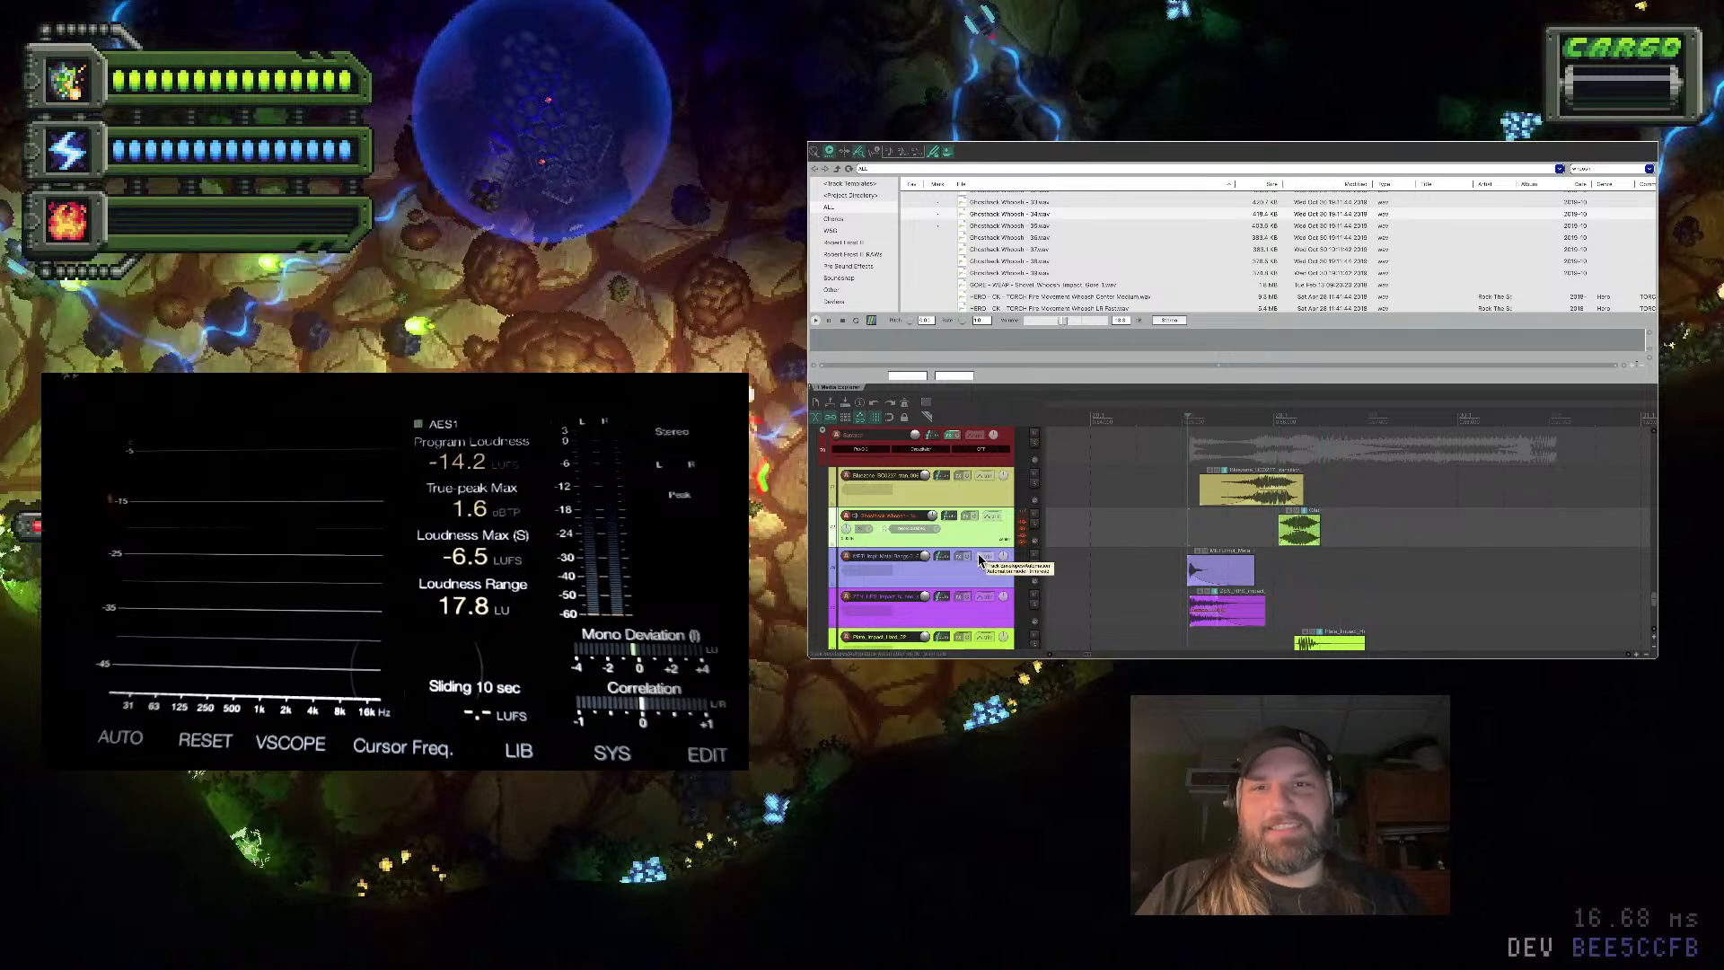
pyautogui.hotkey('ctrl', 'alt', 'x')
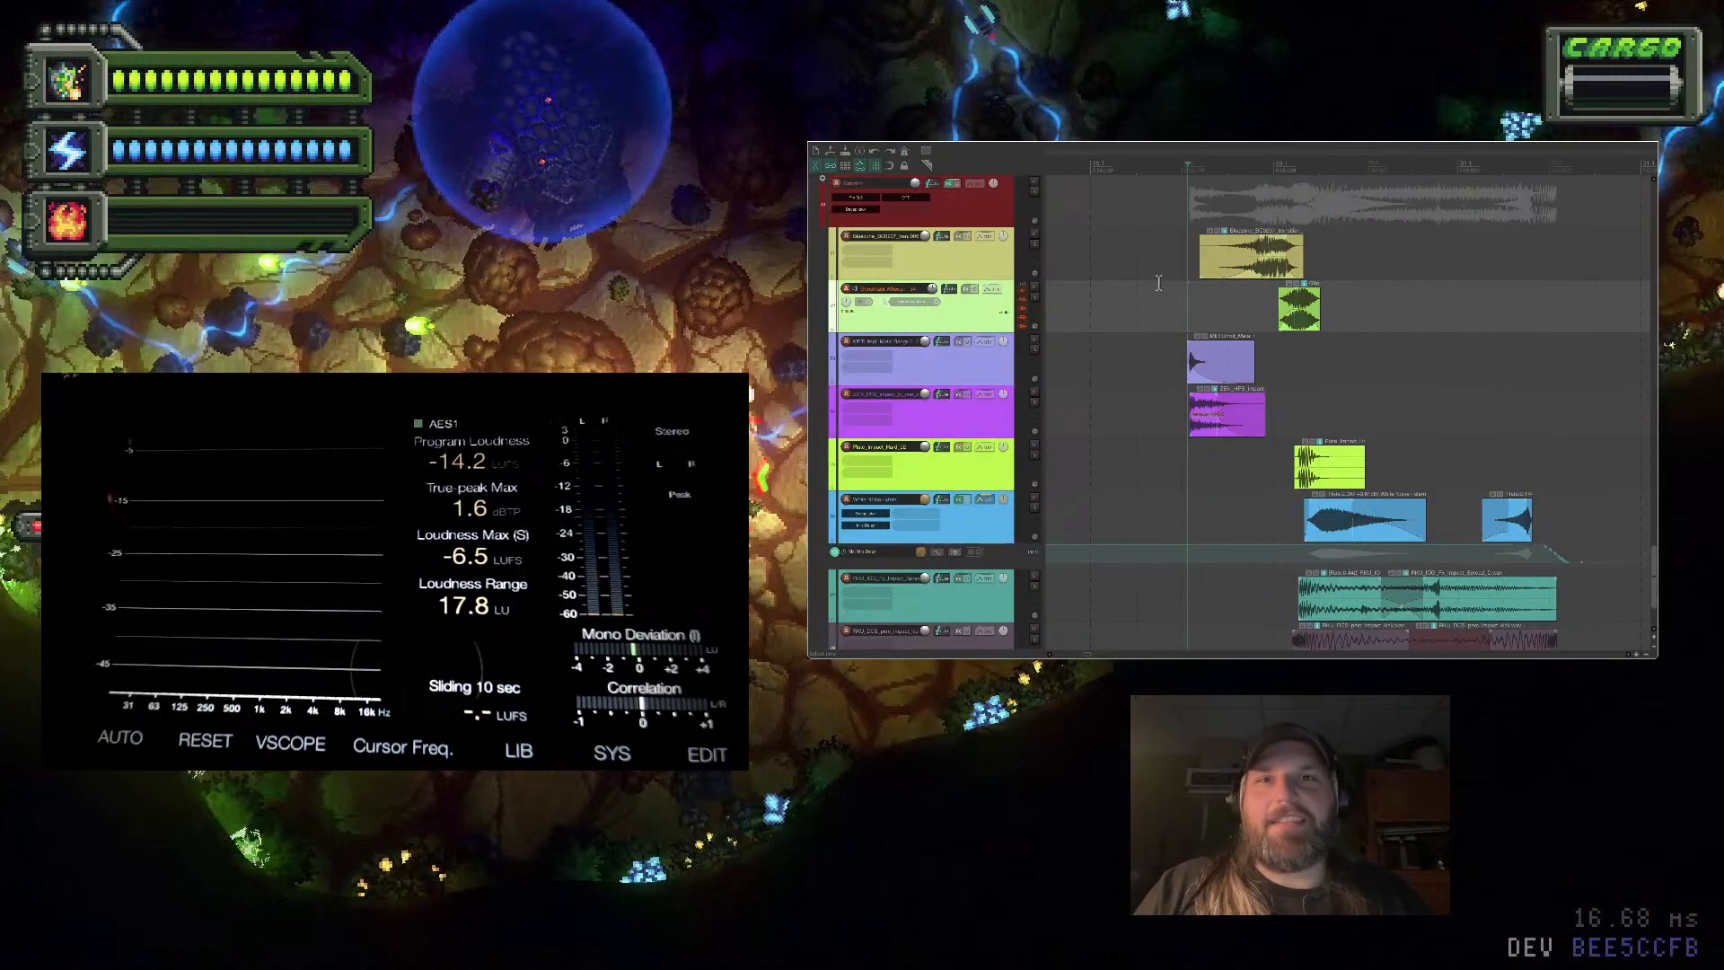
pyautogui.press('space')
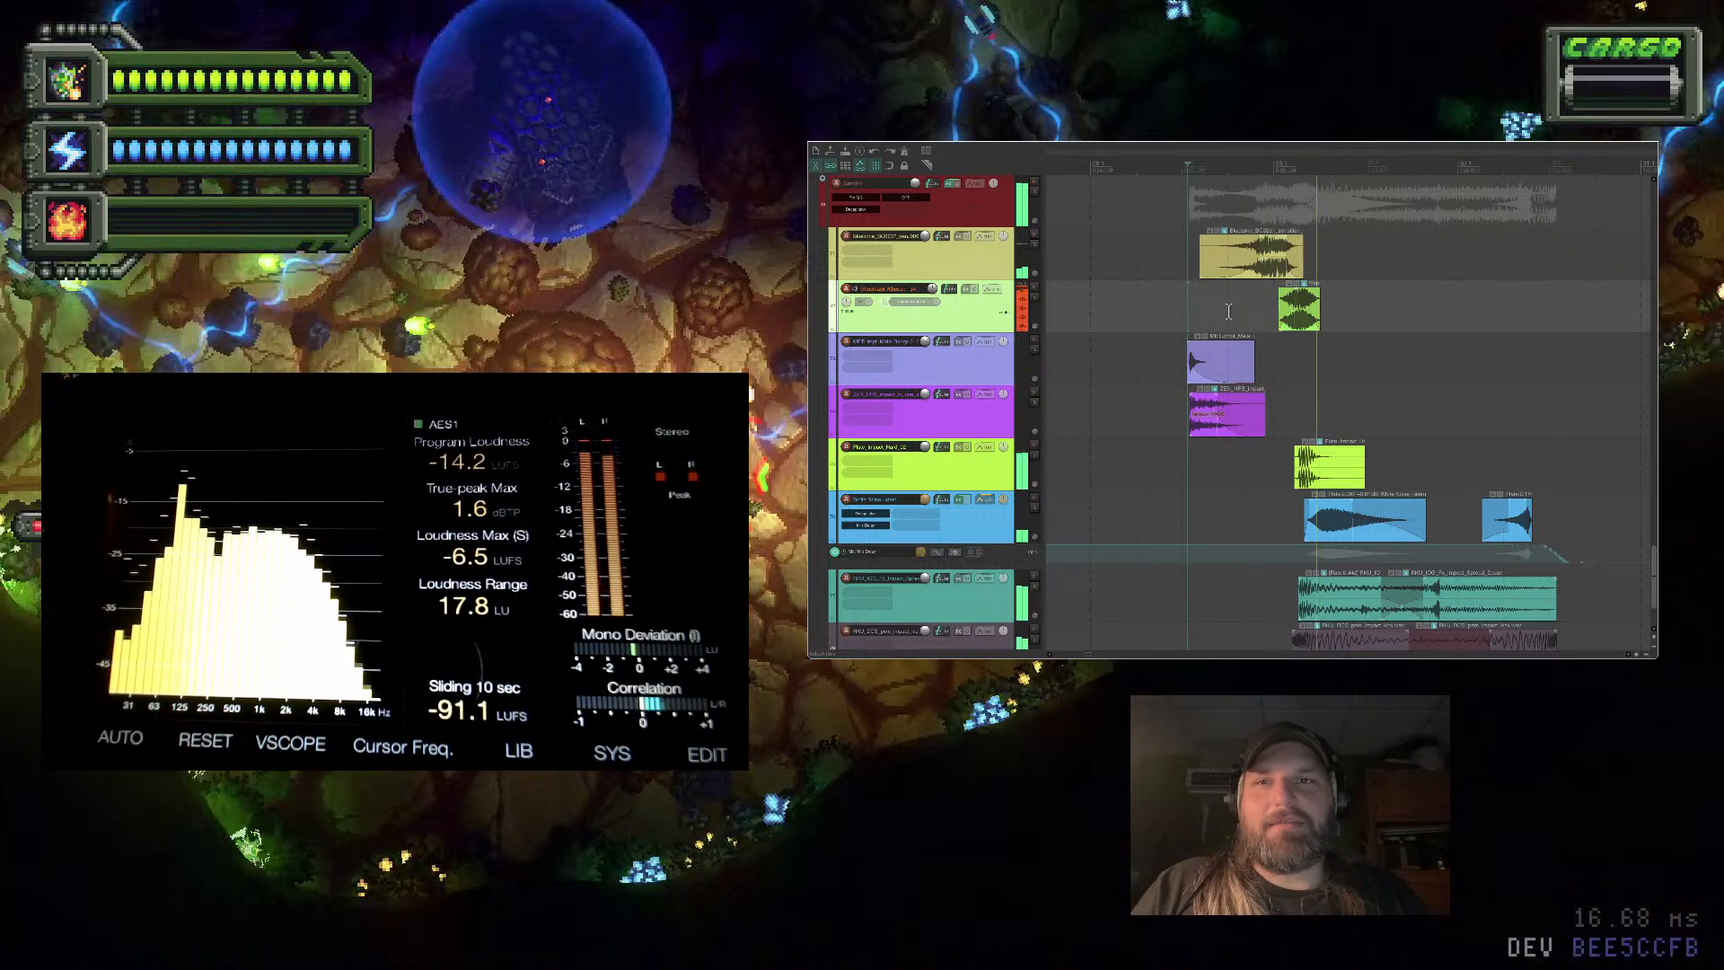
pyautogui.press('space')
# Move the new whoosh track into the blue folder beneath the dark blue track and audition the section
pyautogui.scroll(2, 959, 309)
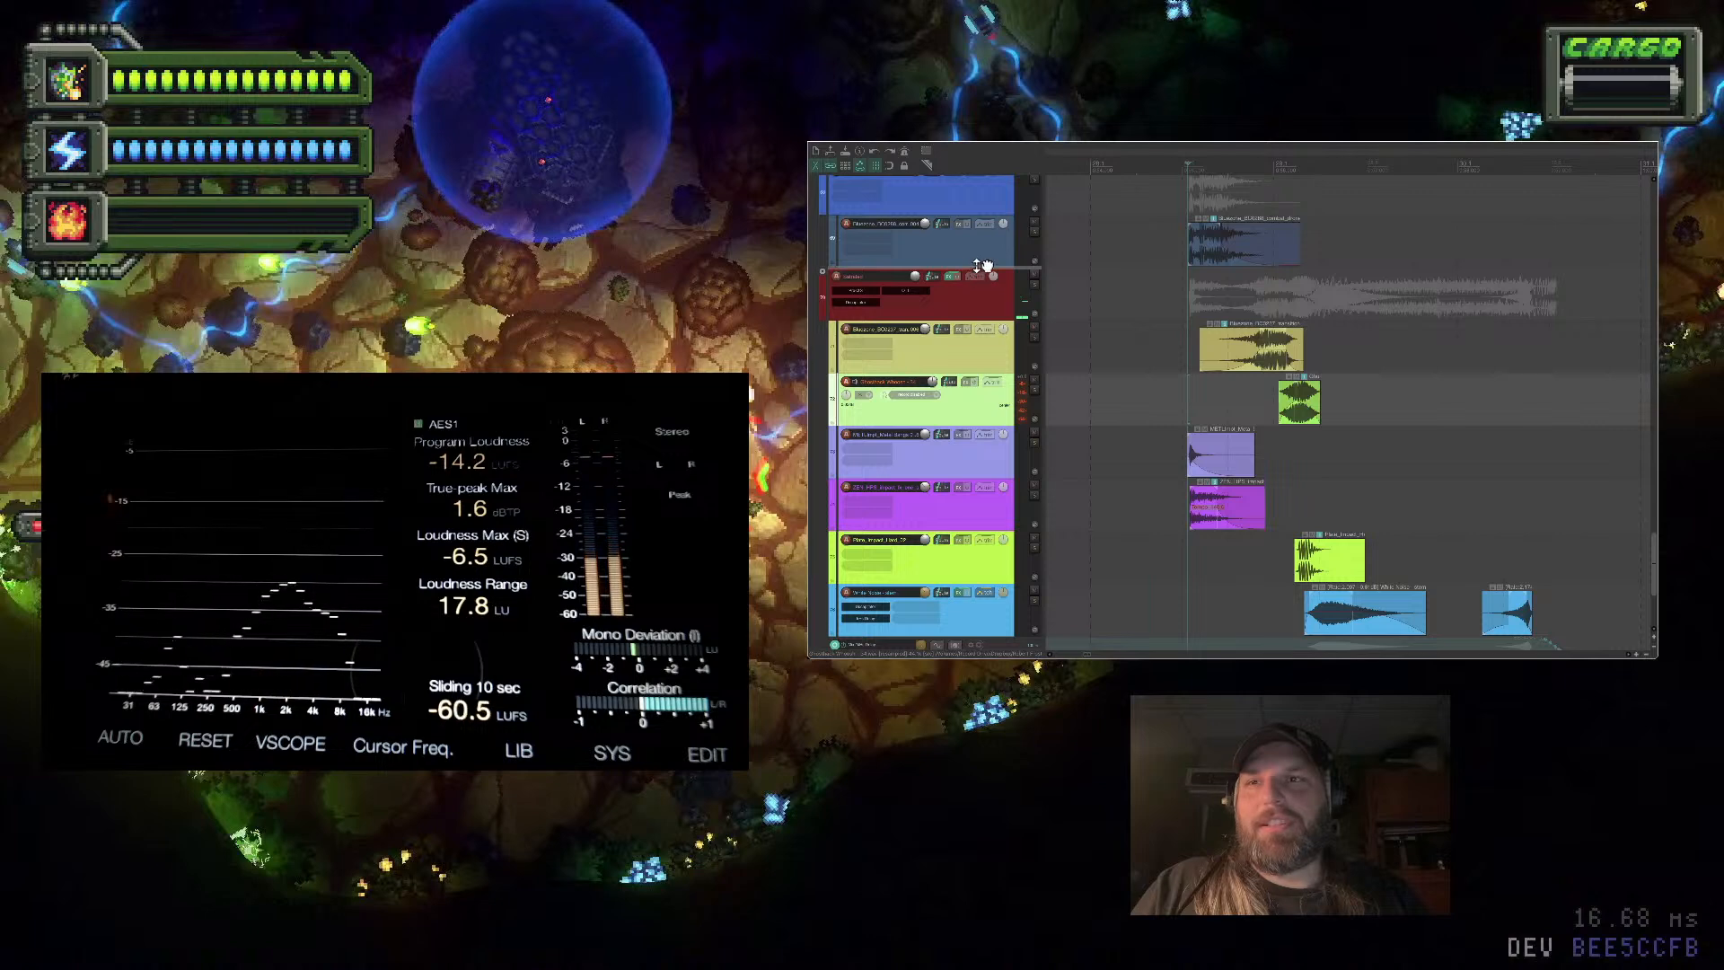
pyautogui.moveTo(981, 265); pyautogui.dragTo(981, 267)
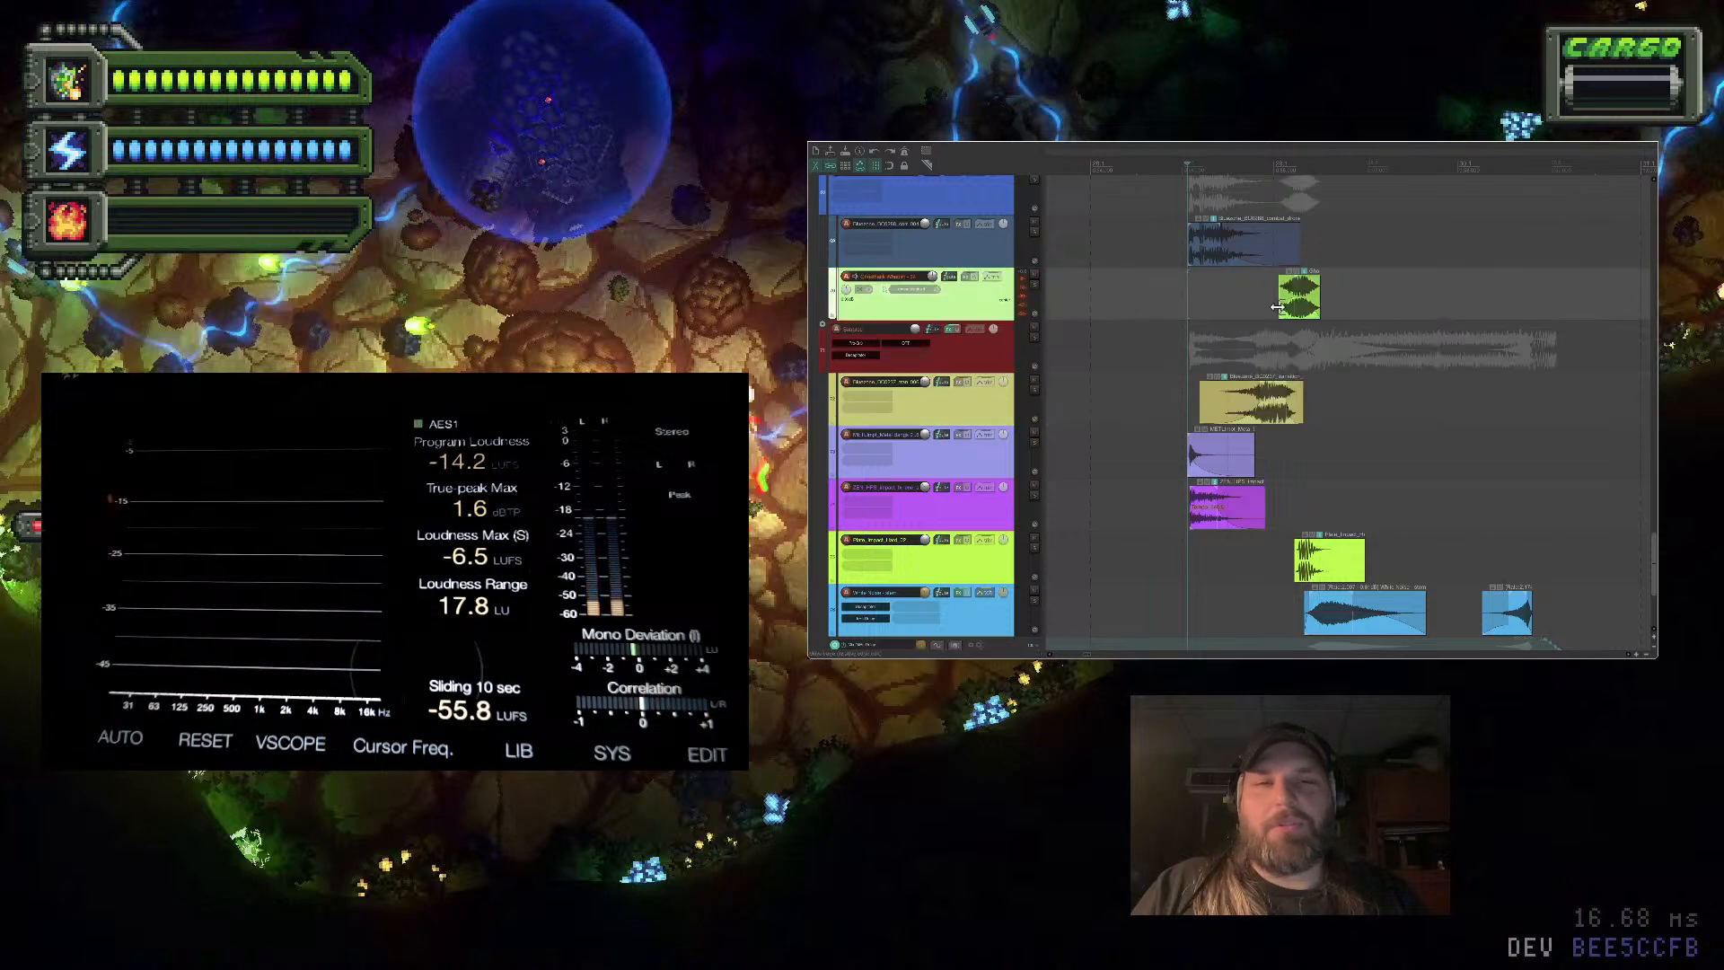
pyautogui.press('space')
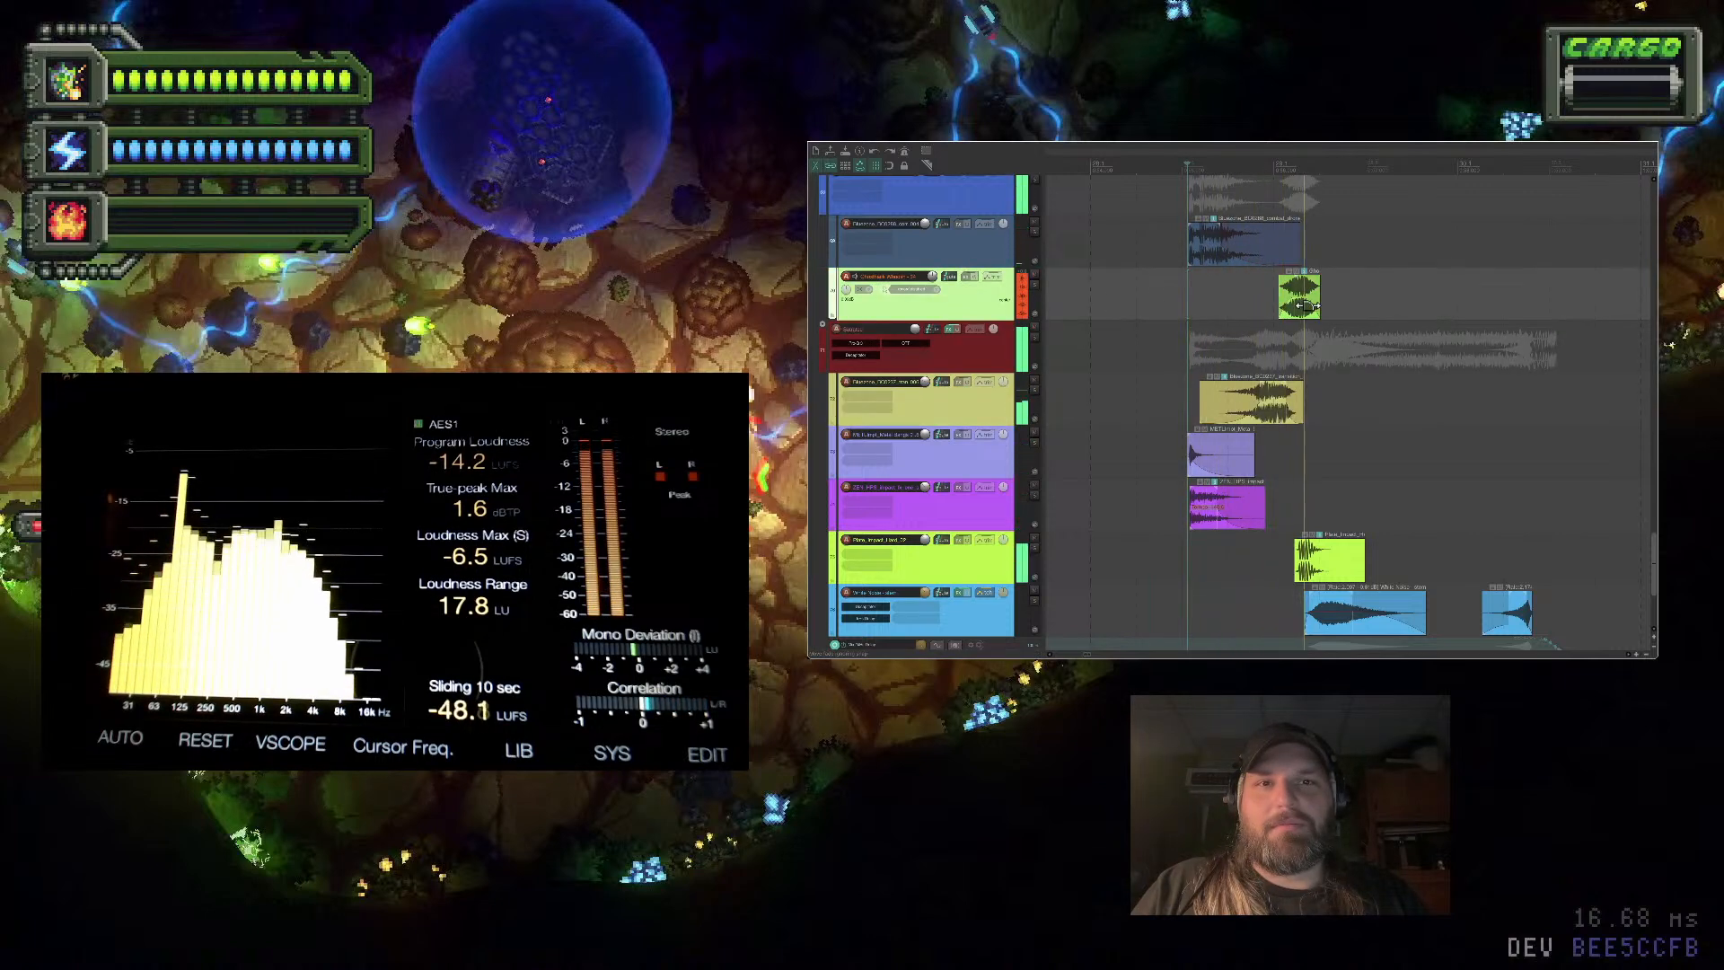
pyautogui.press('space')
# Fine-tune the light green whoosh item and shorten the yellow whoosh to end just before the lime green impact, auditioning the changes
pyautogui.moveTo(1313, 306)
pyautogui.mouseDown()
pyautogui.moveTo(1295, 296)
pyautogui.moveTo(1311, 289)
pyautogui.mouseUp()
pyautogui.press('space')
pyautogui.scroll(3, 1295, 395)
pyautogui.moveTo(1308, 402); pyautogui.dragTo(1266, 406)
pyautogui.press('space')
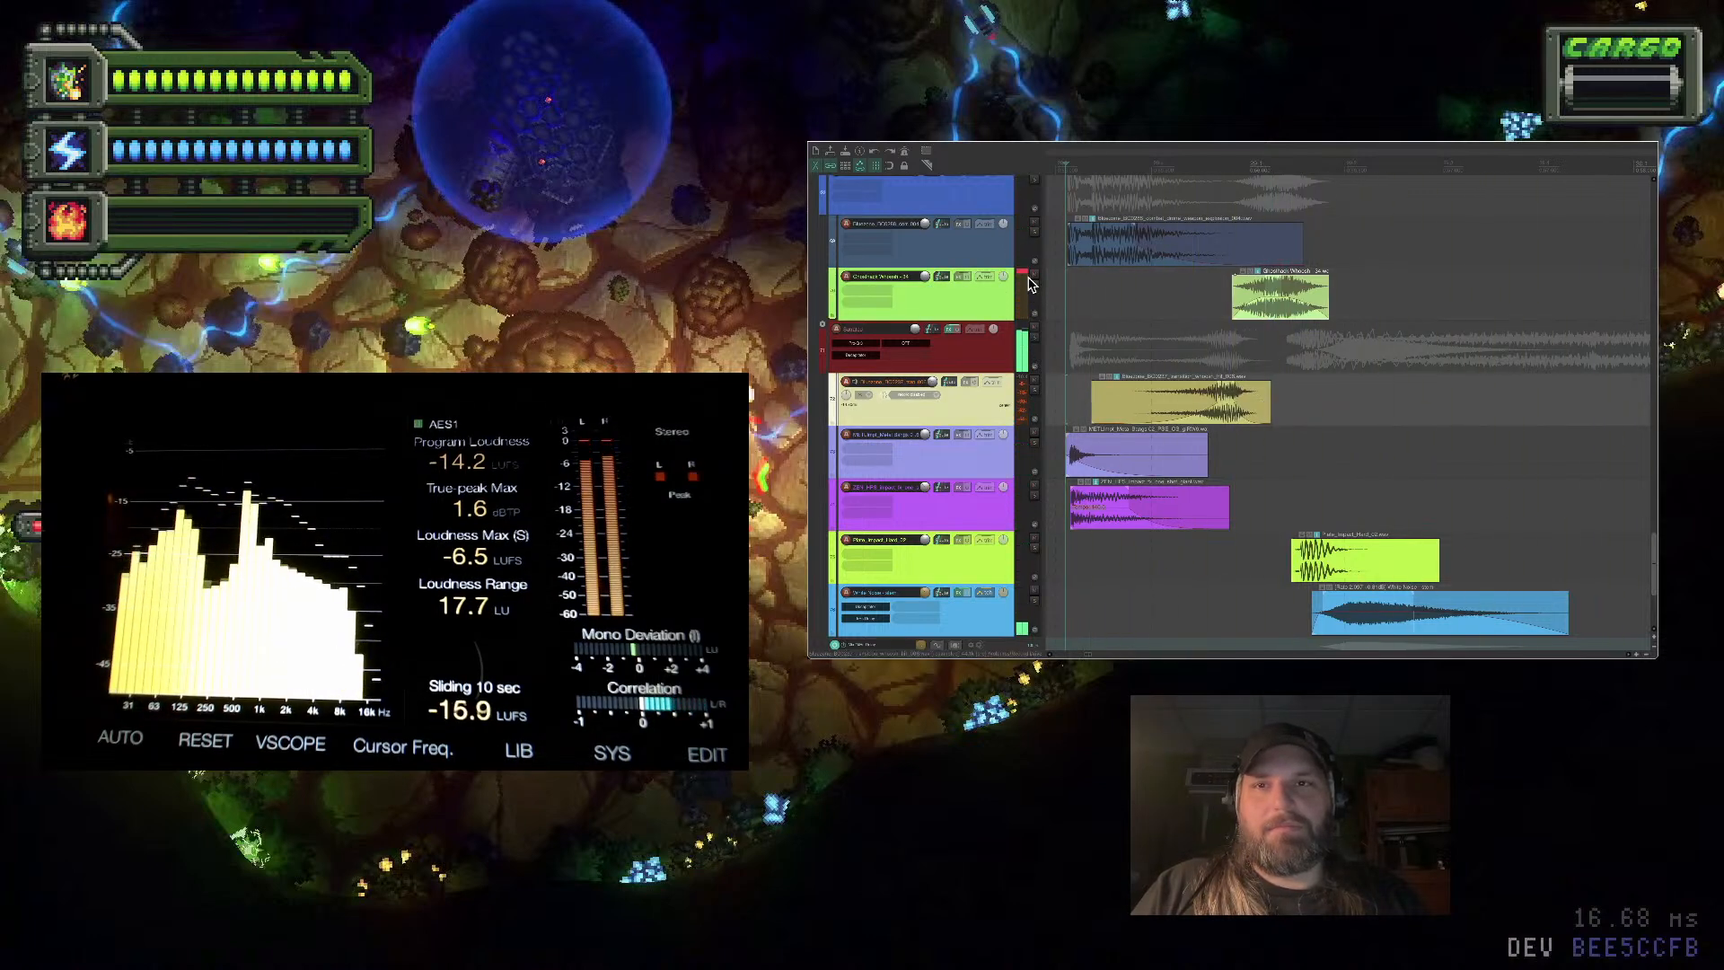
pyautogui.click(967, 300)
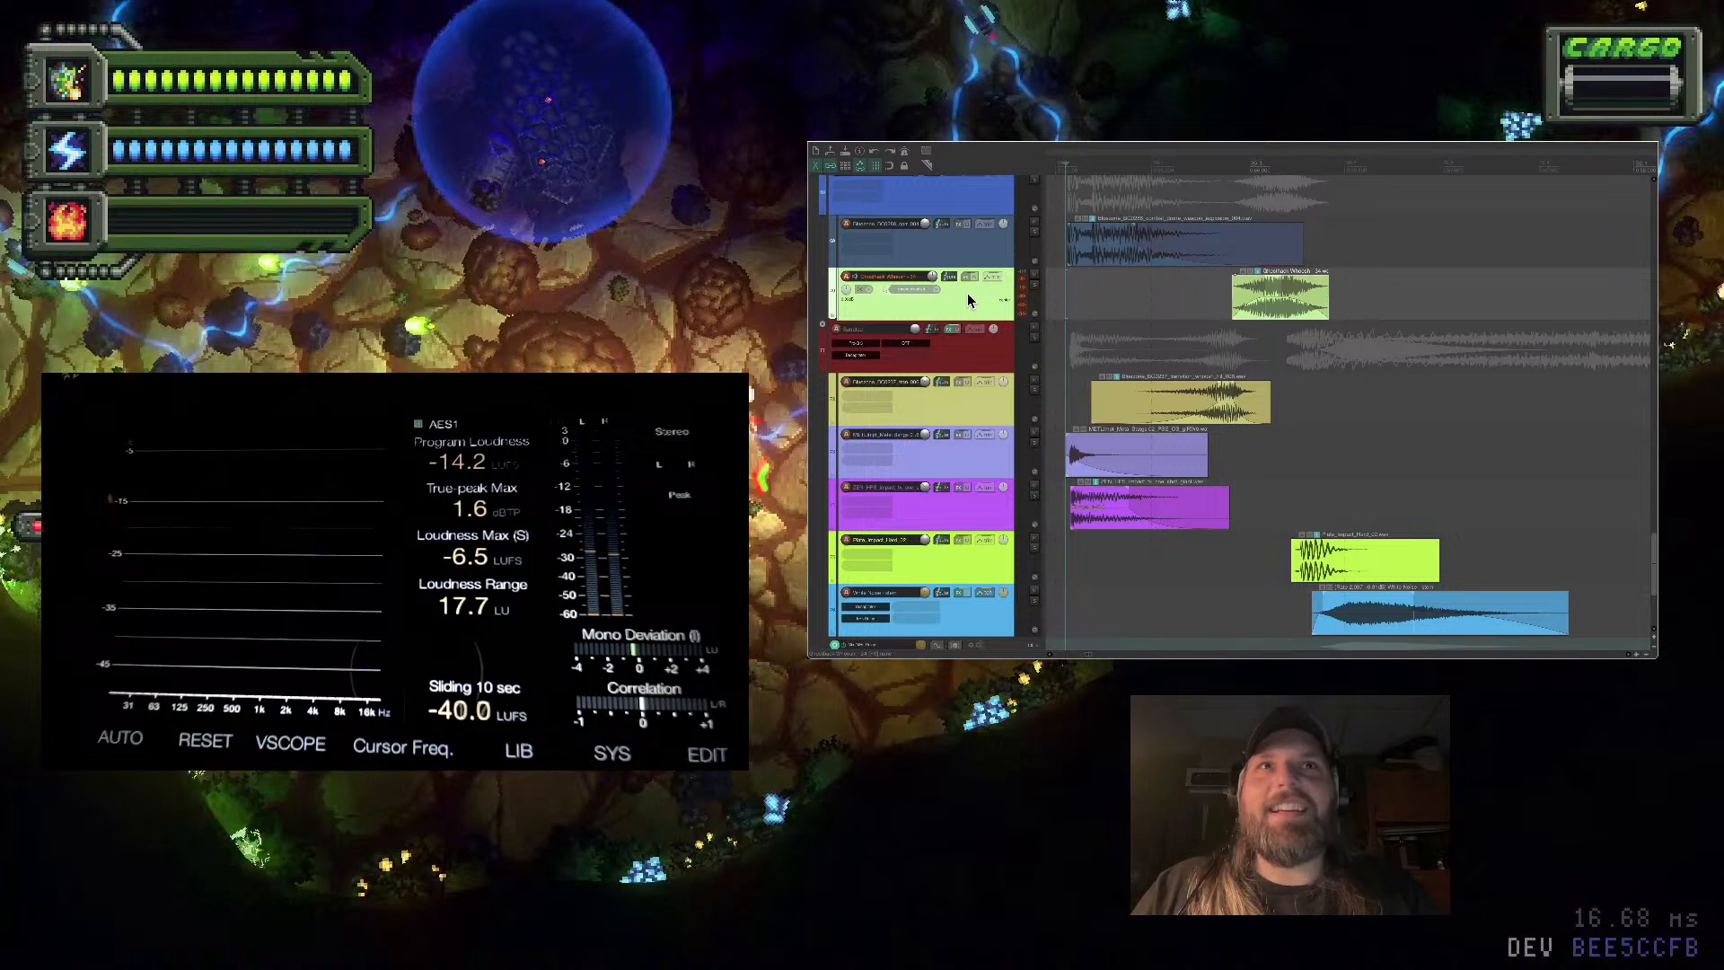
pyautogui.press('super+alt+m')
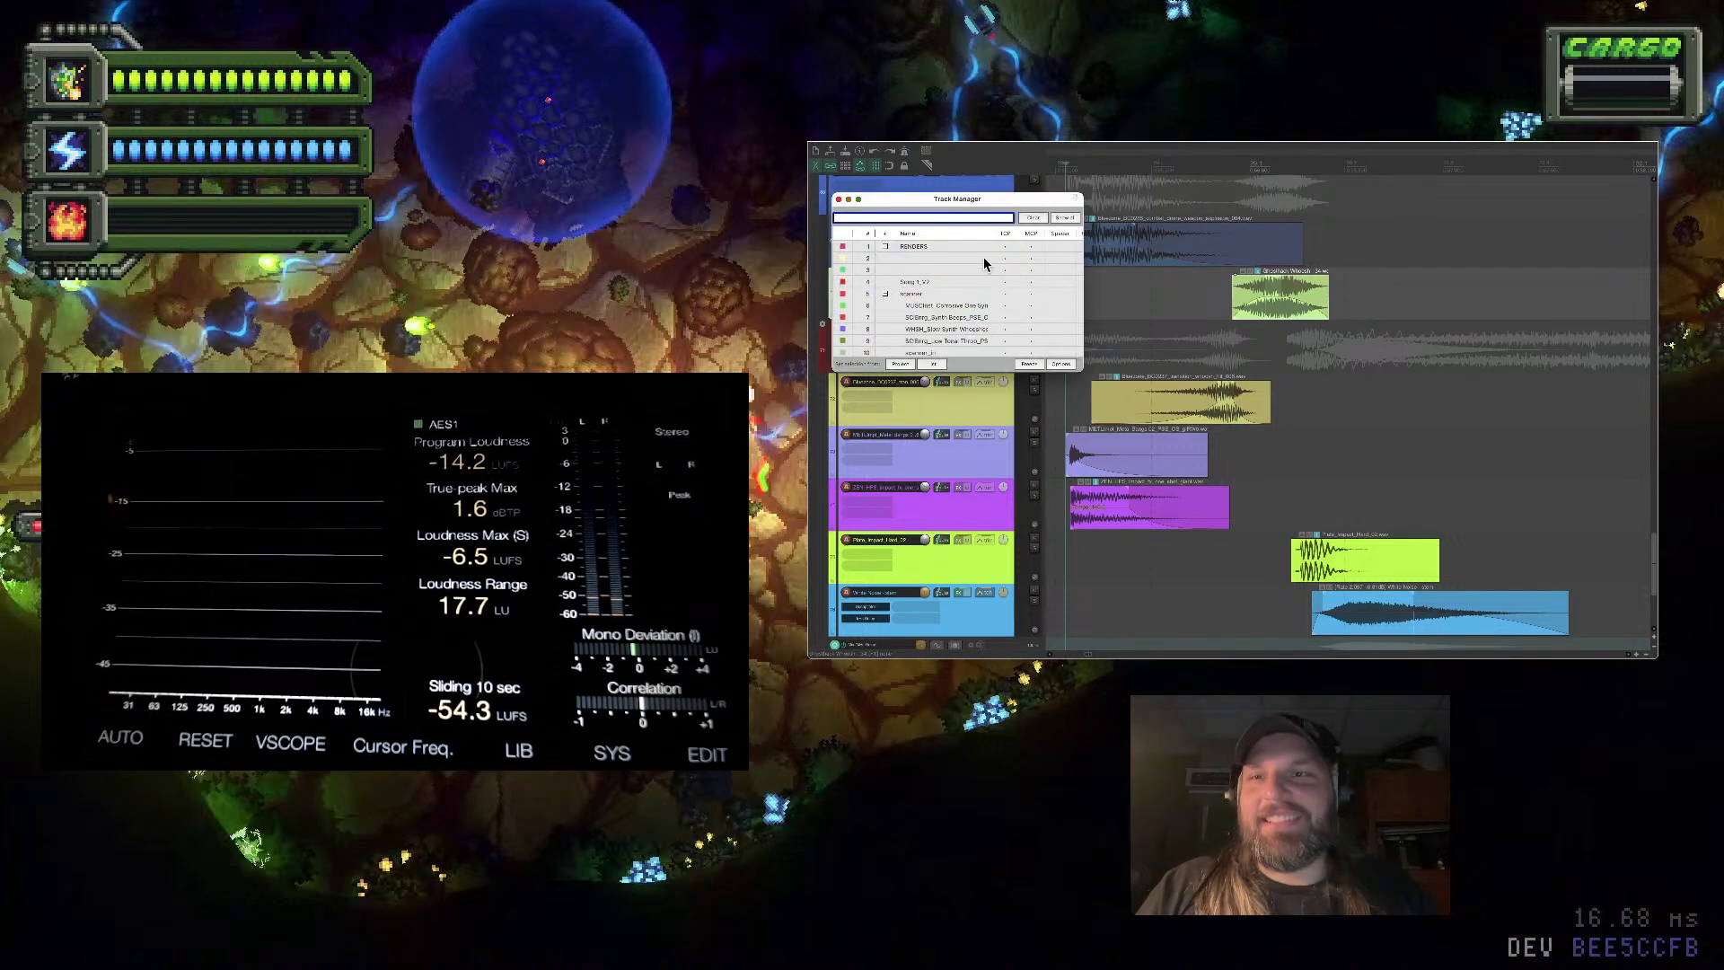
pyautogui.press('super+alt+m')
pyautogui.press('super+alt+x')
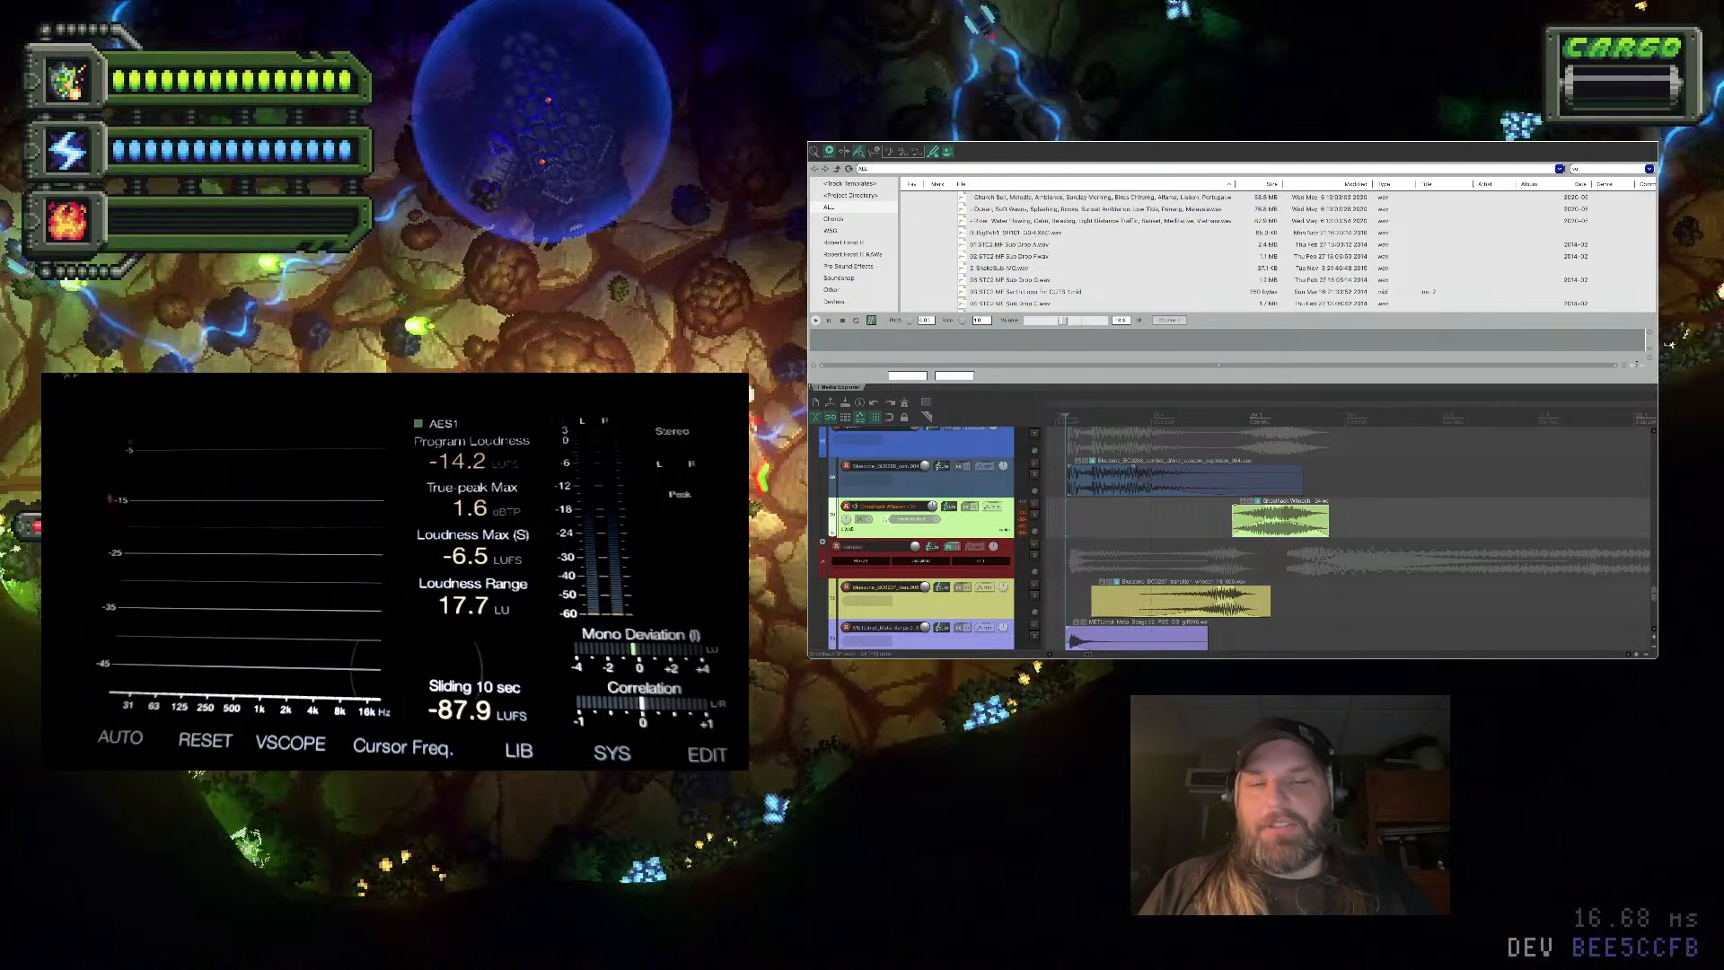
pyautogui.press('super+alt+x')
# Move the dark maroon impact item earlier so it starts slightly ahead of the lime green impact, auditioning while adjusting its position
pyautogui.scroll(-5, 960, 494)
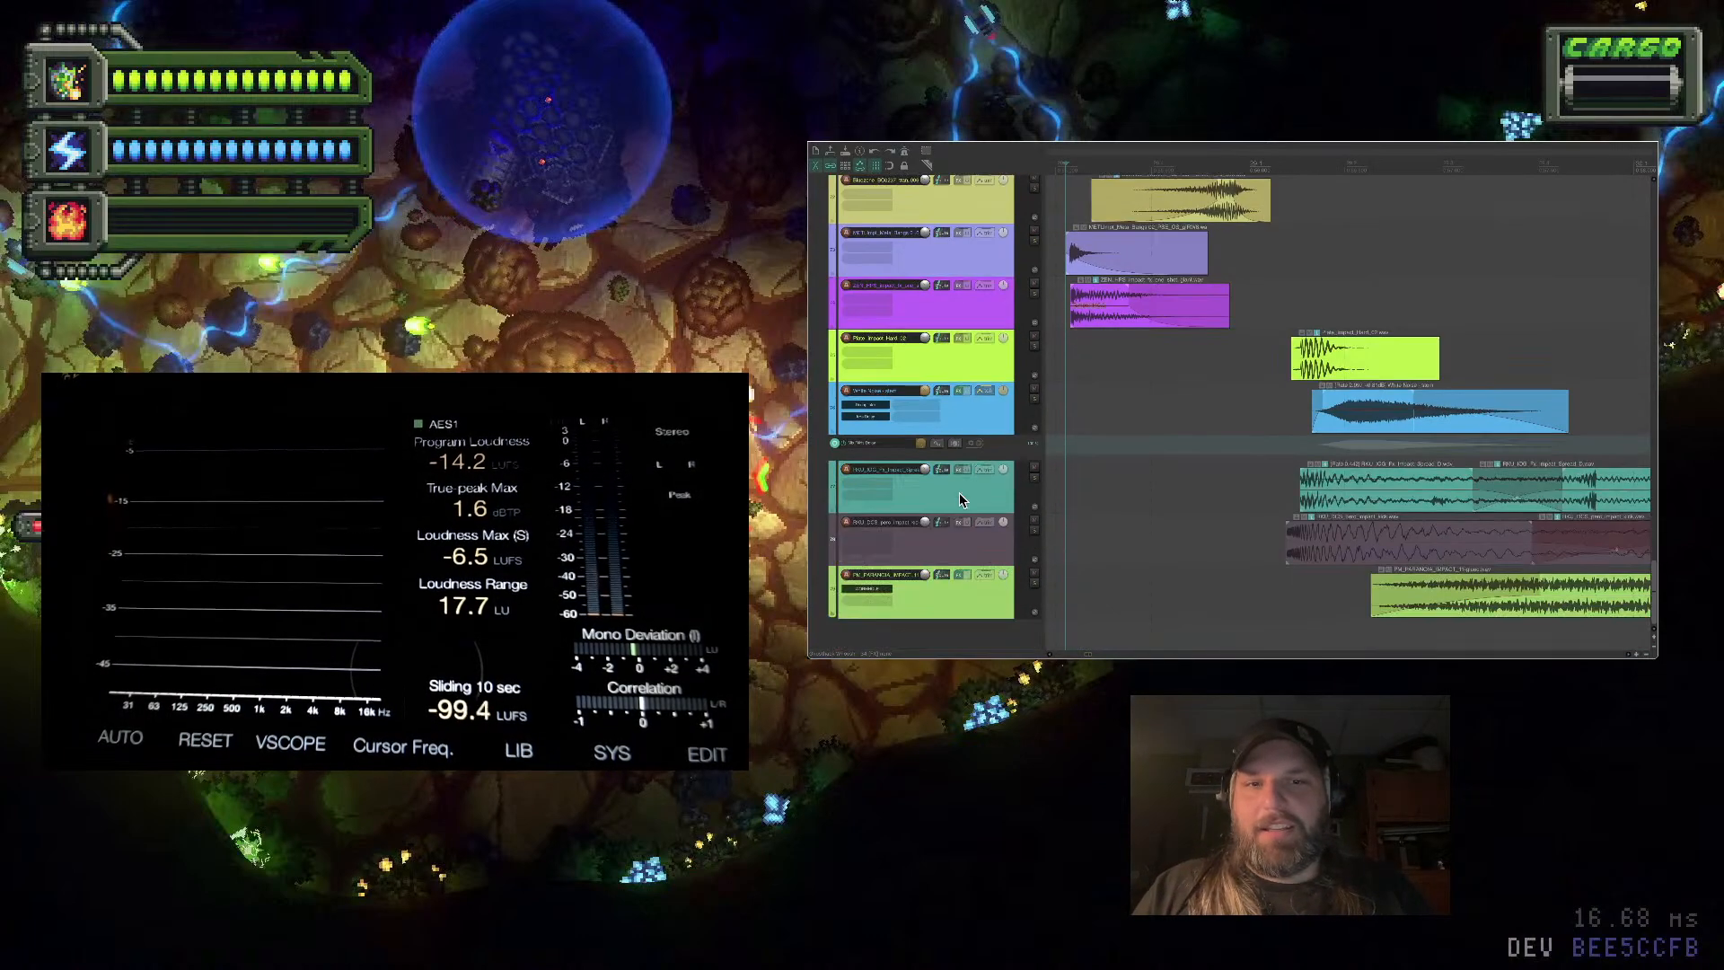
pyautogui.moveTo(1371, 556); pyautogui.dragTo(1325, 550)
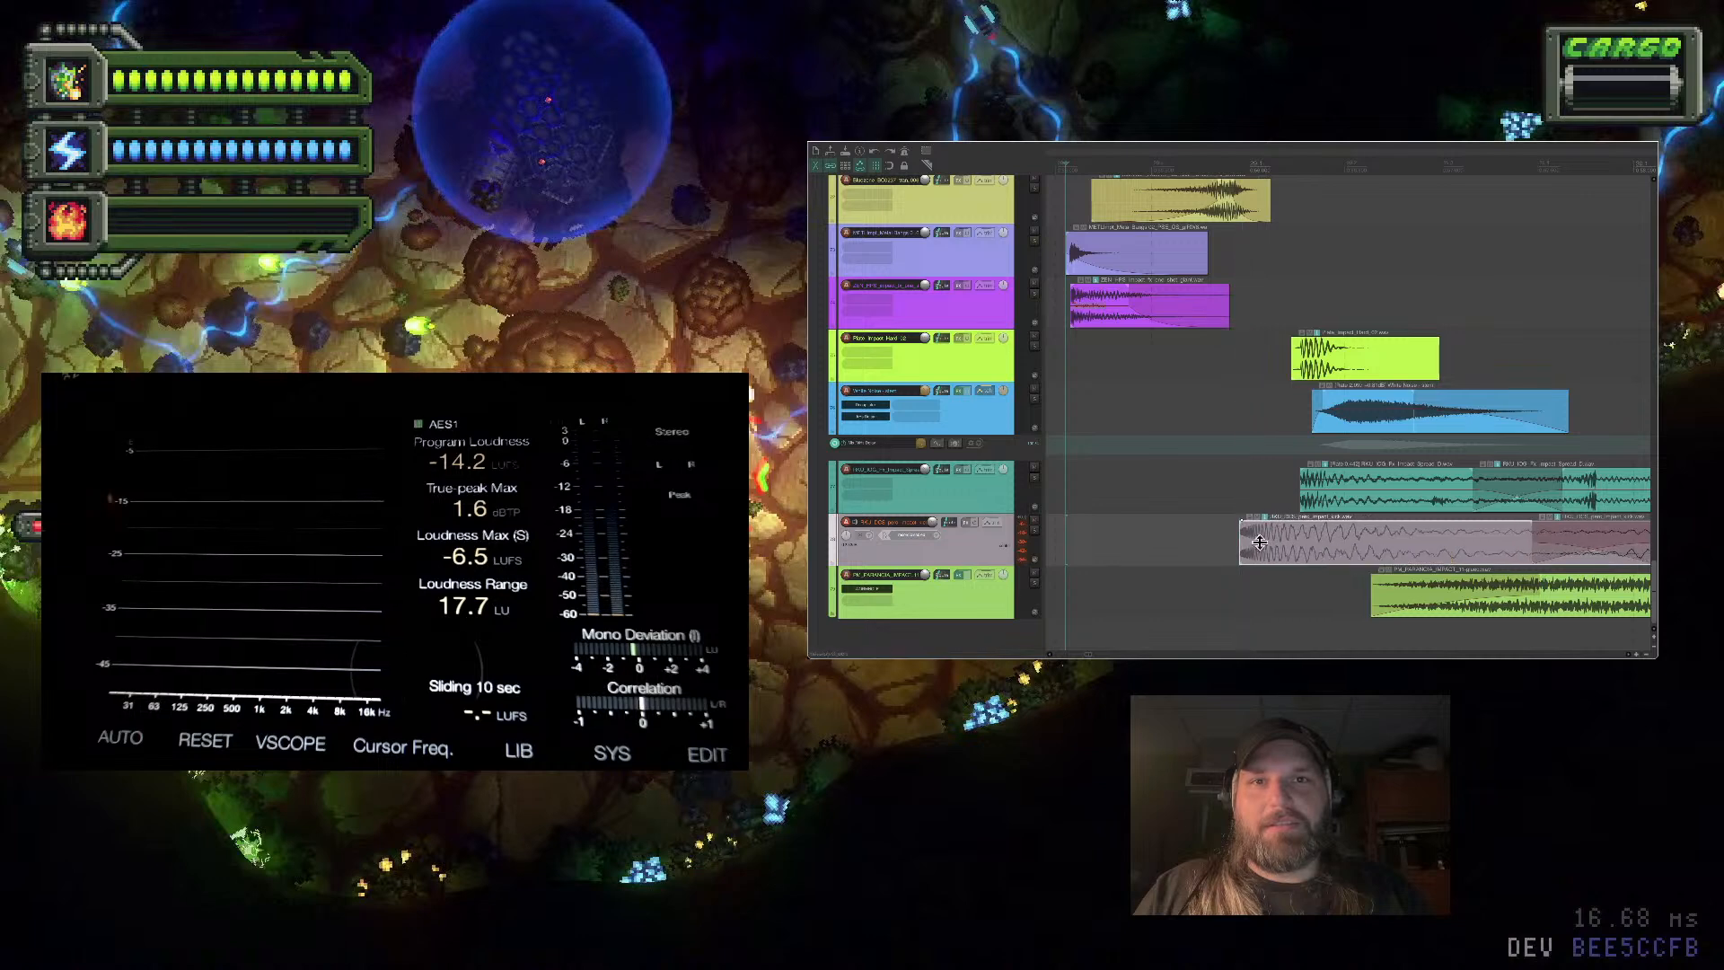
pyautogui.scroll(3, 916, 511)
pyautogui.scroll(-3, 916, 512)
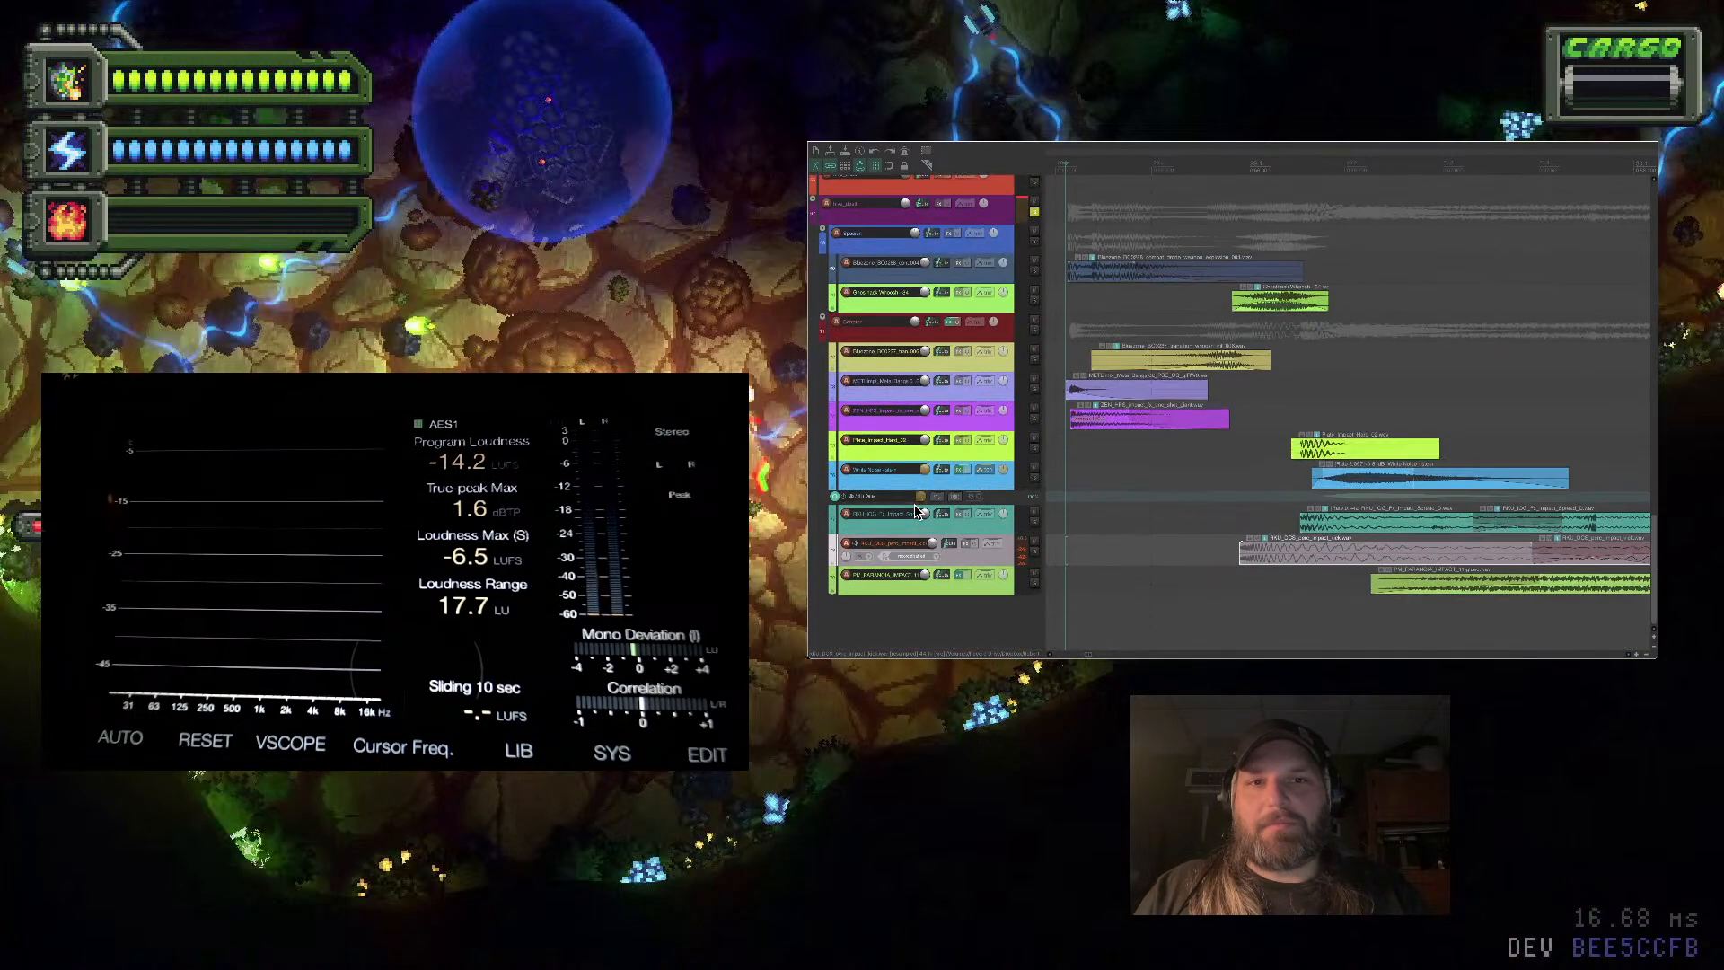
pyautogui.press('space')
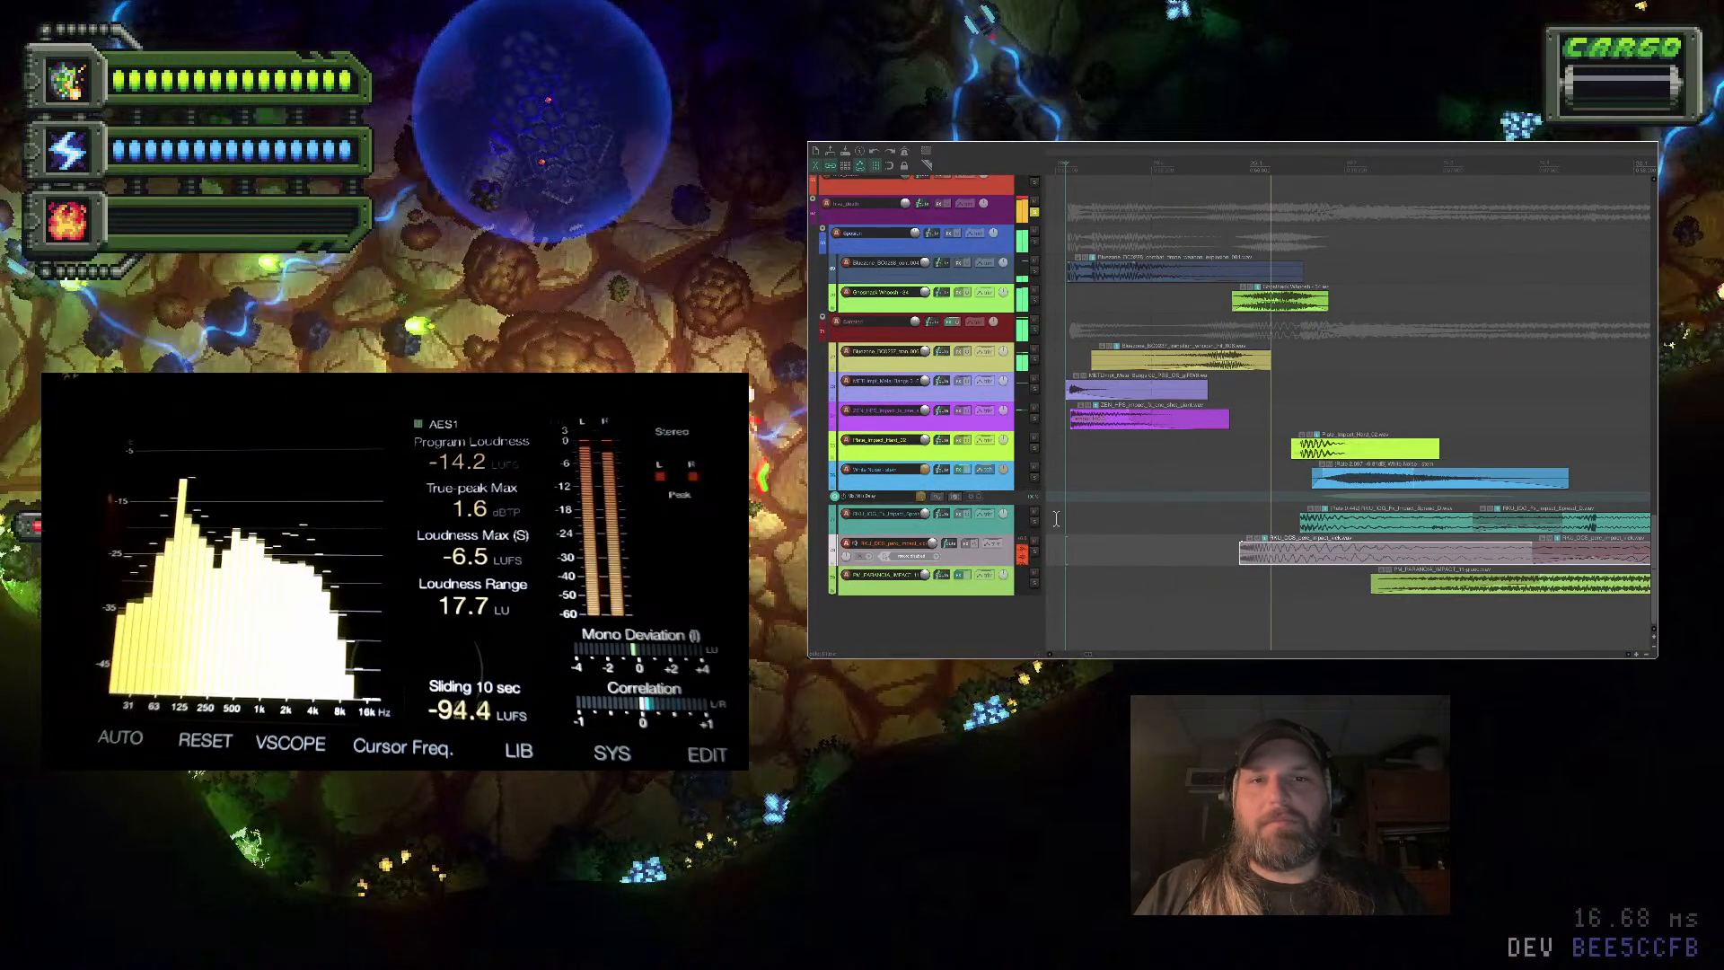
pyautogui.moveTo(1293, 563); pyautogui.dragTo(1317, 556)
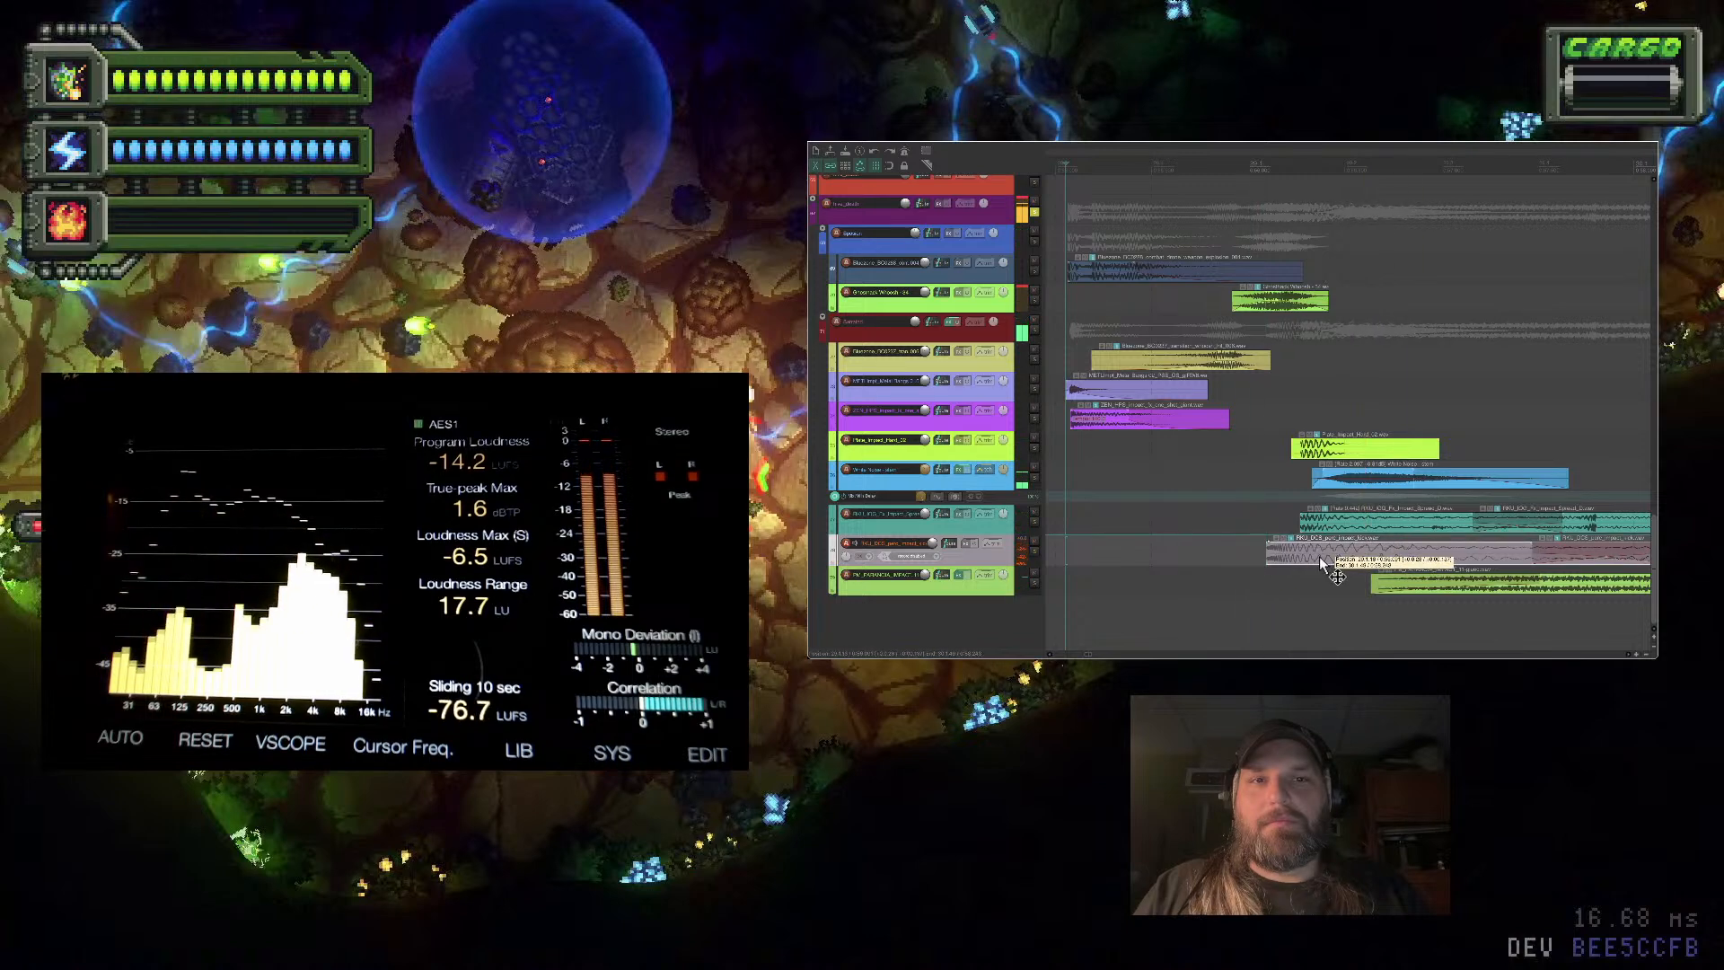
pyautogui.scroll(-1, 1311, 451)
# Shorten the light green whoosh in the blue folder to end just before the lime green impact, and audition the effect
pyautogui.click(1323, 449)
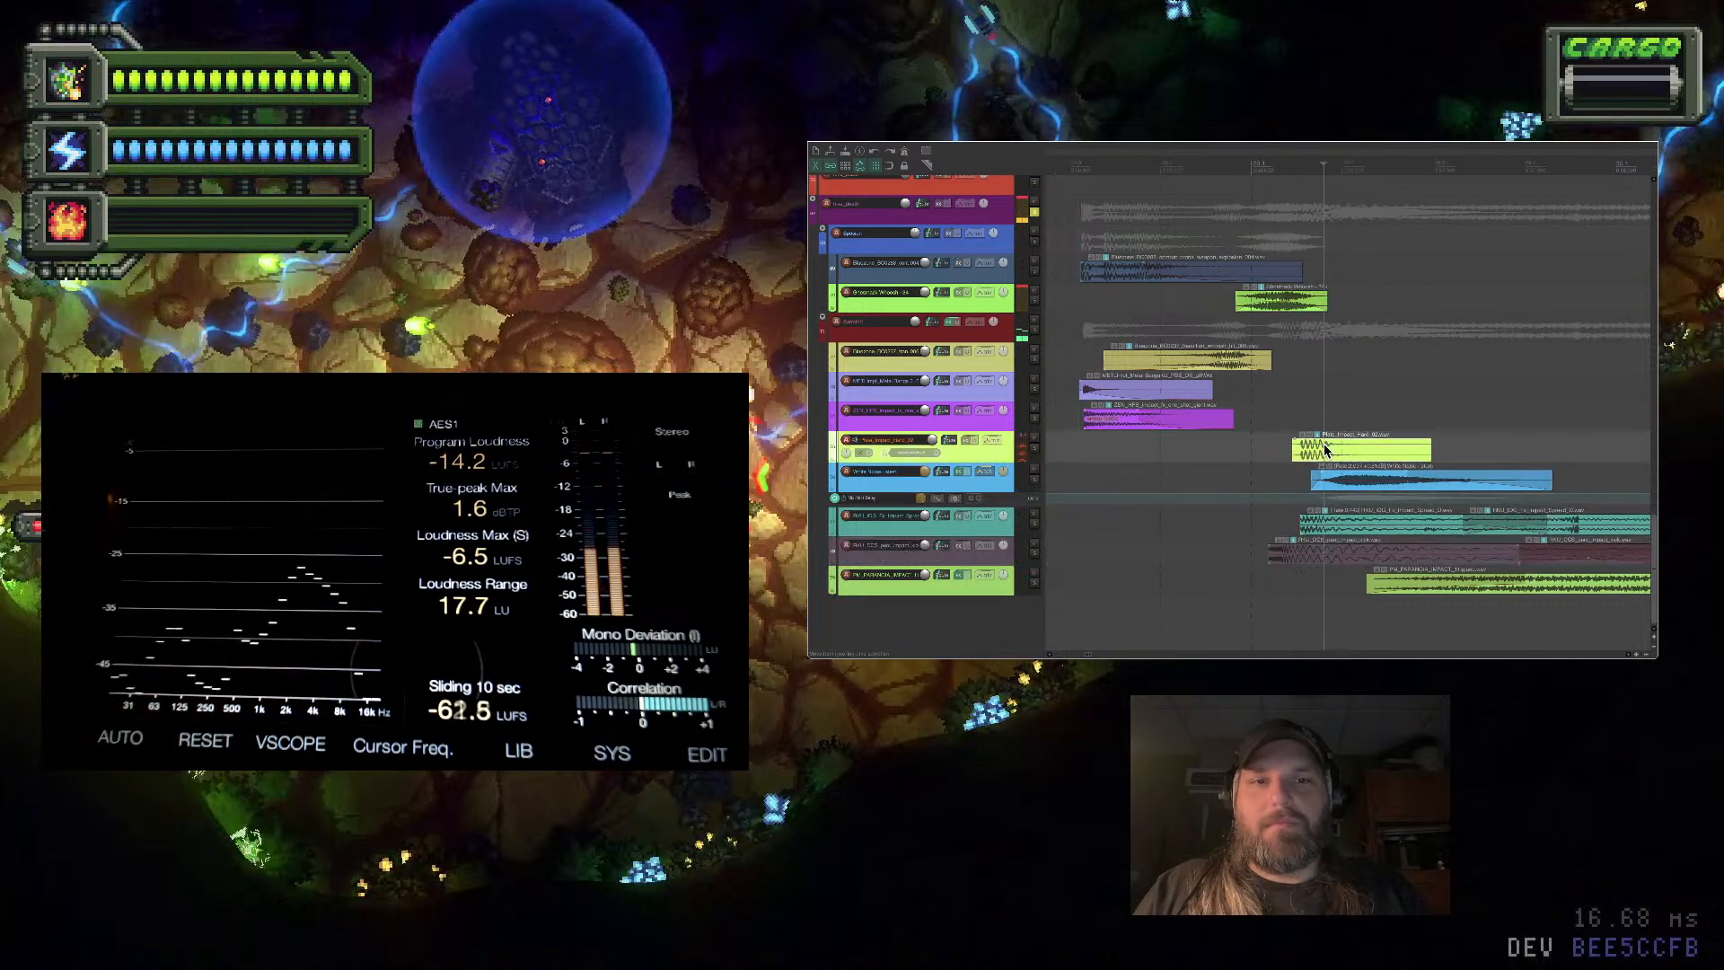
pyautogui.moveTo(1325, 449); pyautogui.dragTo(1341, 468)
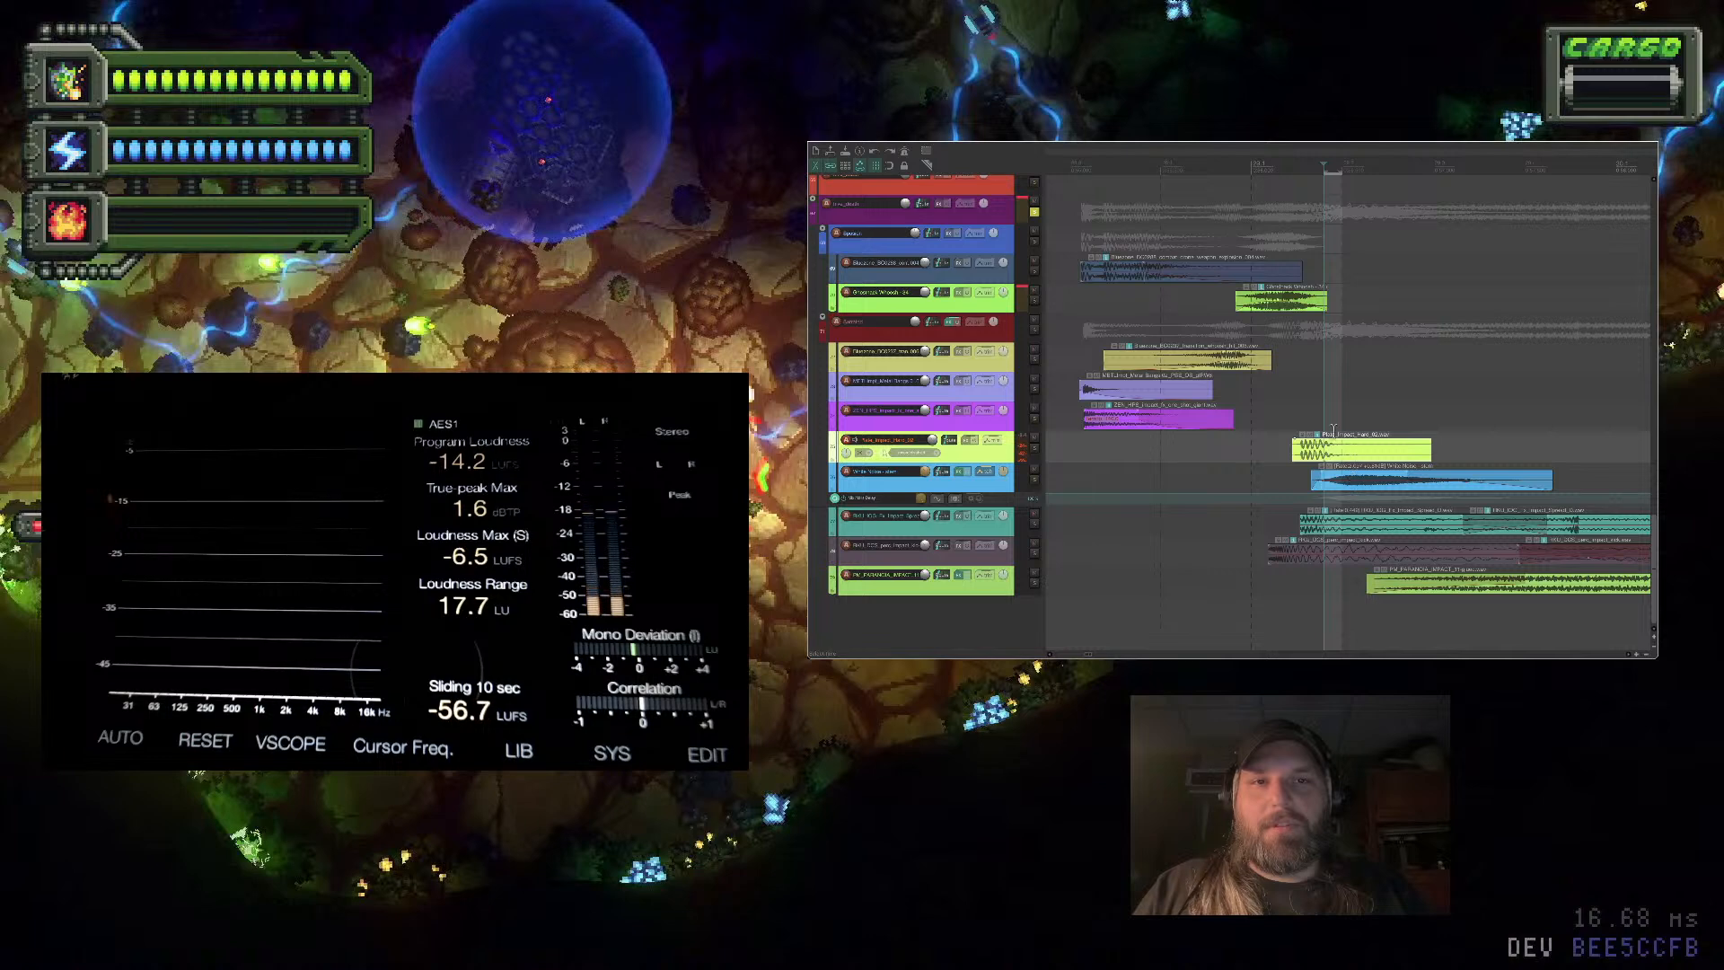
pyautogui.moveTo(1327, 301); pyautogui.dragTo(1286, 308)
pyautogui.click(1135, 468)
pyautogui.press('space')
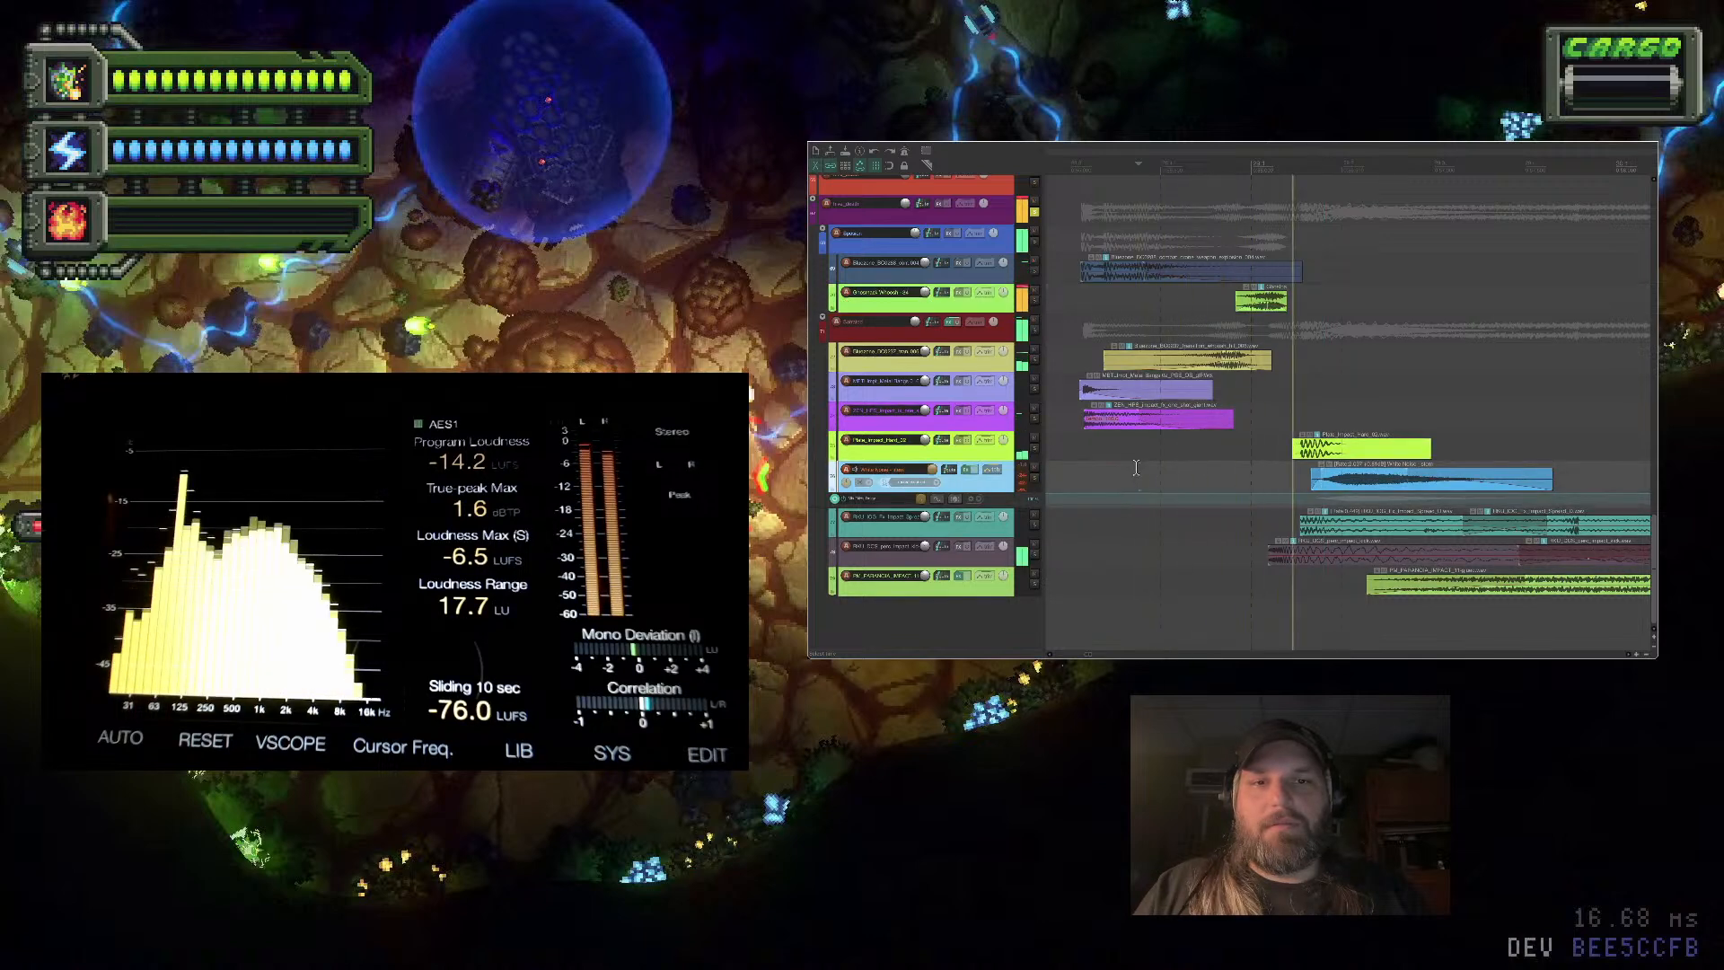
pyautogui.press('space')
pyautogui.click(1068, 455)
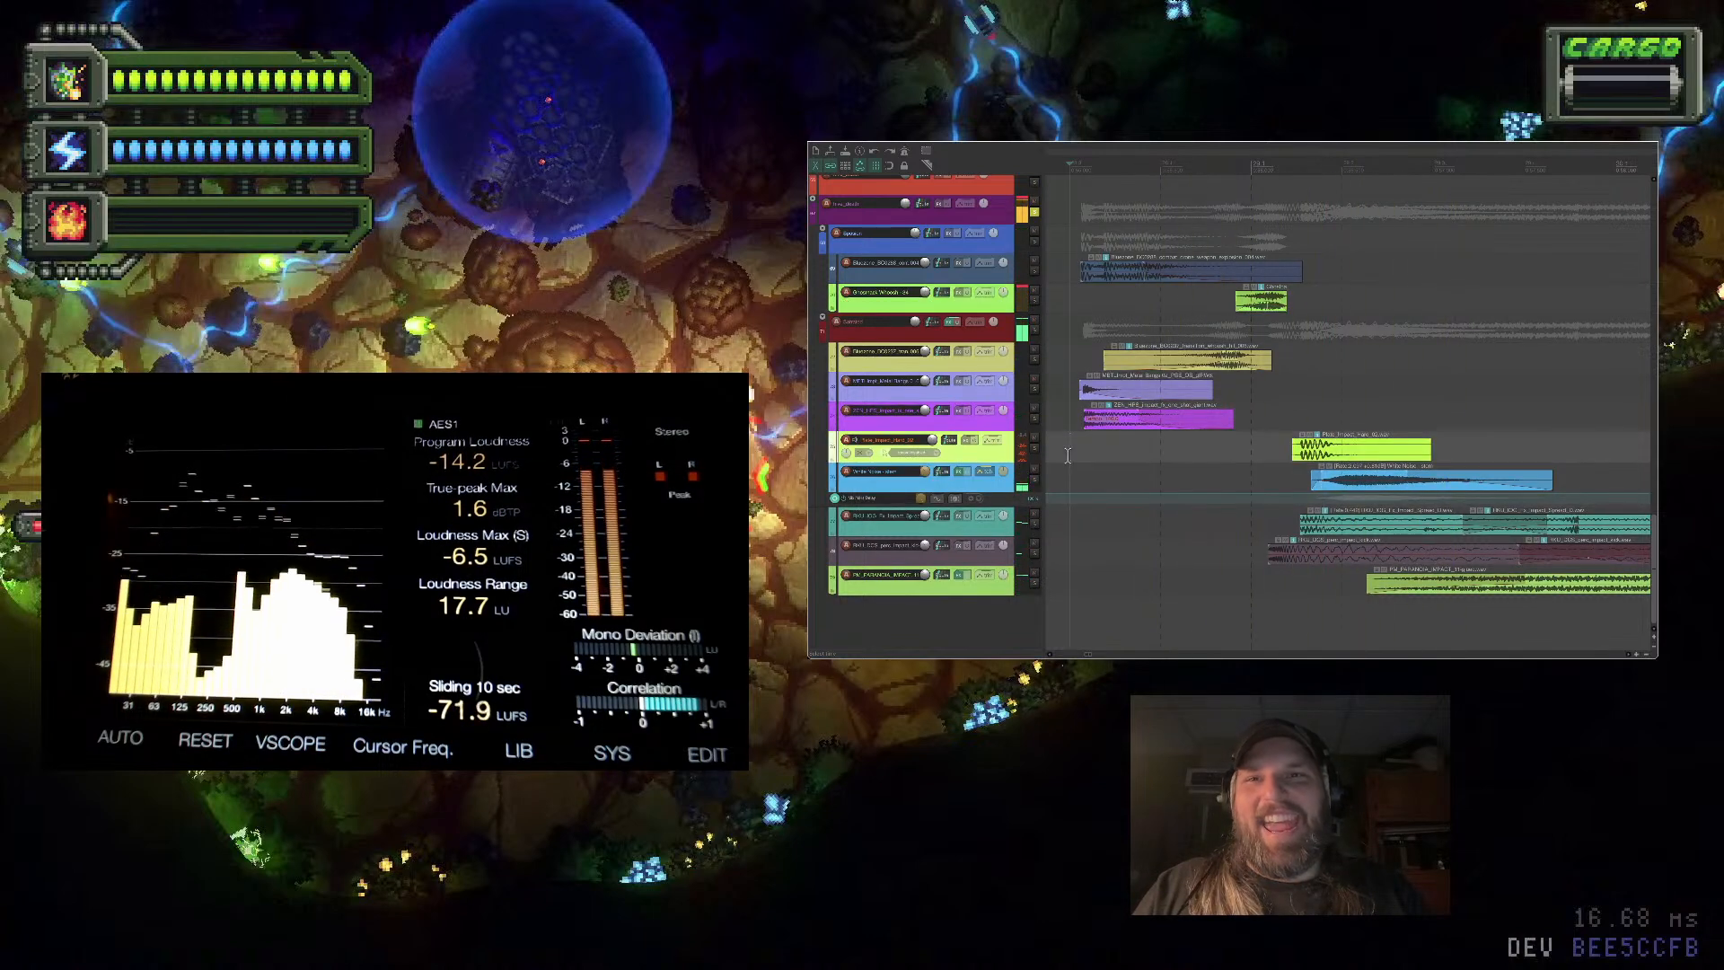
pyautogui.press('space')
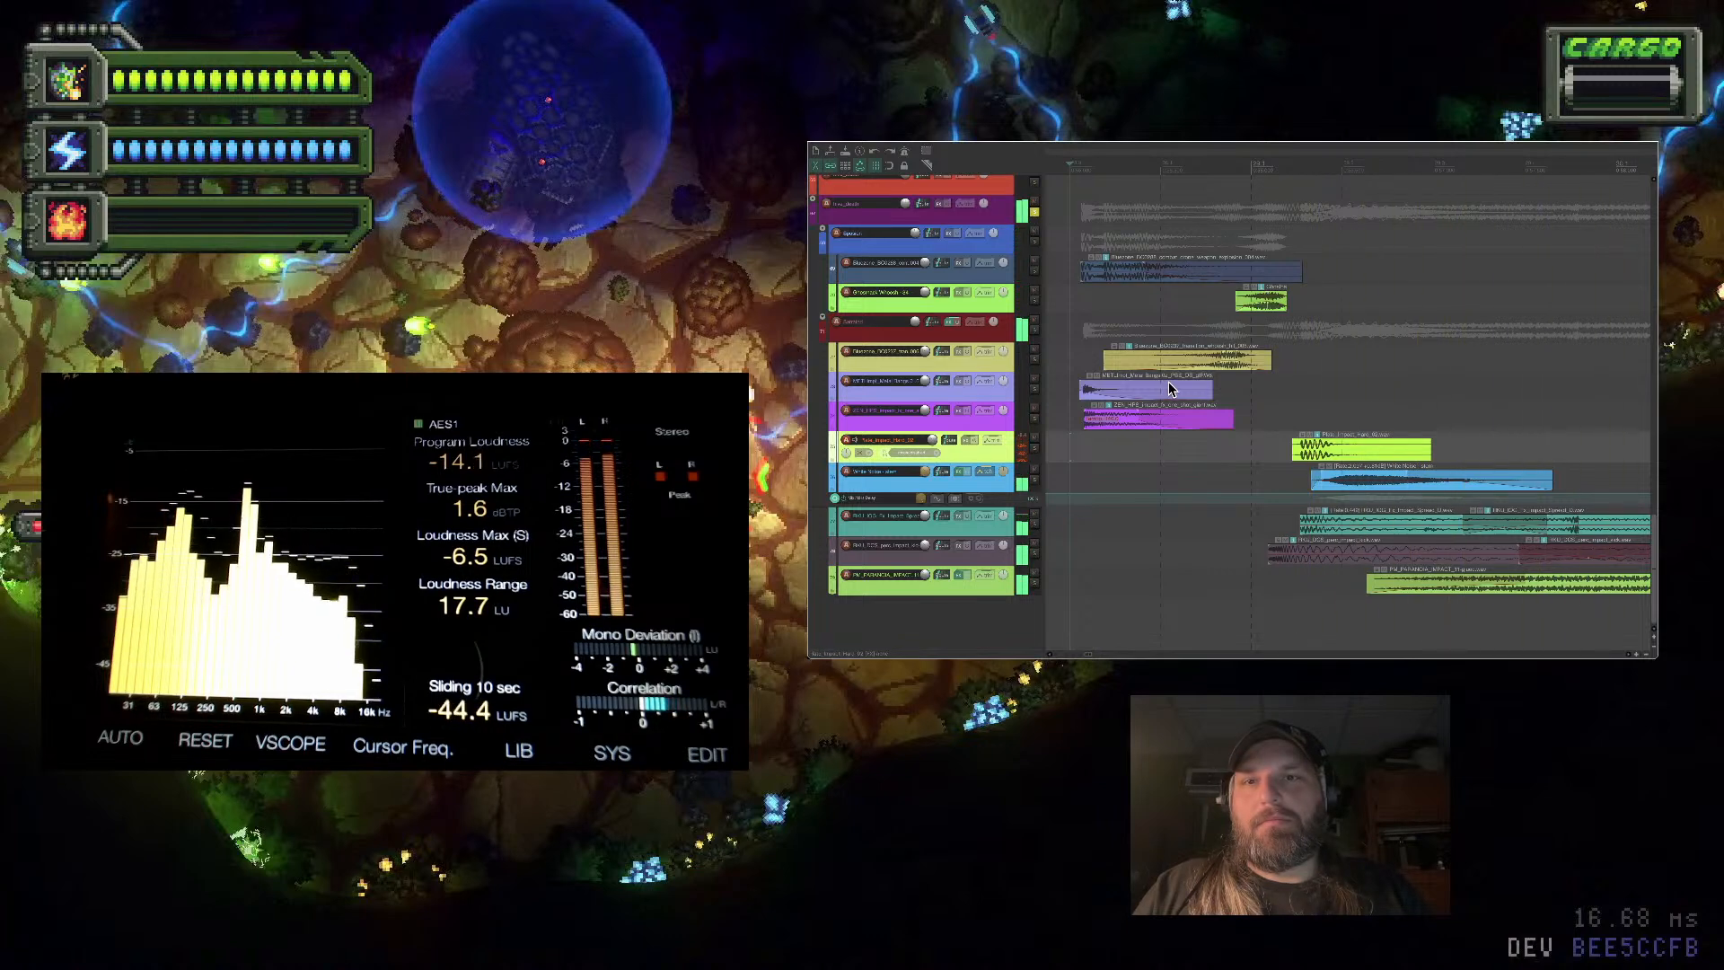
# Shorten the dark blue item to end just before the light green whoosh starts, and audition the effect
pyautogui.click(1243, 358)
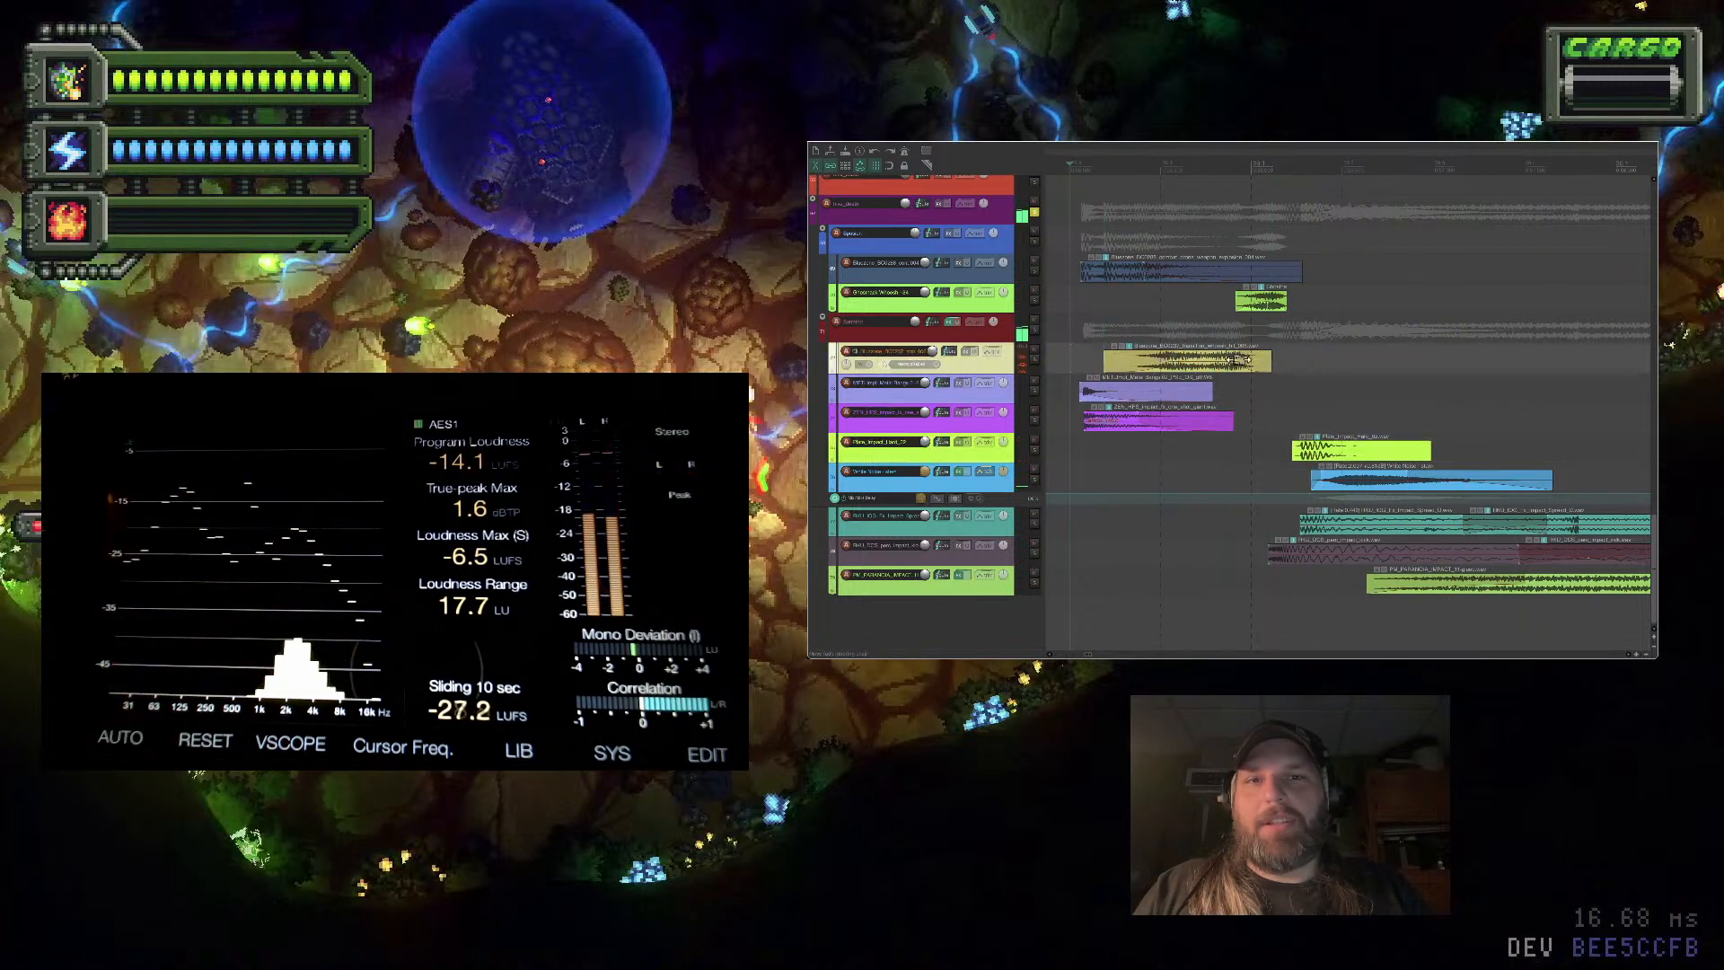
pyautogui.moveTo(1300, 275); pyautogui.dragTo(1228, 274)
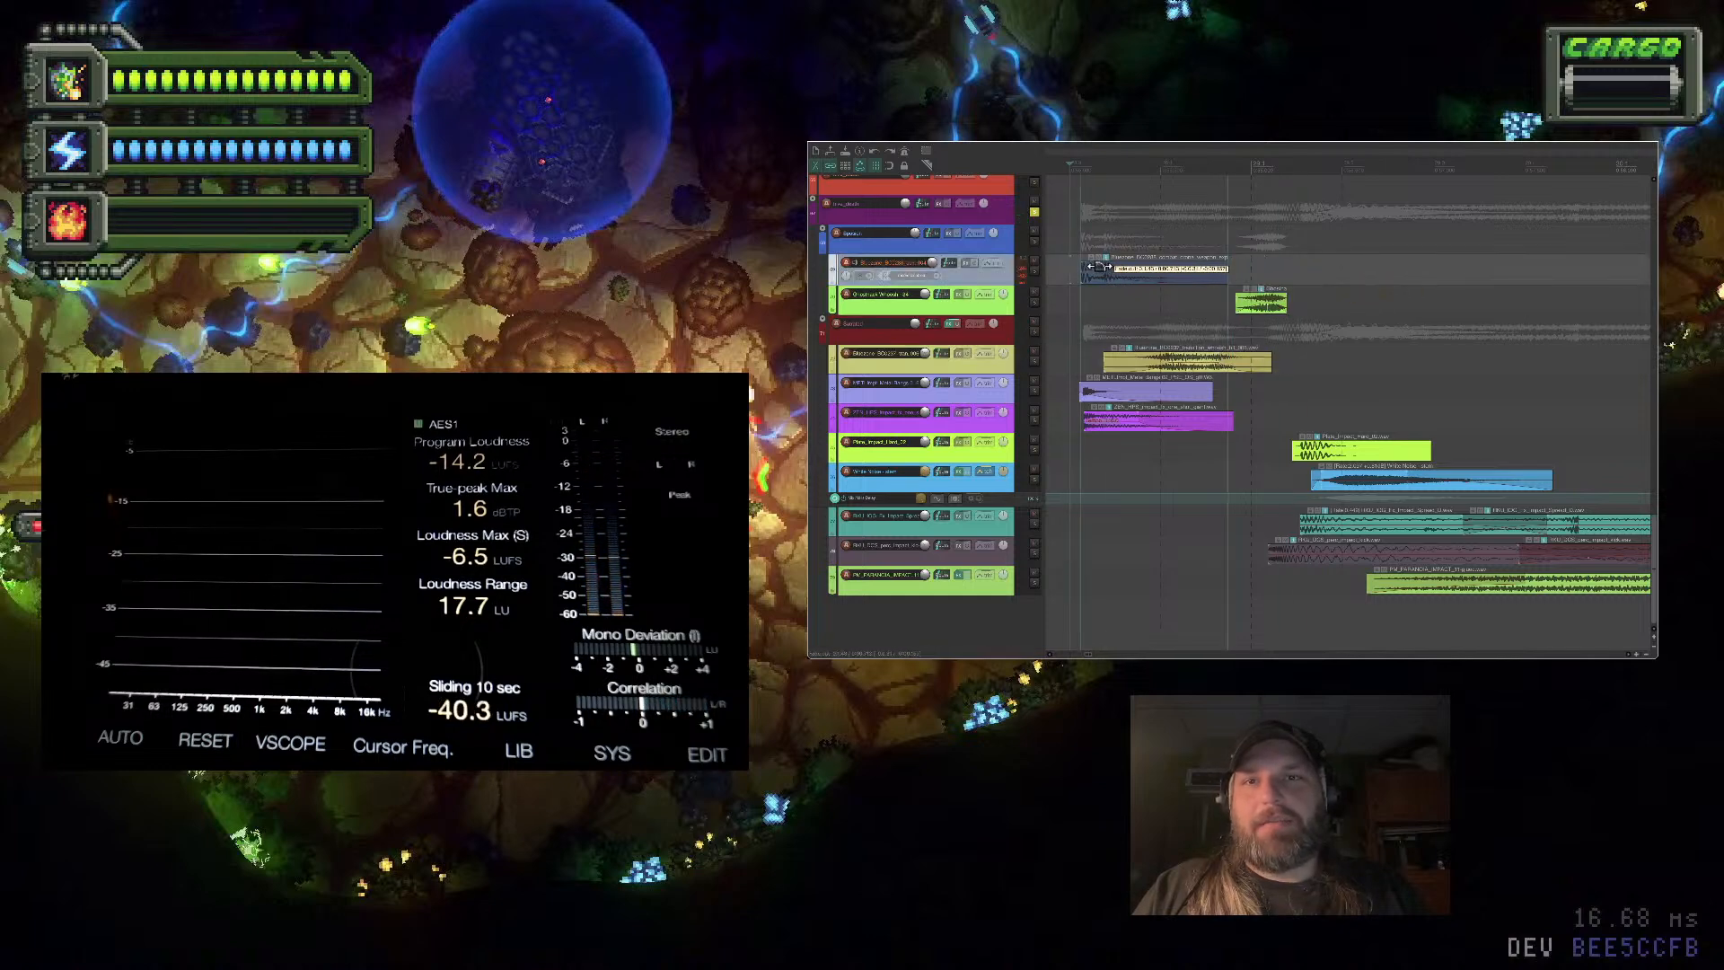
pyautogui.click(1124, 271)
pyautogui.press('space')
pyautogui.click(1056, 270)
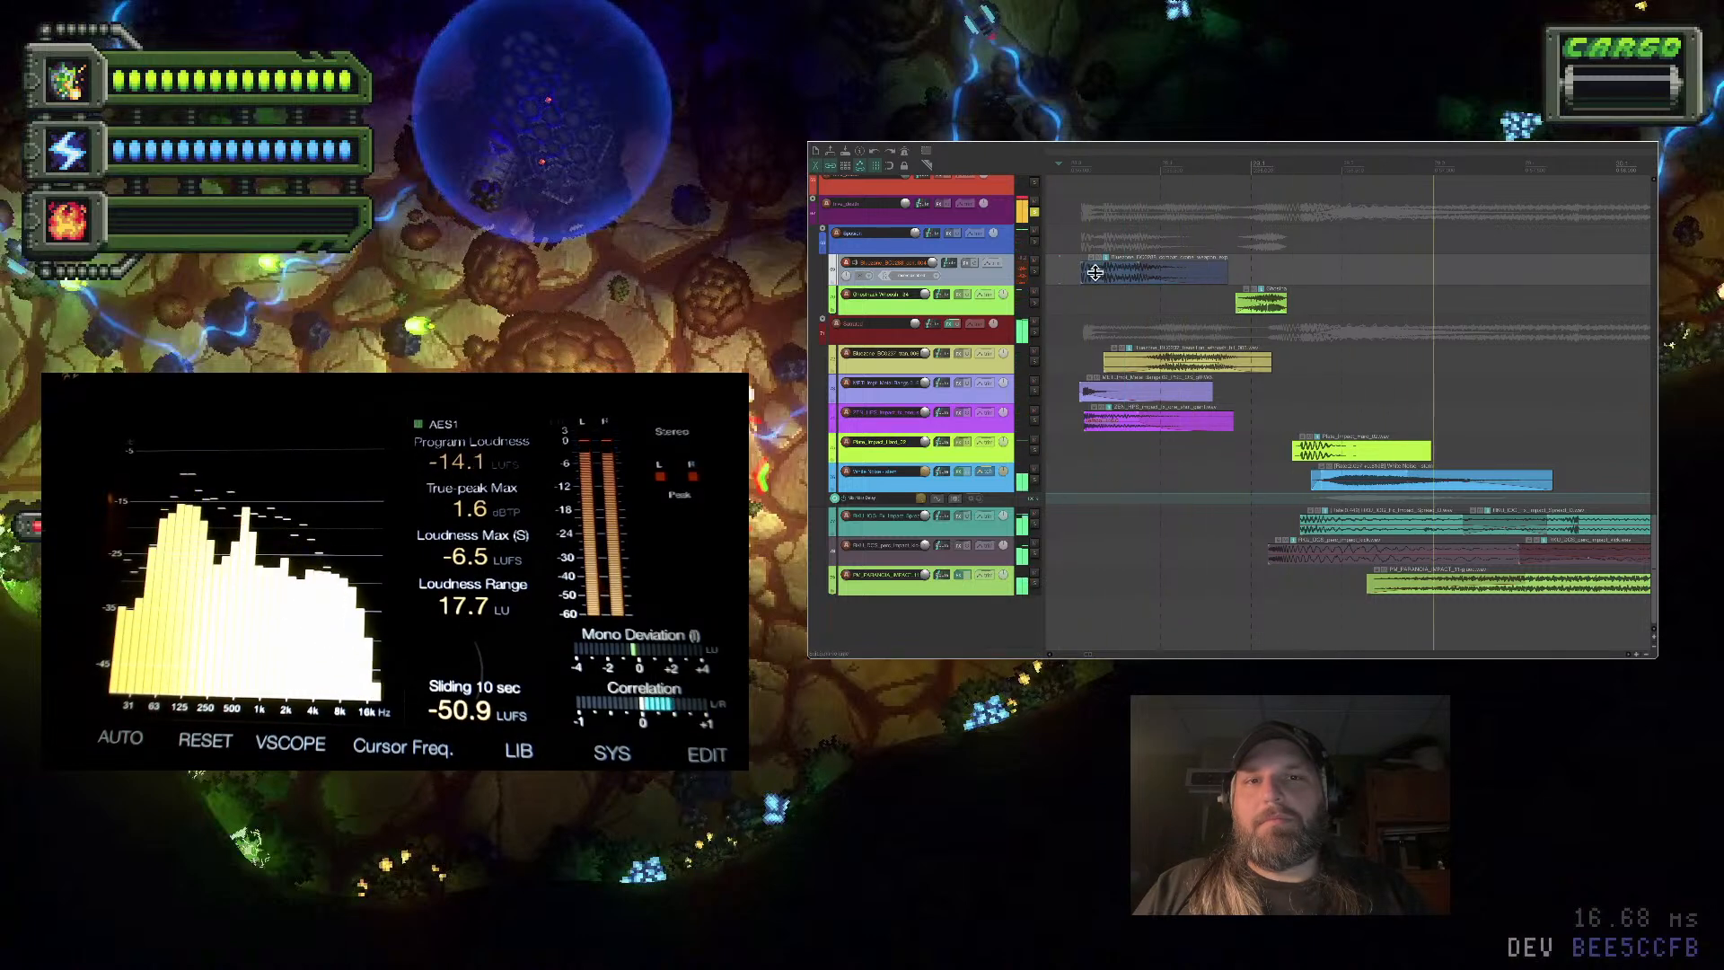
# Extend the light green whoosh slightly so it ends at the start of the lime green impact, and audition the transition
pyautogui.moveTo(1287, 305); pyautogui.dragTo(1292, 305)
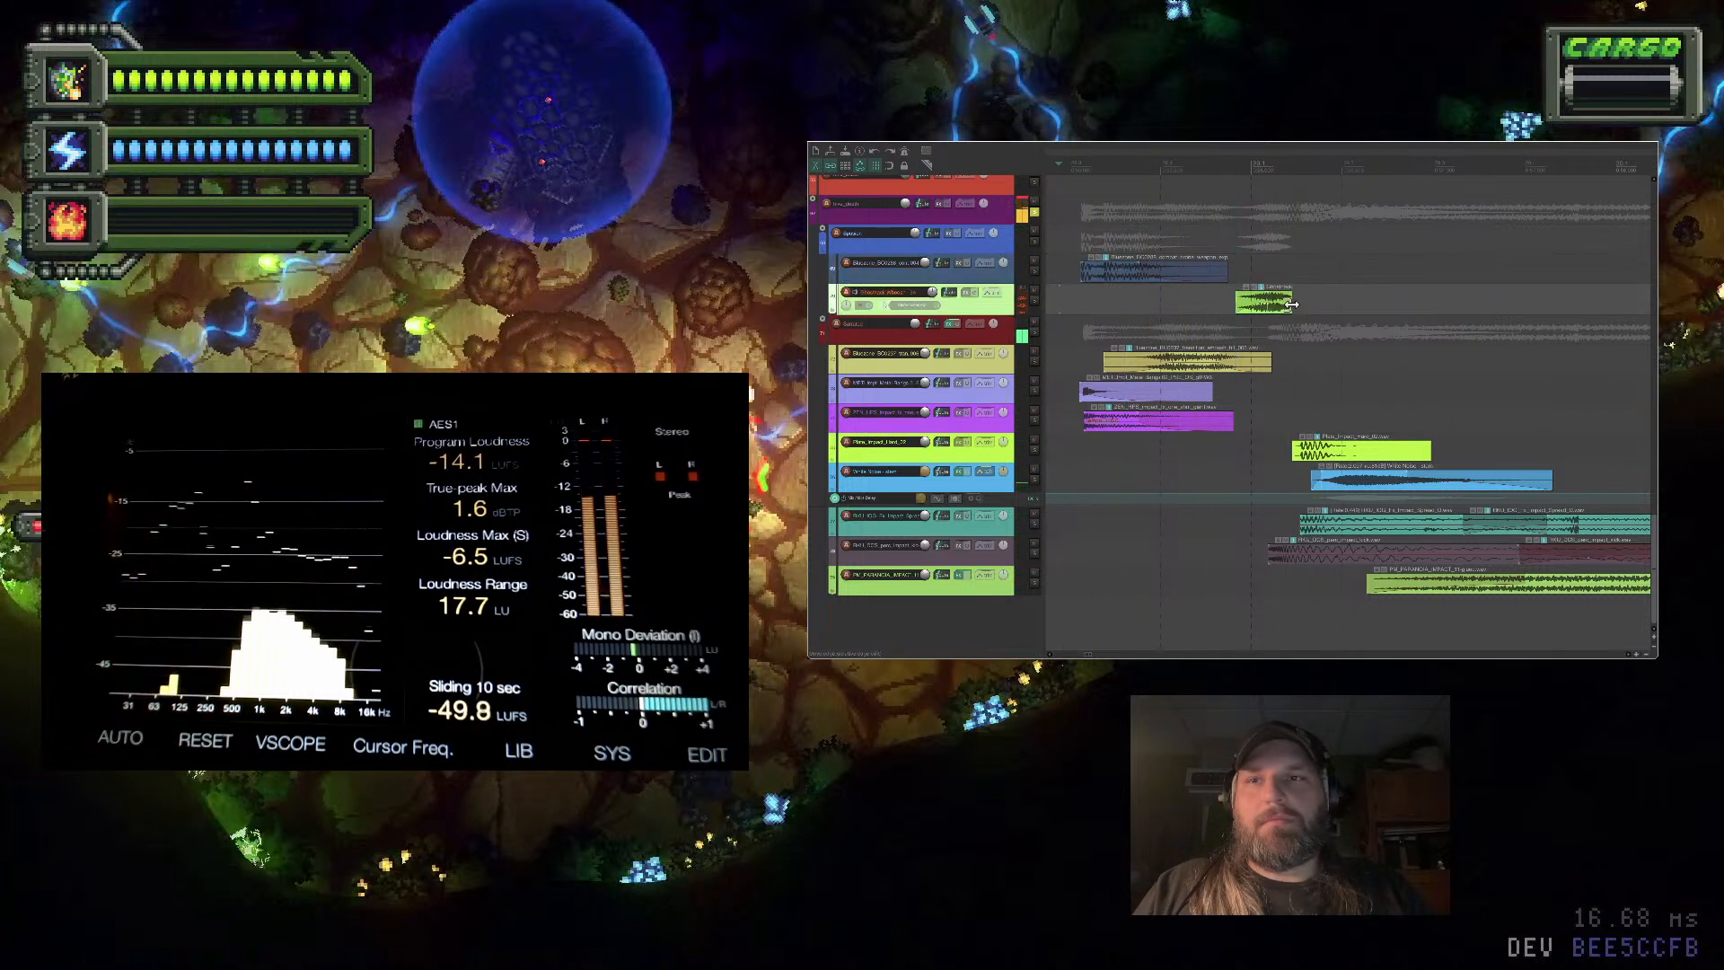
pyautogui.click(1221, 357)
pyautogui.press('space')
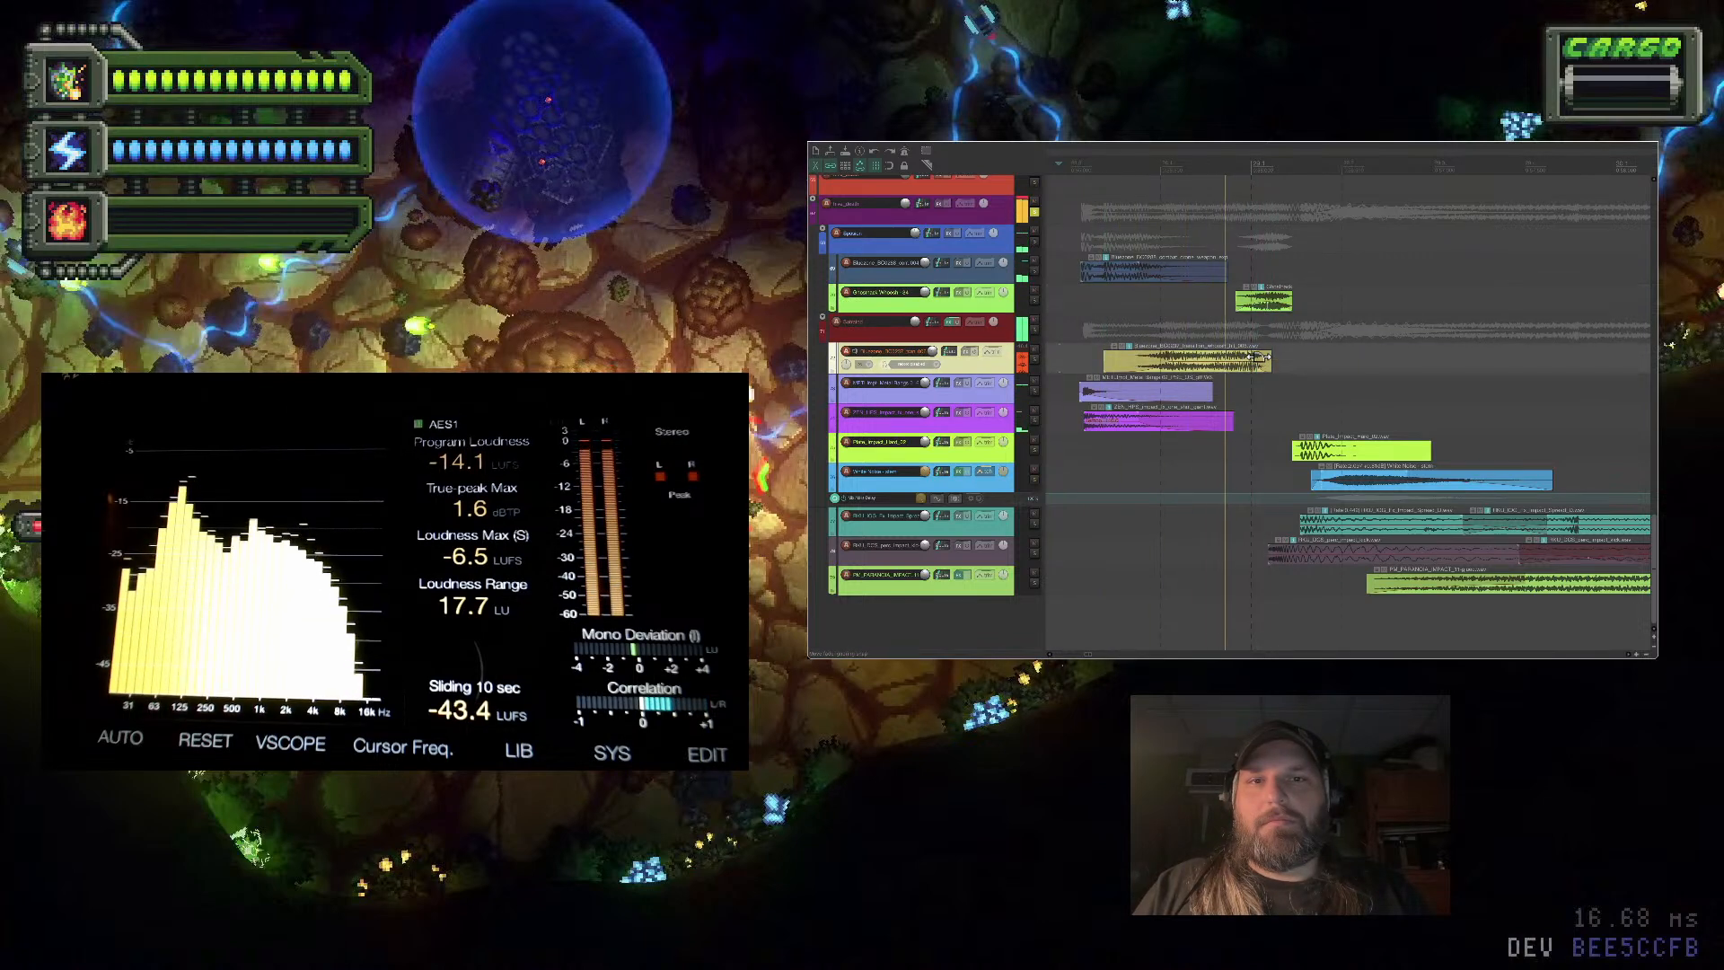
# Shorten the yellow whoosh to end shortly after the light green whoosh begins, and play the whole effect
pyautogui.click(1269, 361)
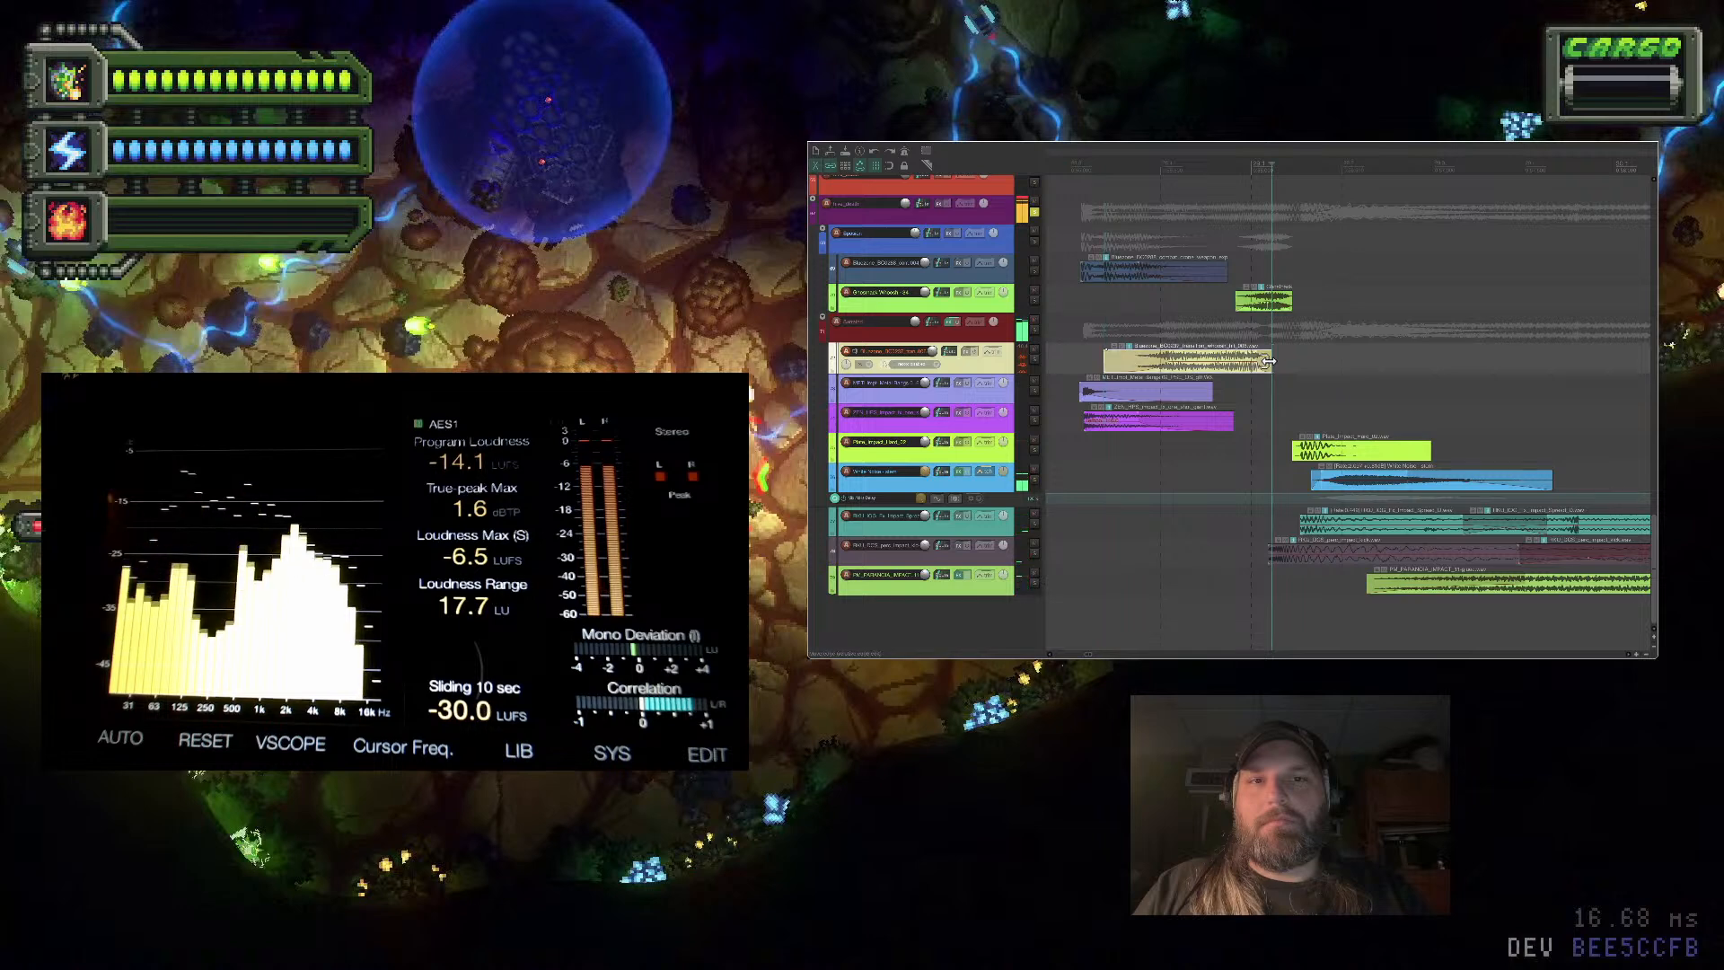
pyautogui.moveTo(1269, 361)
pyautogui.mouseDown()
pyautogui.moveTo(1382, 361)
pyautogui.moveTo(1251, 362)
pyautogui.mouseUp()
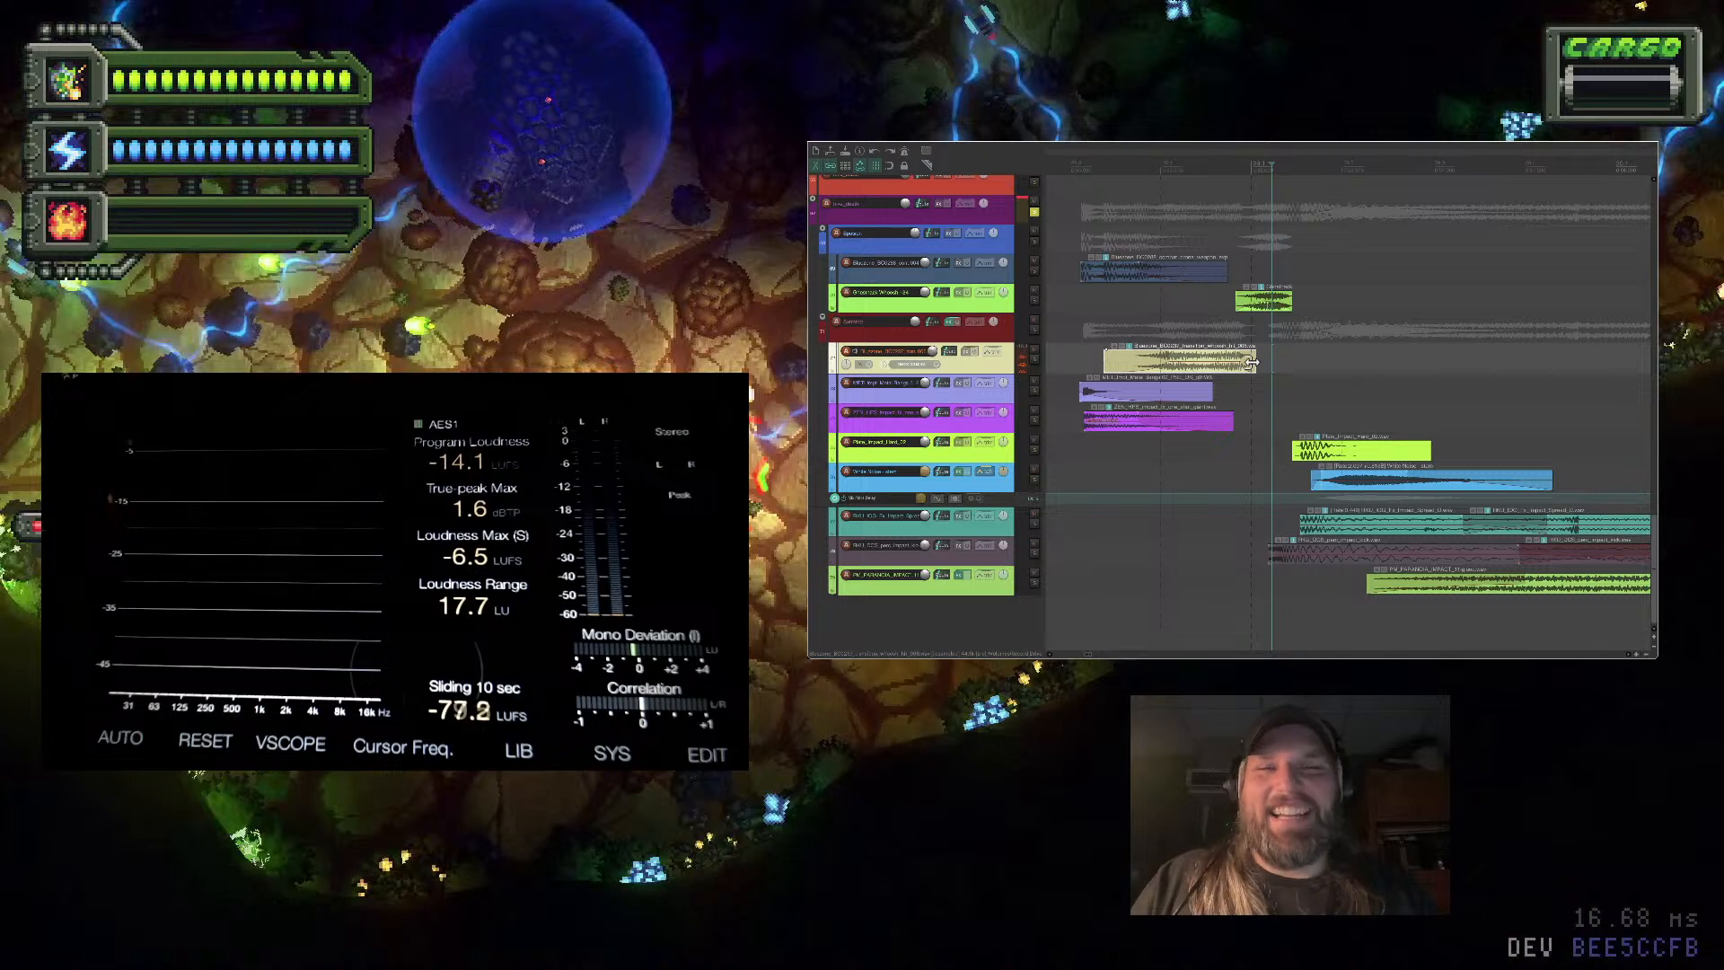
pyautogui.click(1075, 324)
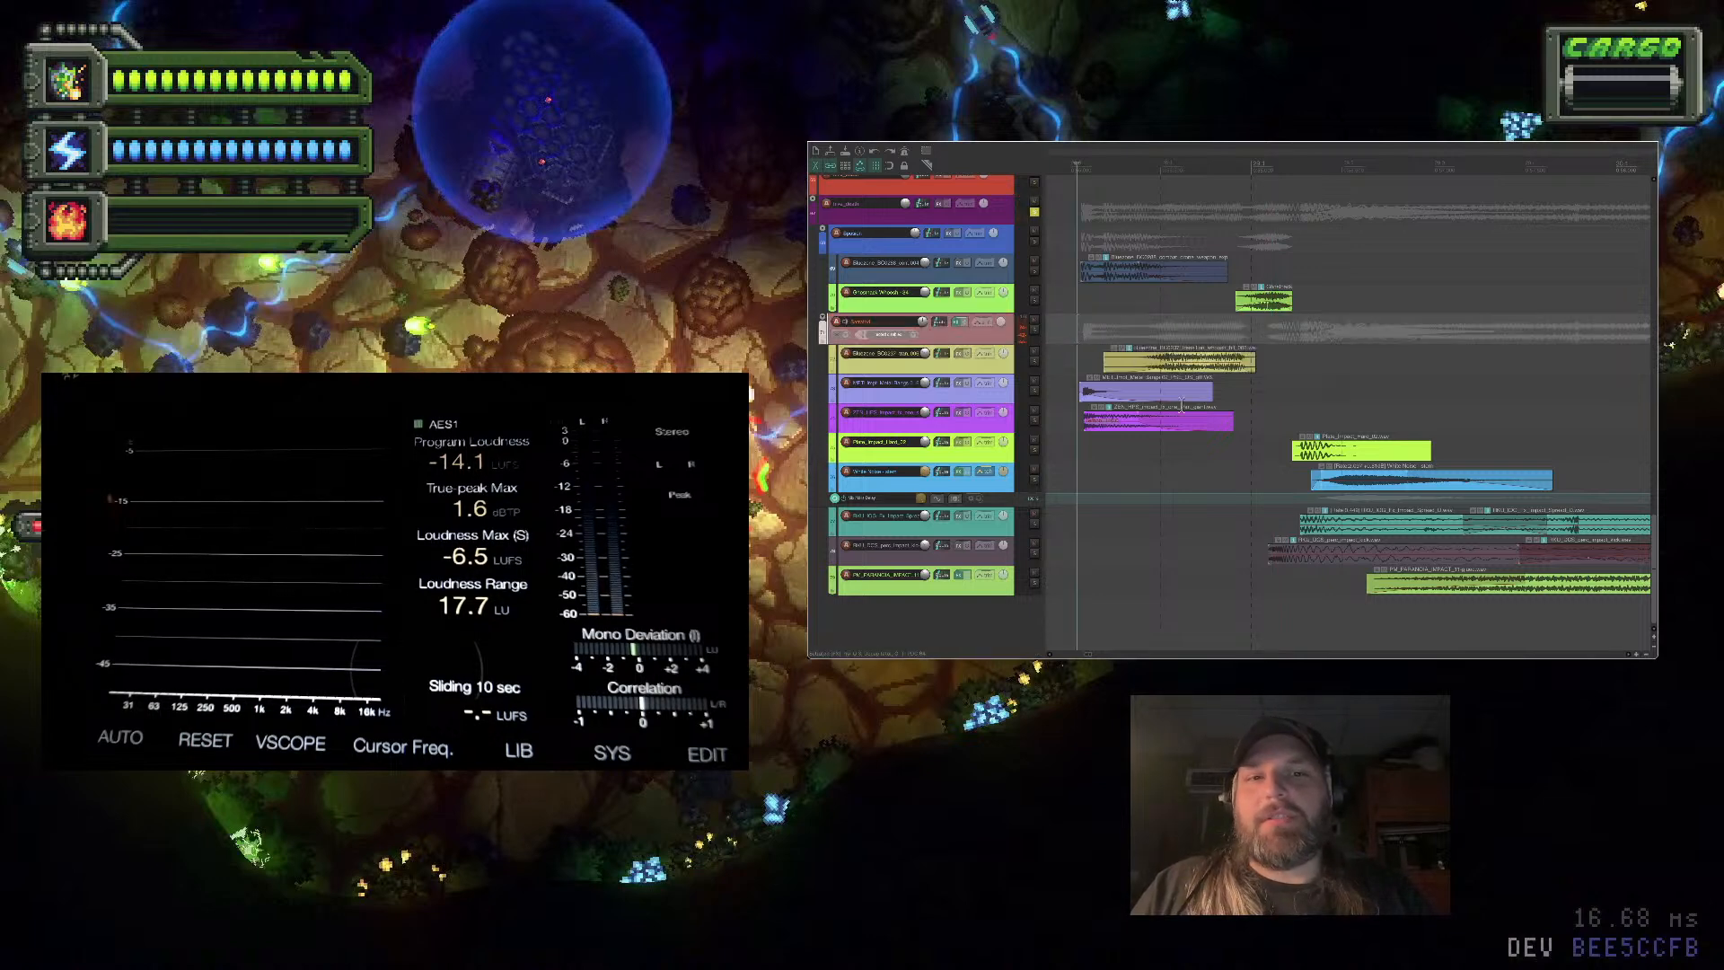
pyautogui.scroll(-3, 1182, 404)
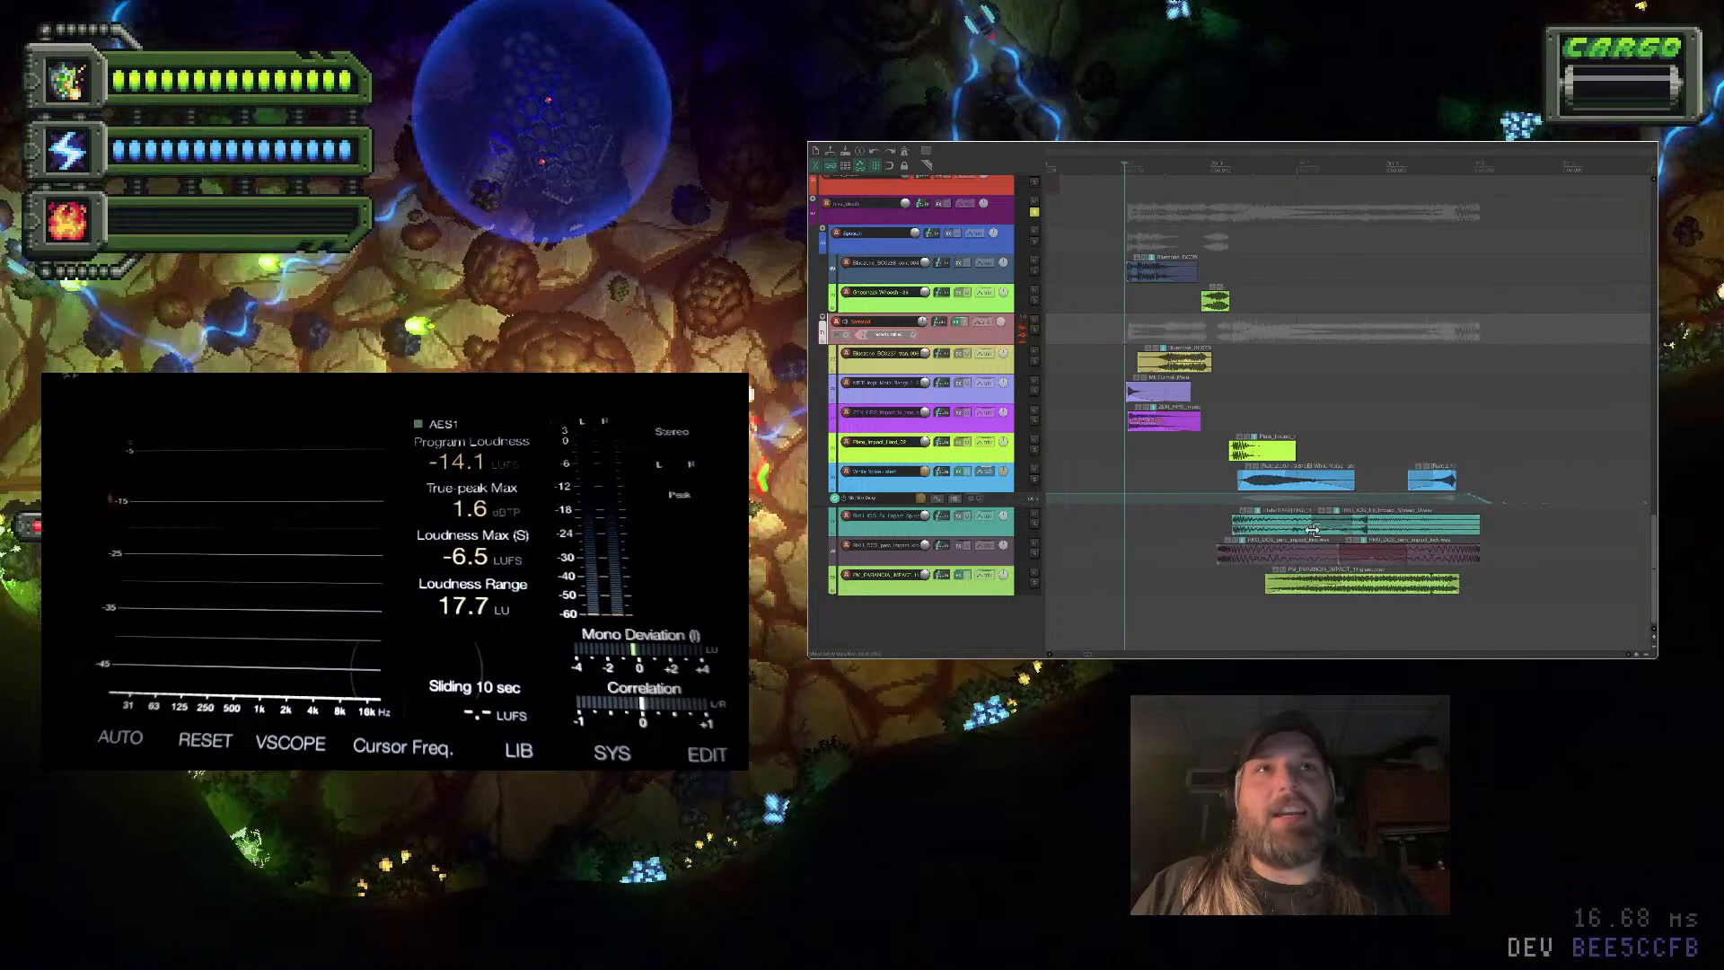
pyautogui.press('space')
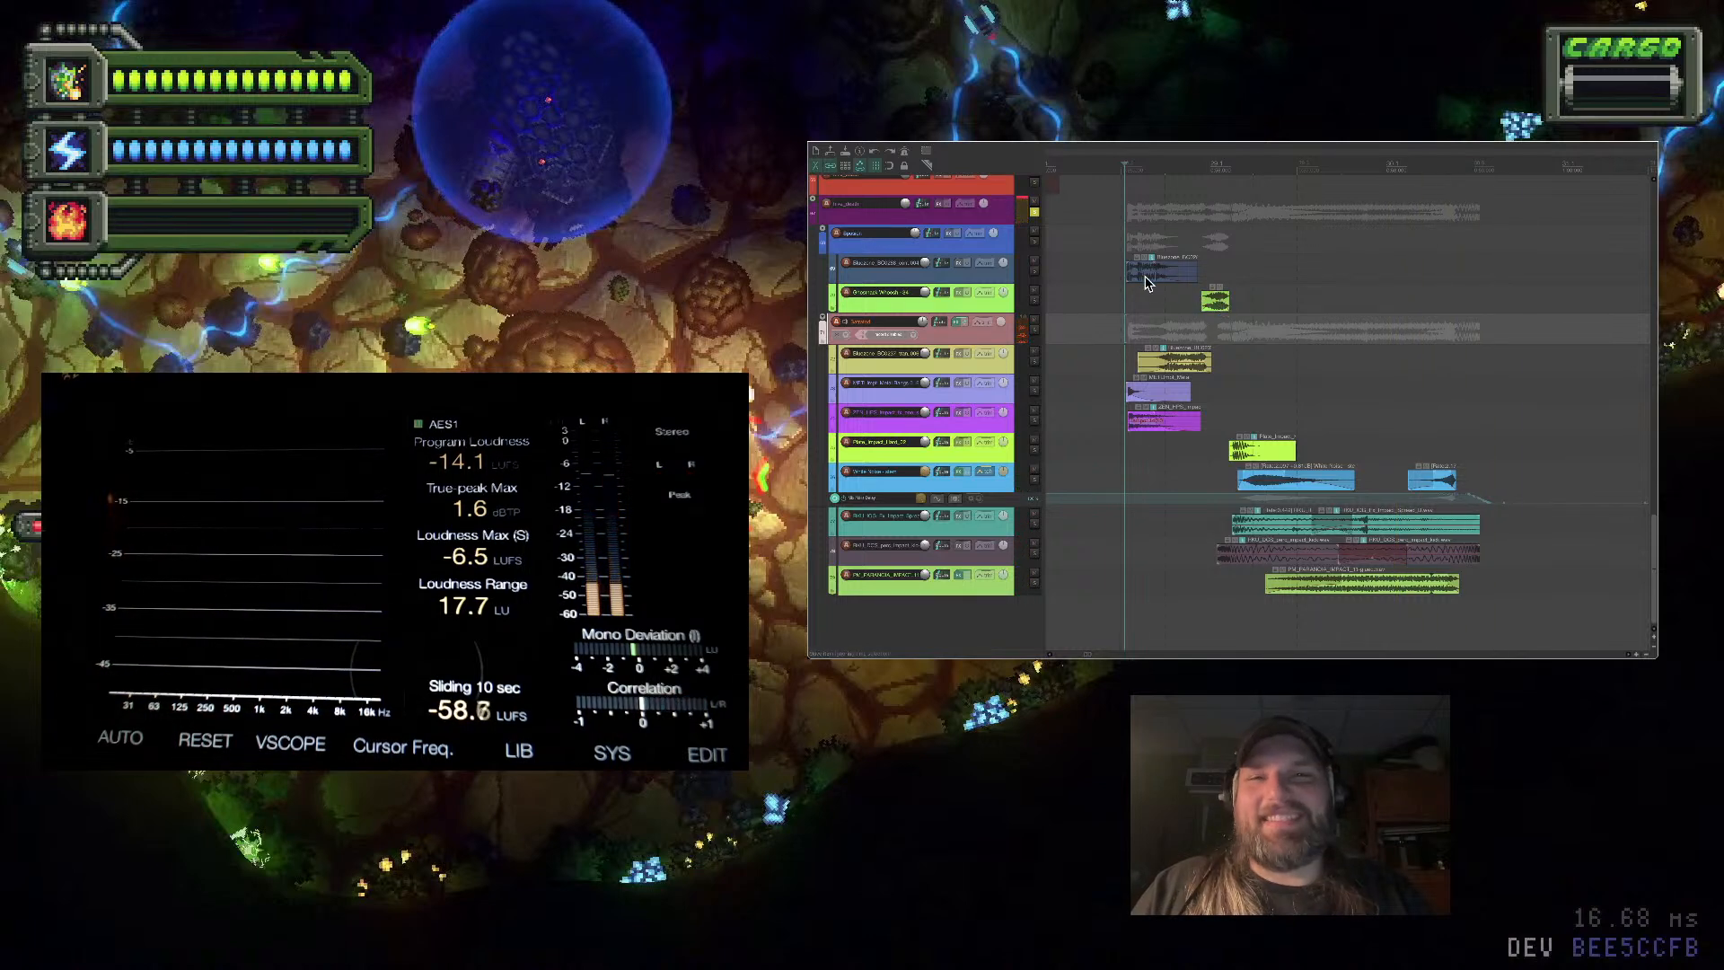
# Try moving the build-up items before the impact slightly later, audition the timing, and undo the move
pyautogui.moveTo(1137, 311); pyautogui.dragTo(1196, 422)
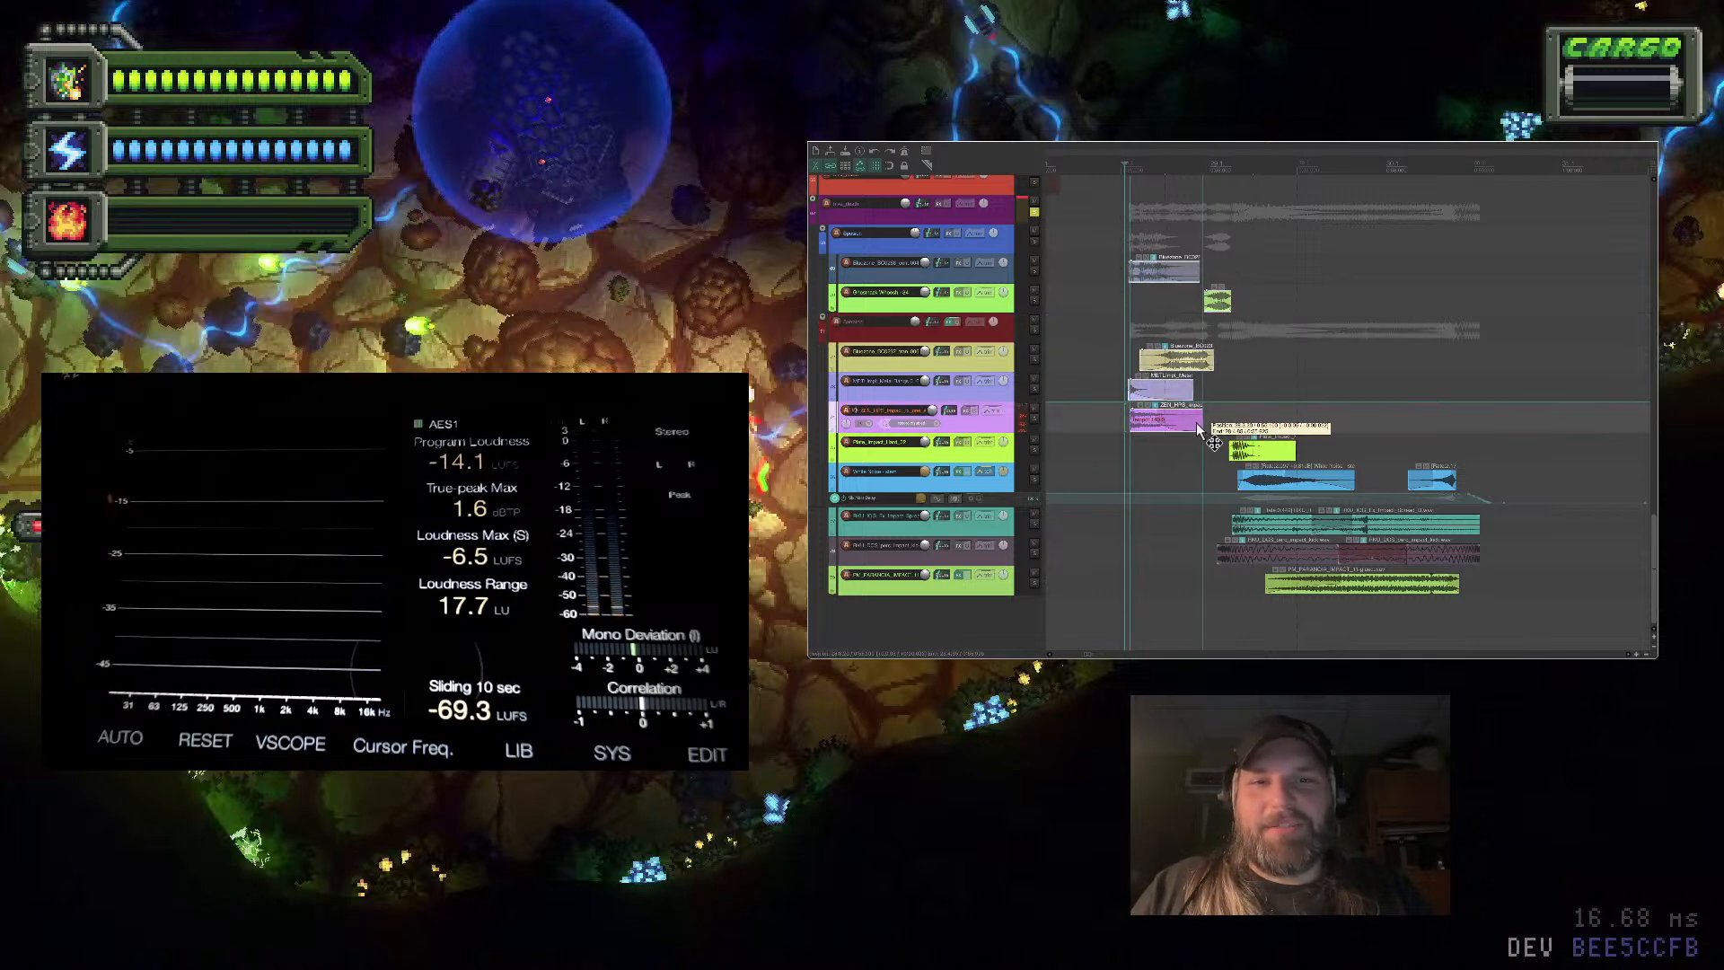
pyautogui.click(1108, 350)
pyautogui.press('space')
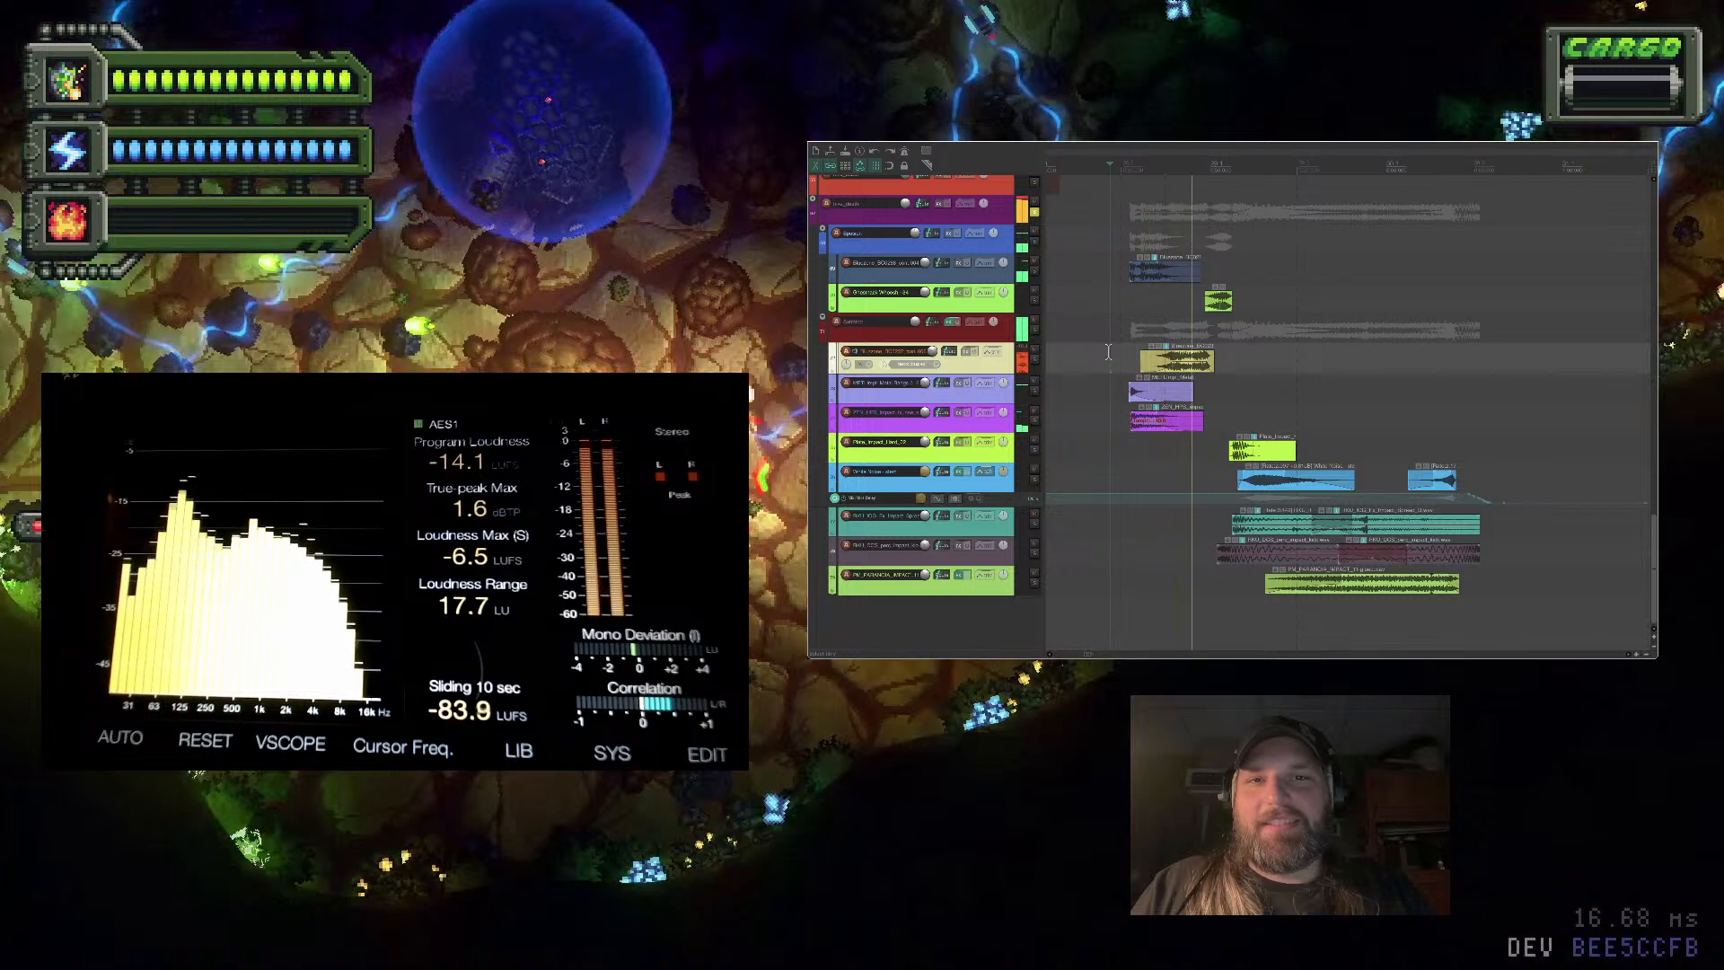
pyautogui.press('space')
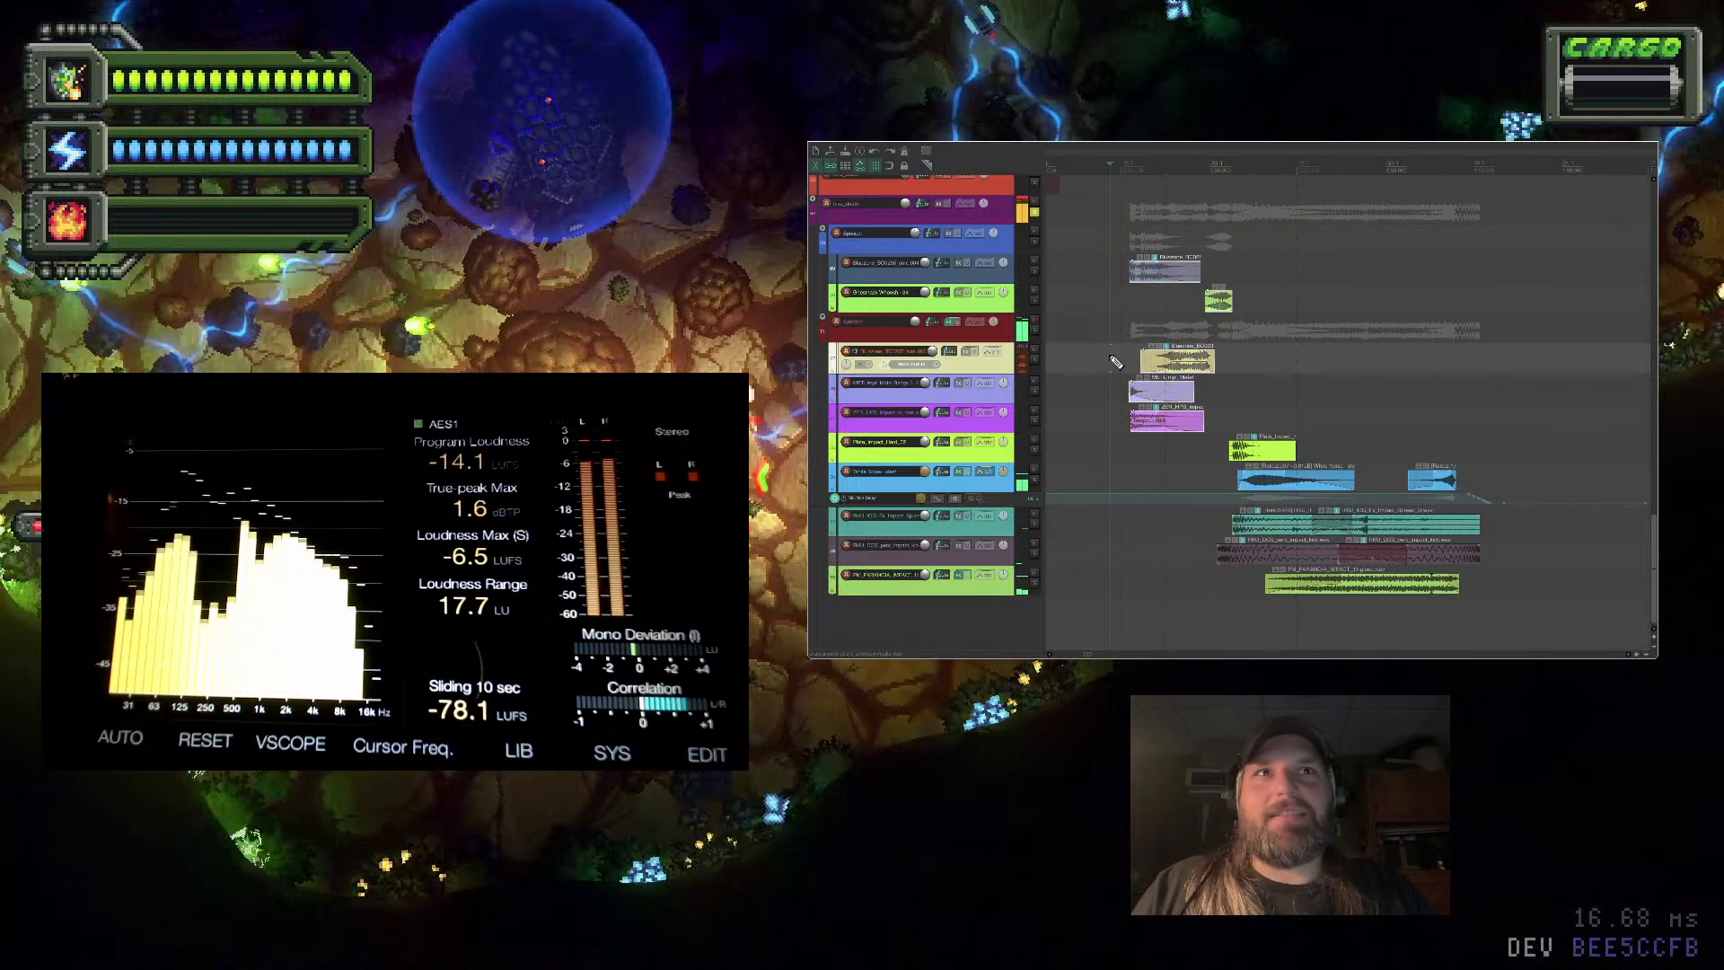
pyautogui.hotkey('ctrl', 'z')
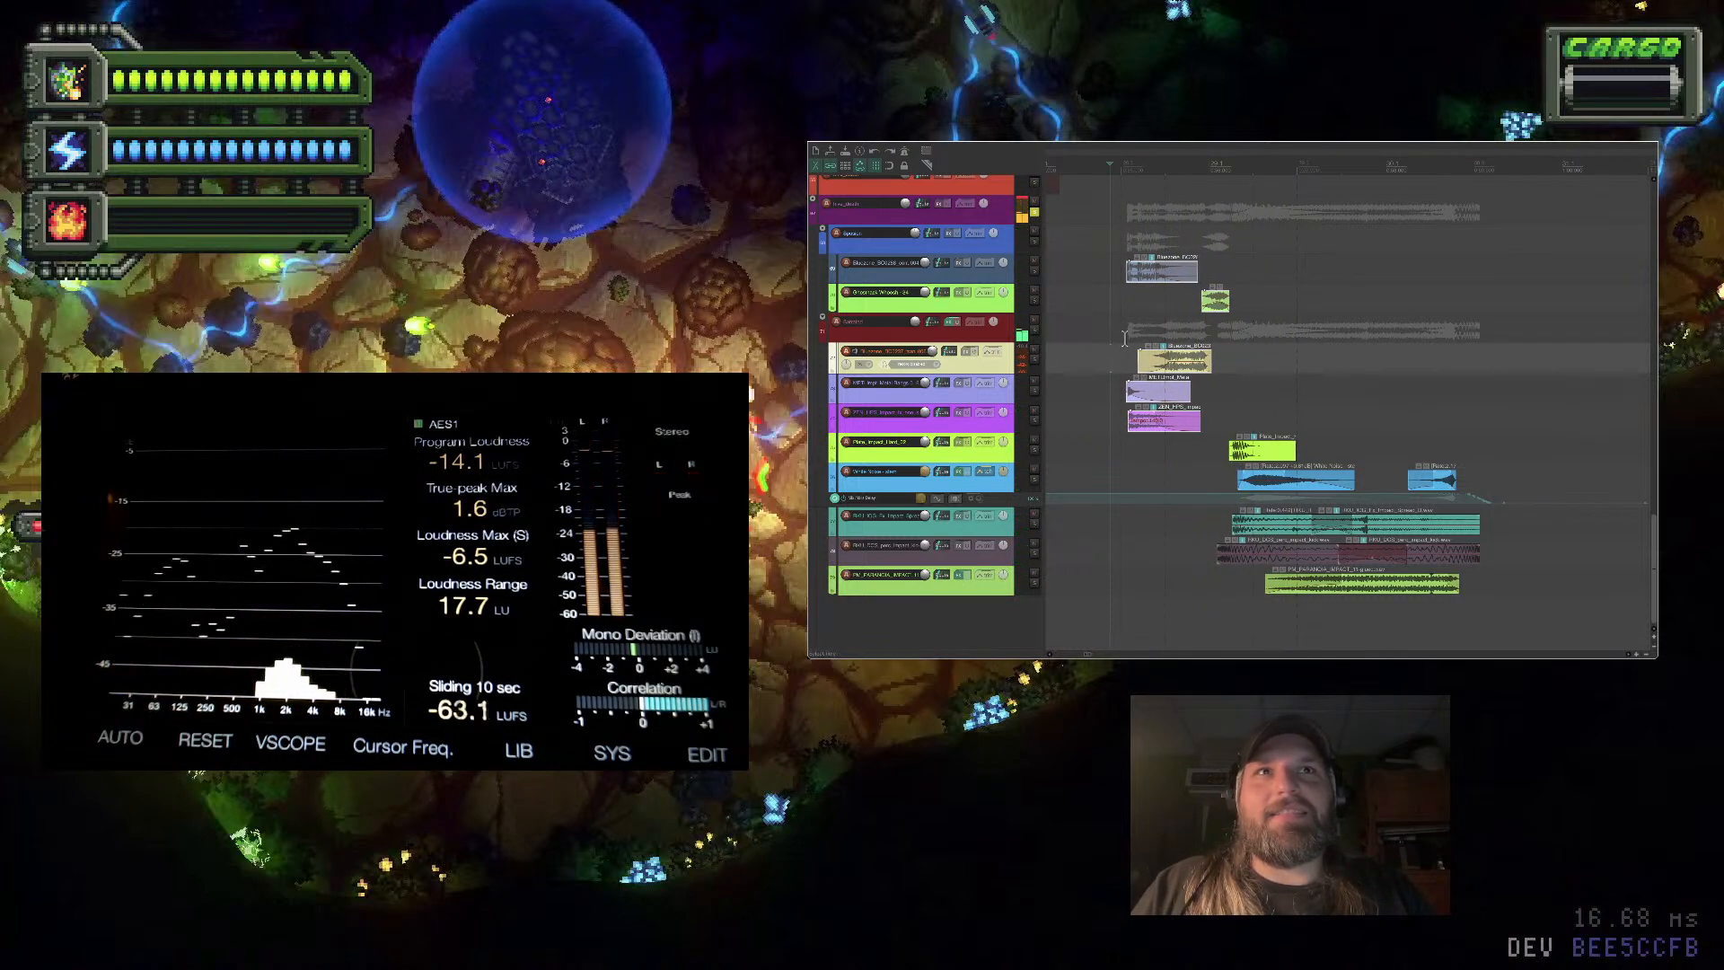
# Audition the layered effect repeatedly from just before the build-up, checking the transition into the impact and its tail
pyautogui.click(1112, 295)
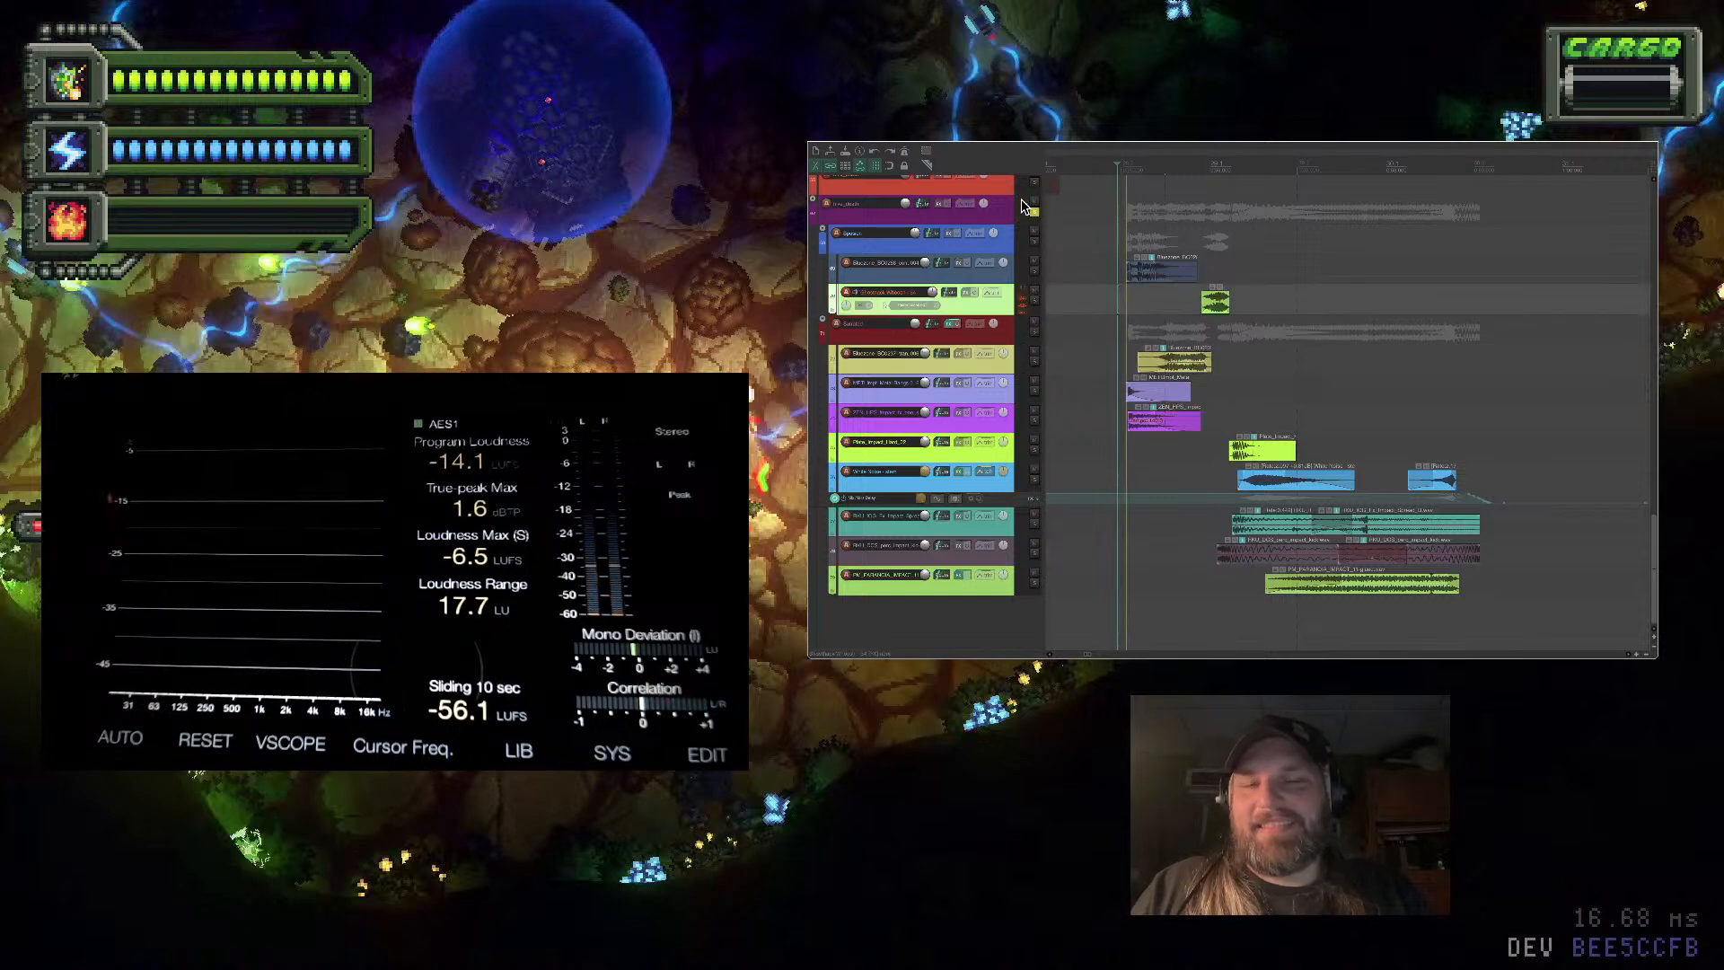
pyautogui.press('space')
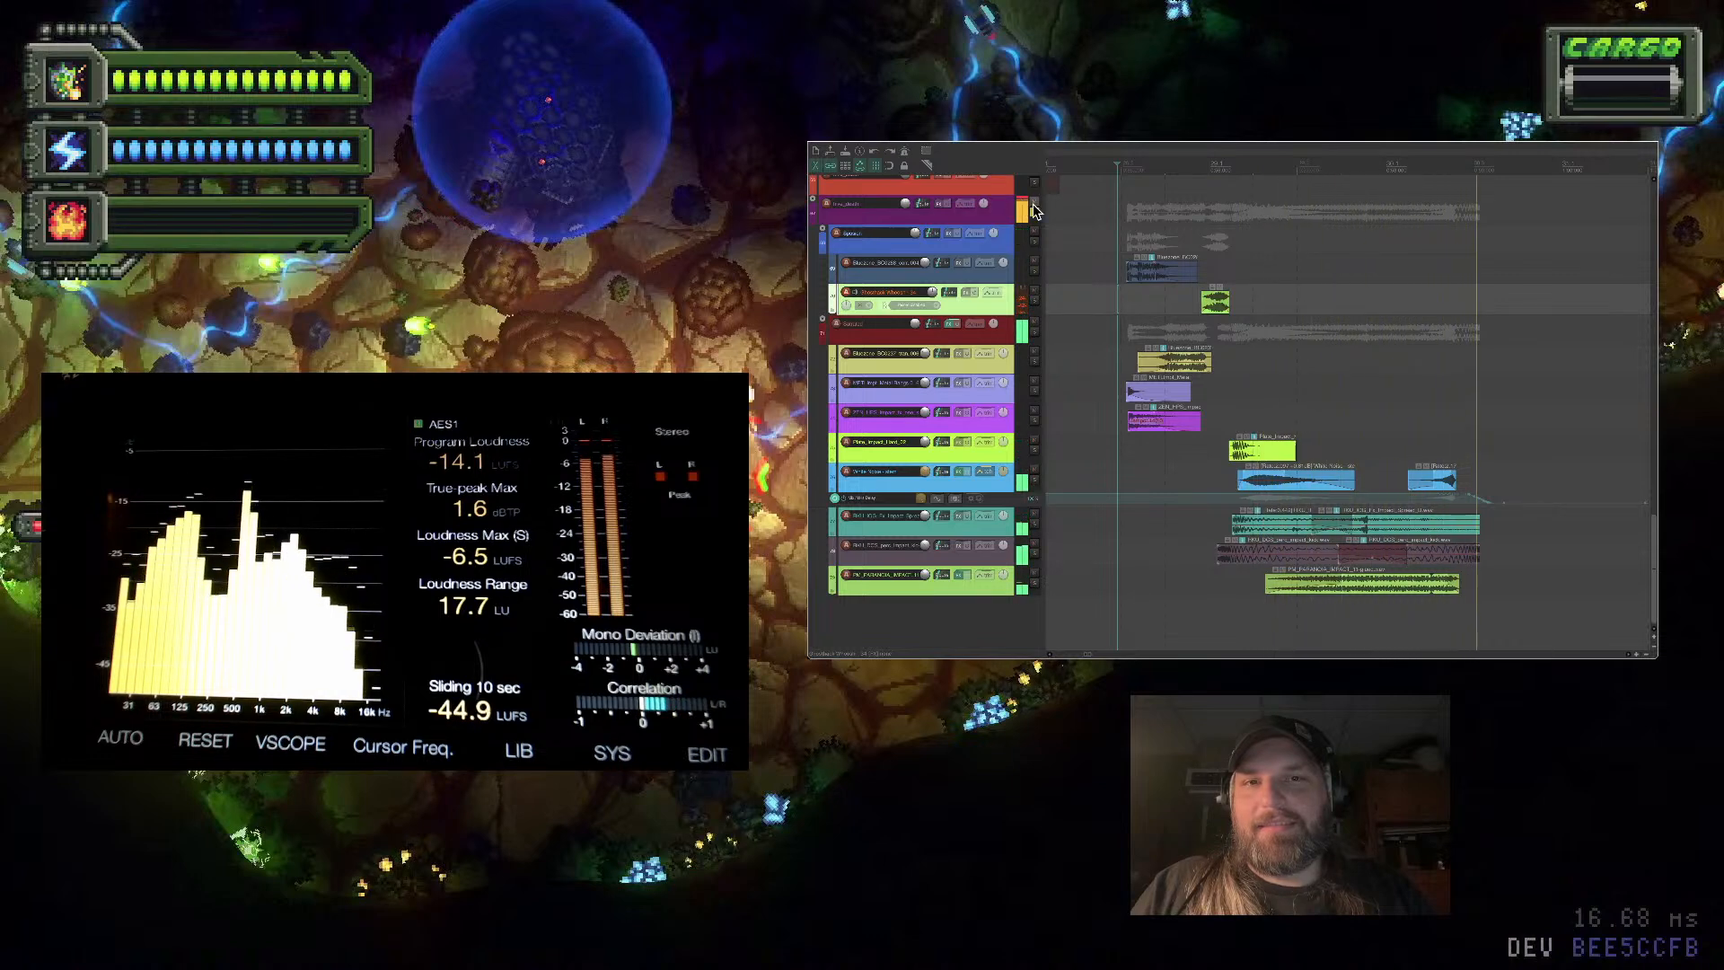
pyautogui.click(1354, 416)
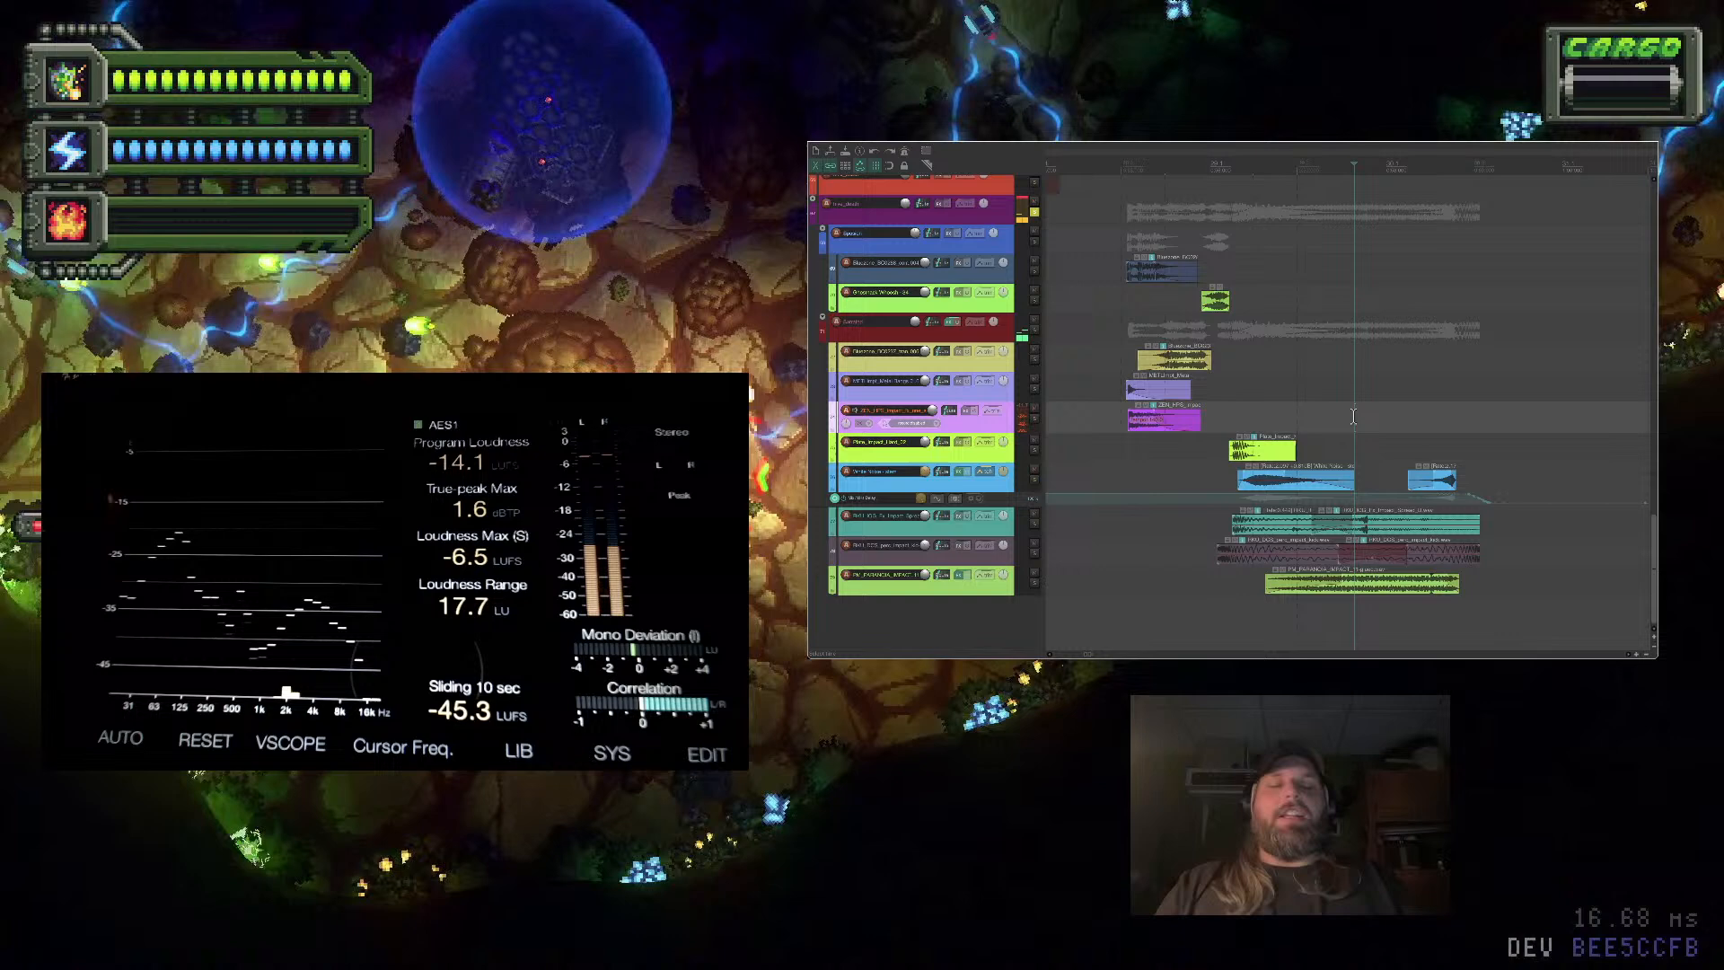
pyautogui.click(1122, 347)
pyautogui.press('space')
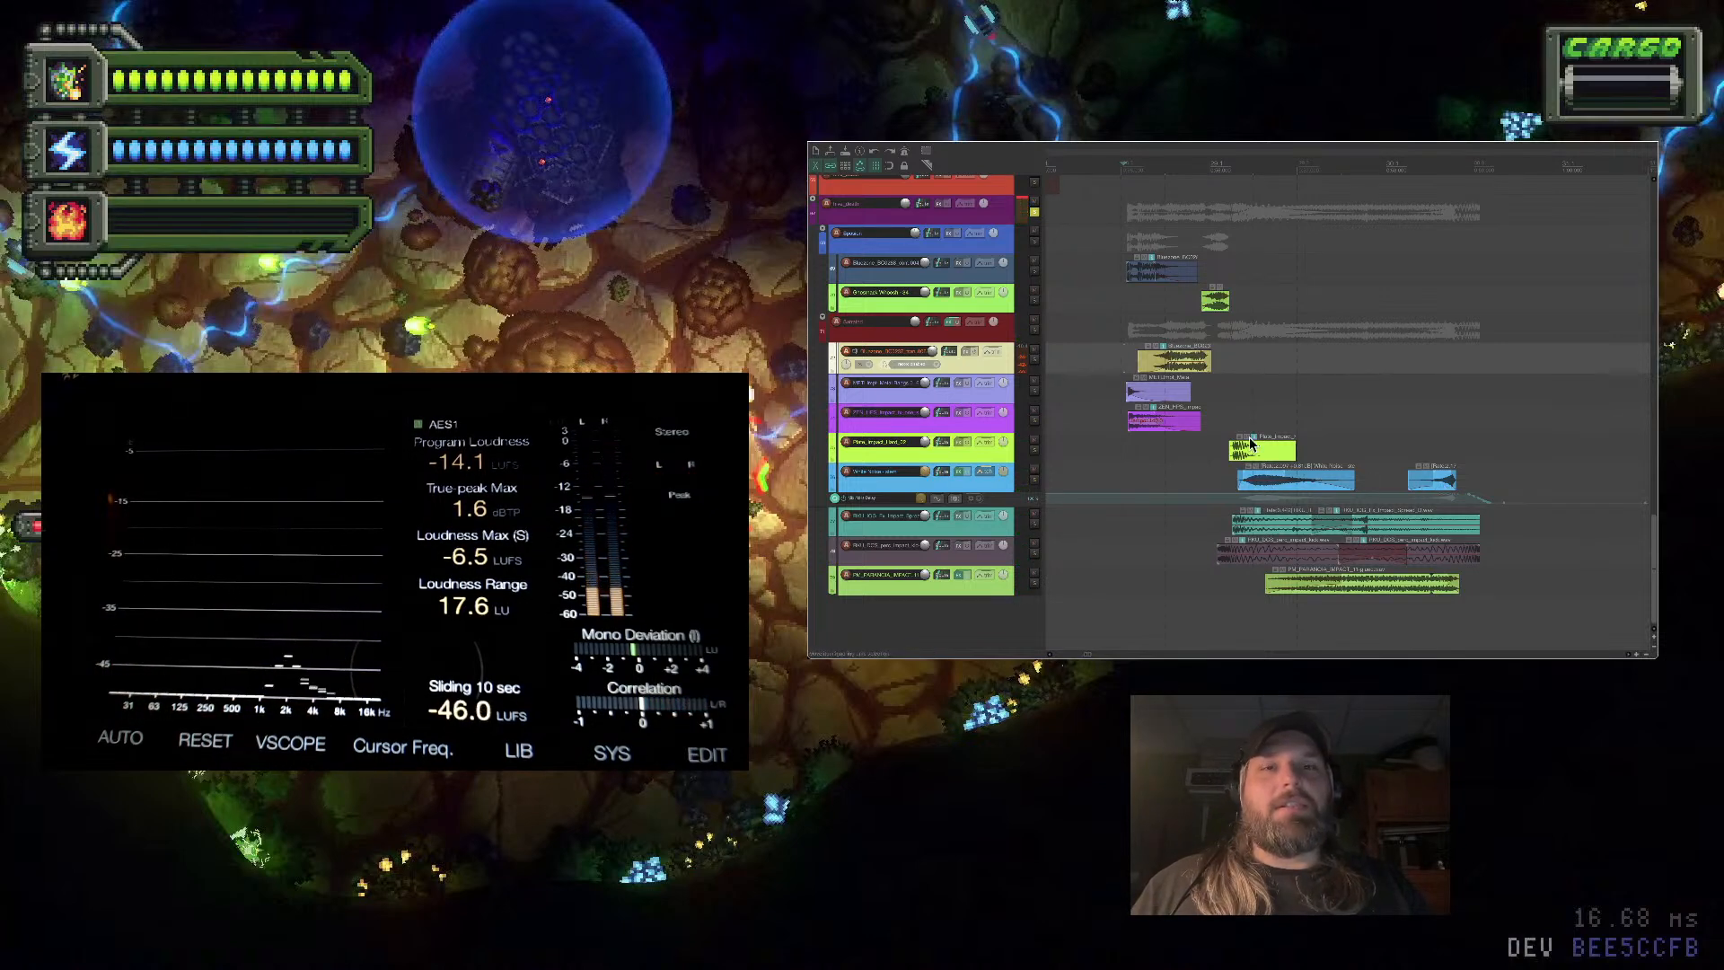
pyautogui.click(1356, 436)
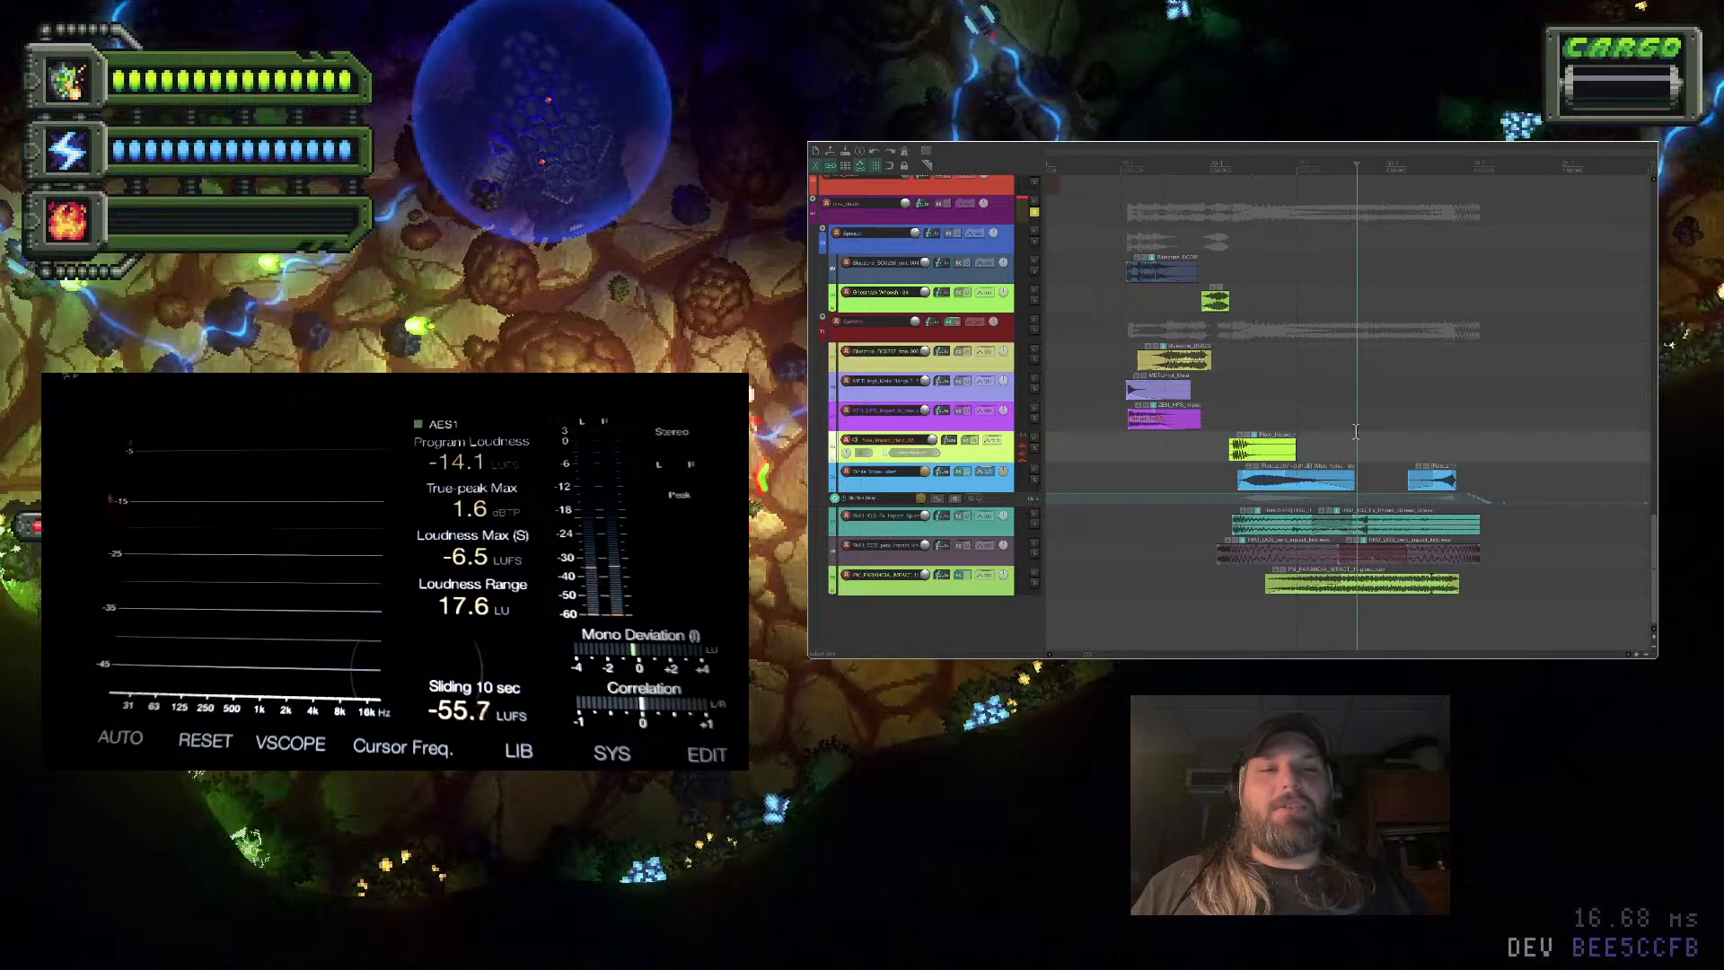
pyautogui.press('space')
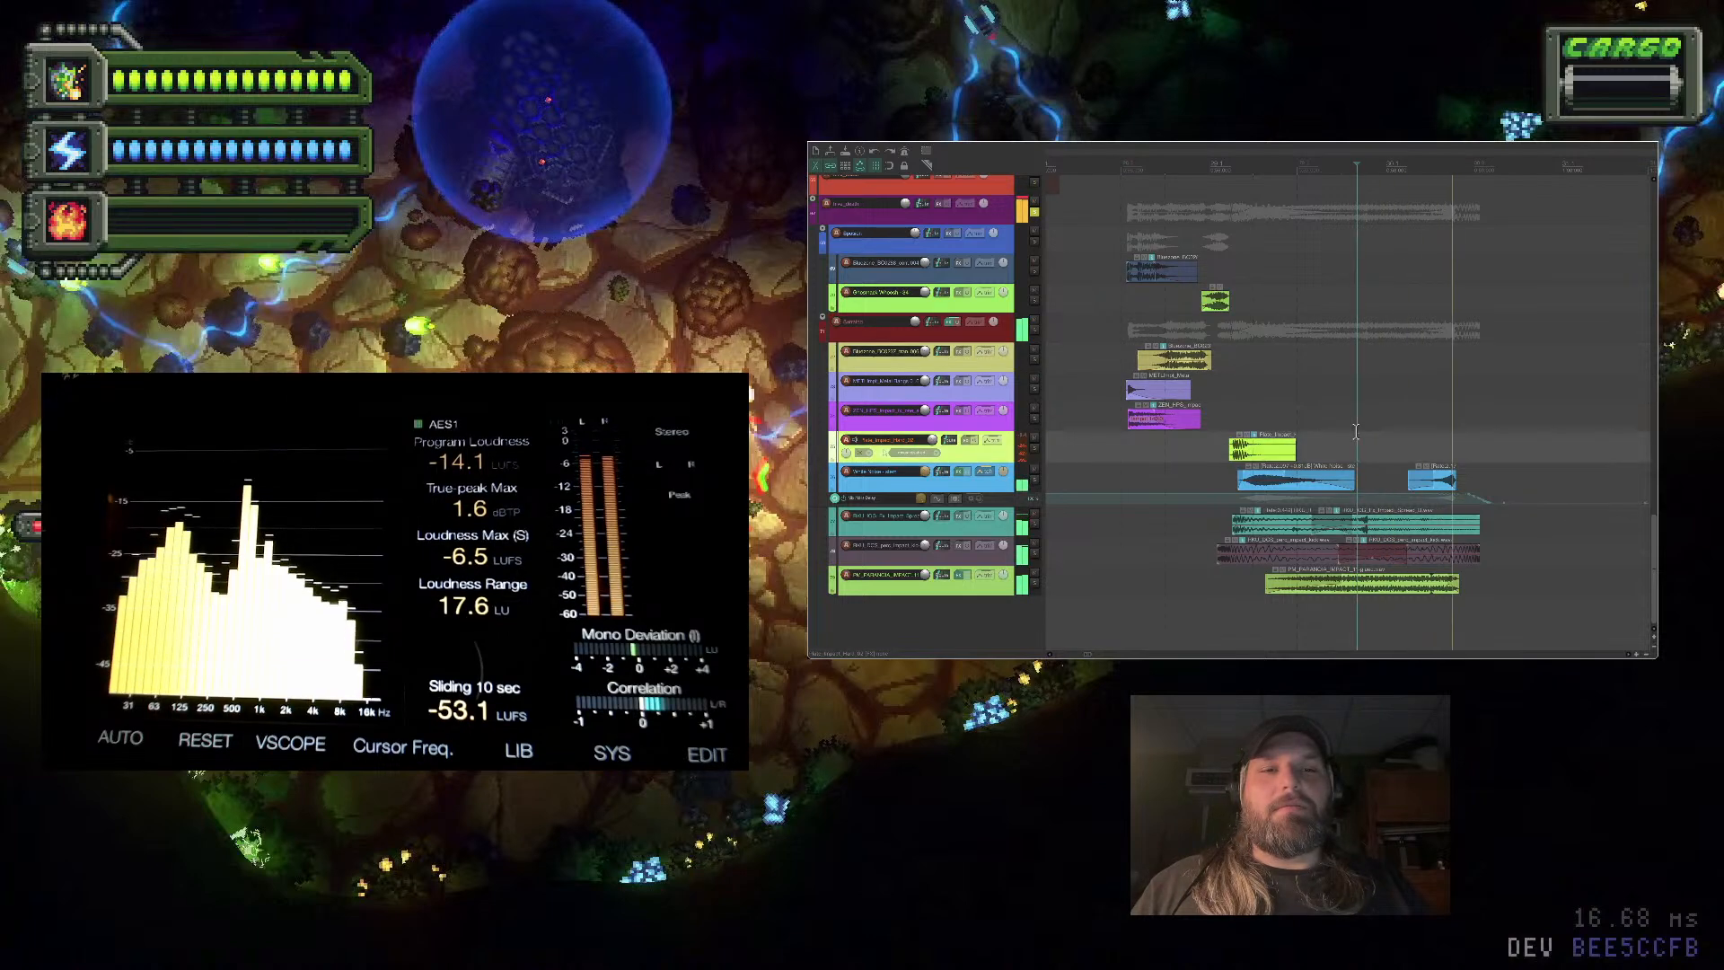
pyautogui.press('space')
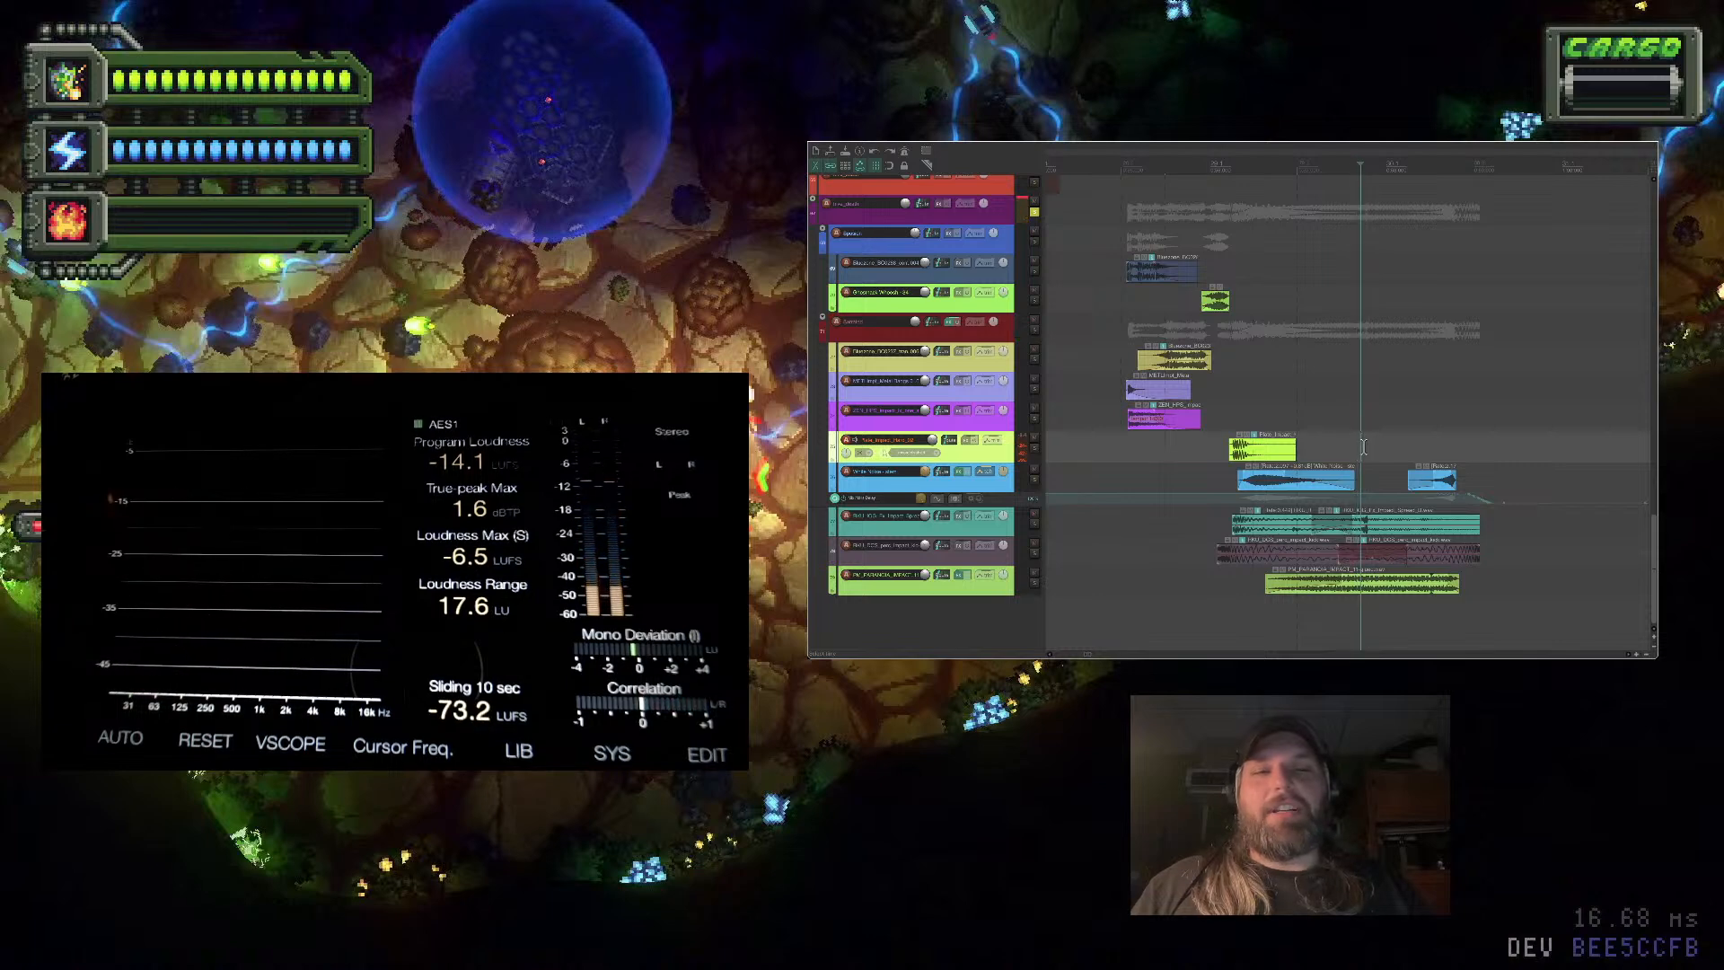
# Try a copy of the lime green impact later on its track above the teal impacts' tail, audition it, and undo the paste
pyautogui.click(1267, 456)
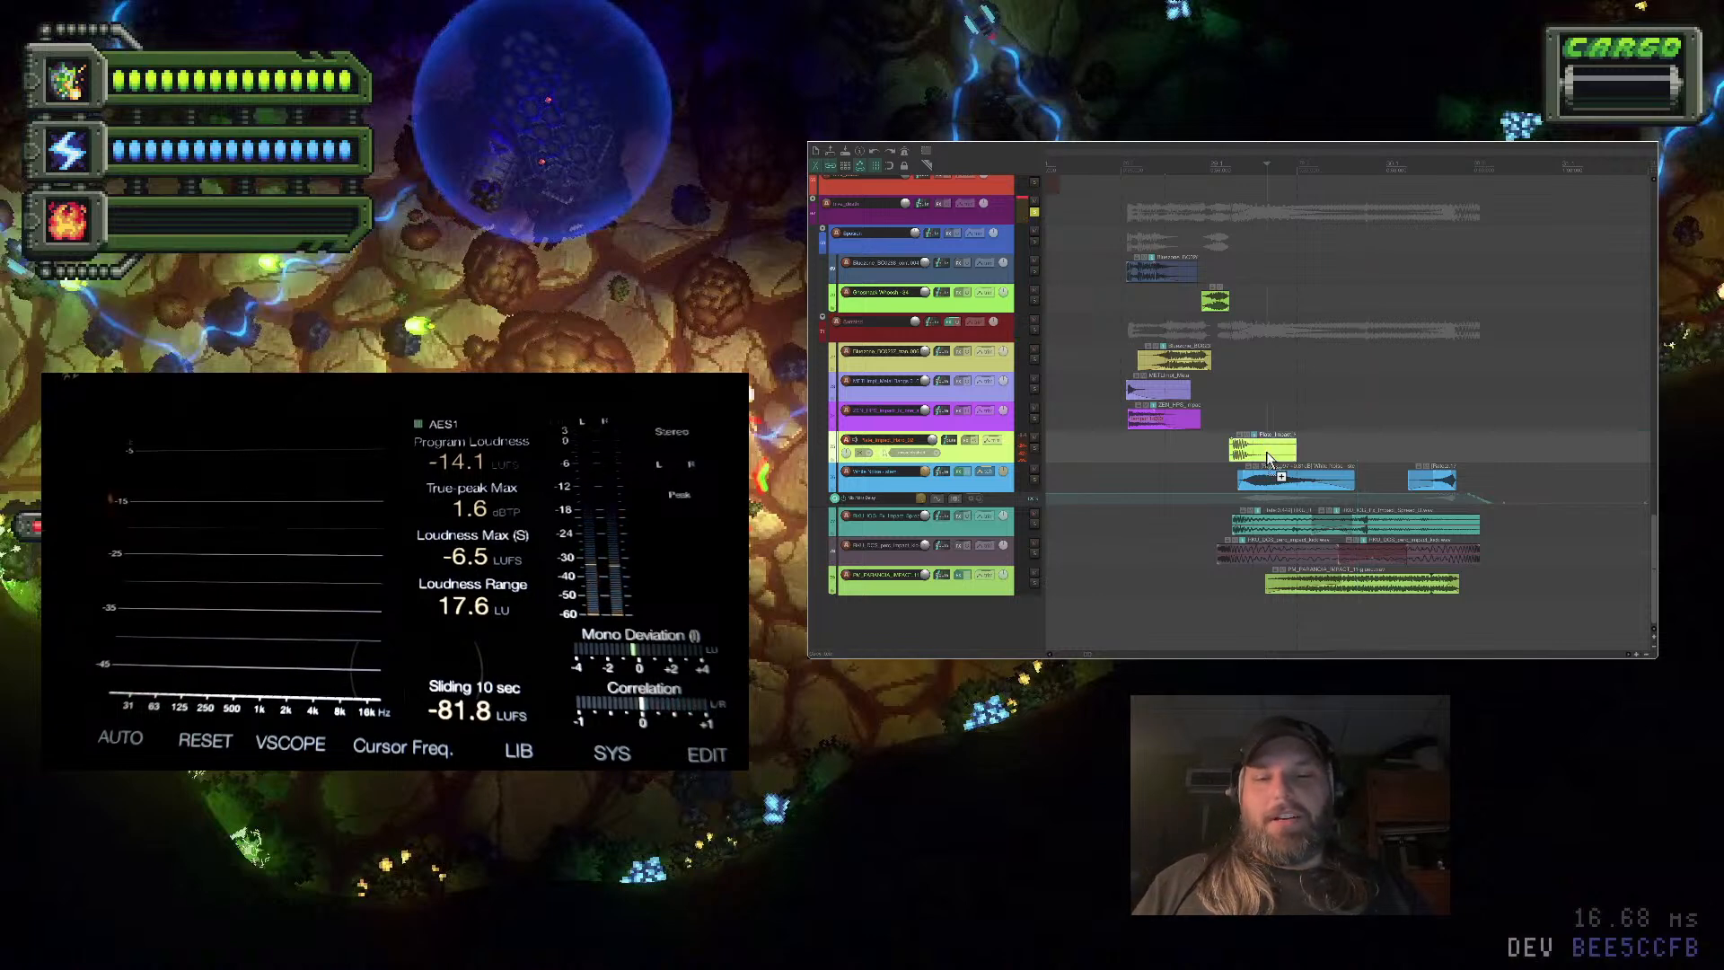
pyautogui.click(1346, 446)
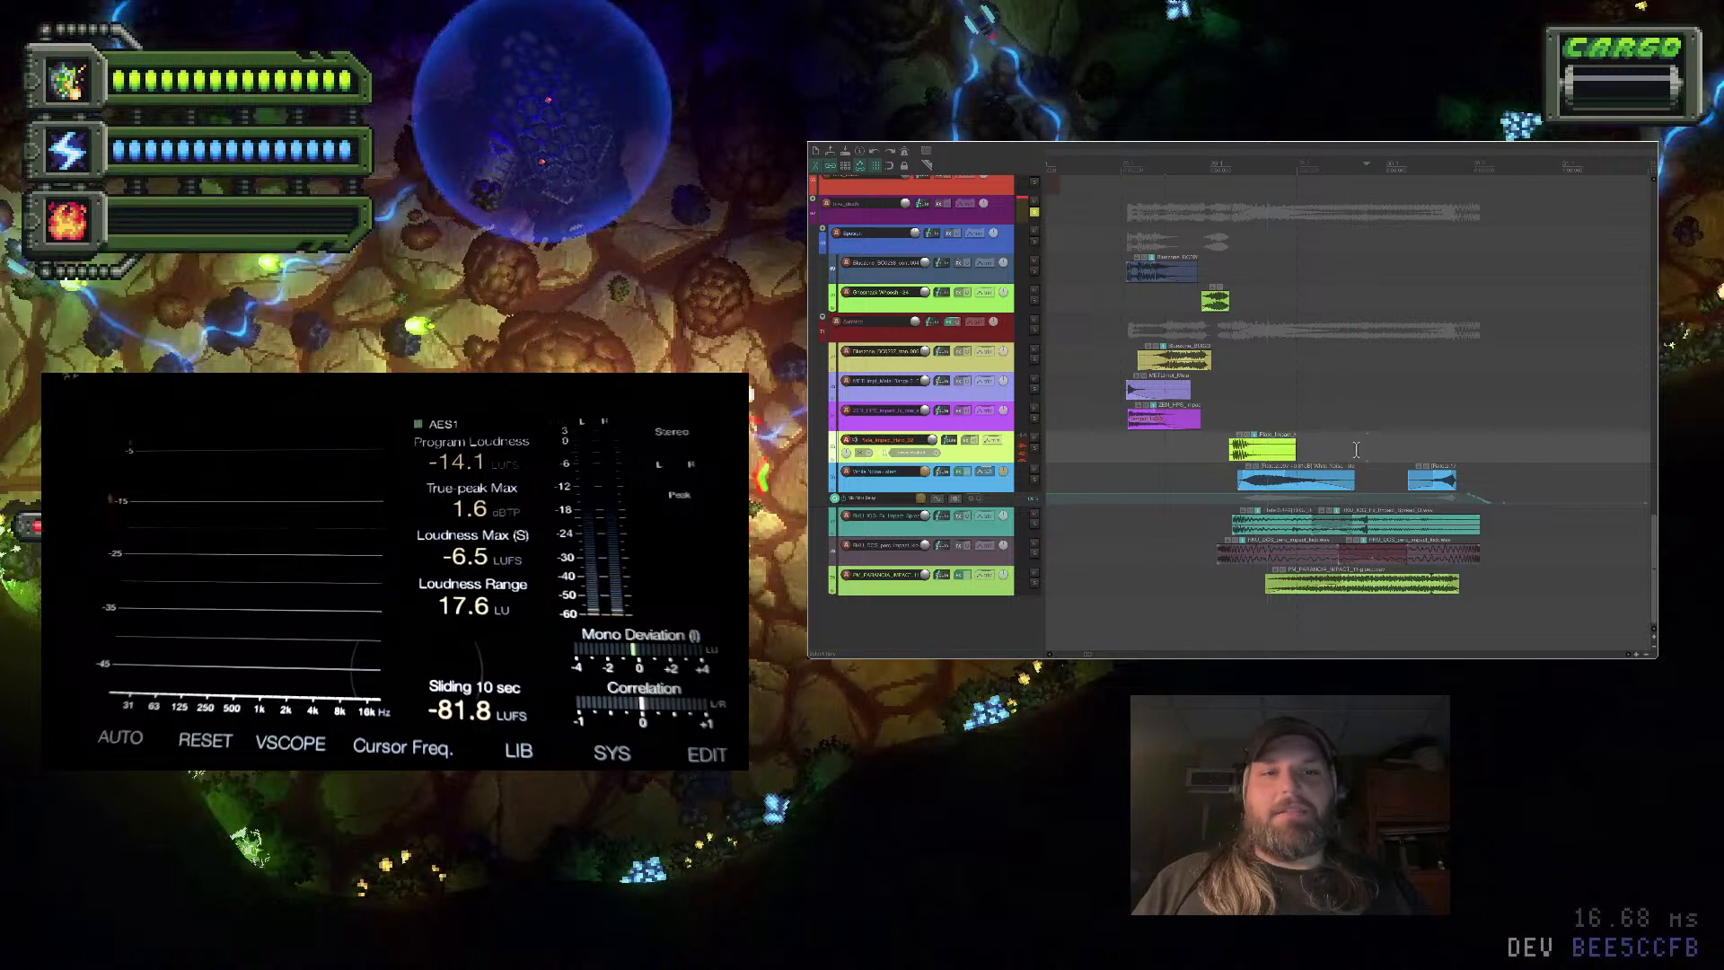
pyautogui.hotkey('ctrl', 'v')
pyautogui.click(1340, 453)
pyautogui.press('space')
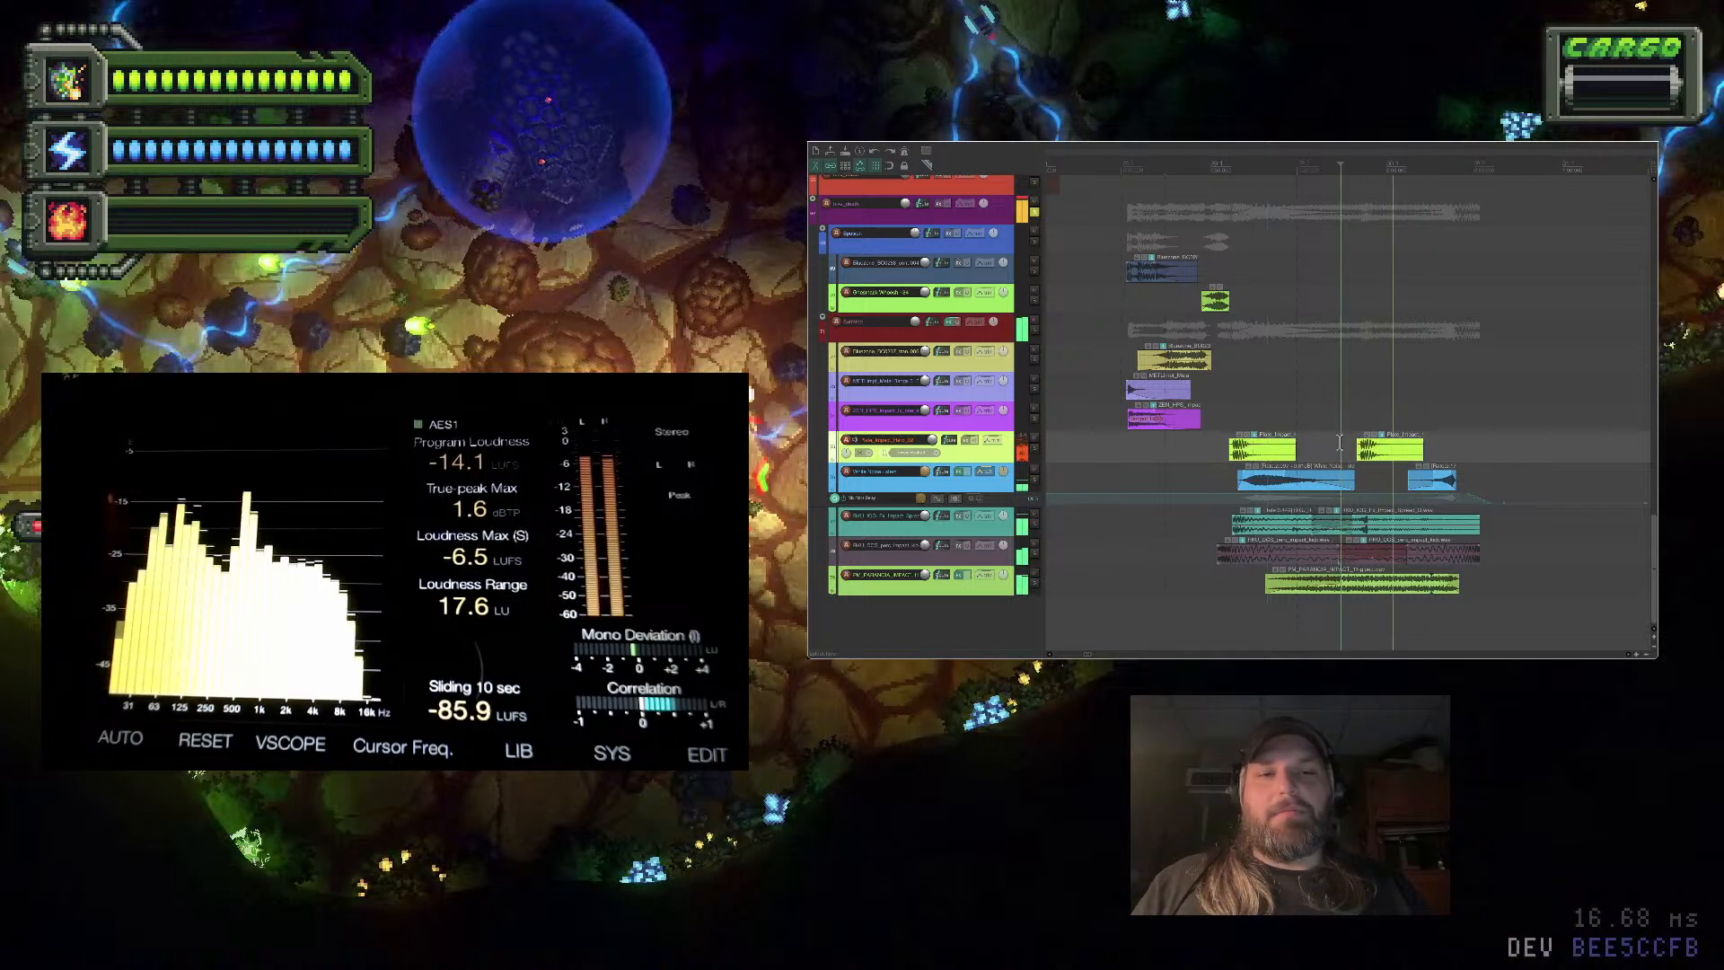
pyautogui.hotkey('ctrl', 'z')
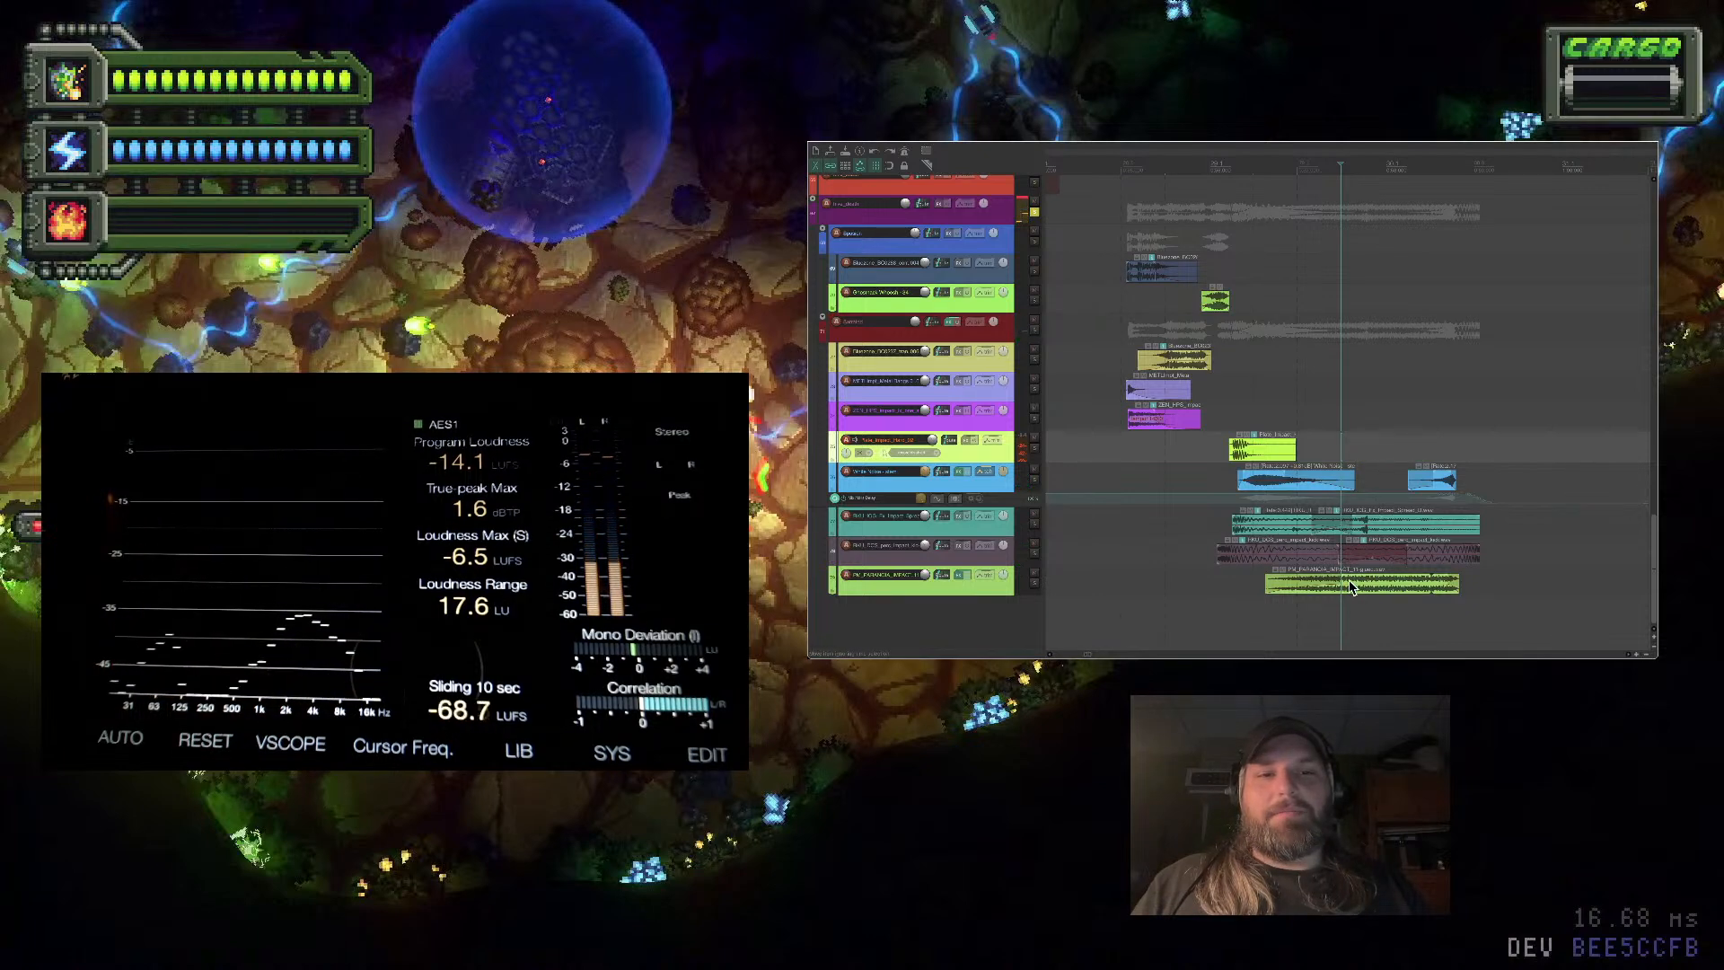
# Compare the mix with the lowest light green impact track muted and unmuted during playback
pyautogui.click(1034, 575)
pyautogui.press('space')
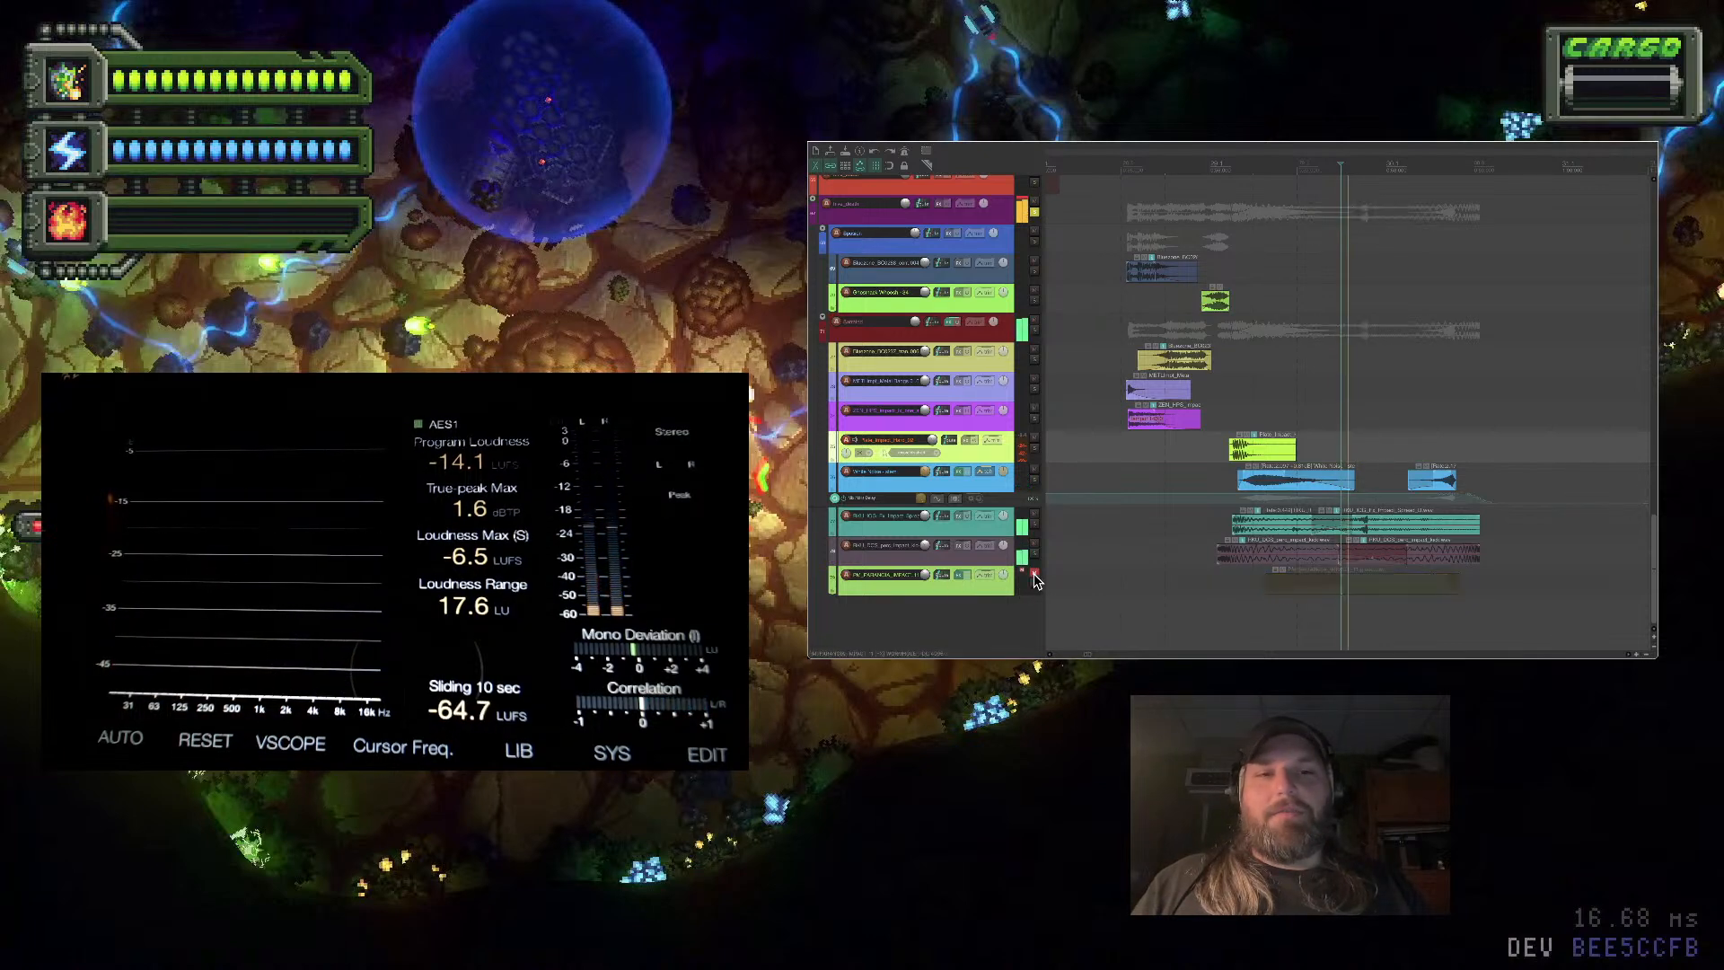
pyautogui.click(1034, 575)
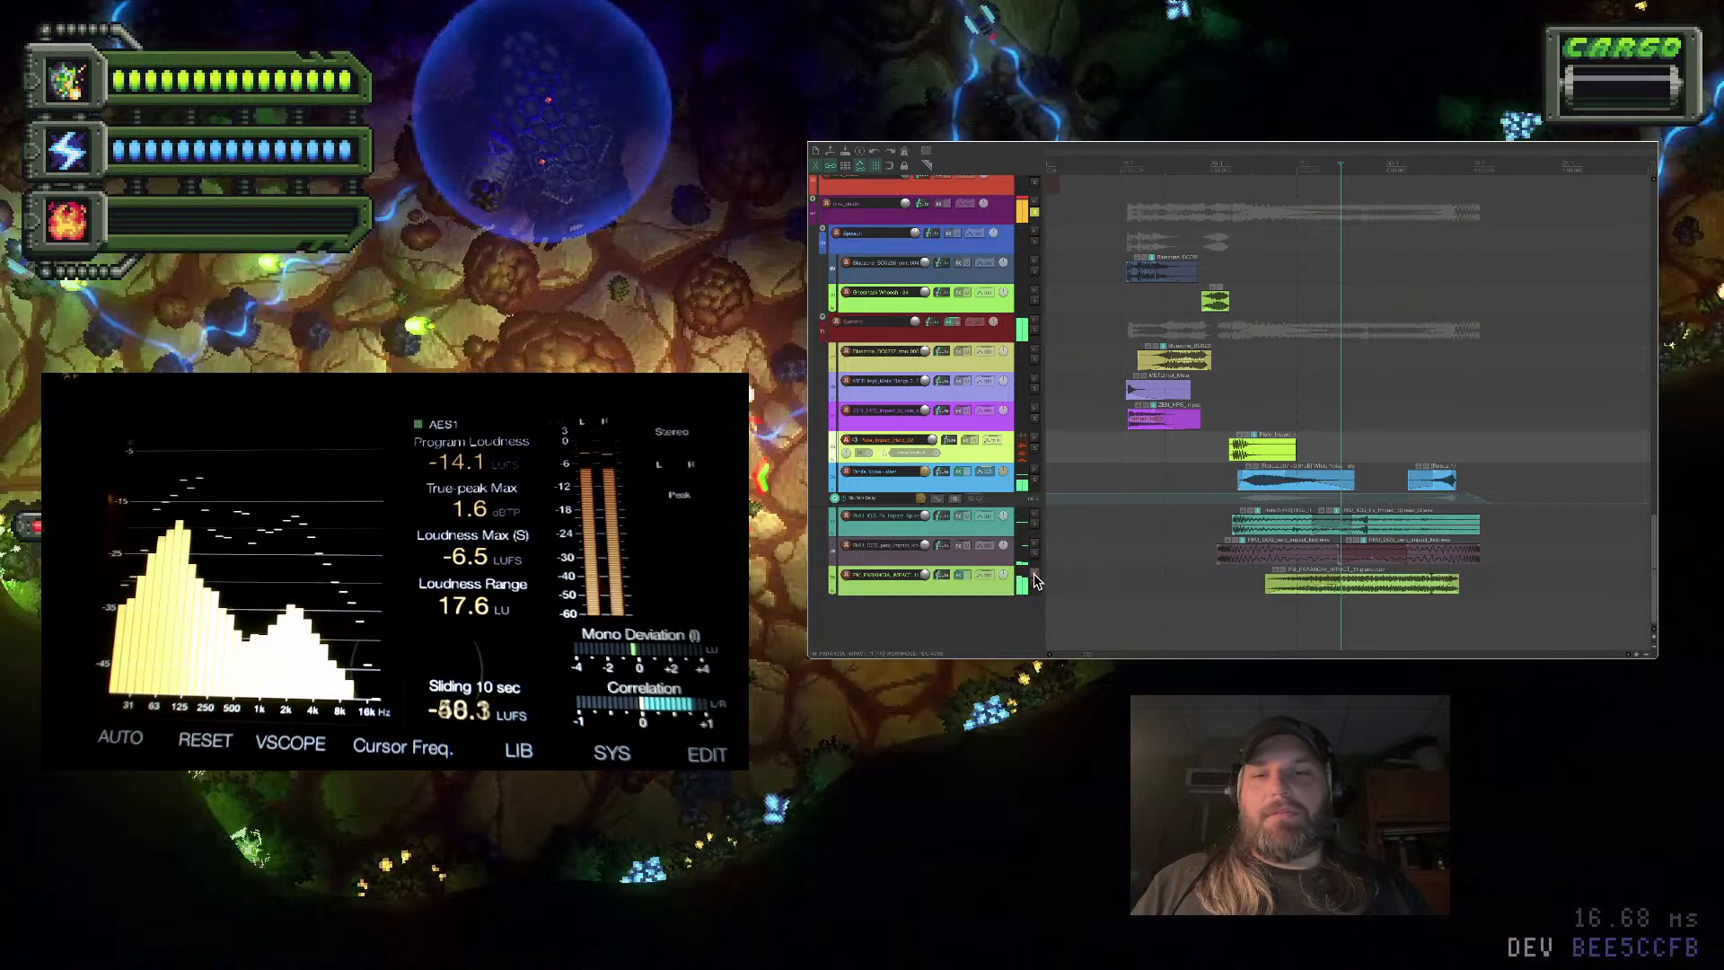
# Mute the teal, mauve and lowest light green impact tracks together and audition the effect from just before the build-up
pyautogui.click(1110, 313)
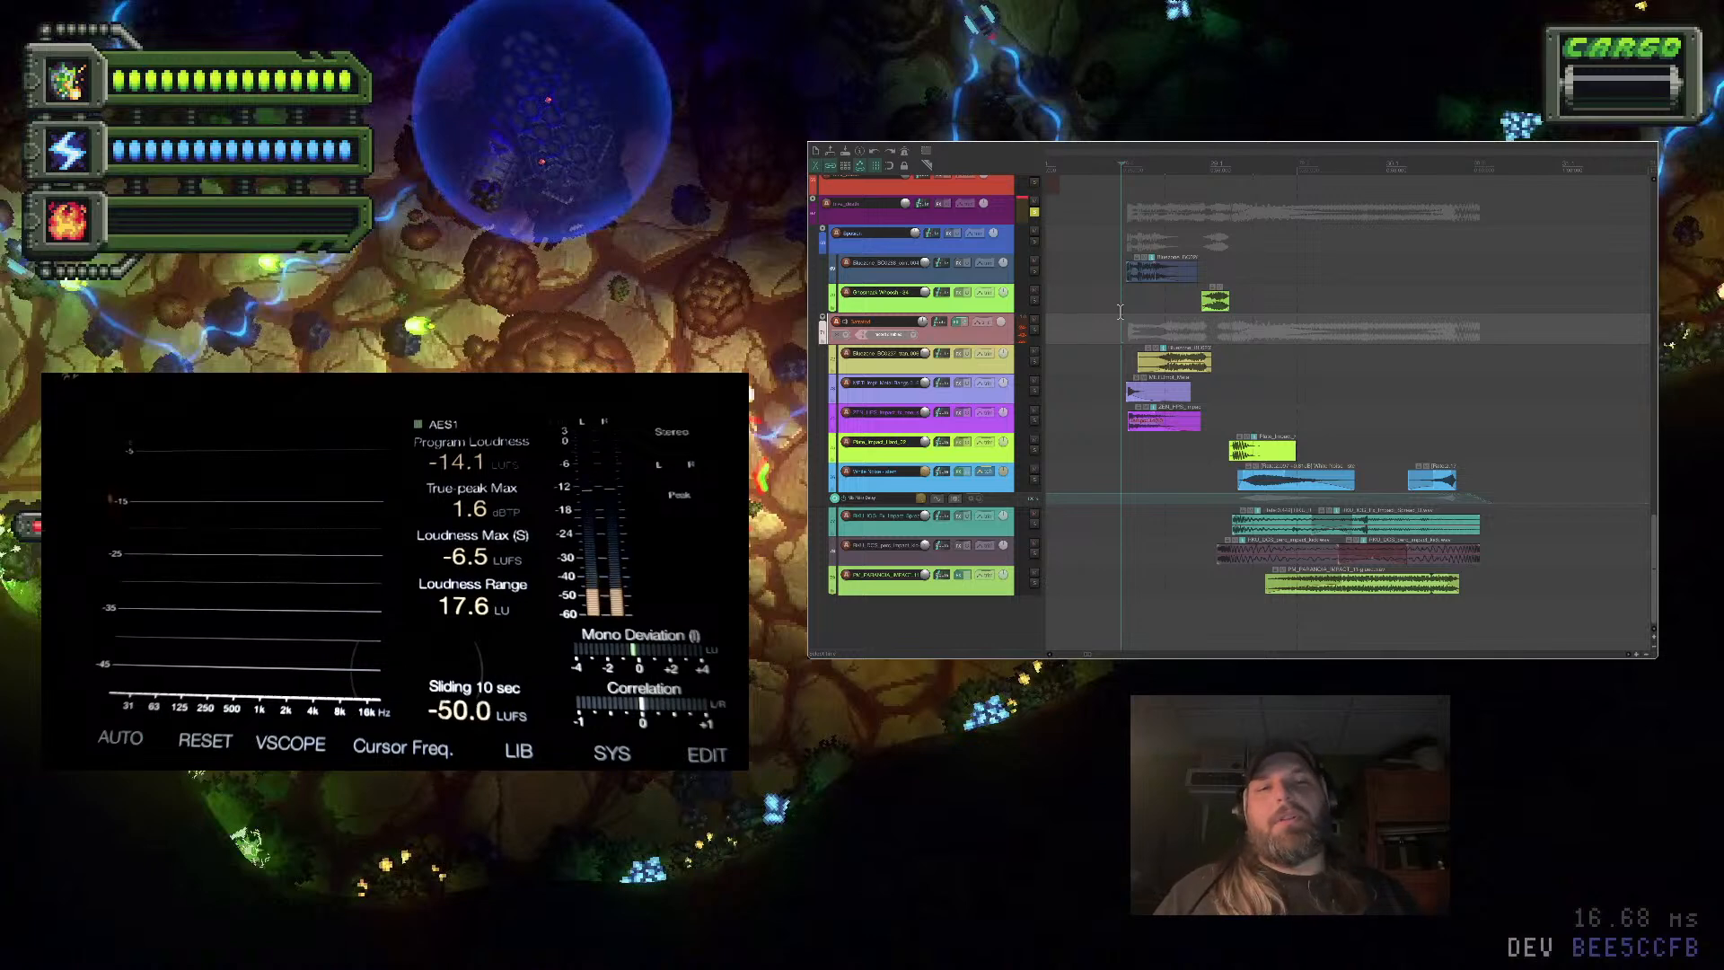
pyautogui.click(978, 454)
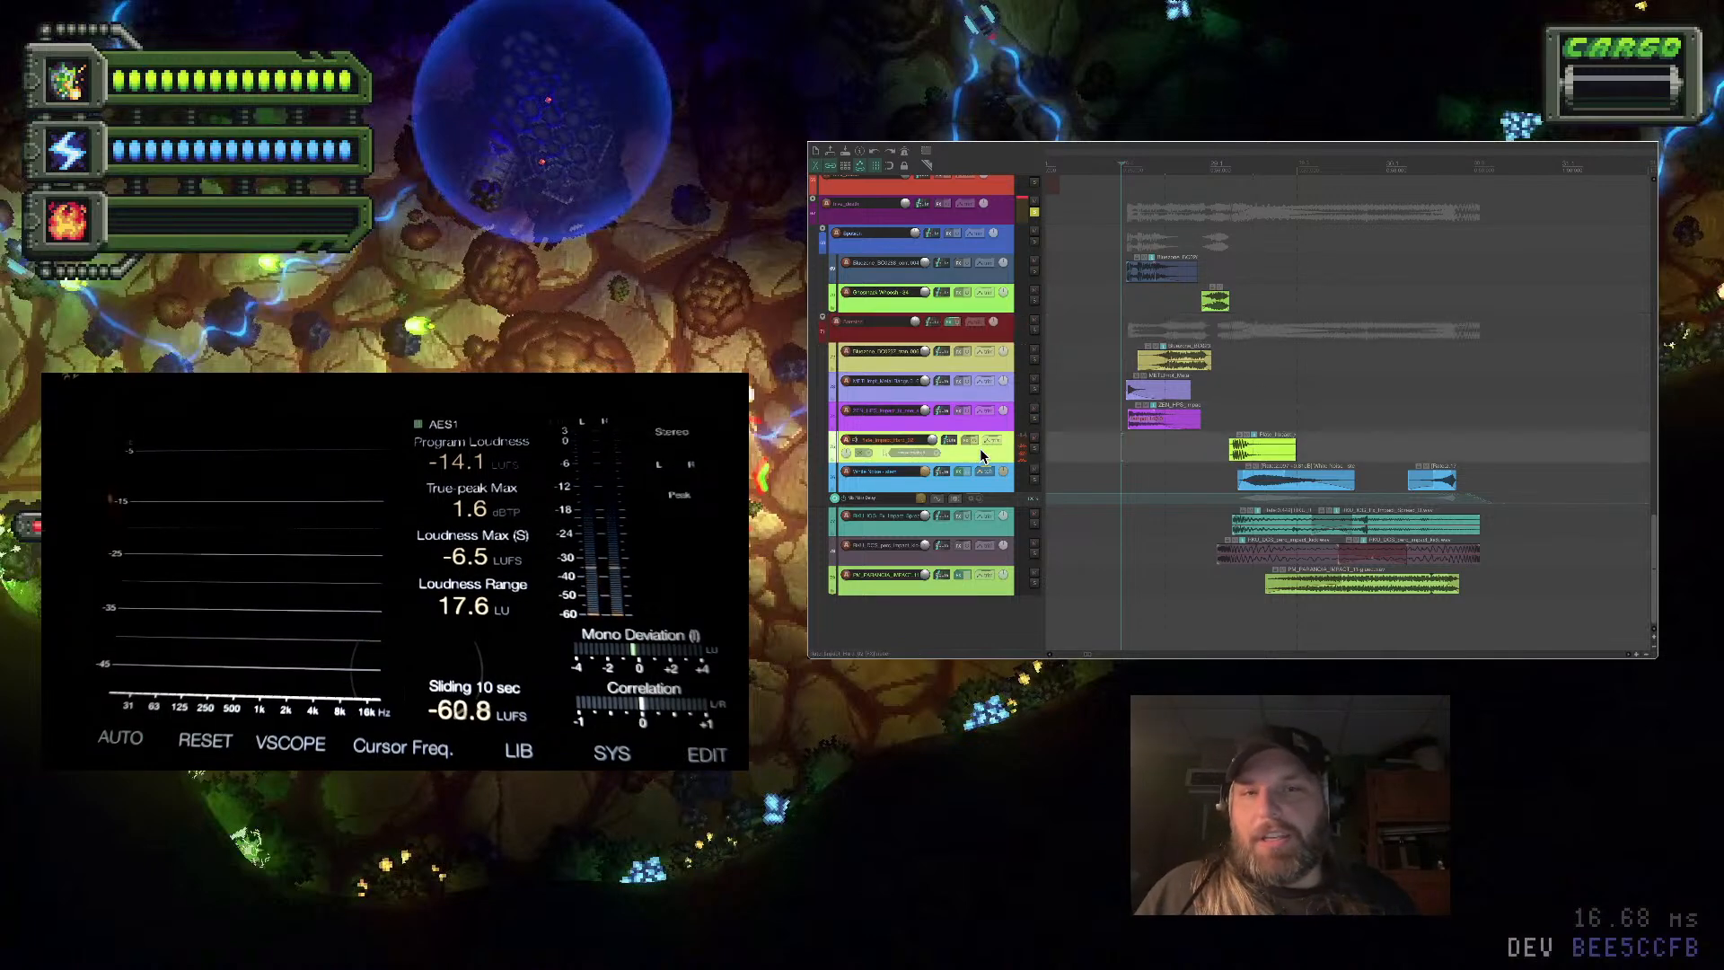
pyautogui.click(968, 592)
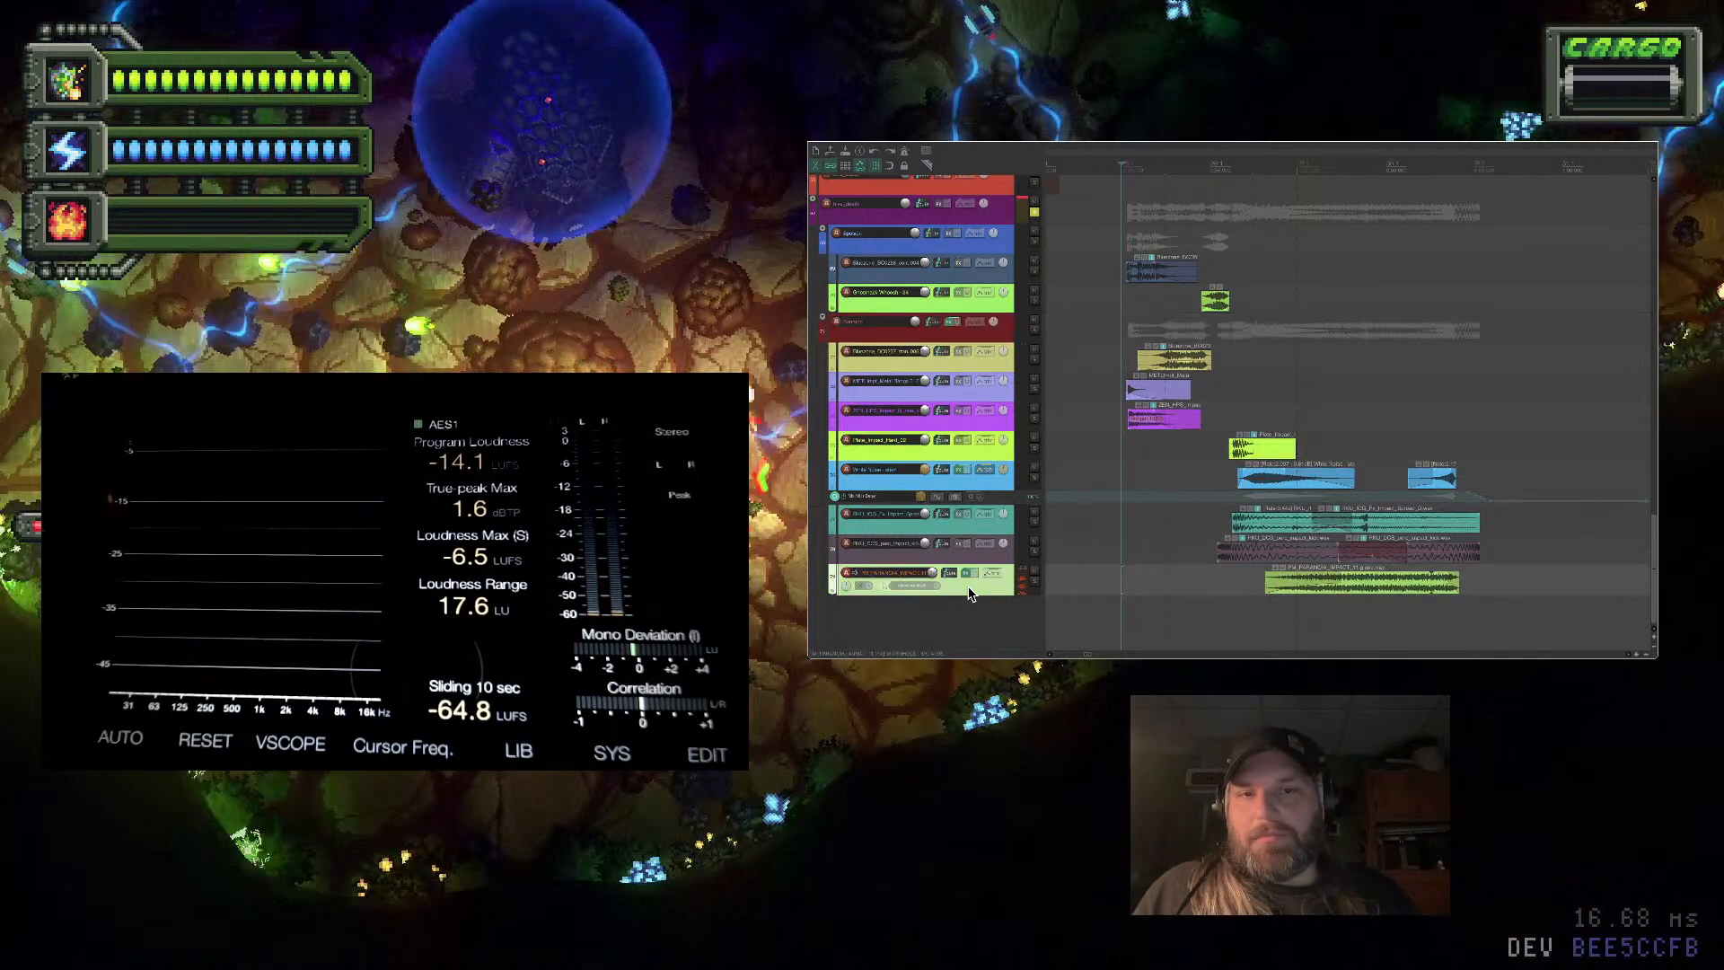
pyautogui.keyDown('shift'); pyautogui.click(981, 532); pyautogui.keyUp('shift')
pyautogui.click(1035, 516)
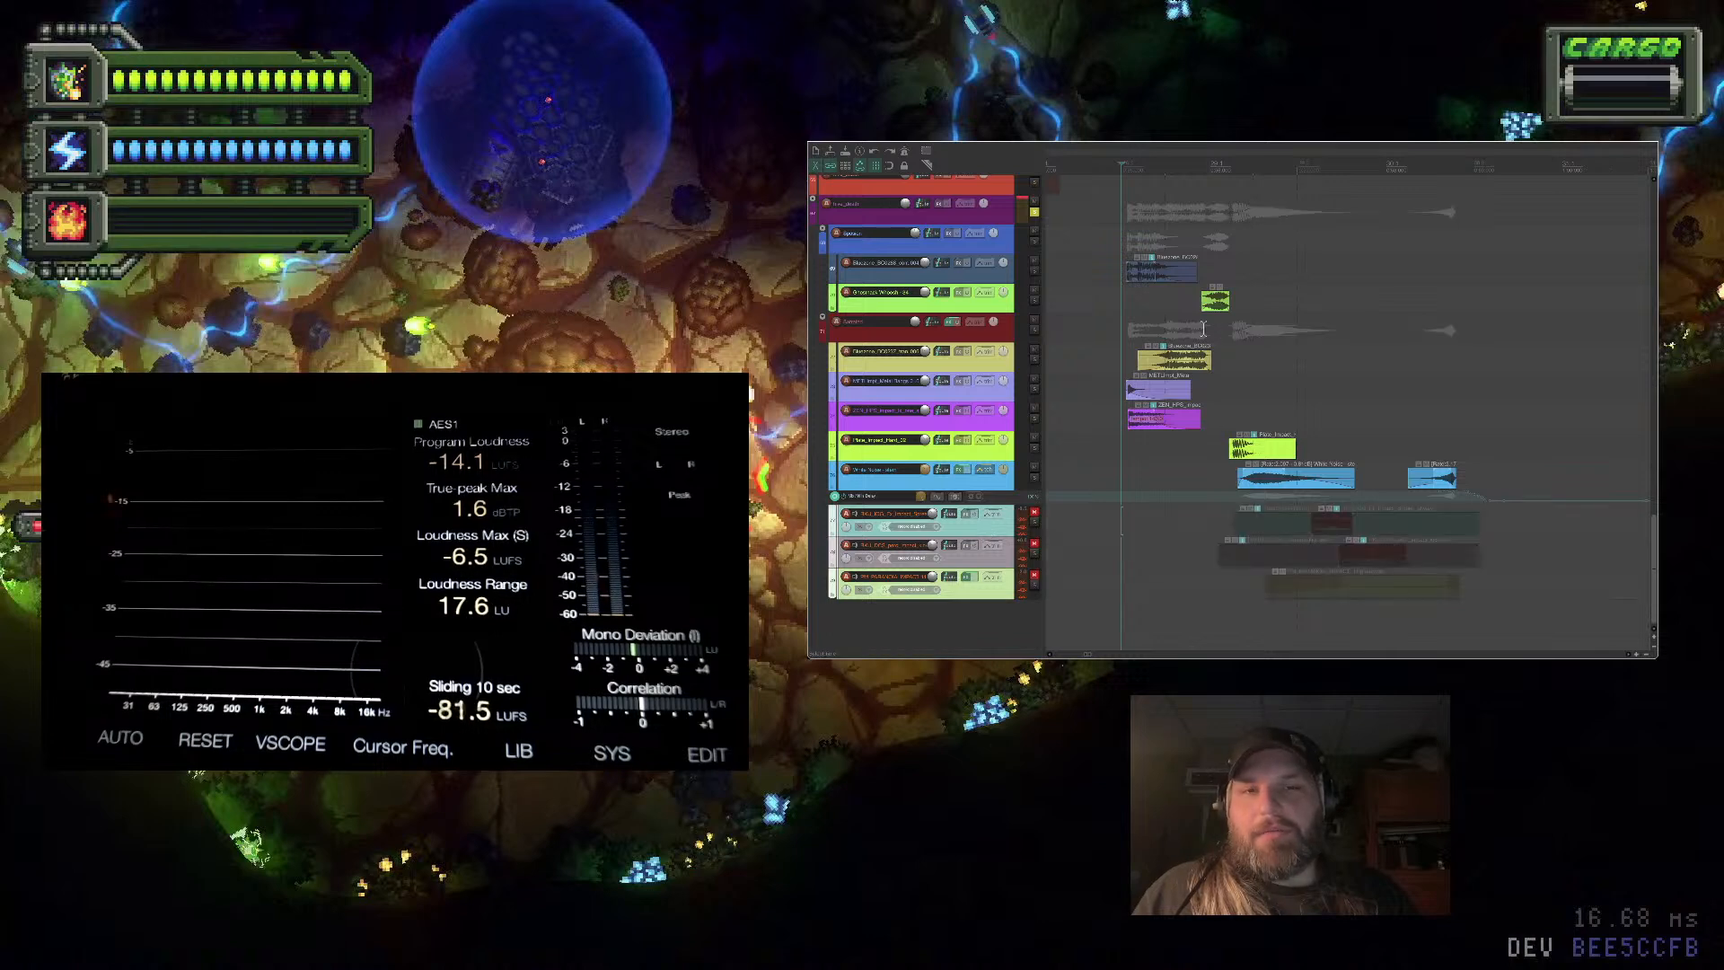
pyautogui.press('space')
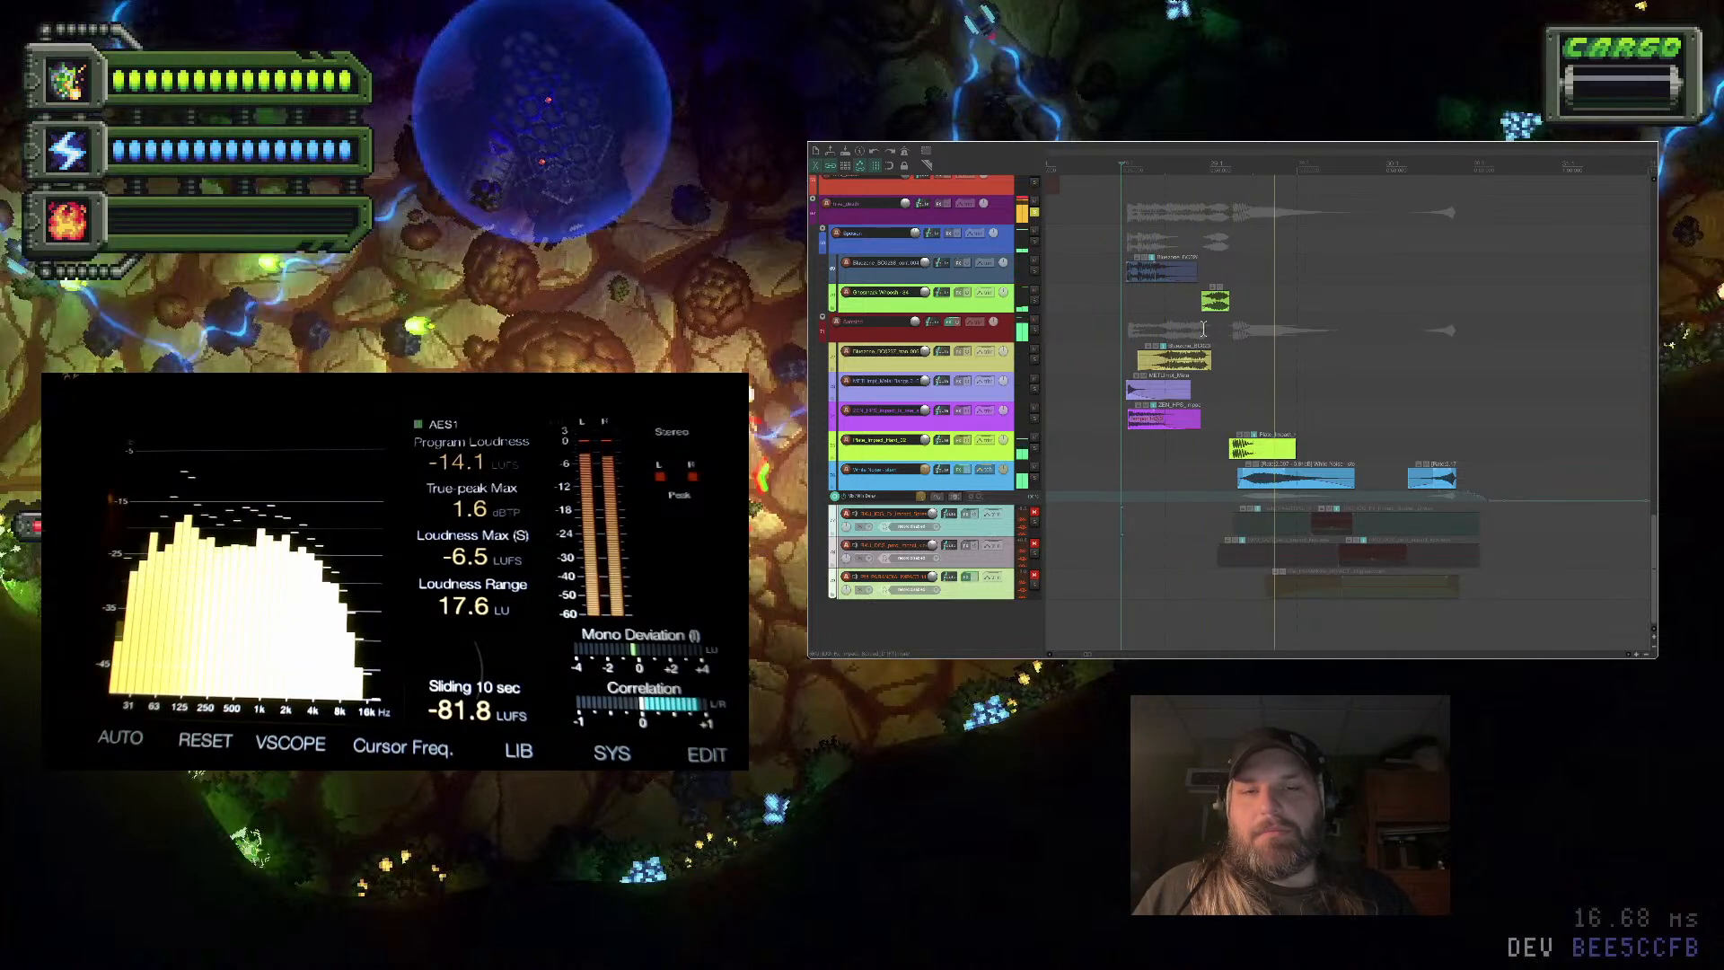
# Mute the blue track below the lime green impact as well and audition the stripped-down mix
pyautogui.click(1034, 468)
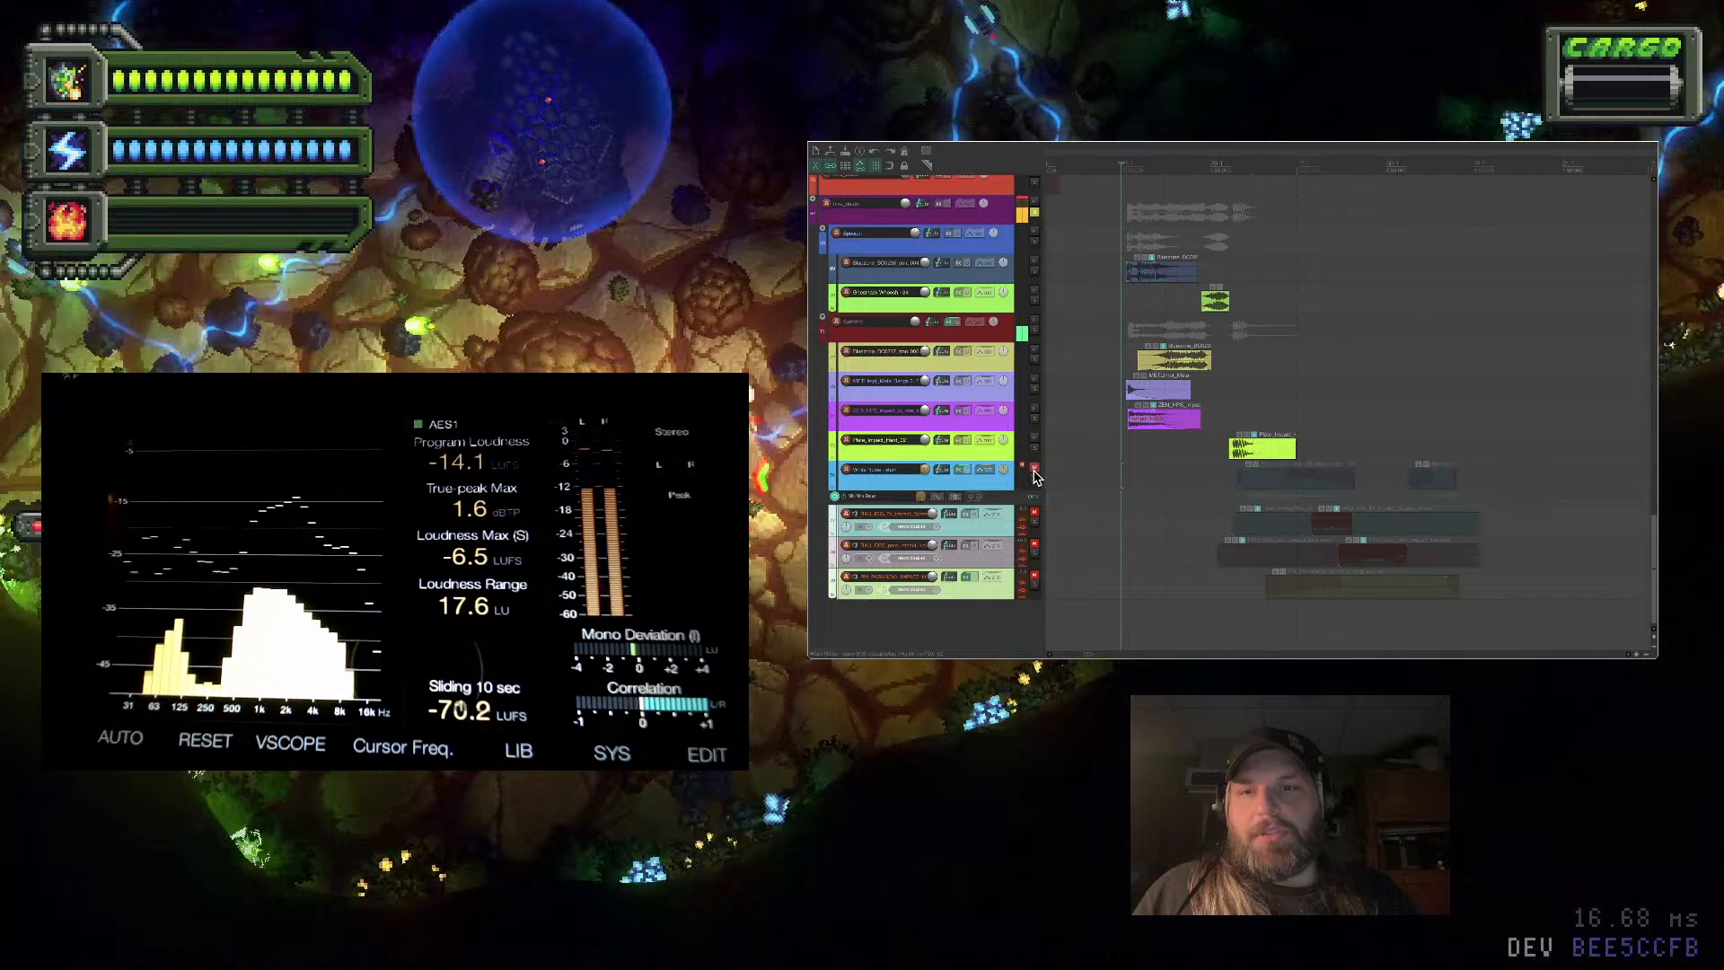
pyautogui.press('space')
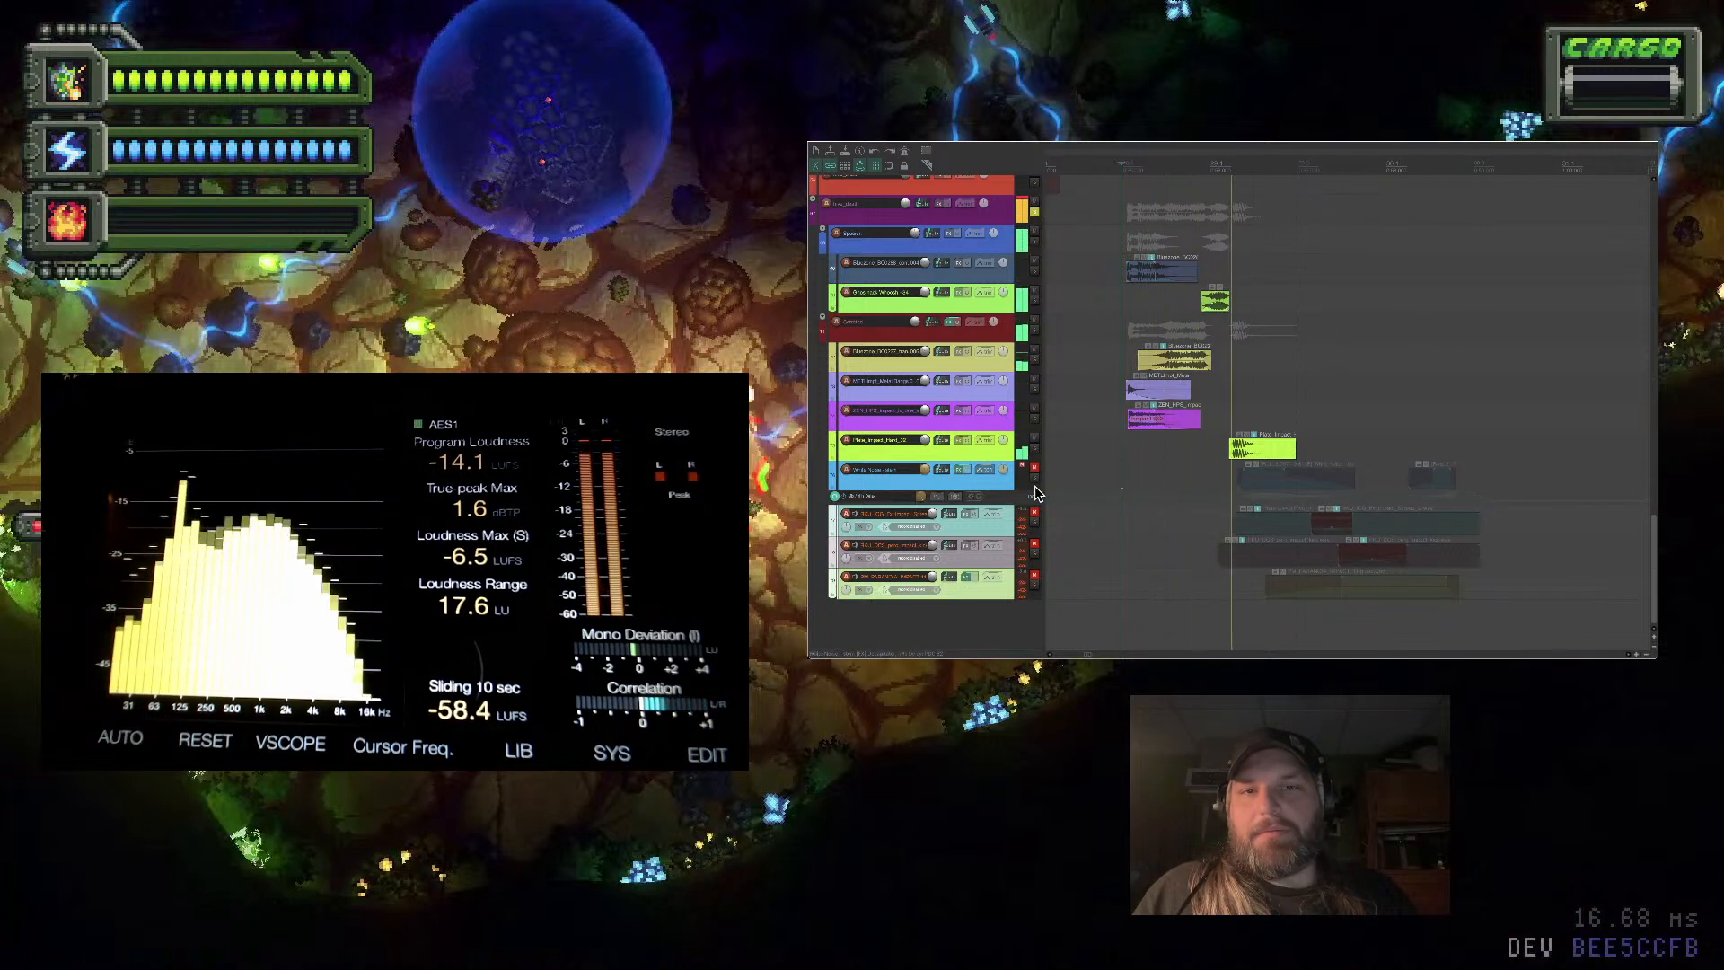
pyautogui.press('space')
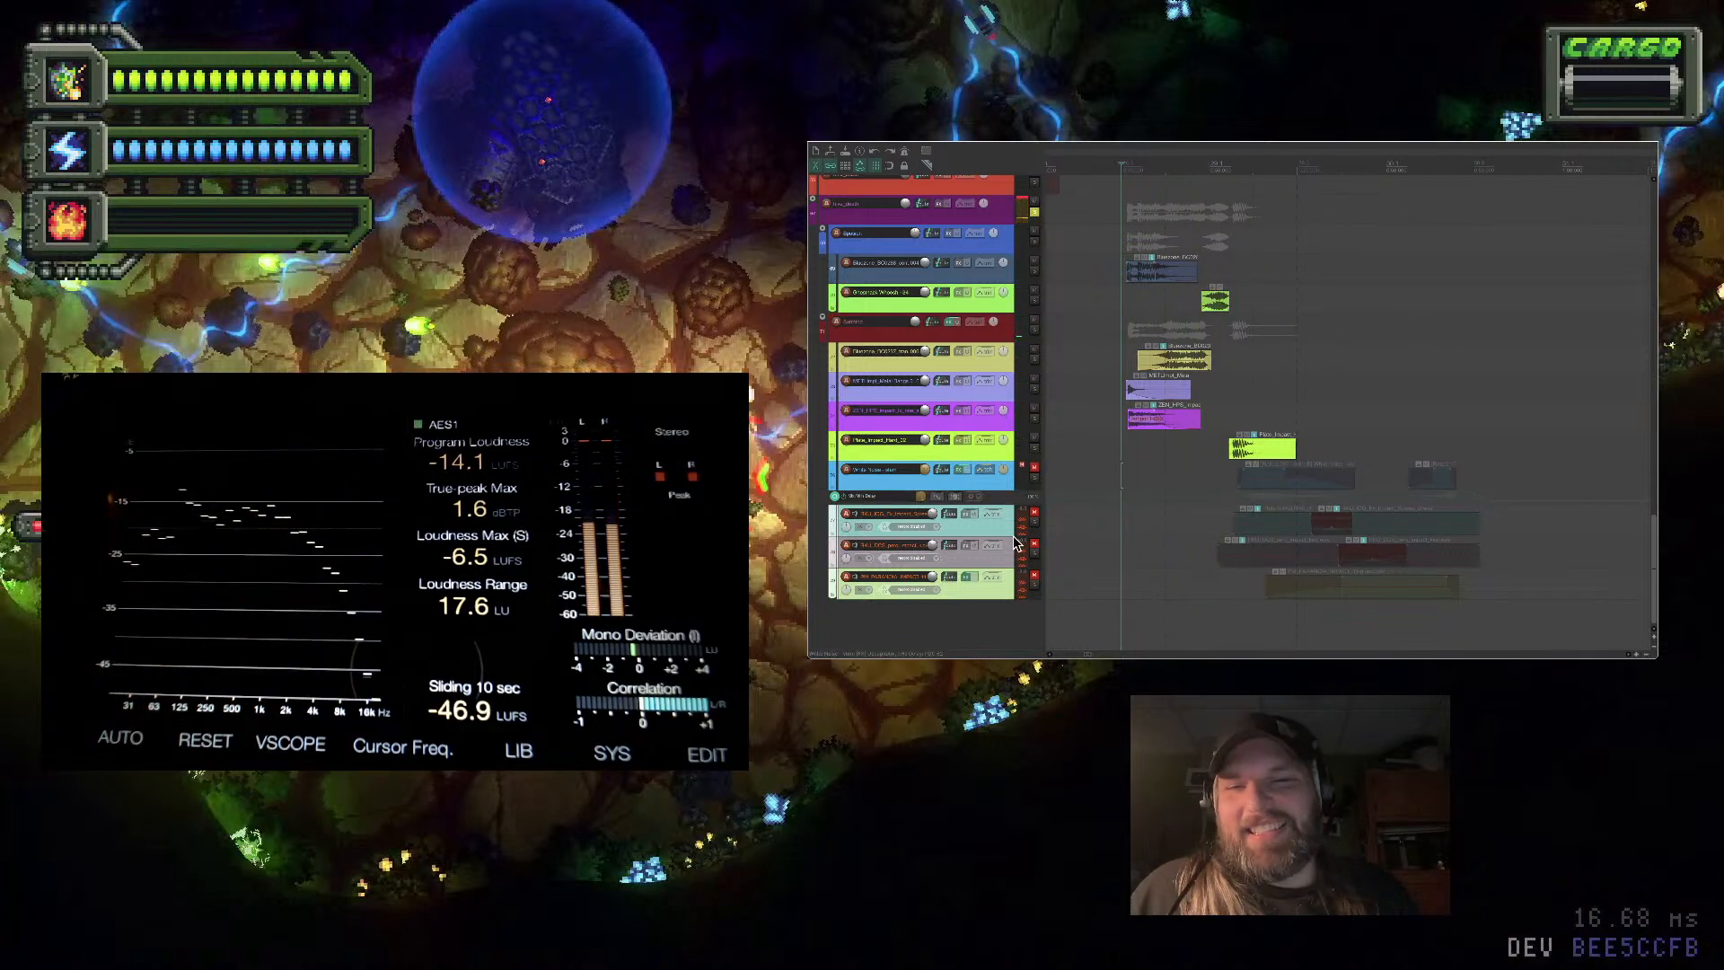
# Unmute the three lowest impact tracks together and audition the mix with only the blue impact-section track muted
pyautogui.click(1034, 510)
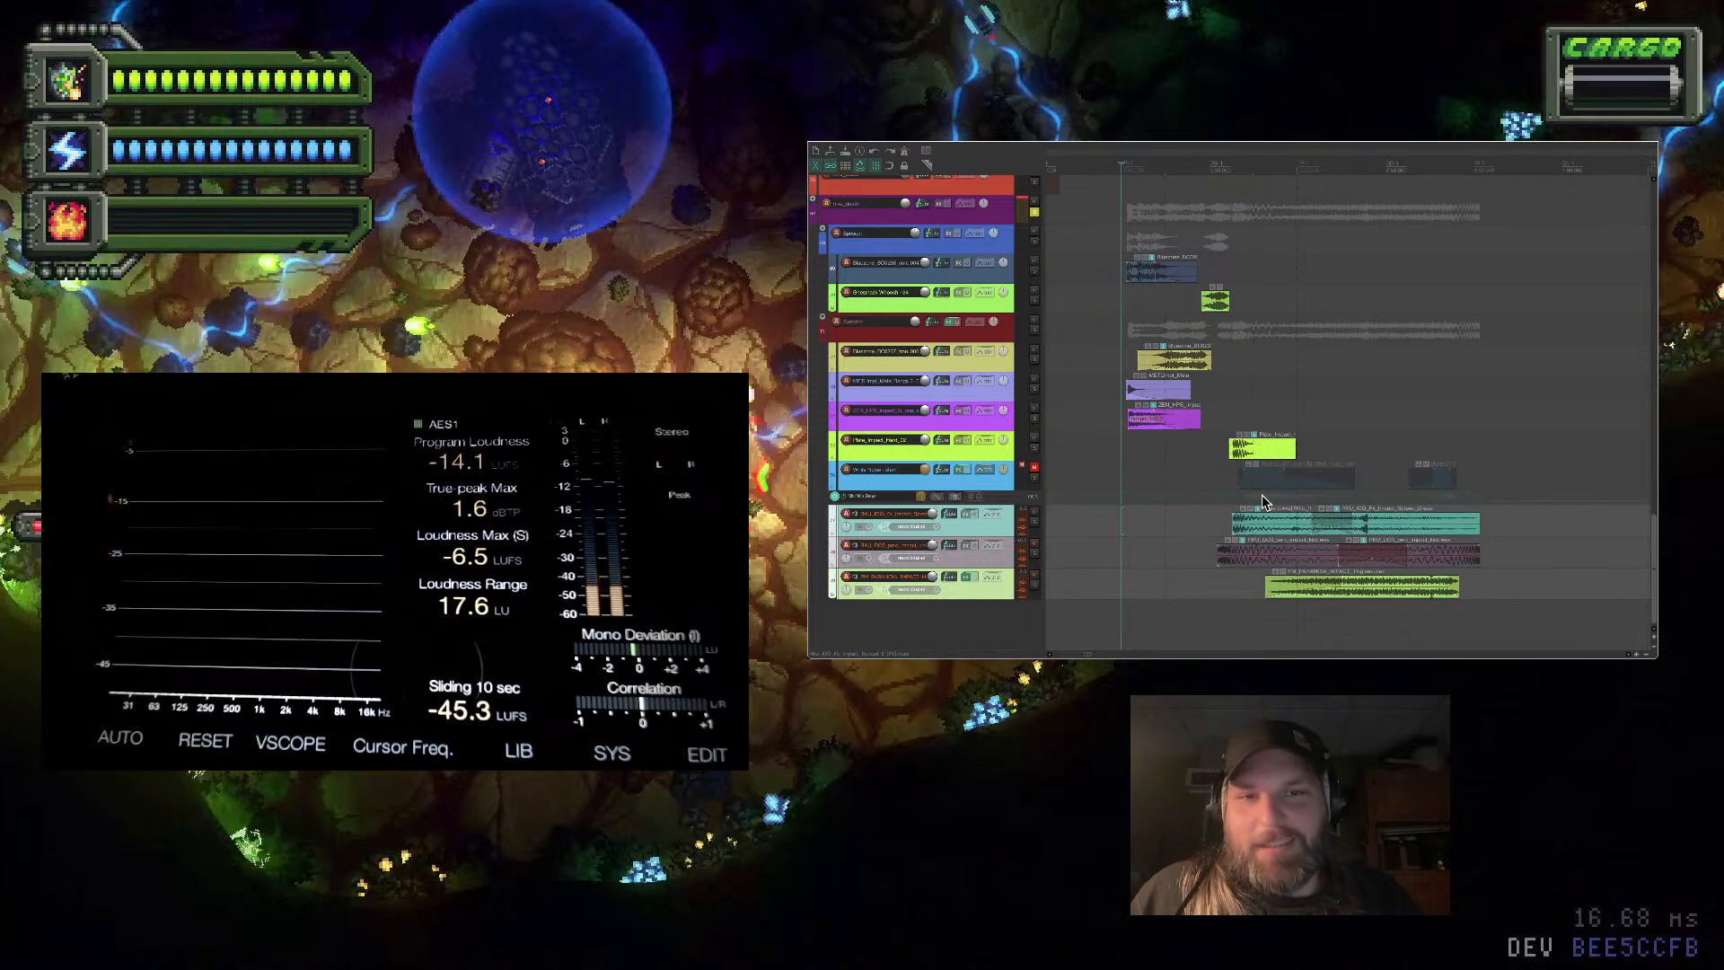
pyautogui.press('space')
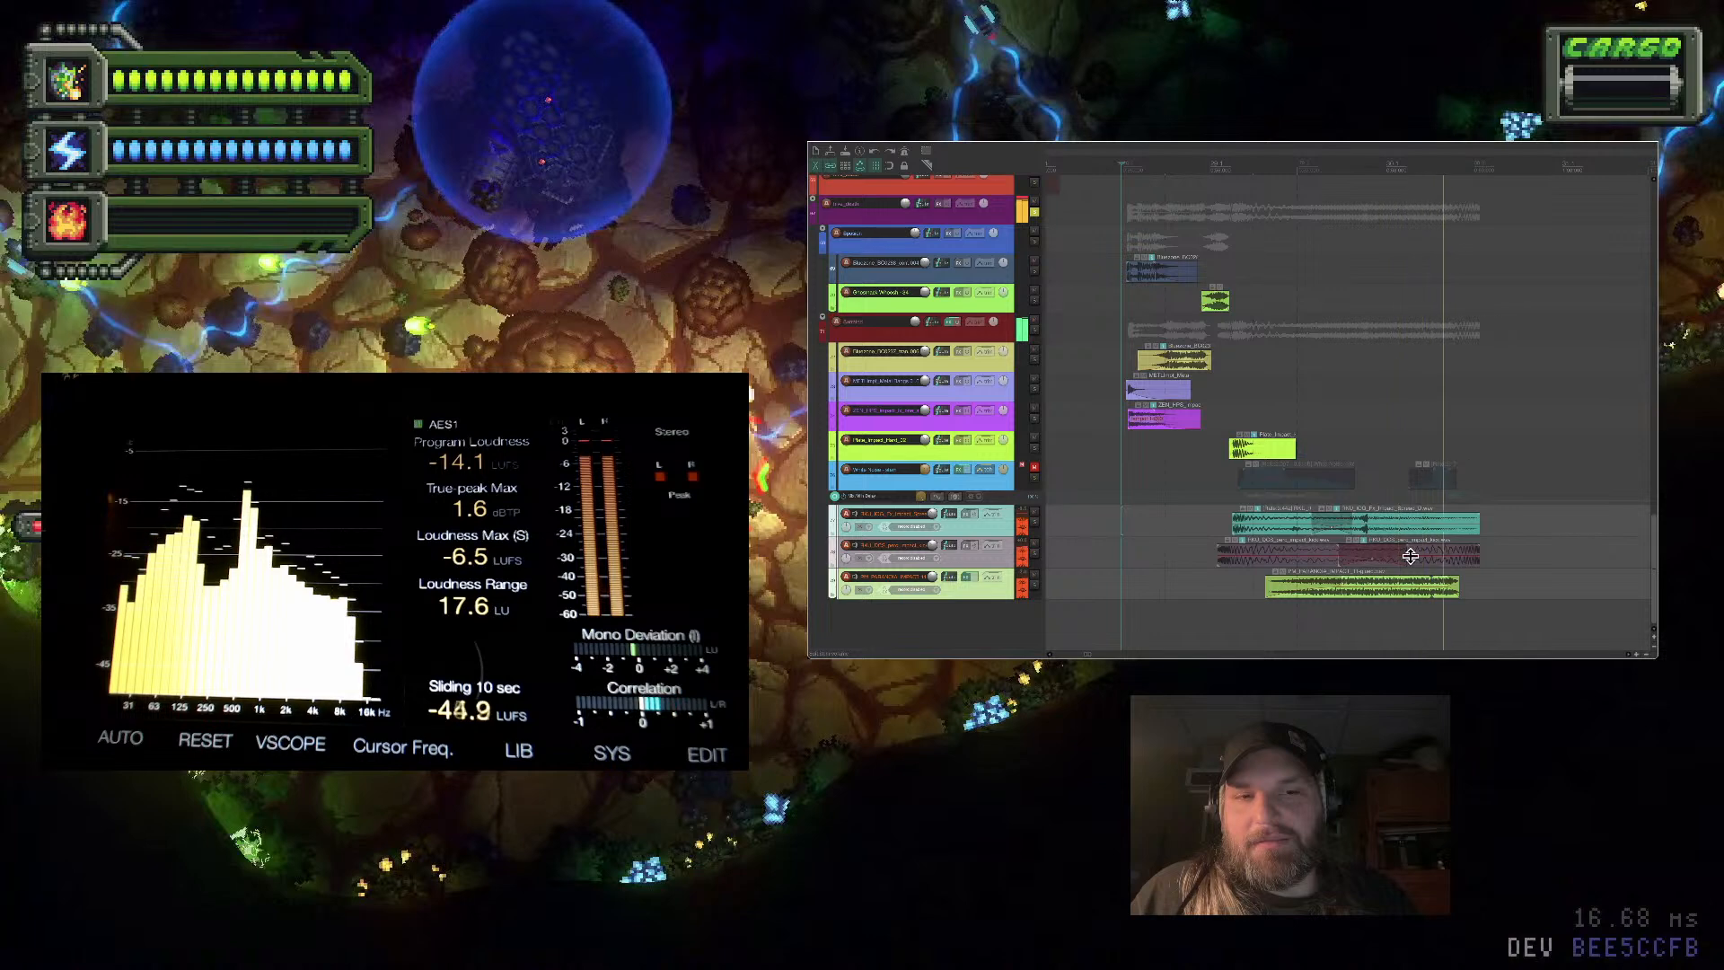
pyautogui.press('space')
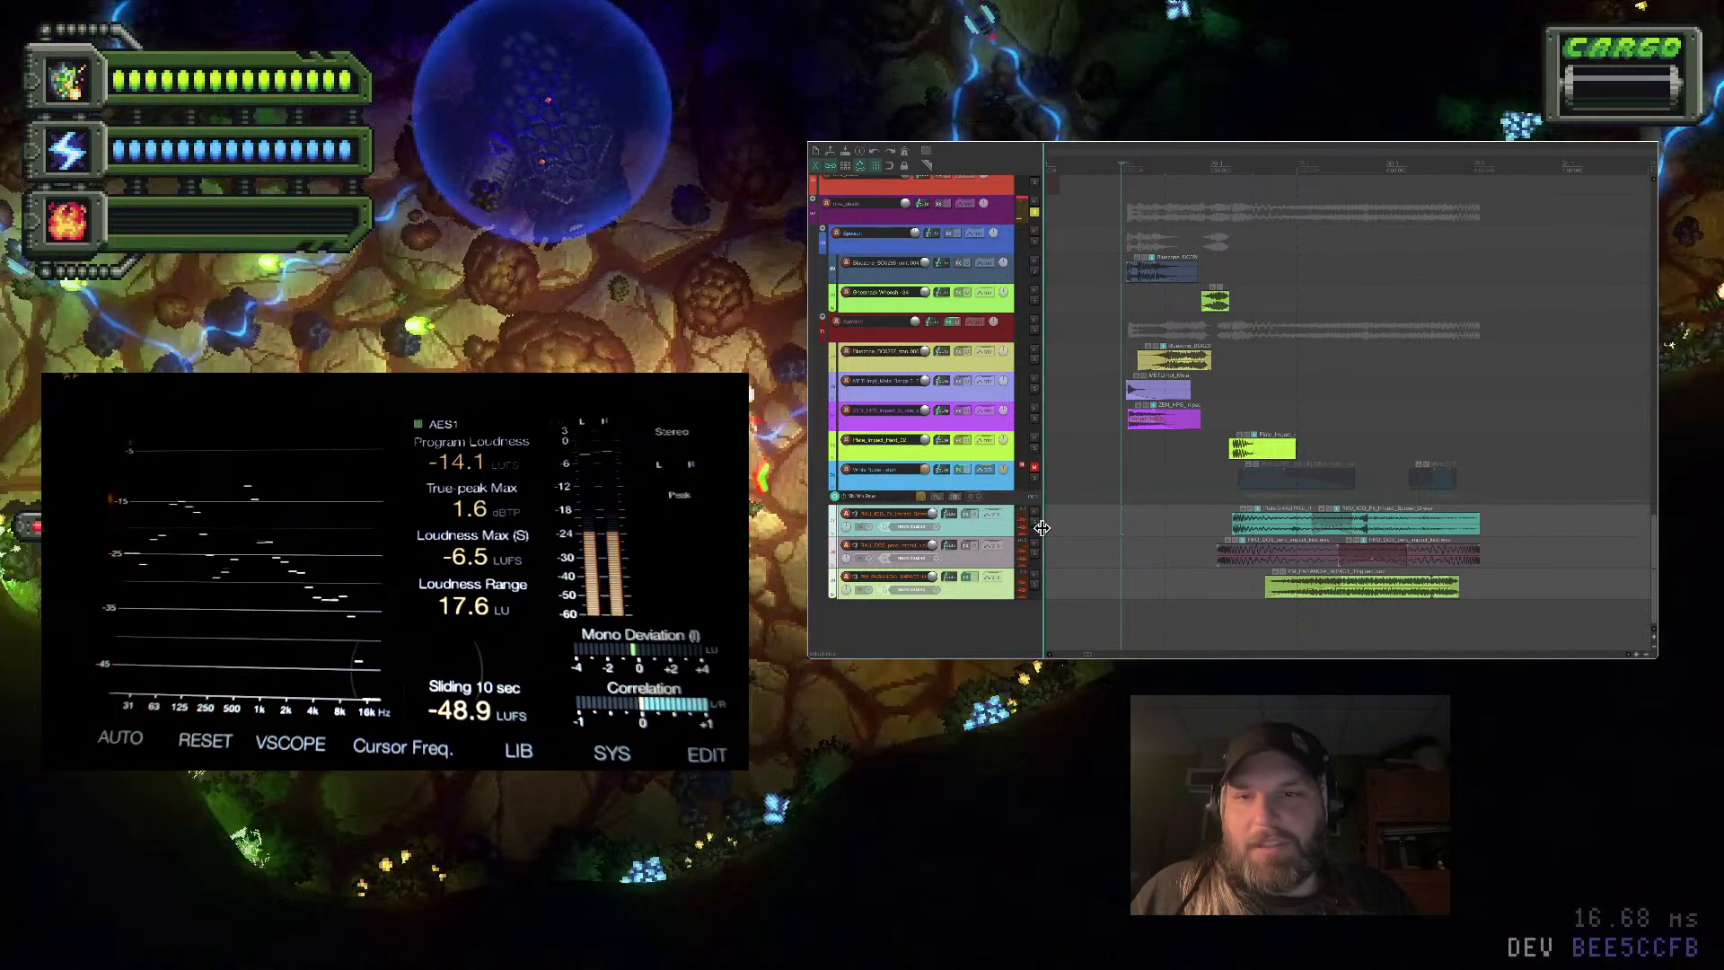
# Mute the three lowest impact tracks again, bring back only the mauve one, and compare it with the lowest light green track toggled
pyautogui.click(1034, 511)
pyautogui.click(1092, 536)
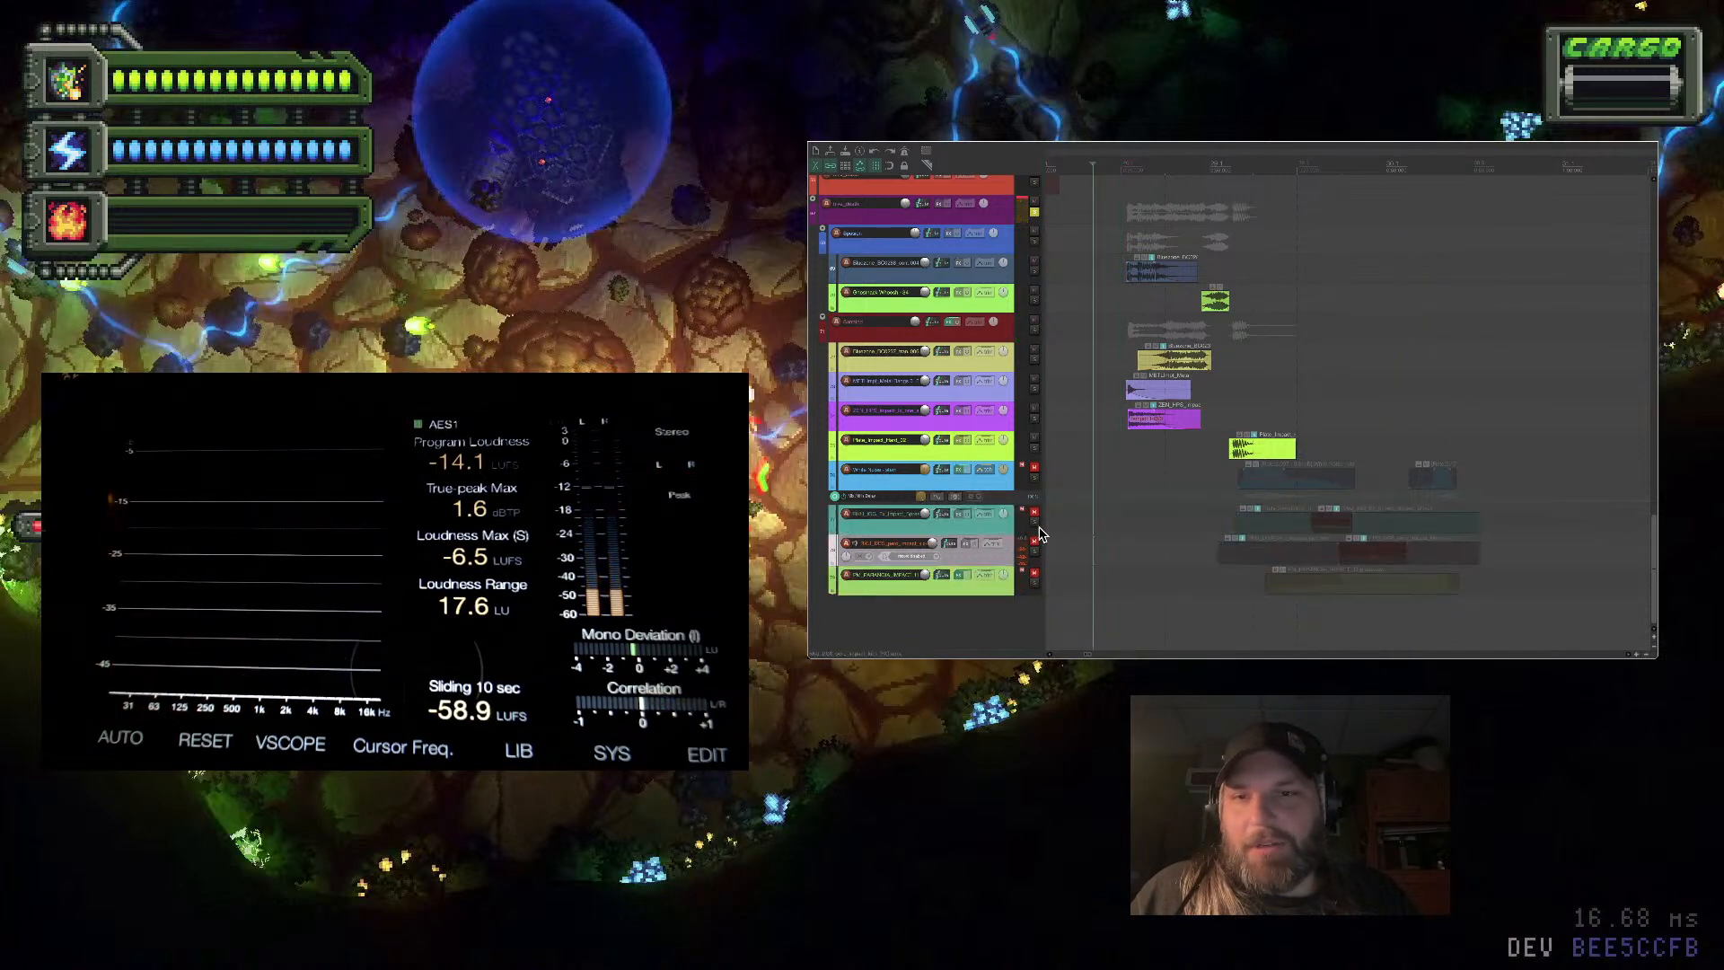
pyautogui.click(1034, 545)
pyautogui.press('space')
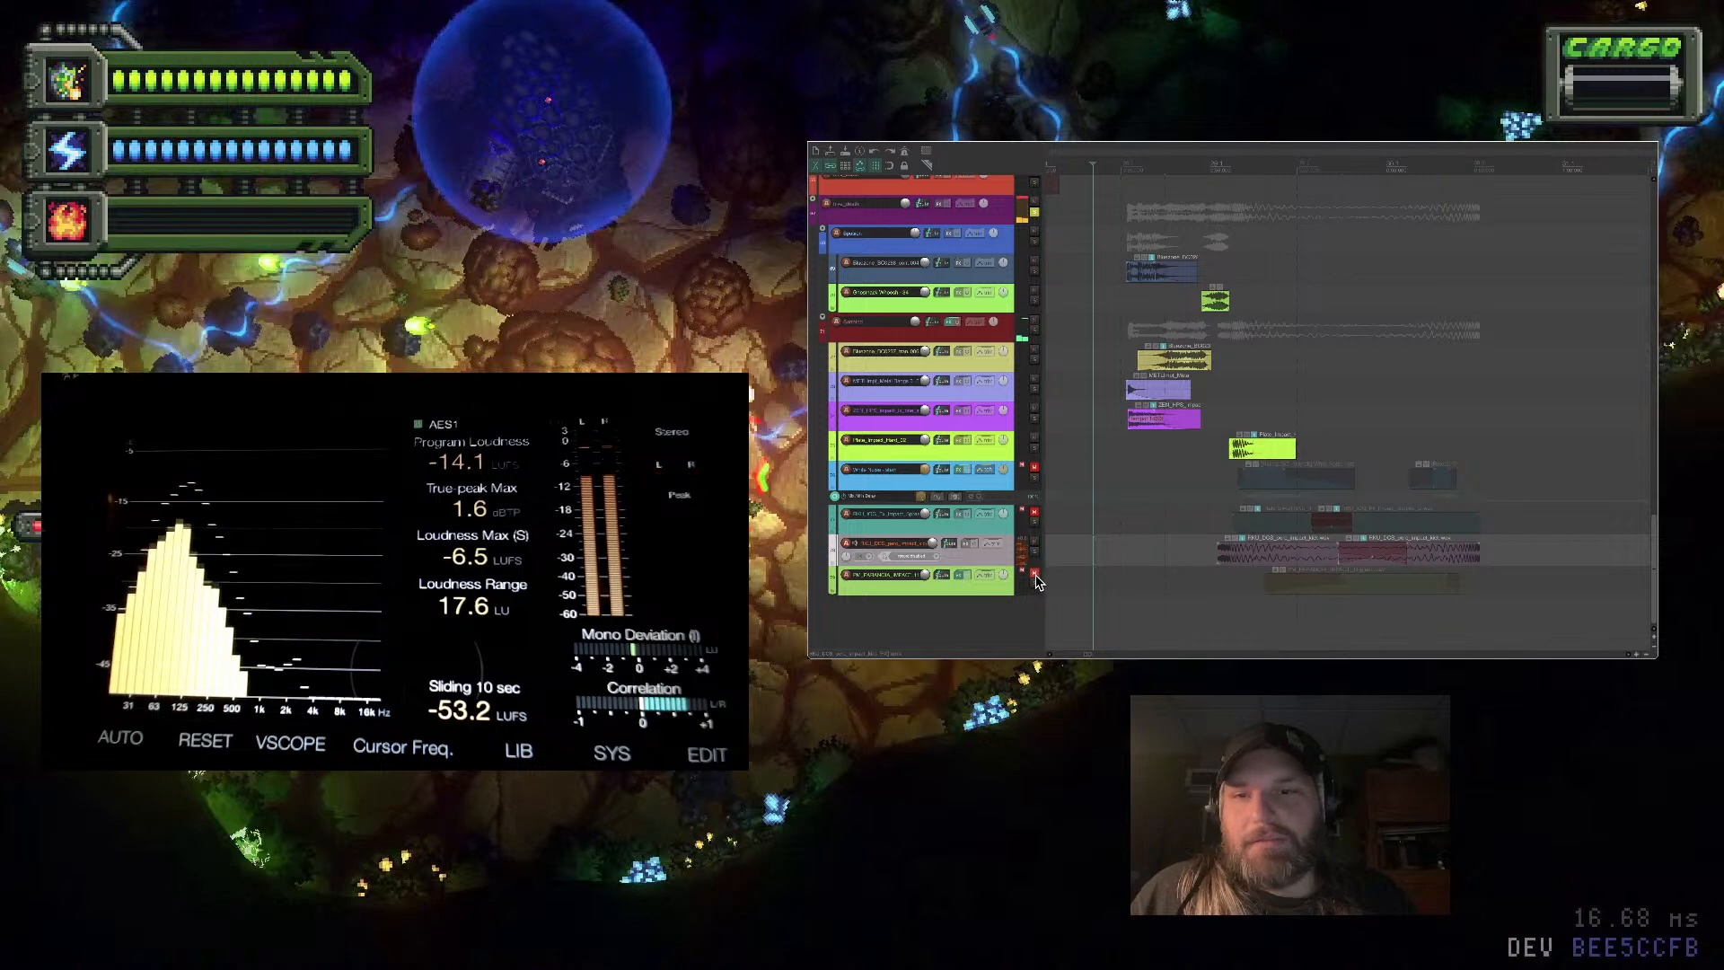
pyautogui.click(1038, 579)
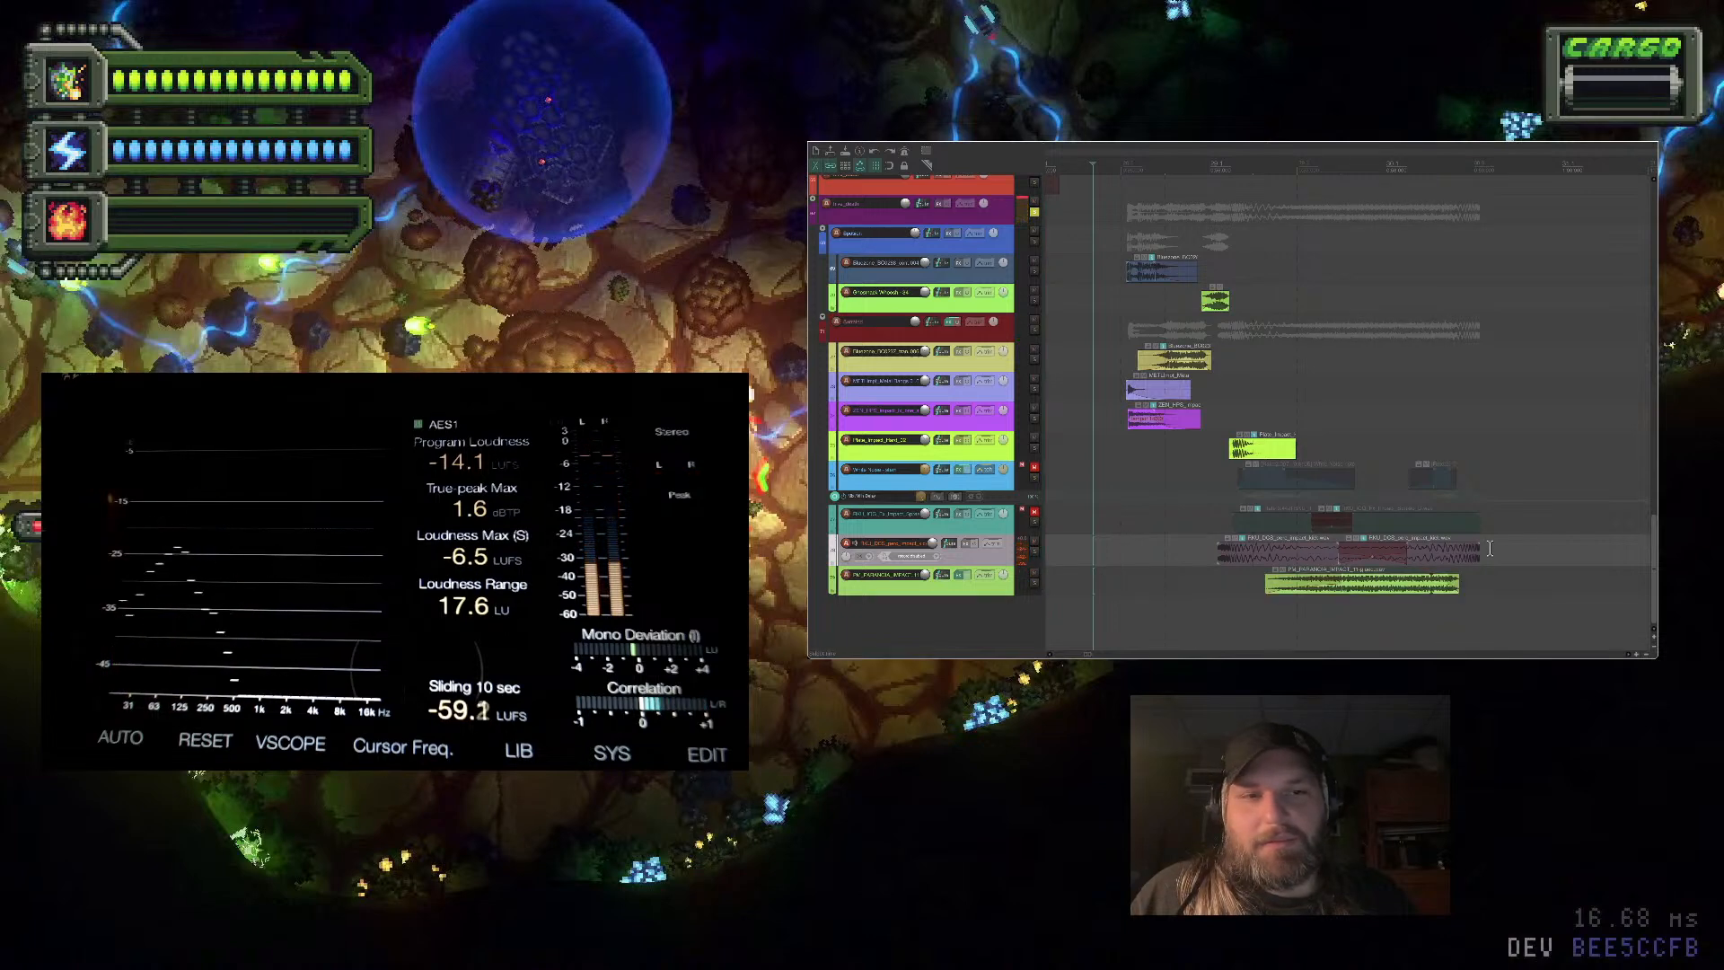
pyautogui.click(1036, 573)
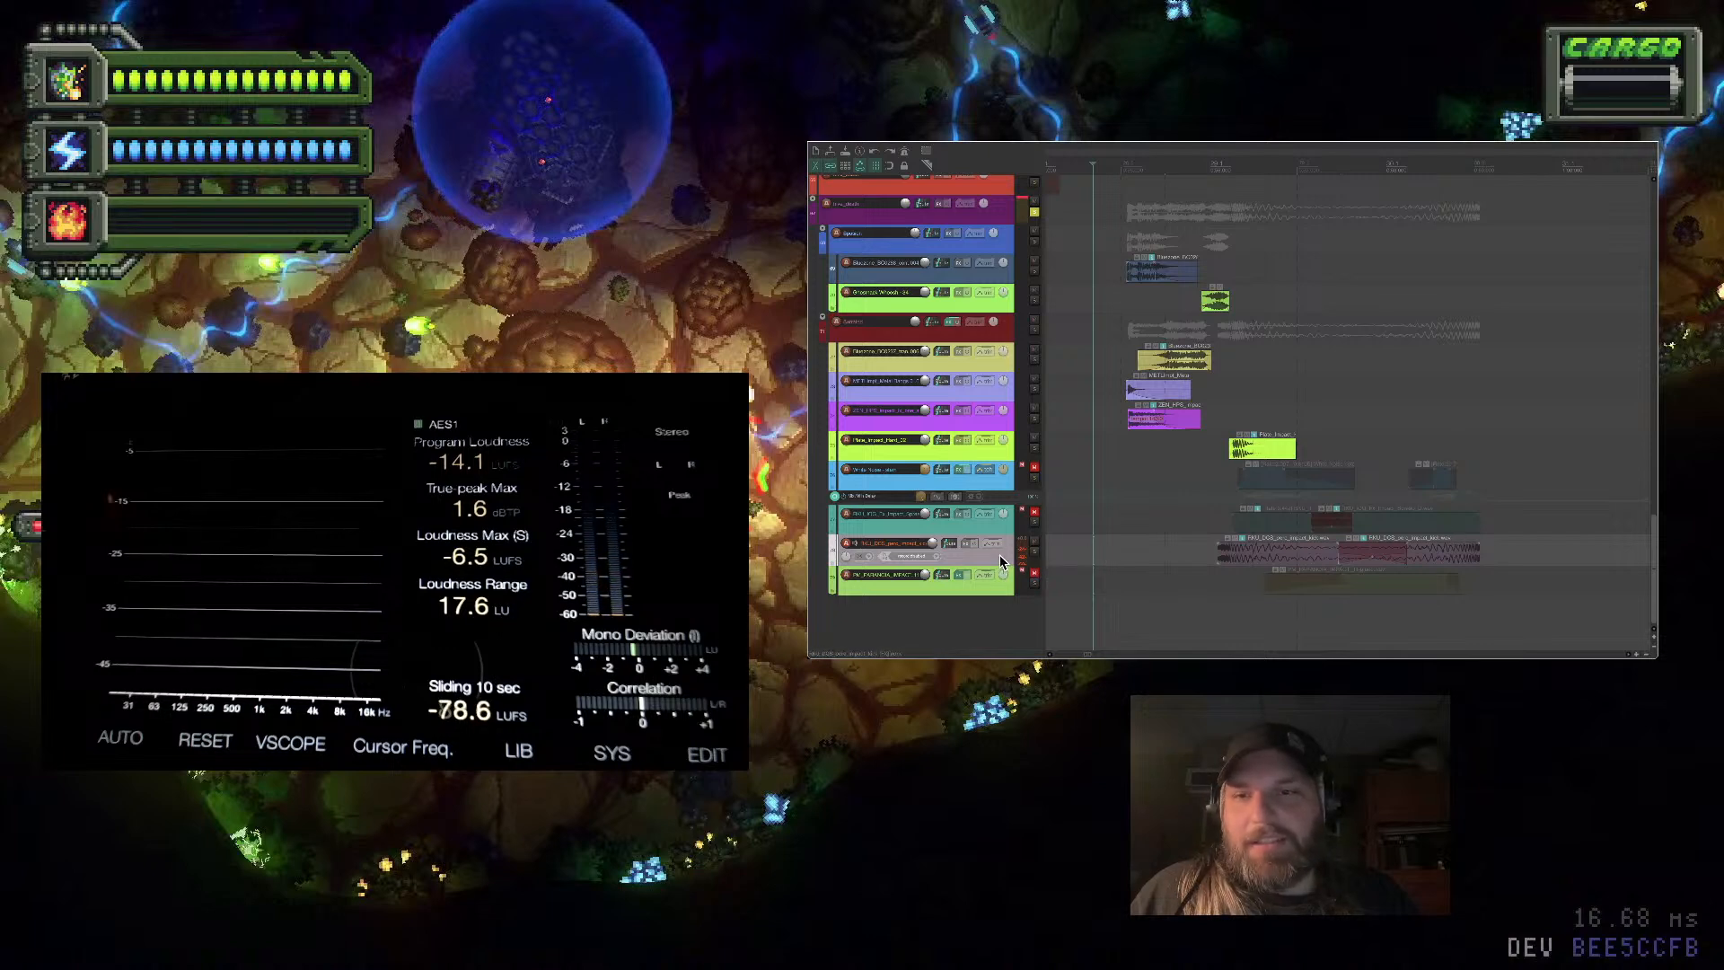
# Duplicate the mauve impact track, mute the original, and delete the second item from the duplicate
pyautogui.rightClick(999, 553)
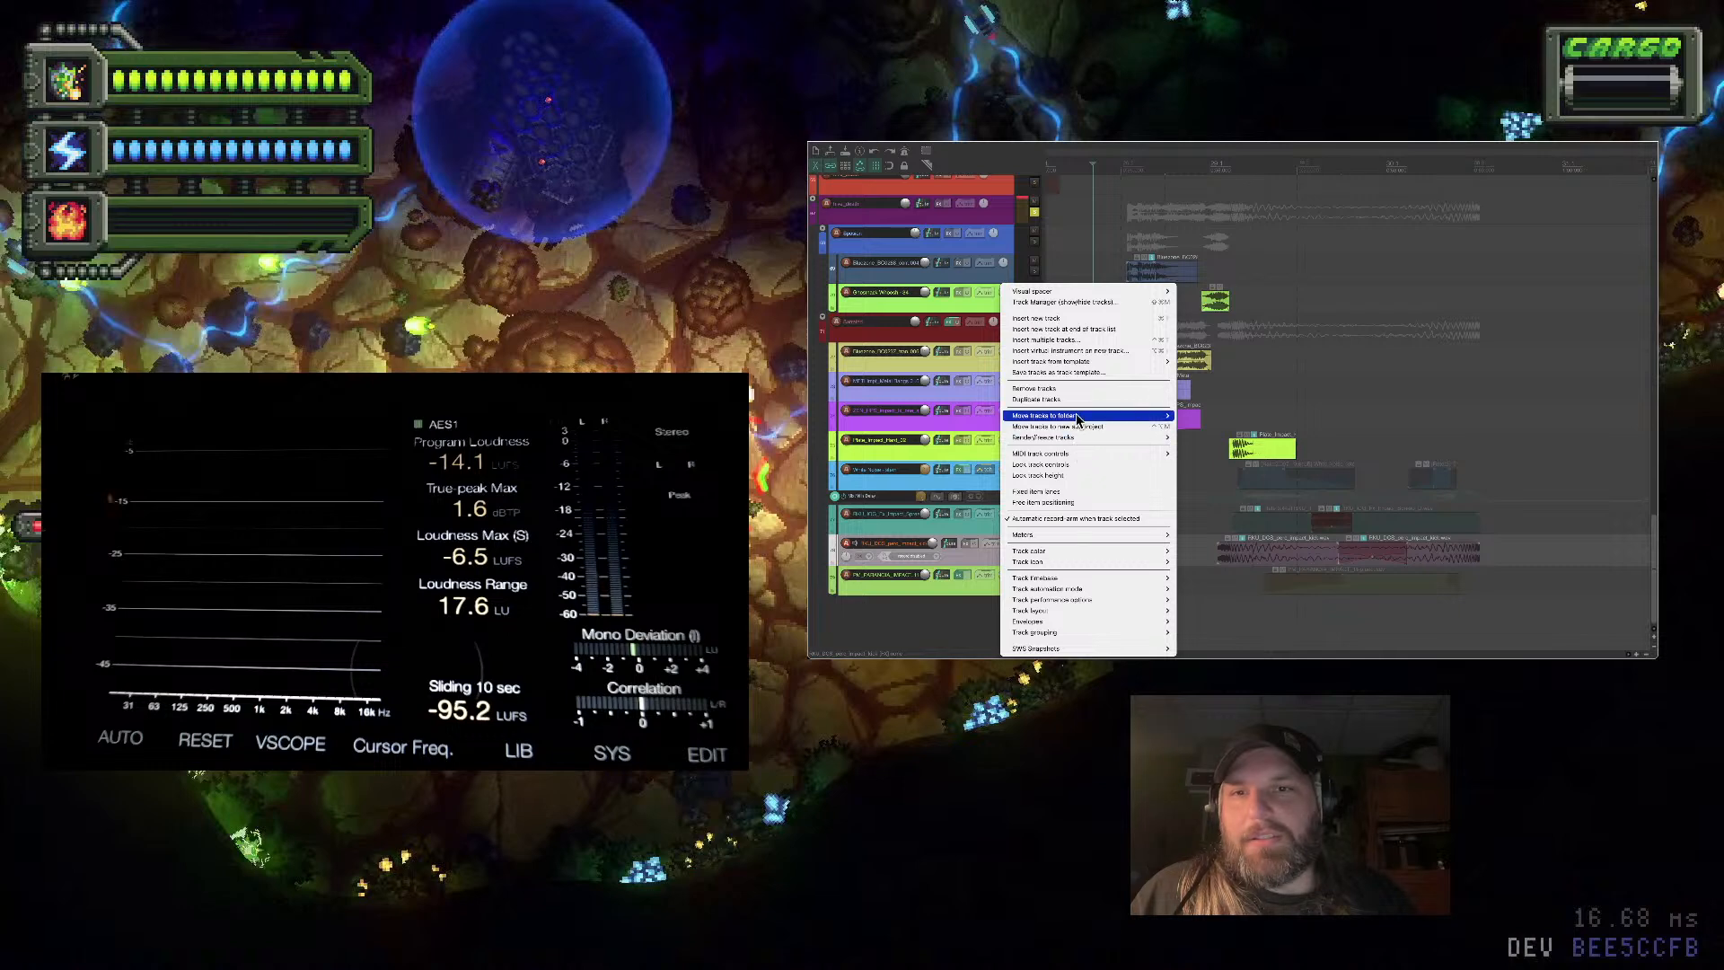
pyautogui.click(1075, 401)
pyautogui.click(1034, 541)
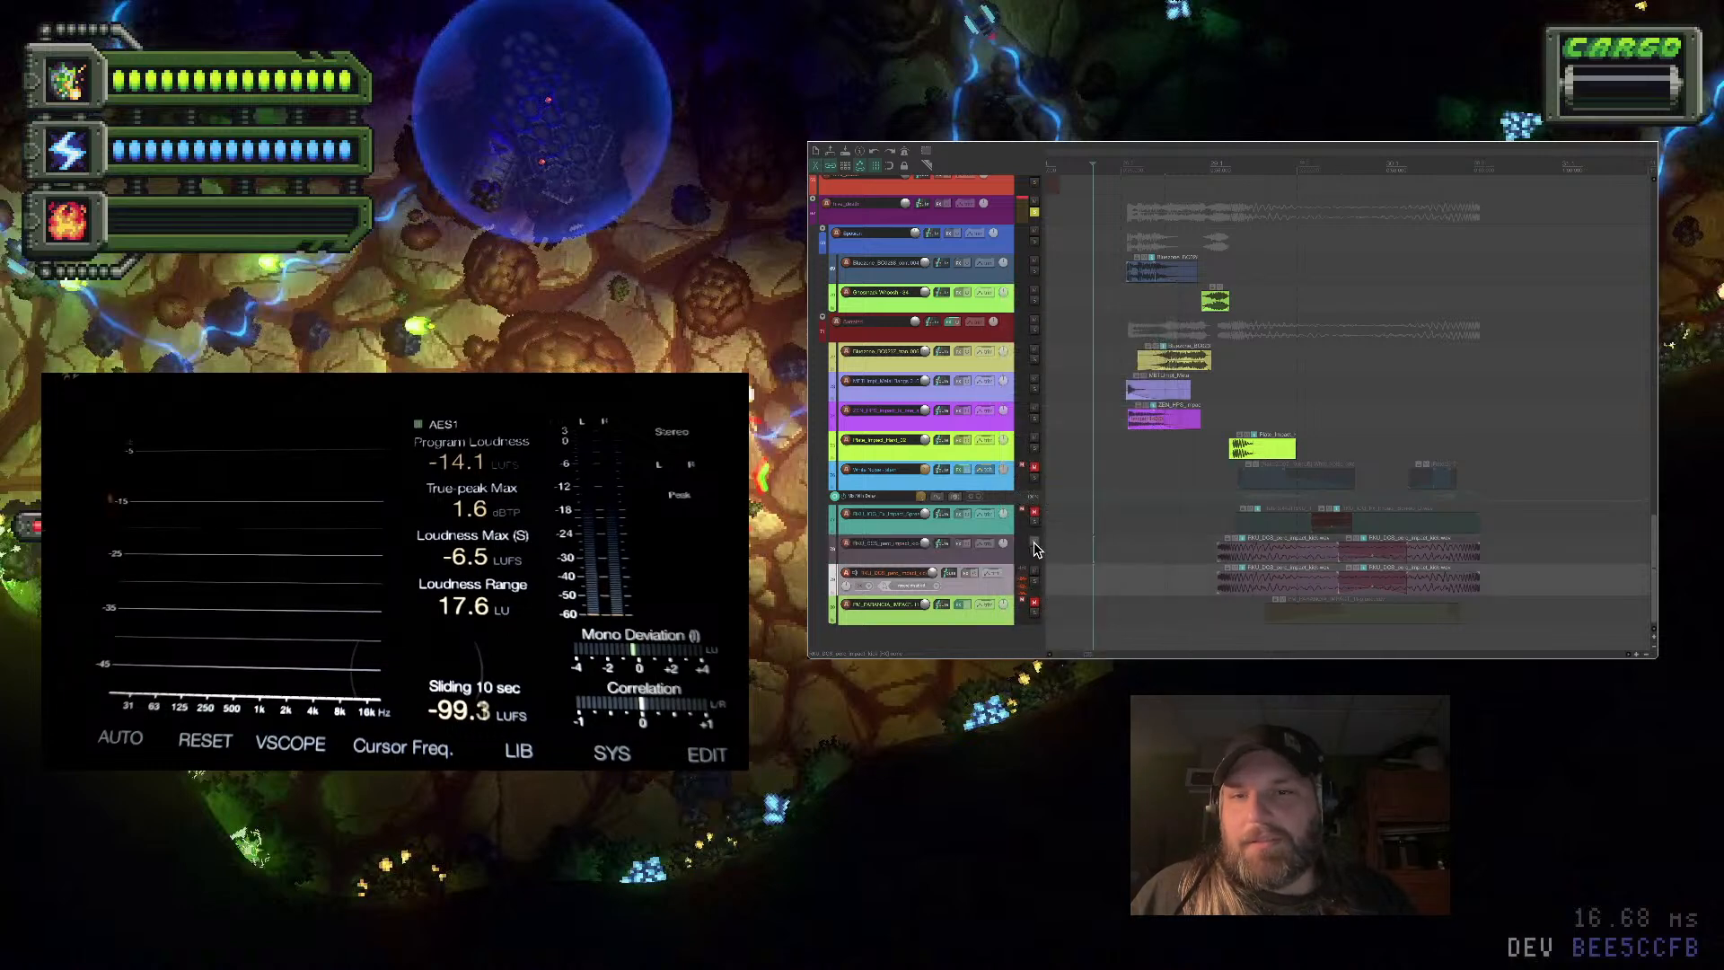
pyautogui.click(1421, 581)
pyautogui.press('Delete')
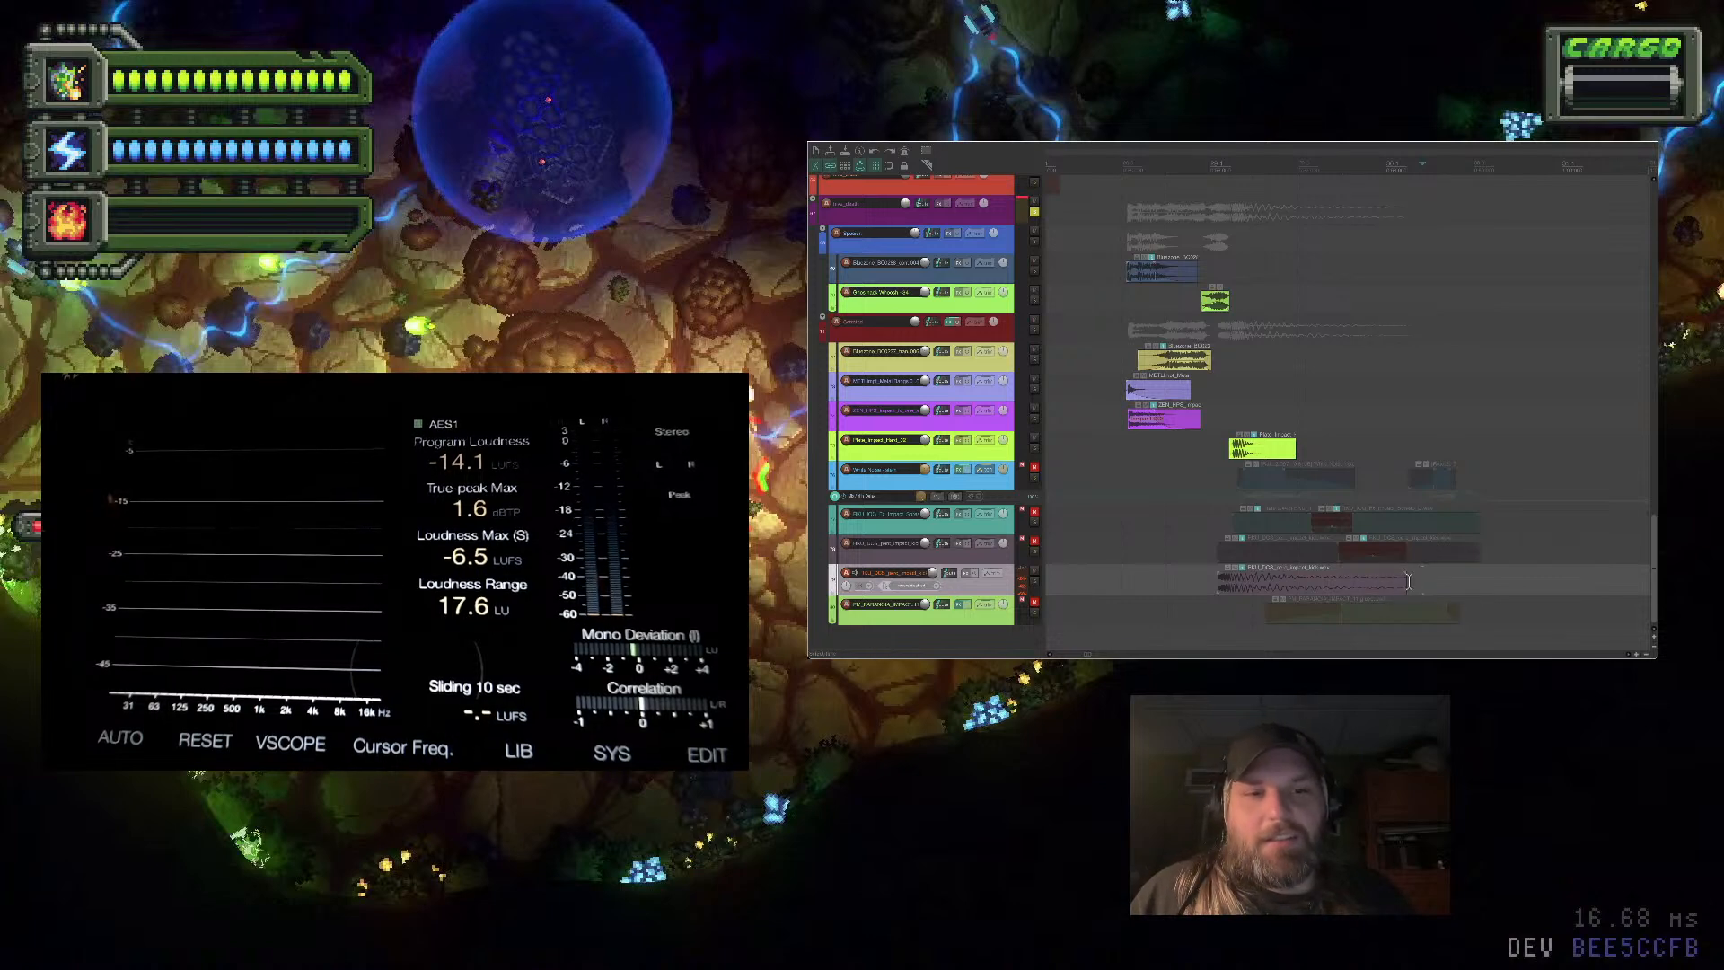
# Shorten the remaining item on the duplicated mauve track, shape it with a long curved fade-out, and audition it in the mix
pyautogui.moveTo(1405, 584)
pyautogui.mouseDown()
pyautogui.moveTo(1517, 586)
pyautogui.moveTo(1372, 584)
pyautogui.mouseUp()
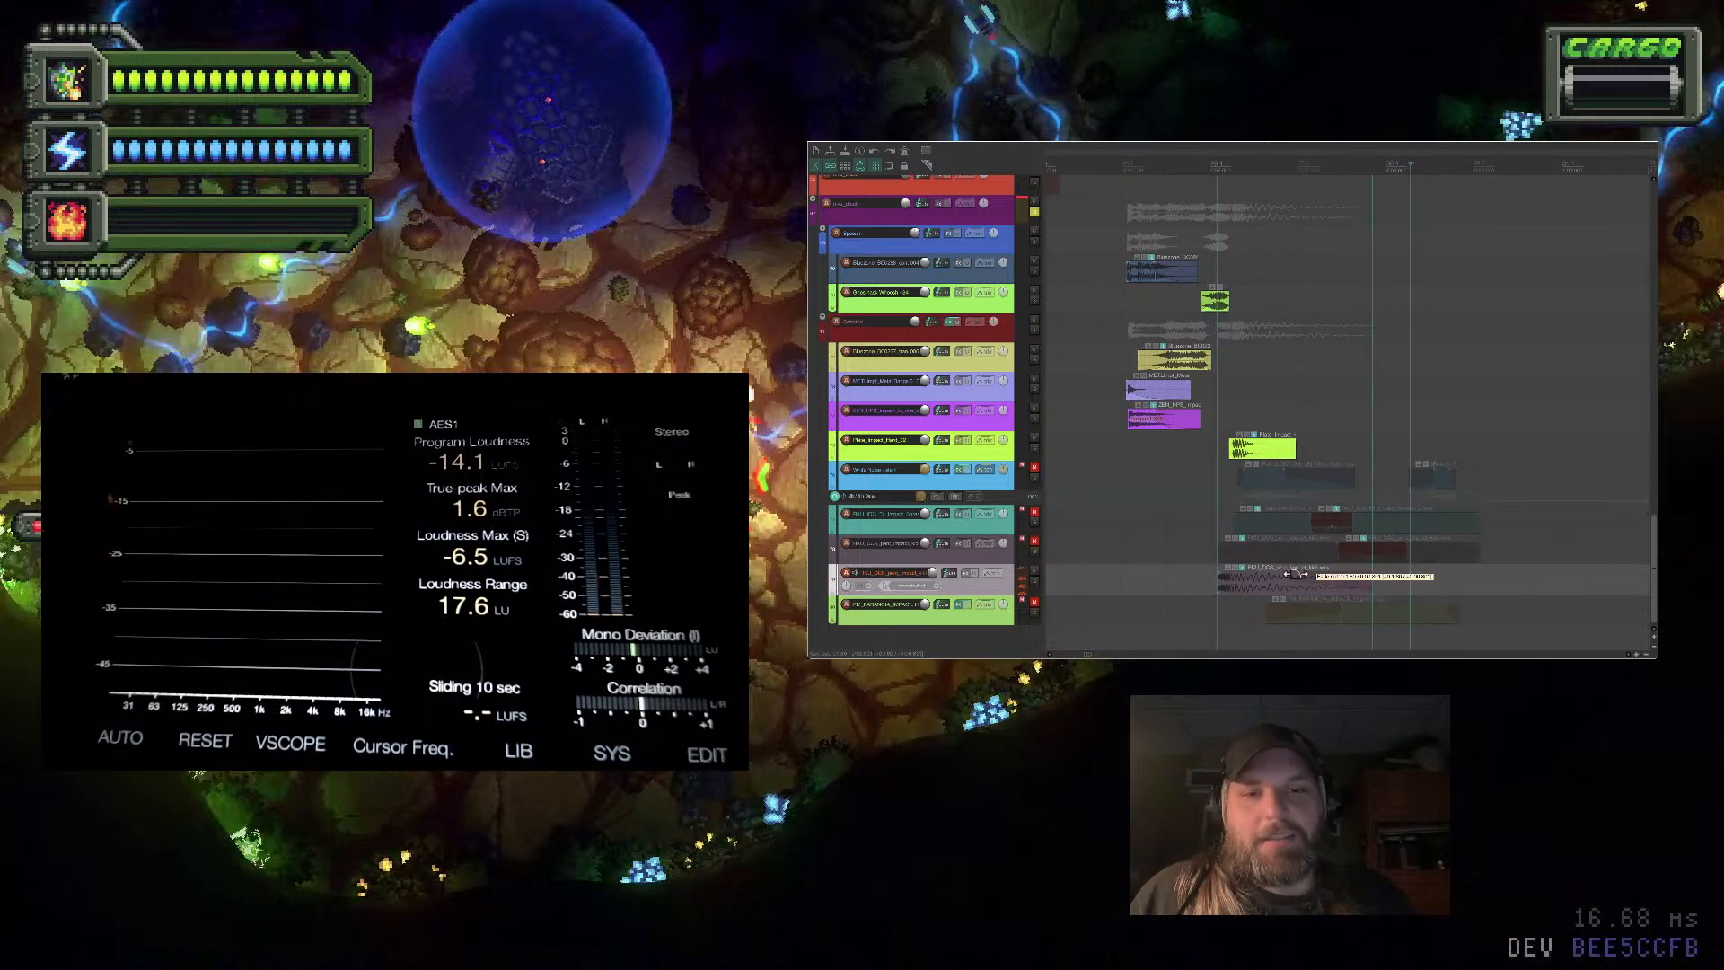
pyautogui.rightClick(1292, 593)
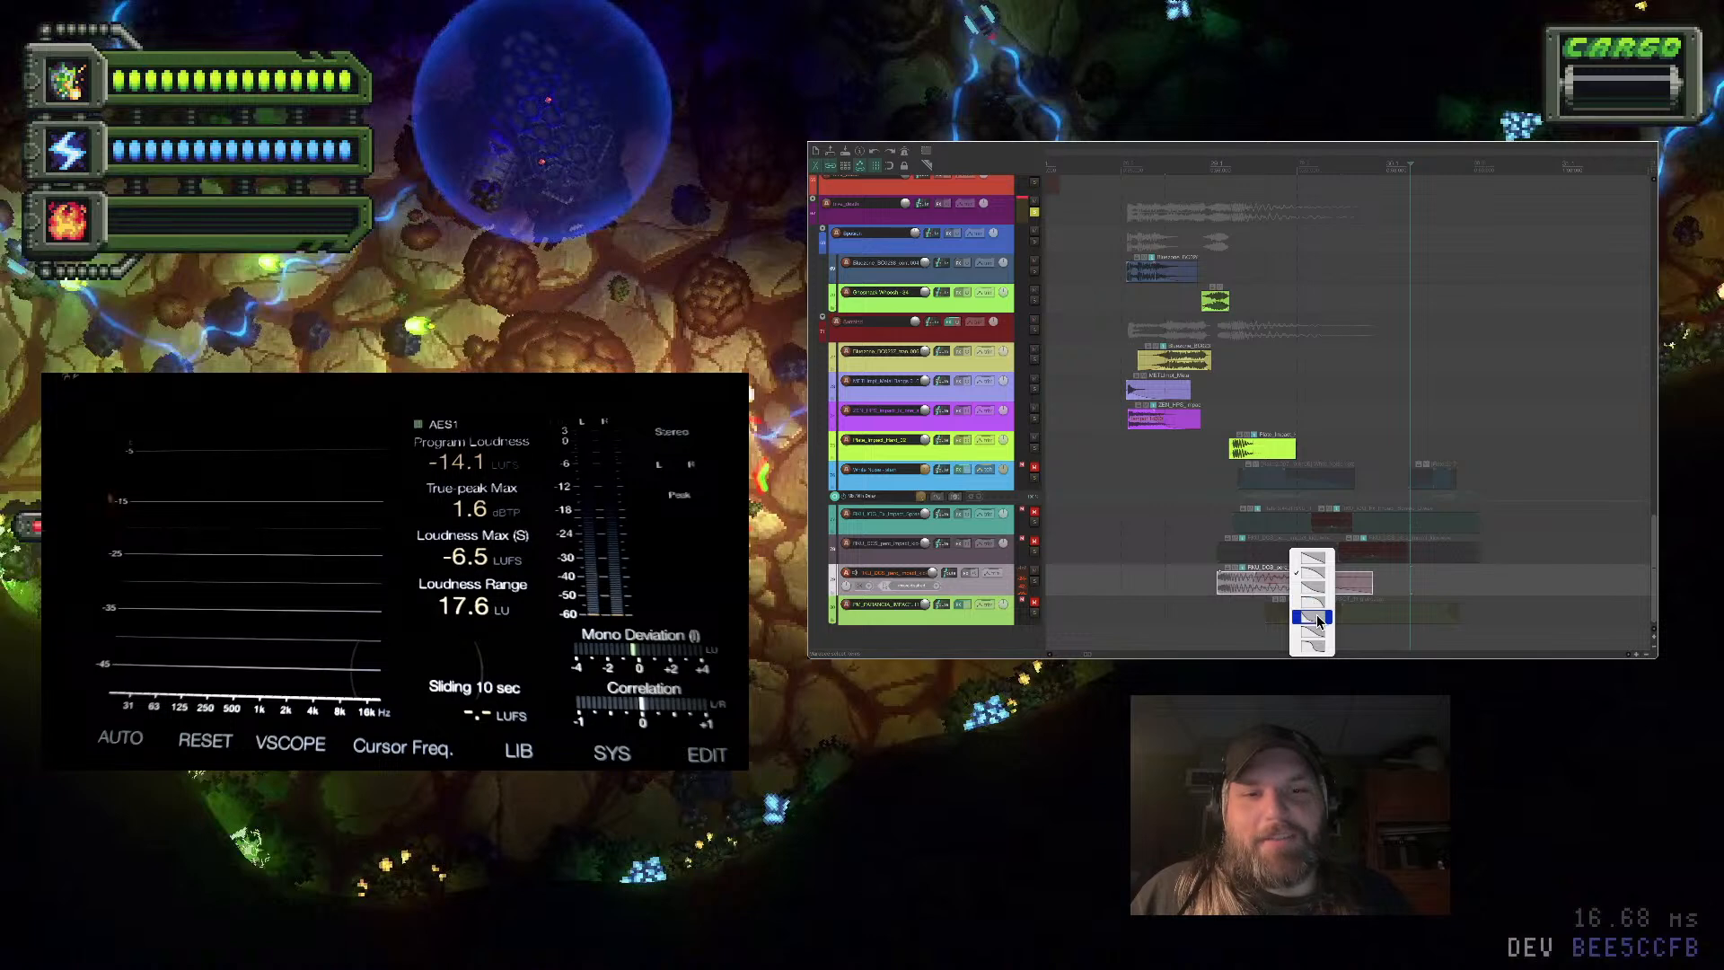
pyautogui.click(1317, 618)
pyautogui.click(1122, 307)
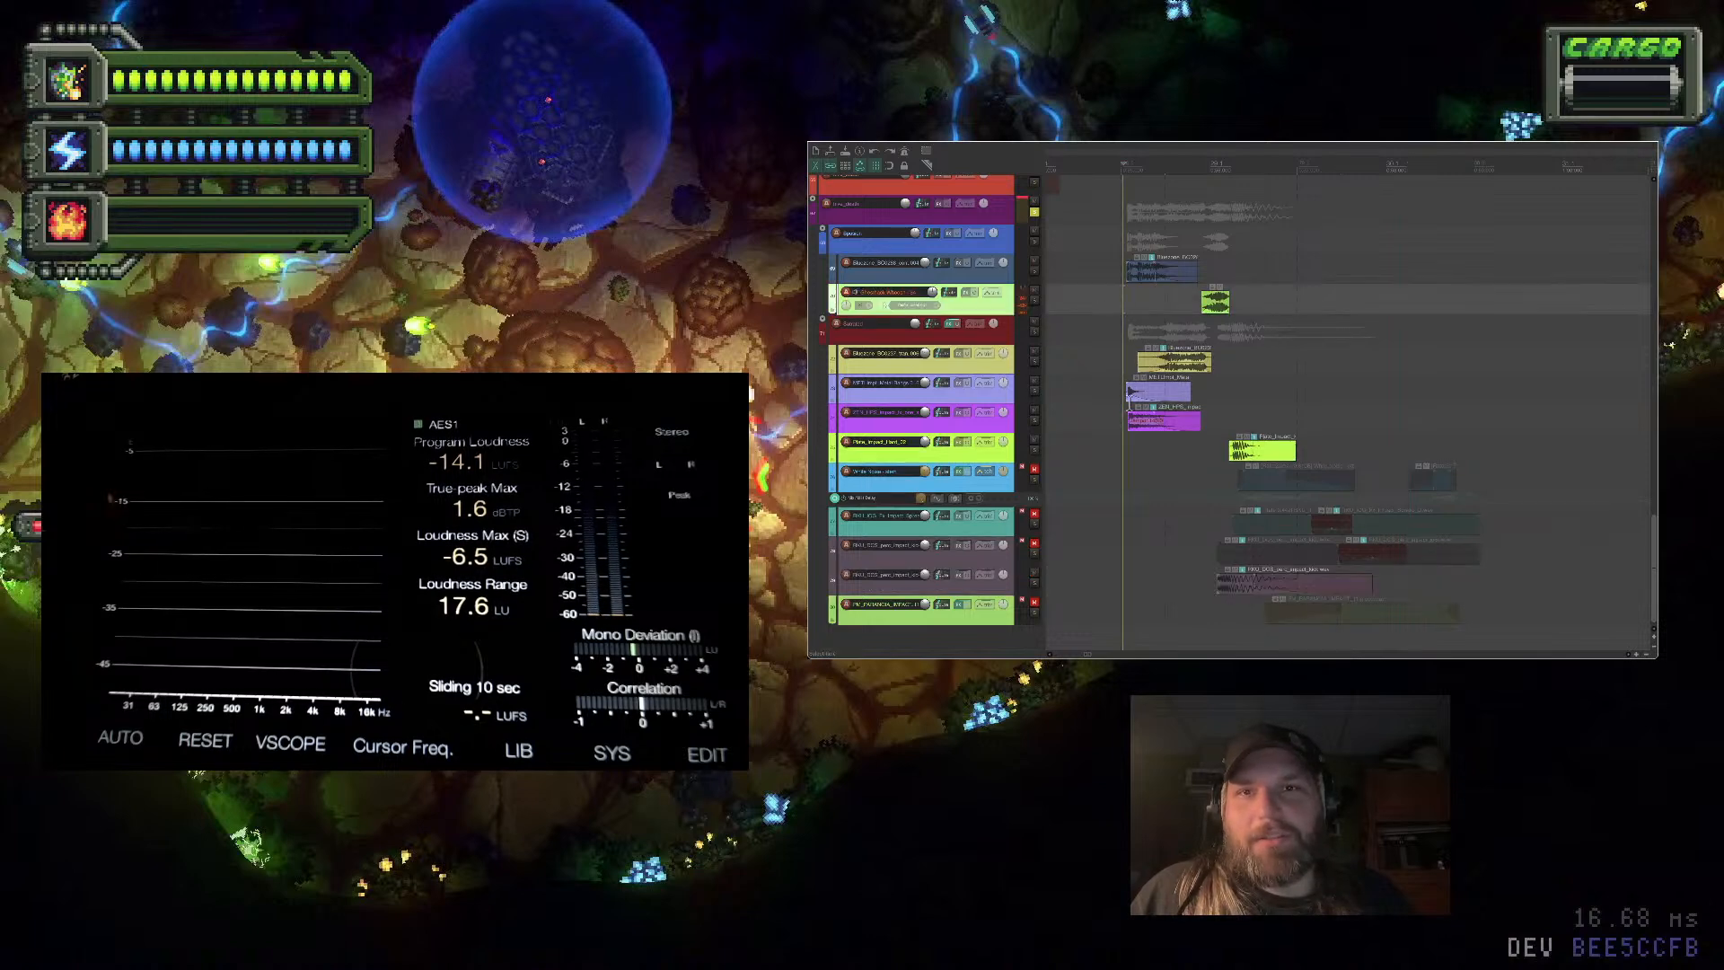
pyautogui.press('space')
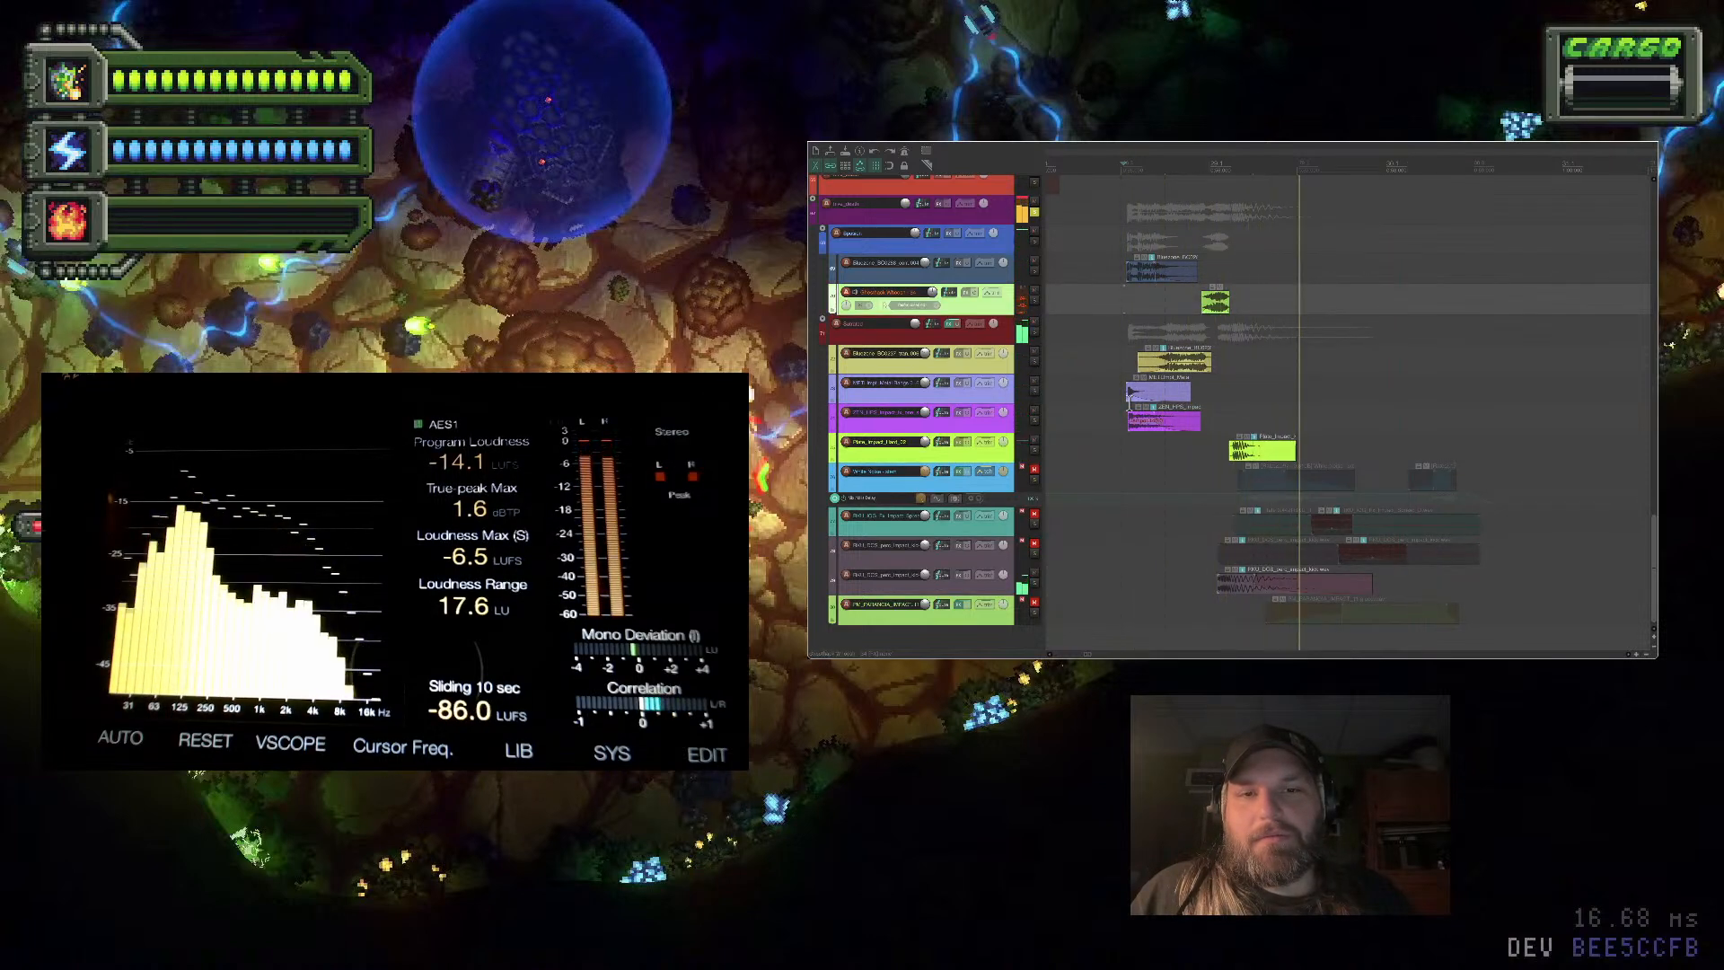
pyautogui.press('space')
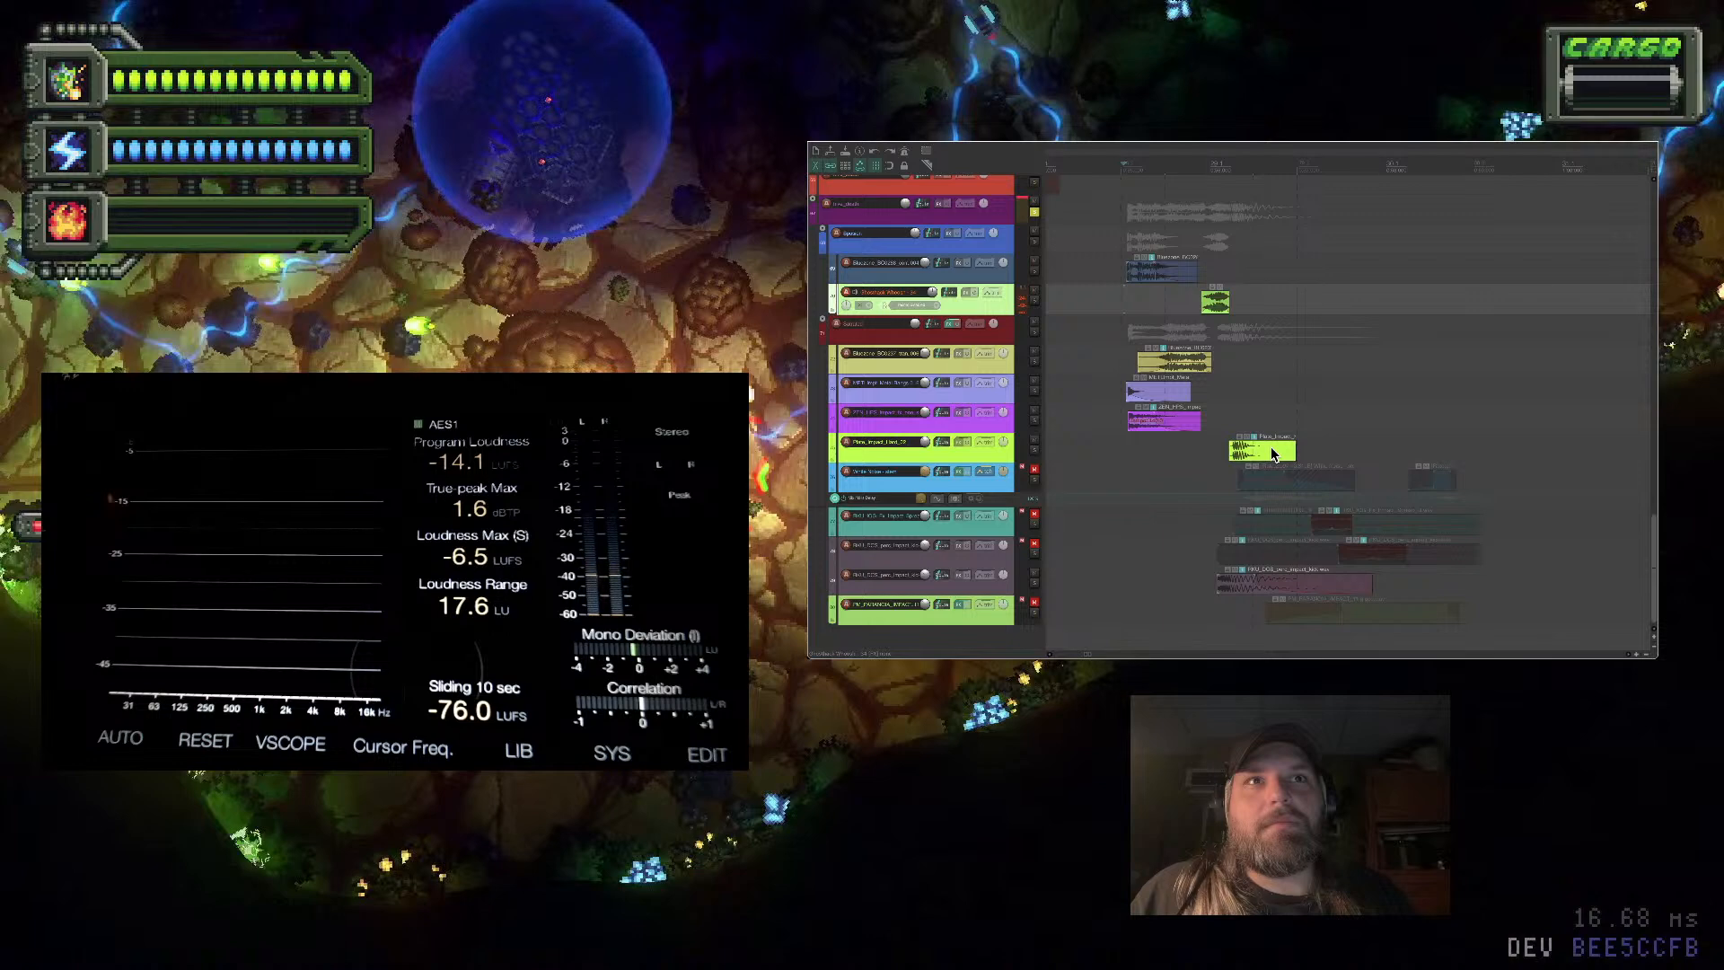
# Browse the media library and preview several of the listed WAV music files
pyautogui.hotkey('ctrl', 'alt', 'x')
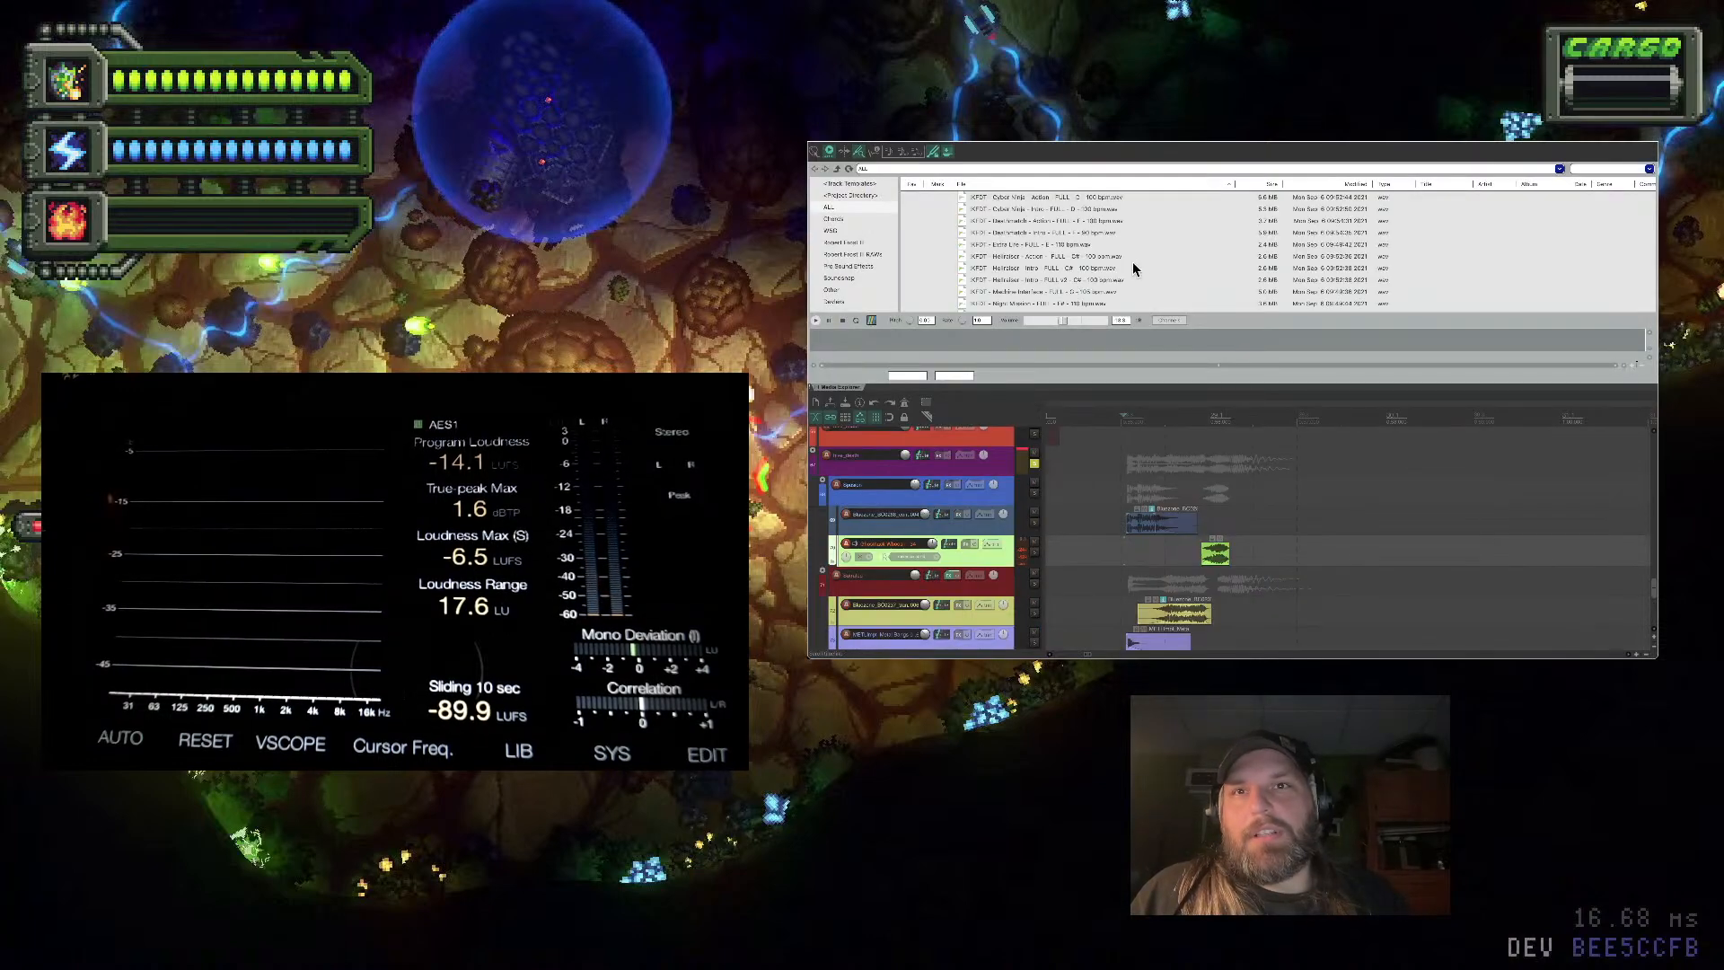
pyautogui.scroll(-2, 1061, 244)
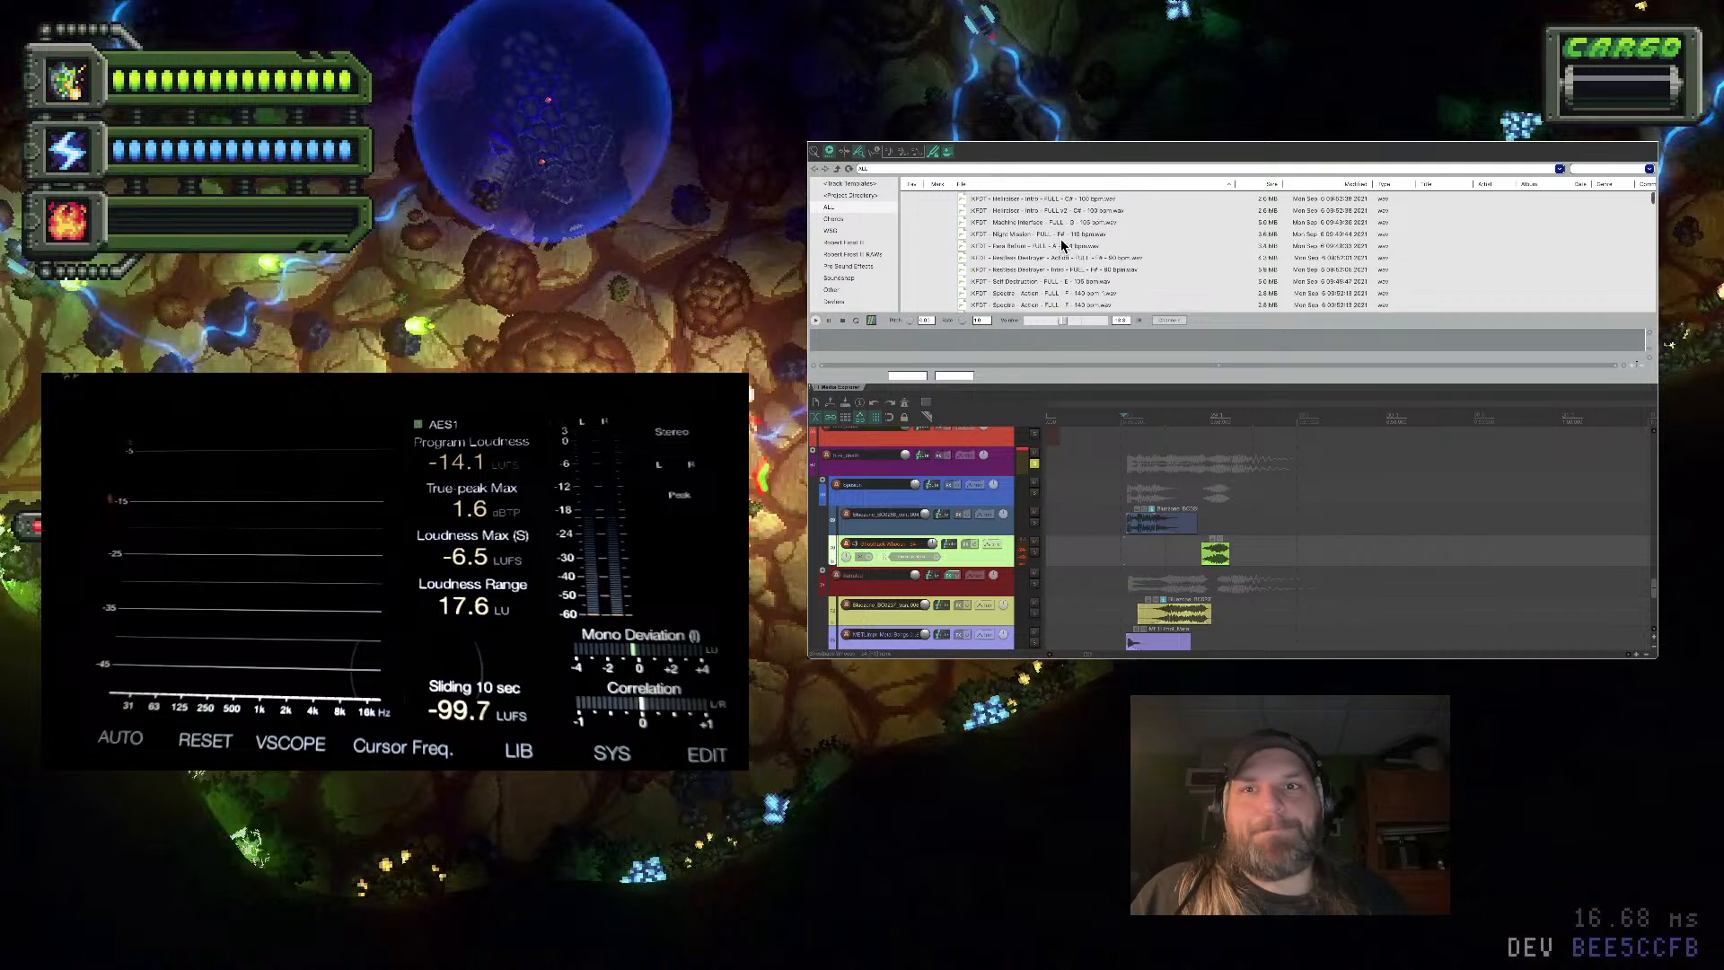
pyautogui.scroll(2, 1061, 244)
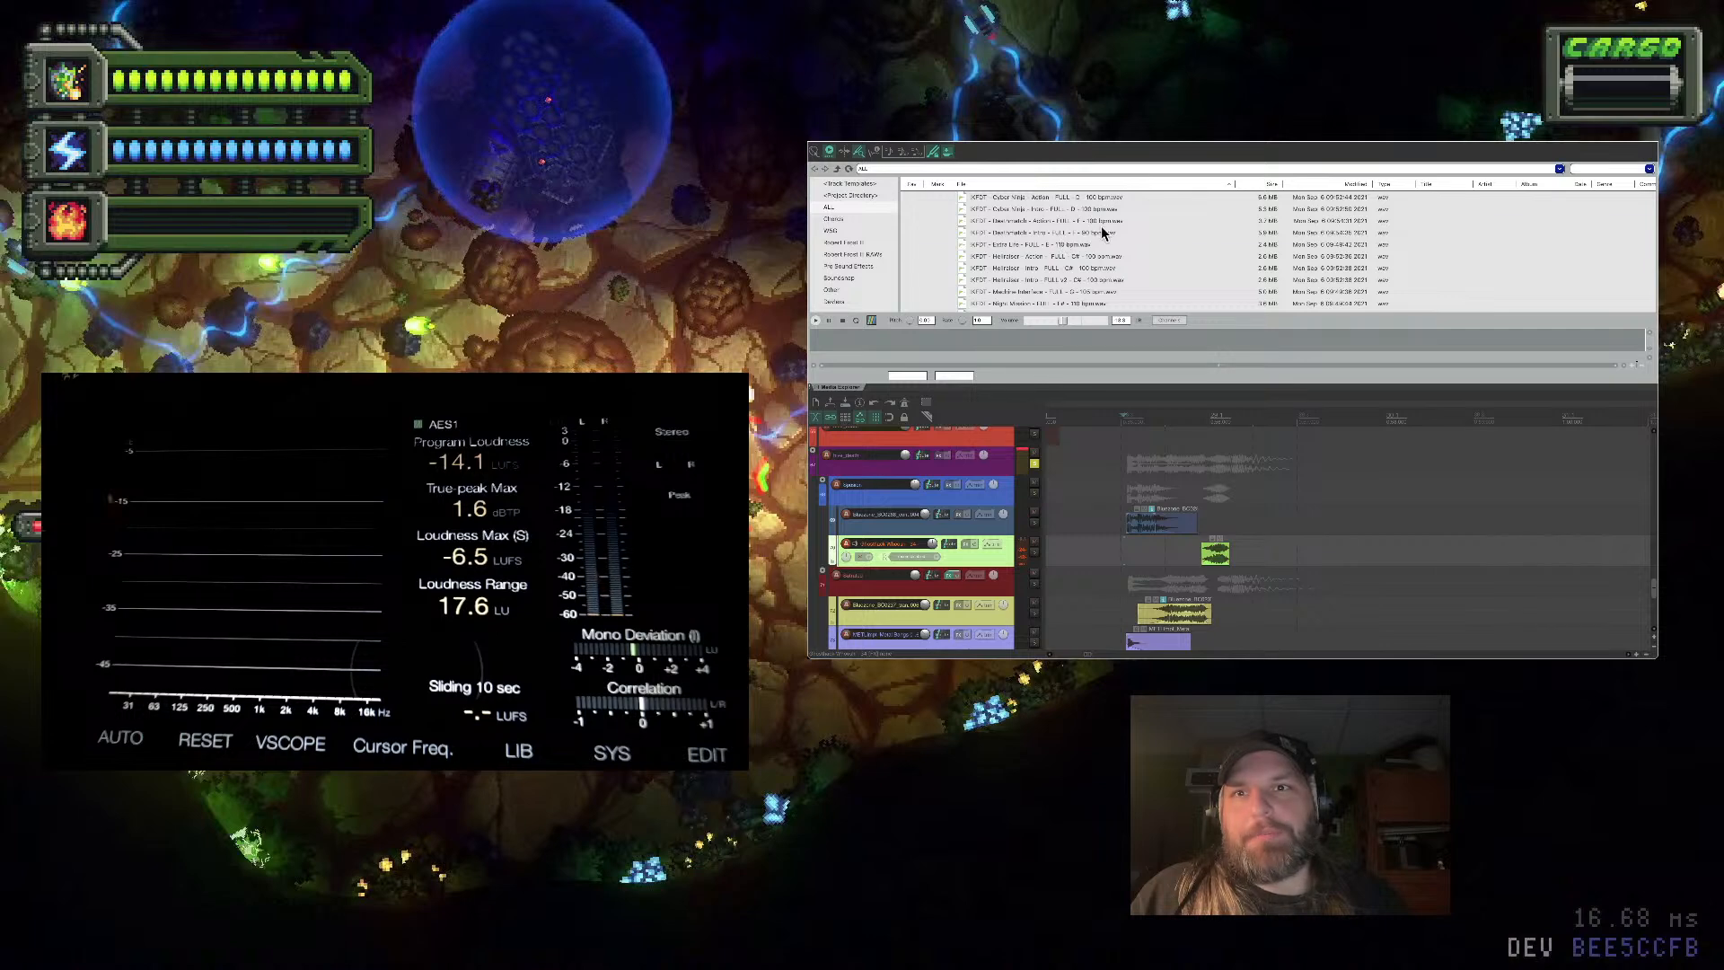
pyautogui.click(1102, 233)
pyautogui.click(1101, 255)
pyautogui.click(1096, 279)
pyautogui.click(1092, 303)
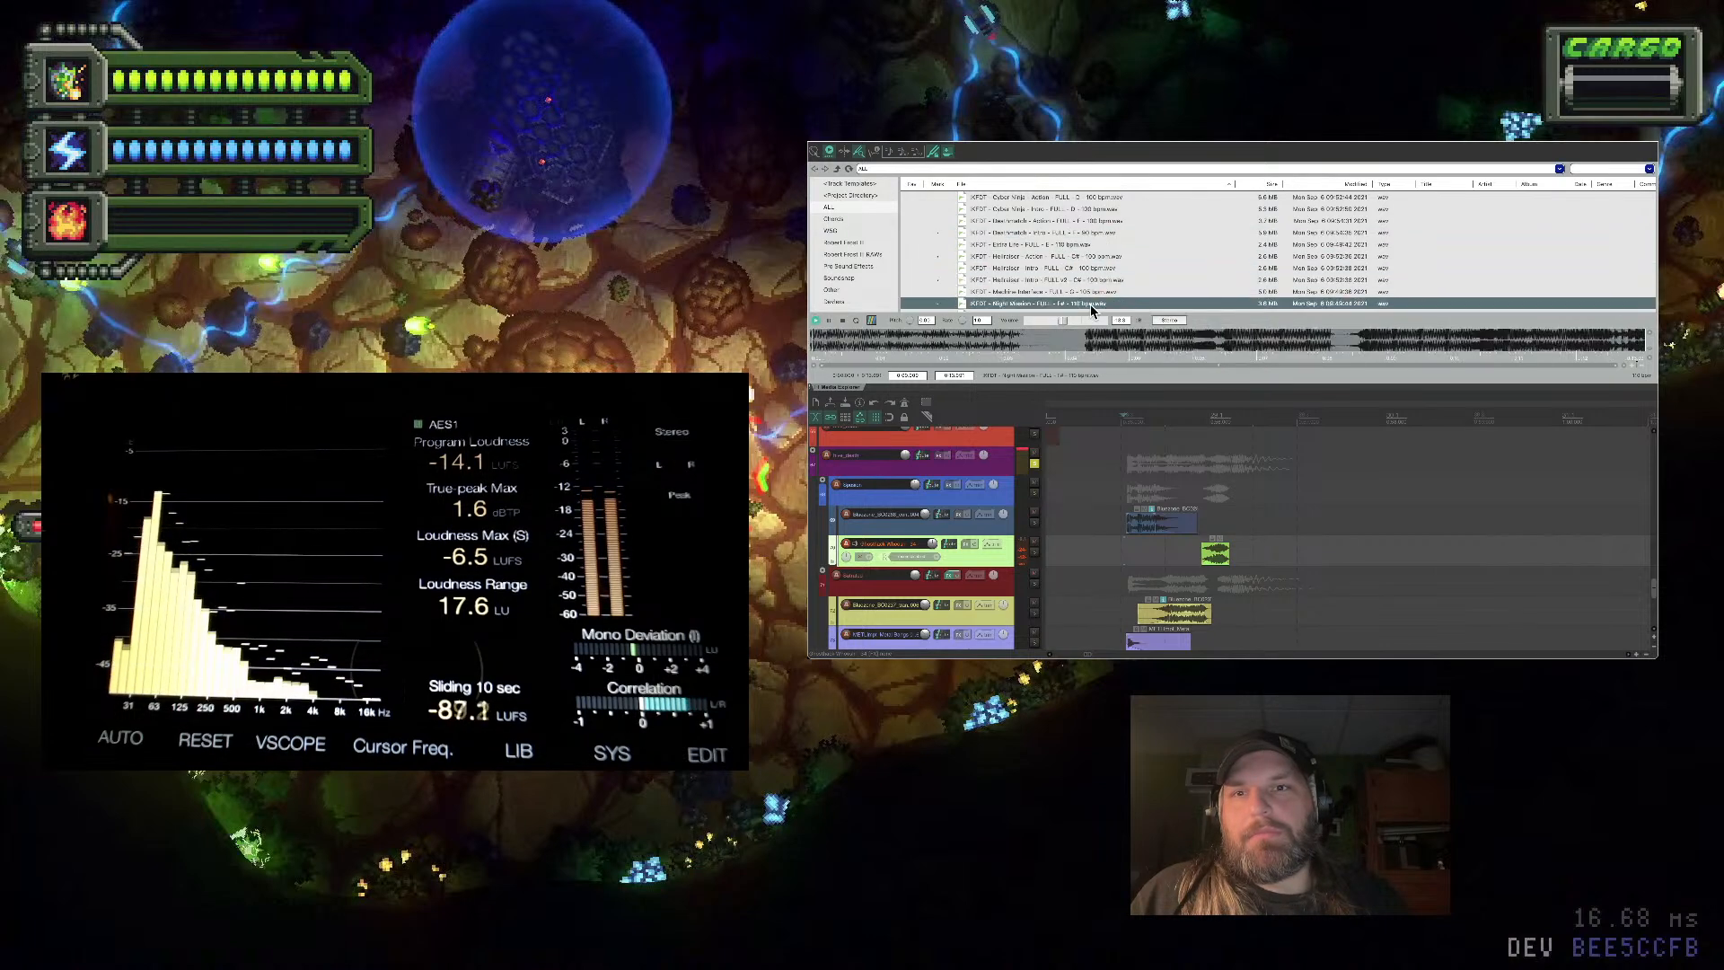
pyautogui.click(1096, 197)
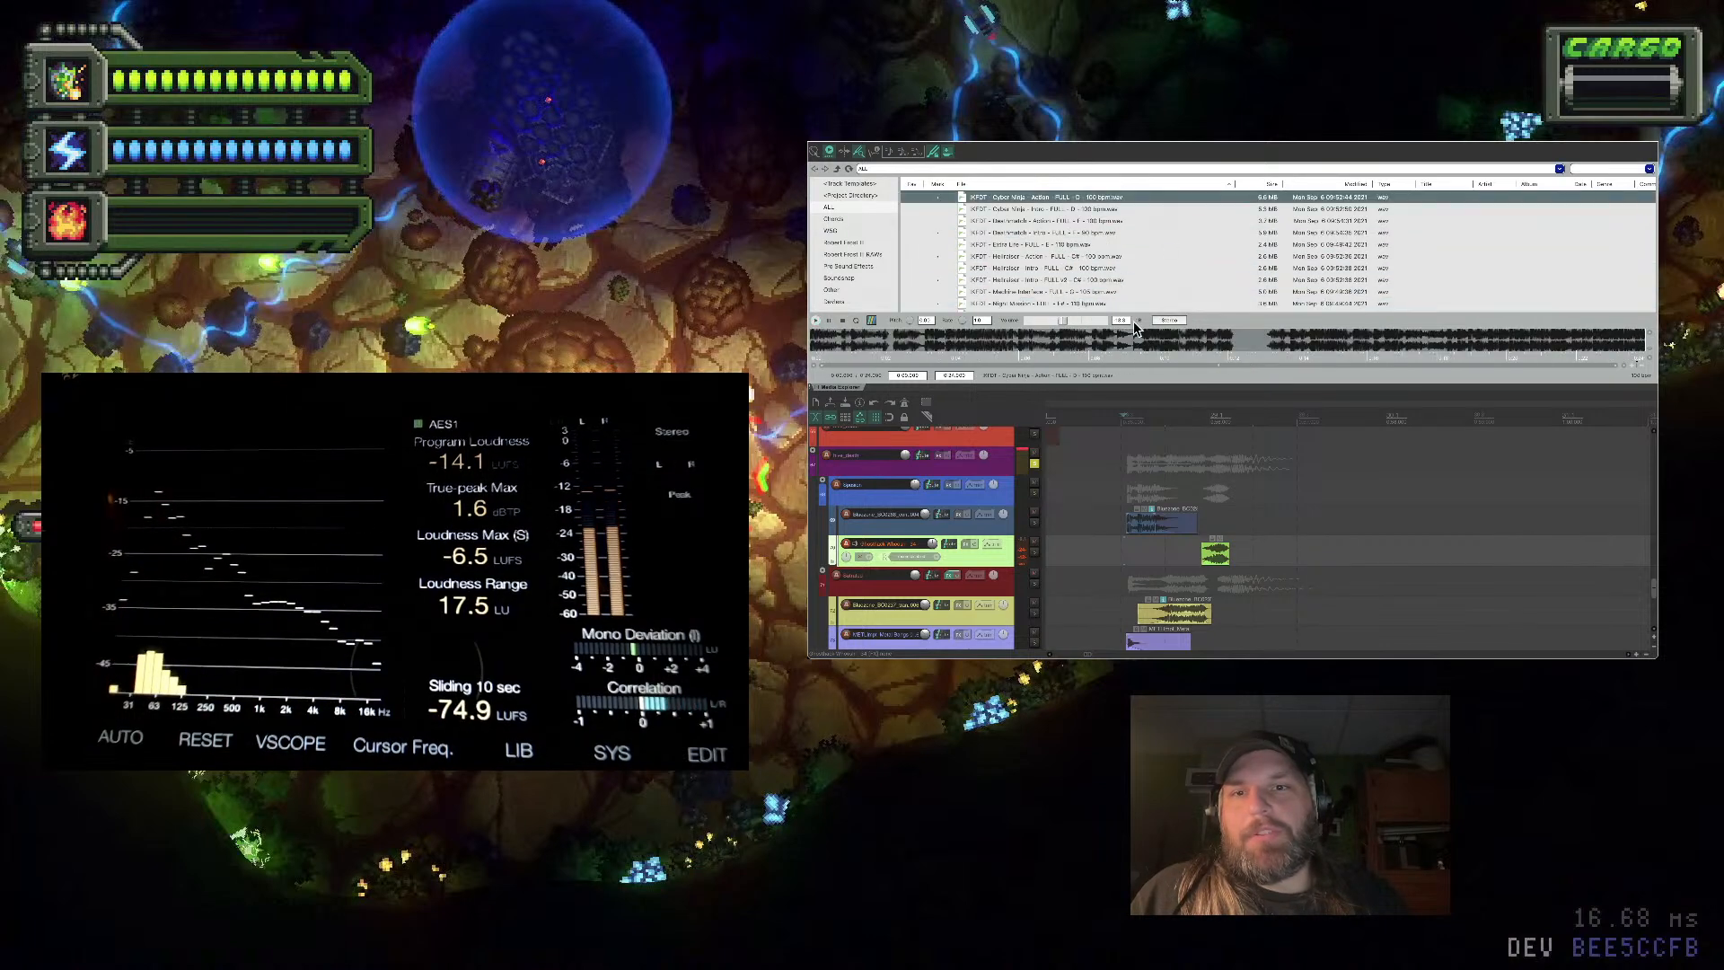
pyautogui.hotkey('ctrl', 'alt', 'x')
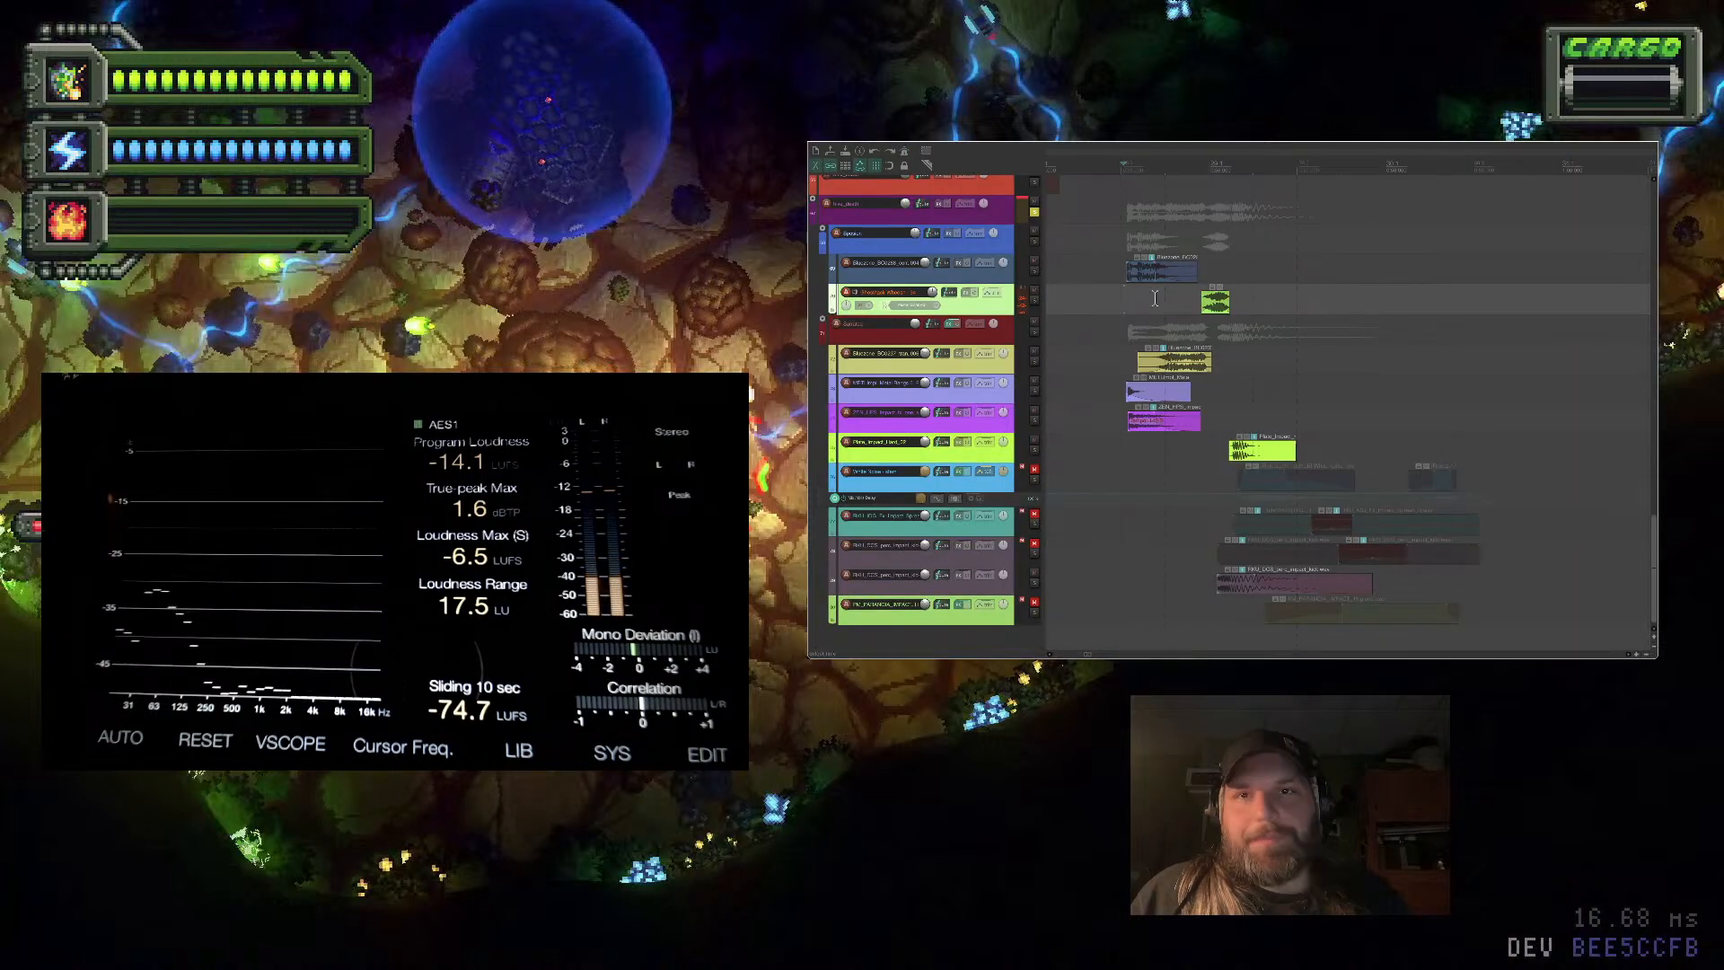
# Audition the effect from just before the build-up, comparing it with the yellow build-up track muted
pyautogui.click(1160, 496)
pyautogui.press('space')
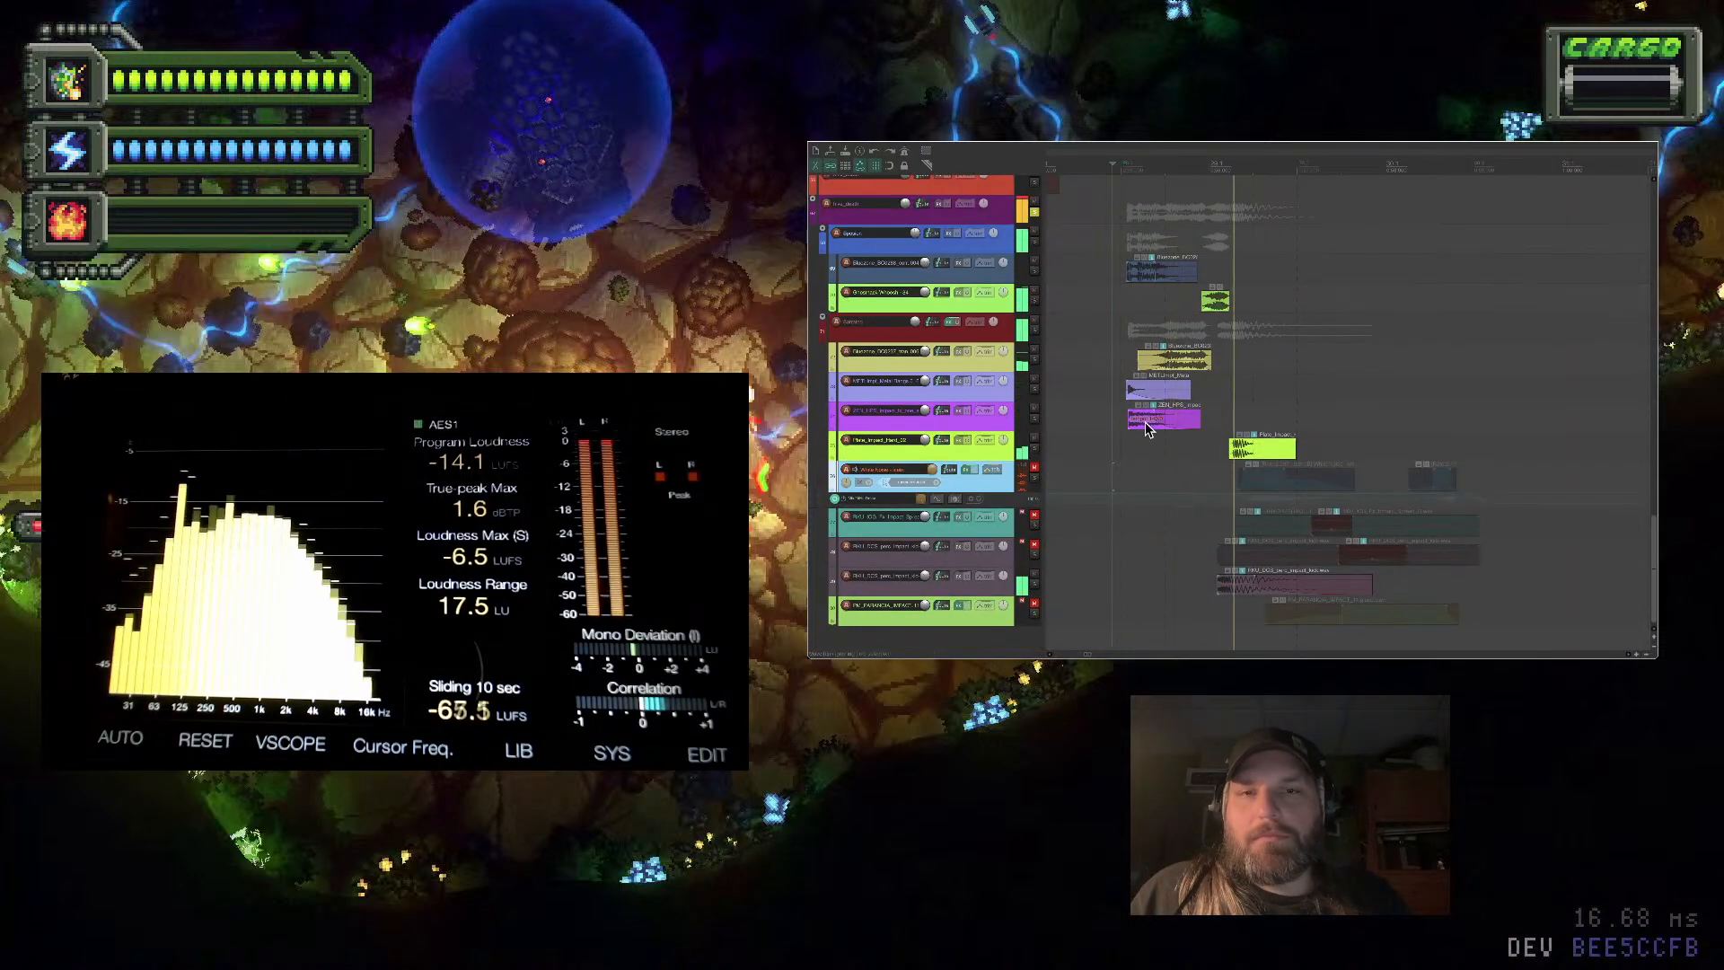
pyautogui.press('space')
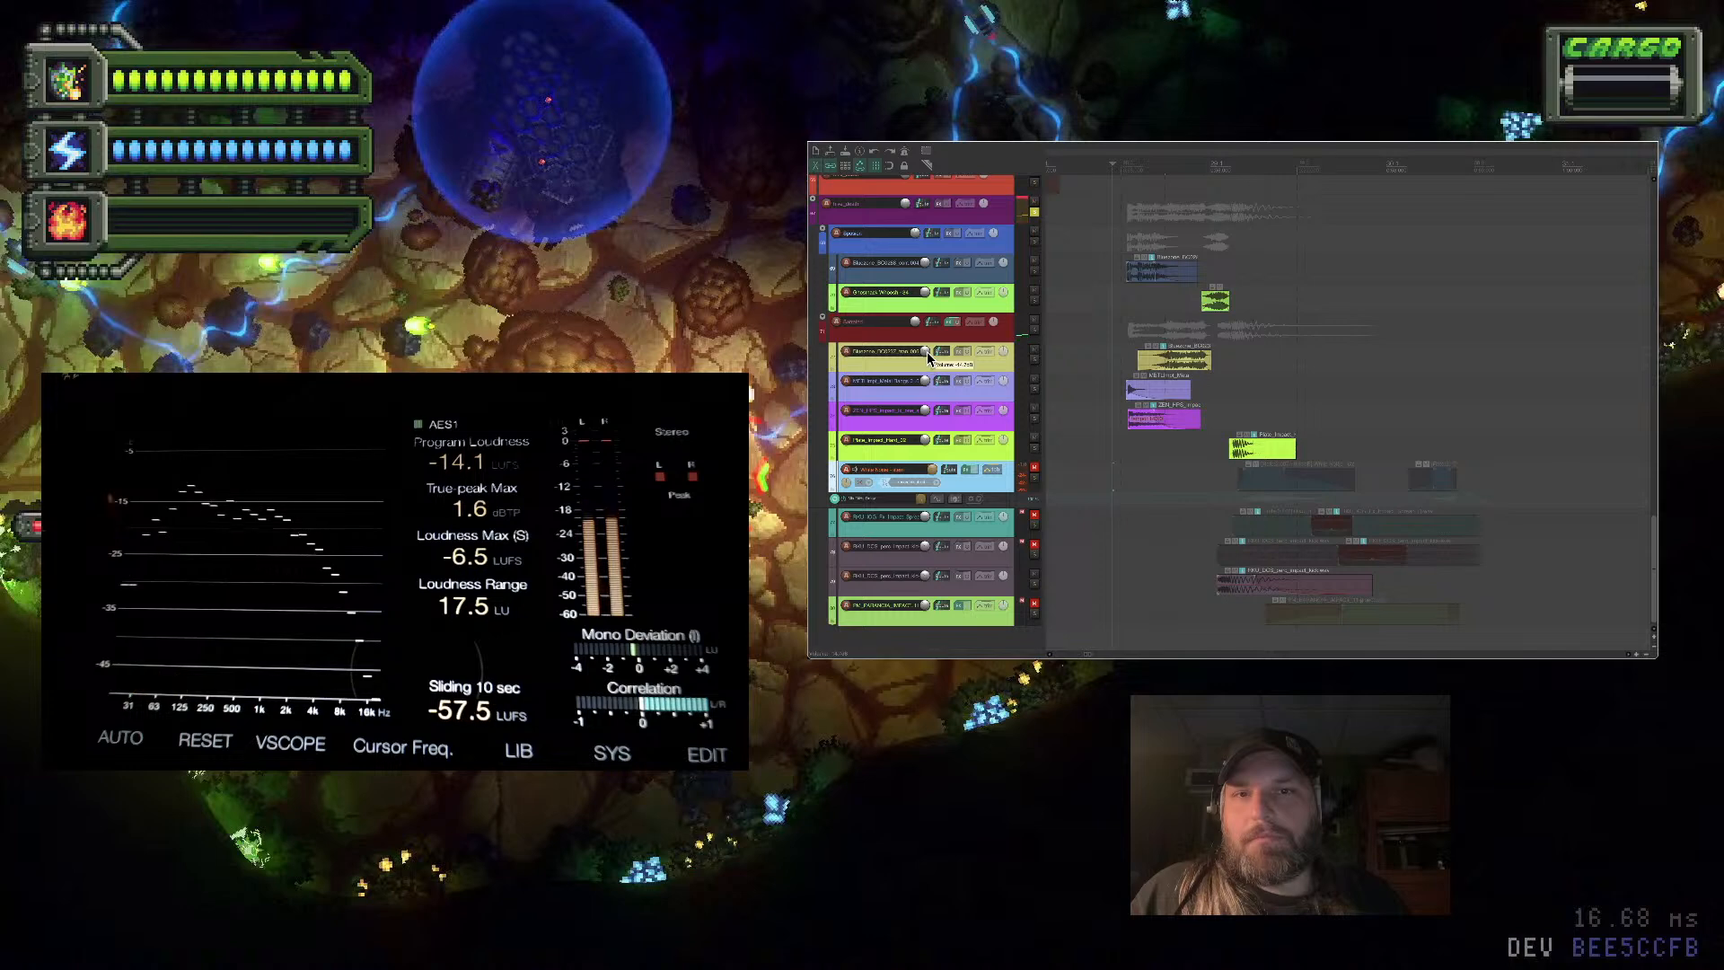
pyautogui.press('space')
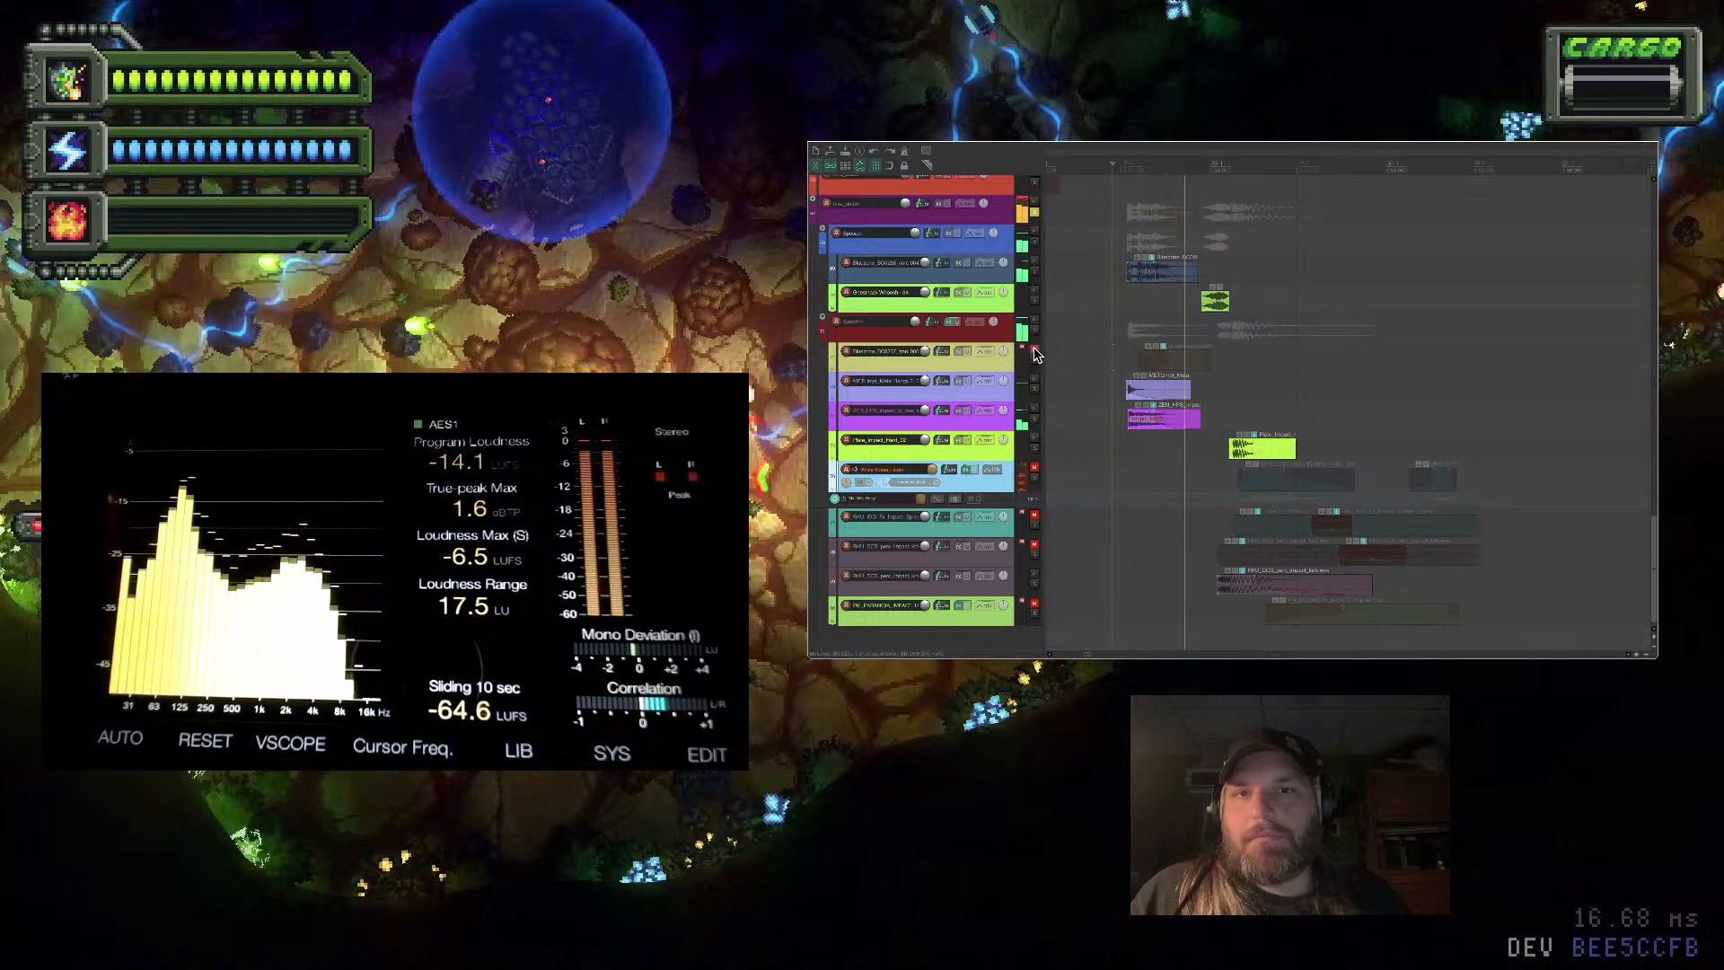
# Adjust the fade-in of the yellow build-up item and audition the effect from just before it
pyautogui.click(1167, 357)
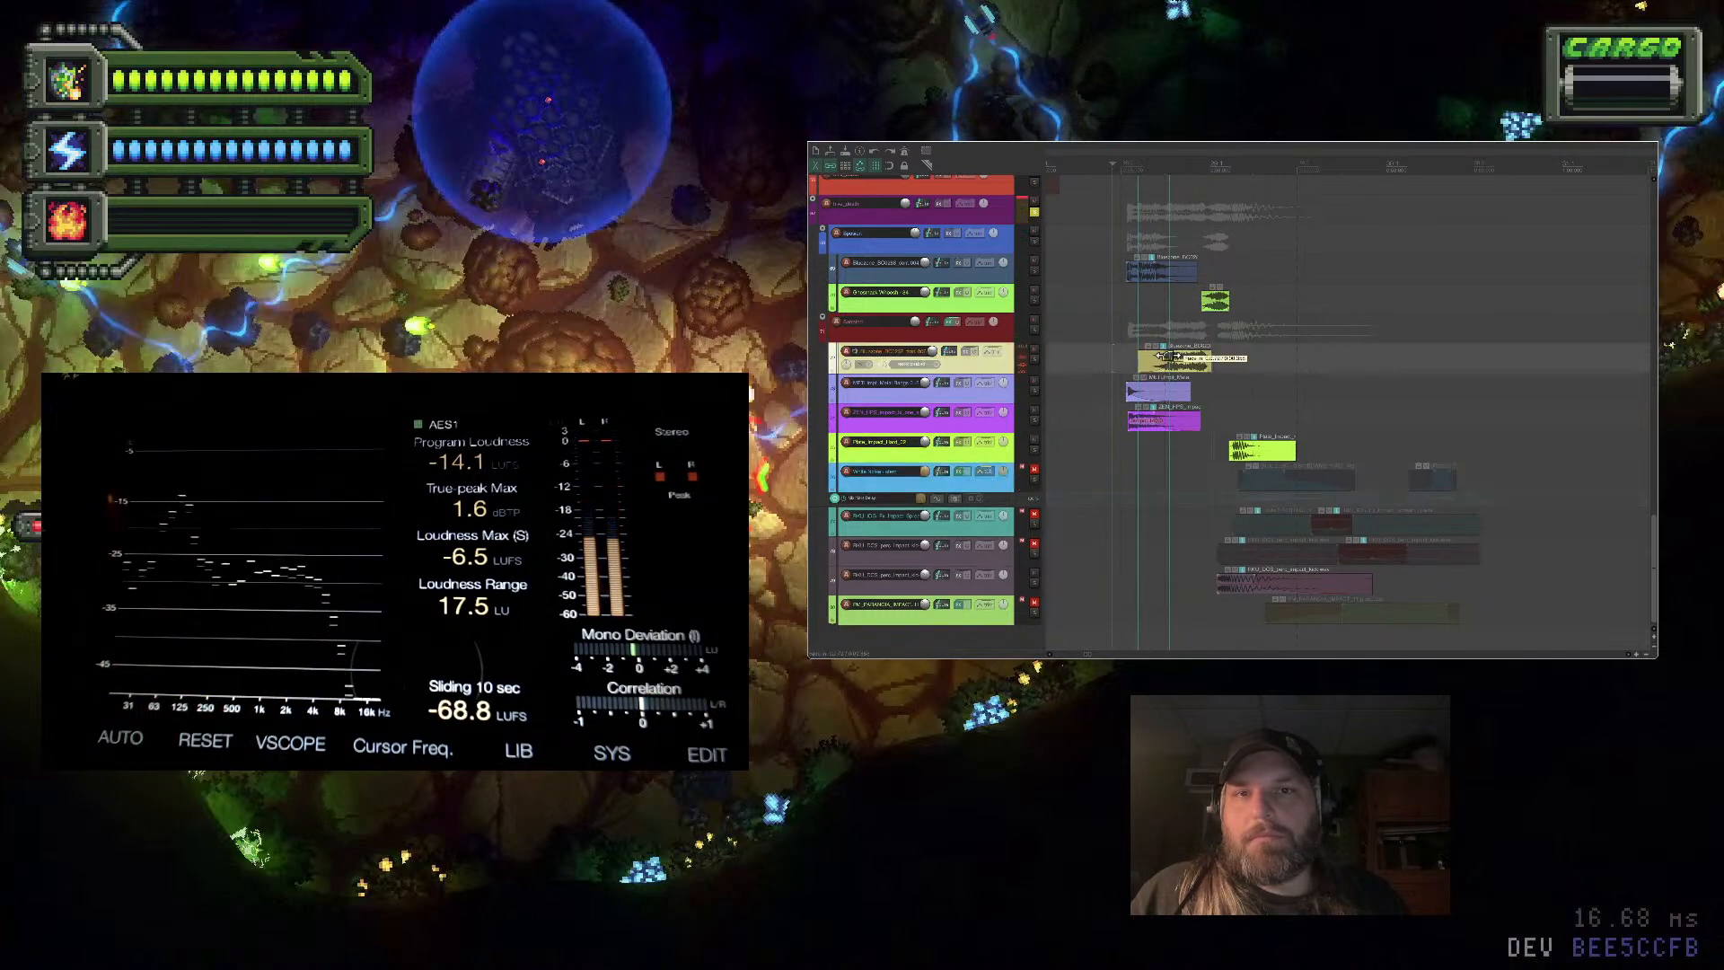
pyautogui.press('space')
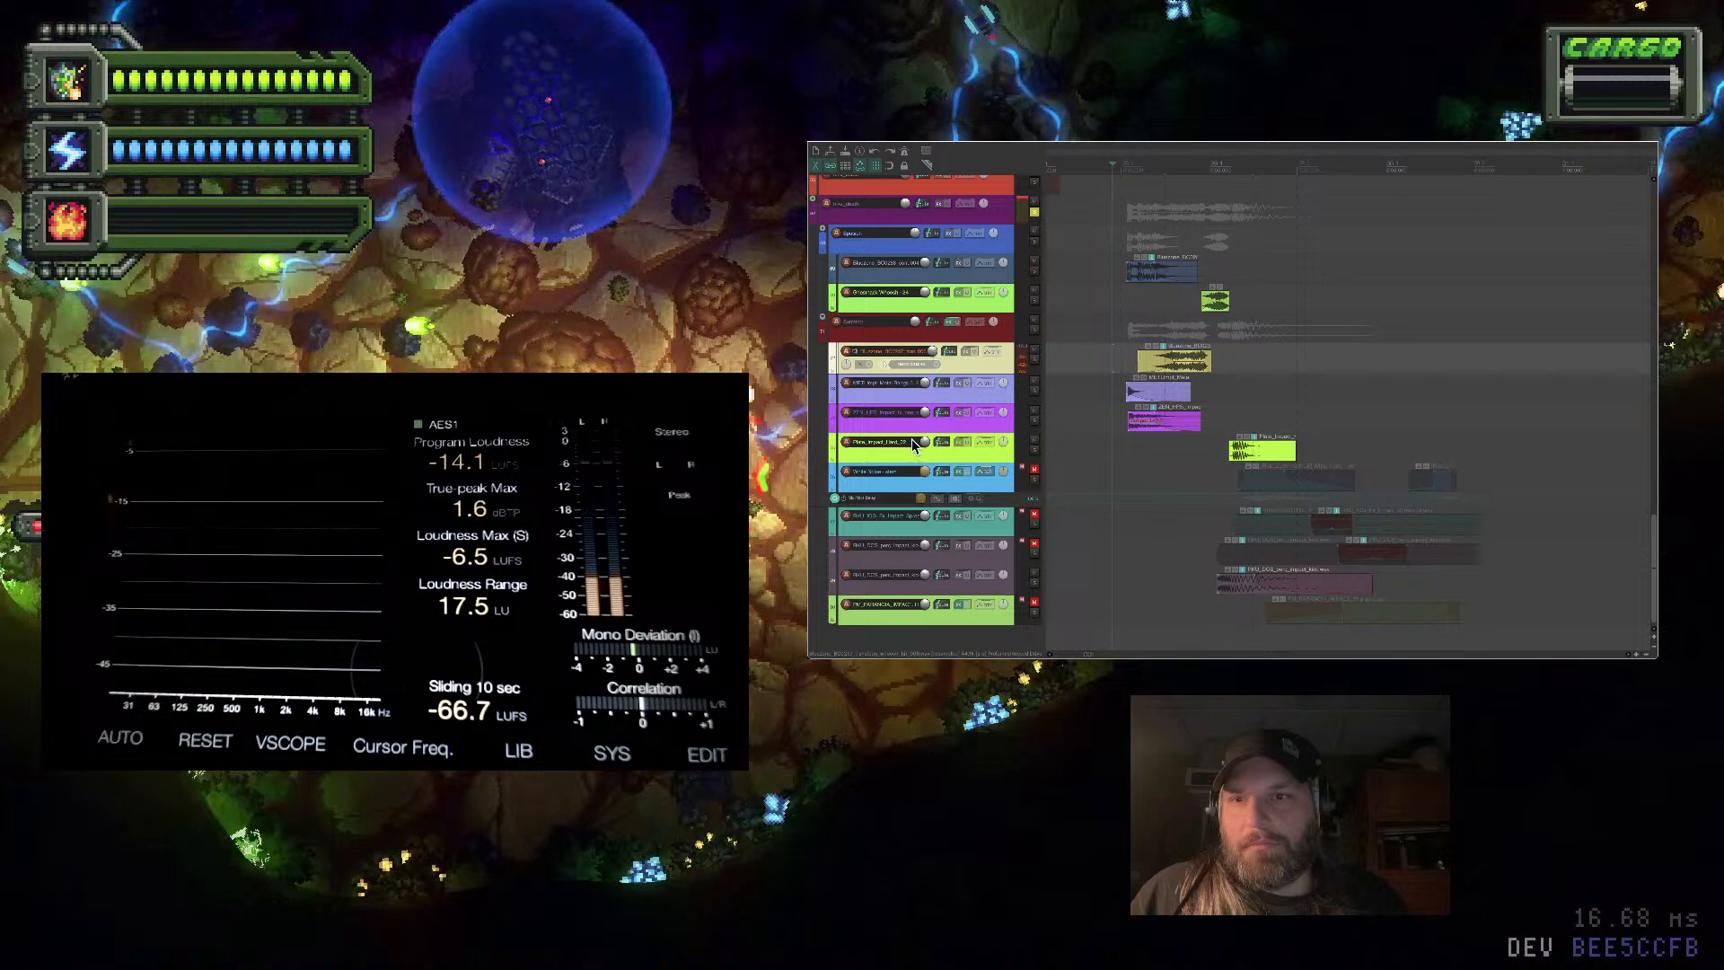
pyautogui.press('space')
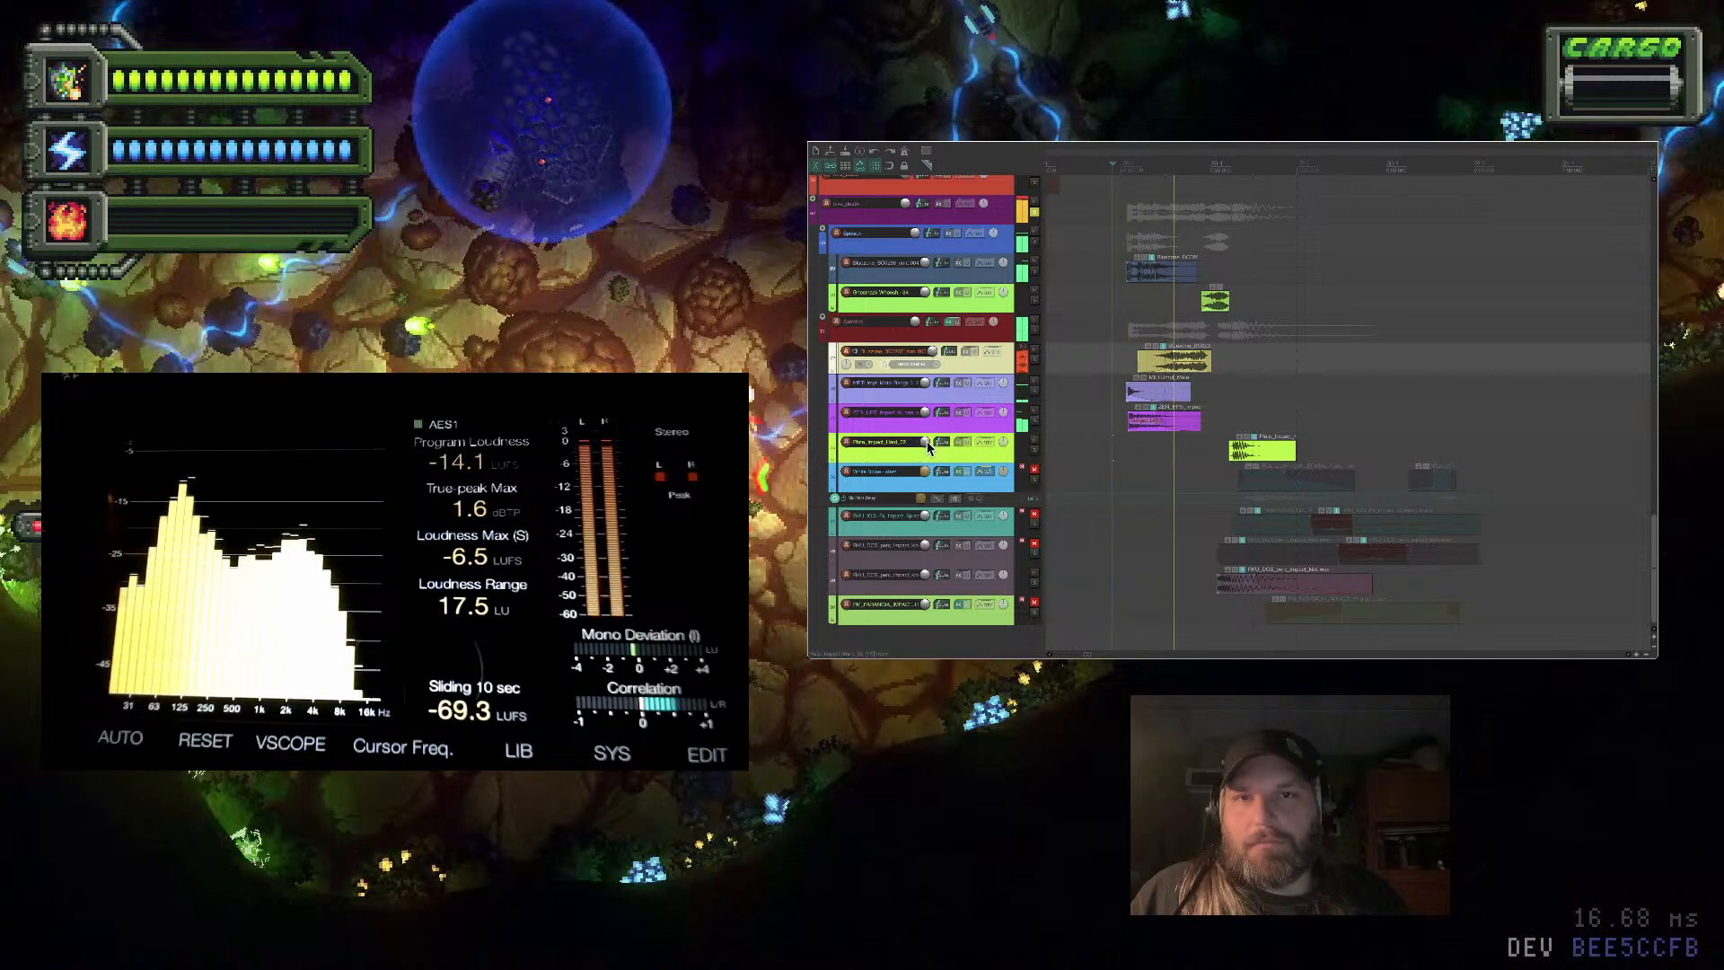
# Search the media library for "explosion" and preview several of the listed WAV files
pyautogui.press('space')
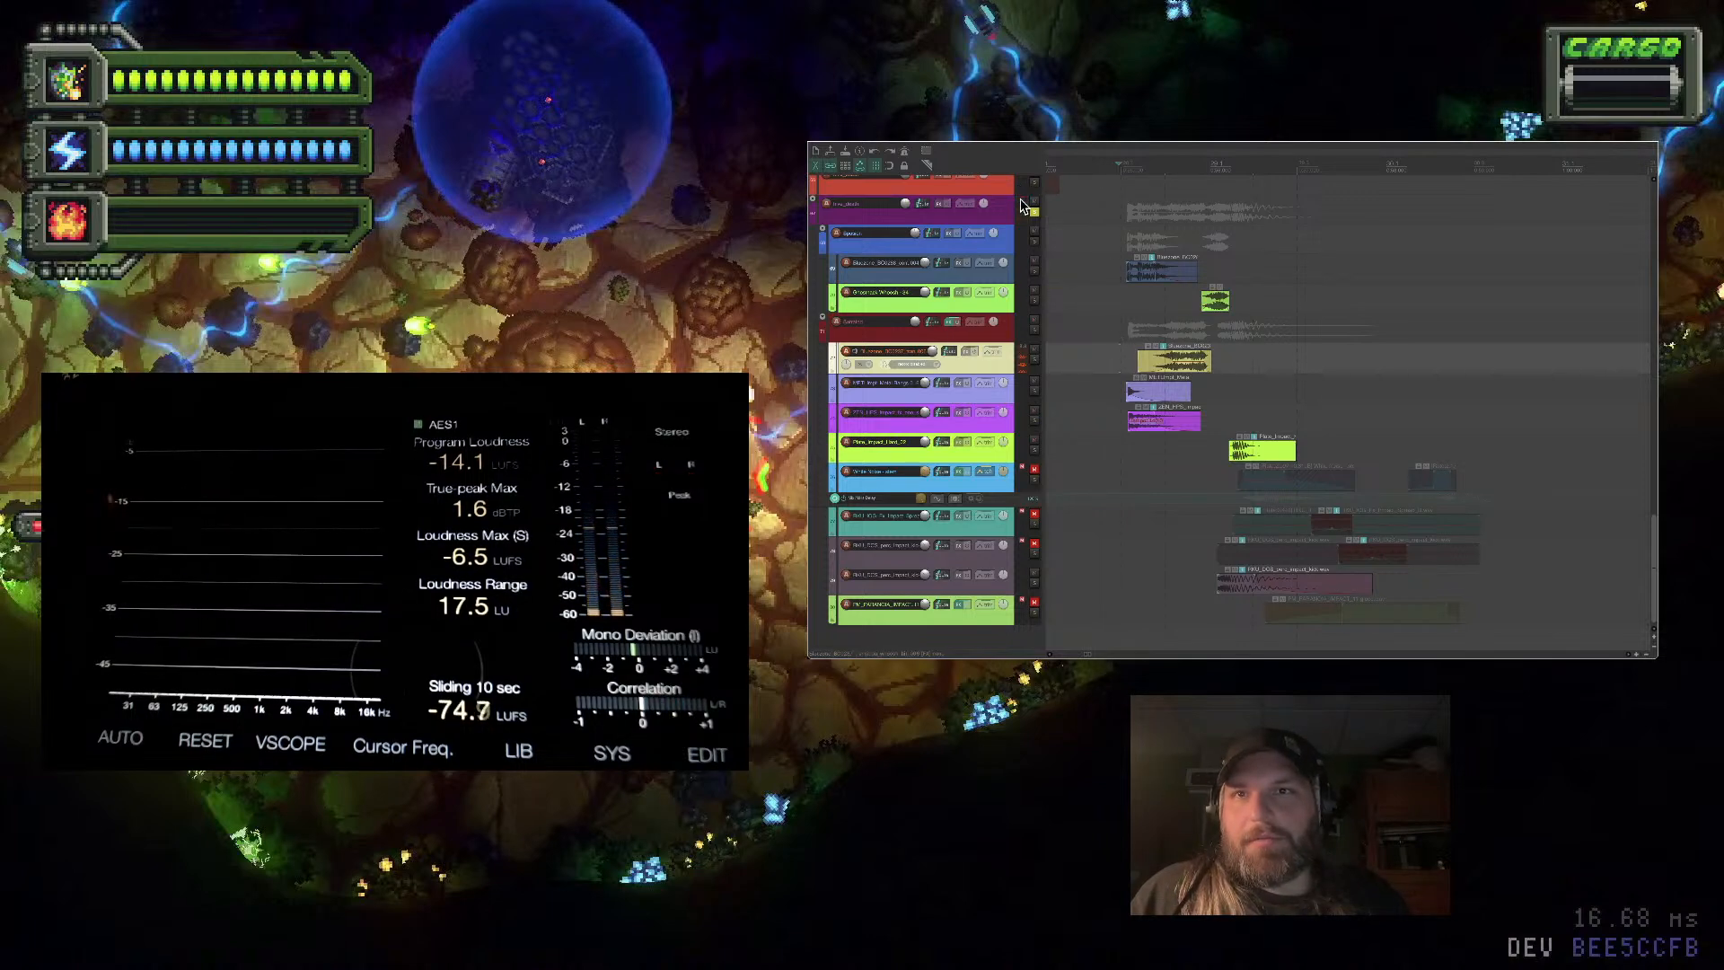
pyautogui.hotkey('ctrl', 'alt', 'x')
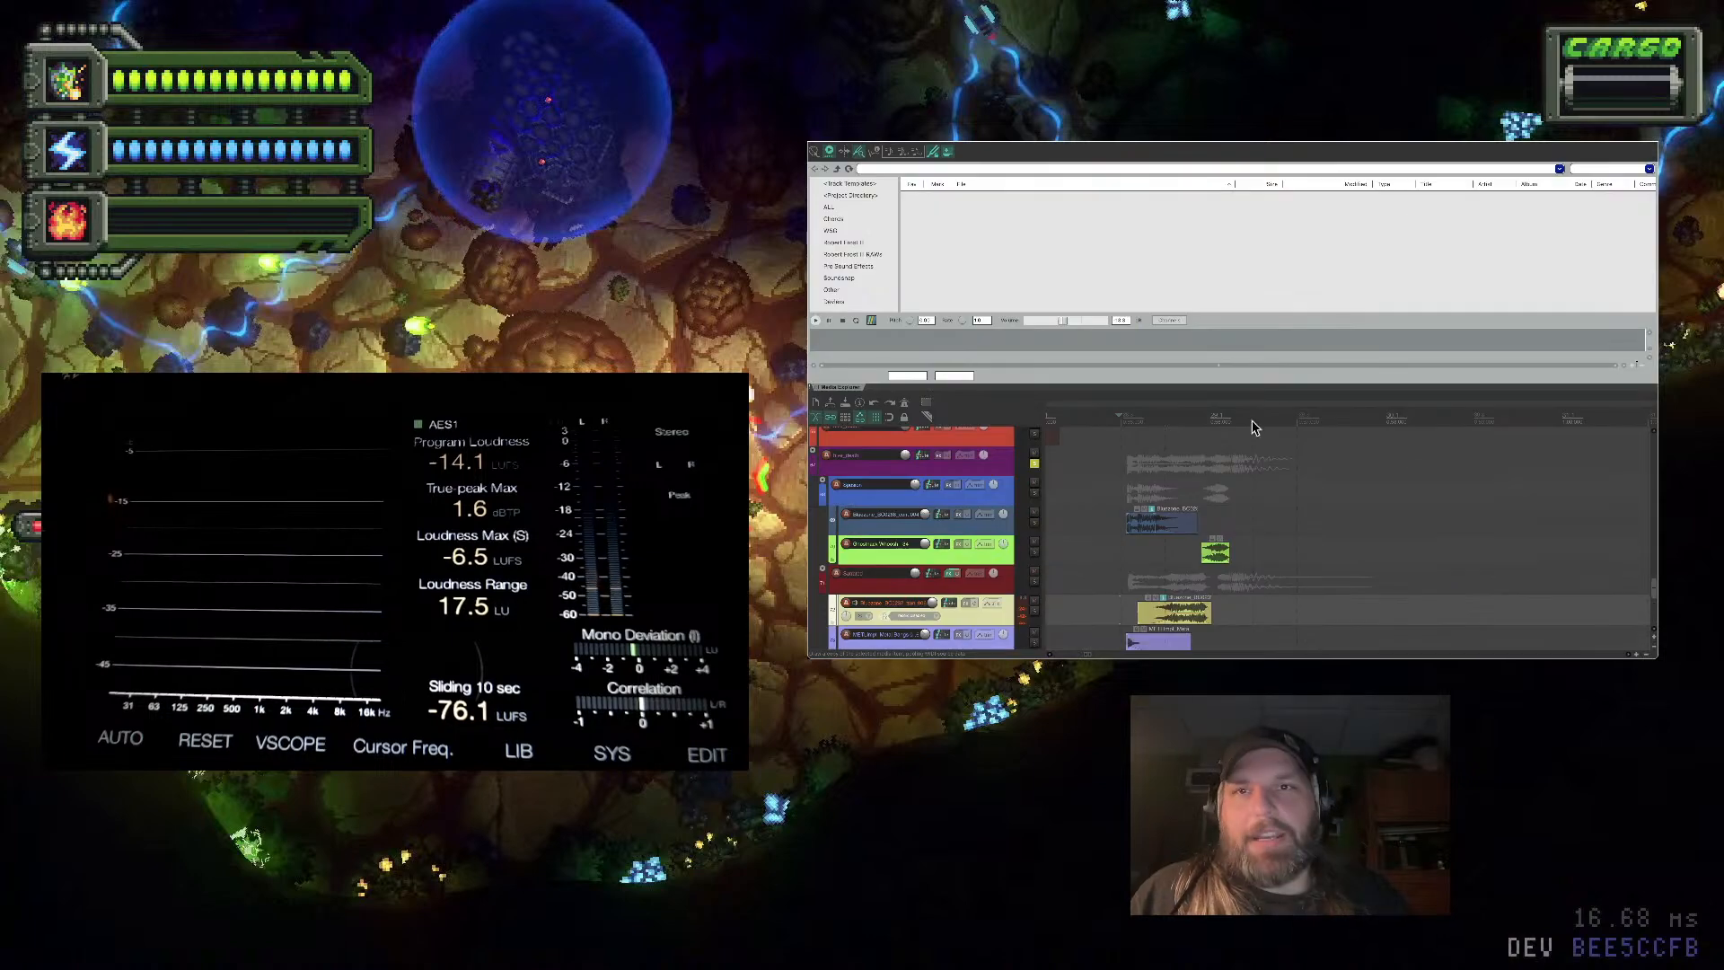
pyautogui.write('c')
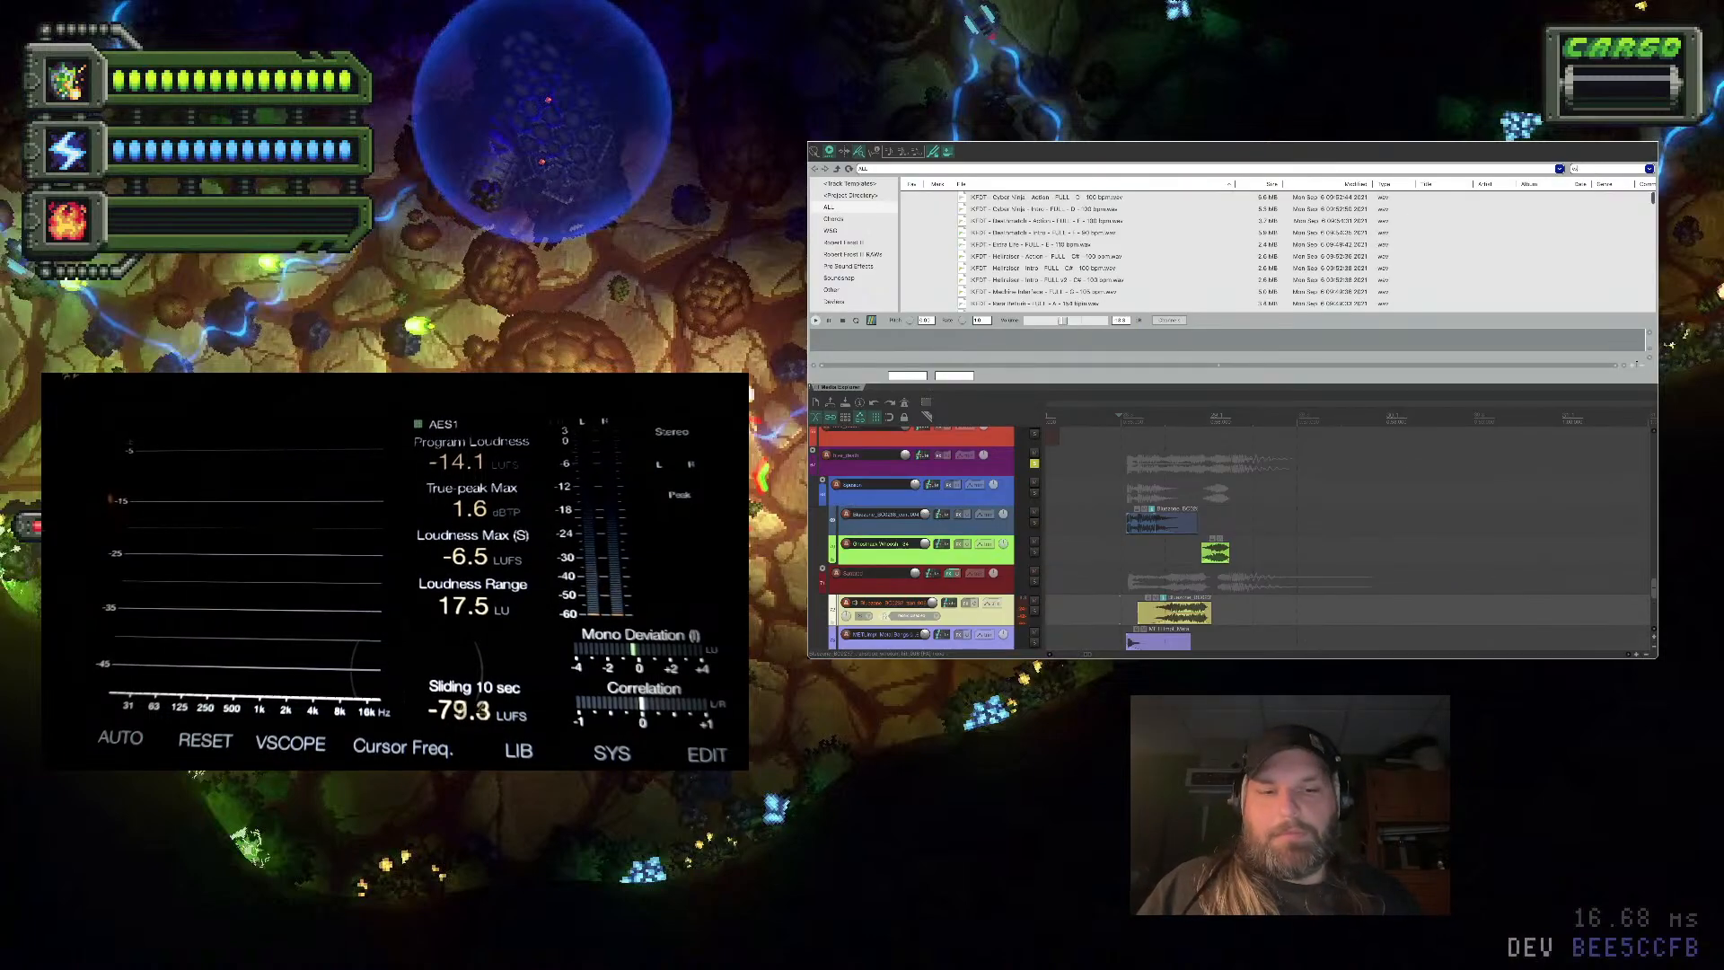
pyautogui.write('xplosion')
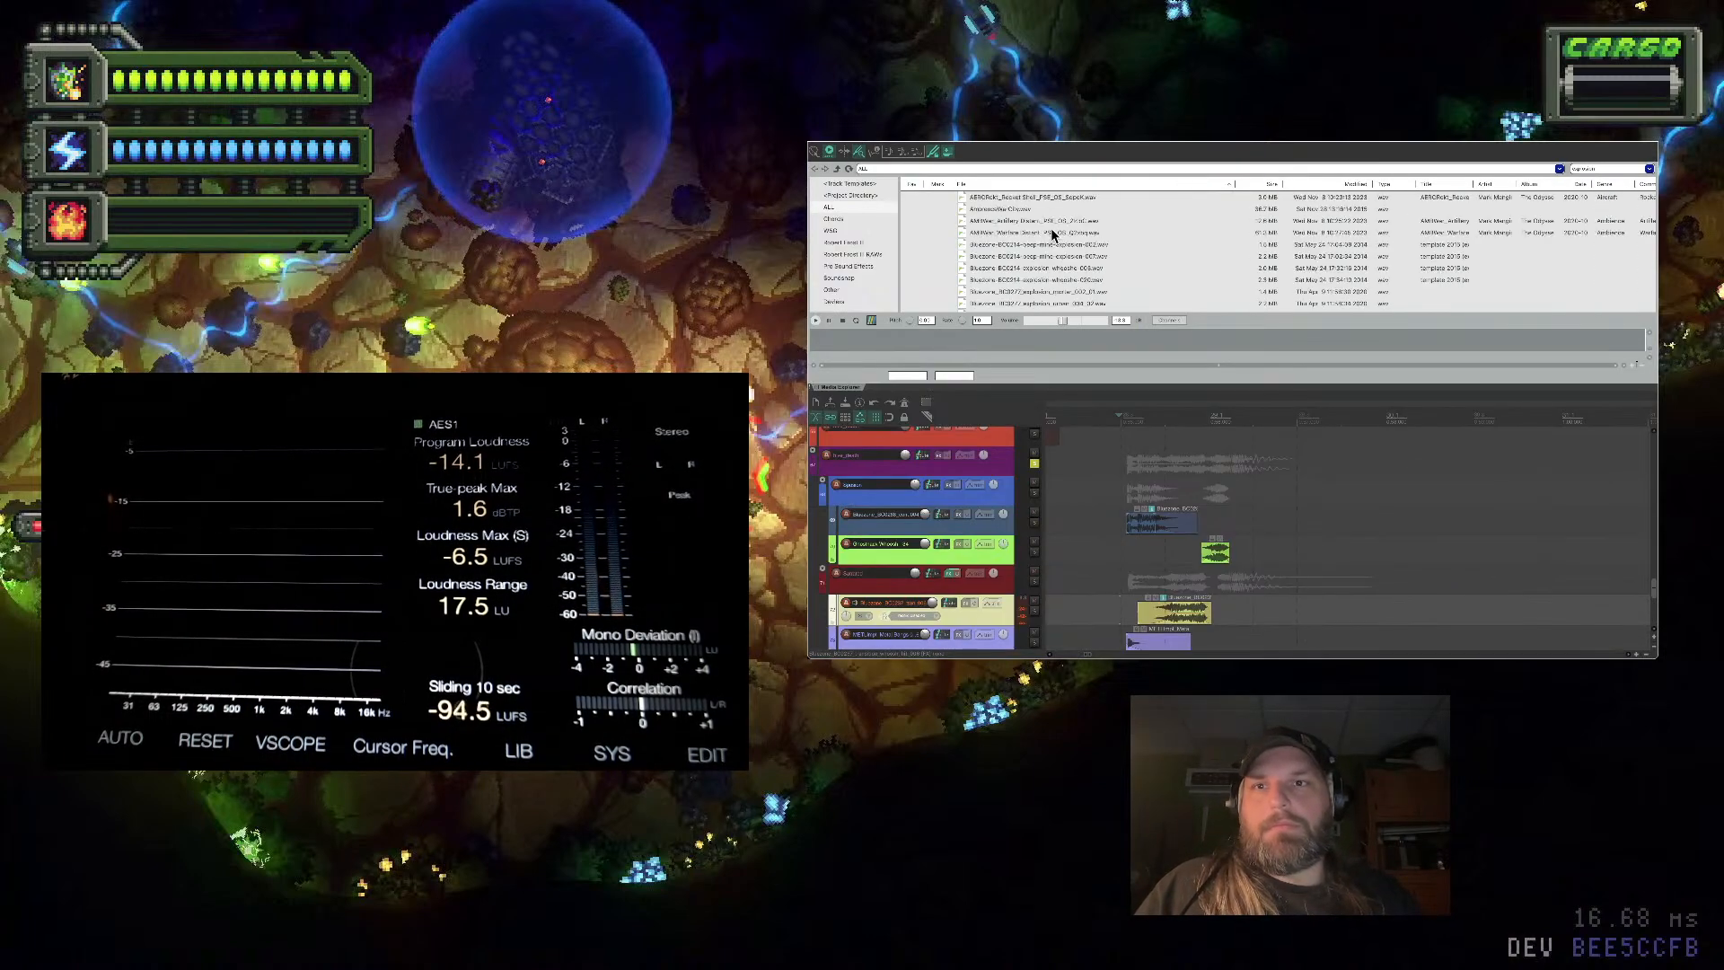
pyautogui.scroll(-10, 1053, 235)
pyautogui.click(1051, 227)
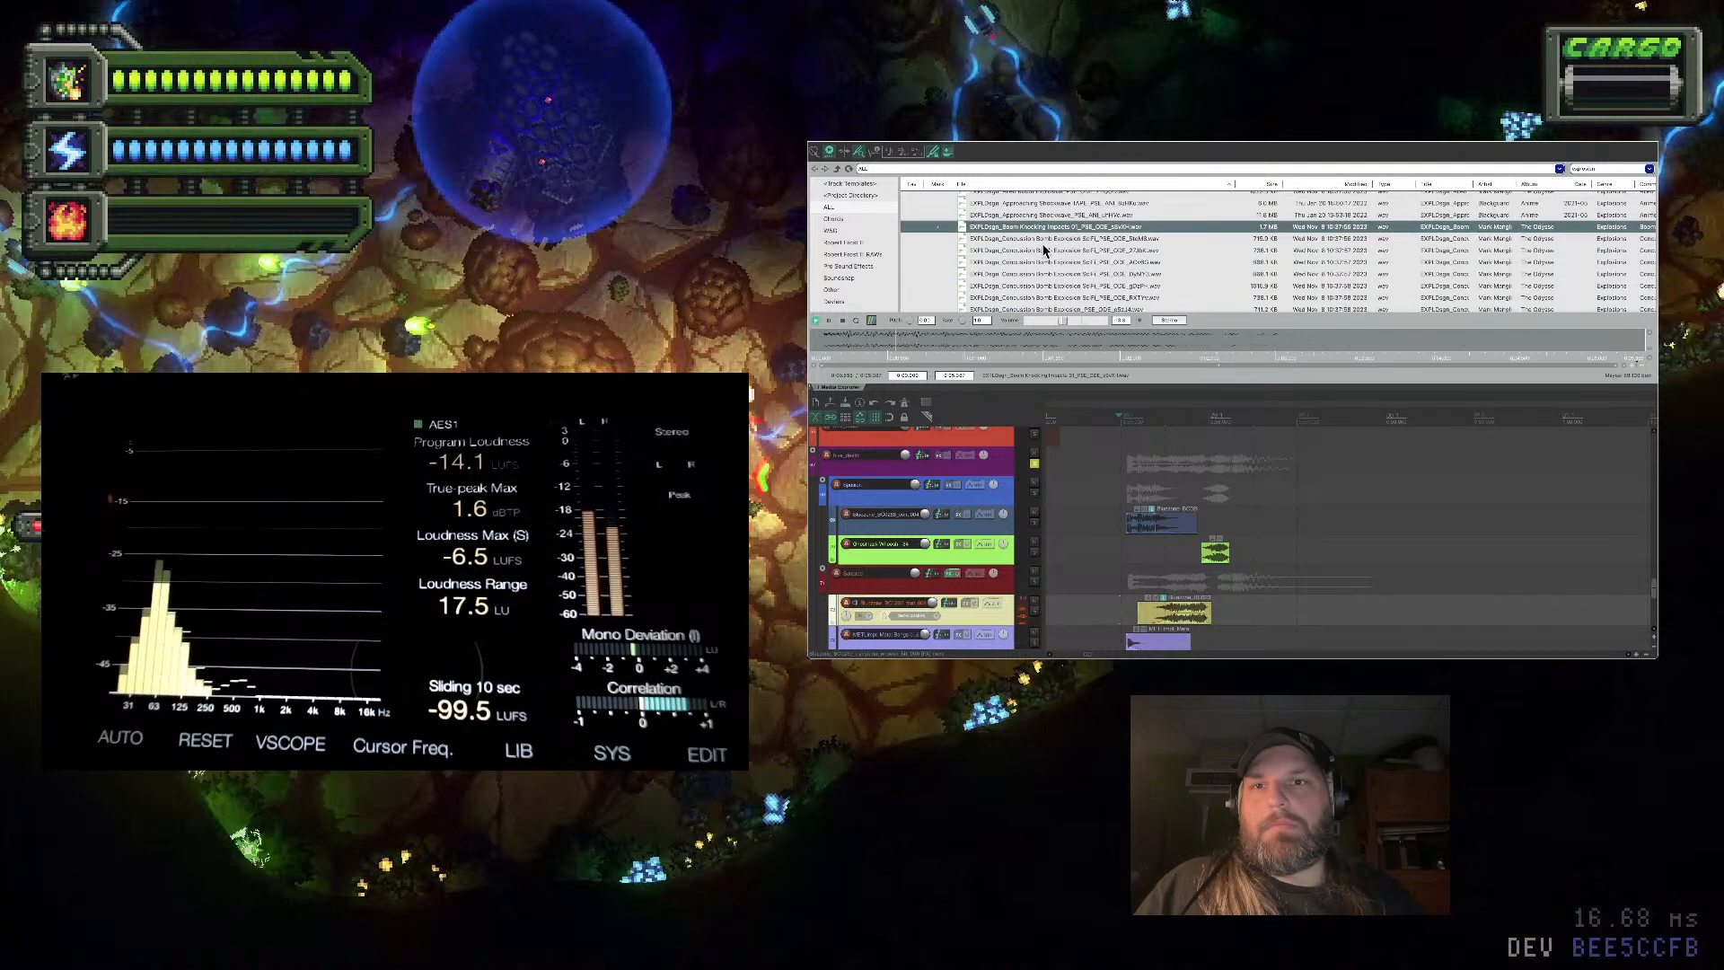
pyautogui.scroll(-2, 1043, 261)
pyautogui.click(1044, 279)
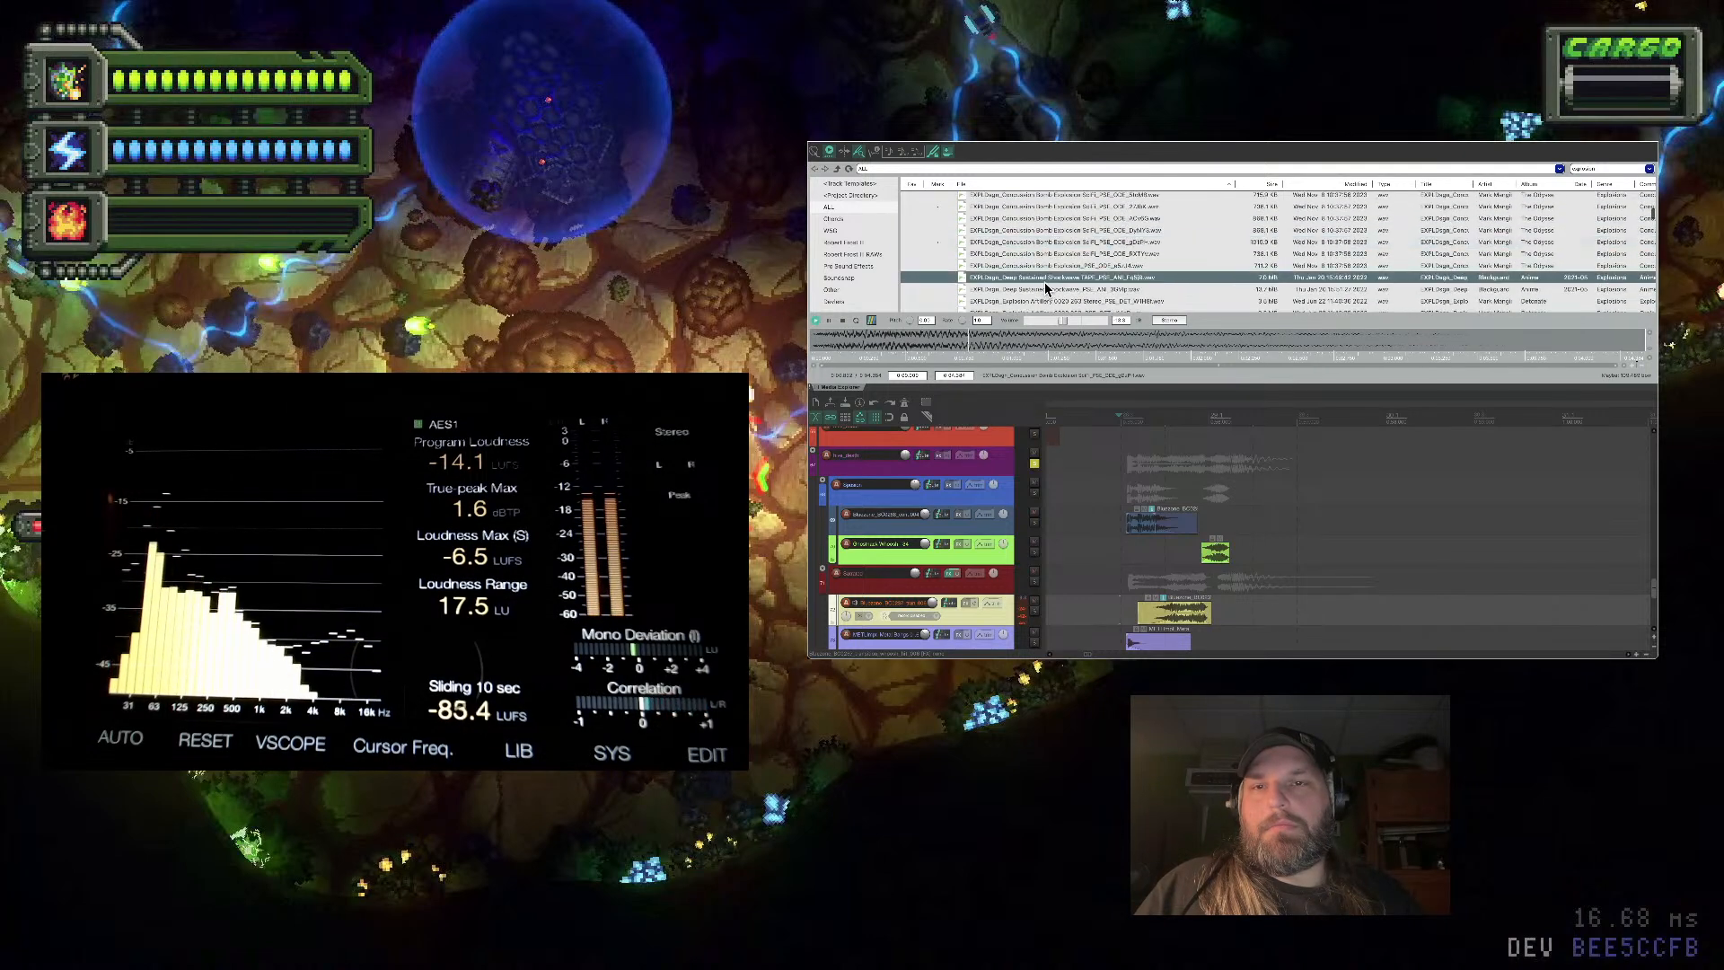
pyautogui.scroll(-1, 1043, 281)
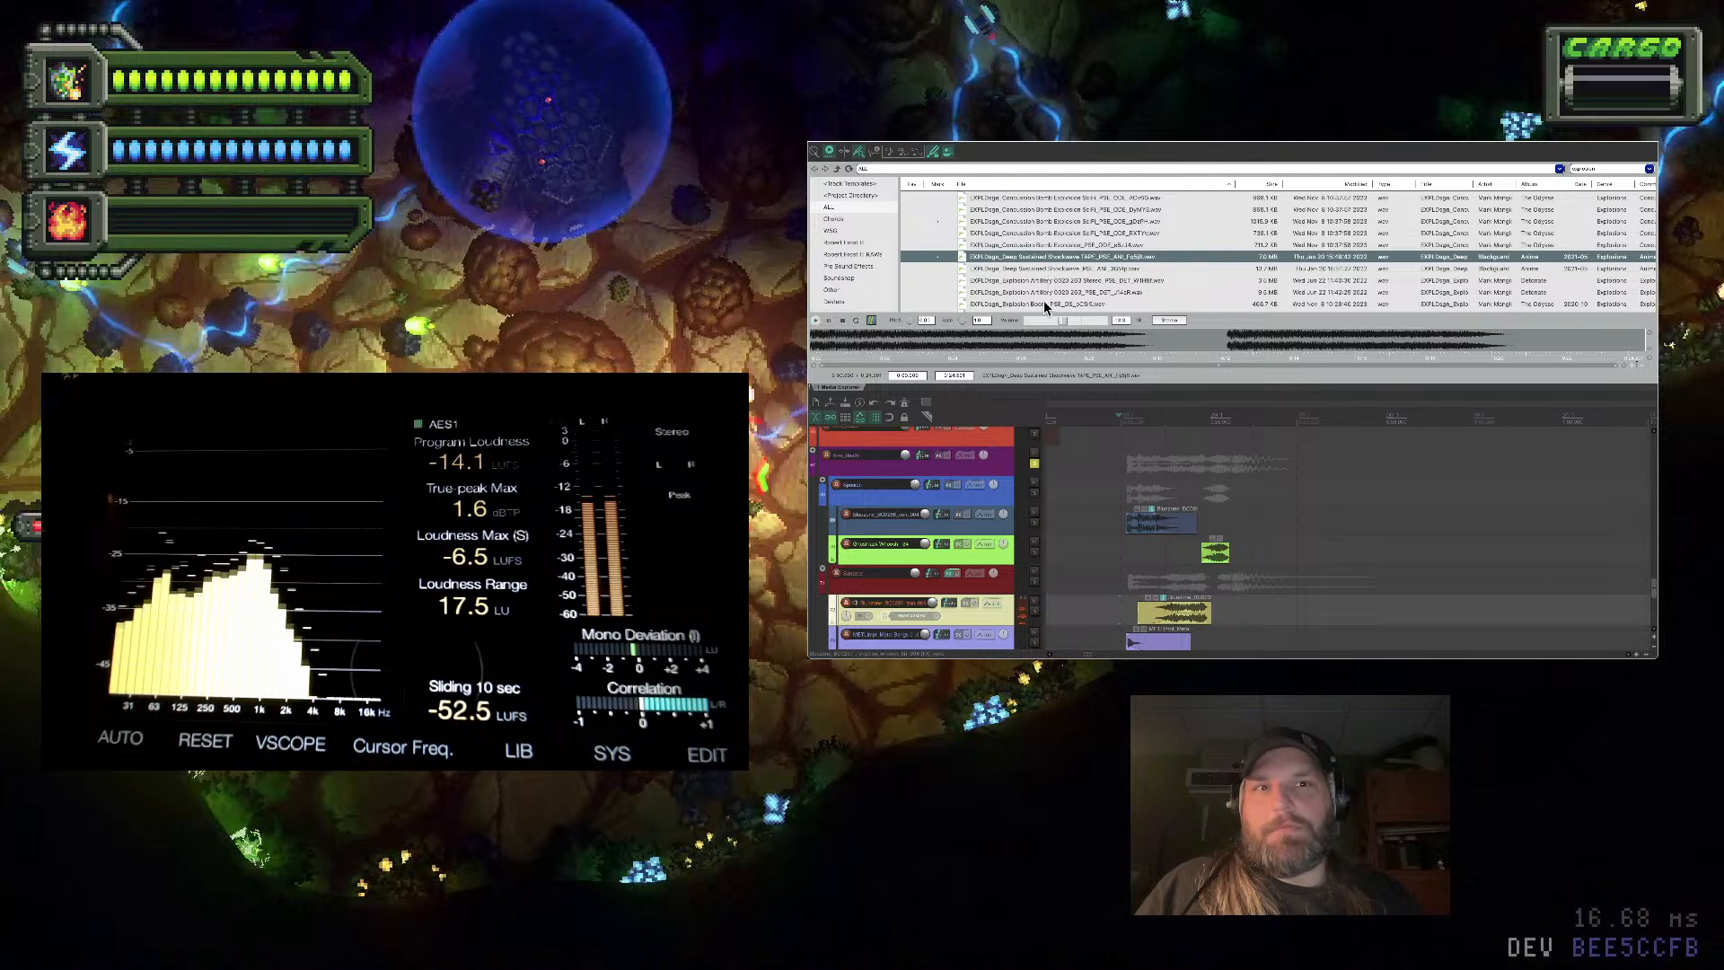
pyautogui.scroll(-4, 940, 521)
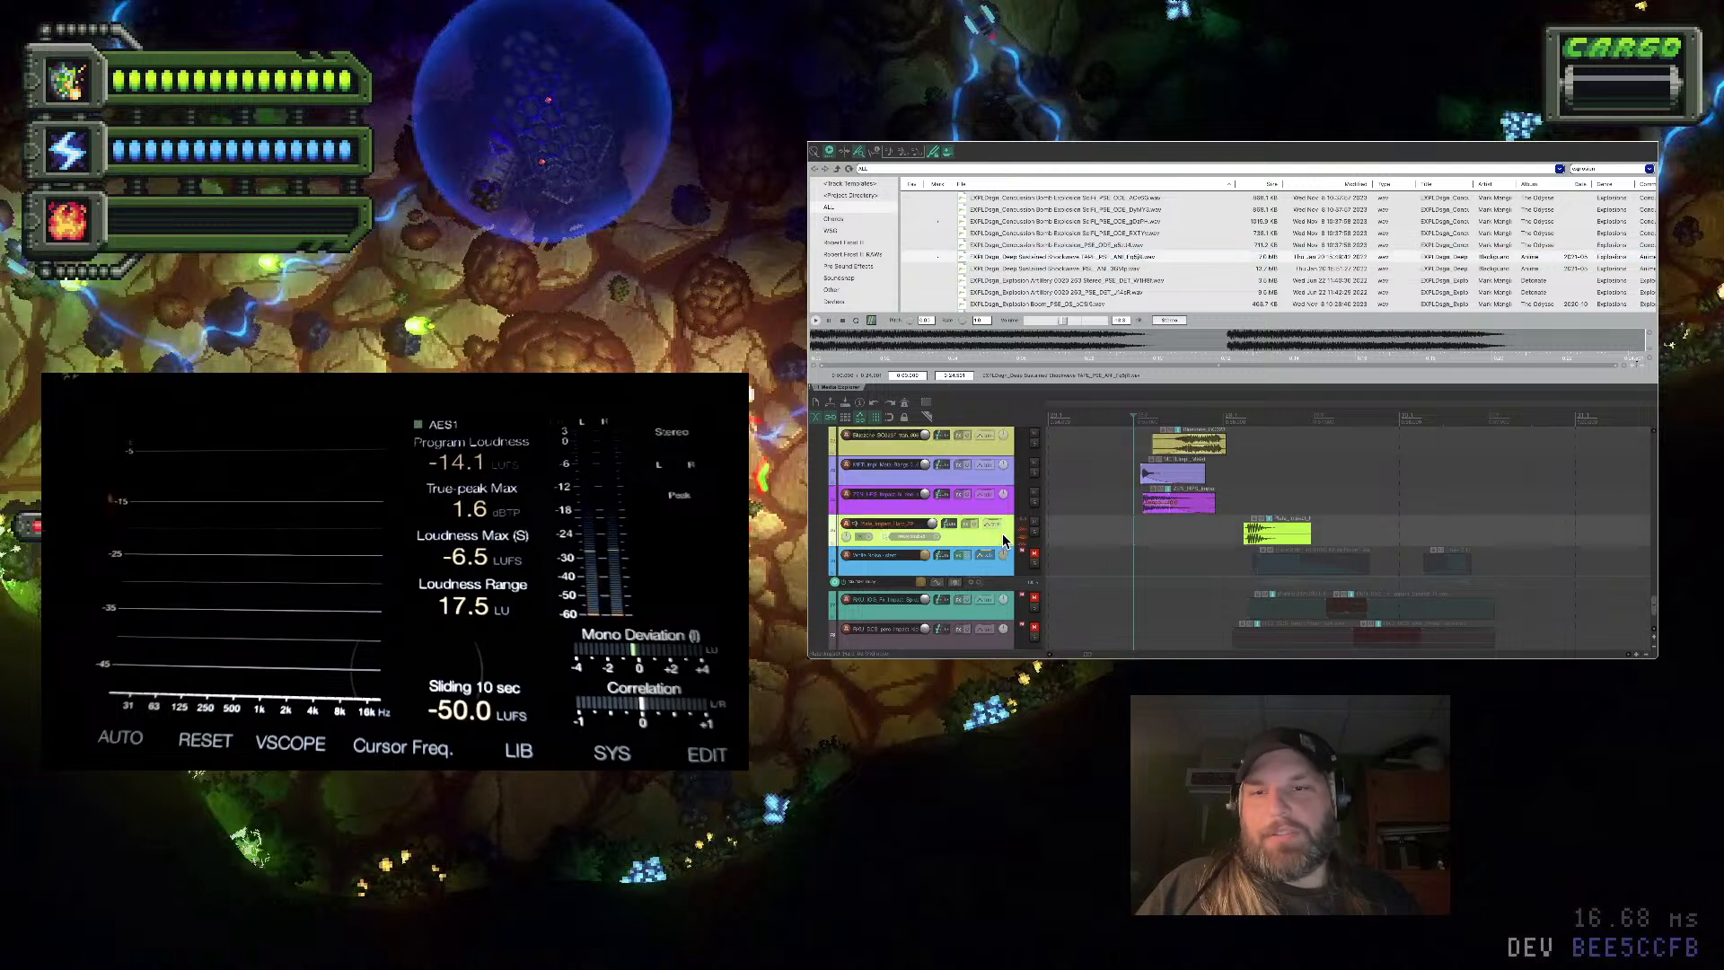
# Insert a new track below the first layer of the blue group and place the Deep Sustained Shockwave file at the impact point
pyautogui.scroll(4, 1002, 534)
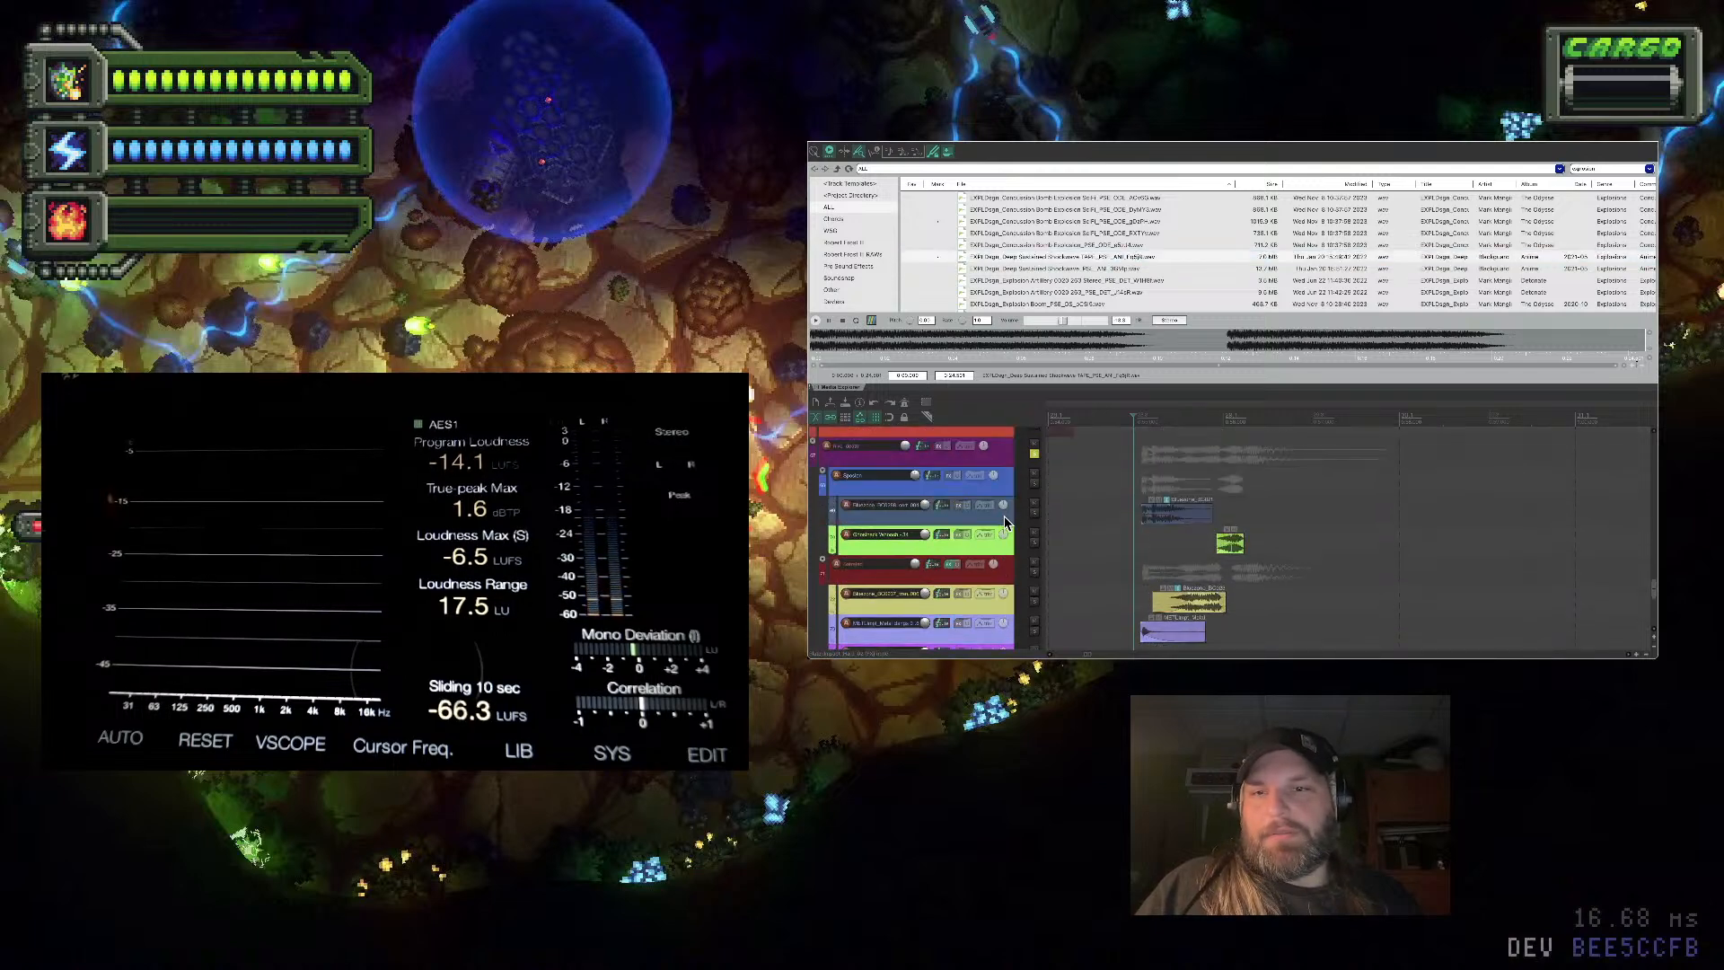
pyautogui.click(1003, 516)
pyautogui.hotkey('ctrl', 't')
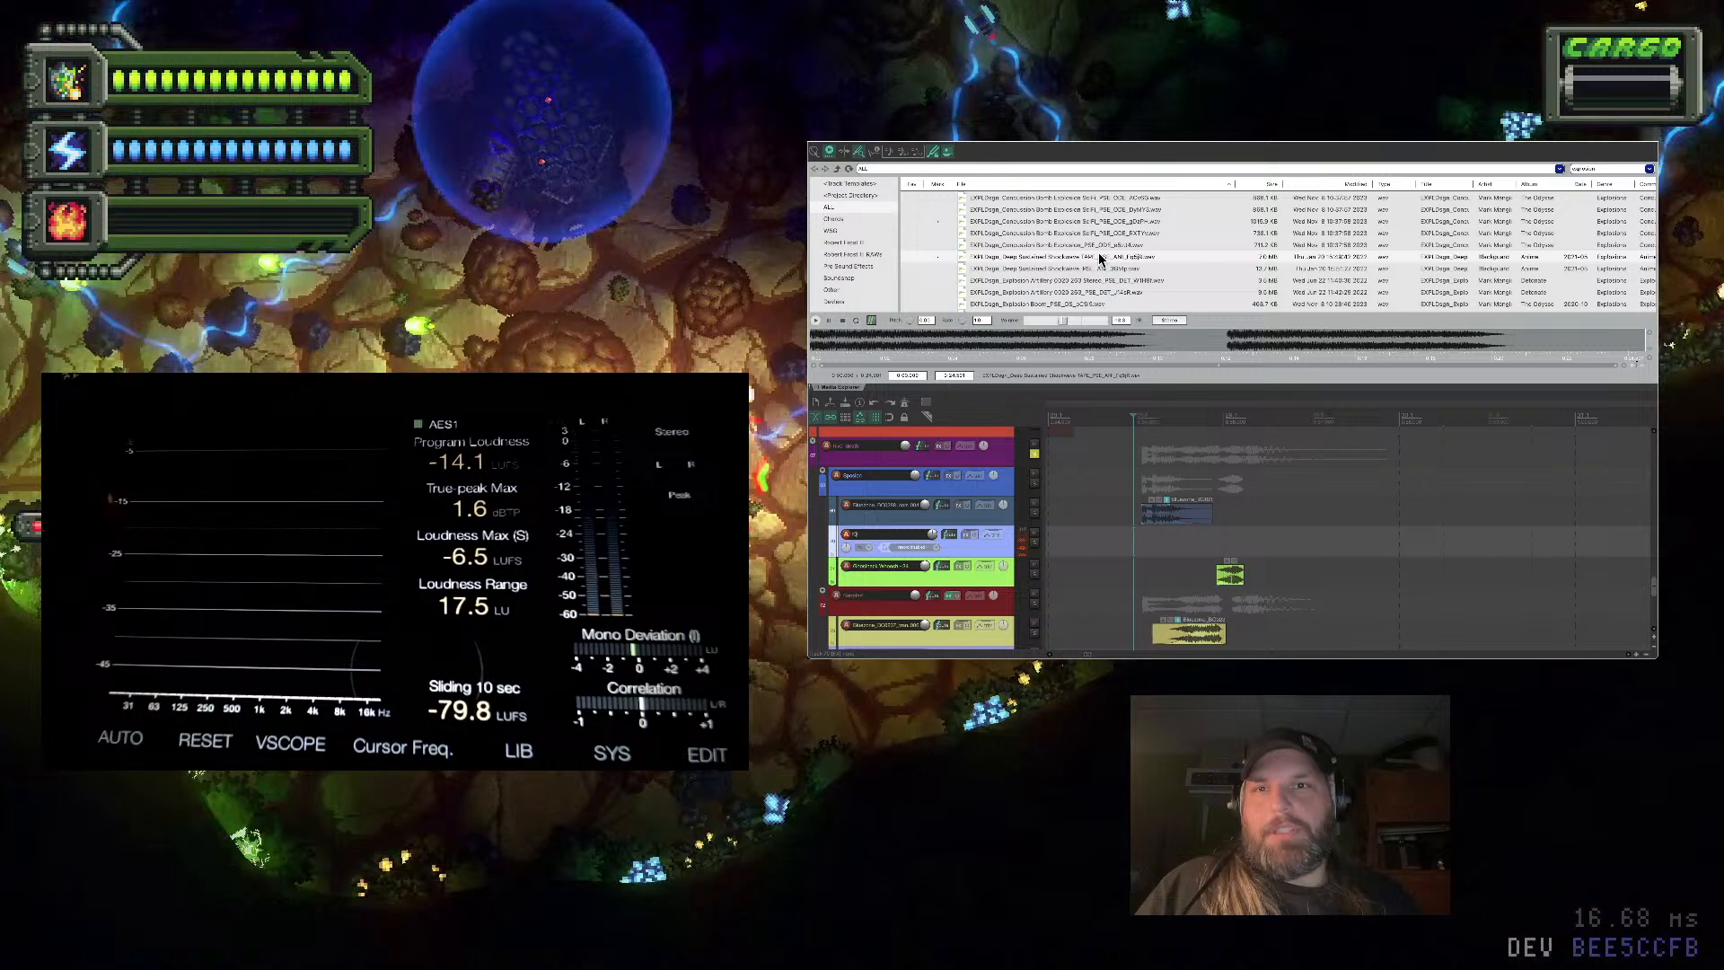
pyautogui.moveTo(1101, 259); pyautogui.dragTo(1234, 539)
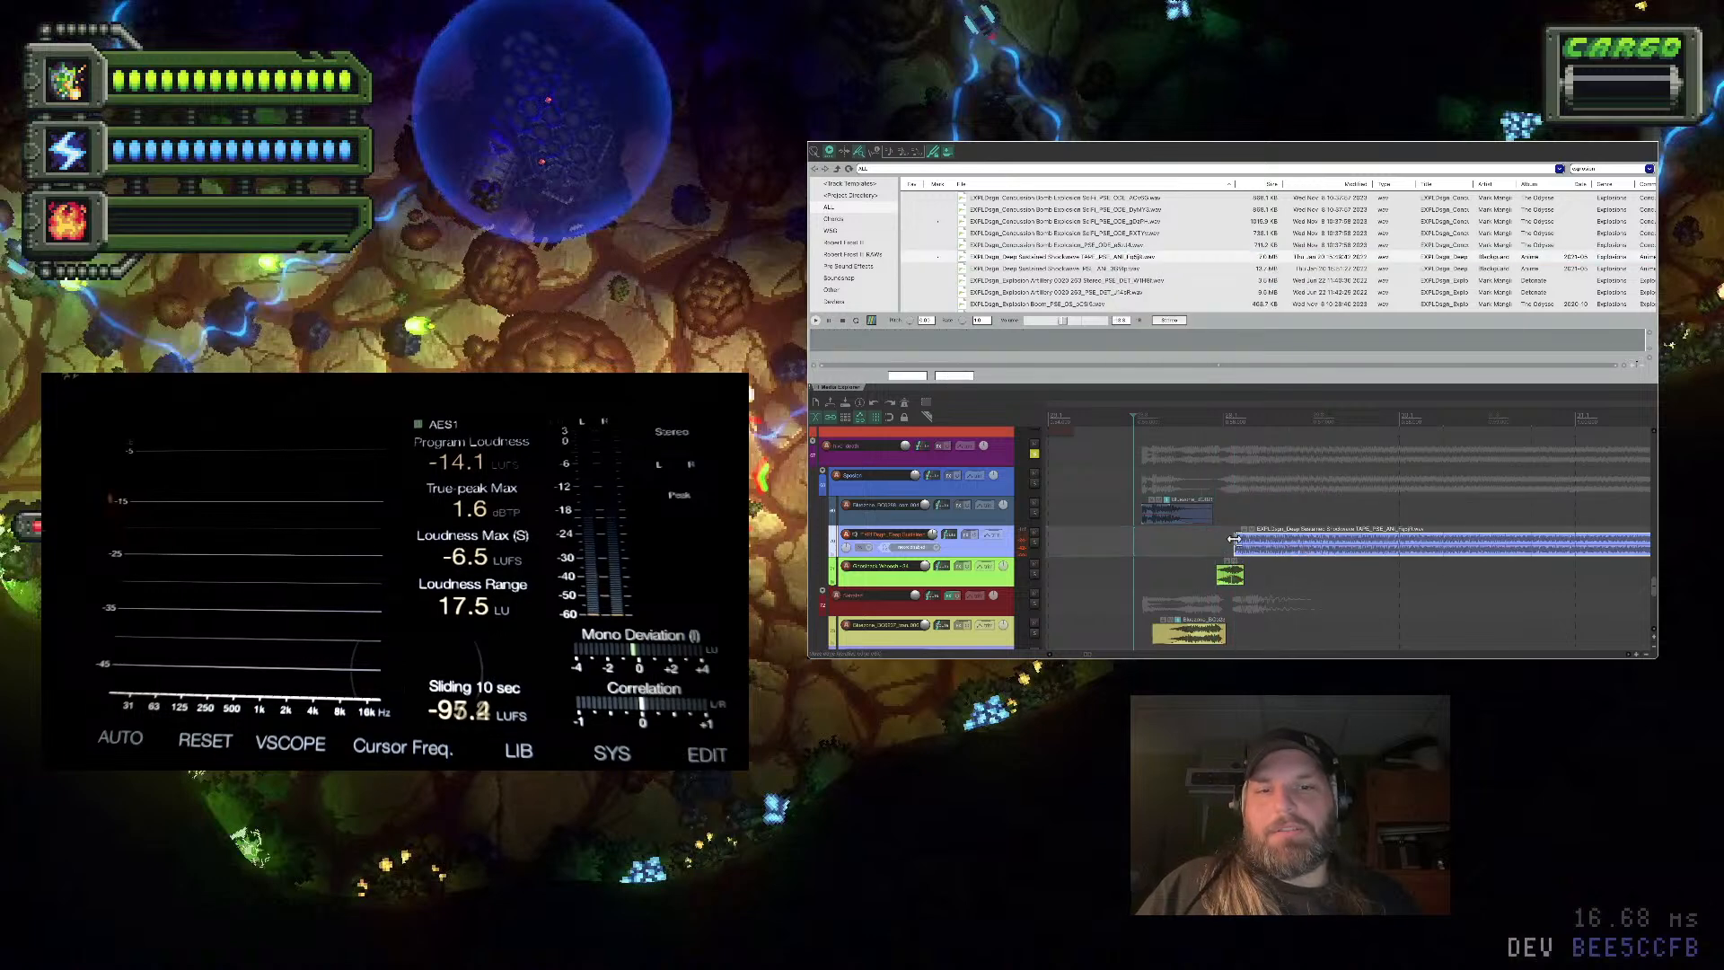
# Split off and delete the excess audio of the shockwave item, then trim its end to match the impact tail
pyautogui.press('s')
pyautogui.press('Delete')
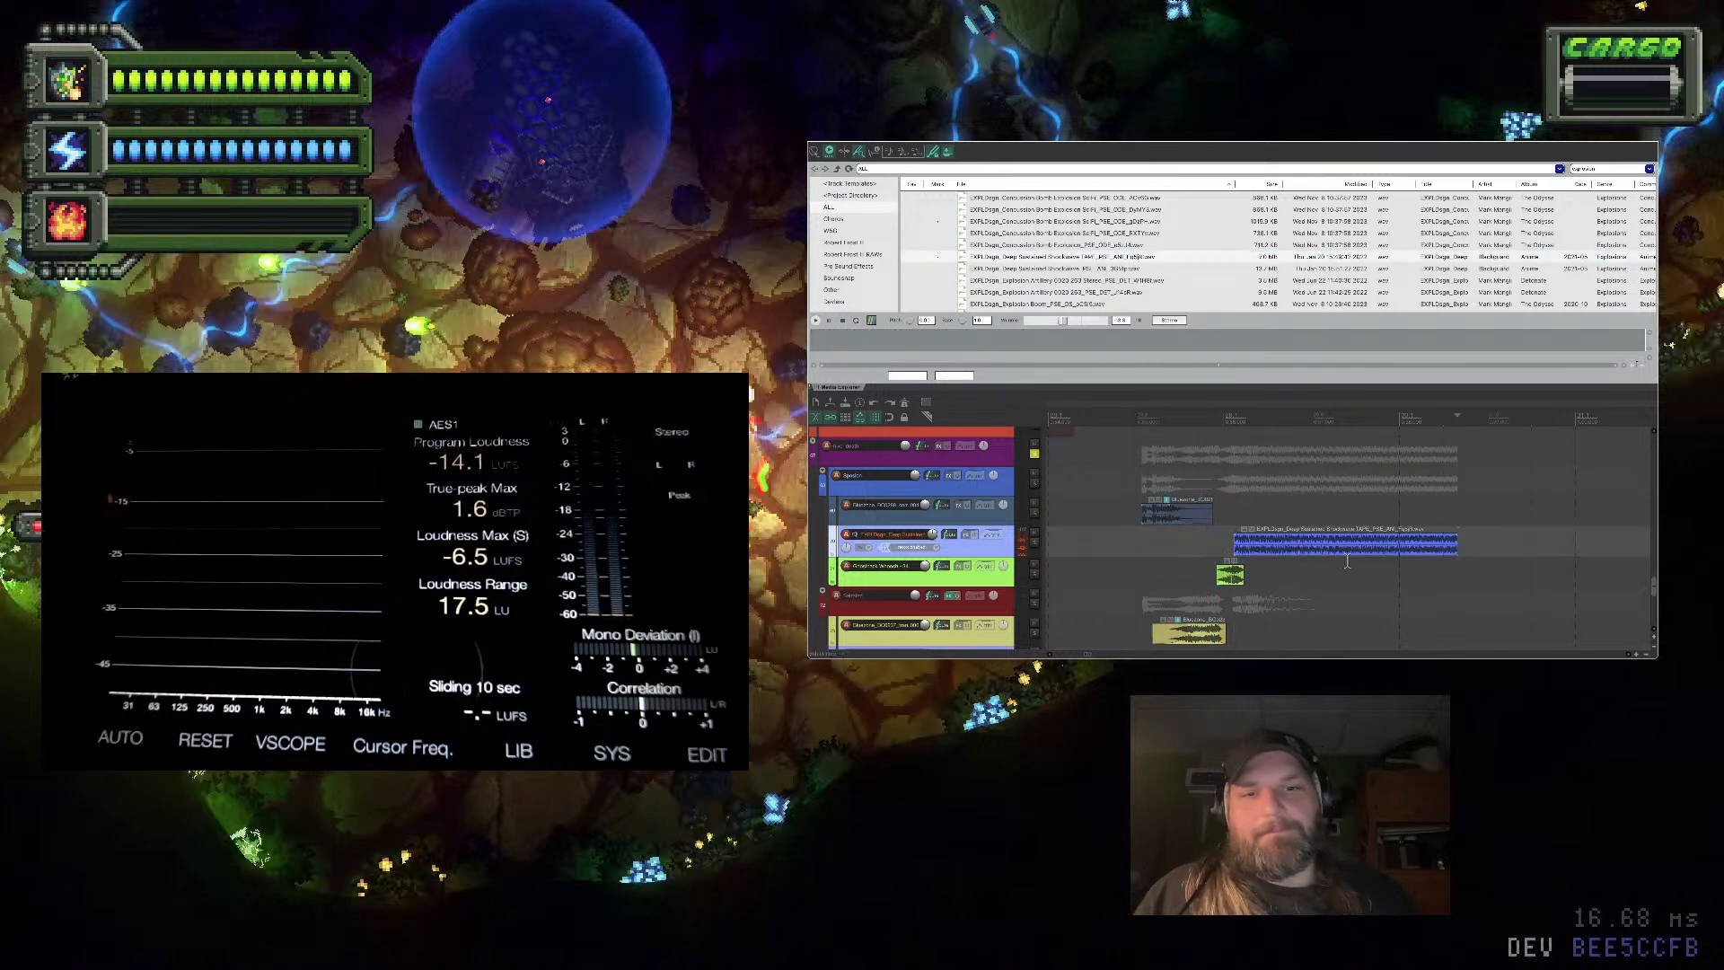
pyautogui.moveTo(1458, 549); pyautogui.dragTo(1284, 545)
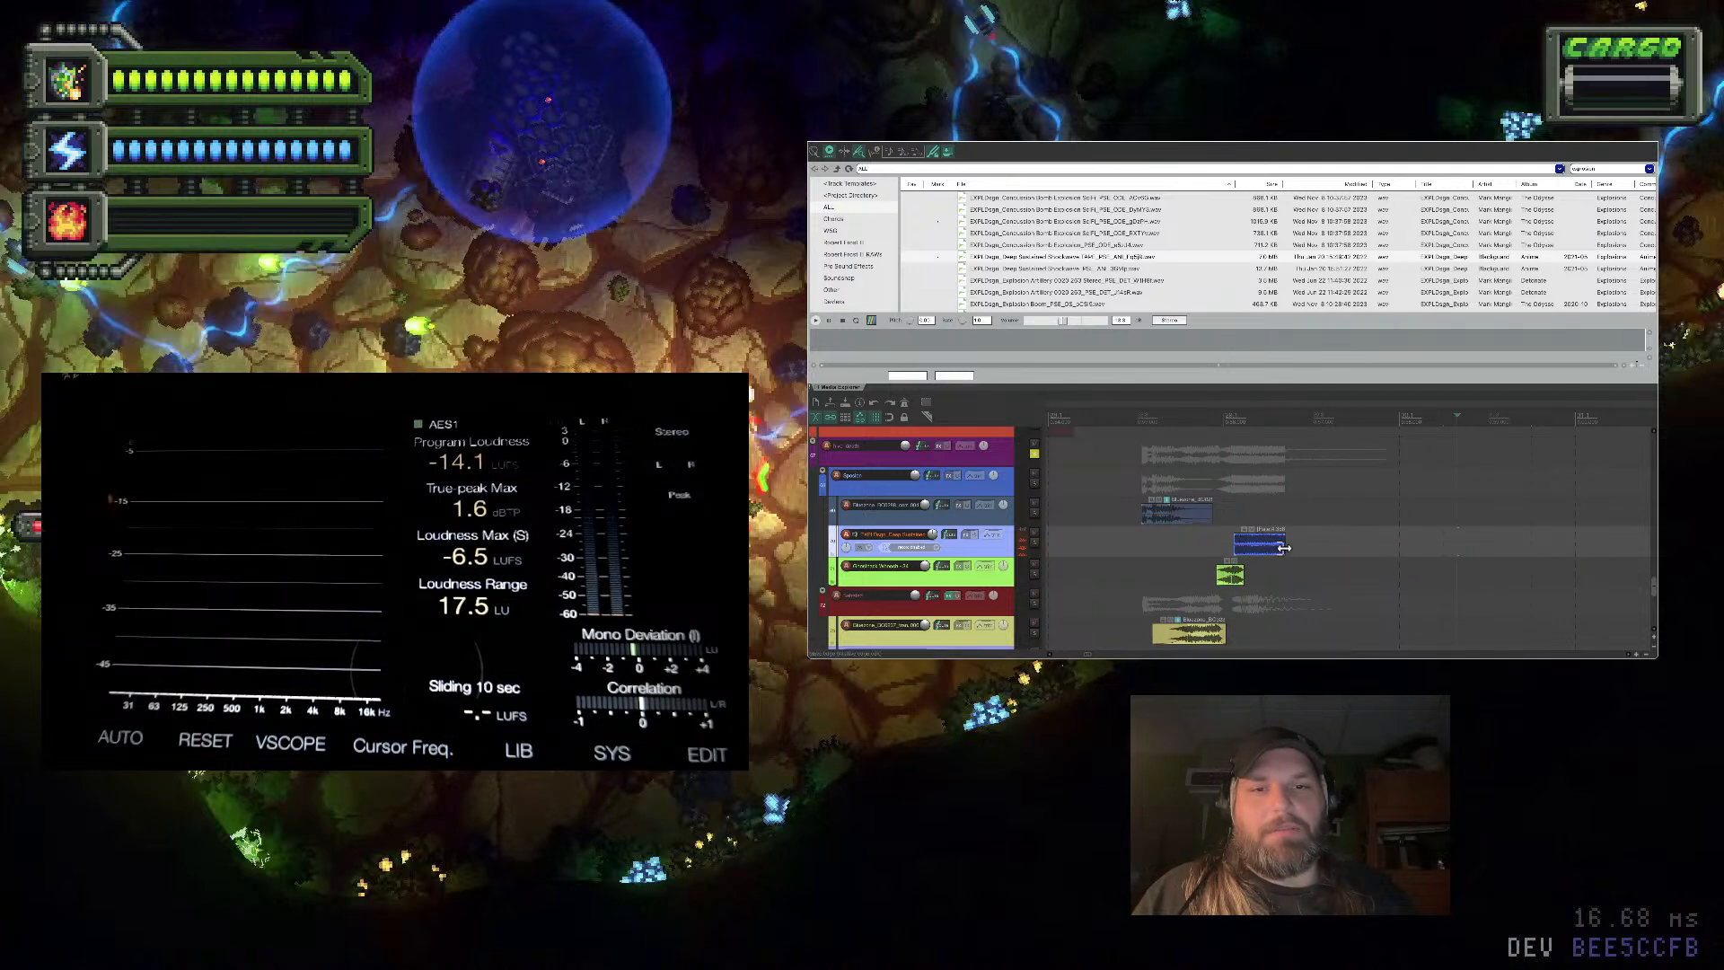
pyautogui.click(1413, 552)
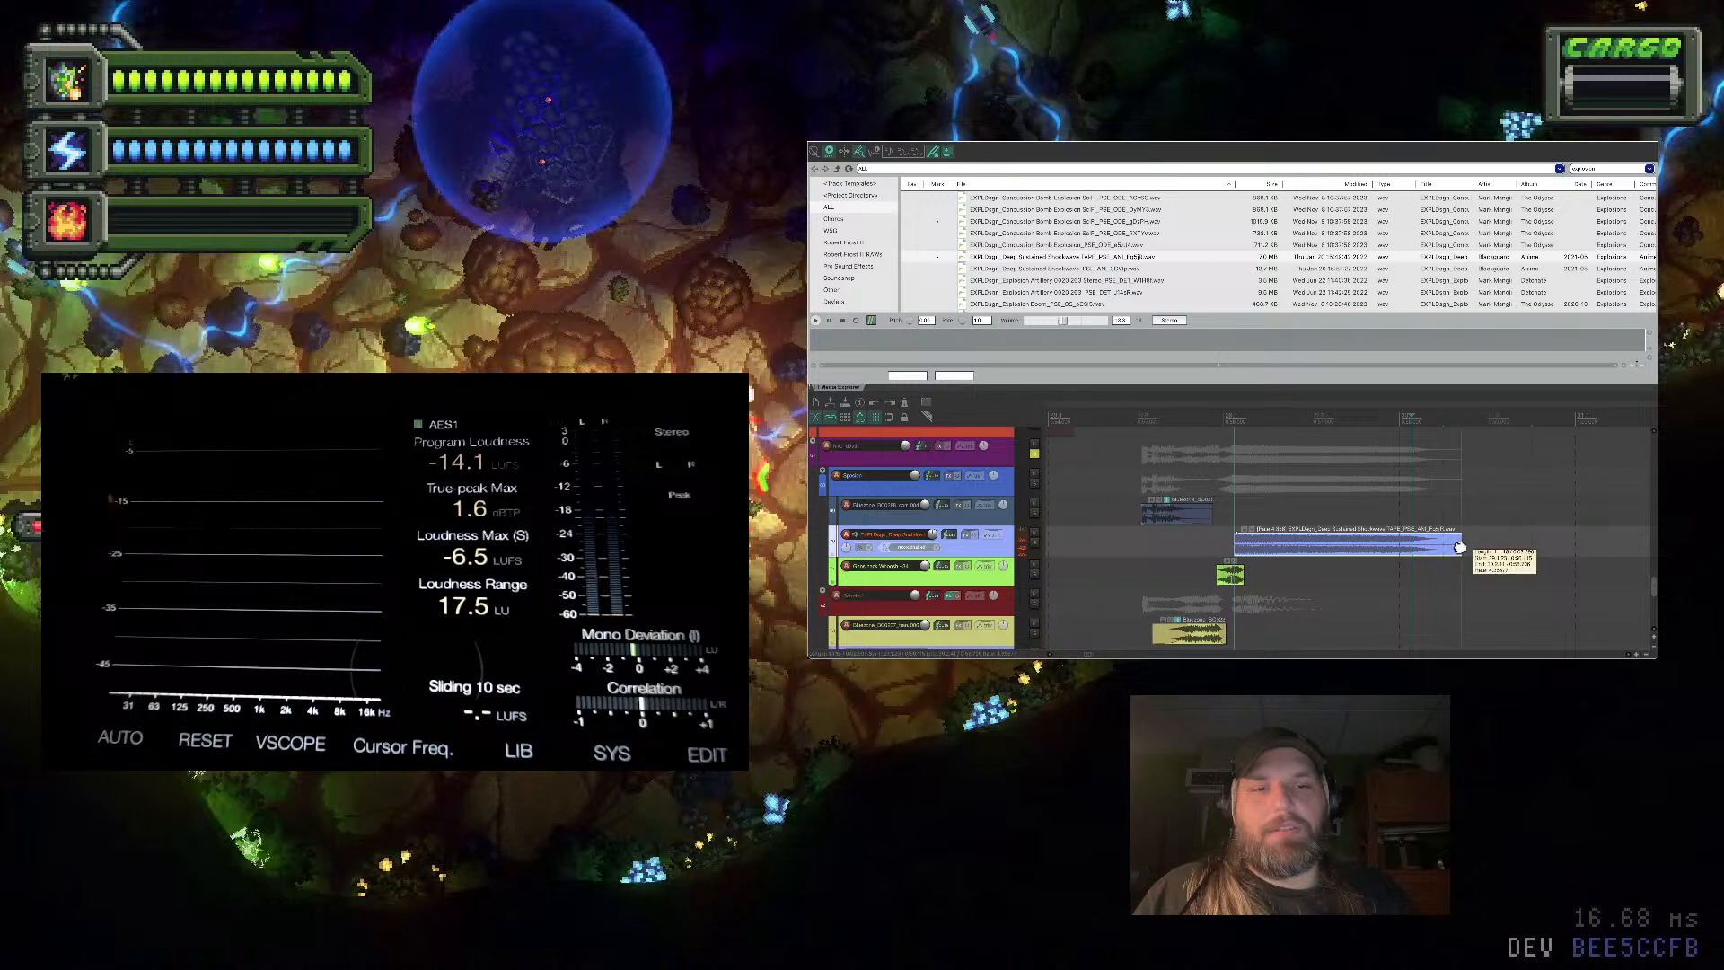
pyautogui.scroll(-10, 940, 554)
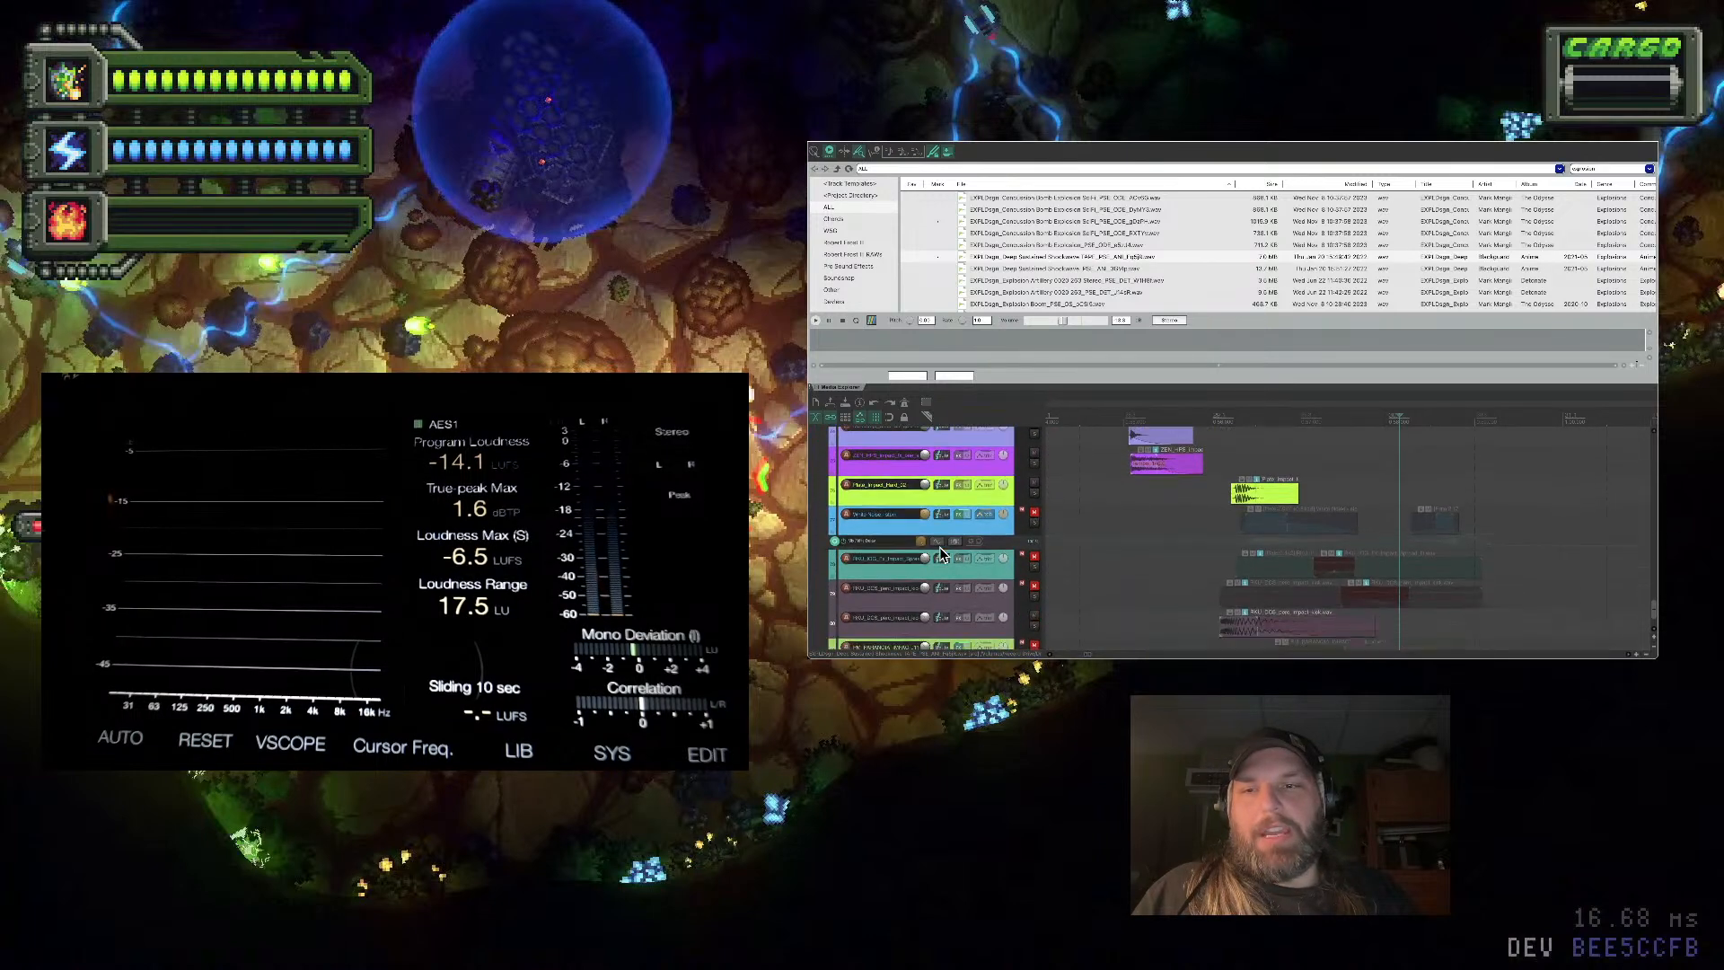
pyautogui.scroll(-2, 940, 553)
pyautogui.scroll(5, 944, 553)
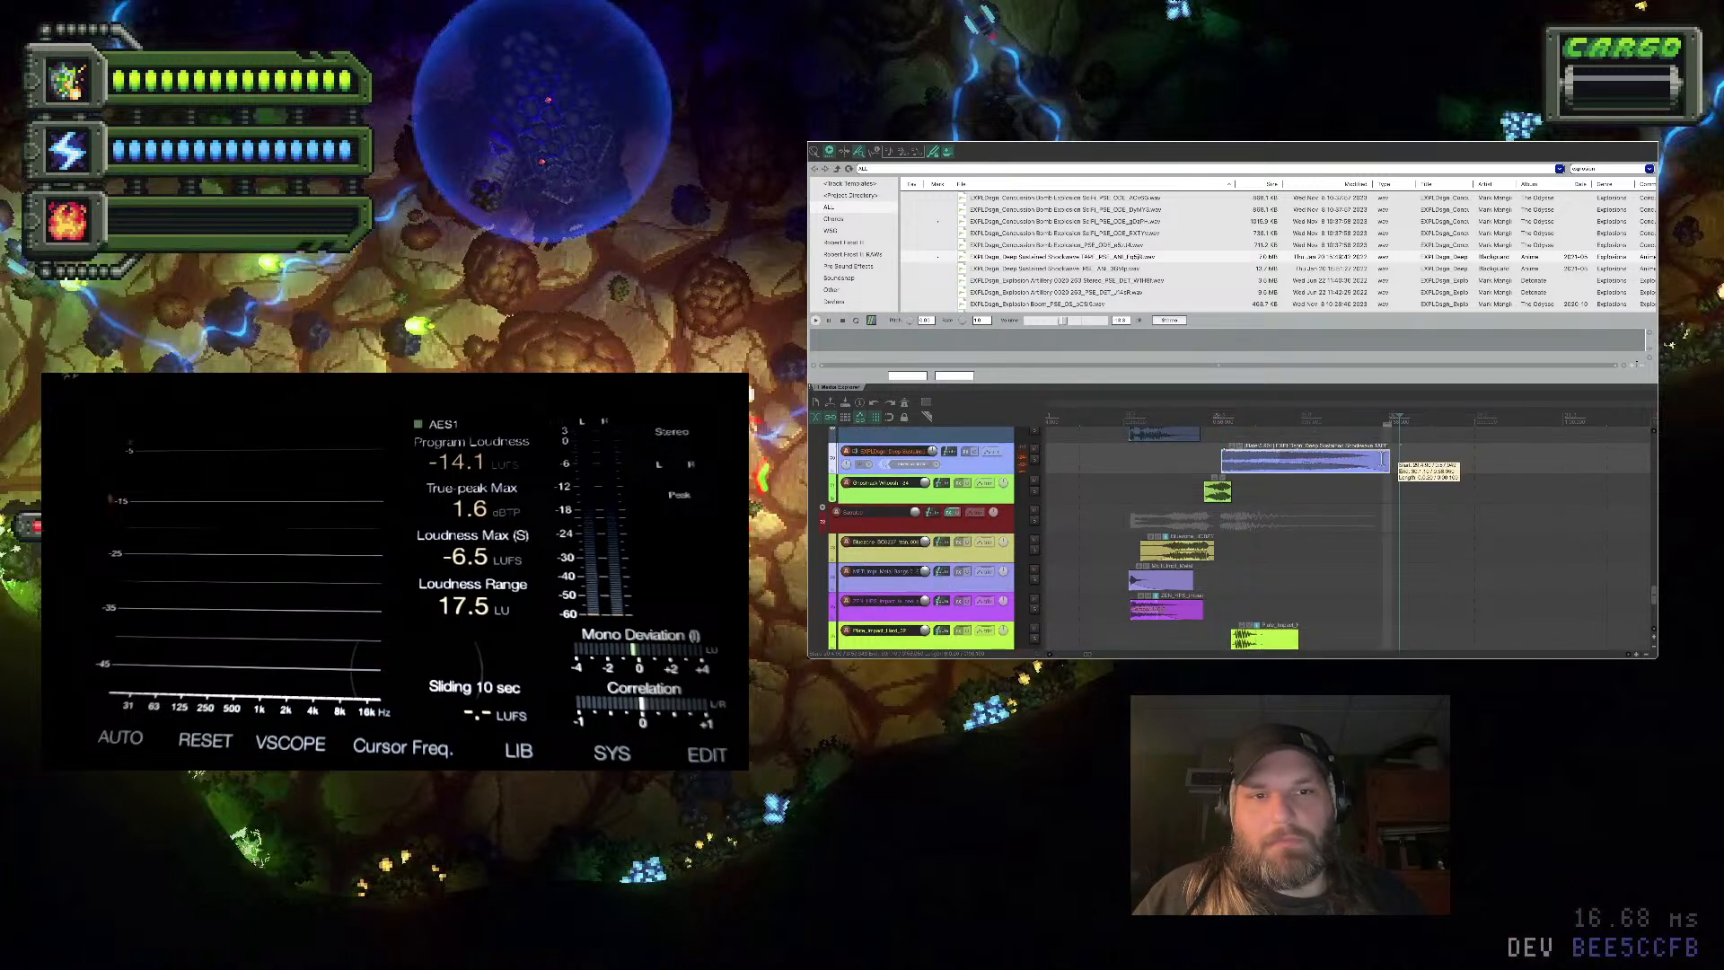
pyautogui.moveTo(1392, 463); pyautogui.dragTo(1353, 468)
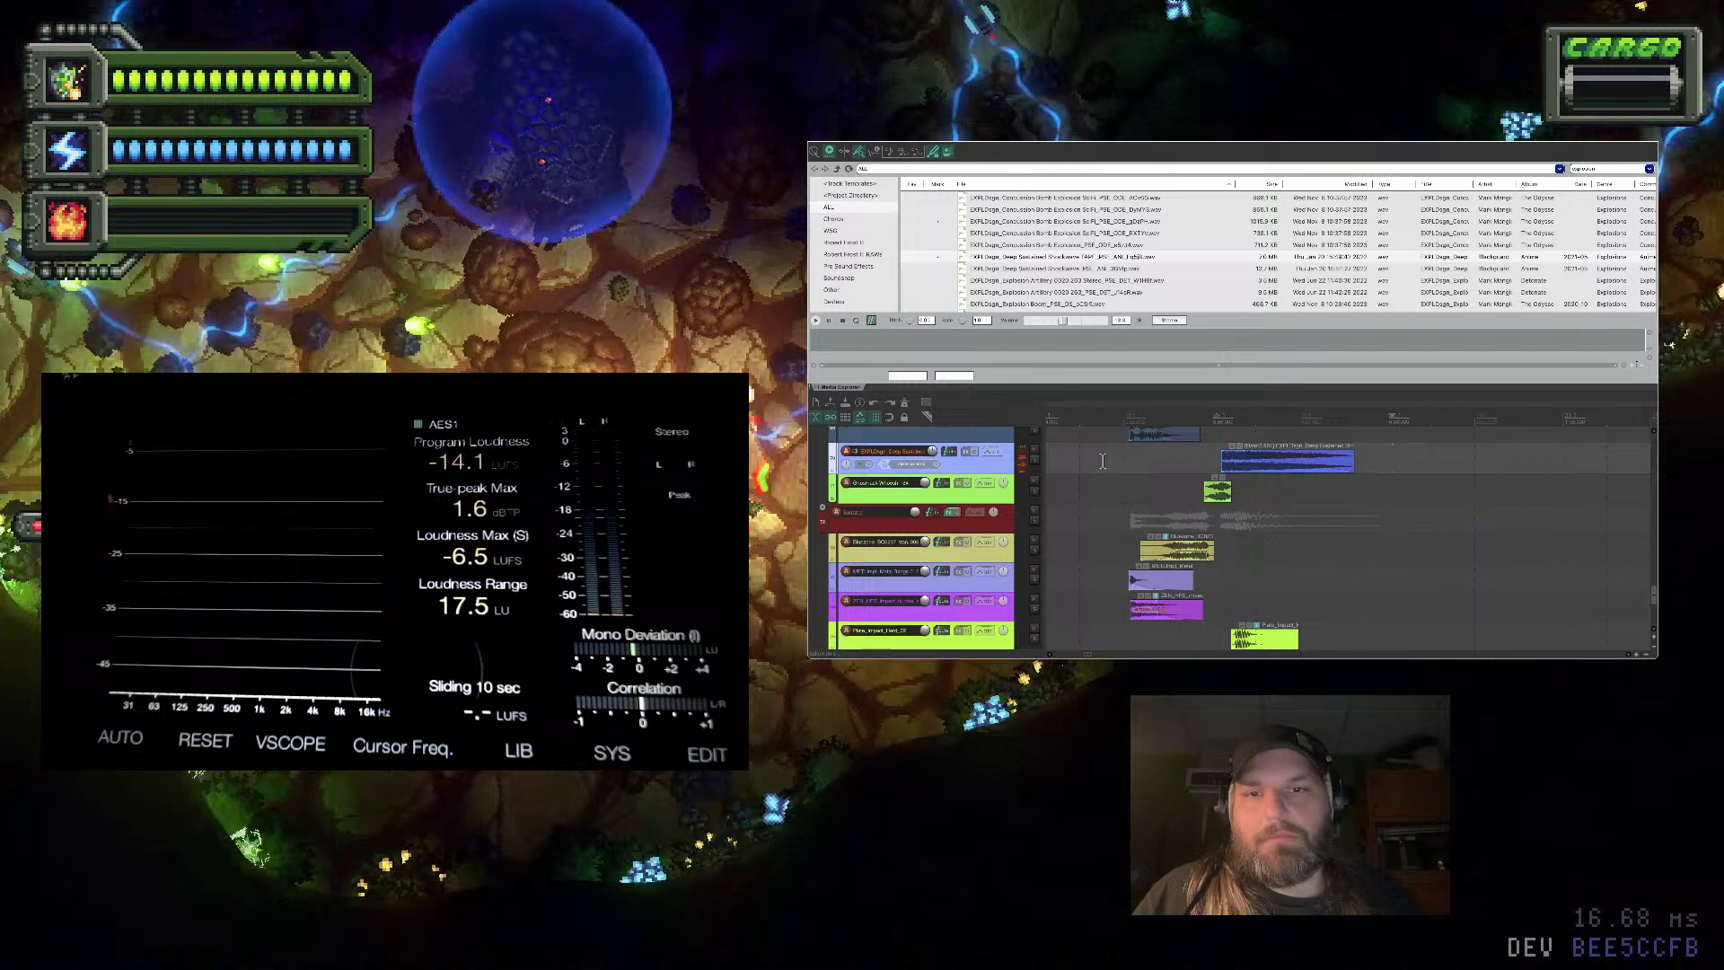
# Audition the shockwave layer, lengthen the end of its item slightly, close the media library and audition the full mix
pyautogui.press('space')
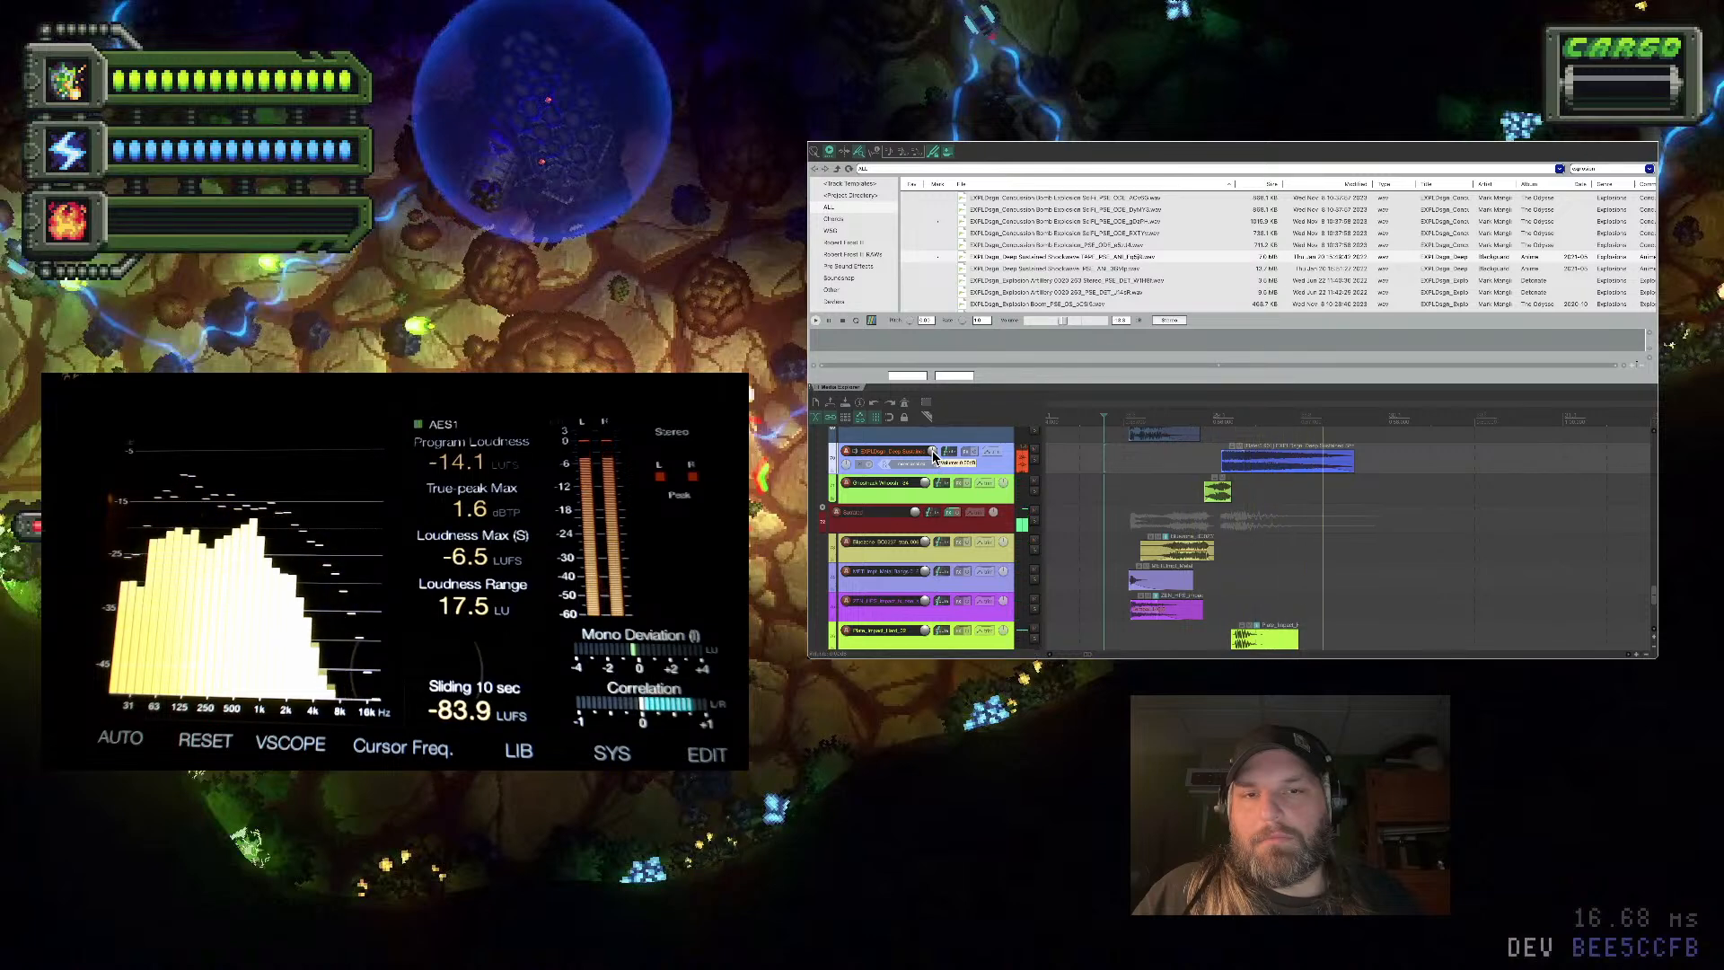
pyautogui.moveTo(1353, 465); pyautogui.dragTo(1394, 465)
pyautogui.press('space')
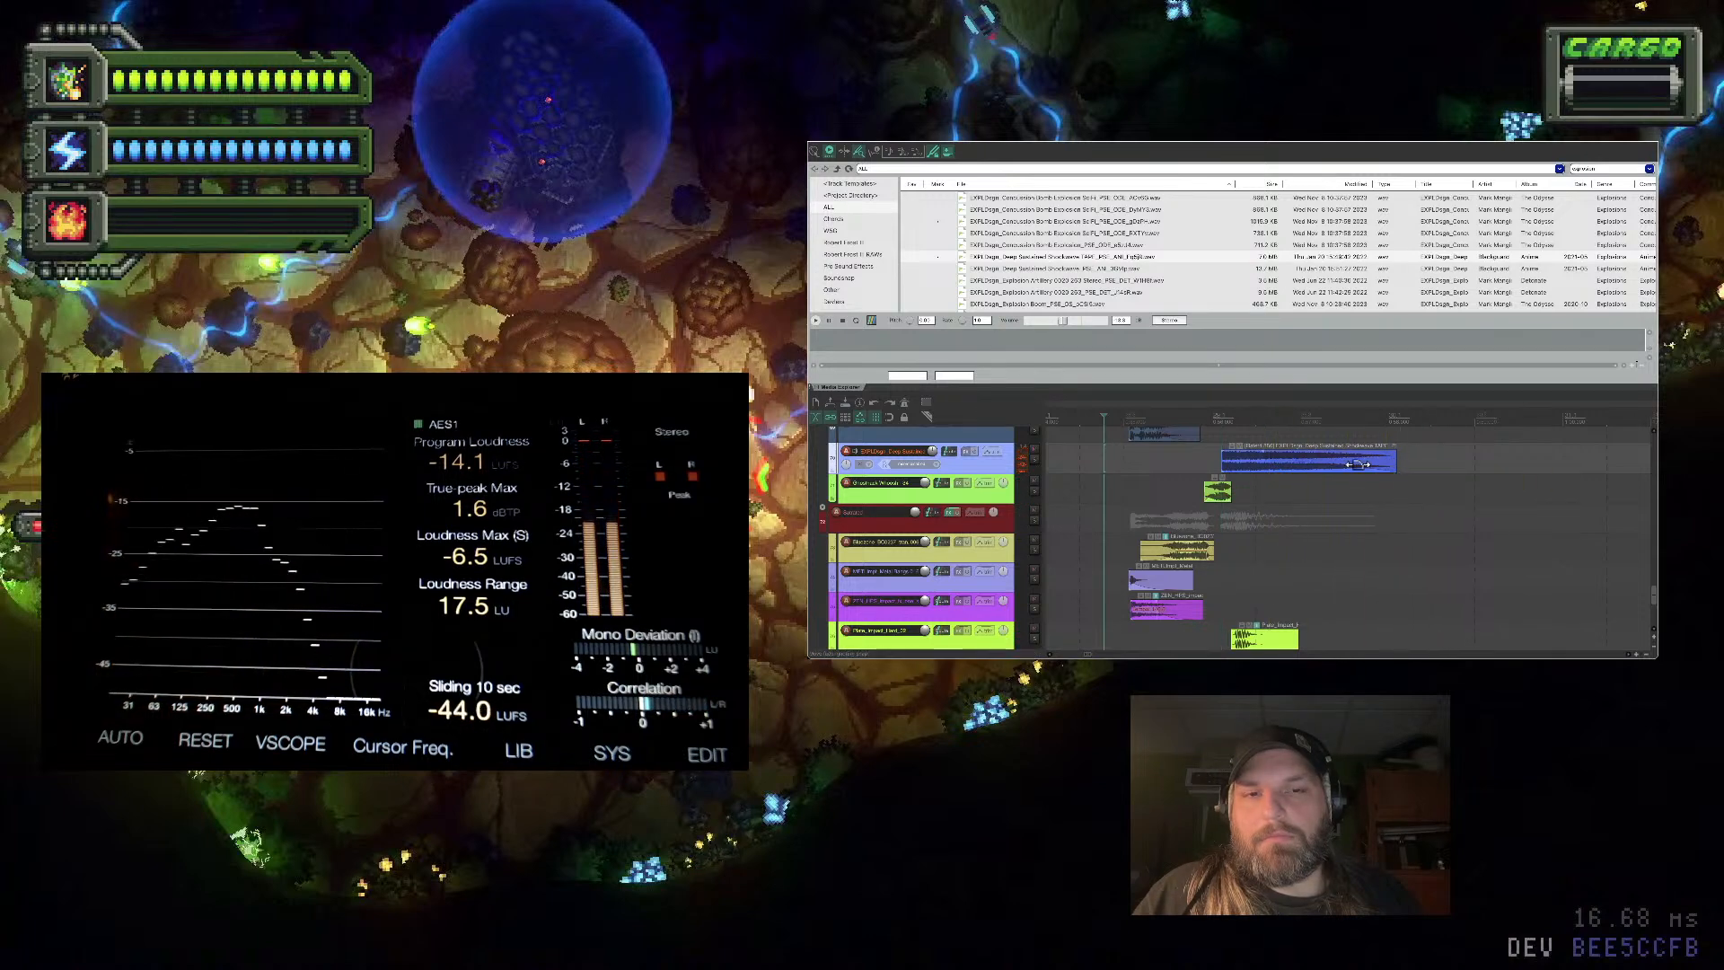
pyautogui.hotkey('ctrl', 'alt', 'x')
pyautogui.press('space')
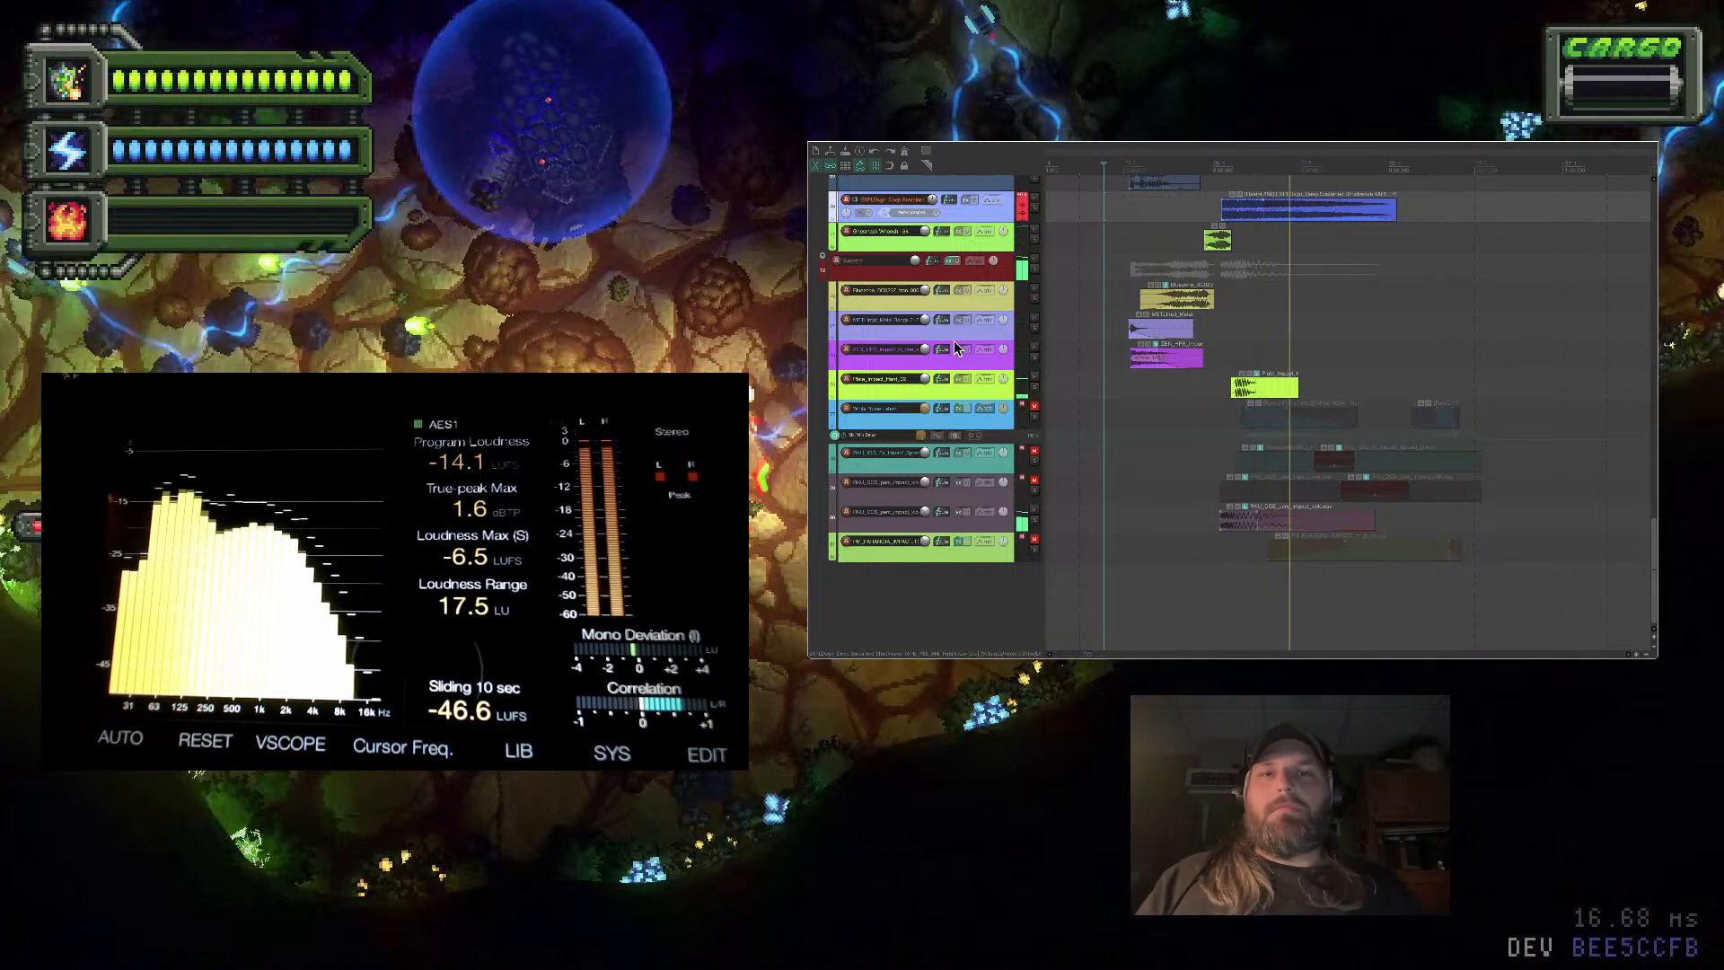
# Extend the end of the yellow build-up item, move the lime impact item to the start of the effect, and audition the result
pyautogui.scroll(3, 953, 341)
pyautogui.moveTo(1212, 368); pyautogui.dragTo(1226, 363)
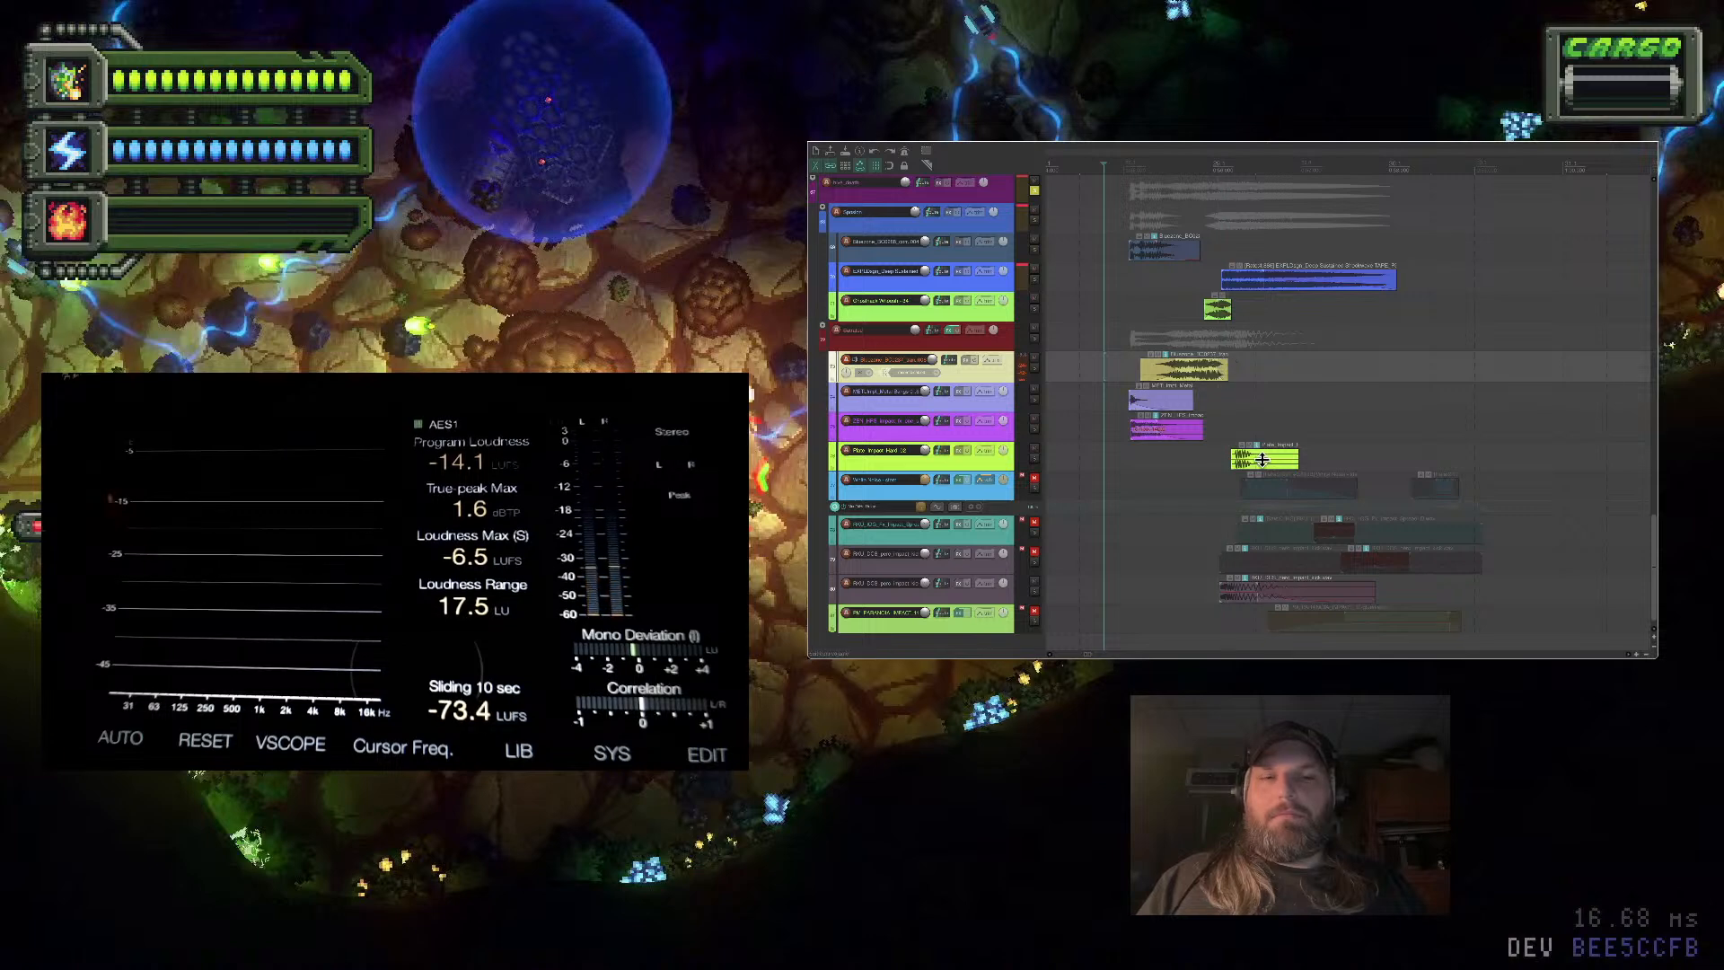
pyautogui.moveTo(1263, 460); pyautogui.dragTo(1149, 466)
pyautogui.click(1112, 446)
pyautogui.press('space')
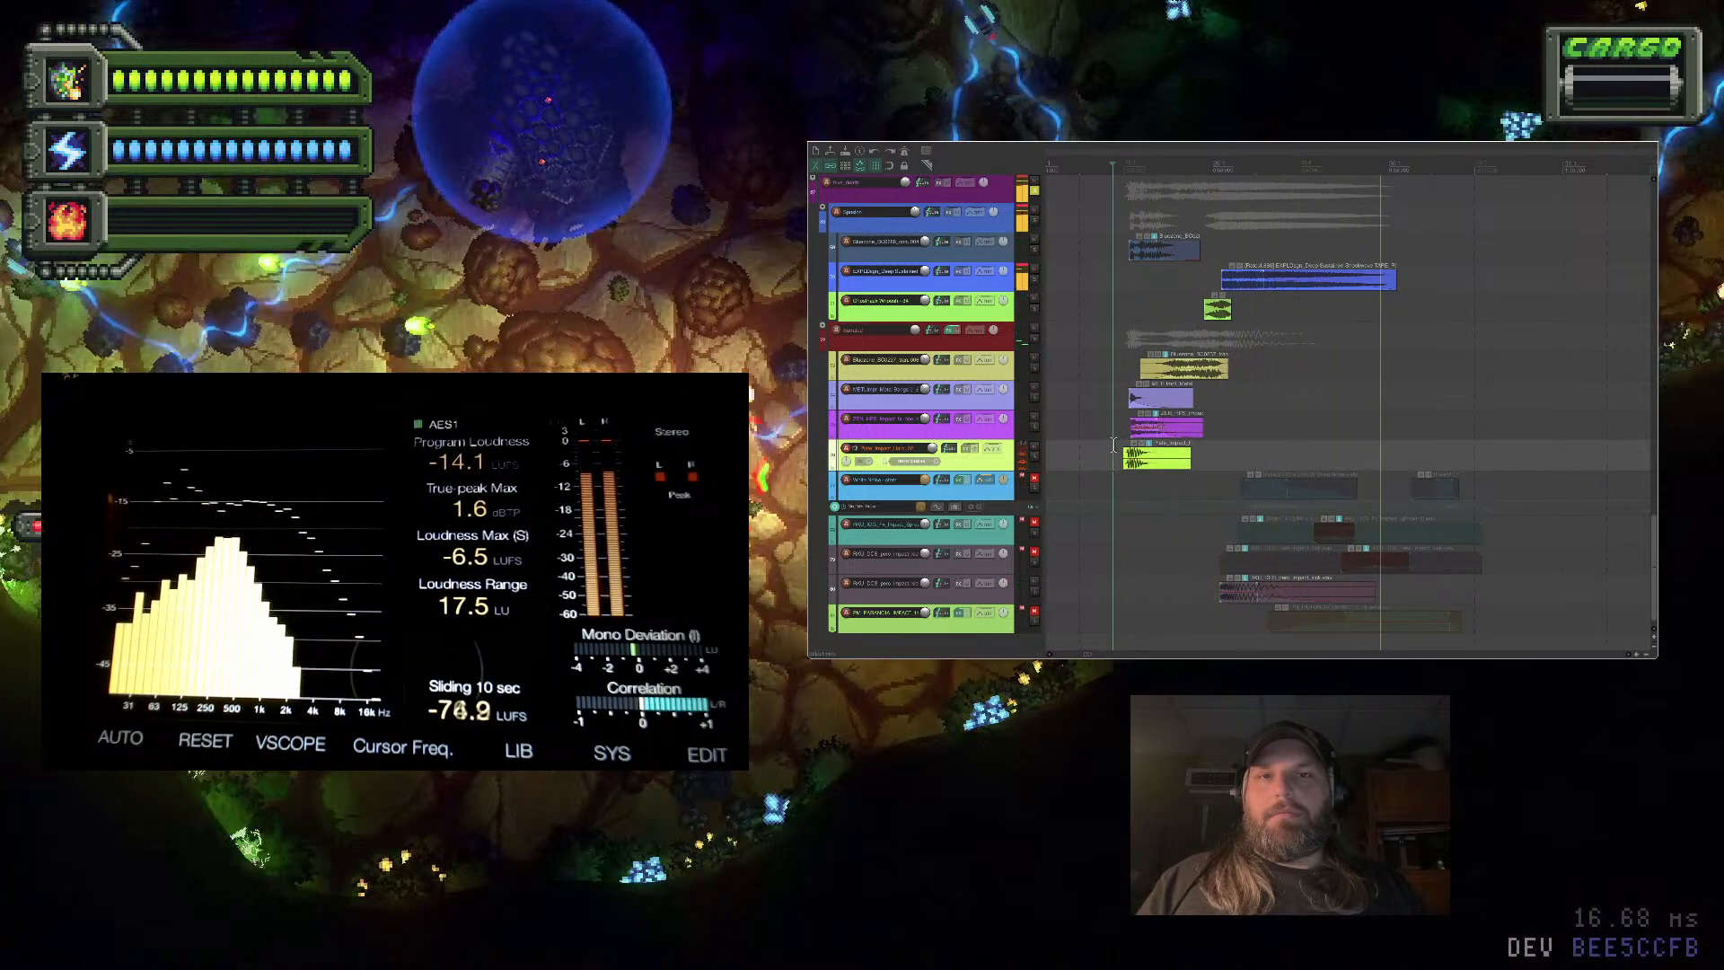
pyautogui.press('space')
# Move the dark blue item at the start of the effect to the impact point and audition the new timing
pyautogui.click(1146, 257)
pyautogui.moveTo(1146, 260); pyautogui.dragTo(1226, 261)
pyautogui.click(1098, 298)
pyautogui.press('space')
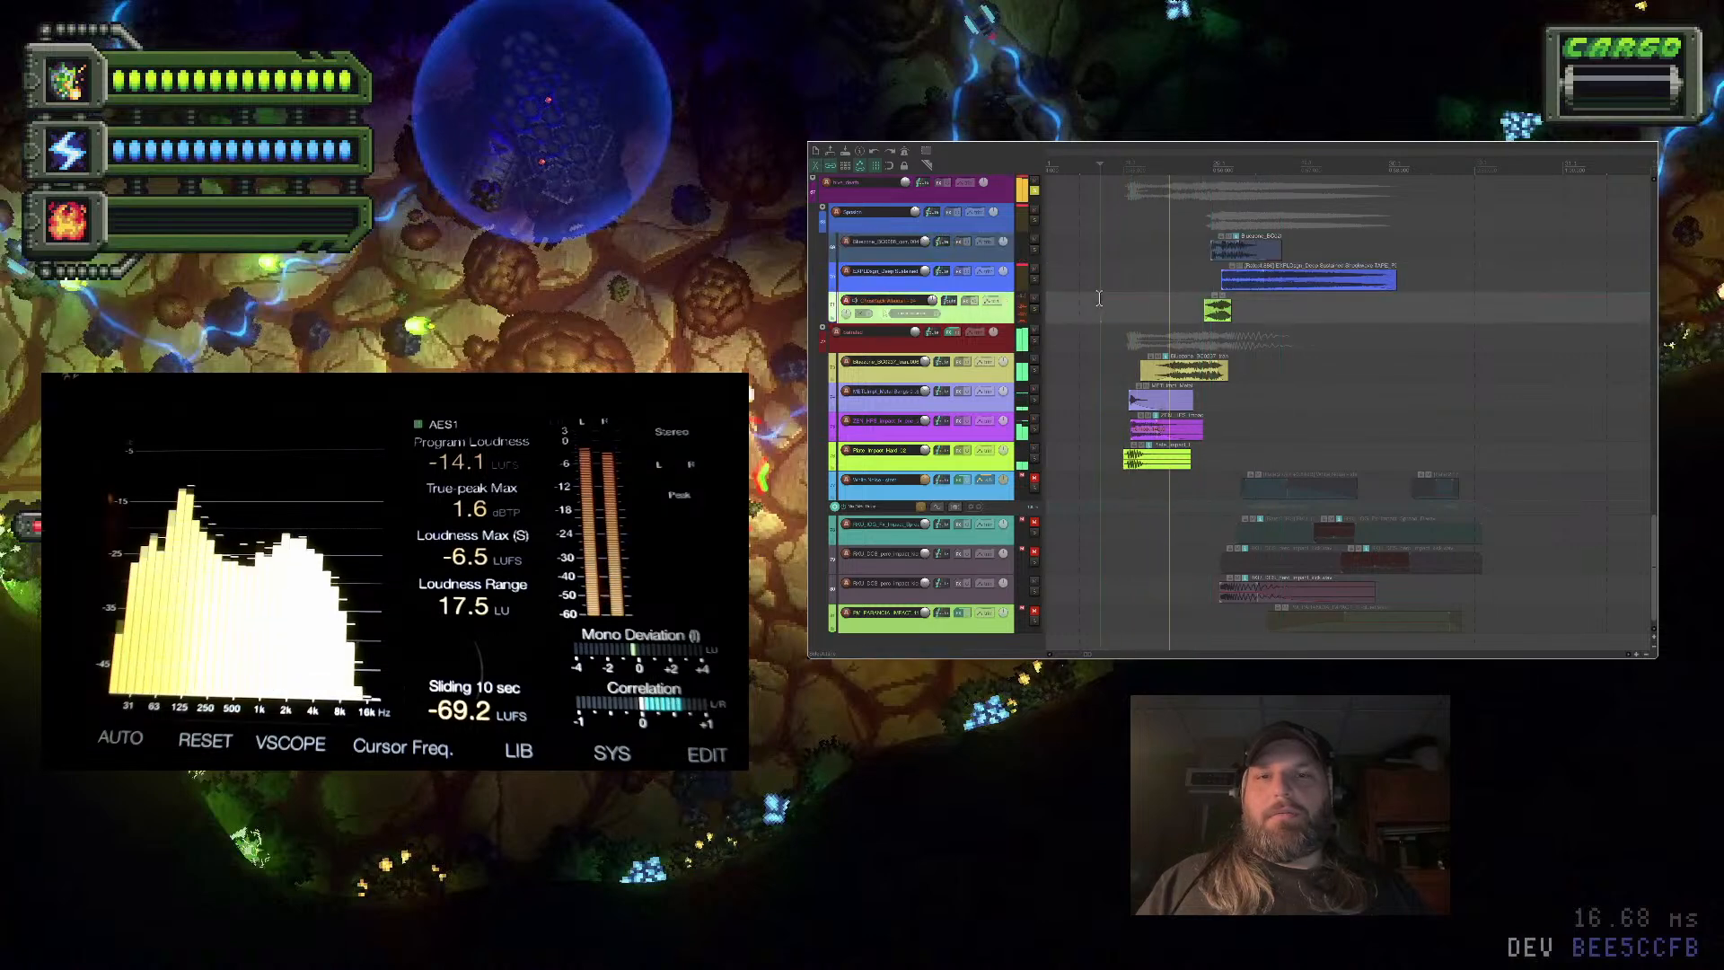
pyautogui.press('space')
# Shorten the ends of the magenta and yellow build-up items and audition the effect from just before the build-up
pyautogui.click(1186, 429)
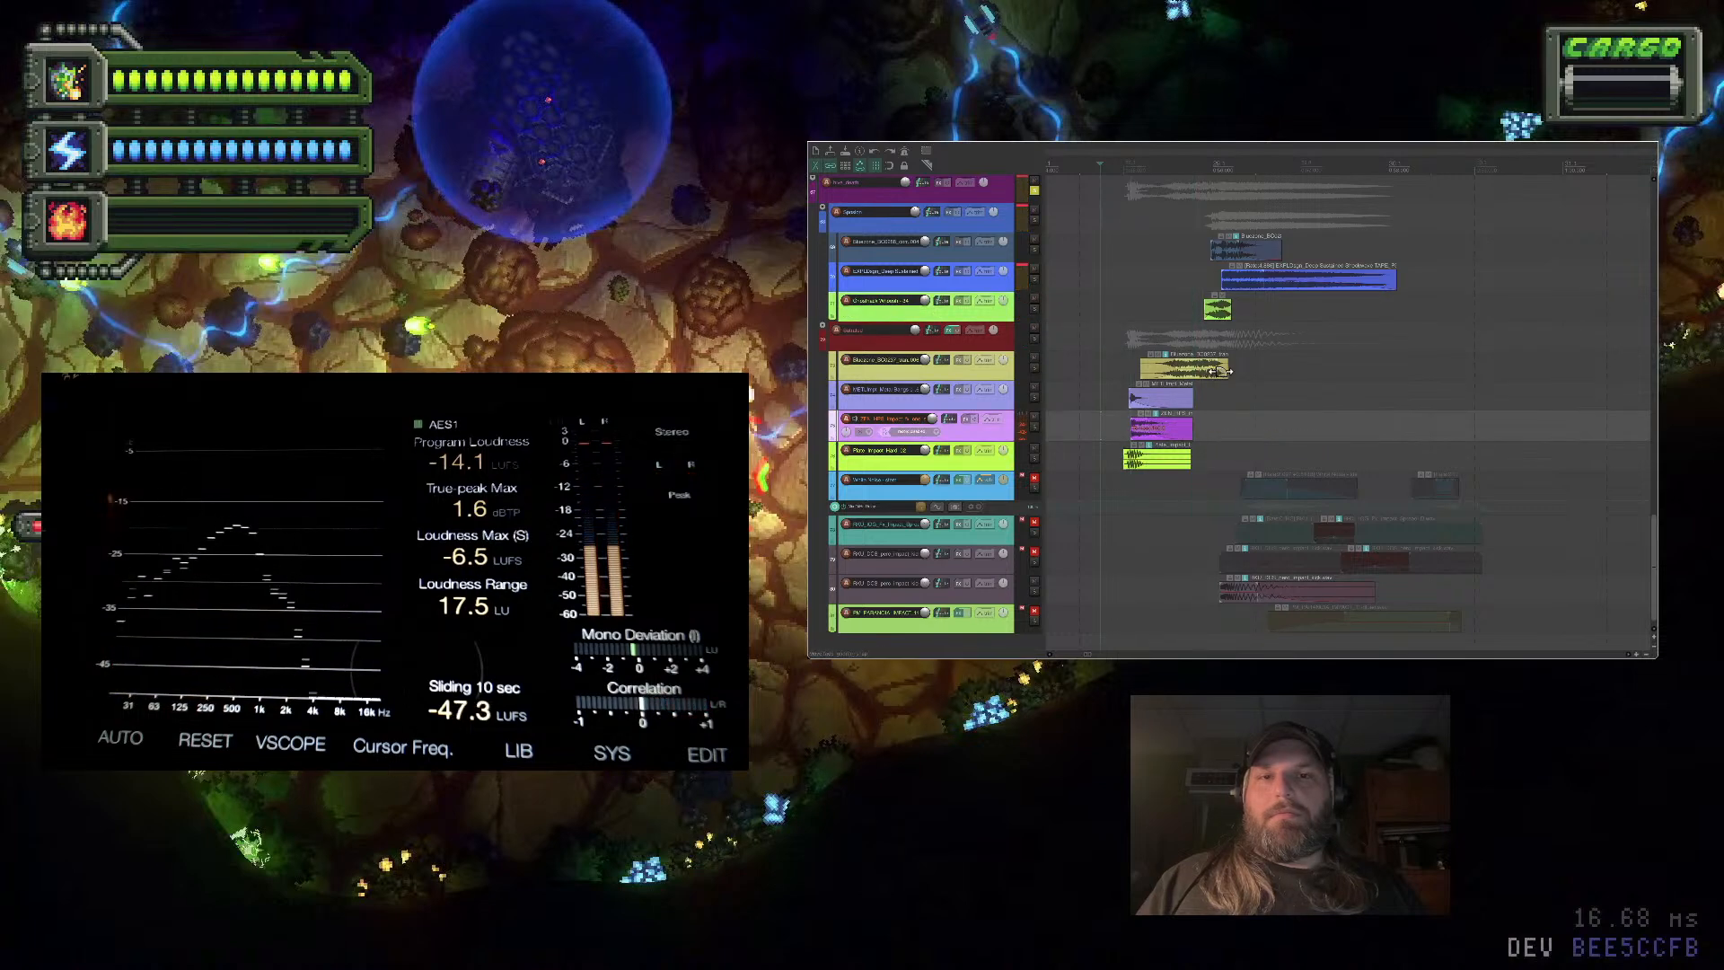
pyautogui.moveTo(1225, 369); pyautogui.dragTo(1218, 369)
pyautogui.click(1099, 339)
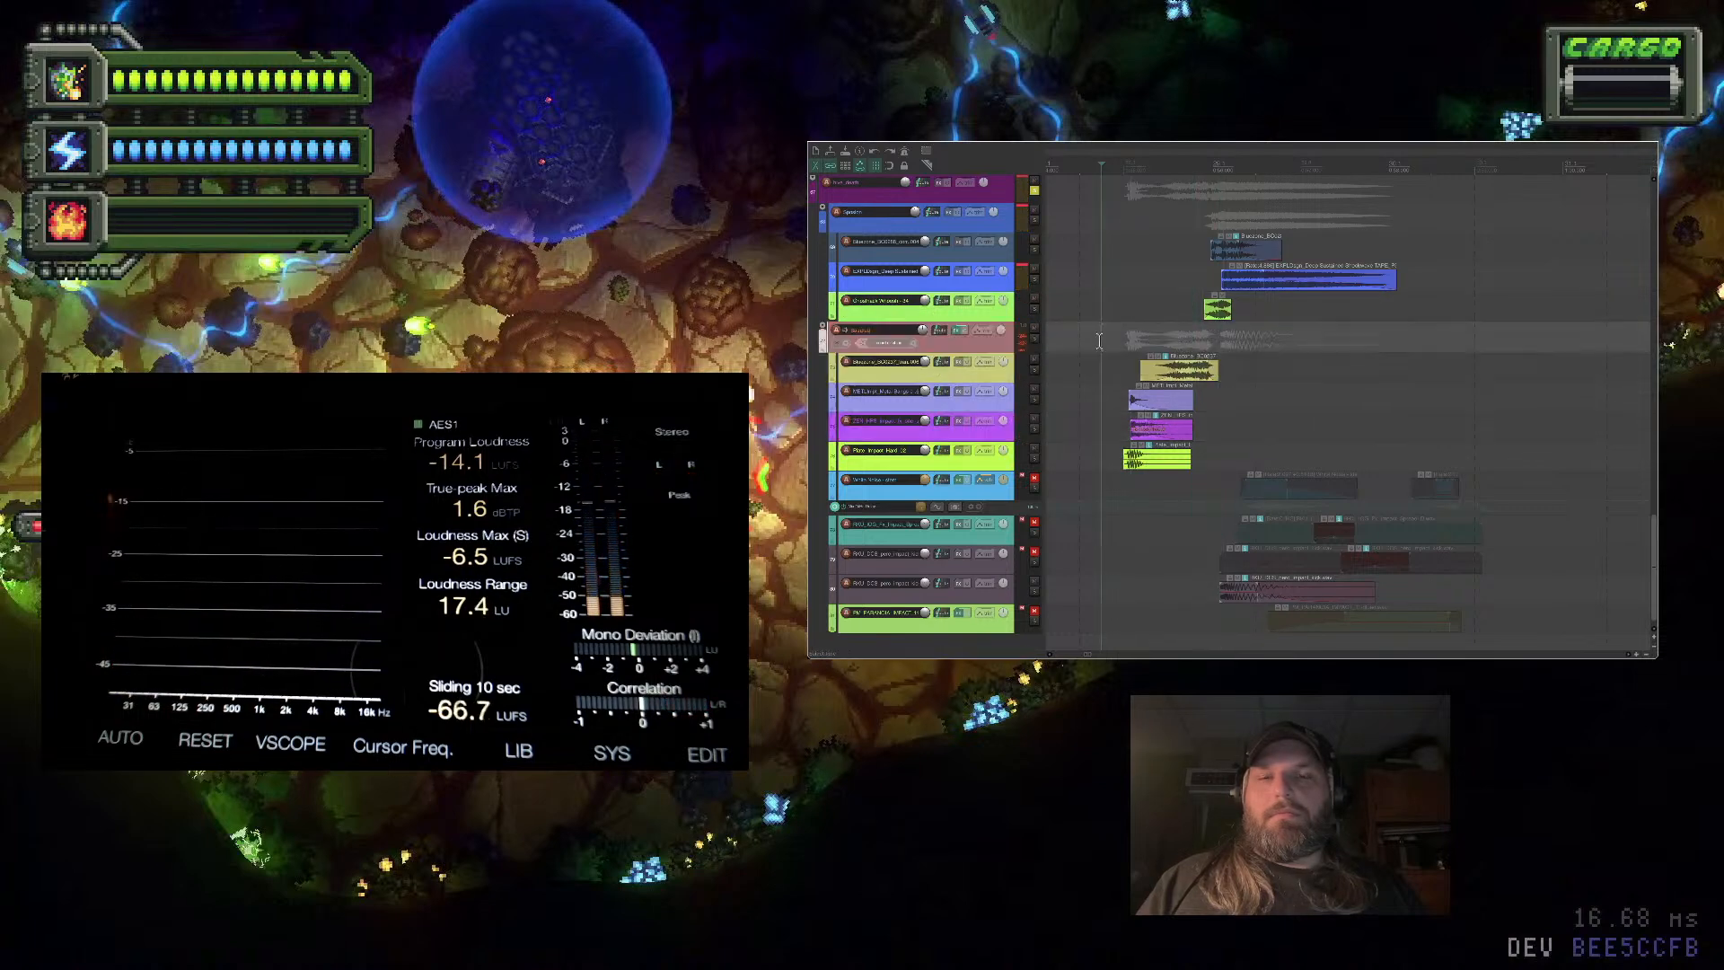
pyautogui.press('space')
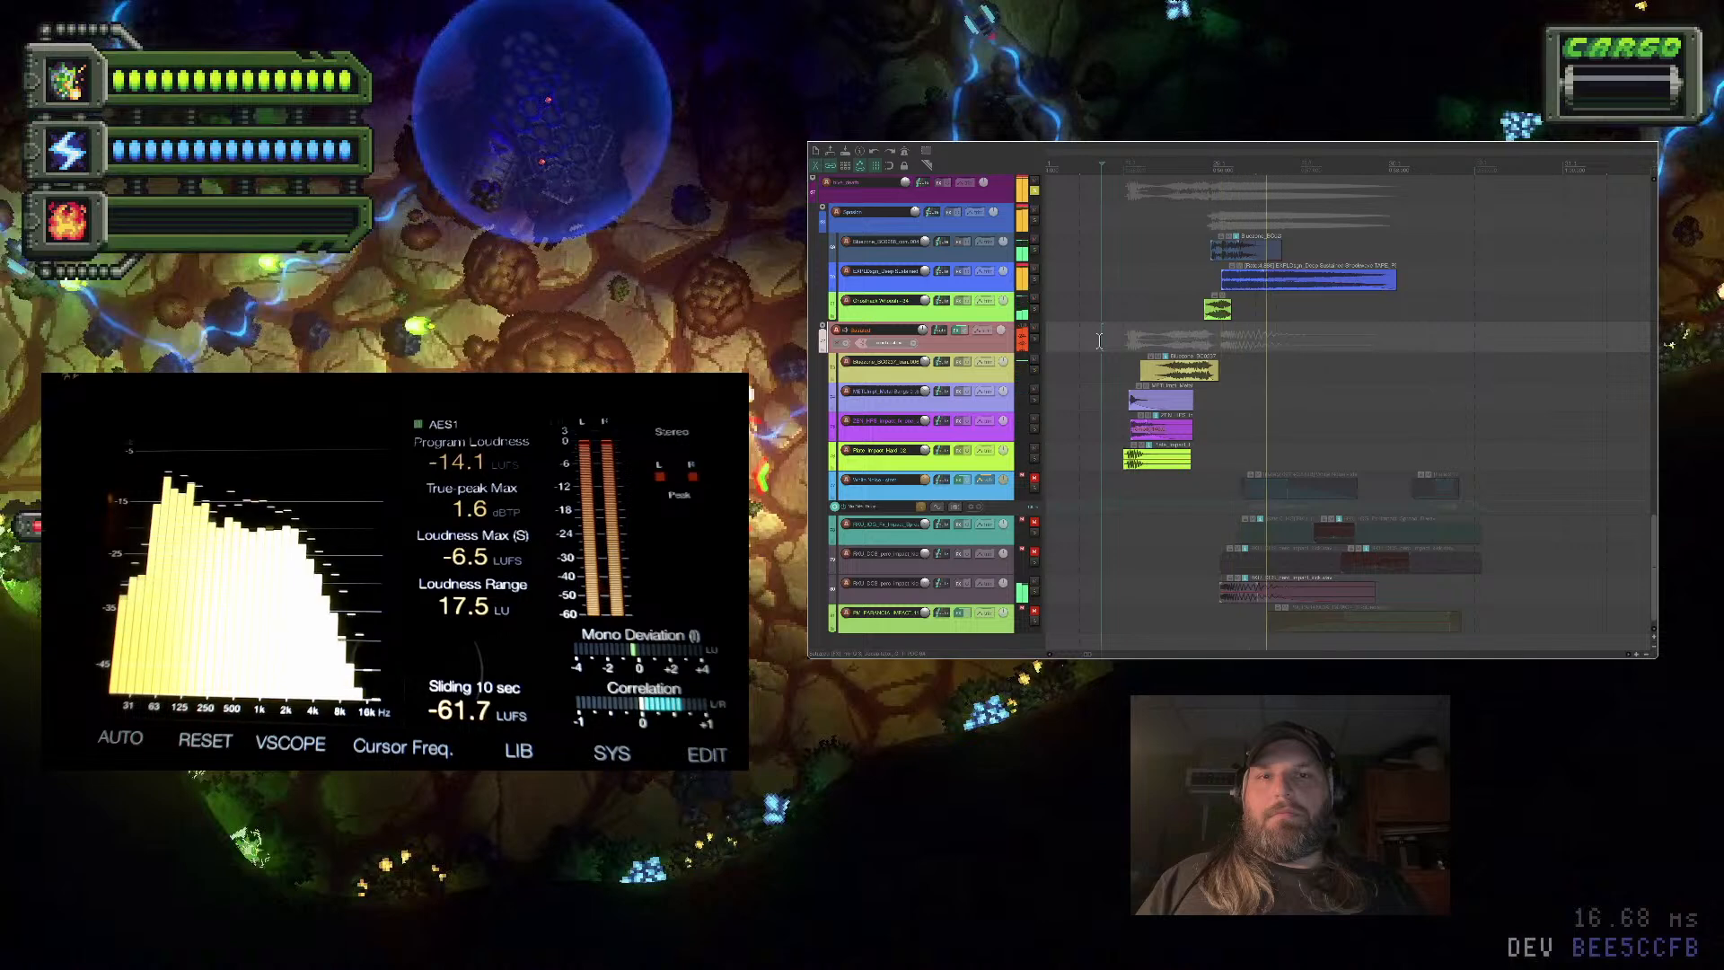
pyautogui.press('space')
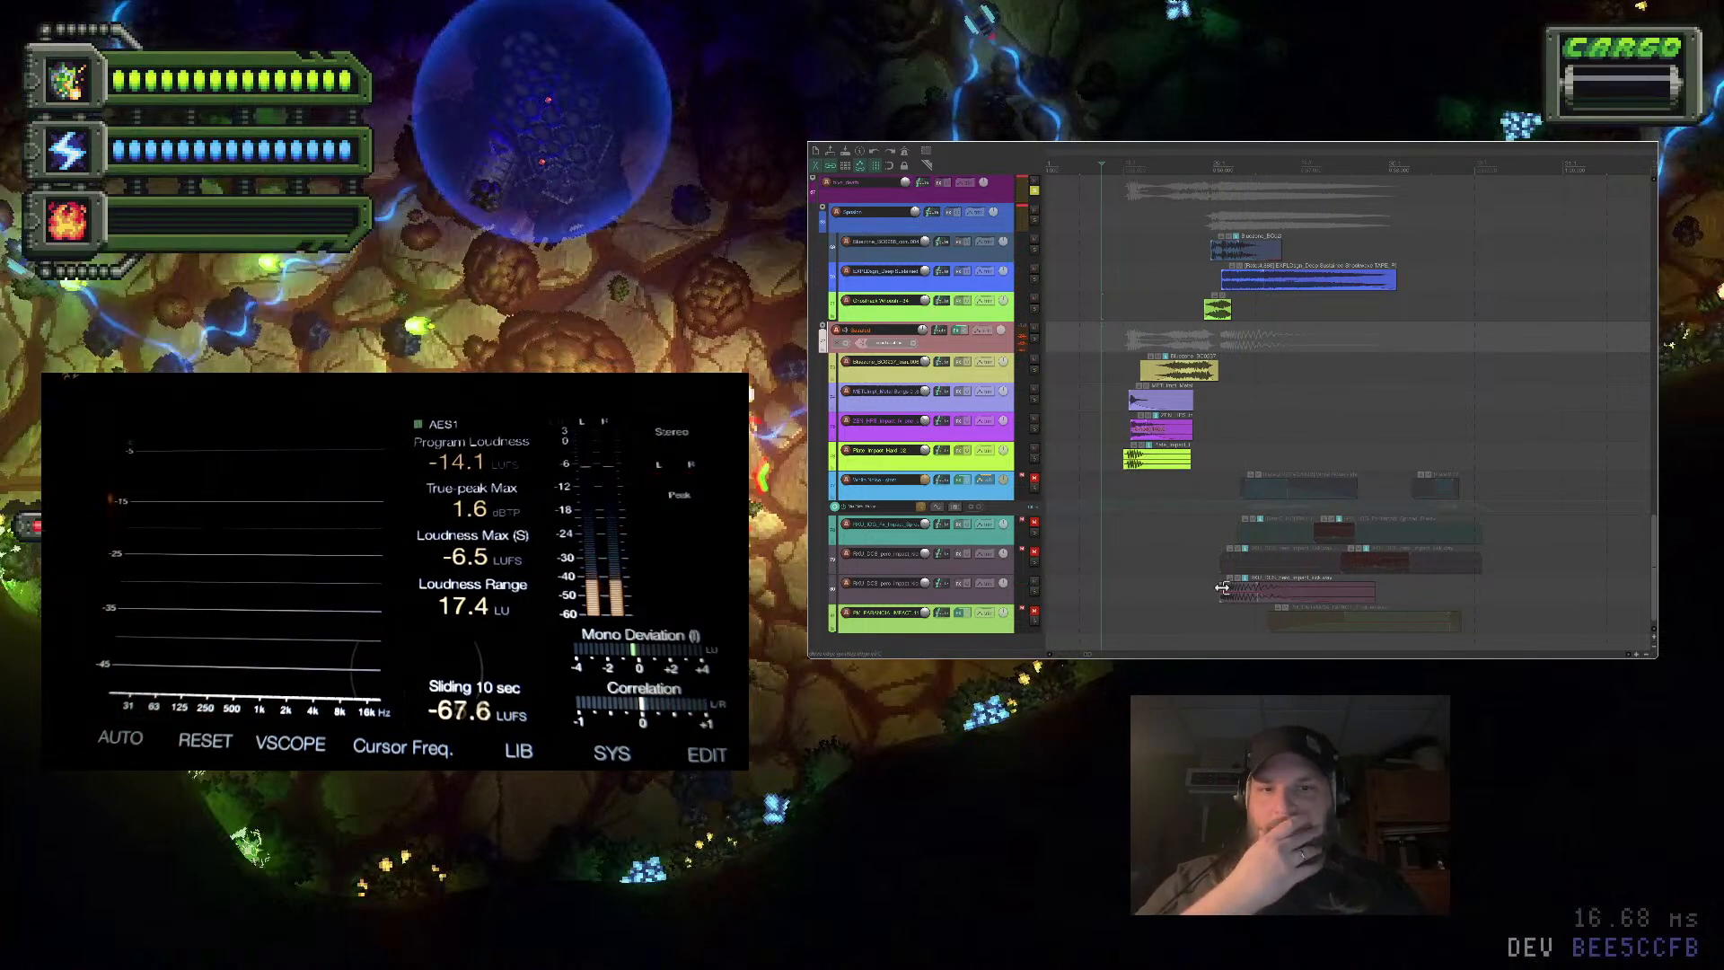
# Move the unmuted mauve track above the light blue White Noise track and unmute the White Noise track while auditioning the mix
pyautogui.click(988, 598)
pyautogui.moveTo(988, 592); pyautogui.dragTo(985, 465)
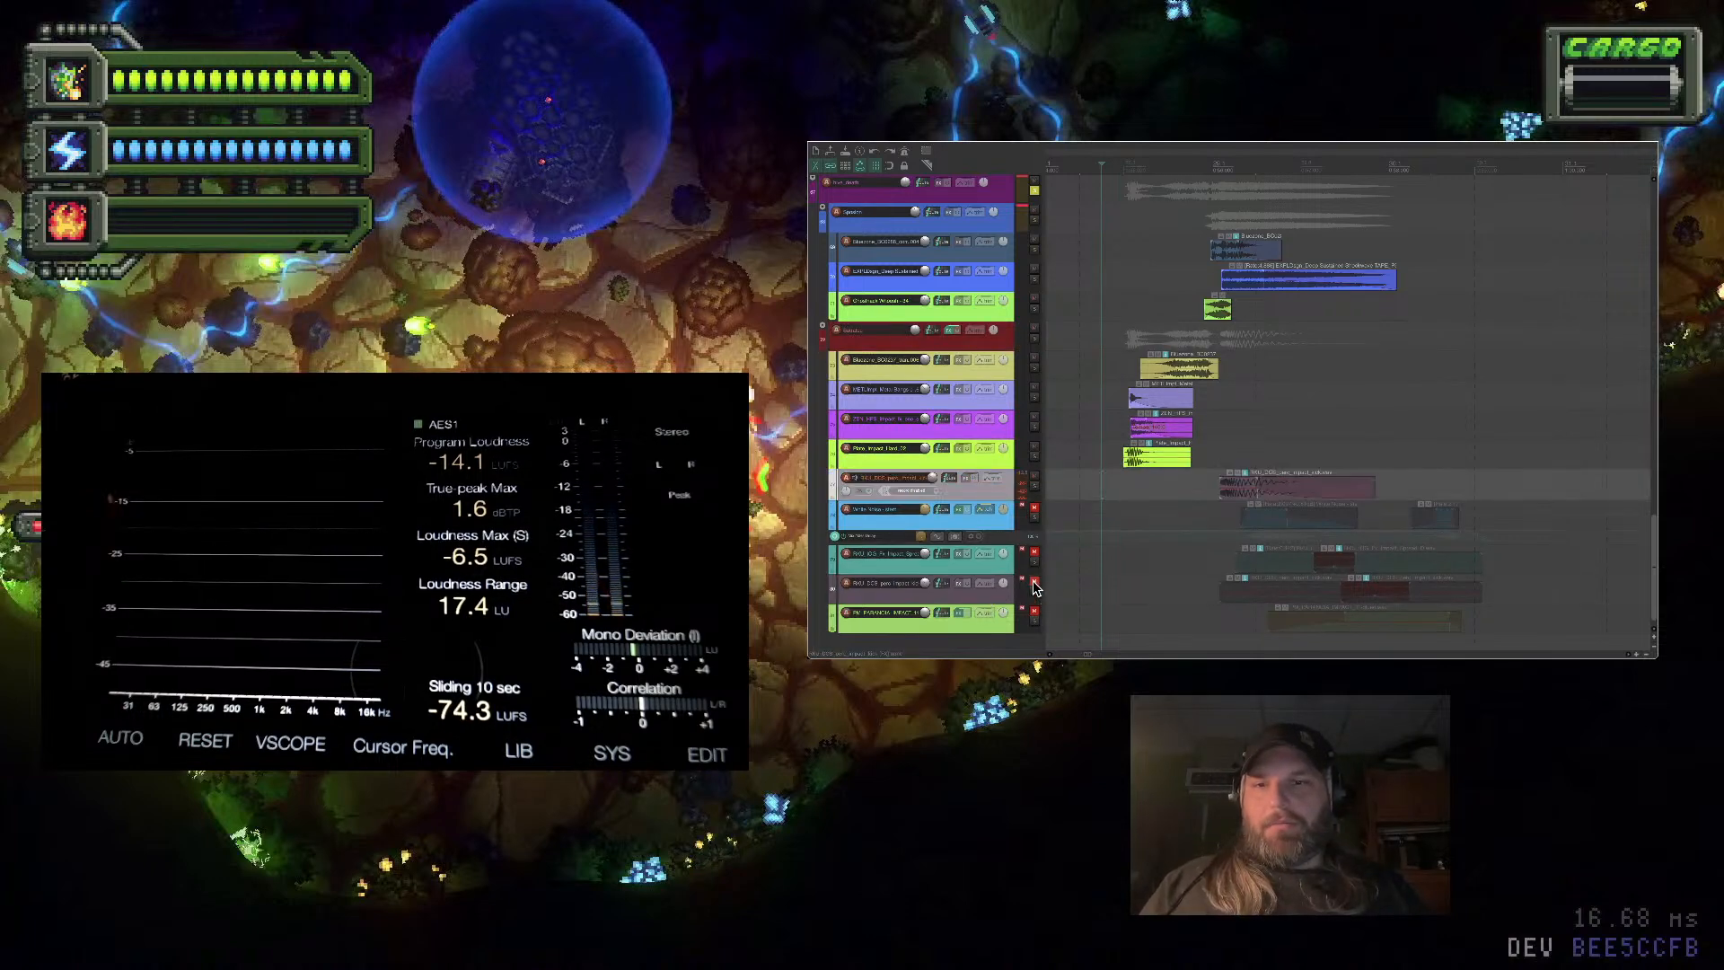
pyautogui.press('space')
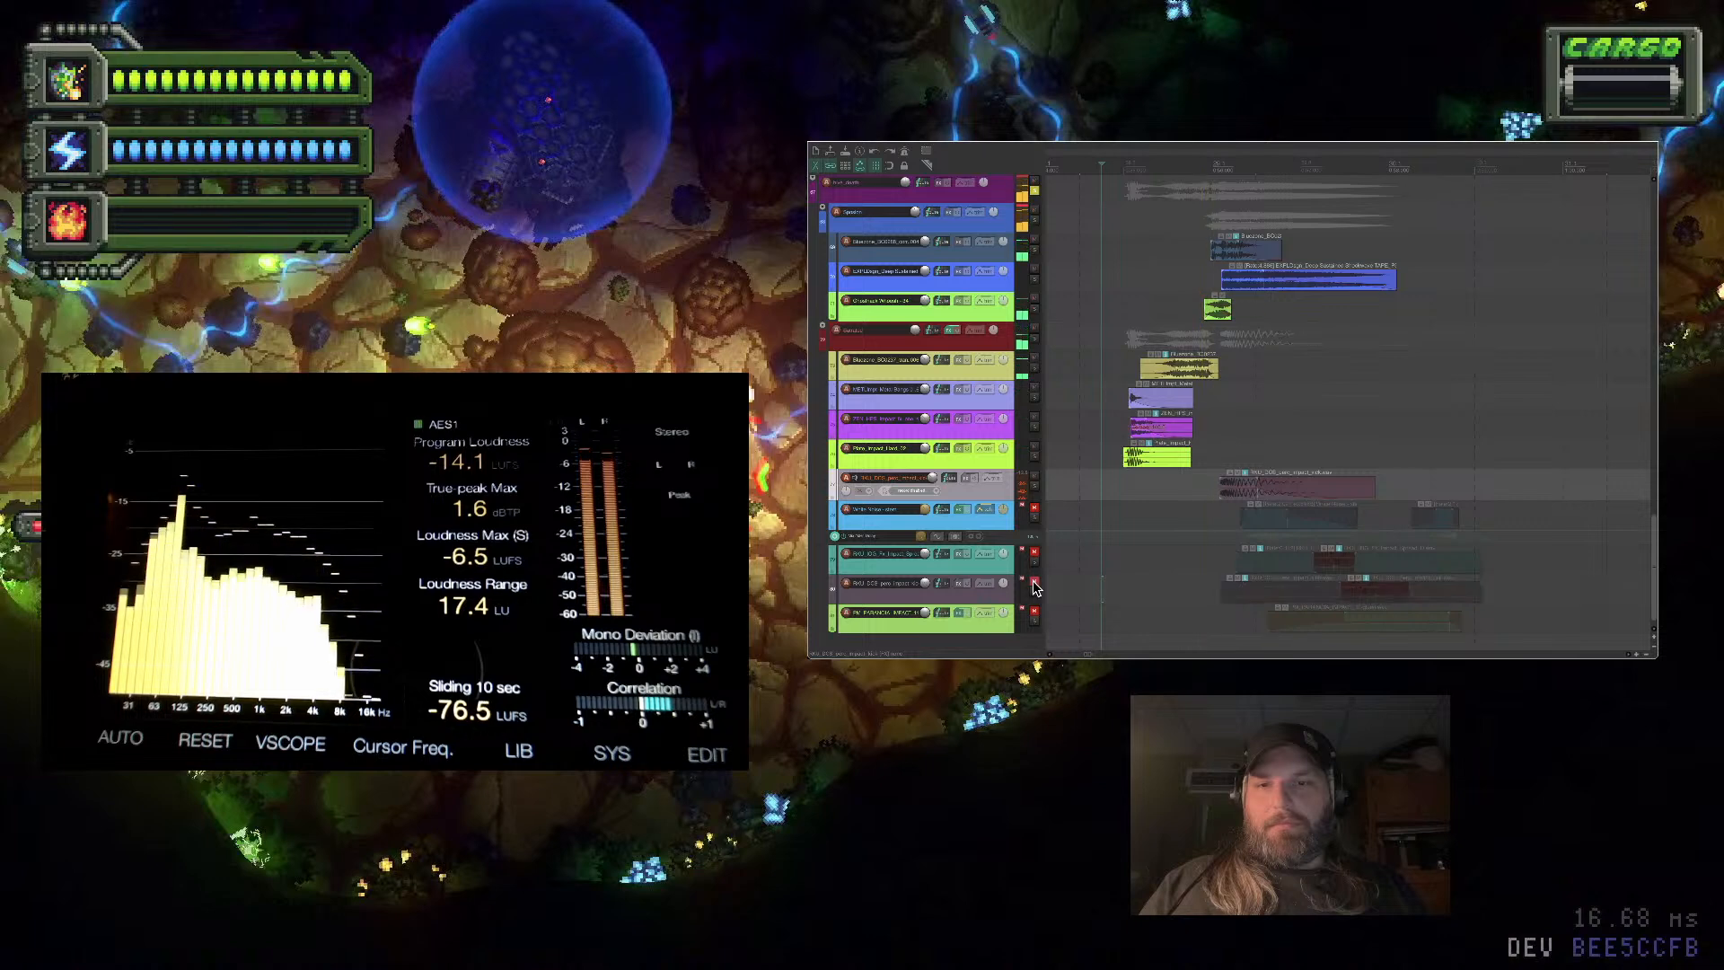
pyautogui.click(1034, 510)
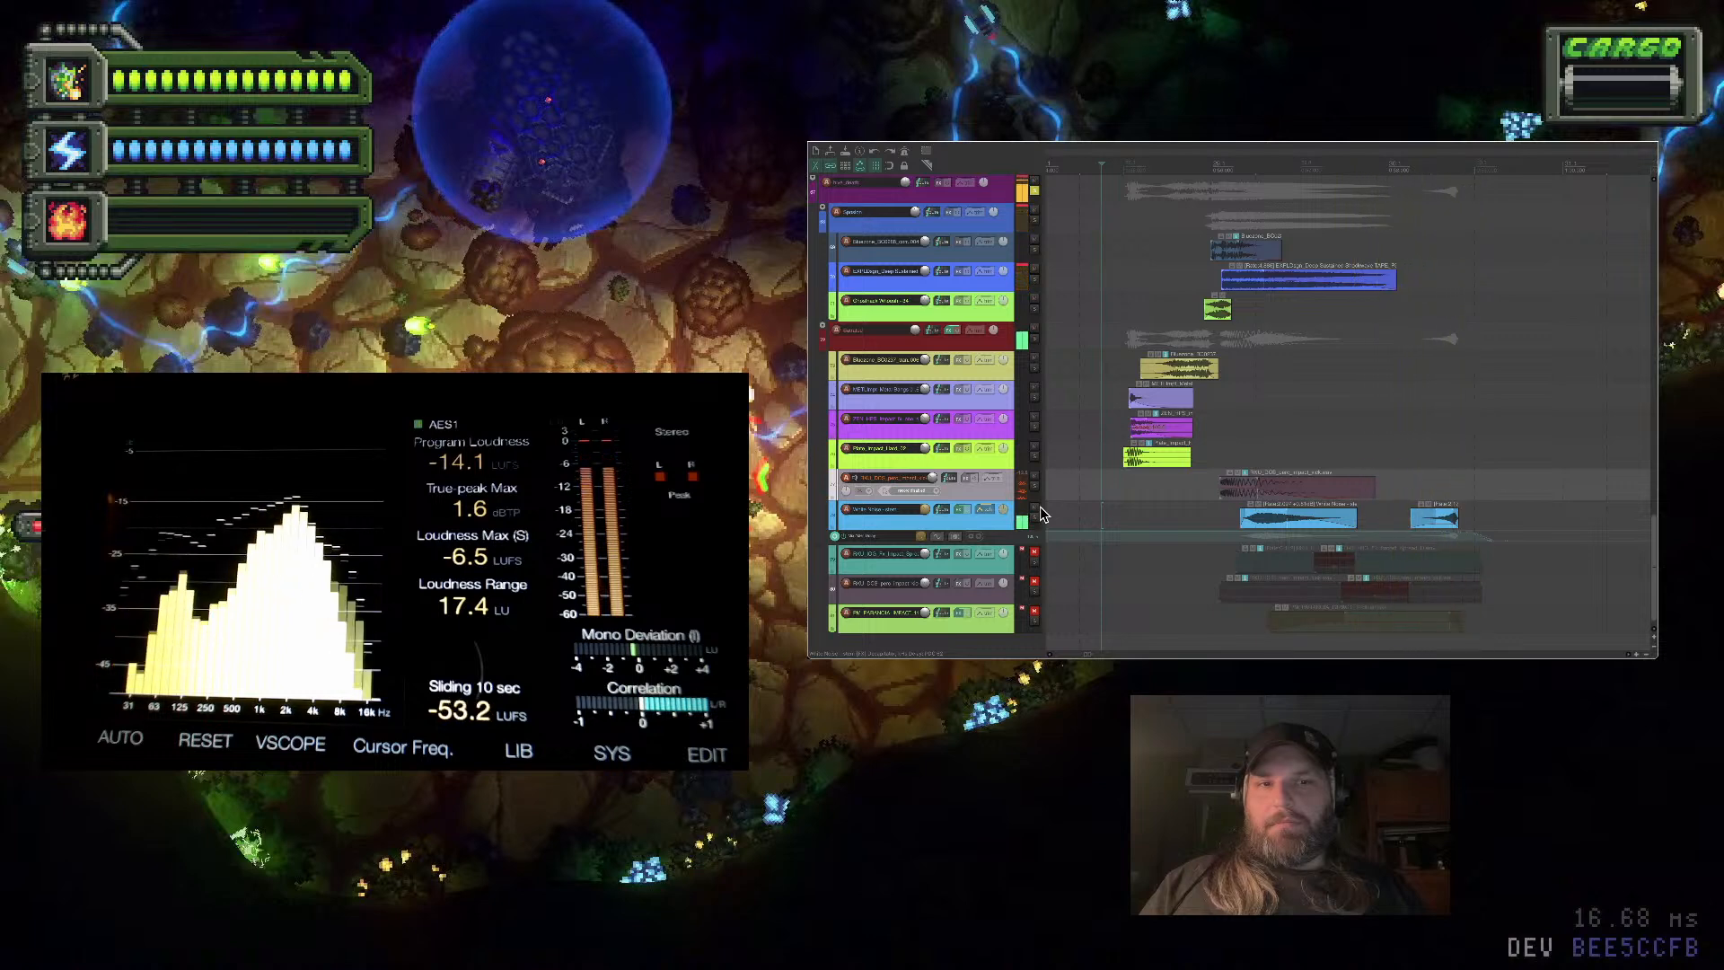
# Mute the second item on the White Noise track and move its first item earlier, so it starts before the impact
pyautogui.click(1446, 518)
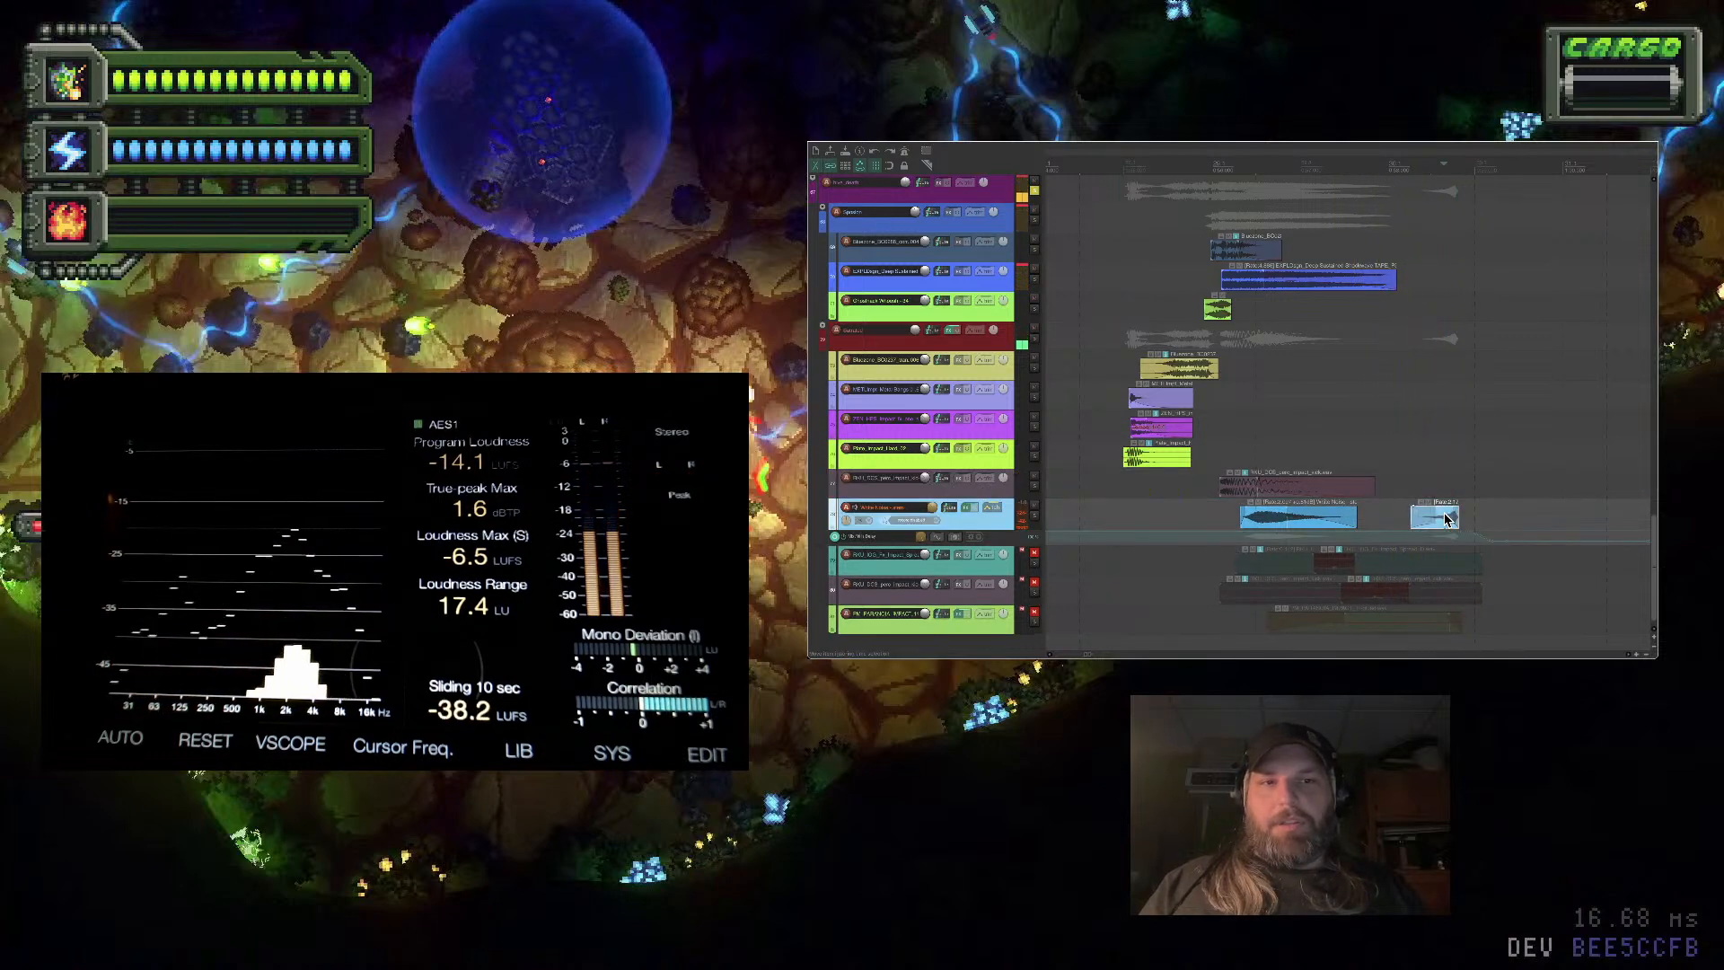
pyautogui.hotkey('ctrl', 'm')
pyautogui.click(1201, 519)
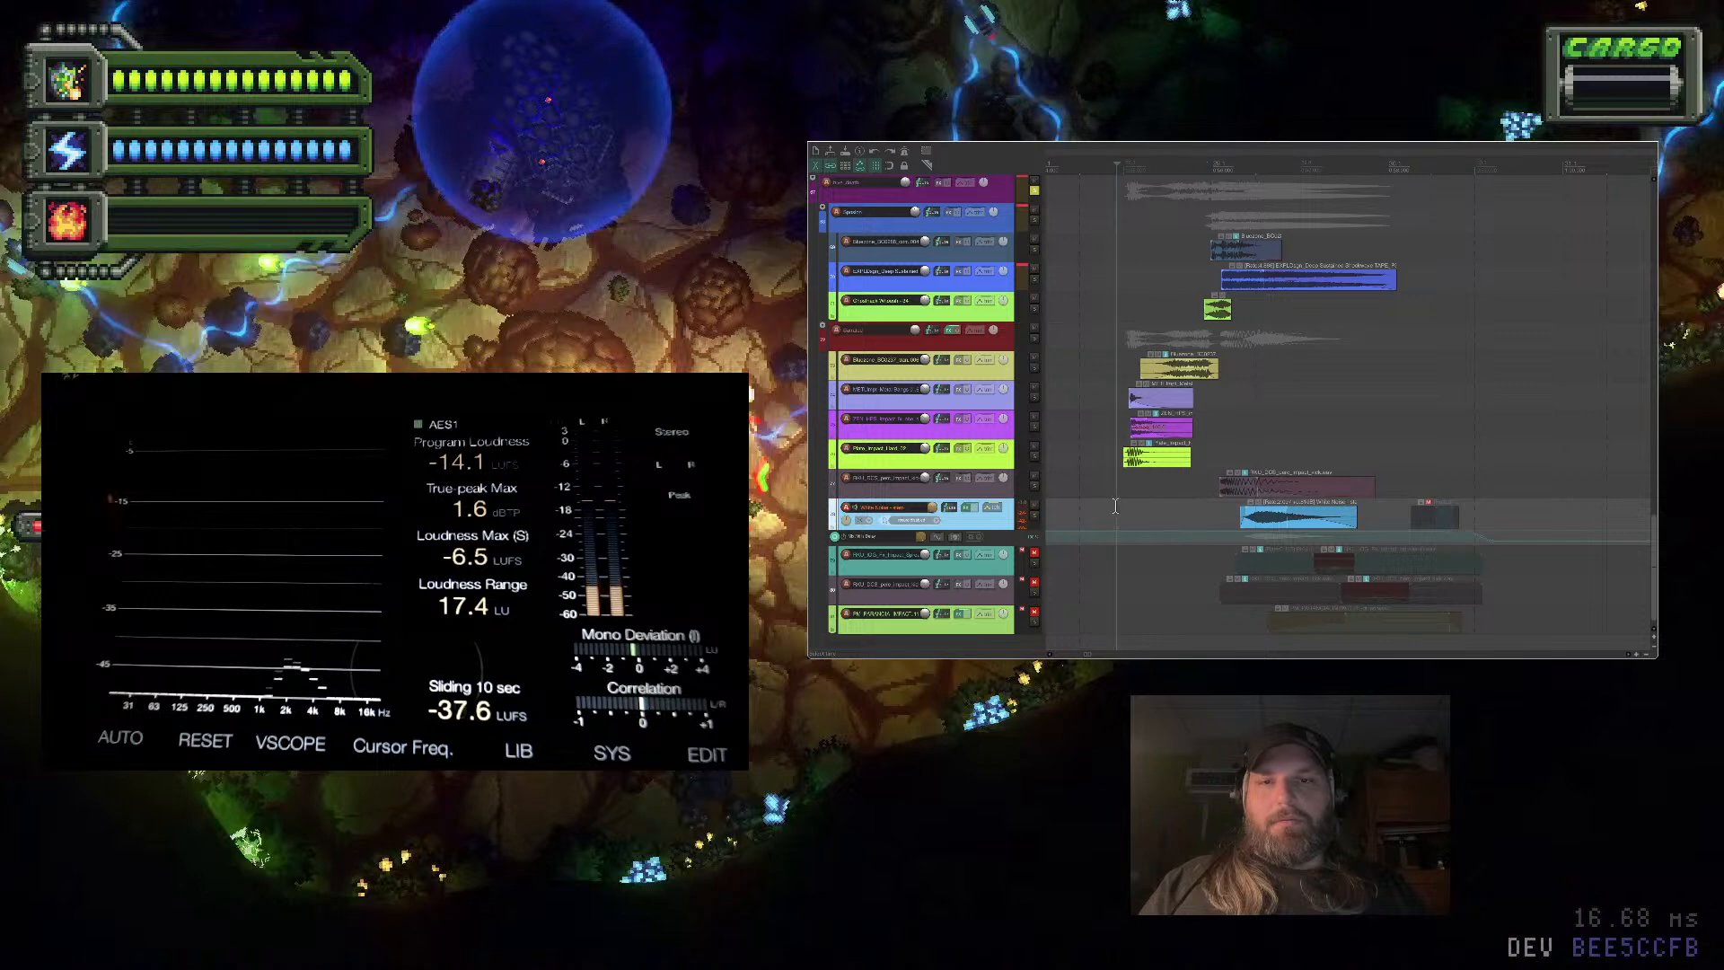
pyautogui.moveTo(1276, 522); pyautogui.dragTo(1205, 525)
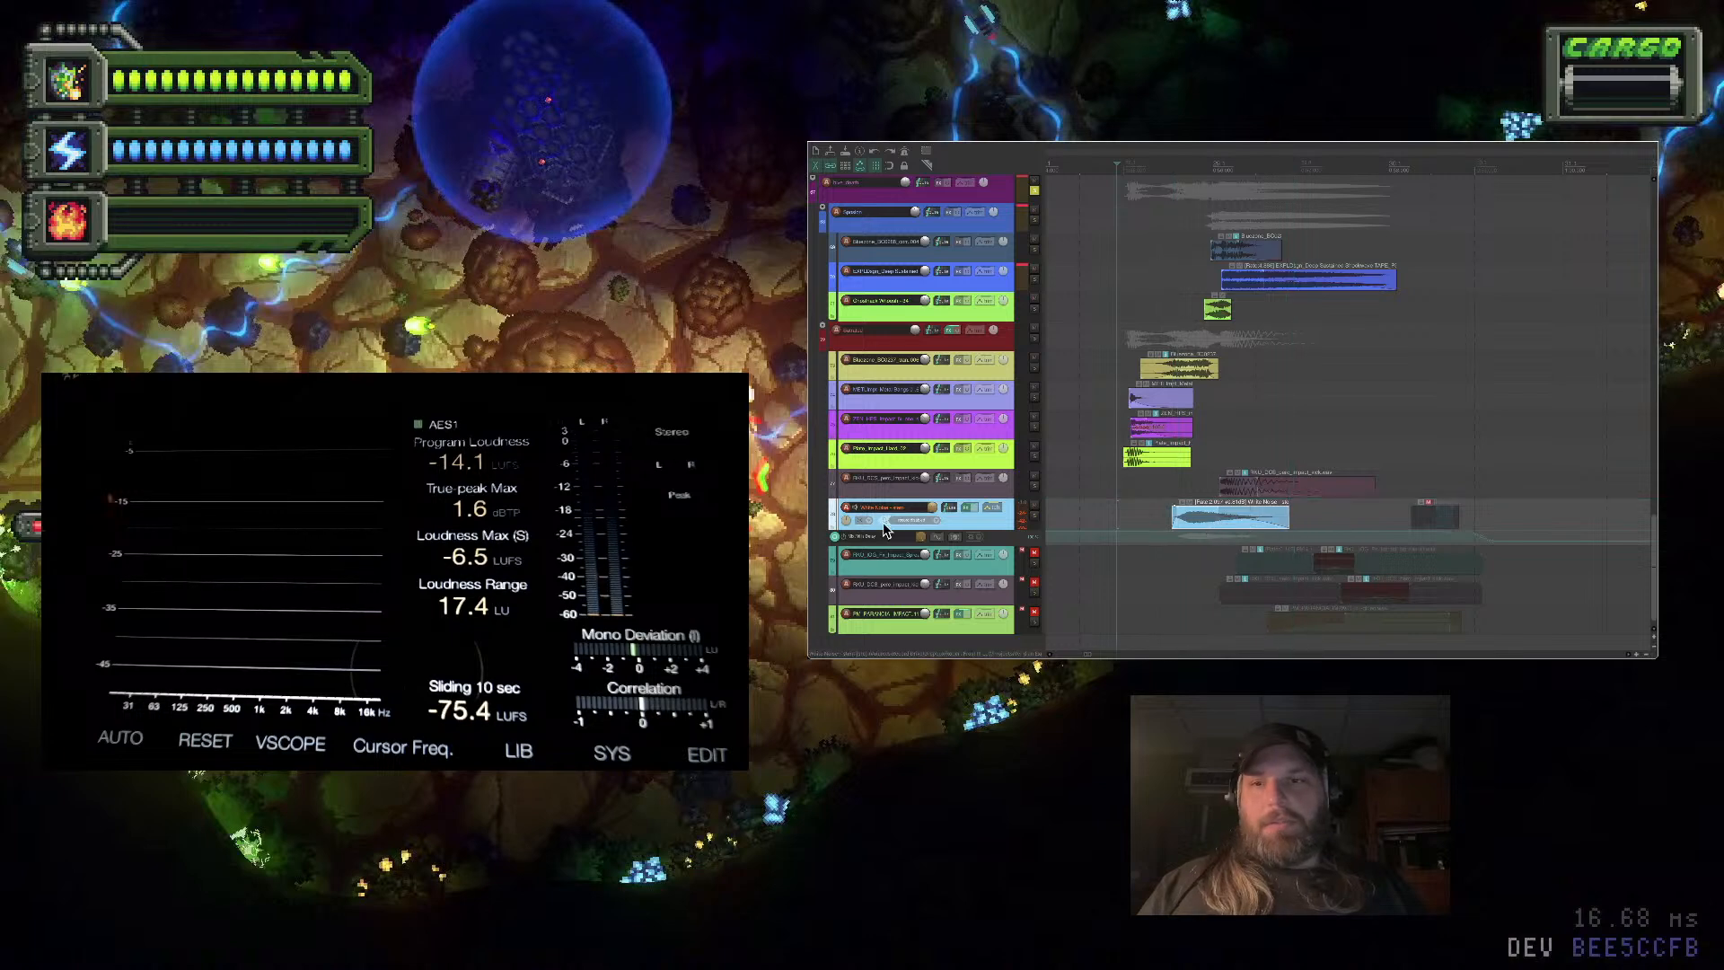
# Set the White Noise track's automation mode to Touch so fader movements are recorded to armed envelopes
pyautogui.click(991, 509)
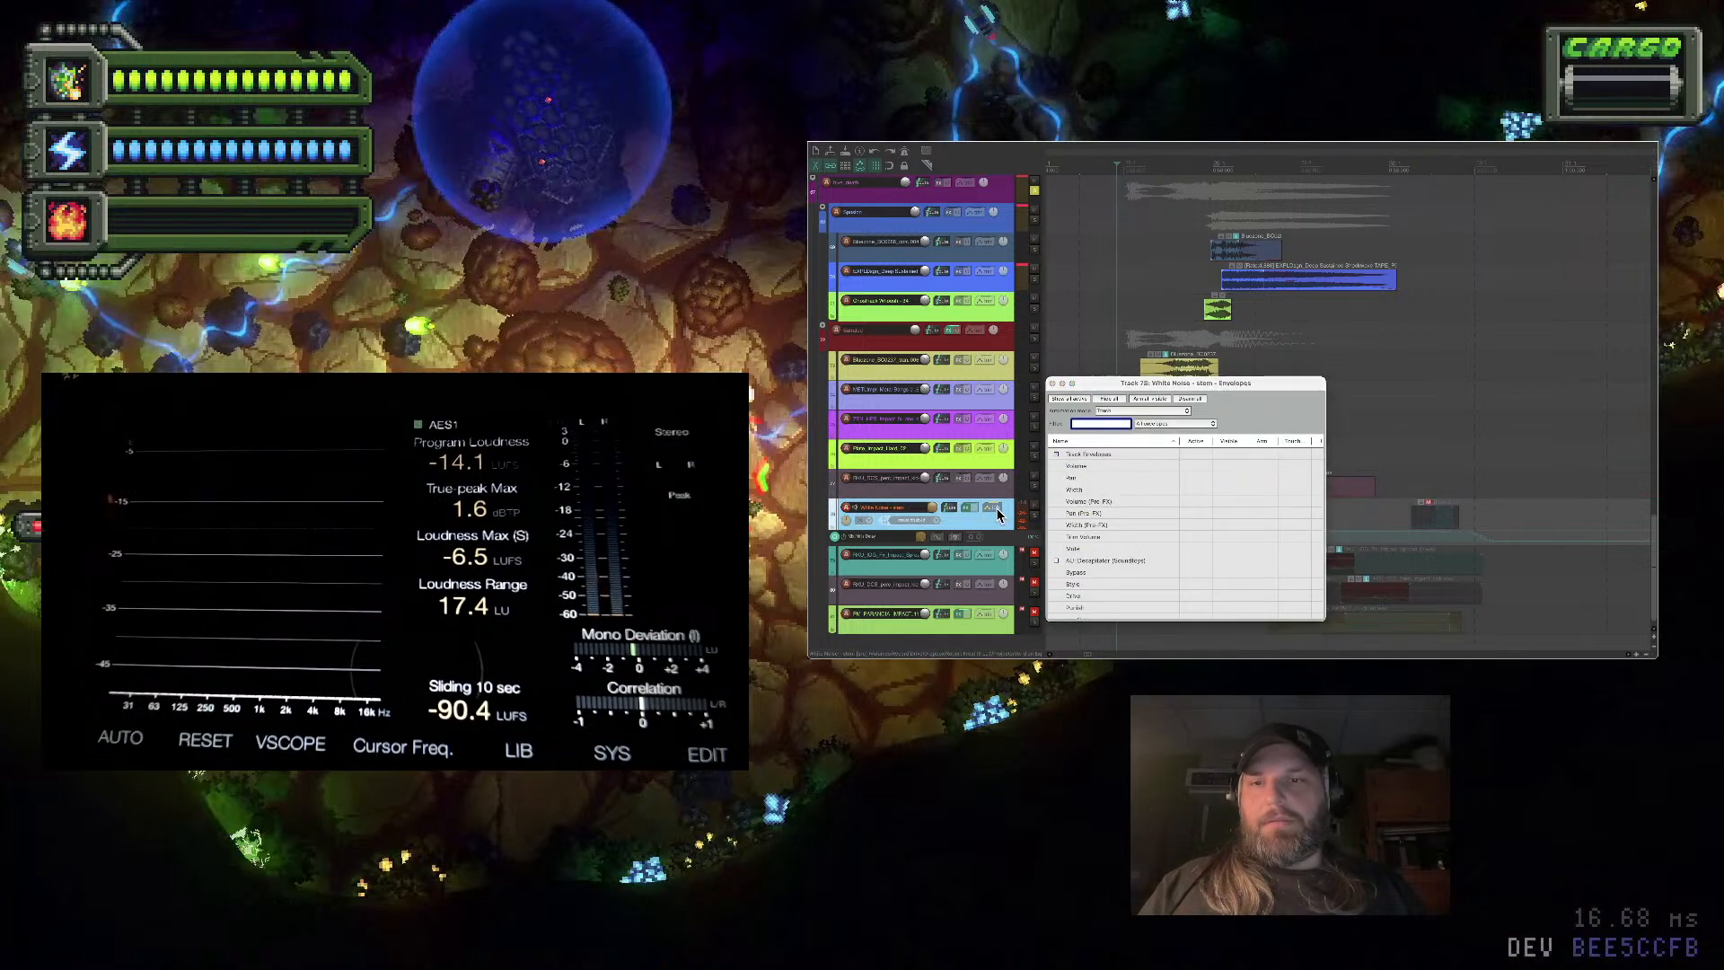
pyautogui.rightClick(997, 510)
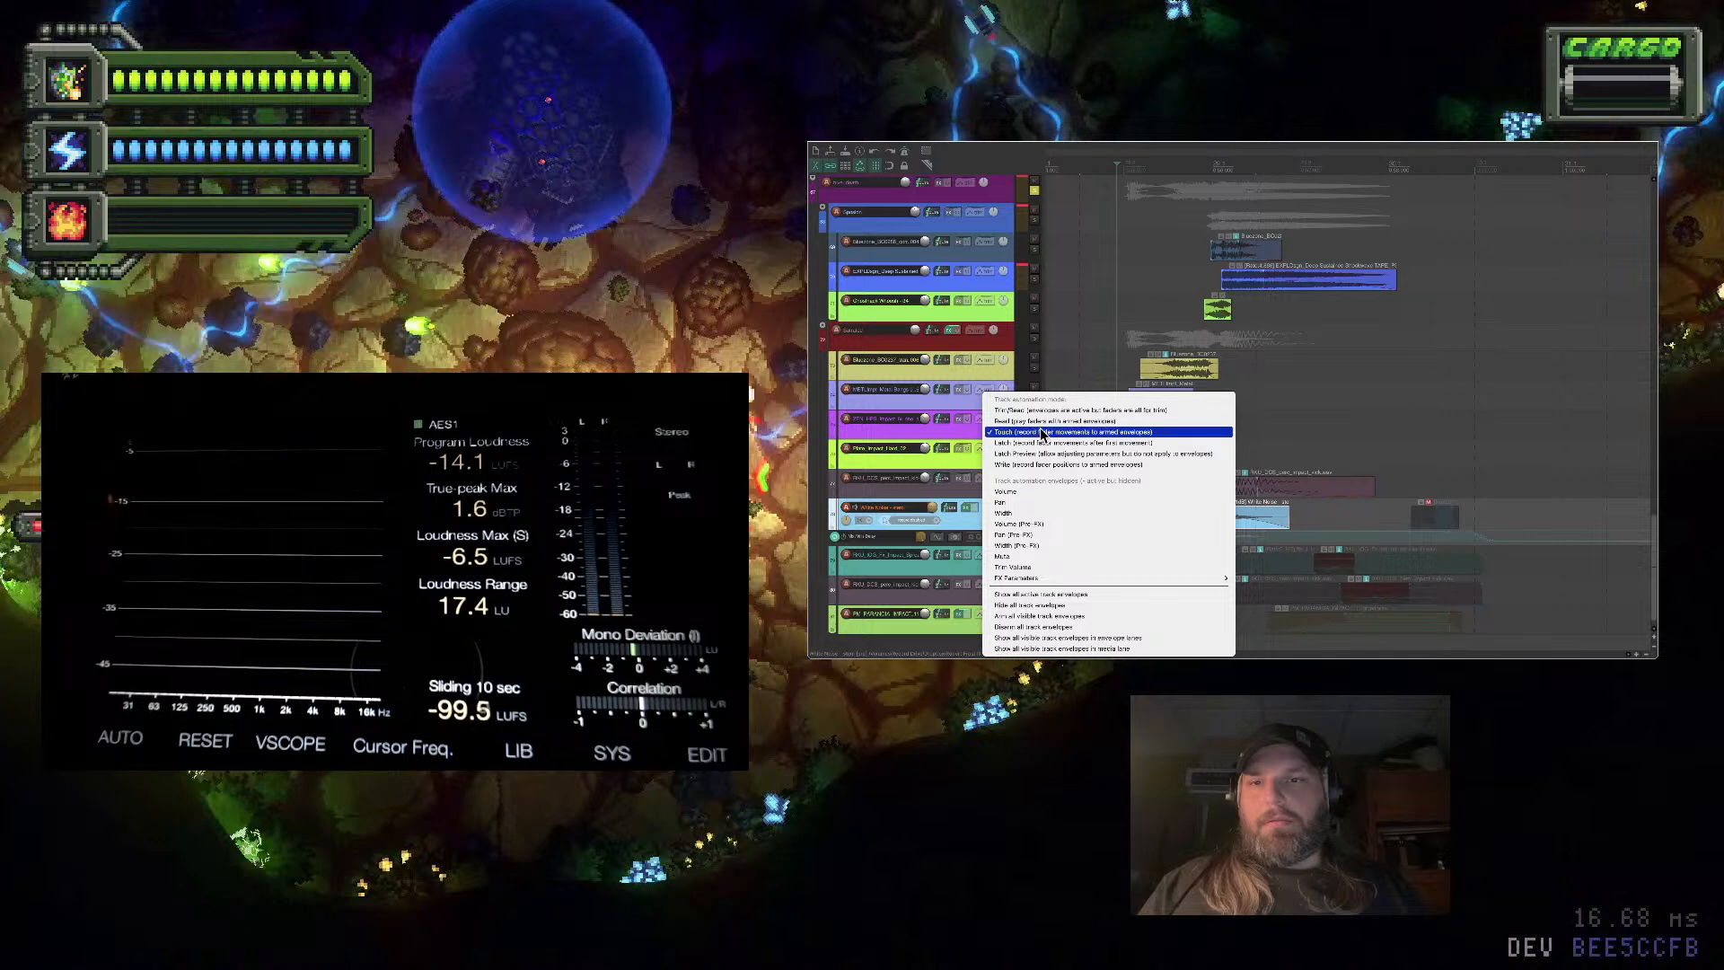
pyautogui.click(1040, 432)
pyautogui.rightClick(985, 528)
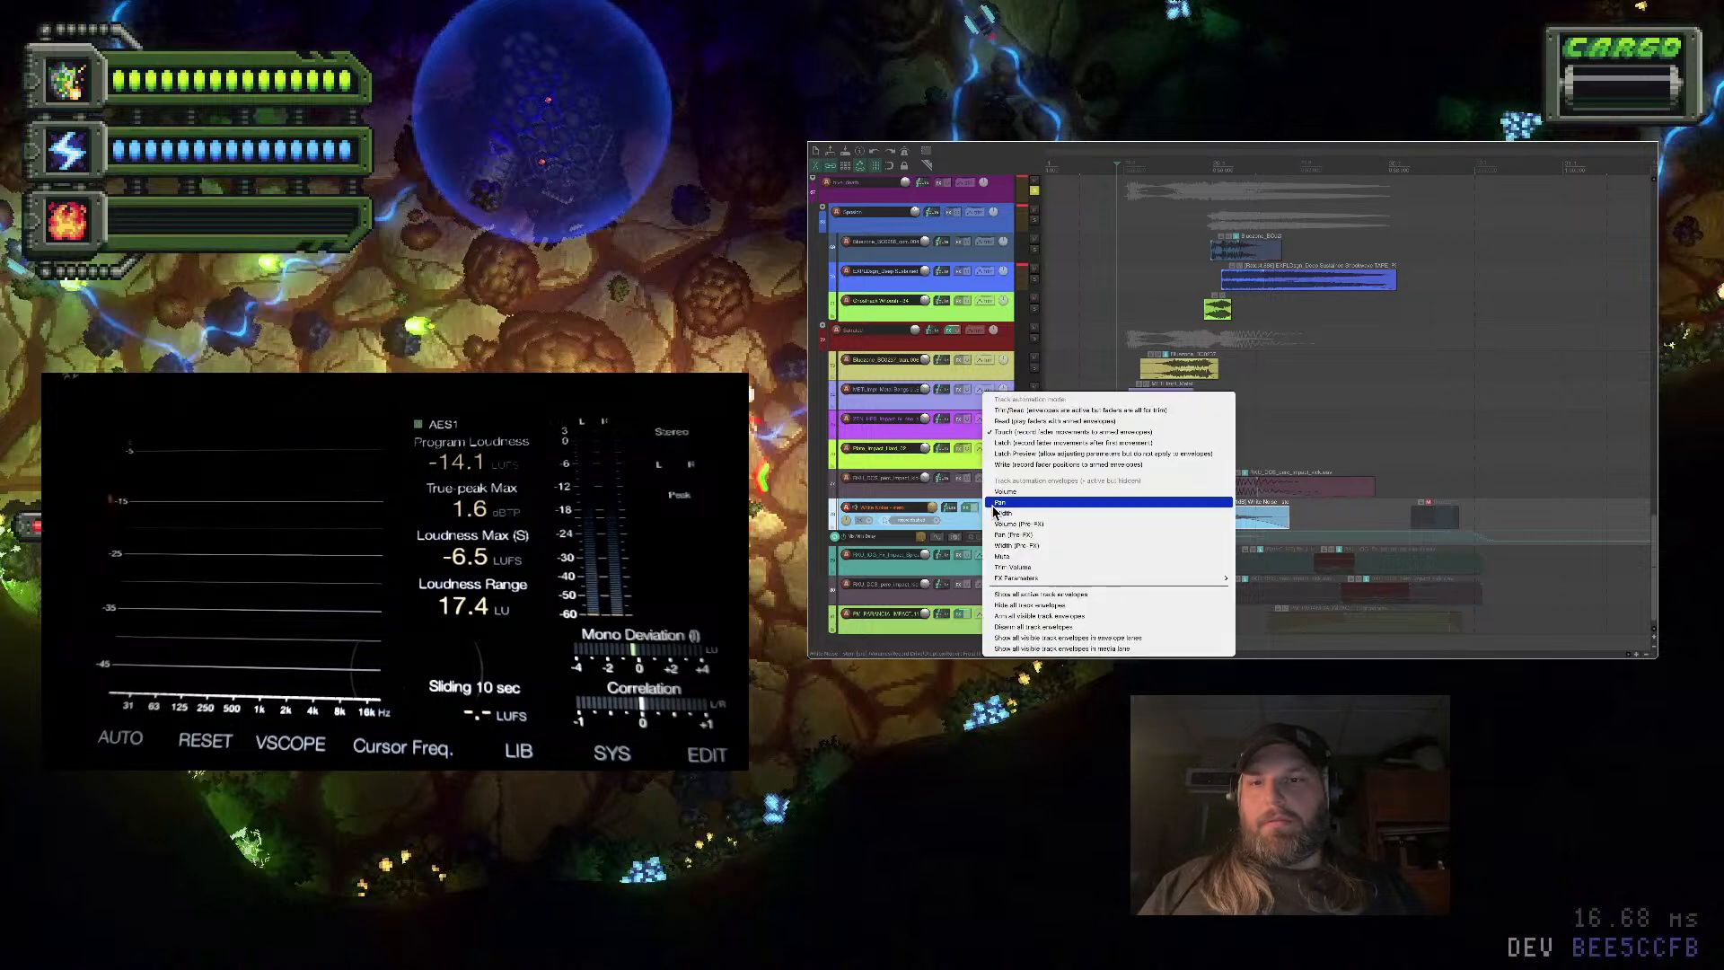
pyautogui.click(1042, 431)
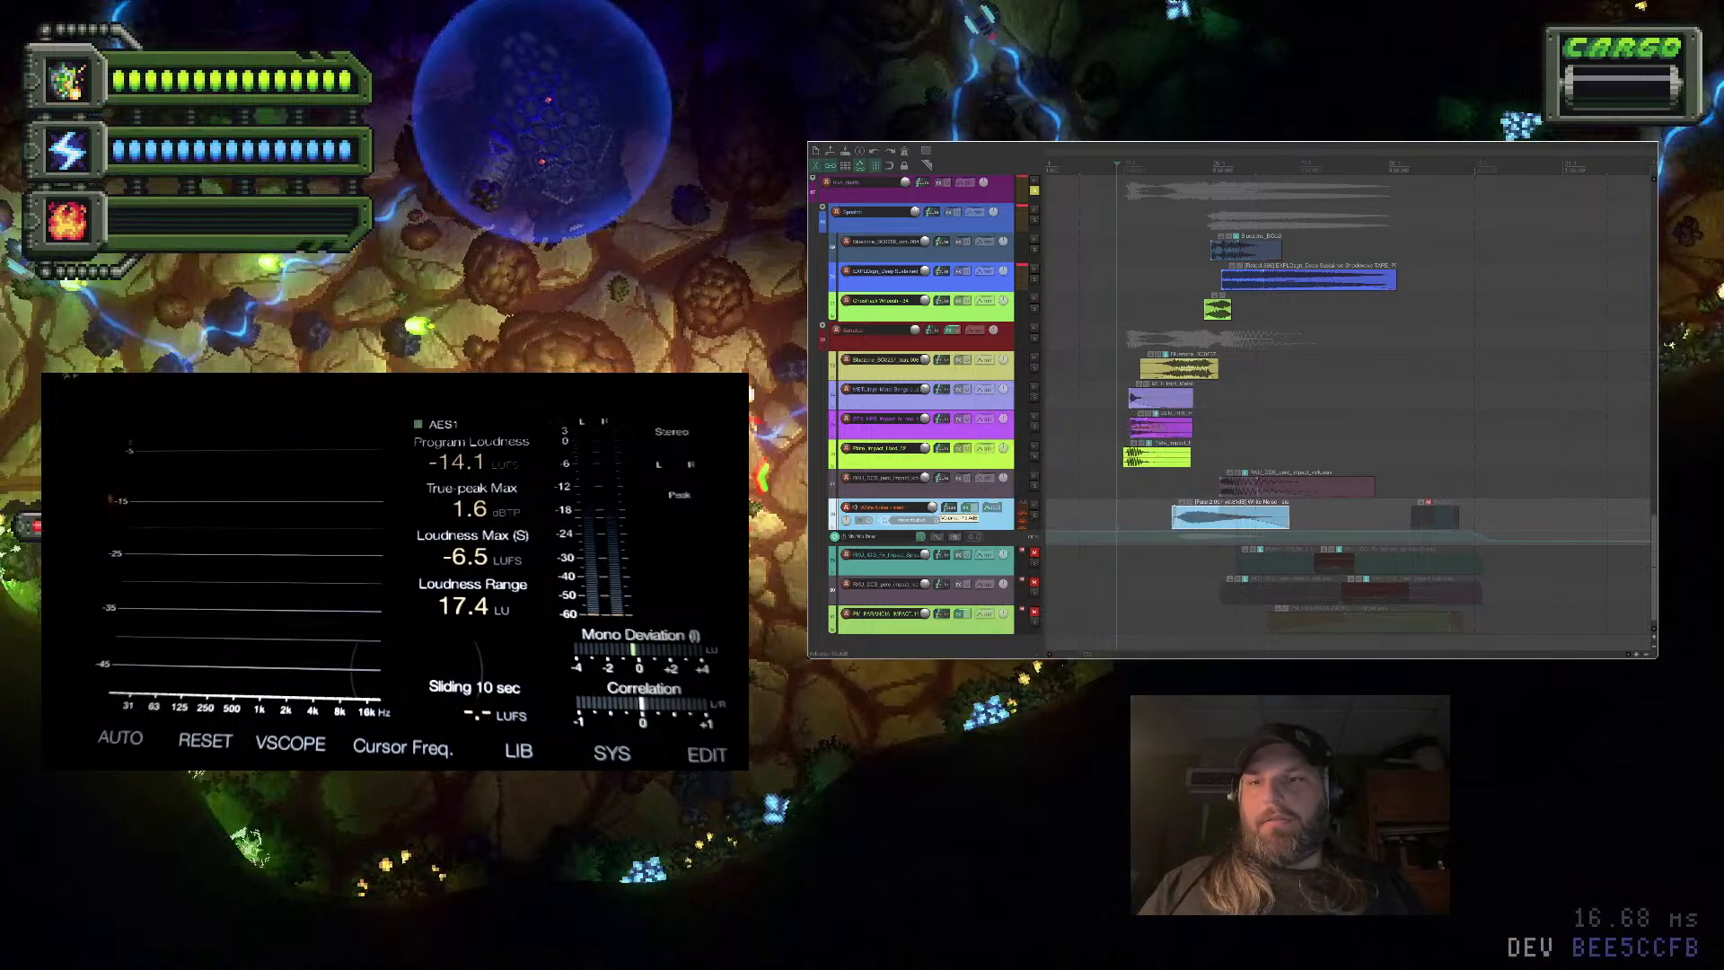
# Draw a gradual fall in the White Noise track's envelope after its first item, auditioning the effect between edits
pyautogui.press('space')
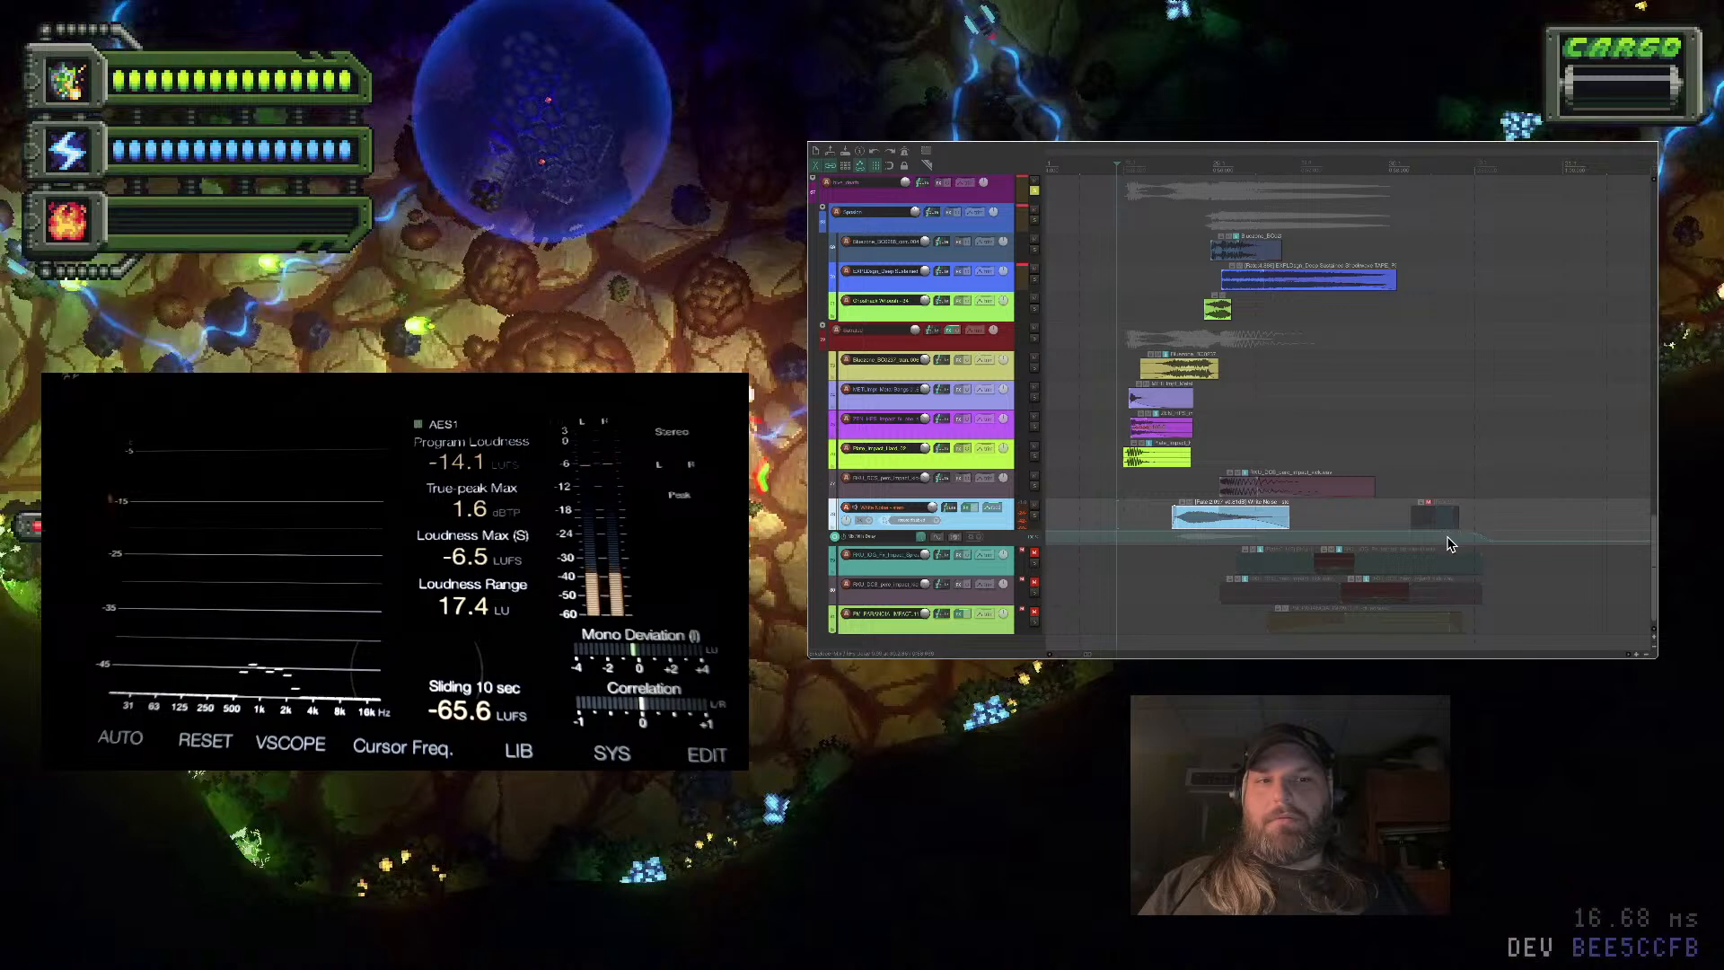
pyautogui.click(1328, 524)
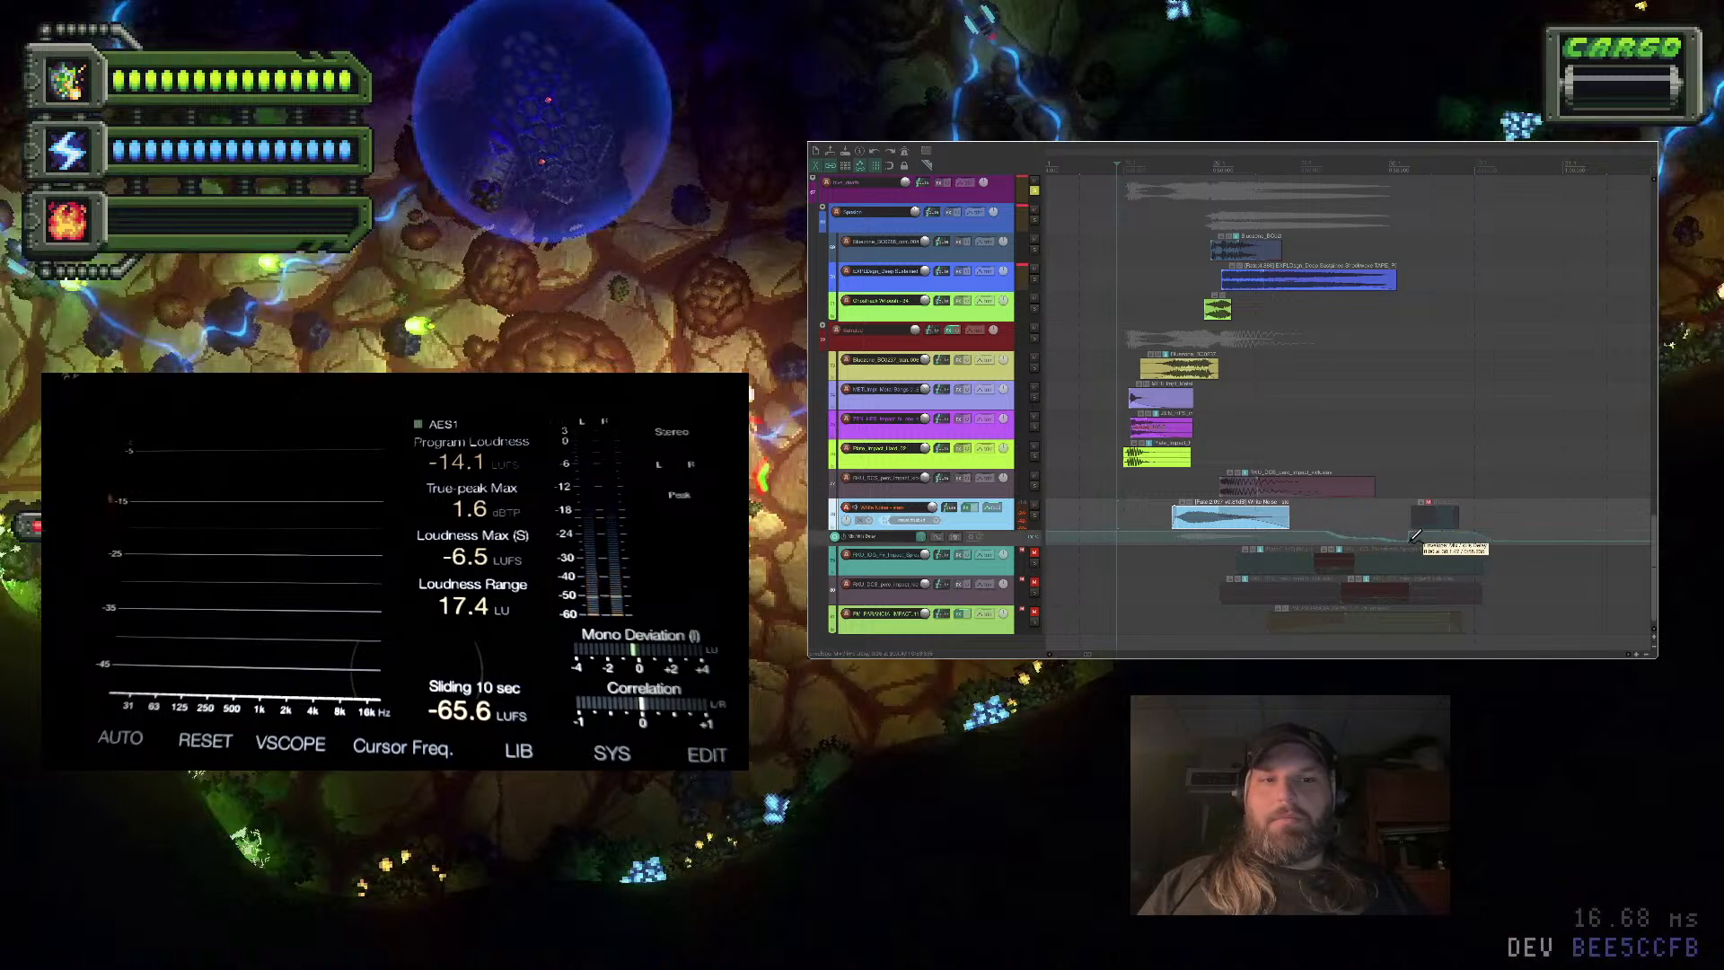
pyautogui.click(1133, 293)
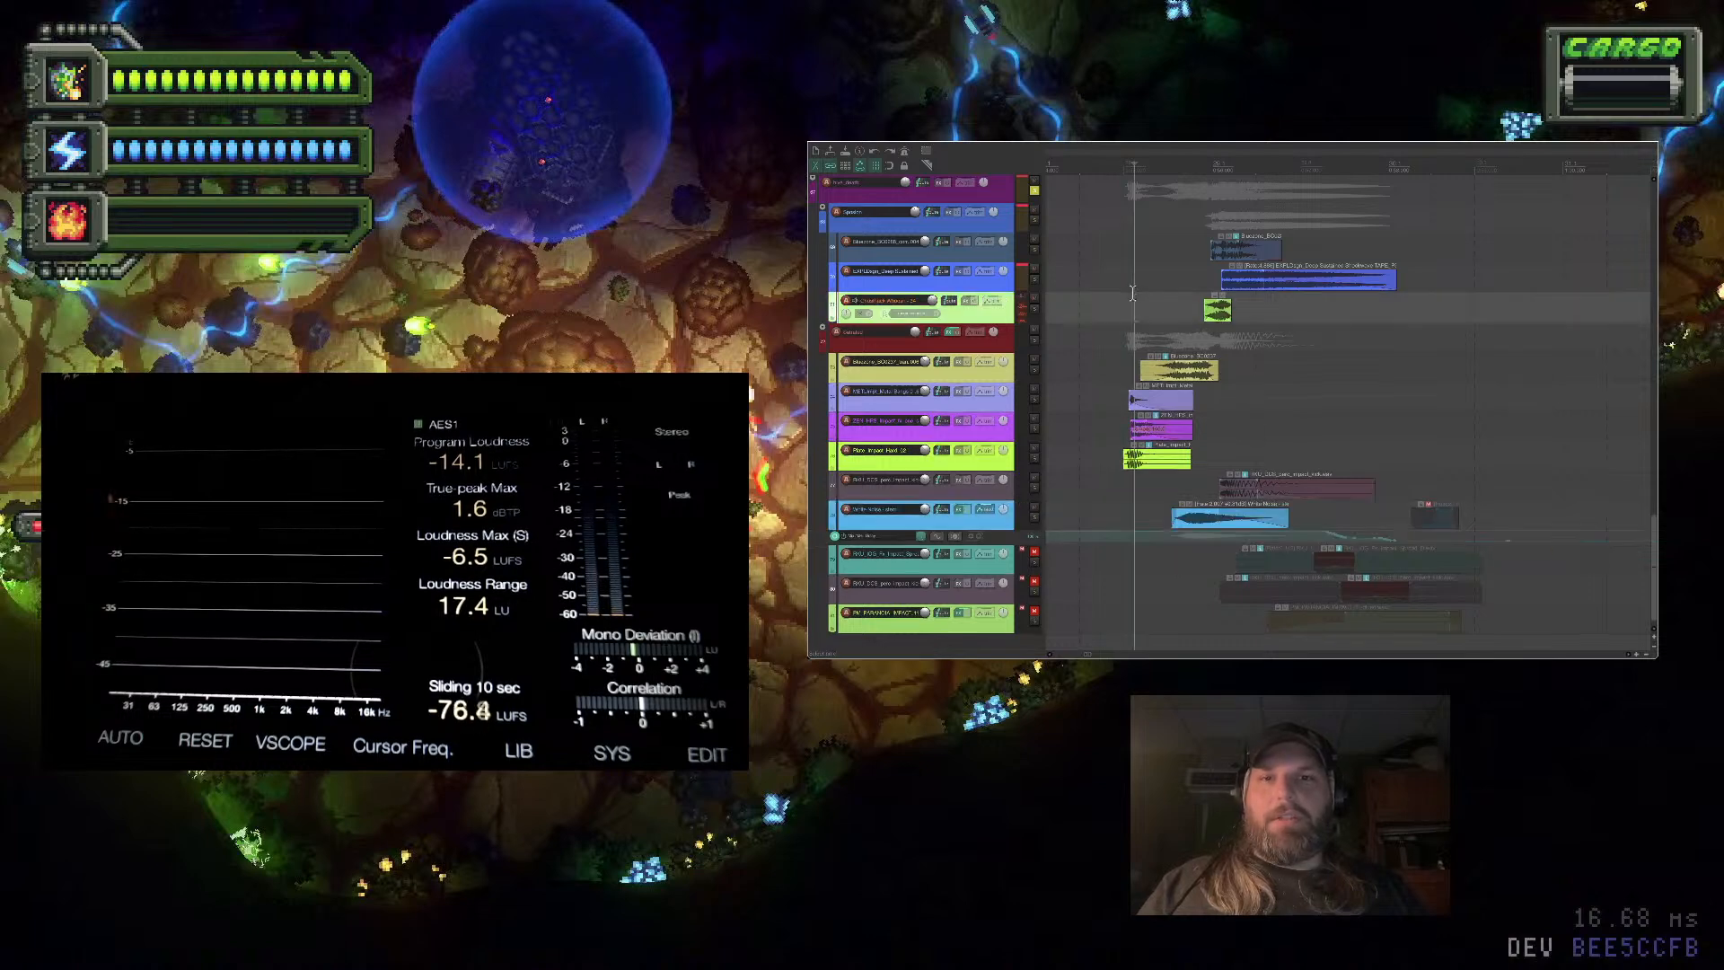
pyautogui.press('space')
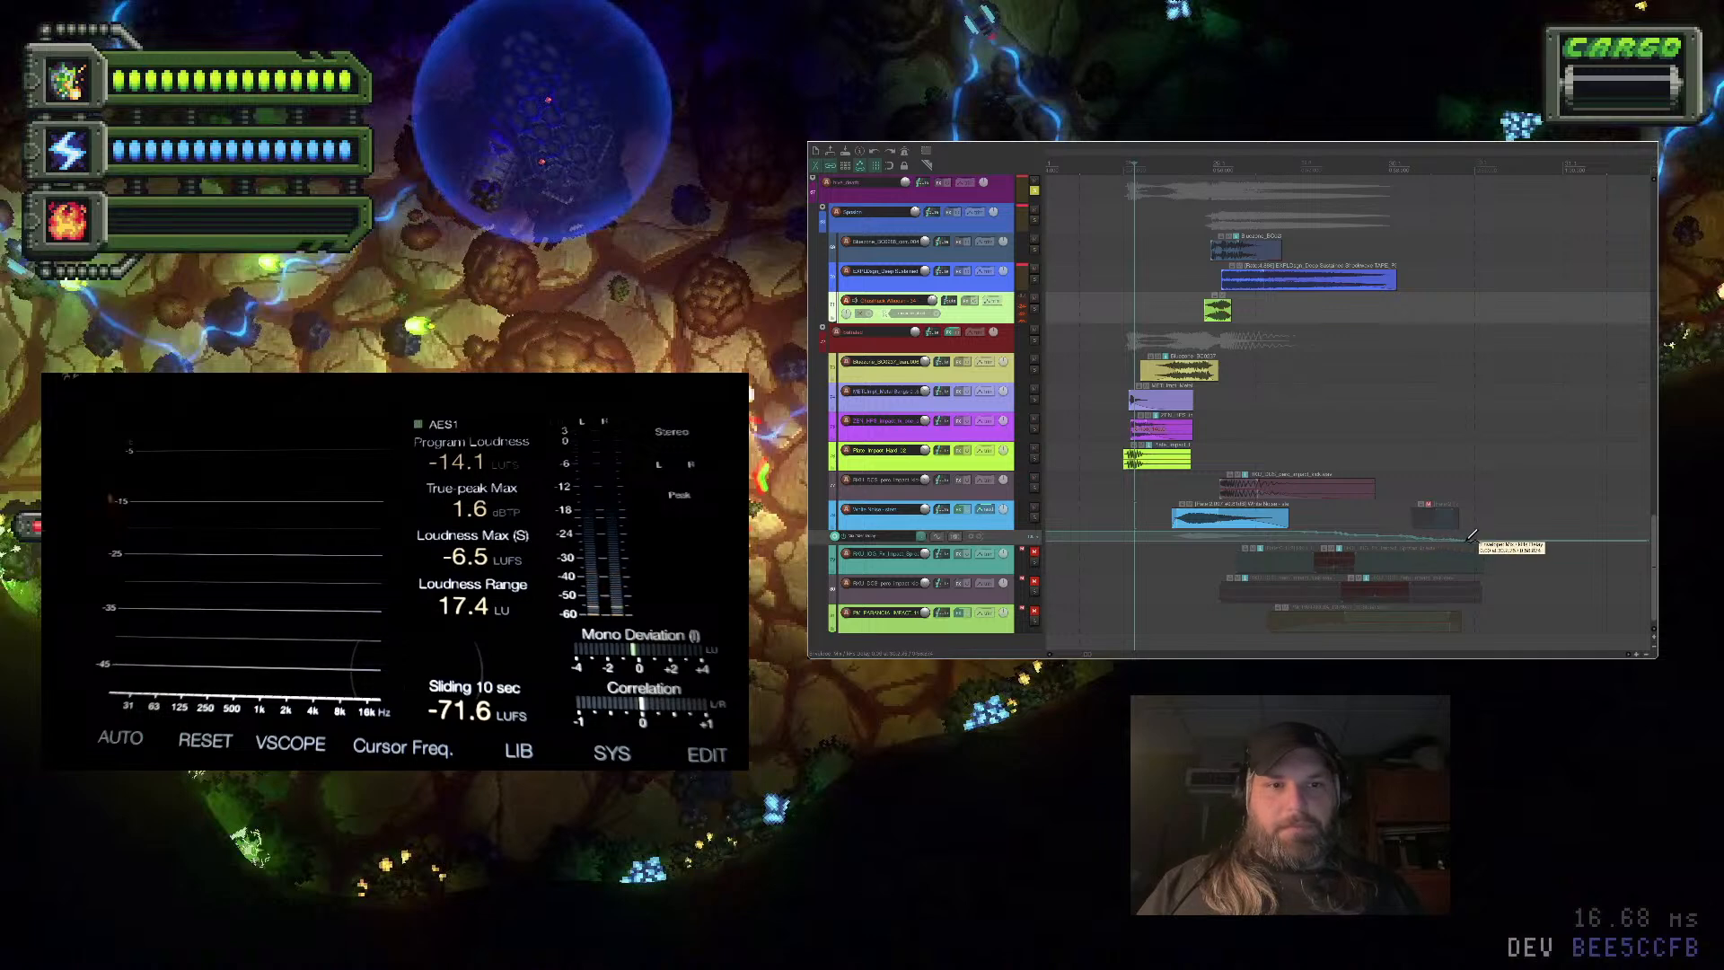
pyautogui.press('space')
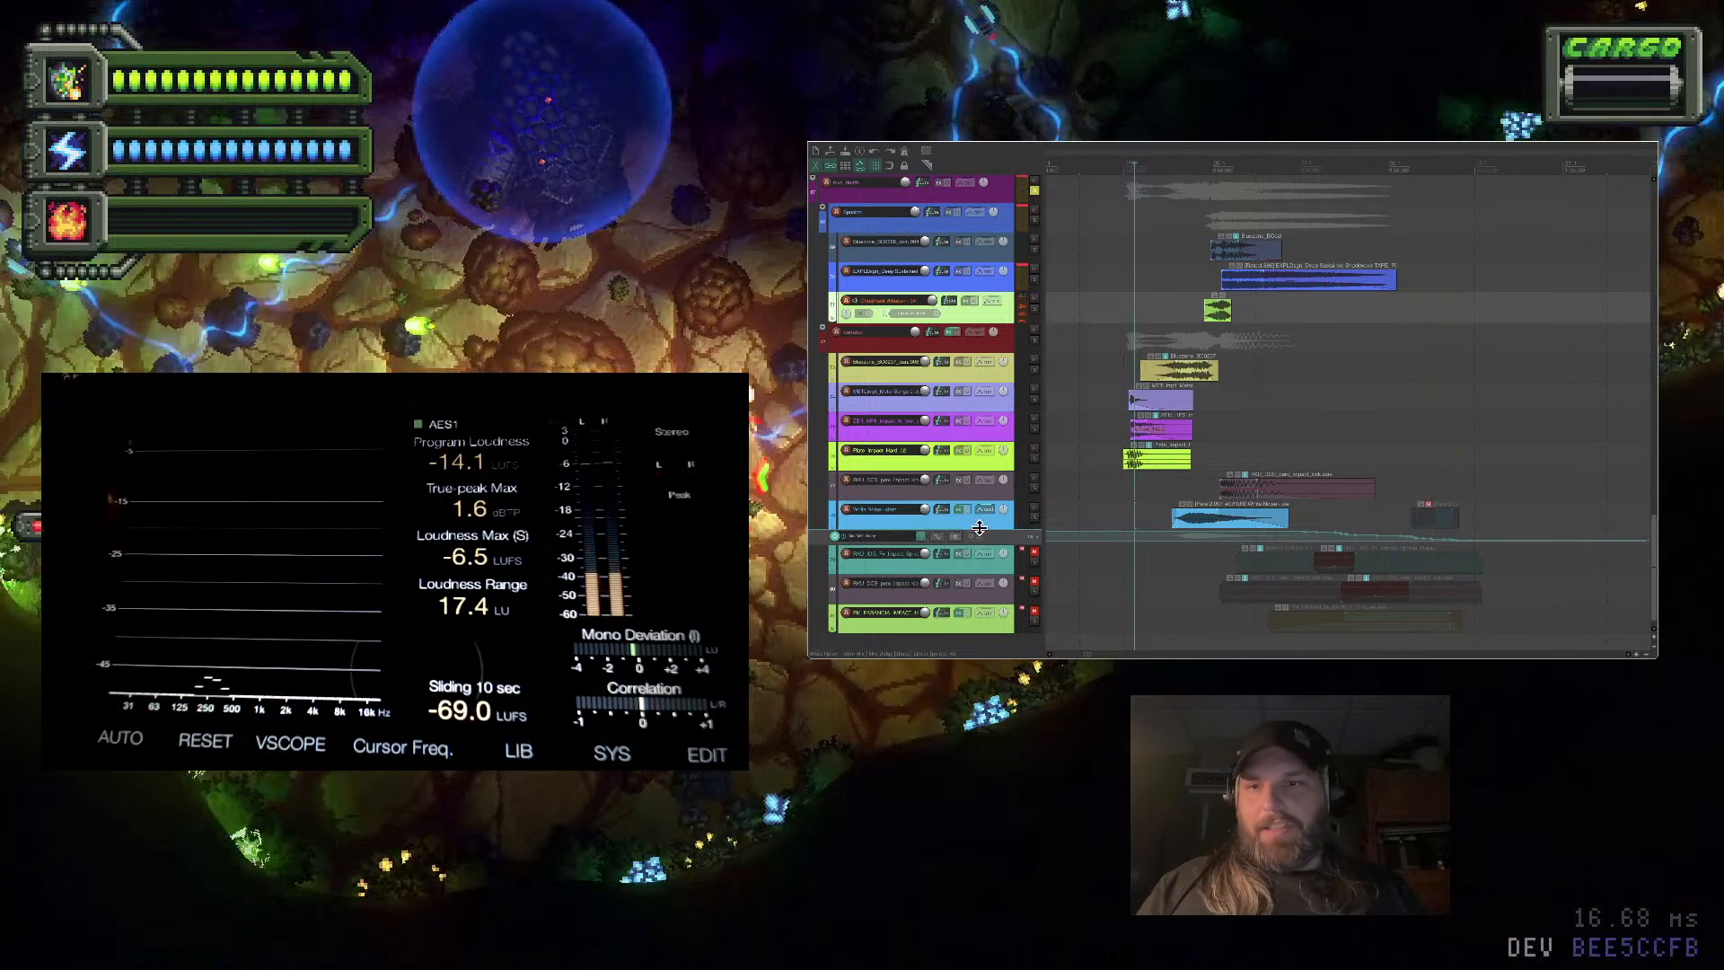
# Enlarge the White Noise envelope lane and redraw its stepped decline as a smooth downward curve
pyautogui.moveTo(972, 532); pyautogui.dragTo(984, 628)
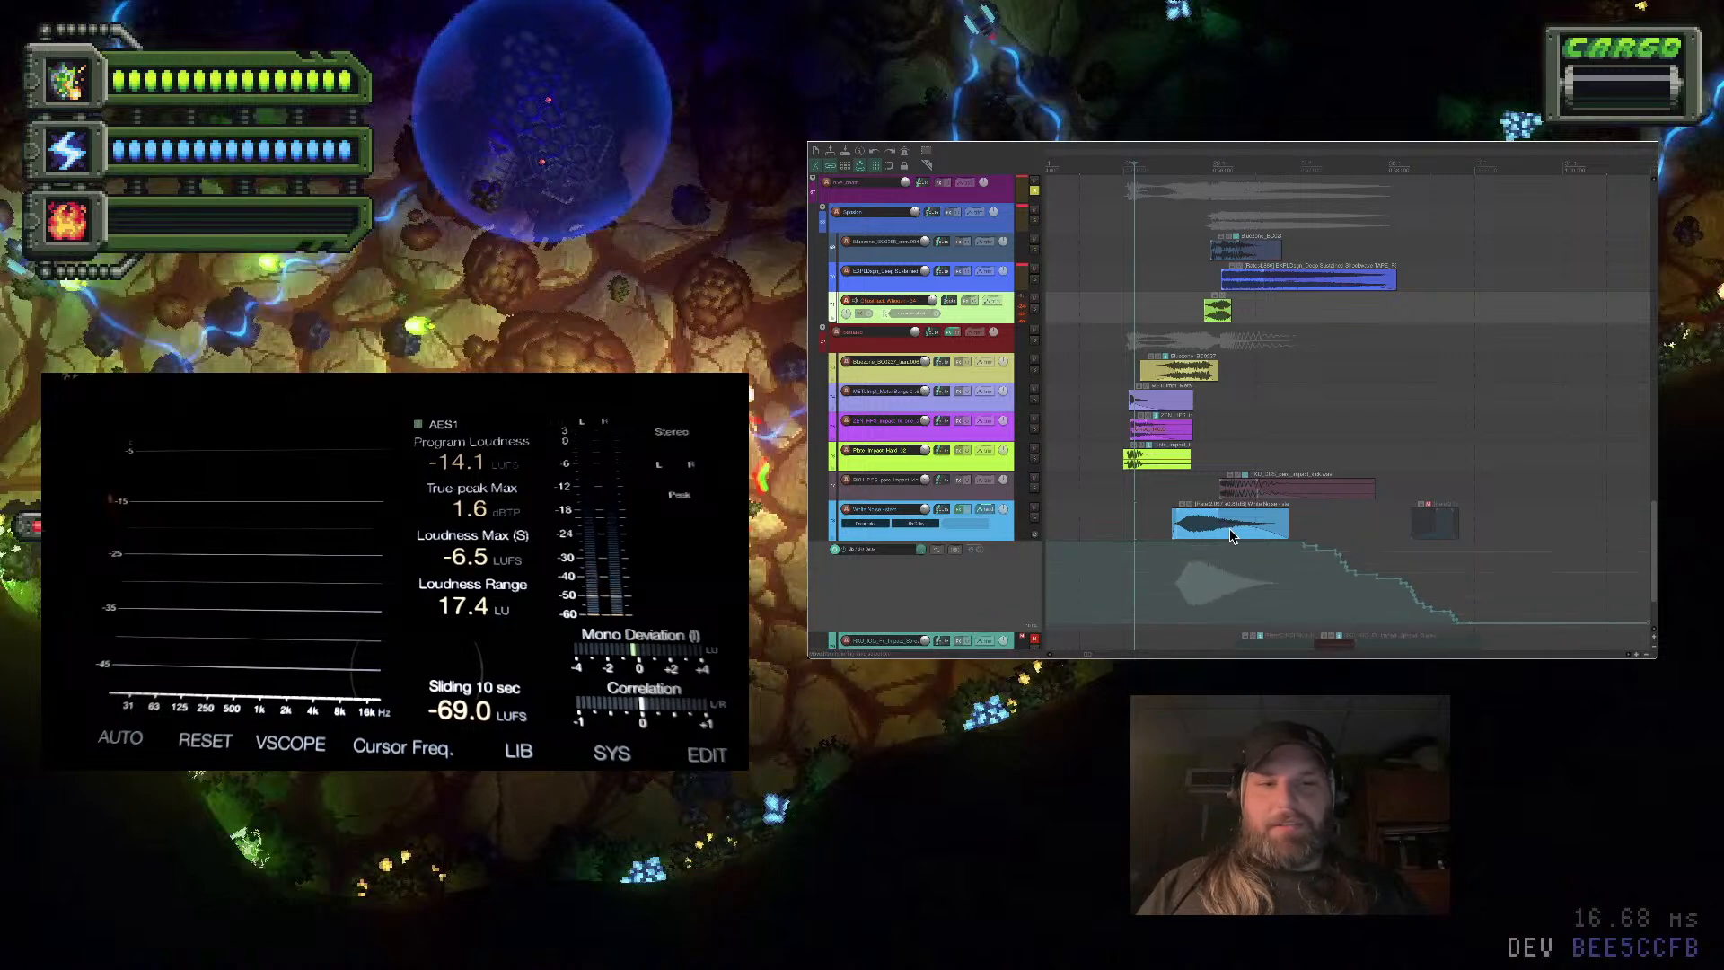
pyautogui.scroll(-2, 1230, 530)
pyautogui.scroll(3, 1230, 530)
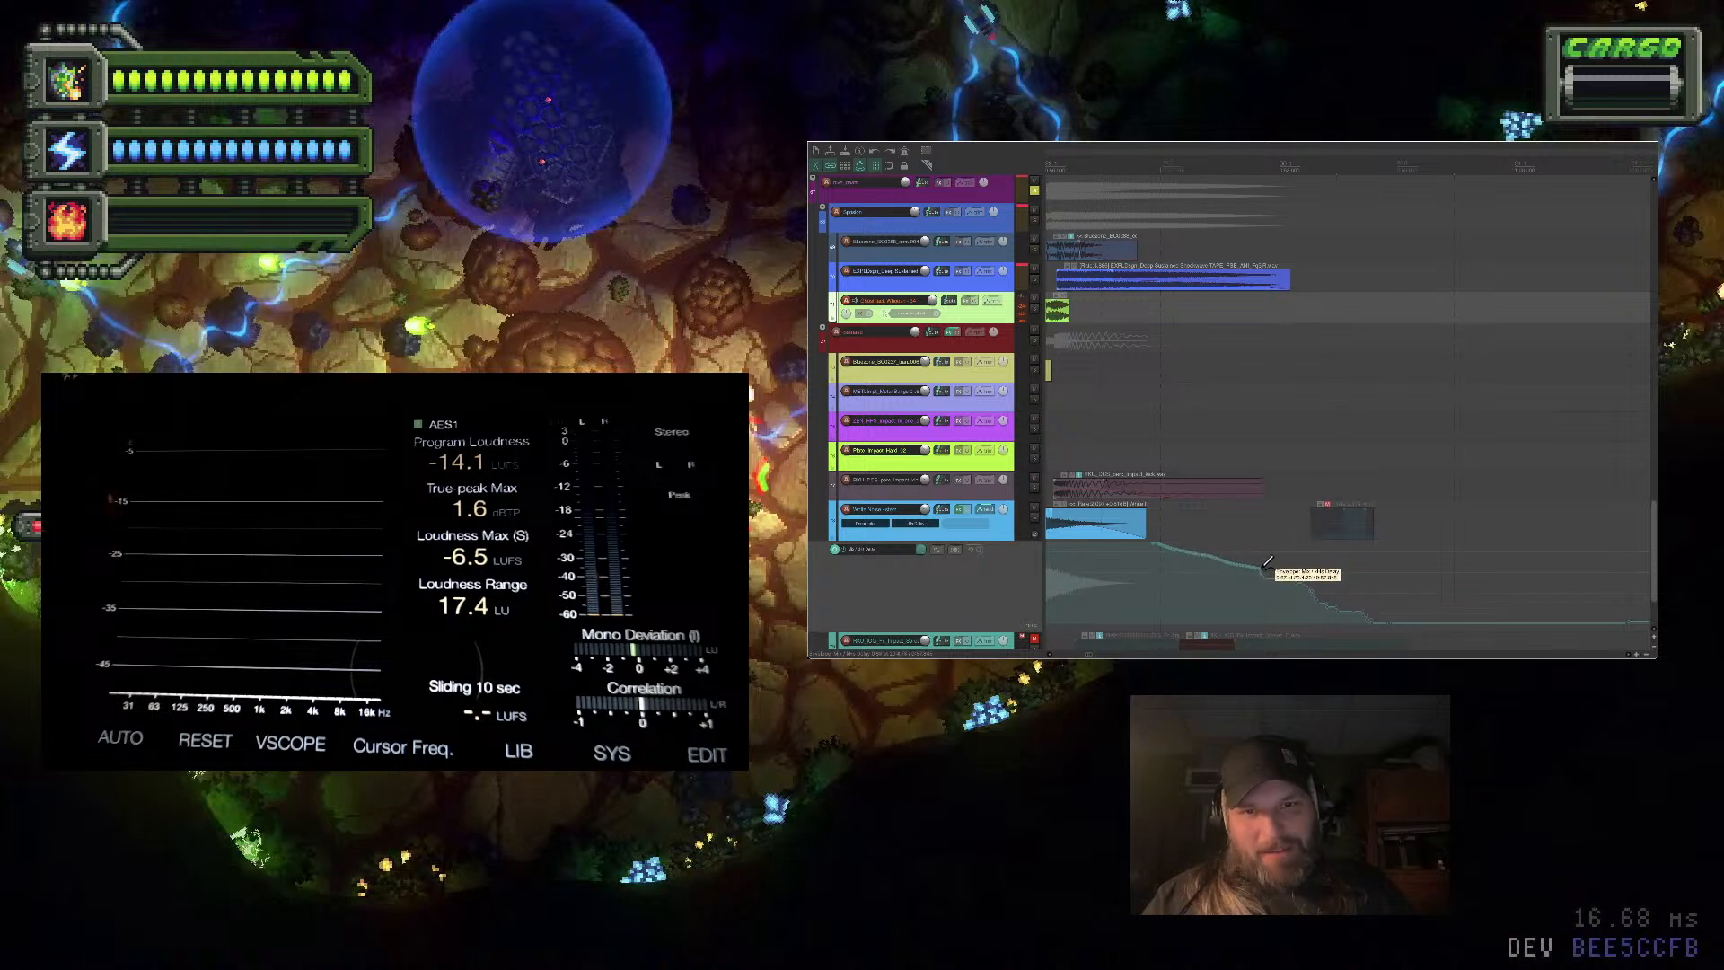
pyautogui.moveTo(1327, 578); pyautogui.dragTo(1349, 592)
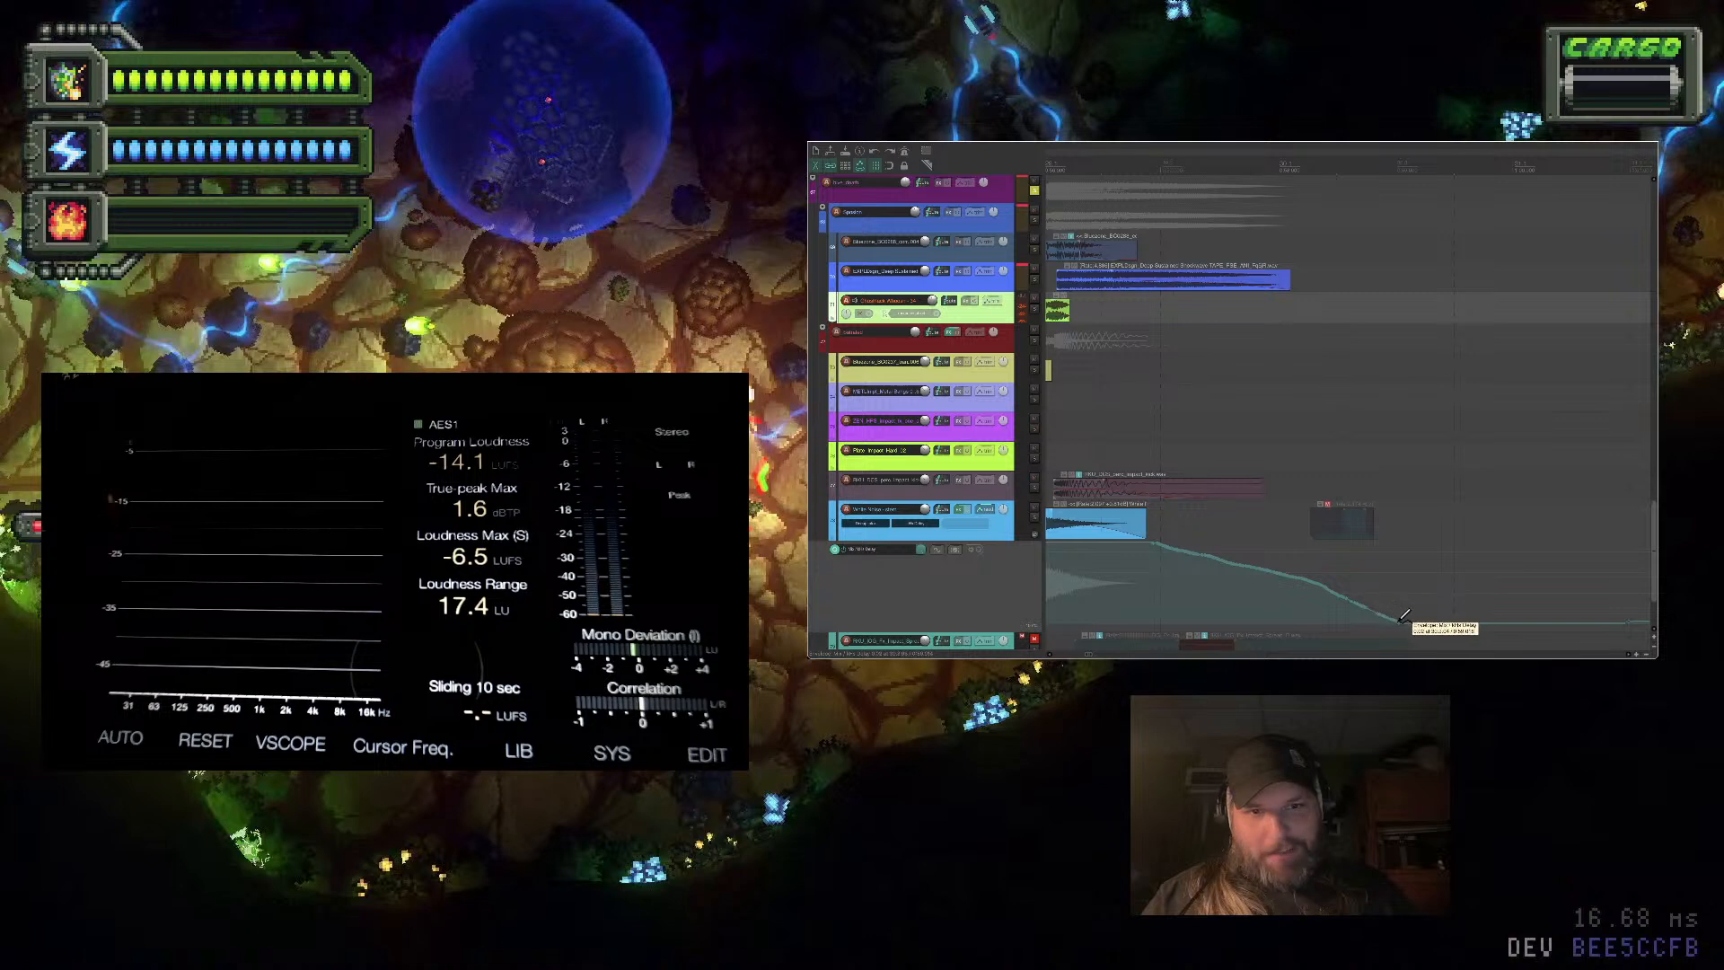
# Extend the end of the long dark blue impact item in two passes, auditioning the effect between them
pyautogui.moveTo(1291, 279); pyautogui.dragTo(1335, 279)
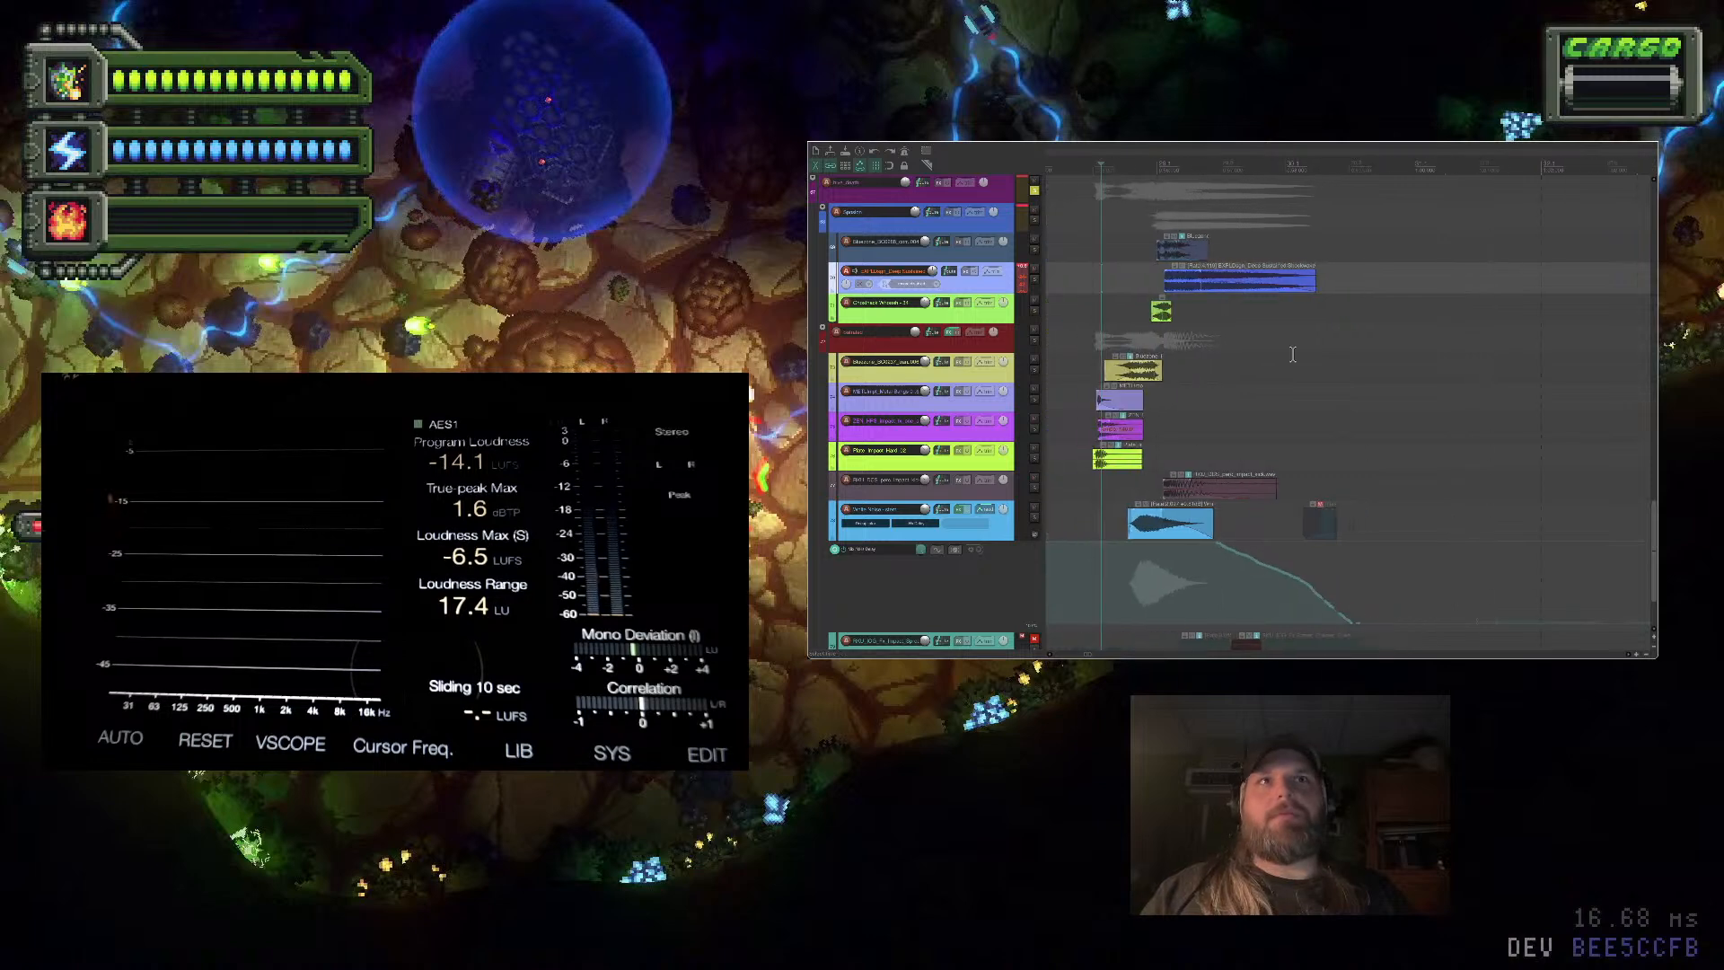
pyautogui.scroll(-3, 1122, 341)
pyautogui.click(1088, 344)
pyautogui.press('space')
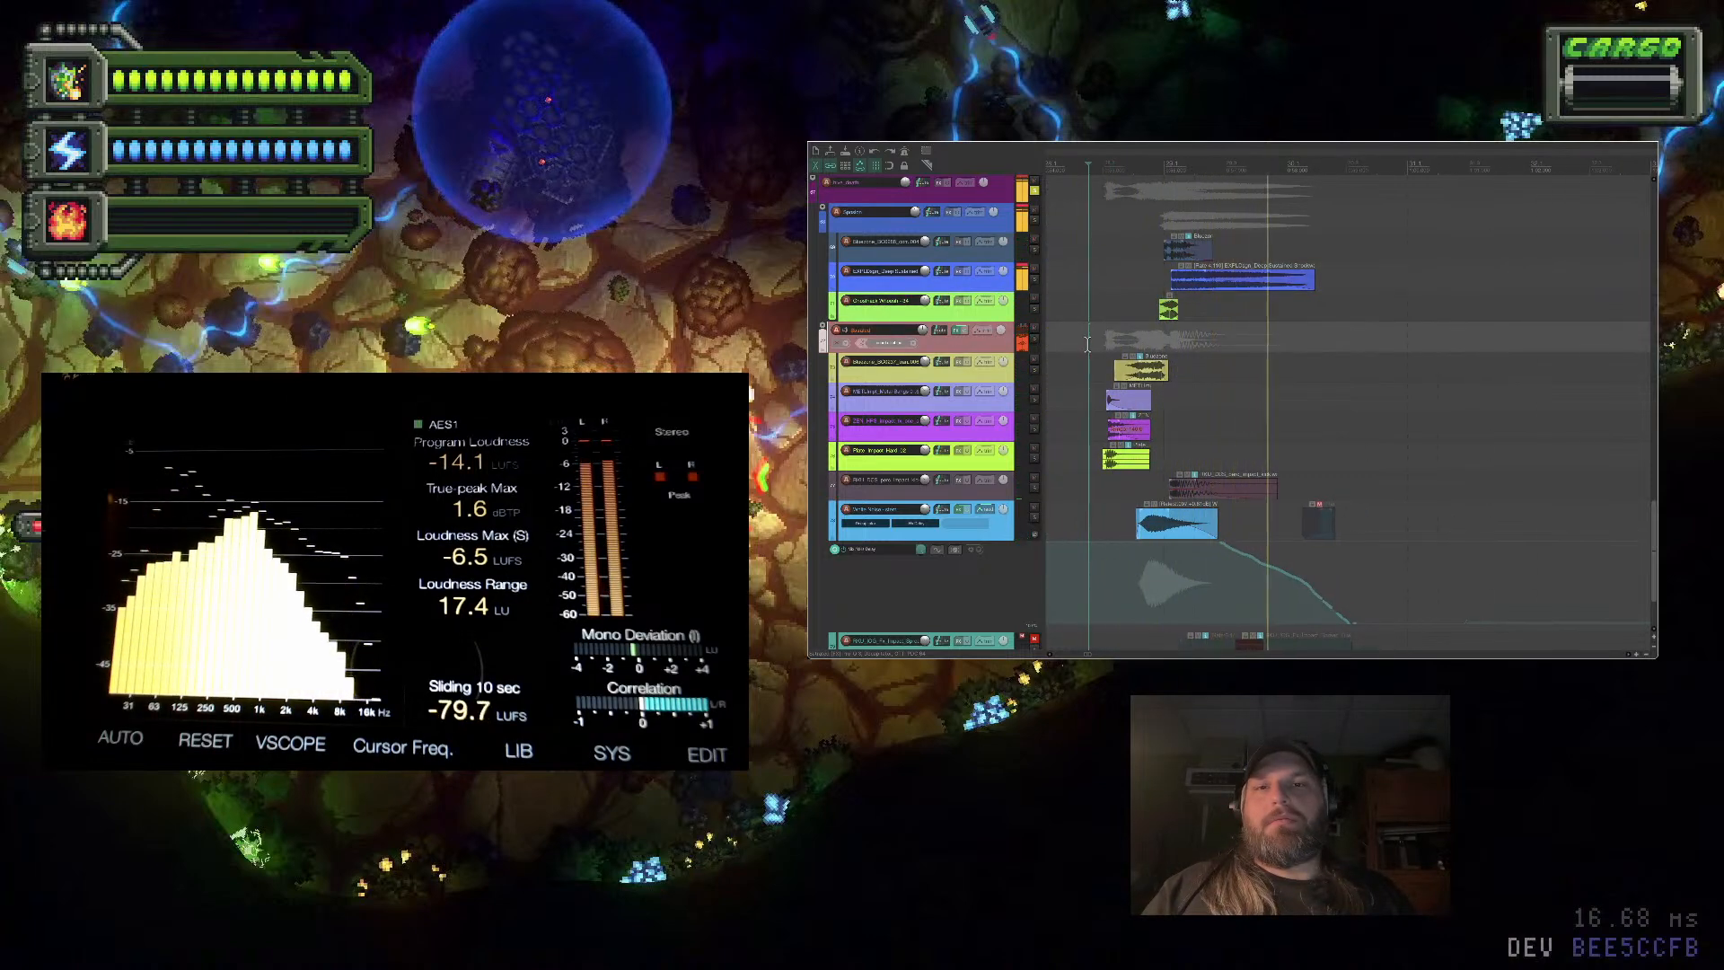
pyautogui.press('space')
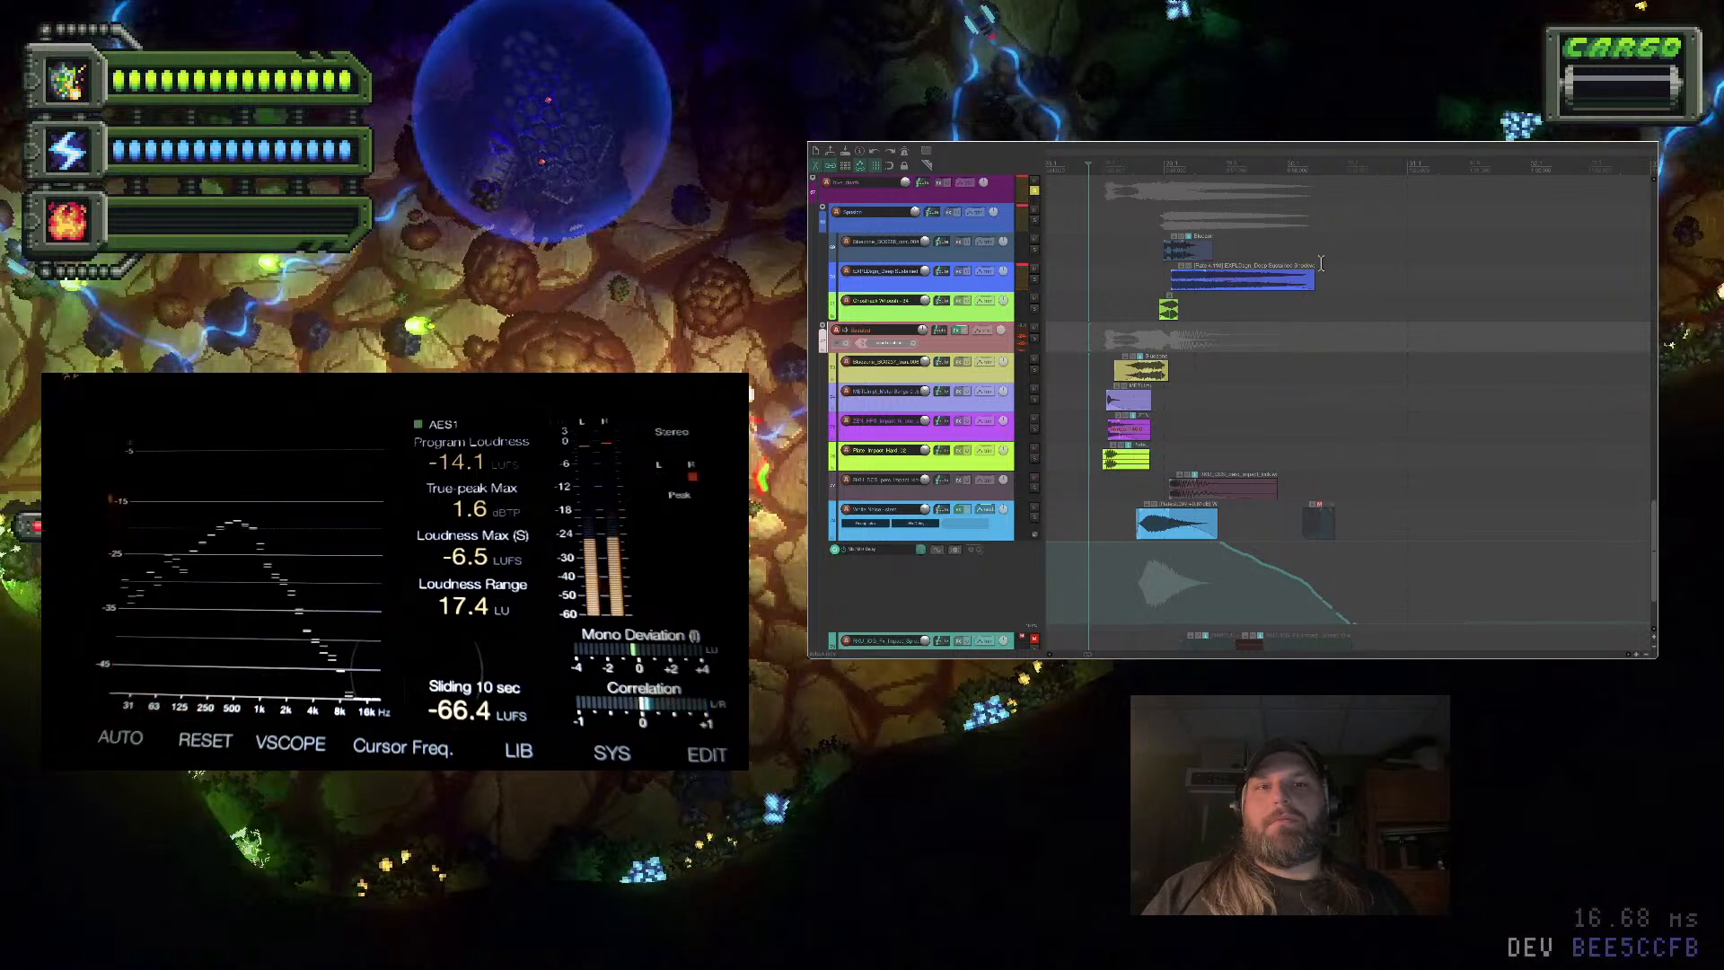
pyautogui.moveTo(1315, 280); pyautogui.dragTo(1354, 284)
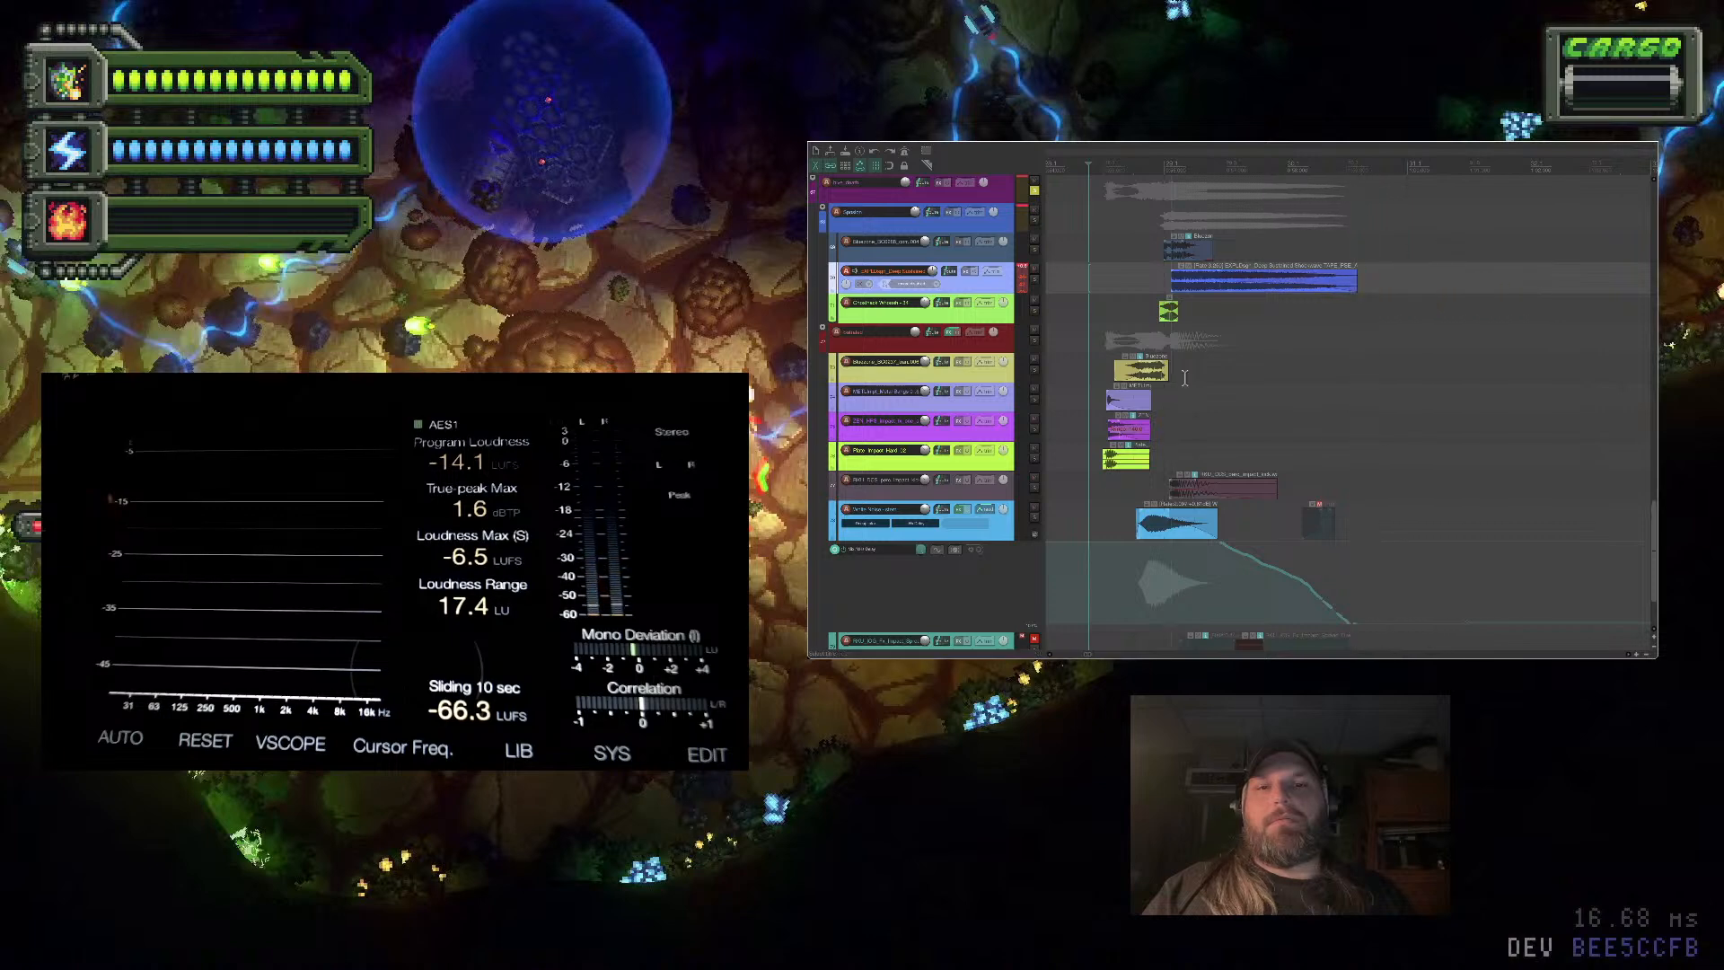
# Move the lavender, magenta and lime build-up items together to the impact point and audition the new timing
pyautogui.click(1119, 401)
pyautogui.click(1124, 460)
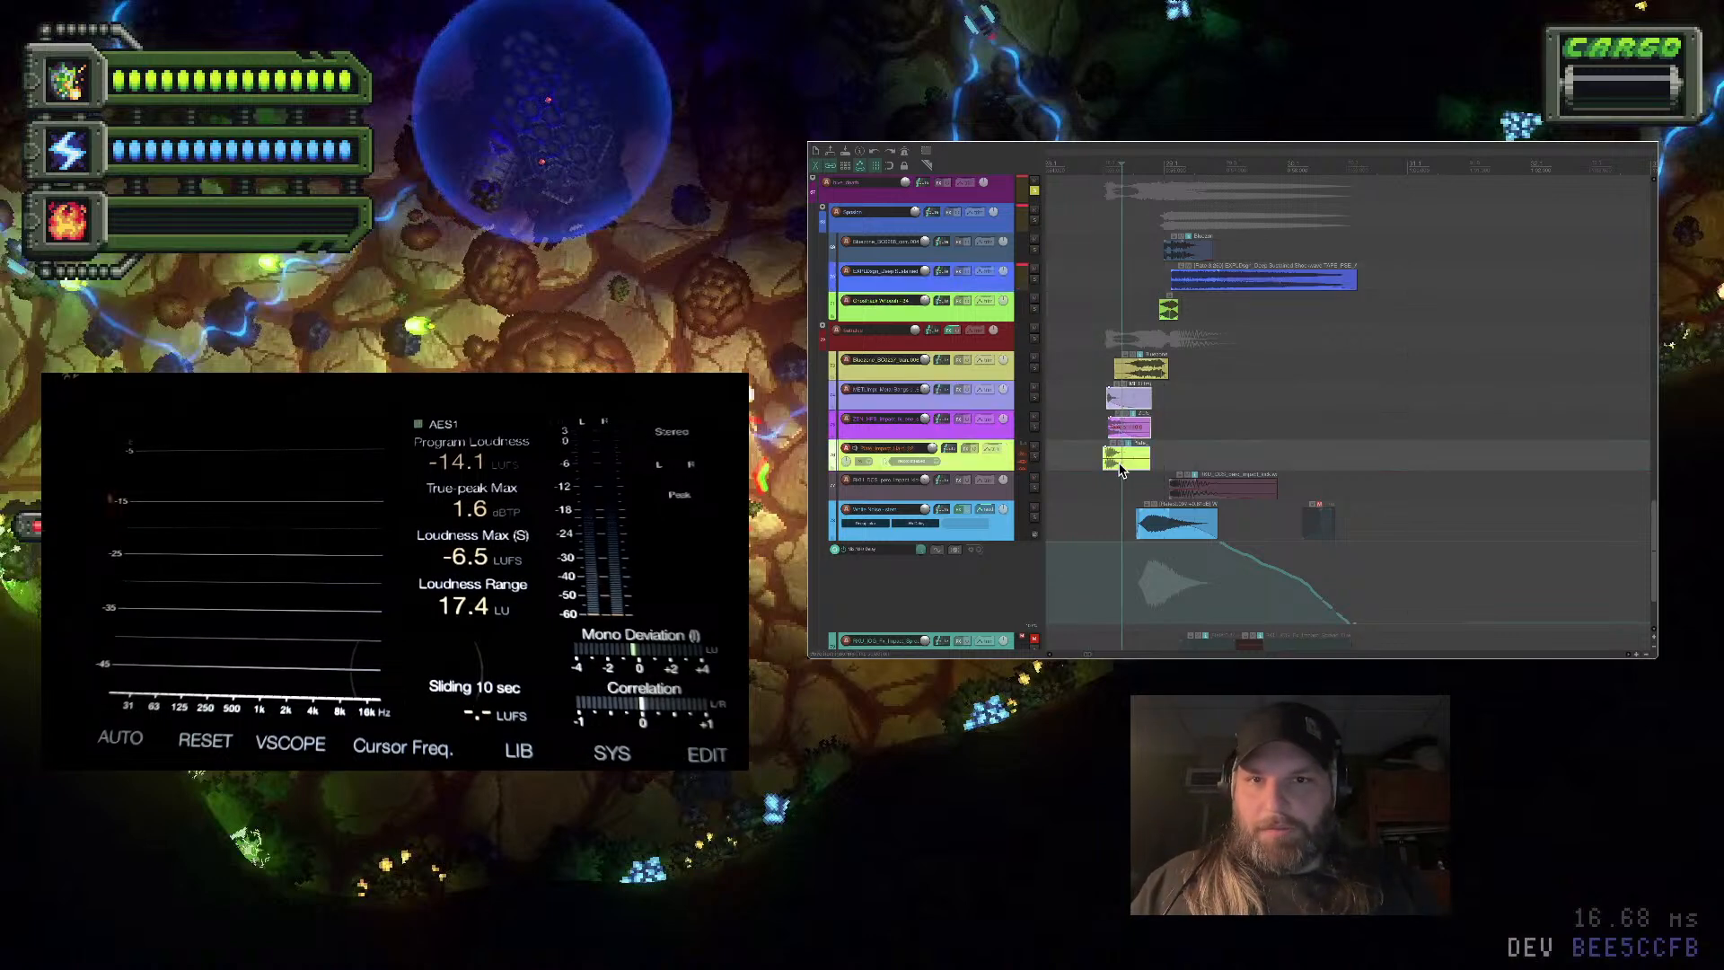
pyautogui.moveTo(1125, 465); pyautogui.dragTo(1186, 459)
pyautogui.click(1110, 422)
pyautogui.scroll(3, 1109, 422)
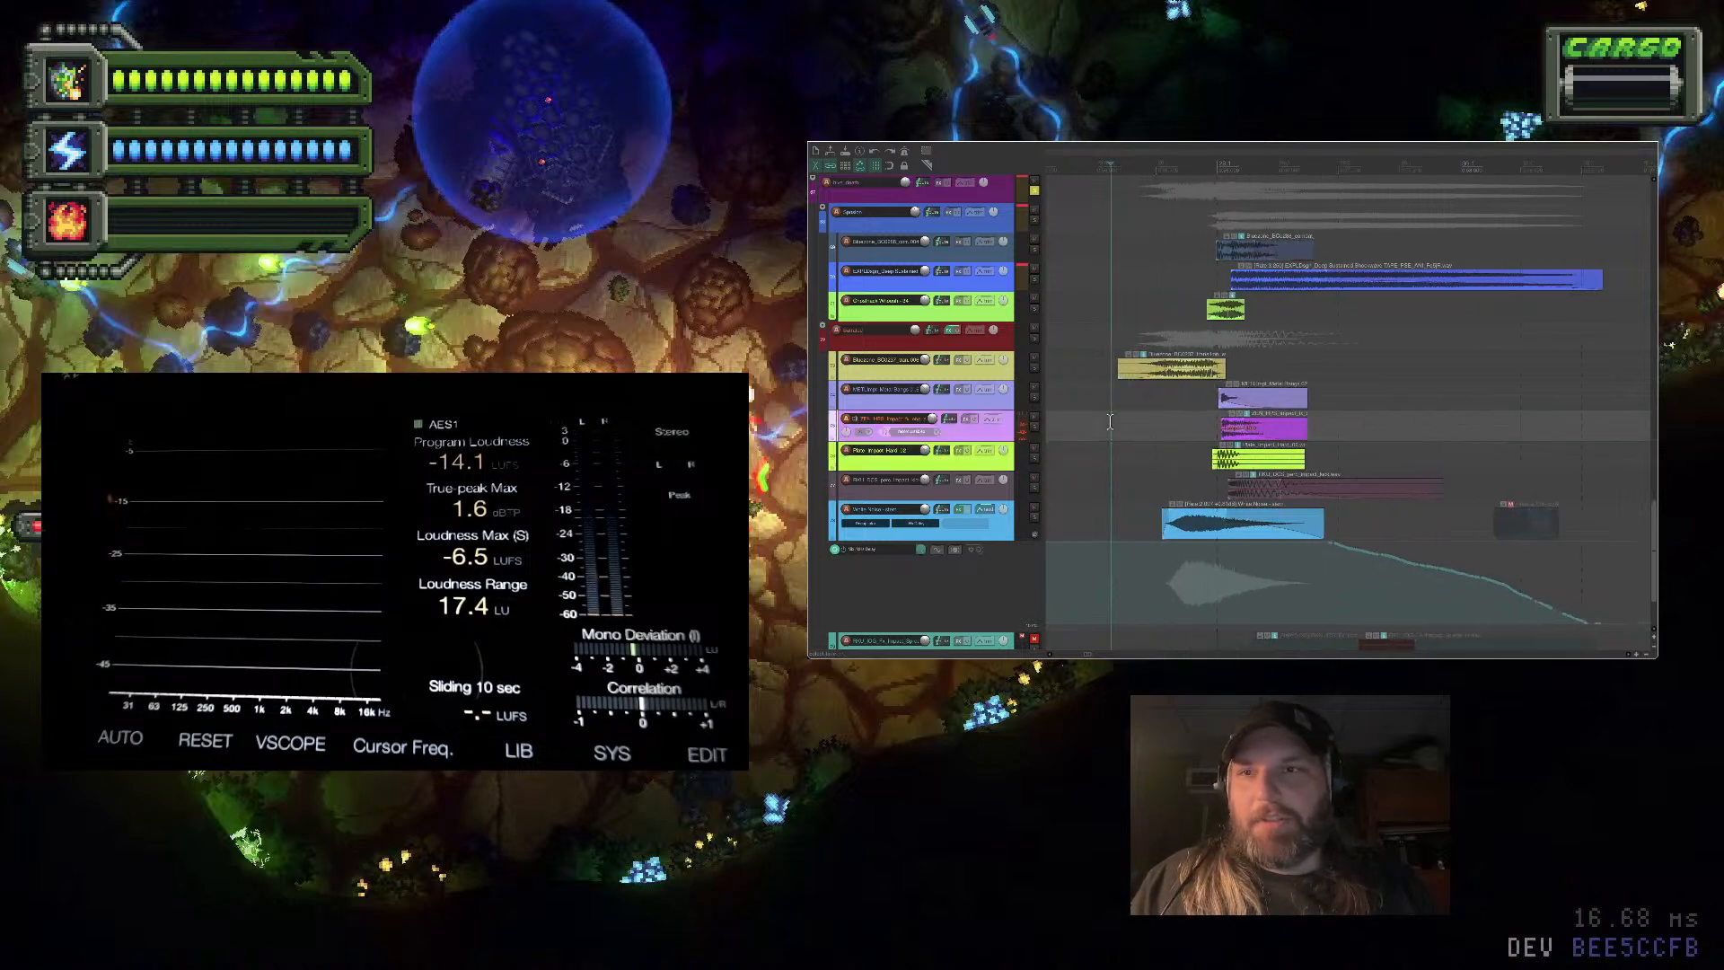
pyautogui.press('space')
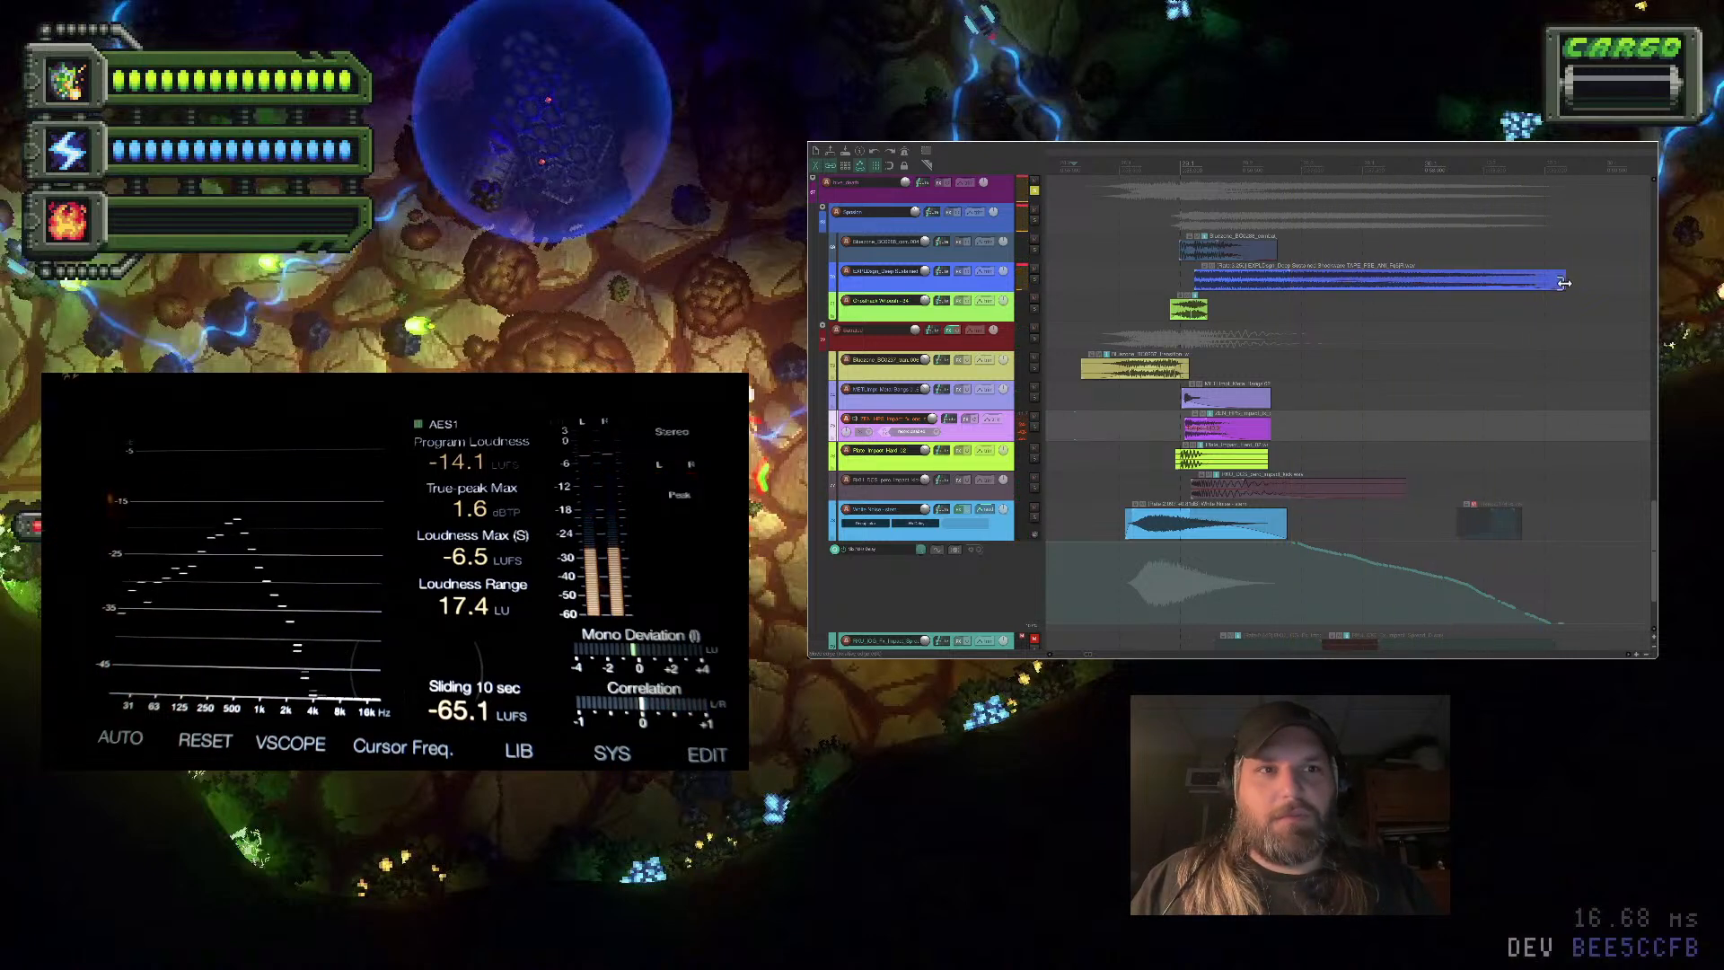
# Shorten the end of the long dark blue impact item slightly and audition the effect from before the build-up
pyautogui.moveTo(1563, 283); pyautogui.dragTo(1525, 289)
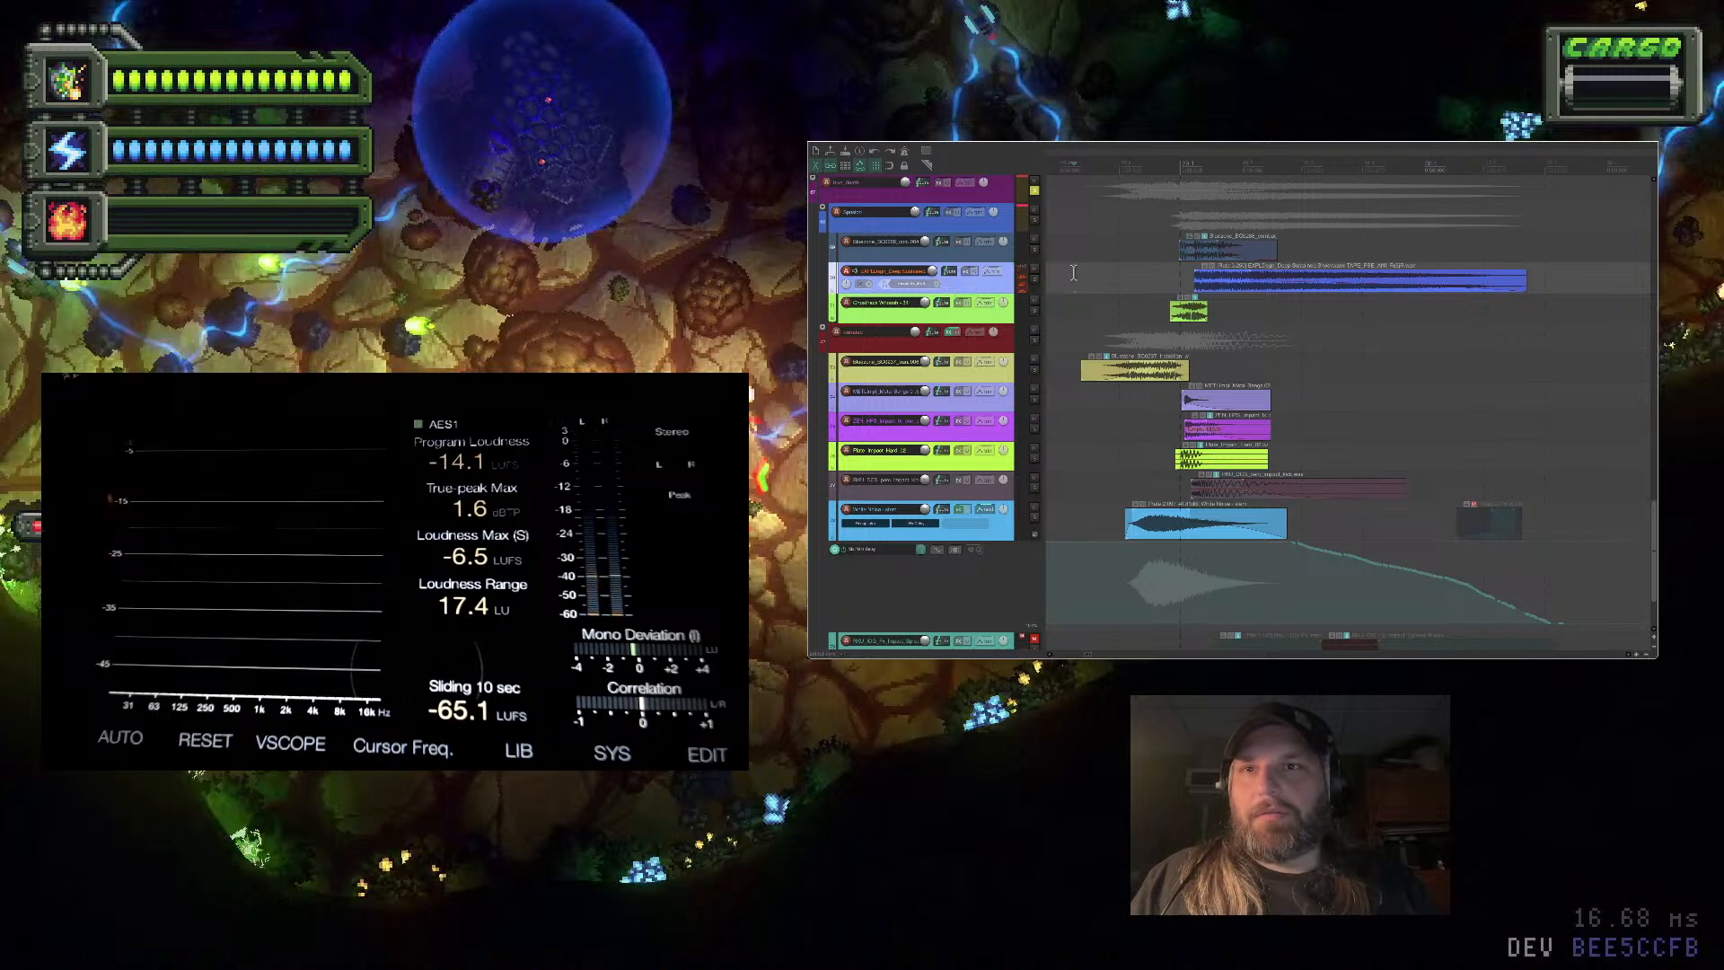
pyautogui.press('space')
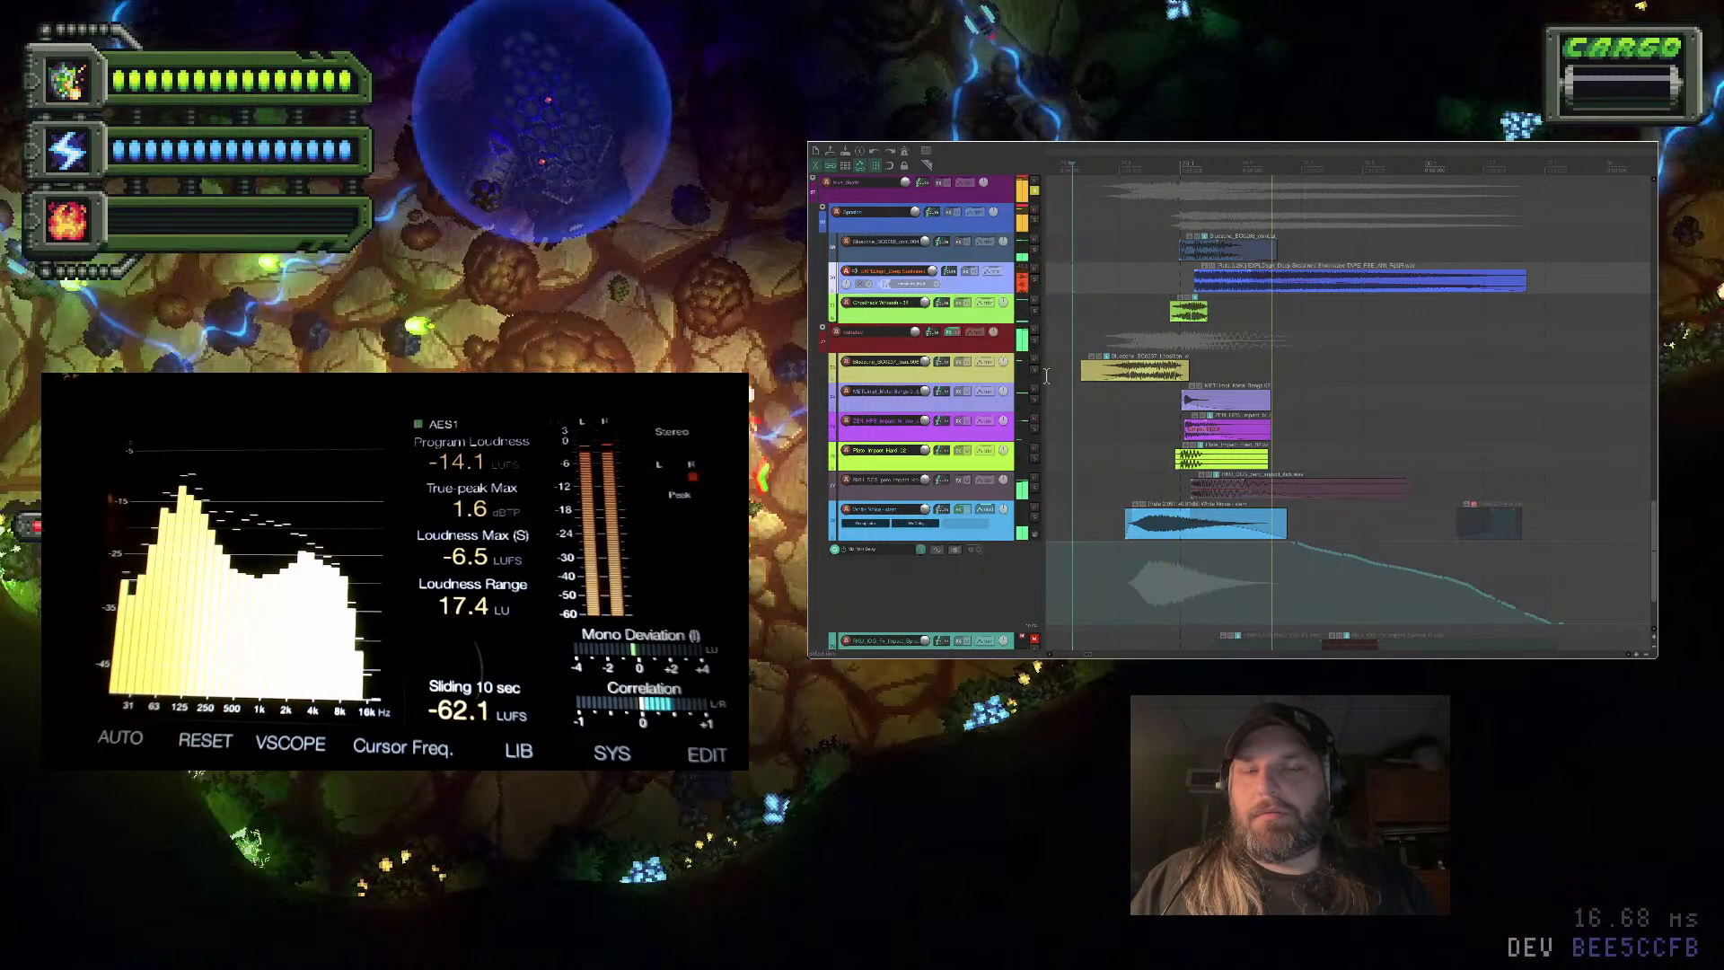
pyautogui.scroll(1, 991, 353)
pyautogui.scroll(-5, 991, 354)
pyautogui.press('space')
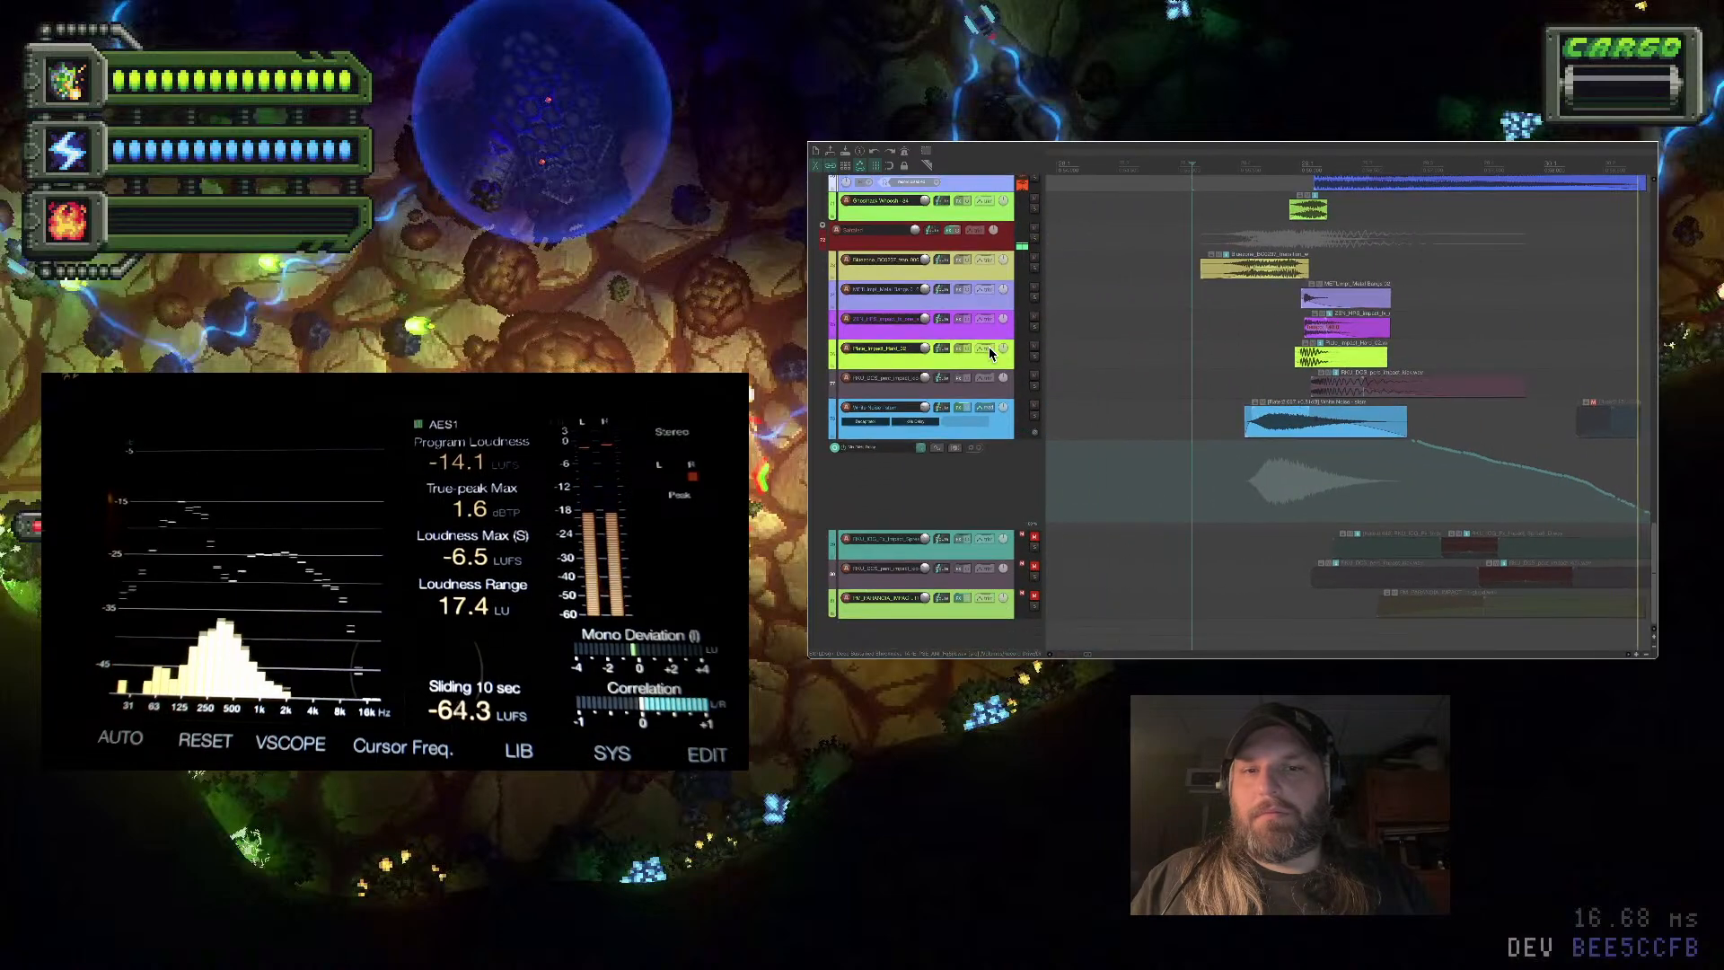
# Audition the mix and move the khaki build-up track above the dark red folder track, into the blue folder
pyautogui.scroll(1, 988, 352)
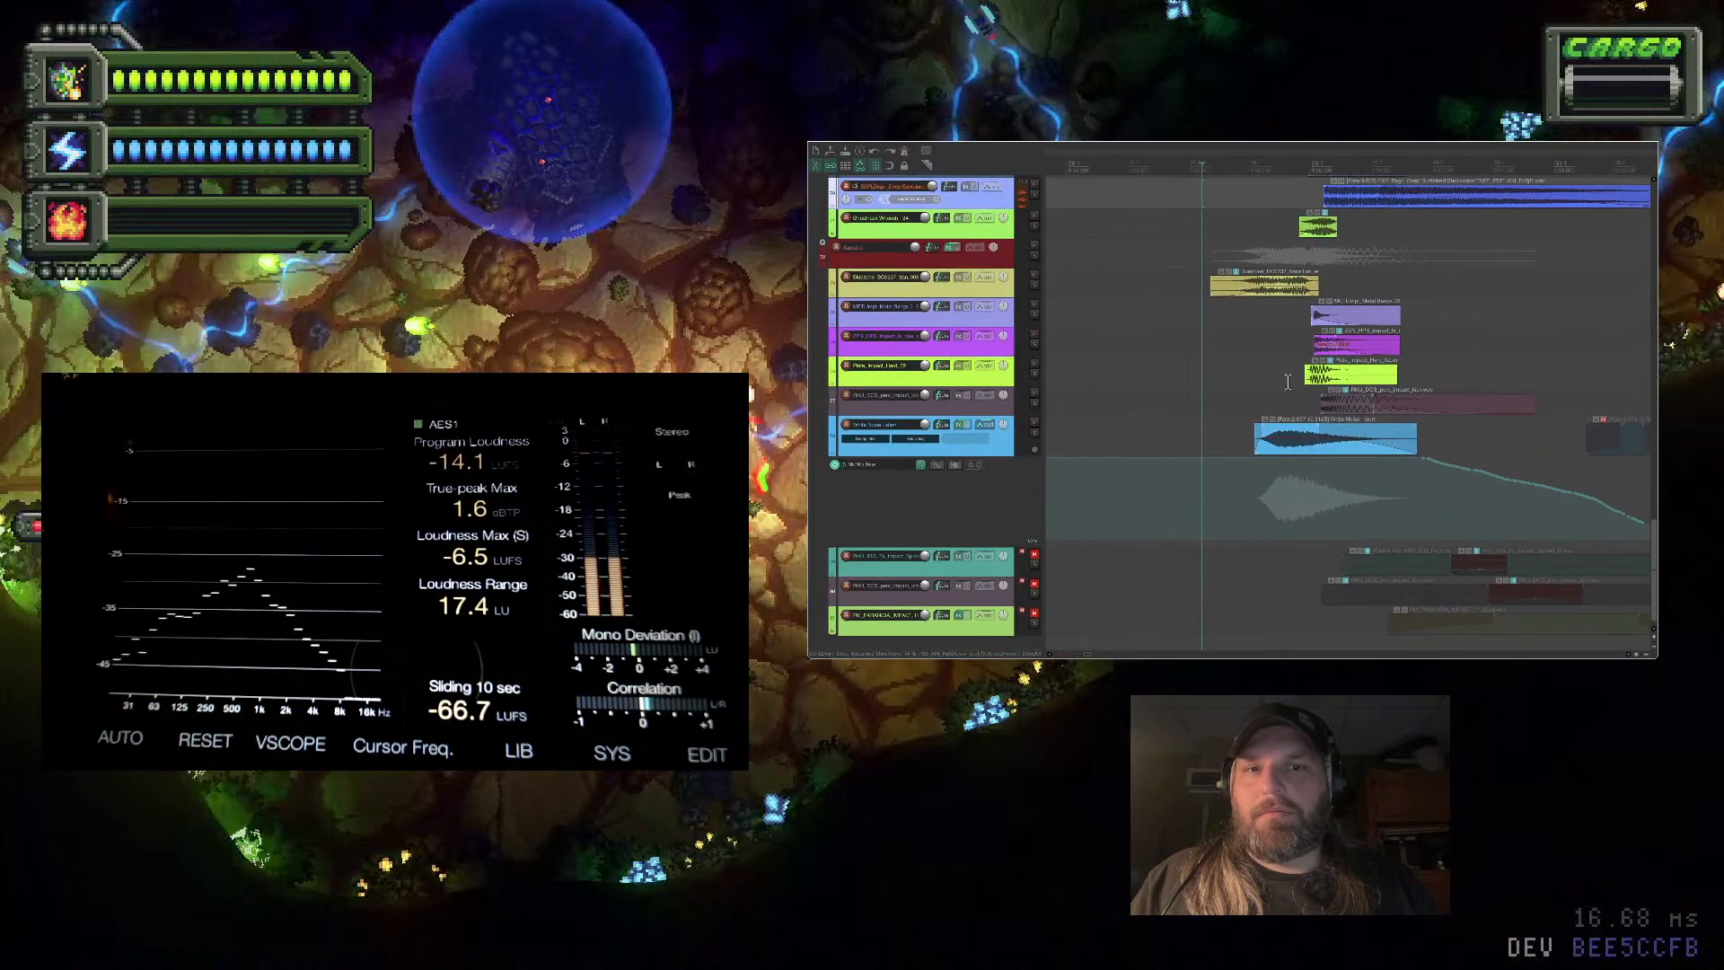
pyautogui.click(1180, 382)
pyautogui.press('space')
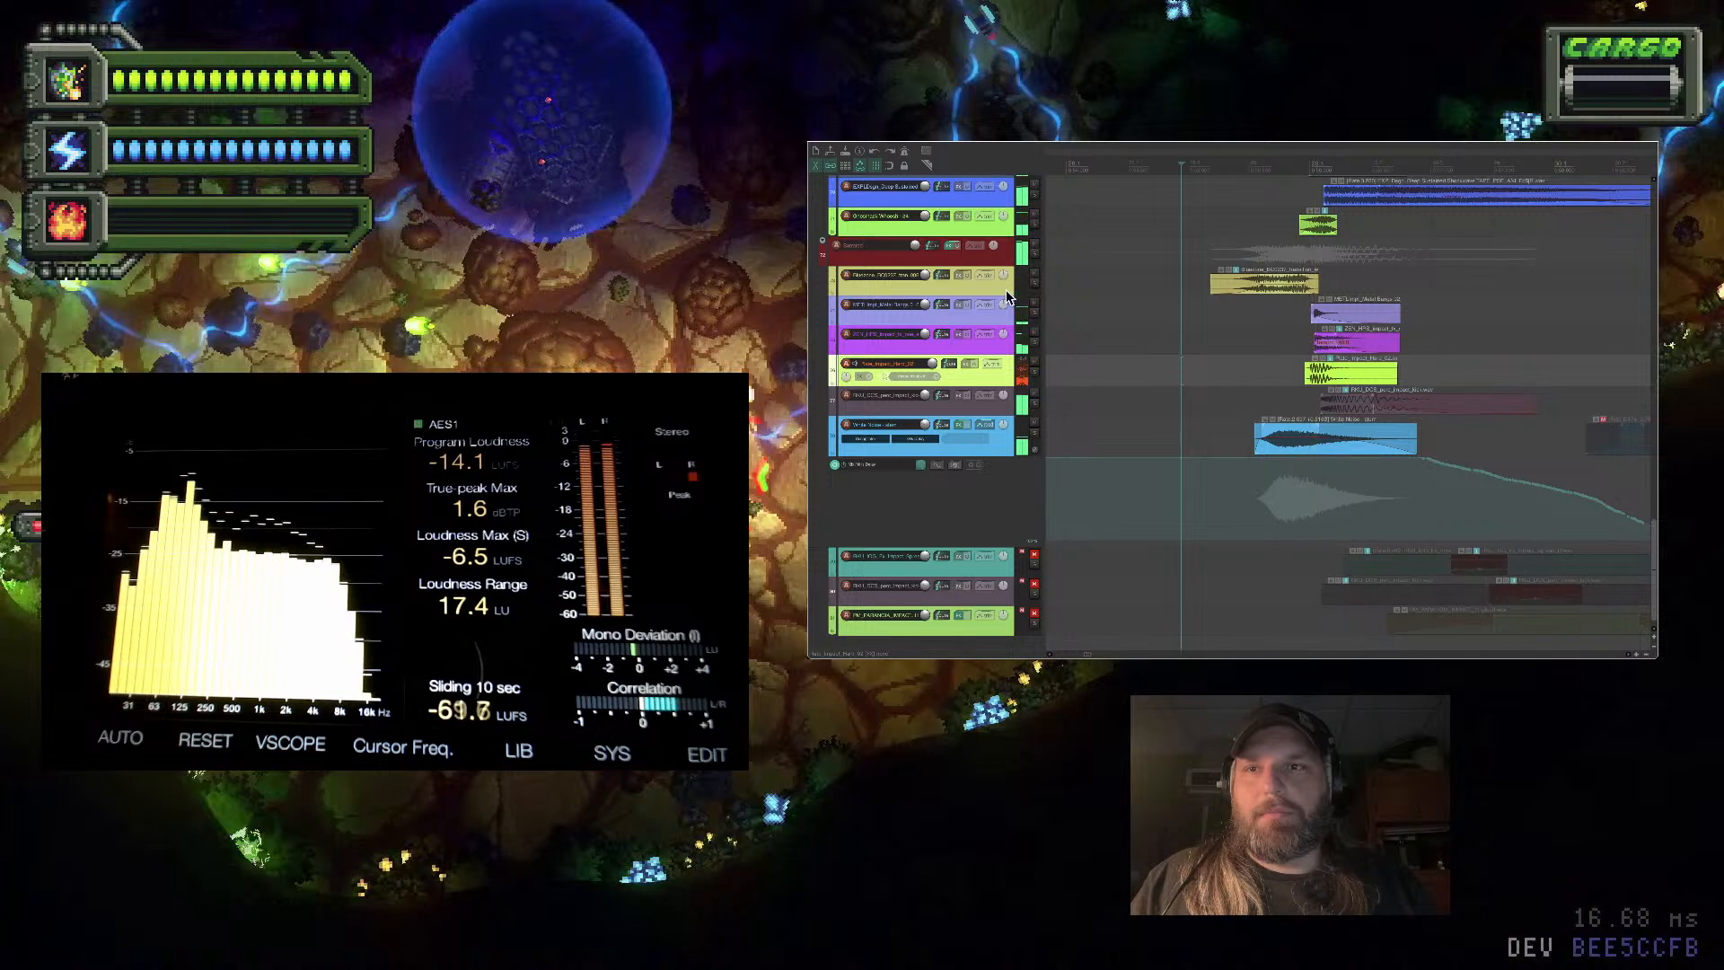
pyautogui.scroll(1, 1007, 298)
pyautogui.click(993, 323)
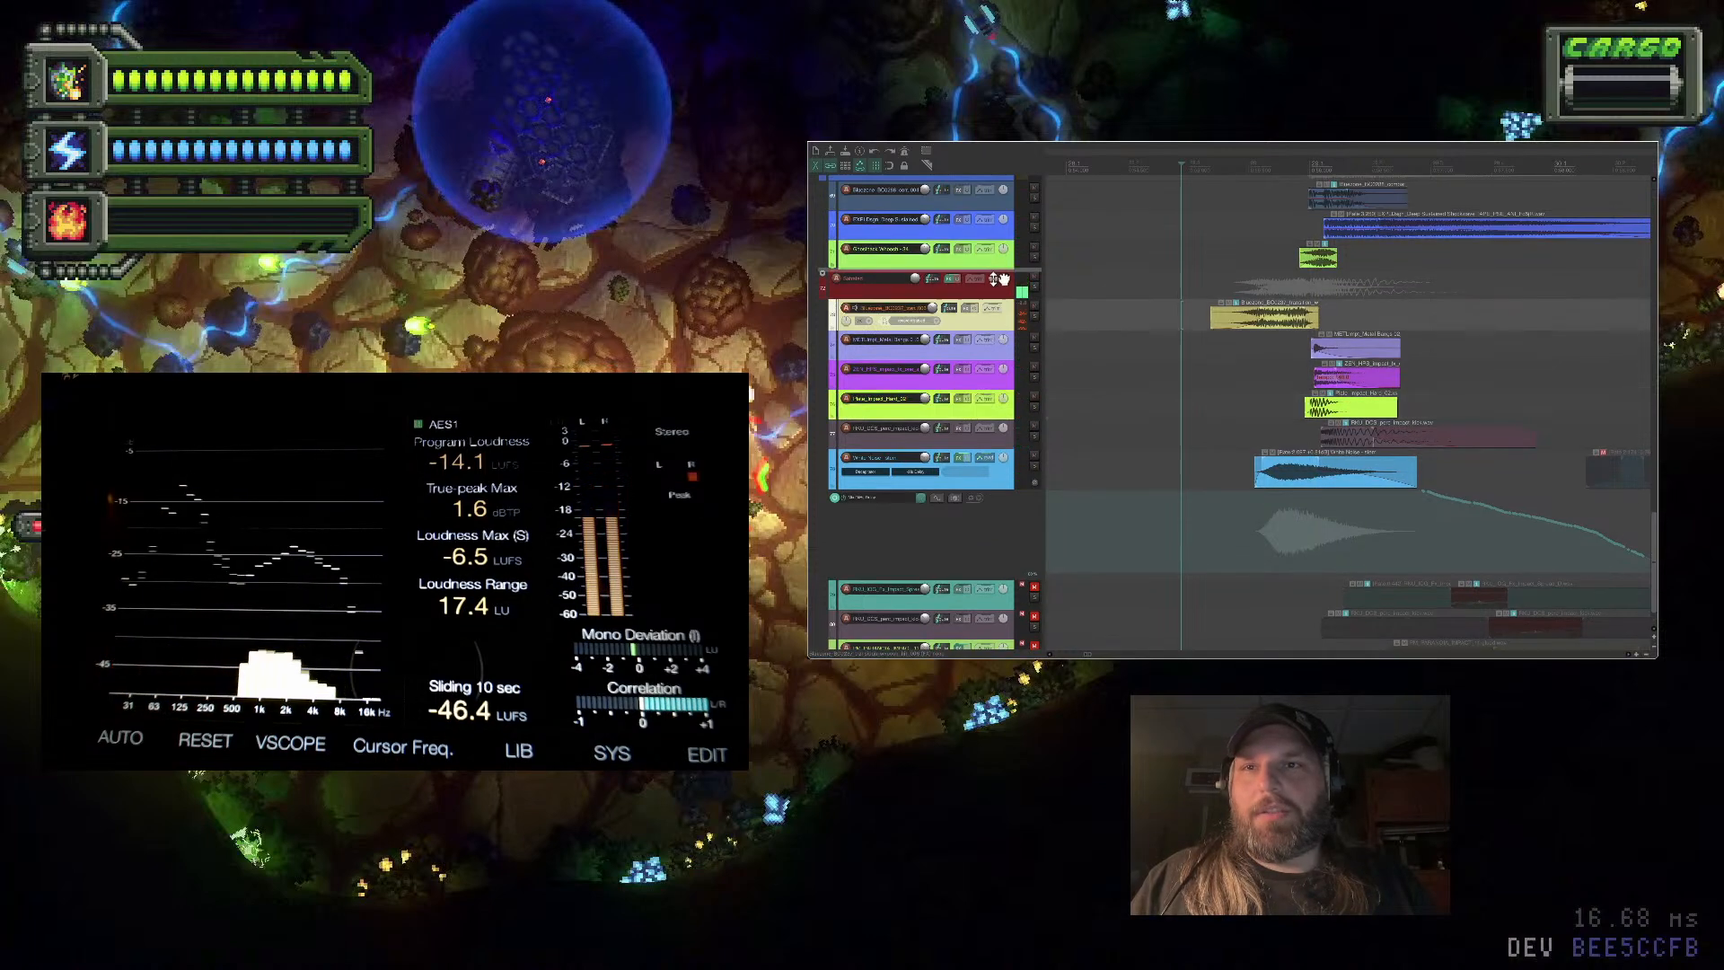
pyautogui.moveTo(996, 279); pyautogui.dragTo(996, 273)
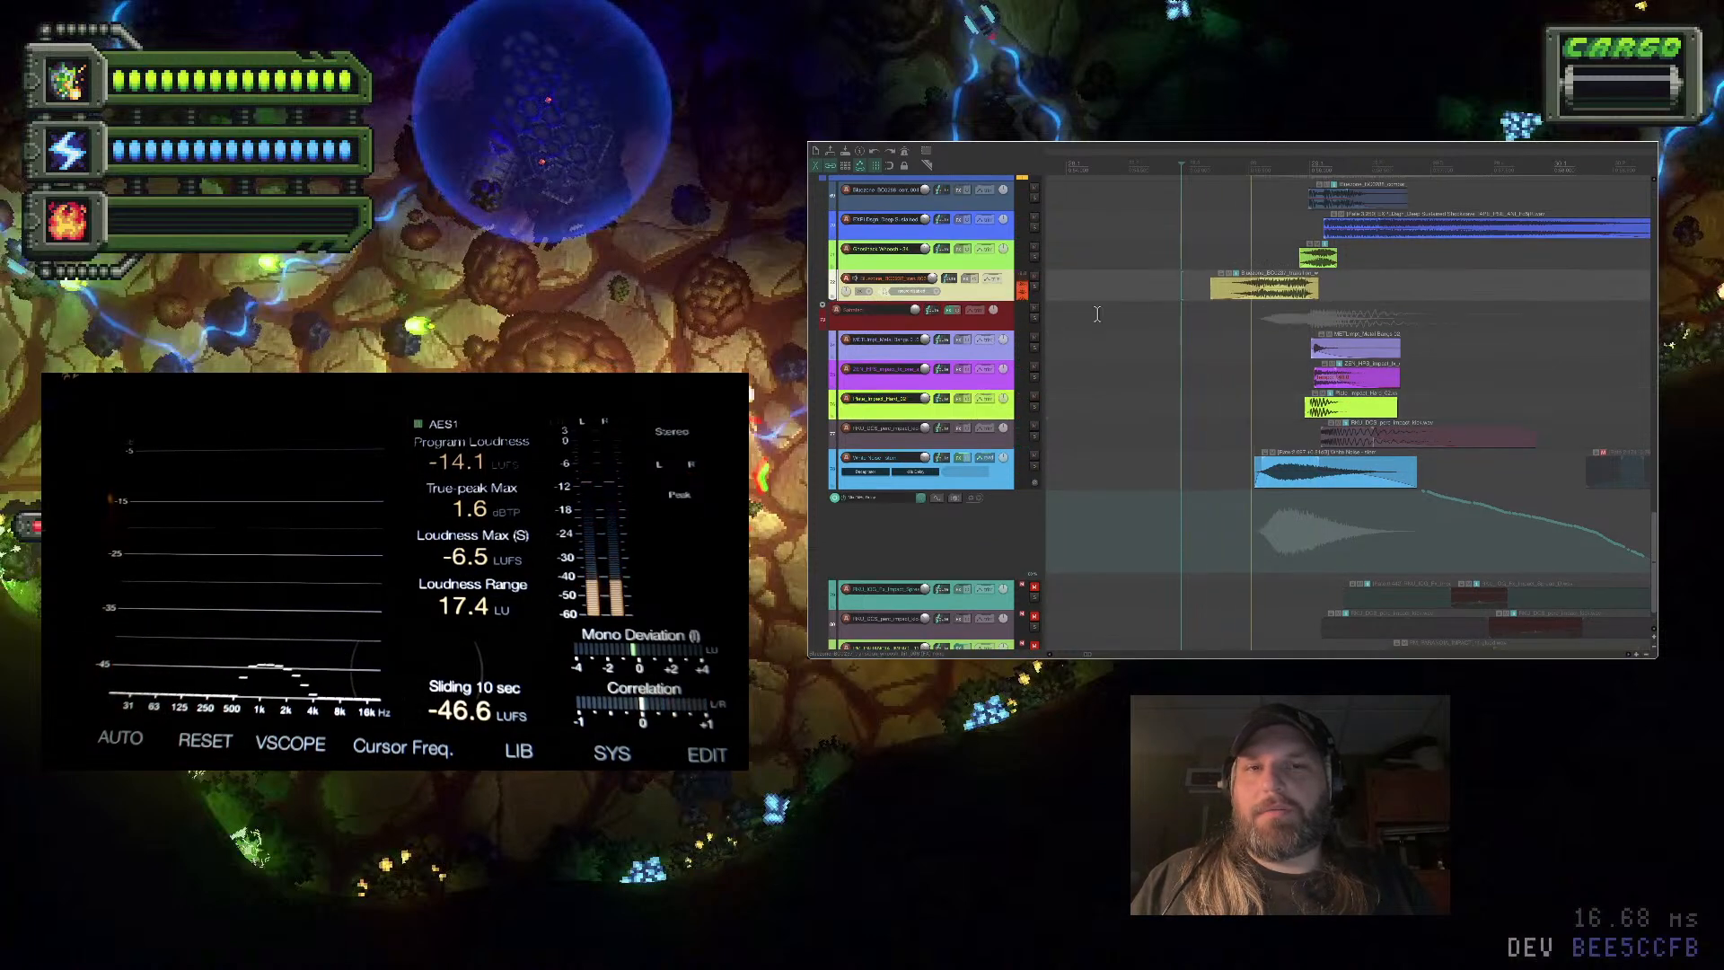
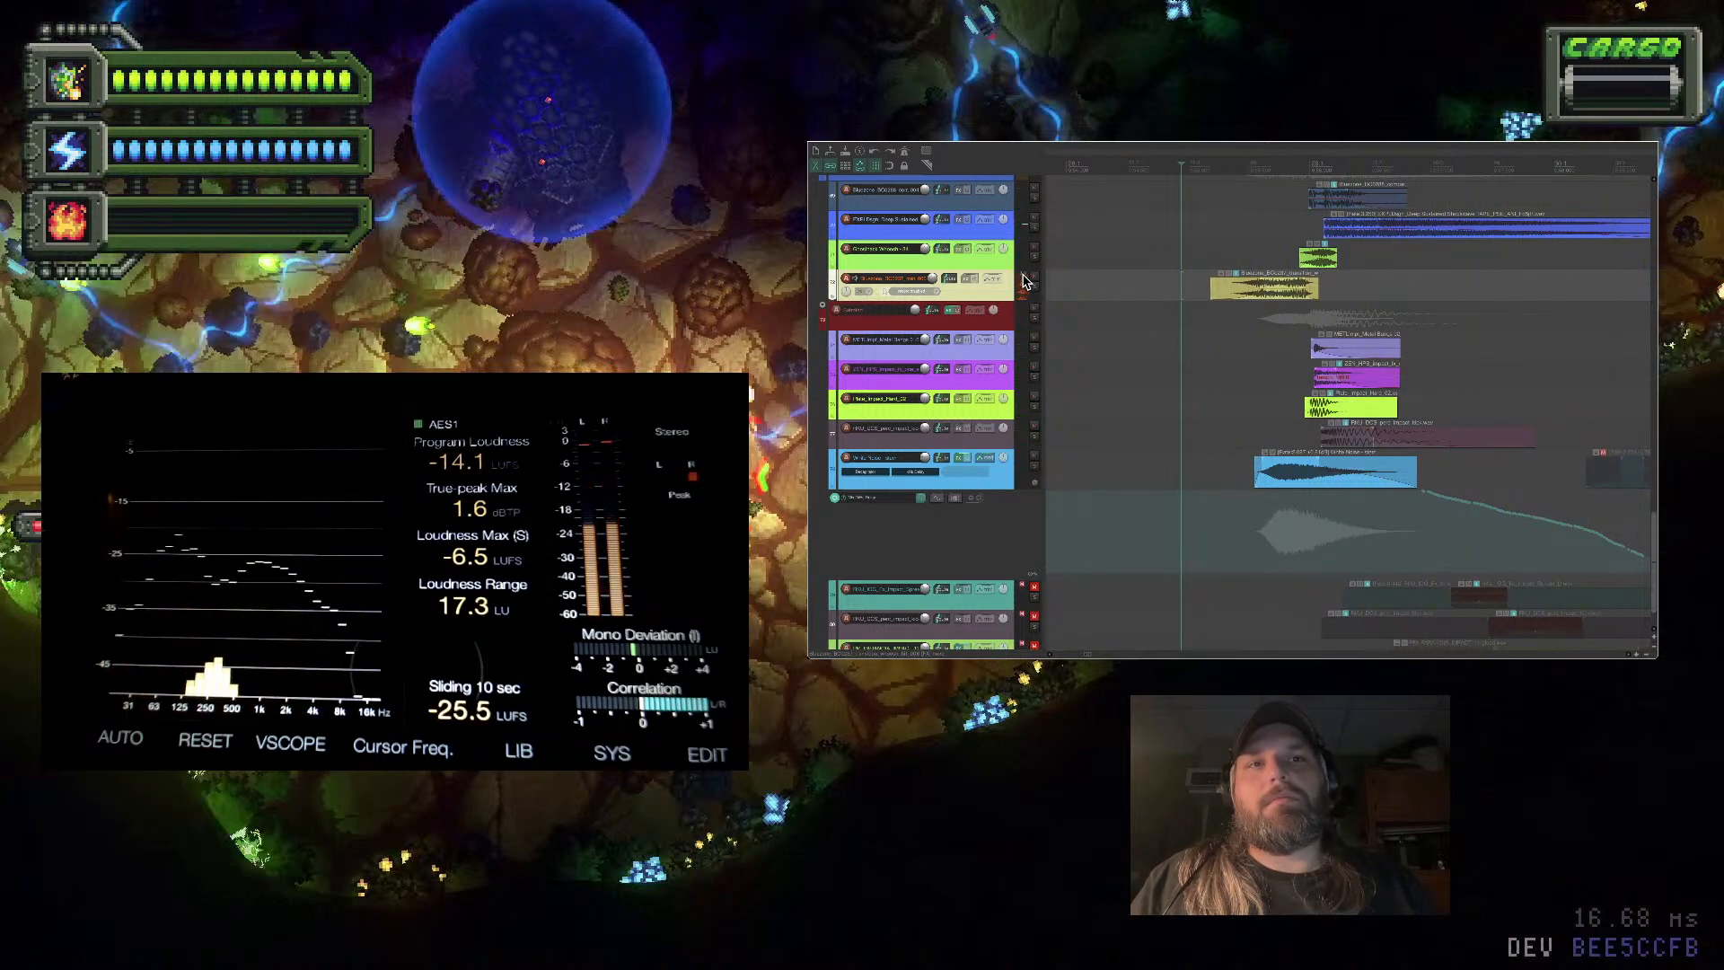
# Change the fade-out curve of the long dark blue impact item, lengthen the fade towards its start and audition it
pyautogui.hscroll(5, 1325, 341)
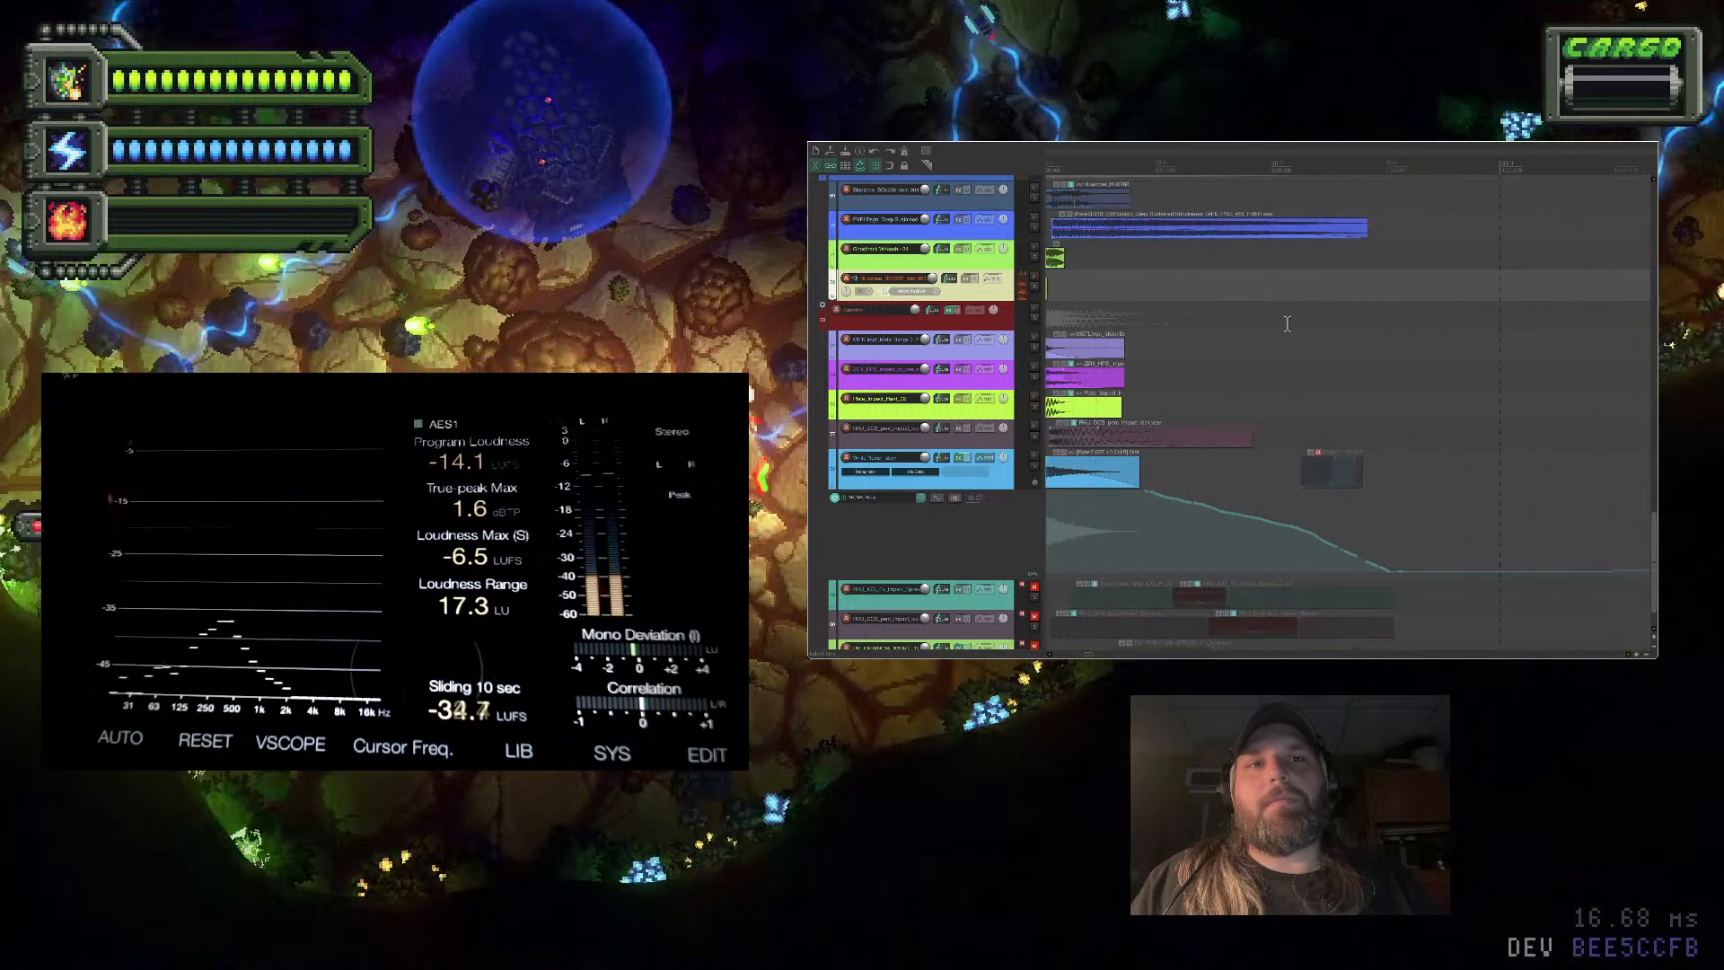
pyautogui.rightClick(1239, 229)
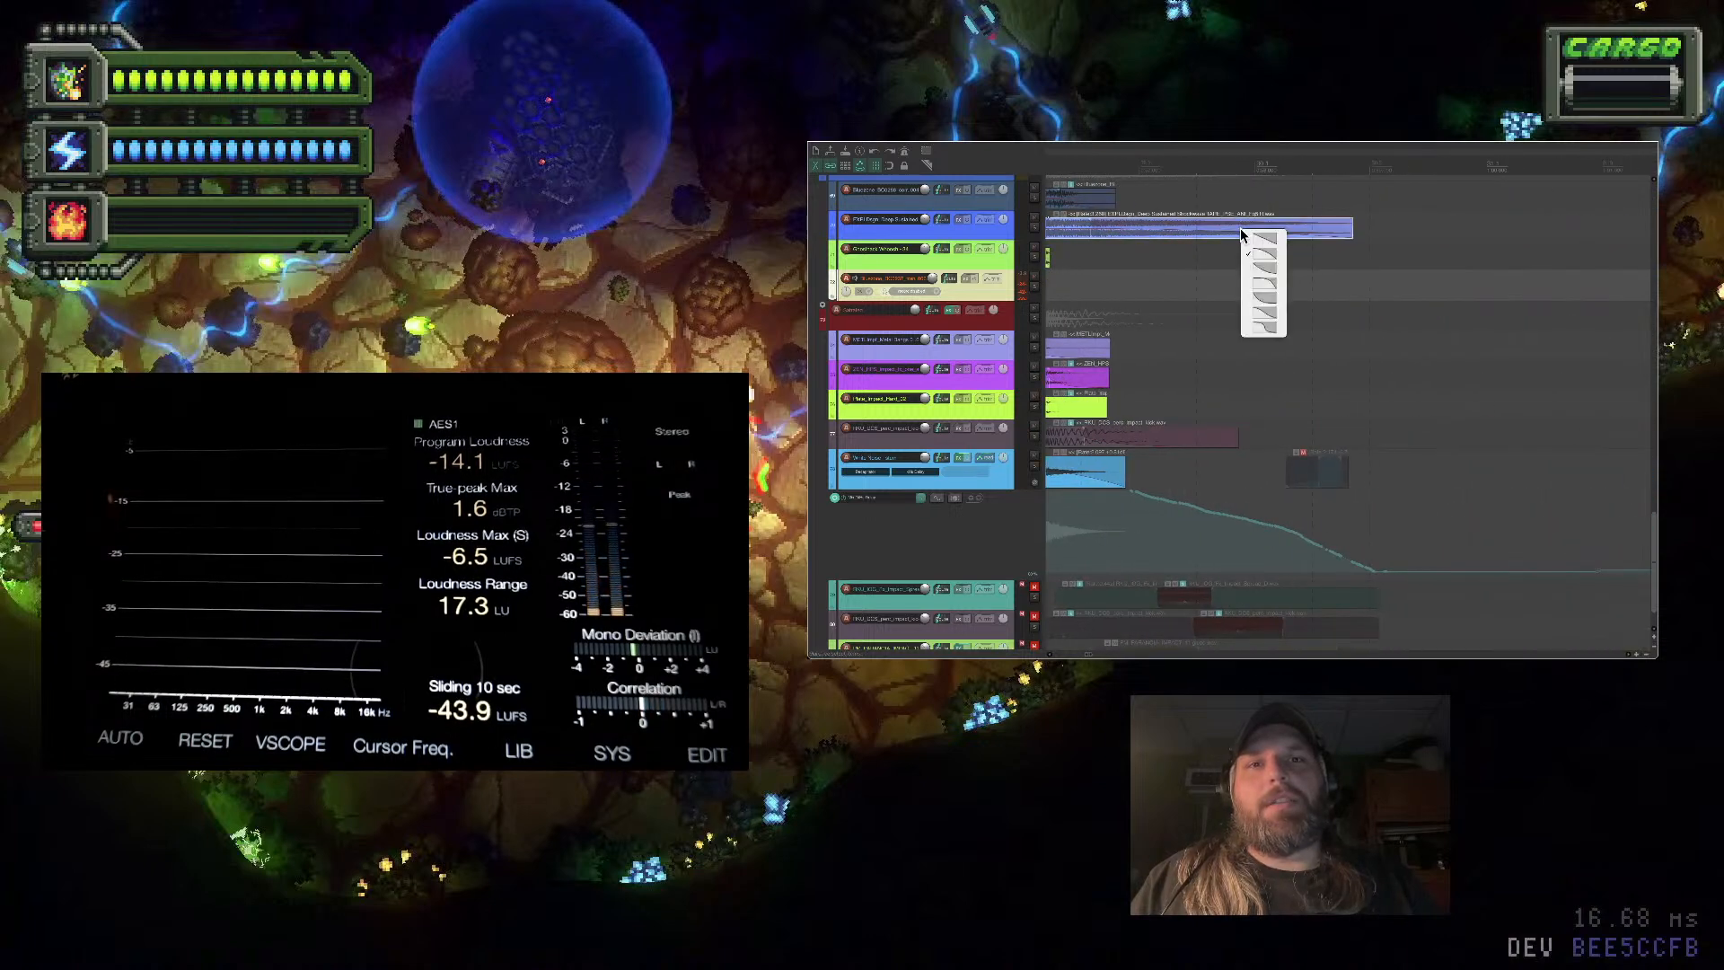
pyautogui.click(1270, 291)
pyautogui.scroll(-2, 1270, 291)
pyautogui.click(1136, 225)
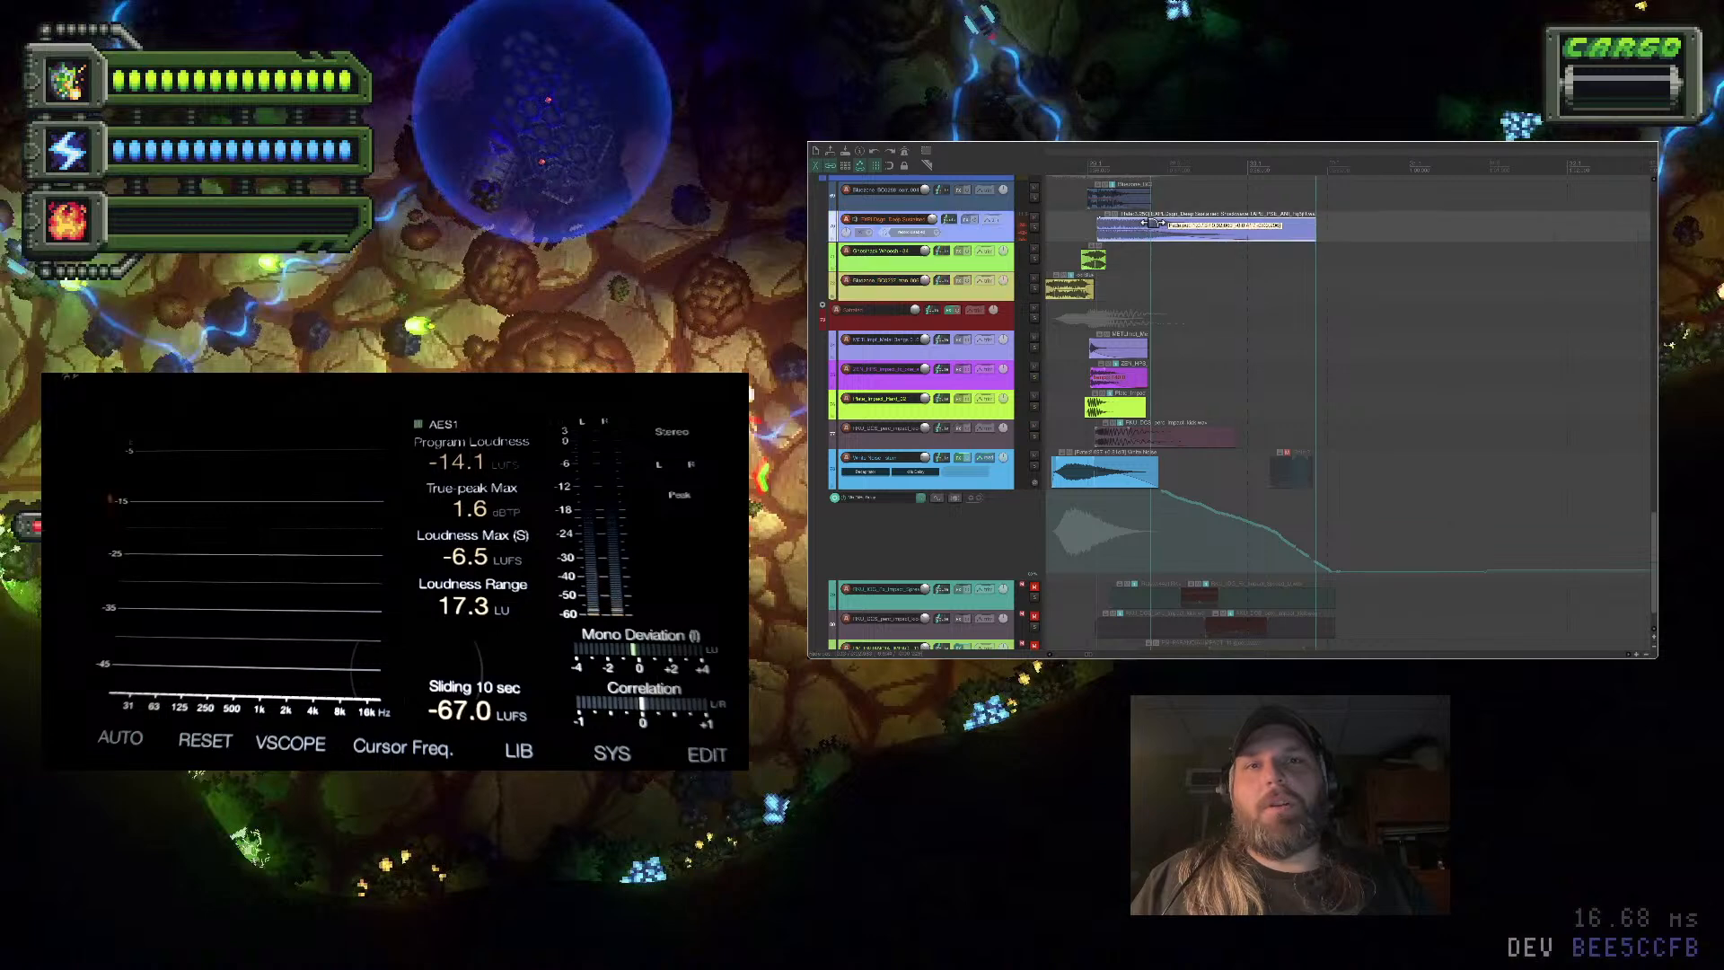
pyautogui.scroll(-1, 1193, 251)
pyautogui.hscroll(-2, 1194, 251)
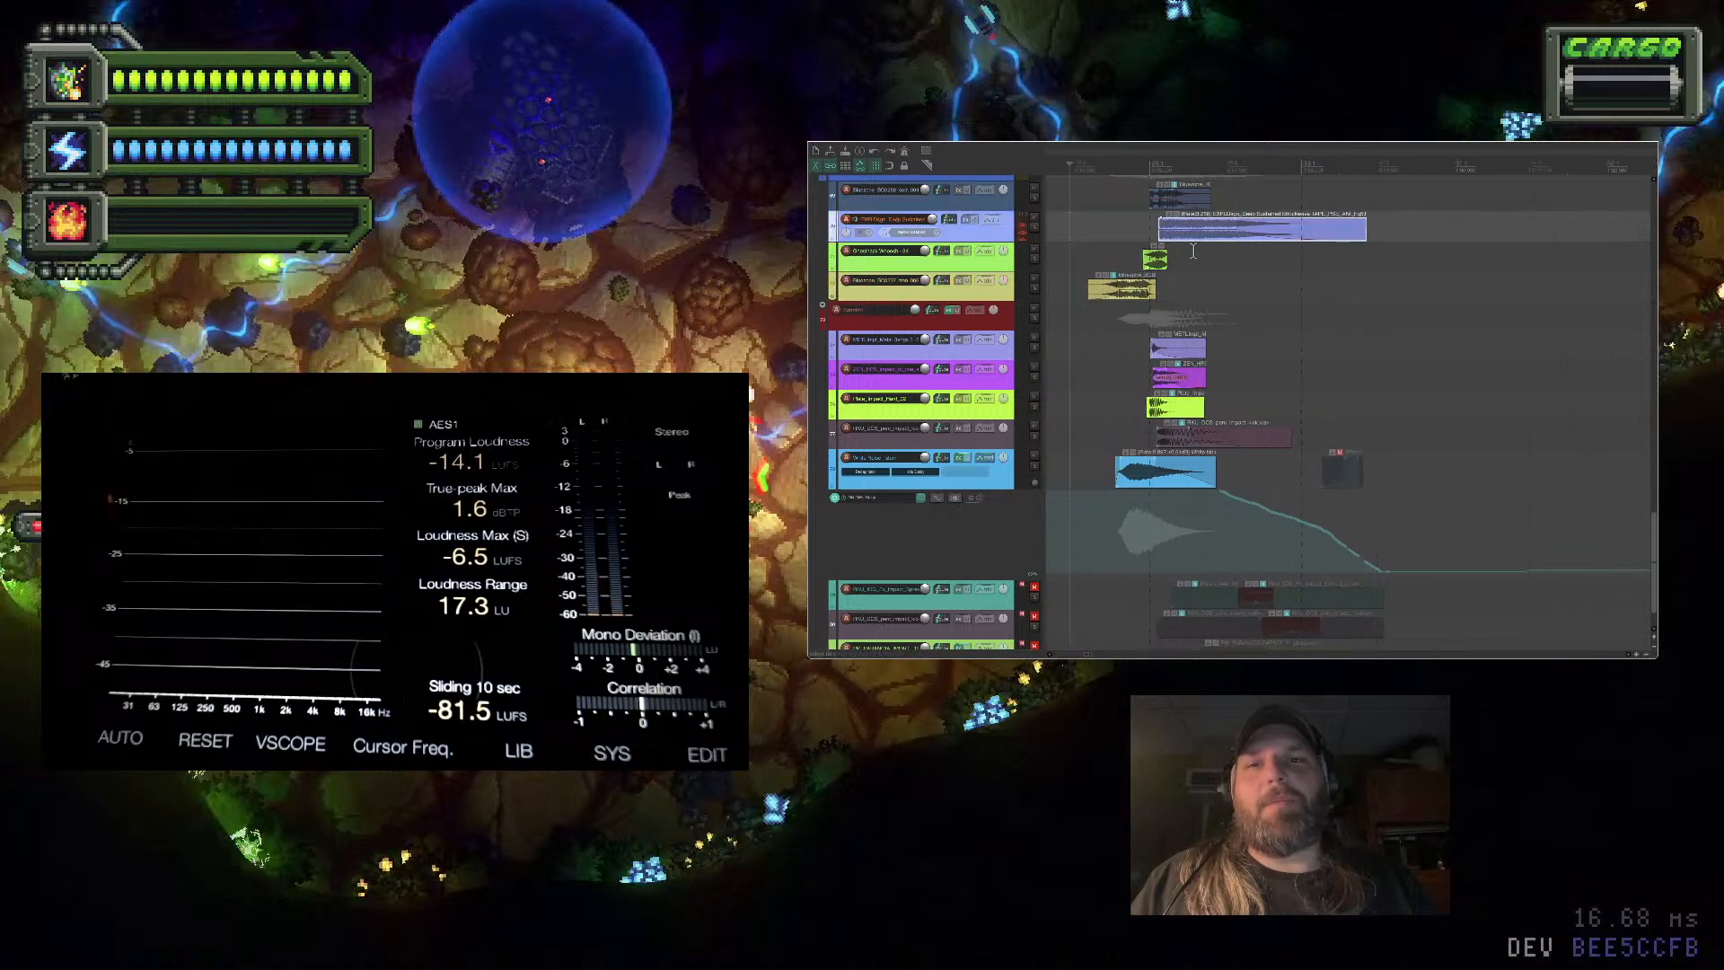
pyautogui.press('space')
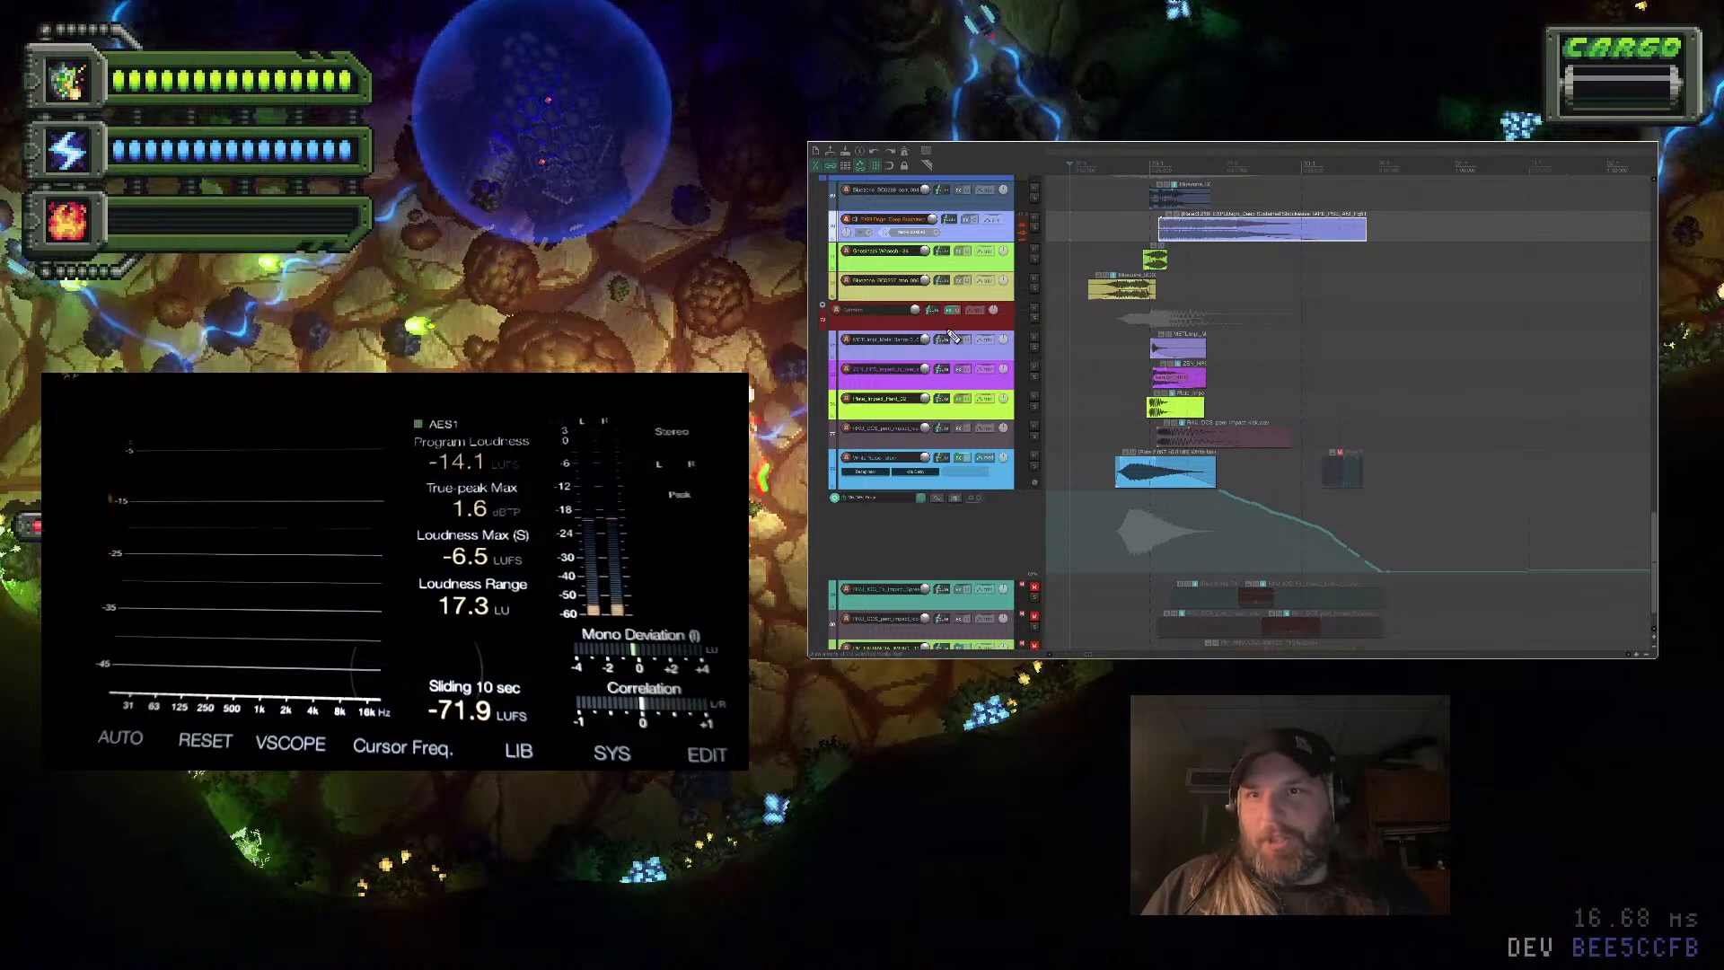
# Place the edit cursor just before the khaki build-up item and extend the item's start back to it
pyautogui.scroll(2, 952, 336)
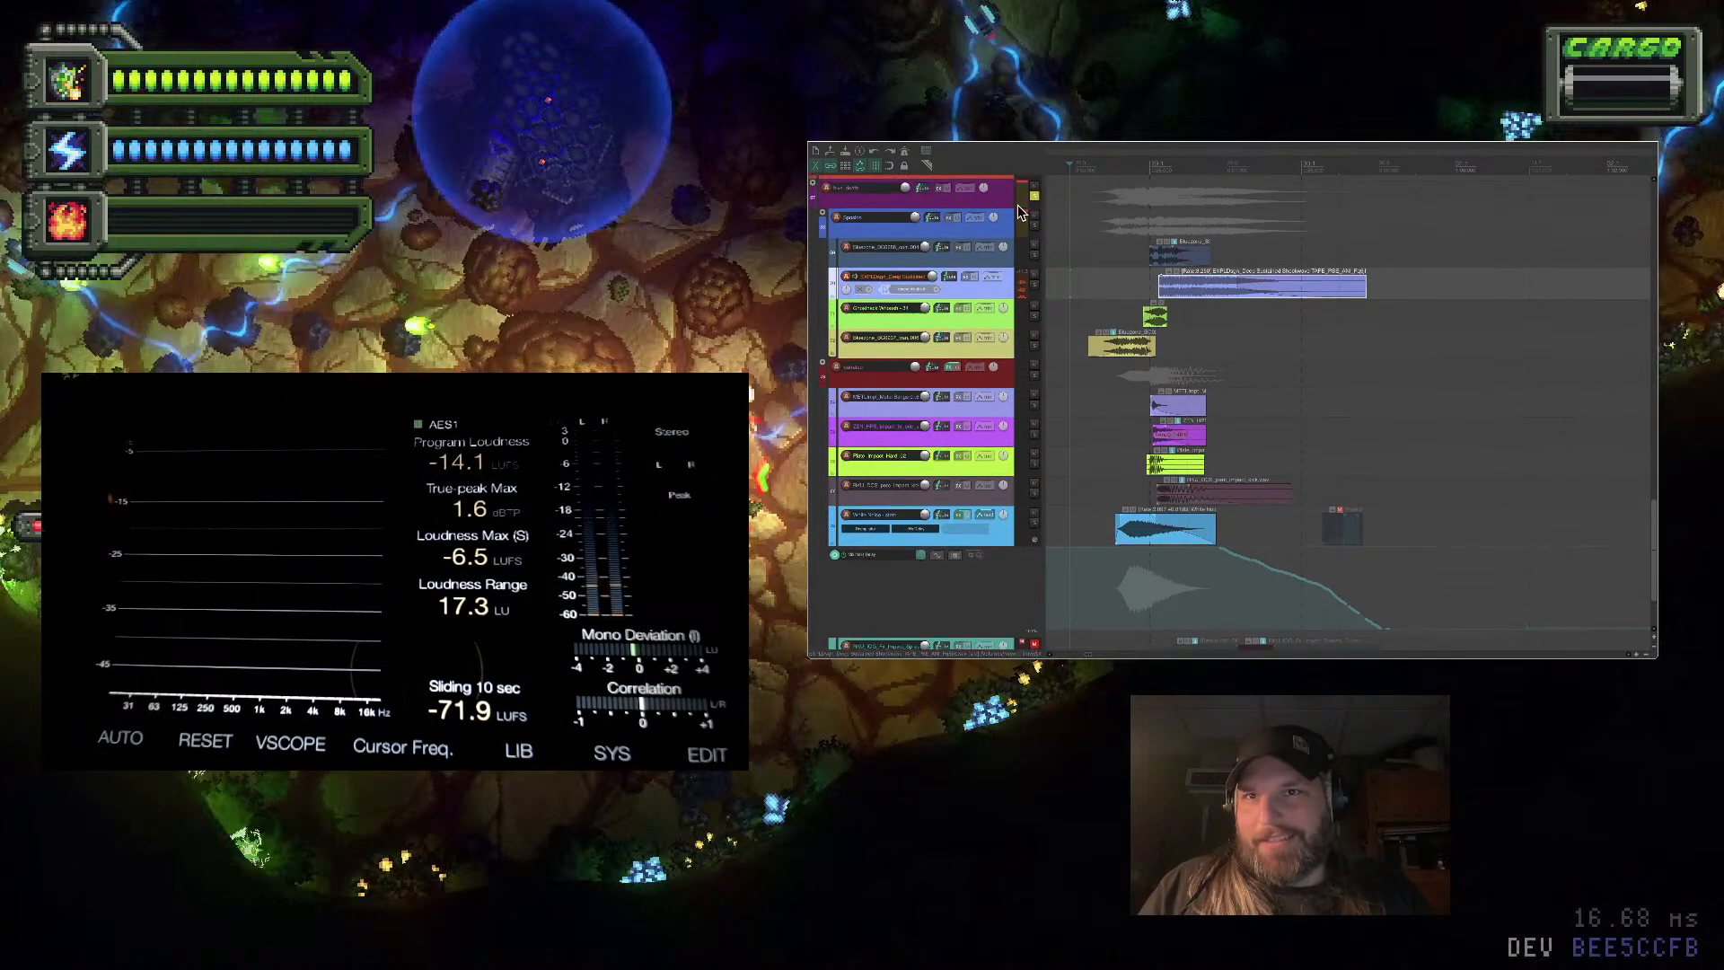
pyautogui.click(1074, 262)
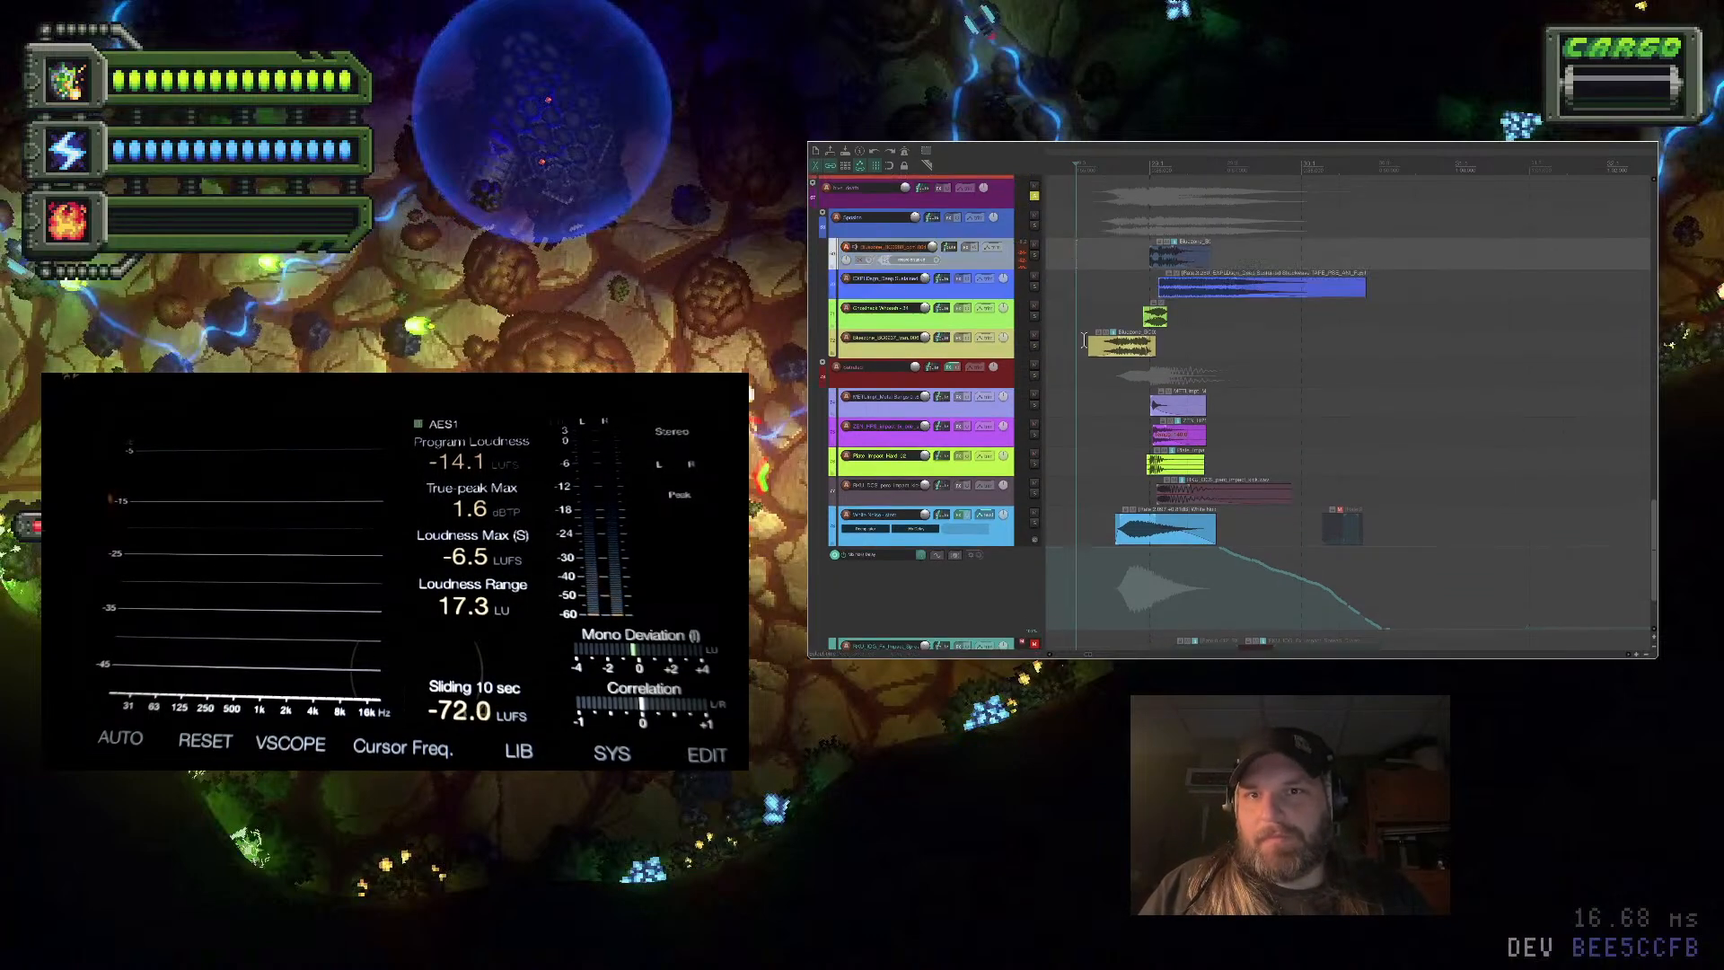
pyautogui.moveTo(1087, 346); pyautogui.dragTo(1076, 346)
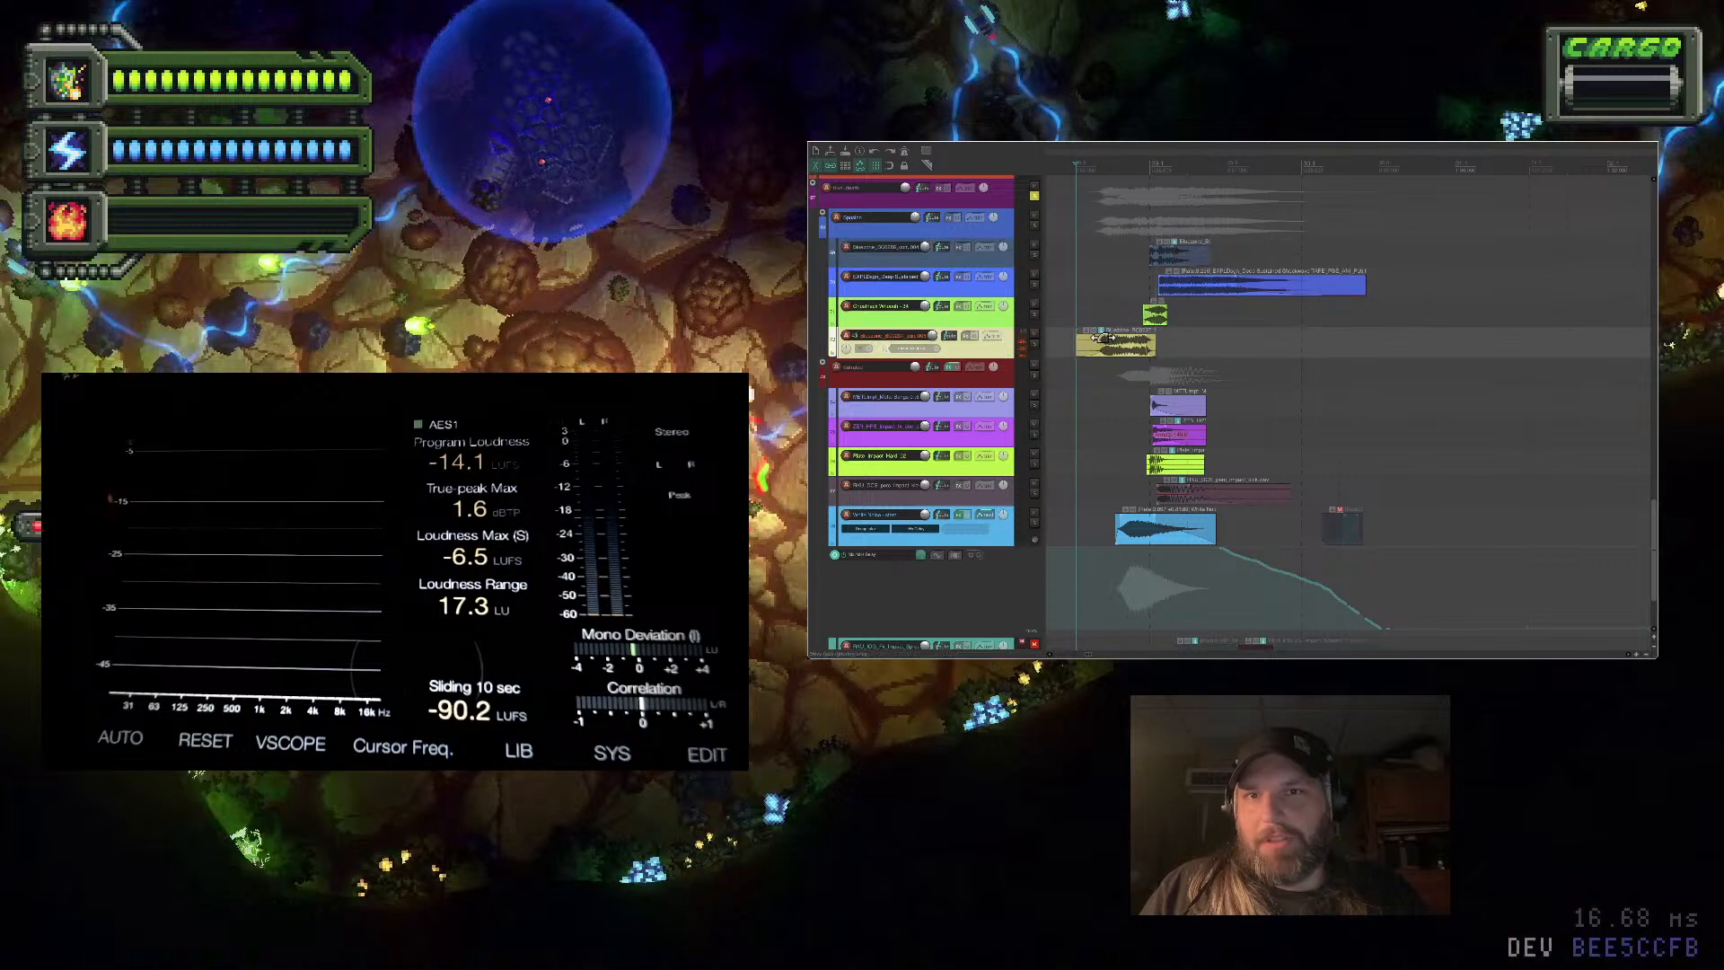
# Audition the mix, extend the khaki build-up item's start slightly earlier and audition the effect again
pyautogui.press('space')
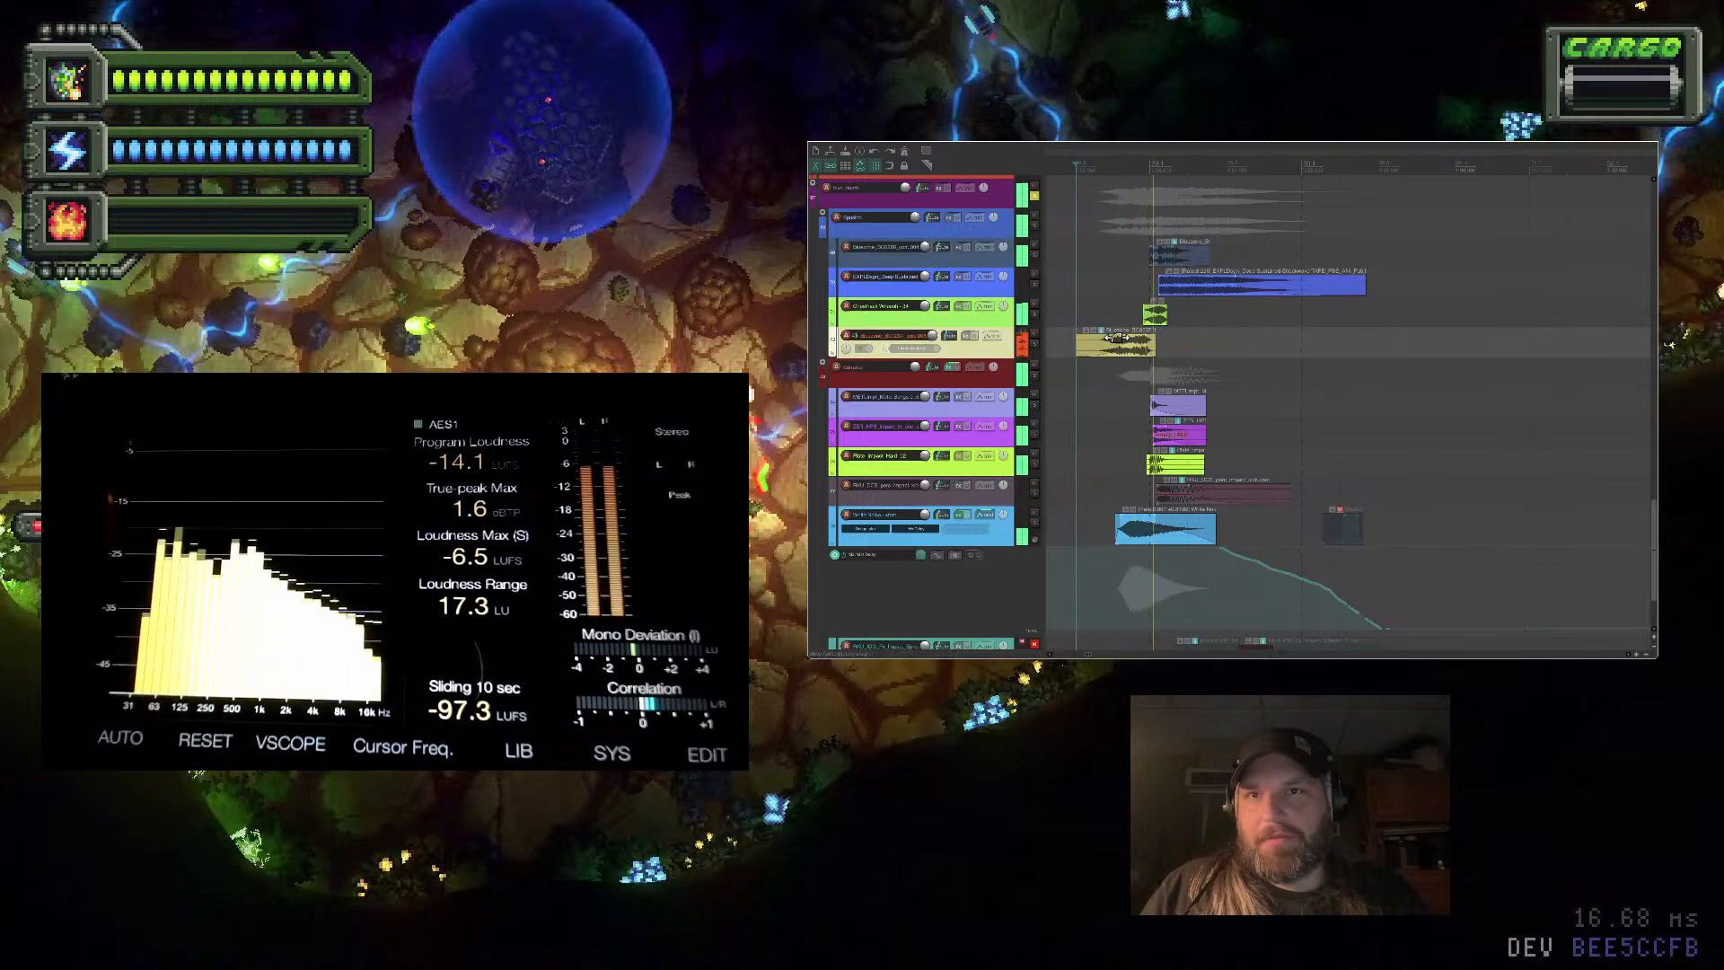
pyautogui.moveTo(1086, 350); pyautogui.dragTo(1065, 347)
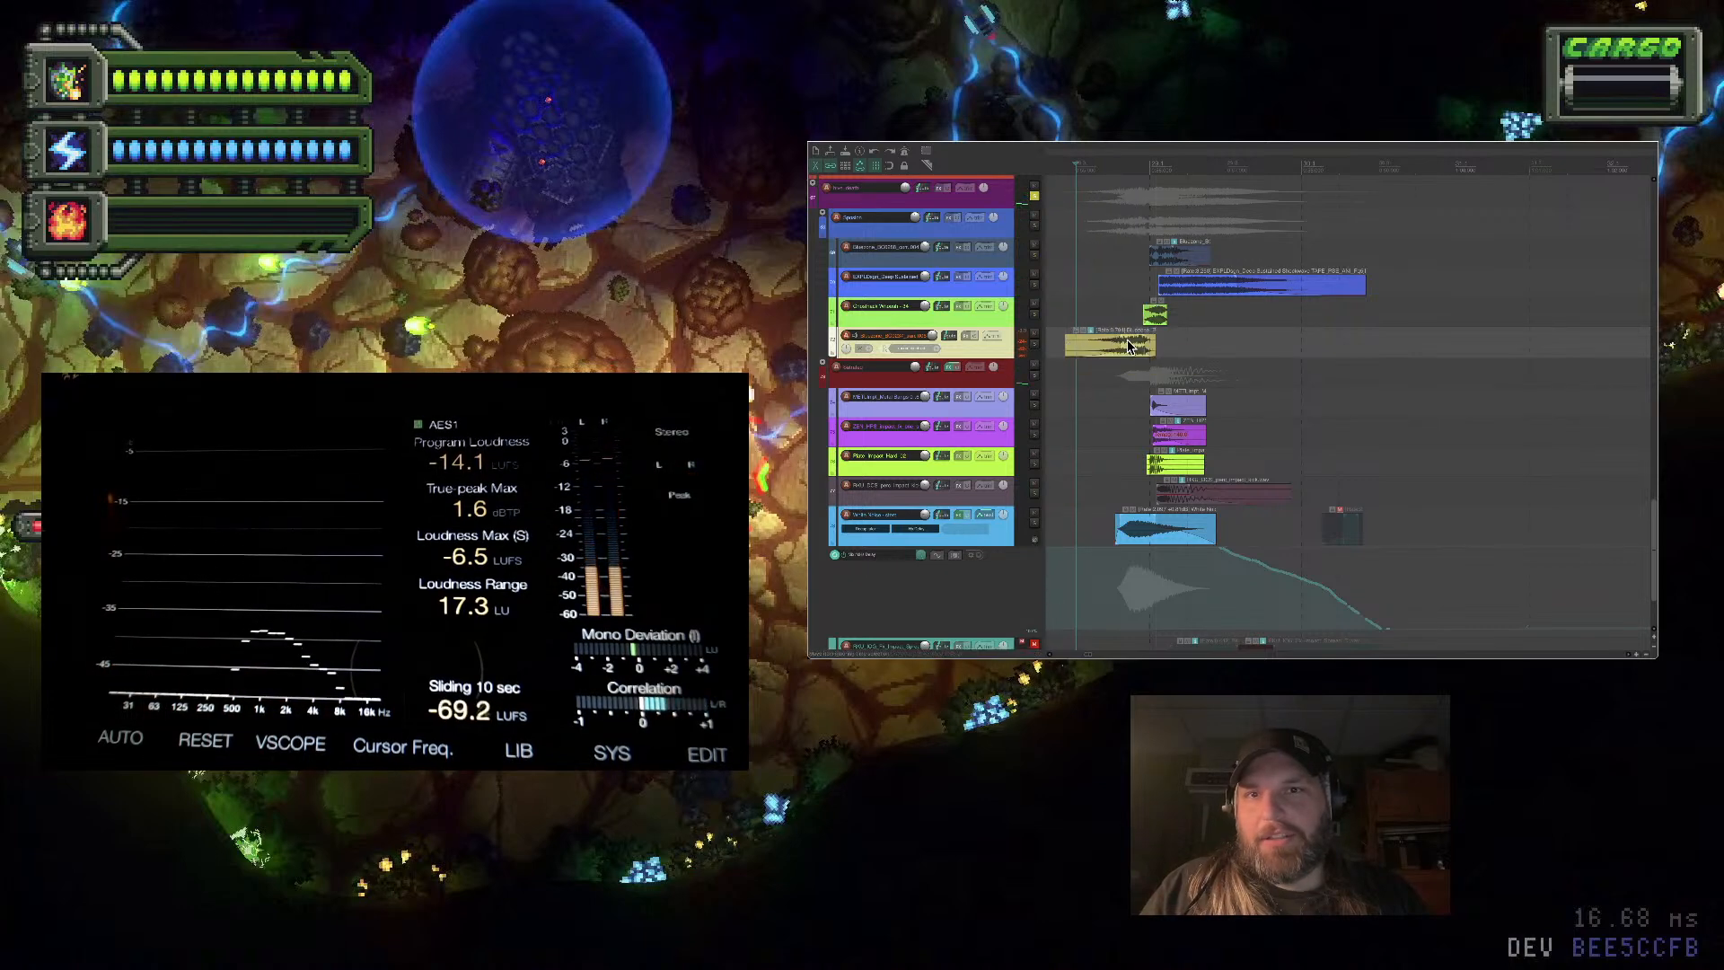
pyautogui.press('space')
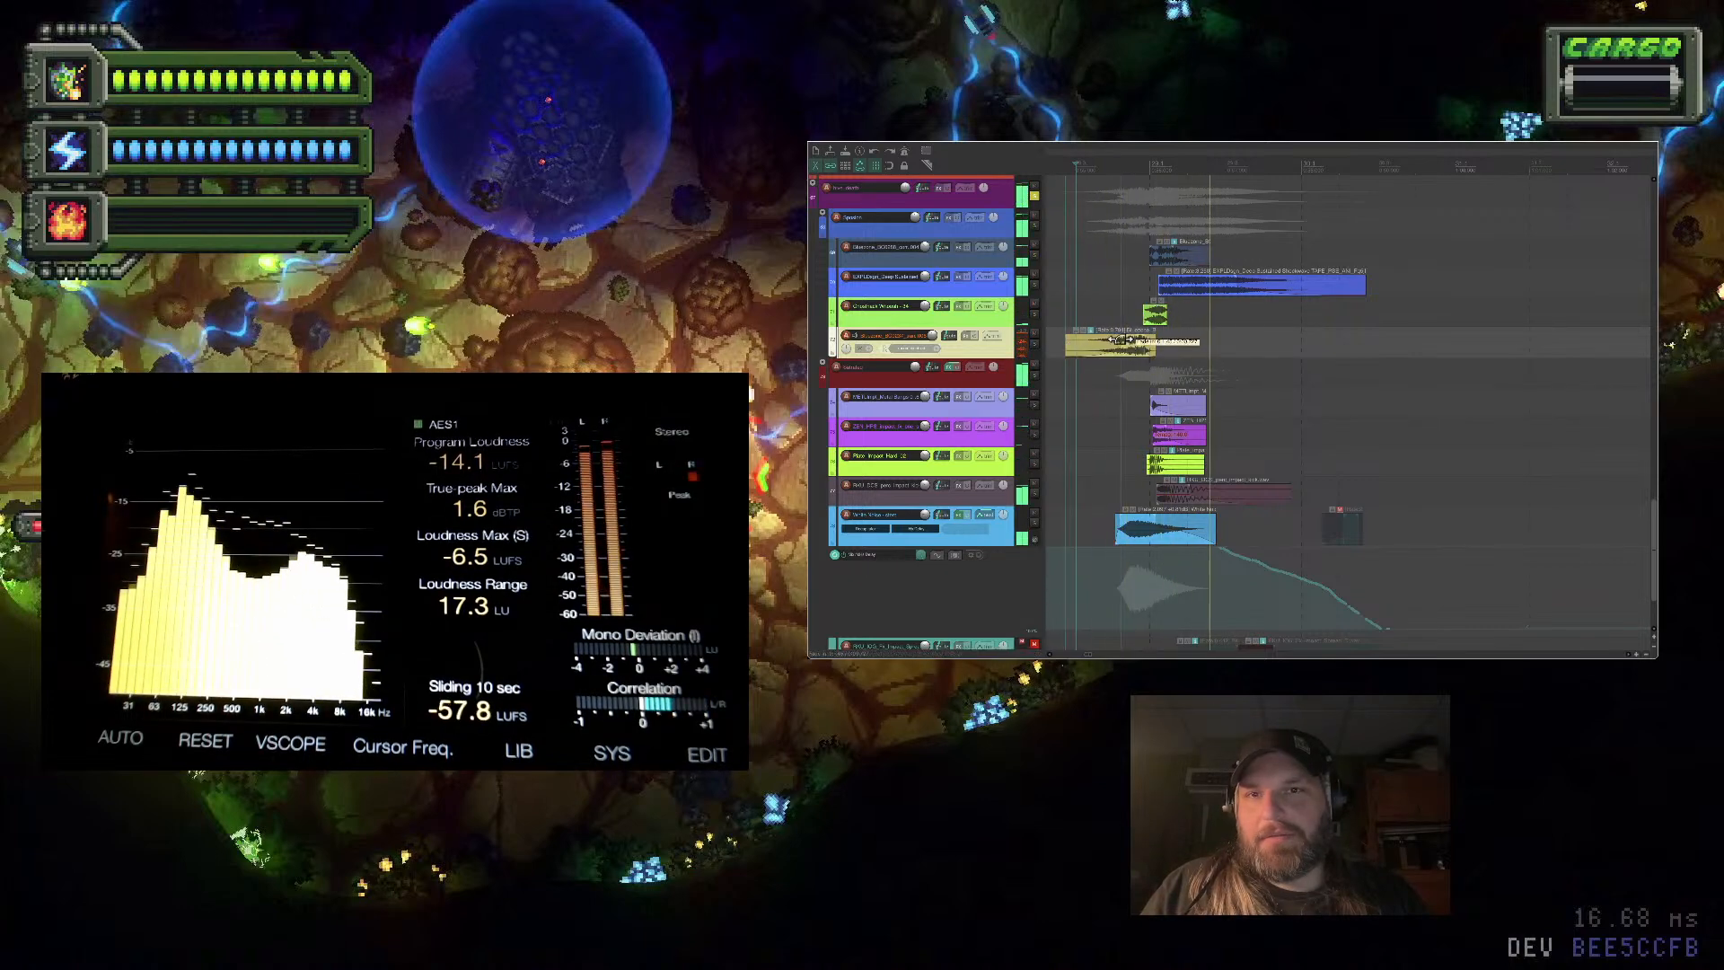
pyautogui.press('space')
pyautogui.press('space')
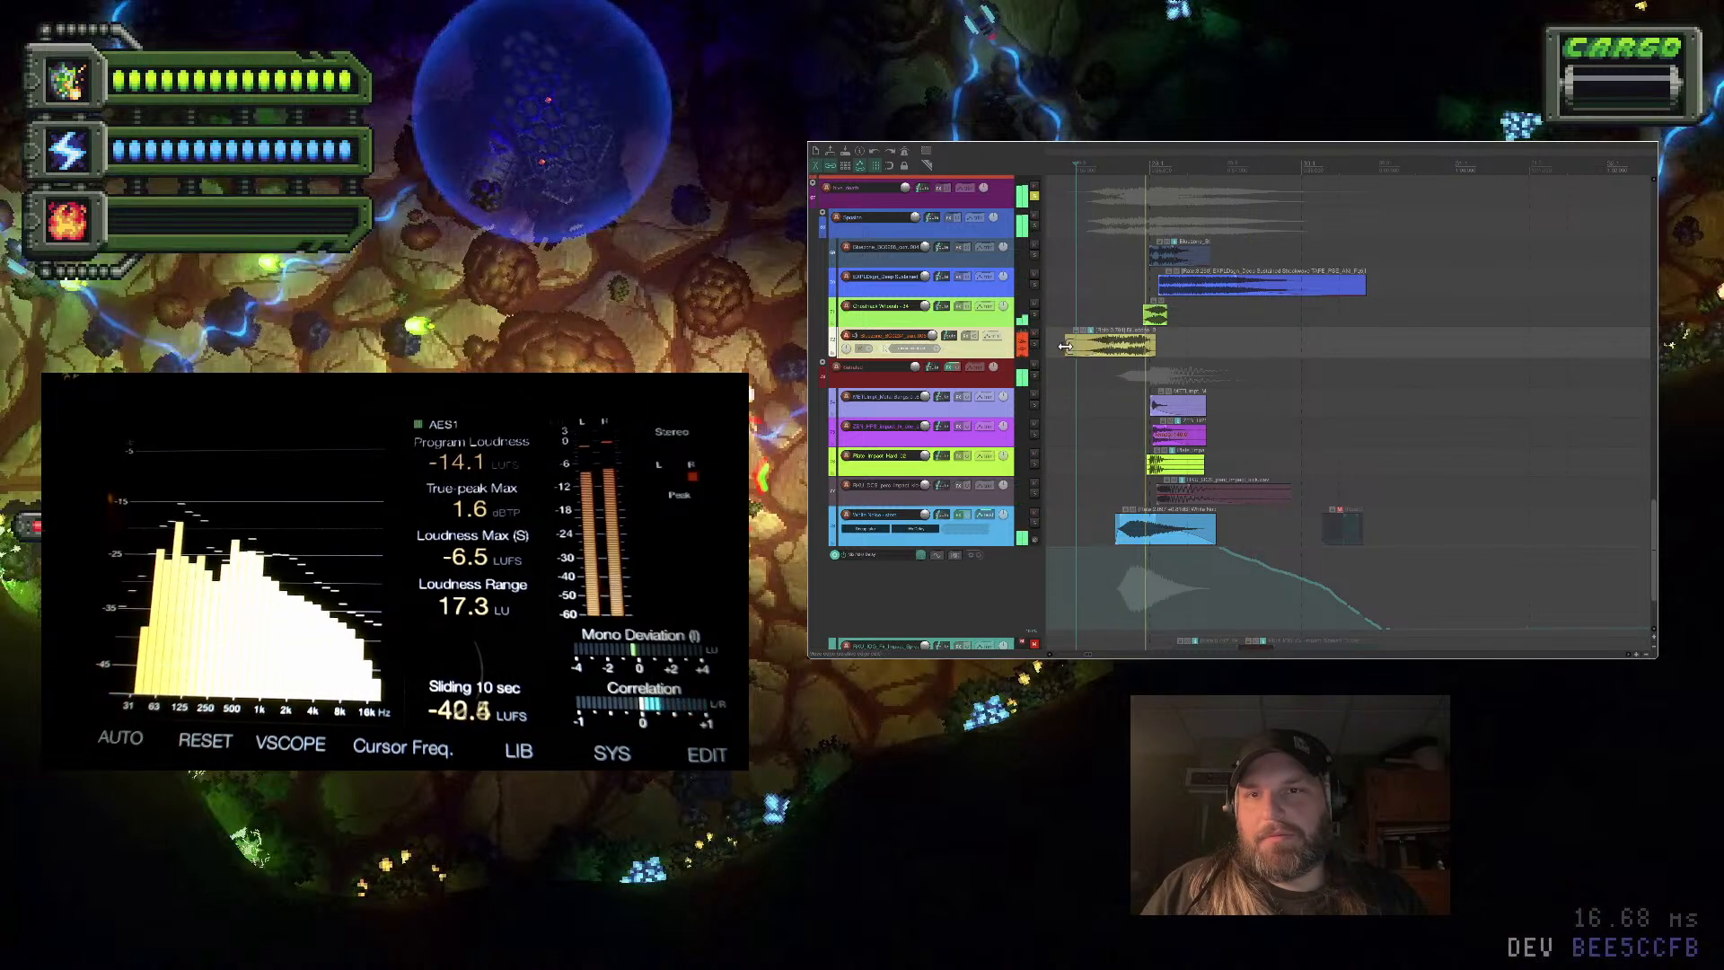
# Extend the khaki build-up item's start further back and audition the effect from just before the item and from within it
pyautogui.scroll(-2, 1089, 345)
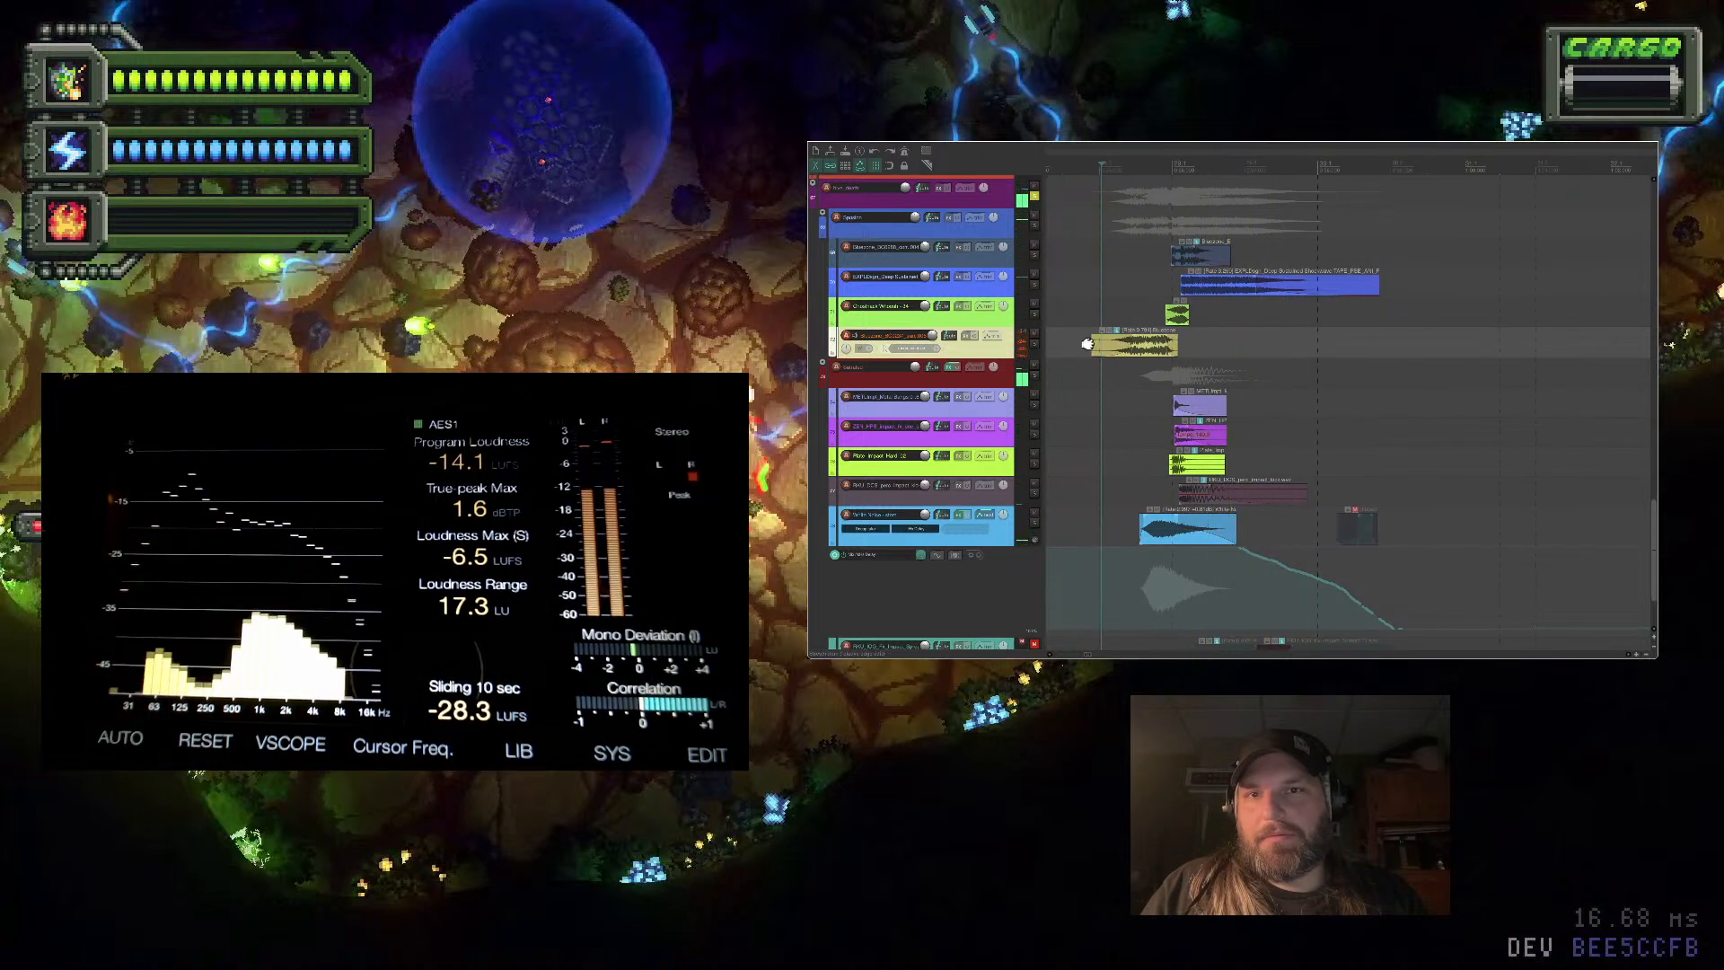
pyautogui.moveTo(1089, 345); pyautogui.dragTo(1076, 345)
pyautogui.click(1066, 321)
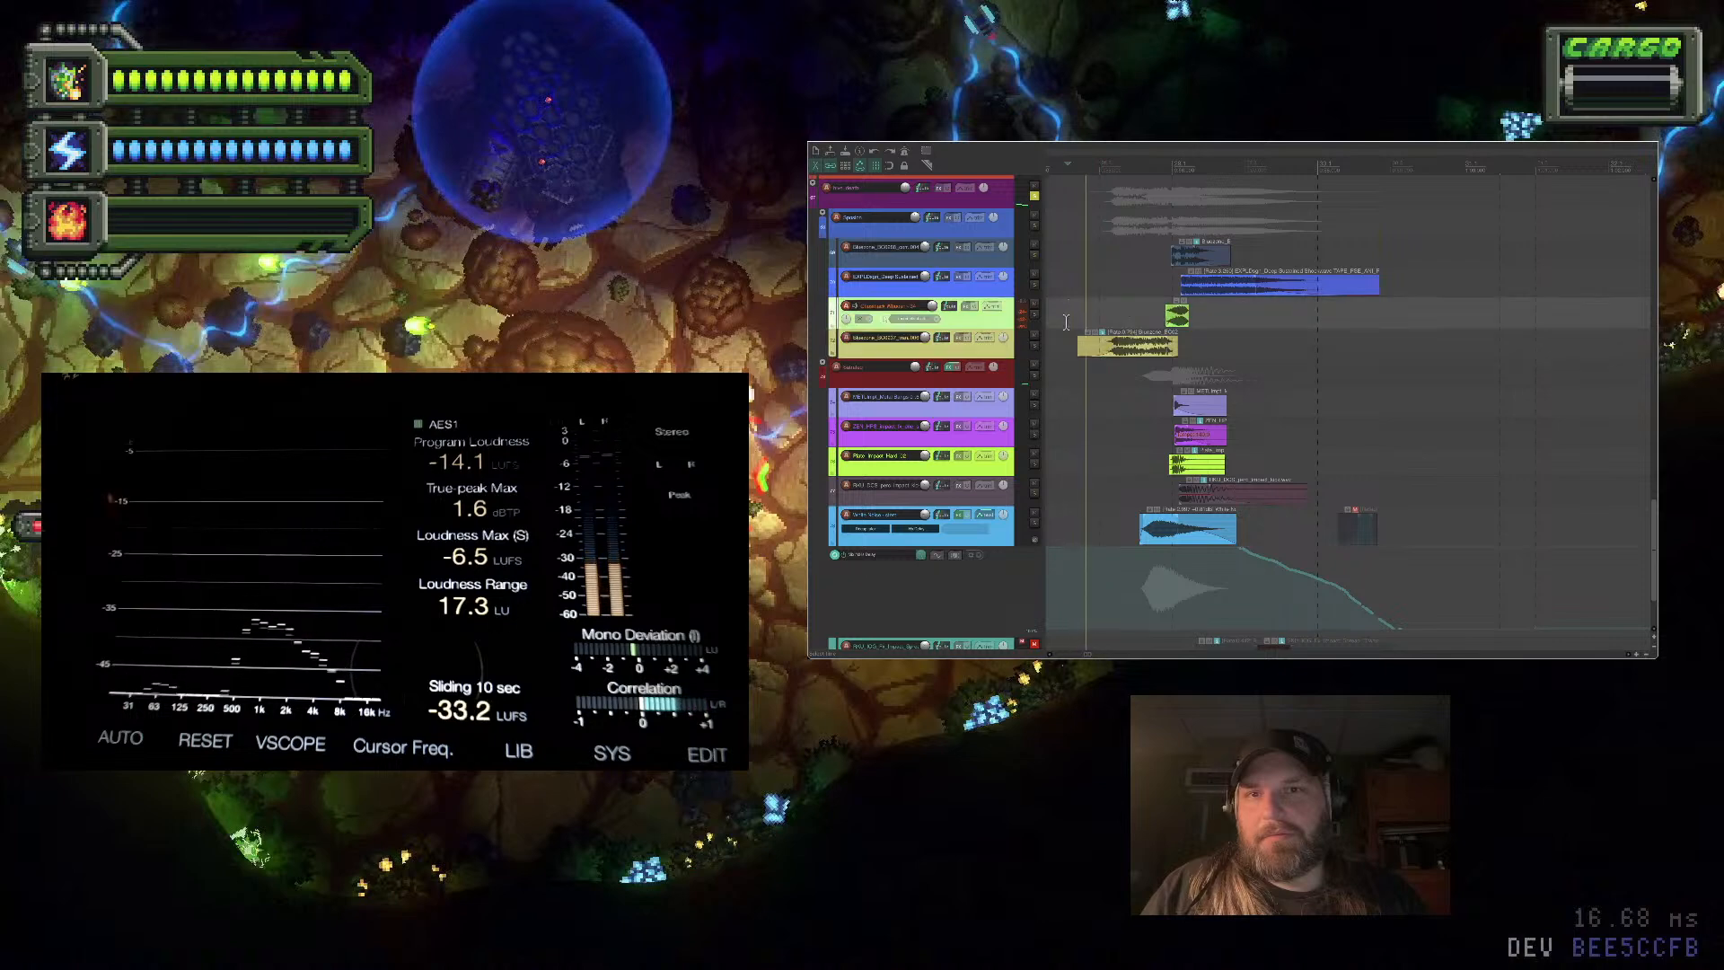
pyautogui.press('space')
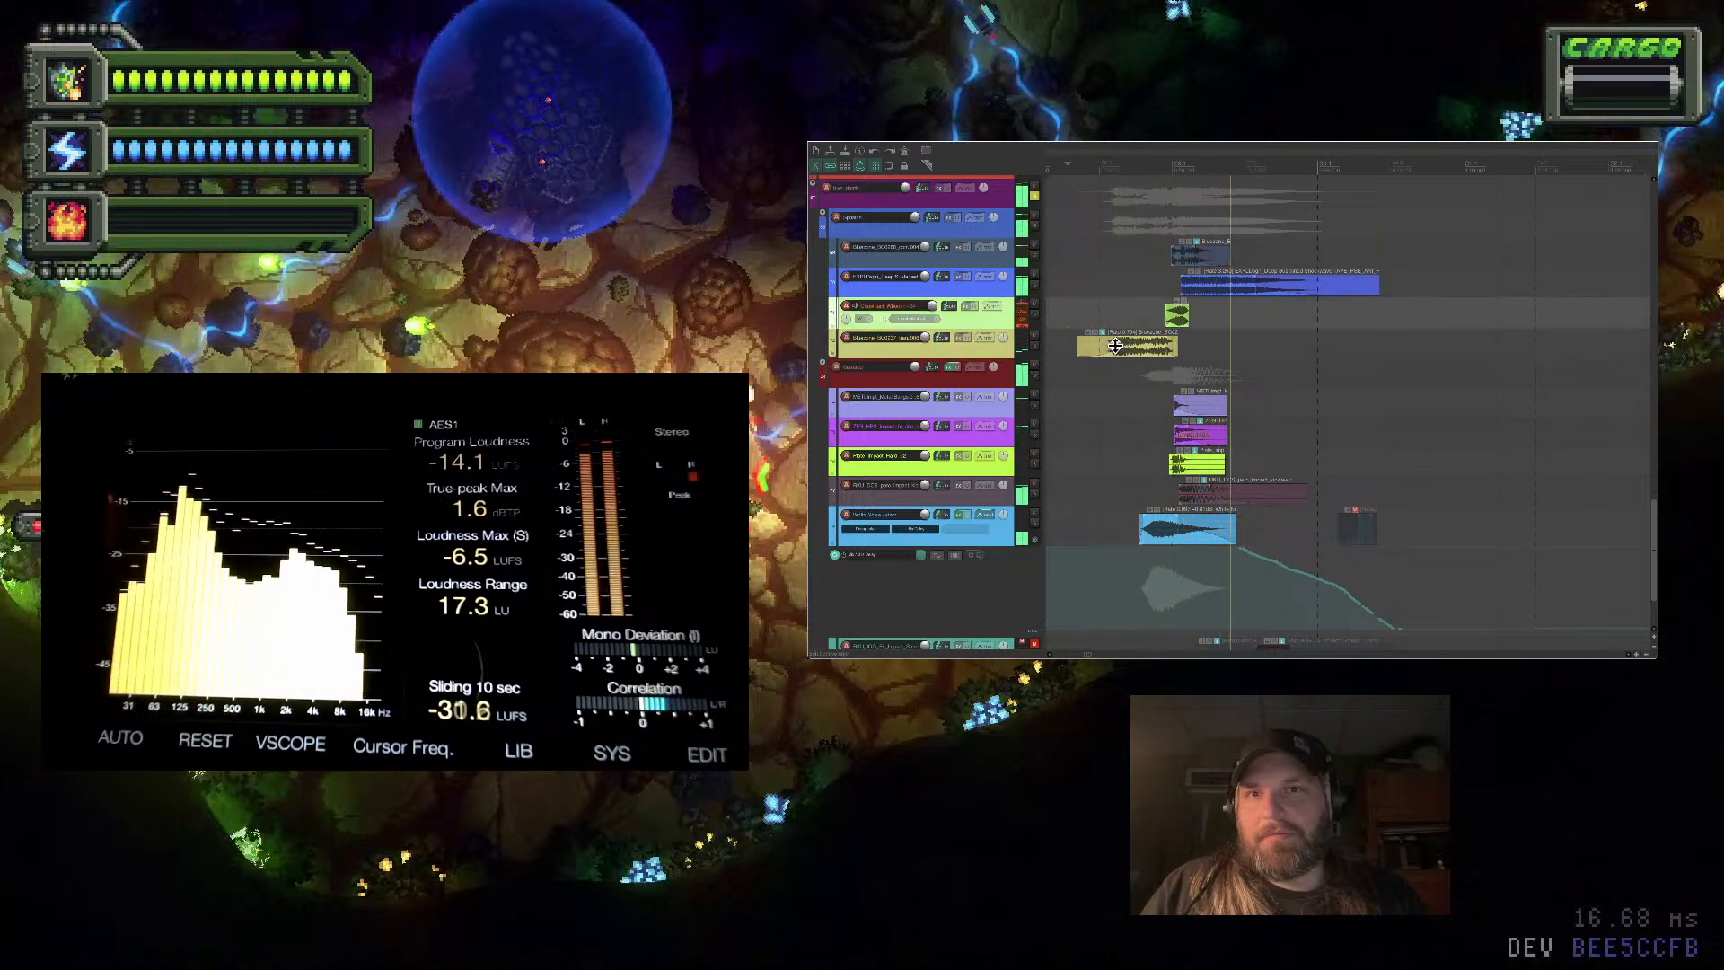
pyautogui.click(1113, 349)
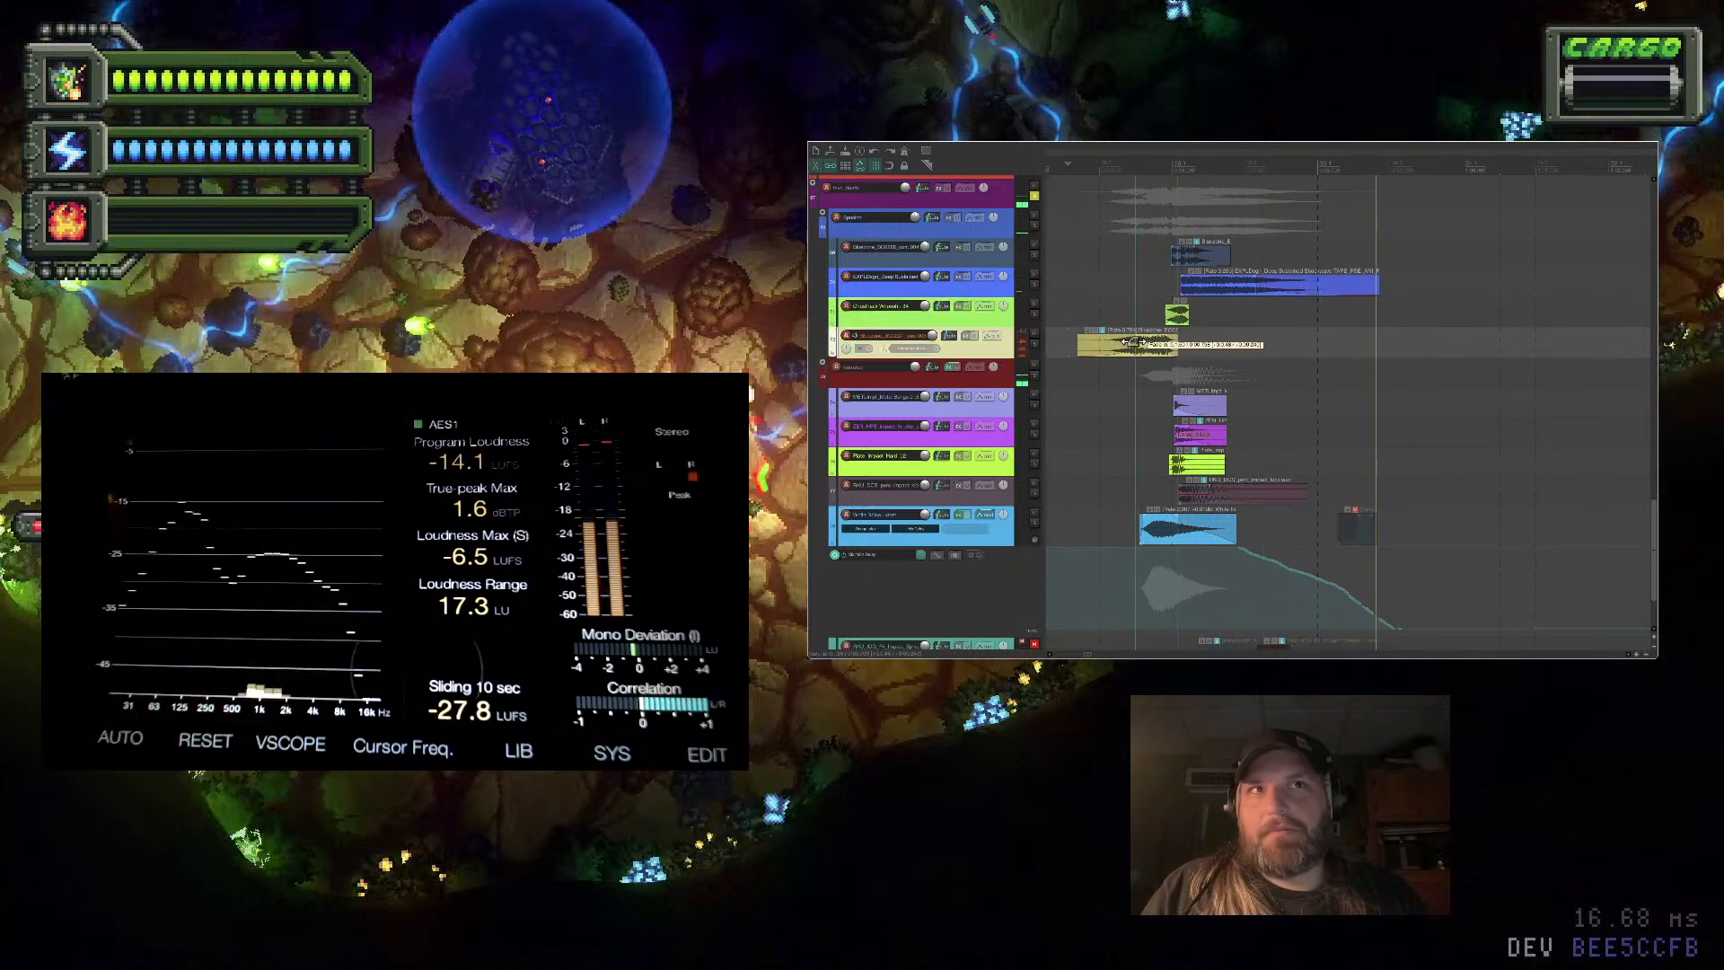
pyautogui.press('space')
pyautogui.press('space')
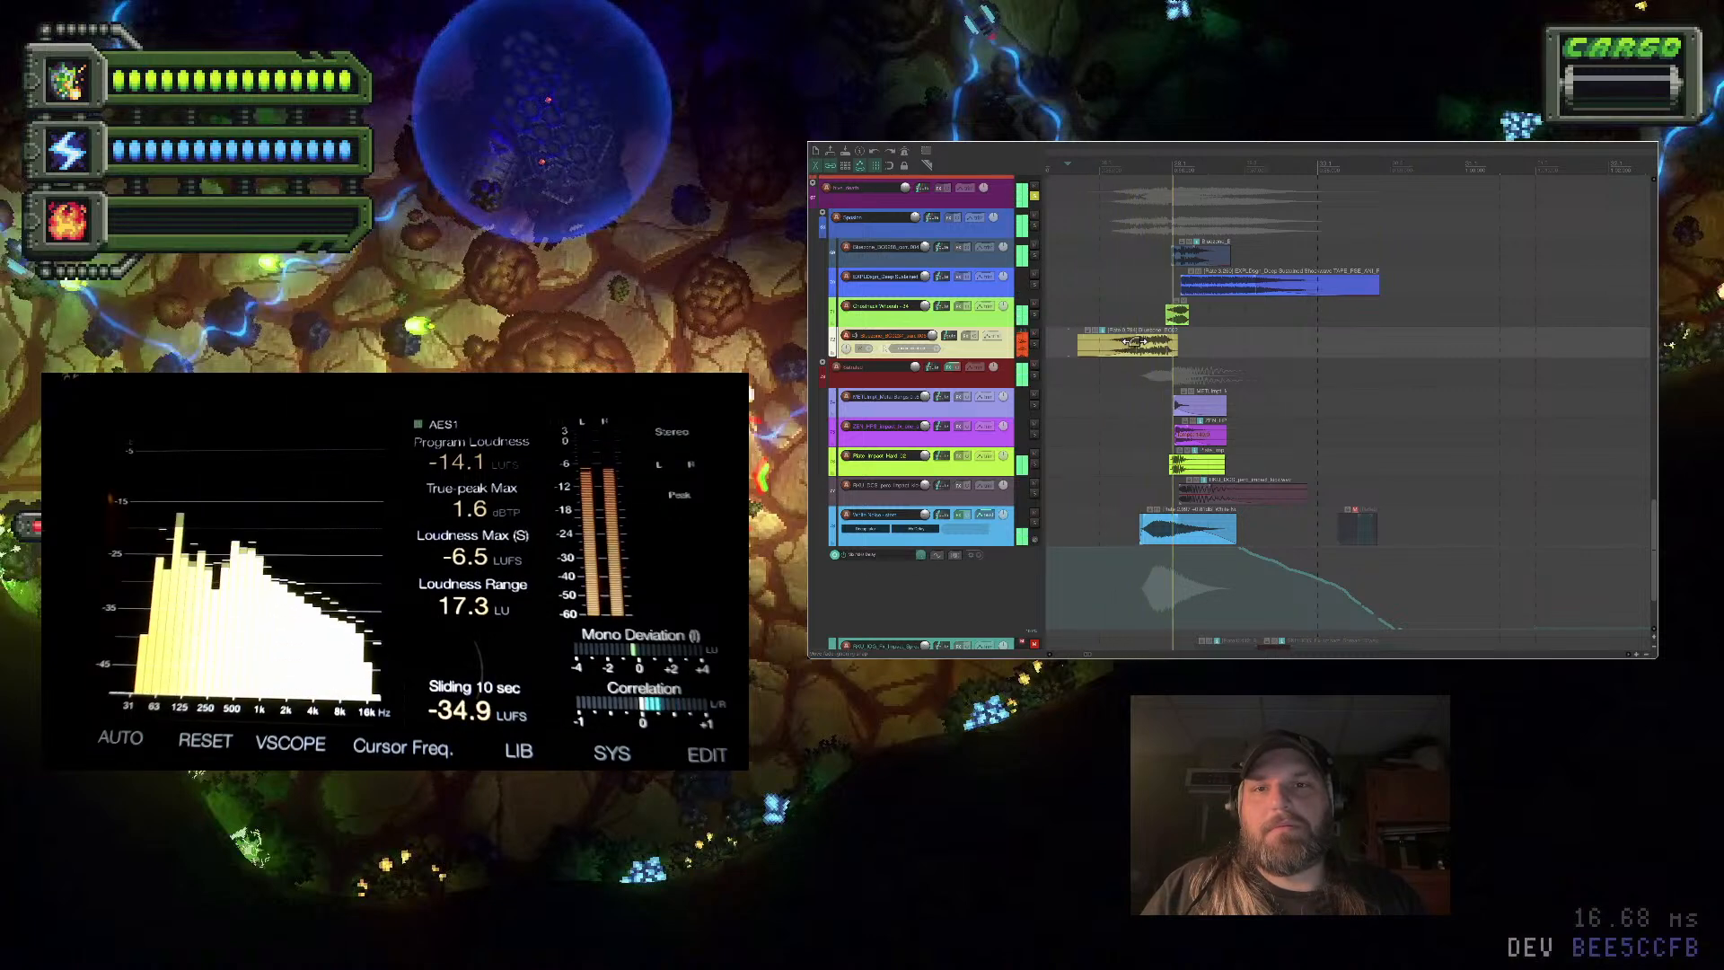
# Extend the end of the khaki build-up item past the impact, shift the whole item slightly earlier and audition it
pyautogui.moveTo(1174, 348); pyautogui.dragTo(1199, 347)
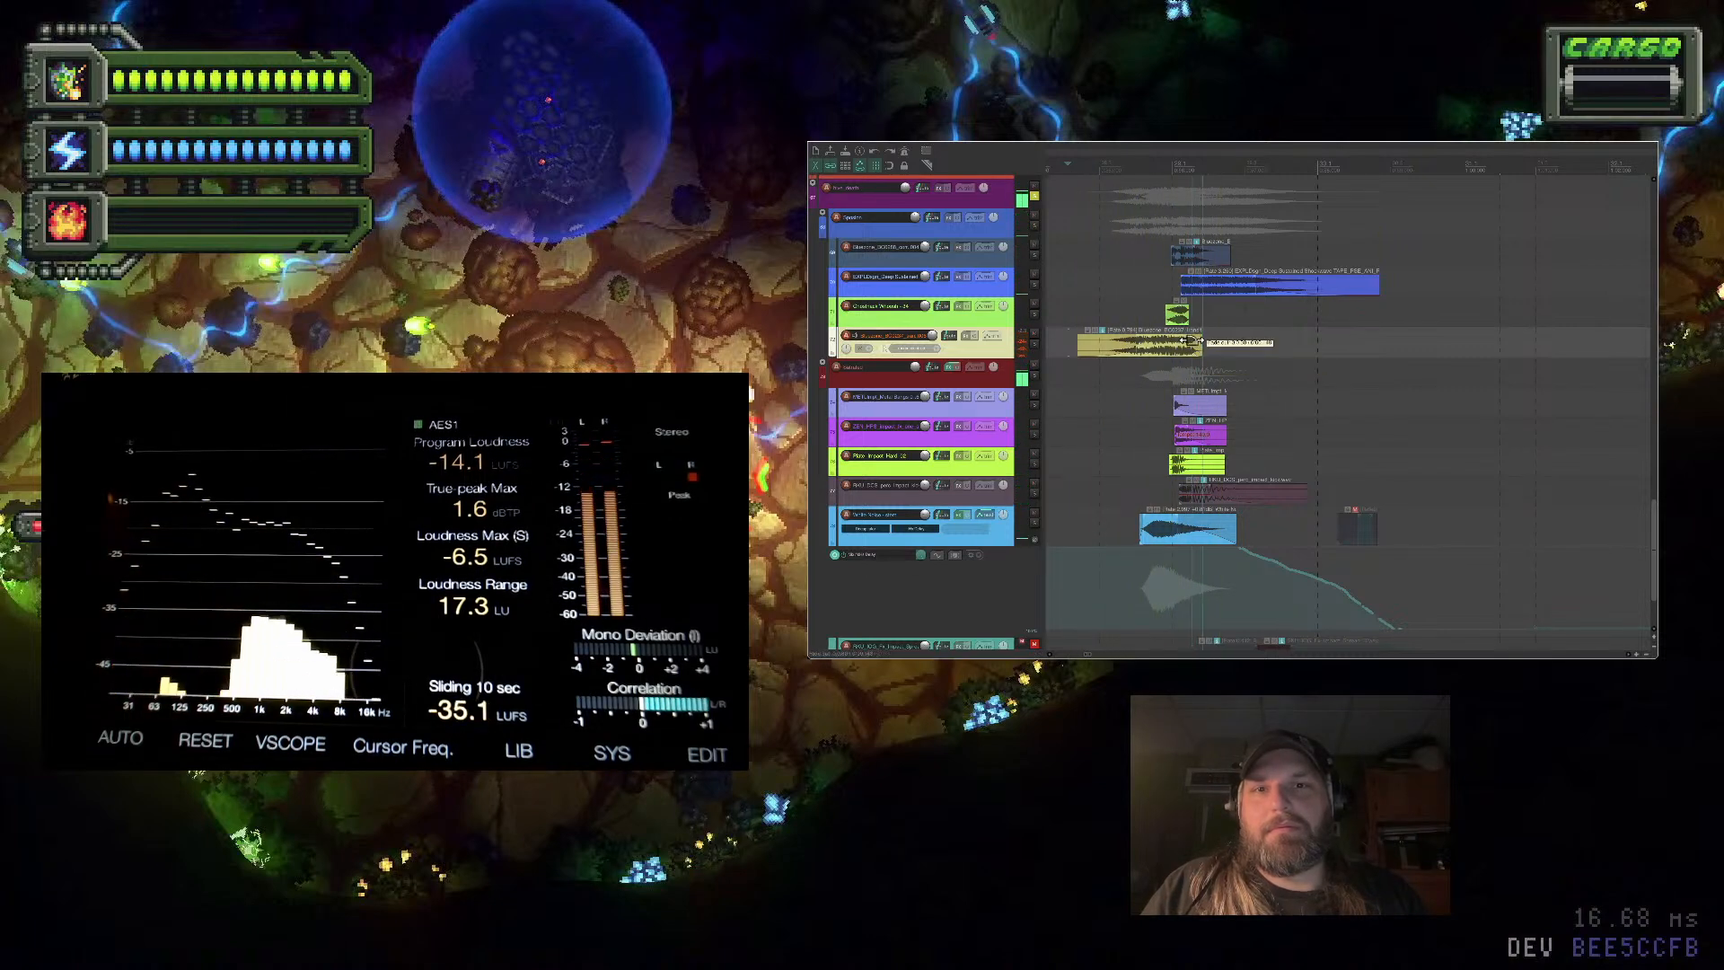
pyautogui.press('space')
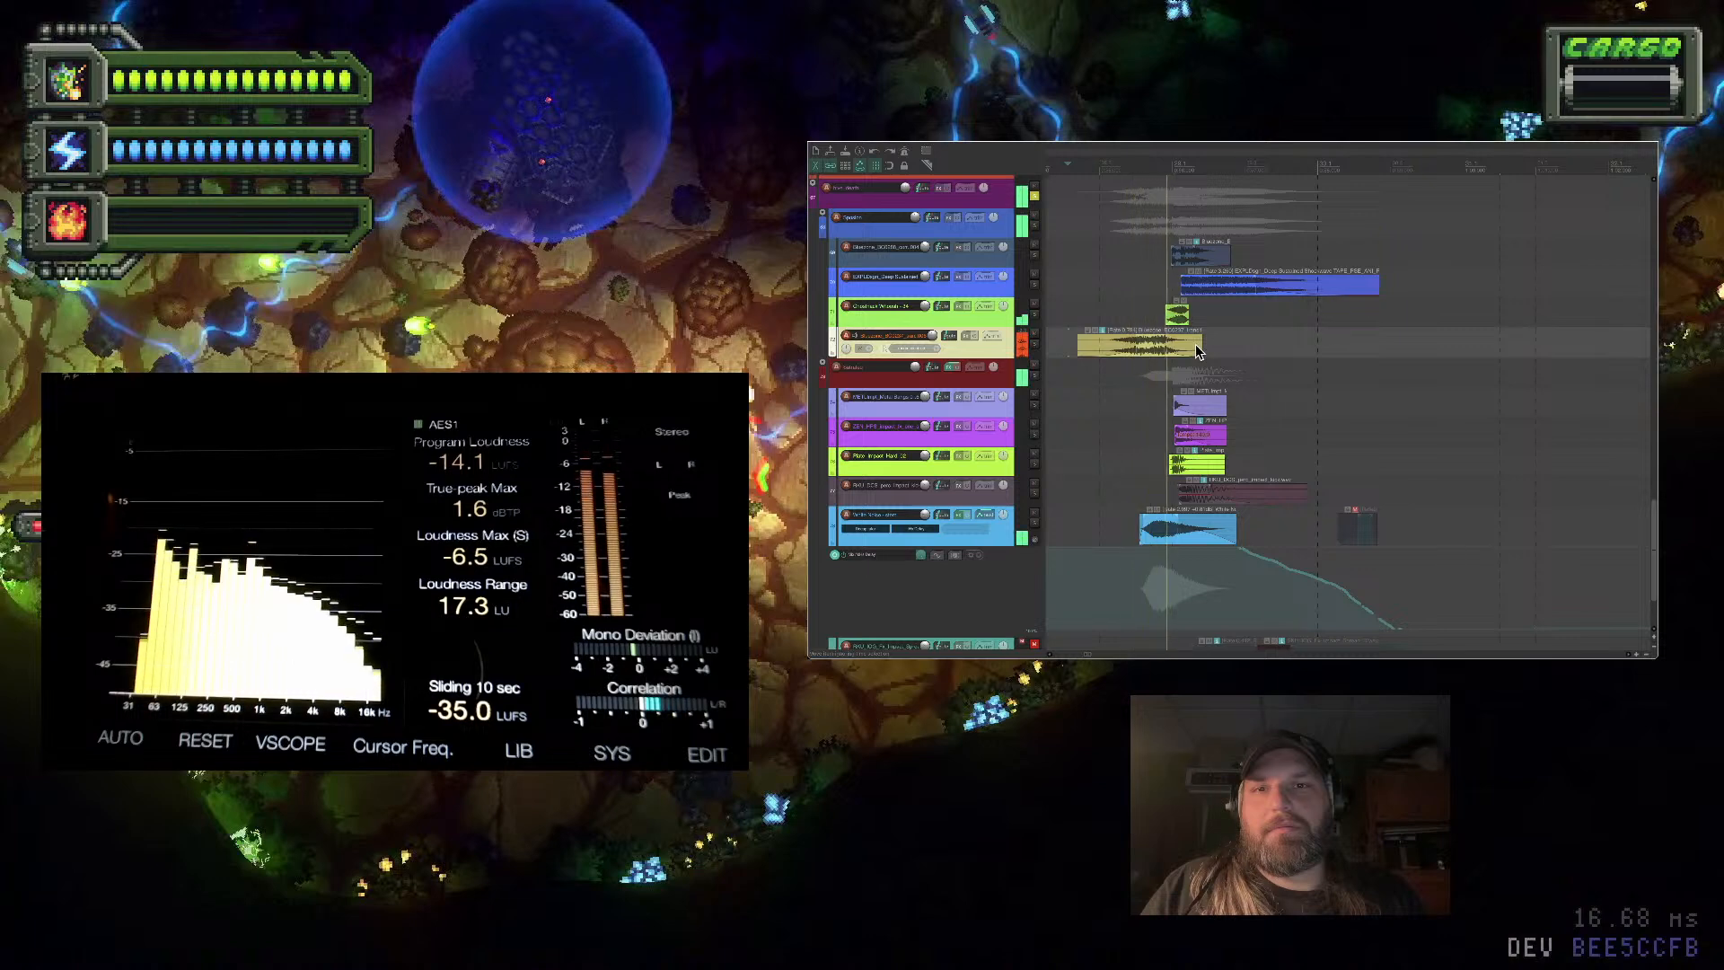
pyautogui.moveTo(1194, 350); pyautogui.dragTo(1176, 352)
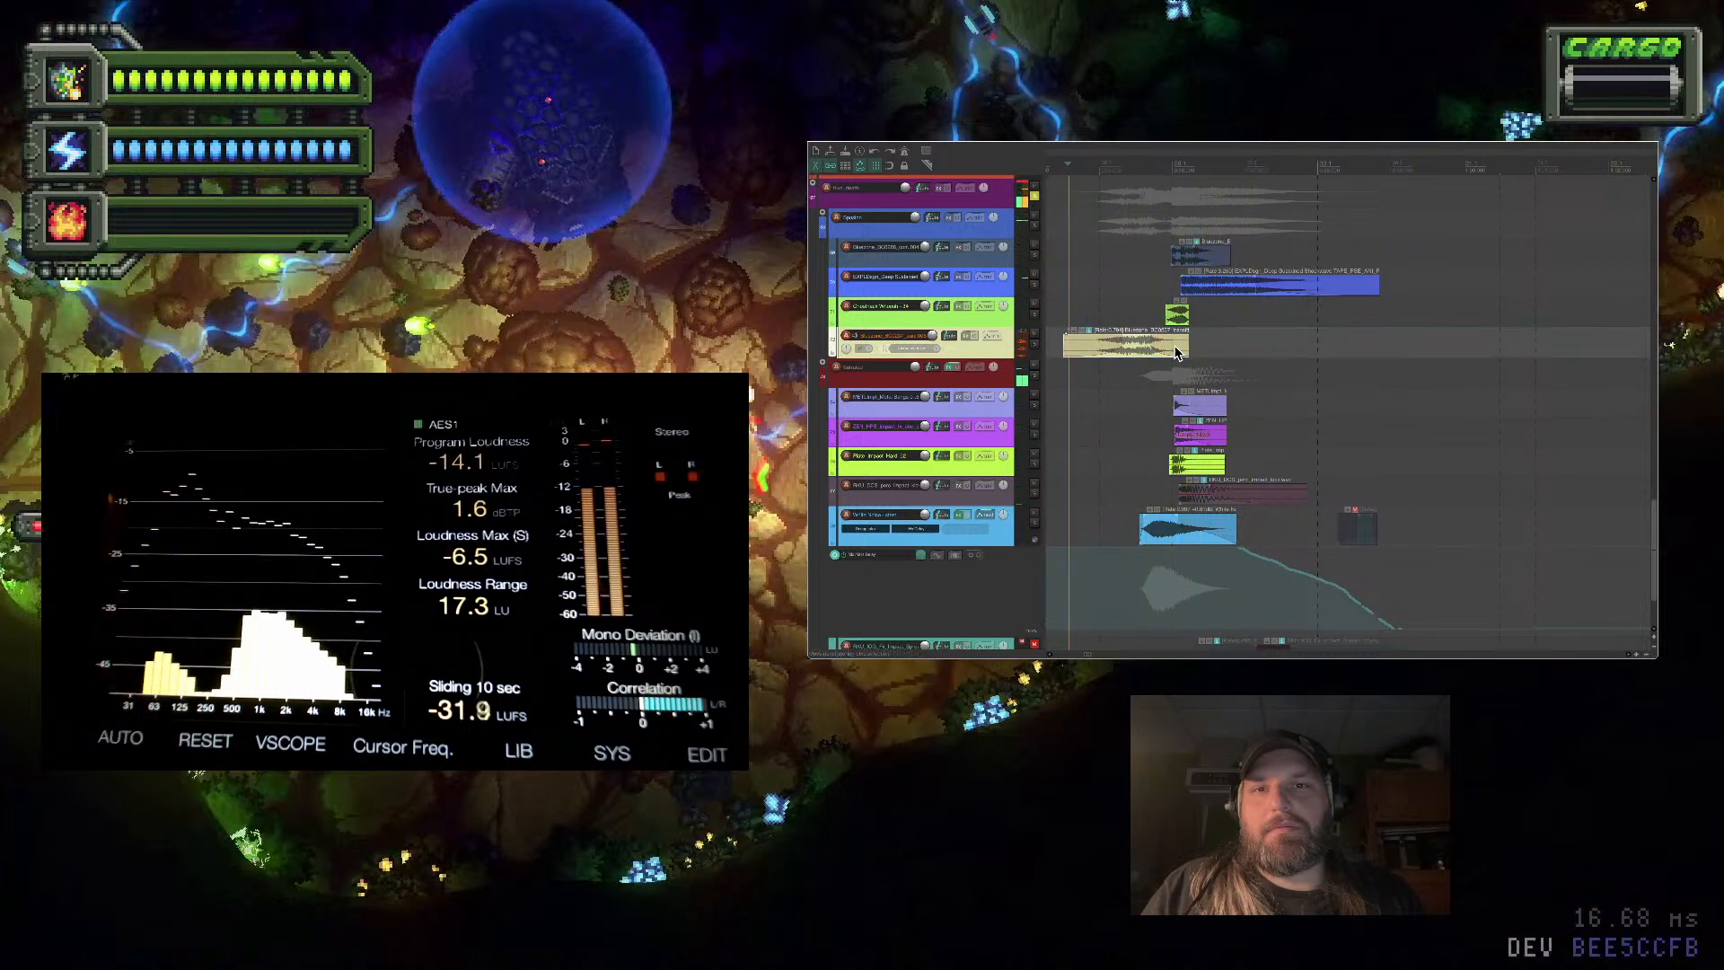
pyautogui.click(1168, 345)
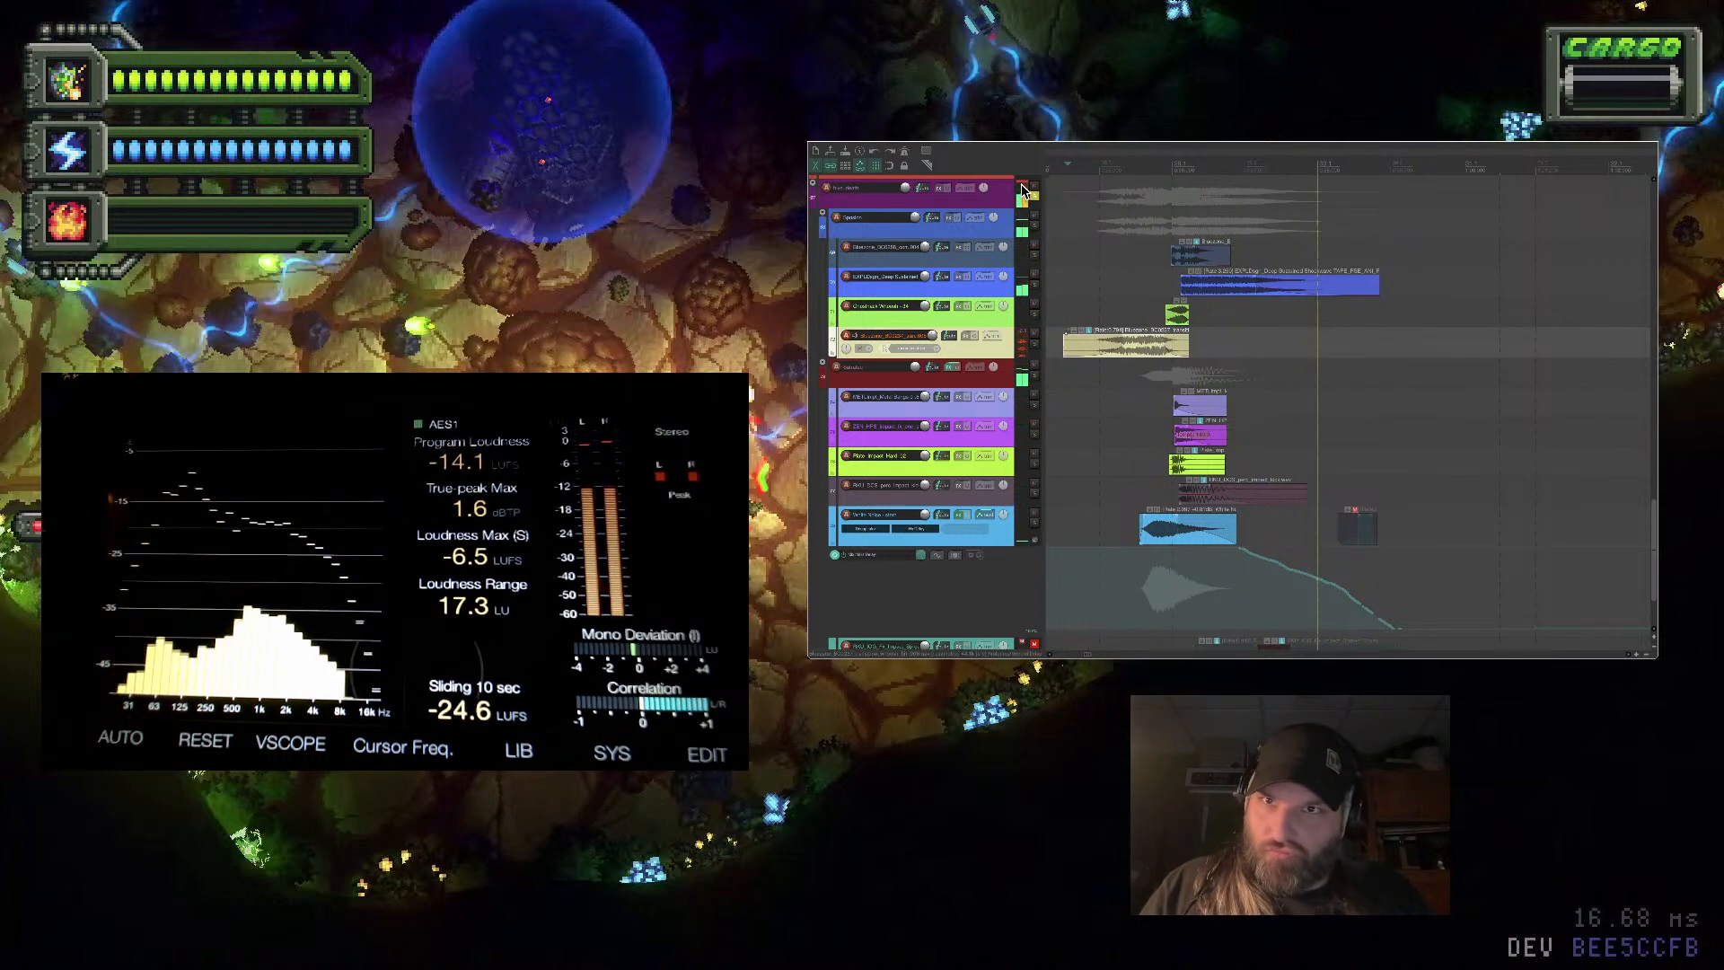
pyautogui.press('space')
# Trim the start of the khaki build-up item to a later point and audition the effect from just before it
pyautogui.scroll(-2, 1179, 353)
pyautogui.moveTo(1107, 353)
pyautogui.mouseDown()
pyautogui.moveTo(1087, 349)
pyautogui.moveTo(1111, 350)
pyautogui.mouseUp()
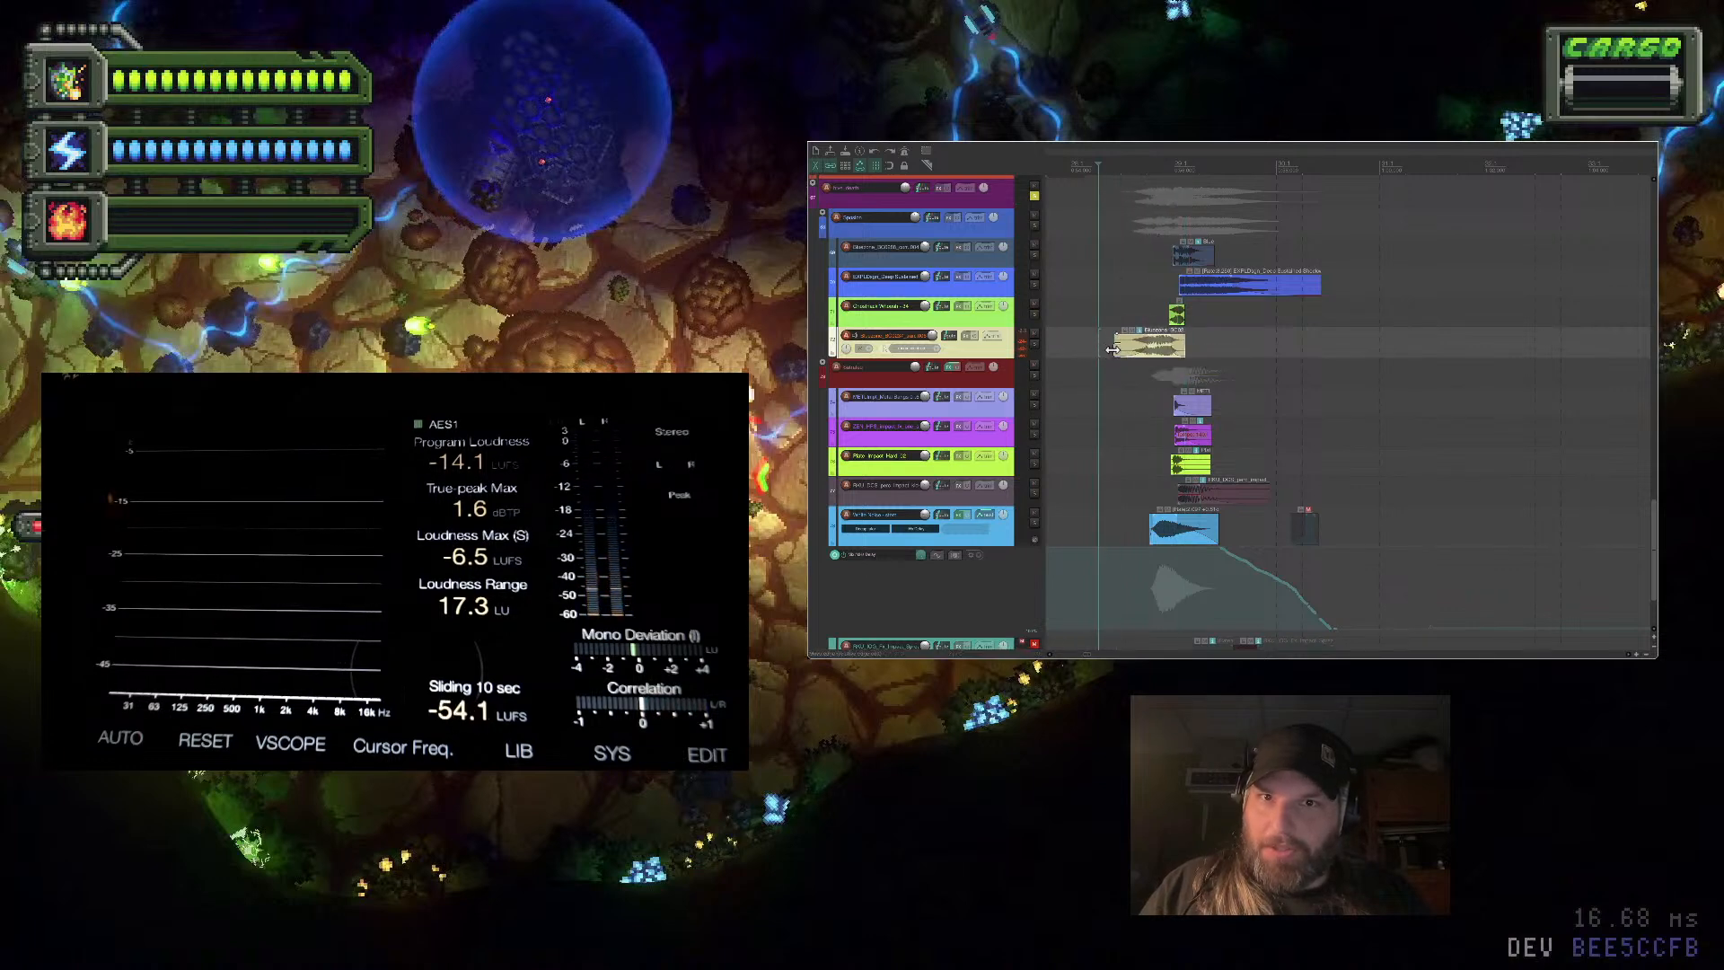
pyautogui.scroll(2, 1110, 349)
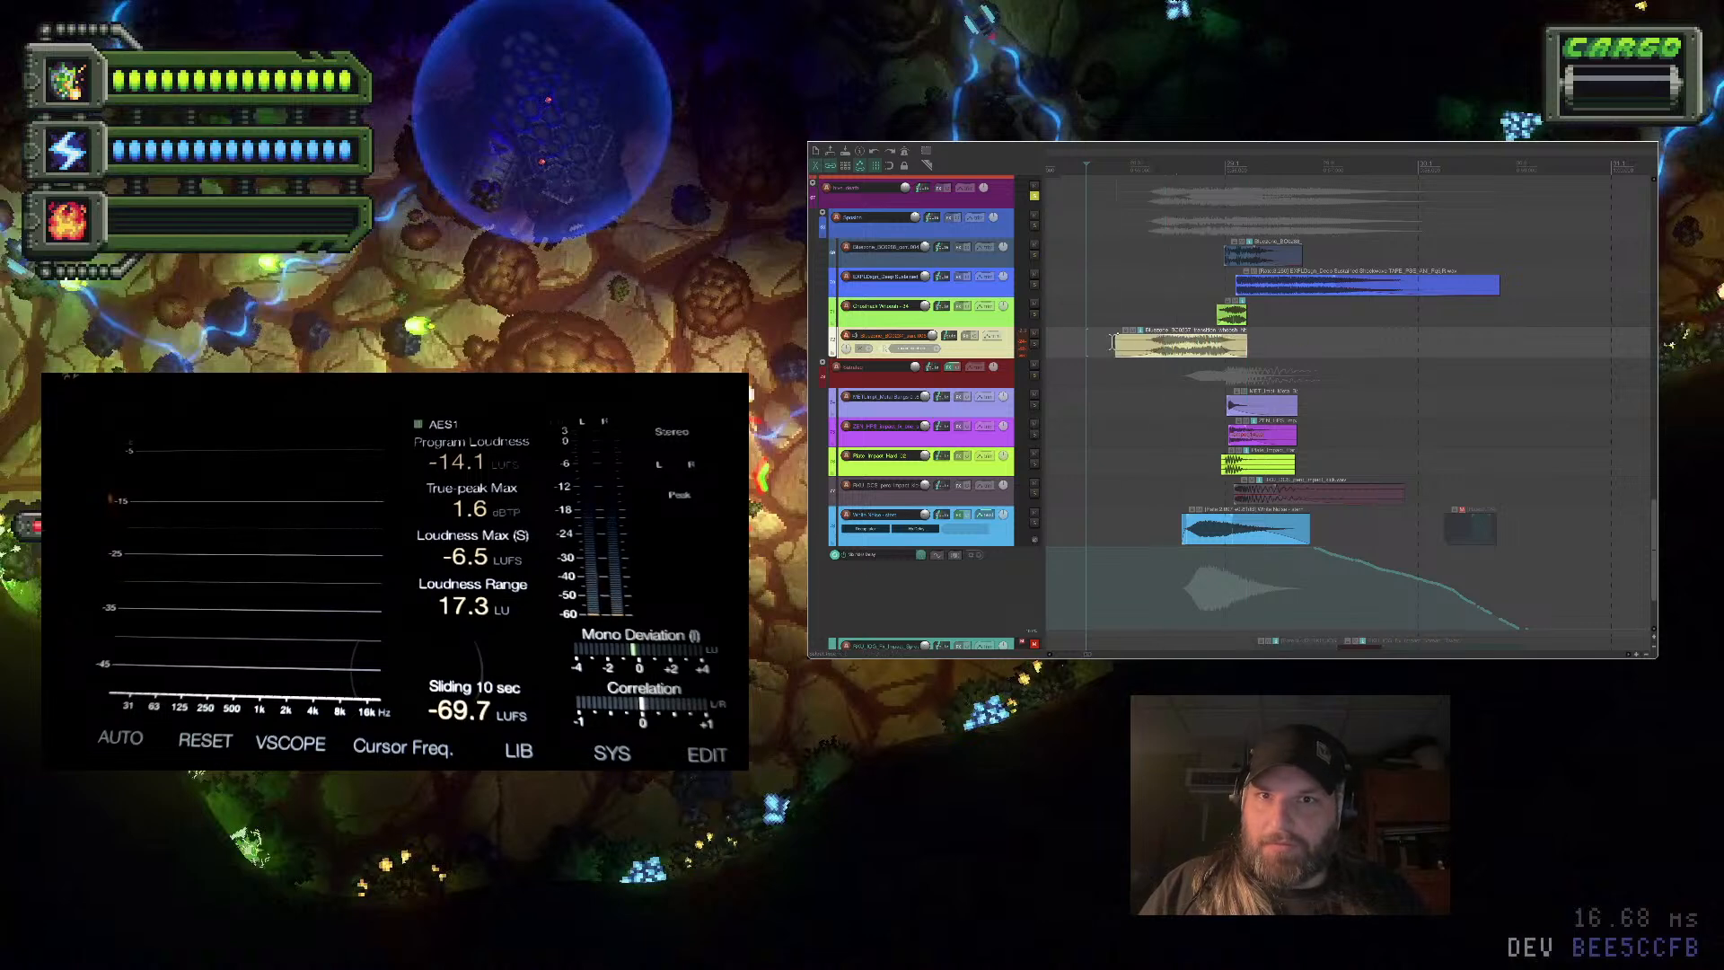
pyautogui.click(1111, 342)
pyautogui.moveTo(1114, 345); pyautogui.dragTo(1135, 345)
pyautogui.press('space')
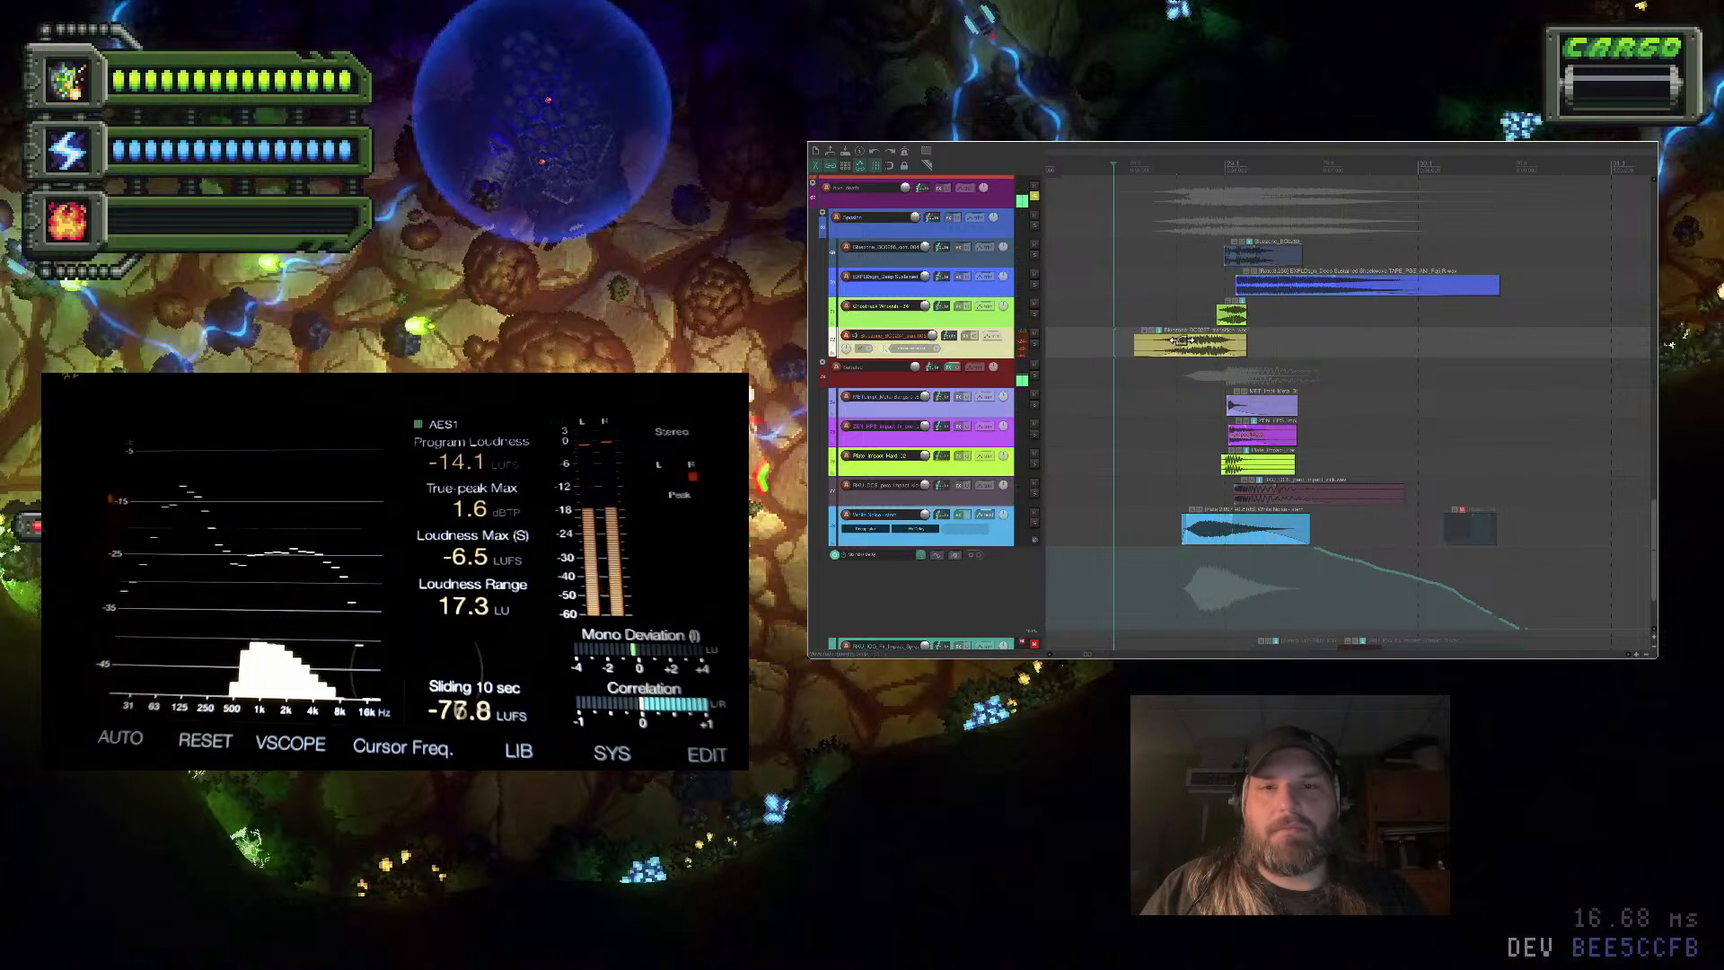
pyautogui.moveTo(1180, 342); pyautogui.dragTo(1173, 342)
pyautogui.press('space')
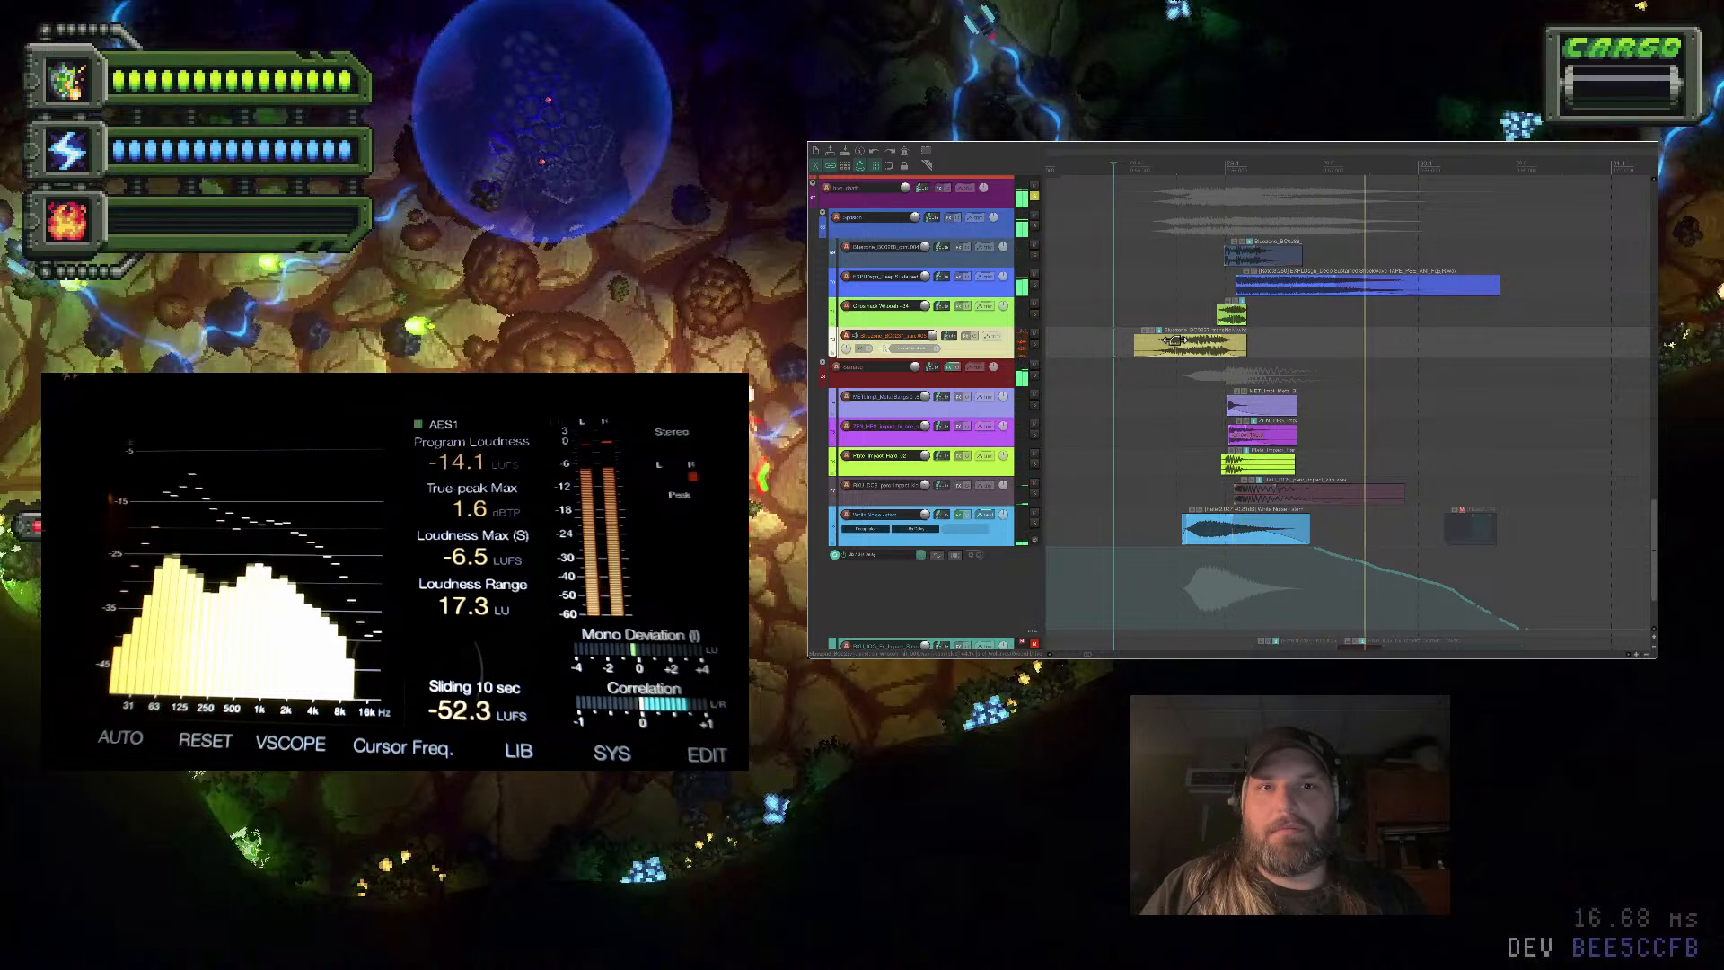
# Open the Media Explorer, search the sound library for electric sounds and preview the electric shock file
pyautogui.hotkey('ctrl', 'alt', 'x')
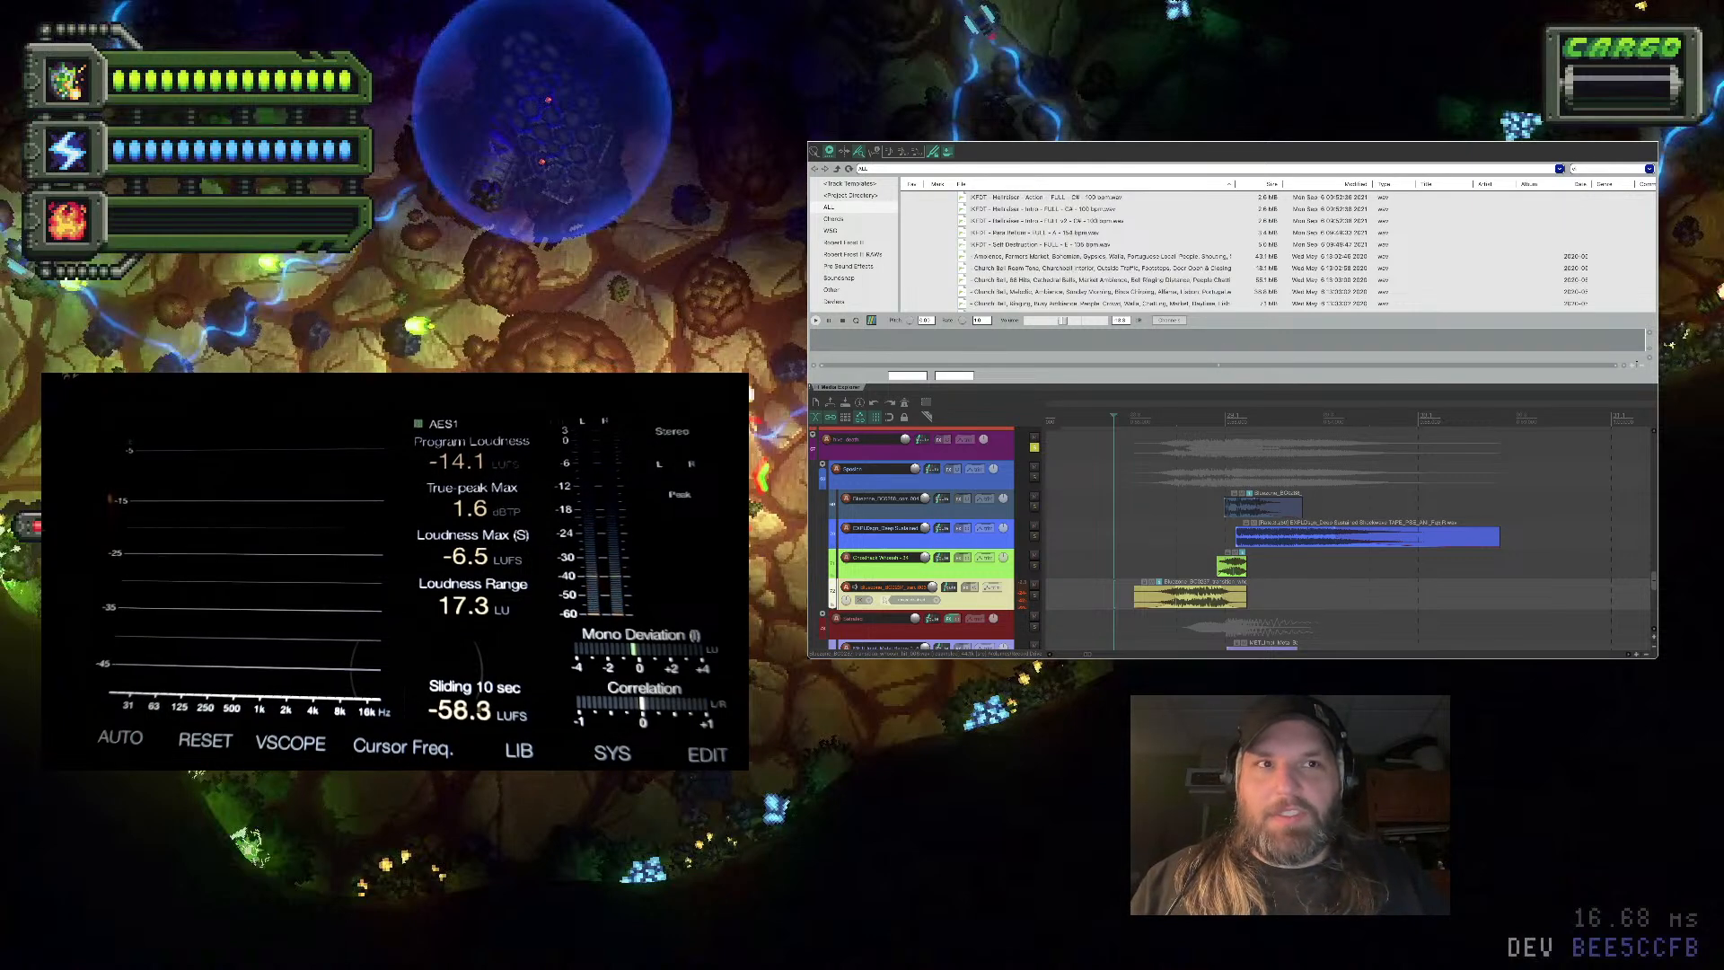
pyautogui.write('l')
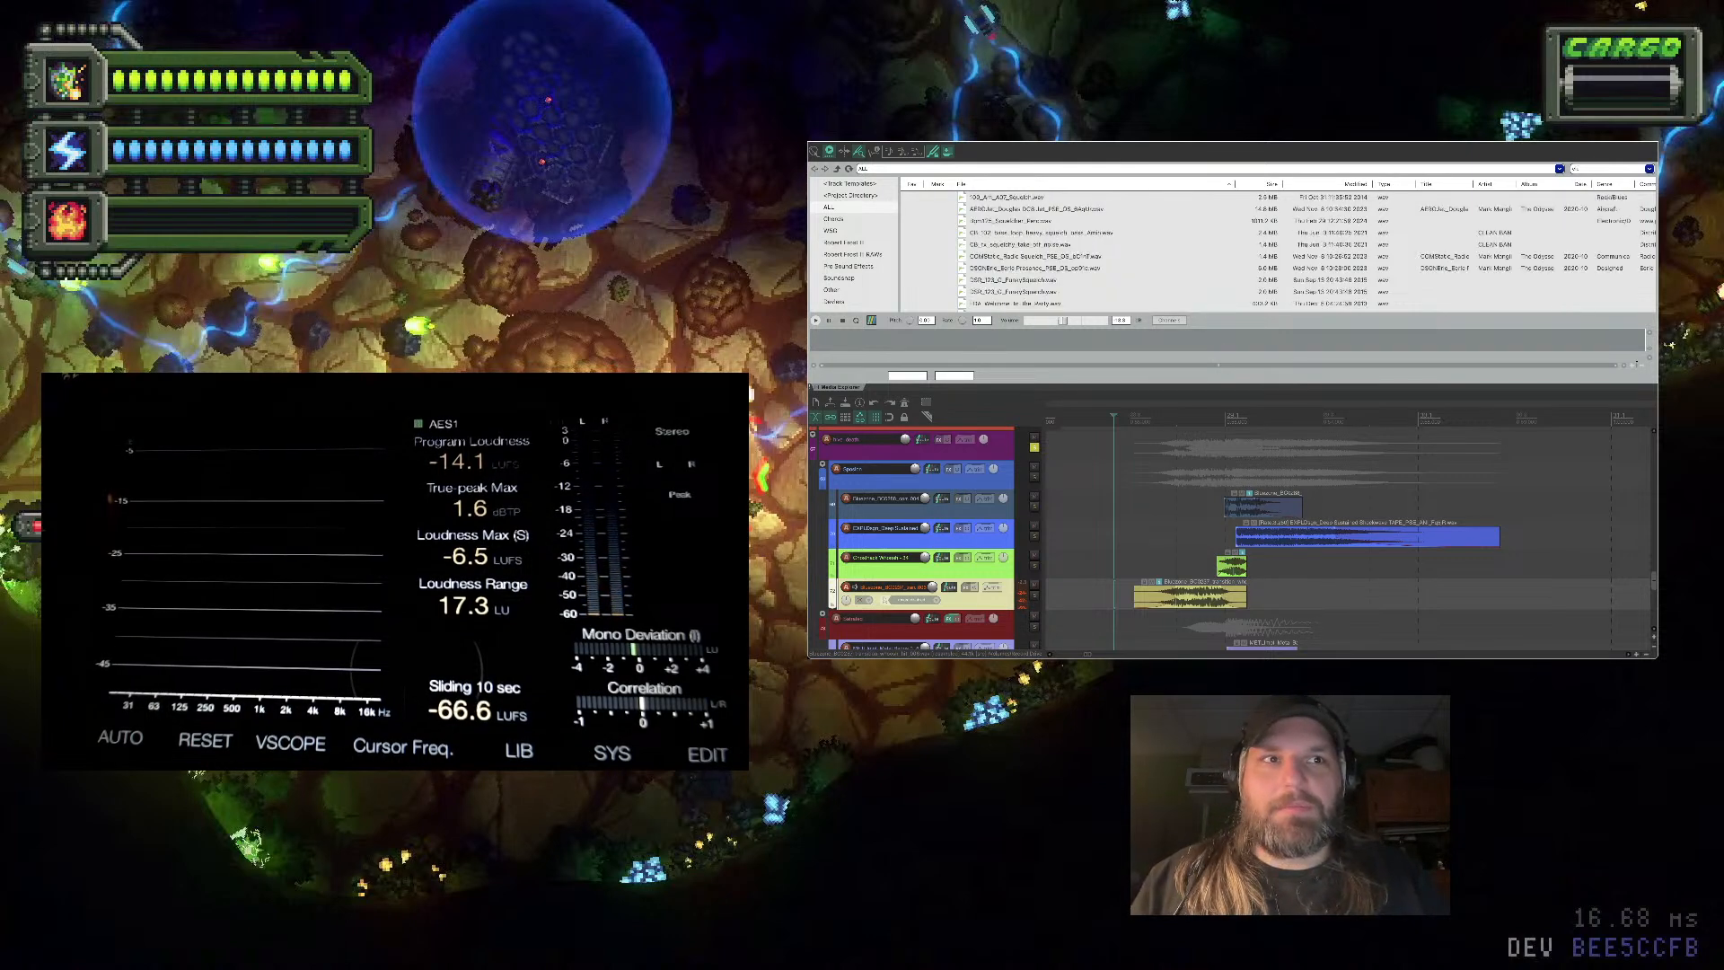
pyautogui.press('BackSpace')
pyautogui.write('rwd')
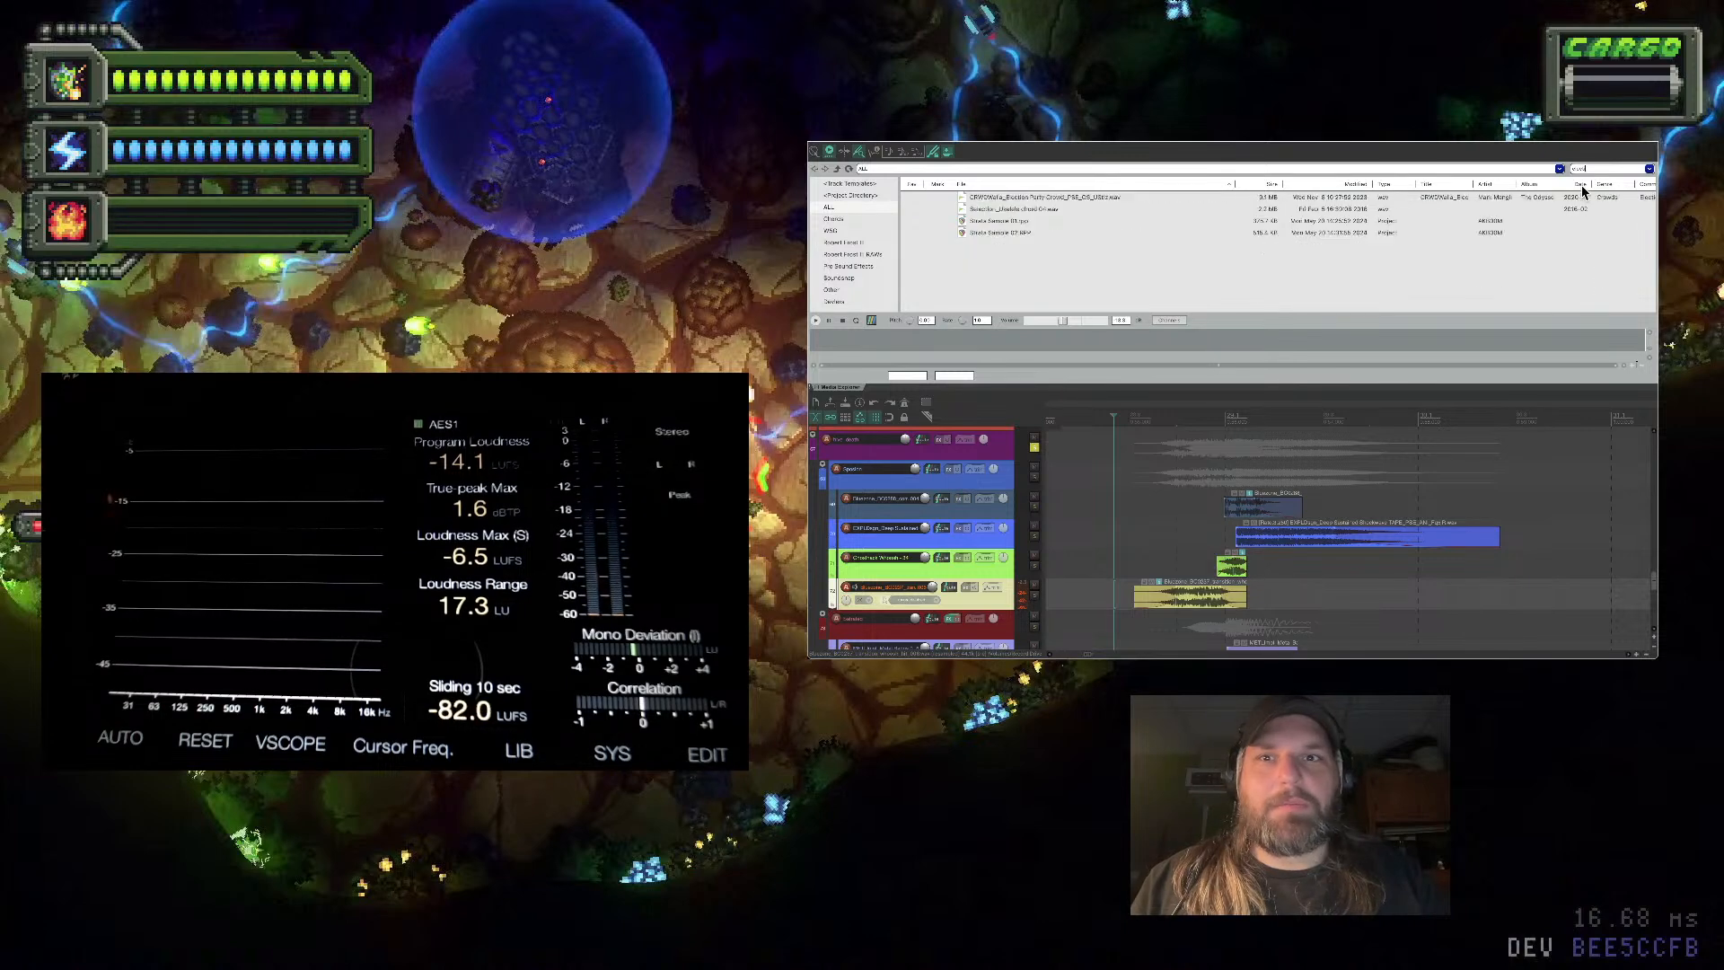
pyautogui.click(1052, 196)
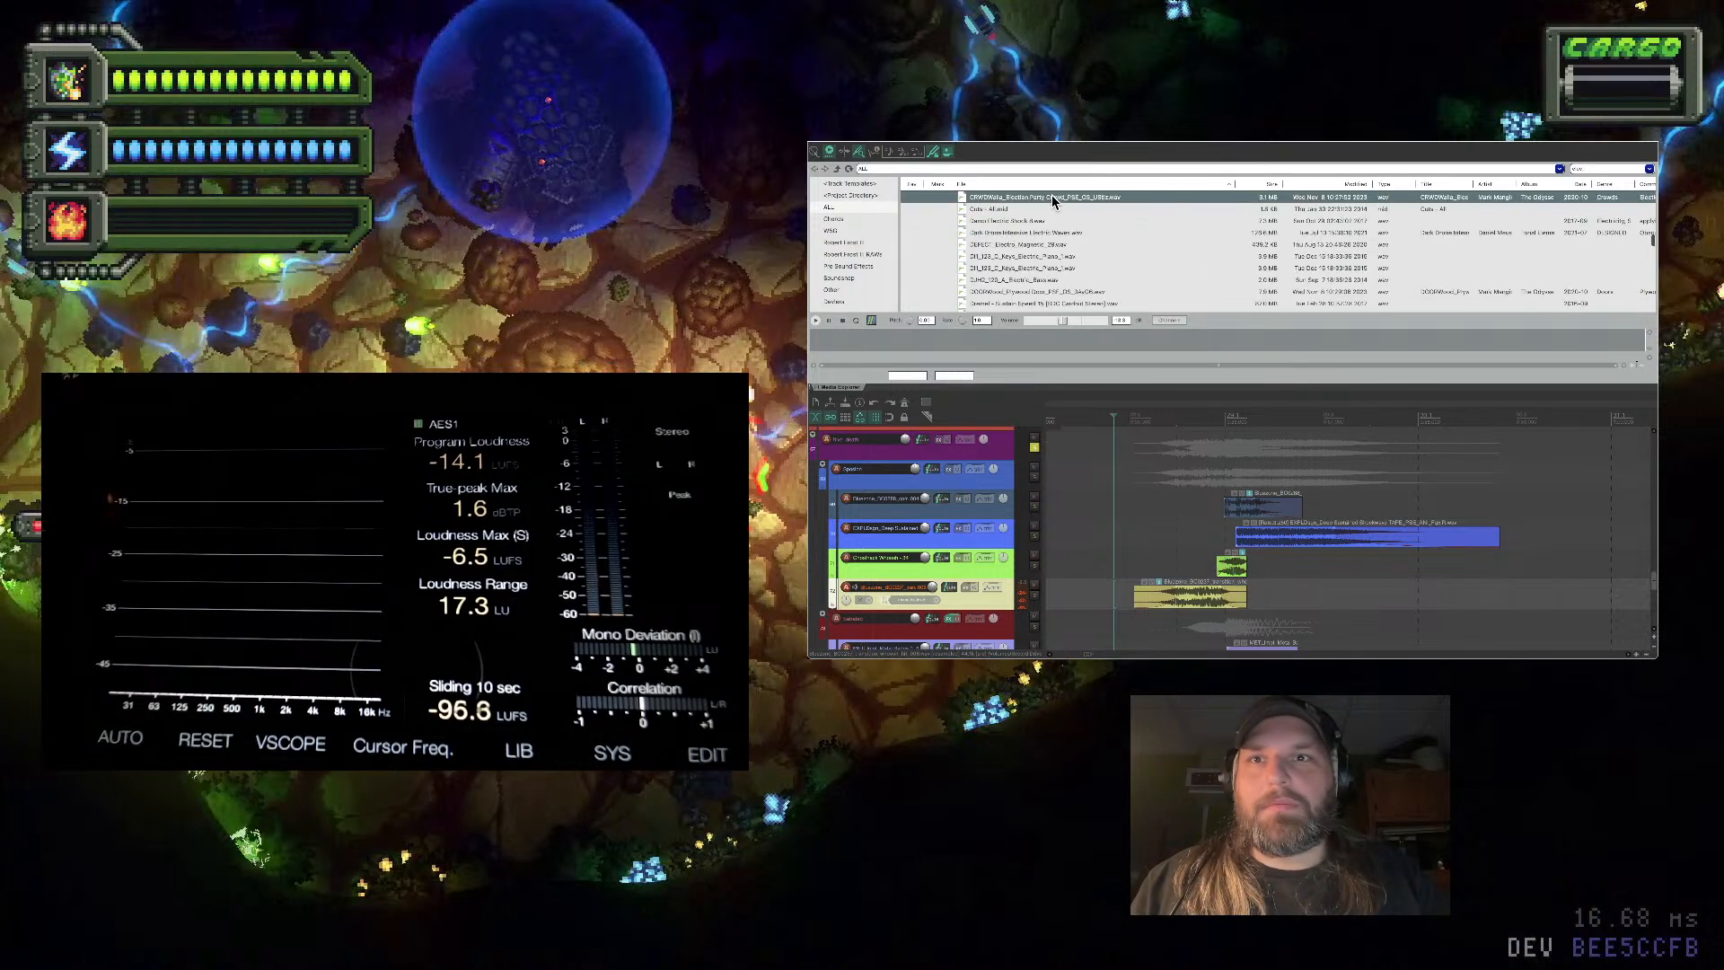
pyautogui.click(1050, 221)
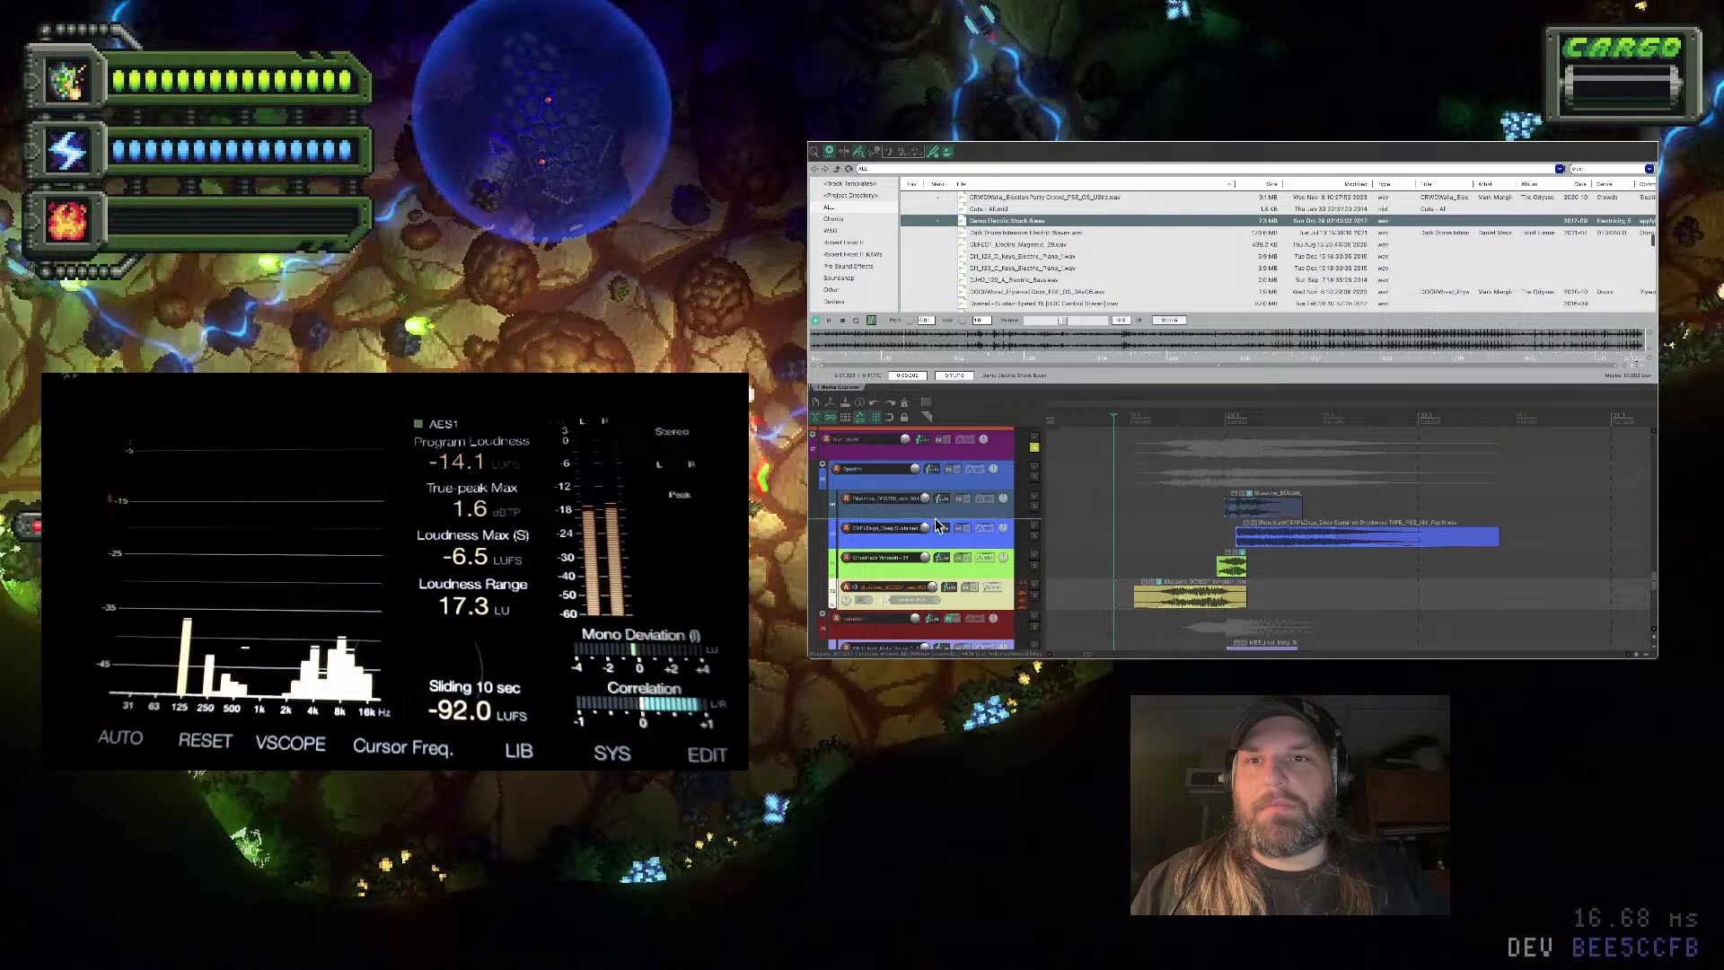
# Insert the electric shock file on a new track inside the dark red folder and move its item back before the impact
pyautogui.scroll(-2, 980, 547)
pyautogui.click(984, 571)
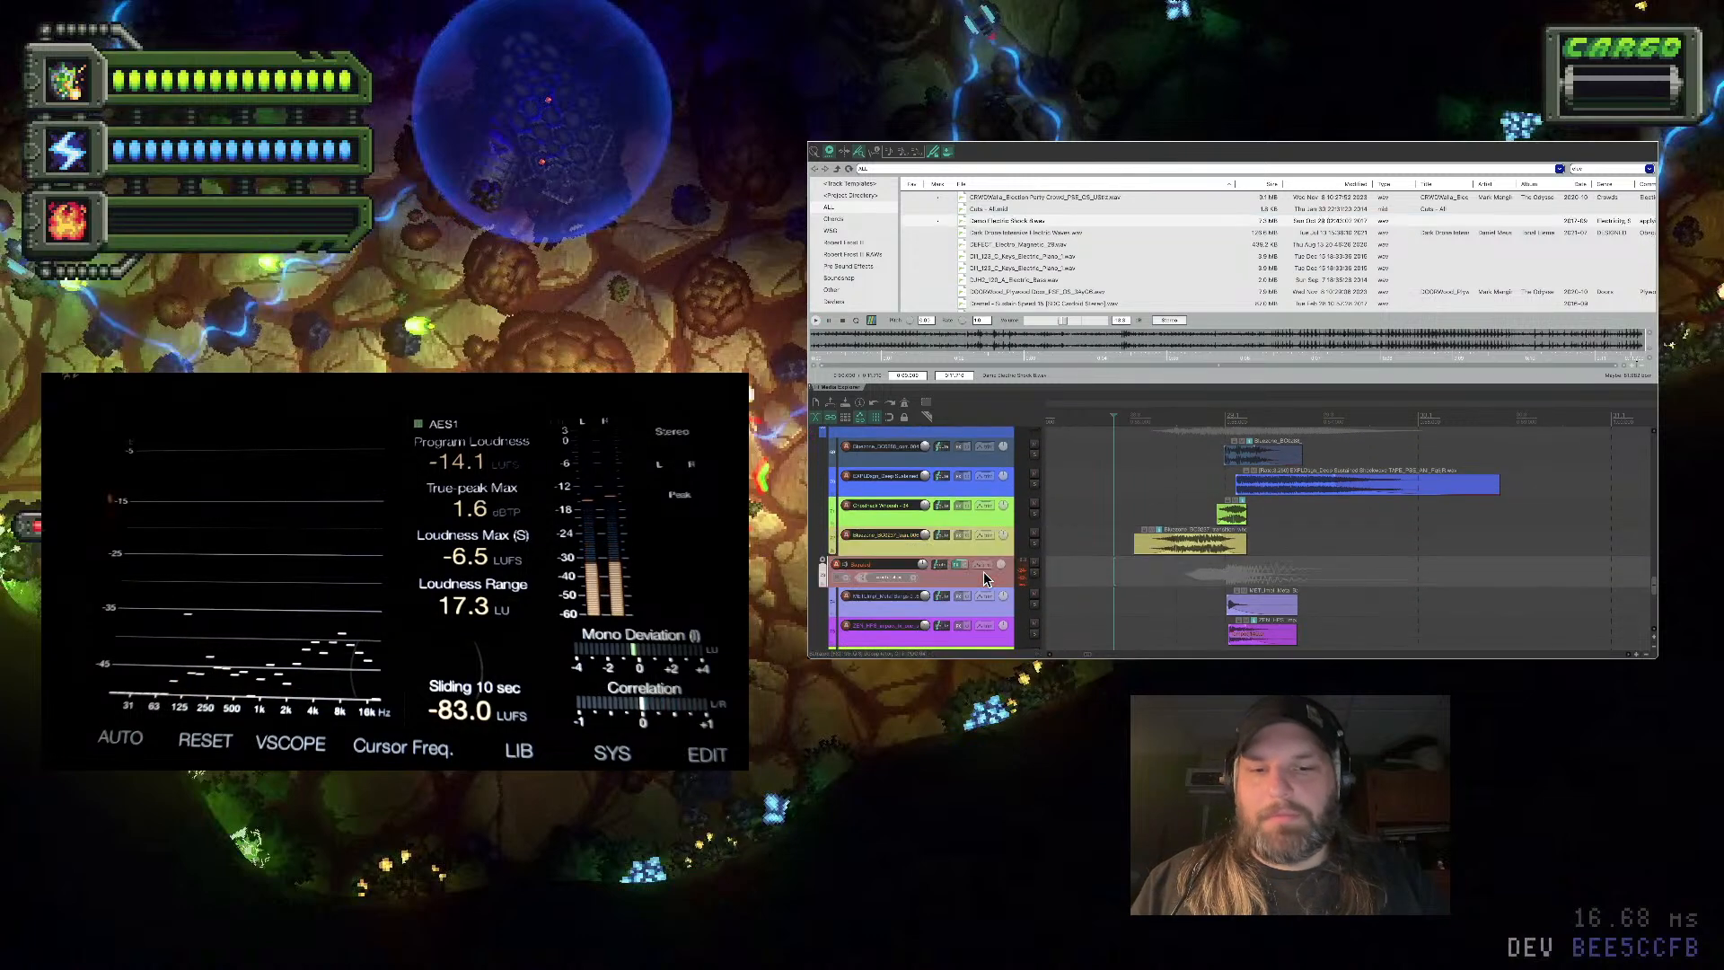
pyautogui.moveTo(1023, 221); pyautogui.dragTo(1085, 601)
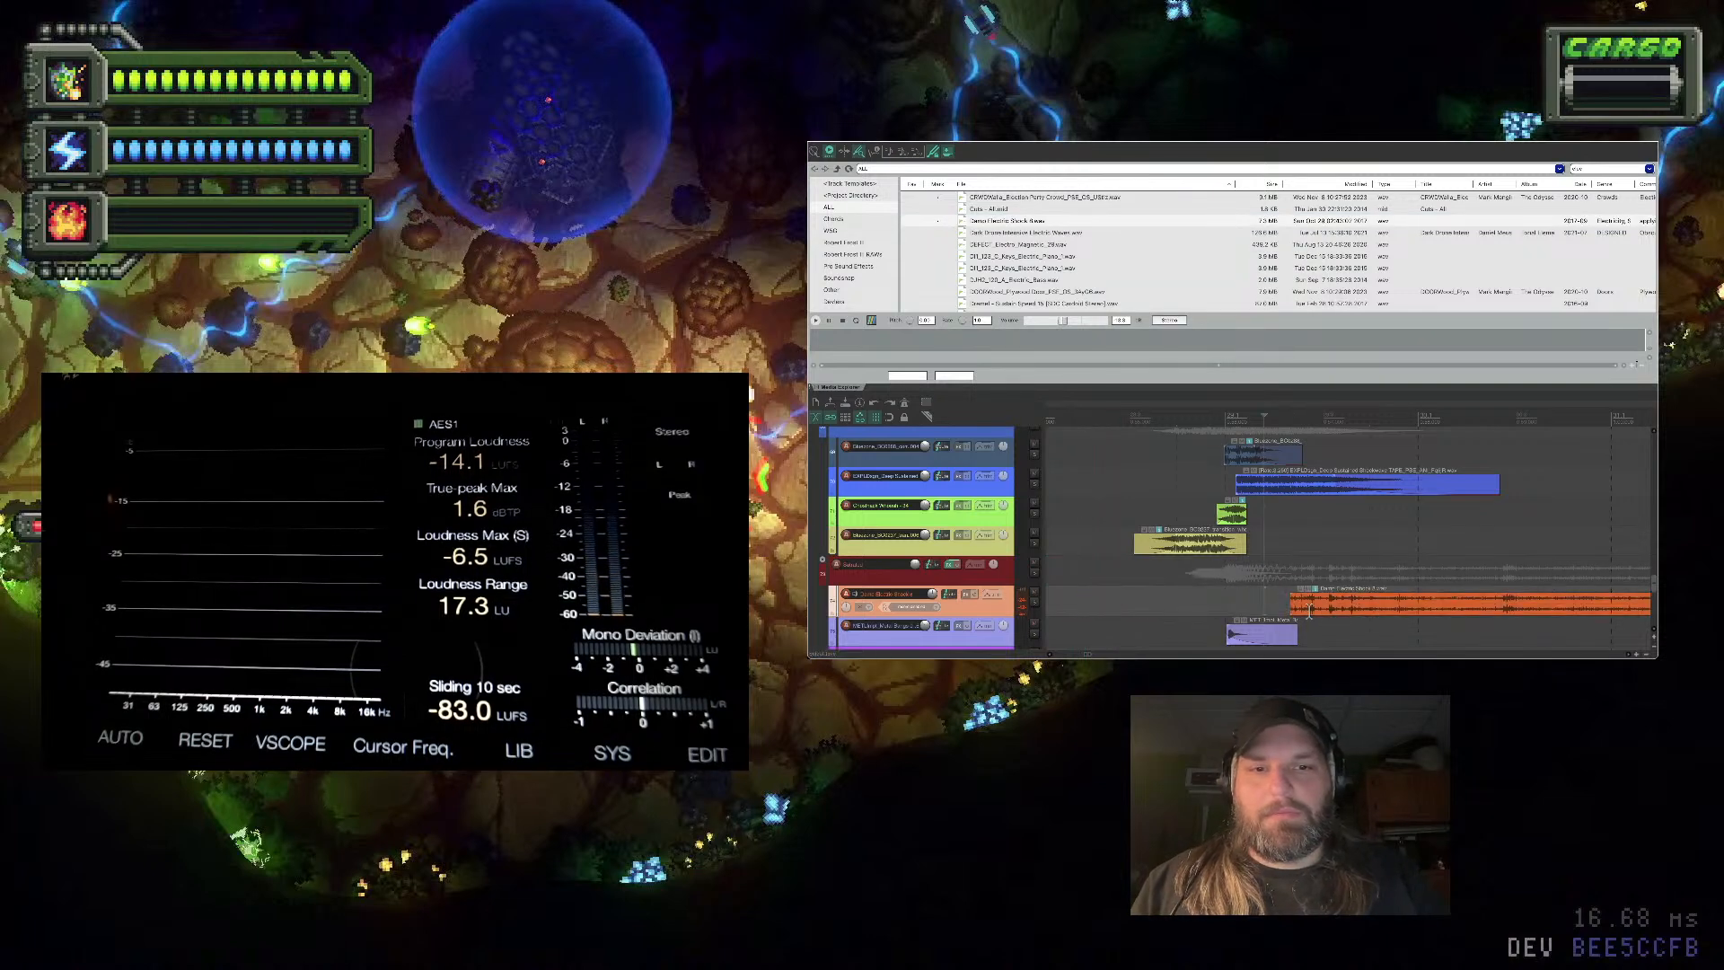
pyautogui.moveTo(1340, 609); pyautogui.dragTo(1205, 618)
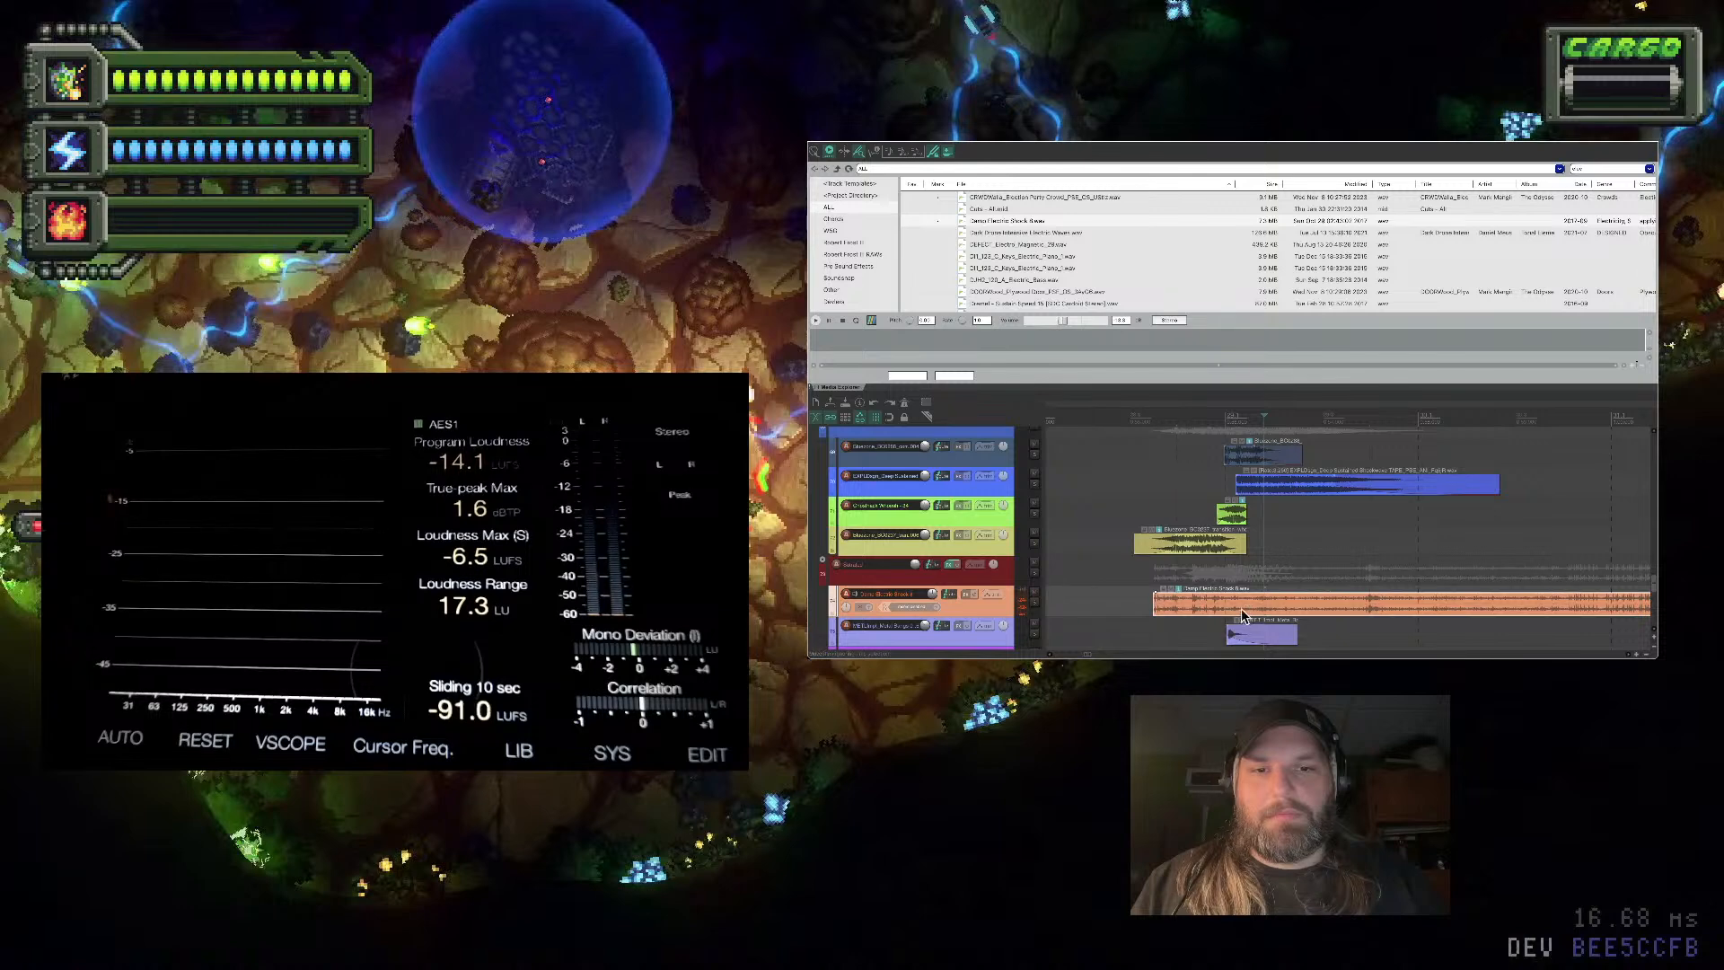
# Split the orange electric shock item just after the impact, delete the remainder and shift the kept part slightly earlier
pyautogui.click(1242, 611)
pyautogui.press('s')
pyautogui.press('Delete')
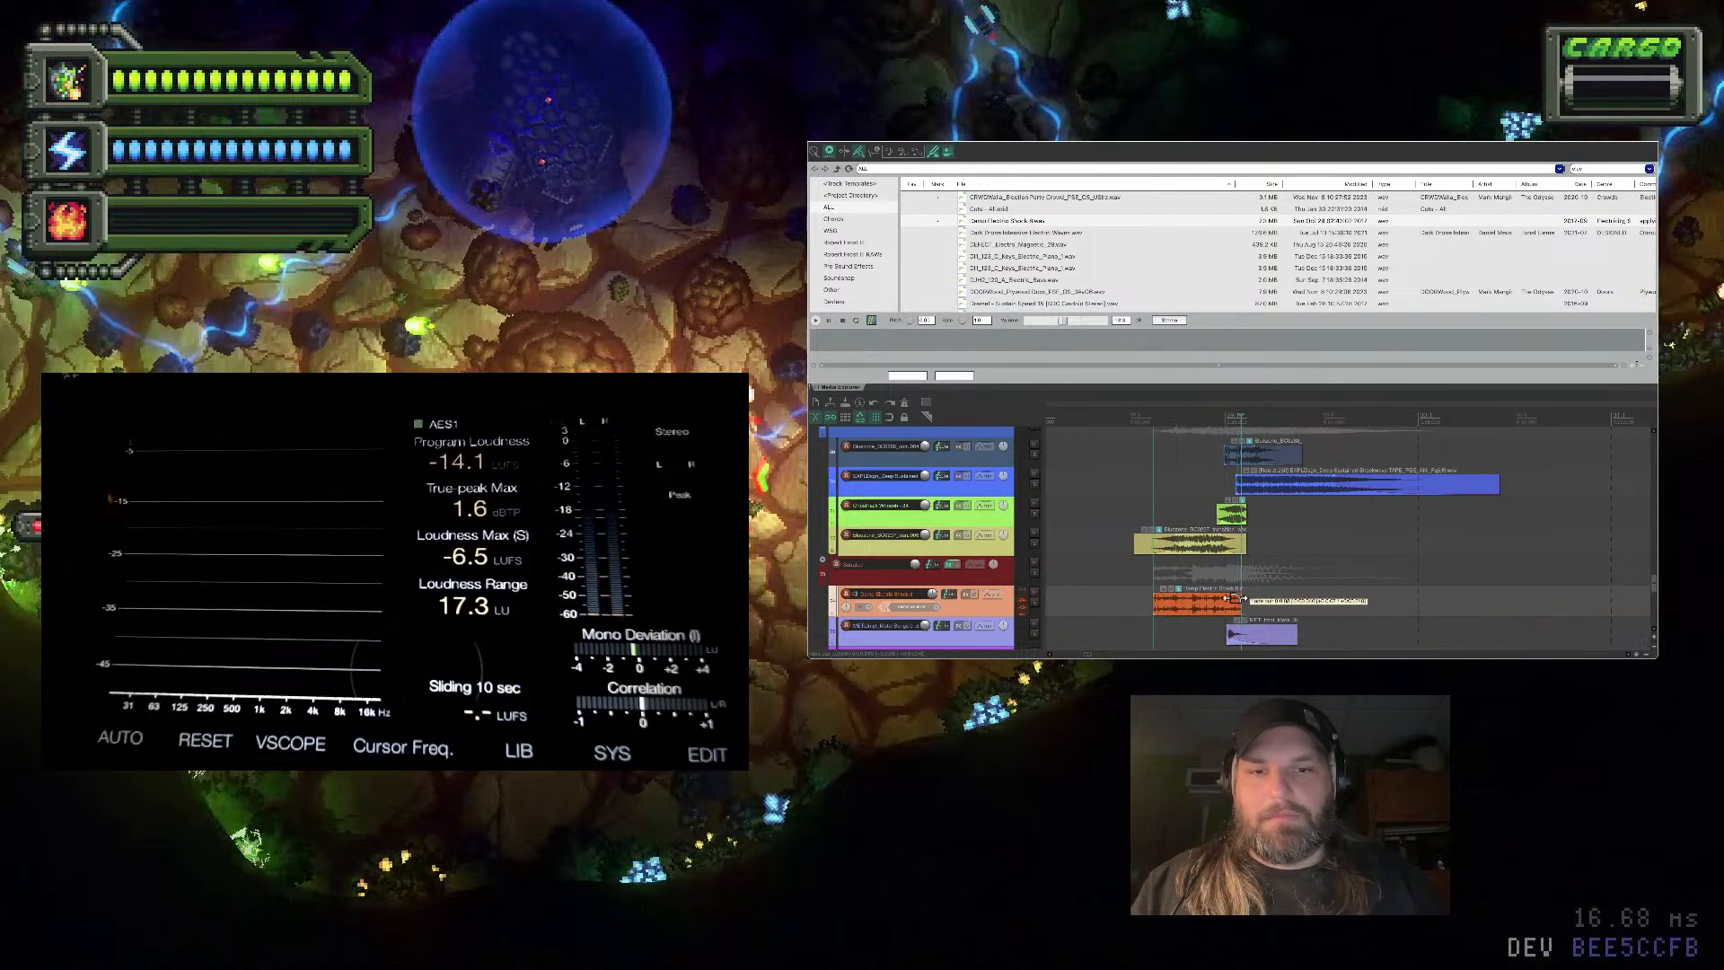
pyautogui.moveTo(1242, 606); pyautogui.dragTo(1148, 602)
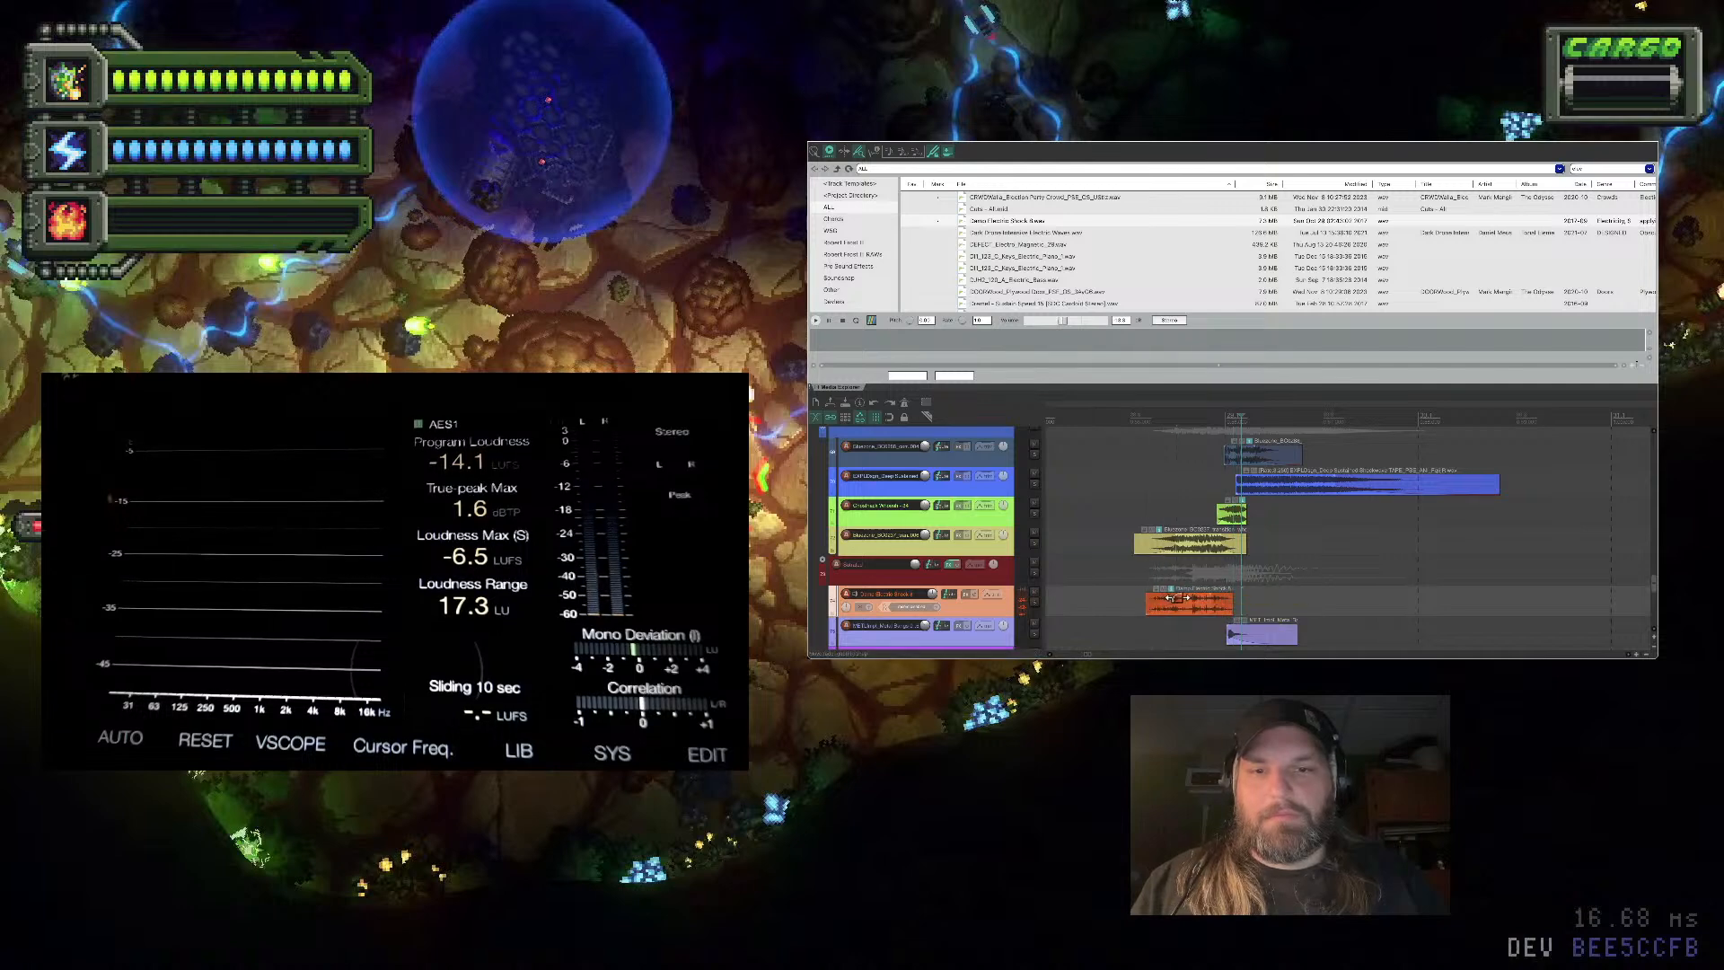
pyautogui.rightClick(1166, 604)
pyautogui.click(1184, 616)
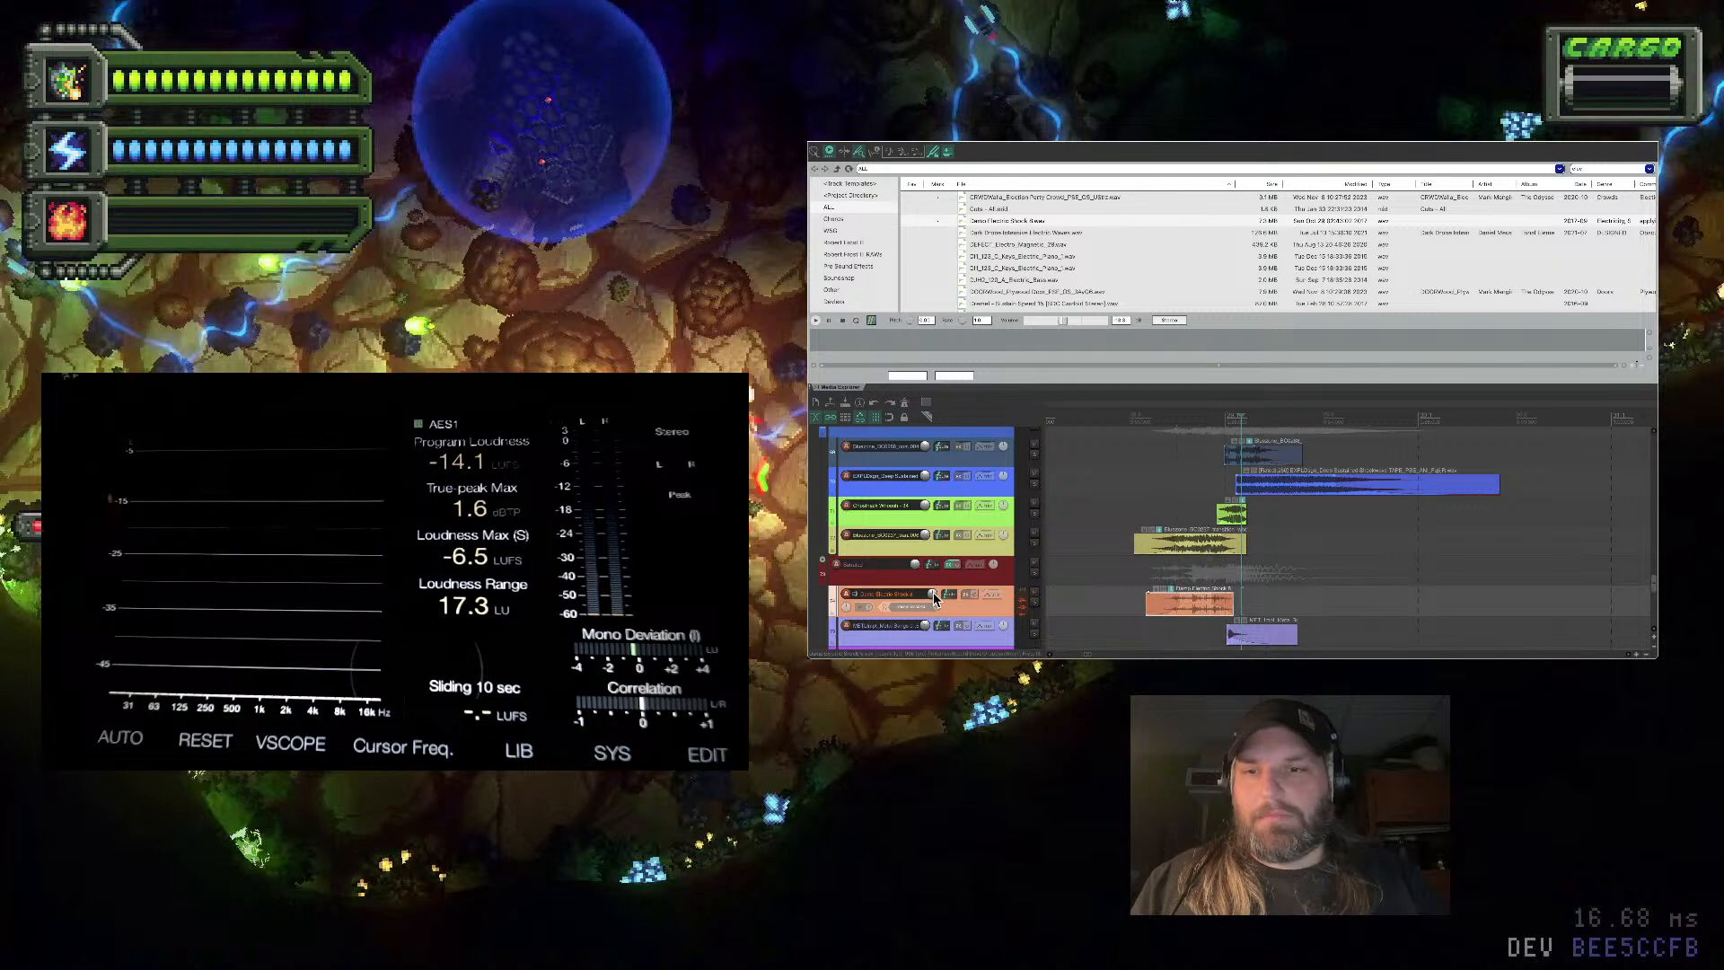
# Audition the mix with the electric layer and move its orange track above the khaki build-up track, into the blue folder
pyautogui.click(1111, 587)
pyautogui.press('space')
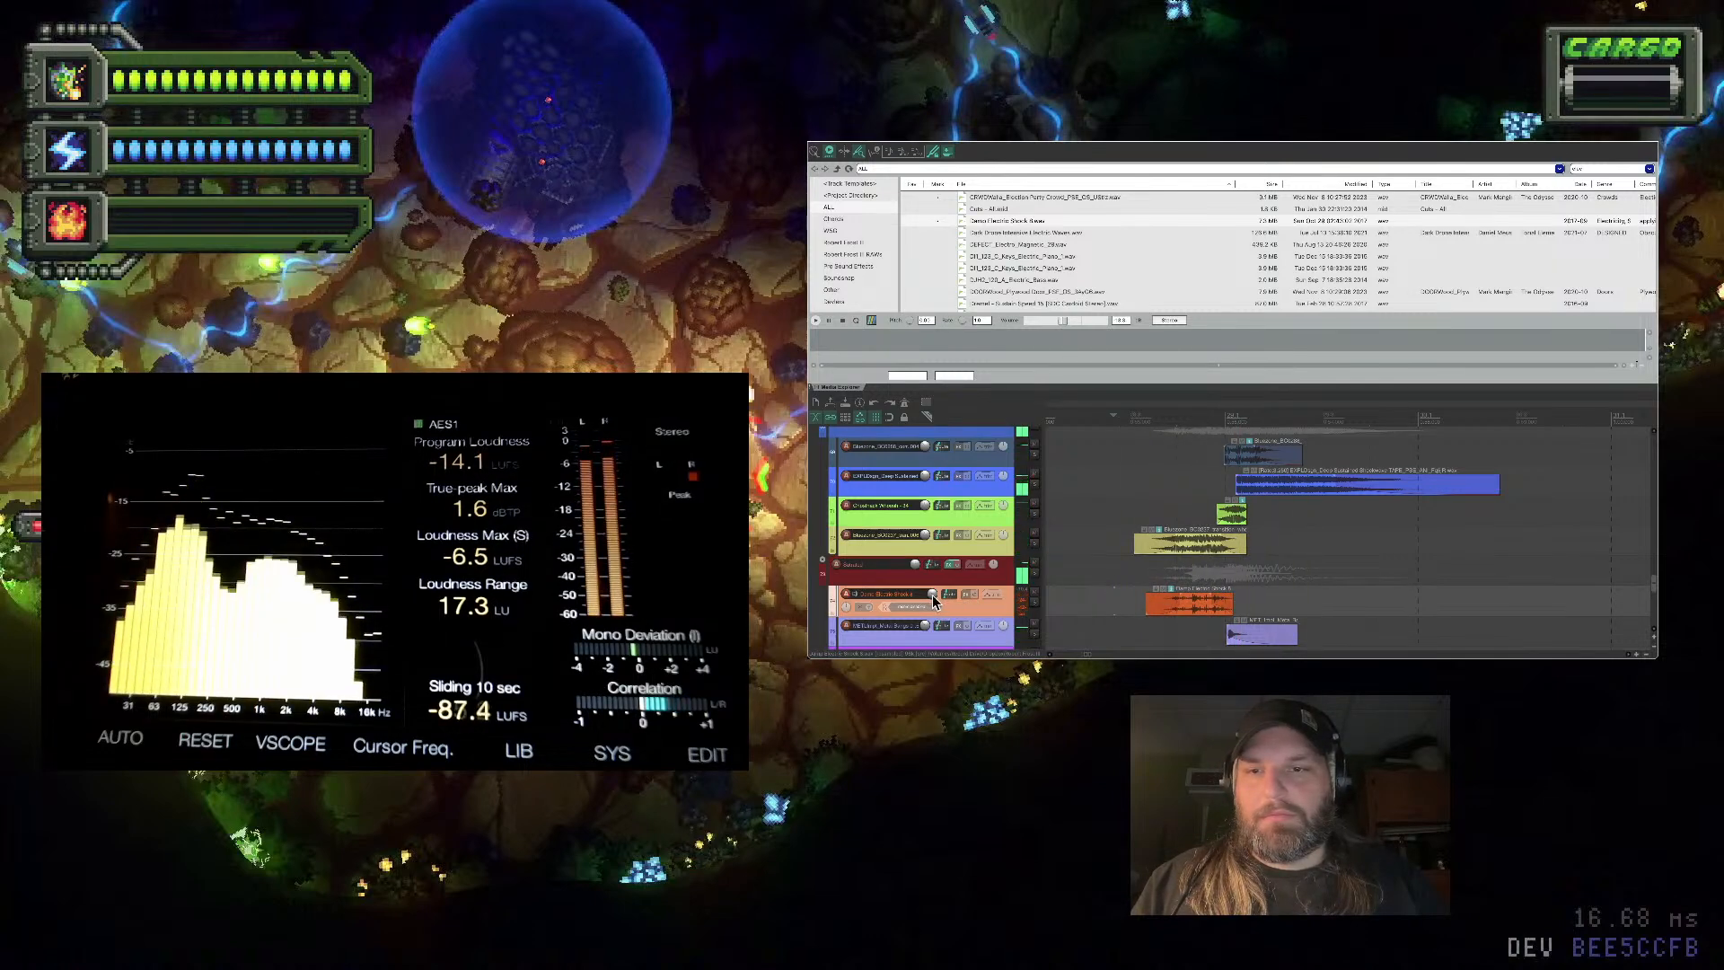
pyautogui.moveTo(968, 610); pyautogui.dragTo(977, 525)
pyautogui.press('space')
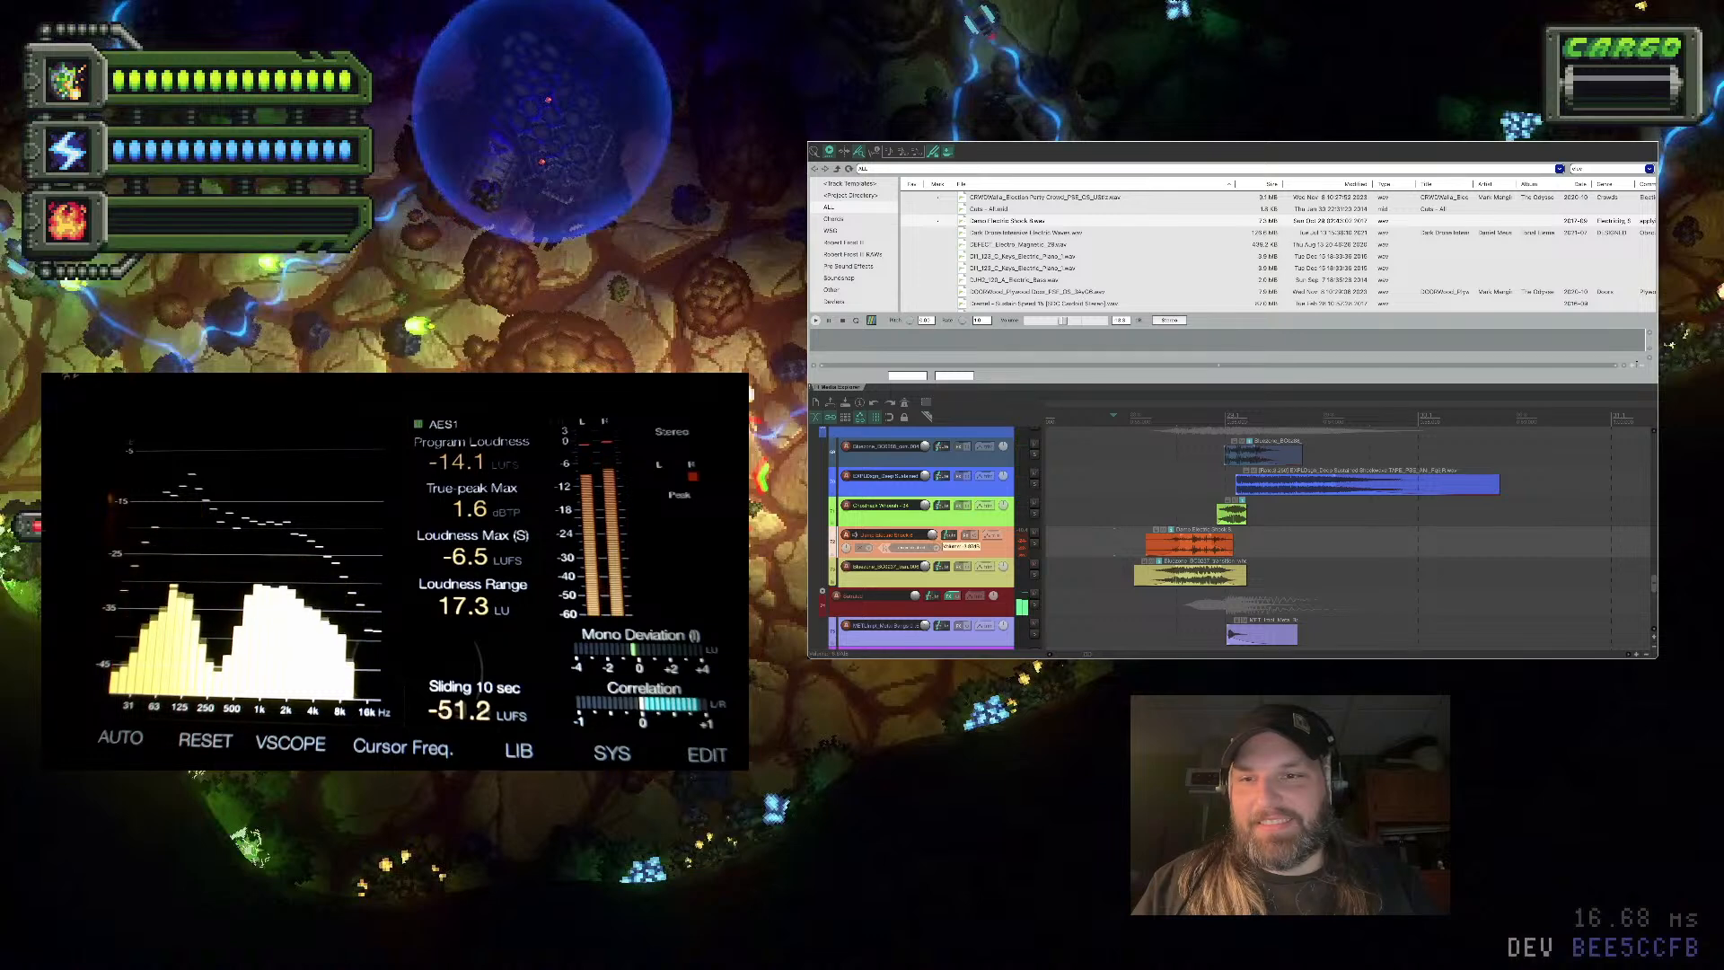
# Move the orange electric shock item later so it spans the impact, auditioning the mix
pyautogui.scroll(3, 1187, 548)
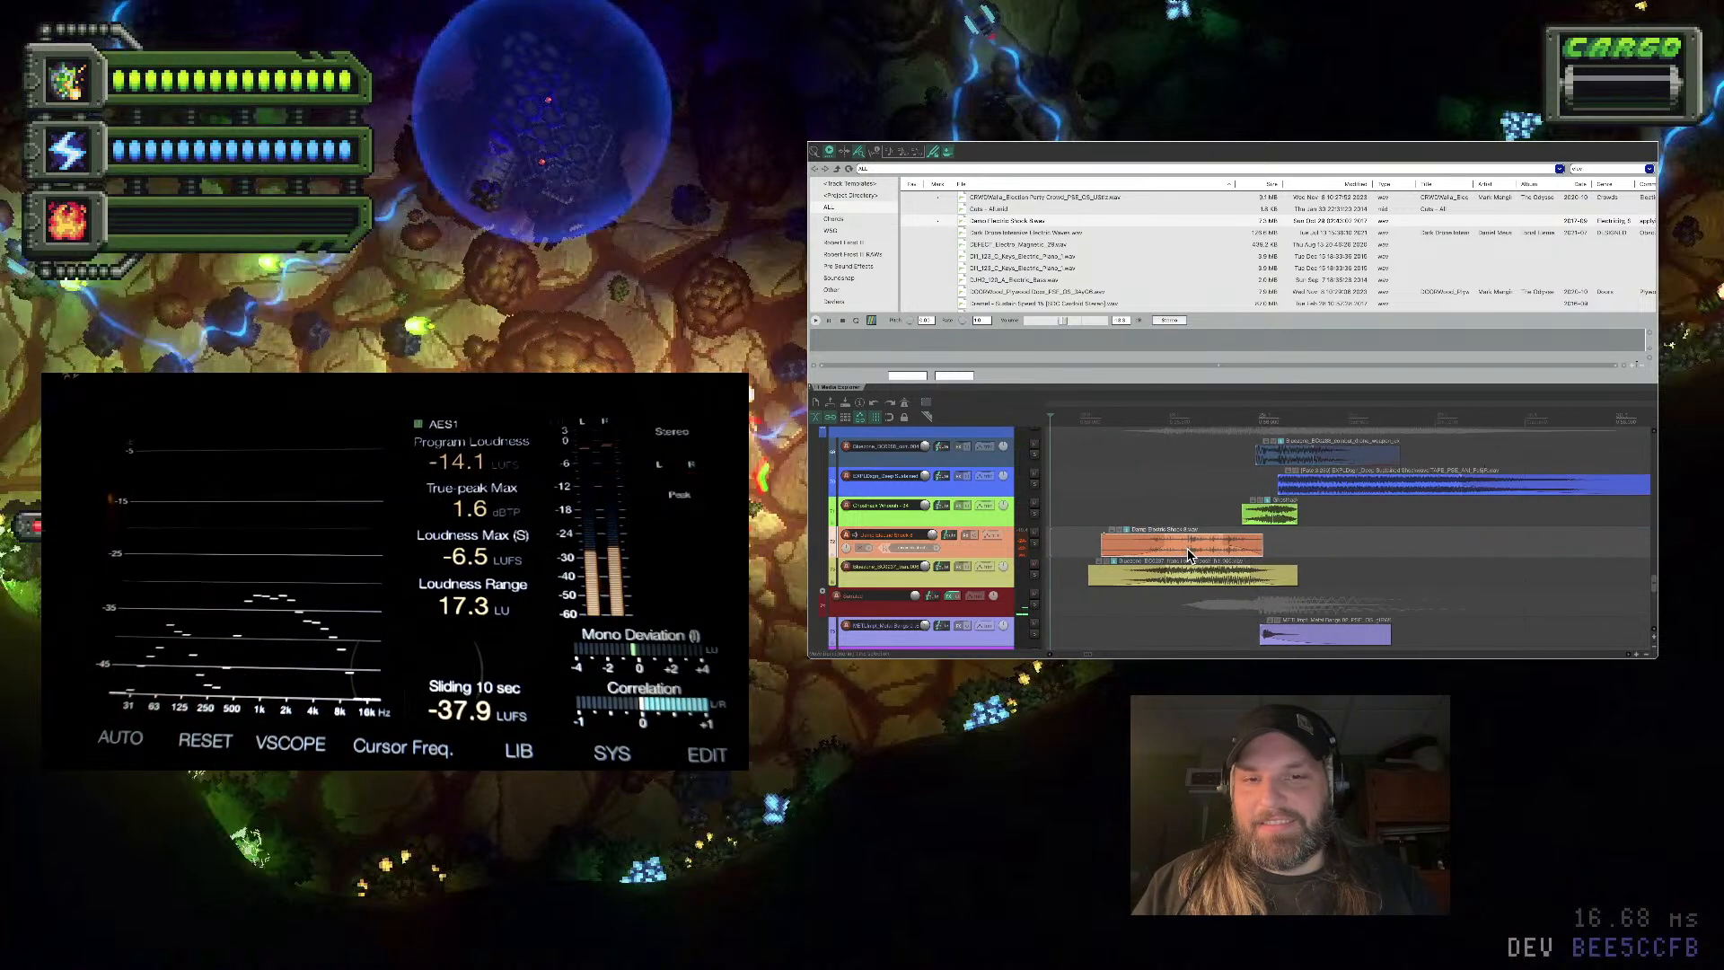
pyautogui.press('space')
pyautogui.moveTo(1187, 548); pyautogui.dragTo(1271, 553)
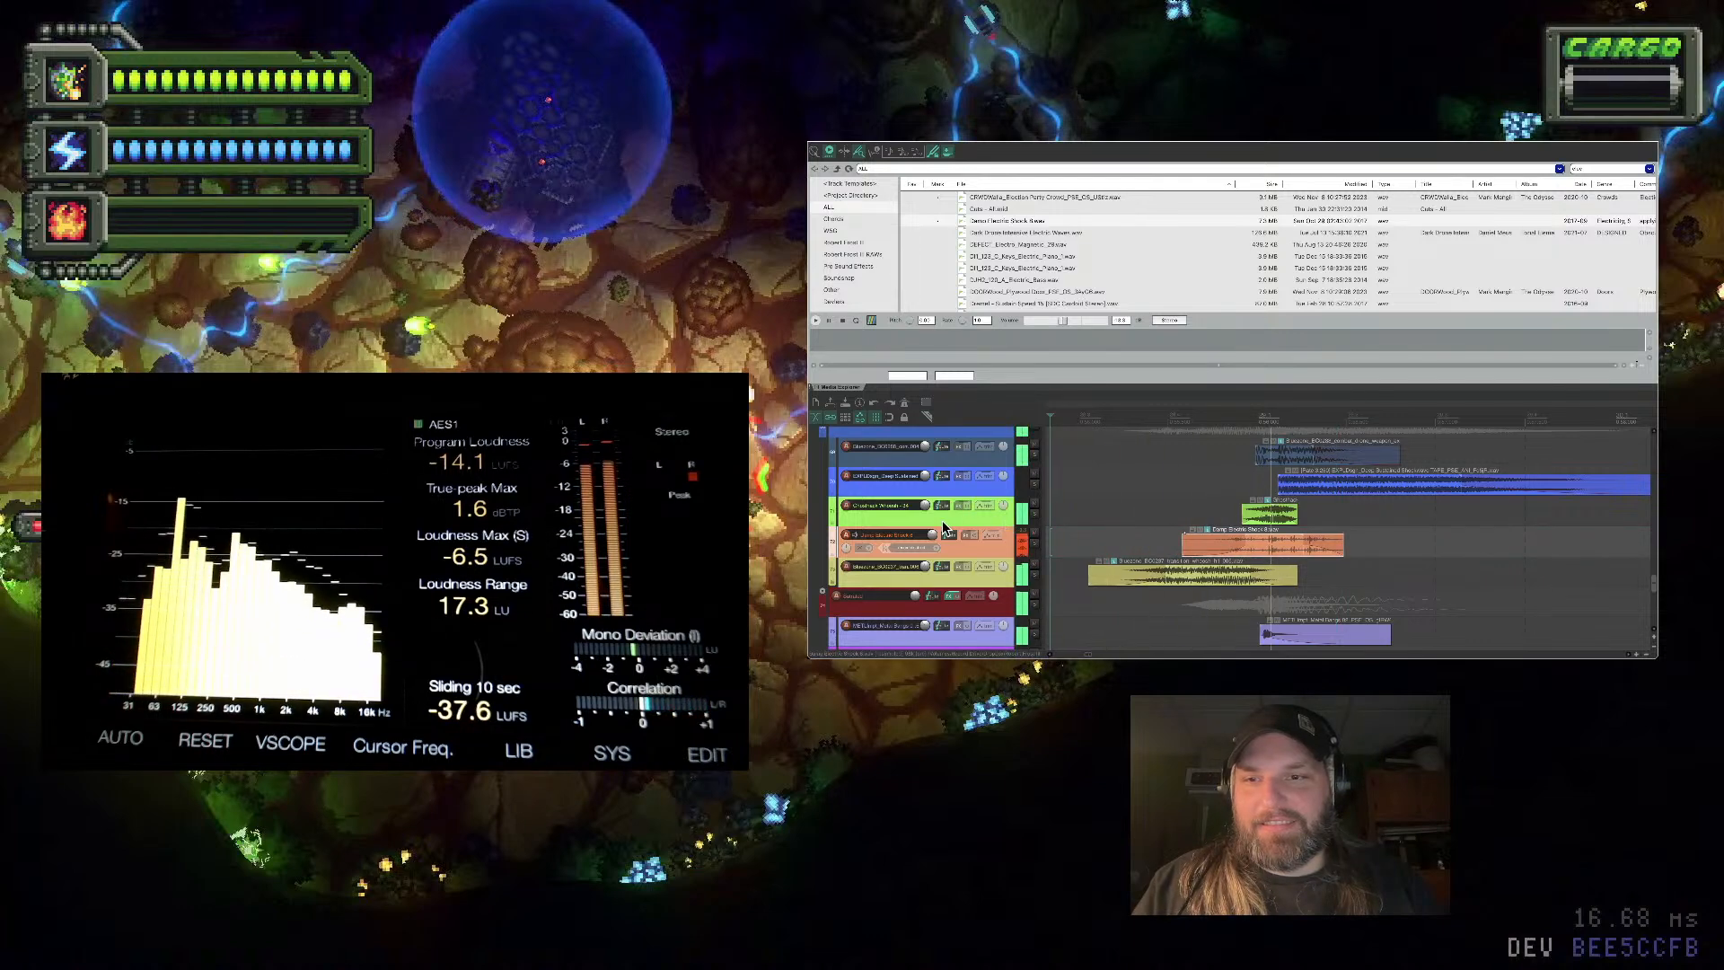
# Solo the orange electric shock track and extend its item's start earlier
pyautogui.moveTo(939, 547)
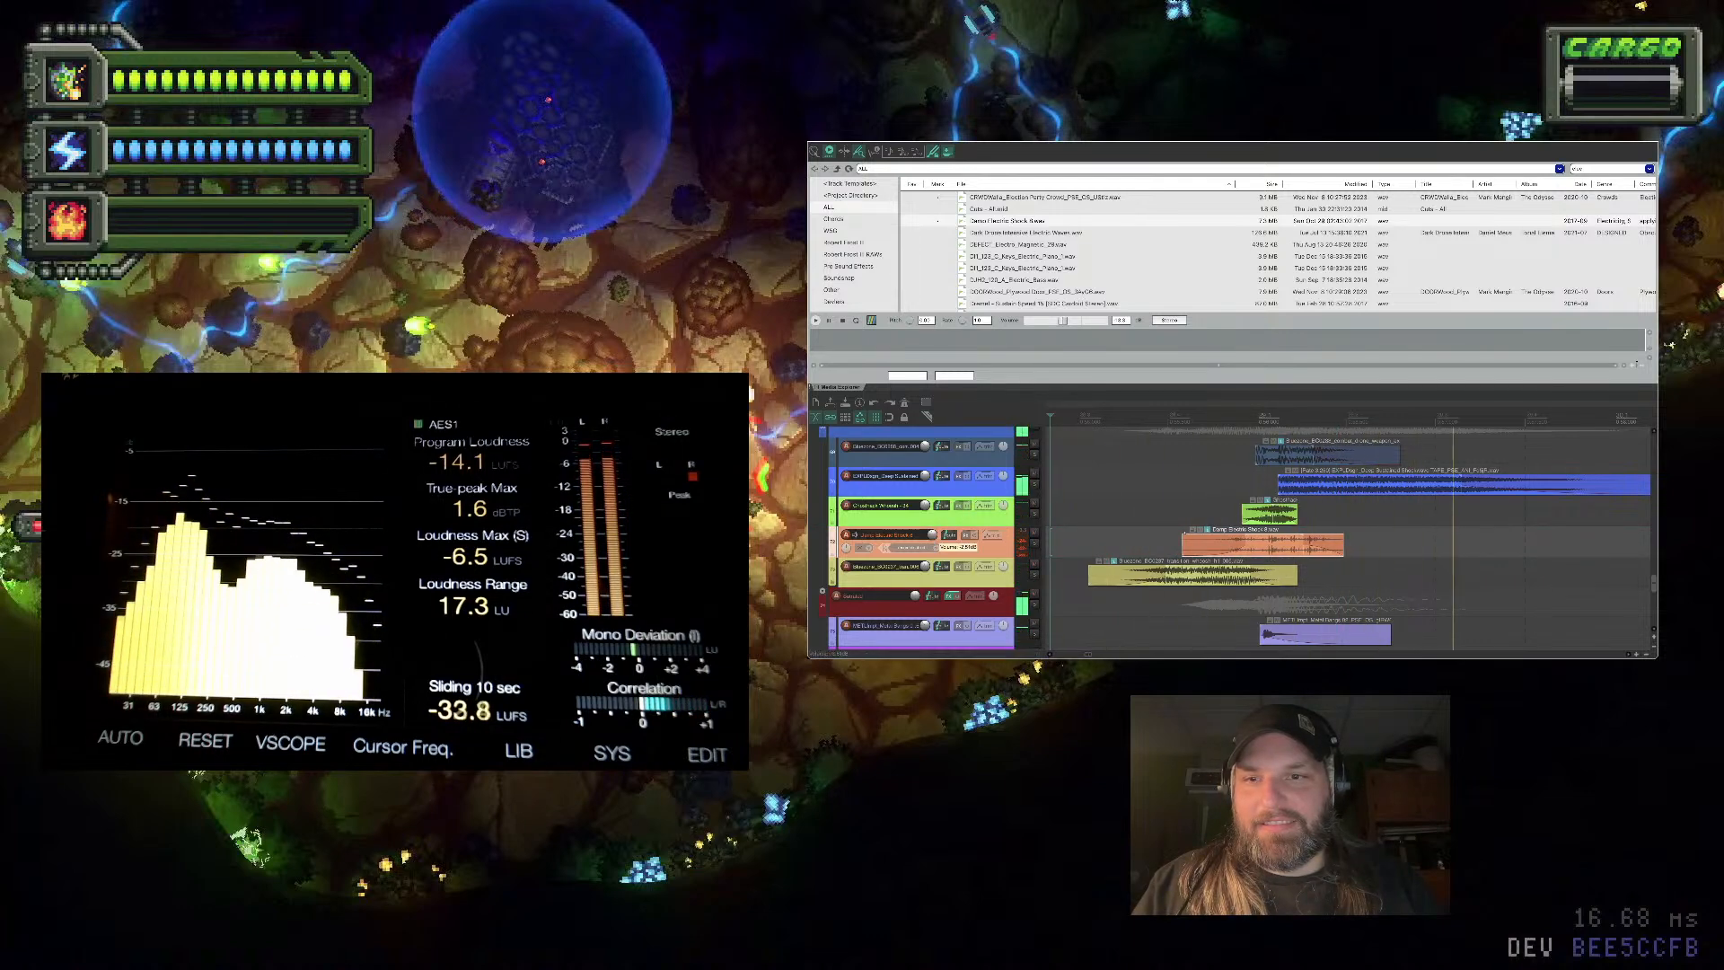
pyautogui.click(1035, 545)
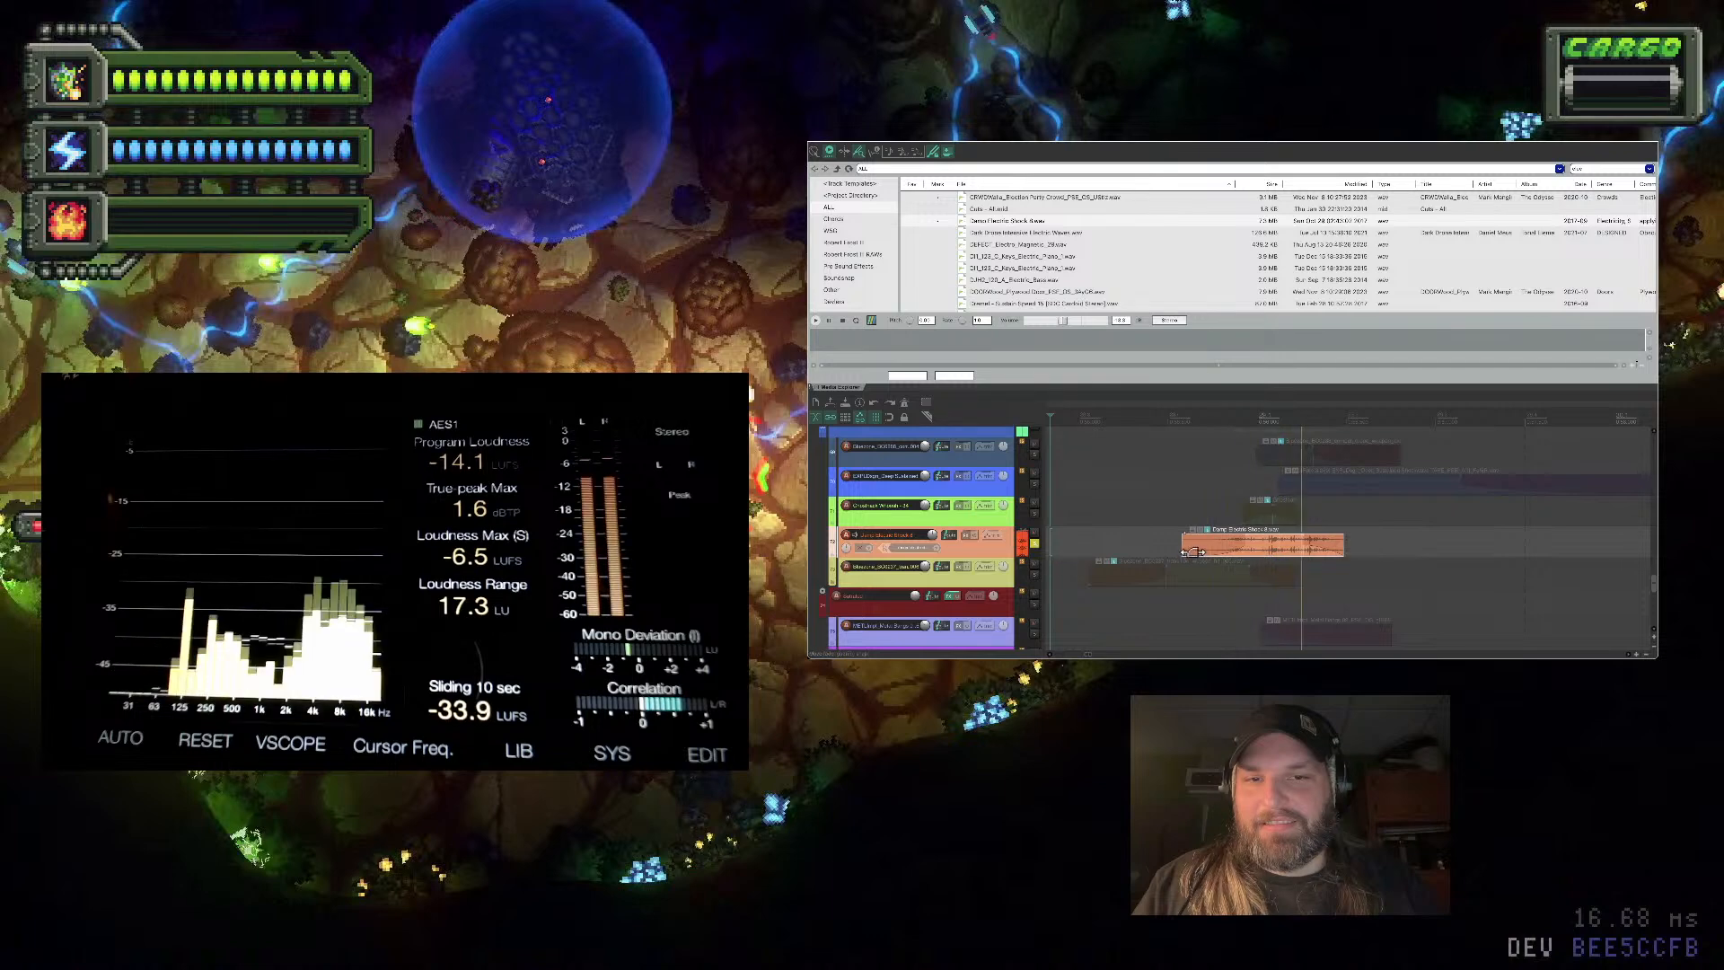
pyautogui.moveTo(1183, 548); pyautogui.dragTo(1135, 550)
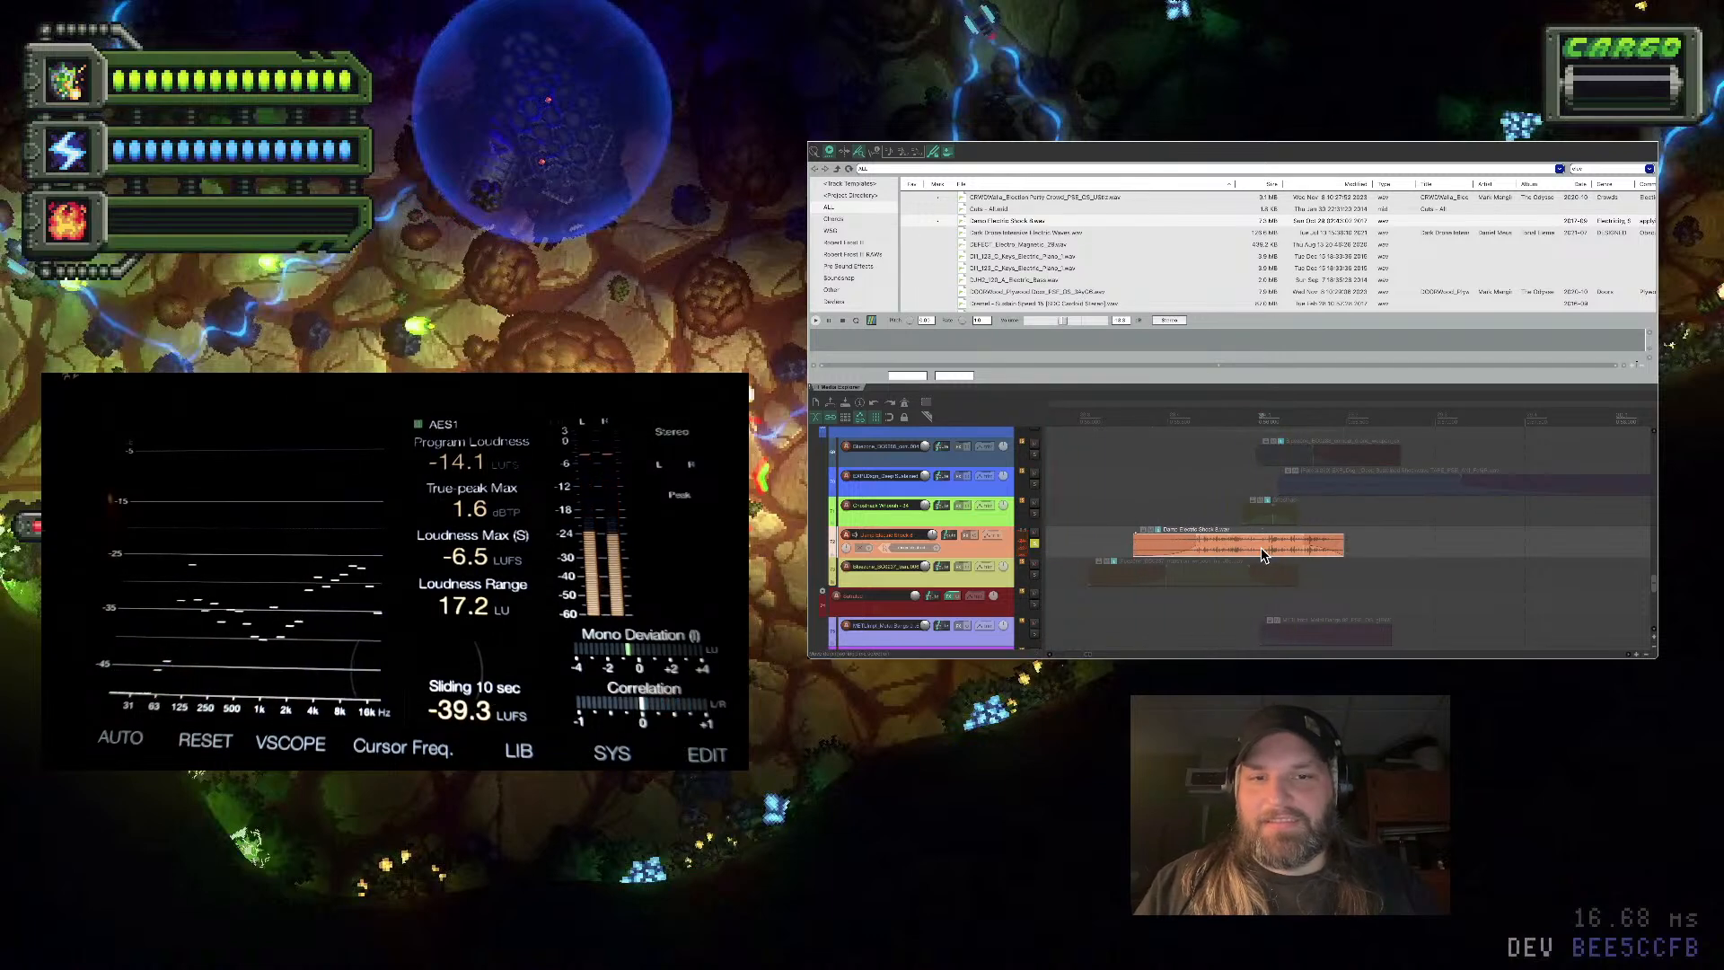
# Set the orange electric shock item's channel mode to Mono (Mix L+R) and audition it
pyautogui.rightClick(1264, 544)
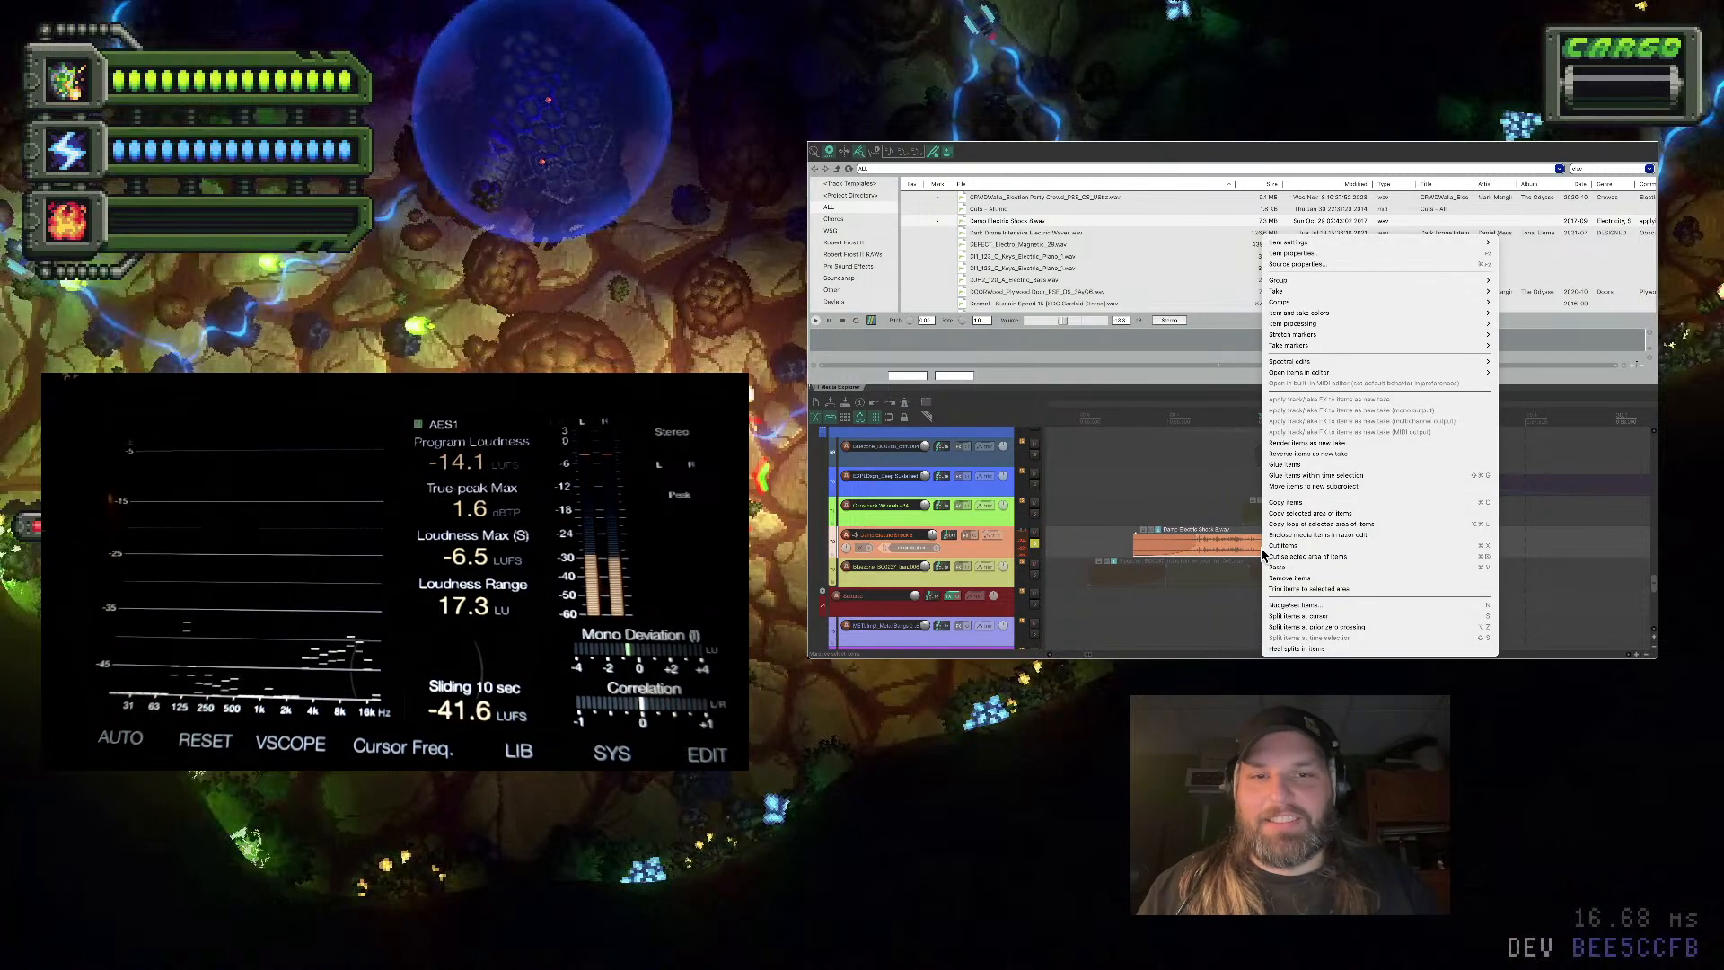
pyautogui.click(1196, 538)
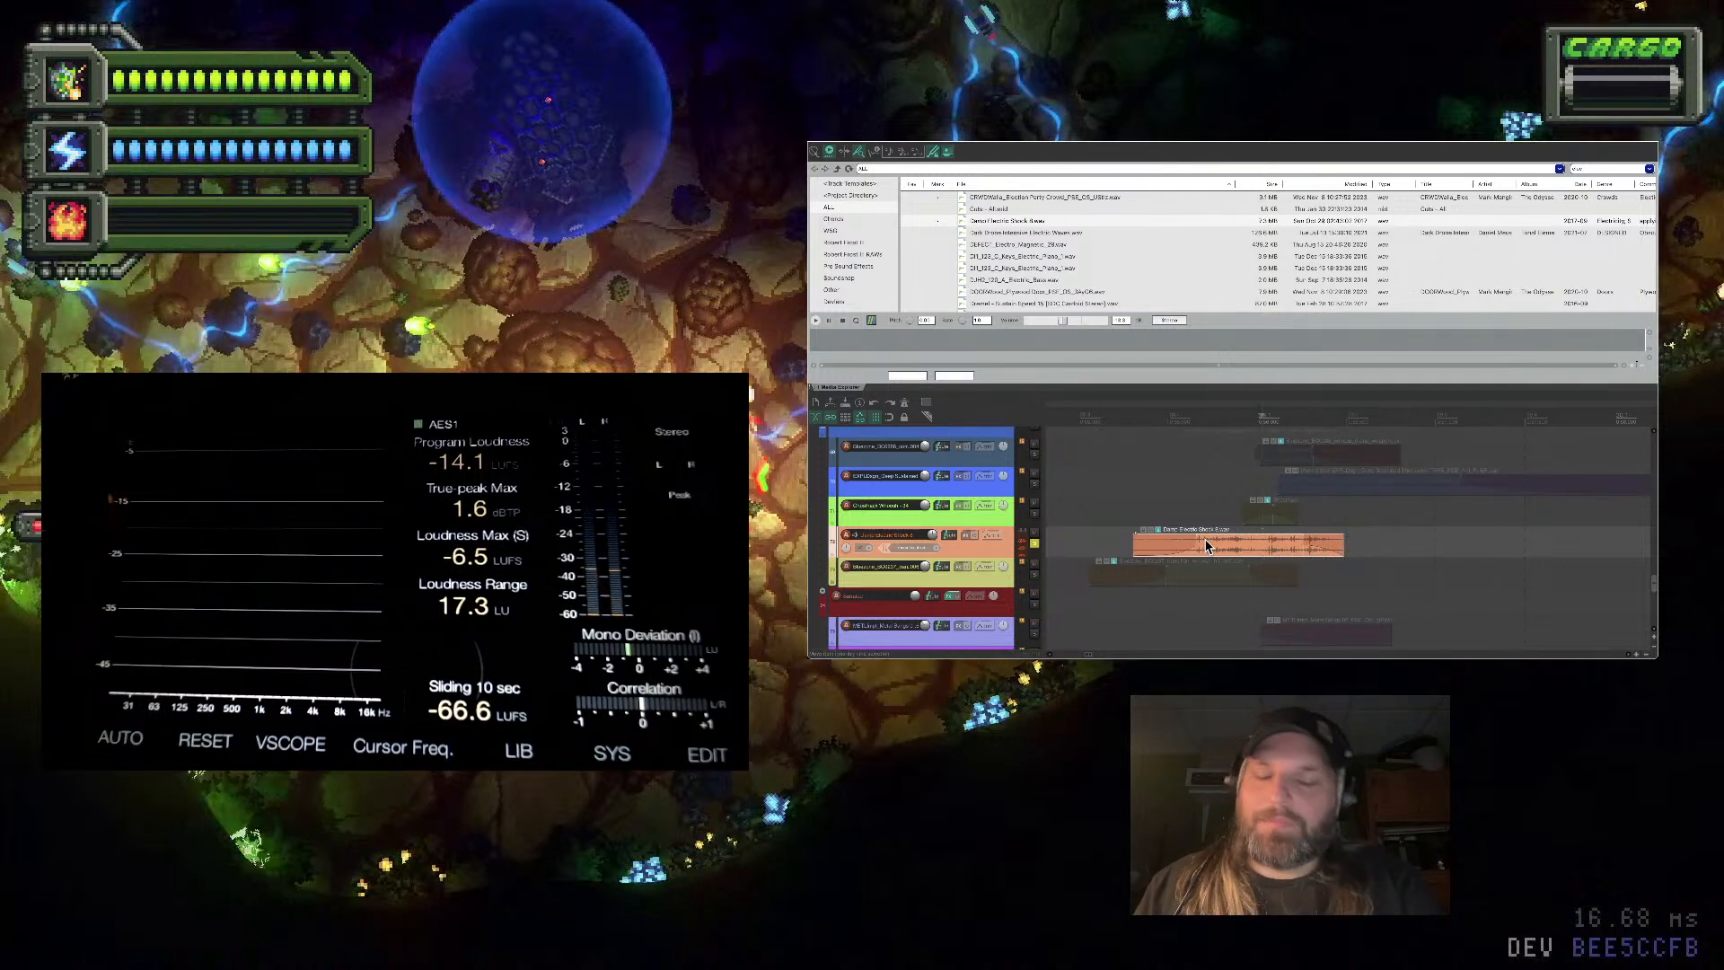
pyautogui.doubleClick(1206, 545)
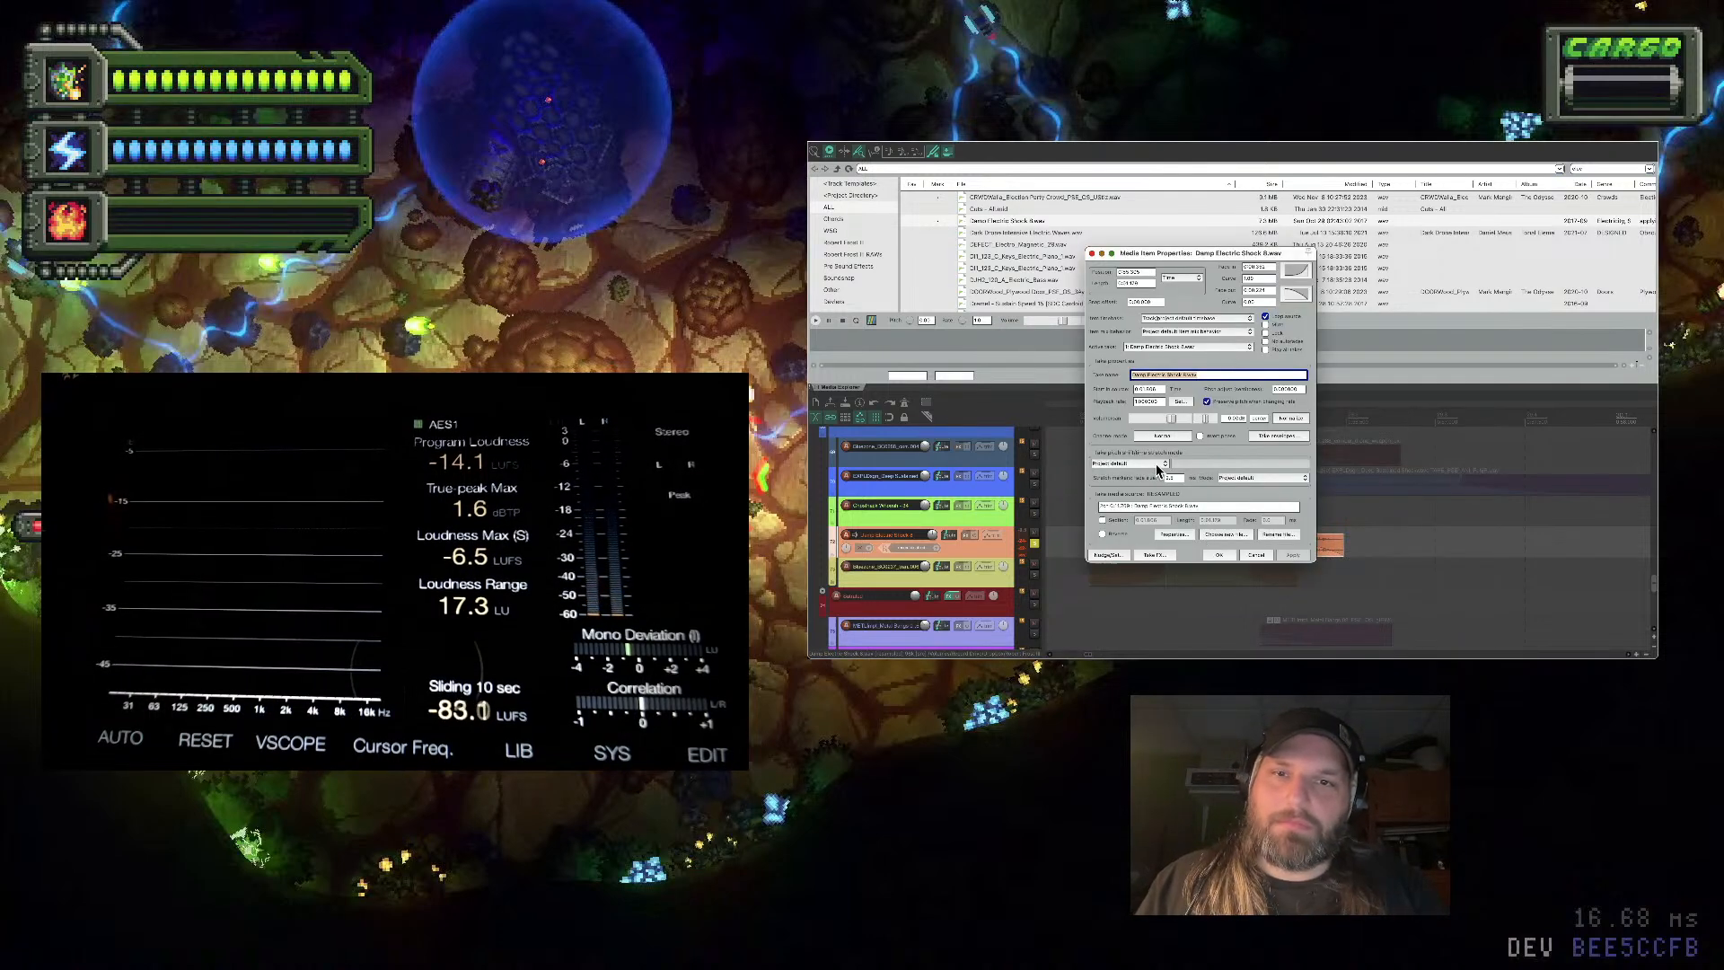
pyautogui.click(1176, 436)
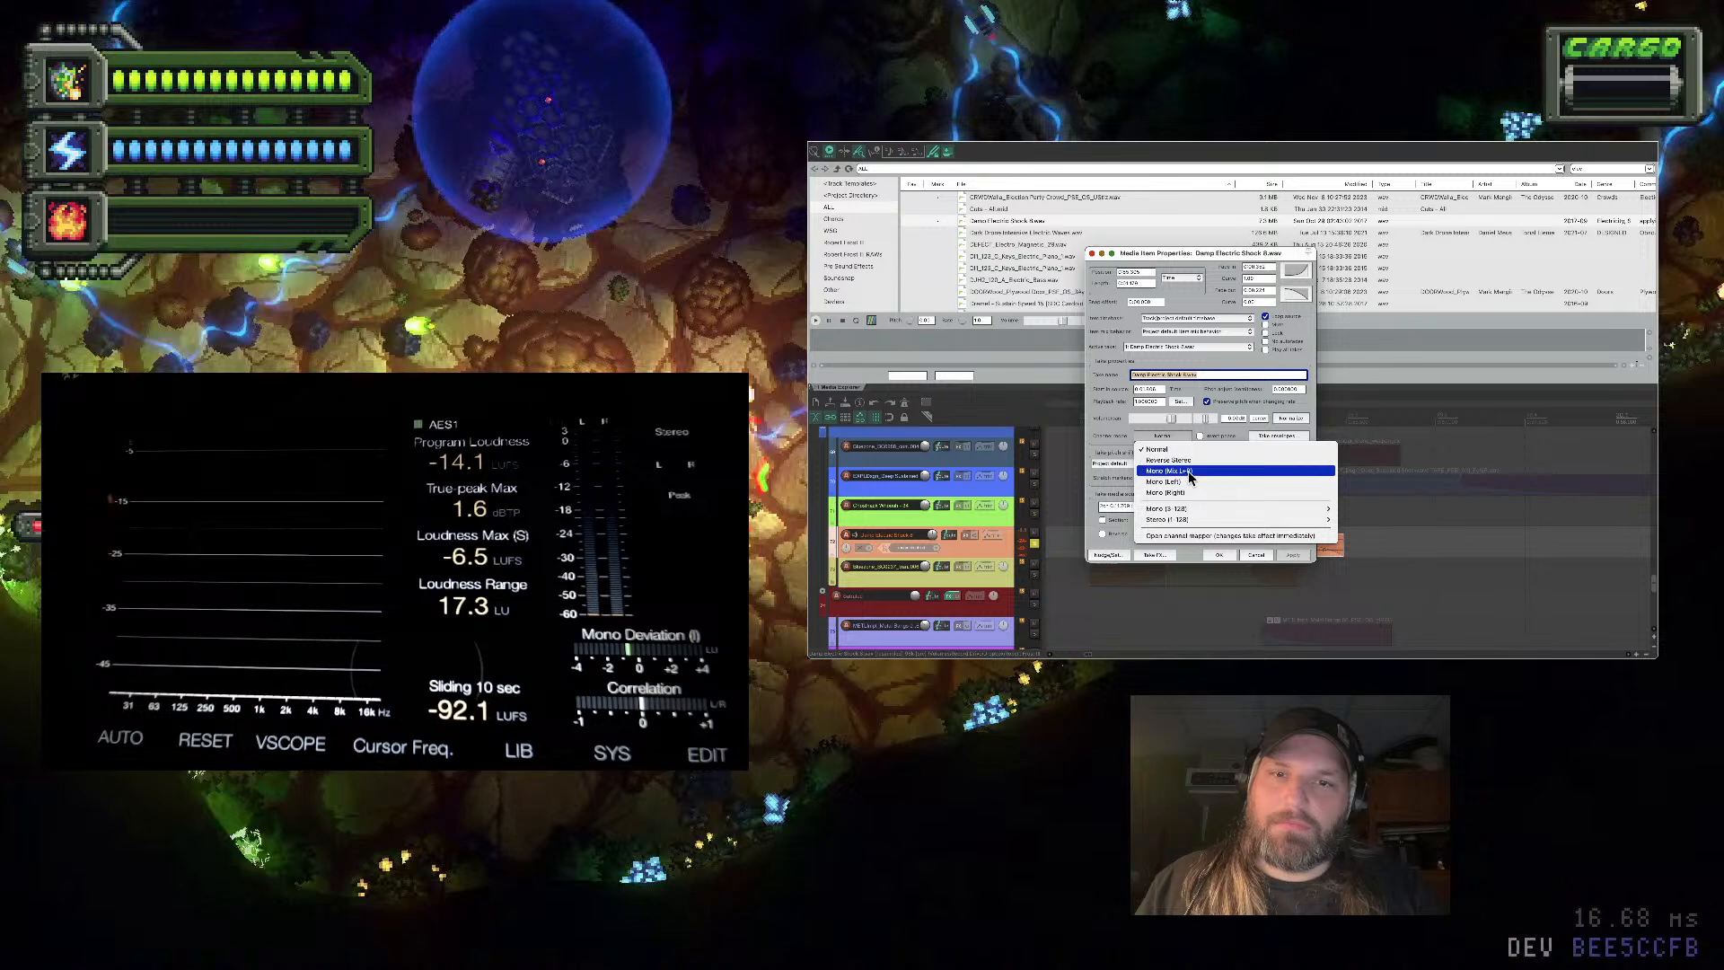
pyautogui.click(1196, 474)
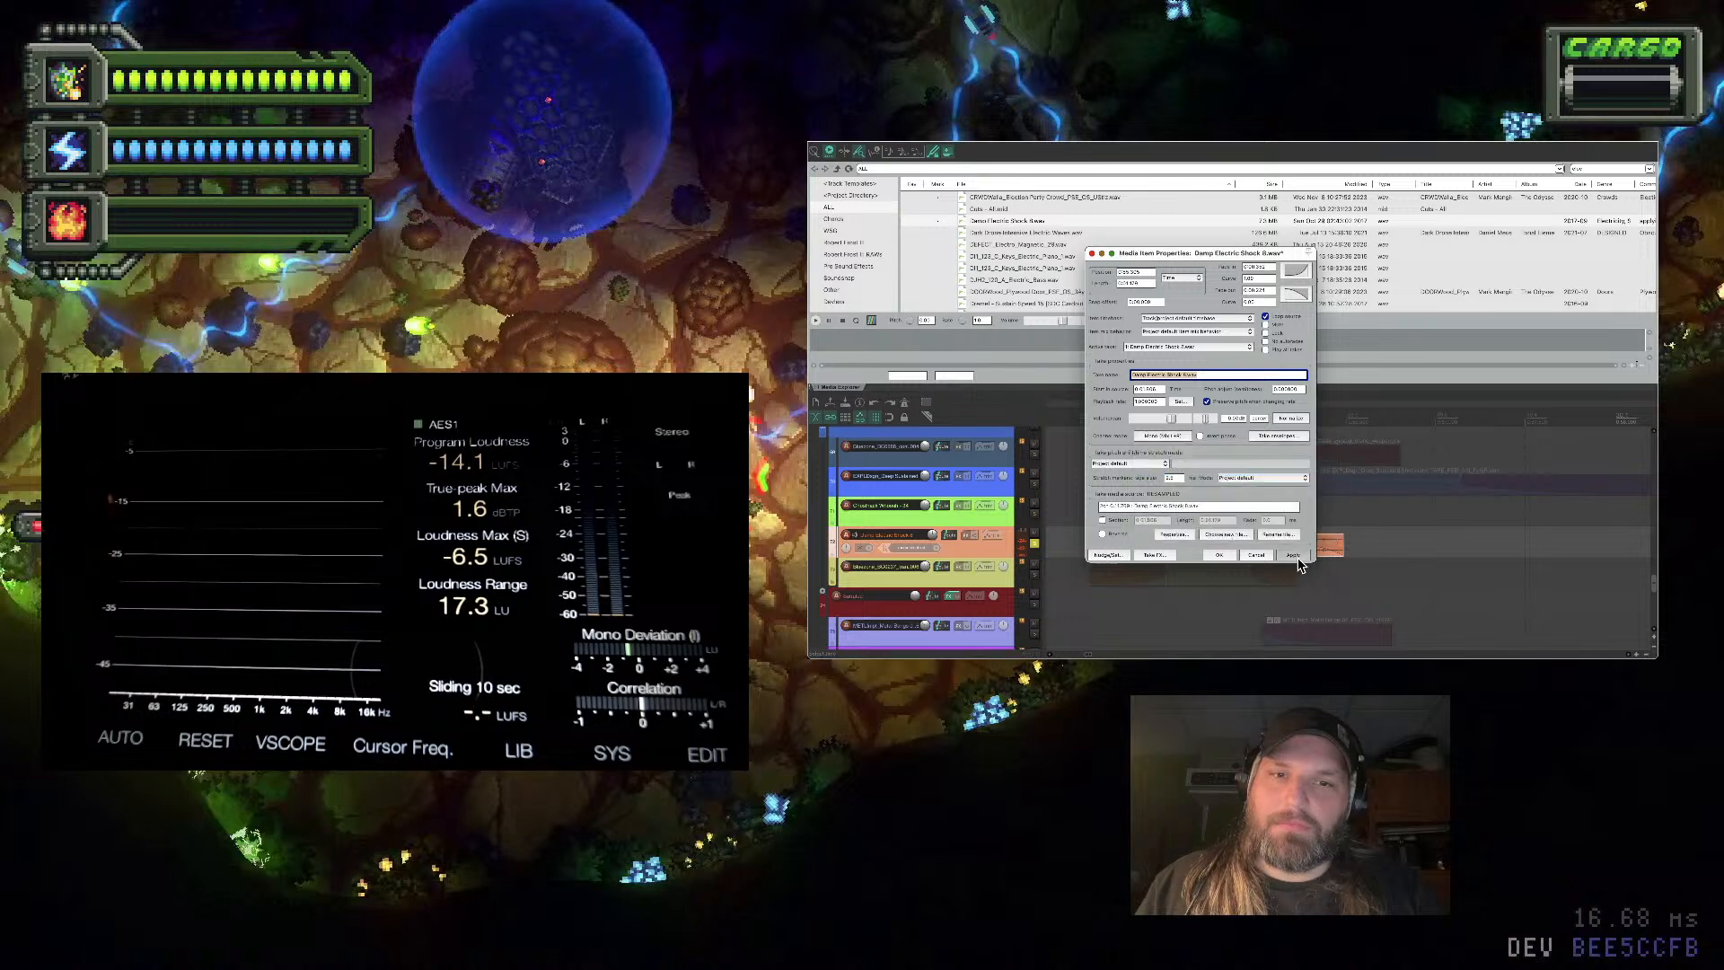
pyautogui.click(1219, 555)
pyautogui.click(1079, 537)
pyautogui.press('space')
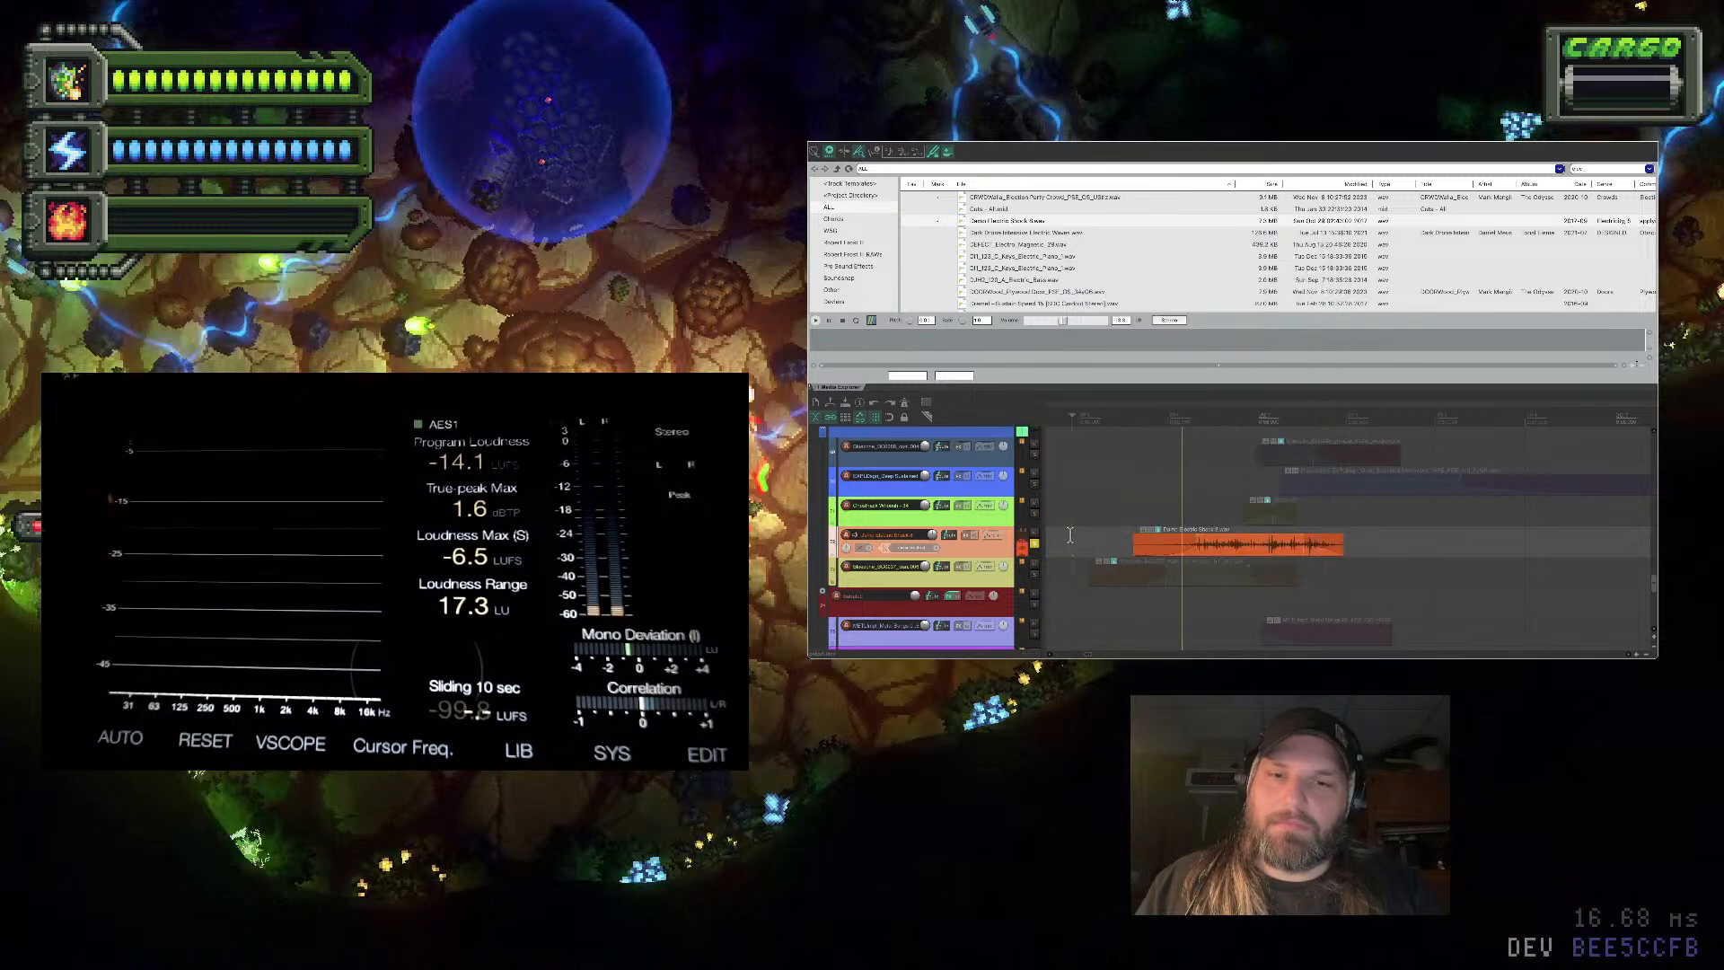
# Unsolo the orange electric track and trim the end of the khaki build-up item earlier, auditioning the full mix
pyautogui.click(1030, 546)
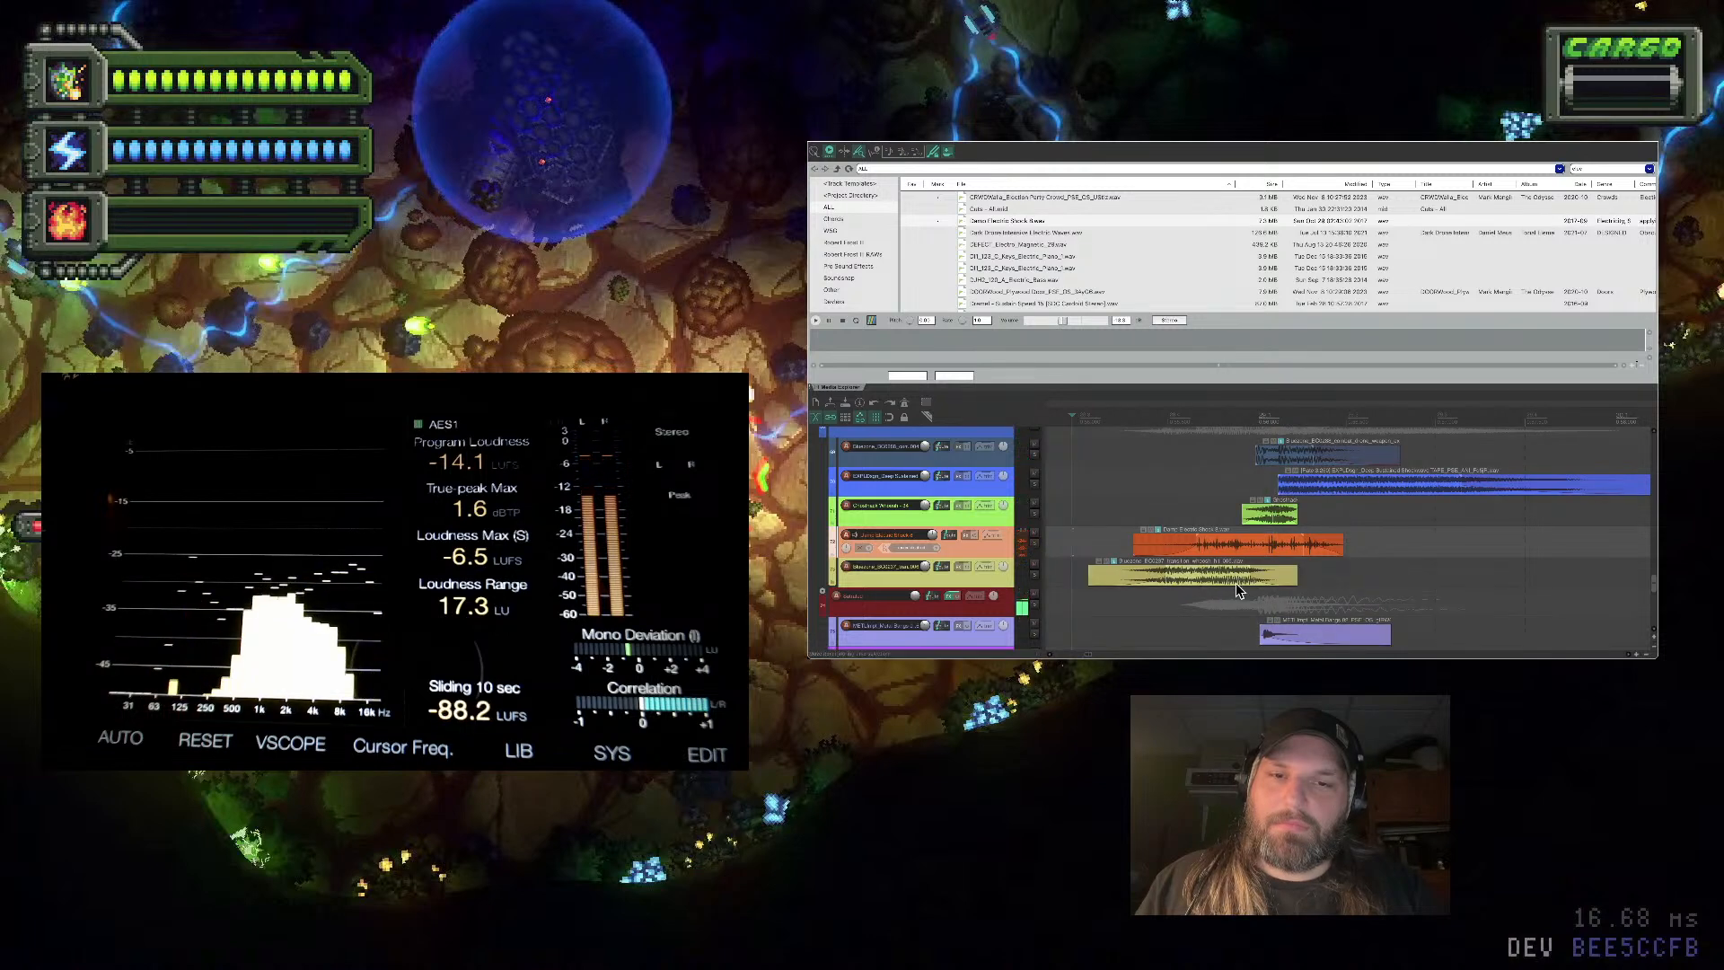
pyautogui.moveTo(1295, 583)
pyautogui.mouseDown()
pyautogui.moveTo(1250, 589)
pyautogui.moveTo(1266, 579)
pyautogui.mouseUp()
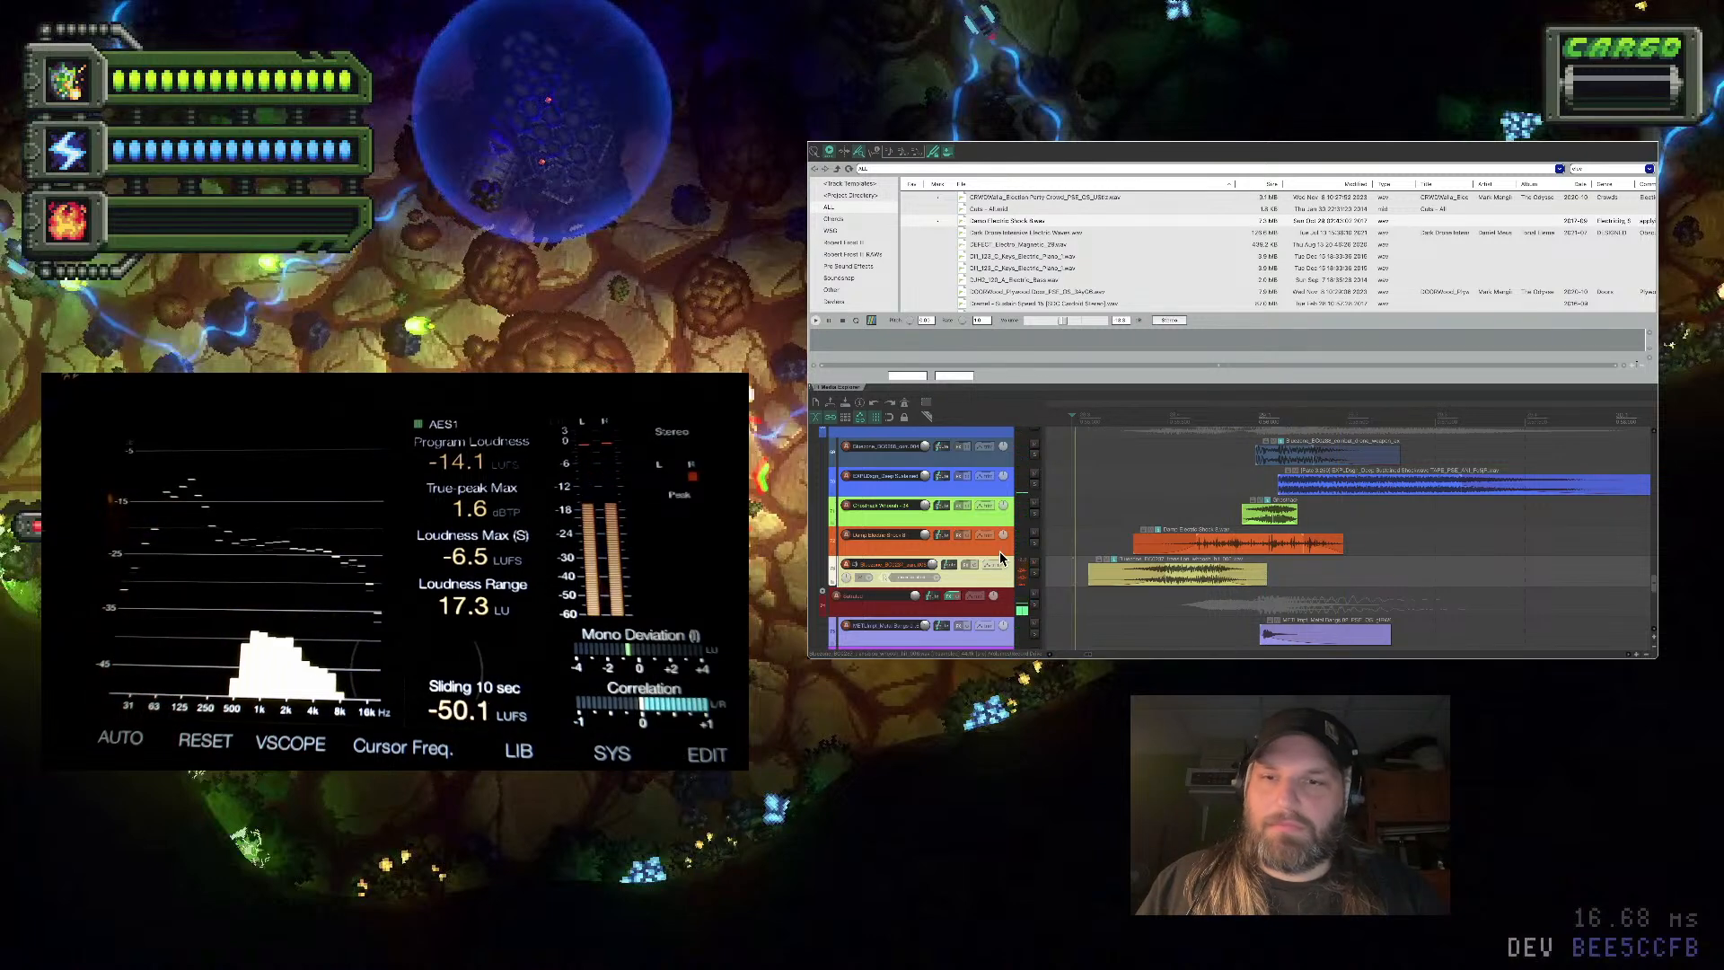
pyautogui.press('space')
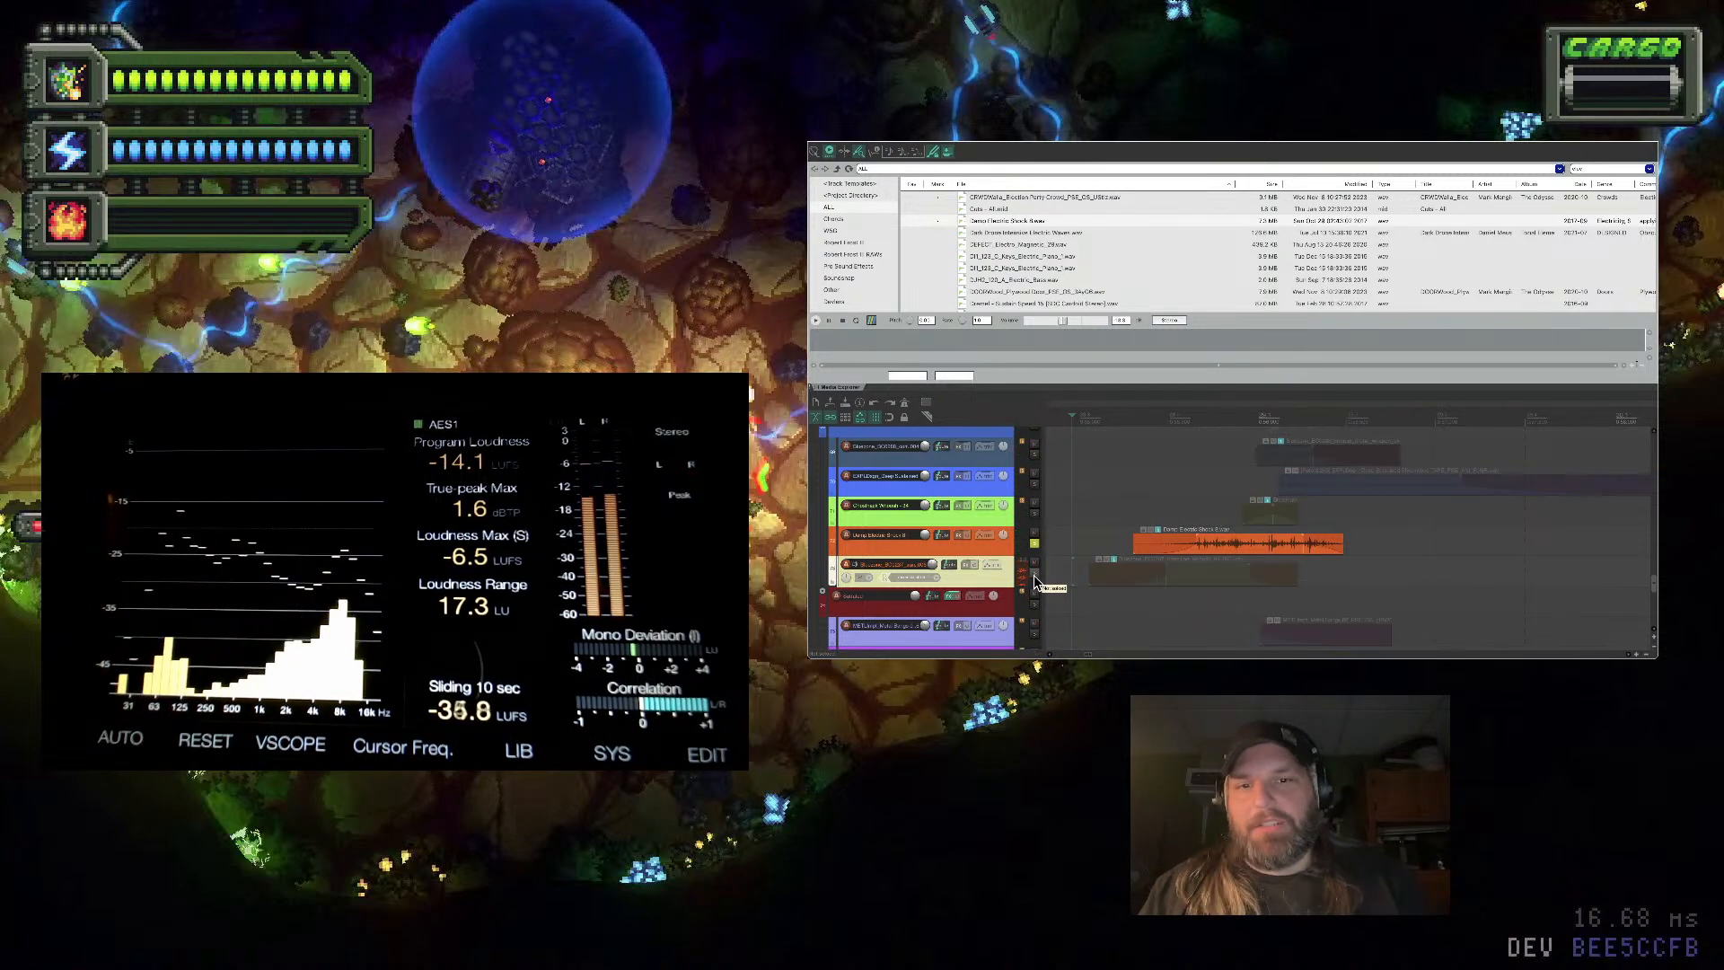
# Undo the recent edits back to before the orange electric shock layer and its track were added
pyautogui.hotkey('ctrl', 'z')
pyautogui.hotkey('ctrl', 'z')
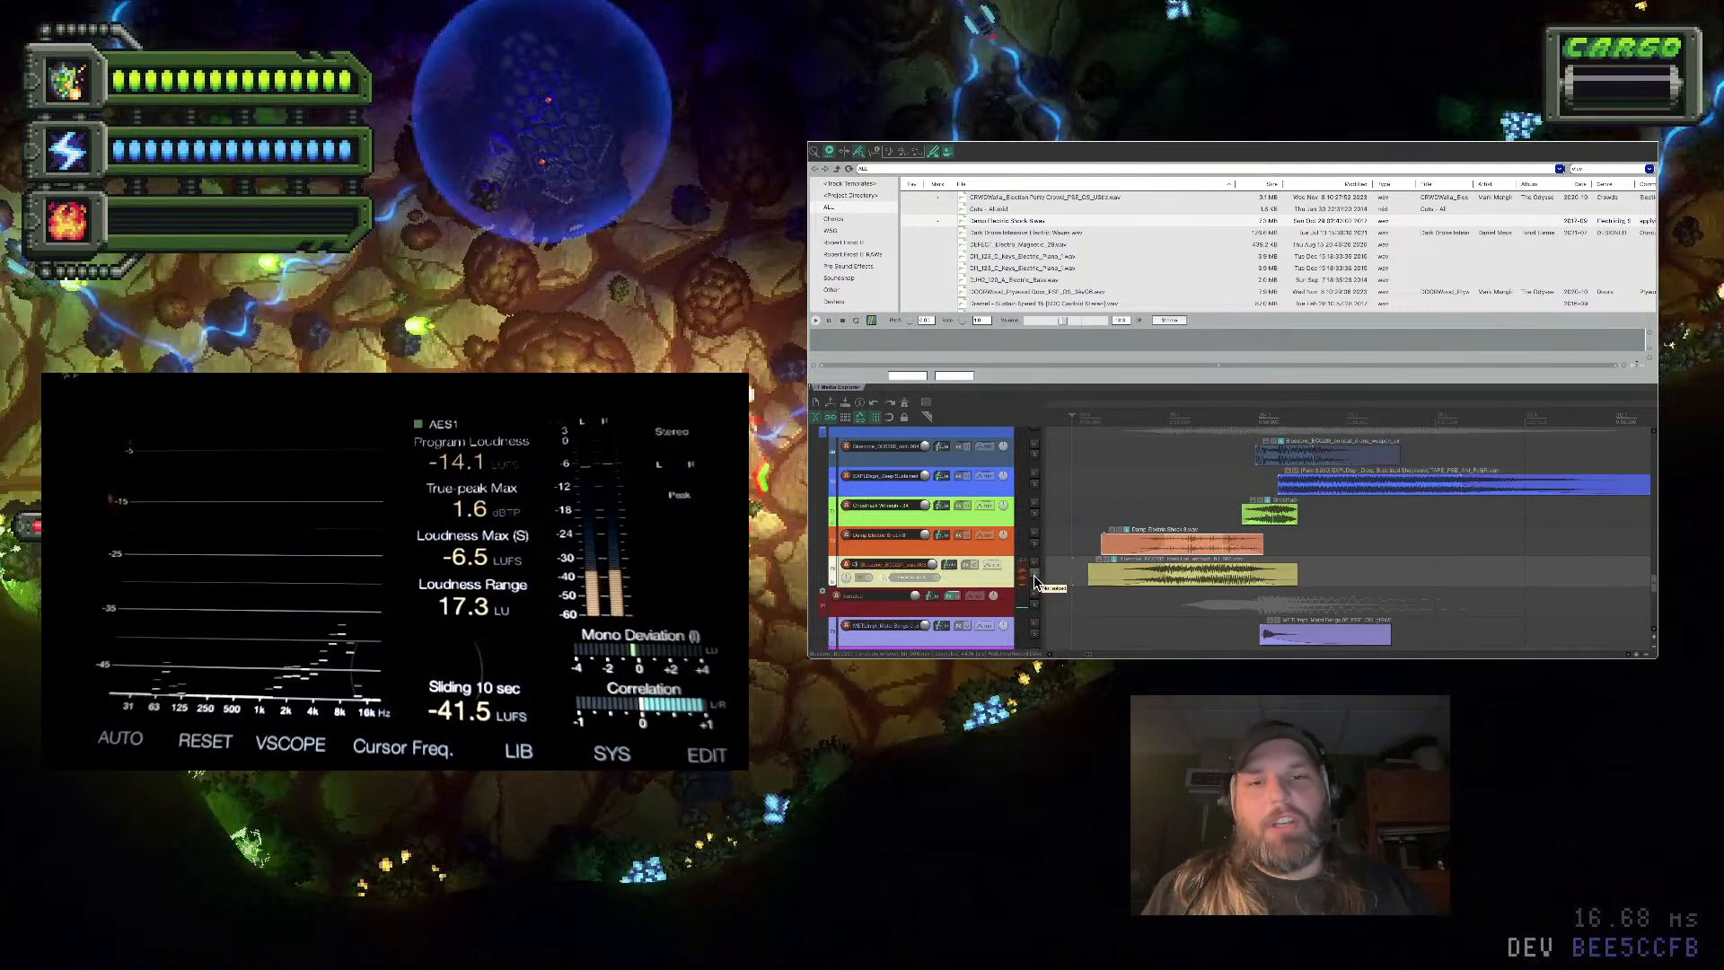
pyautogui.hotkey('ctrl', 'z')
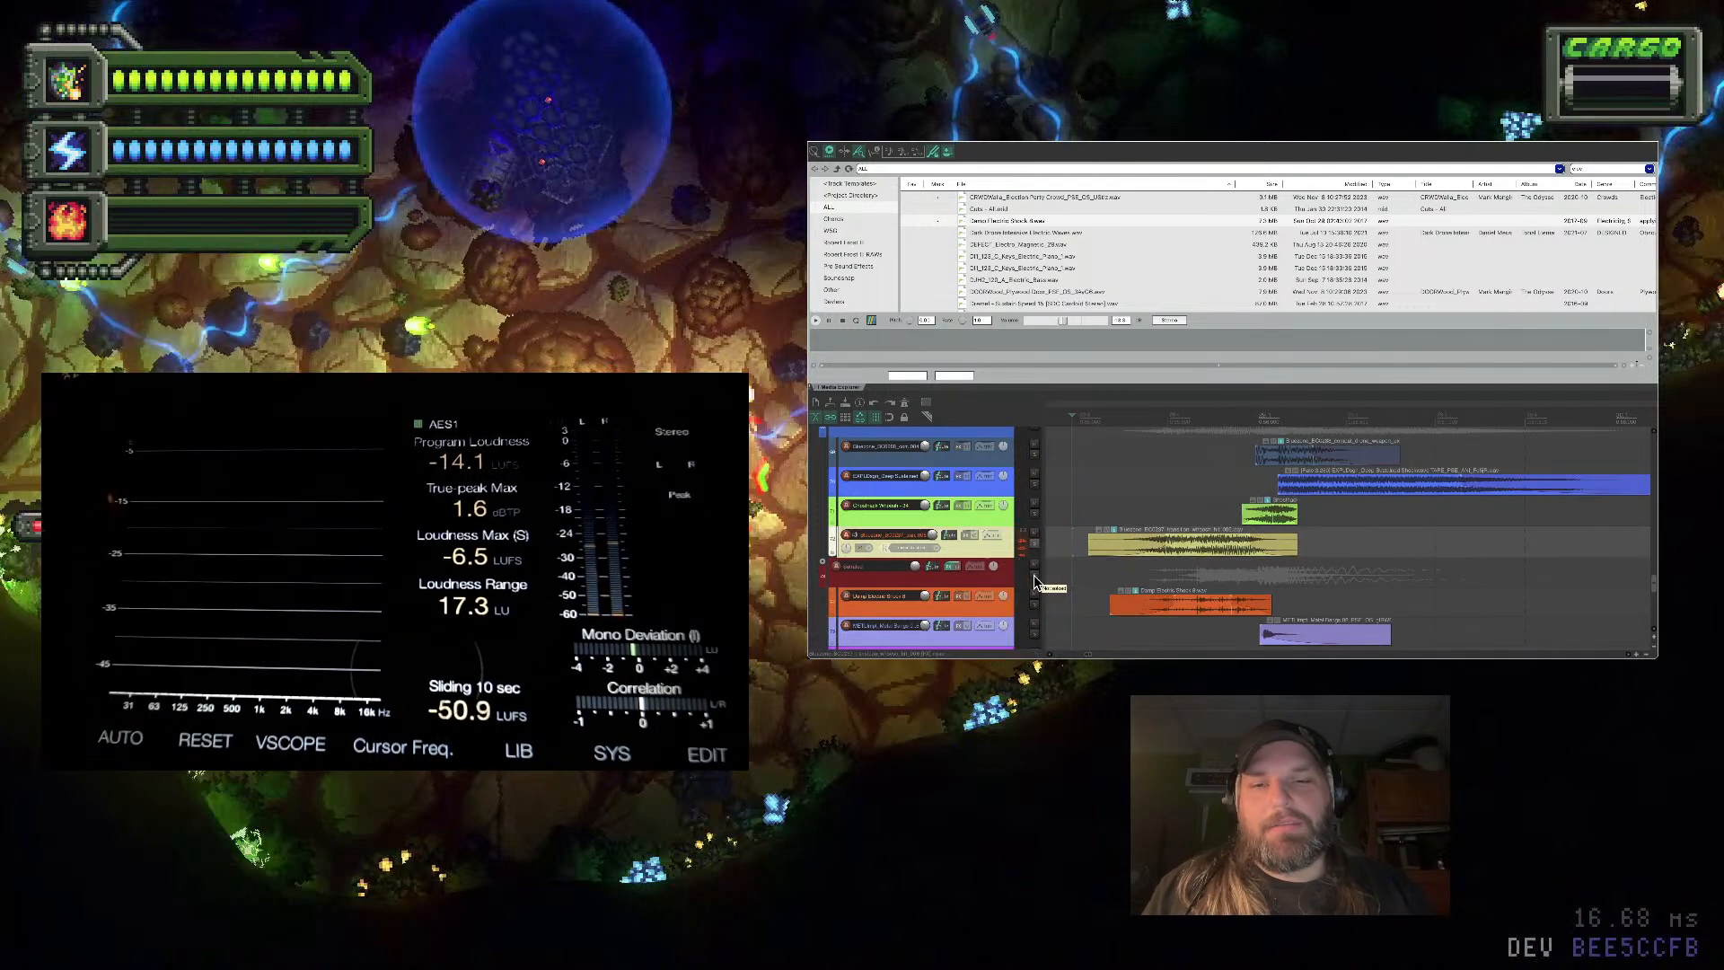
pyautogui.hotkey('ctrl', 'z')
pyautogui.hotkey('ctrl', 'z')
pyautogui.hotkey('ctrl', 'z')
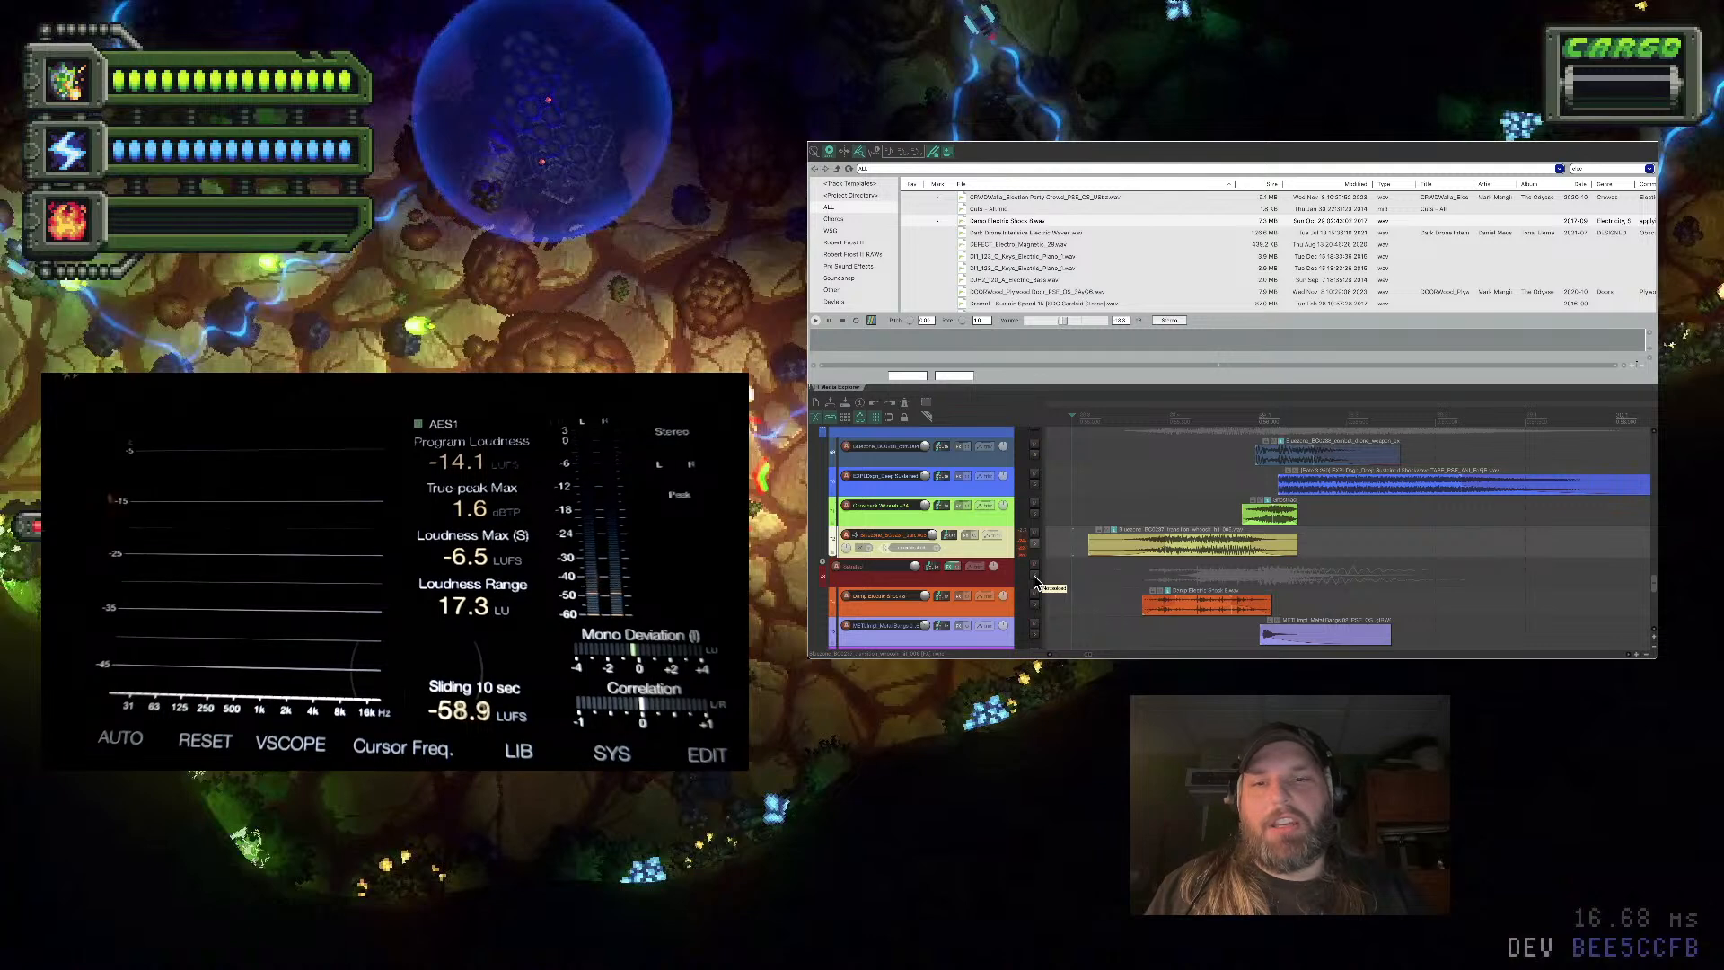
pyautogui.hotkey('ctrl', 'z')
pyautogui.hotkey('ctrl', 'z')
pyautogui.hotkey('ctrl', 'z')
pyautogui.hotkey('ctrl', 'z')
pyautogui.hotkey('ctrl', 'z')
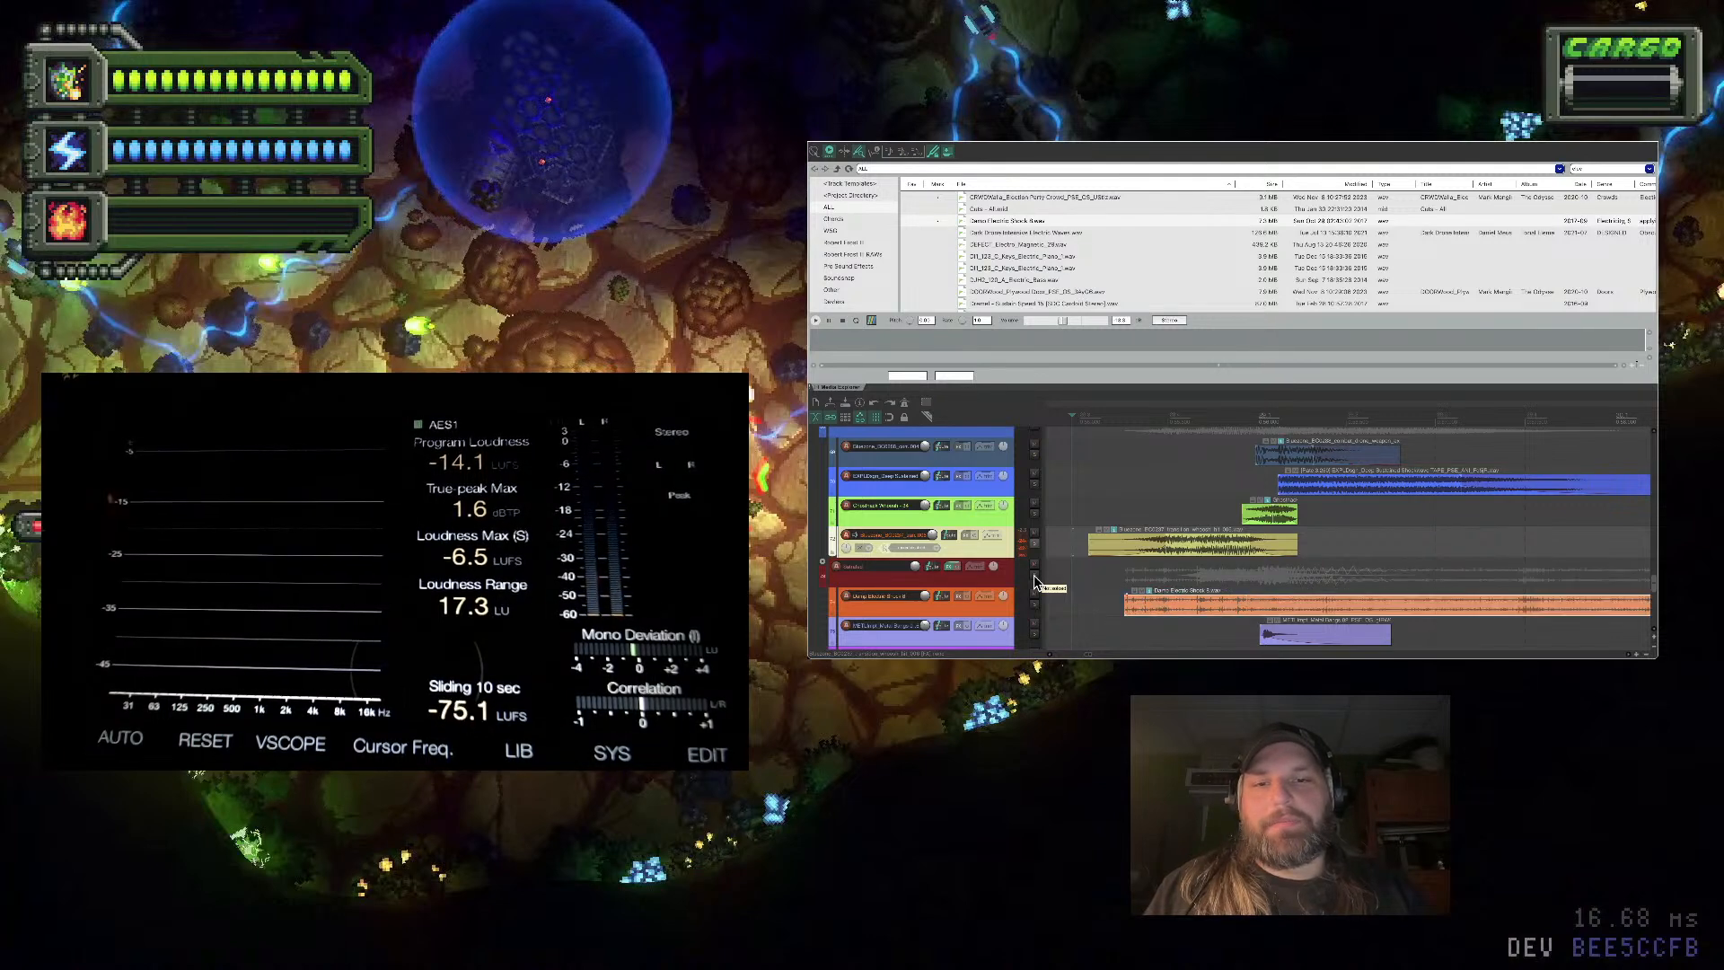
pyautogui.hotkey('ctrl', 'z')
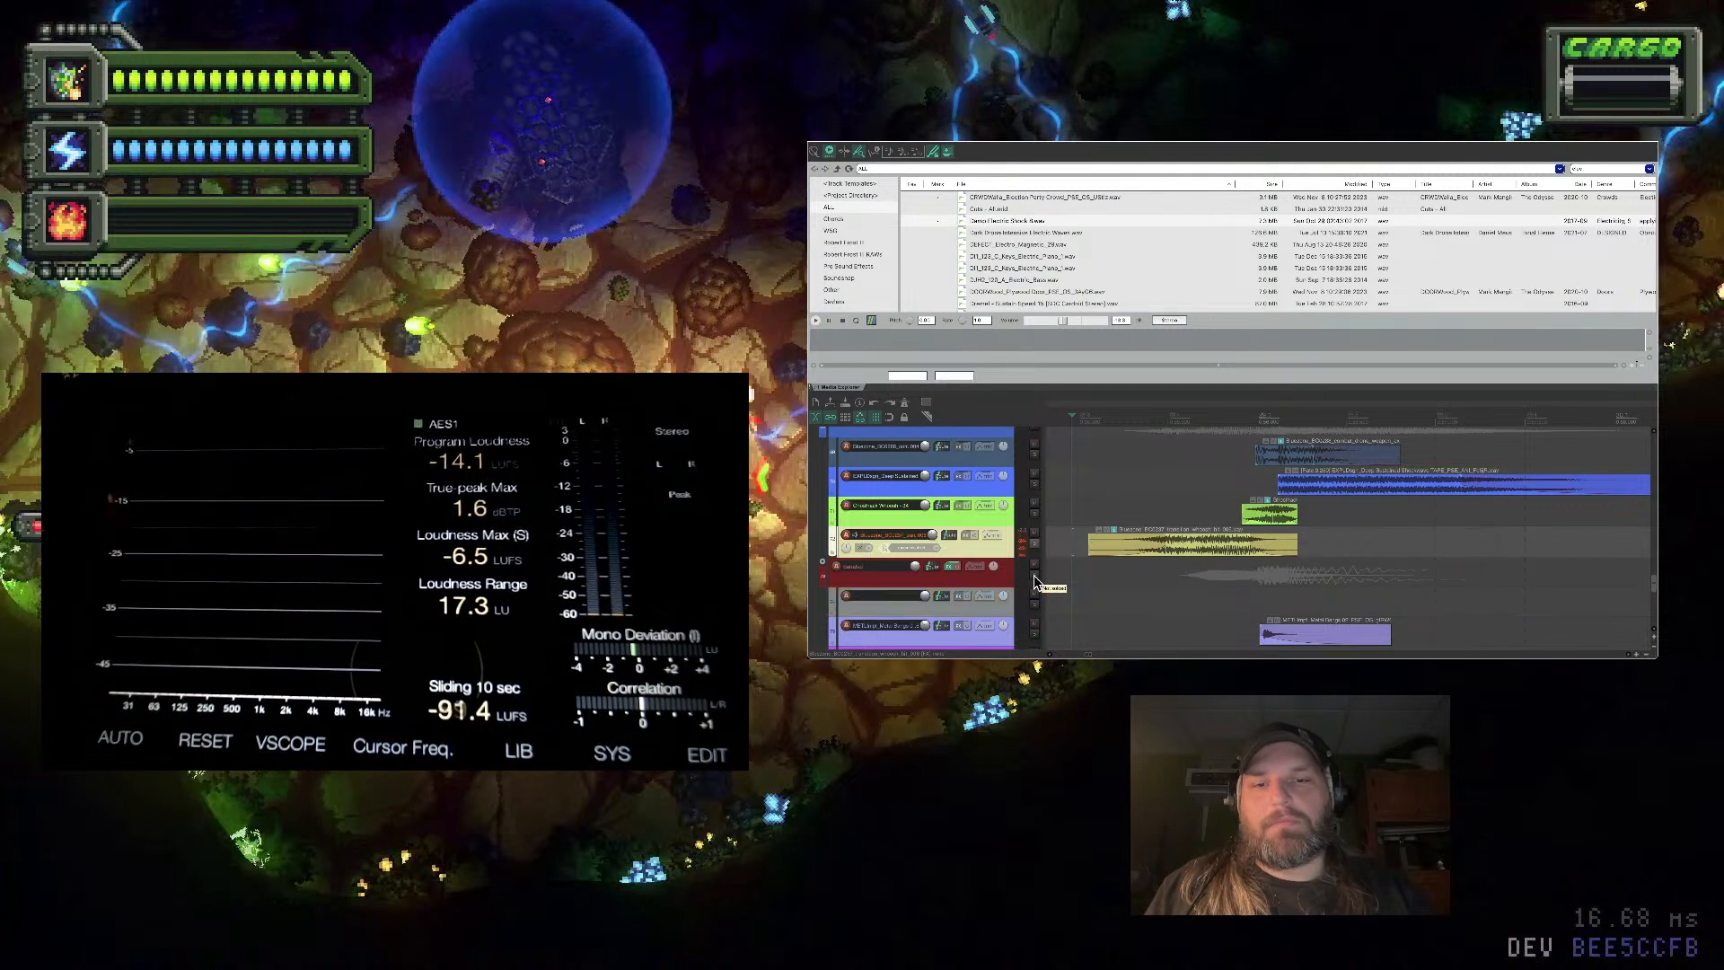
pyautogui.scroll(-4, 1137, 589)
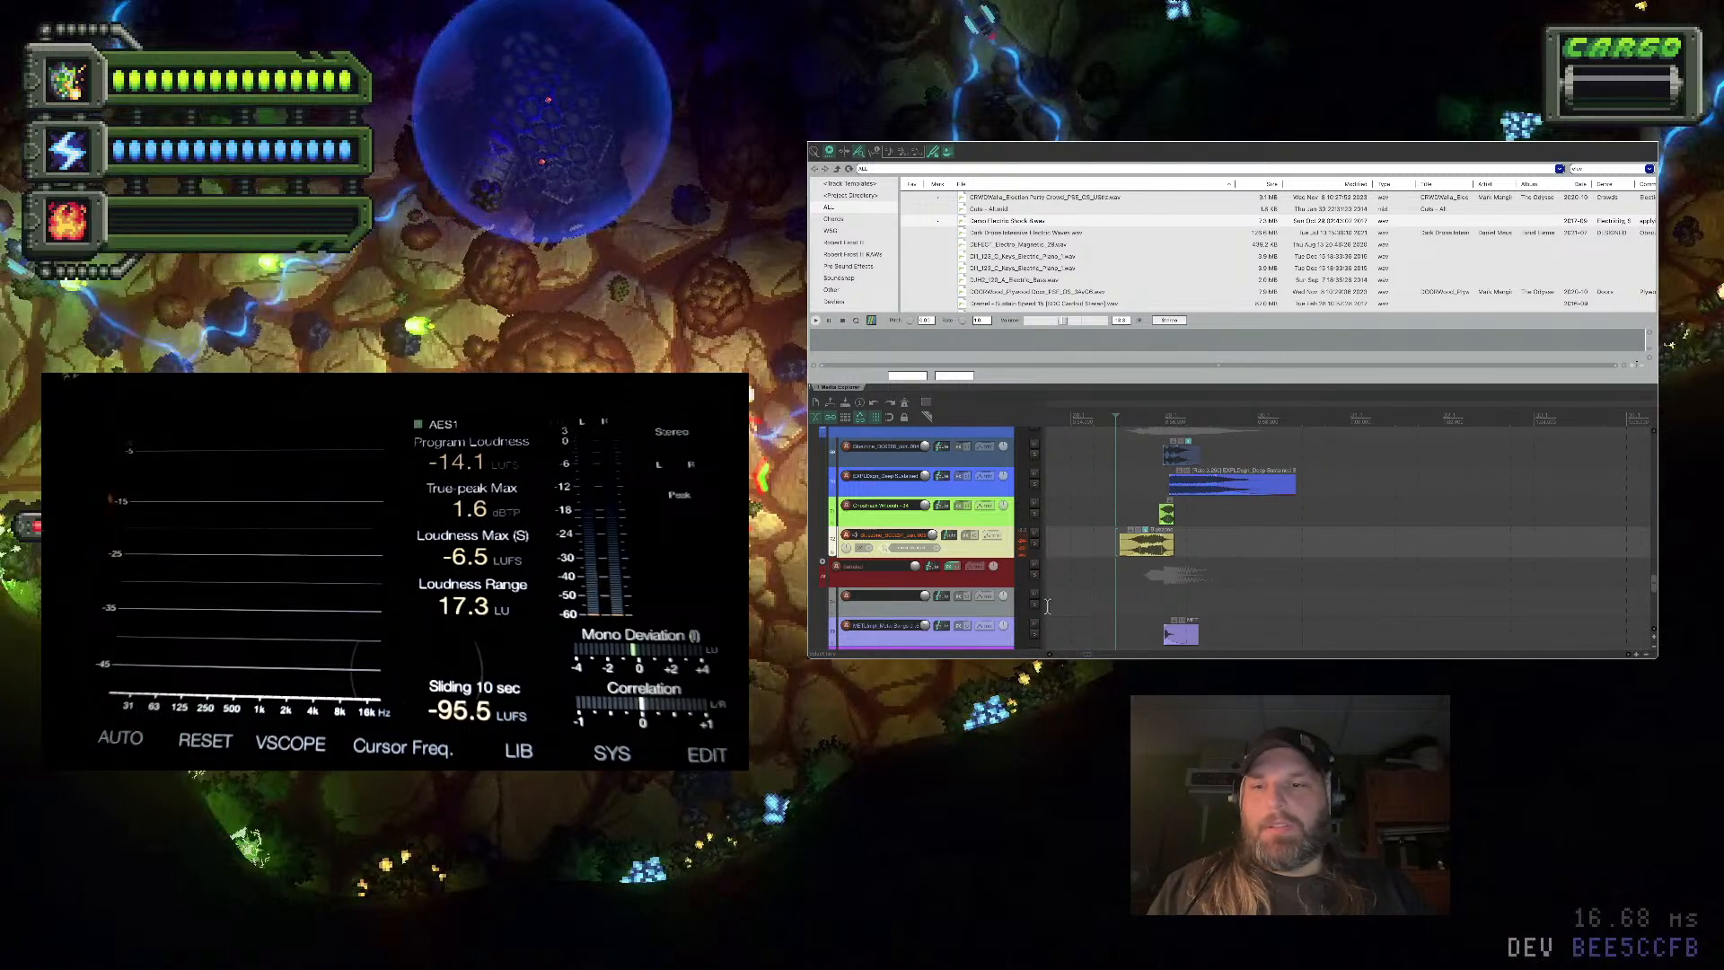
pyautogui.hotkey('ctrl', 'z')
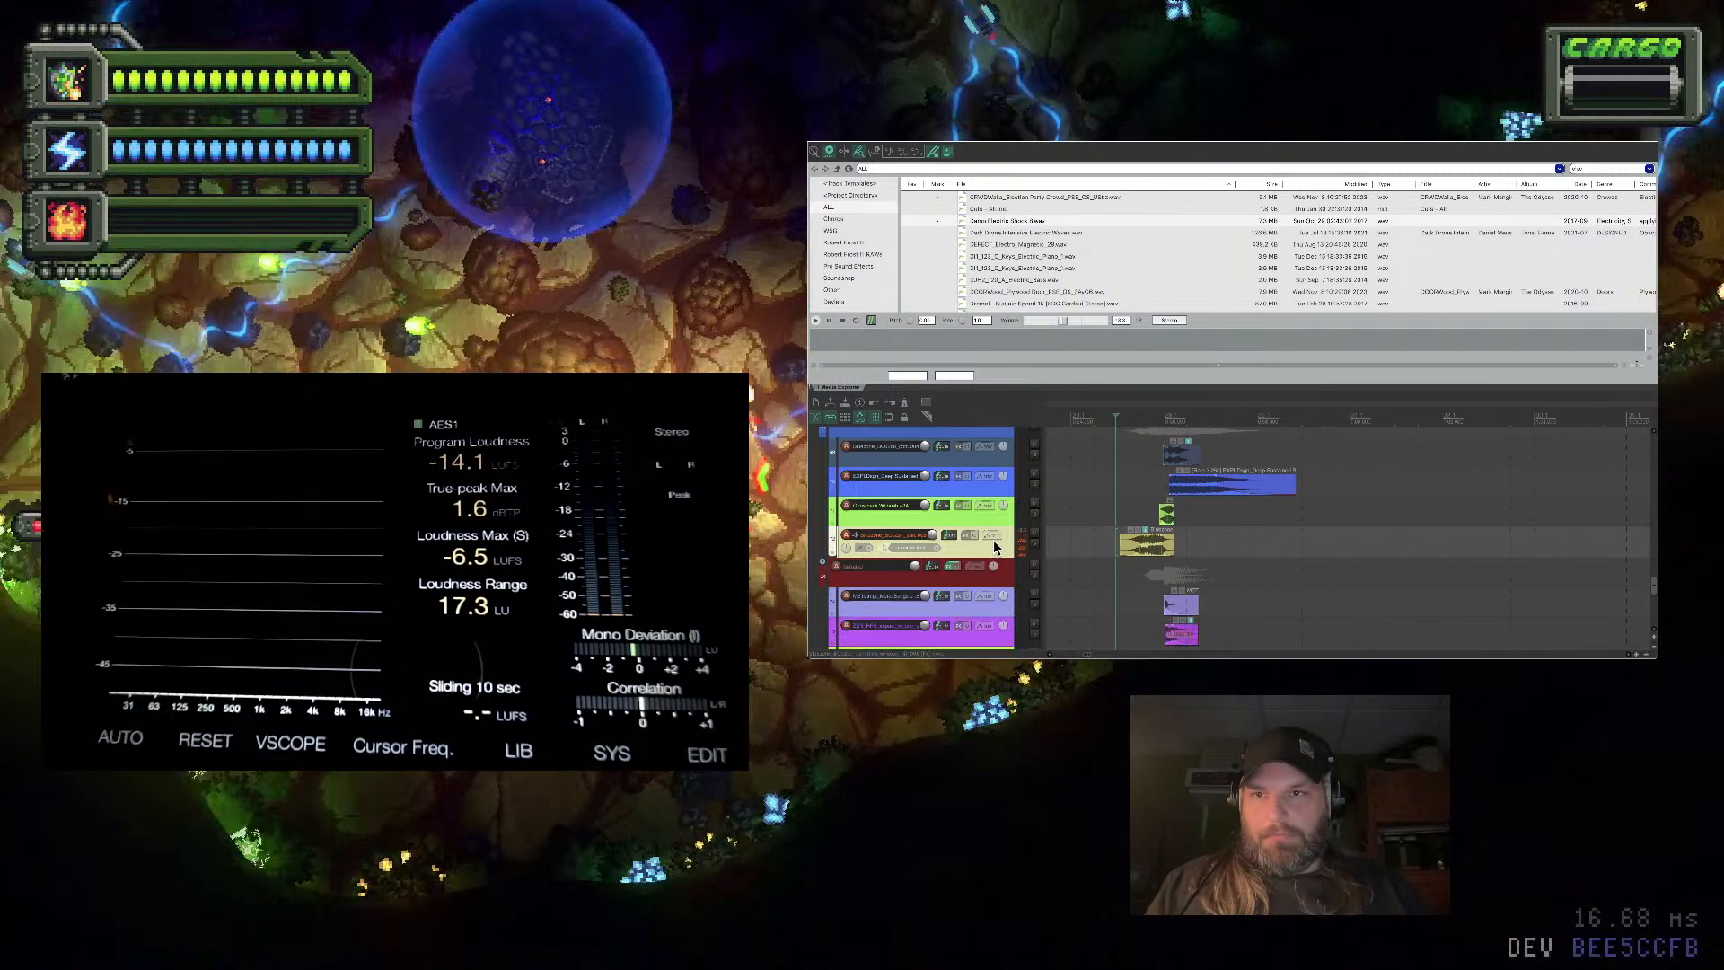
# Close the media browser and convert the purple hive_death folder track with all its layers into a subproject
pyautogui.hotkey('ctrl', 'alt', 'x')
pyautogui.scroll(3, 964, 454)
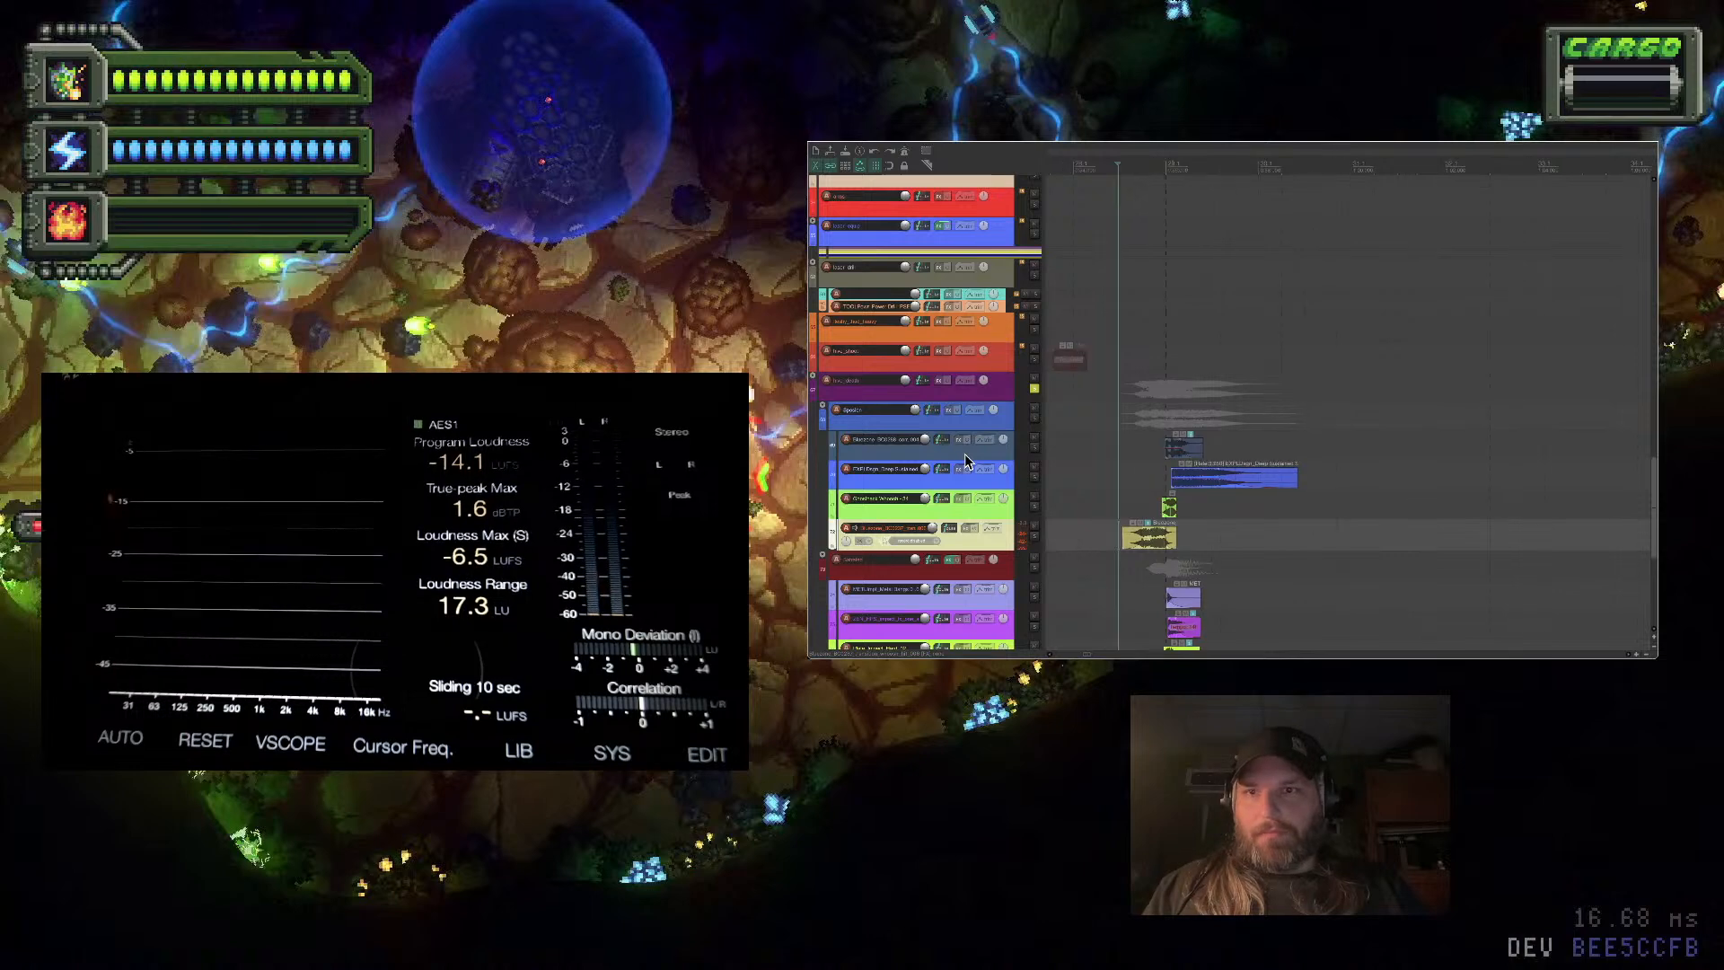
pyautogui.hscroll(-2, 964, 454)
pyautogui.click(991, 386)
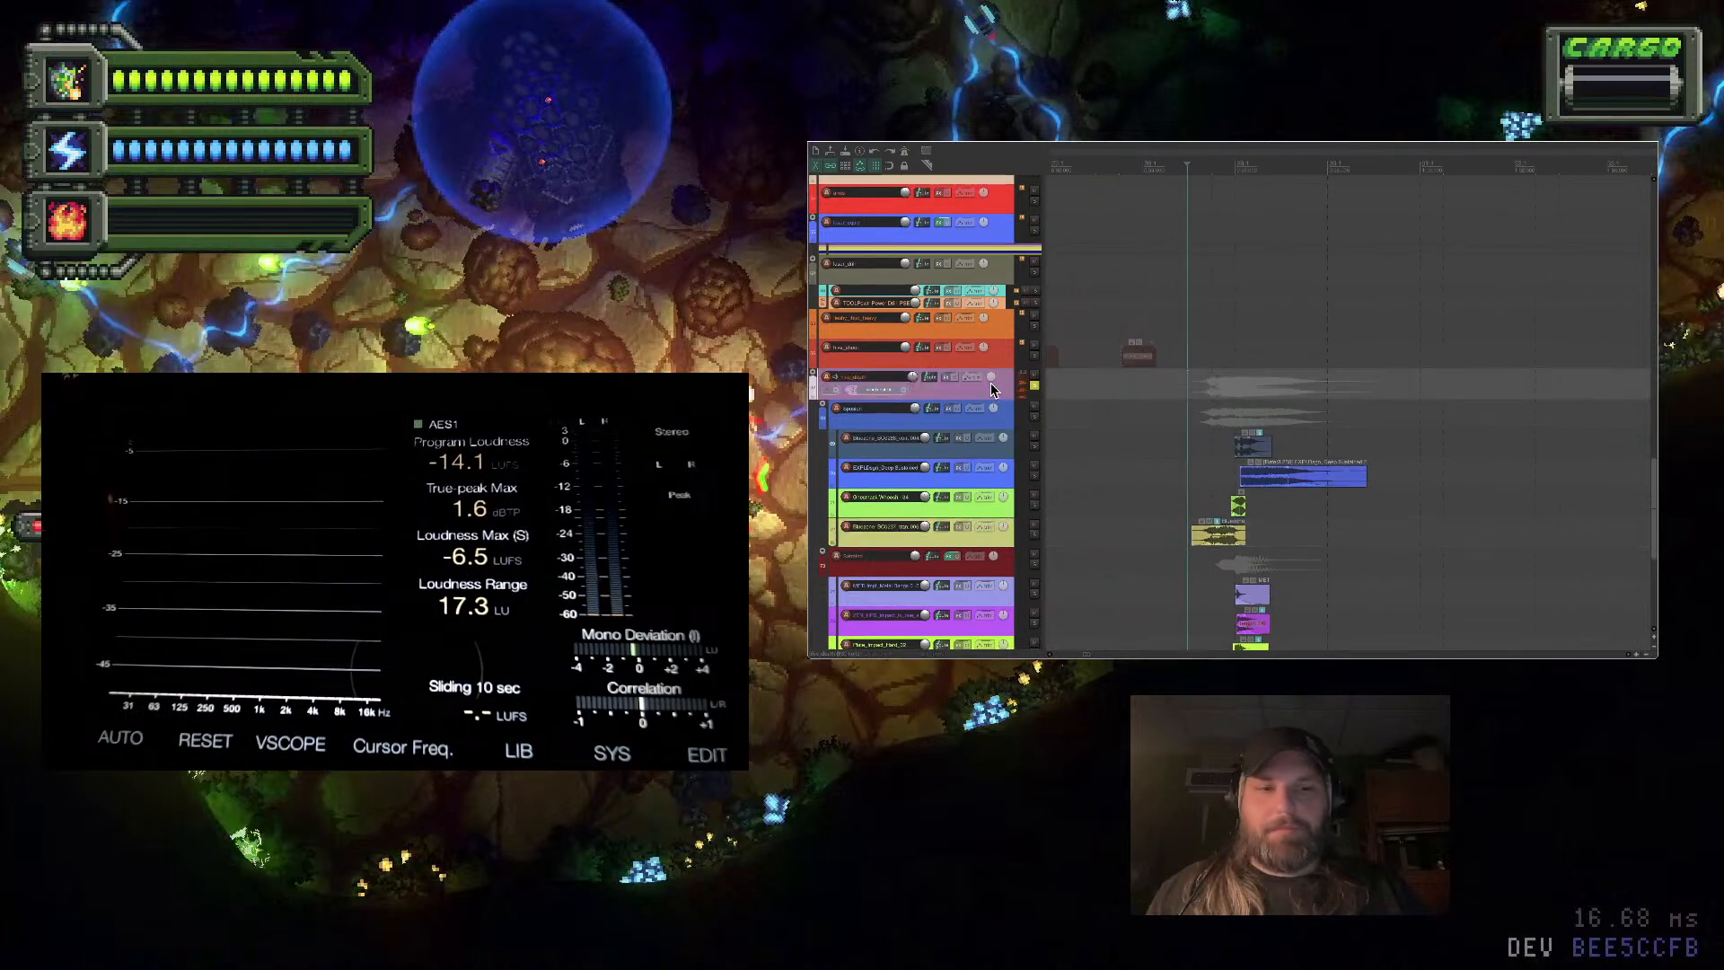
pyautogui.hotkey('alt', 's')
pyautogui.click(1023, 421)
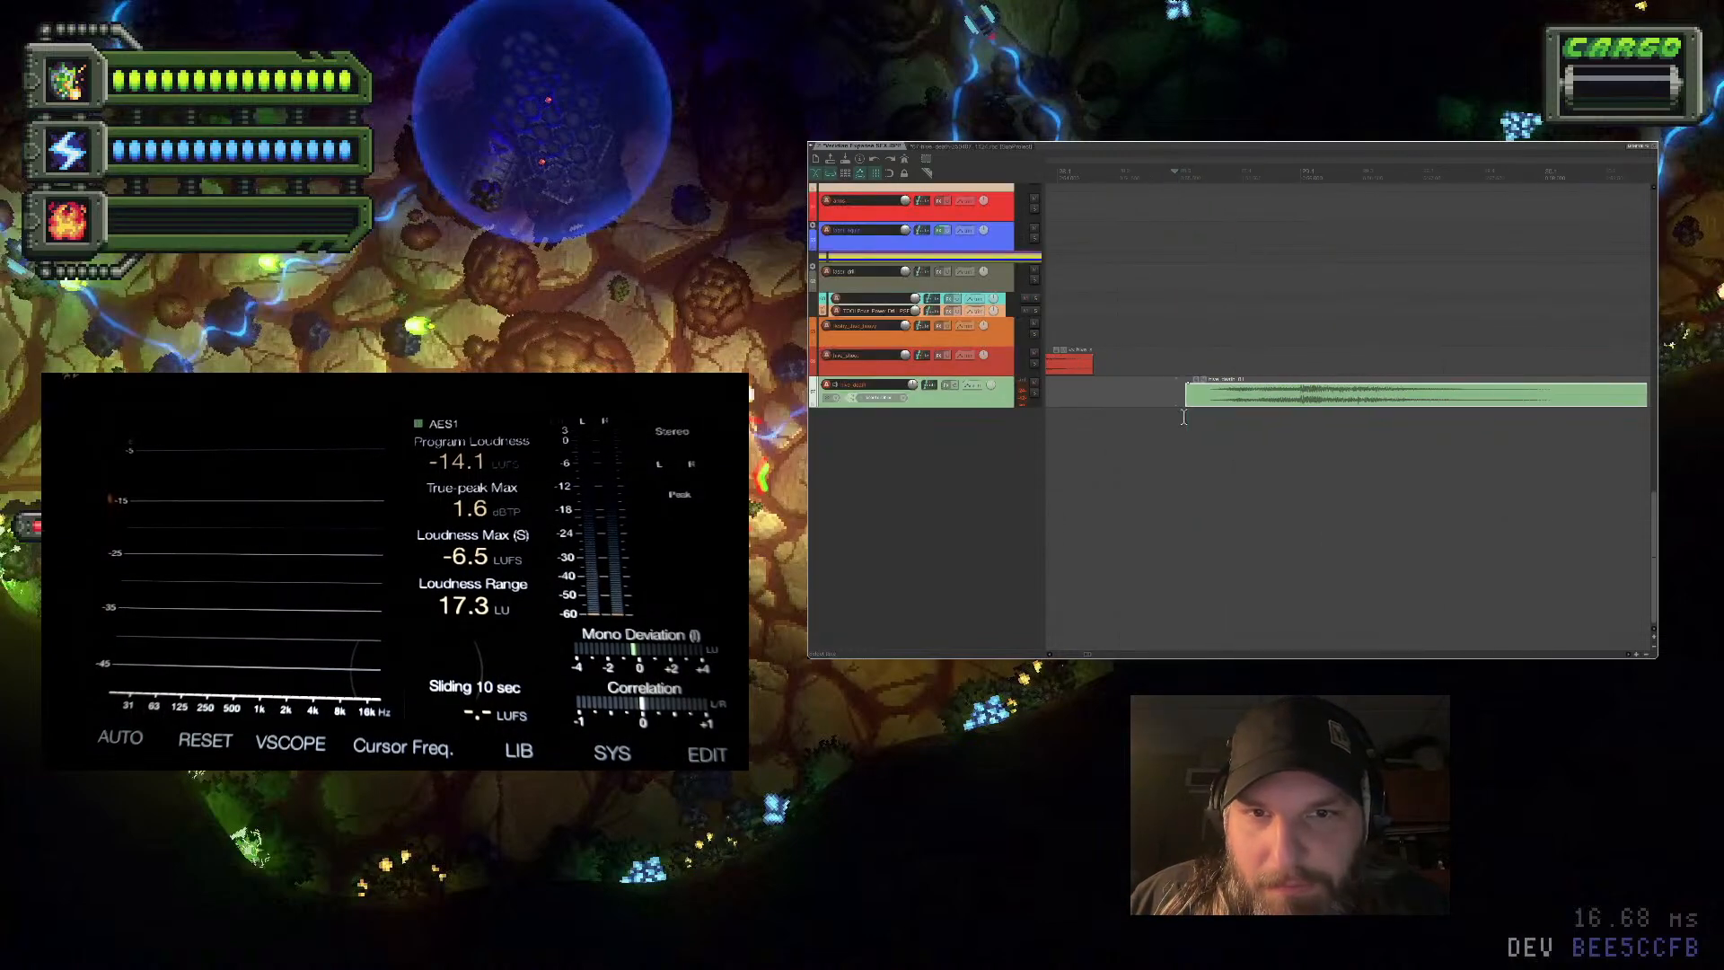
# Trim the empty start of the green subproject item and add a long fade-out over its tail, auditioning the result
pyautogui.moveTo(1186, 398); pyautogui.dragTo(1211, 399)
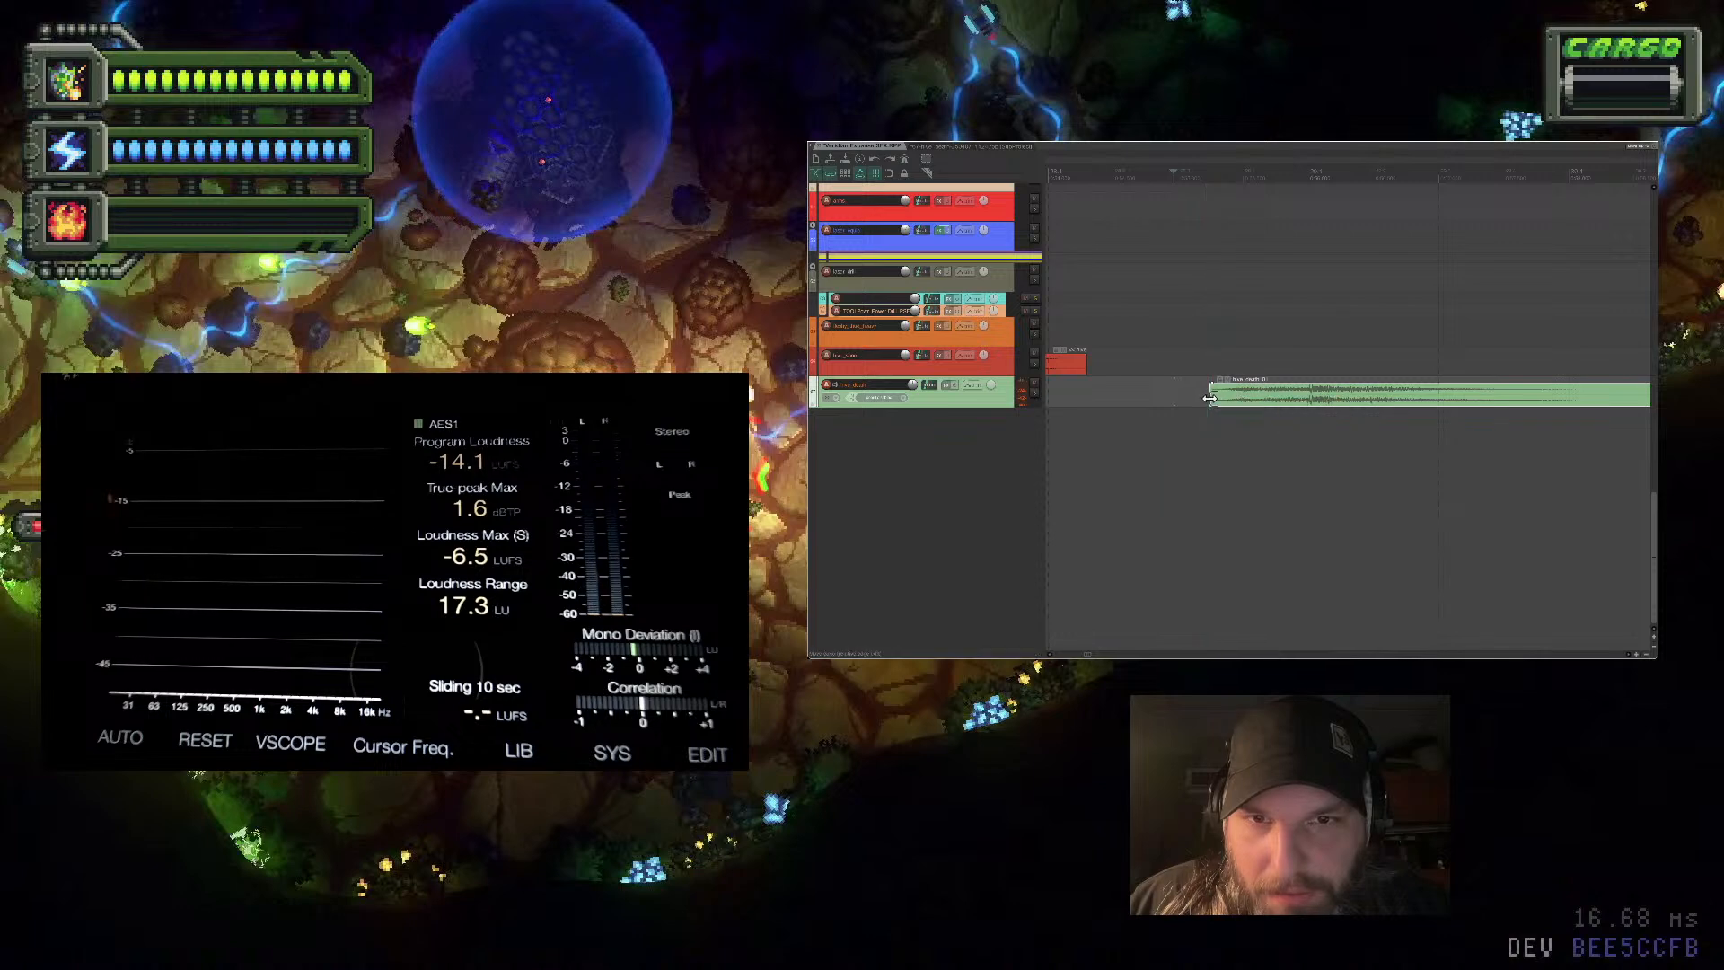
pyautogui.press('space')
pyautogui.scroll(-5, 1194, 386)
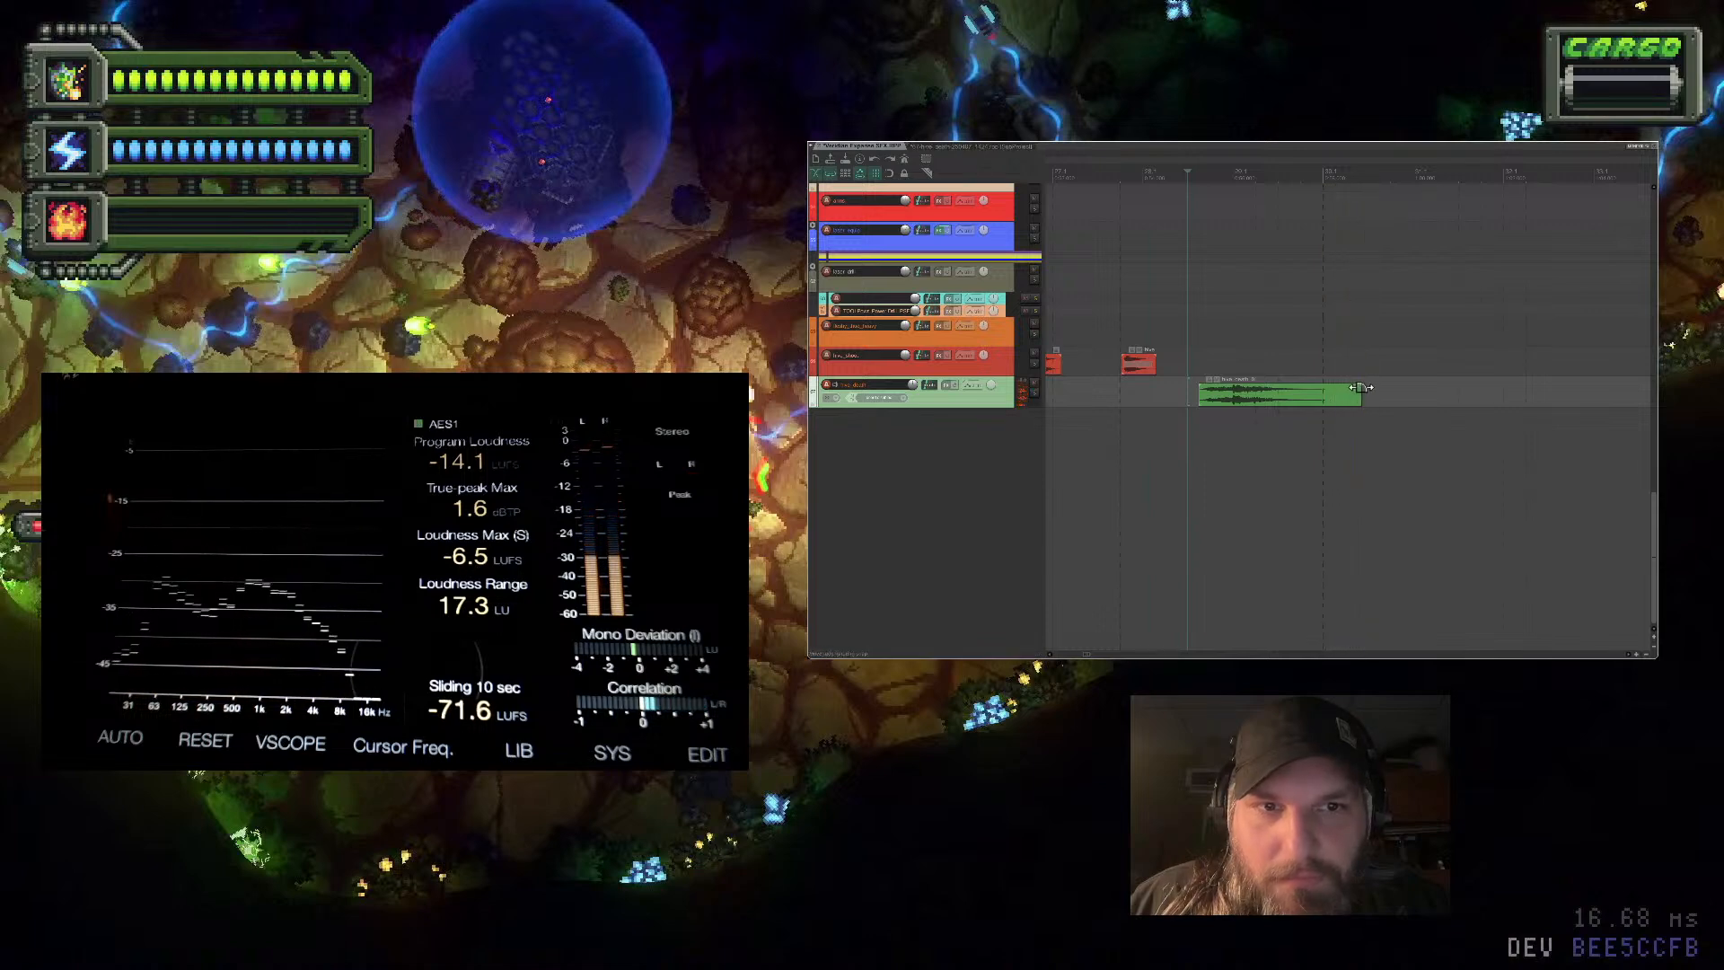
pyautogui.moveTo(1360, 395); pyautogui.dragTo(1279, 400)
pyautogui.press('space')
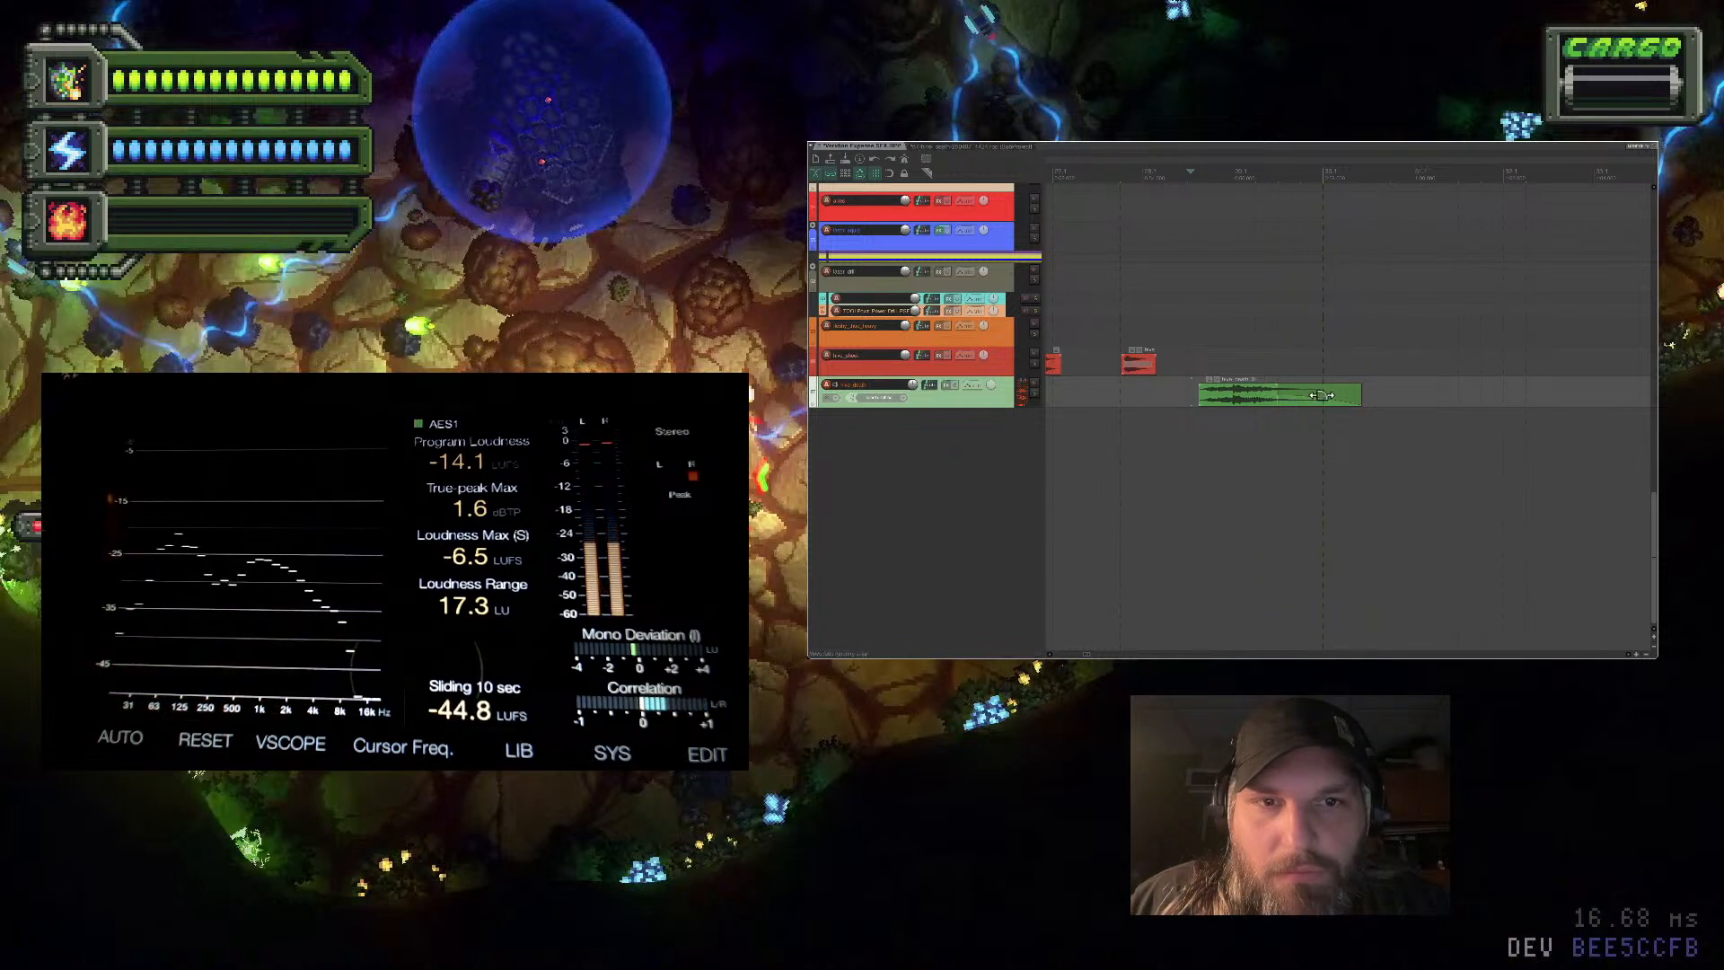
# Render the green hive_death item to a file with the nvk.tools VE preset and dismiss the finished render report
pyautogui.click(1249, 395)
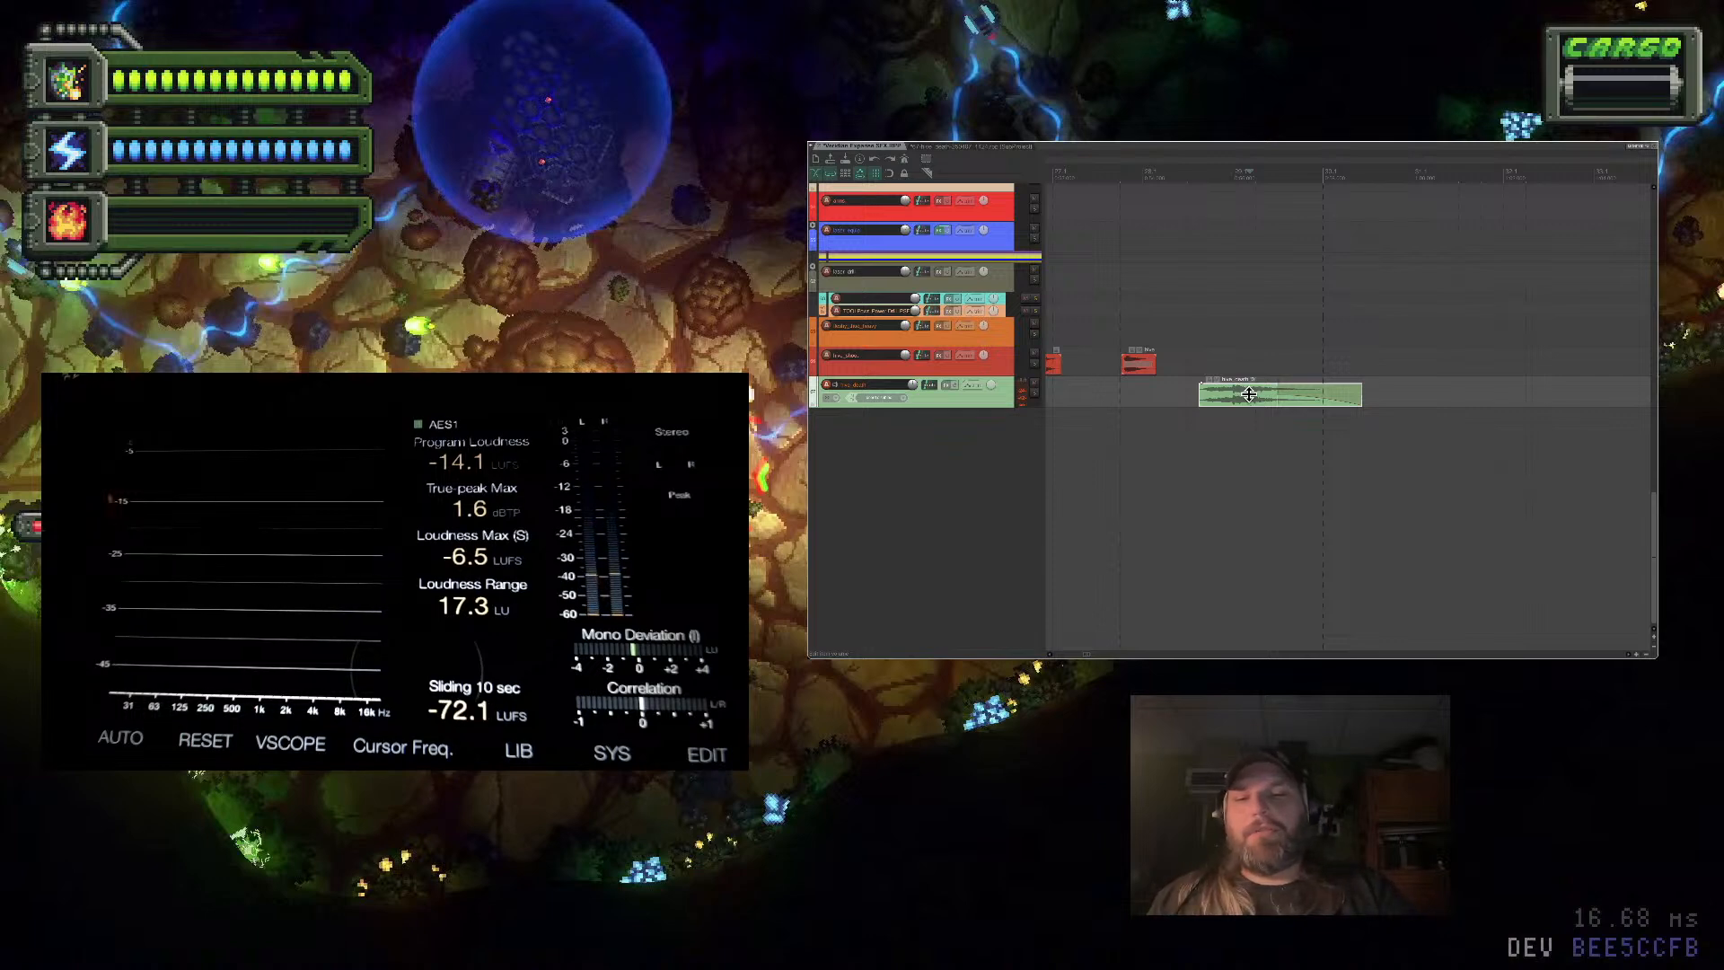
pyautogui.hotkey('ctrl', 'alt', 'r')
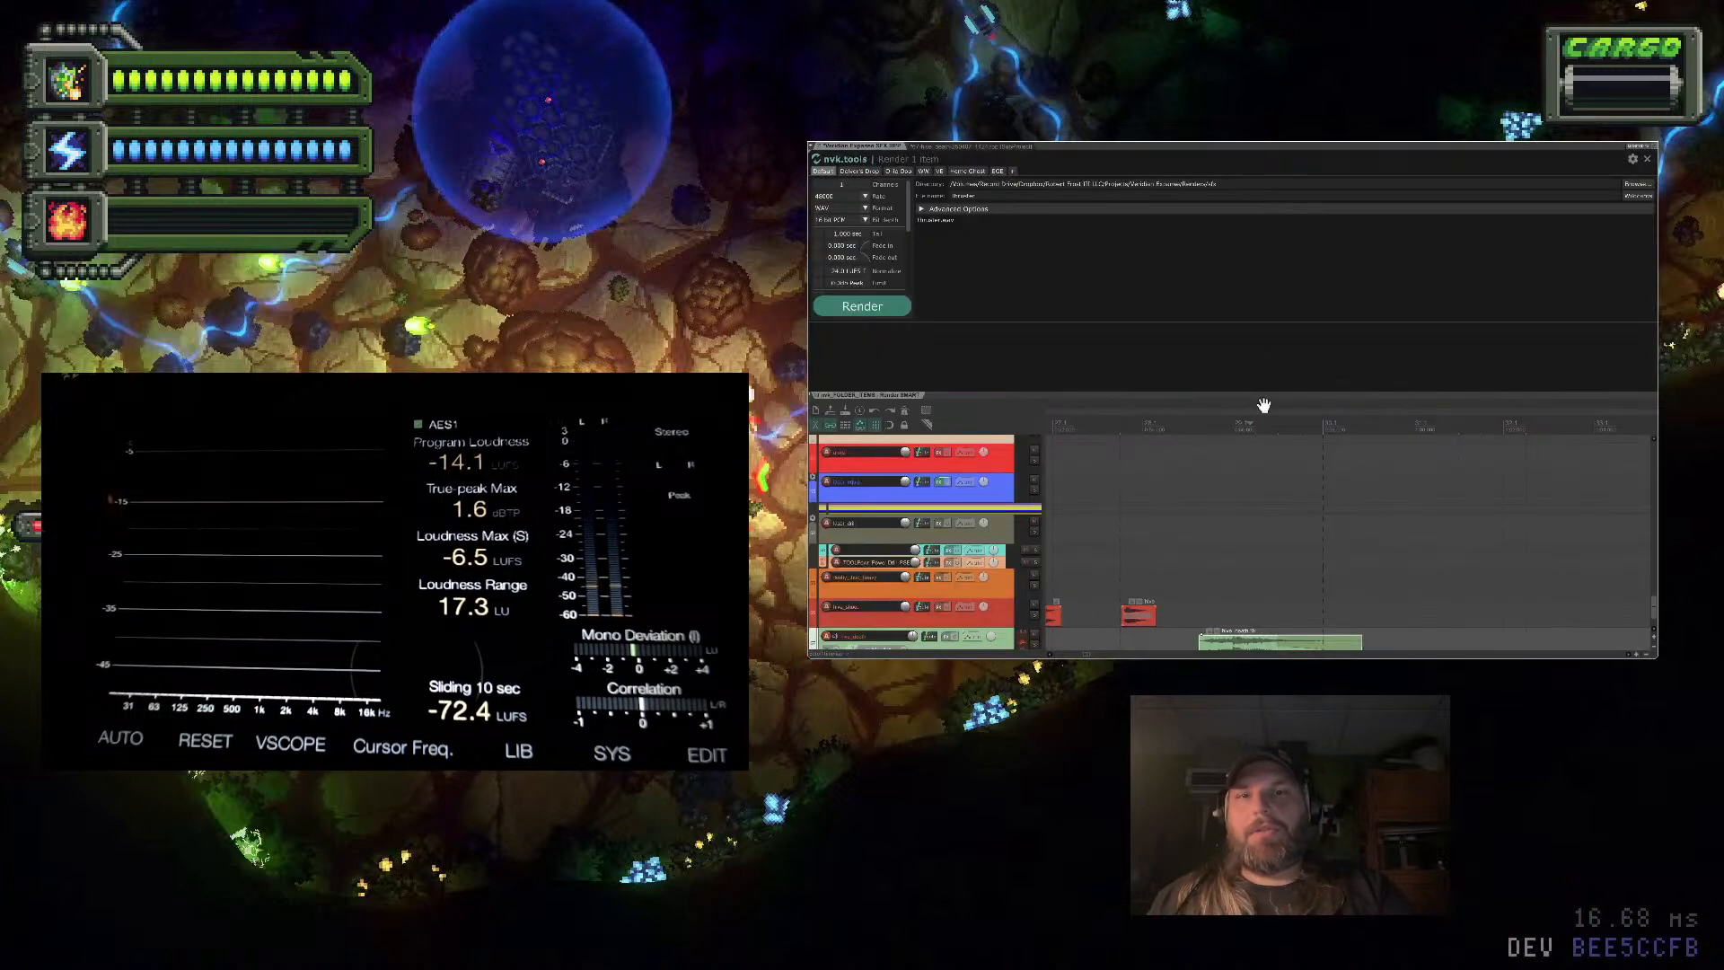
pyautogui.click(939, 171)
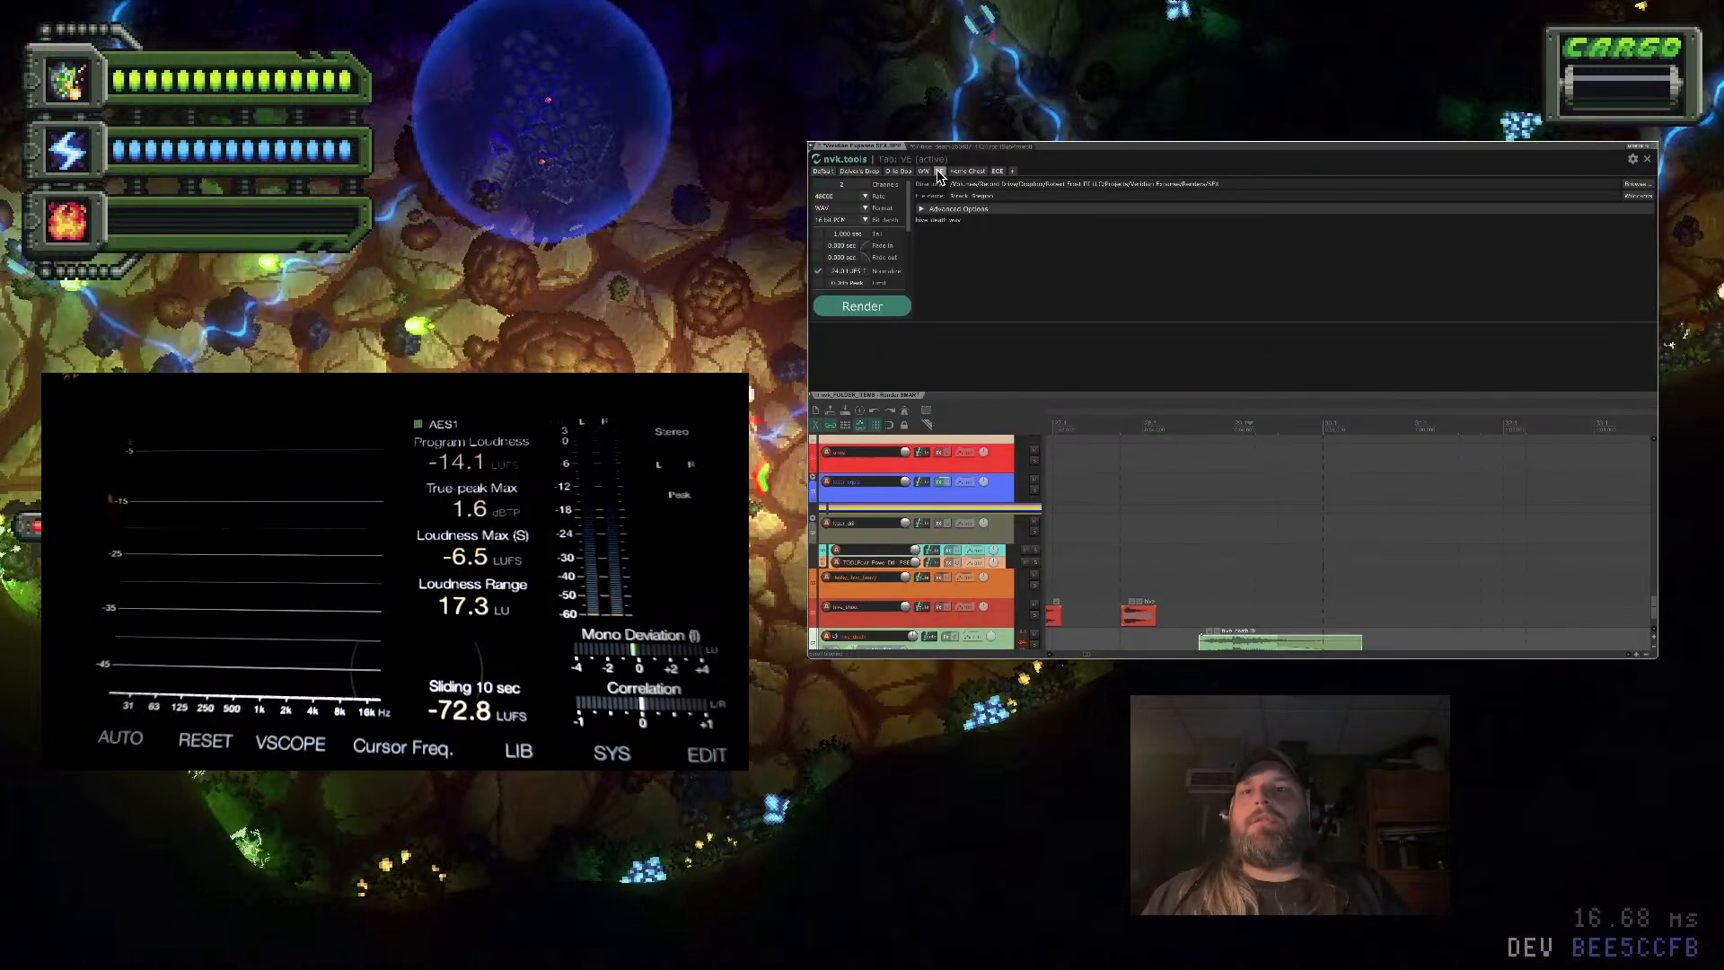
pyautogui.click(892, 313)
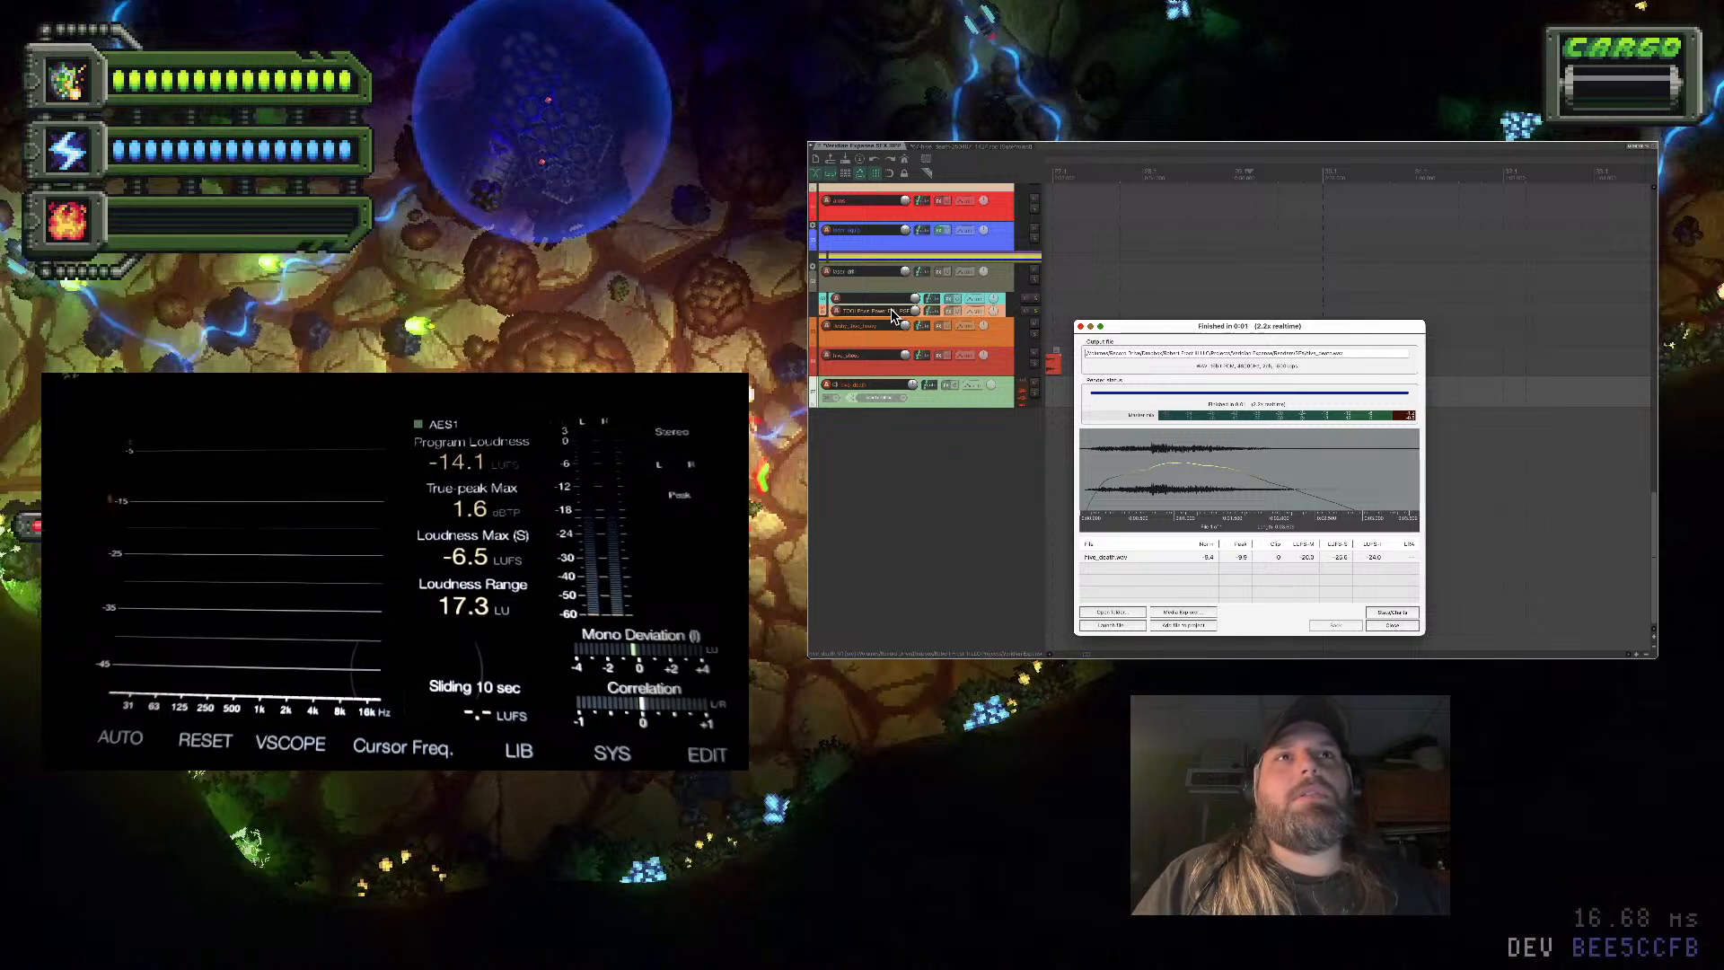
pyautogui.click(1392, 624)
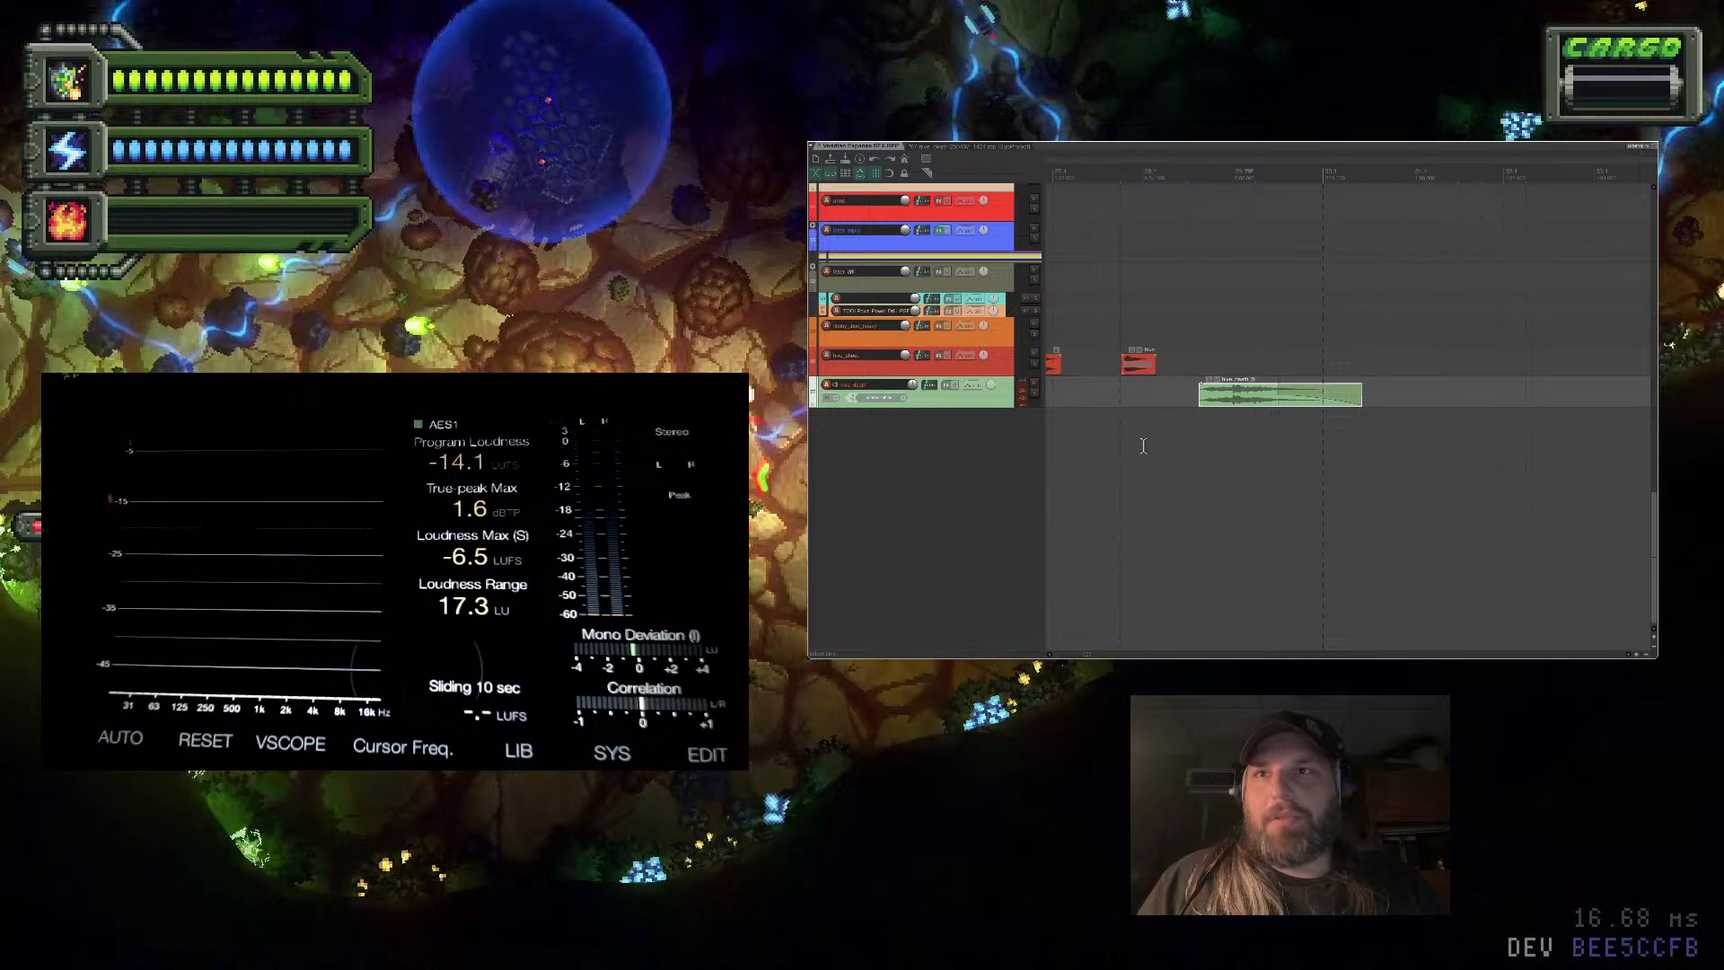
# Open the hive_death subproject, unsolo its purple folder track and close the subproject
pyautogui.click(940, 148)
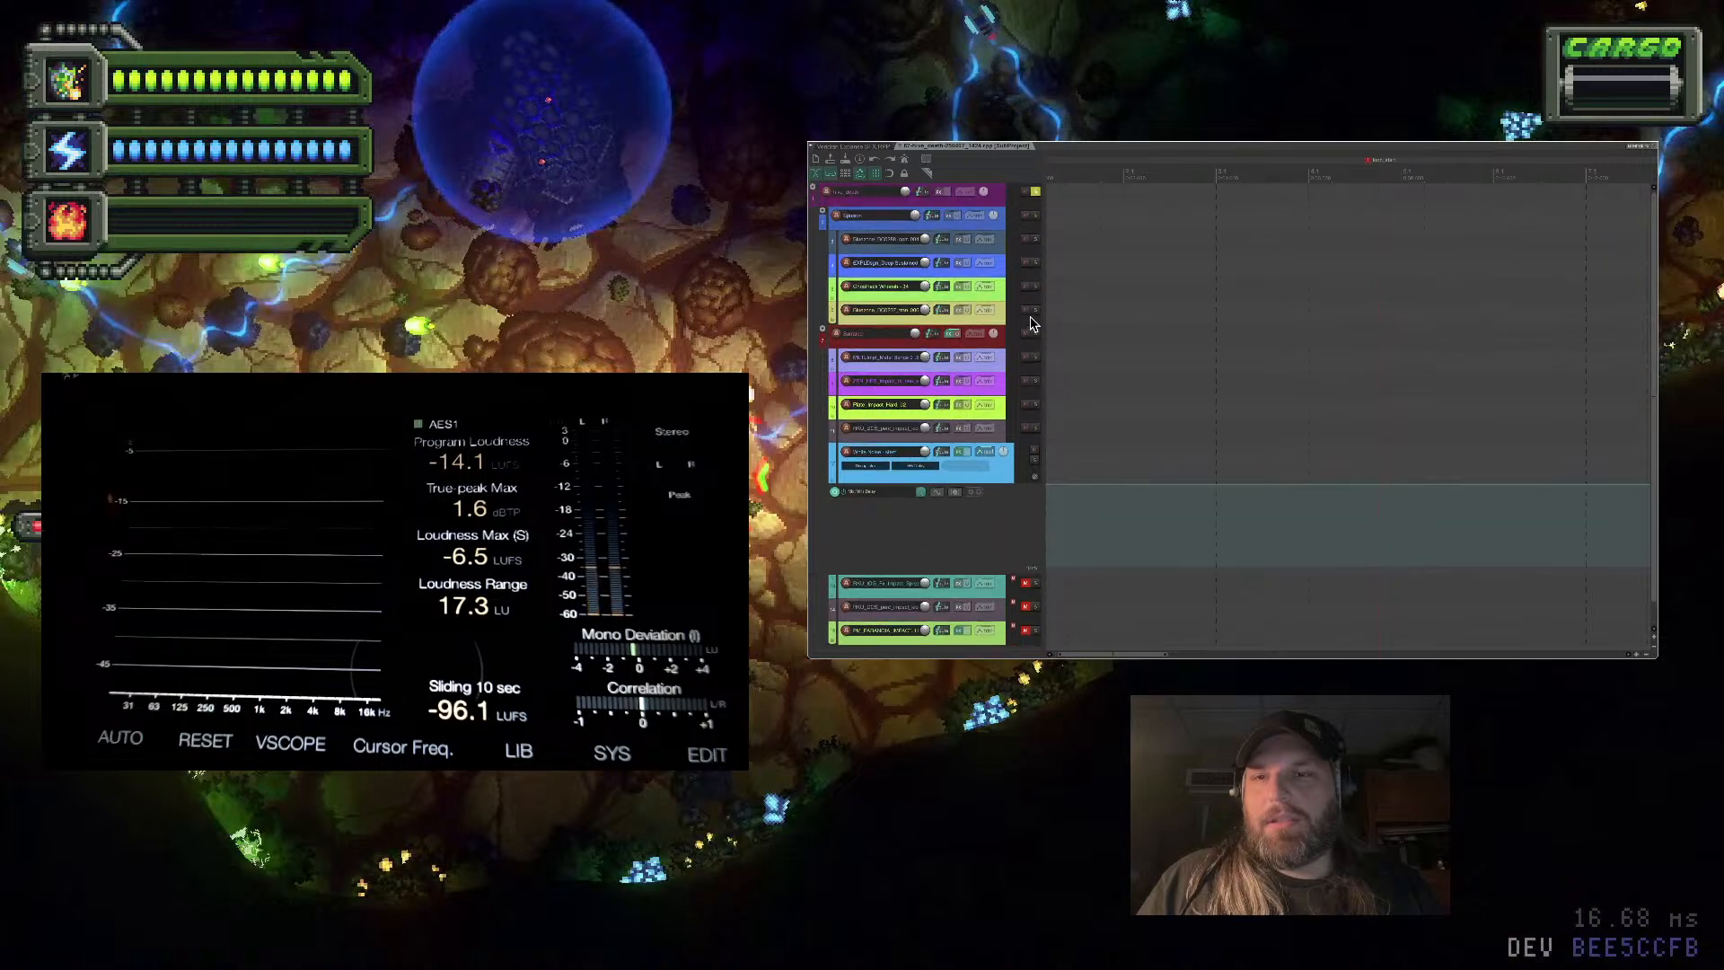
pyautogui.click(1037, 194)
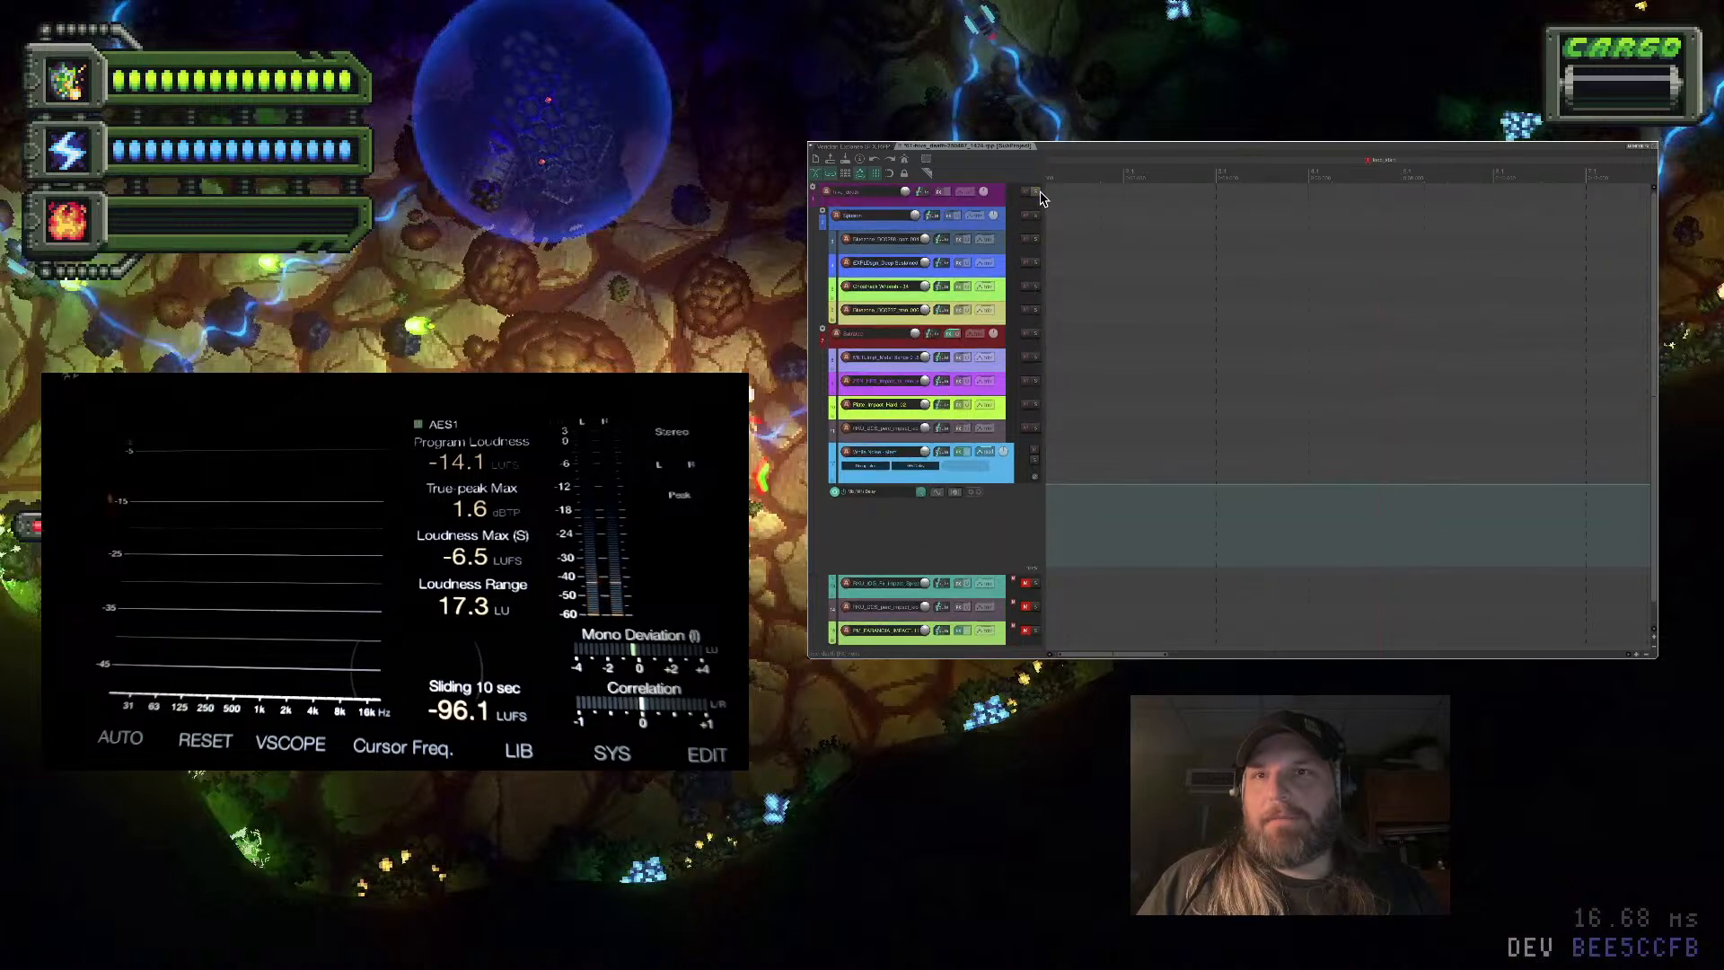
pyautogui.middleClick(903, 148)
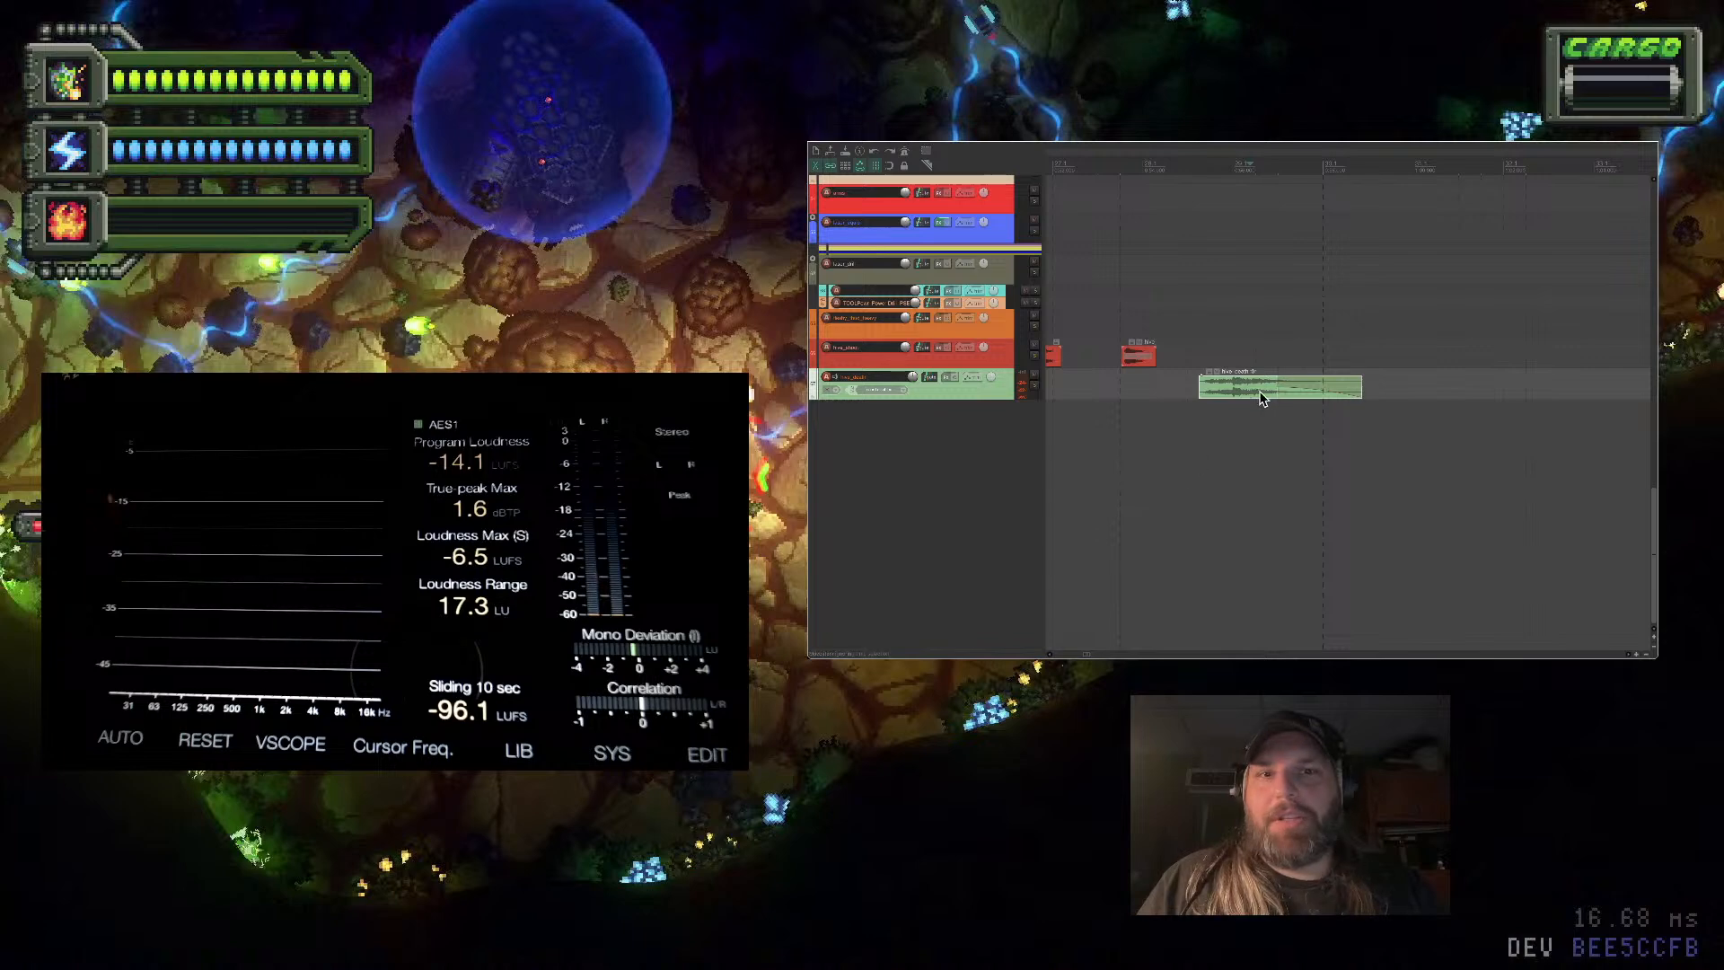
# Switch to Finder and copy hive_death.wav from the sfx folder inside the Veridian Expanse Renders folder
pyautogui.press('super+Tab')
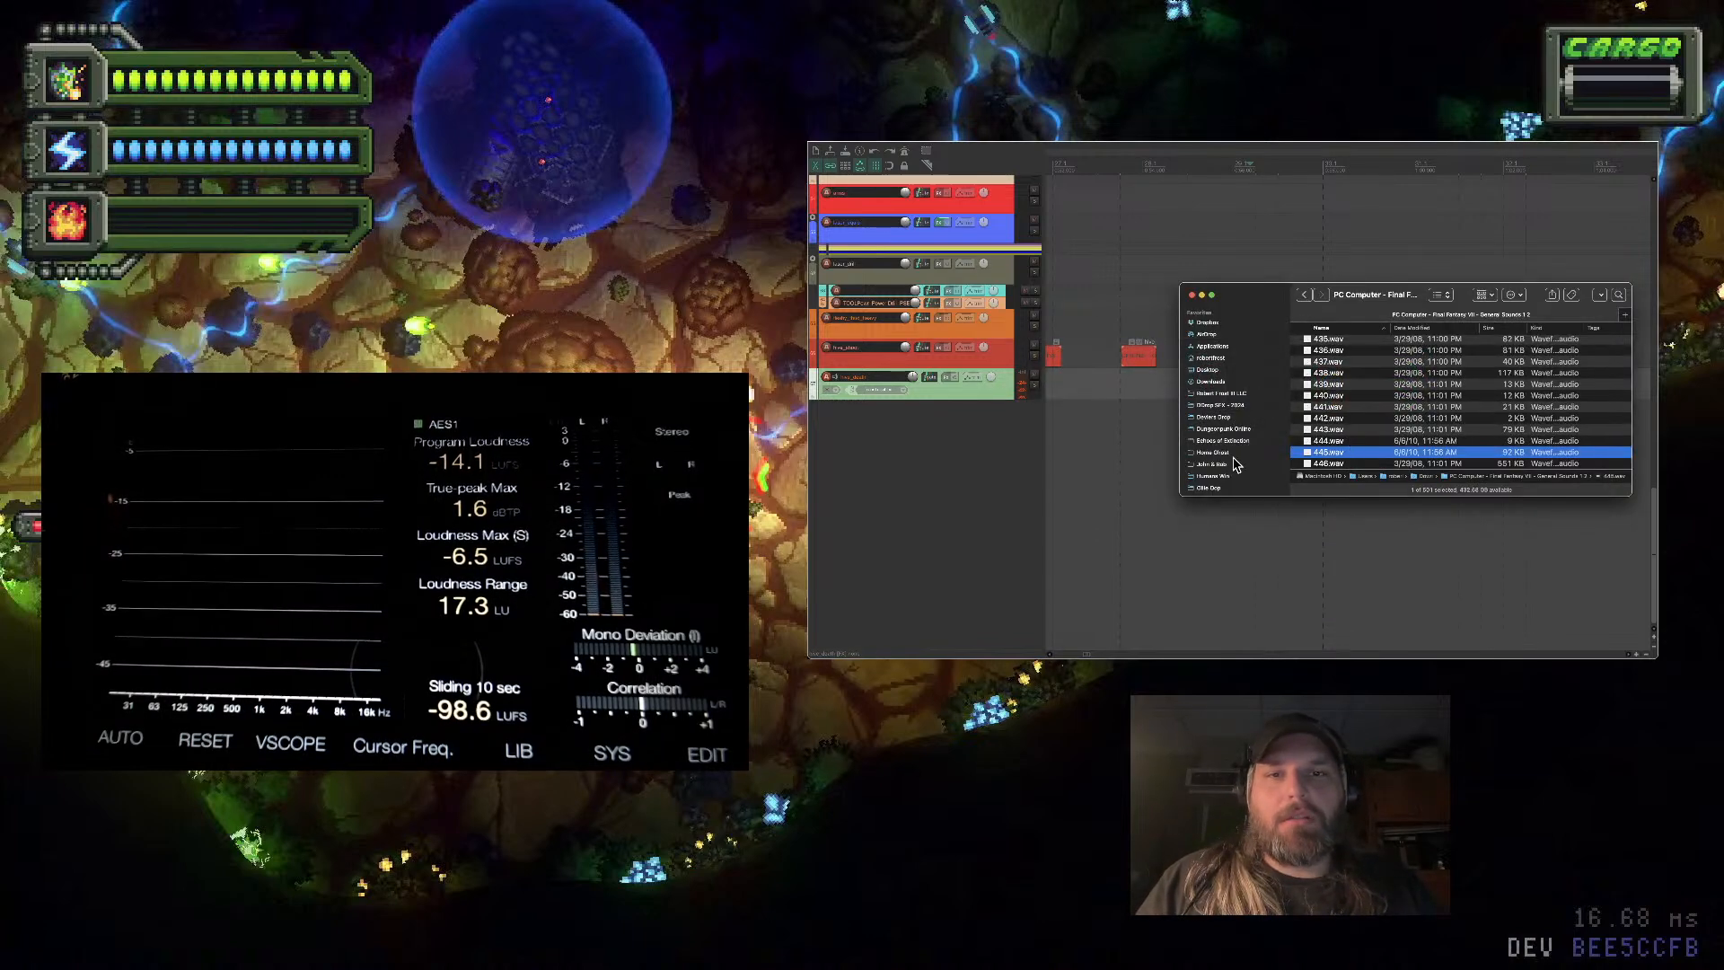
pyautogui.scroll(-5, 1234, 462)
pyautogui.click(1231, 420)
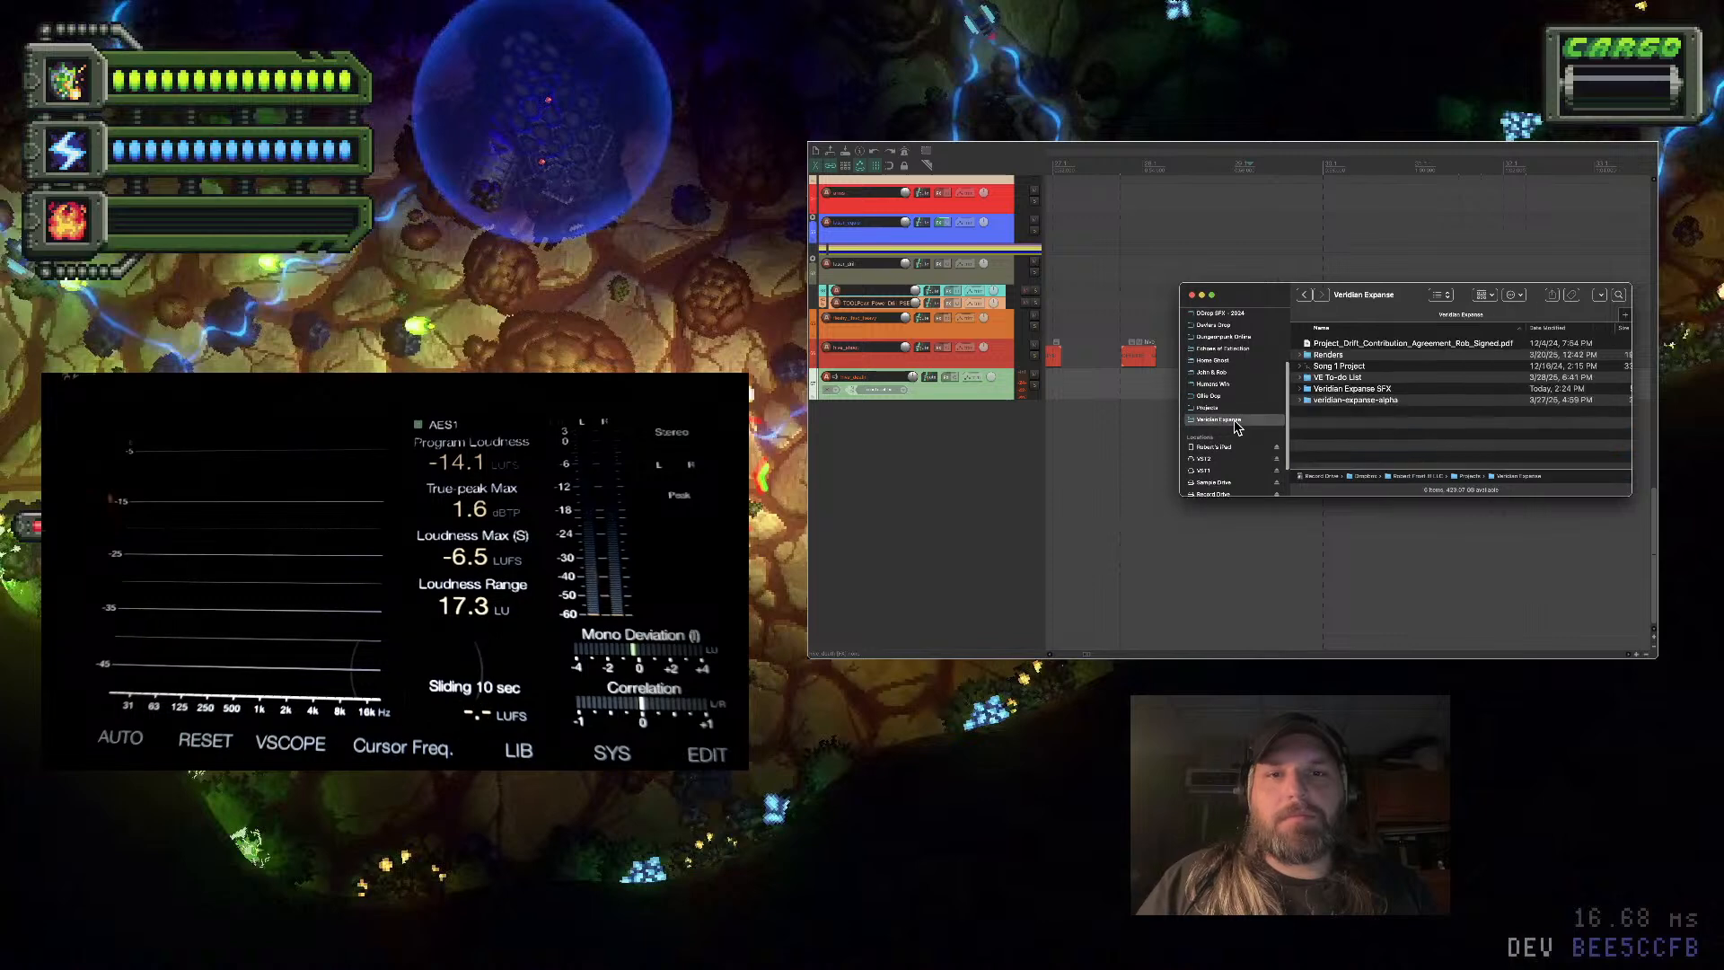
pyautogui.doubleClick(1357, 355)
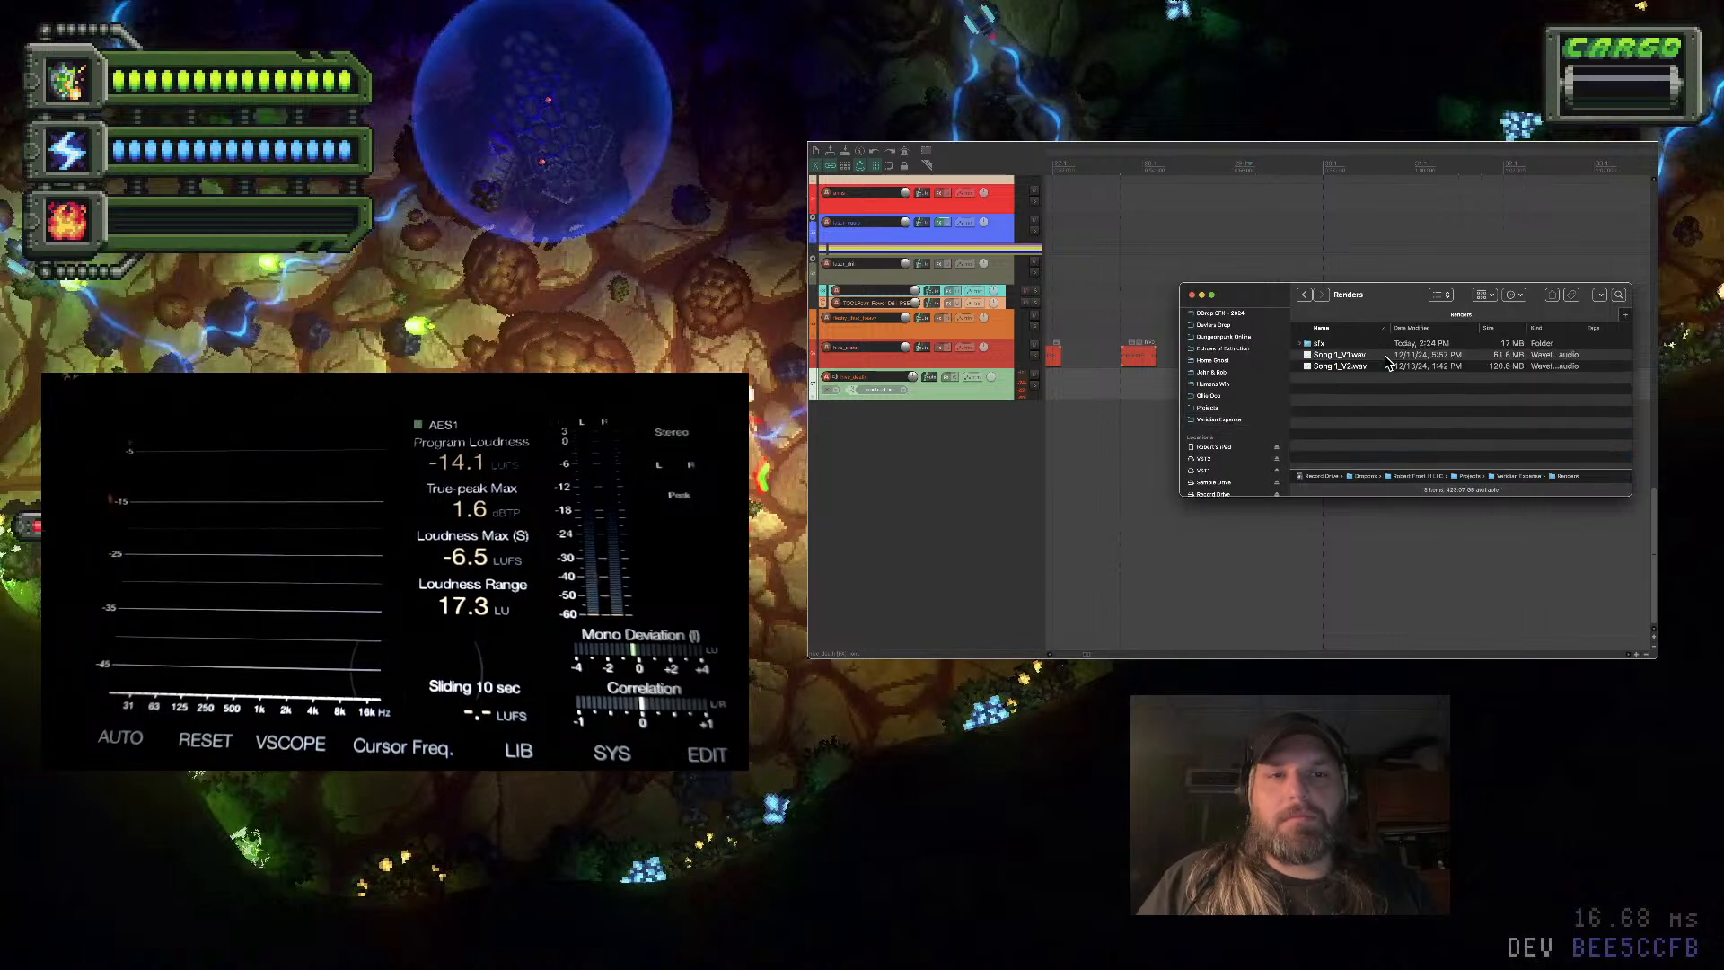
pyautogui.doubleClick(1357, 348)
pyautogui.click(1370, 344)
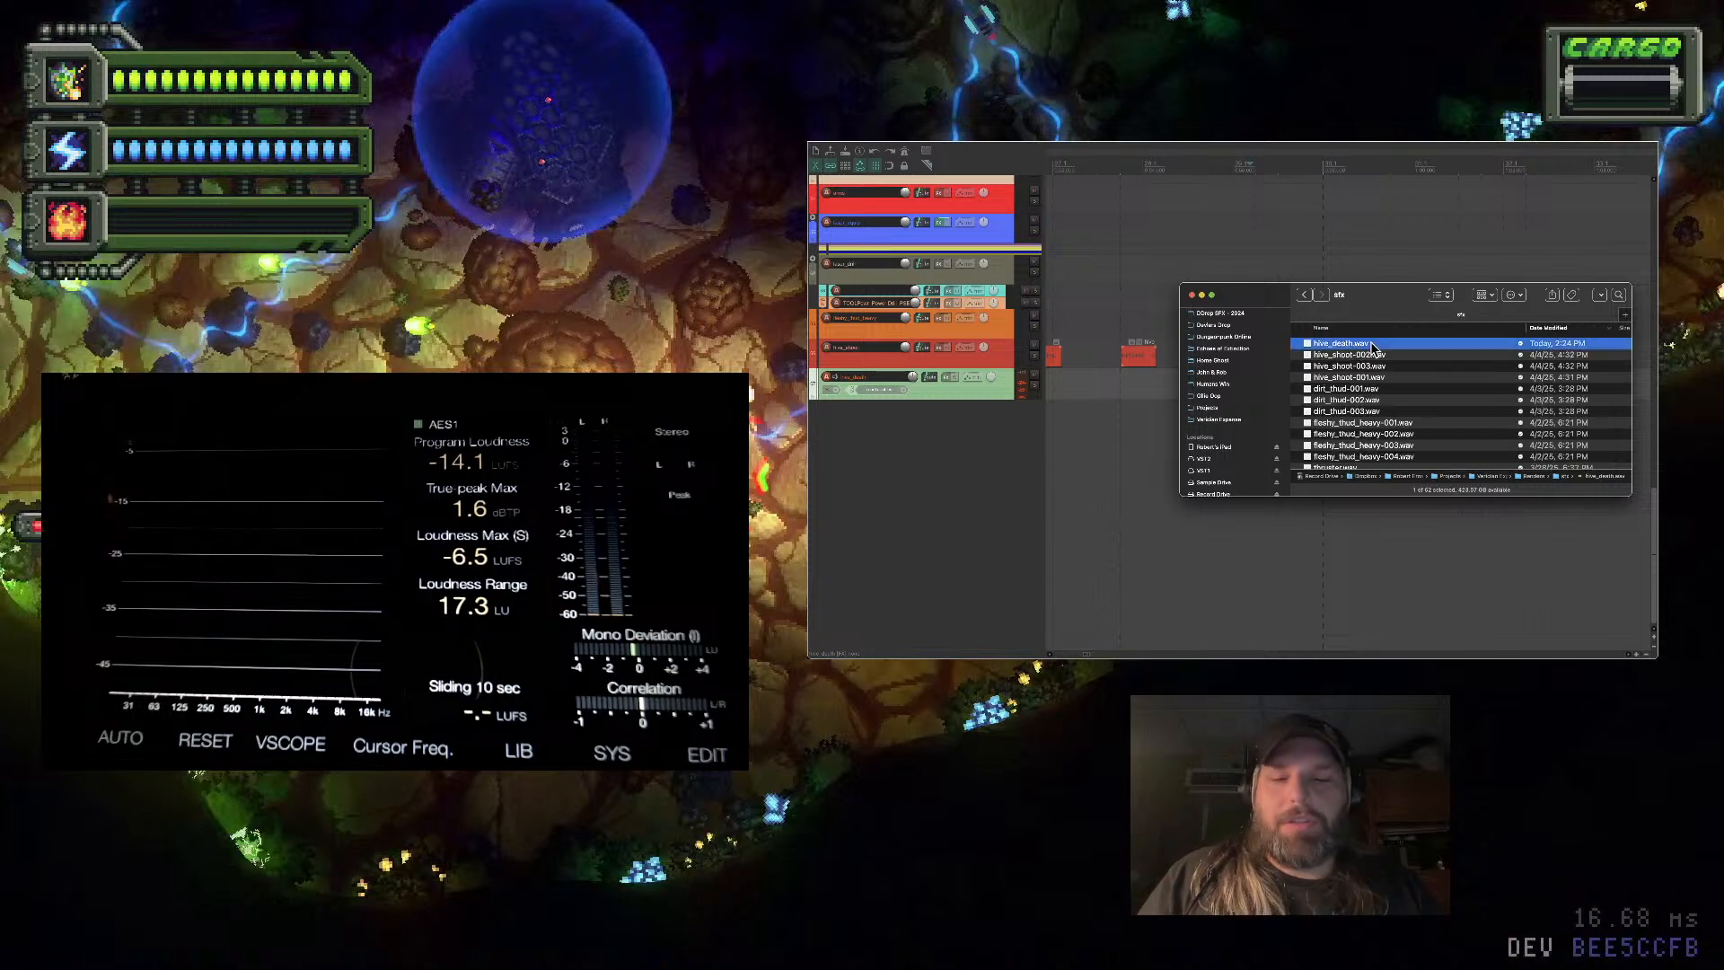
# Paste hive_death.wav into the sfx folder of veridian-expanse-alpha, replacing the existing file, and return to the alpha folder
pyautogui.click(1306, 297)
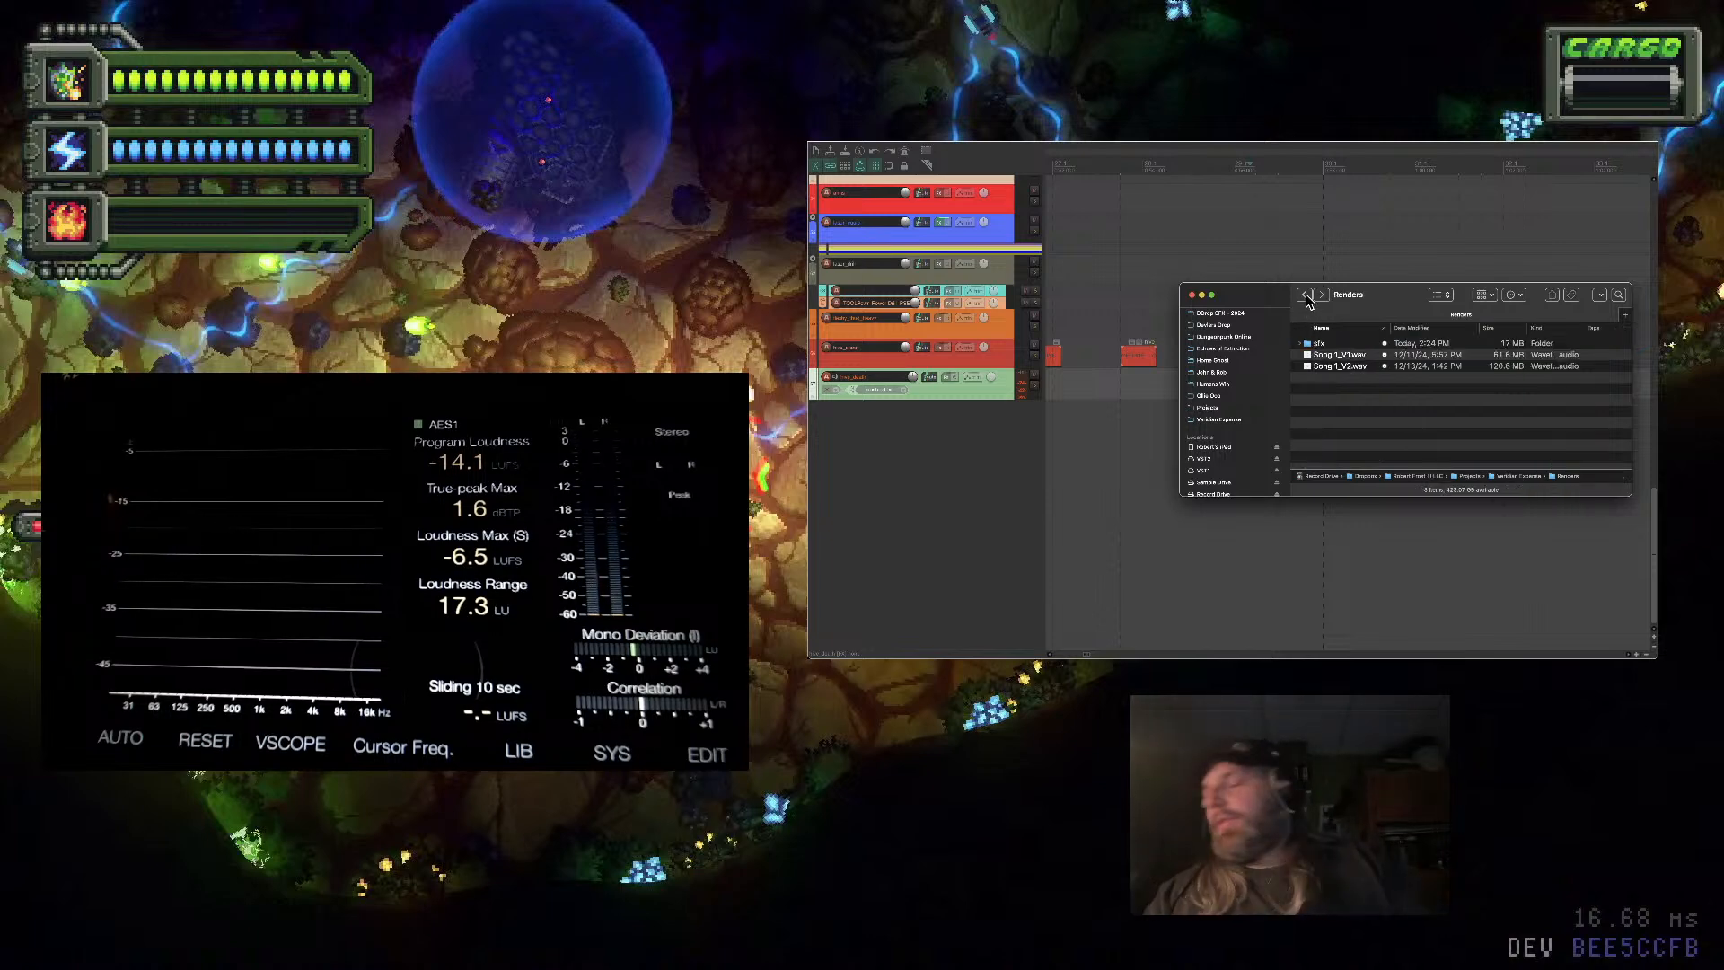
pyautogui.click(1305, 295)
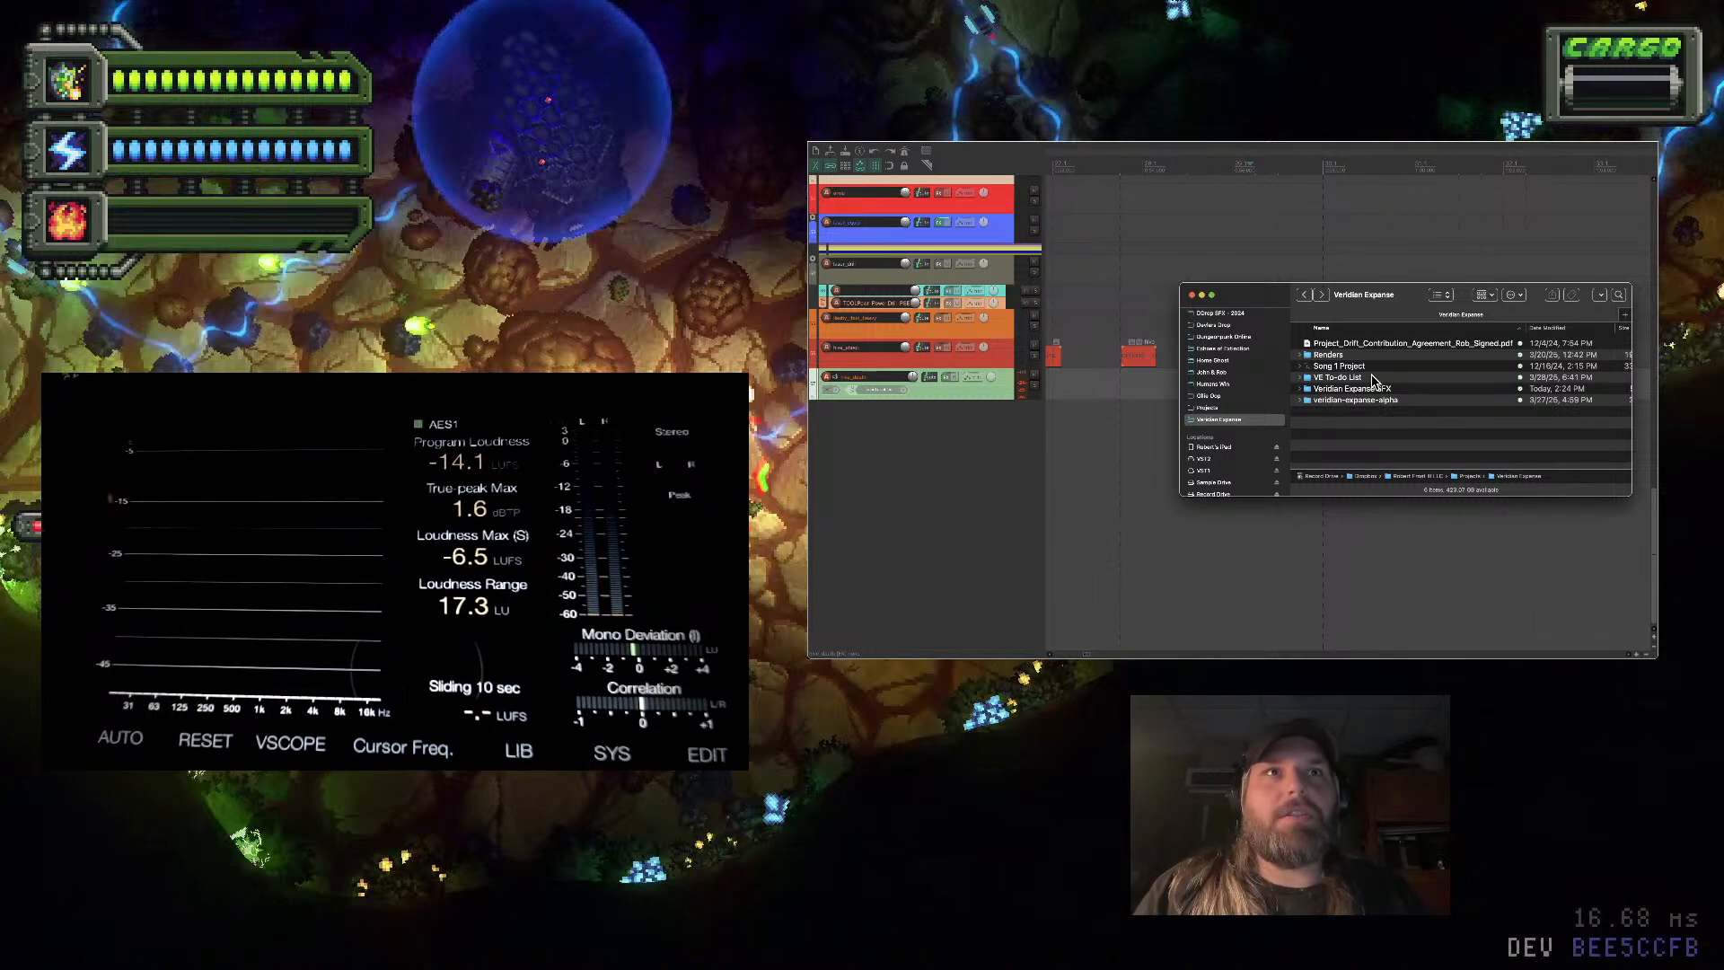
pyautogui.doubleClick(1427, 401)
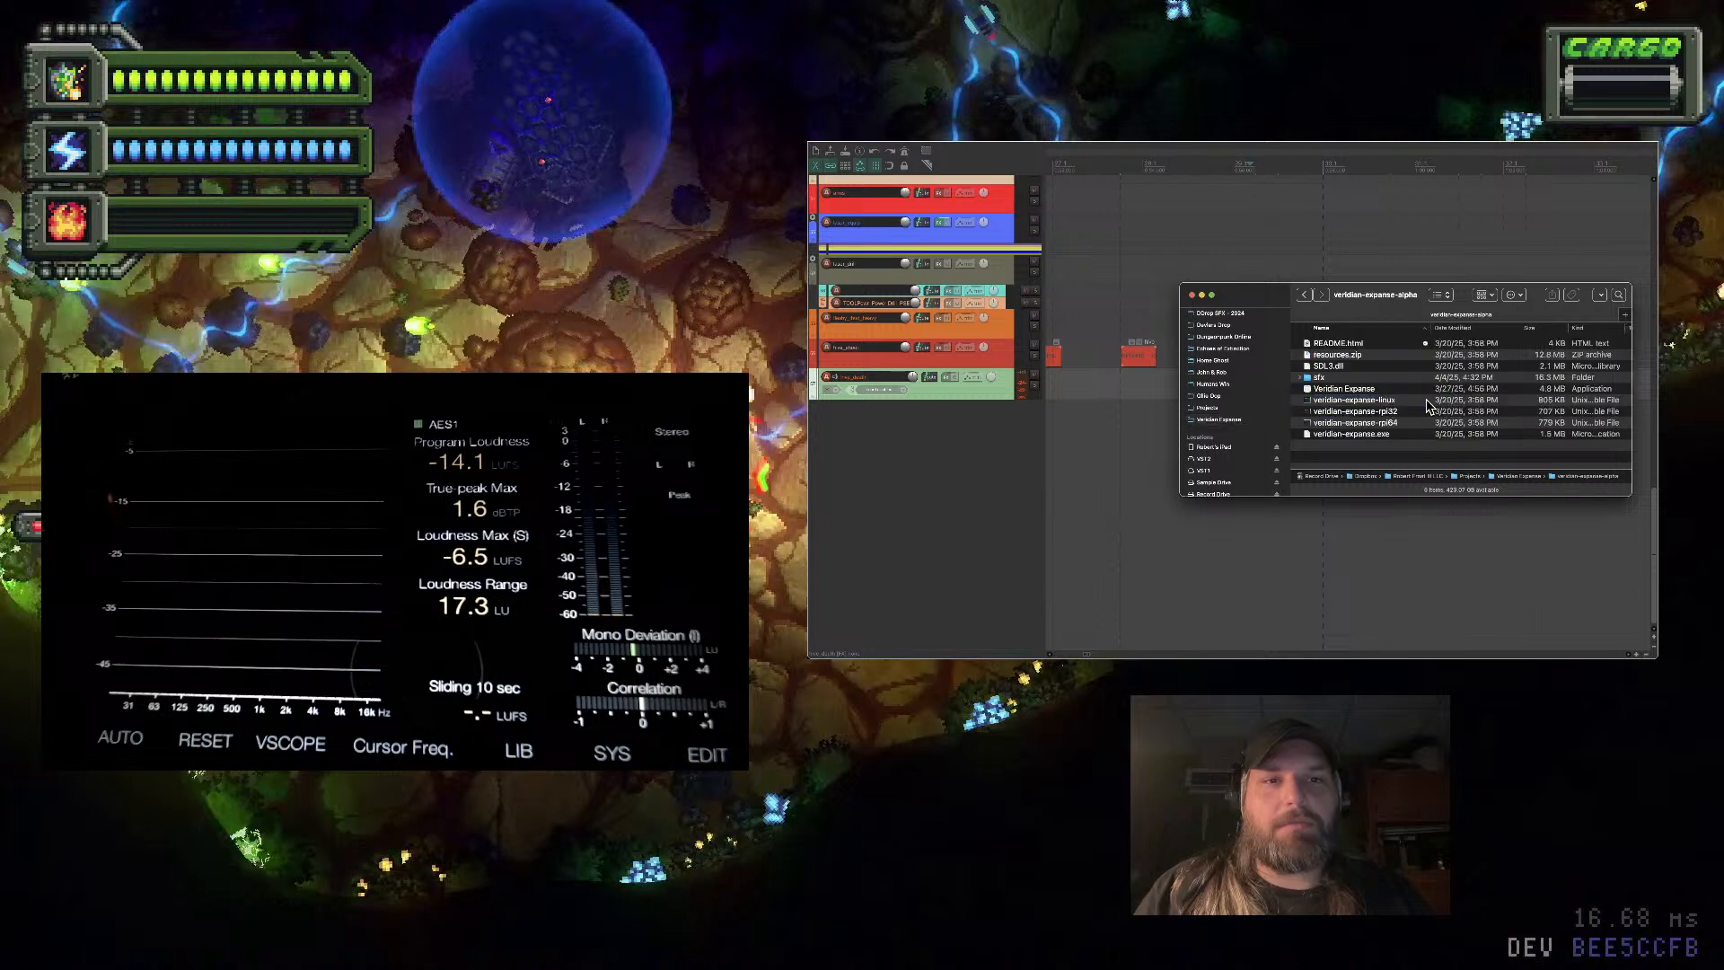
pyautogui.doubleClick(1357, 378)
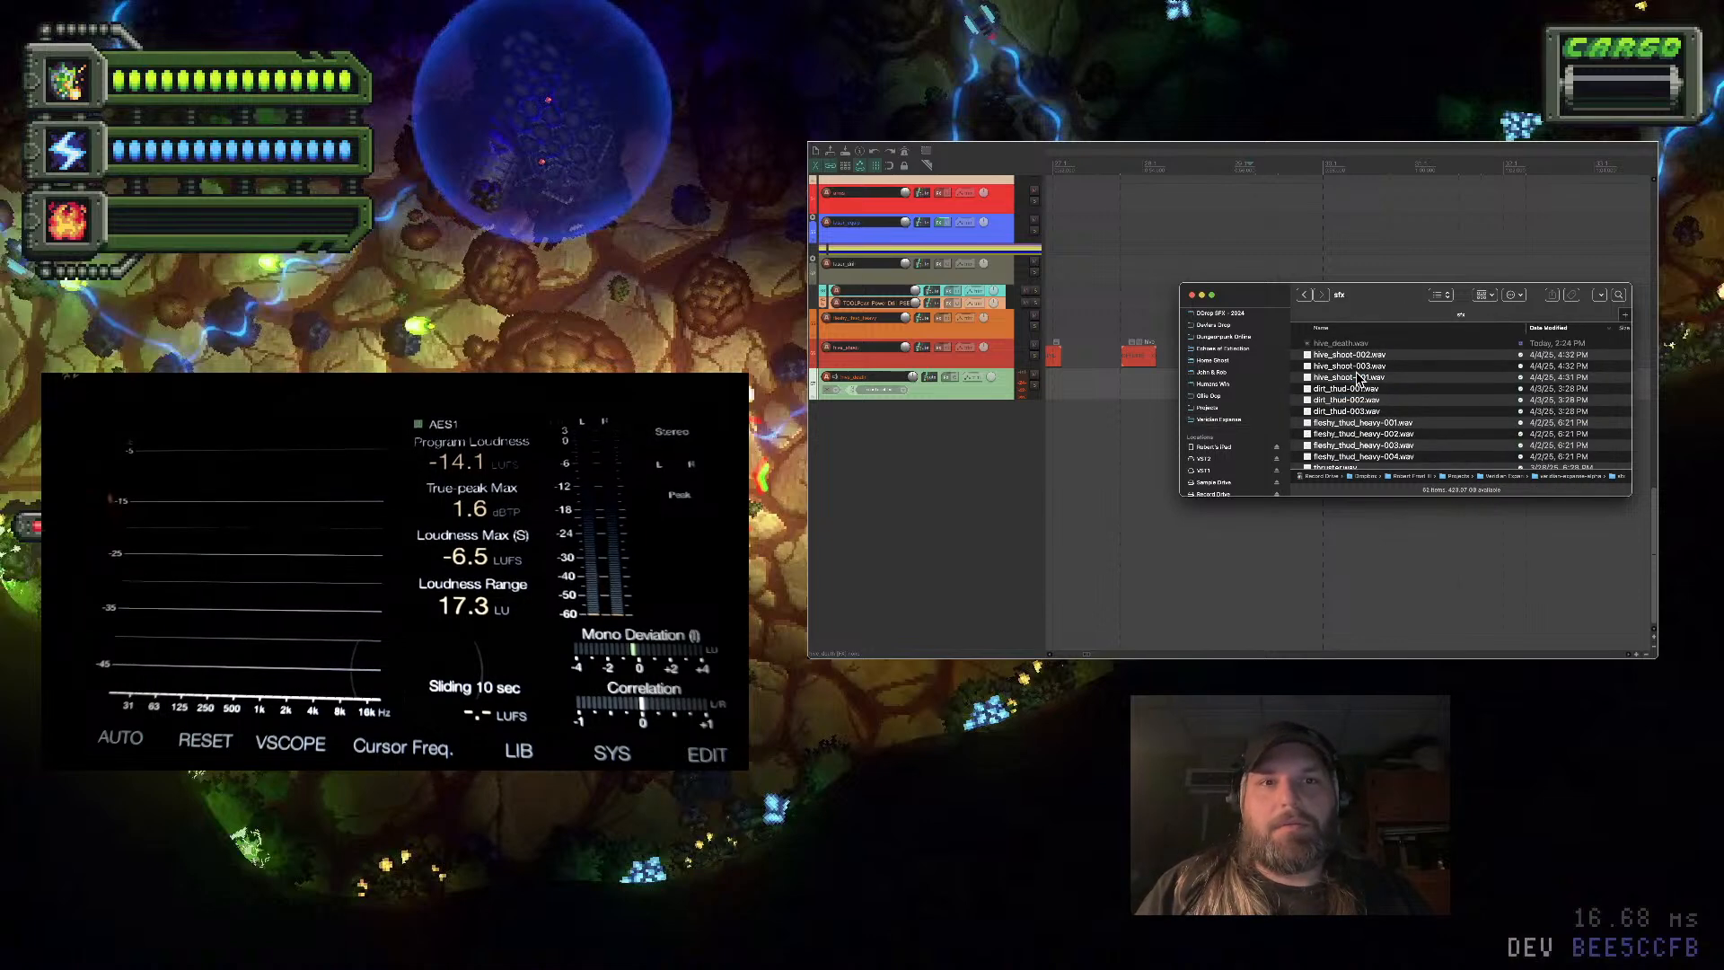
pyautogui.click(1303, 295)
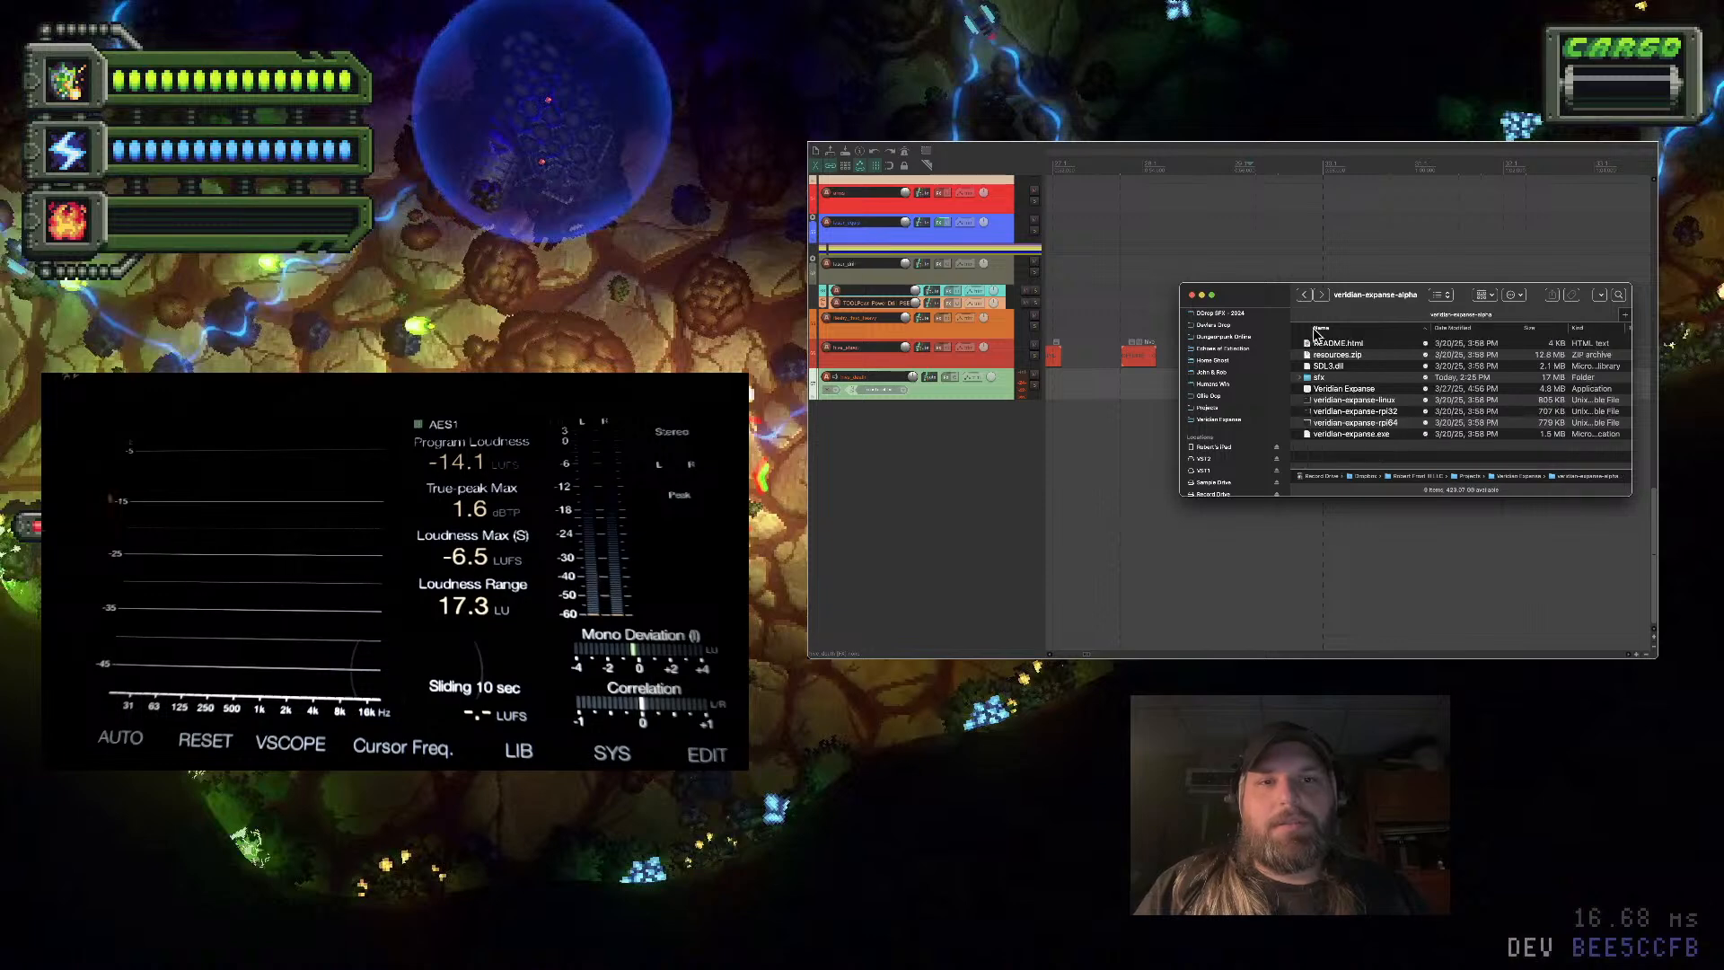
# Launch the Veridian Expanse game, load a saved game and open its in-game sound effects debug window
pyautogui.doubleClick(1371, 389)
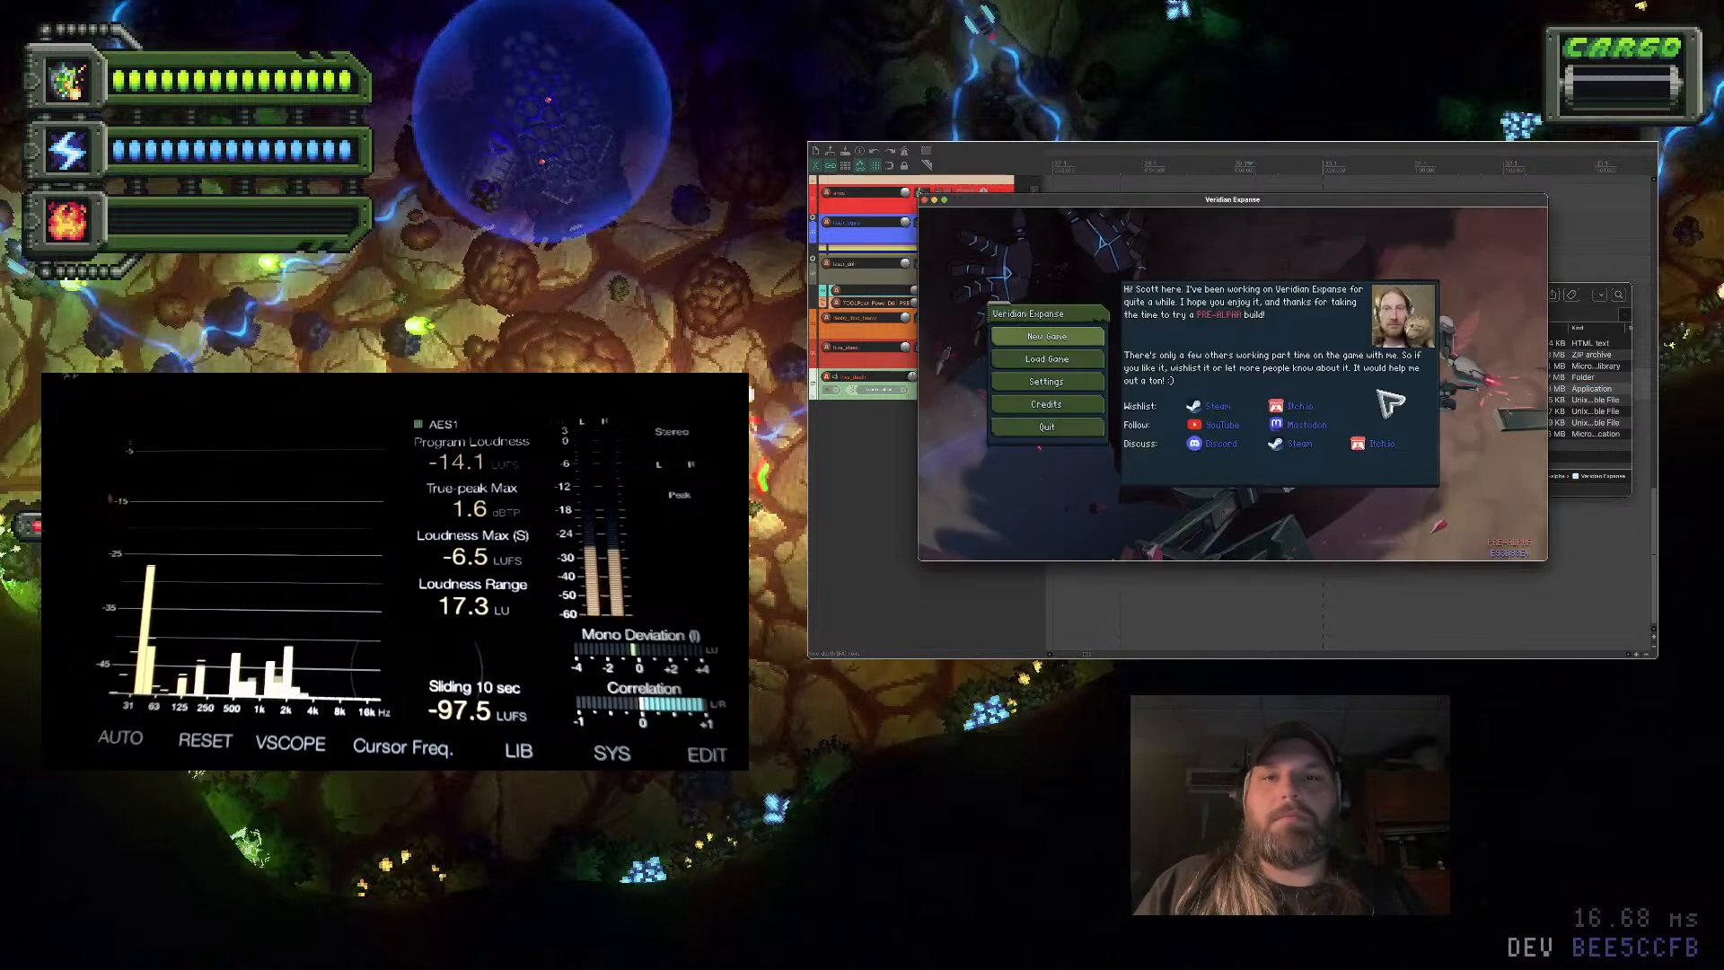
pyautogui.click(1033, 364)
pyautogui.click(1148, 329)
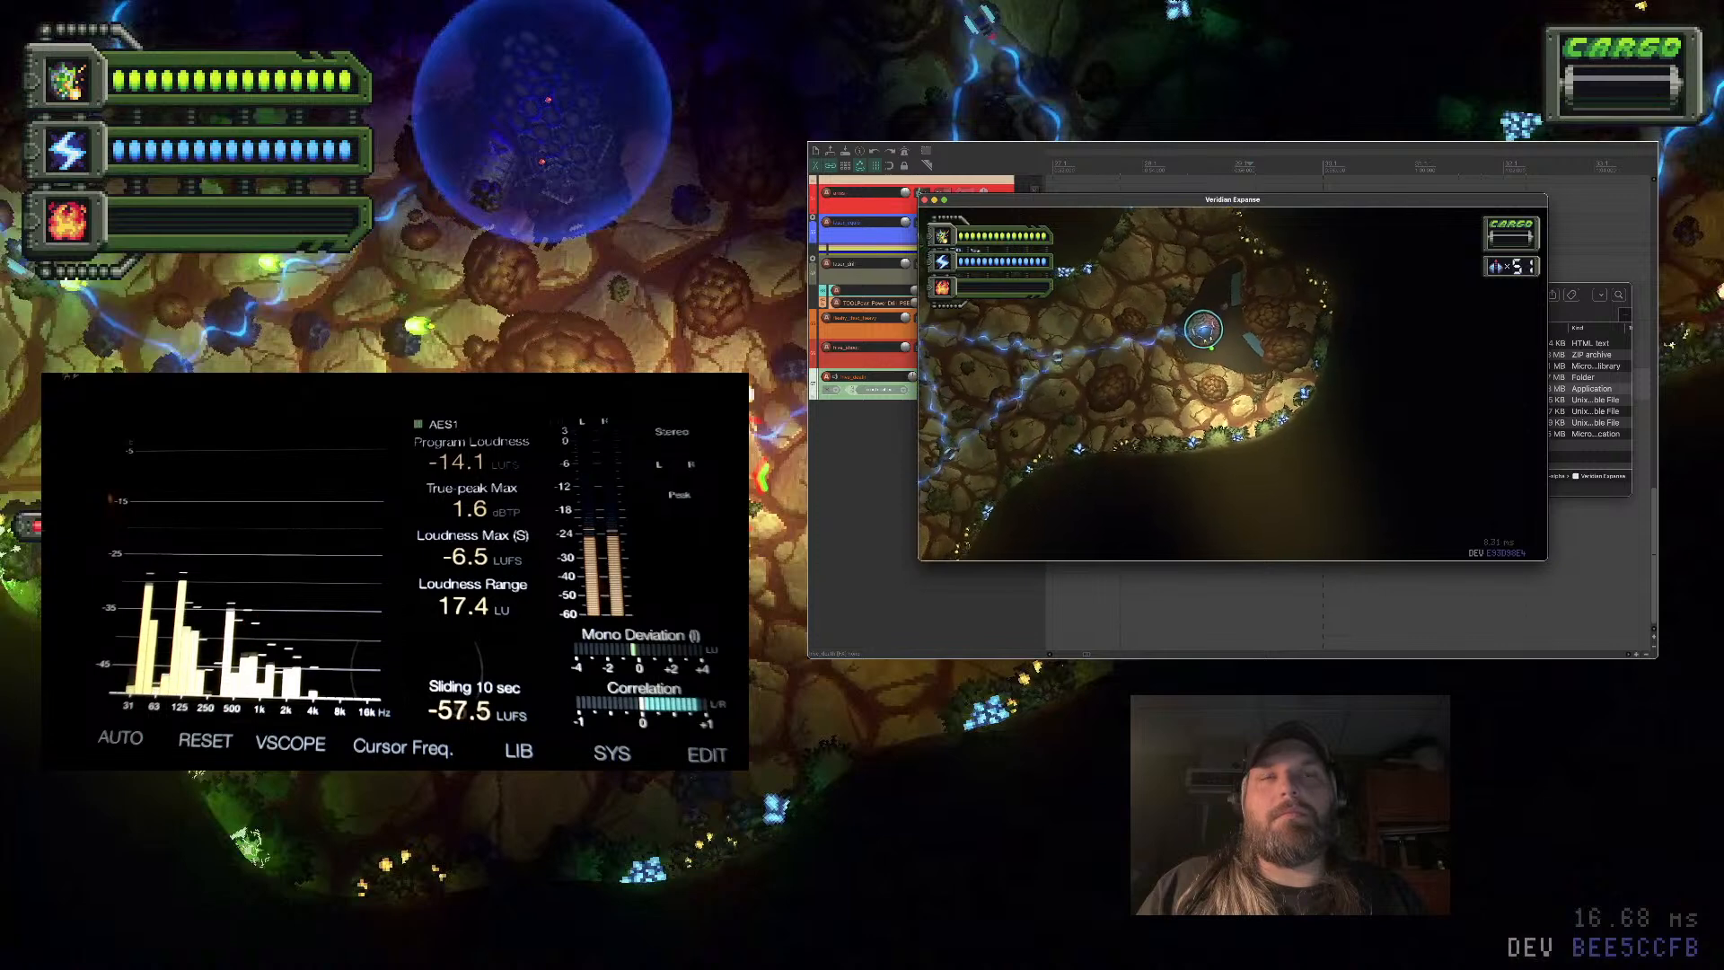
pyautogui.press('`')
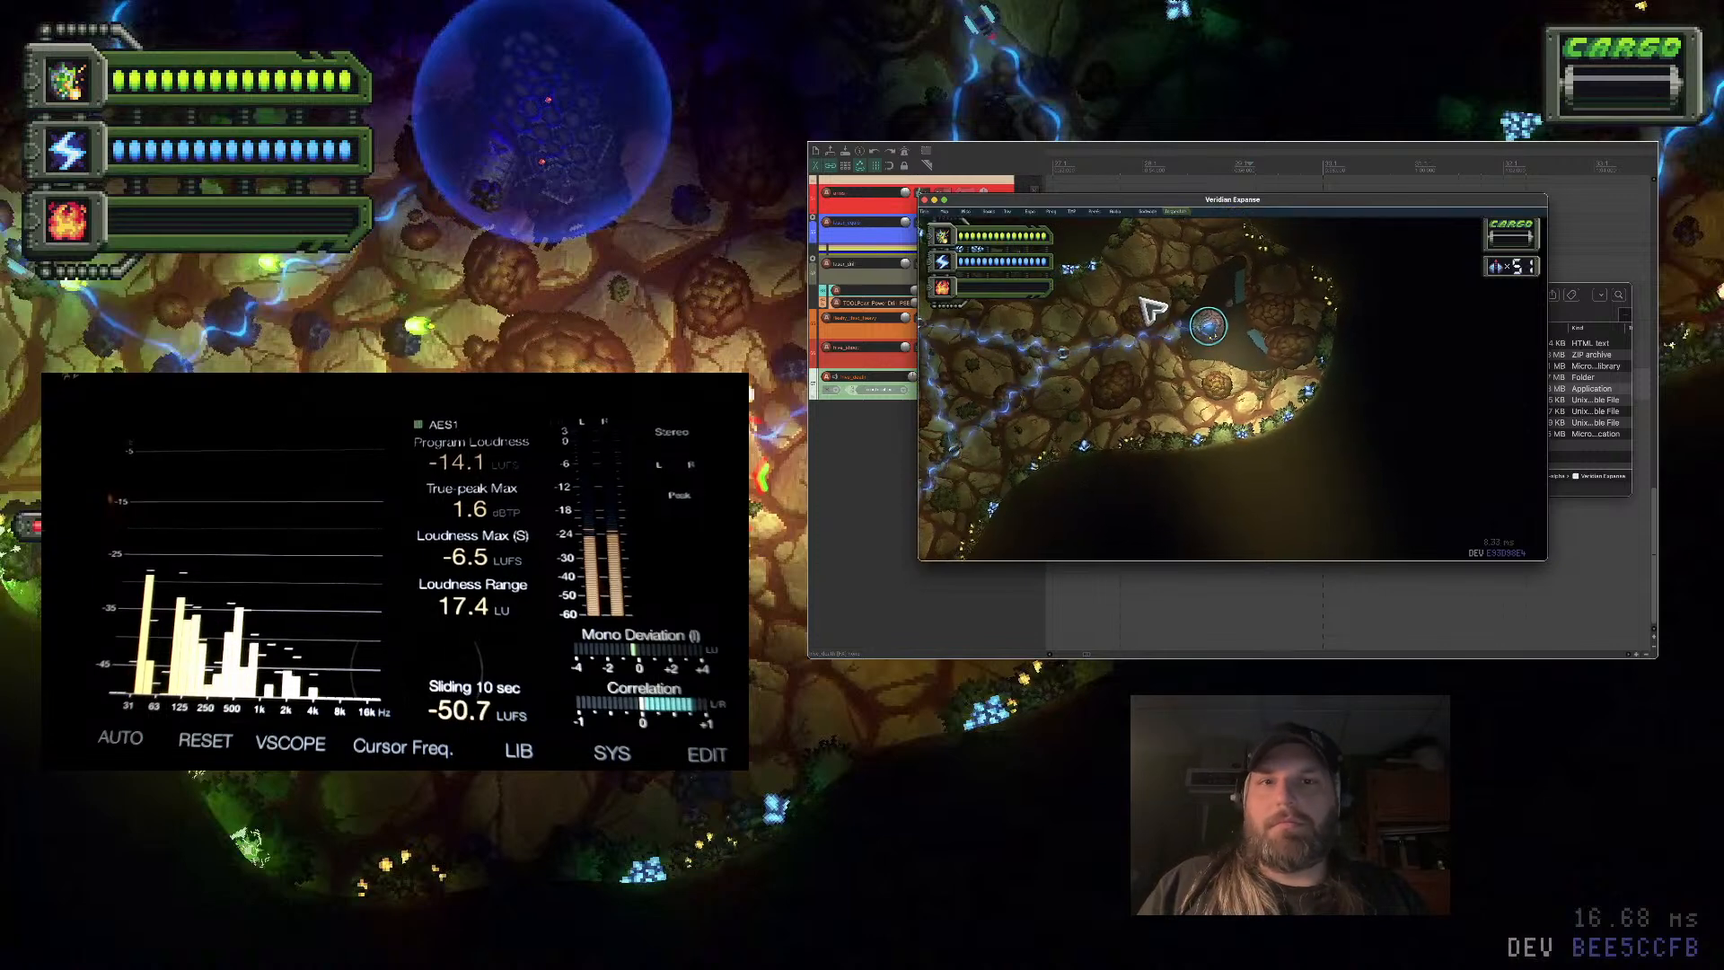
pyautogui.click(1116, 212)
pyautogui.click(1123, 225)
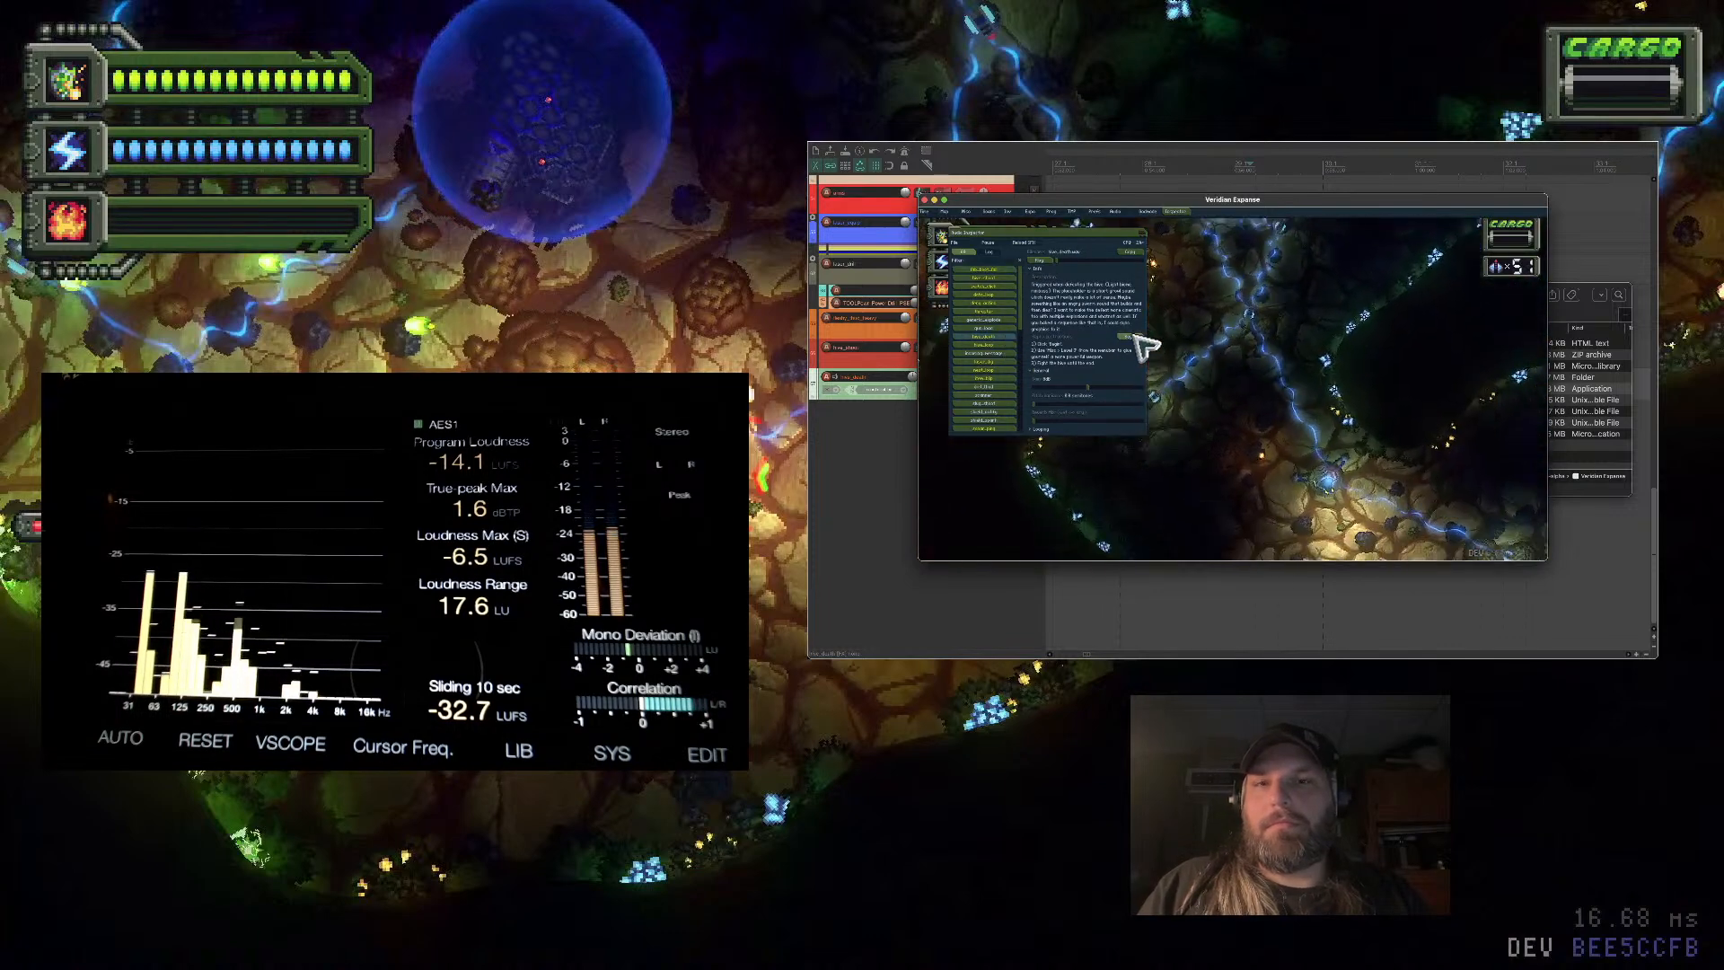
# Play through a hive fight with the debug overlay hidden to audition the hive_death sound in the game
pyautogui.press('`')
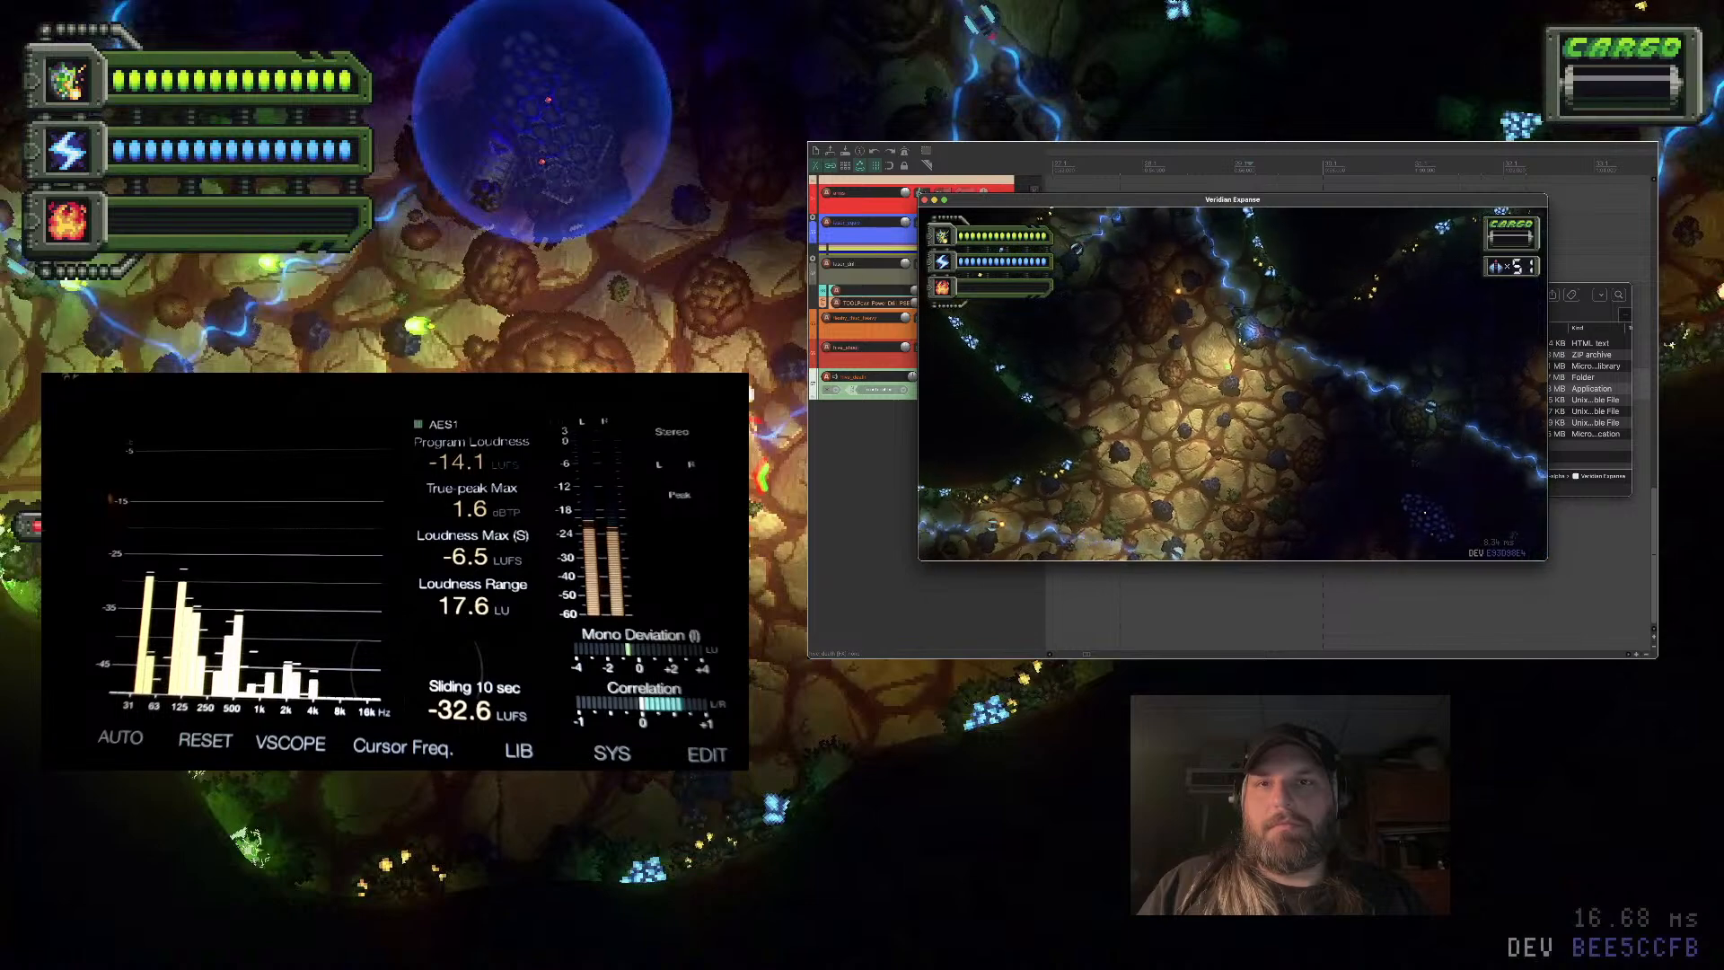
pyautogui.press('`')
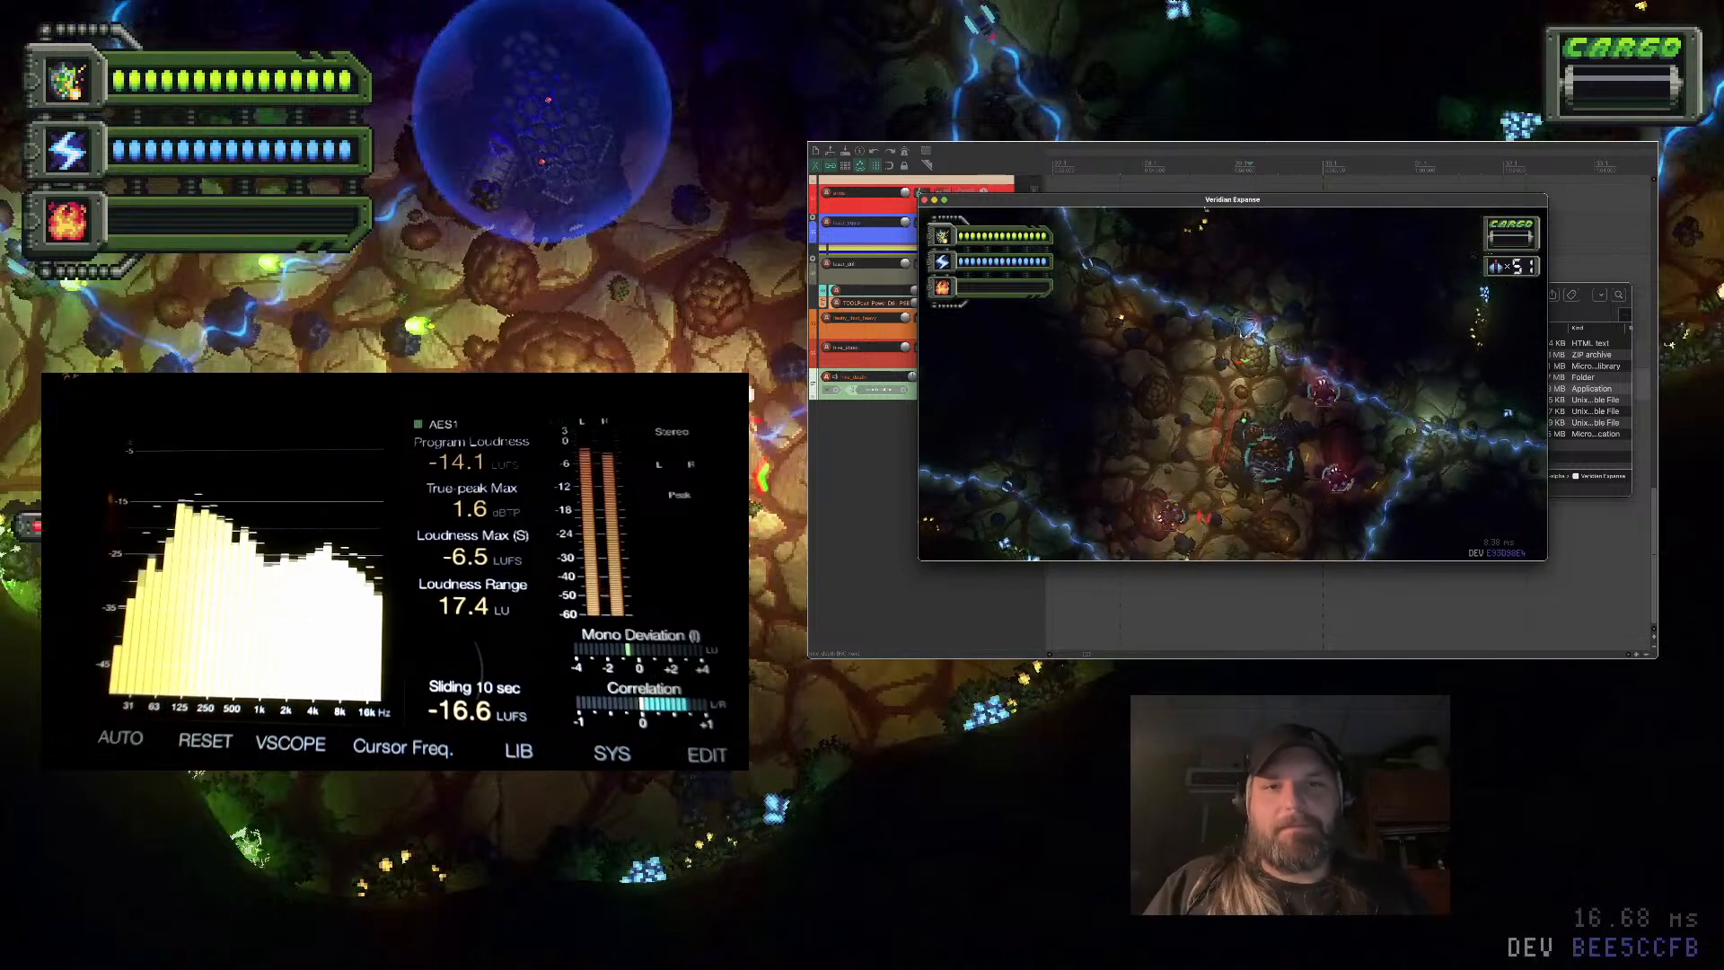
pyautogui.press('F1')
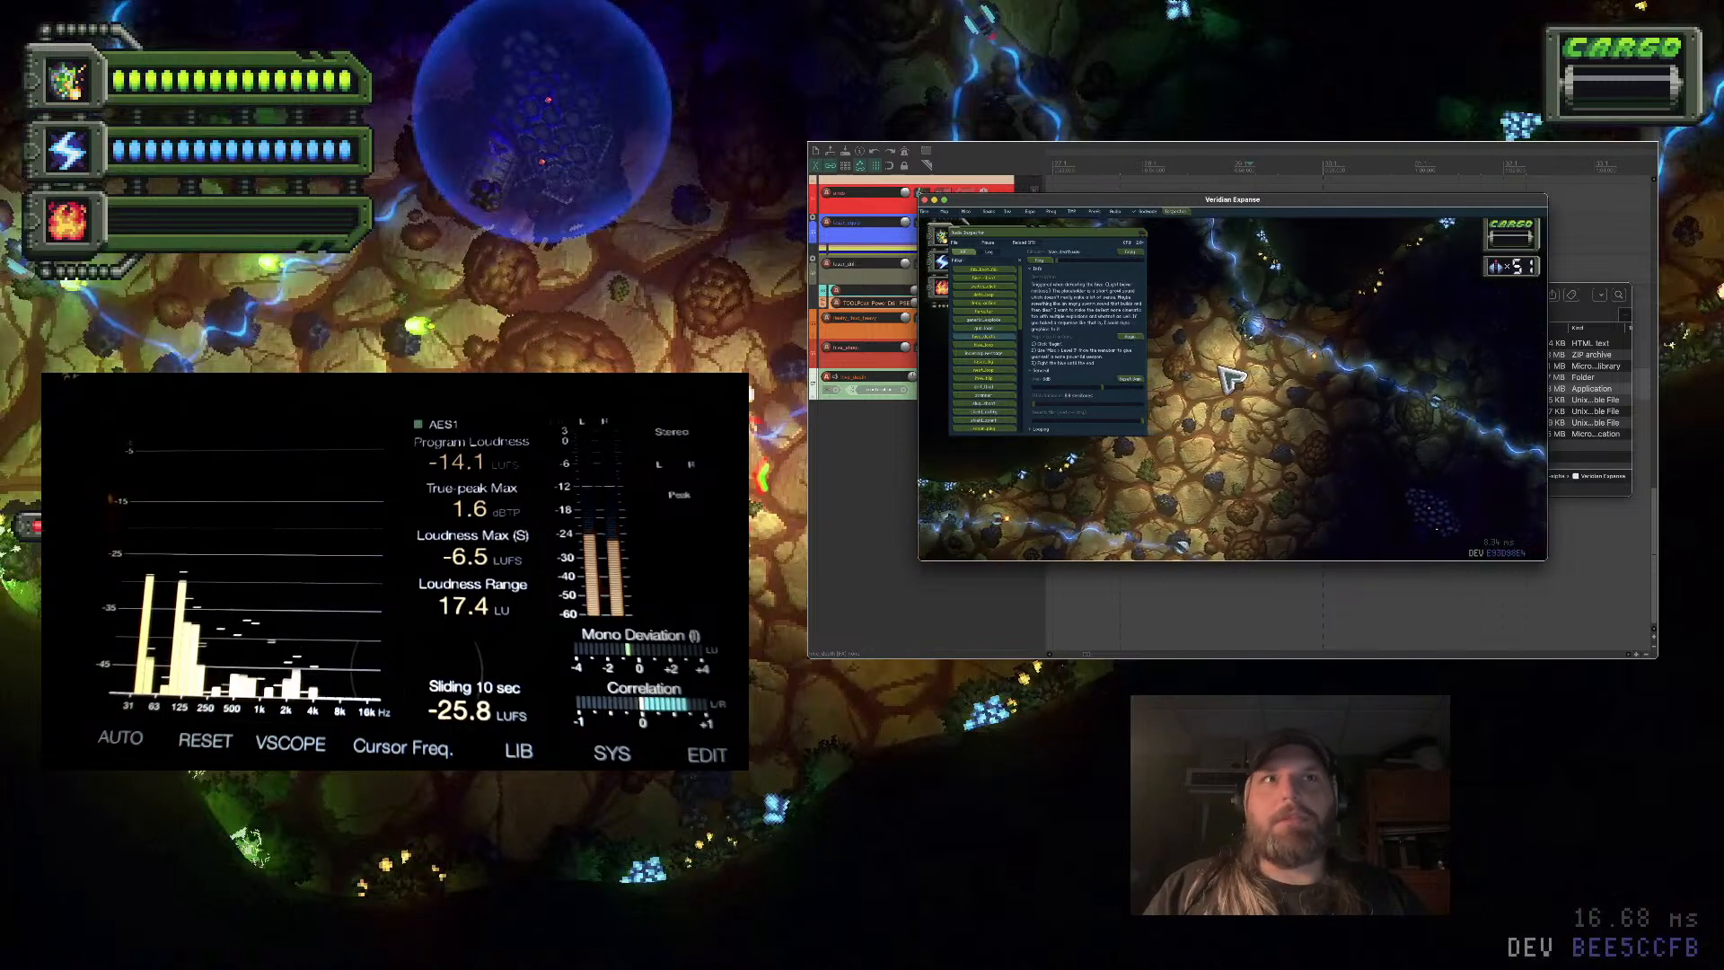
pyautogui.press('F1')
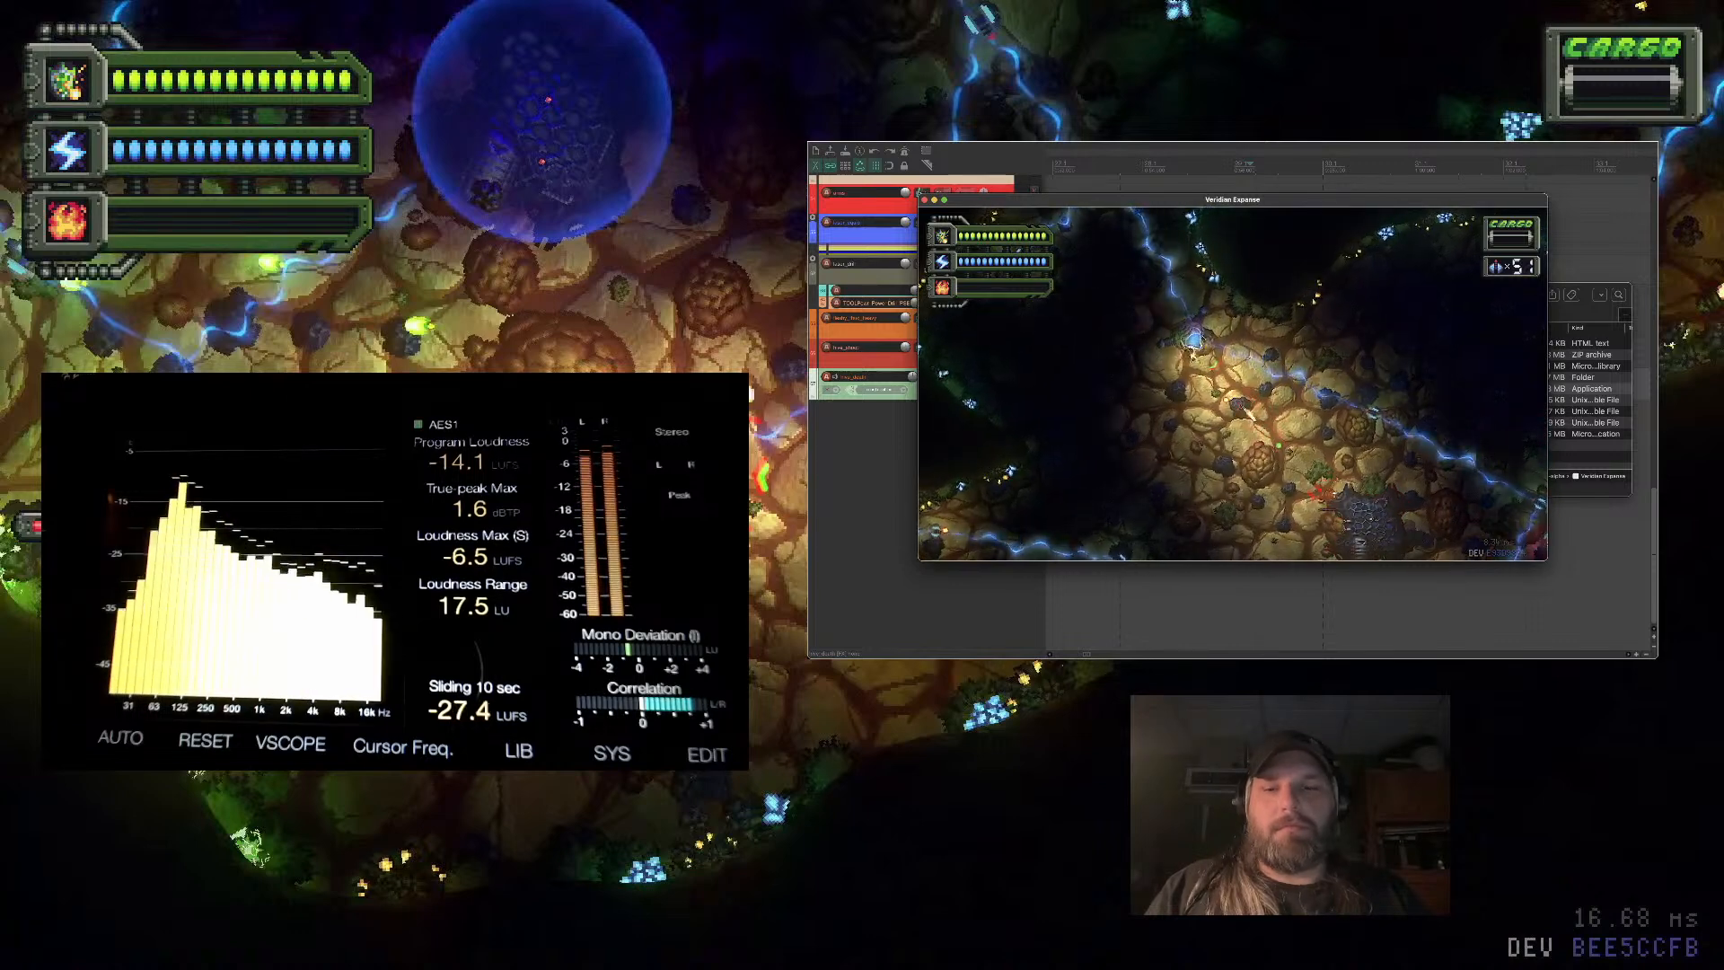
# Inspect a triggered sound event in the sound effects debug window, then keep fighting hives to check the mix
pyautogui.press('F1')
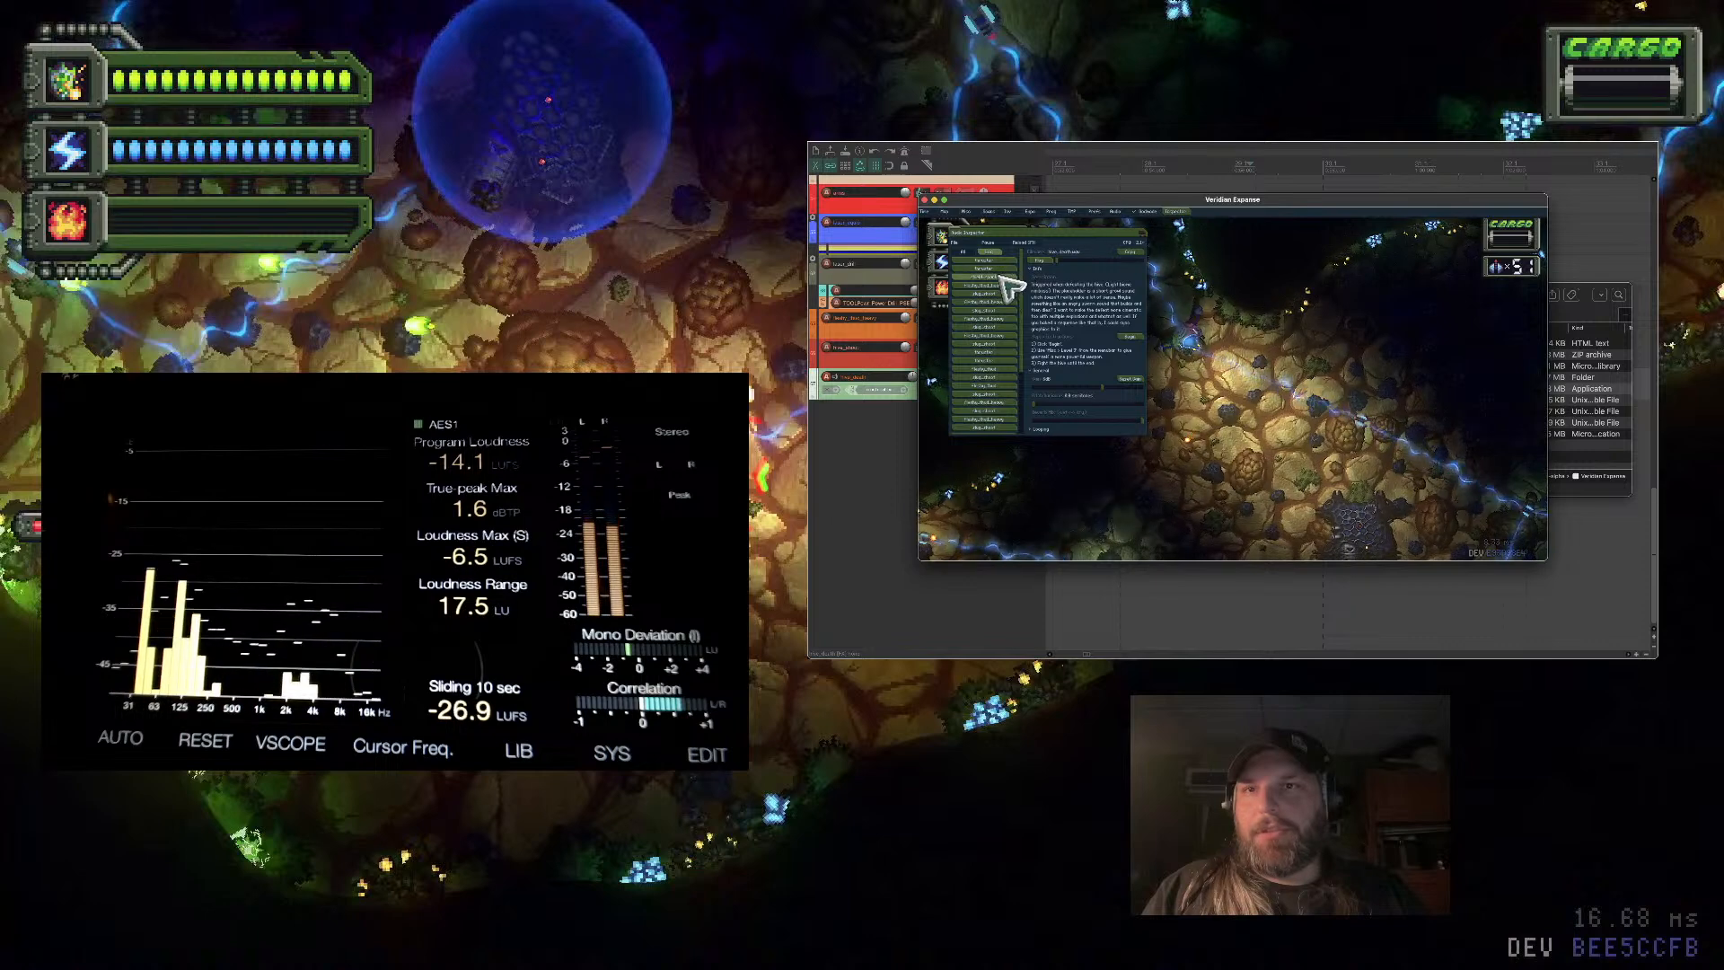
pyautogui.click(1006, 281)
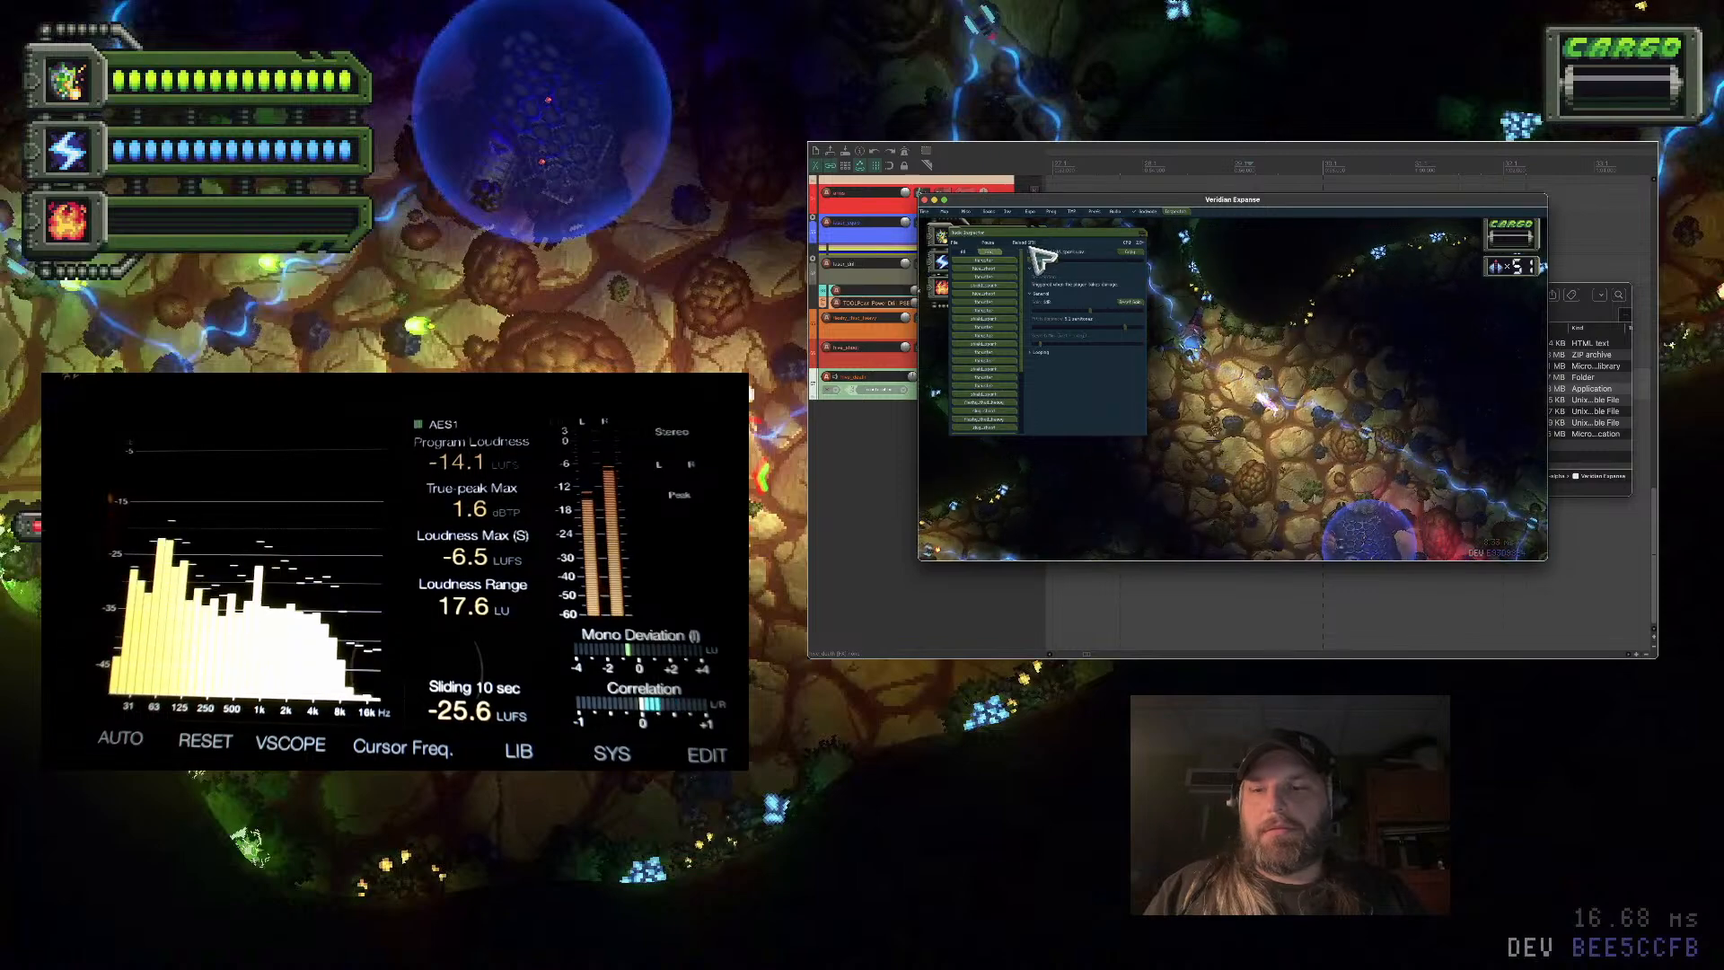
pyautogui.press('F1')
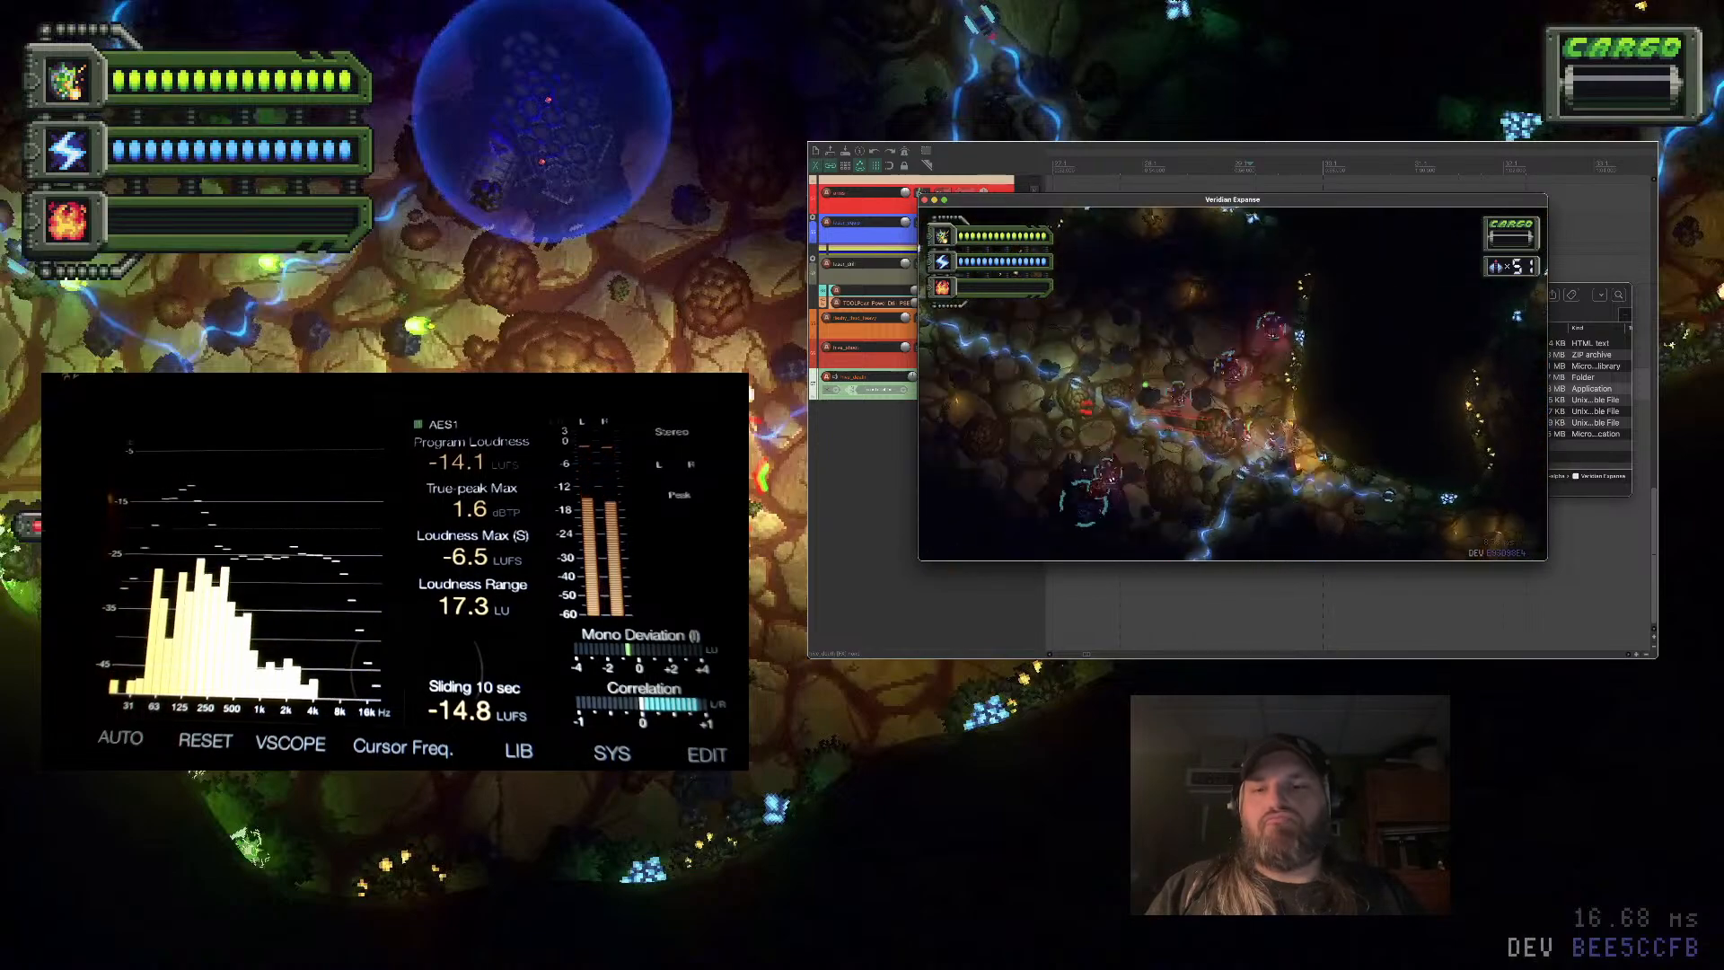
pyautogui.press('`')
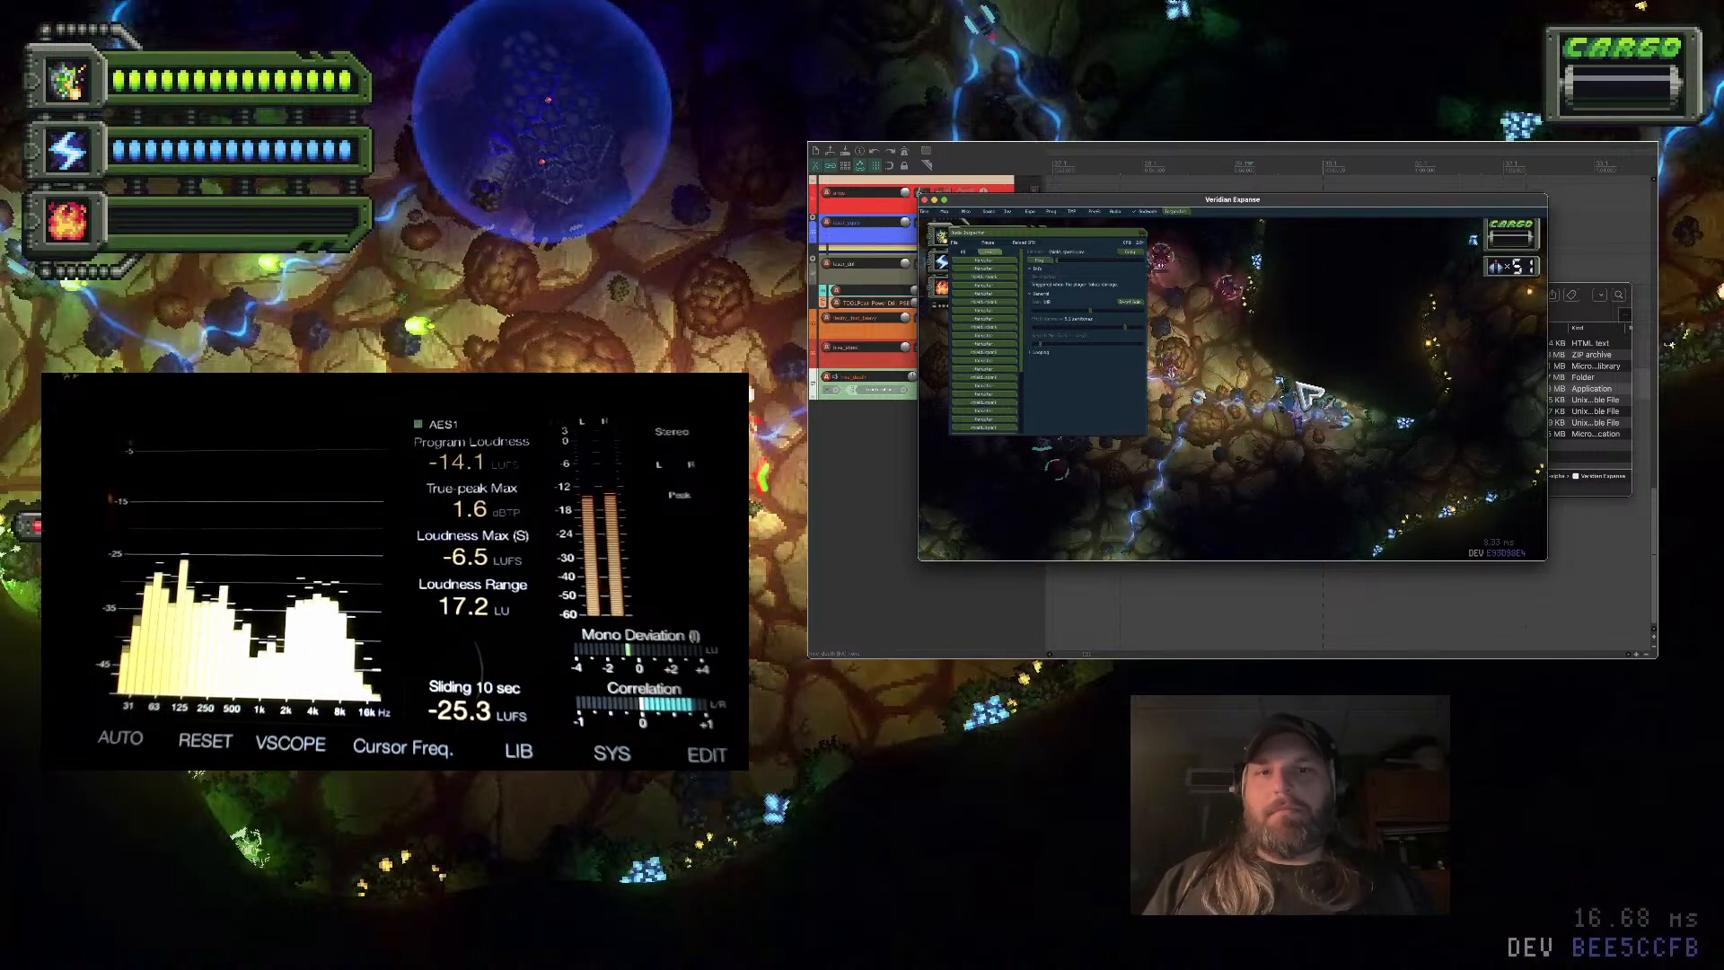
pyautogui.press('`')
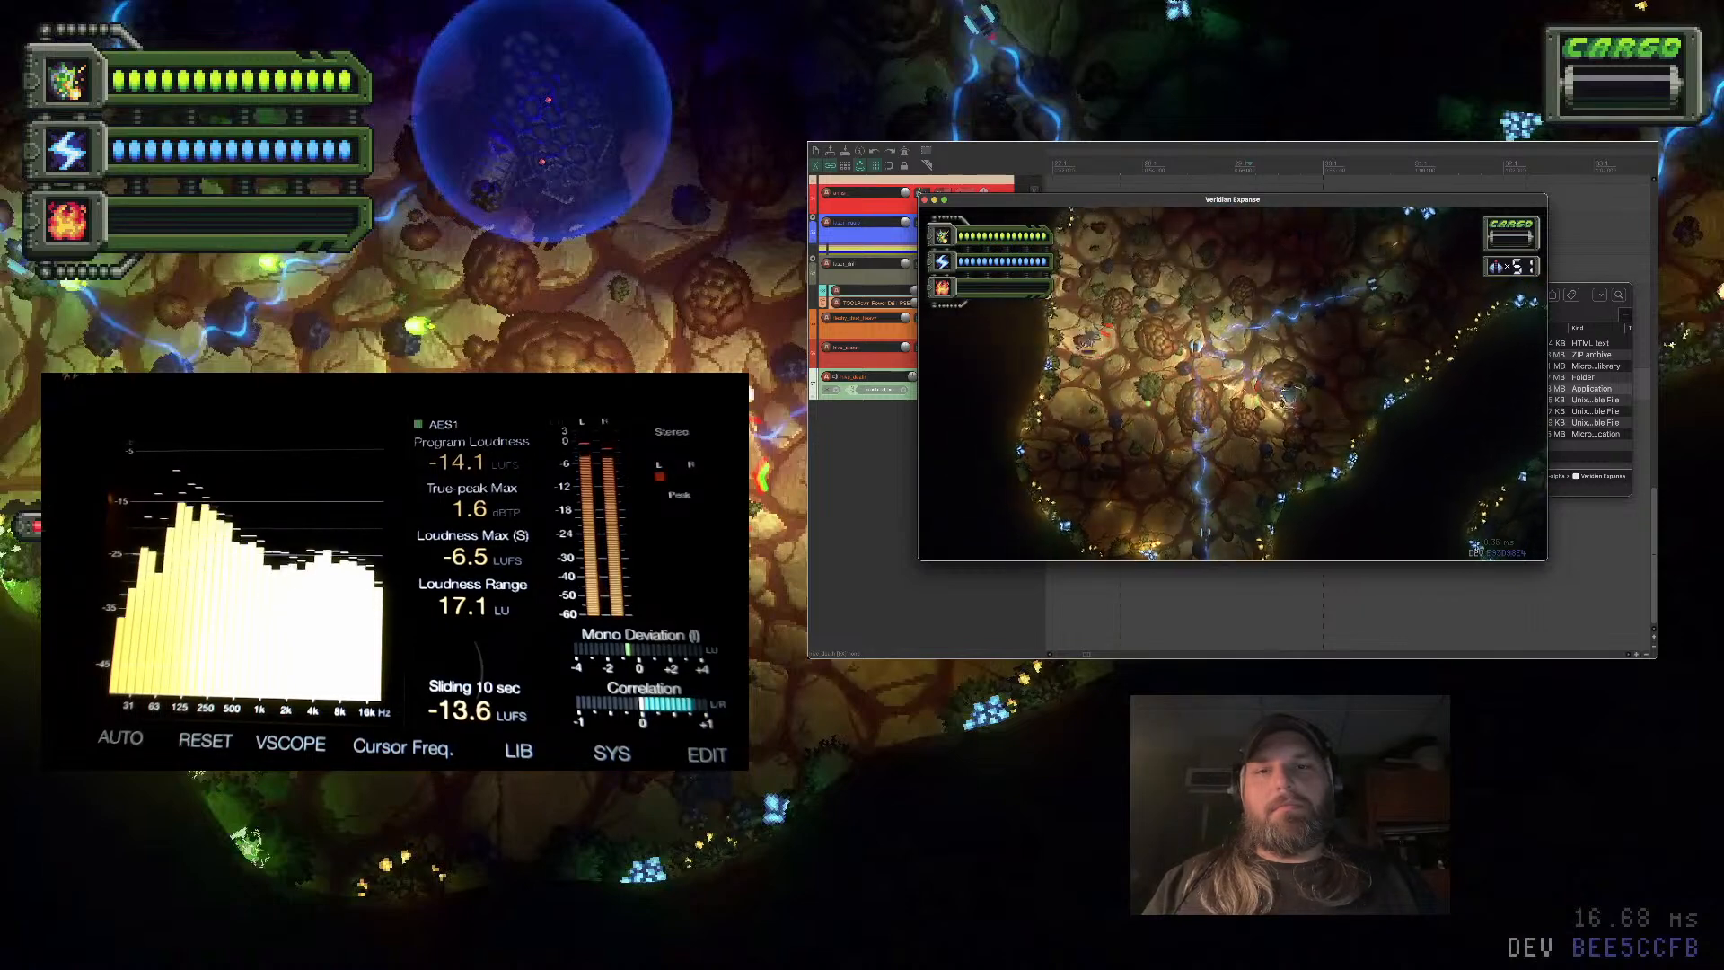
# Check the file options of the sound effects debug window and hide the debug overlay again
pyautogui.press('`')
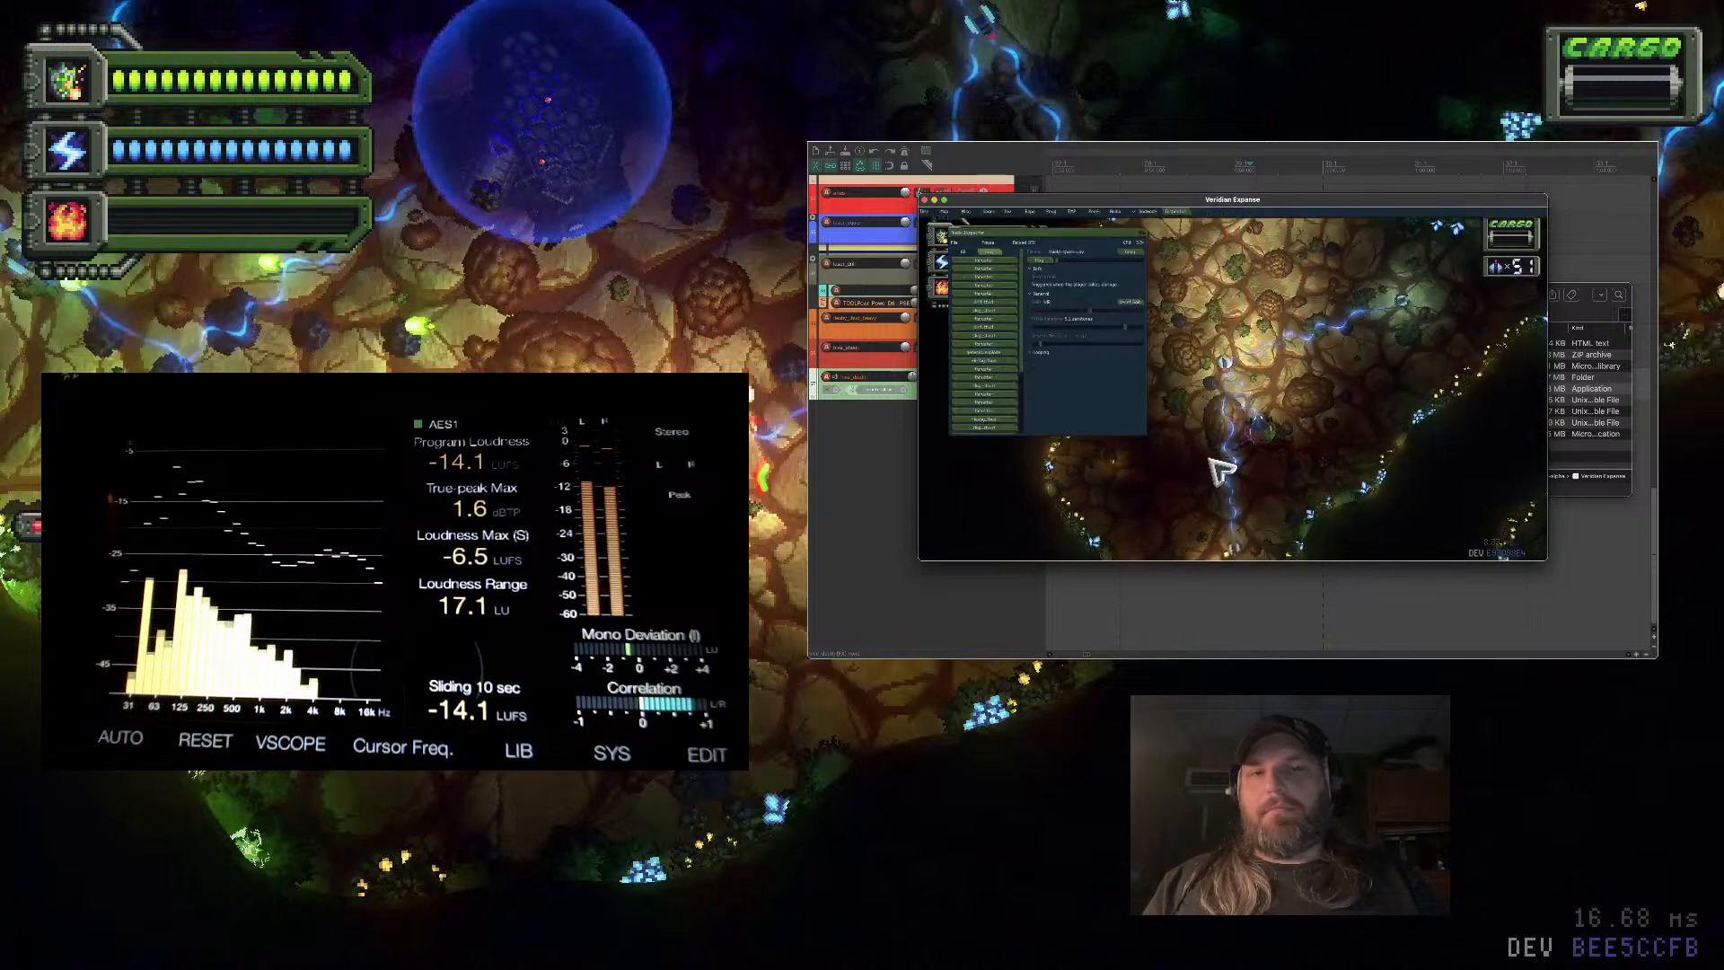
pyautogui.click(955, 242)
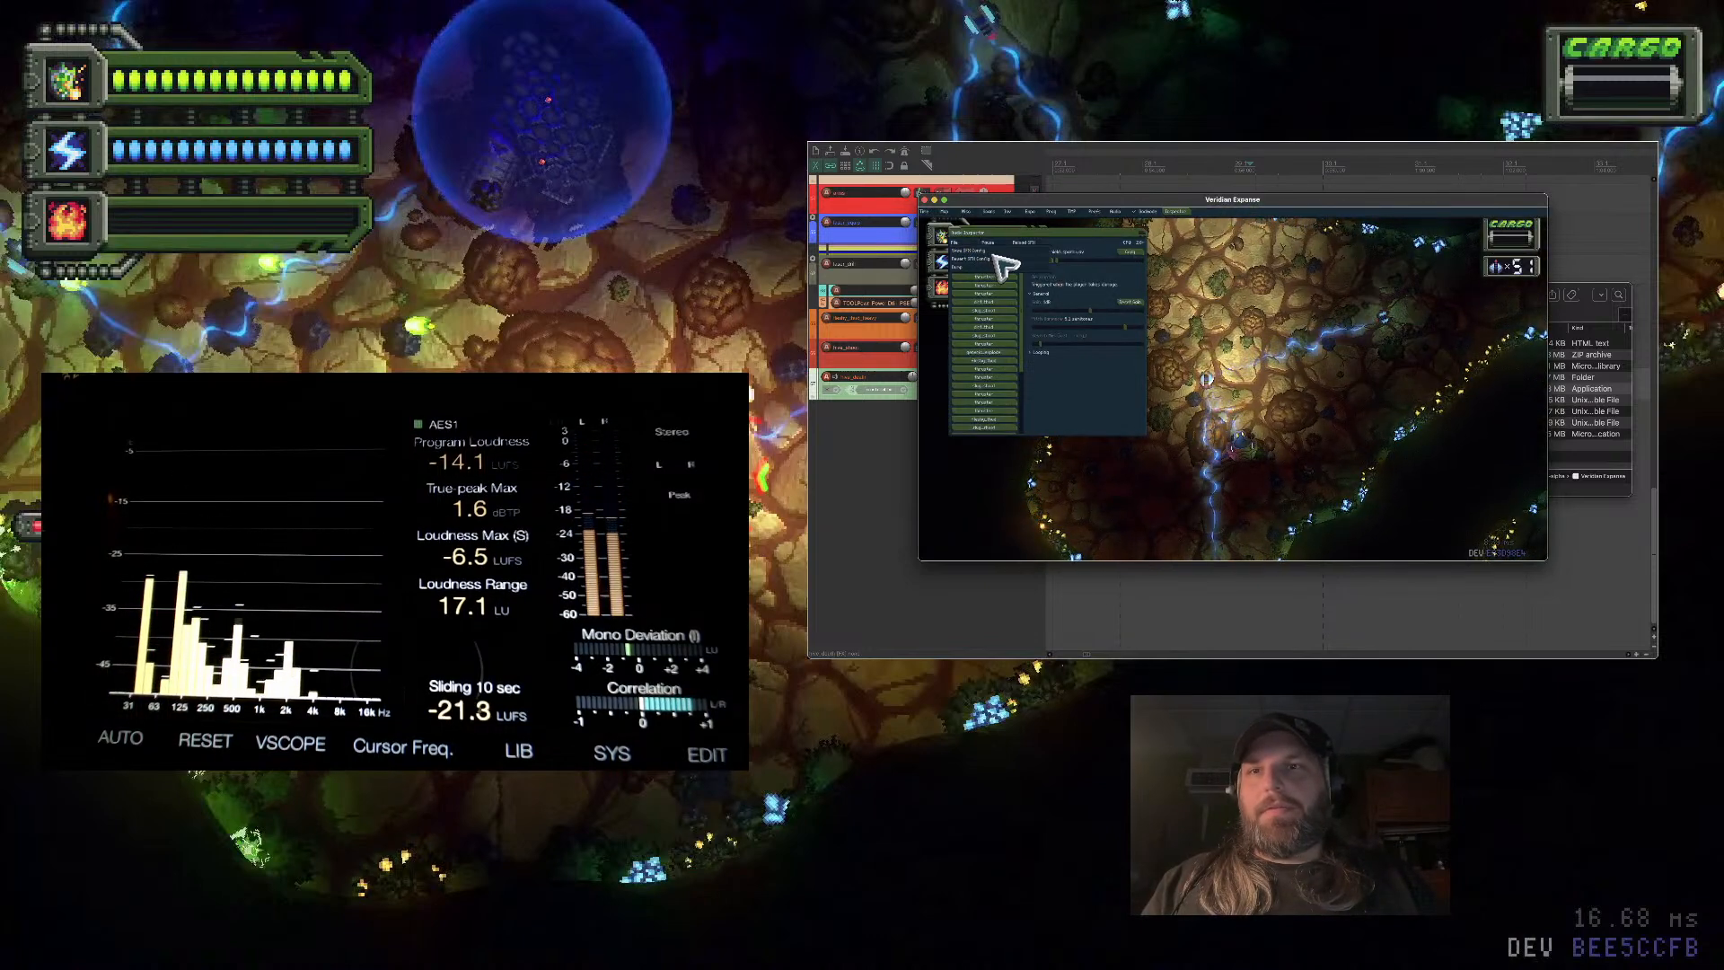
pyautogui.press('`')
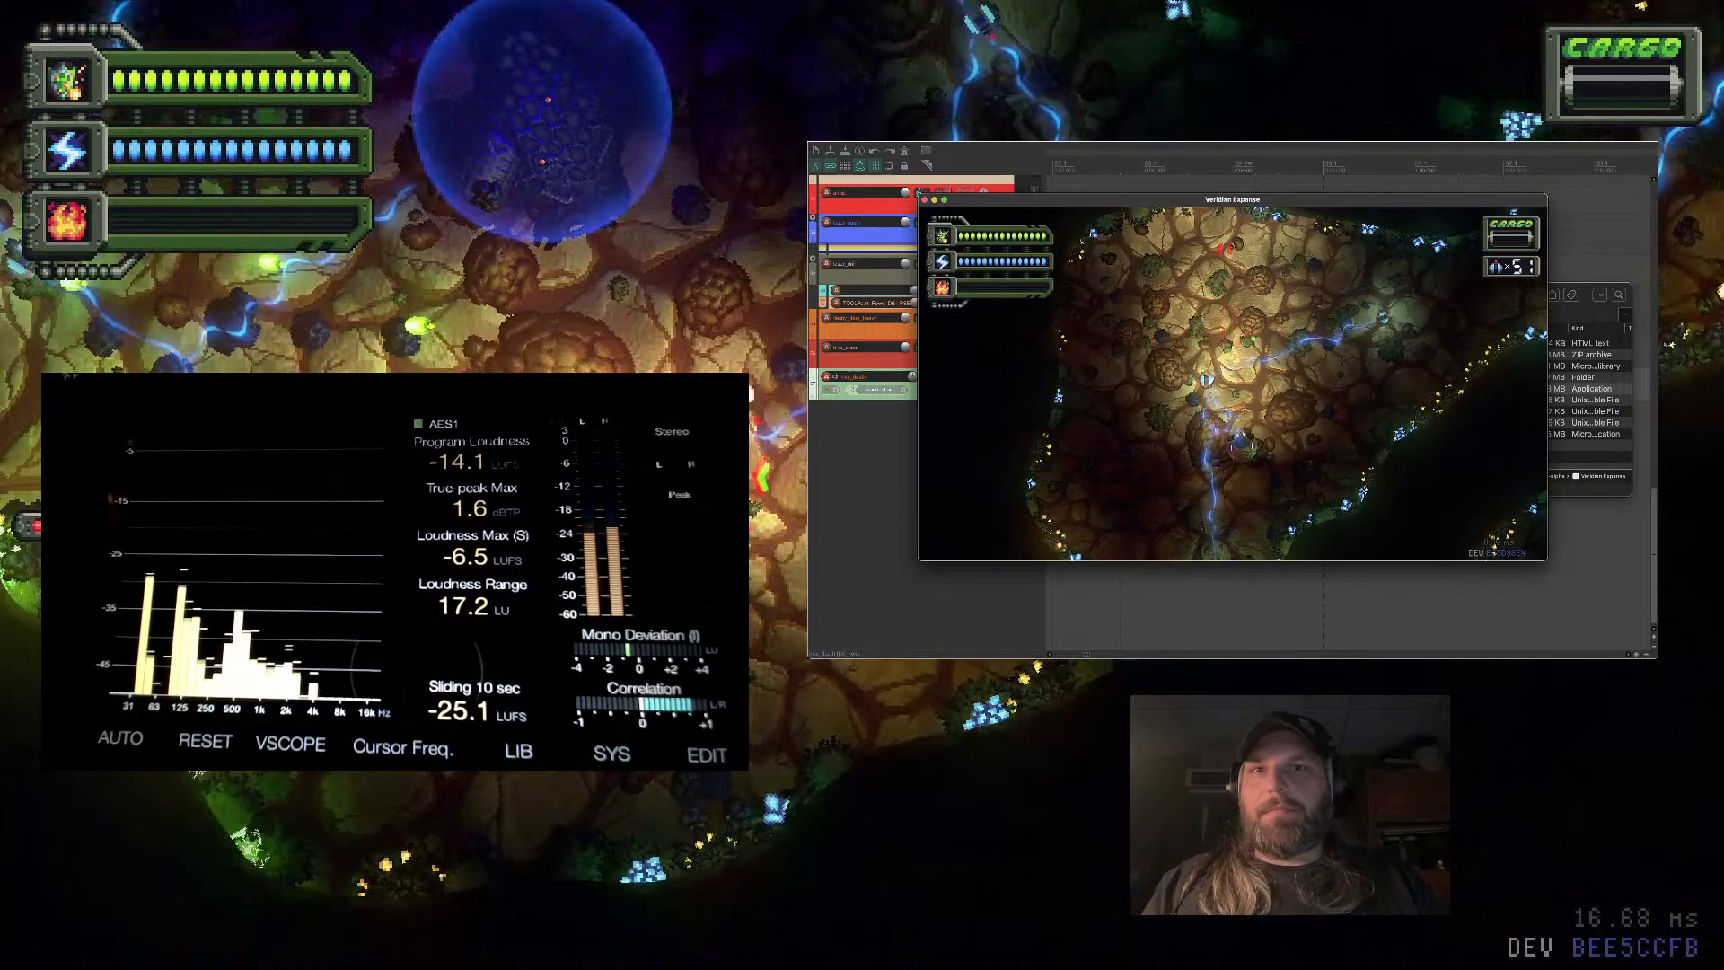
pyautogui.press('`')
pyautogui.press('`')
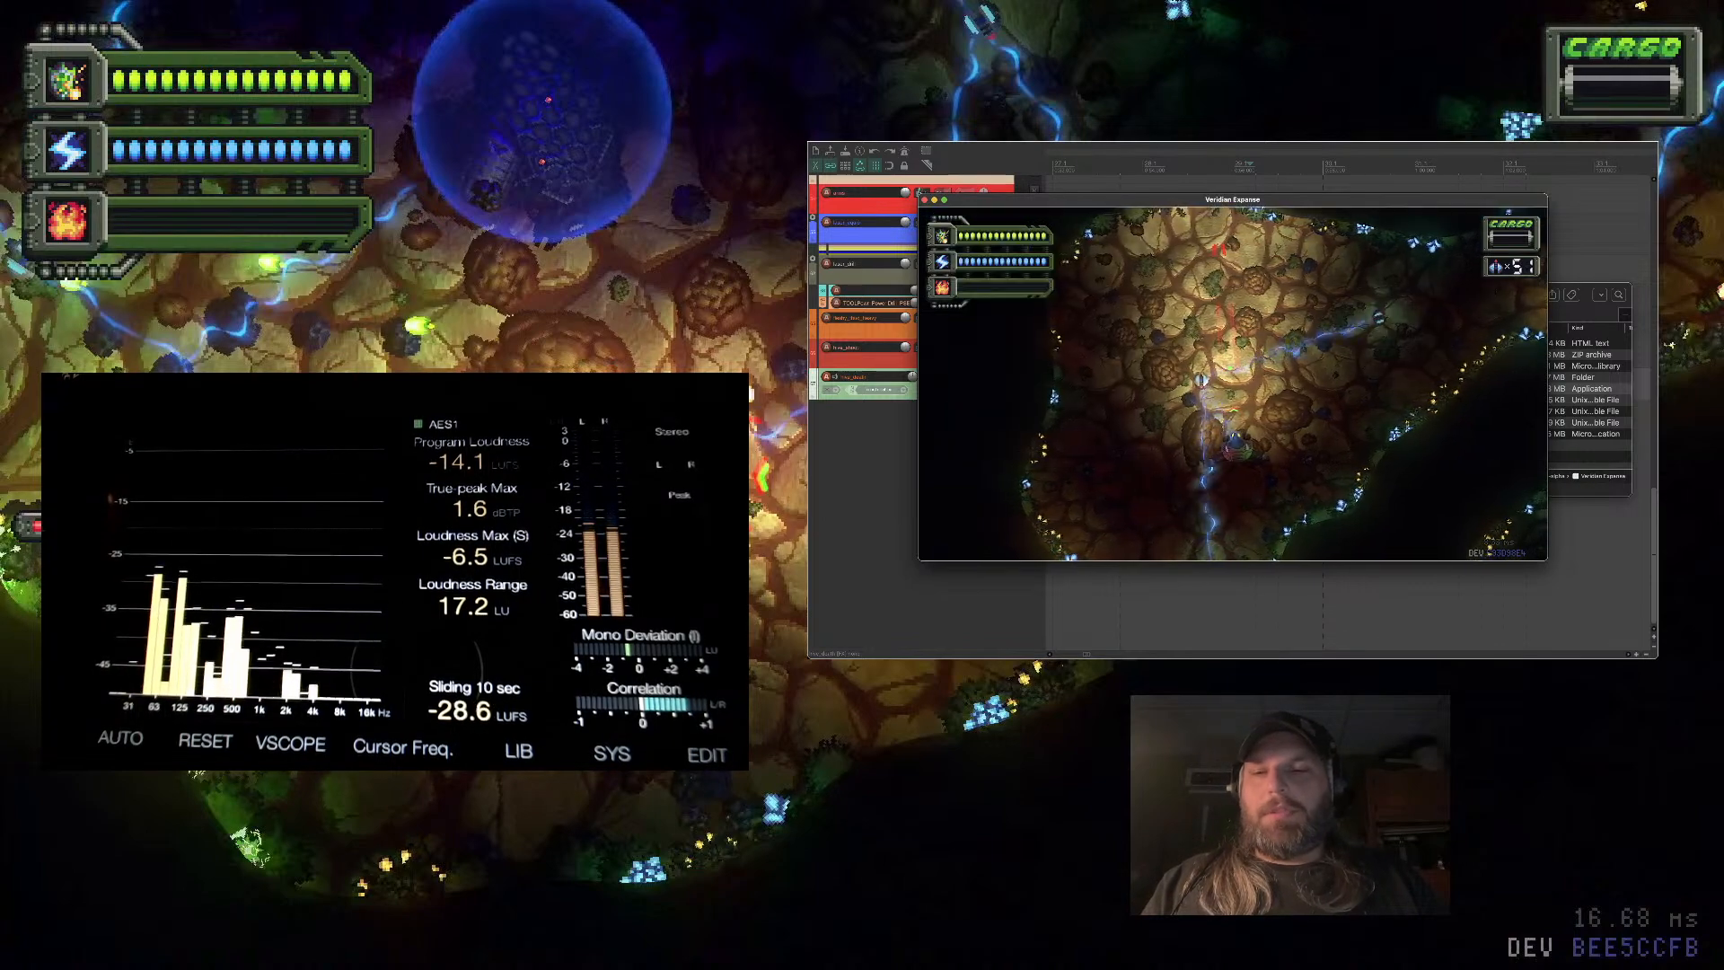
# Leave the running game session for the main menu and quit Veridian Expanse
pyautogui.press('Escape')
pyautogui.click(1225, 405)
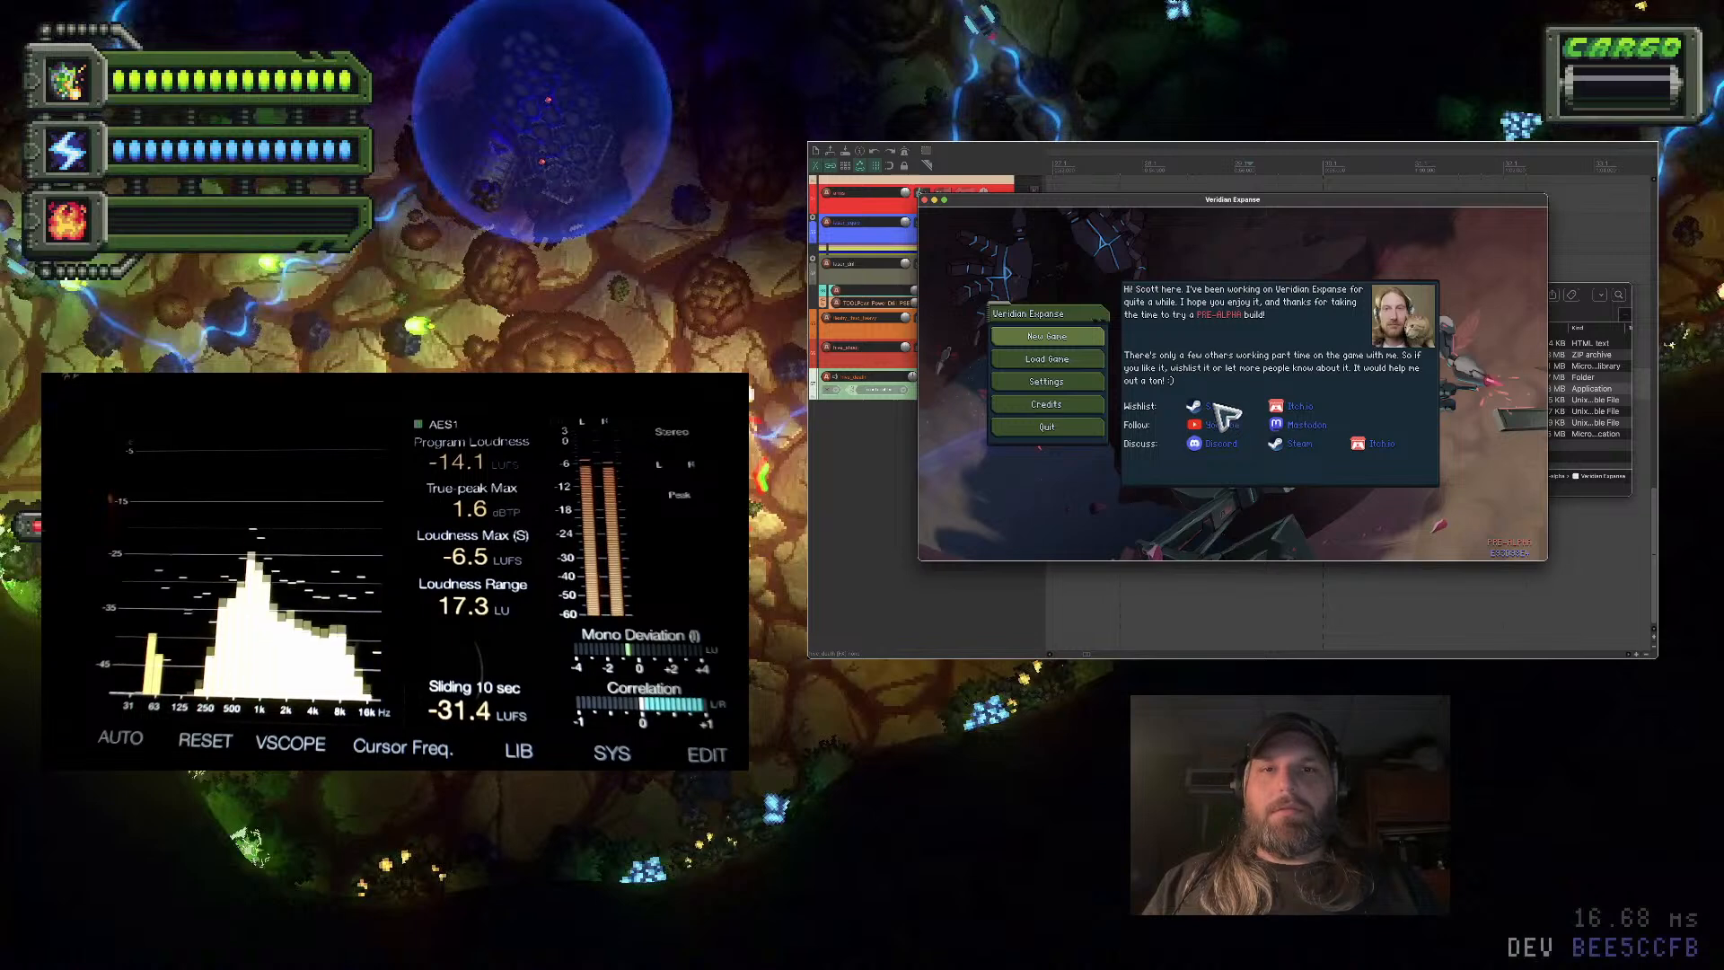
pyautogui.click(1047, 427)
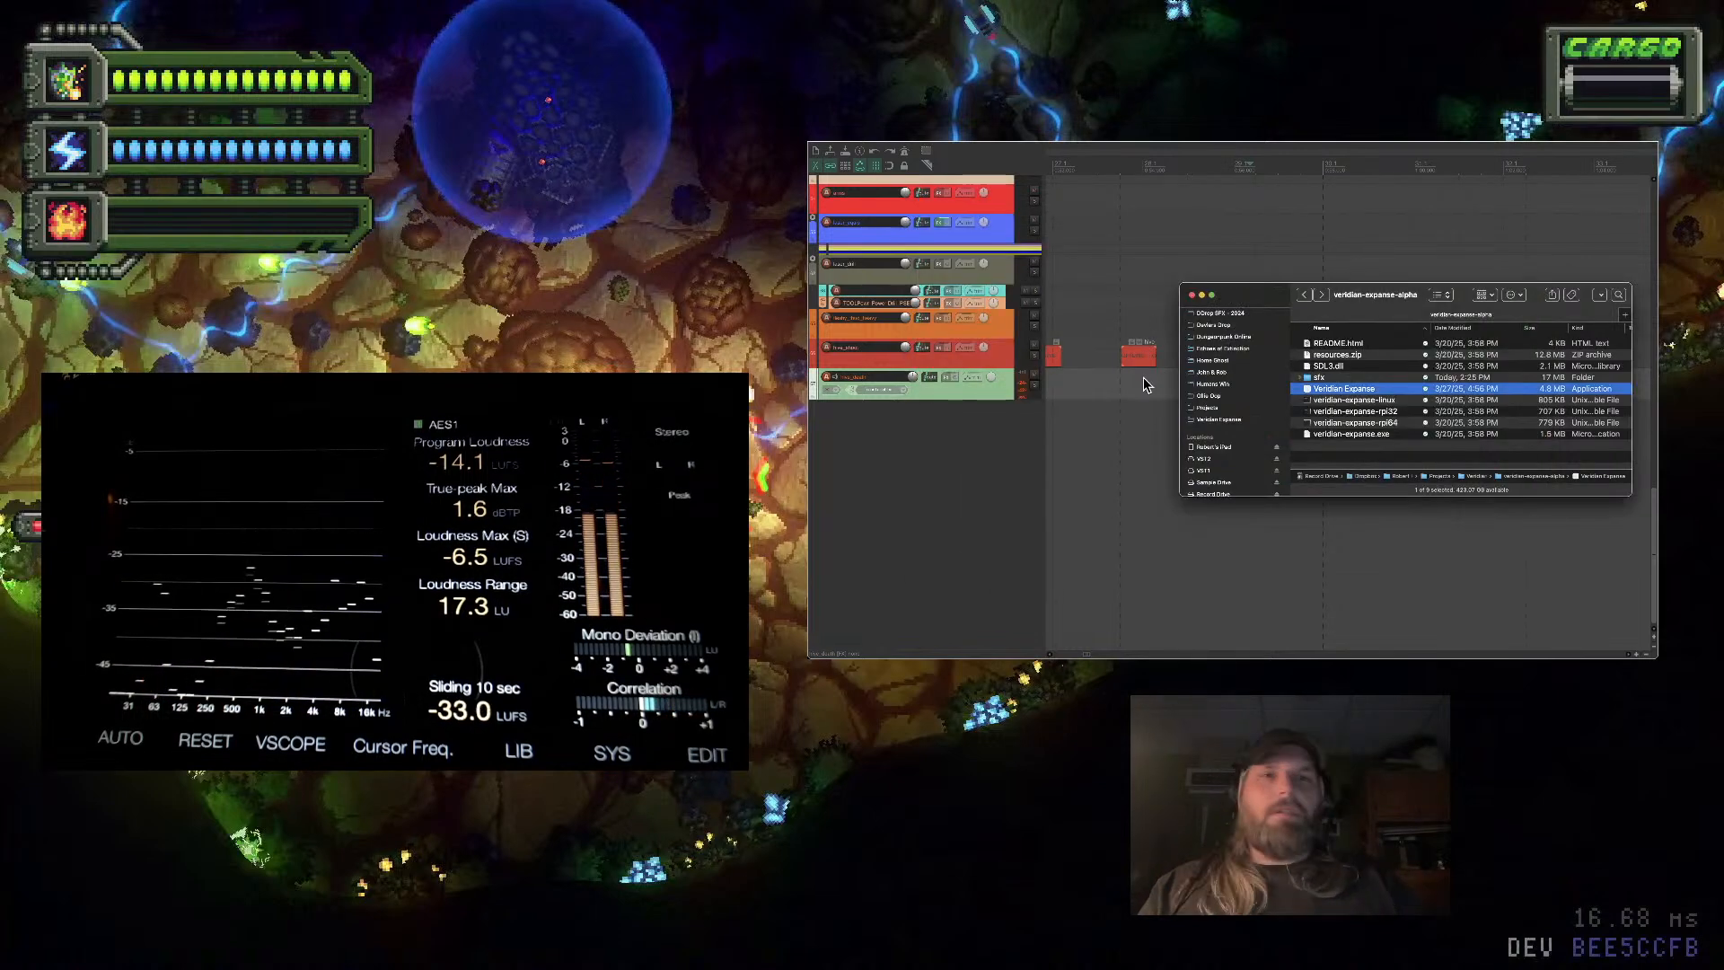
# Close the Finder window and place the edit cursor just before the green hive_death item in the REAPER project
pyautogui.click(1193, 297)
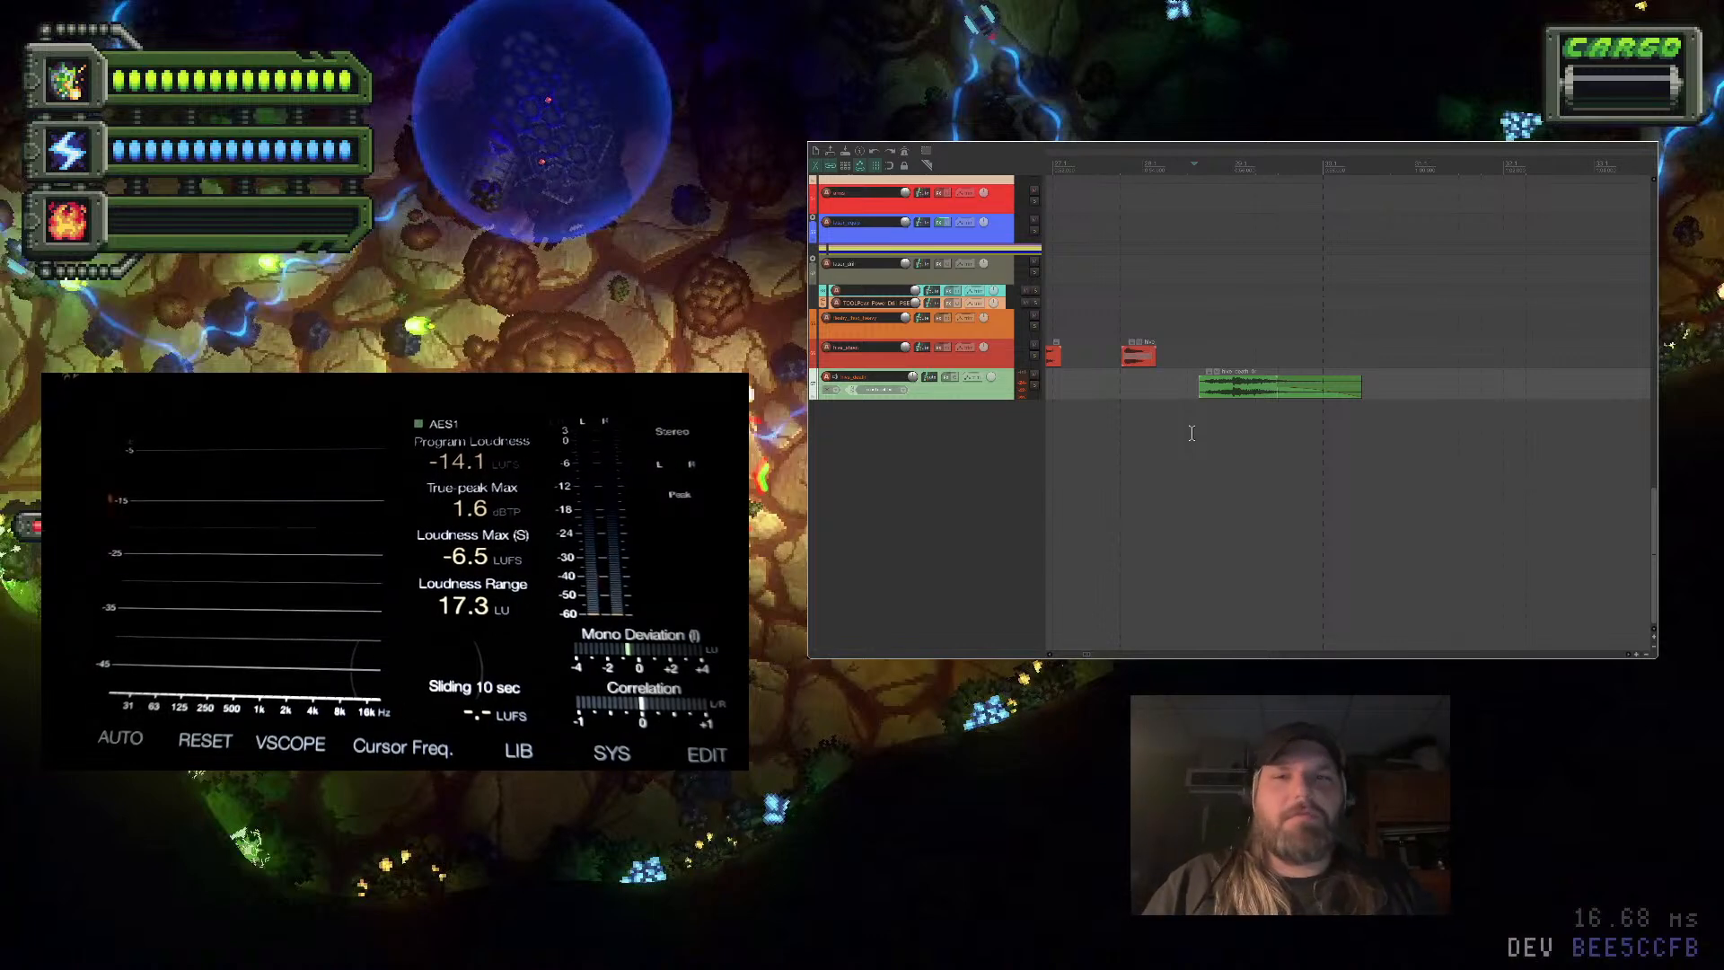
pyautogui.click(1213, 461)
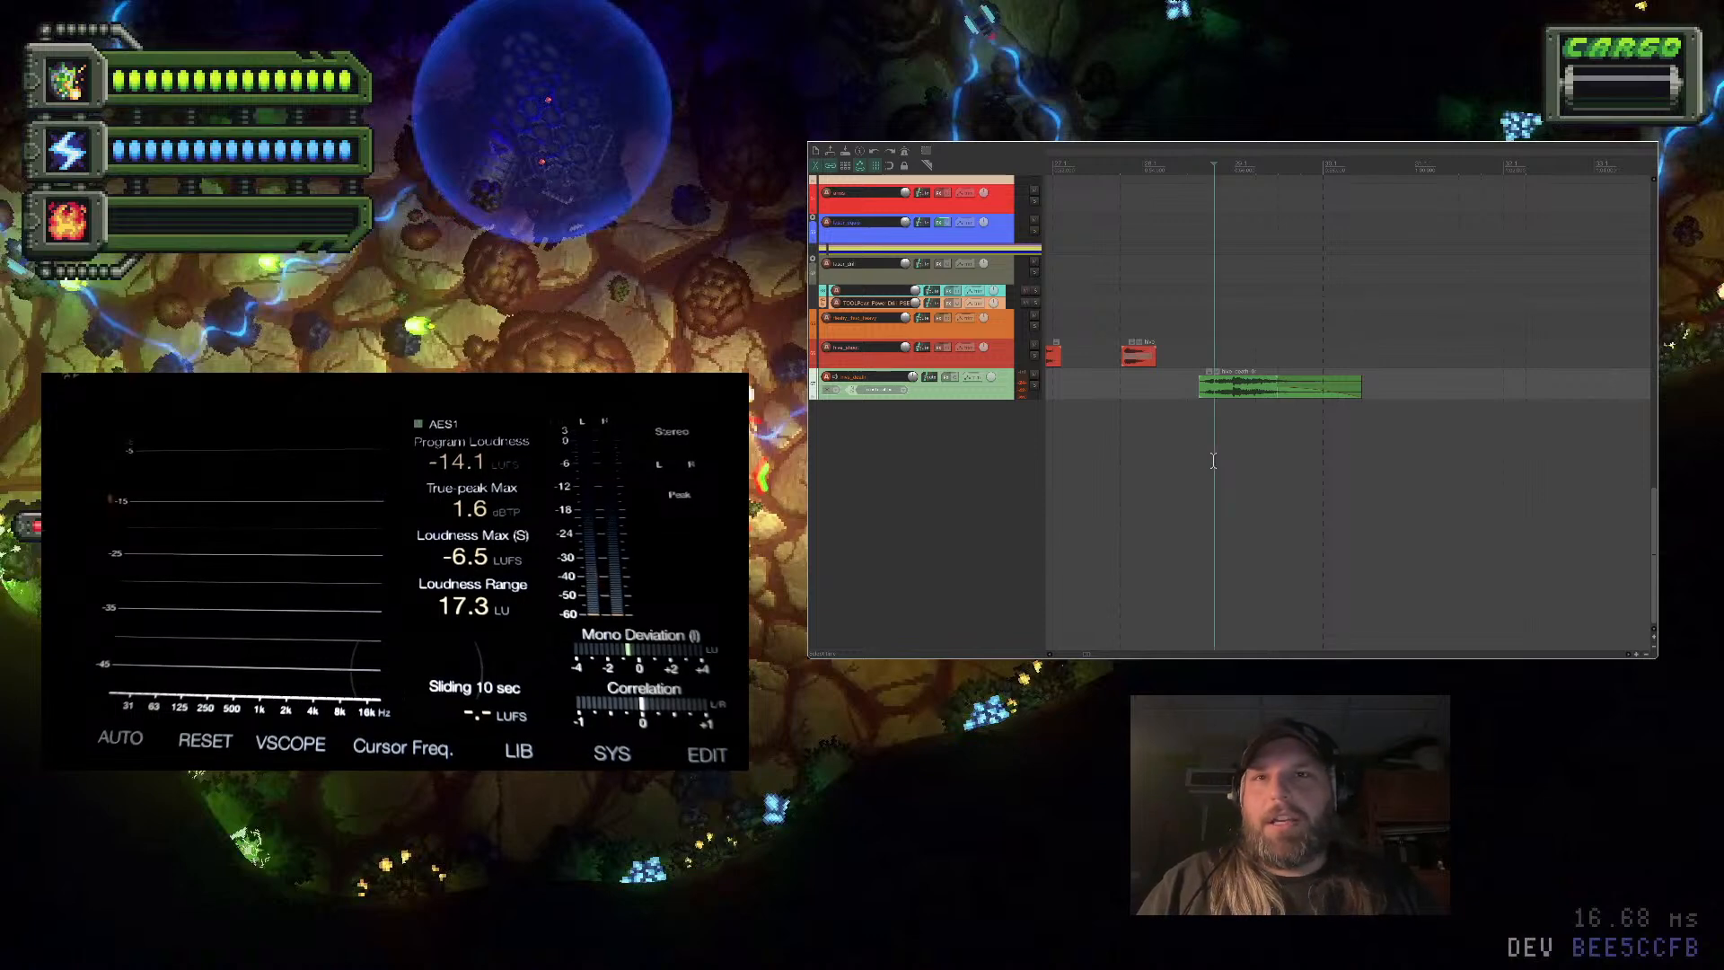
pyautogui.click(1194, 429)
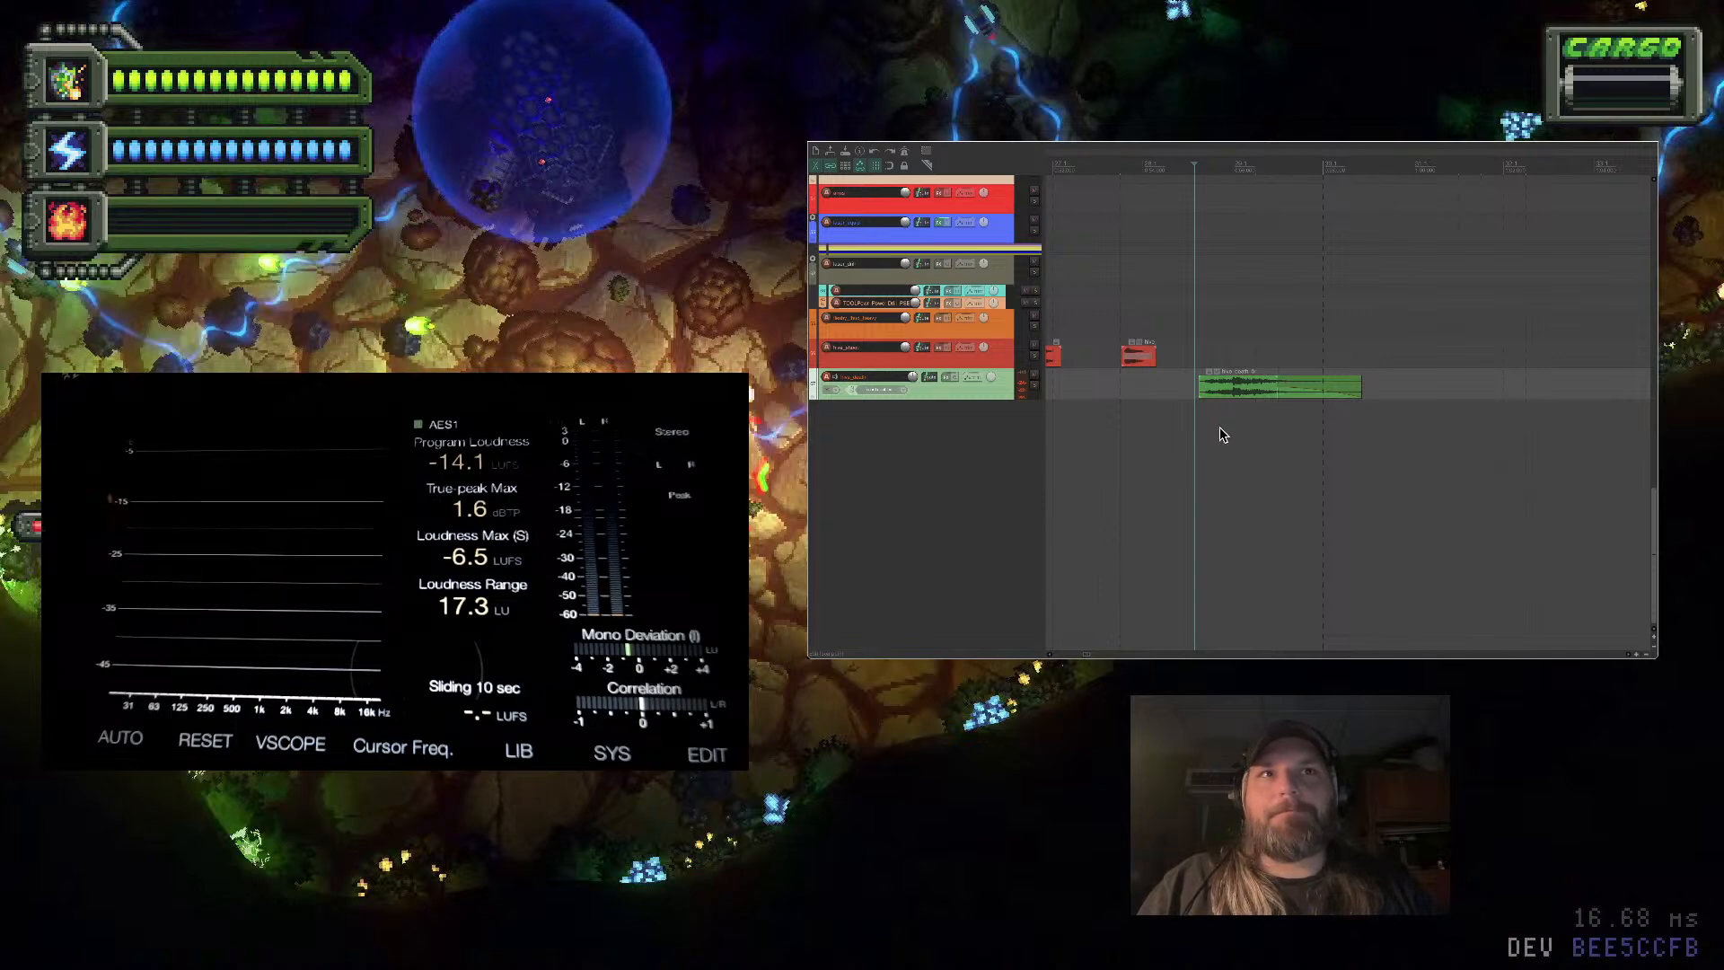
# Hide REAPER and open the Veridian Expanse project folder in a new Finder window
pyautogui.press('super+h')
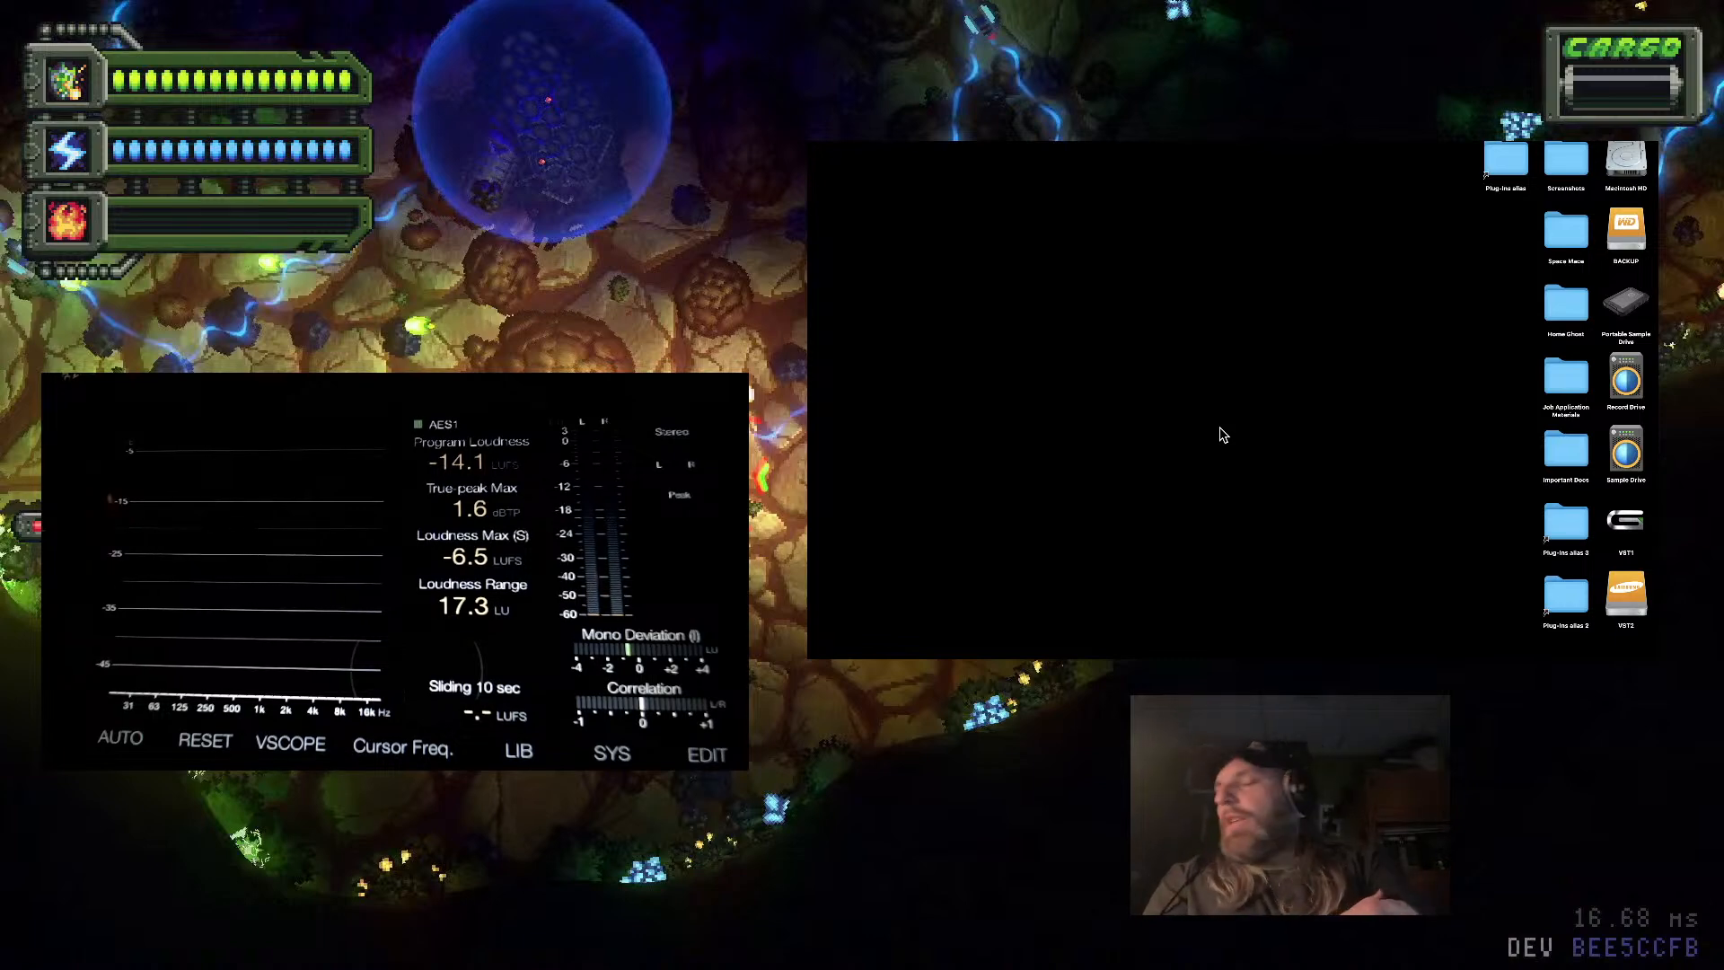
pyautogui.moveTo(1642, 488)
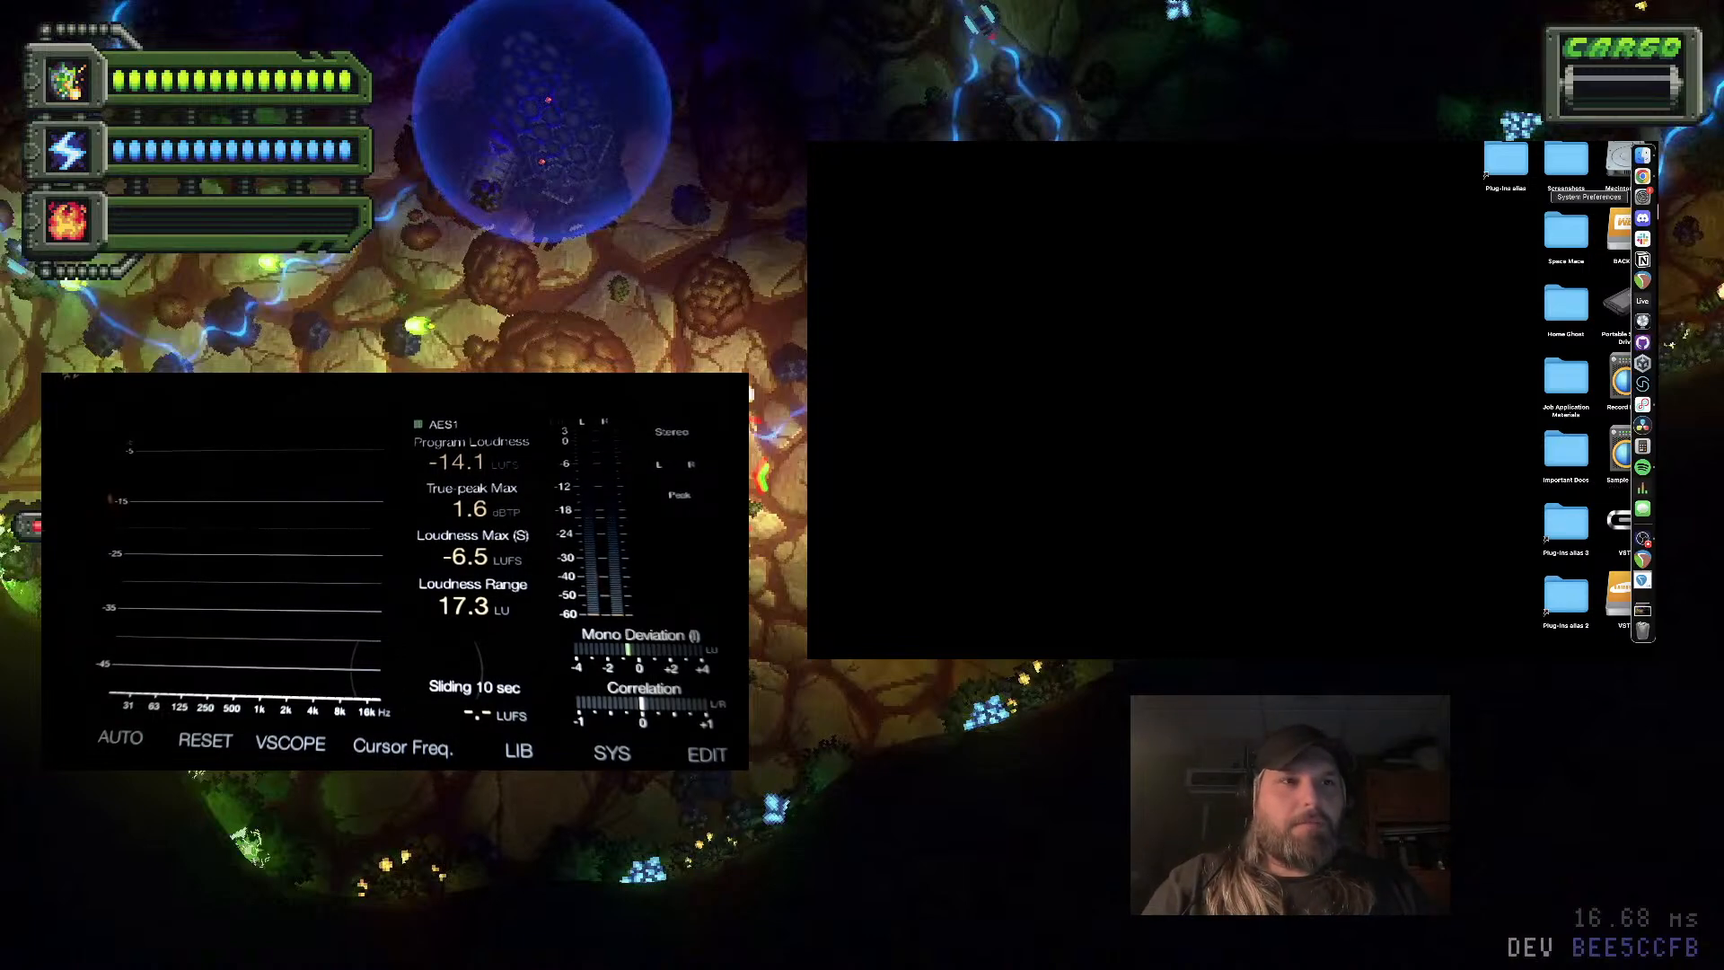
pyautogui.click(1643, 158)
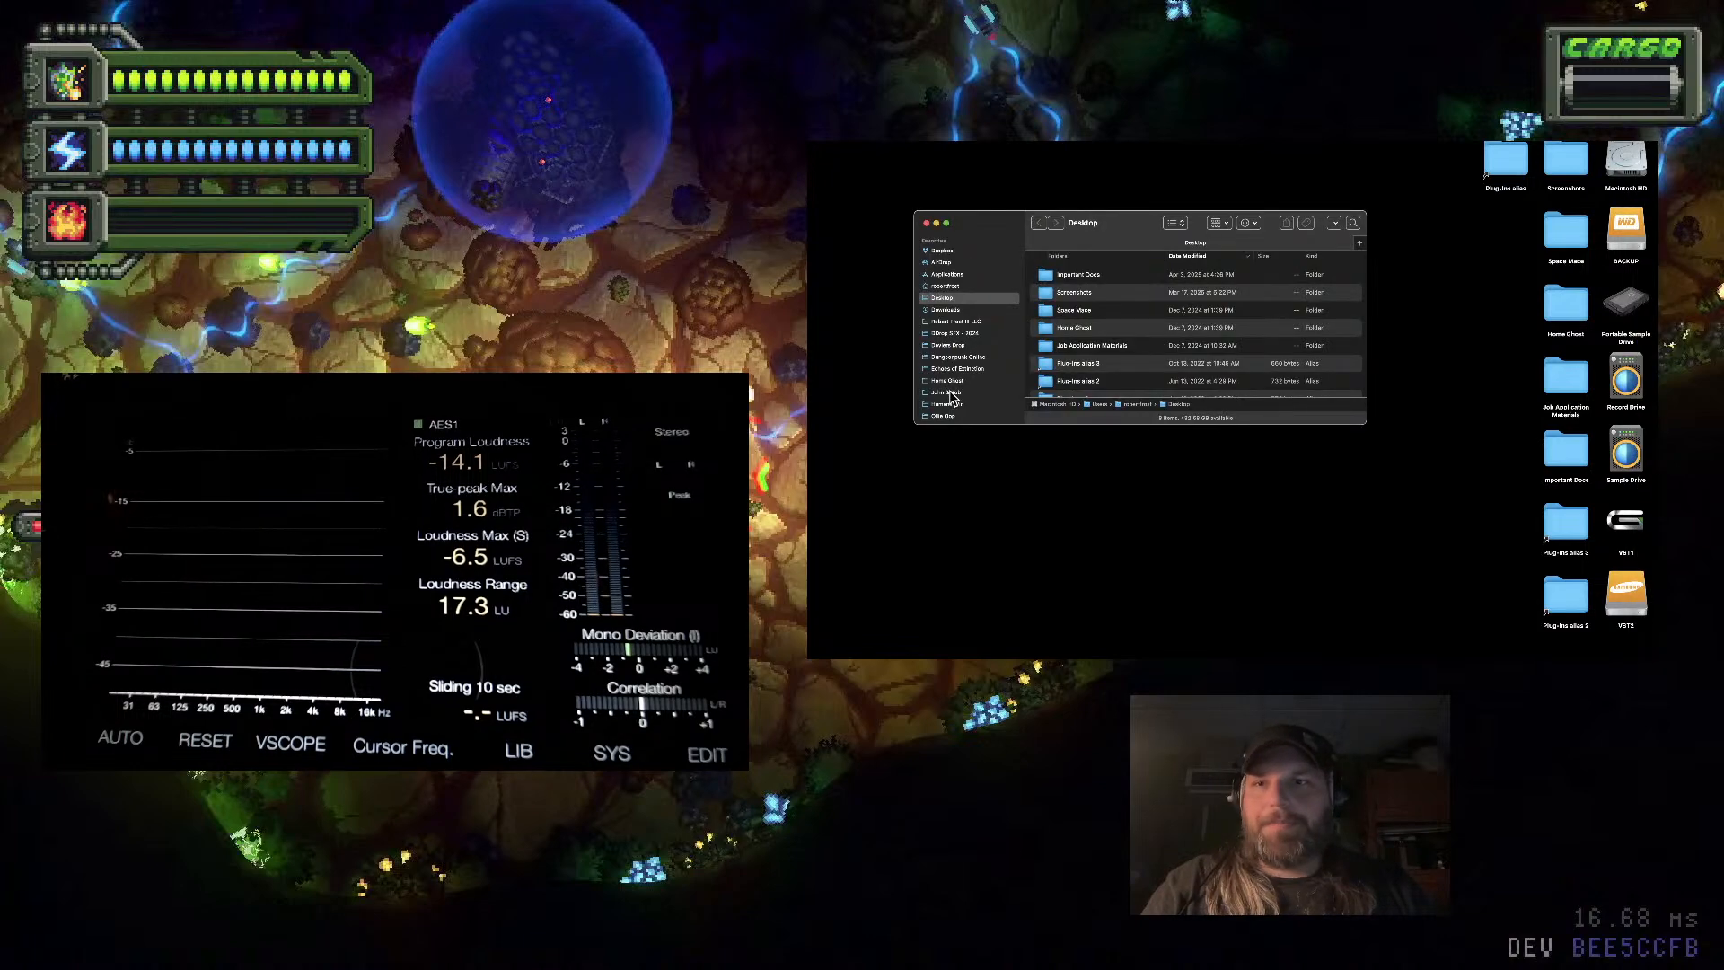
pyautogui.click(976, 308)
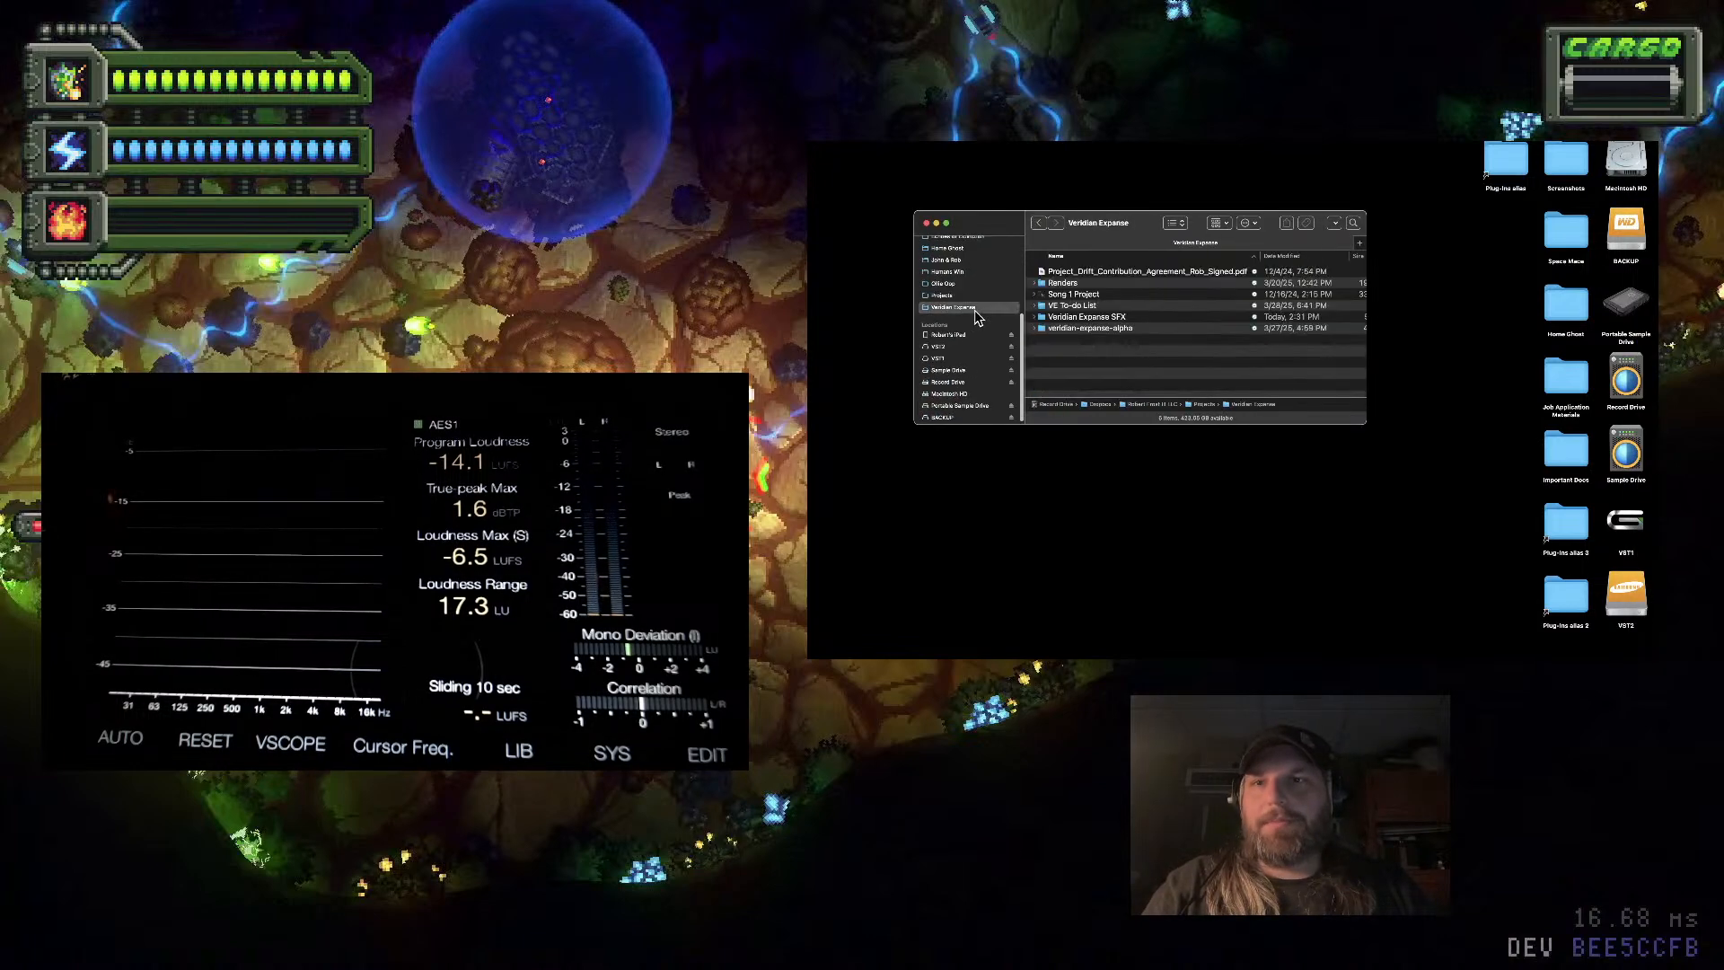
# Open the VE To-do List folder and select the hive_death file in its list
pyautogui.click(1106, 308)
pyautogui.doubleClick(1106, 307)
pyautogui.scroll(-10, 1141, 327)
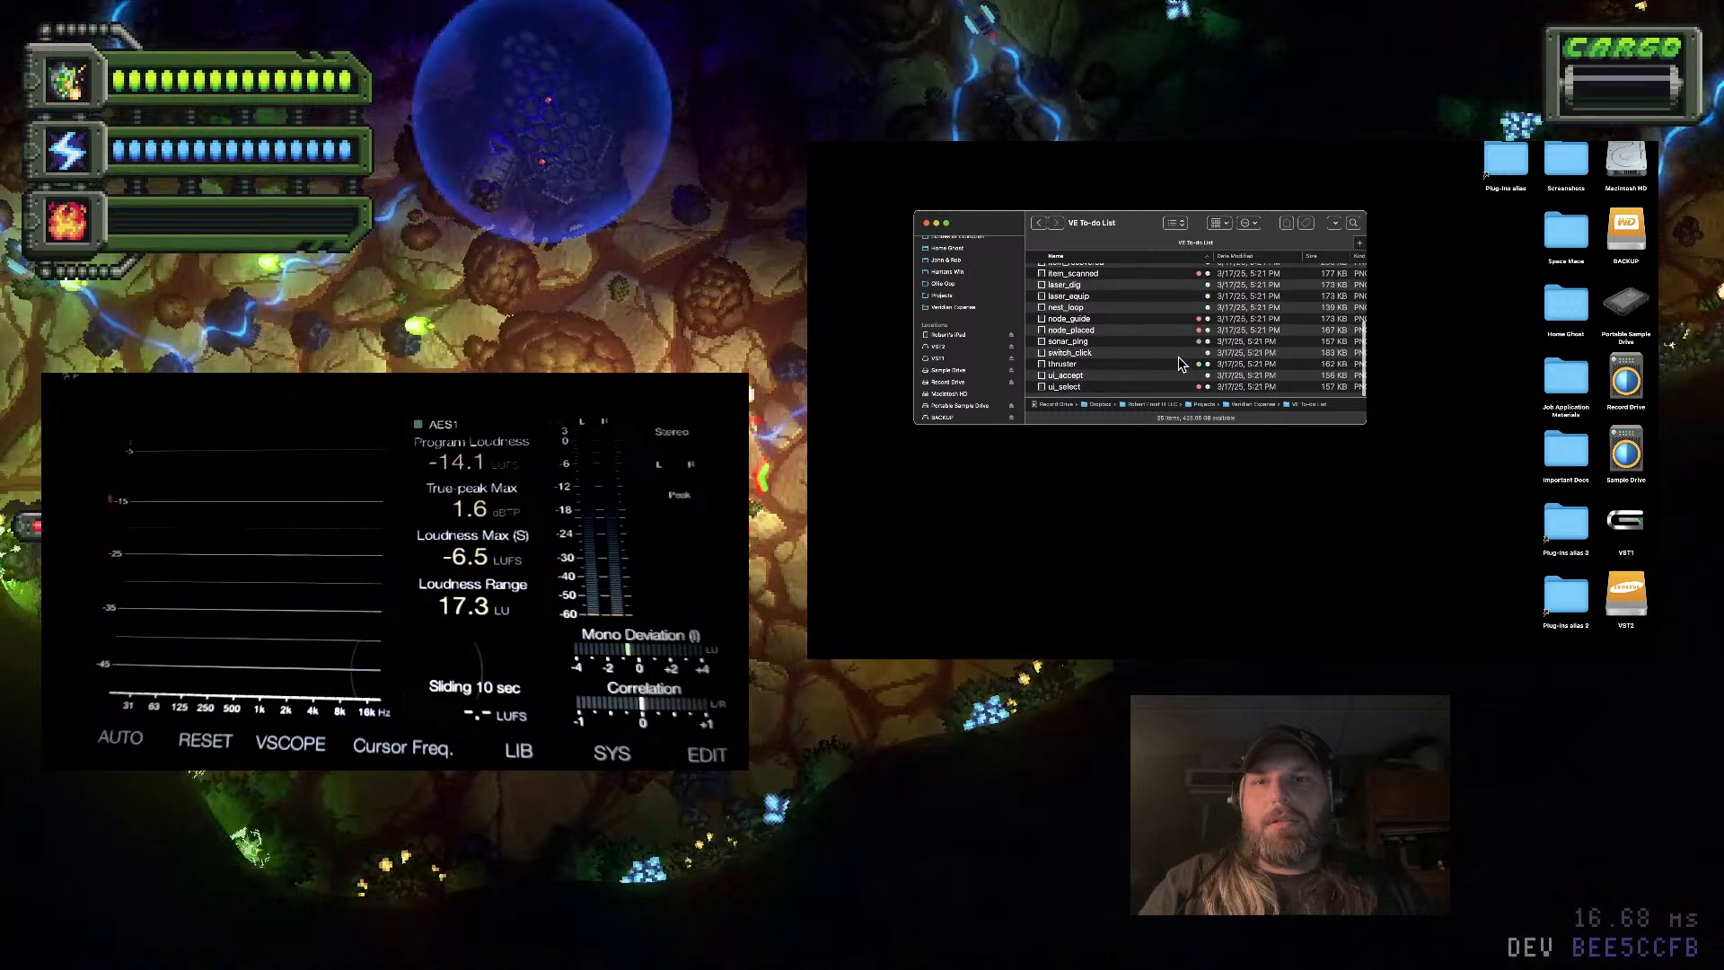
pyautogui.scroll(5, 1169, 366)
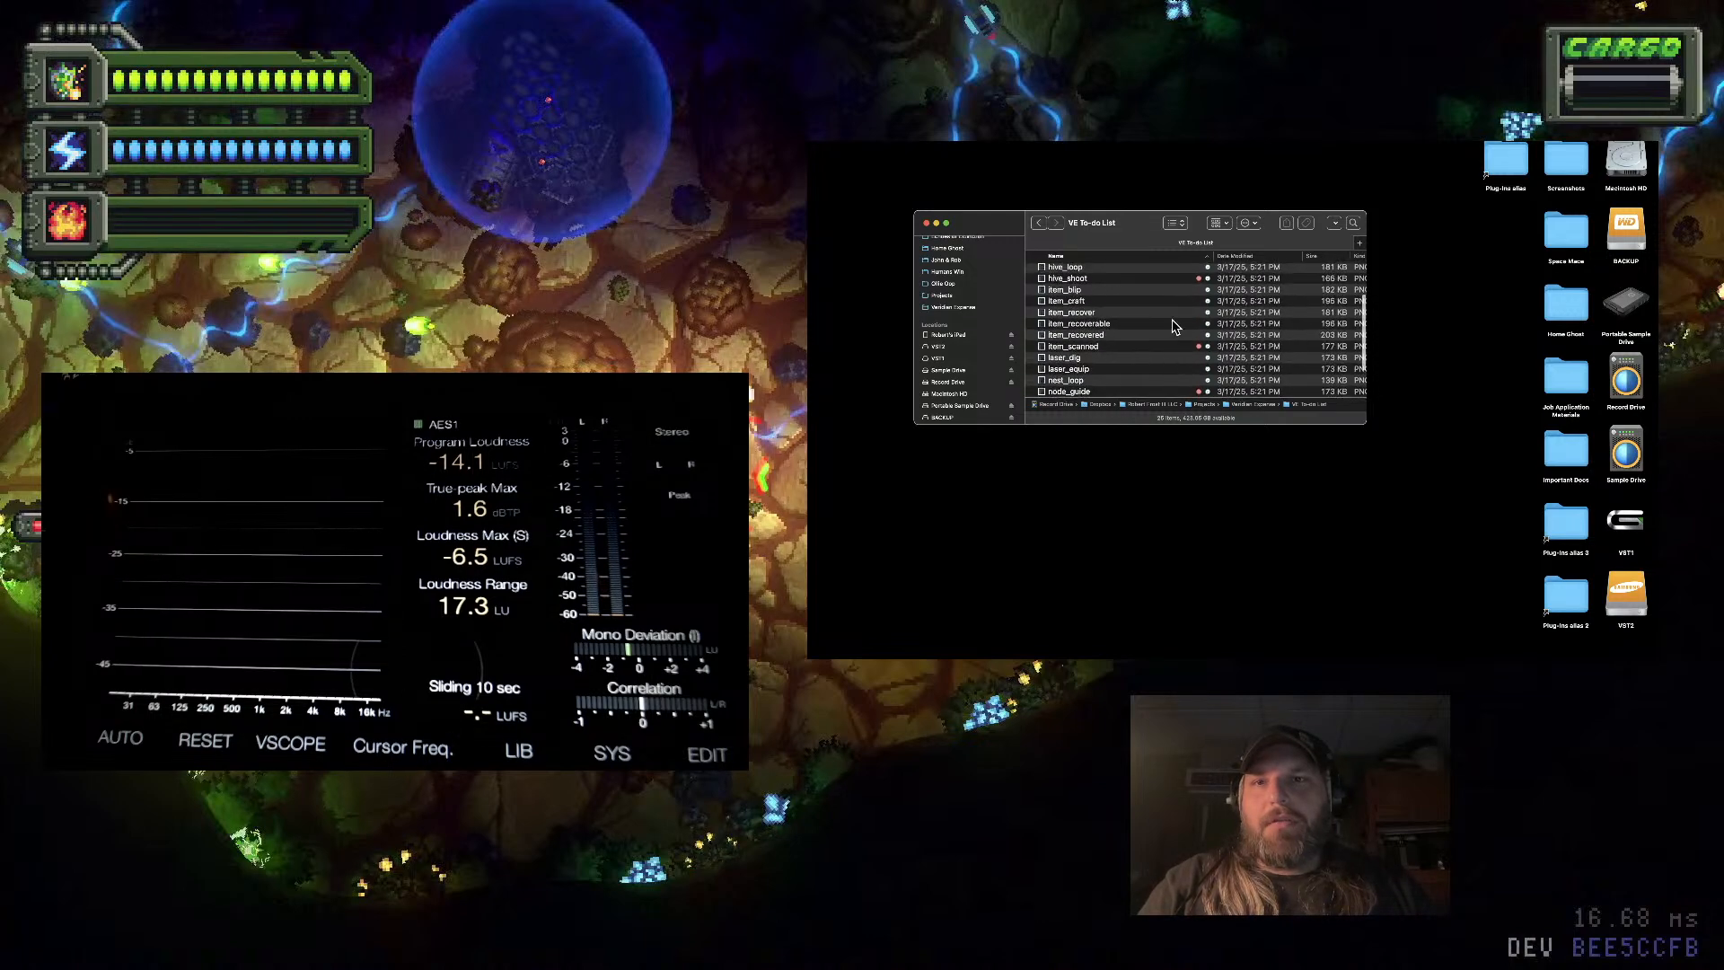
pyautogui.click(1166, 312)
pyautogui.click(1161, 297)
pyautogui.rightClick(1161, 296)
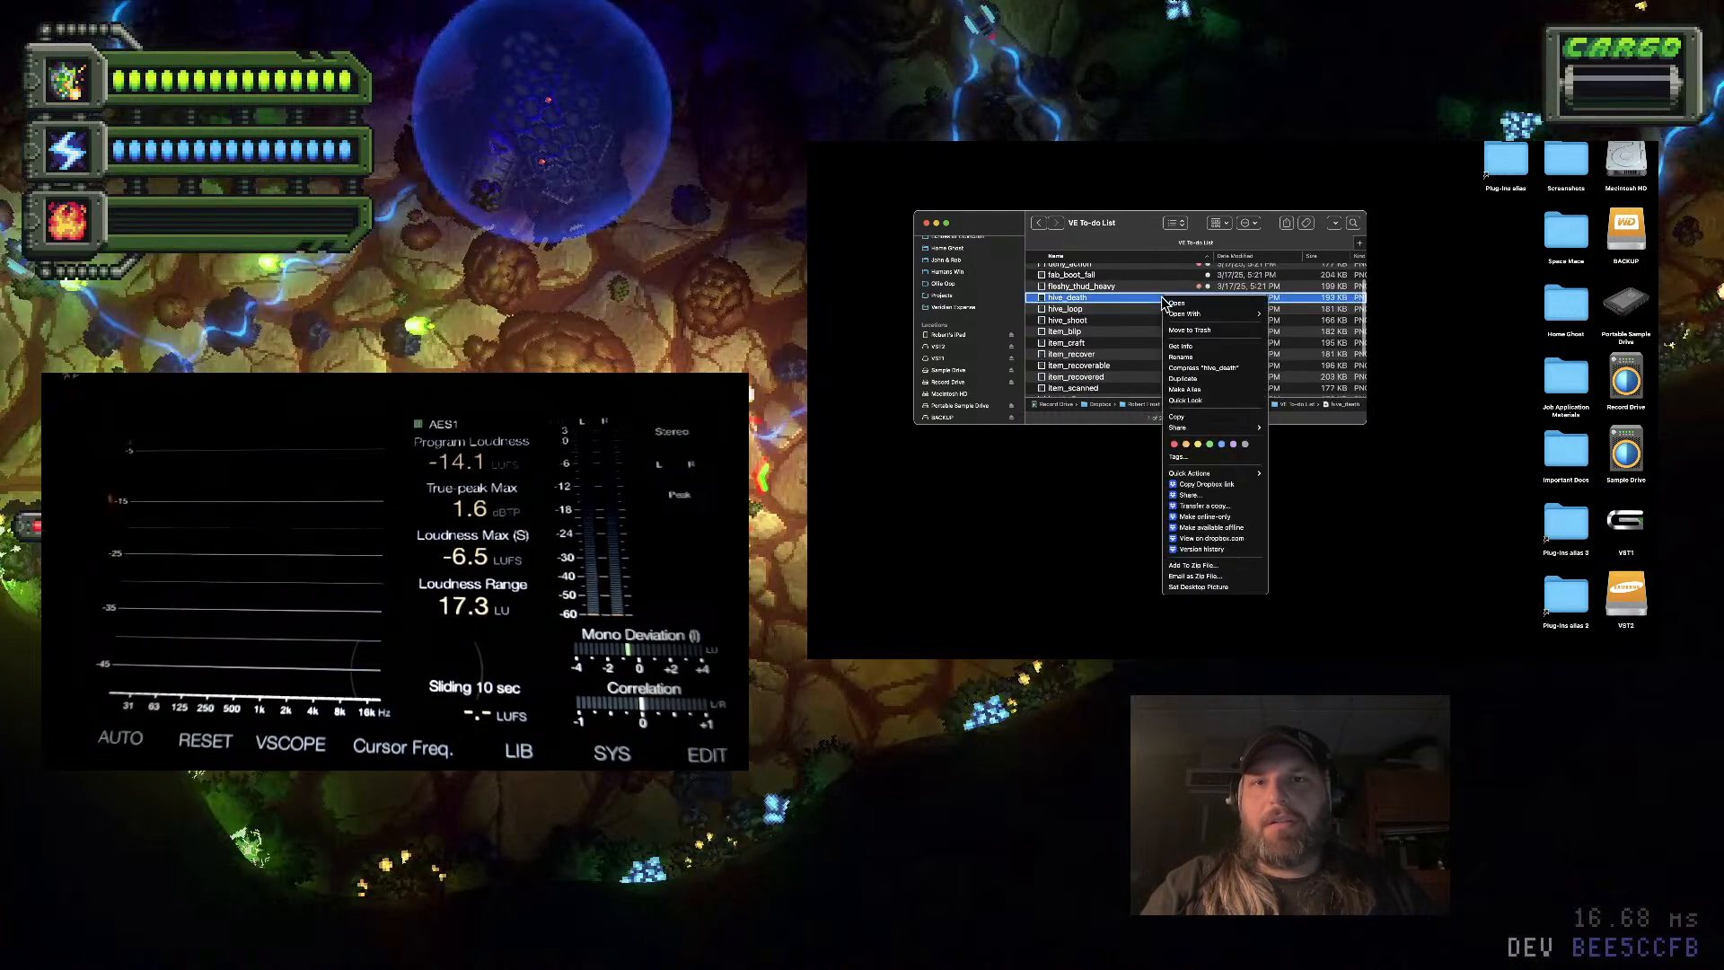
pyautogui.click(1210, 444)
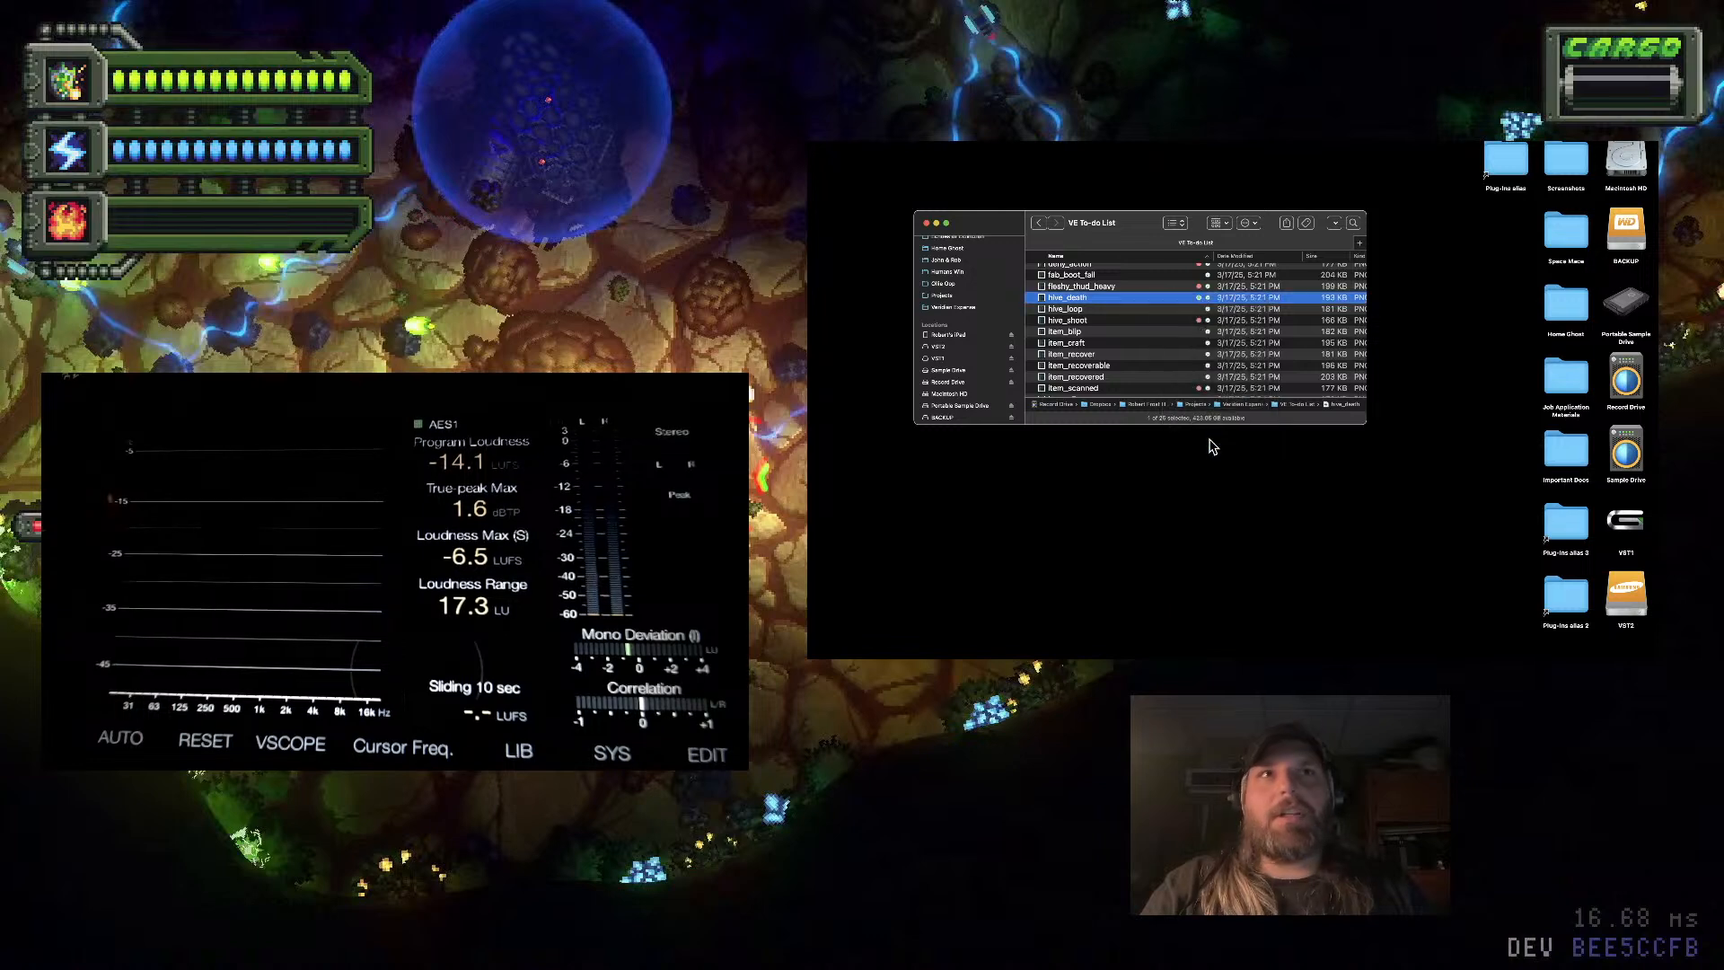
pyautogui.rightClick(1162, 300)
pyautogui.click(1207, 447)
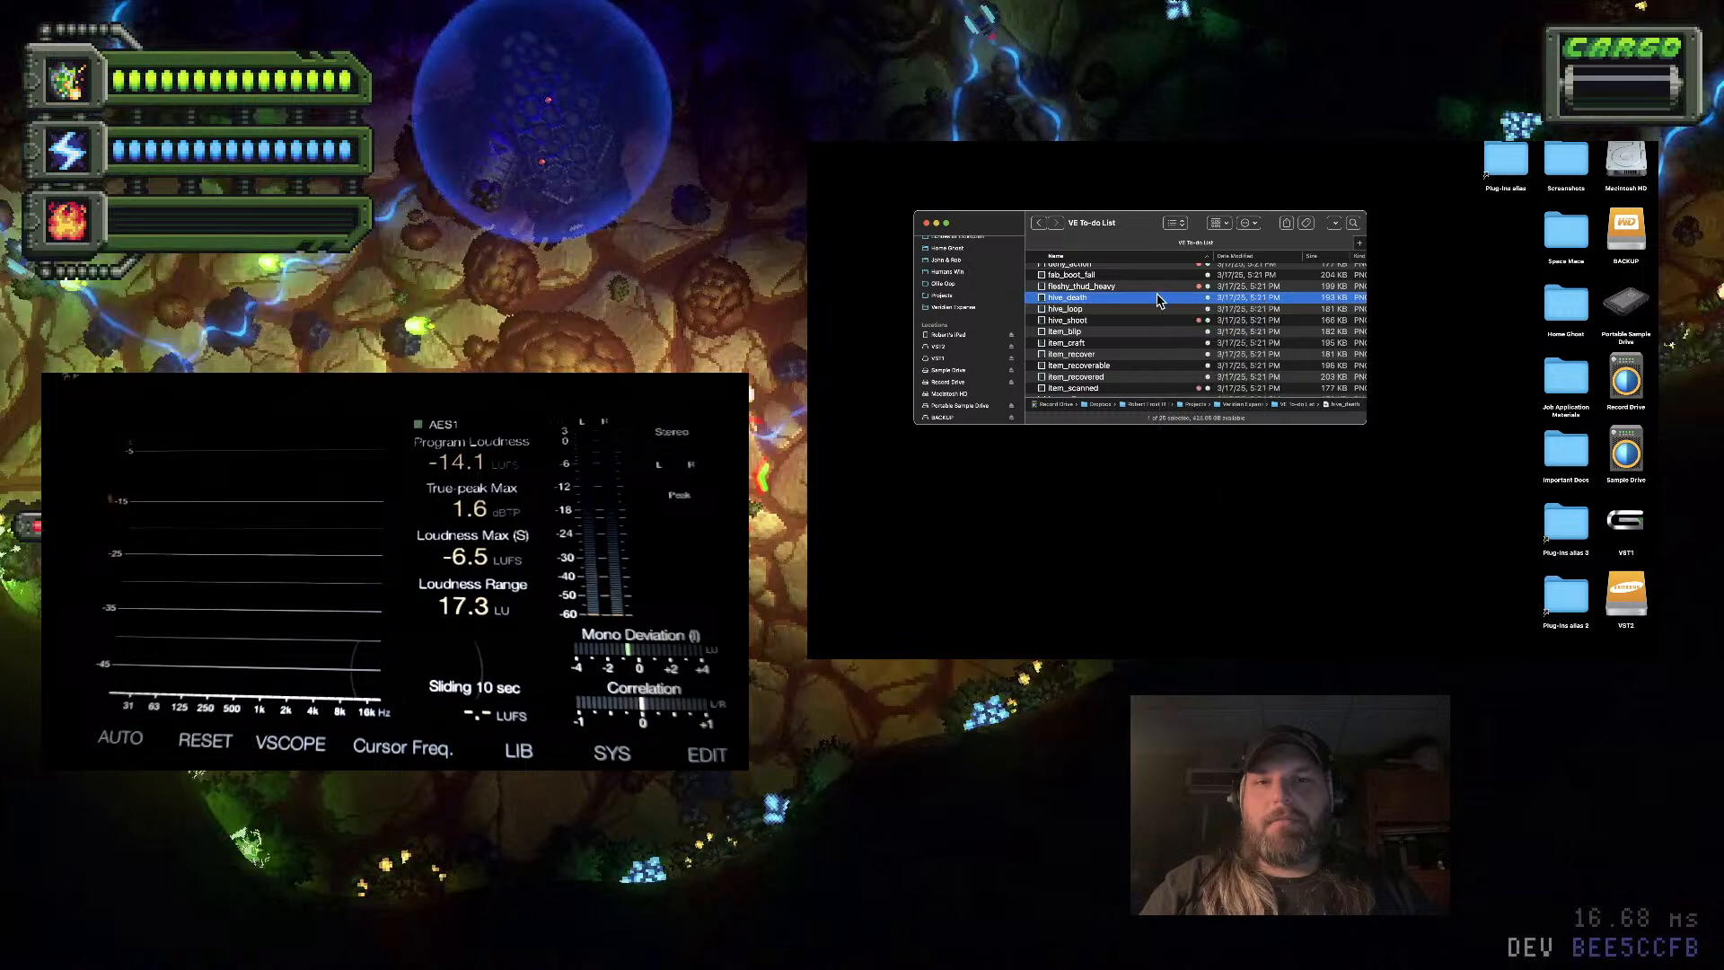
# Assign the red tag to the hive_death file in the VE To-do List folder
pyautogui.rightClick(1155, 300)
pyautogui.click(1166, 450)
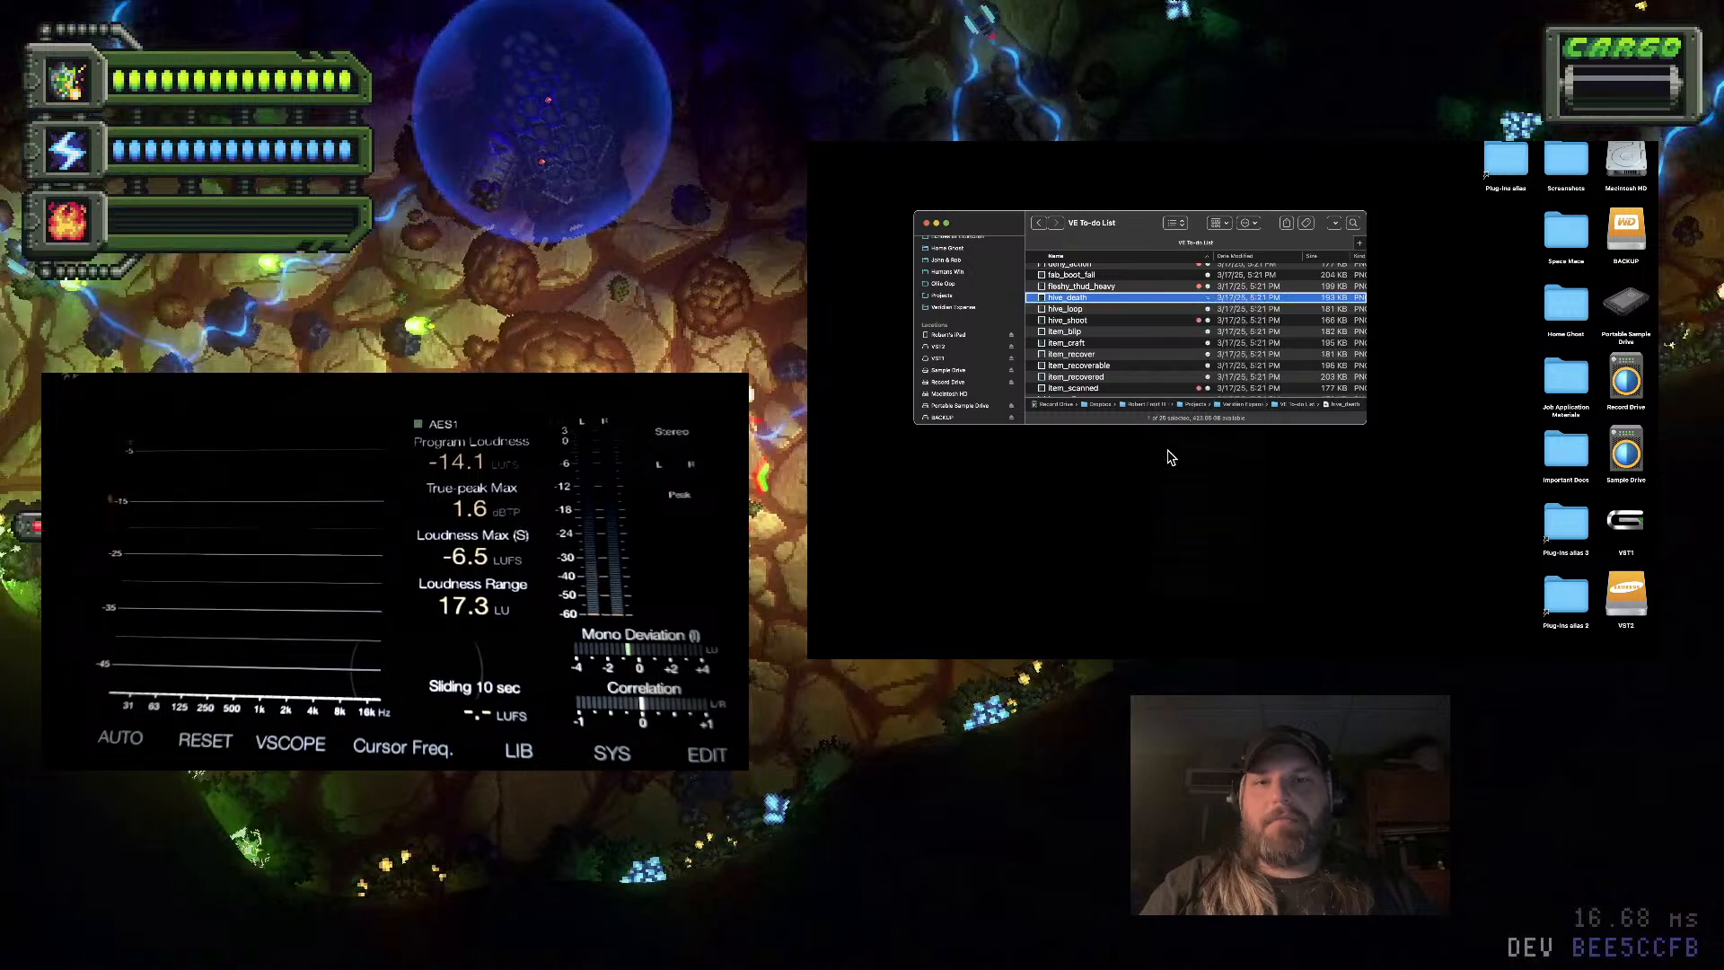
pyautogui.scroll(3, 1178, 352)
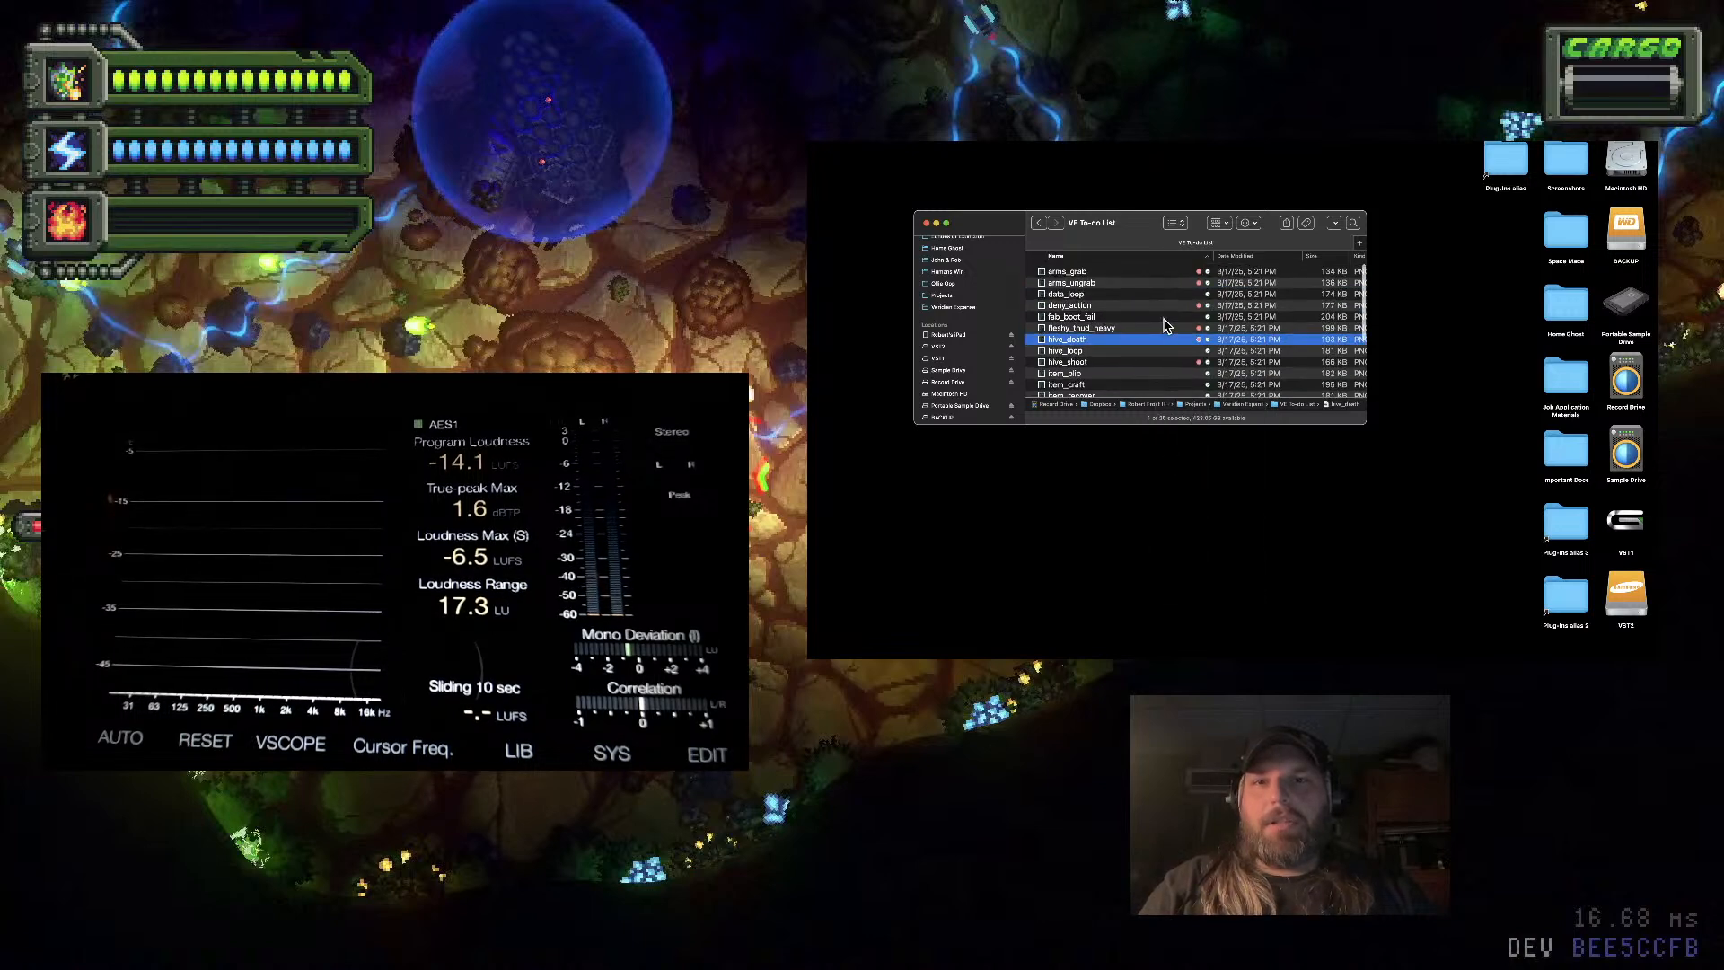
# Look through the remaining to-do files, briefly preview fab_boot_fail and select item_blip
pyautogui.click(1164, 318)
pyautogui.click(1165, 305)
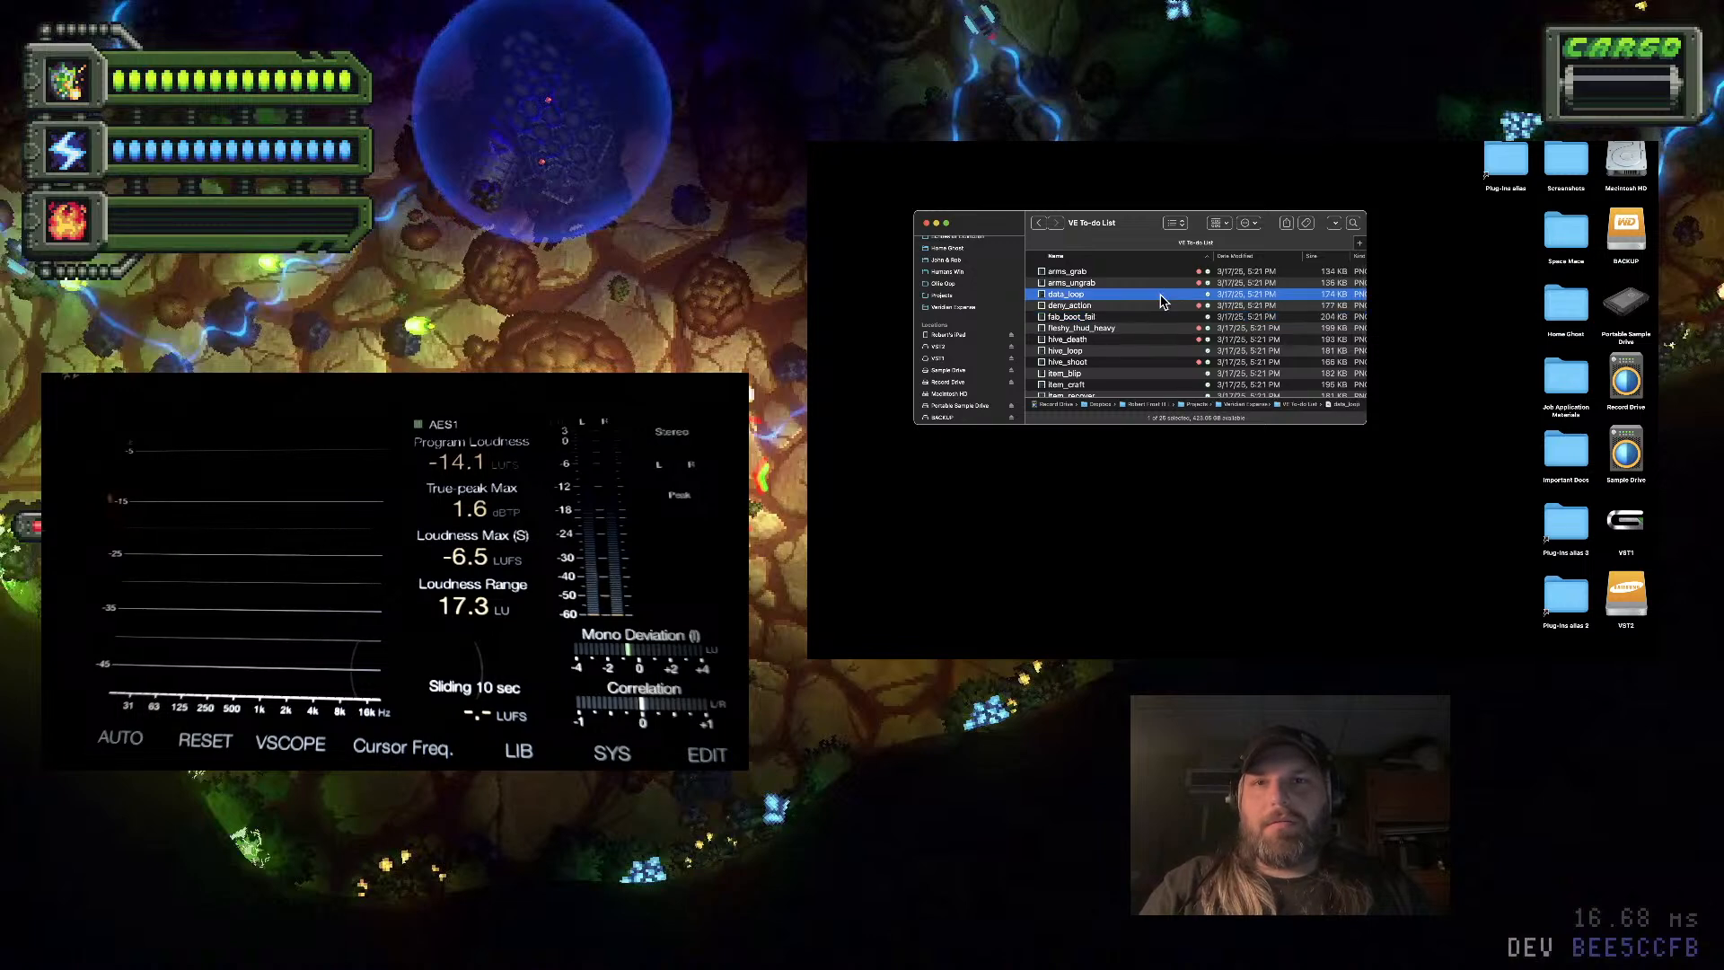
pyautogui.click(1154, 318)
pyautogui.press('space')
pyautogui.press('space')
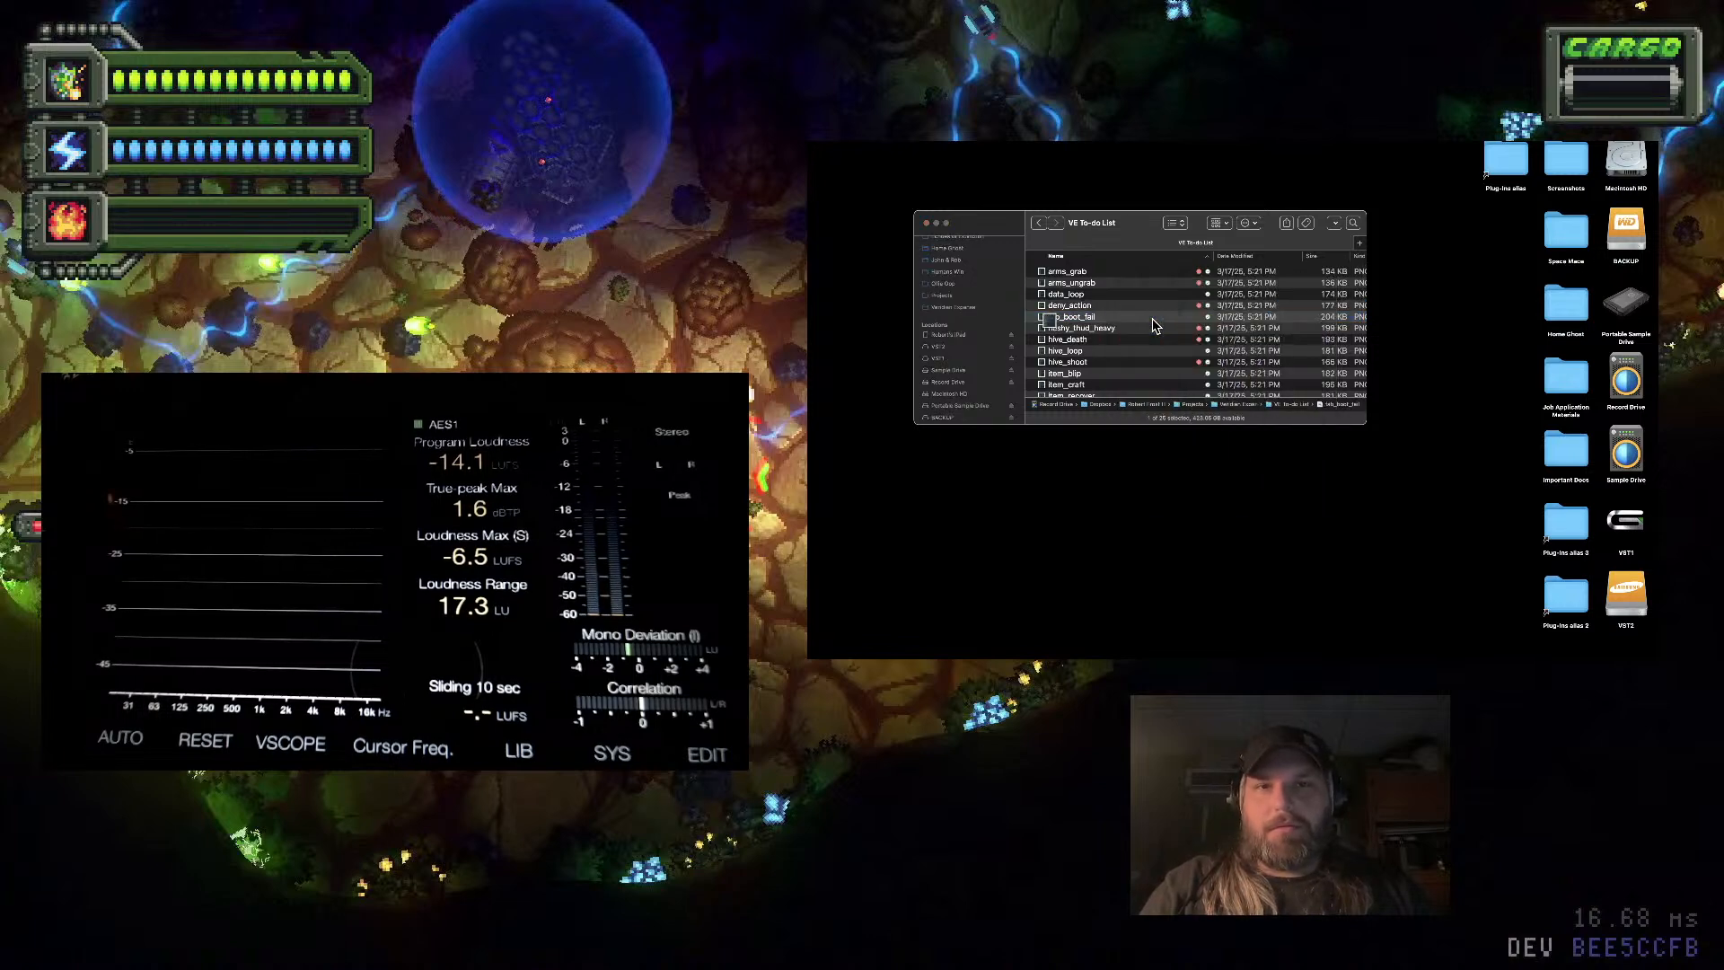
pyautogui.scroll(-2, 1154, 325)
pyautogui.click(1154, 318)
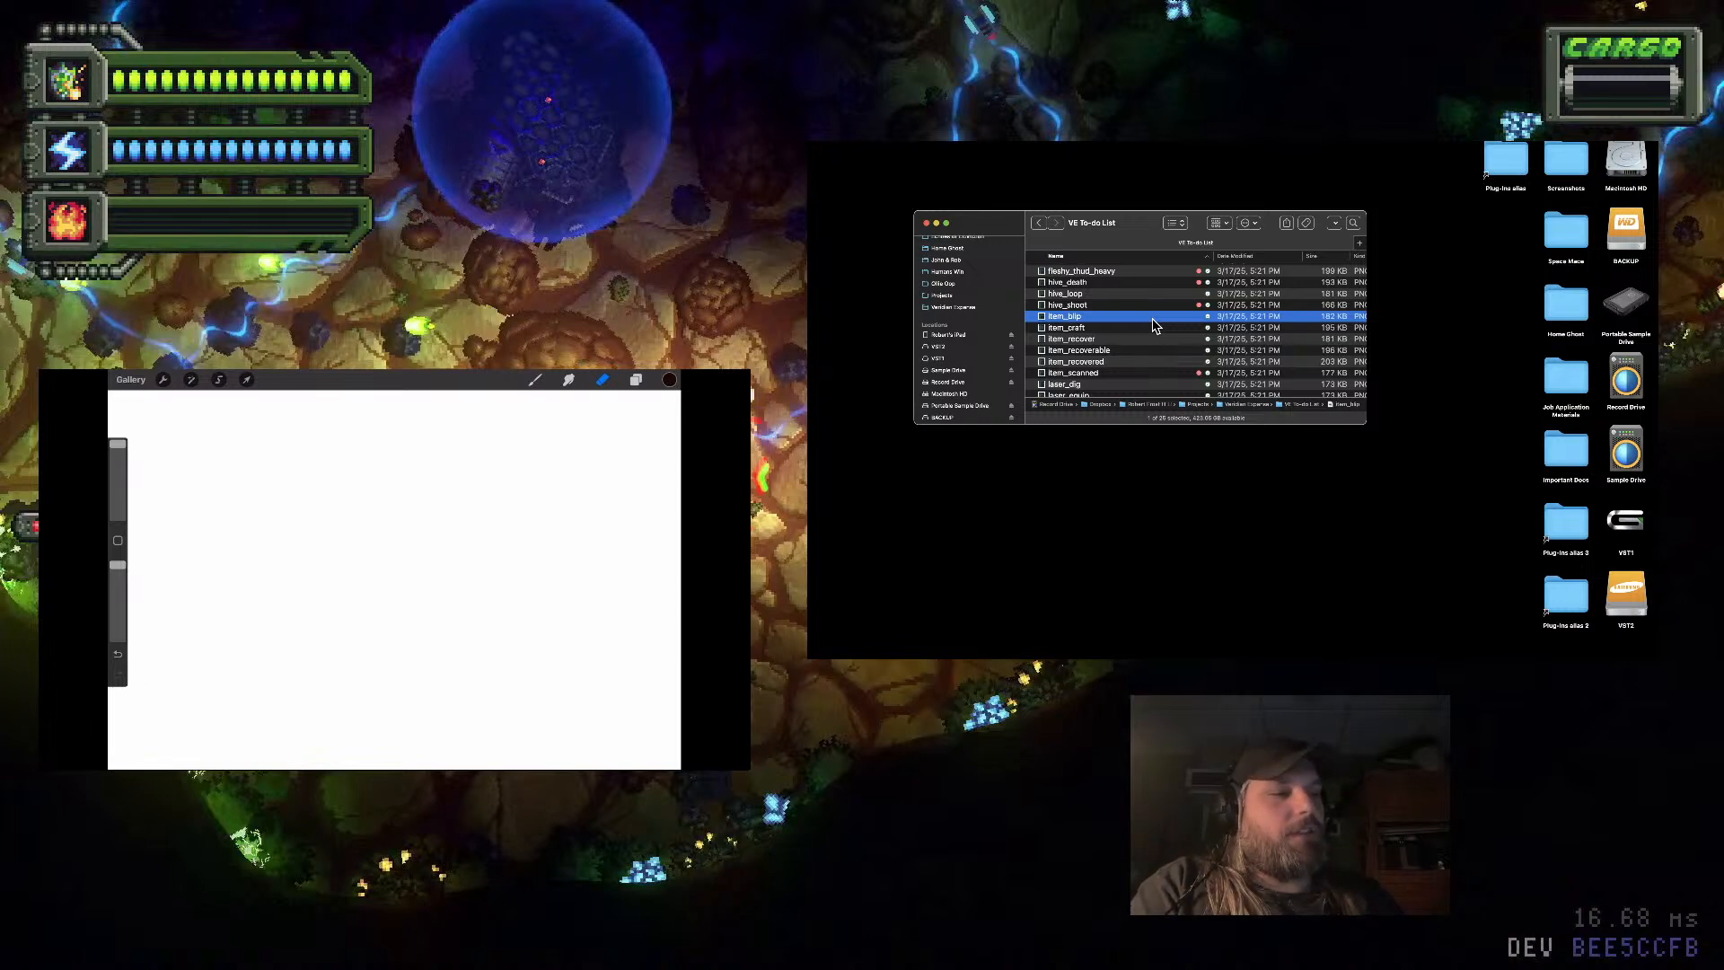
pyautogui.press('b')
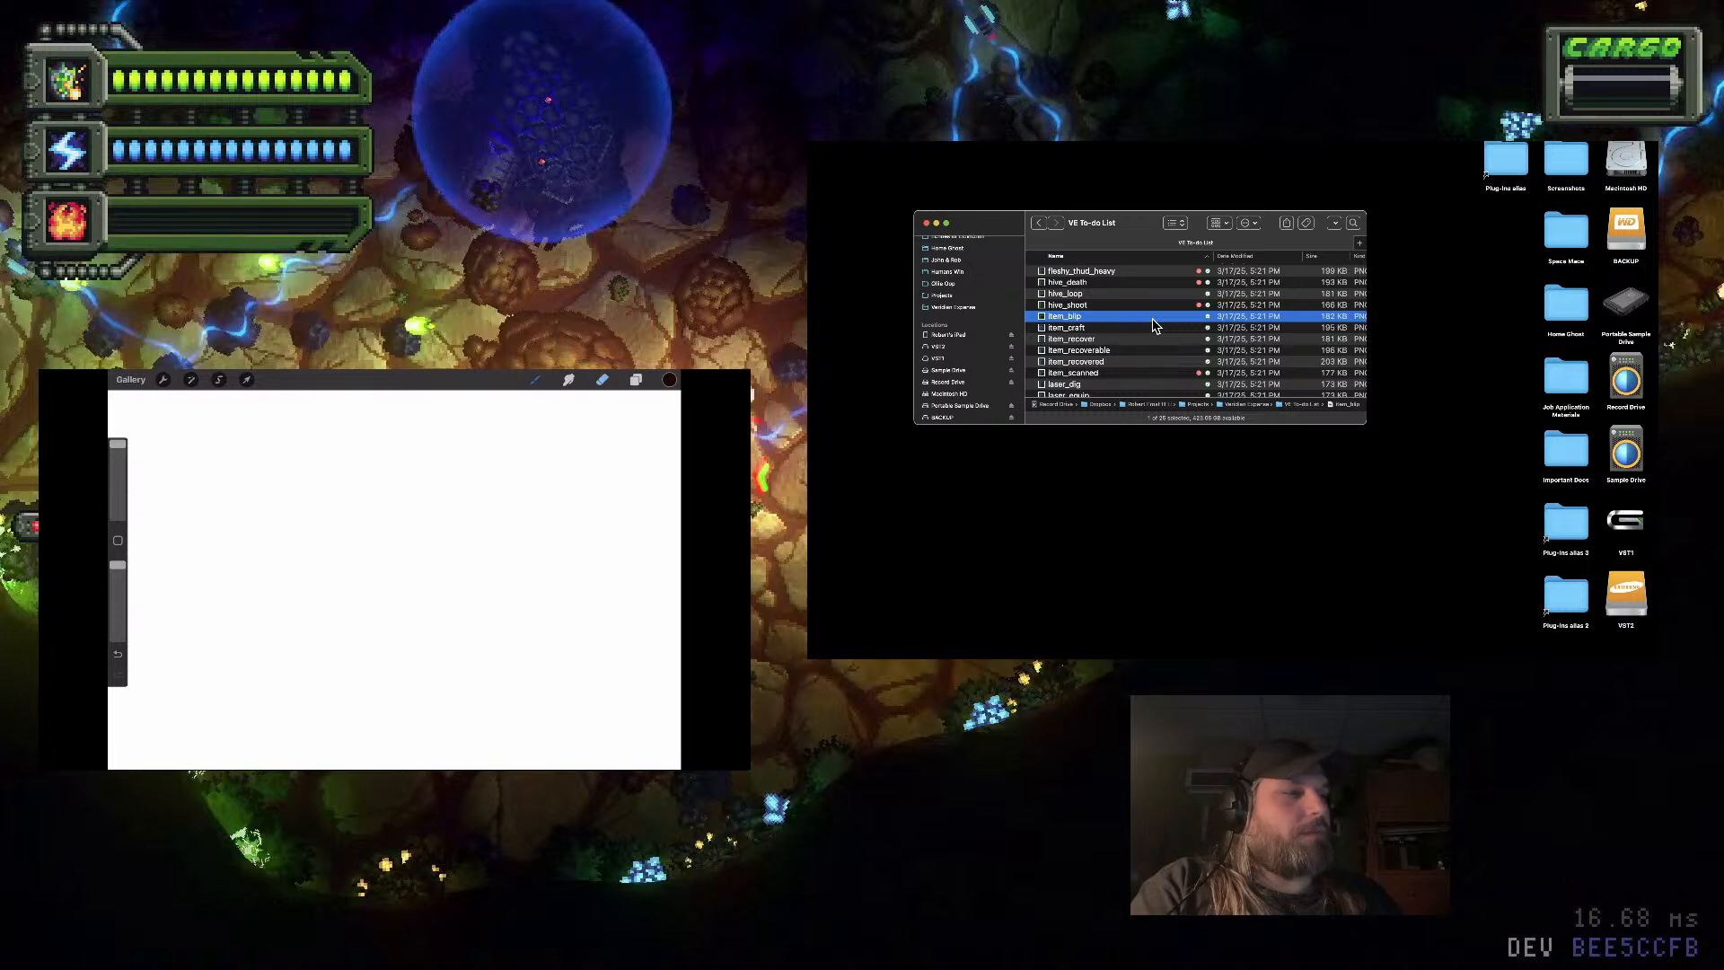
pyautogui.moveTo(231, 540); pyautogui.dragTo(580, 556)
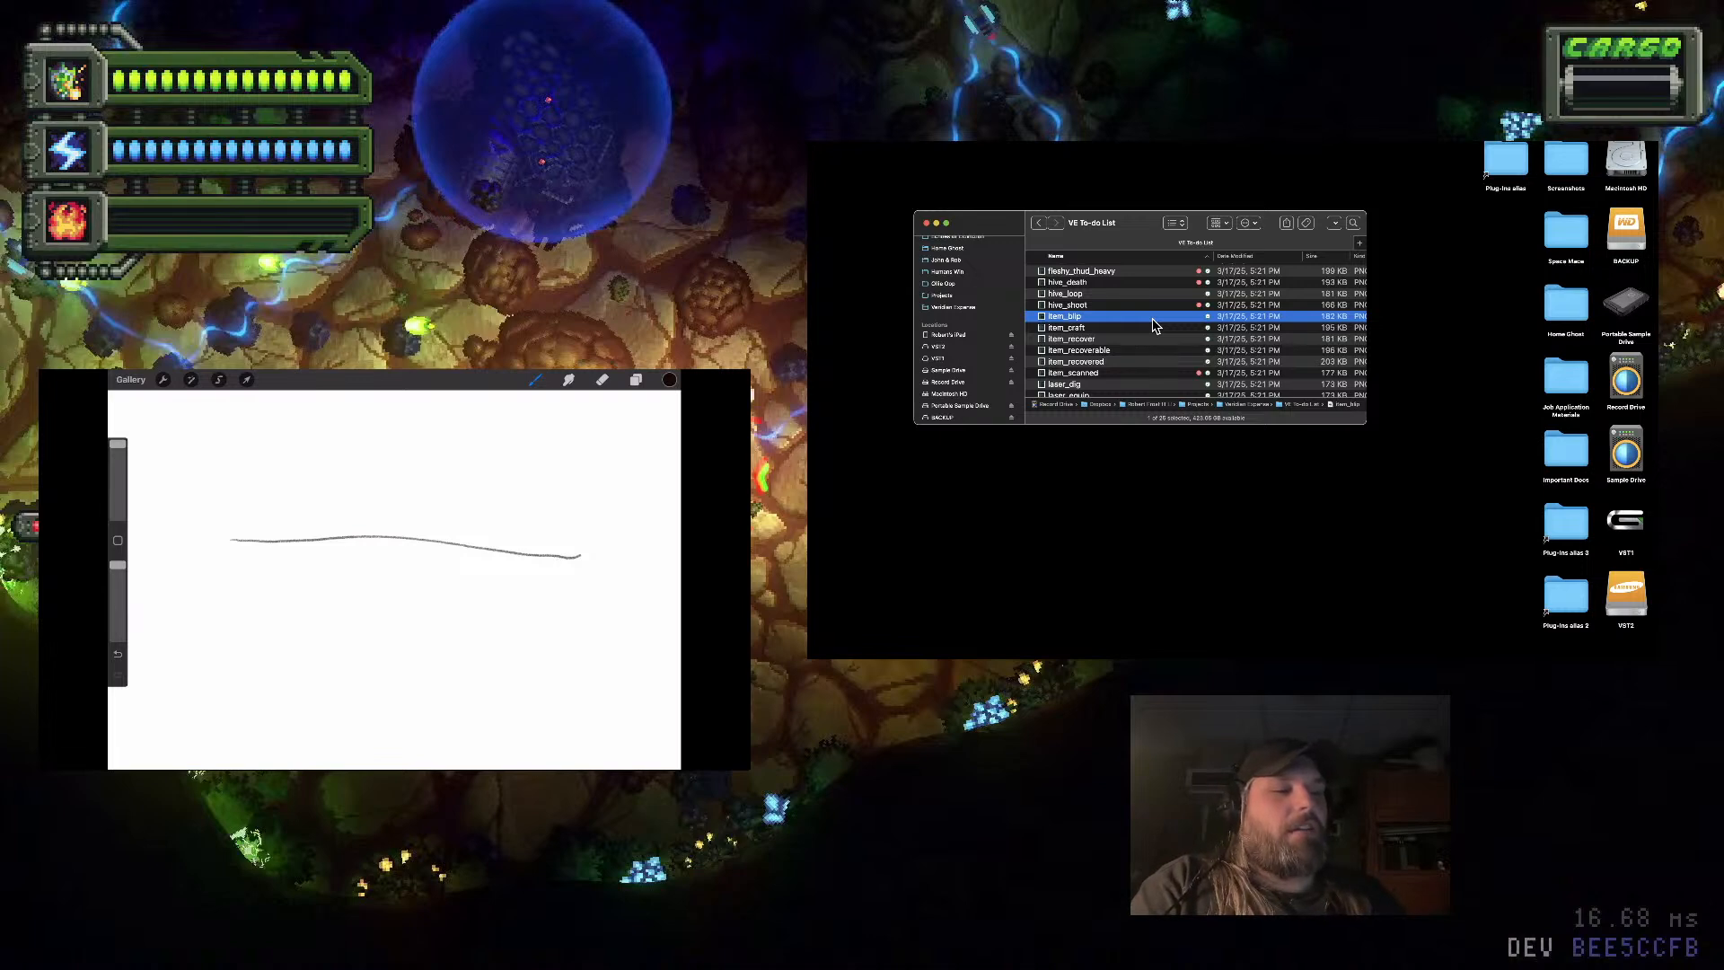
pyautogui.press('super+z')
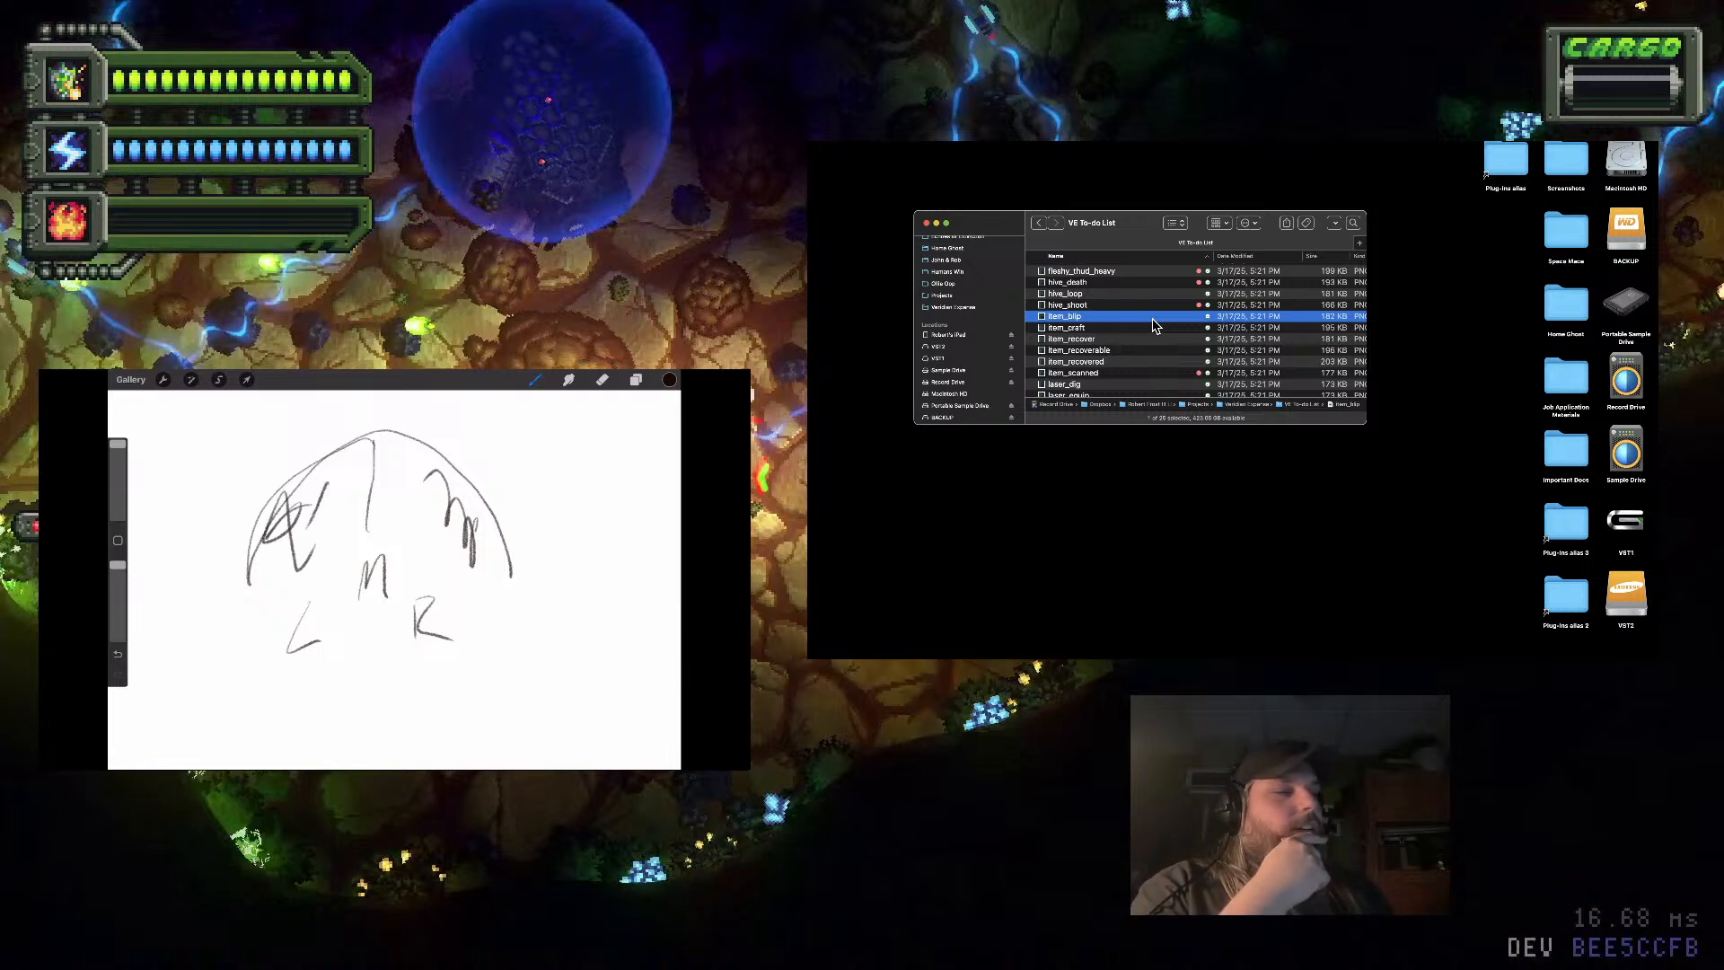
# Erase the arc sketch labelled L, M and R, and handwrite L and R beside the new sketch on the drawing canvas
pyautogui.press('e')
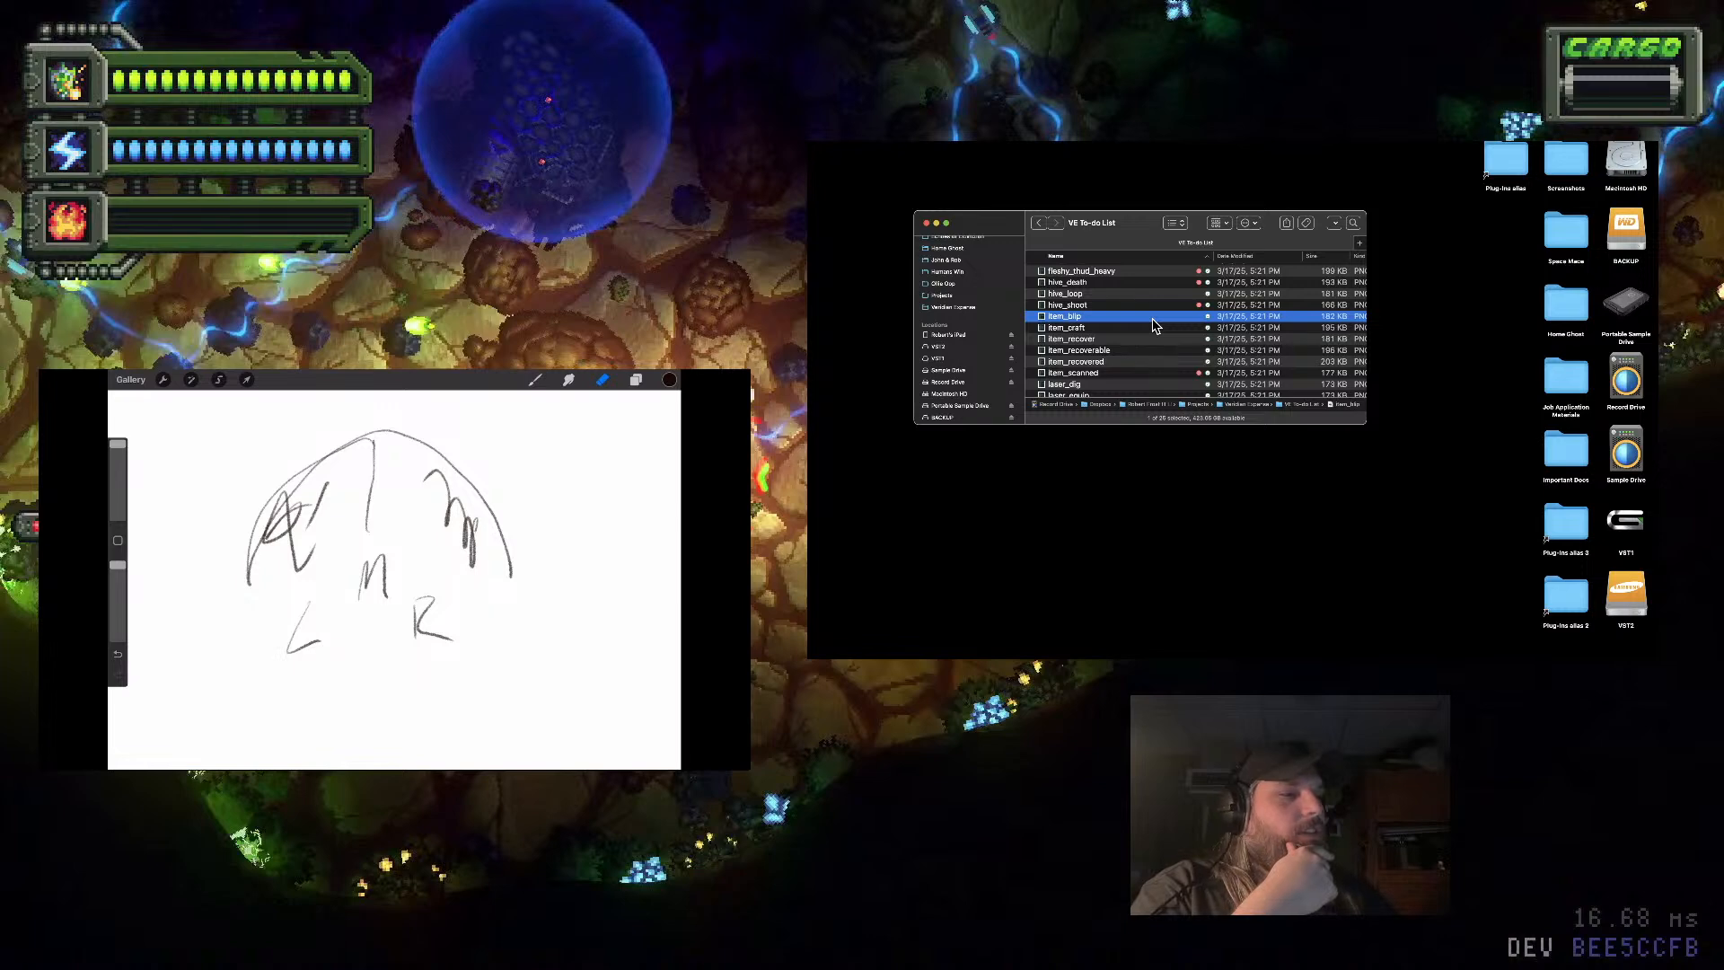
pyautogui.press('b')
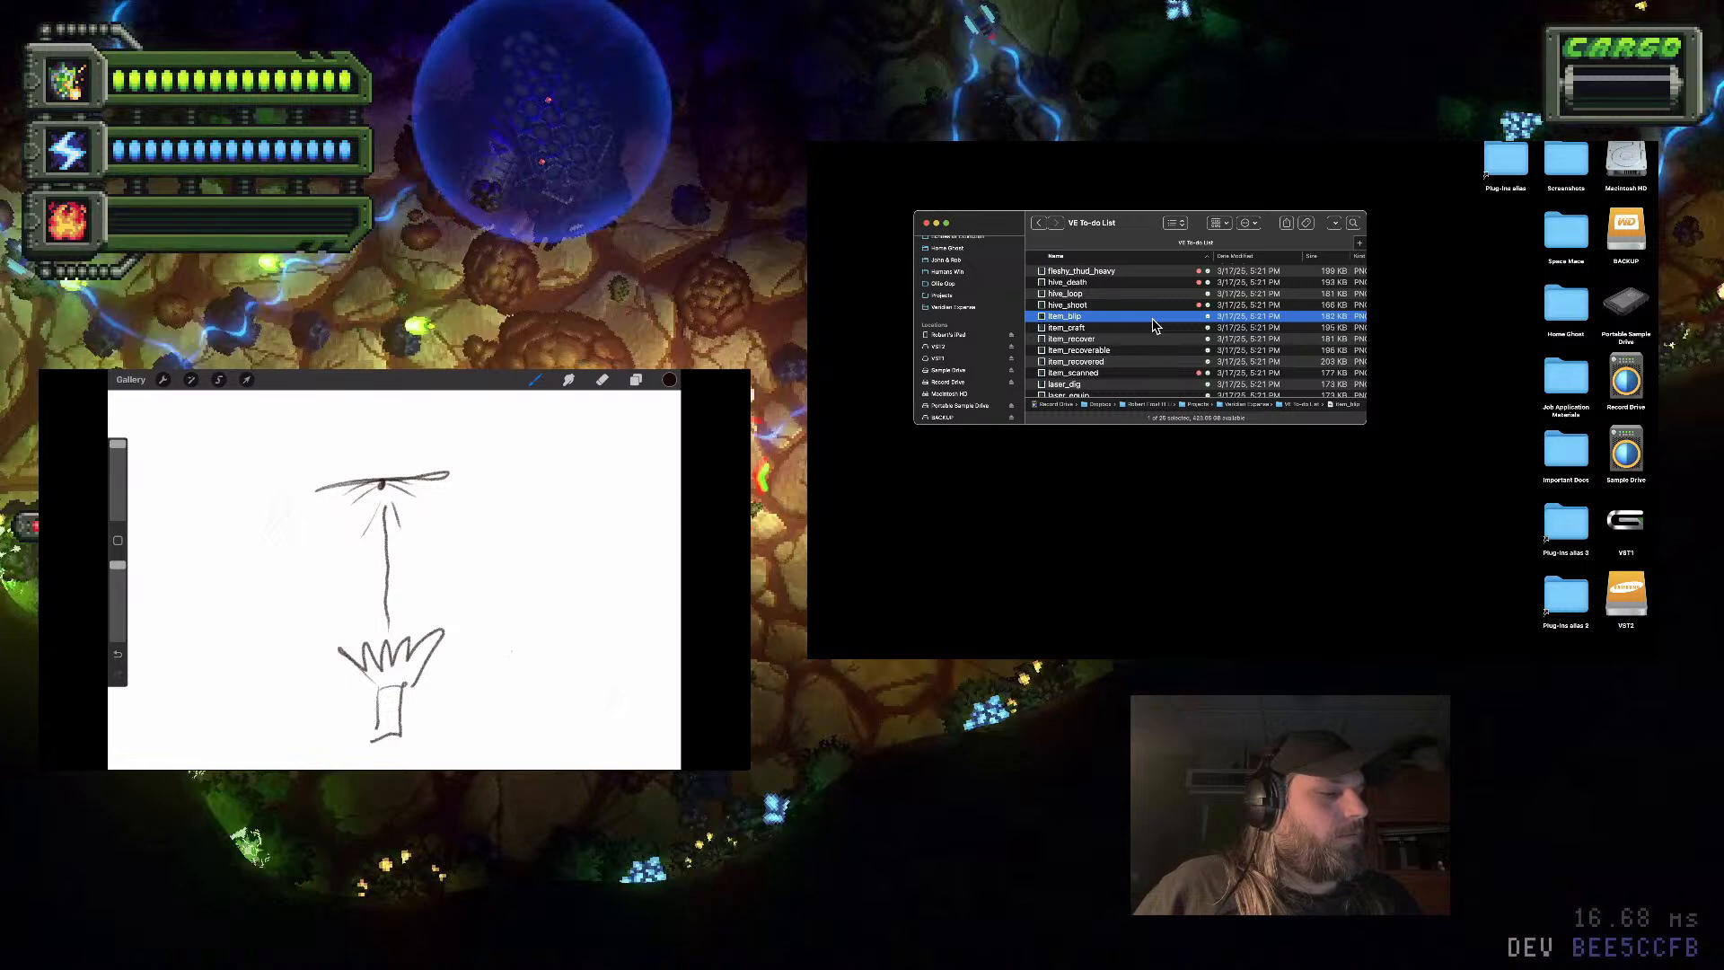
pyautogui.moveTo(512, 648)
pyautogui.mouseDown()
pyautogui.moveTo(528, 674)
pyautogui.moveTo(618, 675)
pyautogui.mouseUp()
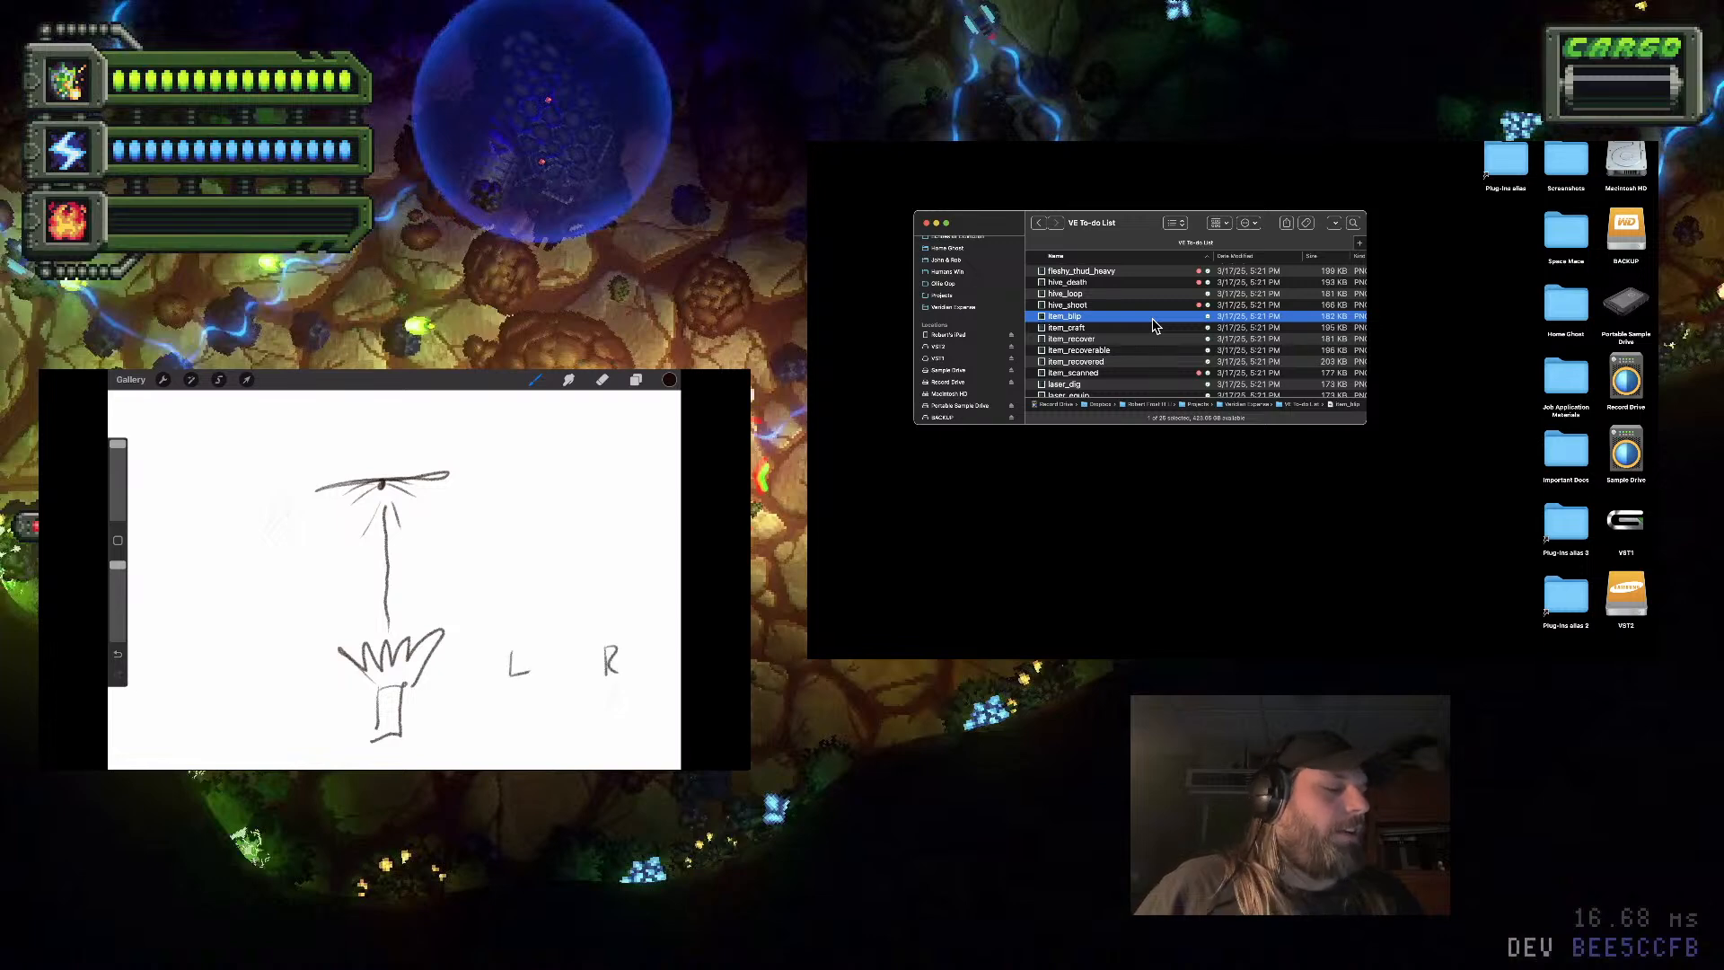